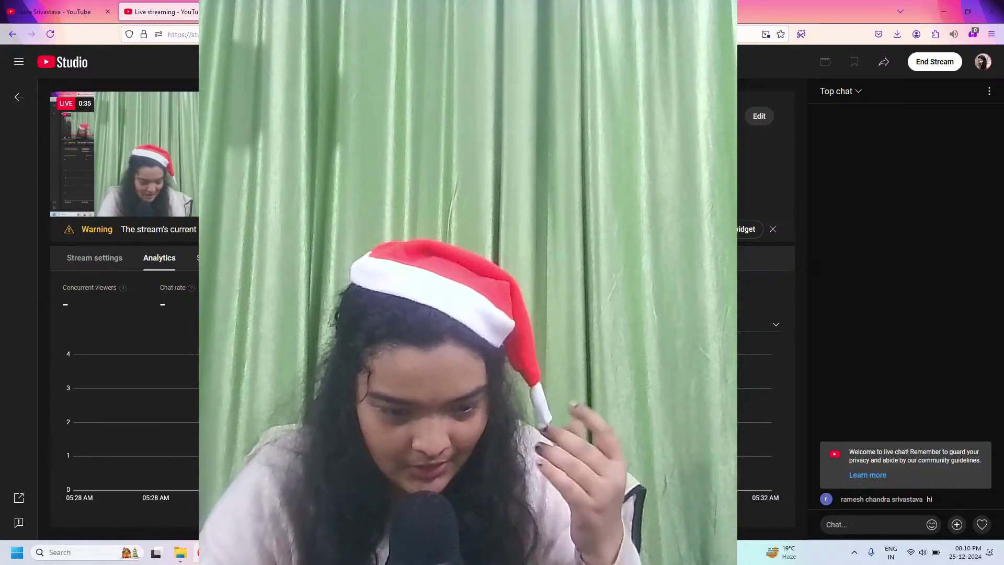
# - Switch to Figma and examine both screens of the Christmas 2024 prototype, the calendar page and the 2024 months page
pyautogui.hotkey('alt', 'Tab')
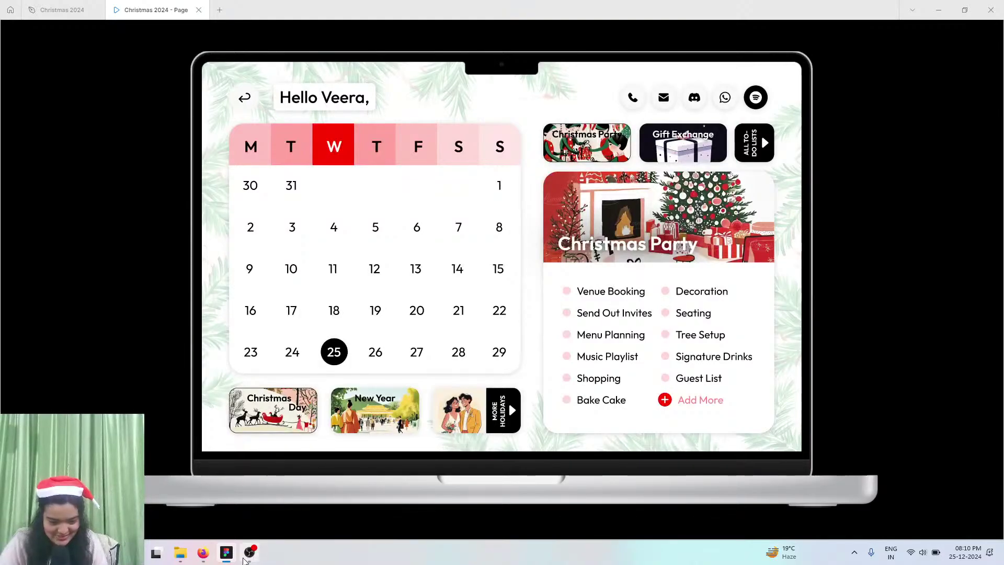
pyautogui.click(245, 557)
pyautogui.click(244, 557)
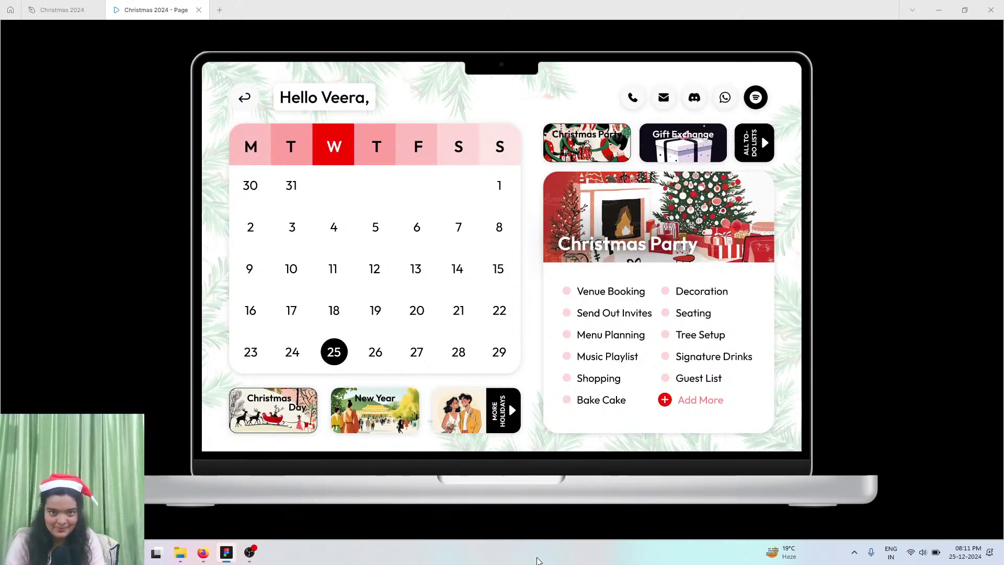
pyautogui.moveTo(520, 539)
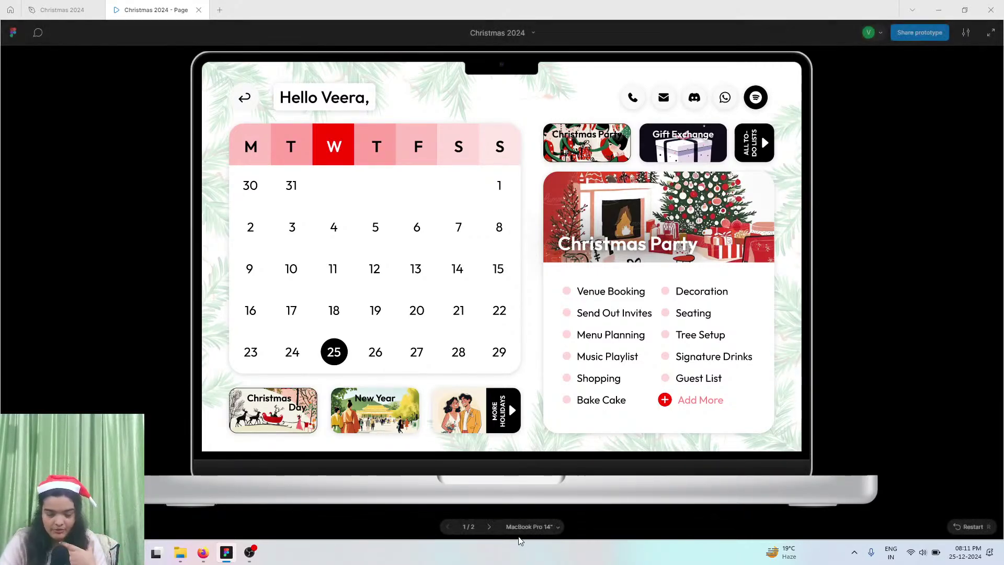
pyautogui.click(489, 526)
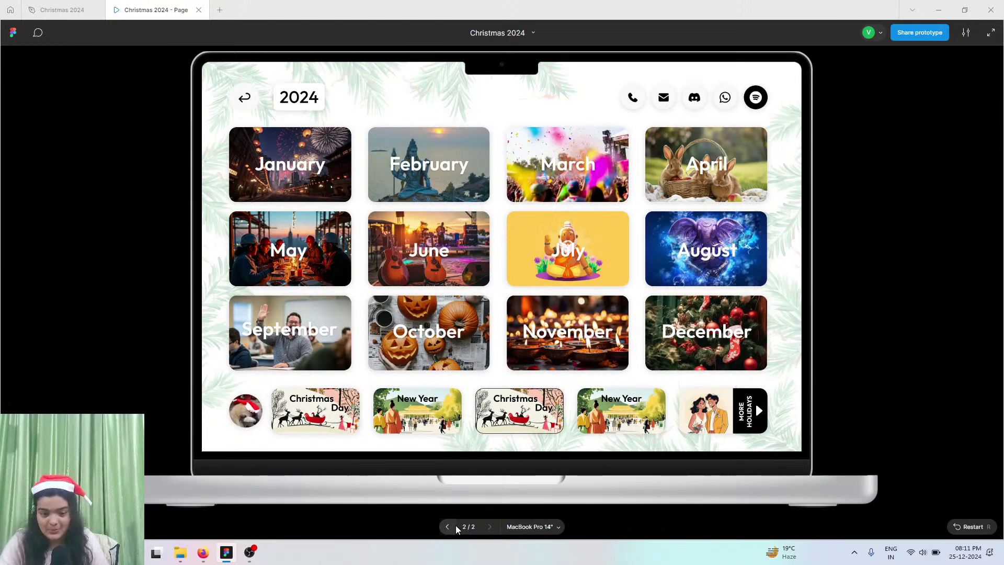
pyautogui.click(454, 528)
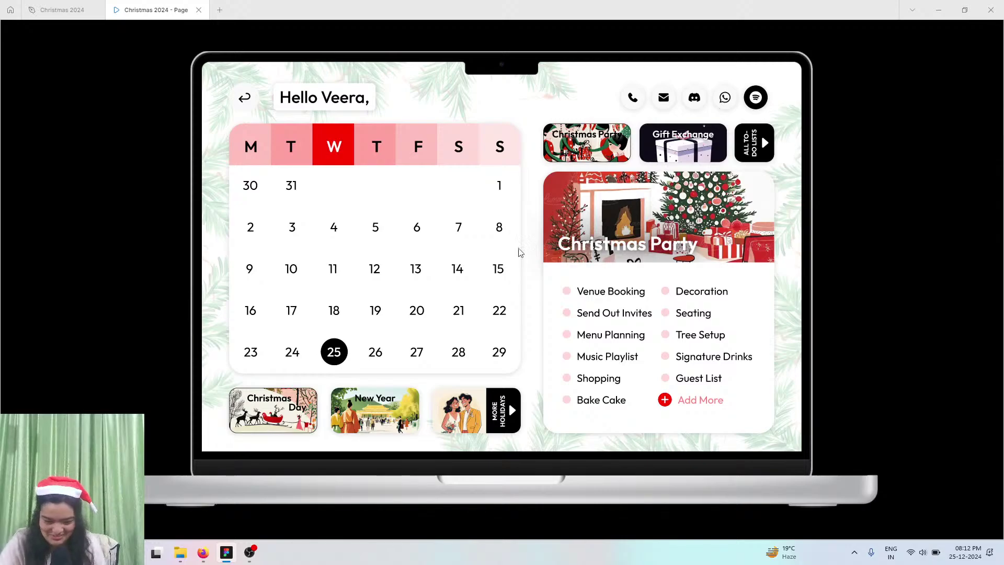
pyautogui.moveTo(503, 498)
pyautogui.click(489, 526)
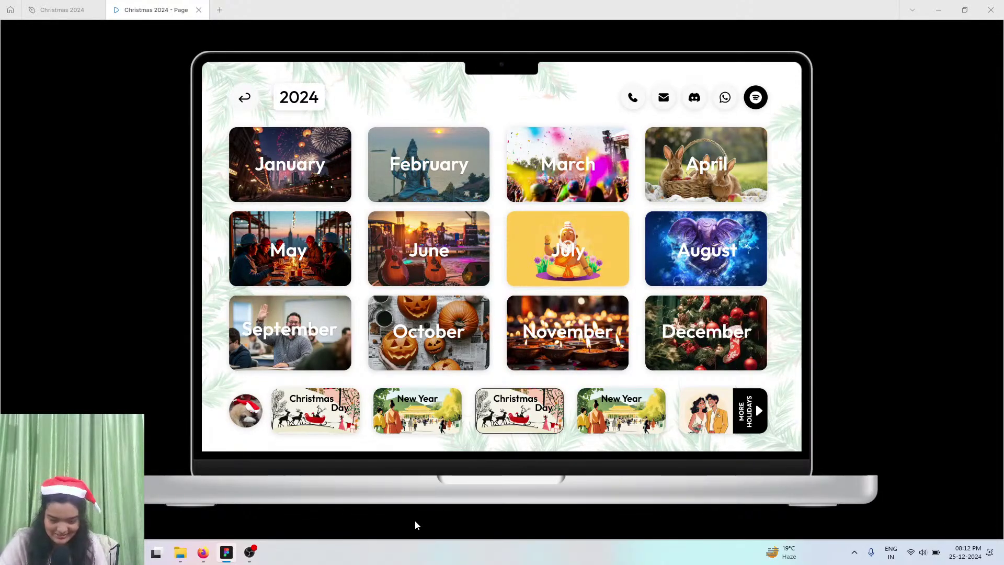
pyautogui.press('Right')
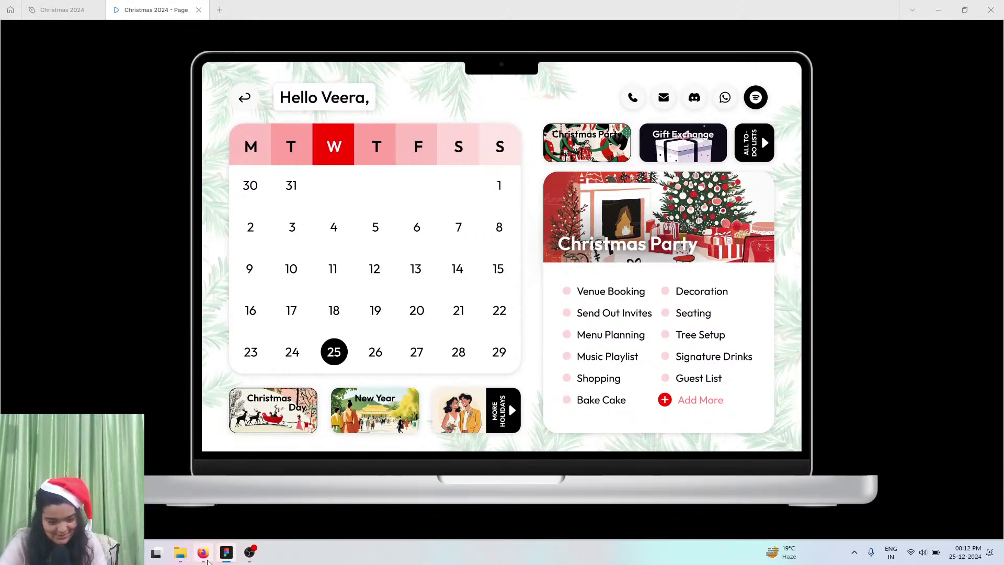
# - Switch to Firefox, open figma.com/downloads in the new tab and examine the desktop app download options
pyautogui.click(207, 560)
pyautogui.click(281, 7)
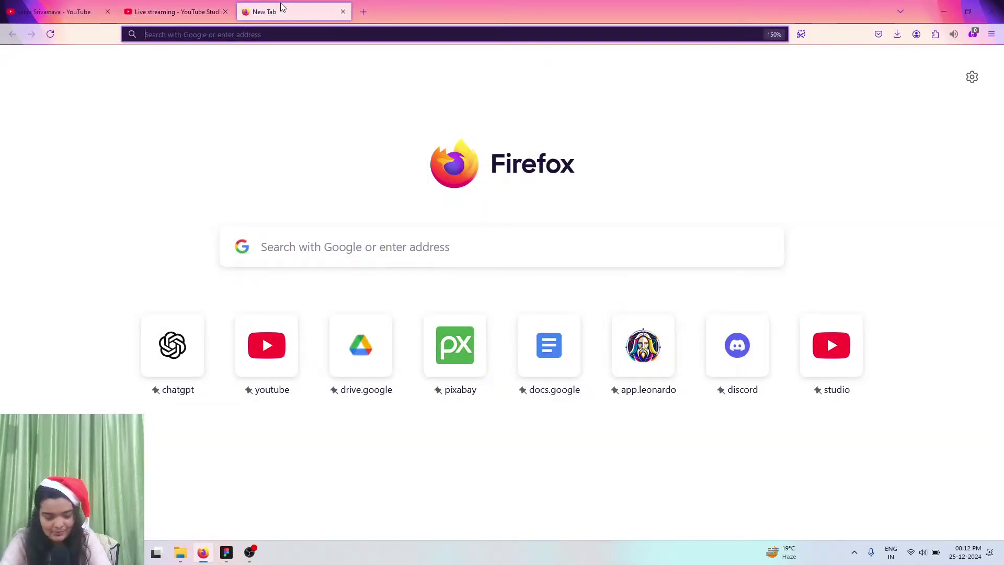
pyautogui.write('figma')
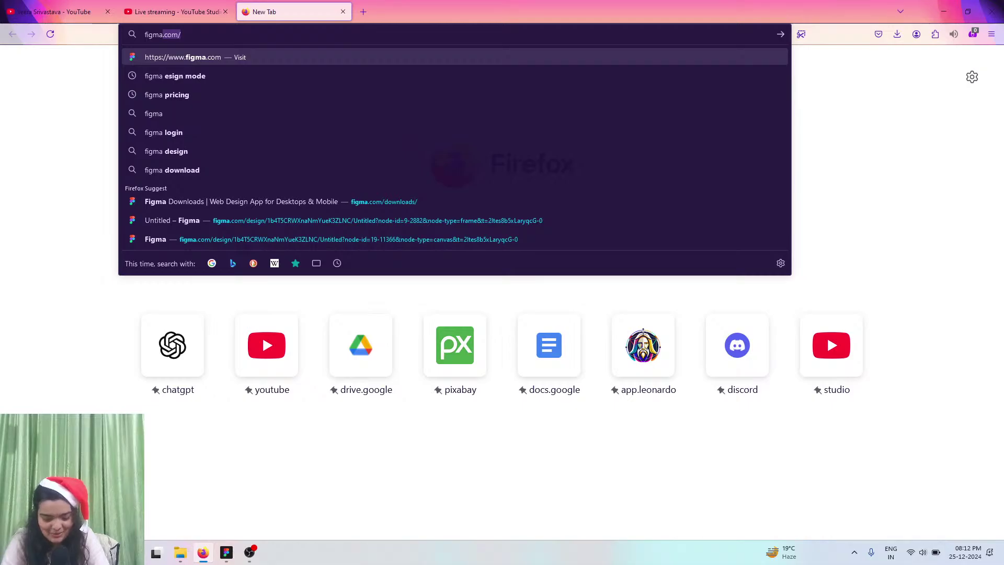
pyautogui.write('.com/')
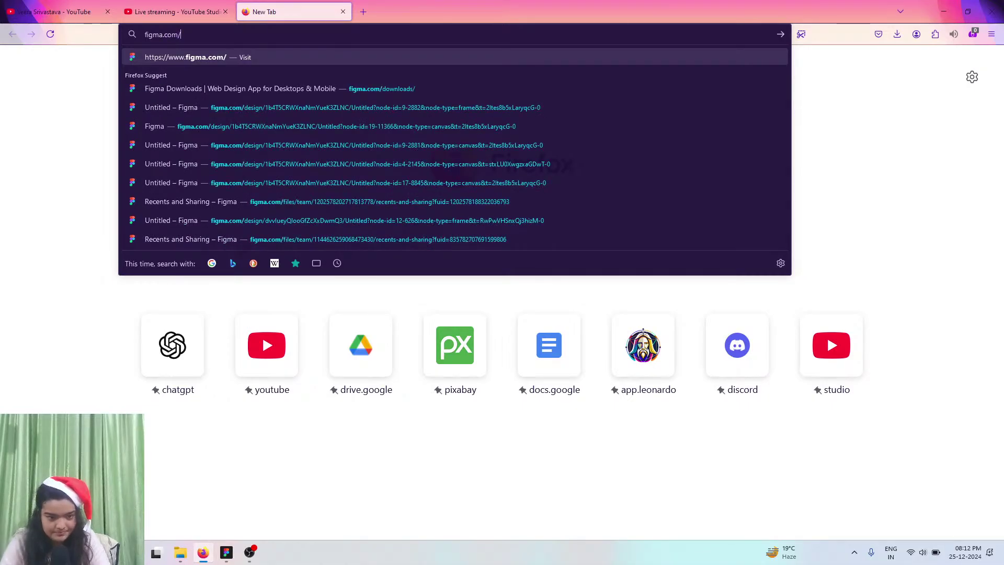
pyautogui.click(233, 88)
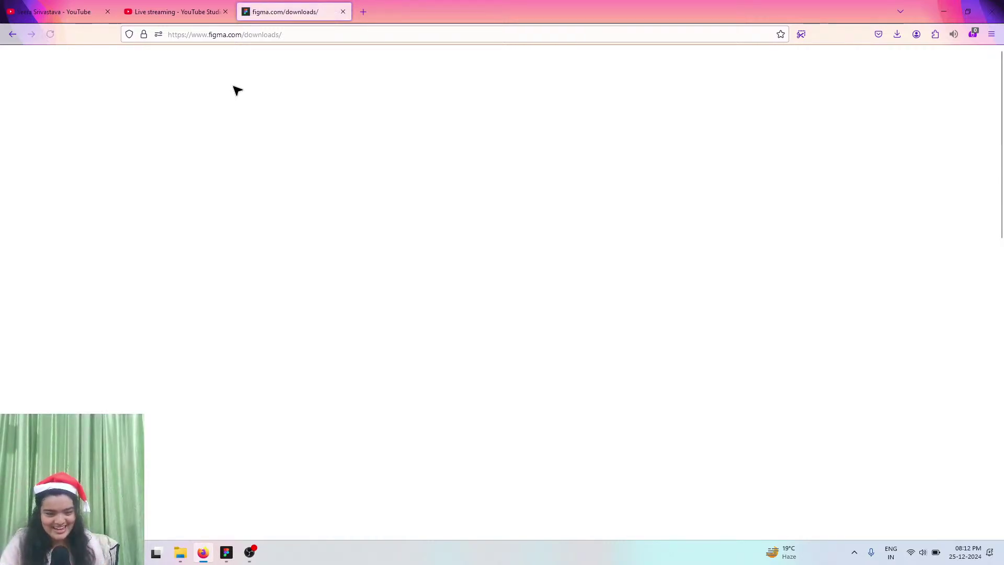
pyautogui.scroll(-4, 235, 240)
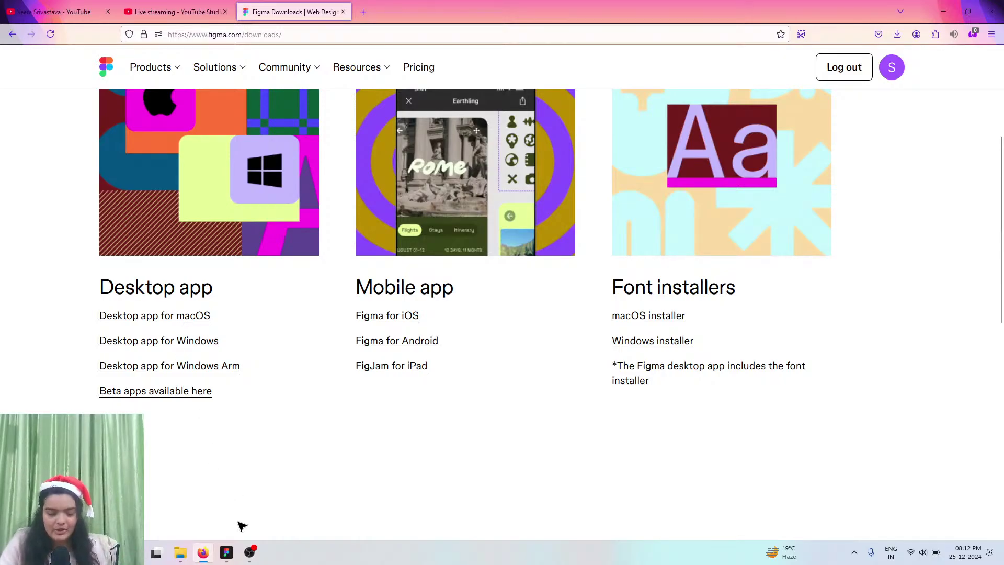
# - Switch back to Figma and create a new design file in Drafts
pyautogui.click(227, 553)
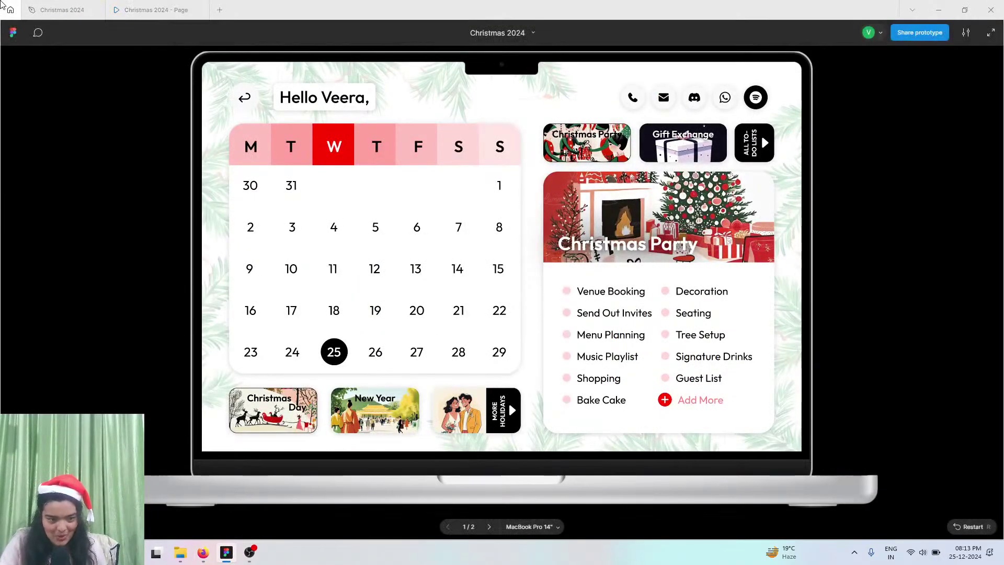
pyautogui.click(10, 10)
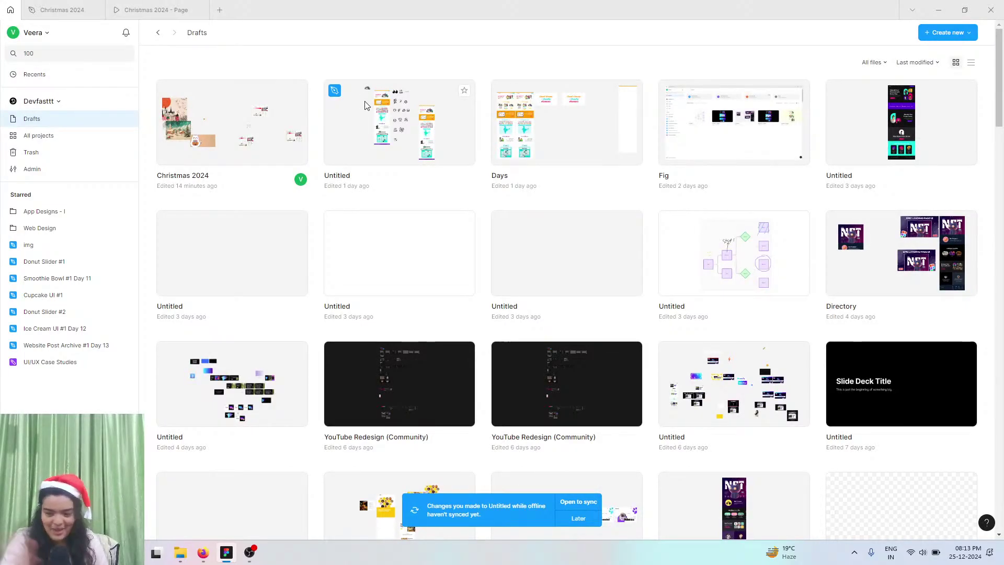
pyautogui.click(943, 36)
pyautogui.click(940, 57)
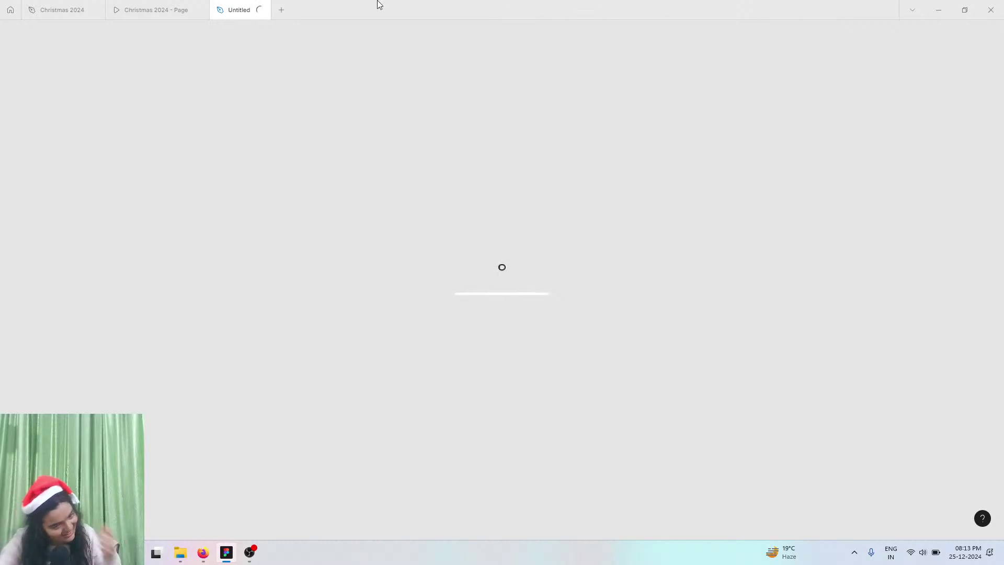
# - Add a MacBook Pro 14" frame to the new untitled file, matching the device of the Christmas 2024 prototype
pyautogui.click(179, 5)
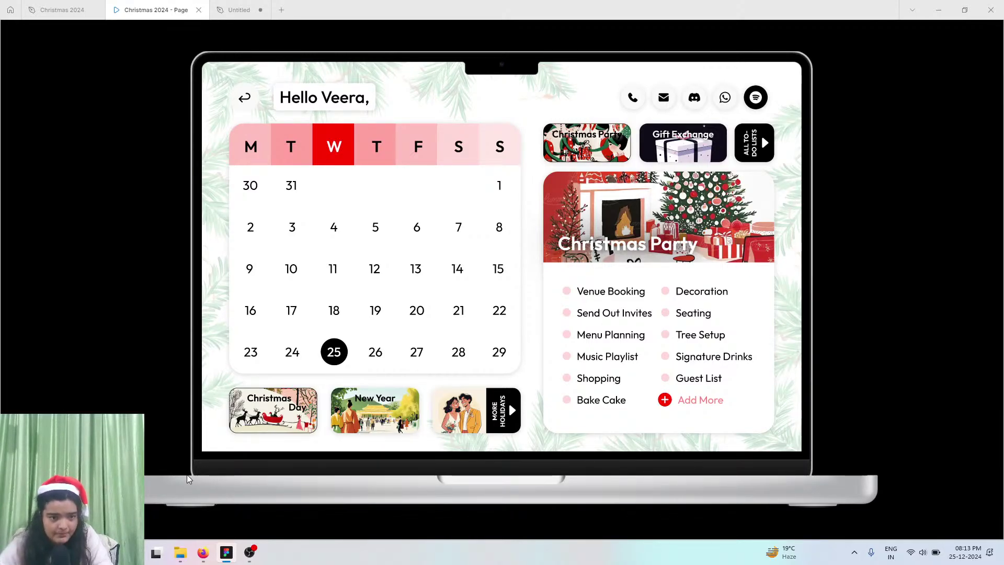
pyautogui.click(230, 8)
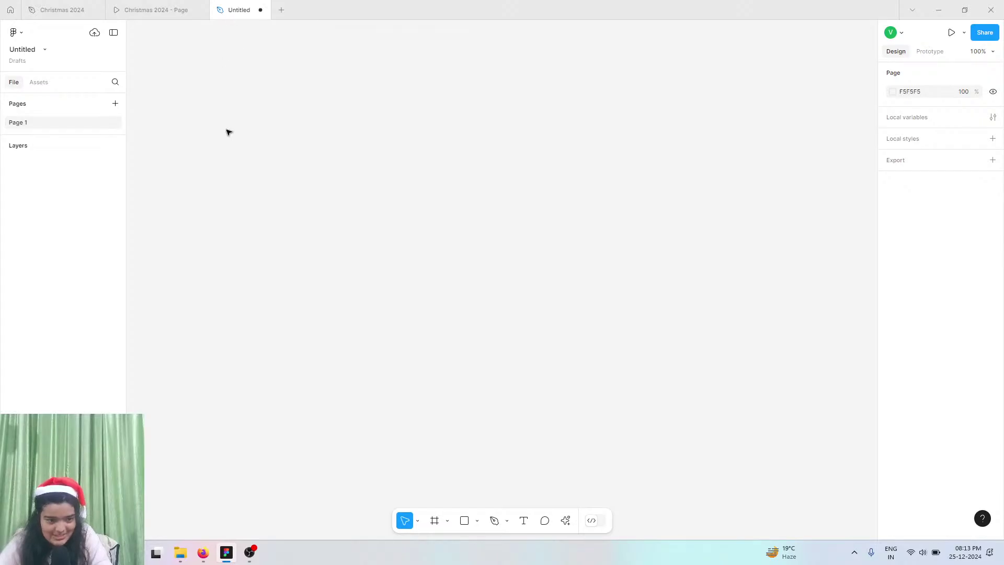
pyautogui.click(436, 521)
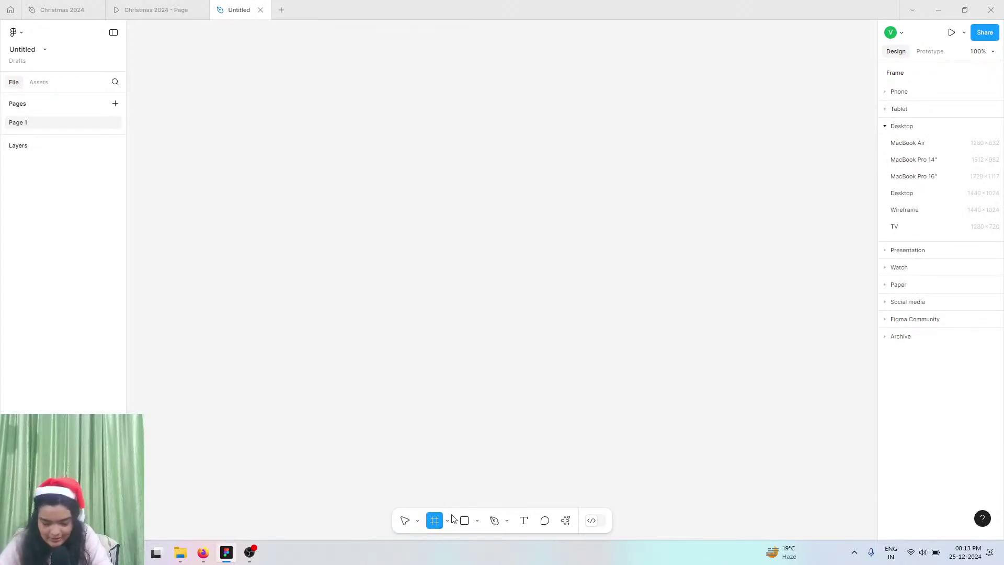
pyautogui.click(925, 164)
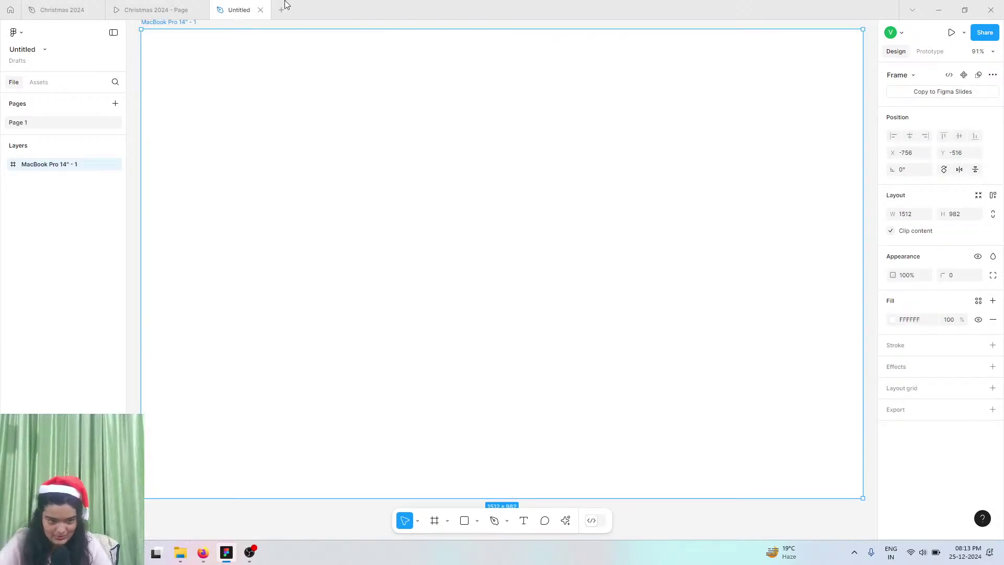
# - Review the Christmas 2024 design file and its prototype's calendar screen as a reference, and return to the untitled file
pyautogui.click(178, 9)
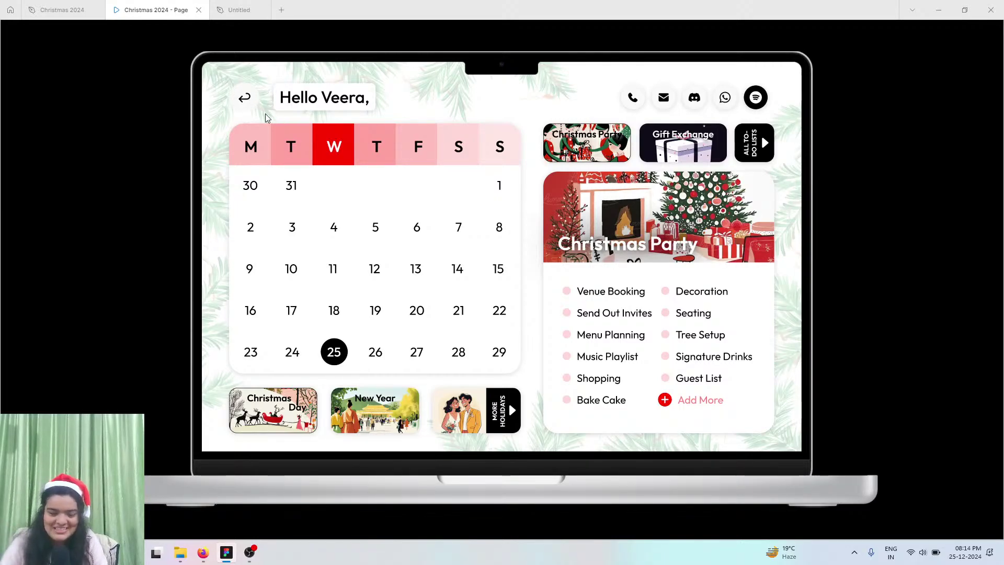
pyautogui.click(245, 6)
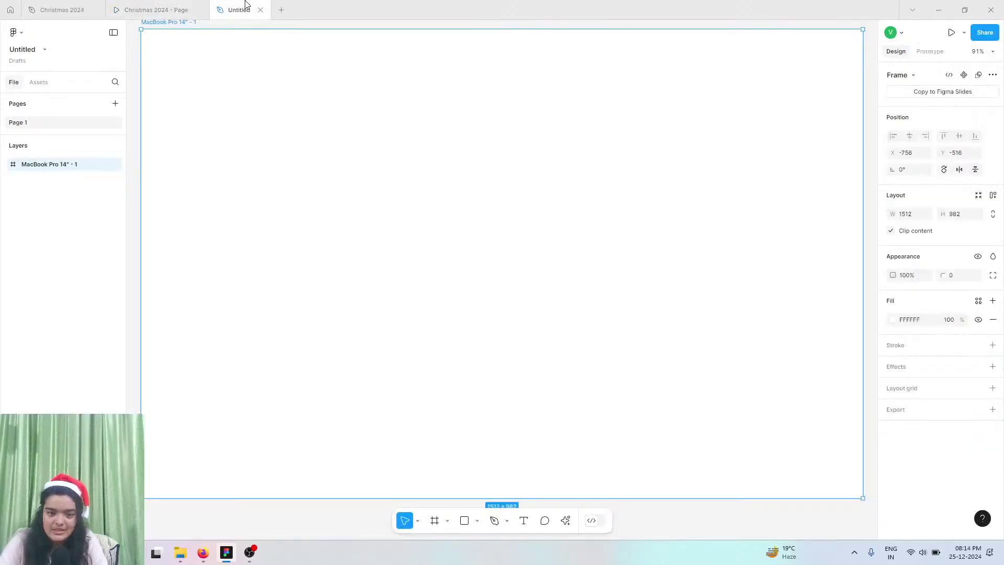
pyautogui.click(91, 9)
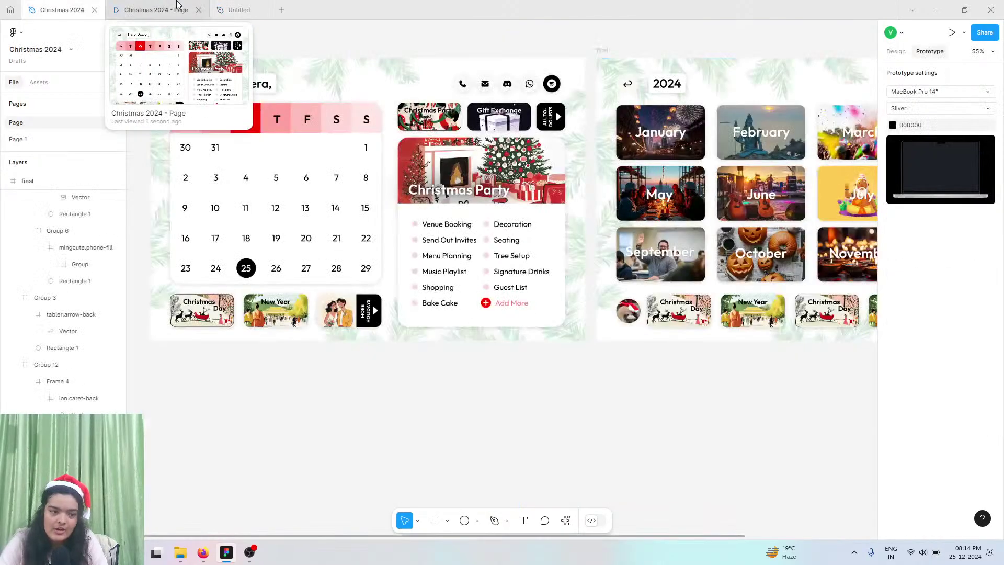
pyautogui.click(177, 8)
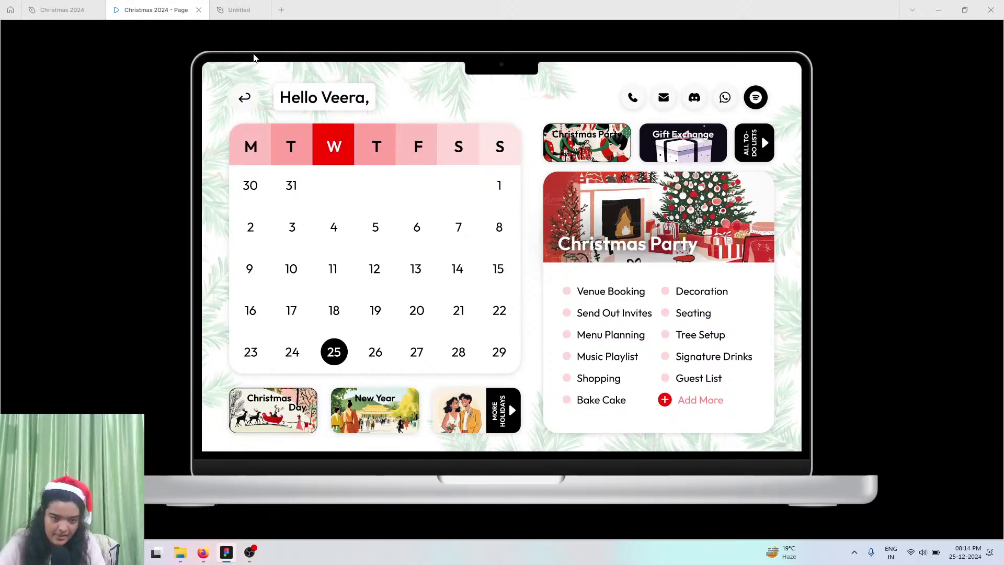
pyautogui.click(239, 9)
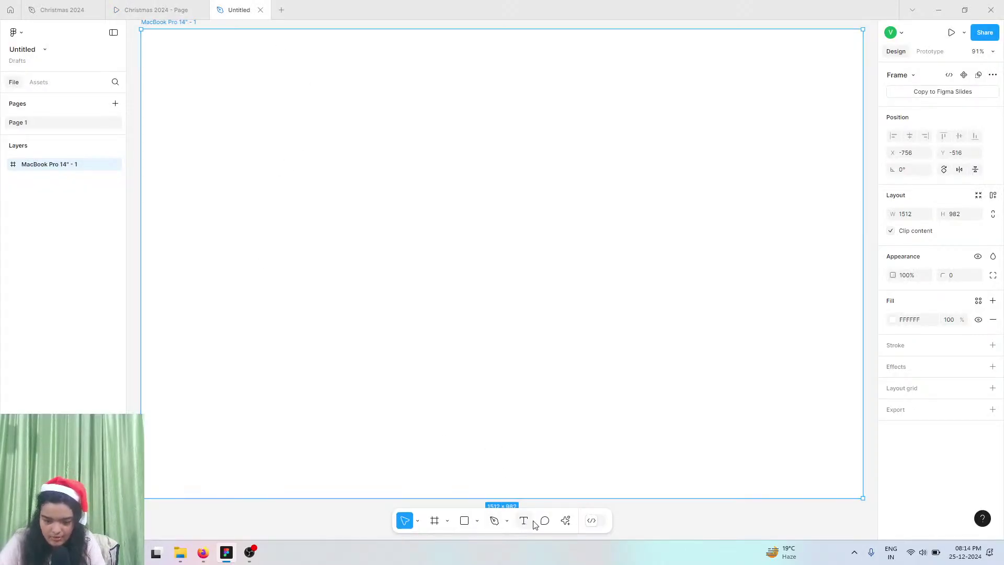
# - Find the Iconify plugin among the plugins and widgets and run it
pyautogui.click(570, 523)
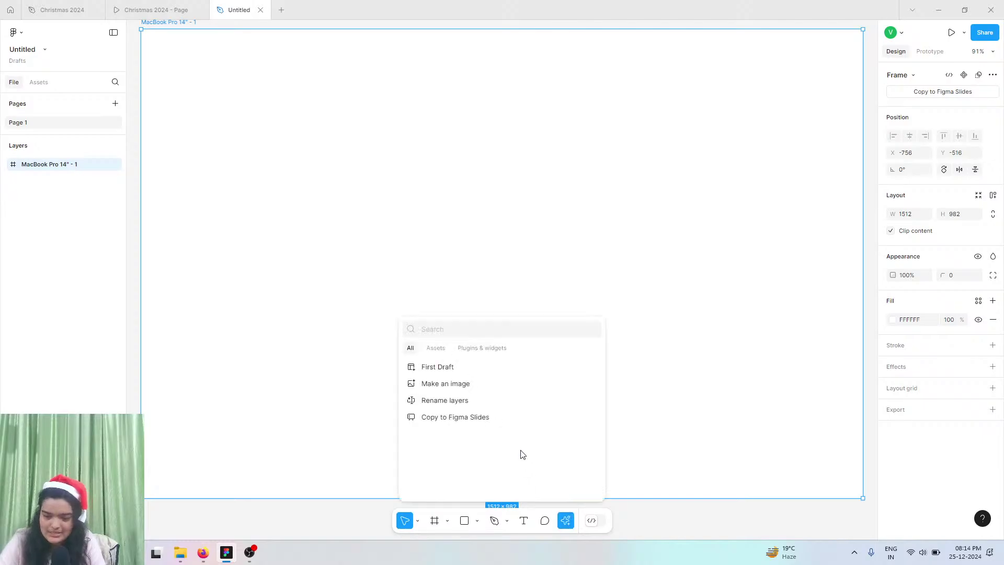
pyautogui.click(471, 349)
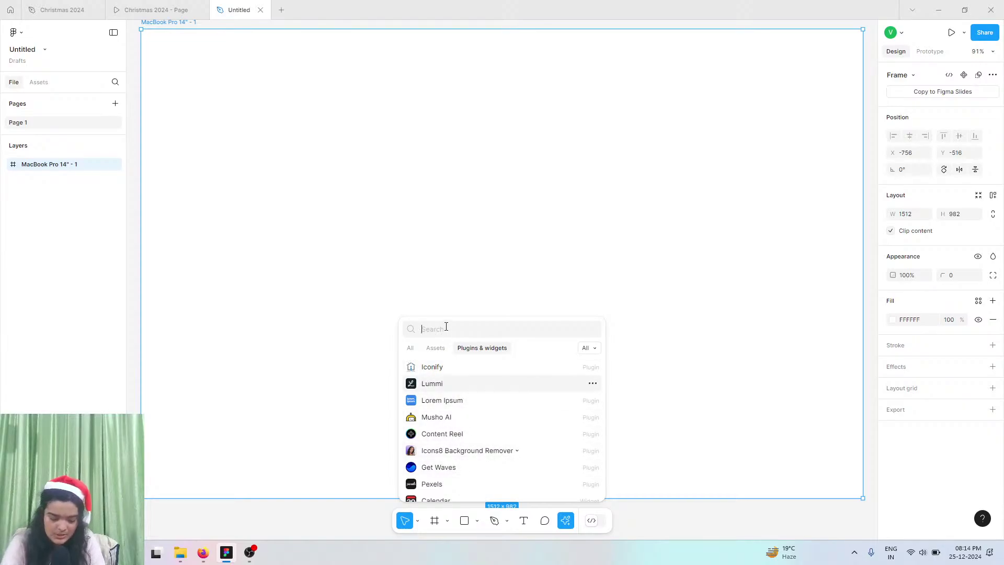
pyautogui.write('iconiyf')
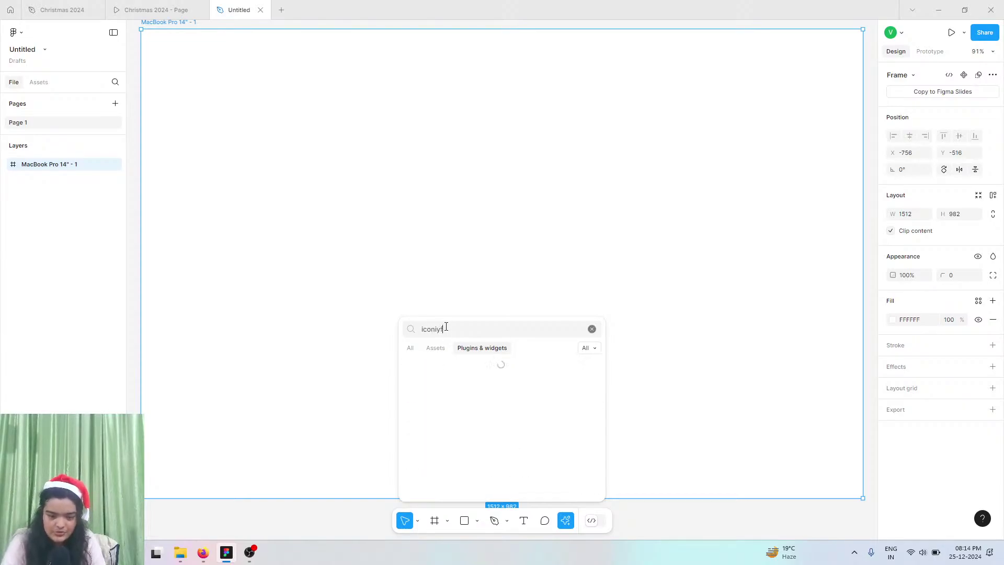
pyautogui.press('BackSpace')
pyautogui.press('BackSpace')
pyautogui.write('f')
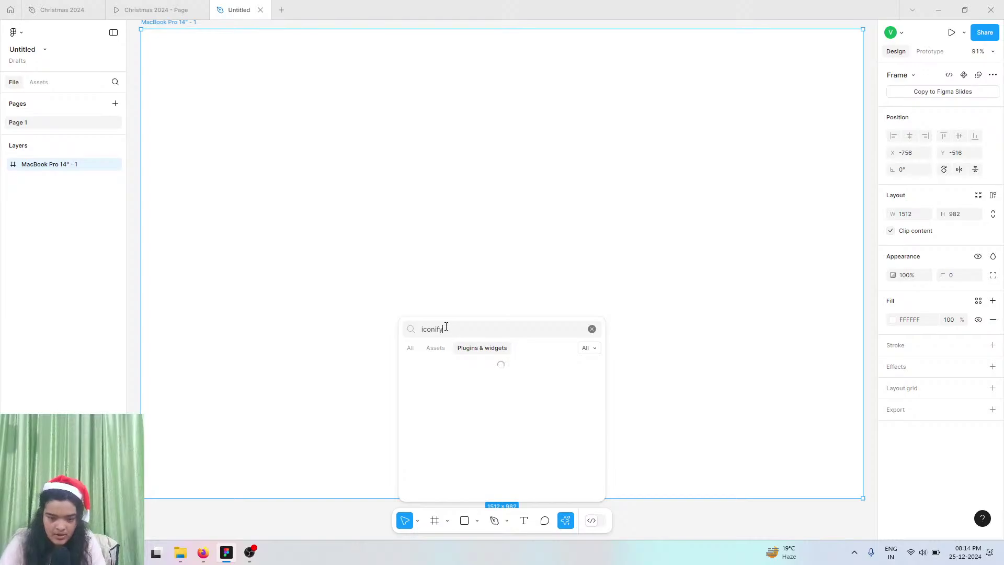
pyautogui.click(459, 366)
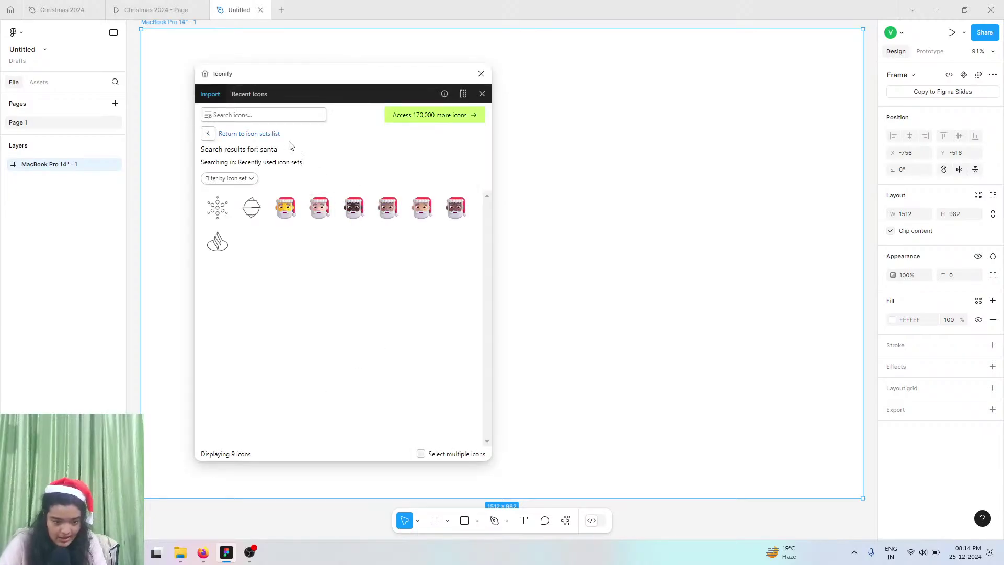
# - Search Iconify for "back" and import the bent return-arrow icon at size 42 into the MacBook Pro 14" frame as a frame
pyautogui.click(276, 115)
pyautogui.write('ba')
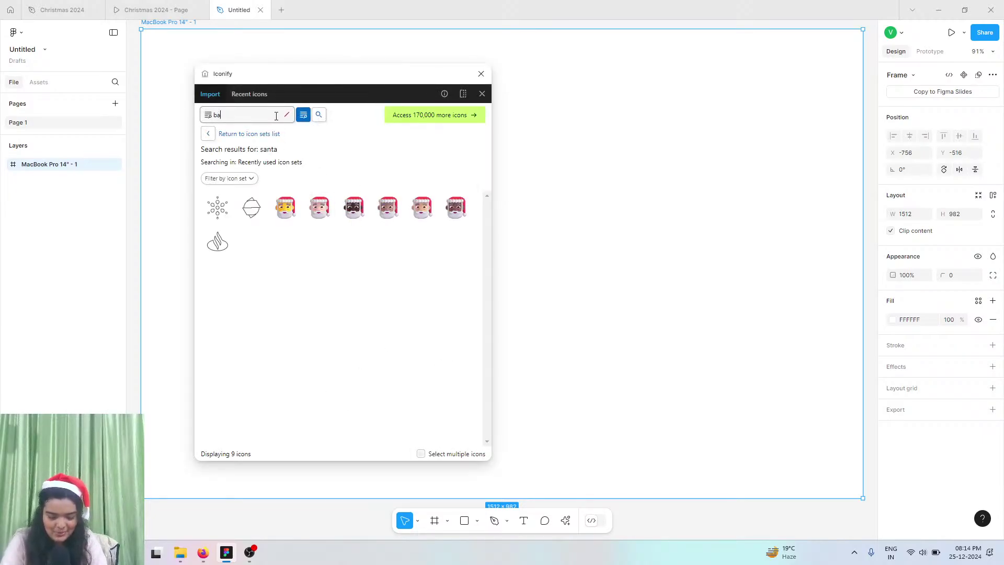
pyautogui.write('ck')
pyautogui.press('Return')
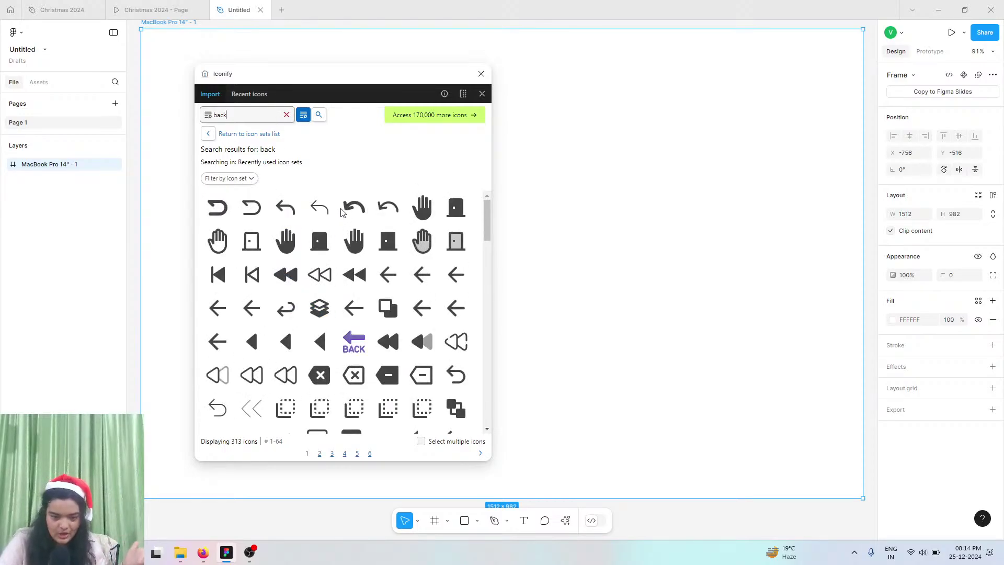
pyautogui.click(293, 316)
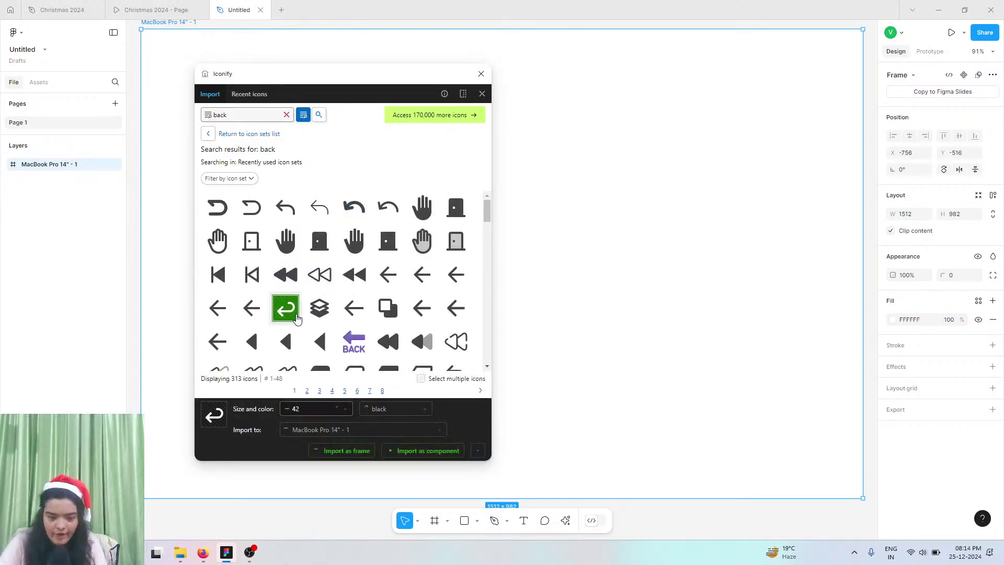
pyautogui.click(347, 453)
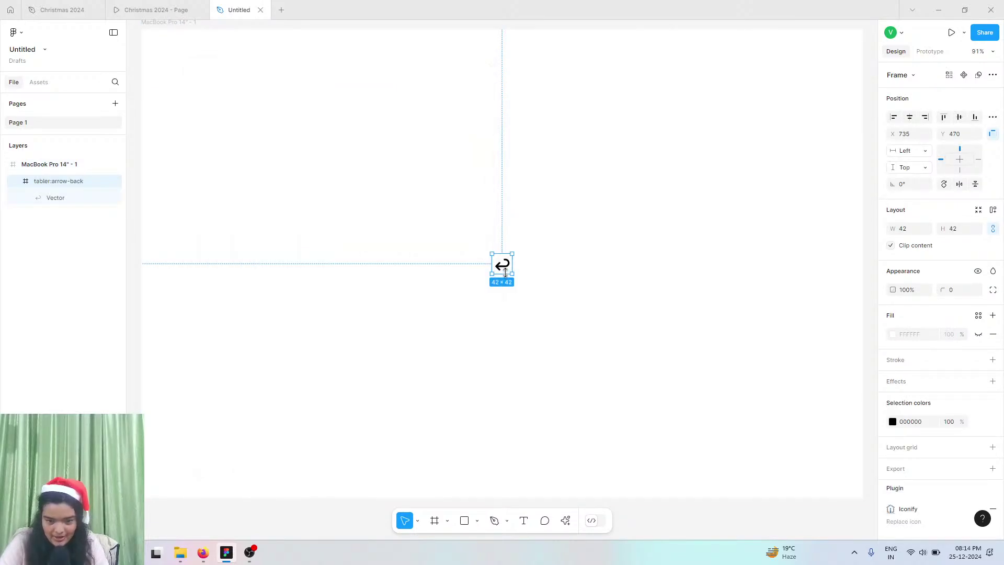
# - Move the back icon near the frame's upper-left corner, at about X 46, Y 37, and add auto layout to it
pyautogui.moveTo(502, 265); pyautogui.dragTo(173, 57)
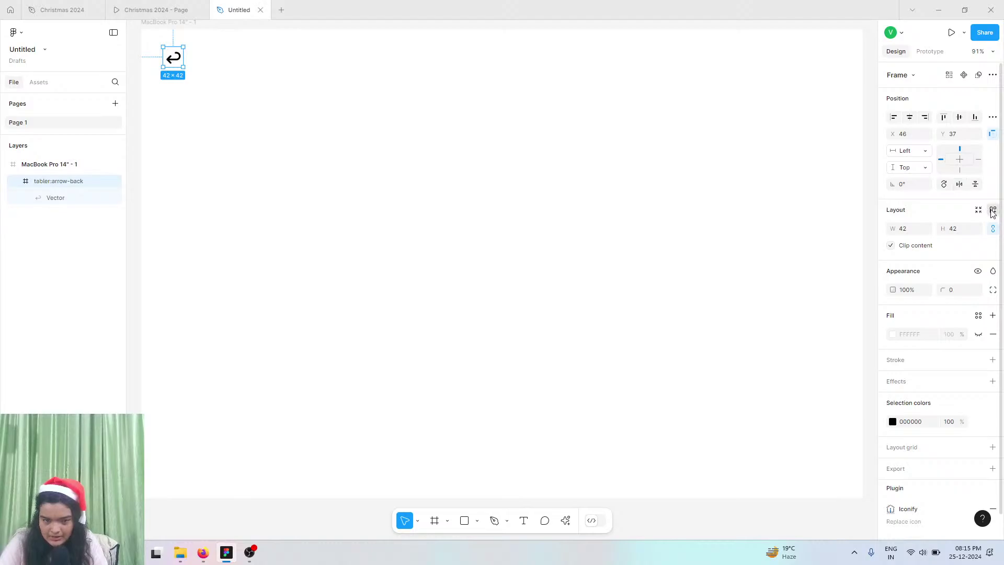
pyautogui.click(993, 210)
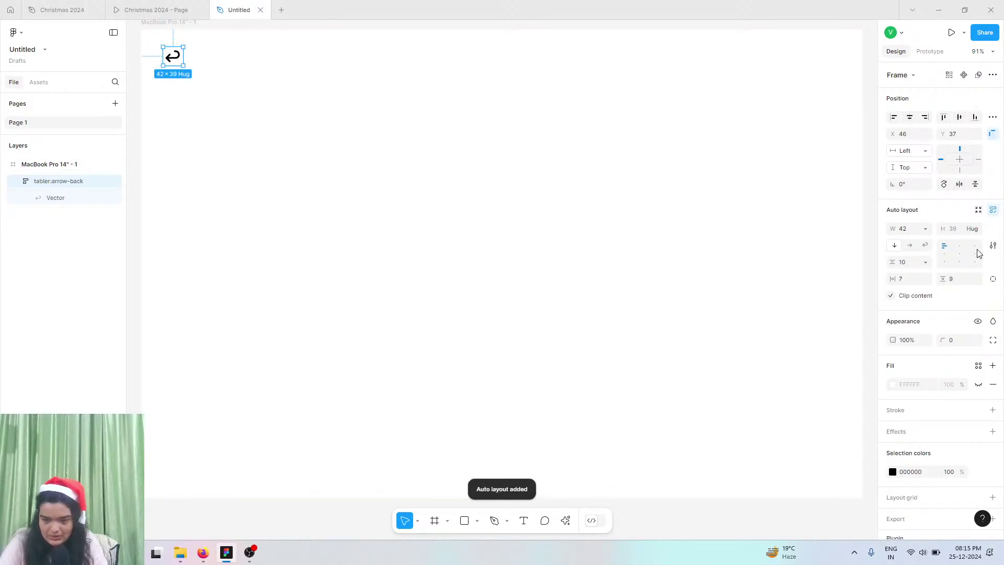
# - Wrap the back icon in a new frame and give that frame auto layout with a horizontal padding of 11
pyautogui.moveTo(892, 279); pyautogui.dragTo(892, 278)
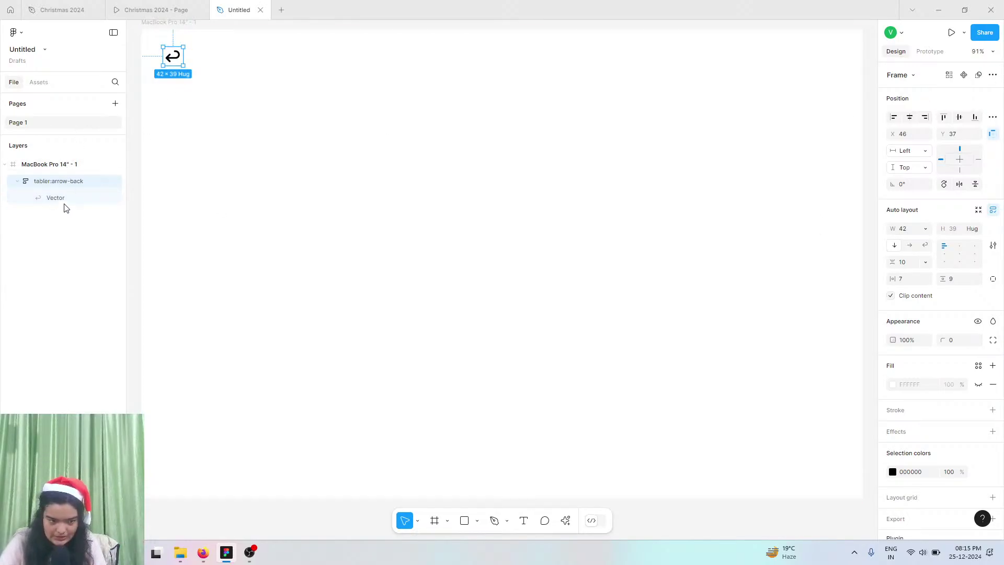
pyautogui.keyDown('shift'); pyautogui.click(70, 184); pyautogui.keyUp('shift')
pyautogui.click(69, 186)
pyautogui.rightClick(71, 189)
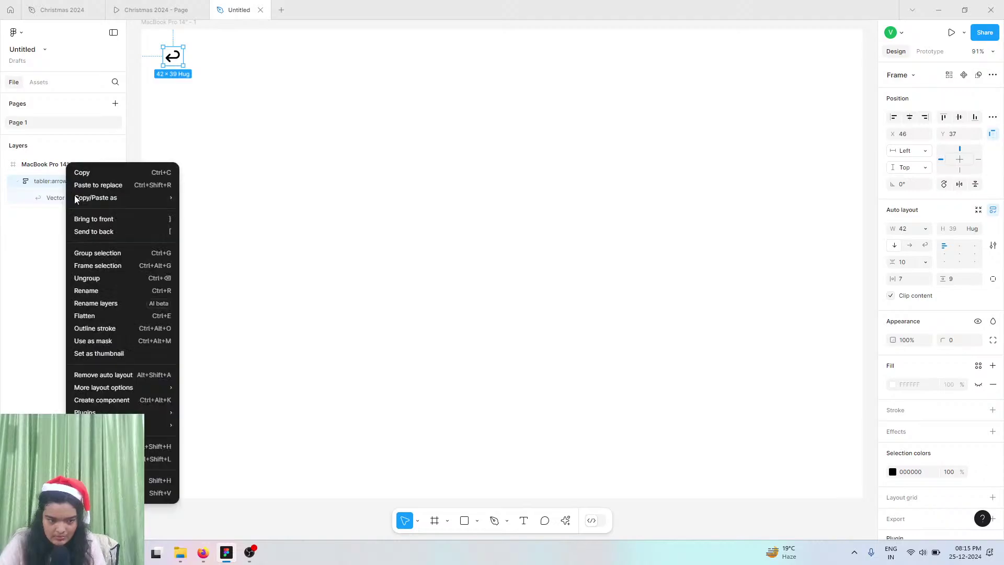
pyautogui.click(89, 264)
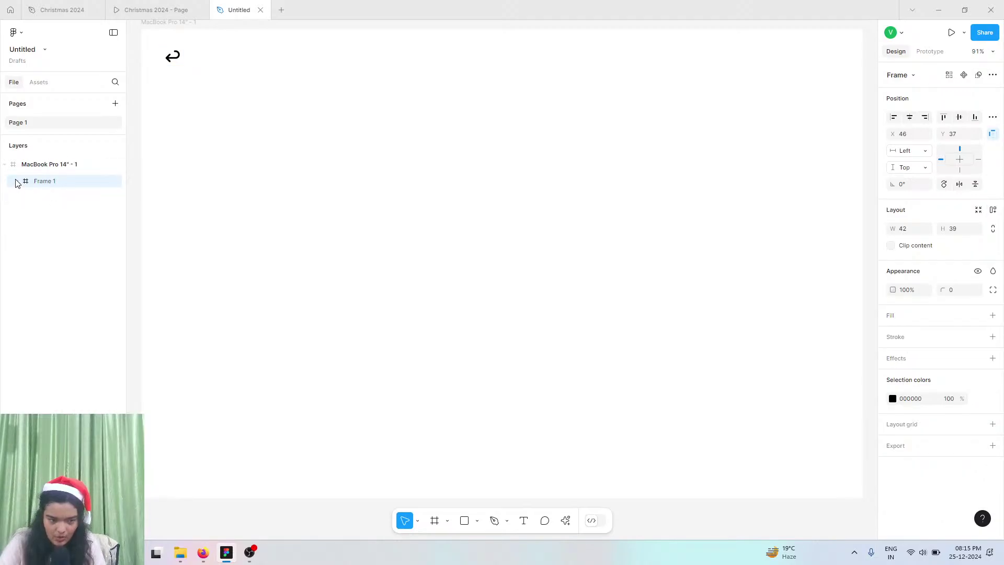
pyautogui.click(993, 210)
pyautogui.moveTo(894, 281)
pyautogui.mouseDown()
pyautogui.moveTo(904, 284)
pyautogui.moveTo(891, 281)
pyautogui.mouseUp()
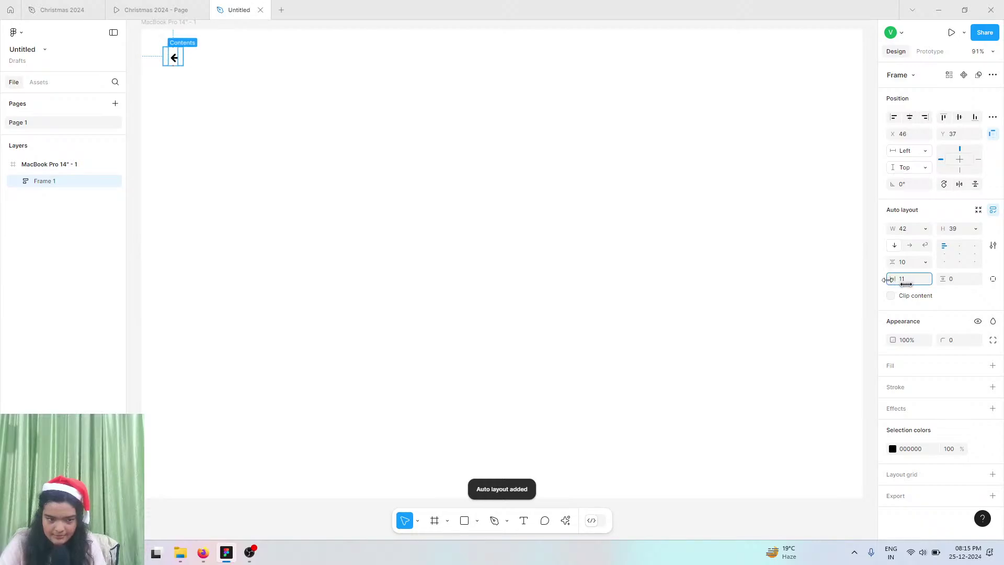
# - Remove the auto layout from the arrow-back icon inside the wrapper frame
pyautogui.click(17, 181)
pyautogui.click(62, 199)
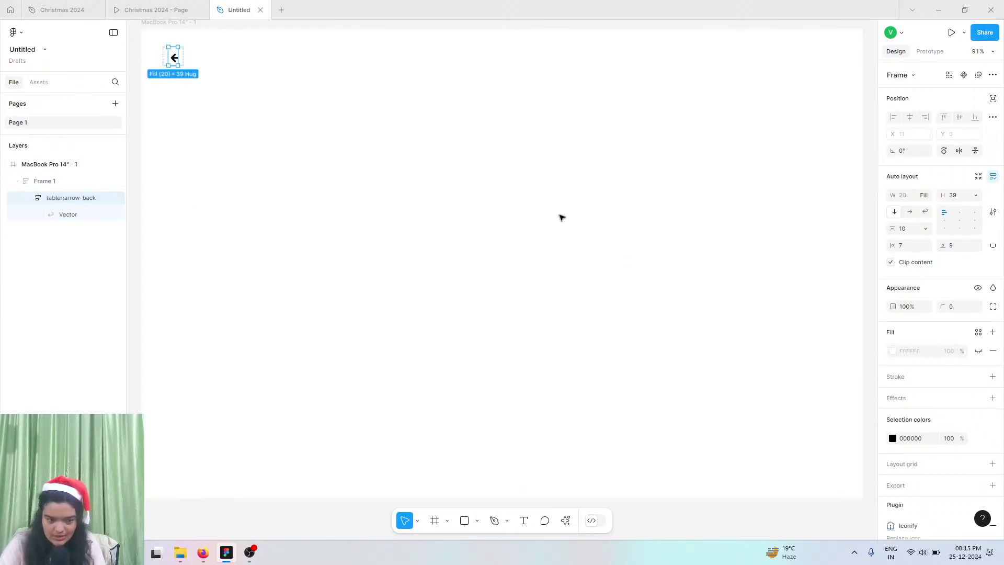
pyautogui.click(993, 177)
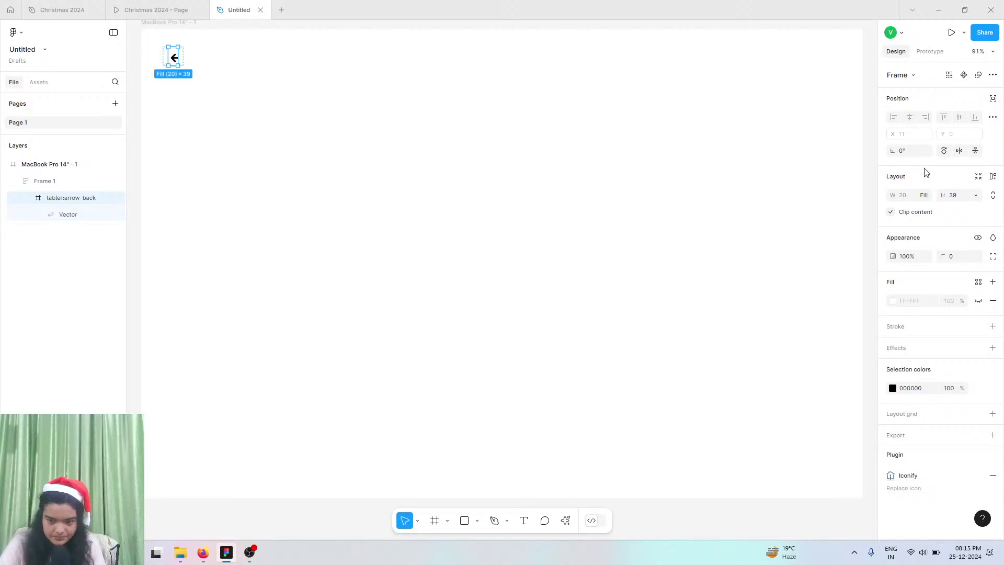
# - Set the arrow-back icon's height to fill its container and widen it to about 40
pyautogui.click(923, 195)
pyautogui.click(985, 201)
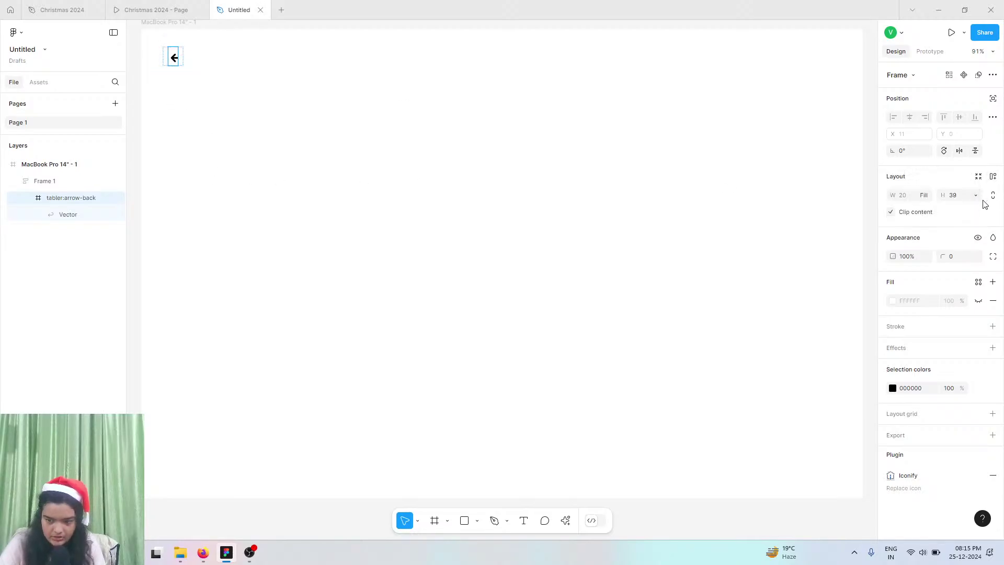
pyautogui.click(924, 195)
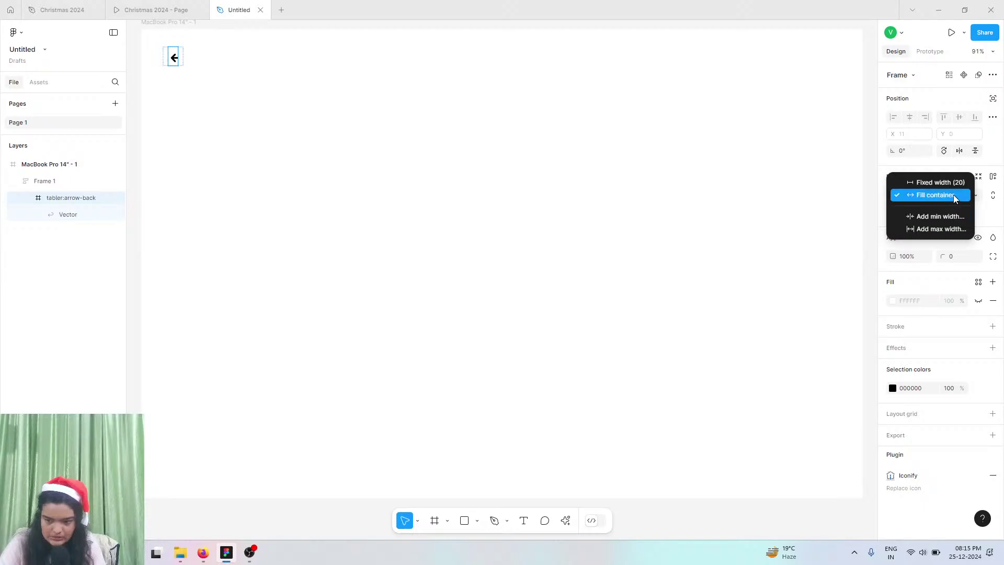
pyautogui.click(939, 182)
pyautogui.click(910, 200)
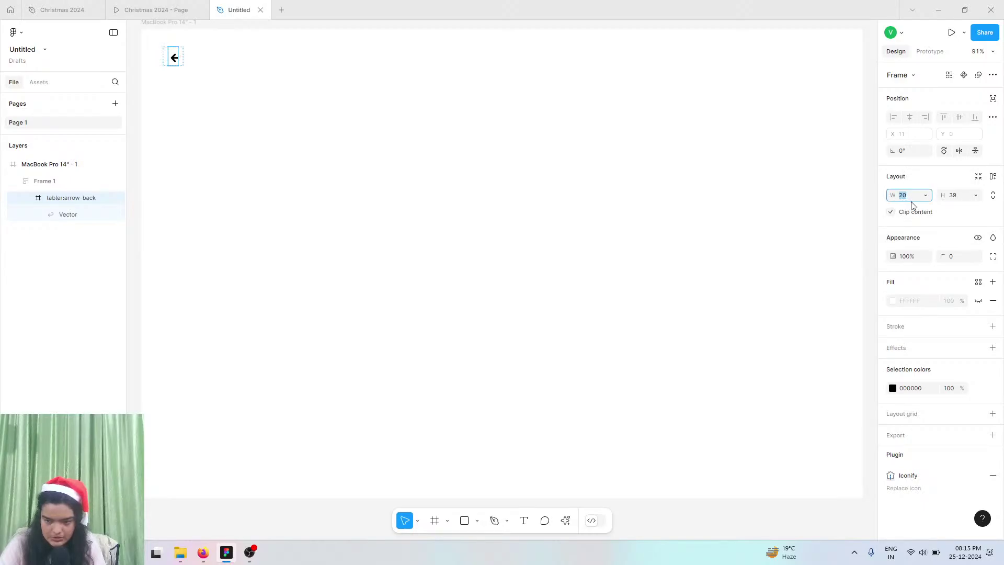
pyautogui.click(928, 200)
pyautogui.click(924, 204)
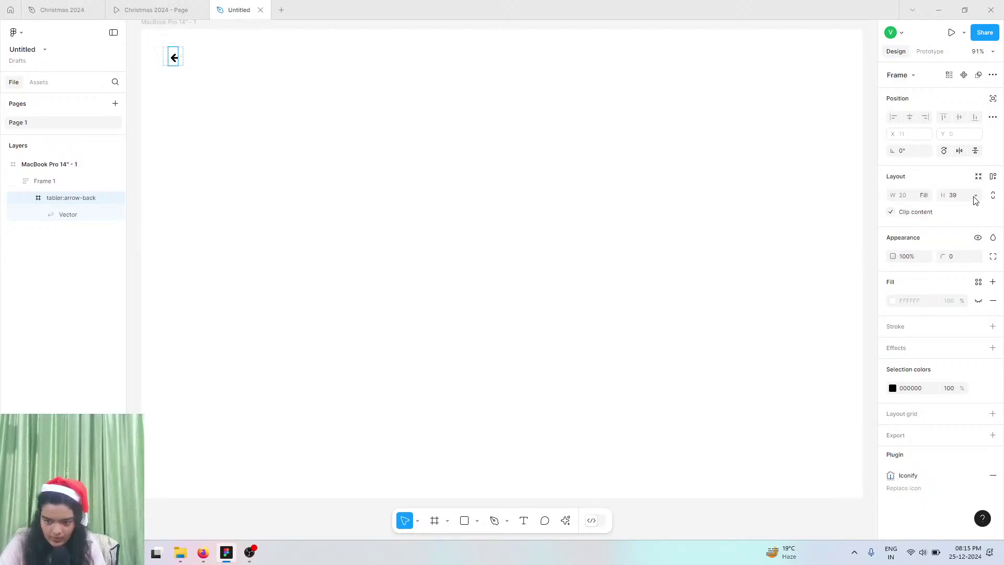
pyautogui.click(976, 198)
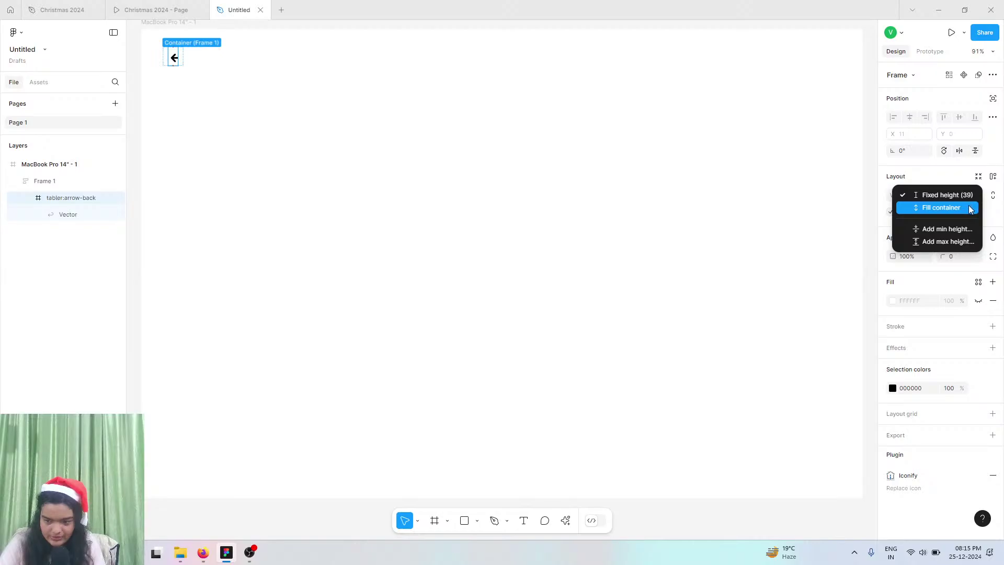
pyautogui.click(972, 205)
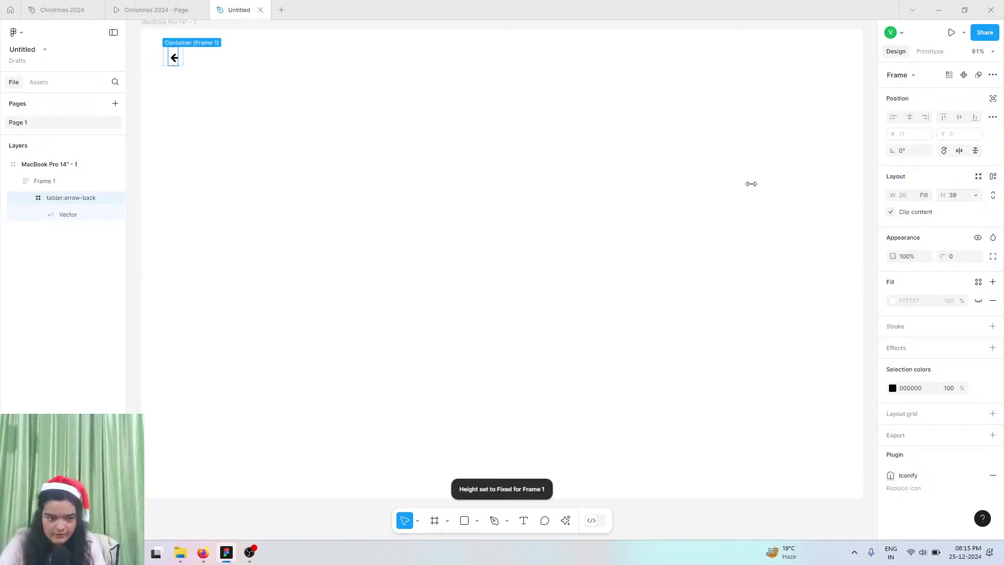
pyautogui.moveTo(180, 56); pyautogui.dragTo(189, 56)
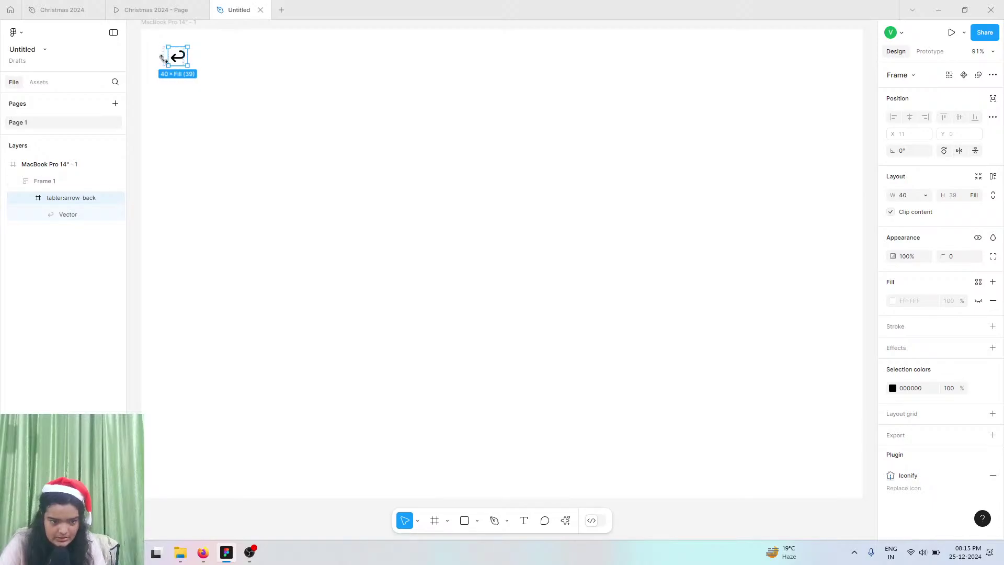
# - Move the arrow-back icon out of its wrapper frame and delete the empty wrapper
pyautogui.click(163, 58)
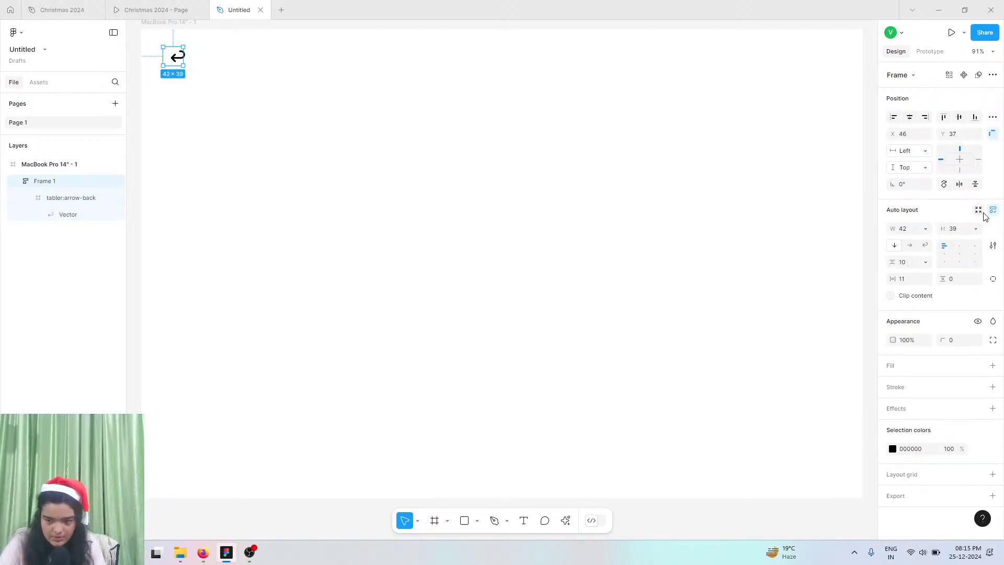
pyautogui.moveTo(943, 278); pyautogui.dragTo(958, 275)
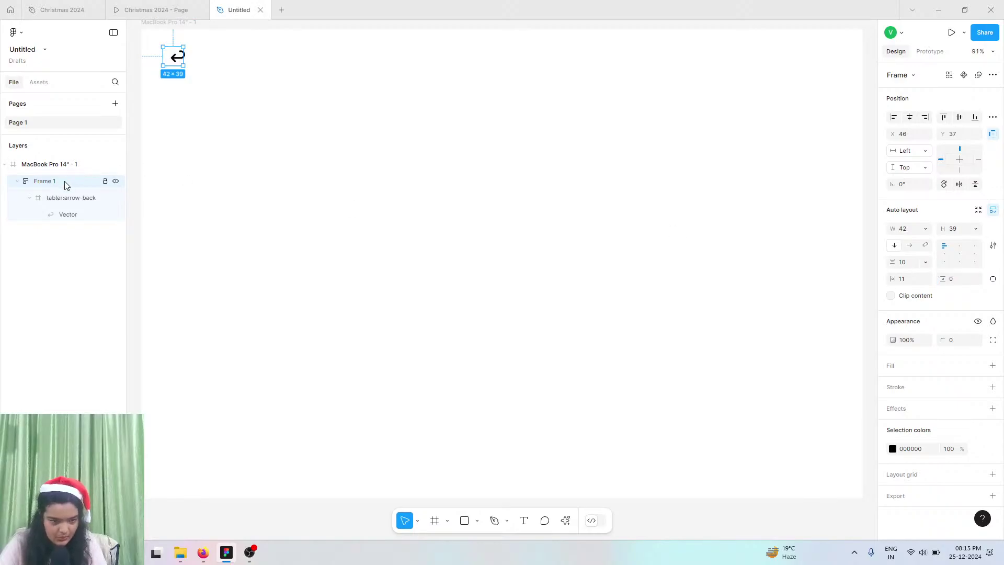
pyautogui.press('Return')
pyautogui.moveTo(70, 202)
pyautogui.mouseDown()
pyautogui.moveTo(62, 181)
pyautogui.moveTo(55, 197)
pyautogui.mouseUp()
pyautogui.click(48, 216)
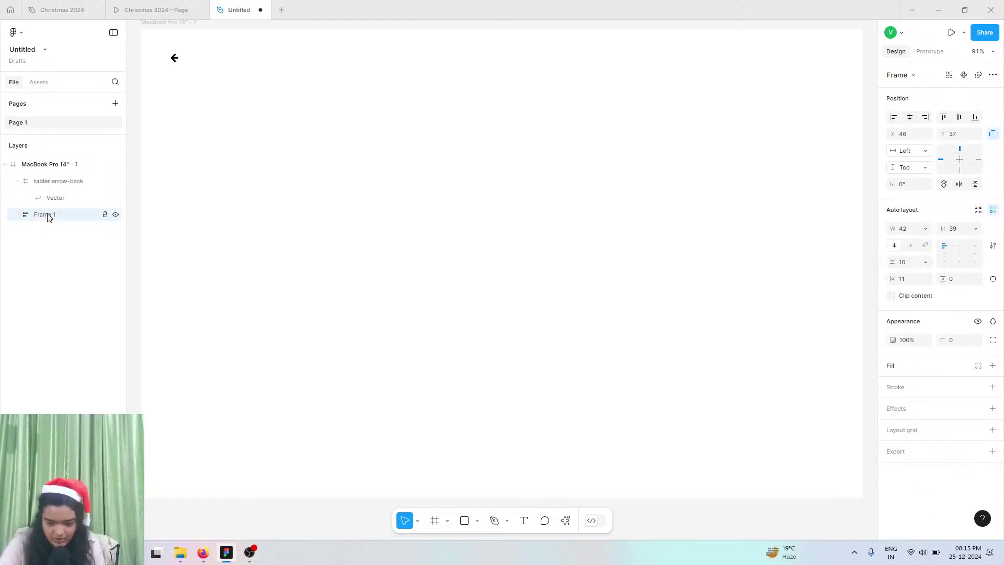
pyautogui.press('Delete')
# - Convert the arrow-back icon to a group and back to a frame
pyautogui.click(62, 183)
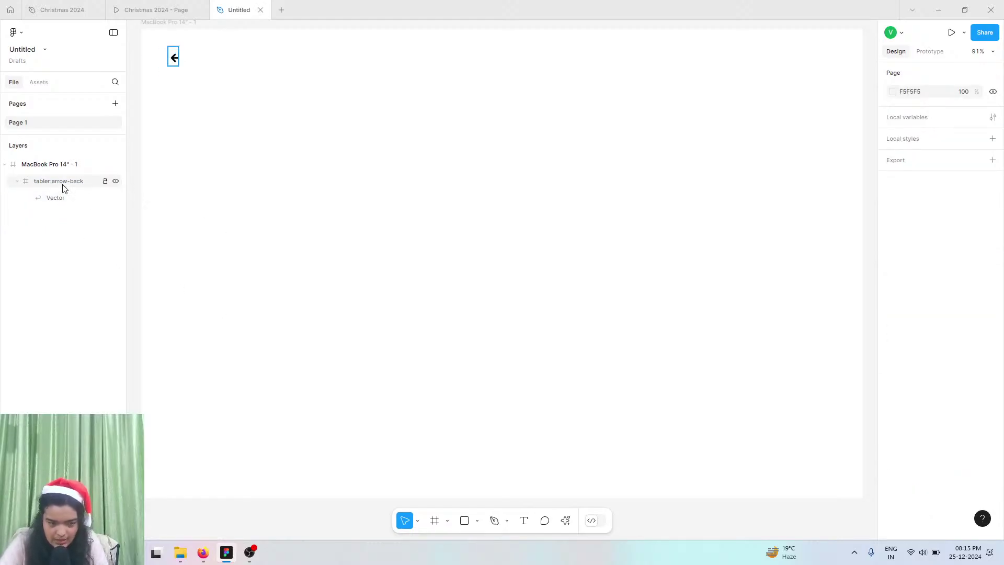
pyautogui.click(898, 76)
pyautogui.click(900, 83)
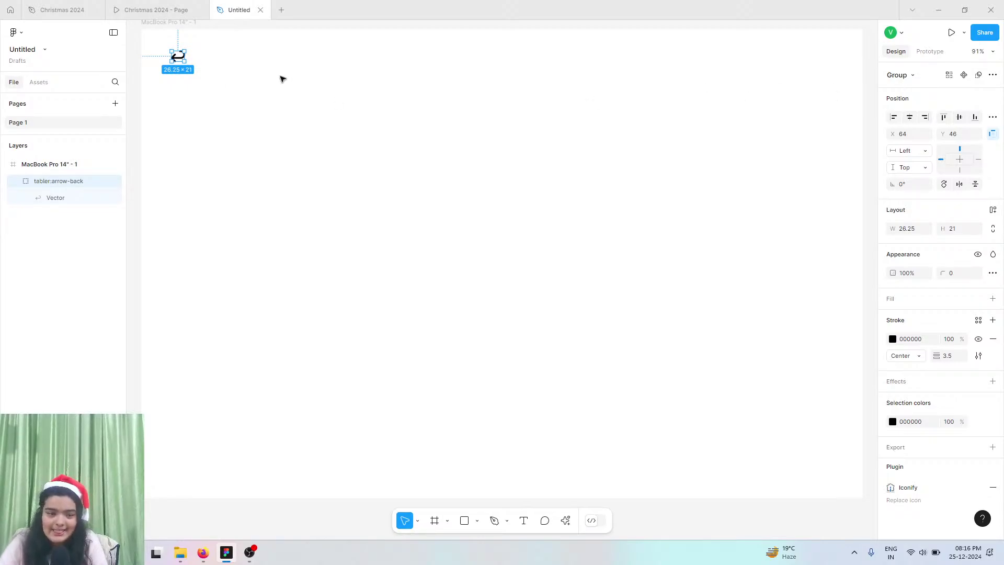
pyautogui.click(897, 74)
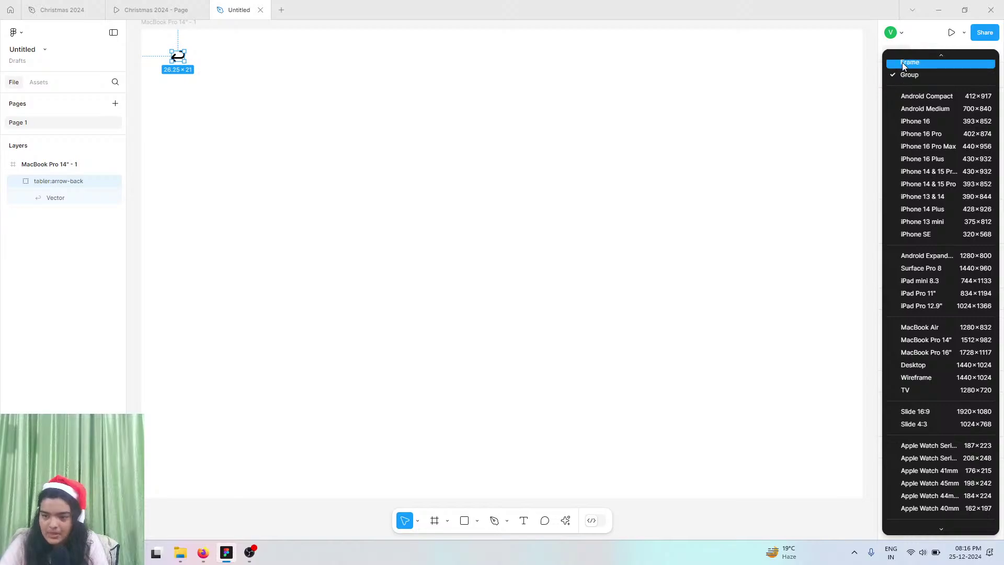
pyautogui.click(902, 62)
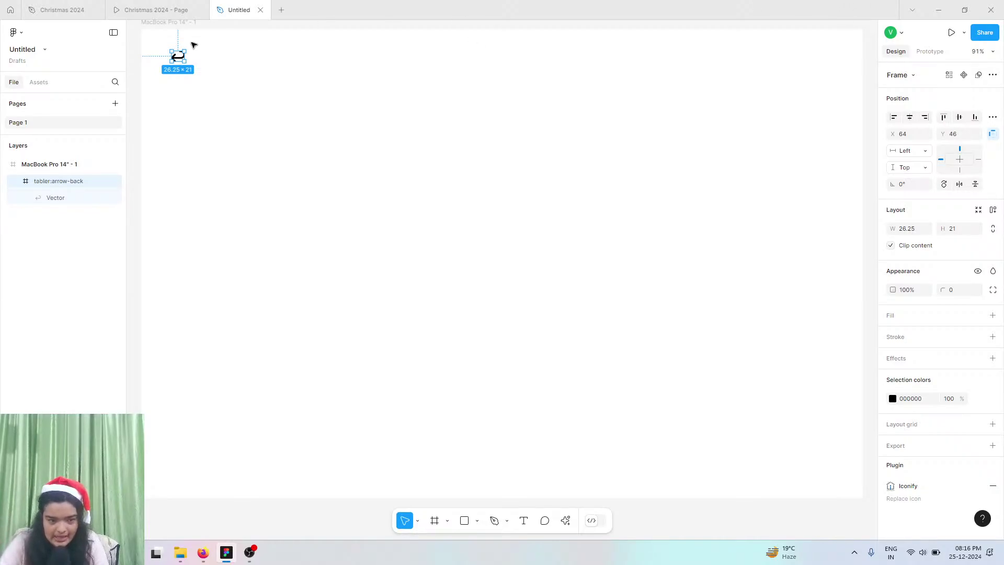
# - Move the arrow vector out of the arrow-back frame so it sits directly in the MacBook Pro 14" frame
pyautogui.scroll(5, 166, 63)
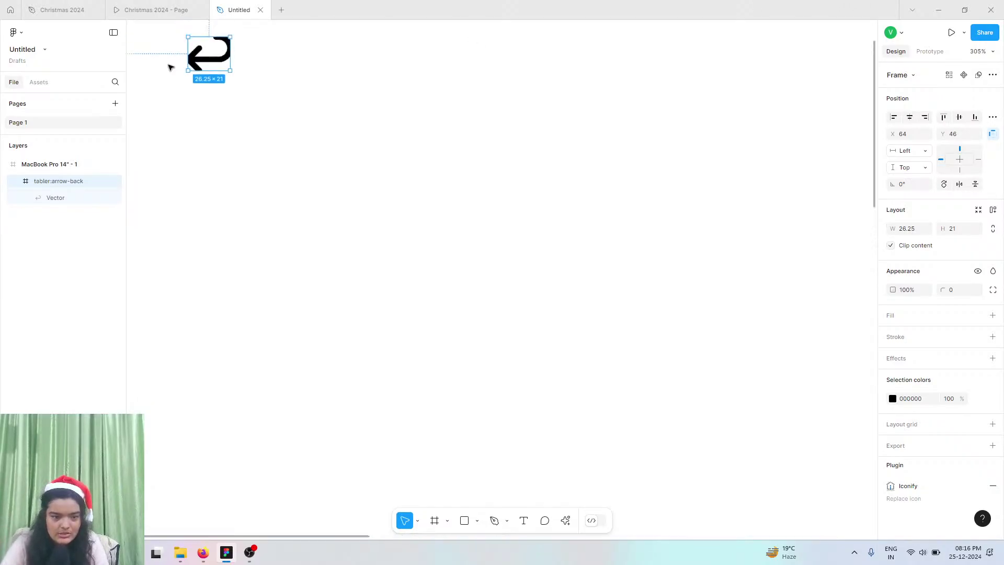
pyautogui.scroll(2, 172, 68)
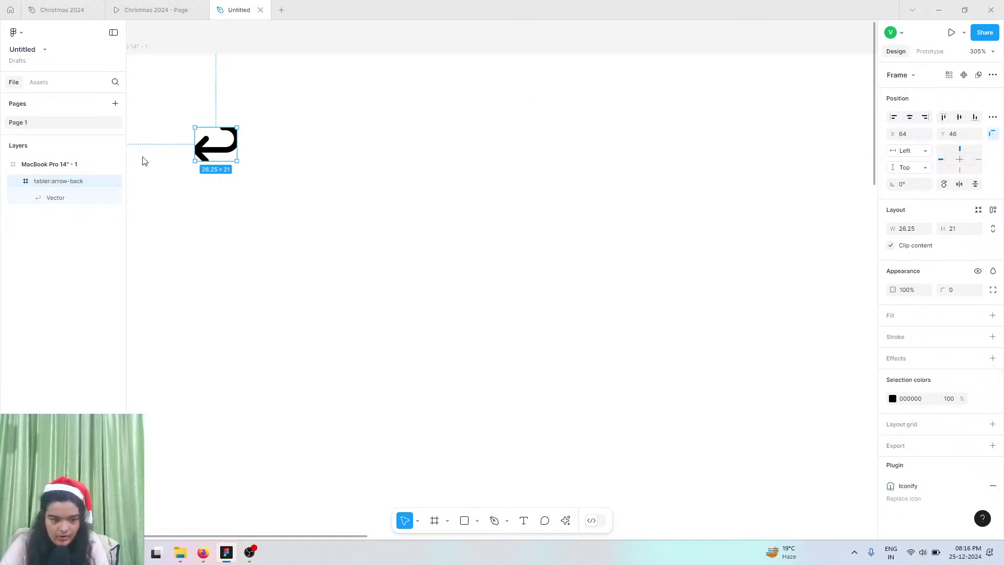
pyautogui.moveTo(57, 196)
pyautogui.mouseDown()
pyautogui.moveTo(52, 173)
pyautogui.moveTo(51, 193)
pyautogui.mouseUp()
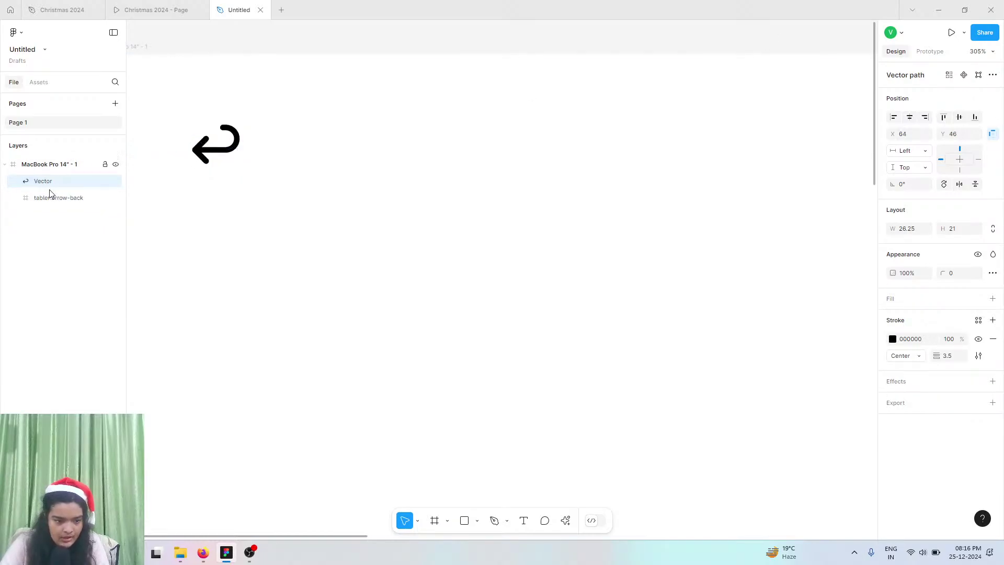
pyautogui.click(49, 198)
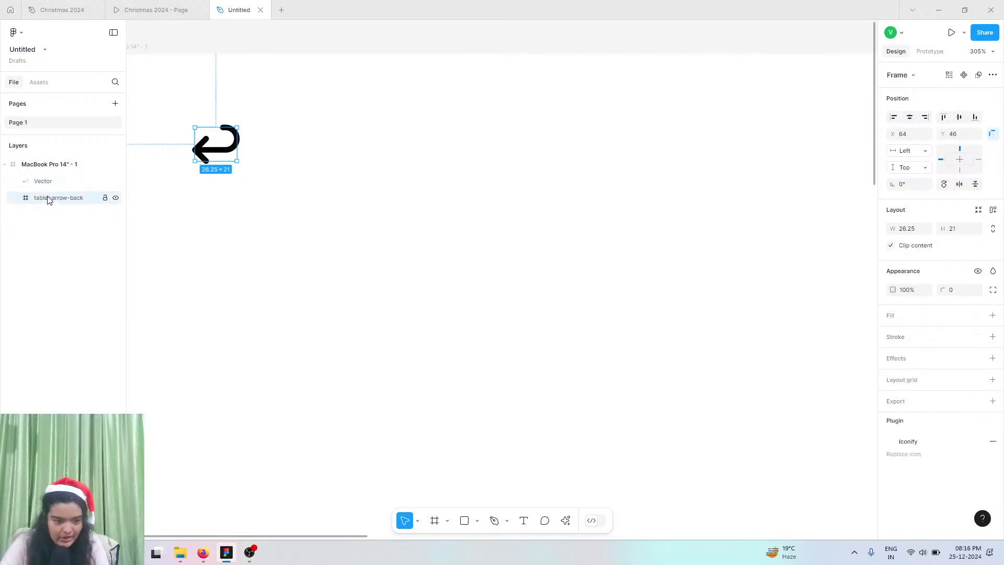
# - Draw a frame about 54 × 55 around the arrow to hold the vector, and delete the empty arrow-back frame
pyautogui.click(435, 520)
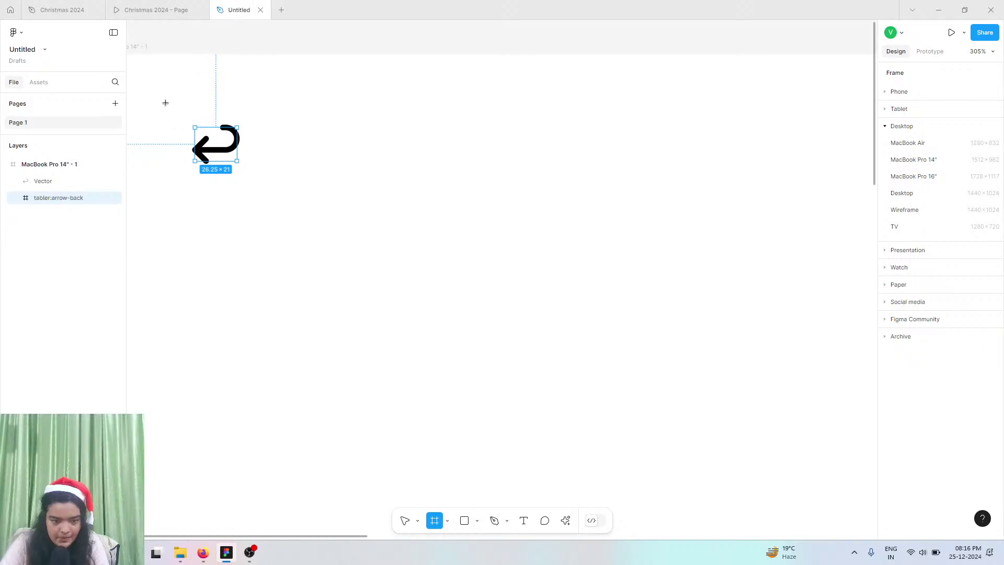
pyautogui.moveTo(171, 98); pyautogui.dragTo(259, 187)
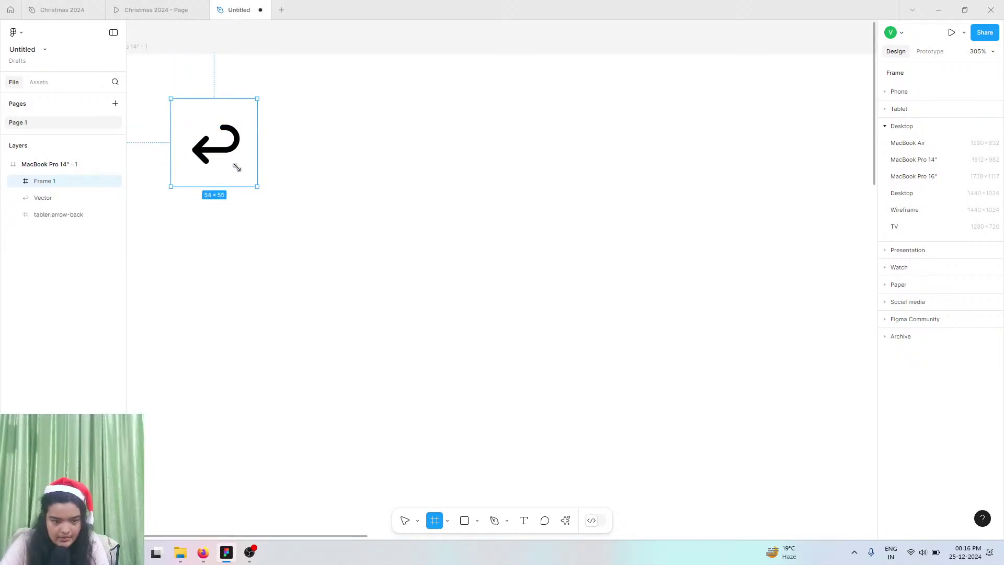
pyautogui.click(55, 198)
pyautogui.click(55, 216)
pyautogui.press('Delete')
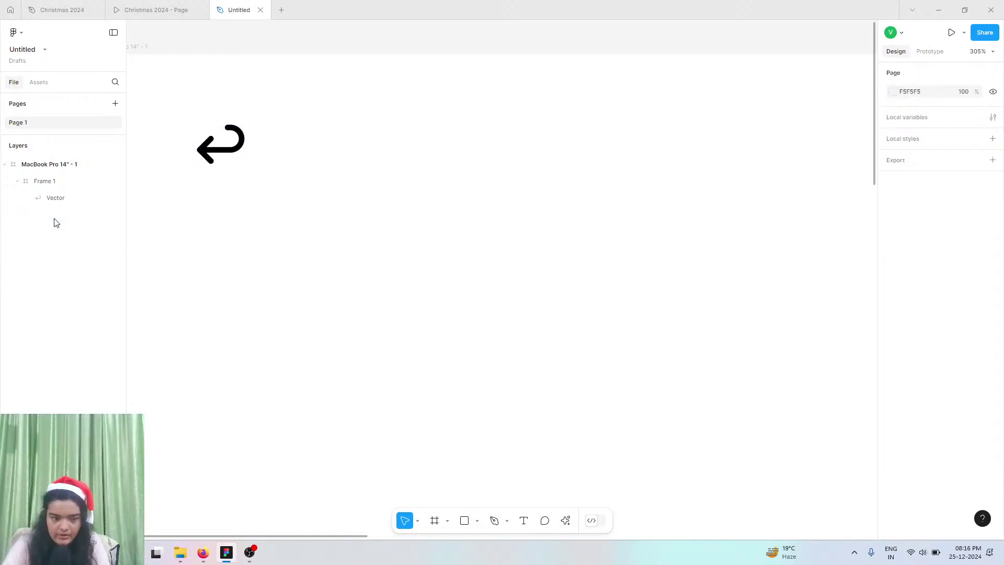
# - Round the arrow's new frame with a corner radius of 101 and add a pale pink FFFAFA fill
pyautogui.click(61, 182)
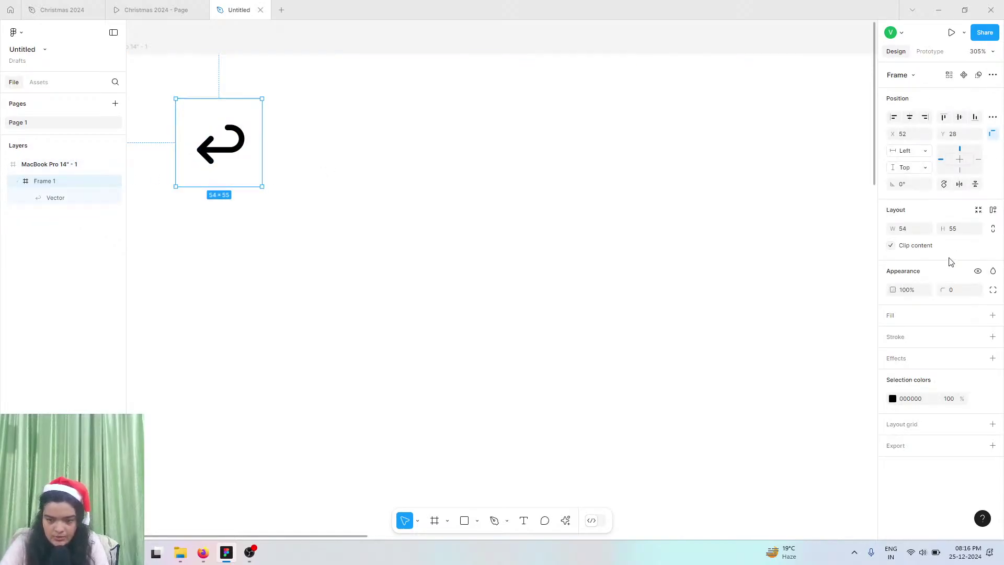
pyautogui.moveTo(943, 290); pyautogui.dragTo(988, 296)
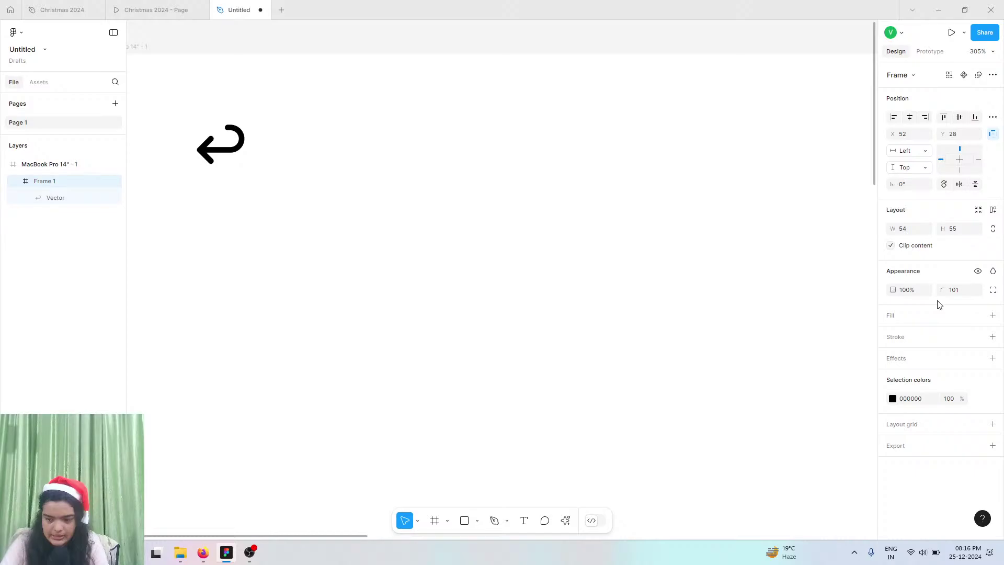
pyautogui.click(992, 316)
pyautogui.click(893, 335)
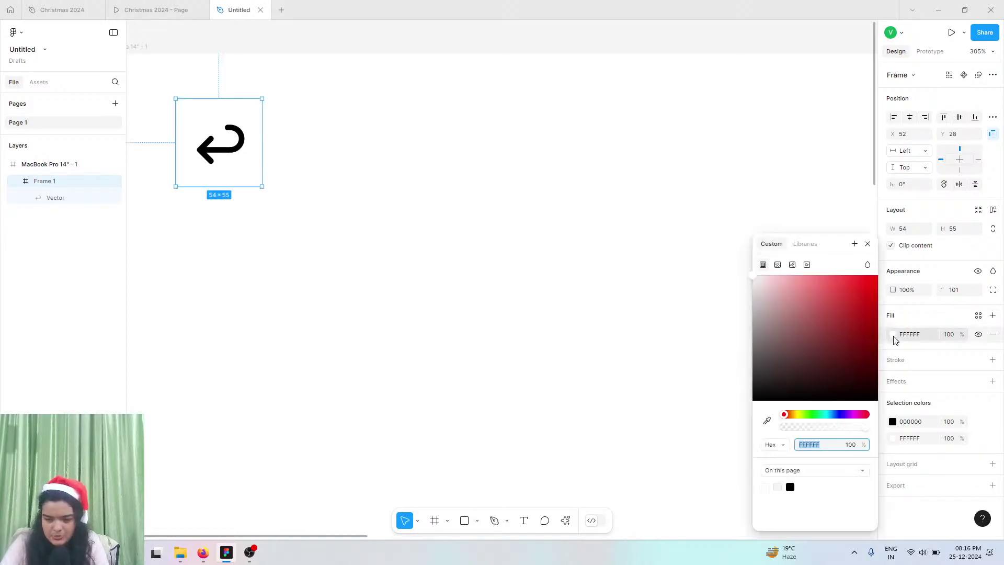
pyautogui.click(893, 335)
pyautogui.click(893, 335)
pyautogui.moveTo(832, 327); pyautogui.dragTo(809, 279)
pyautogui.moveTo(764, 256); pyautogui.dragTo(758, 244)
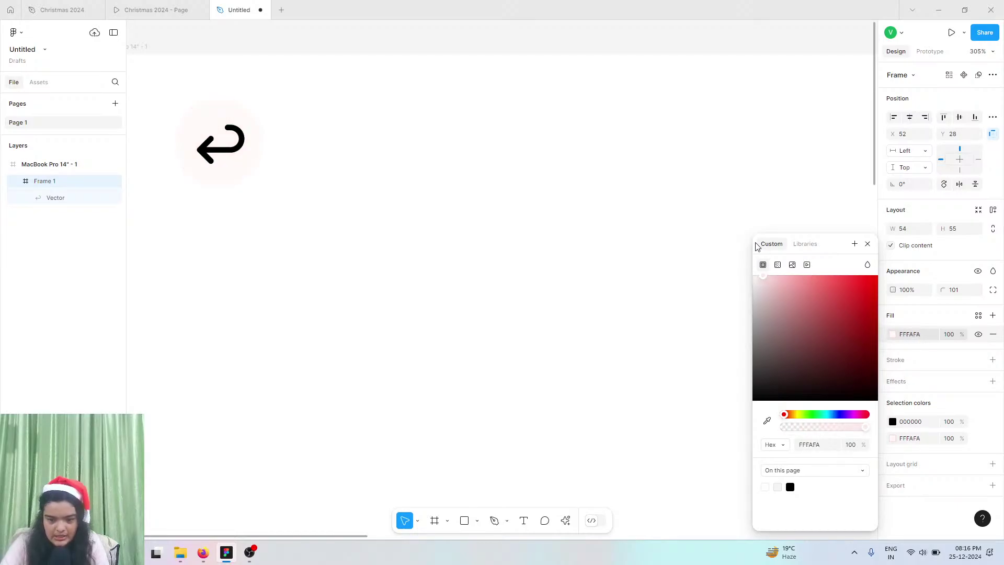
# - Change the round back-button frame's fill to F9F9F9 and move it to about X 56, Y 47
pyautogui.click(820, 448)
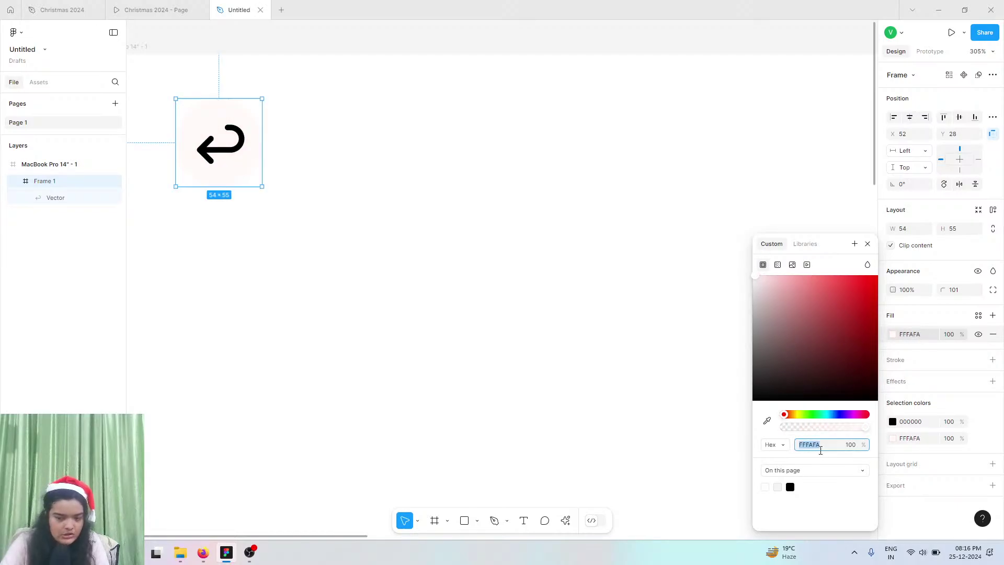
pyautogui.write('f9f9f9')
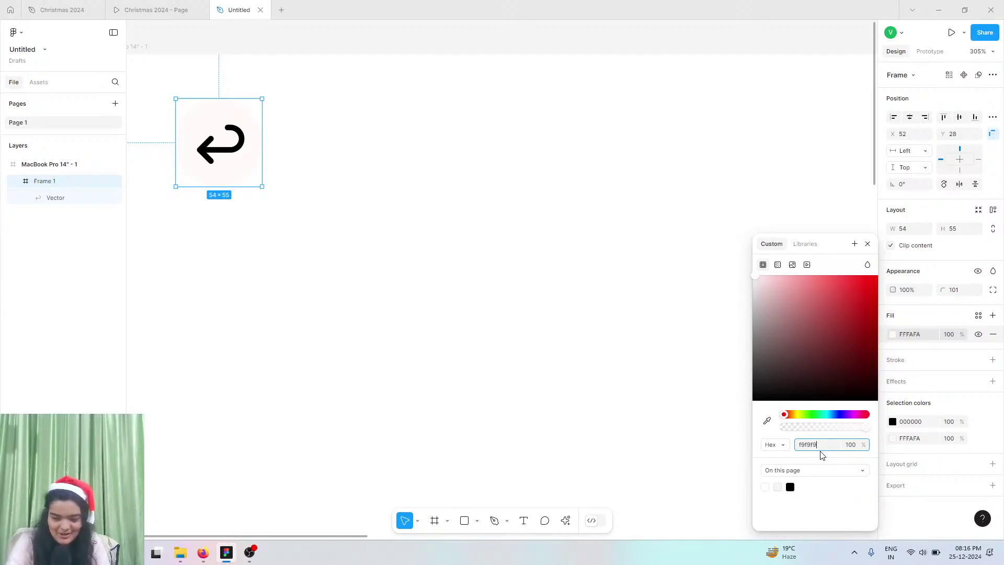
pyautogui.press('Return')
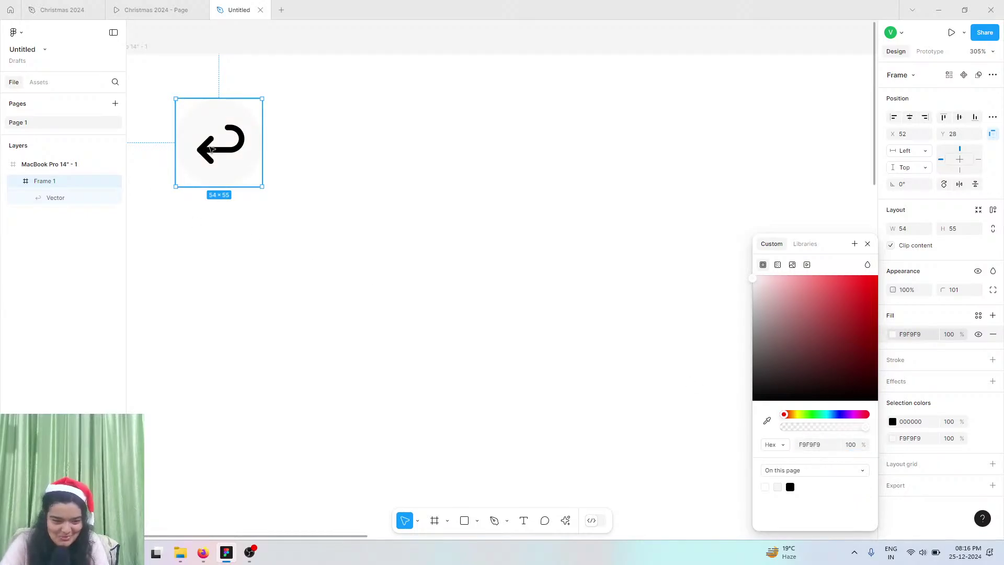
pyautogui.moveTo(211, 149); pyautogui.dragTo(217, 180)
pyautogui.scroll(-3, 218, 179)
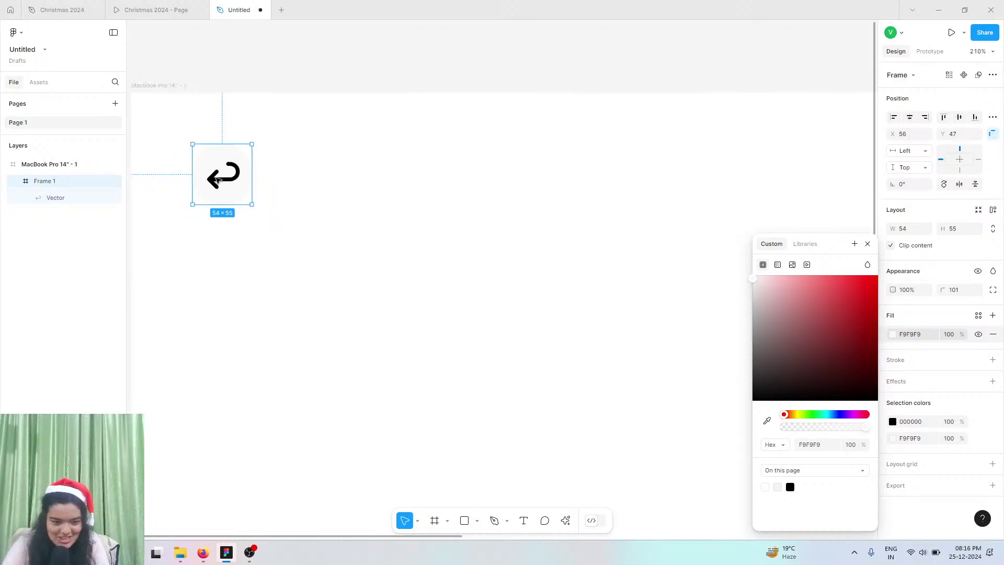
# - Shrink the arrow vector inside the round back button to about 18 × 15 and position it at about X 18, Y 20
pyautogui.hscroll(-1, 218, 180)
pyautogui.scroll(-1, 218, 180)
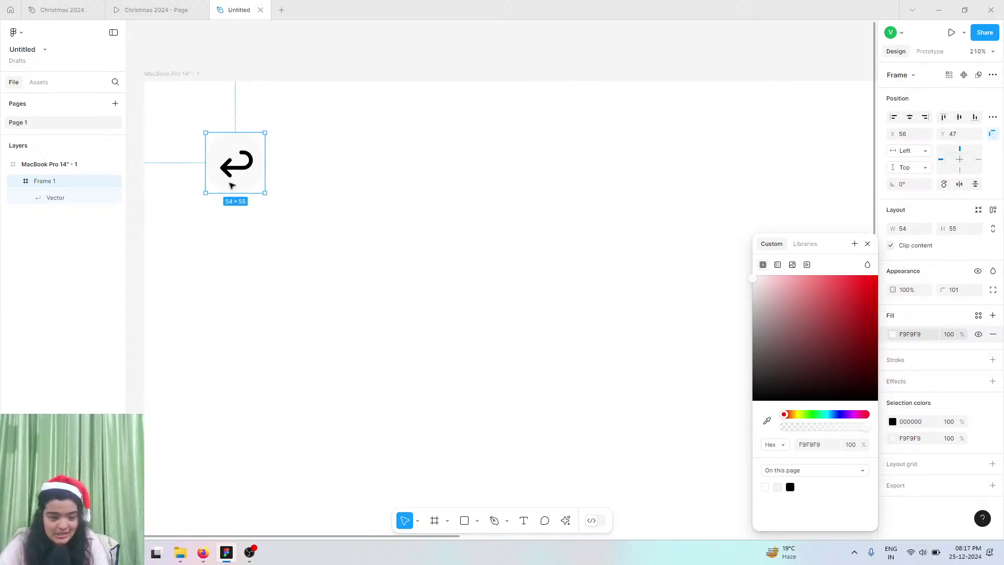
pyautogui.doubleClick(238, 168)
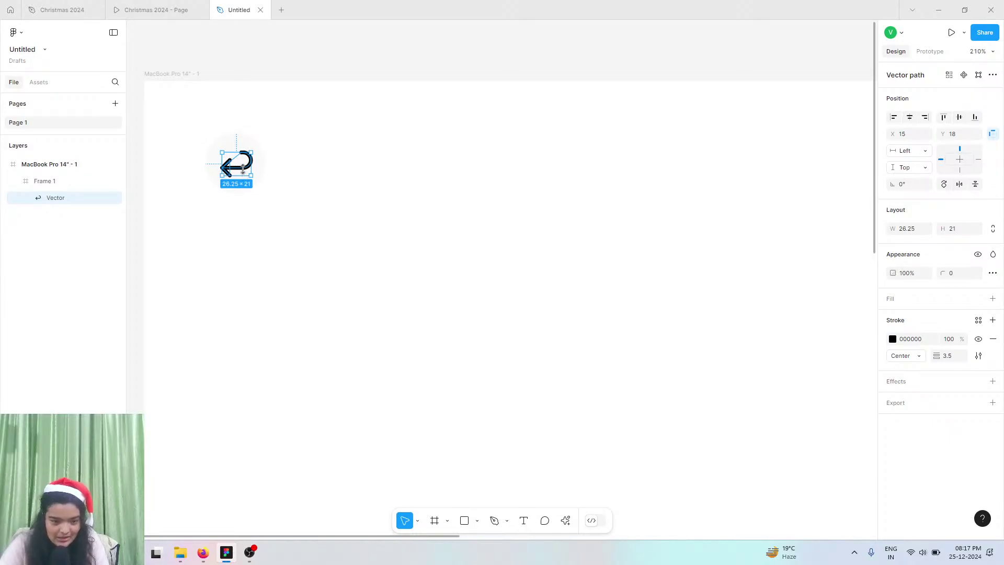
pyautogui.moveTo(243, 175); pyautogui.dragTo(243, 167)
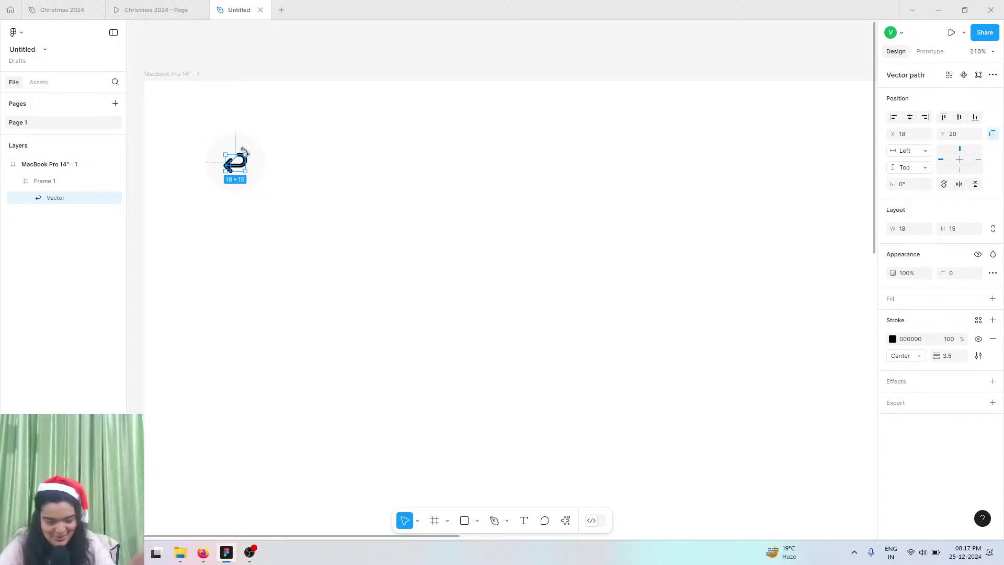
pyautogui.click(250, 126)
pyautogui.click(246, 137)
pyautogui.click(257, 119)
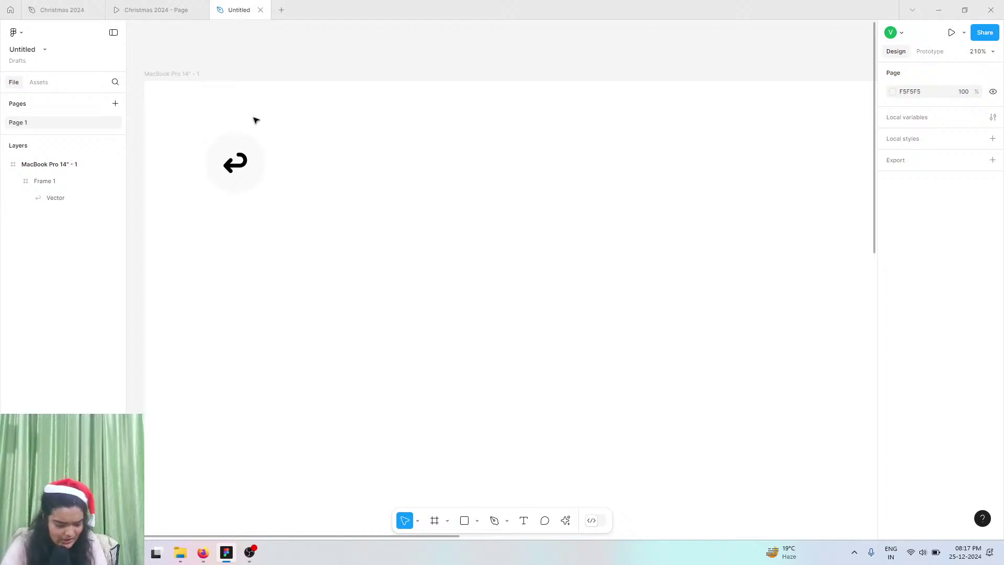
# - Check the header in the Christmas 2024 prototype and add the text "Hello Santa" beside the back button in the new file
pyautogui.click(148, 7)
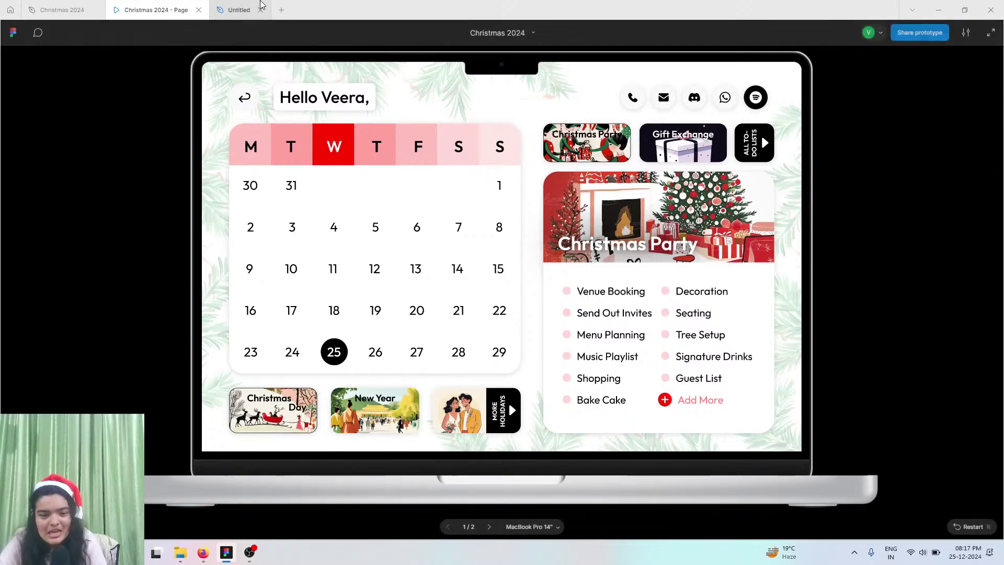
pyautogui.click(261, 3)
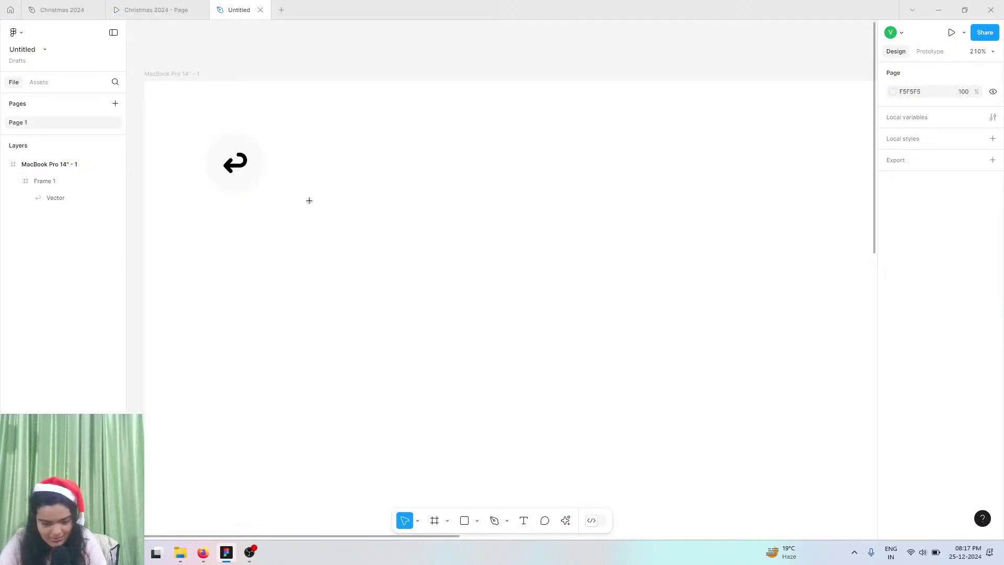
pyautogui.press('t')
pyautogui.click(300, 145)
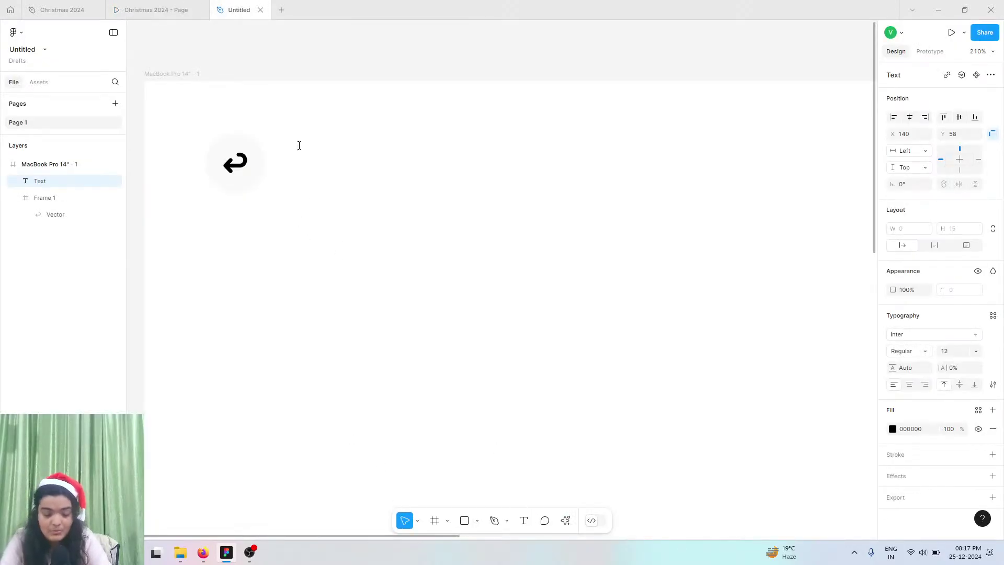
pyautogui.write('Hello V')
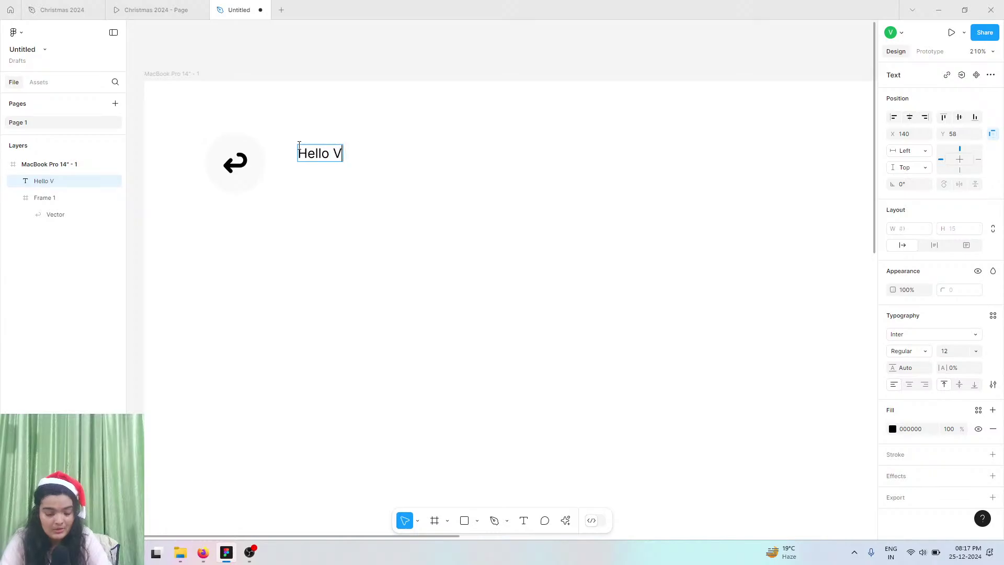
pyautogui.write('eera')
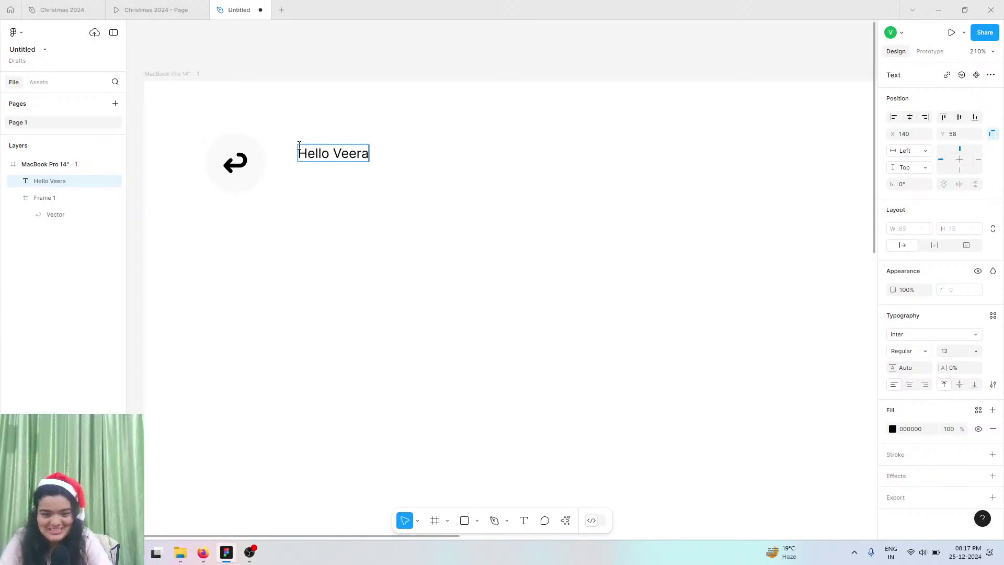
pyautogui.press('BackSpace')
pyautogui.press('BackSpace')
pyautogui.press('BackSpace')
pyautogui.press('BackSpace')
pyautogui.press('BackSpace')
pyautogui.press('BackSpace')
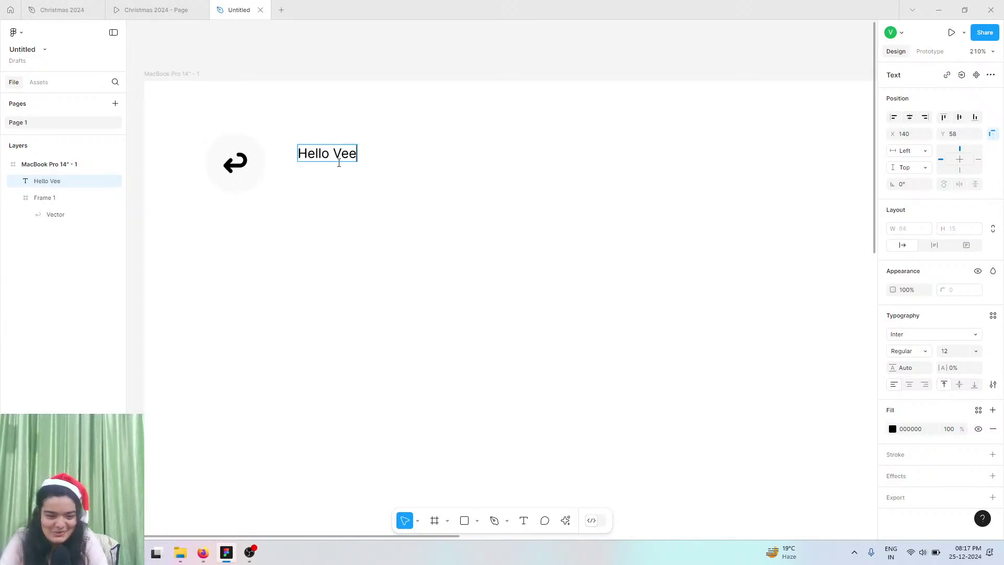
pyautogui.write('Santa')
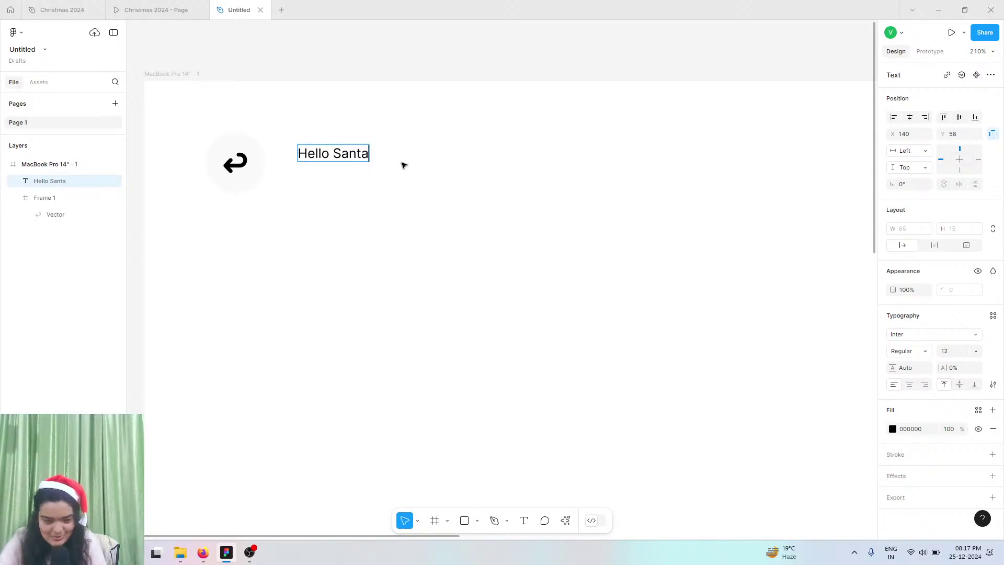
pyautogui.press('Escape')
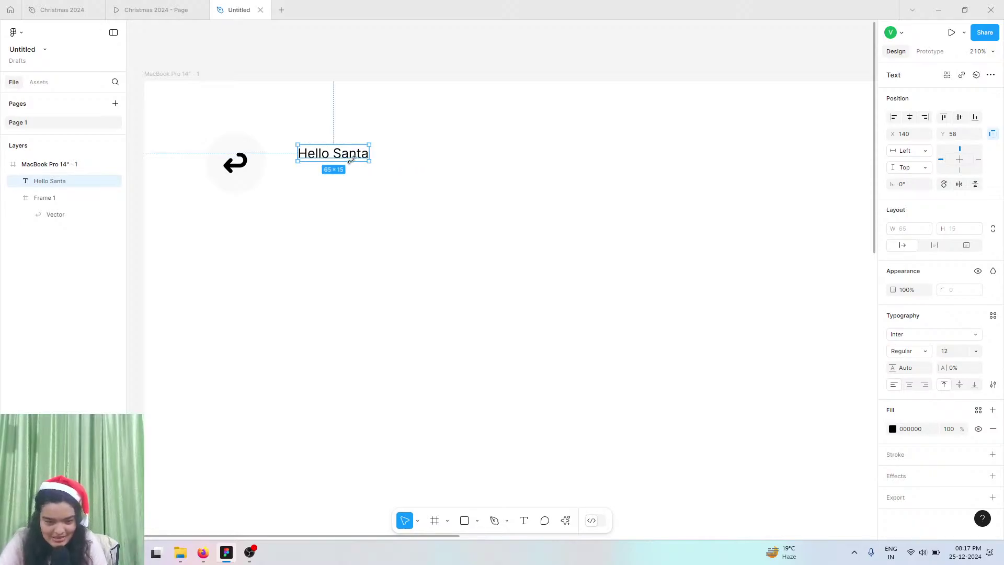
# - Add a comma to the end of the greeting so it reads "Hello Santa,"
pyautogui.doubleClick(357, 156)
pyautogui.press('Right')
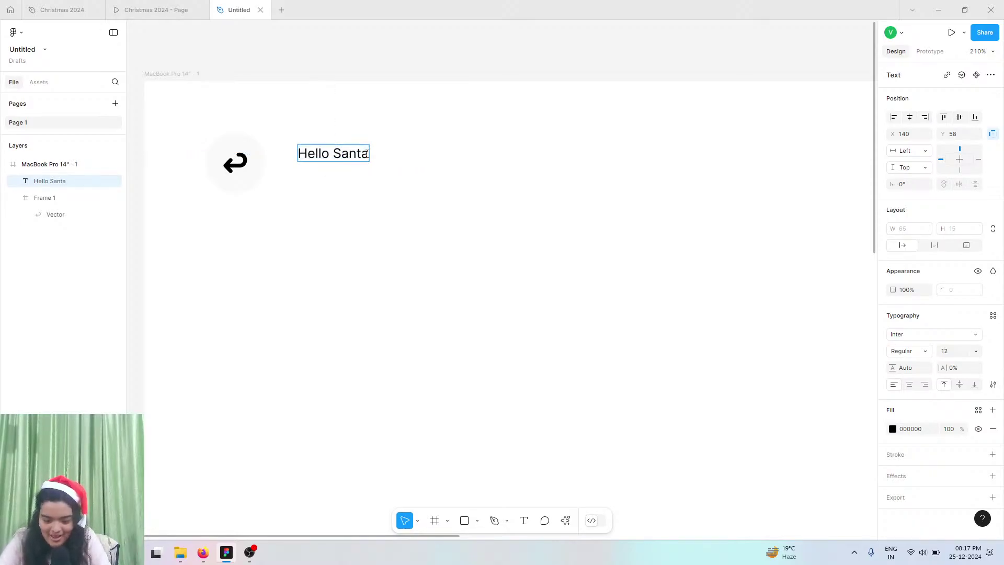
pyautogui.write(',')
pyautogui.press('Escape')
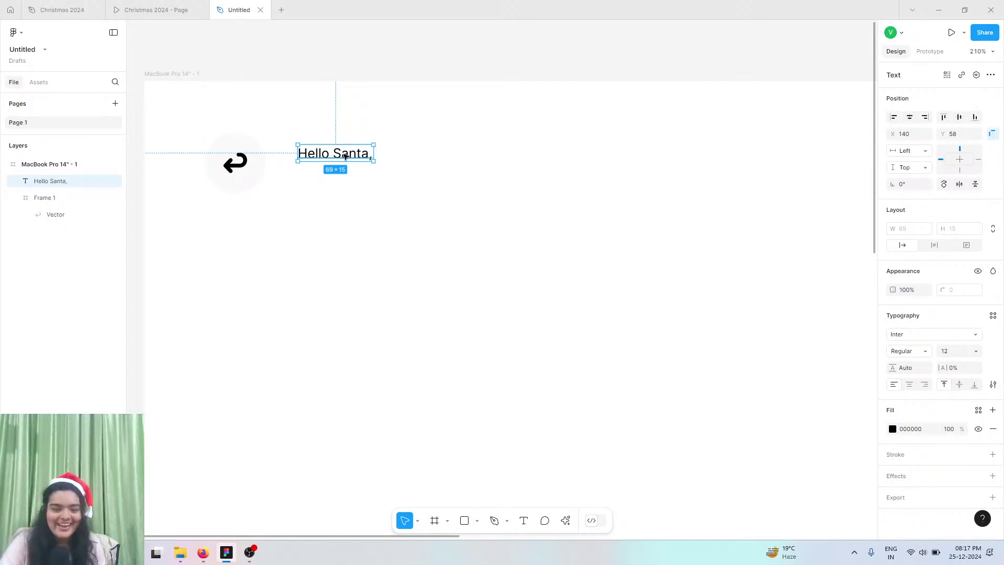
# - Draw a frame about 153 × 45 around the greeting text and give it an F5F5F5 fill
pyautogui.click(435, 521)
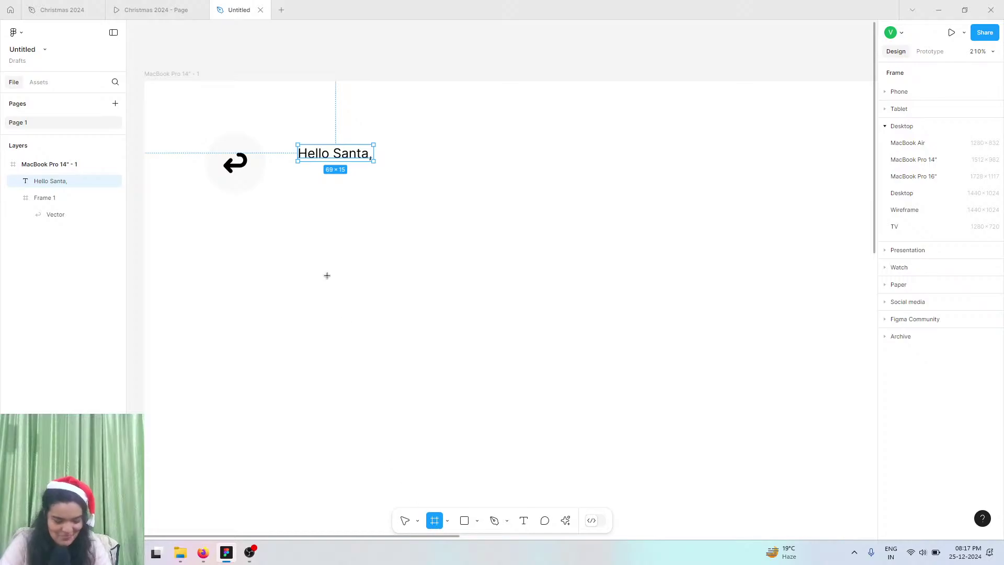
pyautogui.moveTo(281, 139); pyautogui.dragTo(449, 187)
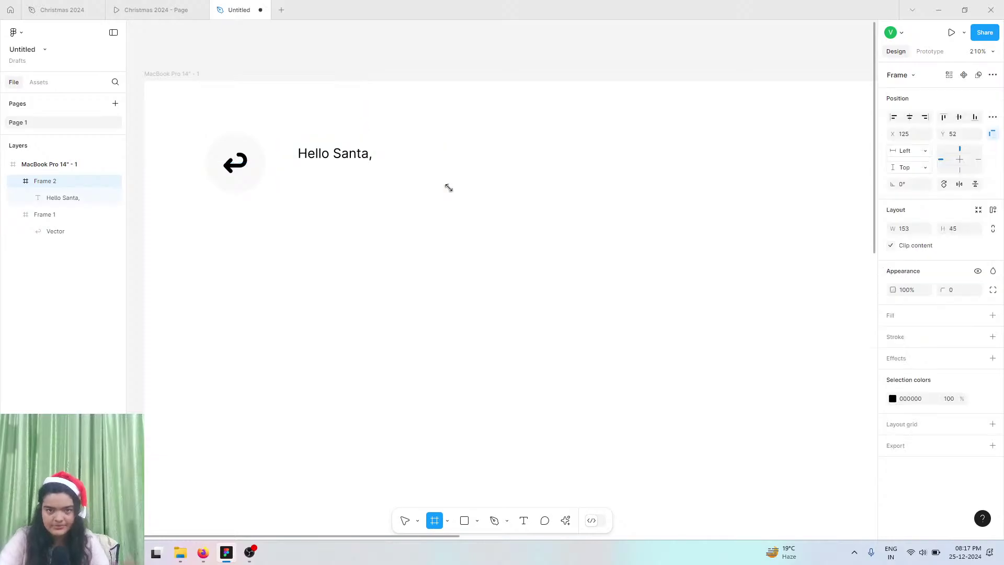
pyautogui.click(993, 315)
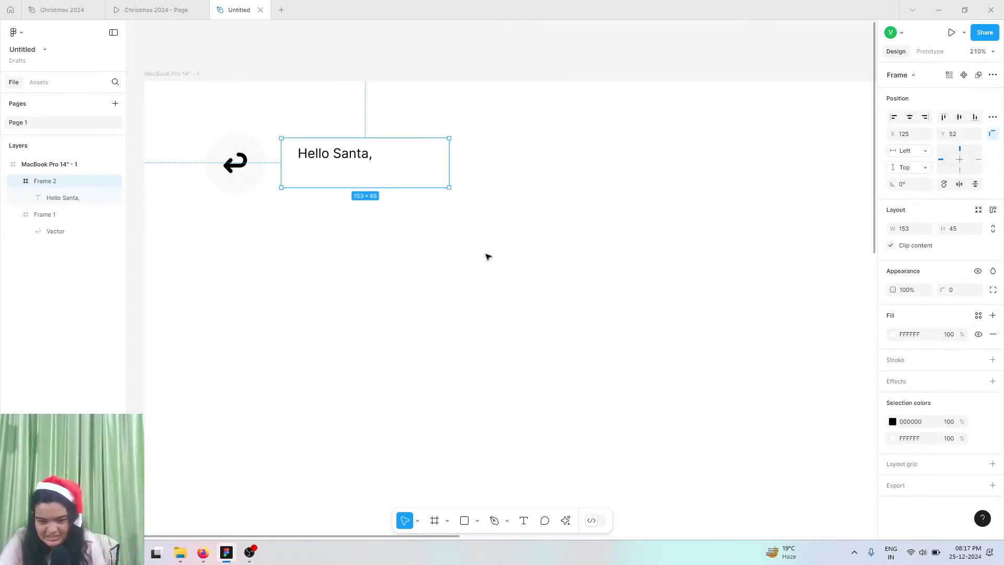
pyautogui.click(892, 335)
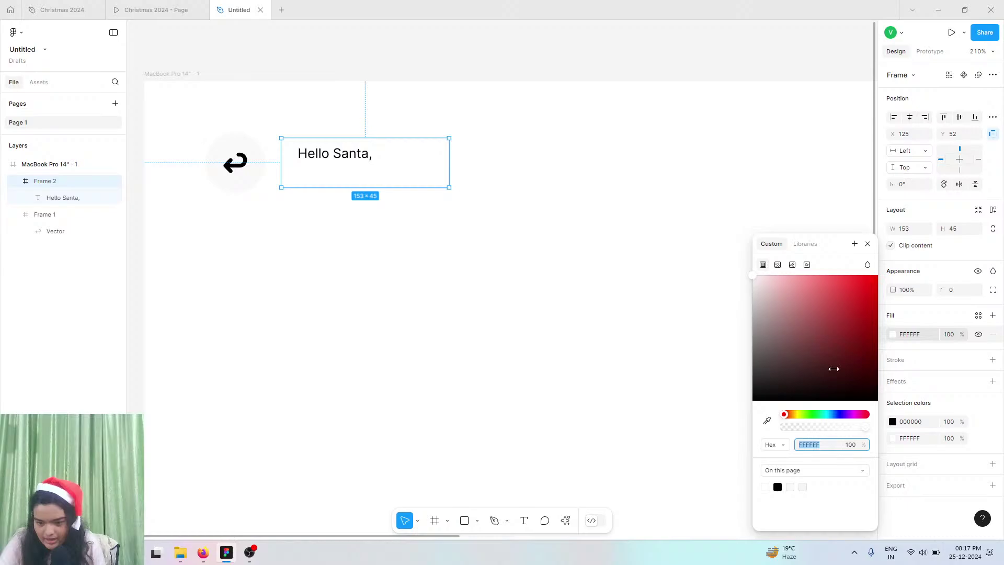
pyautogui.click(803, 486)
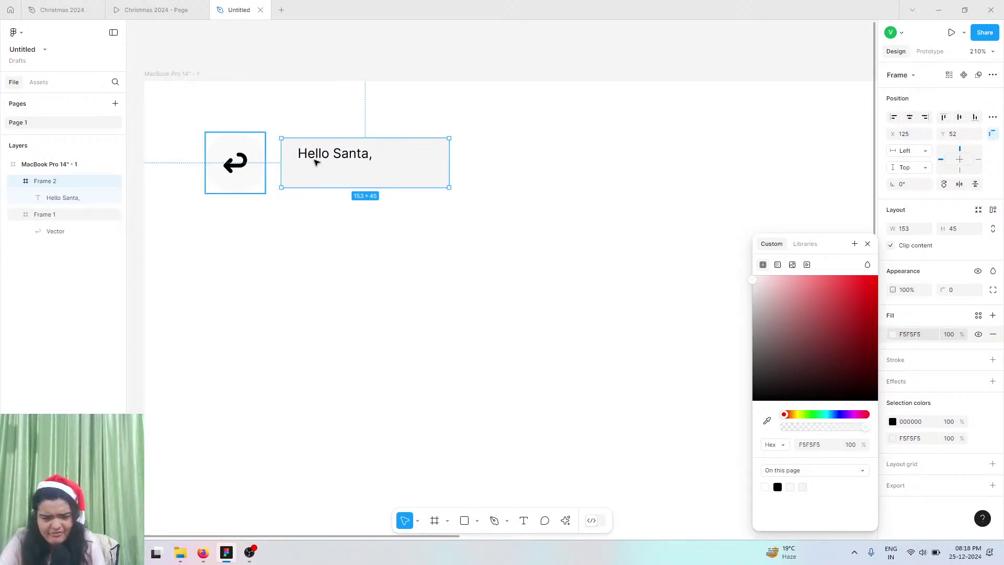
pyautogui.press('Return')
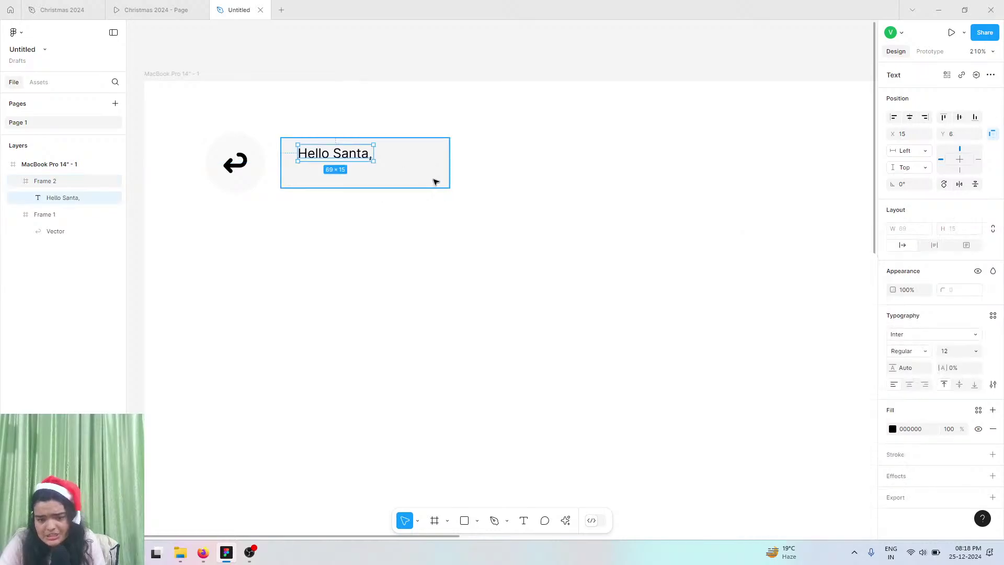
pyautogui.click(447, 177)
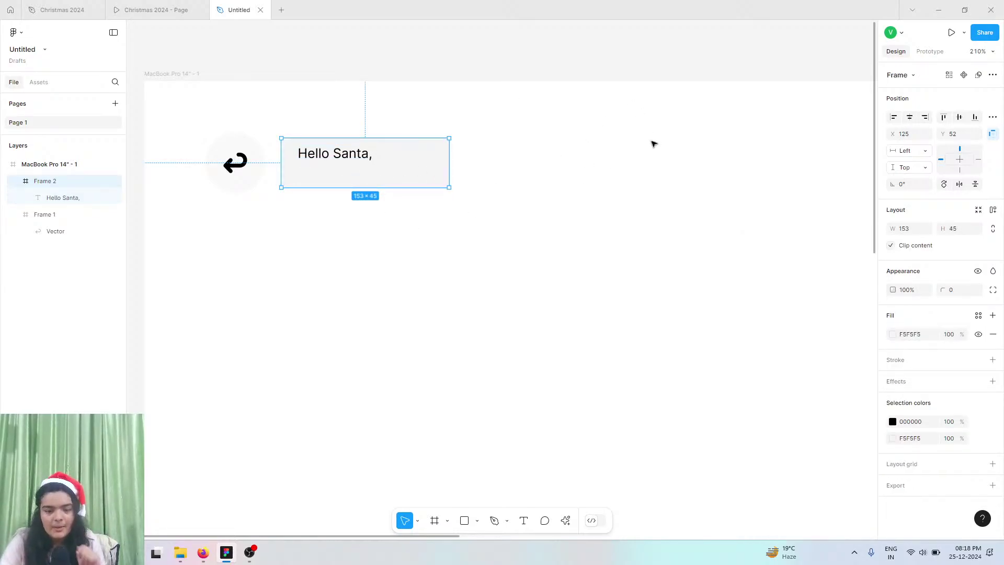
# - Change the greeting text's font to Outfit and its size to 24
pyautogui.click(349, 154)
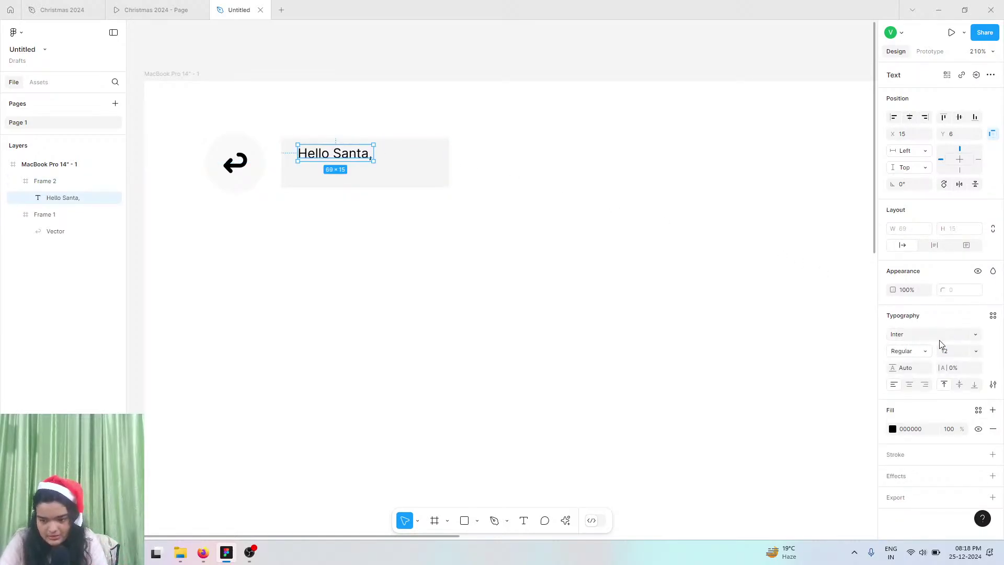
pyautogui.click(960, 339)
pyautogui.write('outfit')
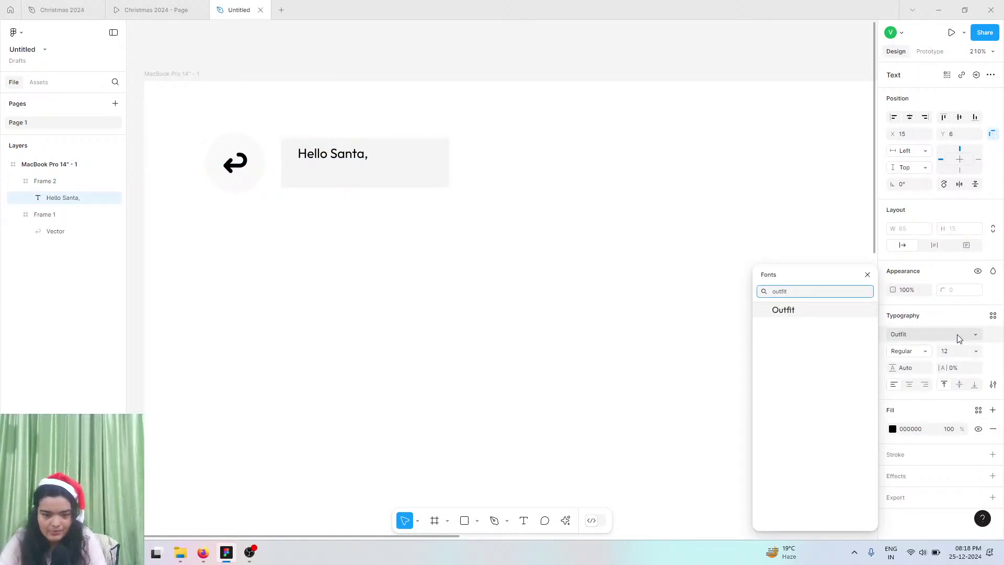
pyautogui.press('Return')
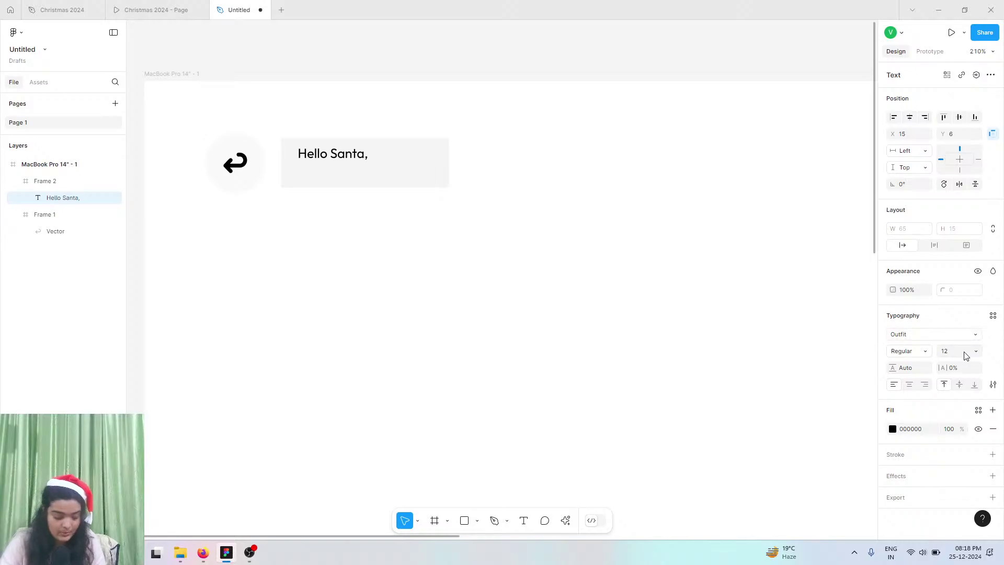
pyautogui.click(976, 353)
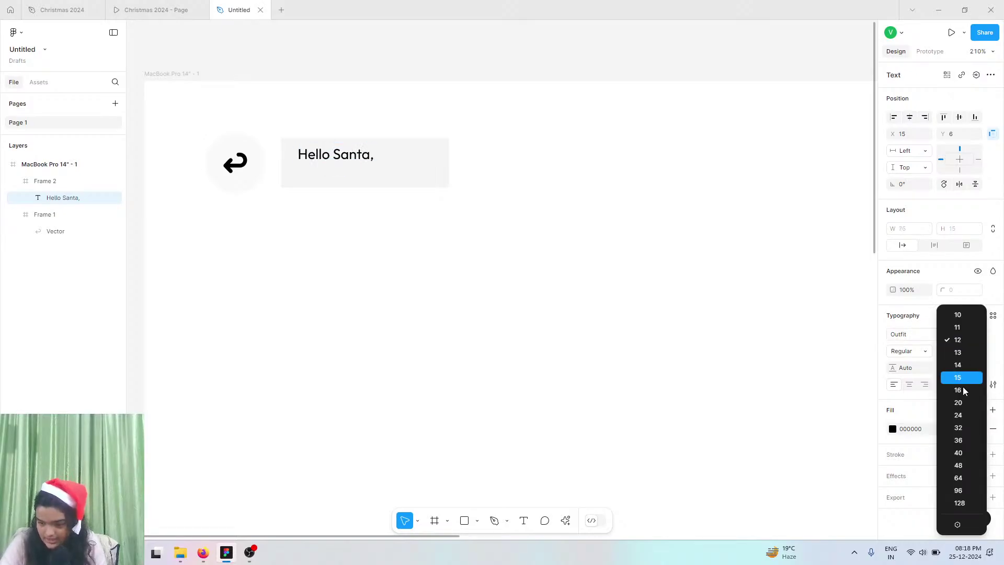
pyautogui.click(961, 415)
pyautogui.click(375, 202)
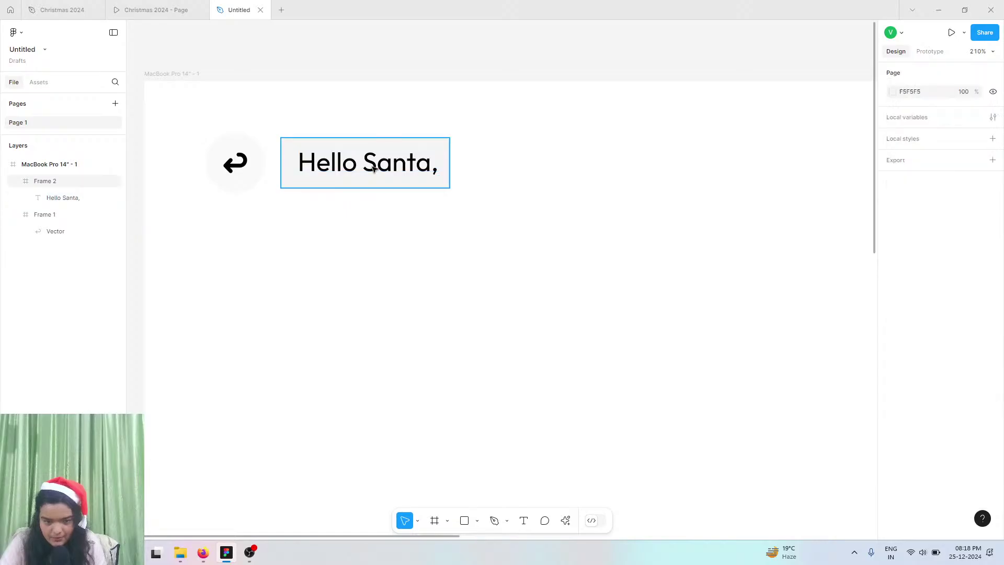
# - Centre the greeting text in its frame at about X 12, Y 7 and set its weight to SemiBold
pyautogui.doubleClick(376, 169)
pyautogui.moveTo(401, 169); pyautogui.dragTo(401, 168)
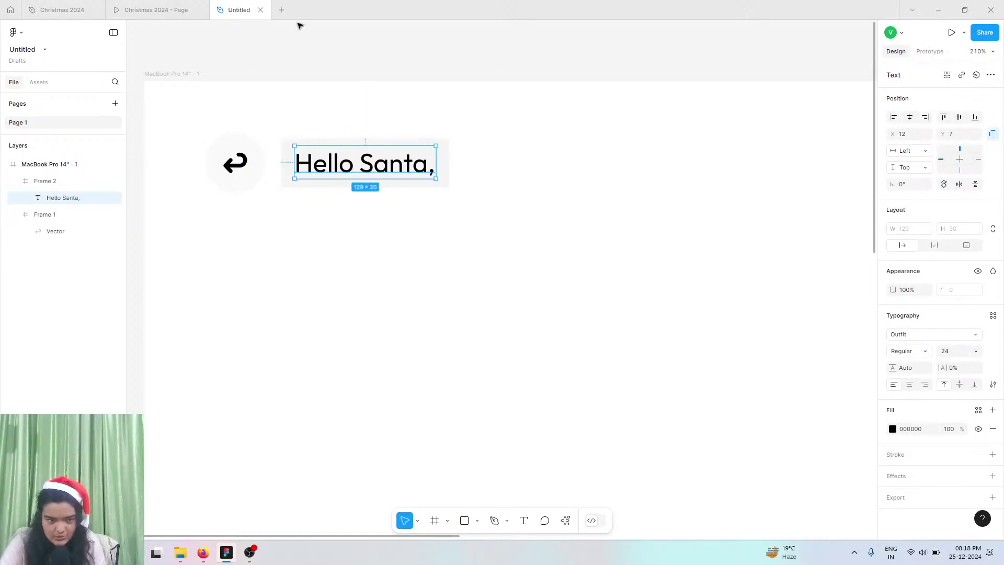
pyautogui.click(168, 4)
pyautogui.click(222, 8)
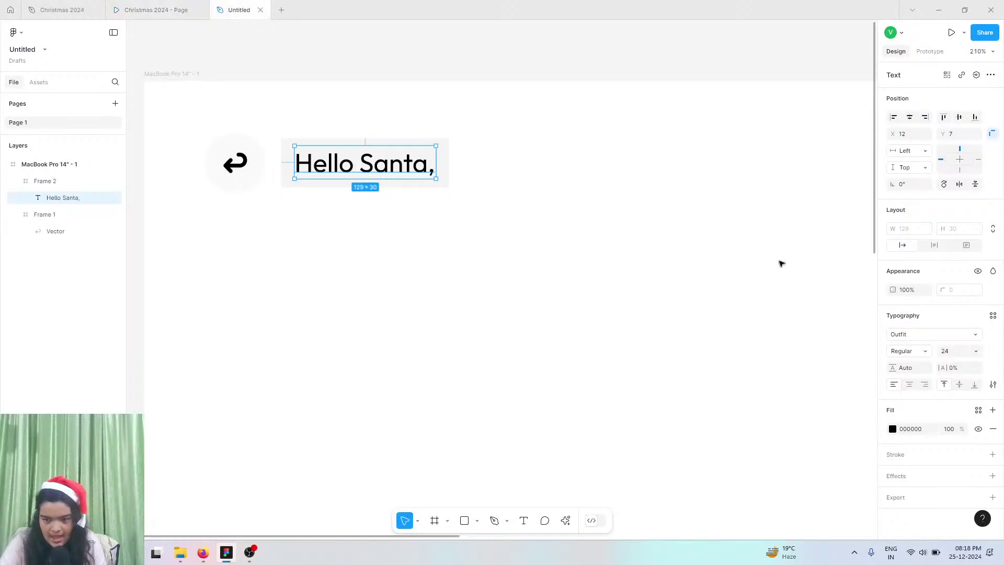
pyautogui.click(892, 350)
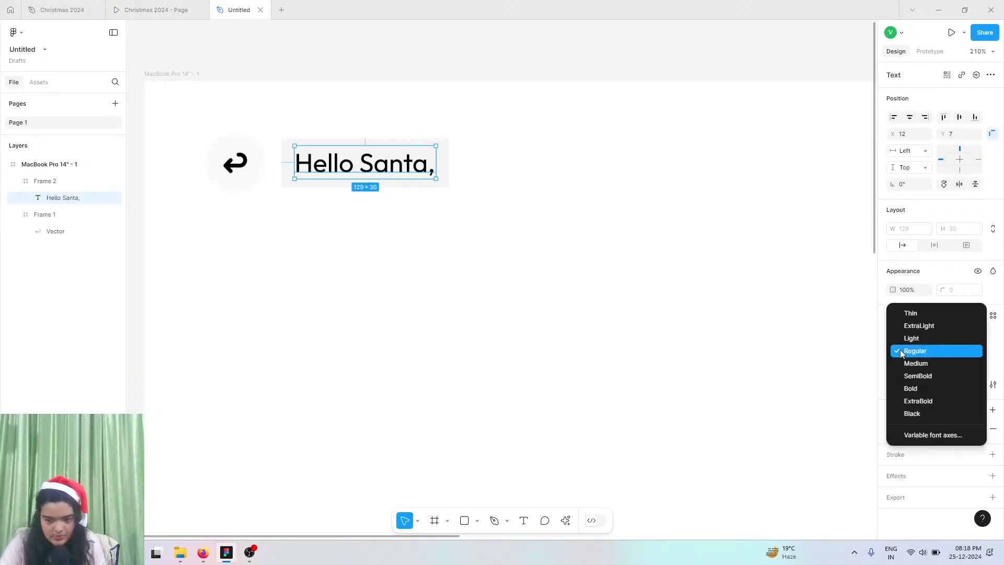
pyautogui.click(913, 376)
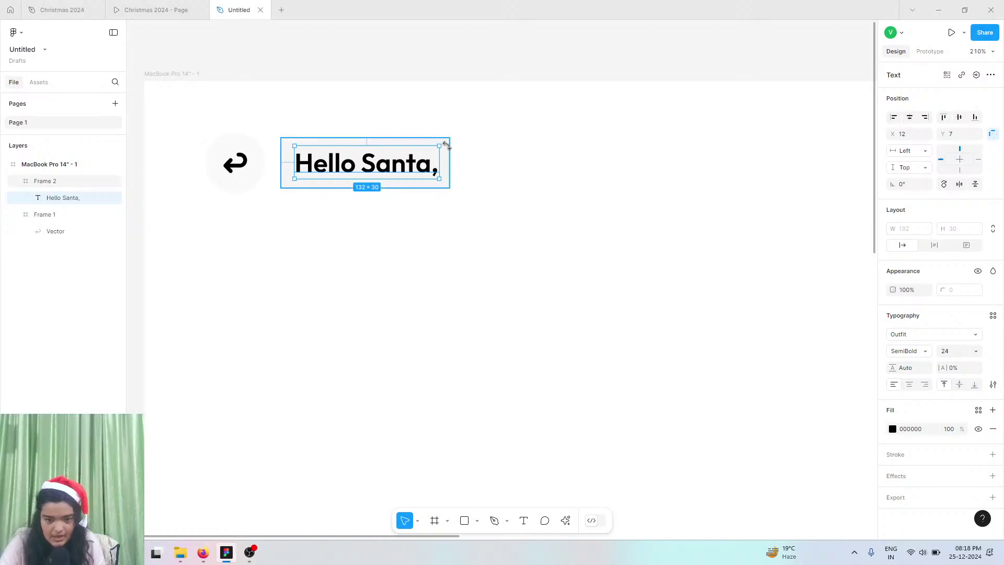
# - Widen the greeting frame to about 156 × 45 and nudge its text to about X 12, Y 8
pyautogui.click(446, 143)
pyautogui.moveTo(452, 145); pyautogui.dragTo(453, 145)
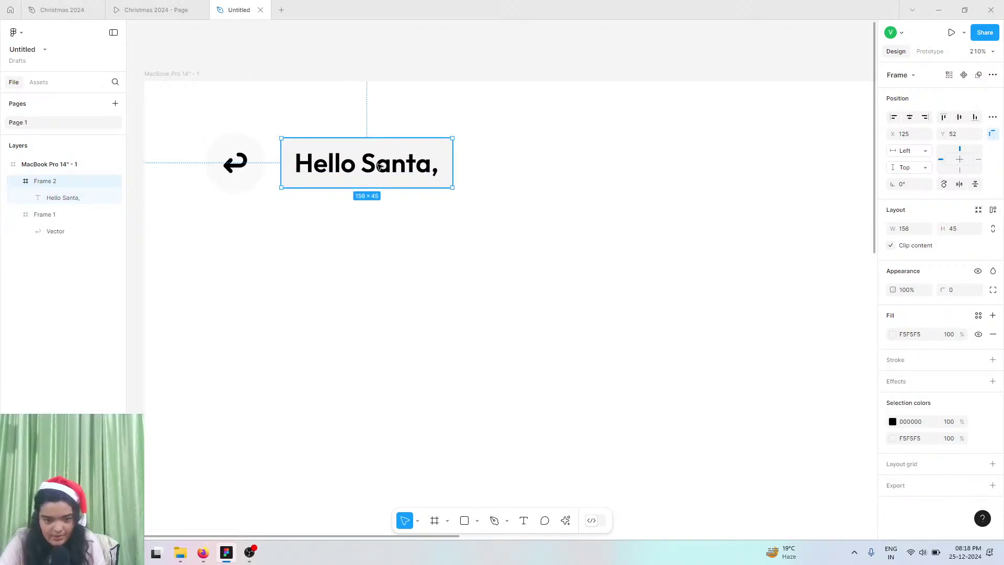
pyautogui.press('Return')
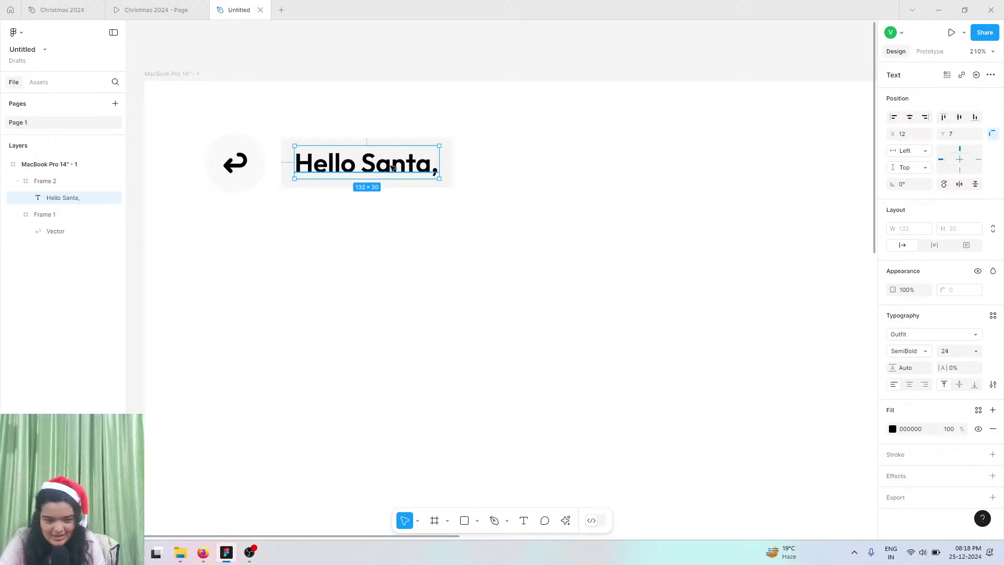
pyautogui.moveTo(394, 167); pyautogui.dragTo(387, 165)
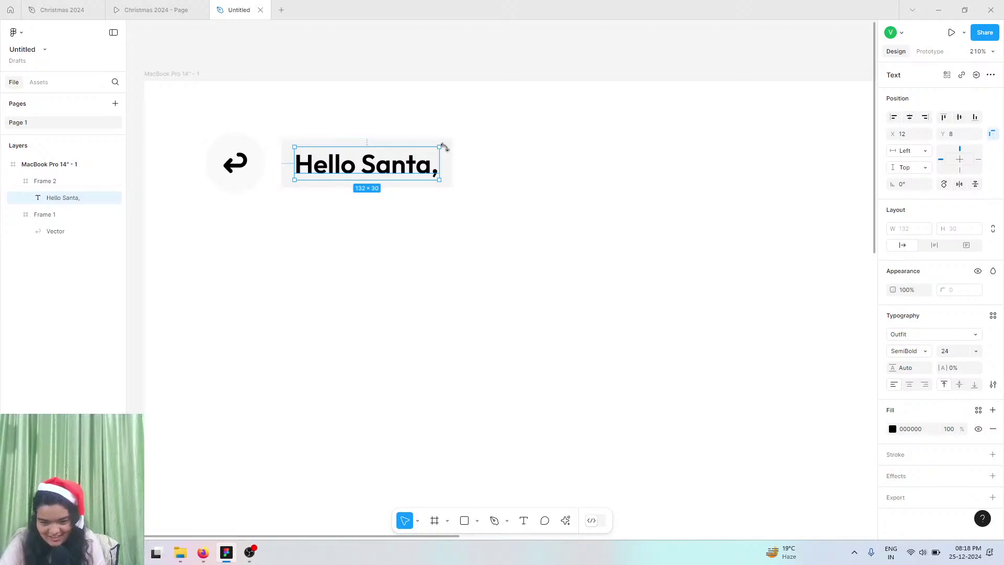
# - Round the greeting frame's corners with a radius of 11
pyautogui.click(444, 145)
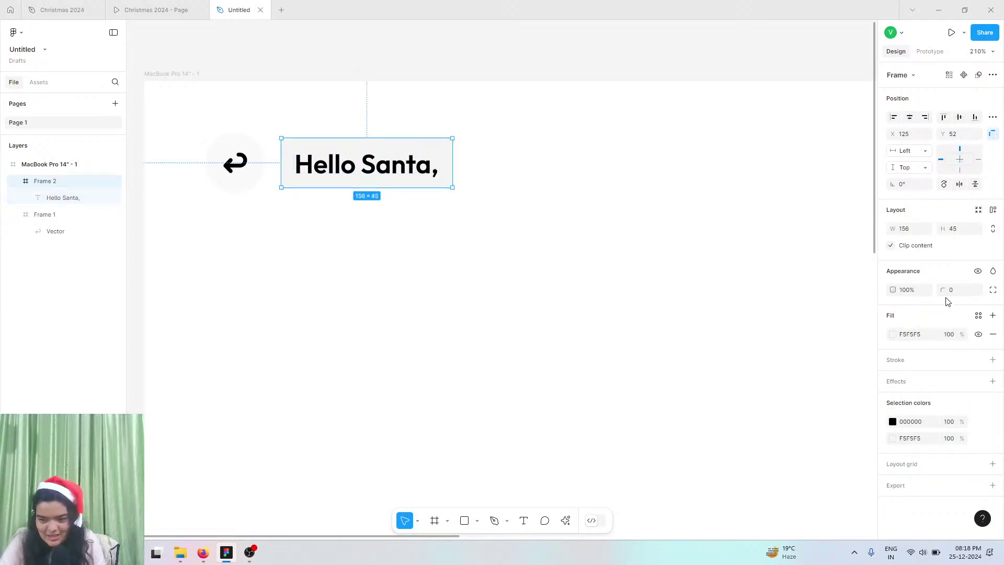
pyautogui.click(949, 291)
pyautogui.write('11')
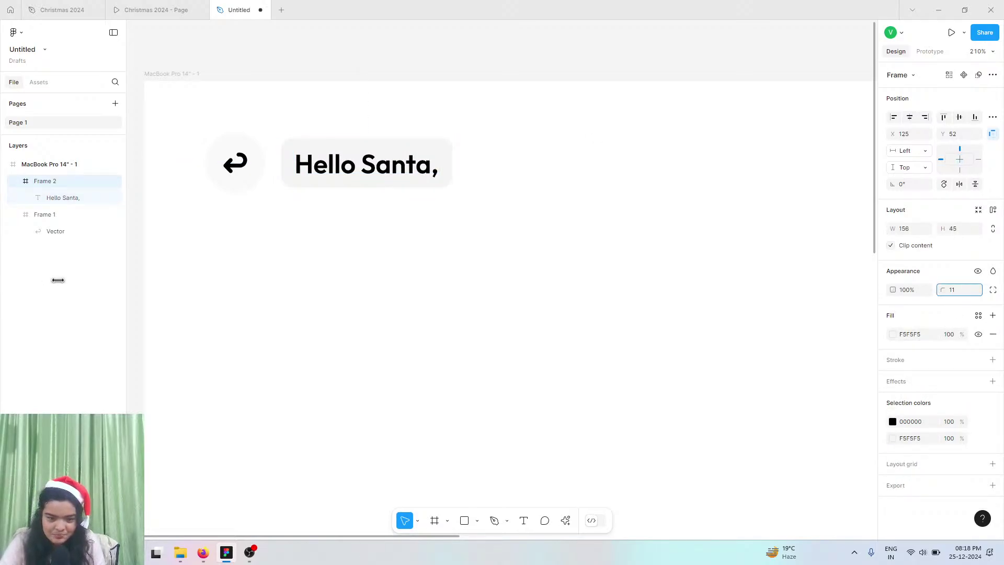
# - Reduce the greeting frame's corner radius to 9
pyautogui.press('Down')
pyautogui.press('Down')
pyautogui.press('Return')
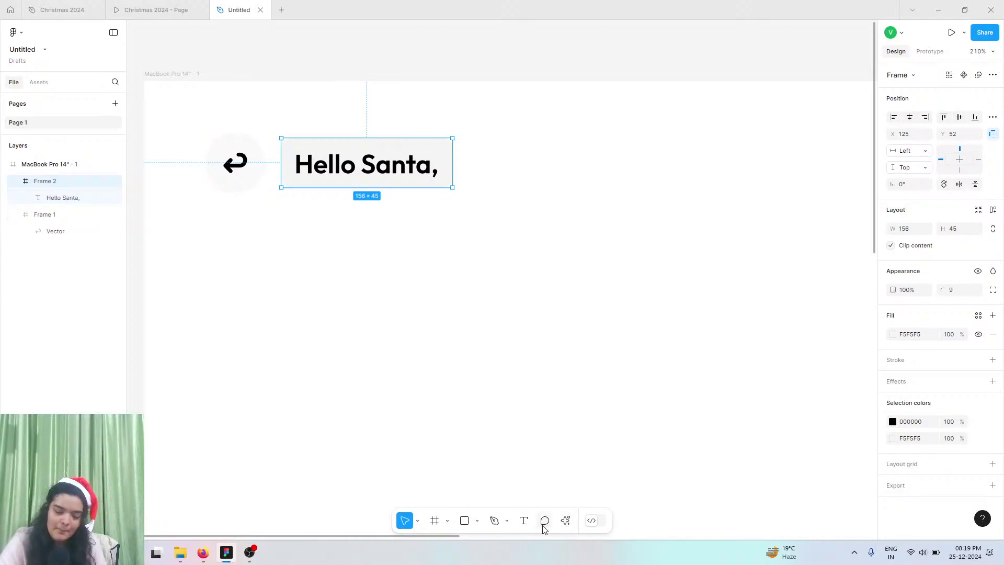
# - Open the Iconify plugin clear of the header and browse its icon results for "back"
pyautogui.click(565, 520)
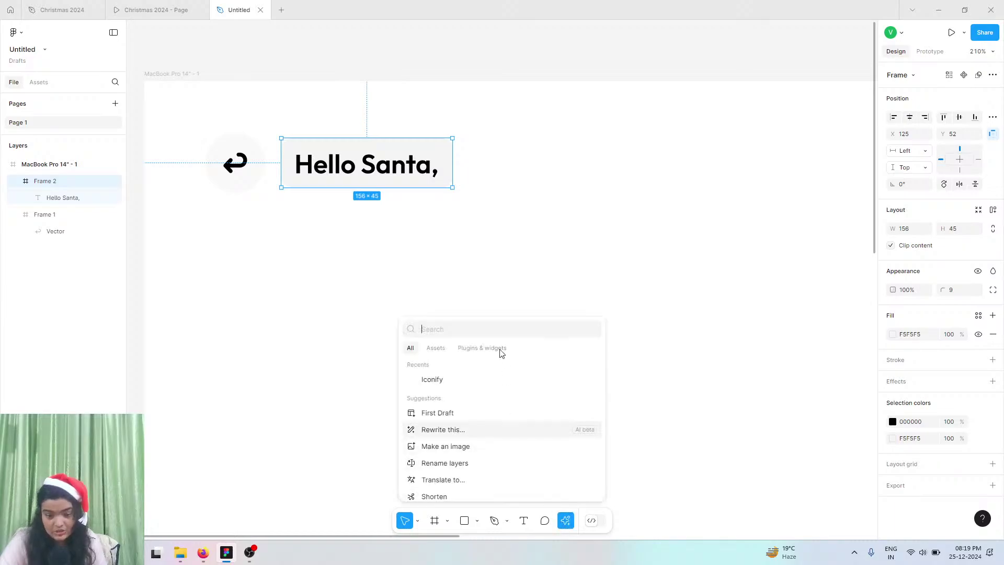
pyautogui.click(453, 380)
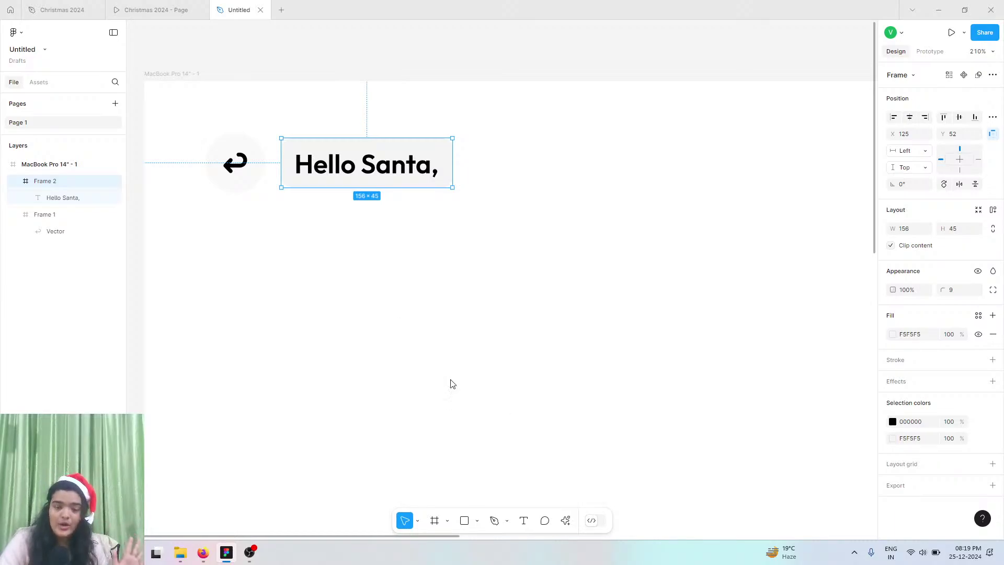
pyautogui.scroll(-1, 295, 272)
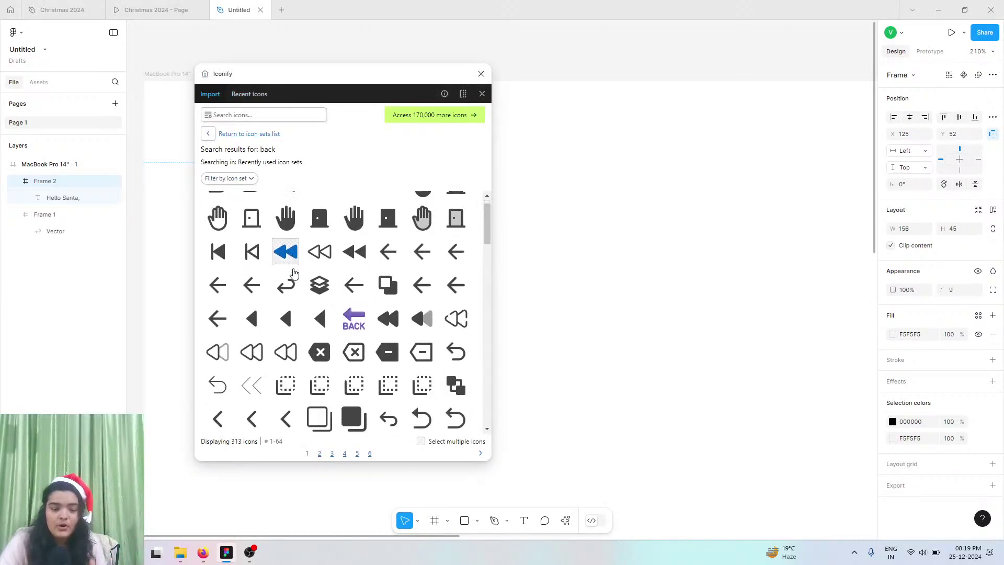
pyautogui.scroll(-1, 295, 272)
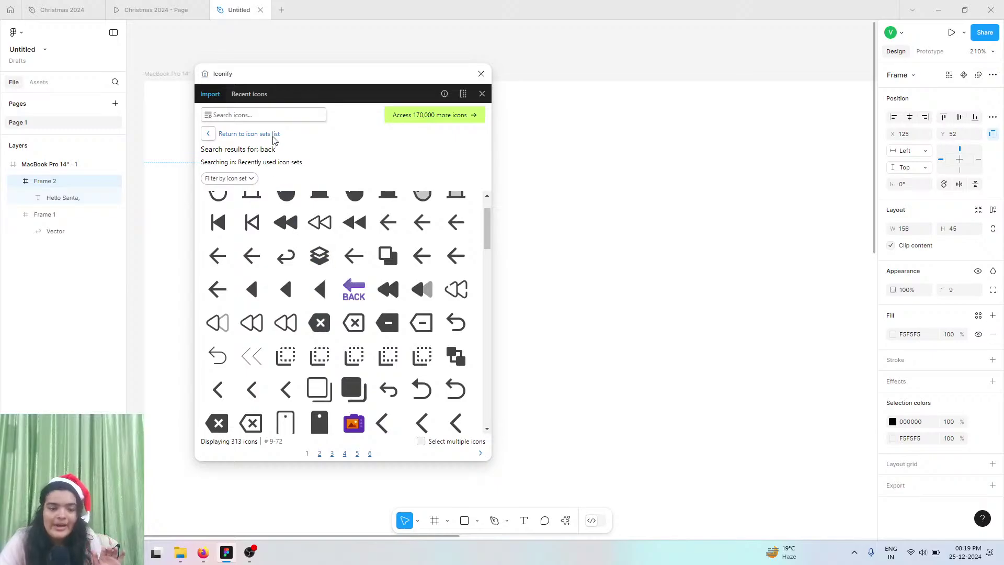
pyautogui.scroll(-3, 350, 309)
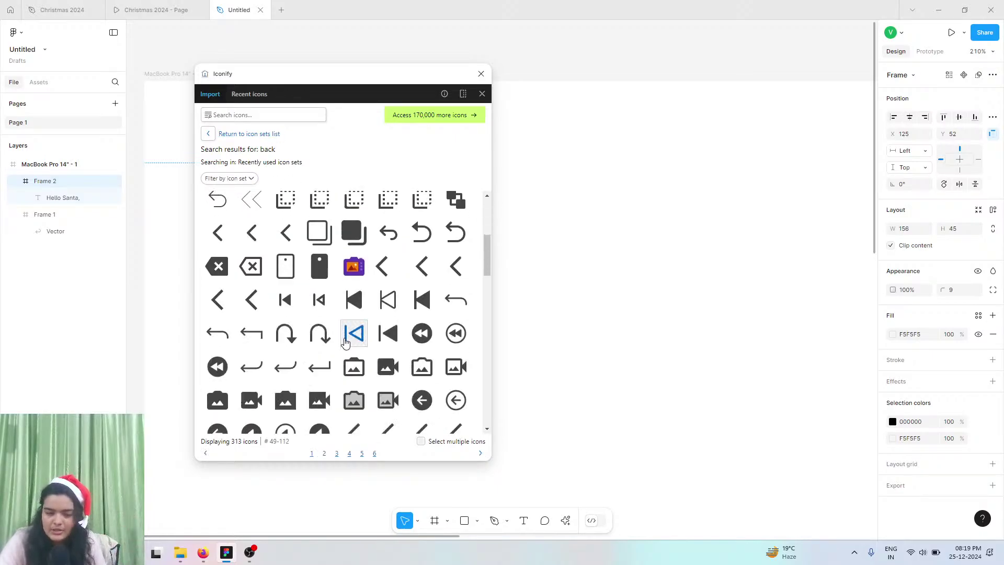
pyautogui.scroll(-1, 346, 334)
pyautogui.moveTo(329, 72); pyautogui.dragTo(598, 47)
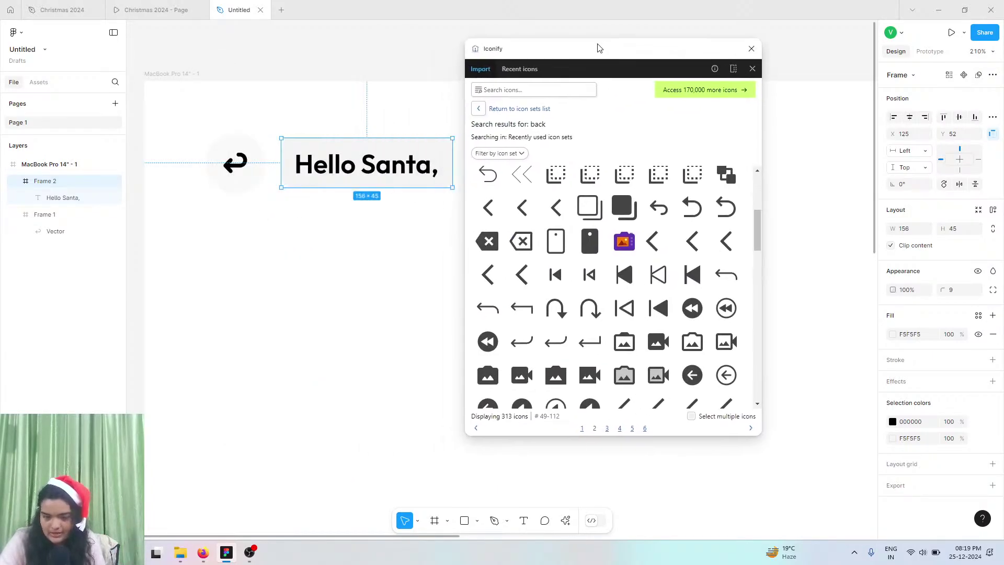
pyautogui.scroll(-3, 553, 273)
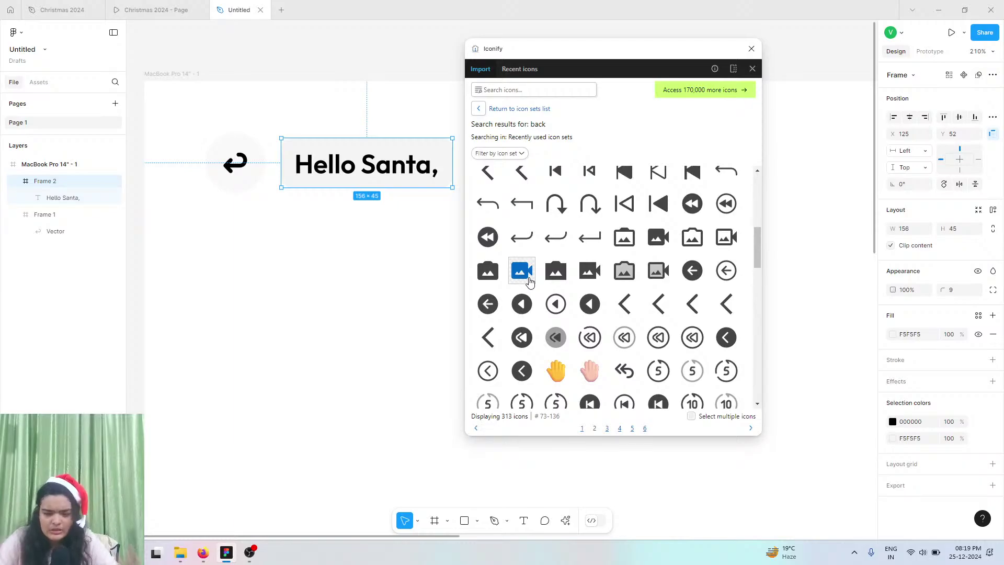
pyautogui.scroll(5, 538, 266)
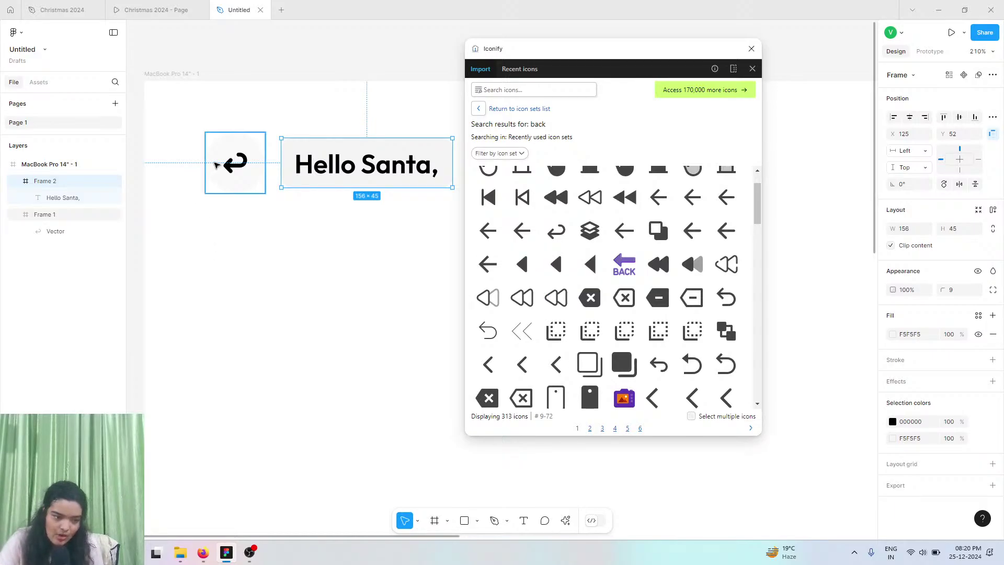
# - Import the solid left-pointing caret icon at size 42 in black as a frame into the greeting frame, closing Iconify
pyautogui.click(556, 264)
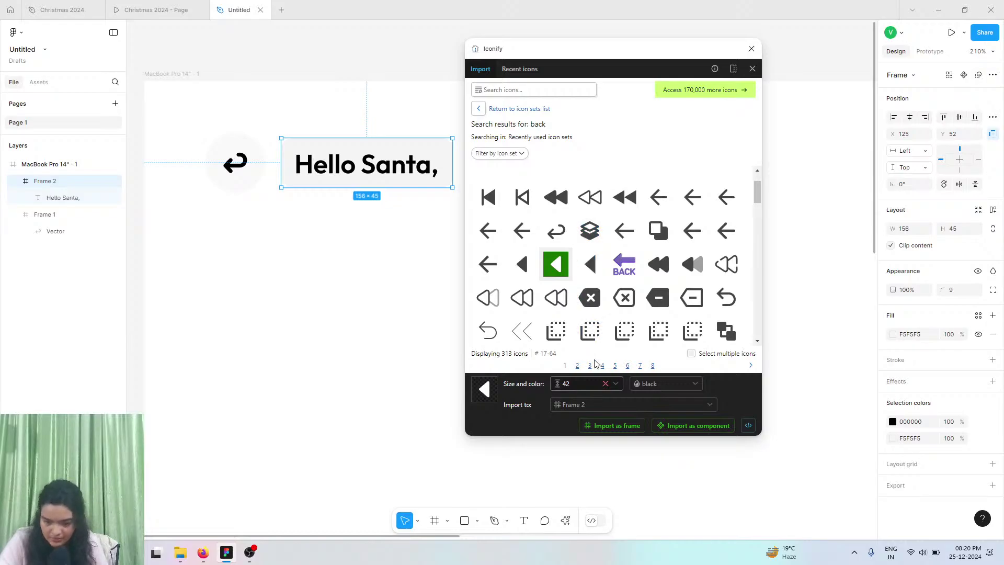
pyautogui.click(609, 425)
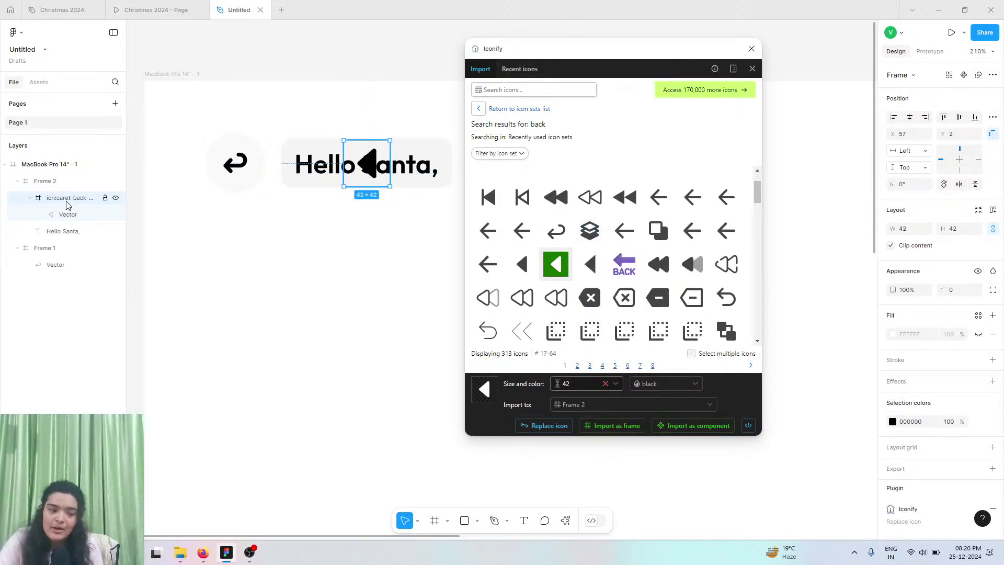
pyautogui.click(479, 108)
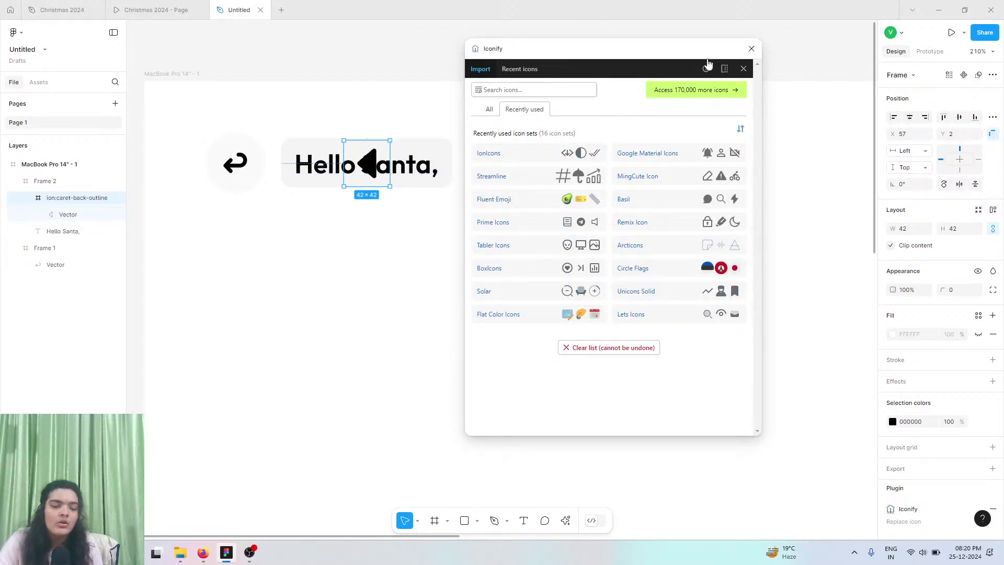
pyautogui.click(751, 49)
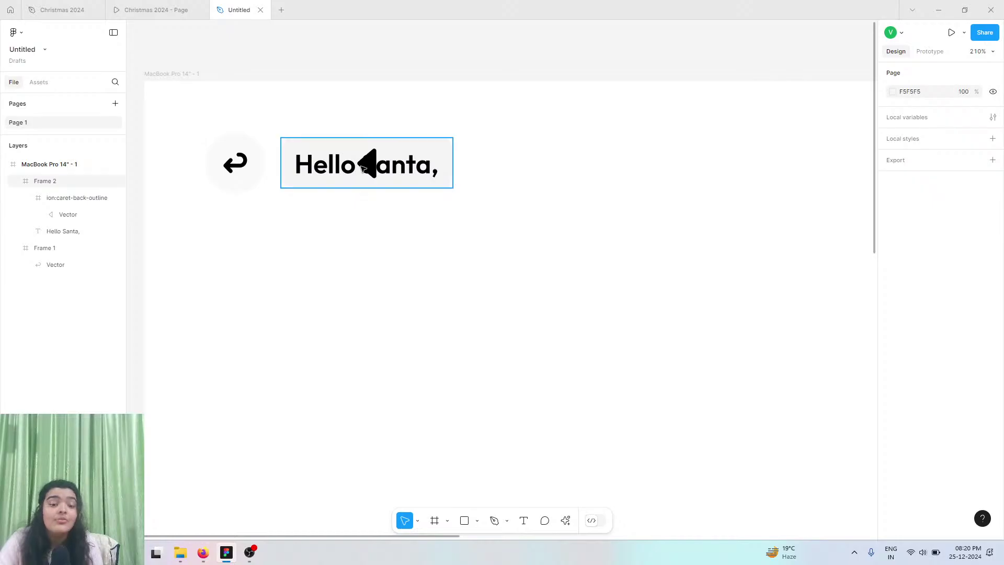
# - Delete the imported caret vector and its 42 × 42 frame from the greeting frame
pyautogui.click(364, 168)
pyautogui.click(364, 169)
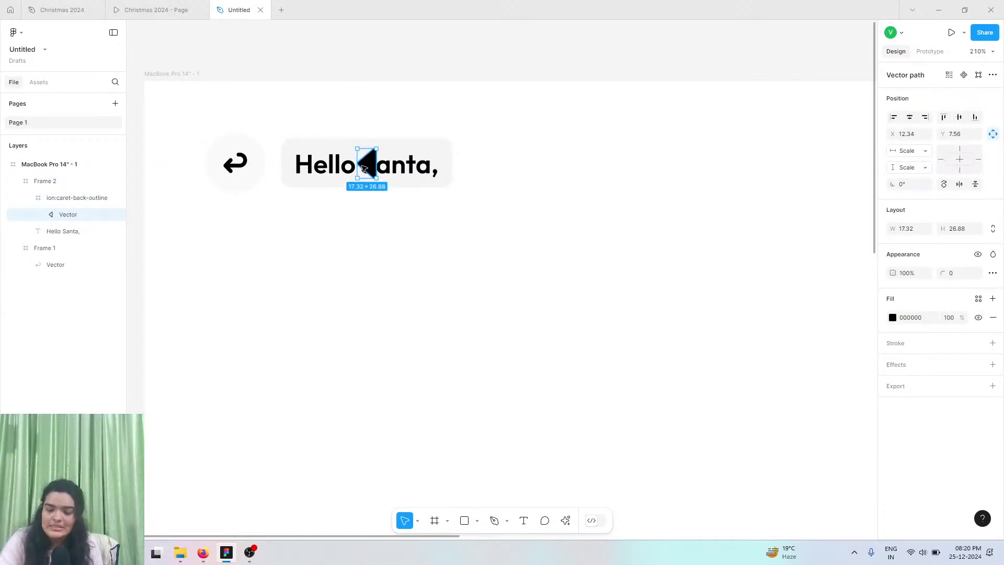
pyautogui.press('Delete')
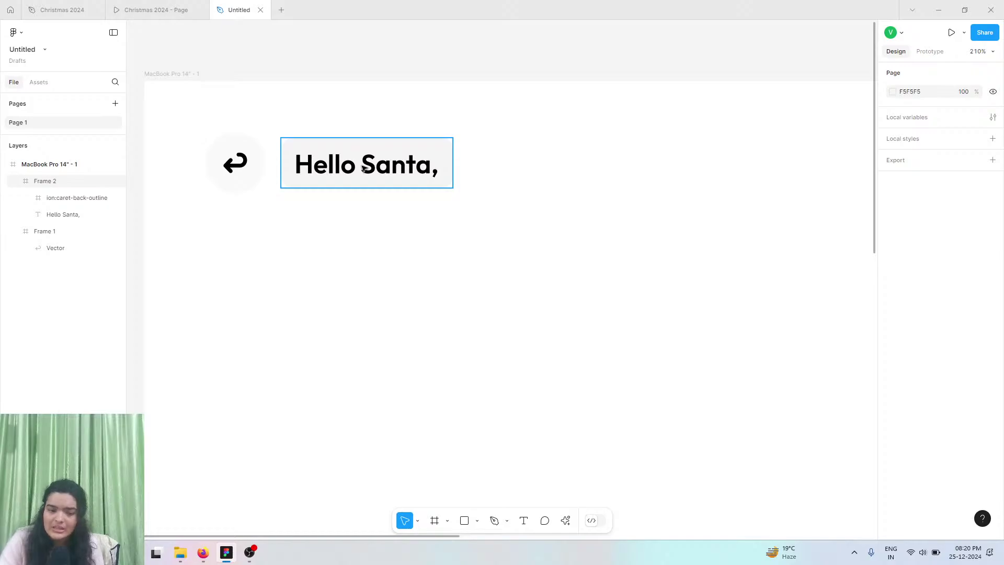
pyautogui.click(364, 169)
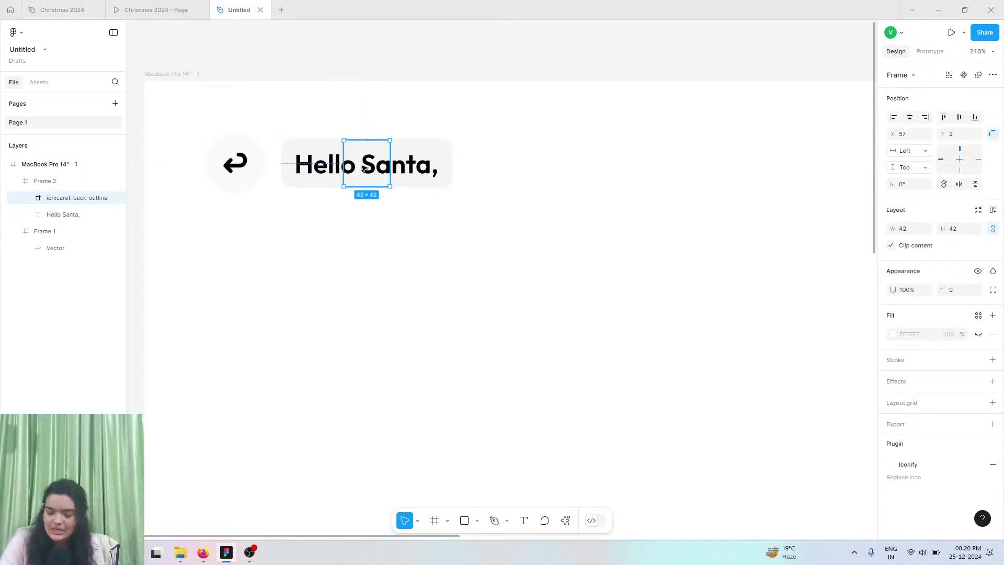
pyautogui.press('Delete')
# - Nudge the "Hello Santa," text within its frame to X 14
pyautogui.click(304, 170)
pyautogui.click(306, 170)
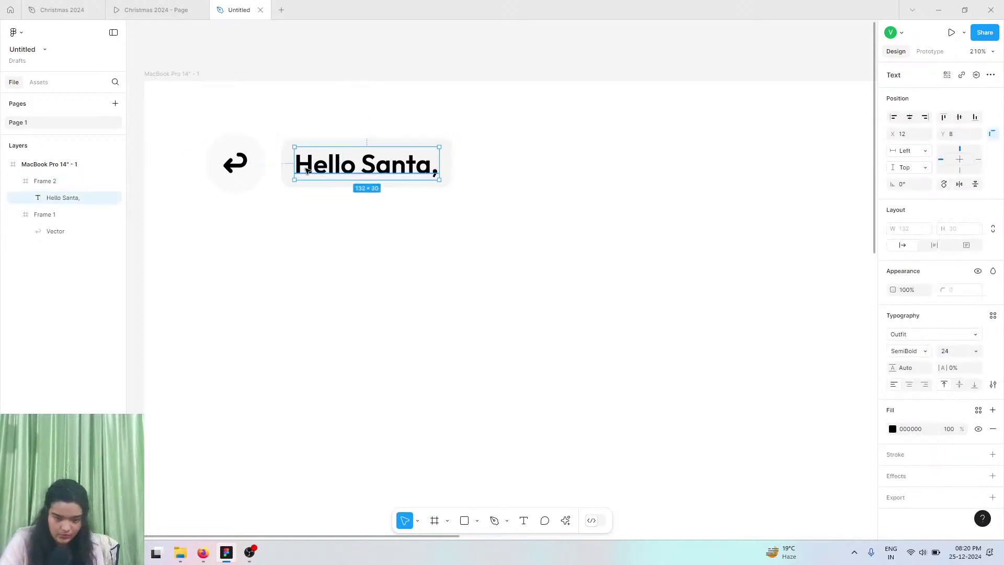
pyautogui.press('Right')
pyautogui.press('Right')
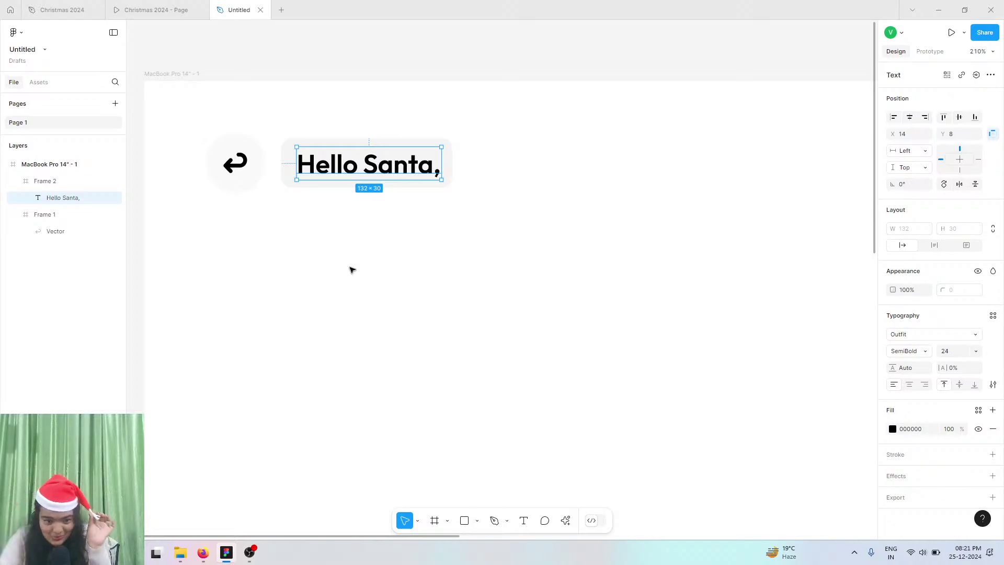
# - Check the Christmas 2024 reference prototype, and add a drop shadow with a Y offset of 1 to the round back button
pyautogui.click(156, 10)
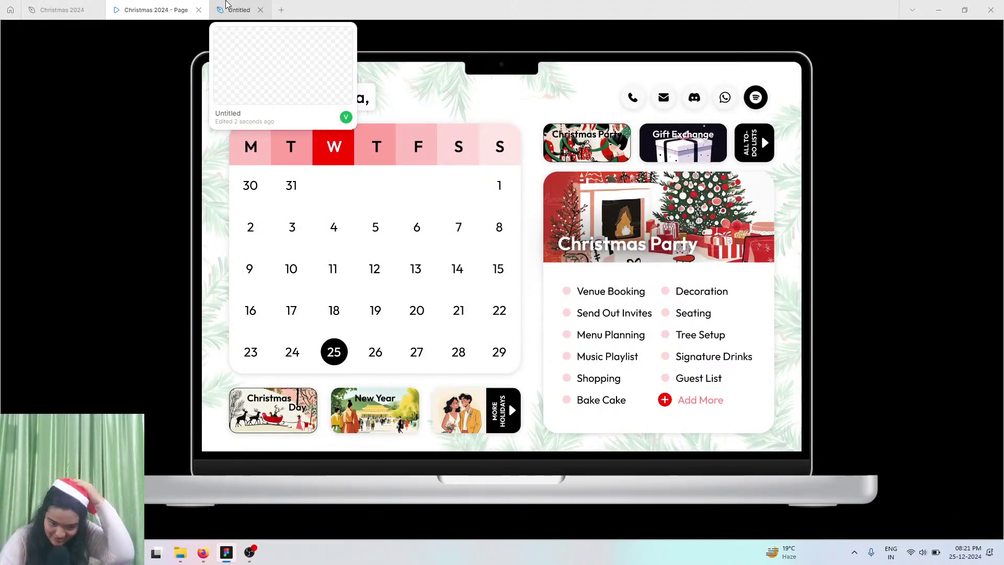
pyautogui.click(226, 6)
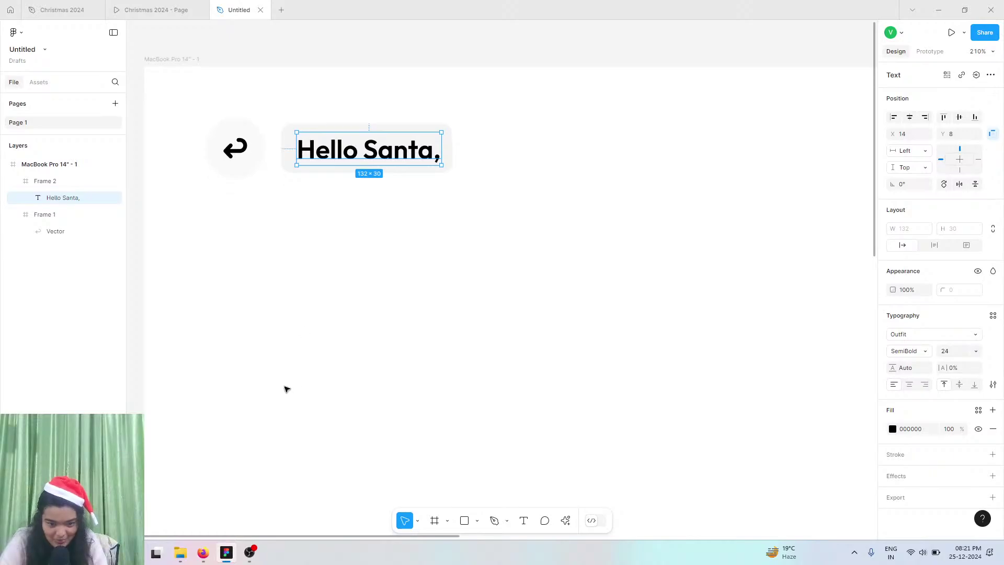
pyautogui.click(260, 167)
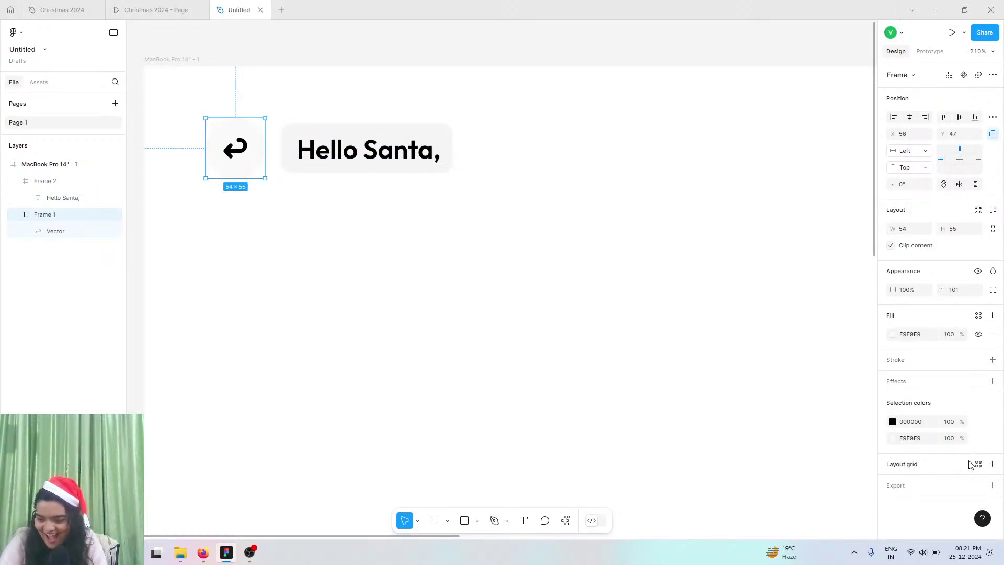
pyautogui.click(992, 381)
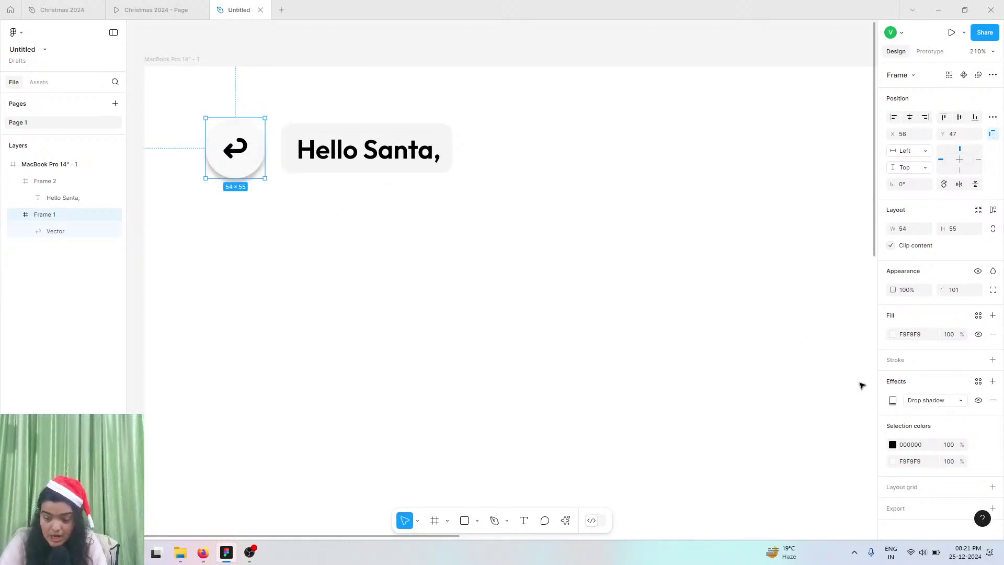
pyautogui.click(893, 401)
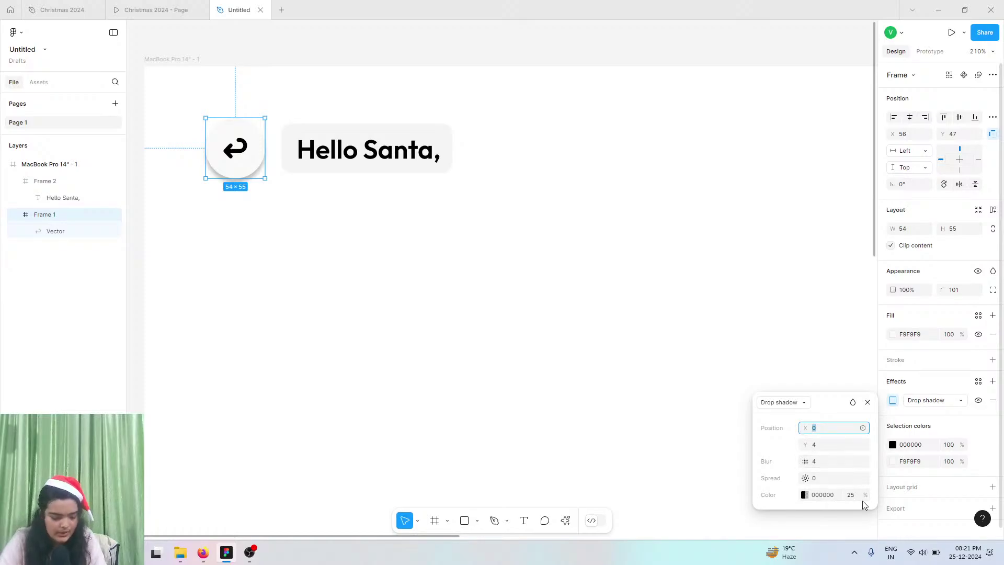
pyautogui.click(823, 454)
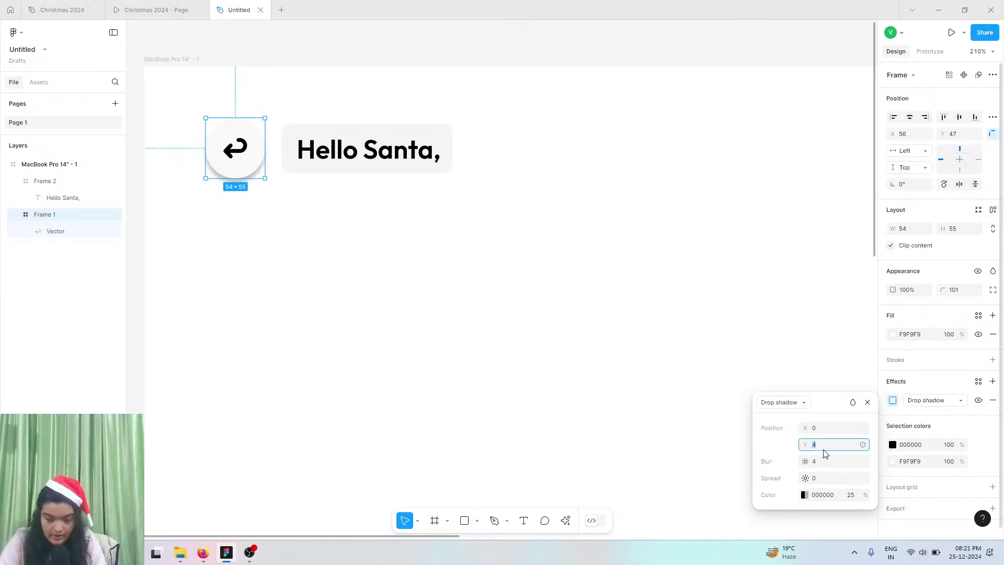
pyautogui.write('1')
pyautogui.press('Return')
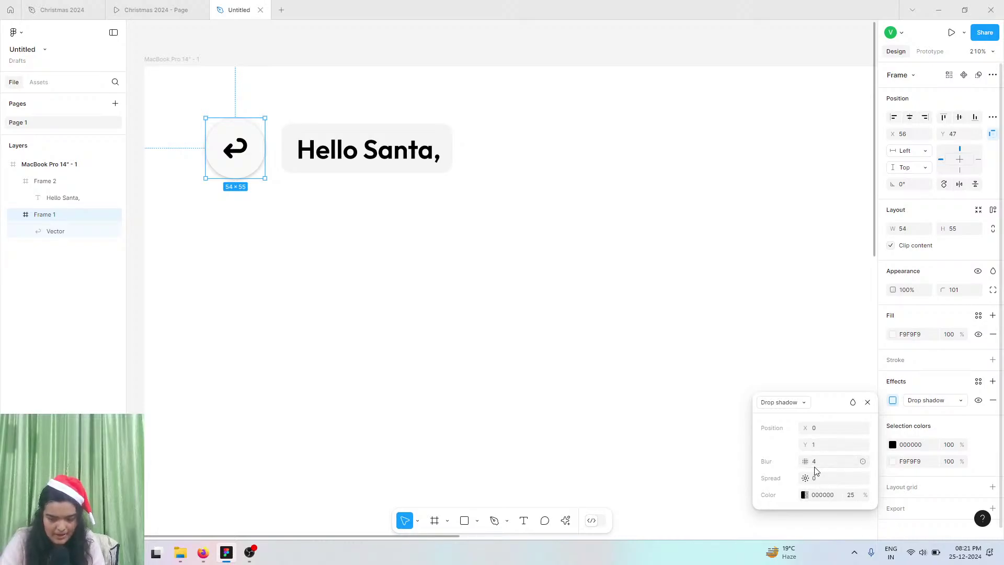
# - Set the back button's drop shadow to 14% opacity with a spread of 0
pyautogui.click(805, 495)
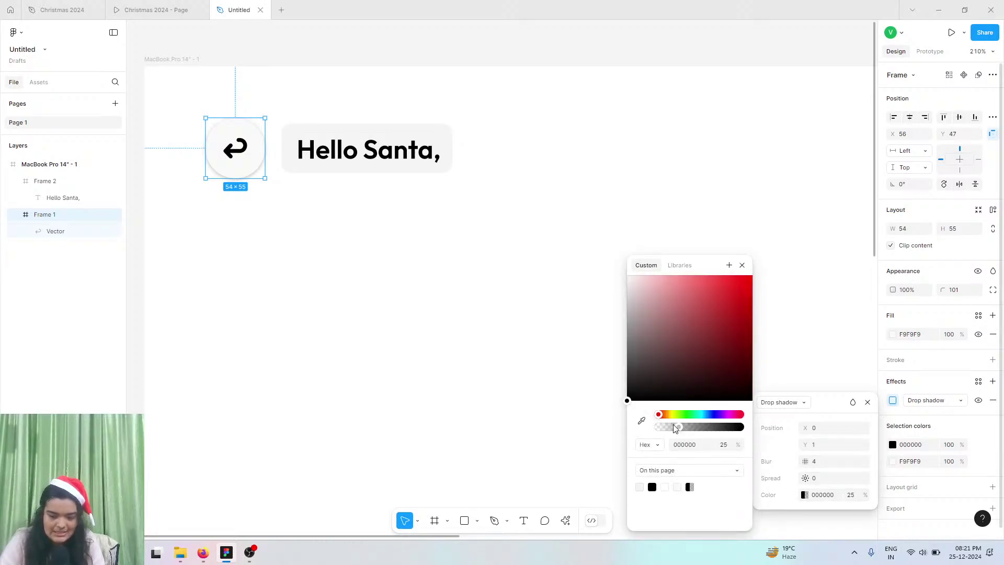
pyautogui.moveTo(677, 429); pyautogui.dragTo(668, 429)
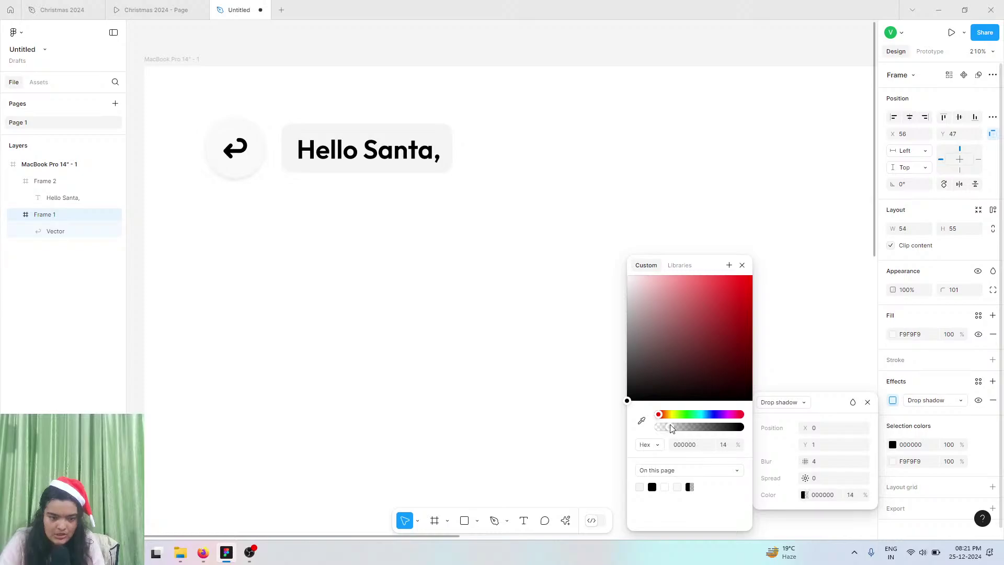
pyautogui.click(723, 443)
pyautogui.press('BackSpace')
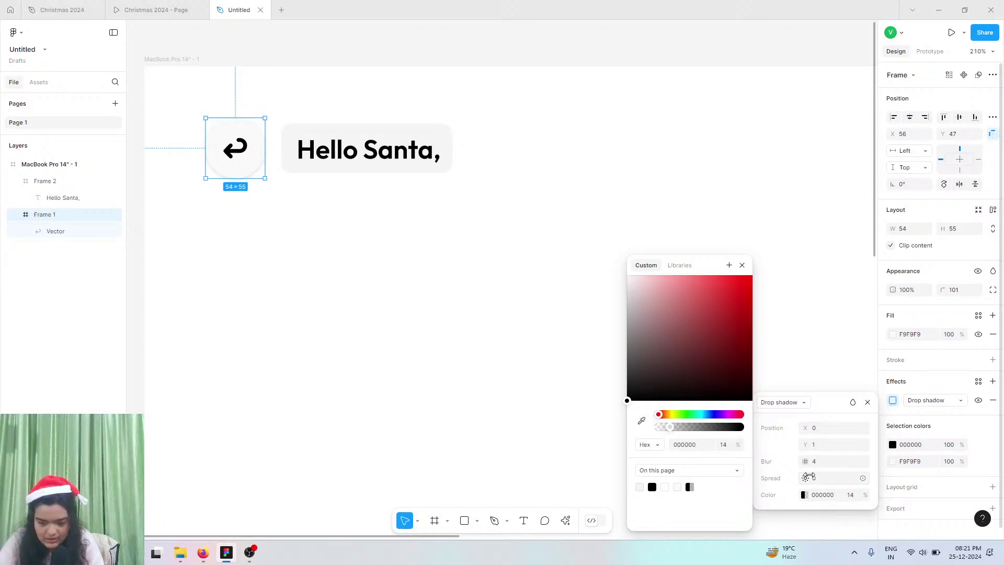
pyautogui.moveTo(810, 476); pyautogui.dragTo(809, 475)
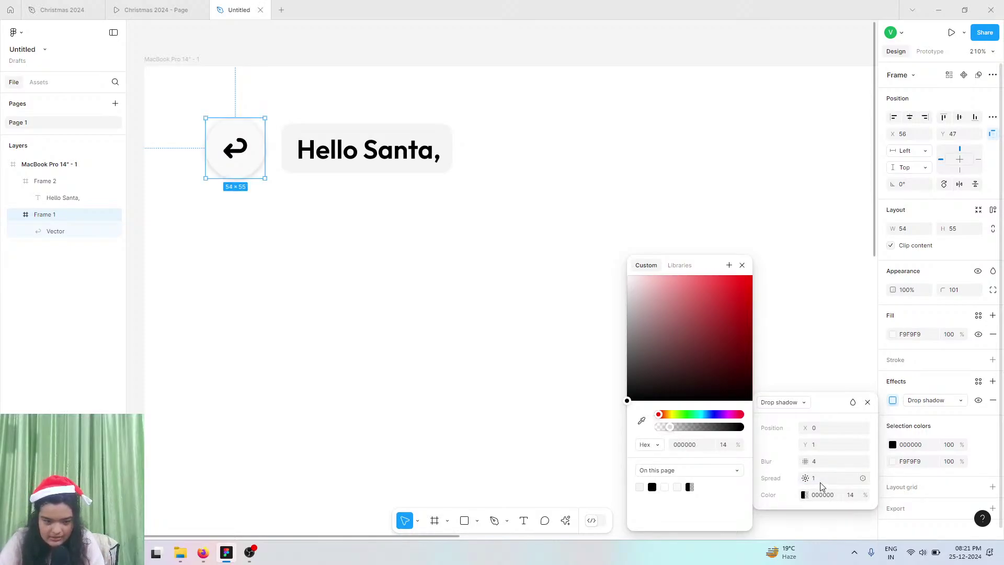
pyautogui.click(848, 480)
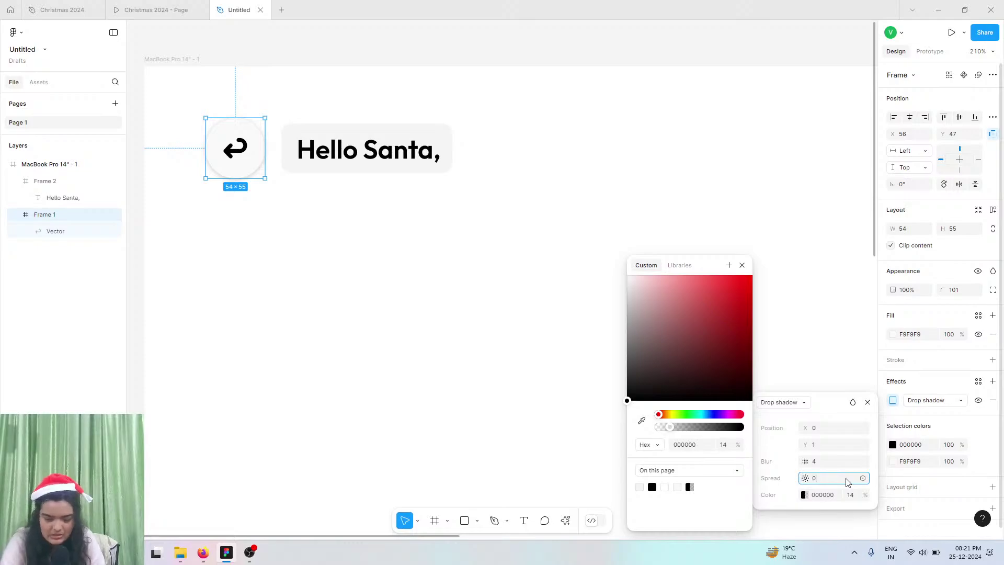
pyautogui.press('Return')
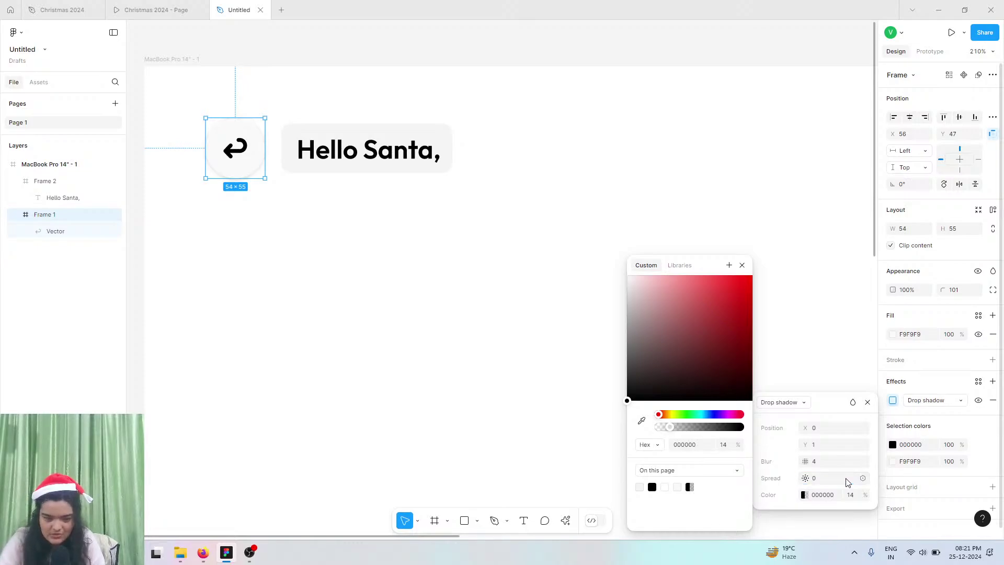
# - Save the back button's drop shadow as a new effect style named "master"
pyautogui.click(978, 382)
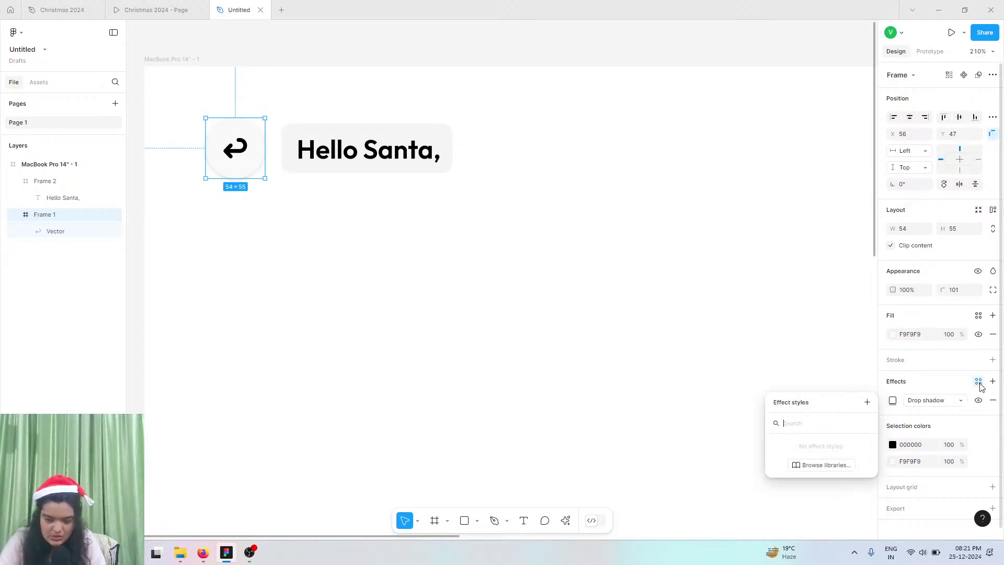
pyautogui.click(893, 400)
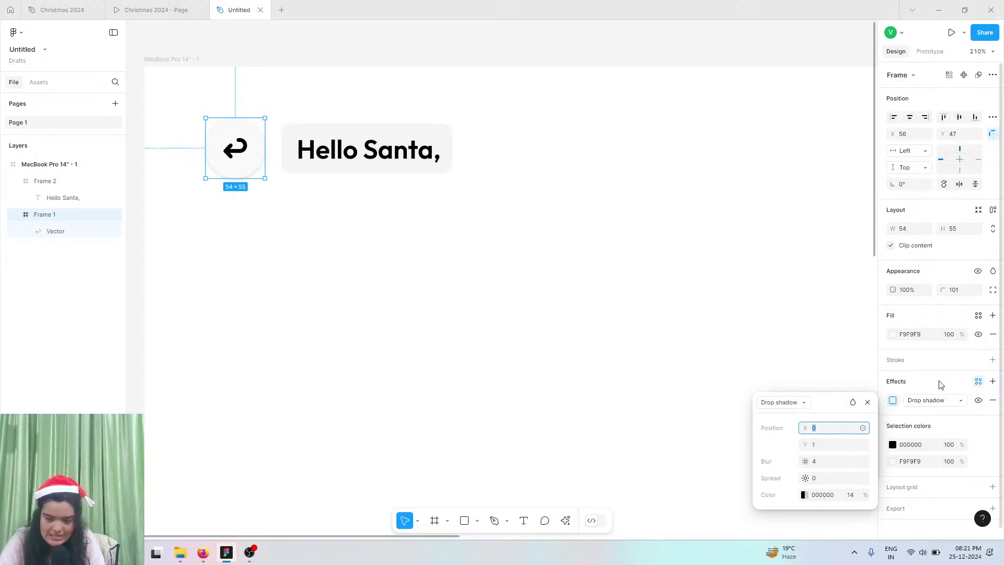
pyautogui.click(978, 382)
pyautogui.click(978, 381)
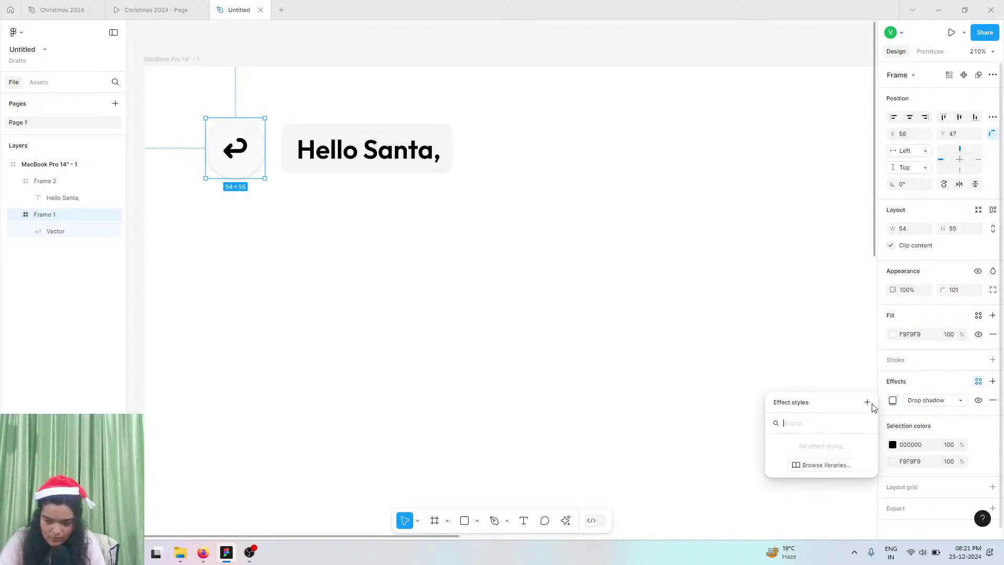
pyautogui.click(866, 403)
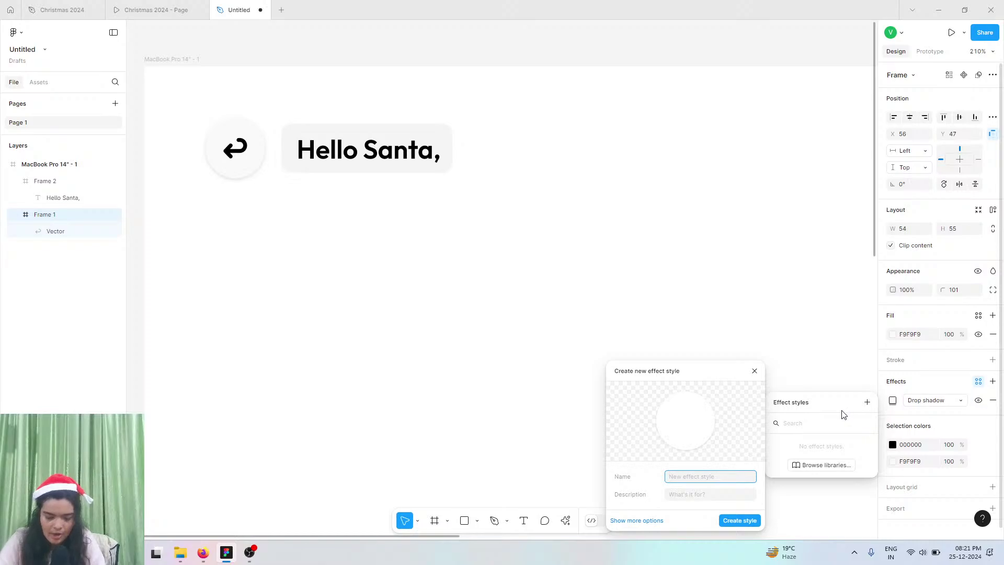
pyautogui.write('master')
pyautogui.press('Return')
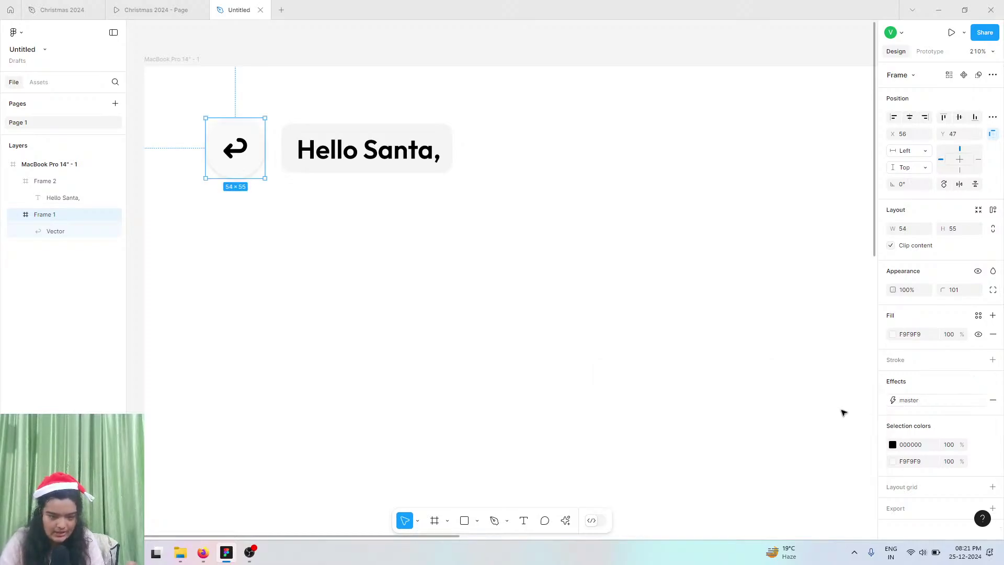
# - Apply the "master" effect style to the "Hello Santa," greeting frame
pyautogui.click(447, 149)
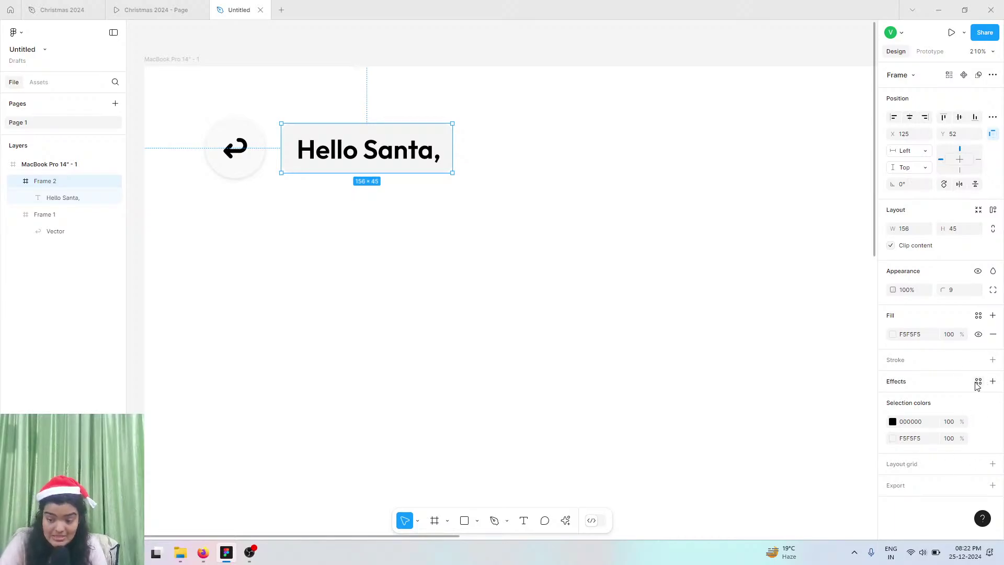
pyautogui.click(839, 444)
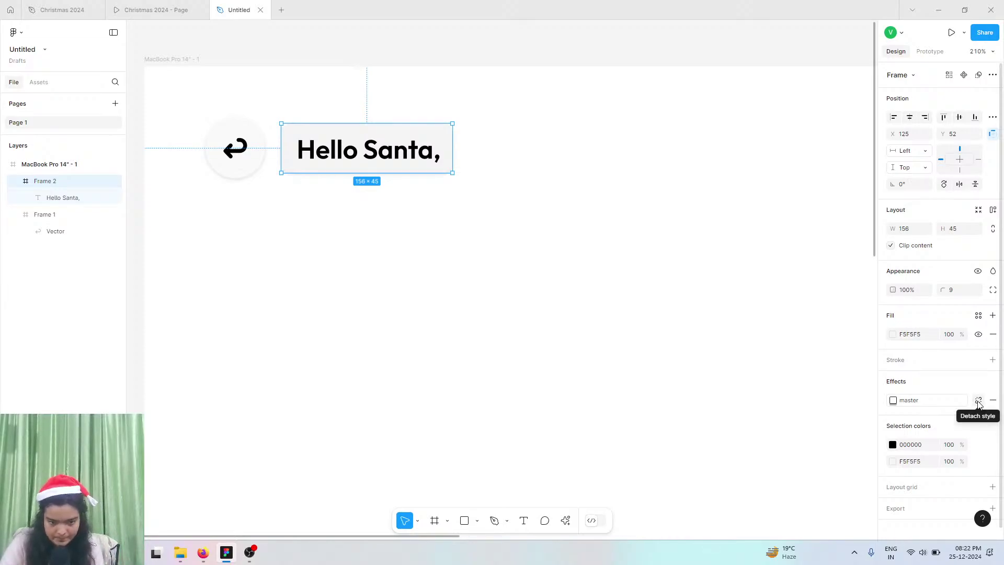
pyautogui.scroll(-3, 598, 321)
pyautogui.click(525, 297)
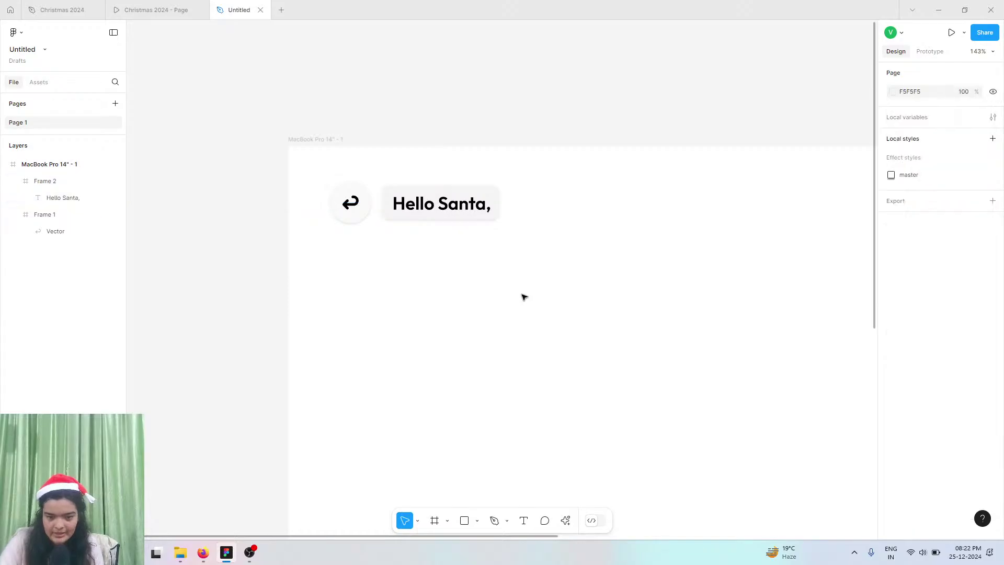
# - Check the Christmas 2024 reference prototype, and draw a calendar frame about 600 × 425 below the header
pyautogui.hscroll(5, 459, 283)
pyautogui.scroll(-3, 459, 283)
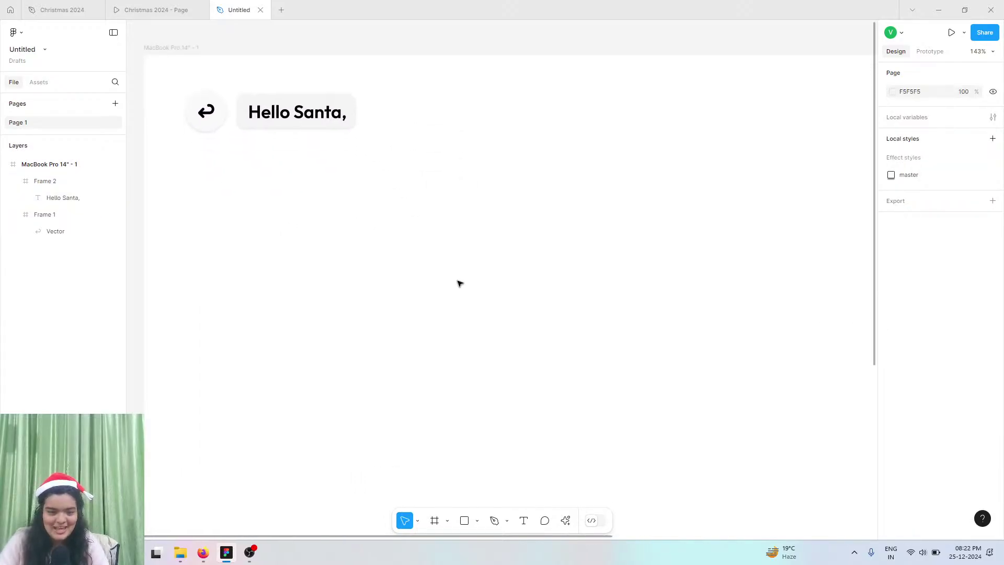
pyautogui.click(152, 10)
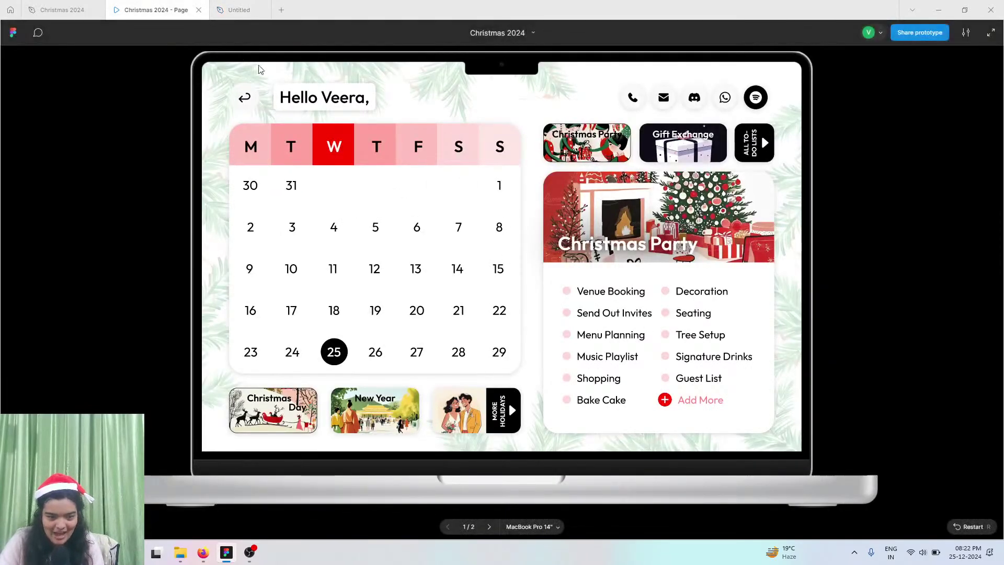
pyautogui.click(230, 10)
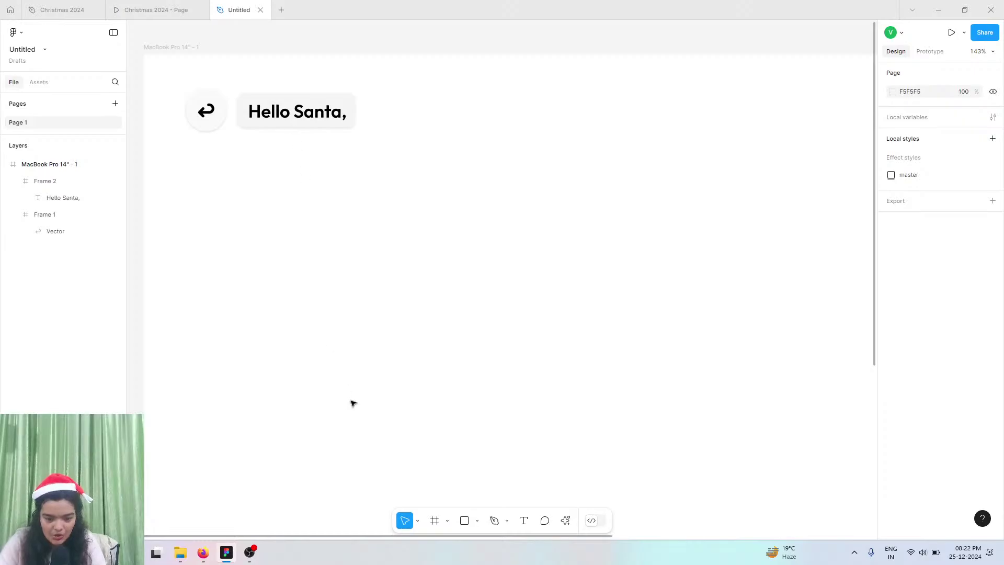
pyautogui.click(434, 520)
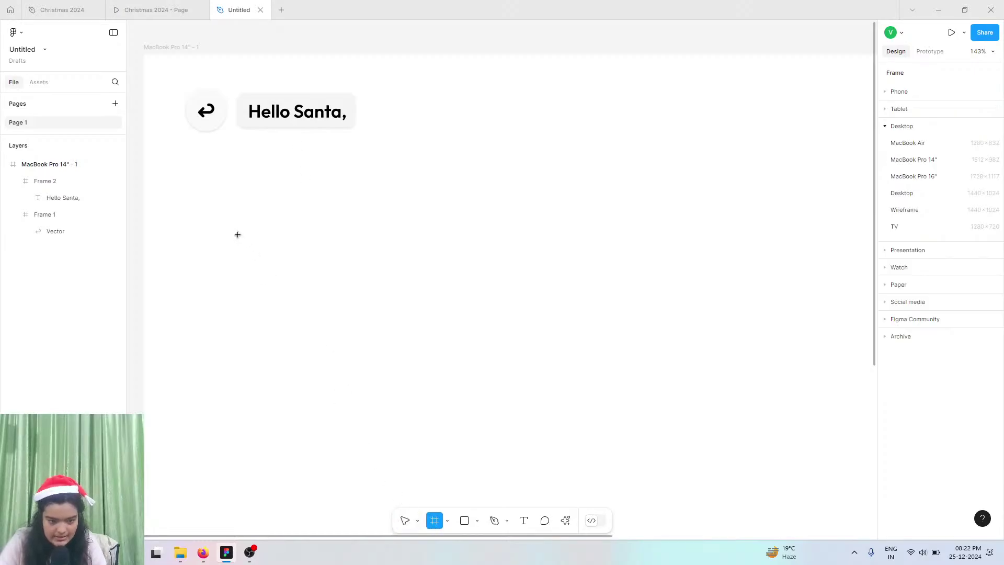
pyautogui.moveTo(194, 152); pyautogui.dragTo(645, 471)
# - Compare the calendar's proportions with the reference prototype, and enlarge the new calendar frame to about 777 × 596
pyautogui.click(151, 10)
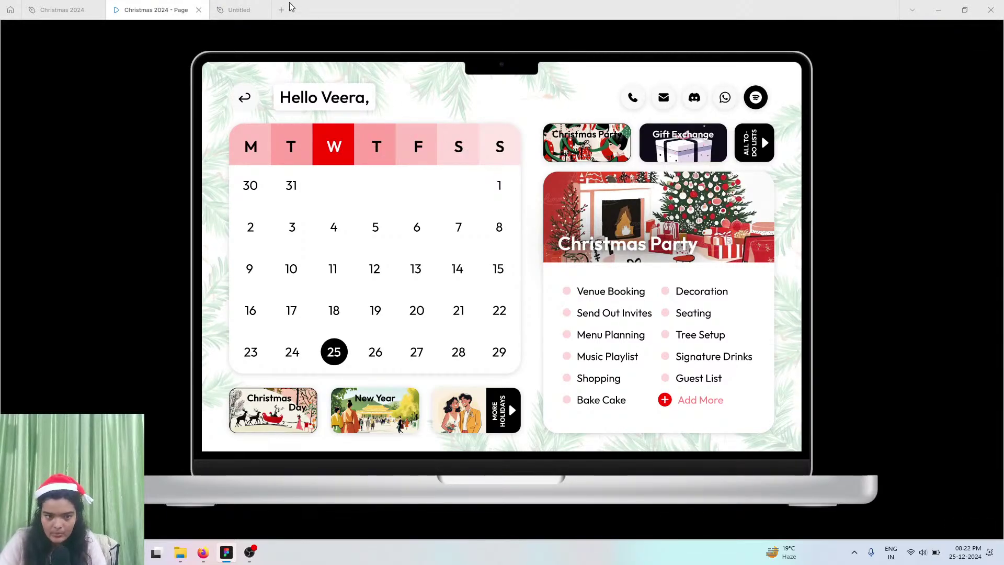
pyautogui.click(246, 10)
pyautogui.scroll(-3, 336, 190)
pyautogui.scroll(1, 345, 226)
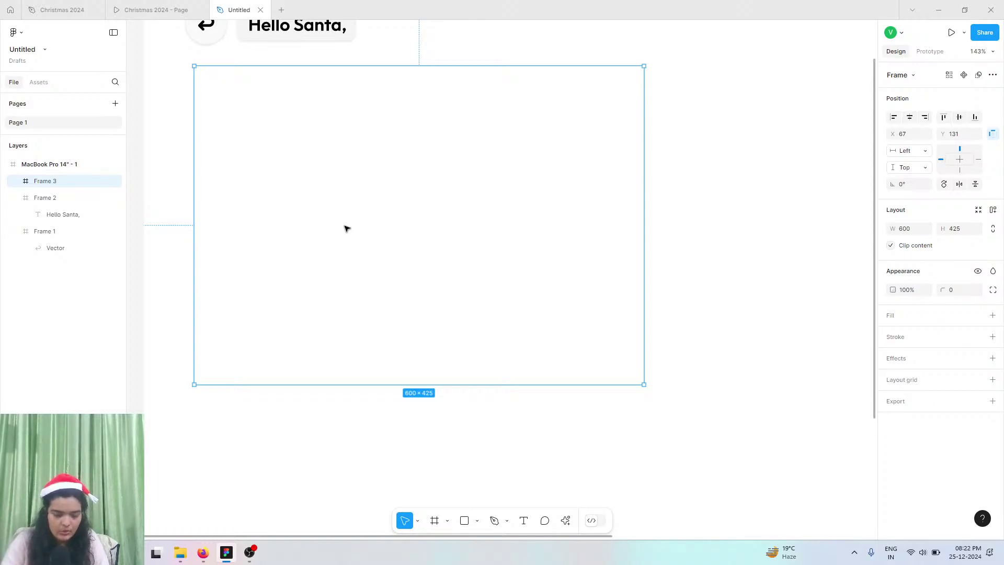
pyautogui.scroll(-3, 345, 228)
pyautogui.scroll(-2, 328, 239)
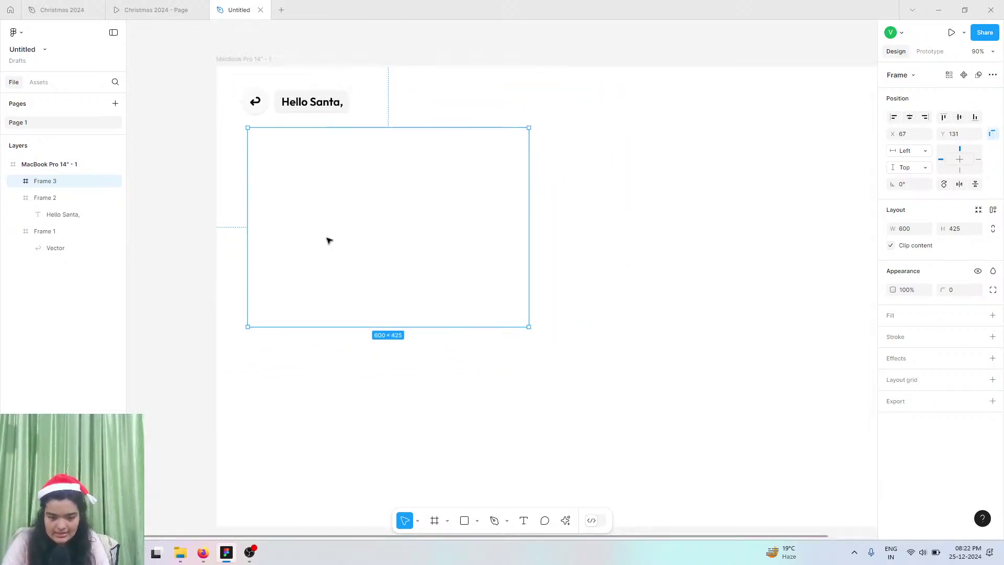
pyautogui.moveTo(527, 328); pyautogui.dragTo(607, 403)
# - Recheck the calendar in the reference prototype, and extend the new calendar frame's height to about 625
pyautogui.click(172, 5)
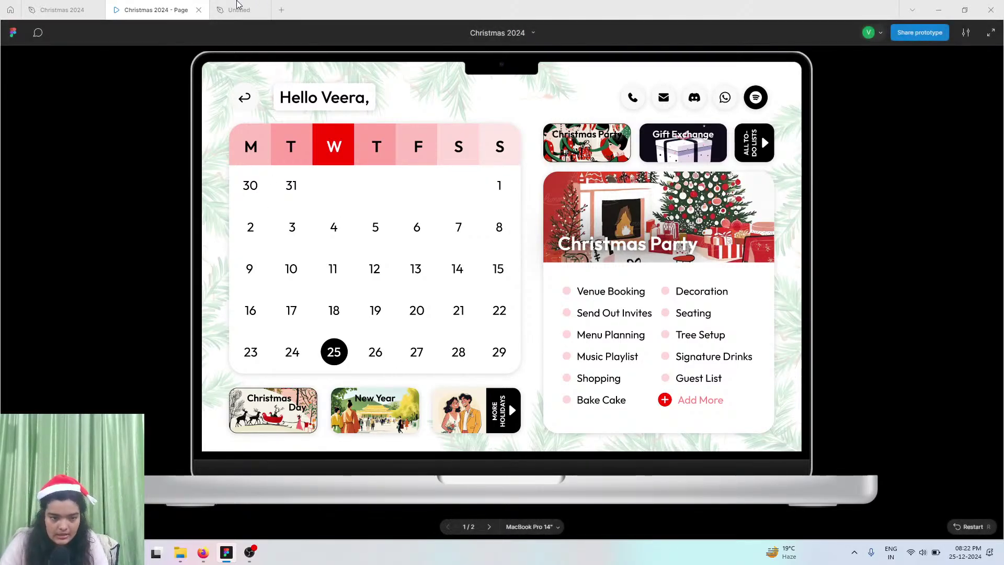
pyautogui.click(239, 10)
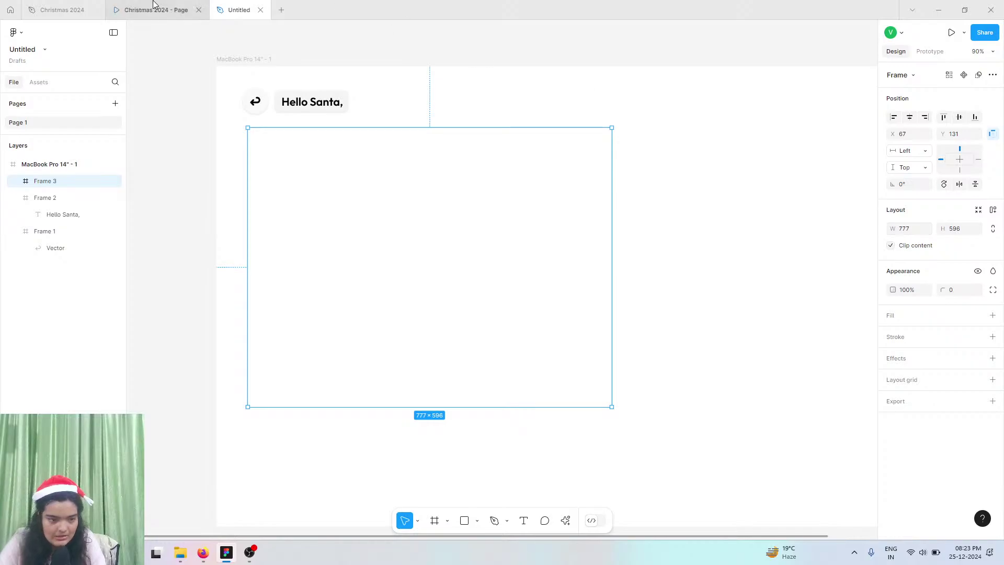
pyautogui.click(186, 10)
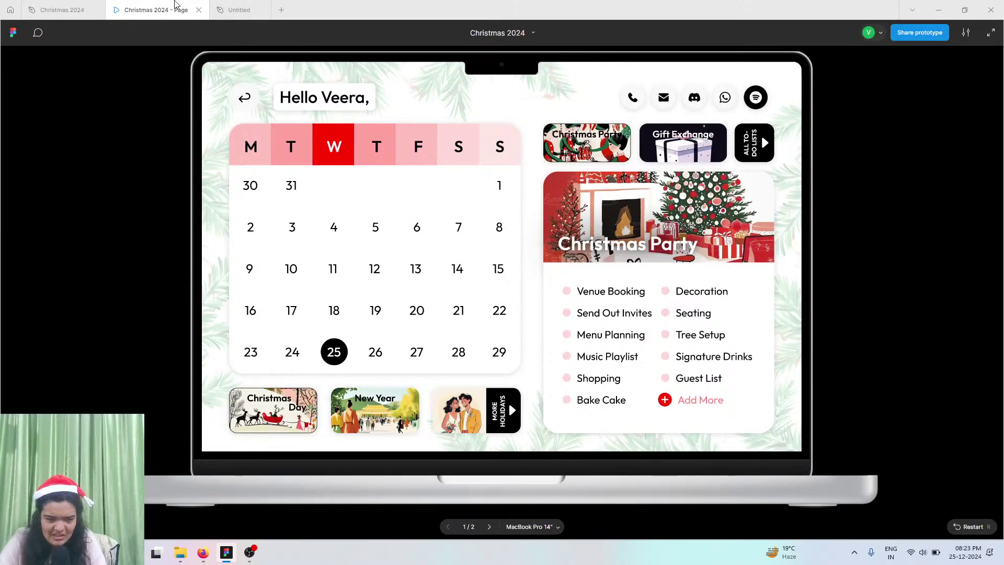
pyautogui.click(217, 8)
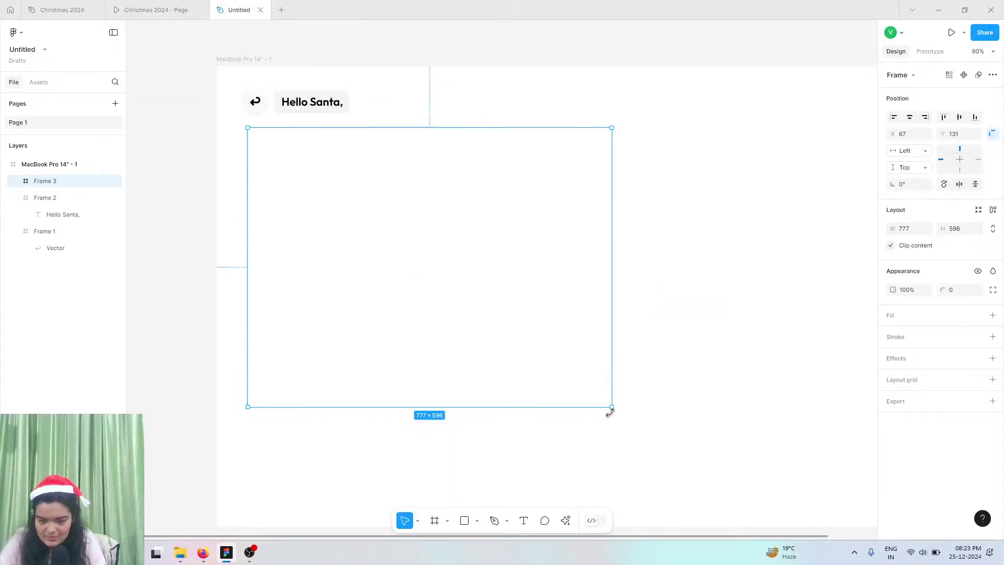
pyautogui.moveTo(608, 409); pyautogui.dragTo(622, 422)
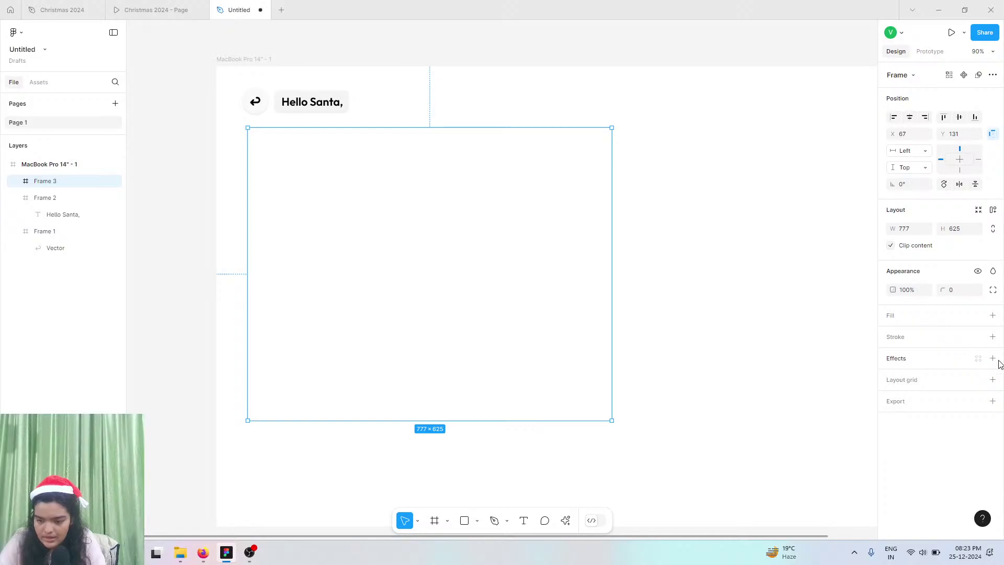
# - Add a uniform layout grid to the calendar frame and set its size to 115 px
pyautogui.click(992, 380)
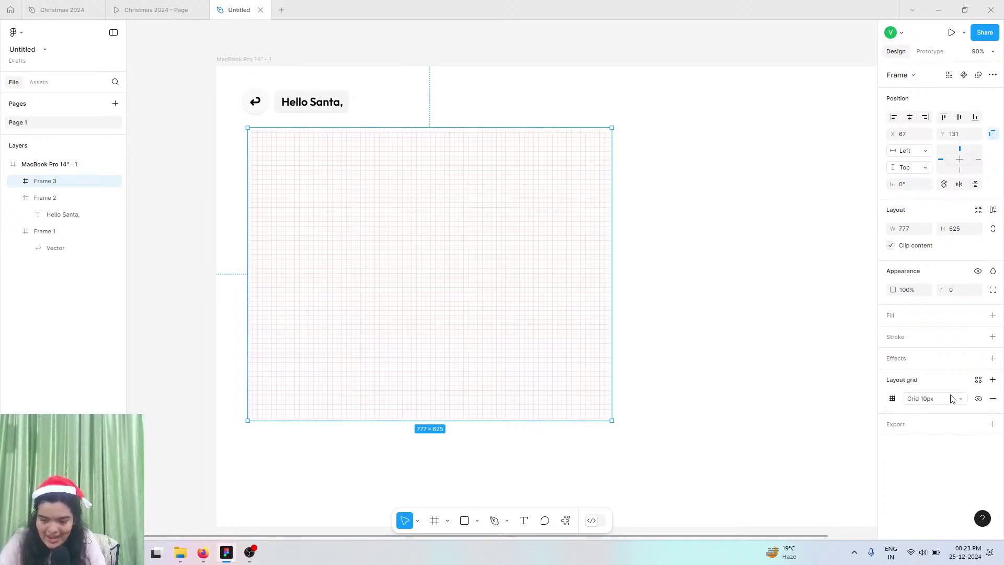
pyautogui.click(918, 401)
pyautogui.click(922, 398)
pyautogui.click(893, 398)
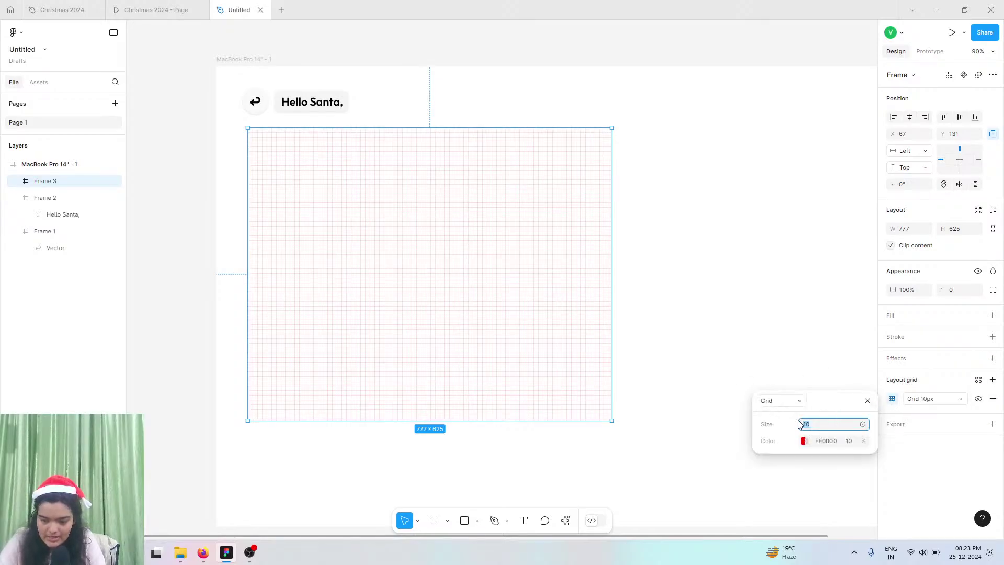
pyautogui.moveTo(799, 424); pyautogui.dragTo(922, 437)
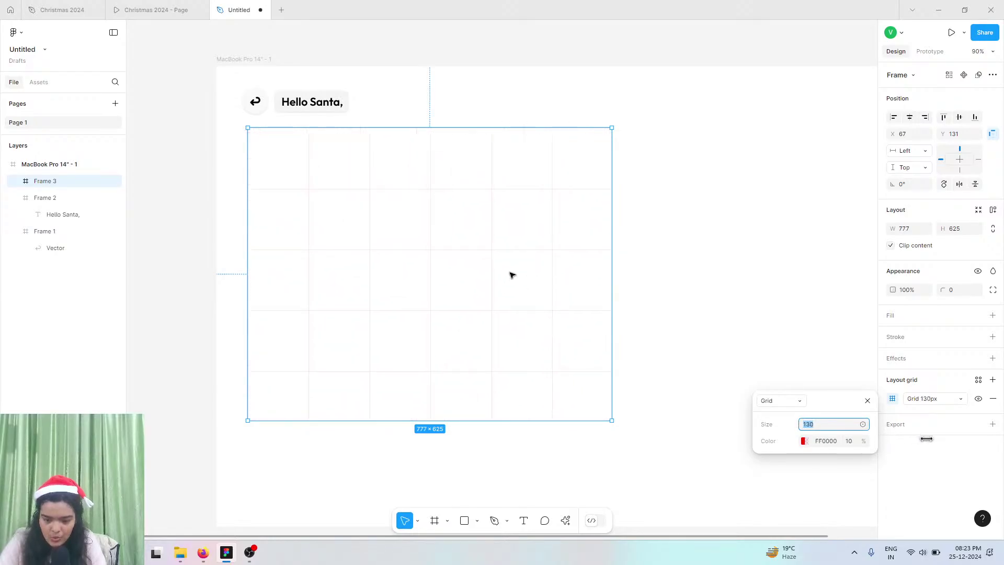
pyautogui.click(800, 424)
pyautogui.moveTo(803, 424); pyautogui.dragTo(785, 425)
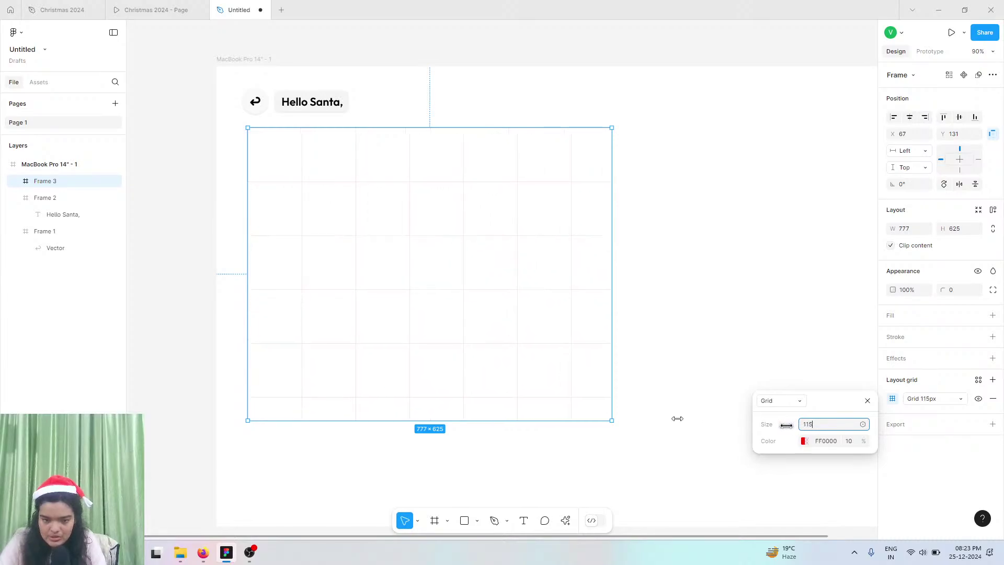
# - Enlarge the calendar frame to about 919 × 702 and set its layout grid size to 105 px
pyautogui.moveTo(612, 420); pyautogui.dragTo(679, 456)
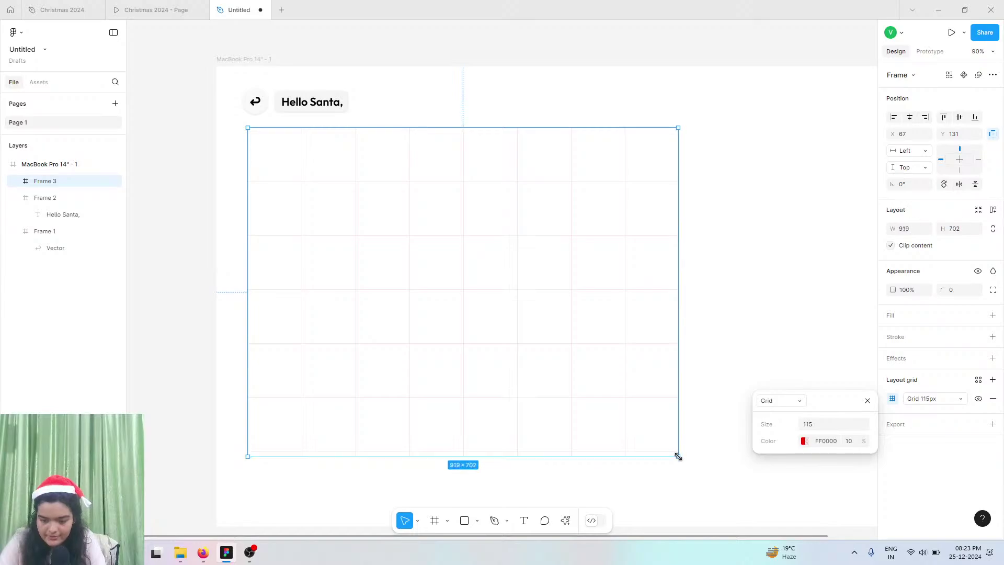
pyautogui.click(809, 425)
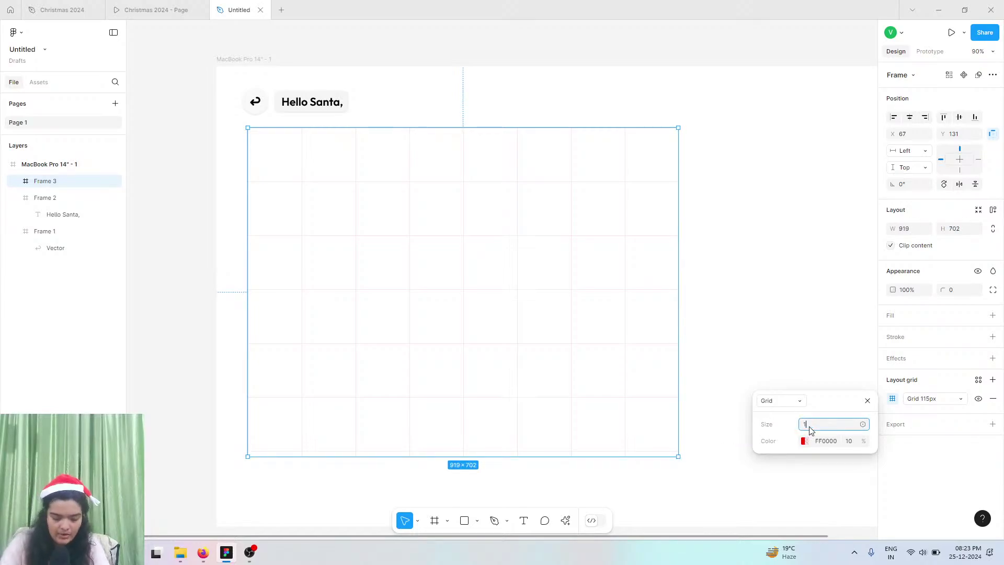
pyautogui.write('105')
pyautogui.press('Return')
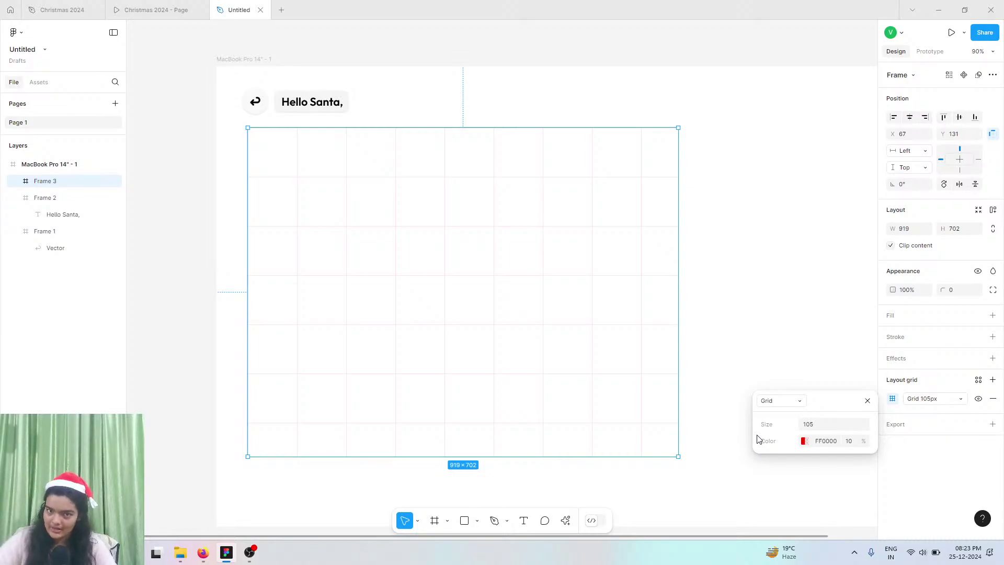
pyautogui.click(806, 425)
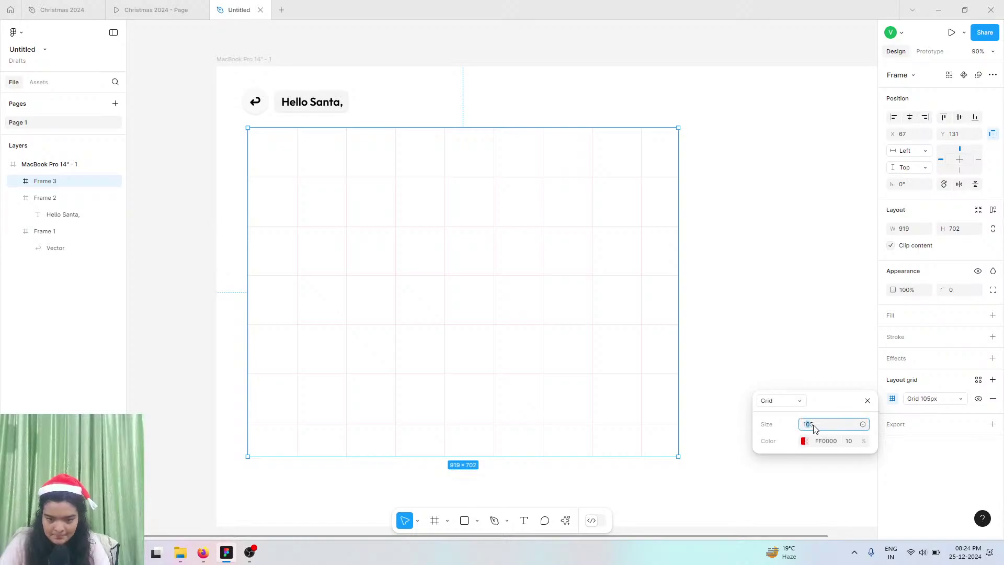
pyautogui.click(826, 407)
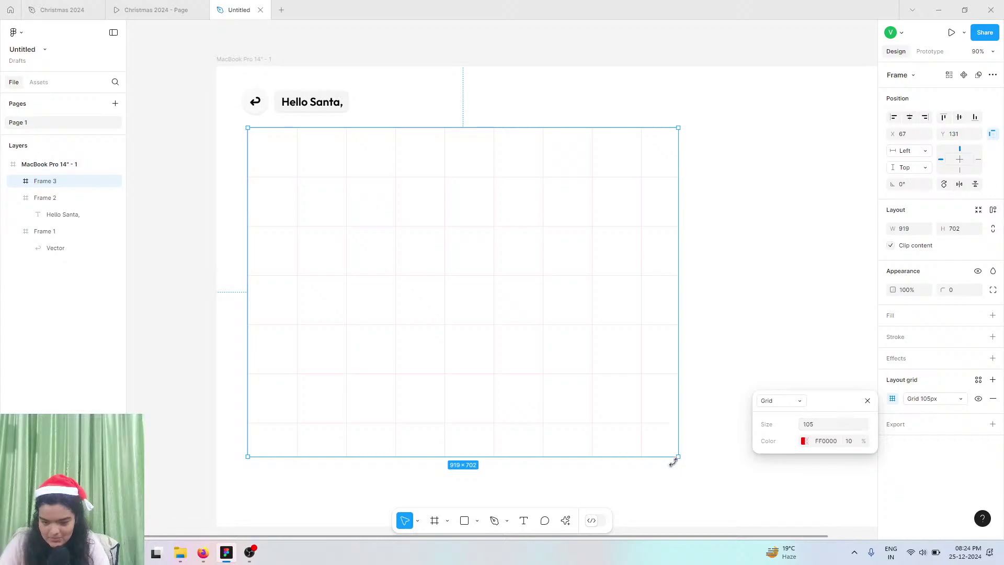
# - Compare with the reference prototype, and resize the calendar frame to 735 × 629 to fit seven grid columns and six rows
pyautogui.moveTo(676, 457); pyautogui.dragTo(666, 451)
pyautogui.click(155, 10)
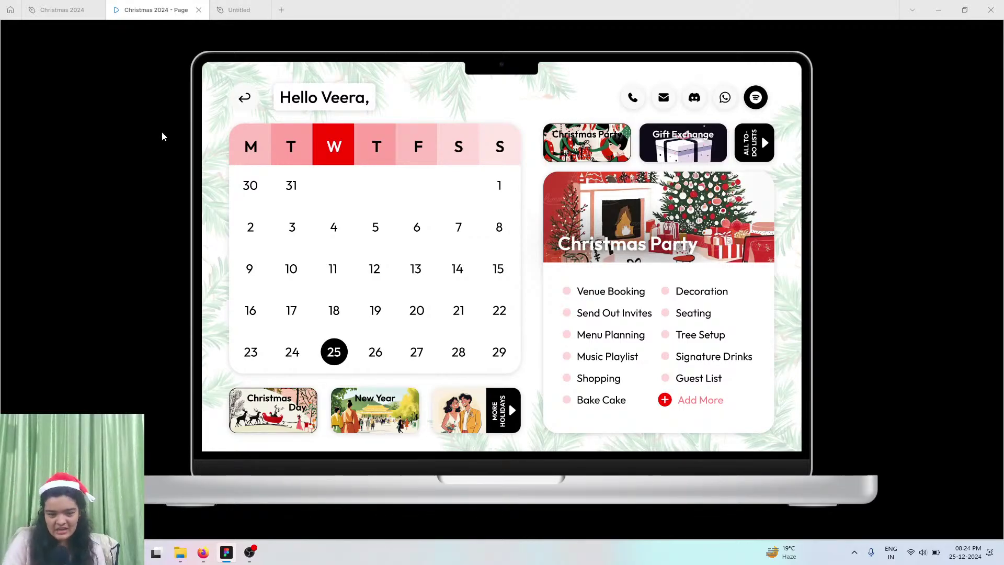
pyautogui.click(230, 10)
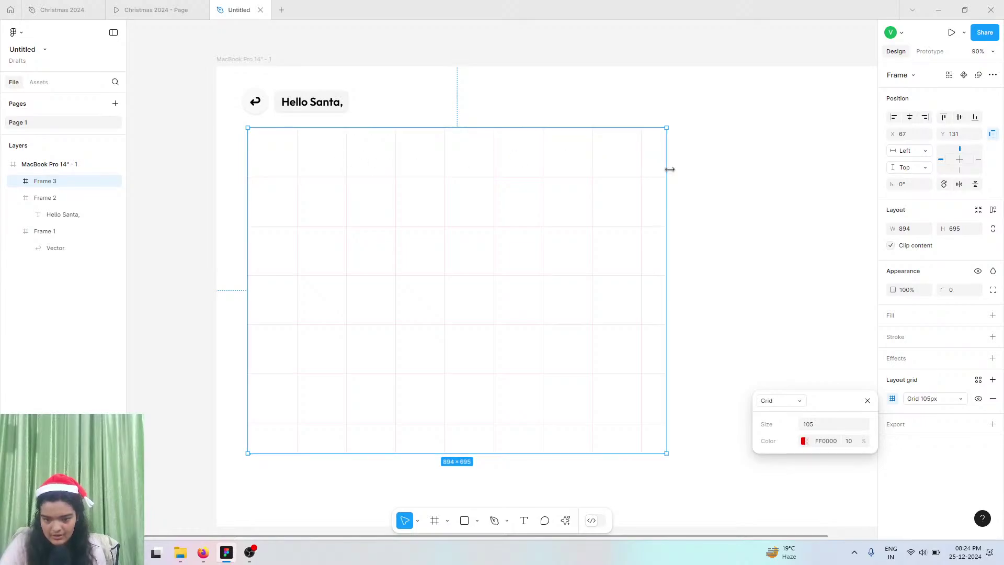
pyautogui.moveTo(666, 167); pyautogui.dragTo(593, 164)
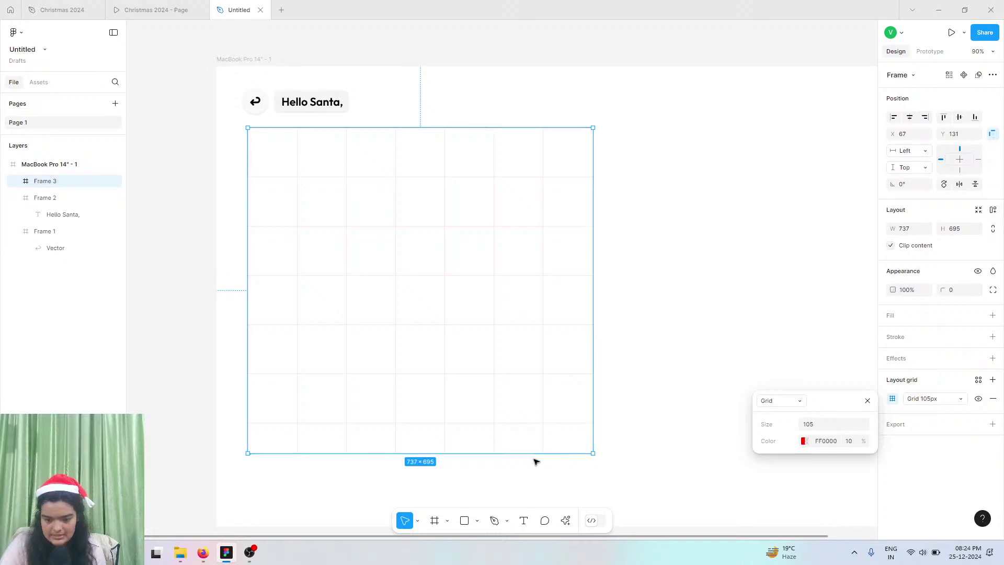
pyautogui.moveTo(532, 454); pyautogui.dragTo(531, 422)
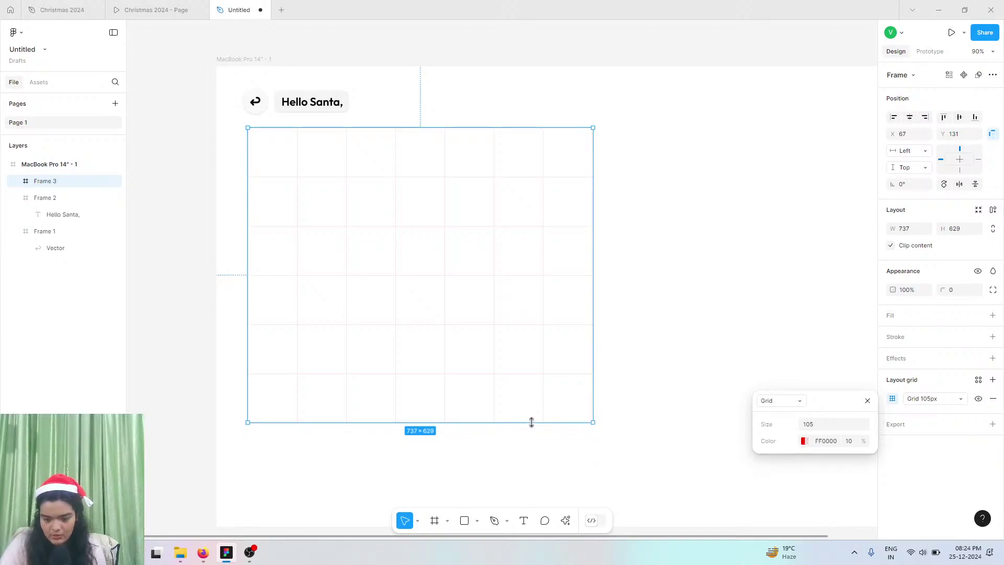
pyautogui.moveTo(592, 324); pyautogui.dragTo(592, 325)
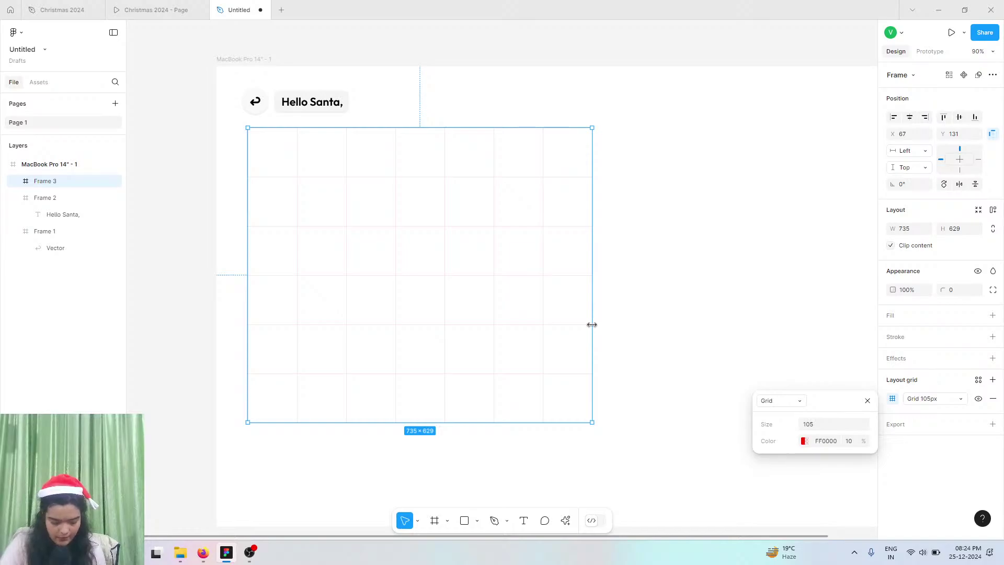
pyautogui.scroll(5, 386, 233)
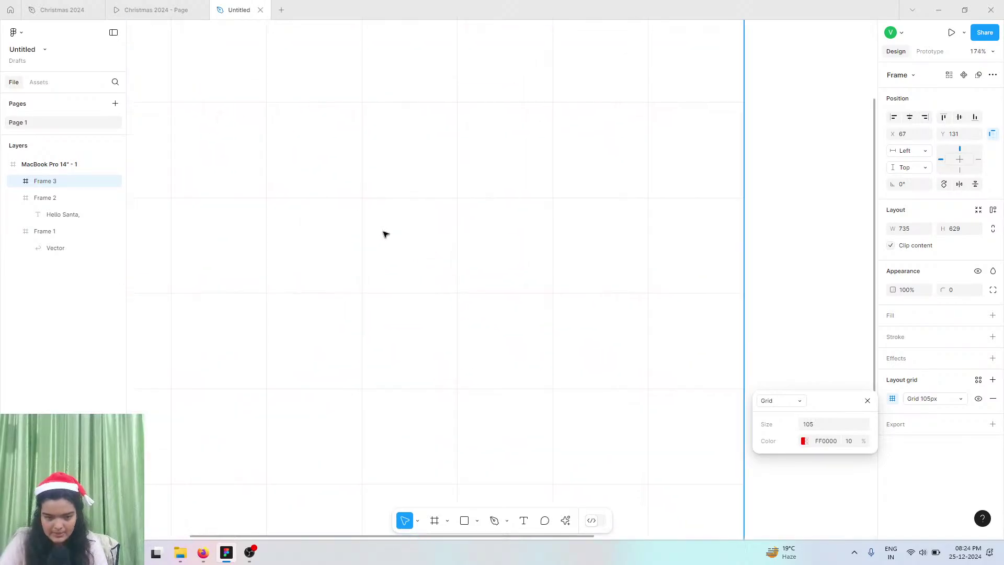
# - Add a 105 × 105 frame inside the calendar frame and place it in the first grid cell at X 0, Y 0
pyautogui.hscroll(-4, 385, 234)
pyautogui.scroll(3, 387, 314)
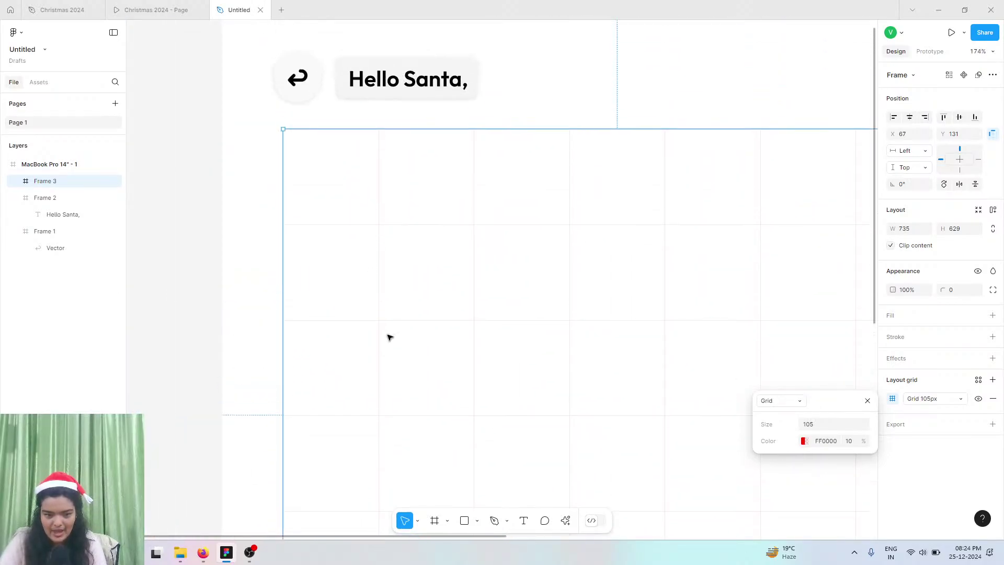
pyautogui.click(429, 514)
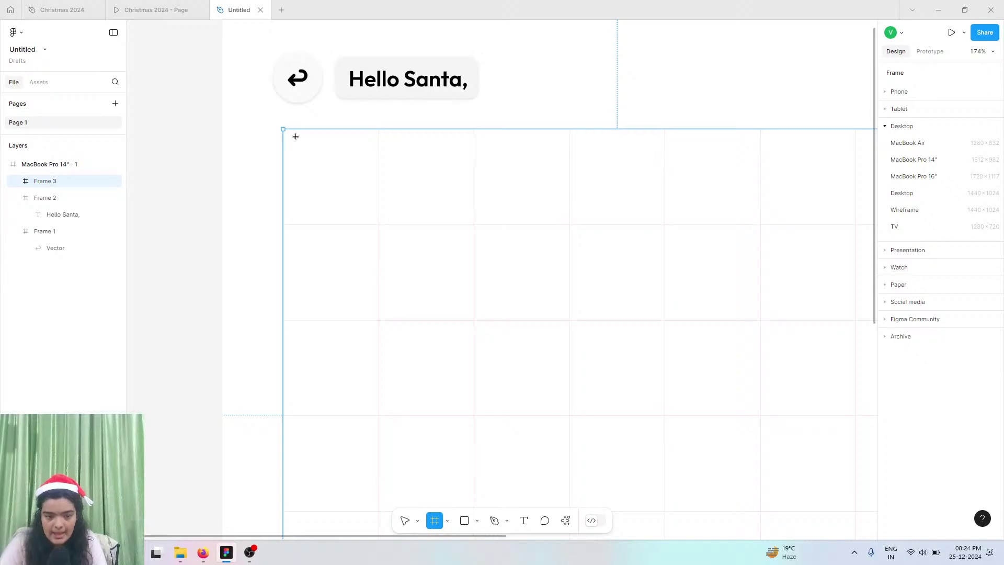
pyautogui.click(334, 178)
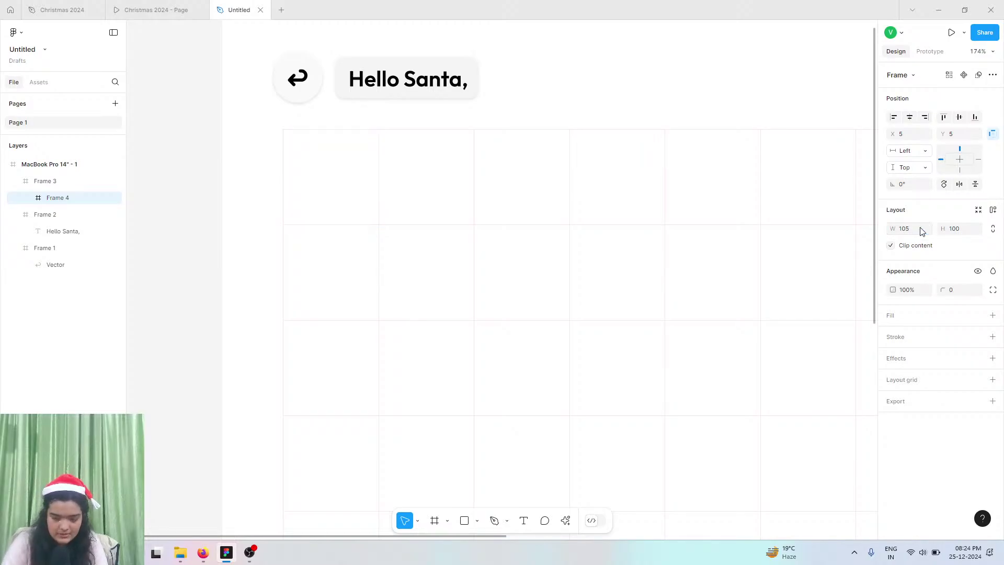
pyautogui.click(970, 232)
pyautogui.click(971, 228)
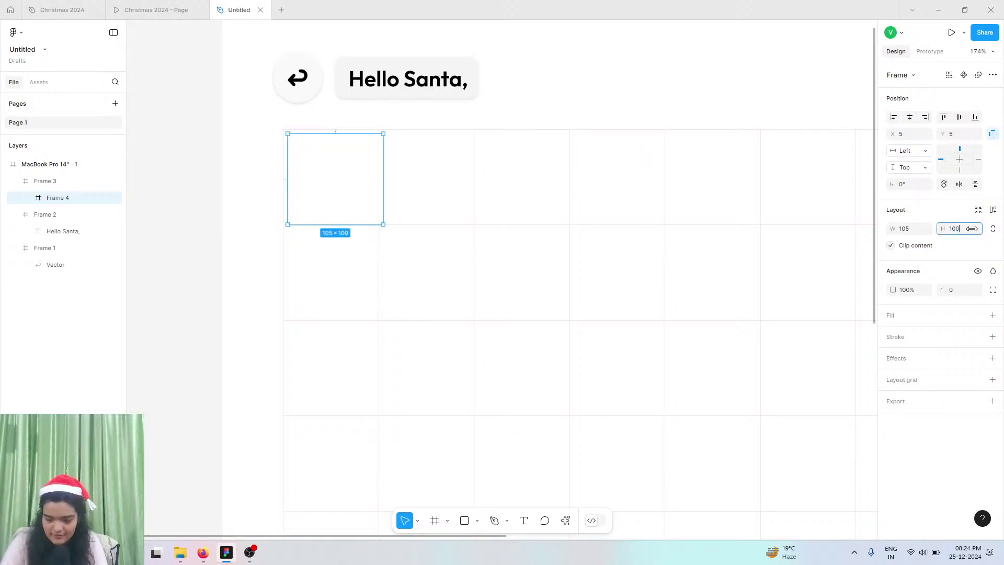
pyautogui.press('Return')
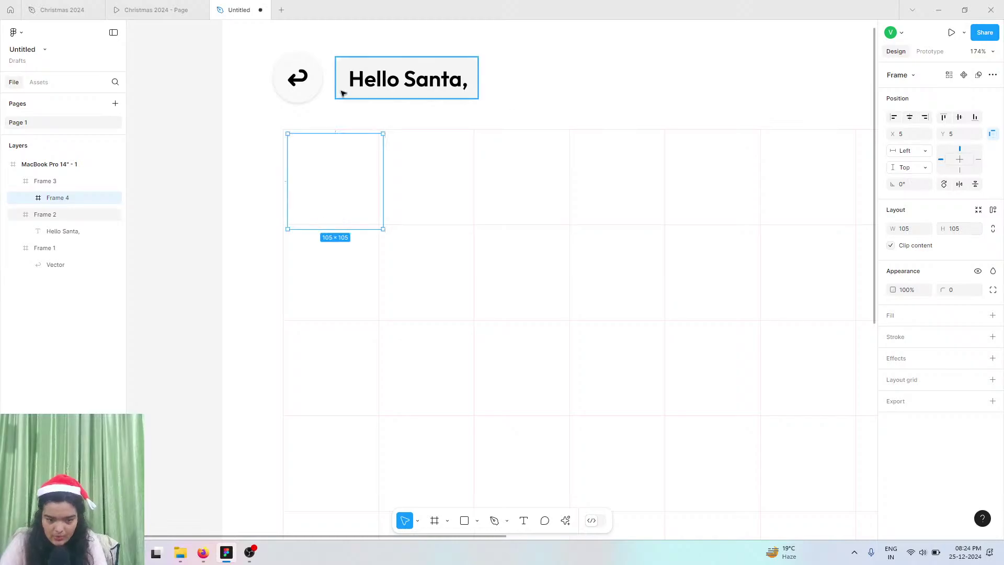
pyautogui.moveTo(339, 171); pyautogui.dragTo(339, 174)
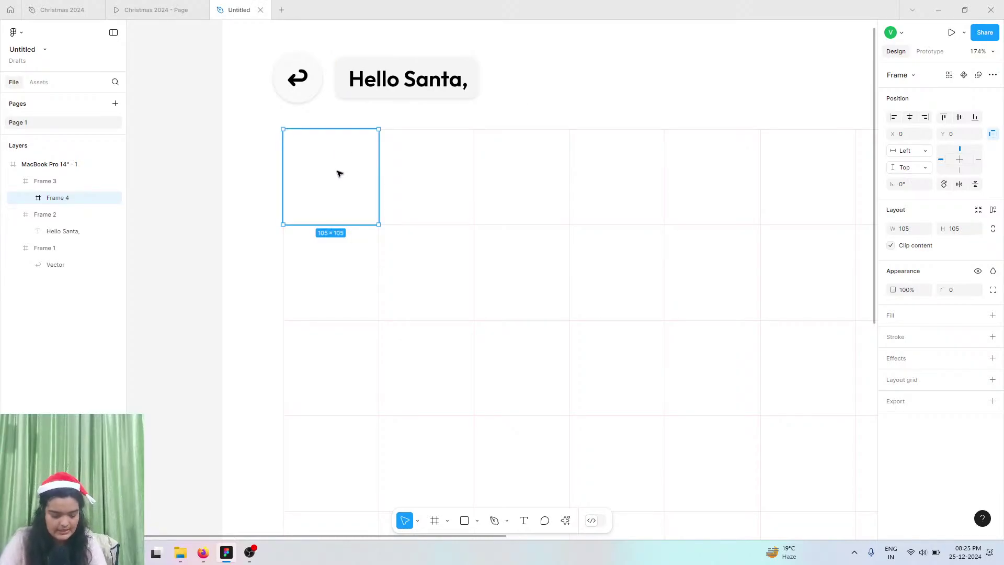
# - Duplicate the cell frame into the second column, and copy the pair toward the third and fourth columns
pyautogui.moveTo(331, 168); pyautogui.dragTo(427, 170)
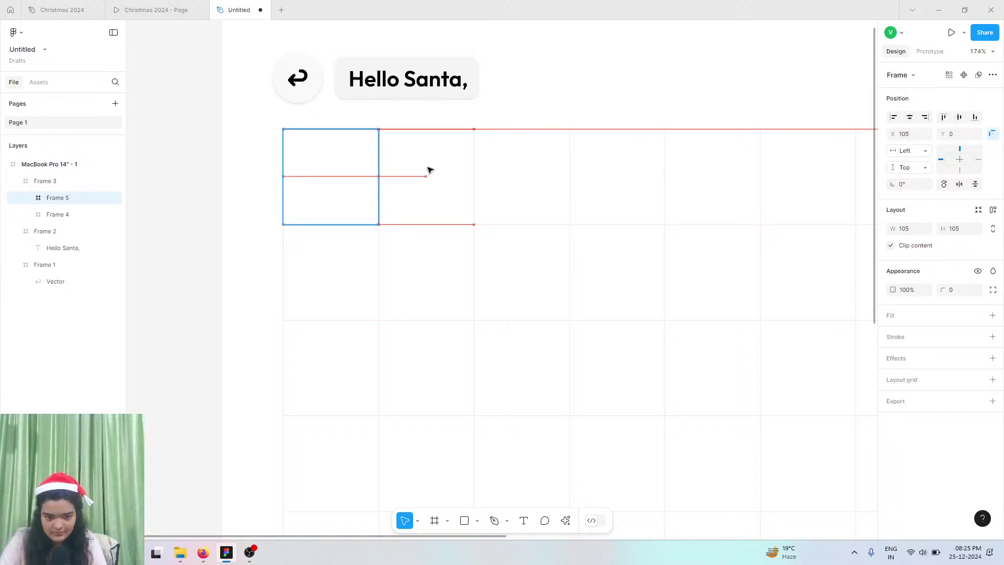
pyautogui.keyDown('shift'); pyautogui.click(346, 177); pyautogui.keyUp('shift')
pyautogui.hotkey('ctrl', 'd')
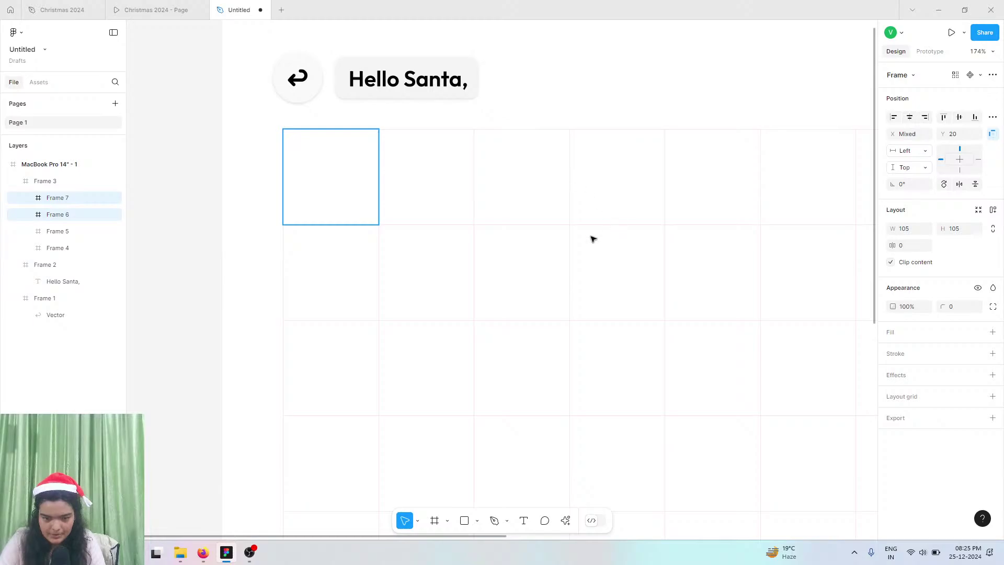
pyautogui.moveTo(532, 186); pyautogui.dragTo(493, 185)
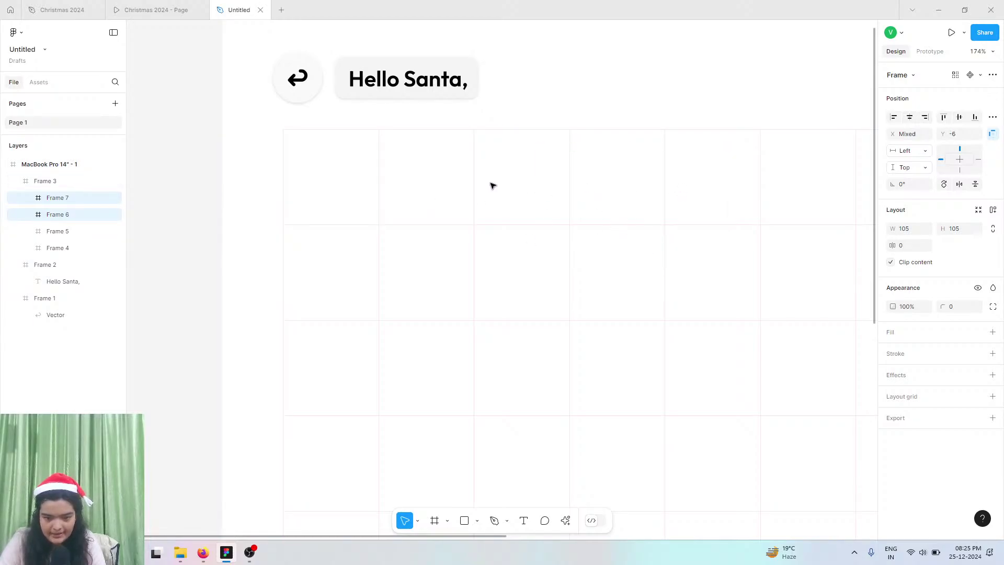
# - Select all four cell frames and fill them with grey 666666
pyautogui.keyDown('shift'); pyautogui.click(400, 171); pyautogui.keyUp('shift')
pyautogui.keyDown('shift'); pyautogui.click(369, 173); pyautogui.keyUp('shift')
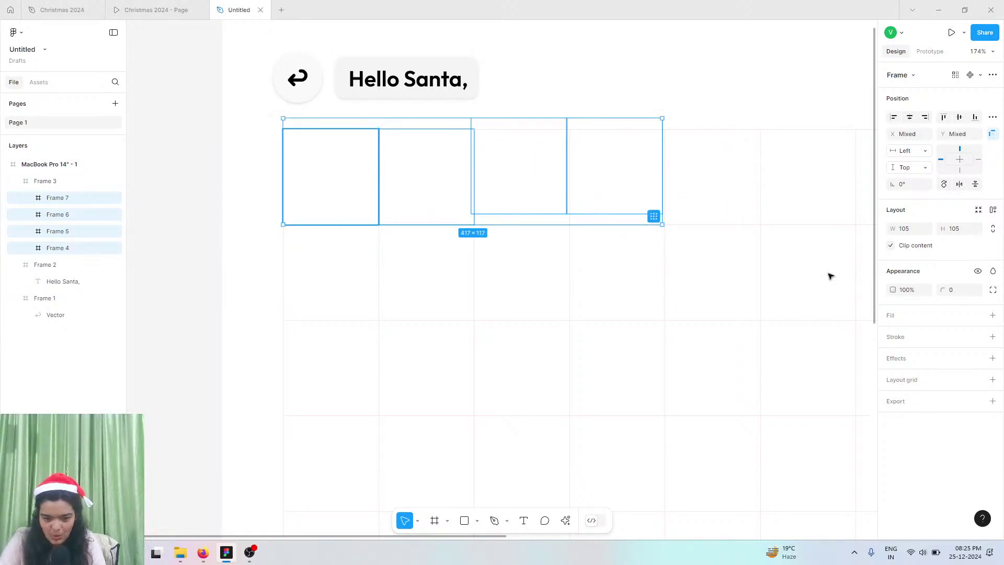
pyautogui.click(993, 316)
pyautogui.click(892, 335)
pyautogui.moveTo(760, 391); pyautogui.dragTo(752, 351)
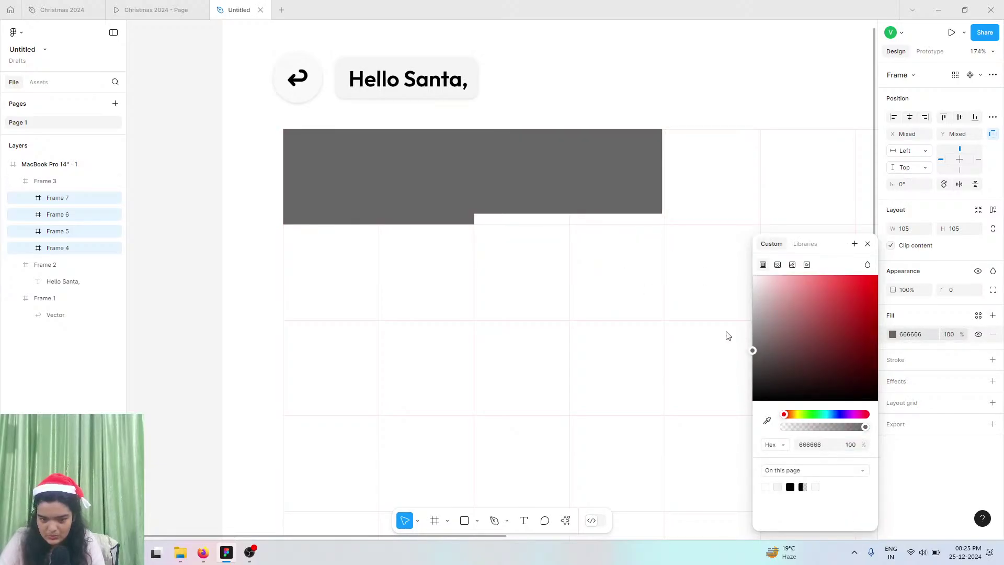
# - Move the third and fourth cells into line with the first grid row at Y 0
pyautogui.click(536, 168)
pyautogui.keyDown('shift'); pyautogui.click(606, 174); pyautogui.keyUp('shift')
pyautogui.moveTo(543, 173)
pyautogui.mouseDown()
pyautogui.moveTo(545, 186)
pyautogui.moveTo(543, 174)
pyautogui.mouseUp()
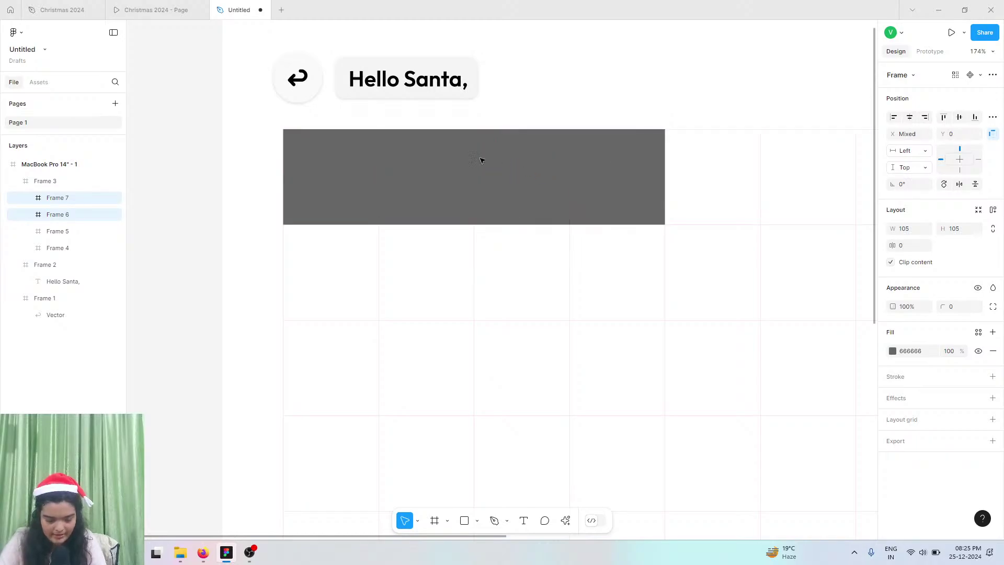
# - Duplicate the row of four cells into the second and third rows of the grid
pyautogui.keyDown('shift'); pyautogui.click(437, 157); pyautogui.keyUp('shift')
pyautogui.keyDown('shift'); pyautogui.click(325, 160); pyautogui.keyUp('shift')
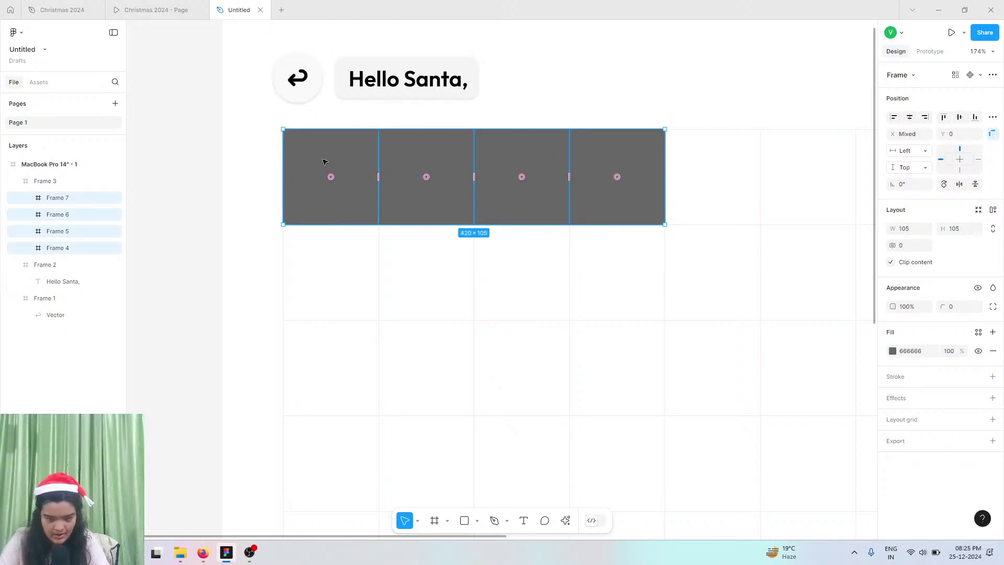
pyautogui.moveTo(336, 152); pyautogui.dragTo(337, 242)
pyautogui.scroll(-2, 336, 235)
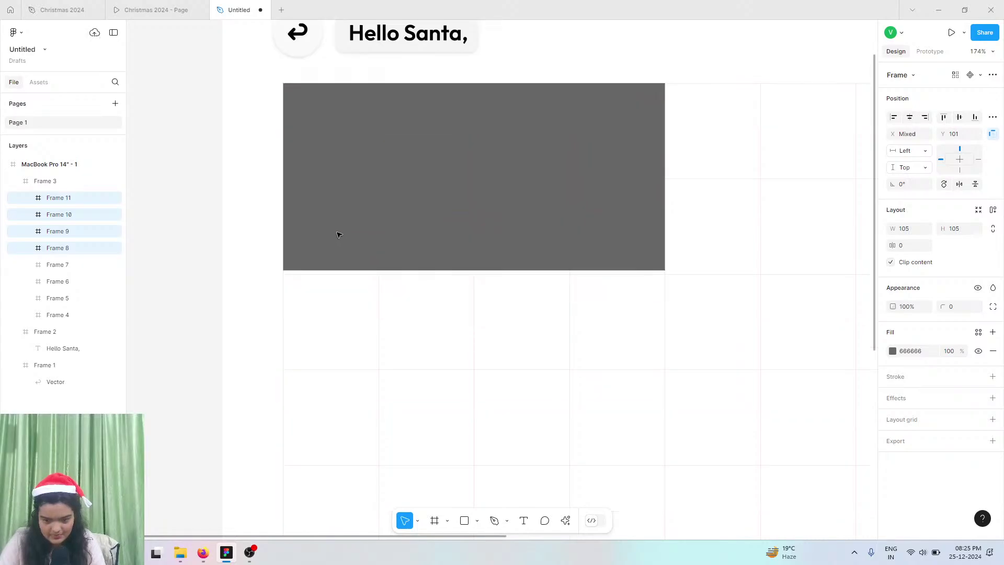
pyautogui.moveTo(329, 202); pyautogui.dragTo(331, 291)
pyautogui.scroll(-3, 332, 292)
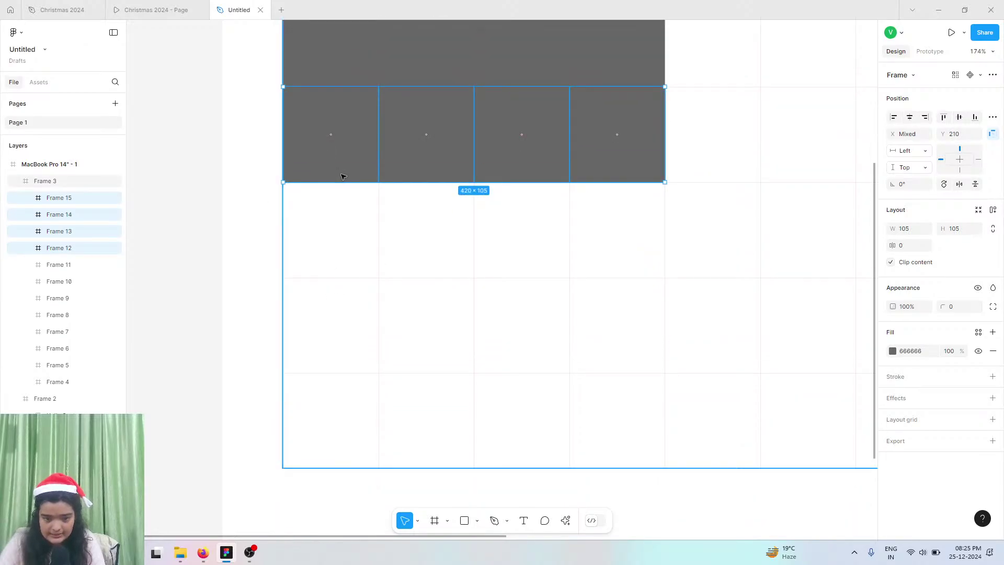
# - Duplicate the cell row into the fourth grid row, paste the copied cells into its frames, and move the pasted cells to the fifth row
pyautogui.moveTo(343, 144); pyautogui.dragTo(344, 223)
pyautogui.hotkey('ctrl', 'v')
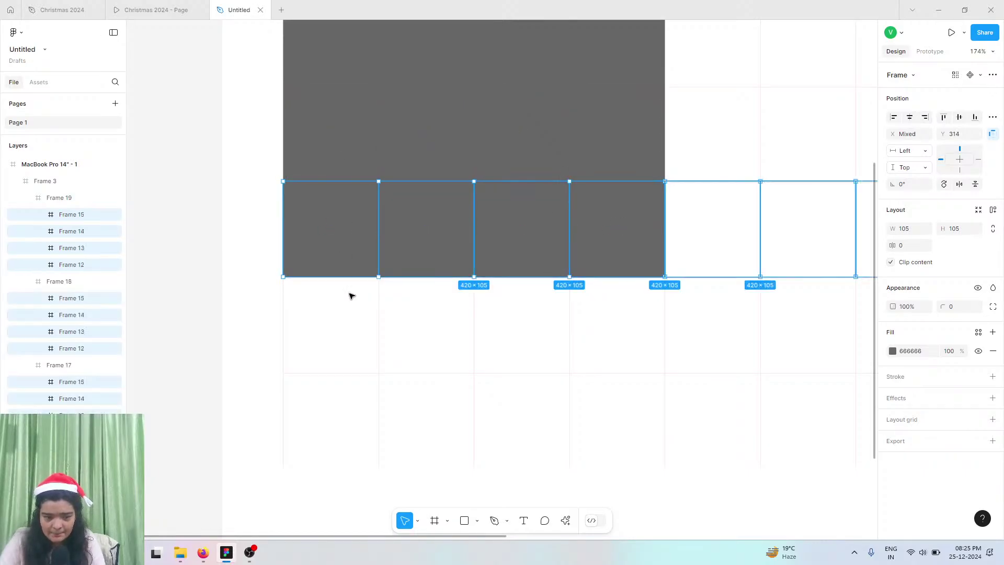
pyautogui.moveTo(325, 320); pyautogui.dragTo(338, 304)
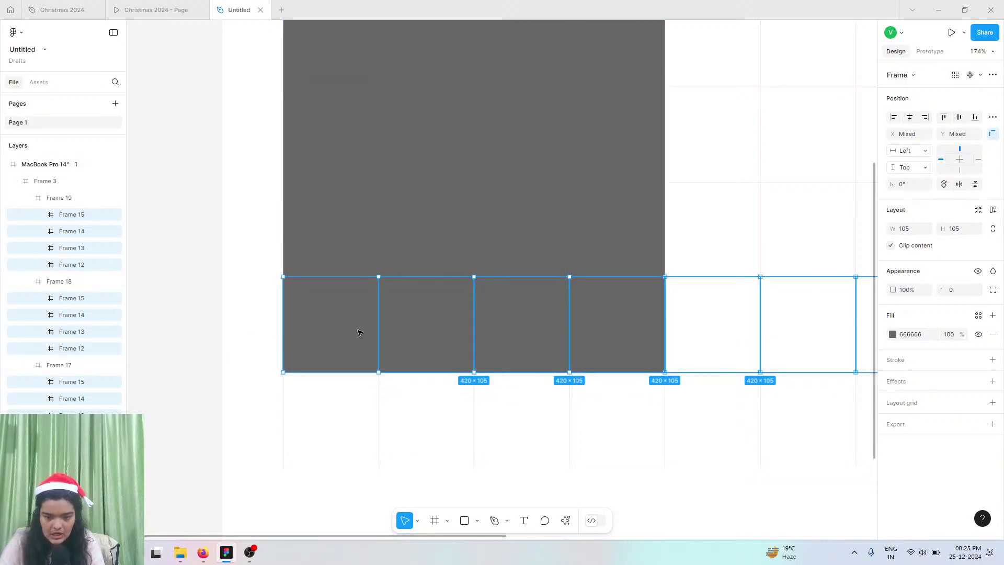
pyautogui.scroll(-5, 359, 333)
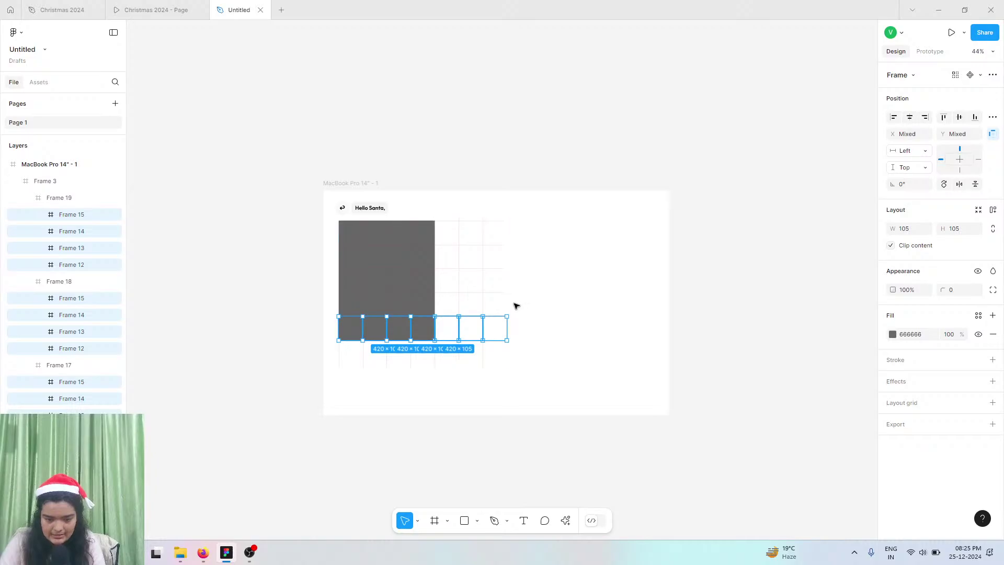
# - Select the first cell together with Frame 19 and ungroup them to release the nested cells into the calendar frame
pyautogui.press('Escape')
pyautogui.click(465, 288)
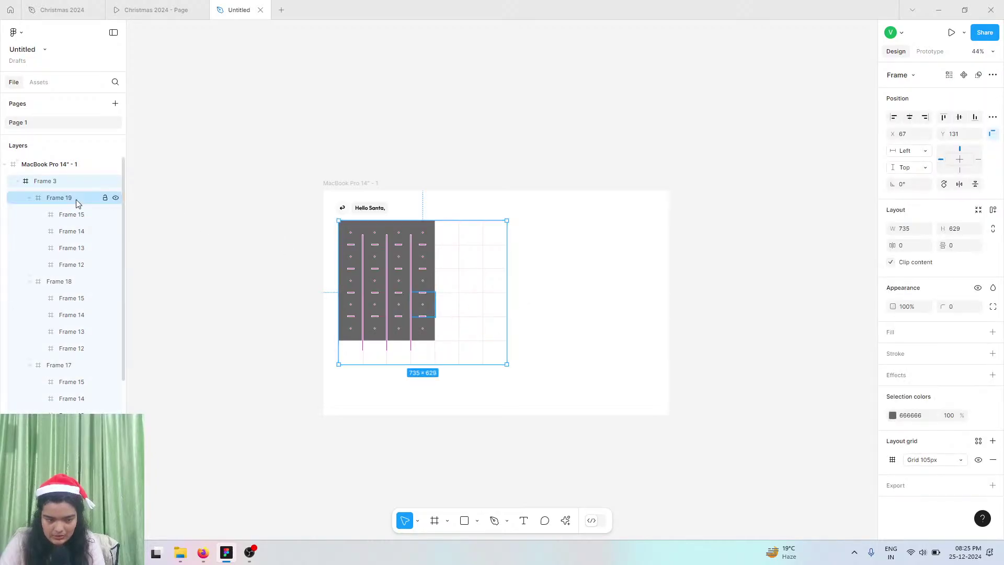
pyautogui.click(38, 208)
pyautogui.keyDown('shift'); pyautogui.click(54, 281); pyautogui.keyUp('shift')
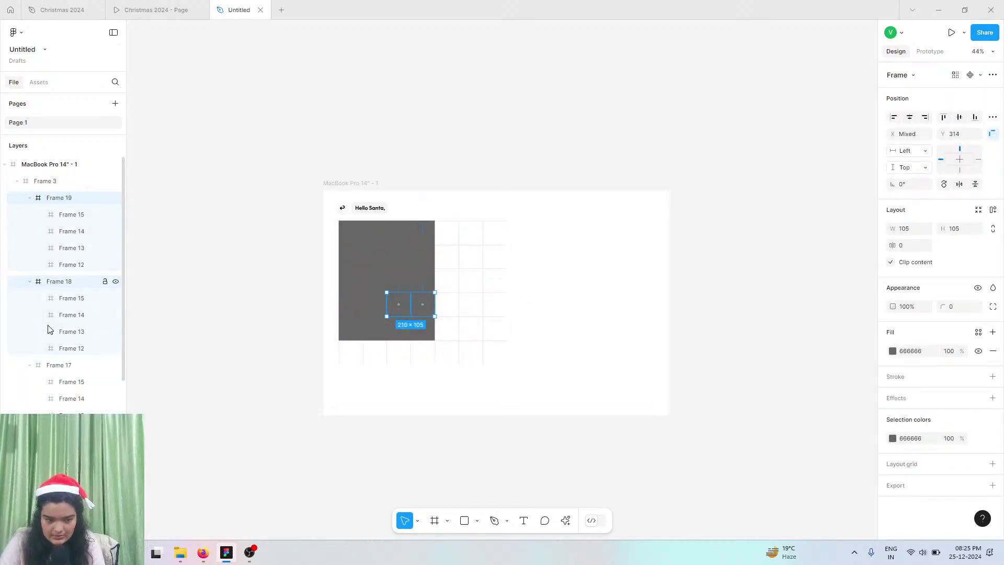
pyautogui.keyDown('shift'); pyautogui.click(58, 365); pyautogui.keyUp('shift')
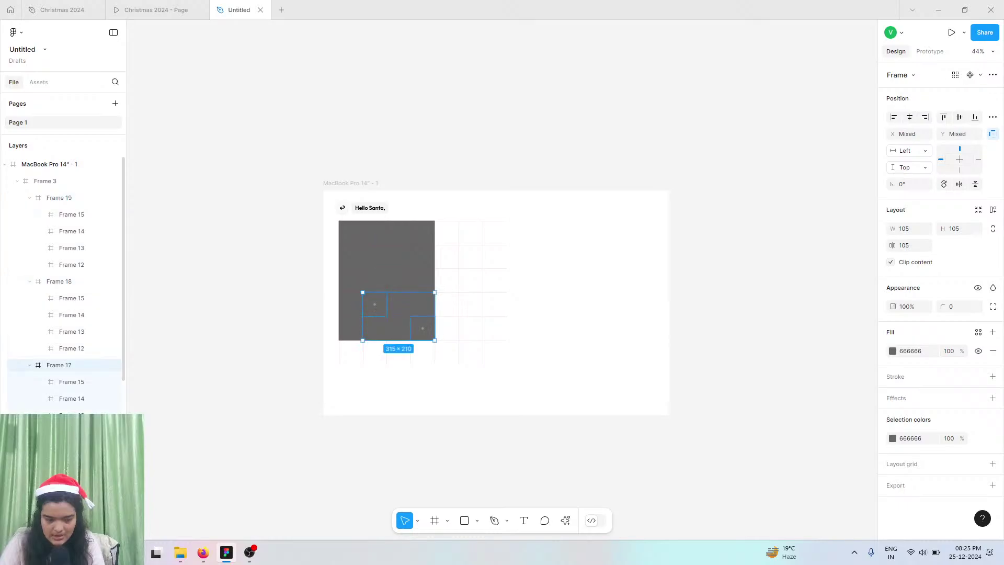
pyautogui.scroll(-5, 63, 192)
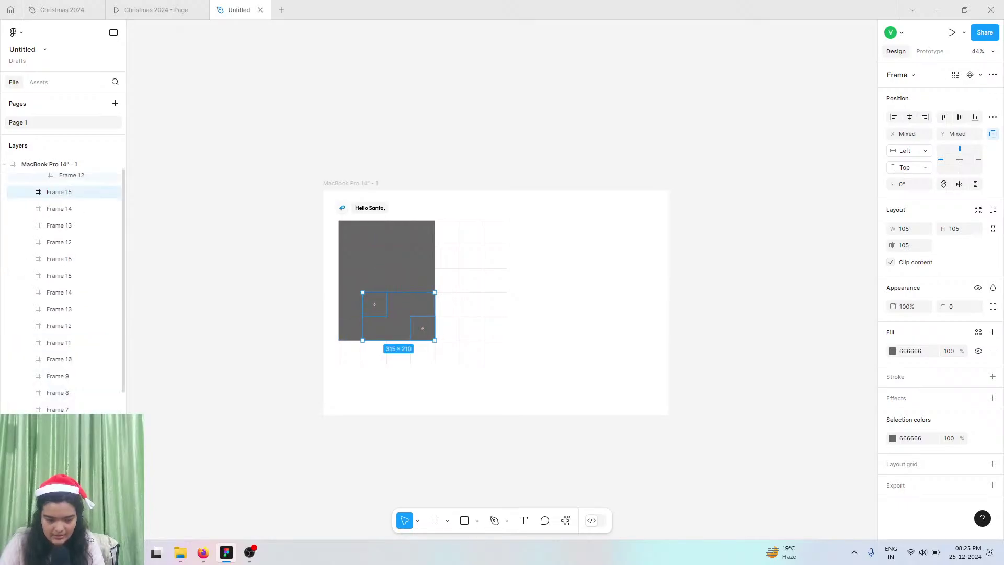
pyautogui.click(59, 192)
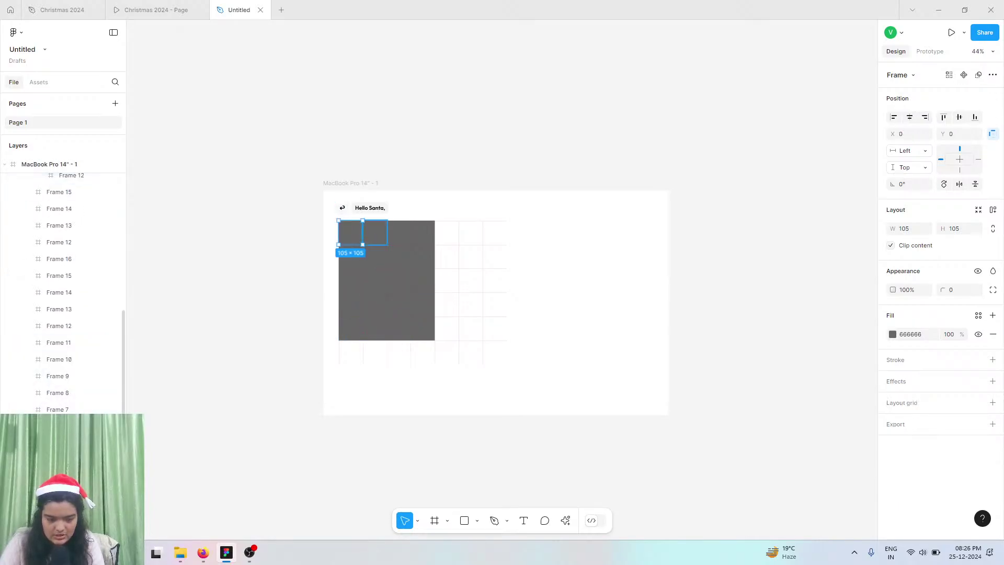
pyautogui.scroll(5, 73, 235)
pyautogui.keyDown('shift'); pyautogui.click(83, 198); pyautogui.keyUp('shift')
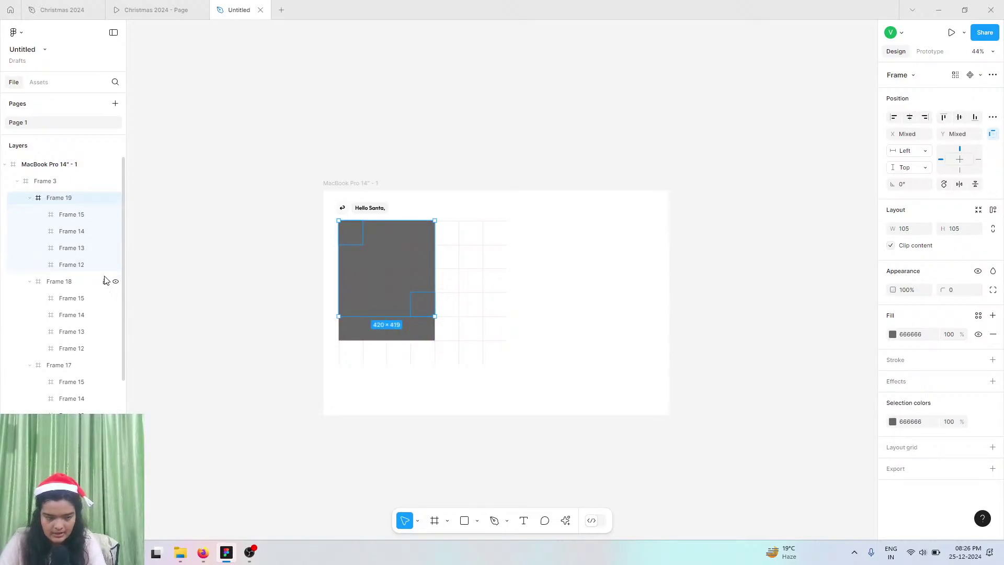
pyautogui.hotkey('ctrl', 'shift', 'g')
# - Ungroup Frame 18 and Frame 17 to release their nested cells into the calendar frame
pyautogui.click(69, 267)
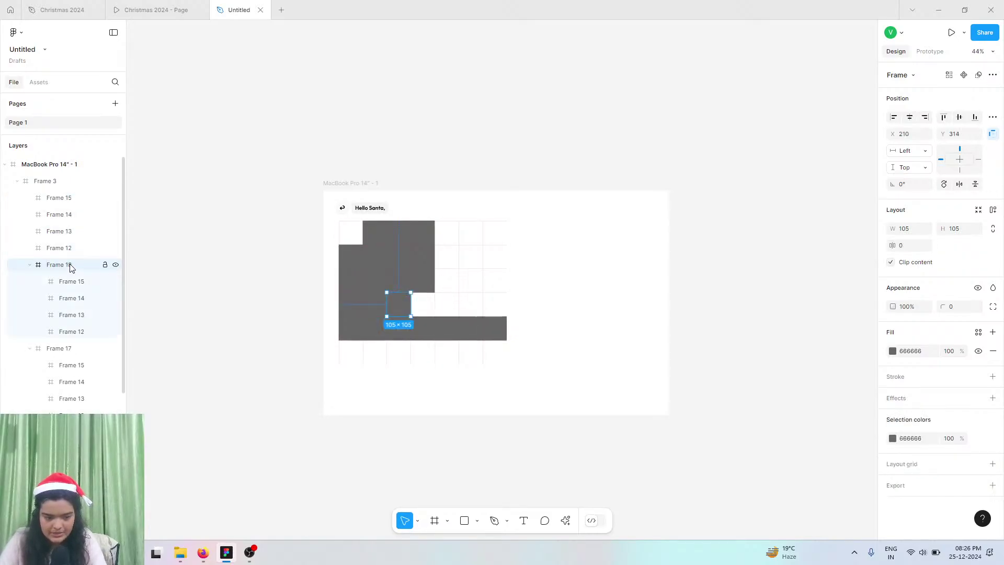
pyautogui.hotkey('ctrl', 'shift', 'g')
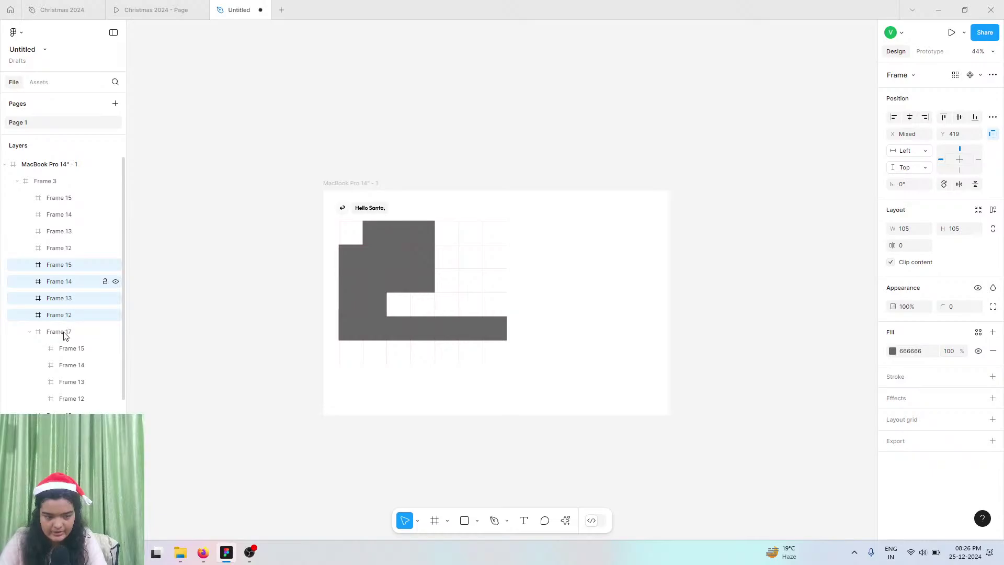
pyautogui.click(64, 335)
pyautogui.hotkey('ctrl', 'shift', 'g')
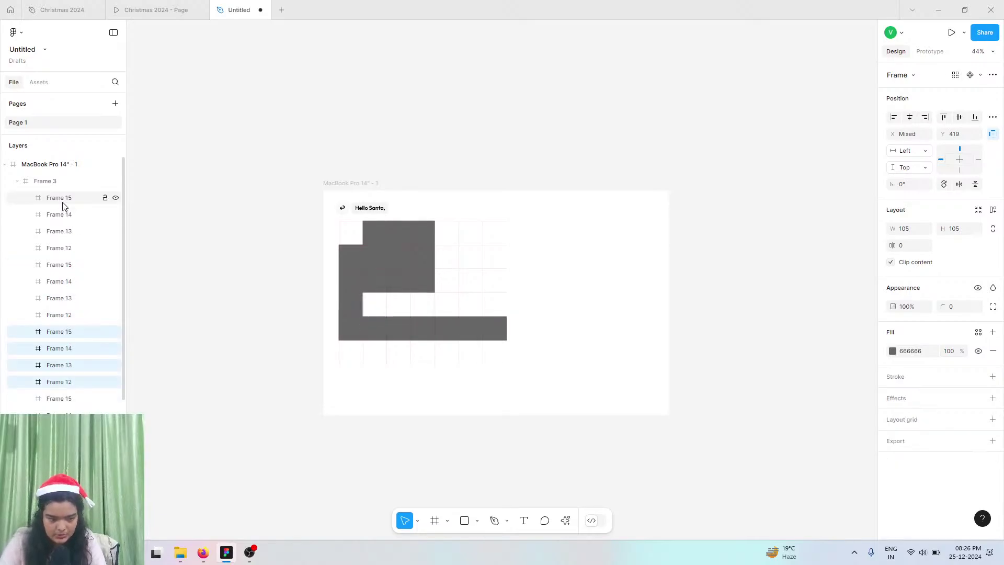
# - Select all the cells and move them out of the calendar frame to sit directly in the MacBook Pro 14" frame
pyautogui.click(79, 377)
pyautogui.scroll(-5, 79, 377)
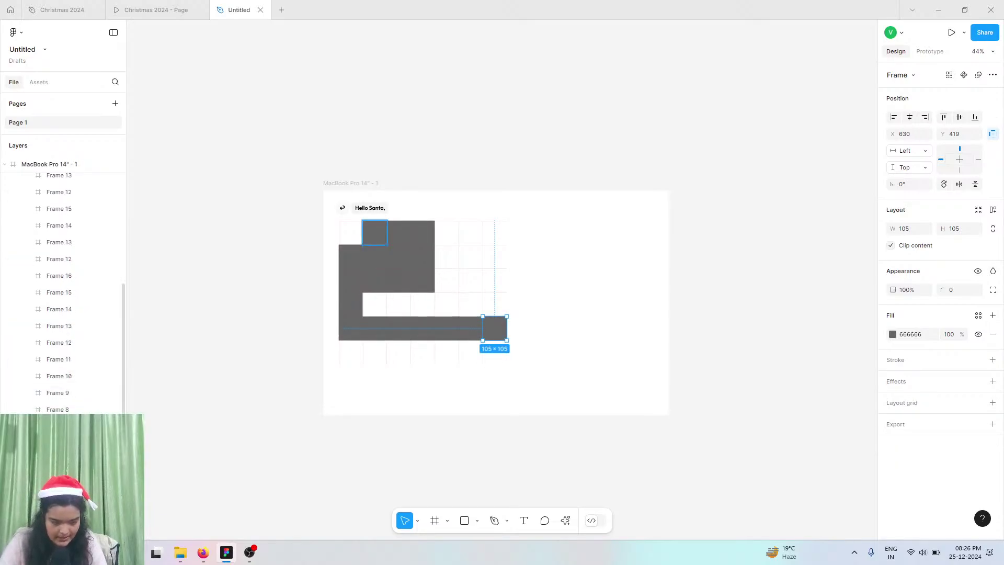
pyautogui.hotkey('ctrl', 'a')
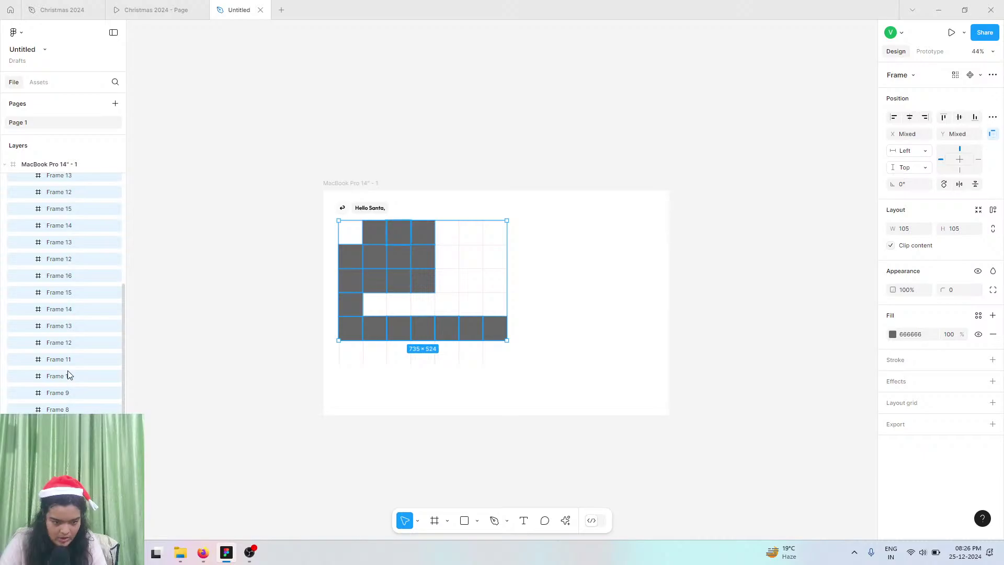
pyautogui.moveTo(59, 321); pyautogui.dragTo(61, 180)
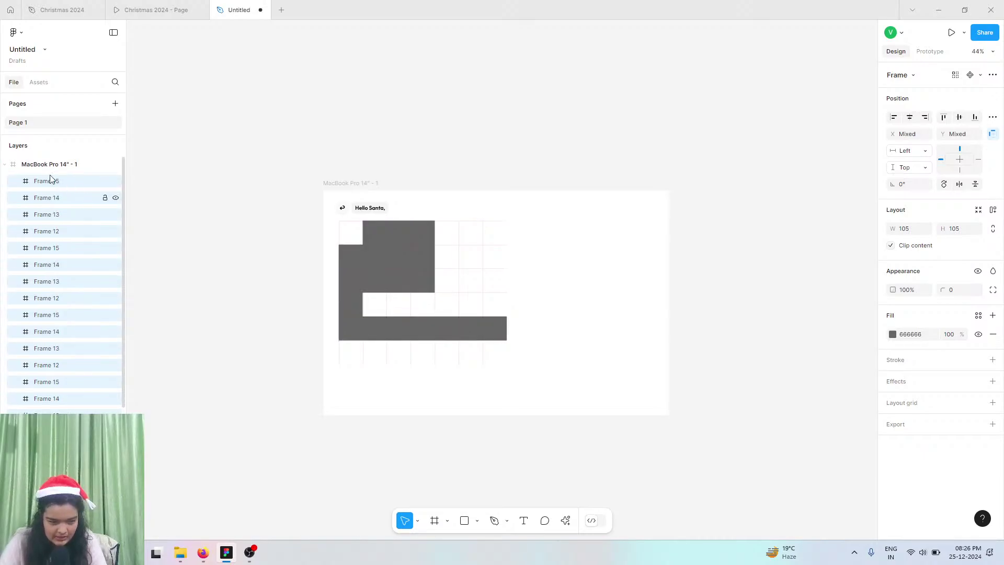
# - Move the empty calendar grid frame to the right, away from the cells
pyautogui.click(377, 261)
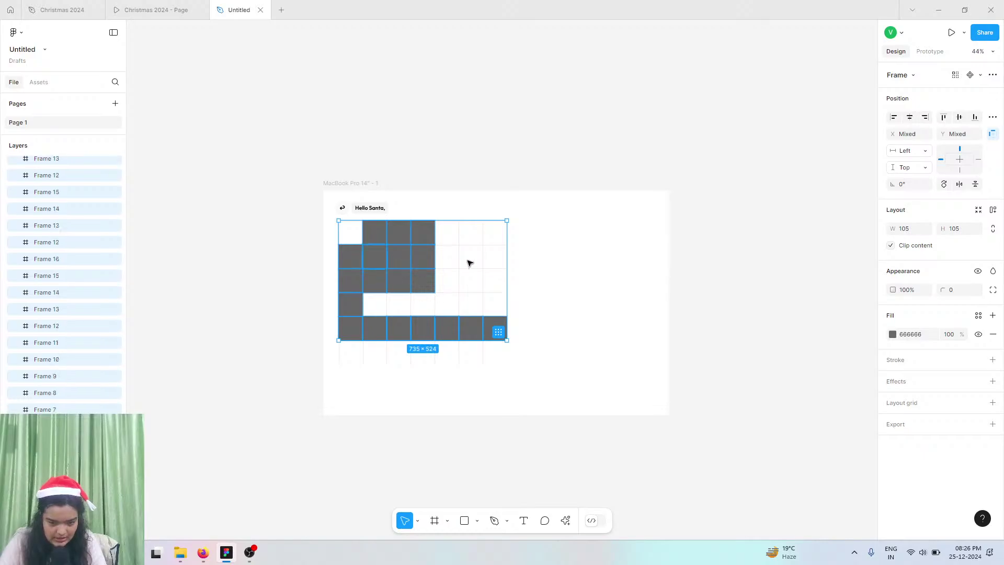
pyautogui.click(472, 262)
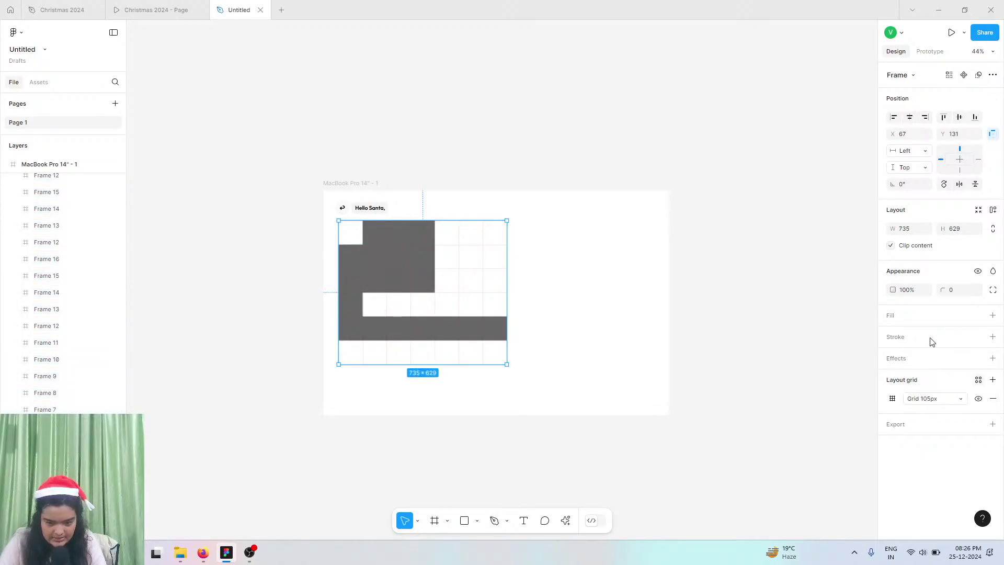
pyautogui.moveTo(477, 269); pyautogui.dragTo(673, 271)
# - Select all the grey cells and set their fill to the page colour 666666
pyautogui.moveTo(330, 224); pyautogui.dragTo(517, 351)
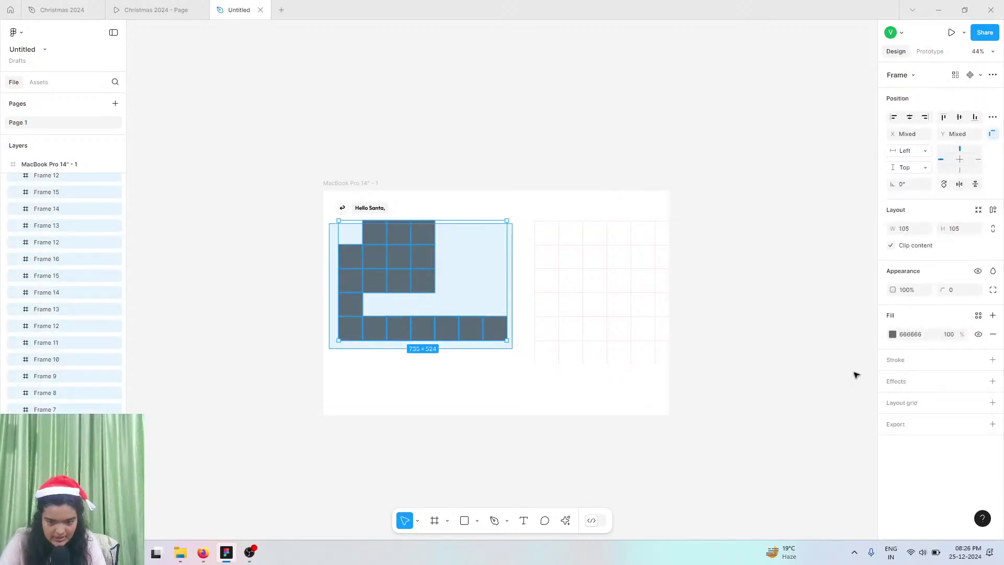
pyautogui.click(893, 336)
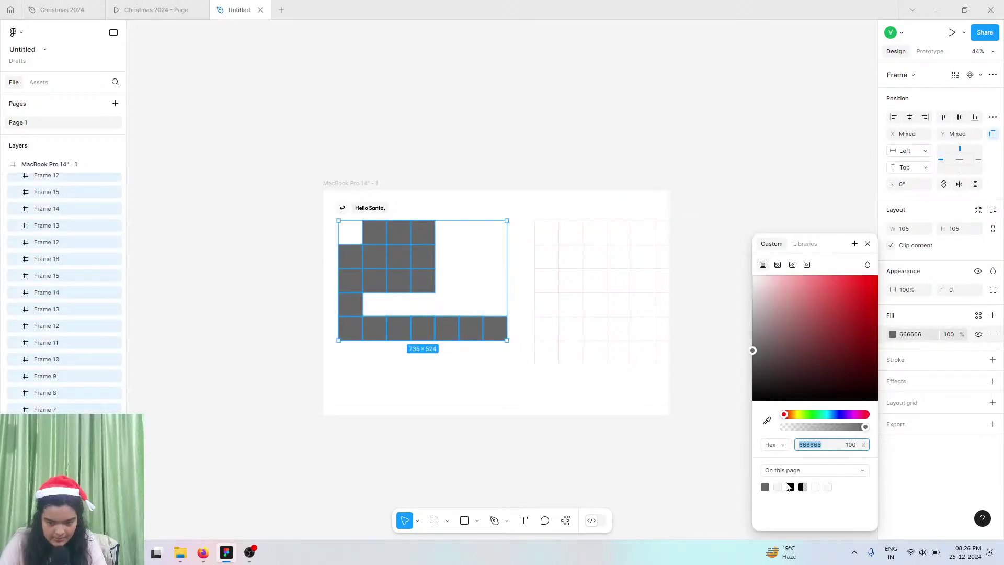
pyautogui.click(767, 486)
pyautogui.click(454, 210)
pyautogui.moveTo(452, 206); pyautogui.dragTo(517, 318)
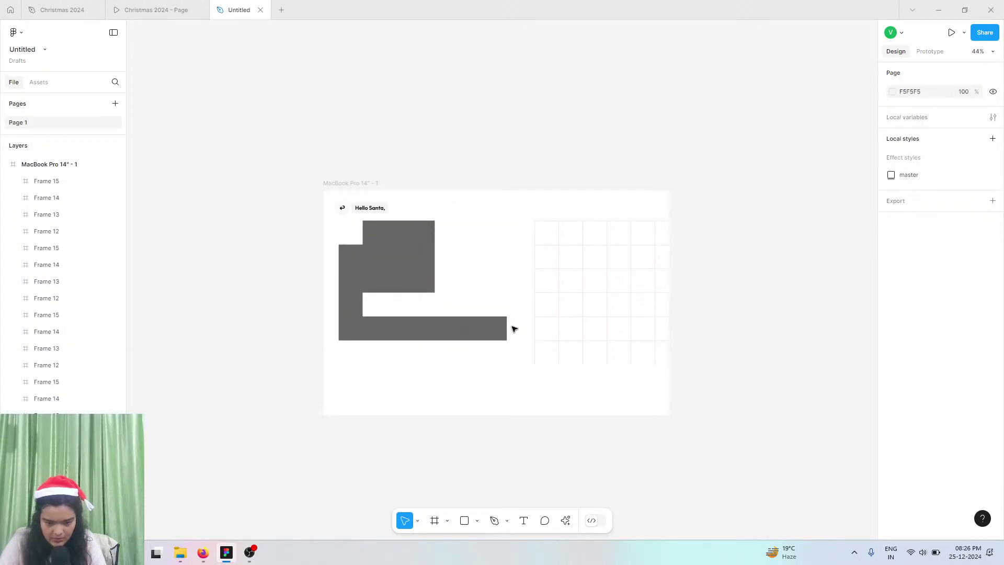
# - Duplicate cells into the empty top and bottom rows of the first column, and copy a four-cell column beside the upper block
pyautogui.click(497, 333)
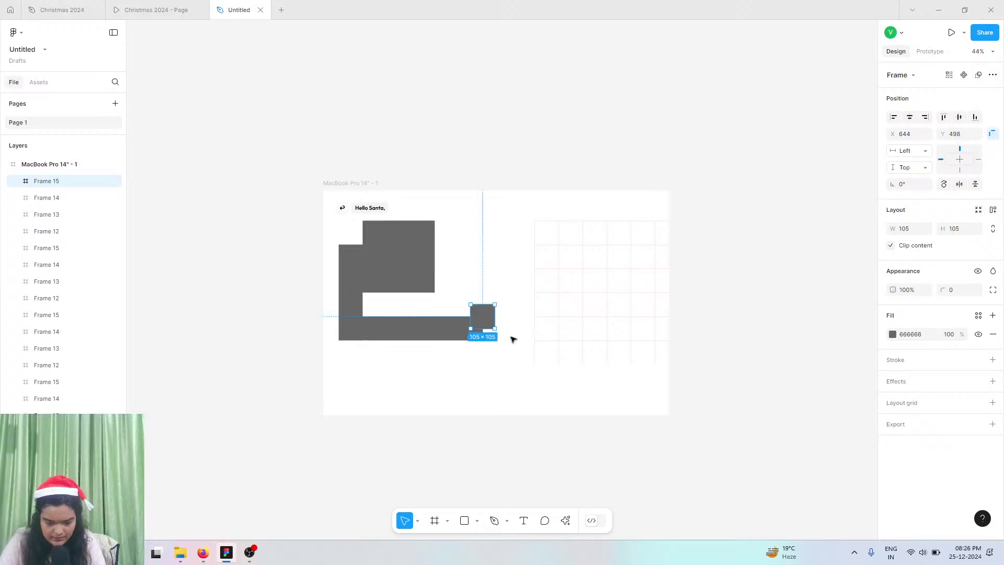
pyautogui.click(512, 338)
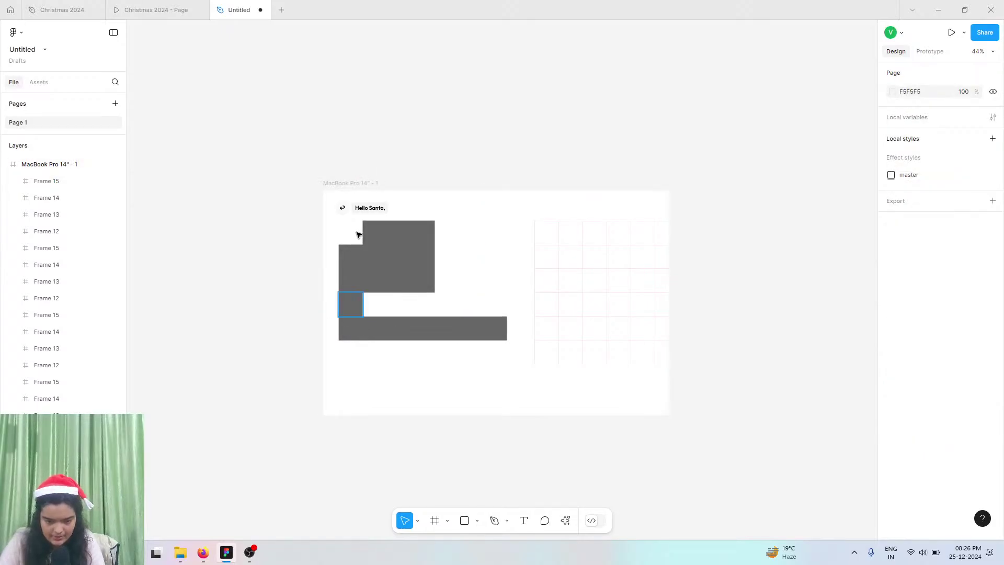
pyautogui.click(360, 266)
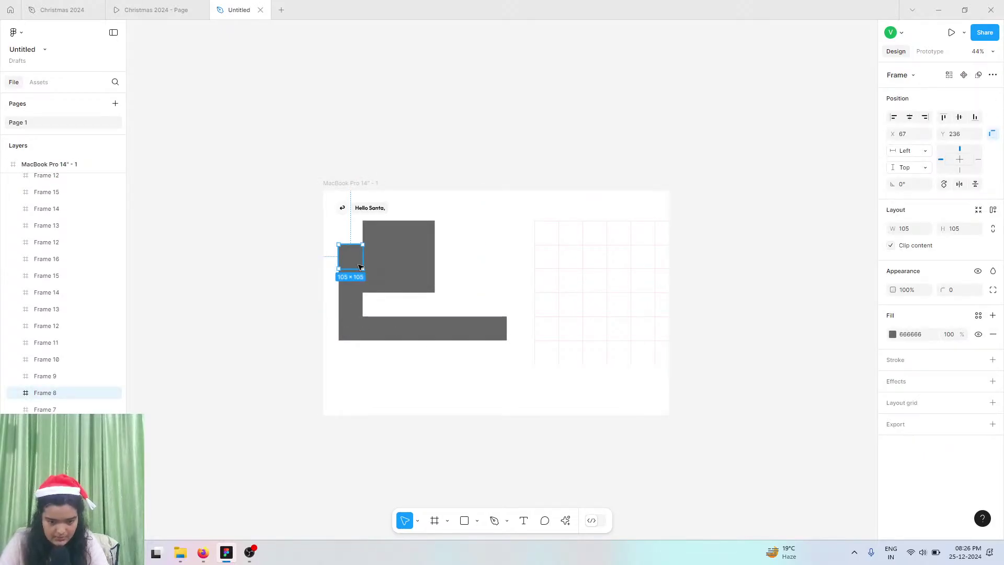
pyautogui.moveTo(355, 259); pyautogui.dragTo(356, 231)
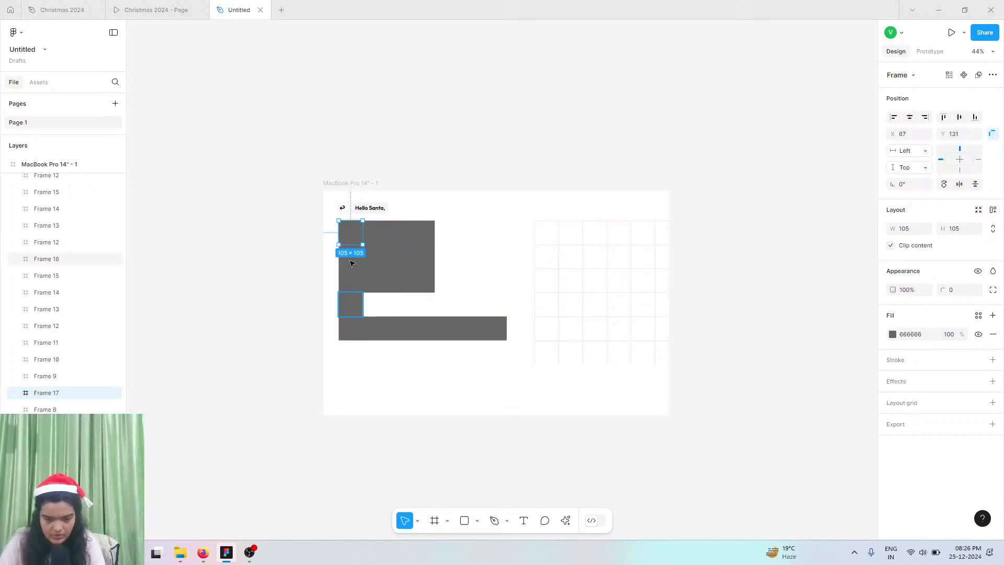
pyautogui.hotkey('ctrl', 'd')
pyautogui.moveTo(353, 231); pyautogui.dragTo(352, 351)
pyautogui.click(334, 240)
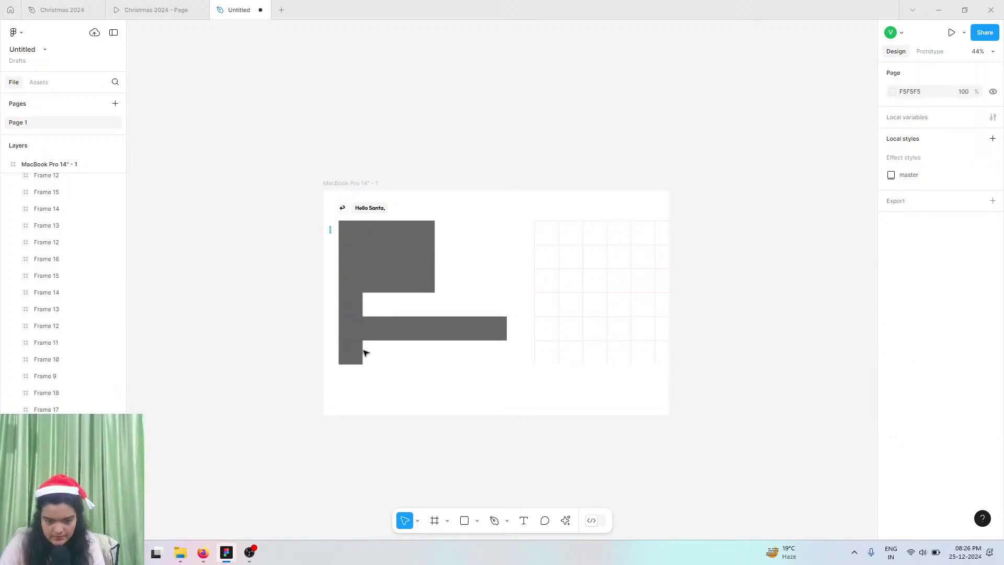
pyautogui.moveTo(329, 226); pyautogui.dragTo(446, 256)
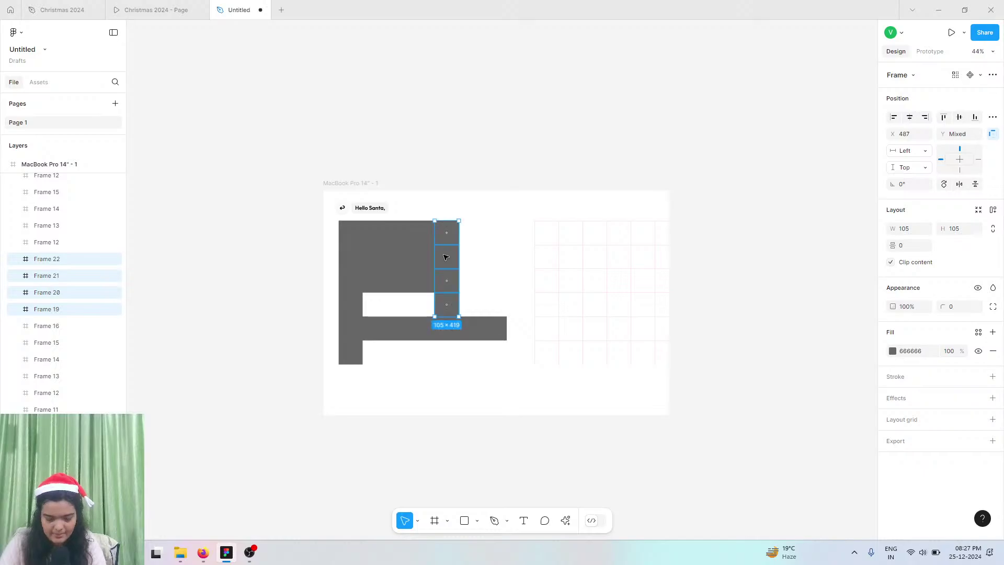
pyautogui.press('Return')
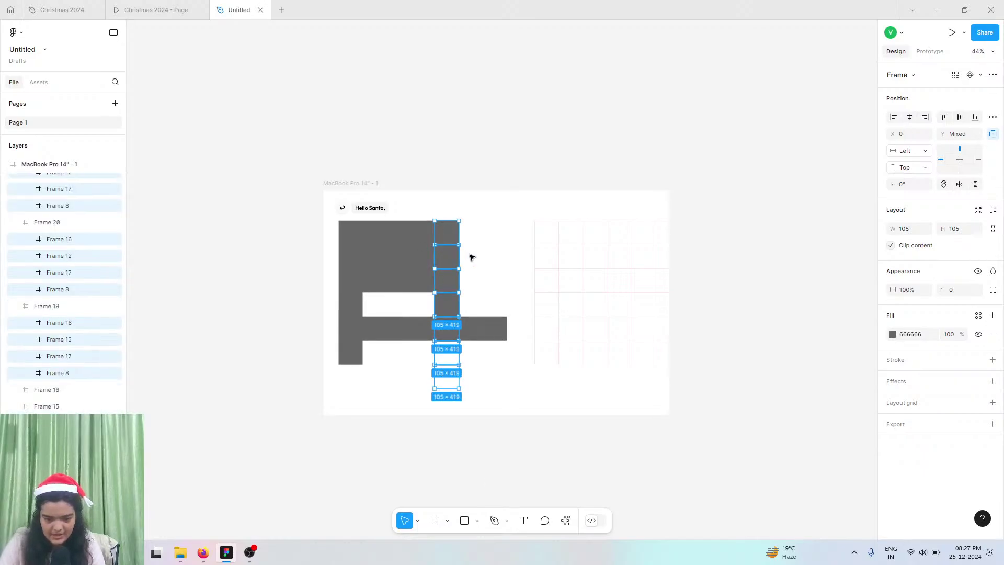
pyautogui.moveTo(477, 251); pyautogui.dragTo(473, 243)
pyautogui.hotkey('ctrl', 'z')
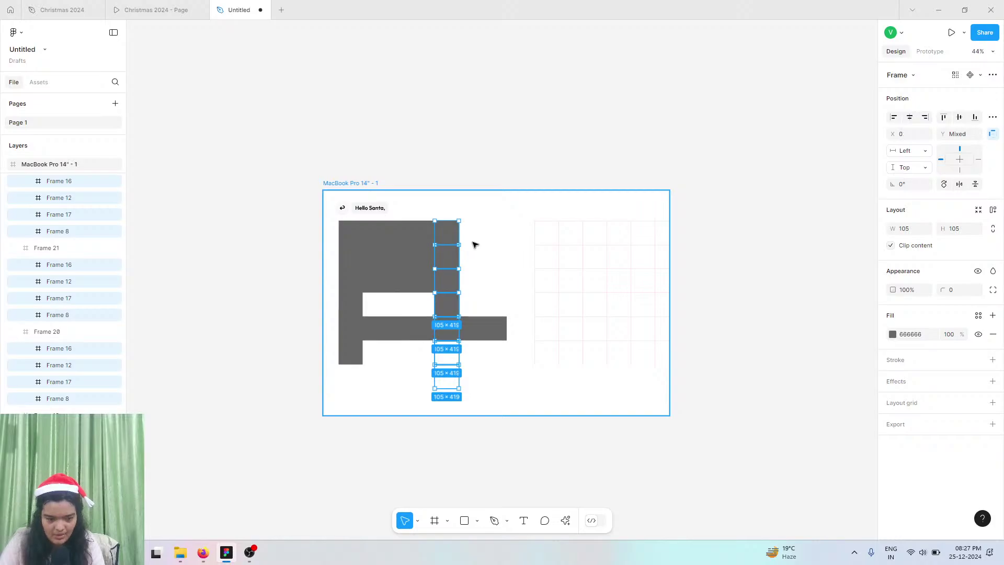
pyautogui.hotkey('ctrl', 'z')
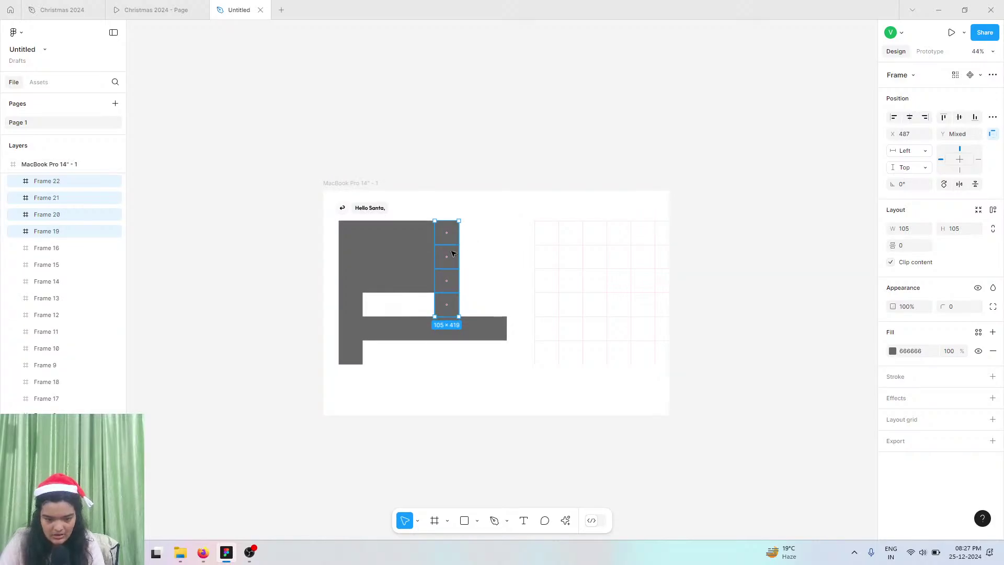
pyautogui.moveTo(453, 253); pyautogui.dragTo(469, 250)
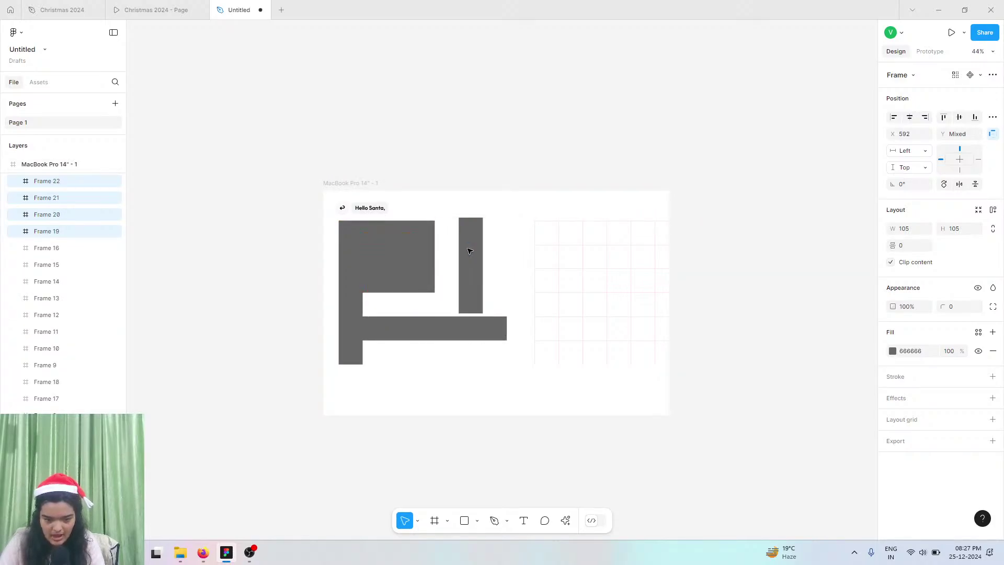
pyautogui.hotkey('ctrl', 'z')
# - Delete the empty calendar grid frame beside the grey cells
pyautogui.click(561, 260)
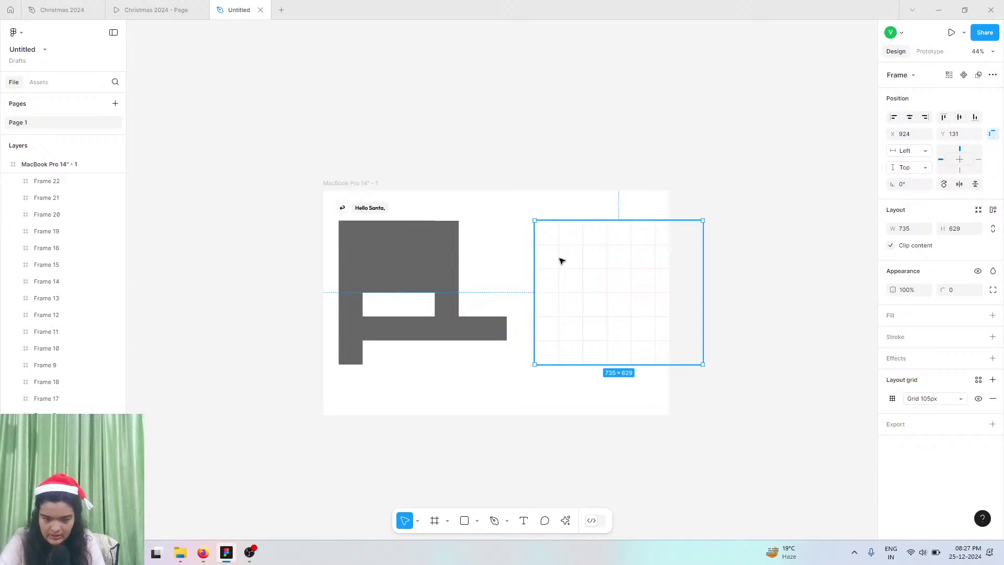
pyautogui.press('Delete')
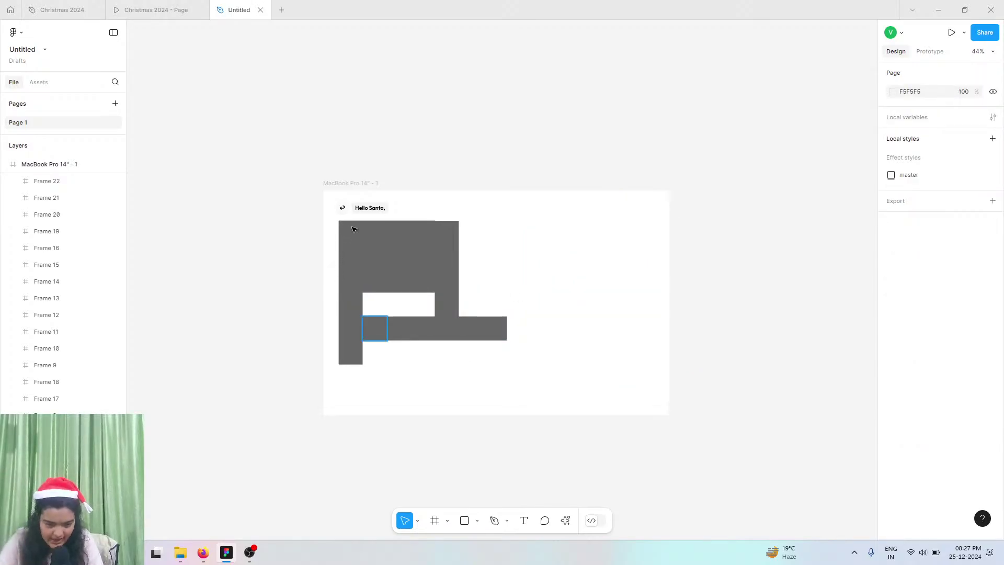
# - Fill the bottom row with duplicated cells, and duplicate three cells from the row above into the remaining gap in the block
pyautogui.moveTo(532, 355); pyautogui.dragTo(384, 358)
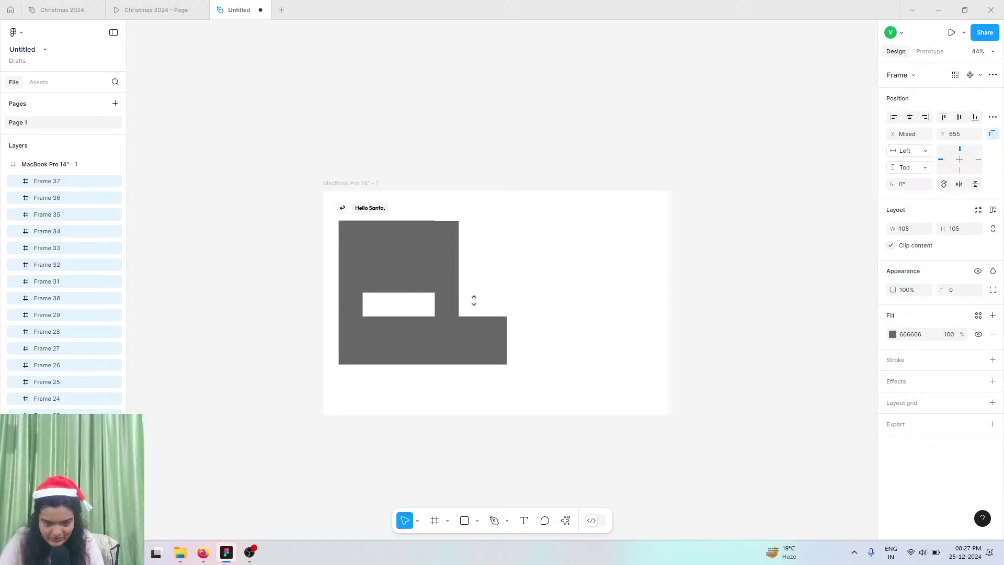
pyautogui.click(393, 282)
pyautogui.keyDown('shift'); pyautogui.click(376, 281); pyautogui.keyUp('shift')
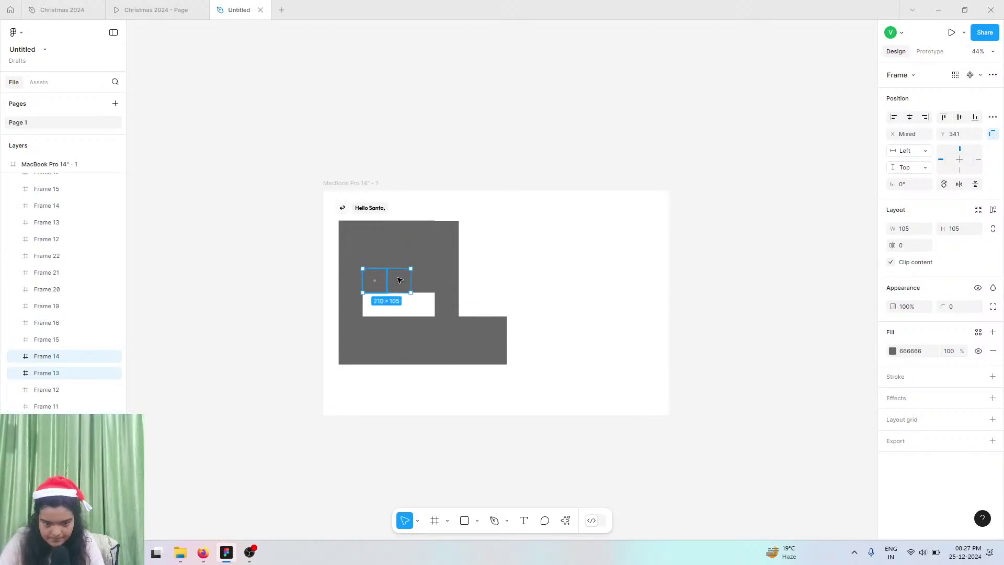
pyautogui.keyDown('shift'); pyautogui.click(419, 280); pyautogui.keyUp('shift')
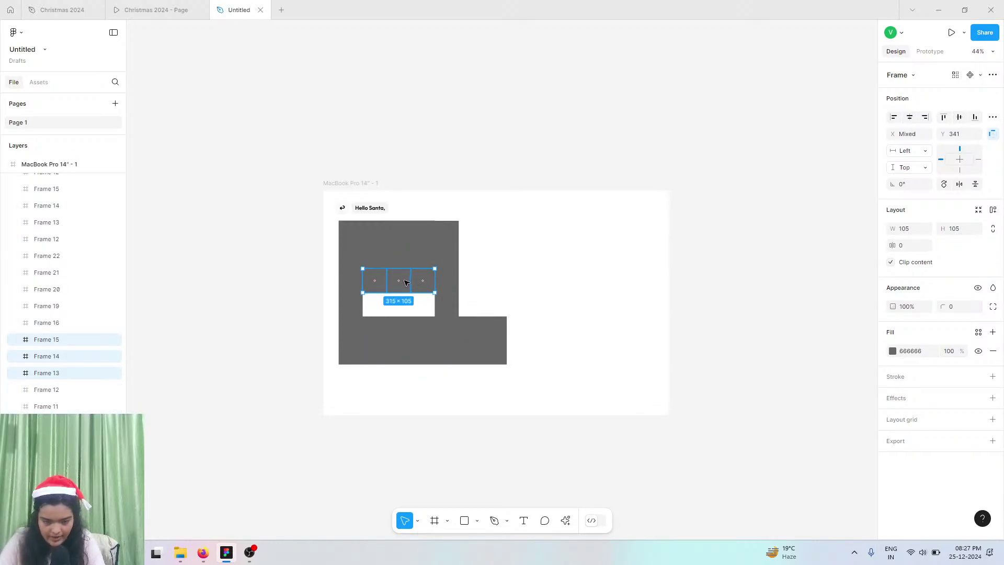
pyautogui.hotkey('ctrl', 'd')
pyautogui.moveTo(406, 282); pyautogui.dragTo(402, 307)
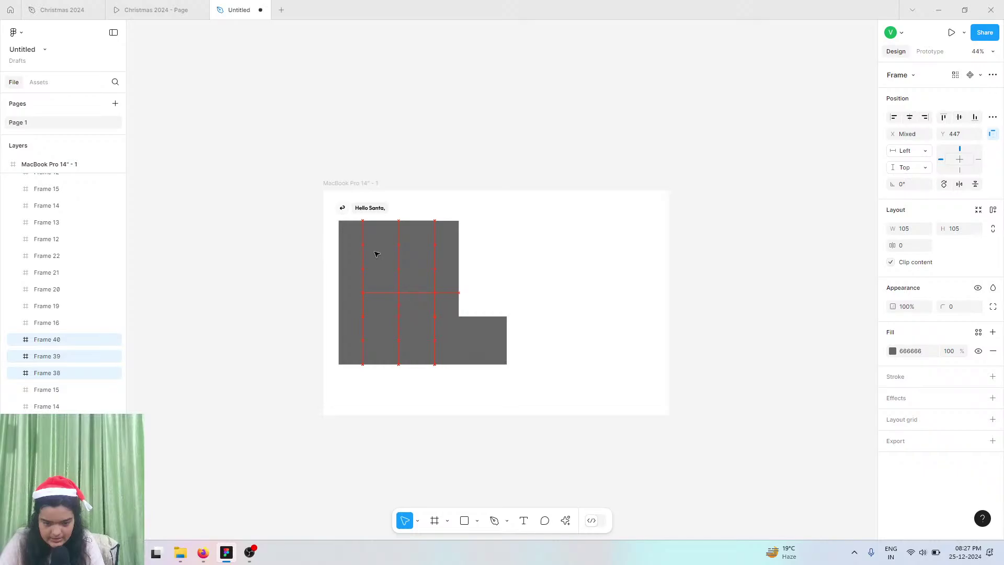
pyautogui.click(336, 241)
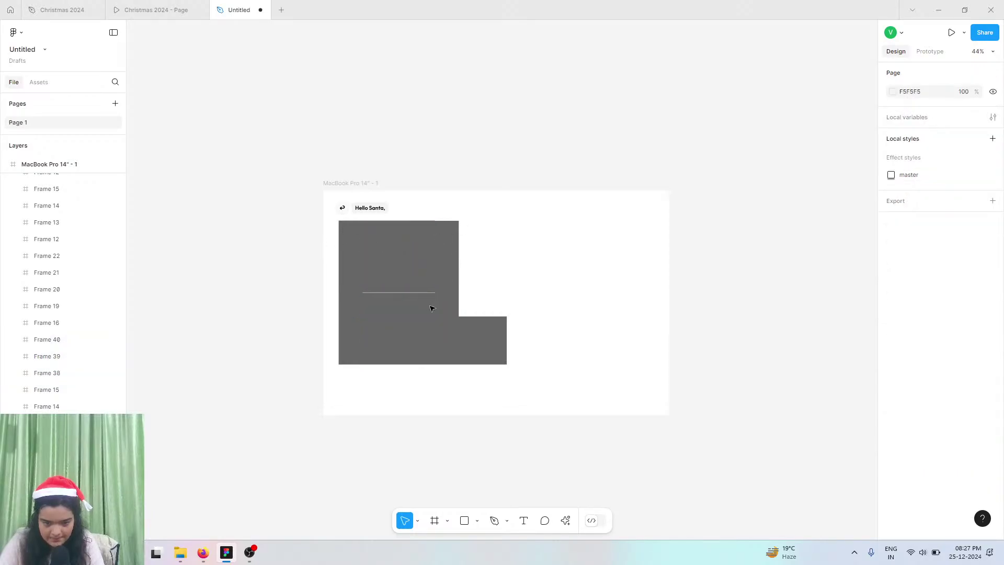
# - Duplicate the block of cells two columns wide and four rows high, and place the copy alongside to fill the last two columns
pyautogui.moveTo(482, 219); pyautogui.dragTo(418, 312)
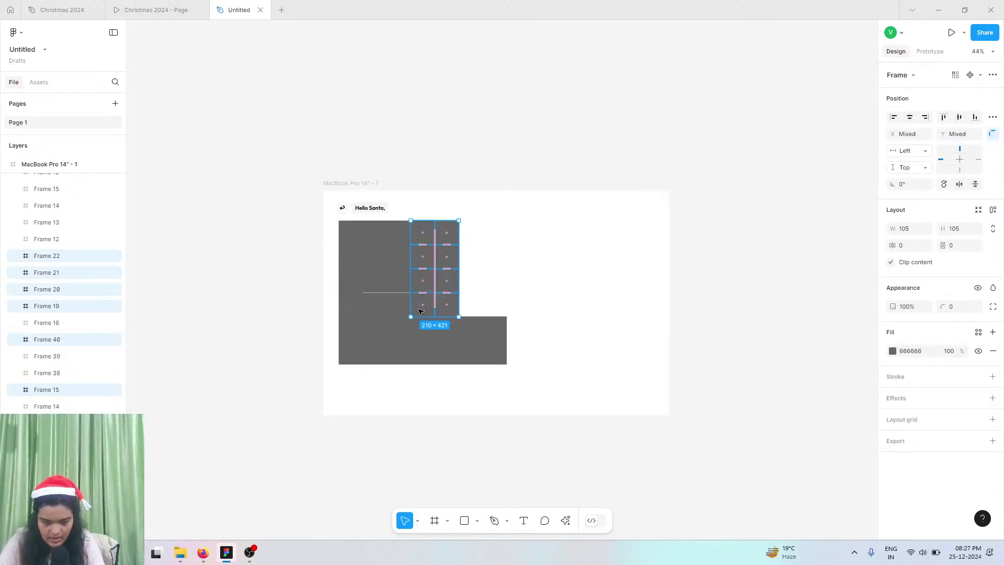
pyautogui.hotkey('ctrl', 'd')
pyautogui.moveTo(425, 280); pyautogui.dragTo(470, 282)
# - Wrap all the cells in an auto layout frame and set their colour to FF9898 at 63% opacity
pyautogui.moveTo(550, 389); pyautogui.dragTo(357, 228)
pyautogui.click(992, 210)
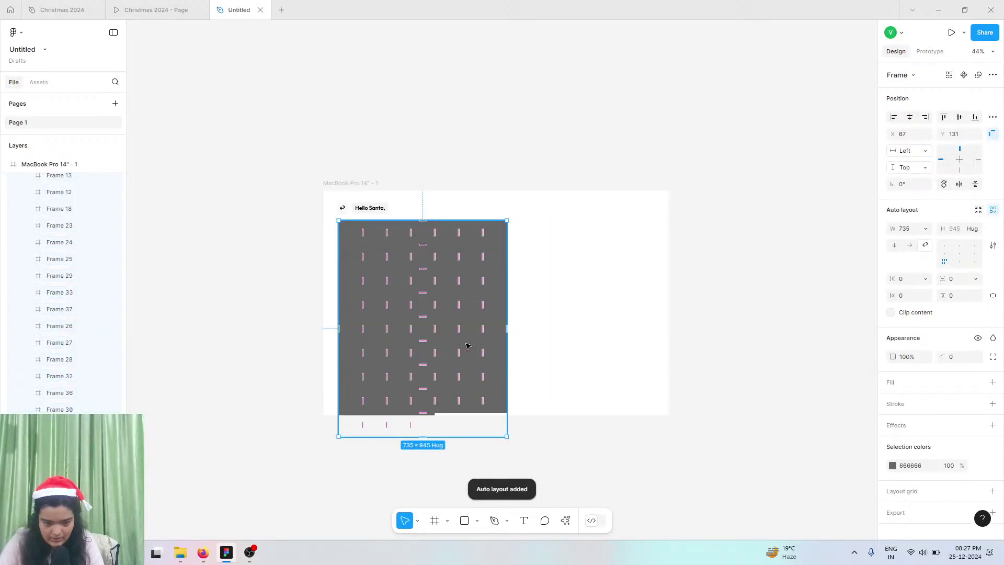
pyautogui.click(893, 465)
pyautogui.click(827, 345)
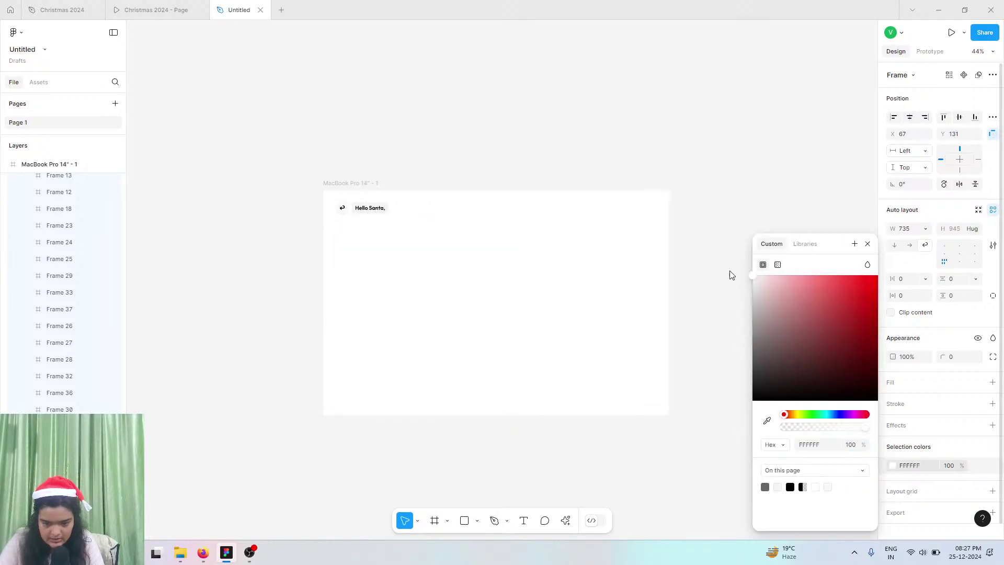
pyautogui.click(803, 275)
pyautogui.click(813, 426)
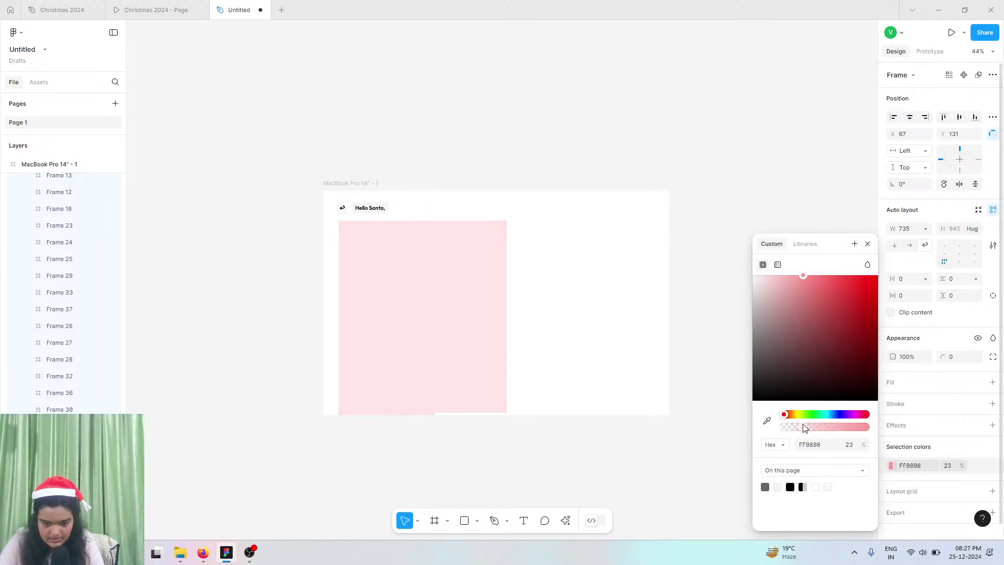
pyautogui.click(835, 426)
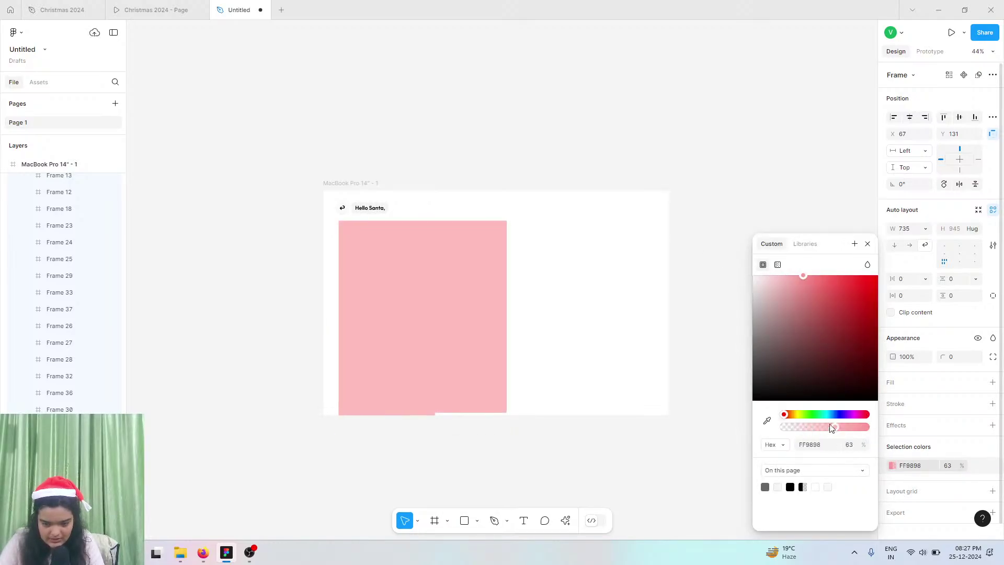
# - Ungroup the auto layout frame and delete the surplus cells in the three lowest rows, keeping six rows
pyautogui.doubleClick(423, 401)
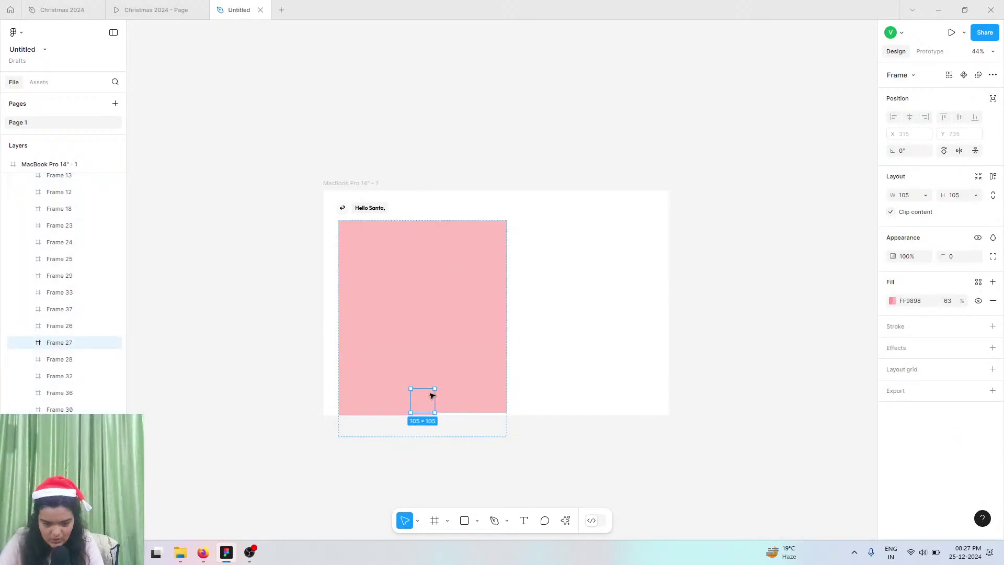
pyautogui.click(405, 400)
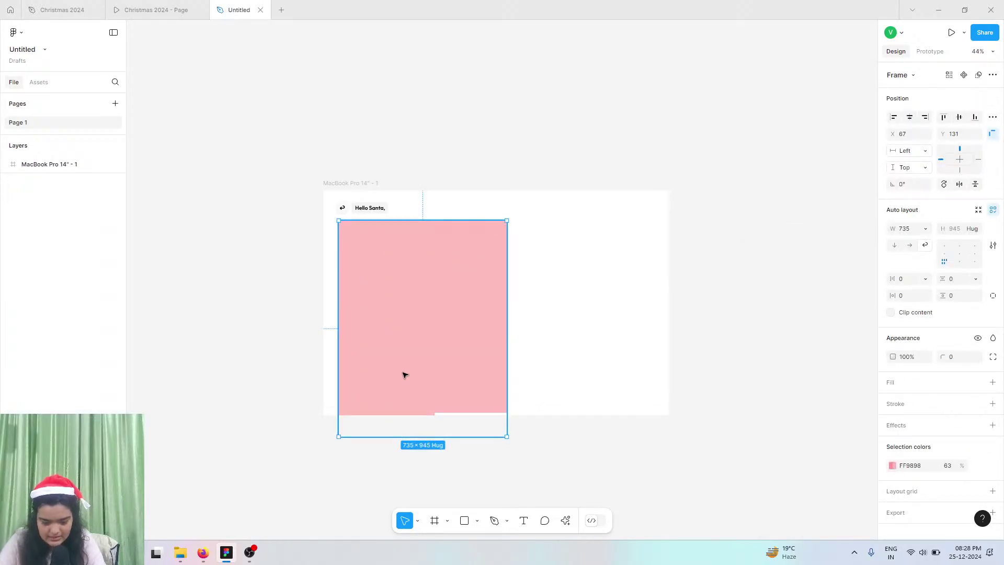
pyautogui.press('Return')
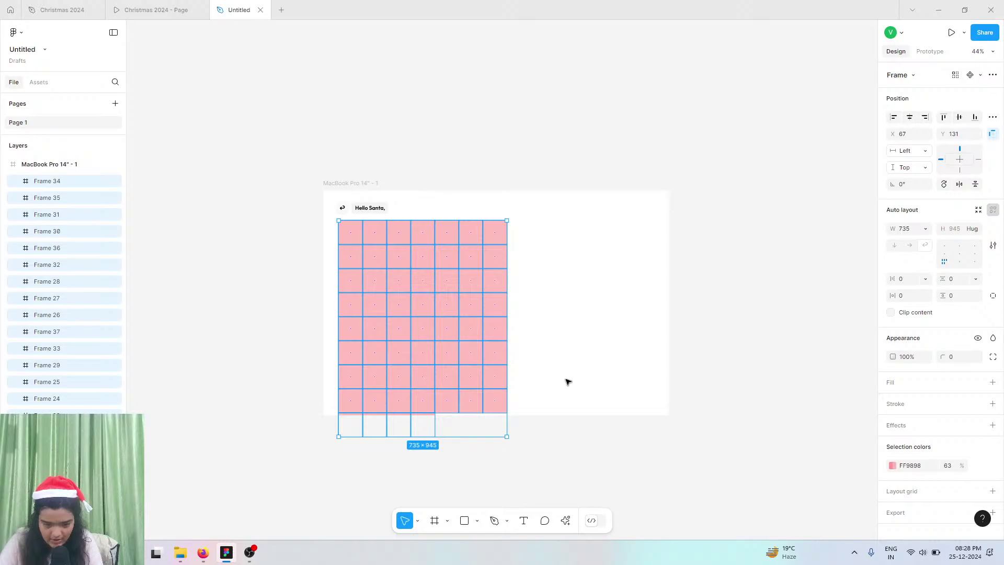
pyautogui.moveTo(566, 380); pyautogui.dragTo(305, 429)
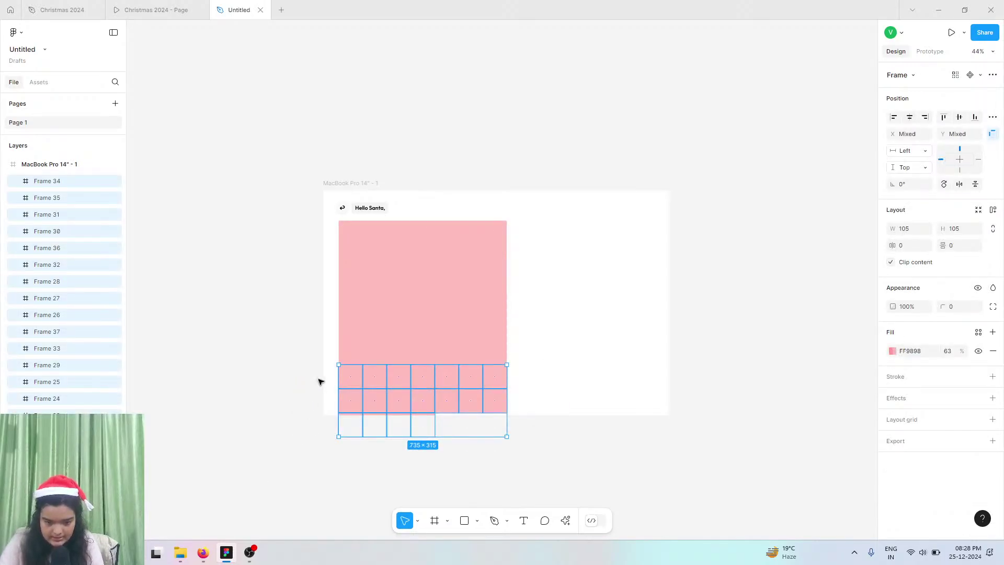
pyautogui.press('Delete')
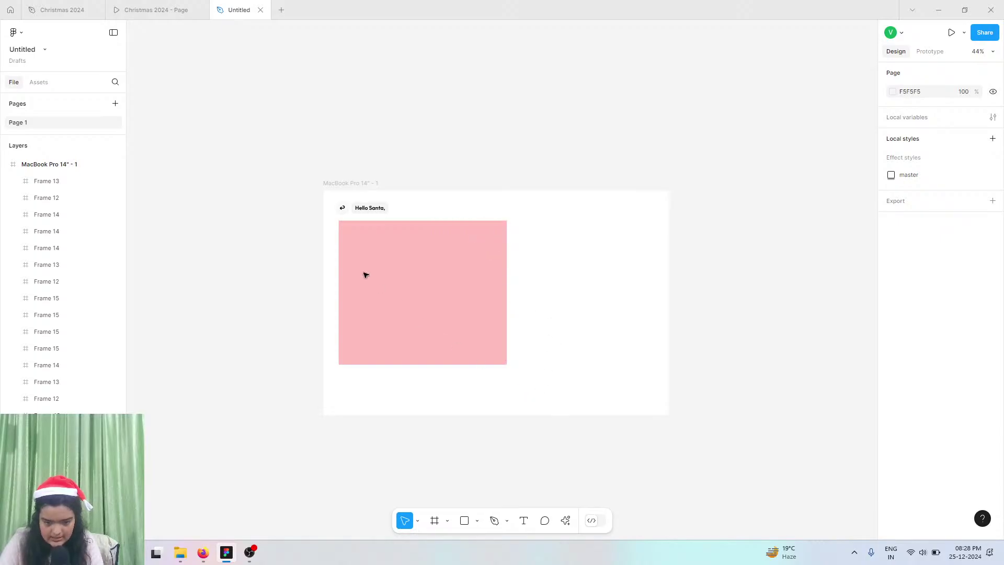
# - Select all the pink cells and add a 1 px inside stroke in 000000
pyautogui.moveTo(531, 400); pyautogui.dragTo(345, 225)
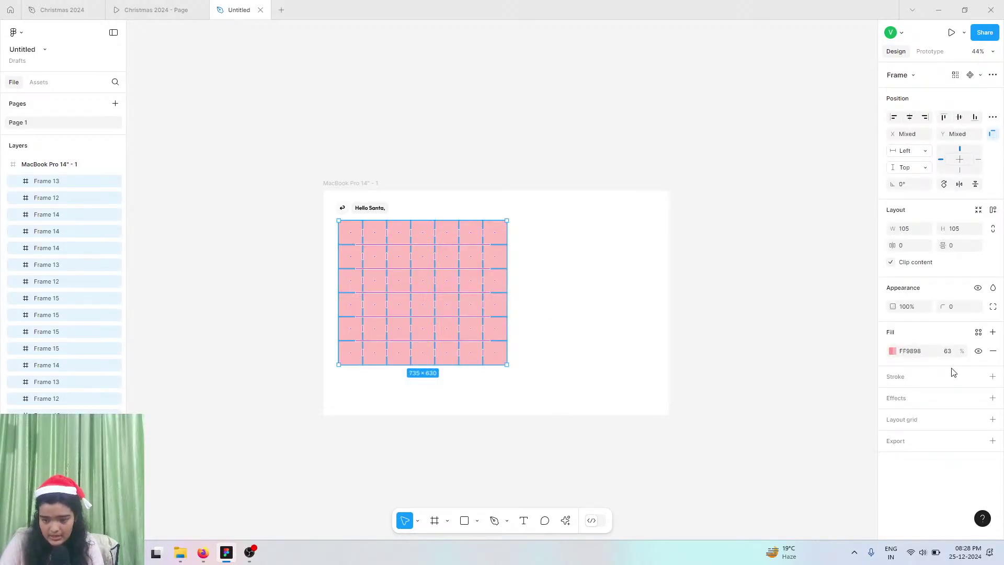
pyautogui.click(993, 377)
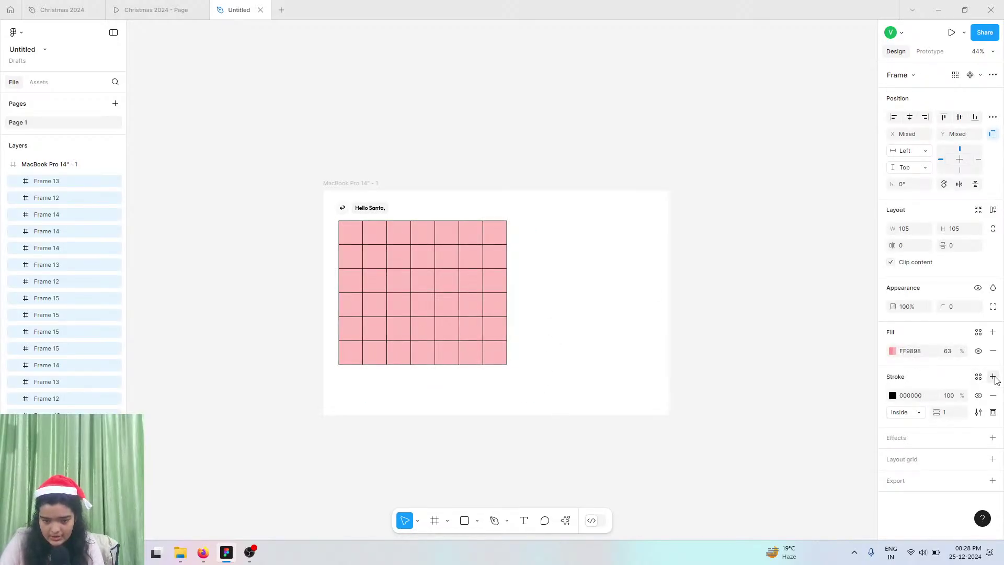
pyautogui.rightClick(473, 265)
pyautogui.moveTo(545, 251)
pyautogui.click(633, 215)
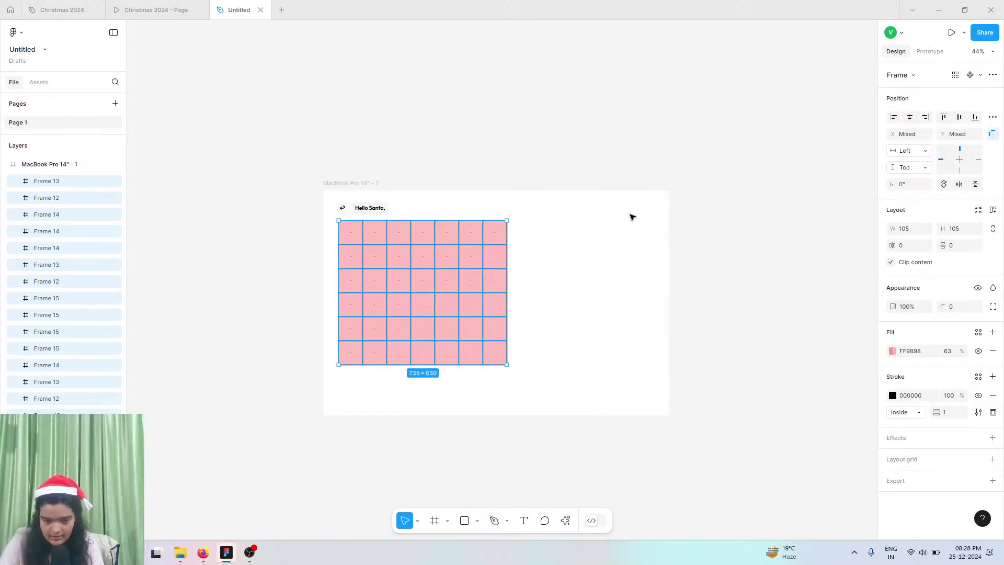
pyautogui.press('Escape')
# - Select all the stroked cells and wrap them in a single frame
pyautogui.moveTo(574, 231); pyautogui.dragTo(327, 372)
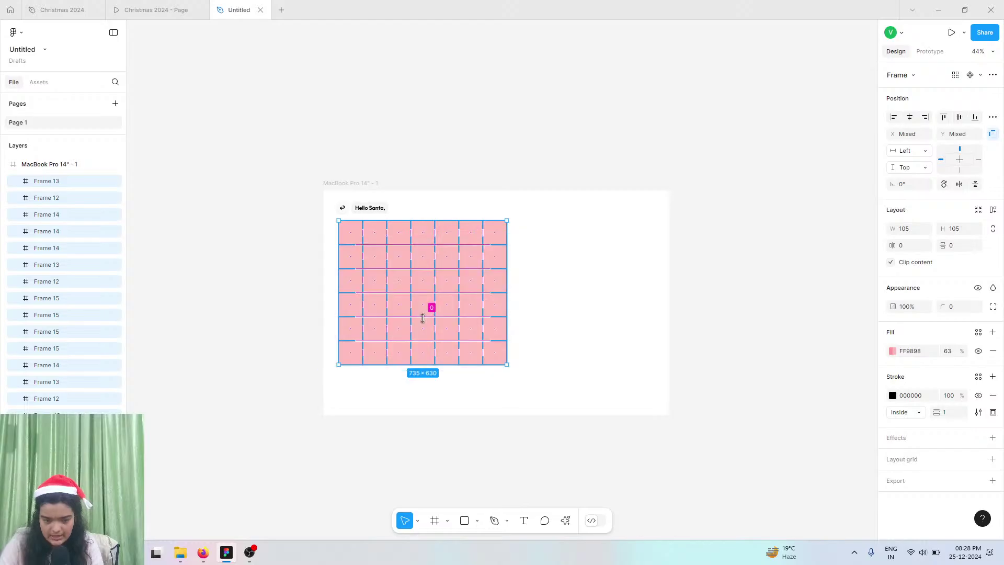
pyautogui.rightClick(422, 317)
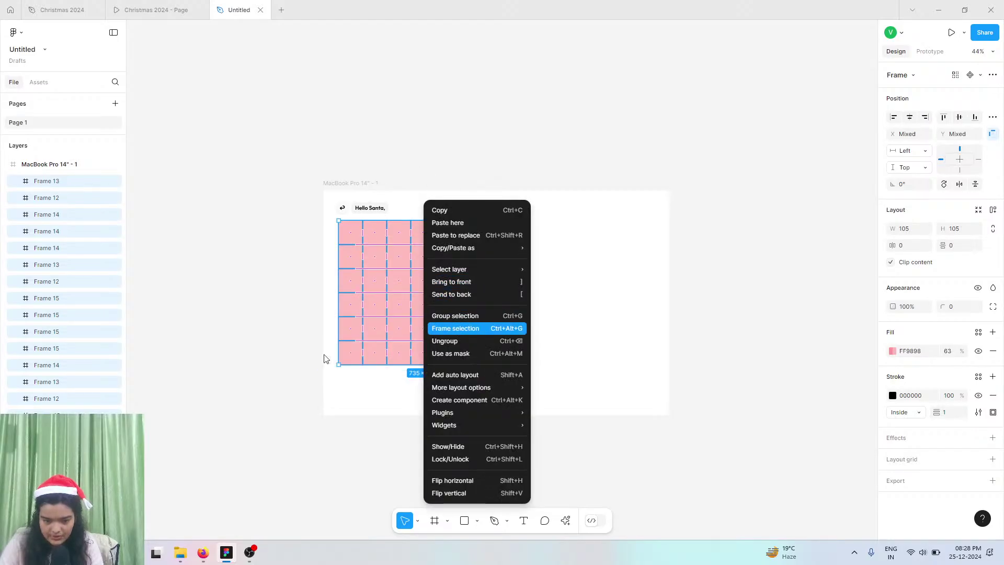
pyautogui.click(455, 327)
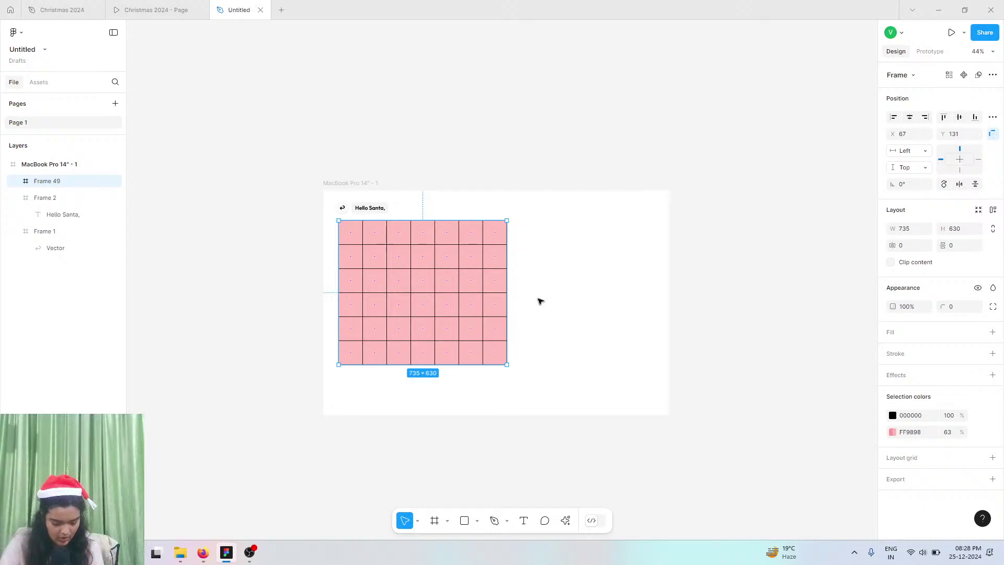
# - Switch to the Christmas 2024 prototype to examine the reference calendar's layout and header
pyautogui.click(149, 10)
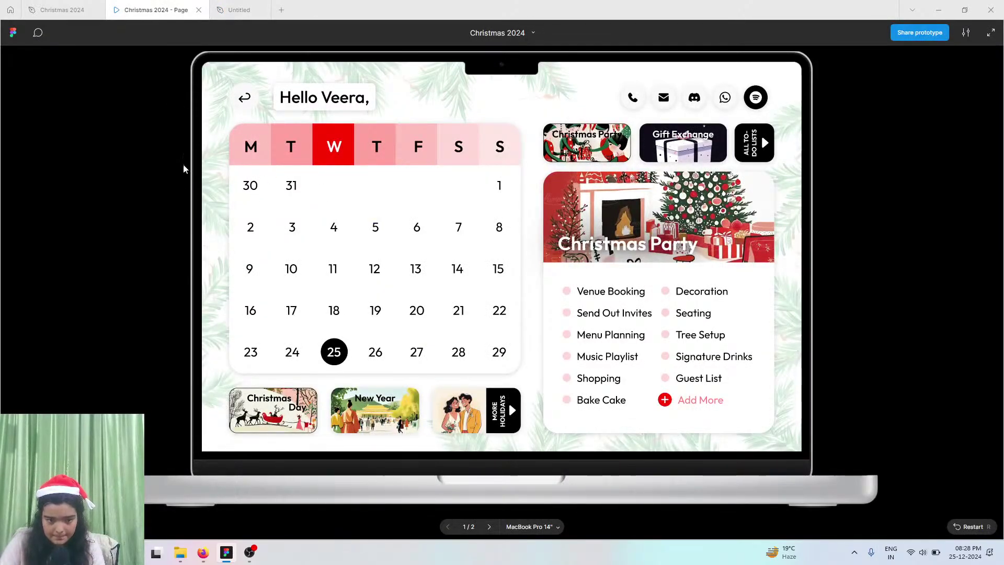
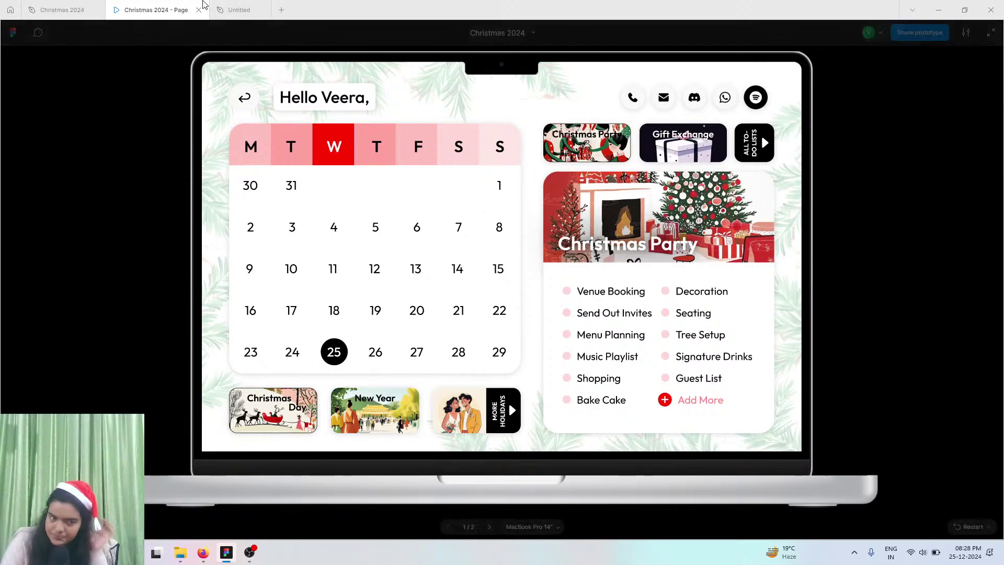
# - Switch to the Untitled file and add the text "M" inside the first cell of the grid's top row
pyautogui.click(221, 6)
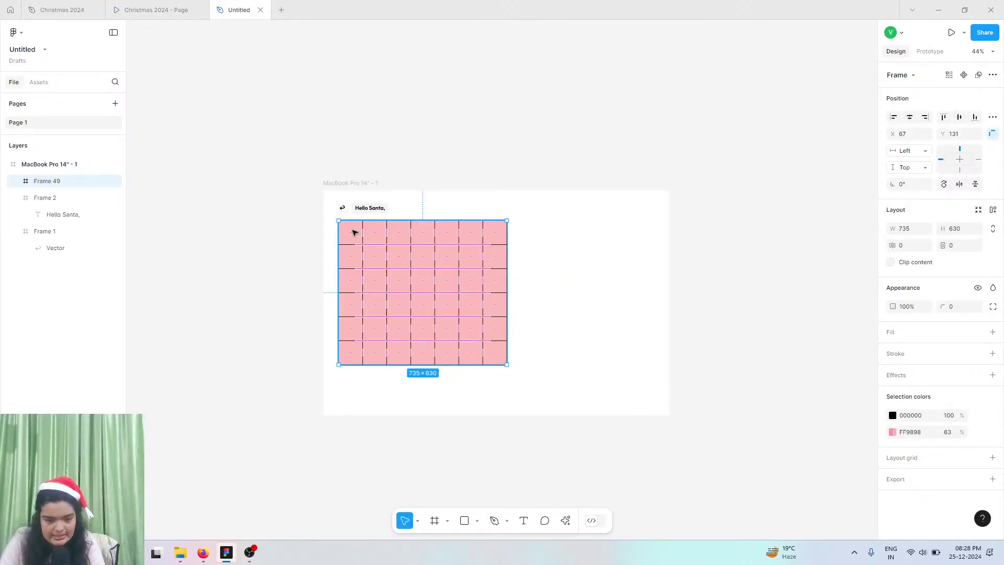
pyautogui.press('Return')
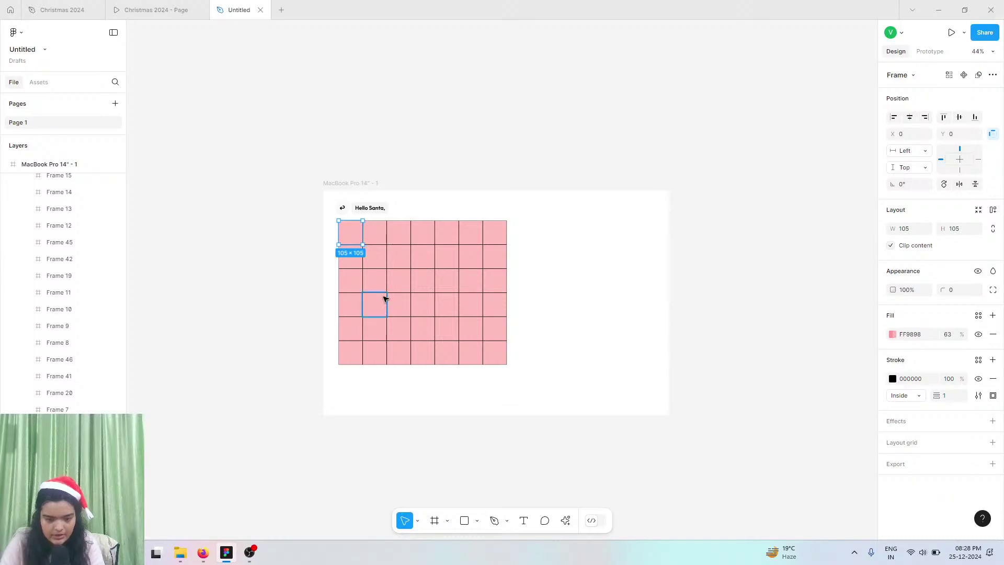
pyautogui.scroll(10, 339, 242)
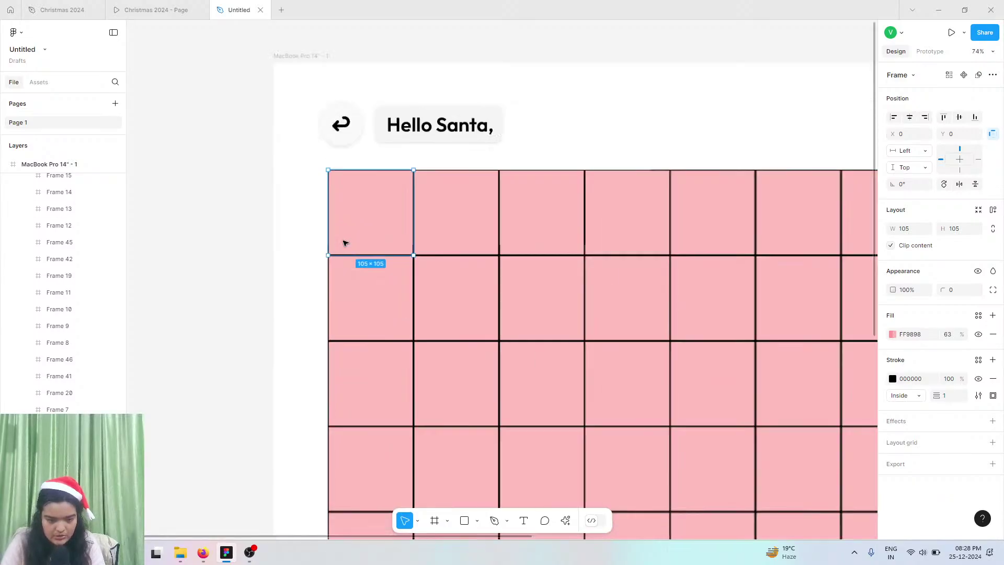
pyautogui.scroll(5, 344, 243)
pyautogui.scroll(2, 343, 241)
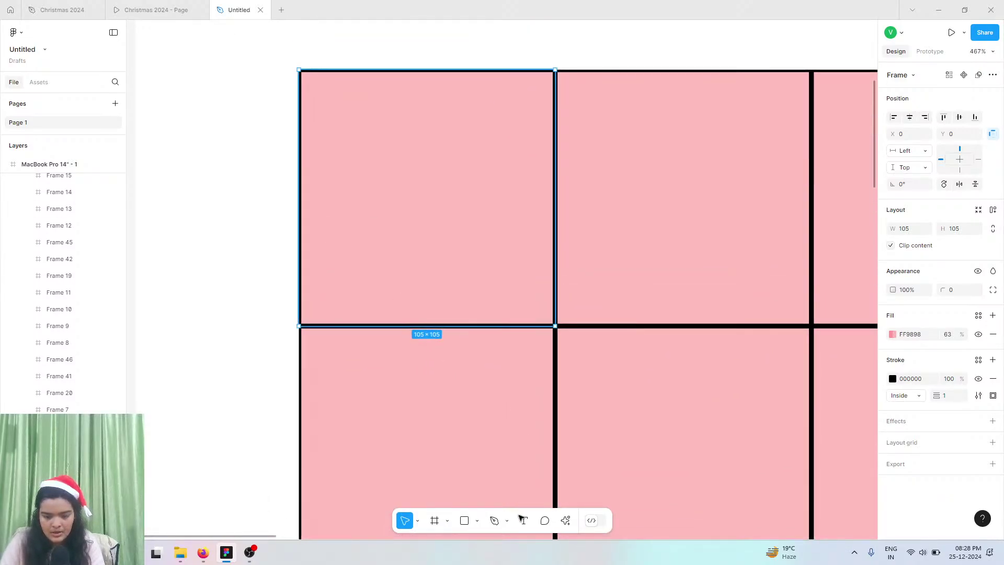
pyautogui.click(523, 521)
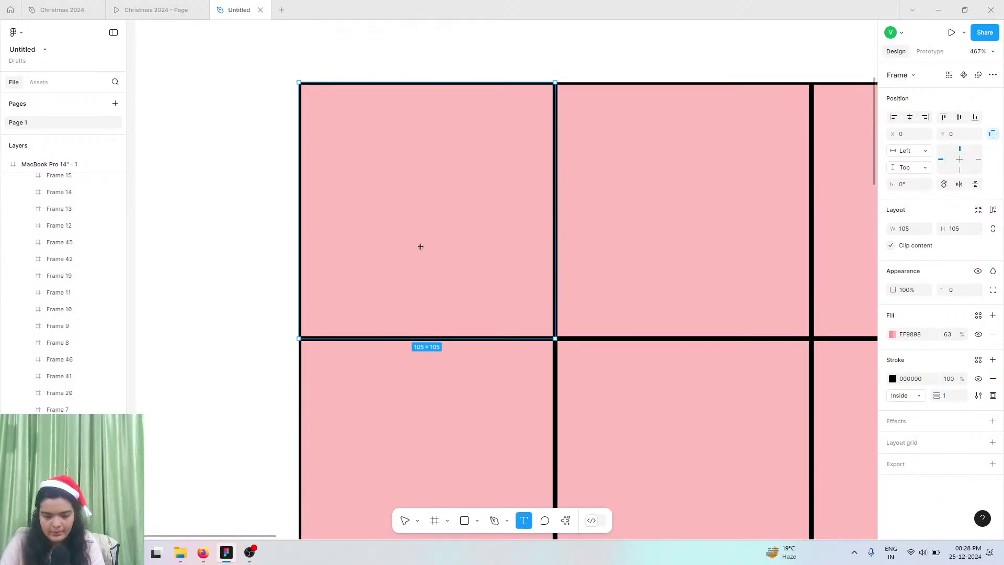
pyautogui.click(409, 208)
pyautogui.write('M')
pyautogui.press('Escape')
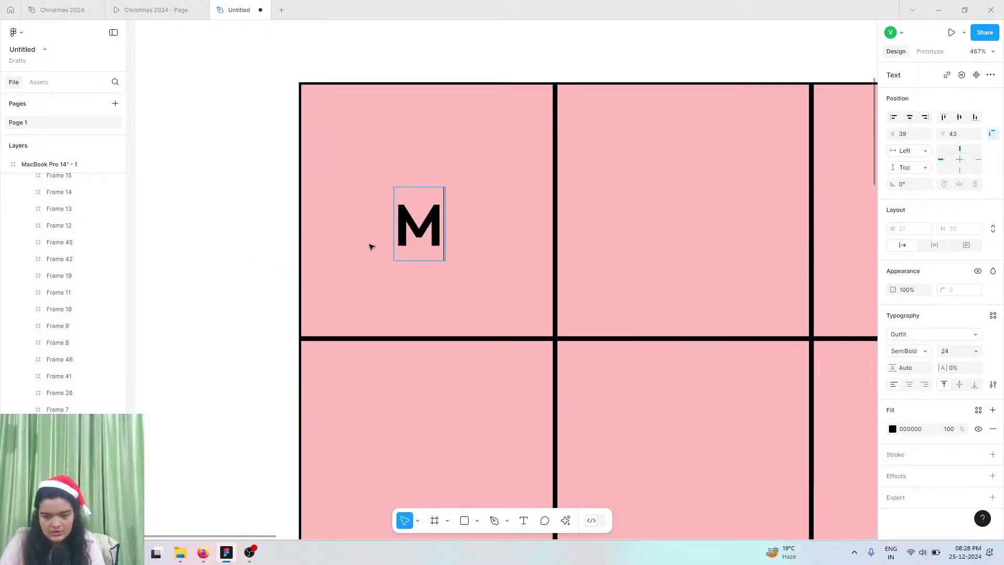
# - Set the "M" text to size 32 with centered text alignment and center it horizontally and vertically in its cell
pyautogui.click(959, 355)
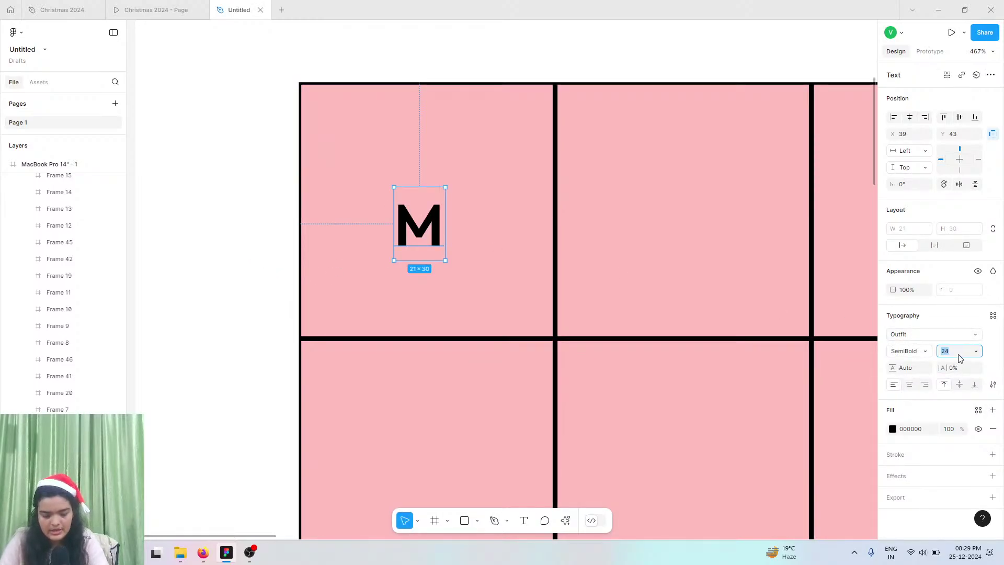
pyautogui.press('Return')
pyautogui.moveTo(444, 243)
pyautogui.mouseDown()
pyautogui.moveTo(451, 219)
pyautogui.moveTo(446, 230)
pyautogui.mouseUp()
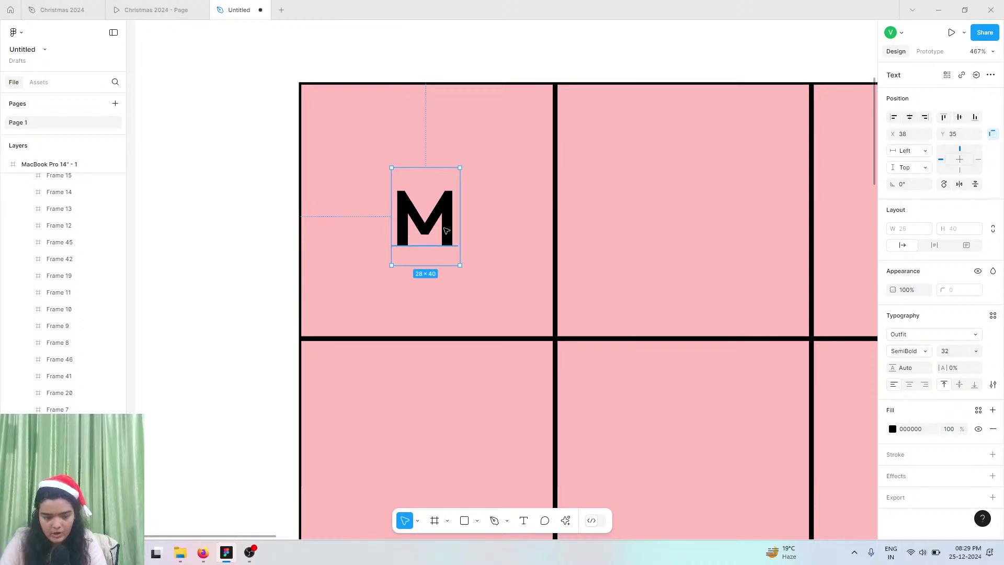
pyautogui.click(910, 386)
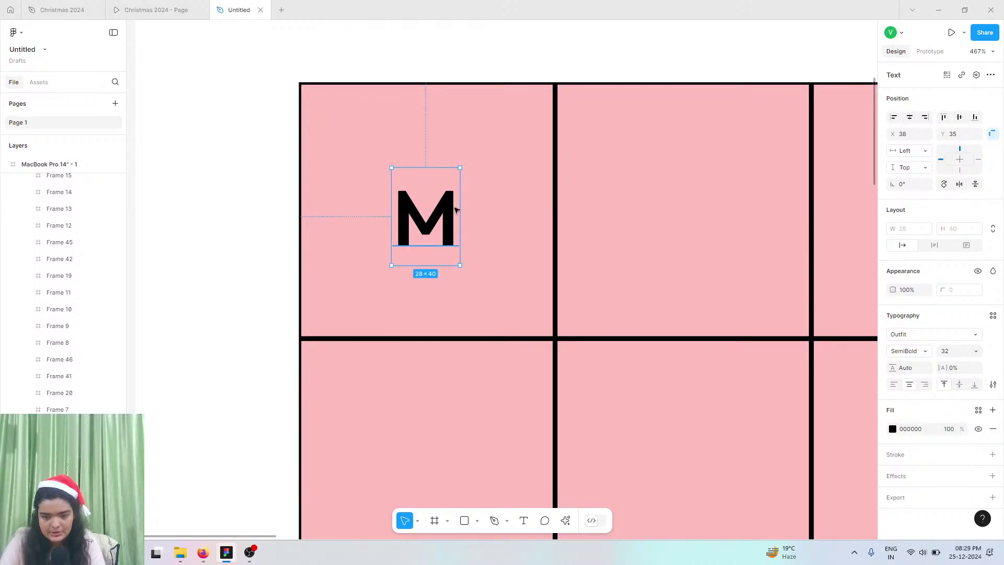
pyautogui.click(909, 117)
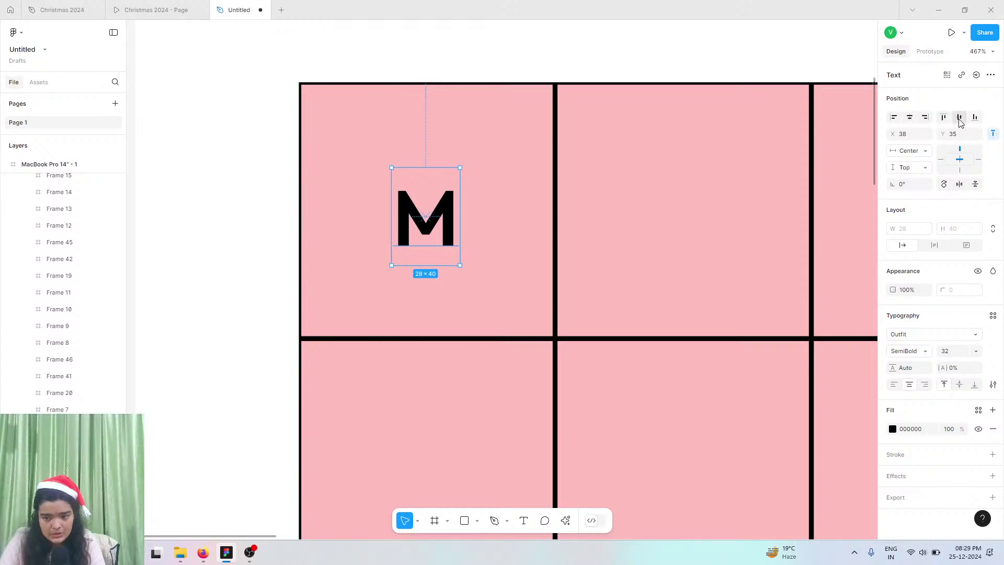
pyautogui.click(959, 118)
# - Duplicate the "M" label into the center of the second cell in the top row
pyautogui.click(448, 197)
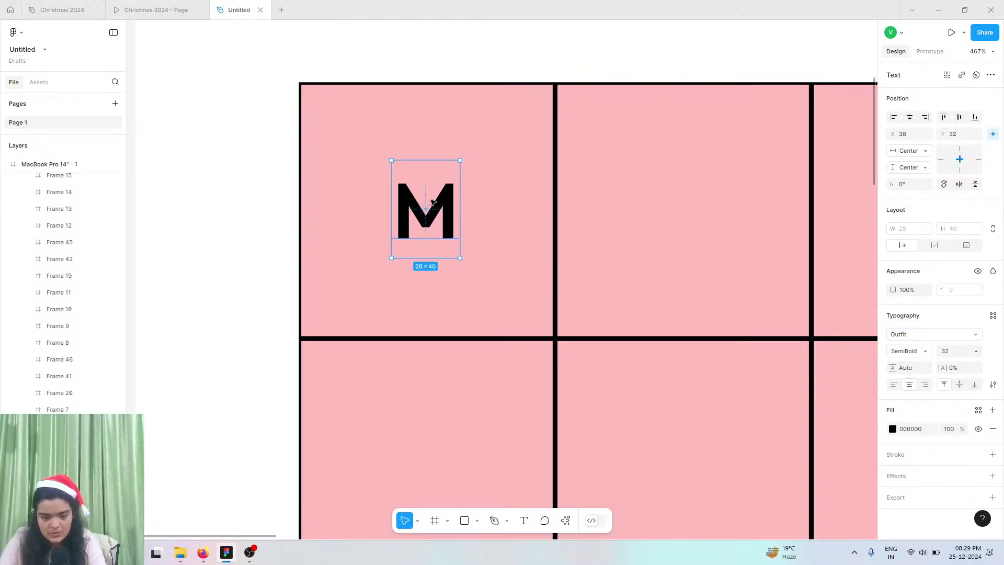
pyautogui.hotkey('ctrl', 'v')
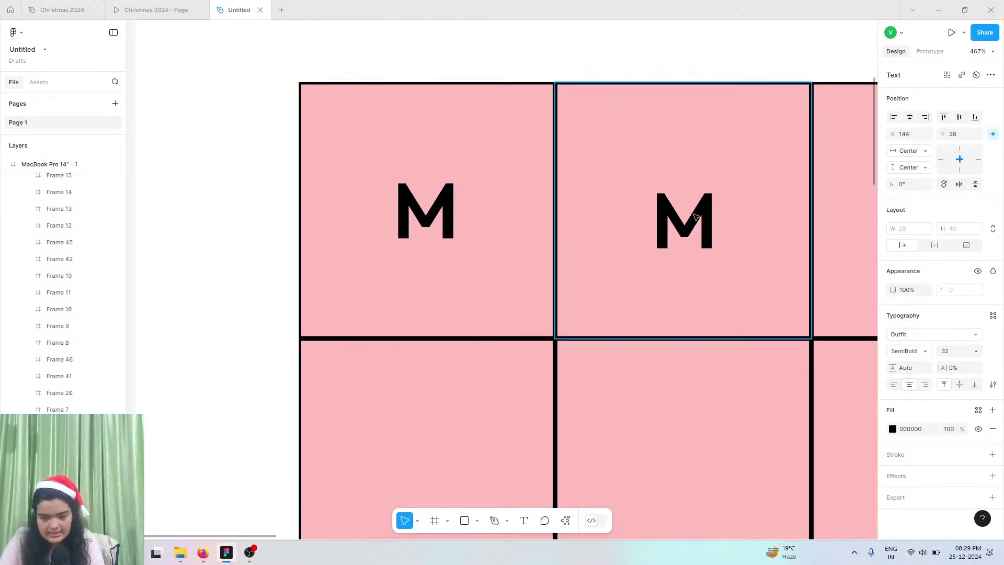
pyautogui.moveTo(684, 204)
pyautogui.mouseDown()
pyautogui.moveTo(700, 217)
pyautogui.moveTo(692, 205)
pyautogui.mouseUp()
# - Select both "M" labels together and duplicate them into the centers of the third and fourth top-row cells
pyautogui.scroll(-5, 692, 206)
pyautogui.hscroll(5, 692, 206)
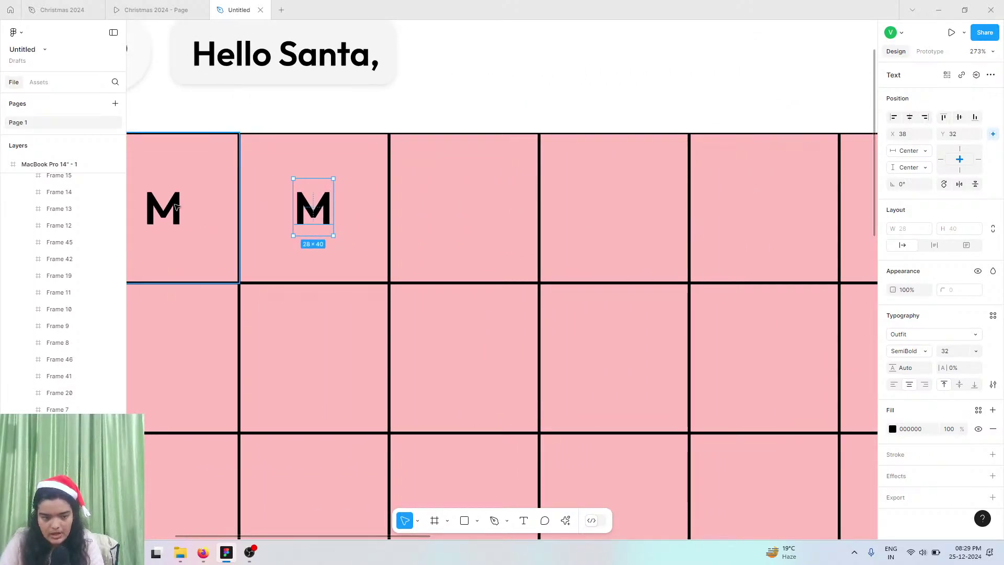
pyautogui.doubleClick(315, 198)
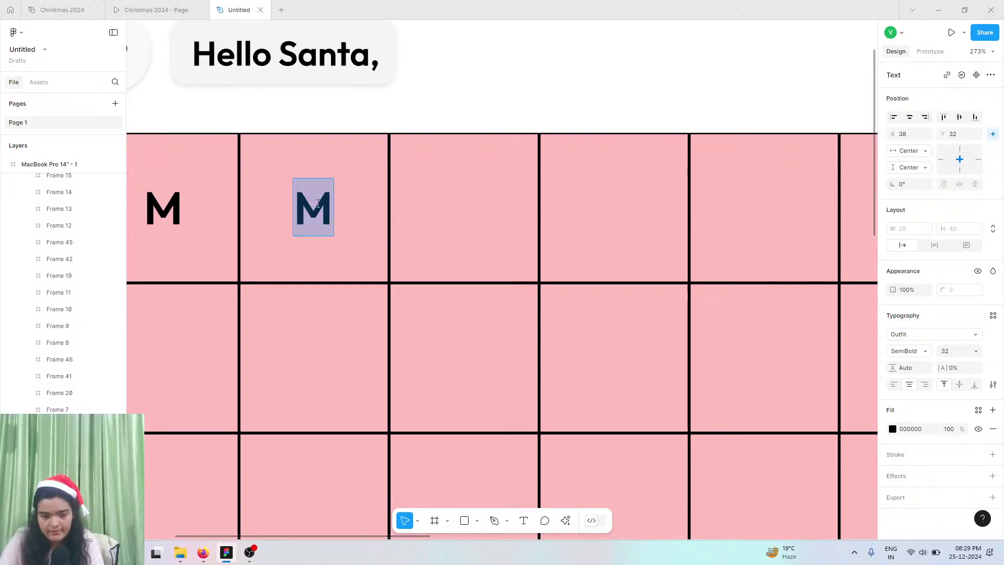
pyautogui.press('Escape')
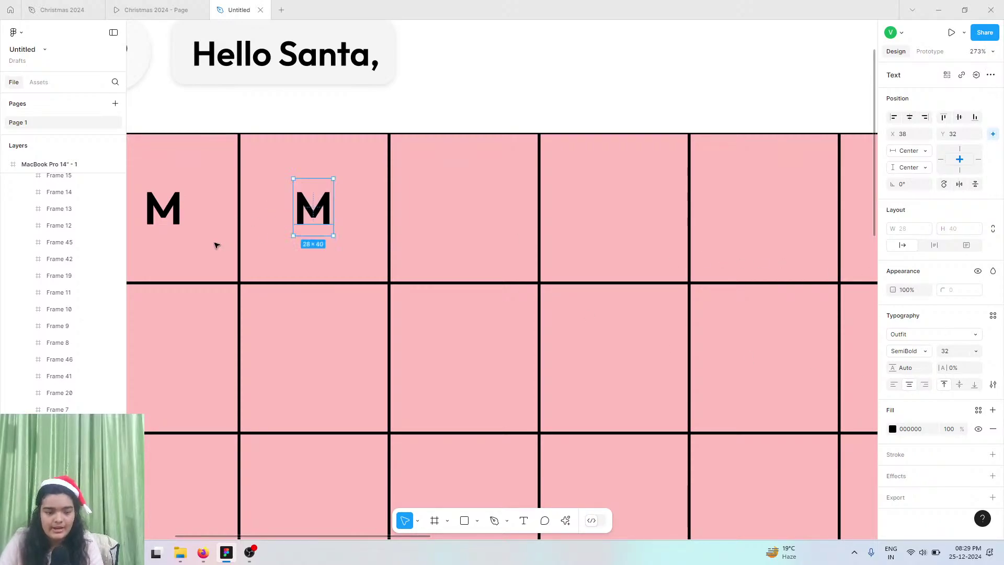
pyautogui.keyDown('shift'); pyautogui.click(168, 207); pyautogui.keyUp('shift')
pyautogui.keyDown('shift'); pyautogui.click(165, 207); pyautogui.keyUp('shift')
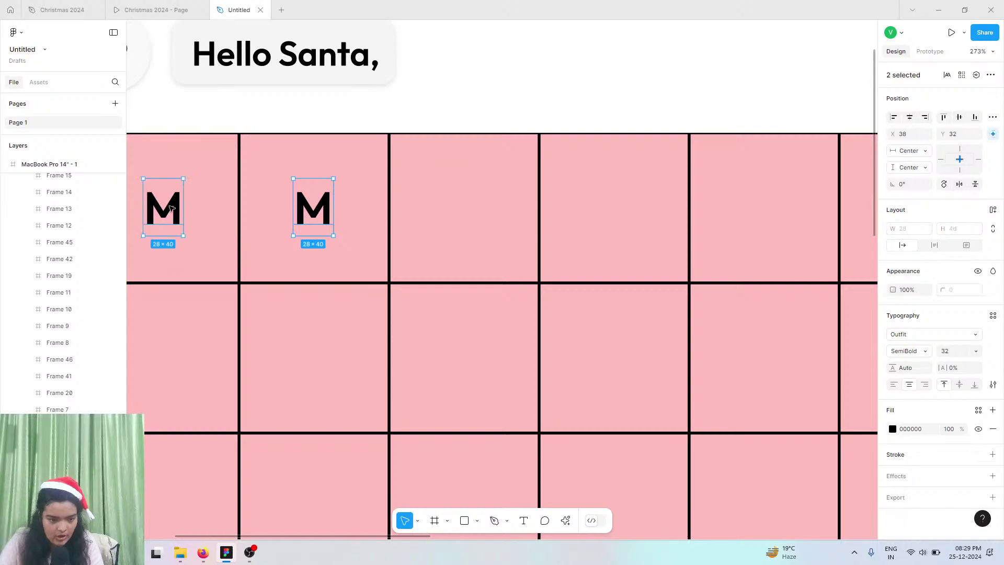
pyautogui.keyDown('shift'); pyautogui.click(308, 208); pyautogui.keyUp('shift')
pyautogui.keyDown('shift'); pyautogui.click(307, 208); pyautogui.keyUp('shift')
pyautogui.keyDown('shift'); pyautogui.click(307, 207); pyautogui.keyUp('shift')
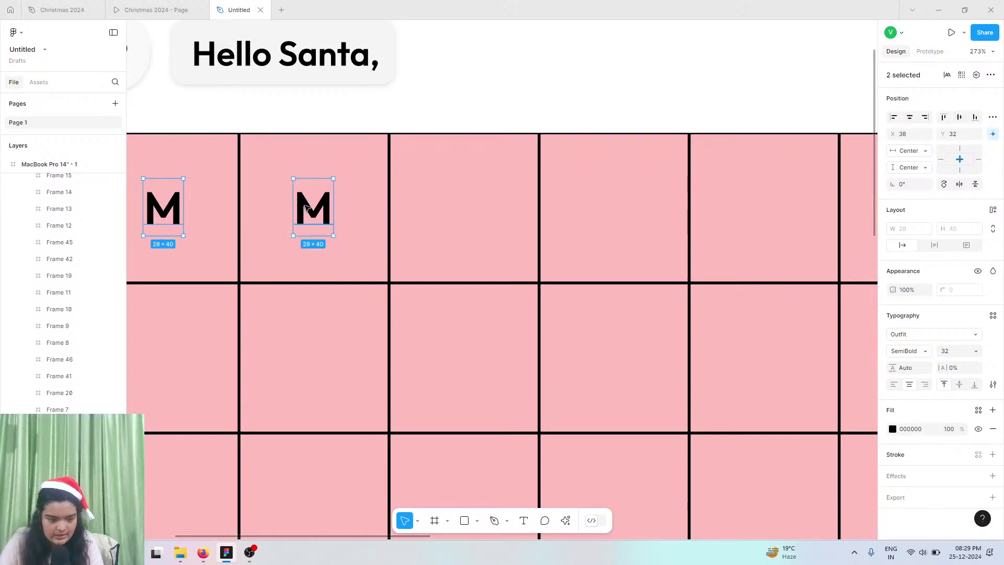
pyautogui.keyDown('shift'); pyautogui.click(307, 207); pyautogui.keyUp('shift')
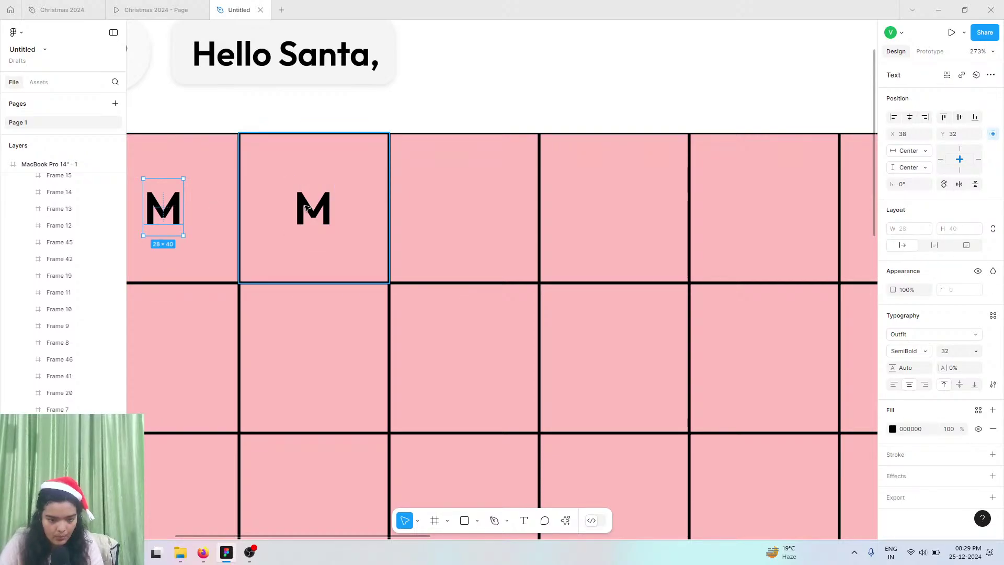
pyautogui.keyDown('shift'); pyautogui.click(307, 208); pyautogui.keyUp('shift')
pyautogui.keyDown('shift'); pyautogui.click(307, 208); pyautogui.keyUp('shift')
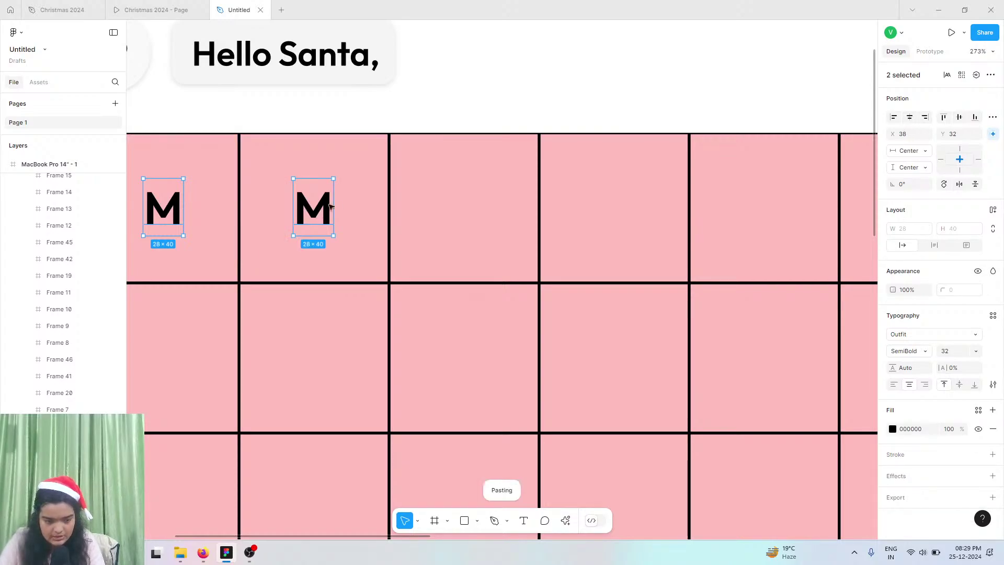
pyautogui.moveTo(325, 205); pyautogui.dragTo(654, 211)
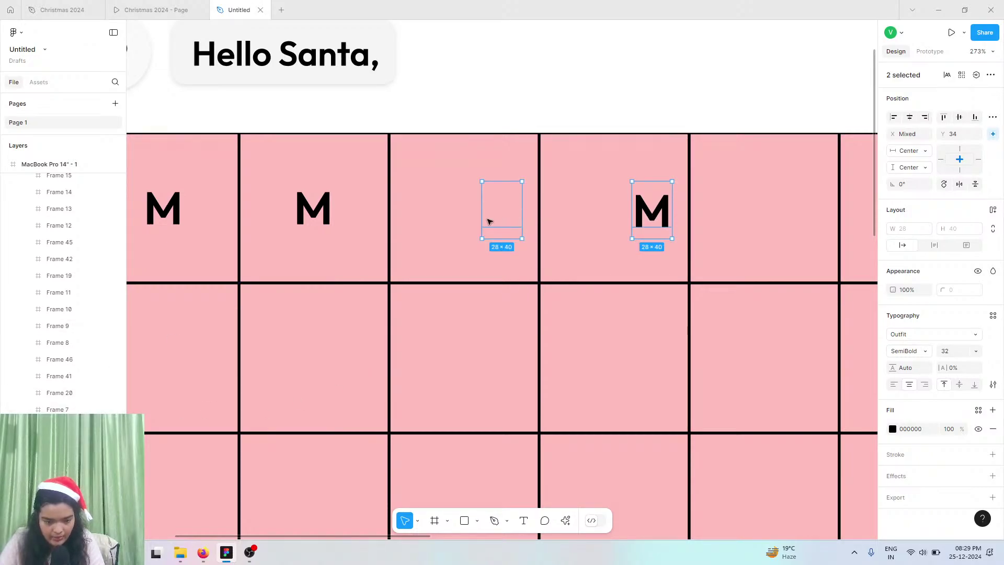
pyautogui.moveTo(521, 214); pyautogui.dragTo(485, 211)
# - Place centered copies of the "M" label in the fifth, sixth and seventh cells of the top row
pyautogui.click(623, 210)
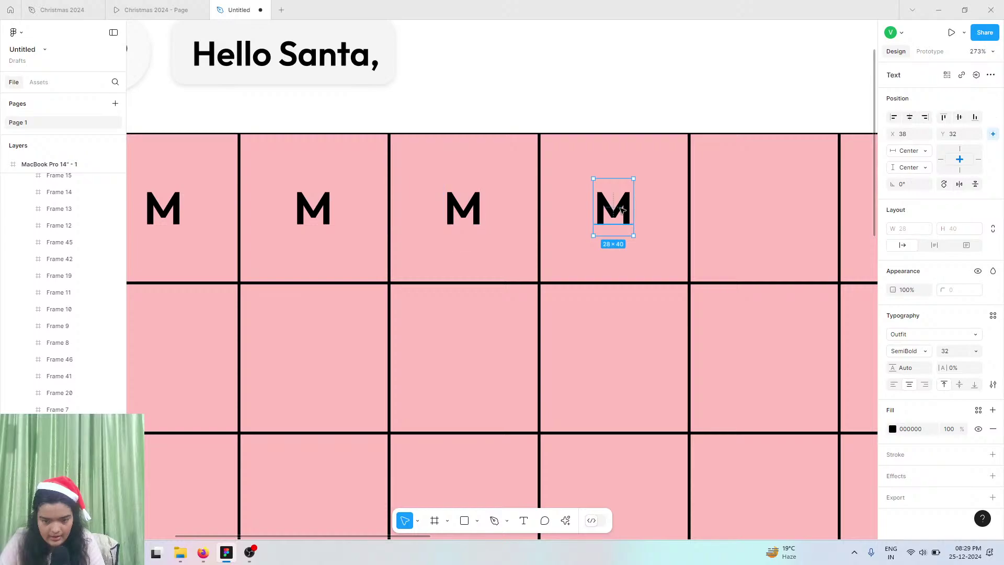
pyautogui.moveTo(626, 211); pyautogui.dragTo(763, 211)
pyautogui.hotkey('ctrl', 'v')
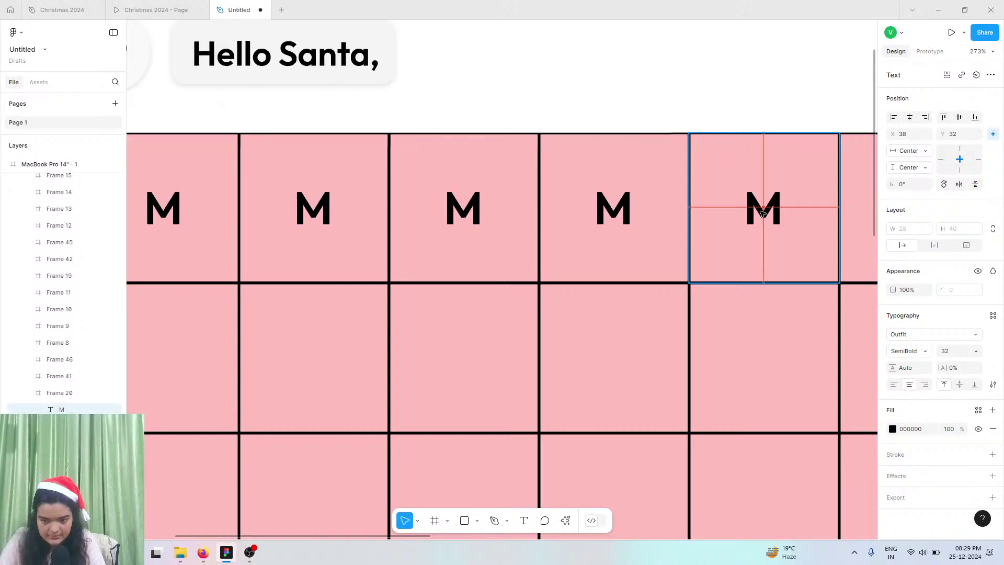
pyautogui.hscroll(10, 763, 211)
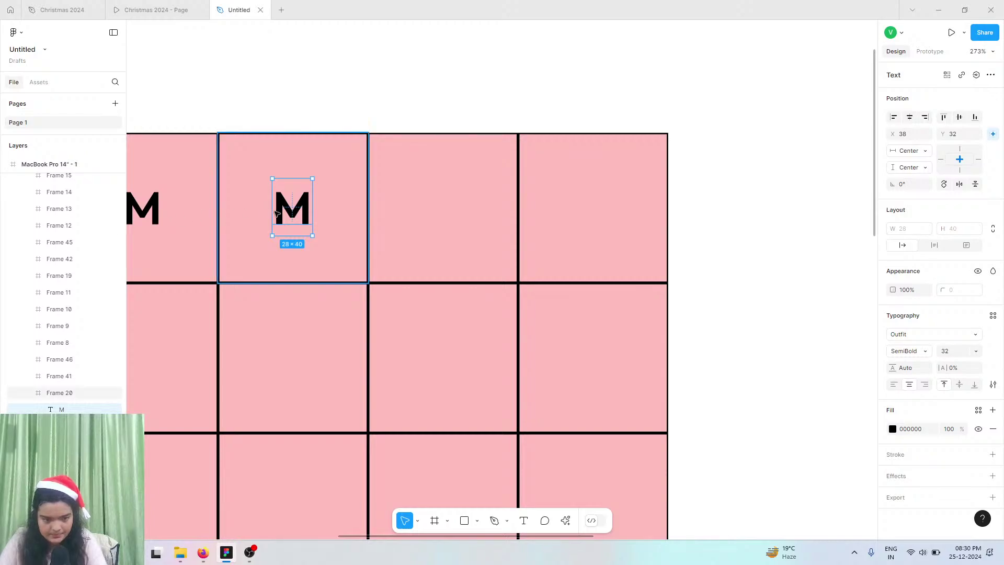
pyautogui.moveTo(295, 211); pyautogui.dragTo(592, 208)
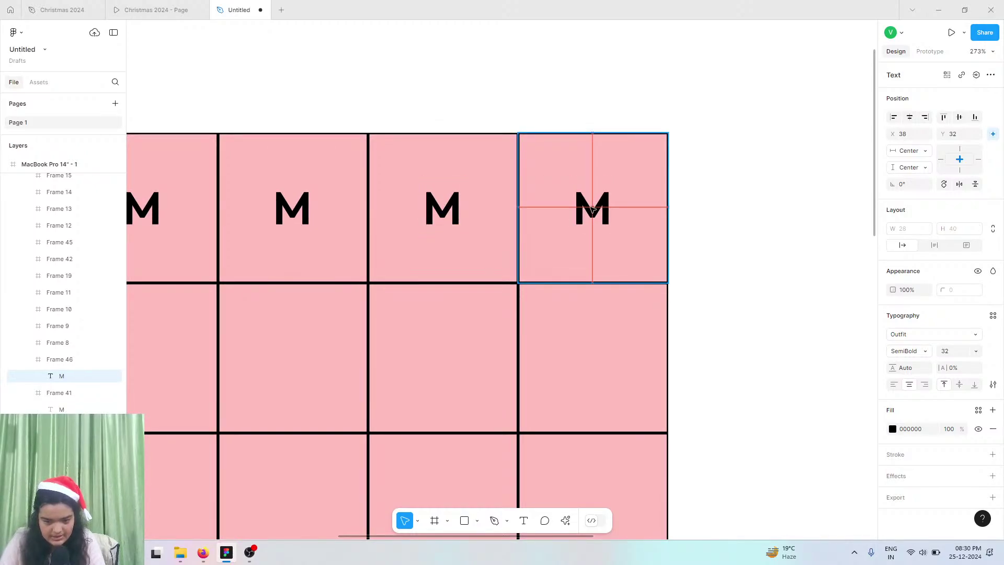
pyautogui.moveTo(492, 226); pyautogui.dragTo(491, 226)
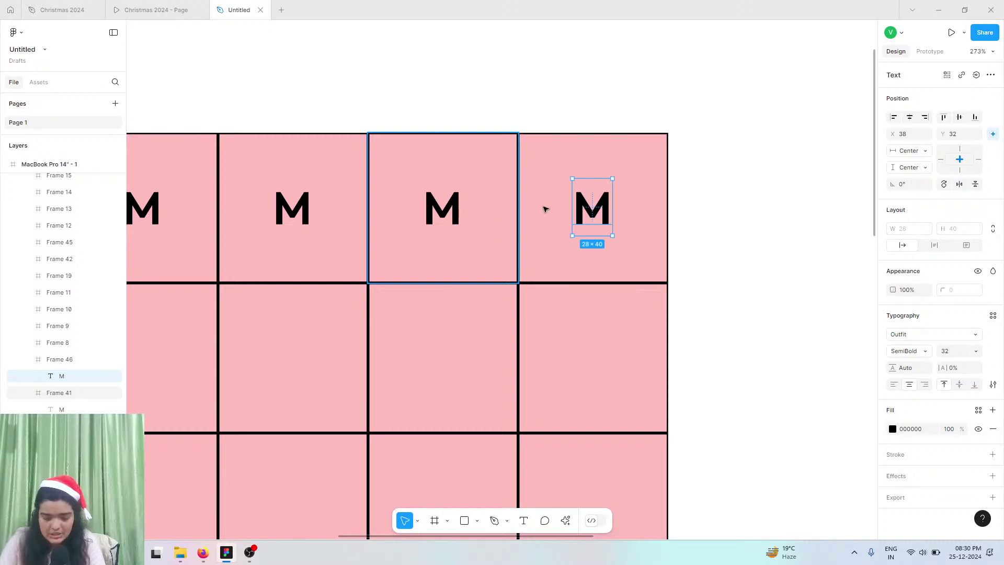
# - Change the labels in the seventh and sixth top-row cells to "S" and the fifth to "F"
pyautogui.doubleClick(594, 212)
pyautogui.write('S')
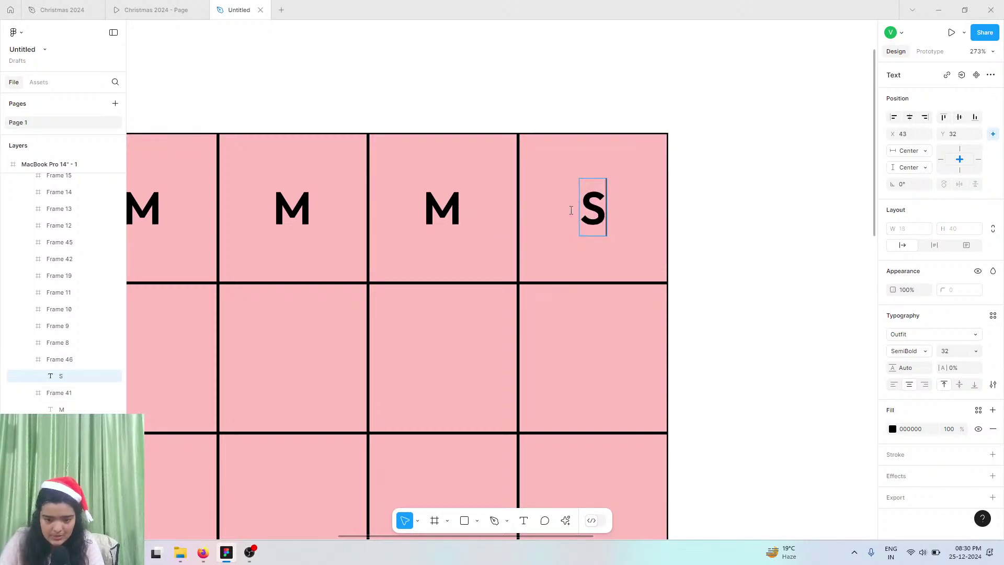
pyautogui.doubleClick(455, 208)
pyautogui.write('S')
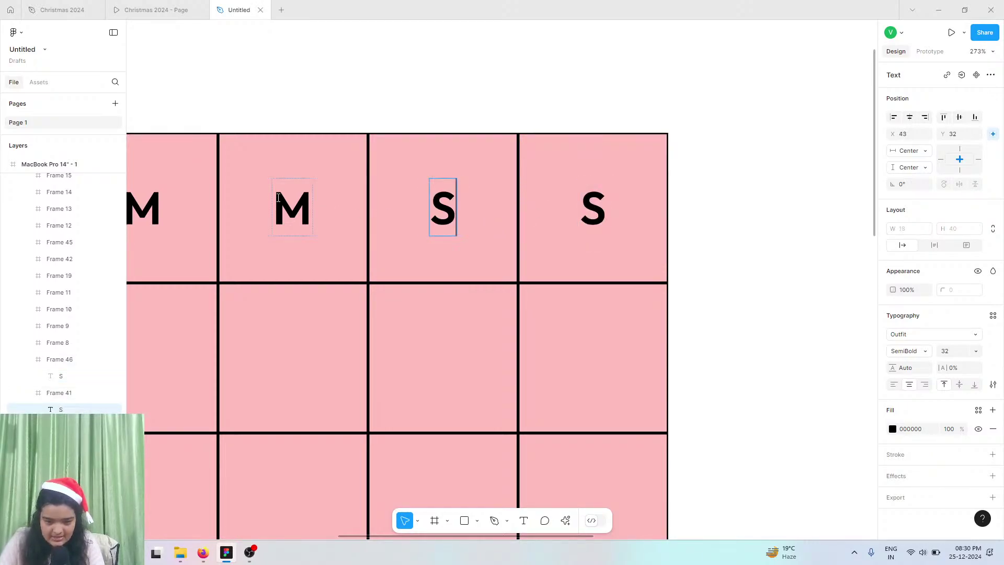
pyautogui.doubleClick(273, 200)
pyautogui.write('T')
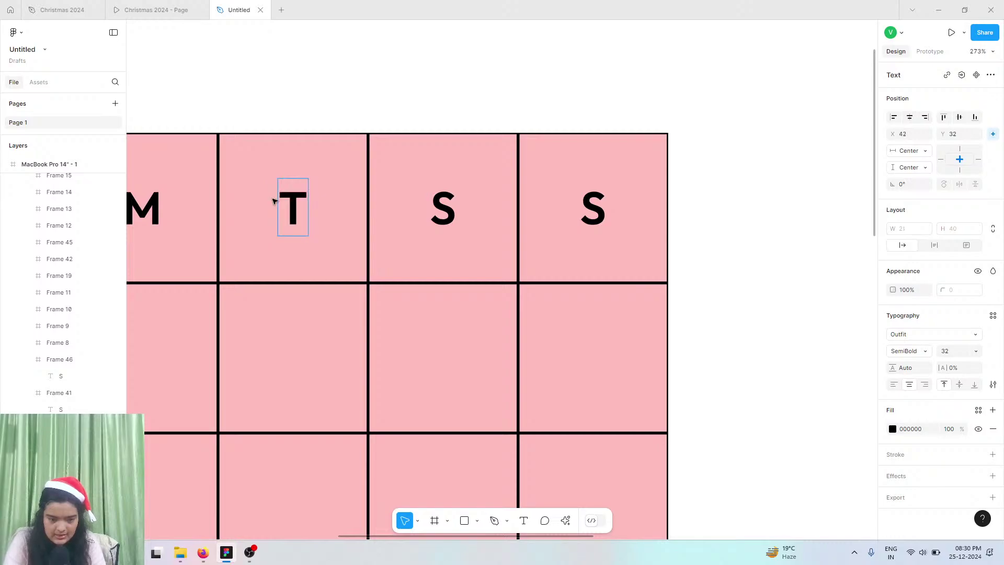
pyautogui.press('BackSpace')
pyautogui.write('F')
# - Change the labels in the second, third and fourth top-row cells to "T", "W" and "T"
pyautogui.hscroll(-8, 274, 201)
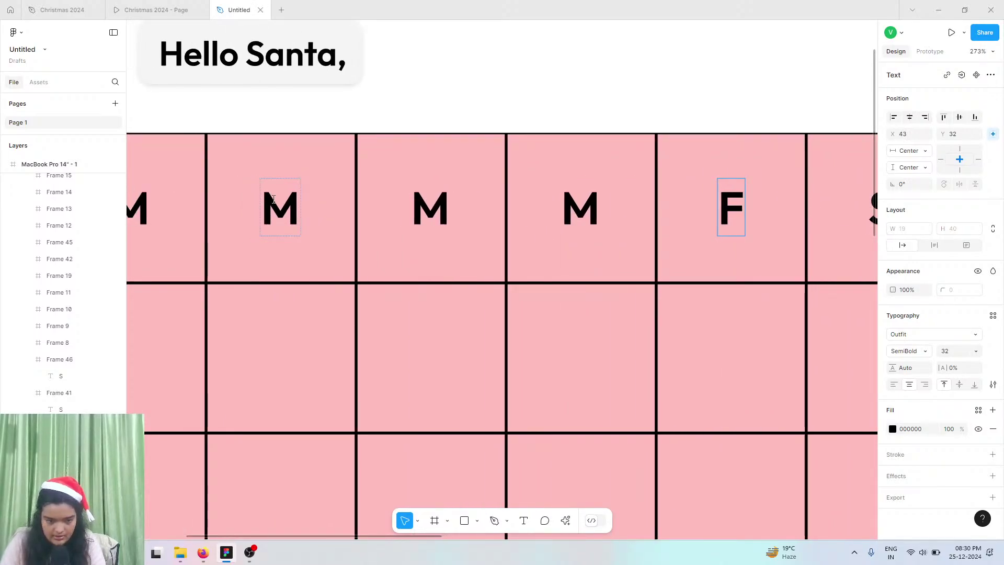
pyautogui.doubleClick(274, 199)
pyautogui.write('T')
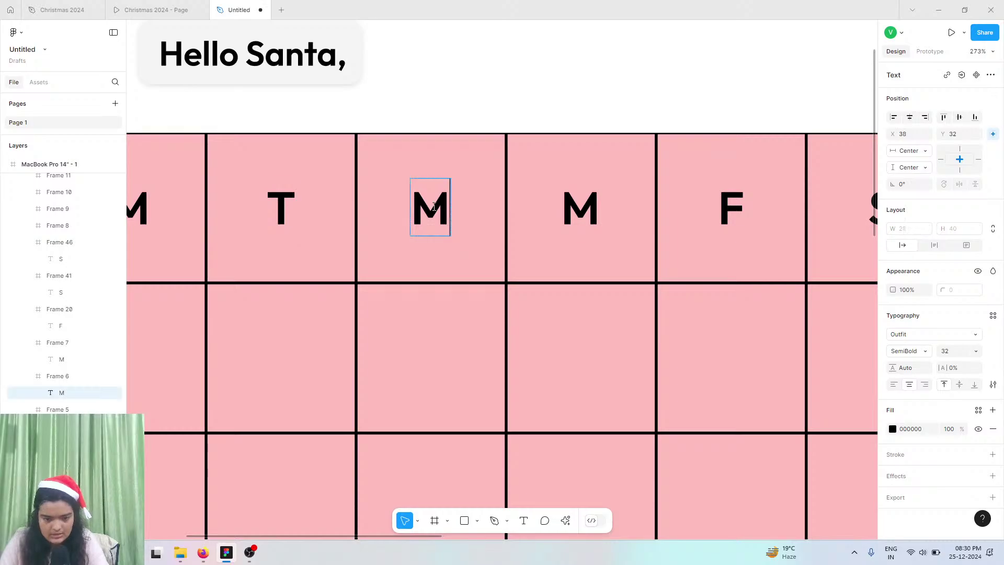
pyautogui.doubleClick(434, 206)
pyautogui.write('W')
pyautogui.doubleClick(591, 207)
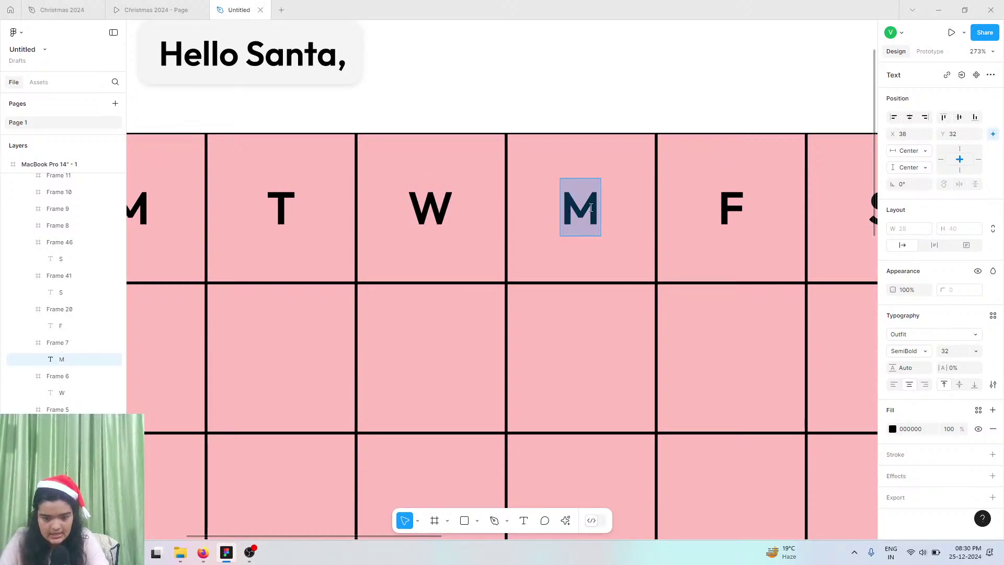
pyautogui.write('T')
pyautogui.scroll(-5, 591, 208)
pyautogui.hscroll(3, 591, 208)
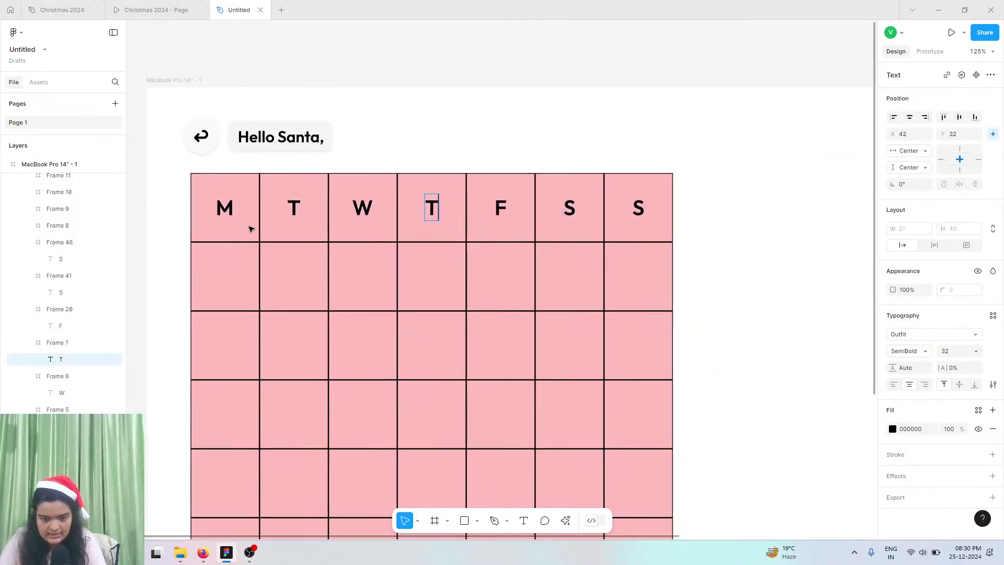
pyautogui.press('Escape')
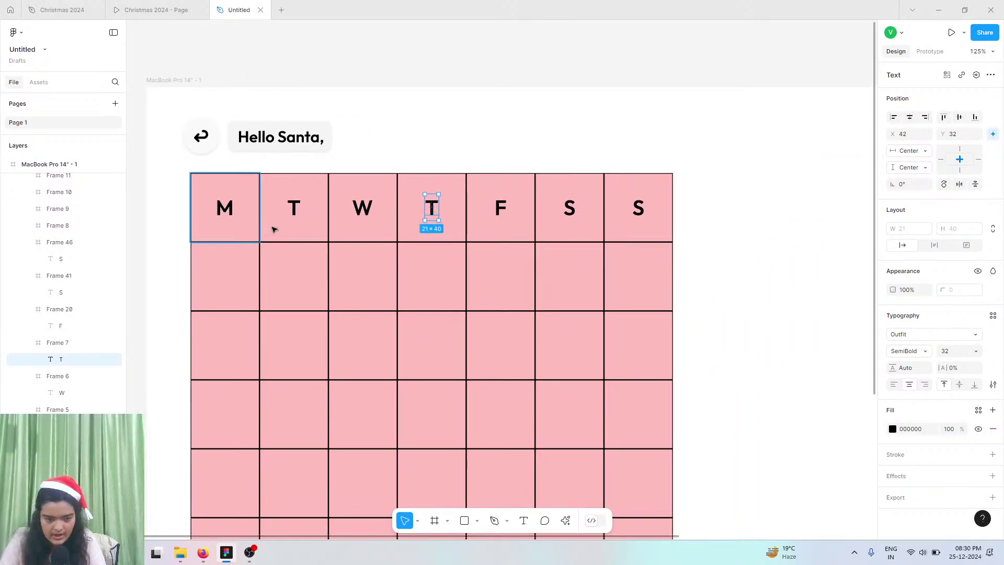
# - Set the fill color of the header cell containing "W" to FF0000
pyautogui.click(241, 224)
pyautogui.click(379, 234)
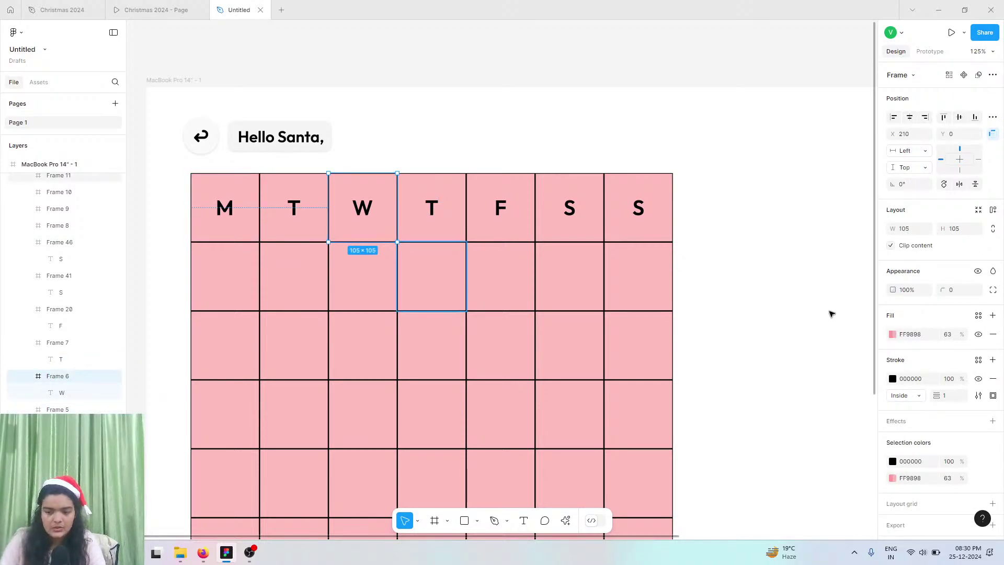
pyautogui.click(893, 334)
pyautogui.write('FF1111')
pyautogui.press('Return')
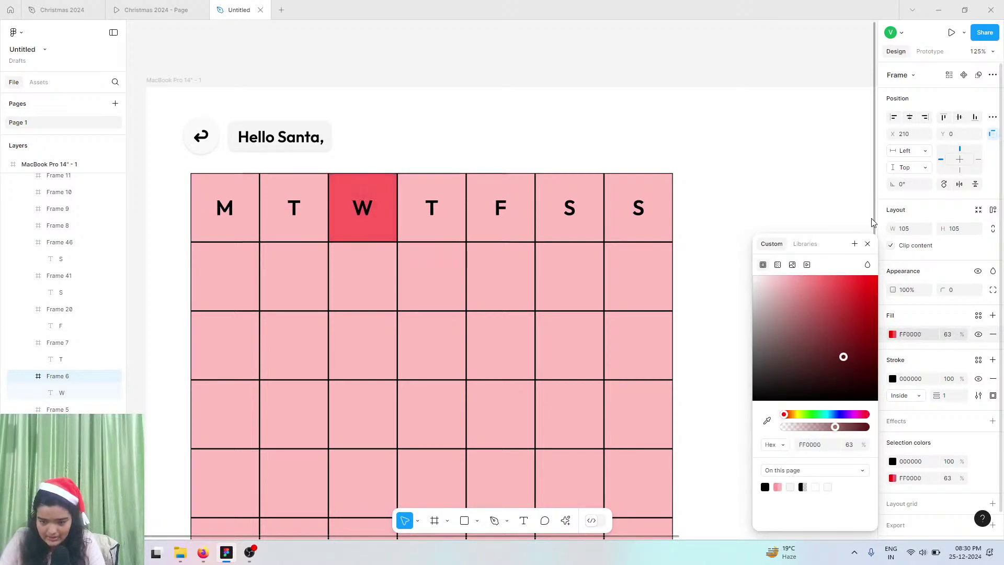
# - Check the header colors in the Christmas 2024 prototype, and set the "W" label's text color to FFFFFF in the untitled file
pyautogui.moveTo(870, 231); pyautogui.dragTo(883, 233)
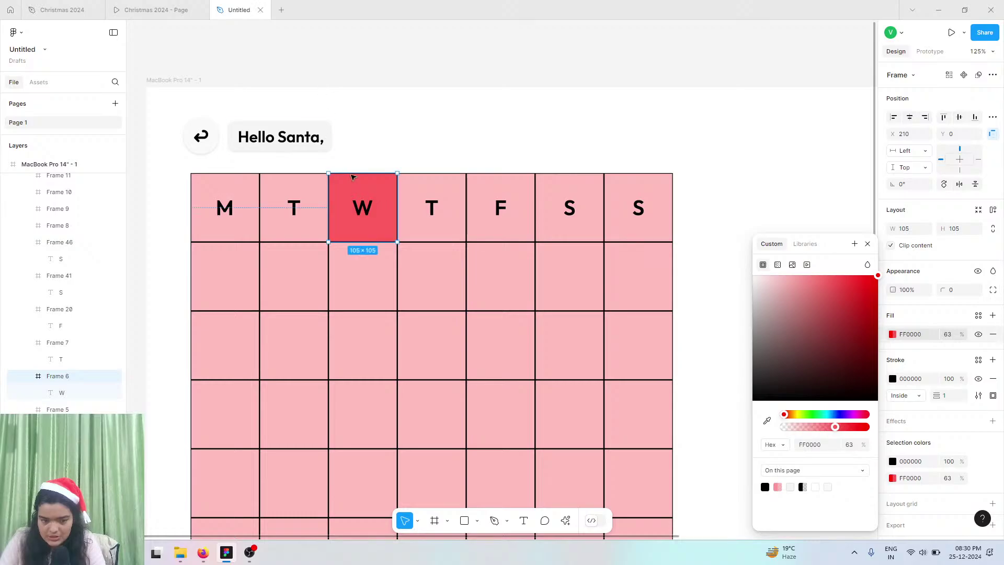
pyautogui.click(195, 11)
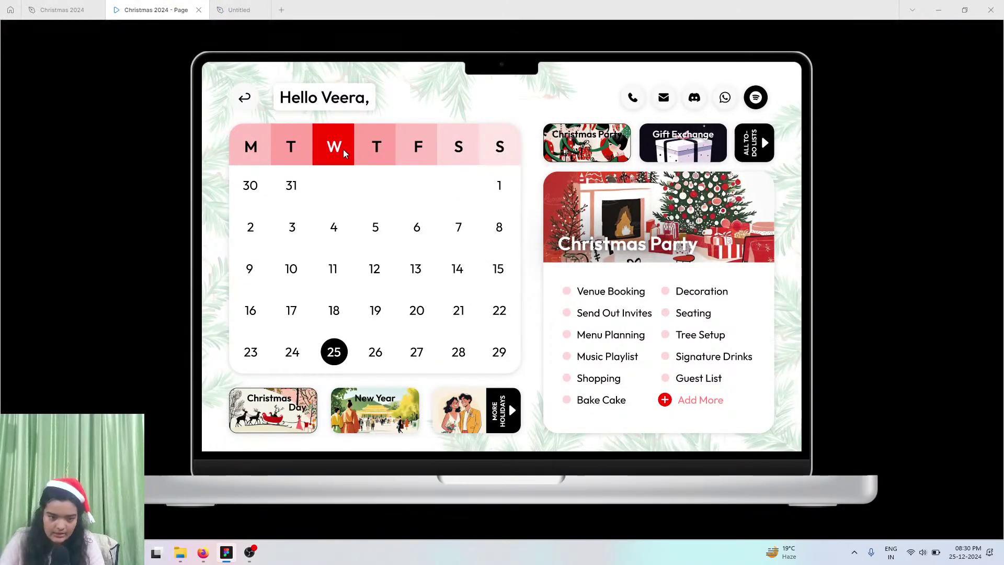
pyautogui.click(253, 8)
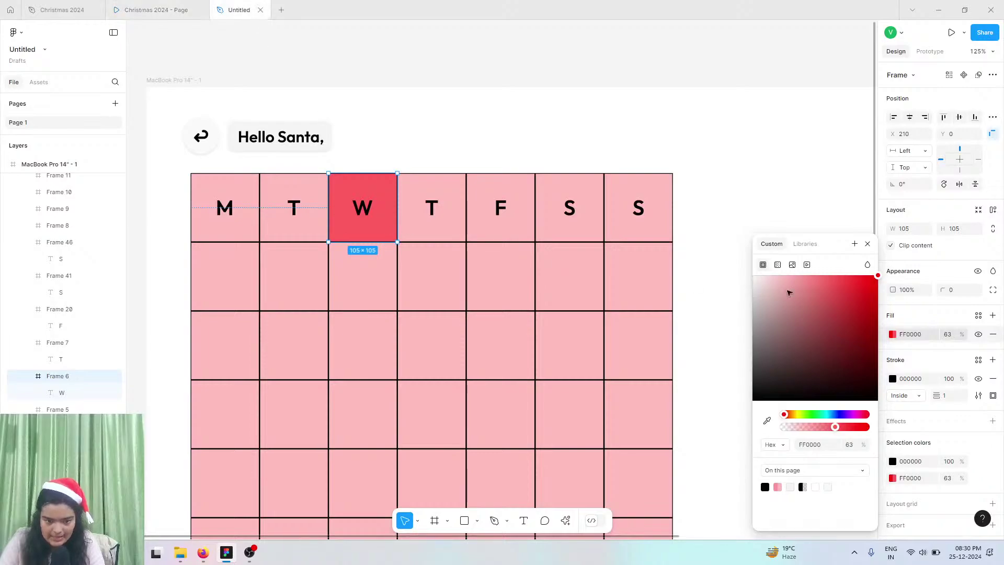
pyautogui.doubleClick(366, 210)
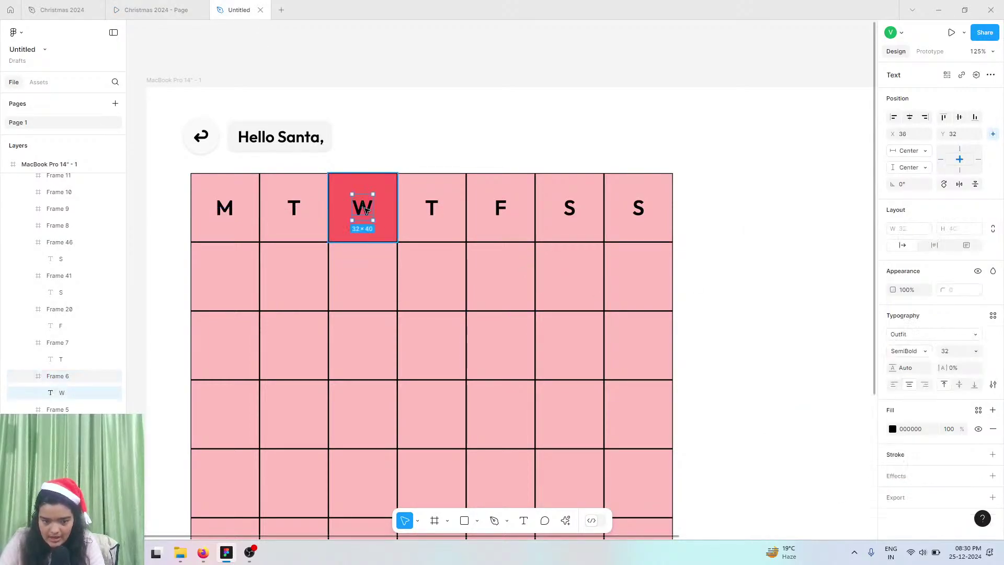
pyautogui.click(893, 429)
pyautogui.moveTo(816, 324); pyautogui.dragTo(648, 174)
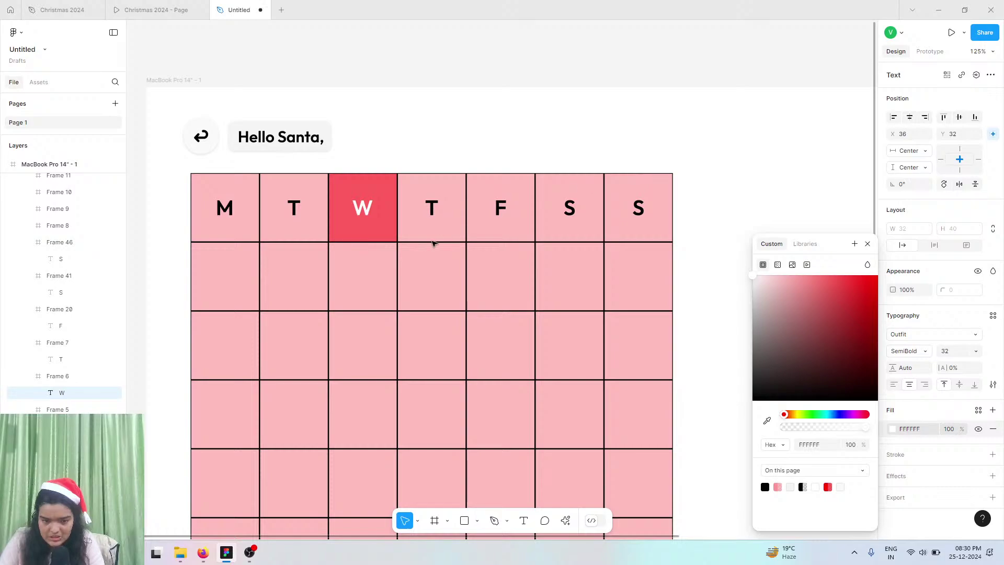
# - Set the fill of the header cell containing "W" to FF0F0F at 100% opacity
pyautogui.click(437, 209)
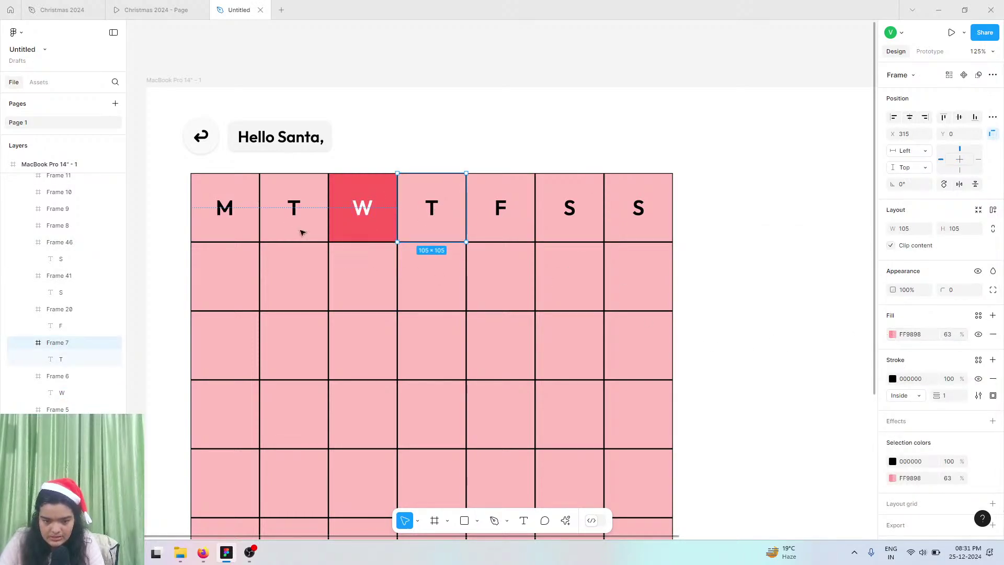
pyautogui.click(361, 224)
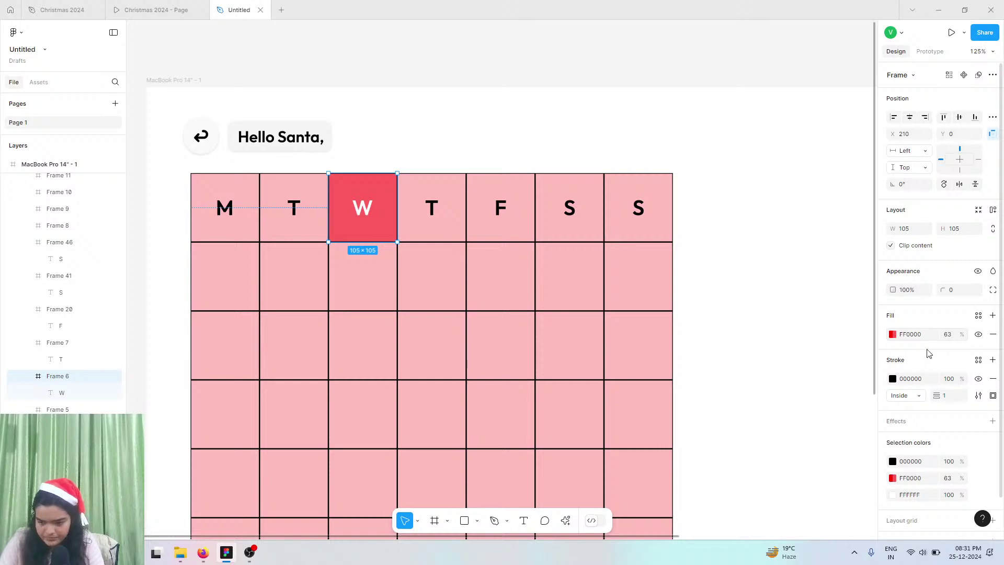
pyautogui.click(798, 445)
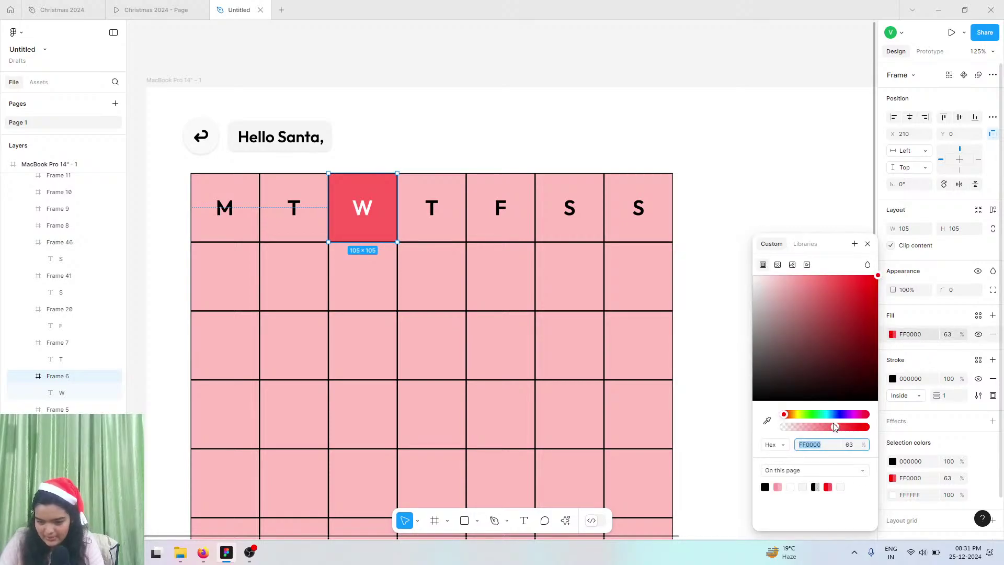
pyautogui.moveTo(863, 427); pyautogui.dragTo(928, 428)
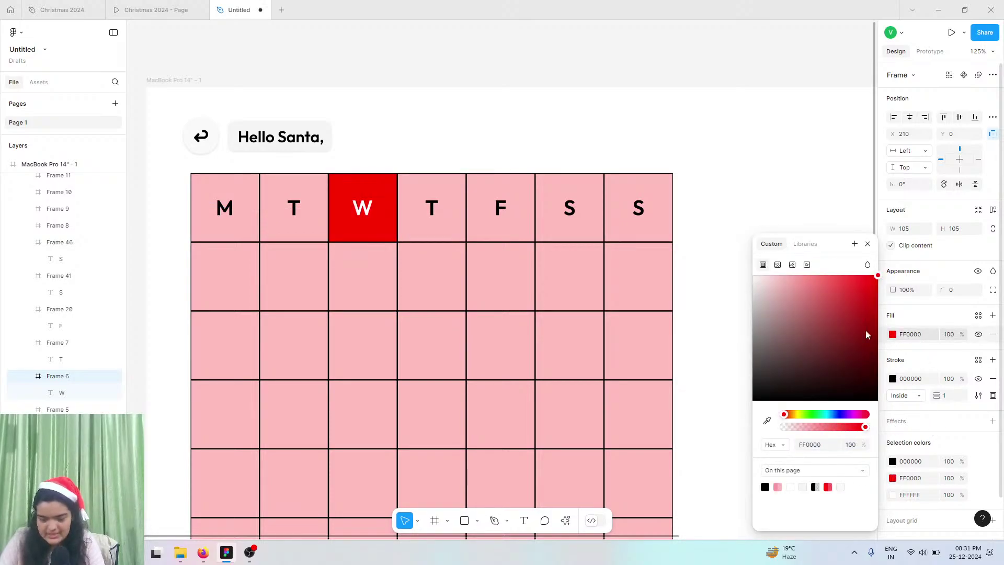
pyautogui.click(870, 275)
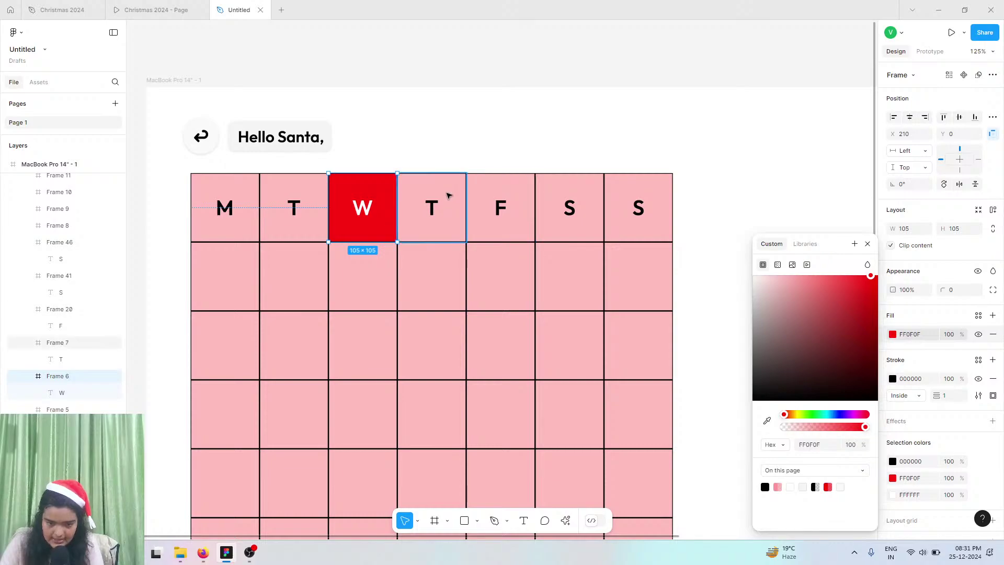
# - Set the fill of the fourth header cell, containing "T", to FF7777 at 100% opacity
pyautogui.click(431, 225)
pyautogui.click(893, 335)
pyautogui.click(825, 282)
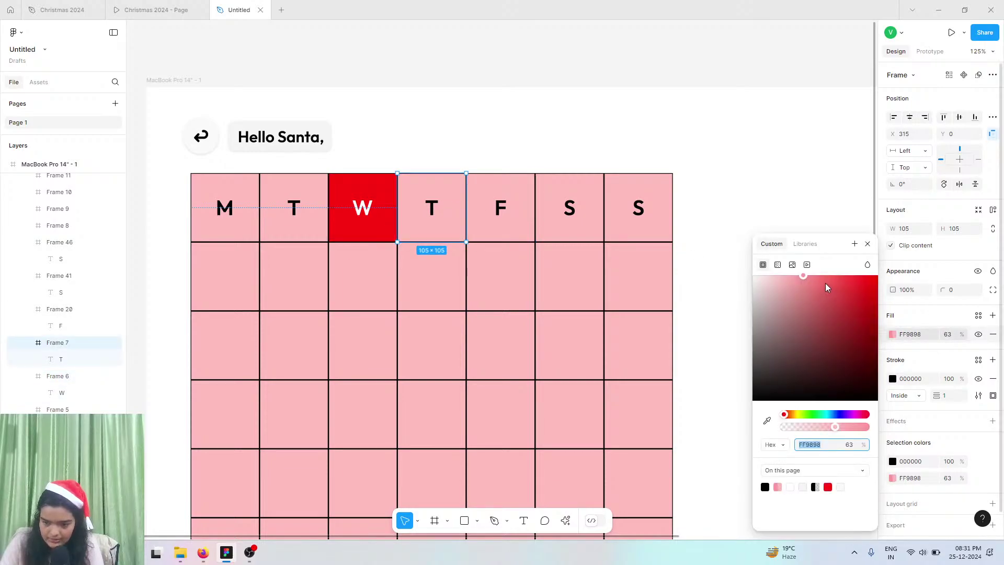
pyautogui.moveTo(829, 265); pyautogui.dragTo(839, 265)
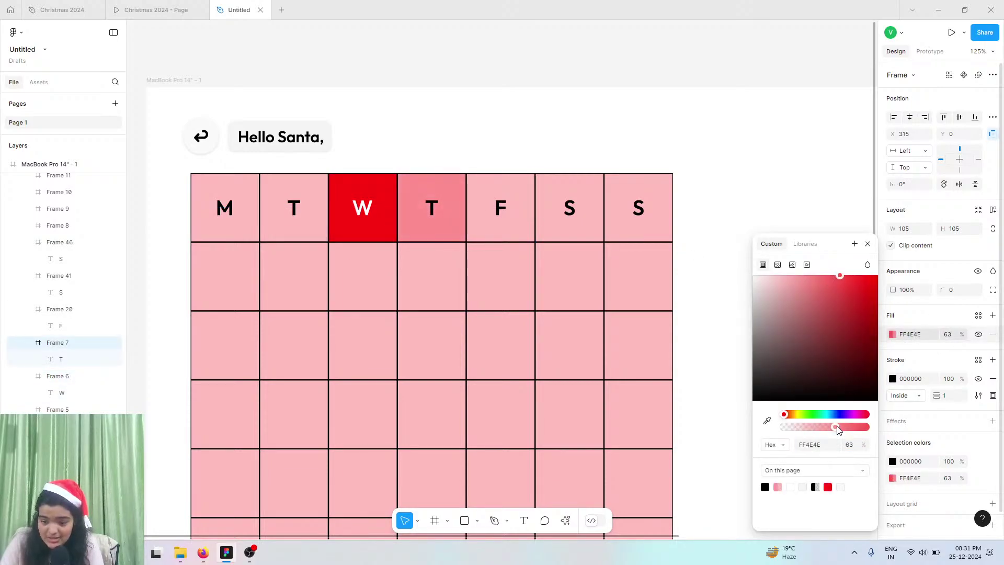
pyautogui.moveTo(895, 417); pyautogui.dragTo(955, 388)
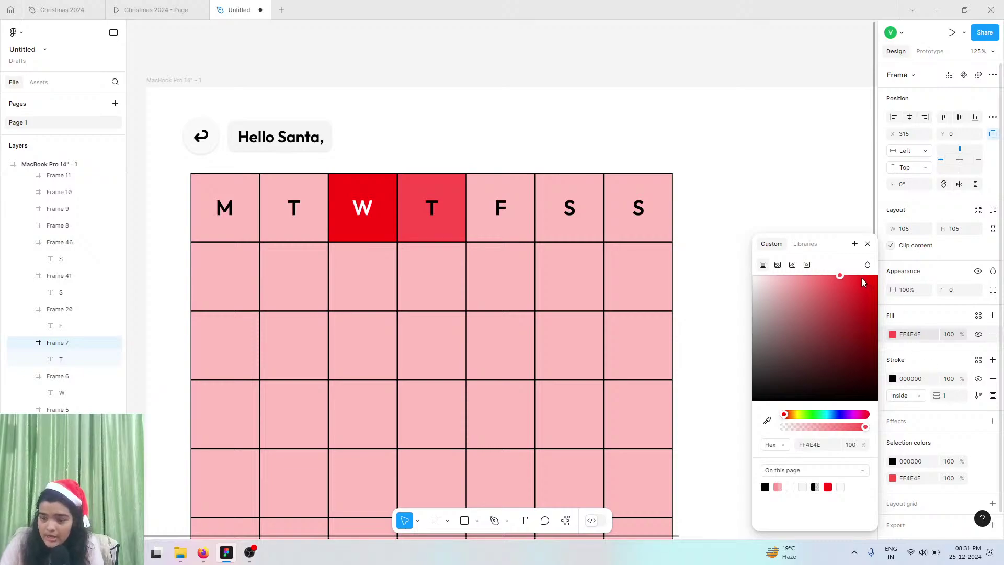
pyautogui.moveTo(835, 274)
pyautogui.mouseDown()
pyautogui.moveTo(809, 262)
pyautogui.moveTo(820, 264)
pyautogui.mouseUp()
# - Set the fill of the header cell containing "F" to FF9A9A at 100% opacity, undoing the paler shade tried for it
pyautogui.click(513, 192)
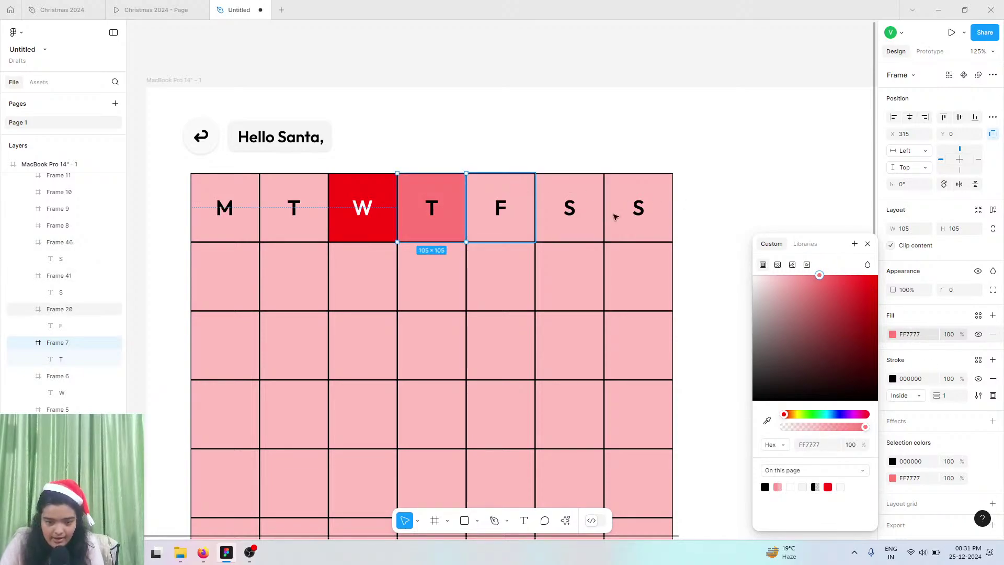
pyautogui.click(893, 335)
pyautogui.click(832, 444)
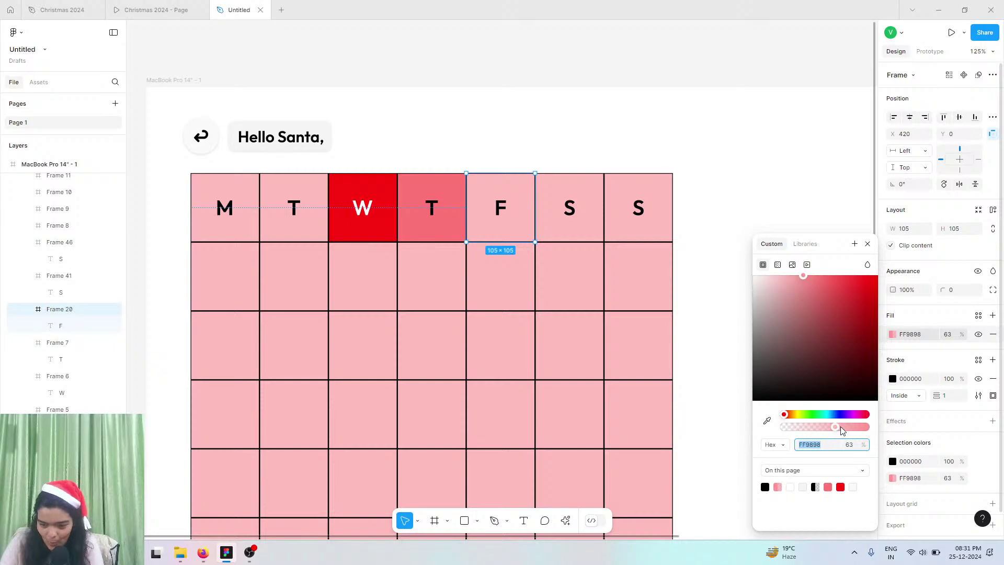
pyautogui.moveTo(841, 430); pyautogui.dragTo(868, 428)
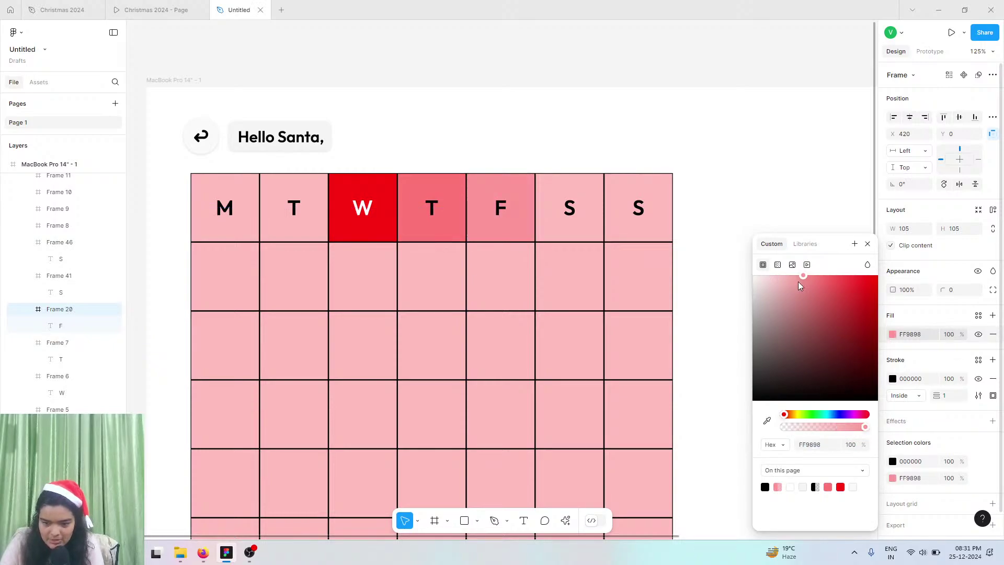
pyautogui.moveTo(799, 286); pyautogui.dragTo(784, 266)
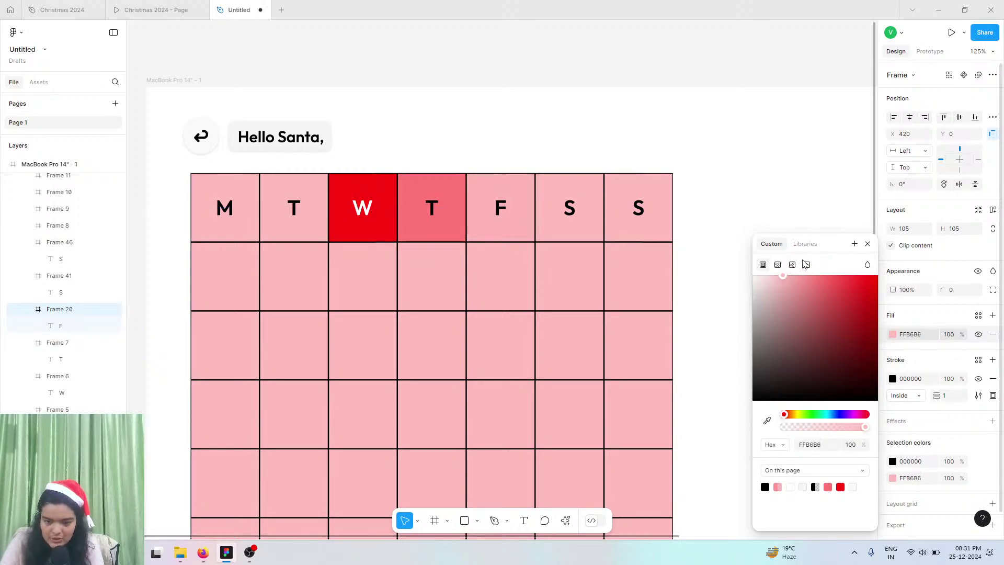
pyautogui.hotkey('ctrl', 'z')
pyautogui.hotkey('ctrl', 'z')
# - Set the fill of the sixth header cell, containing "S", to FFB8B8 at 100% opacity
pyautogui.click(575, 181)
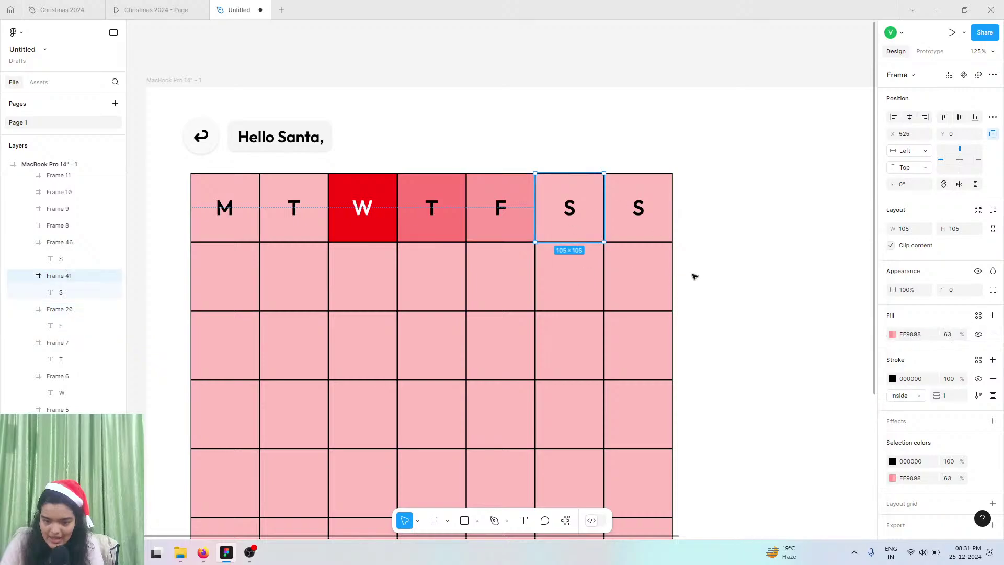
pyautogui.click(892, 335)
pyautogui.moveTo(796, 280); pyautogui.dragTo(787, 266)
pyautogui.moveTo(837, 429); pyautogui.dragTo(868, 427)
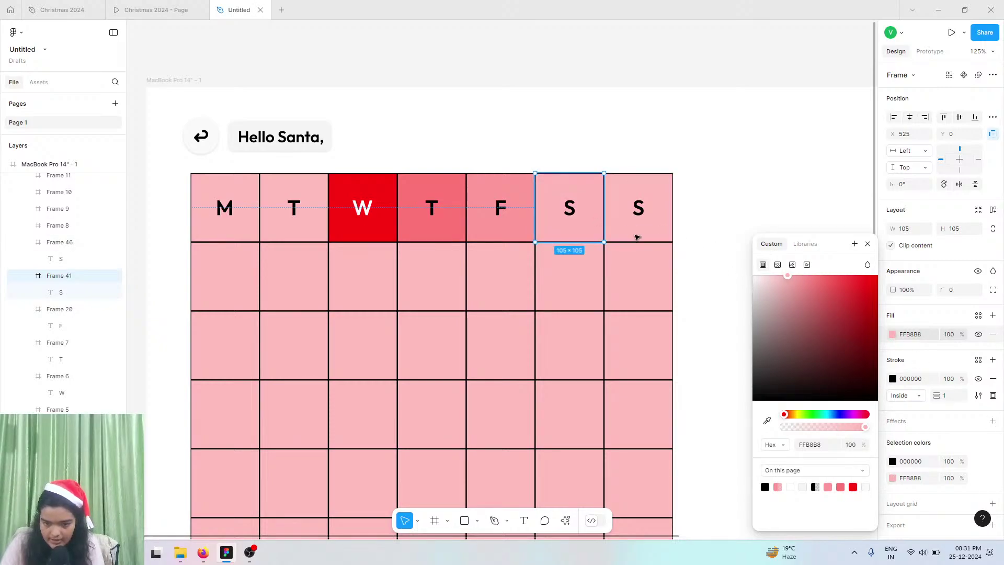
# - Set the fill color of the seventh header cell, containing "S", to FFD4D4
pyautogui.click(638, 208)
pyautogui.click(893, 334)
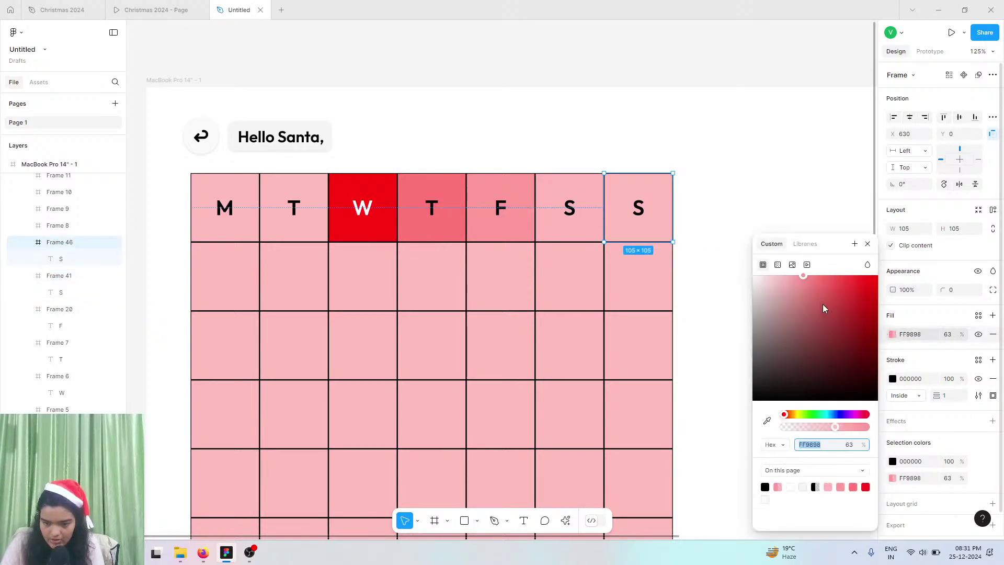
pyautogui.click(783, 288)
pyautogui.moveTo(760, 260)
pyautogui.mouseDown()
pyautogui.moveTo(748, 253)
pyautogui.moveTo(774, 247)
pyautogui.mouseUp()
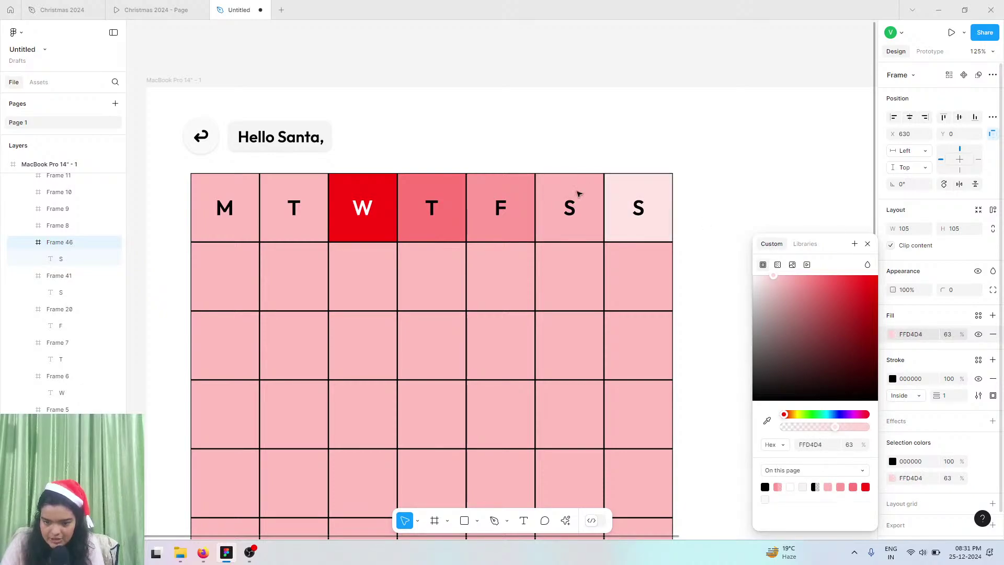
# - Fill the second header cell, containing "T", with the FF7777 color sampled from the fourth header cell
pyautogui.click(298, 216)
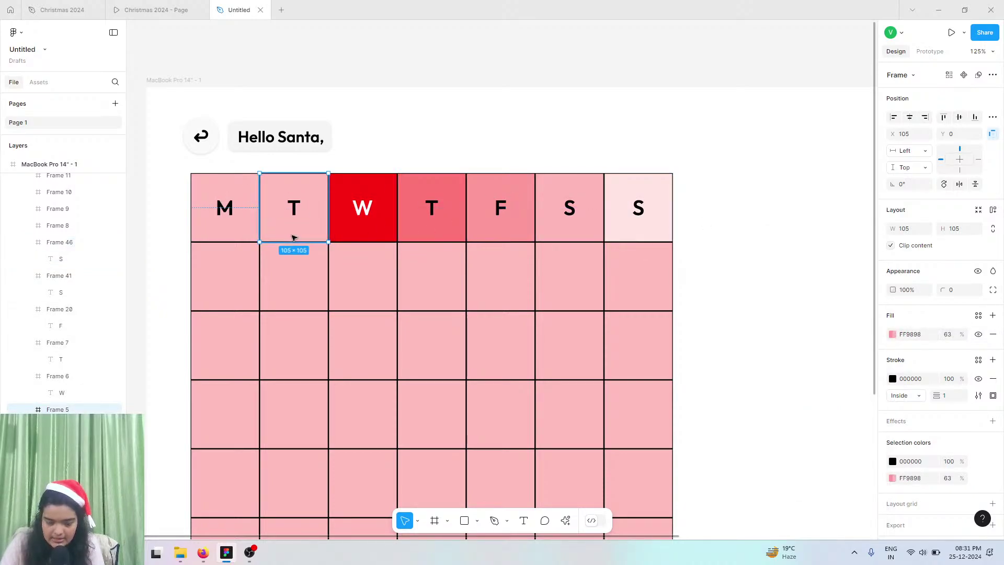
pyautogui.click(893, 334)
pyautogui.click(767, 422)
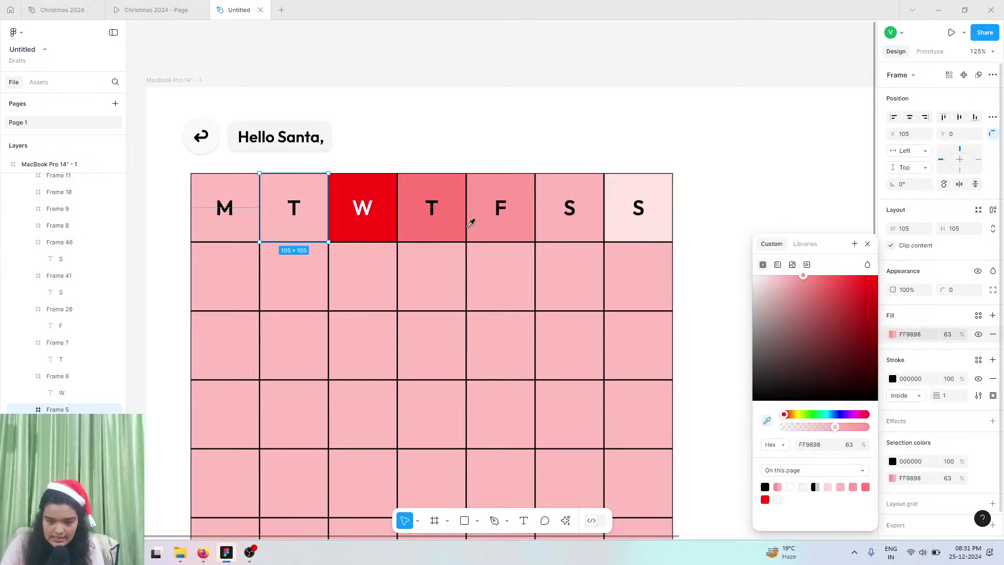
pyautogui.click(455, 221)
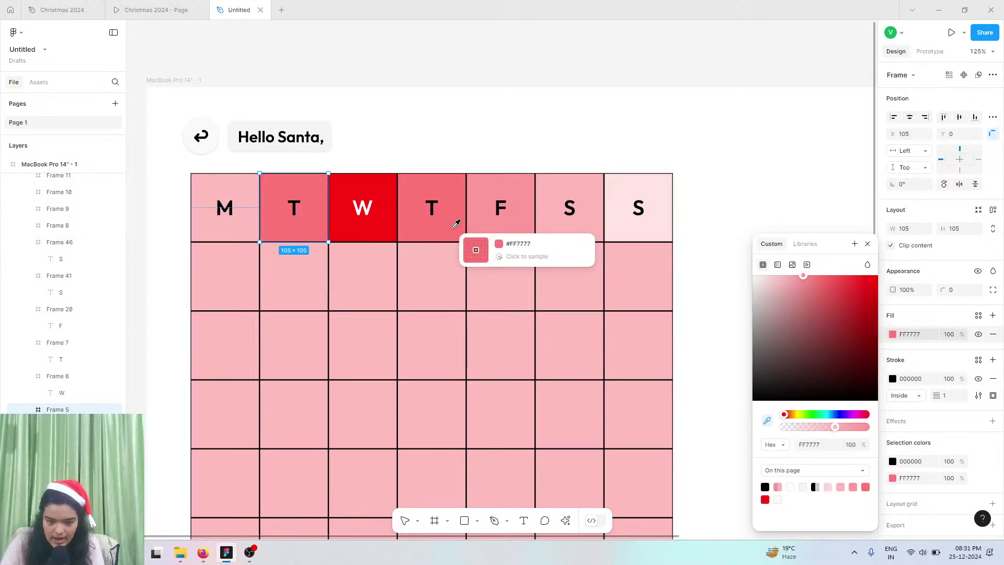
# - Fill the header cell containing "M" with the FF9A9A color sampled from the "F" header cell
pyautogui.click(228, 232)
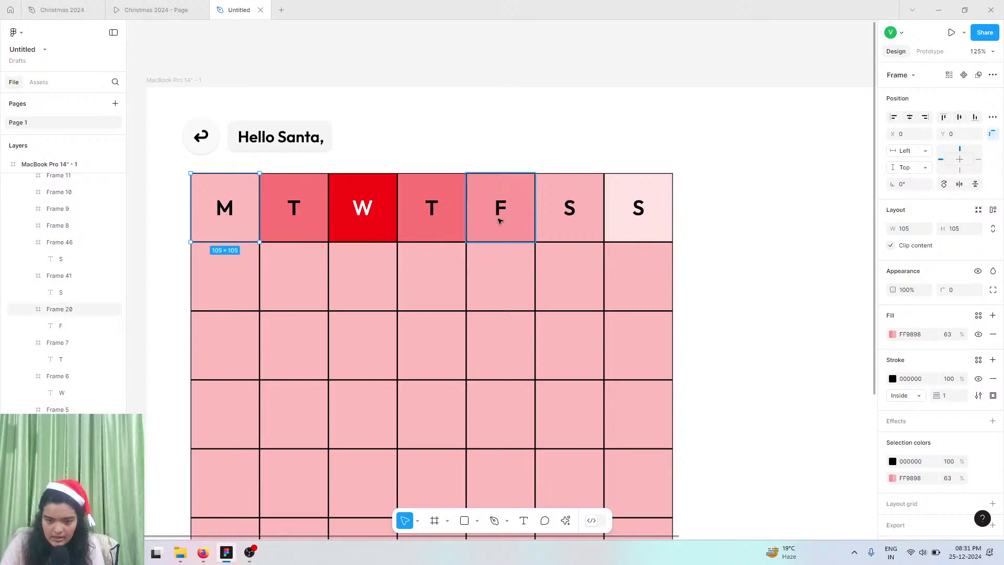
pyautogui.click(893, 334)
pyautogui.click(768, 420)
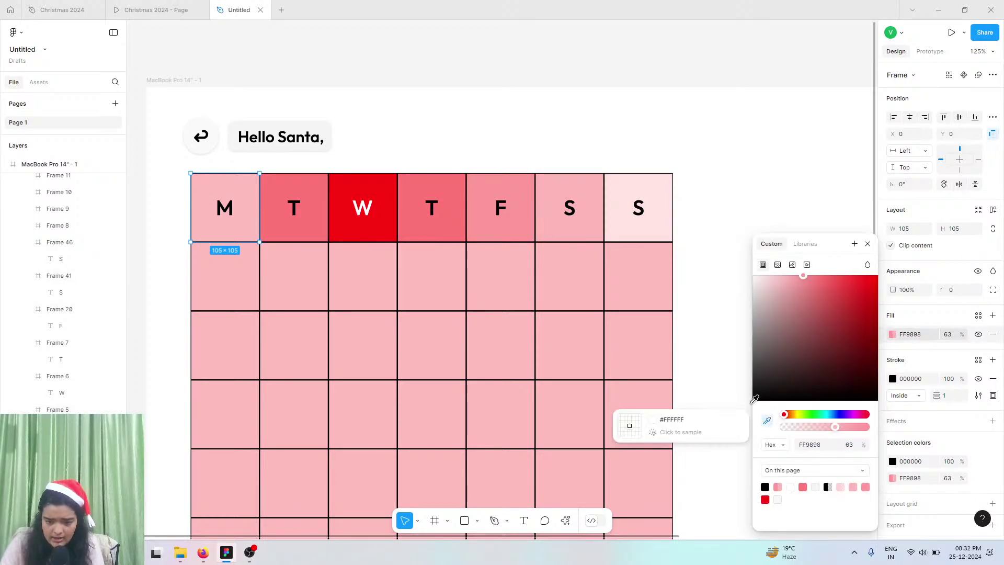
pyautogui.click(526, 222)
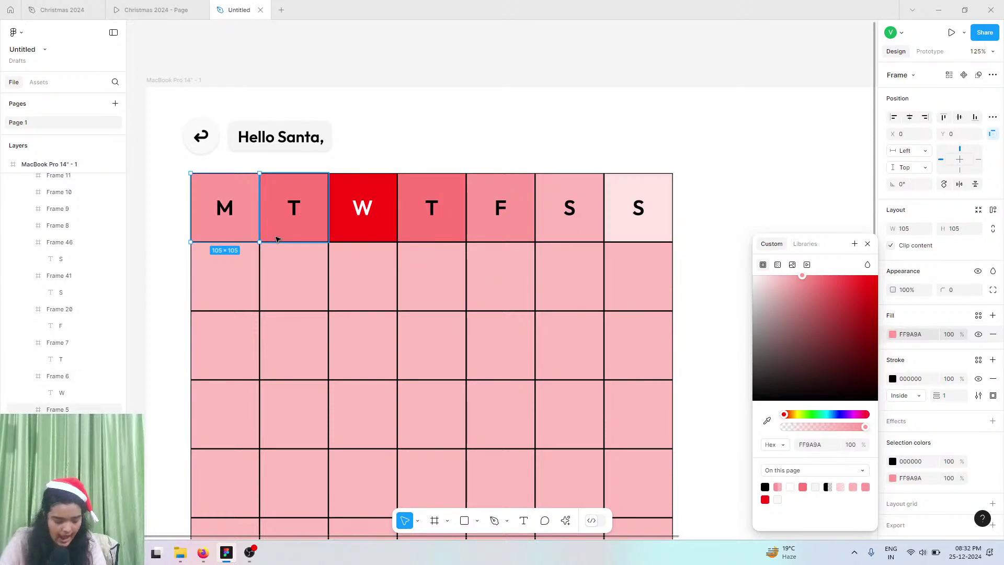
# - Hide the black stroke on all seven weekday header cells together and deselect them
pyautogui.click(296, 238)
pyautogui.keyDown('shift'); pyautogui.click(381, 239); pyautogui.keyUp('shift')
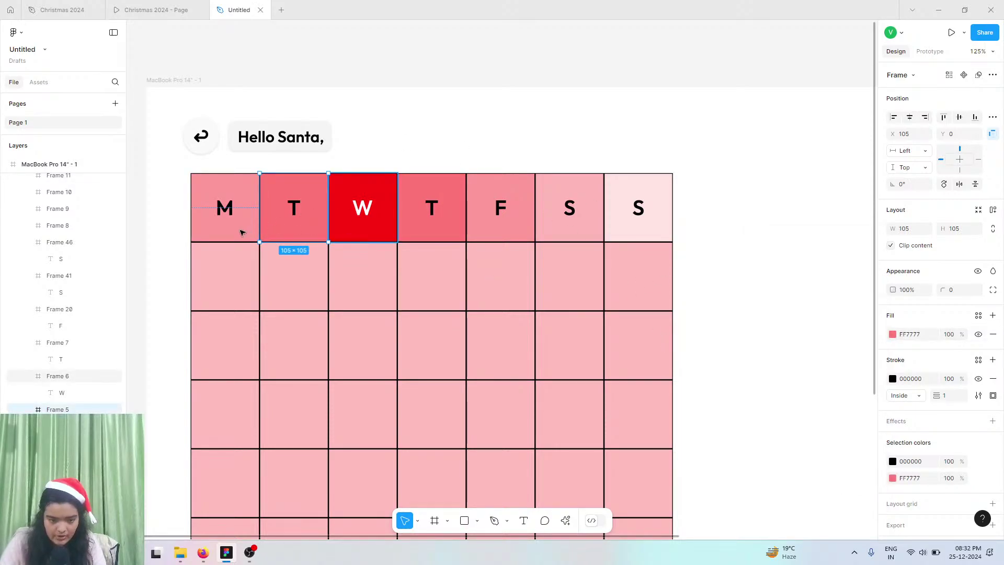
pyautogui.keyDown('shift'); pyautogui.click(225, 230); pyautogui.keyUp('shift')
pyautogui.keyDown('shift'); pyautogui.click(437, 234); pyautogui.keyUp('shift')
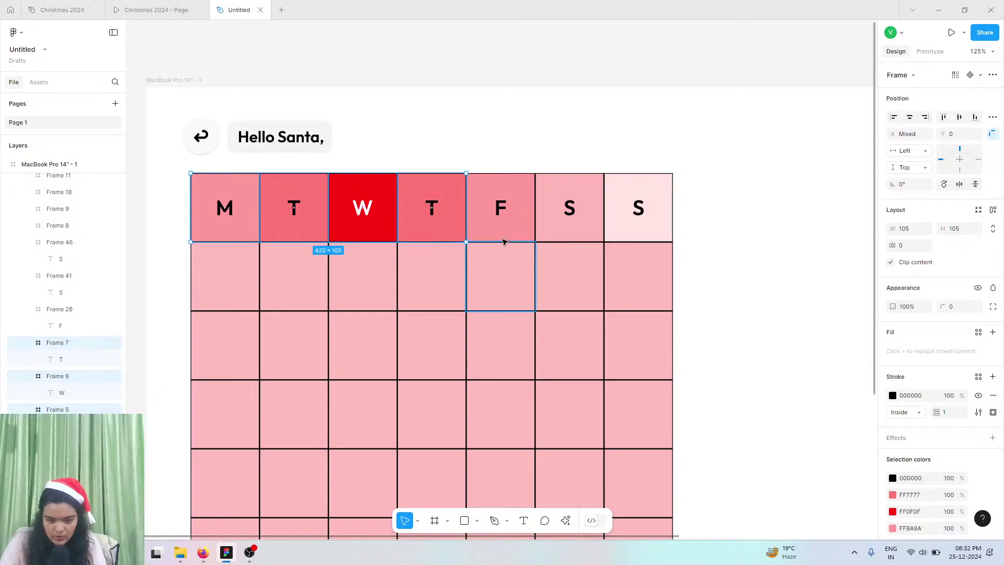
pyautogui.keyDown('shift'); pyautogui.click(528, 226); pyautogui.keyUp('shift')
pyautogui.keyDown('shift'); pyautogui.click(570, 227); pyautogui.keyUp('shift')
pyautogui.keyDown('shift'); pyautogui.click(643, 227); pyautogui.keyUp('shift')
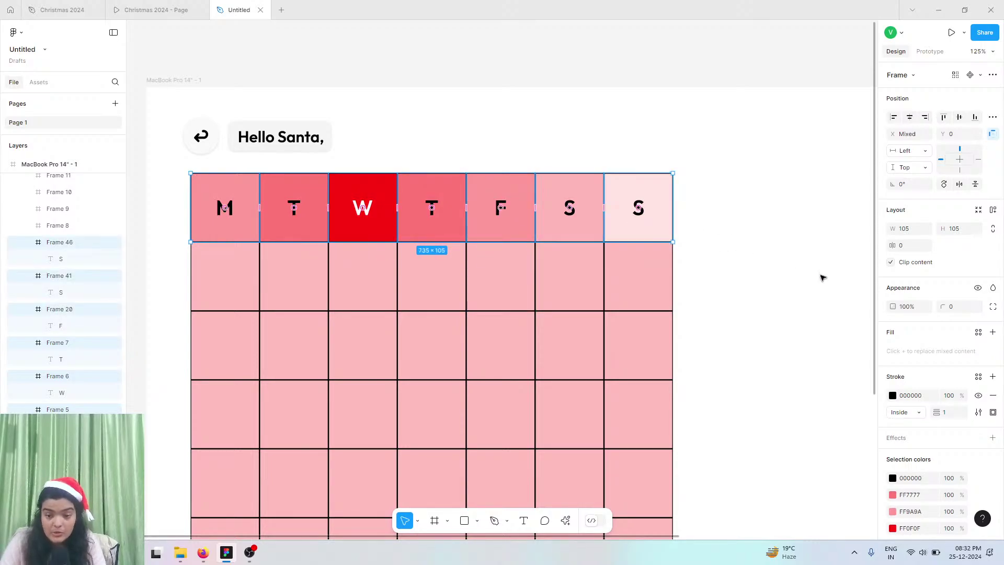
pyautogui.click(978, 395)
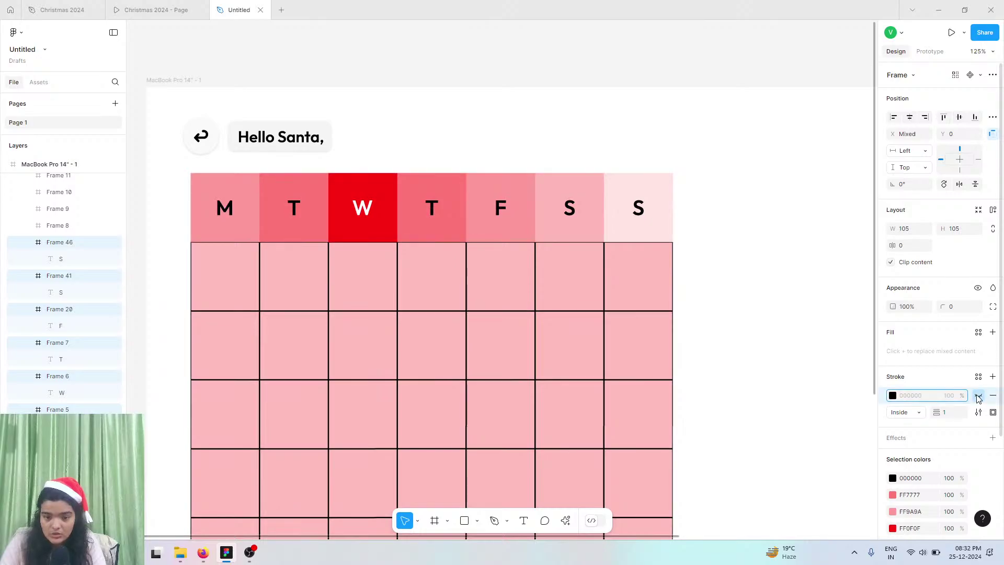
pyautogui.click(197, 188)
pyautogui.press('Escape')
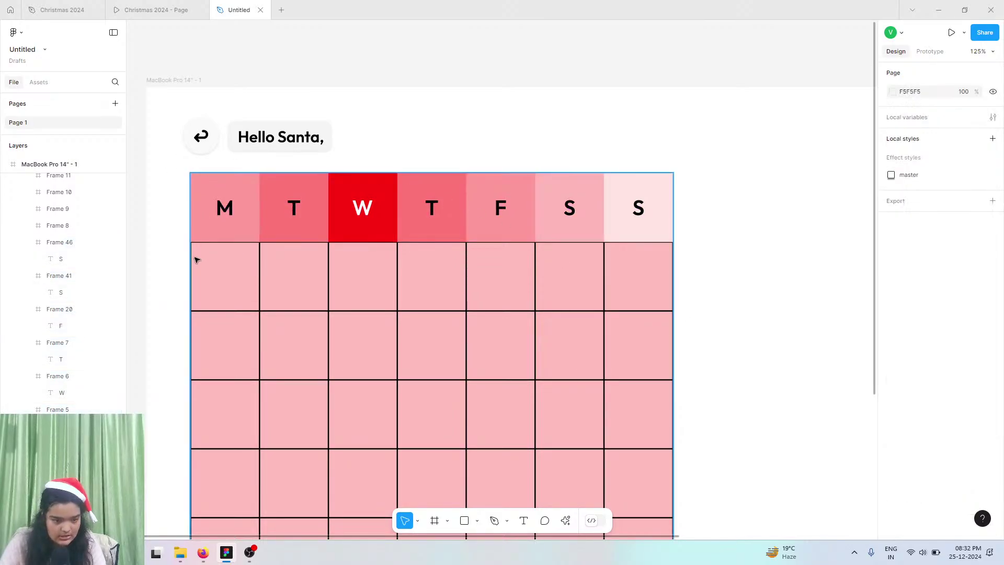
# - Select the whole calendar grid frame and set its corner radius to 37
pyautogui.click(497, 261)
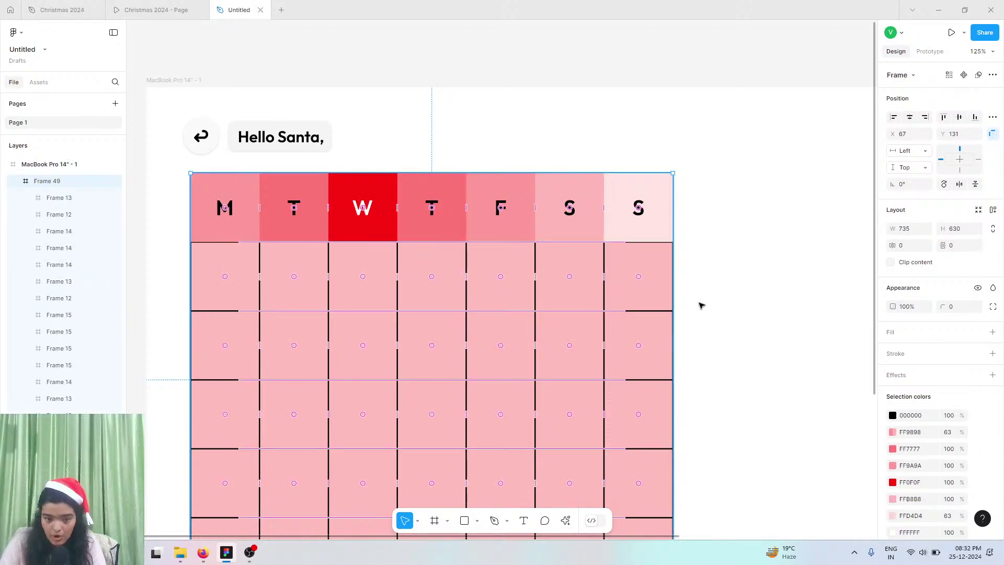
pyautogui.moveTo(673, 305); pyautogui.dragTo(694, 305)
pyautogui.hotkey('ctrl', 'z')
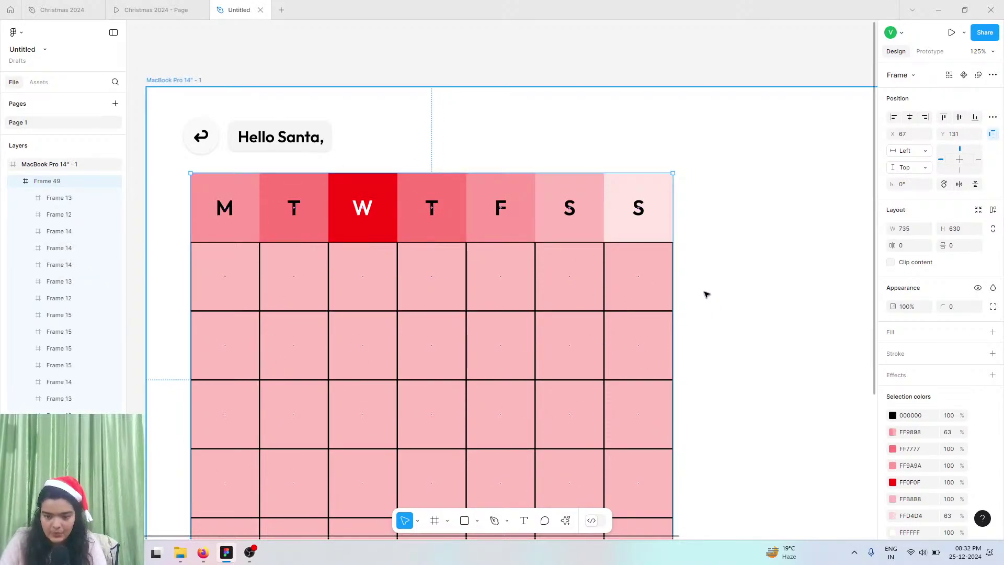
pyautogui.click(962, 308)
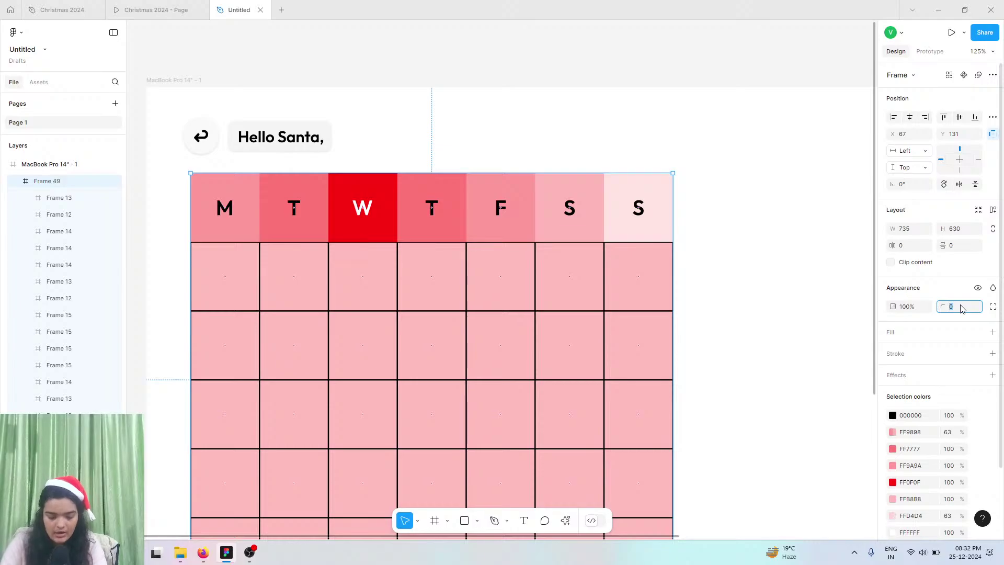
pyautogui.write('37')
pyautogui.press('Return')
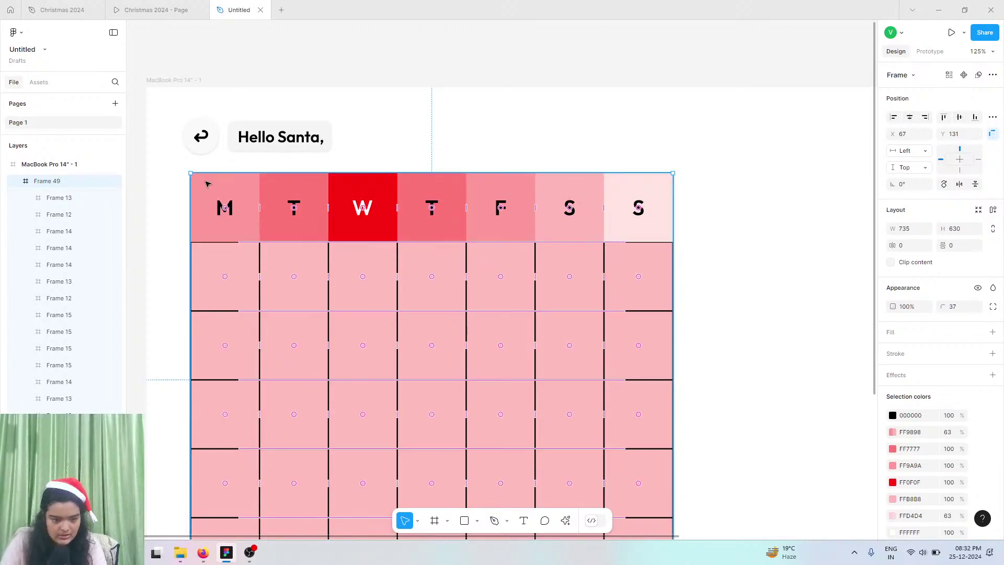
# - Turn on content clipping for the whole calendar grid frame so its cells follow the rounded corners
pyautogui.scroll(-3, 207, 188)
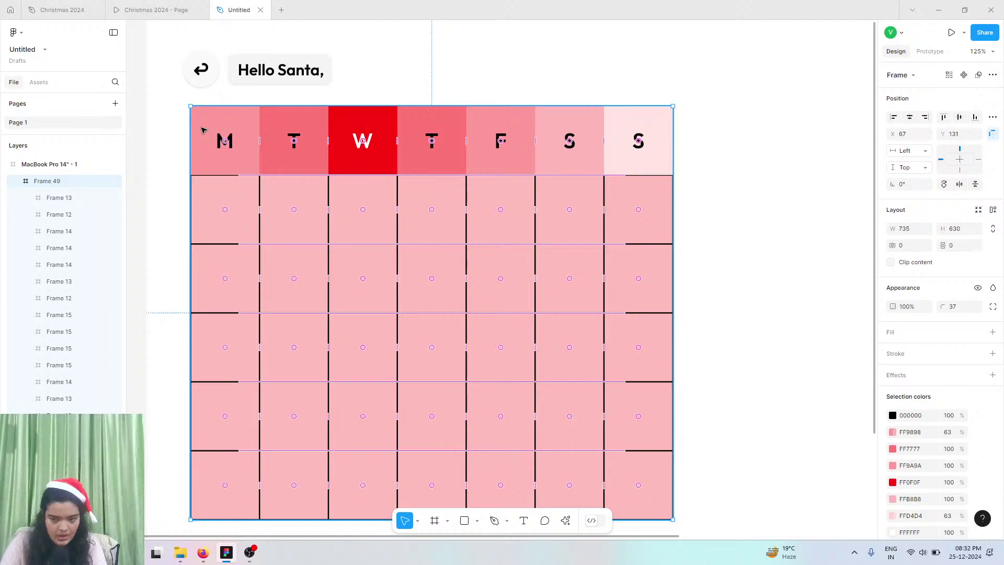
pyautogui.click(203, 130)
pyautogui.scroll(-5, 78, 343)
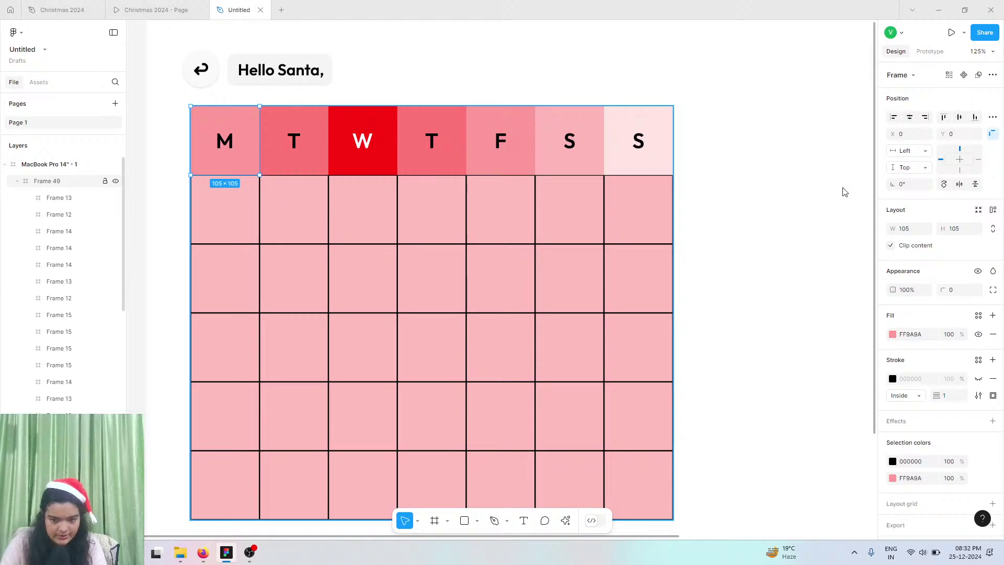
pyautogui.press('Escape')
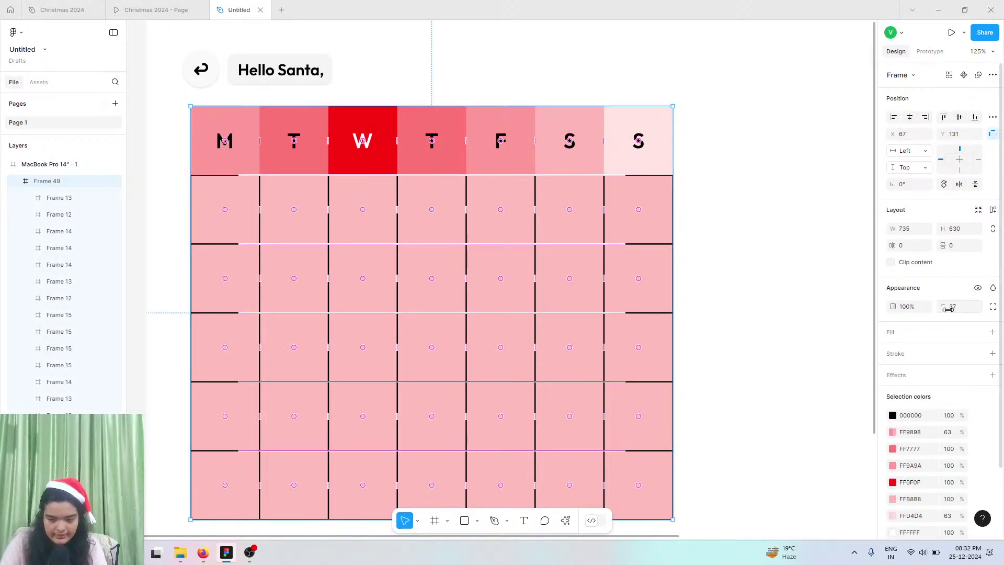
pyautogui.moveTo(948, 308); pyautogui.dragTo(952, 308)
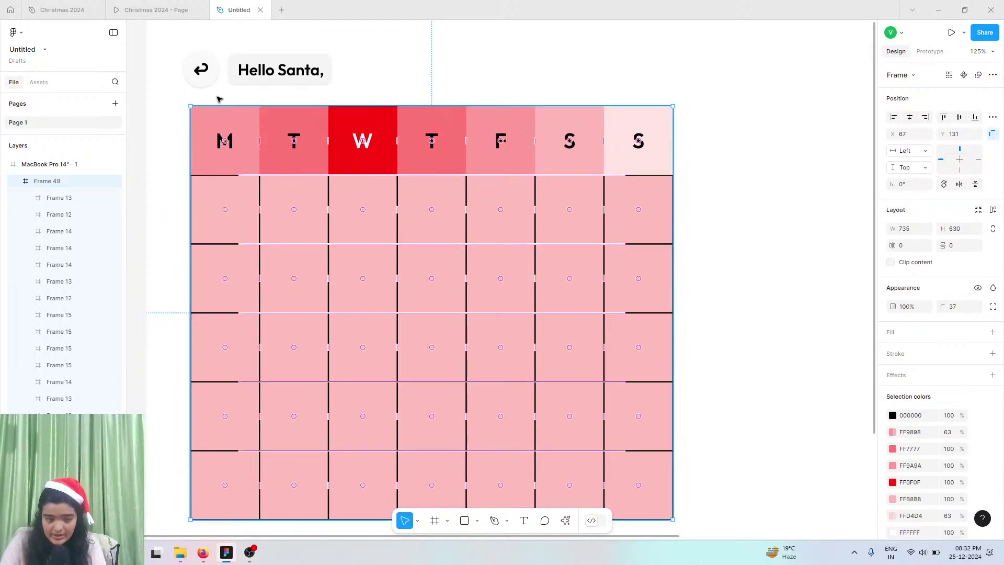
pyautogui.click(894, 265)
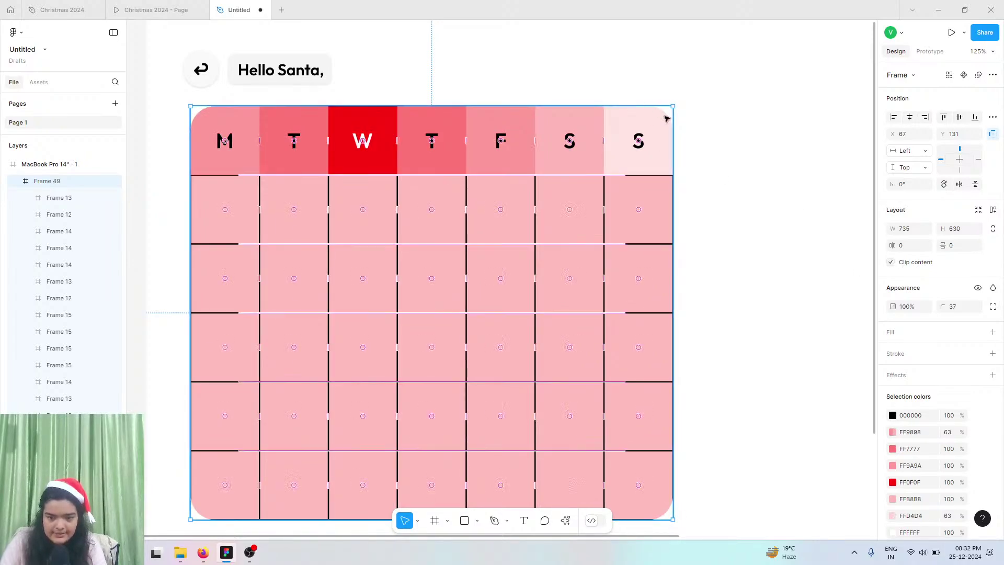
# - Set the calendar frame's corner radius to 31 after trying 37, and compare it with the Christmas 2024 prototype
pyautogui.click(948, 309)
pyautogui.write('31')
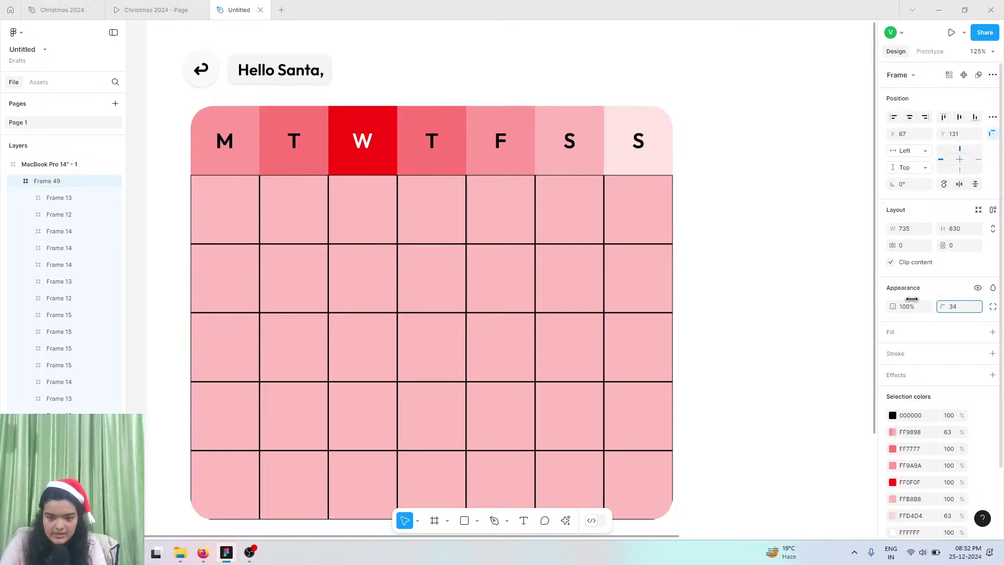
pyautogui.moveTo(943, 306); pyautogui.dragTo(941, 307)
pyautogui.click(965, 309)
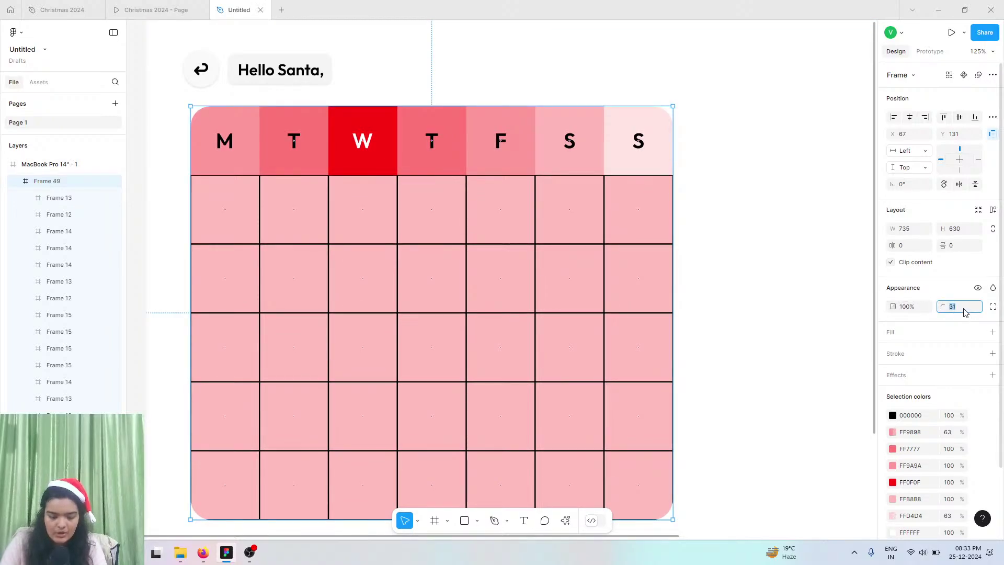
pyautogui.write('37')
pyautogui.press('Return')
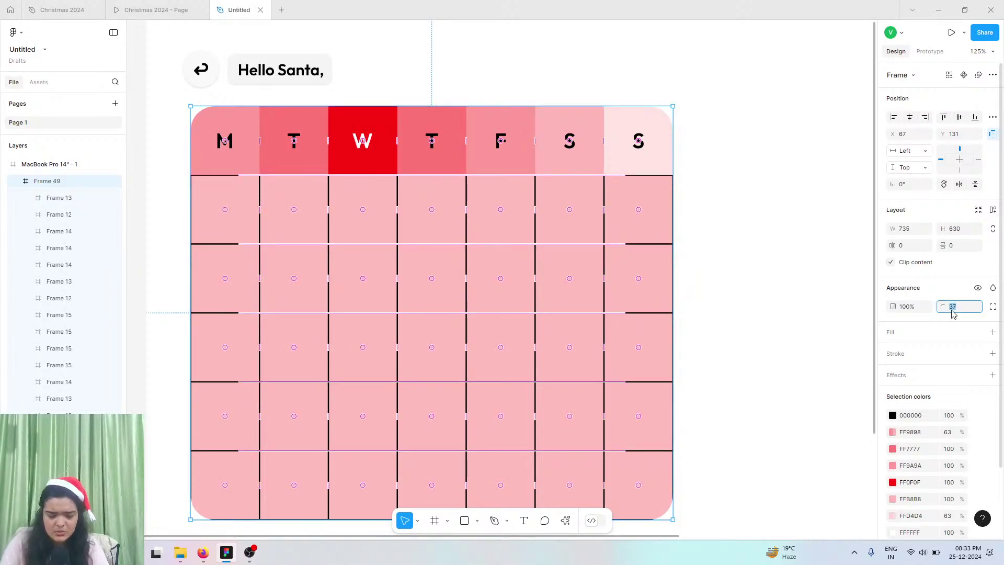
pyautogui.write('31')
pyautogui.press('Return')
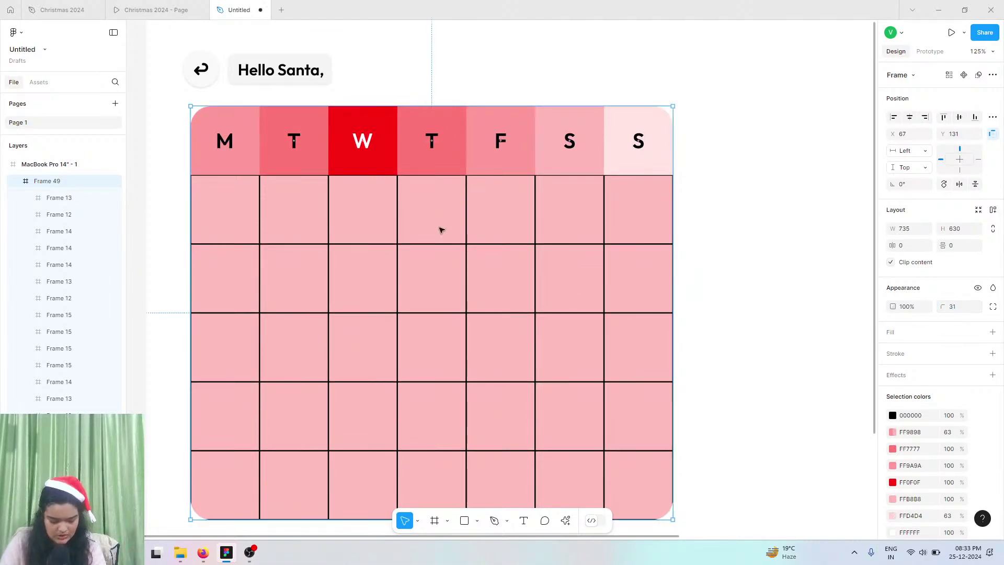
pyautogui.click(143, 6)
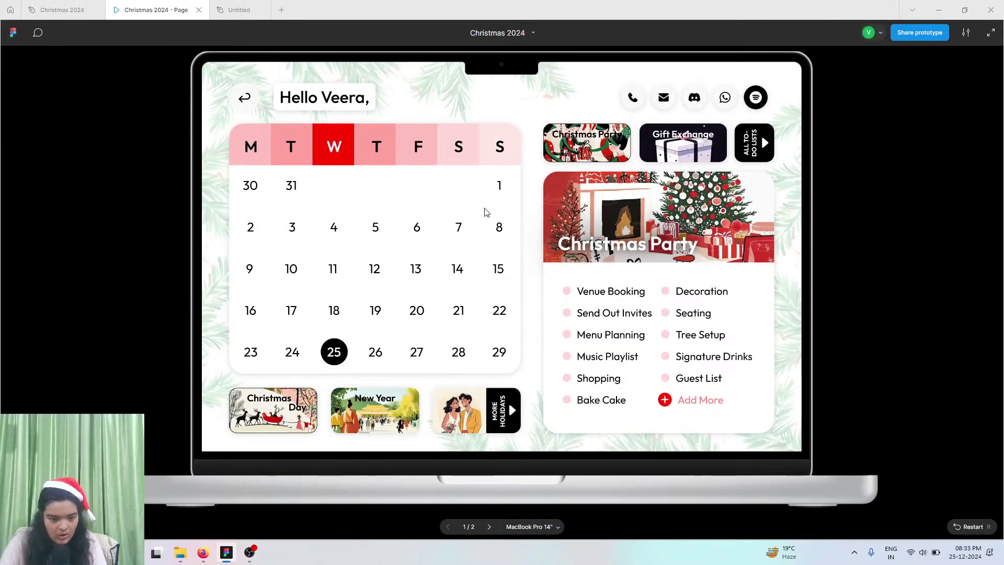
pyautogui.click(243, 10)
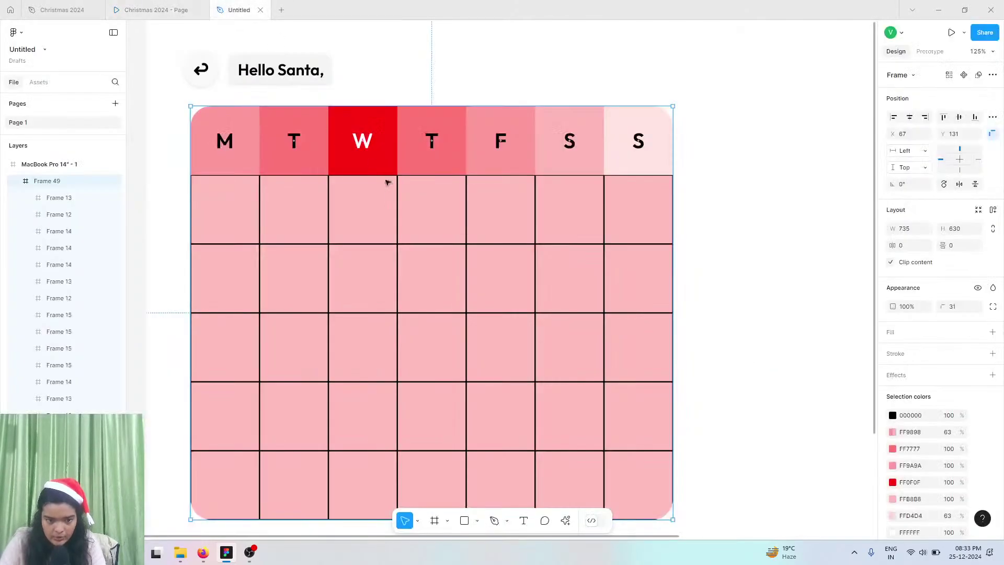
pyautogui.click(235, 207)
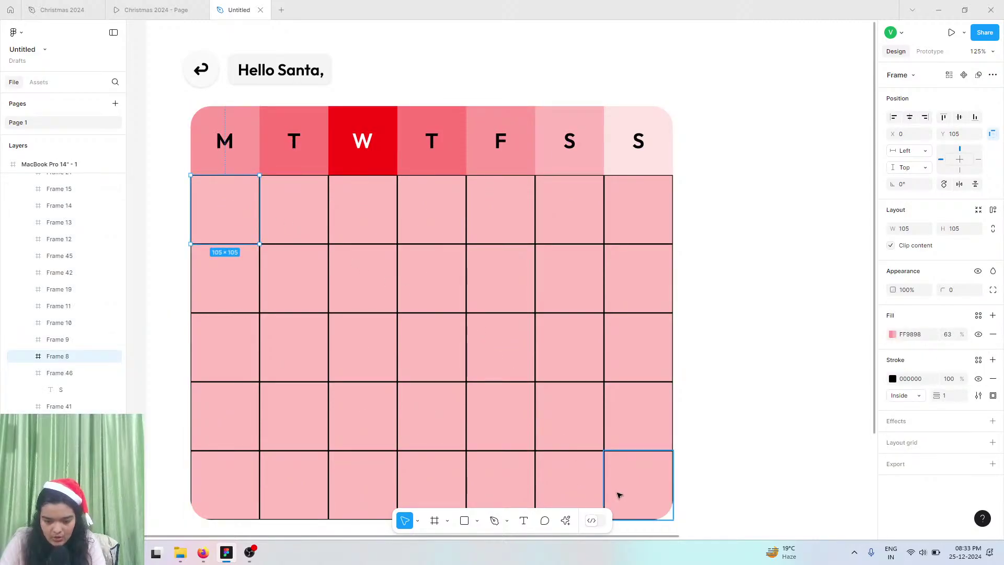
pyautogui.keyDown('shift'); pyautogui.click(619, 495); pyautogui.keyUp('shift')
pyautogui.keyDown('shift'); pyautogui.click(573, 481); pyautogui.keyUp('shift')
pyautogui.keyDown('shift'); pyautogui.click(500, 474); pyautogui.keyUp('shift')
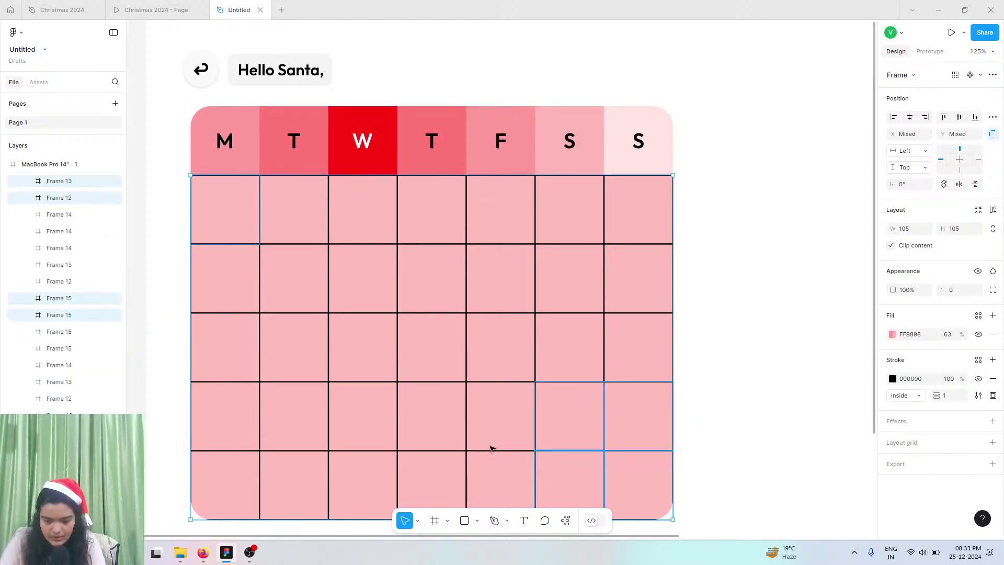
pyautogui.keyDown('shift'); pyautogui.click(492, 430); pyautogui.keyUp('shift')
pyautogui.keyDown('shift'); pyautogui.click(429, 417); pyautogui.keyUp('shift')
pyautogui.keyDown('shift'); pyautogui.click(78, 231); pyautogui.keyUp('shift')
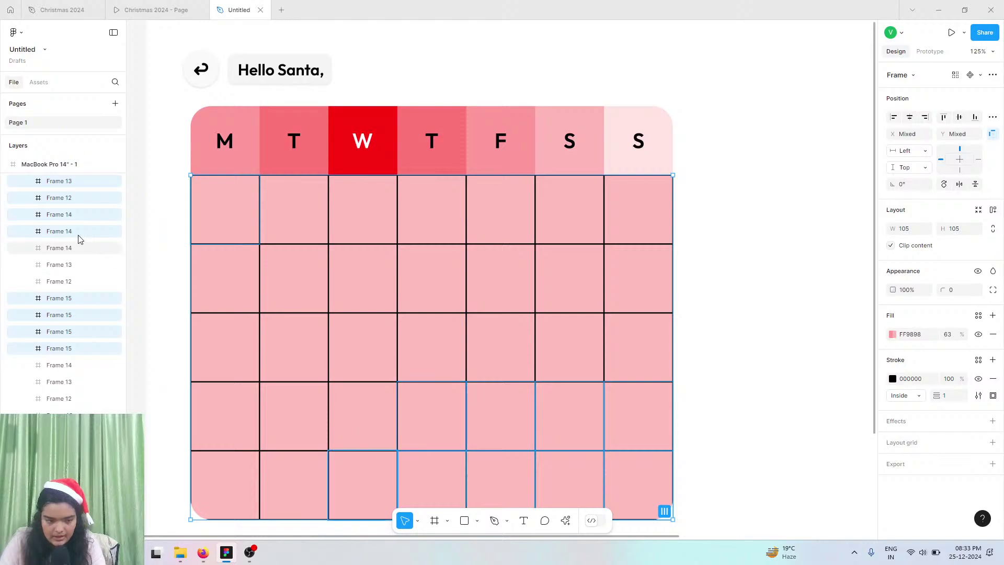
pyautogui.keyDown('shift'); pyautogui.click(72, 270); pyautogui.keyUp('shift')
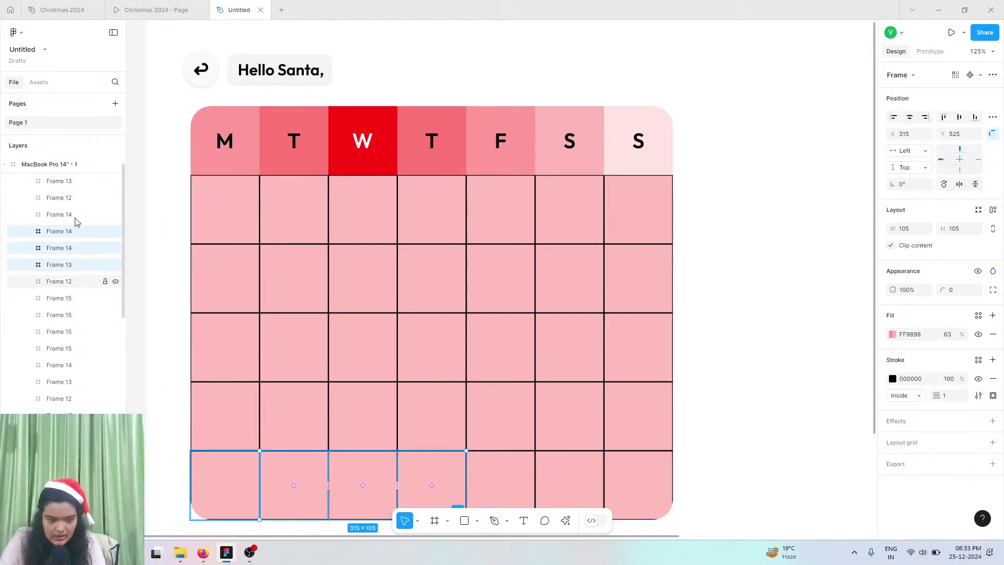
pyautogui.click(76, 247)
# - Select all date cells below the weekday header and change their fill to white, FFFFFF, at 24% opacity
pyautogui.click(59, 181)
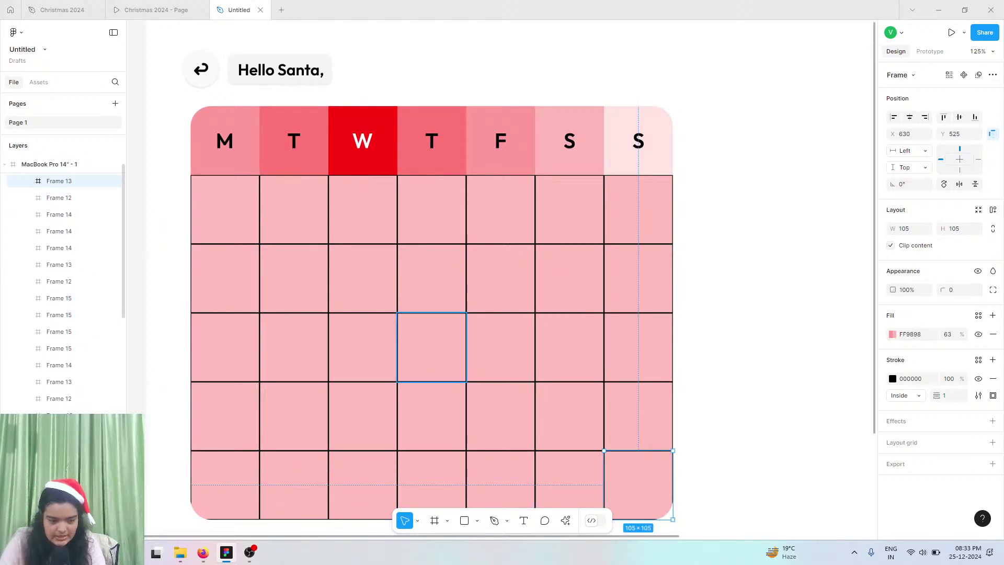
pyautogui.keyDown('shift'); pyautogui.click(61, 515); pyautogui.keyUp('shift')
pyautogui.scroll(-3, 61, 426)
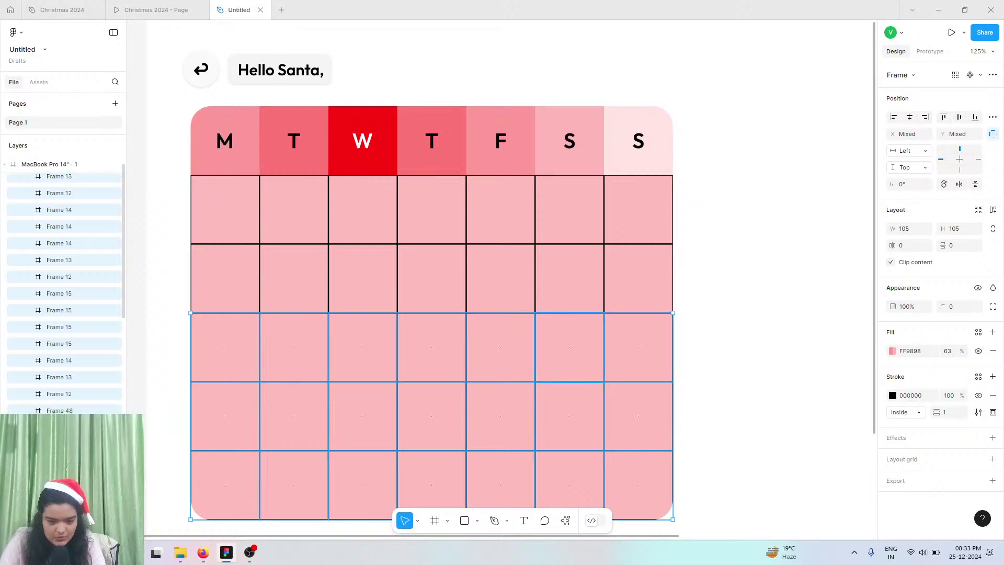
pyautogui.scroll(-3, 52, 398)
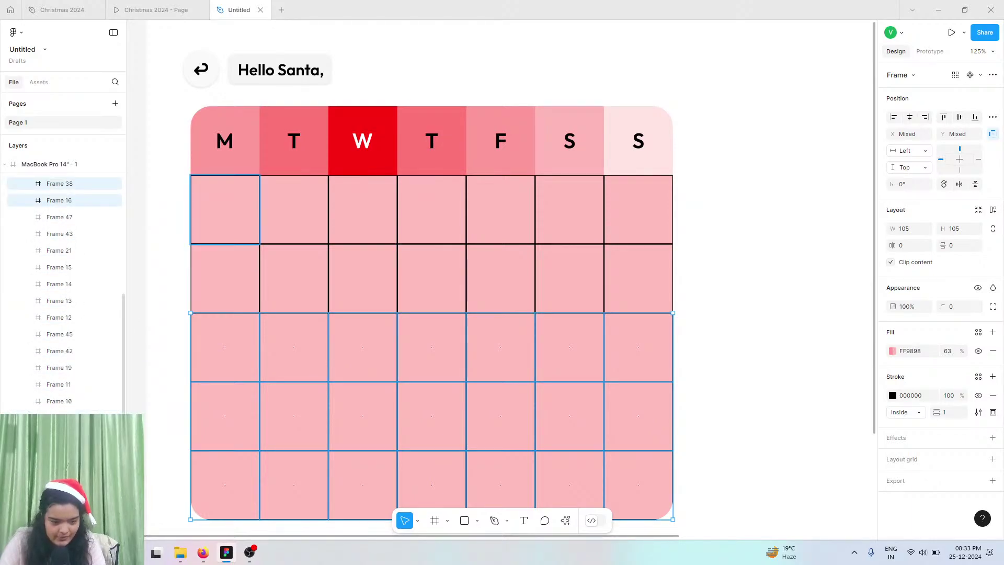
pyautogui.hotkey('ctrl', 'a')
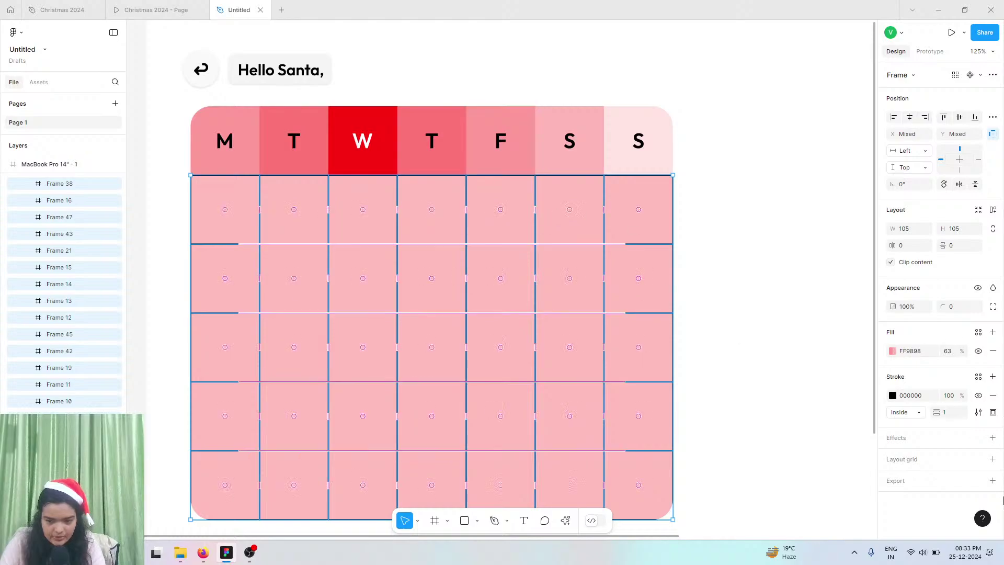
pyautogui.click(892, 351)
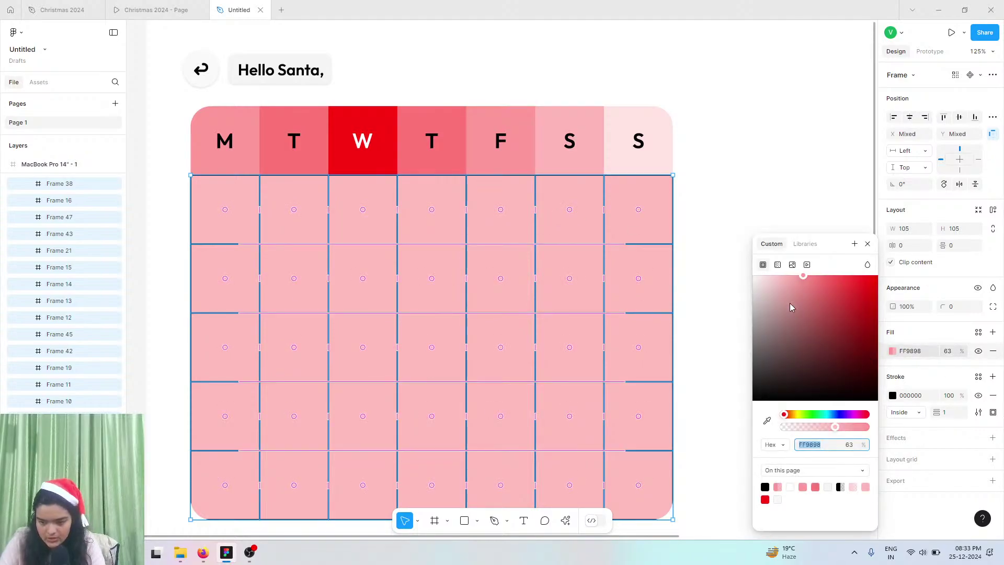
pyautogui.moveTo(789, 307); pyautogui.dragTo(730, 238)
pyautogui.click(804, 429)
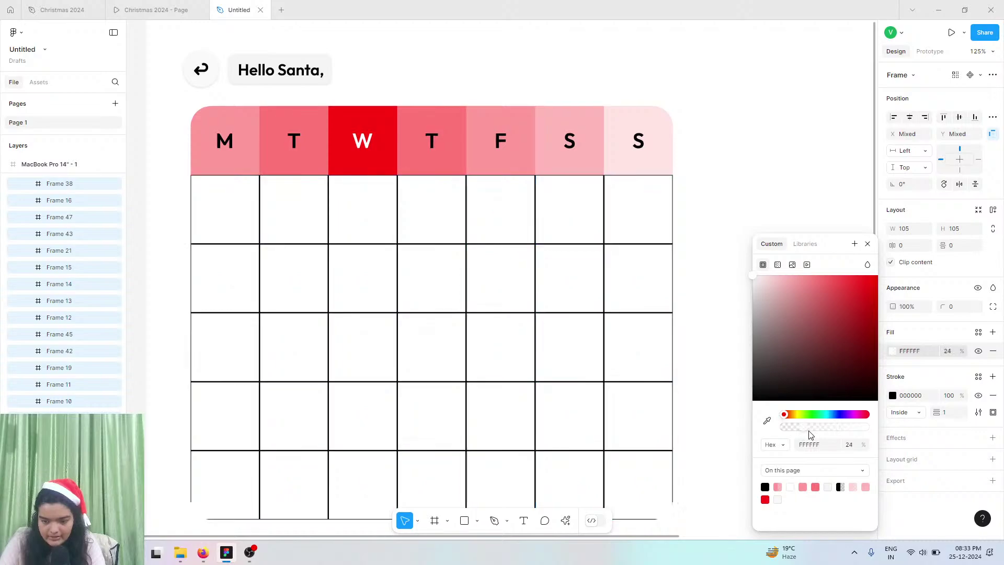
# - Hide and restore the date cells' black stroke, and raise their white fill to 100% opacity
pyautogui.click(978, 395)
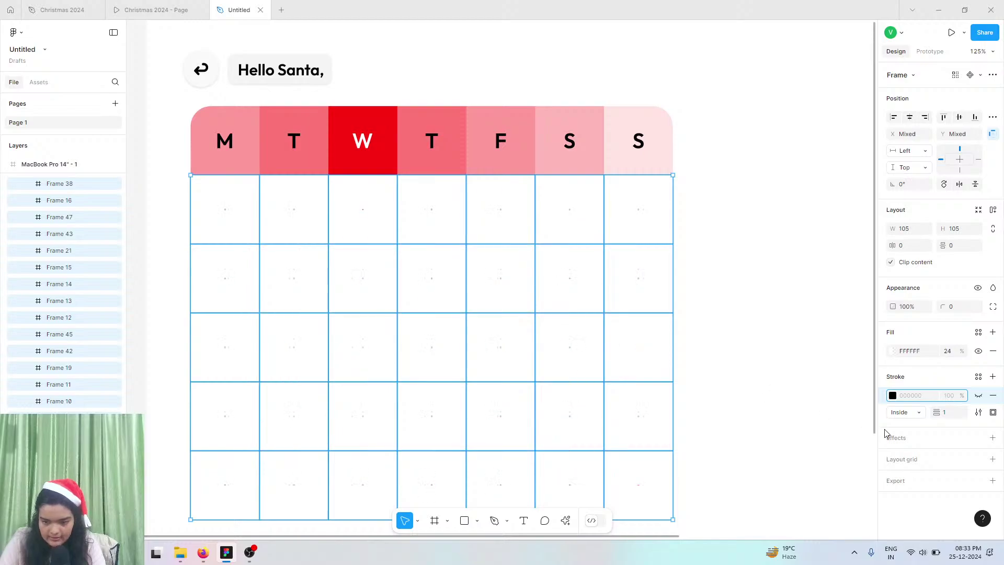
pyautogui.click(978, 396)
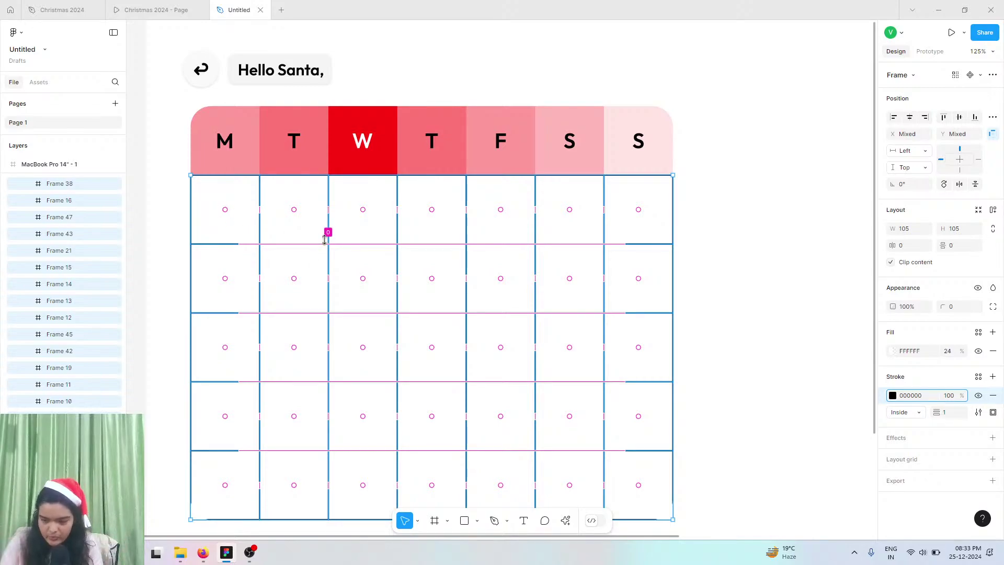
pyautogui.click(893, 353)
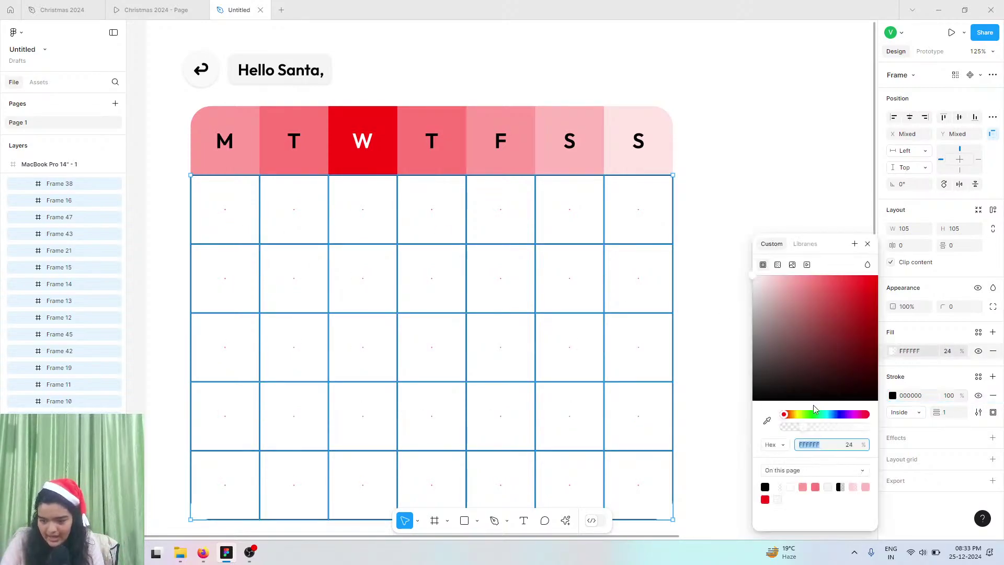
pyautogui.moveTo(805, 428); pyautogui.dragTo(882, 428)
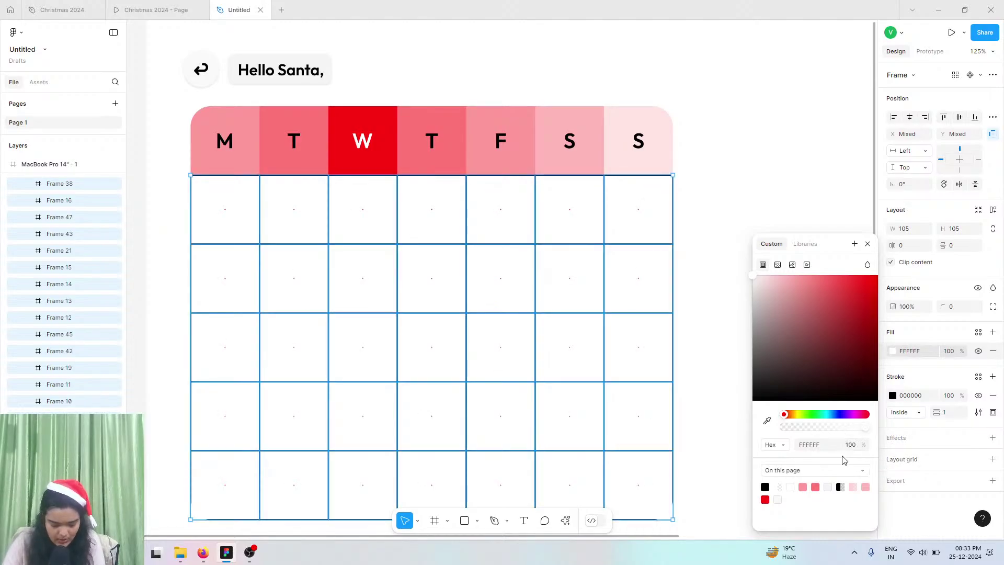
# - Check the calendar in the Christmas 2024 prototype and apply the master effect style to the whole calendar frame
pyautogui.click(162, 9)
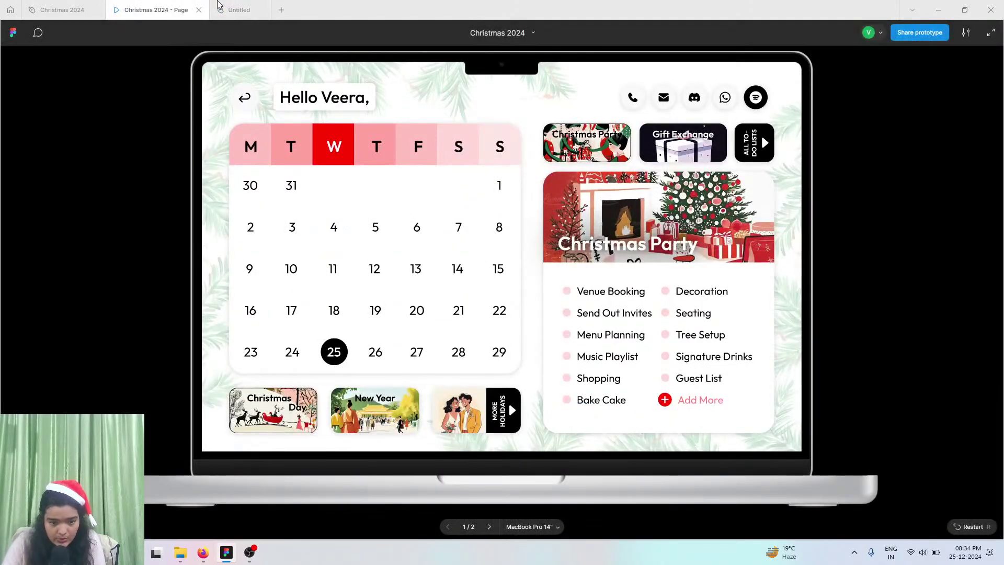
pyautogui.click(219, 7)
pyautogui.click(218, 110)
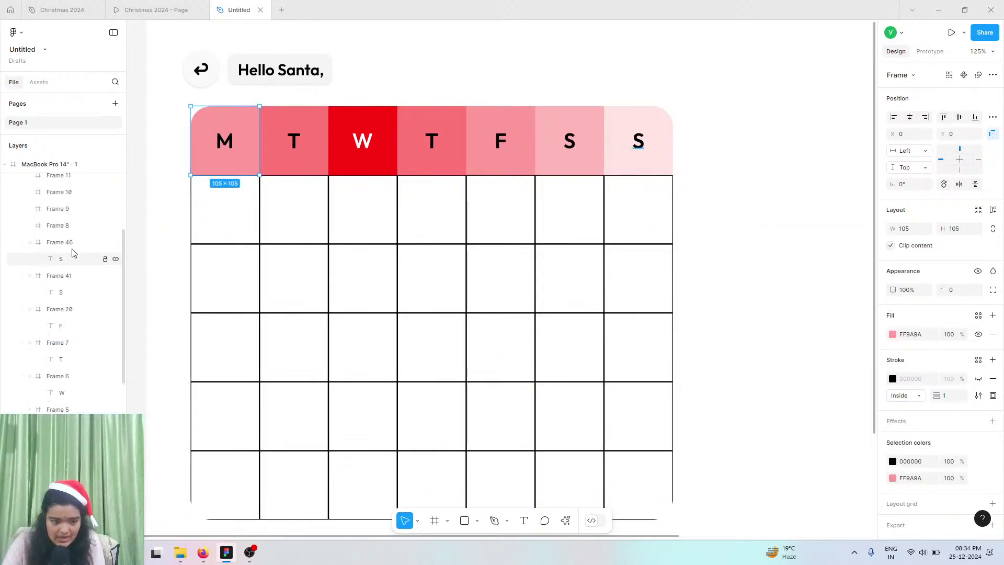
pyautogui.scroll(3, 74, 241)
pyautogui.scroll(10, 78, 229)
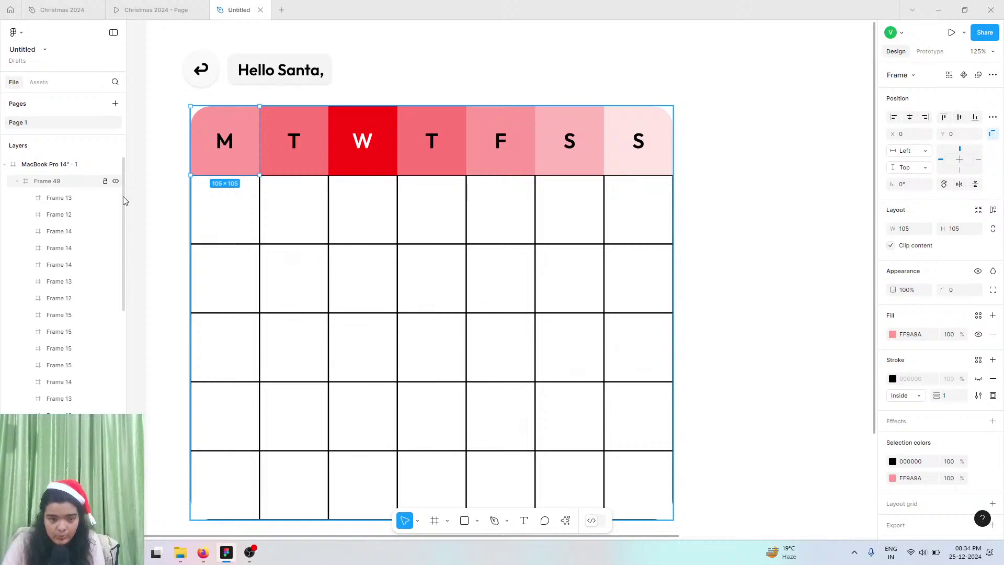
pyautogui.click(78, 181)
pyautogui.scroll(-1, 575, 313)
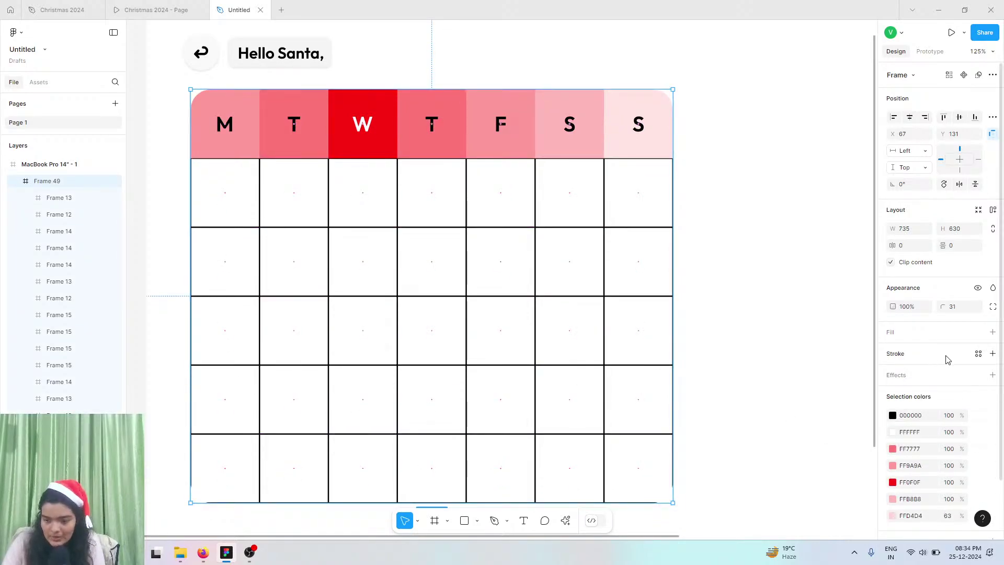
pyautogui.scroll(-2, 959, 381)
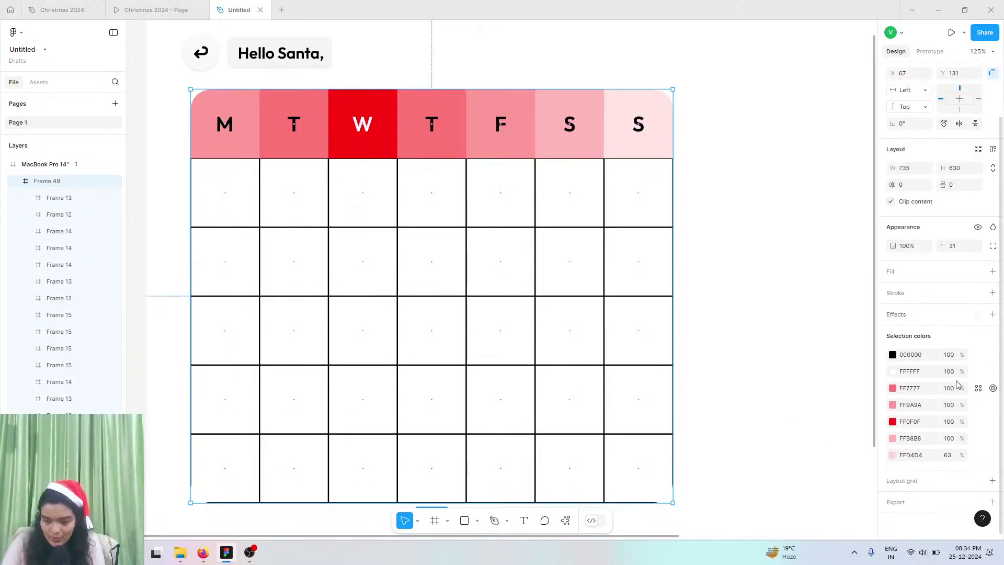
pyautogui.click(978, 315)
pyautogui.click(802, 380)
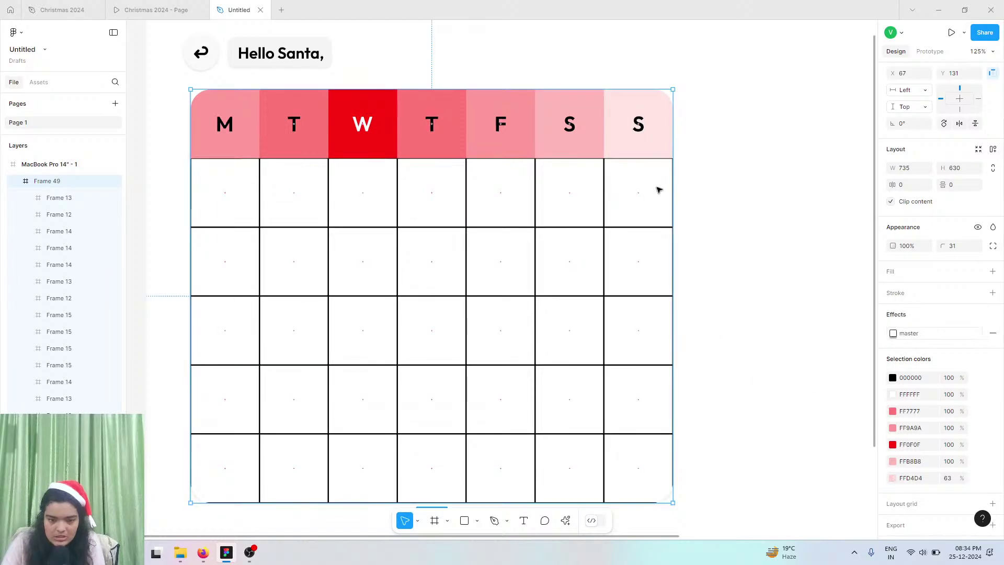
# - Add a black inside stroke of 1 to the whole calendar frame and hide it
pyautogui.scroll(-2, 739, 406)
pyautogui.click(730, 443)
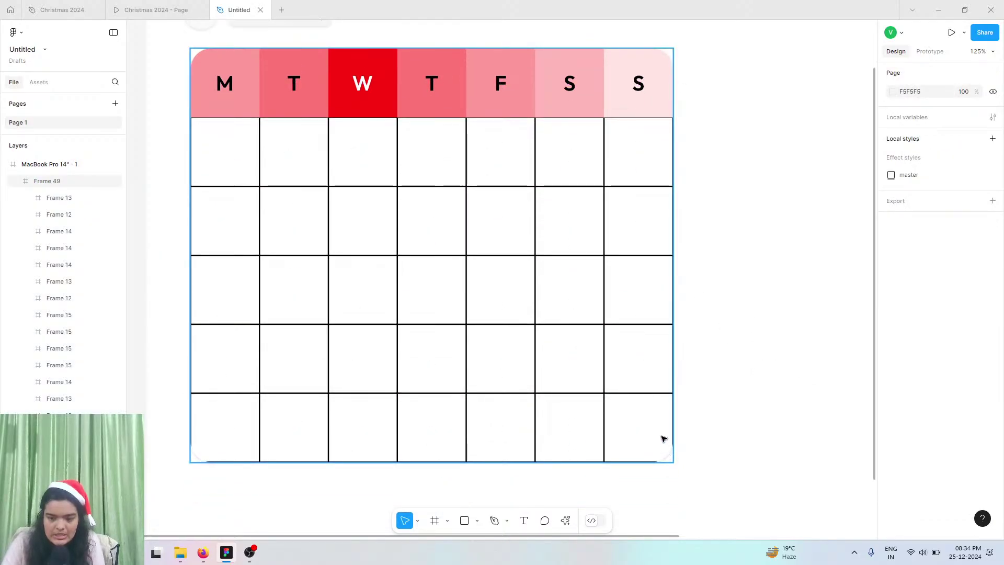
pyautogui.click(663, 439)
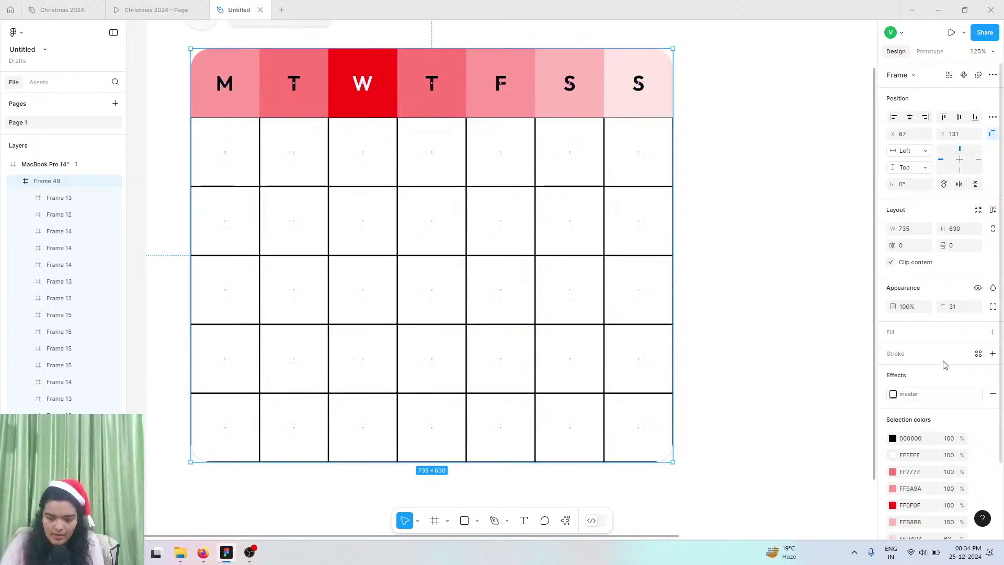
pyautogui.click(986, 355)
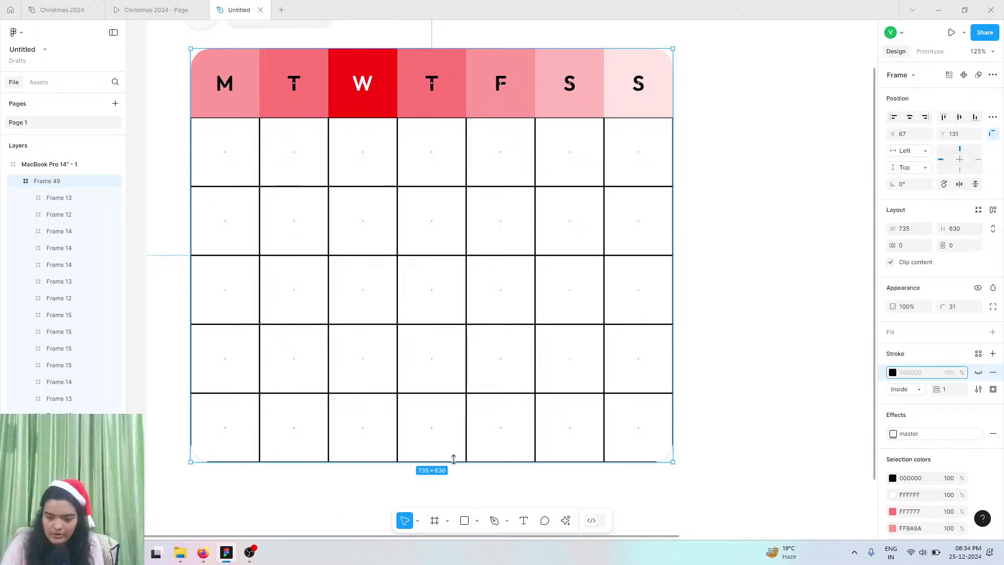
# - Detach the master effect style from the calendar frame and adjust its drop shadow's vertical offset
pyautogui.click(977, 435)
pyautogui.click(892, 433)
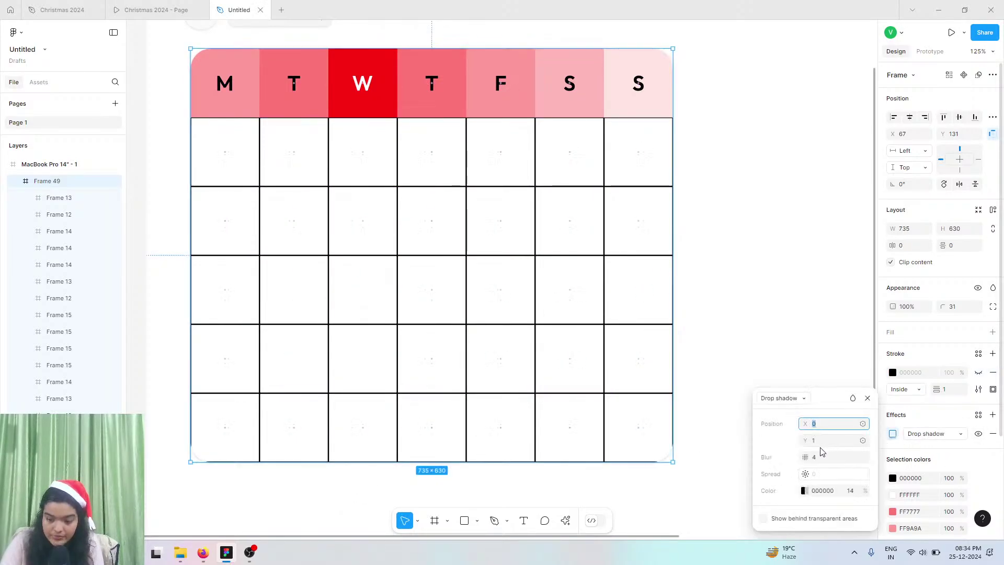
pyautogui.moveTo(809, 440)
pyautogui.mouseDown()
pyautogui.moveTo(824, 439)
pyautogui.moveTo(810, 439)
pyautogui.moveTo(810, 456)
pyautogui.moveTo(980, 414)
pyautogui.moveTo(67, 407)
pyautogui.moveTo(837, 455)
pyautogui.moveTo(796, 439)
pyautogui.moveTo(810, 438)
pyautogui.mouseUp()
pyautogui.click(845, 378)
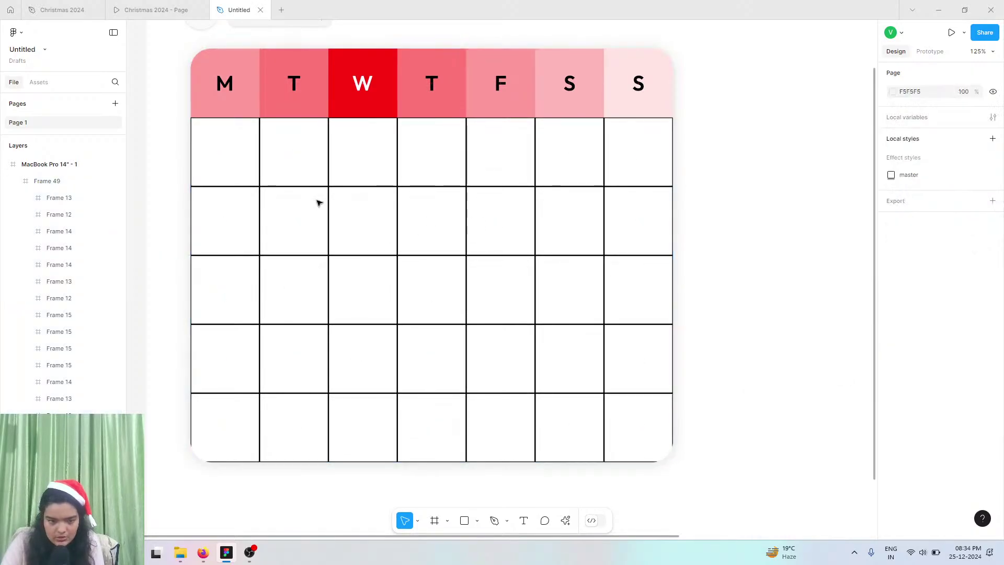
# - Add the text 31 inside the first date cell below the M header
pyautogui.click(241, 162)
pyautogui.click(241, 163)
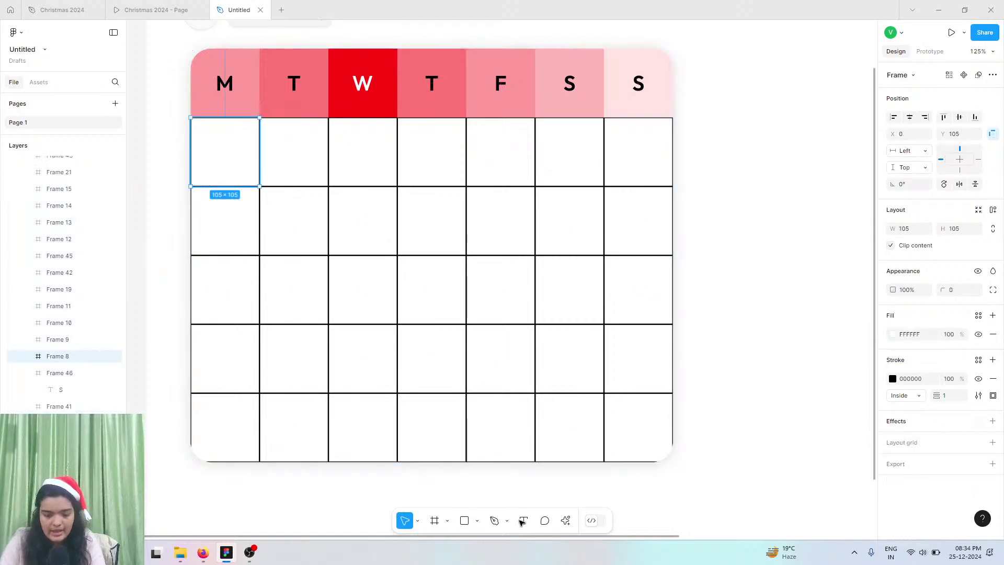
pyautogui.click(523, 520)
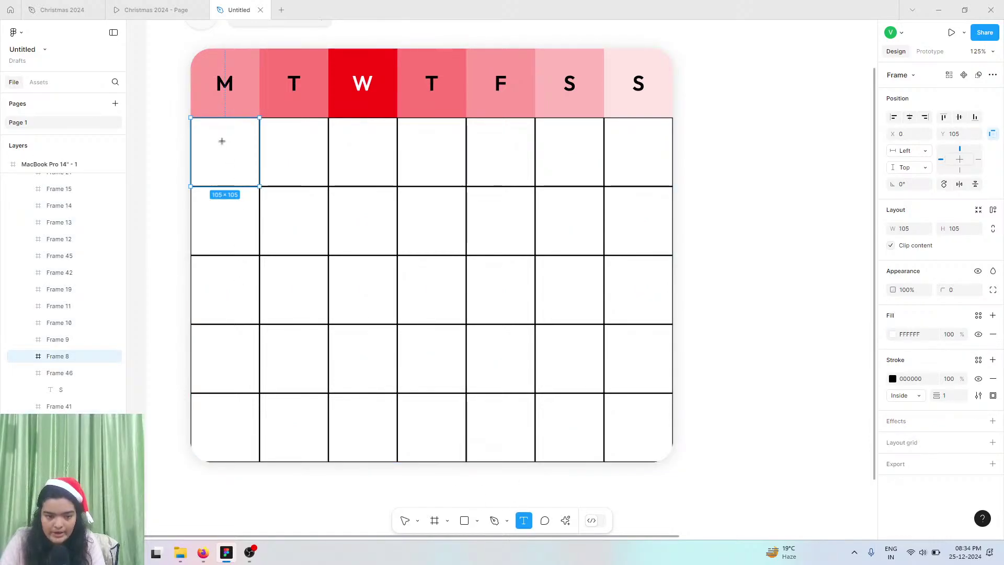
pyautogui.click(223, 142)
pyautogui.write('31')
pyautogui.press('Escape')
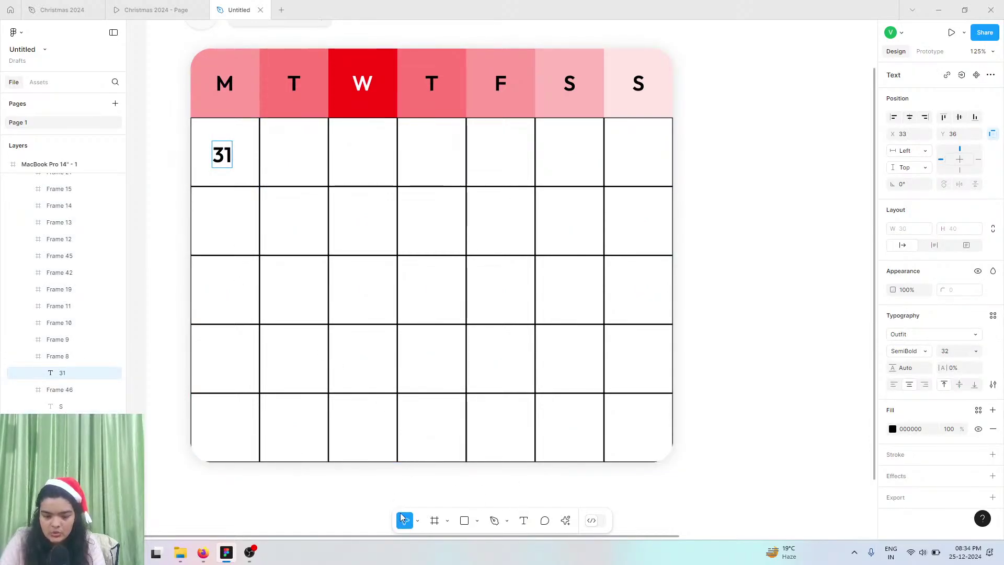
# - Change the font weight of the 31 date text from SemiBold to Regular
pyautogui.click(900, 351)
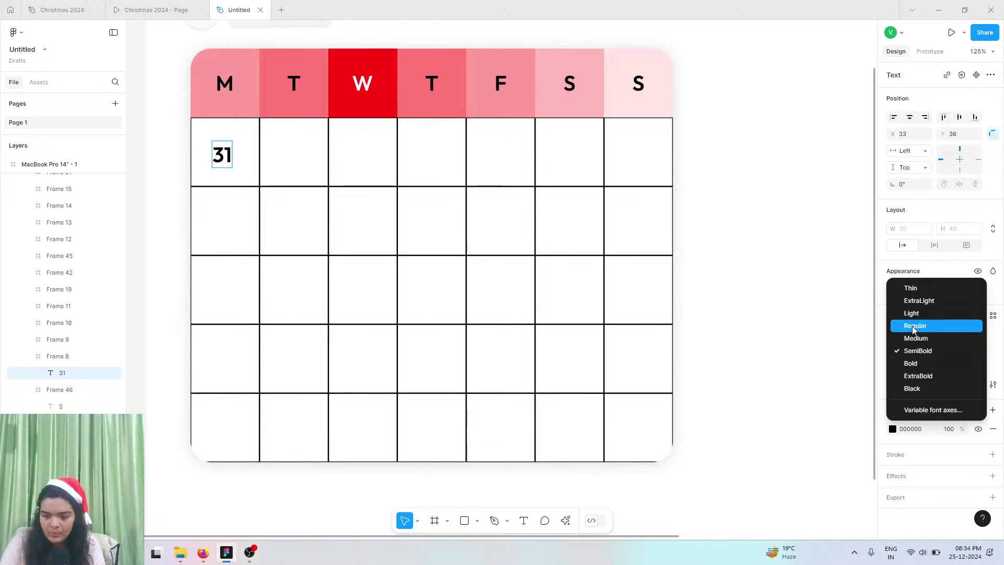
pyautogui.press('Escape')
pyautogui.doubleClick(209, 149)
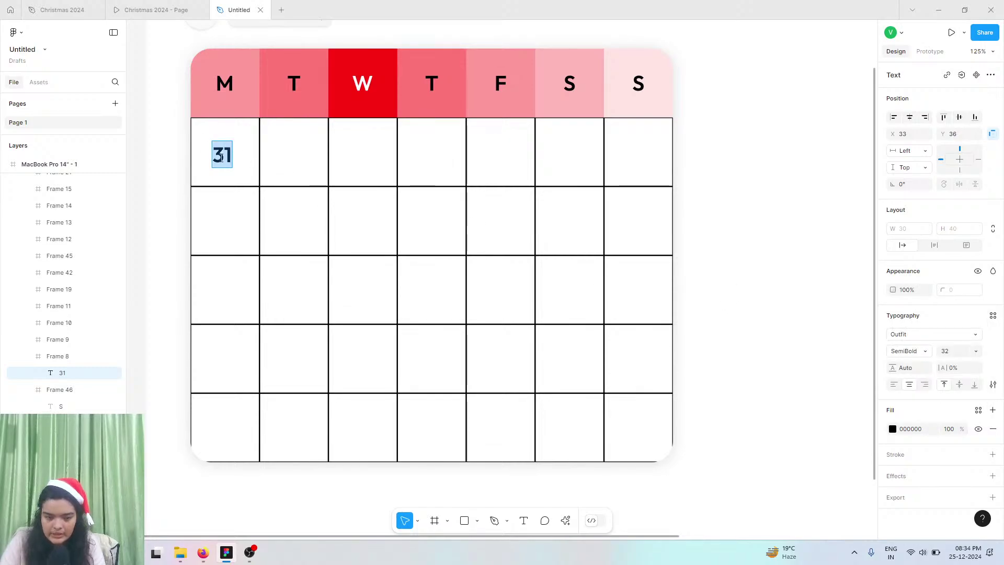
pyautogui.click(902, 351)
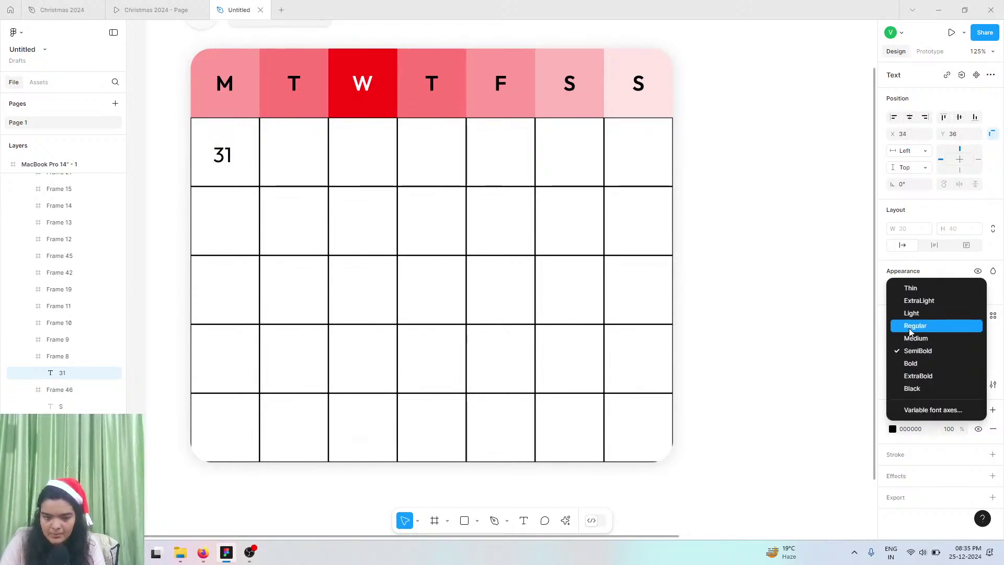
pyautogui.click(910, 329)
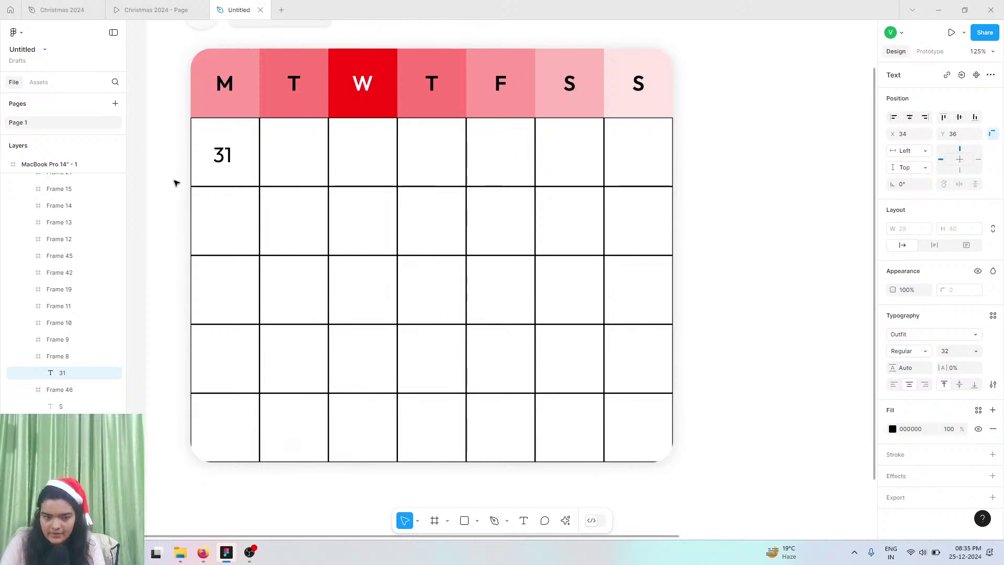
# - Set the 31 date text's font size to 26 after trying 28
pyautogui.doubleClick(229, 166)
pyautogui.click(928, 351)
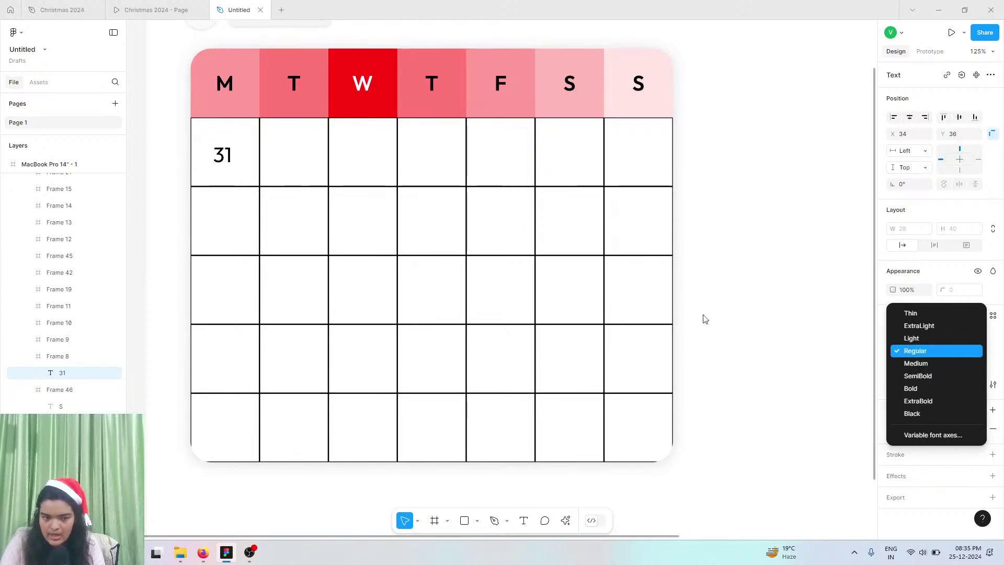
pyautogui.press('Escape')
pyautogui.doubleClick(218, 154)
pyautogui.scroll(5, 220, 154)
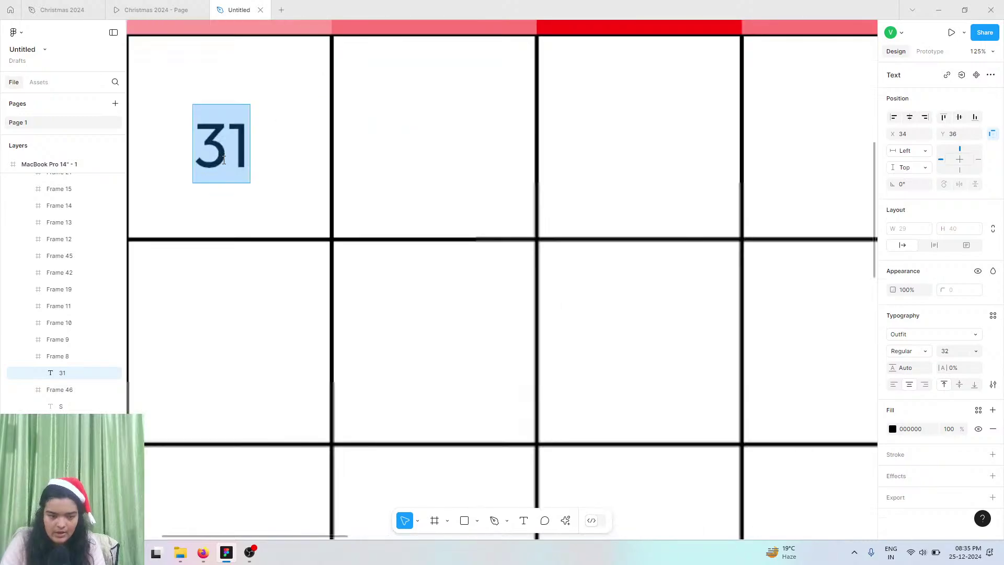
pyautogui.click(951, 354)
pyautogui.write('28')
pyautogui.press('Return')
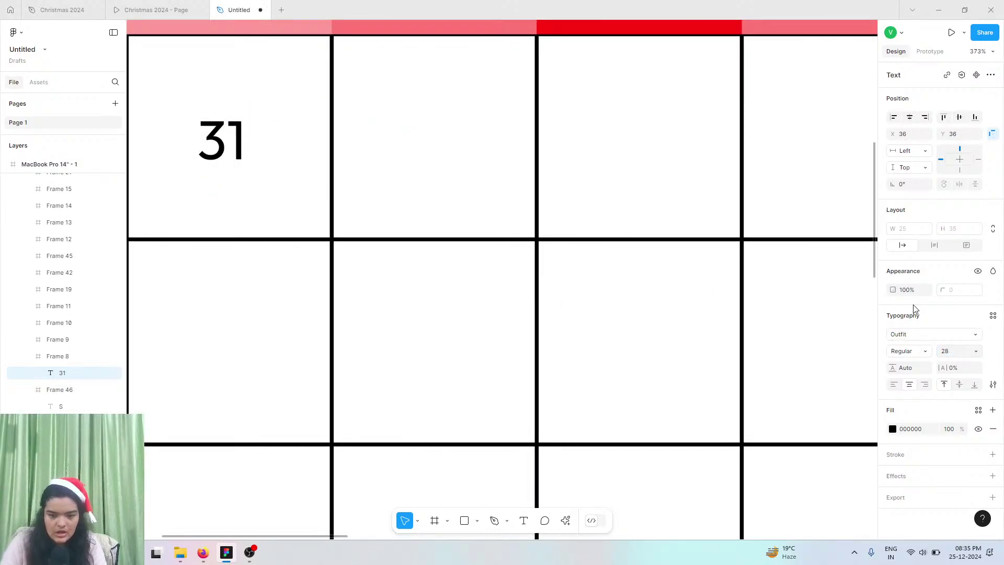
pyautogui.press('Return')
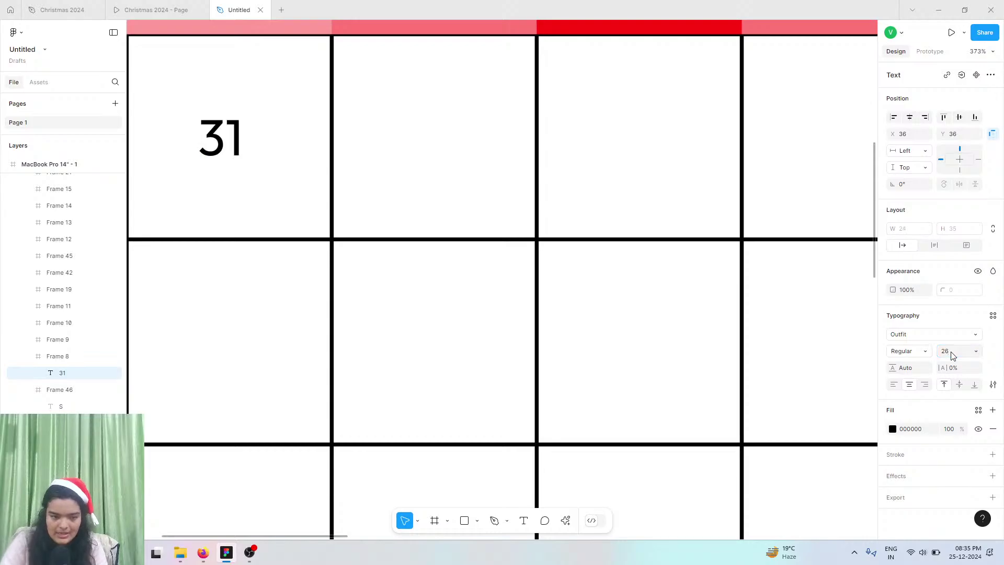
# - Check the date numbers in the Christmas 2024 prototype and centre the 31 text within the first Monday cell
pyautogui.keyDown('ctrl'); pyautogui.scroll(-3, 680, 270); pyautogui.keyUp('ctrl')
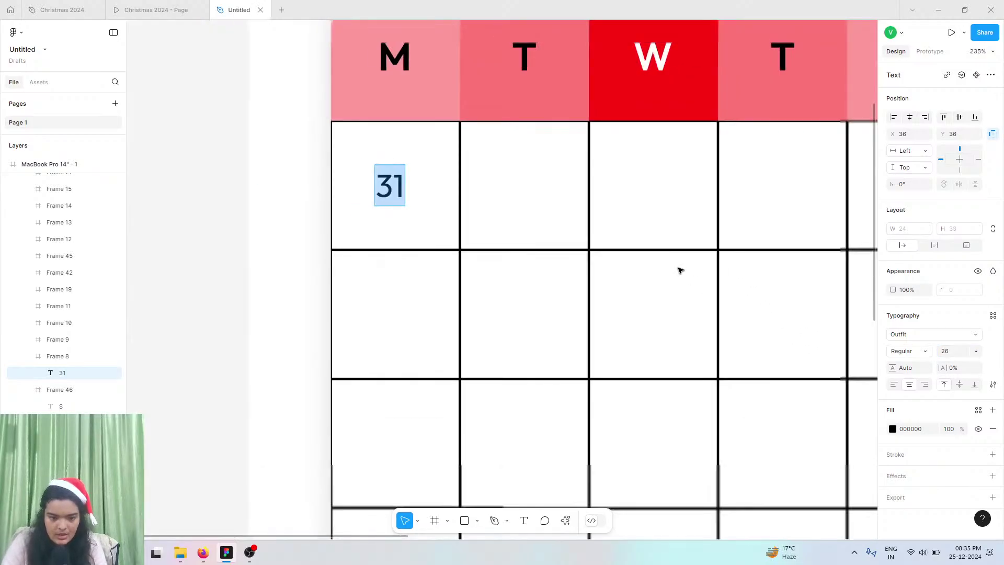
pyautogui.scroll(1, 679, 269)
pyautogui.hscroll(1, 680, 270)
pyautogui.click(152, 9)
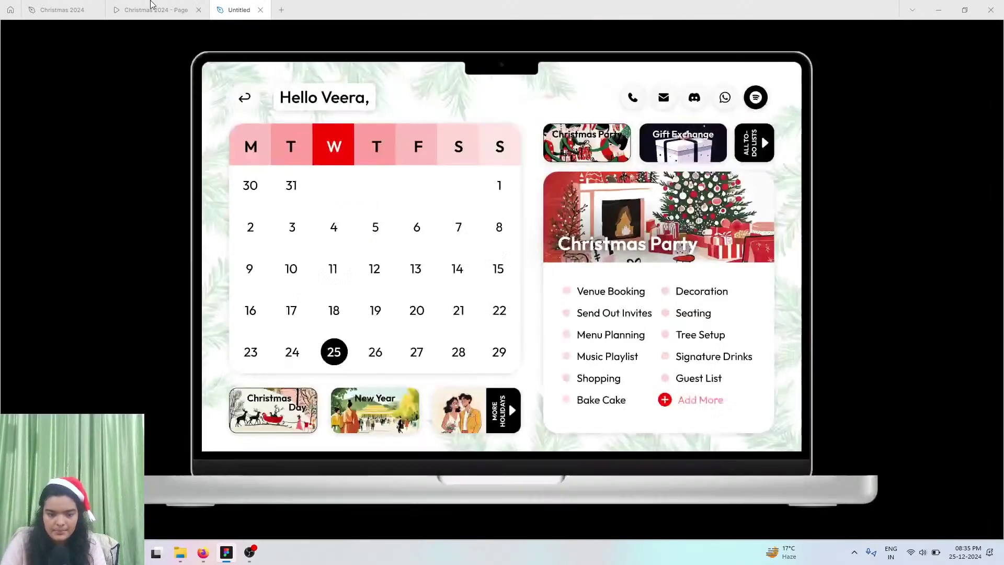
pyautogui.click(271, 6)
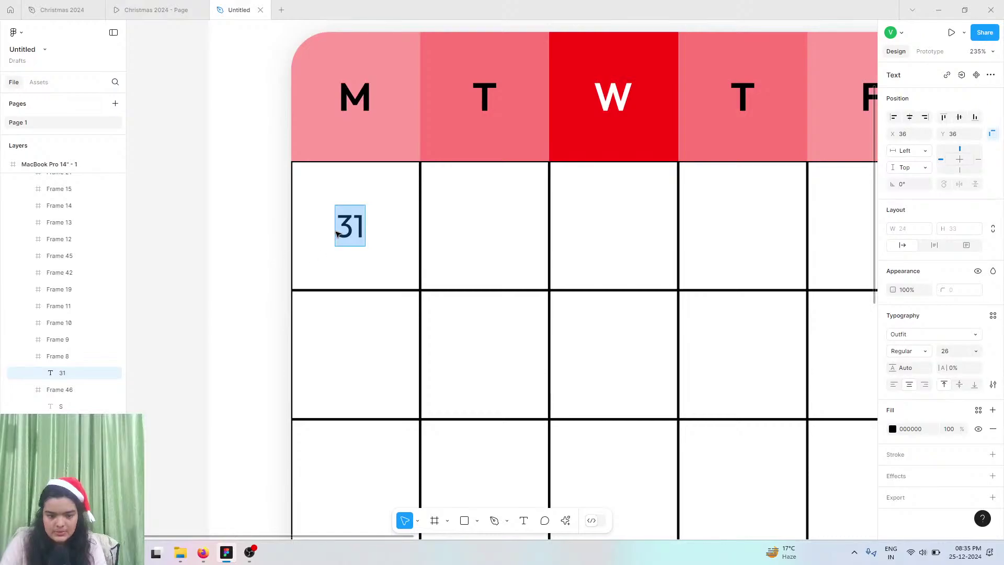
pyautogui.press('Escape')
pyautogui.moveTo(360, 232); pyautogui.dragTo(356, 229)
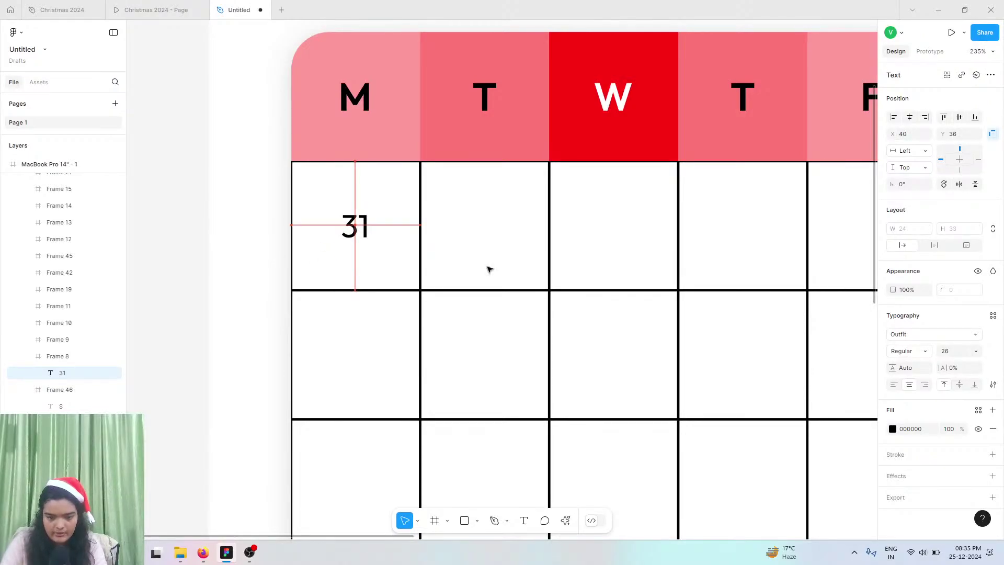
# - Save the 31 text's typography as a text style named font and align the text vertically to the middle
pyautogui.click(994, 315)
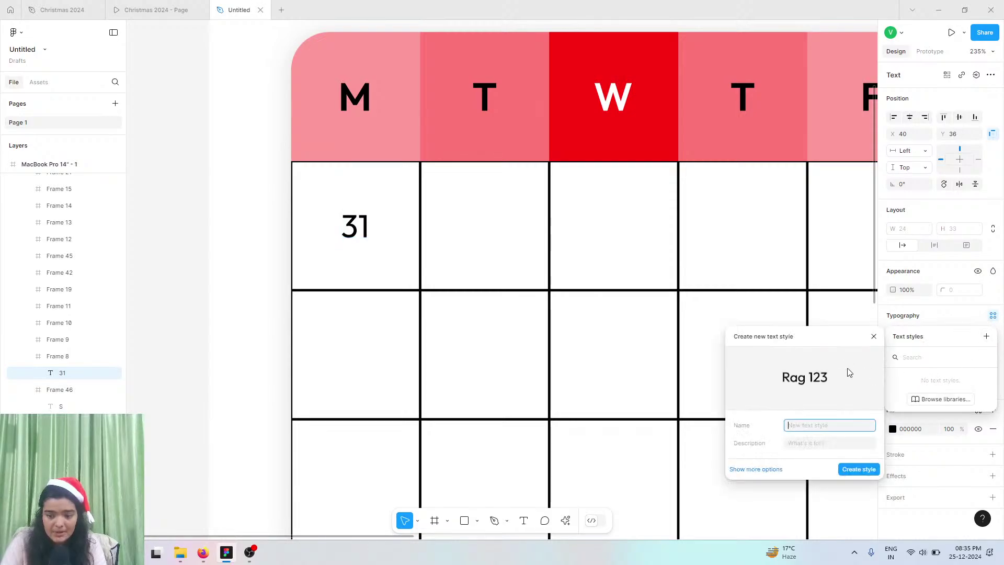
pyautogui.write('fo')
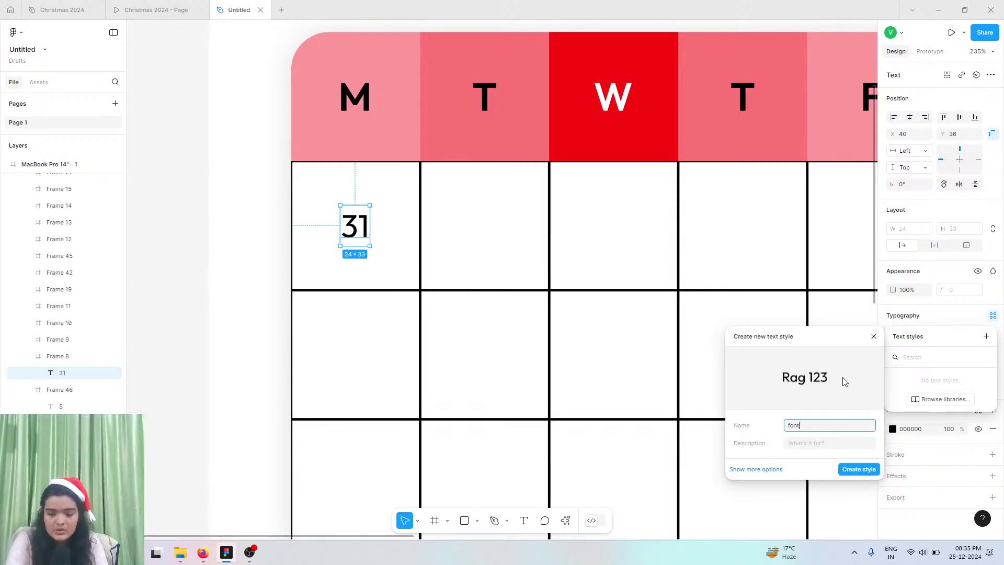
pyautogui.write('nt')
pyautogui.press('Return')
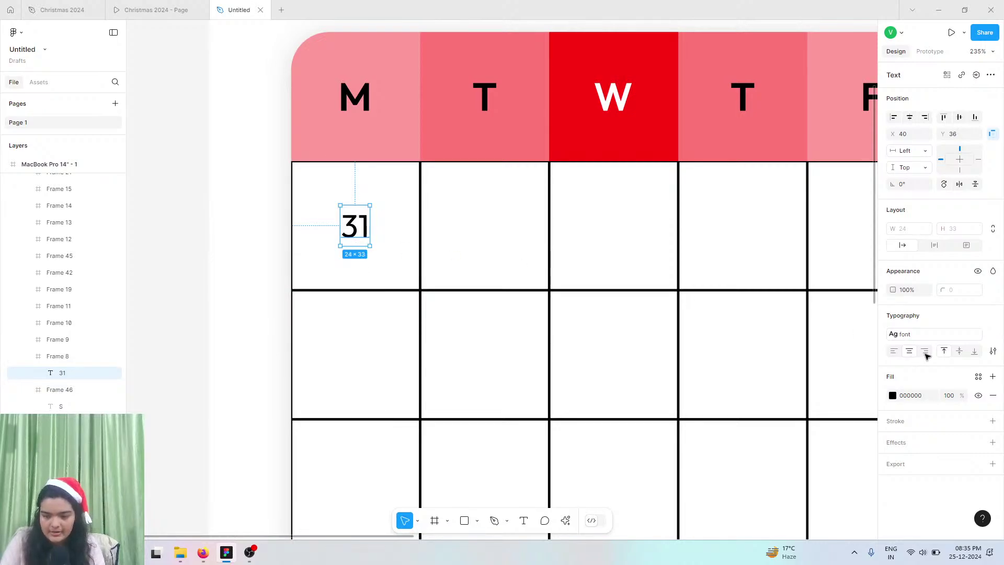
pyautogui.click(959, 352)
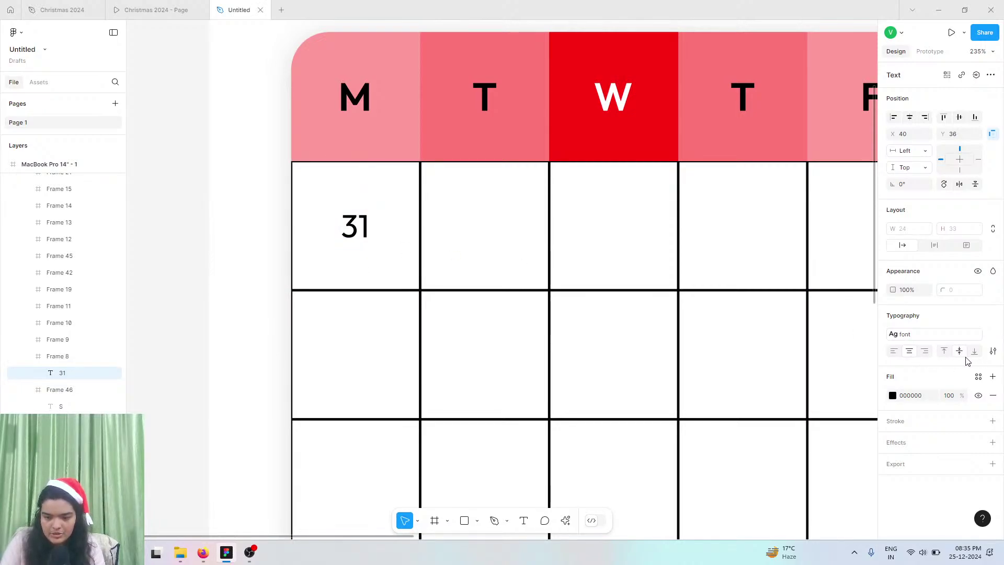
# - Place a centred copy of the 31 text in the second Monday cell
pyautogui.click(352, 232)
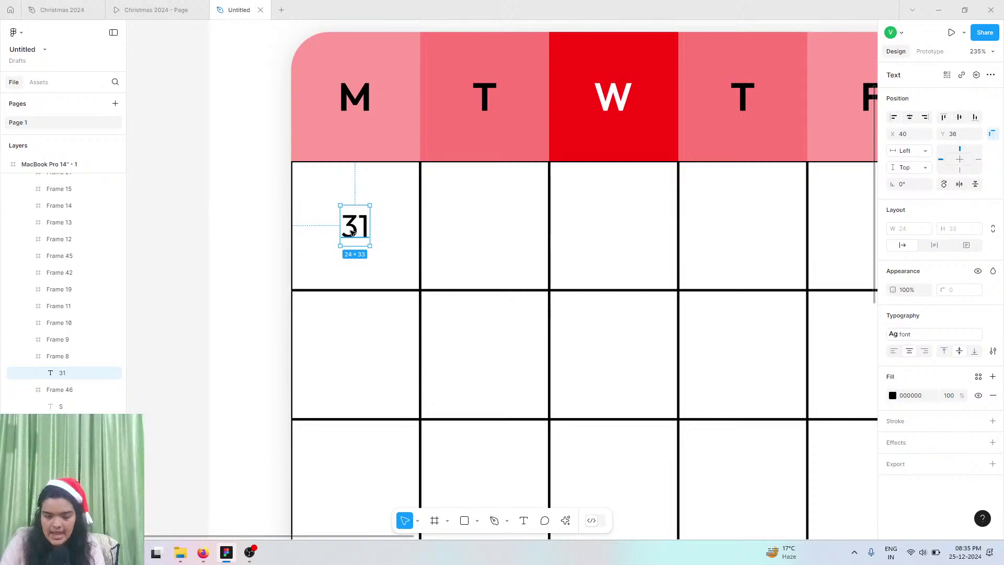
pyautogui.moveTo(352, 234); pyautogui.dragTo(353, 229)
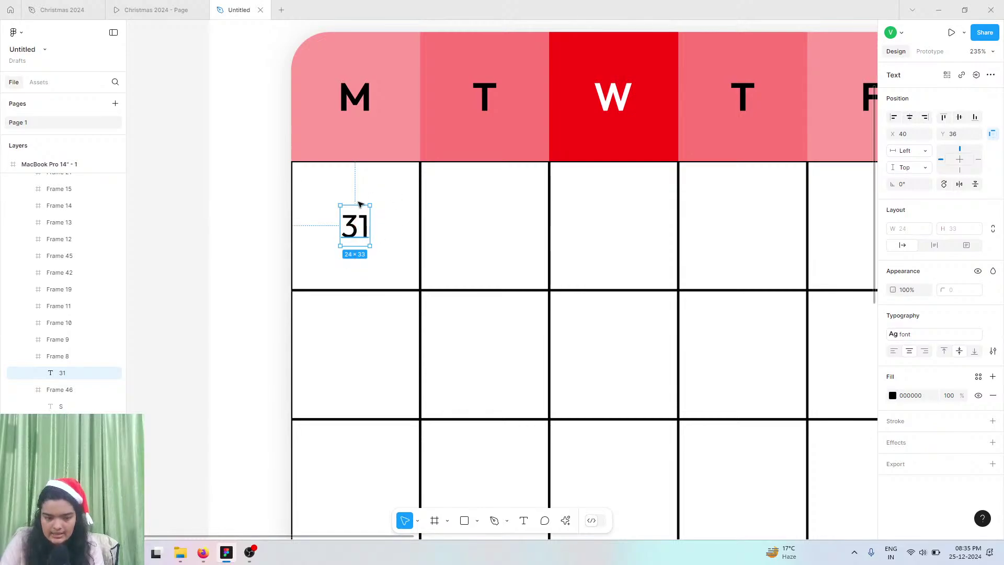
pyautogui.hotkey('ctrl', 'v')
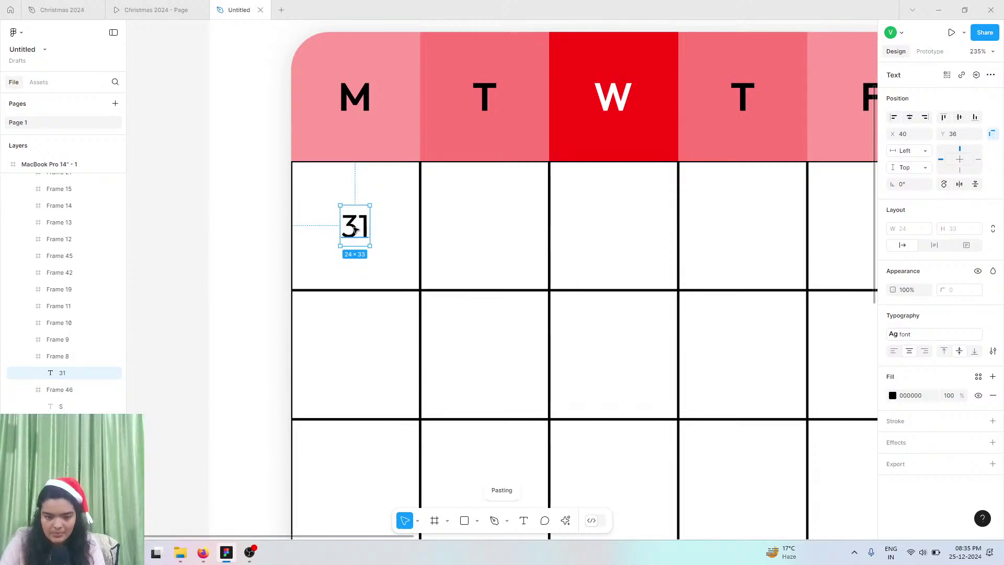
pyautogui.moveTo(356, 366); pyautogui.dragTo(355, 359)
pyautogui.keyDown('ctrl'); pyautogui.scroll(-5, 356, 359); pyautogui.keyUp('ctrl')
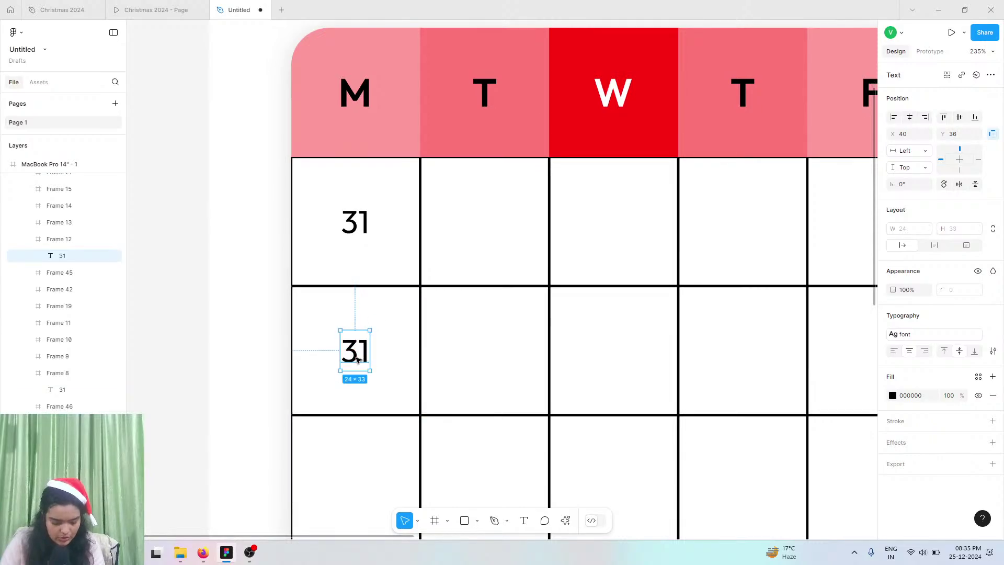
pyautogui.scroll(-3, 357, 360)
pyautogui.scroll(1, 356, 359)
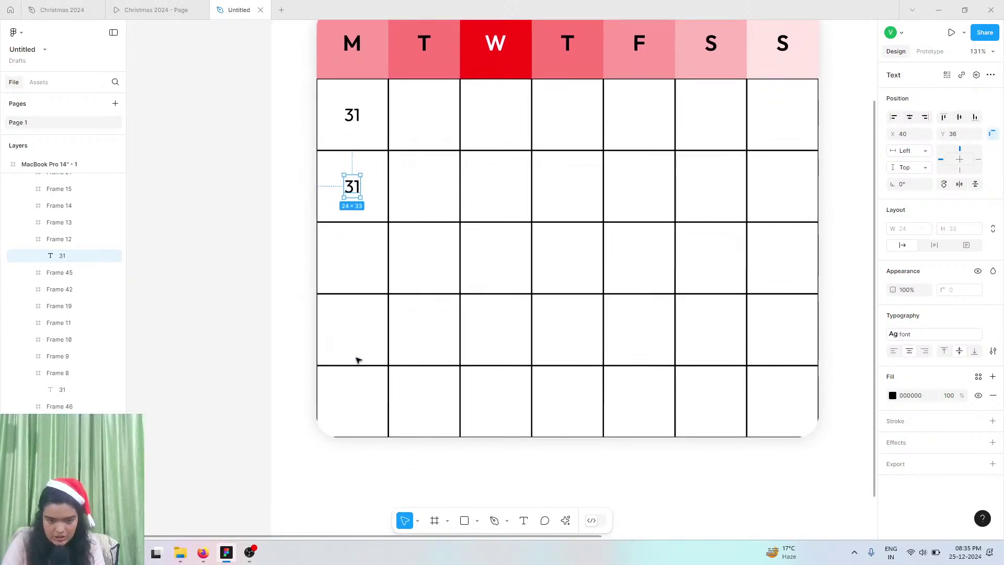
# - Copy the two Monday 31 texts together and position a copy in the third Monday cell
pyautogui.keyDown('shift'); pyautogui.click(349, 121); pyautogui.keyUp('shift')
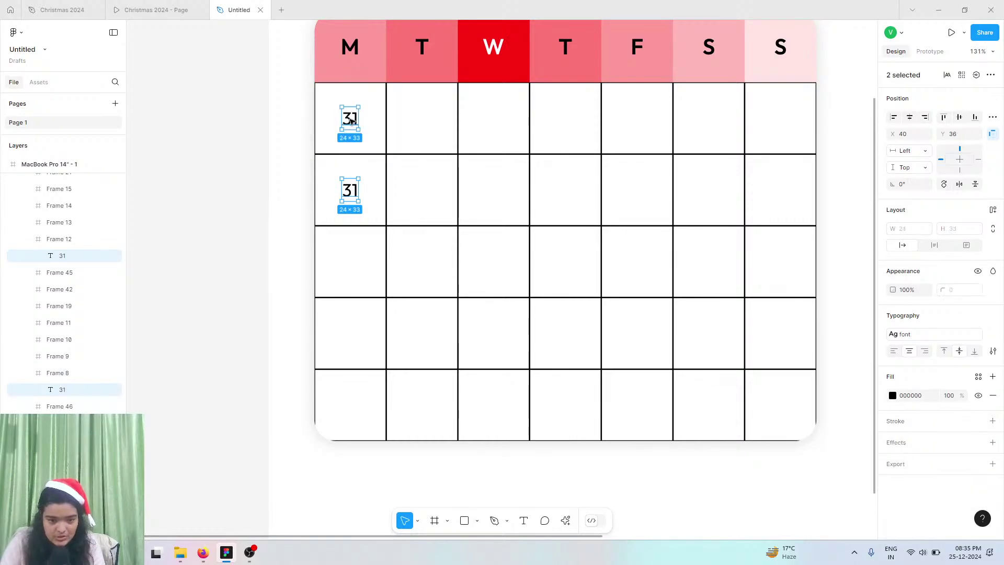
pyautogui.click(349, 149)
pyautogui.click(354, 192)
pyautogui.click(352, 190)
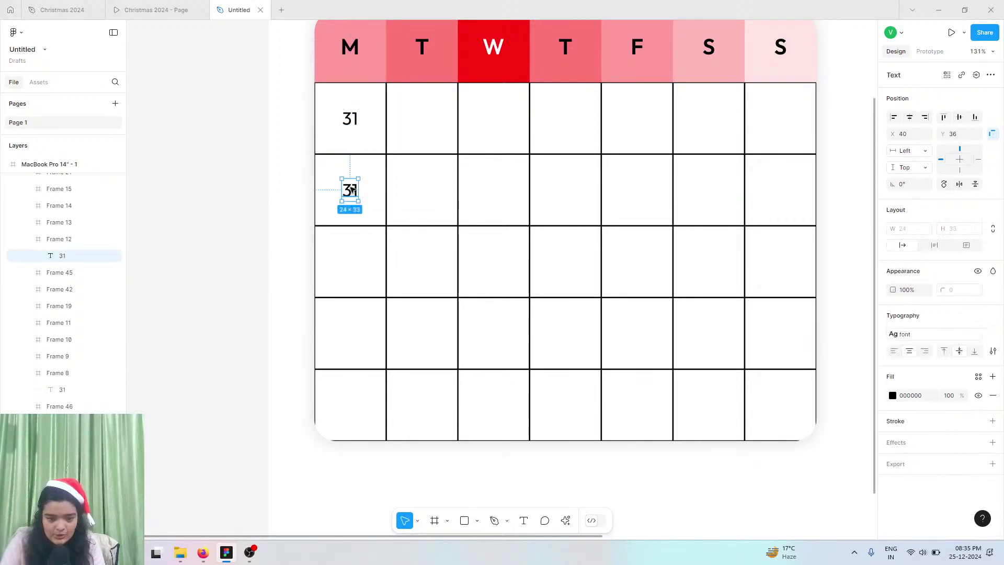
pyautogui.keyDown('shift'); pyautogui.click(349, 122); pyautogui.keyUp('shift')
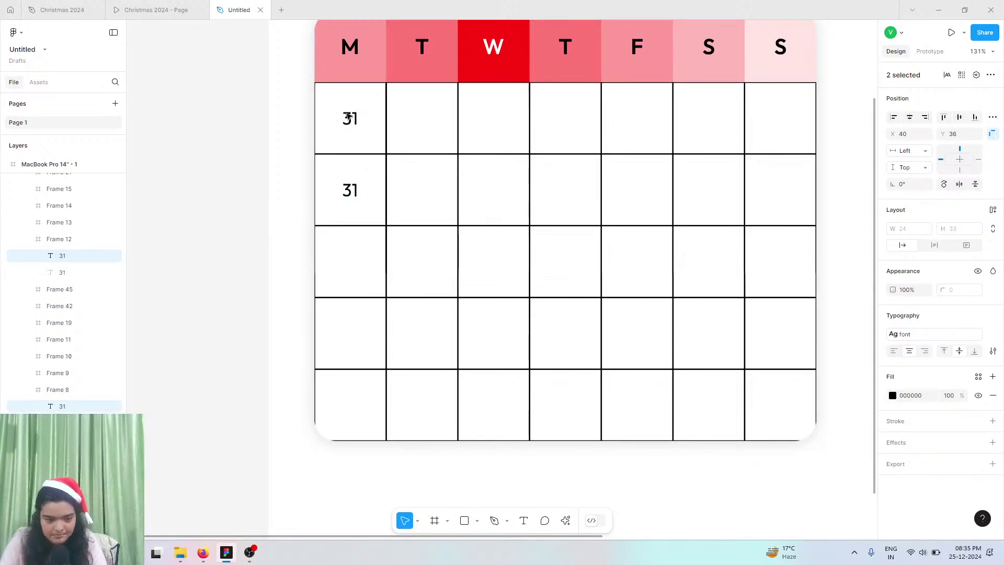
pyautogui.moveTo(355, 120); pyautogui.dragTo(351, 259)
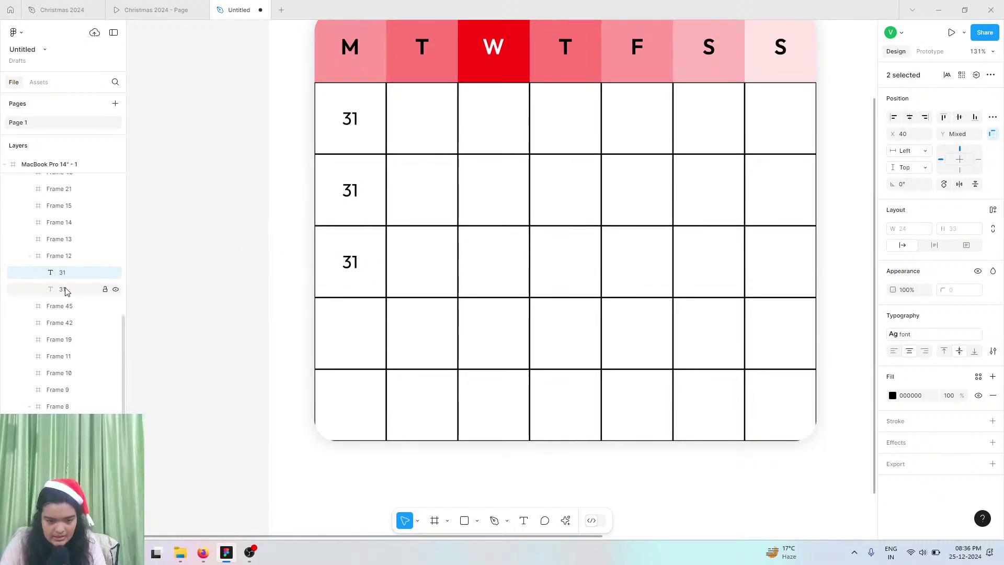
# - Move the 31 text from the second Monday cell into the fourth Monday cell
pyautogui.click(64, 289)
pyautogui.click(65, 423)
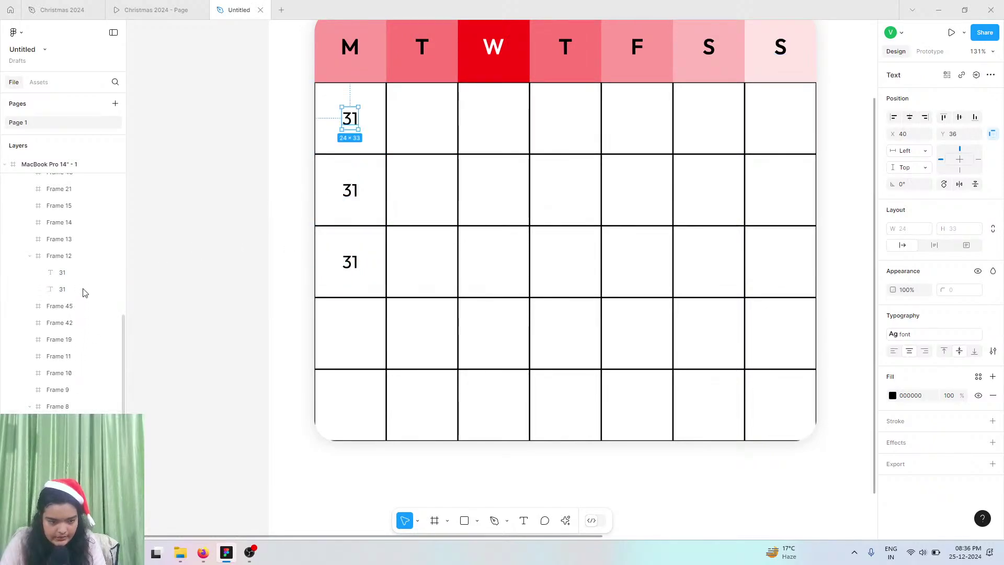
pyautogui.moveTo(350, 191); pyautogui.dragTo(347, 296)
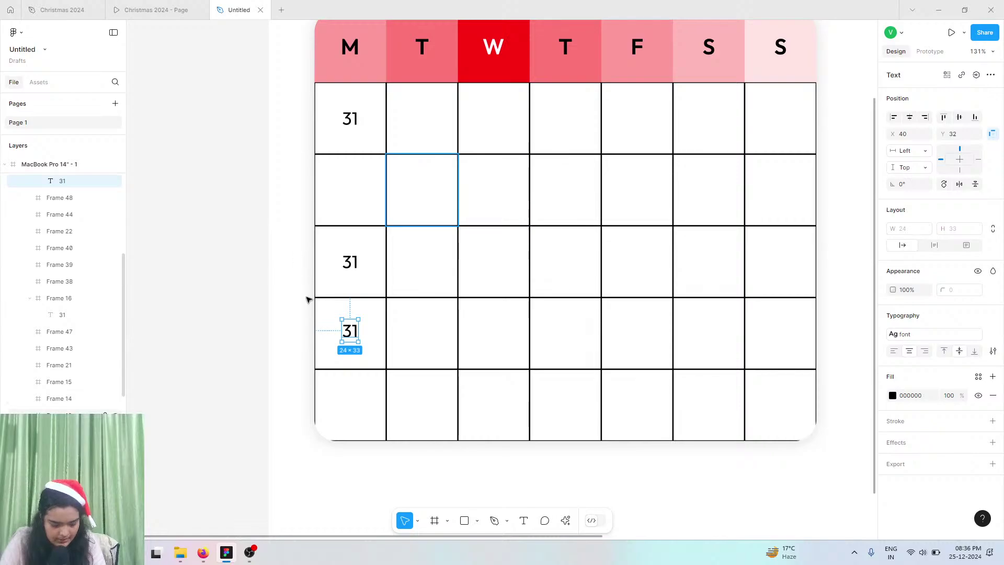
# - Place a centred copy of the third Monday cell's 31 text in the second Monday cell and delete the stray duplicate 31 layer
pyautogui.click(347, 185)
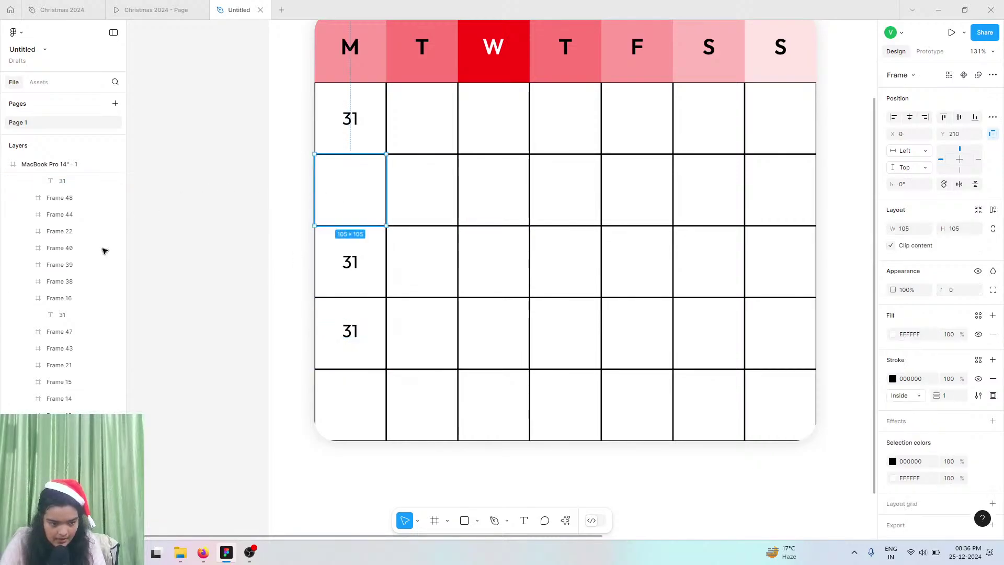
pyautogui.scroll(5, 68, 390)
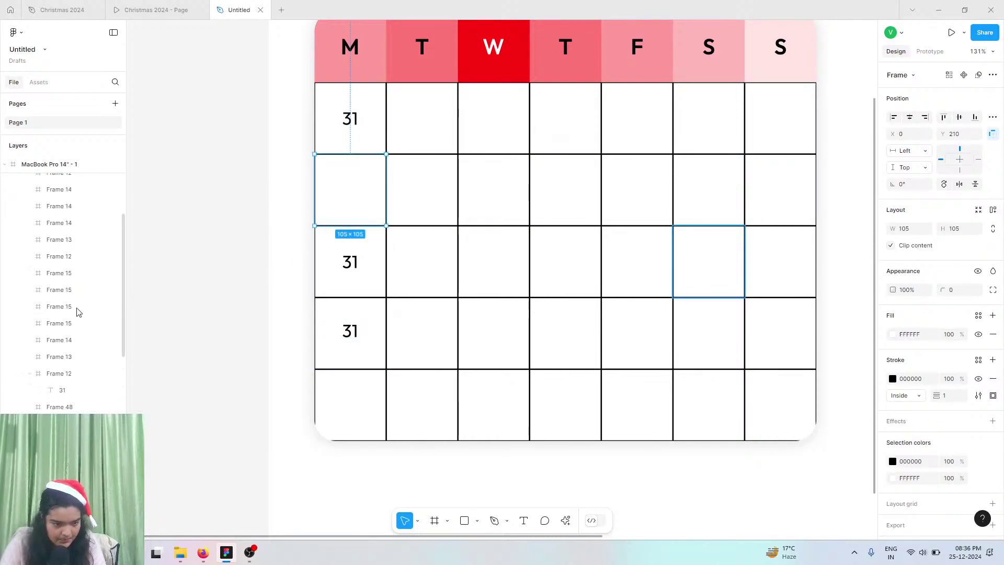
pyautogui.scroll(-4, 68, 390)
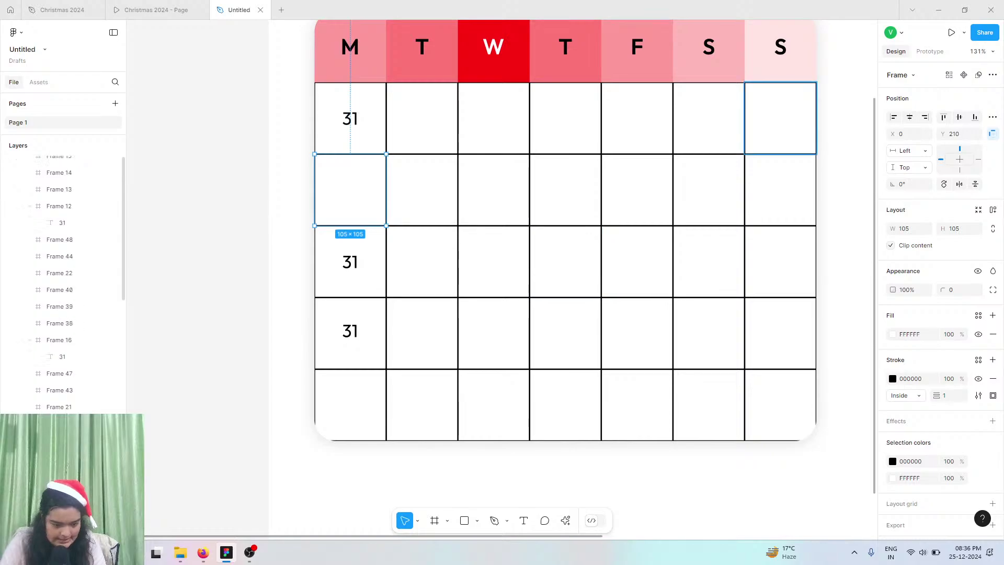
pyautogui.scroll(-10, 71, 390)
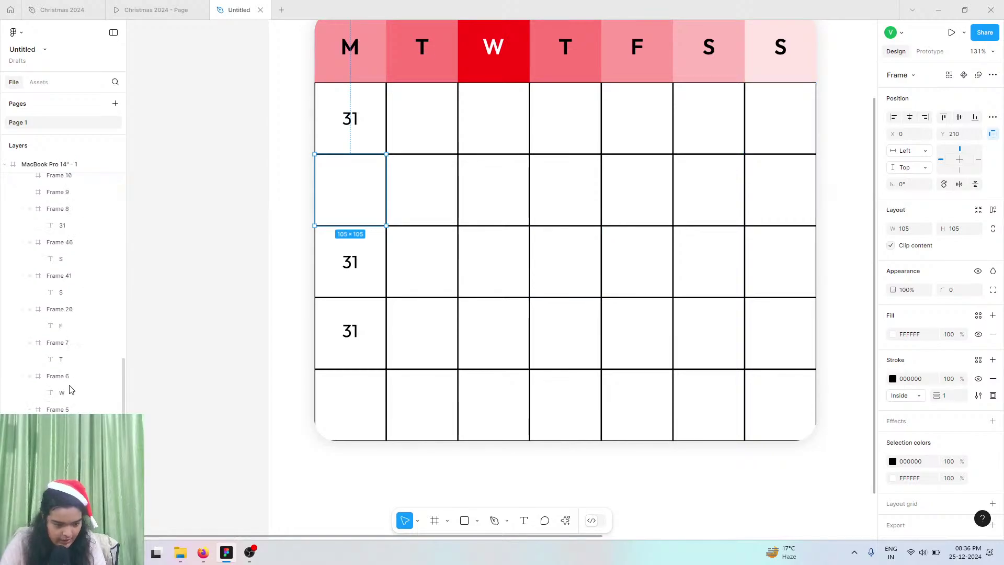
pyautogui.click(348, 266)
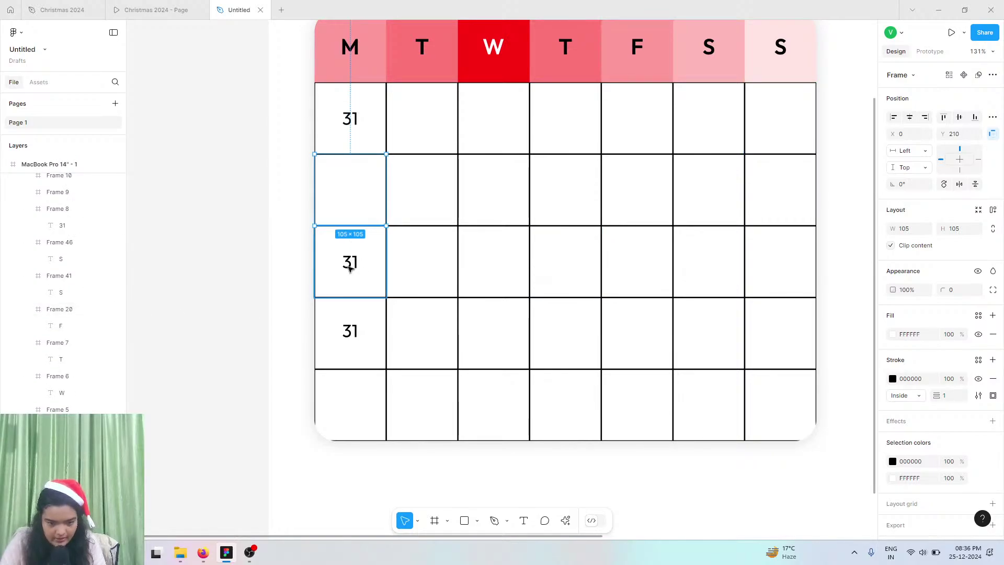
pyautogui.doubleClick(350, 268)
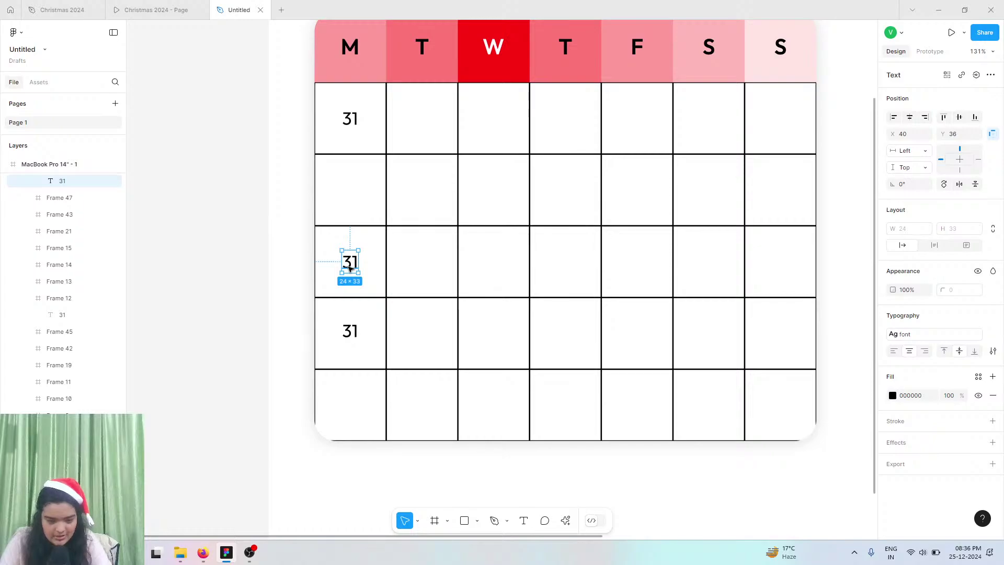
pyautogui.hotkey('ctrl', 'd')
pyautogui.moveTo(352, 268); pyautogui.dragTo(353, 195)
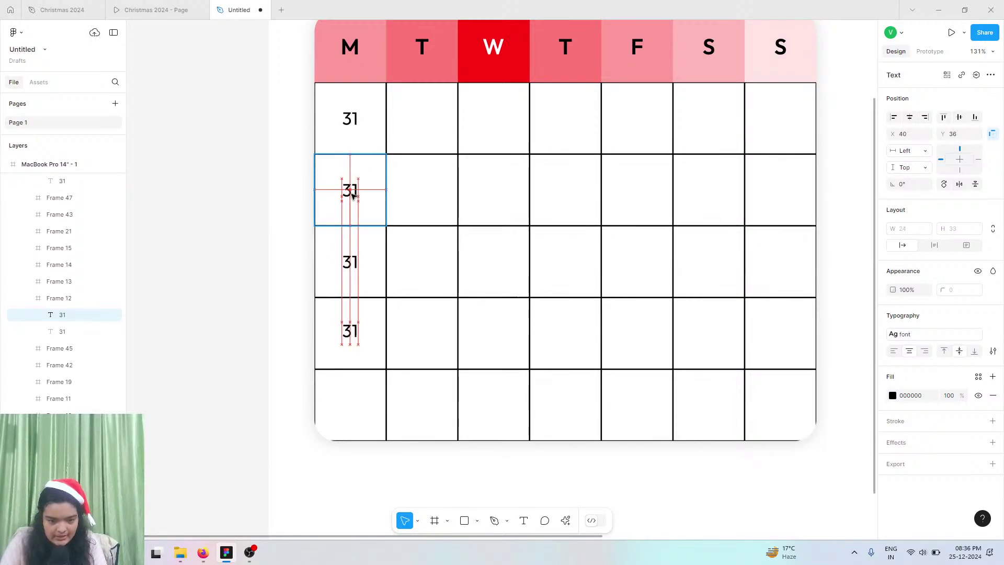
pyautogui.click(73, 332)
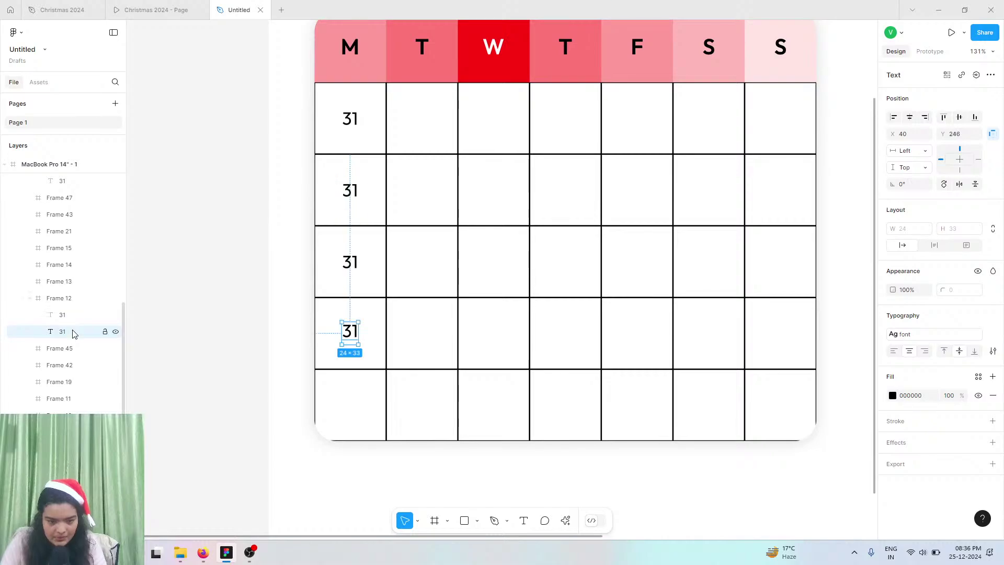
pyautogui.press('Delete')
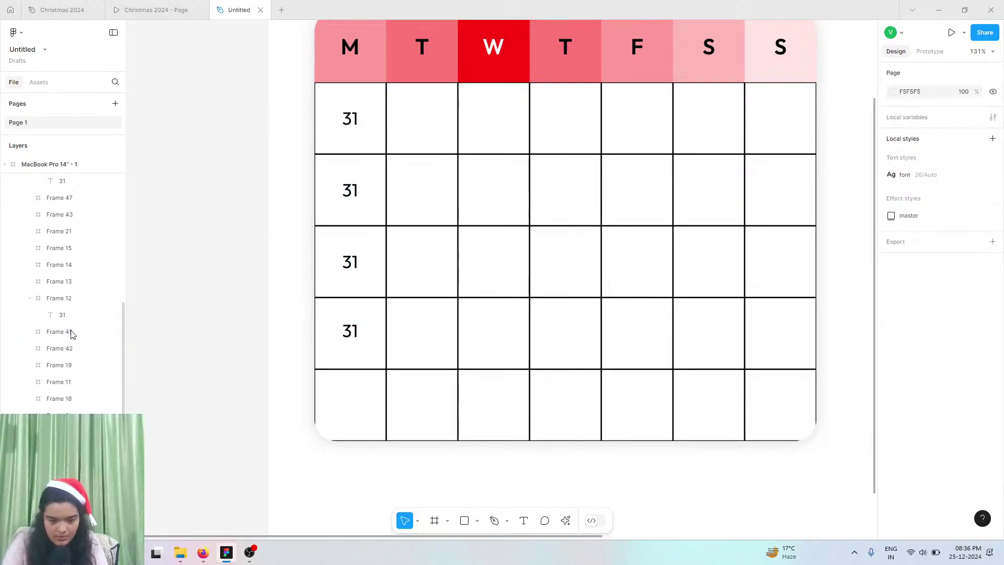
# - Copy the third and fourth Monday 31 texts together and position the pair in the second and third Tuesday cells
pyautogui.click(350, 269)
pyautogui.click(350, 264)
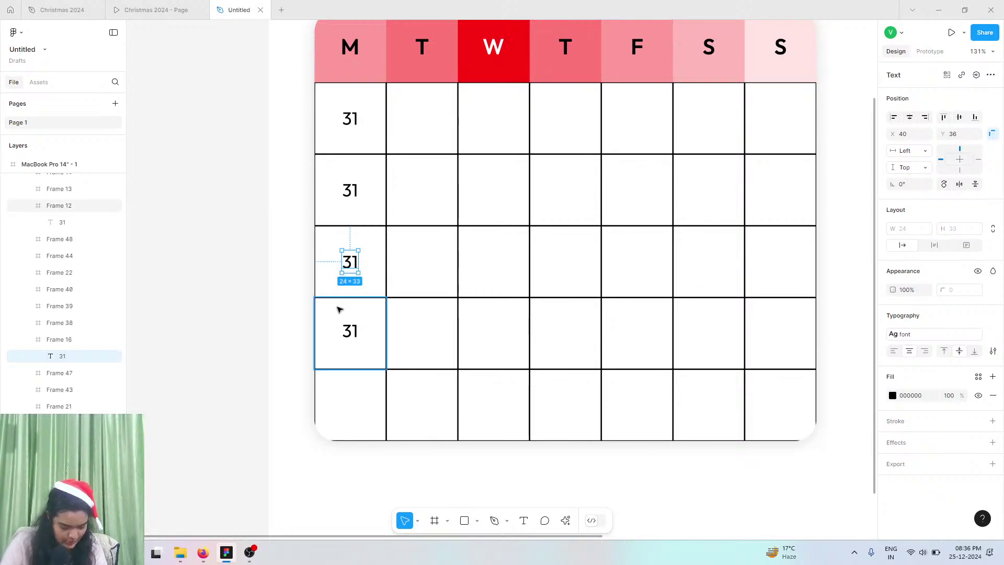
pyautogui.click(348, 334)
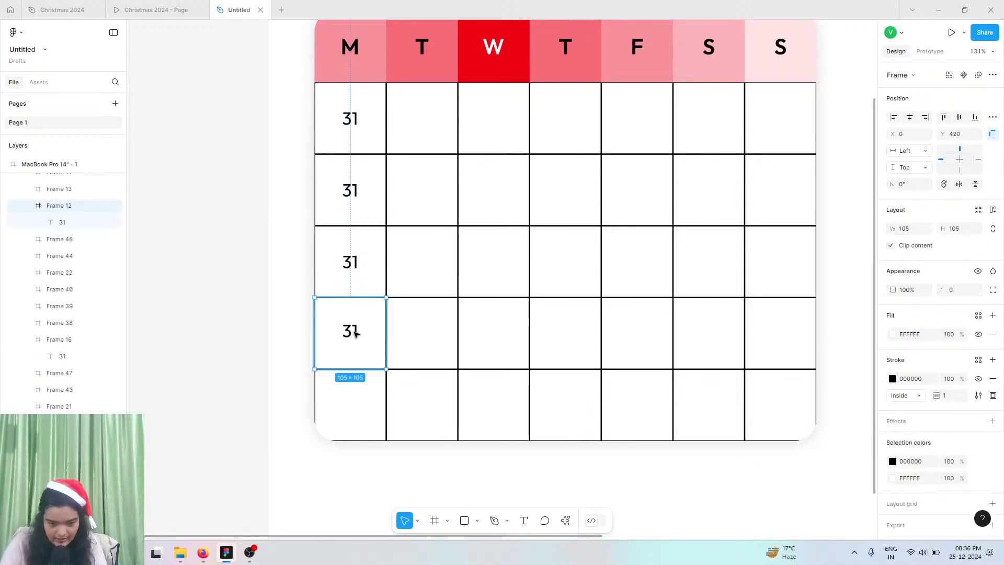
pyautogui.click(354, 333)
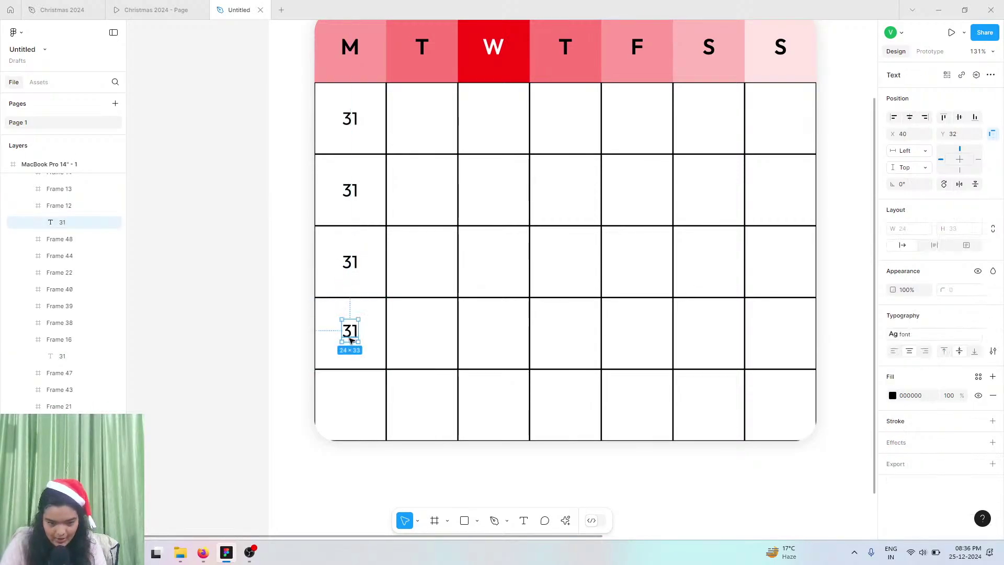
pyautogui.keyDown('shift'); pyautogui.click(350, 261); pyautogui.keyUp('shift')
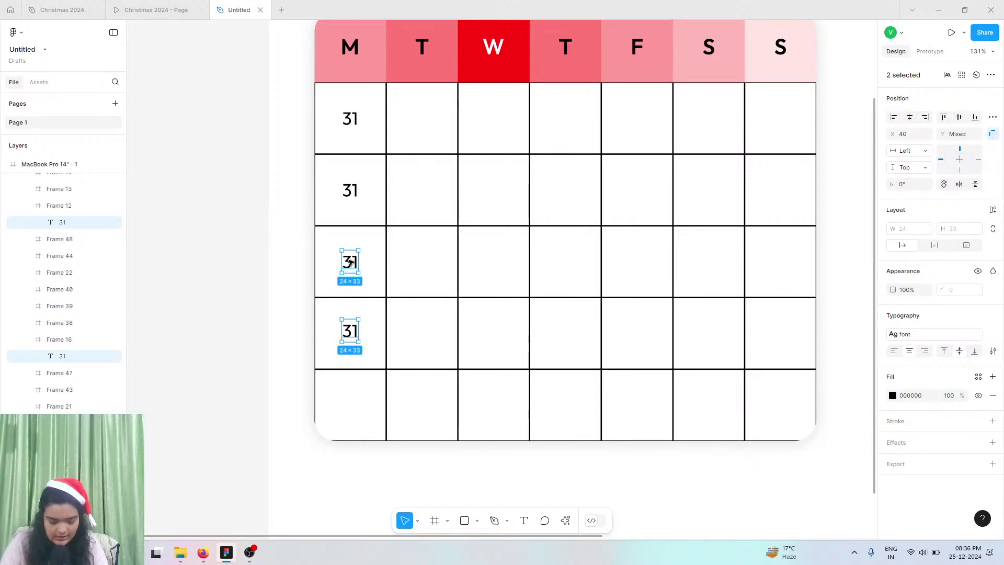
pyautogui.hotkey('ctrl', 'd')
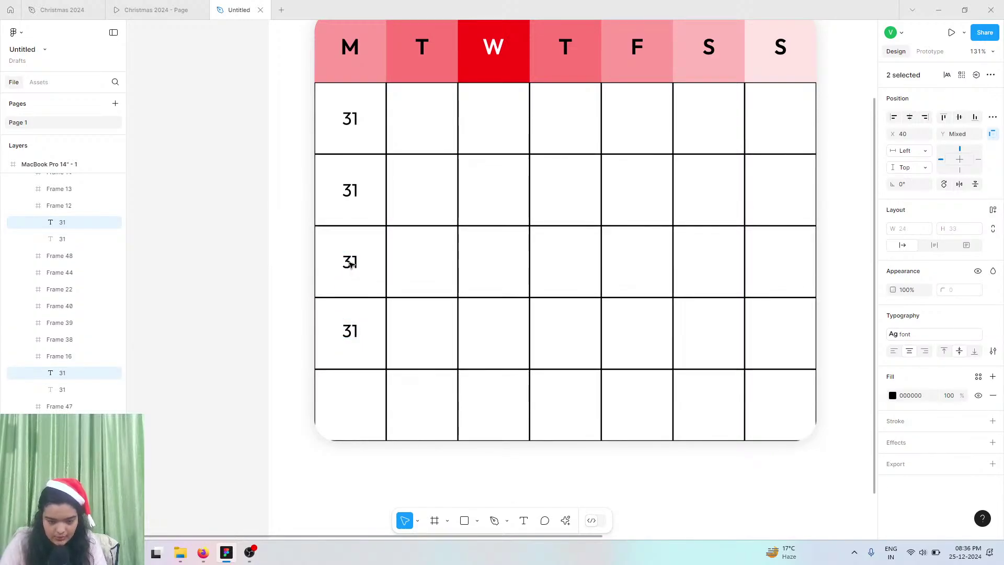
pyautogui.moveTo(365, 253); pyautogui.dragTo(421, 191)
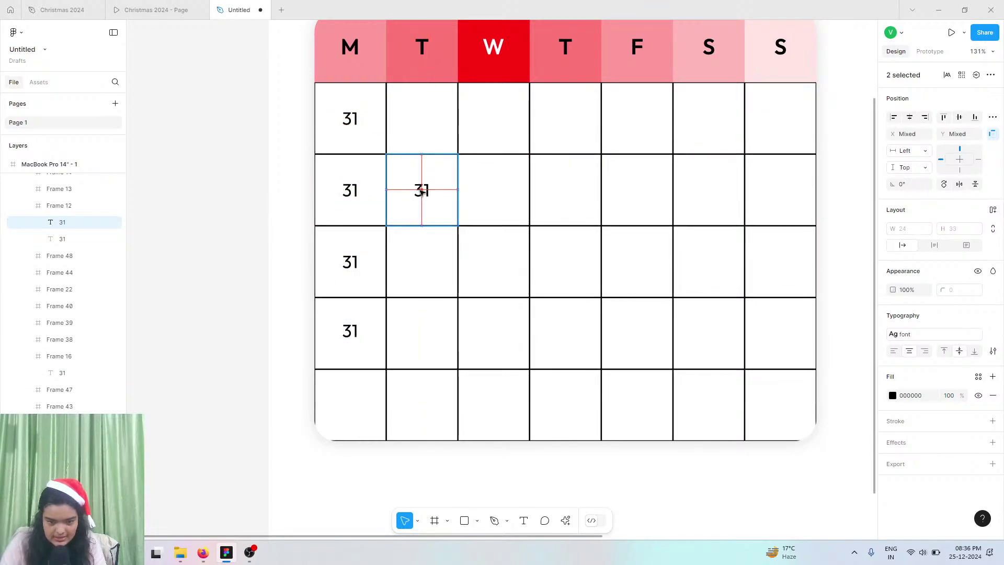
pyautogui.moveTo(383, 265); pyautogui.dragTo(383, 265)
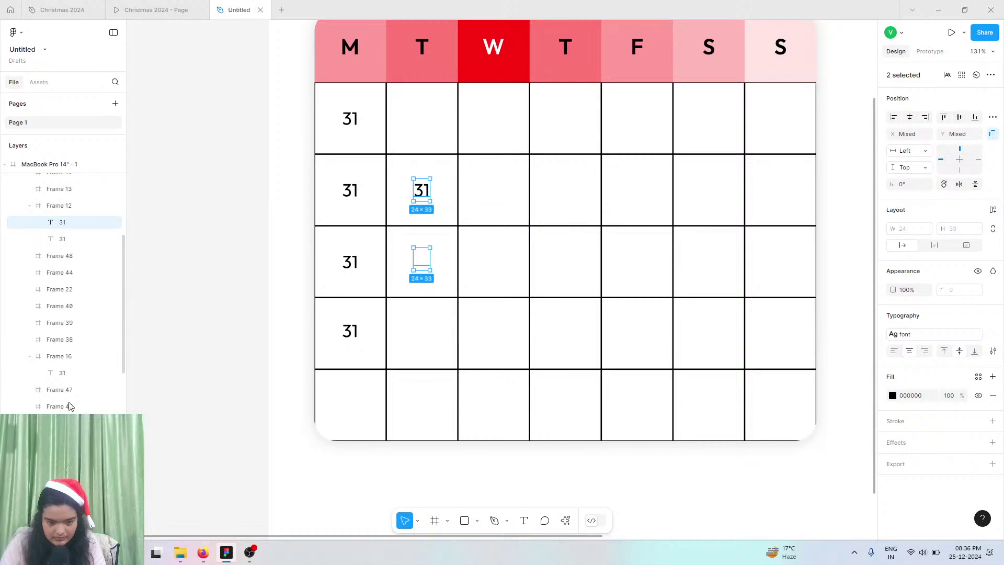
# - Select the clipped 31 copy from the fourth Monday cell's frame and reposition it within the third Tuesday cell
pyautogui.keyDown('shift'); pyautogui.click(65, 223); pyautogui.keyUp('shift')
pyautogui.press('Tab')
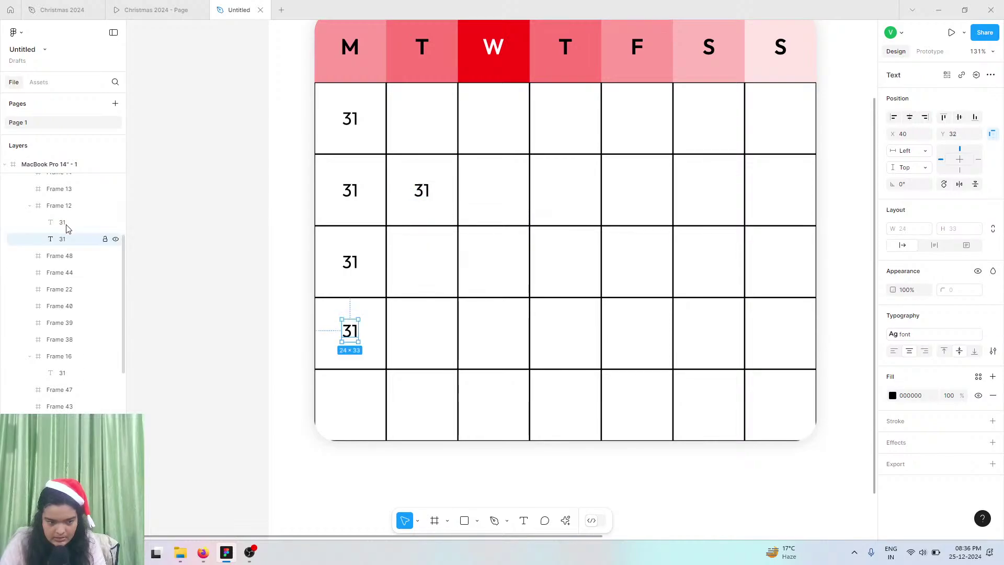
pyautogui.click(68, 222)
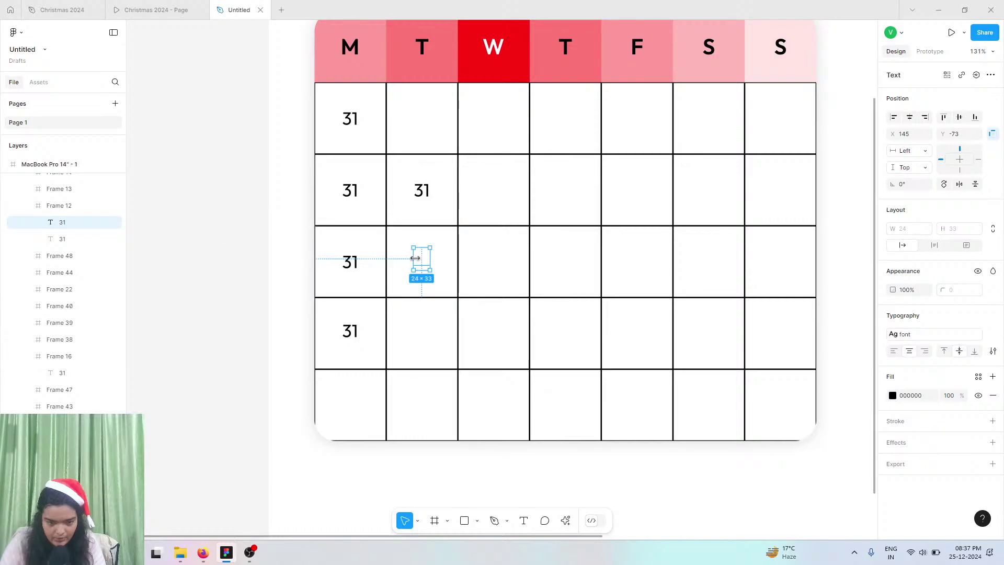
pyautogui.moveTo(422, 259); pyautogui.dragTo(422, 361)
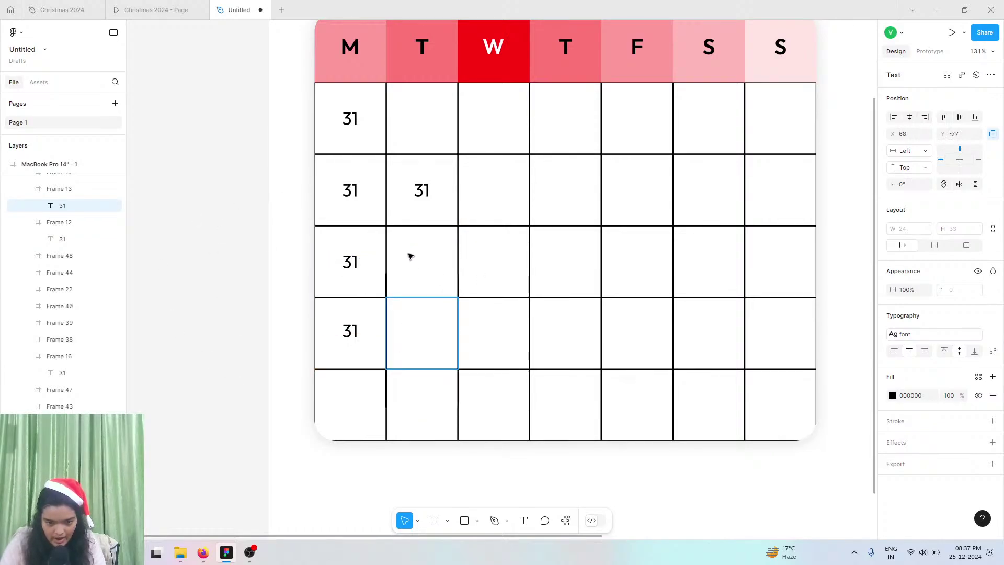
pyautogui.hotkey('ctrl', 'z')
pyautogui.hotkey('ctrl', 'z')
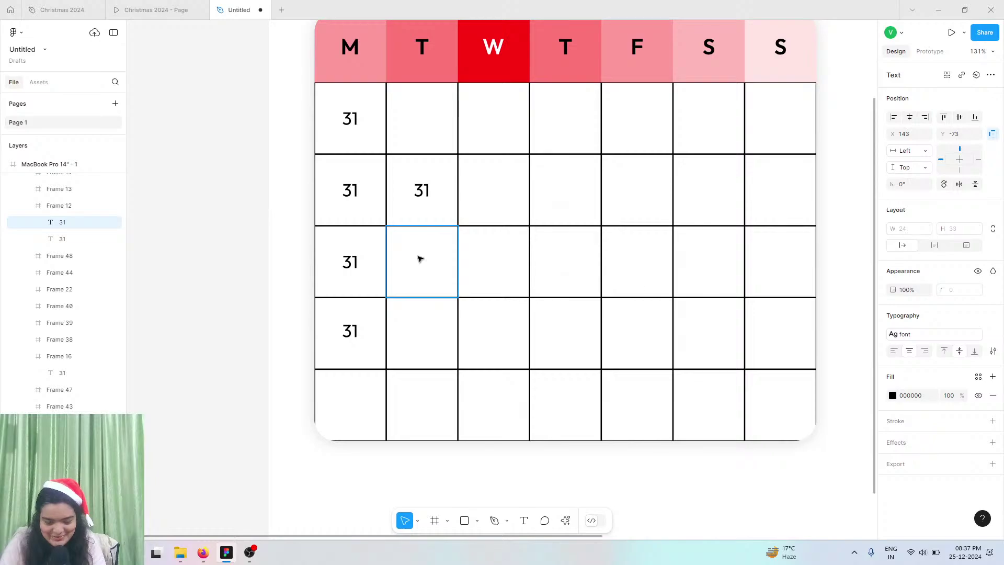
pyautogui.scroll(5, 419, 258)
pyautogui.moveTo(419, 258); pyautogui.dragTo(419, 265)
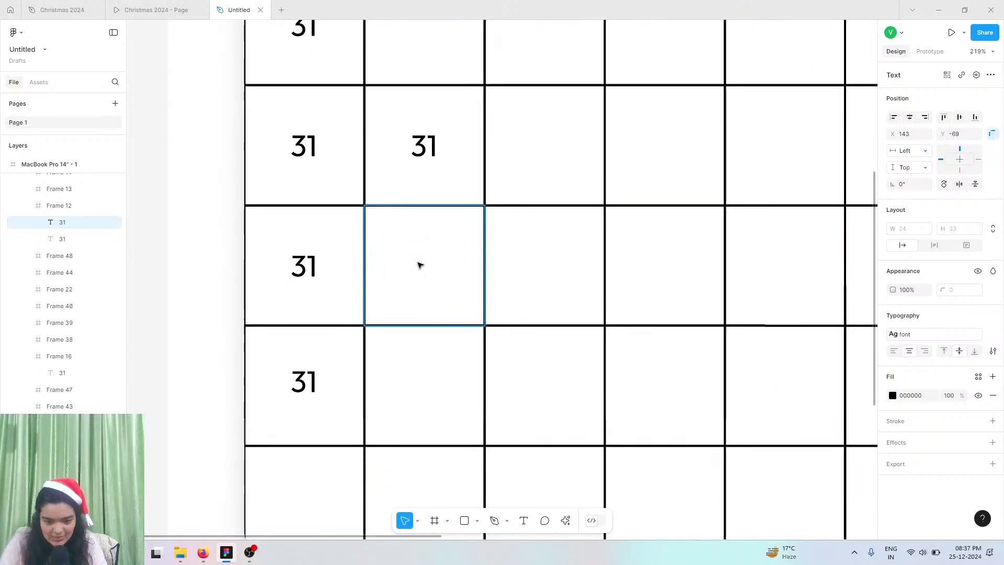
# - Copy the 31 label into the third and fourth Tuesday cells, and centre the label in the fourth Monday cell
pyautogui.moveTo(63, 223); pyautogui.dragTo(425, 386)
pyautogui.click(298, 378)
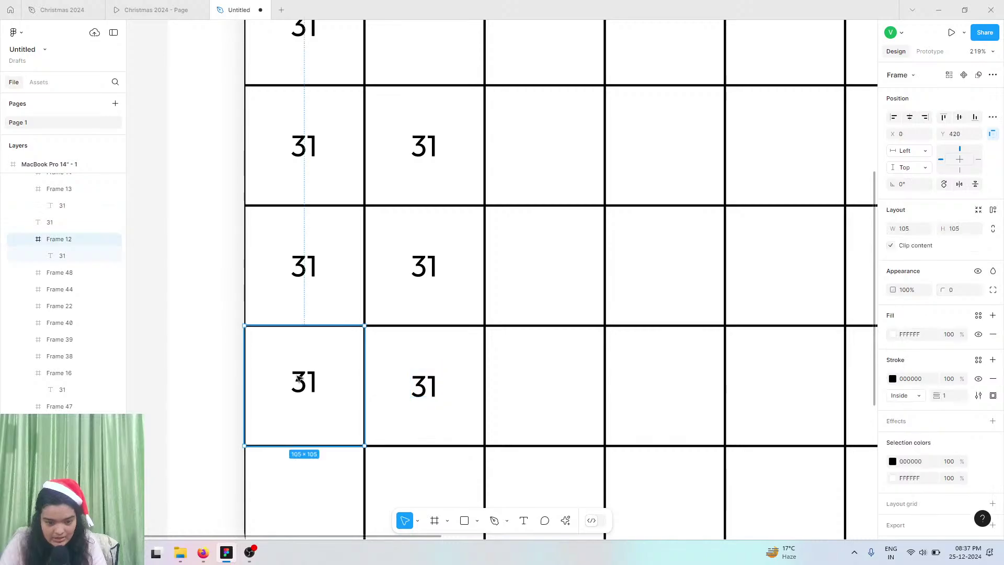
pyautogui.click(299, 380)
pyautogui.moveTo(300, 381); pyautogui.dragTo(305, 386)
pyautogui.scroll(-5, 412, 320)
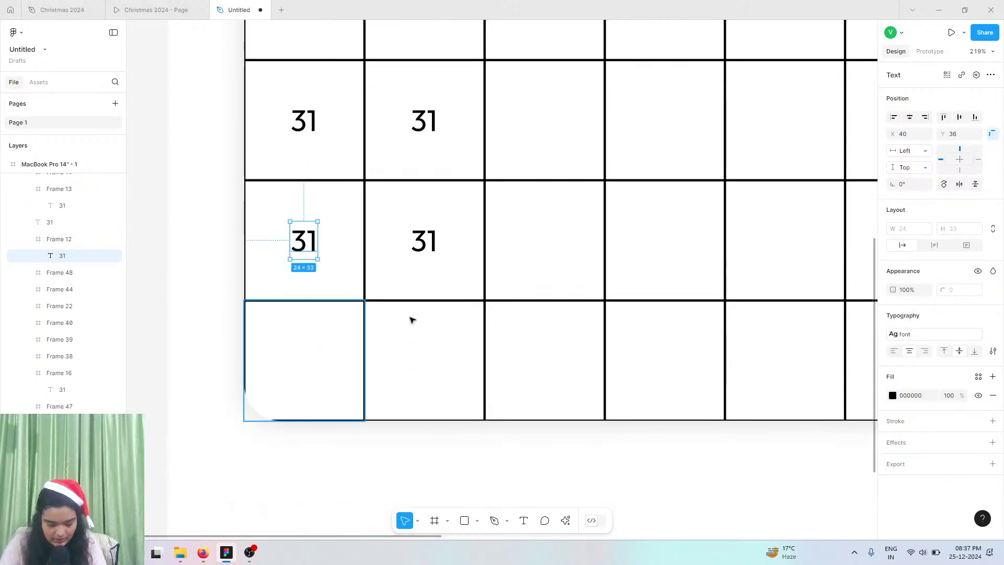
# - Duplicate the 31 label from the fourth Tuesday cell and centre the copy in the fifth Tuesday cell
pyautogui.click(424, 240)
pyautogui.doubleClick(412, 235)
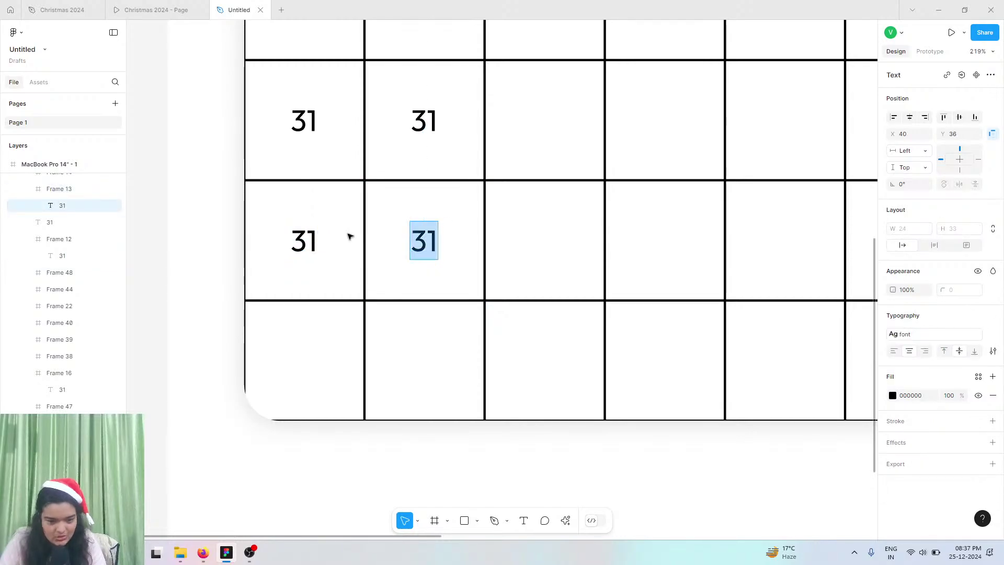
pyautogui.press('Escape')
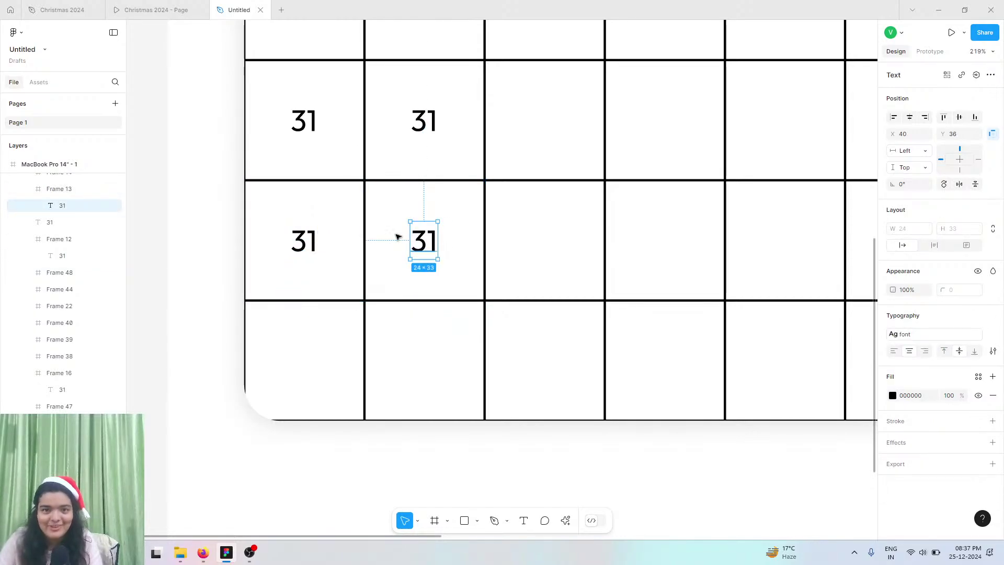
pyautogui.hotkey('ctrl', 'd')
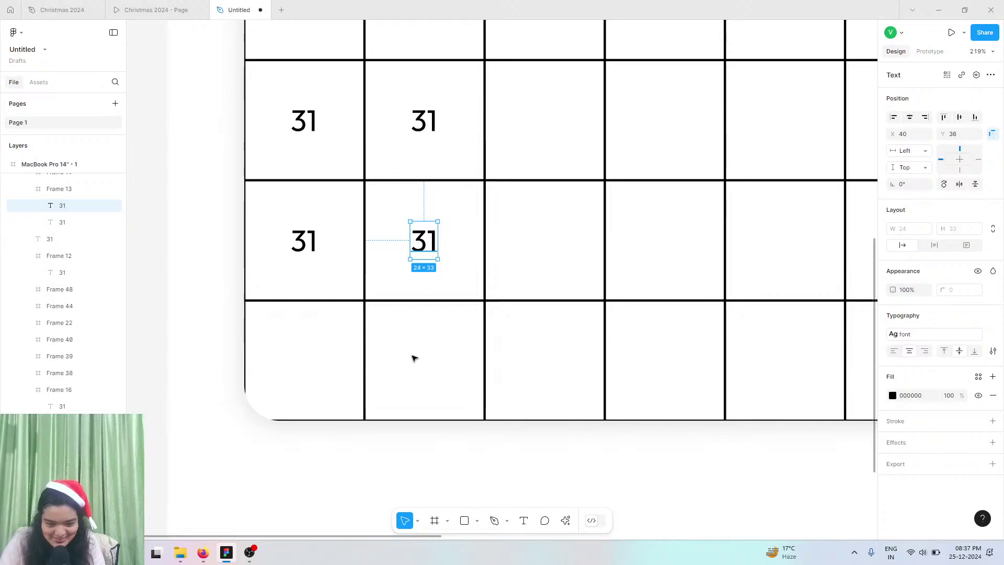
pyautogui.moveTo(424, 240); pyautogui.dragTo(424, 365)
pyautogui.moveTo(423, 364); pyautogui.dragTo(424, 364)
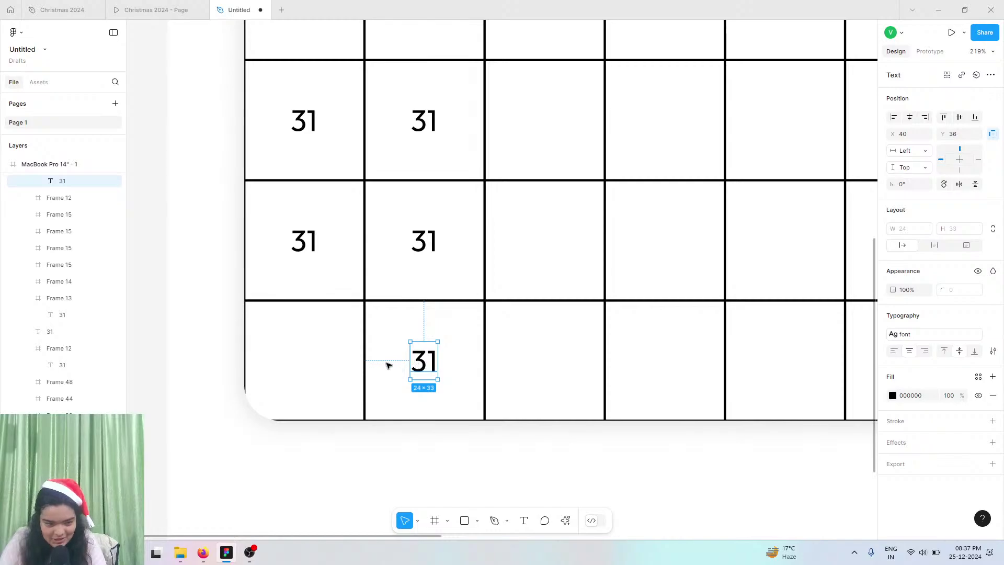
# - Place a copy of the 31 label in the fifth Monday cell and centre it there
pyautogui.moveTo(292, 354); pyautogui.dragTo(283, 360)
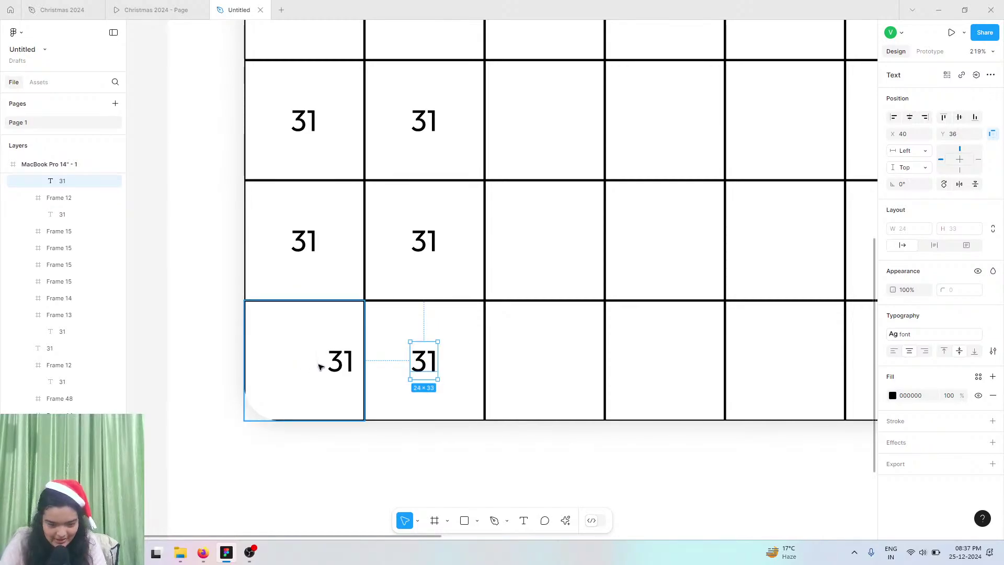
pyautogui.click(339, 360)
pyautogui.doubleClick(340, 360)
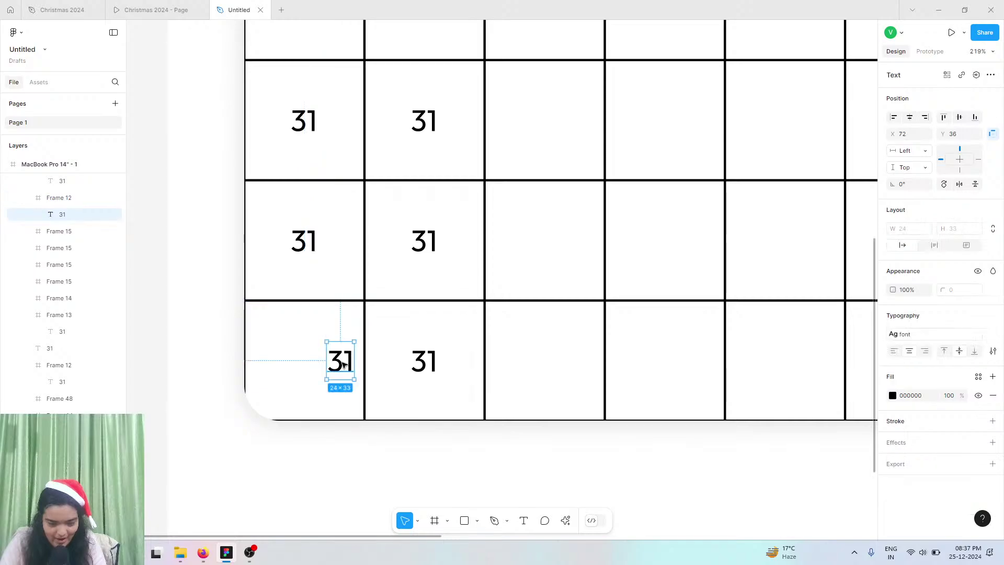
pyautogui.doubleClick(343, 364)
pyautogui.press('Escape')
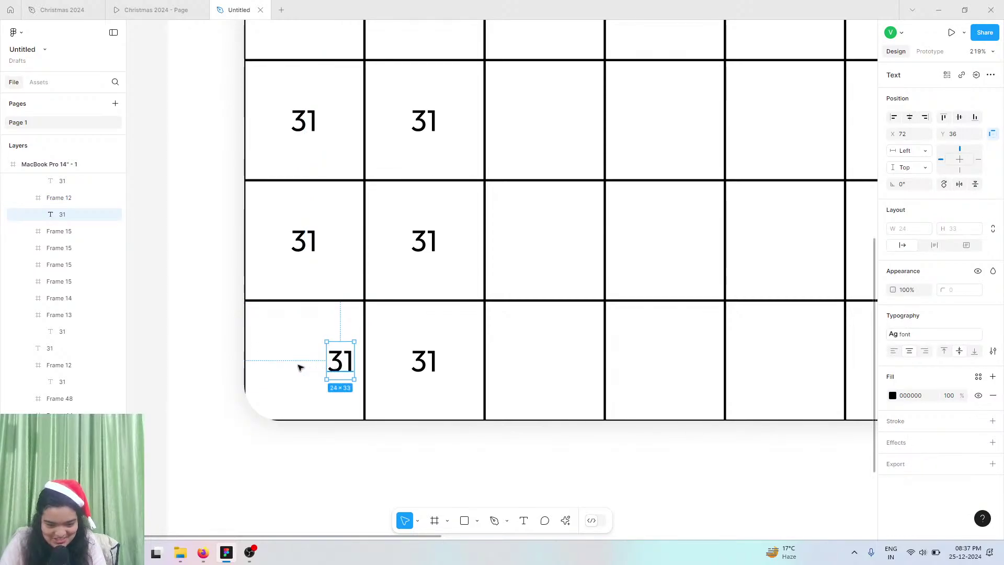
pyautogui.moveTo(344, 365); pyautogui.dragTo(308, 364)
pyautogui.scroll(-5, 308, 364)
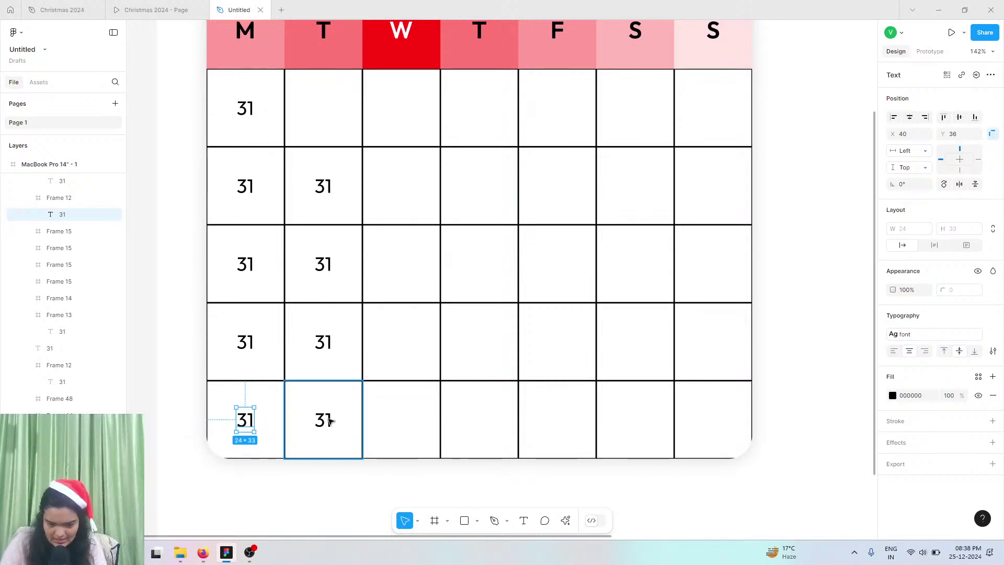
# - Duplicate the 31 label into the fifth and fourth Wednesday cells, centring each copy
pyautogui.click(327, 420)
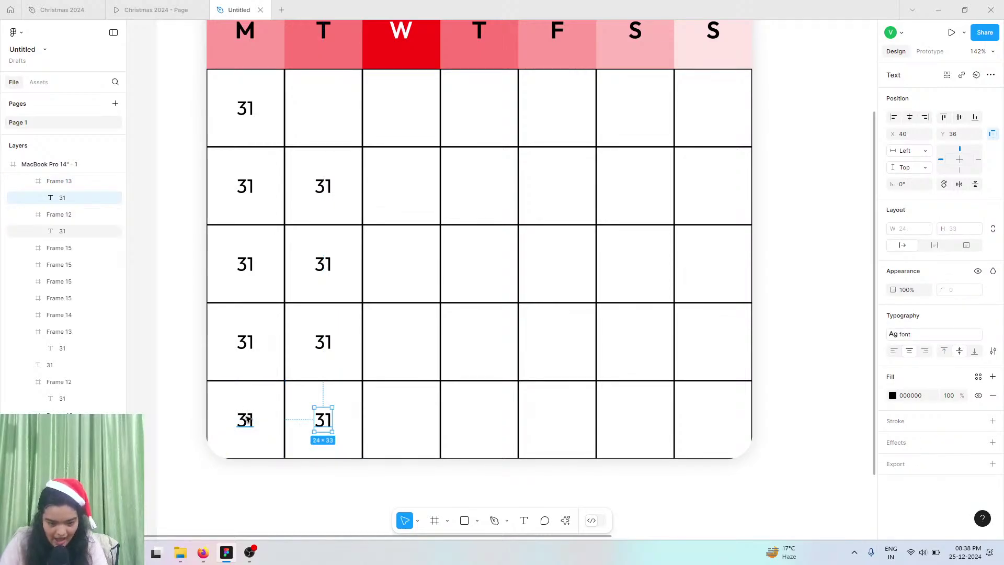
pyautogui.hotkey('ctrl', 'd')
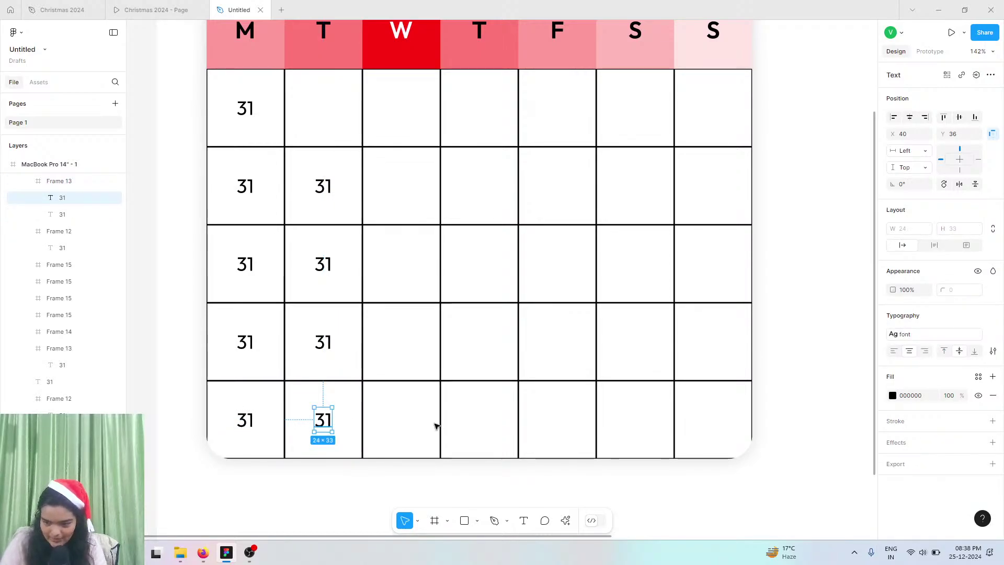
pyautogui.moveTo(322, 420); pyautogui.dragTo(400, 422)
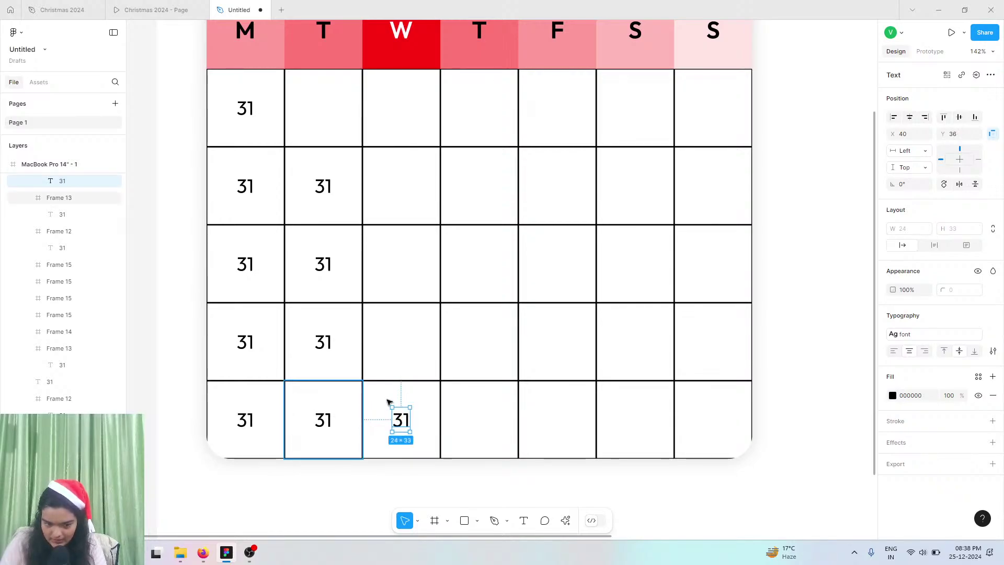
pyautogui.click(392, 395)
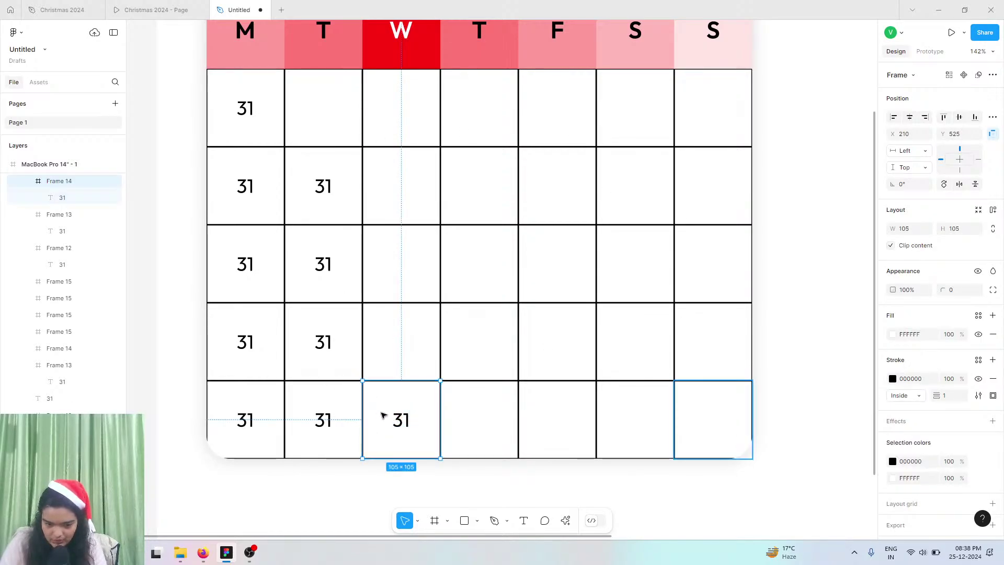
pyautogui.click(400, 420)
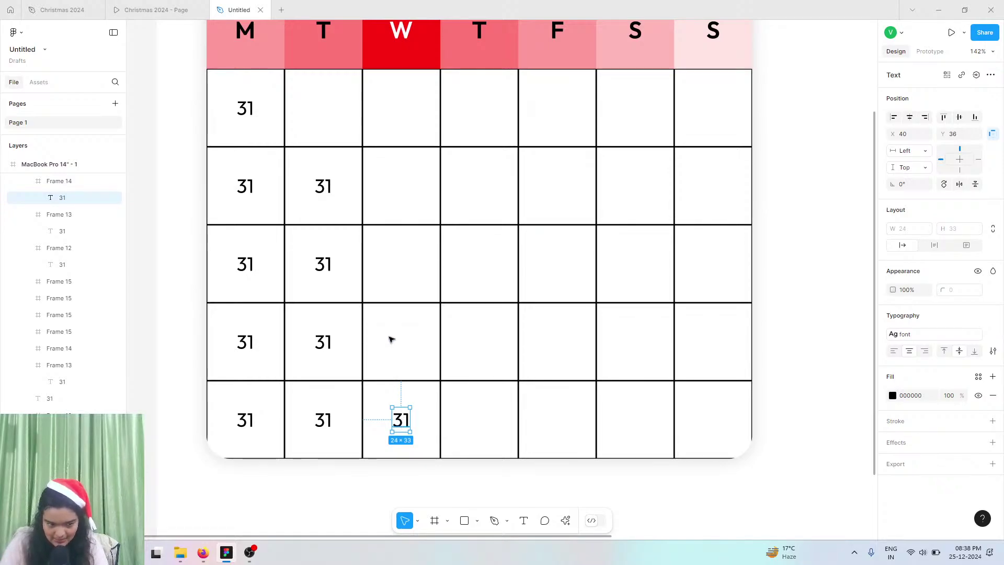
pyautogui.hotkey('ctrl', 'd')
pyautogui.moveTo(397, 344); pyautogui.dragTo(401, 343)
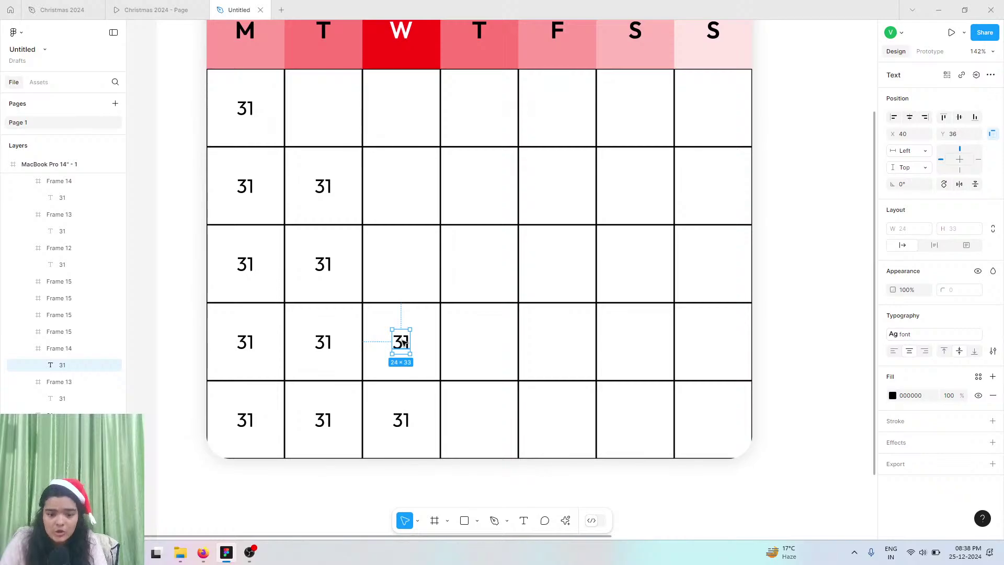
# - Copy the 31 label into the third and second Wednesday cells and the second and third Thursday cells, centring each copy
pyautogui.moveTo(403, 342); pyautogui.dragTo(477, 274)
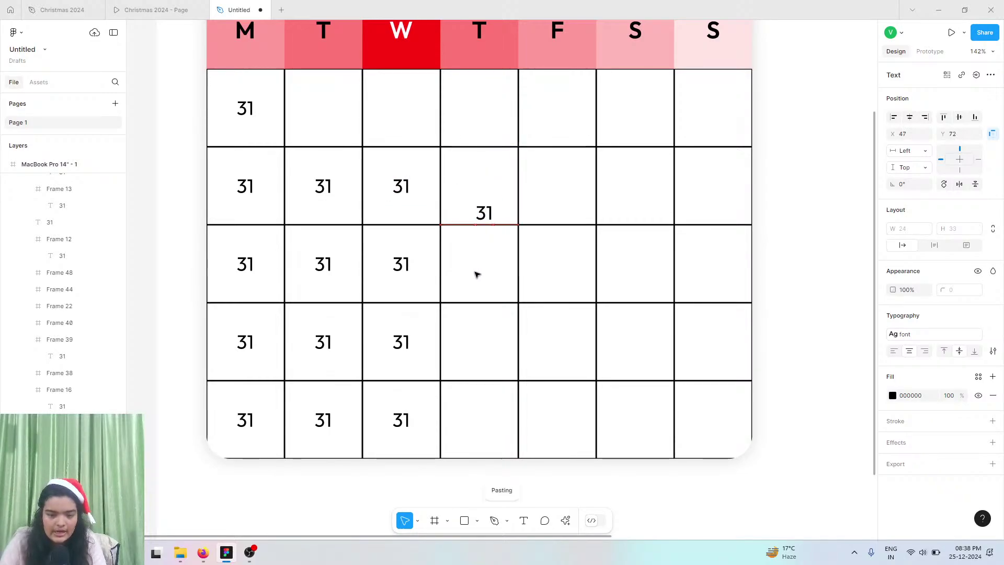
pyautogui.press('Escape')
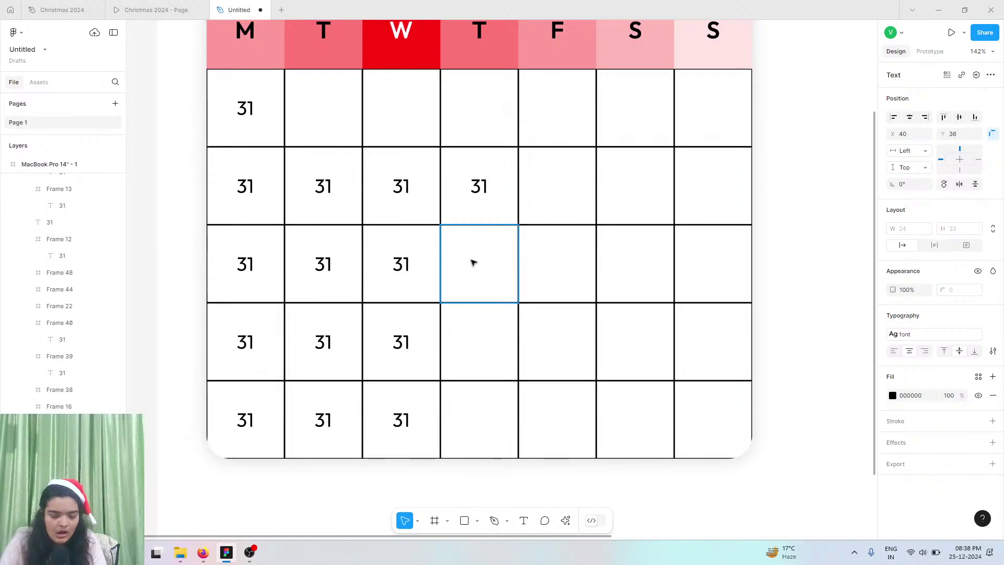
pyautogui.moveTo(480, 186); pyautogui.dragTo(475, 268)
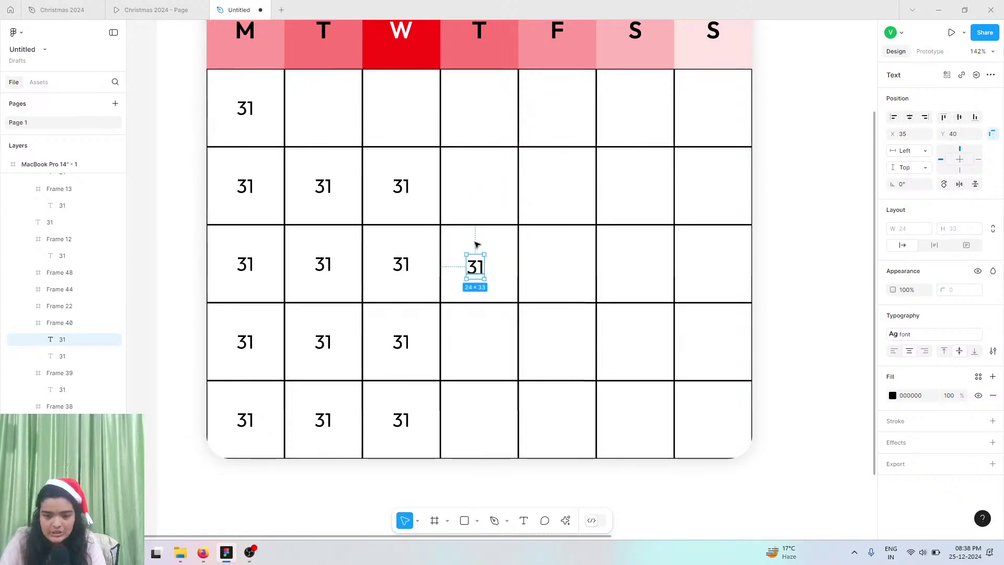
pyautogui.hotkey('ctrl', 'z')
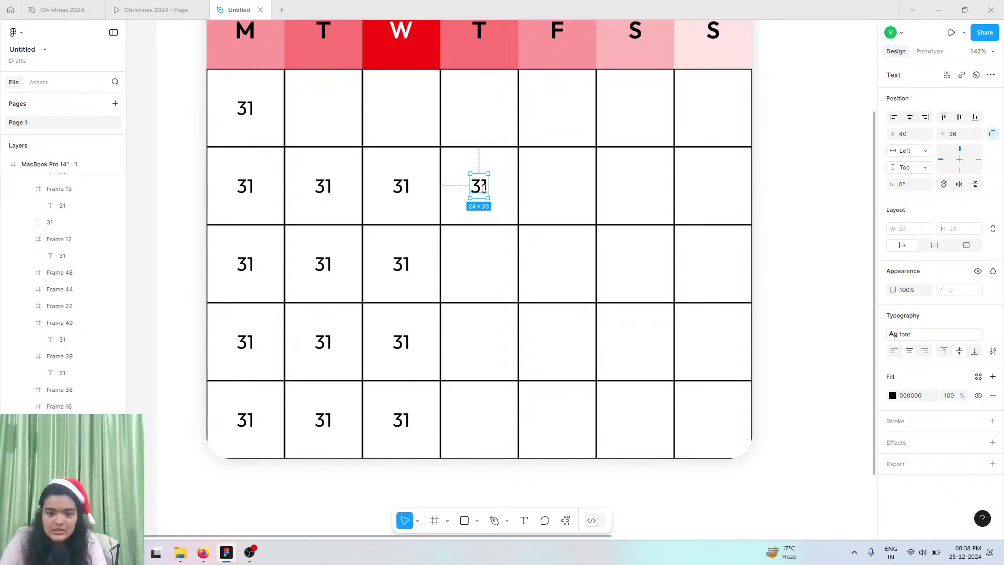
pyautogui.hotkey('ctrl', 'd')
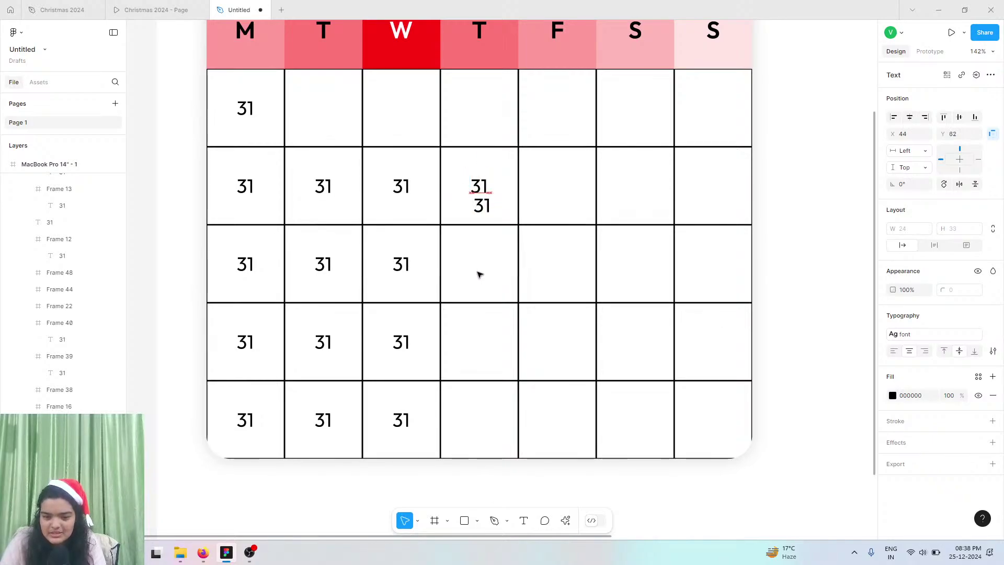
pyautogui.moveTo(477, 273); pyautogui.dragTo(482, 265)
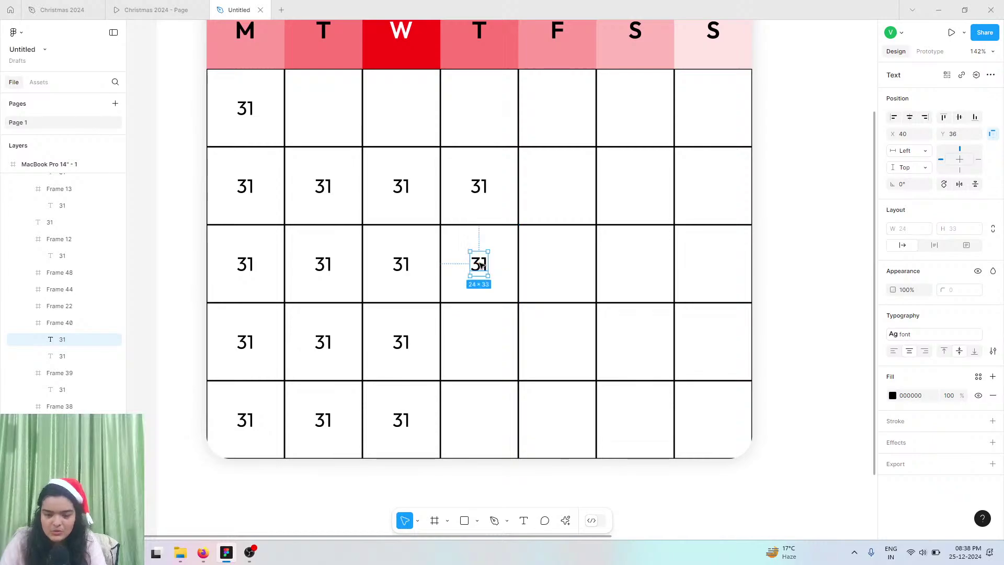
# - Copy the 31 label into the fourth and fifth Thursday cells and the second to fifth Friday cells
pyautogui.hotkey('ctrl', 'd')
pyautogui.moveTo(477, 347); pyautogui.dragTo(561, 417)
pyautogui.hotkey('ctrl', 'd')
pyautogui.hotkey('ctrl', 'd')
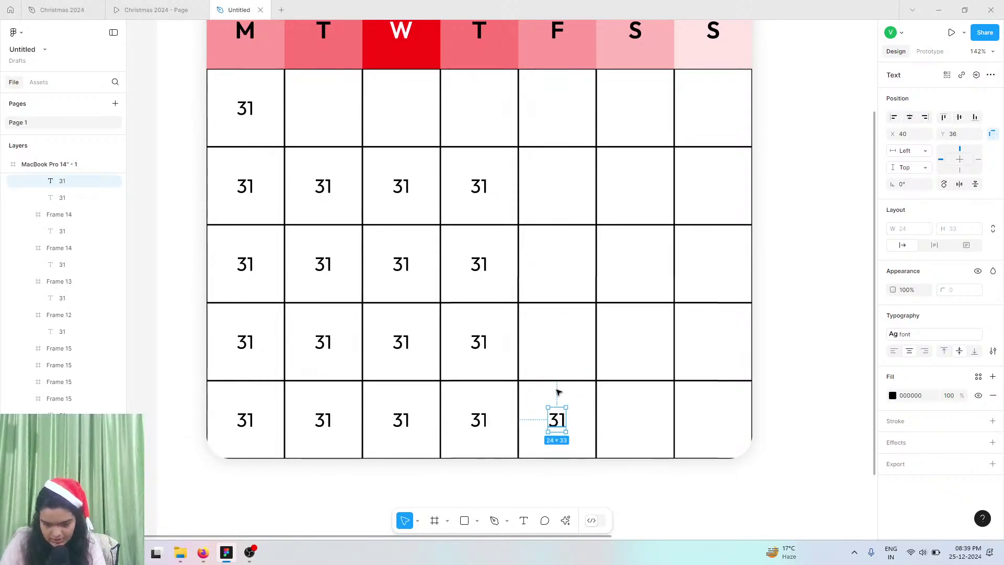
pyautogui.moveTo(555, 339); pyautogui.dragTo(556, 188)
pyautogui.hotkey('ctrl', 'v')
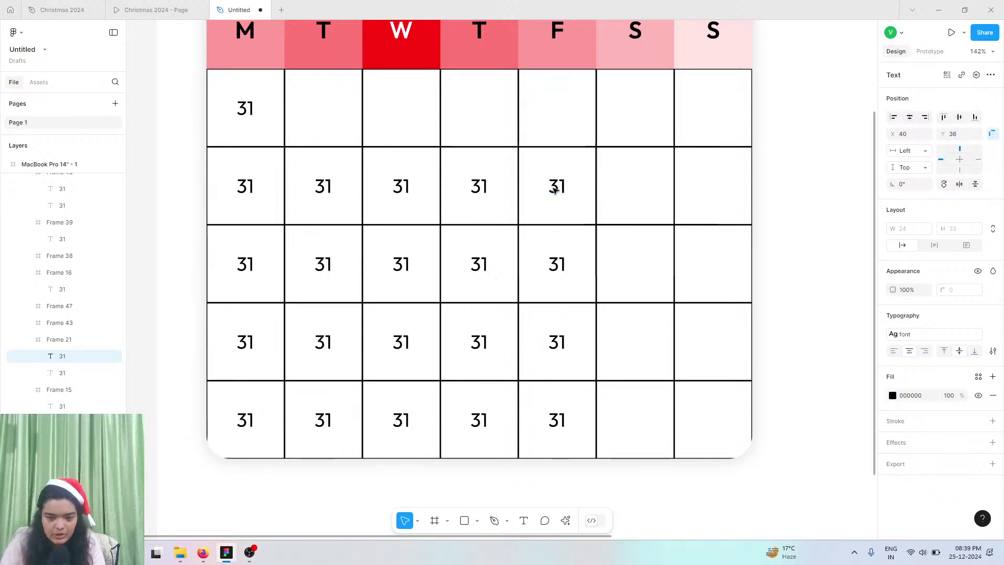
# - Copy the 31 label into the second to fifth Saturday cells and all five Sunday cells
pyautogui.hotkey('ctrl', 'v')
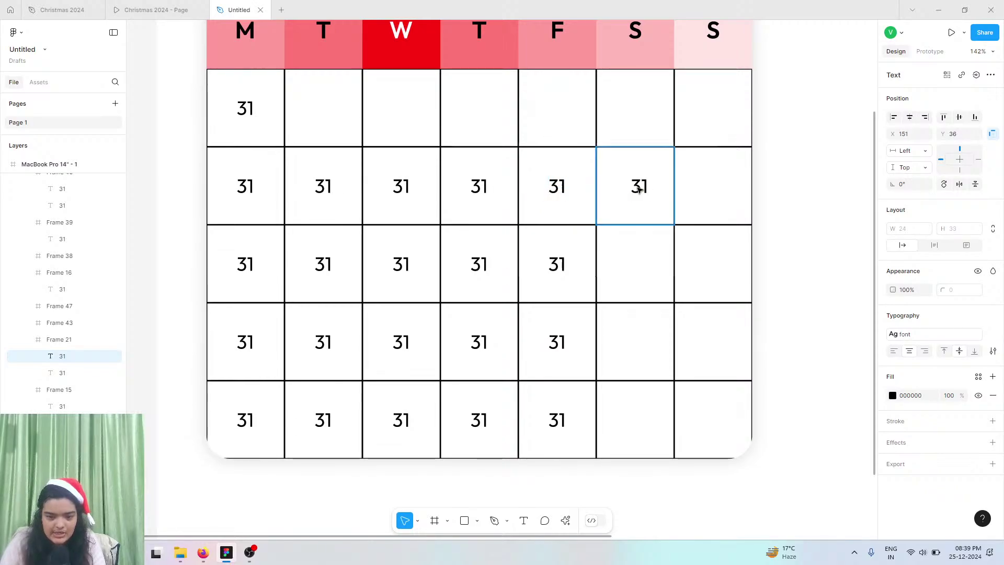
pyautogui.moveTo(639, 189); pyautogui.dragTo(635, 342)
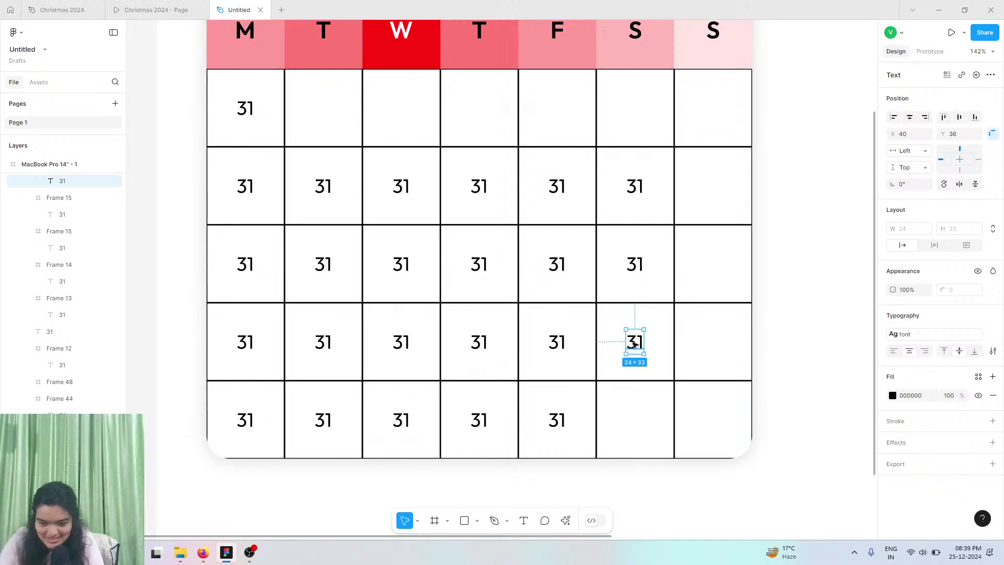
pyautogui.moveTo(634, 342); pyautogui.dragTo(634, 425)
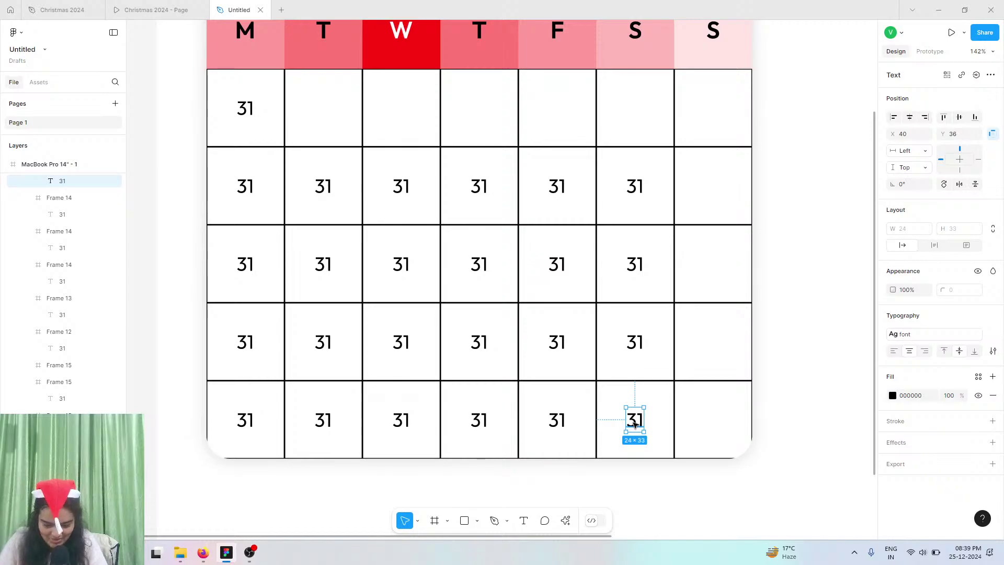
pyautogui.hotkey('ctrl', 'd')
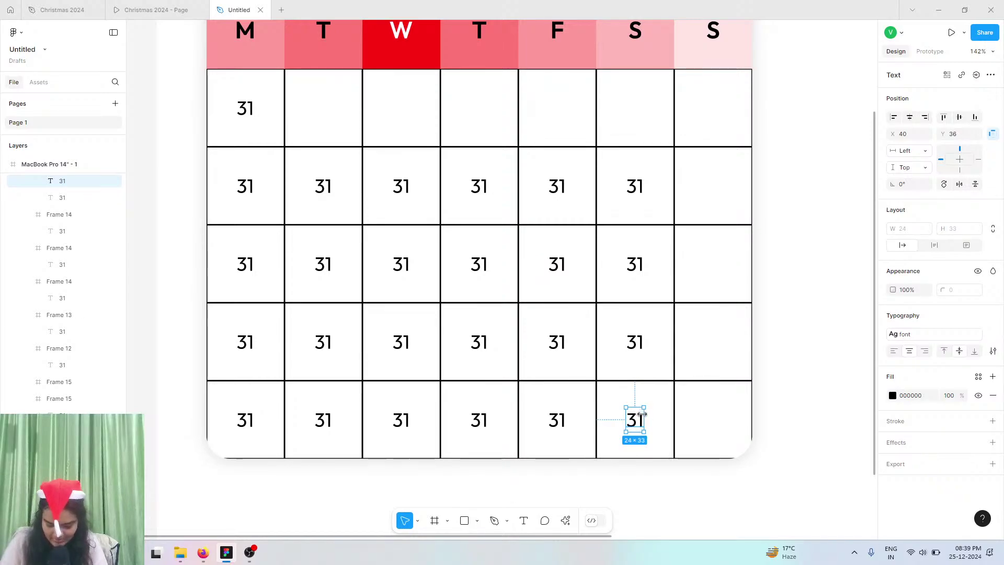
pyautogui.moveTo(631, 420); pyautogui.dragTo(713, 108)
# - Check the reference prototype's dates and change the first four Sunday labels to 1, 8, 15 and 22
pyautogui.click(149, 4)
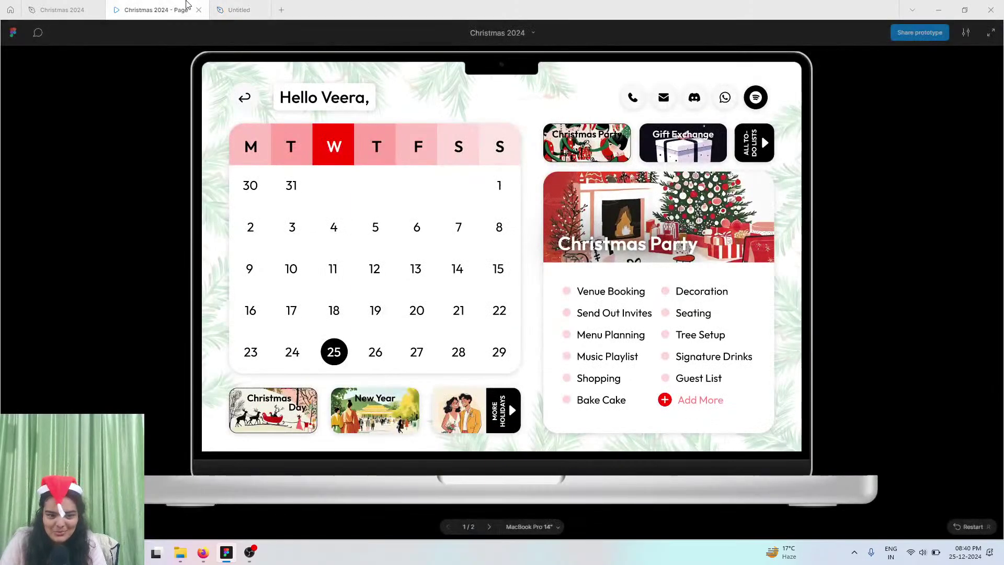
pyautogui.click(245, 9)
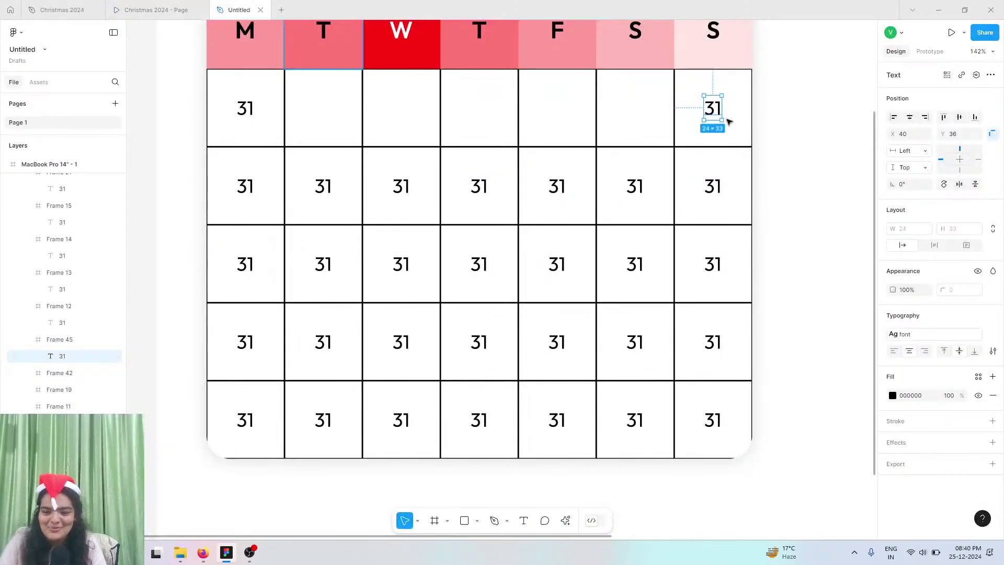
pyautogui.doubleClick(710, 110)
pyautogui.write('1')
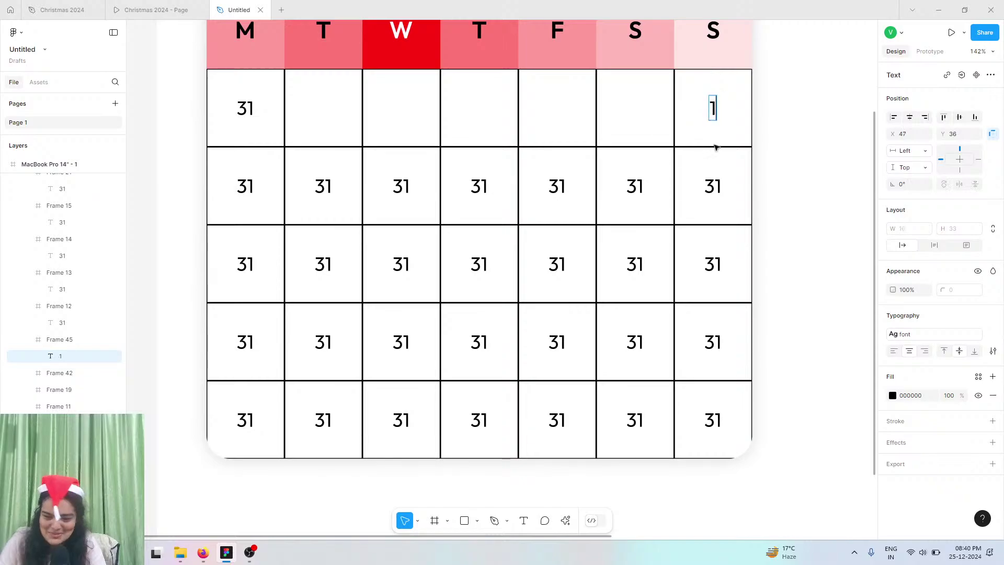
pyautogui.doubleClick(712, 184)
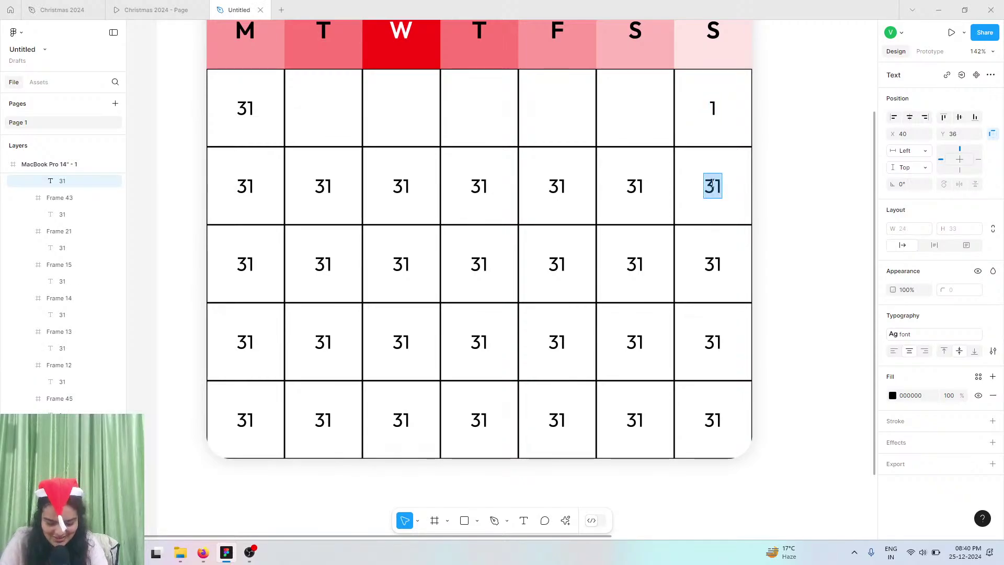
pyautogui.write('8')
pyautogui.doubleClick(712, 266)
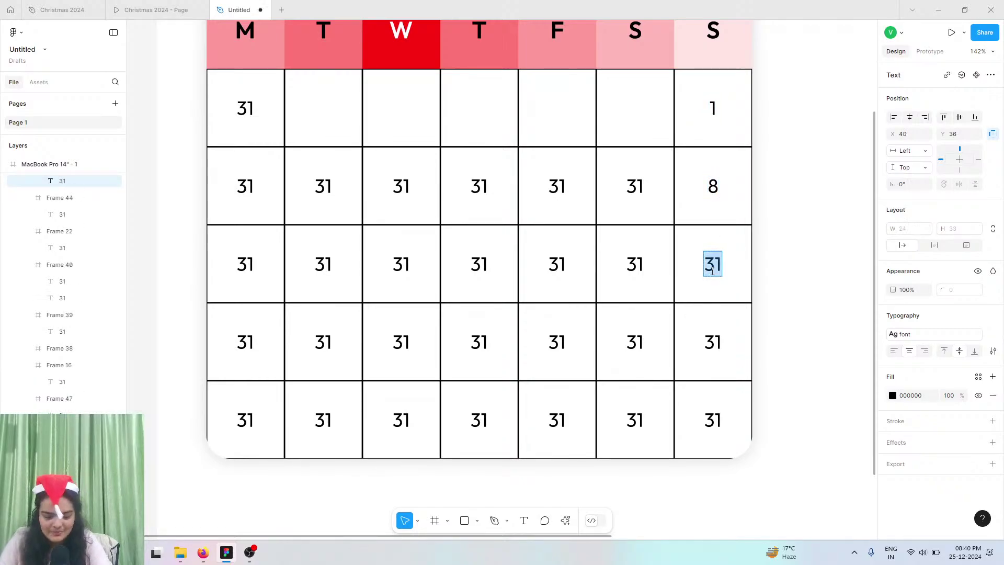
pyautogui.write('15')
pyautogui.doubleClick(714, 343)
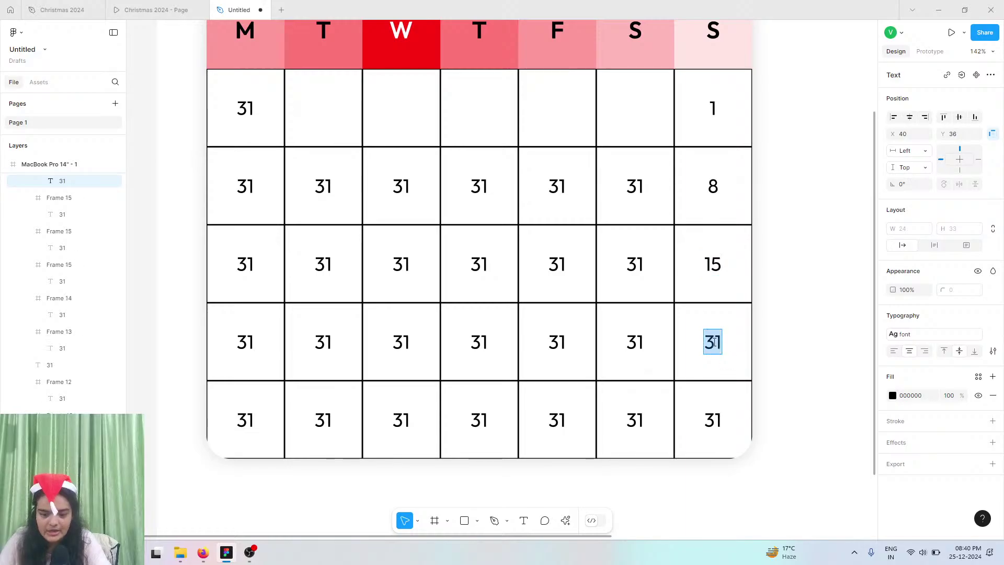
pyautogui.write('22')
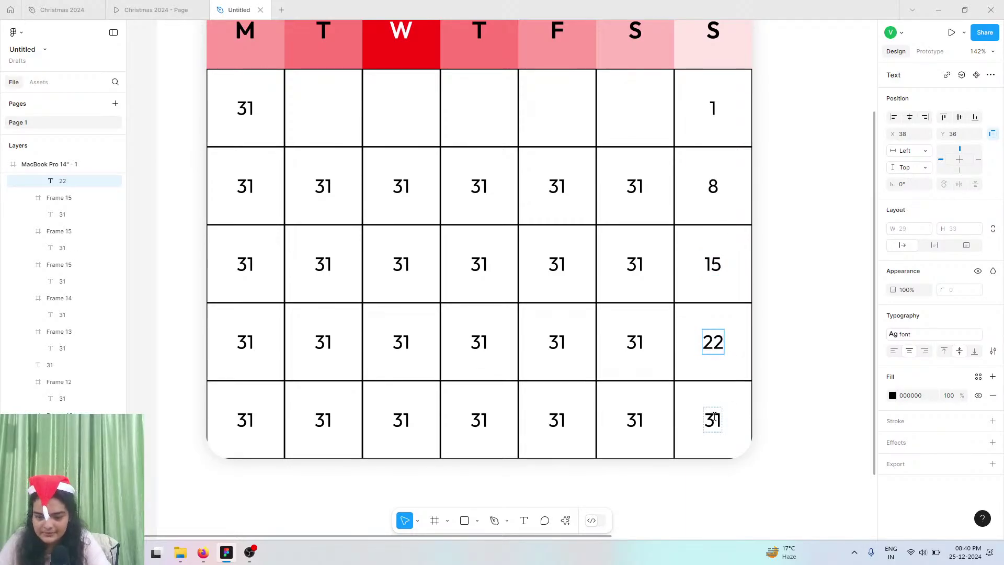
# - Check the last Sunday's date in the reference prototype and change the fifth Sunday label to 29
pyautogui.click(715, 416)
pyautogui.click(714, 417)
pyautogui.write('2')
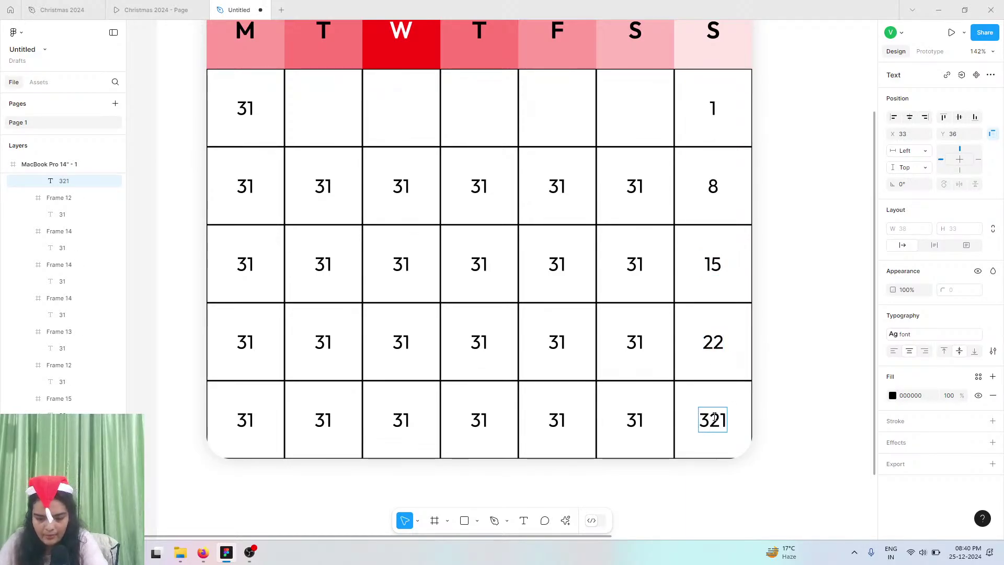
pyautogui.doubleClick(714, 416)
pyautogui.click(156, 10)
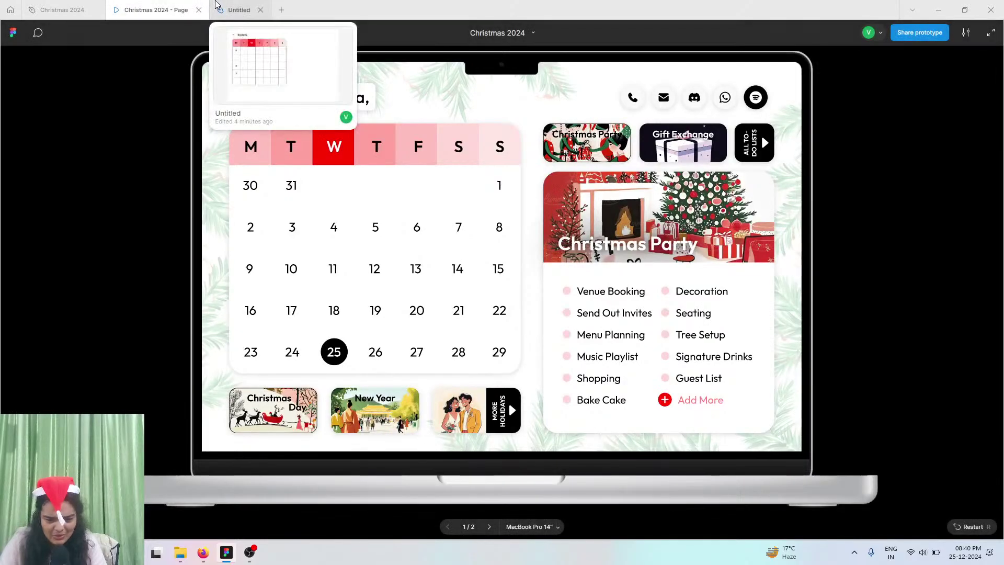
pyautogui.click(217, 6)
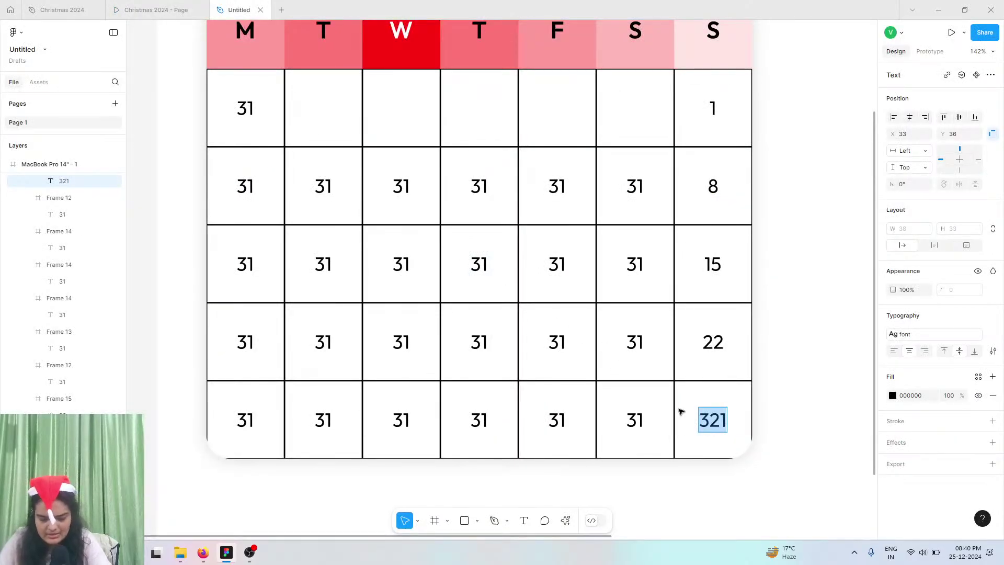
pyautogui.write('29')
# - Duplicate the 31 label from the first Monday cell and centre the copy in the first Tuesday cell
pyautogui.doubleClick(247, 108)
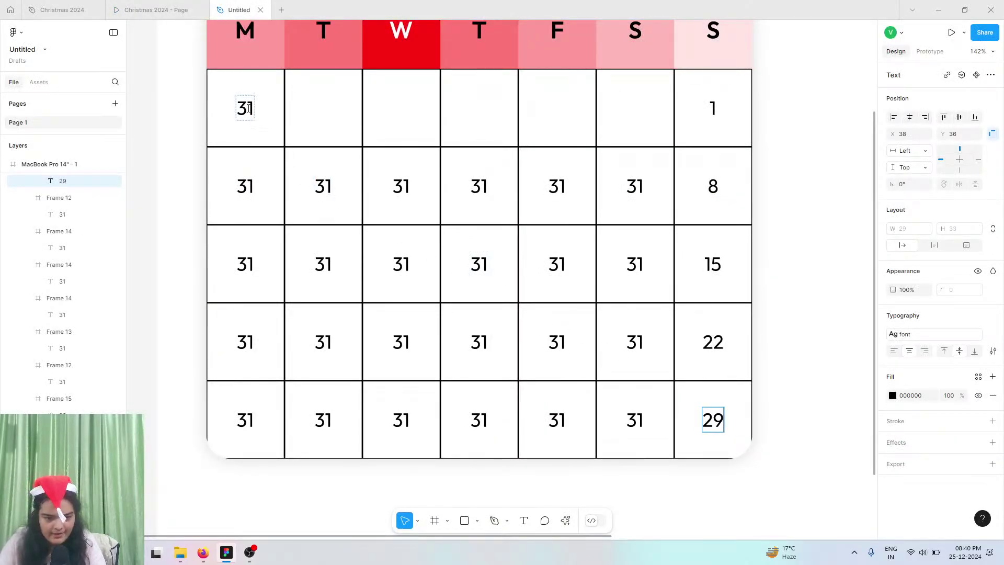
pyautogui.press('Escape')
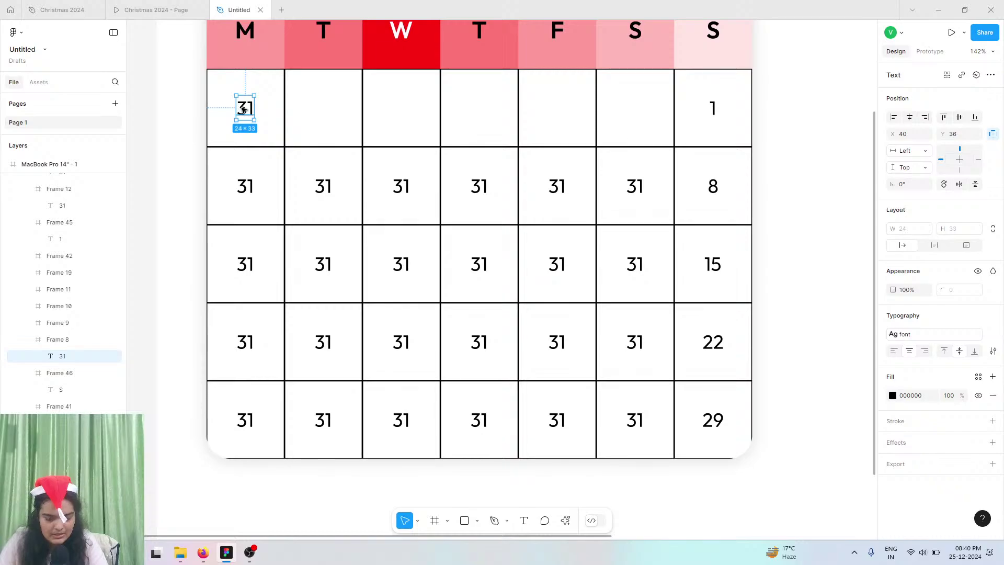
pyautogui.hotkey('ctrl', 'd')
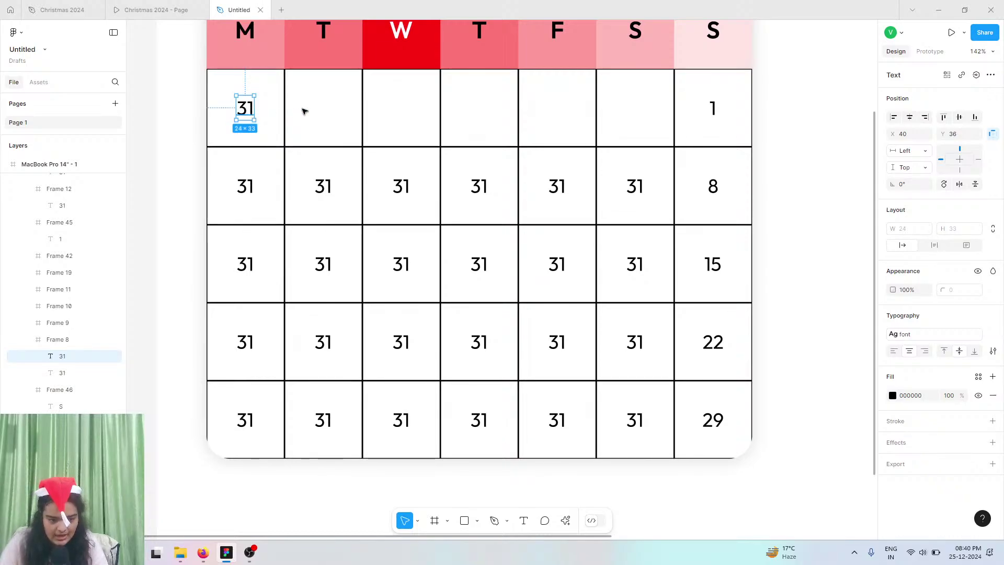
pyautogui.moveTo(245, 108); pyautogui.dragTo(323, 106)
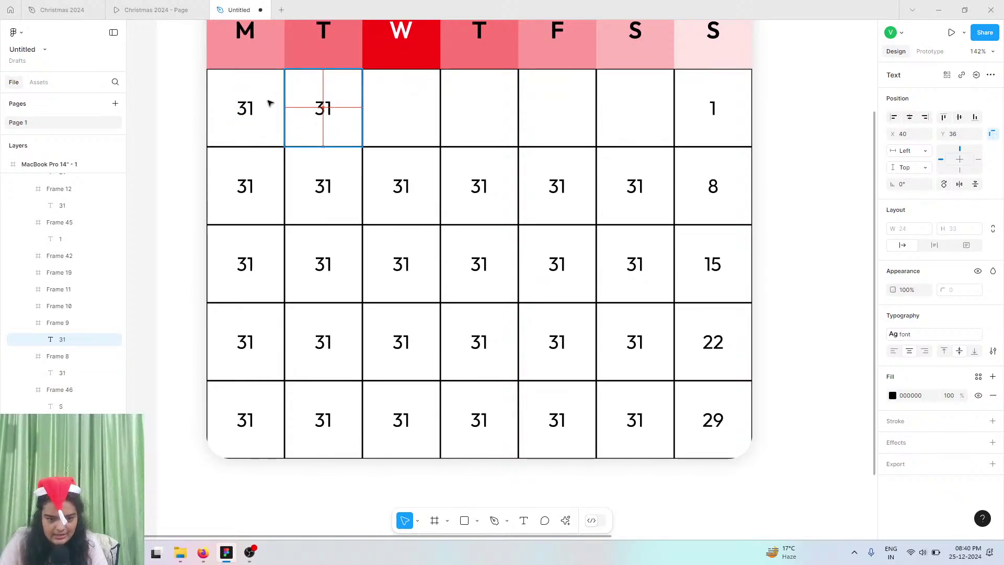
# - Change the date label in the first Monday cell to 30
pyautogui.click(259, 121)
pyautogui.click(248, 109)
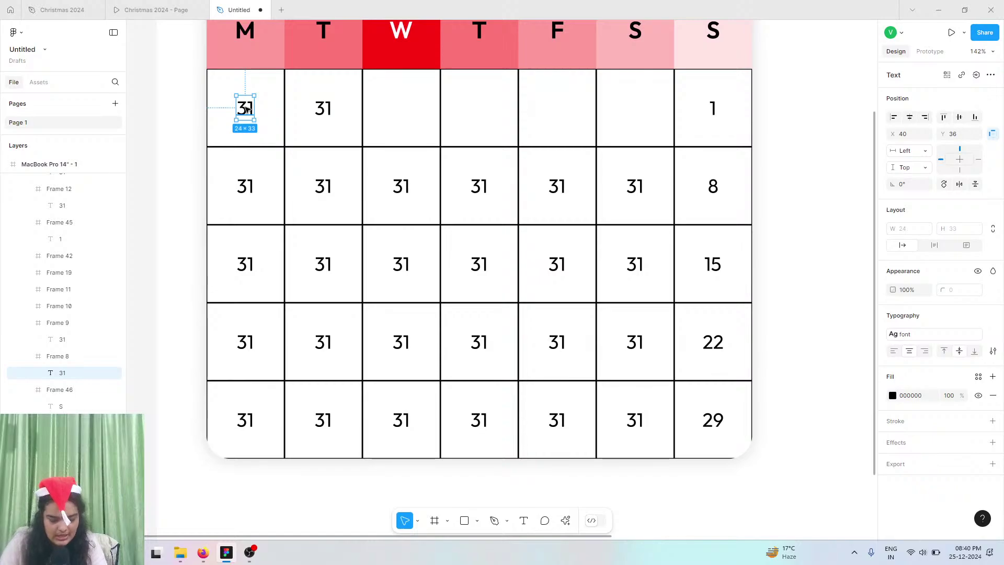
pyautogui.doubleClick(246, 109)
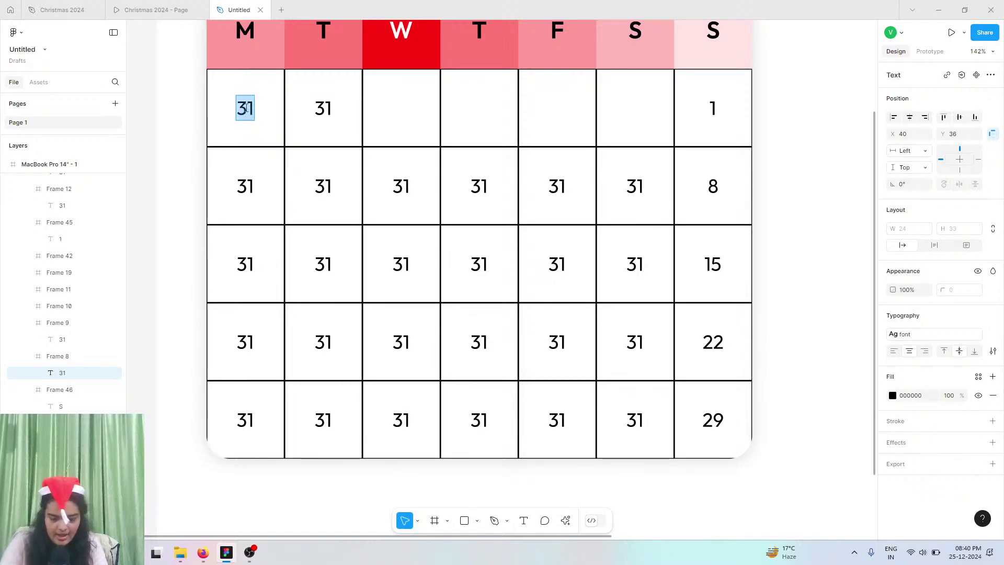
pyautogui.write('30')
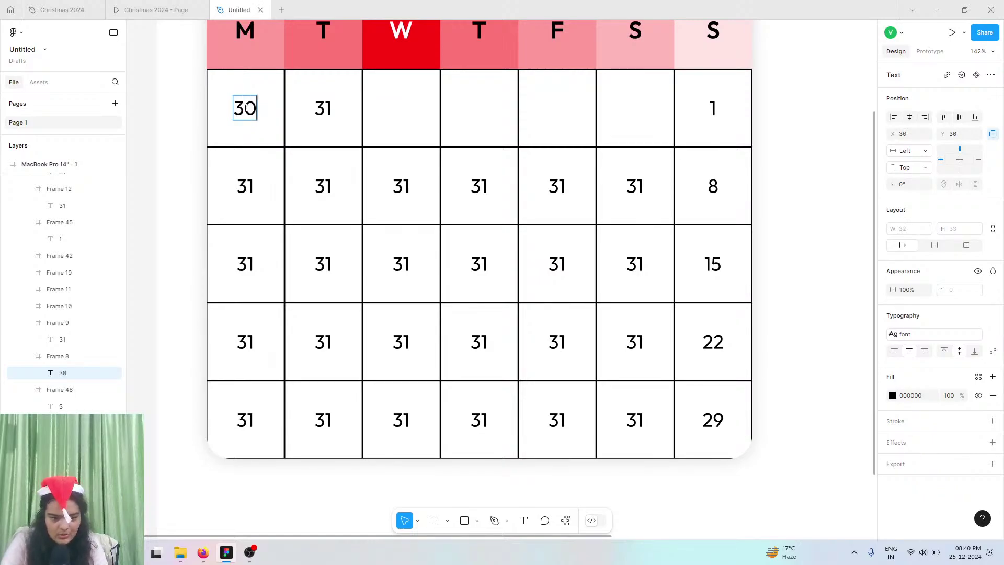
# - Number the second calendar row from Monday to Saturday as 2, 3, 4, 5, 6 and 7
pyautogui.doubleClick(245, 195)
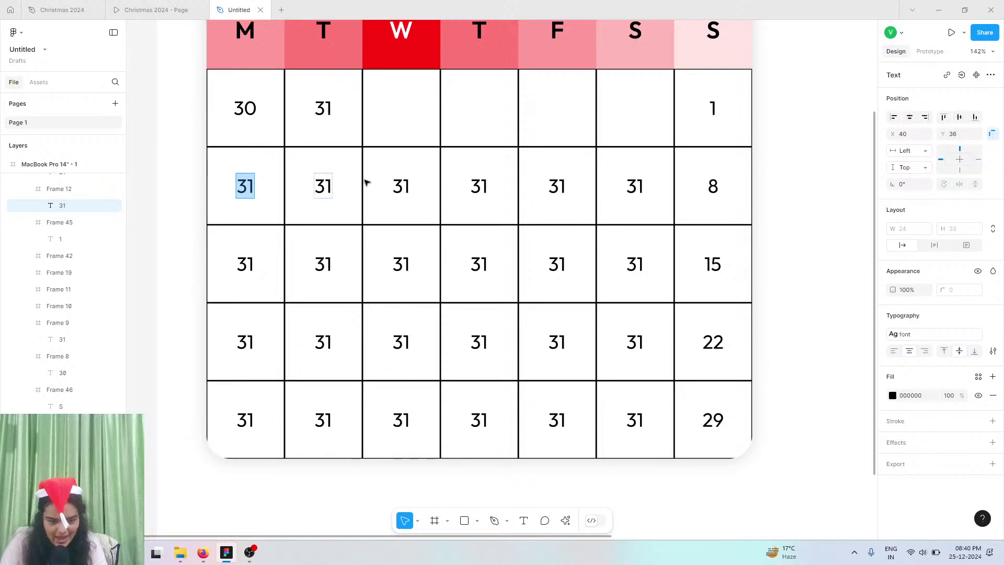
pyautogui.write('2')
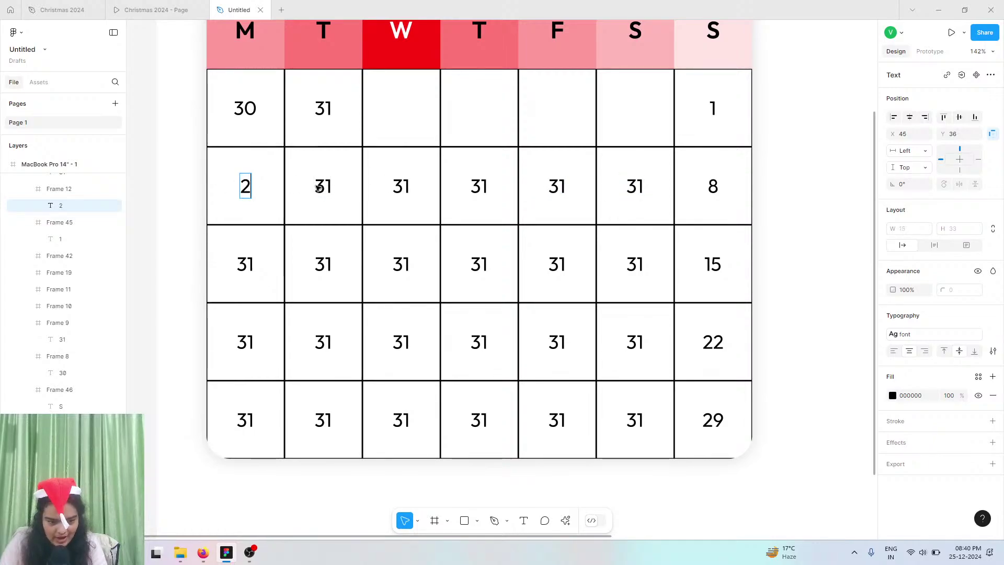
pyautogui.doubleClick(325, 187)
pyautogui.write('3')
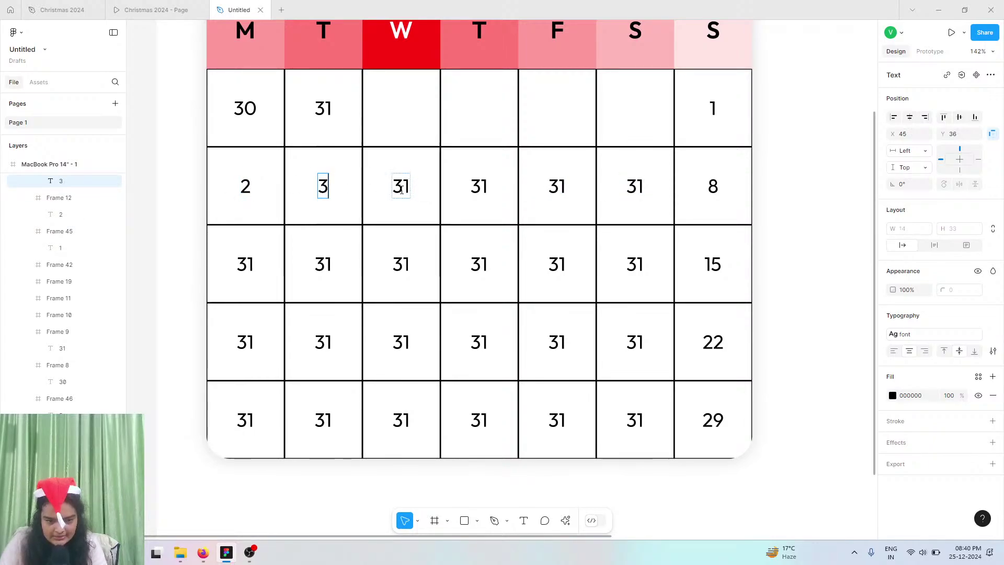
pyautogui.doubleClick(401, 187)
pyautogui.write('4')
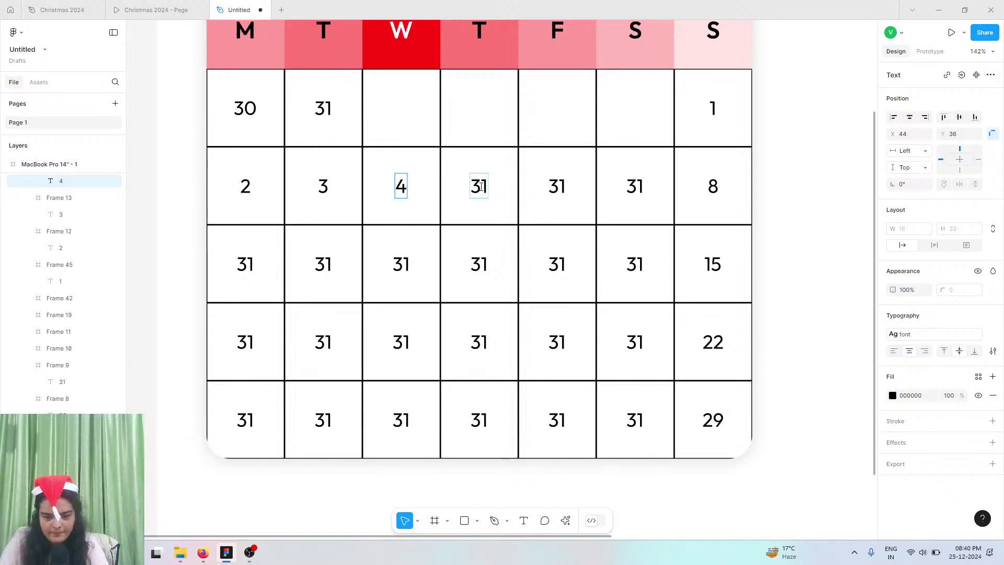
pyautogui.doubleClick(481, 187)
pyautogui.write('5')
pyautogui.doubleClick(553, 187)
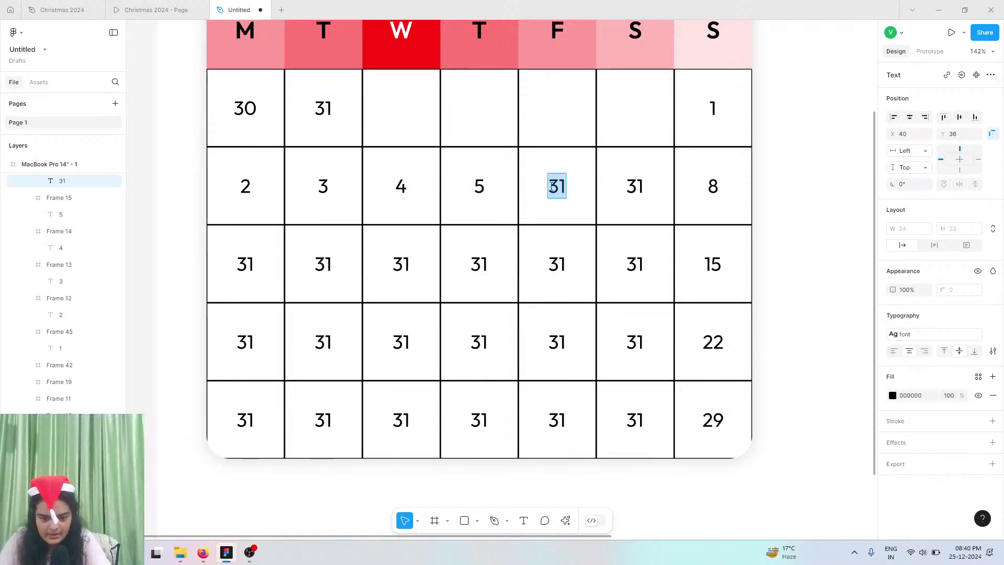
pyautogui.write('6')
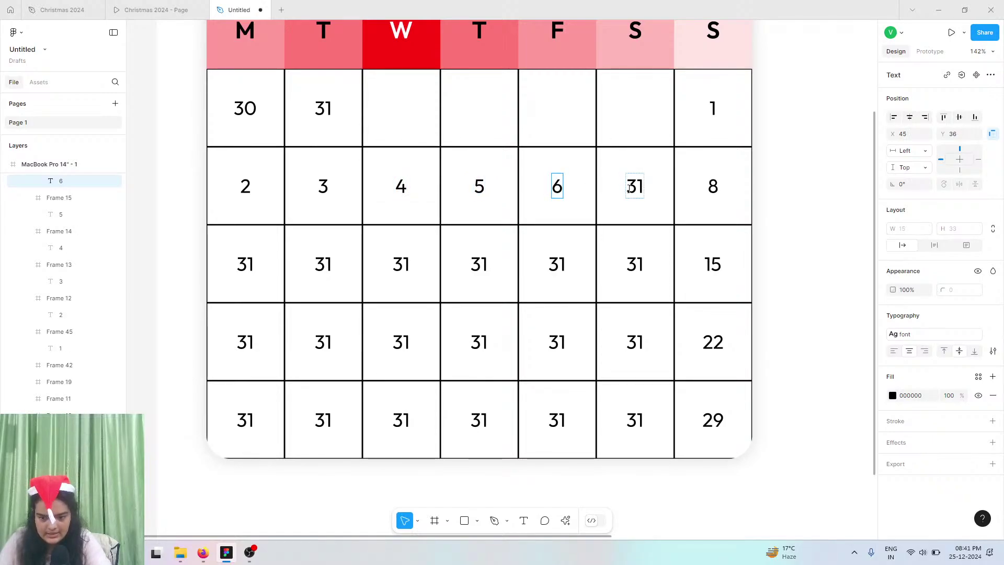
pyautogui.doubleClick(629, 188)
pyautogui.write('7')
# - Change the third, fourth and fifth Saturday labels to 14, 21 and 28
pyautogui.doubleClick(638, 263)
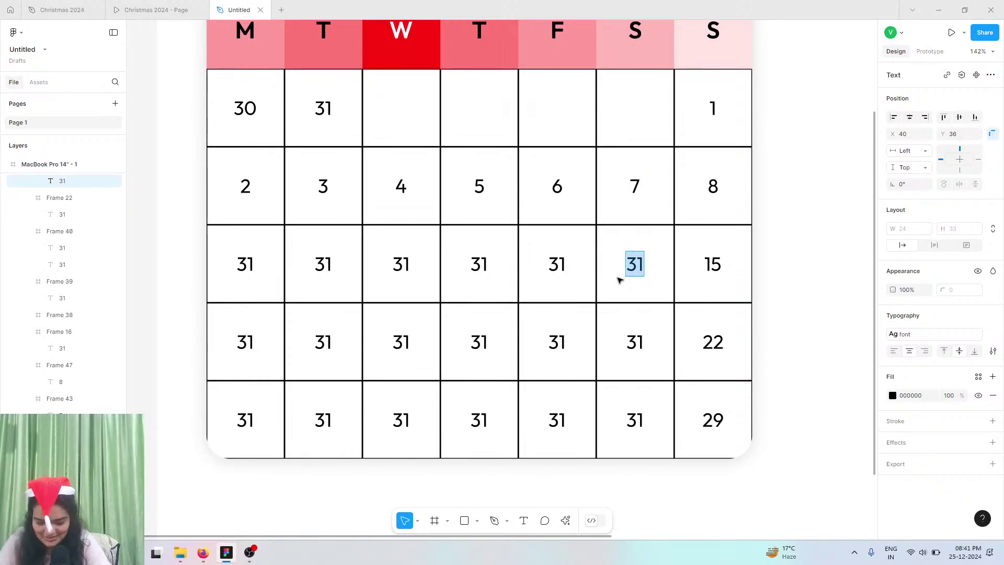
pyautogui.write('14')
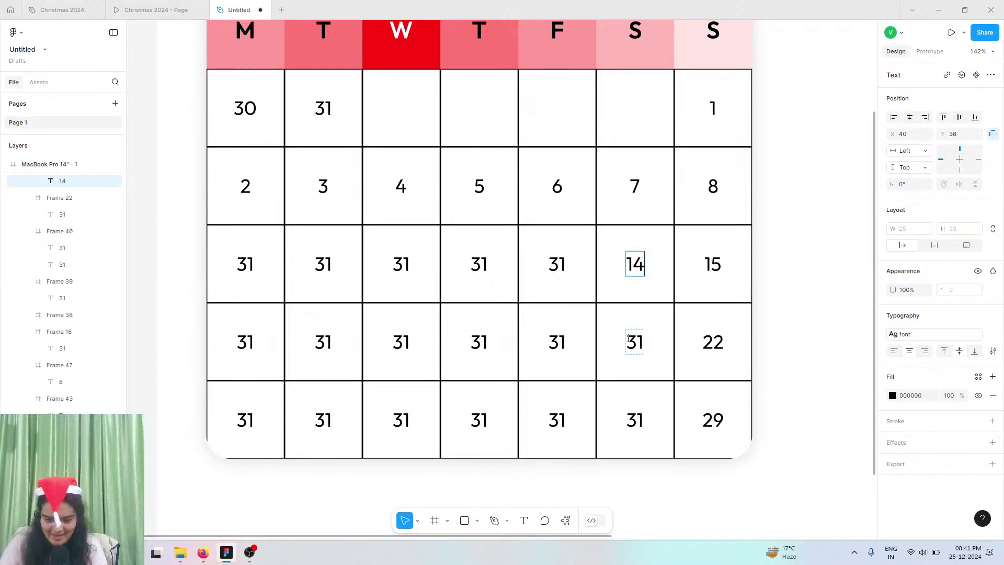
pyautogui.doubleClick(628, 337)
pyautogui.write('21')
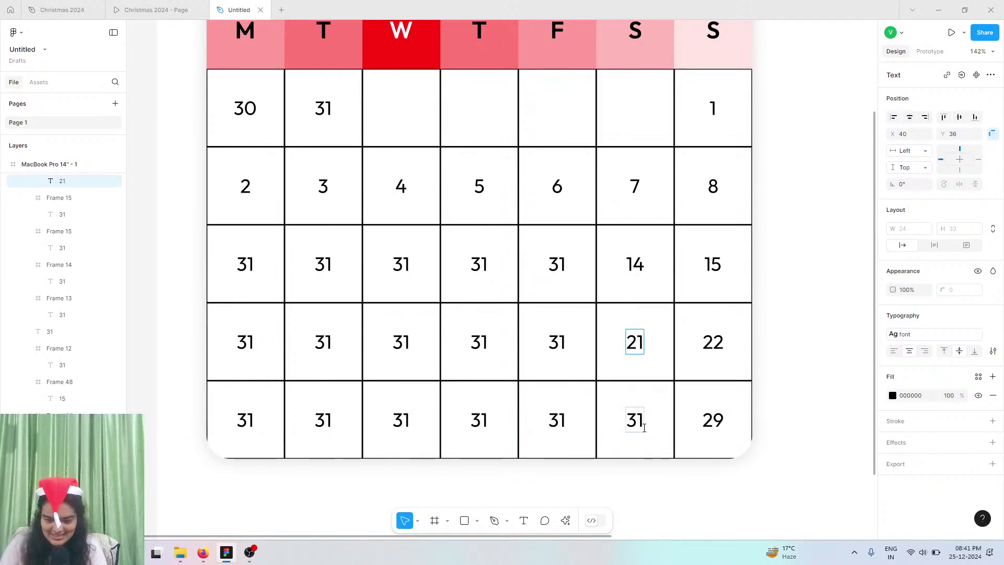
pyautogui.doubleClick(643, 427)
pyautogui.write('28')
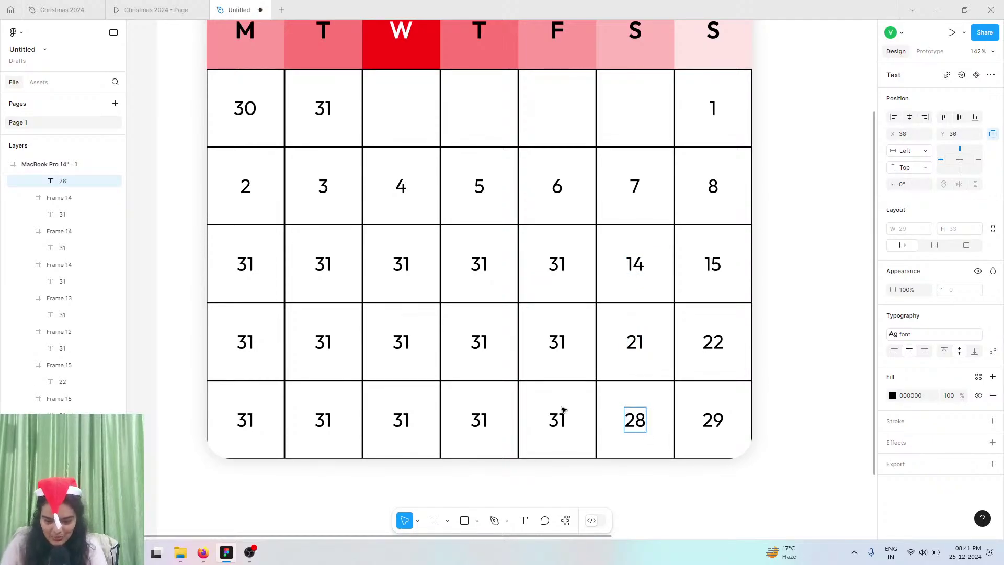
# - Change the fifth, fourth and third Friday labels to 27, 20 and 13
pyautogui.doubleClick(561, 413)
pyautogui.write('27')
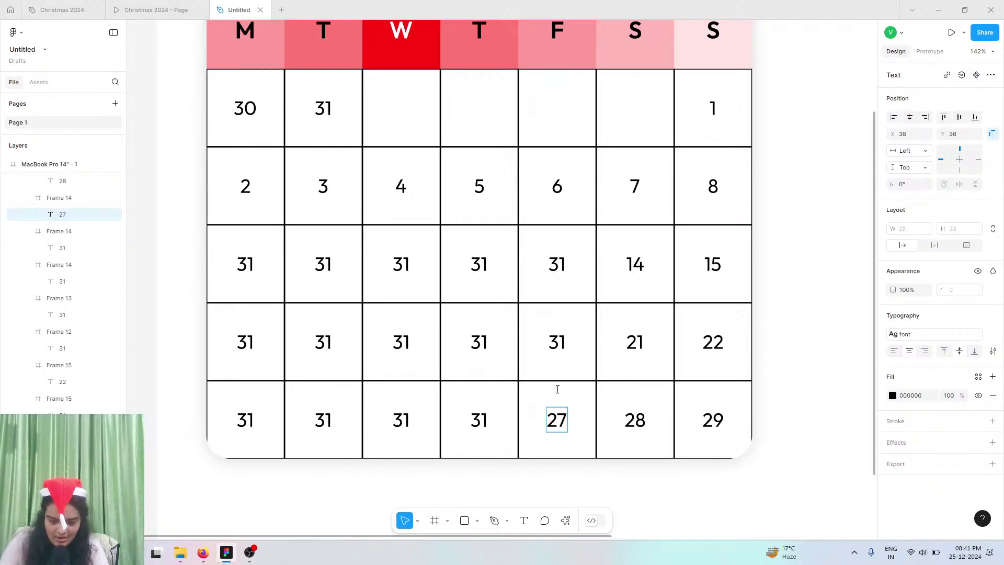
pyautogui.doubleClick(555, 339)
pyautogui.write('20')
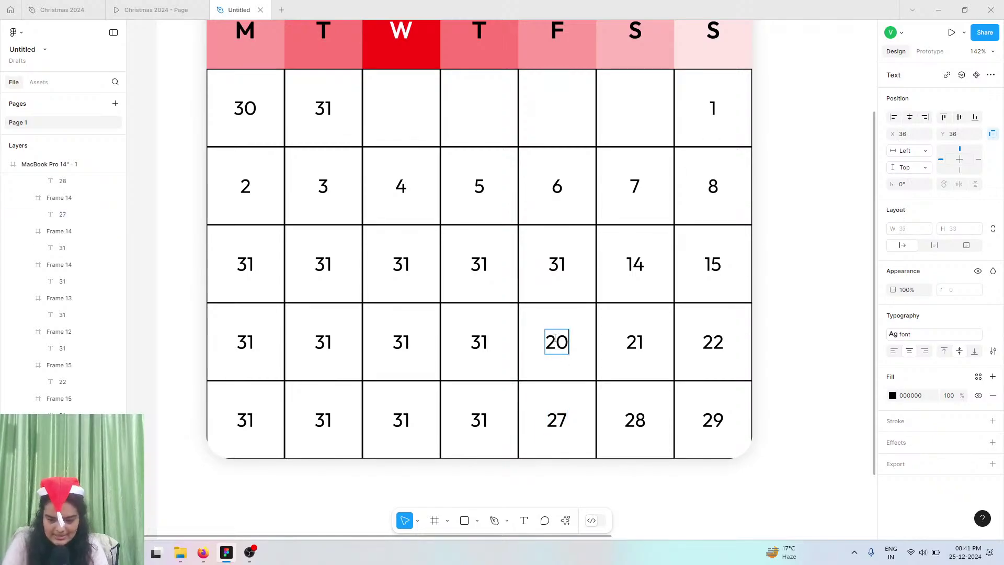
pyautogui.doubleClick(556, 261)
pyautogui.write('13')
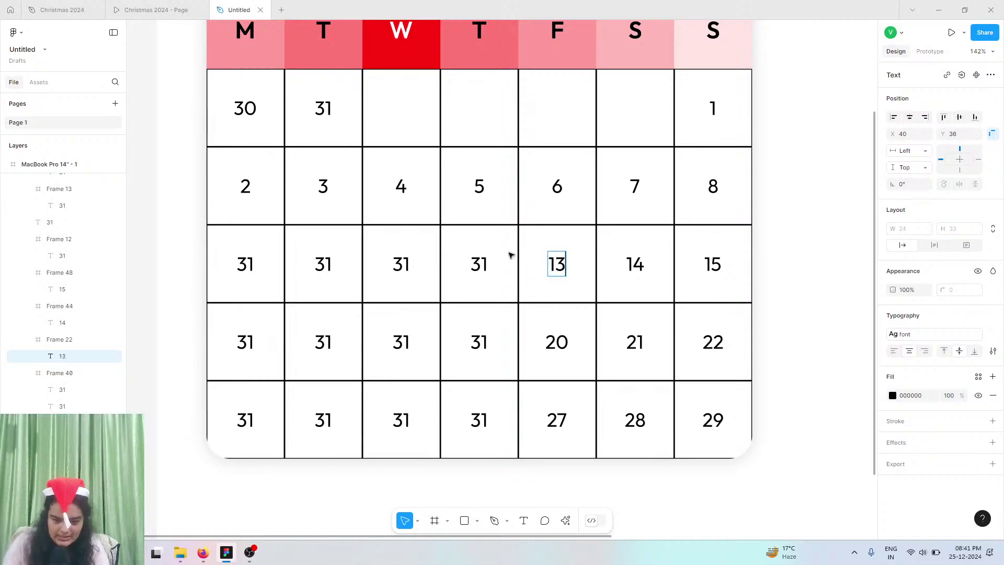
# - Change the Thursday labels in the third, fourth and fifth rows to 12, 19 and 26
pyautogui.click(477, 267)
pyautogui.doubleClick(477, 268)
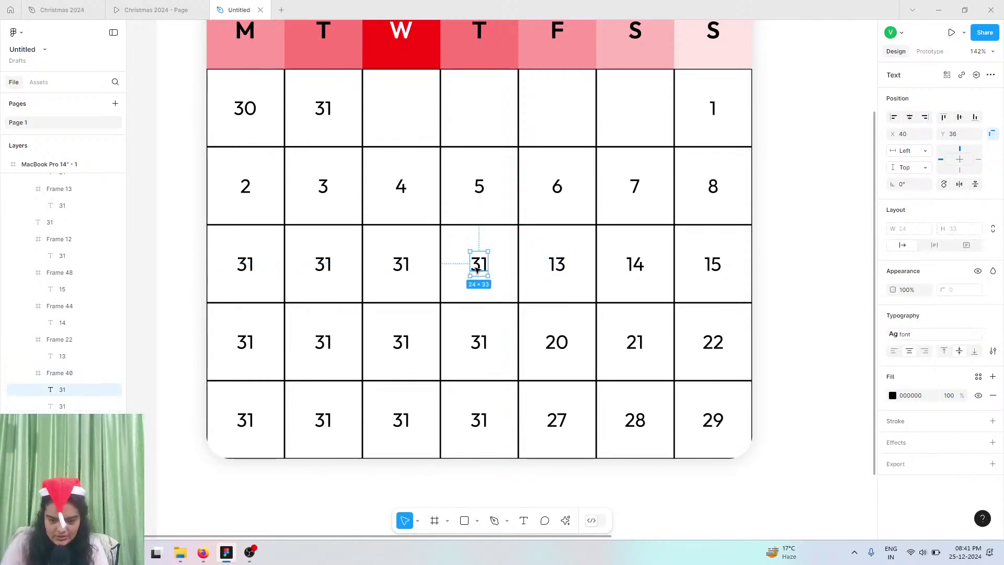
pyautogui.doubleClick(477, 268)
pyautogui.write('13')
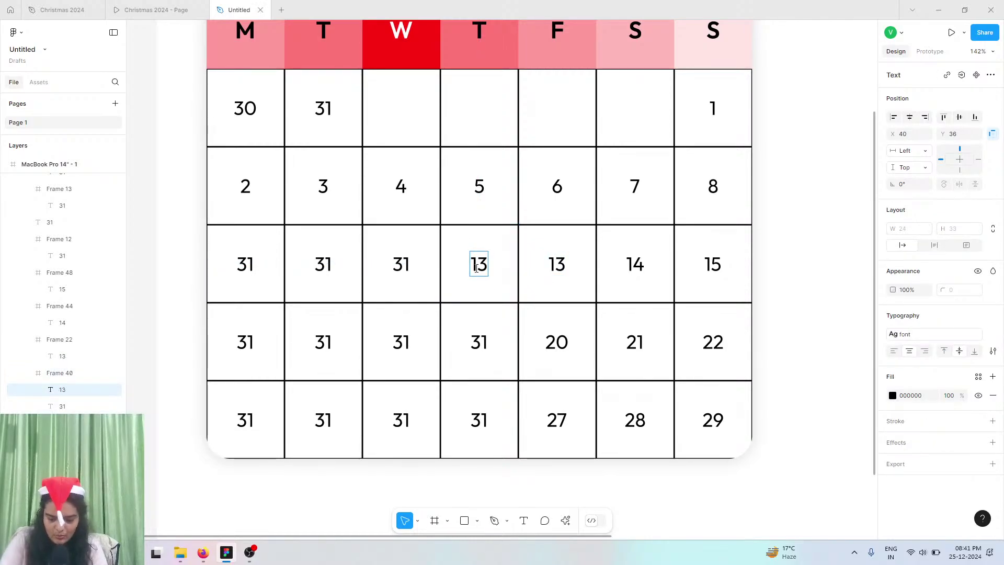
pyautogui.press('BackSpace')
pyautogui.write('2')
pyautogui.doubleClick(483, 340)
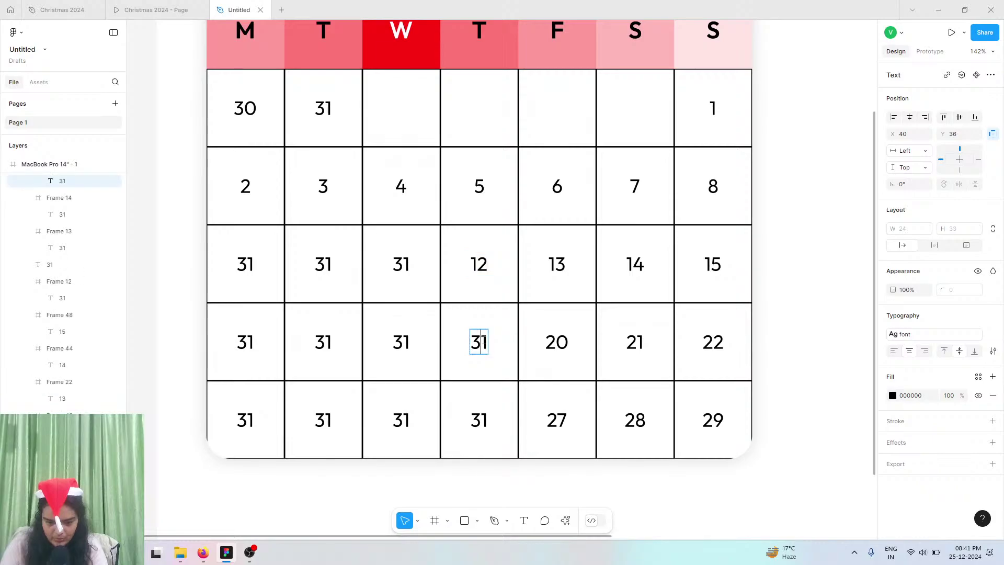
pyautogui.doubleClick(484, 340)
pyautogui.write('1')
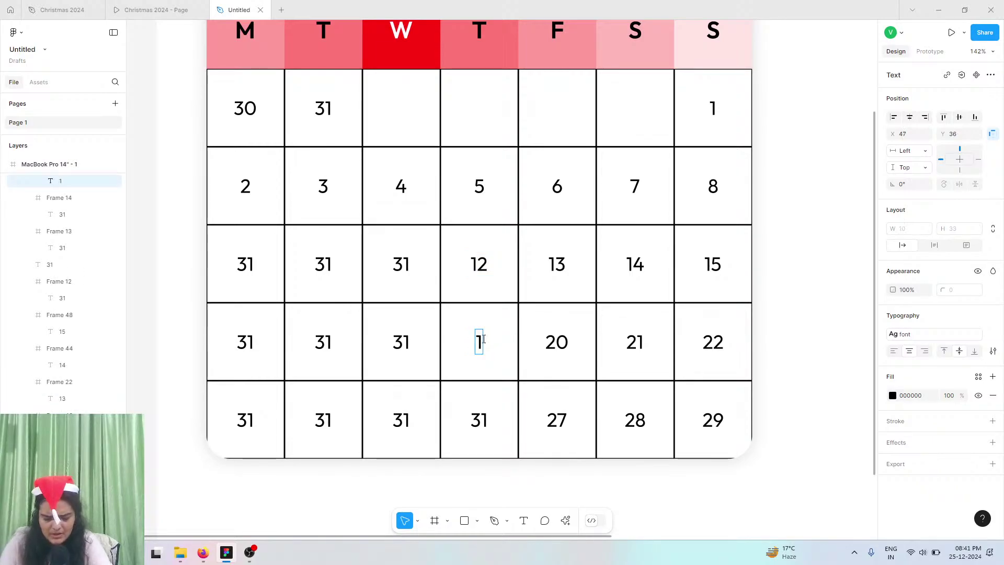
pyautogui.write('9')
pyautogui.doubleClick(480, 423)
pyautogui.doubleClick(480, 424)
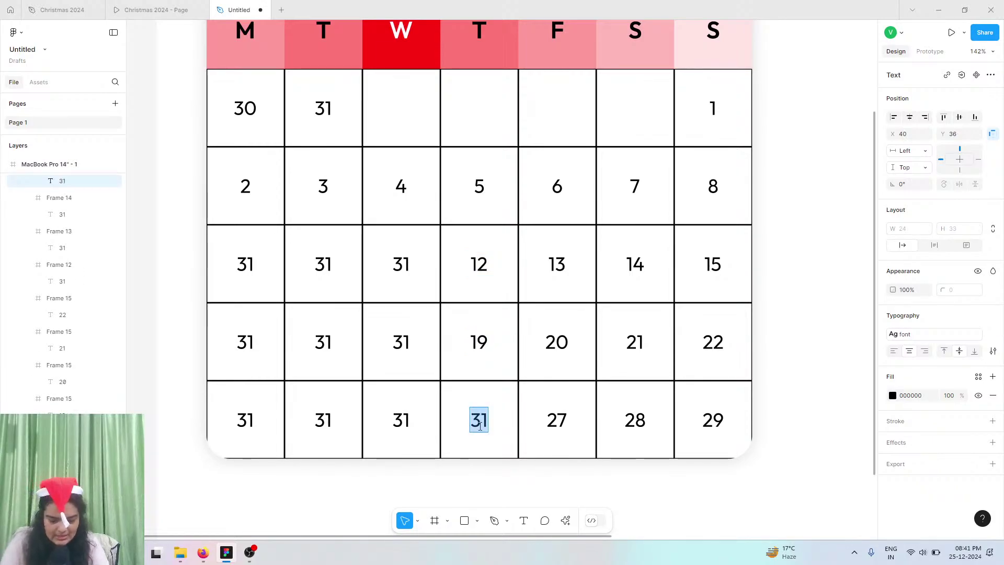
pyautogui.write('26')
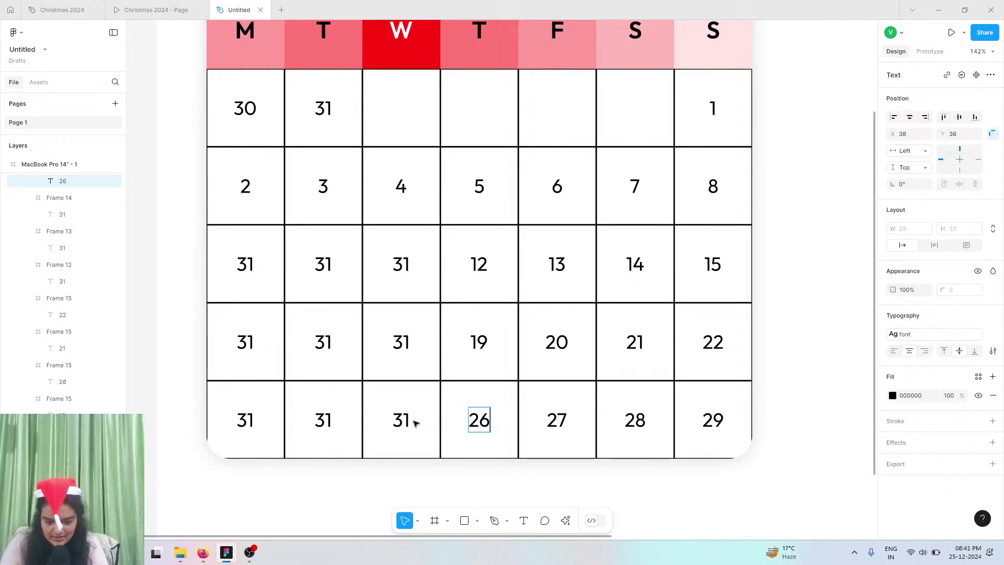
# - Change the Wednesday labels in the fifth, fourth and third rows to 25, 18 and 11
pyautogui.doubleClick(405, 420)
pyautogui.write('25')
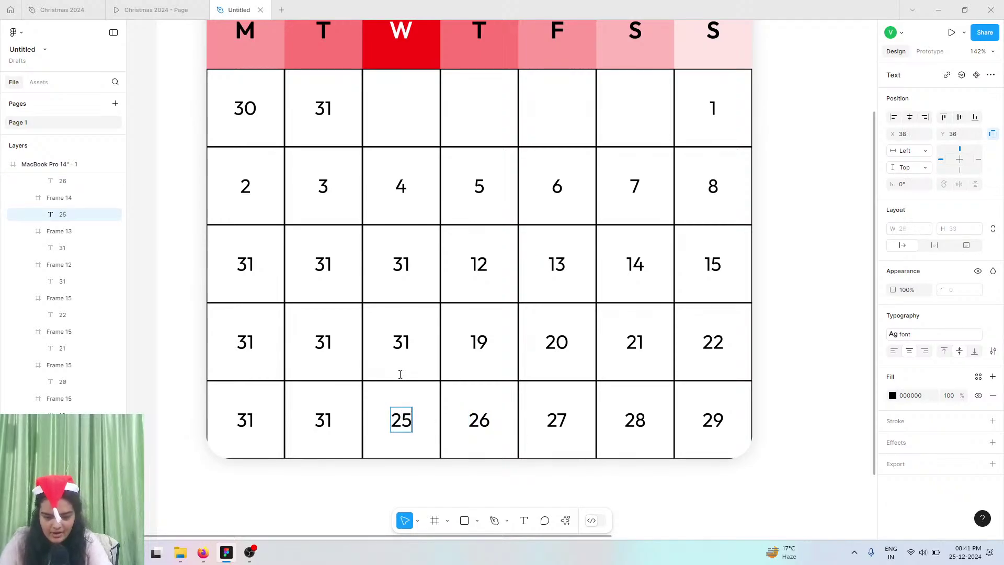
pyautogui.doubleClick(406, 346)
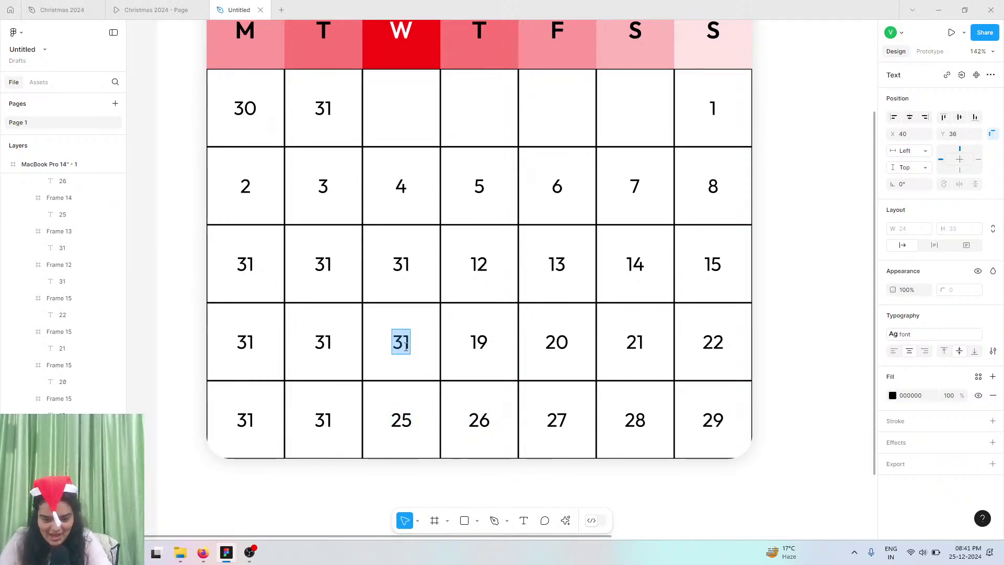
pyautogui.write('18')
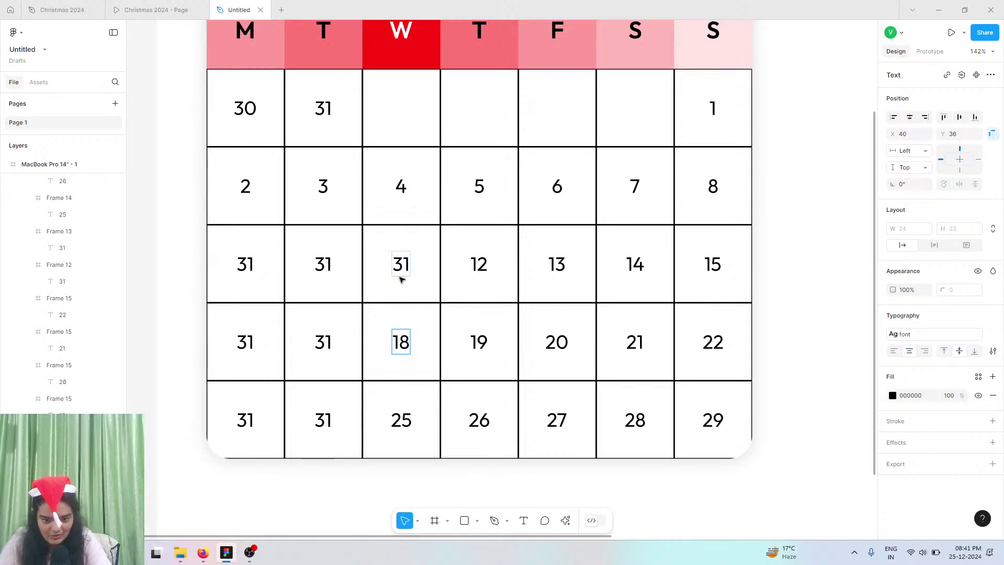
pyautogui.doubleClick(402, 266)
pyautogui.write('11')
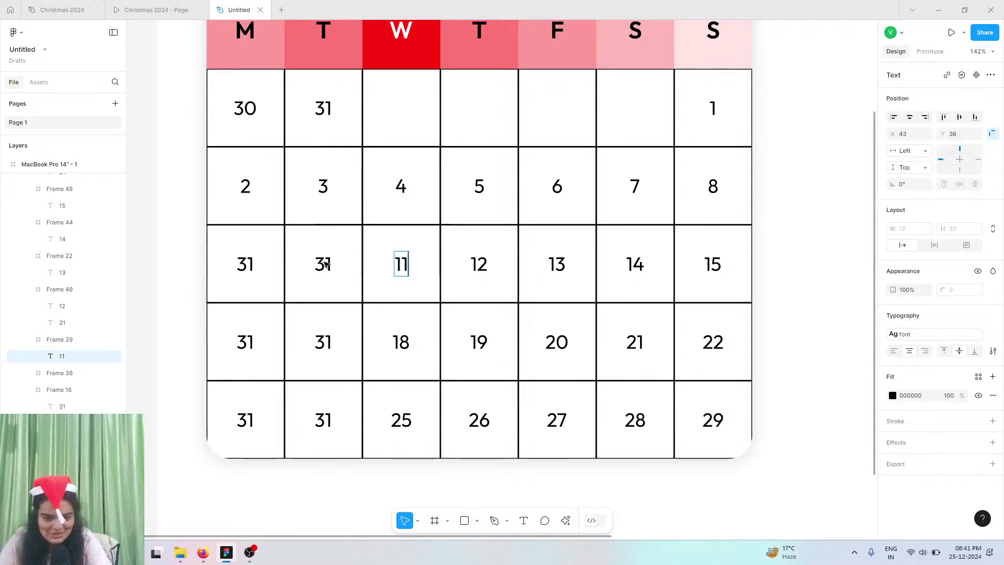
# - Change the Tuesday labels in the third, fourth and fifth rows to 10, 17 and 24
pyautogui.doubleClick(319, 260)
pyautogui.write('10')
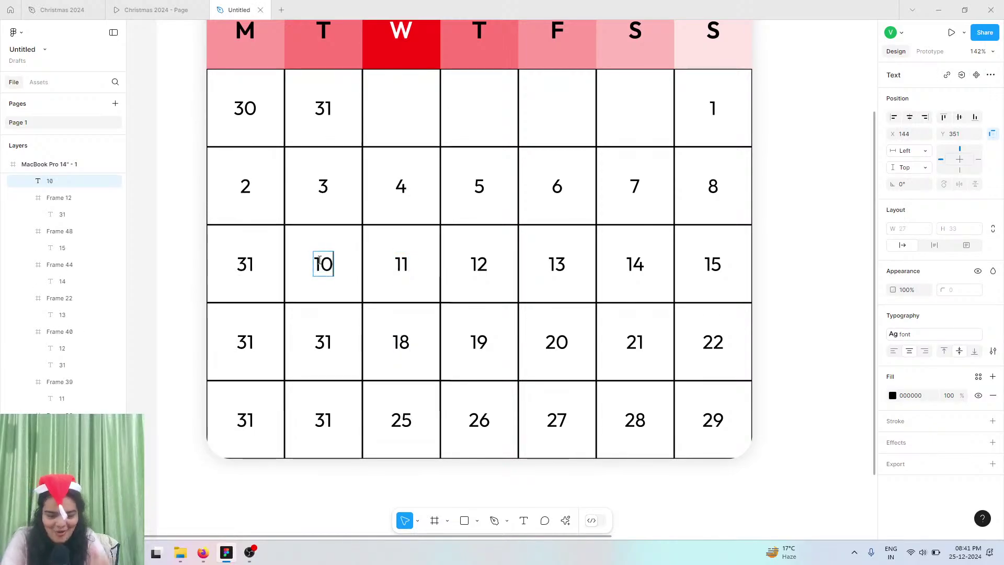
pyautogui.doubleClick(321, 333)
pyautogui.write('1')
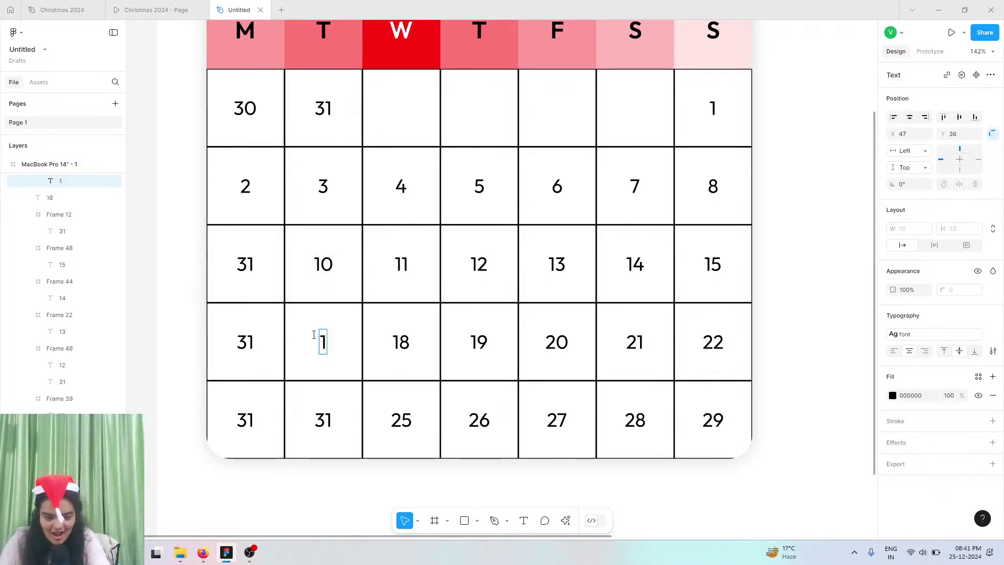
pyautogui.write('7')
pyautogui.doubleClick(322, 425)
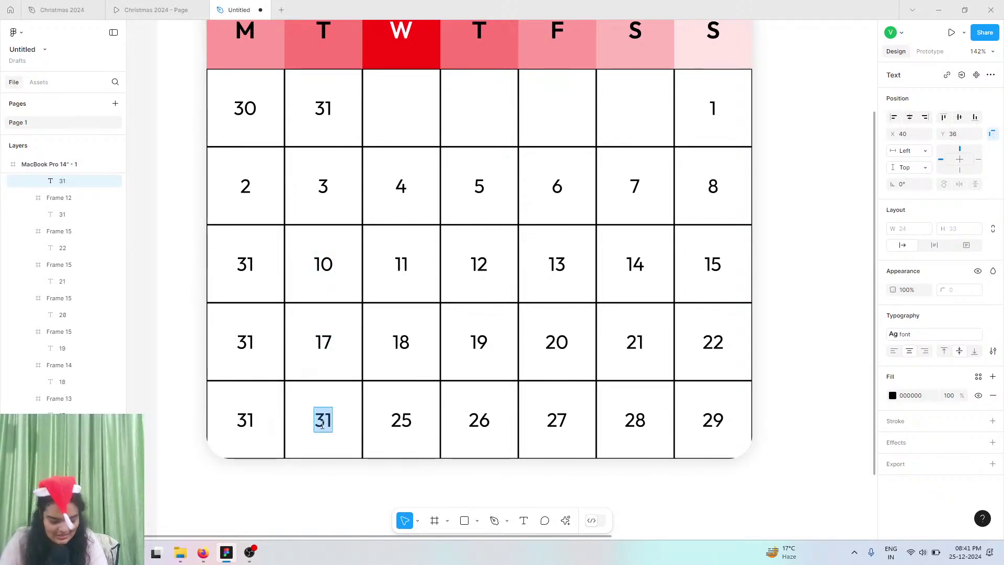
pyautogui.write('24')
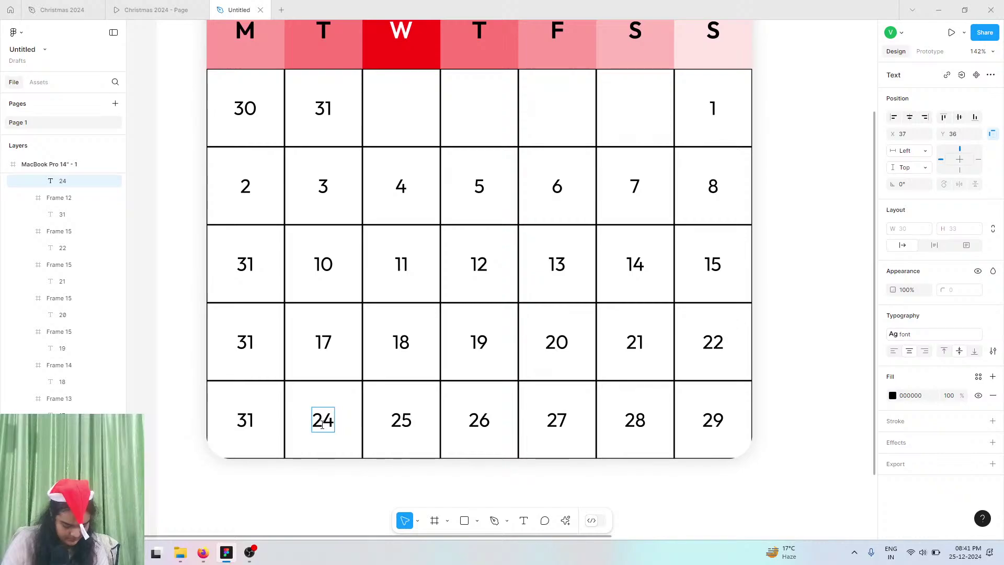
# - Change the Monday labels in the fifth, fourth and third rows to 23, 16 and 9
pyautogui.doubleClick(240, 424)
pyautogui.write('23')
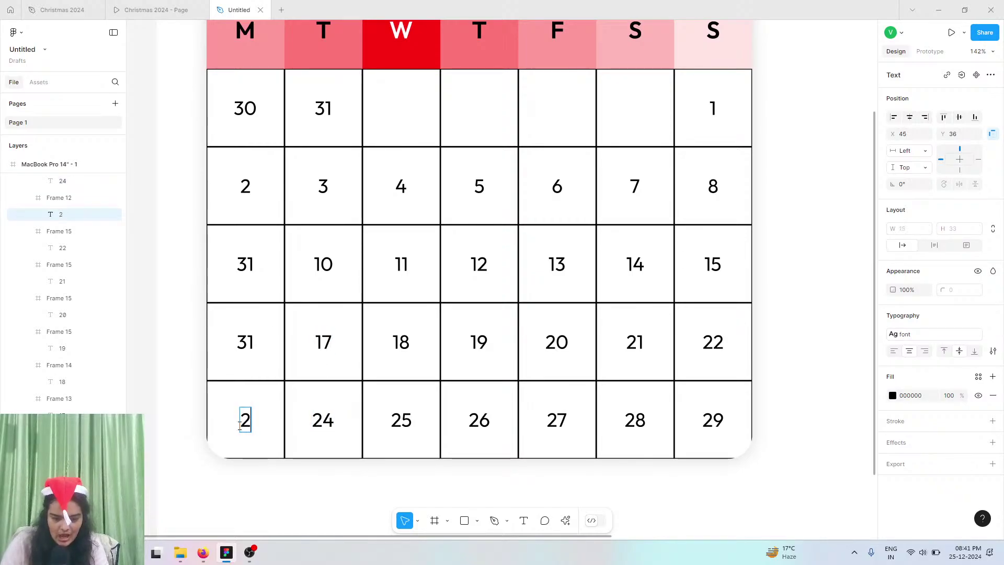
pyautogui.doubleClick(245, 347)
pyautogui.write('16')
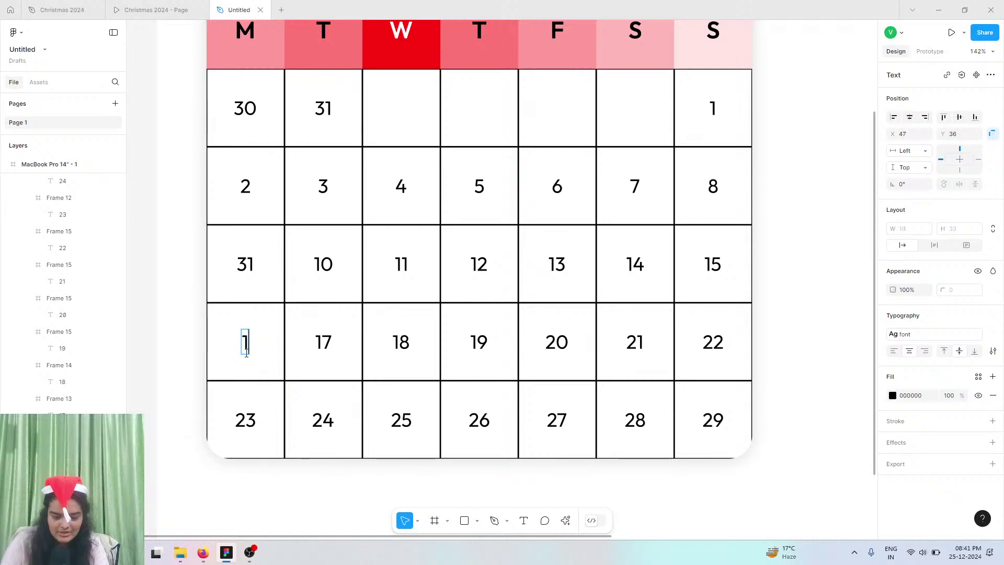
pyautogui.doubleClick(240, 257)
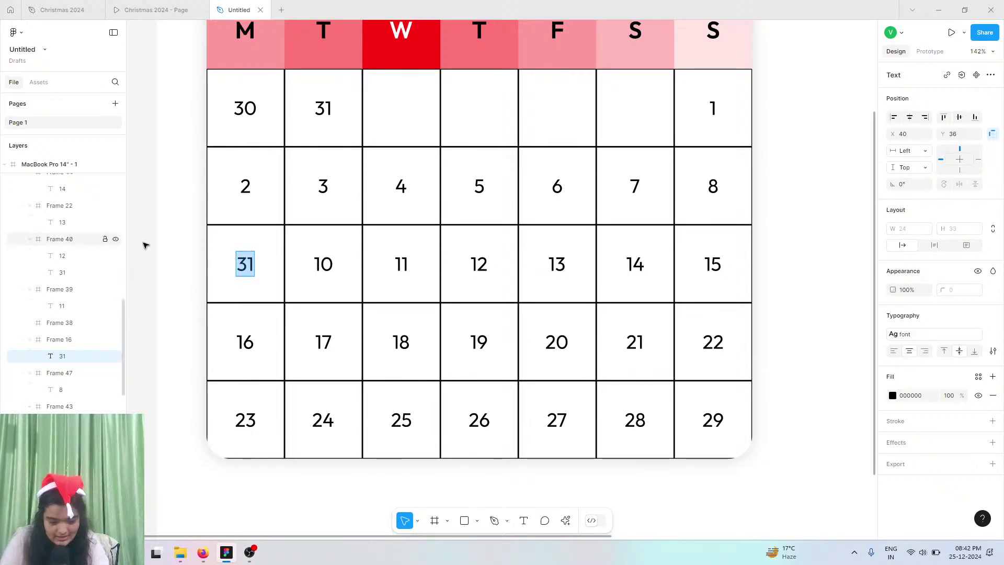
pyautogui.write('15')
pyautogui.press('Escape')
pyautogui.doubleClick(320, 264)
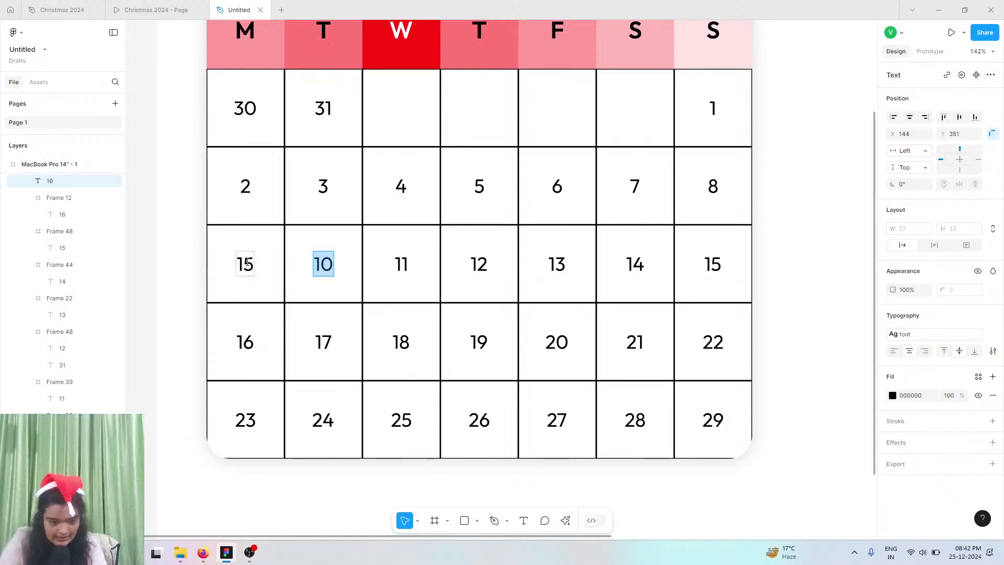
pyautogui.doubleClick(247, 262)
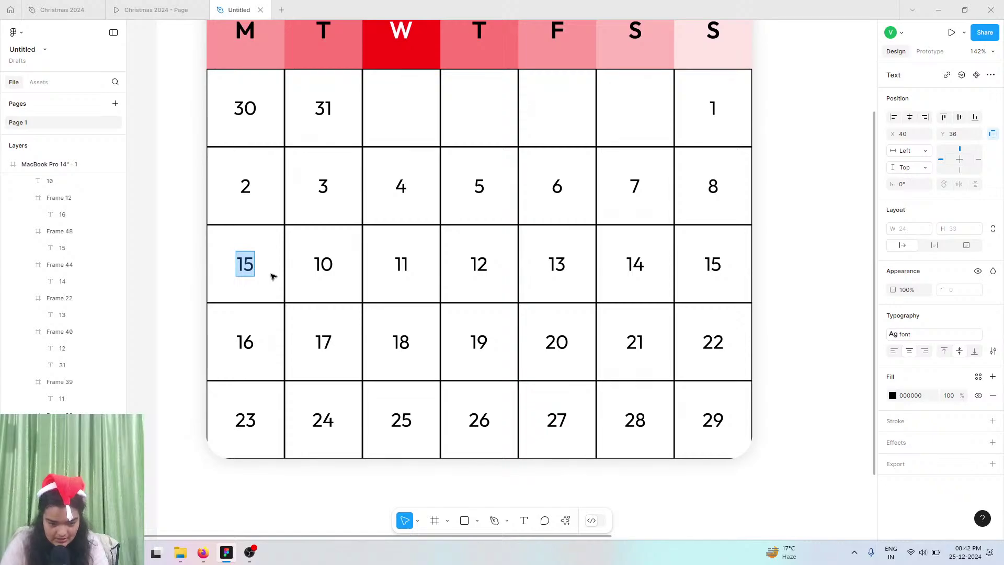
pyautogui.write('9')
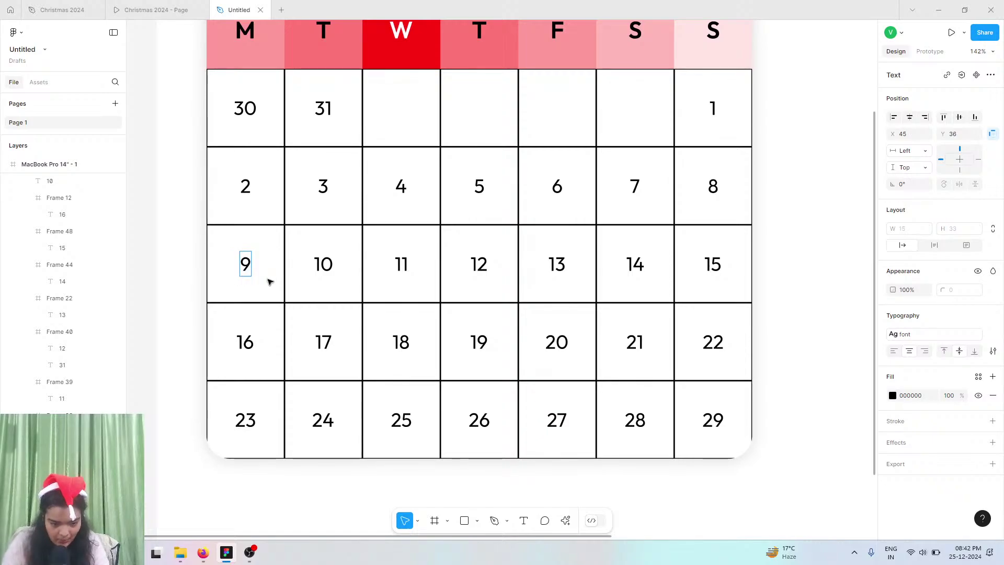
pyautogui.doubleClick(254, 339)
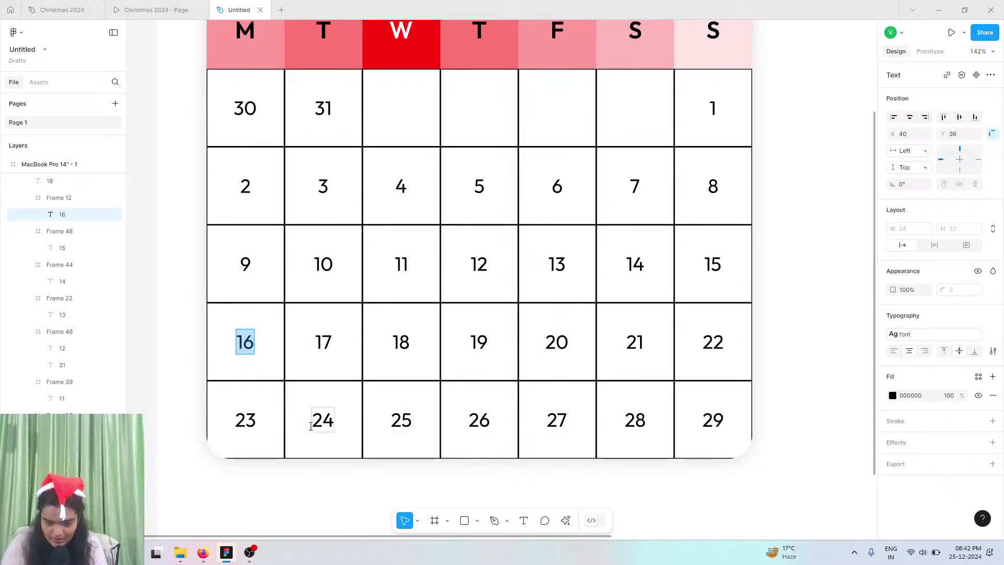
pyautogui.press('Escape')
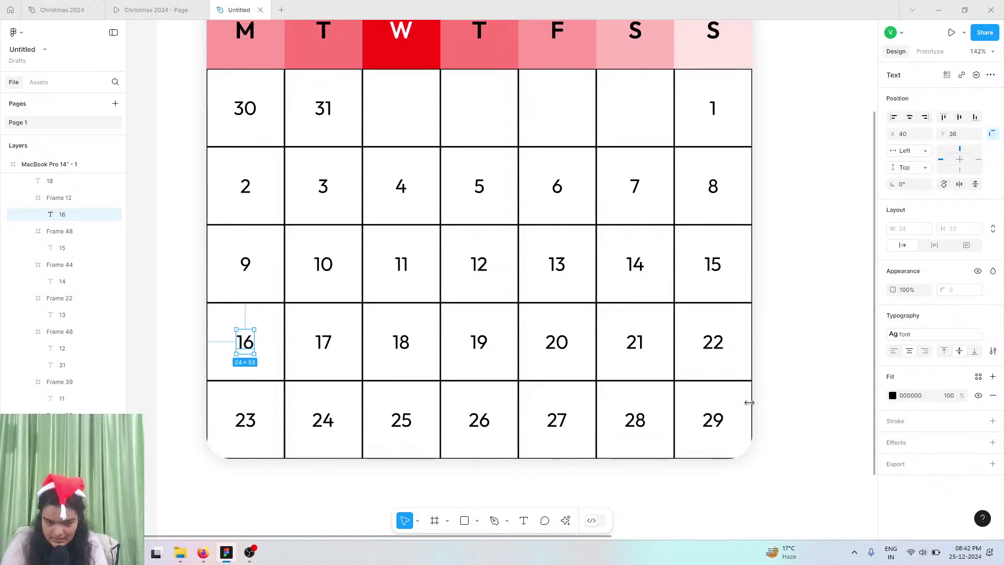
# - Select all seven cell frames in the calendar's first date row, from 30 through 1
pyautogui.click(748, 383)
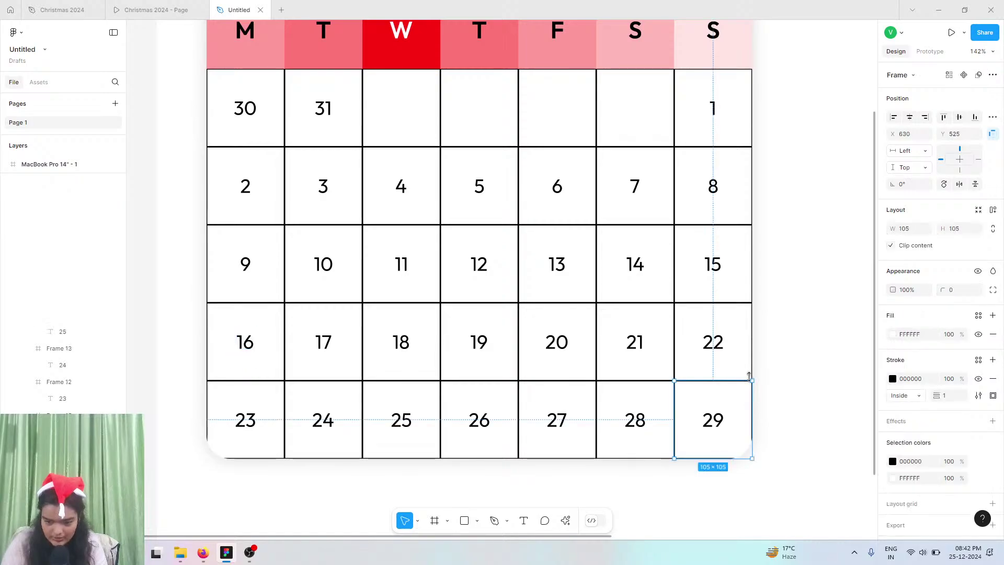
pyautogui.click(272, 122)
pyautogui.keyDown('shift'); pyautogui.click(323, 142); pyautogui.keyUp('shift')
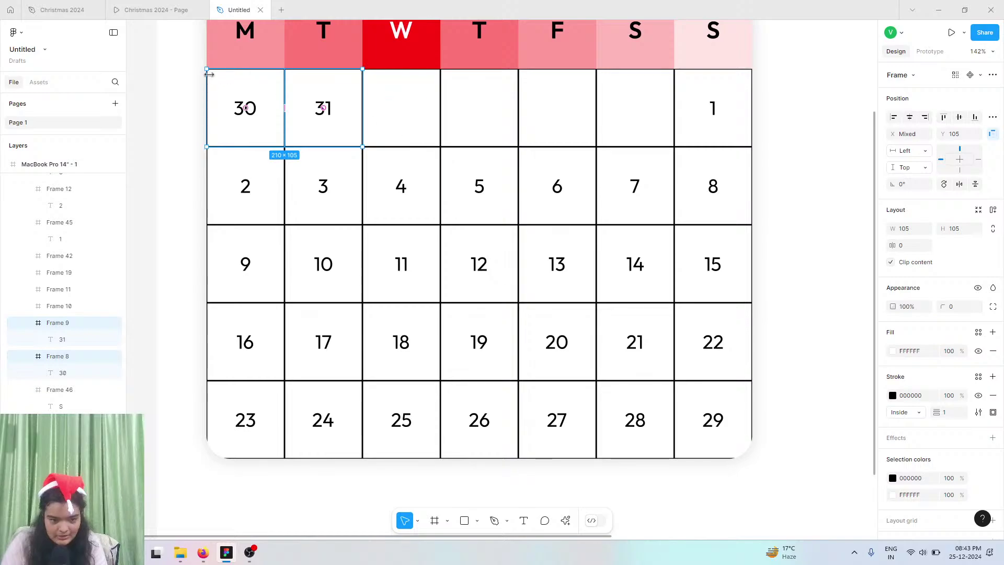
pyautogui.keyDown('shift'); pyautogui.click(466, 112); pyautogui.keyUp('shift')
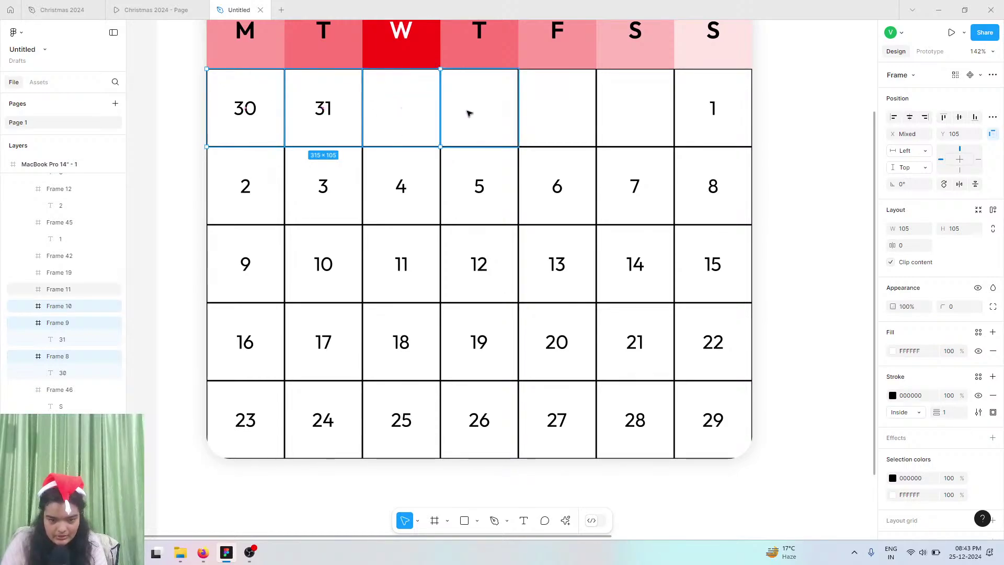
pyautogui.keyDown('shift'); pyautogui.click(565, 116); pyautogui.keyUp('shift')
pyautogui.keyDown('shift'); pyautogui.click(652, 108); pyautogui.keyUp('shift')
pyautogui.keyDown('shift'); pyautogui.click(701, 101); pyautogui.keyUp('shift')
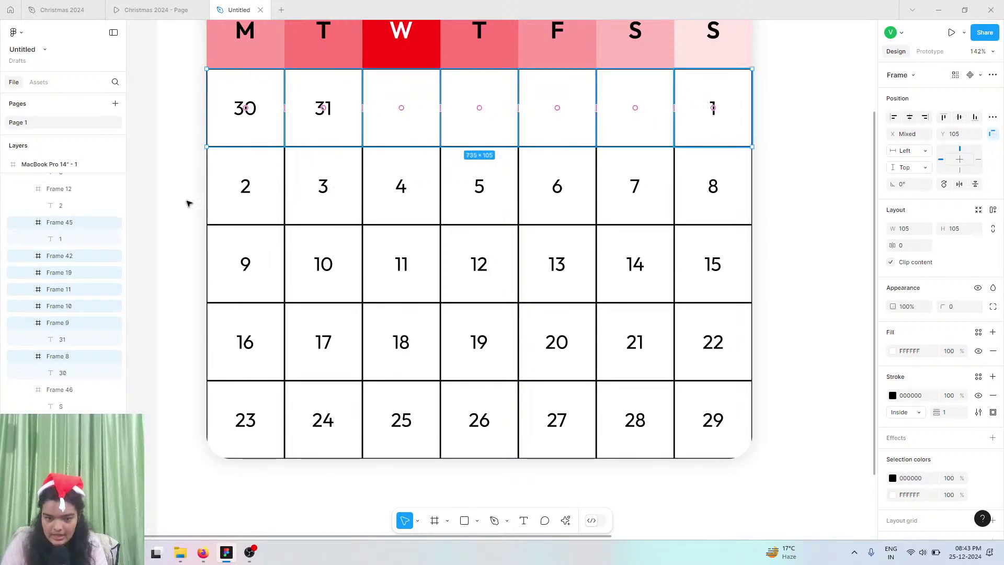
# - Add the second date row's cell frames, 2 through 8, to the selection
pyautogui.keyDown('shift'); pyautogui.click(238, 207); pyautogui.keyUp('shift')
pyautogui.keyDown('shift'); pyautogui.click(321, 217); pyautogui.keyUp('shift')
pyautogui.keyDown('shift'); pyautogui.click(398, 215); pyautogui.keyUp('shift')
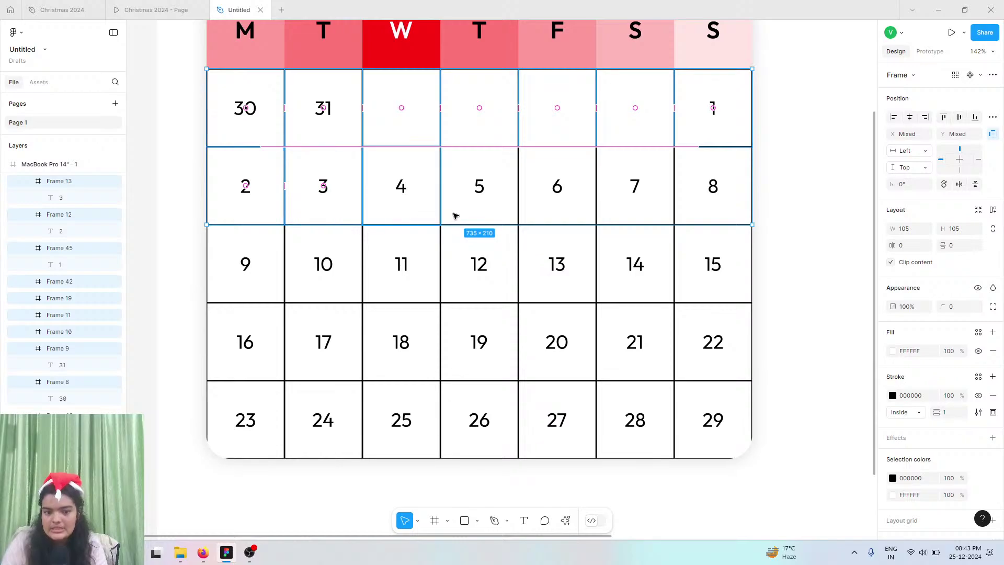
pyautogui.keyDown('shift'); pyautogui.click(455, 215); pyautogui.keyUp('shift')
pyautogui.keyDown('shift'); pyautogui.click(541, 217); pyautogui.keyUp('shift')
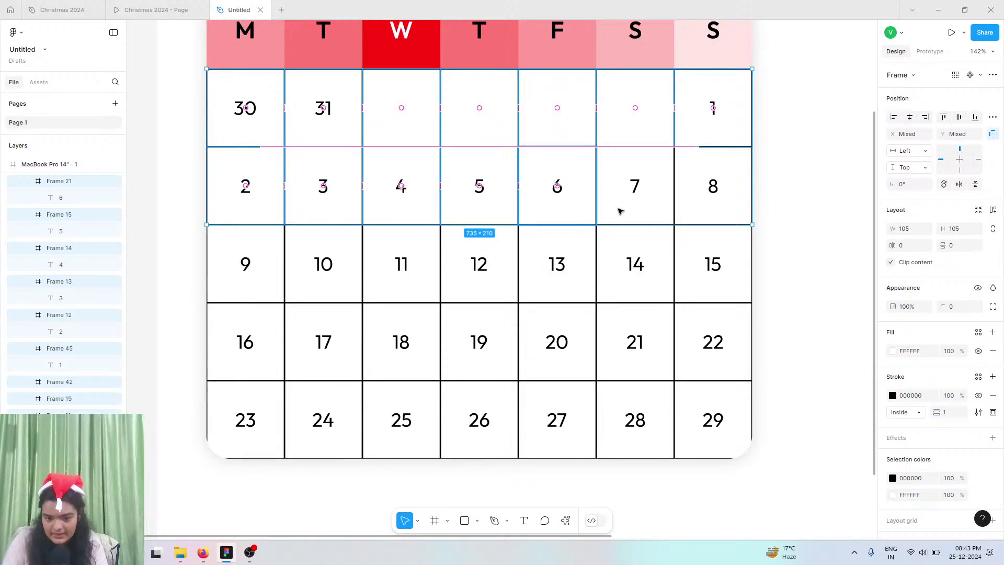
pyautogui.keyDown('shift'); pyautogui.click(663, 210); pyautogui.keyUp('shift')
# - Add the third date row's cell frames, 9 through 15, to the selection
pyautogui.keyDown('shift'); pyautogui.click(695, 287); pyautogui.keyUp('shift')
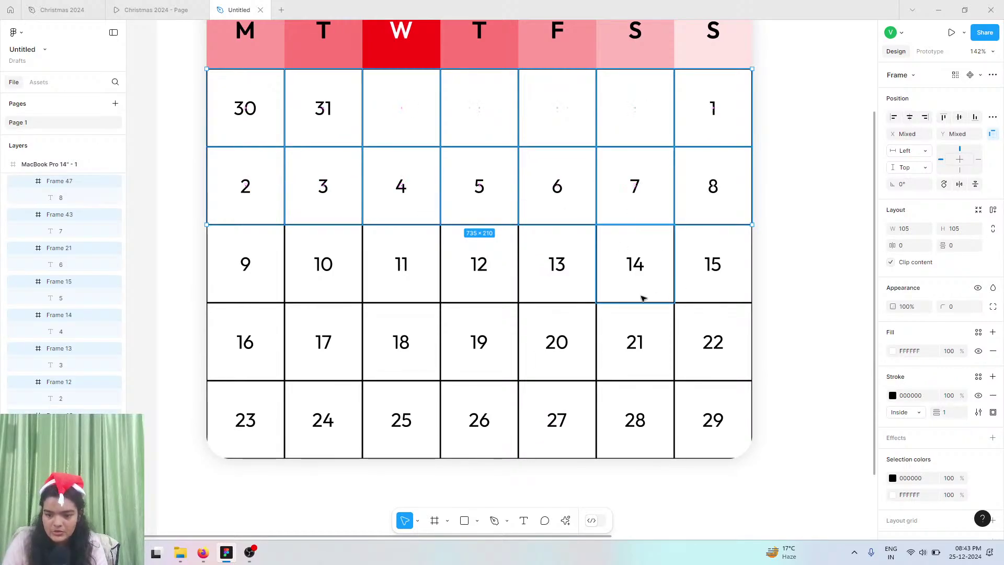
pyautogui.keyDown('shift'); pyautogui.click(641, 296); pyautogui.keyUp('shift')
pyautogui.keyDown('shift'); pyautogui.click(540, 299); pyautogui.keyUp('shift')
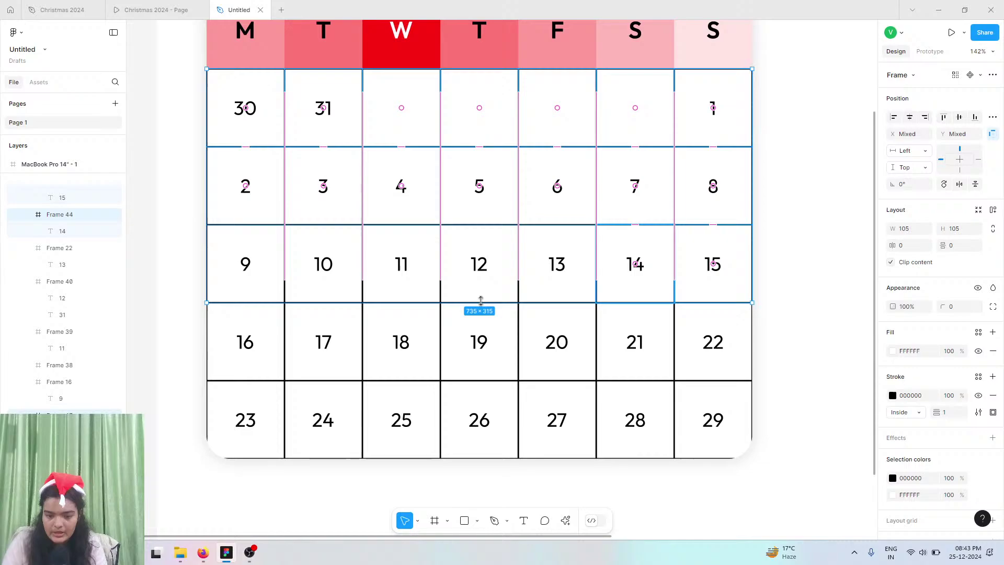
pyautogui.keyDown('shift'); pyautogui.click(447, 297); pyautogui.keyUp('shift')
pyautogui.keyDown('shift'); pyautogui.click(316, 294); pyautogui.keyUp('shift')
pyautogui.keyDown('shift'); pyautogui.click(246, 287); pyautogui.keyUp('shift')
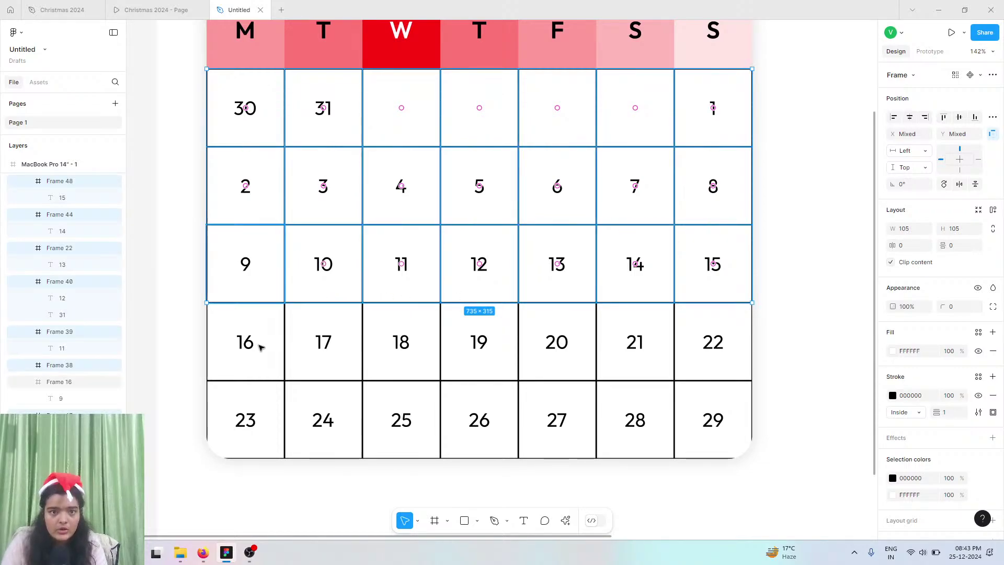
# - Add the fourth date row's cell frames, 16 through 21, to the selection
pyautogui.keyDown('shift'); pyautogui.click(260, 343); pyautogui.keyUp('shift')
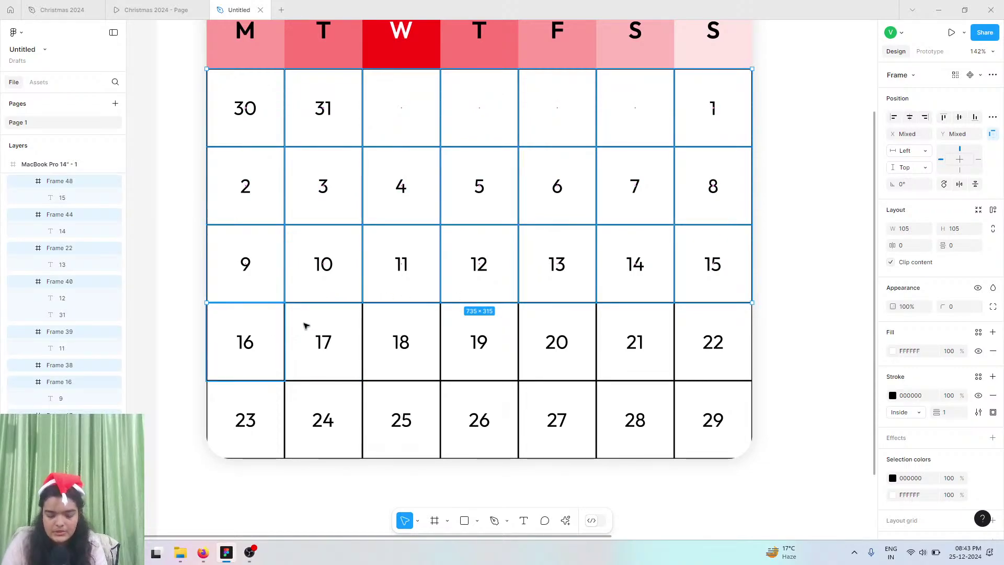
pyautogui.keyDown('shift'); pyautogui.click(306, 326); pyautogui.keyUp('shift')
pyautogui.keyDown('shift'); pyautogui.click(401, 321); pyautogui.keyUp('shift')
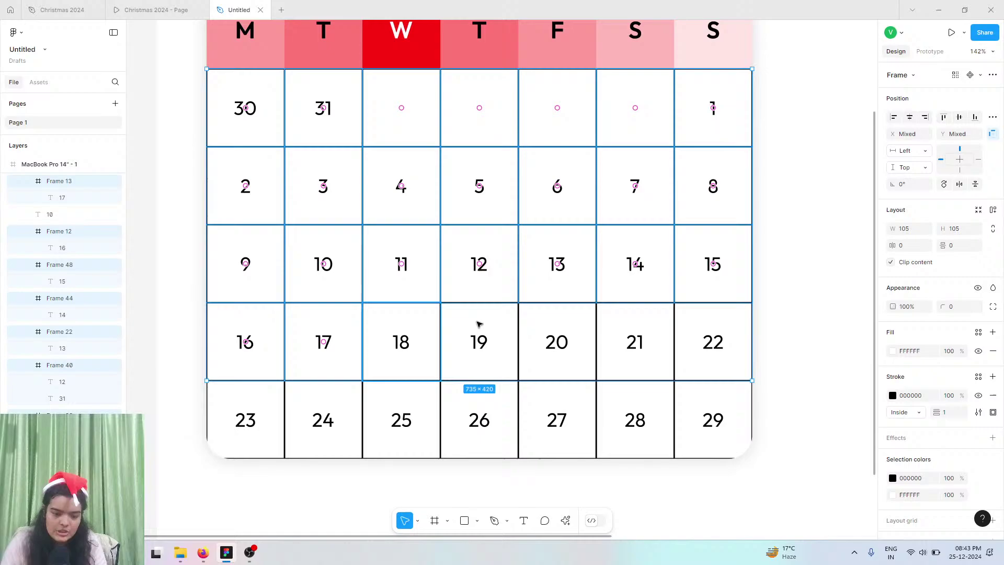
pyautogui.keyDown('shift'); pyautogui.click(513, 321); pyautogui.keyUp('shift')
pyautogui.keyDown('shift'); pyautogui.click(553, 323); pyautogui.keyUp('shift')
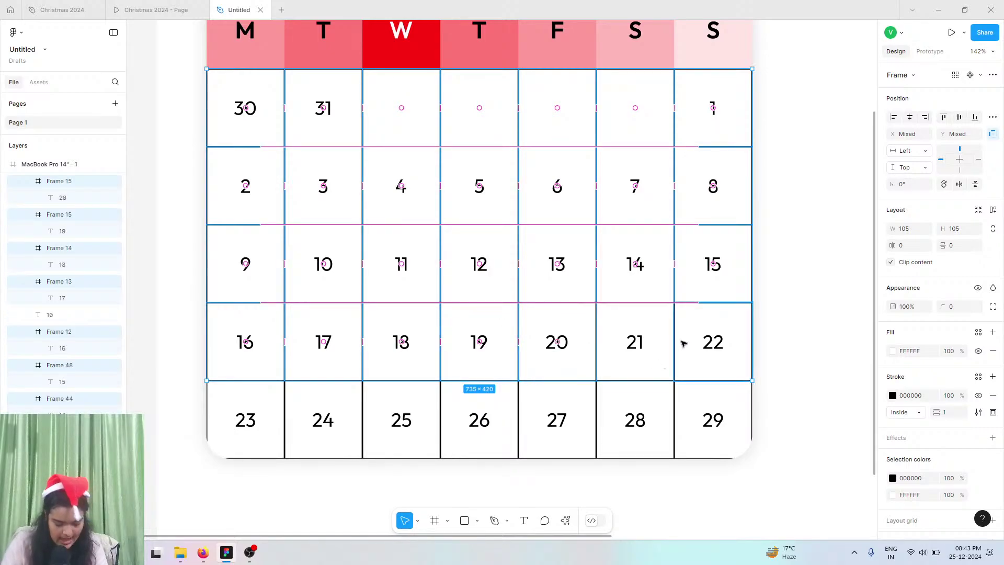
pyautogui.keyDown('shift'); pyautogui.click(642, 323); pyautogui.keyUp('shift')
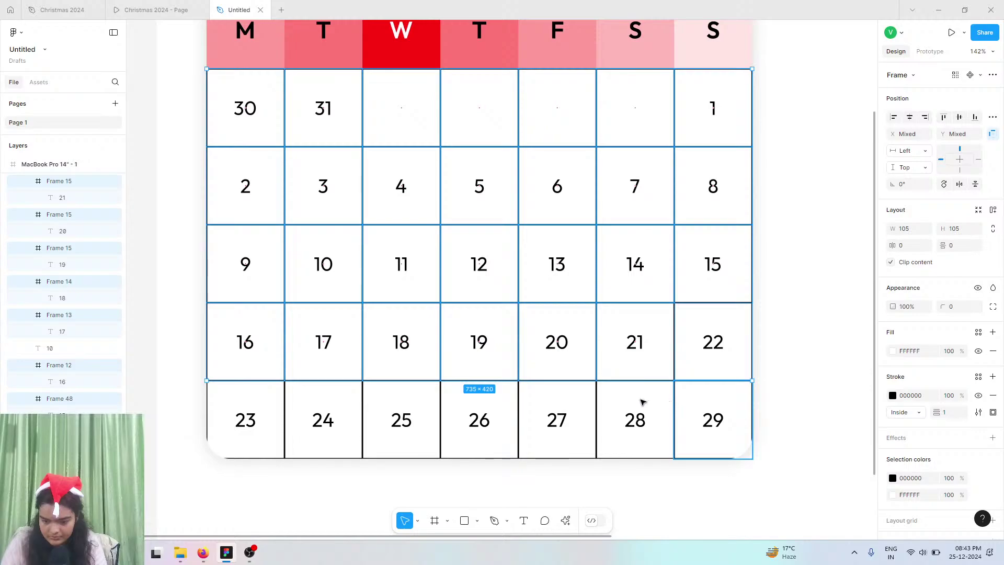
# - Add the fifth row's cell frames except 25 to the selection and remove the black stroke from all selected date cells
pyautogui.keyDown('shift'); pyautogui.click(643, 402); pyautogui.keyUp('shift')
pyautogui.keyDown('shift'); pyautogui.click(540, 416); pyautogui.keyUp('shift')
pyautogui.keyDown('shift'); pyautogui.click(460, 409); pyautogui.keyUp('shift')
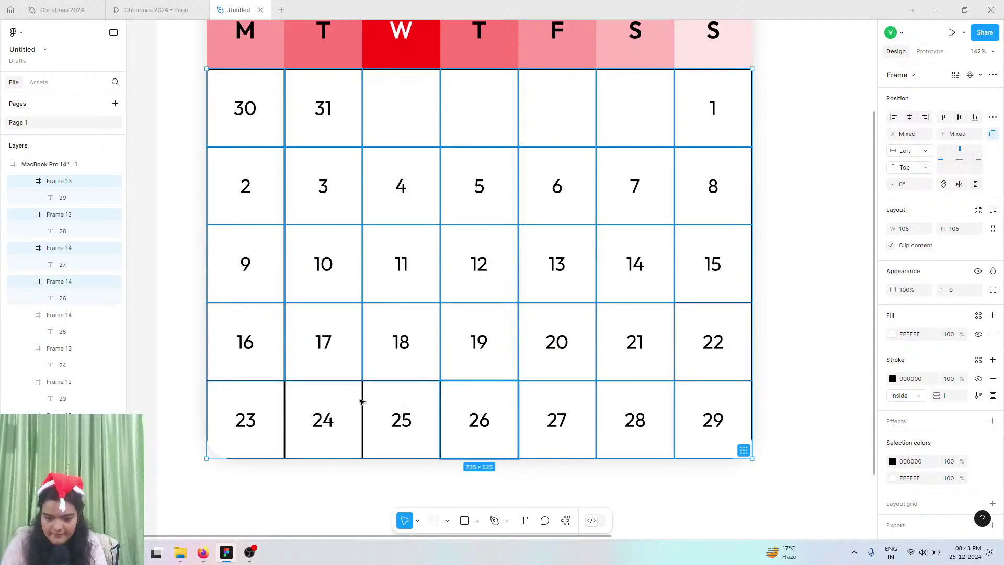
pyautogui.keyDown('shift'); pyautogui.click(321, 403); pyautogui.keyUp('shift')
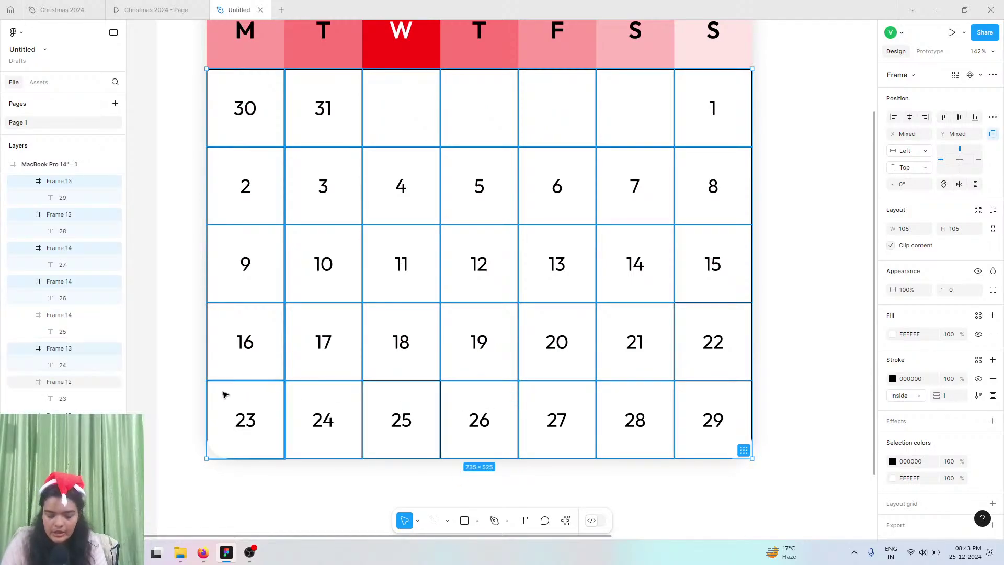
pyautogui.click(993, 378)
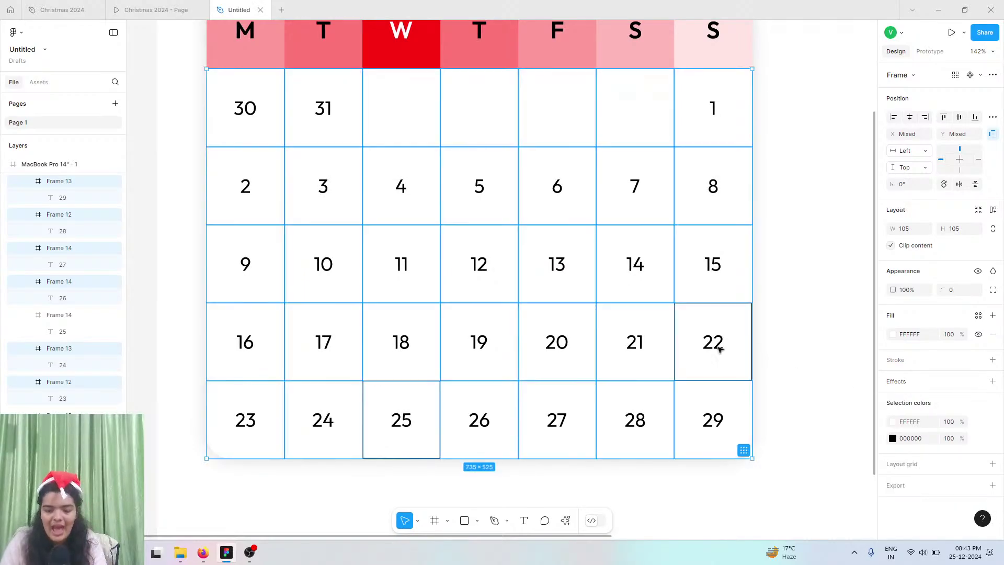
# - Remove the black stroke from the cell frames for 22 and 25, and clear the selection
pyautogui.click(510, 396)
pyautogui.click(426, 403)
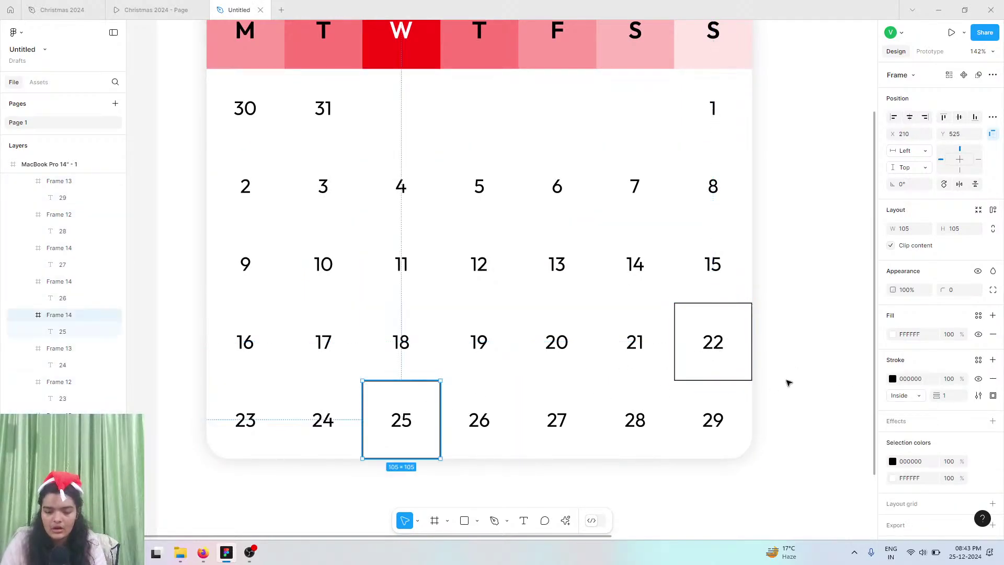
pyautogui.keyDown('shift'); pyautogui.click(732, 360); pyautogui.keyUp('shift')
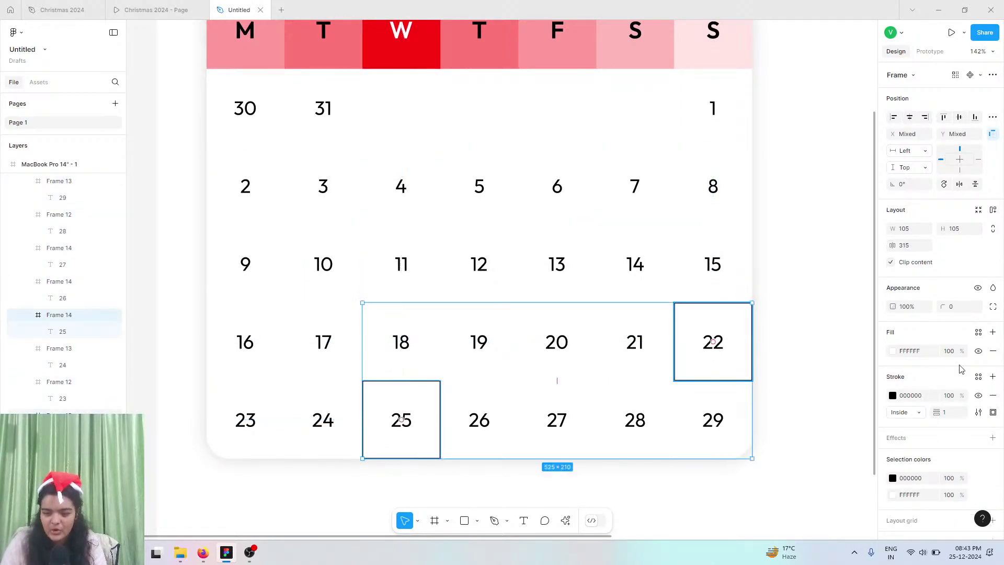
pyautogui.click(993, 397)
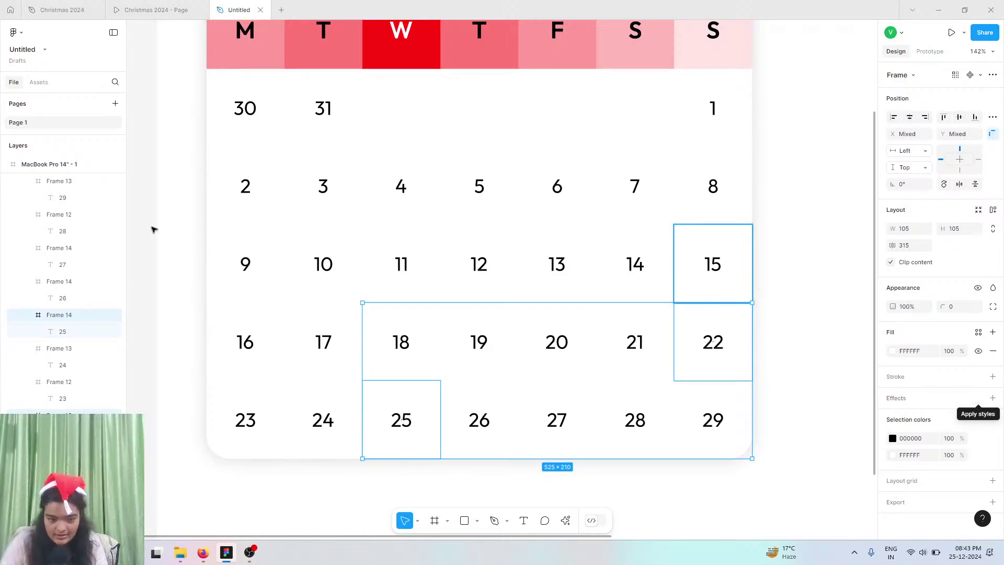
pyautogui.click(148, 228)
pyautogui.keyDown('ctrl'); pyautogui.scroll(-5, 148, 228); pyautogui.keyUp('ctrl')
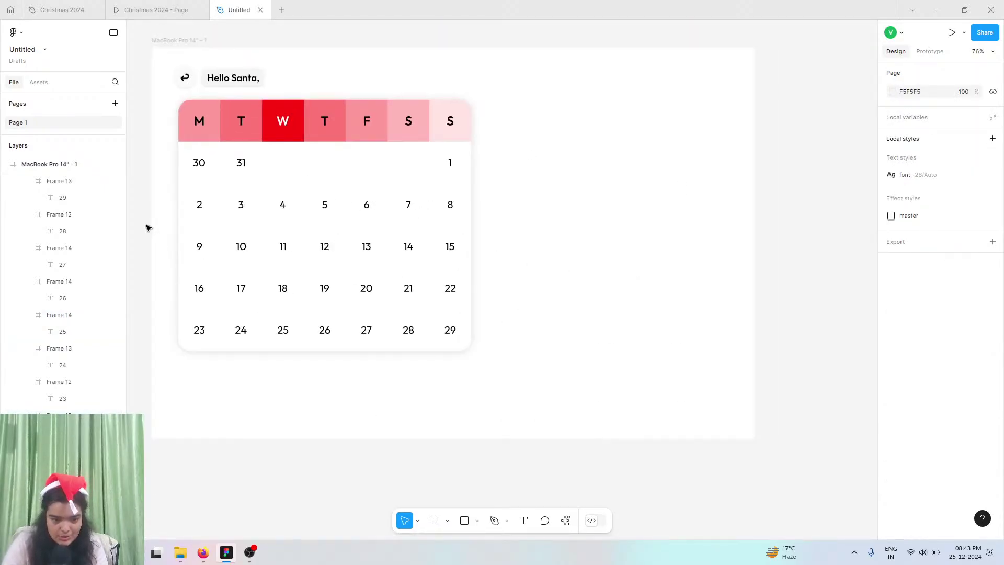
# - Check the reference prototype and draw a holiday card frame about 327 × 143 below the calendar, aligned with its left edge
pyautogui.click(117, 5)
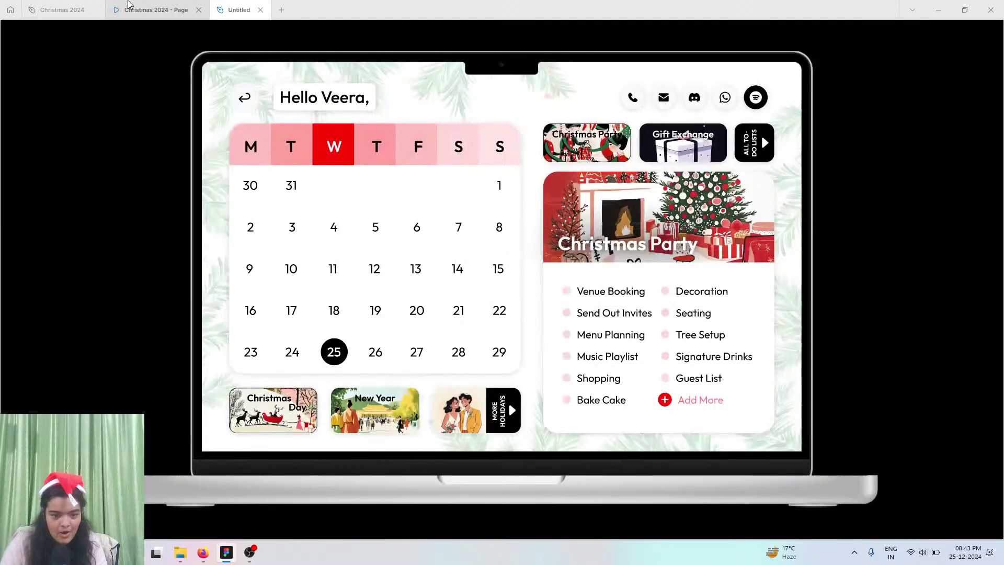
pyautogui.moveTo(229, 5)
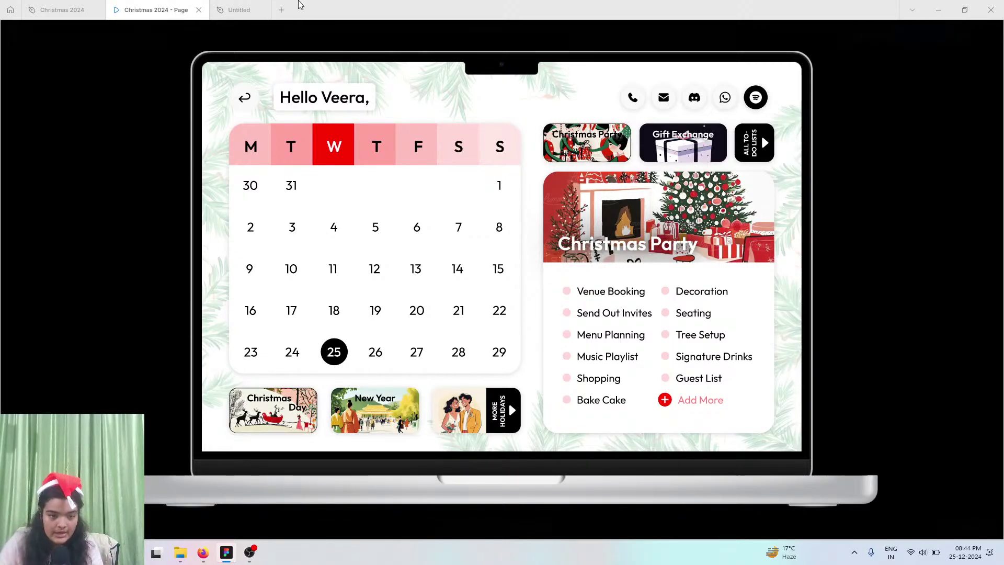
pyautogui.click(239, 10)
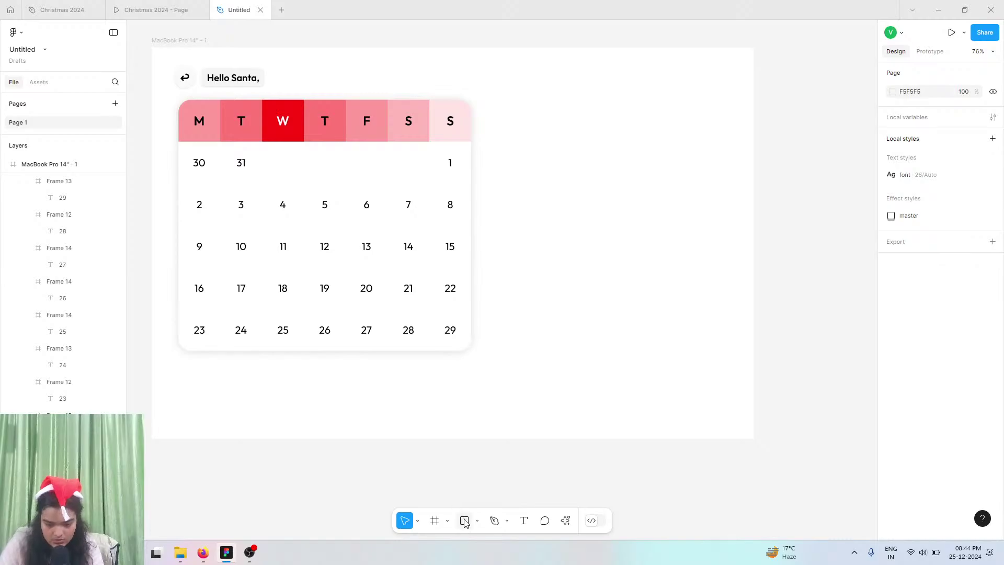
pyautogui.click(435, 520)
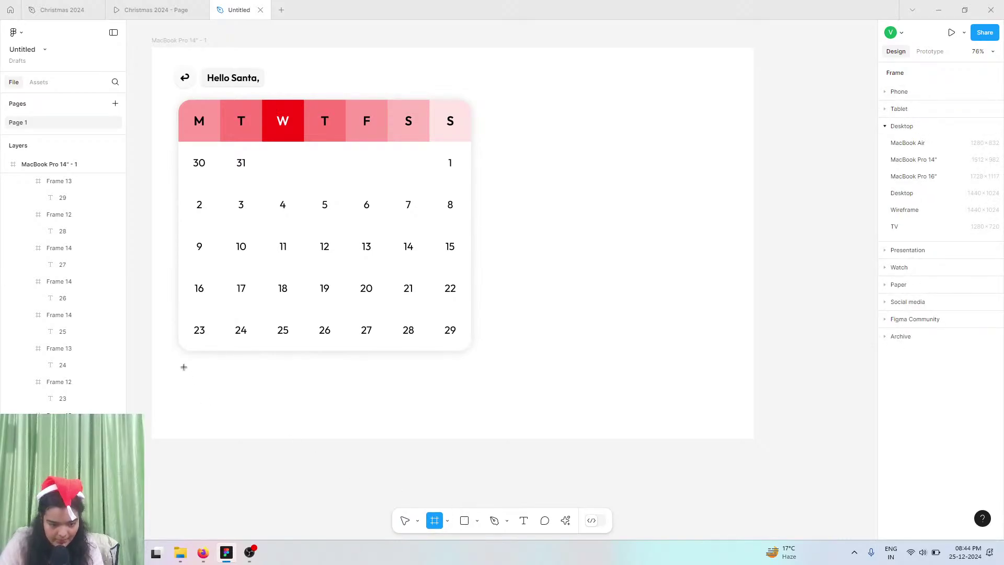
pyautogui.moveTo(185, 366); pyautogui.dragTo(269, 403)
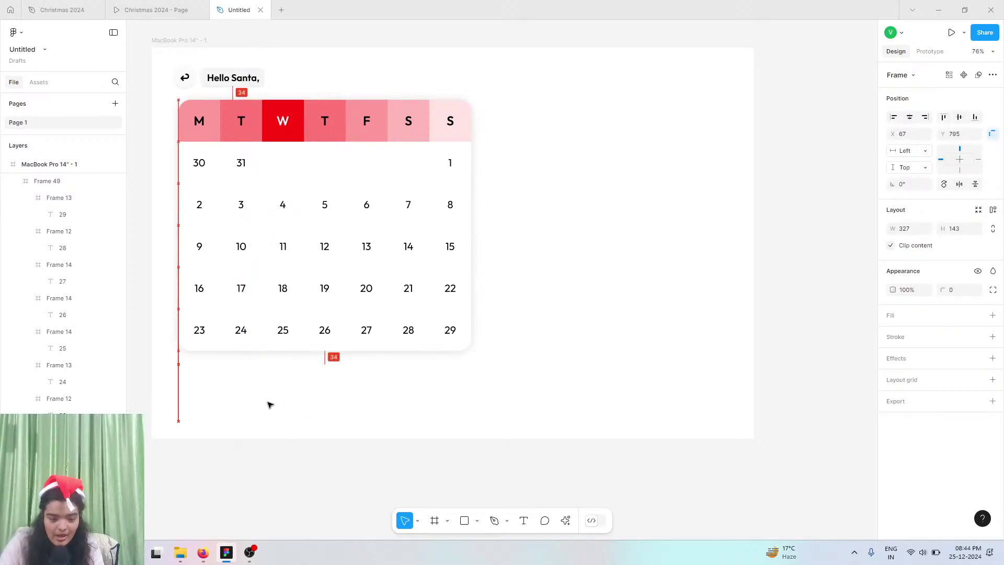
# - Fill the new card frame with light pink FFF1F1 and narrow it to about 304 wide, comparing it with the reference prototype
pyautogui.click(993, 315)
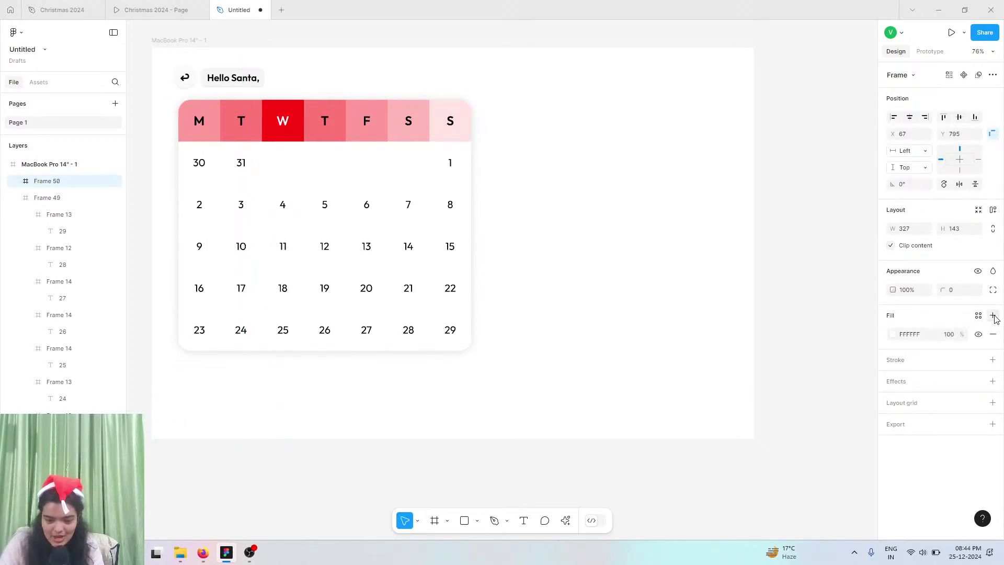
pyautogui.click(892, 334)
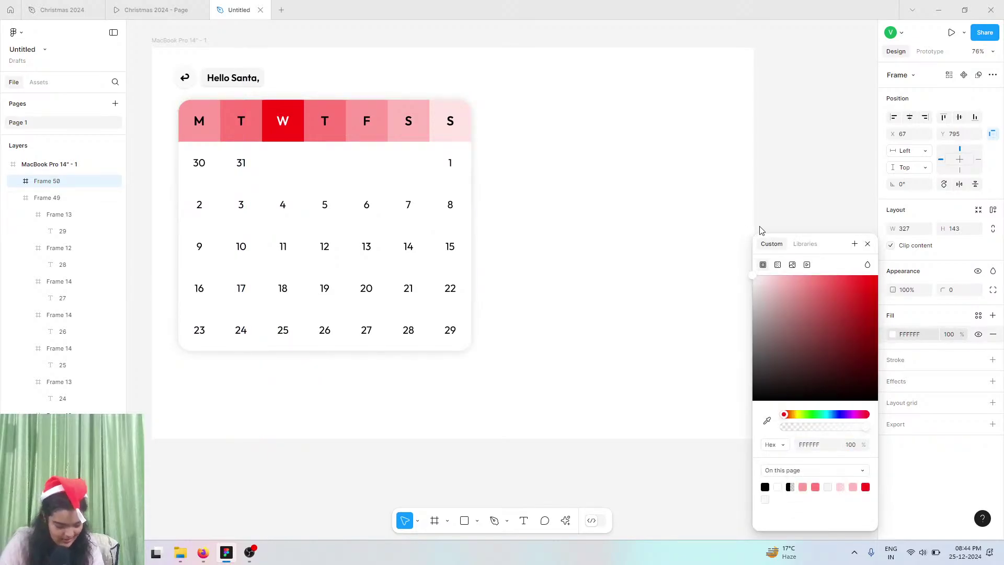
pyautogui.click(759, 276)
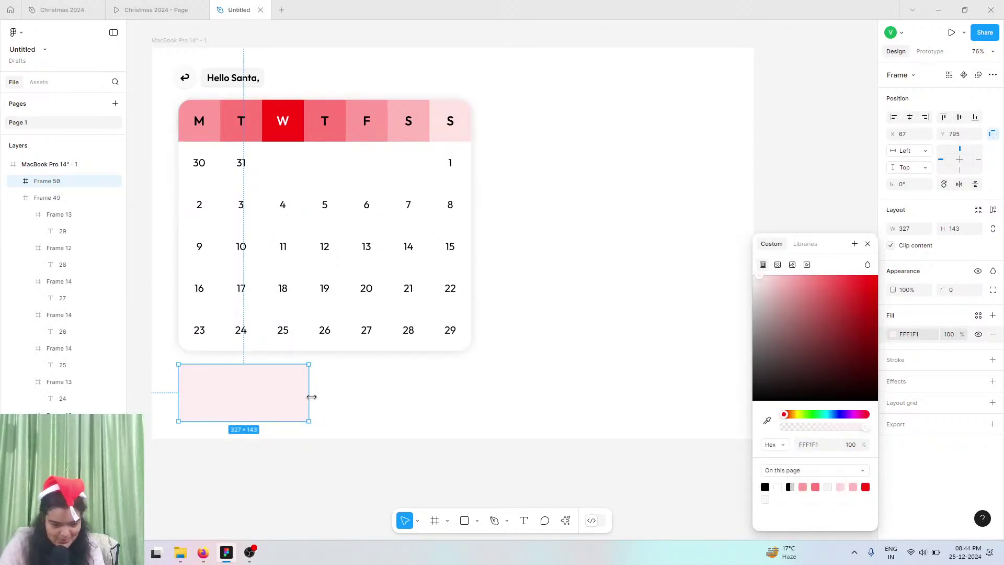
pyautogui.click(151, 9)
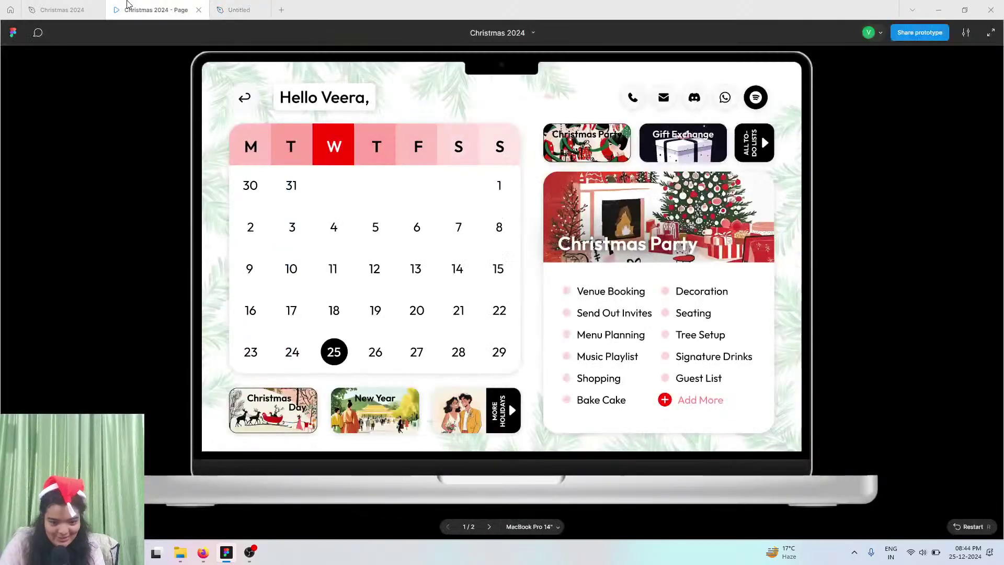
pyautogui.click(239, 10)
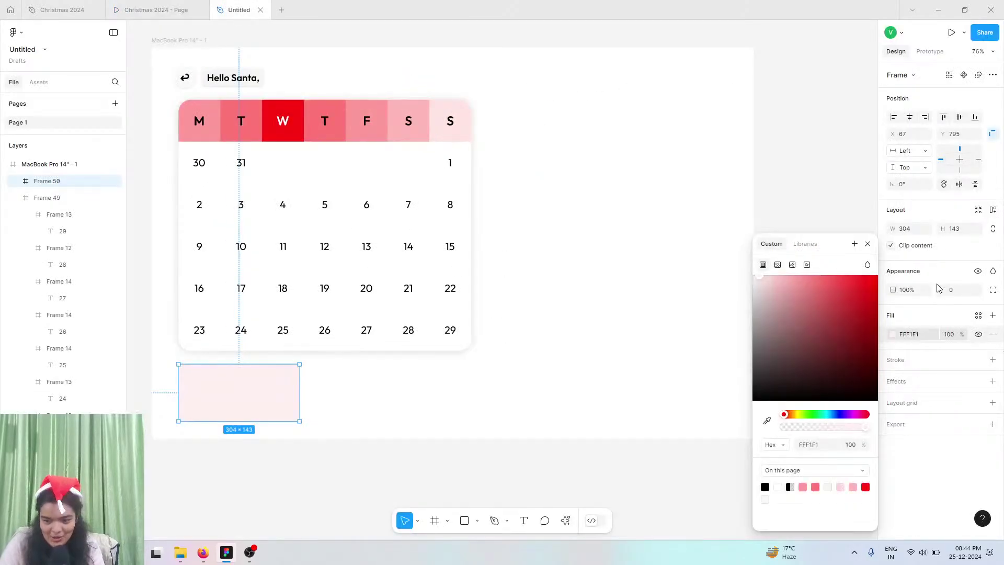
# - Set the pink card frame's corner radius to 20 and nudge the frame up to Y 793
pyautogui.moveTo(944, 290); pyautogui.dragTo(148, 282)
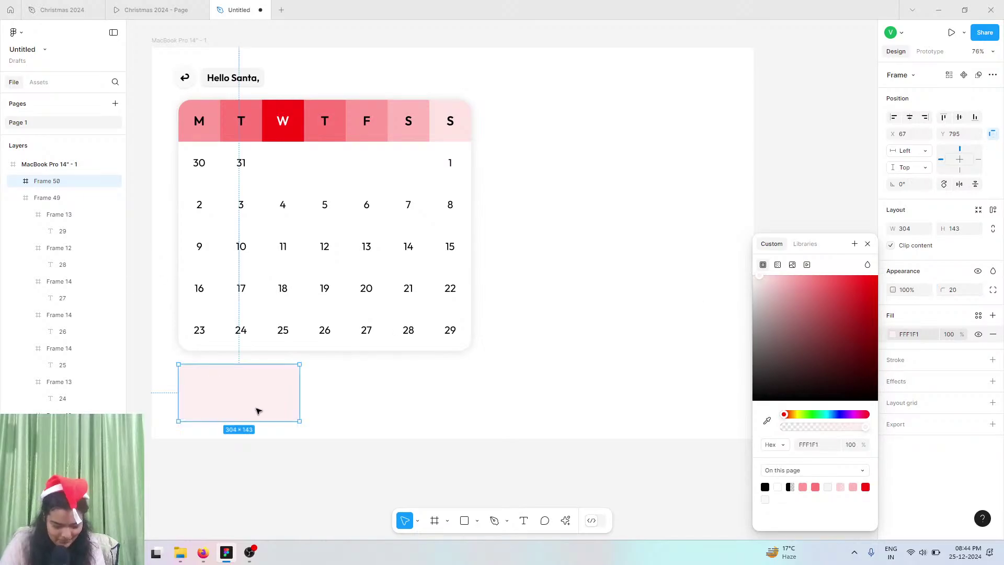
pyautogui.scroll(5, 272, 415)
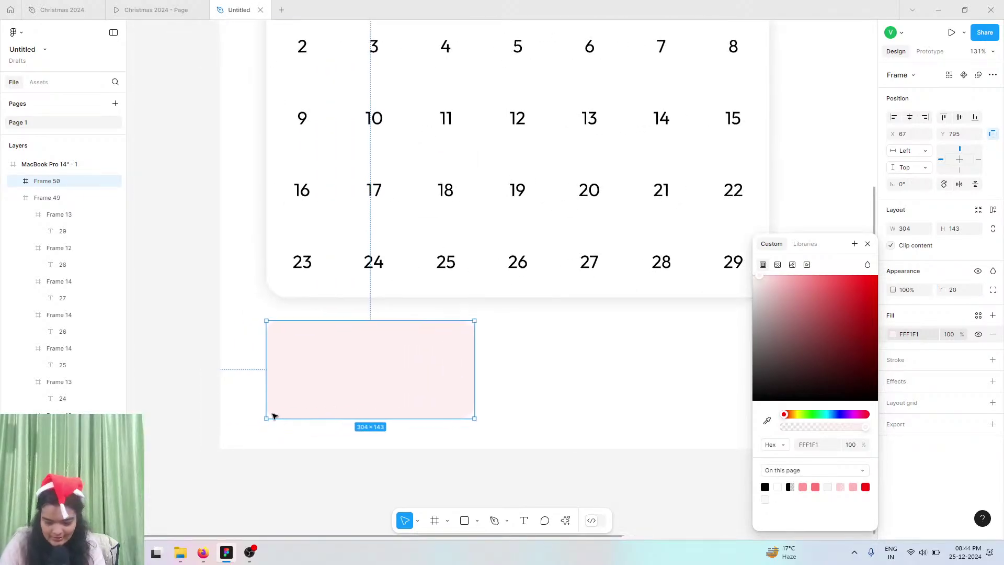
pyautogui.press('Up')
pyautogui.press('Up')
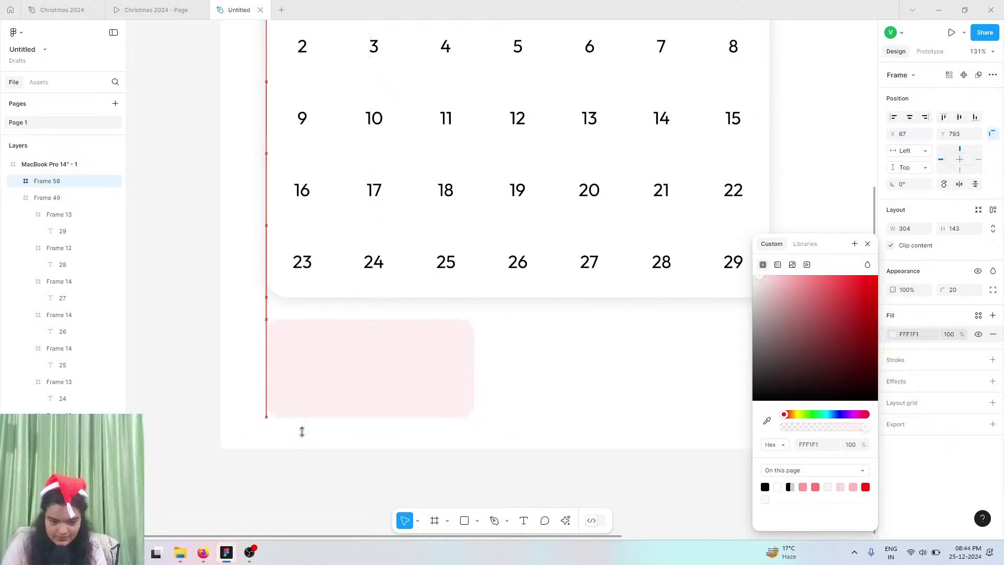
# - Switch to the Christmas 2024 prototype and examine the holiday cards below its calendar
pyautogui.click(144, 6)
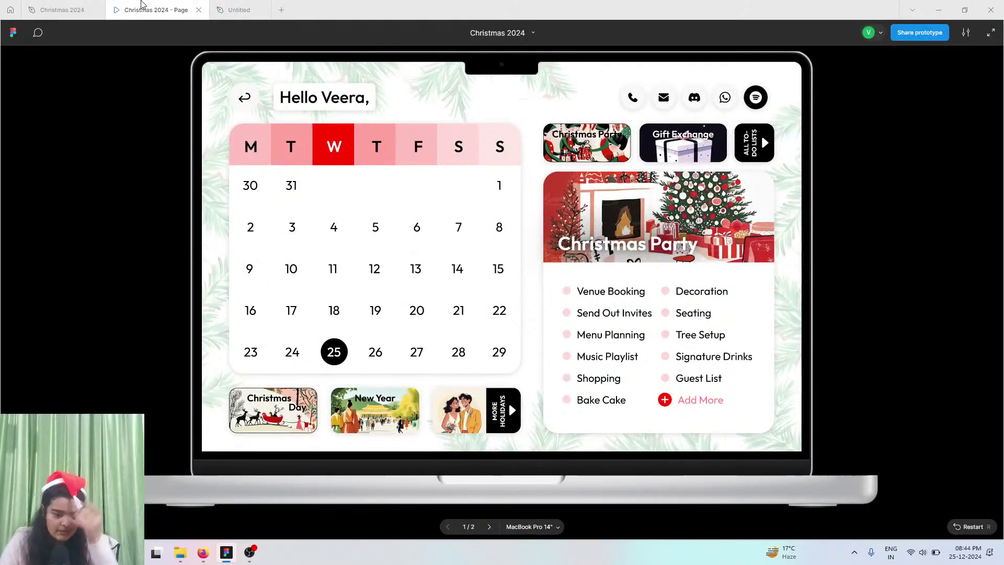
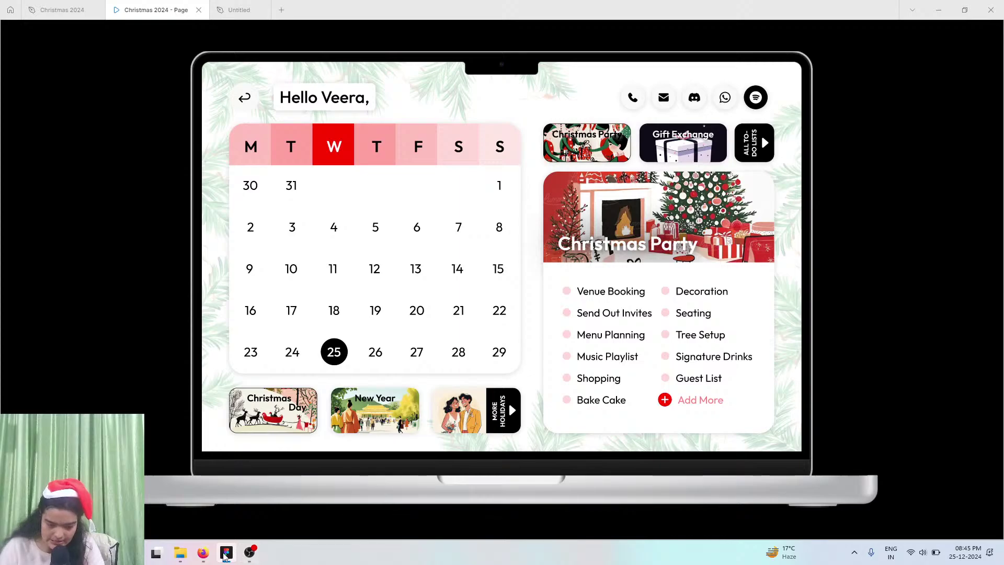
# - Switch to Firefox, search the web for lummi in a new tab and open the Lummi stock image site
pyautogui.click(203, 553)
pyautogui.hotkey('ctrl', 't')
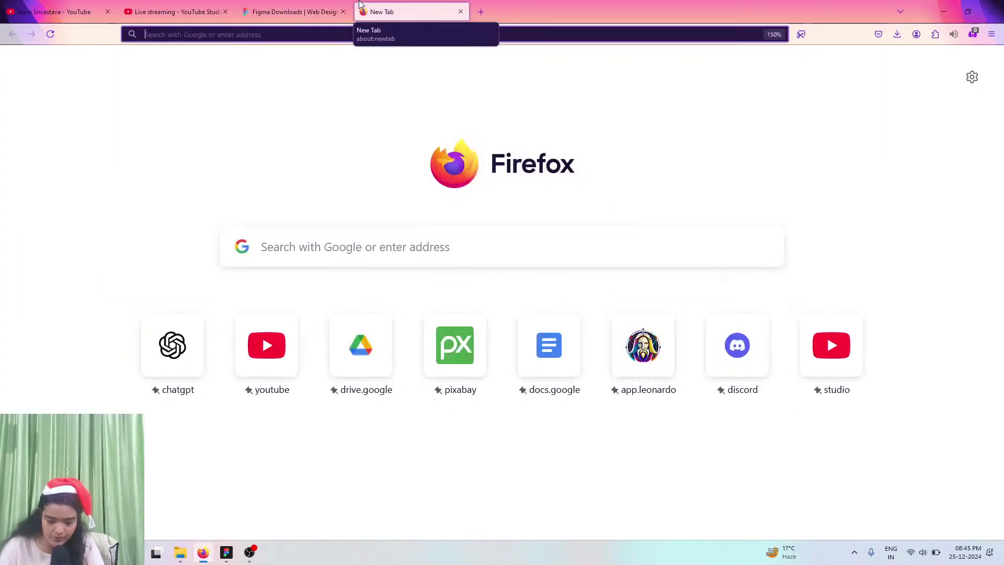
pyautogui.write('lummi')
pyautogui.press('Return')
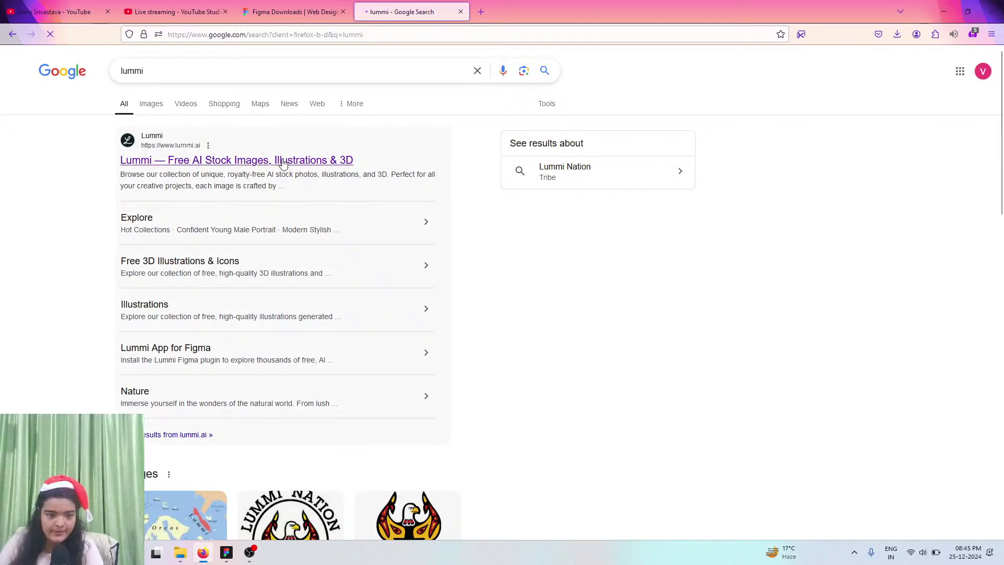
pyautogui.click(283, 162)
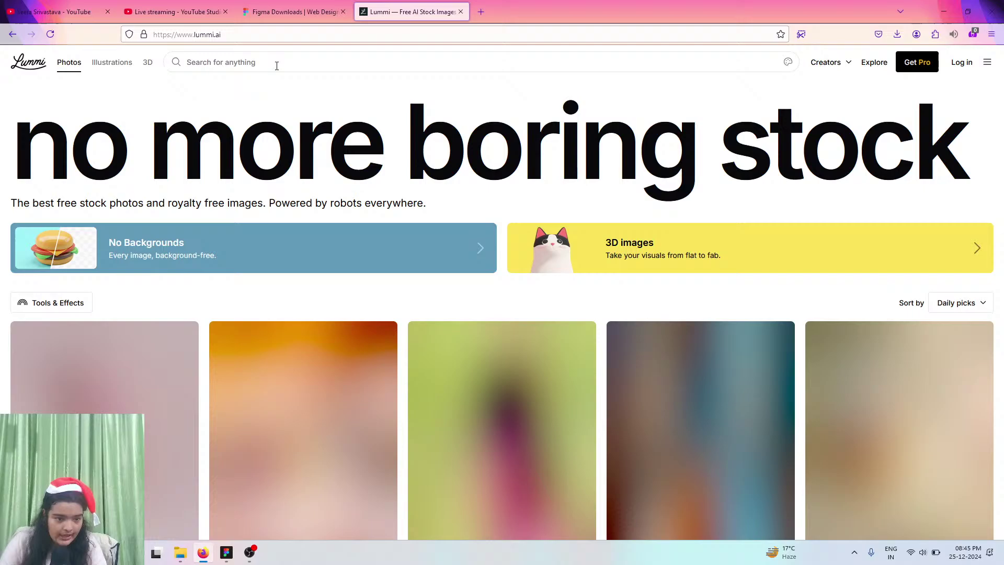
# - Search the Lummi illustrations for christmas
pyautogui.click(277, 64)
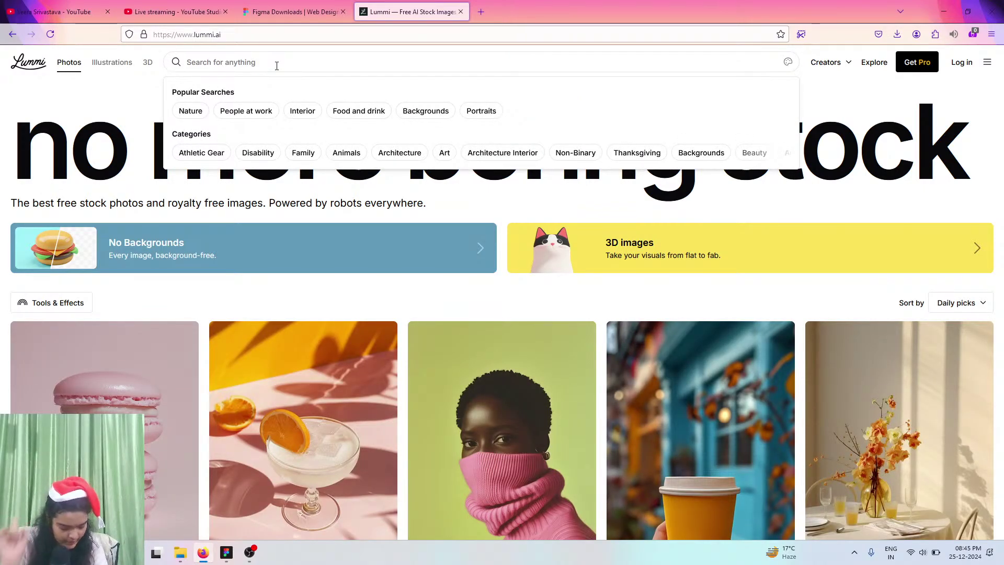
pyautogui.write('chr')
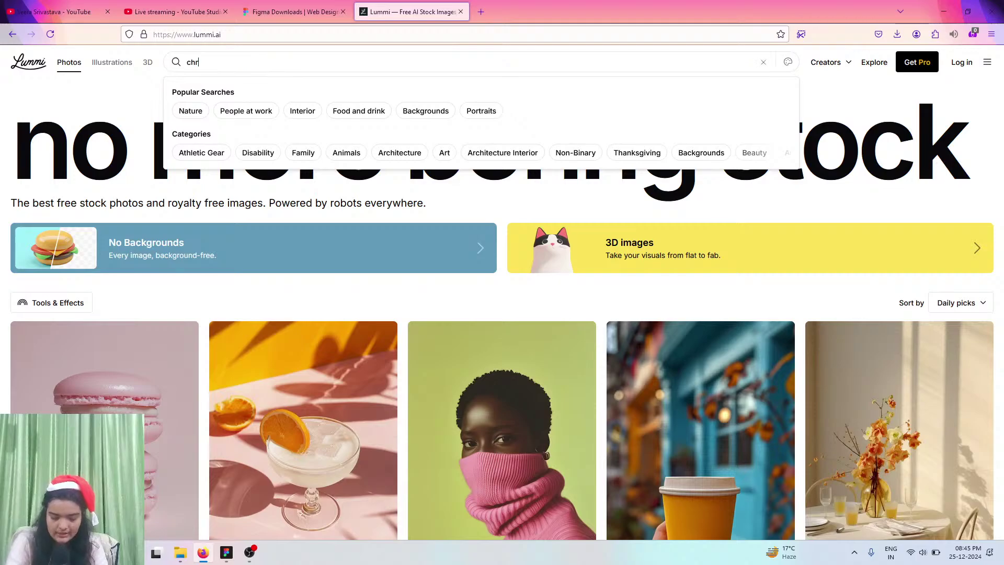
pyautogui.write('istmas')
pyautogui.press('Return')
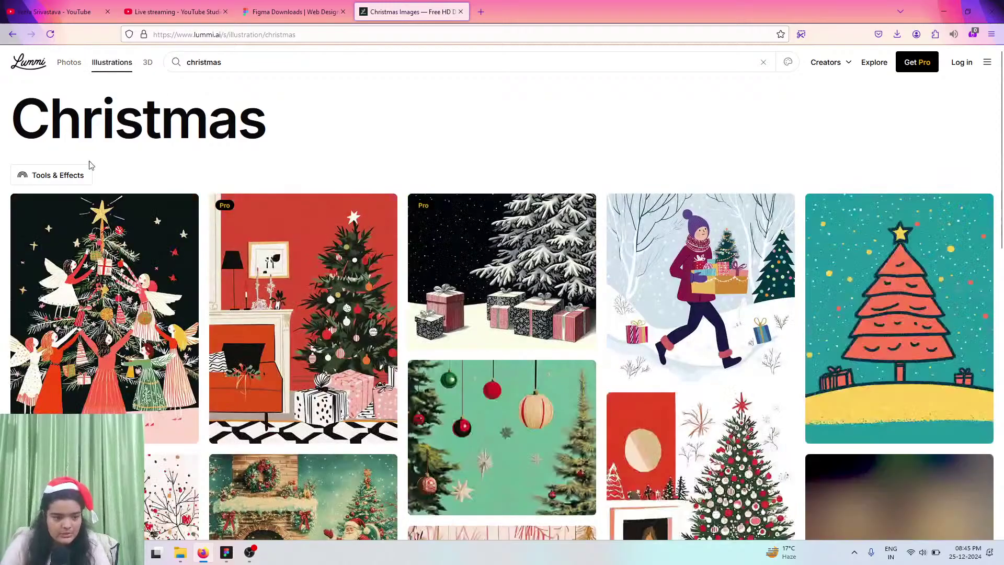
# - Browse the christmas illustrations and download the winter scene with the orange sun, castle spires and reindeer sleigh
pyautogui.scroll(-15, 270, 199)
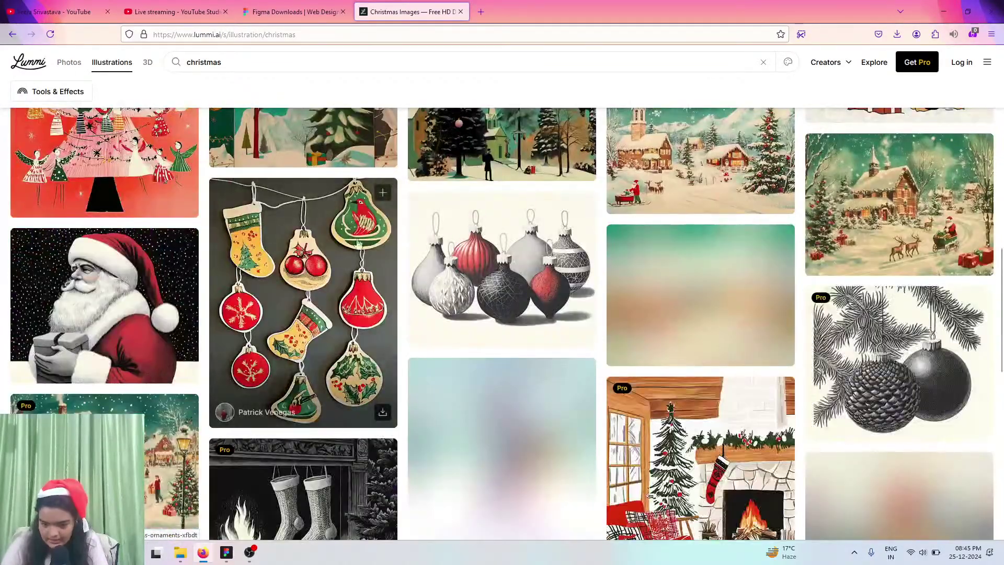
pyautogui.scroll(-5, 433, 247)
pyautogui.scroll(-15, 433, 247)
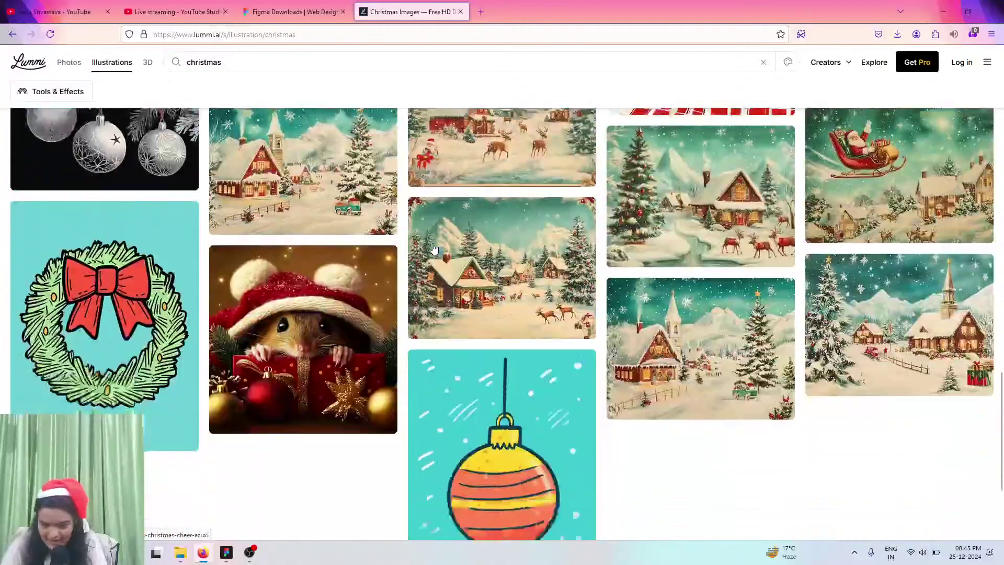
pyautogui.scroll(3, 433, 248)
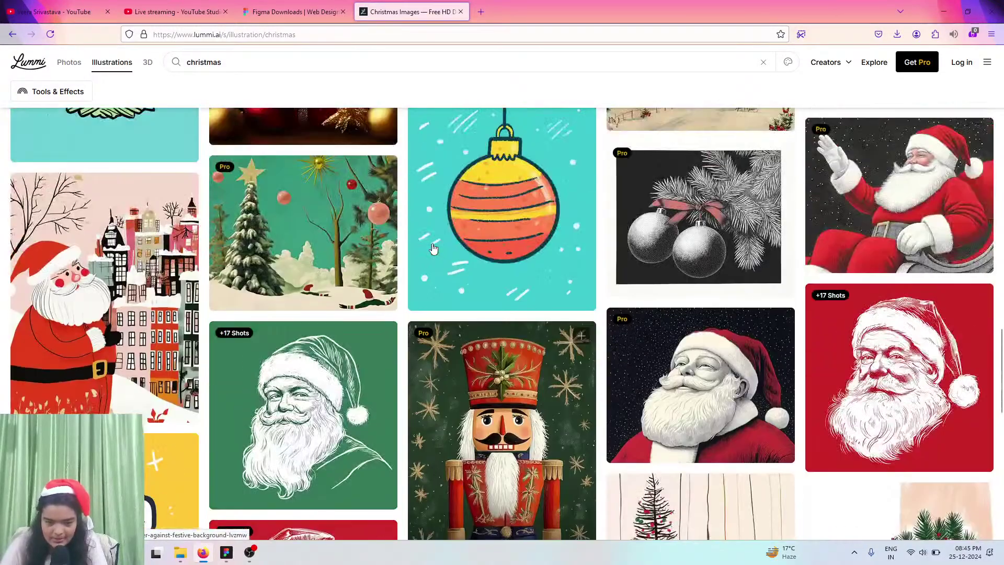
pyautogui.scroll(-7, 433, 248)
pyautogui.scroll(-10, 433, 247)
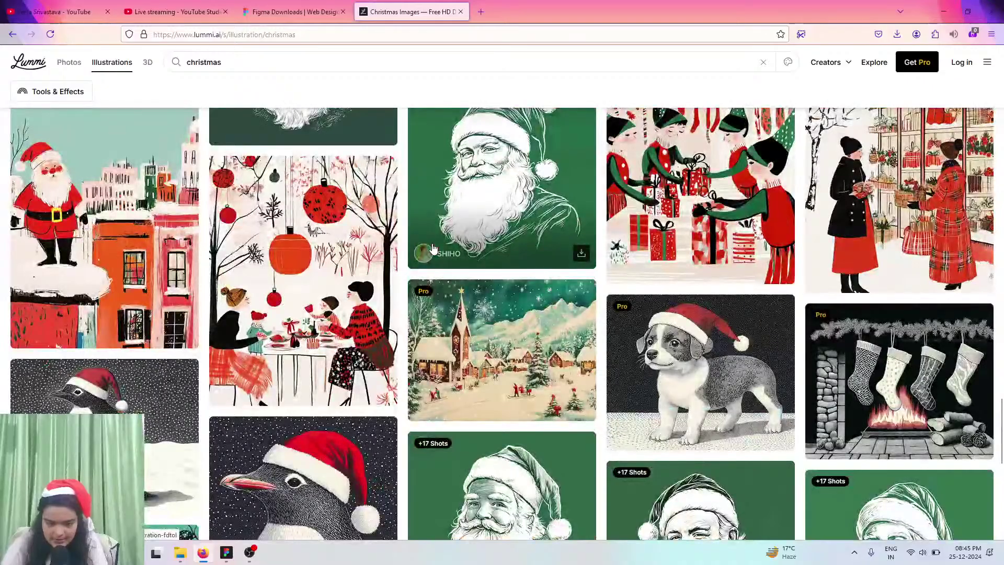
pyautogui.scroll(10, 433, 247)
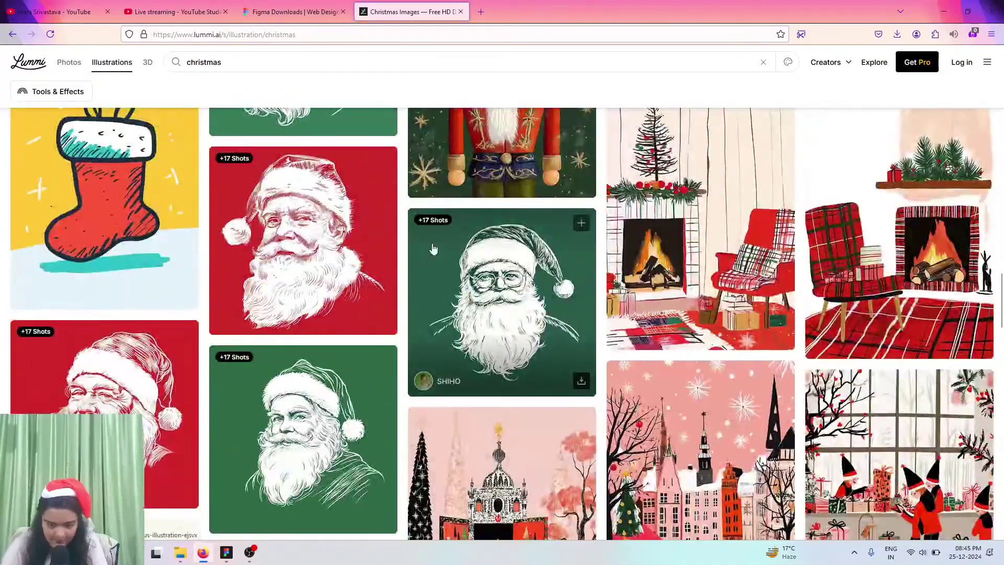
pyautogui.scroll(-12, 433, 248)
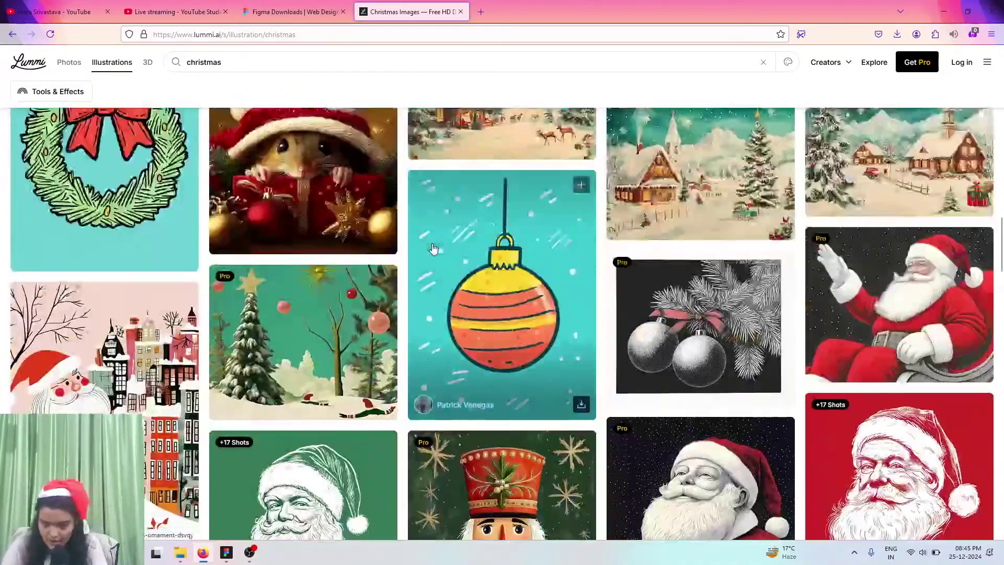
pyautogui.scroll(3, 433, 247)
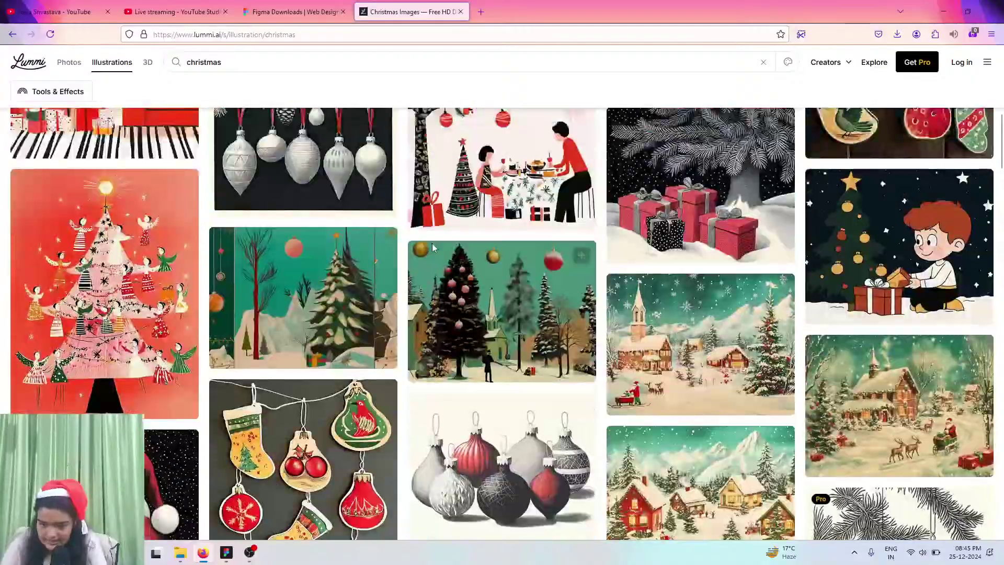
pyautogui.scroll(4, 433, 247)
pyautogui.scroll(-20, 433, 247)
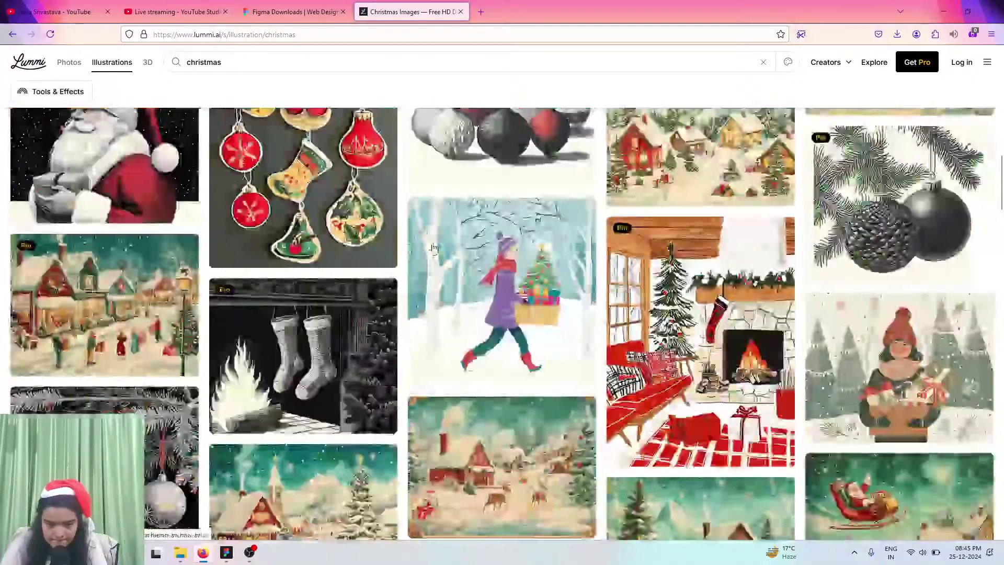
pyautogui.scroll(-16, 433, 248)
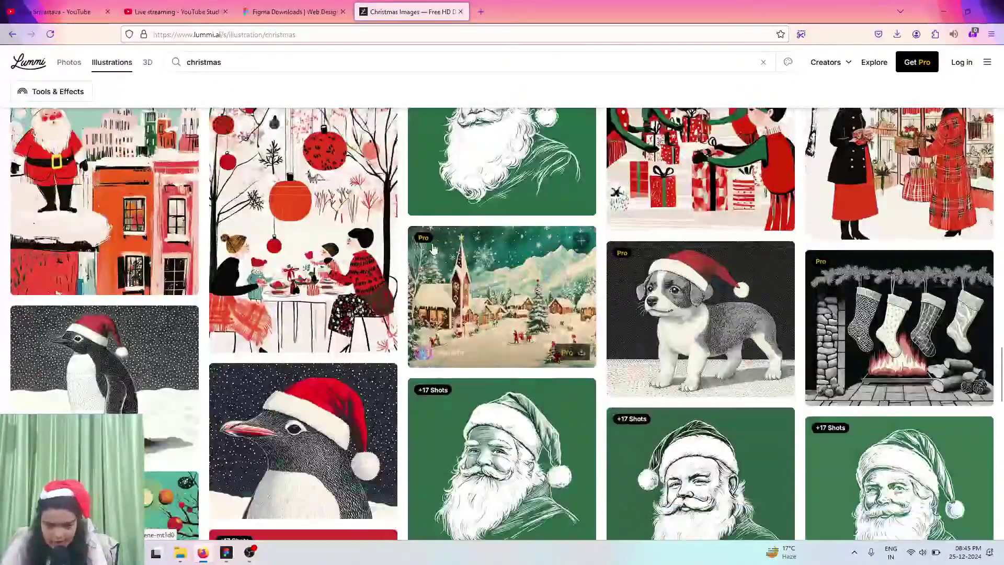
pyautogui.scroll(-10, 433, 247)
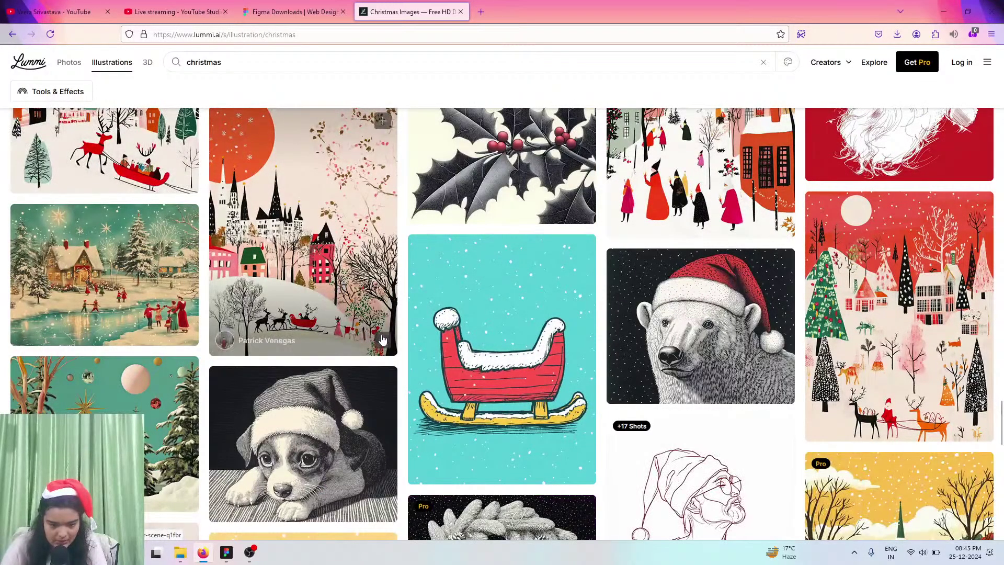
pyautogui.click(376, 344)
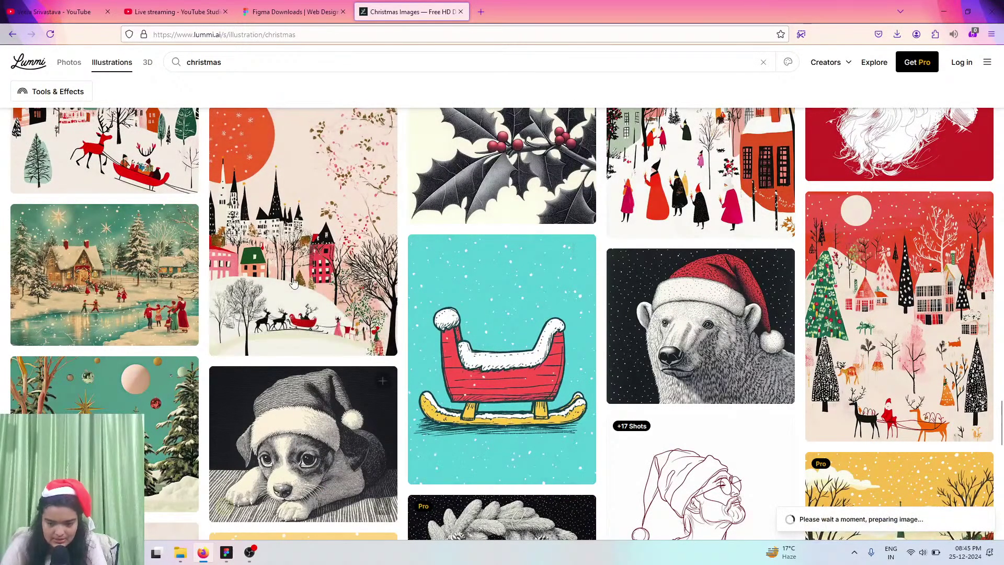
# - Replace the search term with new year and search the Lummi illustrations
pyautogui.doubleClick(205, 63)
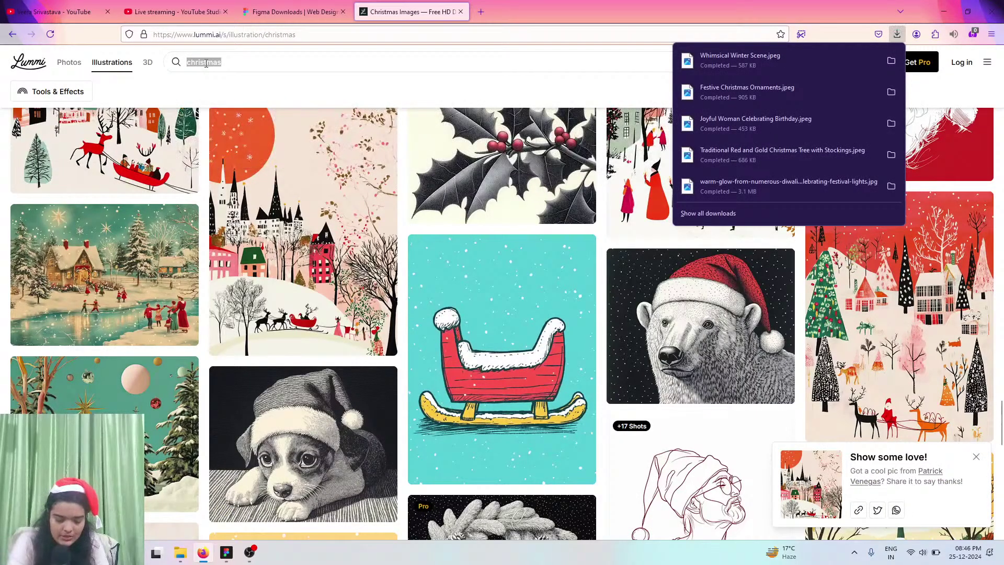
pyautogui.click(205, 63)
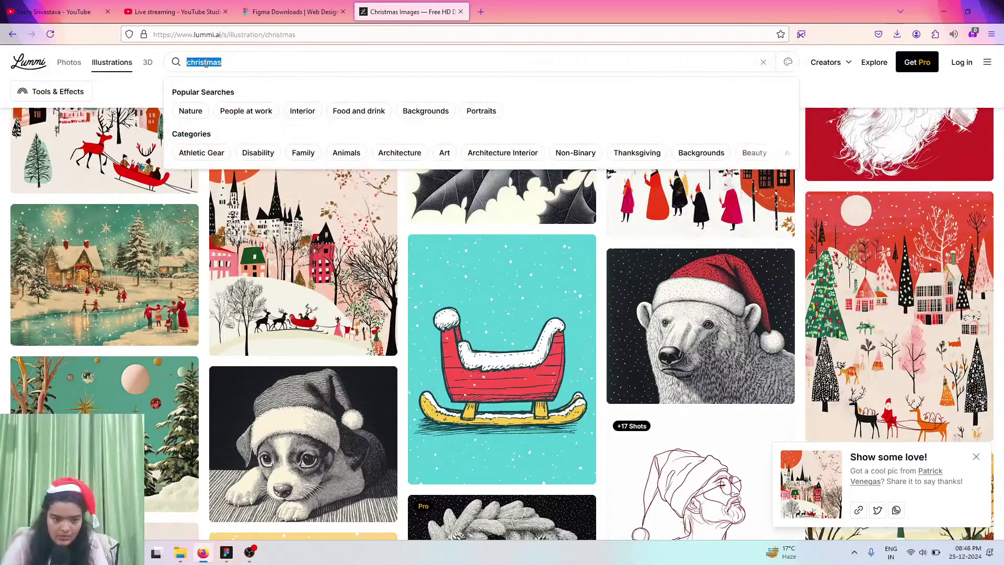
pyautogui.write('new ')
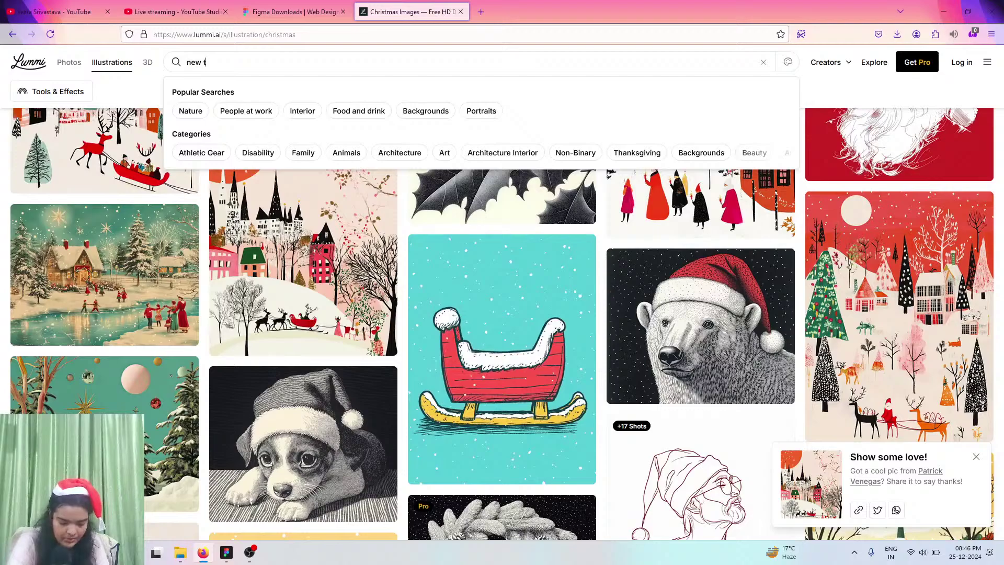
pyautogui.write('year')
pyautogui.press('Return')
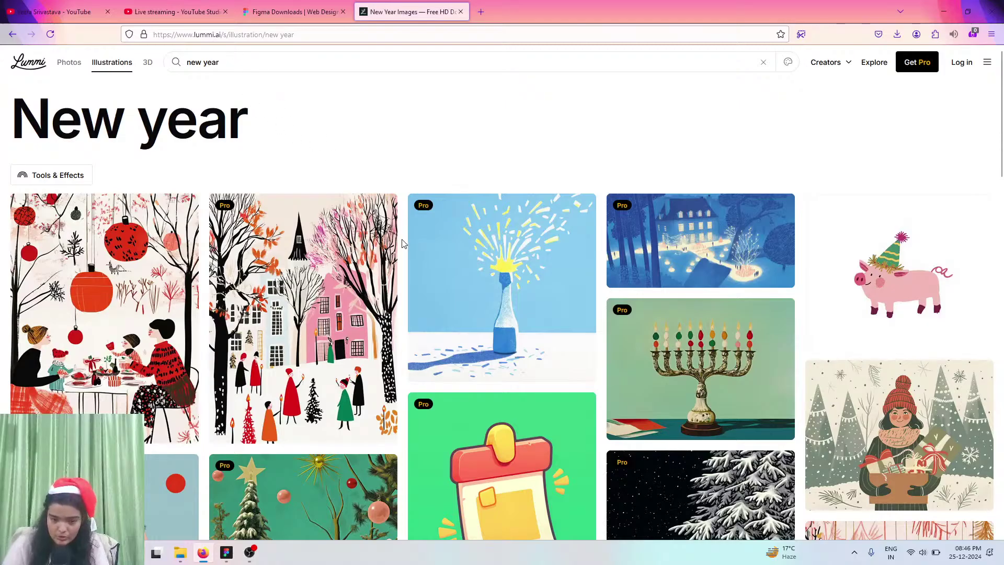
# - Browse the new year illustrations and download the historic site scene with two people in green and orange robes
pyautogui.scroll(-2, 417, 278)
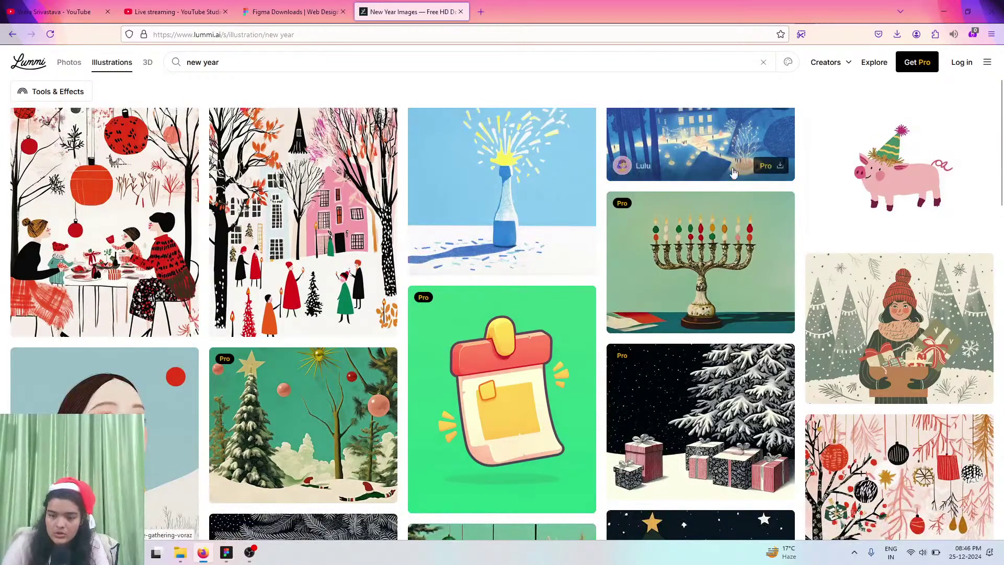
pyautogui.scroll(-5, 489, 322)
pyautogui.scroll(-2, 489, 321)
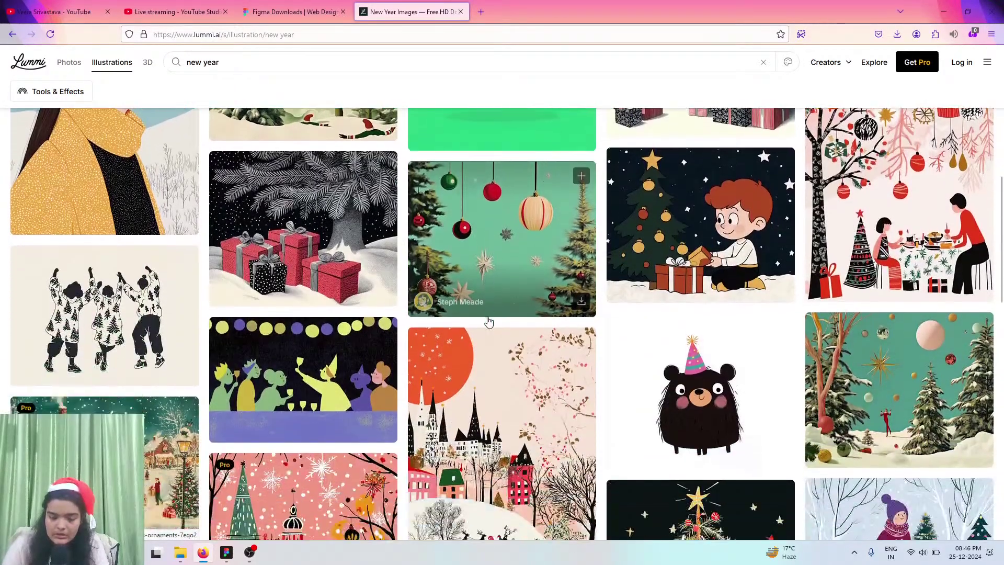
pyautogui.scroll(-10, 488, 322)
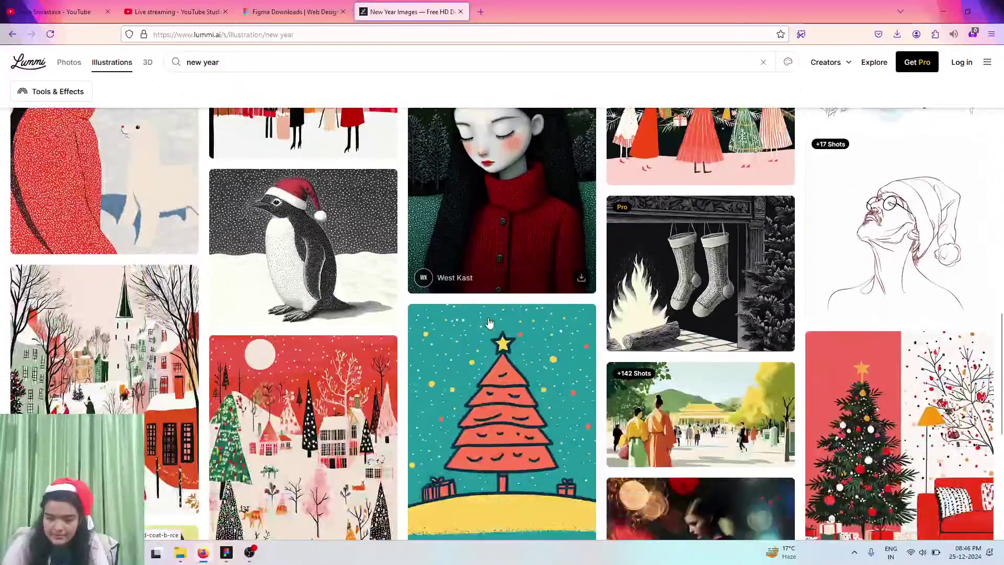
pyautogui.scroll(-3, 488, 321)
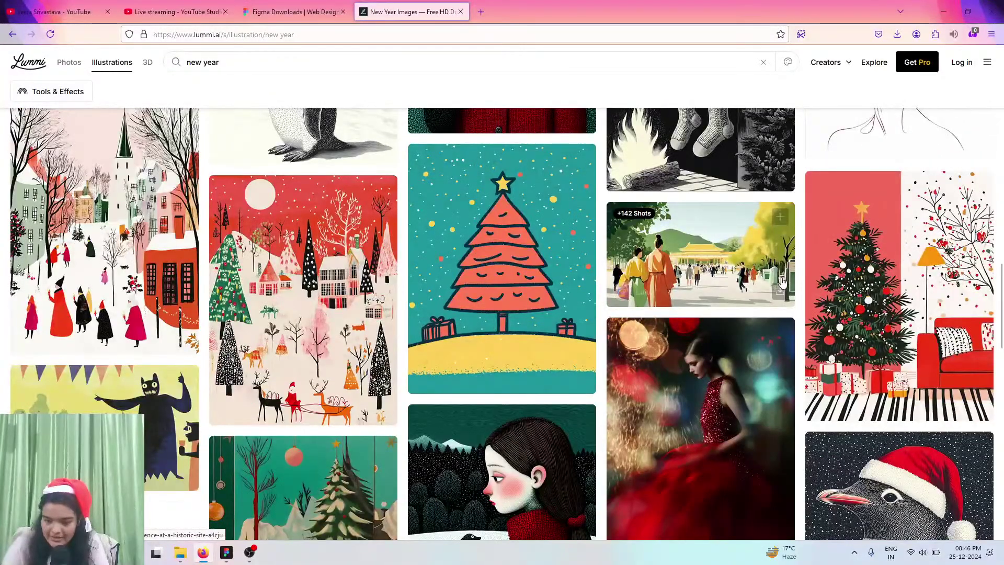
pyautogui.click(780, 289)
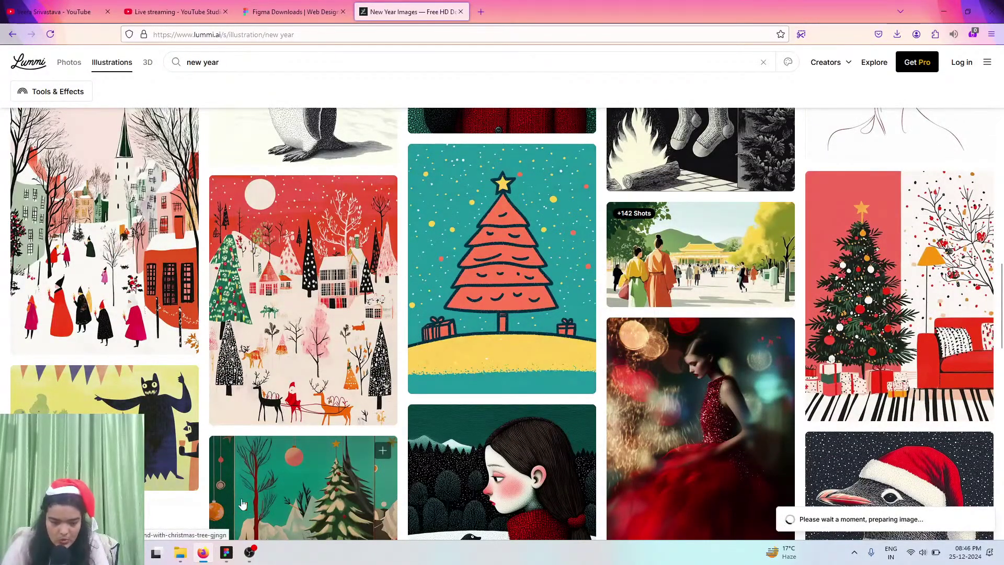
# - Check the holiday cards in the Figma prototype, return to Firefox and search the Lummi illustrations for valentine
pyautogui.click(226, 552)
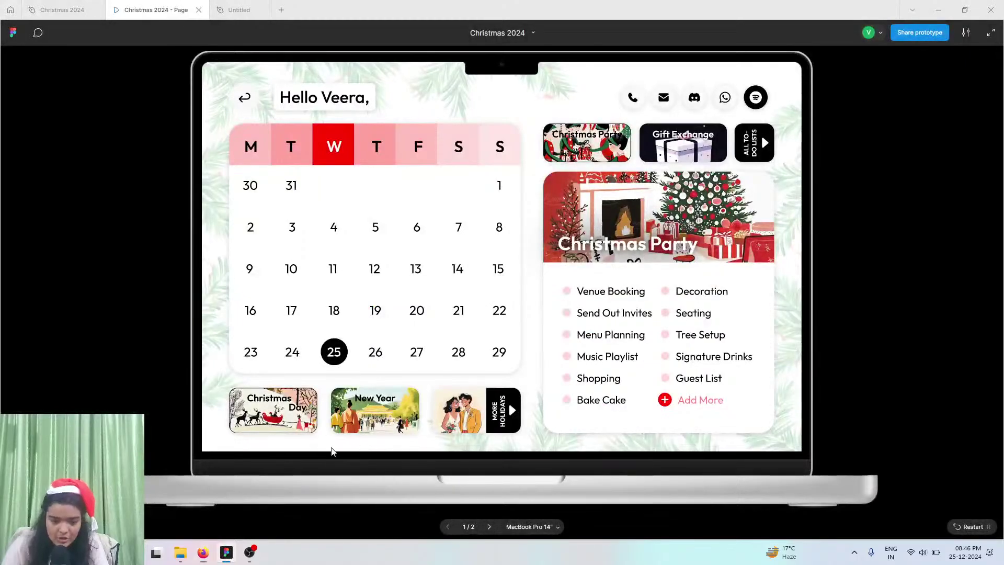
pyautogui.click(203, 552)
pyautogui.click(205, 63)
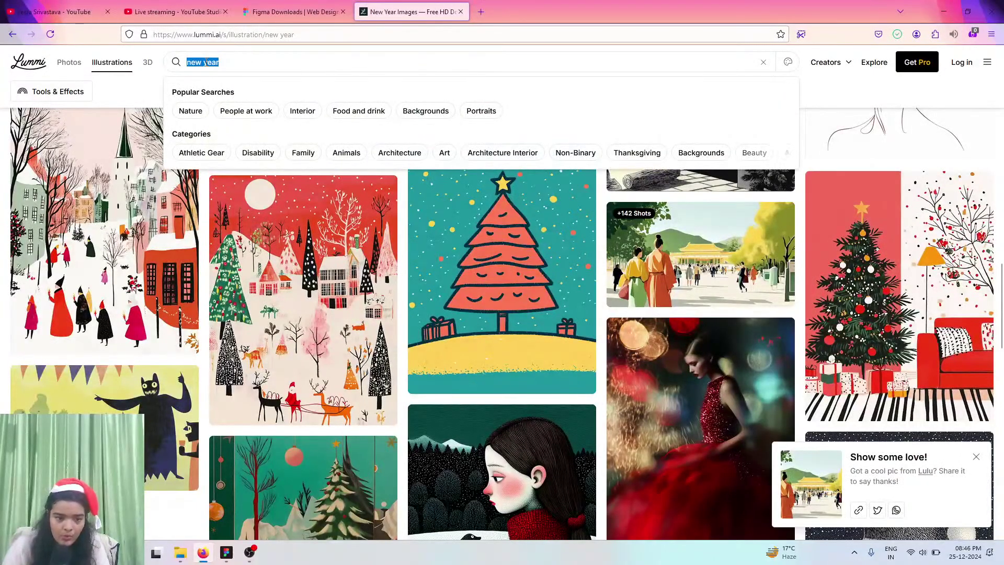
pyautogui.write('valenta')
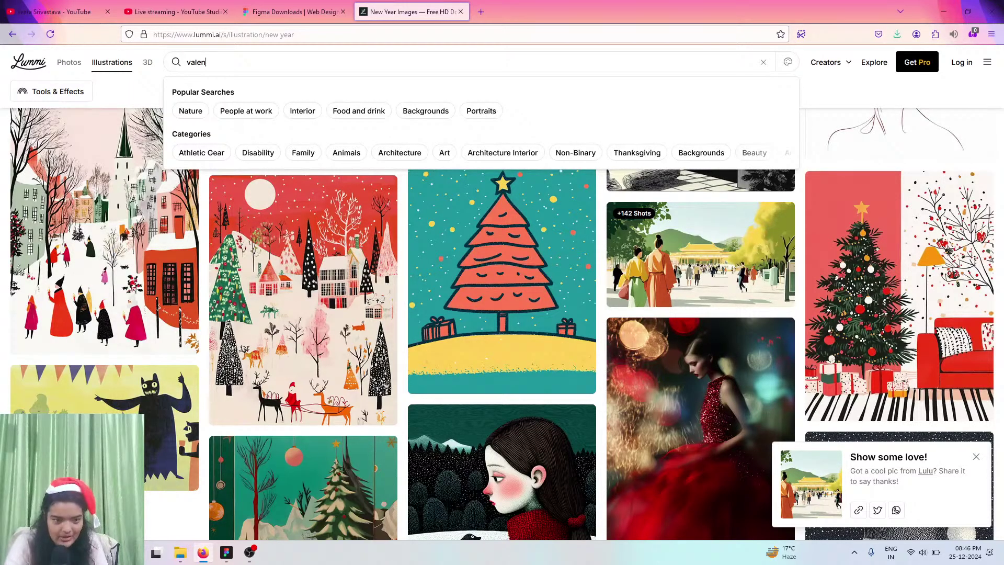
pyautogui.write('e')
pyautogui.press('Return')
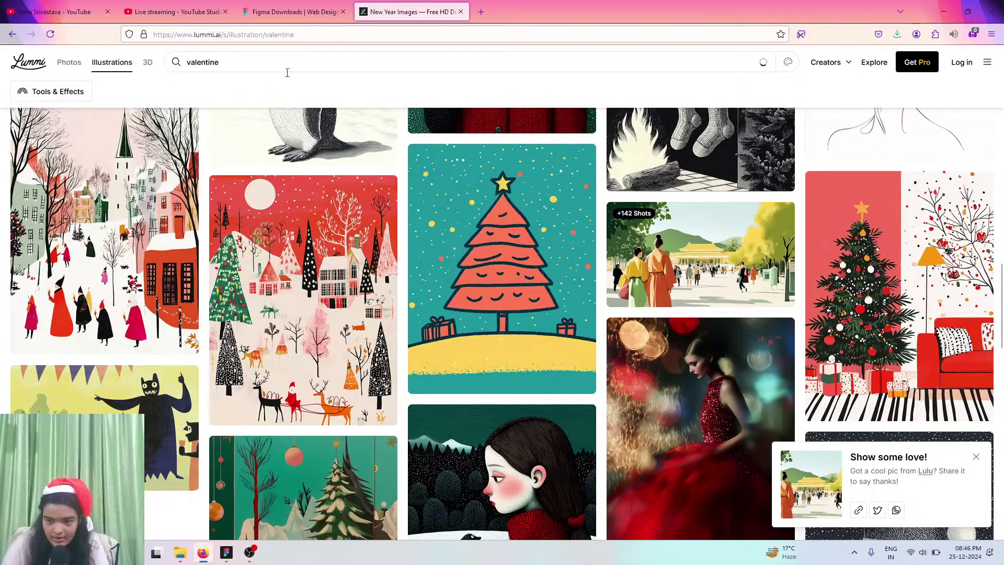
# - Browse the valentine illustrations and download the wedding couple with the white dress and yellow suit jacket
pyautogui.scroll(-6, 397, 314)
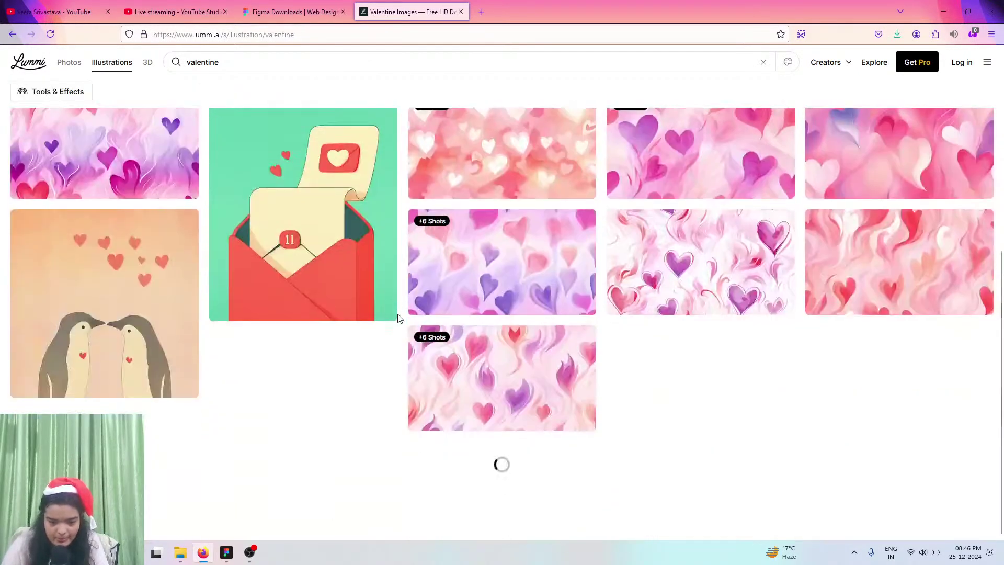
pyautogui.scroll(-5, 397, 314)
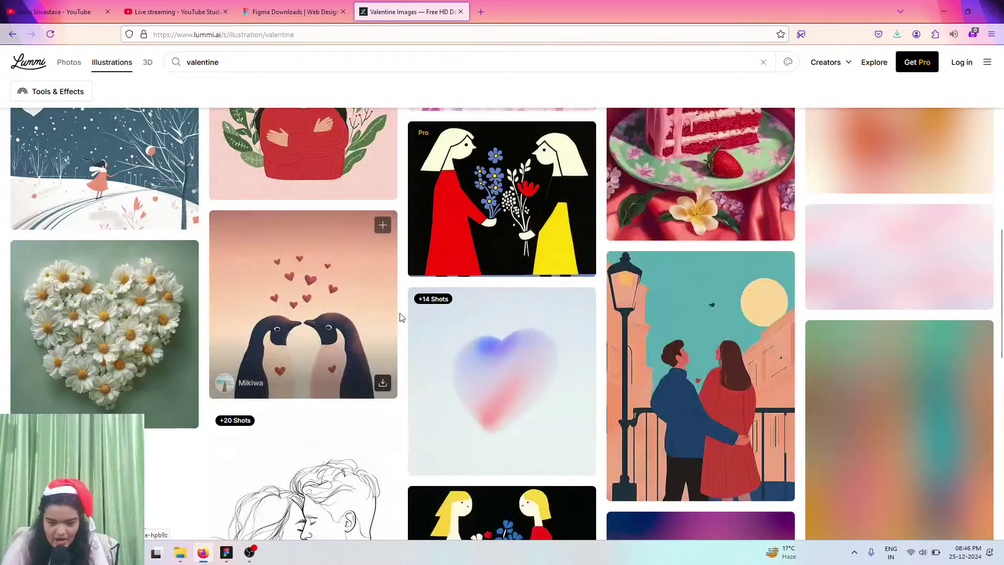
pyautogui.scroll(-10, 401, 309)
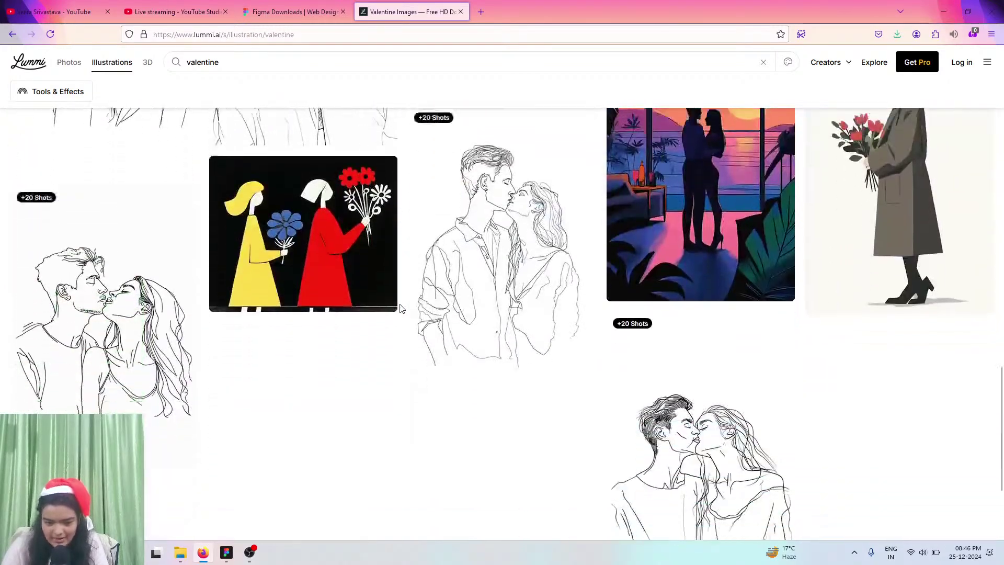
pyautogui.scroll(-10, 401, 308)
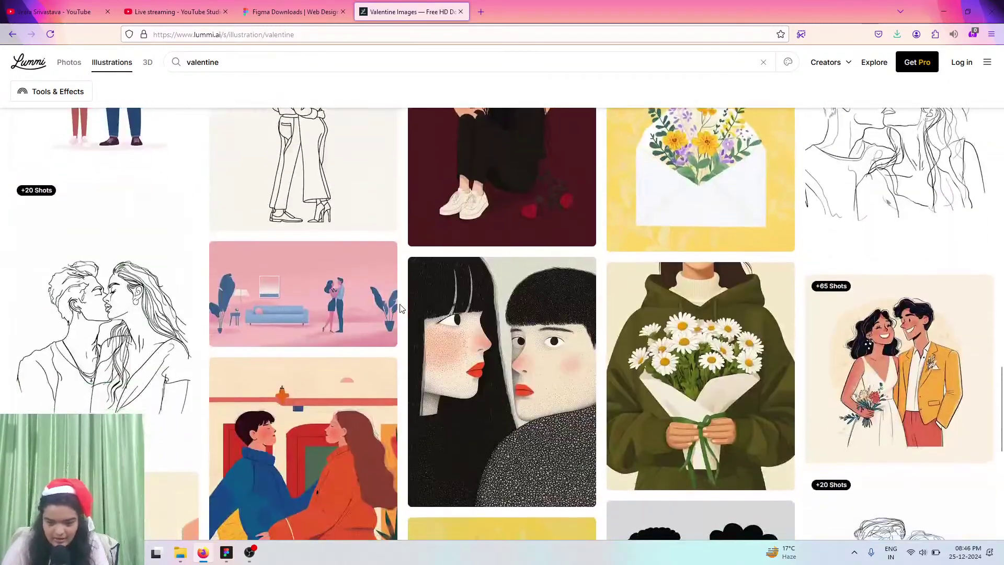
pyautogui.scroll(2, 828, 269)
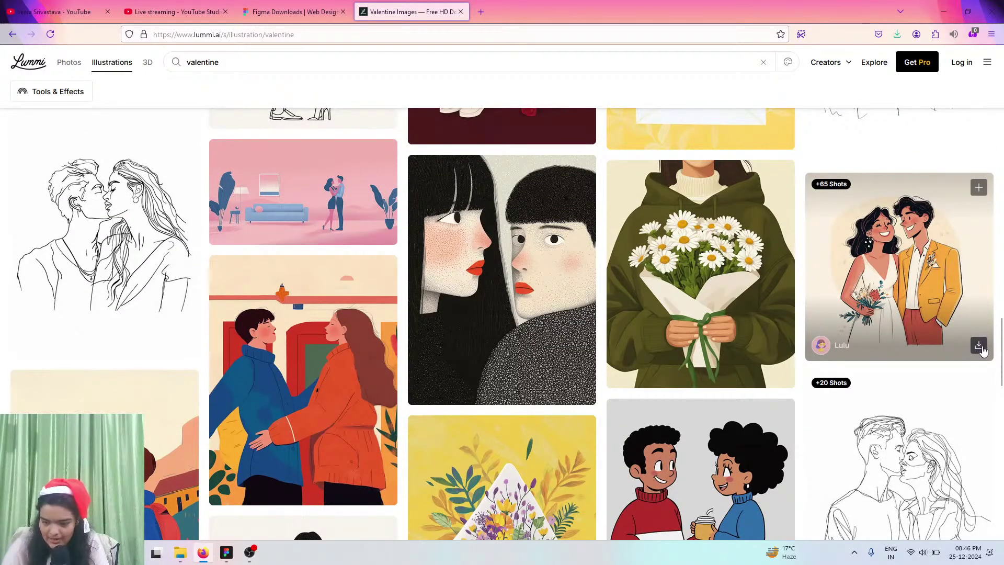
pyautogui.click(980, 349)
pyautogui.rightClick(980, 349)
pyautogui.click(796, 355)
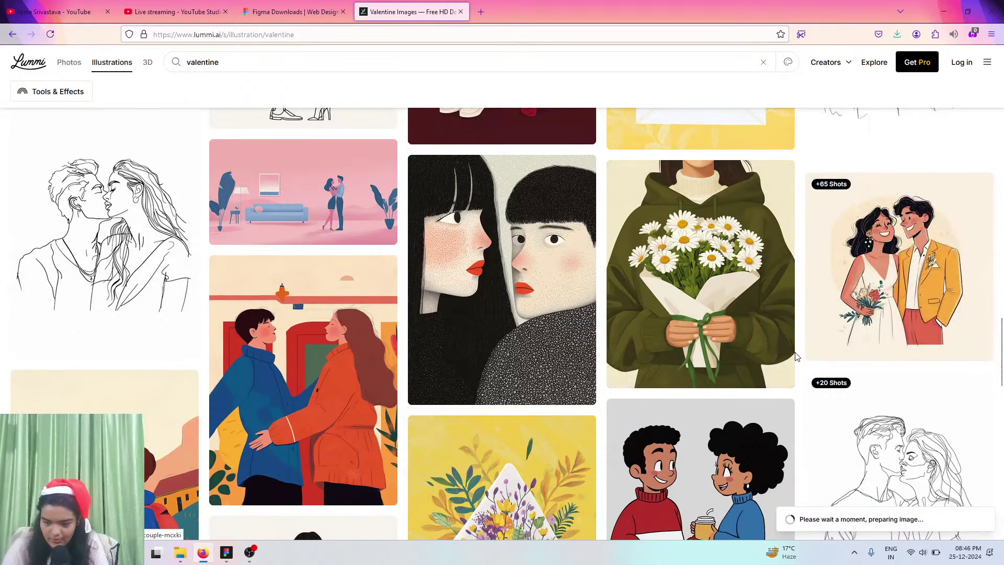
# - Switch to Figma, narrow the pink card frame below the calendar to 286 wide and compare it with the reference design
pyautogui.click(226, 552)
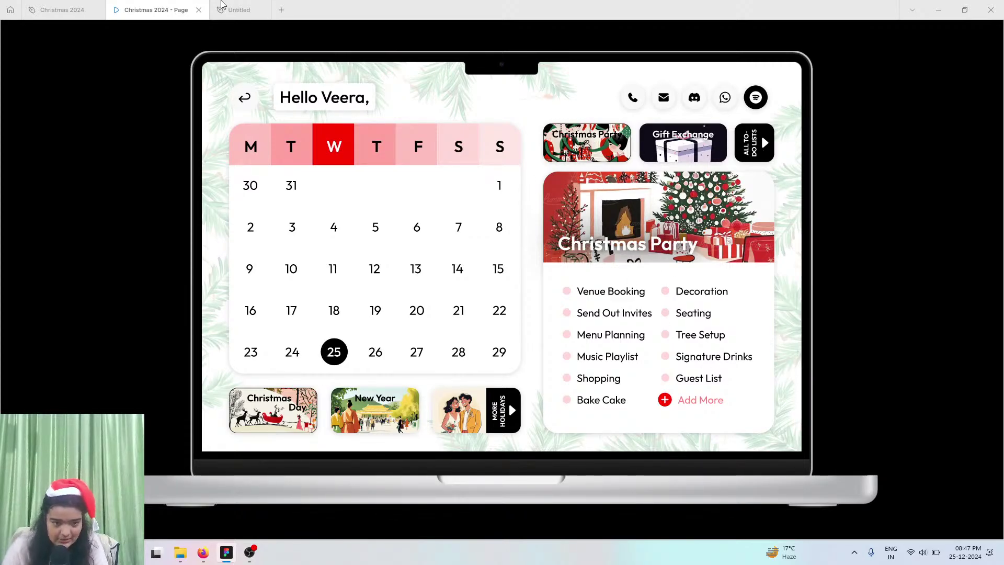
pyautogui.click(233, 10)
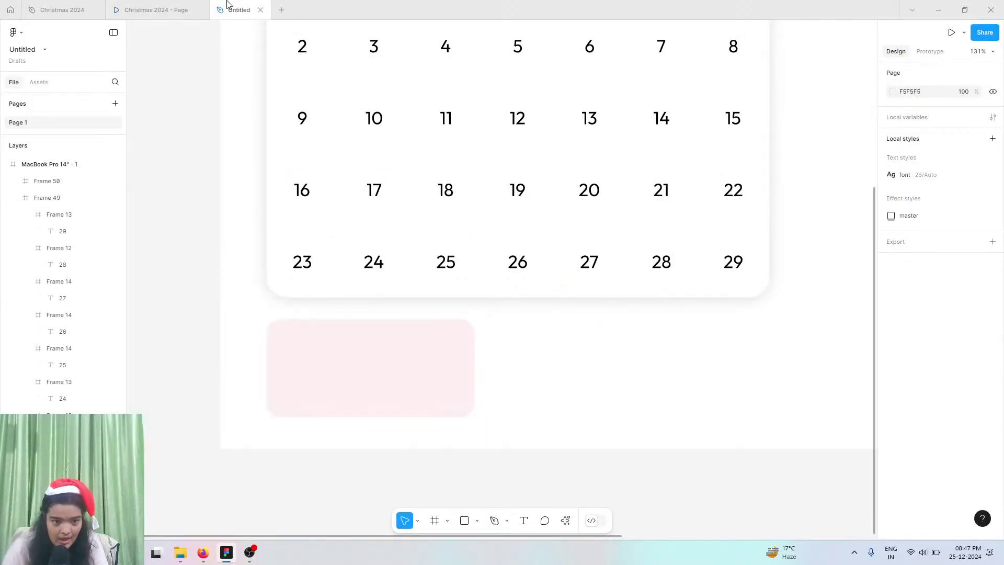
pyautogui.click(404, 340)
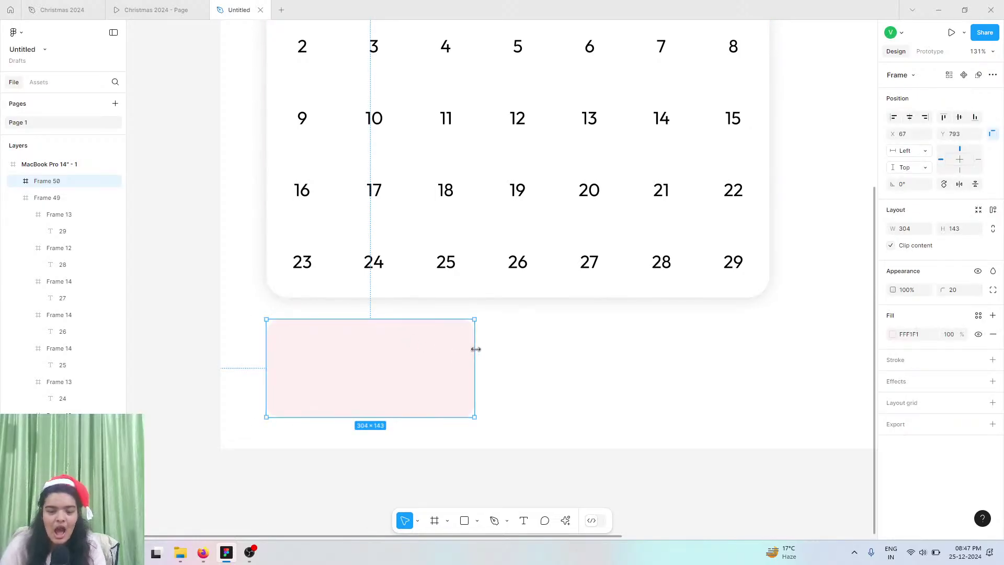
pyautogui.moveTo(464, 349); pyautogui.dragTo(462, 349)
pyautogui.click(194, 17)
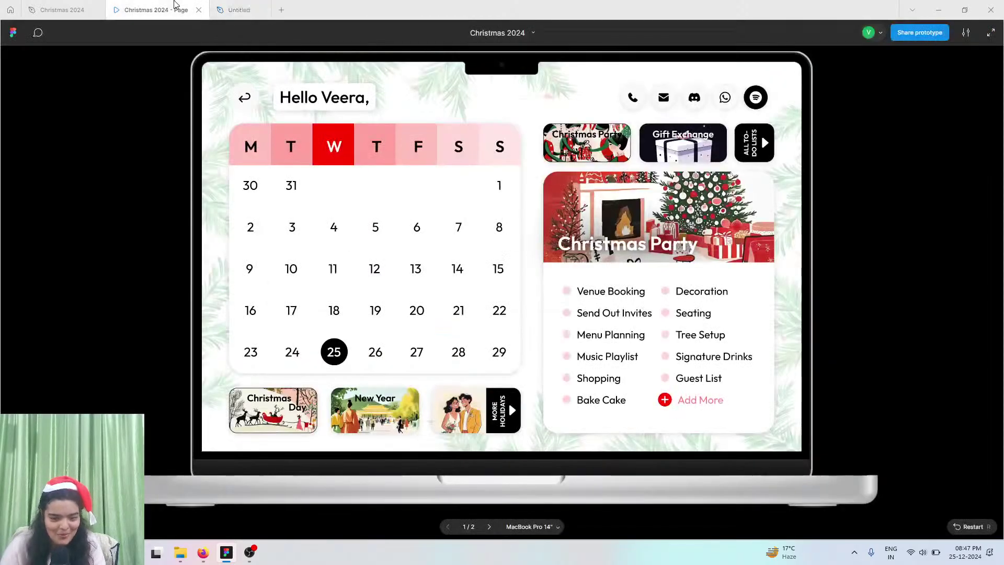
pyautogui.click(239, 10)
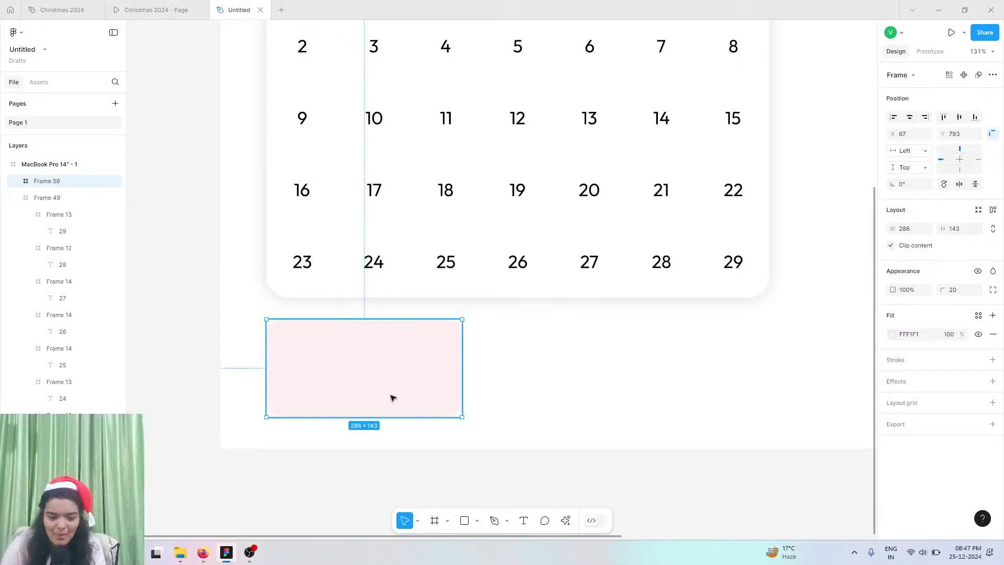
pyautogui.click(69, 12)
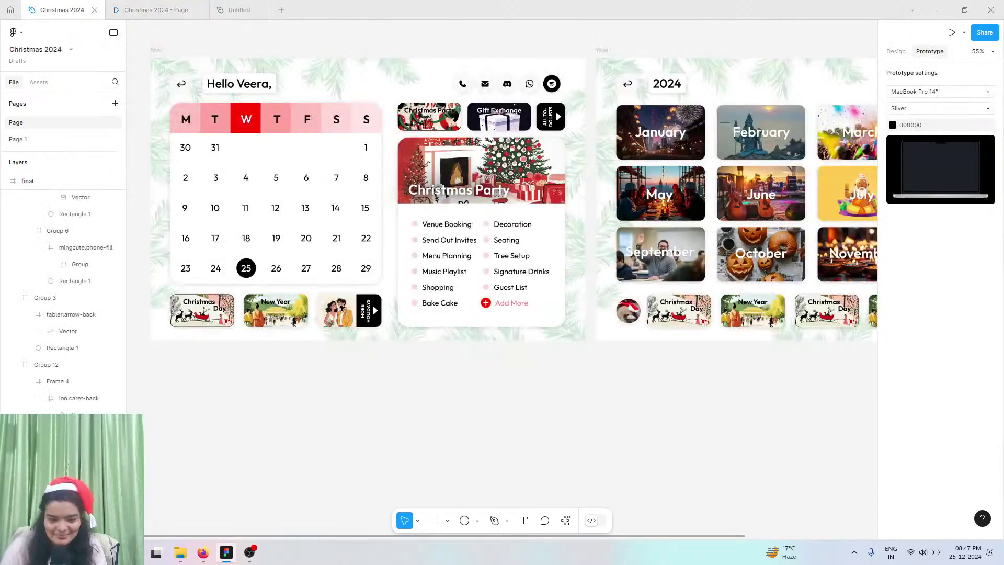
pyautogui.click(157, 6)
pyautogui.click(239, 10)
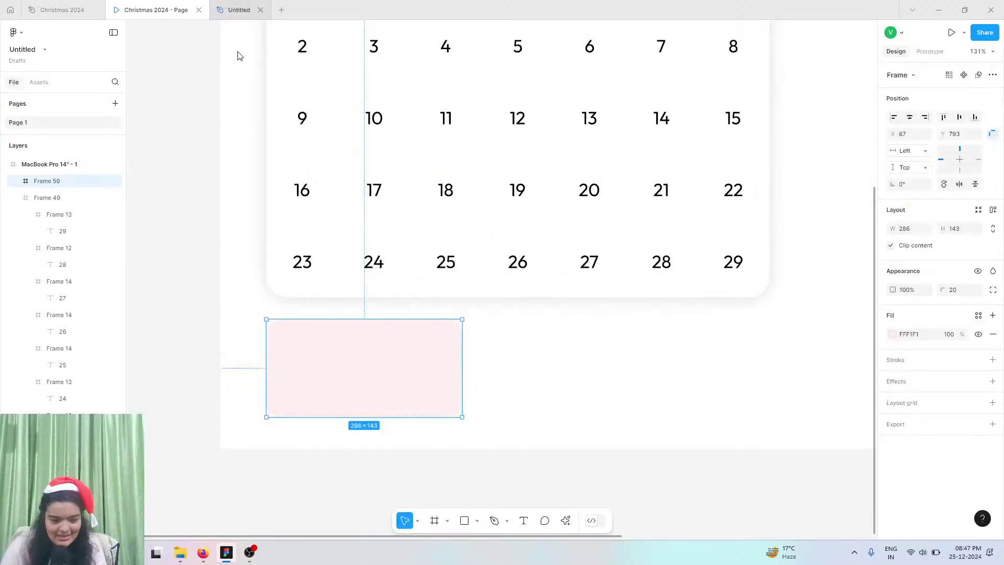
# - Replace the pink card's solid fill with the downloaded Whimsical Winter Scene image
pyautogui.click(893, 334)
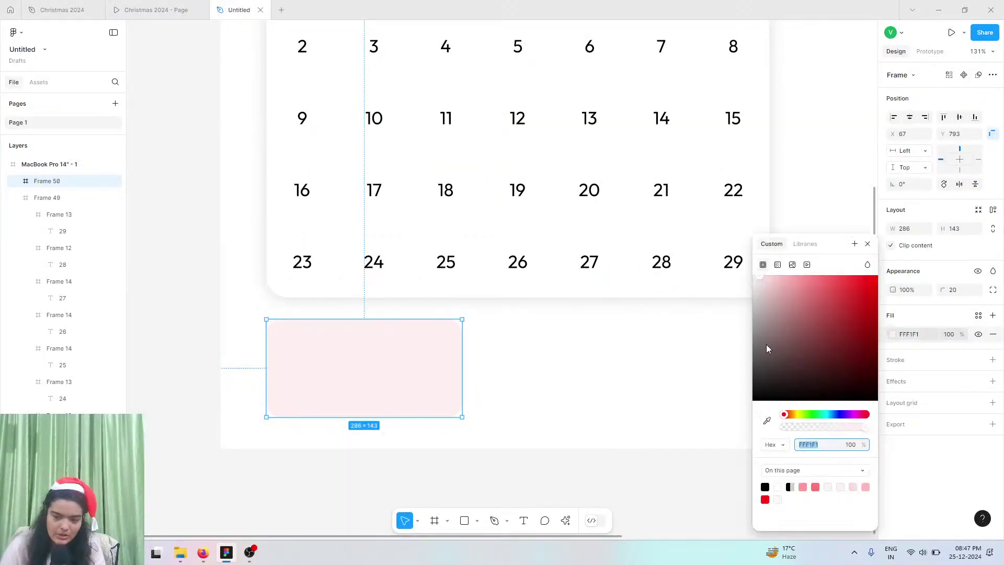
pyautogui.click(791, 264)
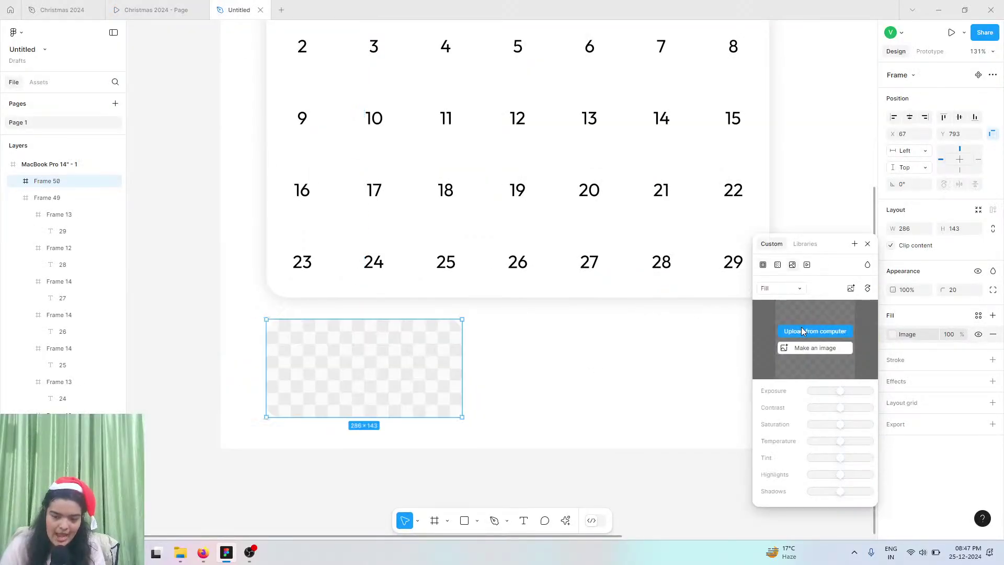
pyautogui.click(801, 330)
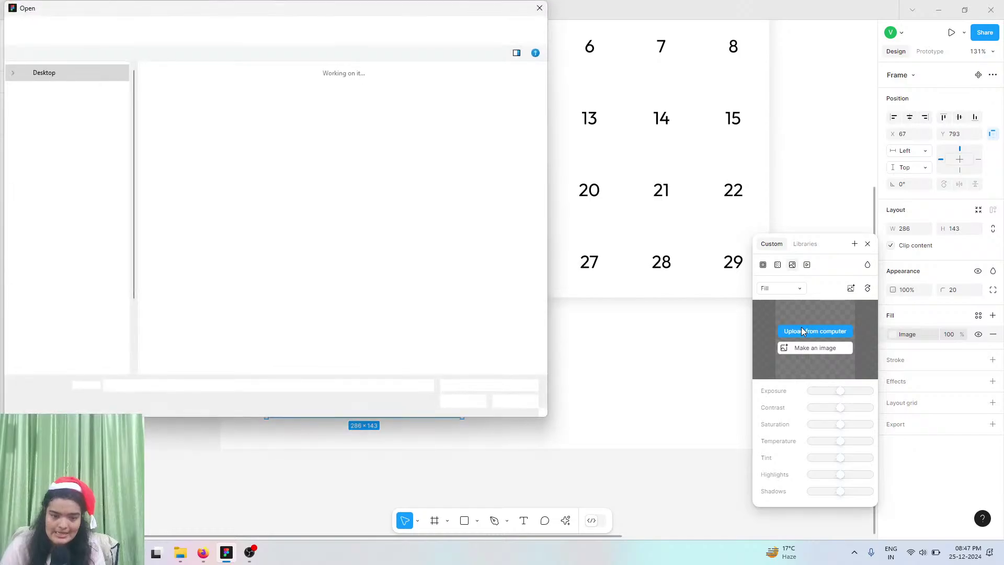
pyautogui.click(338, 118)
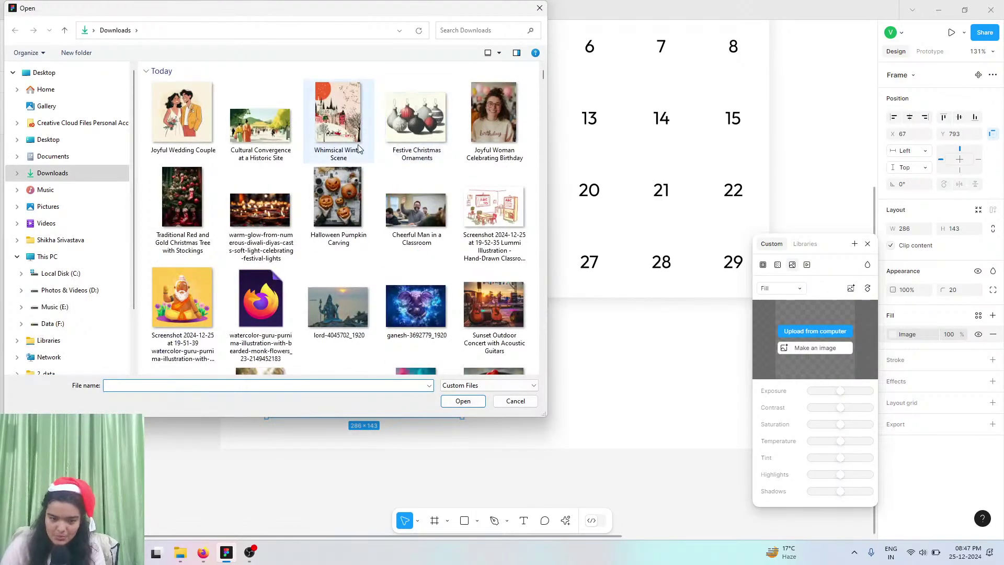
pyautogui.click(462, 400)
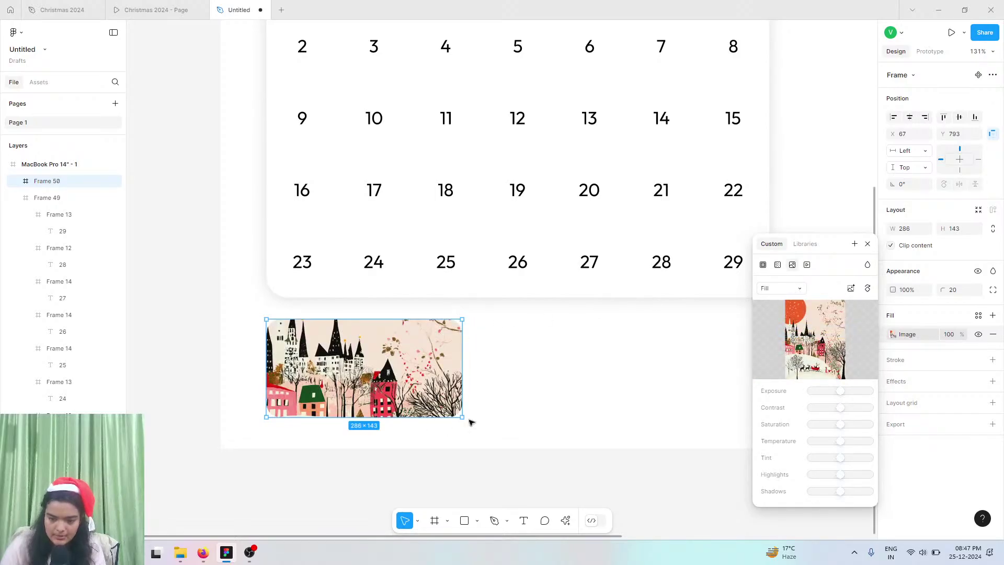
# - Set the card's image to Crop, enlarge it and position it so the reindeer sleigh fills the card
pyautogui.click(792, 289)
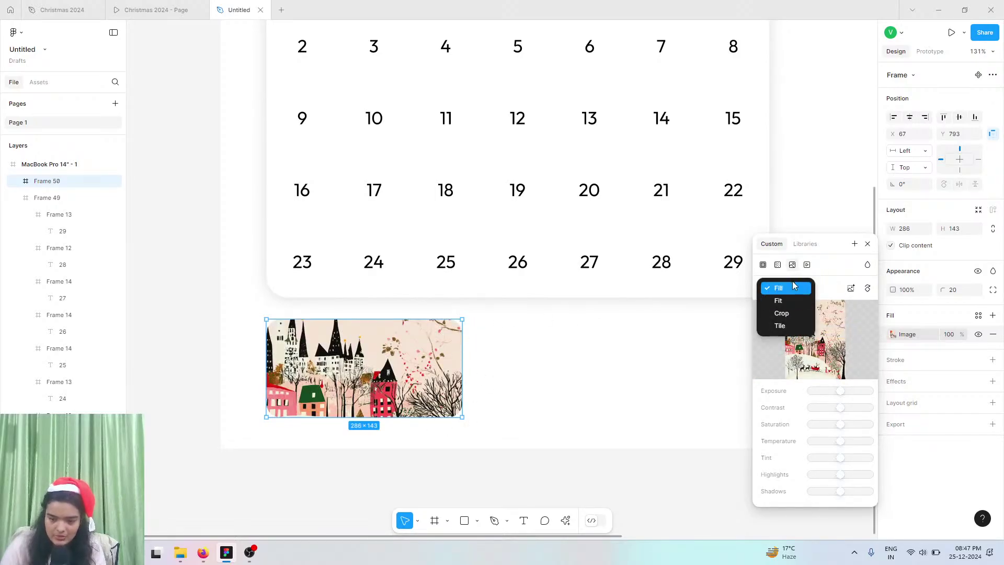
pyautogui.click(781, 313)
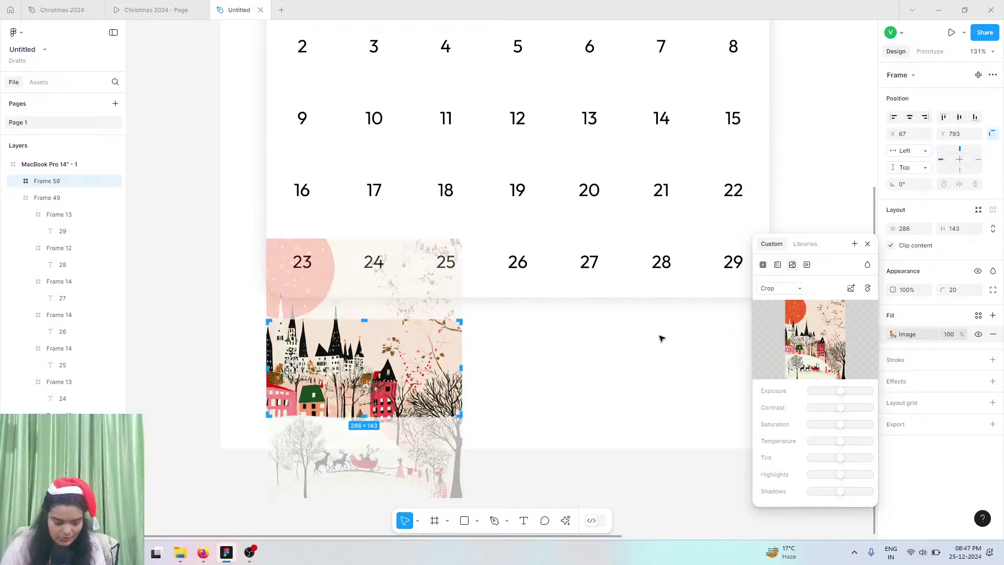
pyautogui.moveTo(442, 347); pyautogui.dragTo(437, 294)
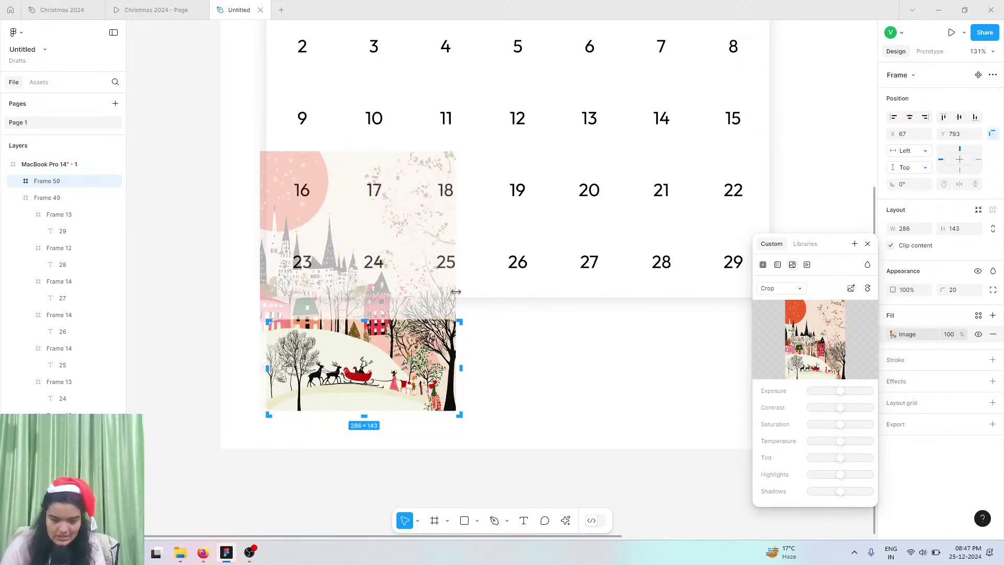
pyautogui.moveTo(456, 292); pyautogui.dragTo(599, 256)
pyautogui.hotkey('ctrl', 'z')
pyautogui.moveTo(511, 374); pyautogui.dragTo(445, 425)
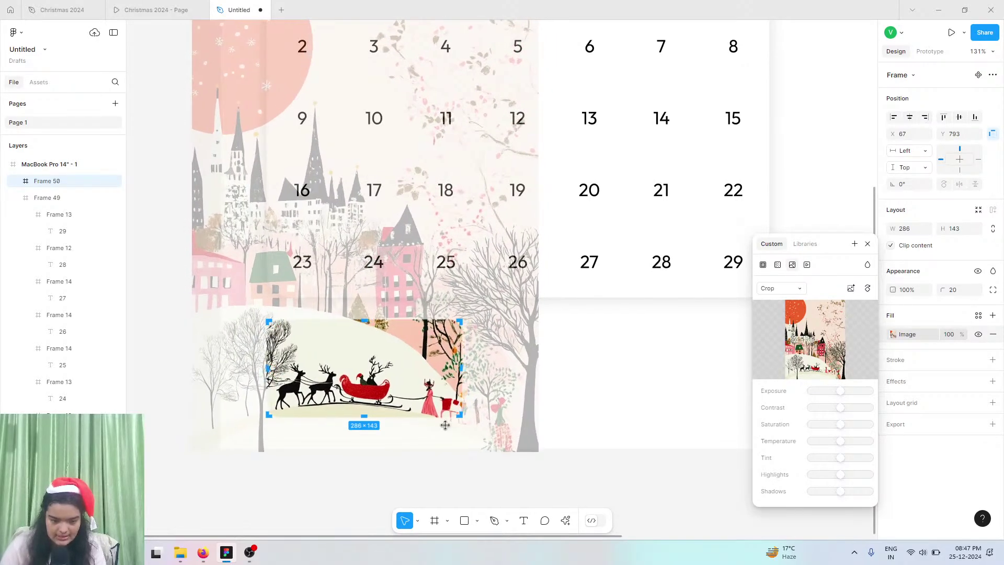
pyautogui.press('Escape')
pyautogui.press('Escape')
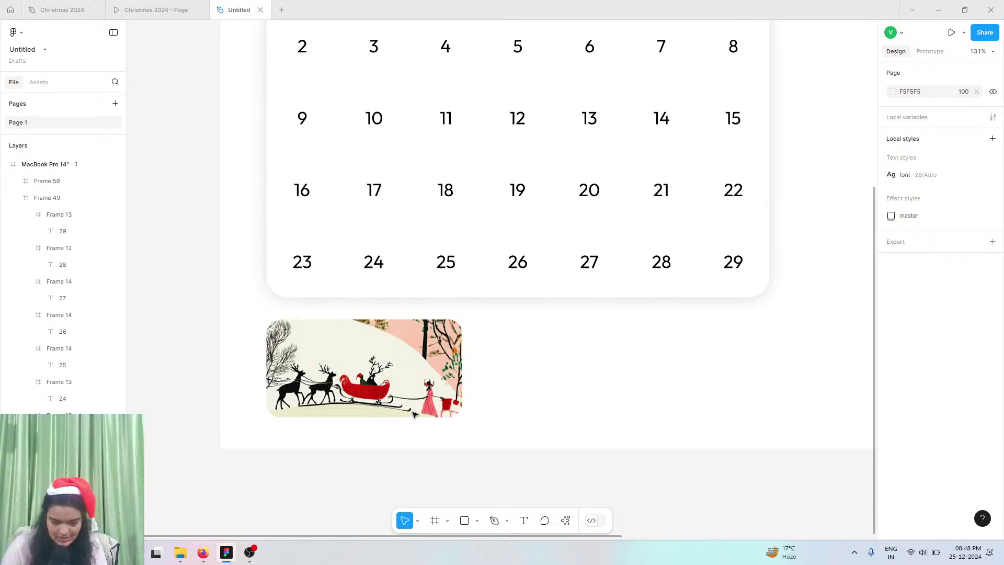
# - Duplicate the sleigh card and place the copy beside it at X 382, aligned with the original
pyautogui.click(414, 414)
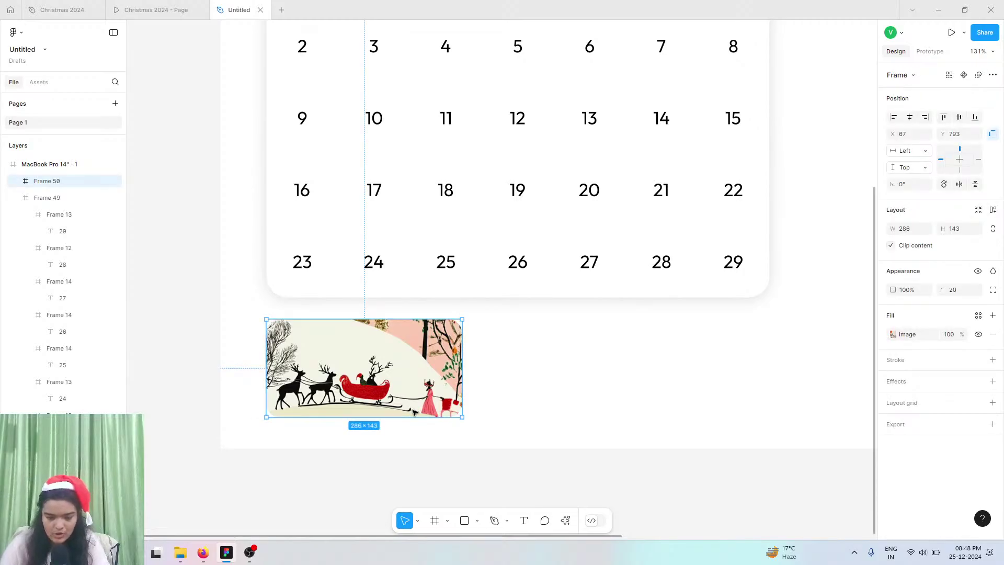
pyautogui.hotkey('ctrl', 'd')
pyautogui.press('Right')
pyautogui.press('Right')
pyautogui.press('Right')
pyautogui.moveTo(296, 378); pyautogui.dragTo(510, 378)
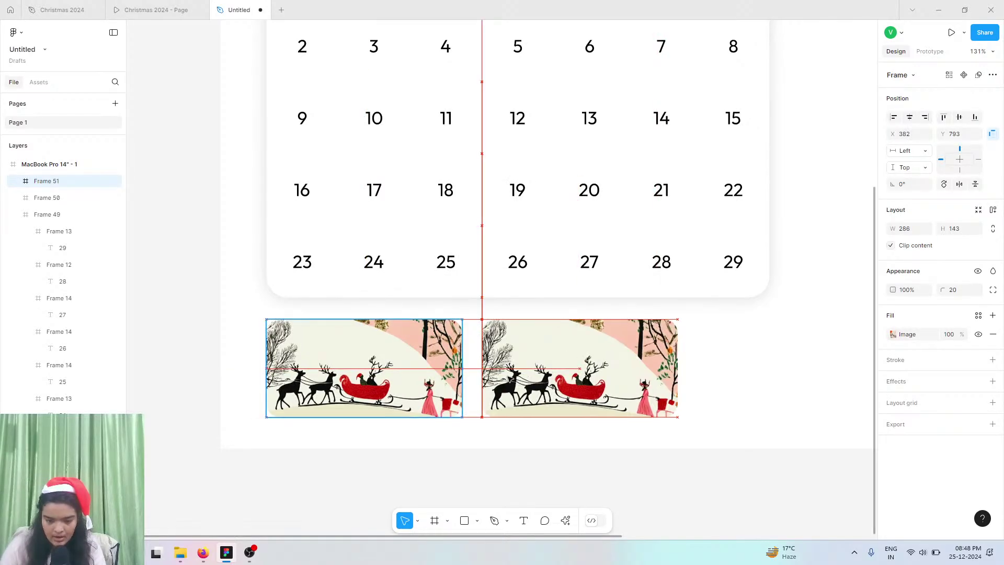
# - Try to replace the cropped image in the duplicated card with Cultural Convergence at a Historic Site
pyautogui.click(894, 334)
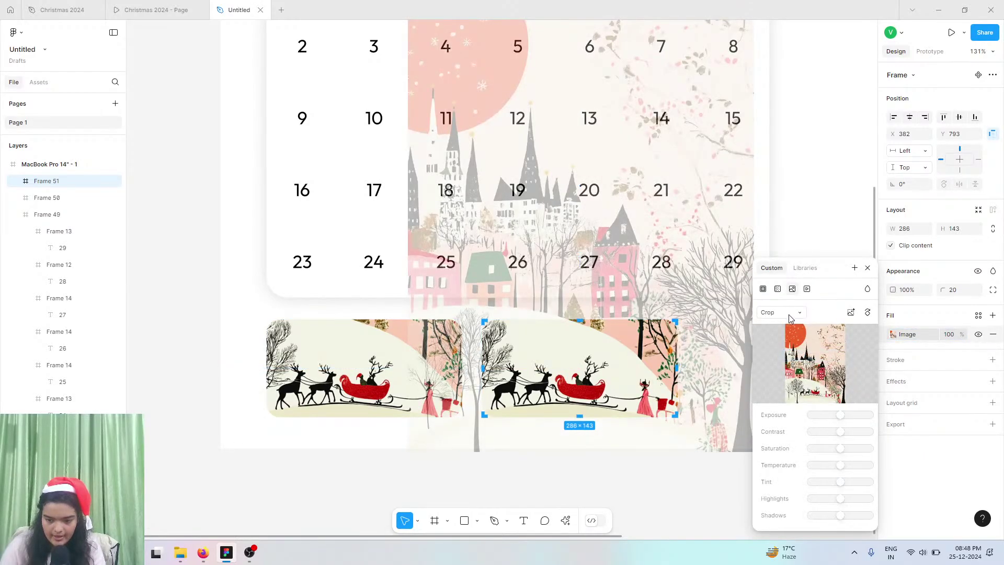
pyautogui.moveTo(817, 358)
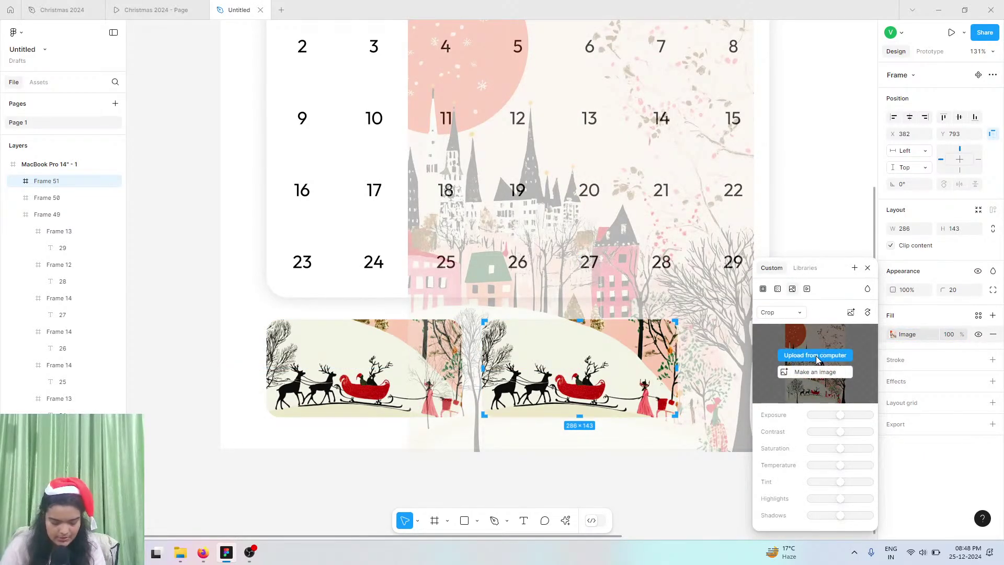
pyautogui.click(817, 358)
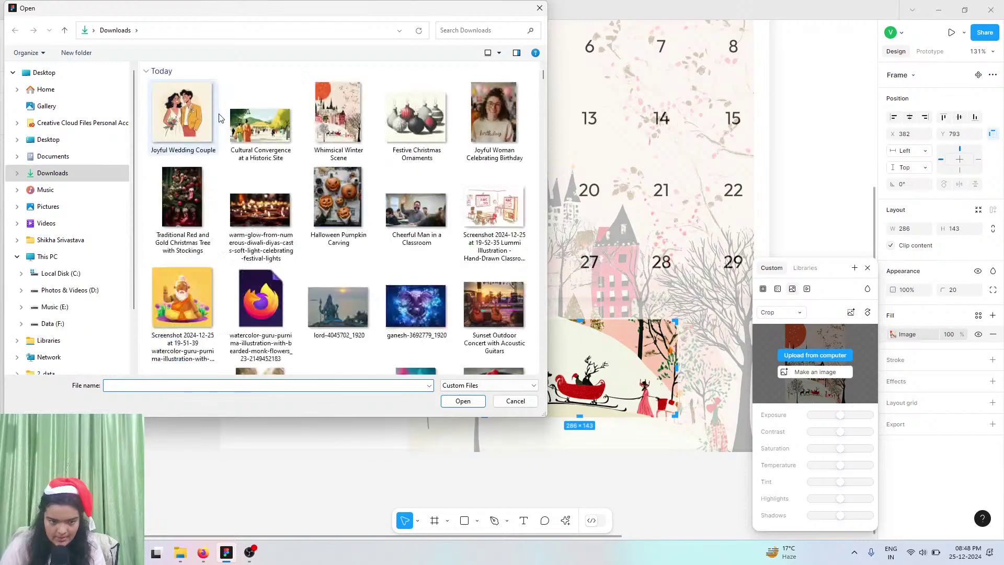
pyautogui.click(260, 125)
pyautogui.click(463, 400)
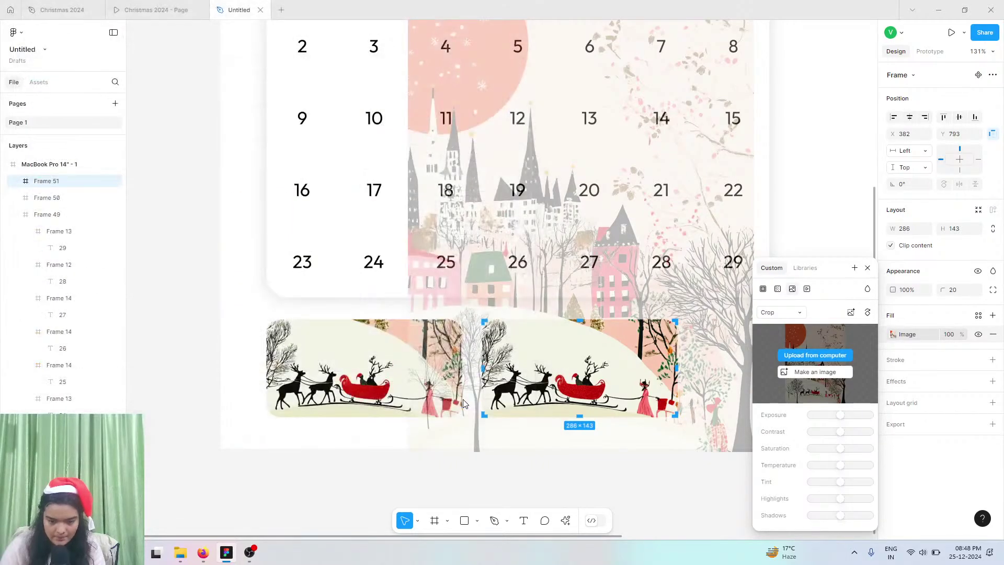
pyautogui.press('Escape')
# - Remove the duplicated card's fill and add a new image fill using Cultural Convergence at a Historic Site
pyautogui.click(993, 335)
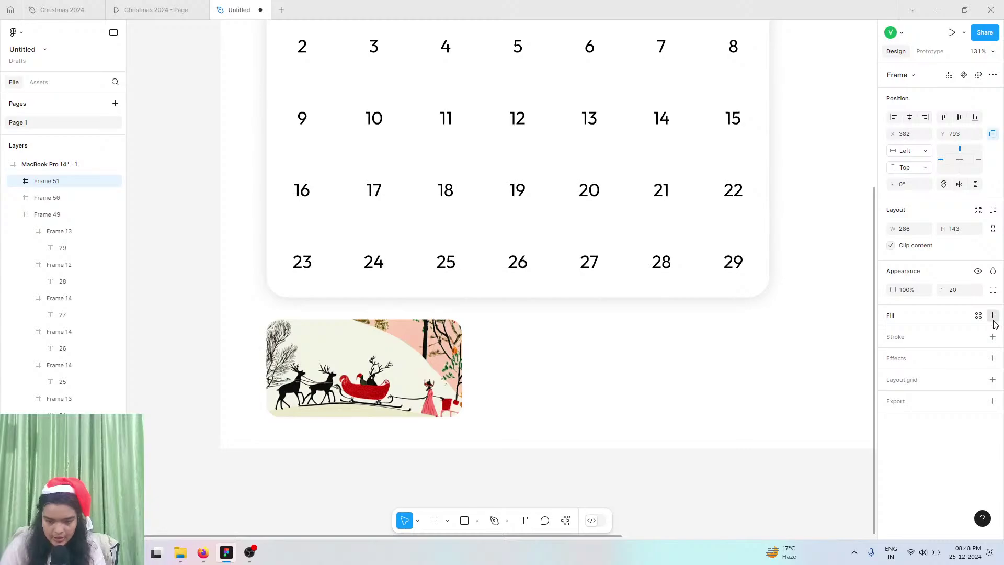
pyautogui.click(893, 337)
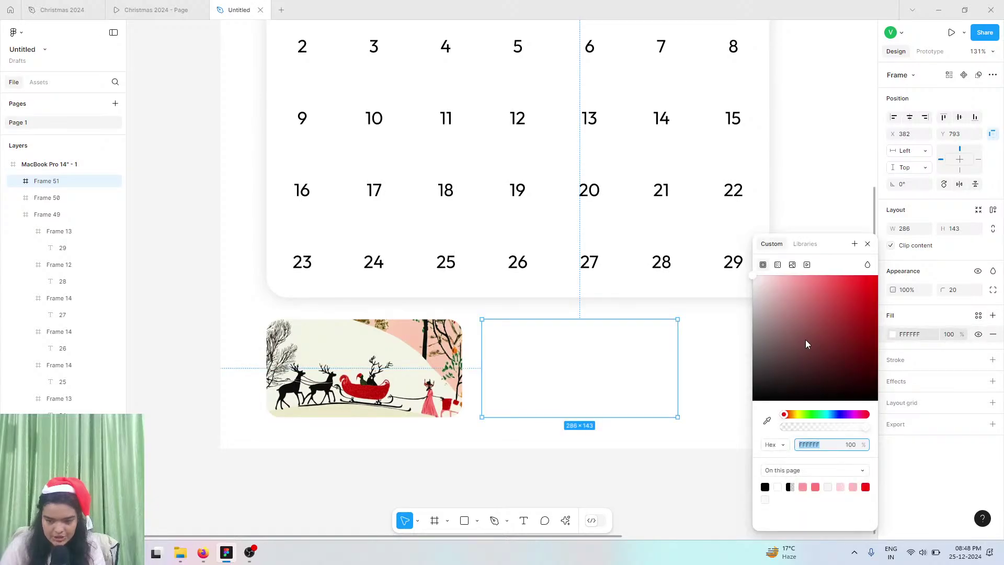
pyautogui.click(792, 264)
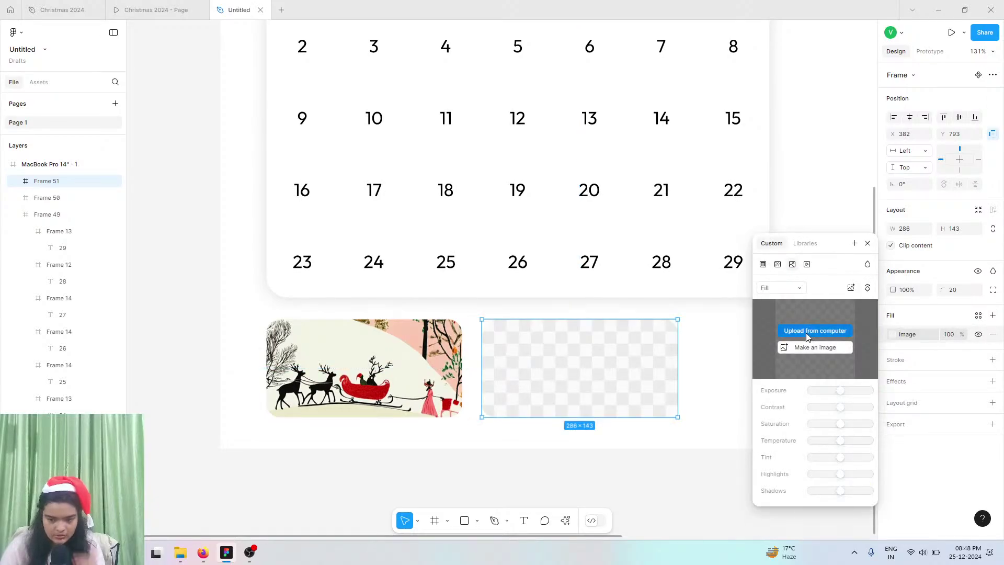
pyautogui.click(805, 332)
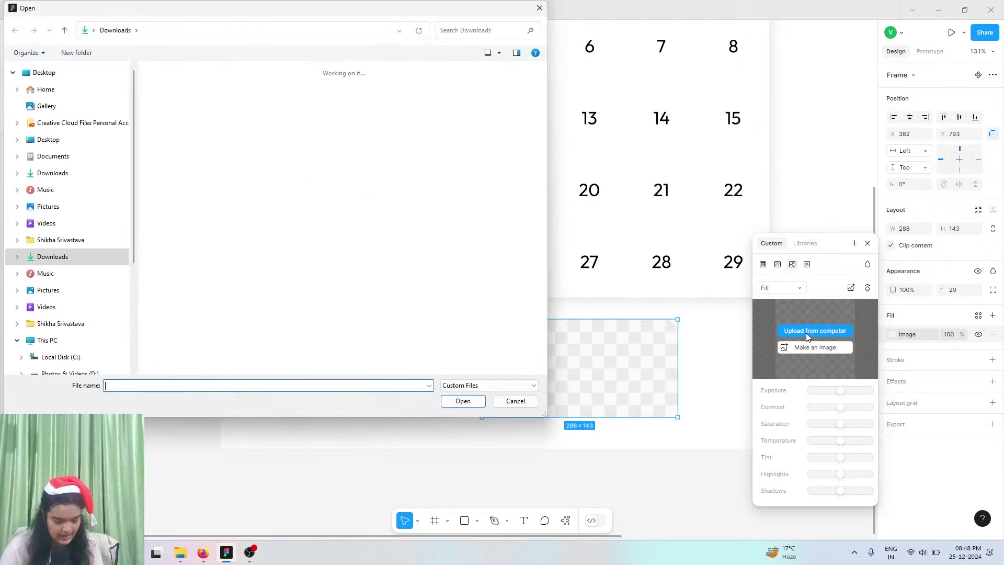
pyautogui.click(199, 117)
pyautogui.click(231, 125)
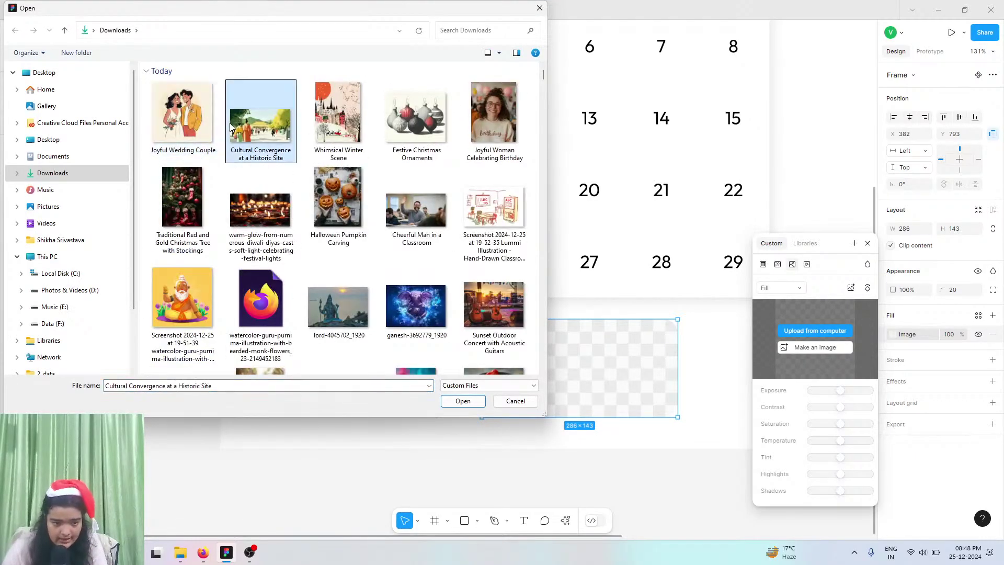
pyautogui.click(454, 404)
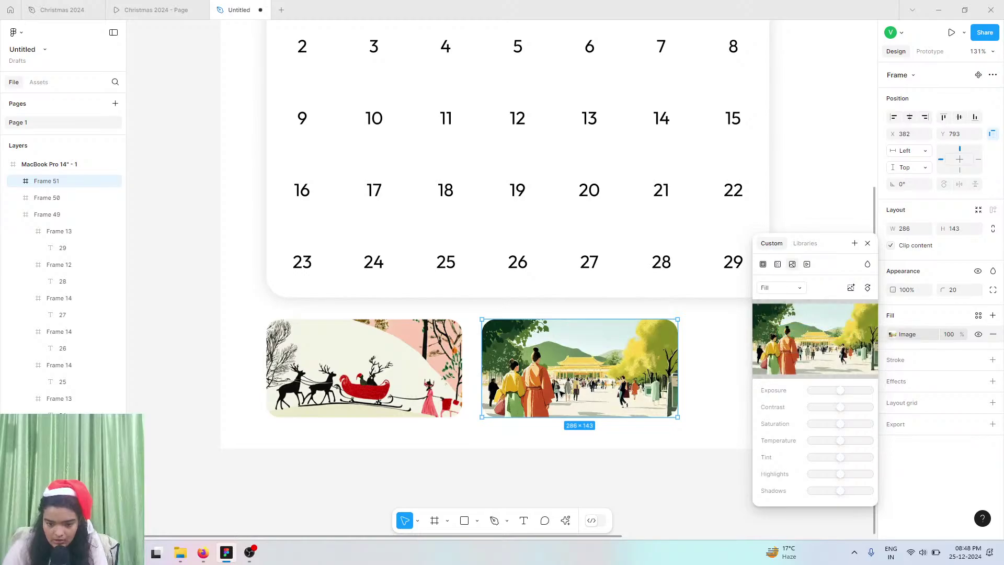
# - Set the historic-site card's image to Crop, enlarge it and reposition it so the palace and hills fill the card
pyautogui.click(799, 285)
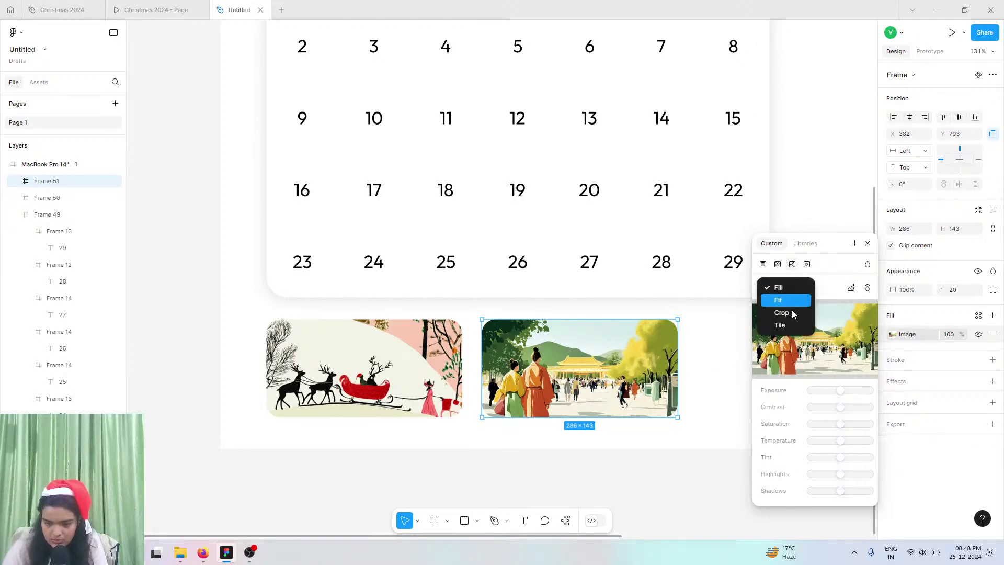
pyautogui.click(789, 311)
pyautogui.moveTo(522, 337); pyautogui.dragTo(469, 248)
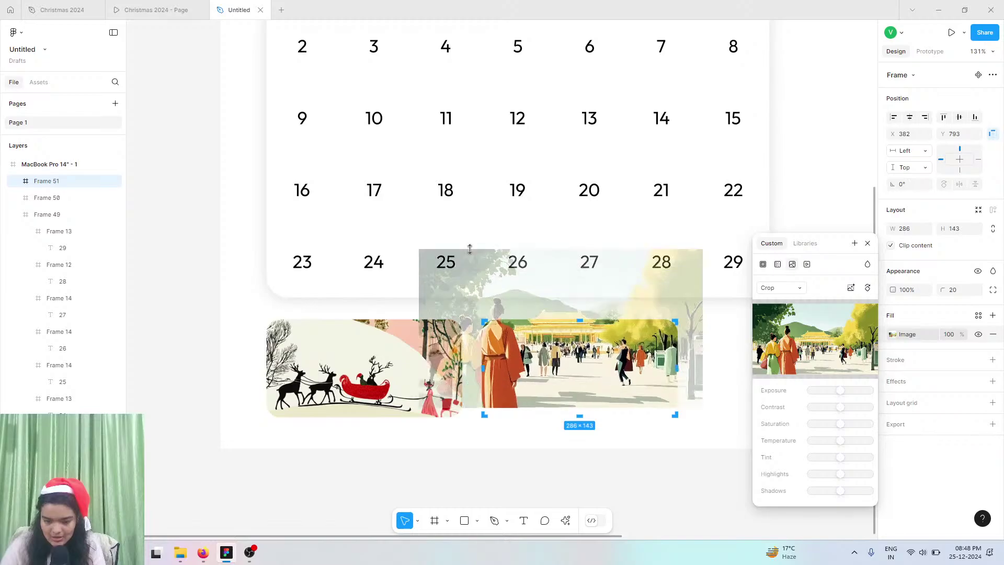
pyautogui.moveTo(598, 422); pyautogui.dragTo(599, 422)
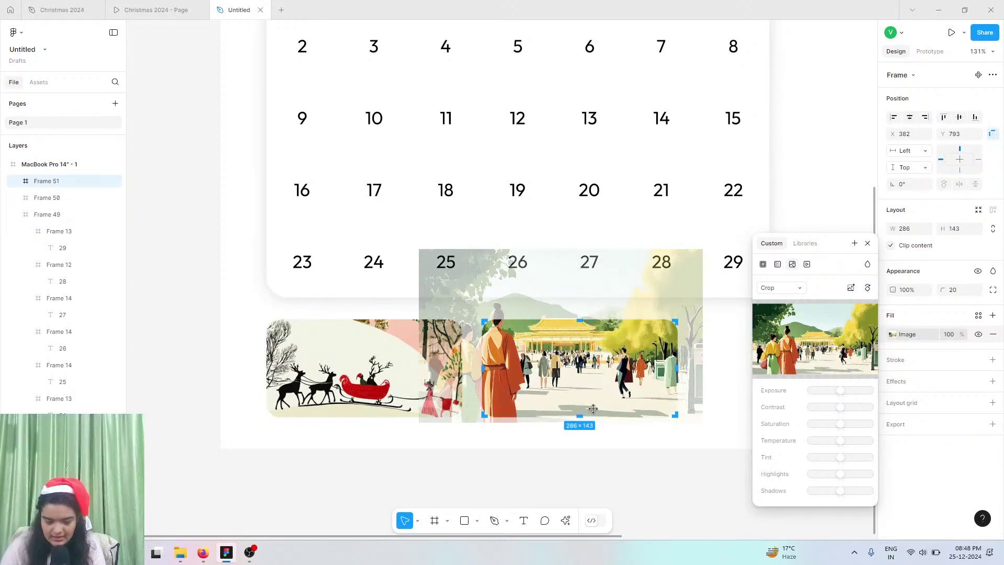
pyautogui.moveTo(568, 366); pyautogui.dragTo(582, 408)
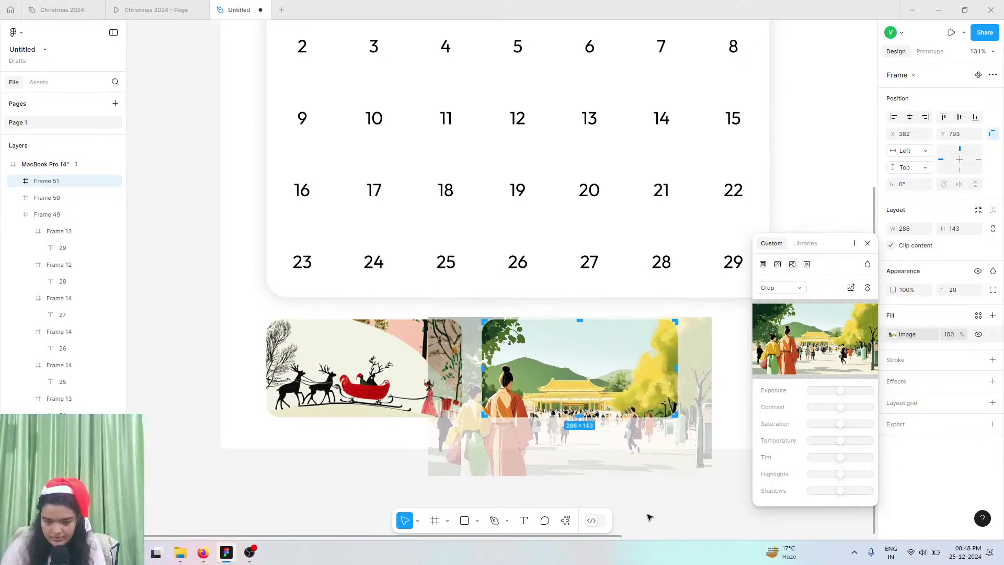
pyautogui.press('Escape')
pyautogui.click(605, 421)
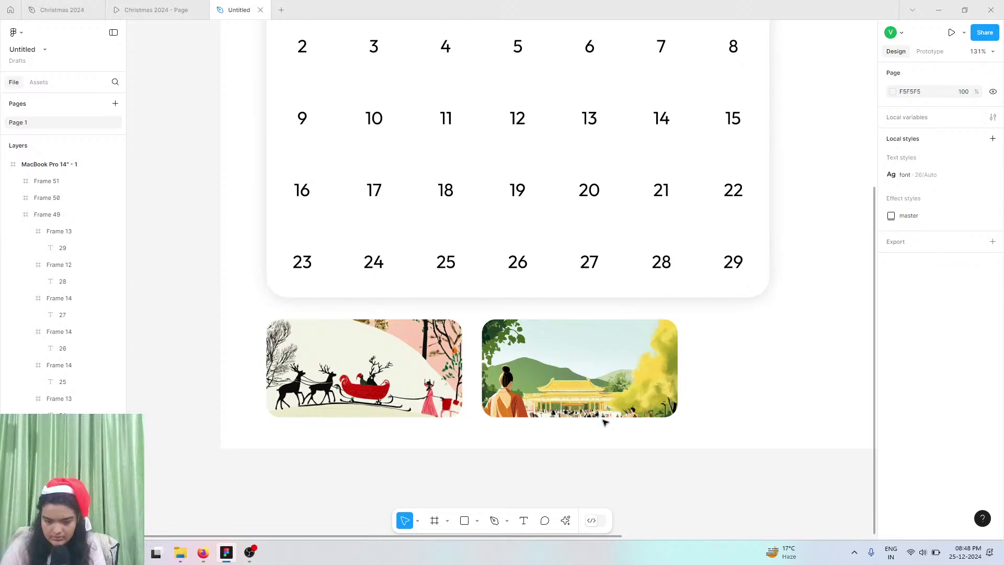
# - Shift the cropped historic-site image upward within its card to bring more of the crowd into the frame
pyautogui.click(659, 357)
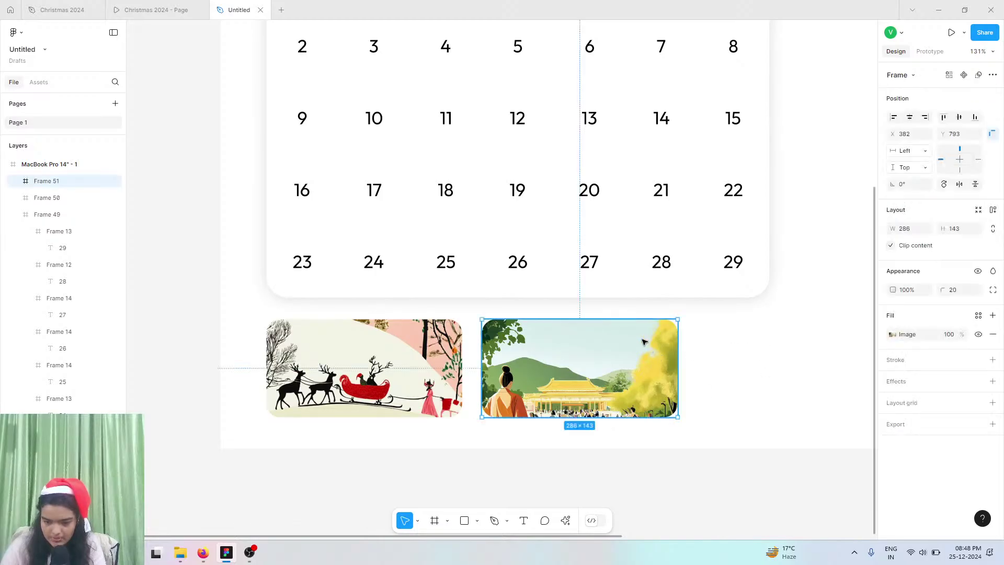
pyautogui.click(891, 335)
pyautogui.moveTo(558, 361); pyautogui.dragTo(559, 350)
pyautogui.press('Escape')
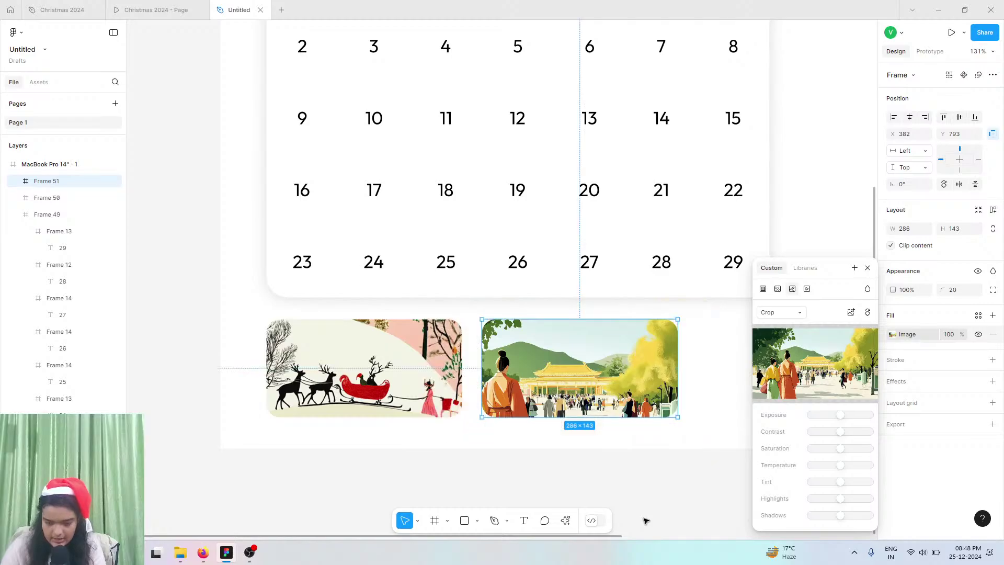
pyautogui.press('Escape')
# - Duplicate the historic-site card and place the copy beside it at X 703, aligned with the other cards
pyautogui.click(579, 368)
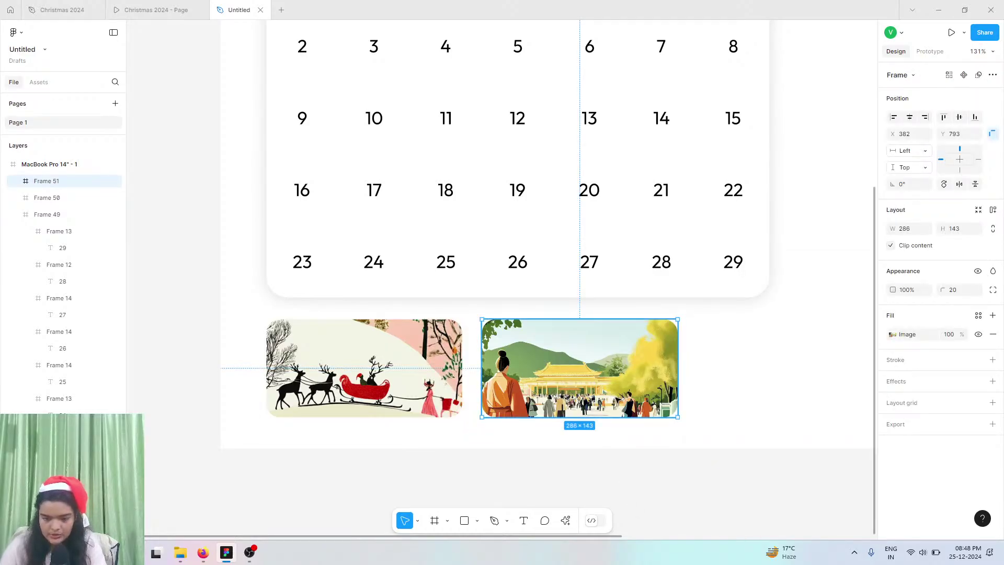
pyautogui.hotkey('ctrl', 'd')
pyautogui.moveTo(533, 370); pyautogui.dragTo(752, 372)
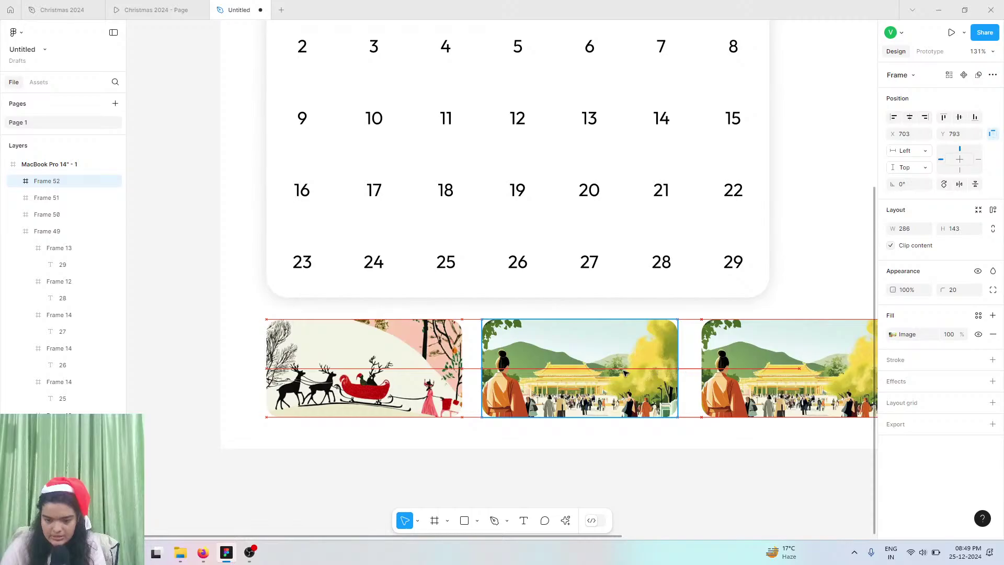
# - Scale all three holiday cards together to the calendar's width, about 735 × 114 overall, and distribute them with 26 spacing
pyautogui.keyDown('shift'); pyautogui.click(623, 372); pyautogui.keyUp('shift')
pyautogui.click(454, 372)
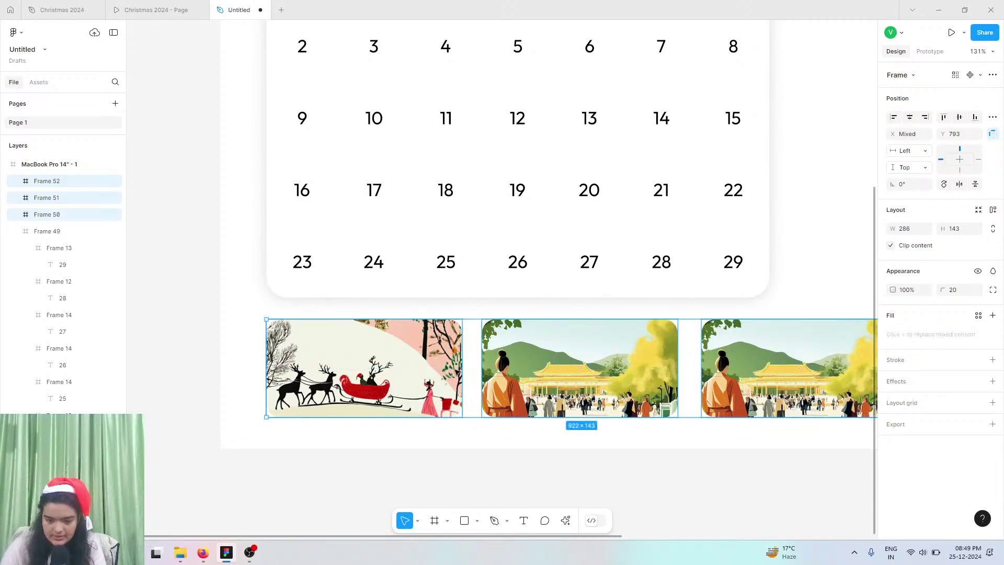
pyautogui.keyDown('shift'); pyautogui.click(501, 366); pyautogui.keyUp('shift')
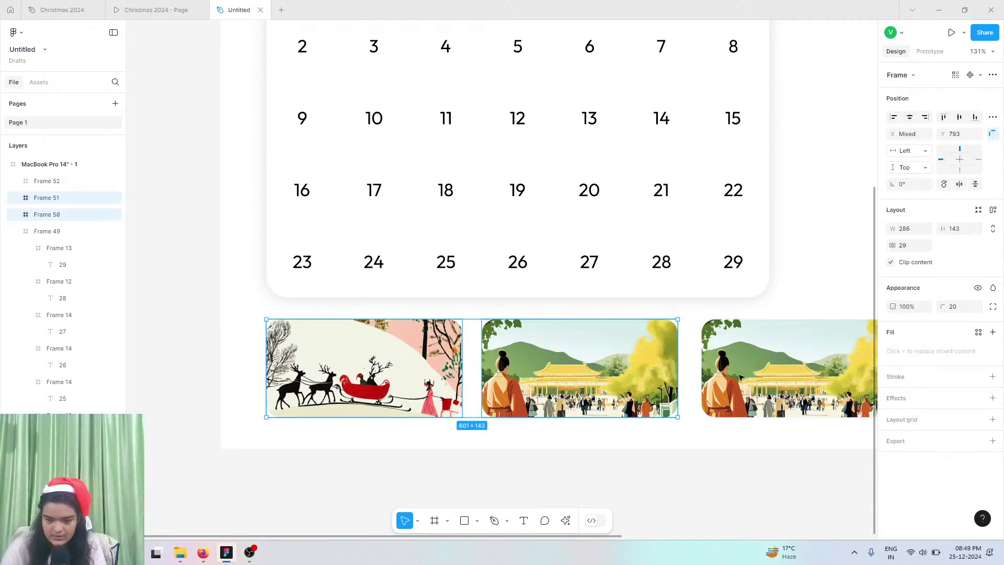
pyautogui.keyDown('shift'); pyautogui.click(719, 413); pyautogui.keyUp('shift')
pyautogui.moveTo(705, 388); pyautogui.dragTo(650, 384)
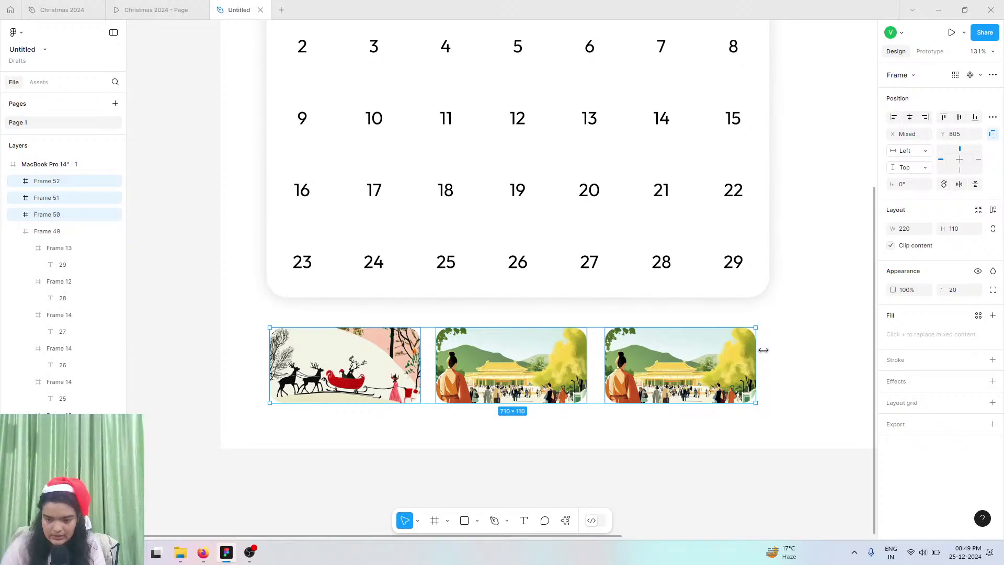
pyautogui.moveTo(763, 350); pyautogui.dragTo(770, 351)
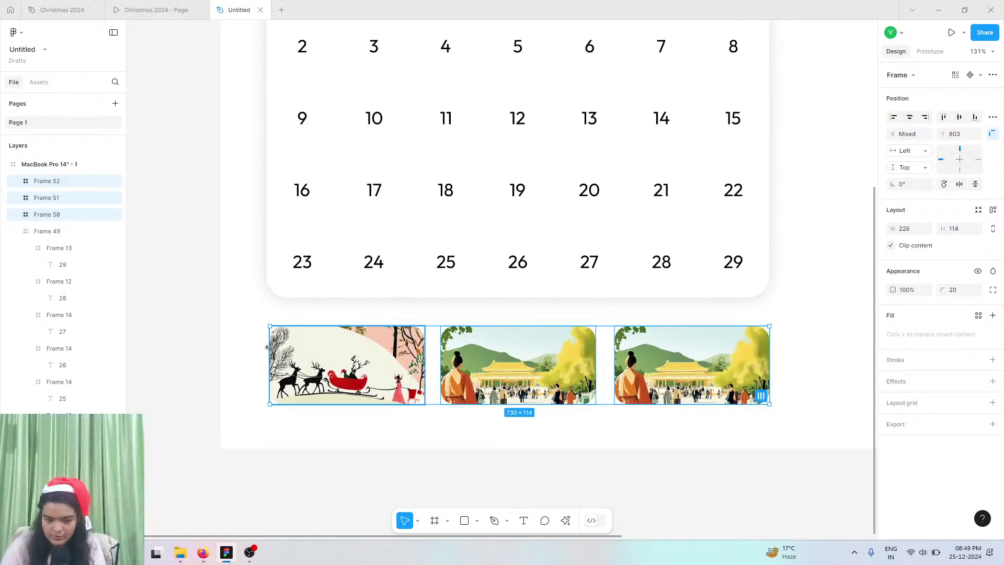
pyautogui.moveTo(268, 341); pyautogui.dragTo(266, 340)
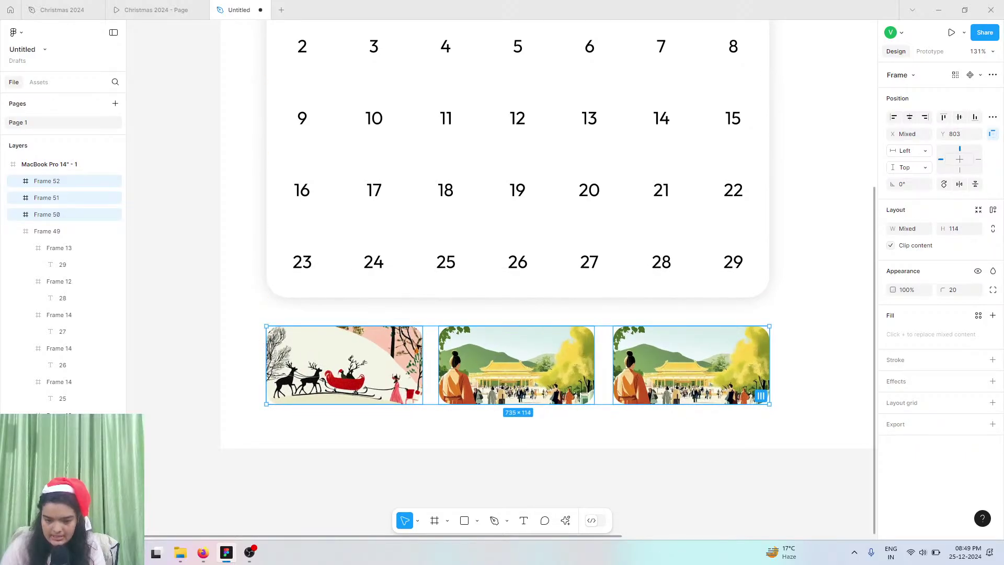
pyautogui.click(761, 396)
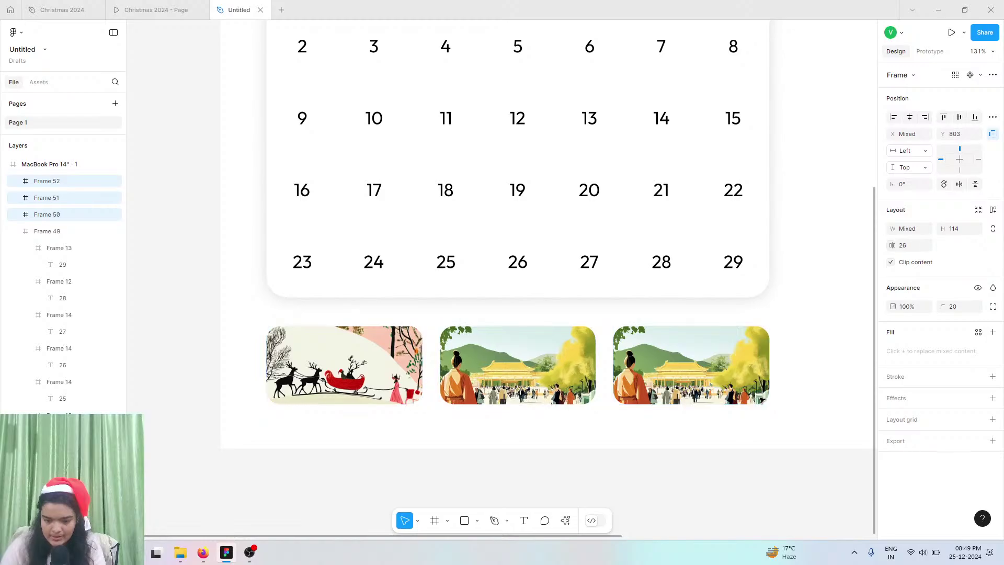
# - Remove the third card's image fill and add a new image fill using Joyful Wedding Couple
pyautogui.click(698, 367)
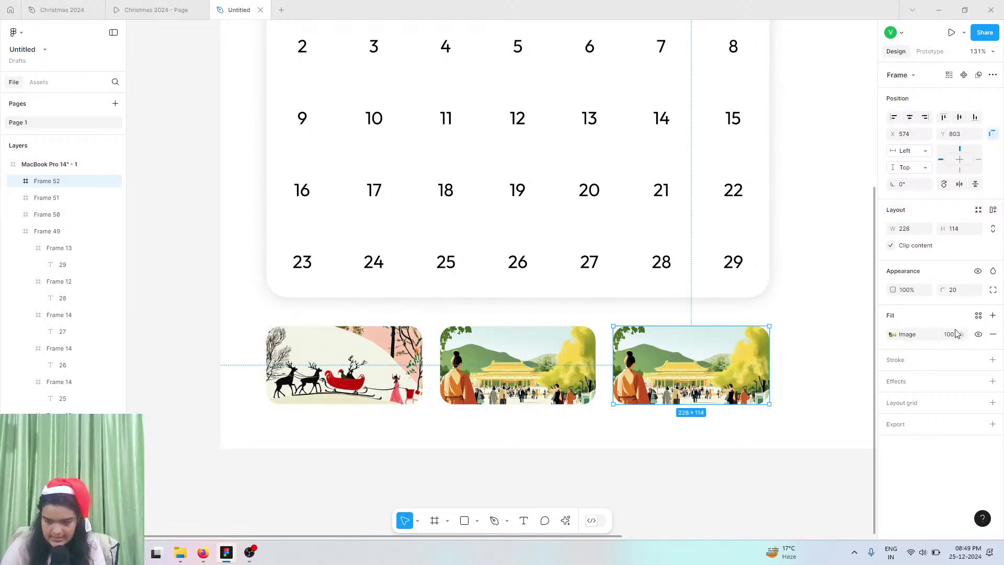
pyautogui.click(993, 335)
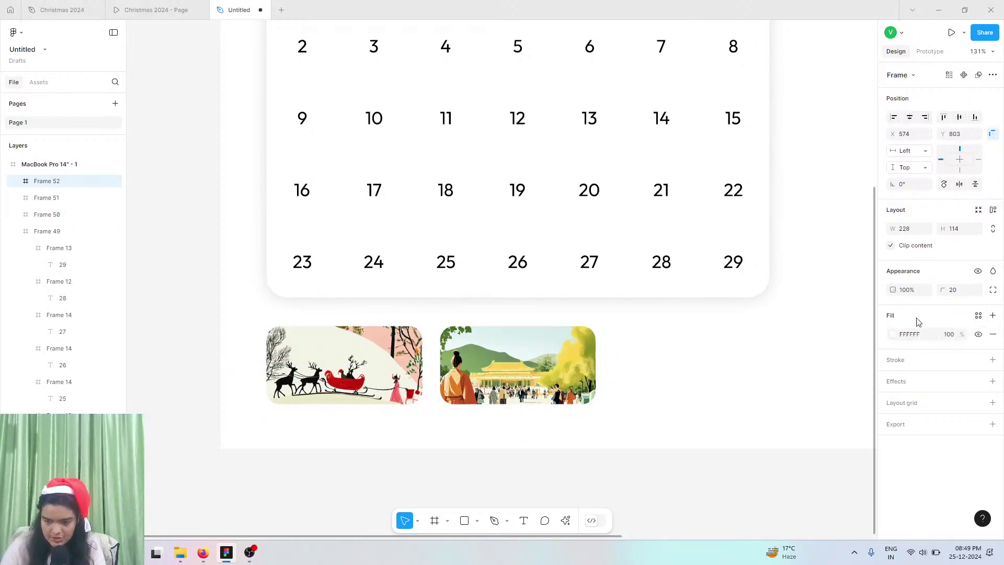
pyautogui.click(893, 336)
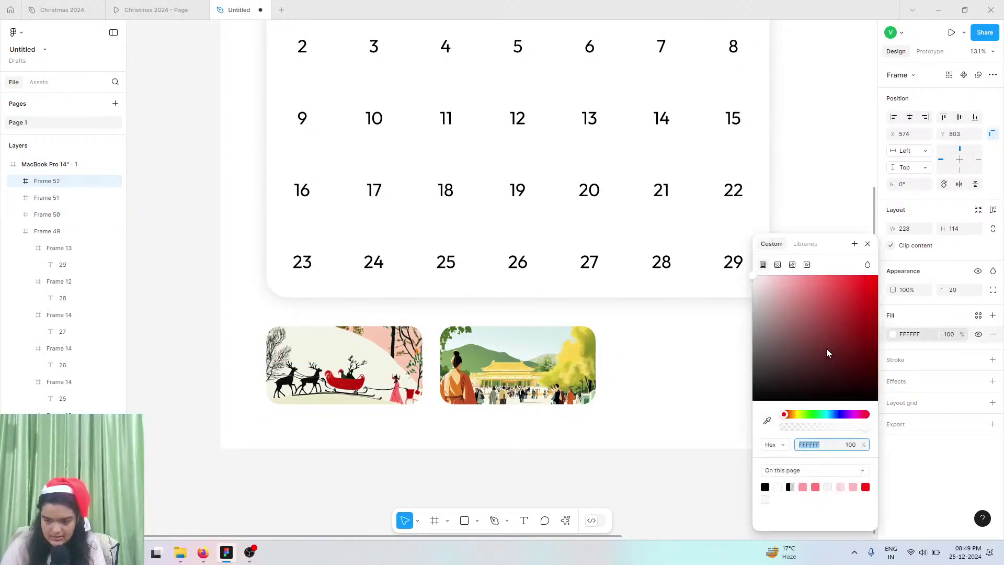
pyautogui.click(791, 265)
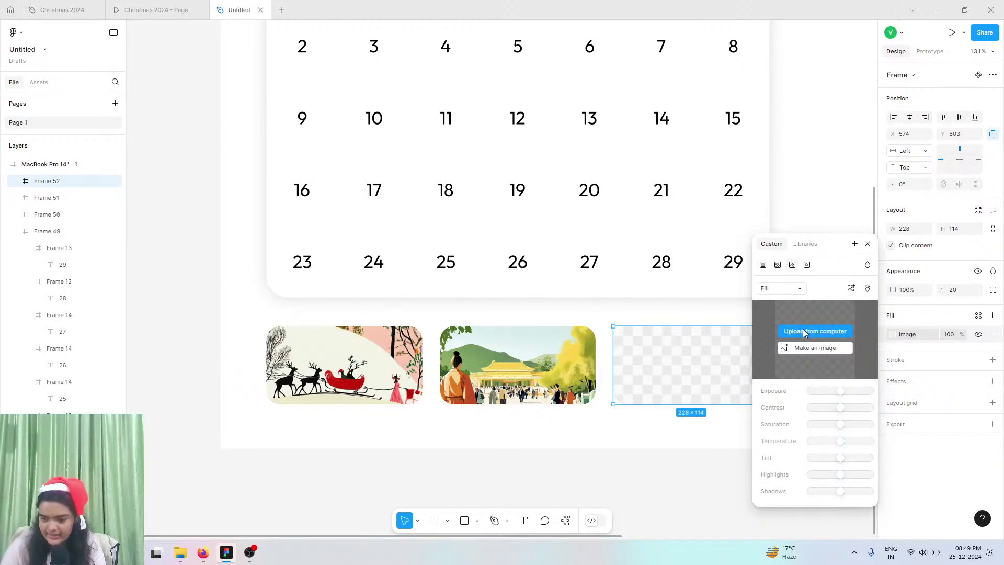
pyautogui.hotkey('ctrl', 'shift', 'k')
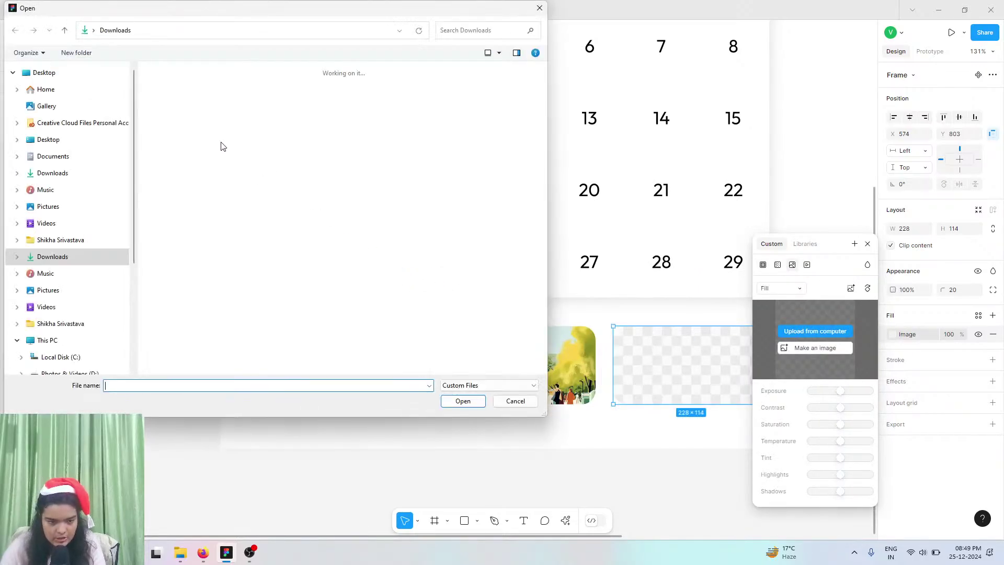
pyautogui.click(188, 118)
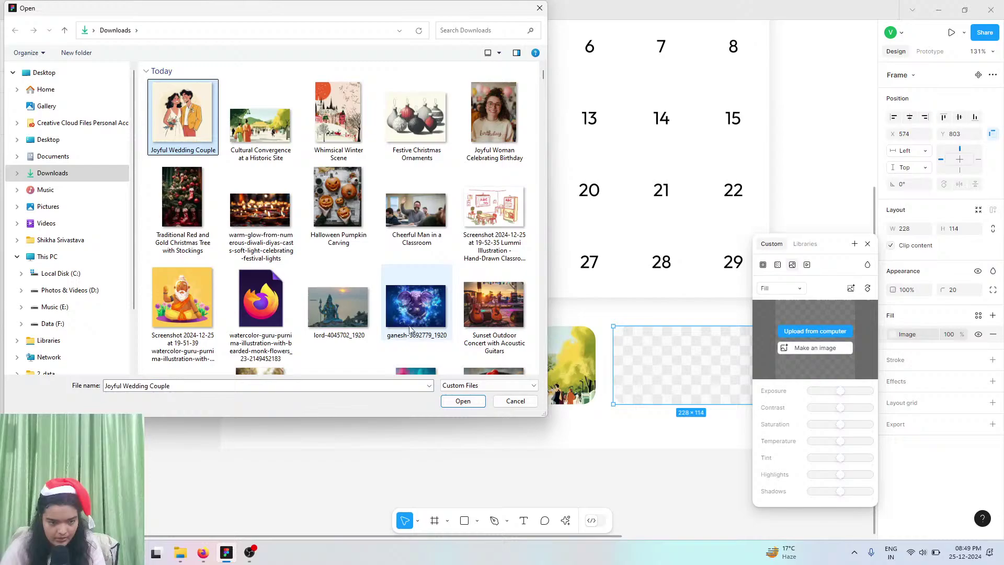
pyautogui.click(462, 401)
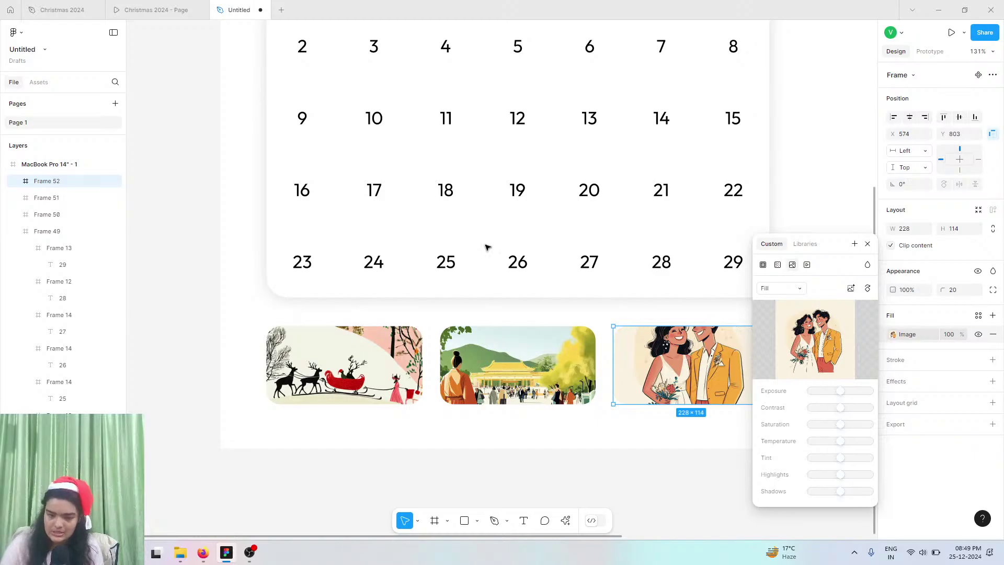
# - Check the third holiday card in the reference prototype, then crop and enlarge the wedding couple image against its card's left side
pyautogui.click(136, 10)
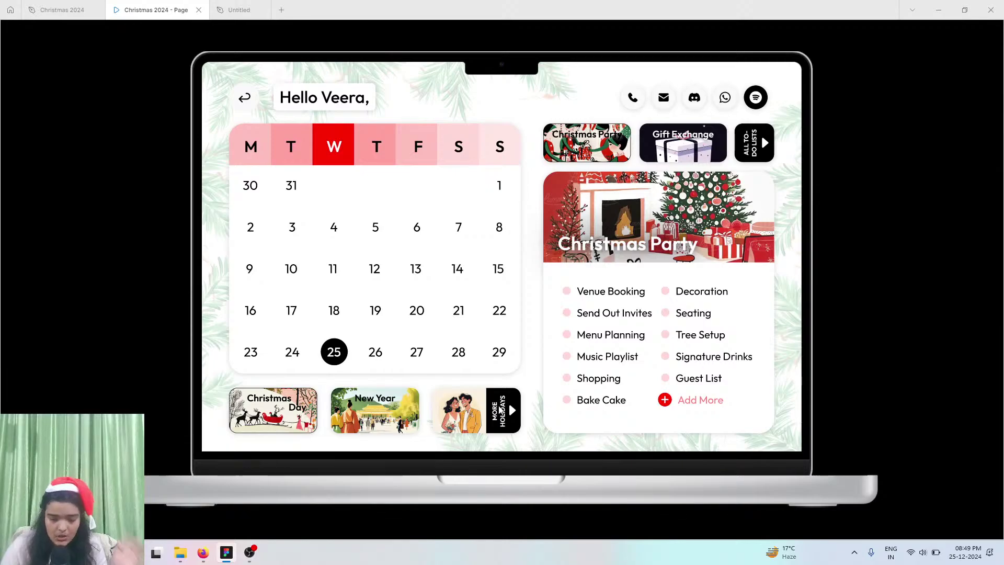
pyautogui.click(233, 10)
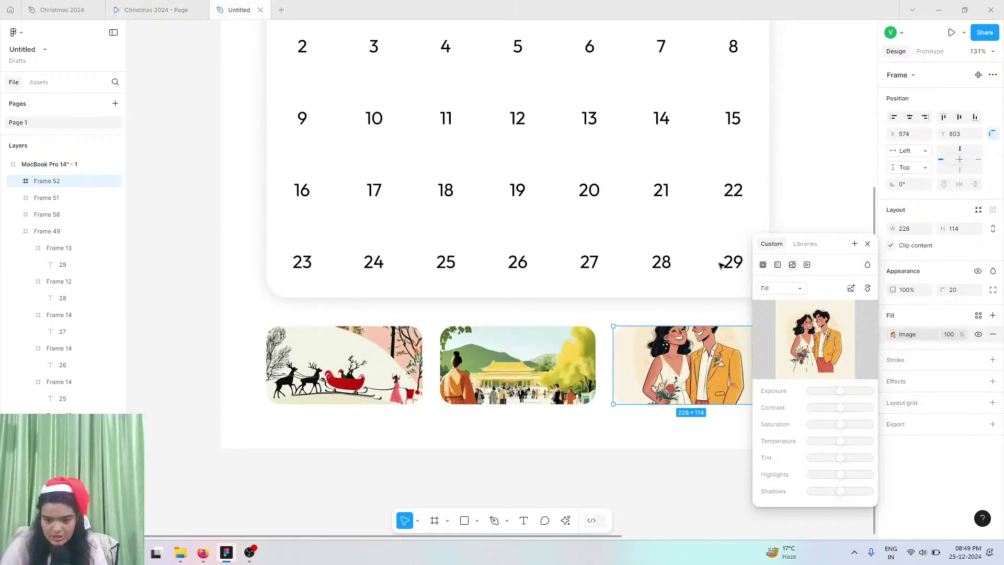
pyautogui.click(771, 289)
pyautogui.click(779, 312)
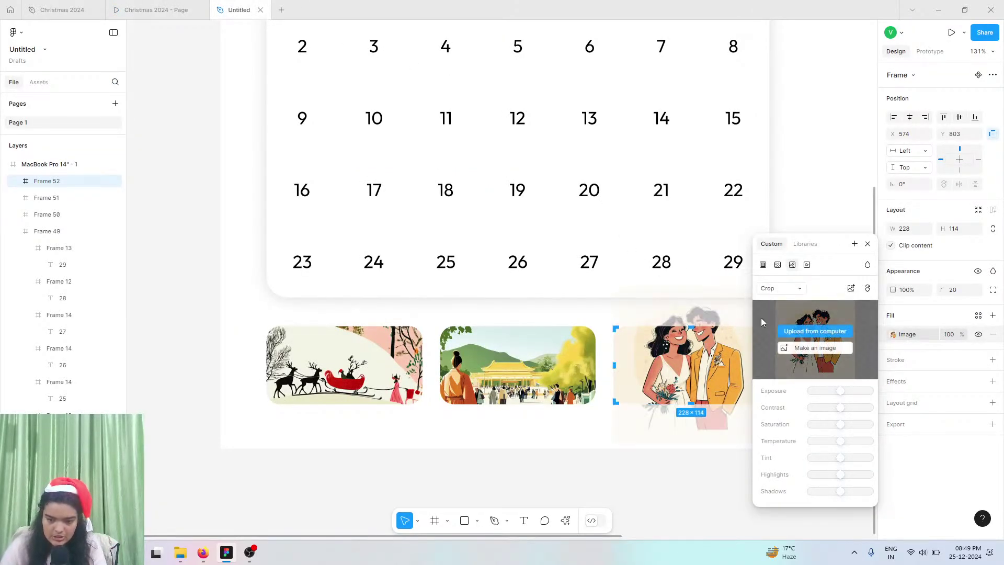
pyautogui.click(782, 288)
pyautogui.click(782, 274)
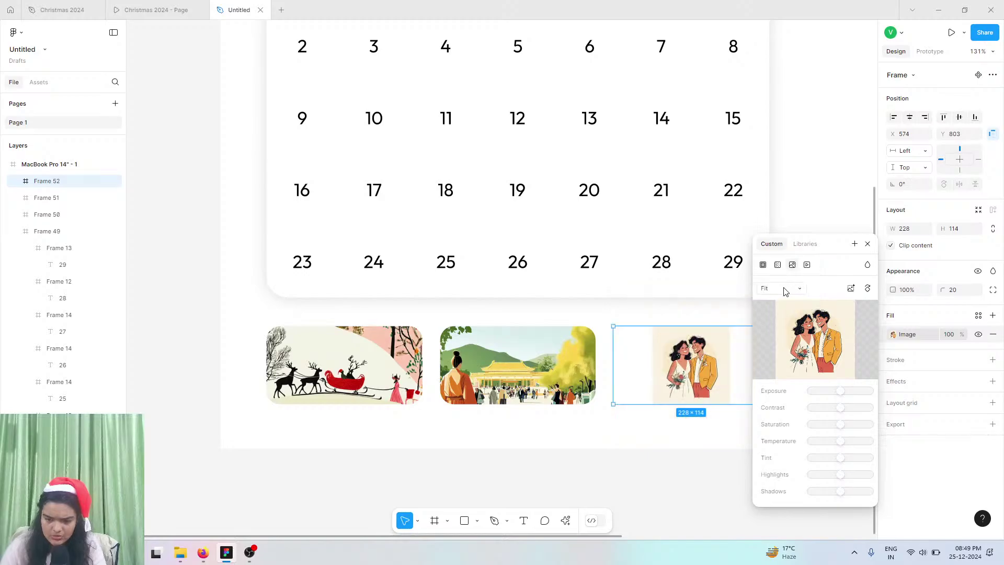
pyautogui.click(784, 289)
pyautogui.click(787, 303)
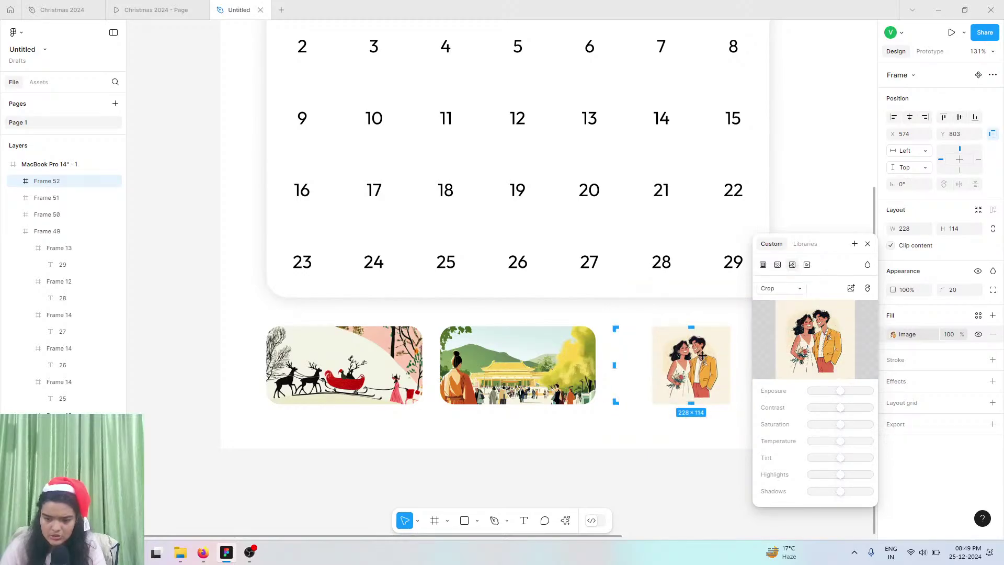
pyautogui.moveTo(697, 365); pyautogui.dragTo(674, 418)
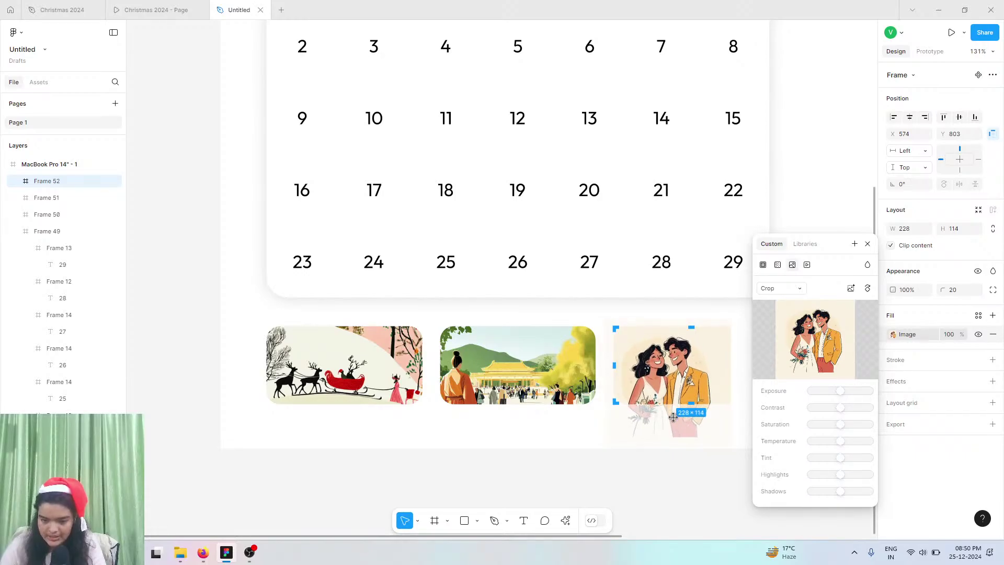
pyautogui.press('Escape')
pyautogui.click(787, 288)
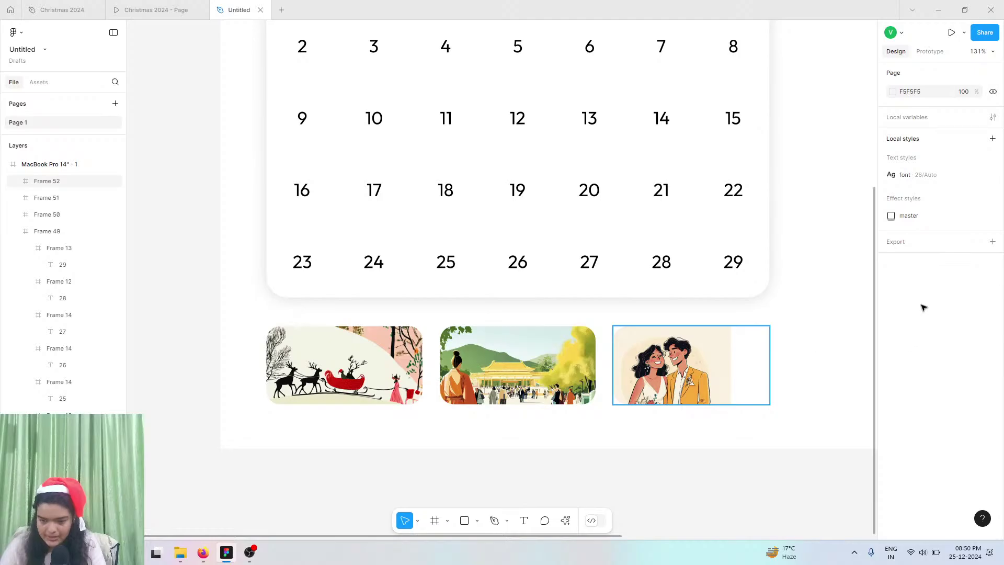
# - Add a 000000 fill at 20% opacity to the wedding card and place it beneath the image fill
pyautogui.click(740, 368)
pyautogui.click(994, 361)
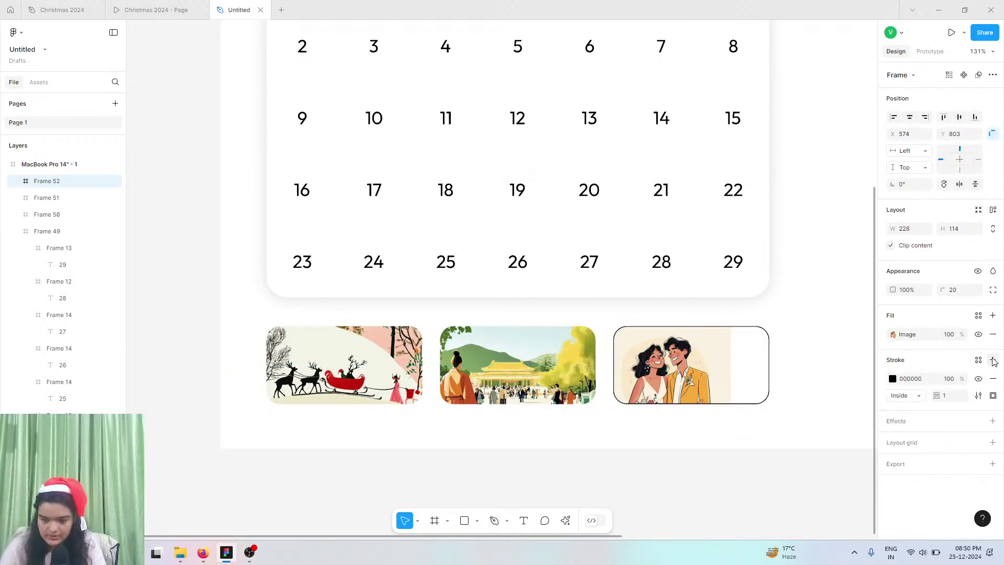
pyautogui.click(993, 378)
pyautogui.click(993, 315)
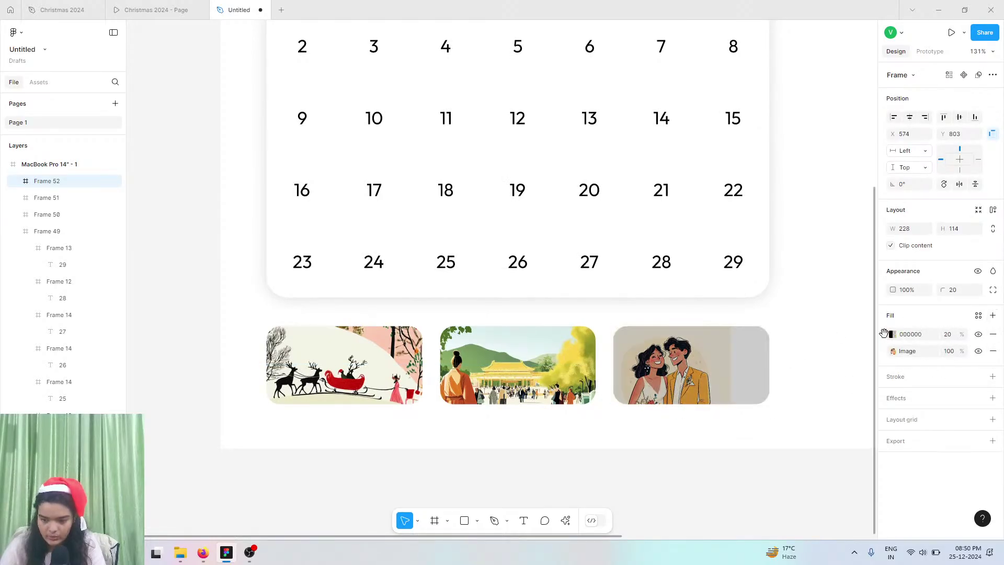
pyautogui.moveTo(883, 335); pyautogui.dragTo(888, 358)
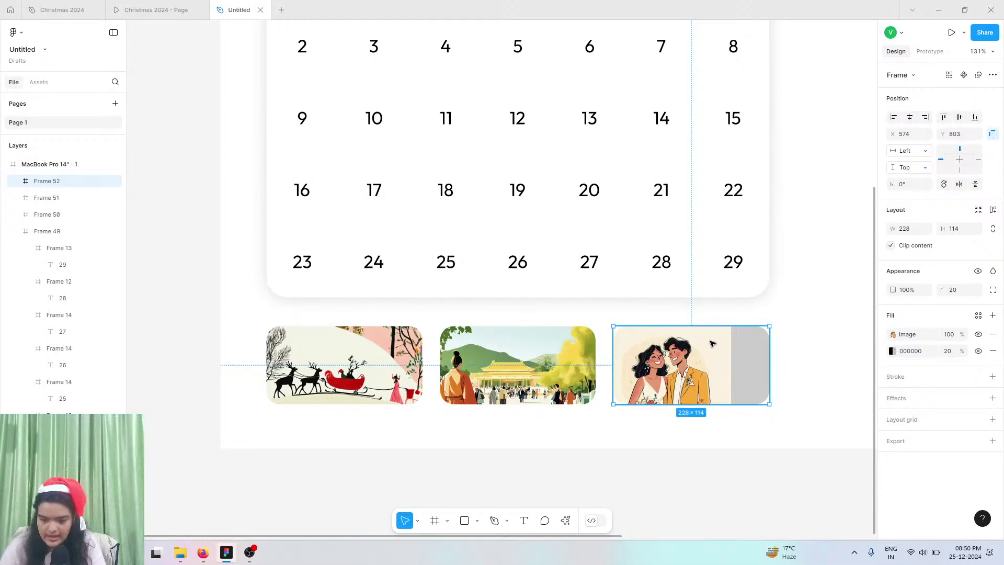
pyautogui.click(893, 334)
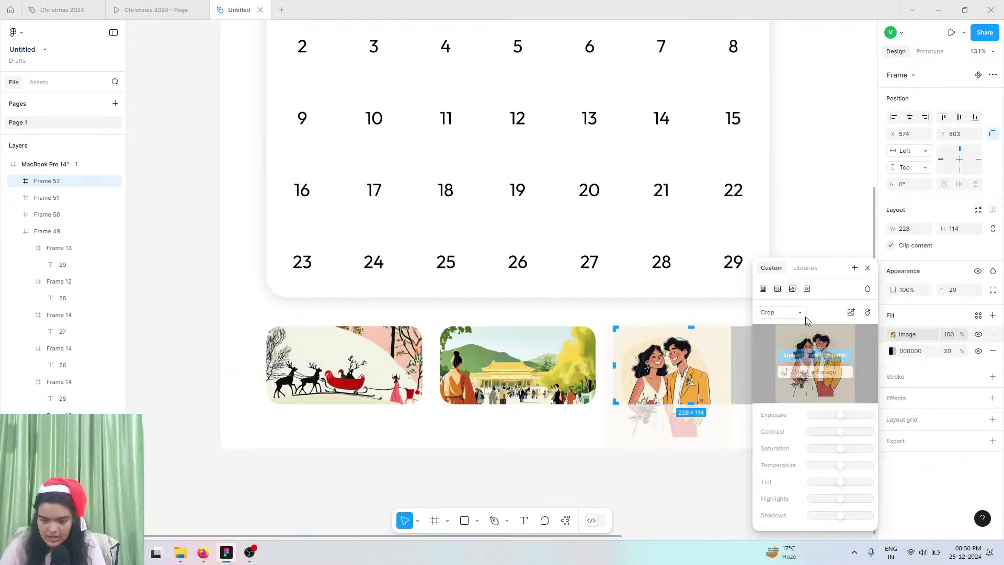
pyautogui.click(868, 267)
# - Draw a rectangle about 83 × 116 over the right end of the wedding card
pyautogui.click(464, 520)
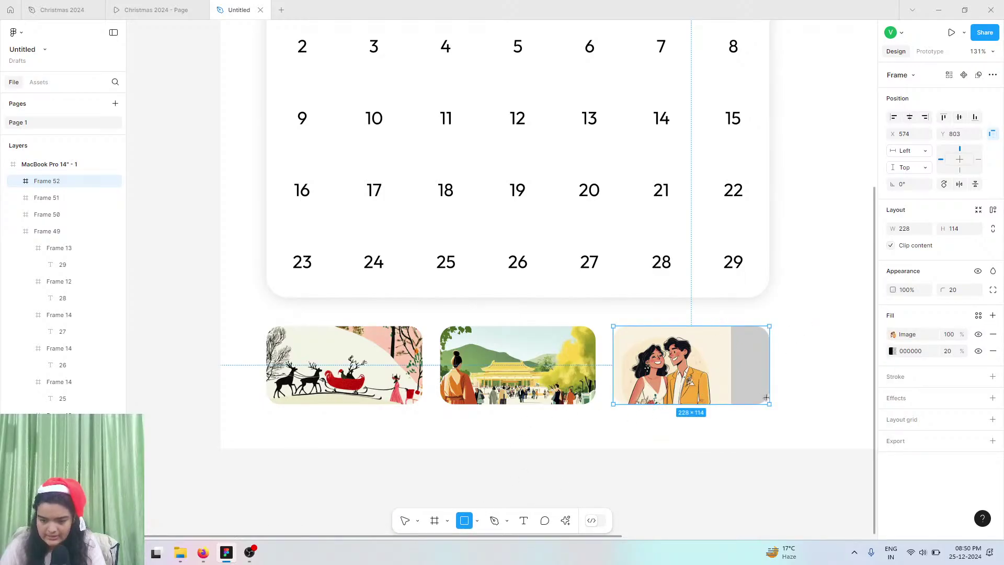
pyautogui.moveTo(712, 325); pyautogui.dragTo(767, 403)
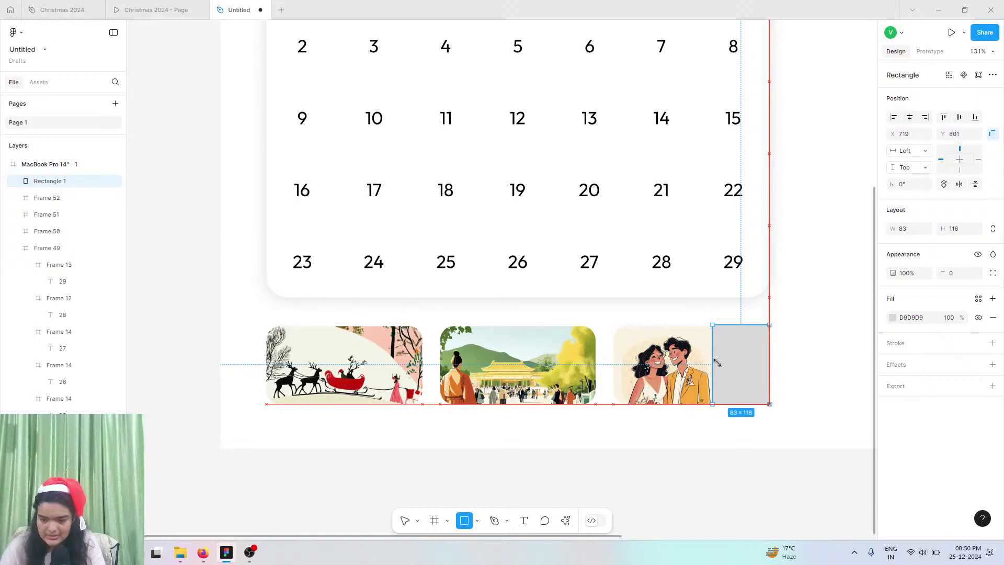
# - Narrow the grey rectangle on the wedding card to 72 × 116, then adjust the crop of the card's wedding couple image
pyautogui.moveTo(712, 356); pyautogui.dragTo(720, 356)
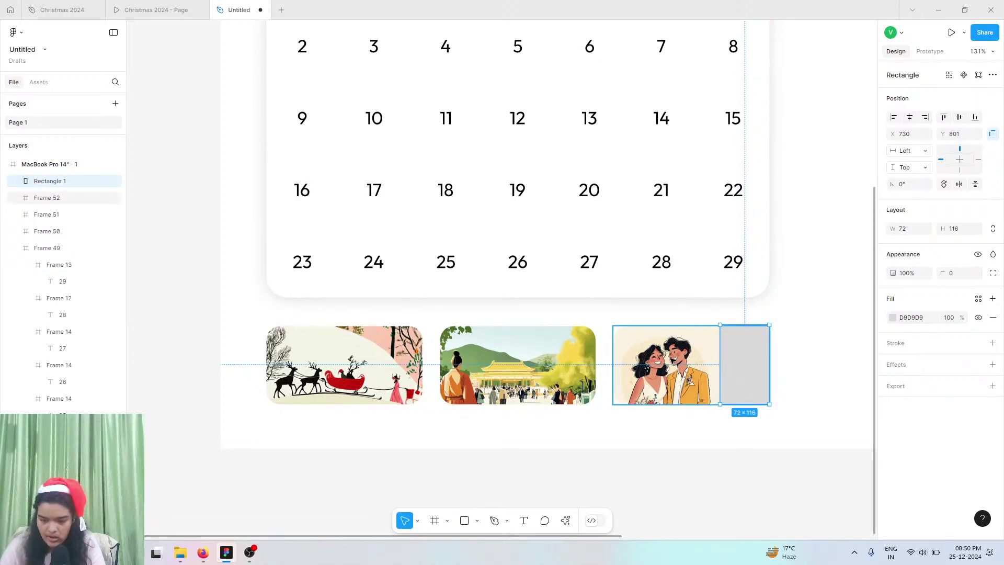
pyautogui.click(674, 360)
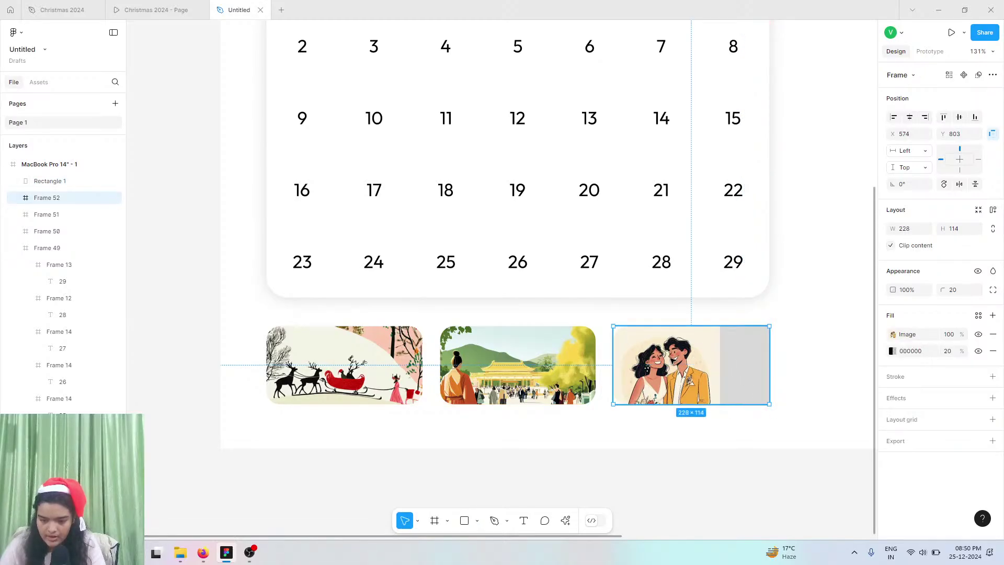
pyautogui.click(893, 334)
pyautogui.moveTo(648, 382); pyautogui.dragTo(654, 382)
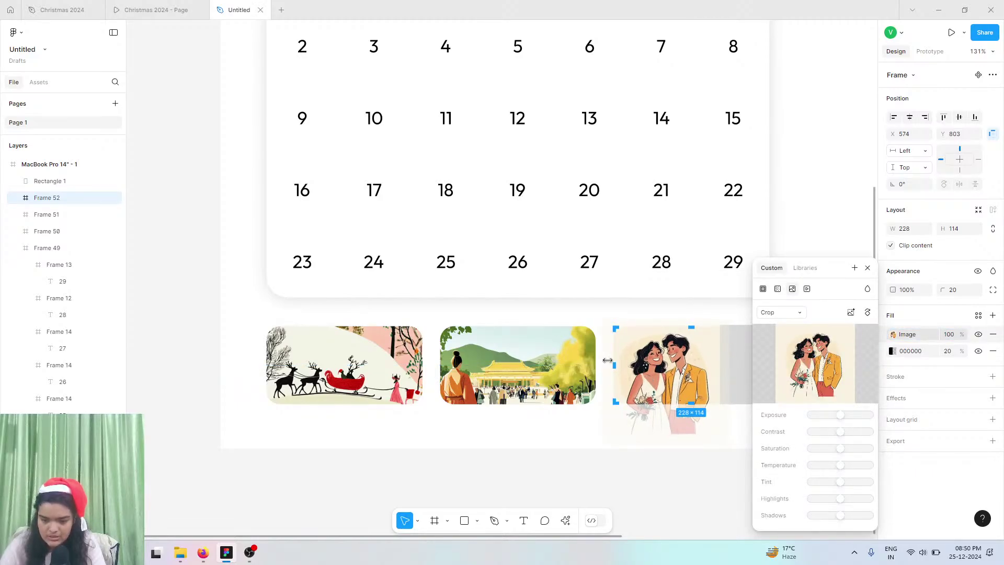
pyautogui.click(740, 470)
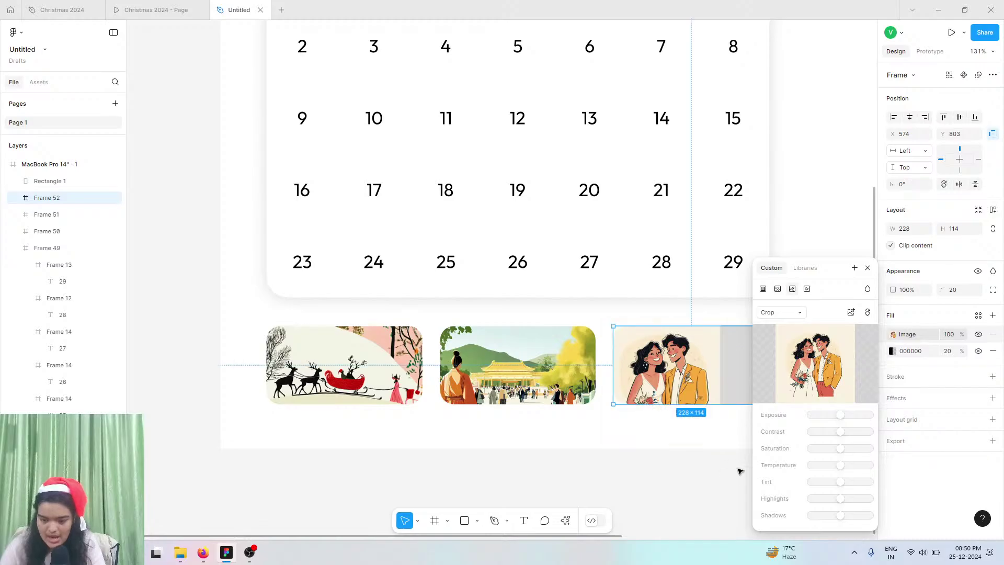
pyautogui.press('Escape')
# - Resize the grey rectangle to 77 × 114, flush with the upper and lower edges of the wedding card
pyautogui.doubleClick(731, 363)
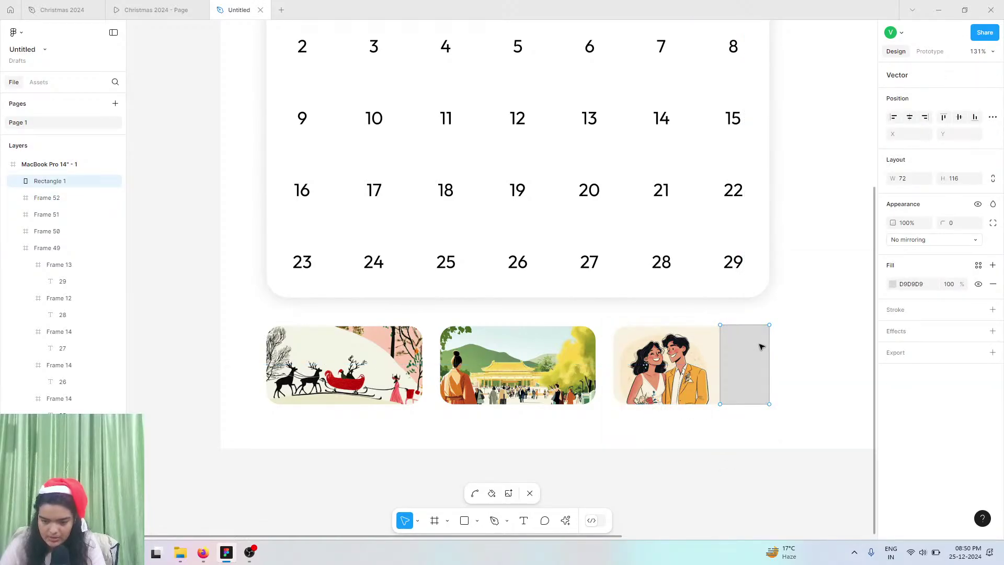
pyautogui.press('Escape')
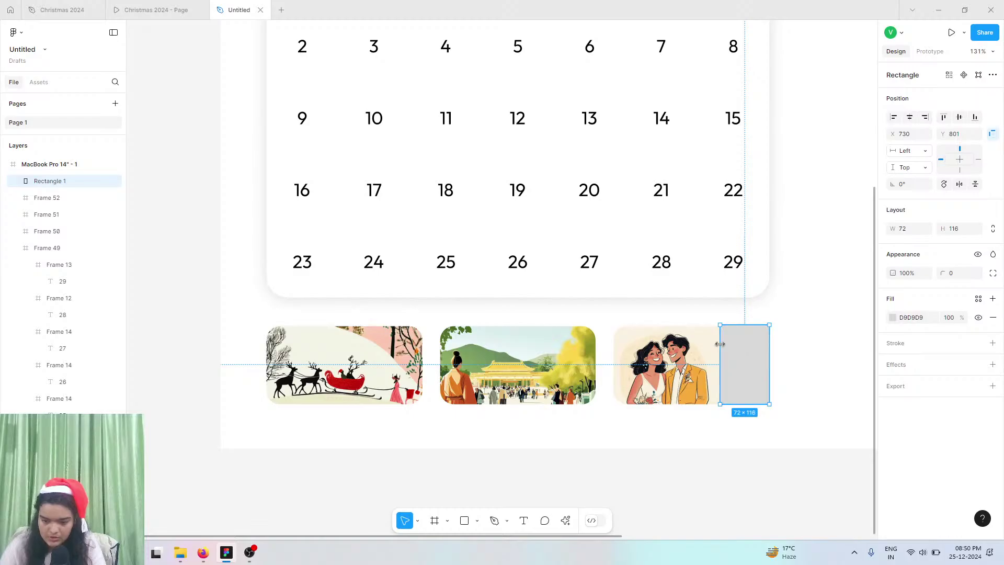
pyautogui.moveTo(720, 342); pyautogui.dragTo(737, 347)
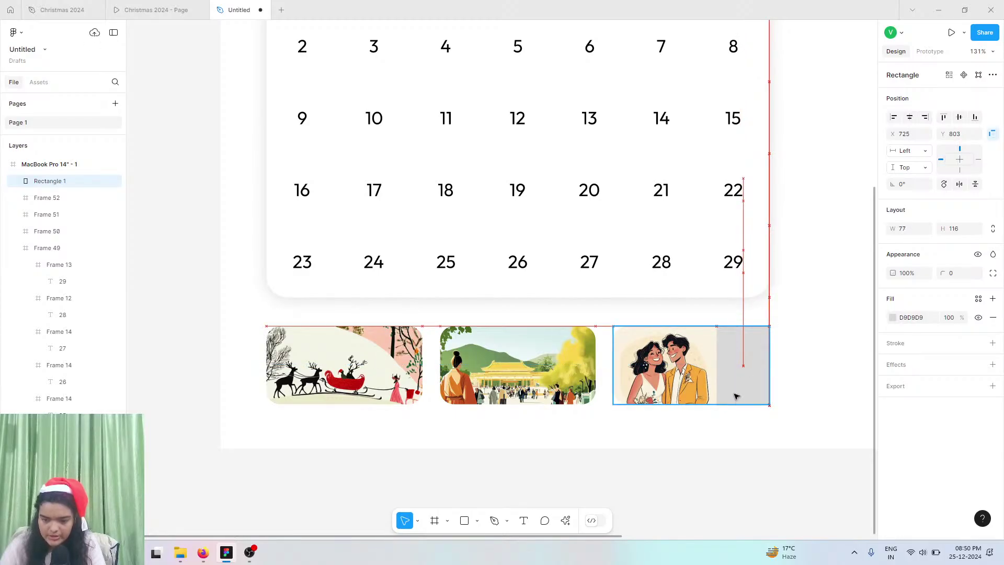
pyautogui.moveTo(740, 405); pyautogui.dragTo(740, 403)
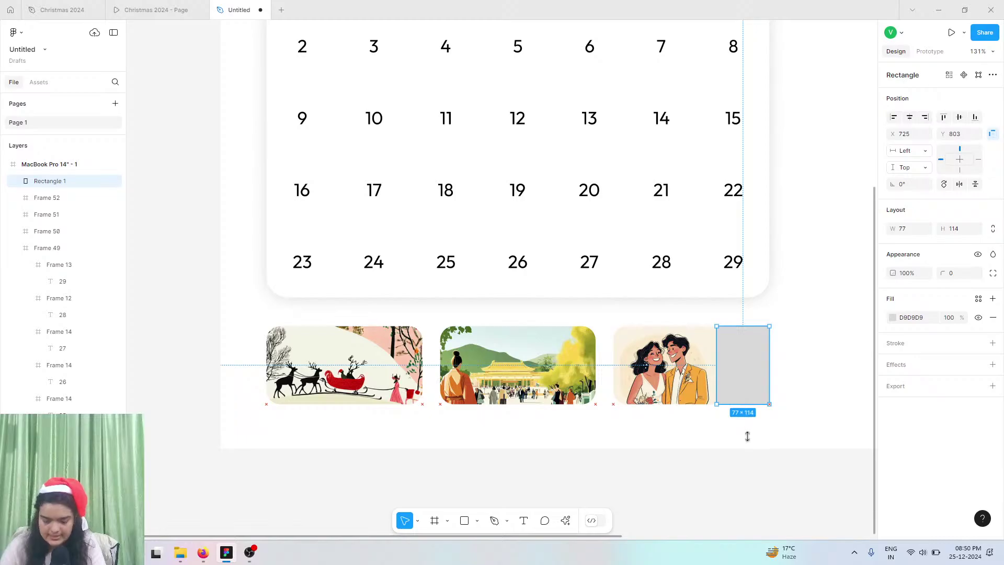
# - Nest the grey rectangle inside the wedding card's frame and change its fill to 000000
pyautogui.click(661, 388)
pyautogui.click(700, 353)
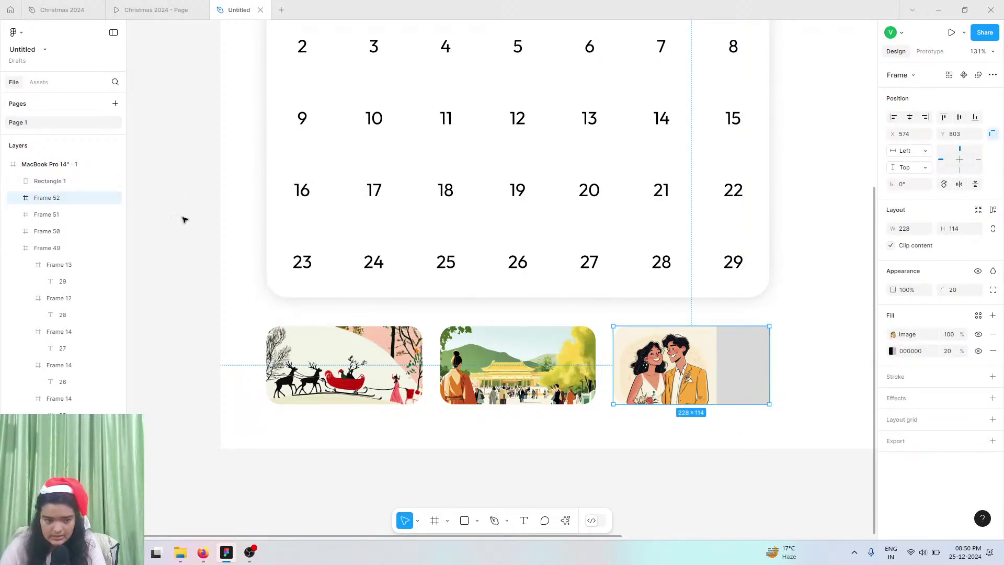
pyautogui.moveTo(55, 181); pyautogui.dragTo(80, 203)
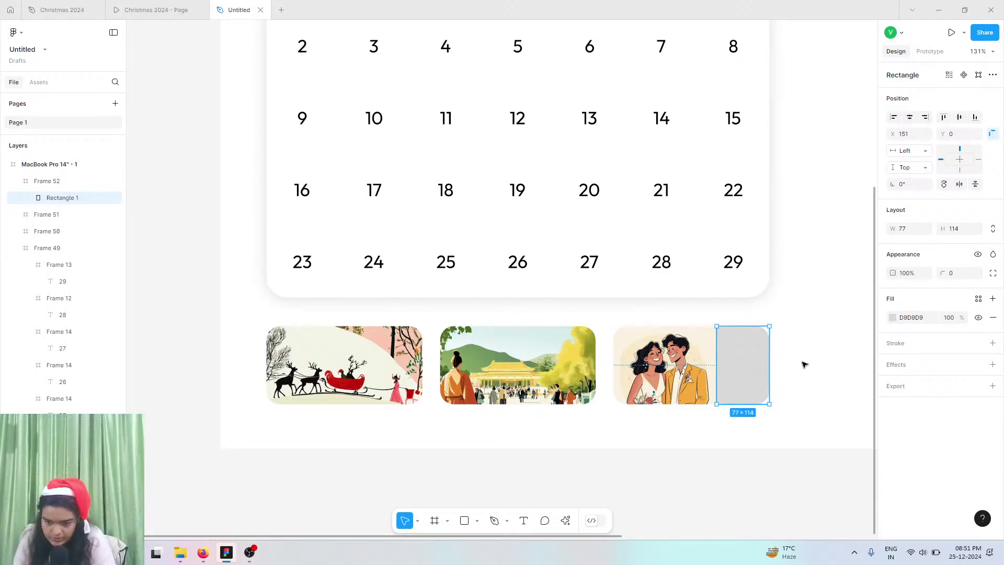
pyautogui.click(893, 317)
pyautogui.click(765, 486)
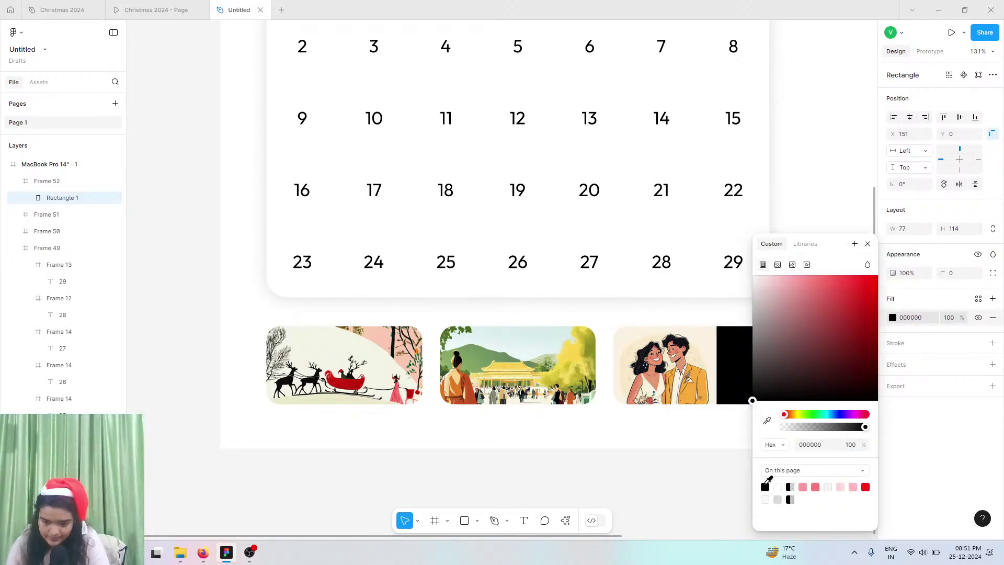
pyautogui.click(699, 497)
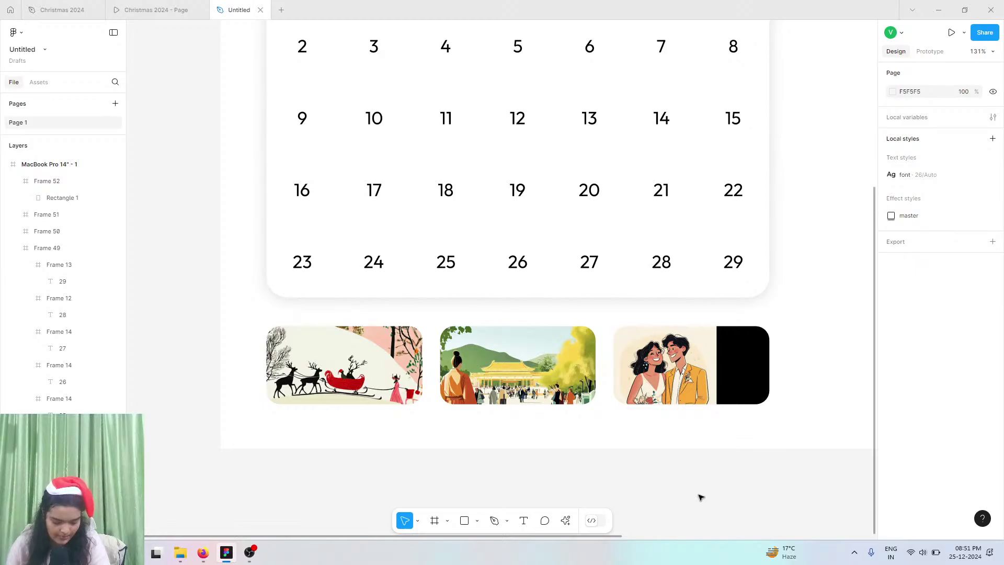
# - Check the third holiday card in the reference prototype, then add the text MORE HOLIDAYS below the page frame
pyautogui.click(156, 10)
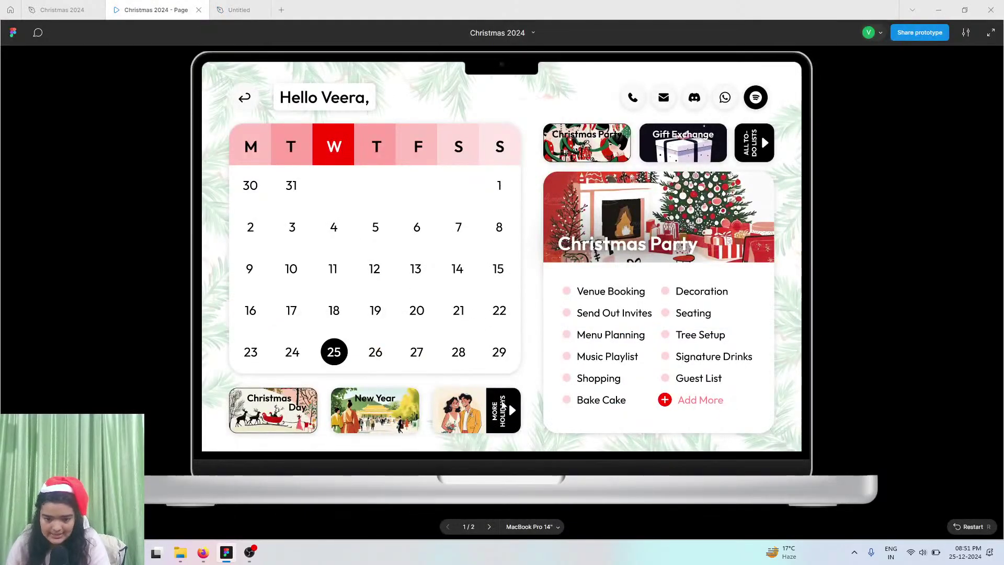
pyautogui.click(239, 10)
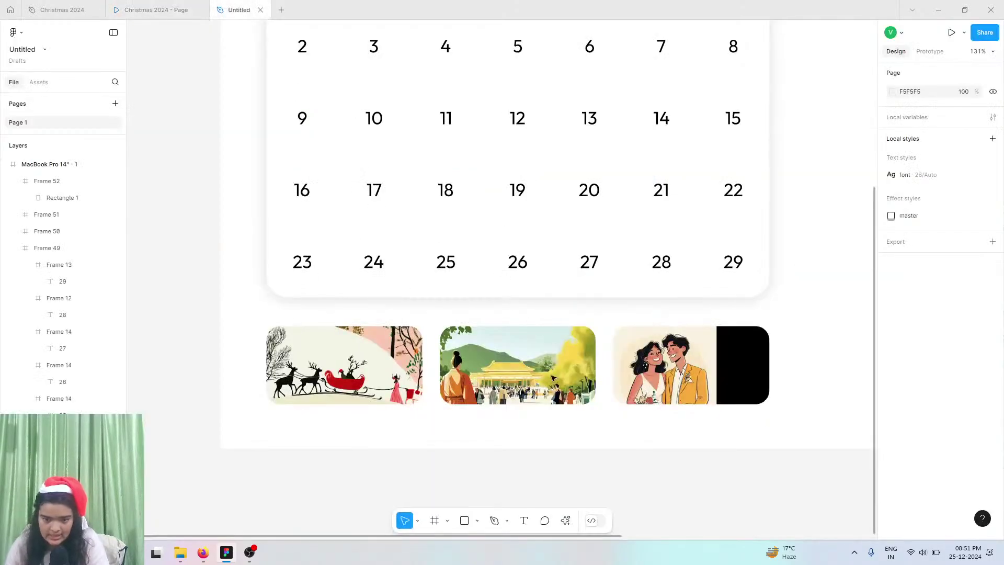
pyautogui.click(524, 521)
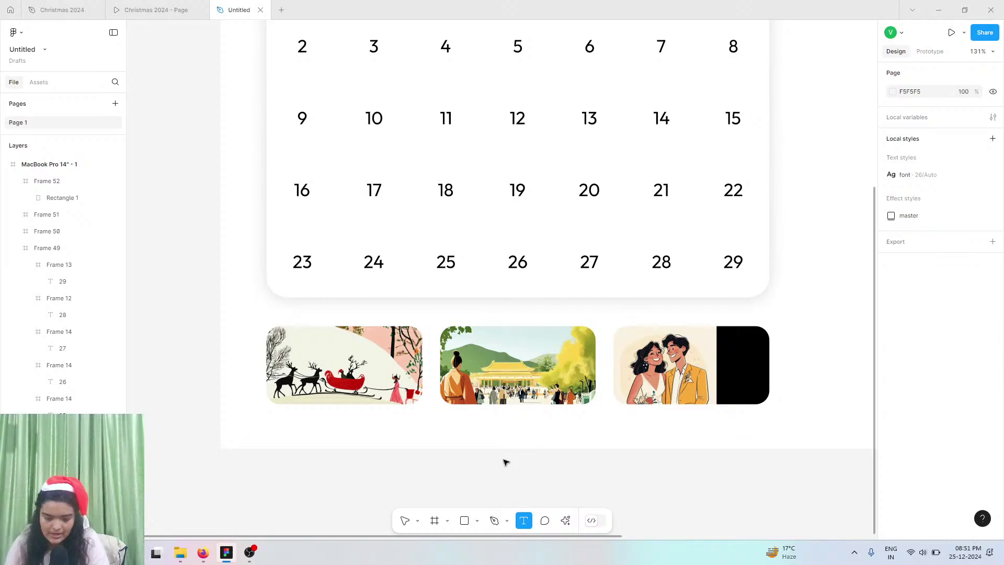
pyautogui.click(505, 462)
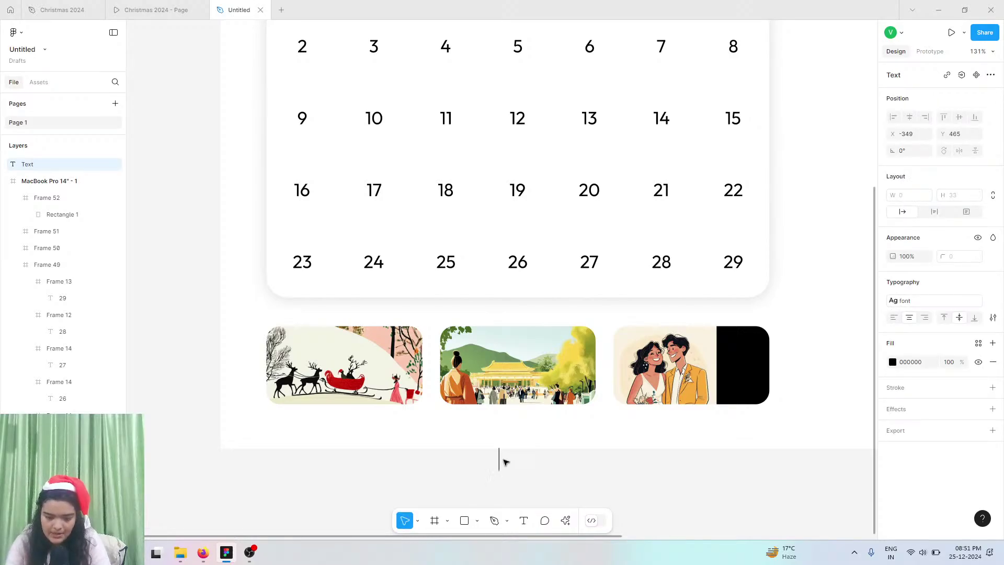
pyautogui.write('MORE HOLIO')
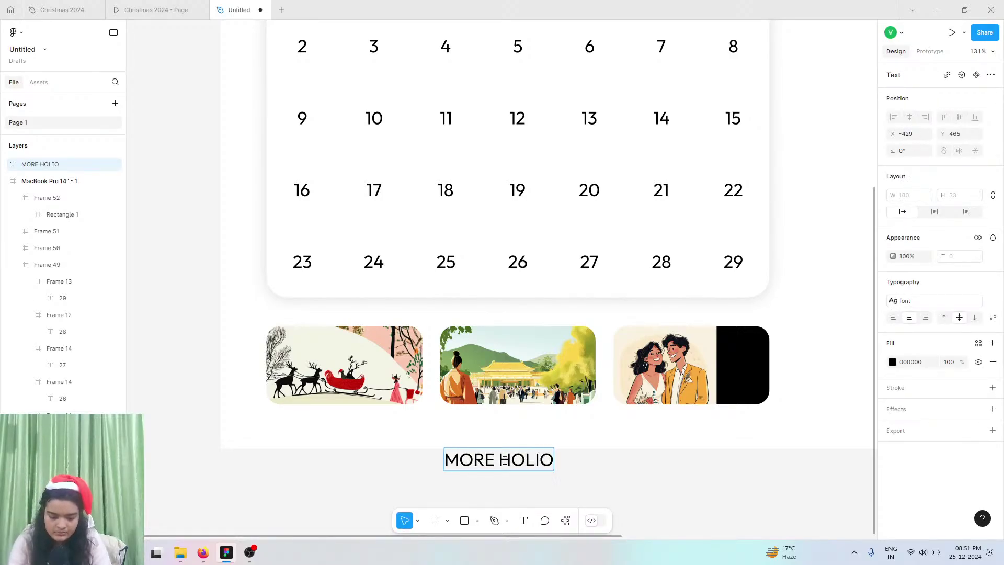
pyautogui.press('BackSpace')
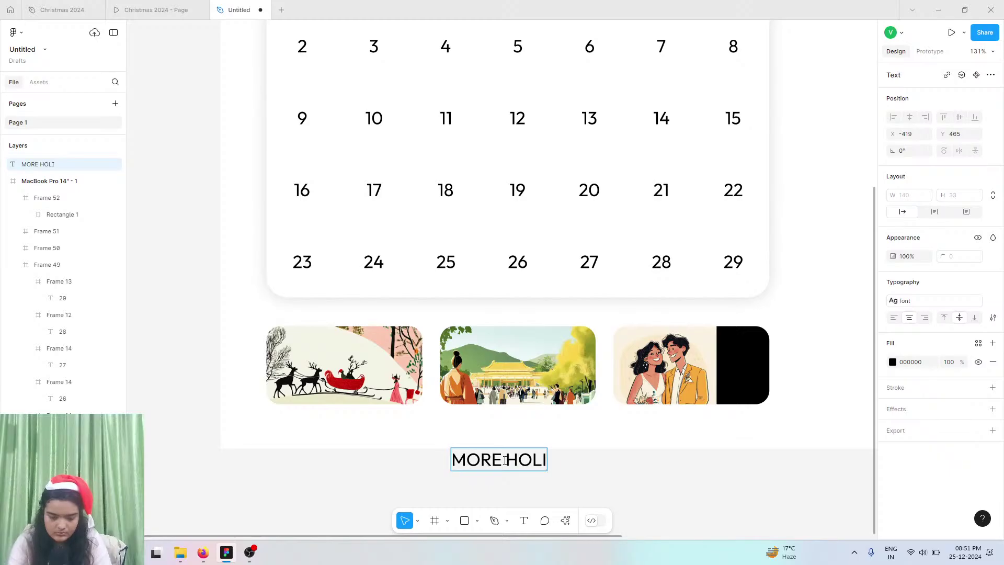
pyautogui.write('DAYS')
pyautogui.press('Escape')
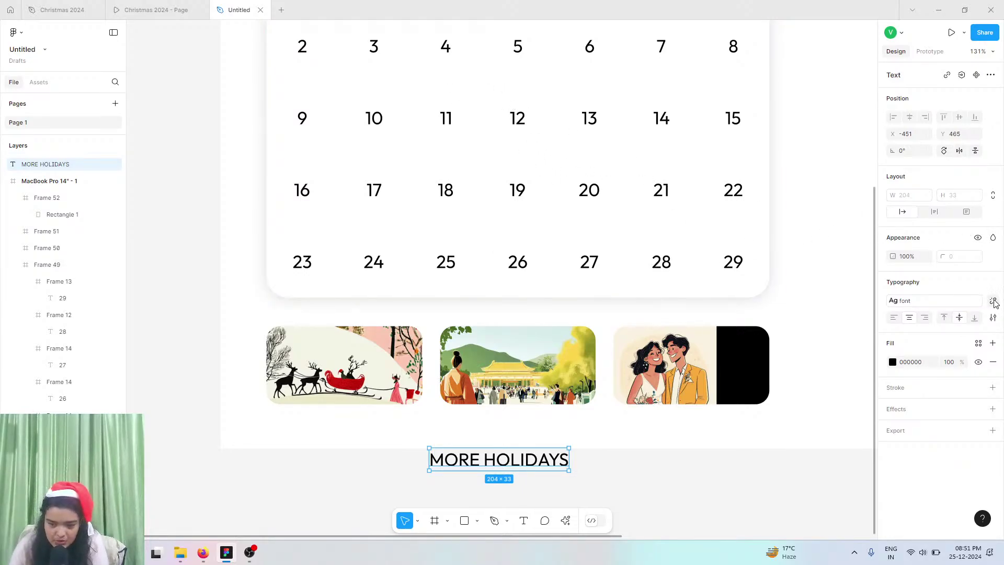
# - Detach the text style from MORE HOLIDAYS and set its fill to FFFFFF
pyautogui.click(992, 298)
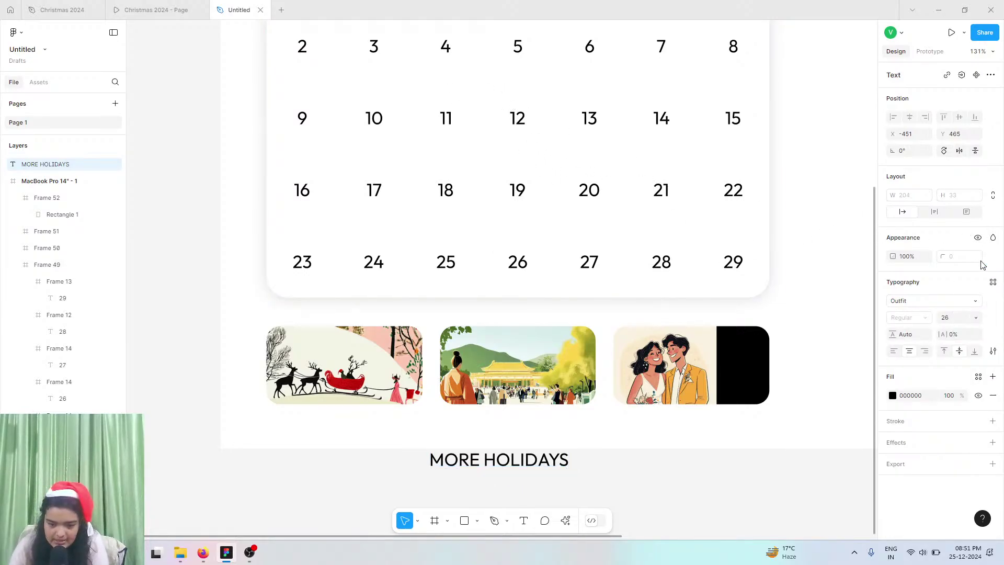
pyautogui.click(893, 395)
pyautogui.moveTo(755, 274)
pyautogui.mouseDown()
pyautogui.moveTo(823, 321)
pyautogui.moveTo(753, 276)
pyautogui.mouseUp()
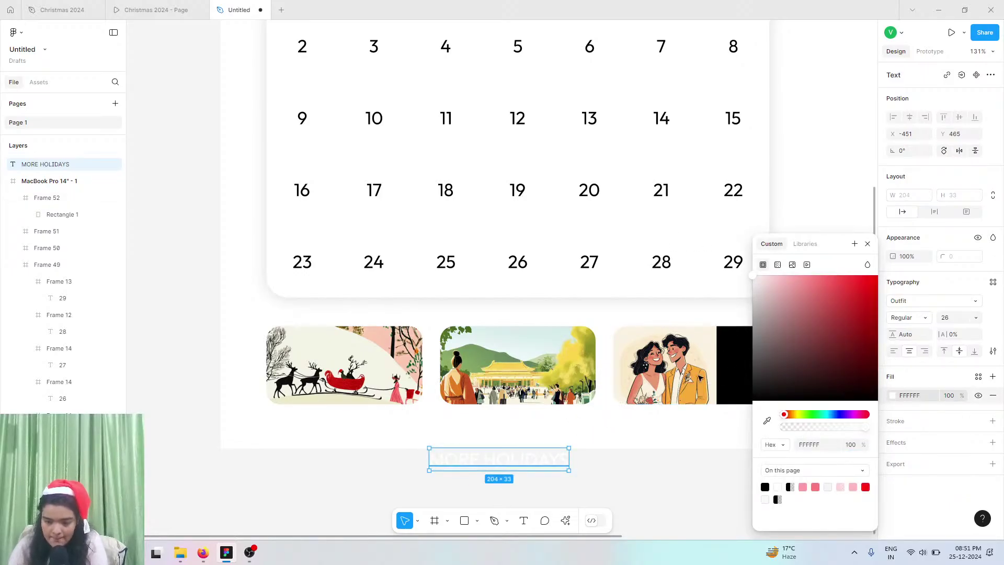
# - Move the MORE HOLIDAYS text onto the wedding card and rotate it 90°
pyautogui.moveTo(701, 378); pyautogui.dragTo(701, 377)
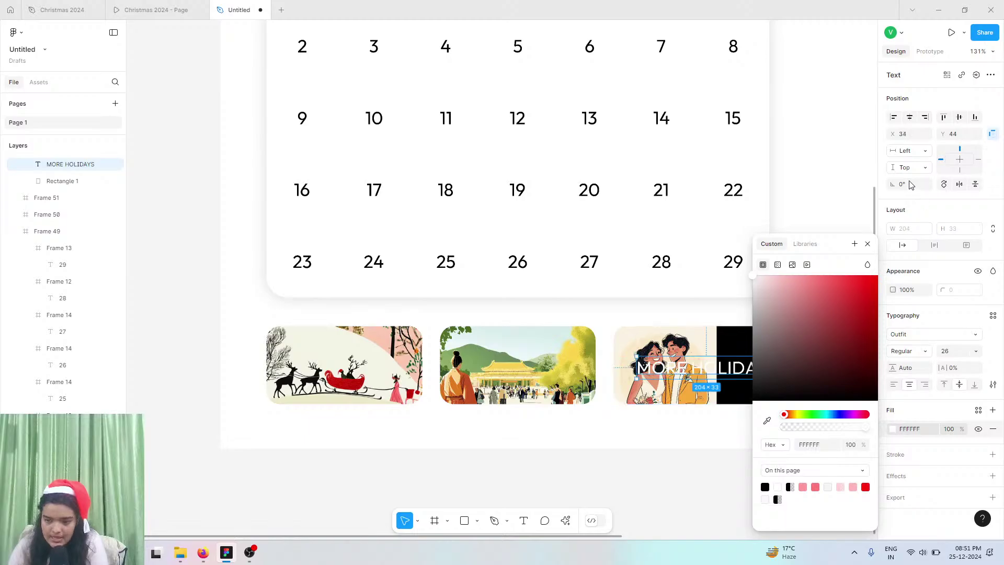
pyautogui.click(910, 185)
pyautogui.write('90')
pyautogui.press('Return')
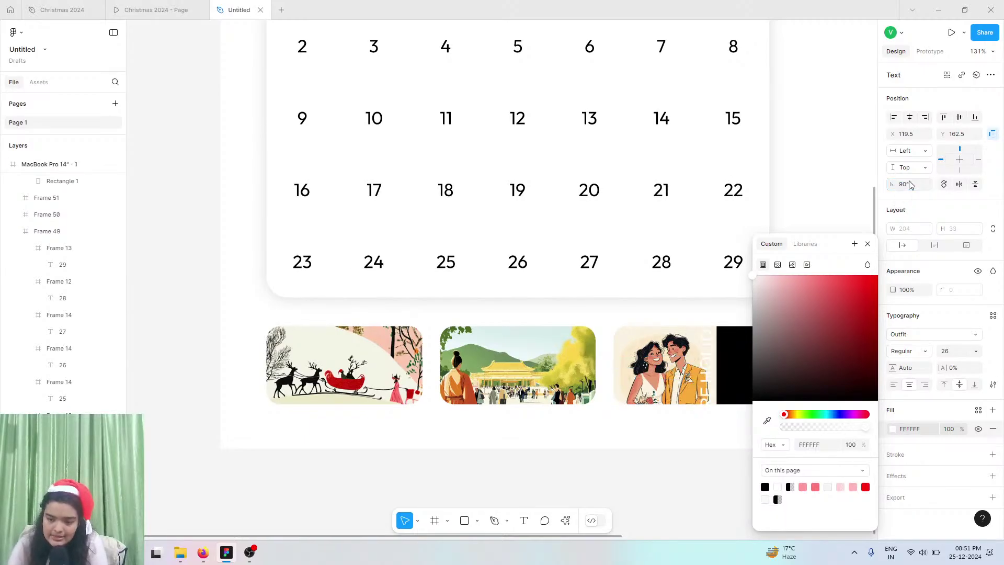
pyautogui.click(868, 245)
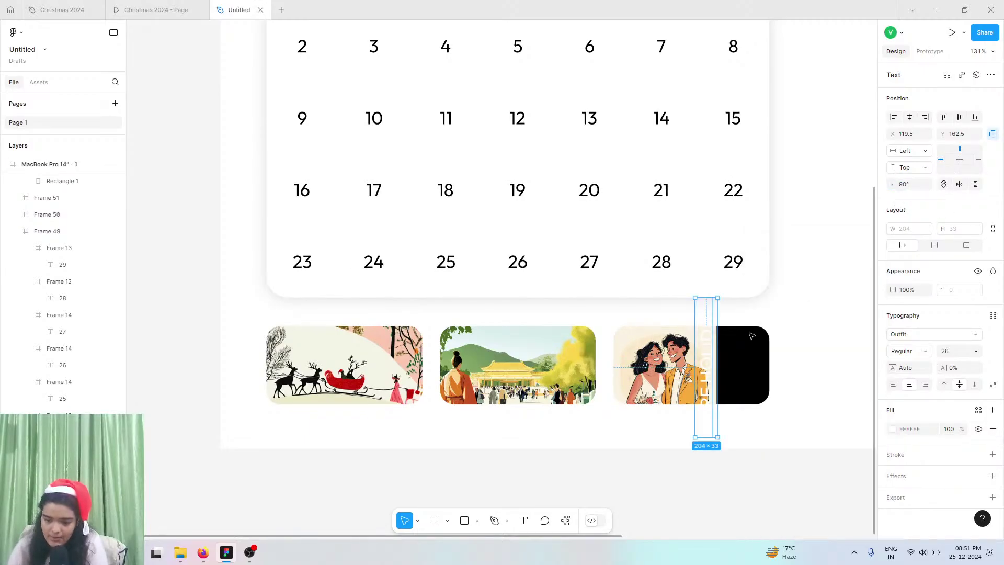
# - Set the MORE HOLIDAYS text to size 16 with Bold weight
pyautogui.click(975, 352)
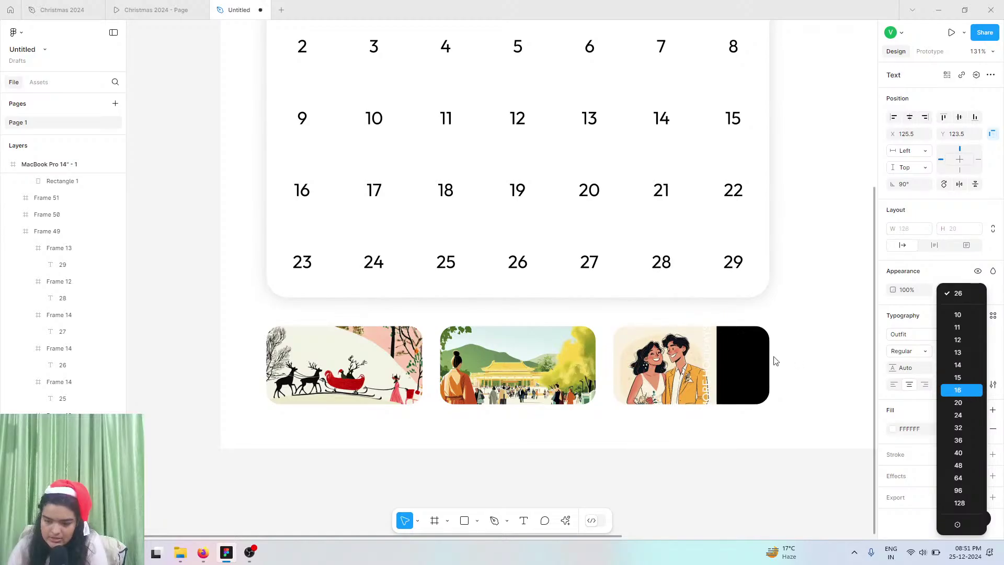
pyautogui.click(967, 390)
pyautogui.click(918, 352)
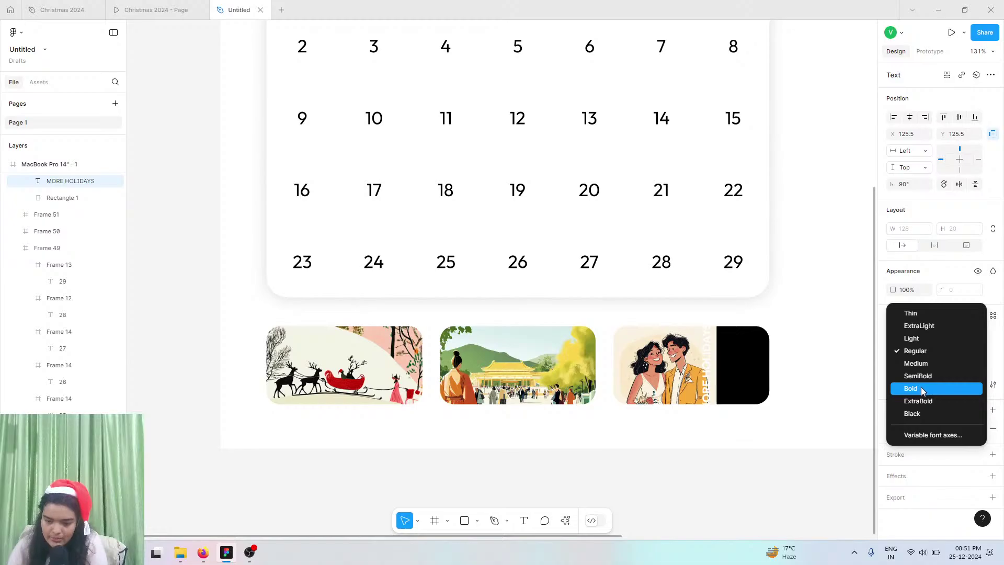
pyautogui.click(922, 390)
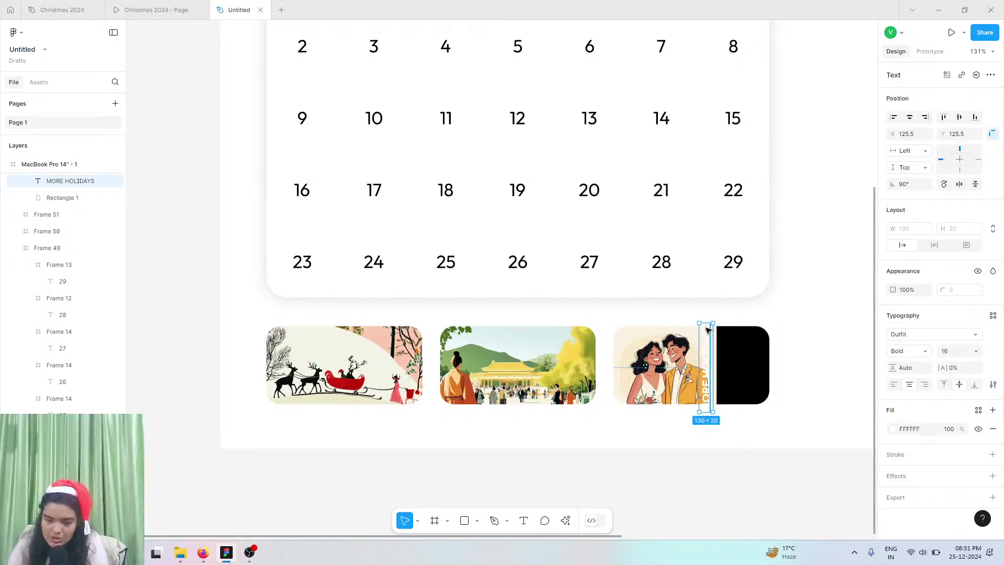
# - Shrink the MORE HOLIDAYS text box to 91 × 21 so it wraps onto two lines, and place it on the black panel
pyautogui.moveTo(708, 331); pyautogui.dragTo(707, 350)
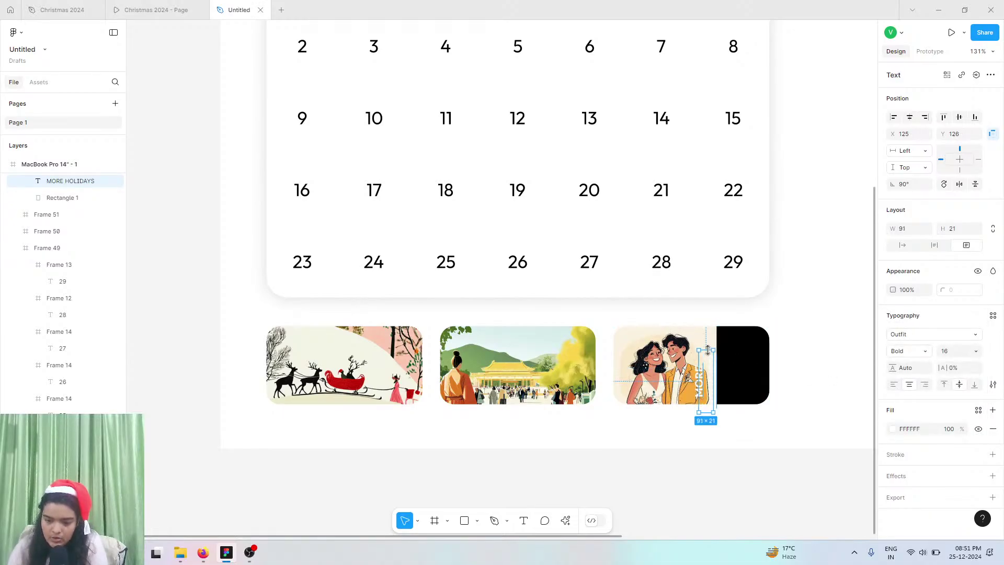
pyautogui.moveTo(712, 390); pyautogui.dragTo(744, 378)
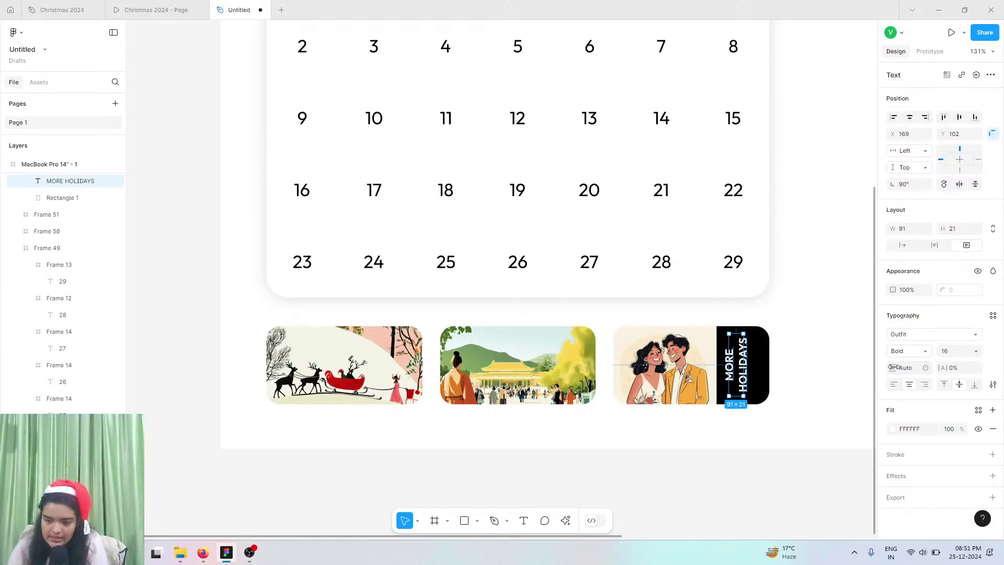
pyautogui.moveTo(892, 367); pyautogui.dragTo(782, 367)
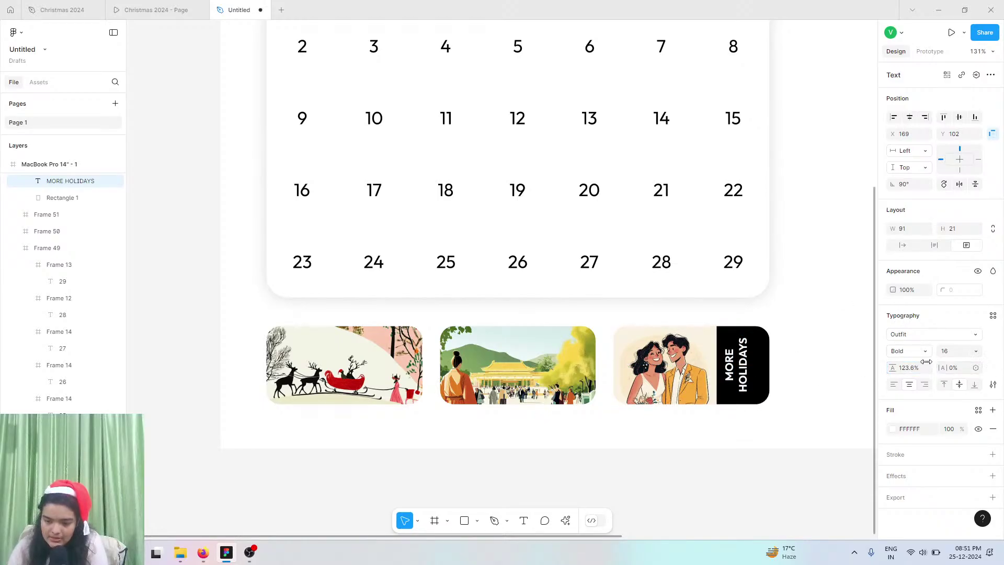
pyautogui.hotkey('ctrl', 'z')
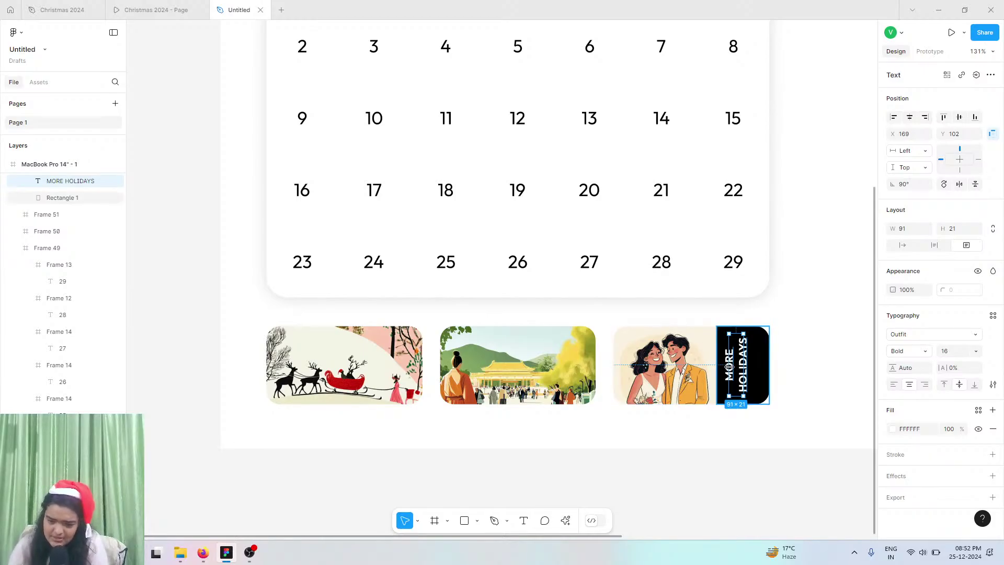
# - Shift the MORE HOLIDAYS text slightly right on the black panel, compare with the reference prototype, and set its font size to 14
pyautogui.moveTo(739, 369); pyautogui.dragTo(764, 376)
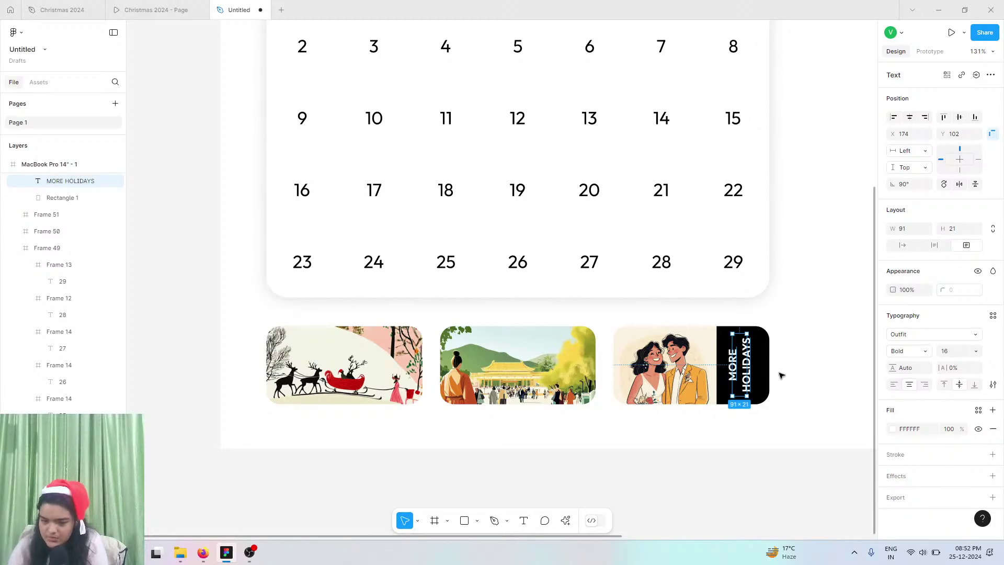
pyautogui.click(201, 8)
pyautogui.click(220, 8)
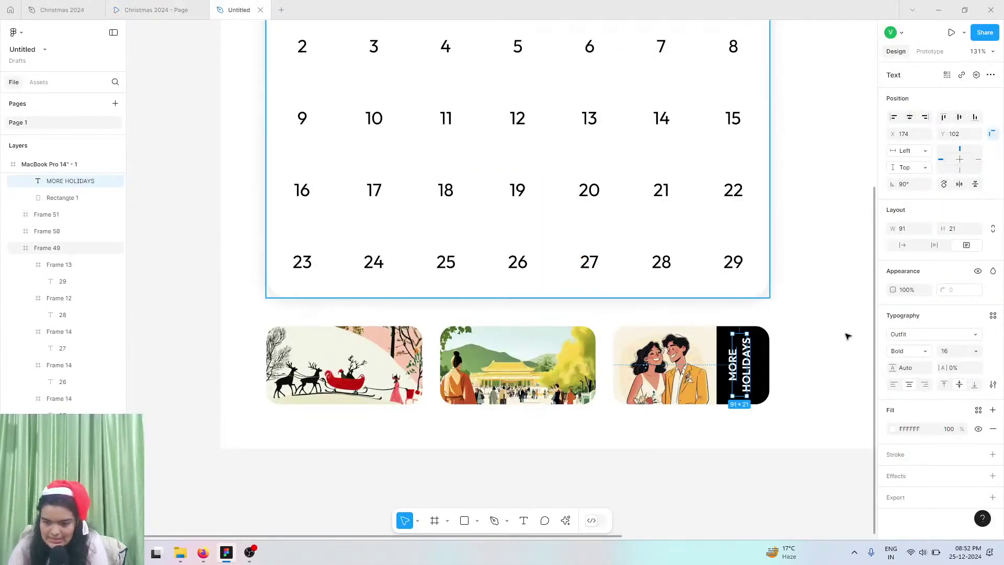
pyautogui.click(974, 351)
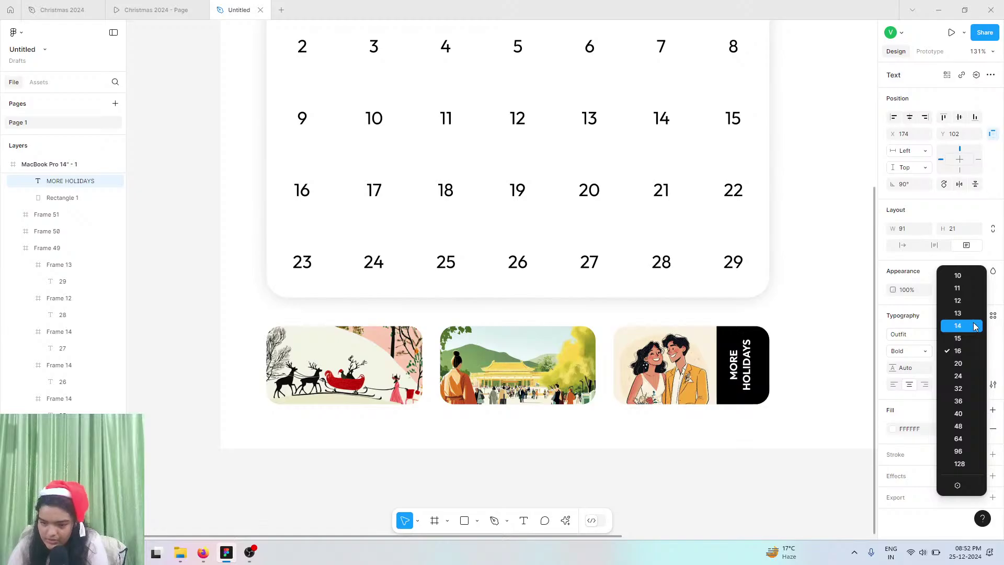
pyautogui.click(974, 326)
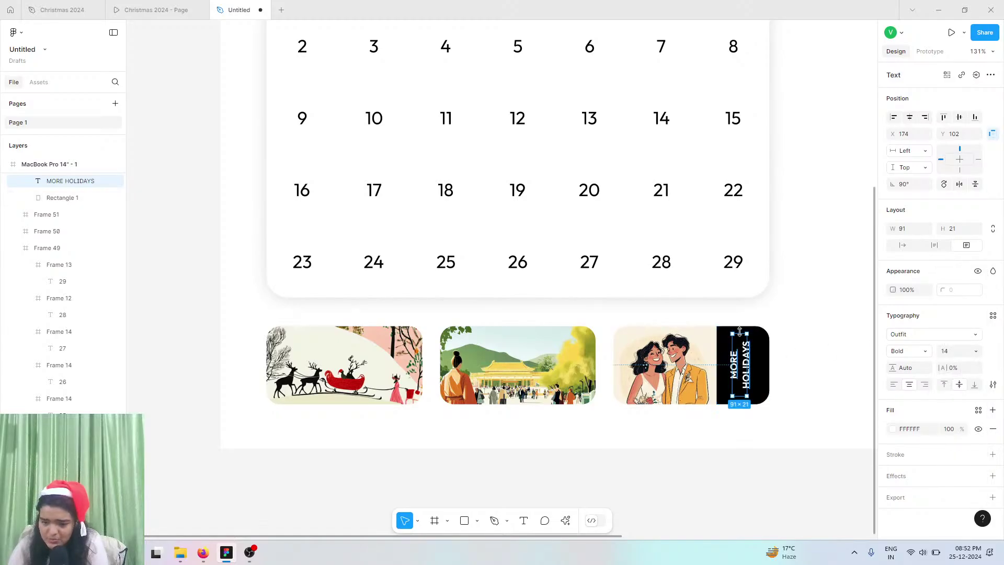
# - Nudge the MORE HOLIDAYS text to X 173 on the black panel and search the Iconify plugin for "next"
pyautogui.moveTo(740, 370); pyautogui.dragTo(745, 368)
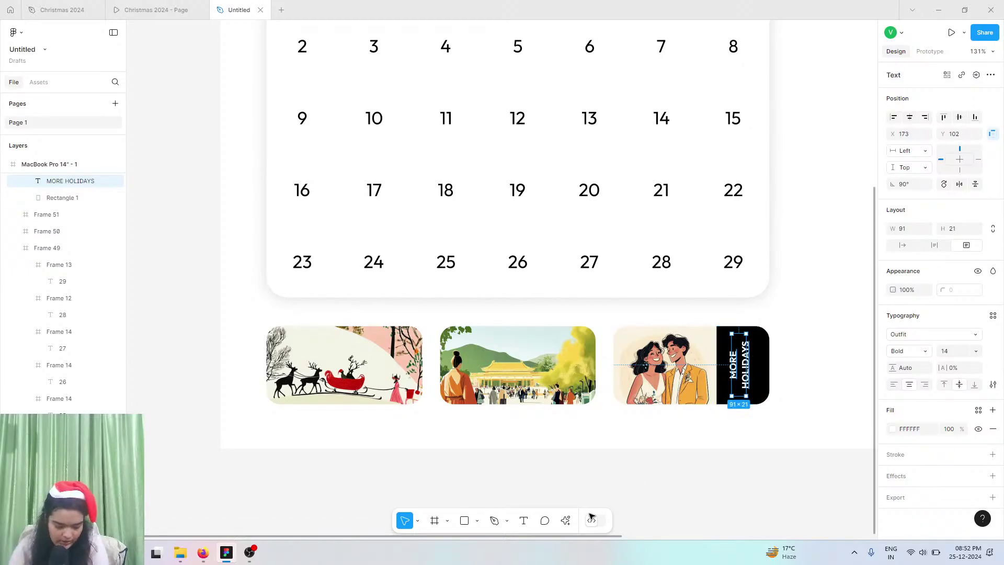
pyautogui.click(566, 520)
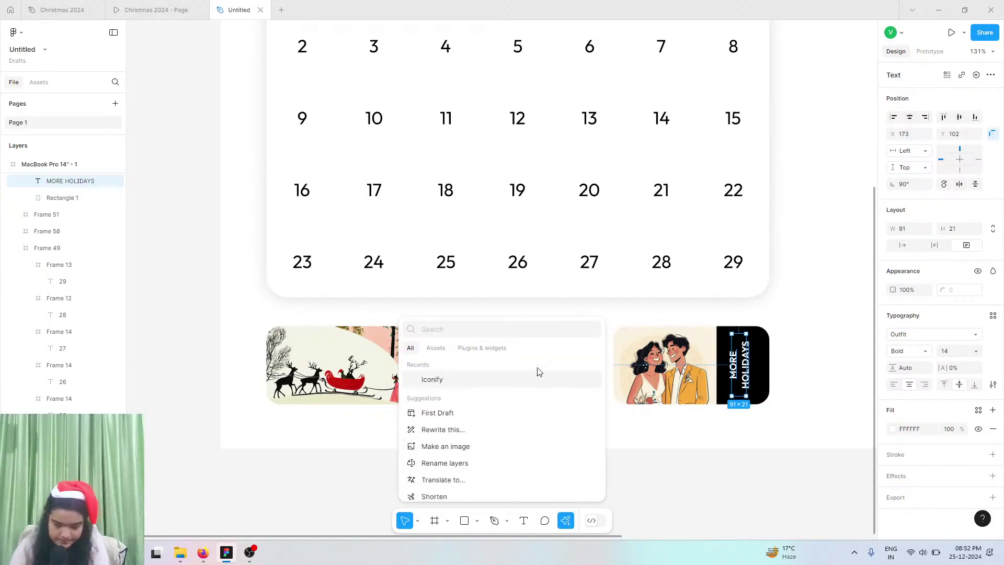
pyautogui.press('Escape')
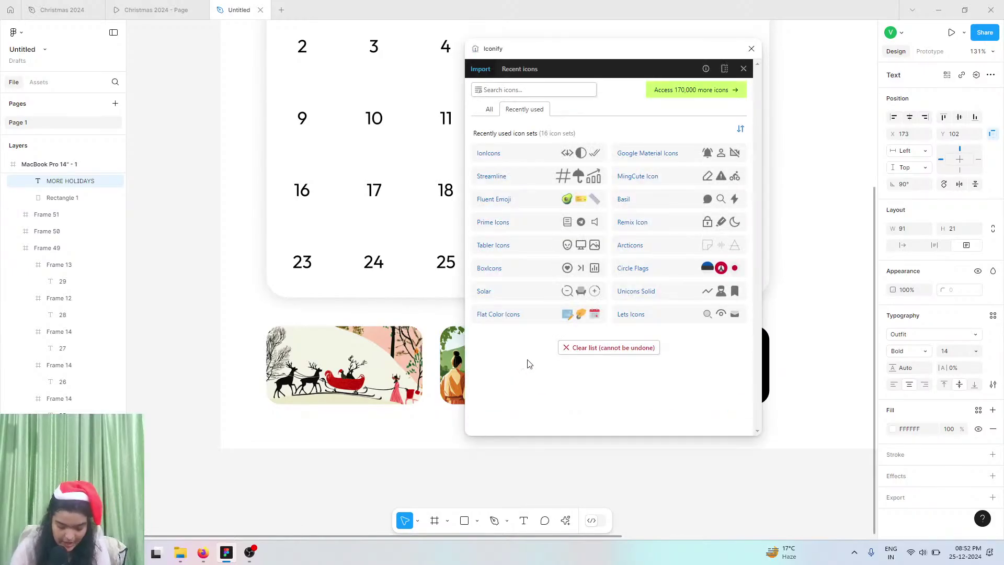
pyautogui.click(559, 88)
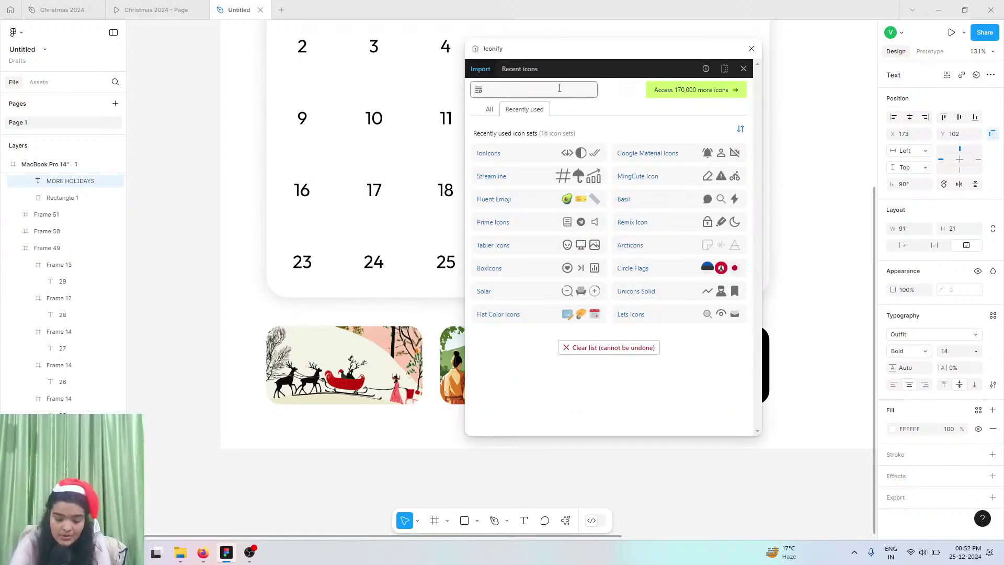
pyautogui.write('ne')
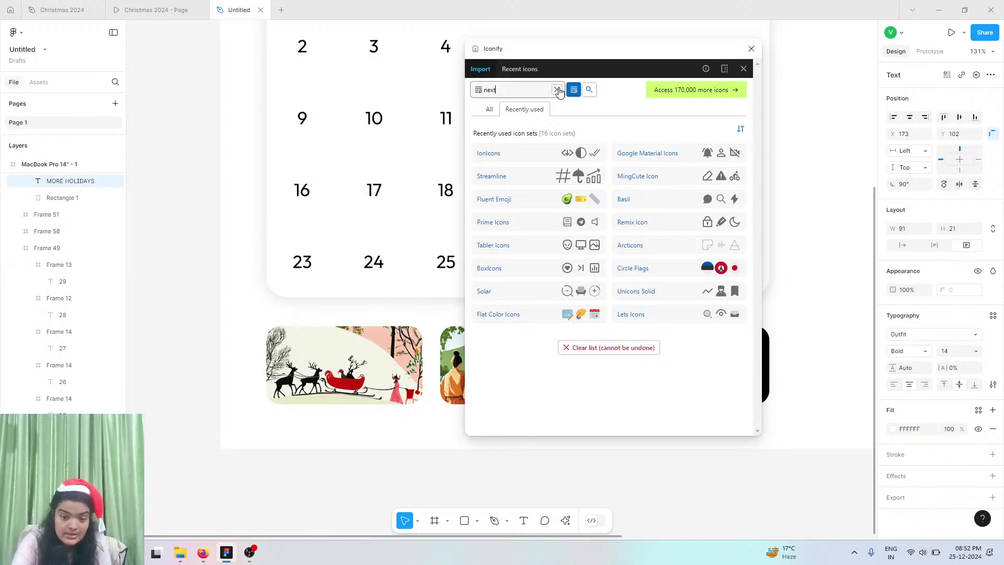
pyautogui.write('xt')
pyautogui.press('Return')
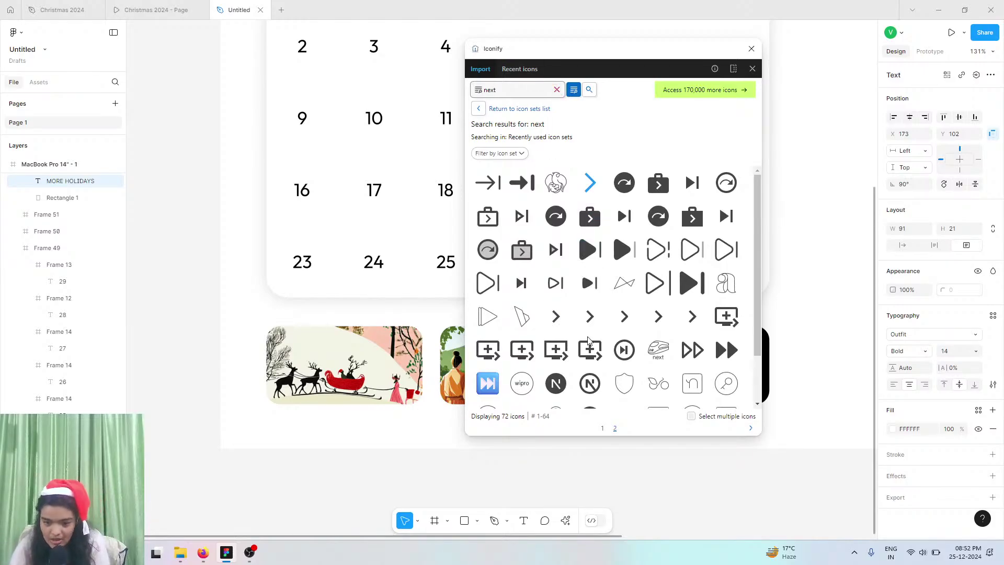
# - Look through the "next" icon results for a suitable arrow and search the icon sets for "previous" instead
pyautogui.scroll(-1, 591, 340)
pyautogui.click(528, 93)
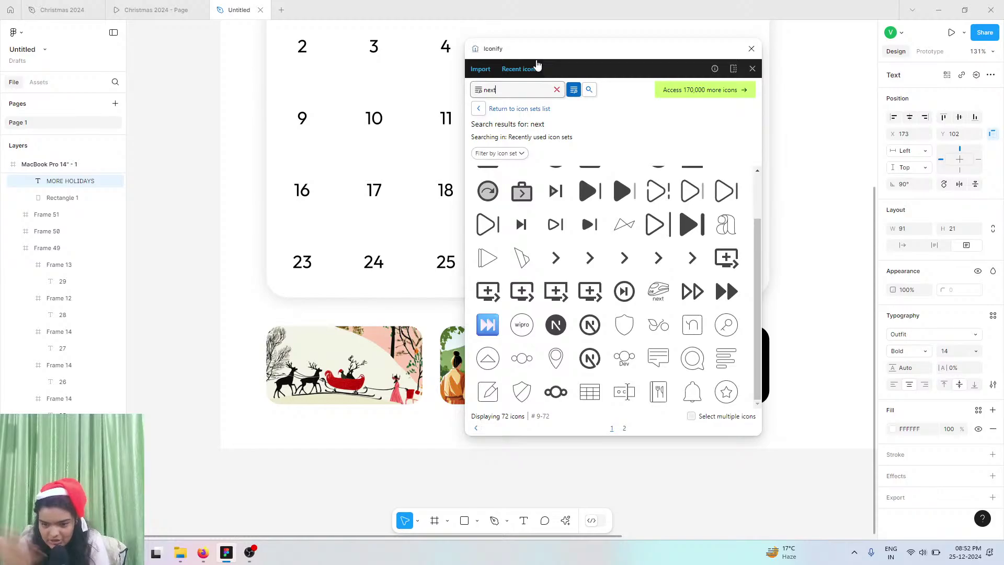
pyautogui.scroll(2, 651, 243)
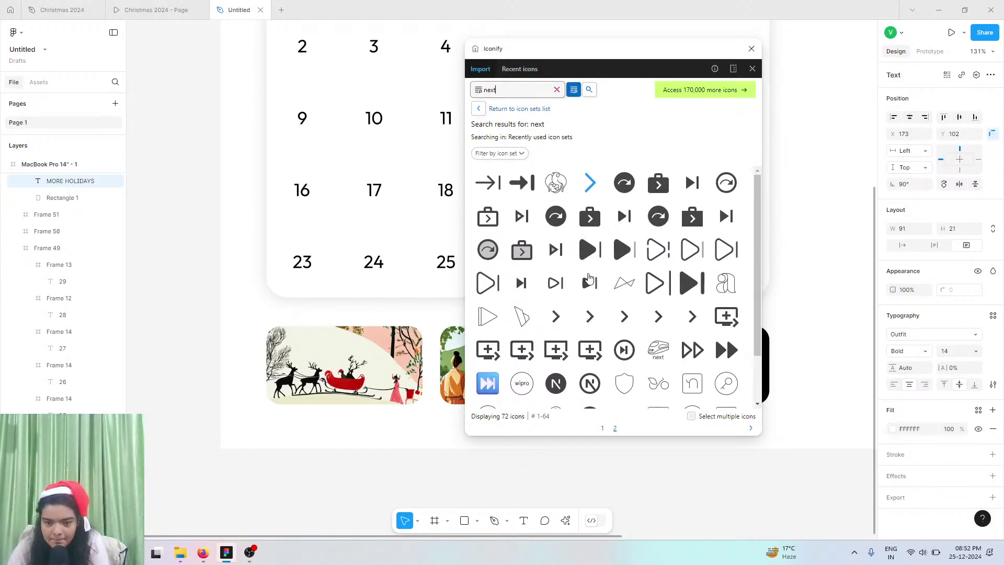
pyautogui.scroll(-2, 589, 279)
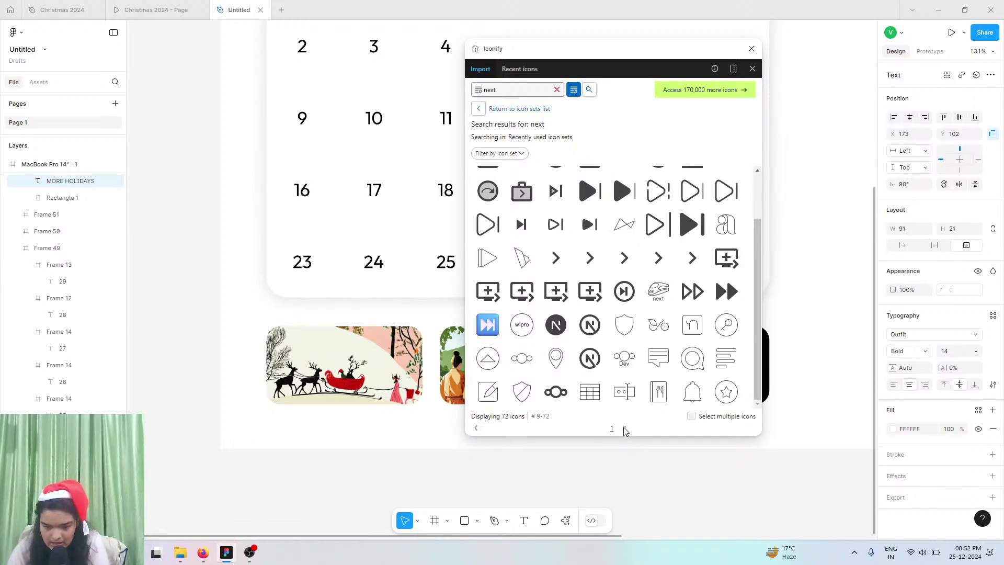
pyautogui.scroll(2, 581, 317)
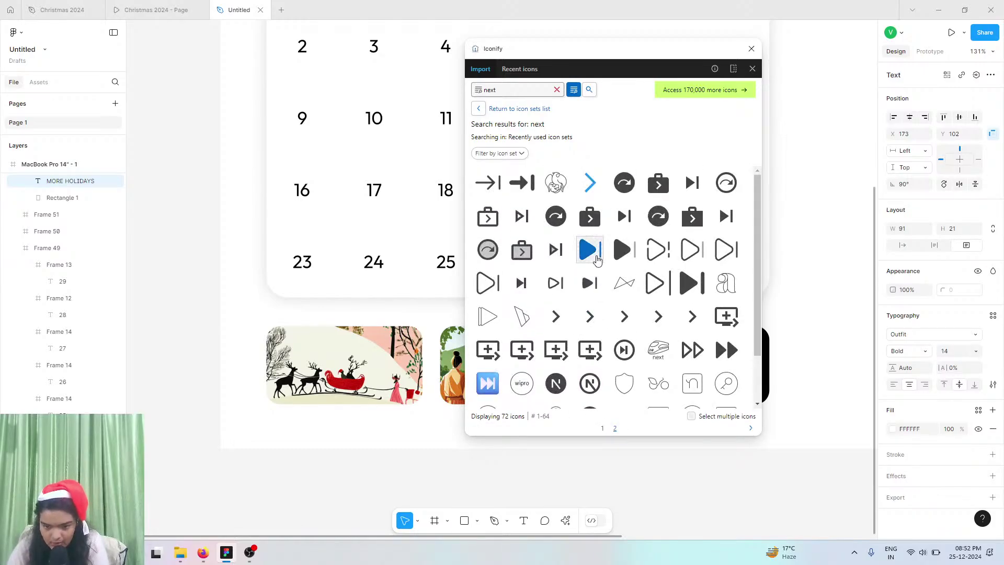
pyautogui.scroll(-2, 609, 427)
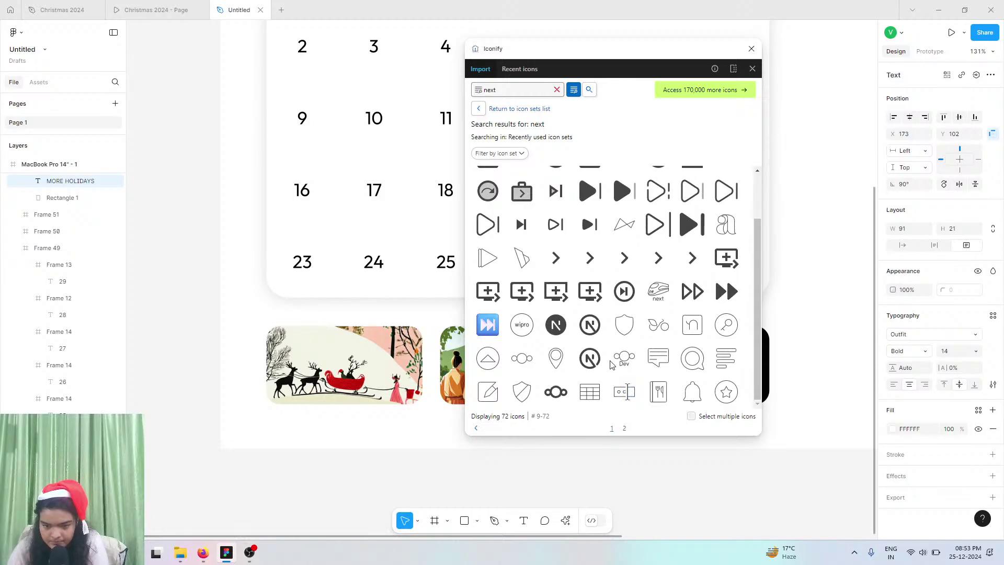
pyautogui.scroll(2, 612, 363)
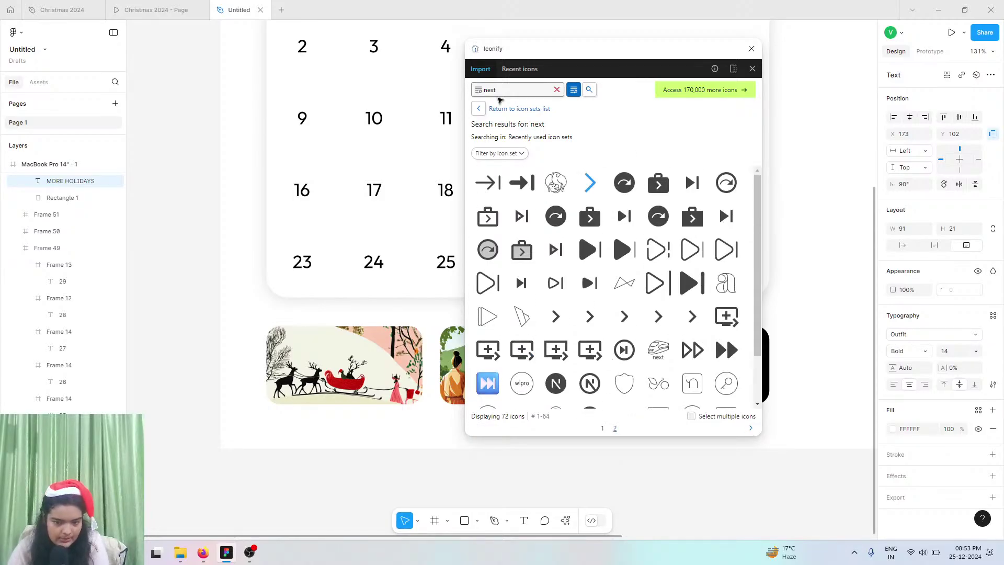
pyautogui.click(557, 91)
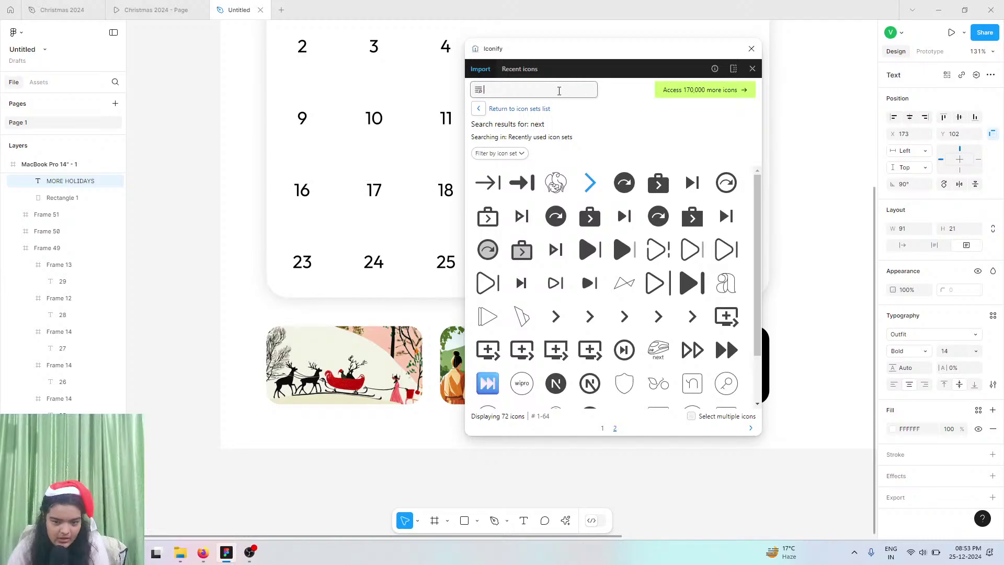
pyautogui.write('previ')
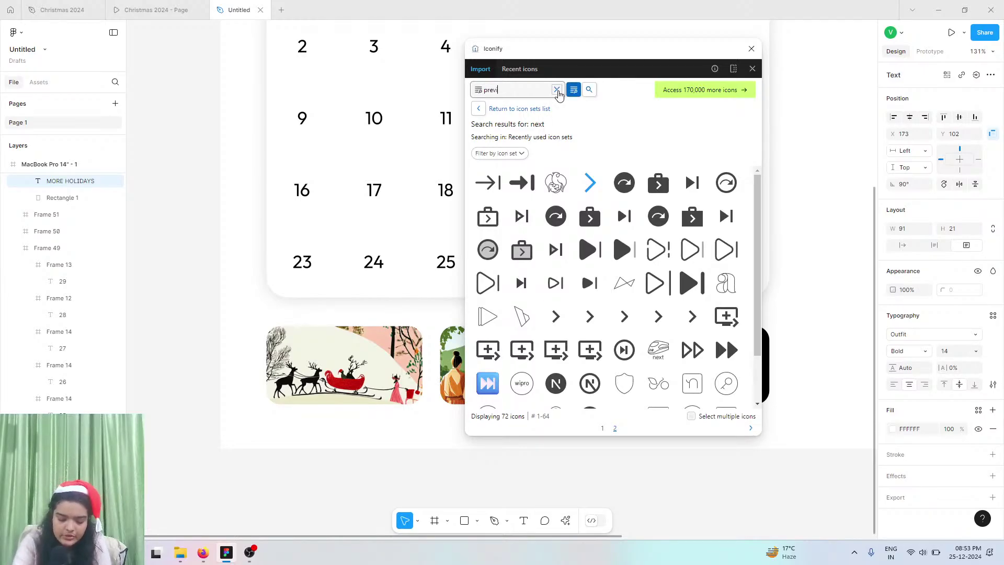
pyautogui.write('ous')
pyautogui.press('Return')
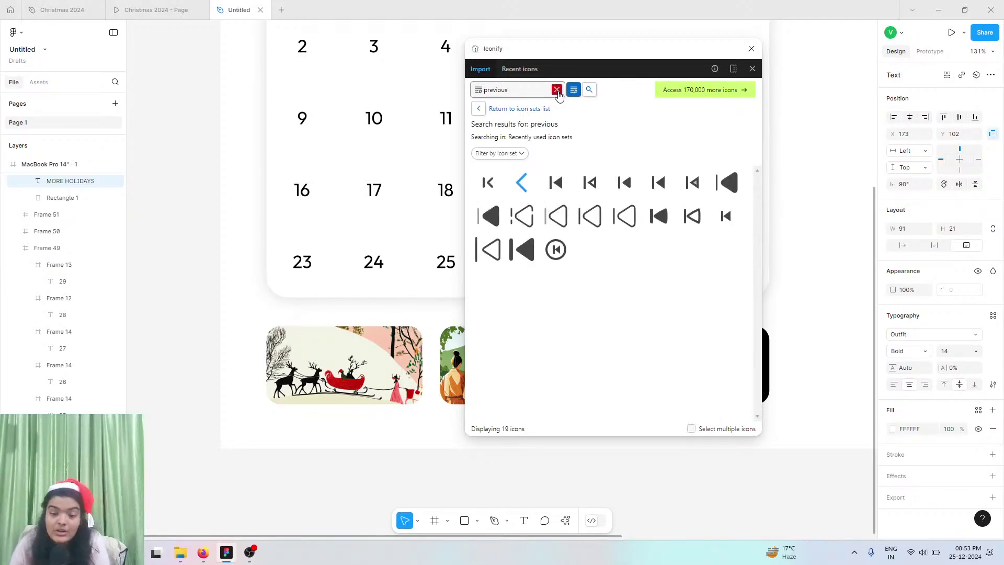
# - Search Iconify for "back" and import the solid caret-back-outline icon as a frame at size 42 in black
pyautogui.click(557, 90)
pyautogui.write('back')
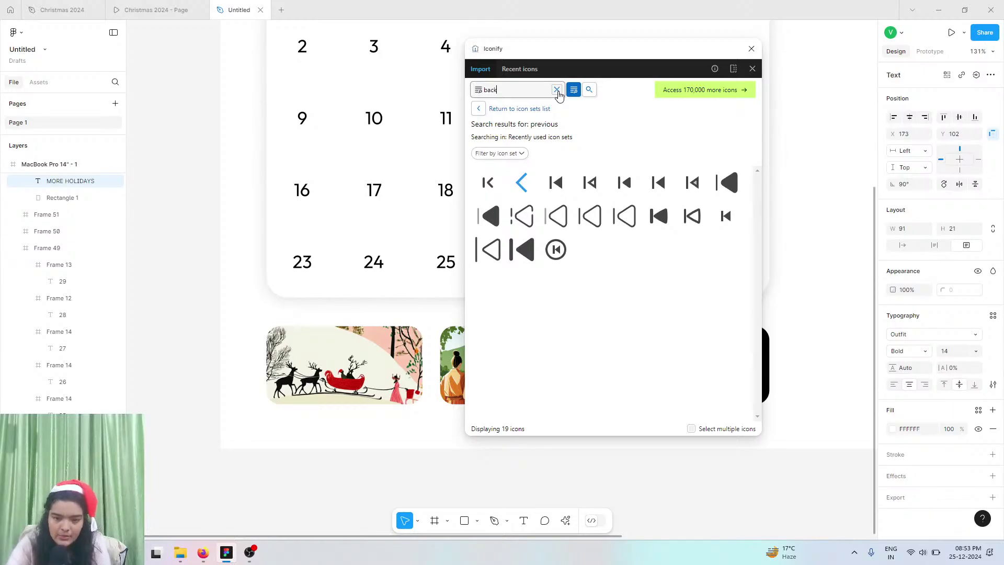
pyautogui.press('Return')
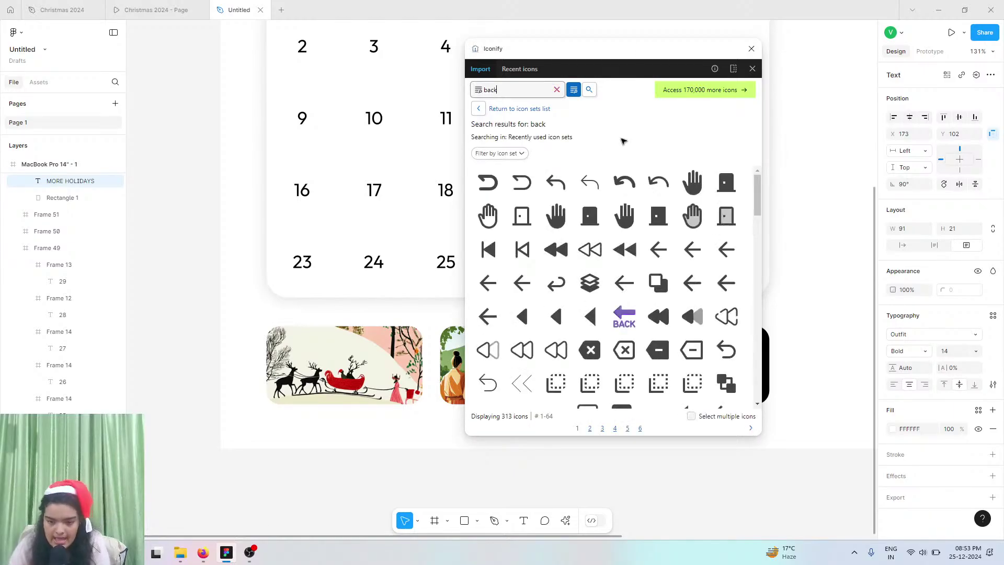
pyautogui.click(556, 317)
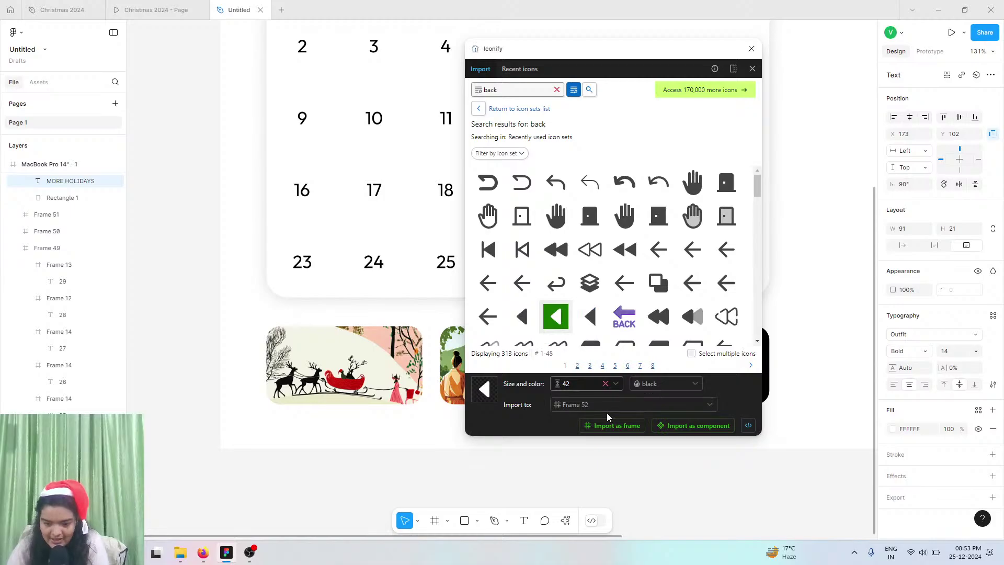
pyautogui.click(614, 428)
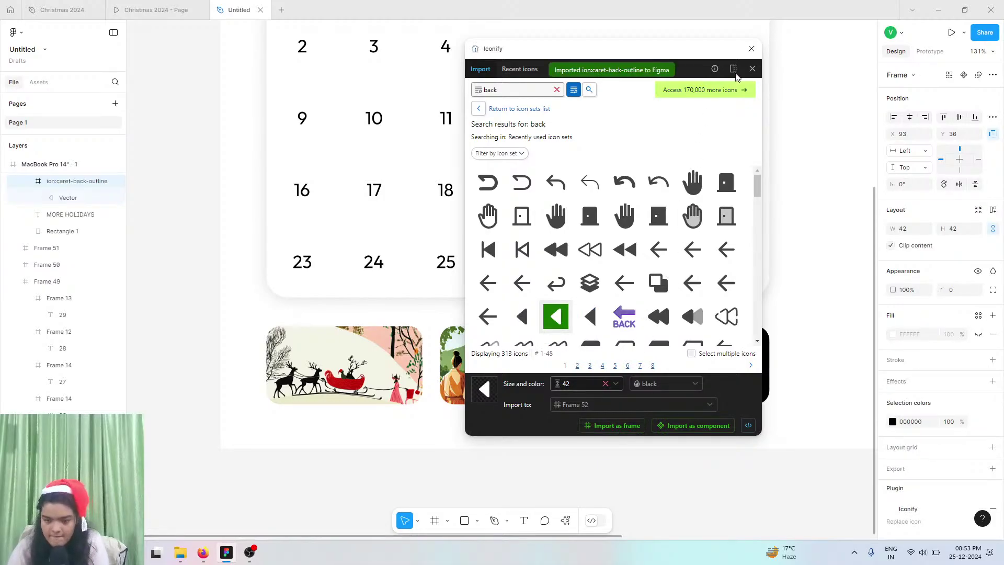
pyautogui.click(751, 49)
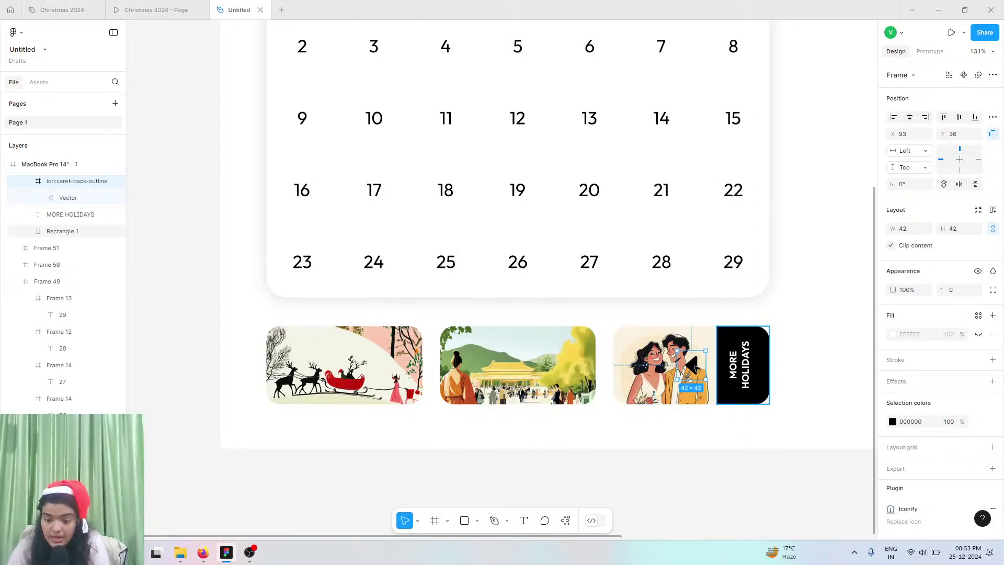
# - Flip the imported caret icon horizontally and move it onto the black panel beside the MORE HOLIDAYS text
pyautogui.rightClick(693, 374)
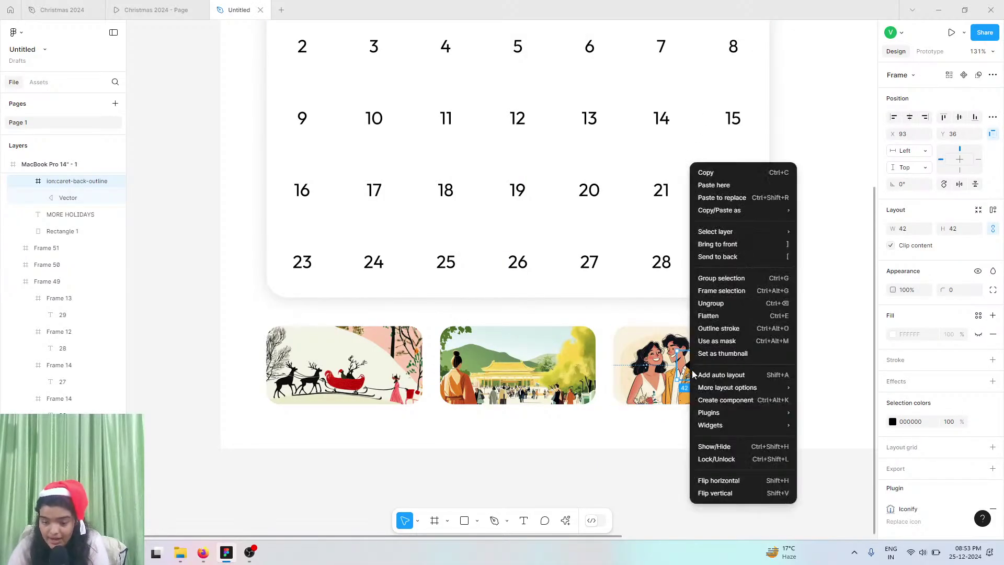
pyautogui.click(723, 481)
pyautogui.moveTo(688, 363); pyautogui.dragTo(760, 365)
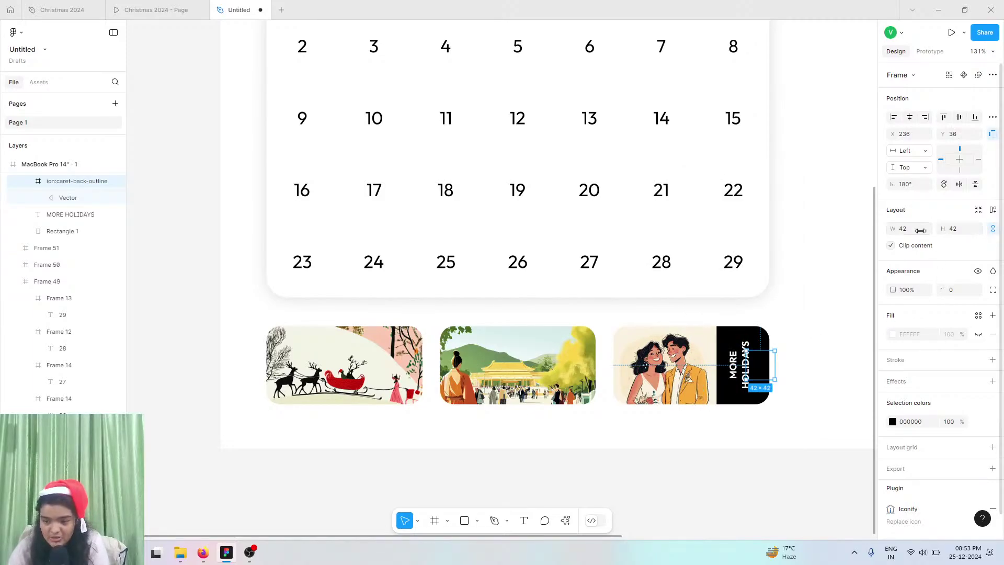
# - Resize the caret icon to 27 × 27 and change its color to FFFFFF
pyautogui.moveTo(892, 229); pyautogui.dragTo(881, 228)
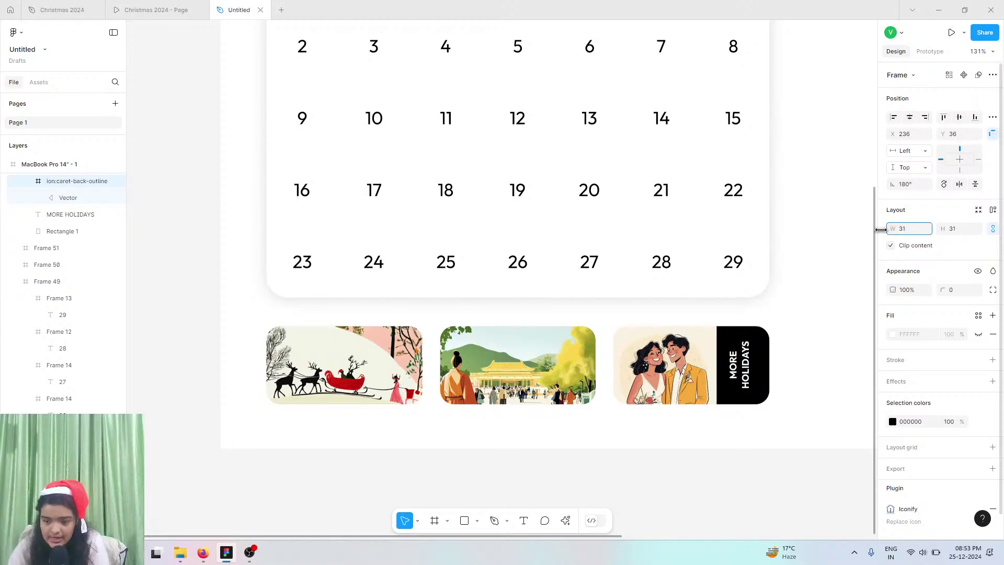
pyautogui.click(892, 424)
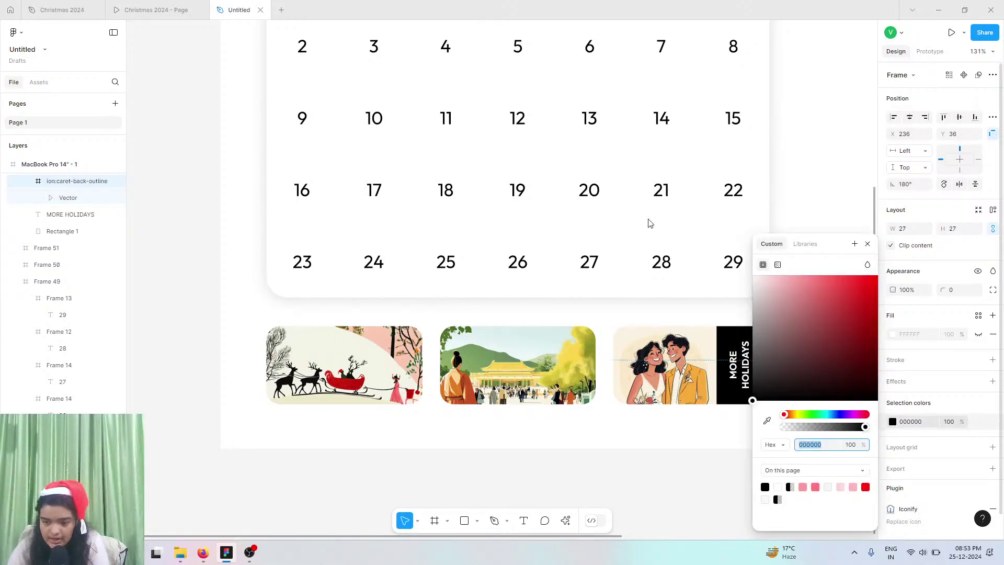
pyautogui.write('ffffff')
pyautogui.press('Return')
pyautogui.click(869, 245)
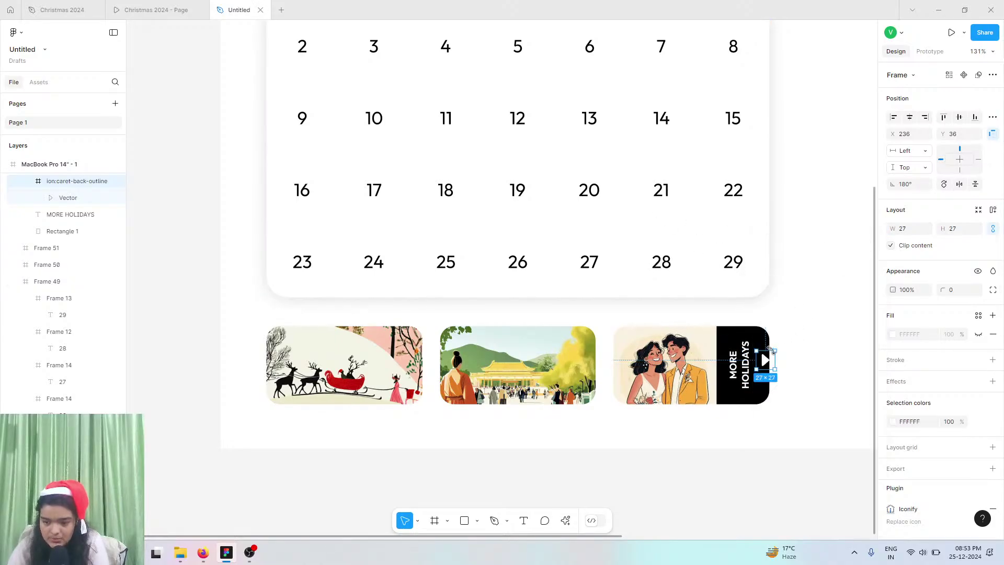
# - Position the white caret icon beside the MORE HOLIDAYS text, vertically centered on the card, at X 228, Y 43
pyautogui.moveTo(768, 364); pyautogui.dragTo(763, 369)
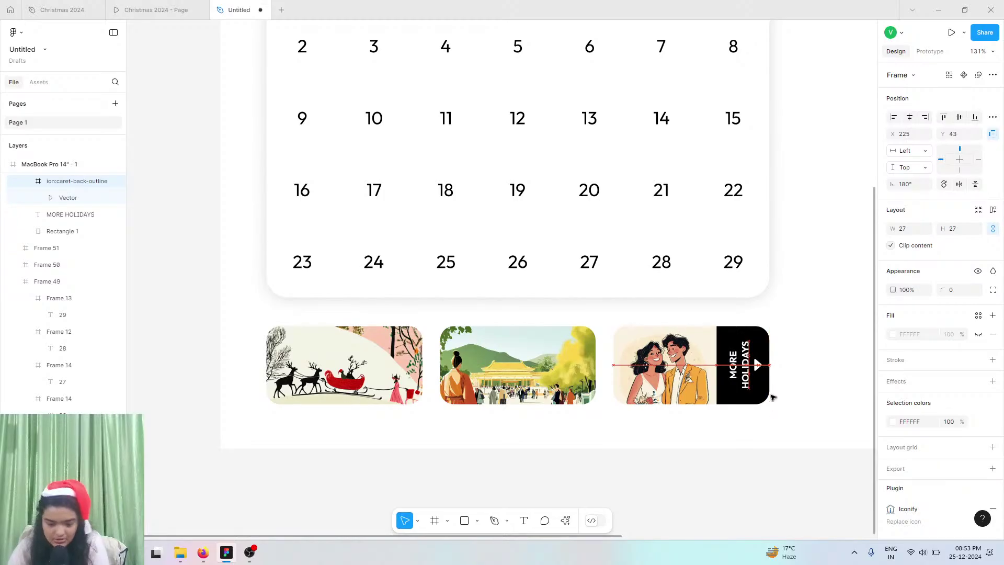
pyautogui.click(758, 365)
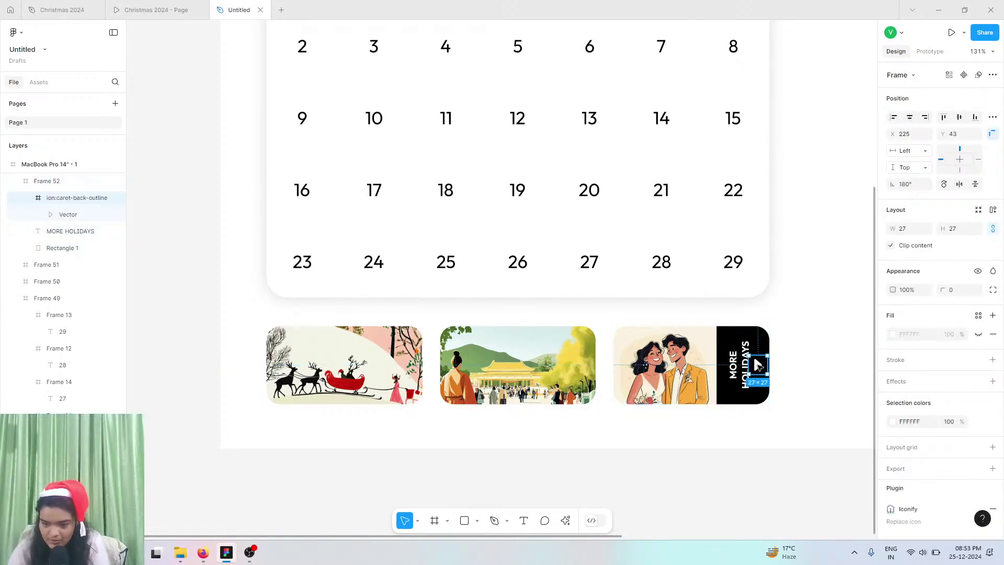
pyautogui.doubleClick(758, 364)
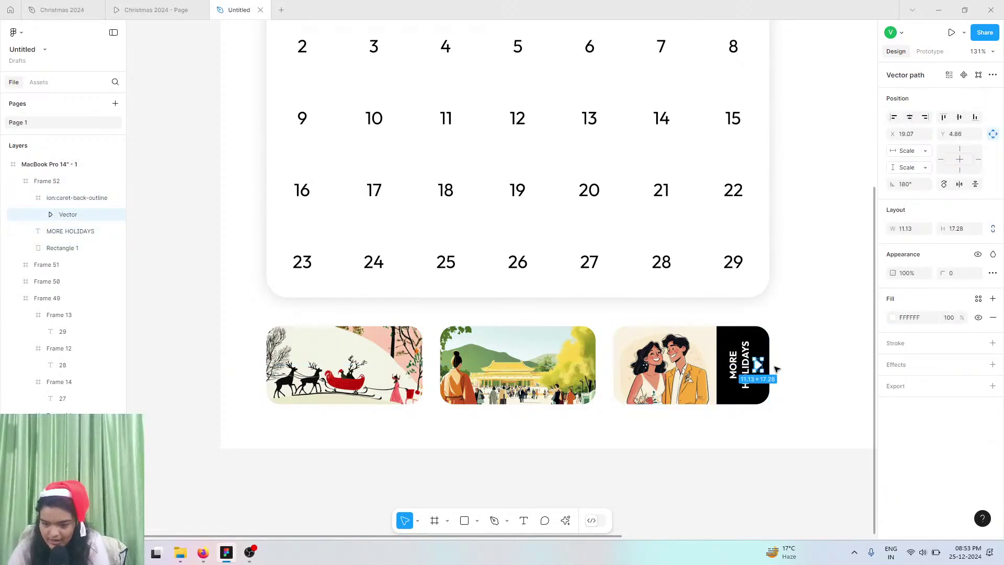
pyautogui.keyDown('shift'); pyautogui.click(78, 208); pyautogui.keyUp('shift')
pyautogui.click(77, 201)
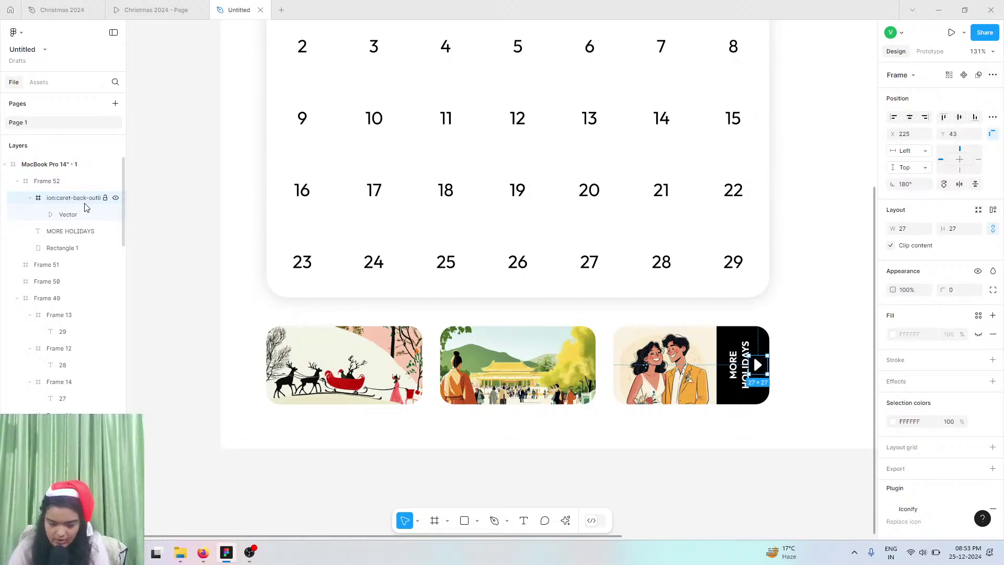
pyautogui.press('Right')
pyautogui.press('Right')
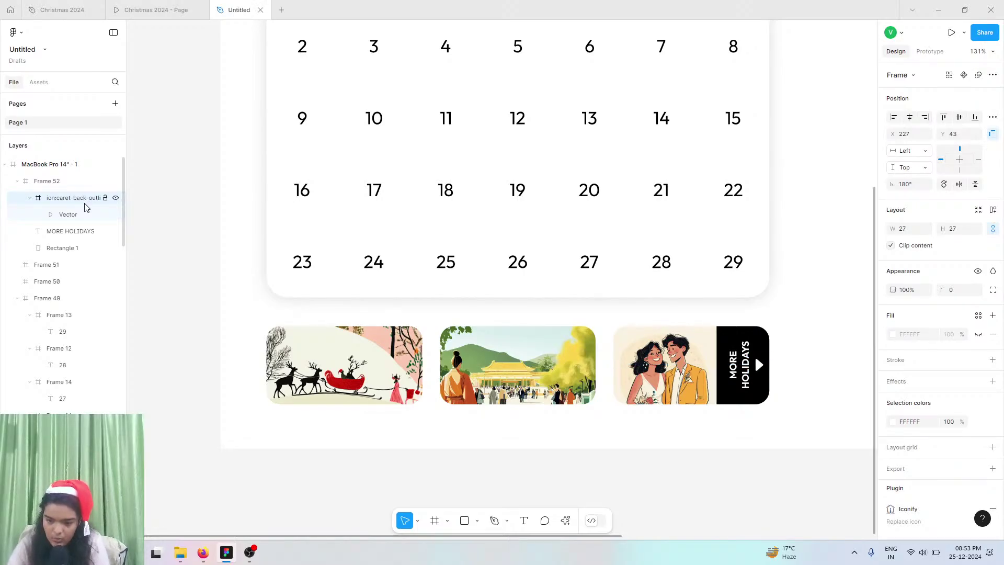
pyautogui.press('Right')
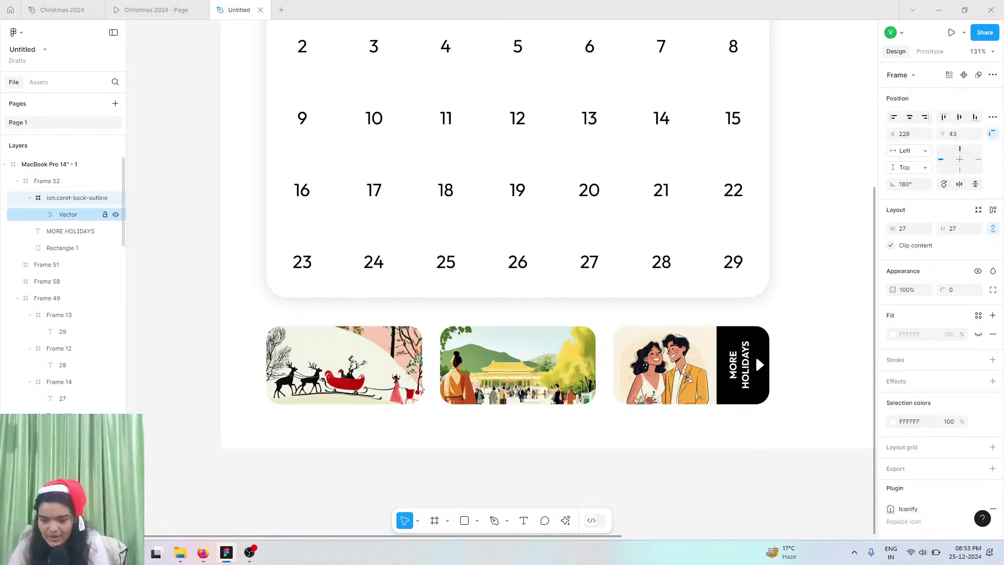
pyautogui.click(734, 475)
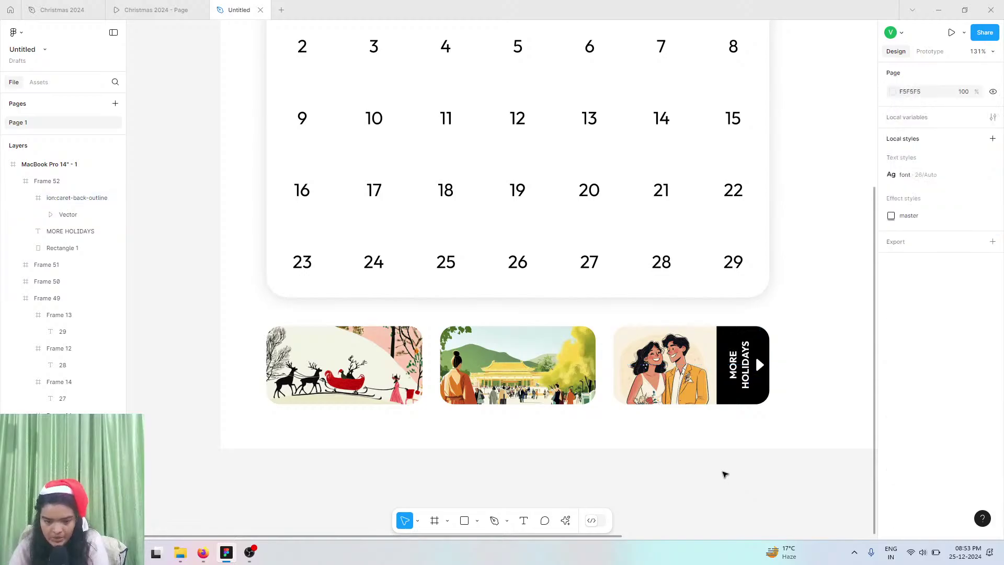
# - Add a black 000000 inside stroke with weight 1 to the sleigh holiday card
pyautogui.click(329, 358)
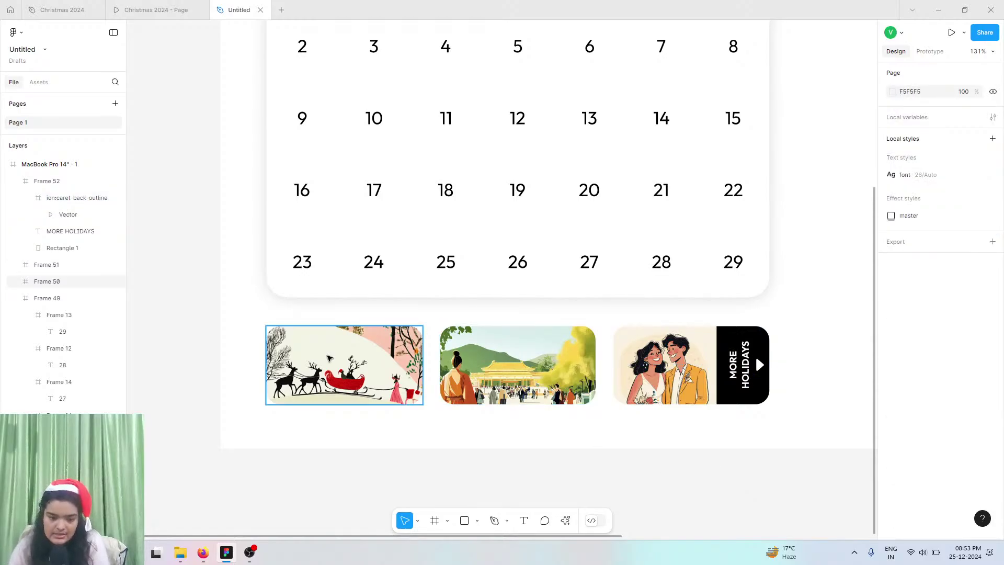
pyautogui.click(992, 359)
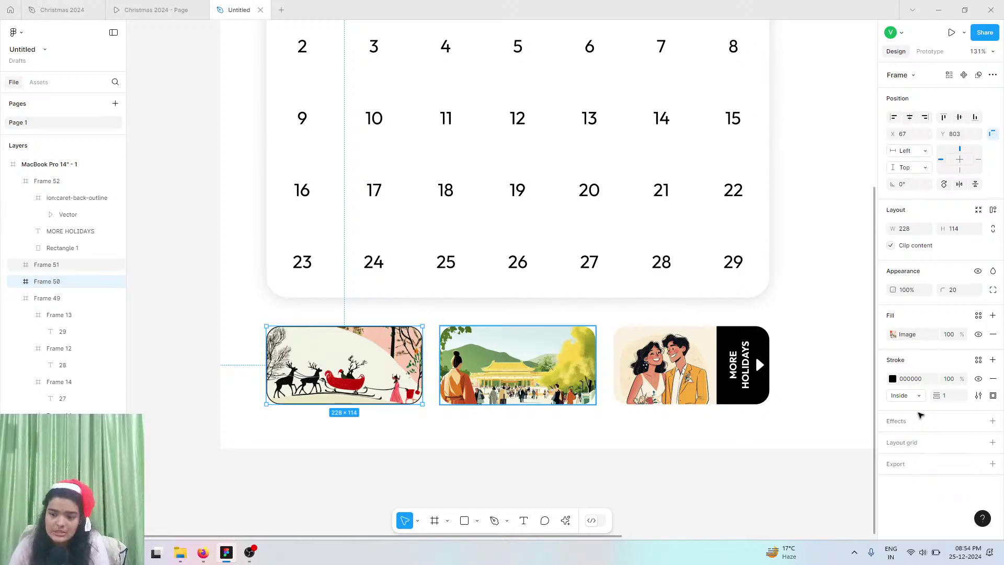
pyautogui.moveTo(936, 395)
pyautogui.mouseDown()
pyautogui.moveTo(962, 395)
pyautogui.moveTo(936, 396)
pyautogui.mouseUp()
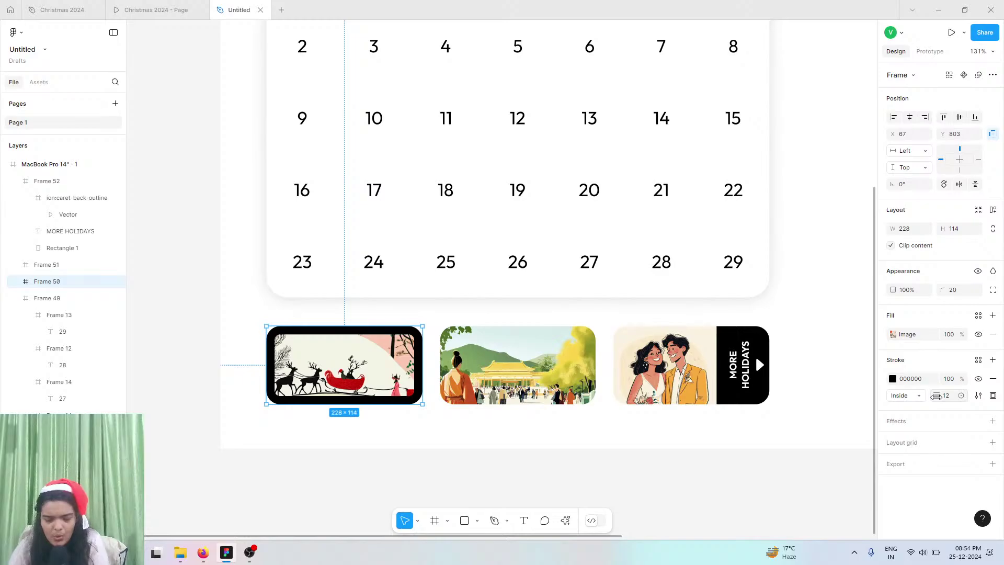
pyautogui.click(950, 397)
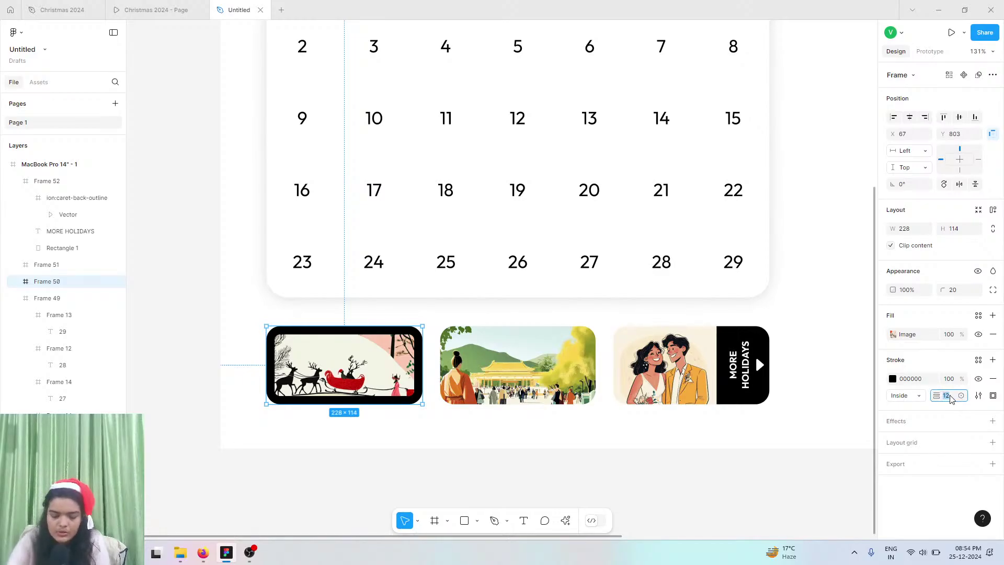
pyautogui.write('1')
pyautogui.press('Return')
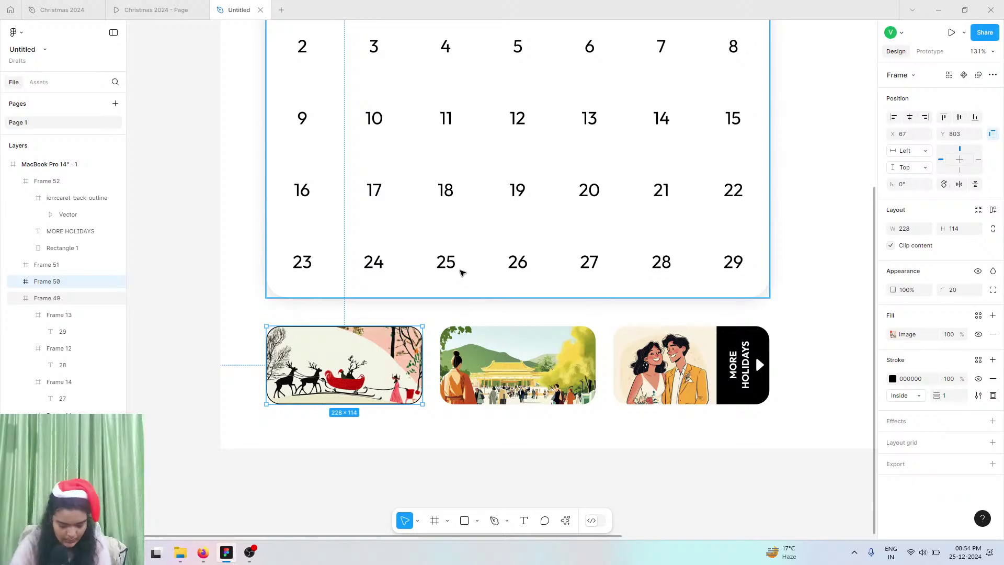
# - Place an ellipse over the calendar date 25, scale it proportionally to 84 × 84, and send it behind the number
pyautogui.scroll(5, 462, 272)
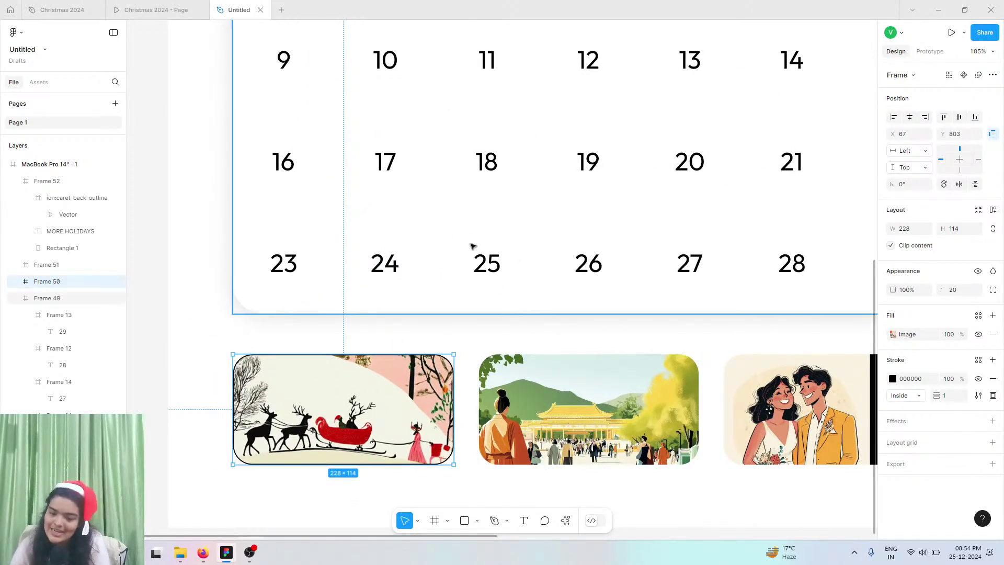
pyautogui.click(477, 520)
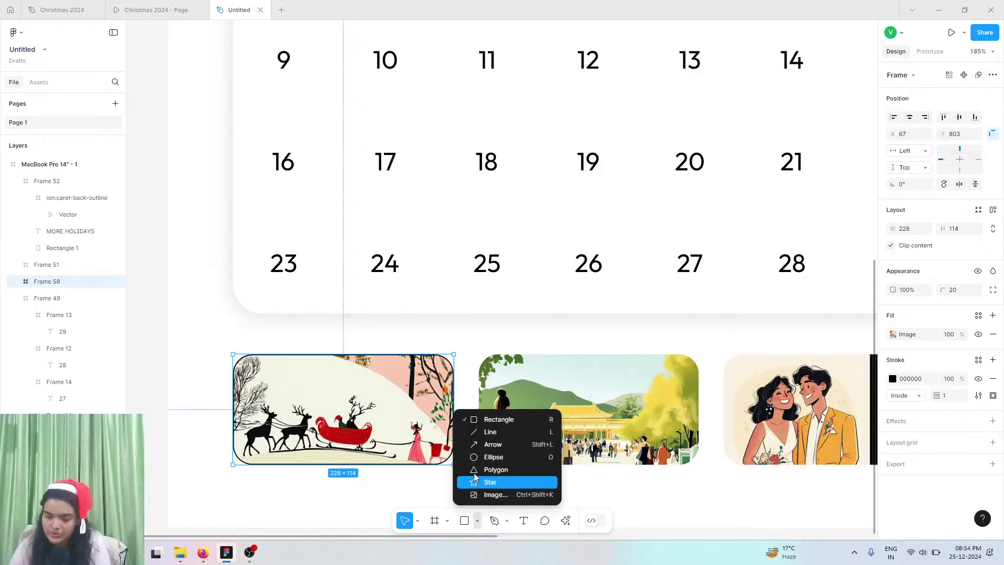
pyautogui.click(493, 457)
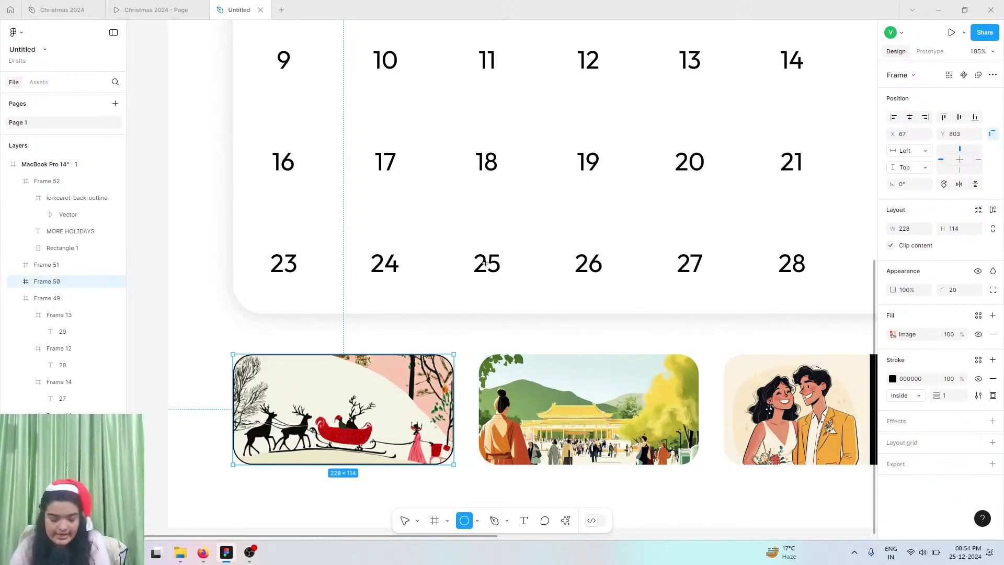
pyautogui.click(486, 267)
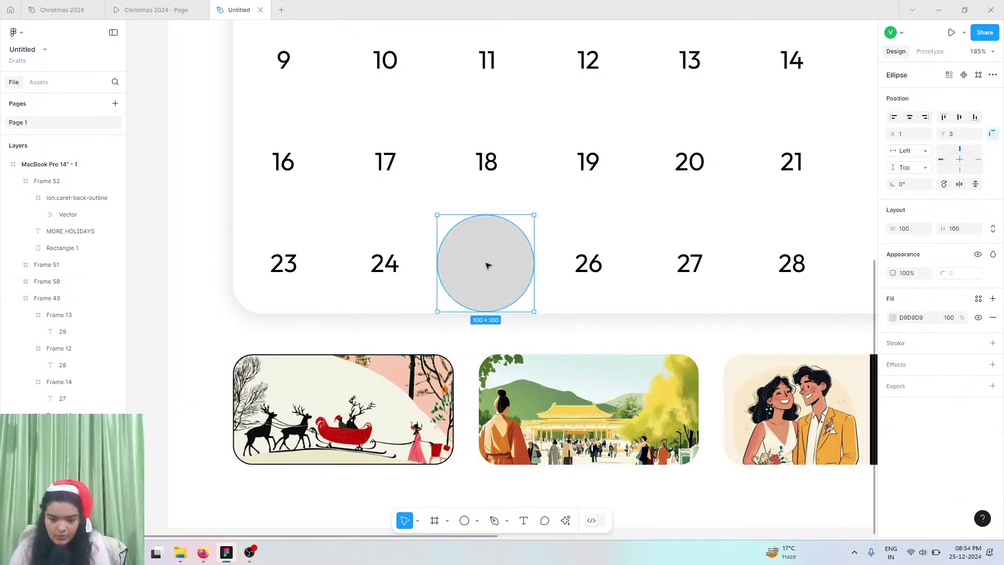
pyautogui.click(992, 229)
pyautogui.moveTo(893, 229)
pyautogui.mouseDown()
pyautogui.moveTo(833, 231)
pyautogui.moveTo(881, 231)
pyautogui.mouseUp()
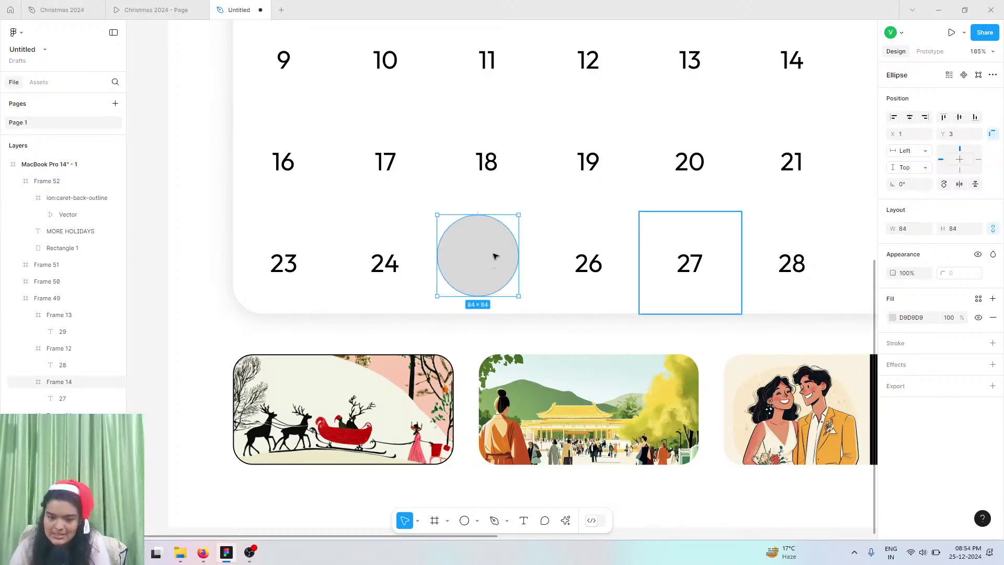
pyautogui.moveTo(495, 256)
pyautogui.mouseDown()
pyautogui.moveTo(511, 260)
pyautogui.moveTo(503, 258)
pyautogui.mouseUp()
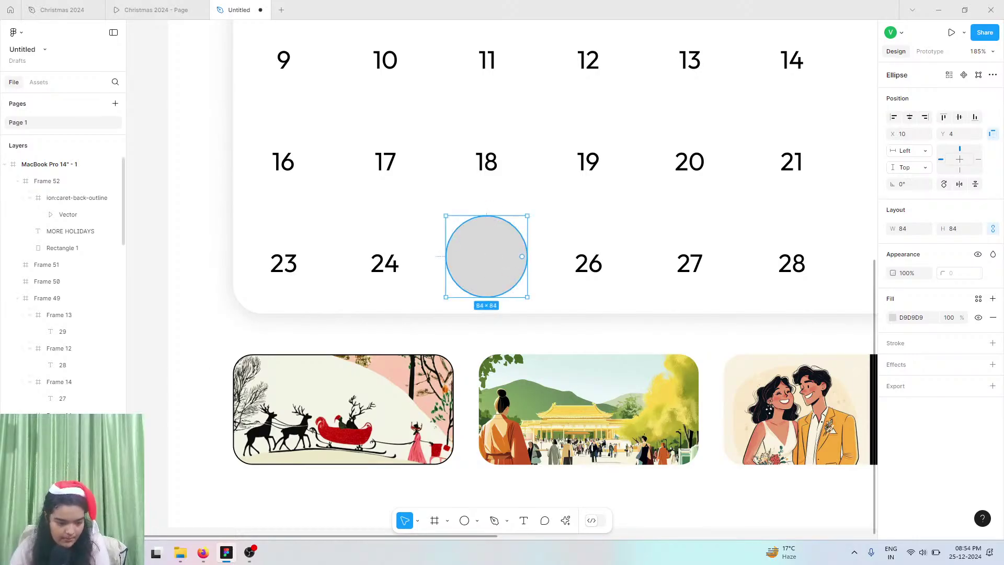
pyautogui.hotkey('ctrl', '[')
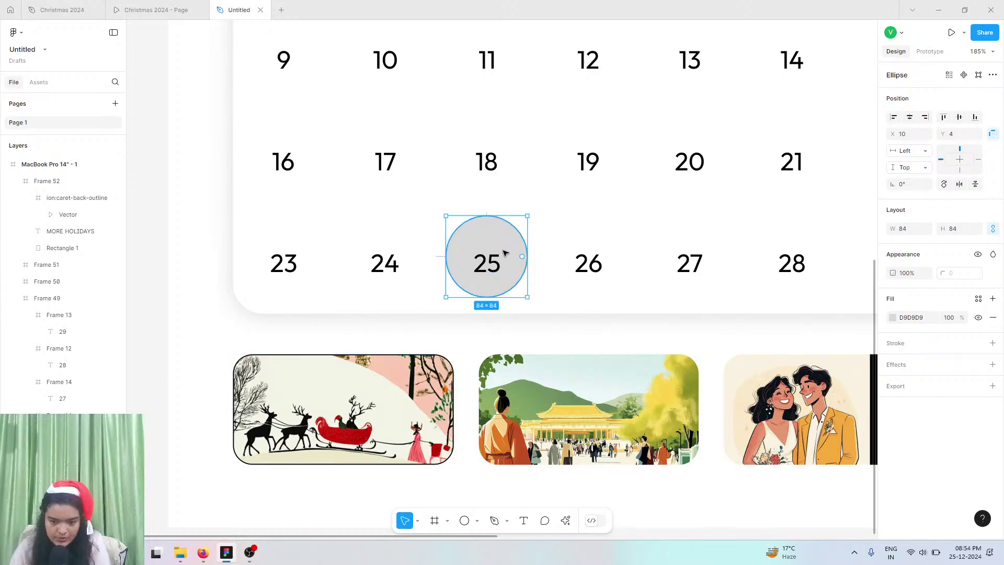
# - Shrink the circle behind the 25 to 75 × 75 and center it around the number at X 15, Y 15
pyautogui.rightClick(520, 283)
pyautogui.click(524, 296)
pyautogui.moveTo(498, 243); pyautogui.dragTo(495, 246)
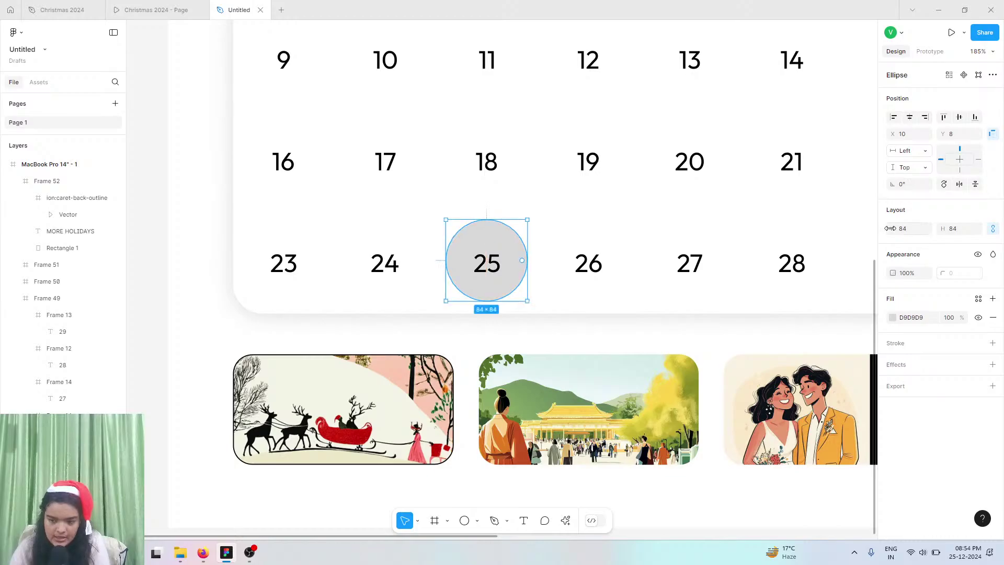
pyautogui.moveTo(892, 228)
pyautogui.mouseDown()
pyautogui.moveTo(860, 229)
pyautogui.moveTo(891, 232)
pyautogui.mouseUp()
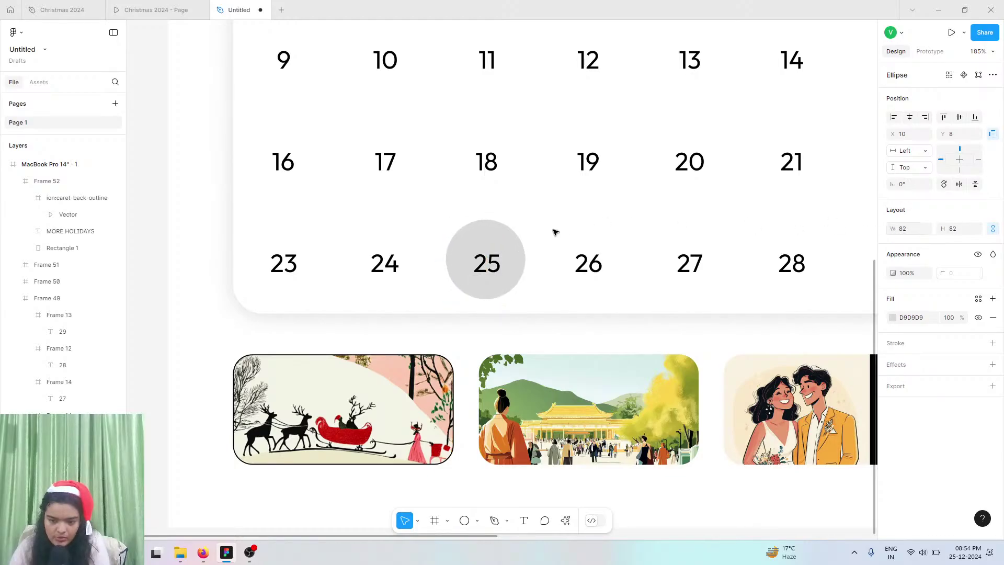
pyautogui.moveTo(500, 240); pyautogui.dragTo(501, 244)
pyautogui.moveTo(894, 228); pyautogui.dragTo(779, 224)
pyautogui.moveTo(497, 242); pyautogui.dragTo(500, 243)
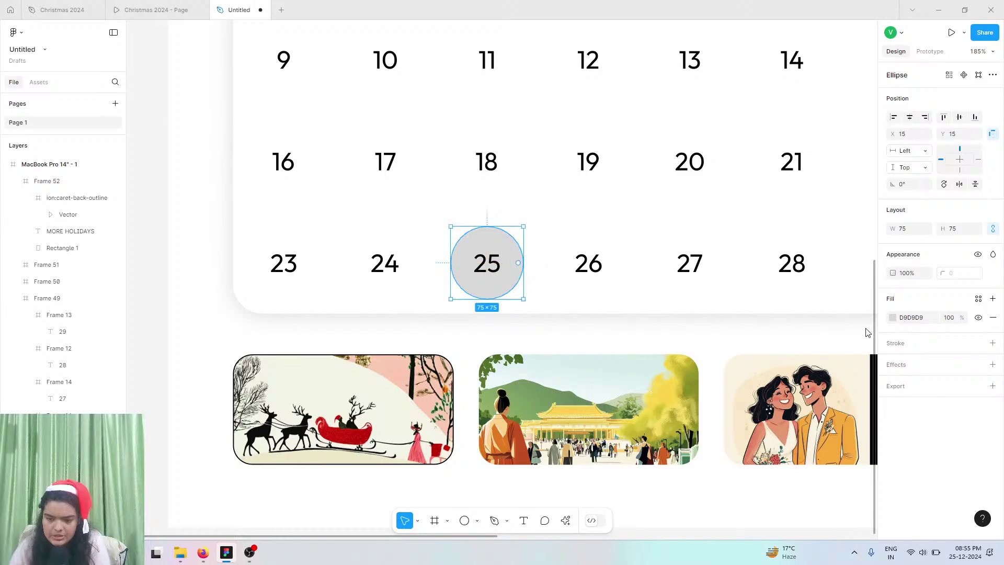
# - Fill the circle with black 000000 and recolor the number 25 to white FFFFFF
pyautogui.click(892, 318)
pyautogui.click(765, 485)
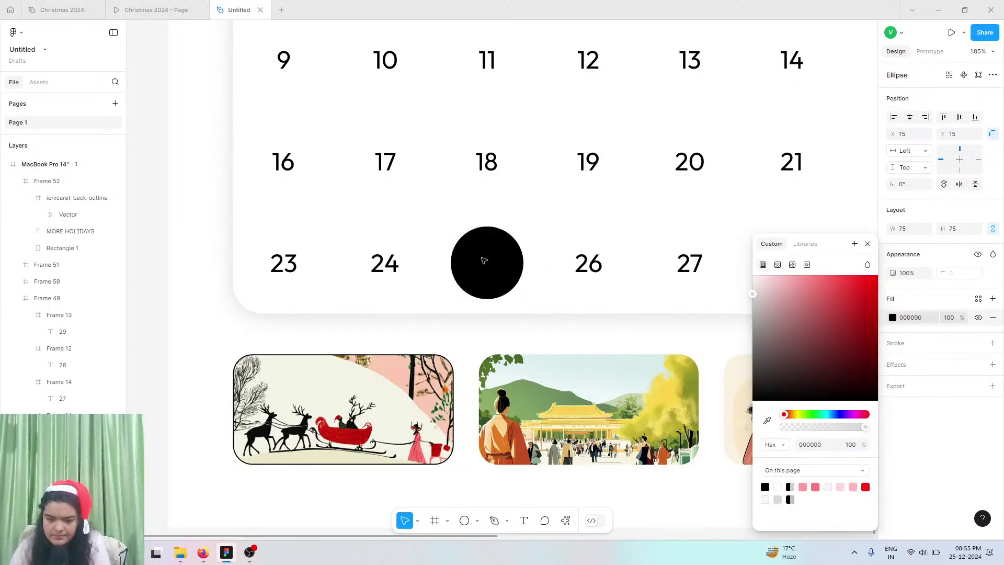
pyautogui.doubleClick(485, 261)
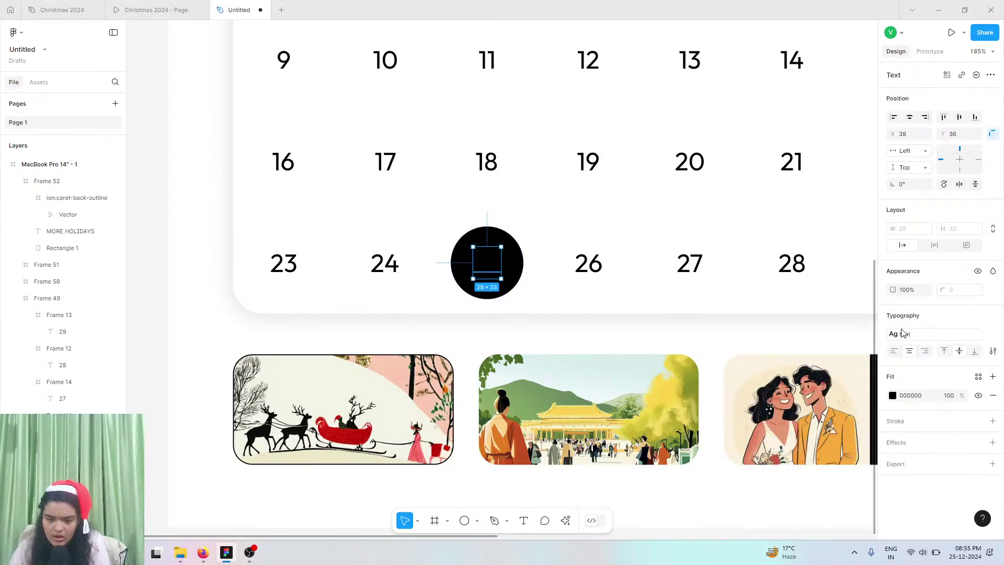
pyautogui.click(893, 396)
pyautogui.click(778, 487)
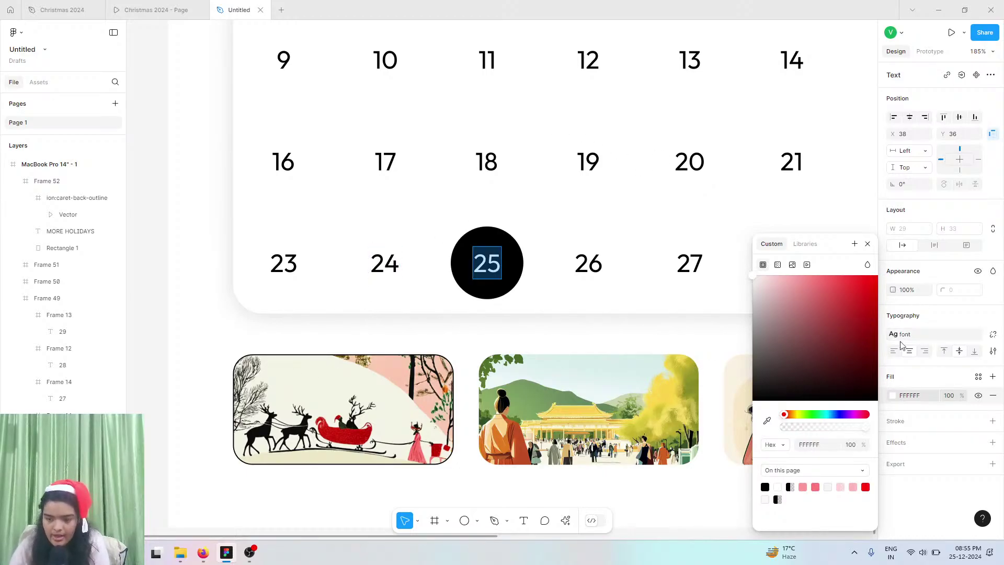
pyautogui.press('Escape')
pyautogui.press('Escape')
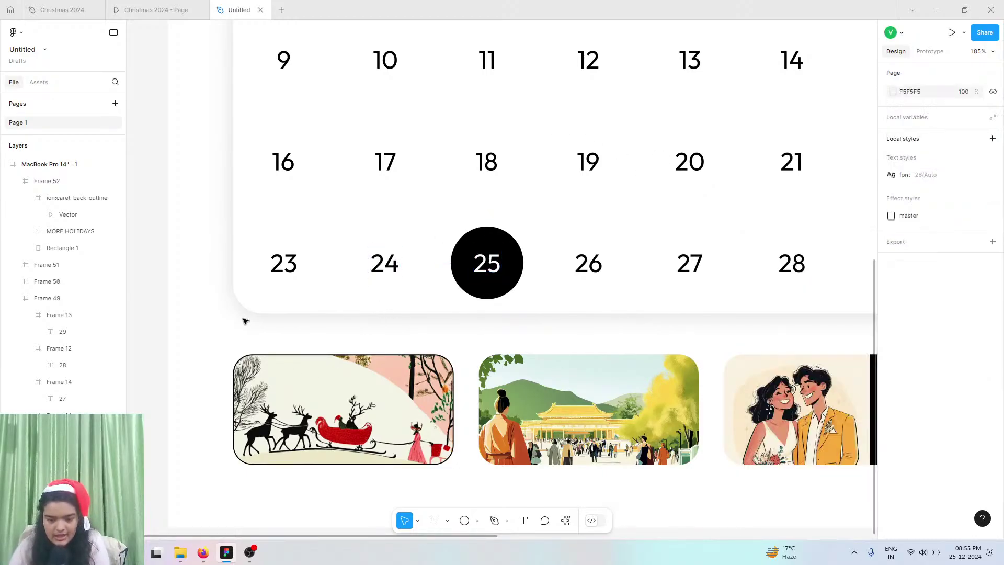
# - Edit the local text style "font" to use the Medium weight
pyautogui.scroll(-6, 244, 320)
pyautogui.scroll(2, 244, 321)
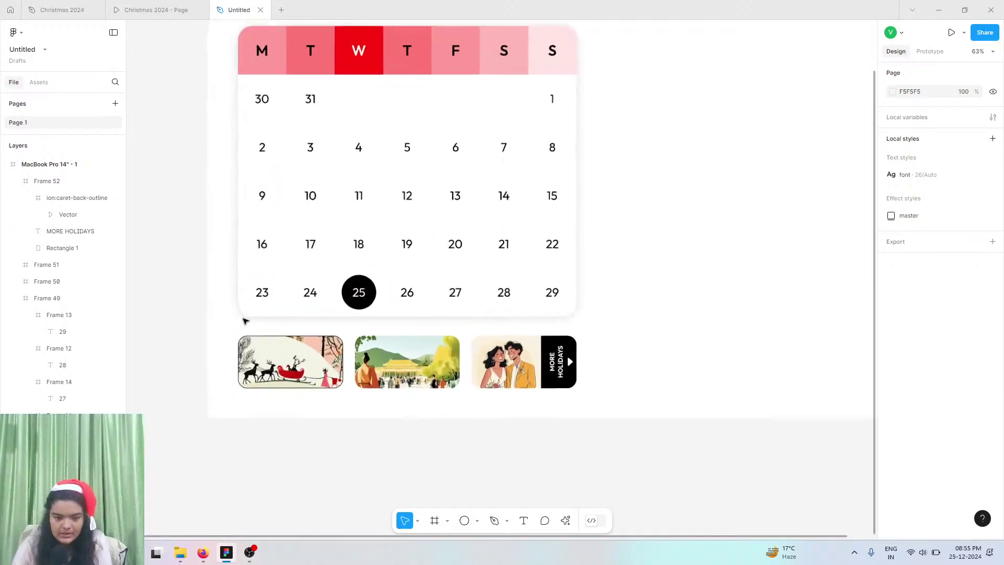
pyautogui.scroll(2, 245, 320)
pyautogui.click(359, 130)
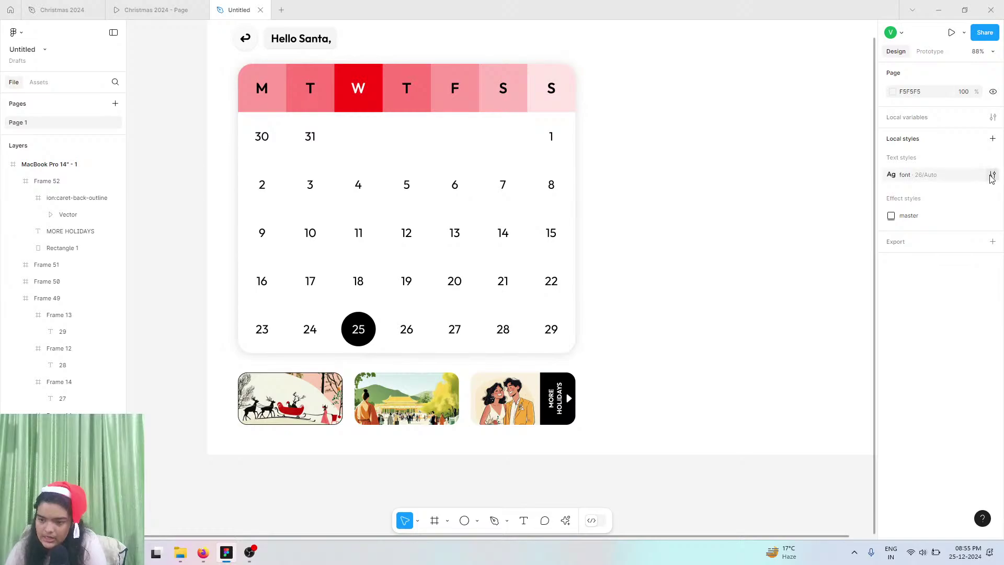
pyautogui.click(992, 175)
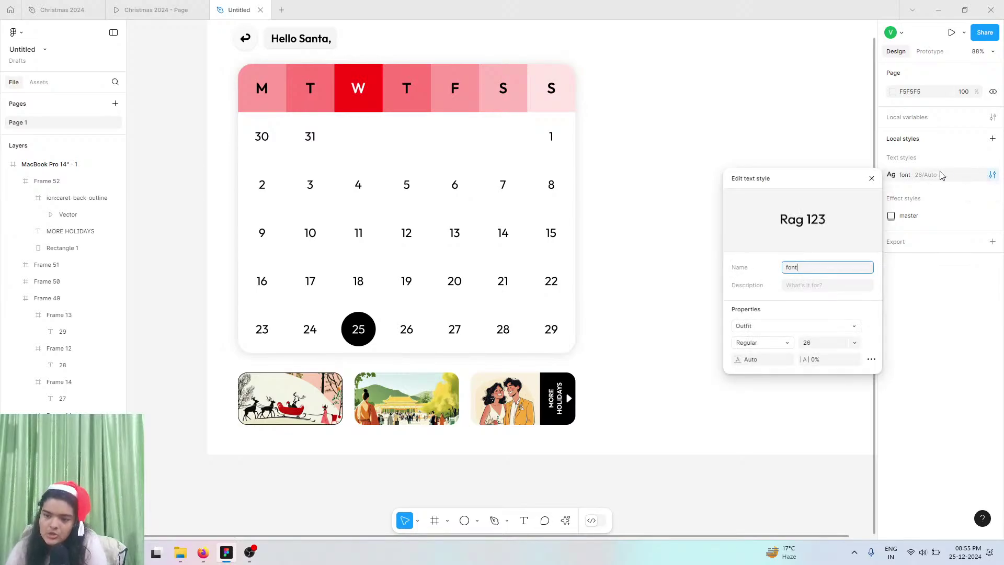
pyautogui.click(775, 348)
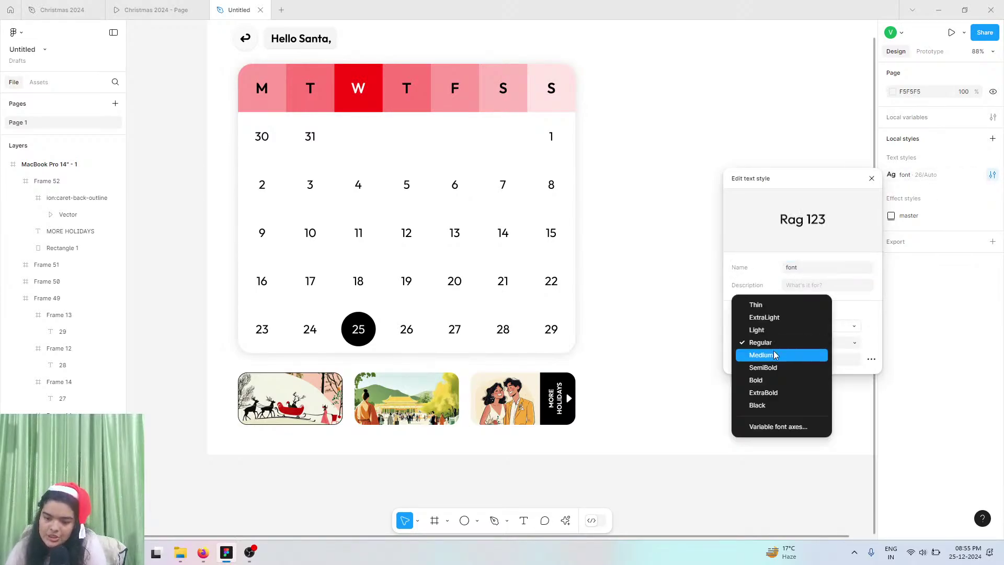
pyautogui.click(775, 358)
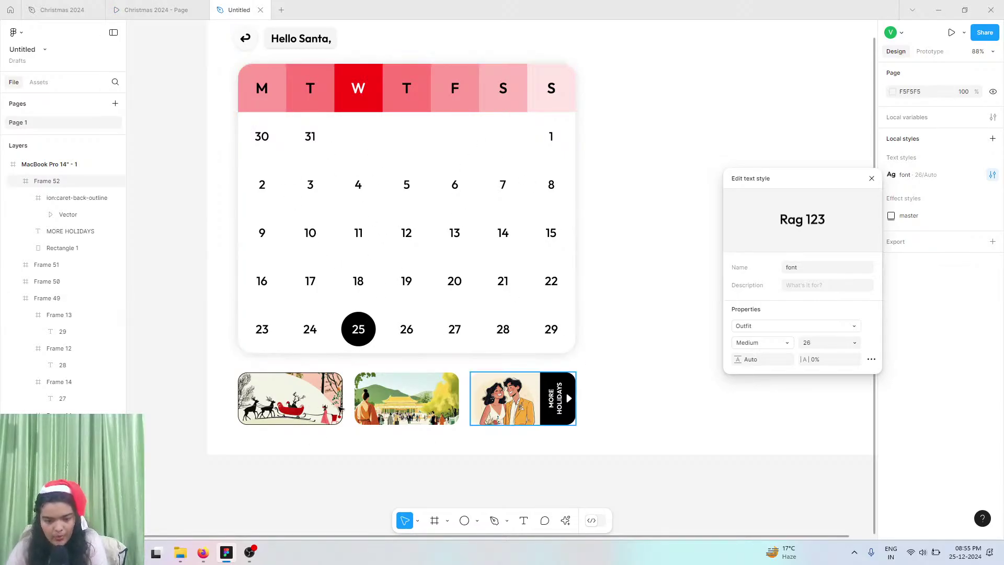
# - Check the holiday card titles in the reference prototype, and add the text "Christmas" to the sleigh card, detached from its text style
pyautogui.click(151, 6)
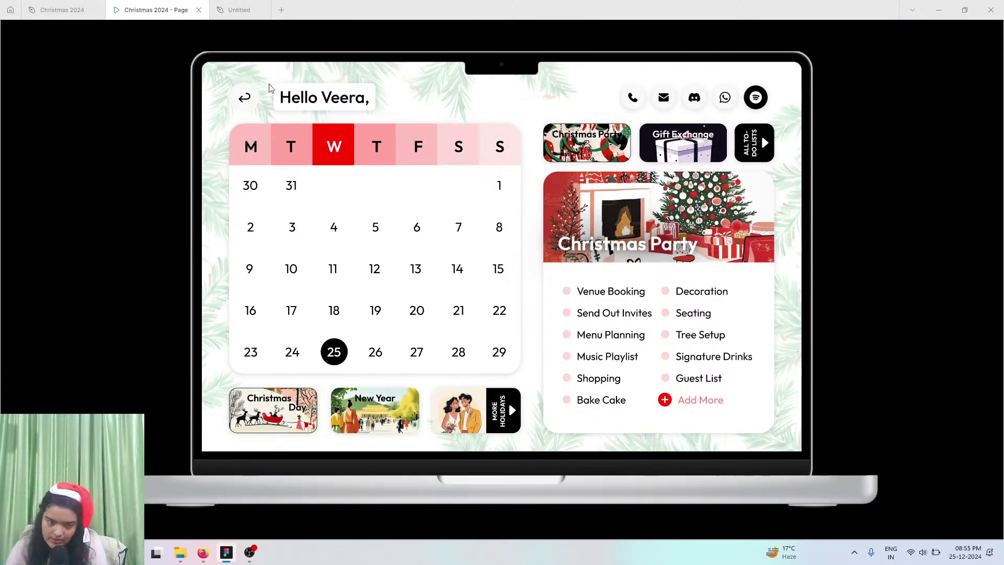
pyautogui.click(243, 9)
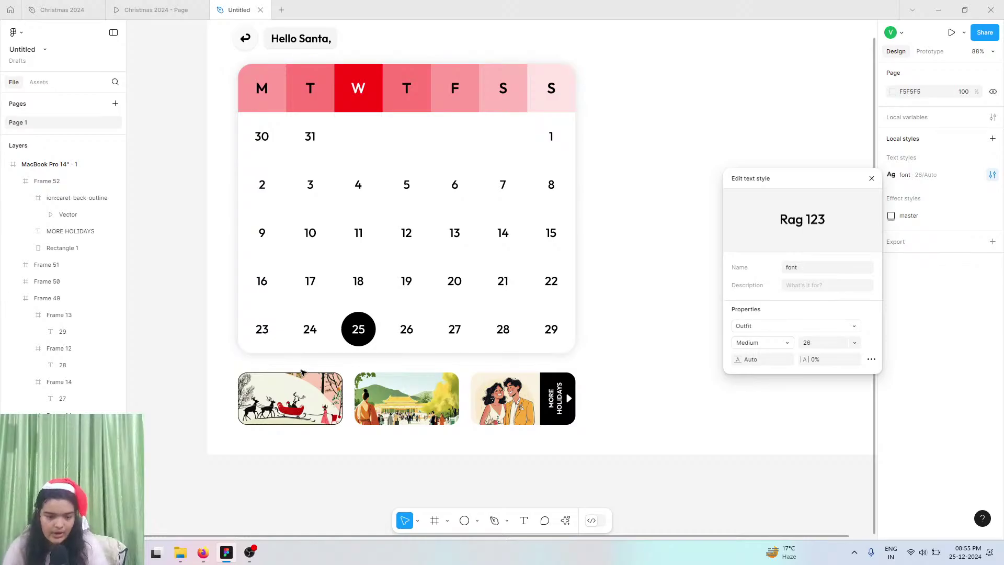
pyautogui.scroll(4, 301, 370)
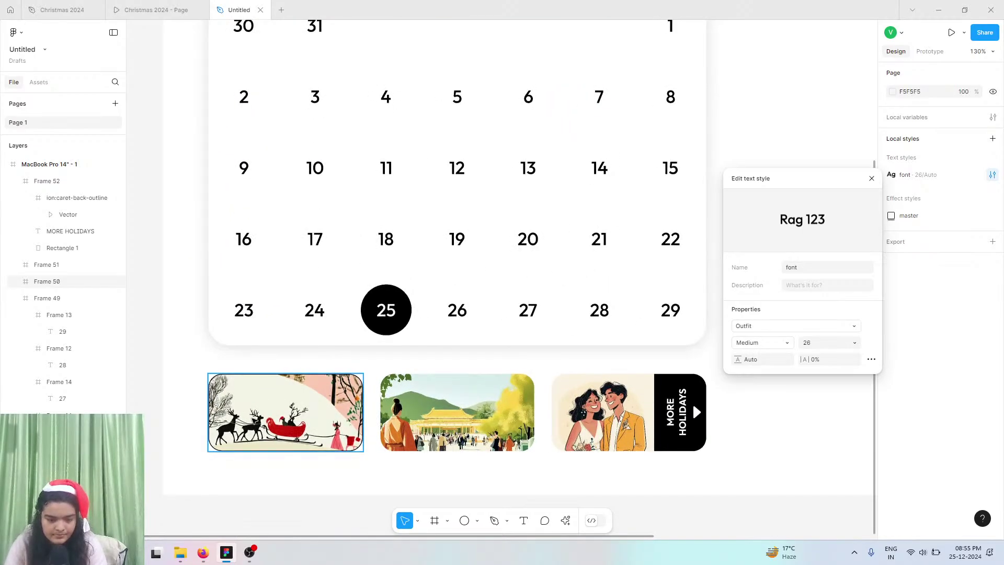
pyautogui.scroll(10, 252, 420)
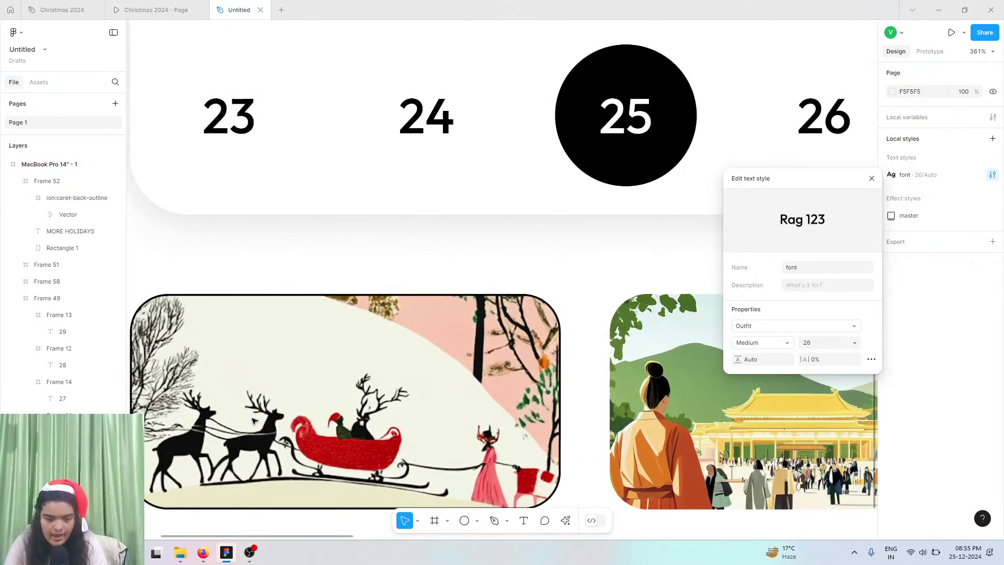
pyautogui.click(523, 520)
pyautogui.click(252, 331)
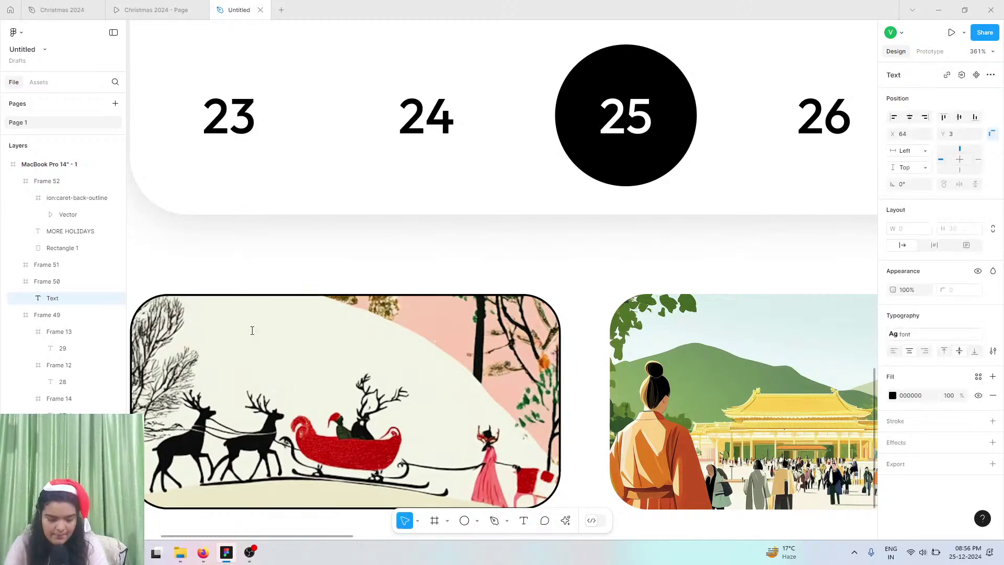
pyautogui.write('Chris')
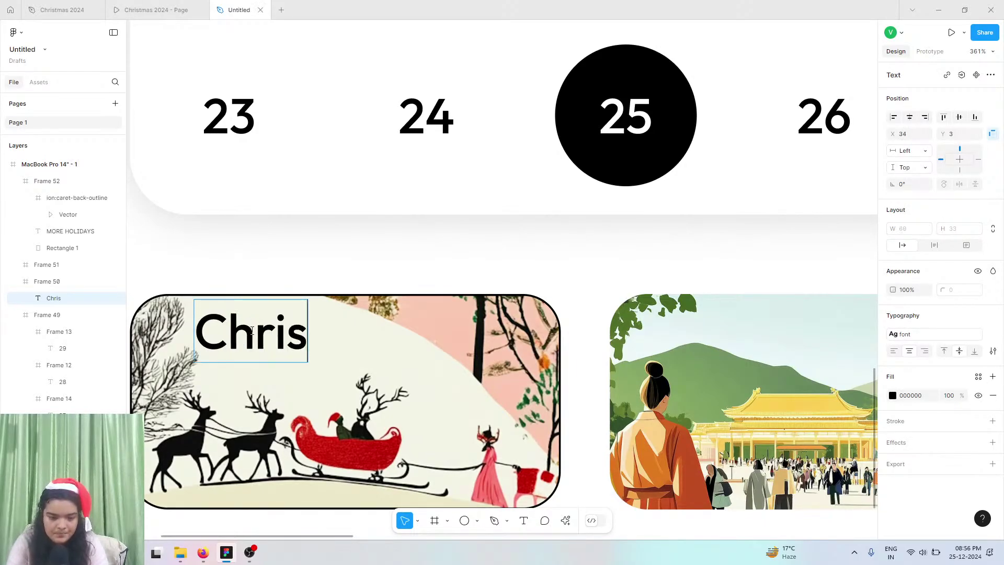
pyautogui.write('tmas D')
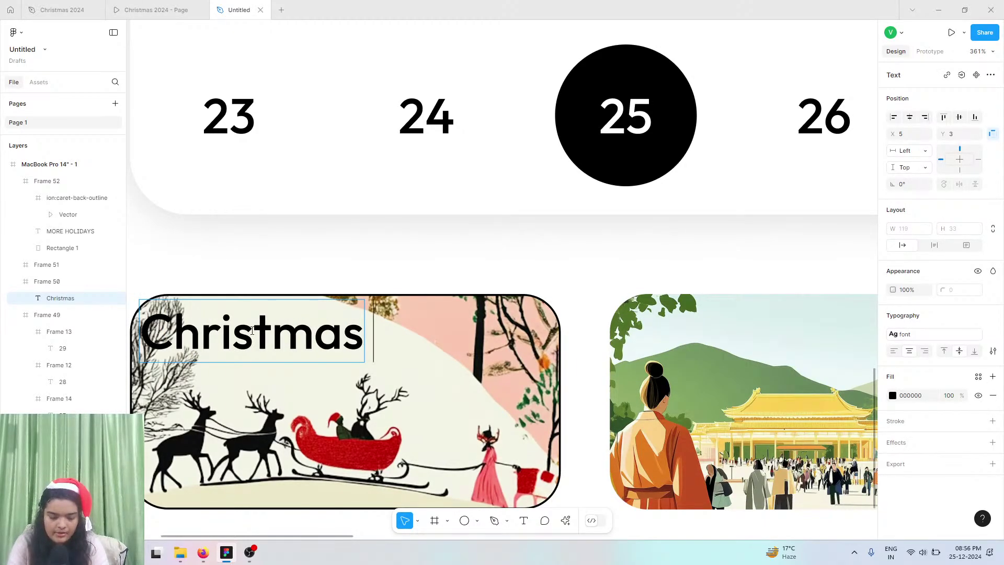
pyautogui.press('BackSpace')
pyautogui.press('BackSpace')
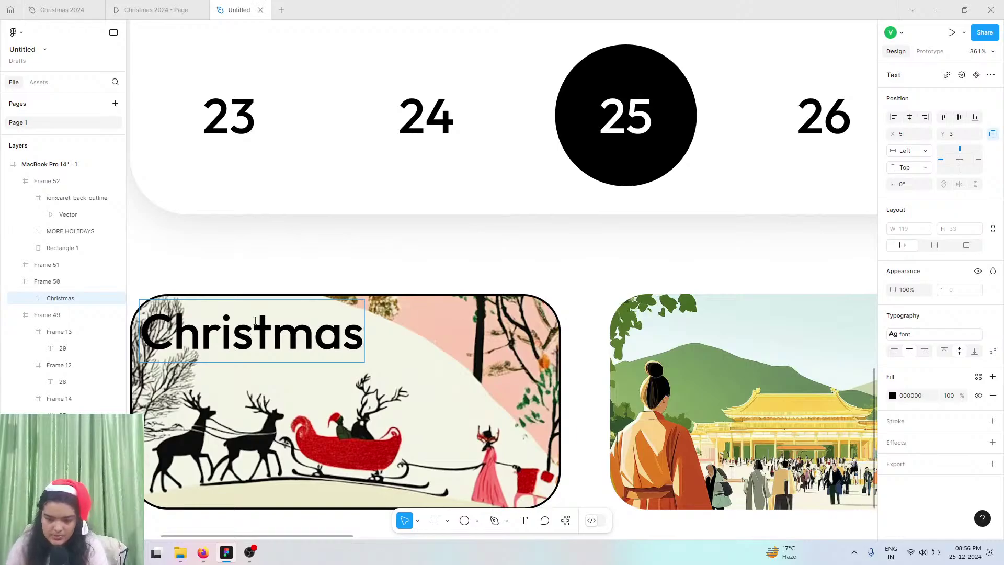
pyautogui.press('Escape')
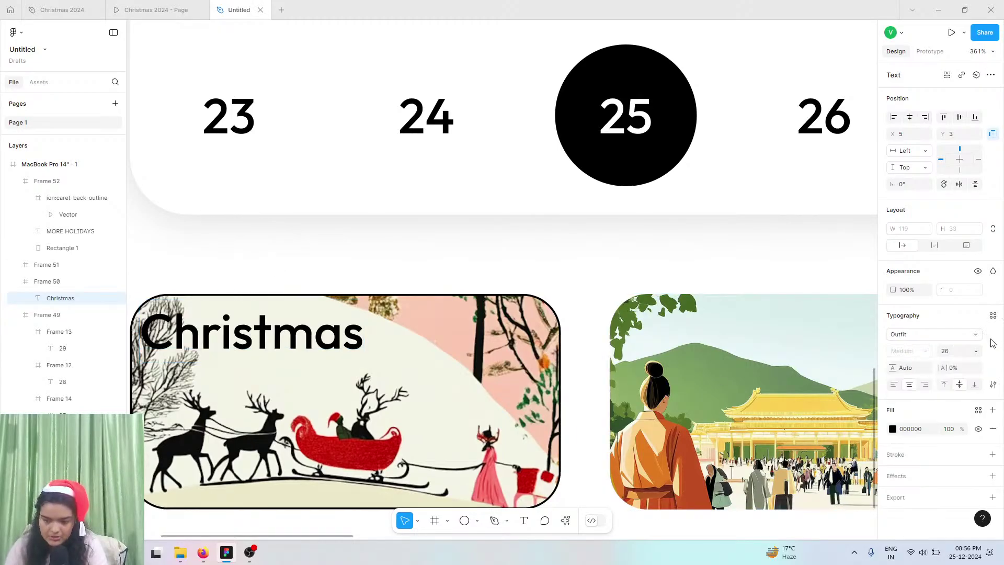
# - Move the Christmas text to the upper middle of the sleigh card and set its weight to SemiBold
pyautogui.moveTo(311, 334); pyautogui.dragTo(377, 340)
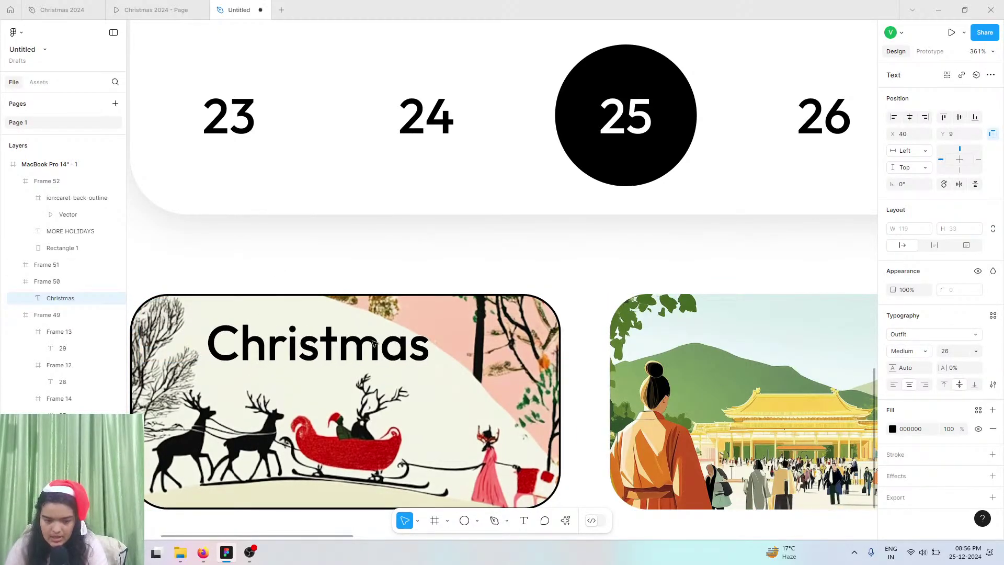
pyautogui.click(914, 354)
pyautogui.click(915, 368)
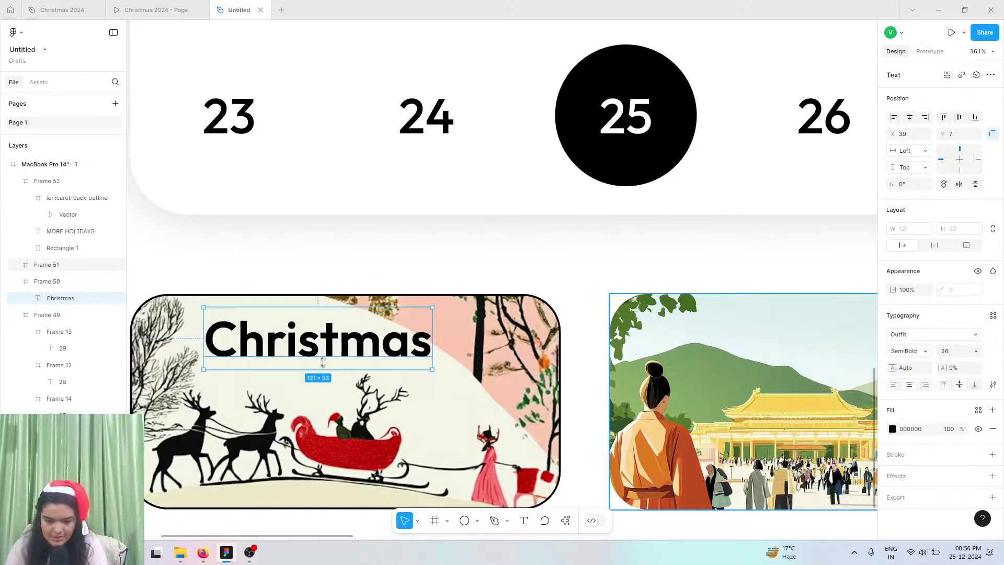
# - Nudge the Christmas title on the sleigh card, duplicate it, change the copy to "Day", and place it just below the title's end
pyautogui.moveTo(321, 347); pyautogui.dragTo(325, 350)
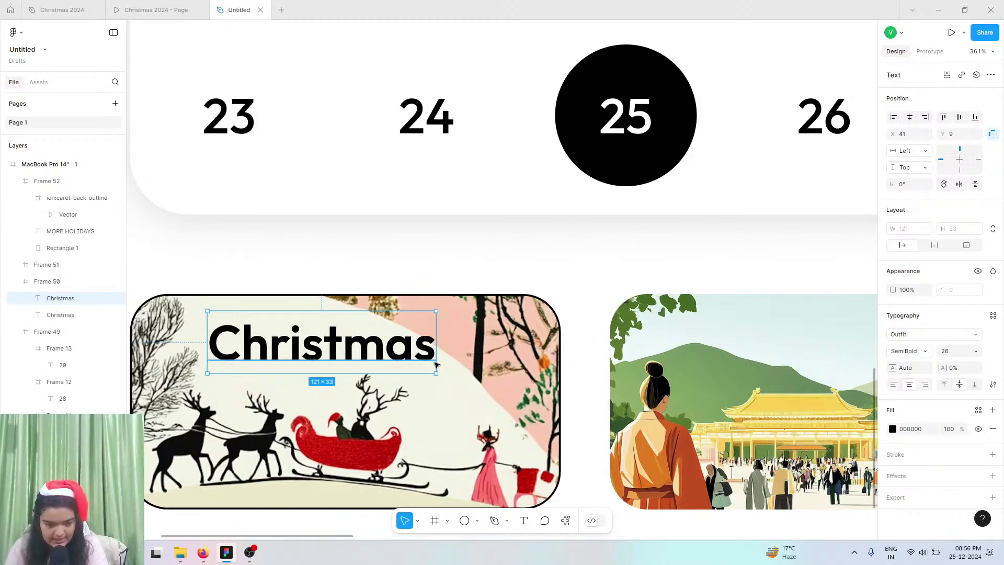
pyautogui.moveTo(312, 344); pyautogui.dragTo(511, 386)
pyautogui.doubleClick(510, 384)
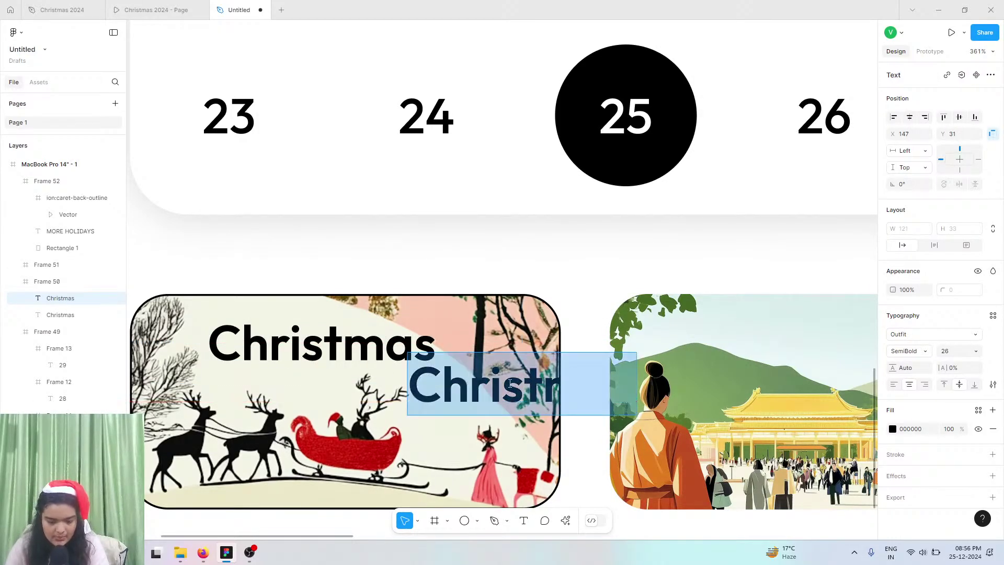
pyautogui.write('Day')
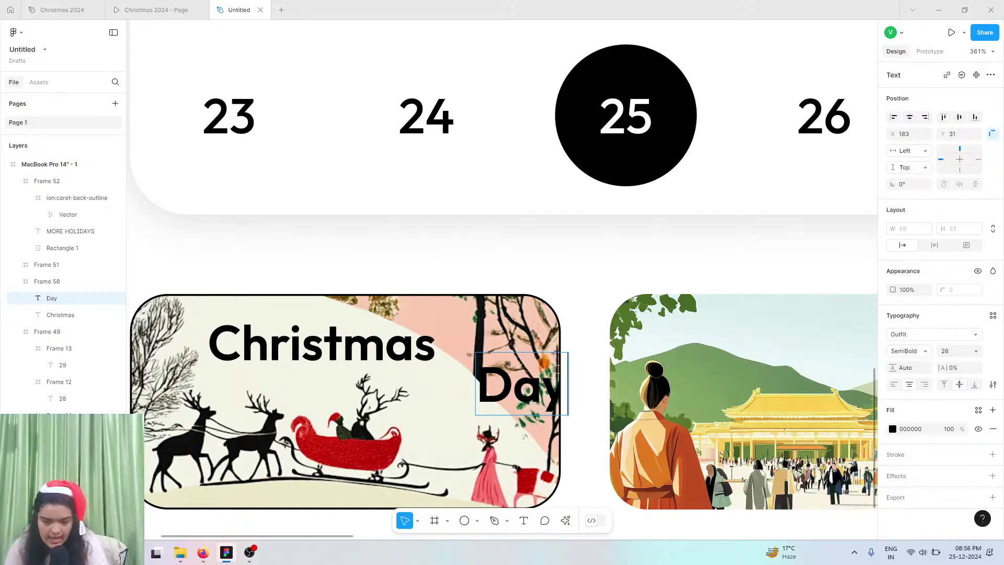
pyautogui.press('Escape')
pyautogui.moveTo(546, 388); pyautogui.dragTo(491, 400)
pyautogui.scroll(-3, 476, 335)
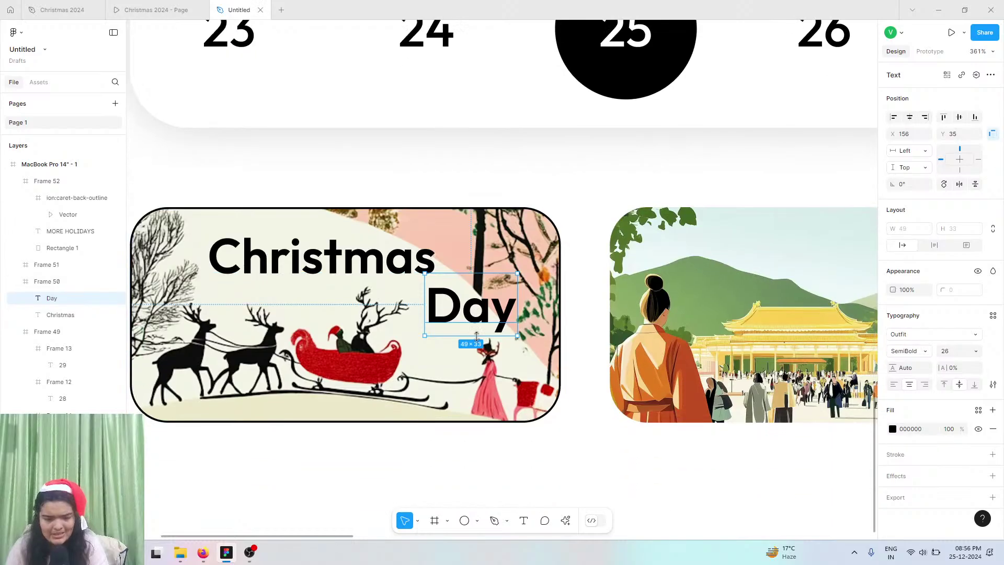
# - Copy the Day text onto the temple card, change it to "New Year", and center it near the card's upper edge
pyautogui.keyDown('ctrl'); pyautogui.scroll(-5, 476, 335); pyautogui.keyUp('ctrl')
pyautogui.hscroll(3, 477, 337)
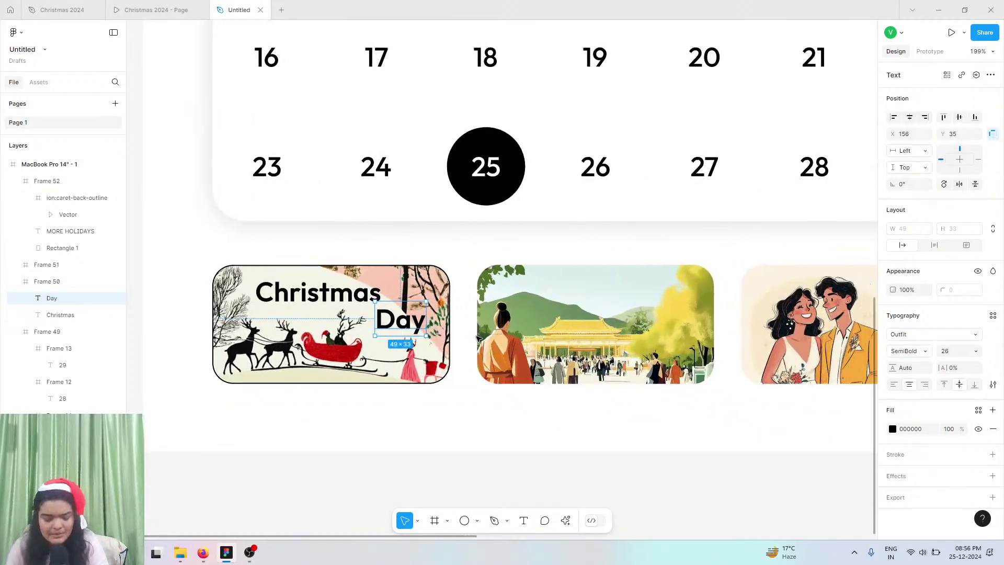
pyautogui.hotkey('ctrl', 'd')
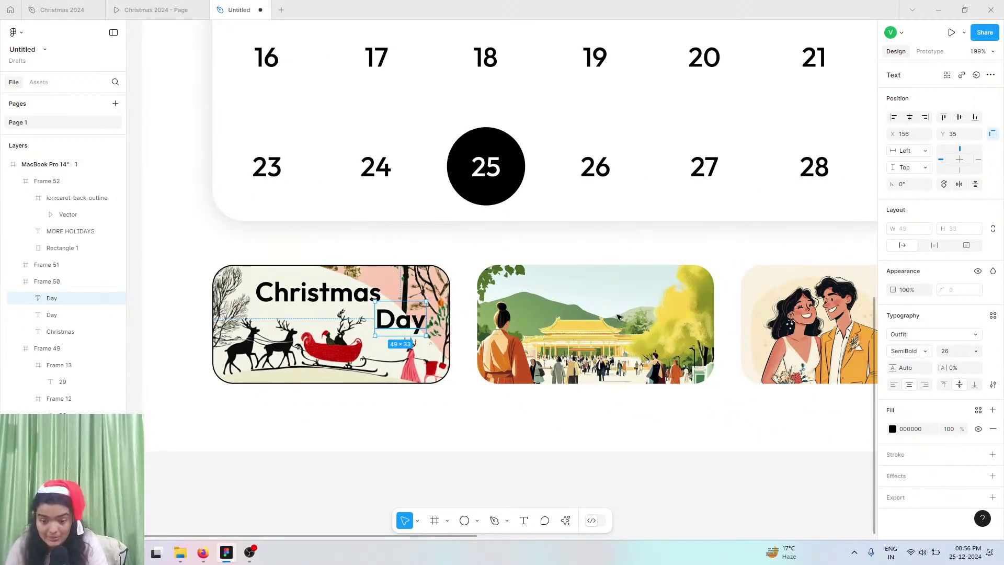
pyautogui.moveTo(619, 317); pyautogui.dragTo(585, 295)
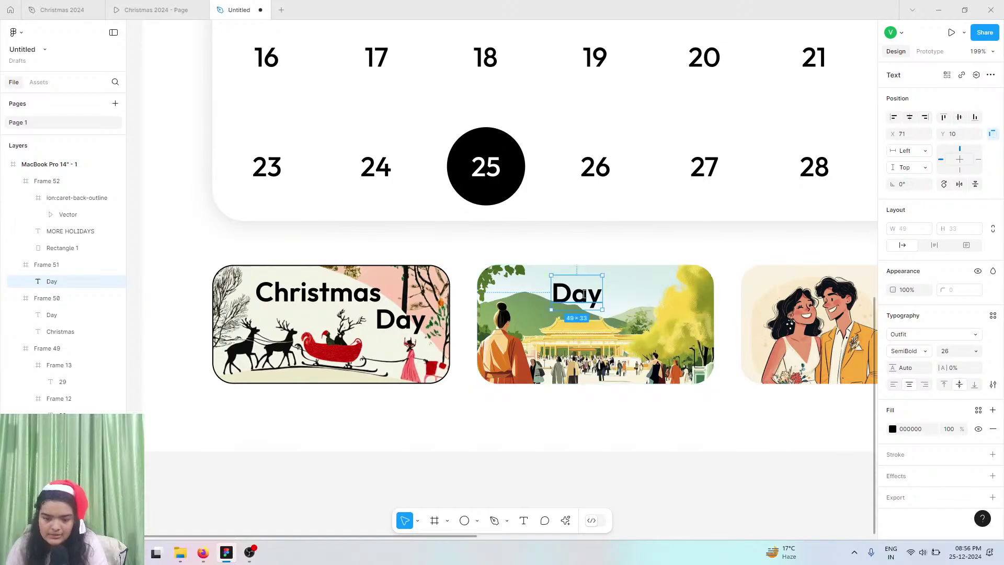
pyautogui.doubleClick(584, 294)
pyautogui.write('New ')
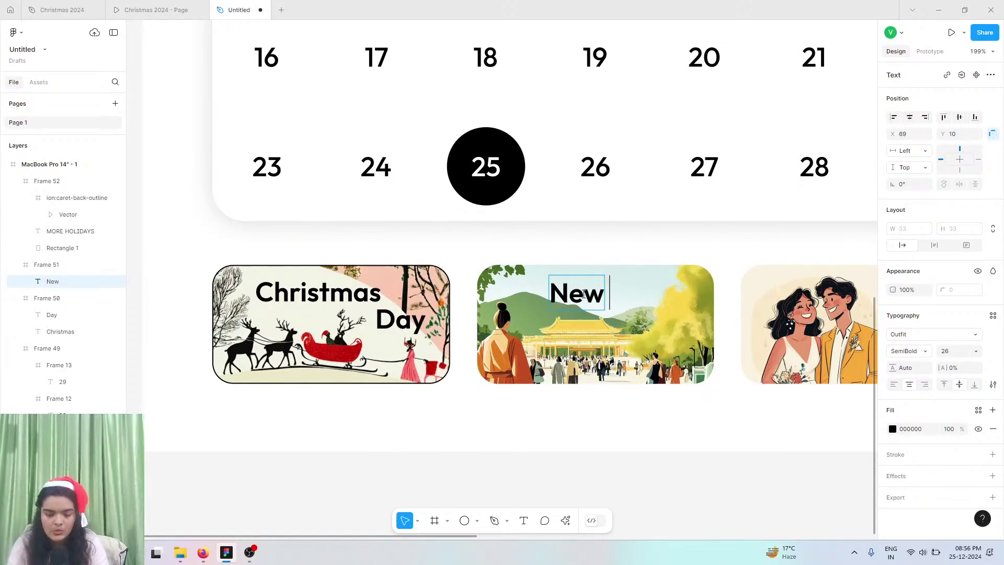
pyautogui.write('Year')
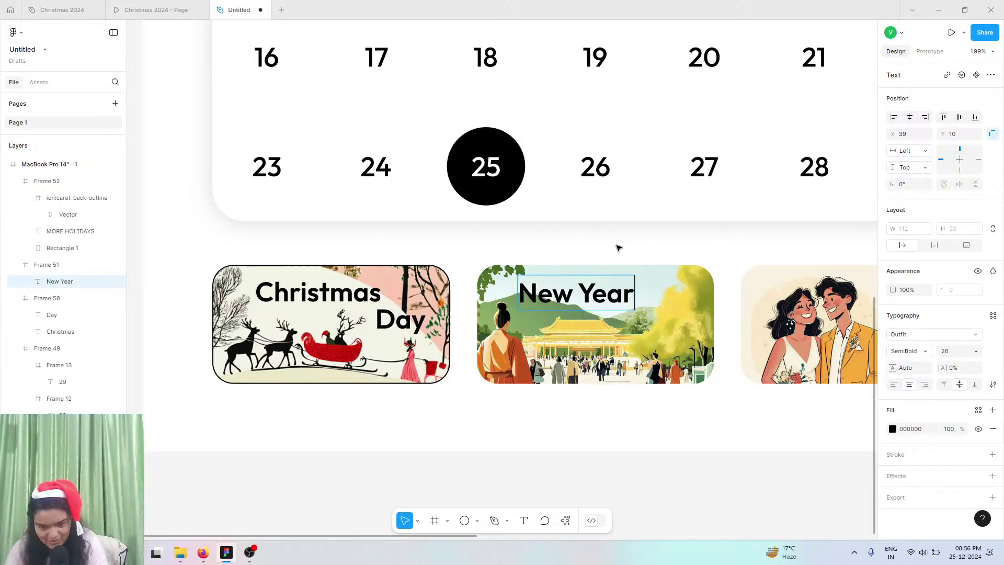
pyautogui.press('Escape')
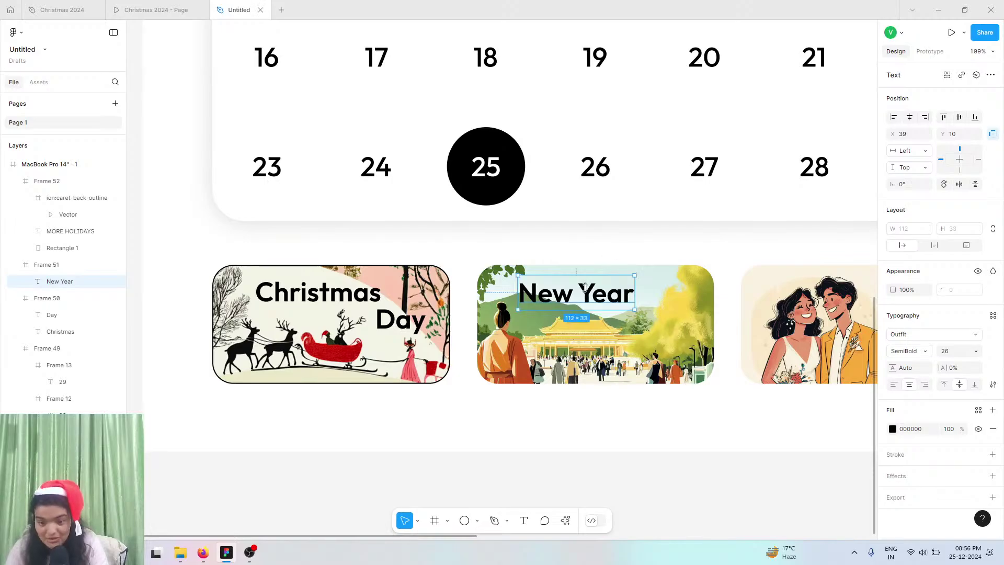
pyautogui.moveTo(593, 296); pyautogui.dragTo(607, 295)
pyautogui.hscroll(2, 664, 422)
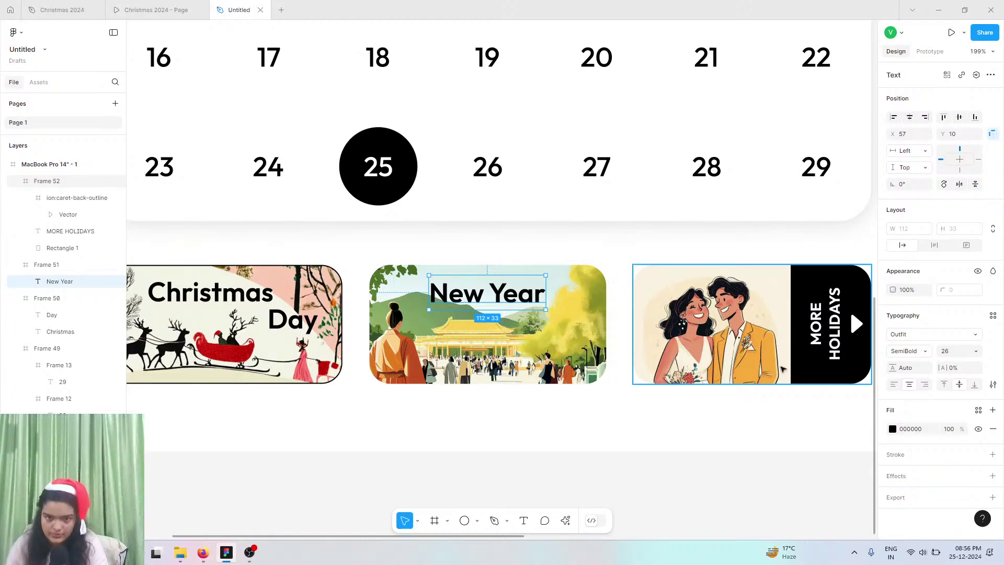
pyautogui.click(401, 483)
pyautogui.scroll(-6, 400, 482)
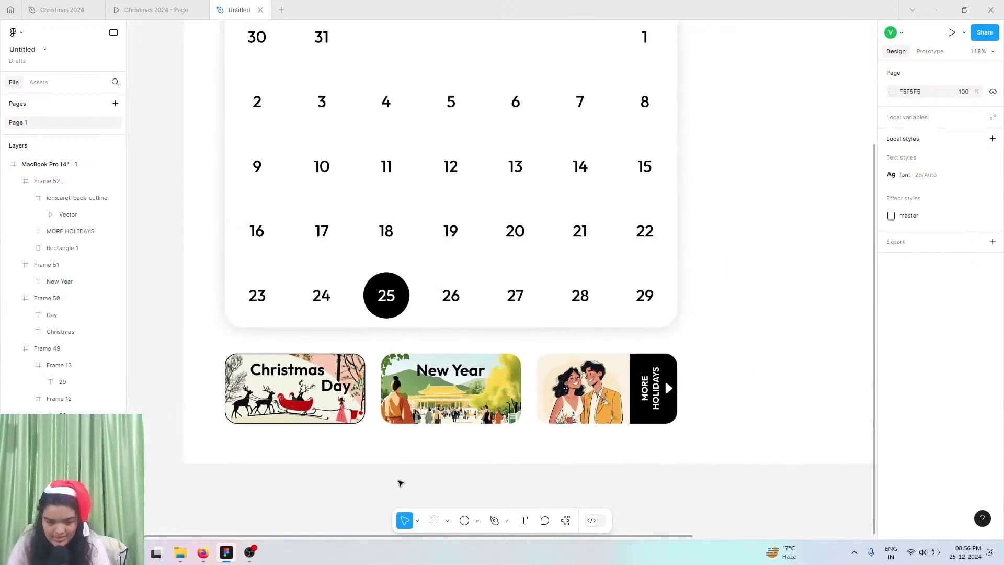
pyautogui.scroll(-1, 400, 483)
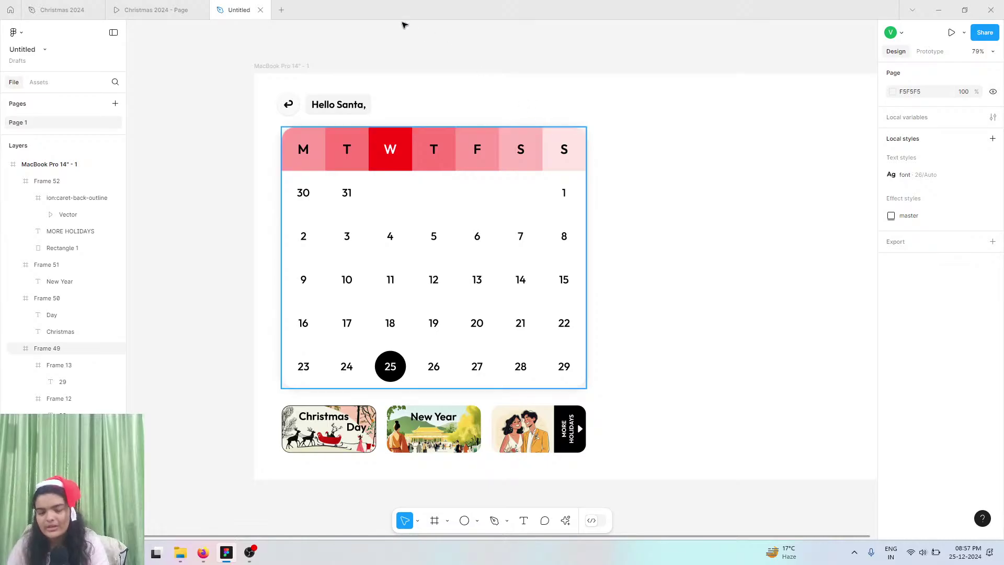
# - Check the leafy page background in the reference prototype and look through the Downloads folder for a matching image
pyautogui.click(159, 6)
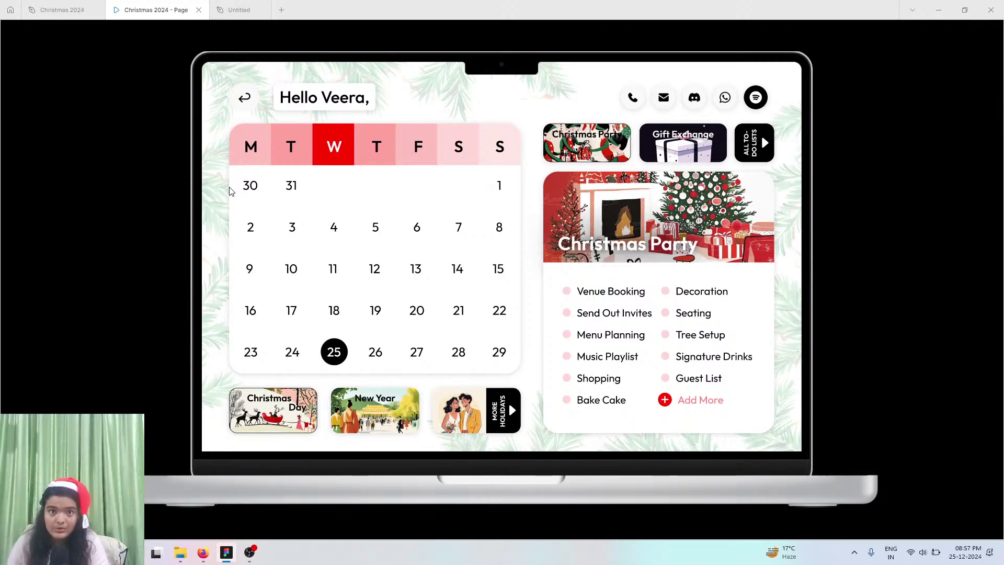
pyautogui.click(179, 552)
pyautogui.scroll(-10, 214, 340)
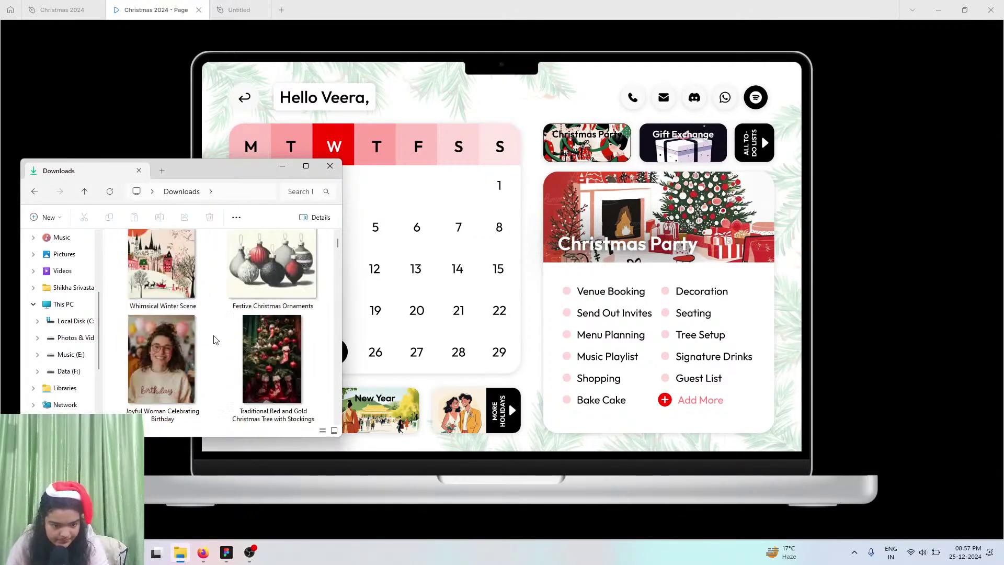
pyautogui.scroll(-6, 215, 340)
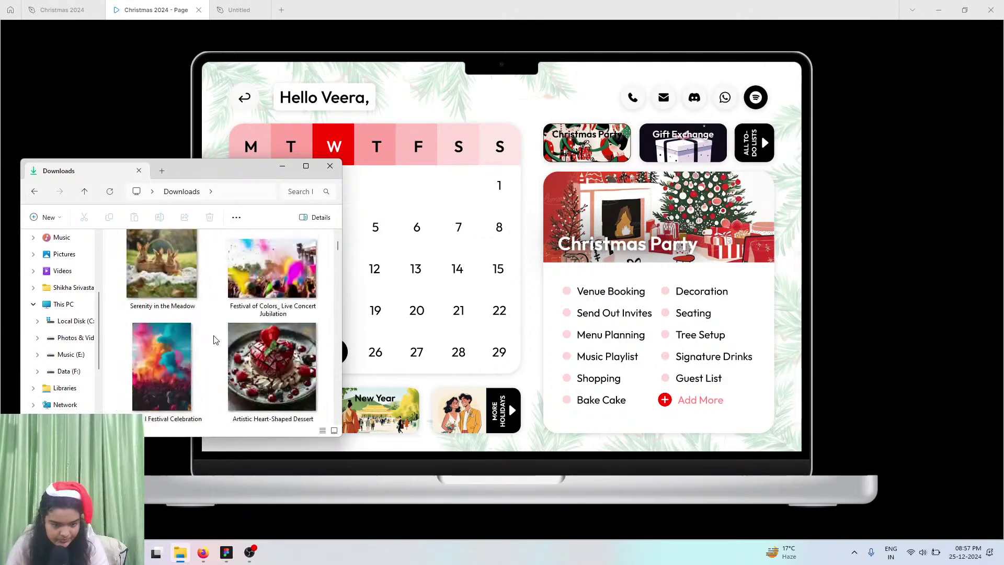
pyautogui.click(265, 34)
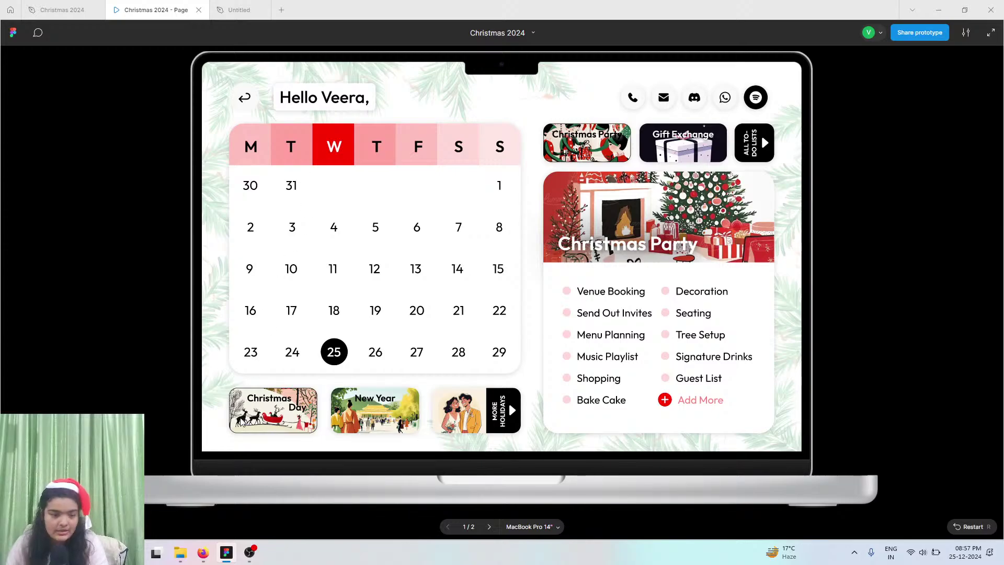
pyautogui.moveTo(251, 4)
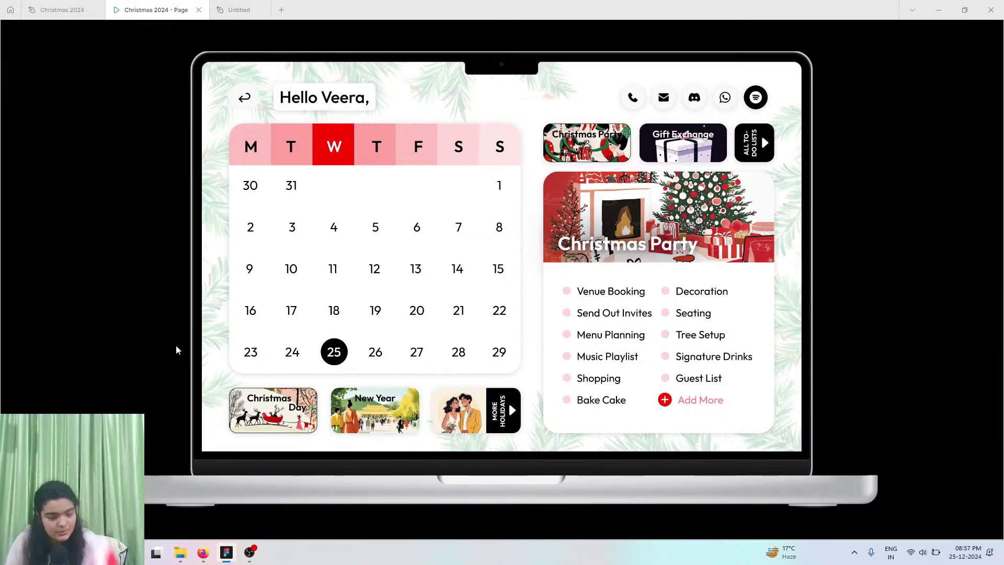
pyautogui.click(180, 552)
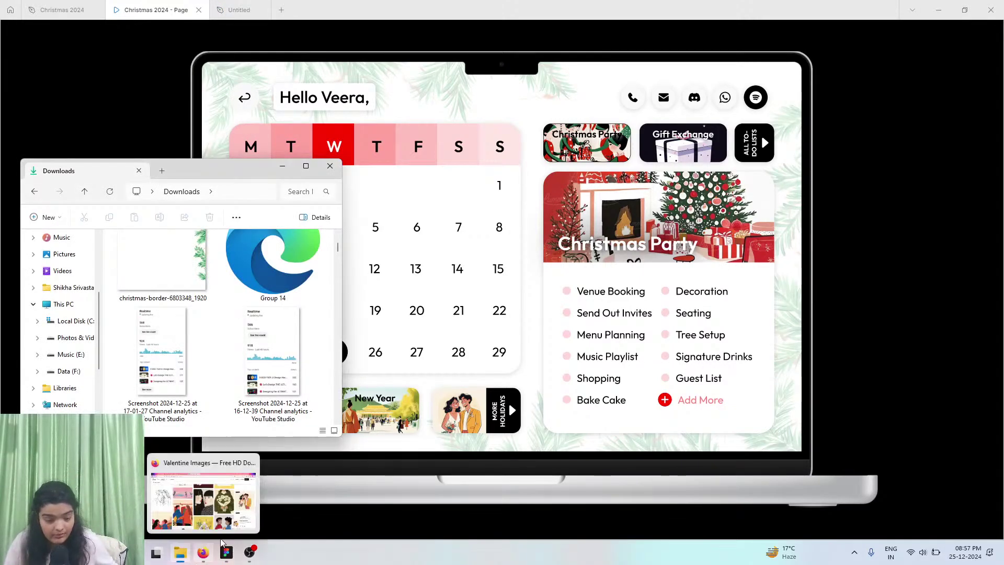
pyautogui.click(227, 553)
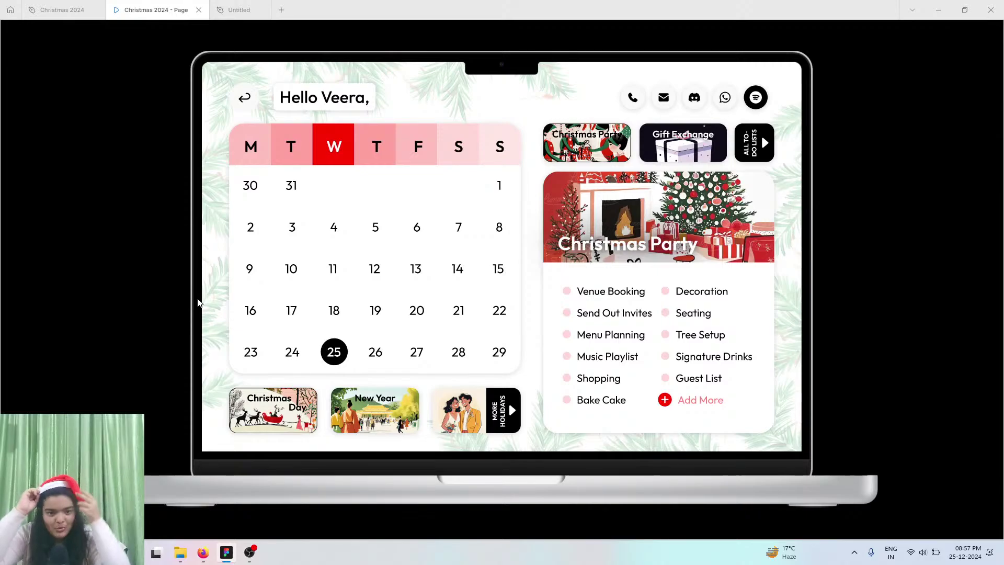
# - Switch to Firefox, open pixabay.com in a new tab, and restrict the site to illustrations
pyautogui.click(204, 553)
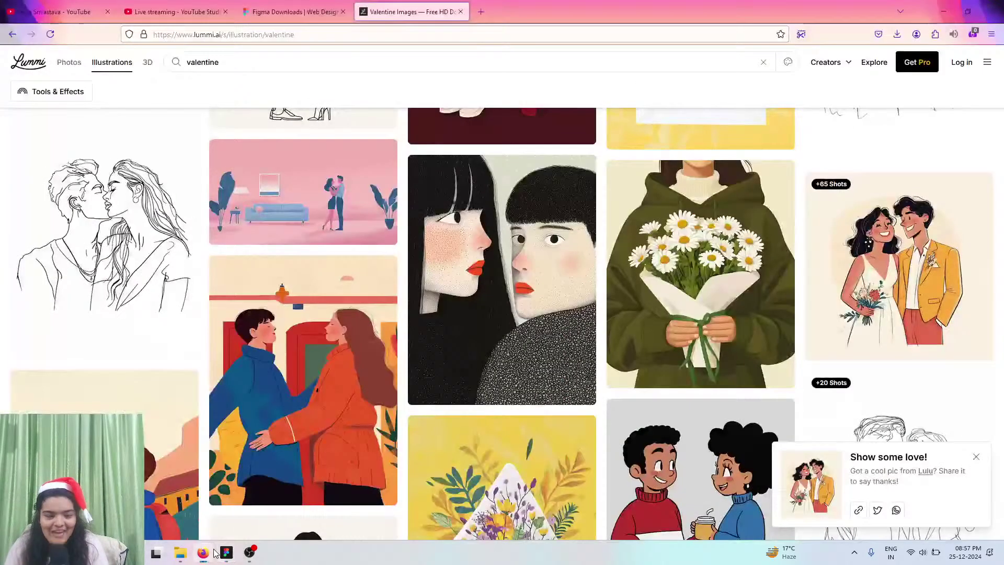
pyautogui.click(480, 10)
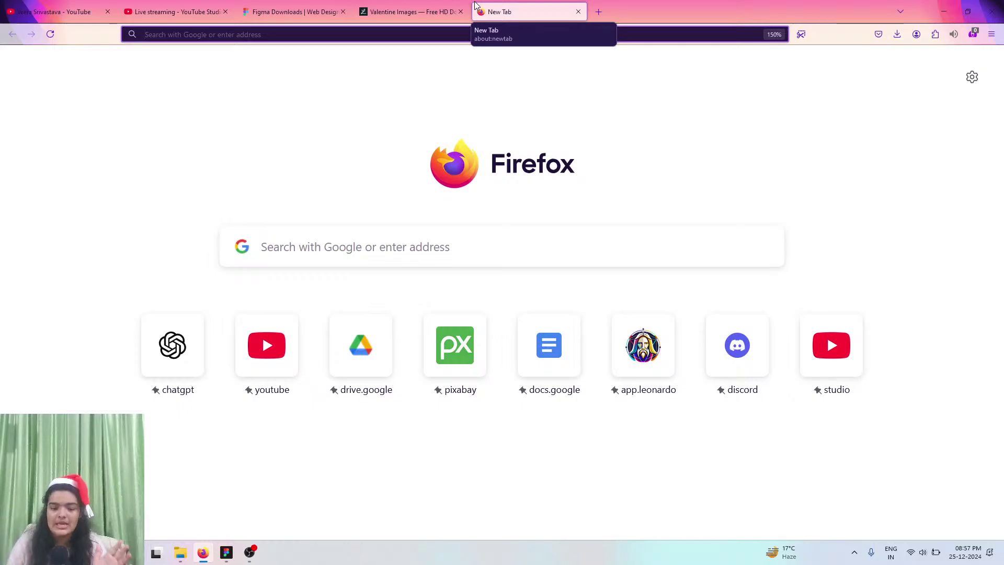
pyautogui.write('pixabay.com')
pyautogui.press('Return')
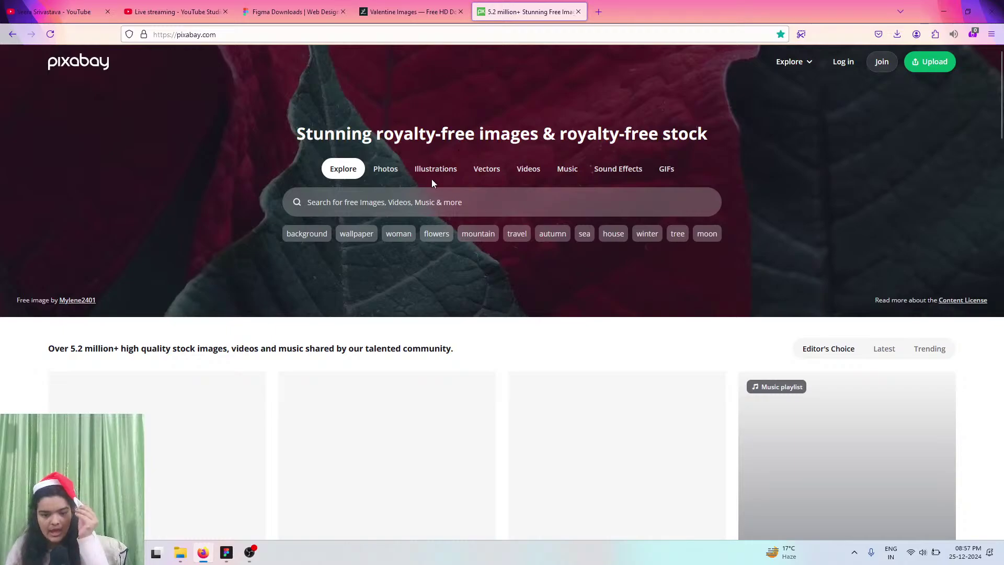
pyautogui.click(433, 170)
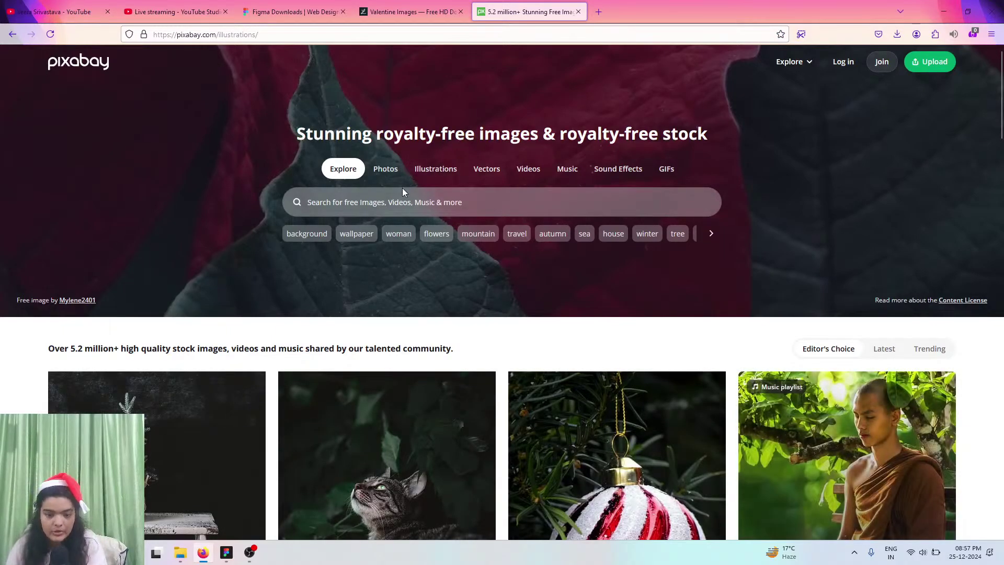
# - Search the Pixabay illustrations for "christmas leaf"
pyautogui.click(414, 202)
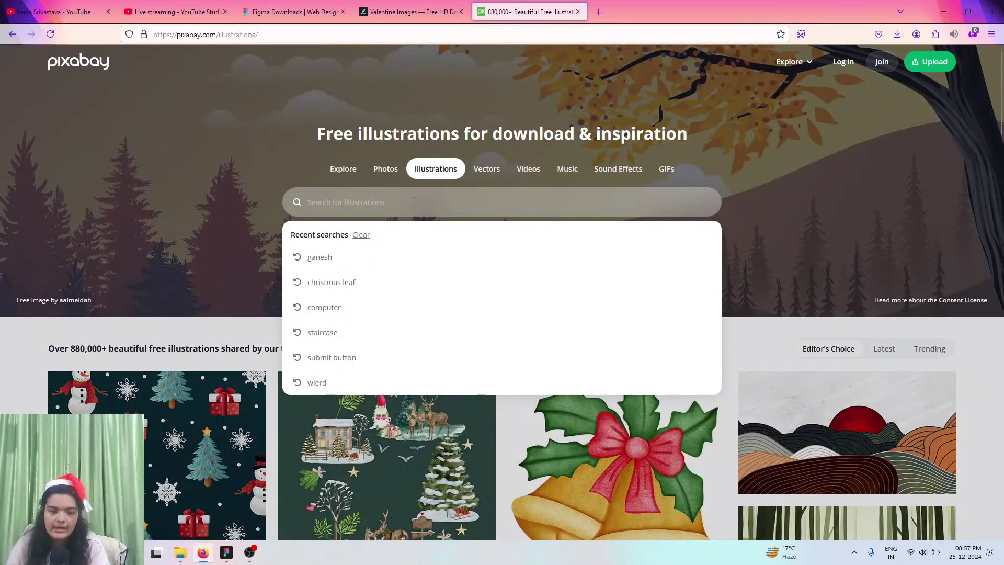
pyautogui.write('christmas l')
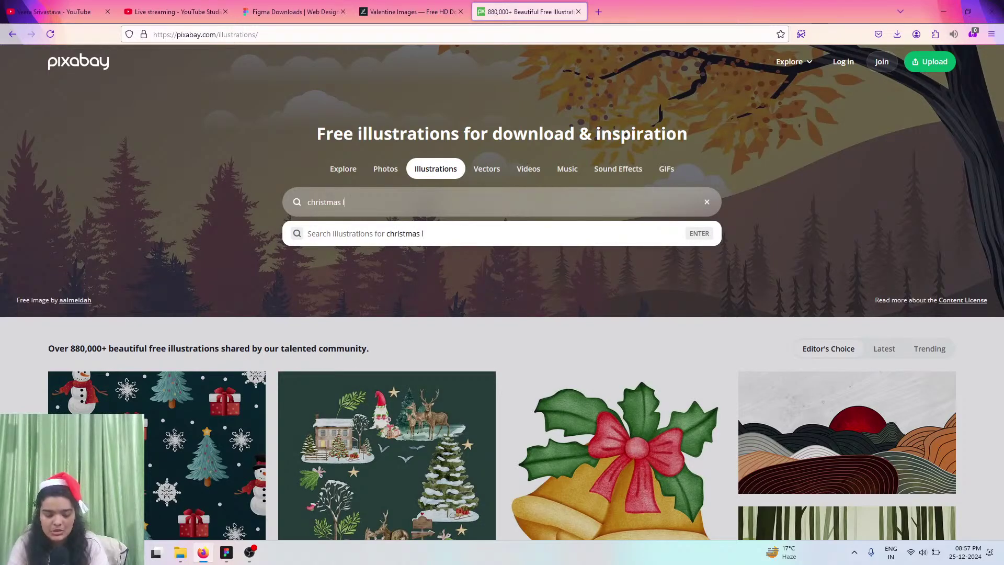
pyautogui.write('ef')
pyautogui.press('Return')
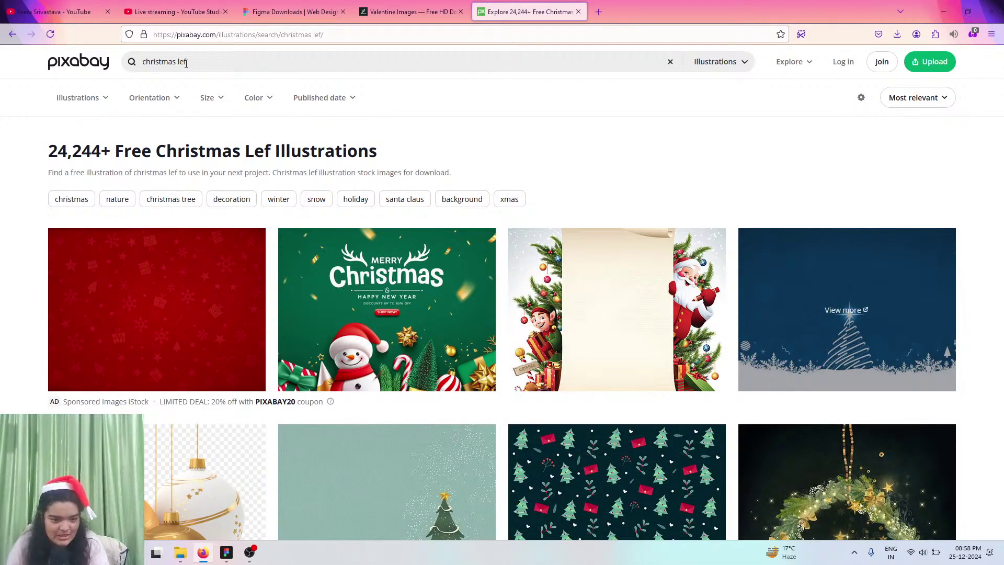
pyautogui.click(183, 62)
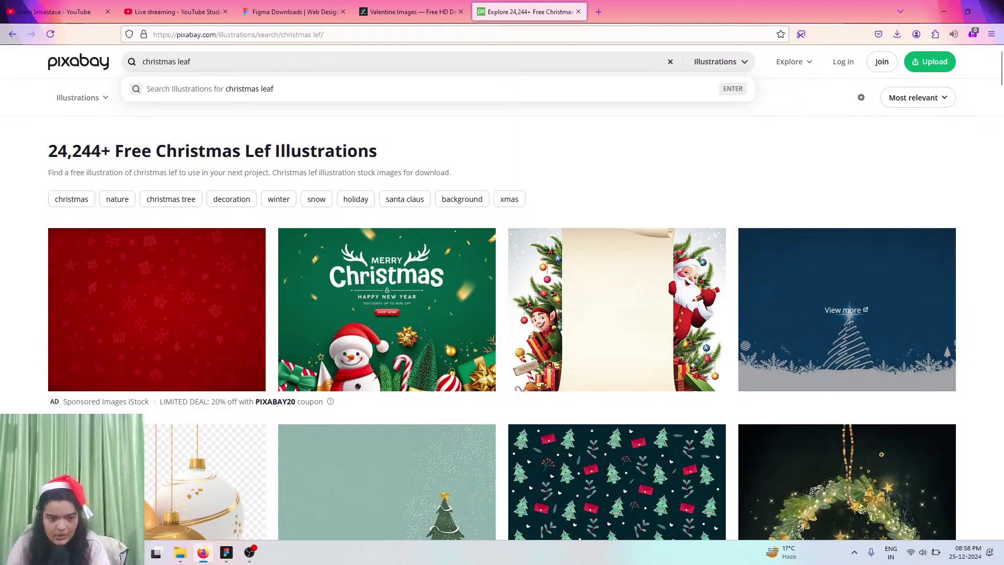
pyautogui.write('a')
pyautogui.press('Return')
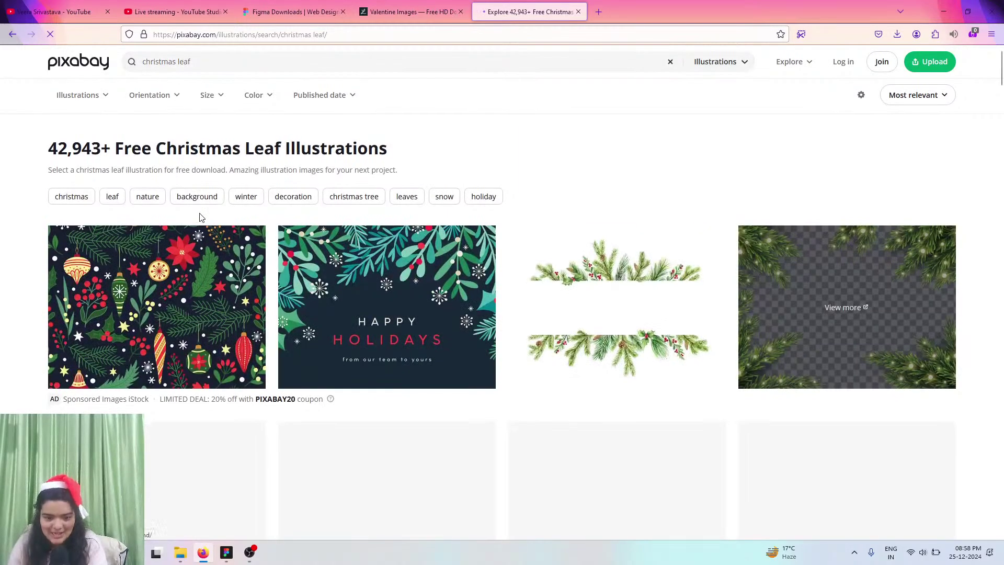
# - Look through the Christmas leaf illustration results for an image suitable as a leafy page background
pyautogui.scroll(-4, 201, 219)
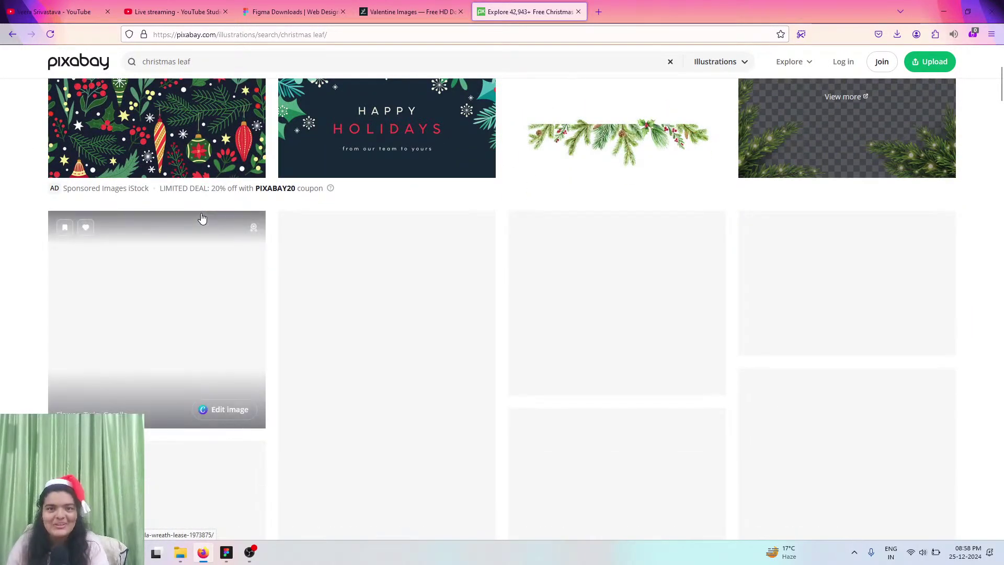
pyautogui.scroll(-10, 201, 218)
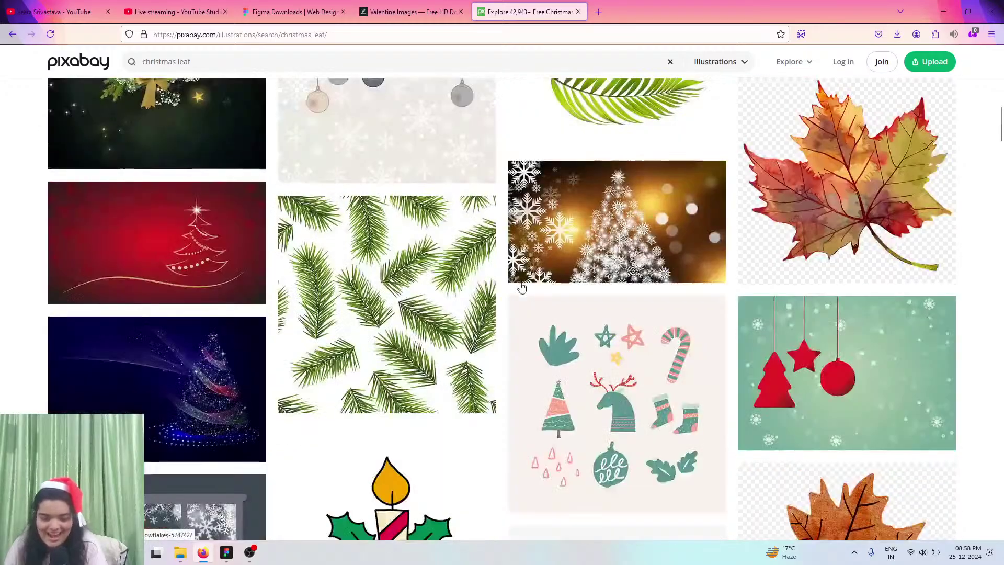
pyautogui.scroll(-10, 472, 325)
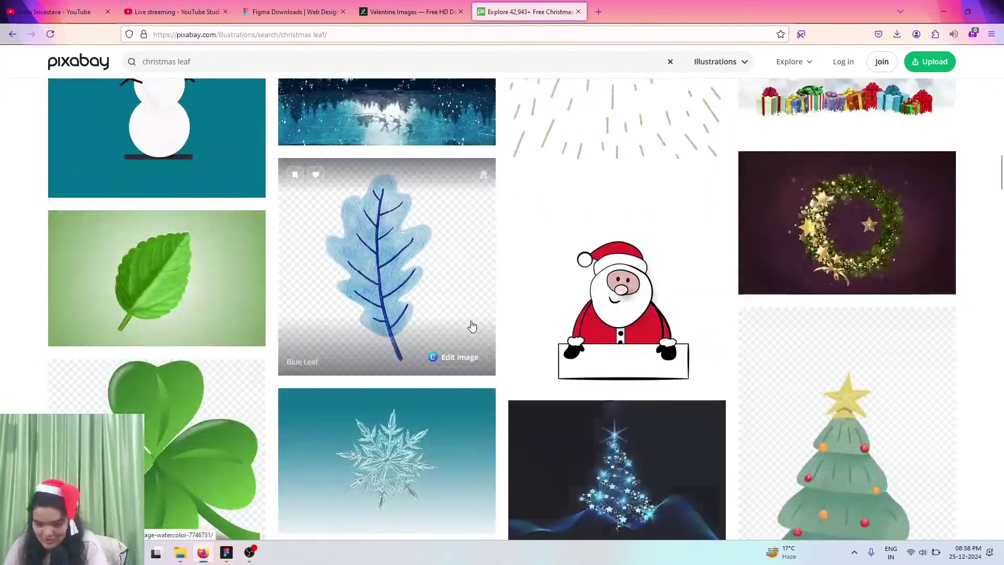
pyautogui.scroll(-10, 471, 325)
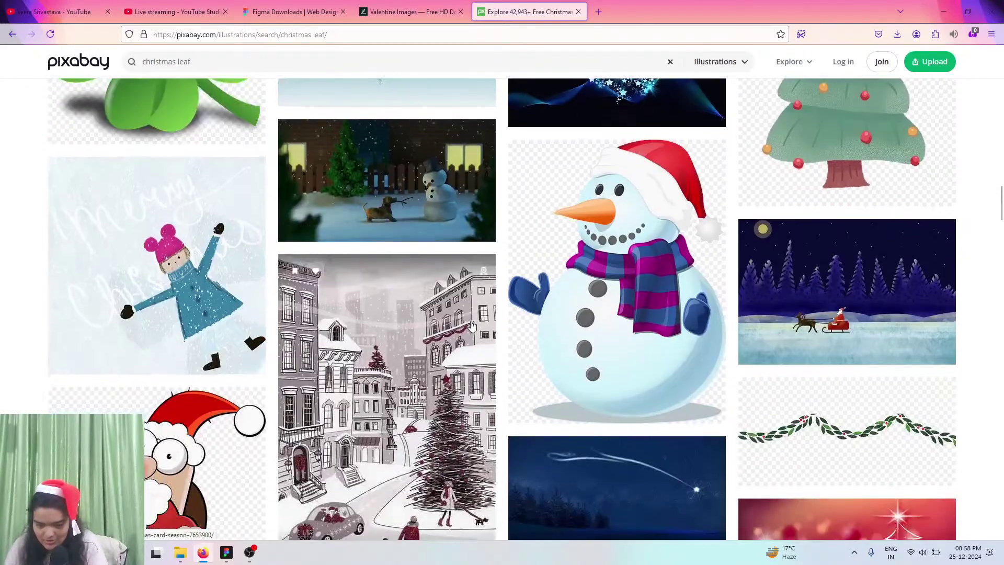
pyautogui.scroll(-10, 471, 325)
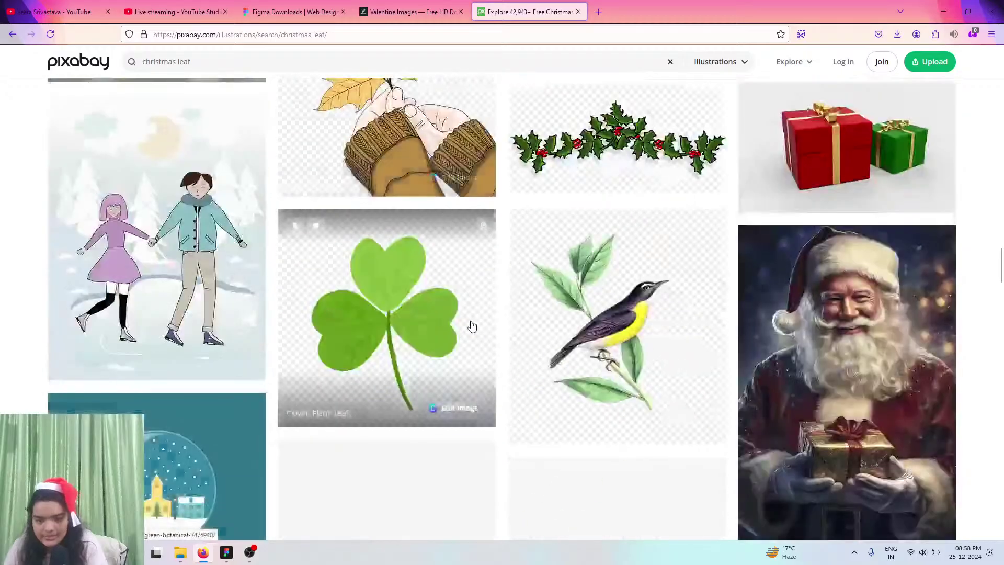
pyautogui.scroll(-4, 472, 325)
pyautogui.scroll(5, 471, 326)
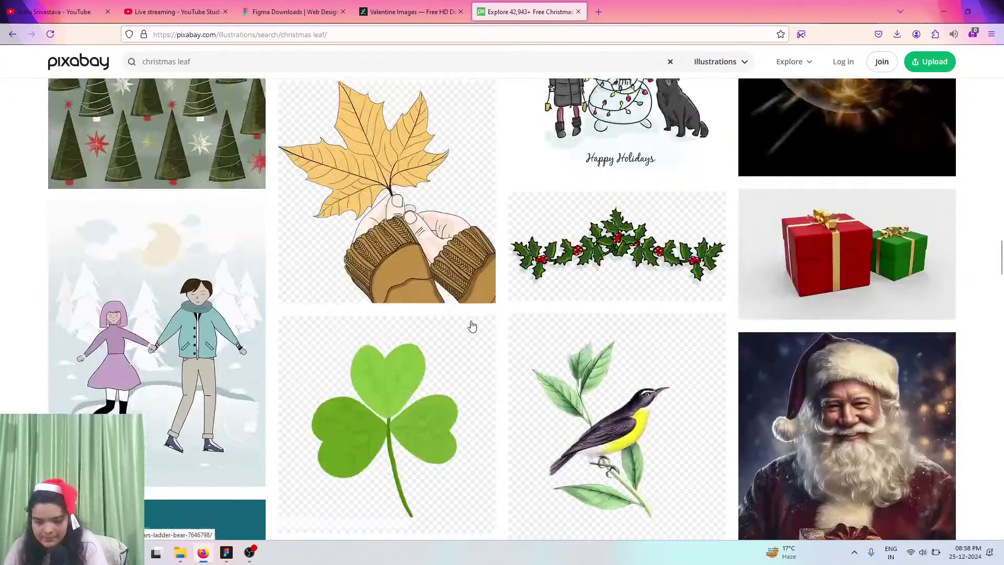
pyautogui.scroll(-5, 472, 326)
pyautogui.scroll(-14, 471, 327)
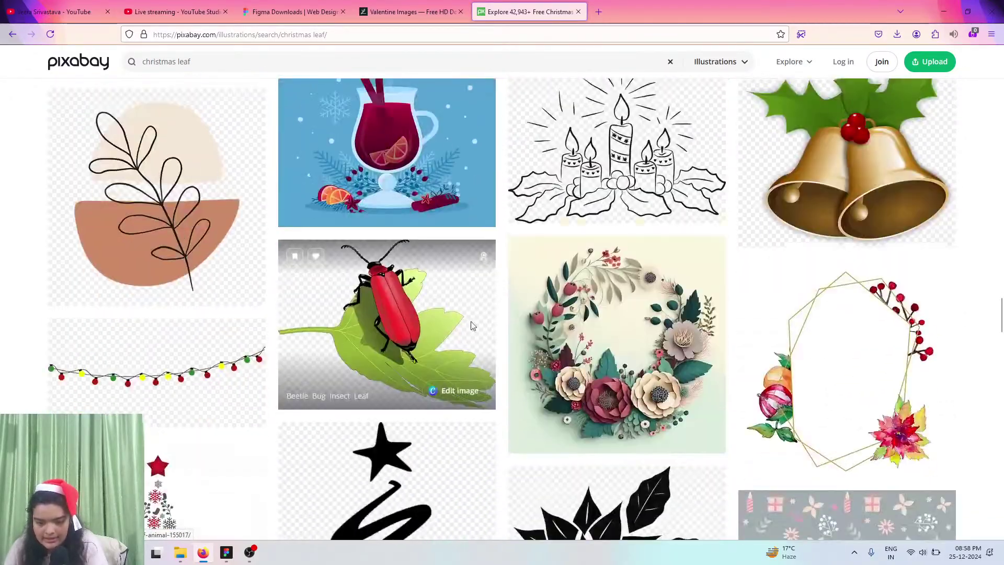
pyautogui.scroll(-12, 471, 326)
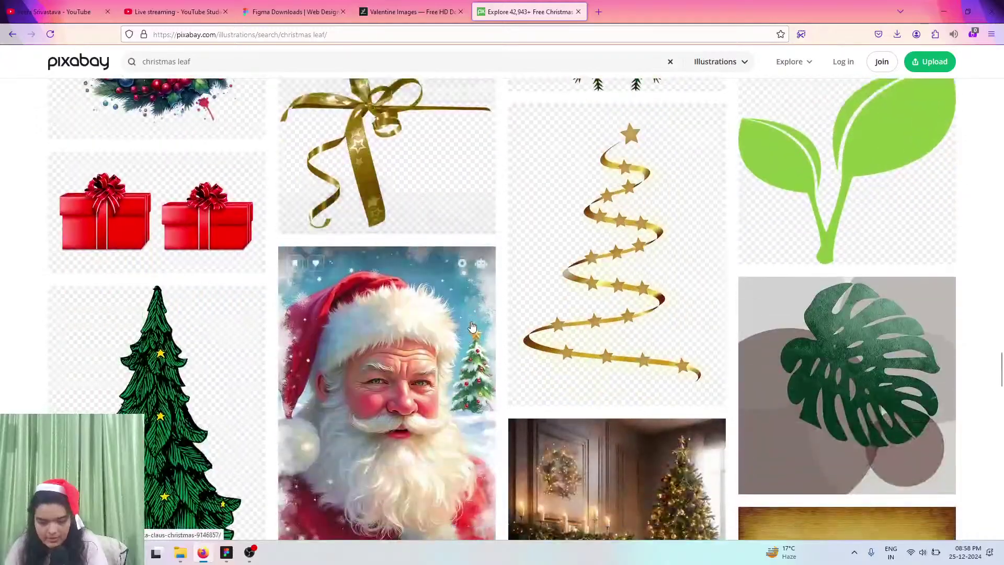
pyautogui.scroll(-8, 472, 326)
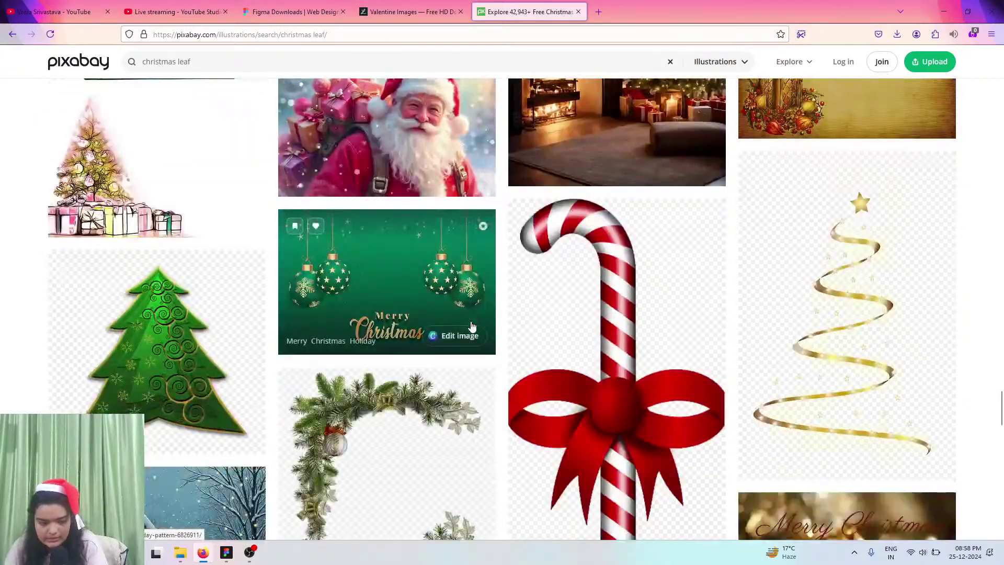
pyautogui.scroll(-5, 471, 326)
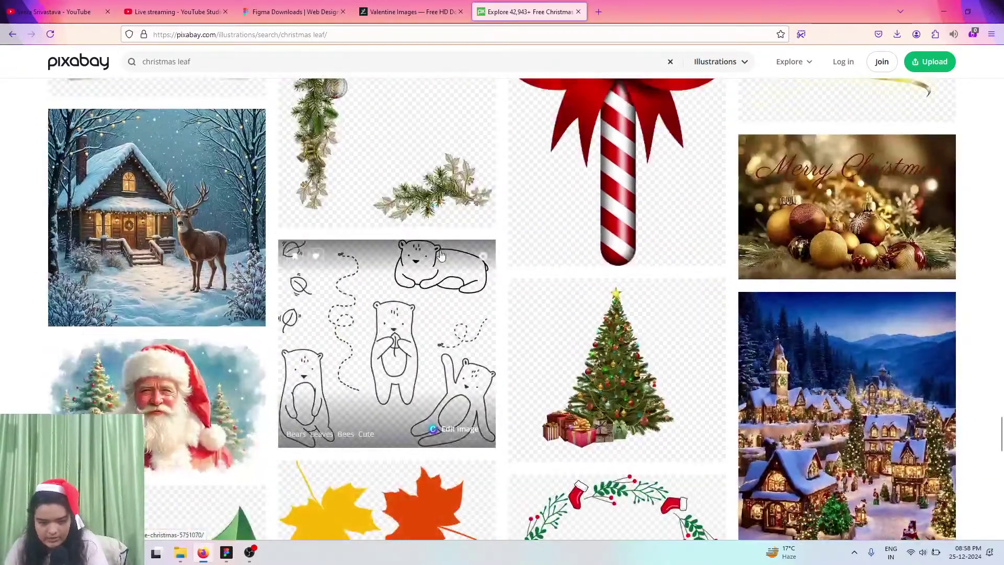
pyautogui.scroll(2, 419, 137)
pyautogui.scroll(-4, 334, 262)
pyautogui.scroll(18, 334, 263)
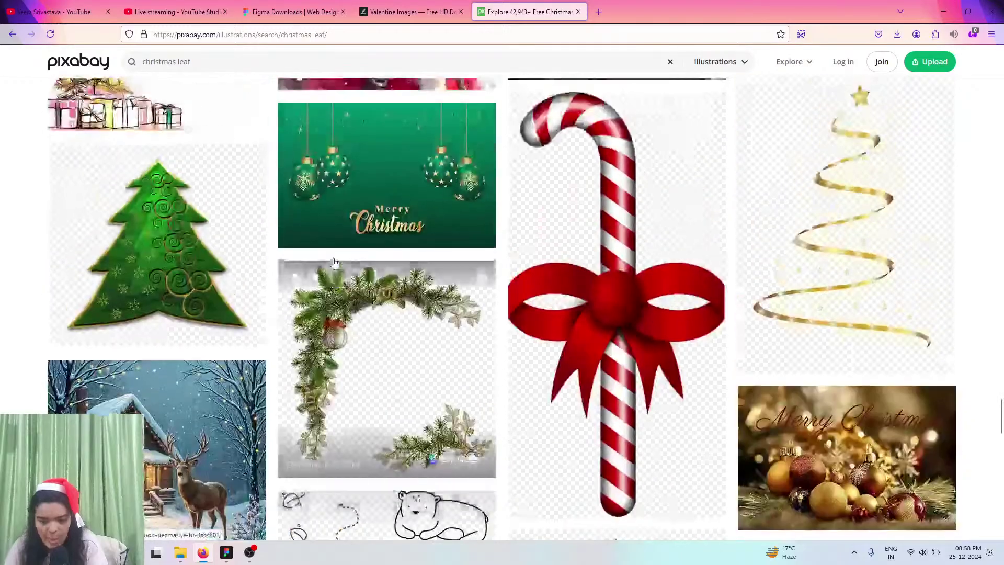
pyautogui.scroll(20, 335, 263)
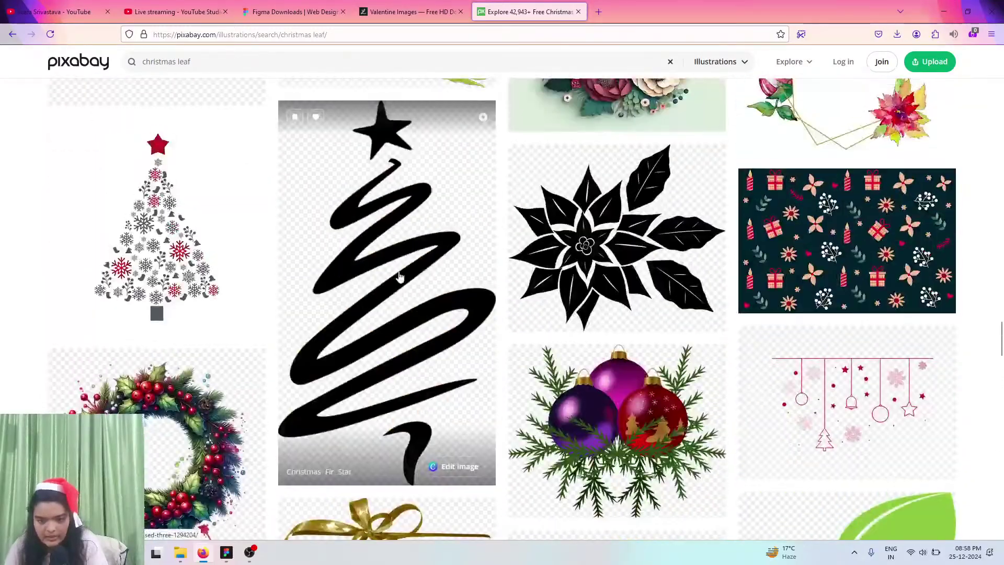
pyautogui.scroll(11, 400, 276)
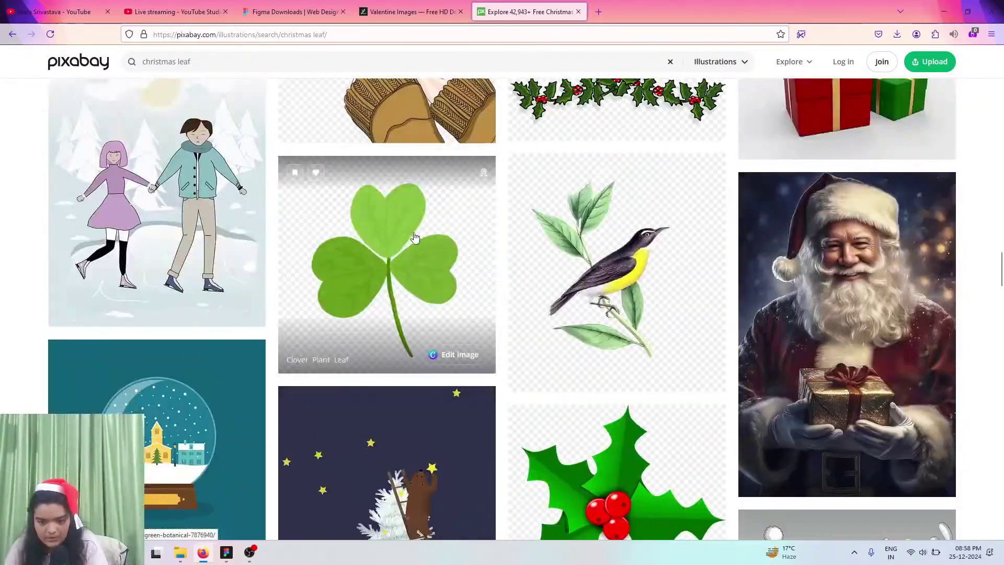
# - Open the holly garland ornament image and look through its related free images
pyautogui.click(585, 294)
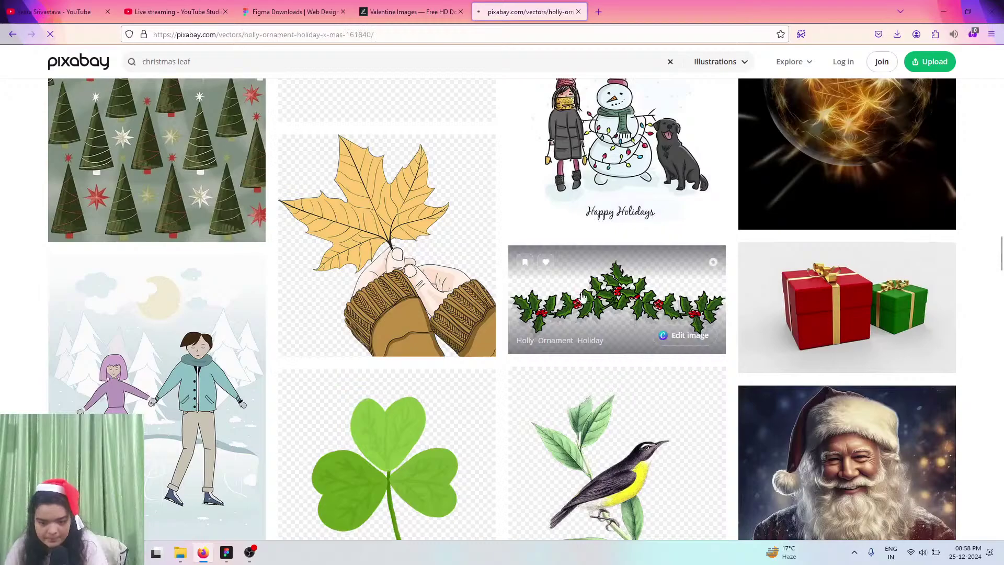
pyautogui.scroll(-9, 415, 276)
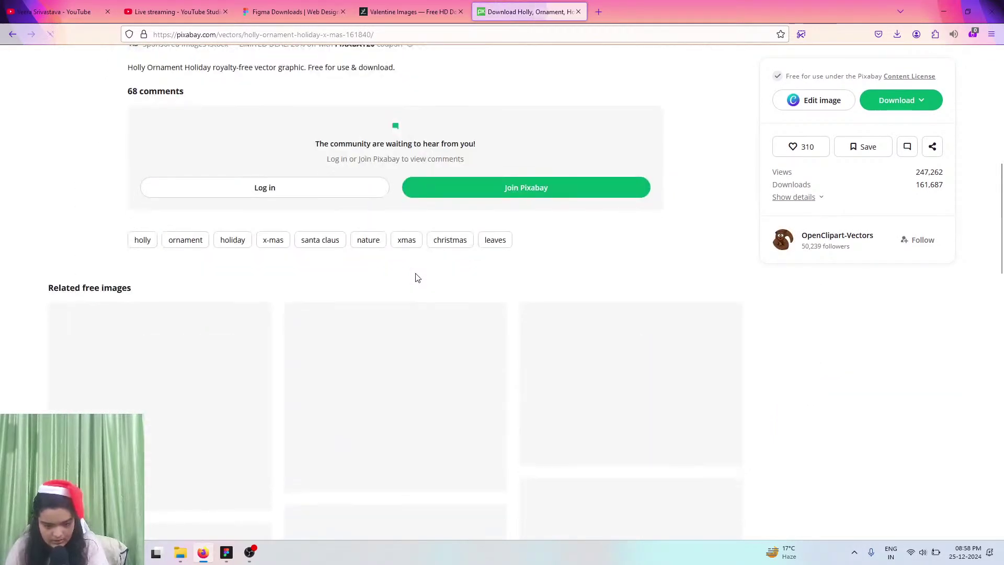
pyautogui.scroll(-12, 356, 354)
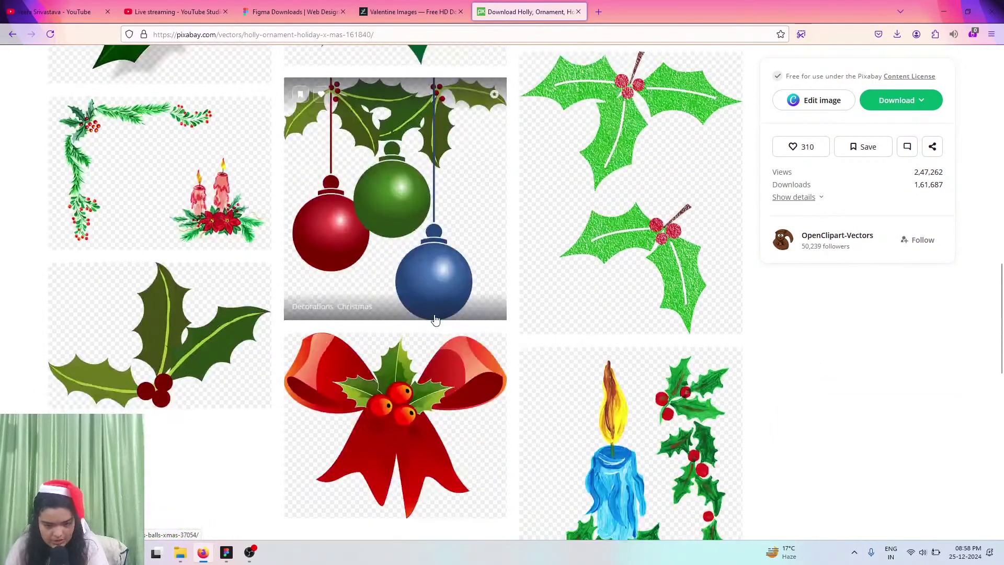
pyautogui.scroll(10, 289, 352)
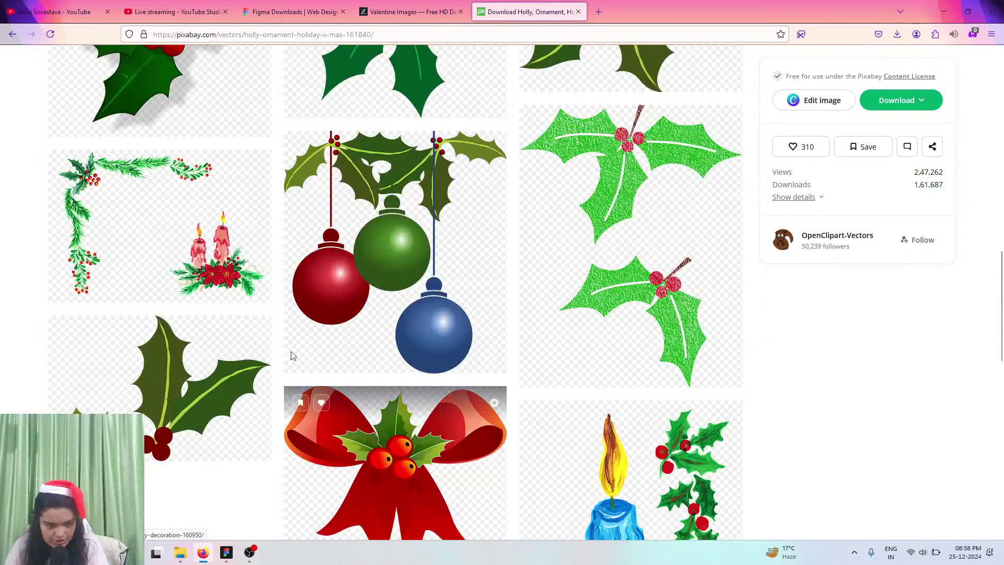
pyautogui.scroll(10, 212, 284)
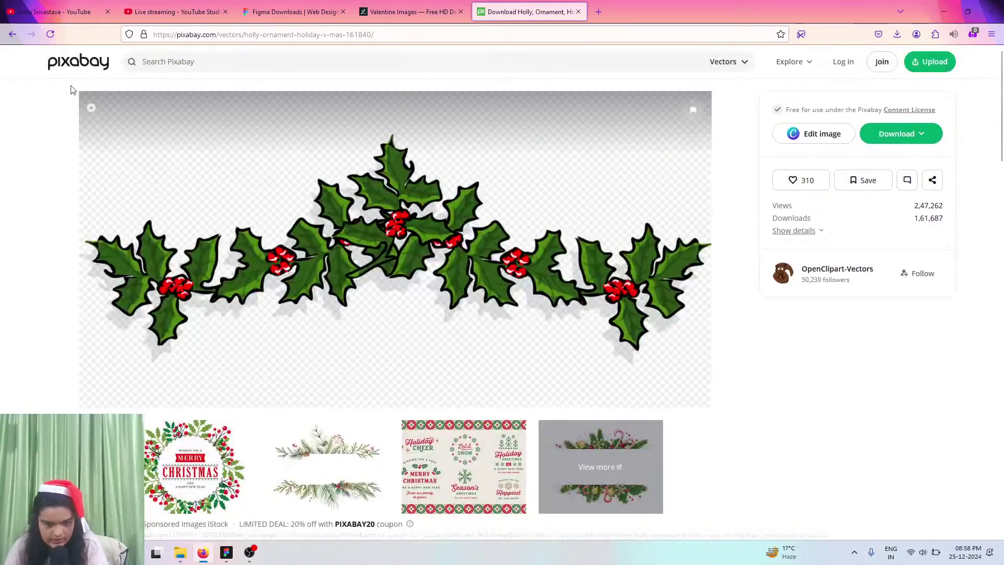
# - Search the Pixabay vectors for "christmas leaf decoration" and look through the results for a leafy background
pyautogui.click(200, 62)
pyautogui.write('chri')
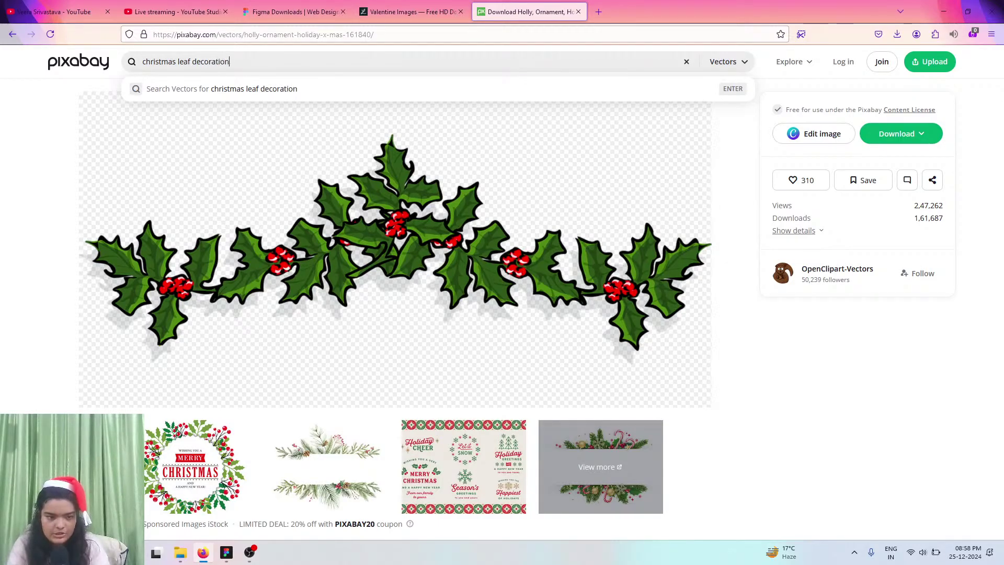
pyautogui.write('stmas leaf decoration')
pyautogui.press('Return')
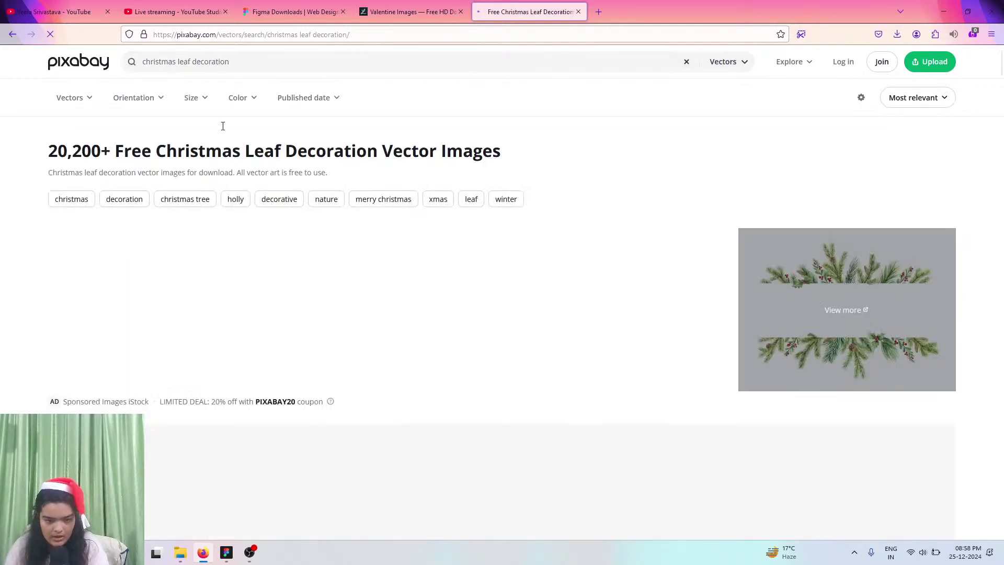
pyautogui.scroll(-6, 282, 281)
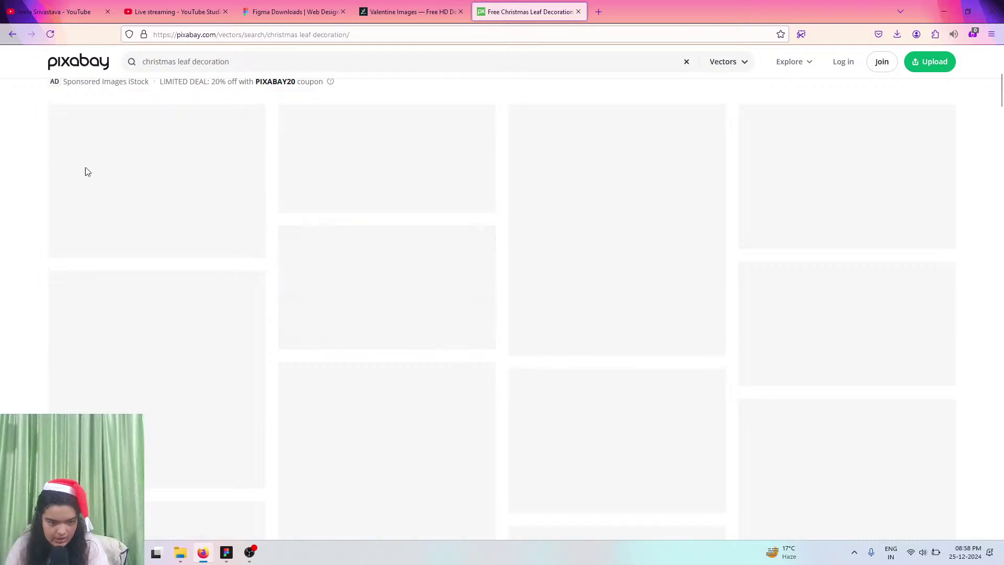
pyautogui.scroll(-5, 263, 204)
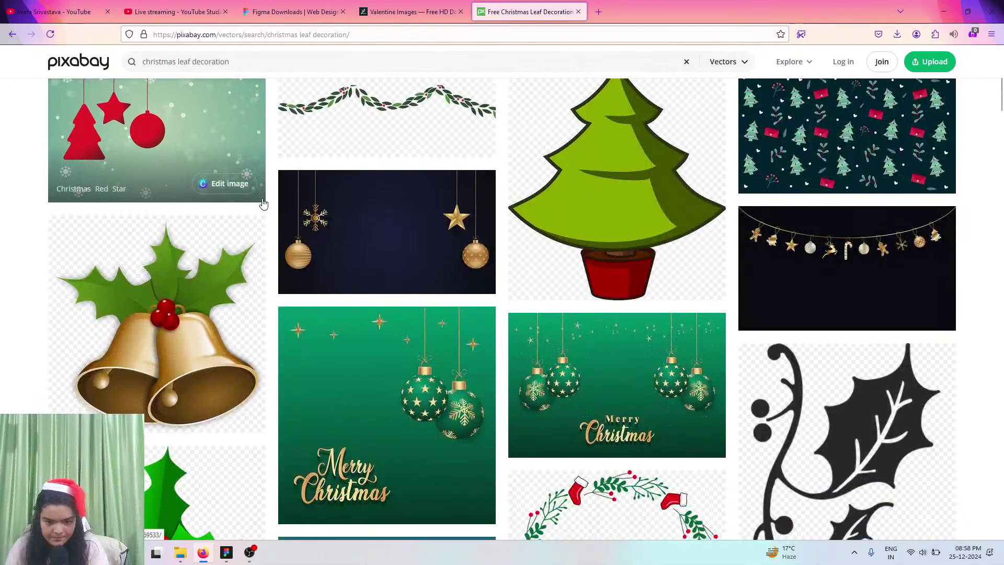
pyautogui.scroll(-10, 263, 204)
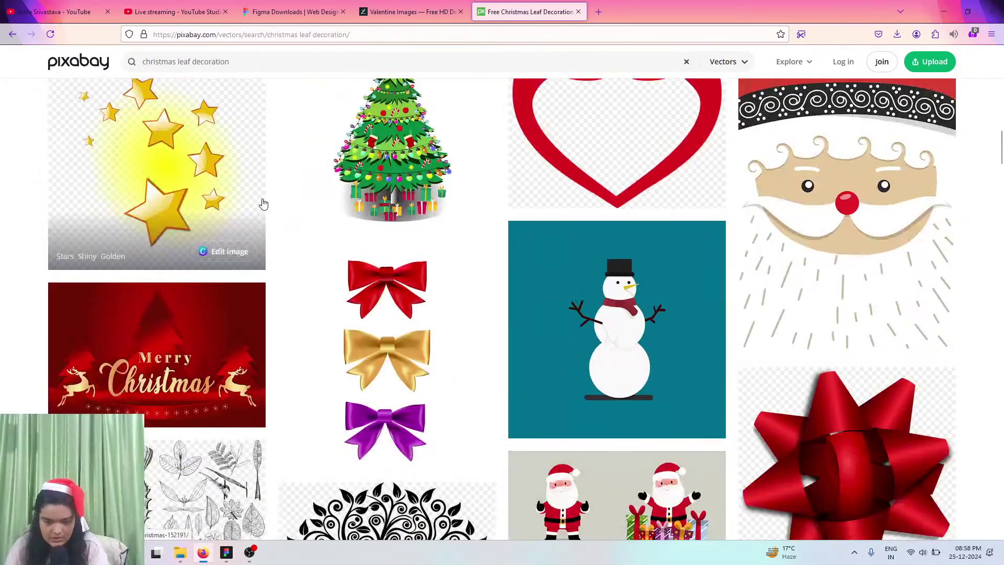
pyautogui.scroll(-10, 263, 204)
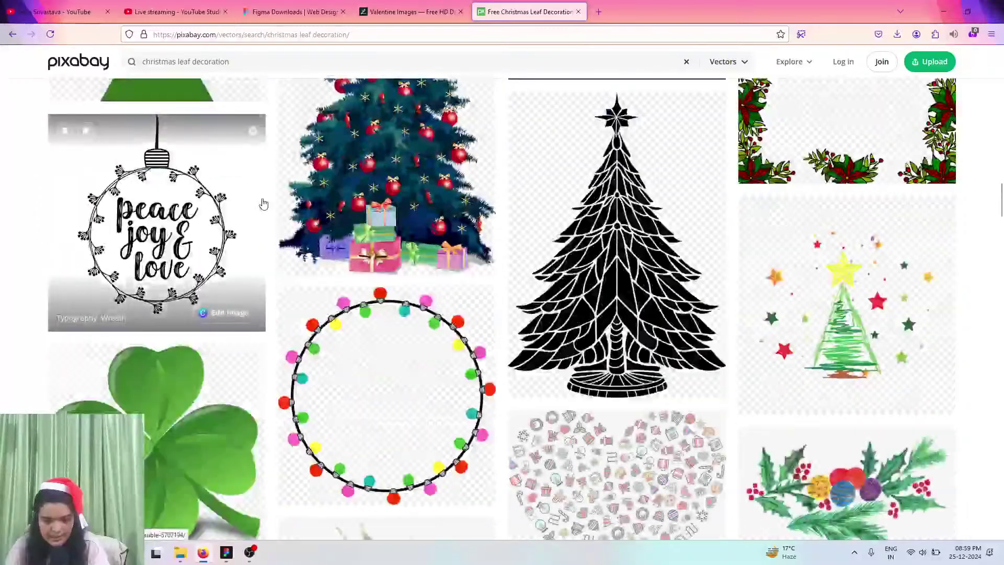
pyautogui.scroll(-10, 263, 204)
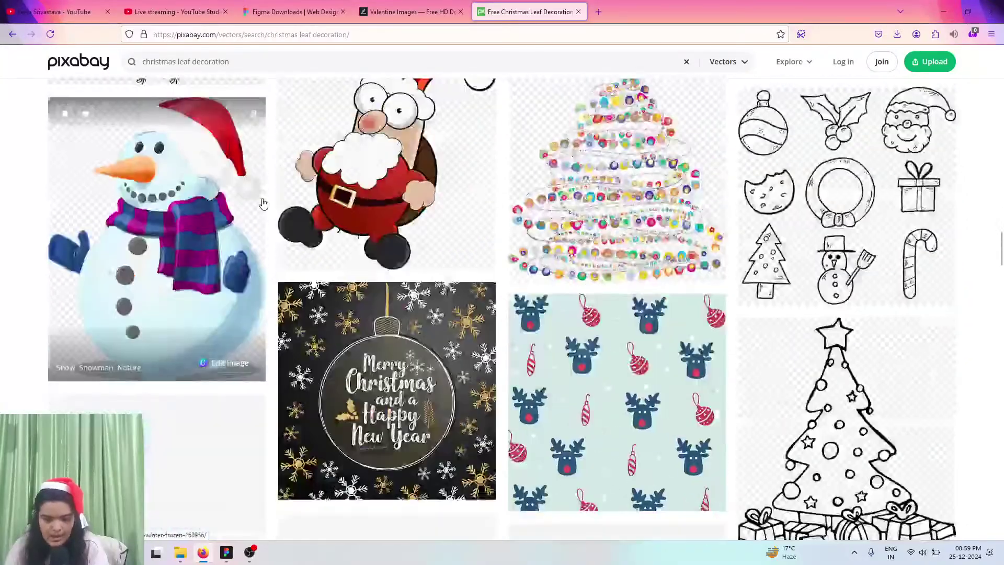
# - Open the vector of two green holly leaves with red berries and look through its related free images
pyautogui.scroll(3, 594, 195)
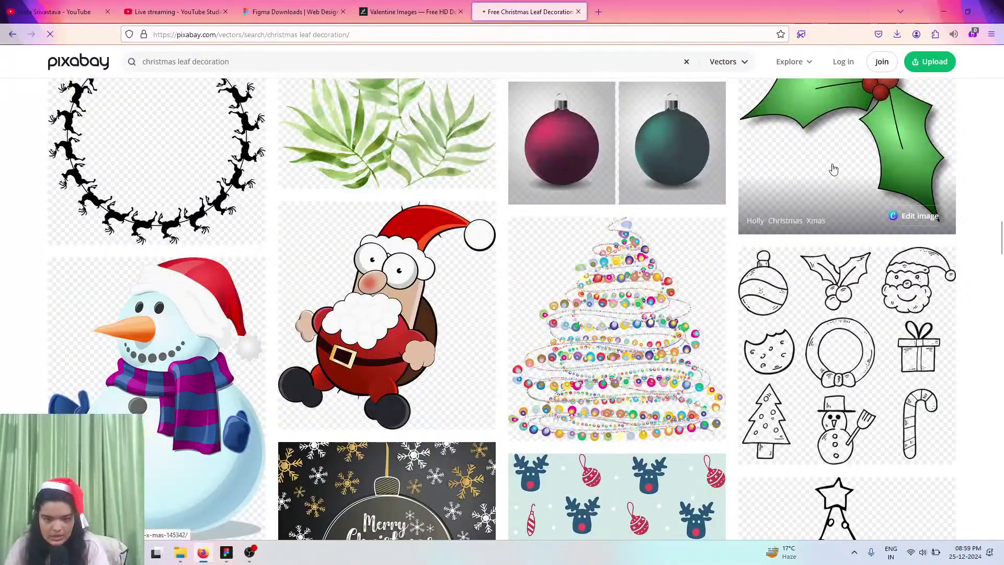
pyautogui.scroll(-1, 526, 275)
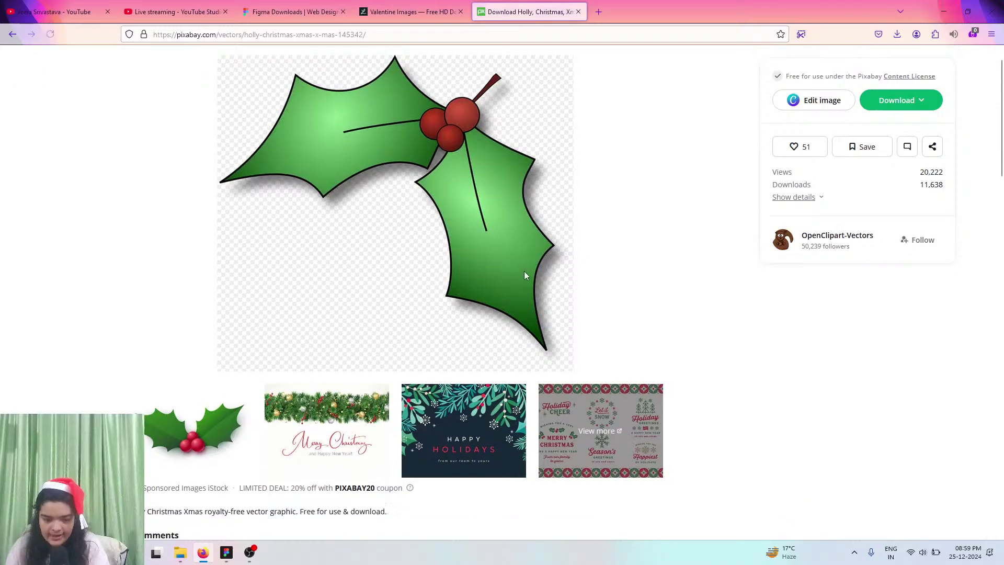
pyautogui.scroll(-12, 415, 284)
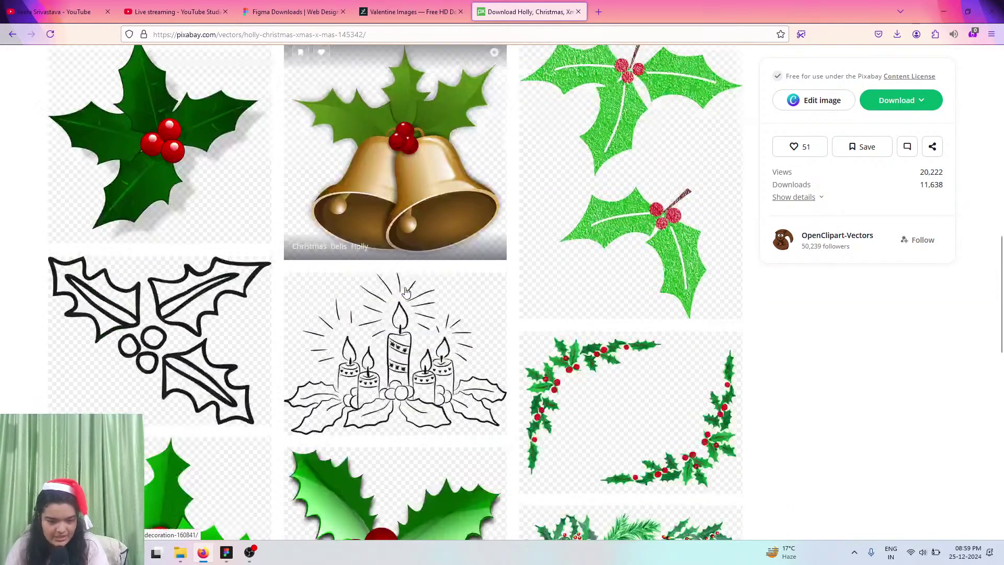
pyautogui.scroll(-6, 406, 291)
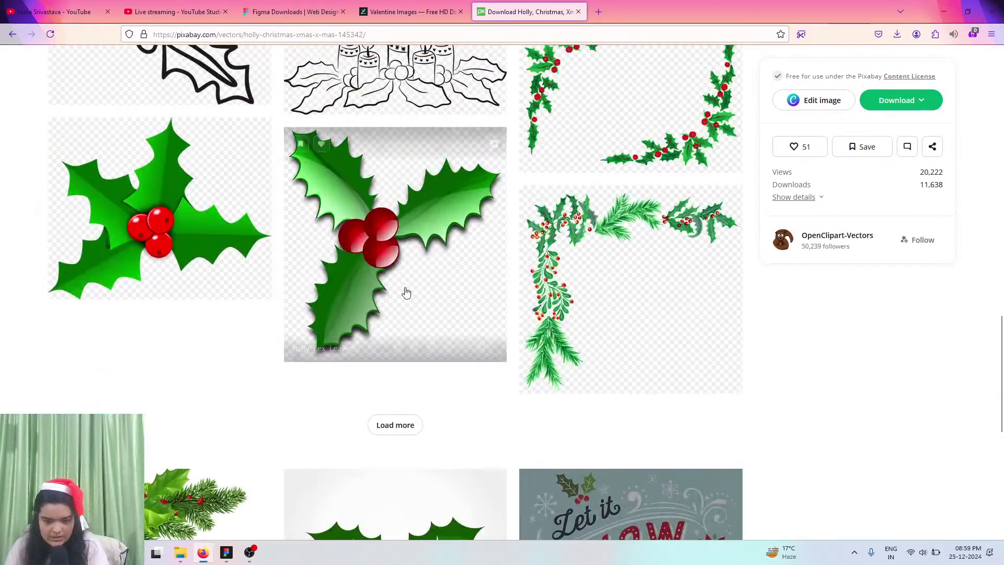
pyautogui.scroll(3, 406, 291)
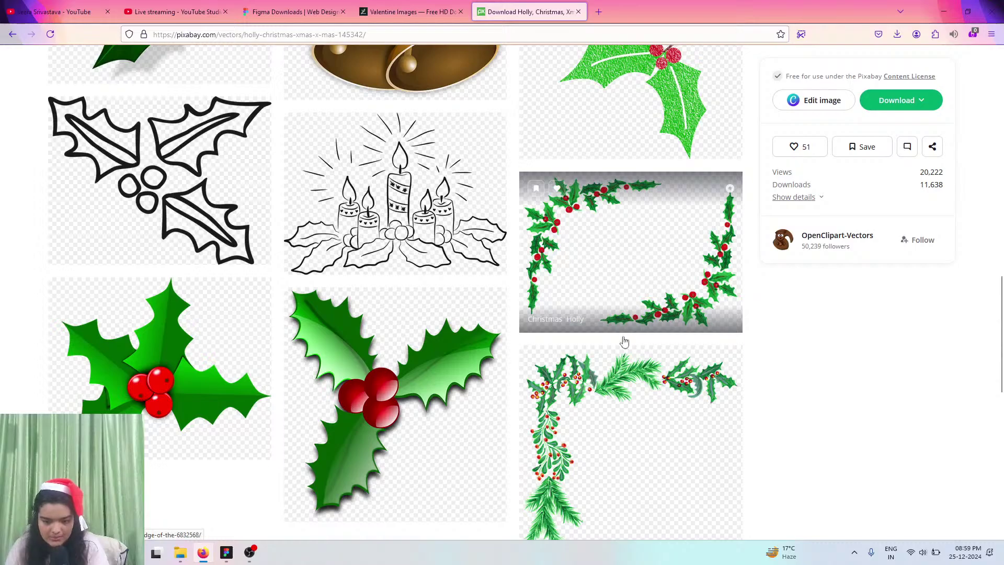
# - Open the watercolor Christmas corner border, check its related images, and return to the holly leaf vector's page
pyautogui.click(607, 350)
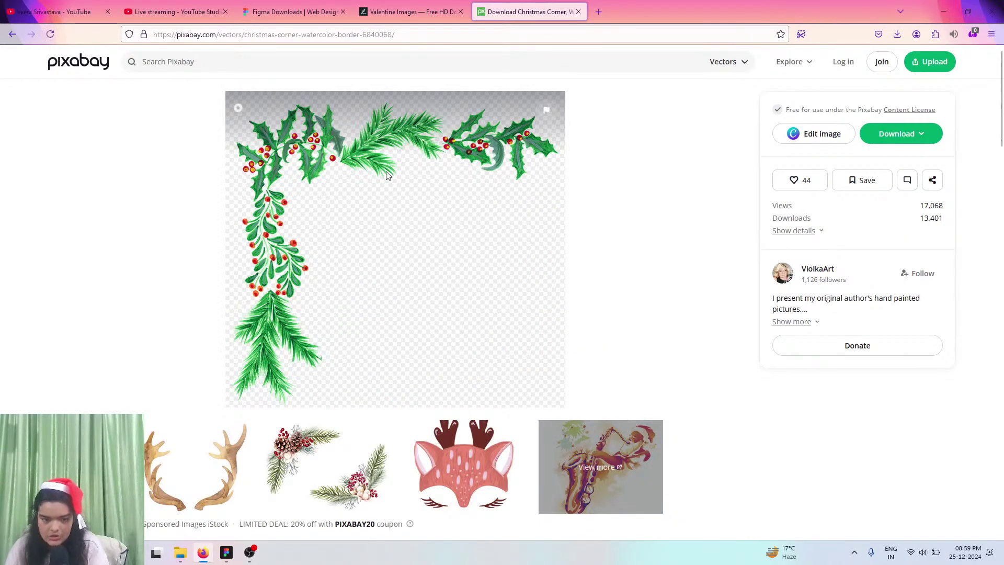
pyautogui.scroll(-15, 310, 260)
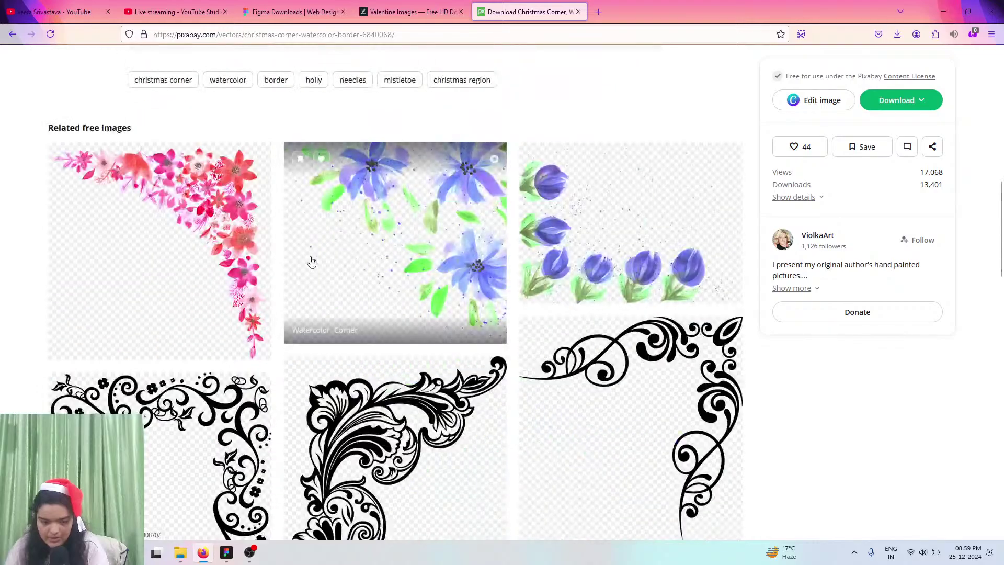
pyautogui.scroll(-10, 310, 260)
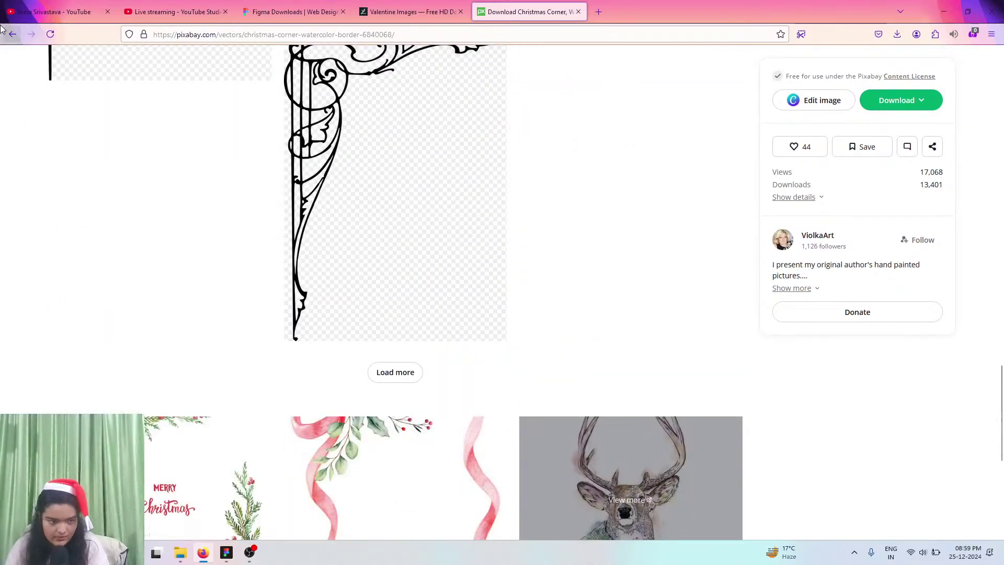
pyautogui.click(12, 34)
pyautogui.click(12, 34)
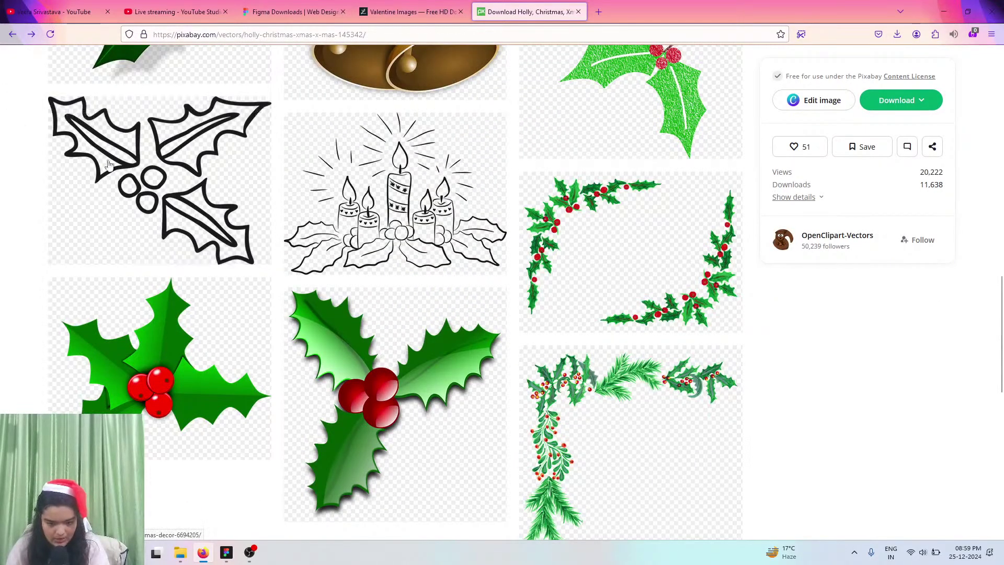
# - Check the remaining related images on the holly leaf vector's page, down to the sponsored ones
pyautogui.scroll(-5, 335, 295)
pyautogui.scroll(-5, 335, 295)
pyautogui.scroll(4, 333, 291)
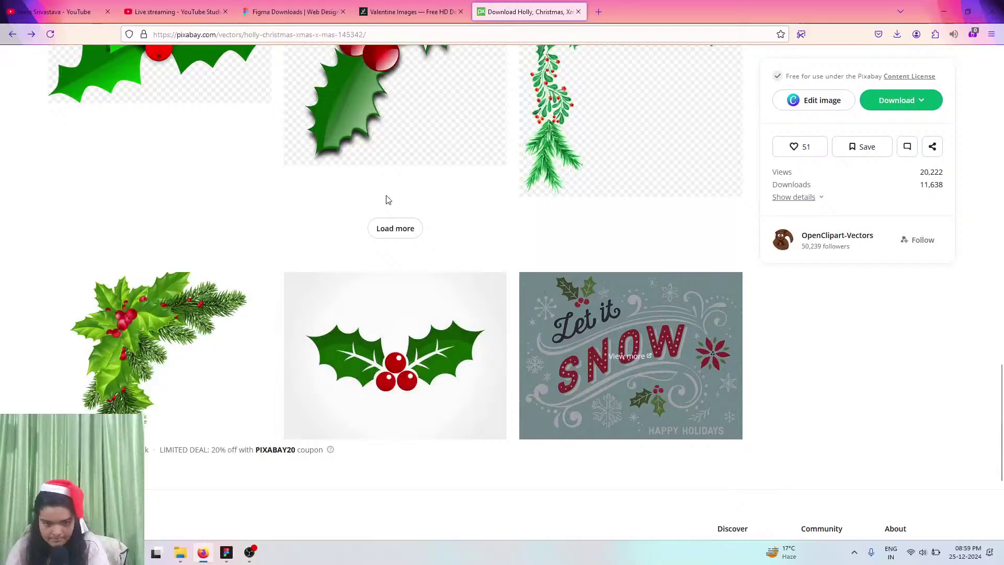
# - Load more related images on the holly leaf vector's page and look through them for a leafy background
pyautogui.click(395, 228)
pyautogui.scroll(-5, 278, 309)
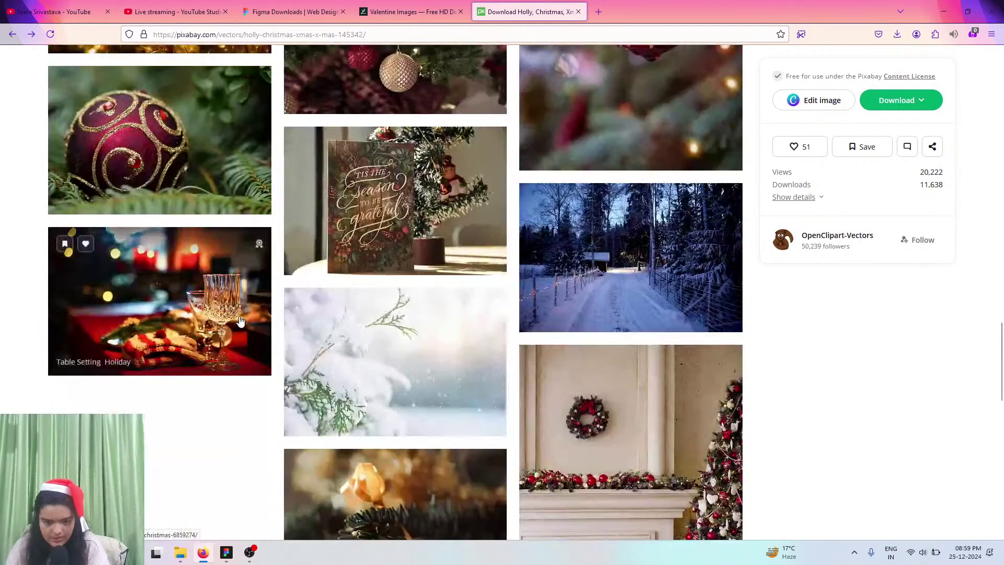
pyautogui.scroll(5, 279, 308)
pyautogui.scroll(4, 279, 309)
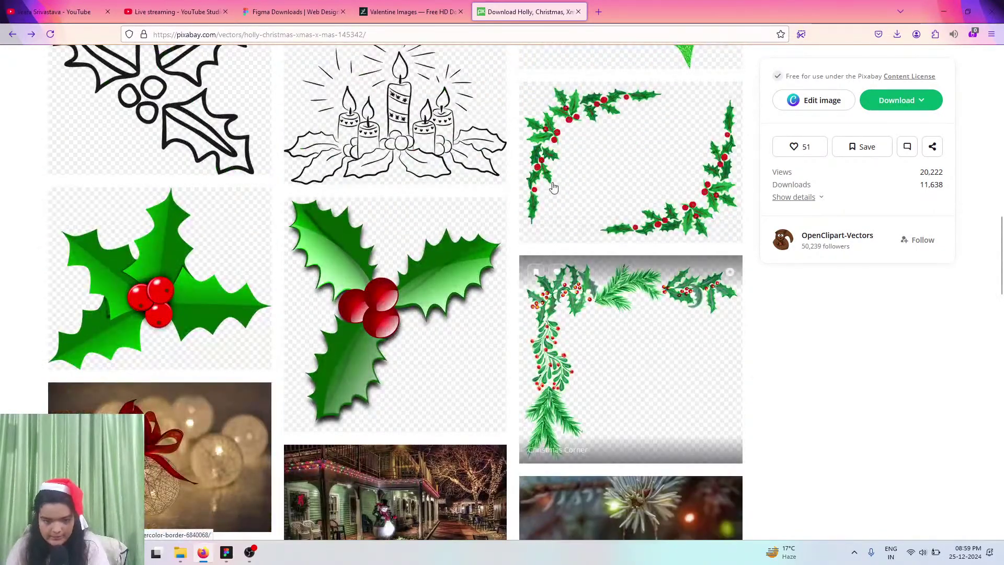
# - Search the Pixabay vectors for "christmas leaf border" and look through the results for a pine or leaf border
pyautogui.scroll(10, 447, 154)
pyautogui.click(340, 65)
pyautogui.write('christmas leaf border')
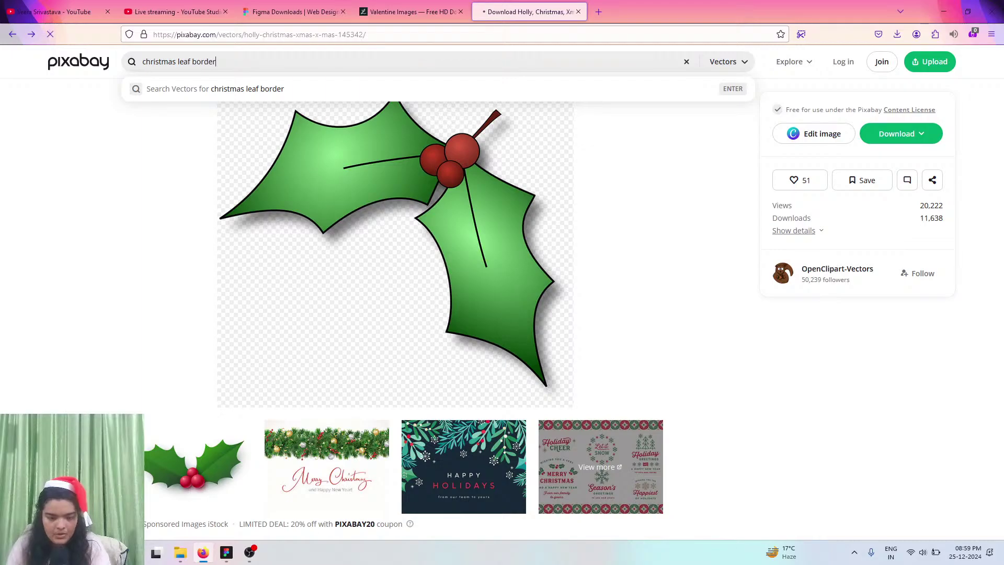
pyautogui.scroll(-2, 444, 262)
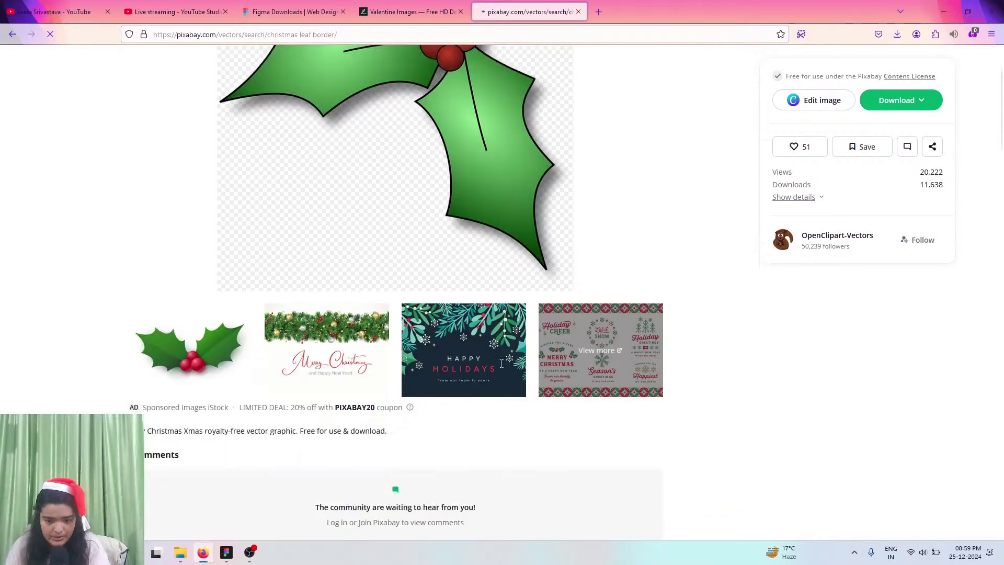
pyautogui.scroll(-3, 459, 375)
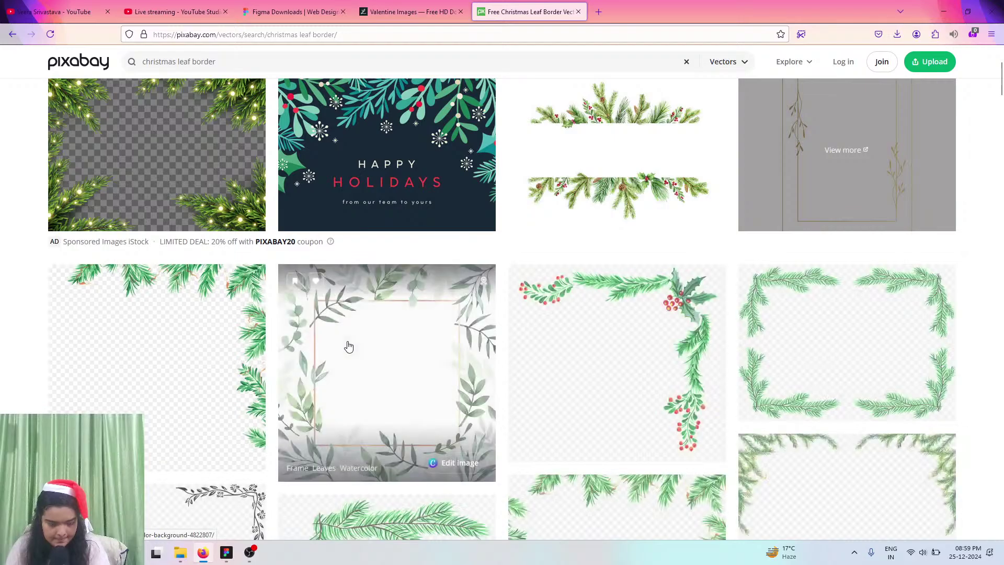
pyautogui.scroll(-1, 348, 347)
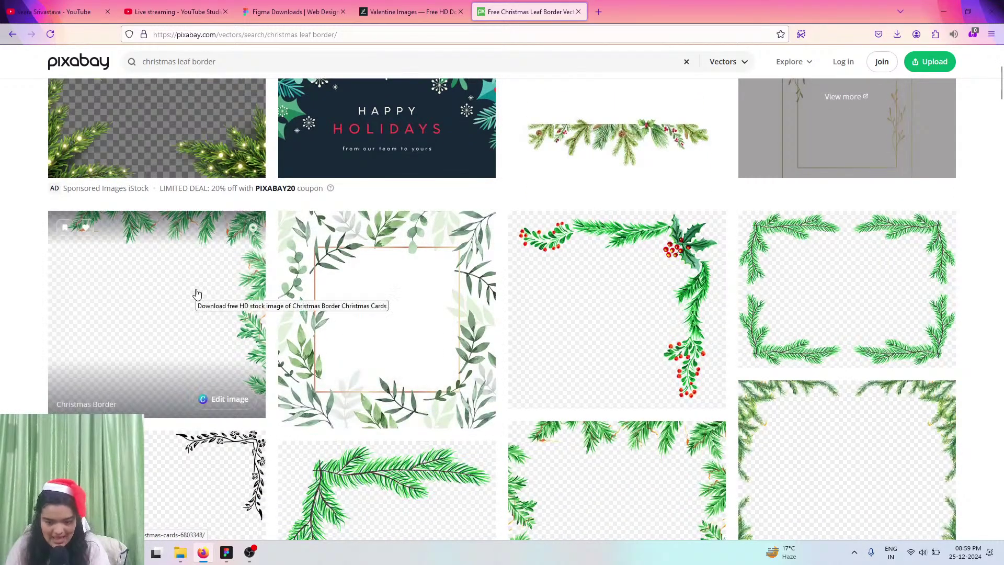
pyautogui.scroll(-2, 196, 293)
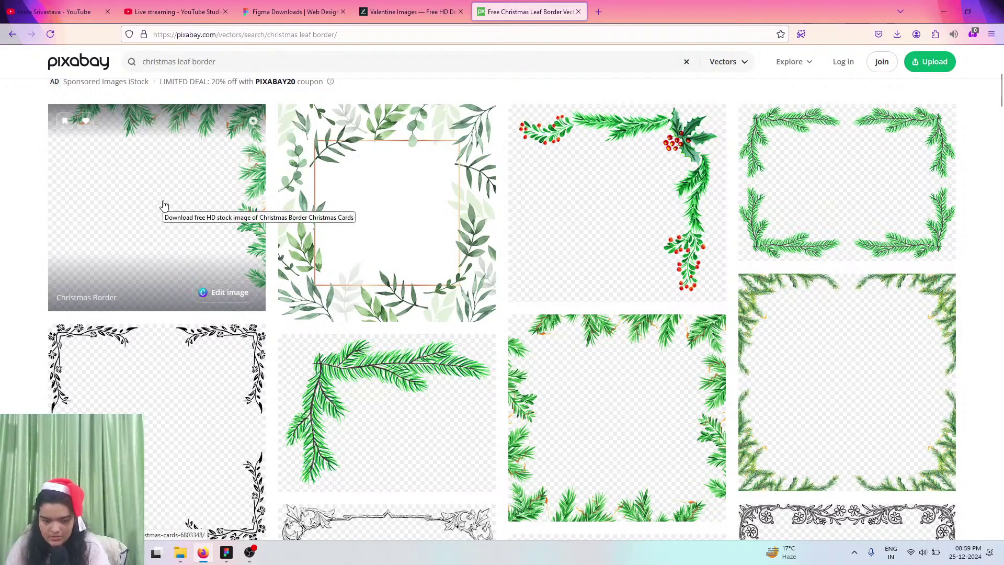
# - Open the Christmas border vector with pine sprigs along two edges, check its download, and return to the search results
pyautogui.click(203, 228)
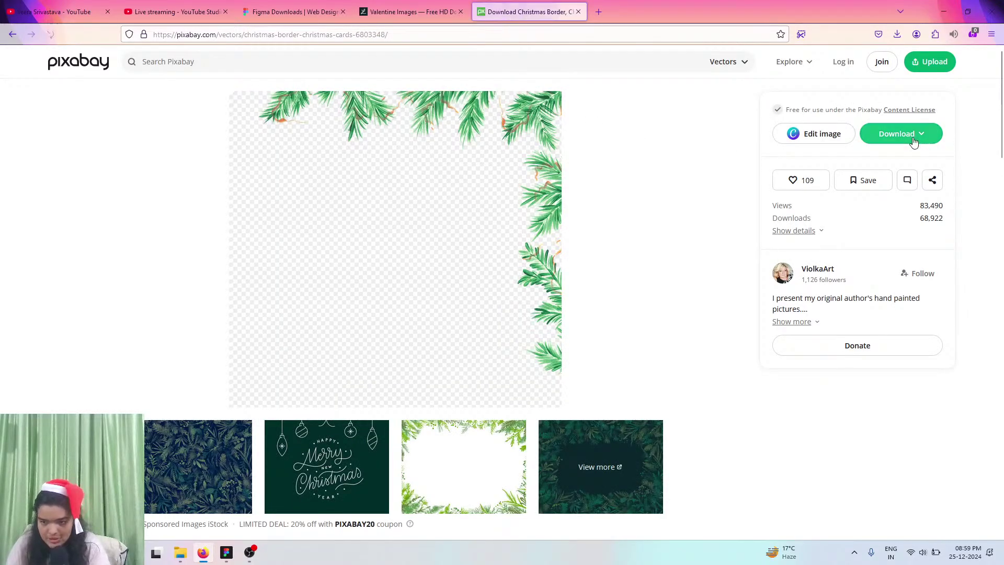
pyautogui.click(901, 139)
pyautogui.click(12, 34)
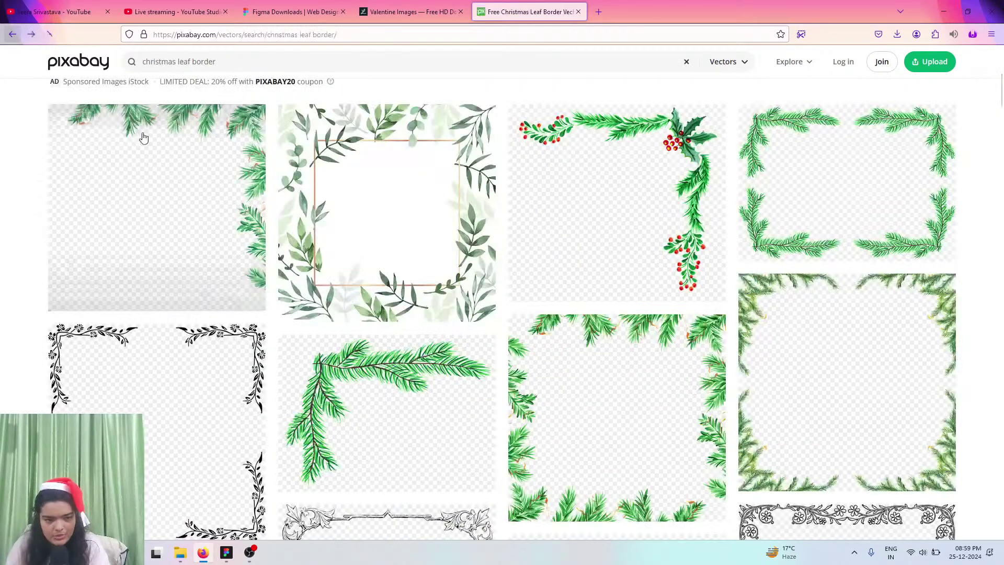
# - Open the pine needles corner frame vector and download it as a 1920×1391 PNG
pyautogui.click(355, 422)
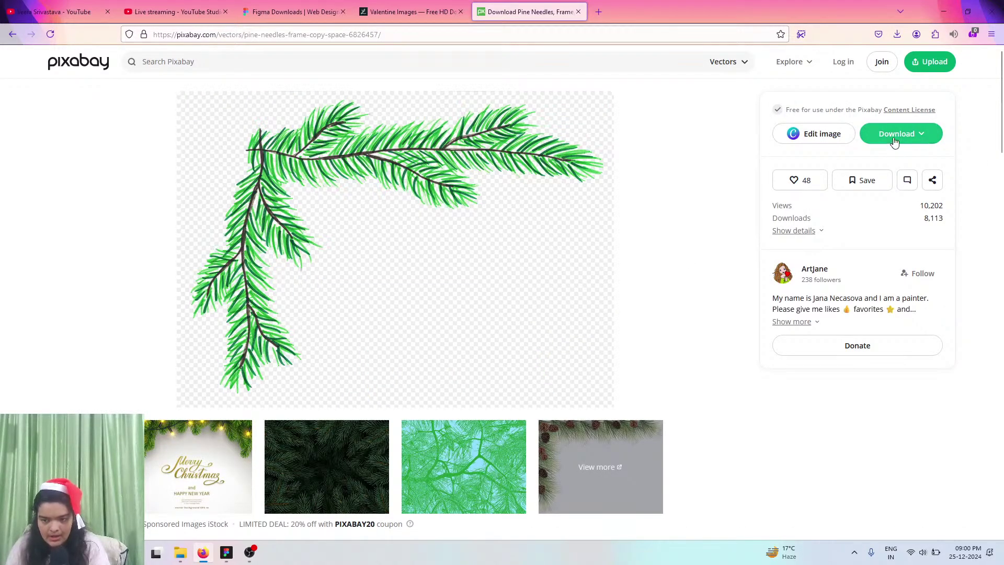
pyautogui.click(897, 137)
pyautogui.click(866, 186)
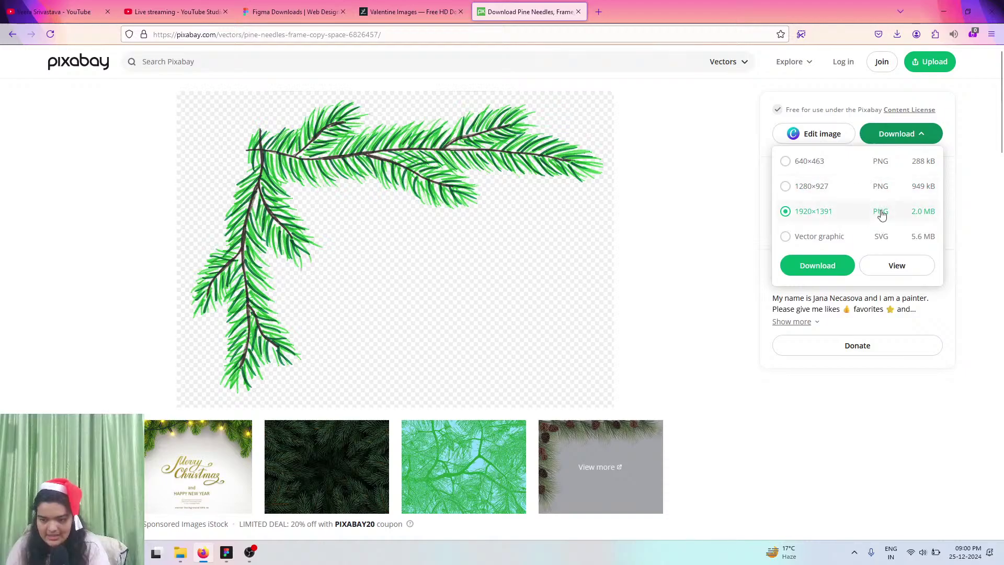
pyautogui.click(797, 242)
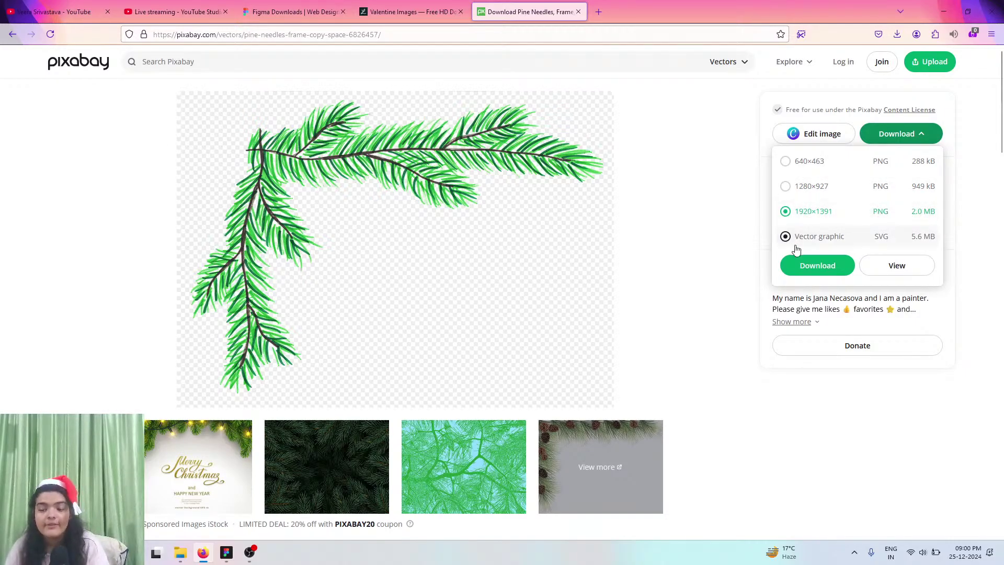
pyautogui.click(817, 265)
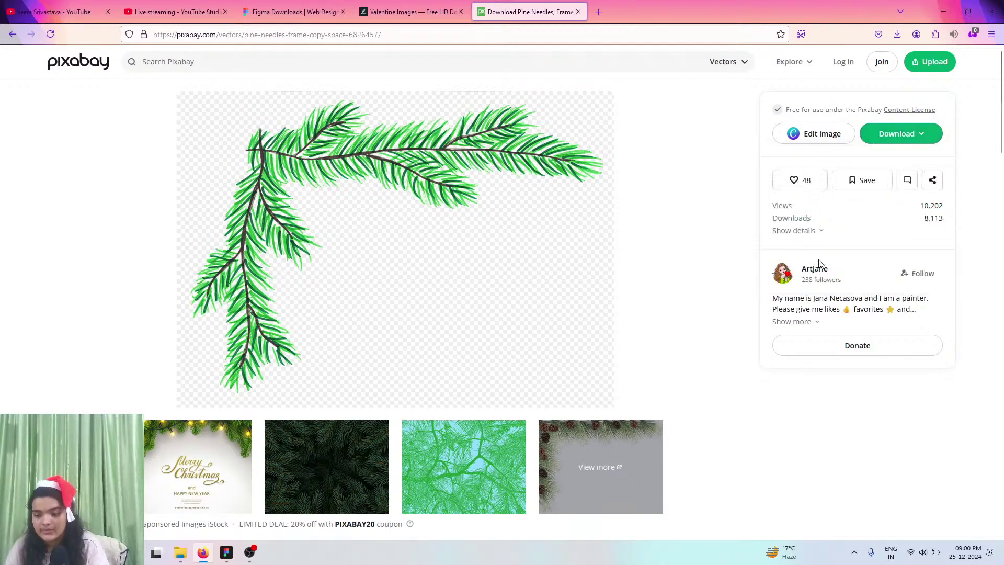
# - Switch to the Untitled Figma file and place the downloaded pine-needles-6826457_1920 image on the canvas beside the MacBook Pro 14" frame
pyautogui.click(226, 552)
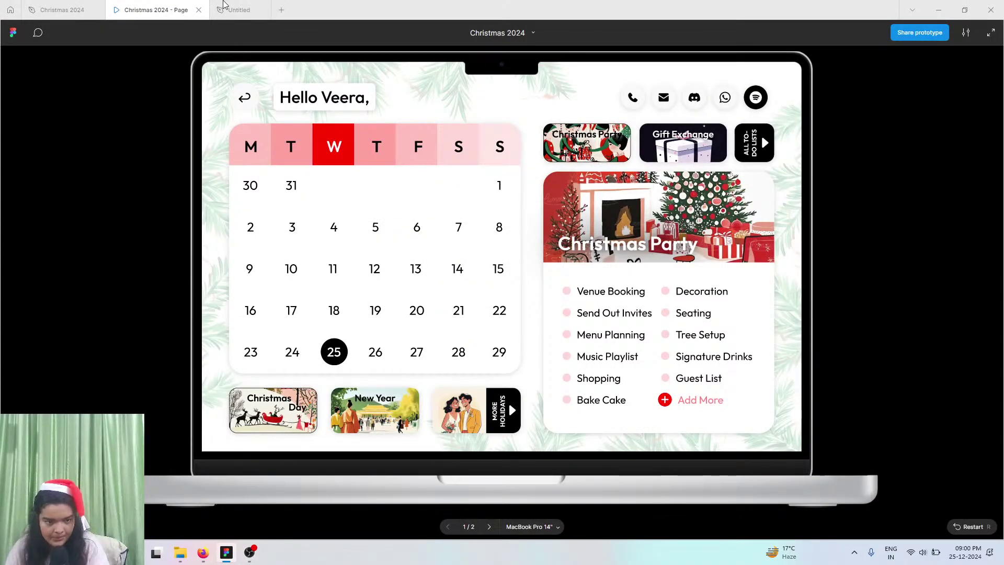
pyautogui.click(233, 9)
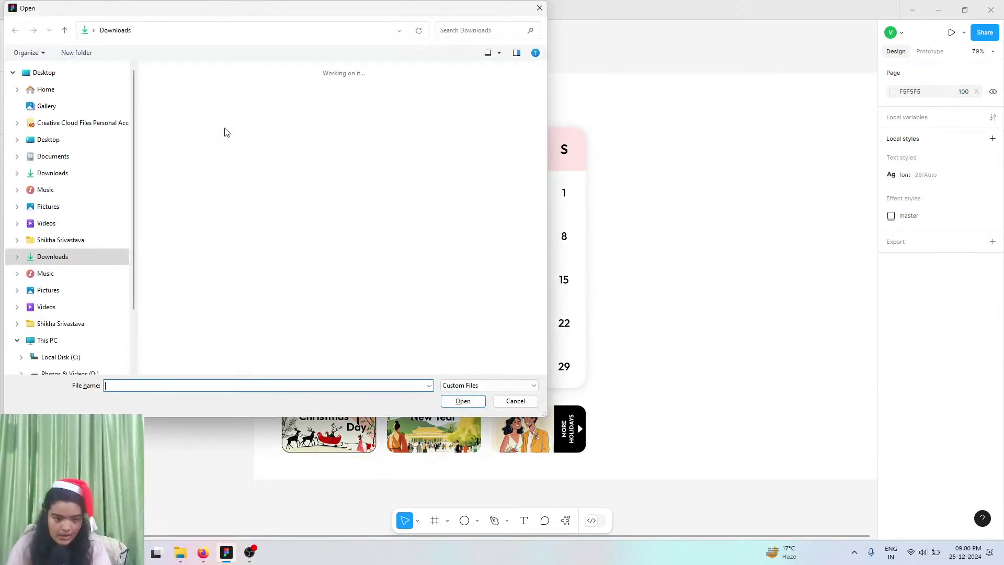
pyautogui.click(178, 112)
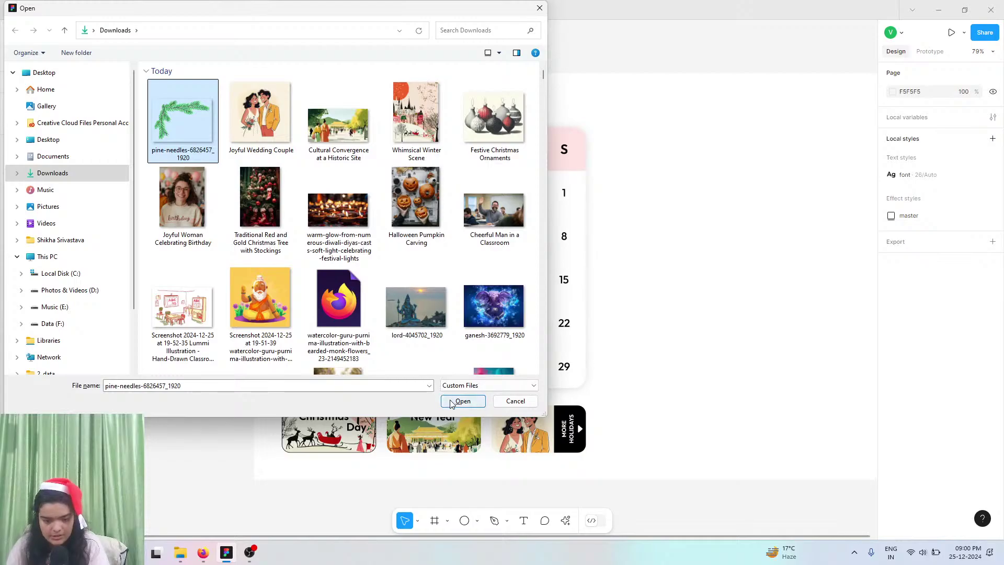
pyautogui.click(463, 401)
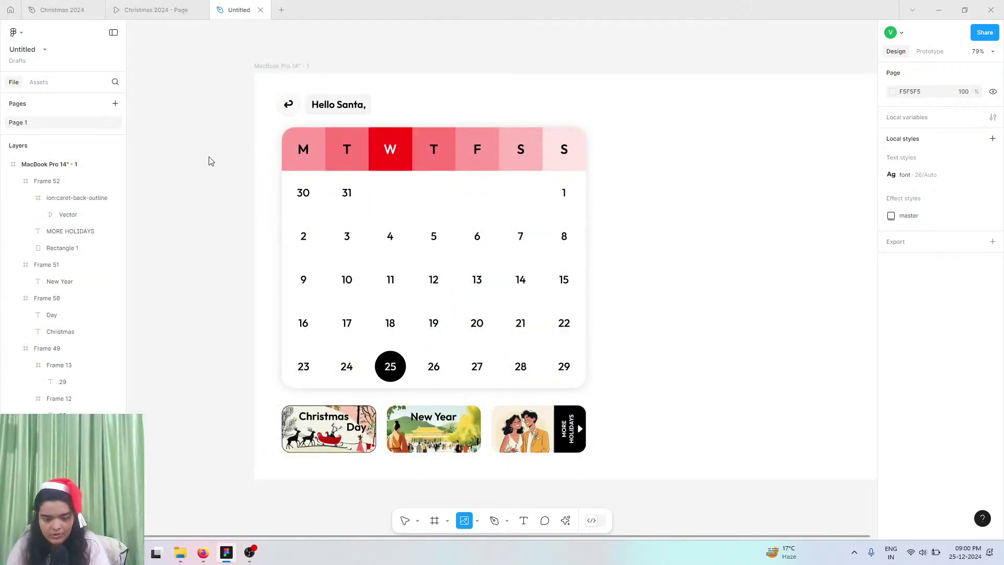
pyautogui.click(231, 164)
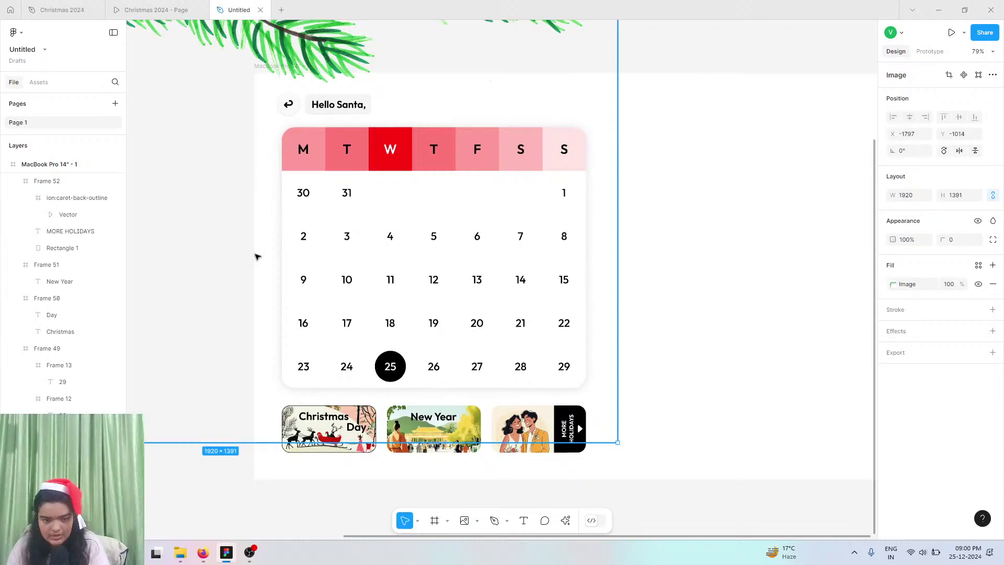
# - Move the pine-needles image into the MacBook Pro 14" frame and scale it down to about 1376 × 997
pyautogui.moveTo(256, 256); pyautogui.dragTo(509, 380)
pyautogui.scroll(-5, 211, 359)
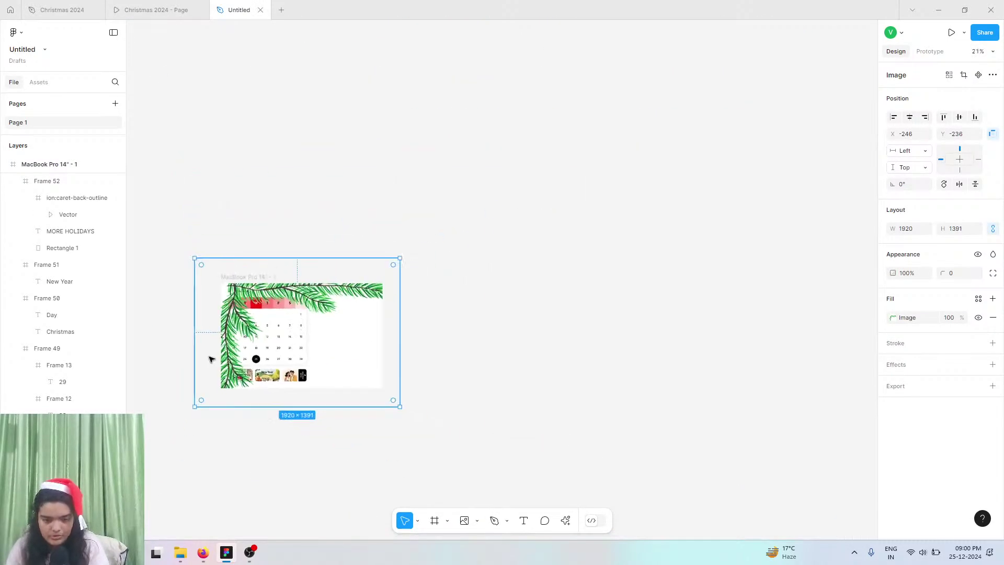
pyautogui.moveTo(255, 408); pyautogui.dragTo(222, 365)
pyautogui.scroll(3, 245, 335)
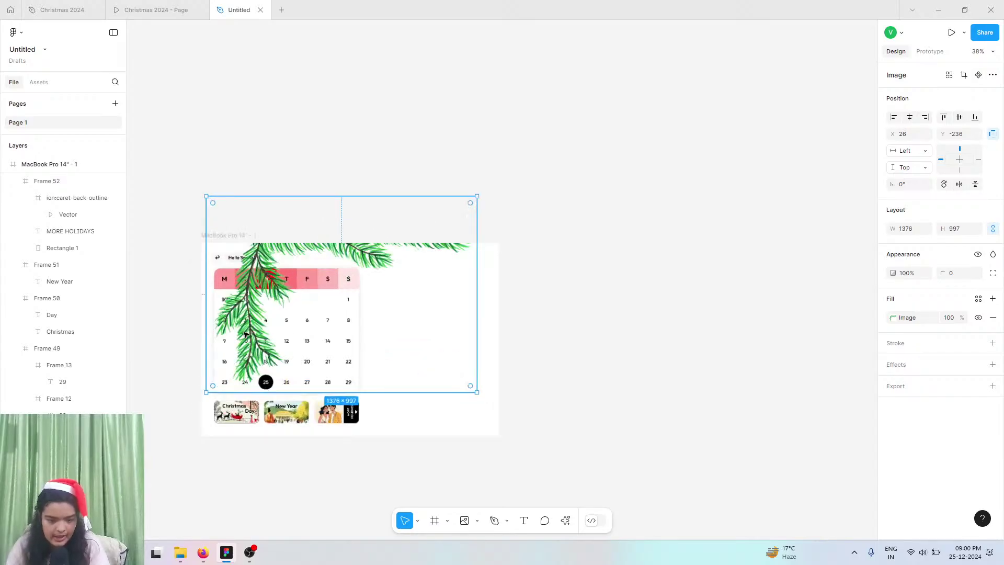
pyautogui.scroll(4, 245, 335)
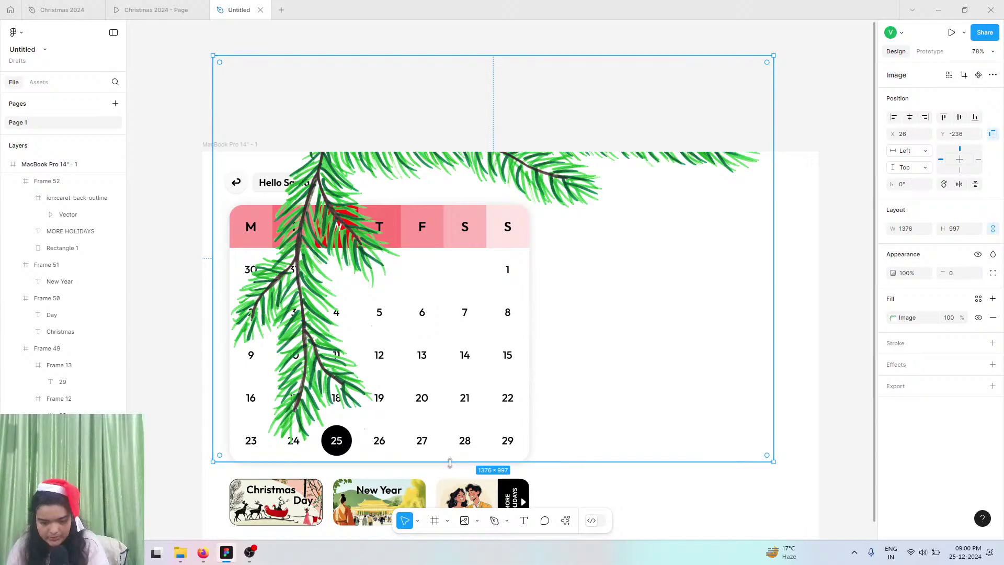
# - Scale the pine image down to about 700 × 508 and place it over the frame's upper-left corner
pyautogui.moveTo(449, 462); pyautogui.dragTo(400, 333)
pyautogui.moveTo(365, 257); pyautogui.dragTo(231, 213)
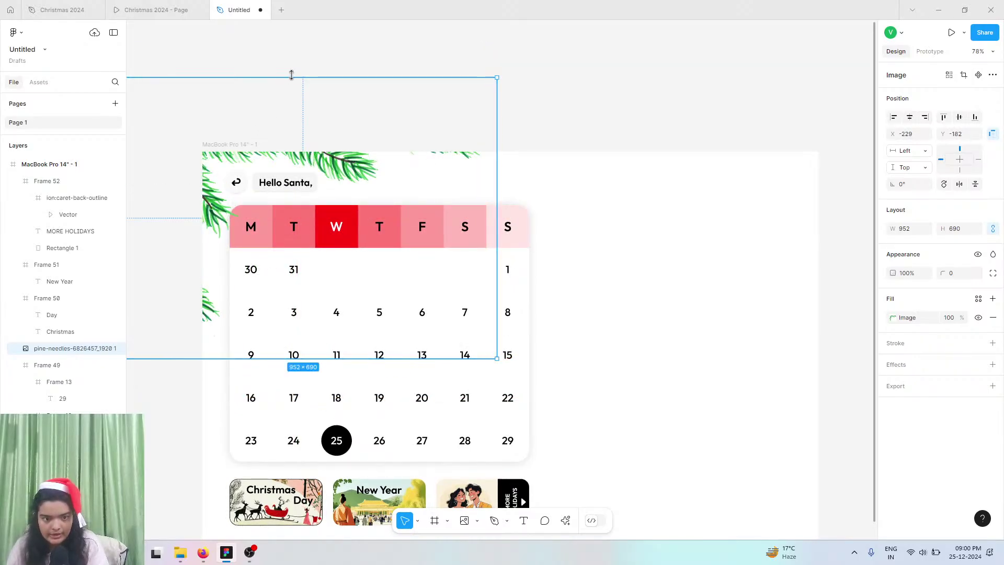
pyautogui.moveTo(291, 74); pyautogui.dragTo(294, 153)
pyautogui.moveTo(278, 196); pyautogui.dragTo(272, 189)
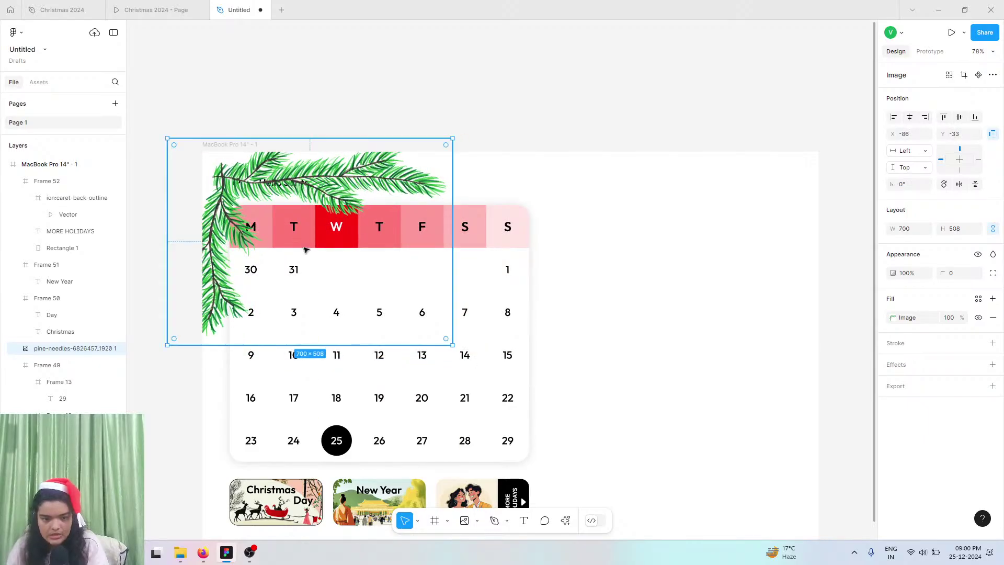
# - Send the pine image behind the calendar and greeting, and nudge it to about X -73, Y -37
pyautogui.rightClick(272, 190)
pyautogui.click(312, 278)
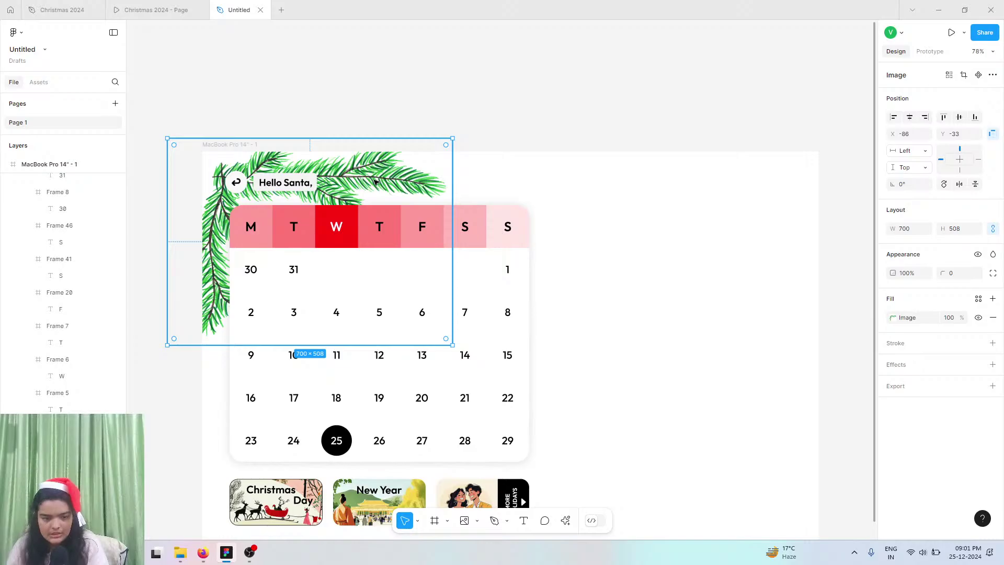
pyautogui.moveTo(388, 176); pyautogui.dragTo(393, 174)
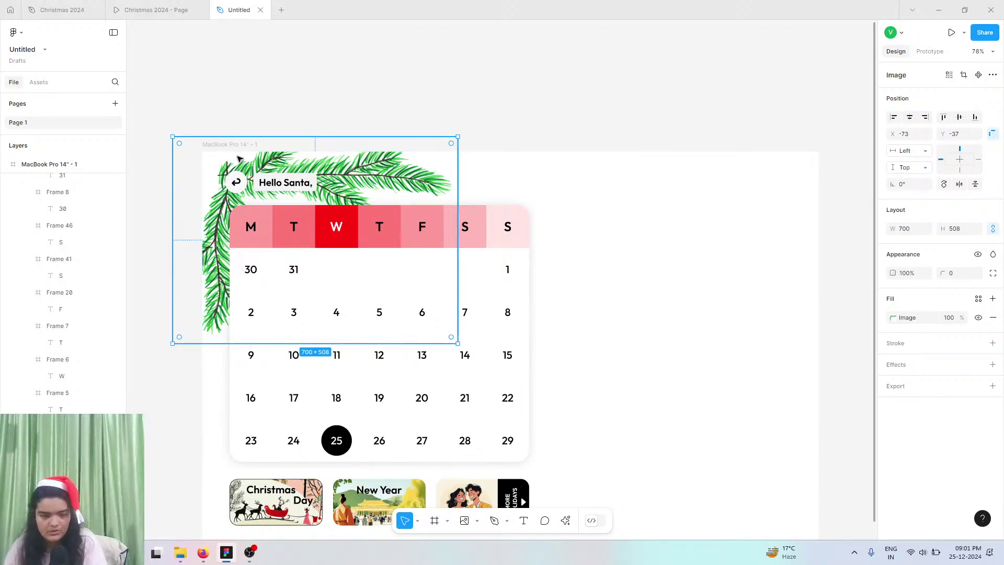
# - Duplicate the pine image, flip the copy horizontally and vertically, and place it in the frame's lower-right corner
pyautogui.moveTo(384, 166); pyautogui.dragTo(635, 238)
pyautogui.scroll(-5, 733, 328)
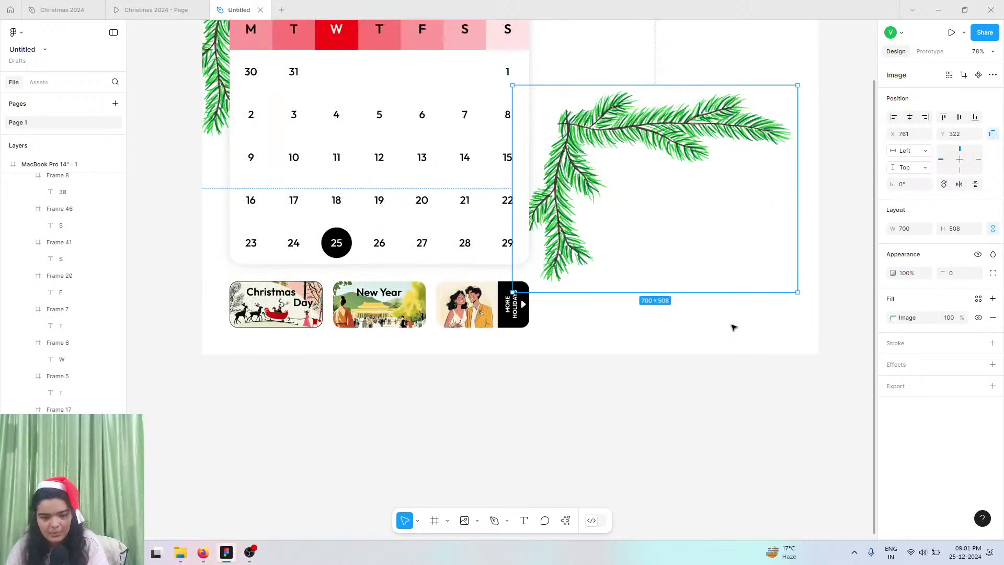
pyautogui.scroll(2, 732, 327)
pyautogui.rightClick(737, 200)
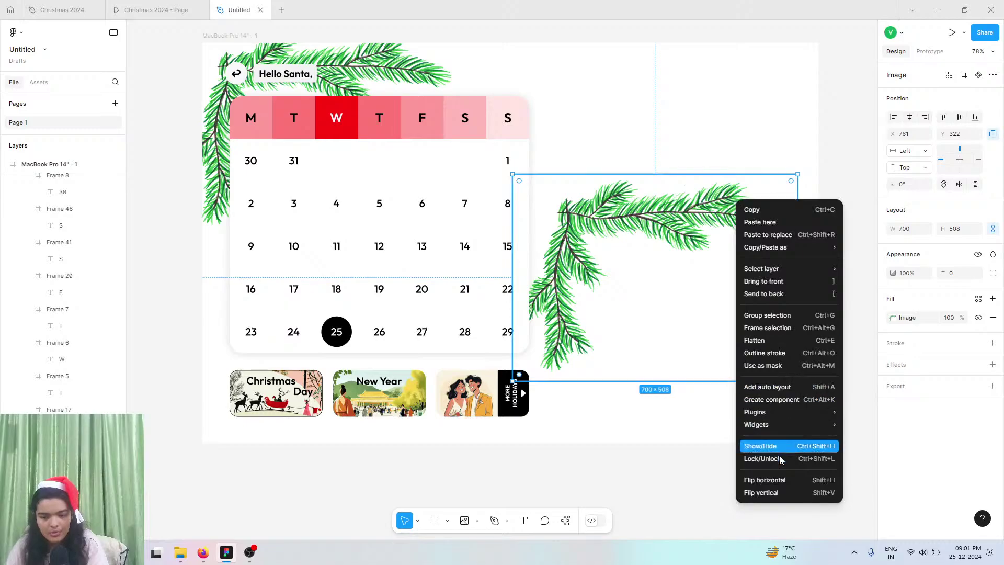
pyautogui.click(779, 479)
pyautogui.rightClick(660, 292)
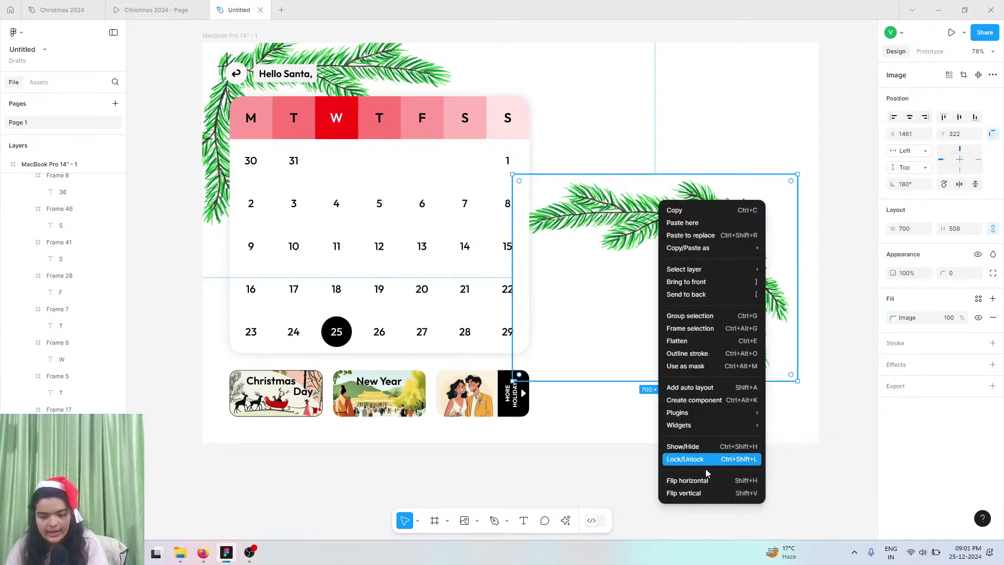
pyautogui.click(685, 493)
pyautogui.moveTo(762, 352)
pyautogui.mouseDown()
pyautogui.moveTo(779, 384)
pyautogui.moveTo(763, 343)
pyautogui.mouseUp()
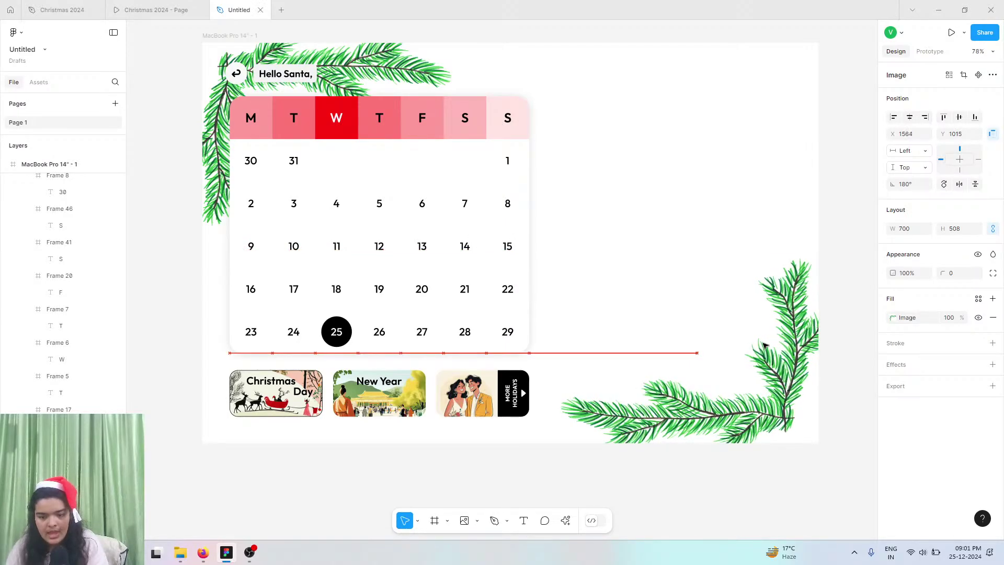
# - Group the two pine images and lower the group's opacity to 22%
pyautogui.hotkey('ctrl', 'alt', 'a')
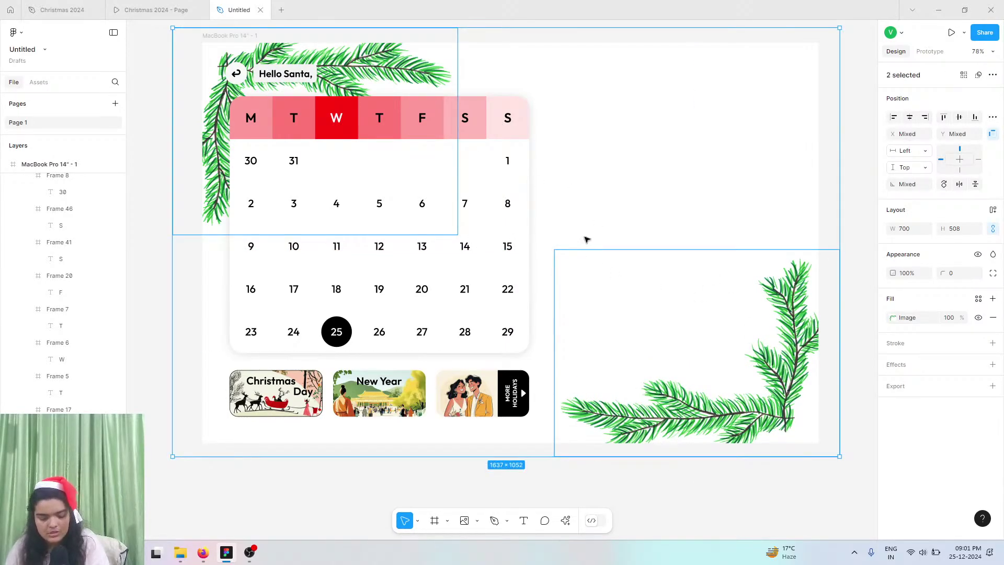
pyautogui.hotkey('ctrl', 'g')
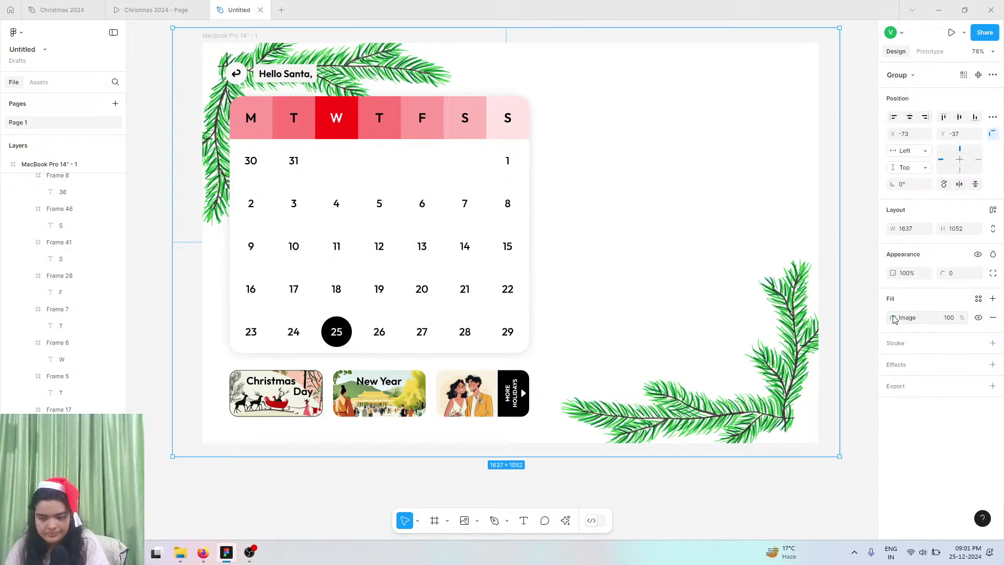
pyautogui.moveTo(896, 271); pyautogui.dragTo(787, 269)
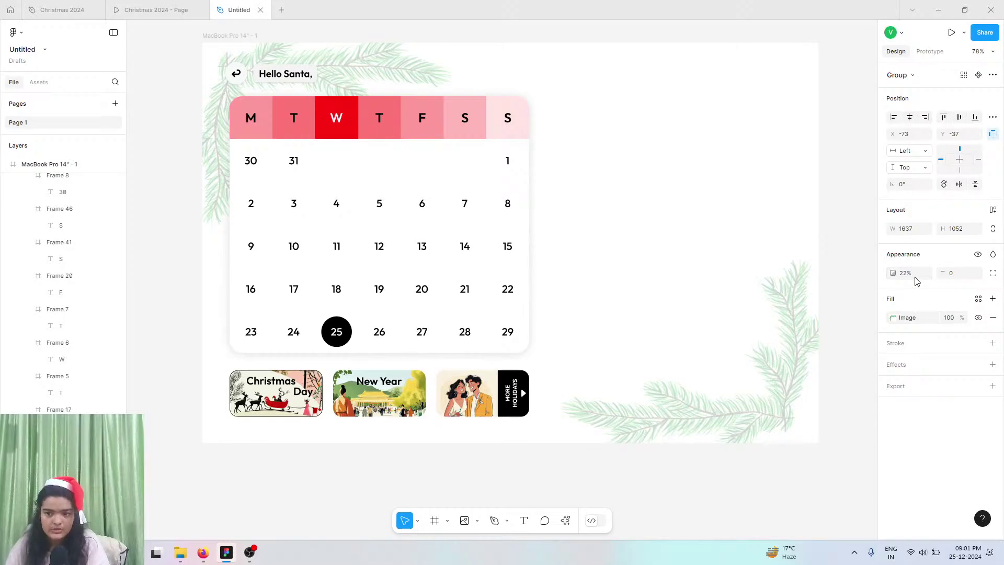
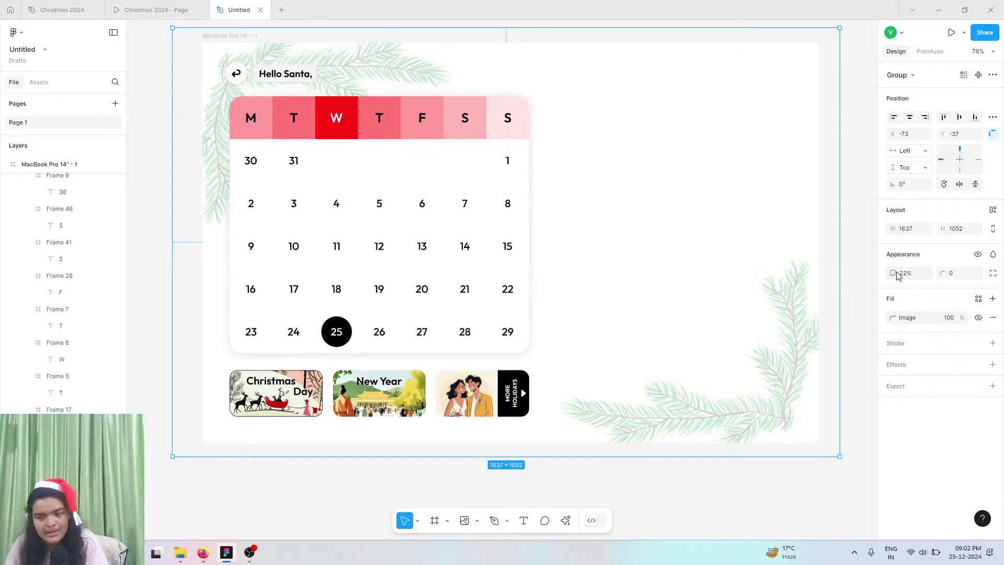
# - Try the pine group at 48% opacity and set it back to 22%
pyautogui.moveTo(898, 276); pyautogui.dragTo(21, 277)
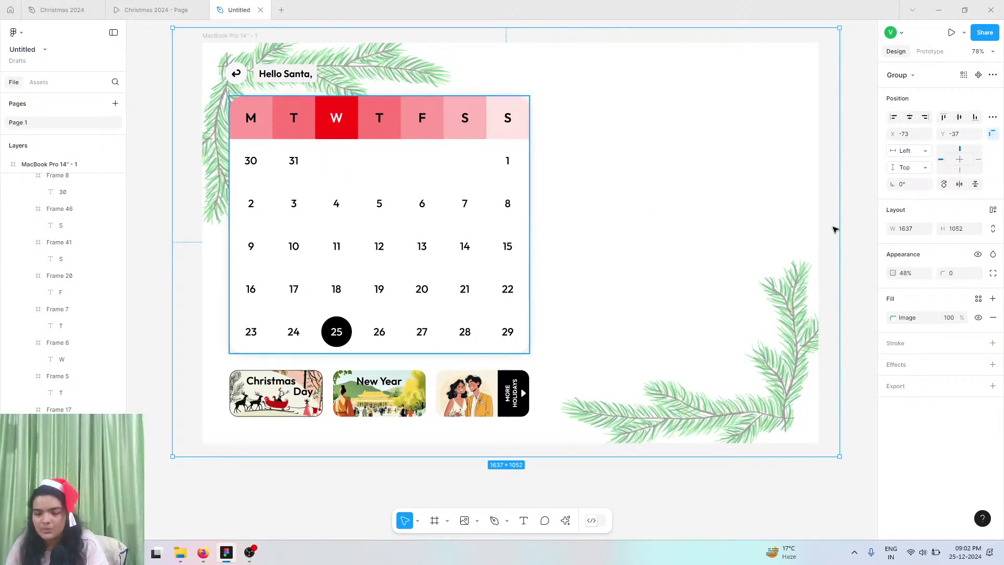
pyautogui.click(904, 276)
pyautogui.write('22')
pyautogui.press('Return')
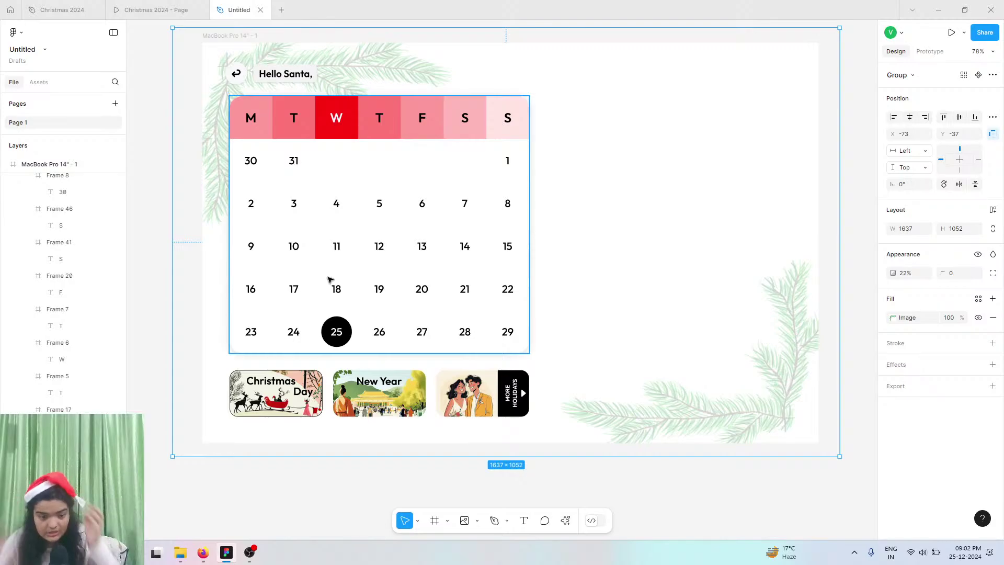
# - Check the finished Christmas 2024 prototype for reference and group the three holiday cards below the calendar
pyautogui.click(152, 9)
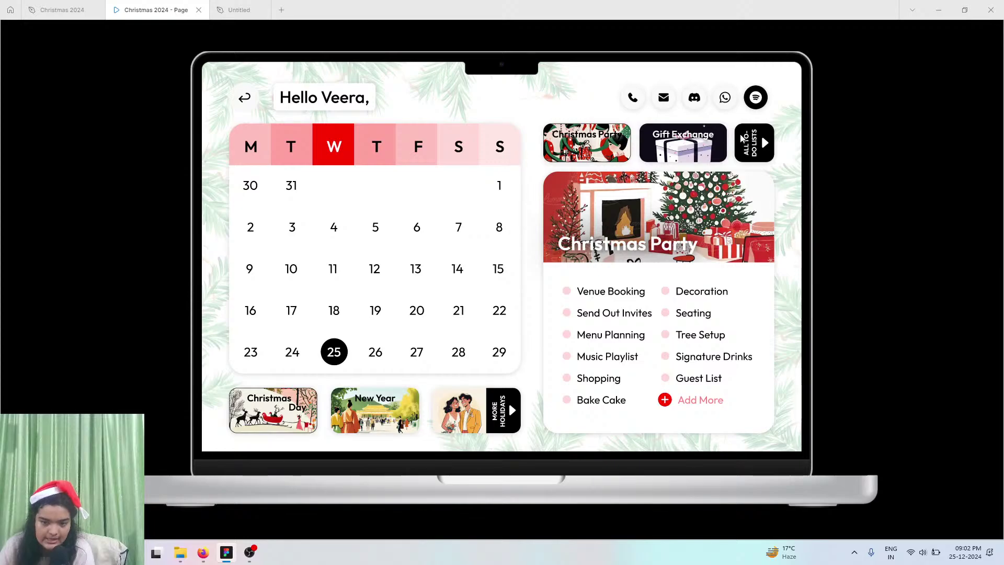
pyautogui.click(231, 11)
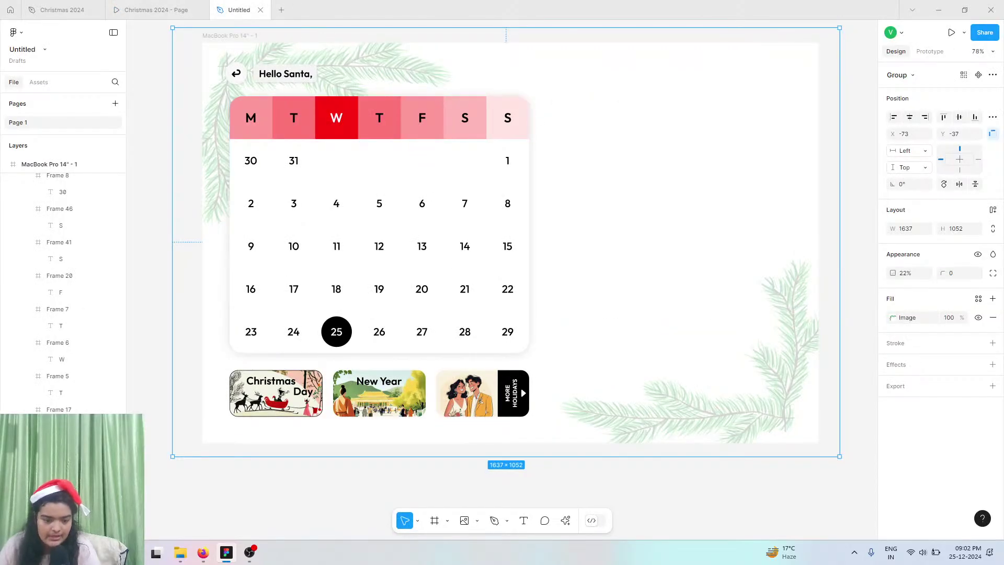
pyautogui.click(275, 393)
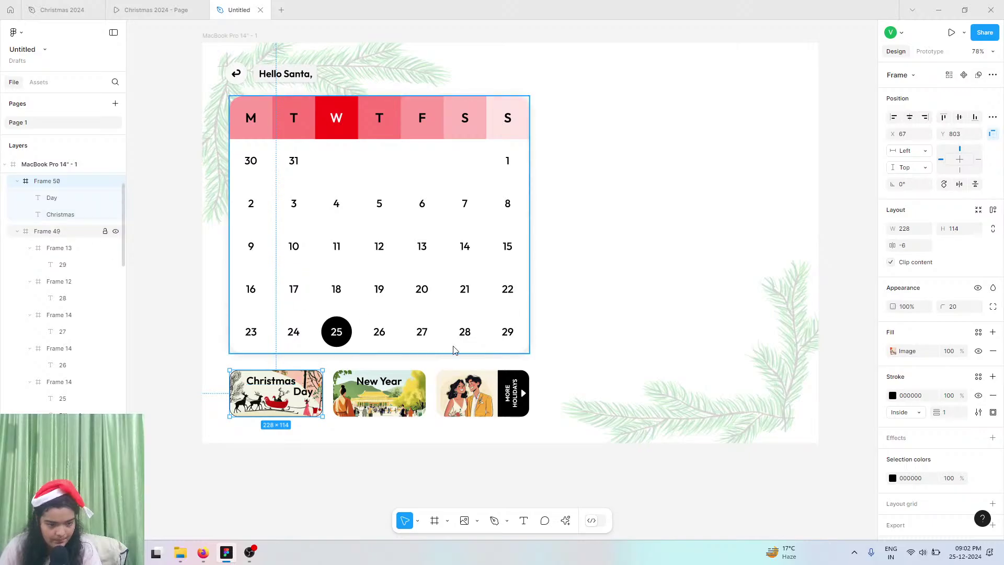
pyautogui.keyDown('shift'); pyautogui.click(408, 389); pyautogui.keyUp('shift')
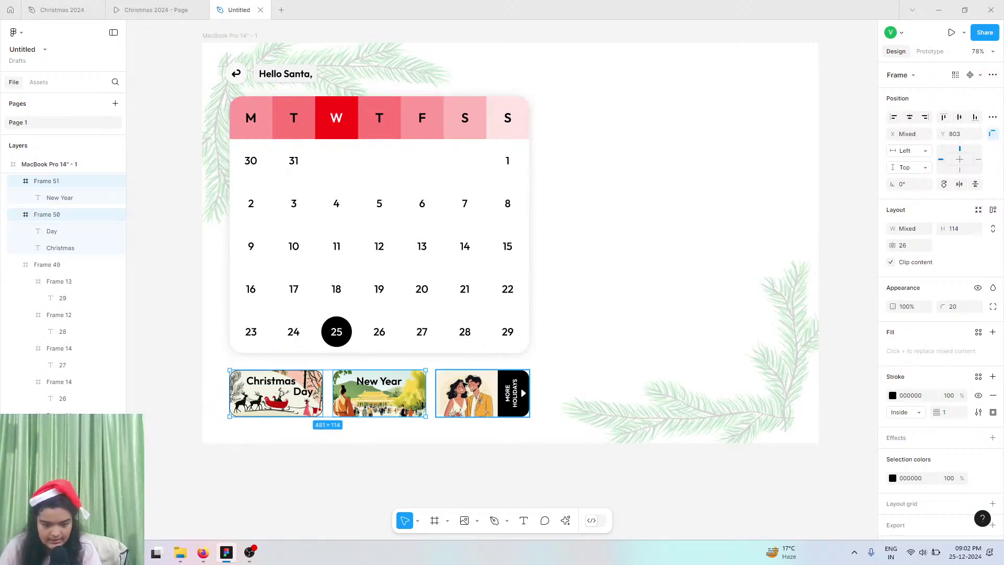
pyautogui.keyDown('shift'); pyautogui.click(465, 384); pyautogui.keyUp('shift')
pyautogui.hotkey('ctrl', 'g')
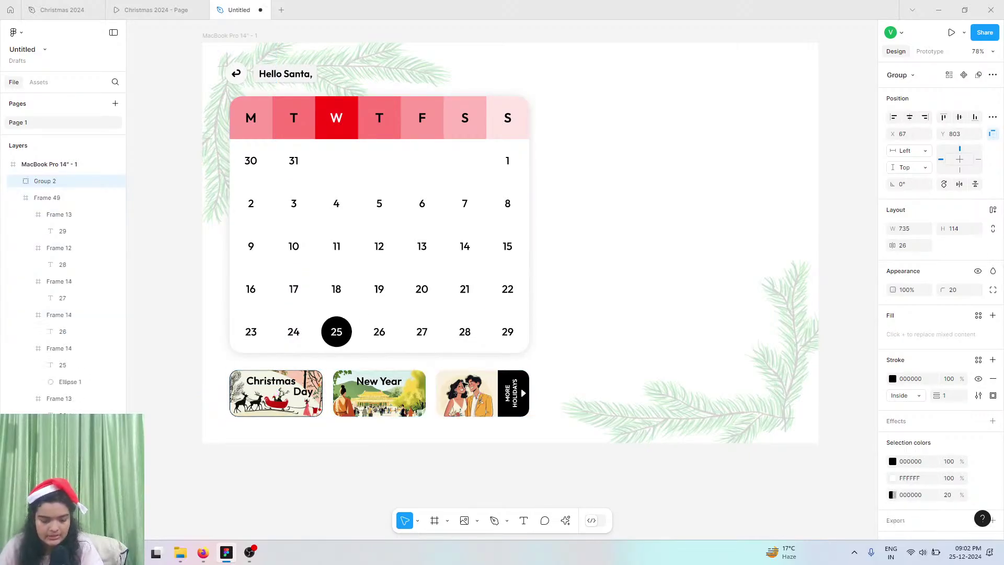
# - Duplicate the holiday card group and place the copy beside the calendar header, scaled down to about 561 × 87
pyautogui.hotkey('ctrl', 'd')
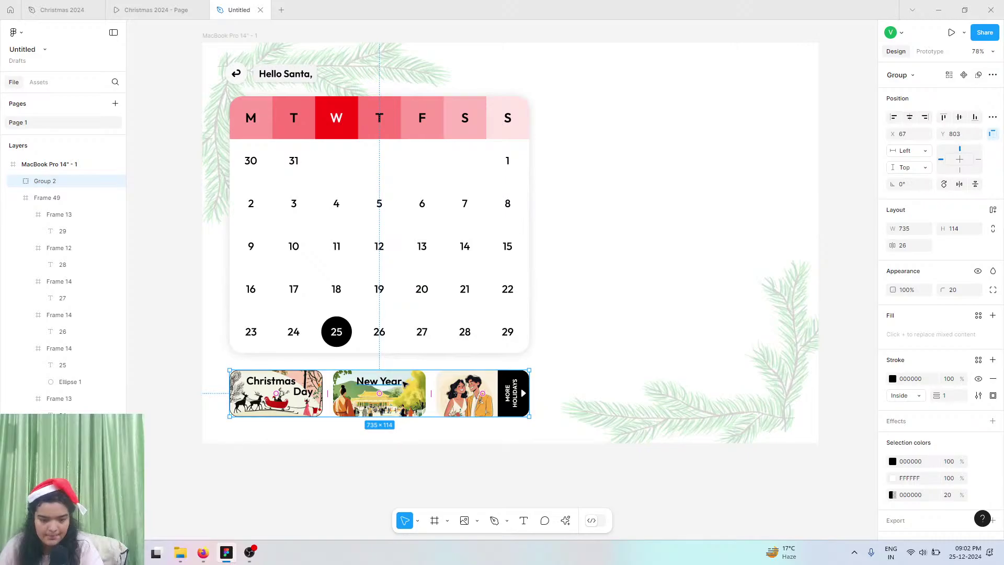
pyautogui.moveTo(377, 391); pyautogui.dragTo(693, 129)
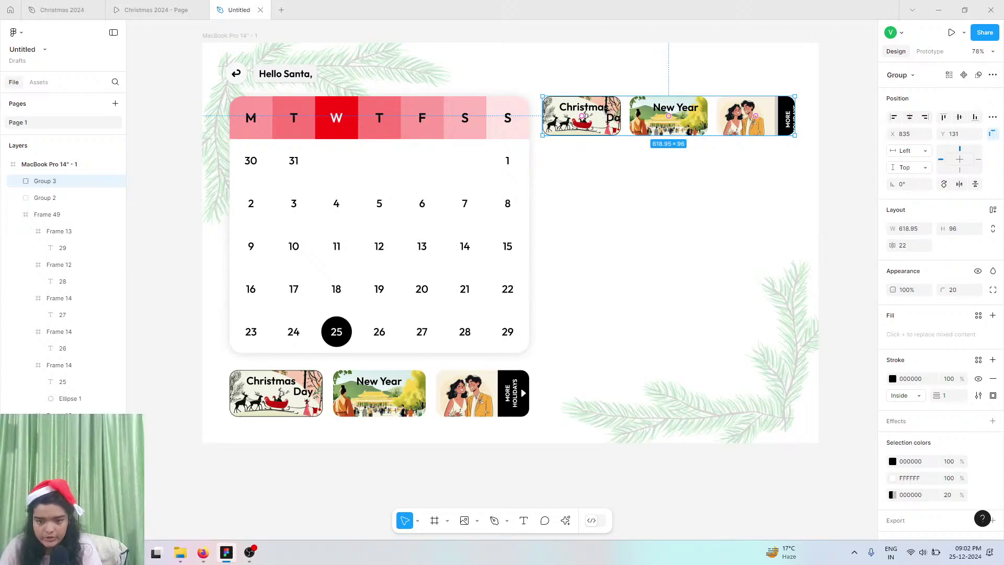
pyautogui.moveTo(630, 135); pyautogui.dragTo(660, 128)
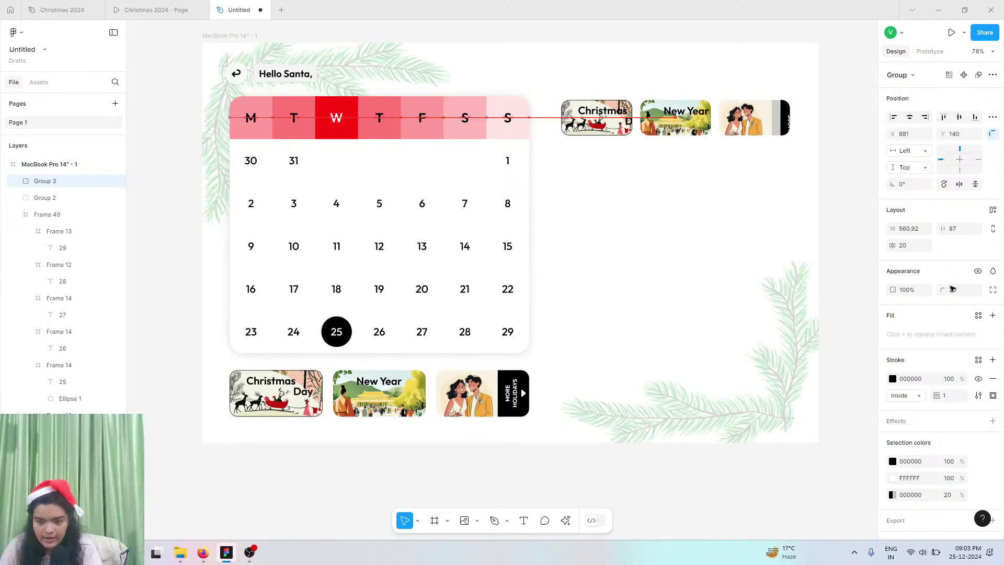
# - Set the copied card group's corner radius to 13 and align its top edge with the calendar at X 864, Y 131
pyautogui.click(952, 290)
pyautogui.write('16')
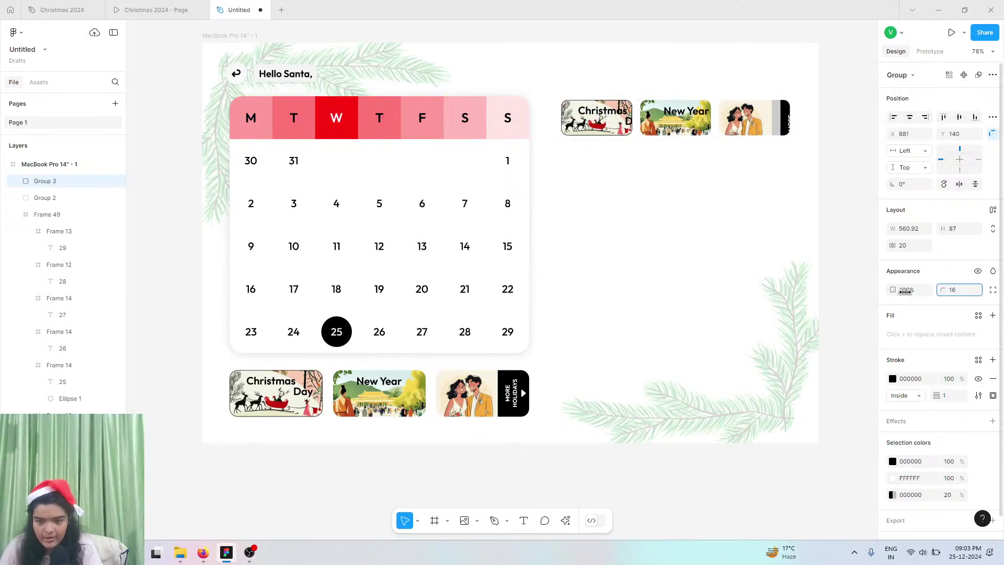
pyautogui.moveTo(906, 292); pyautogui.dragTo(853, 282)
pyautogui.moveTo(755, 119); pyautogui.dragTo(768, 134)
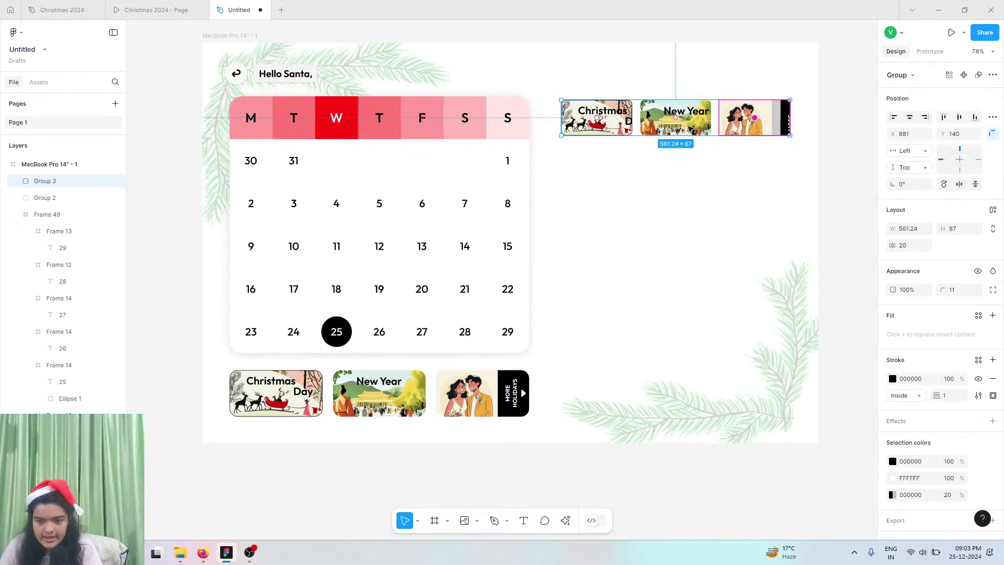
pyautogui.click(954, 294)
pyautogui.press('Return')
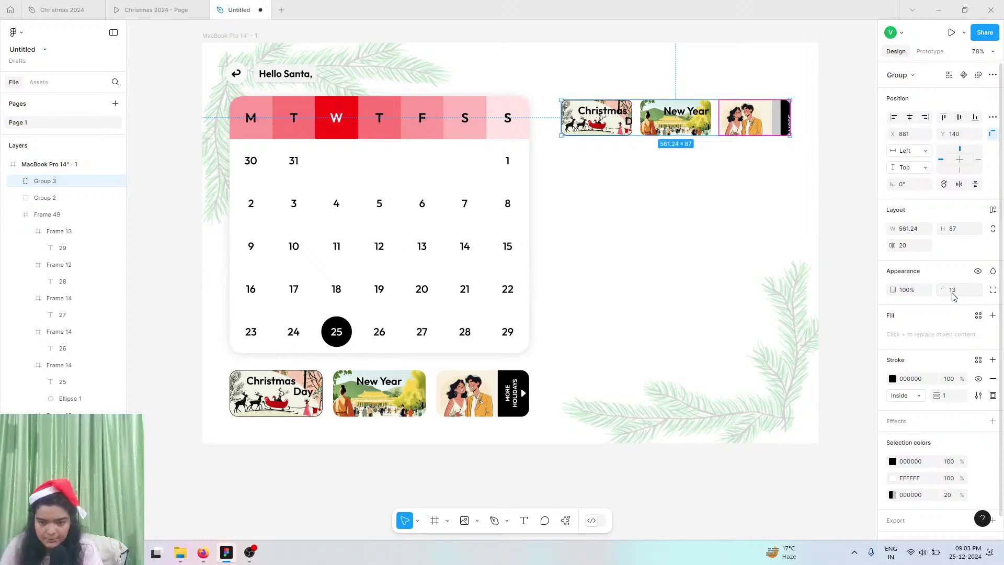
pyautogui.moveTo(697, 117); pyautogui.dragTo(717, 140)
pyautogui.moveTo(782, 130); pyautogui.dragTo(791, 131)
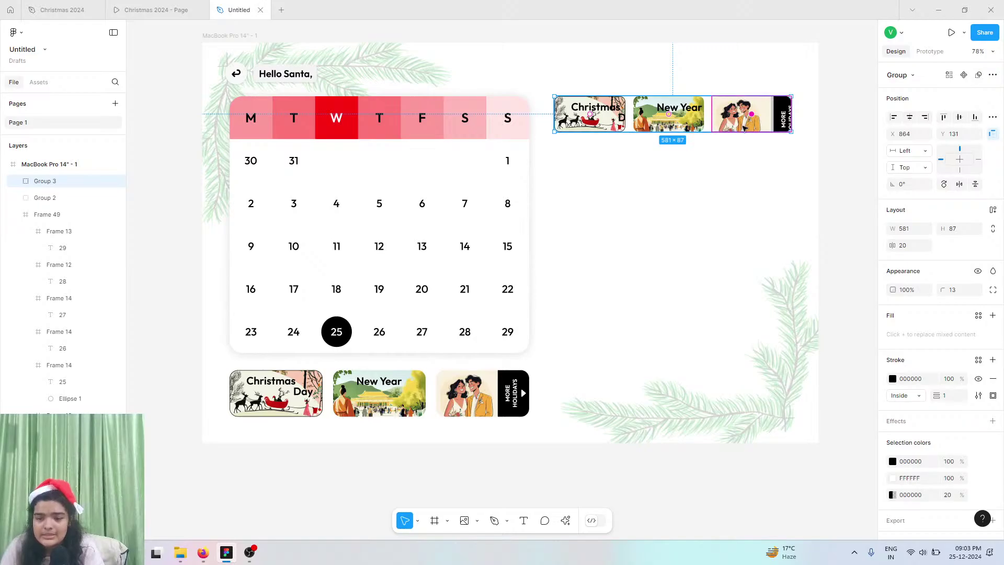
pyautogui.hotkey('ctrl', 'z')
pyautogui.hotkey('ctrl', 'z')
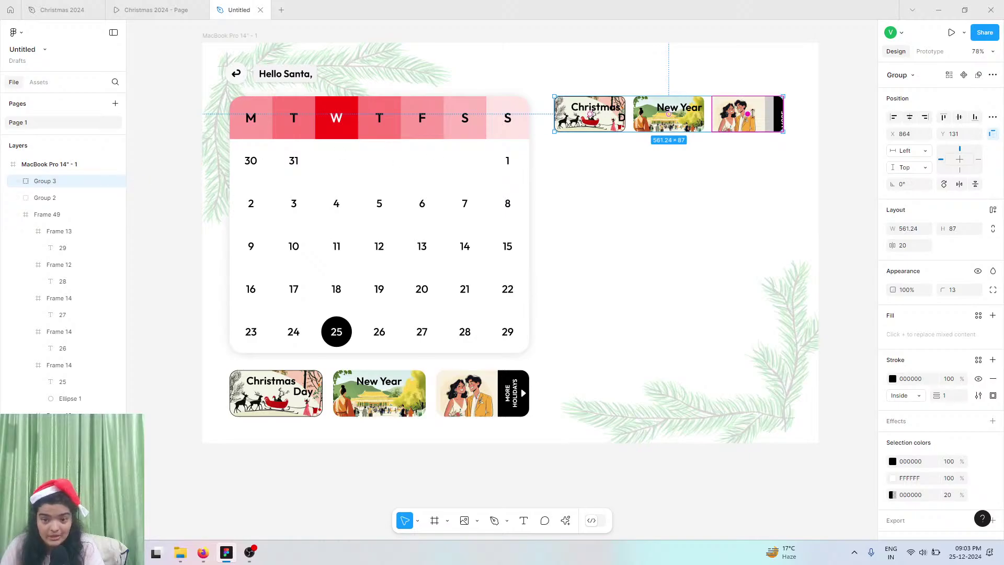
# - Enlarge the copied card group to about 586 × 89.29, keeping its upper-left corner in place
pyautogui.moveTo(784, 132); pyautogui.dragTo(788, 131)
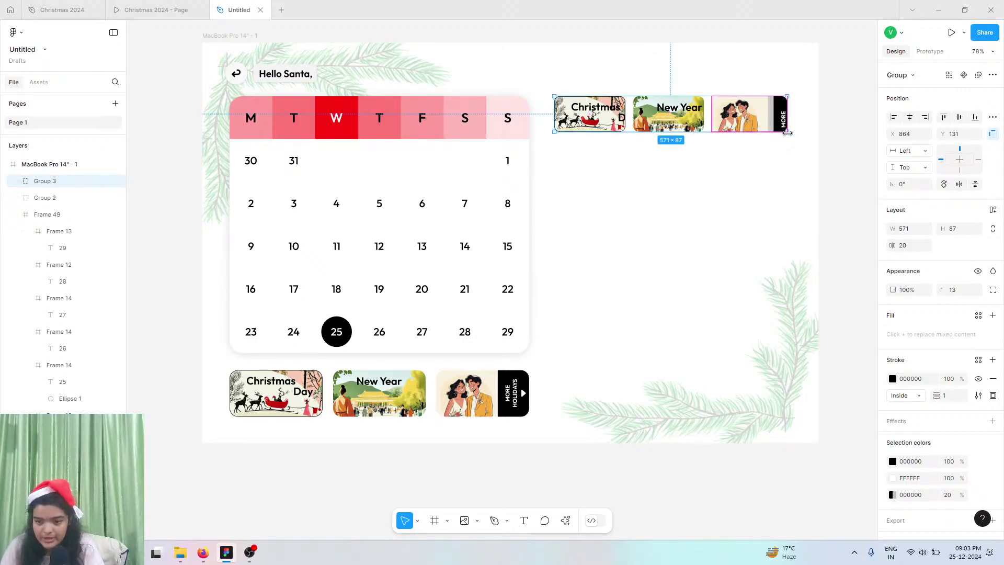
pyautogui.click(804, 137)
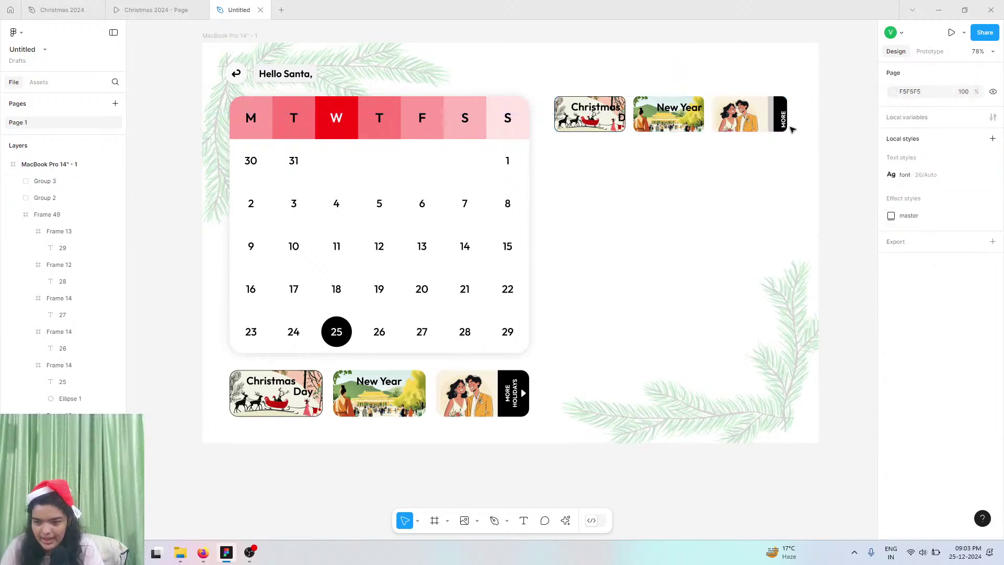
pyautogui.click(784, 128)
pyautogui.moveTo(791, 133); pyautogui.dragTo(757, 115)
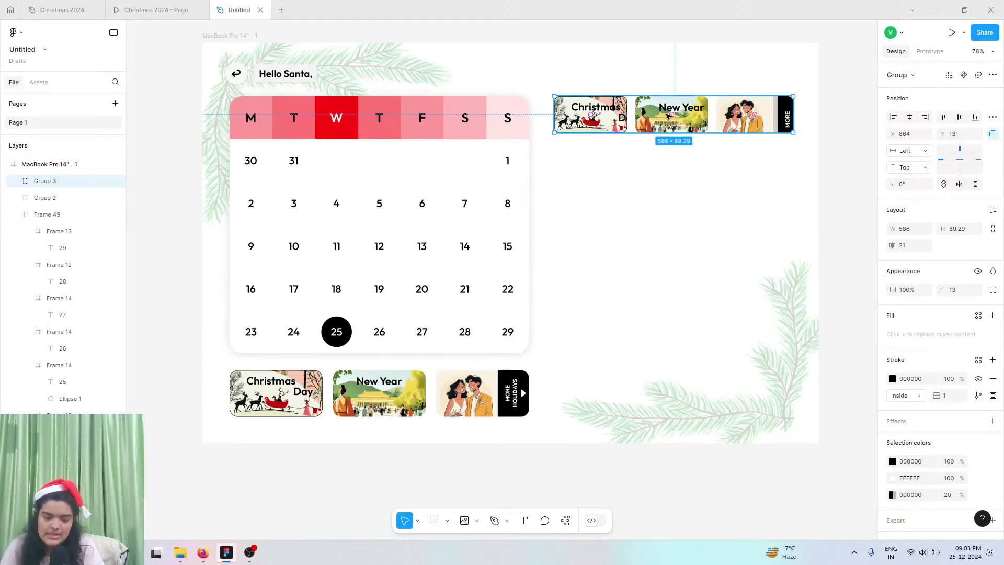
# - In the copied couple card, shift the black rectangle inward over the photo to X 123.83, Y -9
pyautogui.scroll(10, 668, 116)
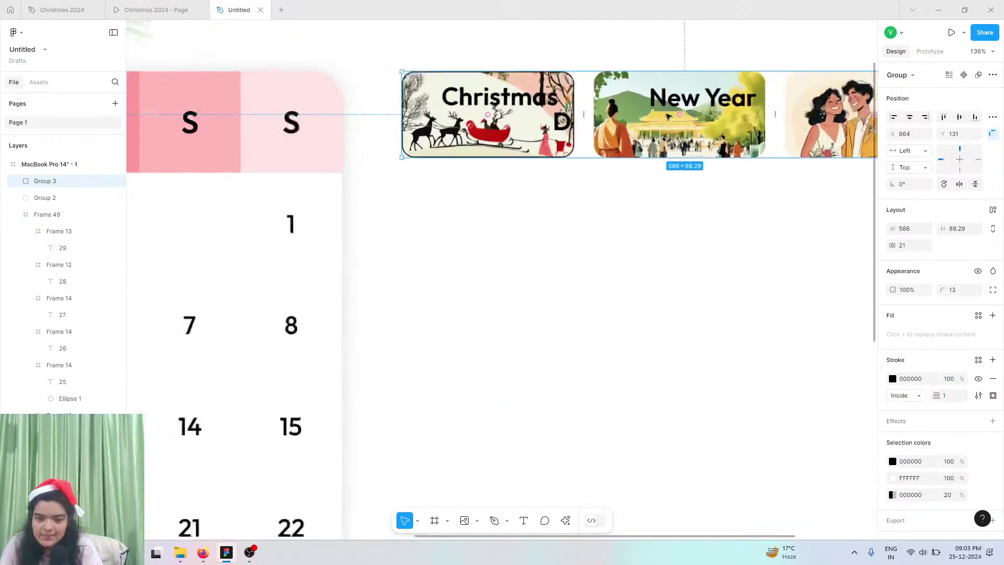
pyautogui.hscroll(3, 669, 116)
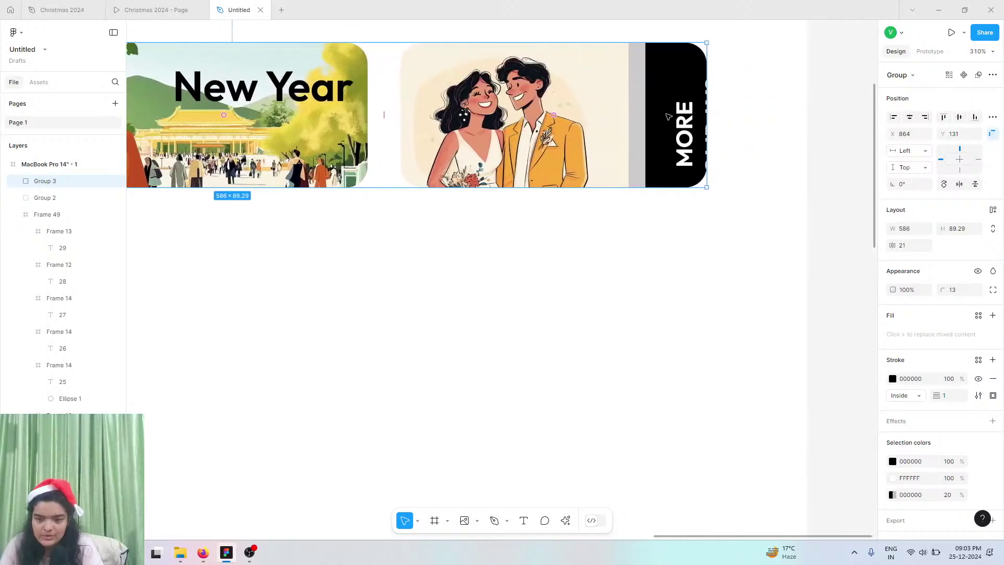
pyautogui.doubleClick(670, 66)
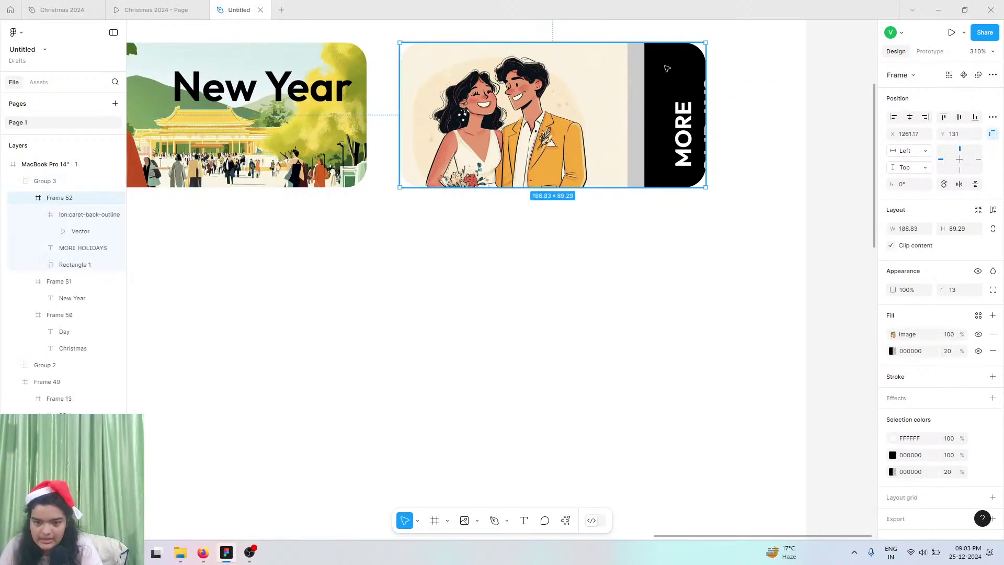
pyautogui.doubleClick(671, 64)
pyautogui.moveTo(673, 64); pyautogui.dragTo(633, 56)
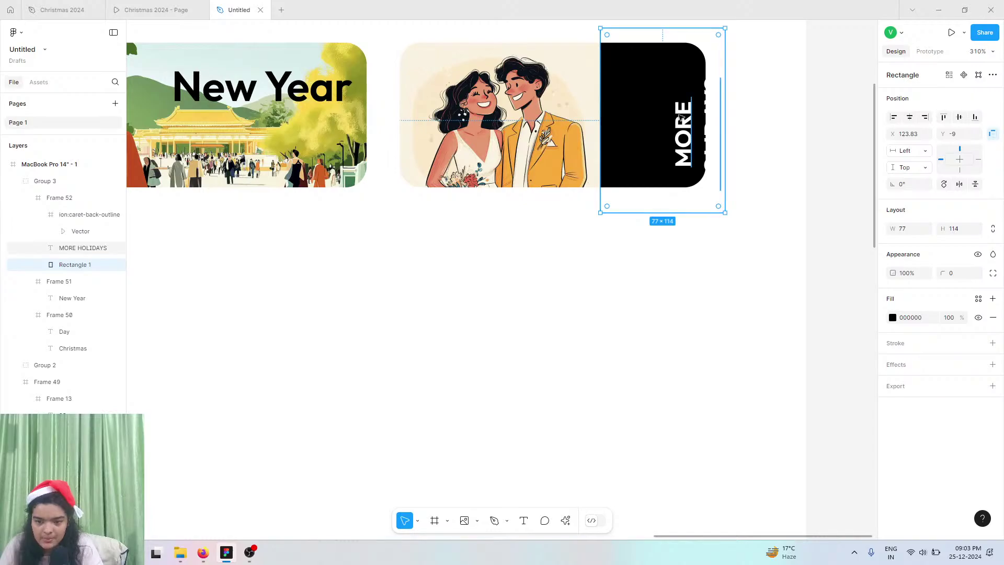
# - Move the rotated MORE HOLIDAYS text onto the black strip at X 139.83, Y 90 and set its font size to 12
pyautogui.click(684, 131)
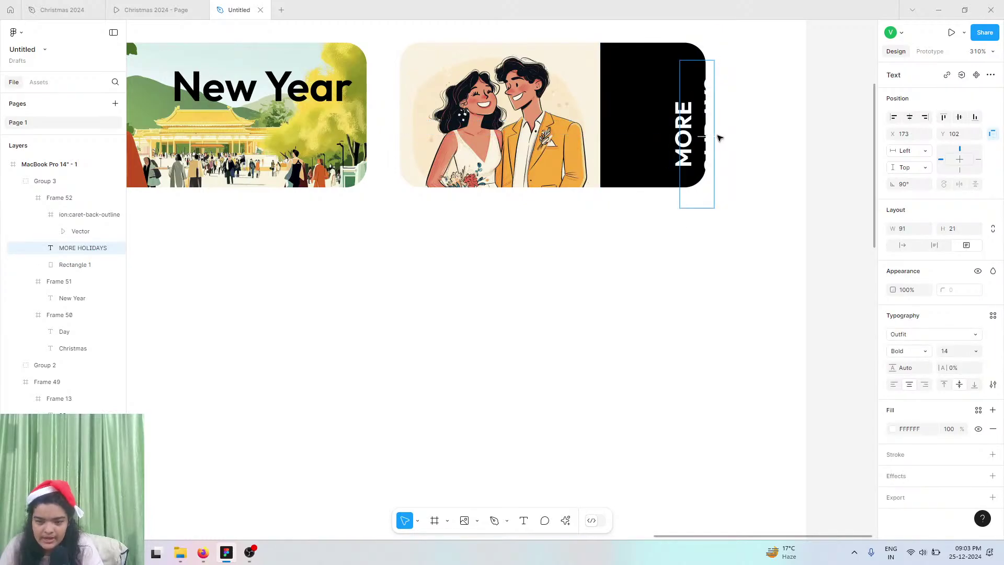
pyautogui.moveTo(690, 142); pyautogui.dragTo(638, 121)
pyautogui.click(971, 351)
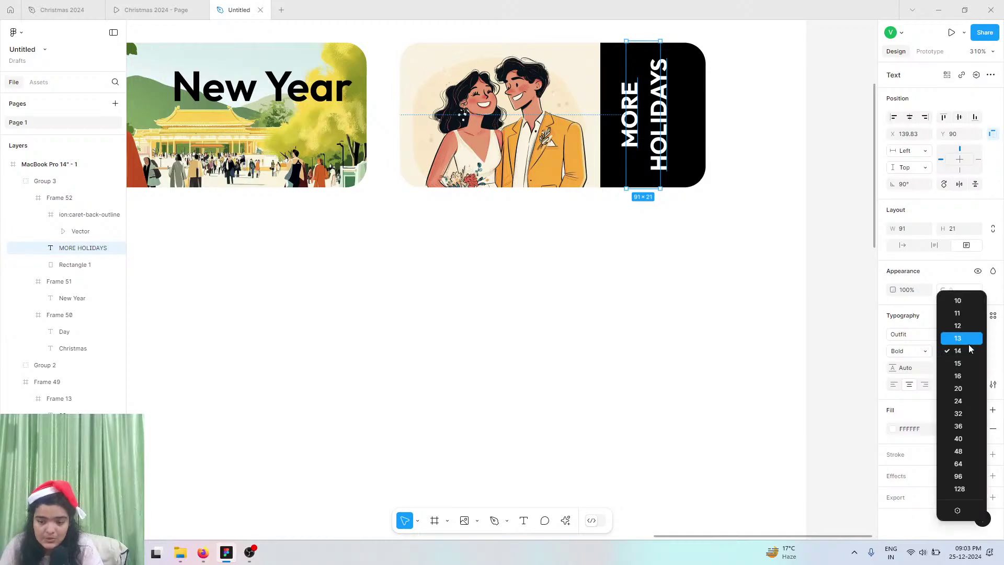
pyautogui.click(957, 325)
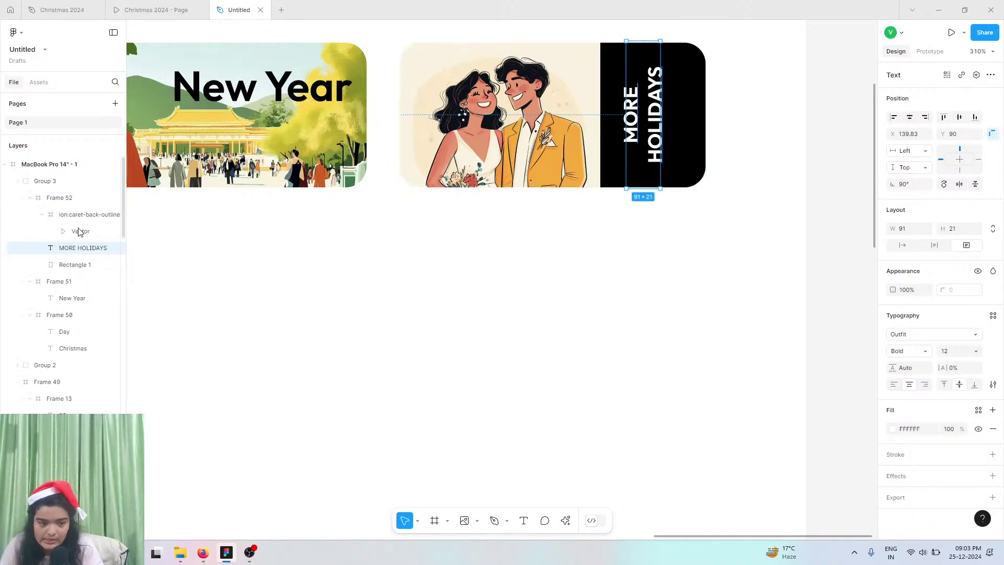
# - Move the white arrow vector onto the black strip beside the MORE HOLIDAYS text and wrap it in its own frame
pyautogui.click(754, 133)
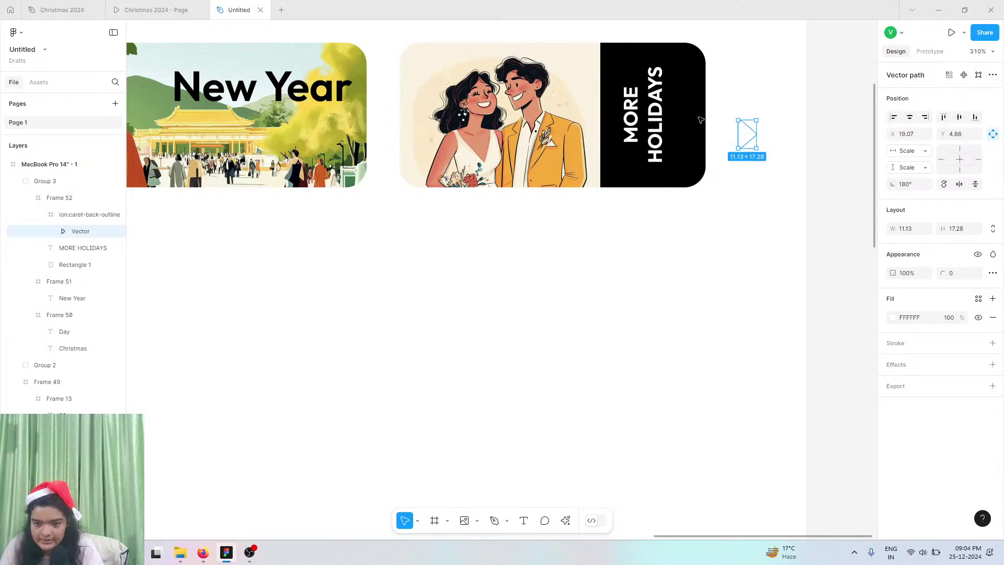
pyautogui.moveTo(700, 120); pyautogui.dragTo(693, 119)
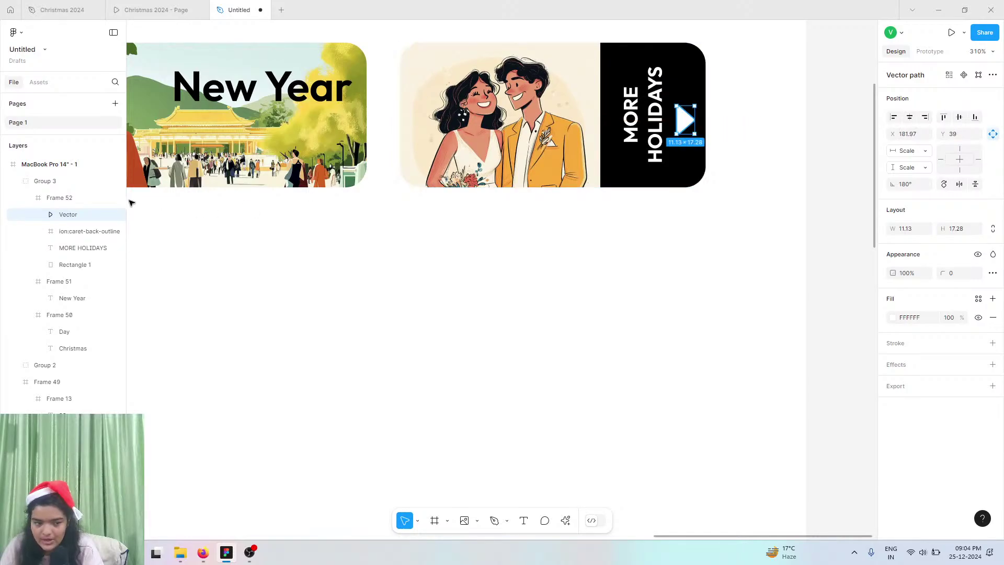
pyautogui.click(107, 233)
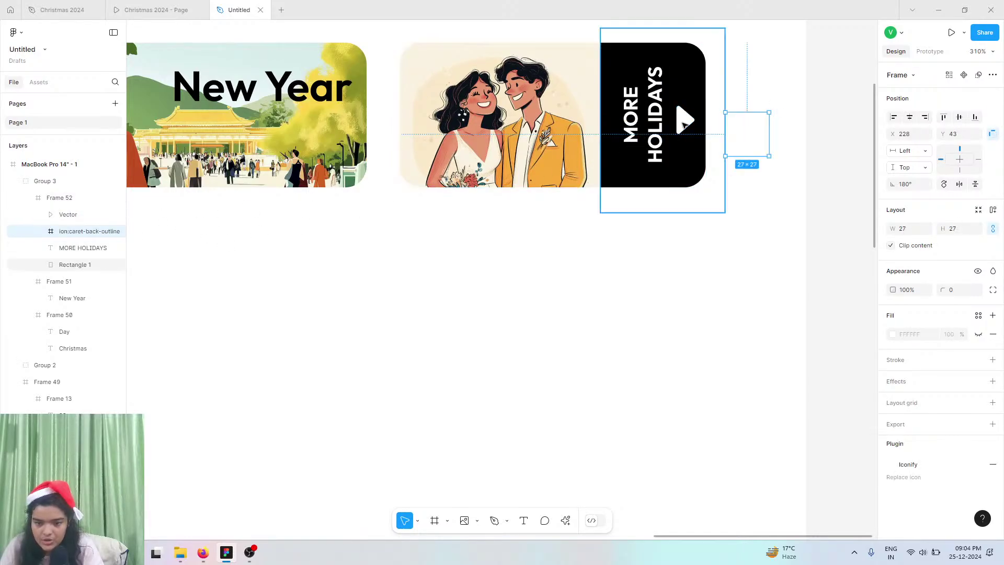
pyautogui.click(684, 125)
pyautogui.rightClick(684, 122)
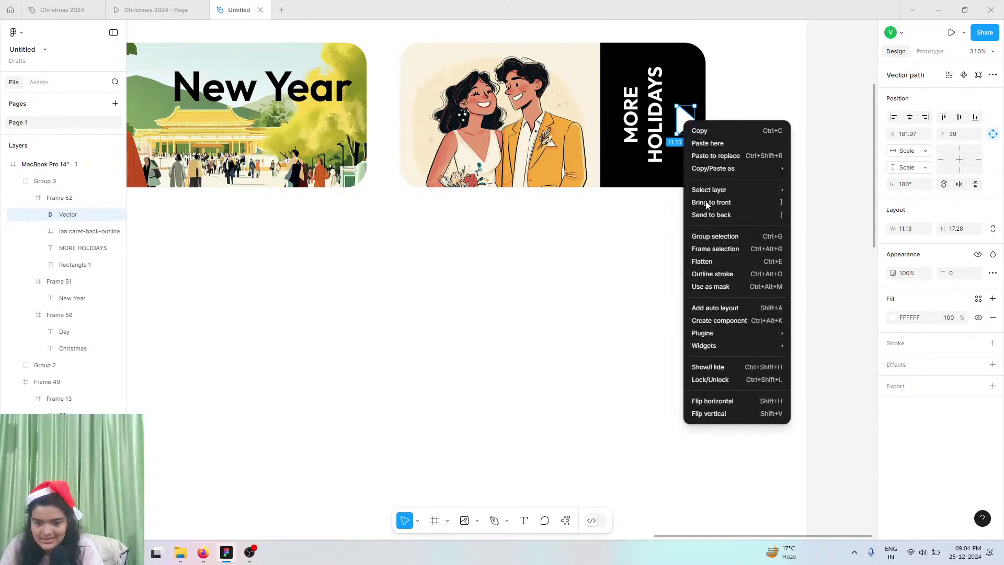
pyautogui.click(707, 248)
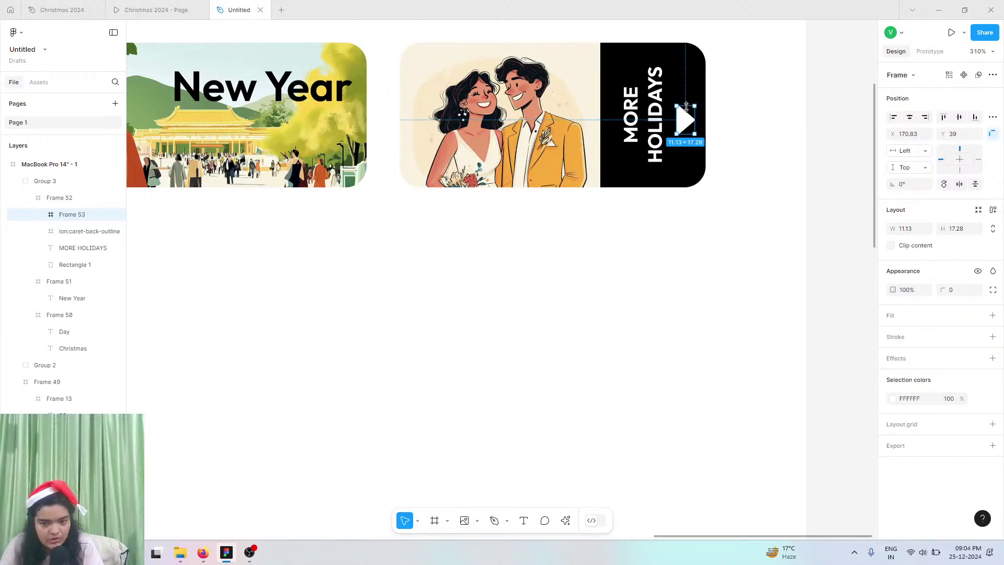
# - Resize the arrow's frame to 9 × 13 and nudge it to the card's vertical centre
pyautogui.moveTo(687, 107); pyautogui.dragTo(686, 111)
pyautogui.press('Up')
pyautogui.press('Up')
pyautogui.press('Up')
pyautogui.press('Up')
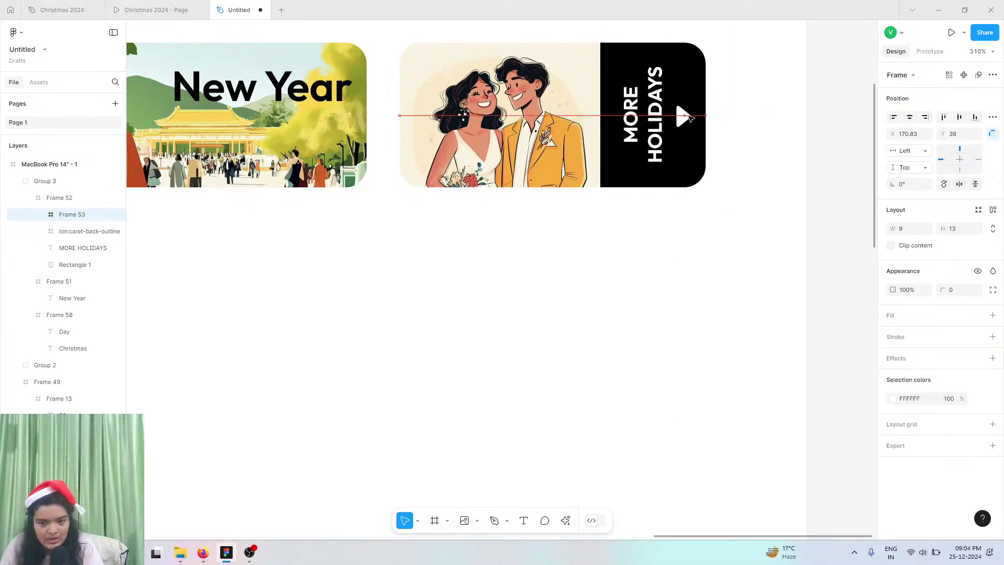
pyautogui.press('Left')
pyautogui.click(658, 120)
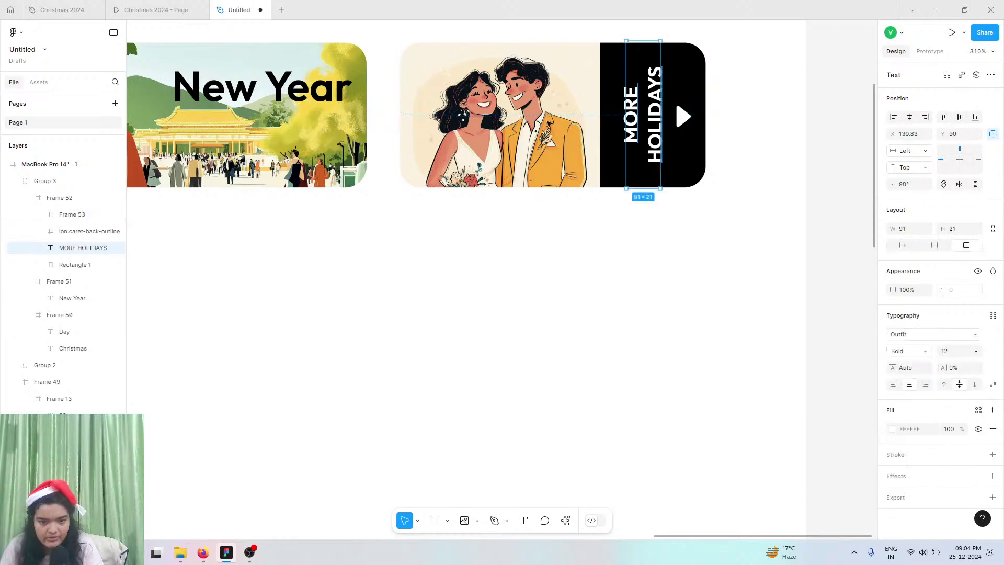
# - Move the copied card's New Year title toward the card's upper centre and set its font size to 22
pyautogui.click(258, 90)
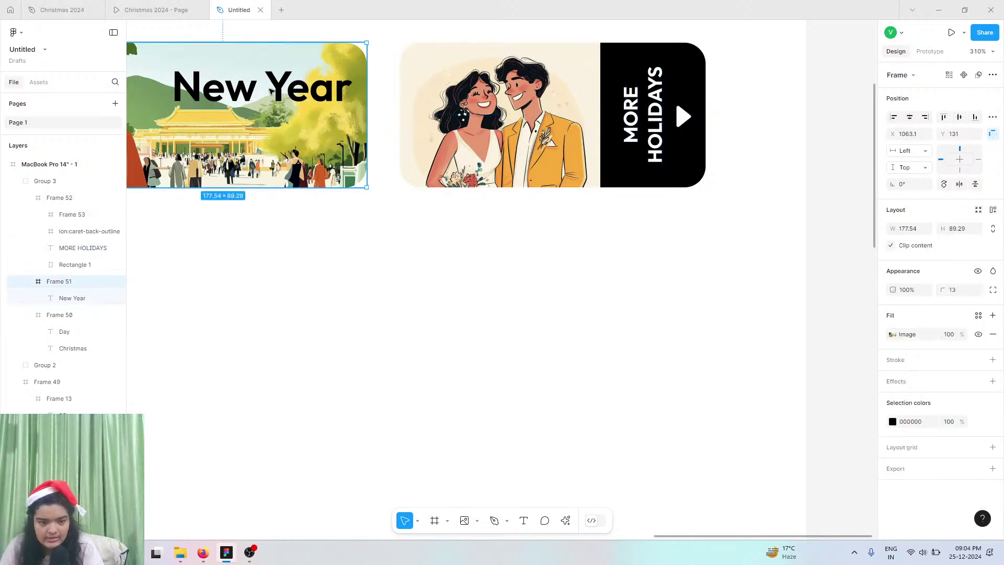
pyautogui.click(258, 90)
pyautogui.moveTo(257, 90); pyautogui.dragTo(222, 86)
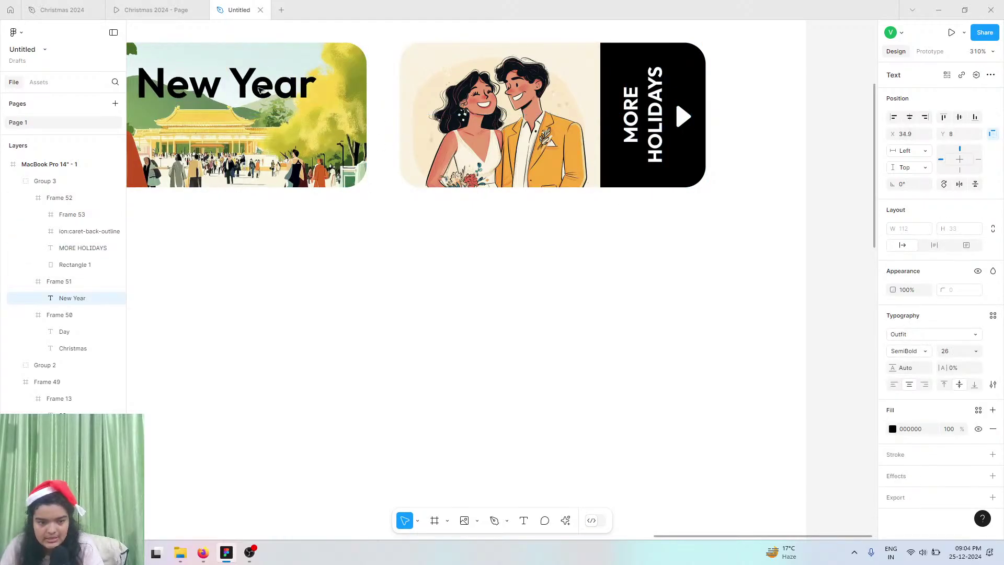
pyautogui.click(951, 357)
pyautogui.write('22')
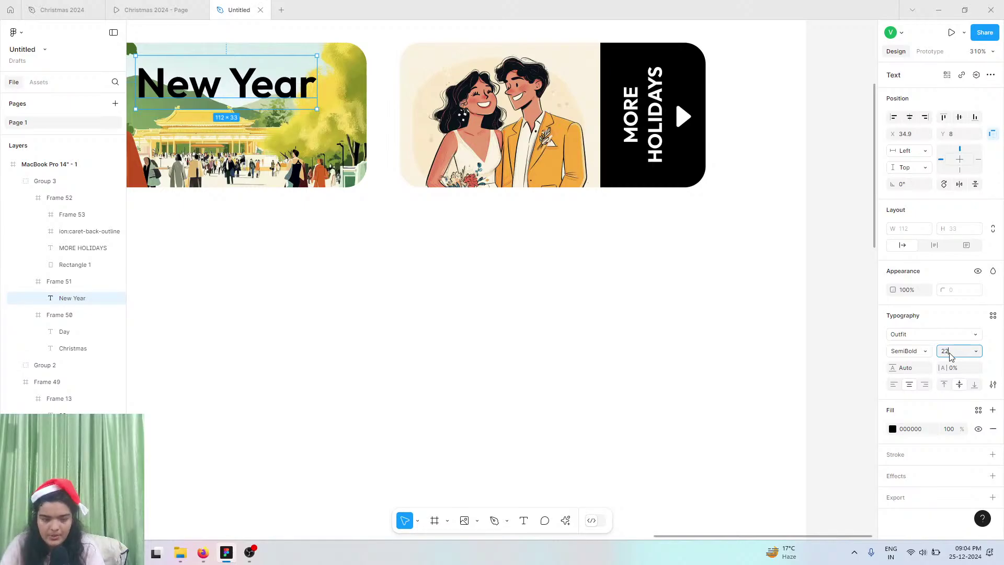
pyautogui.press('Return')
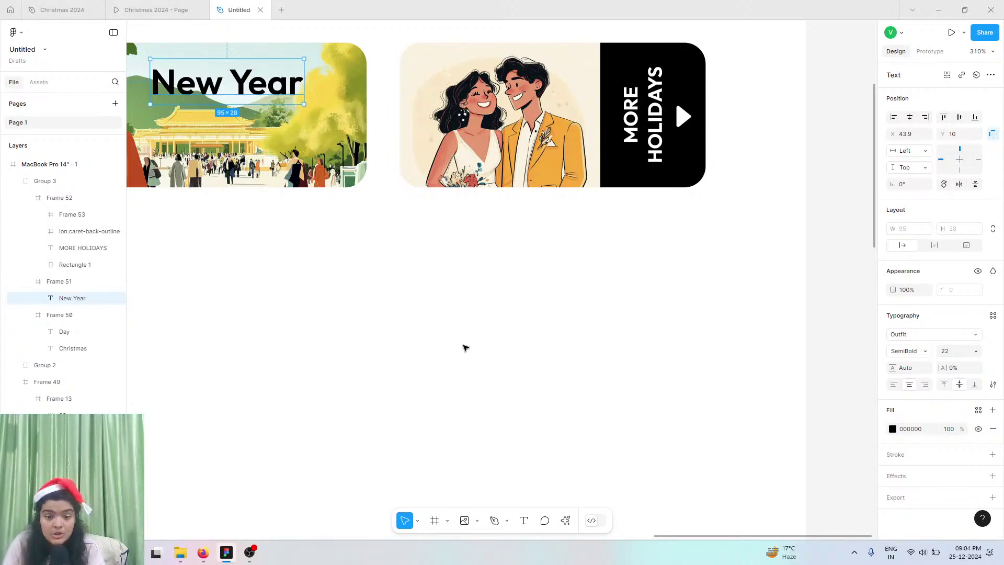
# - Check the Christmas 2024 prototype for reference and replace the copied card's New Year title with "Guf"
pyautogui.hotkey('shift', '1')
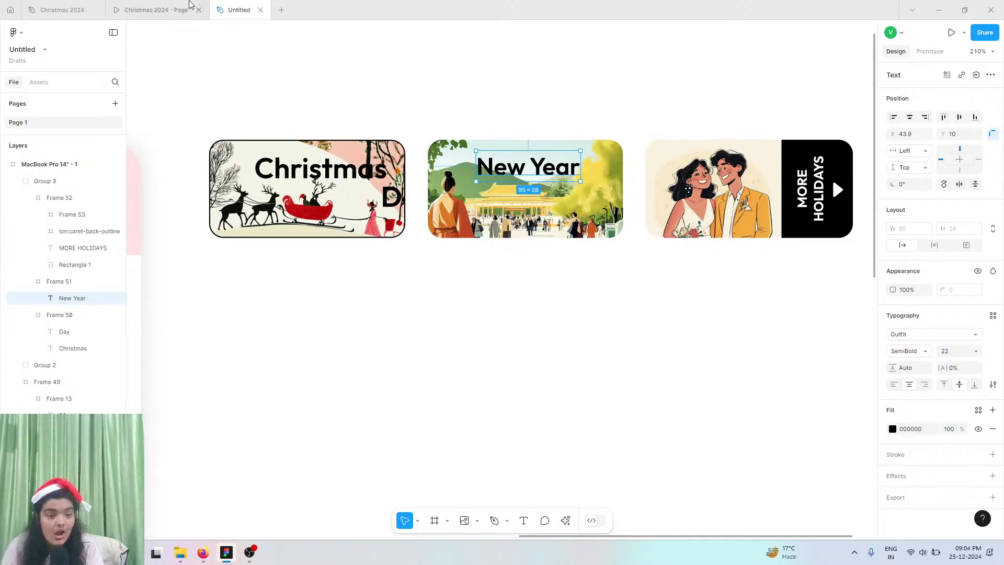
pyautogui.click(189, 4)
pyautogui.click(230, 8)
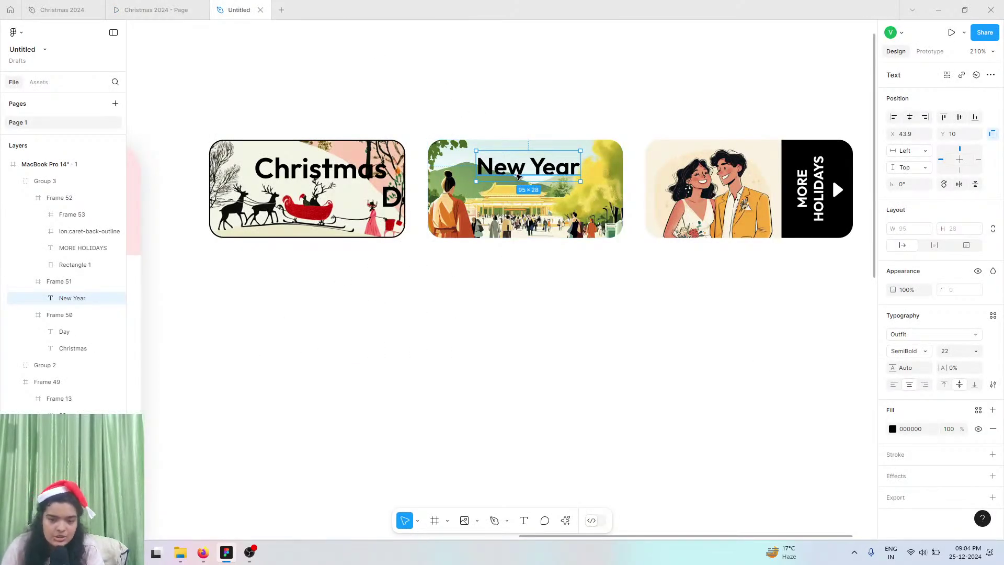
pyautogui.press('Return')
pyautogui.write('Gu')
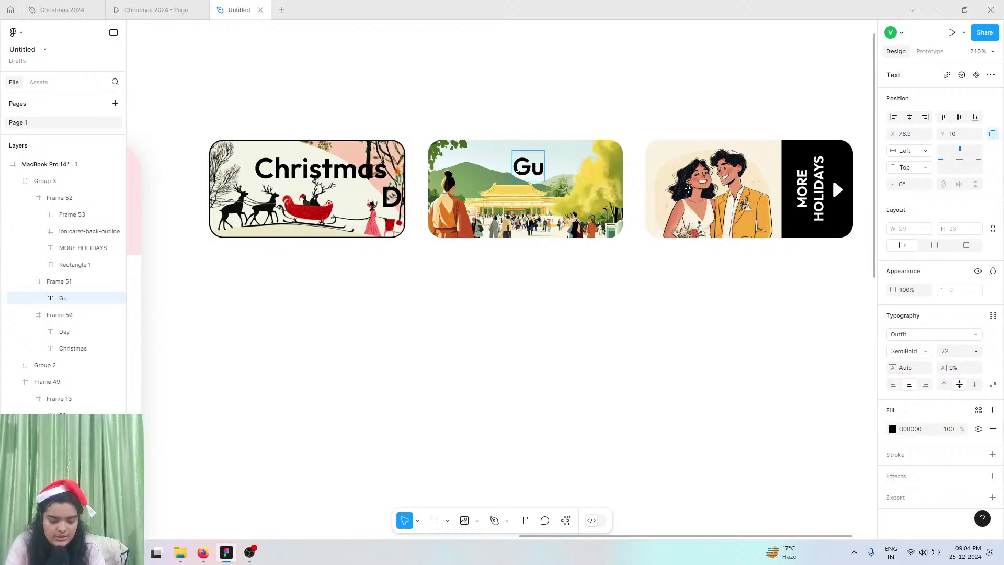
pyautogui.write('ft')
pyautogui.press('BackSpace')
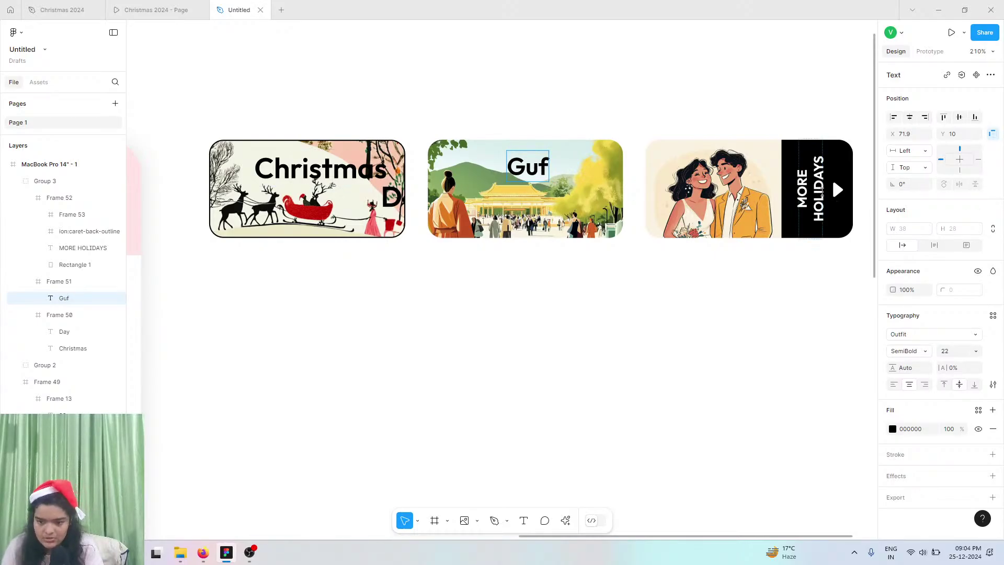
# - Replace the MORE HOLIDAYS text on the copied couple card's black strip with "ALL TO- DO LISTS"
pyautogui.click(820, 191)
pyautogui.doubleClick(819, 190)
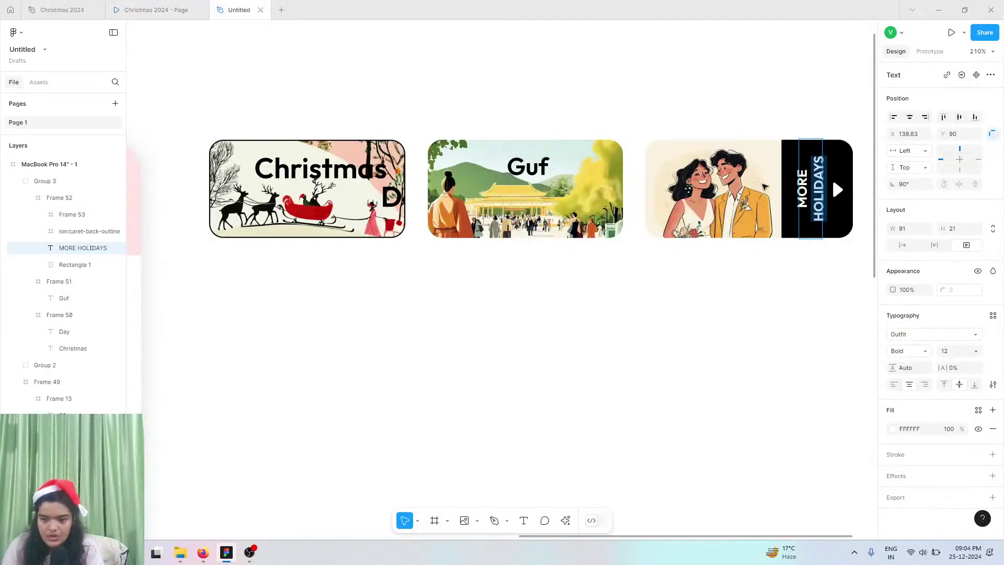
pyautogui.tripleClick(812, 192)
pyautogui.write('all')
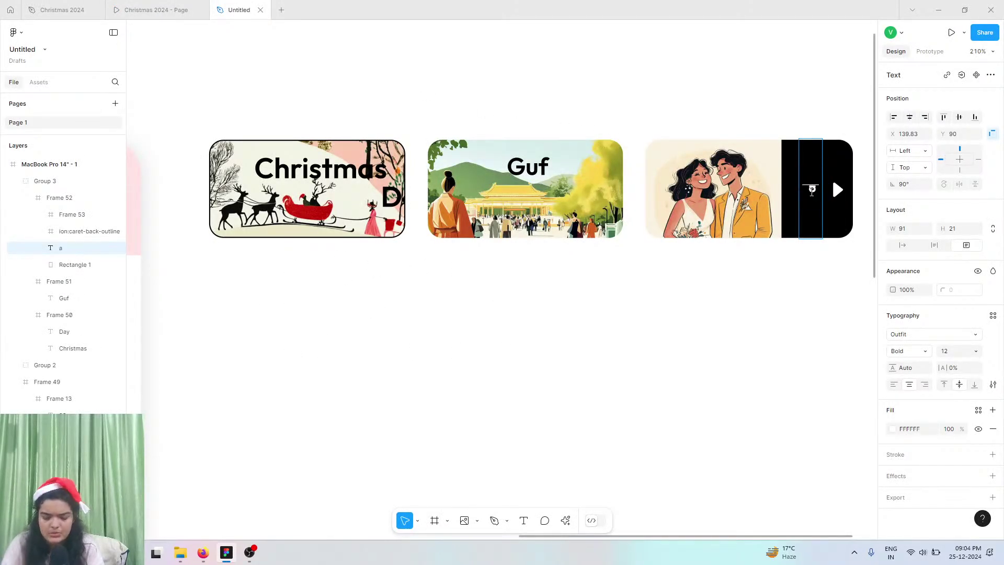
pyautogui.press('BackSpace')
pyautogui.press('BackSpace')
pyautogui.press('BackSpace')
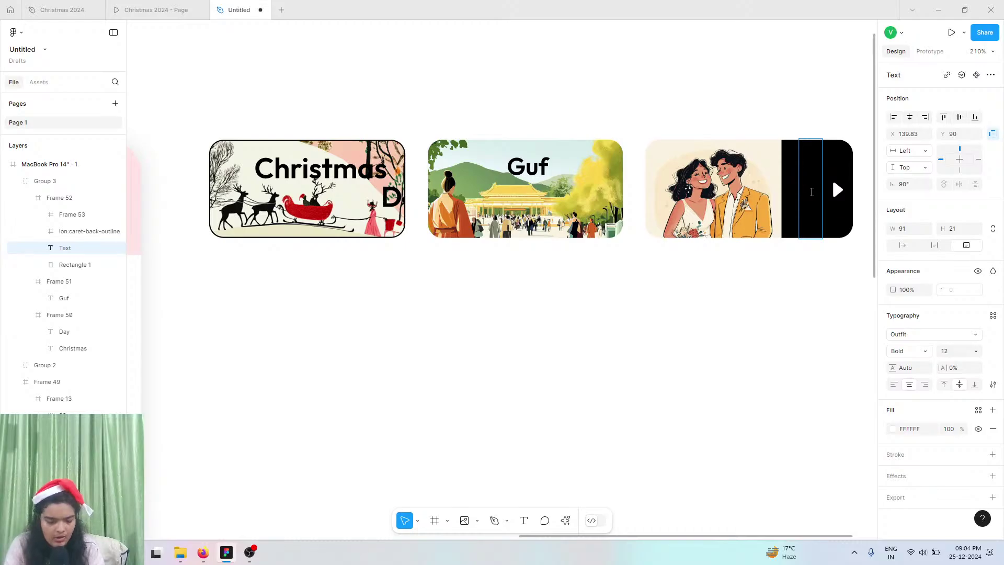
pyautogui.write('ALL T')
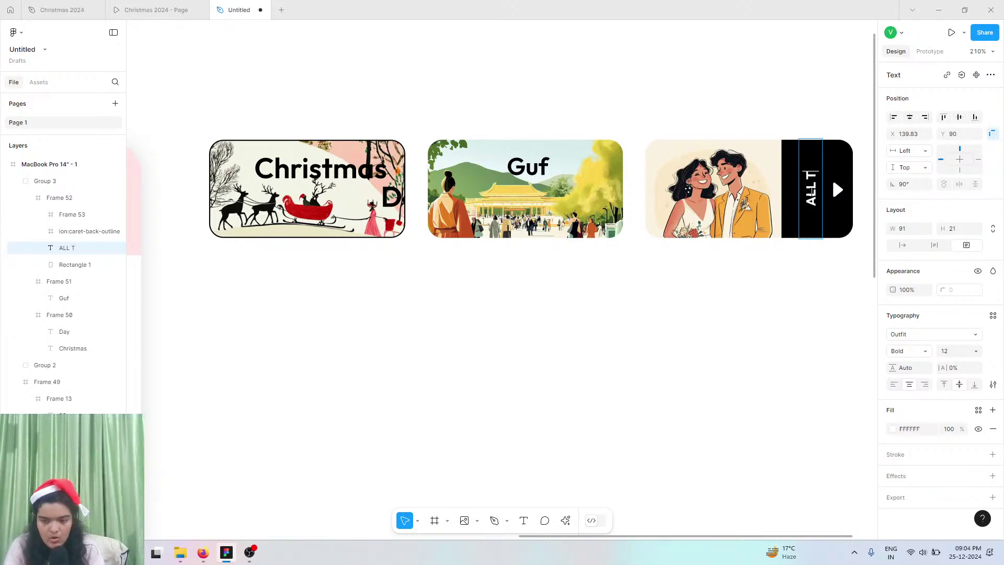
pyautogui.write('O-DO')
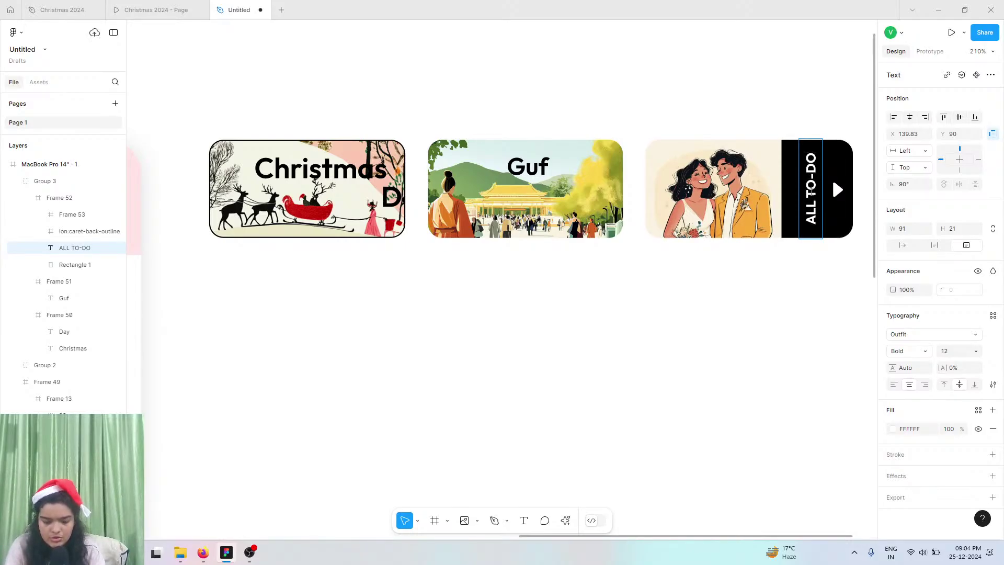
pyautogui.write(' LISTS')
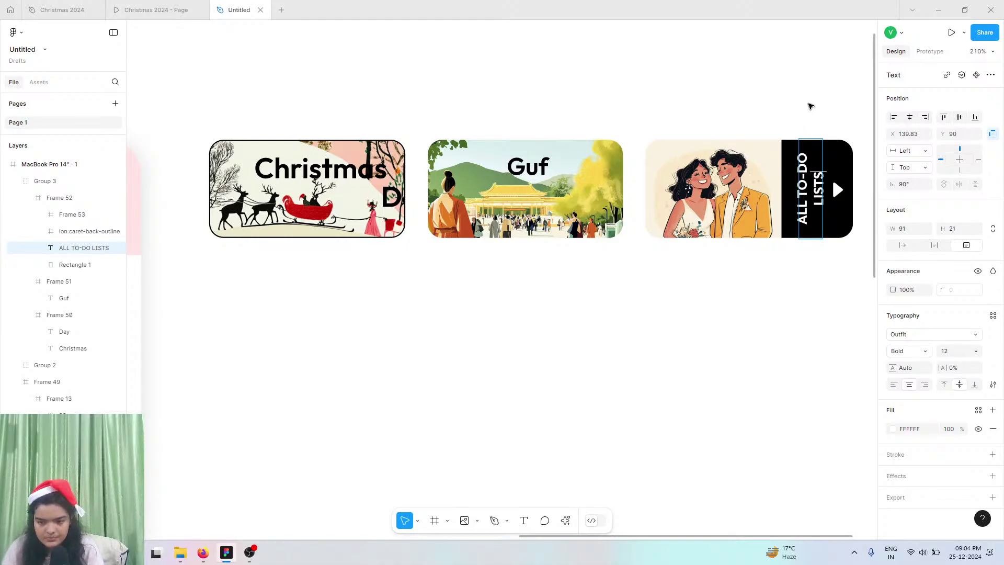
pyautogui.press('Escape')
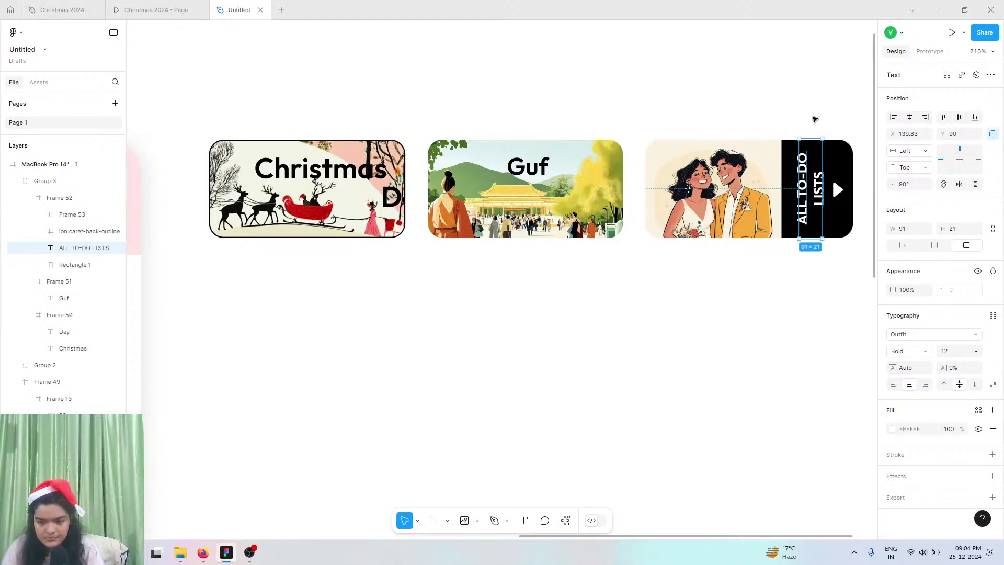
pyautogui.doubleClick(807, 175)
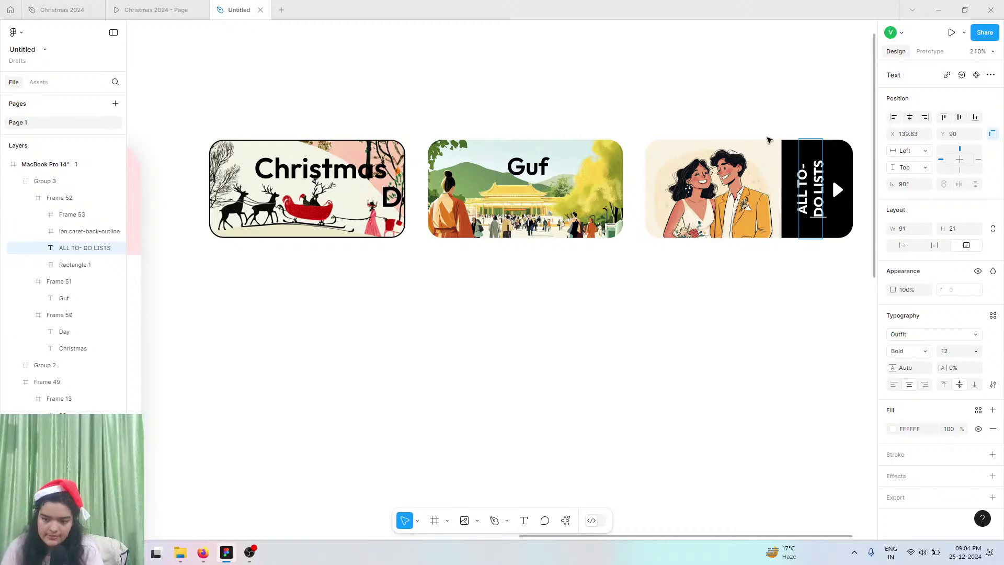
pyautogui.press('Escape')
# - Change the "Guf" title on the copied New Year card to "Gift Exchange"
pyautogui.click(520, 171)
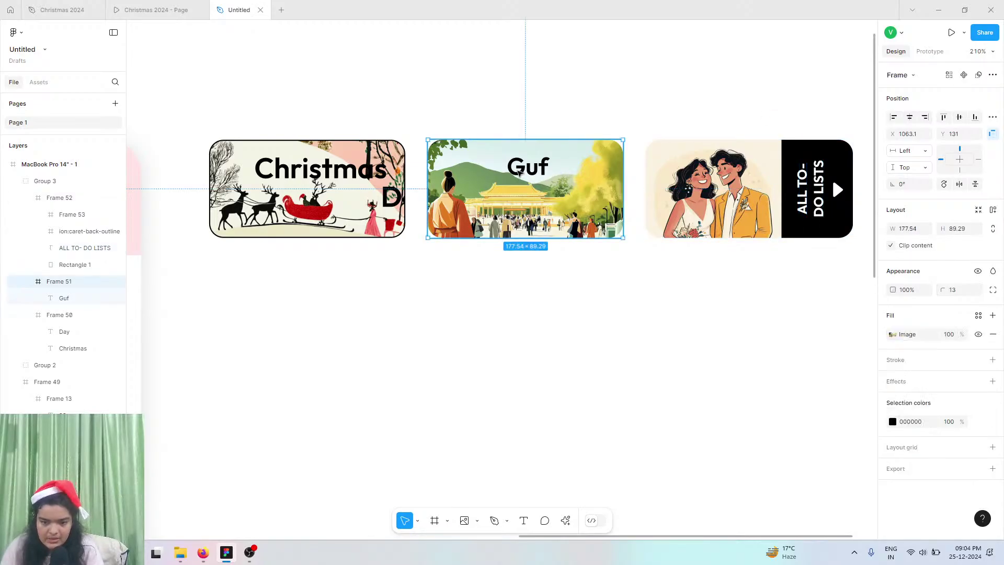
pyautogui.doubleClick(523, 172)
pyautogui.doubleClick(525, 172)
pyautogui.click(529, 172)
pyautogui.moveTo(534, 174); pyautogui.dragTo(526, 173)
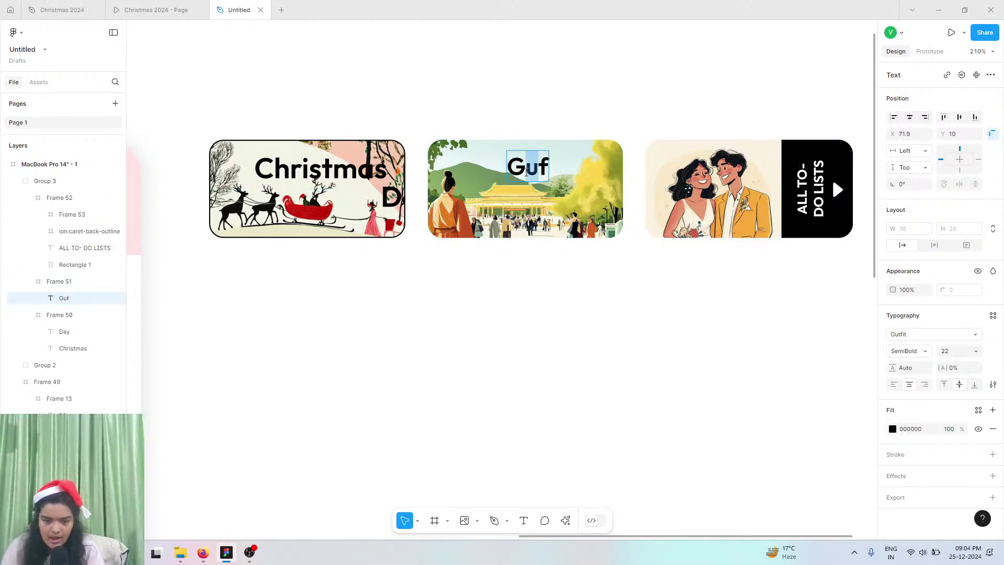
pyautogui.write('I')
pyautogui.press('BackSpace')
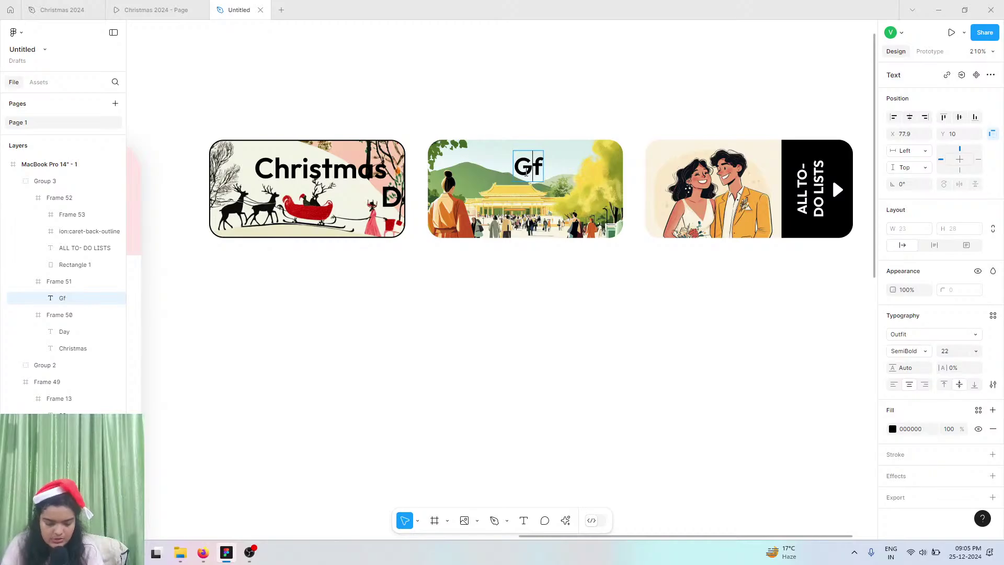
pyautogui.write('i')
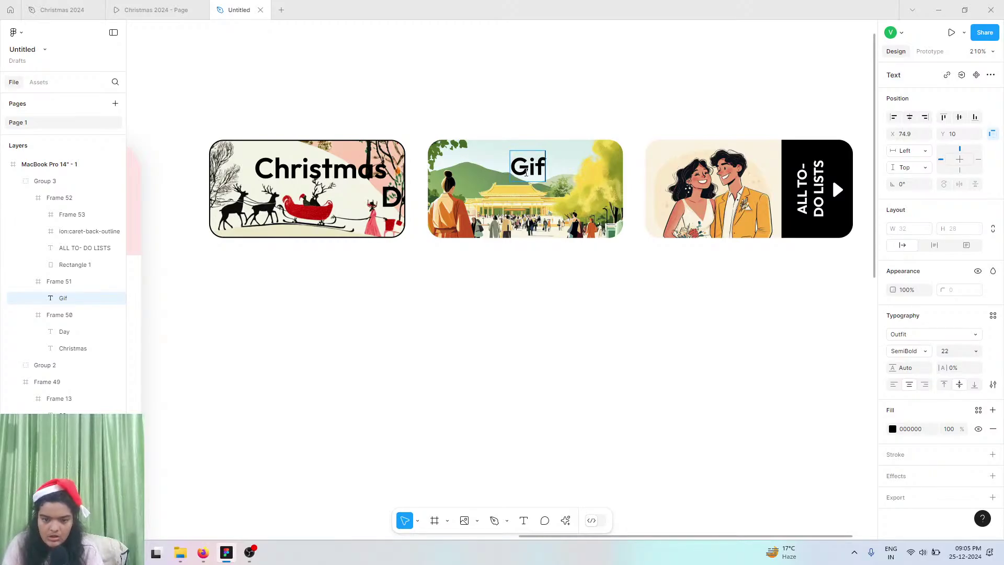
pyautogui.write('t')
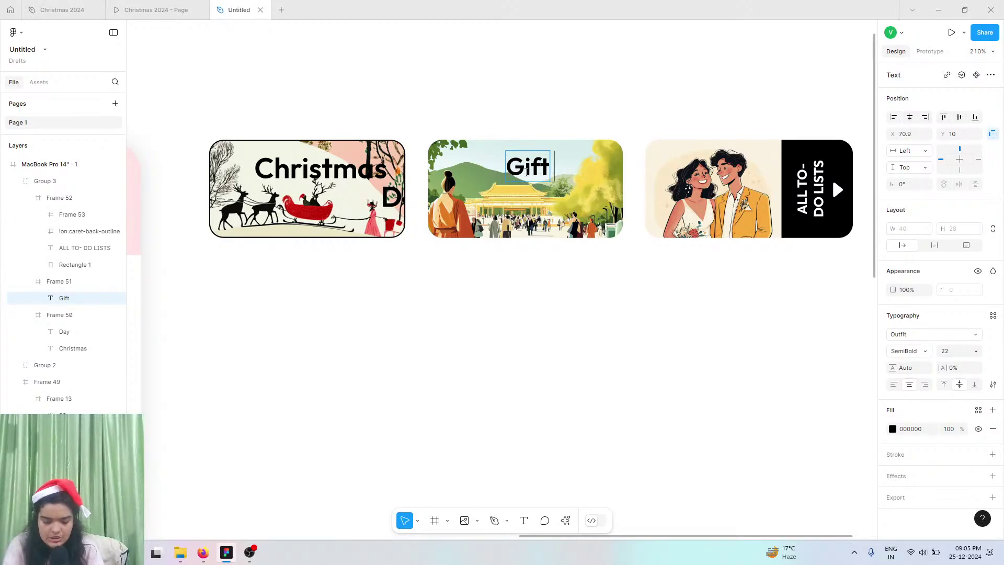
pyautogui.write(' Excahn')
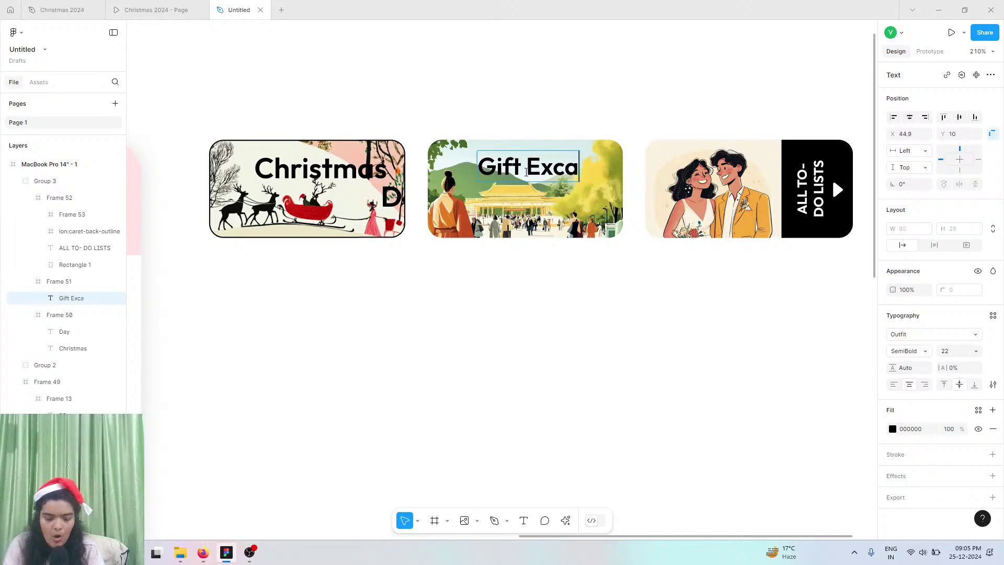
pyautogui.press('BackSpace')
pyautogui.press('BackSpace')
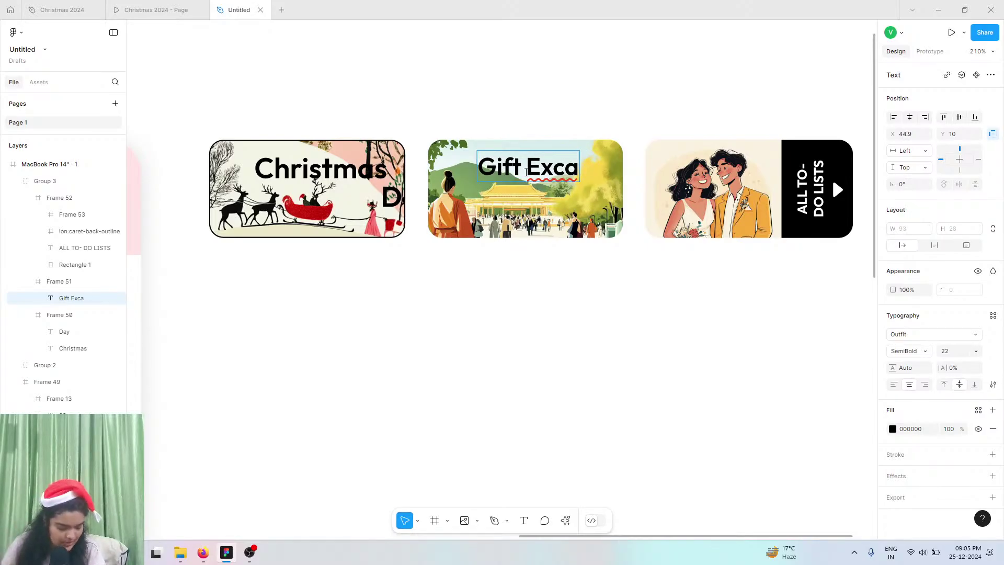
pyautogui.press('BackSpace')
pyautogui.write('hn')
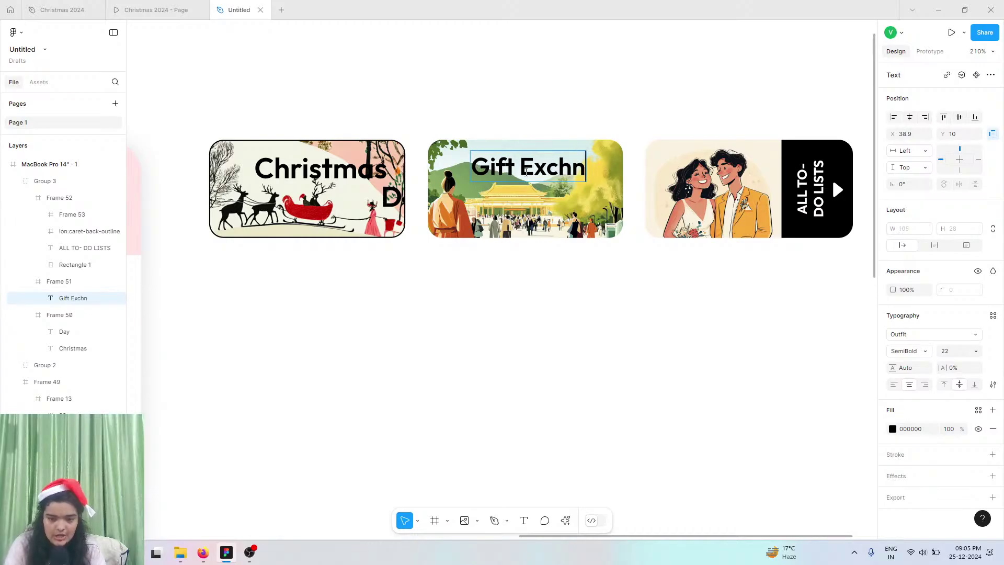
pyautogui.press('BackSpace')
pyautogui.write('ange')
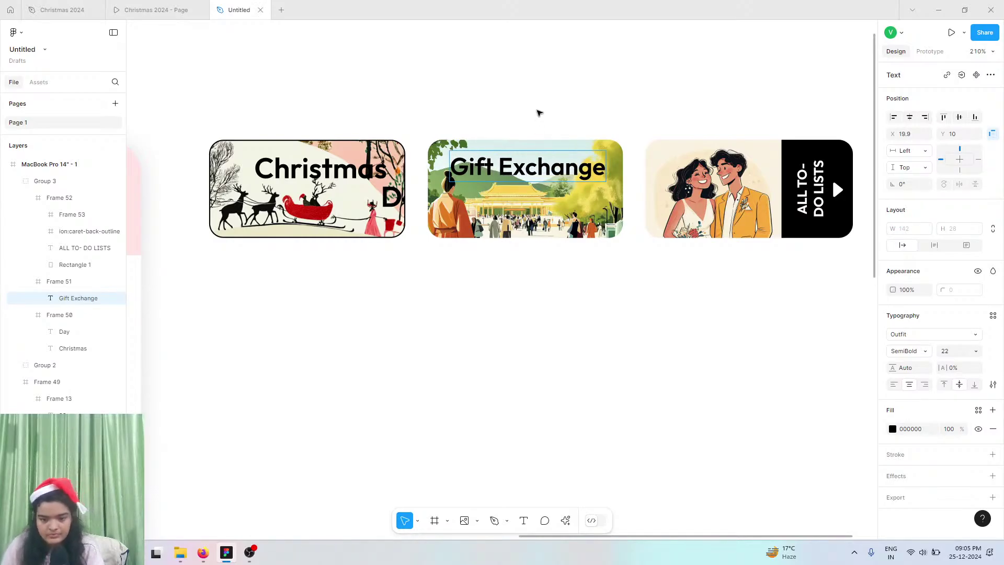
pyautogui.press('Escape')
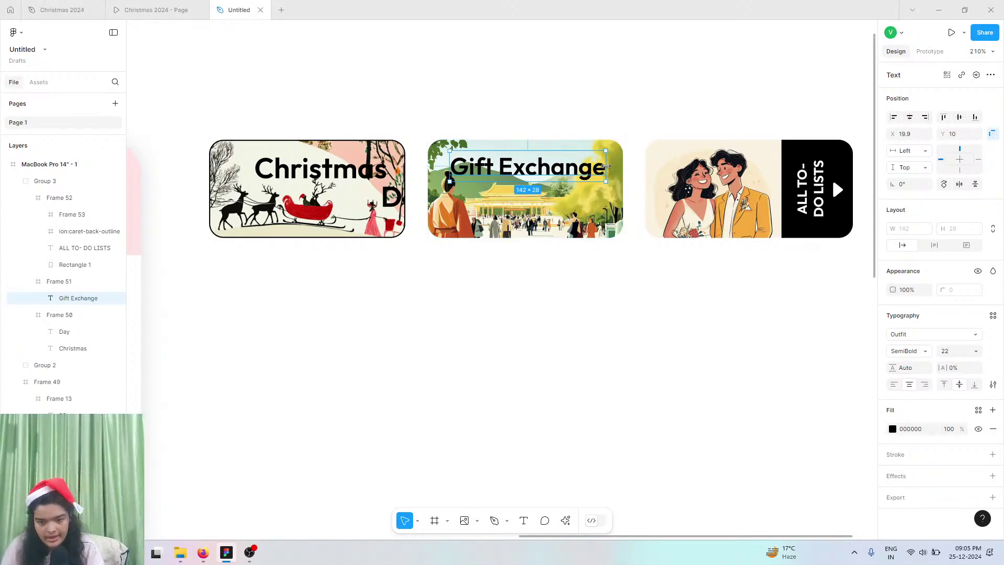
# - Set the Gift Exchange title's font size to 20 and centre it horizontally on its card
pyautogui.moveTo(605, 166); pyautogui.dragTo(581, 163)
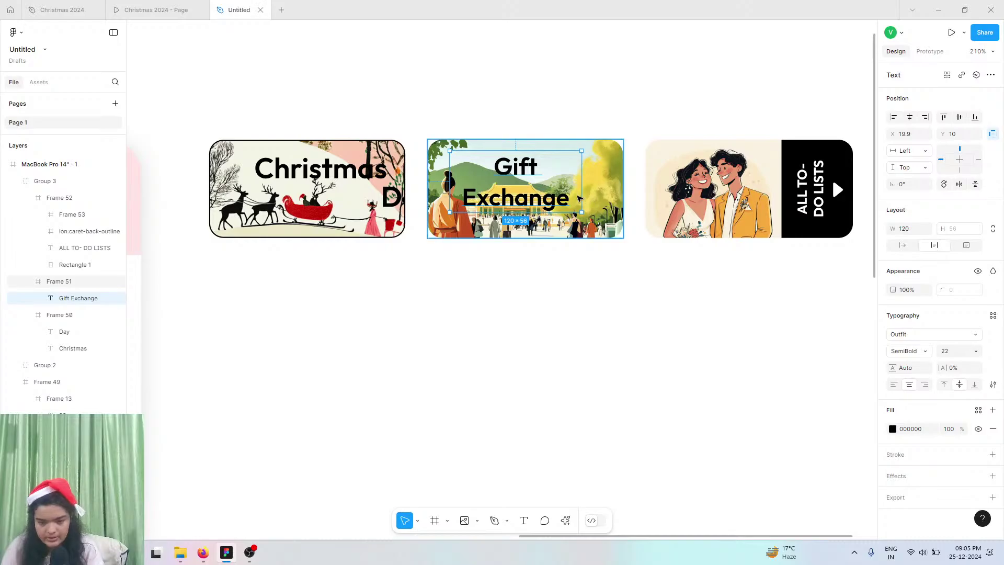
pyautogui.doubleClick(582, 164)
pyautogui.click(952, 353)
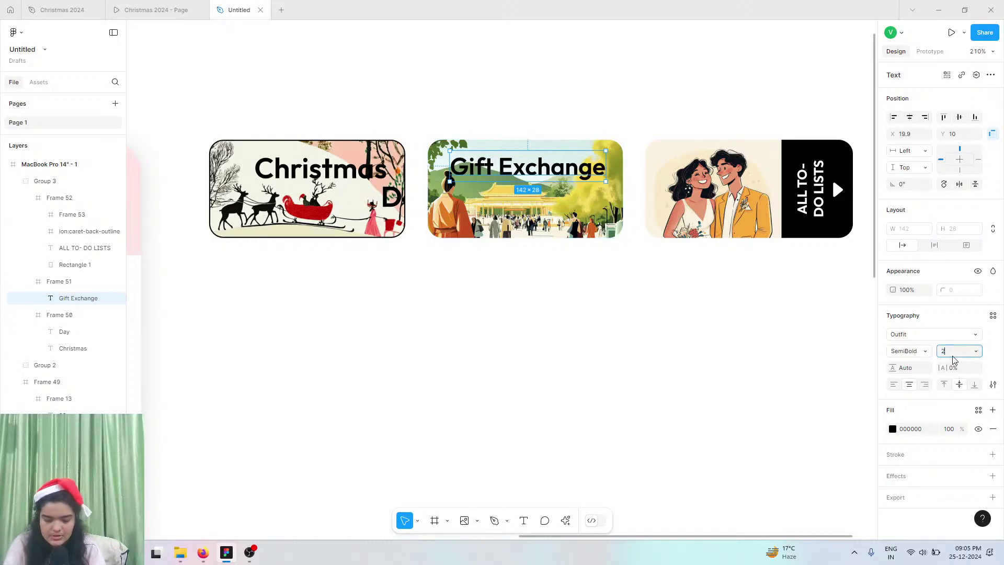
pyautogui.write('20')
pyautogui.press('Return')
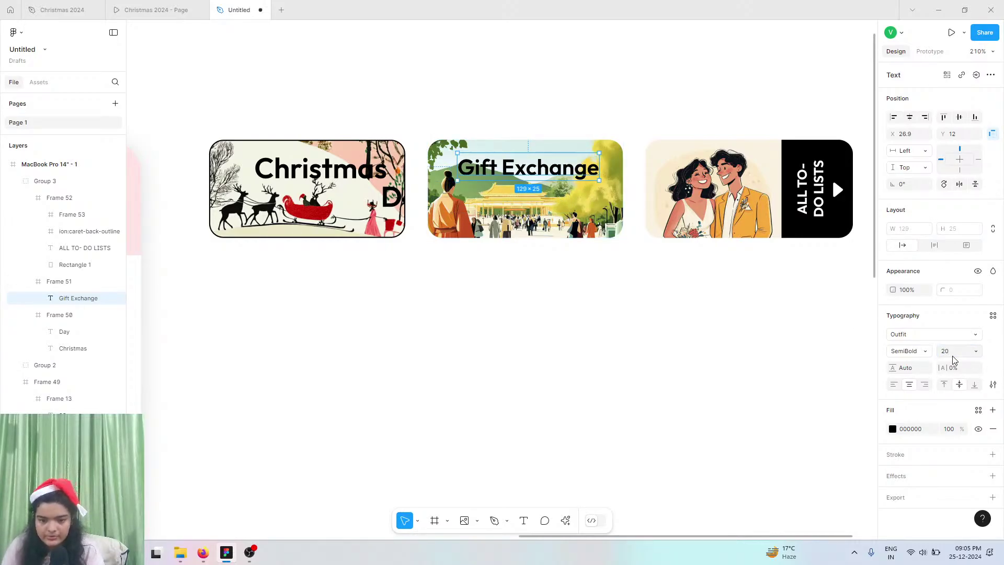
pyautogui.moveTo(539, 174); pyautogui.dragTo(540, 173)
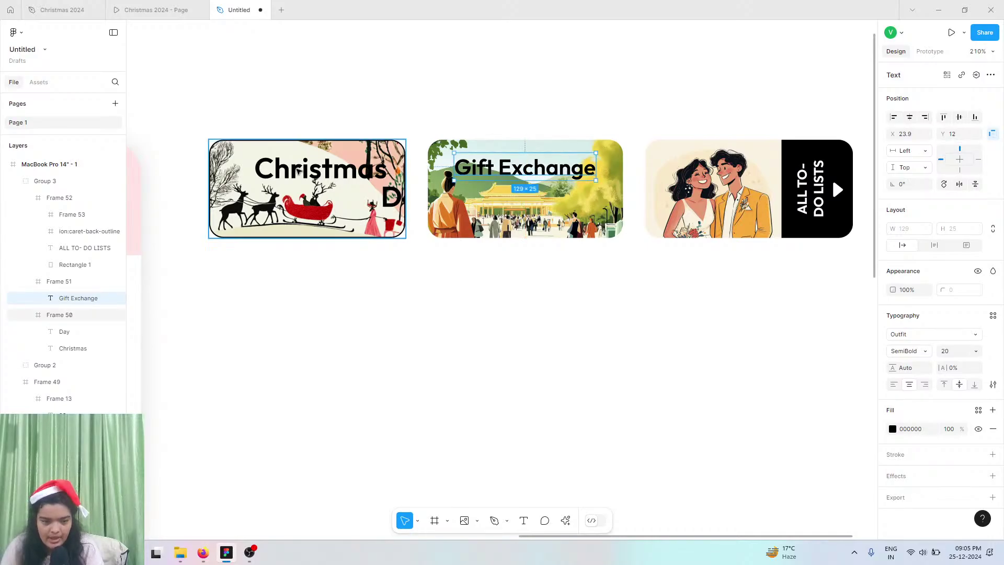
# - Delete the word Day from the copied Christmas card and extend its title to "Christmas Party", checking the Christmas 2024 prototype for the wording
pyautogui.click(399, 195)
pyautogui.doubleClick(395, 198)
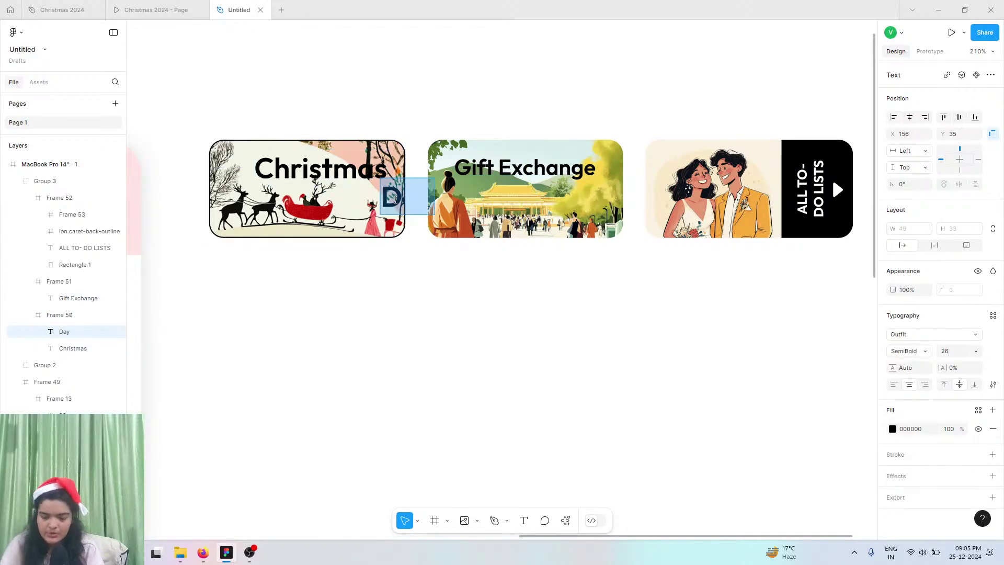
pyautogui.click(141, 9)
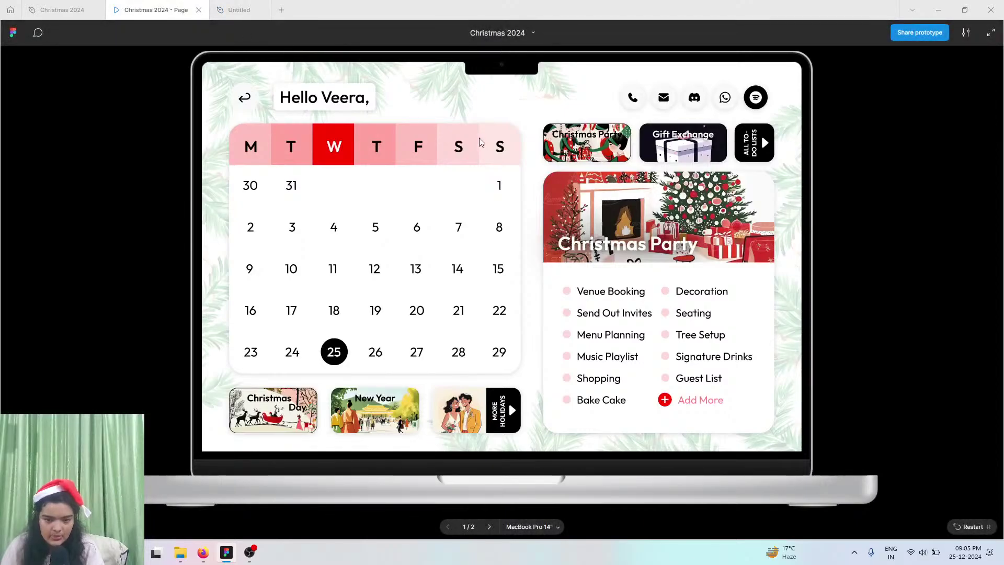
pyautogui.click(239, 10)
pyautogui.click(350, 175)
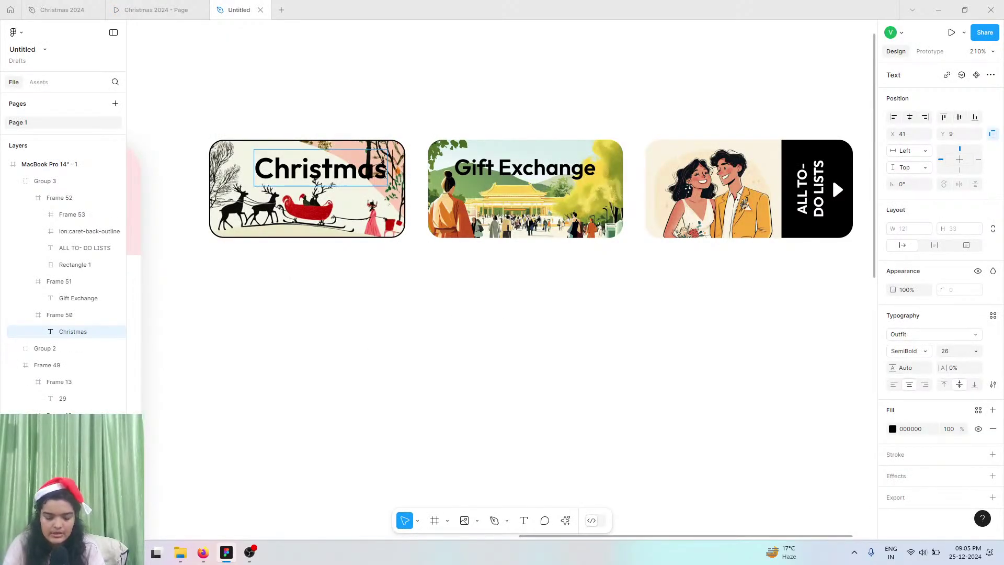
pyautogui.write('Party')
pyautogui.press('Escape')
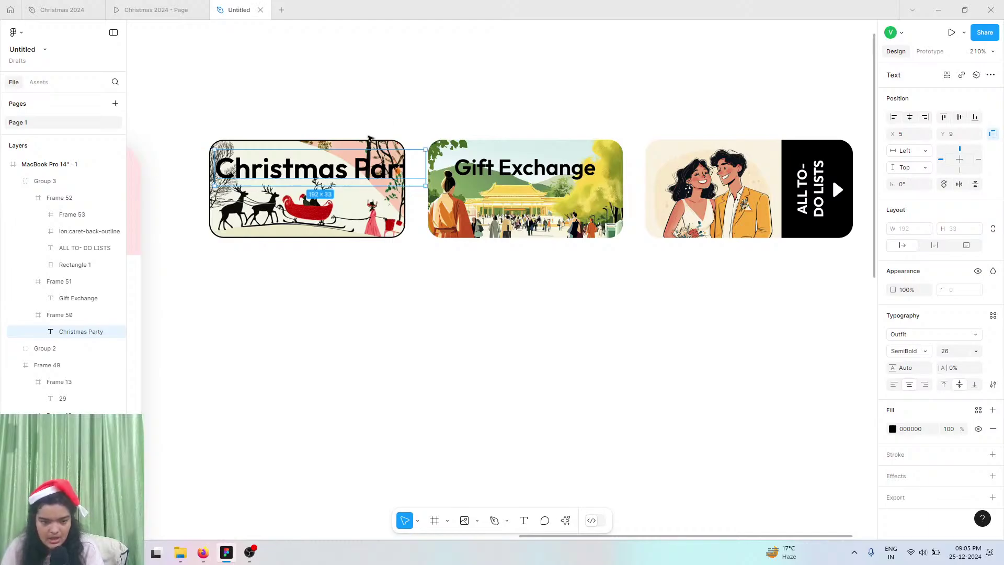
# - Set the Christmas Party title's font size to 20 and centre it horizontally on its card
pyautogui.click(955, 351)
pyautogui.write('20')
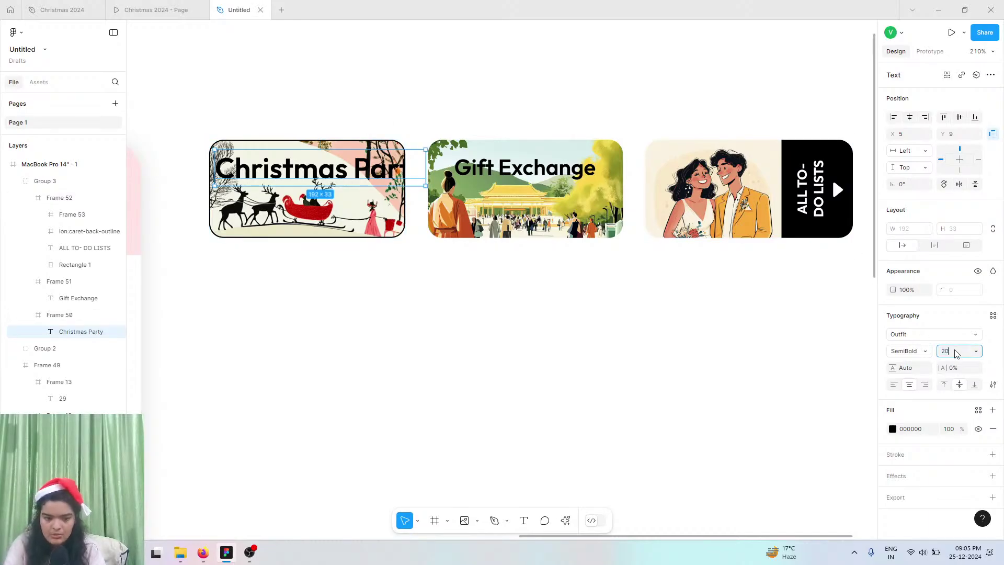
pyautogui.press('Return')
pyautogui.moveTo(302, 170); pyautogui.dragTo(289, 170)
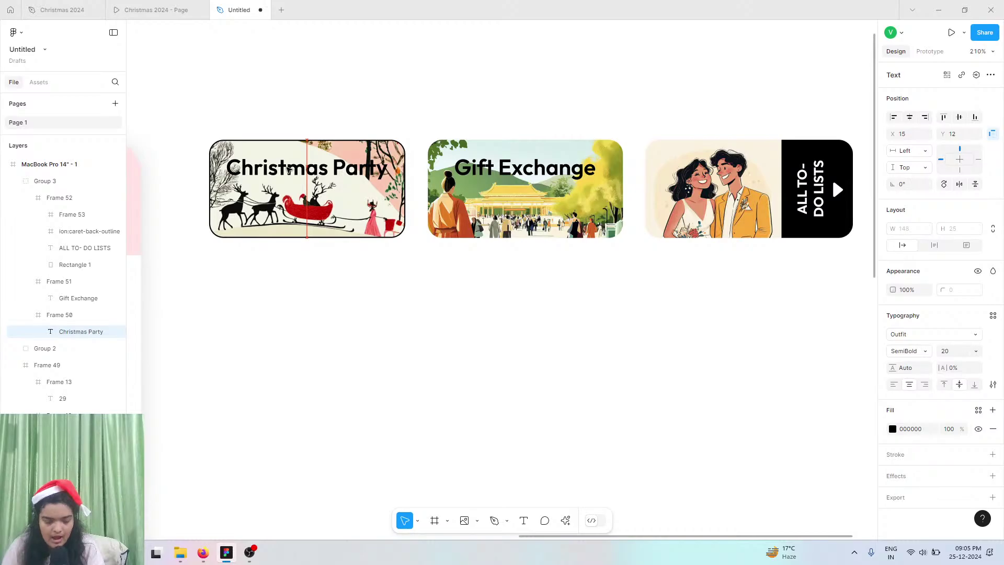
# - Switch to Lummi in Firefox, search its illustrations for "christmas elf party" and download the picture of elves wrapping gifts
pyautogui.hotkey('alt', 'Tab')
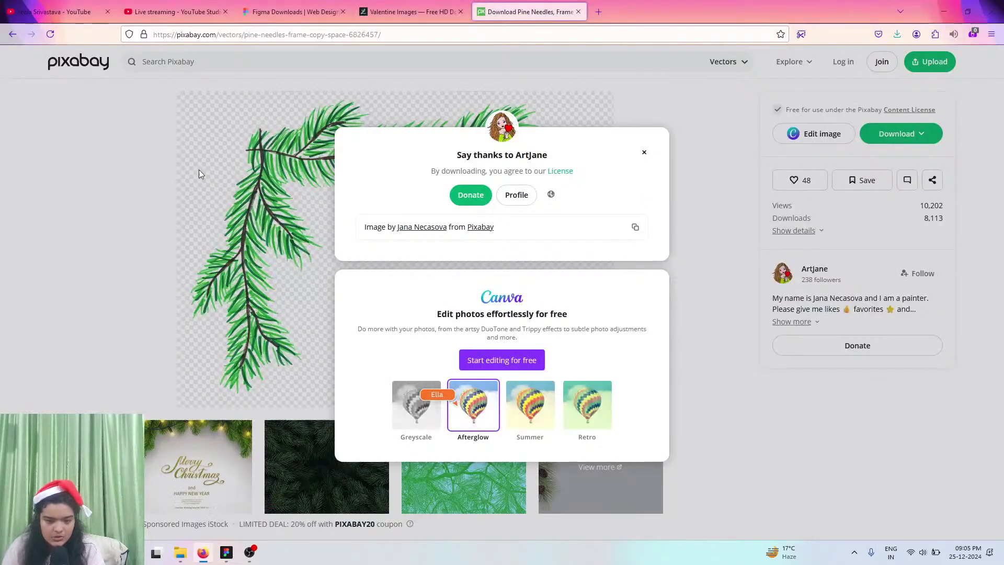
pyautogui.click(175, 12)
pyautogui.click(293, 12)
pyautogui.click(410, 12)
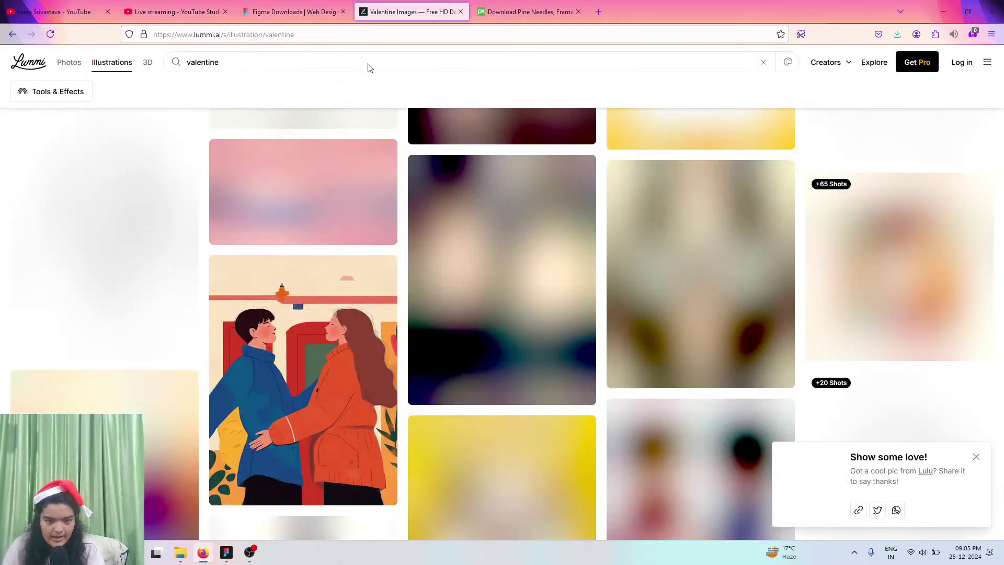
pyautogui.click(287, 59)
pyautogui.hotkey('ctrl', 'a')
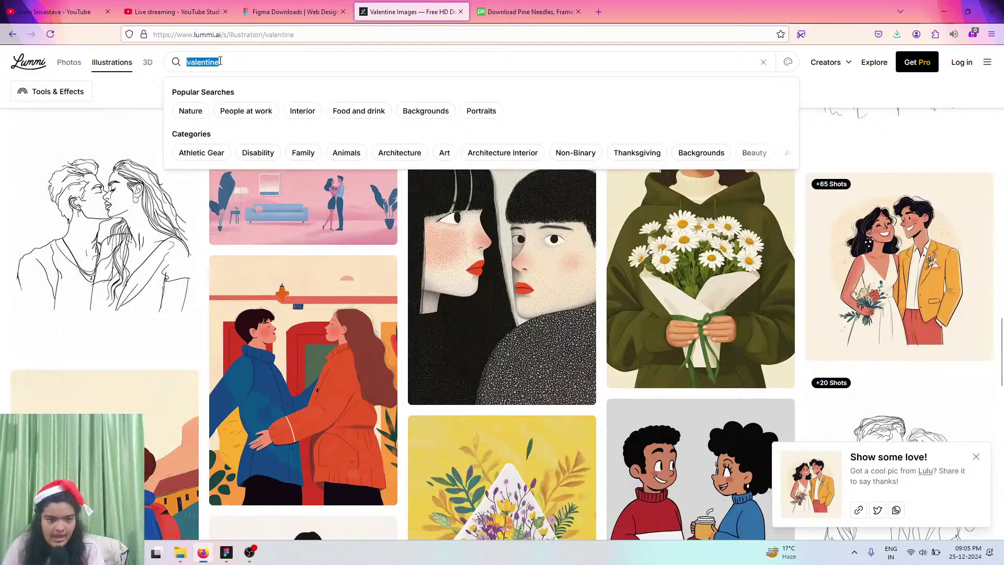
pyautogui.write('christmas elf p')
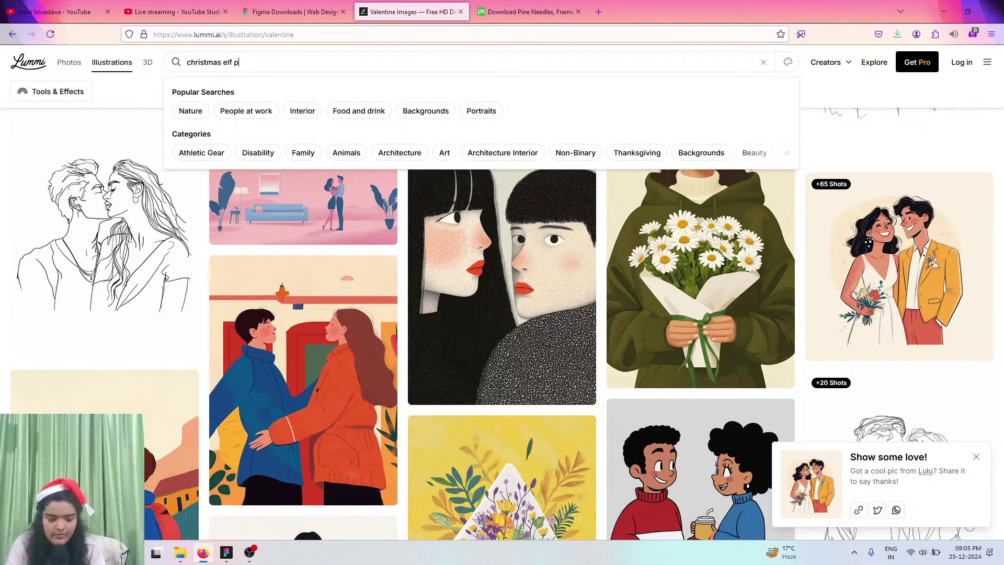
pyautogui.write('arty')
pyautogui.press('Return')
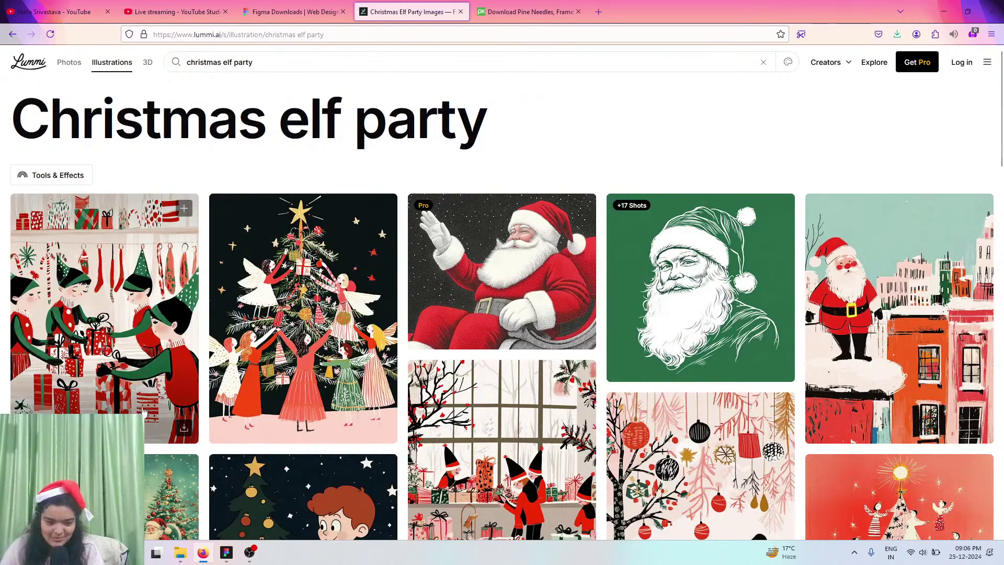
pyautogui.click(186, 429)
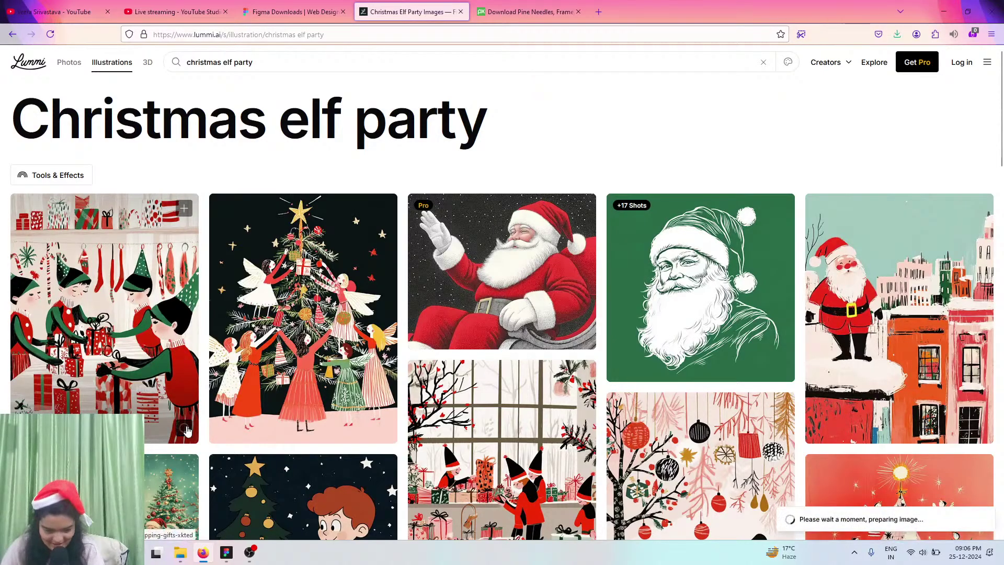
pyautogui.click(230, 555)
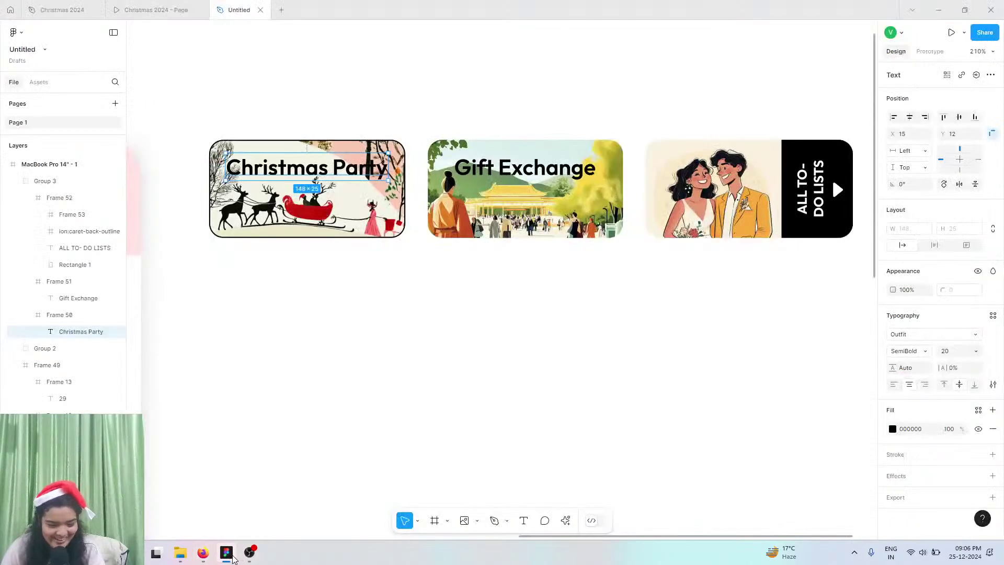
pyautogui.click(203, 553)
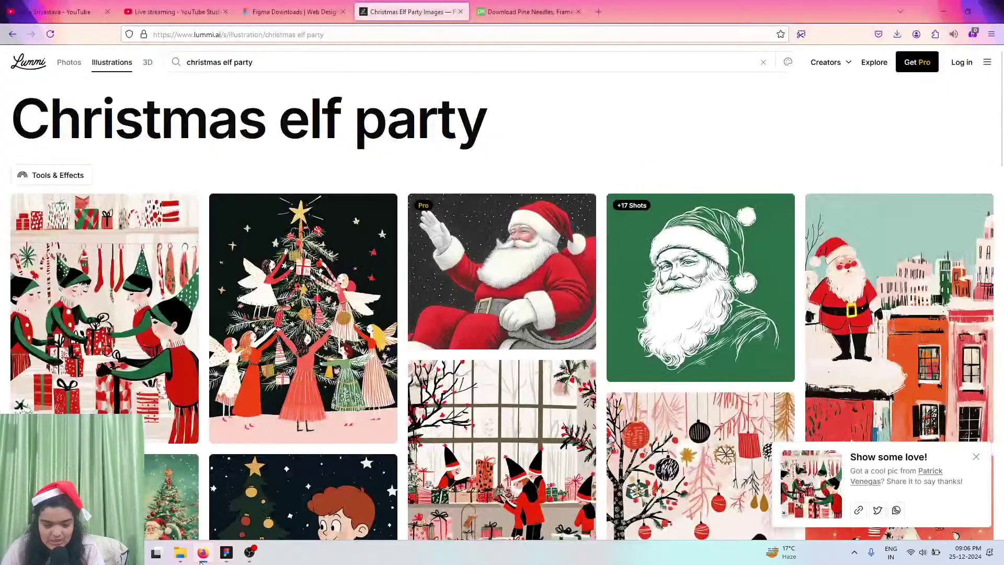
pyautogui.scroll(-2, 324, 314)
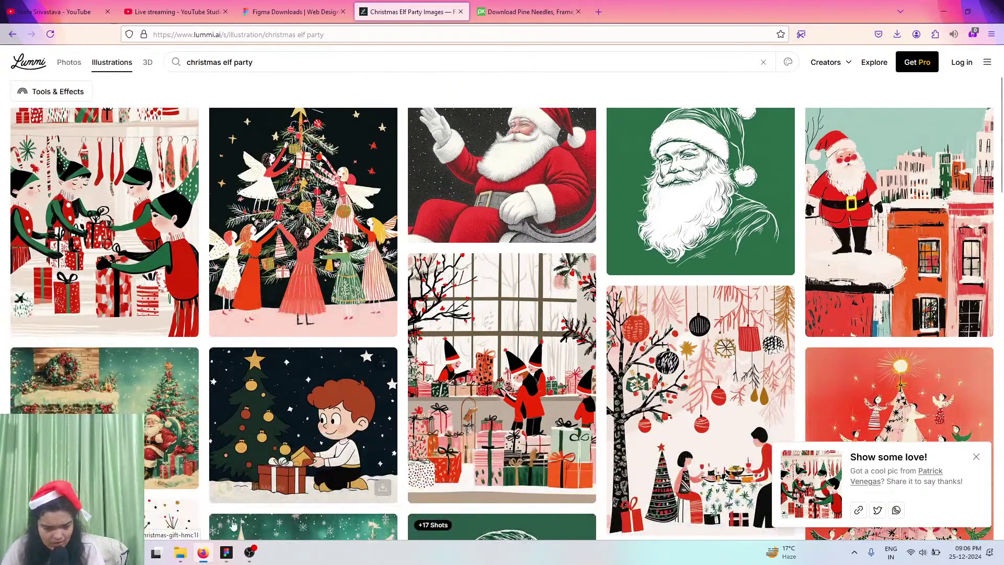
pyautogui.click(227, 553)
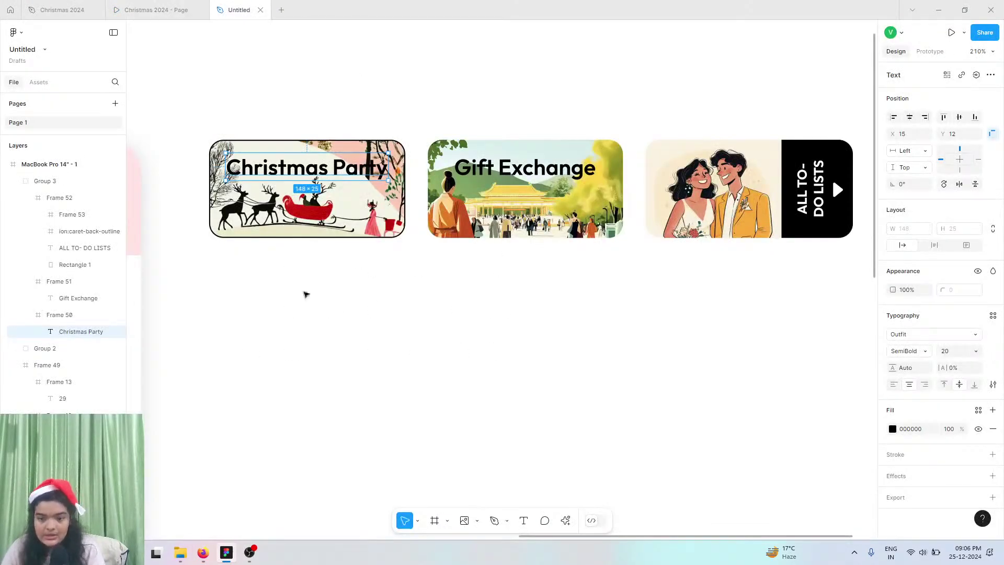
# - Search Lummi's illustrations for "gift" and look through the results for a Gift Exchange card picture
pyautogui.click(203, 553)
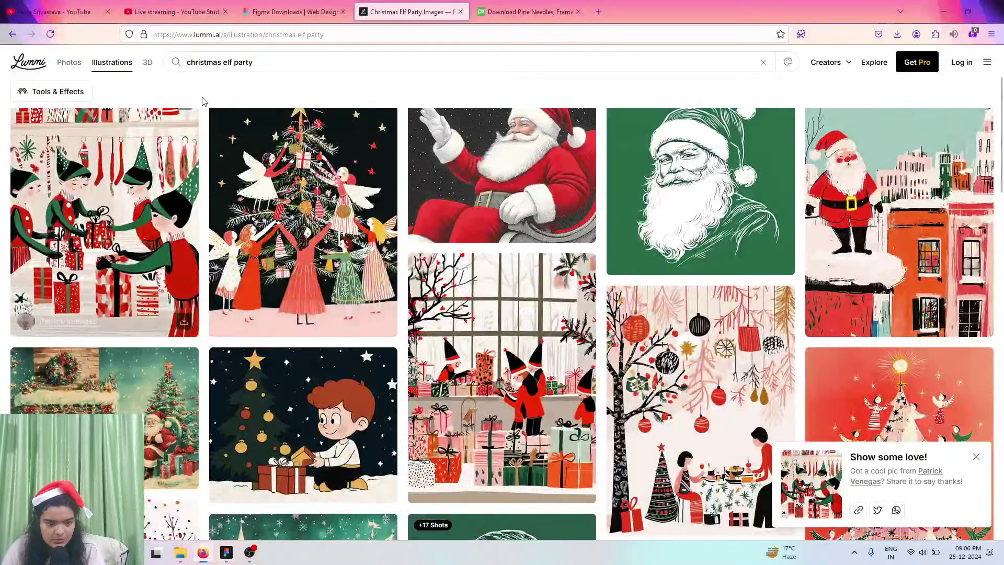
pyautogui.click(214, 66)
pyautogui.tripleClick(213, 65)
pyautogui.write('git')
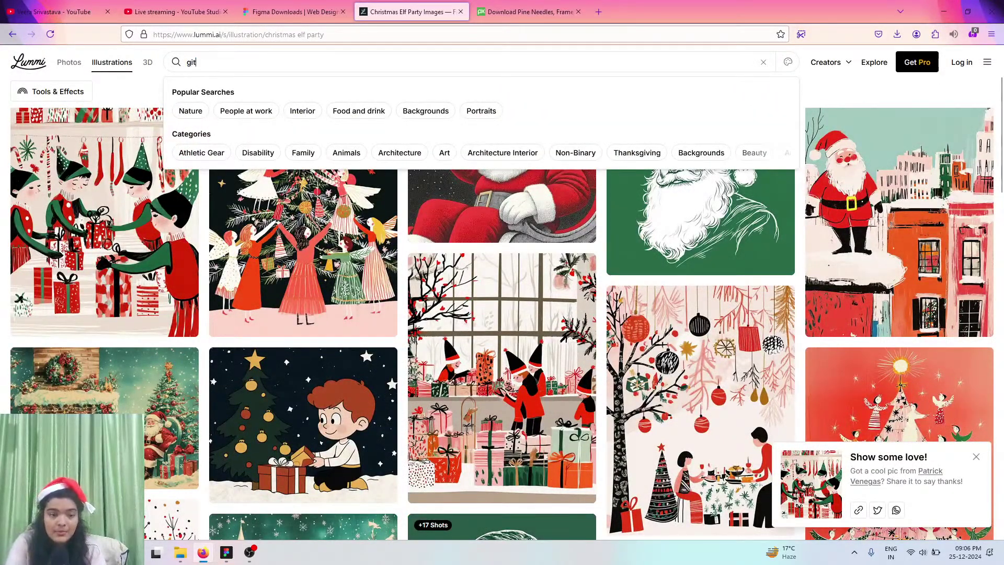
pyautogui.press('BackSpace')
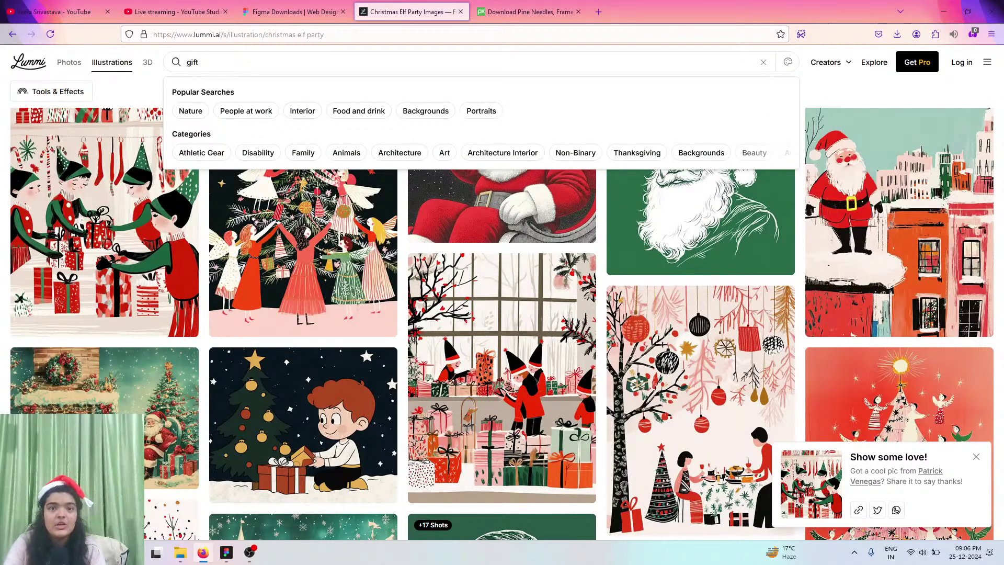
pyautogui.press('Return')
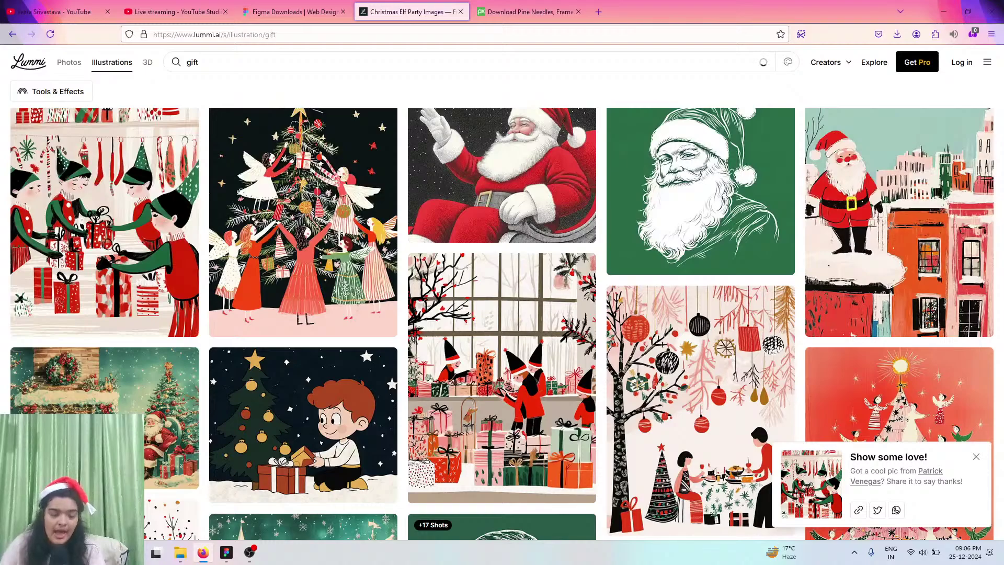
pyautogui.scroll(-3, 337, 141)
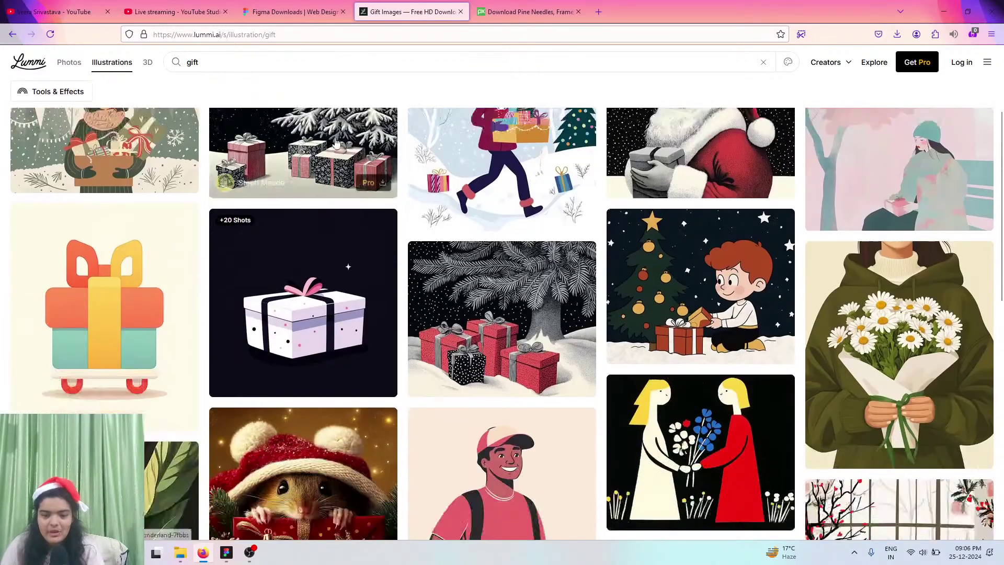
# - Download Lummi's polka-dotted gift box illustration on the dark background and switch back to the Figma design
pyautogui.scroll(-1, 336, 141)
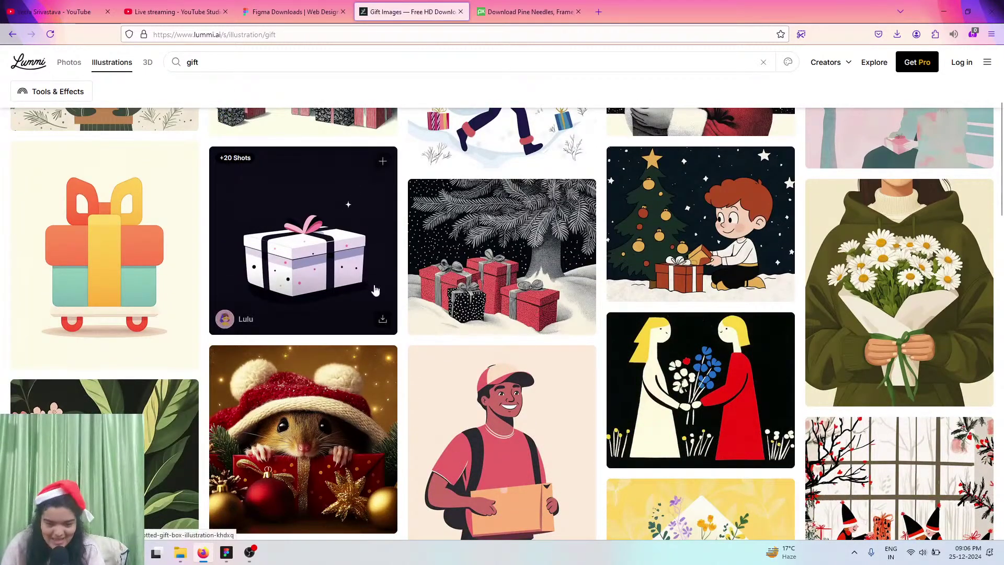
pyautogui.click(382, 318)
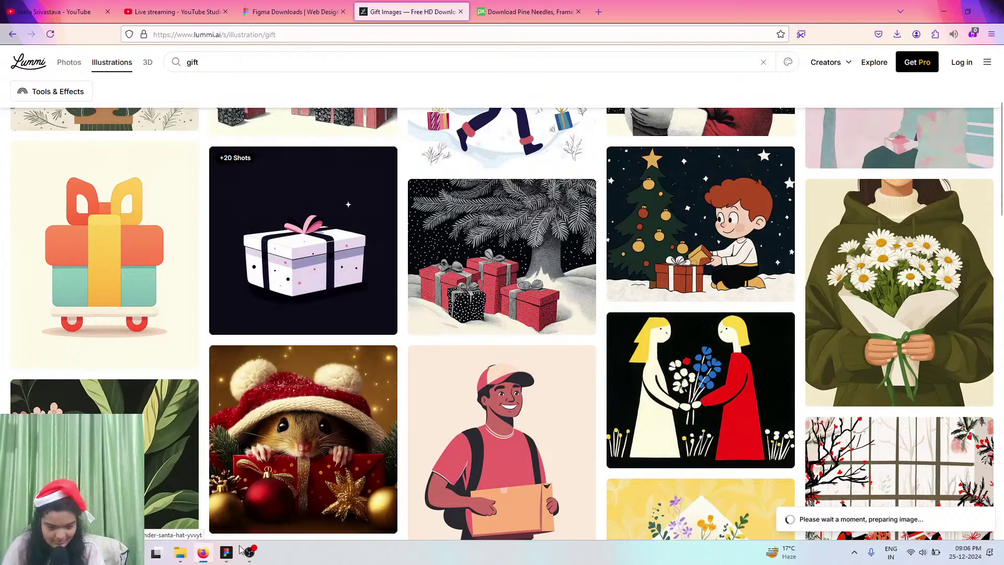
pyautogui.click(233, 562)
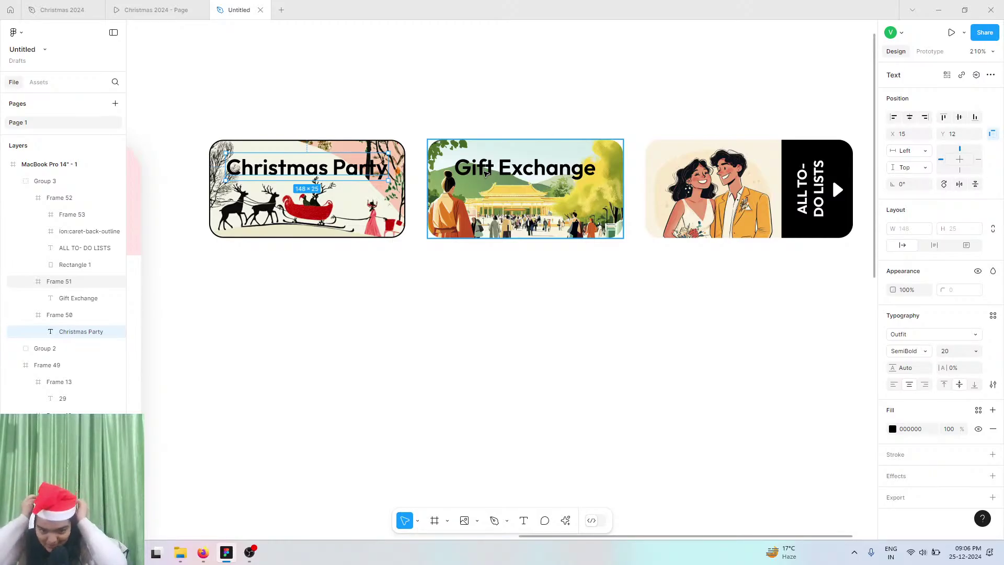
# - Try to replace the Gift Exchange card's cropped picture with the downloaded Elegant Polka-Dotted Gift Box Illustration
pyautogui.click(485, 174)
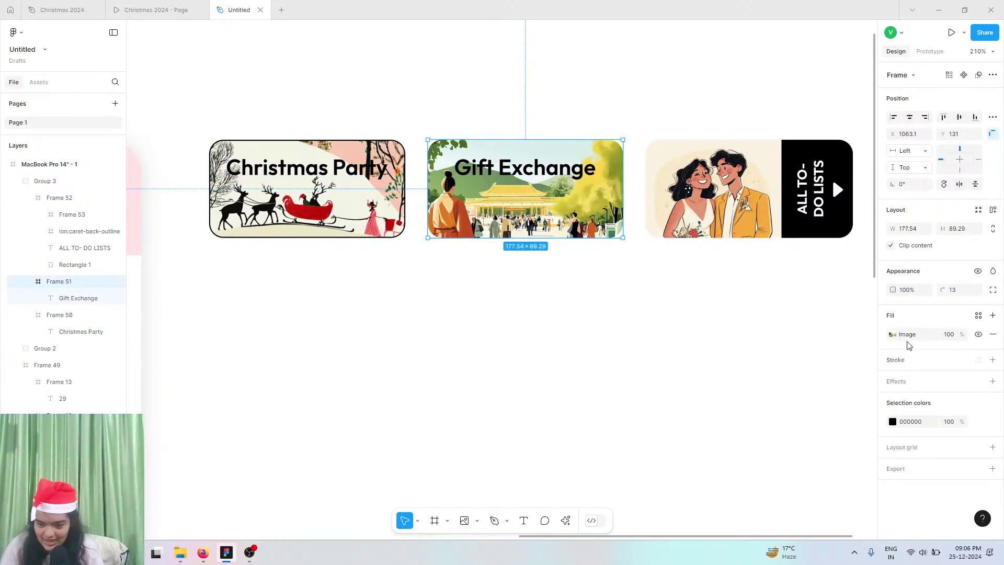
pyautogui.click(892, 335)
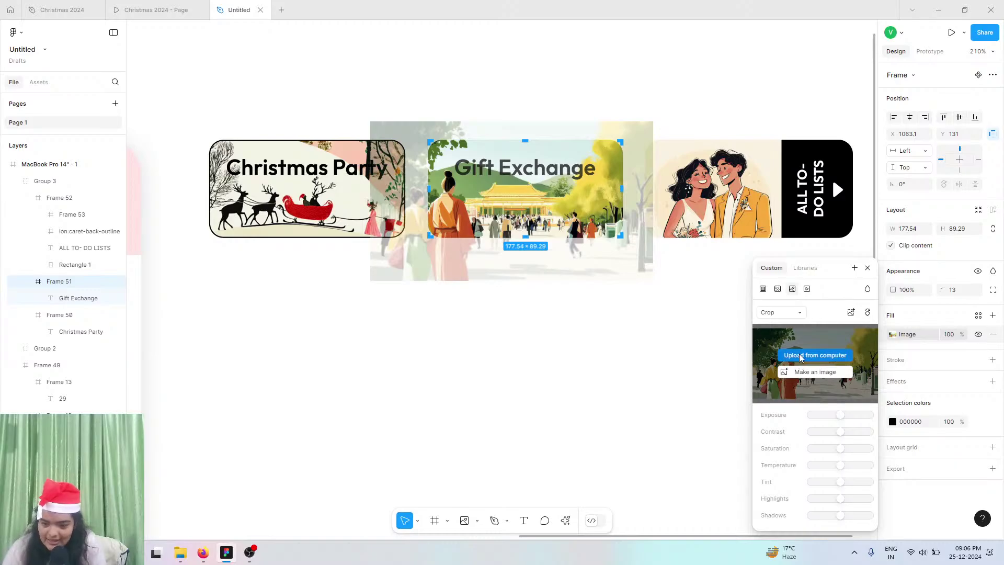
pyautogui.click(808, 355)
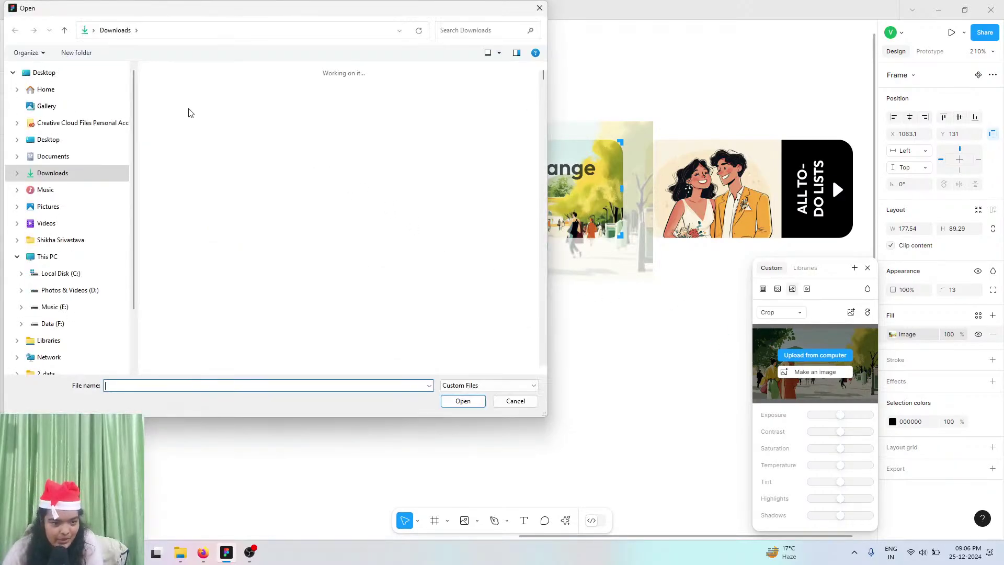
pyautogui.click(188, 111)
pyautogui.click(471, 400)
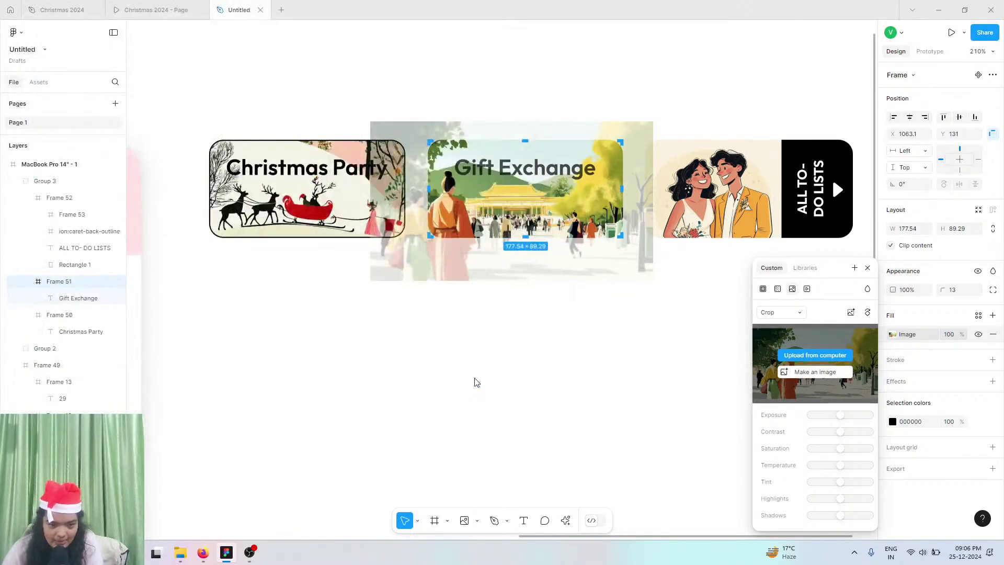
# - Remove the Gift Exchange card's old picture fill and add a new image fill using Elegant Polka-Dotted Gift Box Illustration
pyautogui.click(993, 334)
pyautogui.click(992, 316)
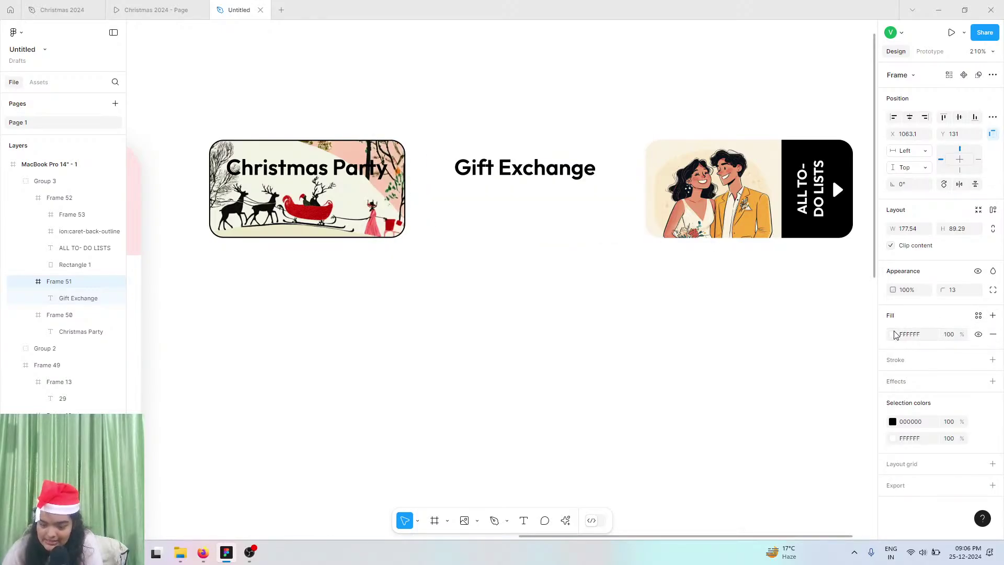
pyautogui.click(893, 334)
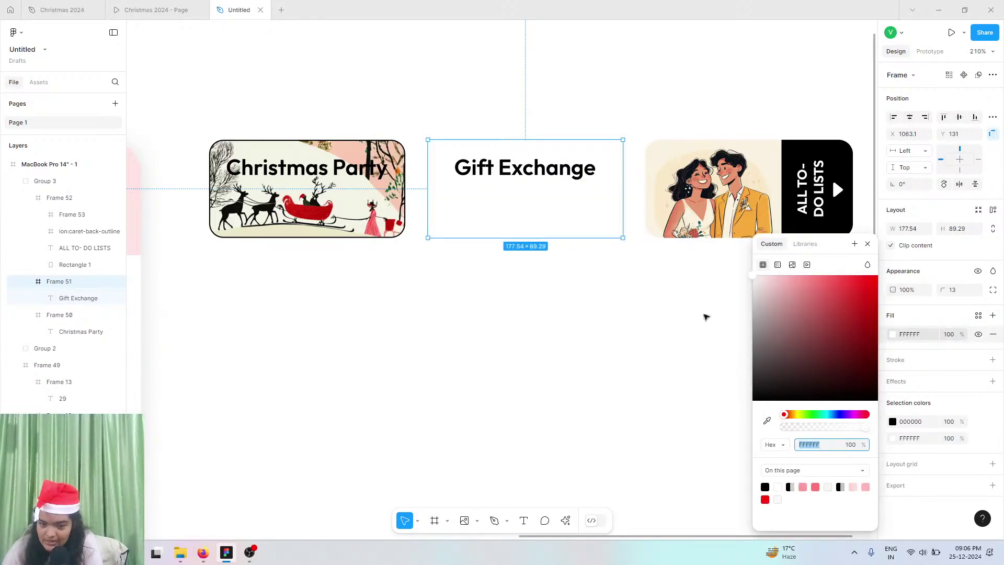
pyautogui.click(777, 265)
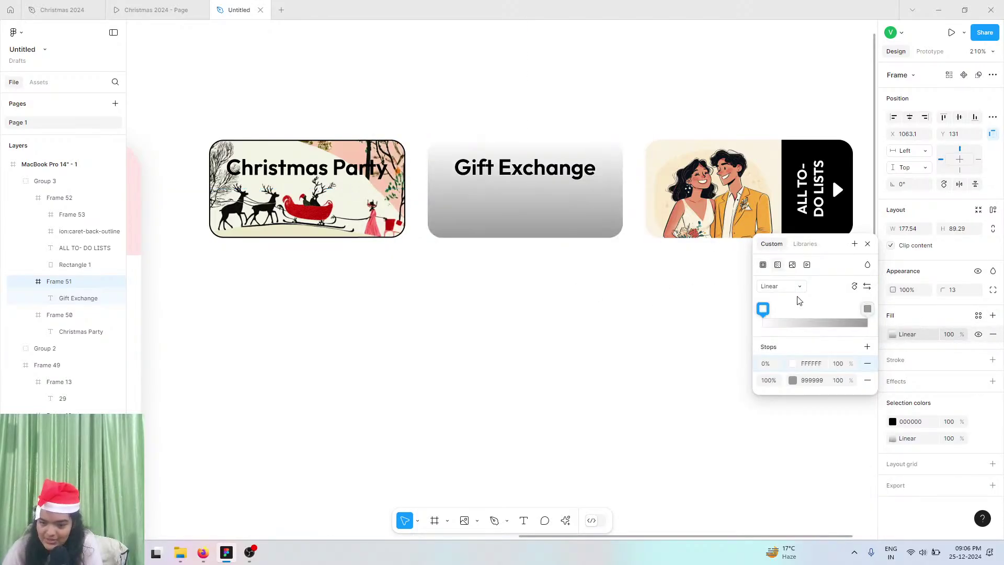
pyautogui.click(792, 265)
pyautogui.click(784, 331)
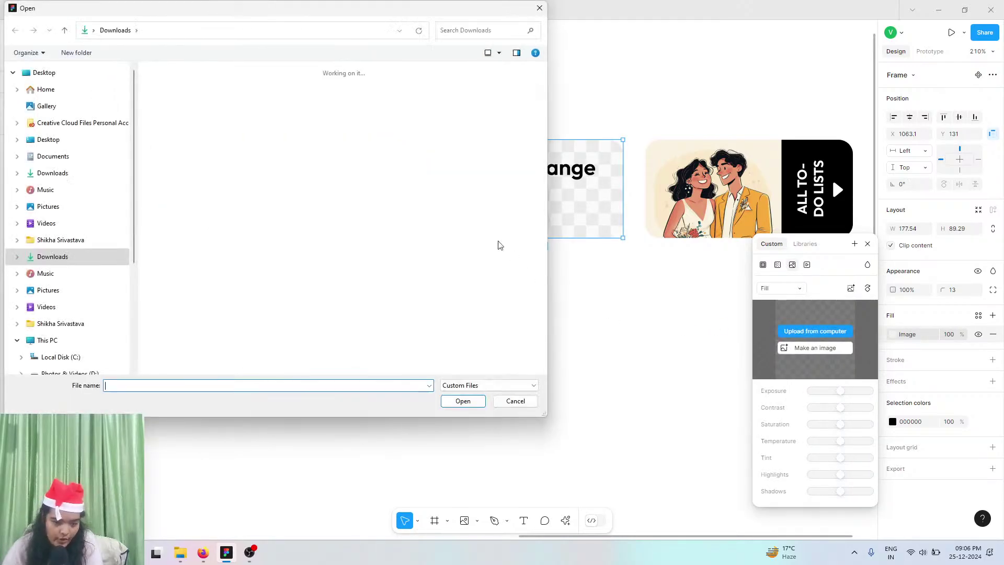
pyautogui.click(181, 107)
pyautogui.click(478, 401)
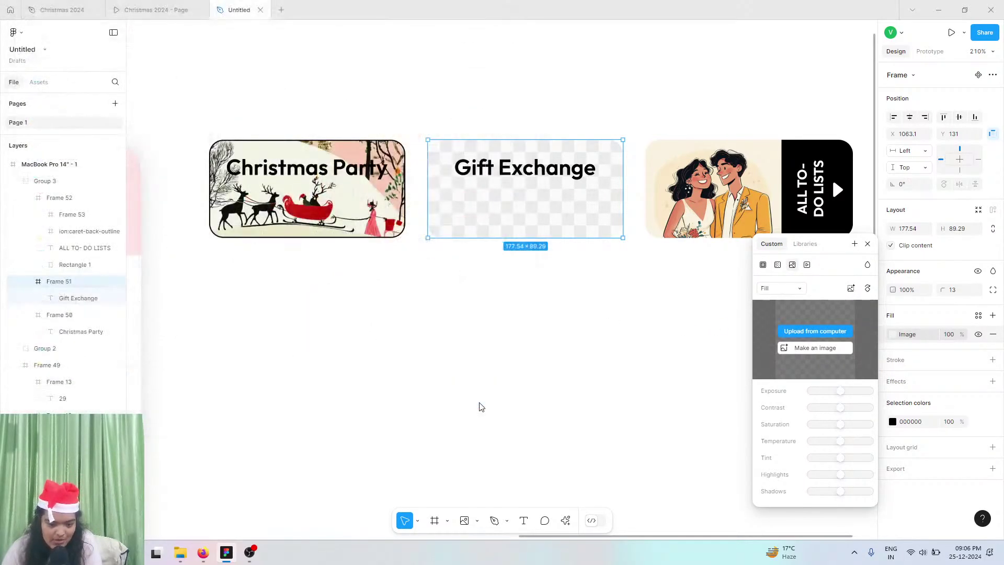
pyautogui.click(763, 287)
pyautogui.click(769, 299)
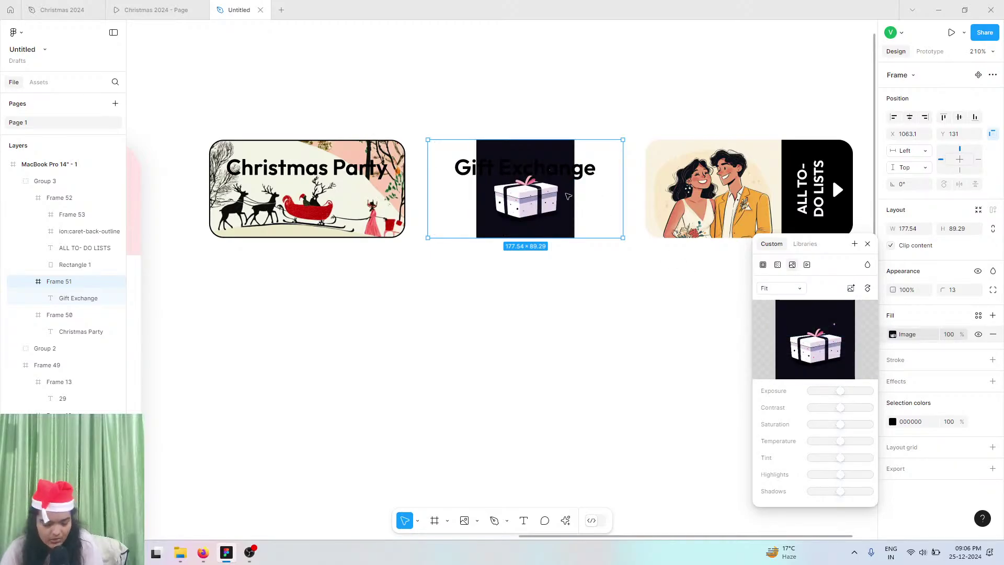
pyautogui.hotkey('ctrl', 'z')
# - Set the gift box picture's scaling to Crop and shift it down so the bow sits below the Gift Exchange title
pyautogui.click(796, 289)
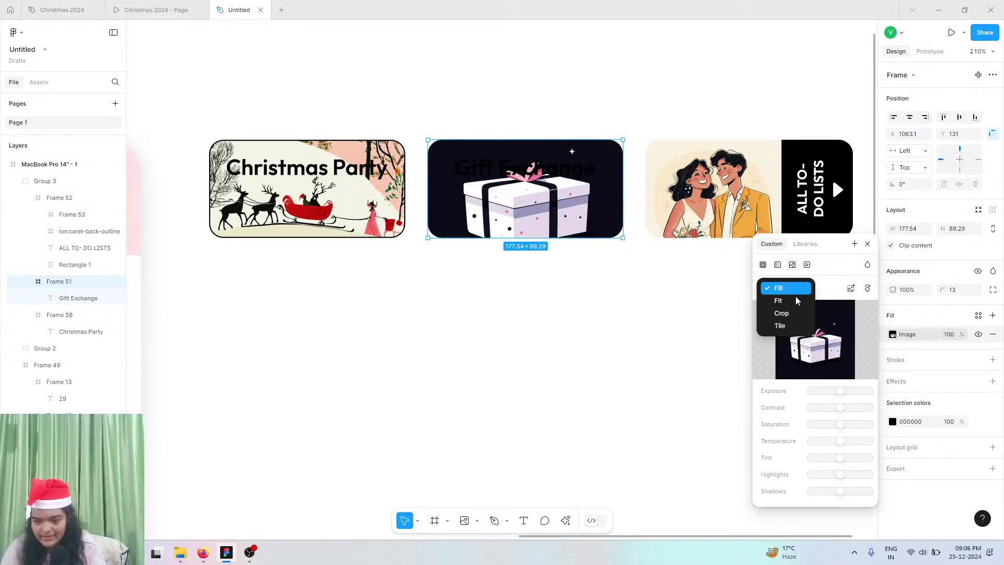
pyautogui.click(781, 313)
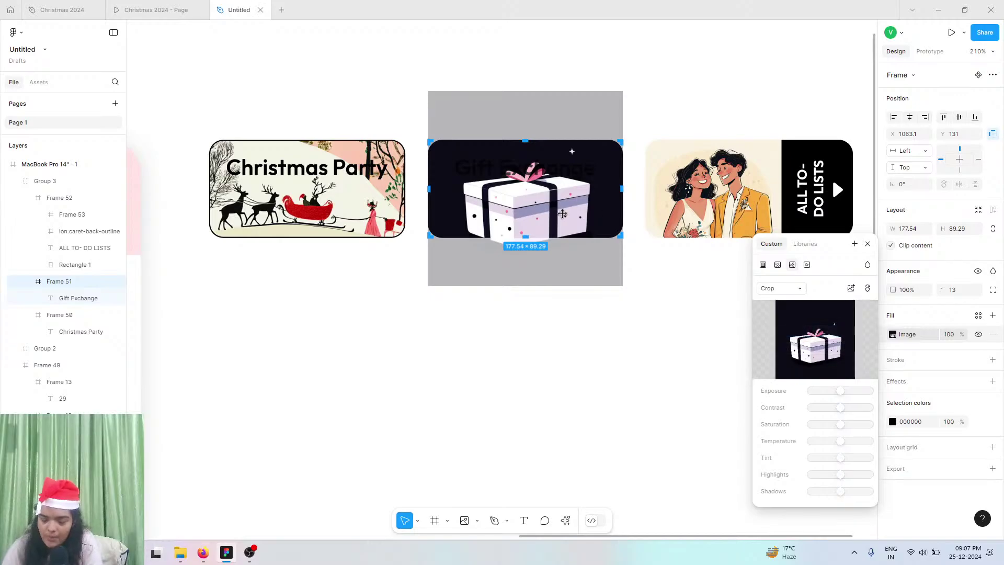
pyautogui.press('Down')
pyautogui.press('Down')
pyautogui.press('Down')
pyautogui.press('Down')
pyautogui.press('Down')
pyautogui.press('Down')
pyautogui.press('Down')
pyautogui.press('Down')
pyautogui.press('Down')
pyautogui.press('Down')
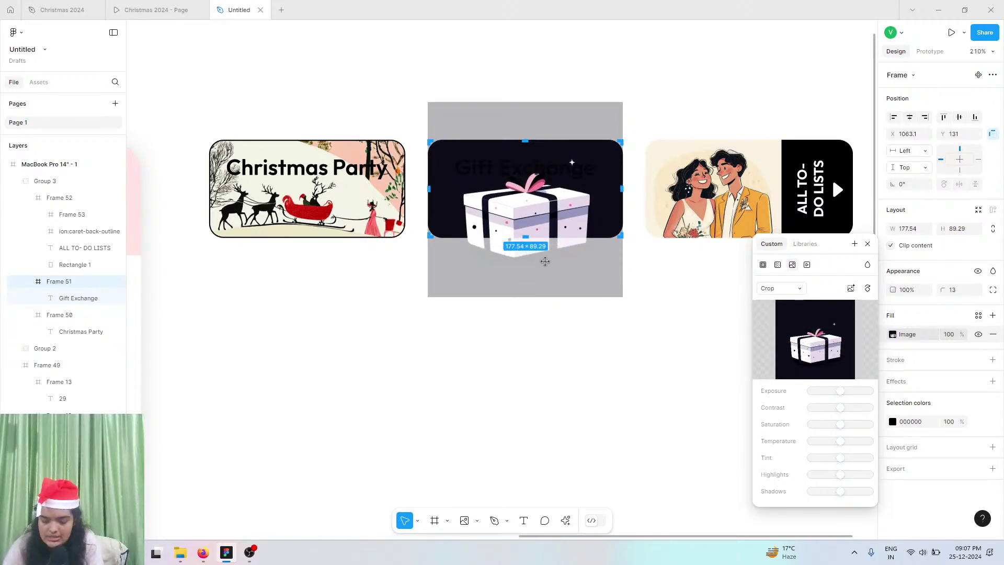
pyautogui.press('Return')
# - Change the Gift Exchange title's fill colour to FFFFFF
pyautogui.press('Return')
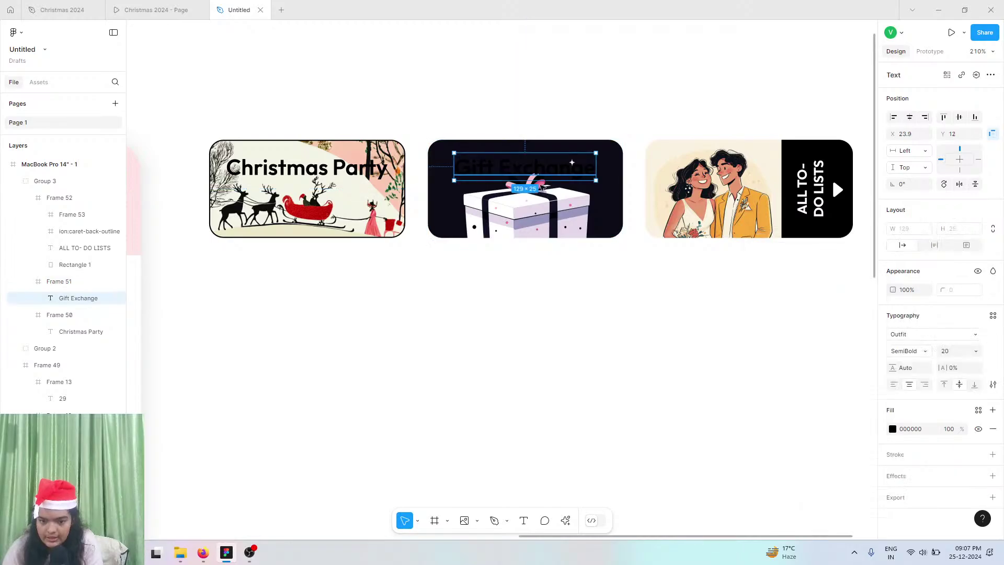
pyautogui.click(894, 429)
pyautogui.write('FFFFFF')
pyautogui.press('Return')
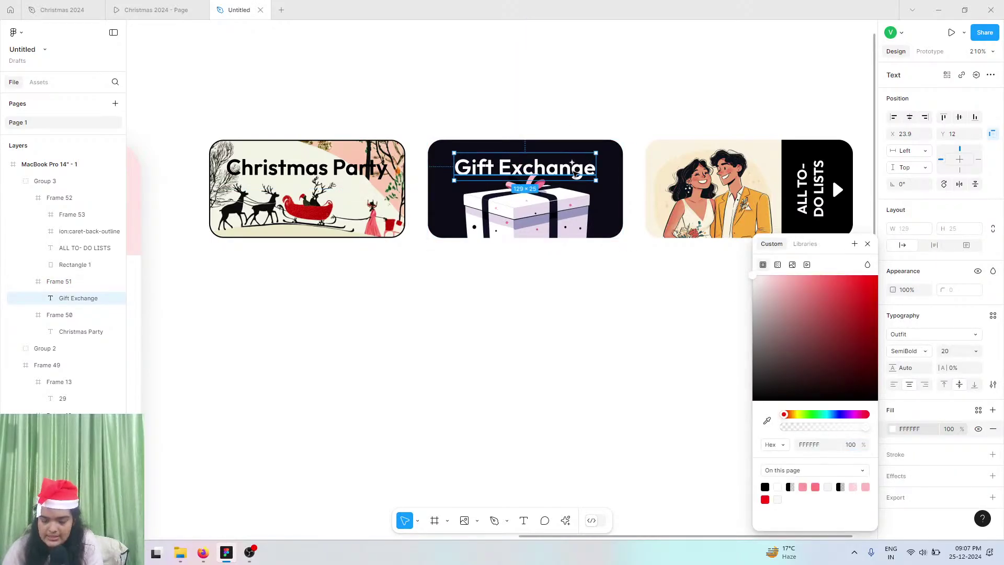
# - Nudge the gift box picture slightly left and down within its crop and check the star behind the Gift Exchange title
pyautogui.click(553, 203)
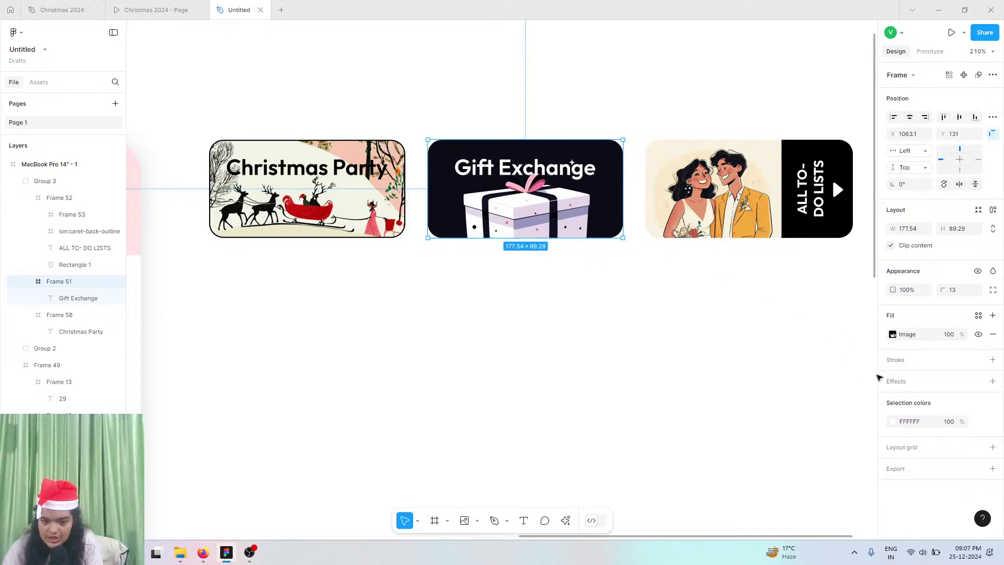
pyautogui.click(892, 334)
pyautogui.doubleClick(600, 212)
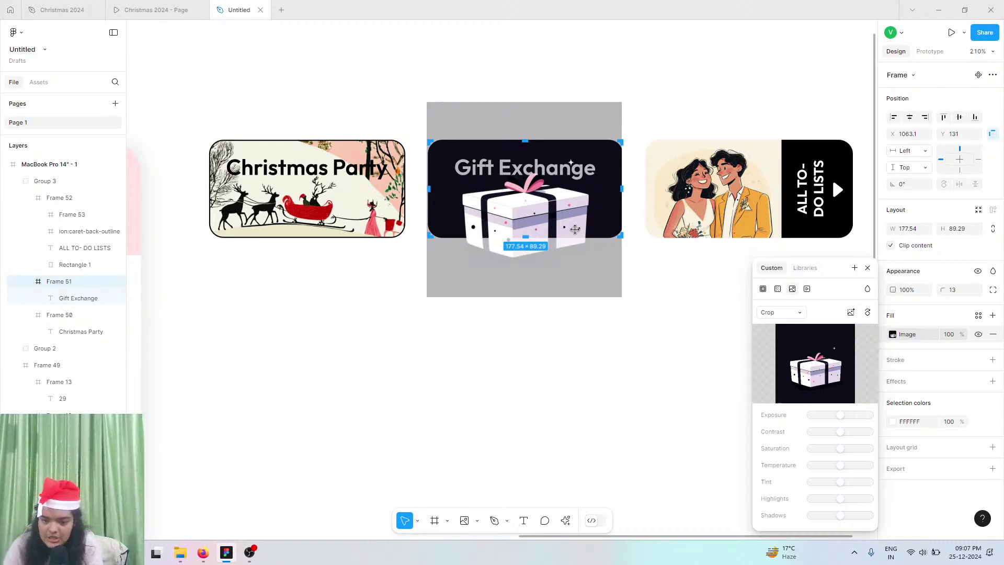
pyautogui.moveTo(576, 229); pyautogui.dragTo(575, 231)
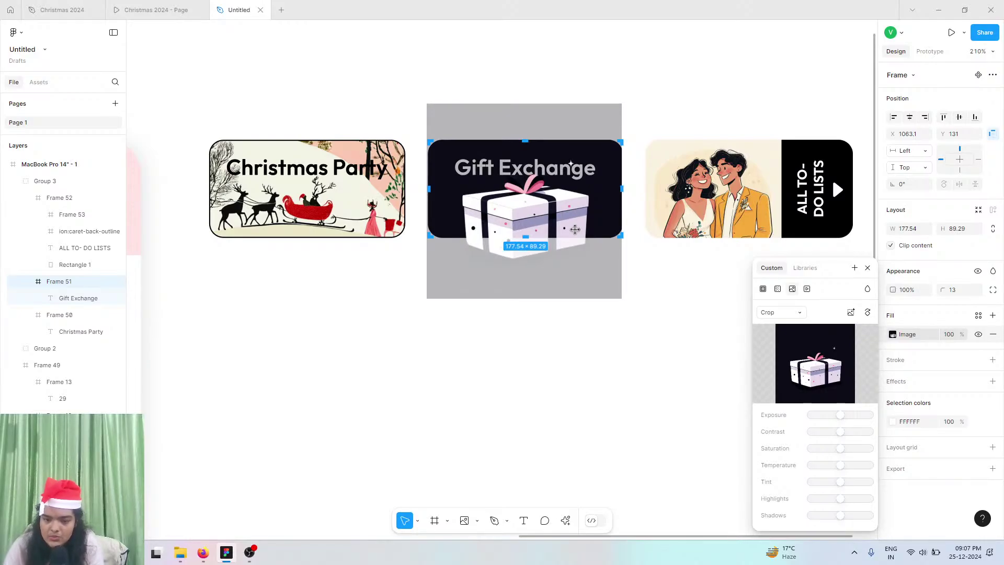
pyautogui.press('Escape')
pyautogui.press('Escape')
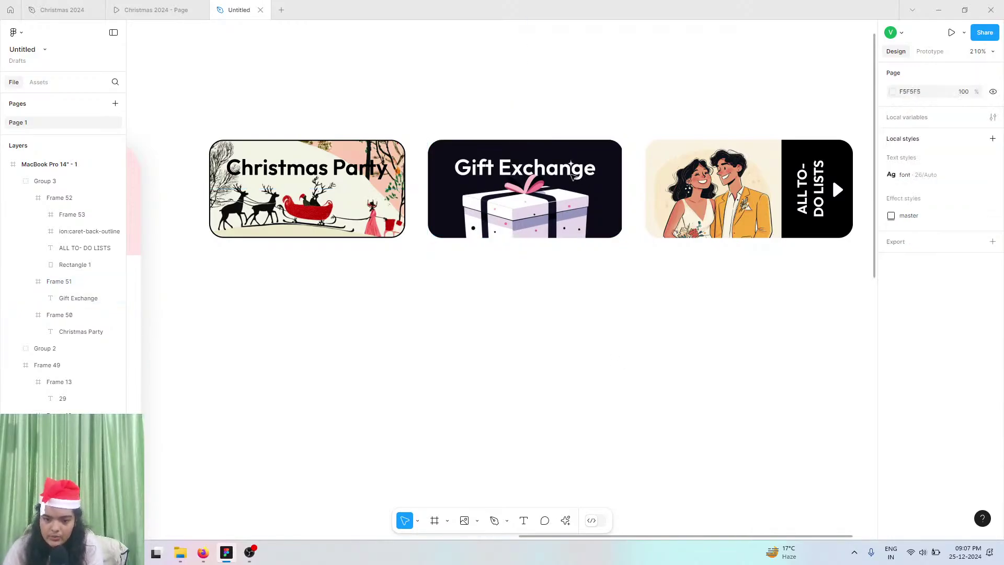
pyautogui.scroll(10, 572, 177)
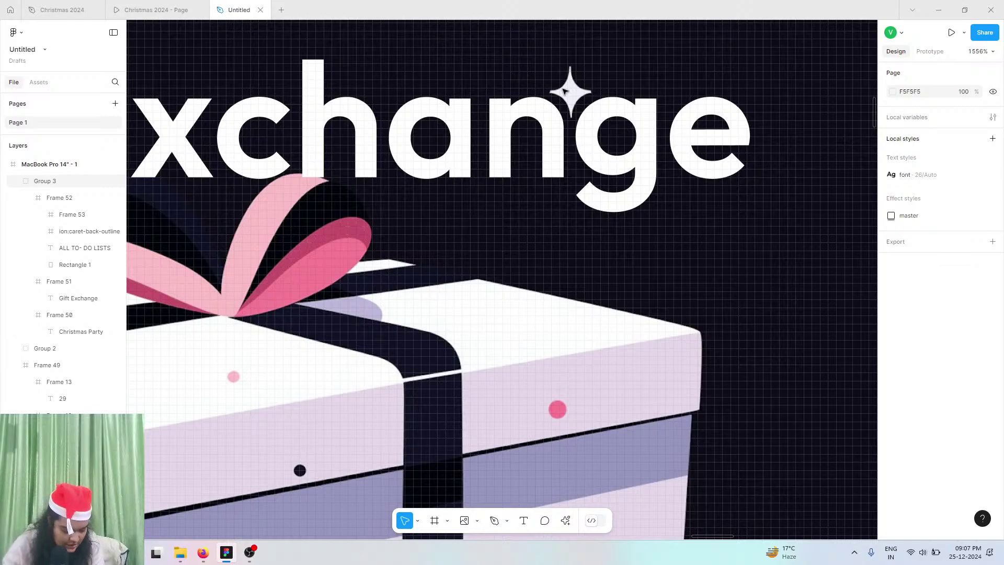
pyautogui.scroll(-5, 564, 92)
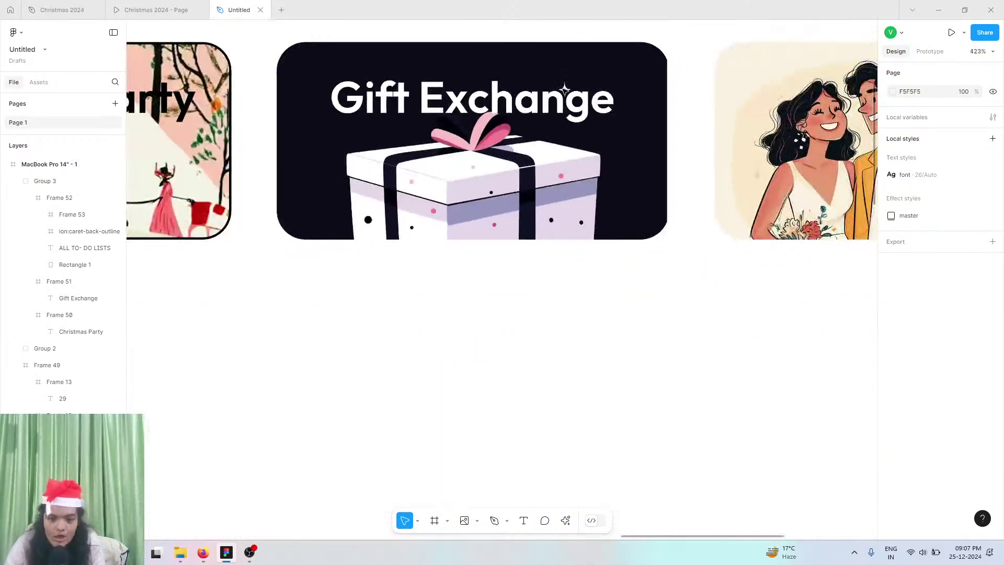
# - Try to replace the Christmas Party card's cropped sleigh picture with Festive Elves Wrapping Gifts
pyautogui.hscroll(-5, 564, 91)
pyautogui.hscroll(-3, 564, 91)
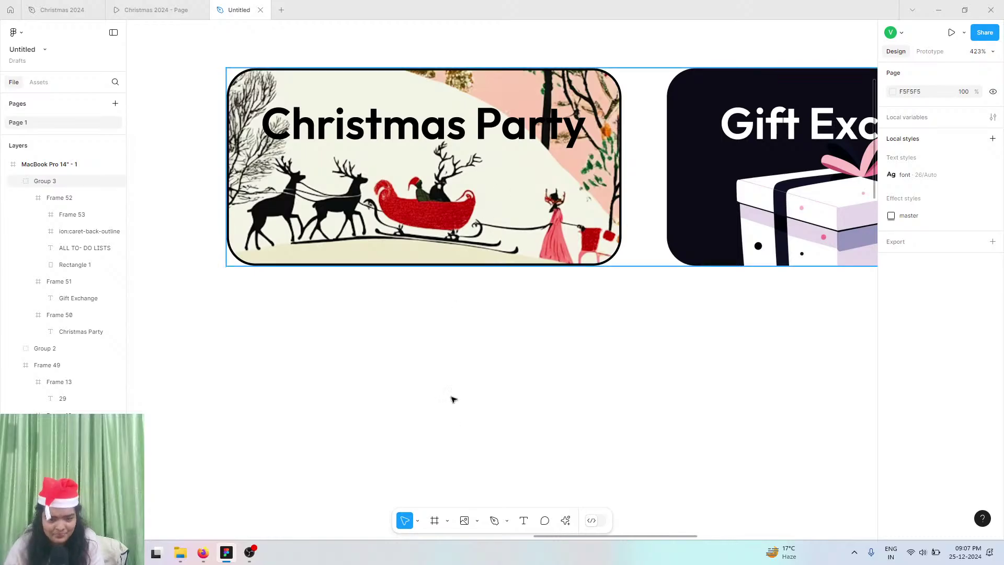
pyautogui.doubleClick(389, 159)
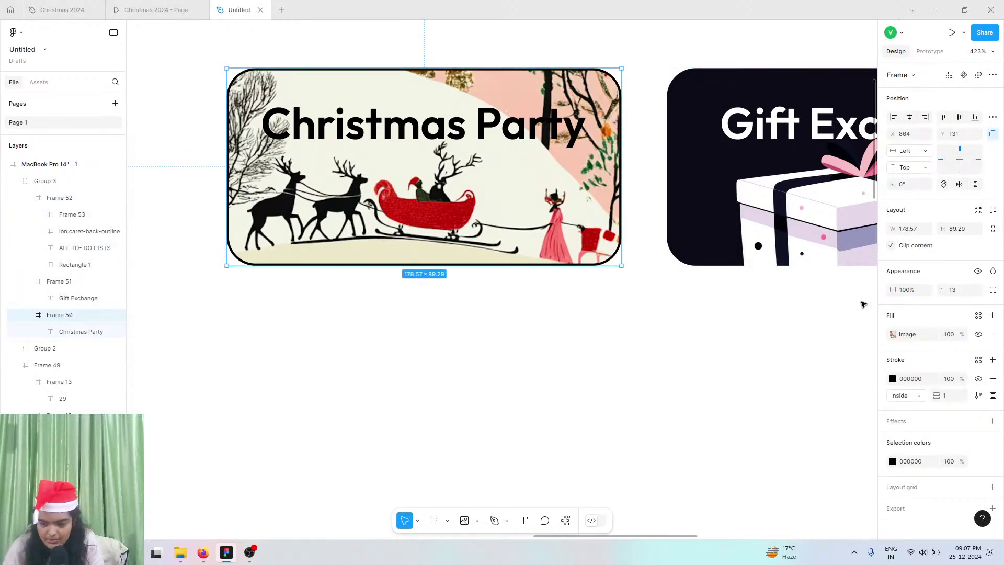
pyautogui.click(892, 335)
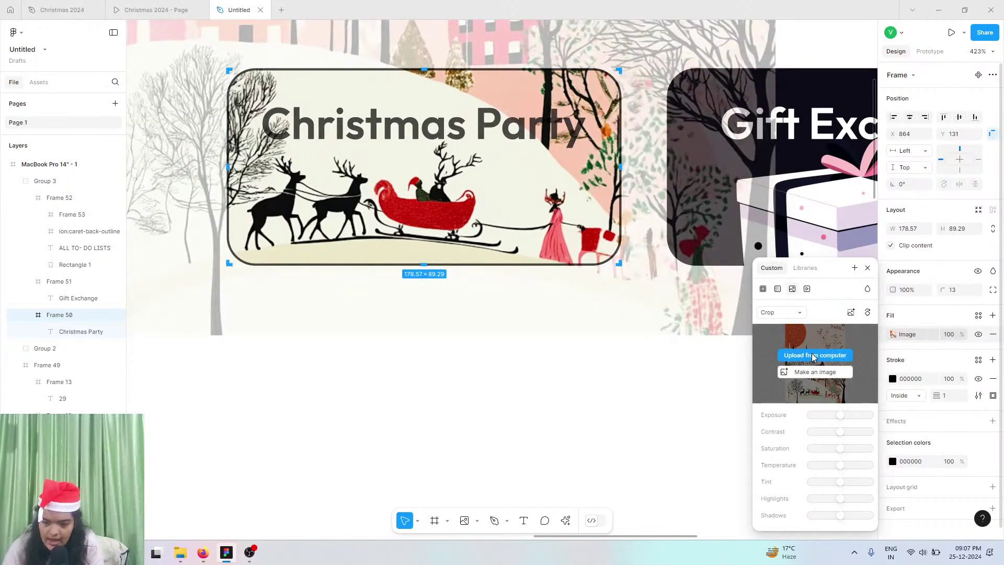
pyautogui.click(813, 358)
pyautogui.click(262, 130)
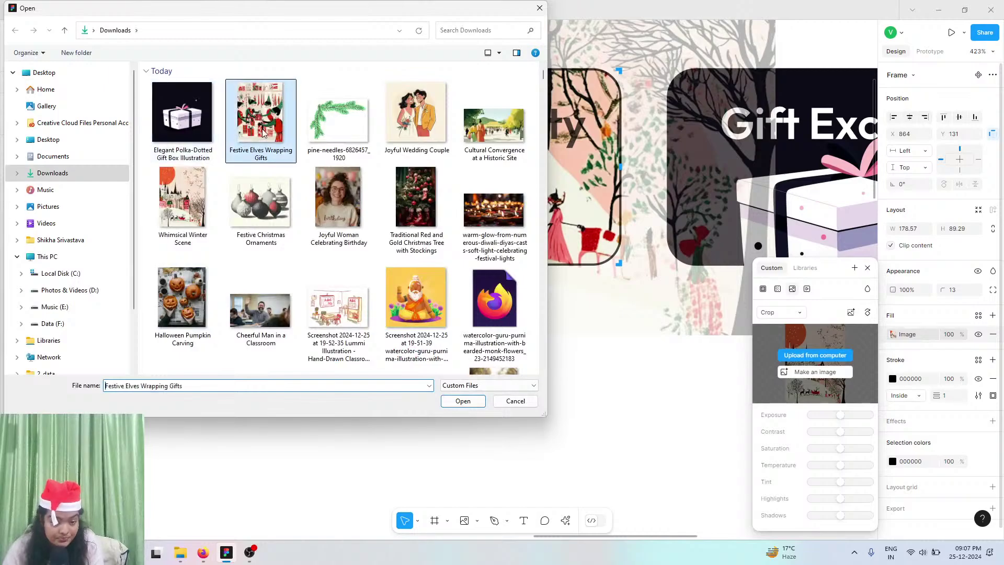
pyautogui.click(463, 401)
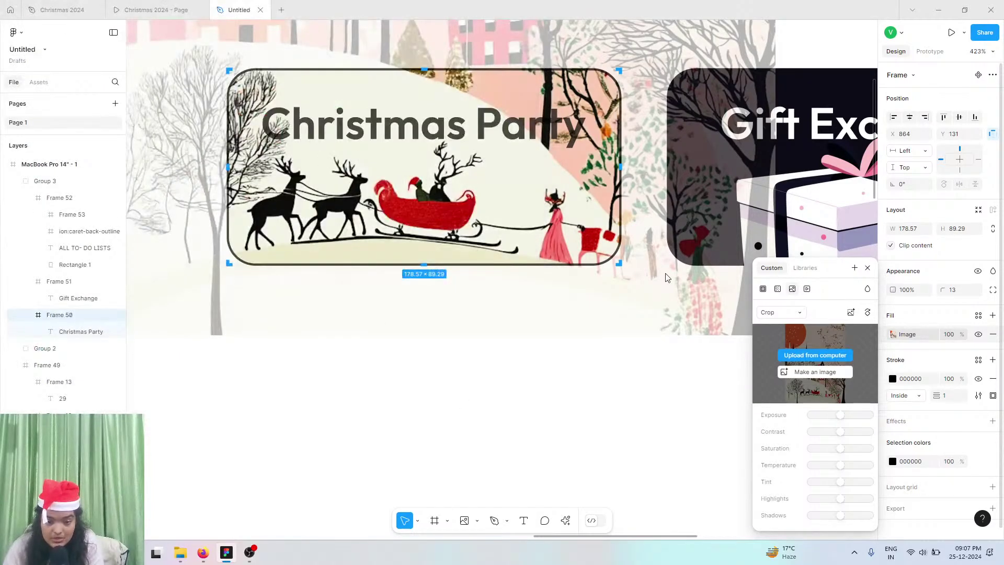
# - Remove the Christmas Party card's sleigh picture fill and add a new image fill using Festive Elves Wrapping Gifts
pyautogui.click(993, 335)
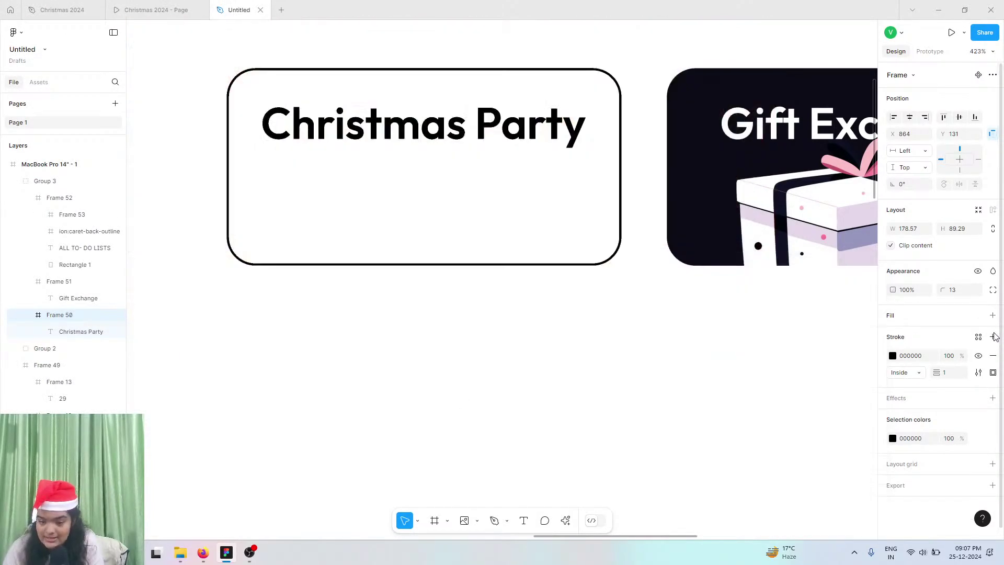
pyautogui.click(993, 315)
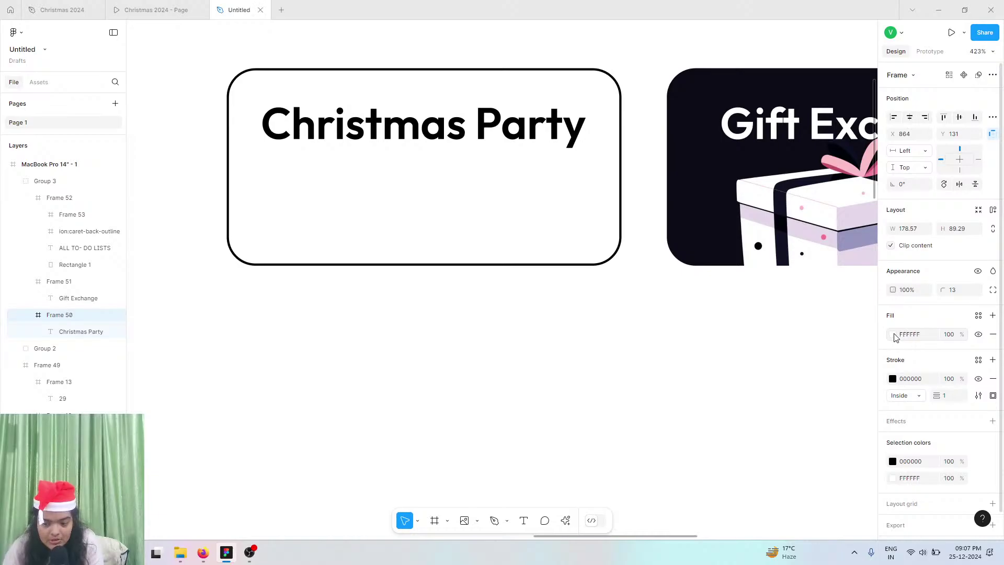
pyautogui.click(893, 334)
pyautogui.click(792, 264)
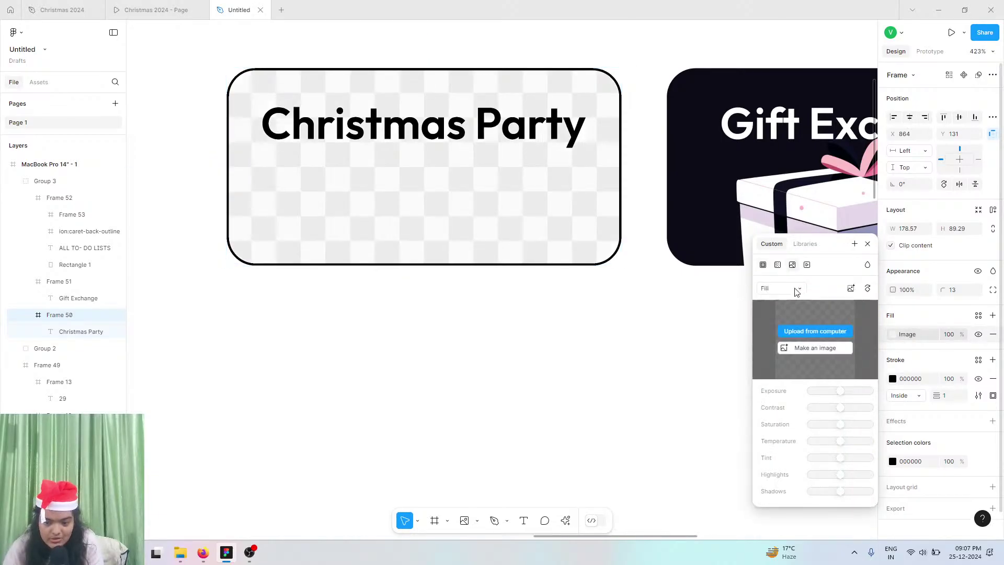
pyautogui.click(808, 332)
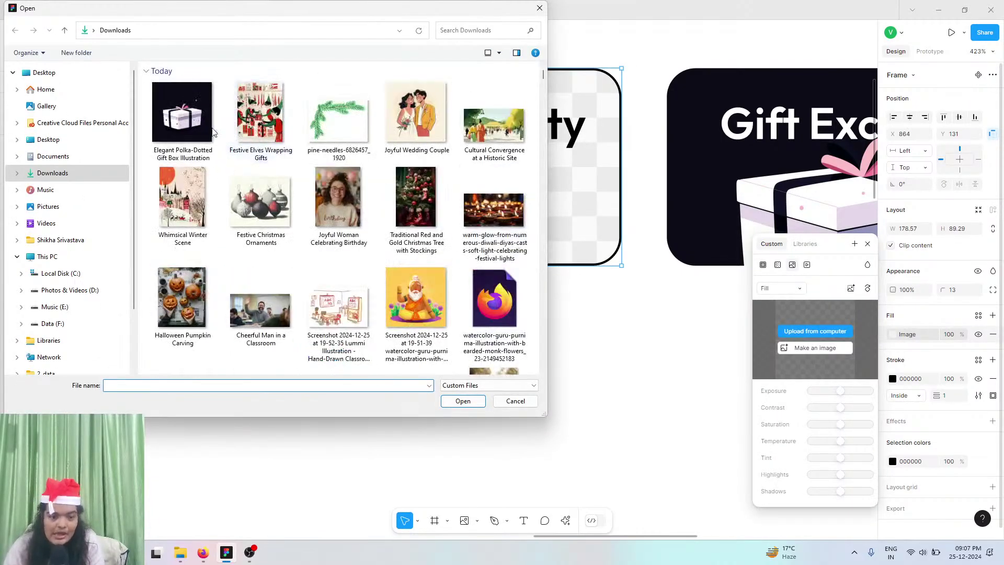
pyautogui.click(260, 121)
pyautogui.click(460, 401)
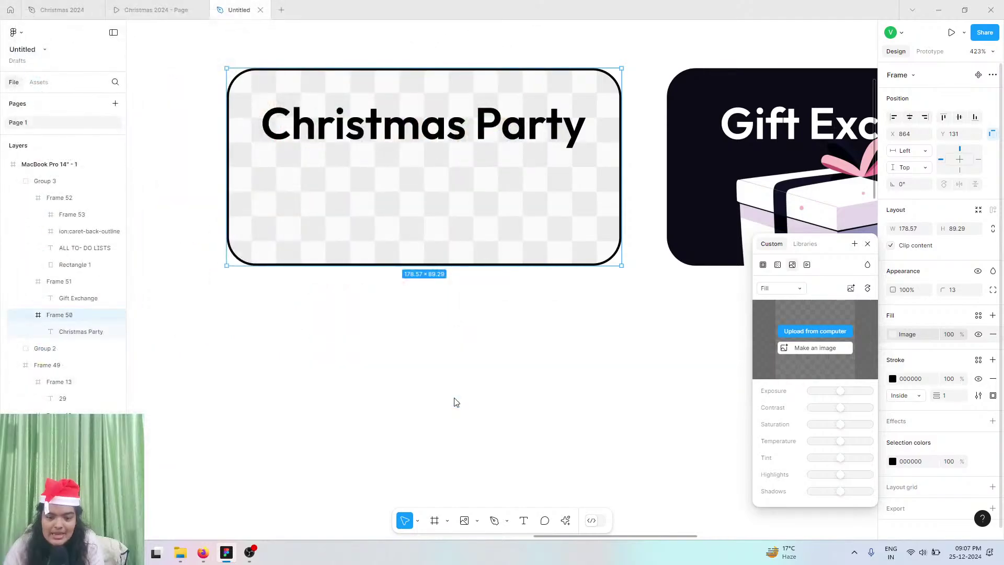
# - Set the Christmas Party card's image fill to Crop and shift the elves picture down so more of their hats fall inside the card
pyautogui.click(792, 289)
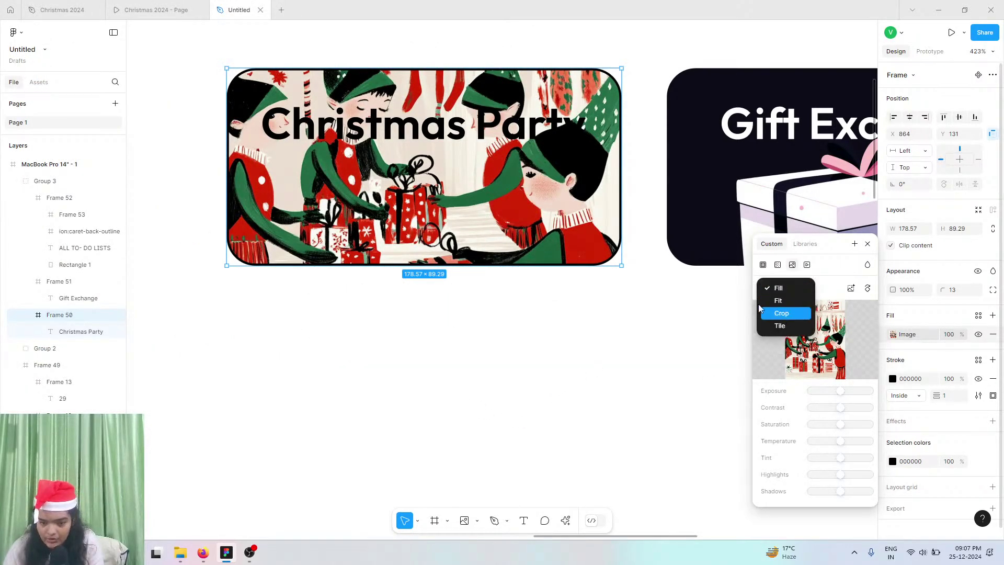
pyautogui.click(771, 313)
pyautogui.press('Up')
pyautogui.press('Up')
pyautogui.press('Up')
pyautogui.press('Up')
pyautogui.press('Up')
pyautogui.press('Up')
pyautogui.press('Up')
pyautogui.press('Up')
pyautogui.press('Up')
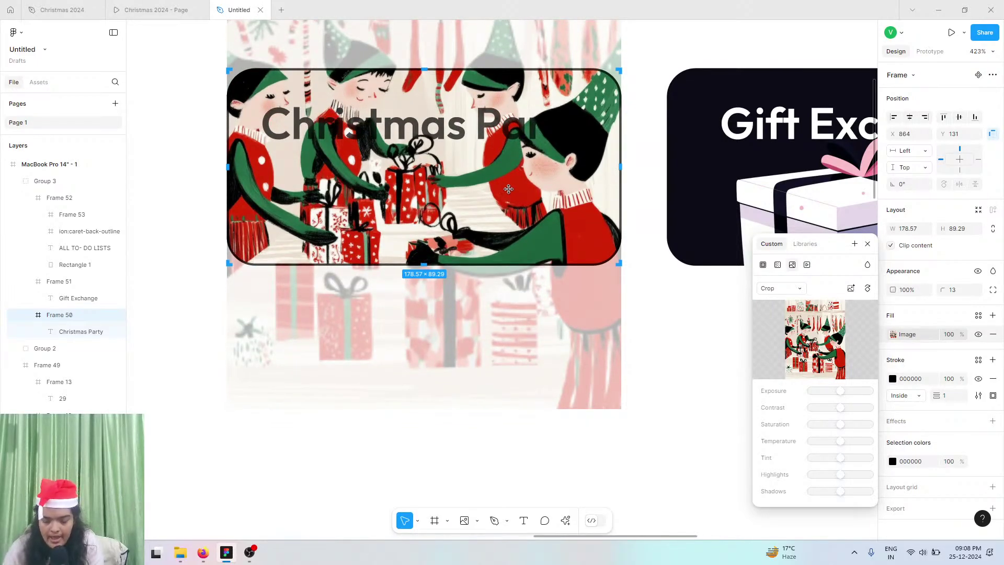
pyautogui.press('Down')
pyautogui.press('Down')
pyautogui.press('Down')
pyautogui.press('Down')
pyautogui.press('Down')
pyautogui.press('Down')
pyautogui.press('Down')
pyautogui.press('Down')
pyautogui.press('Down')
pyautogui.press('Down')
pyautogui.press('Down')
pyautogui.press('Down')
pyautogui.press('Down')
pyautogui.press('Down')
pyautogui.press('Down')
pyautogui.press('Down')
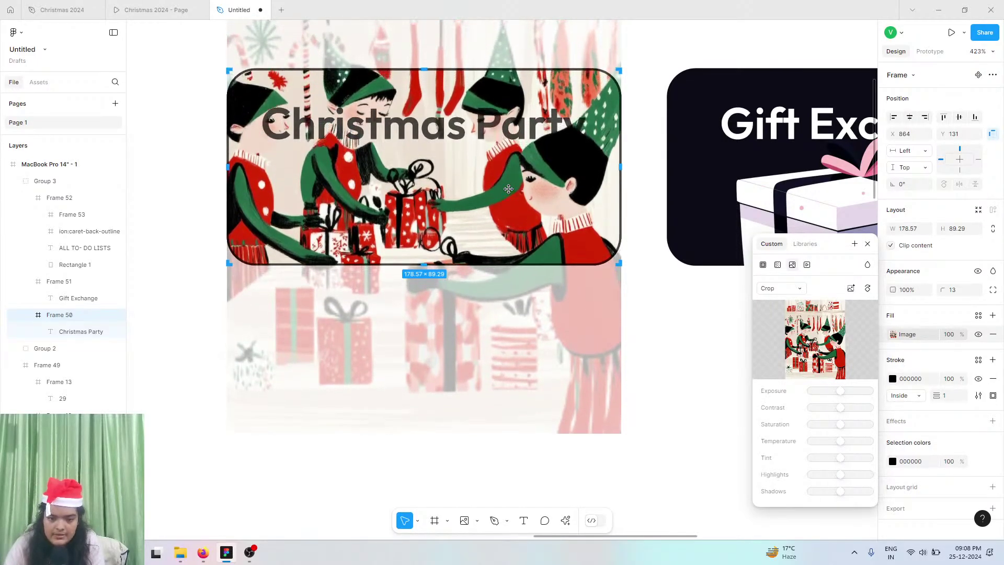
pyautogui.press('Down')
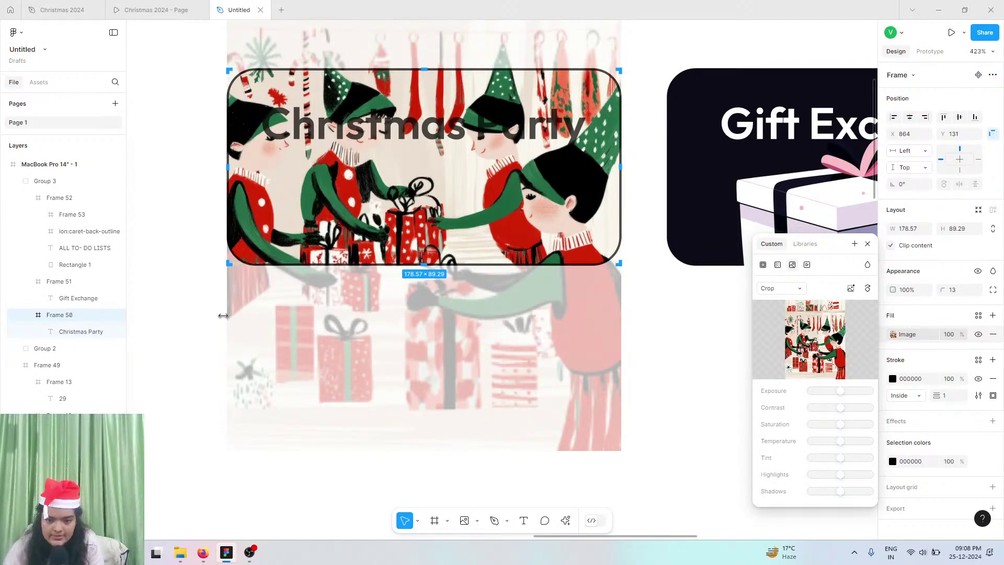
pyautogui.press('Escape')
pyautogui.press('Escape')
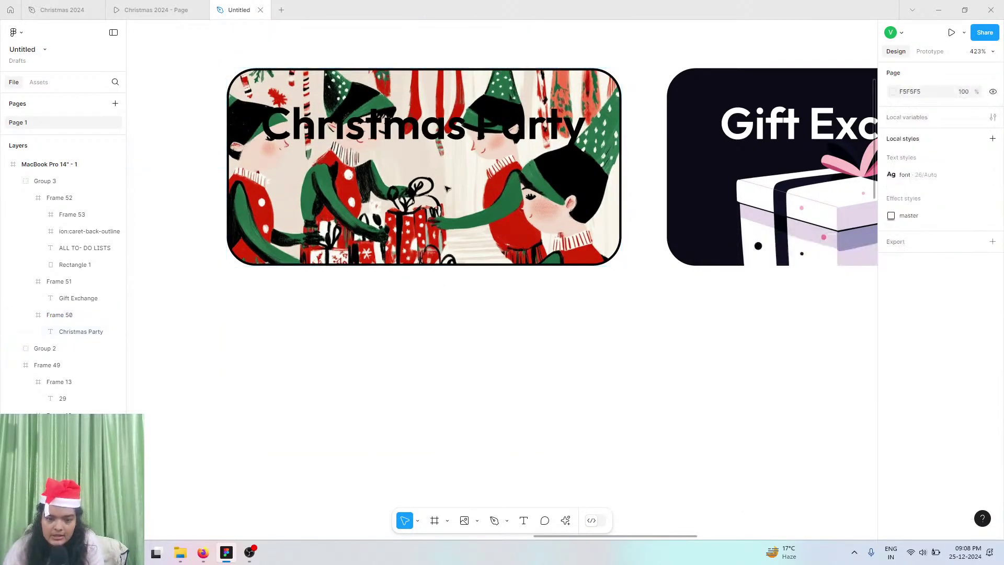
# - Move the Christmas Party title slightly down inside its card, to Y 18
pyautogui.click(440, 122)
pyautogui.moveTo(440, 120); pyautogui.dragTo(443, 134)
# - Change the fill colour of only the word Party in the Christmas Party title to FFFFFF
pyautogui.doubleClick(454, 145)
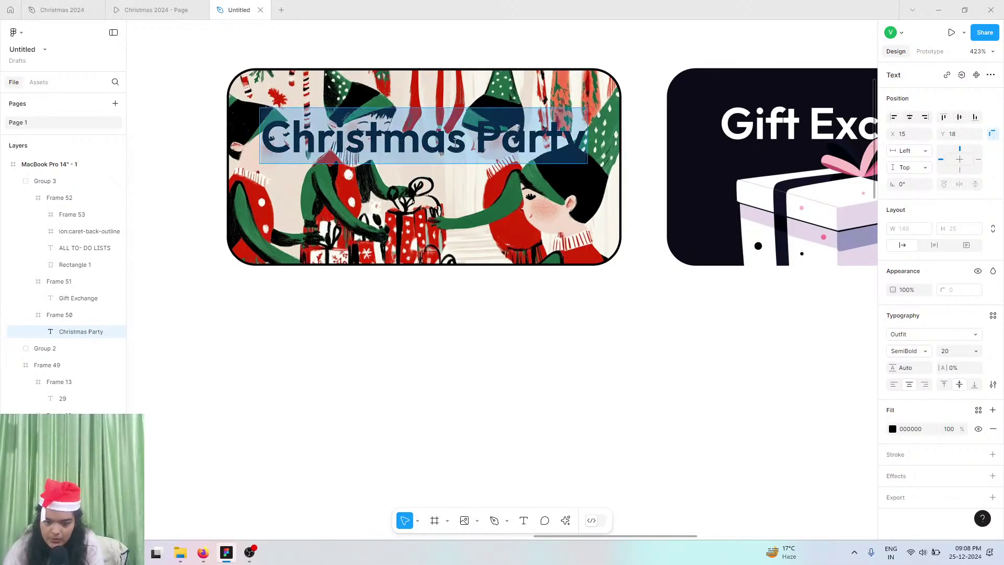
pyautogui.click(507, 134)
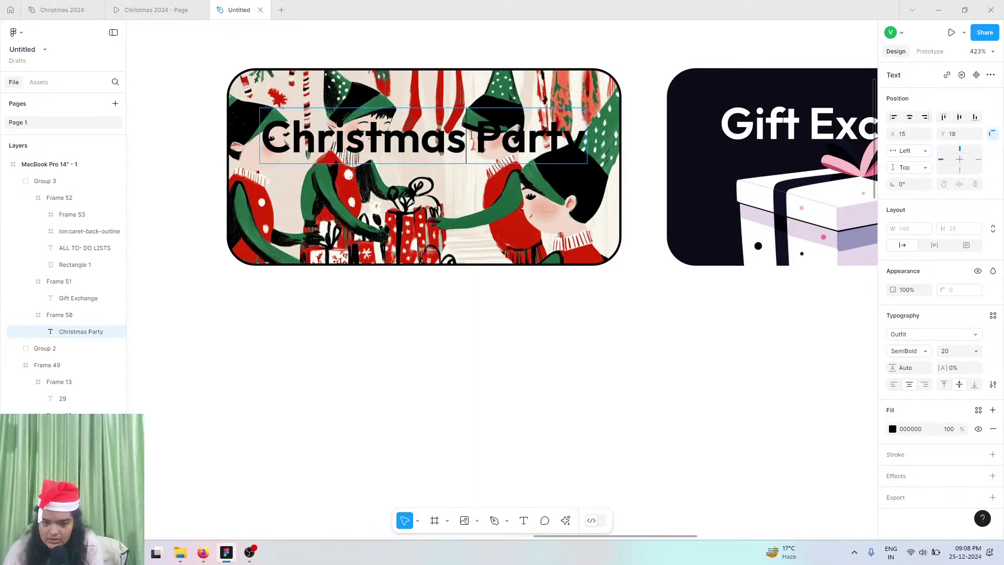
pyautogui.doubleClick(491, 128)
pyautogui.click(893, 429)
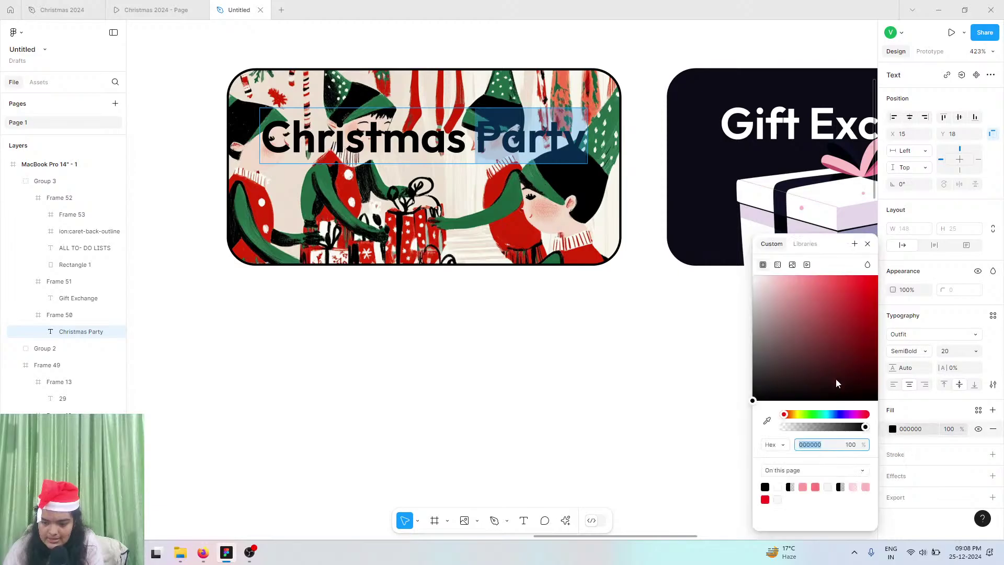
pyautogui.write('FFFFFF')
pyautogui.press('Return')
# - Replace the mixed fill of the whole Christmas Party title with a single fill of FFFFFF
pyautogui.hotkey('ctrl', 'a')
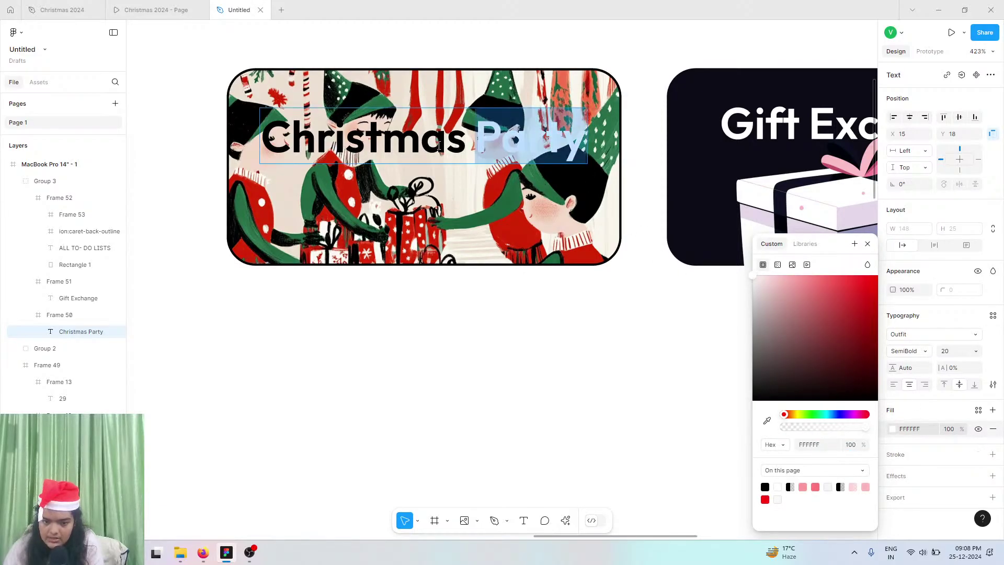
pyautogui.press('Escape')
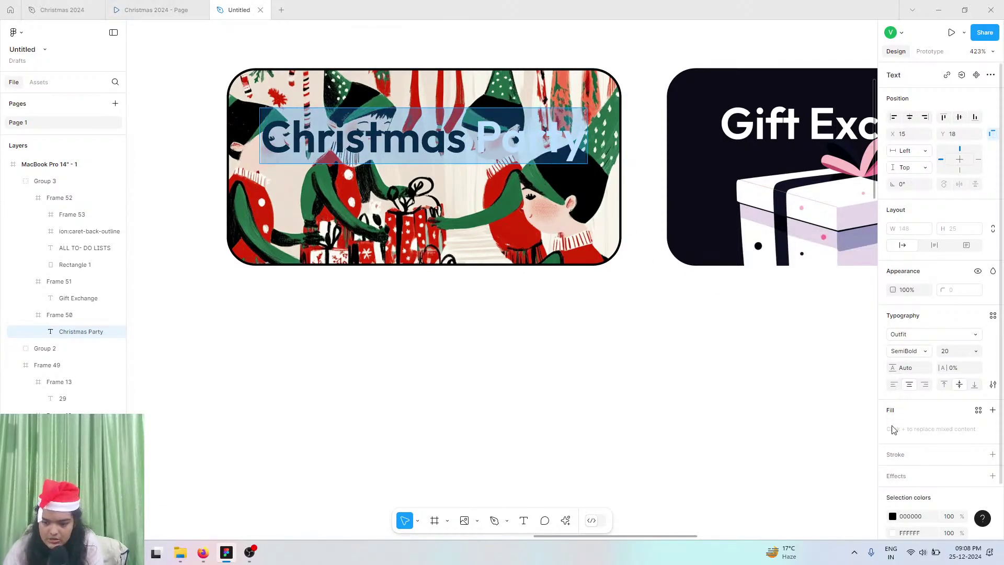
pyautogui.click(993, 410)
pyautogui.click(896, 428)
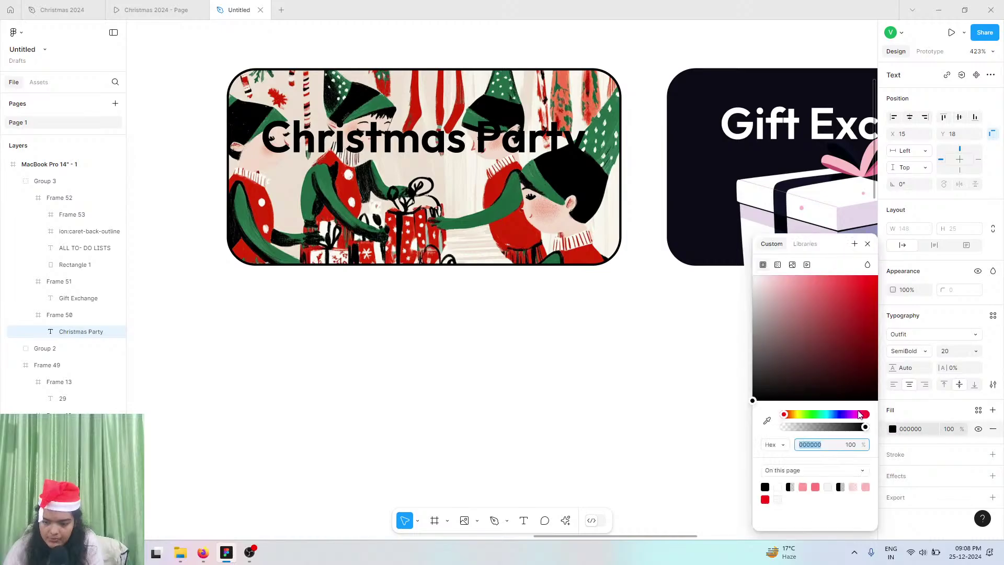
pyautogui.write('FFFFFF')
pyautogui.press('Return')
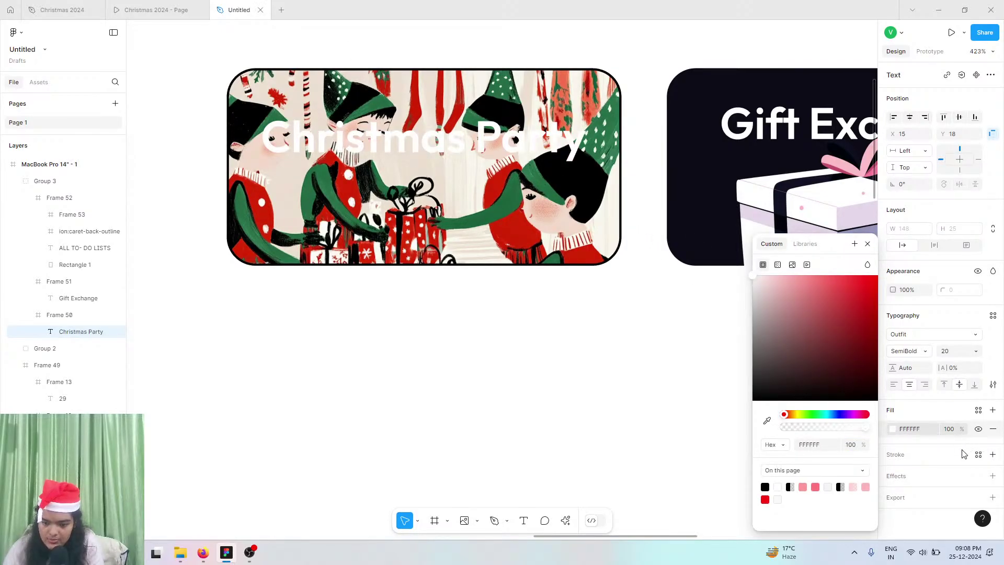
# - Apply the master effect style to the Christmas Party title and deselect it
pyautogui.click(979, 476)
pyautogui.click(799, 524)
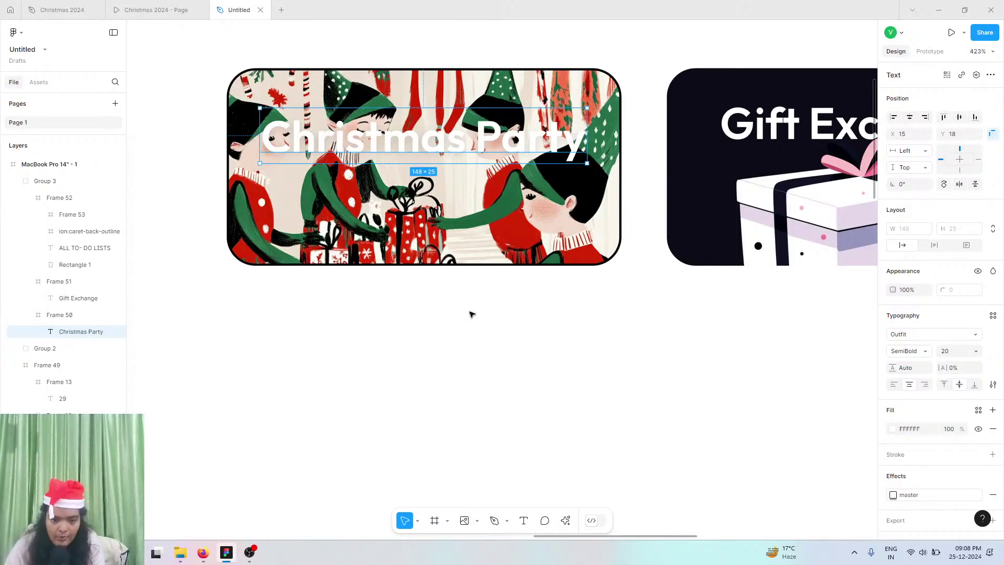
pyautogui.scroll(-5, 471, 314)
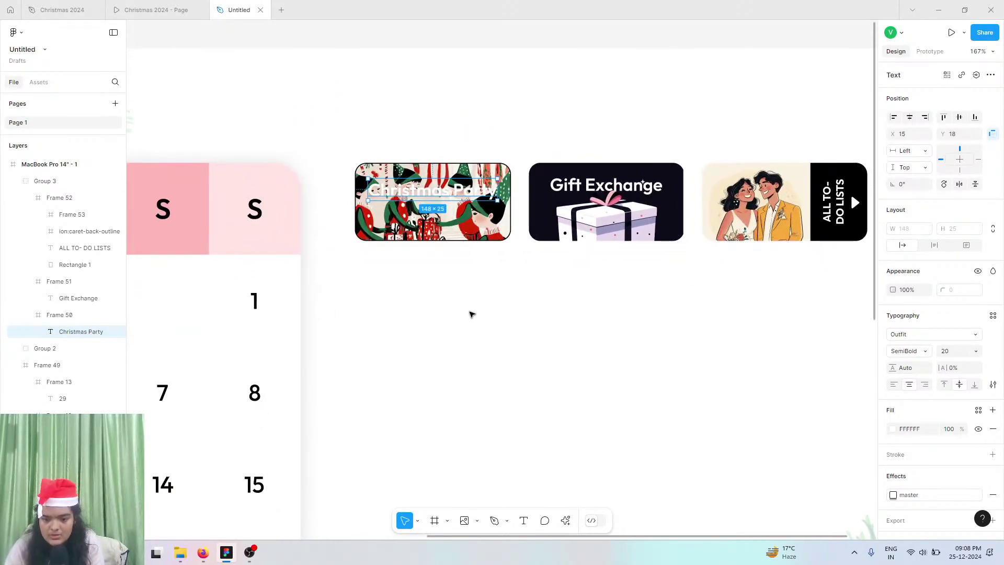
pyautogui.click(459, 331)
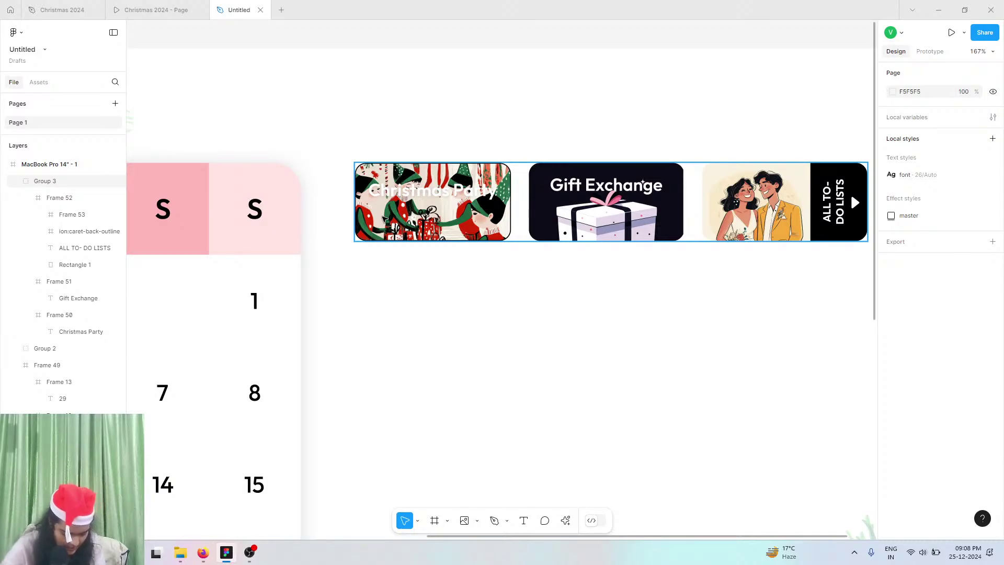
# - Compare the card row with the Christmas 2024 prototype, examining its contact icons and to-do area, and return to the Untitled file
pyautogui.click(340, 192)
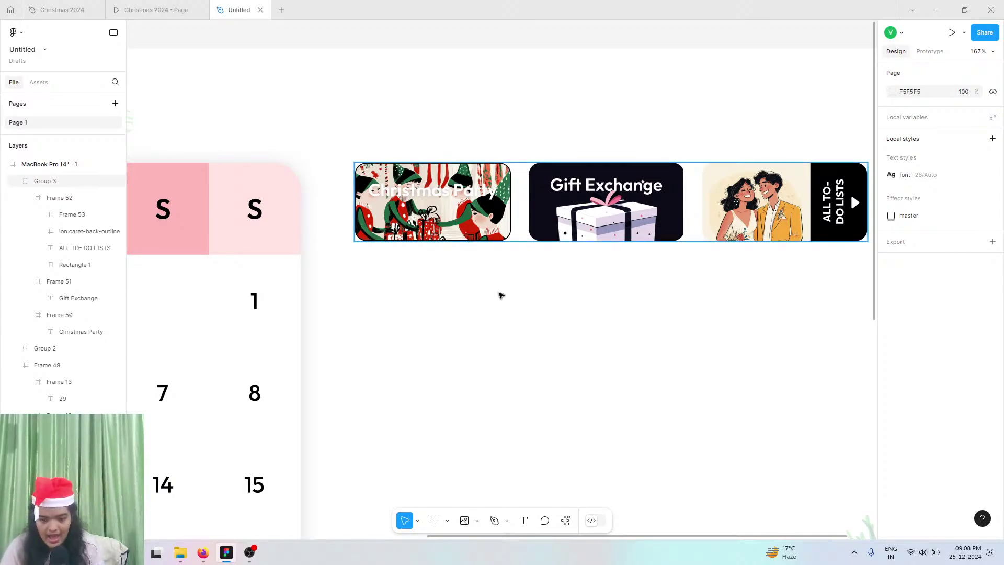
pyautogui.keyDown('ctrl'); pyautogui.scroll(-5, 567, 298); pyautogui.keyUp('ctrl')
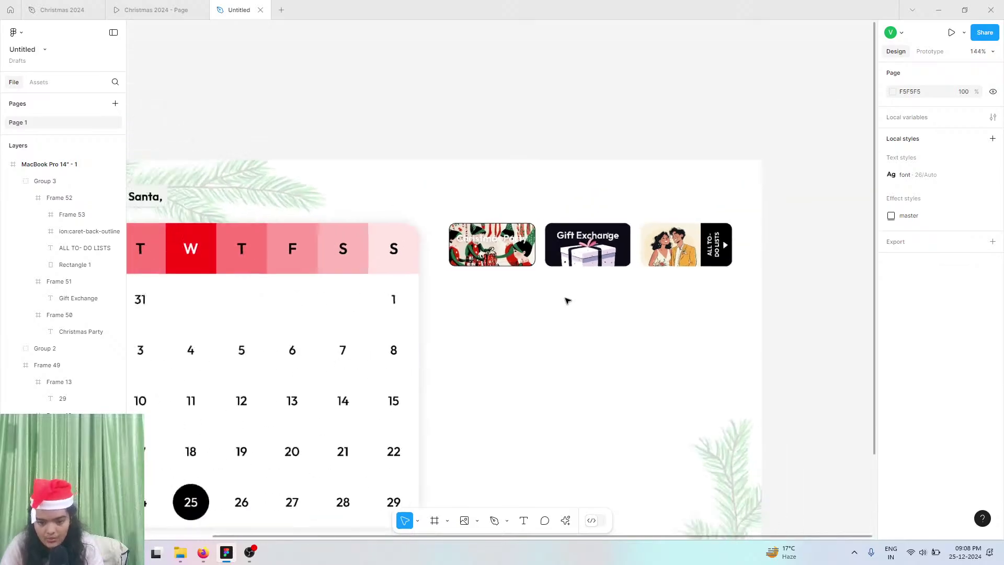
pyautogui.click(121, 6)
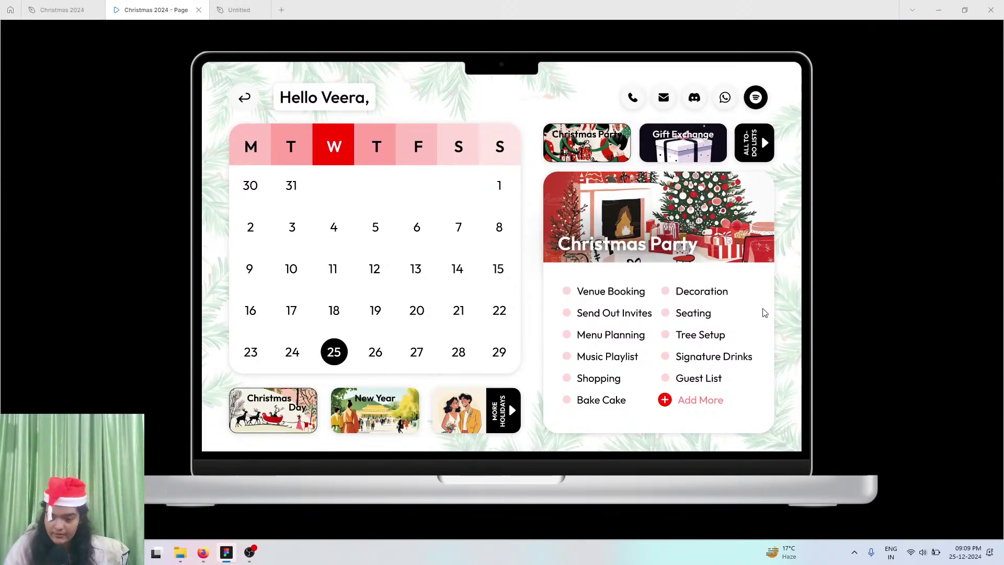
pyautogui.click(236, 10)
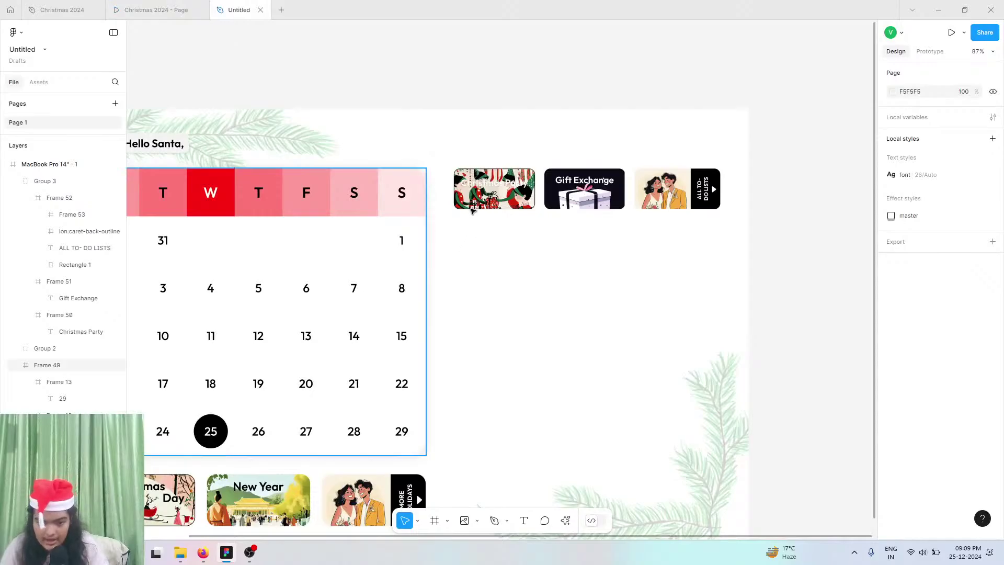
pyautogui.hotkey('ctrl', 'shift', 'Tab')
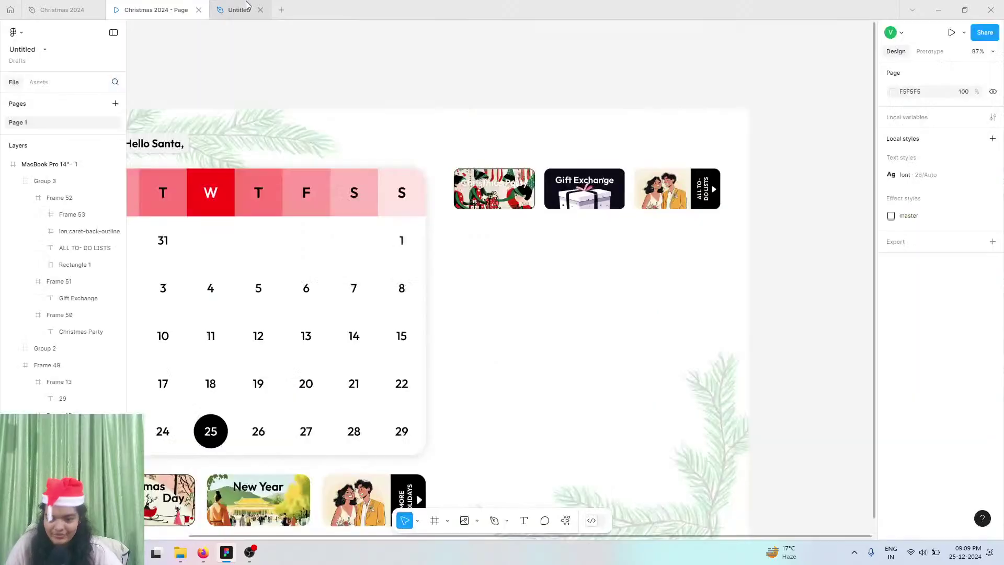
pyautogui.click(239, 9)
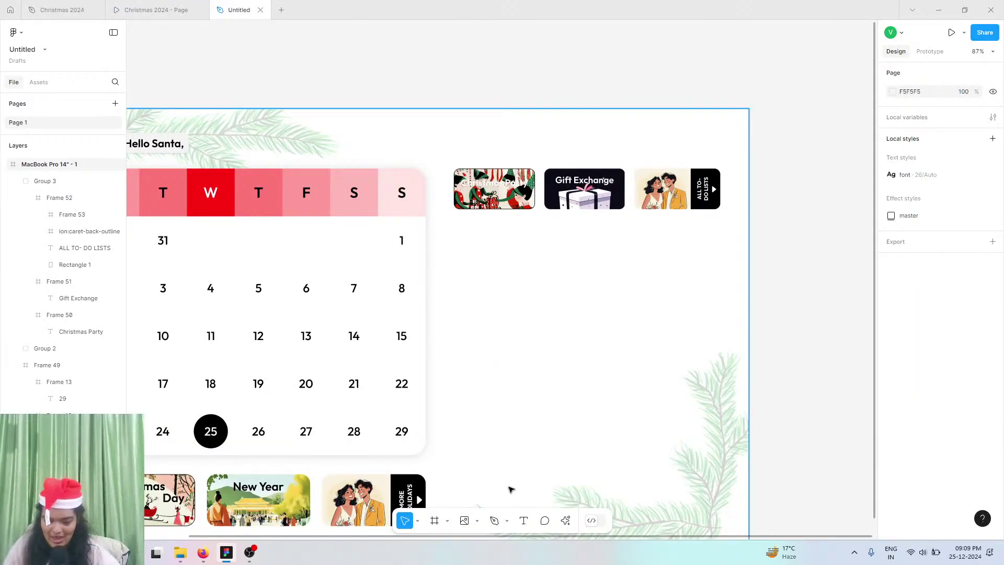
# - Search Iconify for phone and place the solar:phone-bold icon on the canvas beside the MacBook frame
pyautogui.click(565, 521)
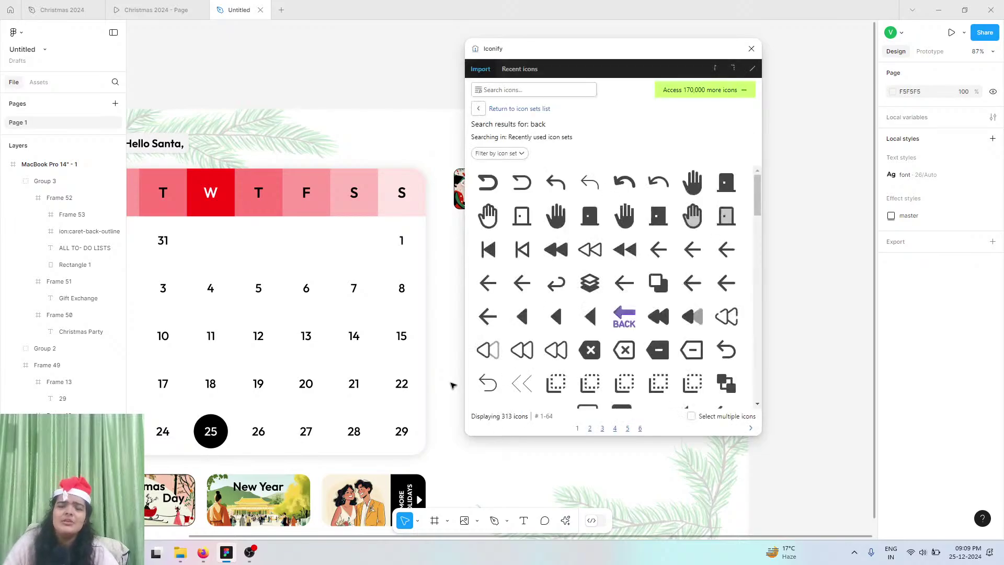
pyautogui.click(581, 90)
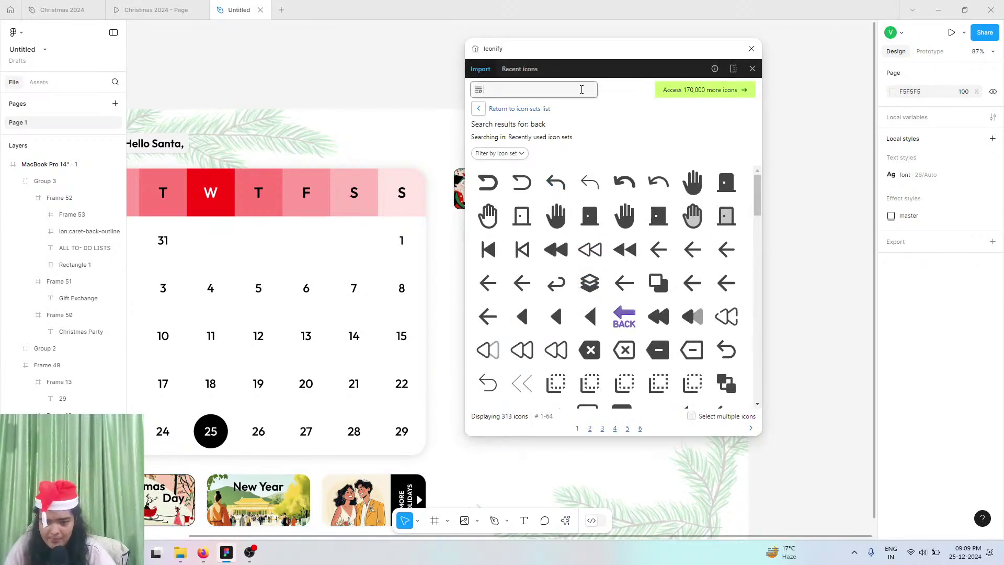
pyautogui.write('phone')
pyautogui.press('Return')
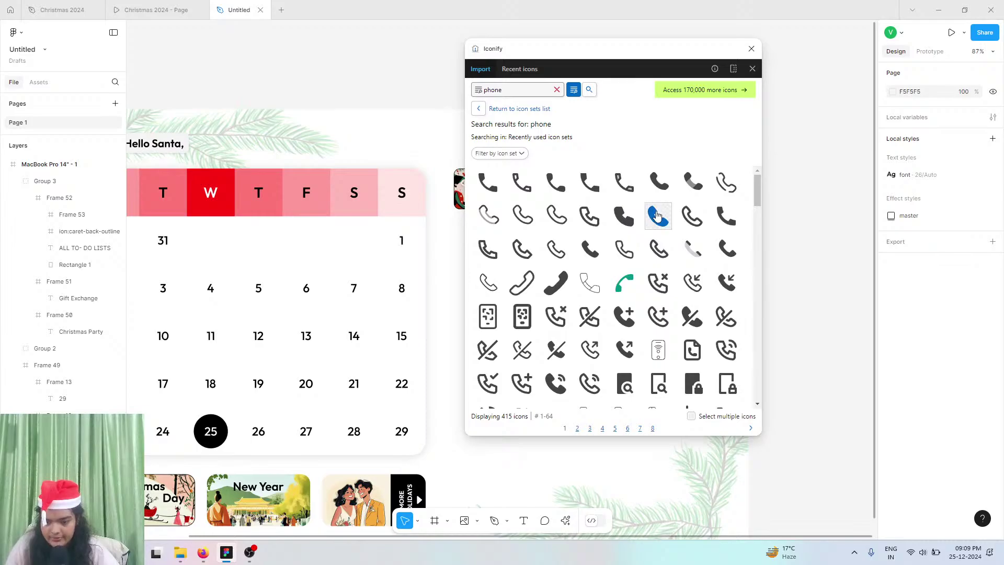
pyautogui.click(660, 224)
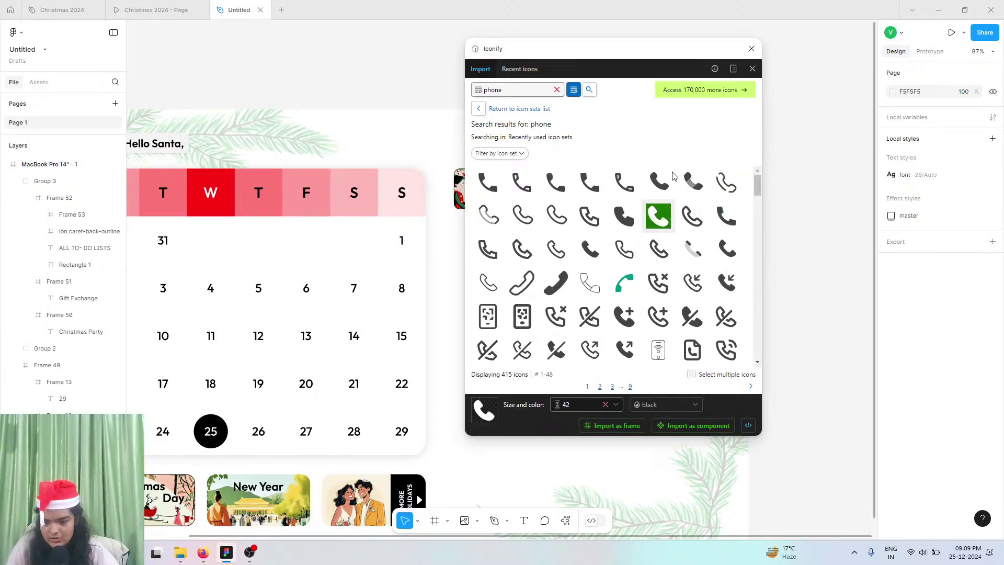
pyautogui.click(662, 187)
pyautogui.moveTo(663, 188); pyautogui.dragTo(796, 178)
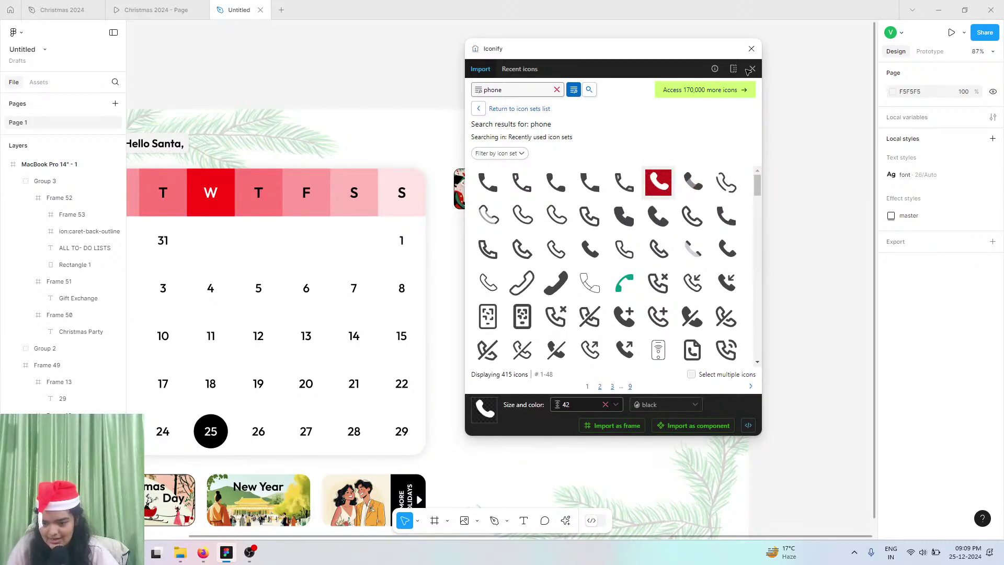
# - Search Iconify for mail and place the ic:round-mail icon below the phone icon
pyautogui.click(557, 89)
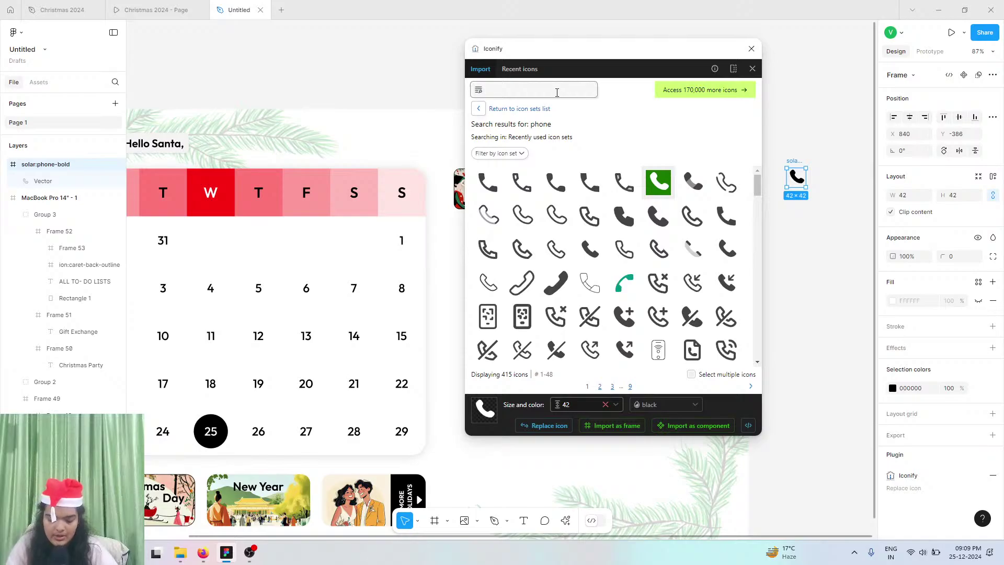
pyautogui.write('mail')
pyautogui.press('Return')
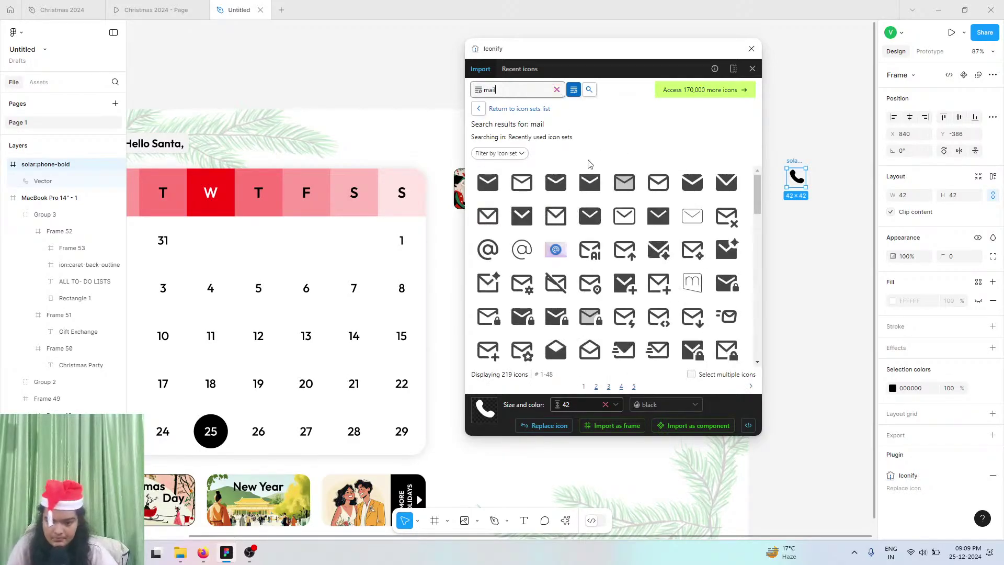
pyautogui.moveTo(556, 183); pyautogui.dragTo(804, 252)
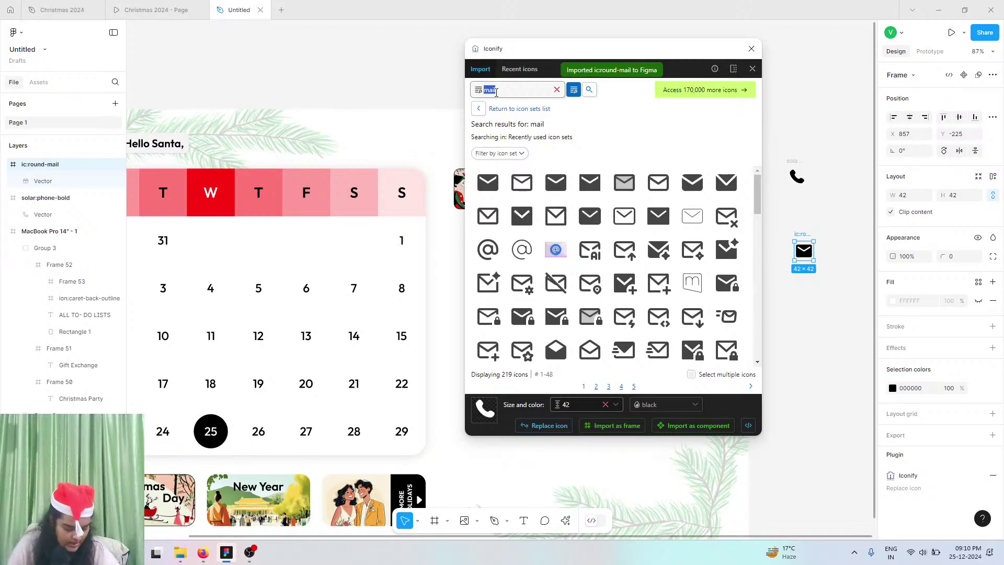
# - Search Iconify for spotify and place the mingcute:spotify-fill icon below the mail icon
pyautogui.click(496, 92)
pyautogui.write('spotify')
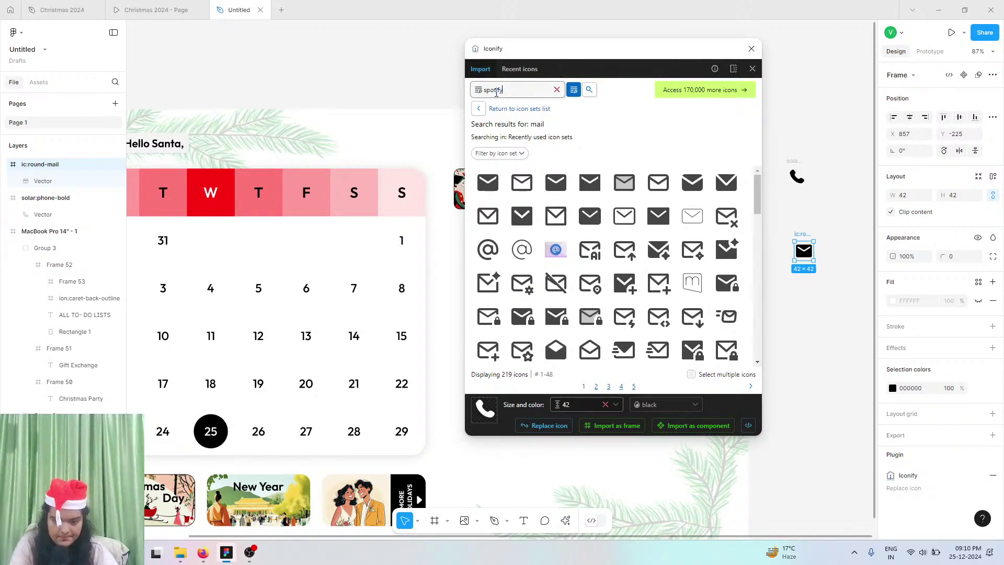
pyautogui.press('Return')
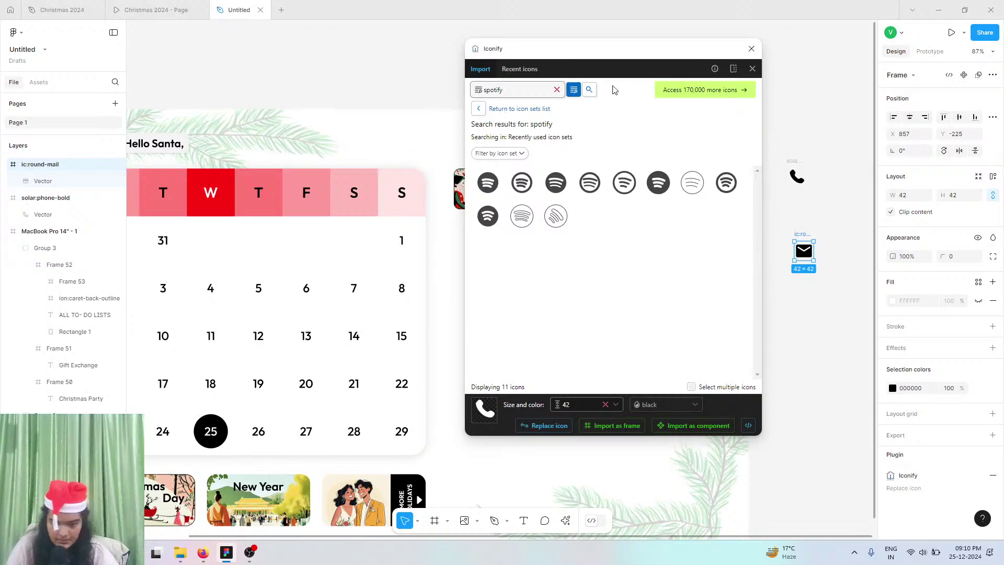
pyautogui.click(554, 180)
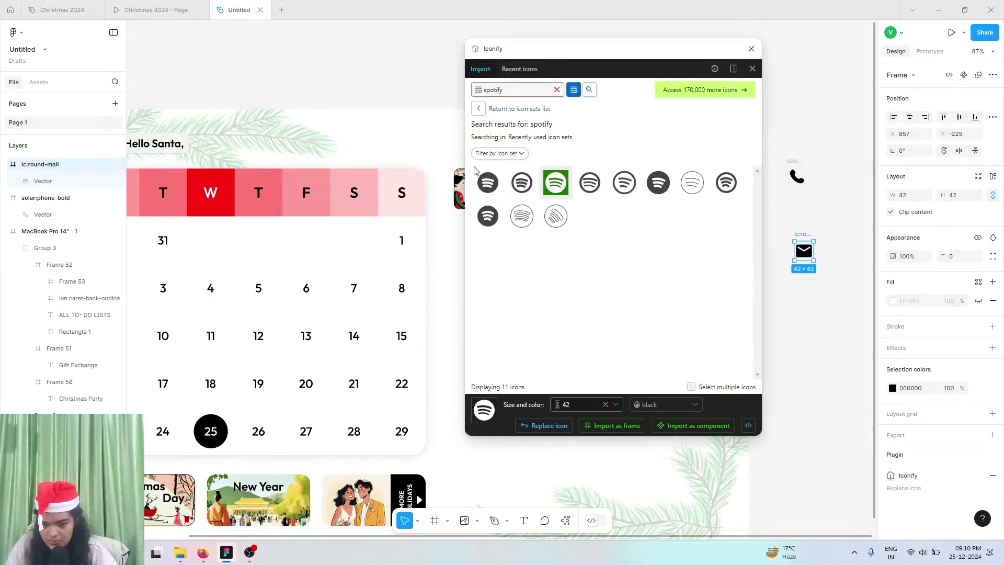
pyautogui.click(482, 182)
pyautogui.moveTo(482, 181); pyautogui.dragTo(801, 323)
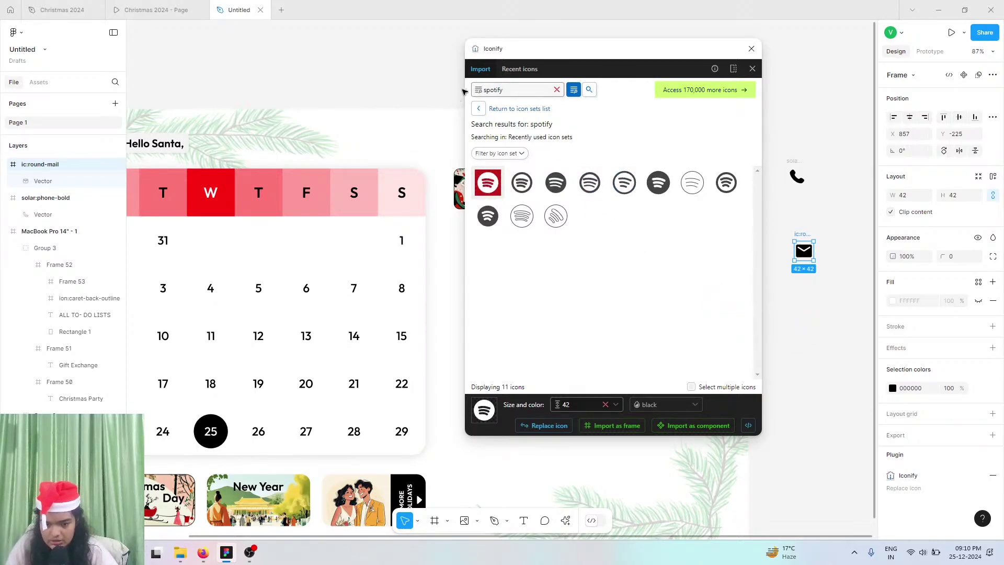
# - Search Iconify for discord and place the prime:discord icon below the Spotify icon
pyautogui.doubleClick(502, 90)
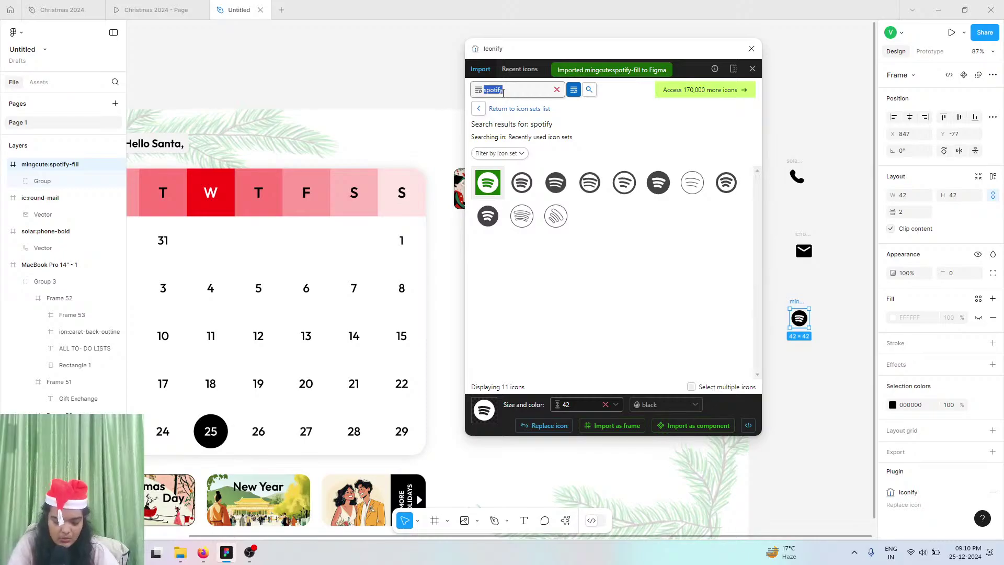
pyautogui.write('discord')
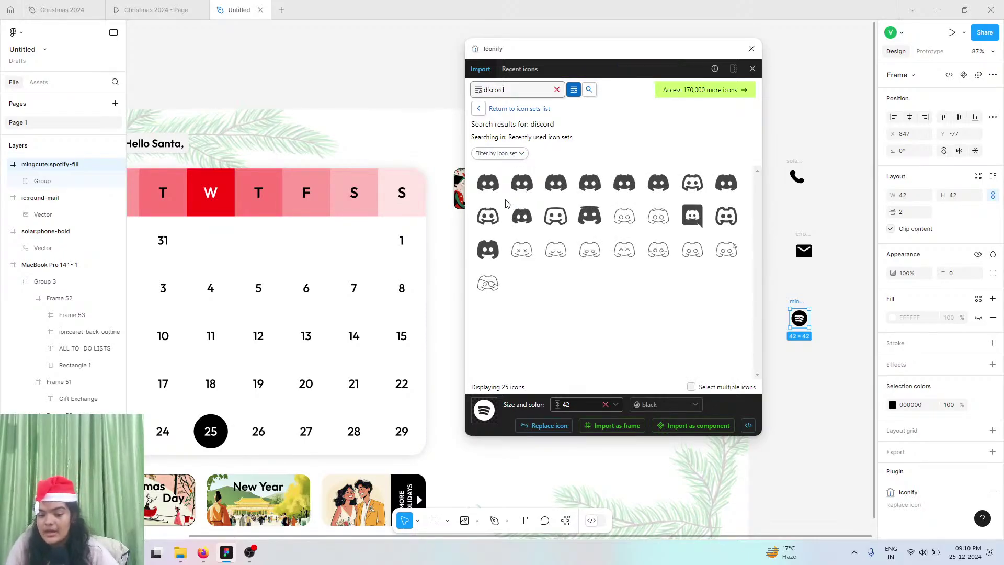
pyautogui.moveTo(519, 215); pyautogui.dragTo(806, 383)
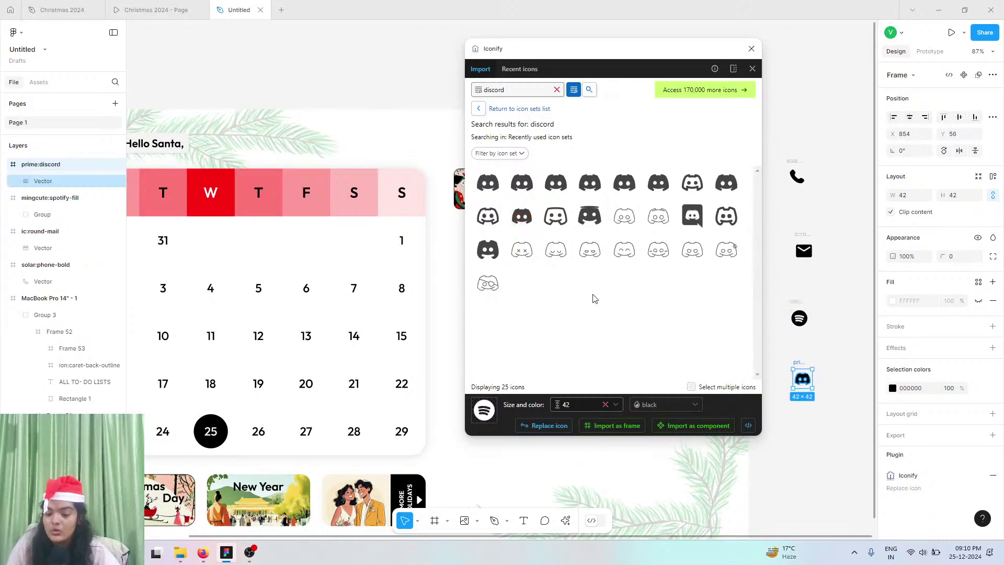
# - Search all Iconify sets for whatsapp and import the ri:whatsapp-fill icon as a frame at size 42
pyautogui.doubleClick(492, 90)
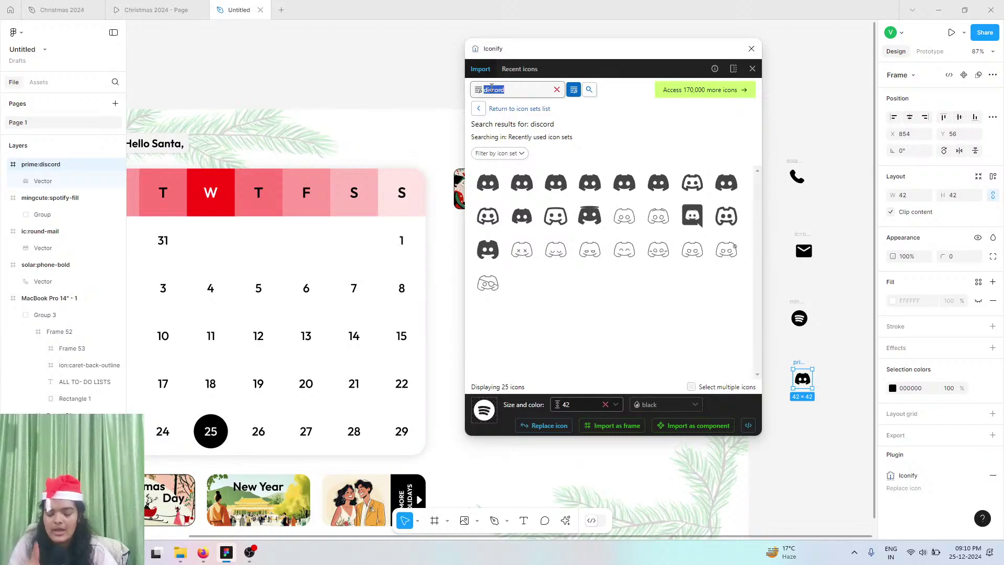
pyautogui.write('whatsapp')
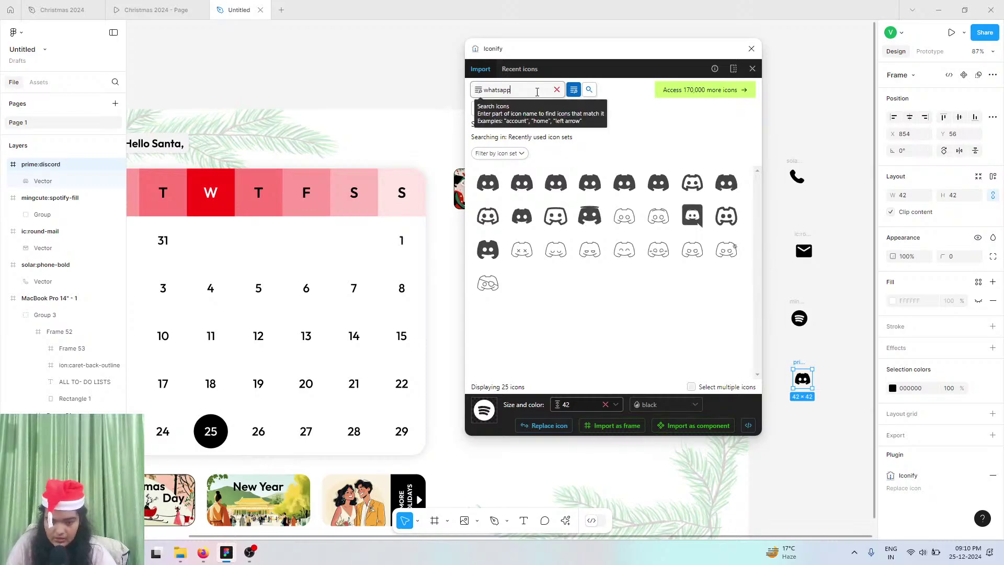
pyautogui.click(588, 90)
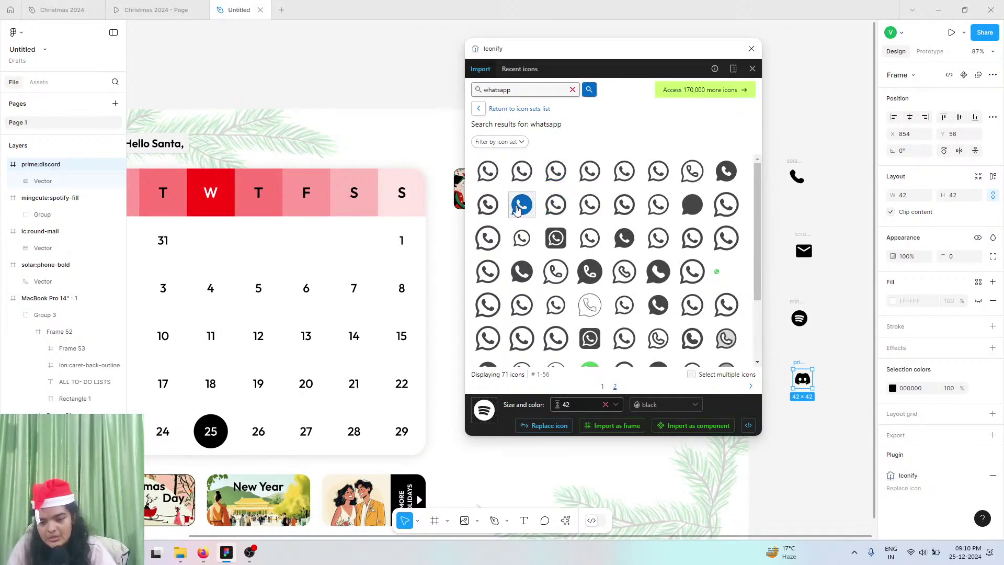
pyautogui.click(522, 204)
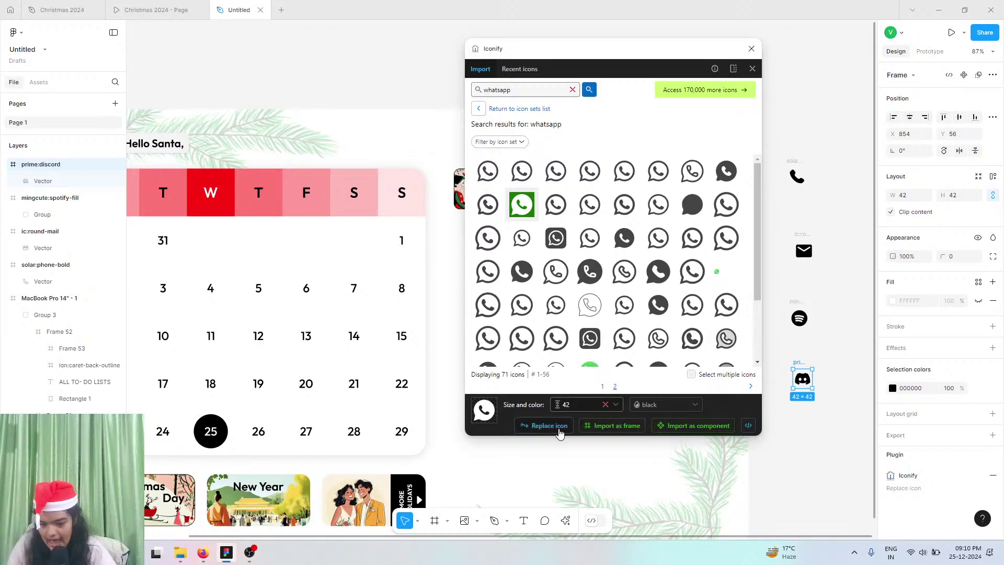
pyautogui.click(590, 426)
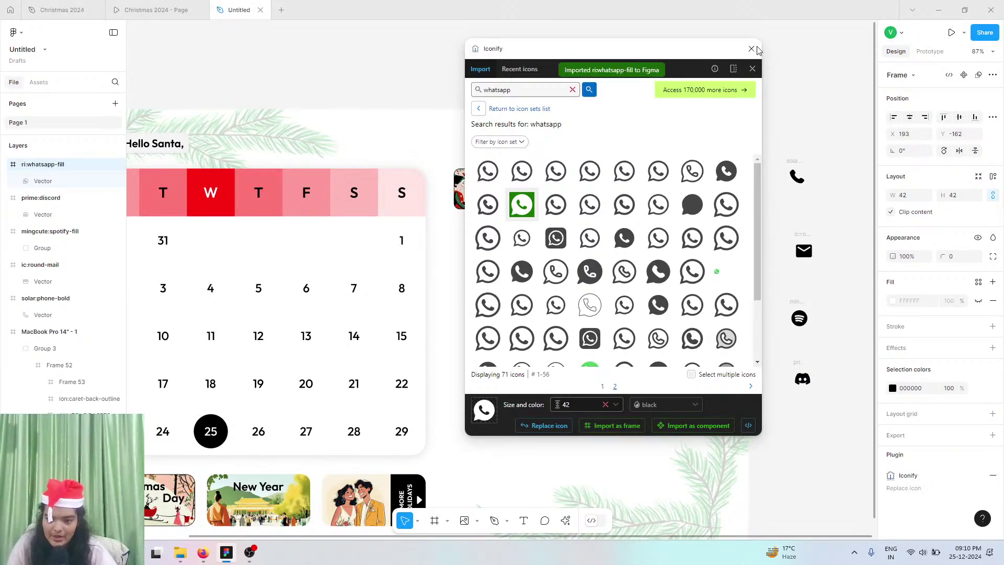
# - Import the mage:whatsapp-filled icon as another frame at size 42 and close Iconify
pyautogui.moveTo(654, 52)
pyautogui.mouseDown()
pyautogui.moveTo(425, 52)
pyautogui.moveTo(664, 48)
pyautogui.mouseUp()
pyautogui.scroll(-5, 809, 129)
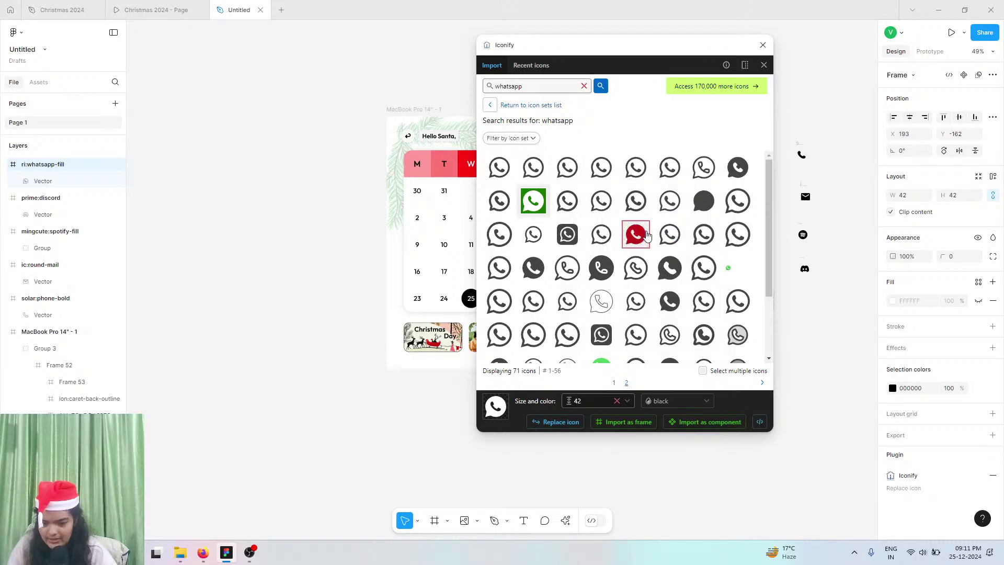
pyautogui.click(636, 233)
pyautogui.click(639, 430)
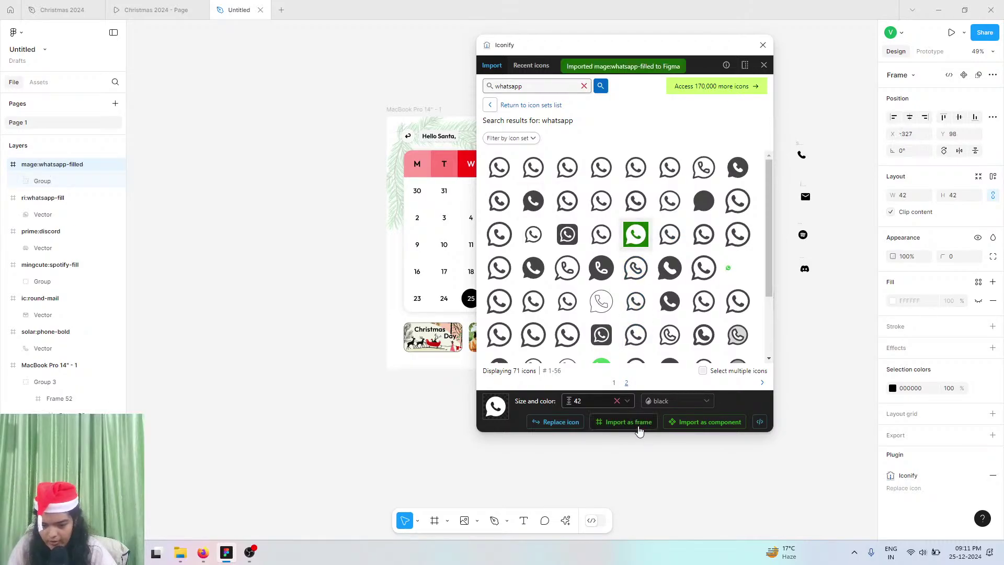
pyautogui.click(763, 45)
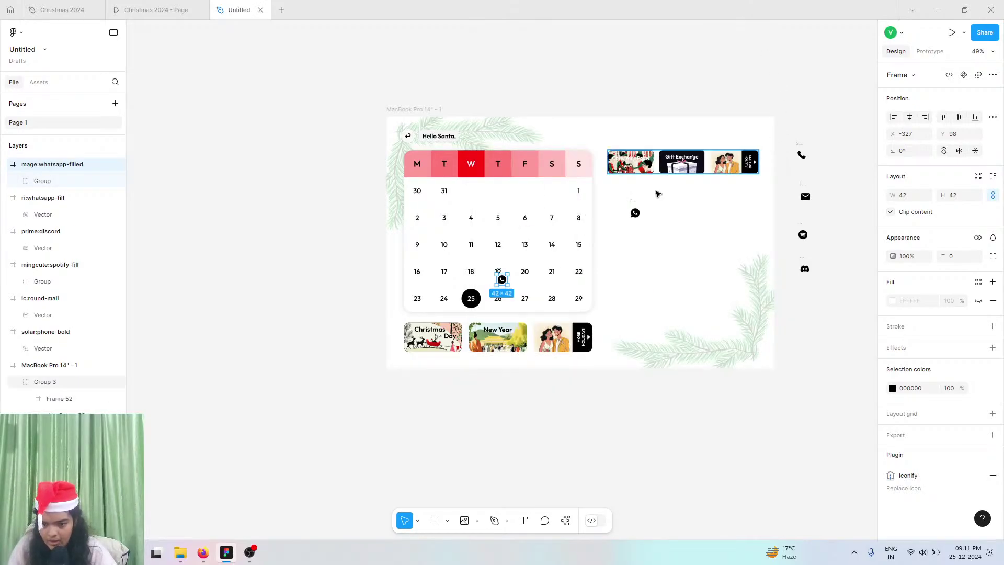
# - Move the phone, mail, Spotify and Discord icons together into the MacBook frame, below the to-do card row
pyautogui.click(635, 212)
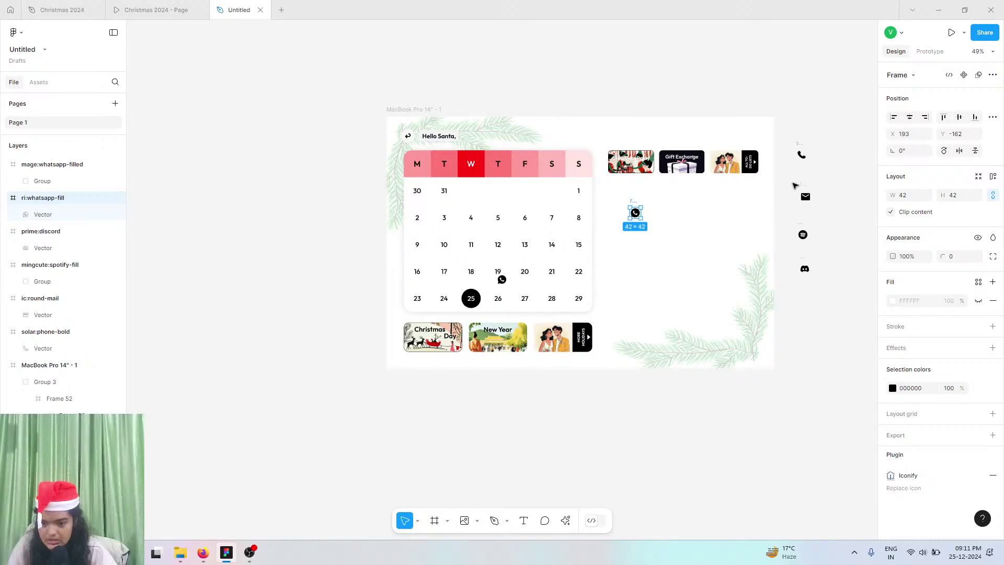
pyautogui.moveTo(787, 133); pyautogui.dragTo(848, 283)
pyautogui.moveTo(804, 247); pyautogui.dragTo(649, 295)
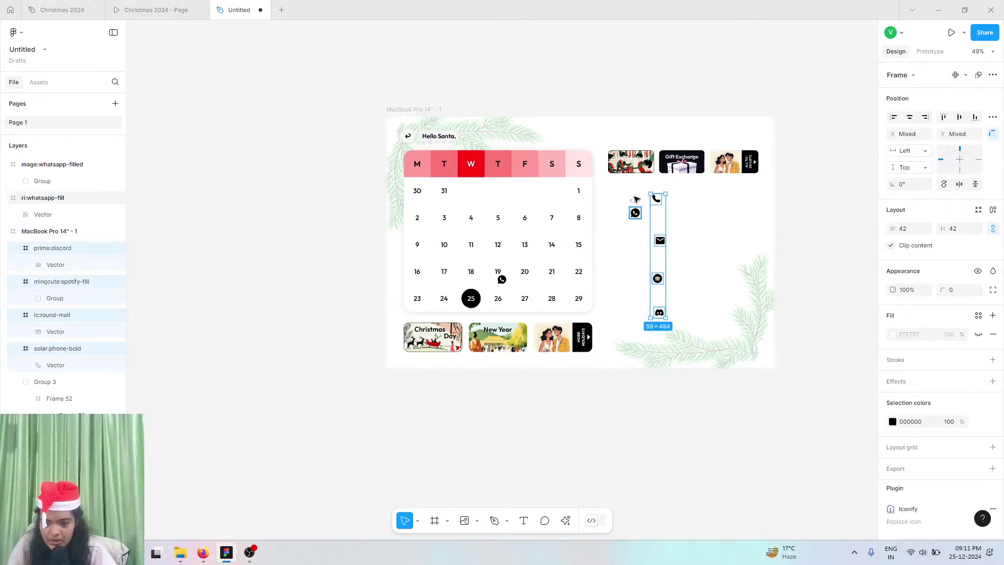
# - Group the upper WhatsApp icon with the phone, mail, Spotify and Discord icons and apply horizontal auto layout
pyautogui.keyDown('shift'); pyautogui.click(635, 212); pyautogui.keyUp('shift')
pyautogui.click(635, 210)
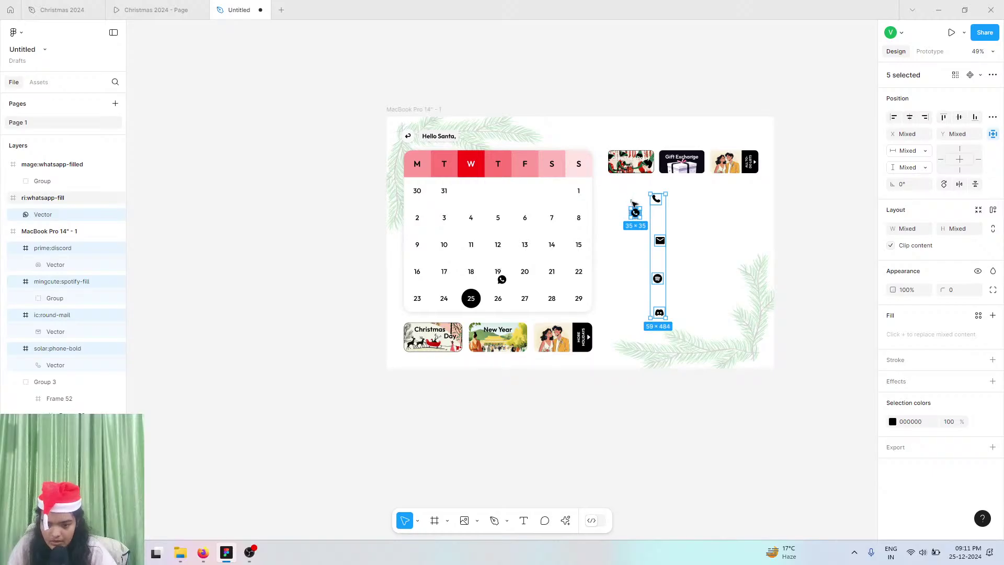
pyautogui.keyDown('shift'); pyautogui.click(657, 197); pyautogui.keyUp('shift')
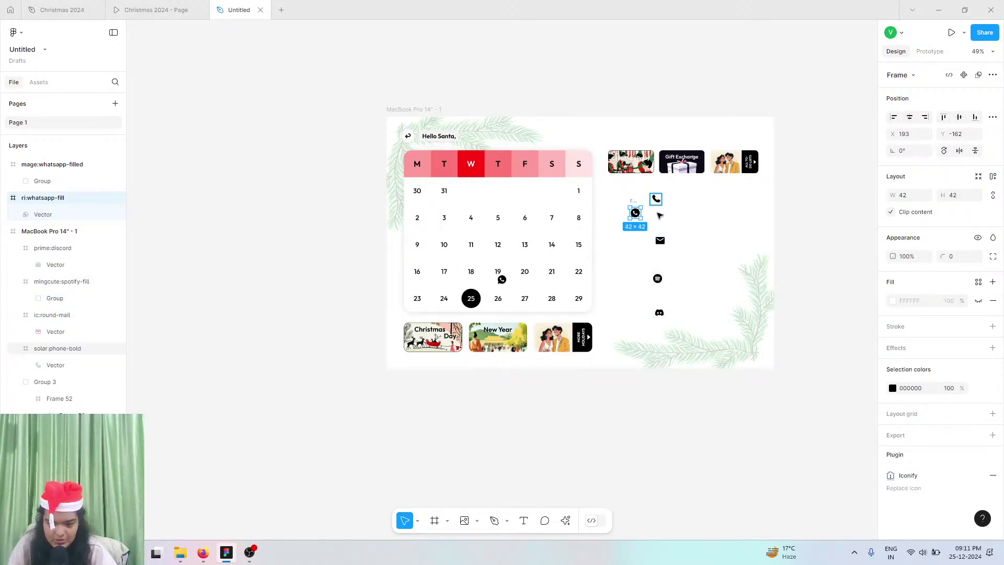
pyautogui.keyDown('shift'); pyautogui.click(660, 240); pyautogui.keyUp('shift')
pyautogui.keyDown('shift'); pyautogui.click(658, 278); pyautogui.keyUp('shift')
pyautogui.keyDown('shift'); pyautogui.click(658, 279); pyautogui.keyUp('shift')
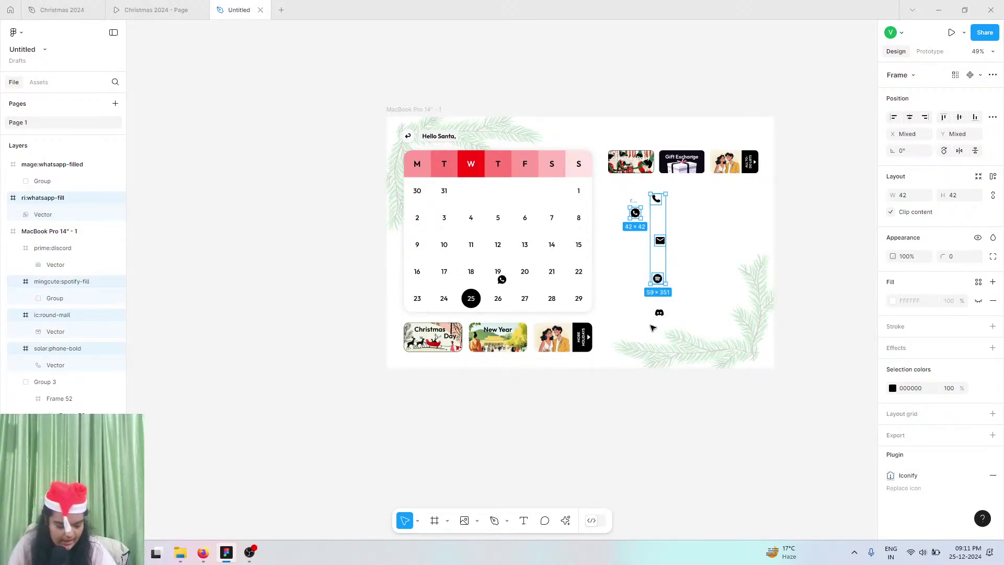
pyautogui.keyDown('shift'); pyautogui.click(659, 312); pyautogui.keyUp('shift')
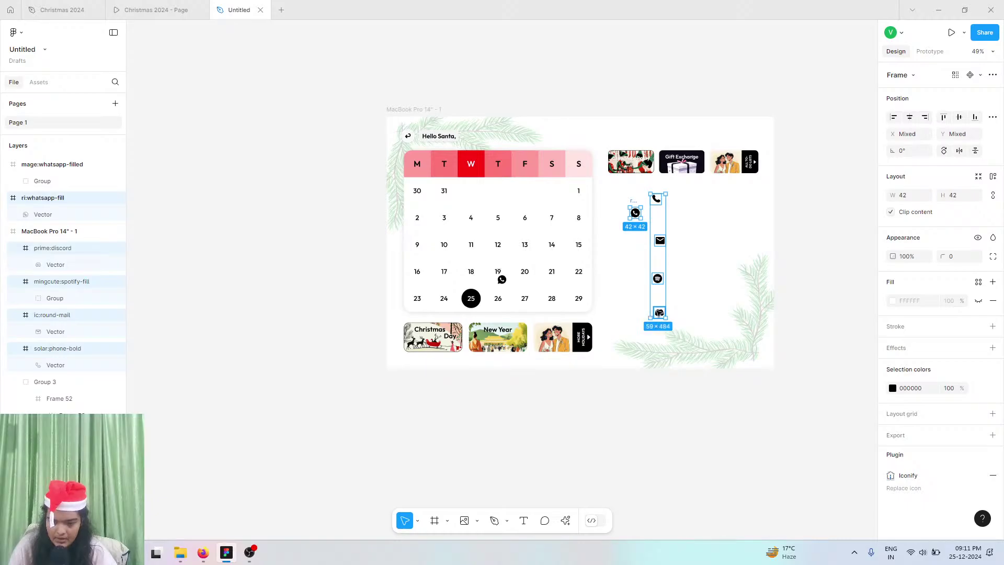
pyautogui.hotkey('ctrl', 'g')
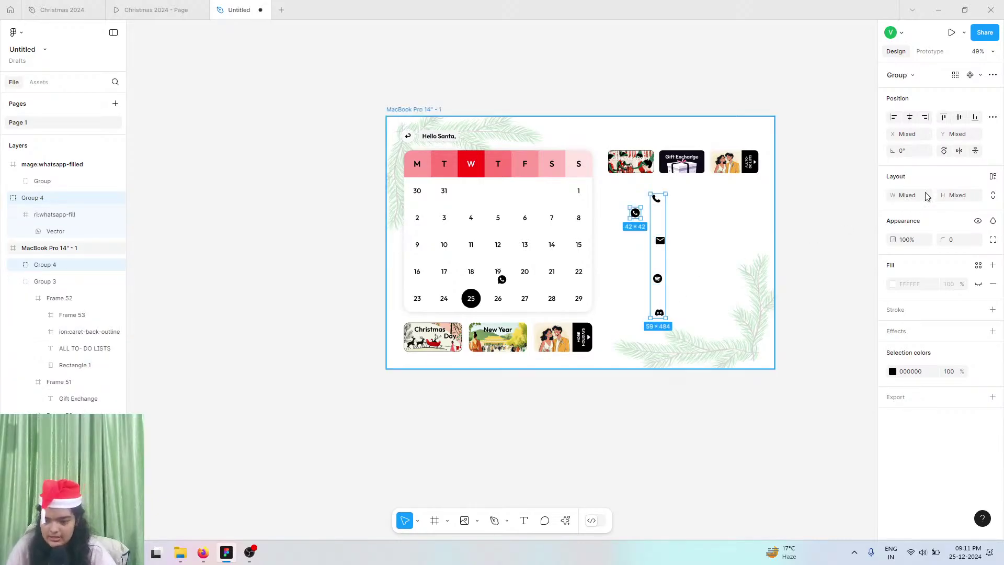
pyautogui.click(995, 179)
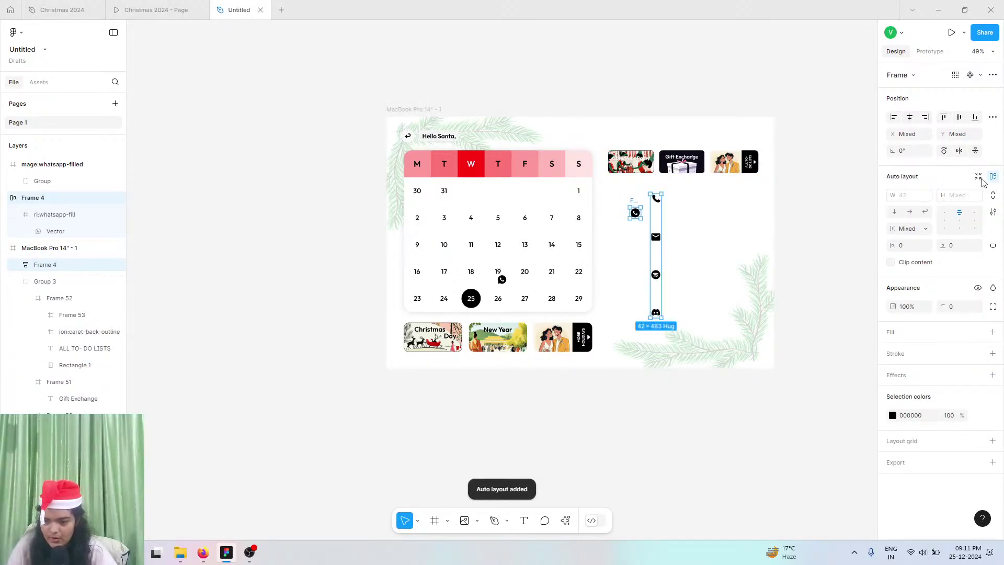
pyautogui.click(910, 212)
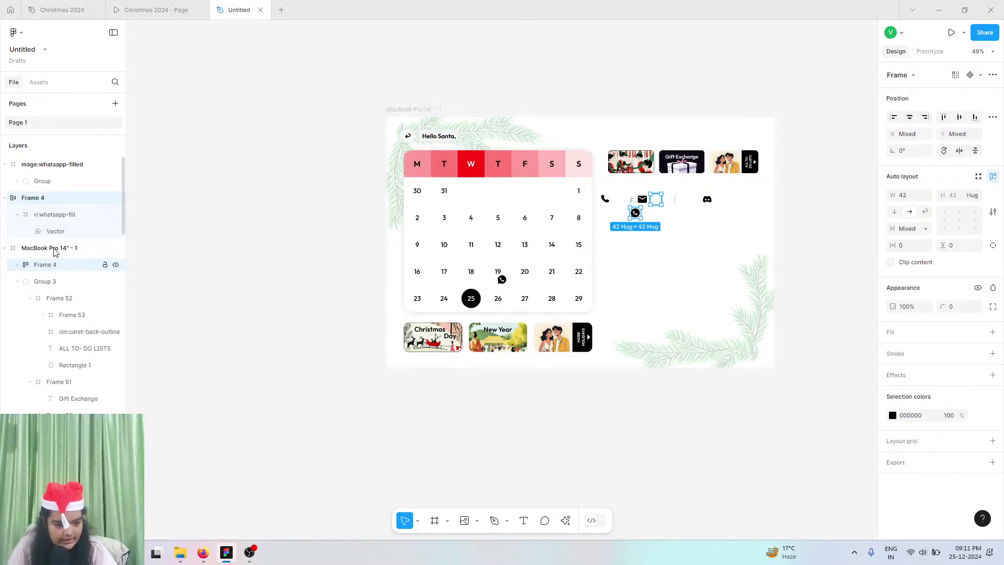
# - Move the ri:whatsapp-fill icon into the auto layout frame ahead of the phone icon and delete its emptied frame
pyautogui.moveTo(62, 198); pyautogui.dragTo(155, 256)
pyautogui.click(234, 243)
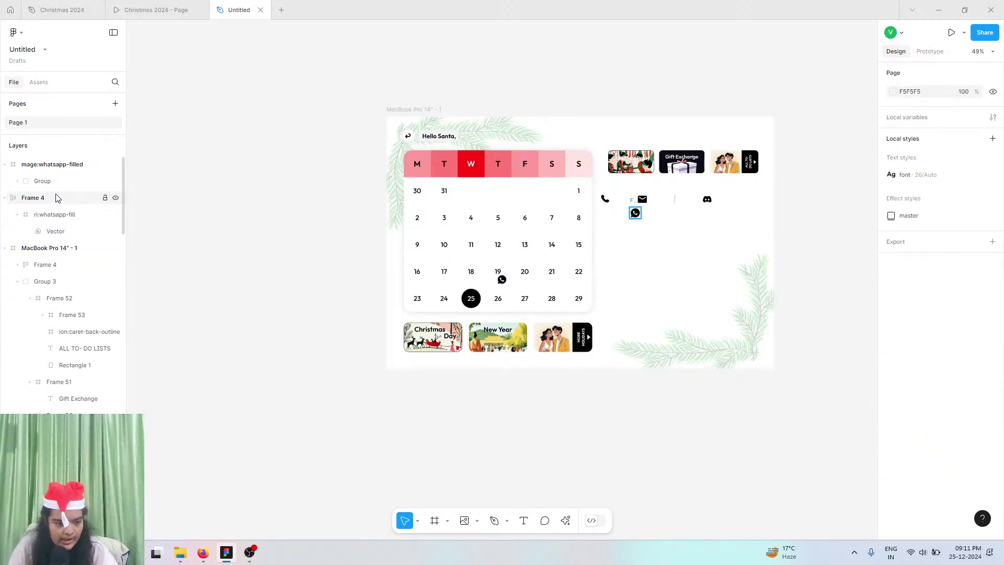
pyautogui.moveTo(58, 197); pyautogui.dragTo(17, 270)
pyautogui.click(17, 264)
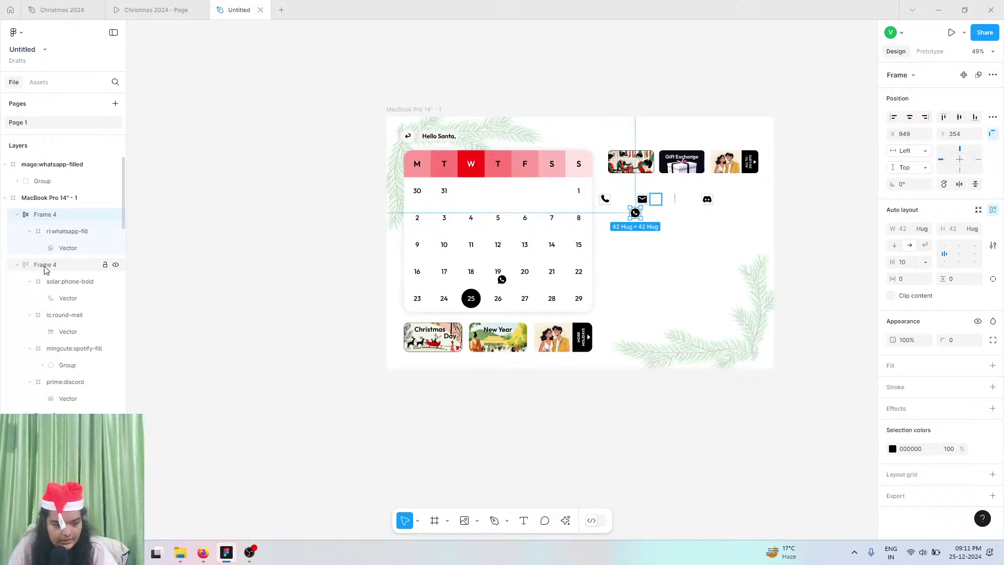
pyautogui.moveTo(68, 231); pyautogui.dragTo(60, 281)
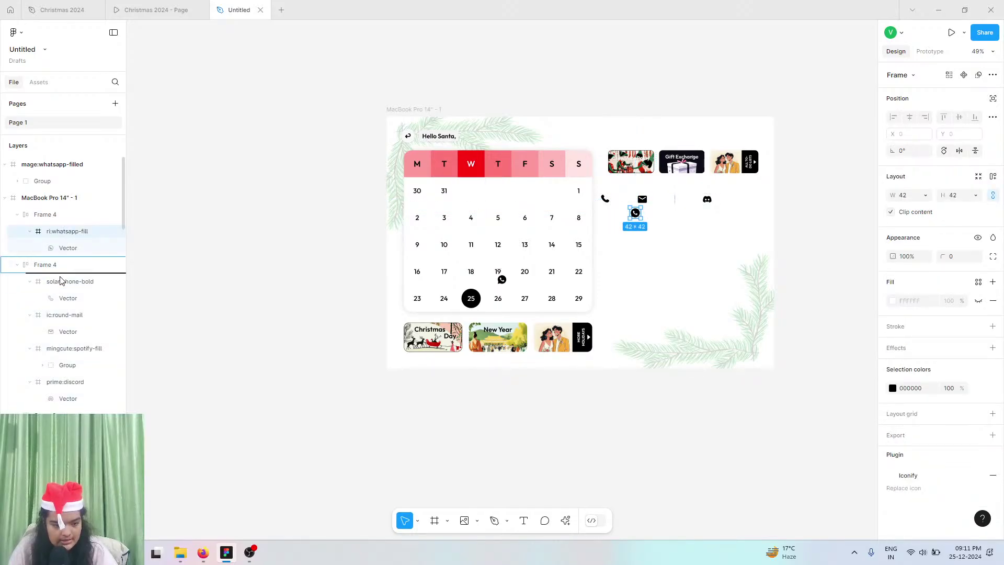
pyautogui.moveTo(39, 226); pyautogui.dragTo(56, 231)
pyautogui.click(62, 215)
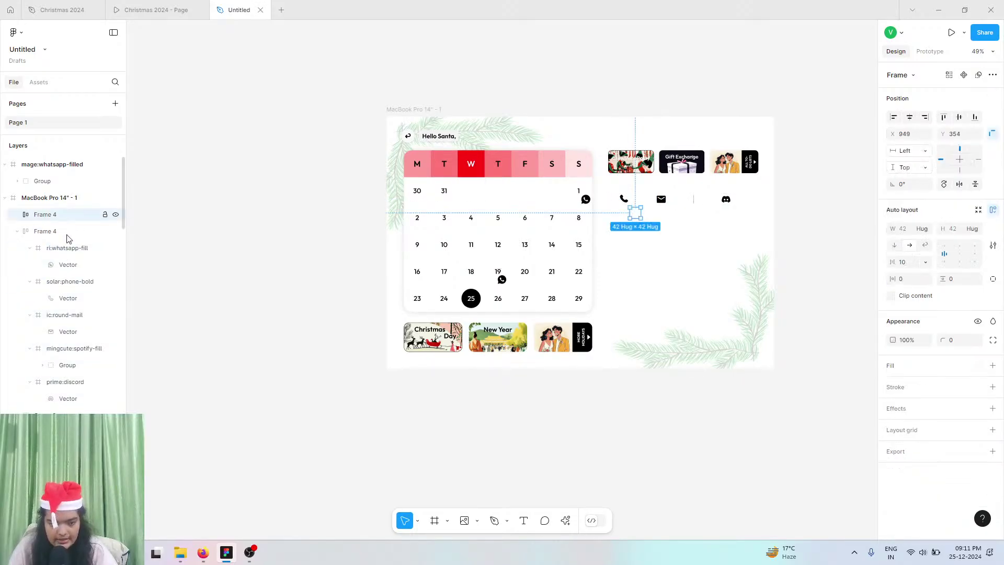
pyautogui.press('Delete')
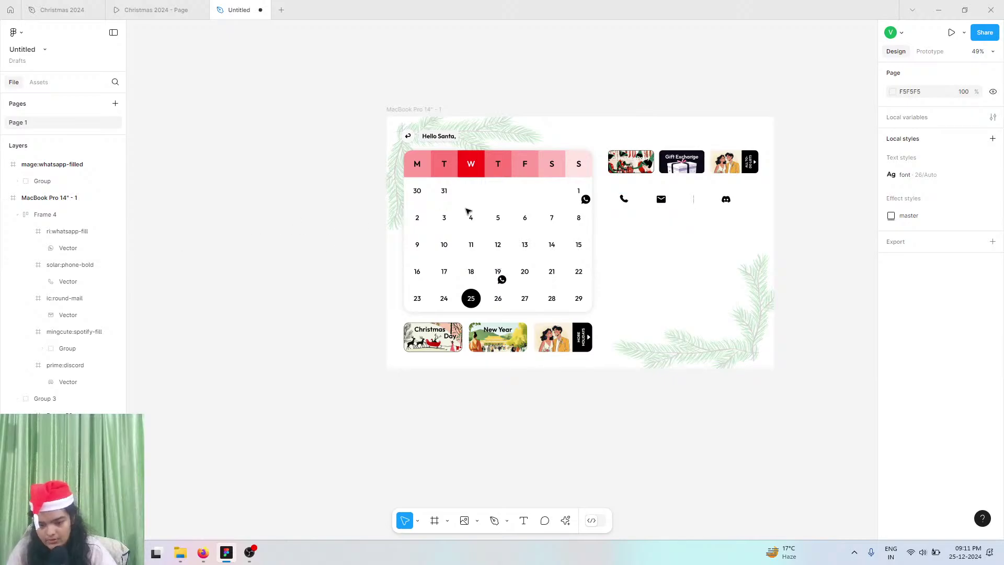
# - Widen the collapsed Spotify icon in the contact icon row to 42 × 42
pyautogui.click(694, 199)
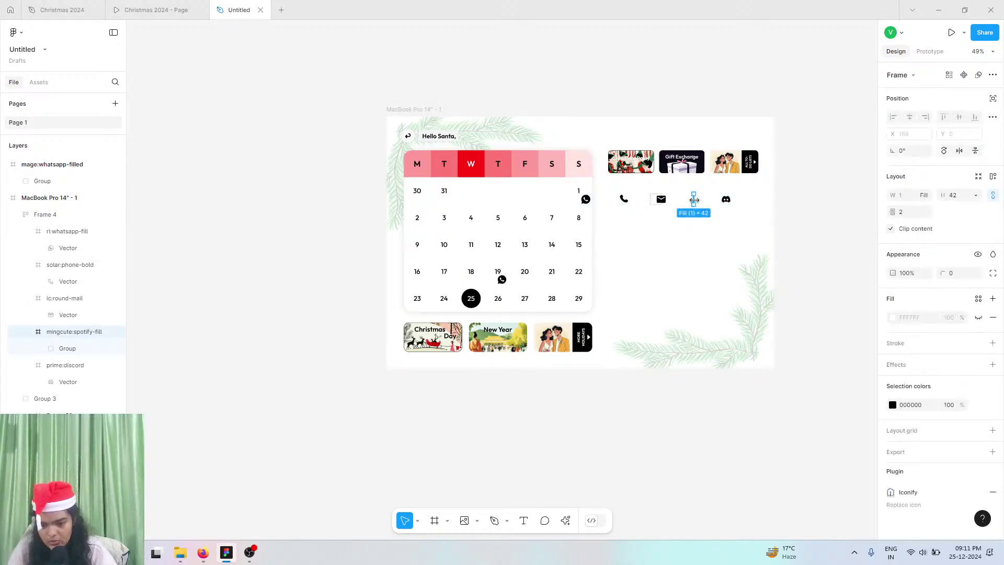
pyautogui.click(923, 195)
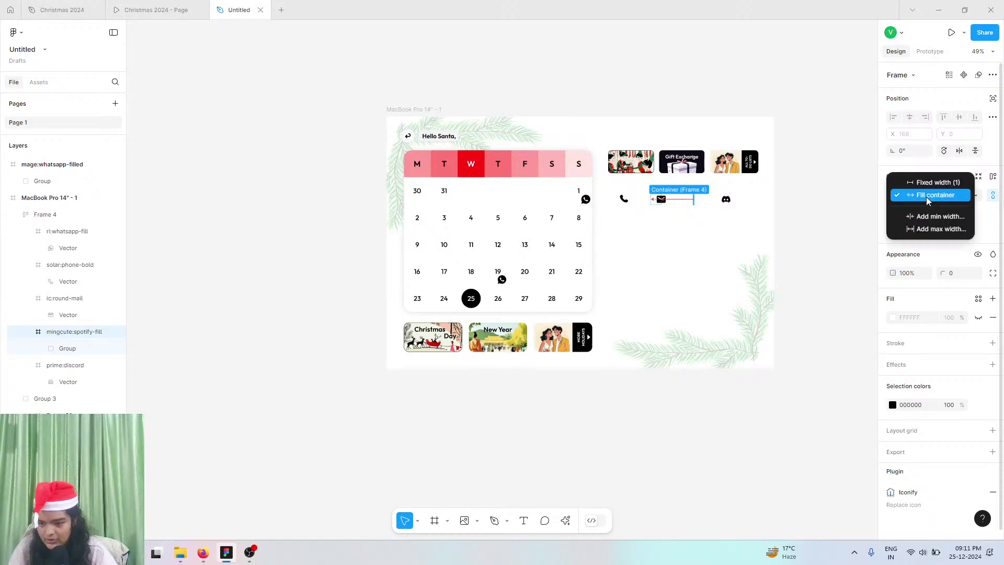
pyautogui.click(925, 201)
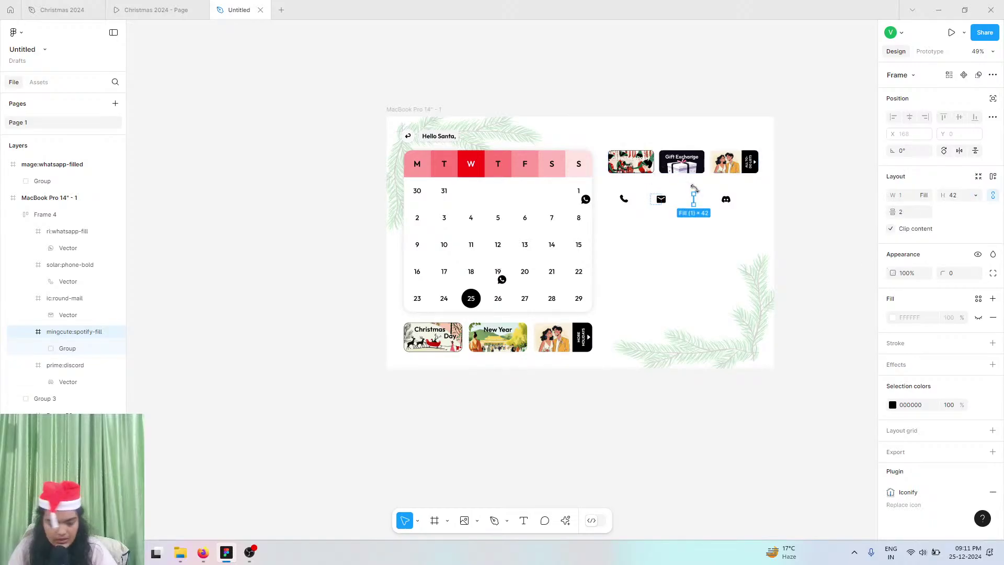
pyautogui.scroll(10, 694, 190)
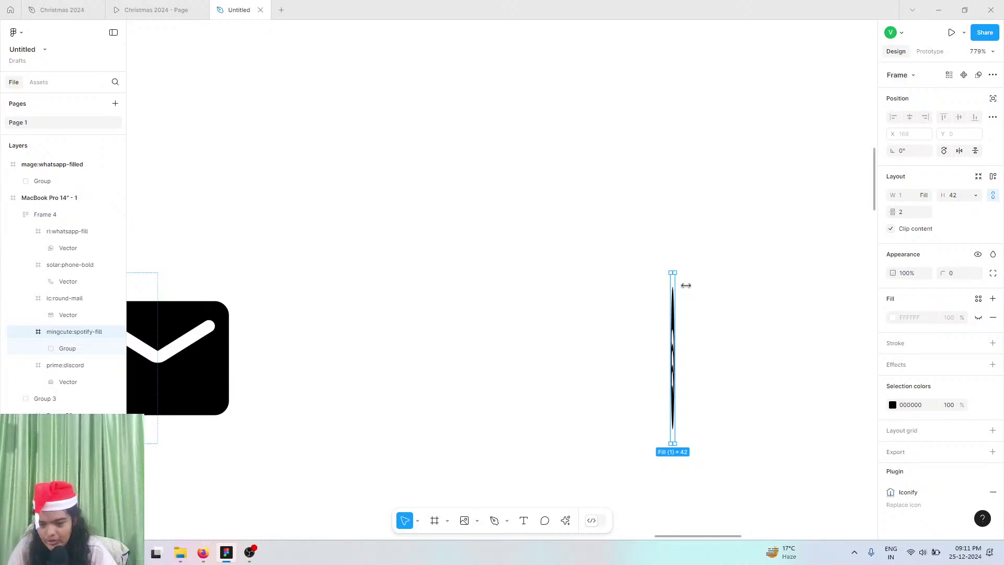
pyautogui.moveTo(686, 285); pyautogui.dragTo(836, 301)
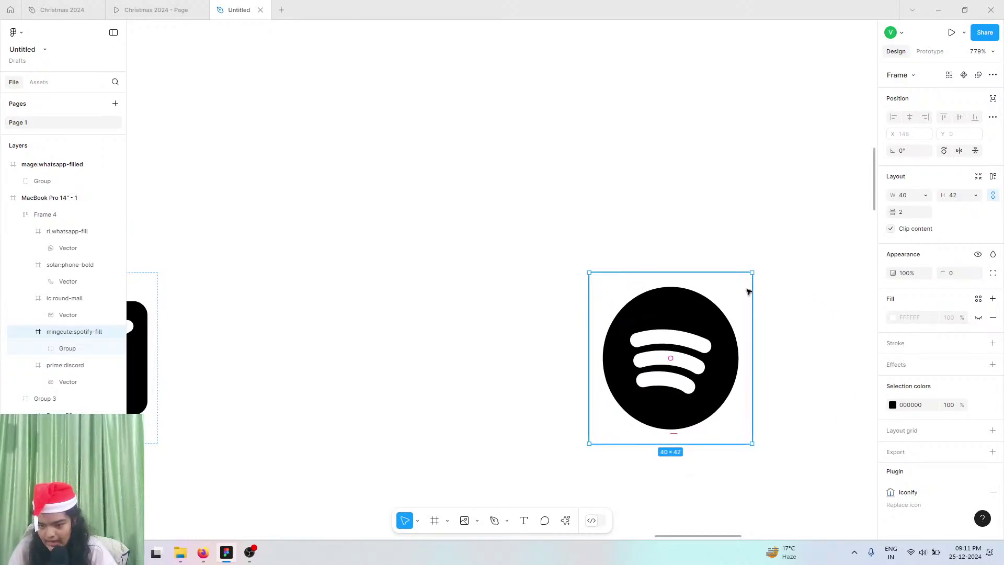
pyautogui.moveTo(748, 291); pyautogui.dragTo(757, 295)
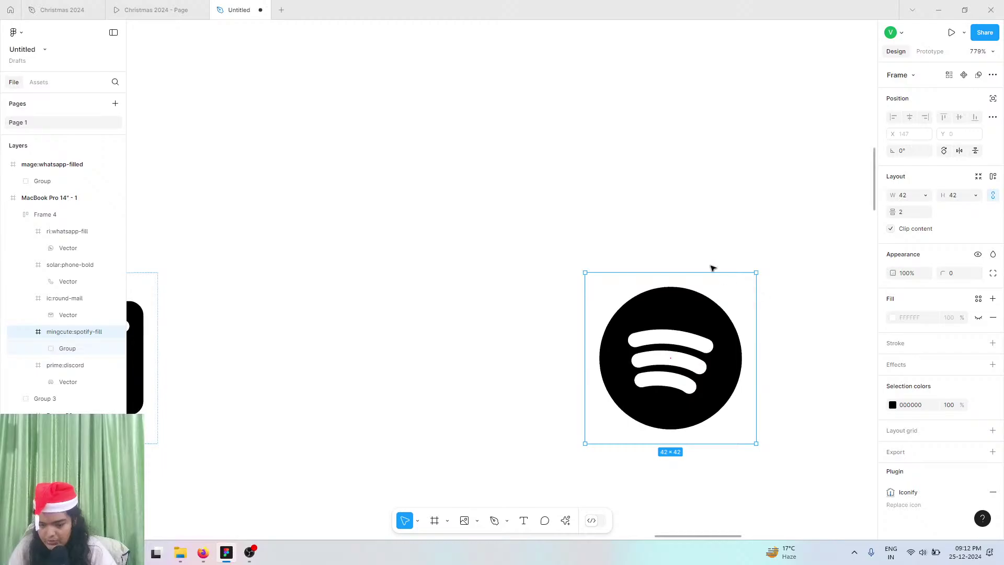
pyautogui.scroll(-10, 693, 245)
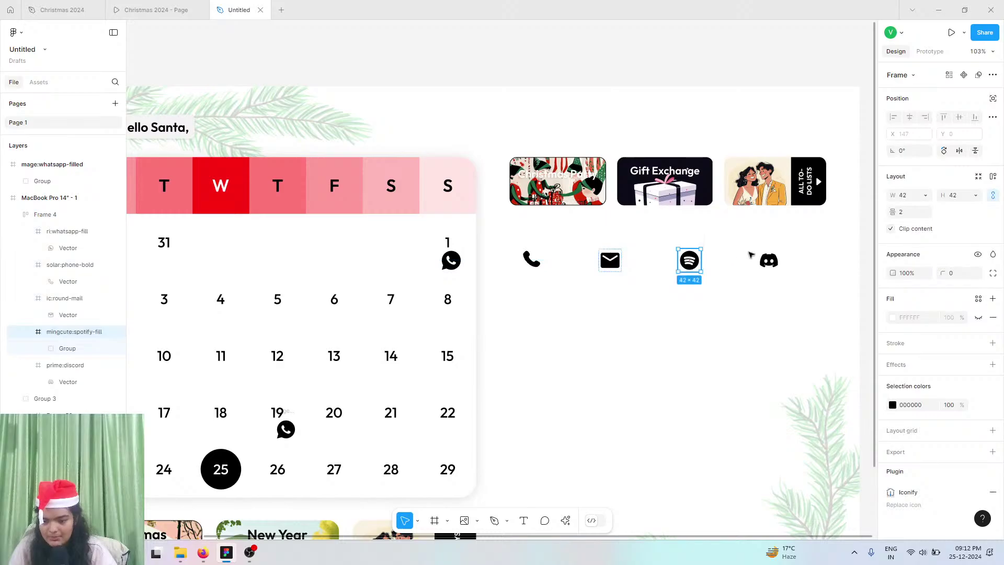
pyautogui.hotkey('ctrl', 'z')
pyautogui.hotkey('ctrl', 'shift', 'z')
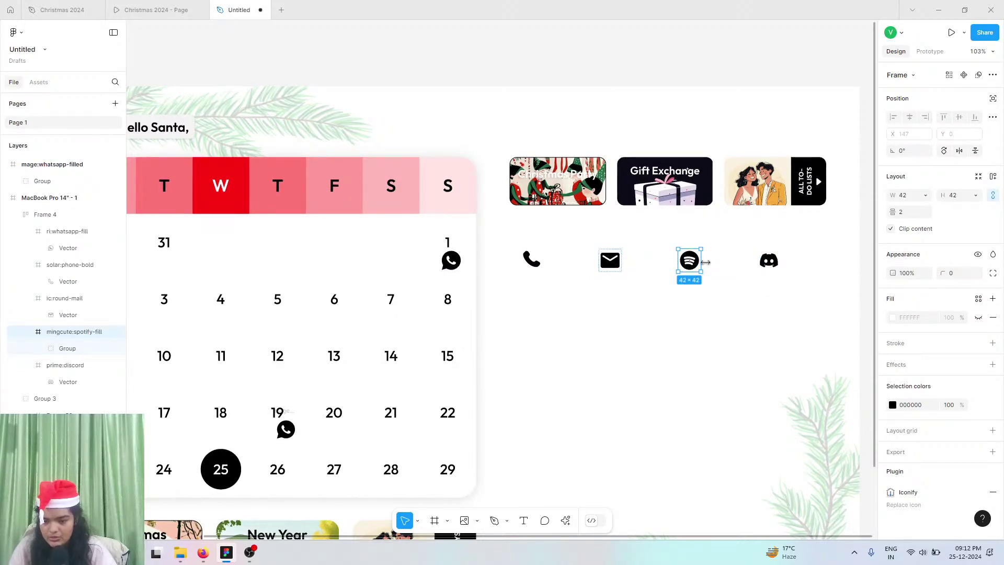
pyautogui.moveTo(691, 261); pyautogui.dragTo(776, 267)
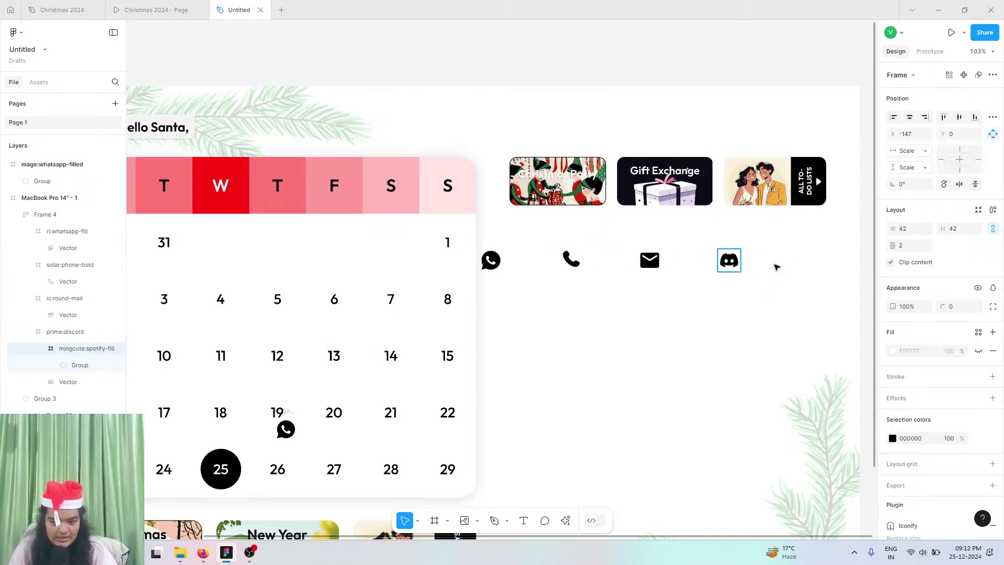
pyautogui.hotkey('ctrl', 'z')
pyautogui.hotkey('ctrl', 'shift', 'z')
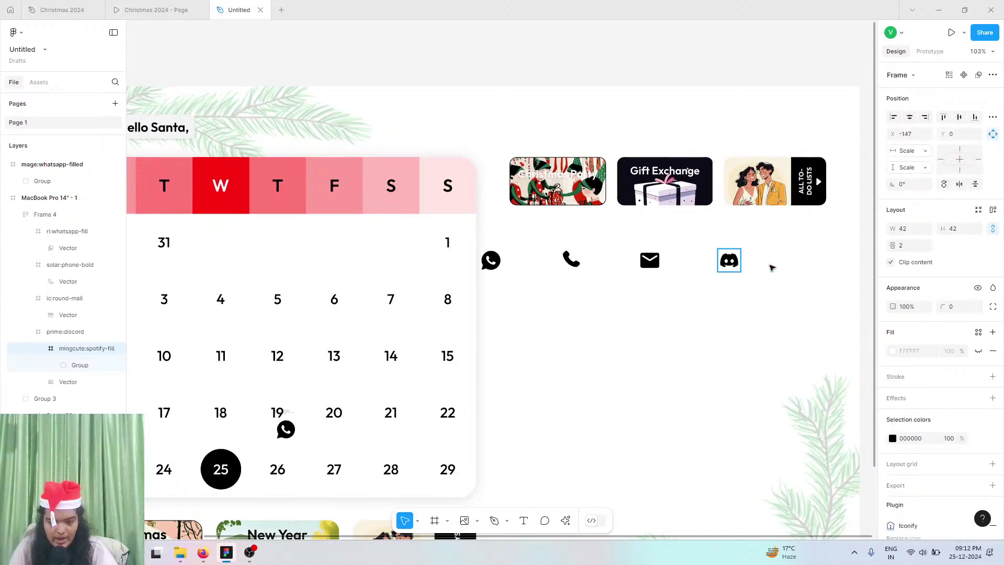
pyautogui.hotkey('ctrl', 'z')
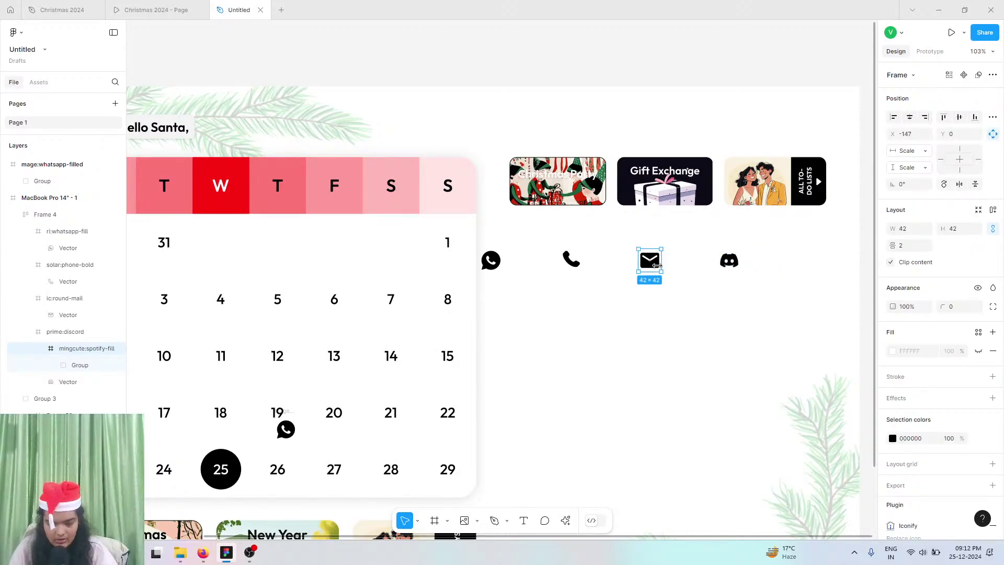
pyautogui.hotkey('ctrl', 'z')
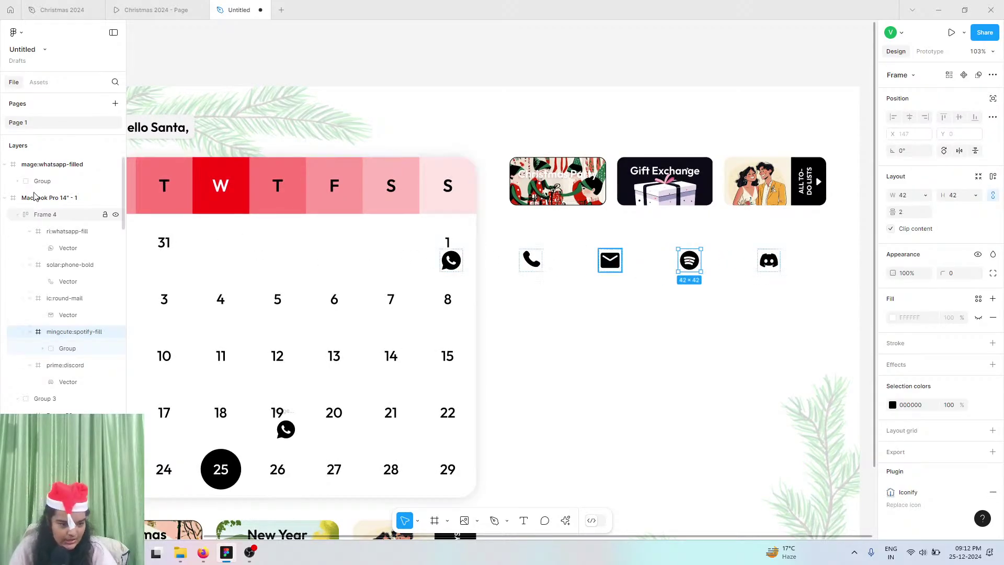
# - Set the width of the contact icon row's auto layout frame to hug its contents
pyautogui.click(44, 214)
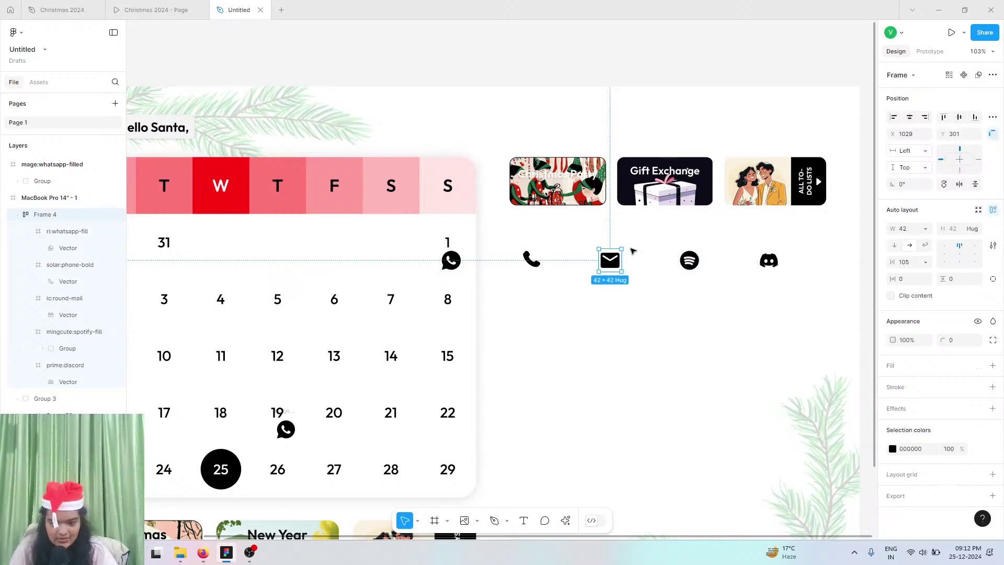
pyautogui.click(925, 229)
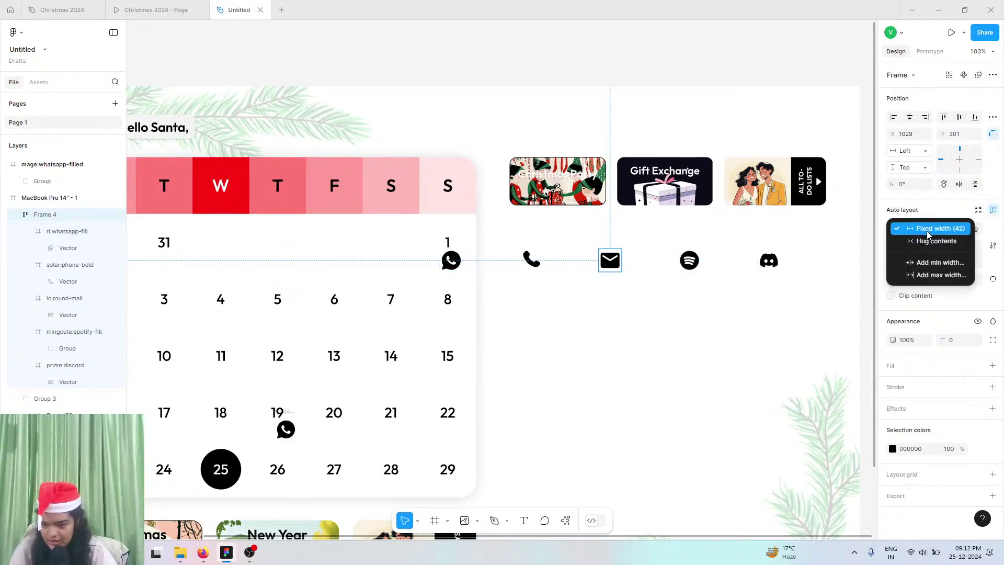
pyautogui.click(934, 241)
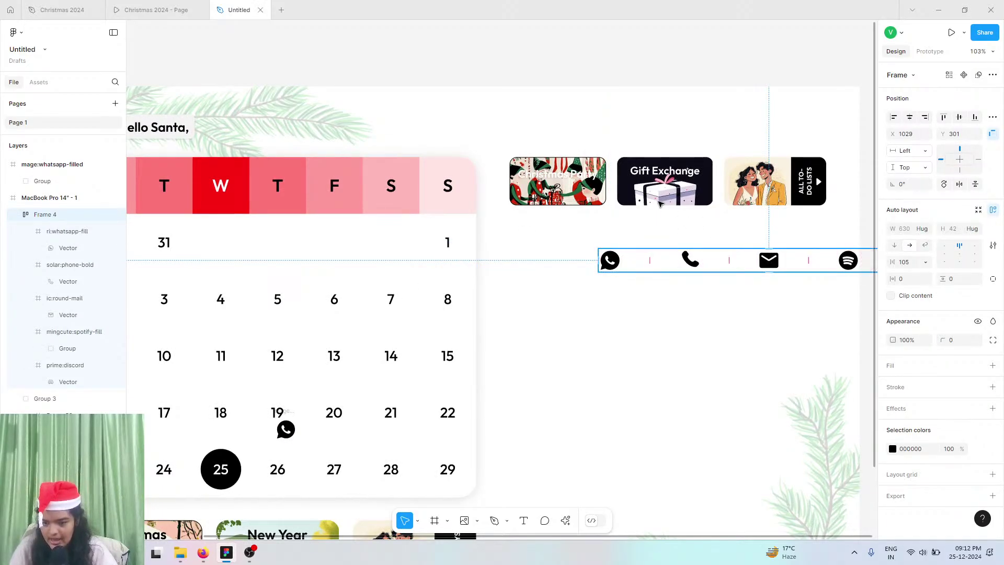
# - Move the icon row above the to-do cards, flush with the row's right edge, and reduce the icon spacing to 55
pyautogui.moveTo(805, 261); pyautogui.dragTo(693, 127)
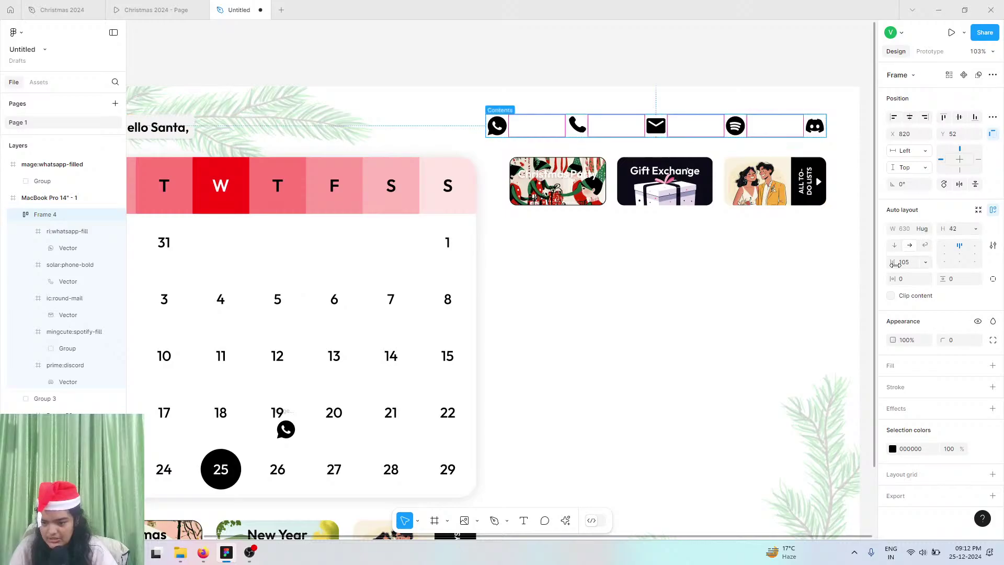
pyautogui.moveTo(894, 264); pyautogui.dragTo(844, 261)
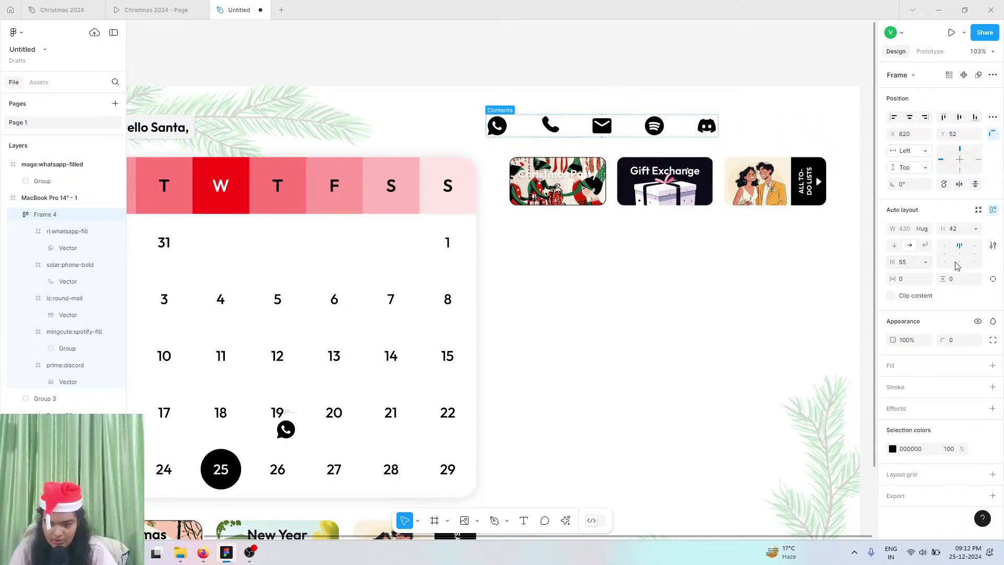
pyautogui.moveTo(705, 127); pyautogui.dragTo(819, 137)
# - Reorder the row so the Spotify icon comes last after Discord, and check it against the Christmas 2024 prototype
pyautogui.click(762, 130)
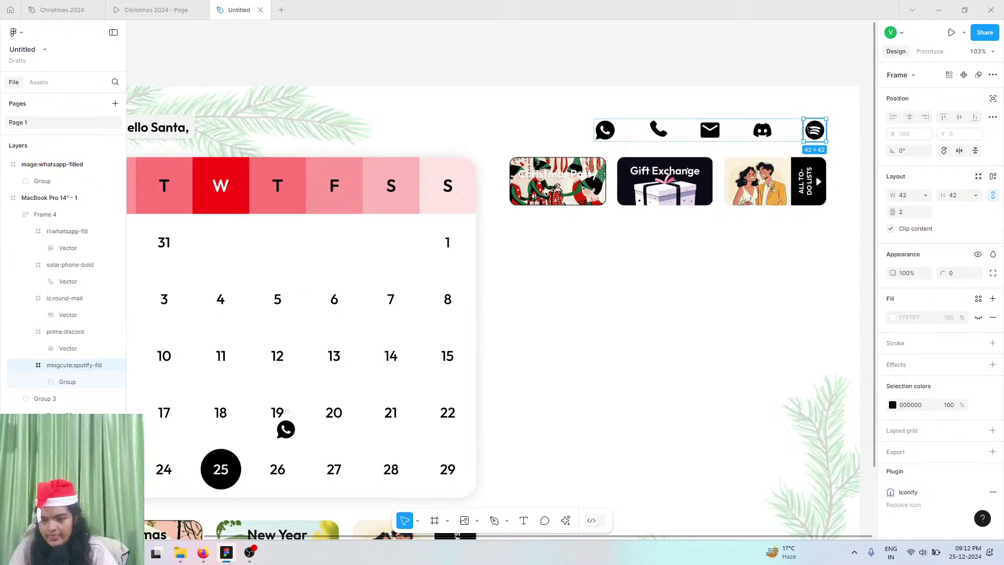
pyautogui.click(156, 10)
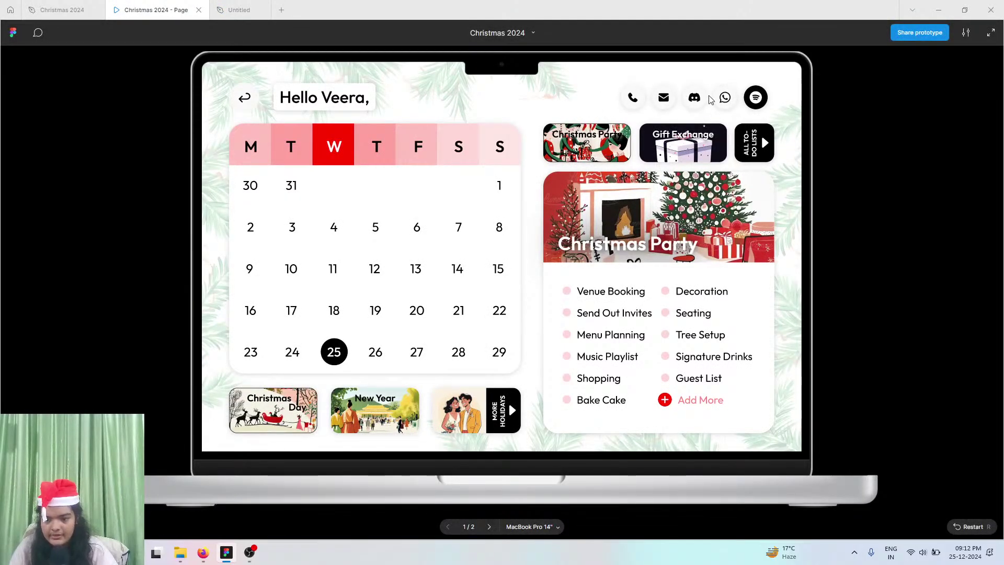
pyautogui.hotkey('ctrl', 'Tab')
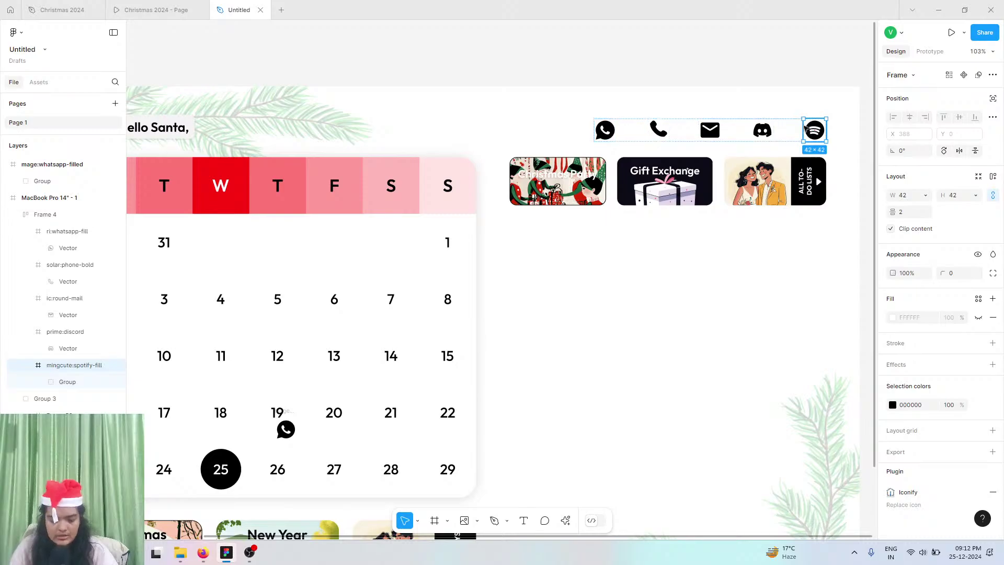
# - Convert the icon row's auto layout frame into a group and ungroup it into separate icons
pyautogui.click(715, 127)
pyautogui.hotkey('shift', 'a')
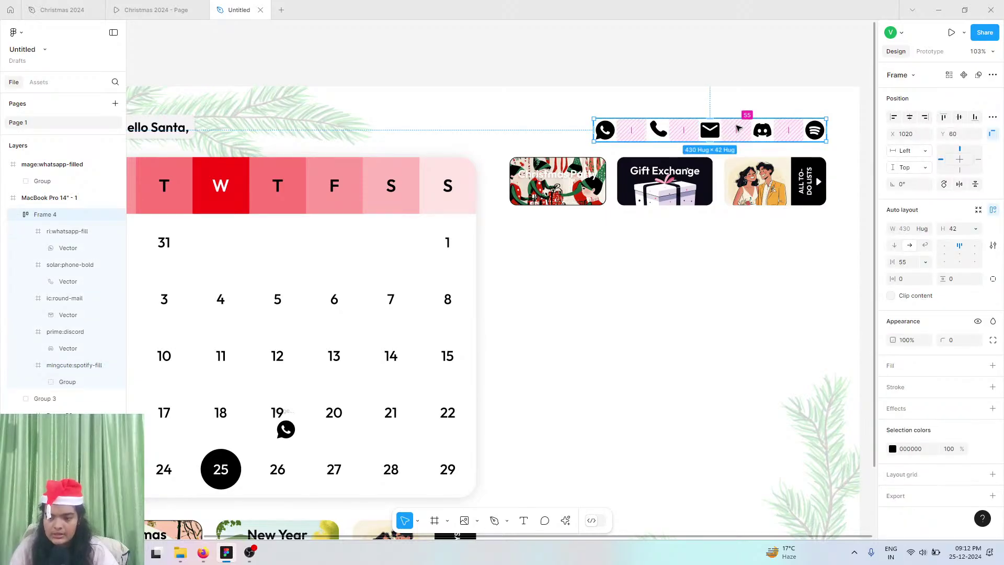
pyautogui.click(900, 75)
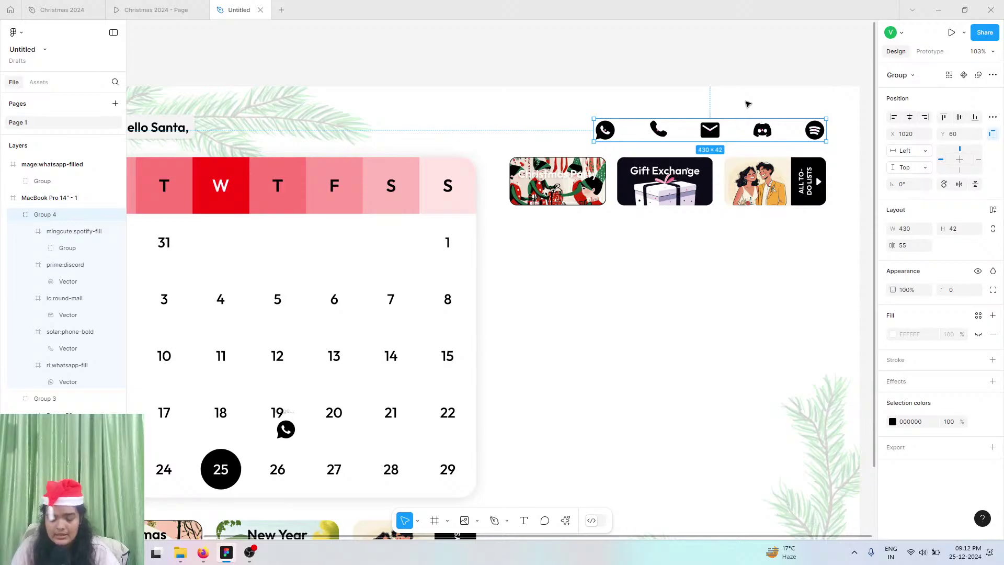
pyautogui.hotkey('ctrl', 'shift', 'g')
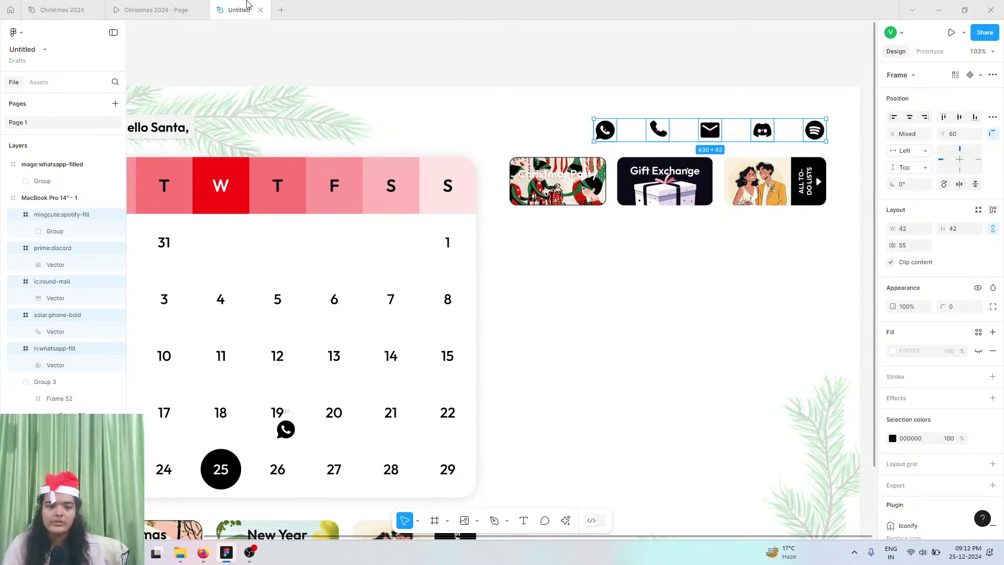
# - Compare the icon row with the Christmas 2024 prototype and delete the stray WhatsApp icon below the calendar's 19
pyautogui.click(188, 10)
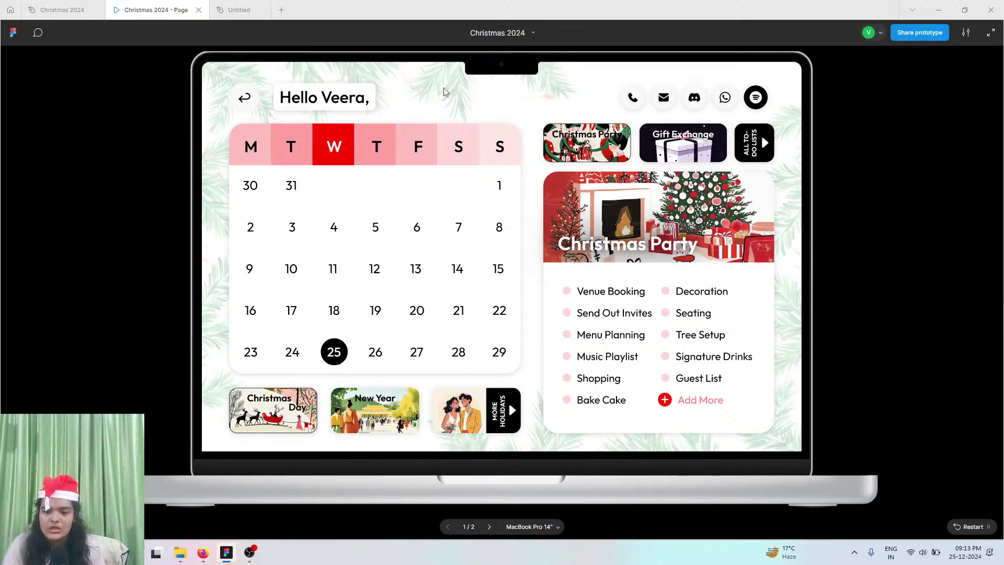
pyautogui.moveTo(249, 4)
pyautogui.click(241, 10)
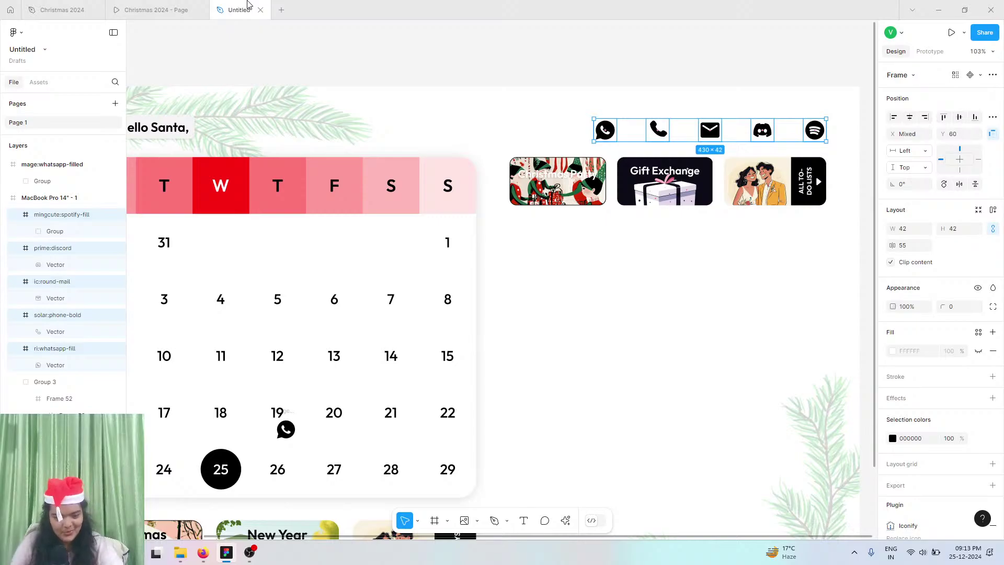
pyautogui.click(287, 415)
pyautogui.press('Delete')
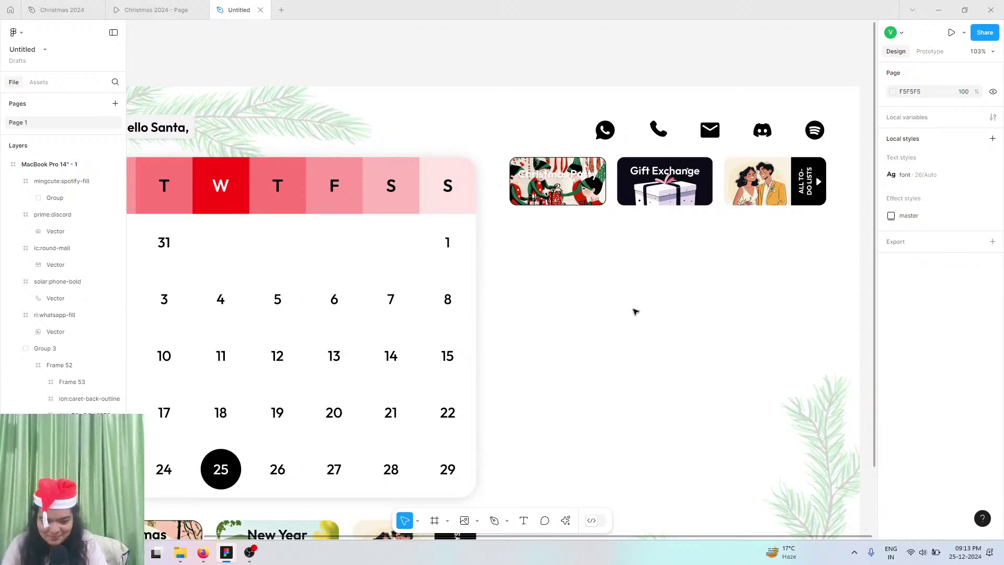
# - Draw a 72 × 72 circle centred on the WhatsApp icon and send it behind the icon
pyautogui.scroll(5, 651, 140)
pyautogui.hscroll(3, 652, 143)
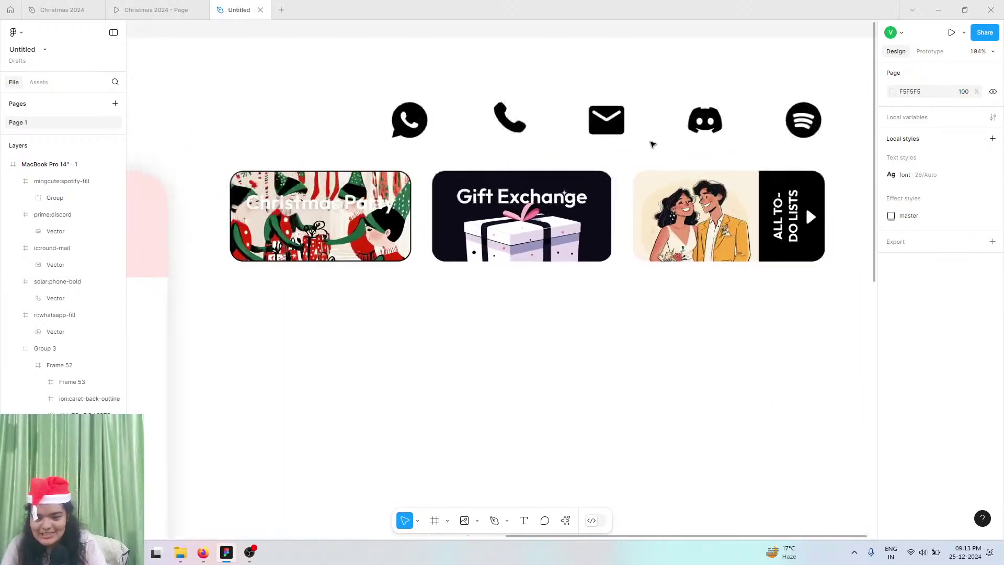
pyautogui.hscroll(5, 652, 143)
pyautogui.hscroll(-1, 653, 144)
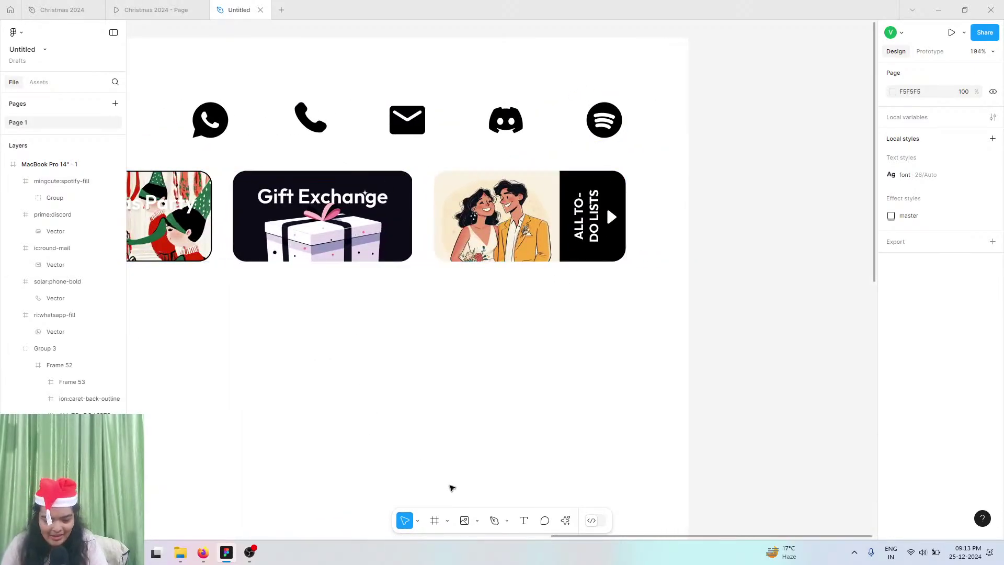
pyautogui.click(477, 520)
pyautogui.click(488, 457)
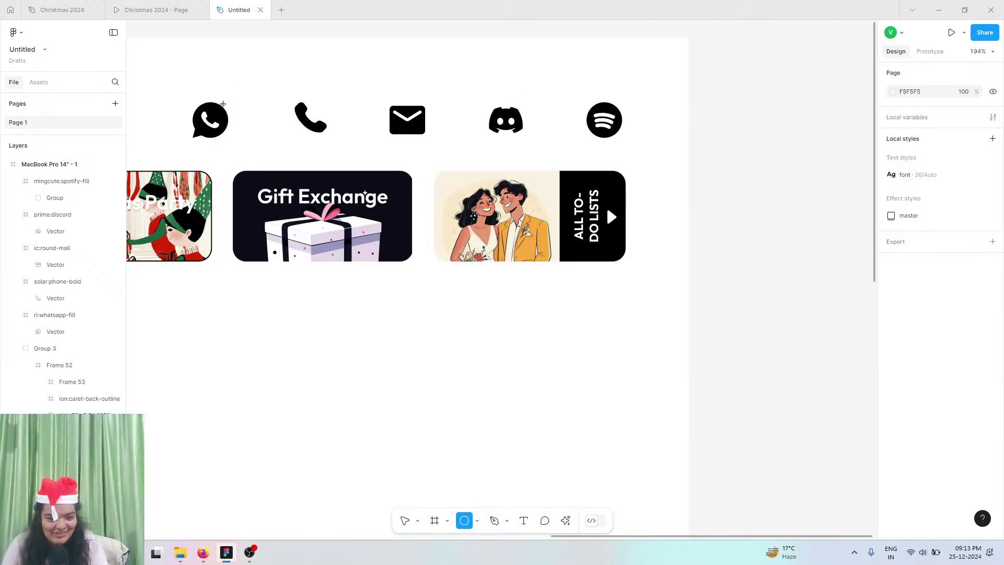
pyautogui.click(231, 93)
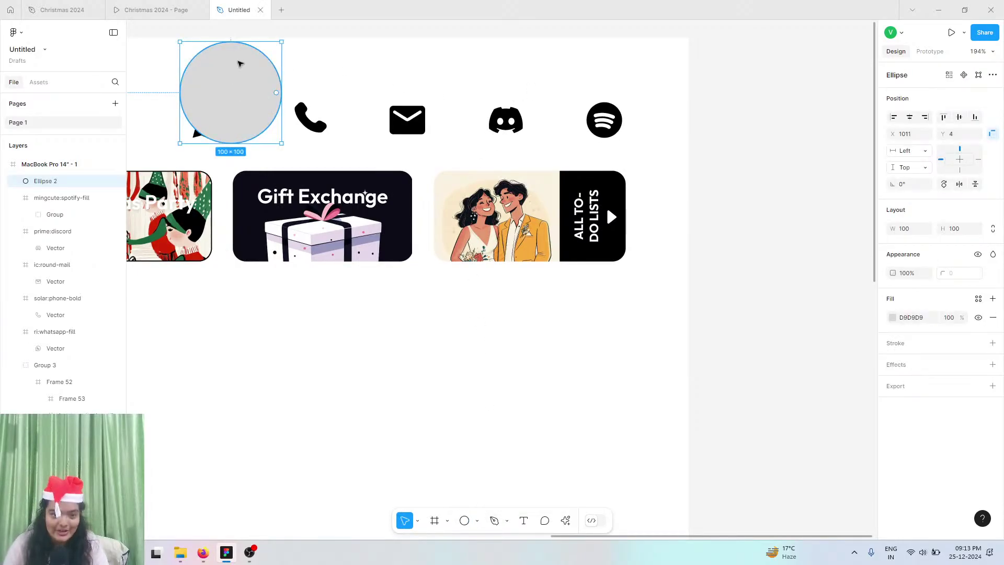
pyautogui.moveTo(241, 43); pyautogui.dragTo(222, 106)
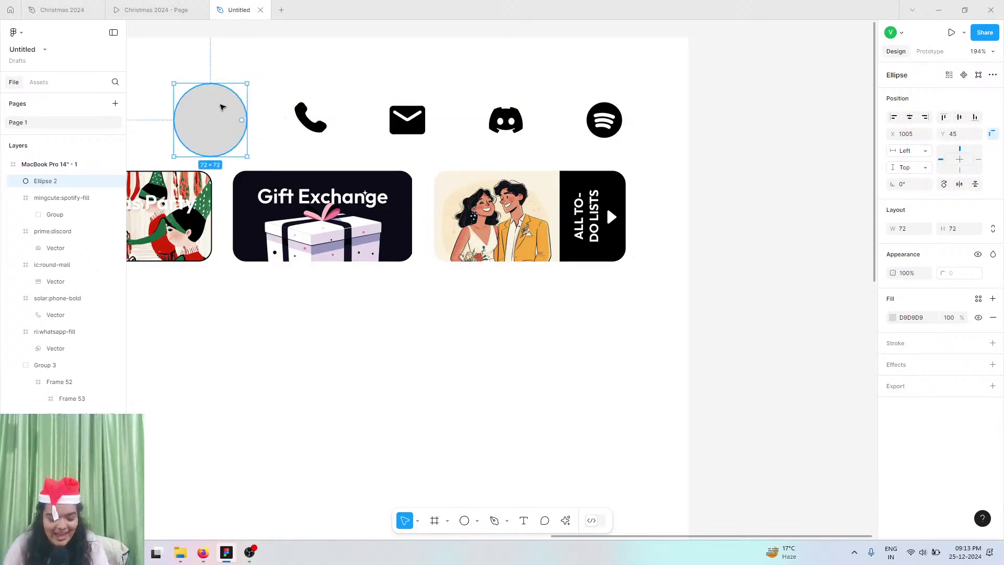
pyautogui.rightClick(222, 106)
pyautogui.click(245, 194)
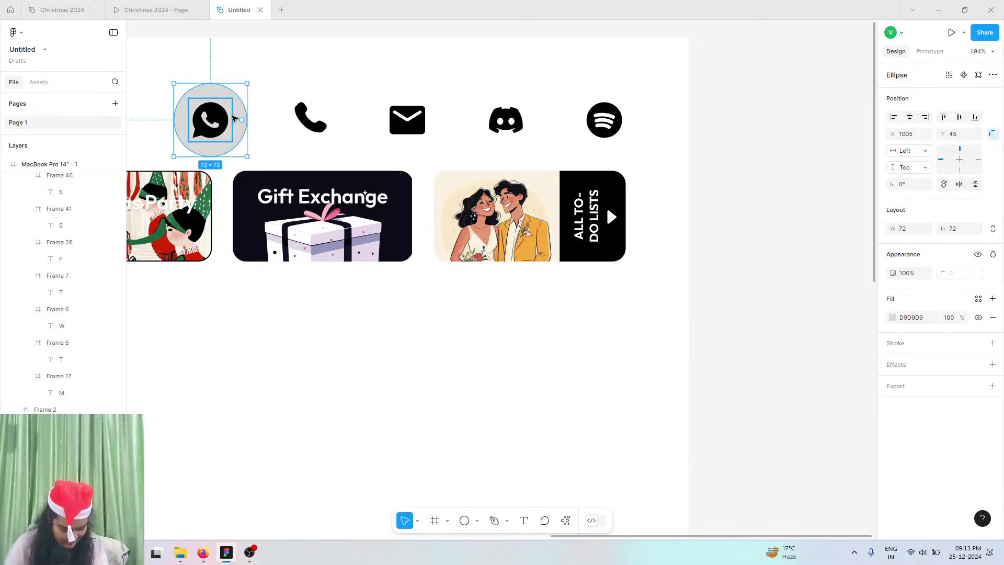
# - Duplicate the grey circle behind the phone, mail, Discord and Spotify icons
pyautogui.scroll(5, 234, 119)
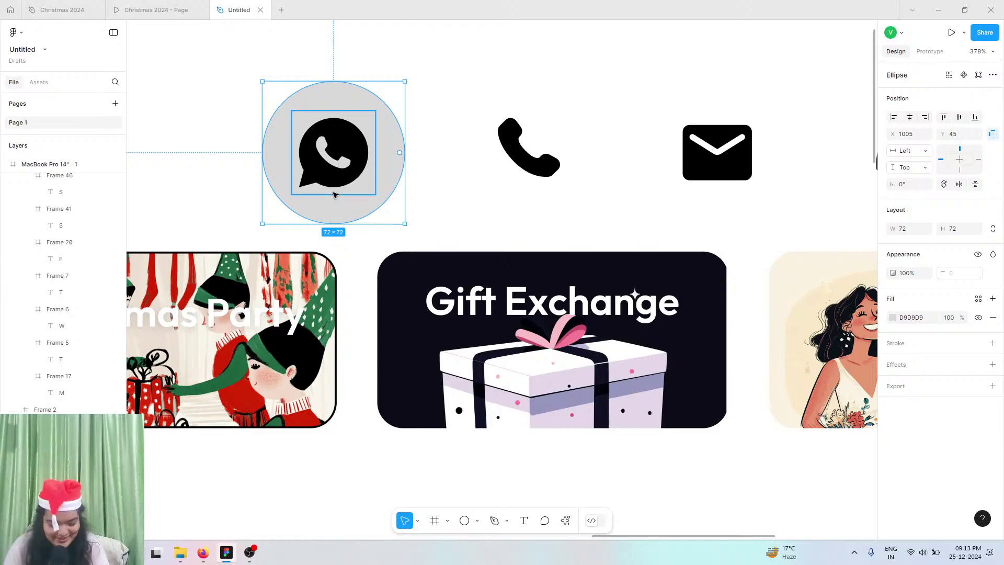
pyautogui.moveTo(337, 205); pyautogui.dragTo(707, 194)
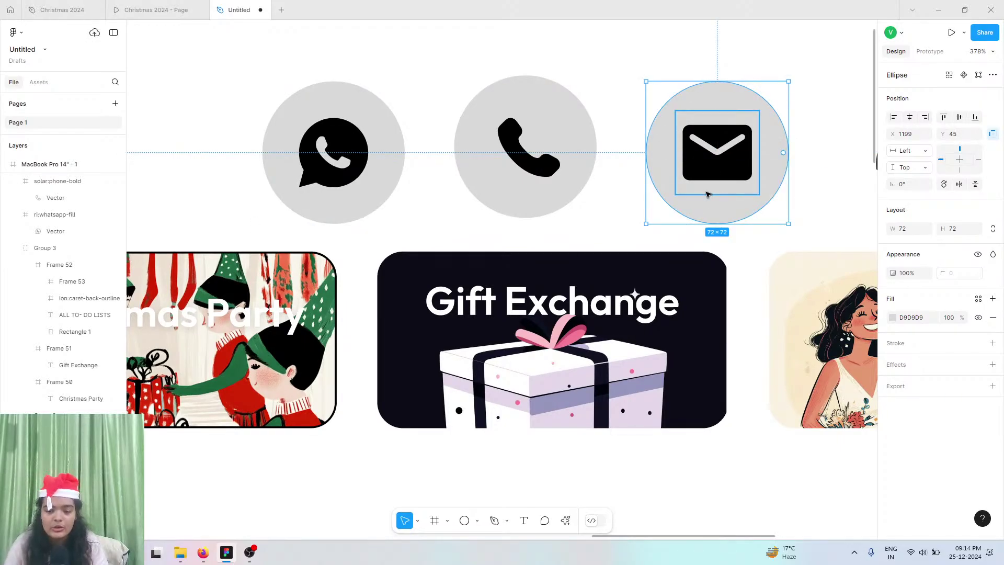
pyautogui.hscroll(5, 706, 195)
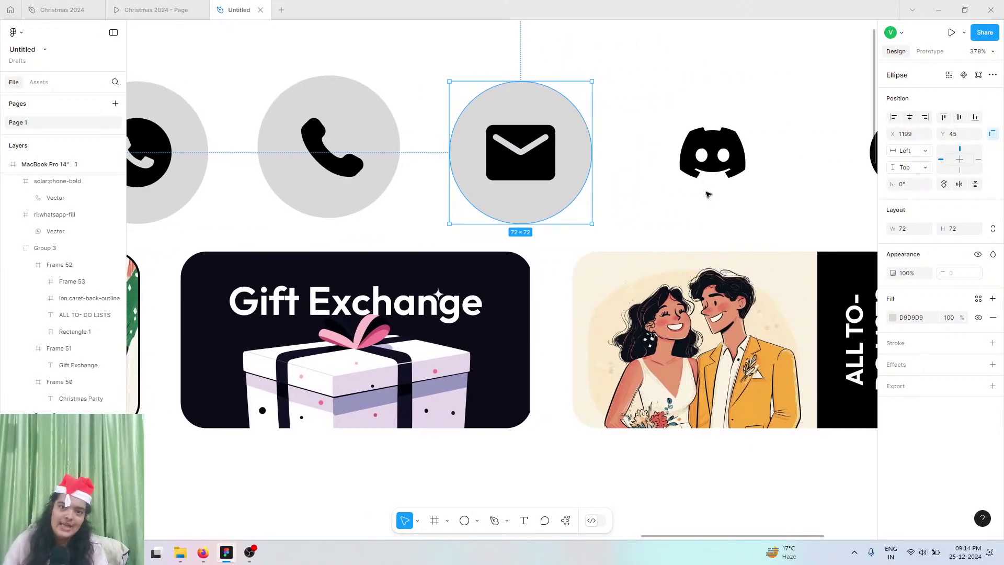
pyautogui.scroll(-5, 707, 195)
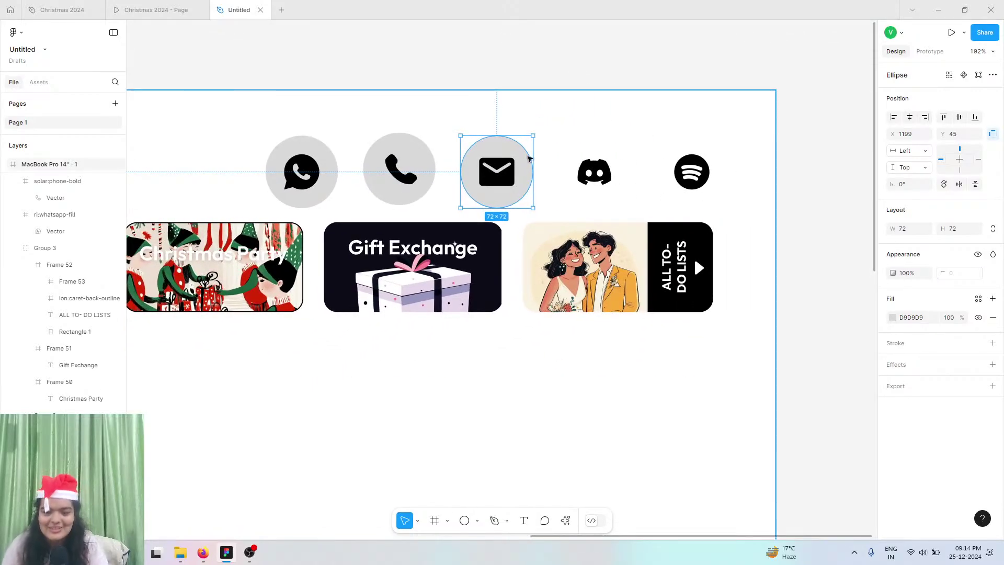
pyautogui.moveTo(496, 194); pyautogui.dragTo(684, 197)
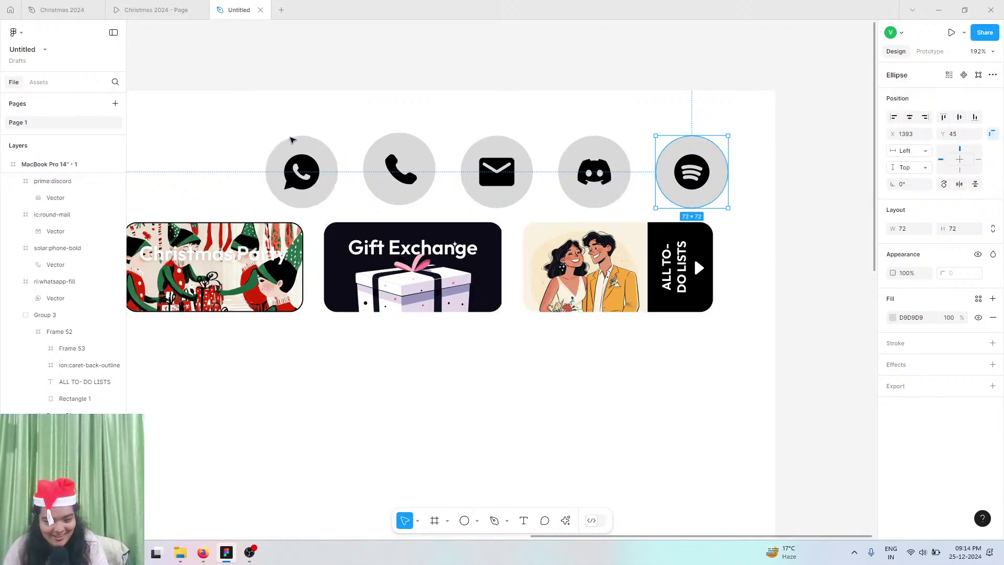
# - Shrink the circle behind the WhatsApp icon to 63 × 63 and recentre it on the icon
pyautogui.click(166, 10)
pyautogui.click(216, 5)
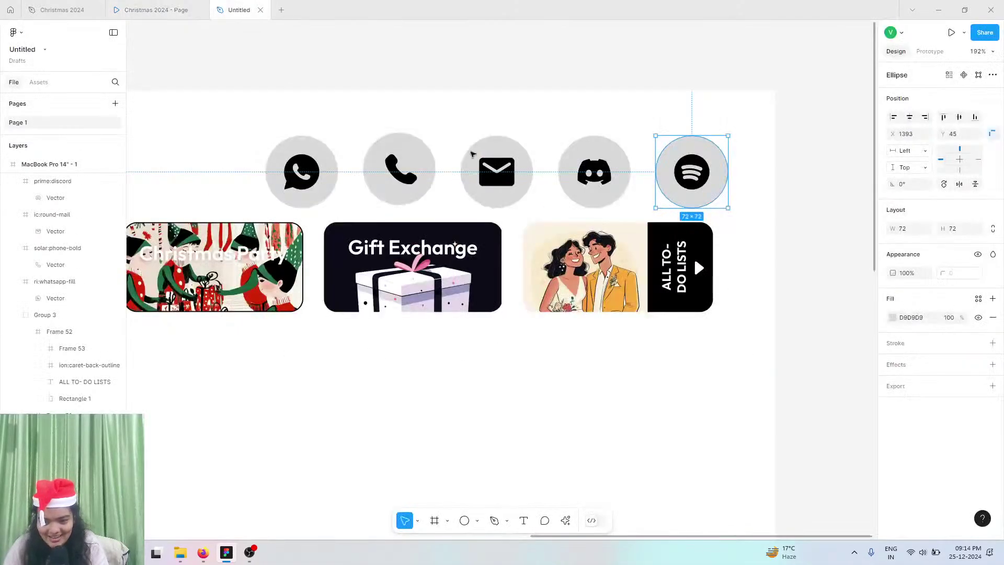
pyautogui.click(398, 153)
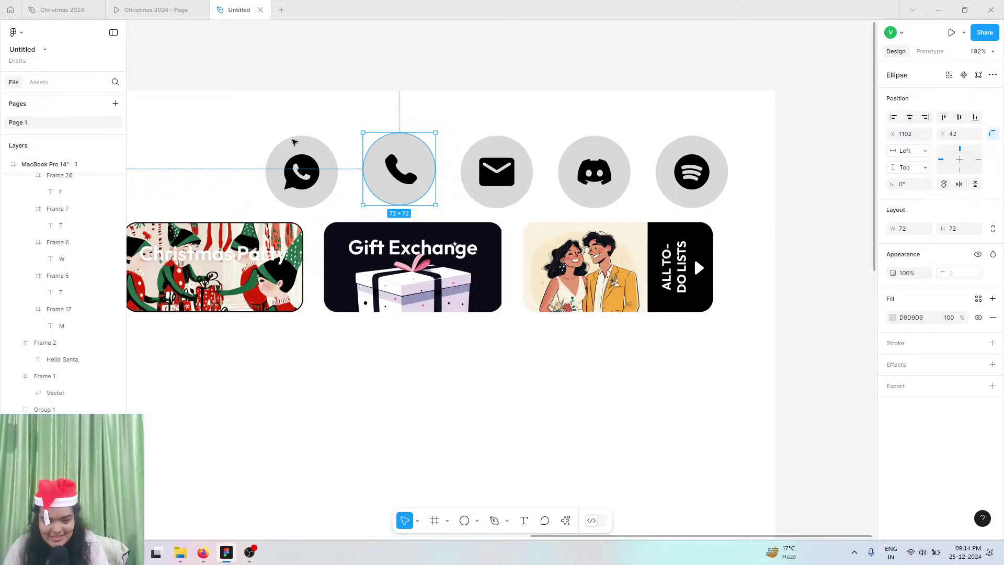
pyautogui.click(319, 148)
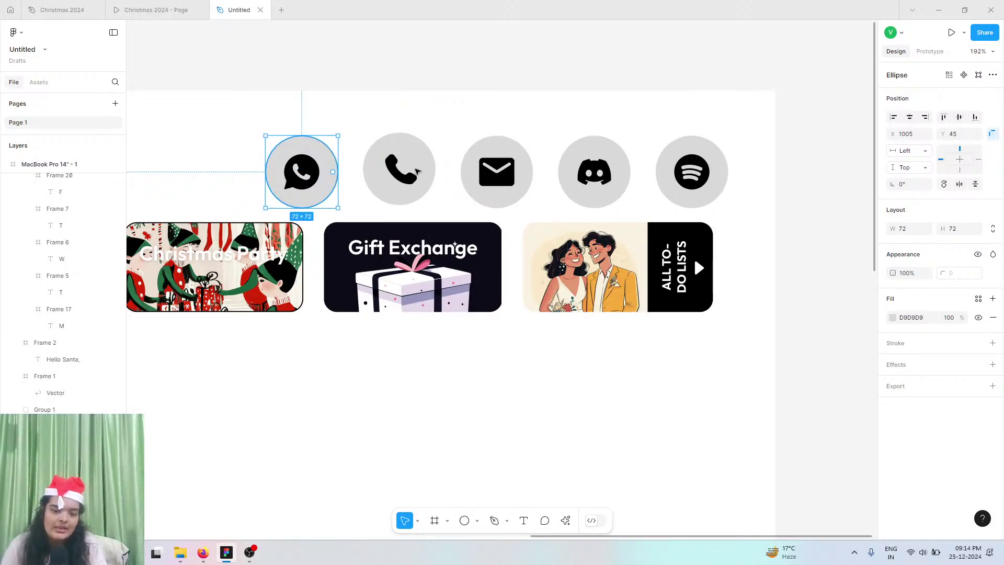
pyautogui.moveTo(289, 135); pyautogui.dragTo(294, 145)
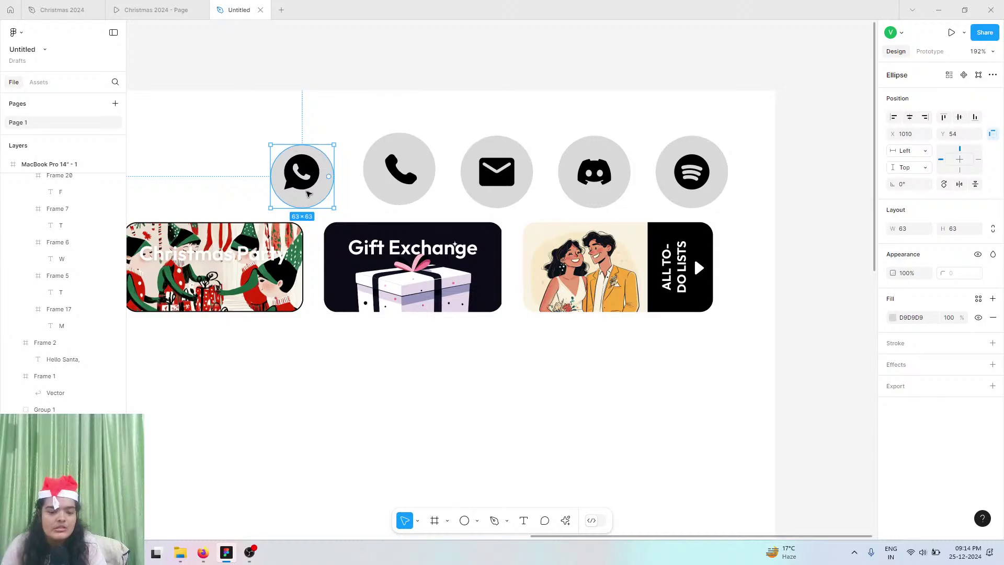
pyautogui.moveTo(307, 194); pyautogui.dragTo(310, 194)
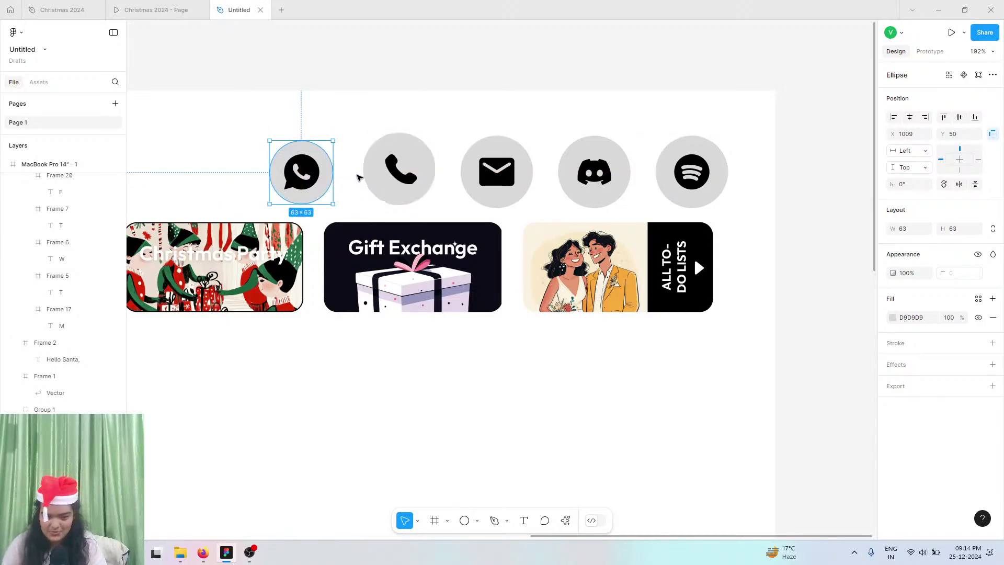
# - Shrink the circle behind the phone icon to 63 × 63 and shift it back behind the icon
pyautogui.click(371, 179)
pyautogui.click(319, 188)
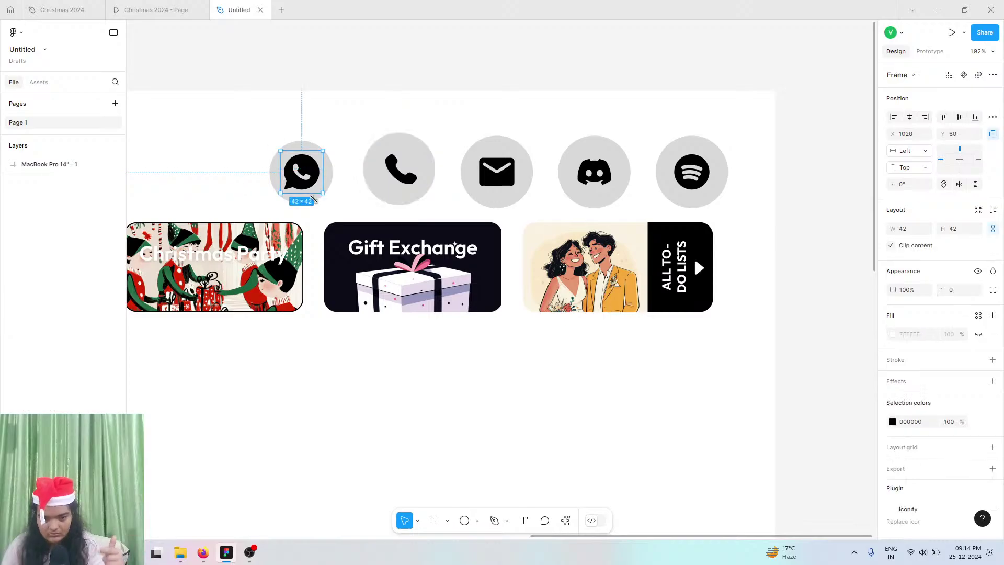
pyautogui.click(310, 198)
pyautogui.click(399, 173)
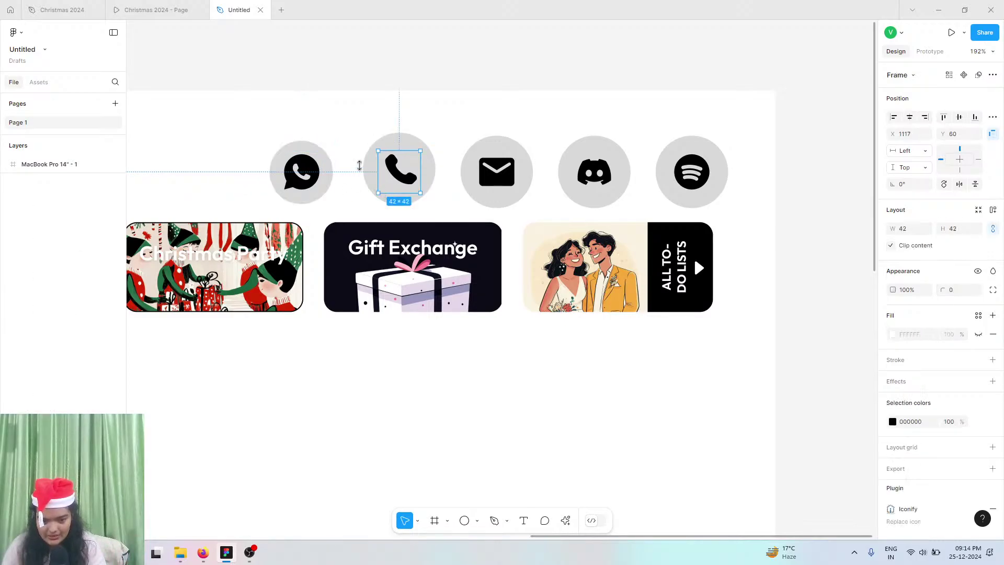
pyautogui.click(368, 173)
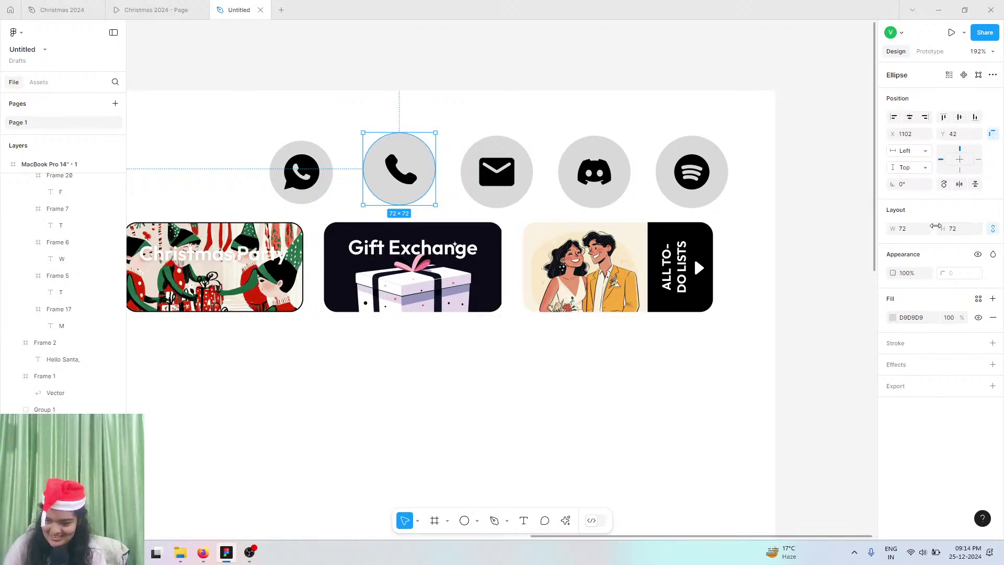
pyautogui.click(917, 231)
pyautogui.press('Return')
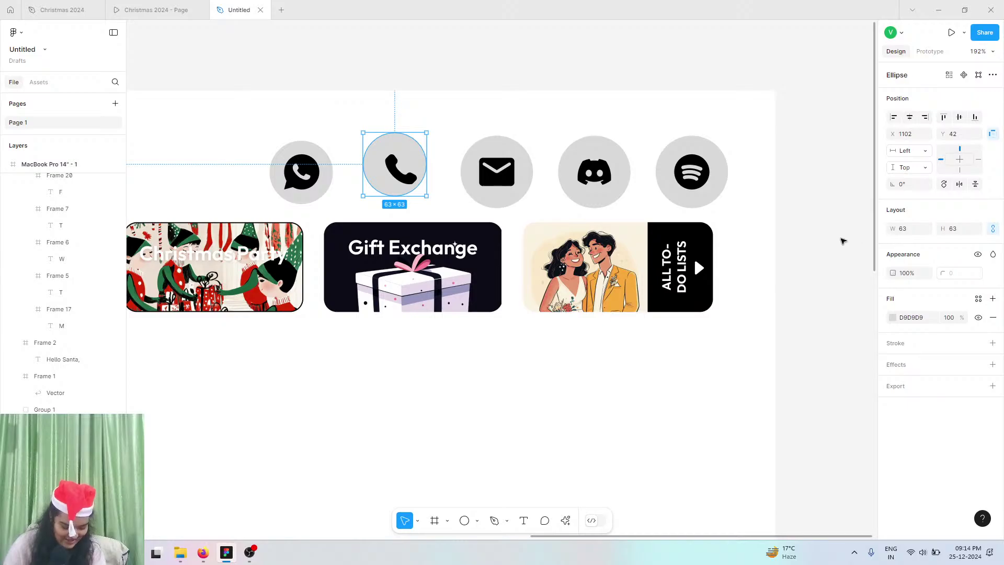
pyautogui.moveTo(424, 155); pyautogui.dragTo(426, 159)
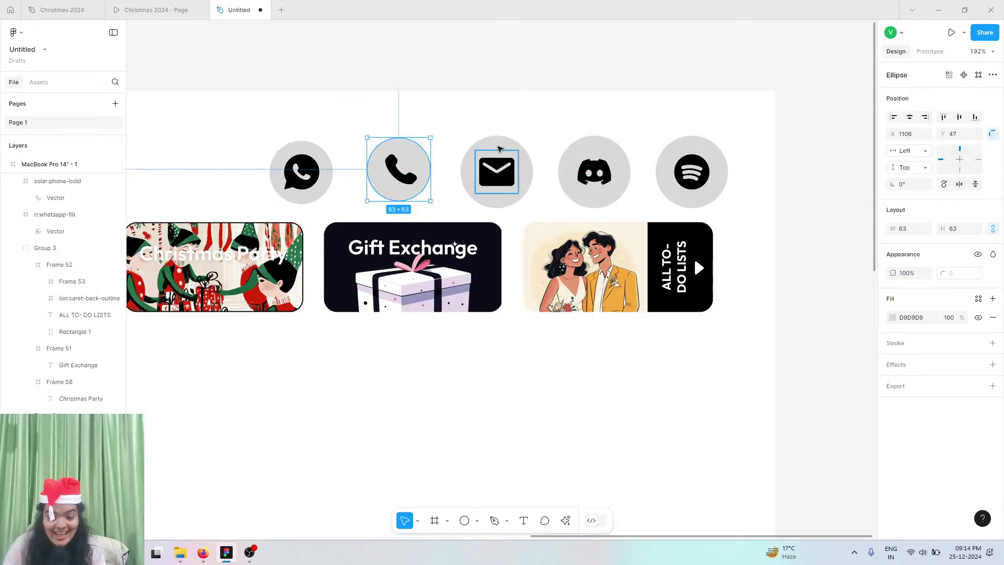
# - Resize the circle behind the mail icon to 63 × 63 and recentre it on the icon
pyautogui.click(506, 146)
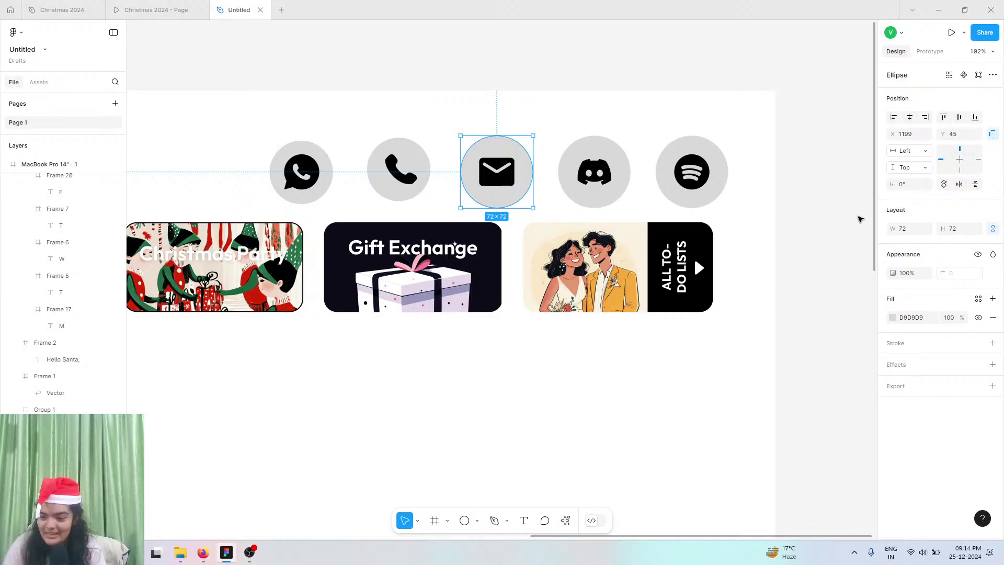
pyautogui.click(913, 231)
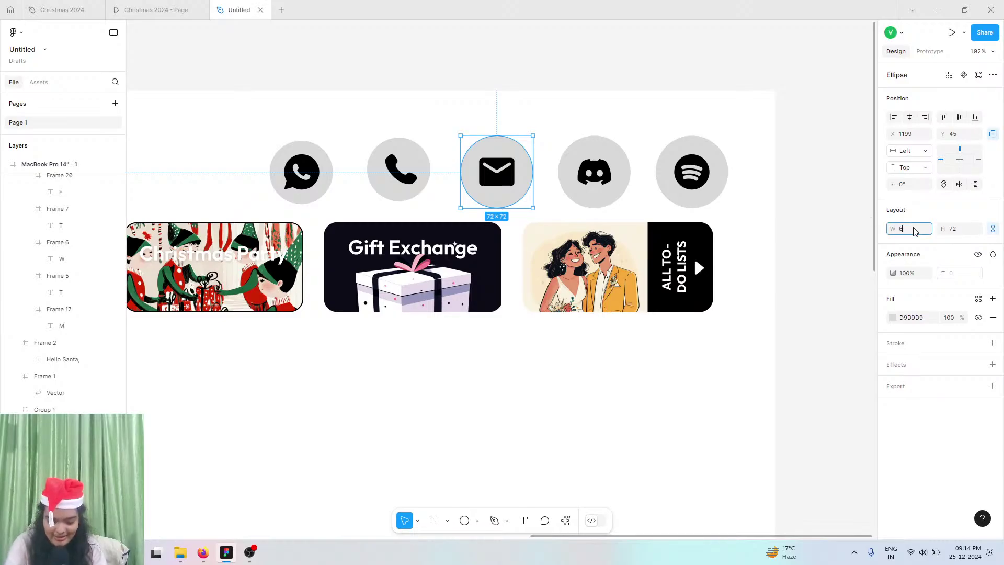
pyautogui.write('63')
pyautogui.press('Return')
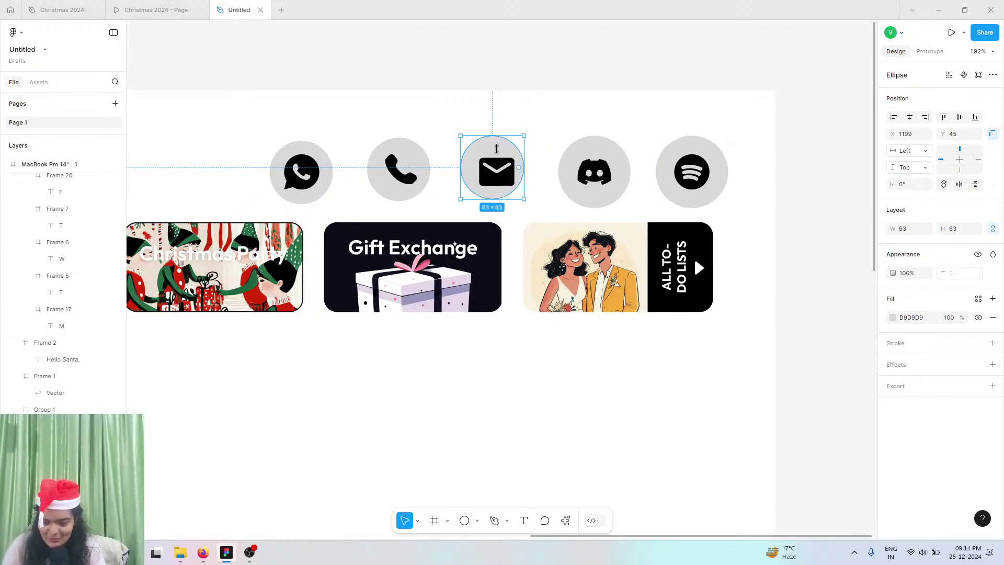
pyautogui.moveTo(503, 155); pyautogui.dragTo(507, 160)
# - Align the phone icon's circle vertically with the WhatsApp and mail circles at Y 50
pyautogui.click(602, 151)
pyautogui.click(407, 152)
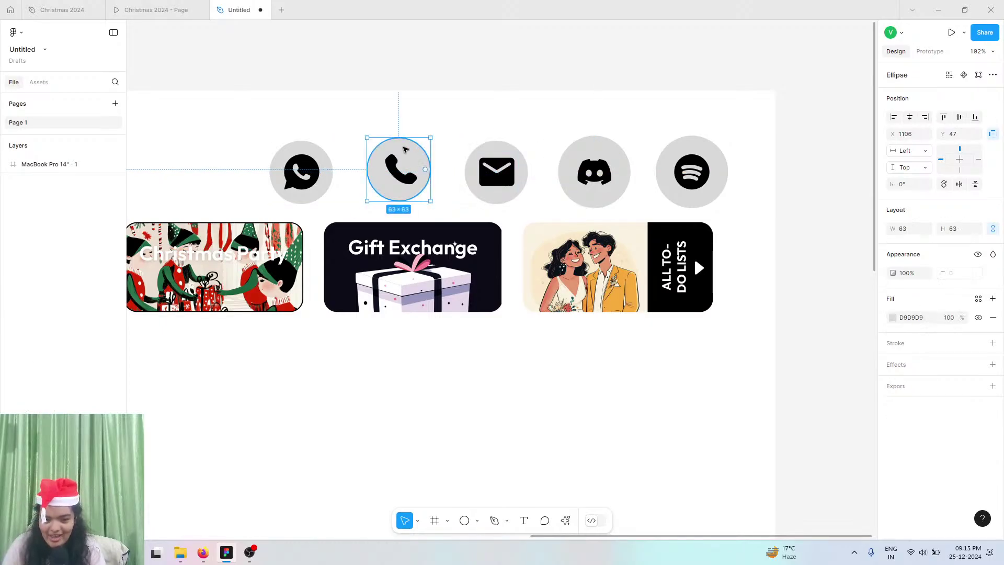
pyautogui.moveTo(409, 155); pyautogui.dragTo(411, 158)
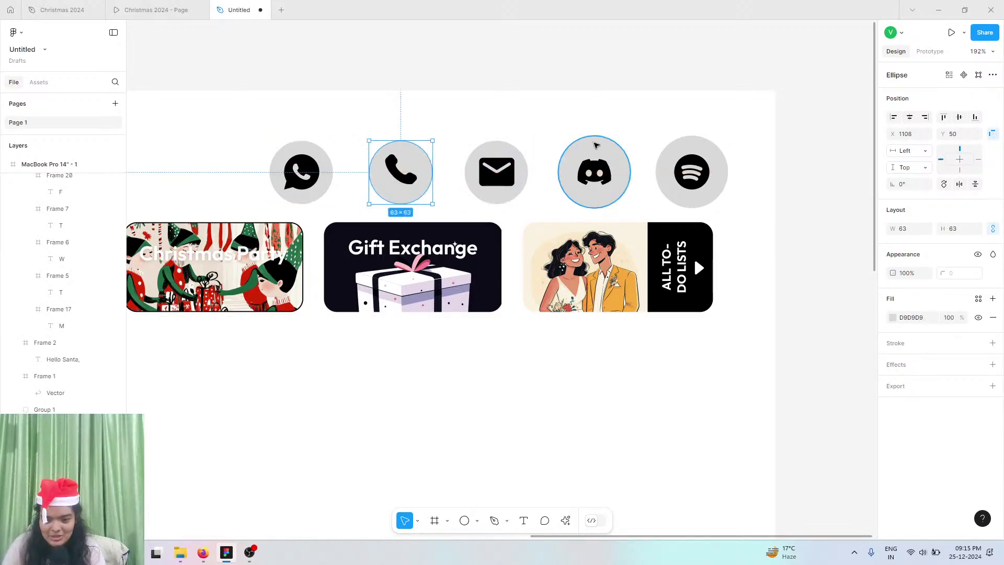
# - Reduce the circle behind the Discord icon to 63 × 63 and recentre it on the icon
pyautogui.click(607, 150)
pyautogui.click(994, 230)
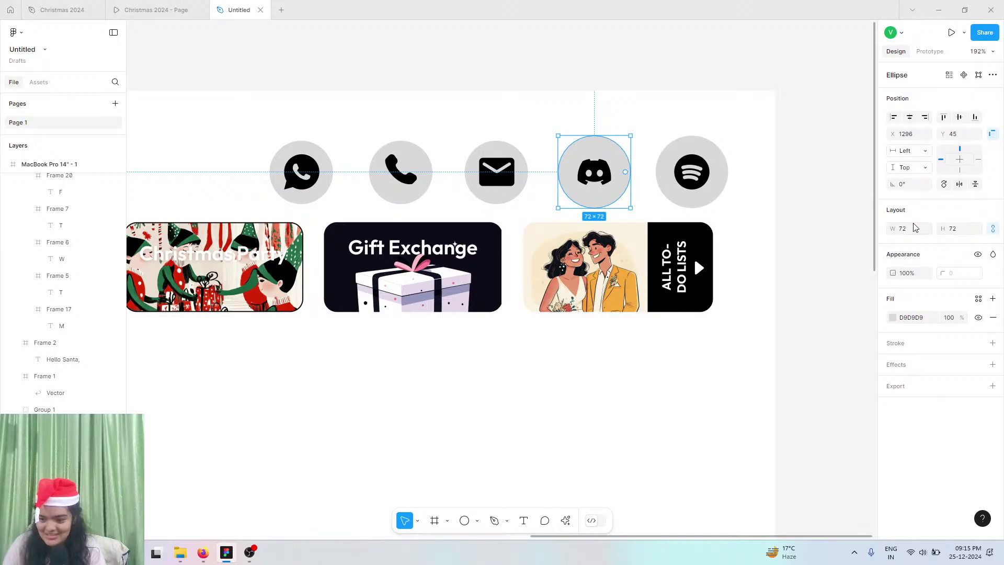
pyautogui.click(914, 228)
pyautogui.write('63')
pyautogui.press('Return')
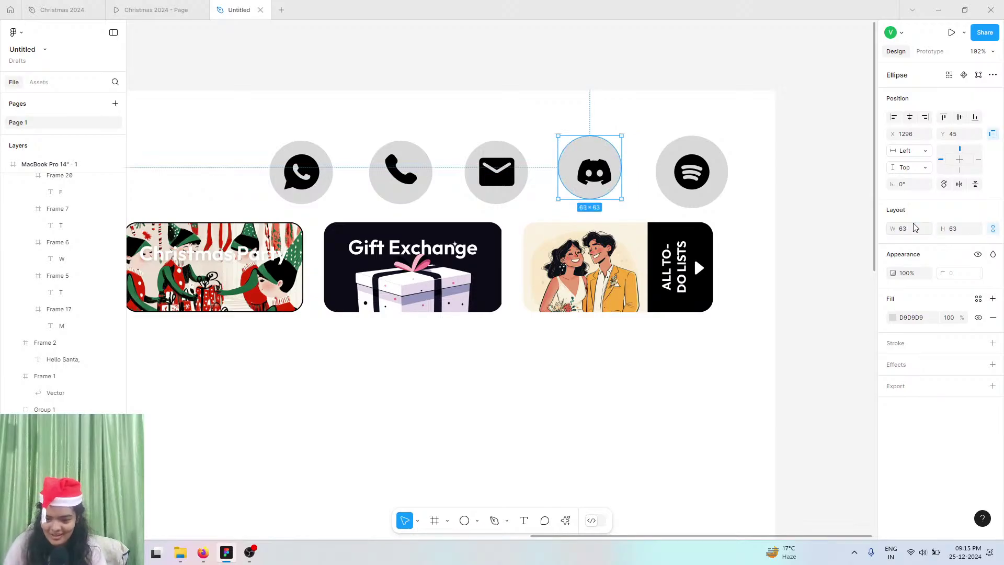
pyautogui.moveTo(587, 150); pyautogui.dragTo(590, 154)
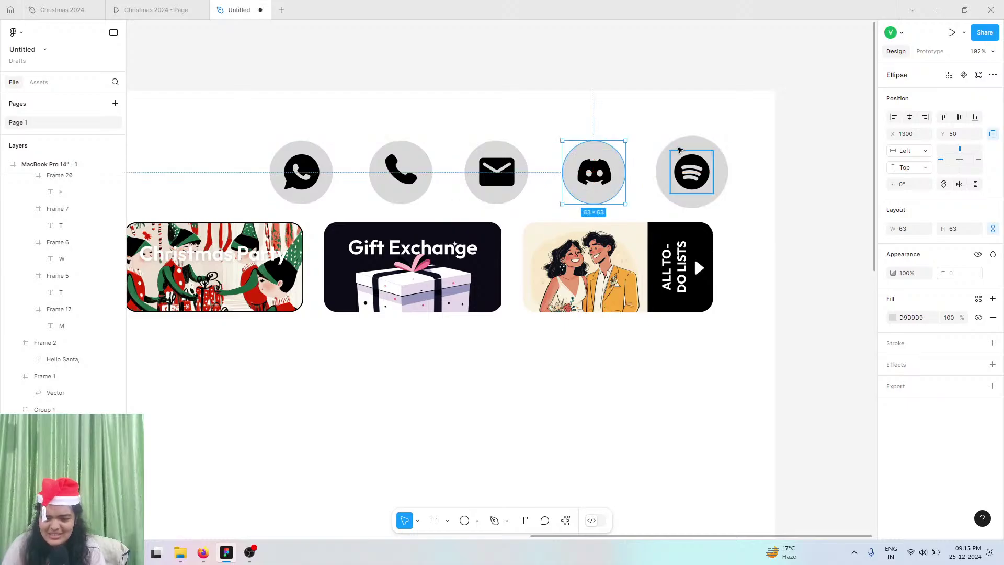
# - Shrink the Spotify icon's circle to 63 × 63 and recentre it behind the icon
pyautogui.click(690, 149)
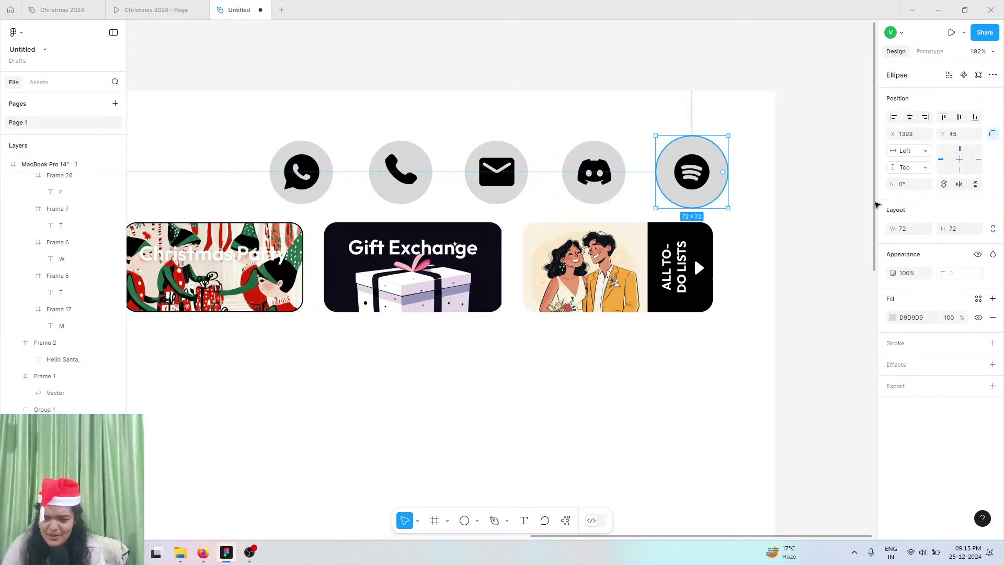
pyautogui.click(953, 230)
pyautogui.write('6')
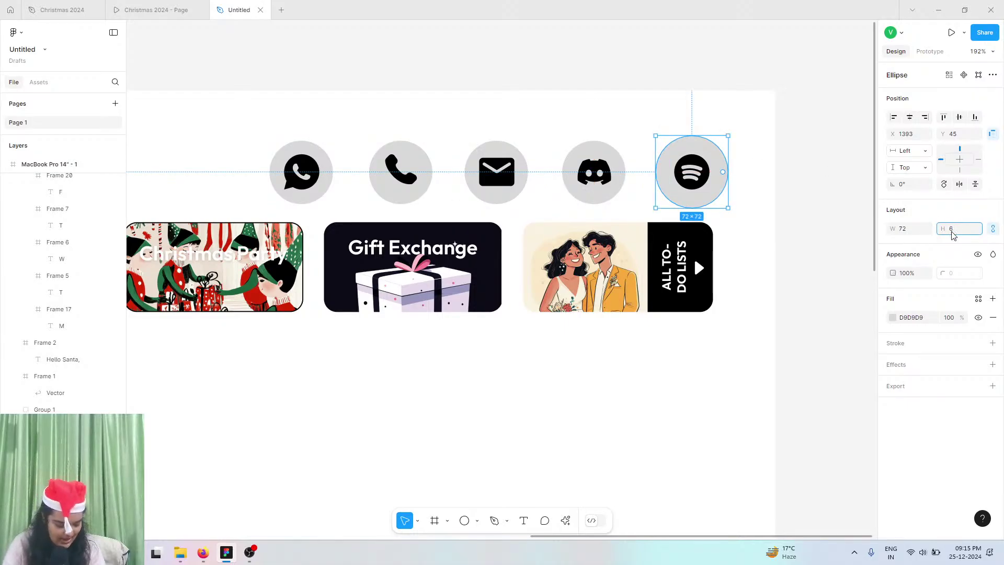
pyautogui.write('3')
pyautogui.press('Return')
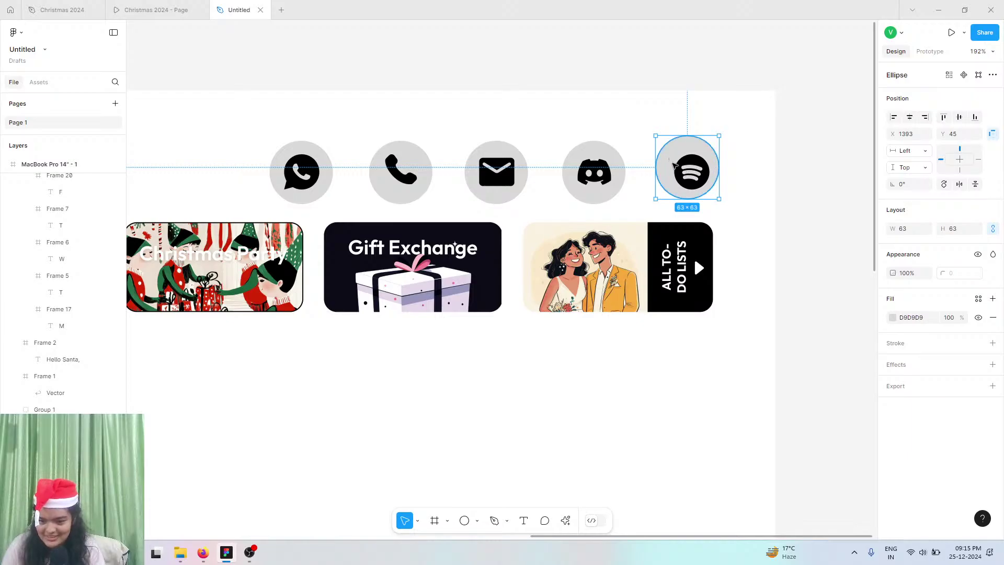
pyautogui.moveTo(669, 160); pyautogui.dragTo(676, 165)
# - Recolour the Spotify icon white and fill the circle behind it with black (000000)
pyautogui.click(687, 178)
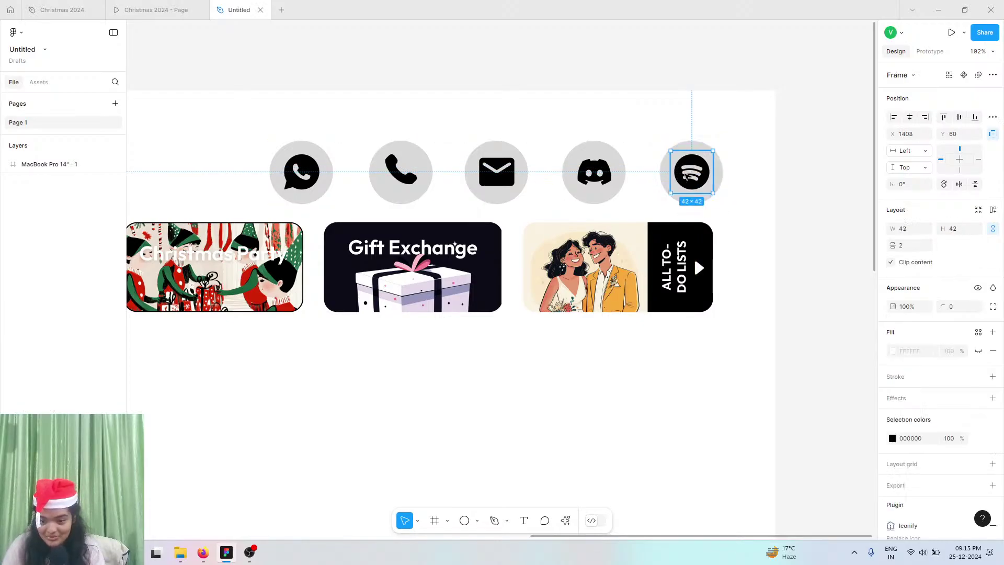
pyautogui.click(893, 438)
pyautogui.moveTo(836, 335); pyautogui.dragTo(663, 166)
pyautogui.click(663, 166)
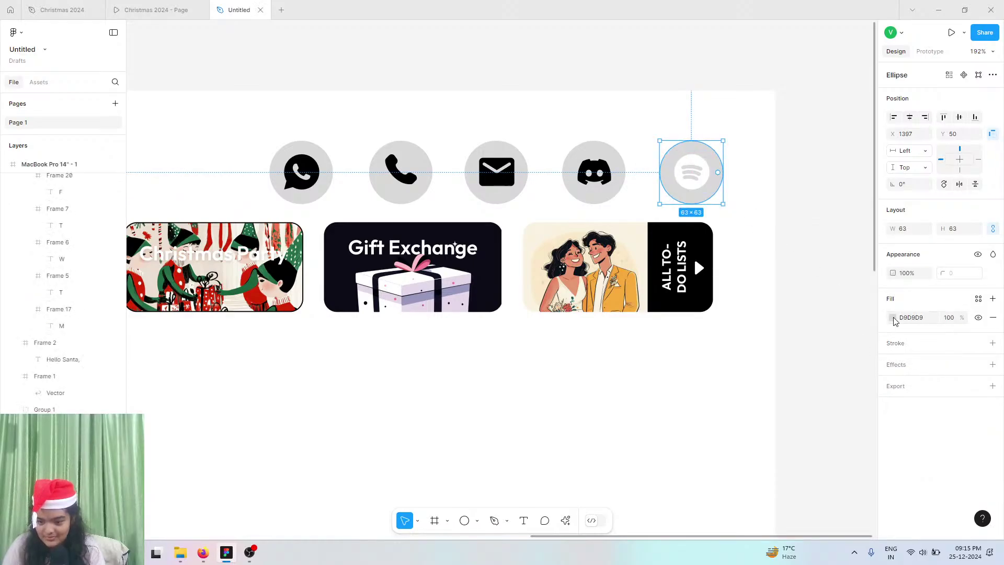
pyautogui.click(893, 317)
pyautogui.write('000000')
pyautogui.press('Return')
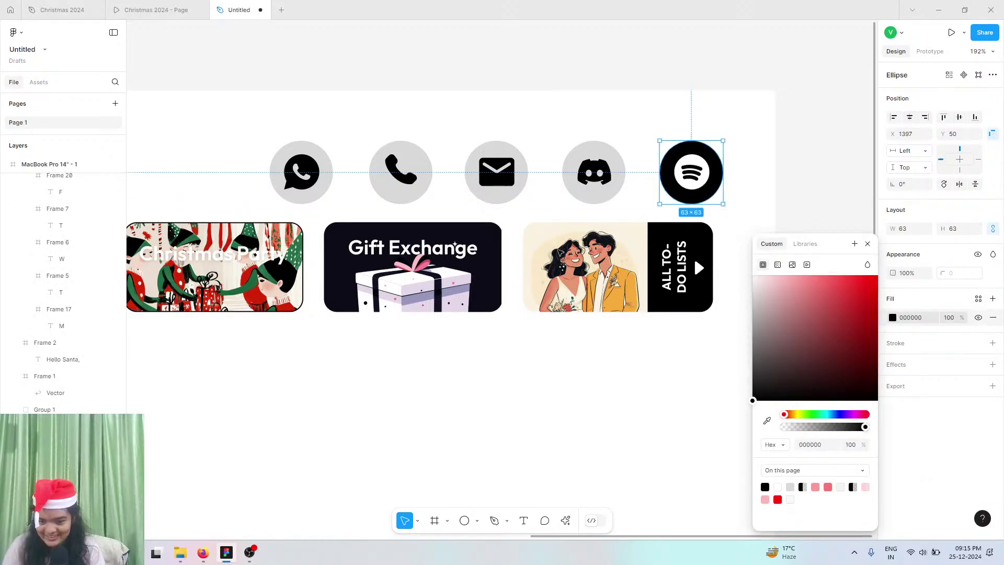
# - Fill the circles behind the WhatsApp, phone, mail and Discord icons with white (FFFFFF)
pyautogui.click(325, 156)
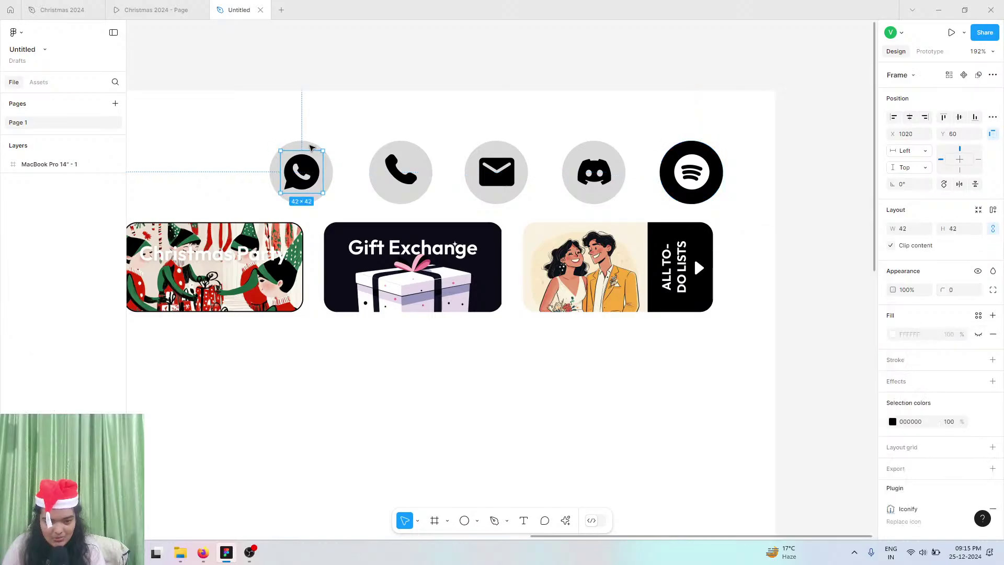
pyautogui.click(324, 149)
pyautogui.keyDown('shift'); pyautogui.click(410, 147); pyautogui.keyUp('shift')
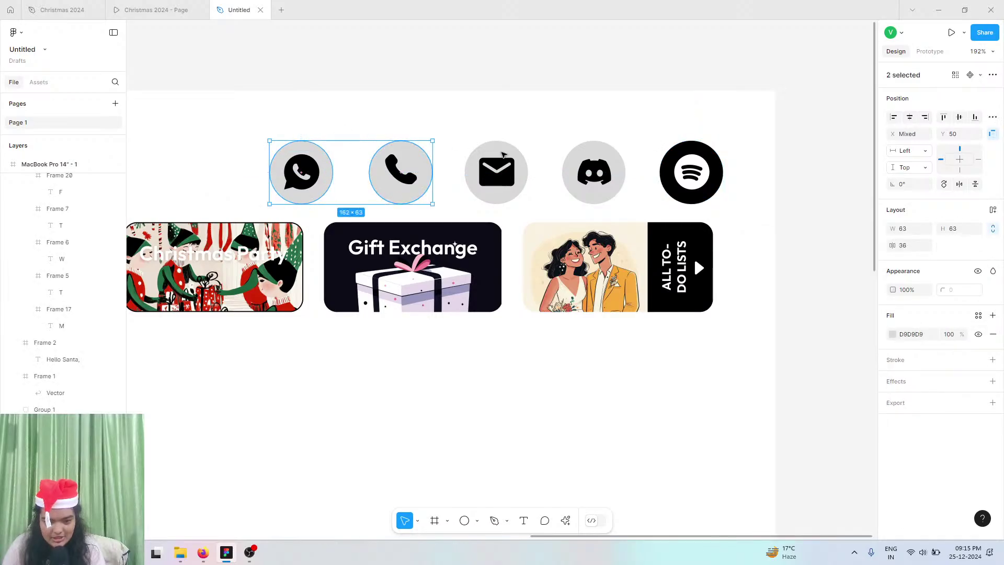
pyautogui.keyDown('shift'); pyautogui.click(494, 153); pyautogui.keyUp('shift')
pyautogui.keyDown('shift'); pyautogui.click(612, 149); pyautogui.keyUp('shift')
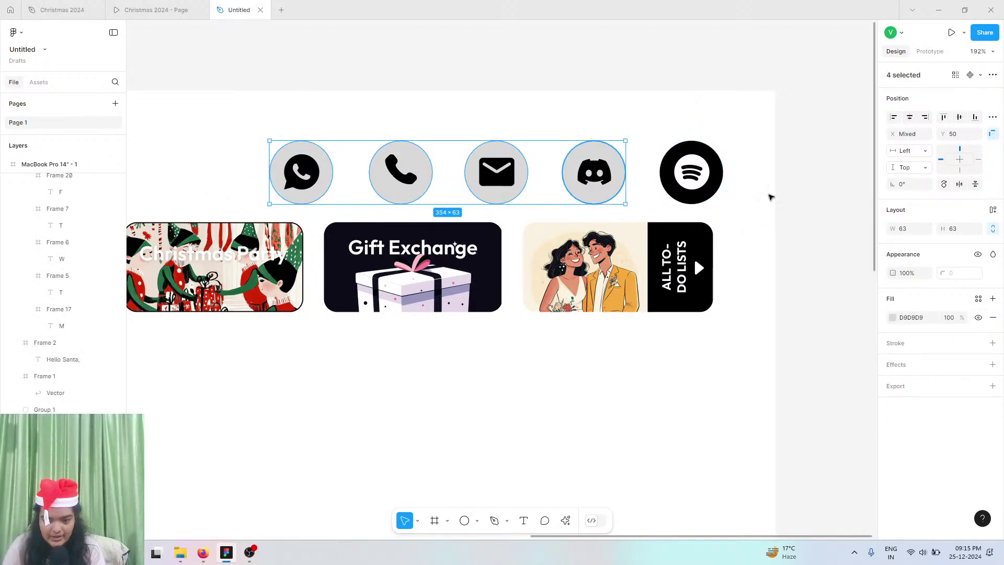
pyautogui.click(897, 317)
pyautogui.moveTo(839, 301); pyautogui.dragTo(613, 196)
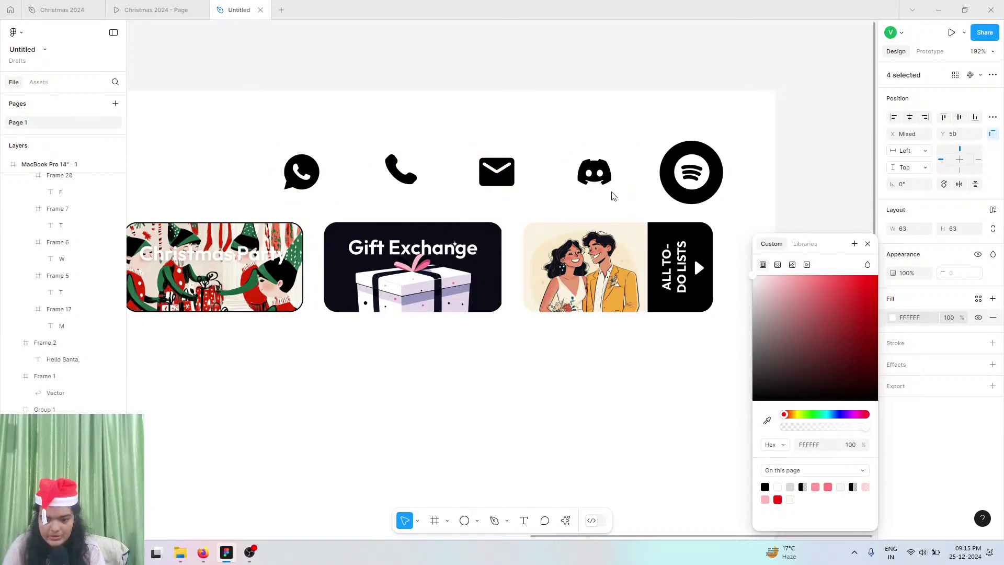
# - Apply the "master" effect style to all five icon circles, including the black Spotify one
pyautogui.keyDown('shift'); pyautogui.click(699, 149); pyautogui.keyUp('shift')
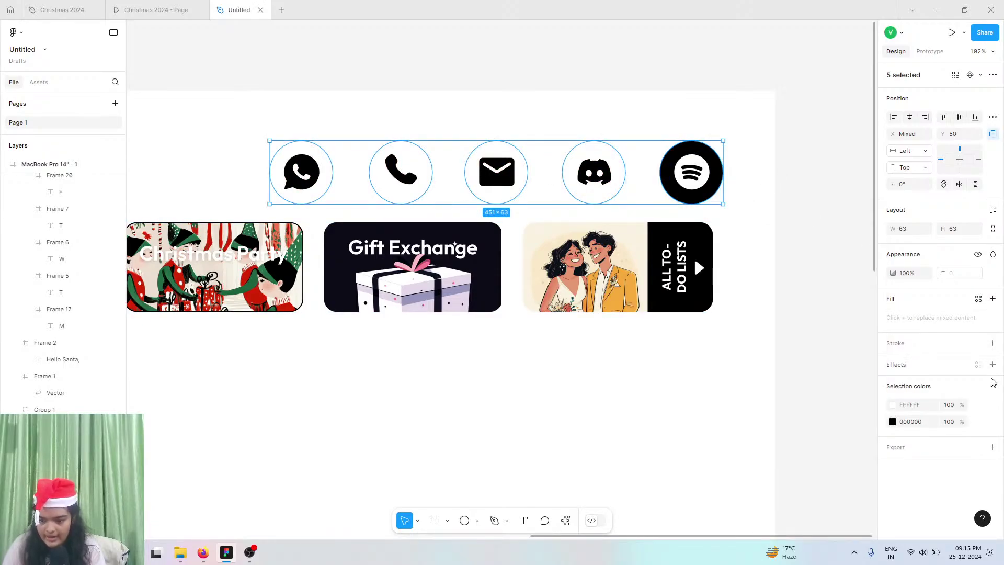
pyautogui.click(978, 365)
pyautogui.click(827, 428)
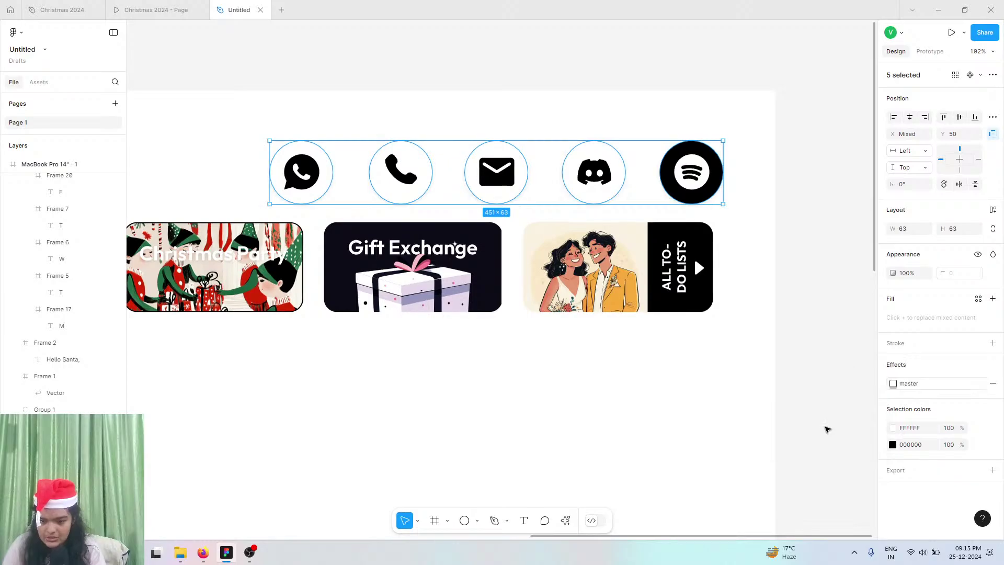
# - Reposition the phone icon to X 1119, Y 63 so it sits centred in its white circle
pyautogui.doubleClick(398, 180)
pyautogui.moveTo(397, 182); pyautogui.dragTo(400, 183)
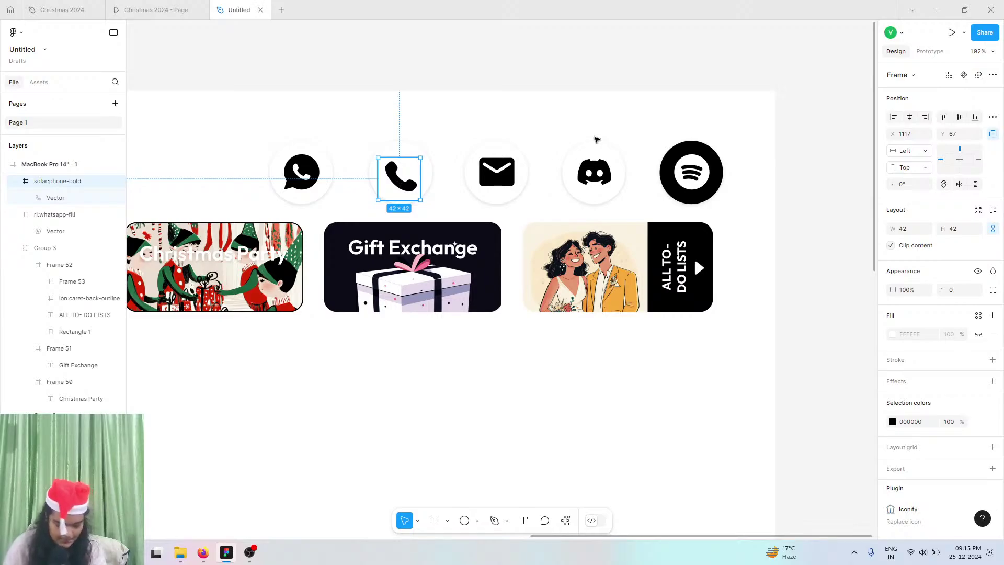
pyautogui.click(505, 168)
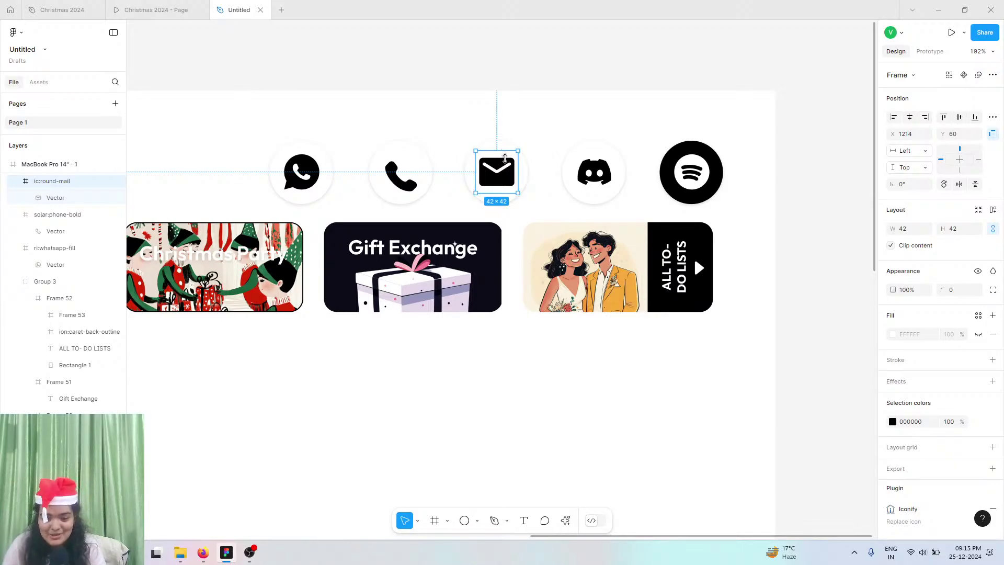
pyautogui.moveTo(505, 152); pyautogui.dragTo(505, 158)
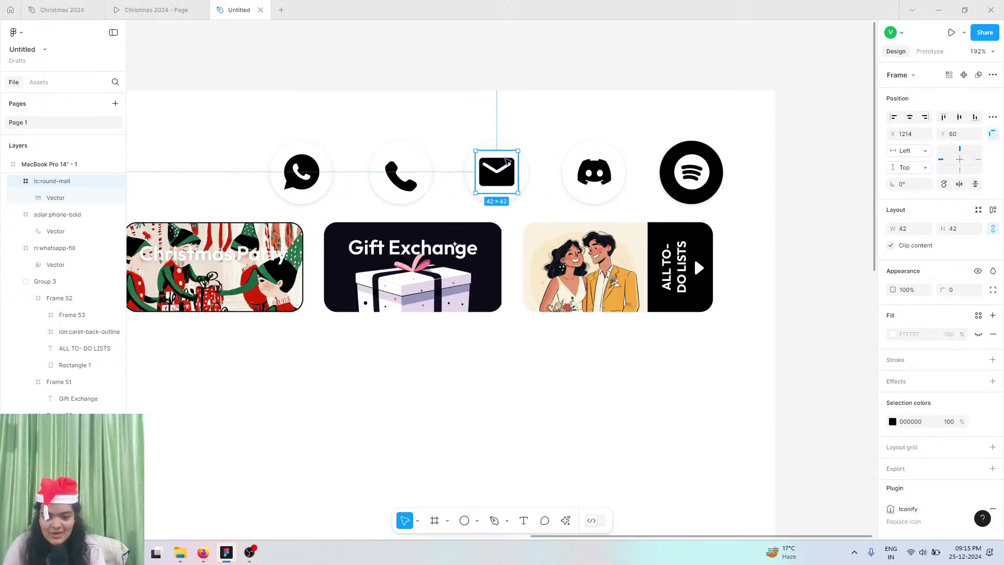
pyautogui.moveTo(401, 174); pyautogui.dragTo(400, 172)
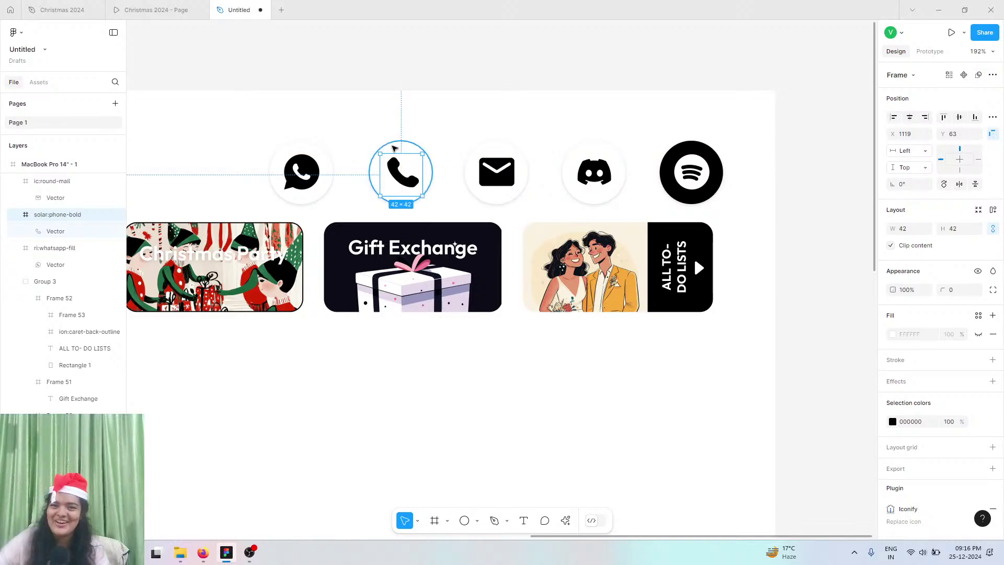
pyautogui.click(584, 172)
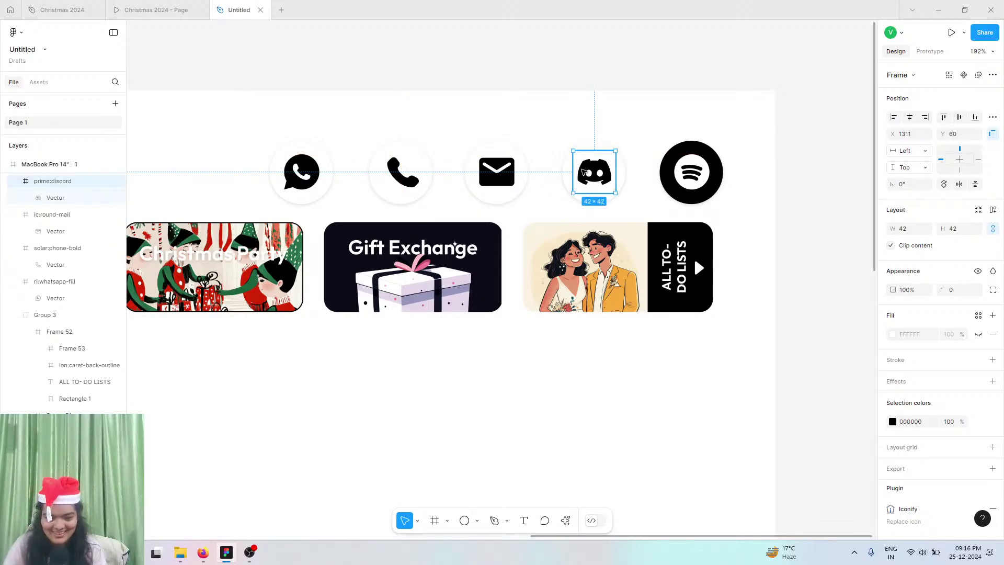
# - Move the group of to-do cards down 10 px to Y 141
pyautogui.click(401, 260)
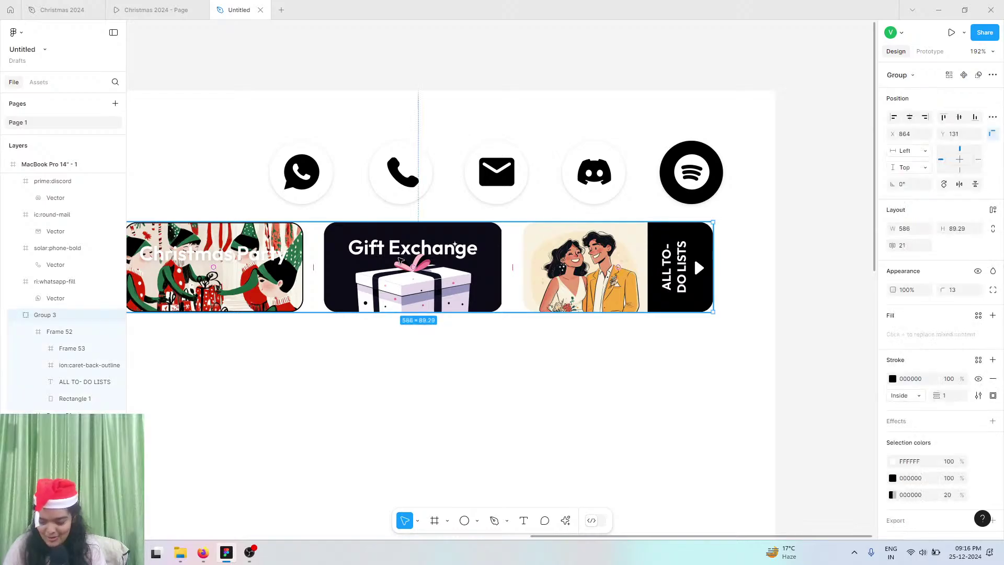
pyautogui.press('Down')
pyautogui.press('Down')
pyautogui.press('Down')
pyautogui.press('Down')
pyautogui.press('Down')
pyautogui.press('Down')
pyautogui.press('Down')
pyautogui.press('Down')
pyautogui.press('Down')
pyautogui.press('Down')
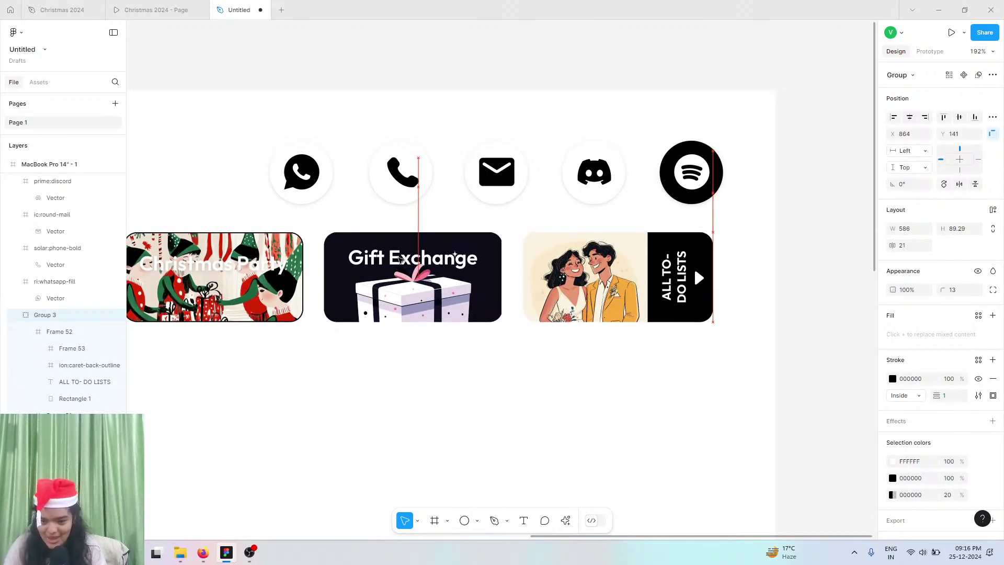
# - Group the five icons with their circles and move the group to X 999, Y 45, flush with the to-do cards' right edge
pyautogui.moveTo(256, 141); pyautogui.dragTo(695, 177)
pyautogui.hotkey('ctrl', 'g')
pyautogui.scroll(-2, 694, 179)
pyautogui.scroll(-2, 694, 180)
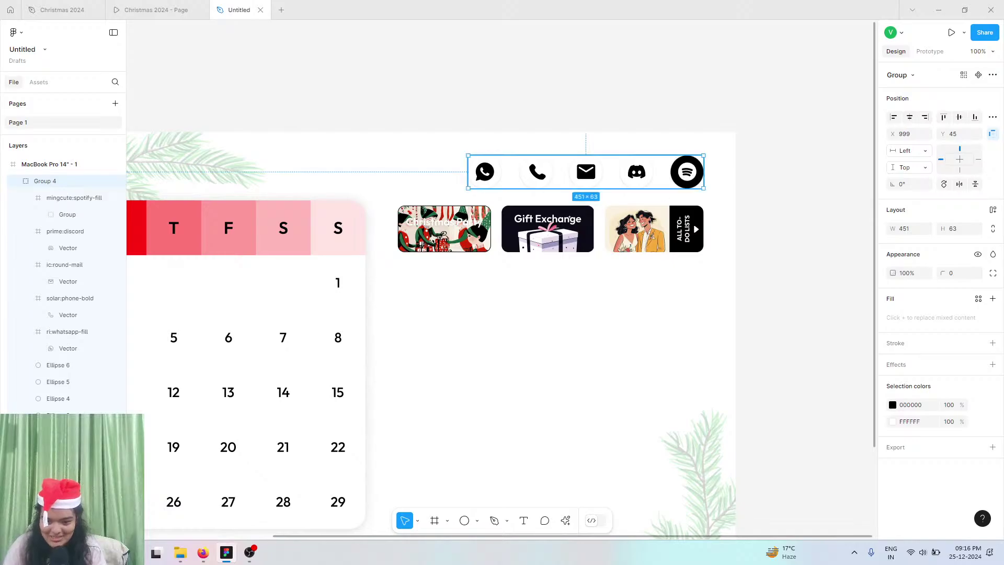
# - Raise the to-do cards group closer to the icon row, at Y 136
pyautogui.moveTo(569, 217); pyautogui.dragTo(569, 216)
pyautogui.scroll(-3, 569, 214)
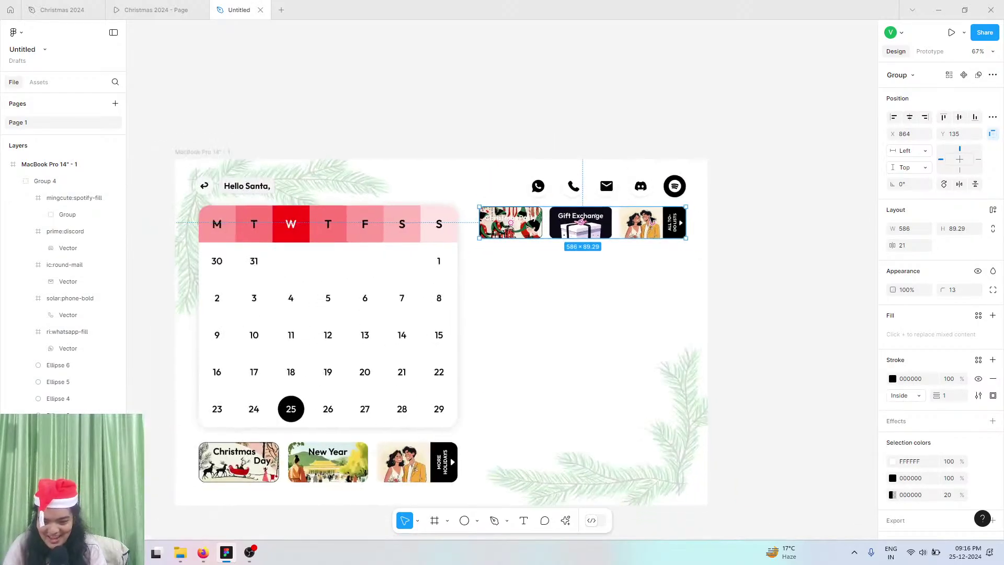
pyautogui.scroll(-1, 652, 218)
pyautogui.press('Down')
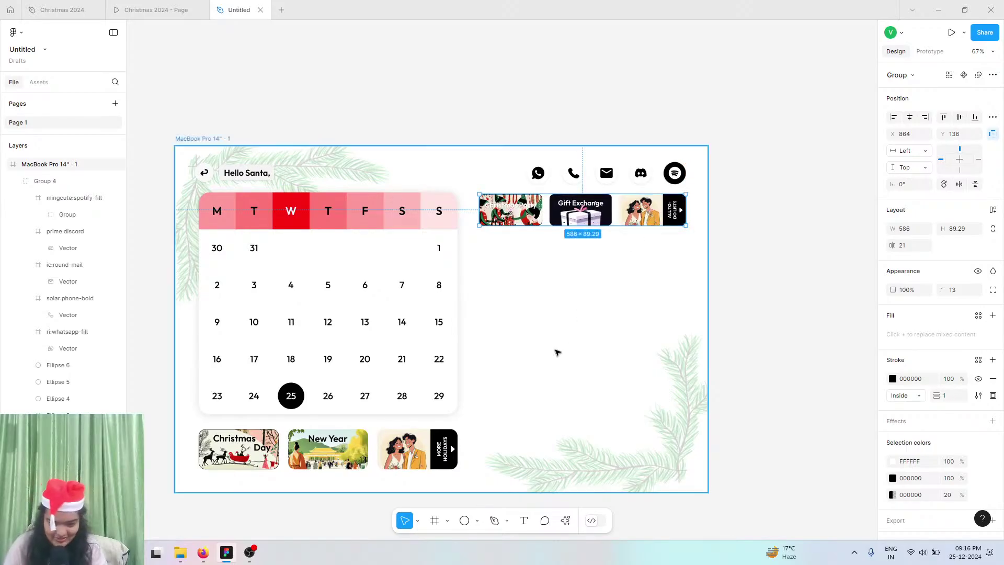
# - Review the icon row above the to-do cards and compare its layout with the finished Christmas 2024 prototype
pyautogui.scroll(-2, 557, 352)
pyautogui.scroll(-1, 557, 352)
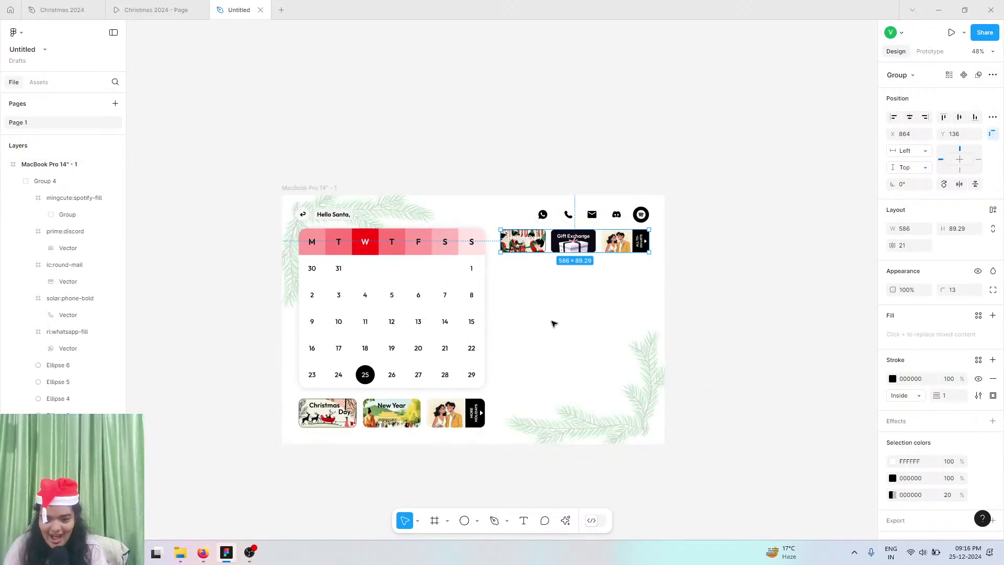
pyautogui.click(544, 209)
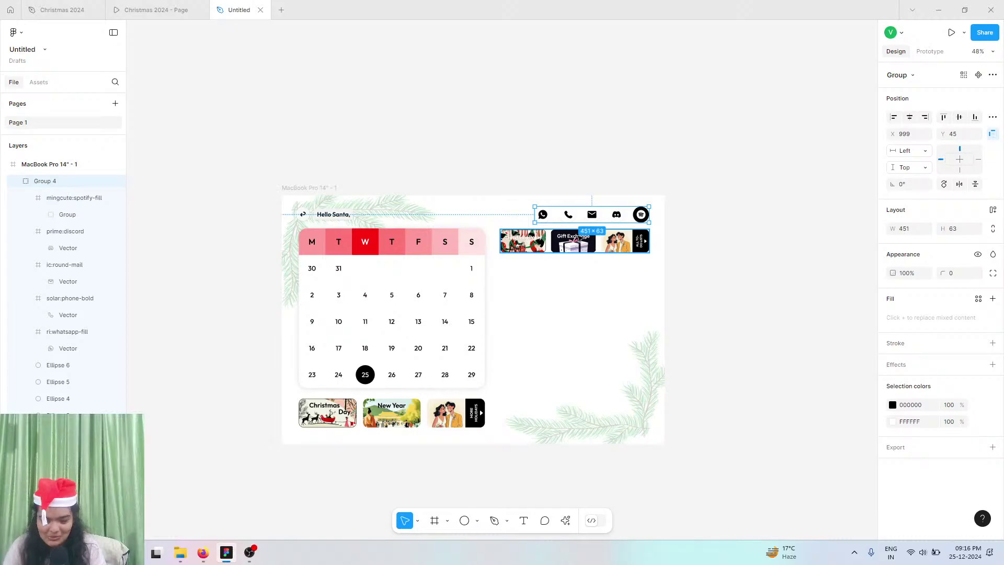
pyautogui.scroll(3, 576, 237)
pyautogui.hscroll(-3, 576, 238)
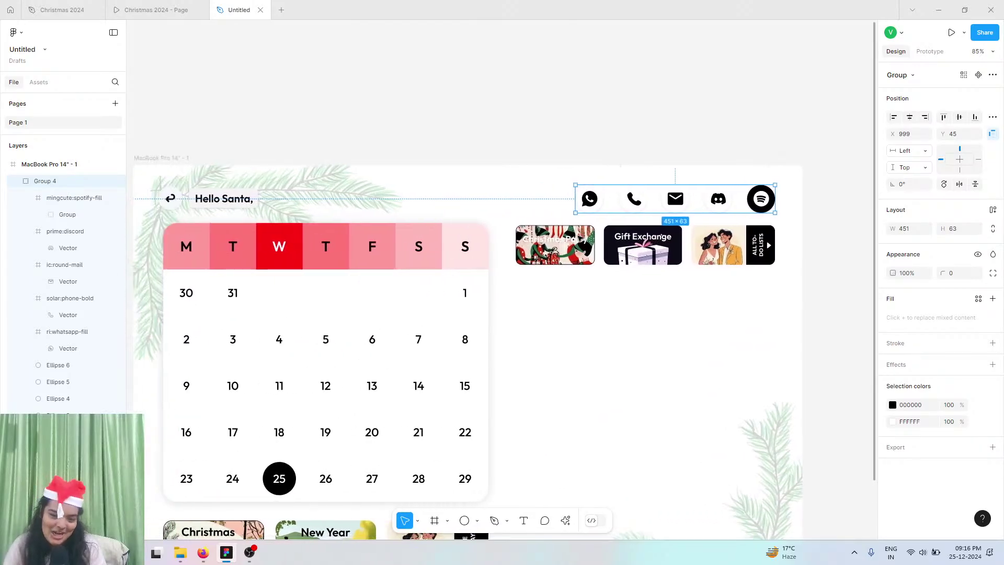
pyautogui.doubleClick(589, 199)
pyautogui.click(177, 6)
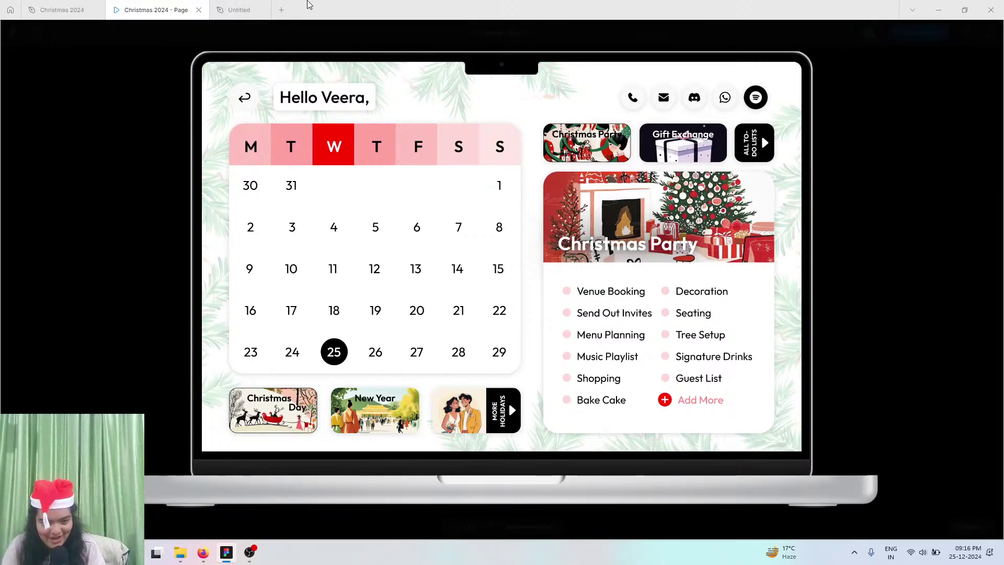
pyautogui.hotkey('ctrl', 'Tab')
pyautogui.scroll(-2, 601, 265)
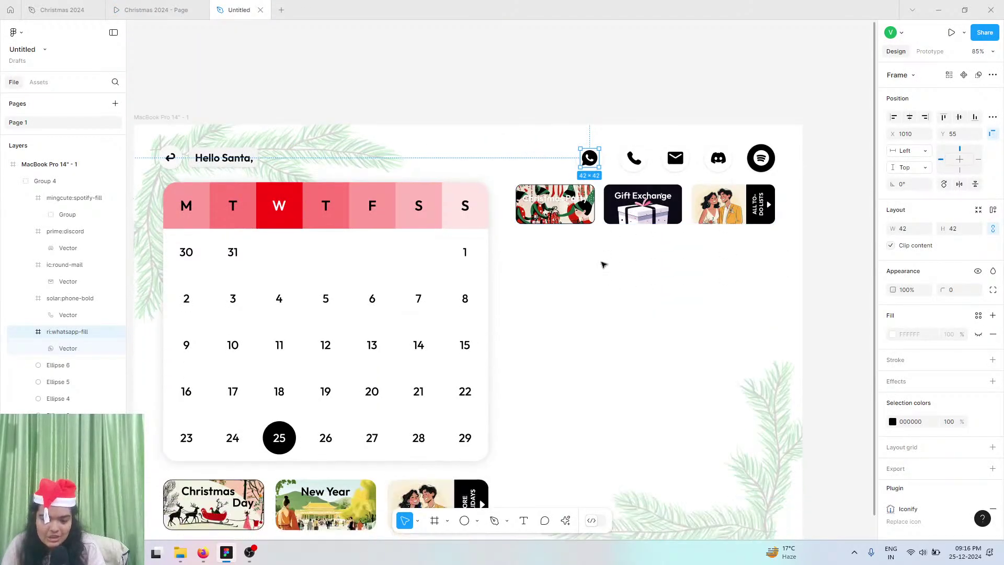
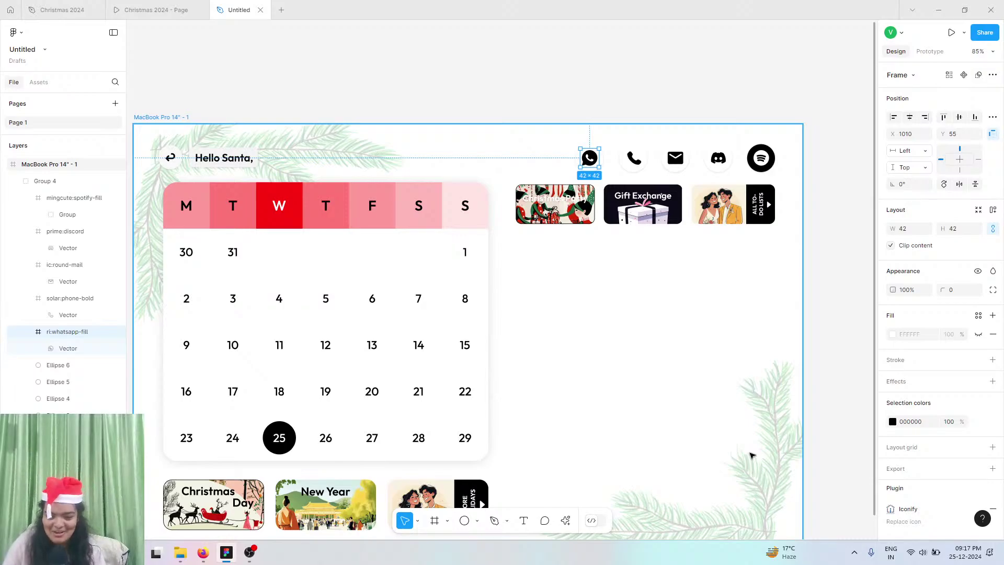
# - Draw a 586 × 652 frame below the to-do cards at X 864, Y 265, flush with both edges of the cards
pyautogui.scroll(-4, 662, 404)
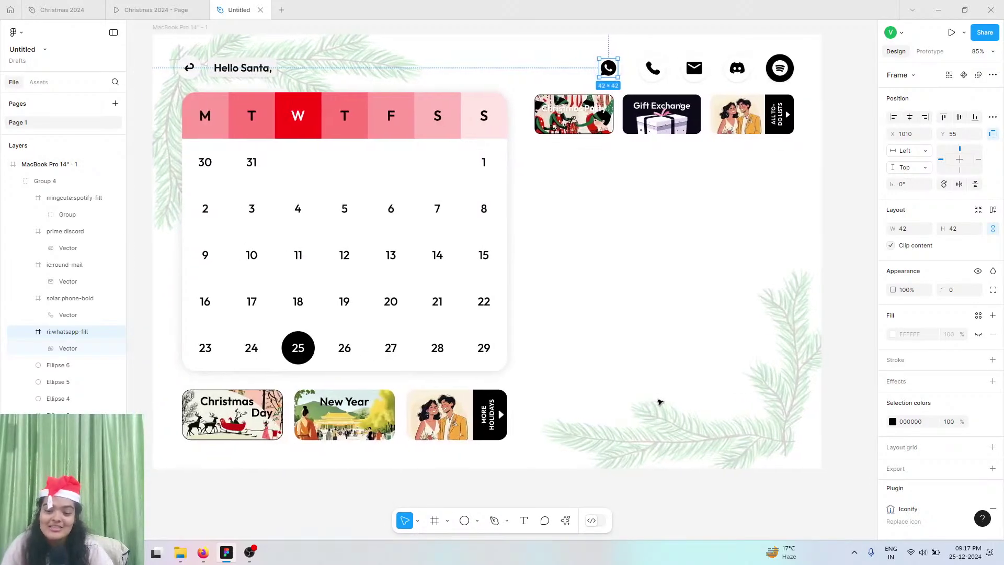
pyautogui.click(433, 523)
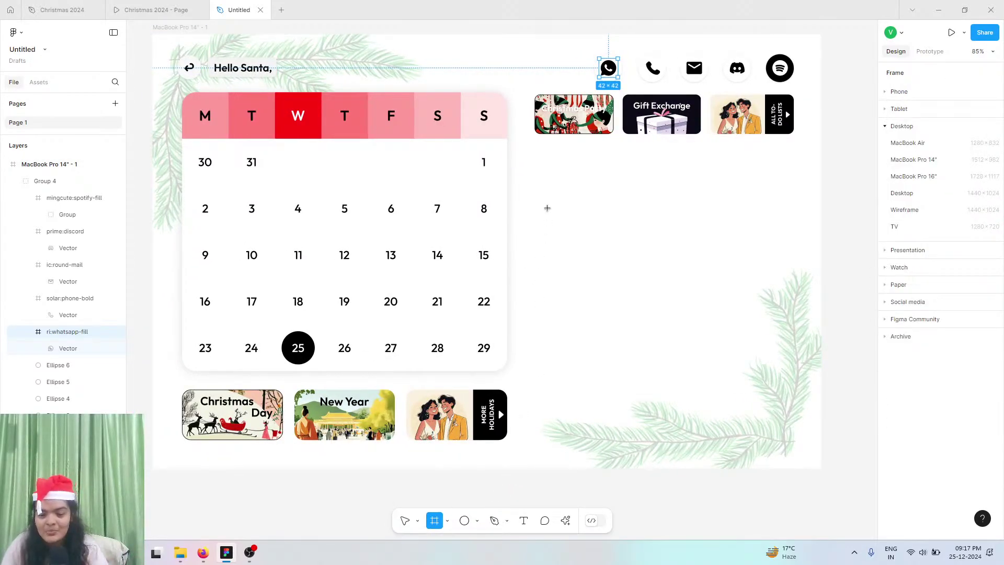
pyautogui.moveTo(541, 152); pyautogui.dragTo(794, 439)
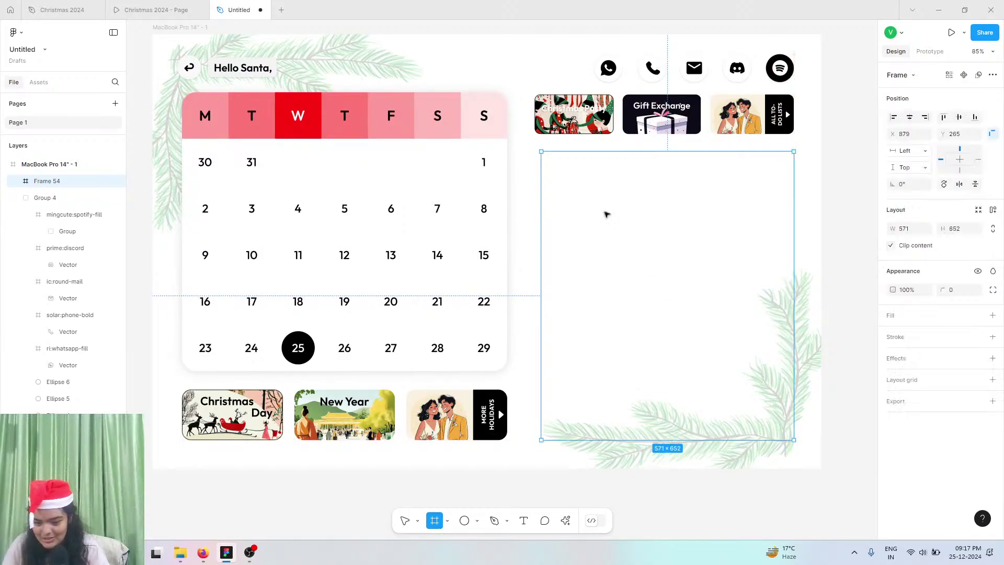
pyautogui.moveTo(538, 158); pyautogui.dragTo(538, 157)
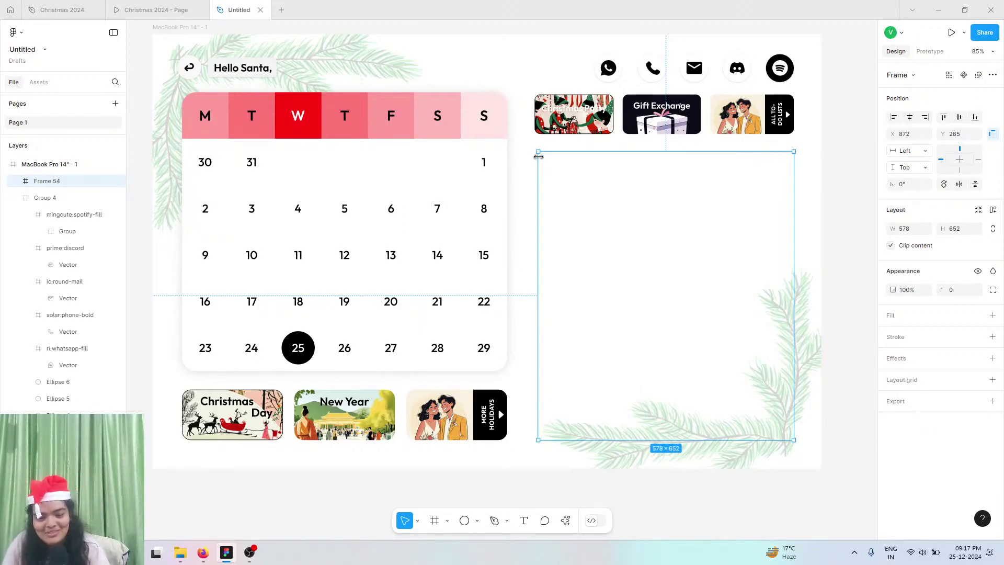
pyautogui.moveTo(539, 157); pyautogui.dragTo(535, 157)
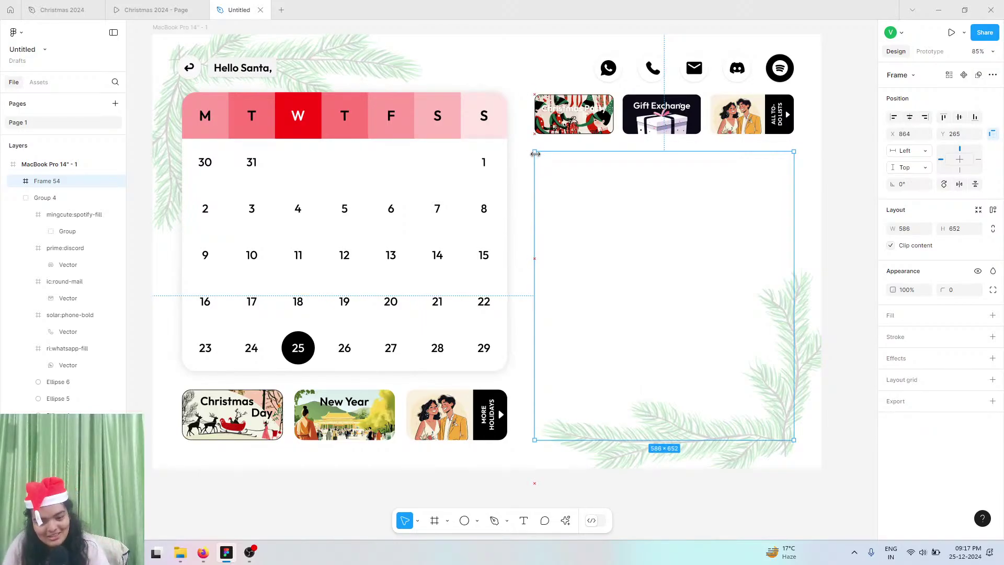
# - Give the large frame below the to-do cards a white FFFFFF fill and a corner radius of 31
pyautogui.click(993, 316)
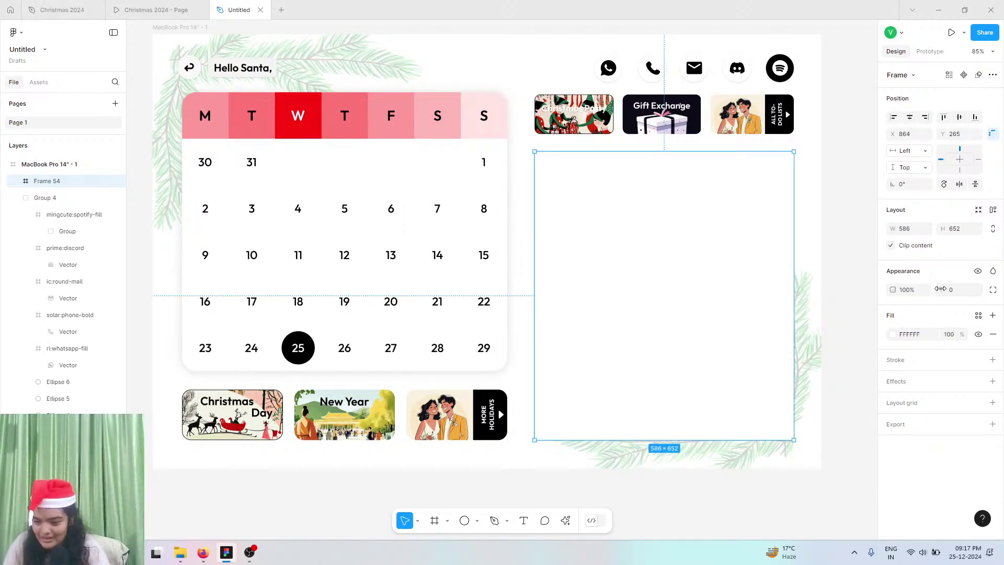
pyautogui.moveTo(940, 289)
pyautogui.mouseDown()
pyautogui.moveTo(999, 301)
pyautogui.moveTo(941, 289)
pyautogui.mouseUp()
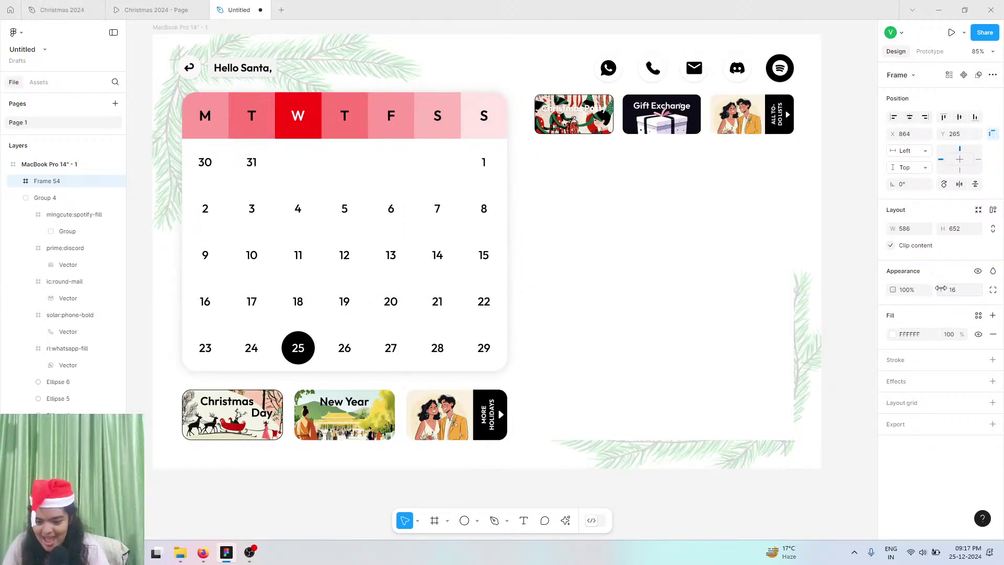
pyautogui.click(967, 290)
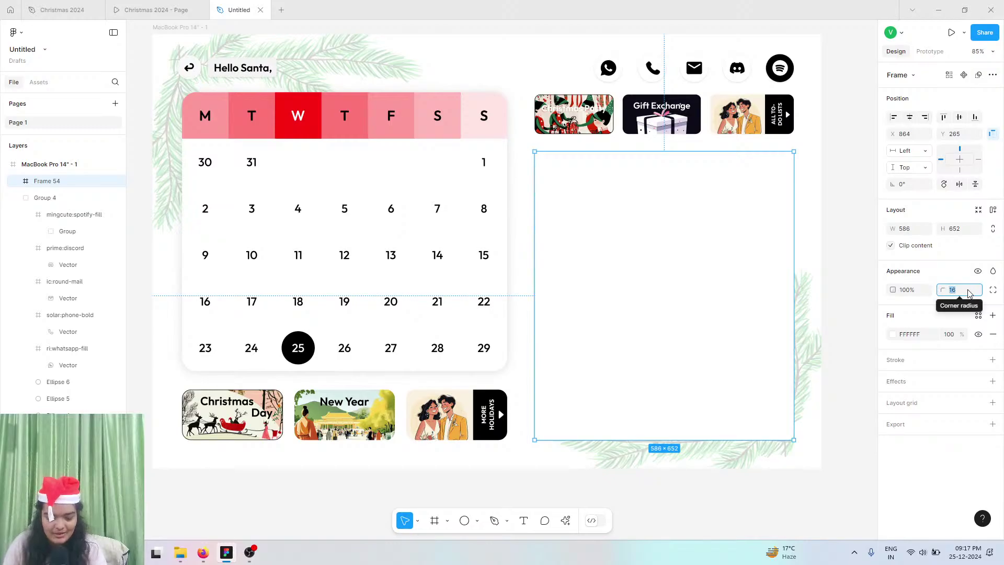
pyautogui.write('31')
pyautogui.press('Return')
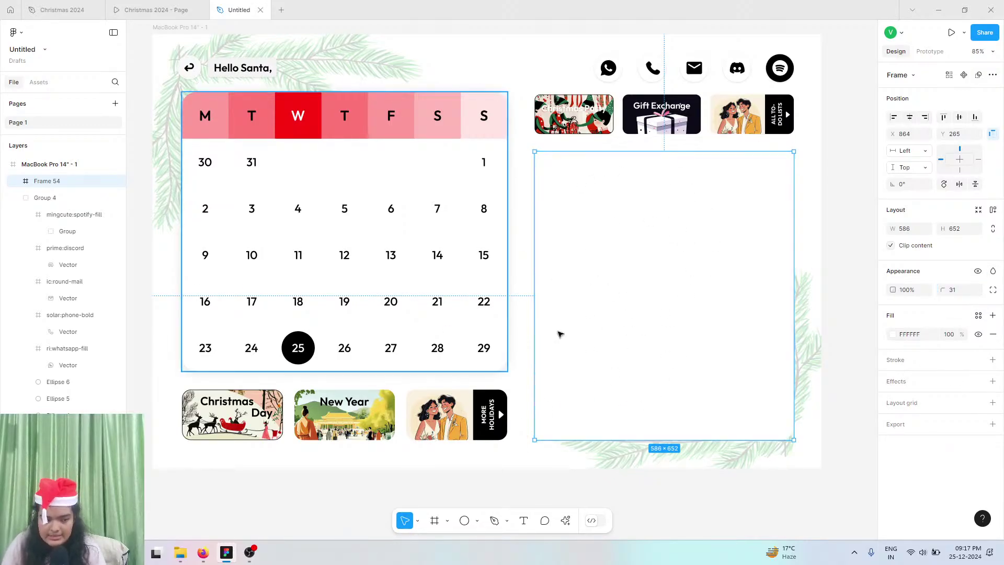
# - Apply the master effect style to the large white frame
pyautogui.click(978, 381)
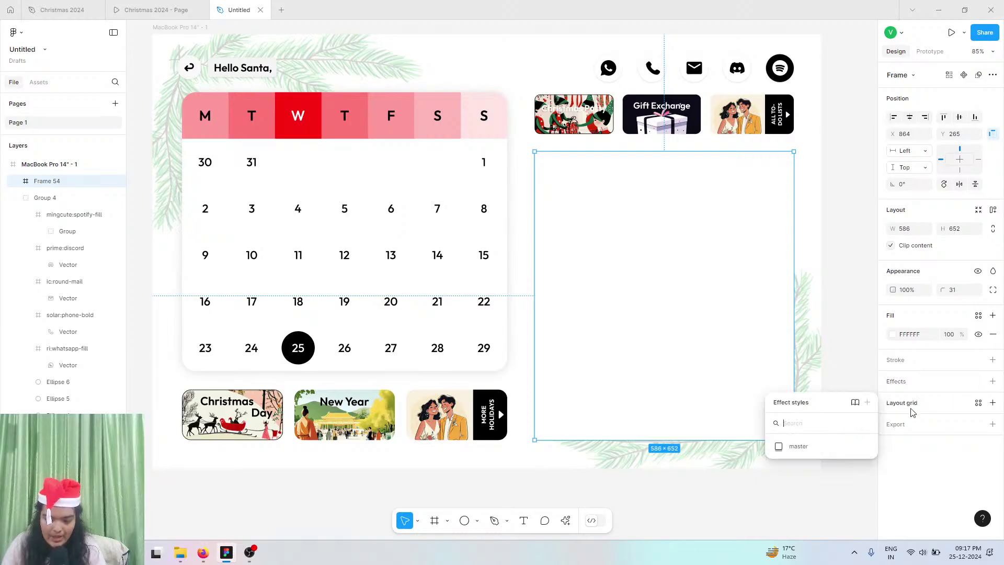
pyautogui.click(792, 456)
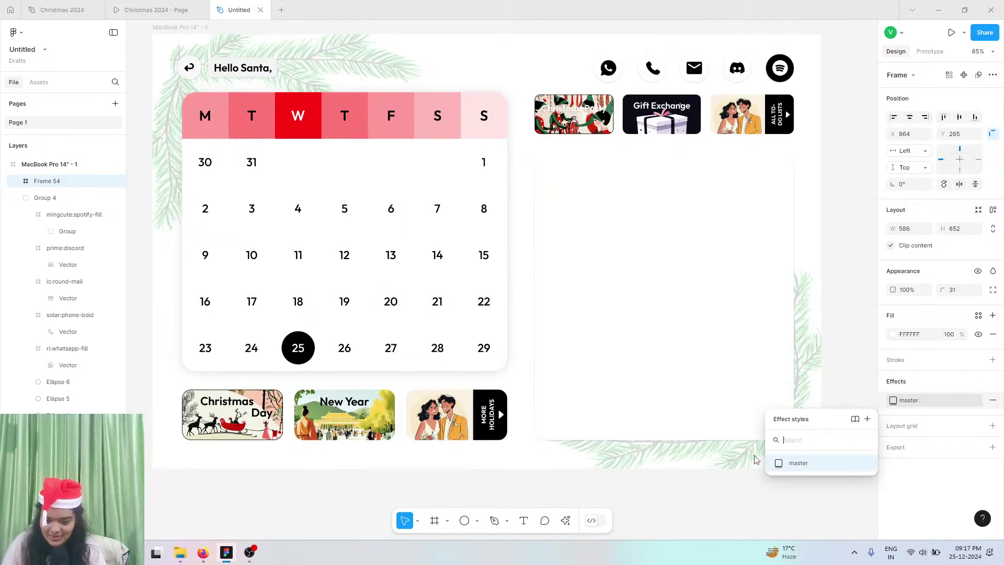
pyautogui.click(713, 478)
pyautogui.click(695, 417)
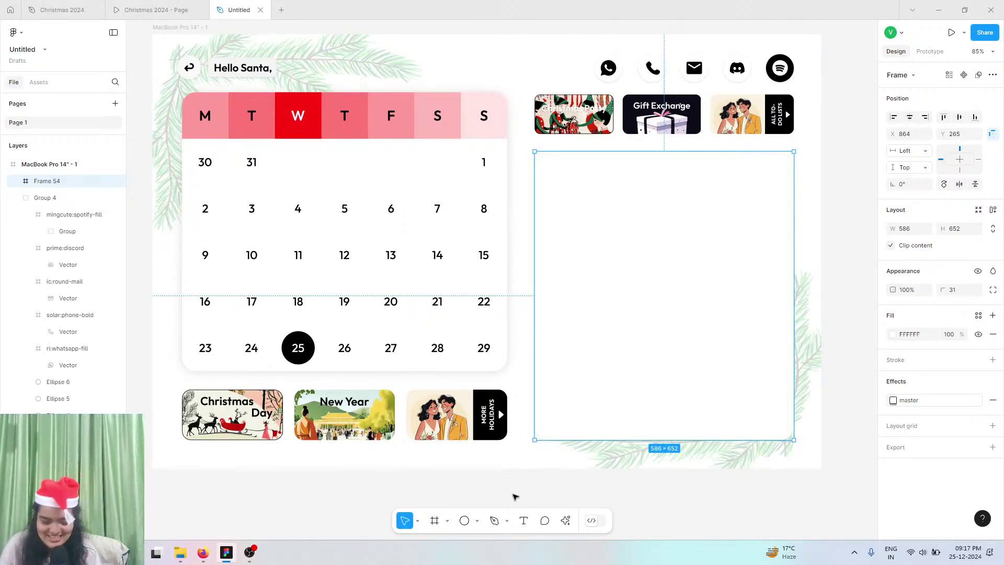
# - After checking the reference prototype, add a white-filled 589 × 187 header frame at the top of the large card, at X 862, Y 265
pyautogui.click(181, 6)
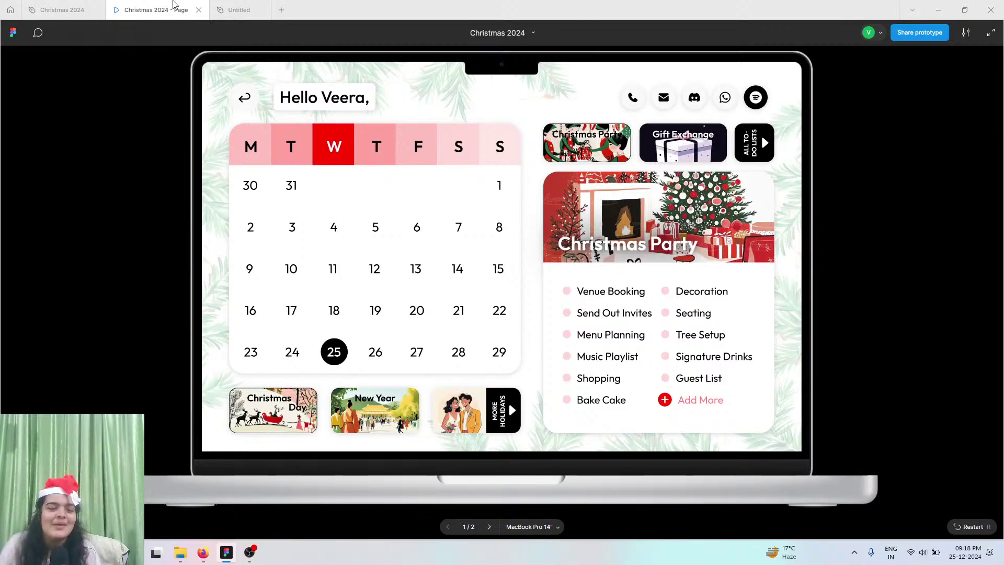
pyautogui.click(238, 9)
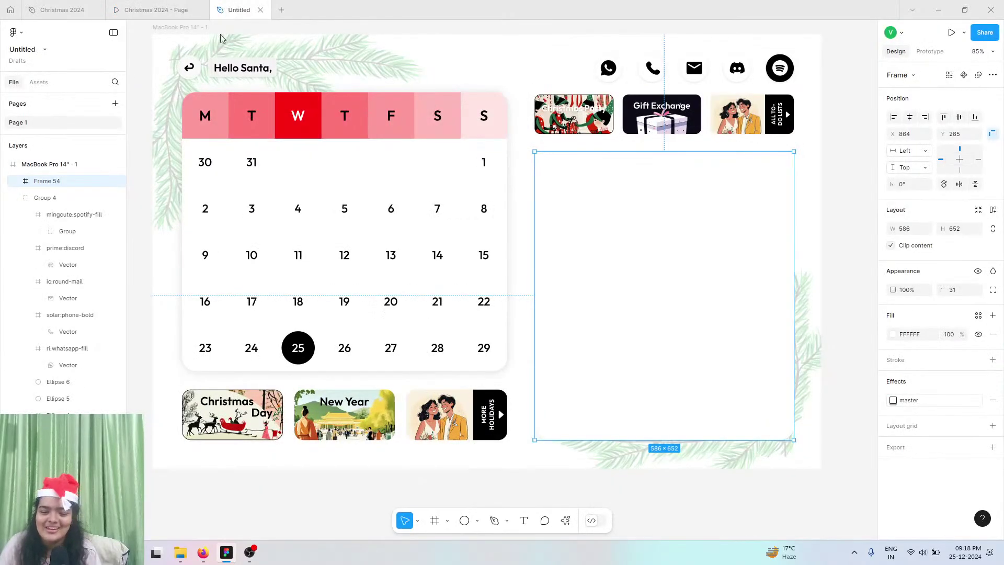
pyautogui.click(436, 520)
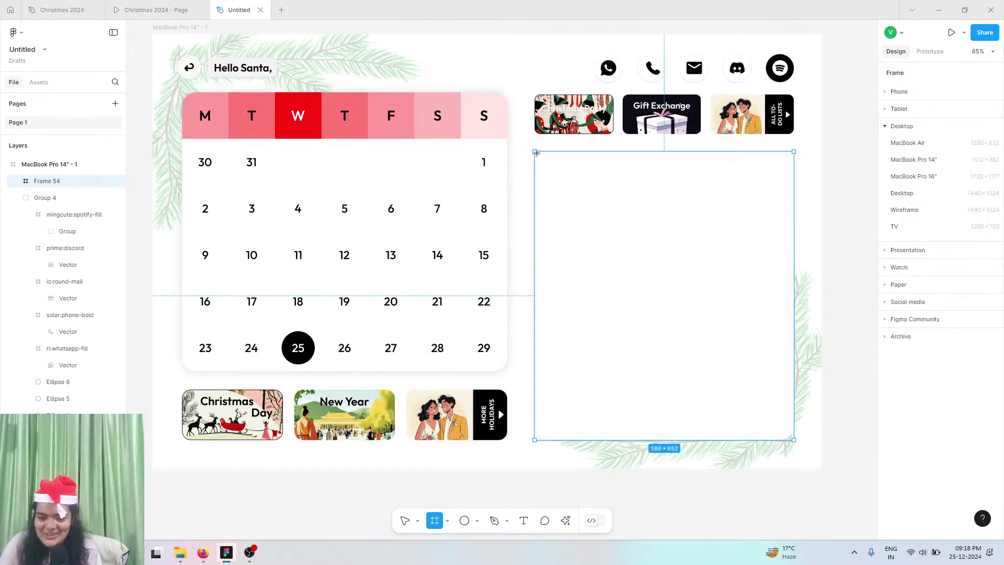
pyautogui.moveTo(533, 149); pyautogui.dragTo(793, 231)
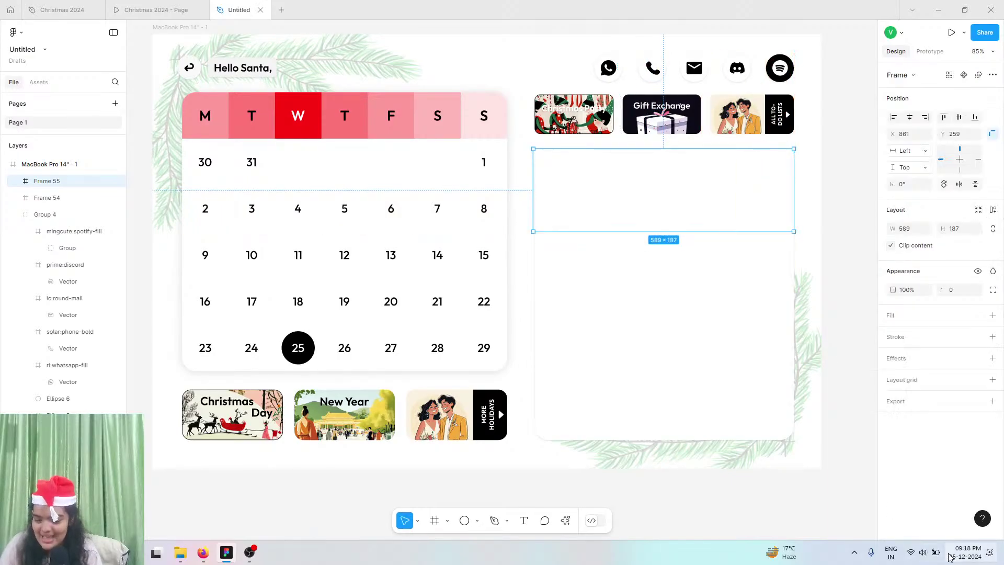
pyautogui.moveTo(688, 189); pyautogui.dragTo(689, 185)
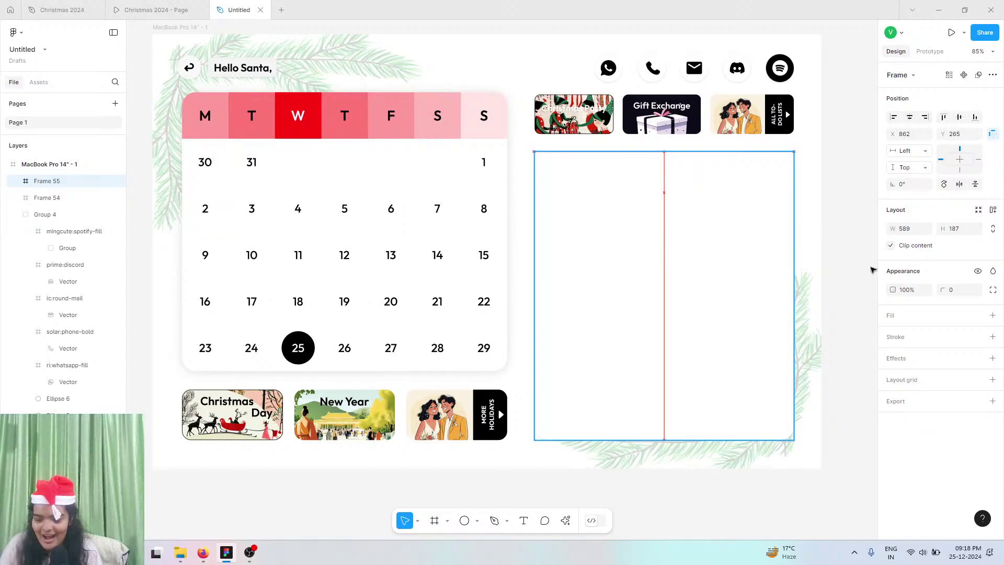
pyautogui.click(992, 316)
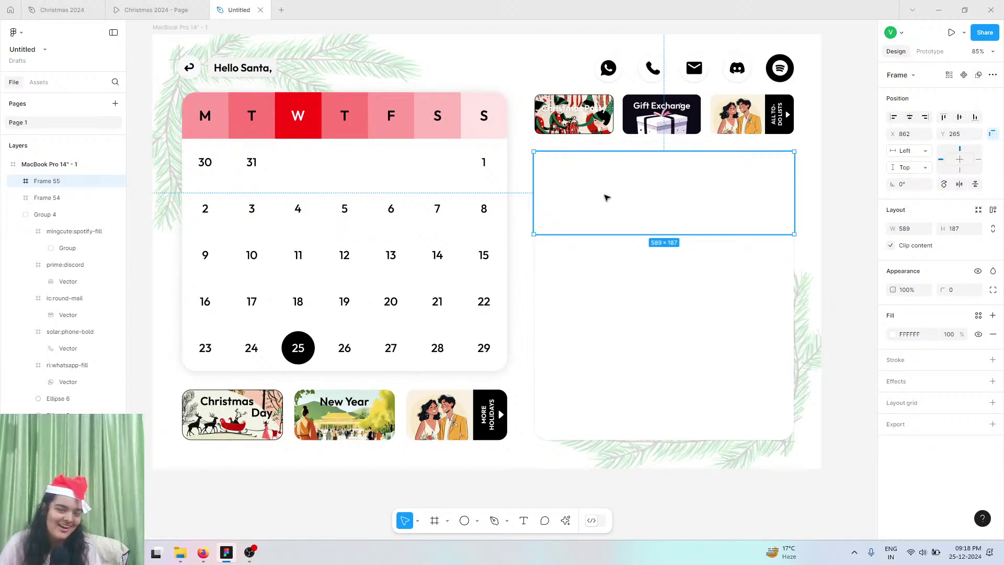
# - Switch to the Lummi illustrations page in Firefox and turn on the Christmas effect for the gift images
pyautogui.click(203, 552)
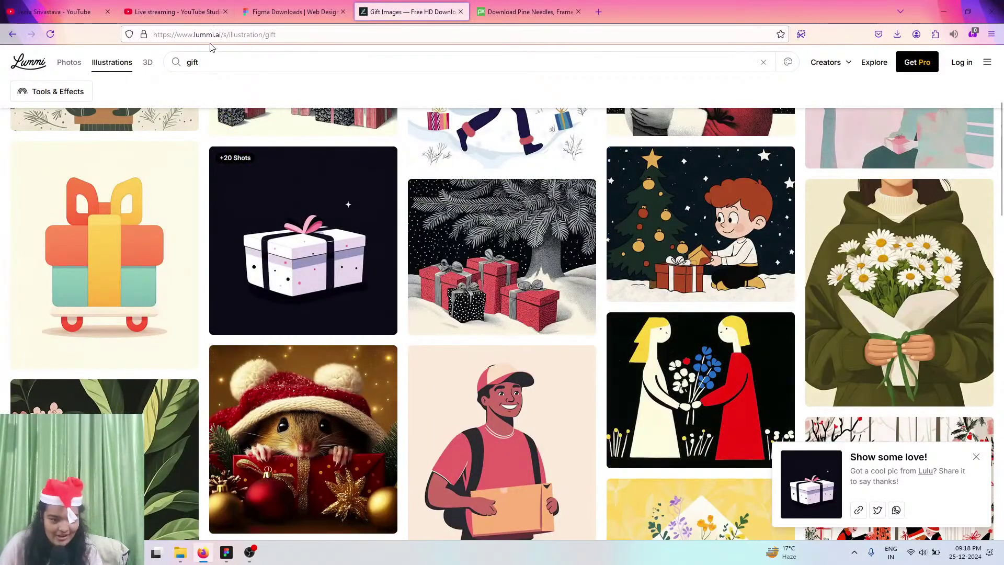
pyautogui.click(211, 61)
pyautogui.click(64, 102)
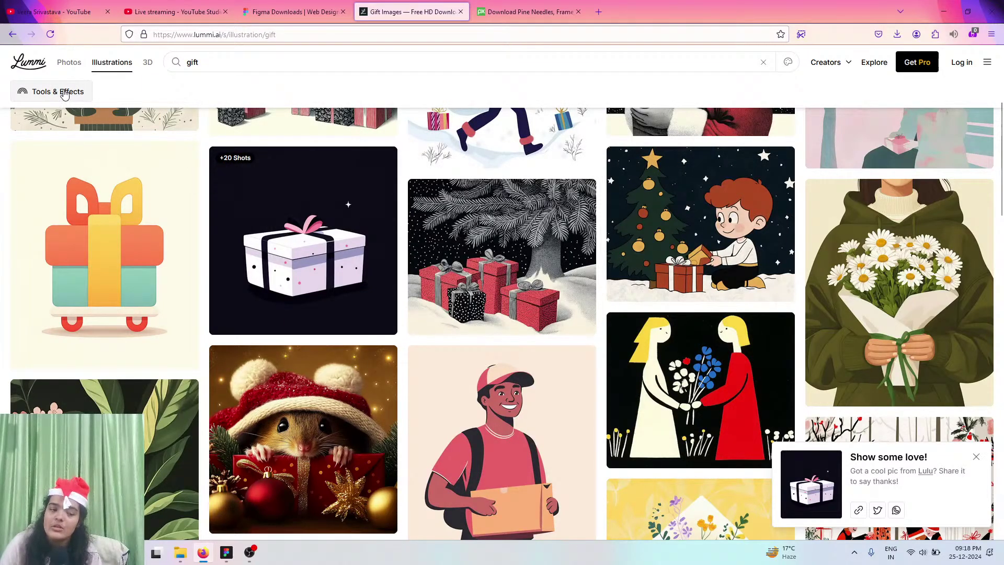
pyautogui.click(65, 93)
pyautogui.click(125, 175)
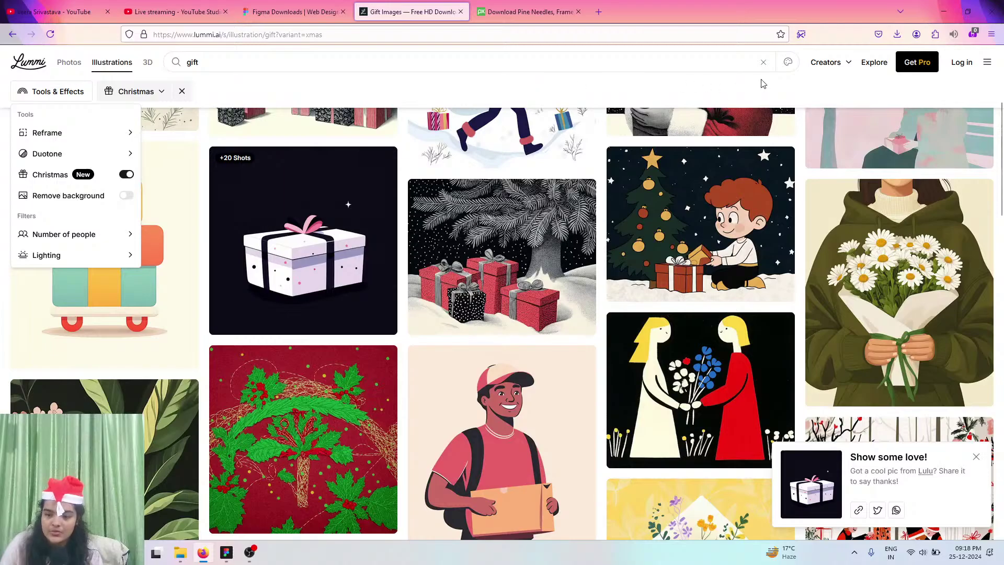
# - Clear the gift search, search the Lummi illustrations for "christmas" and browse the images for a party card header
pyautogui.click(763, 62)
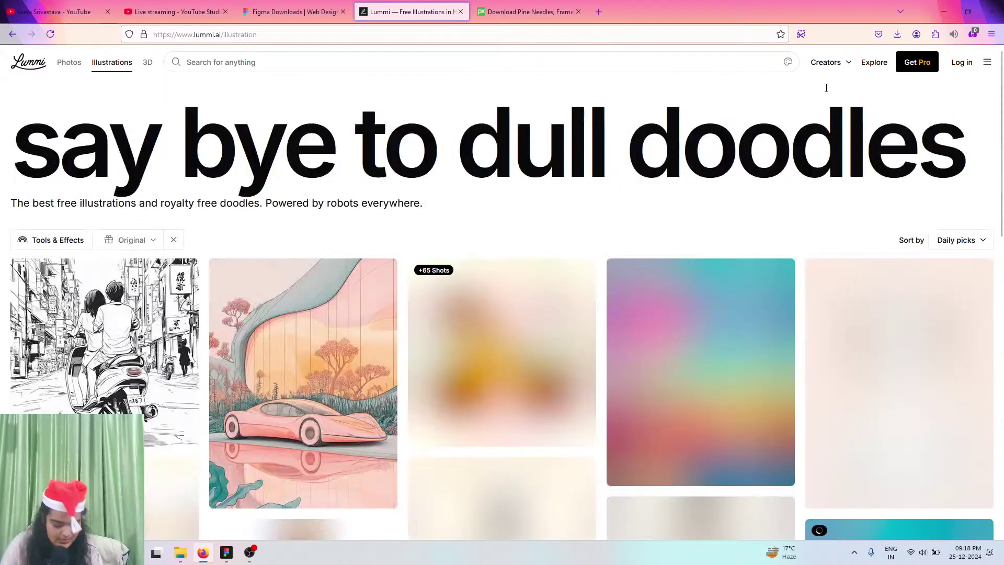
pyautogui.scroll(-10, 542, 185)
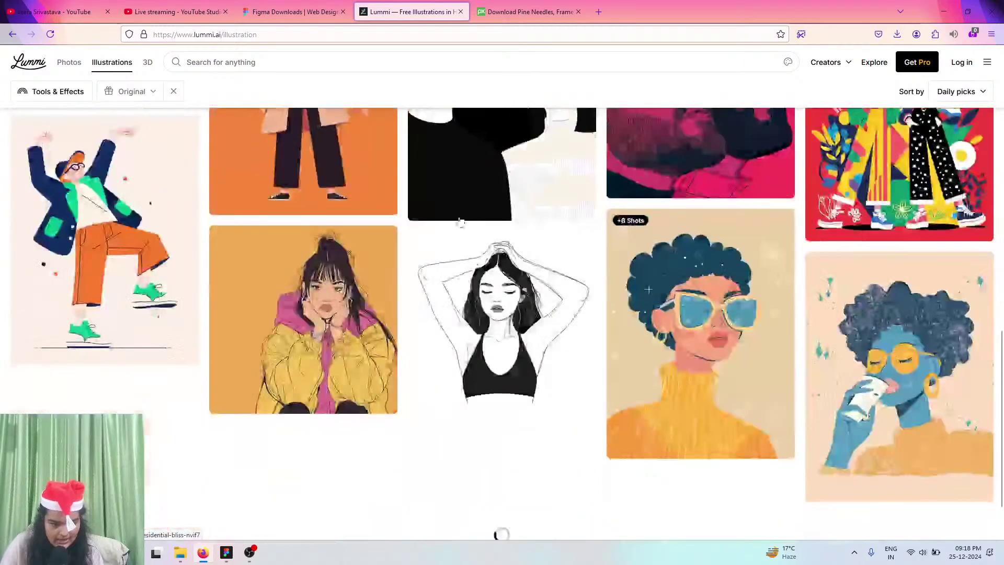
pyautogui.click(375, 70)
pyautogui.write('chrs')
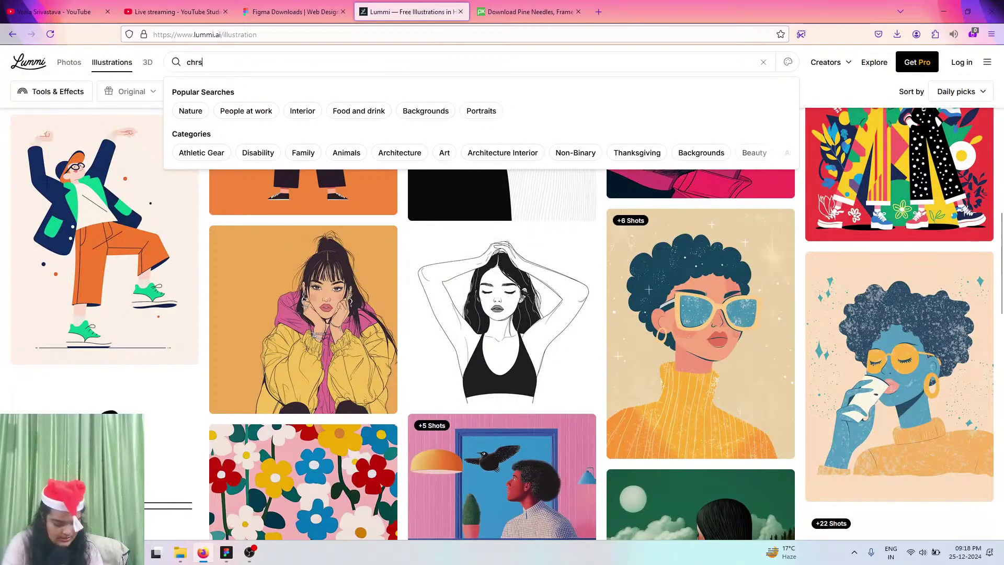
pyautogui.write('i')
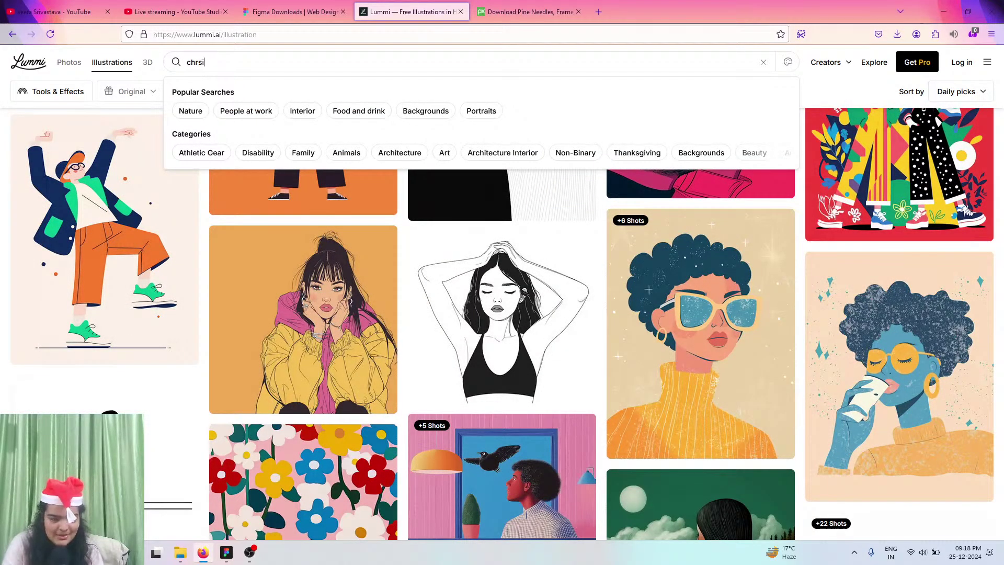
pyautogui.write('i')
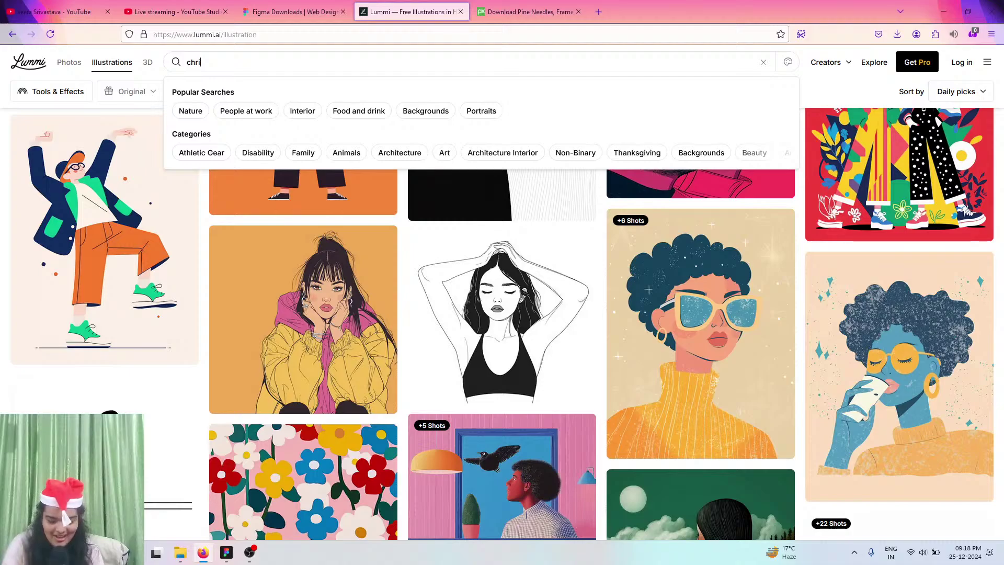
pyautogui.write('stmas')
pyautogui.press('Return')
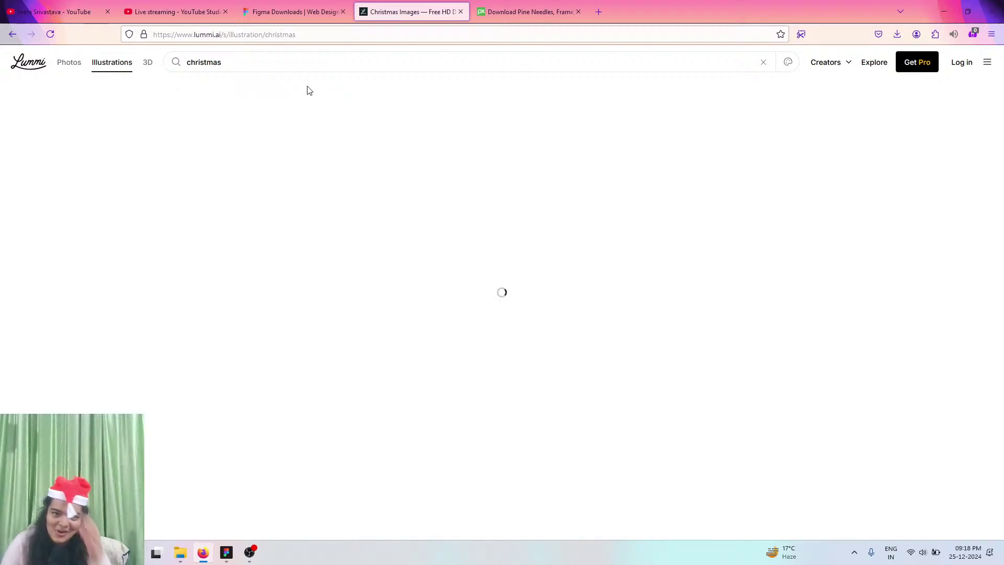
pyautogui.scroll(-3, 332, 246)
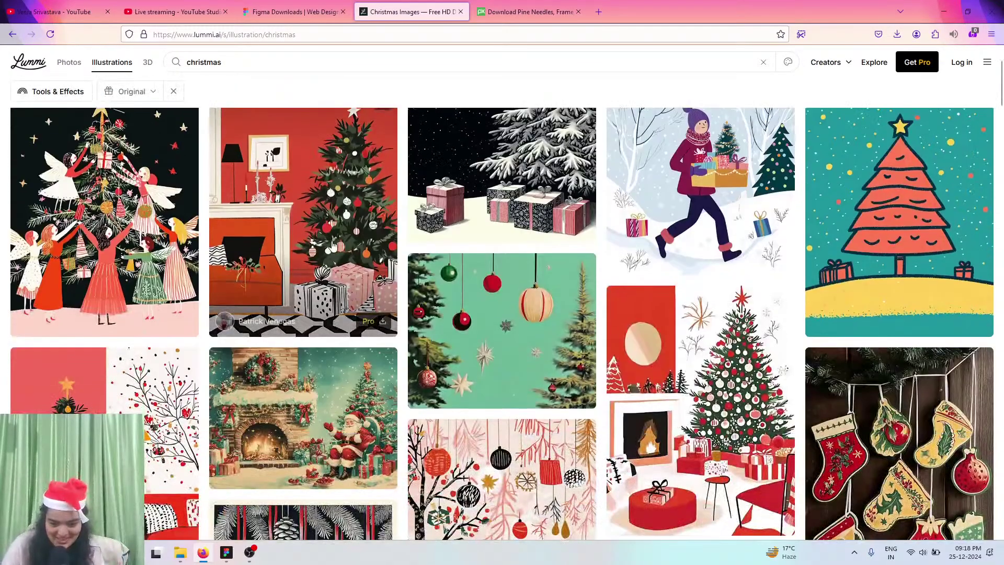
pyautogui.scroll(-5, 343, 287)
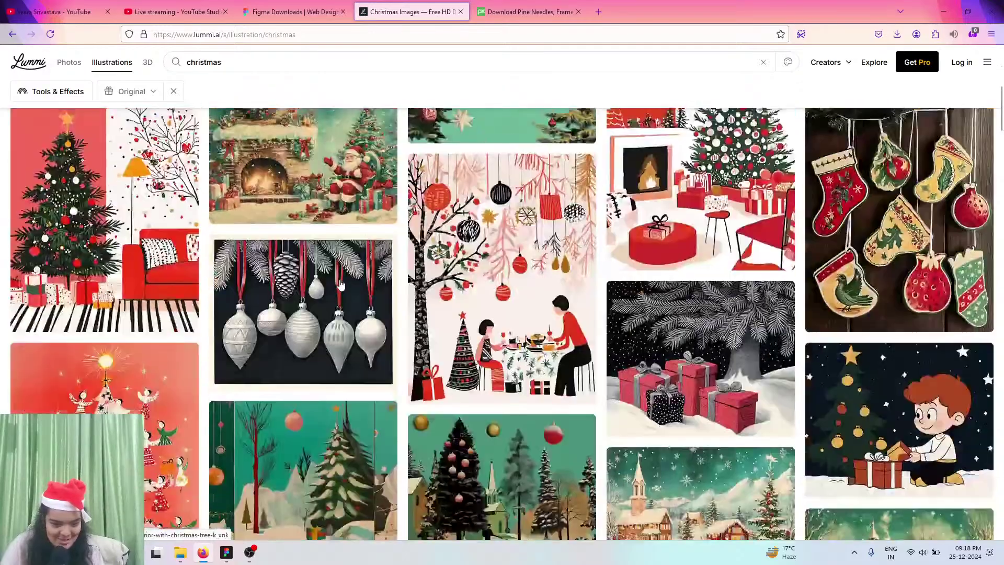
# - Browse the christmas illustrations for a header image and compare them with the wide header frame in the Figma design
pyautogui.scroll(-10, 200, 291)
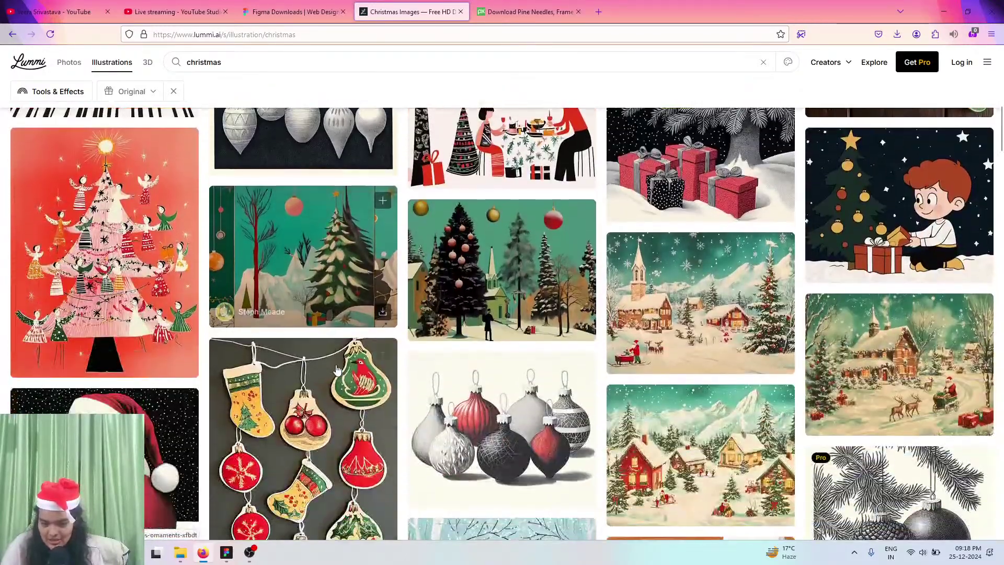
pyautogui.scroll(-3, 336, 370)
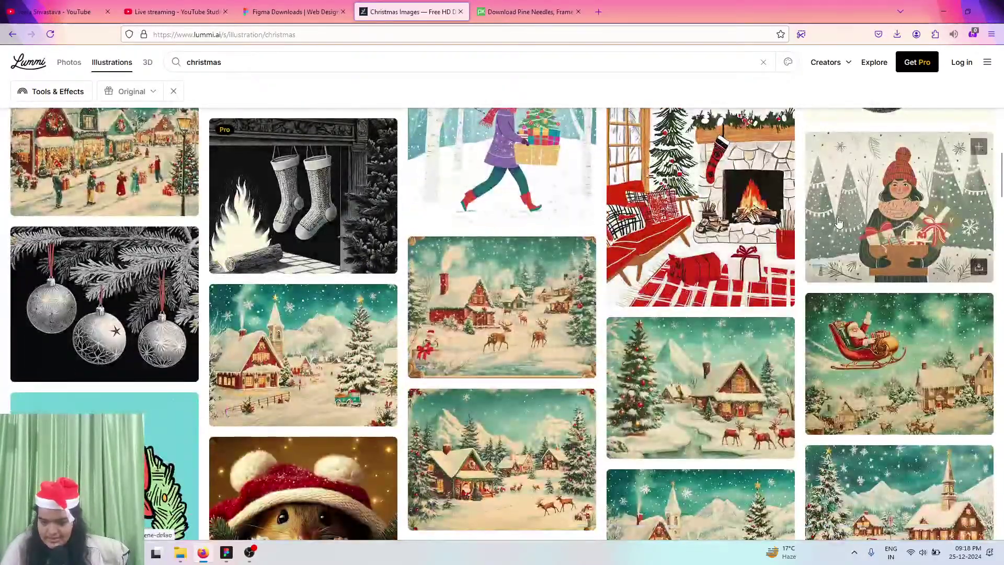
pyautogui.scroll(-3, 731, 274)
pyautogui.scroll(3, 523, 236)
pyautogui.scroll(-10, 217, 148)
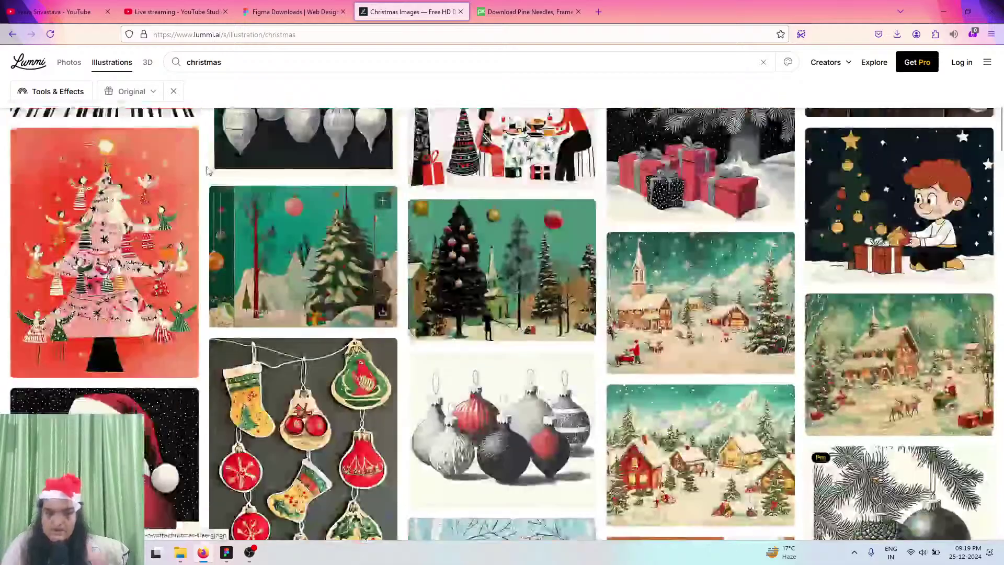
pyautogui.hotkey('alt', 'Tab')
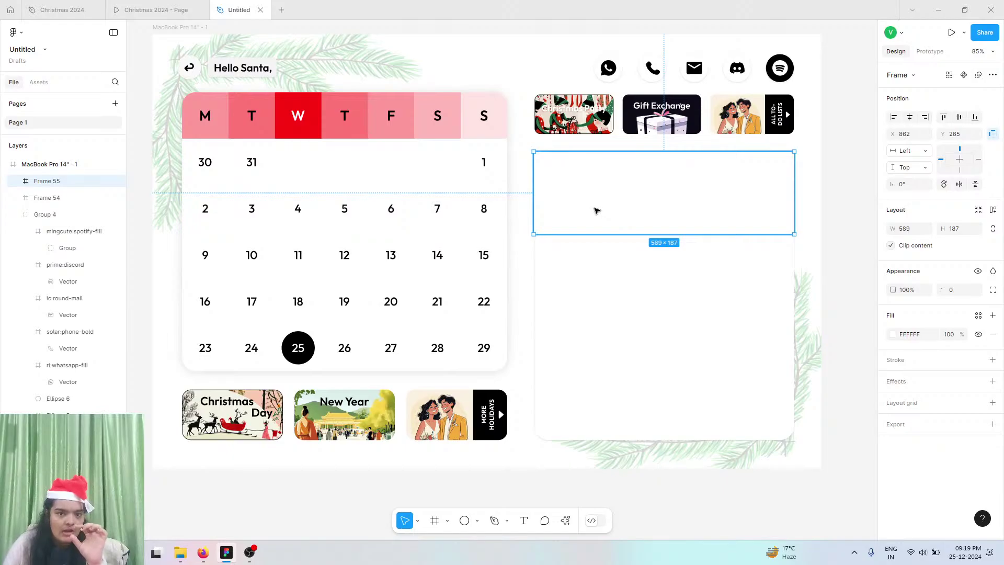
pyautogui.hotkey('alt', 'Tab')
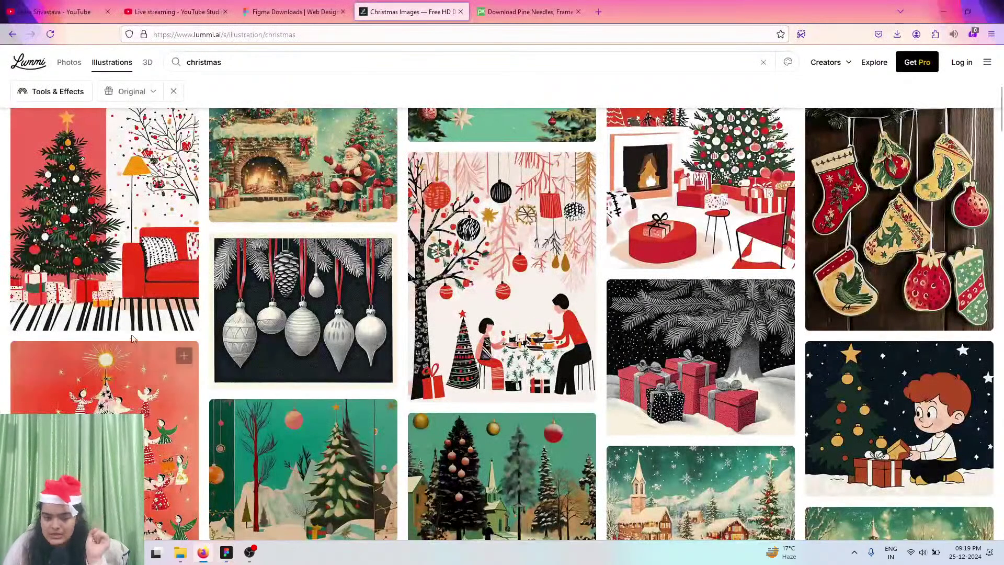
# - Turn on Reframe for the christmas illustrations and set it to the wide 2:1 ratio
pyautogui.scroll(10, 132, 339)
pyautogui.click(51, 174)
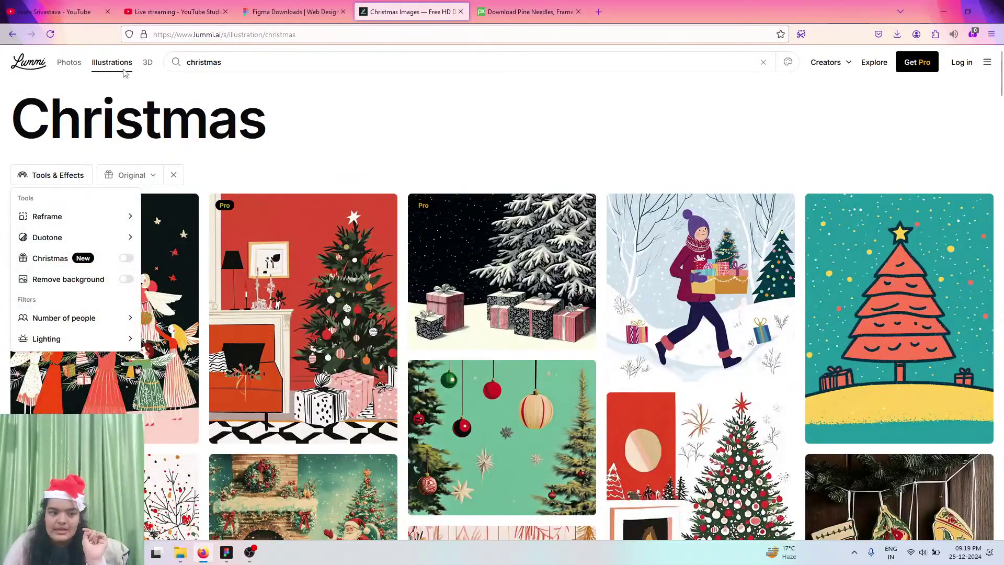
pyautogui.click(119, 221)
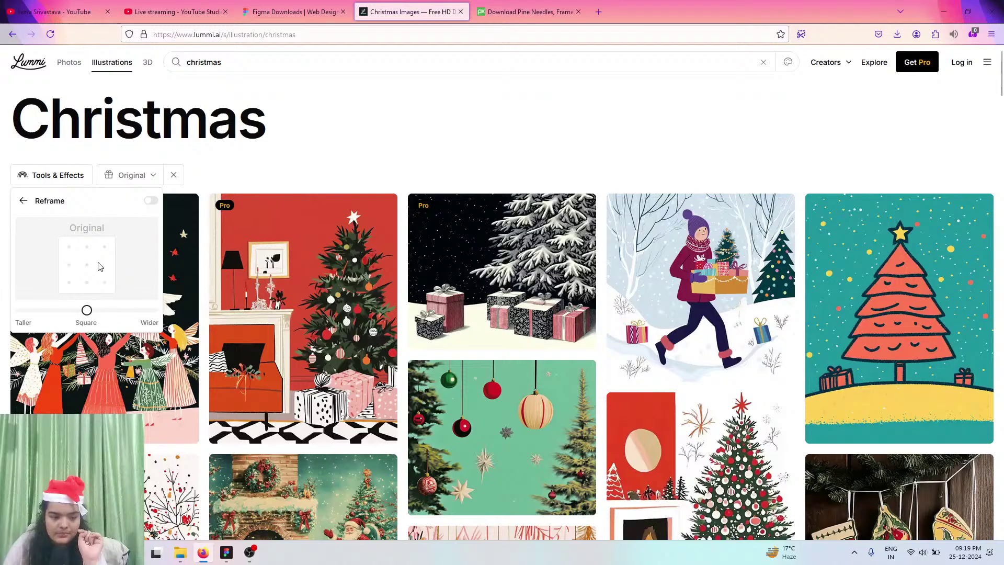
pyautogui.click(151, 201)
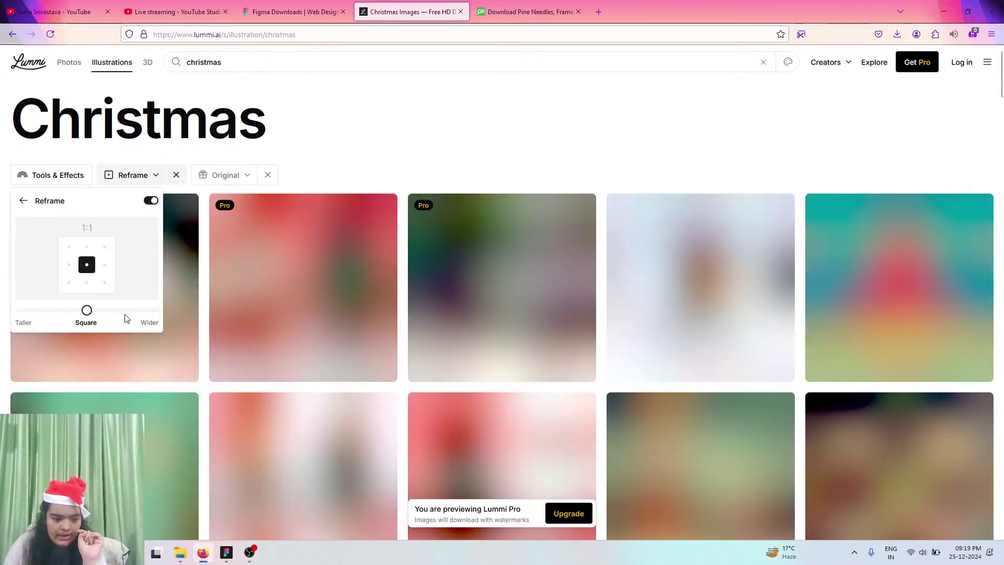
pyautogui.moveTo(87, 310); pyautogui.dragTo(127, 310)
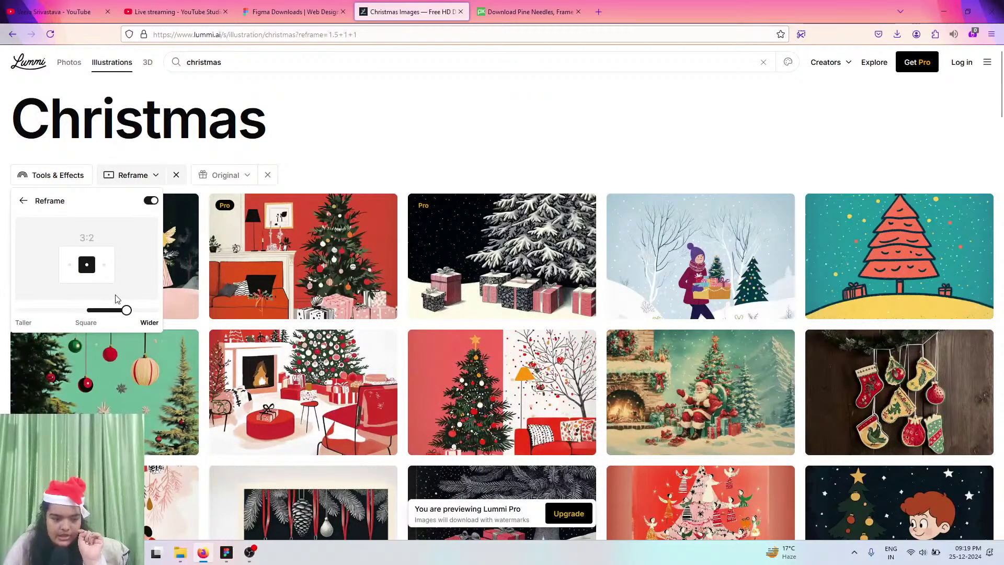
pyautogui.click(125, 311)
pyautogui.moveTo(87, 311); pyautogui.dragTo(146, 318)
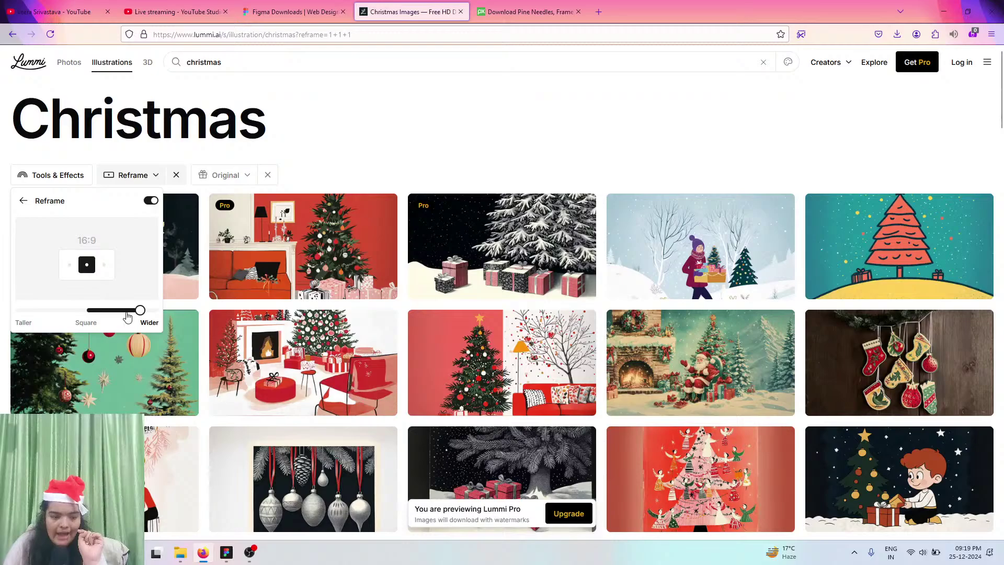
pyautogui.moveTo(140, 311)
pyautogui.mouseDown()
pyautogui.moveTo(153, 312)
pyautogui.moveTo(139, 293)
pyautogui.mouseUp()
pyautogui.click(156, 311)
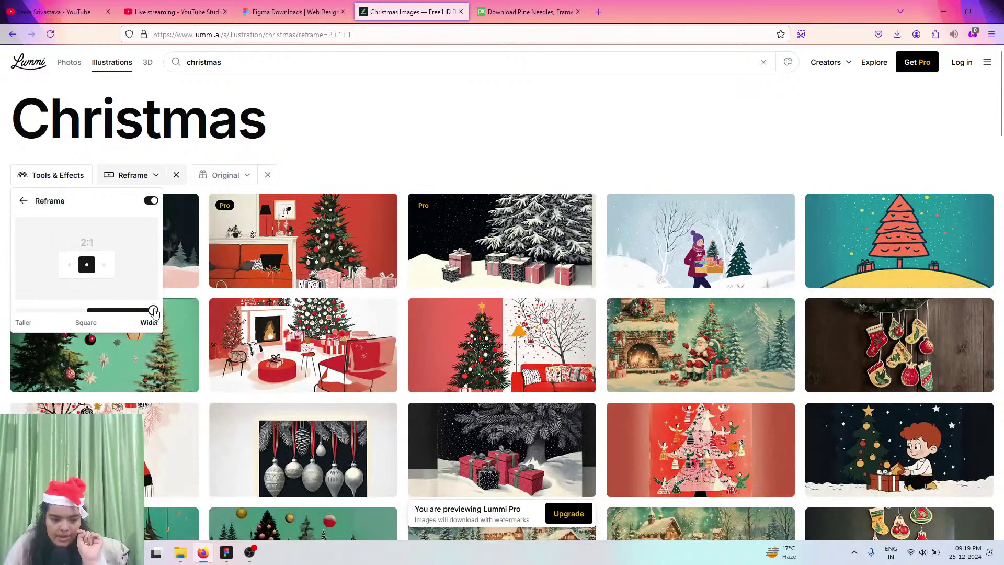
pyautogui.click(347, 157)
pyautogui.scroll(-2, 380, 244)
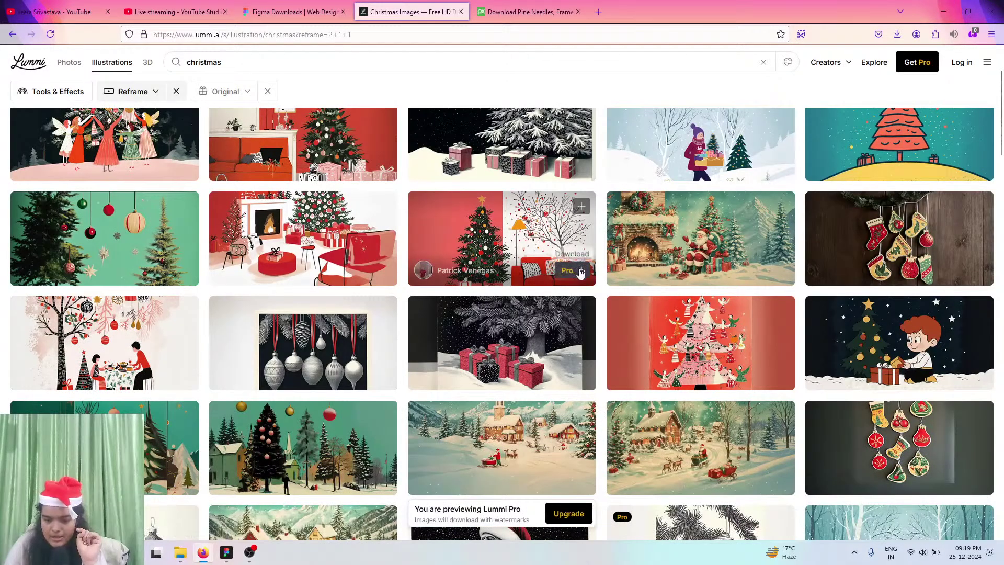
pyautogui.click(579, 270)
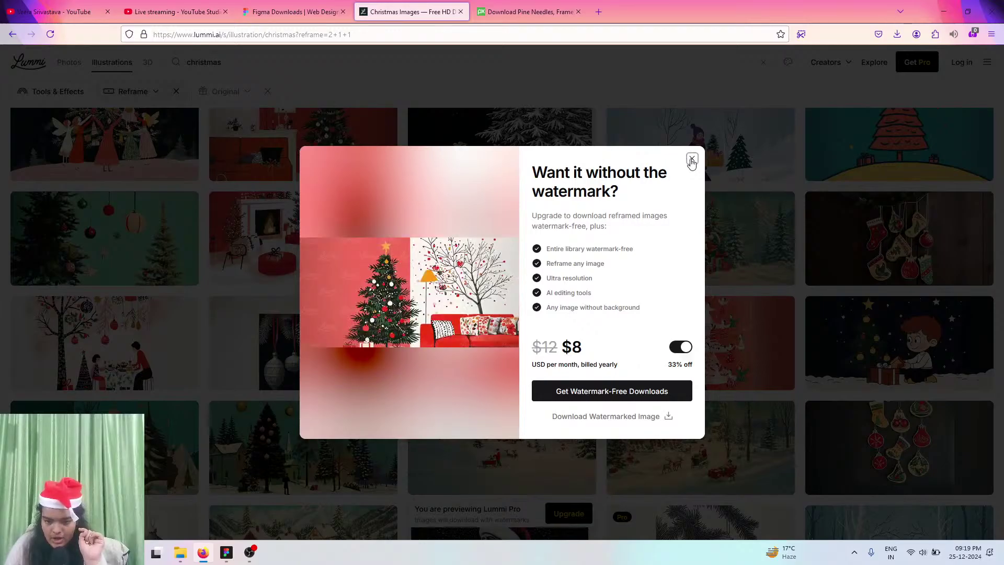
pyautogui.click(692, 159)
# - Find the illustration of Santa Claus in a snowy town and download its watermarked 2:1 version
pyautogui.scroll(-10, 585, 268)
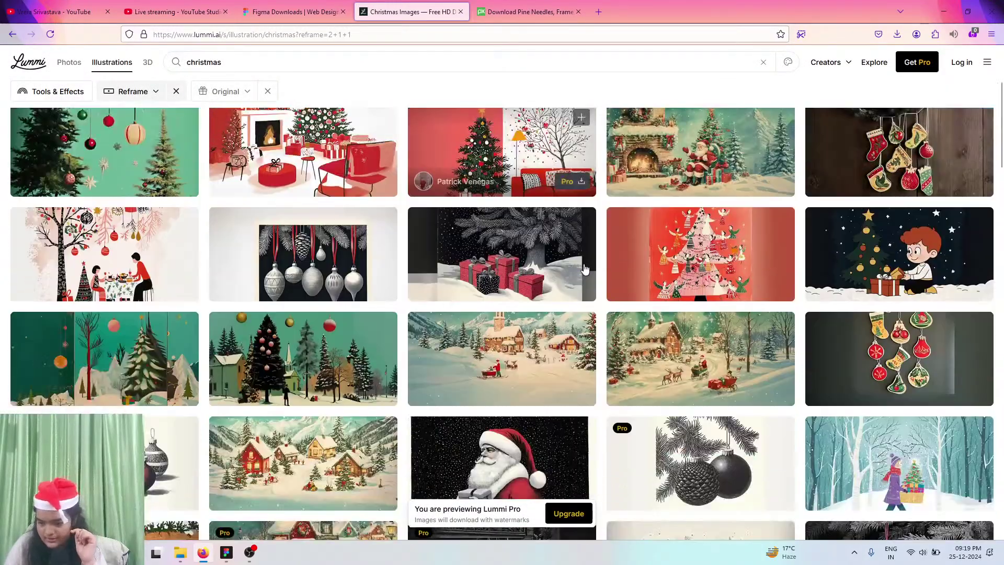
pyautogui.scroll(-3, 584, 269)
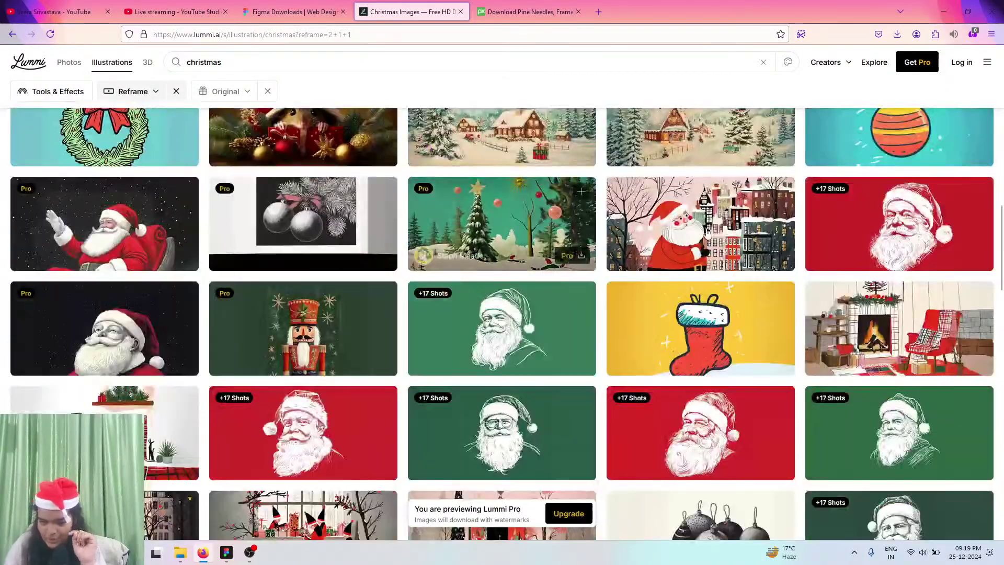
pyautogui.scroll(-3, 555, 291)
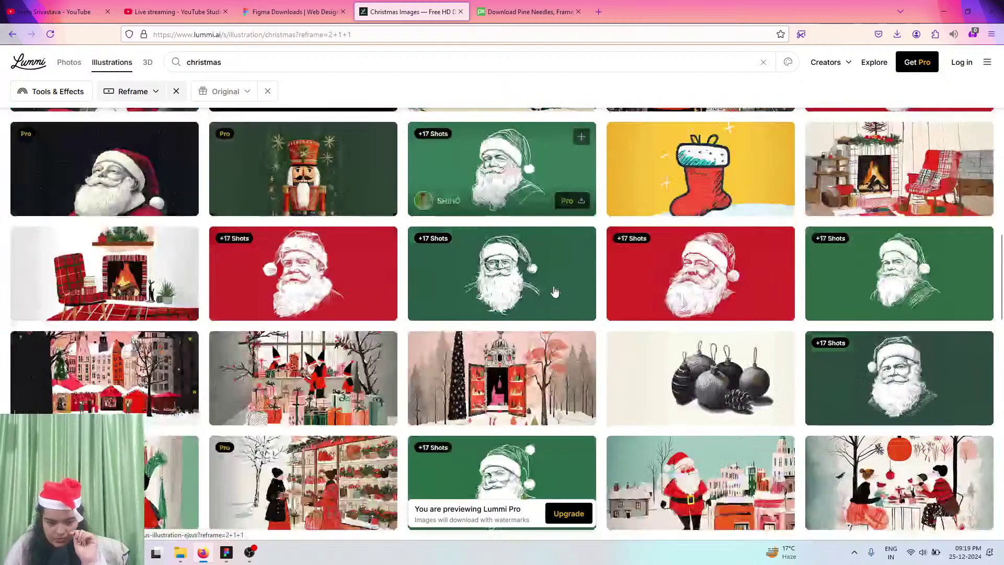
pyautogui.scroll(5, 556, 291)
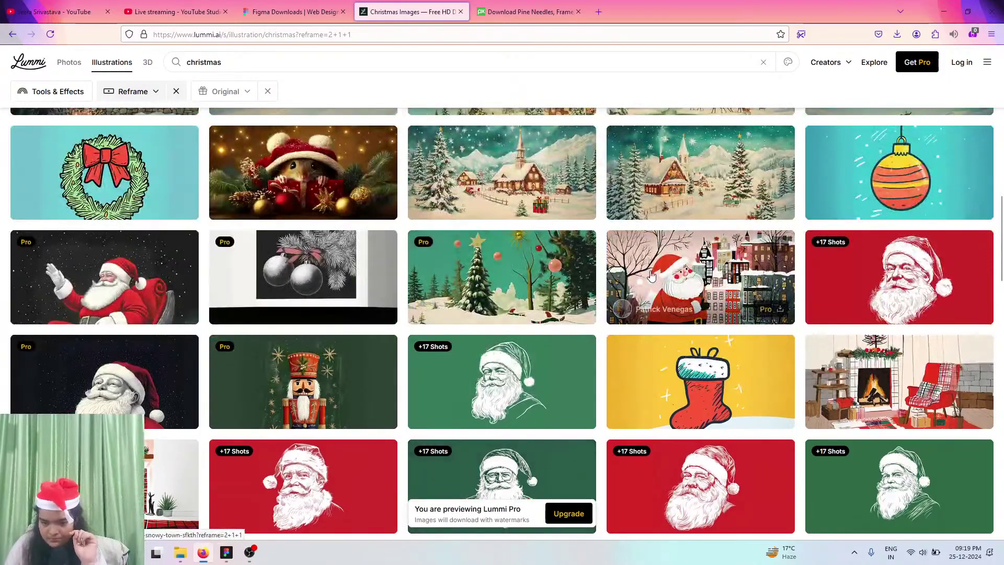
pyautogui.click(781, 310)
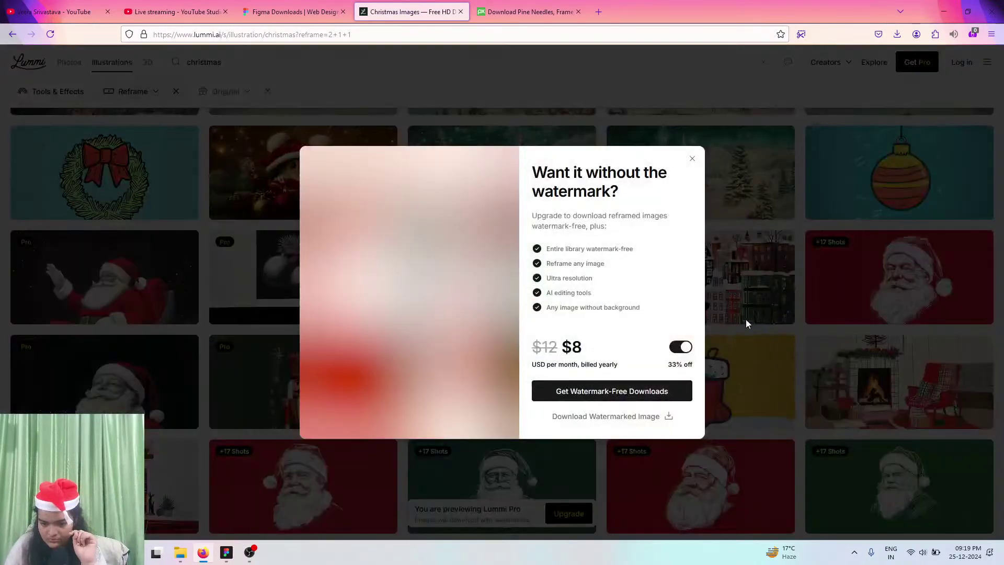
pyautogui.click(640, 401)
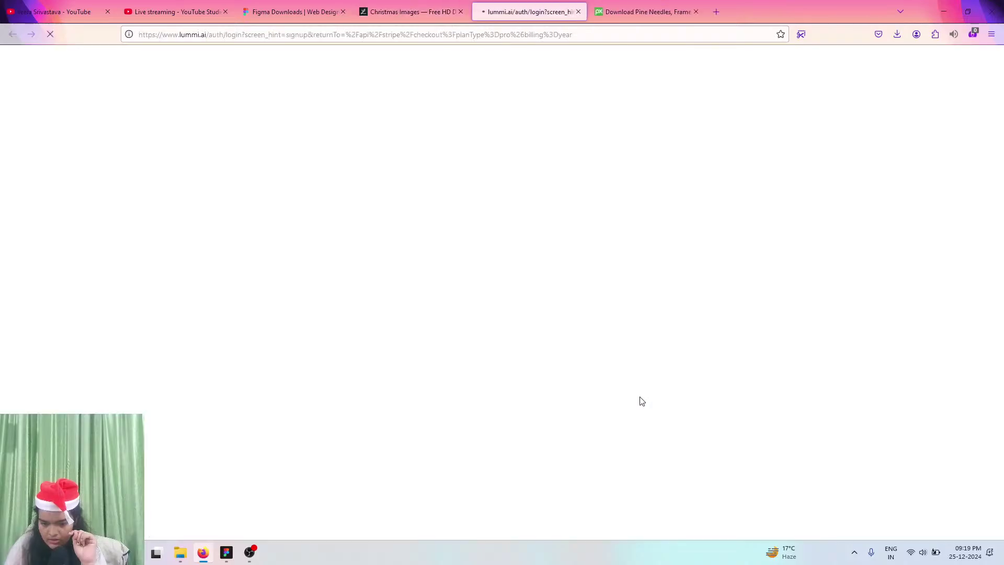
pyautogui.click(575, 13)
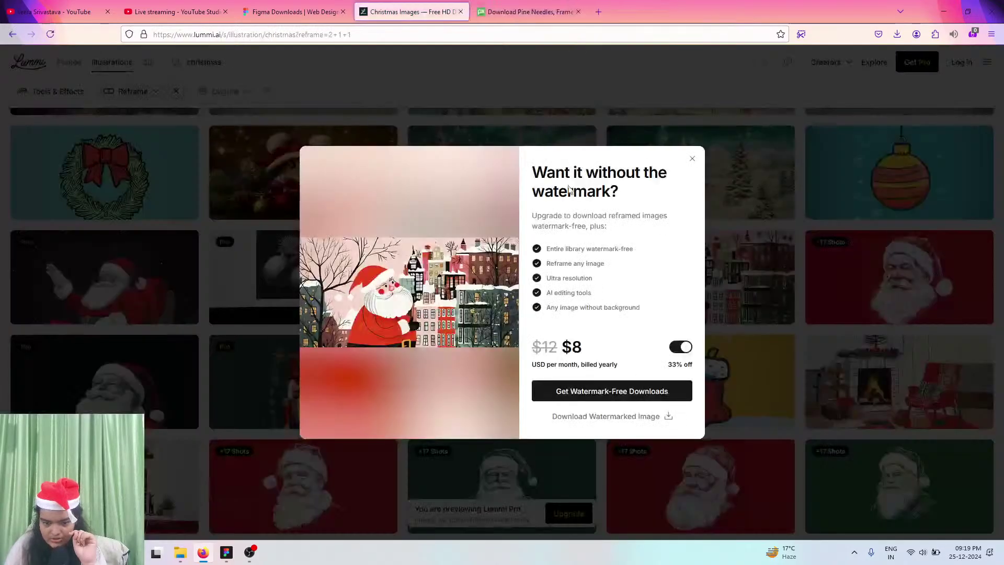
pyautogui.click(595, 416)
pyautogui.scroll(-4, 722, 347)
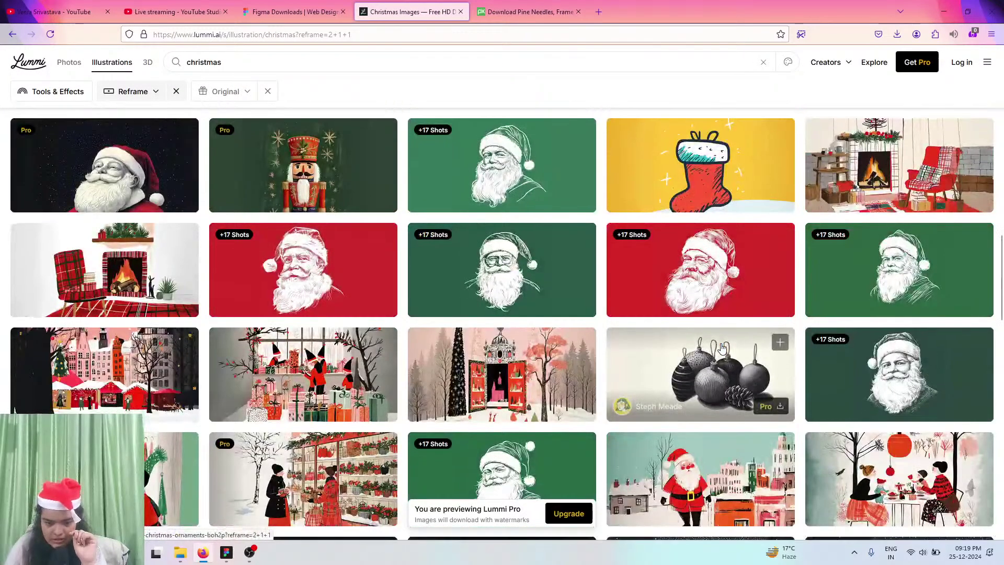
pyautogui.scroll(-3, 722, 347)
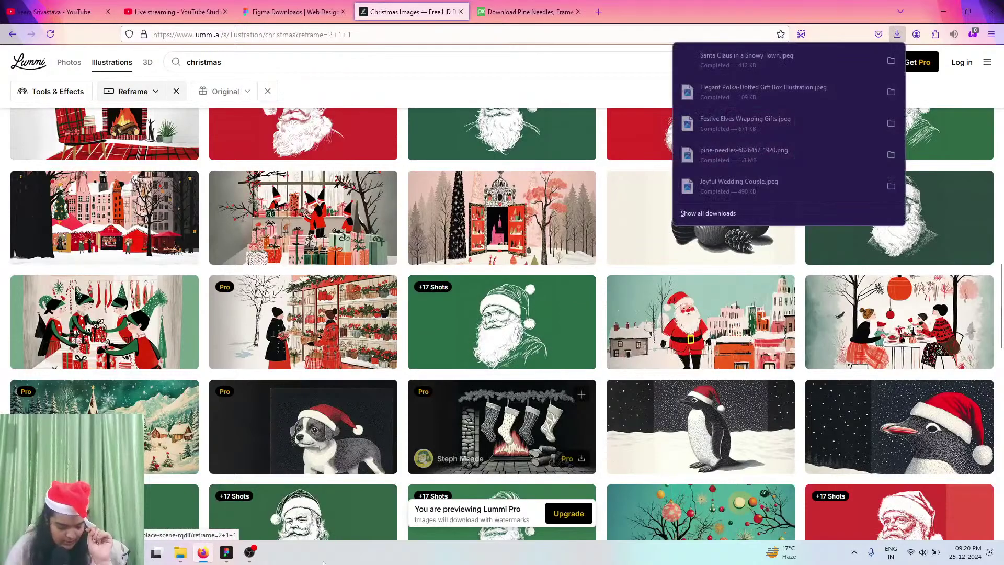
# - Switch to Figma and fill the header frame with the downloaded image "Santa Claus in a Snowy Town"
pyautogui.click(224, 555)
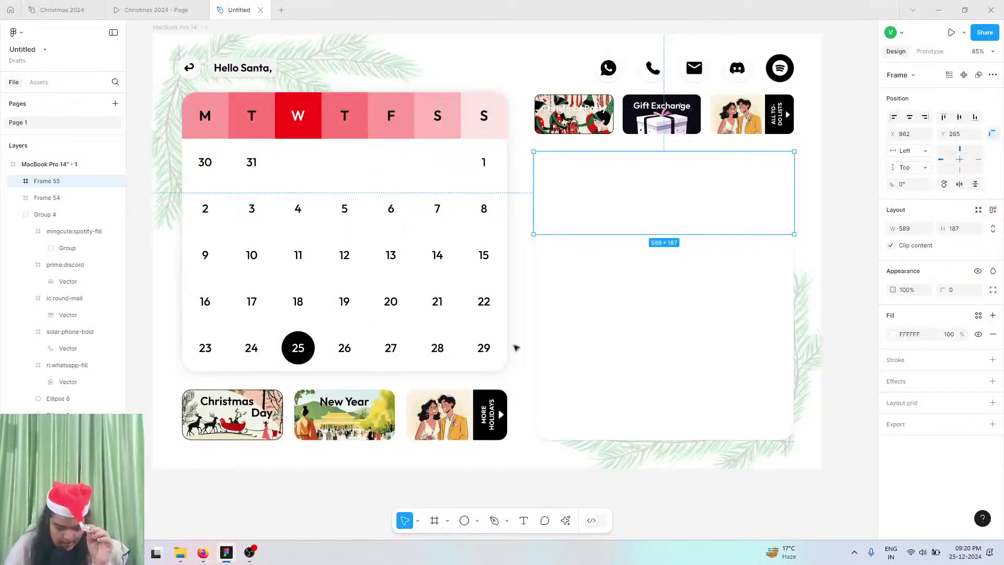
pyautogui.click(893, 337)
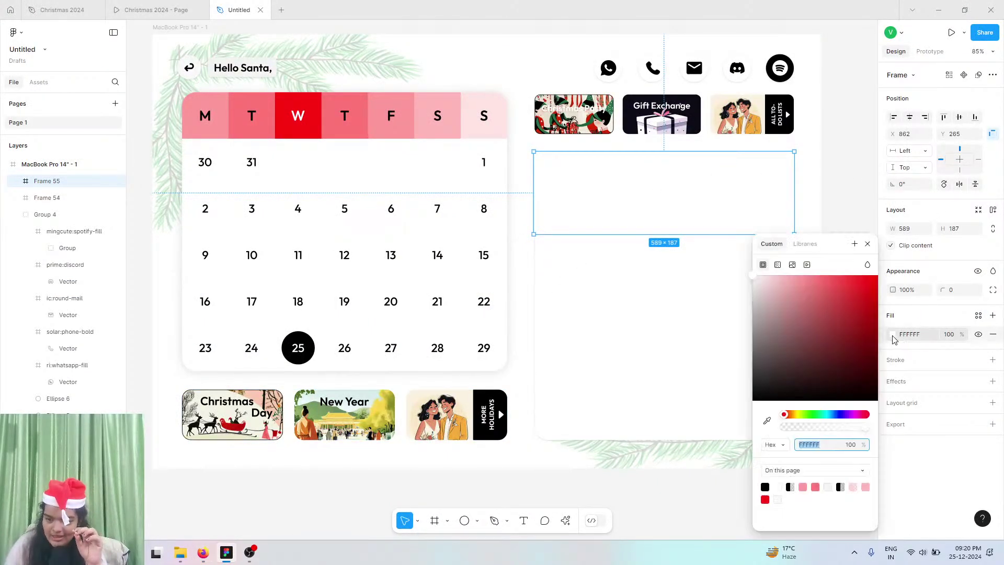
pyautogui.click(792, 268)
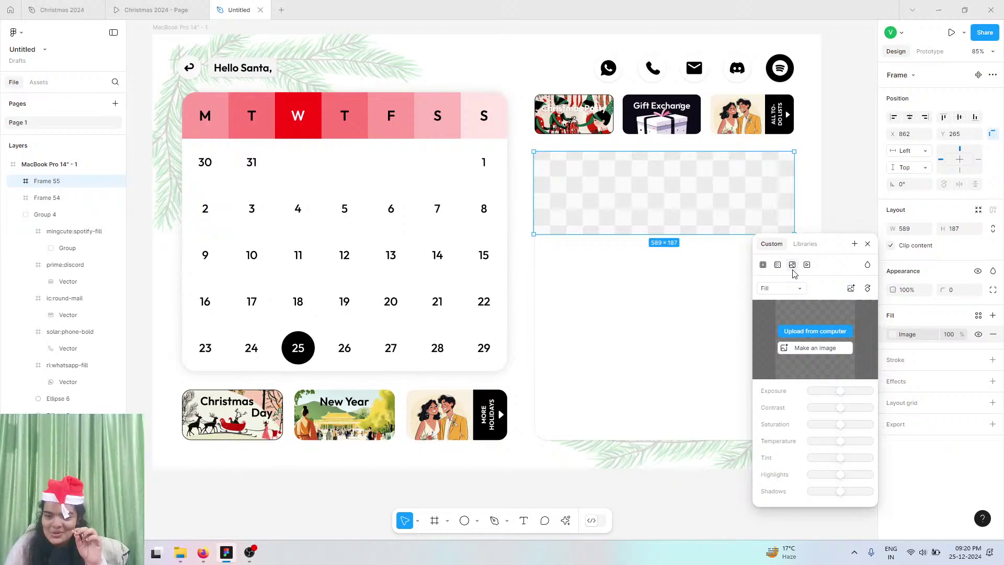
pyautogui.click(795, 333)
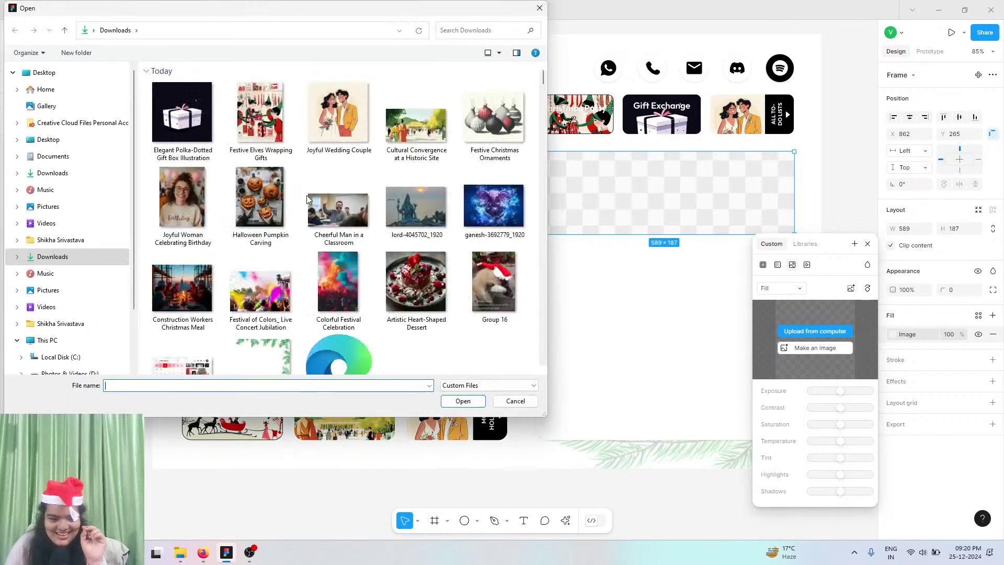
pyautogui.click(462, 401)
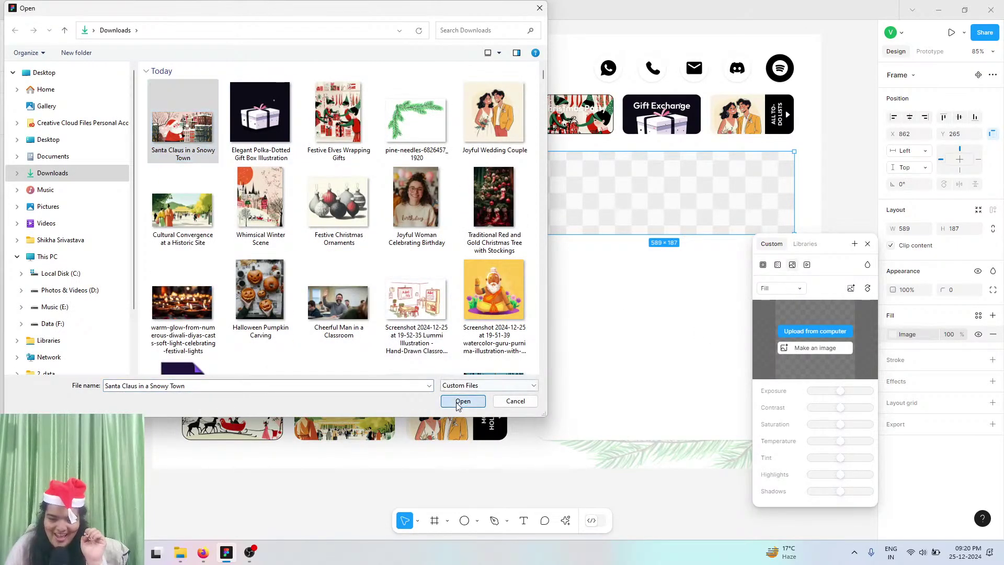
pyautogui.click(868, 245)
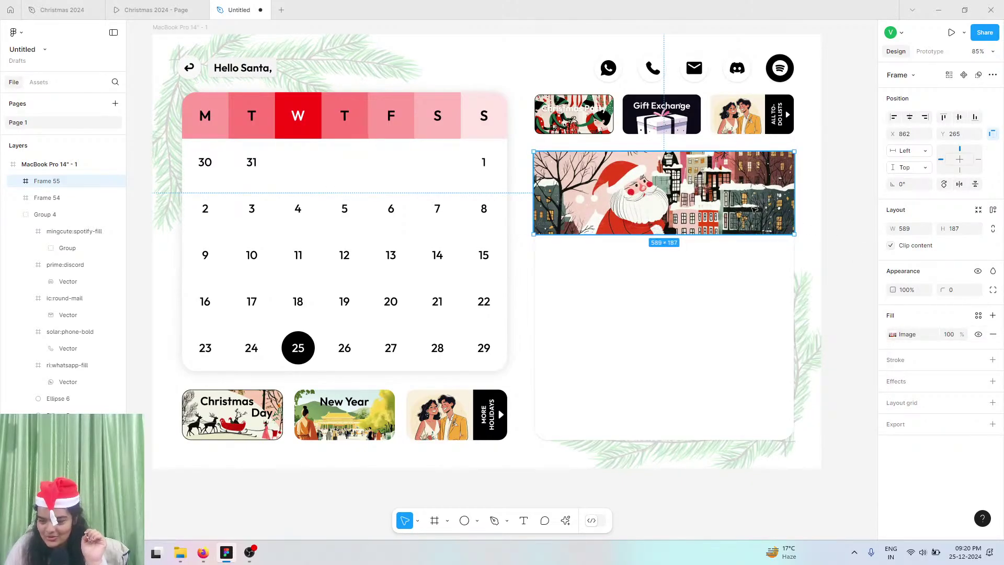
# - Resize the Santa header frame to a height of 232 and nest it inside the large white card frame
pyautogui.moveTo(718, 235); pyautogui.dragTo(720, 256)
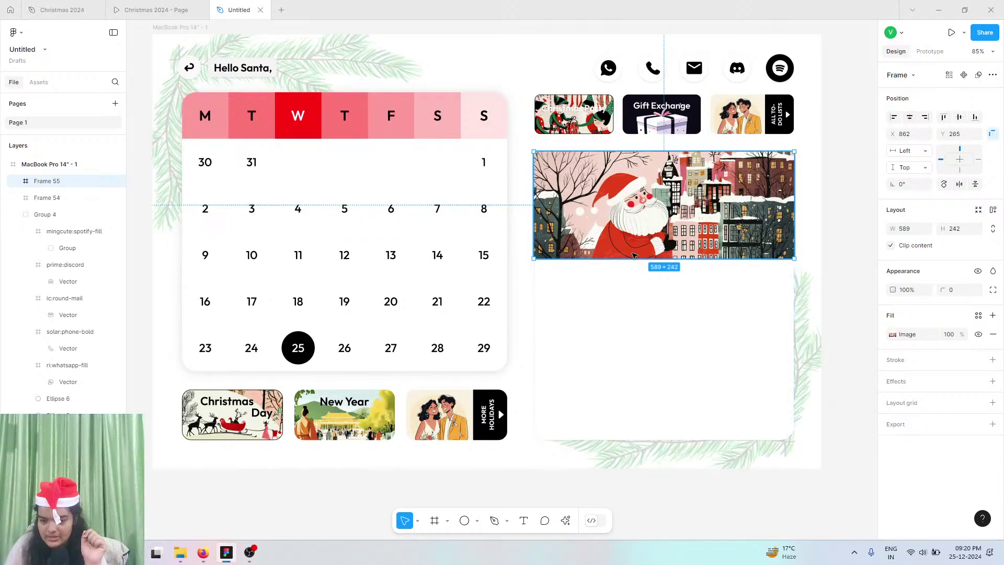
pyautogui.moveTo(634, 254); pyautogui.dragTo(634, 252)
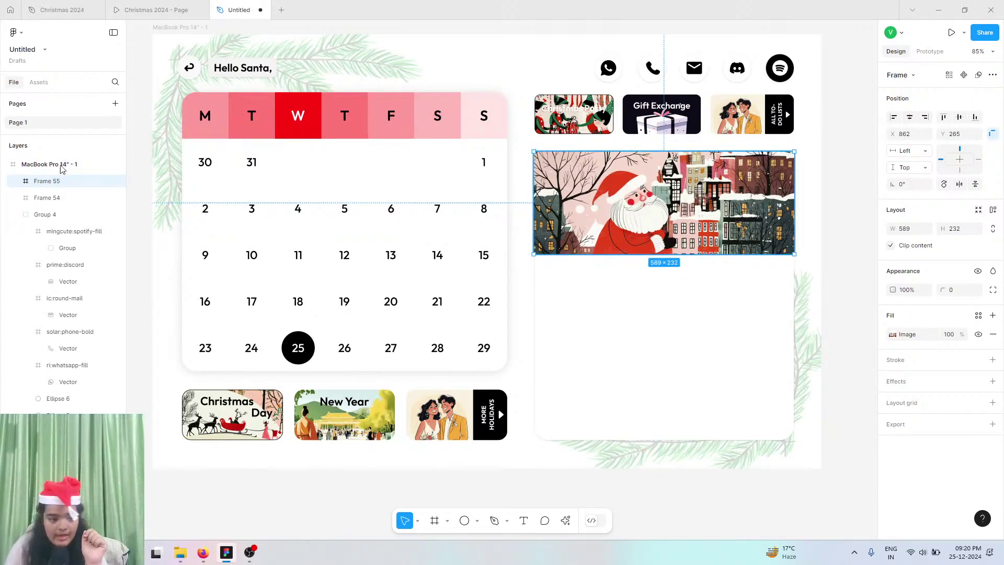
pyautogui.click(48, 199)
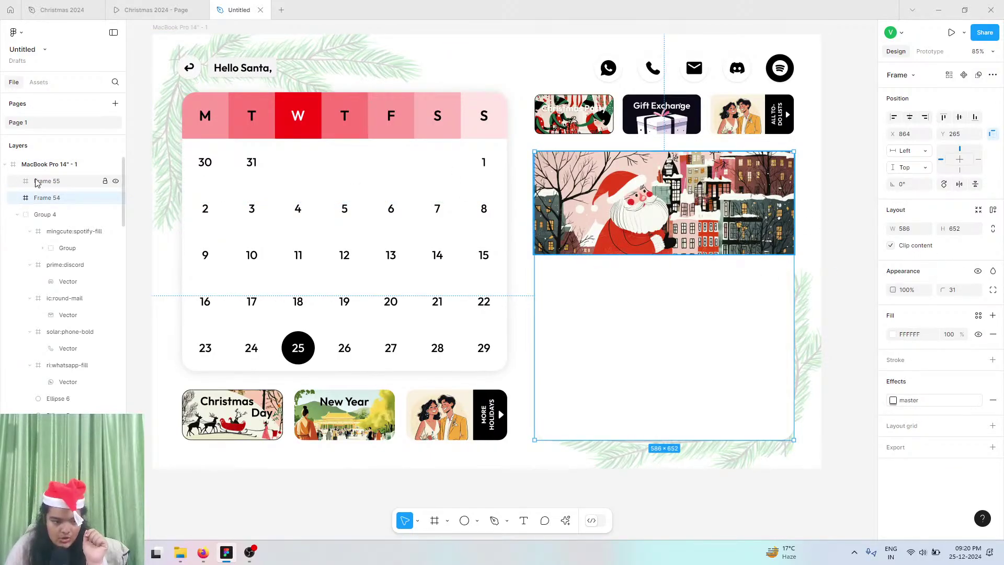
pyautogui.hotkey('shift', 'Tab')
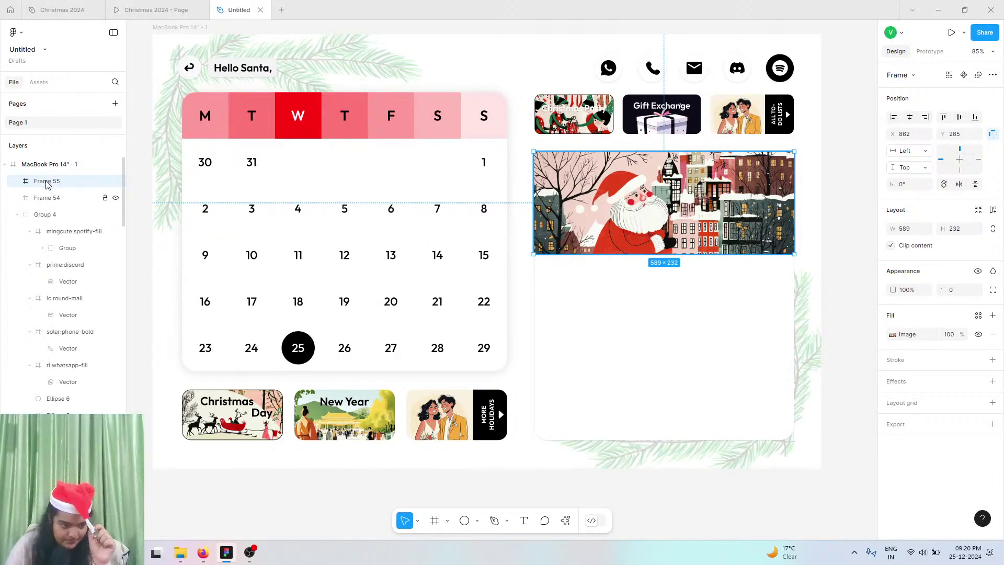
pyautogui.moveTo(69, 210); pyautogui.dragTo(74, 205)
pyautogui.hotkey('shift', 'Return')
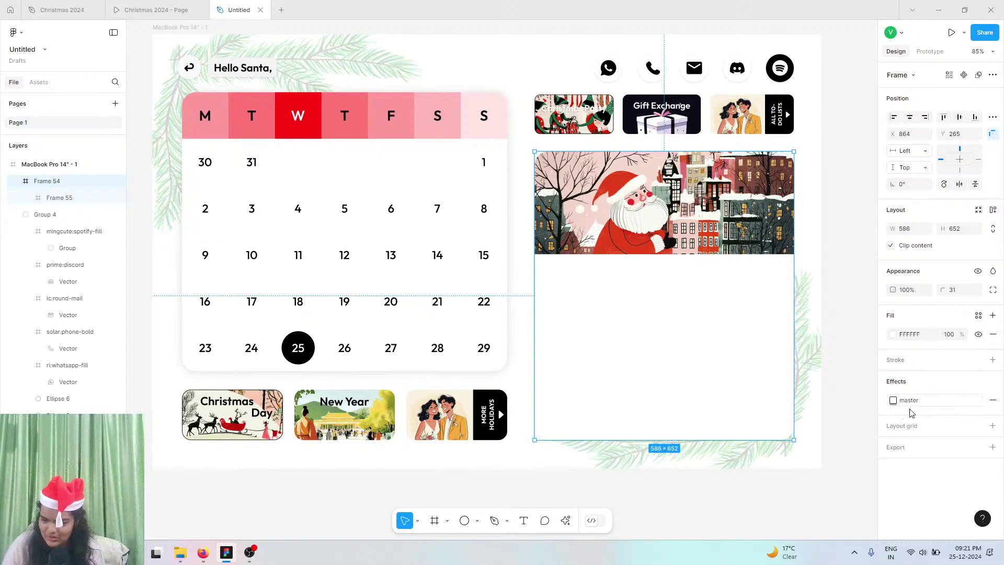
# - Try a 10 px layout grid on the large white card frame and remove it
pyautogui.click(992, 425)
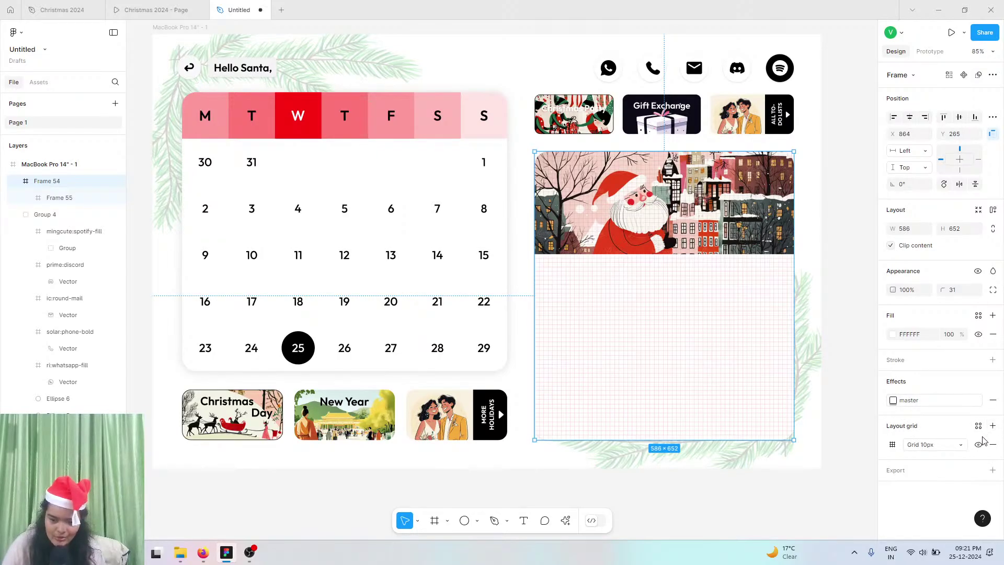
pyautogui.click(992, 445)
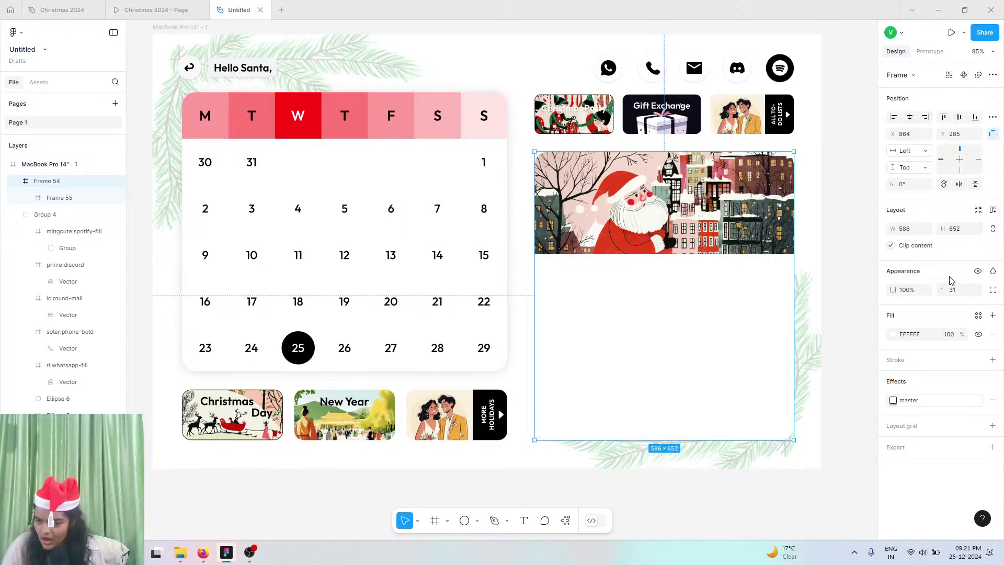
# - Check the Christmas 2024 prototype for the header title and add the text "Christmas Party" on the Santa header frame
pyautogui.click(524, 520)
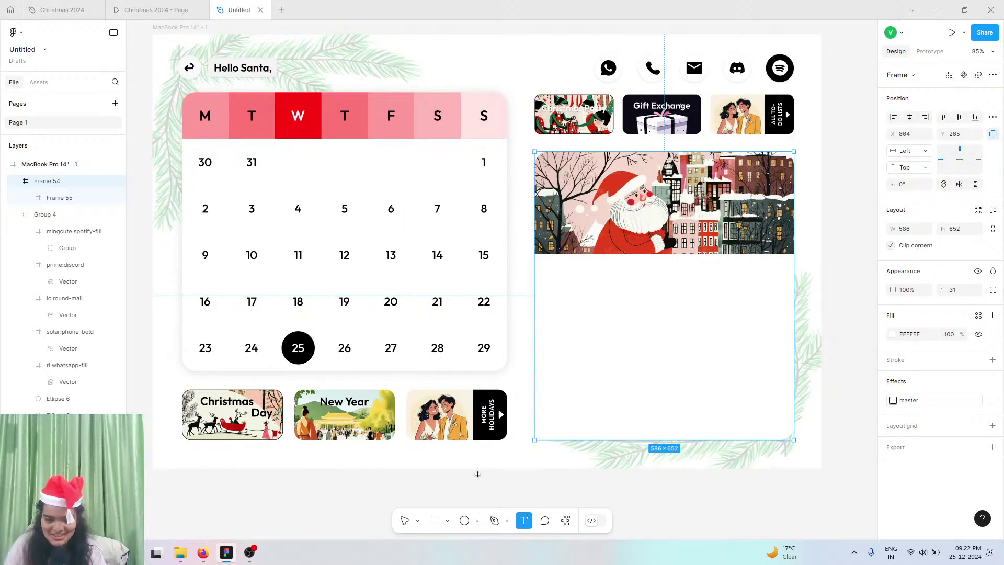
pyautogui.click(211, 554)
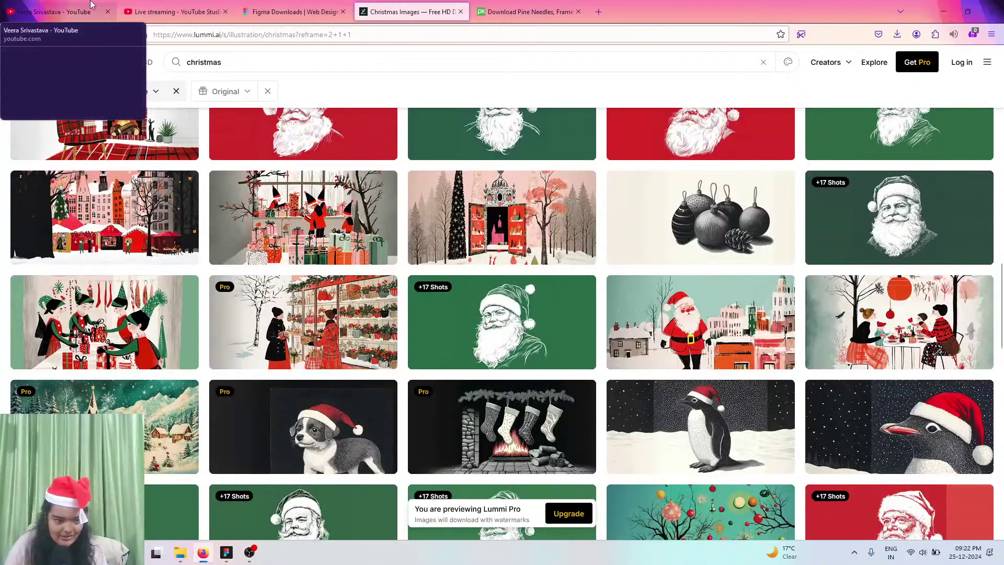
pyautogui.click(227, 553)
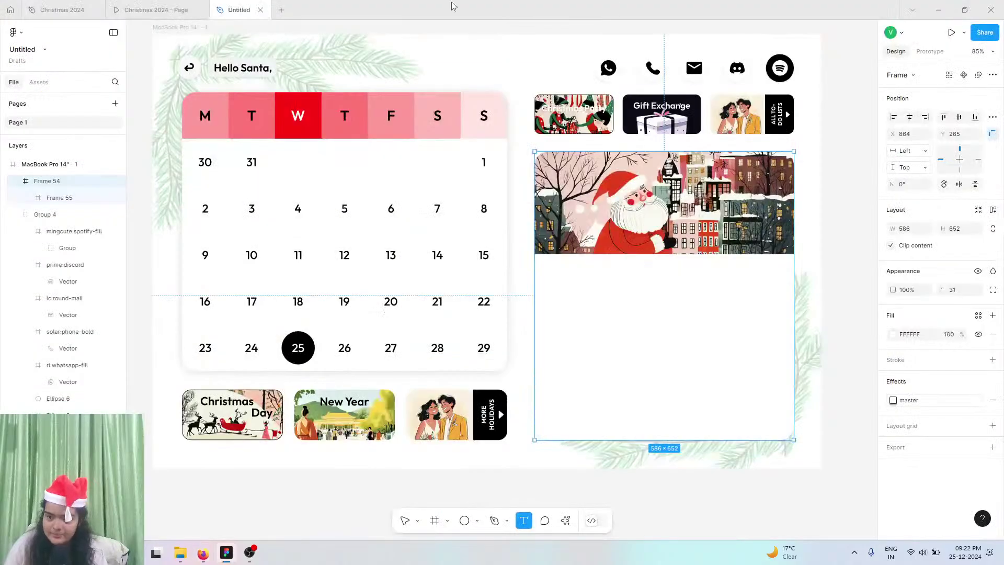
pyautogui.click(154, 4)
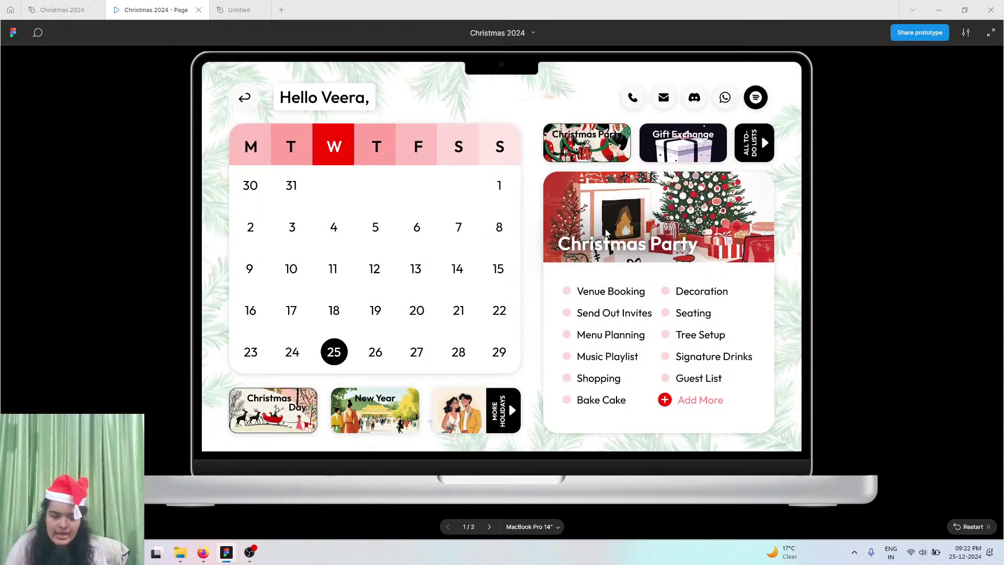
pyautogui.click(239, 9)
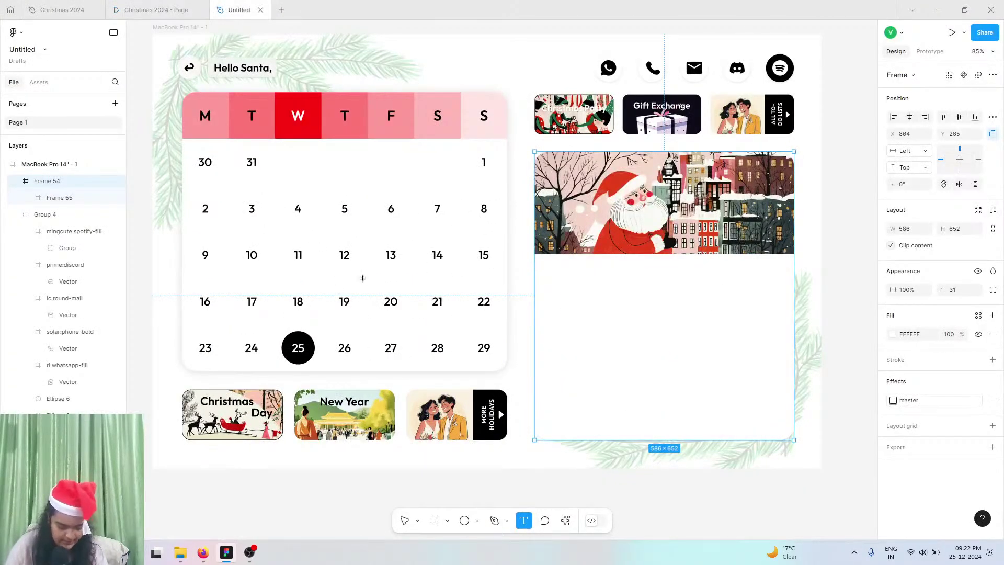
pyautogui.click(573, 245)
pyautogui.write('Chris')
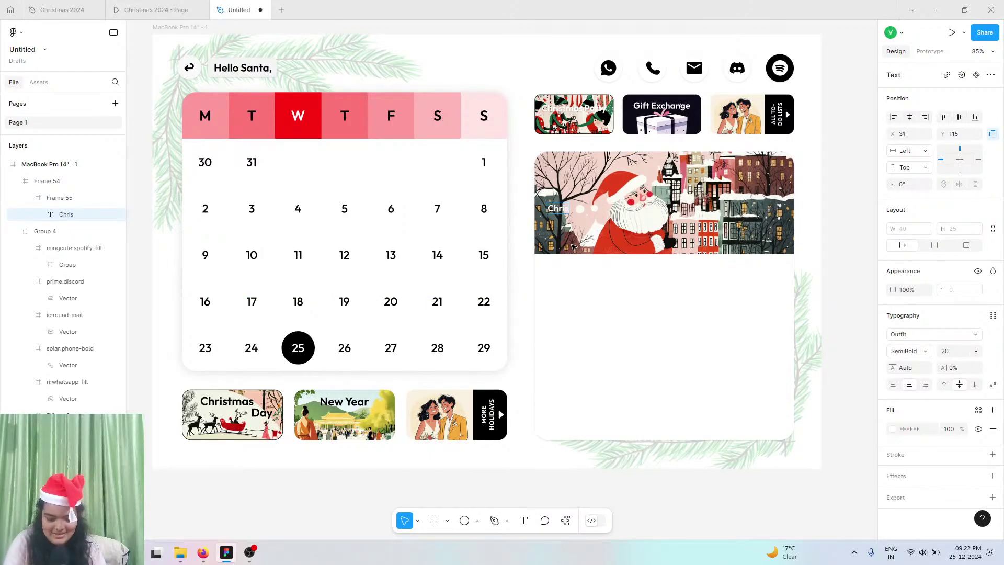
pyautogui.write('tmas Par')
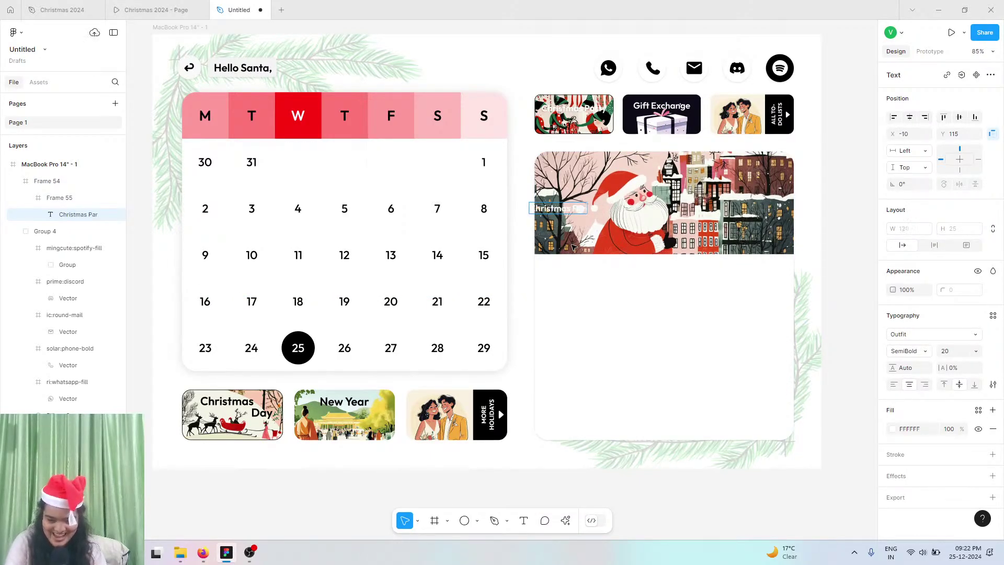
pyautogui.write('ty')
pyautogui.press('Escape')
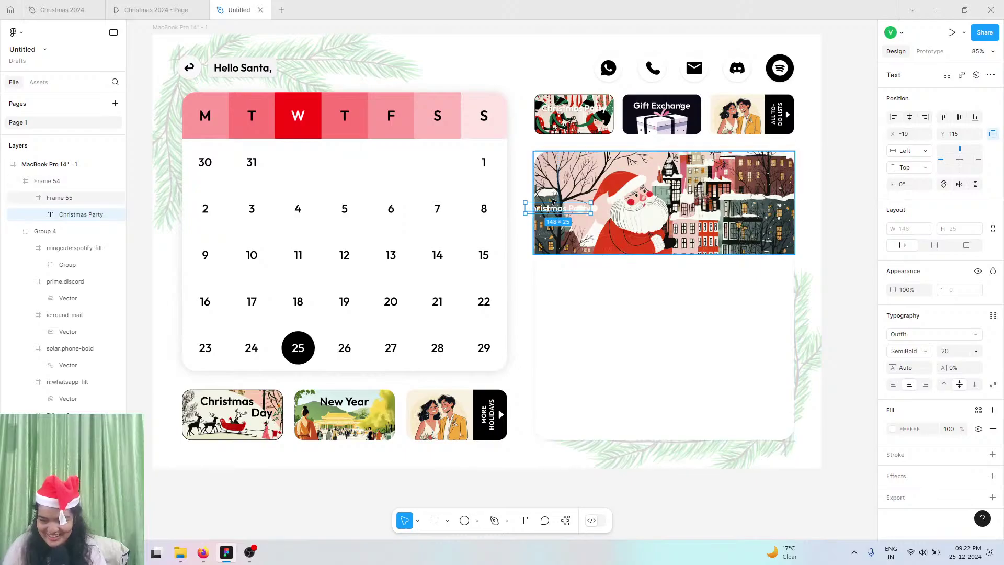
# - Set the "Christmas Party" title to size 48 and place it low on the Santa header at about X 37, Y 155
pyautogui.moveTo(553, 201); pyautogui.dragTo(576, 230)
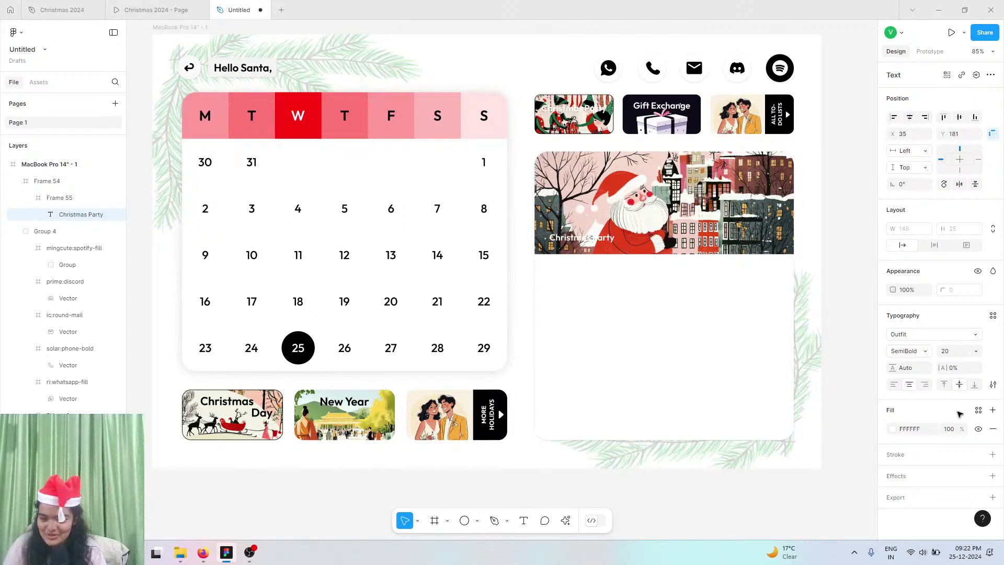
pyautogui.click(975, 350)
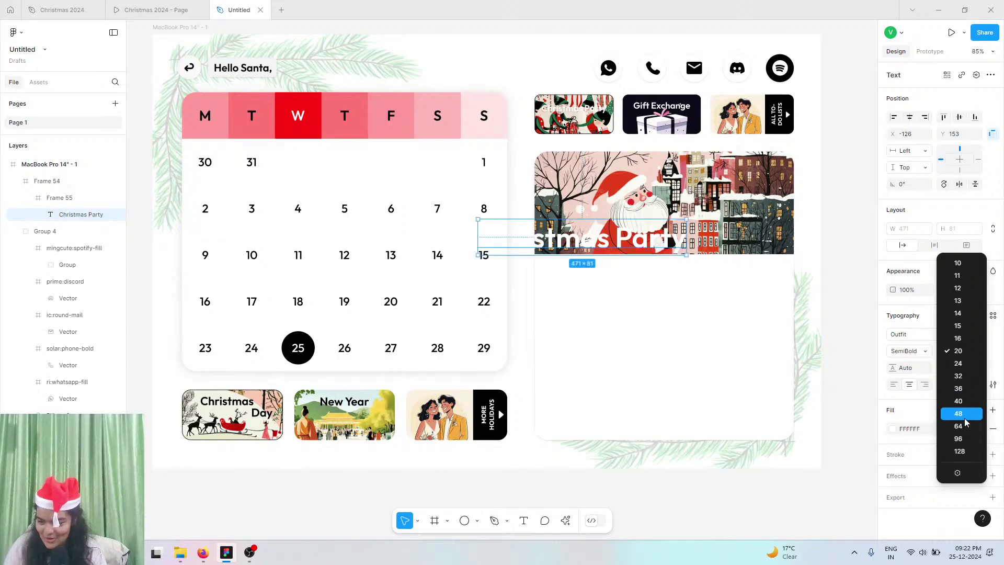
pyautogui.click(965, 415)
pyautogui.moveTo(576, 240); pyautogui.dragTo(648, 241)
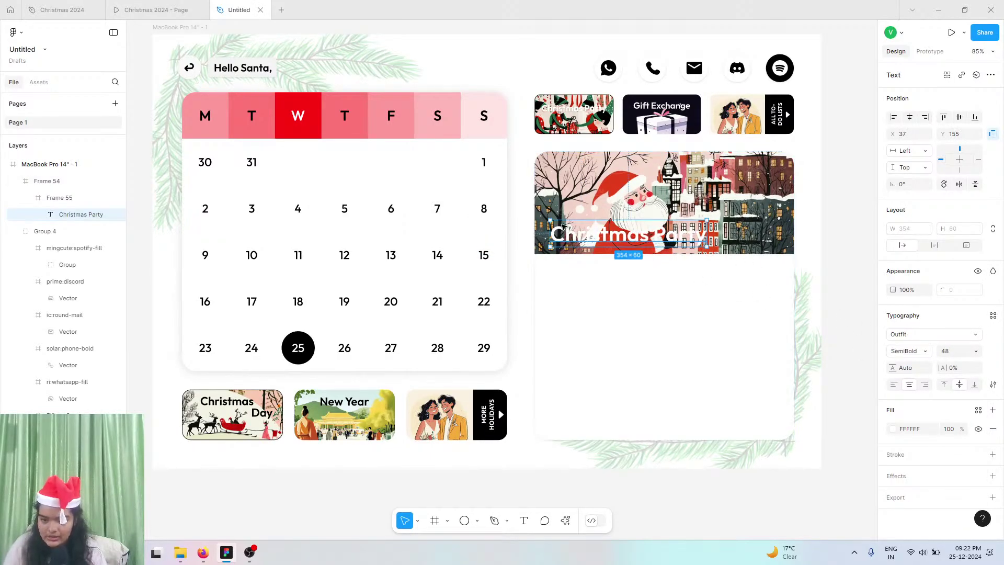
# - Apply the "master" effect style to the "Christmas Party" title and shift it to about X 35, Y 160
pyautogui.click(978, 475)
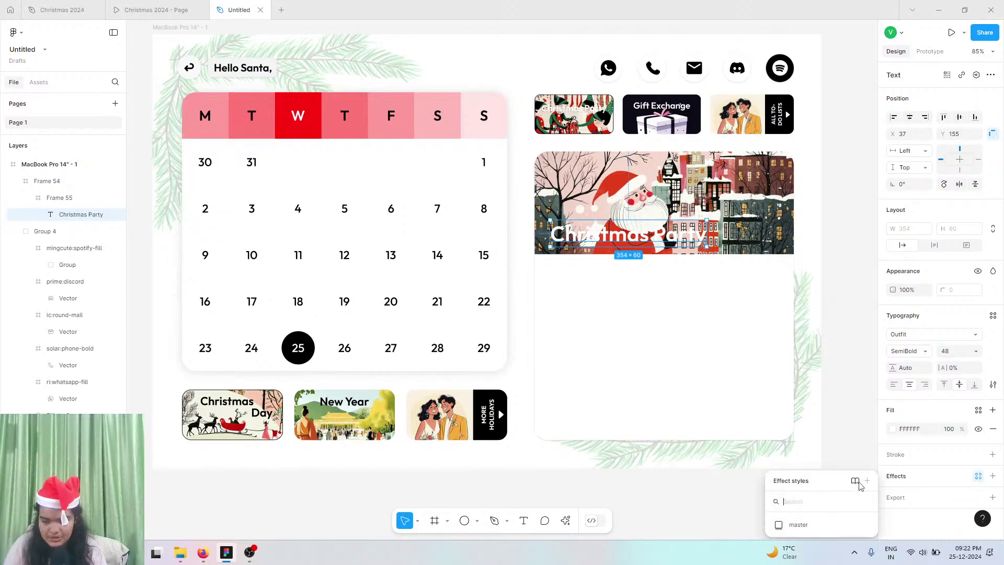
pyautogui.click(787, 526)
pyautogui.click(809, 514)
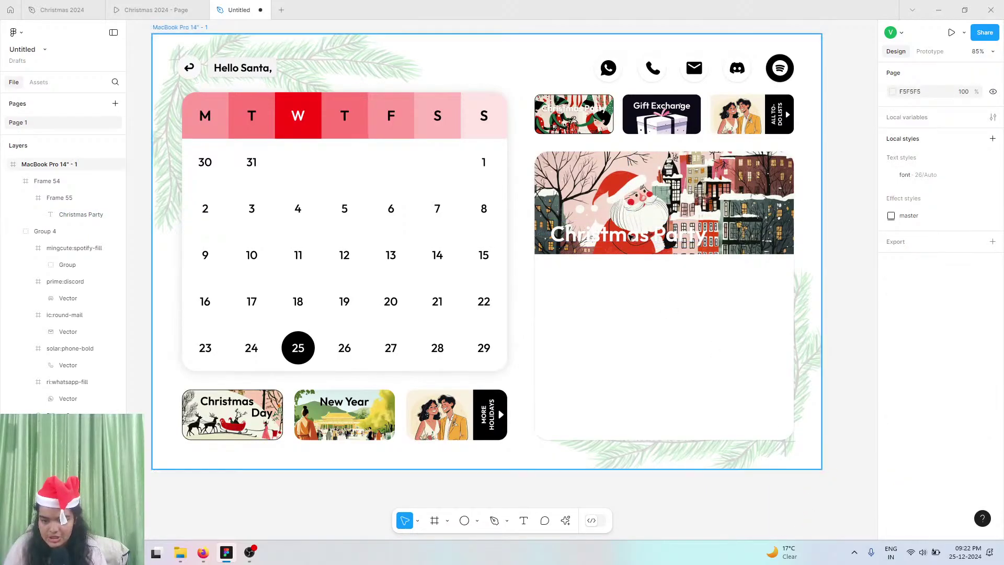
pyautogui.doubleClick(631, 237)
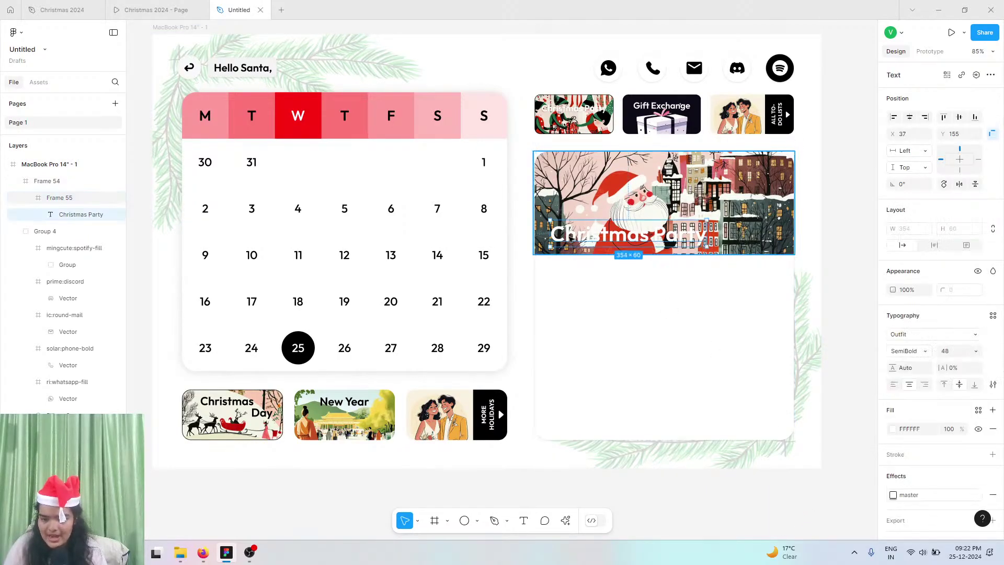
pyautogui.moveTo(571, 239); pyautogui.dragTo(574, 242)
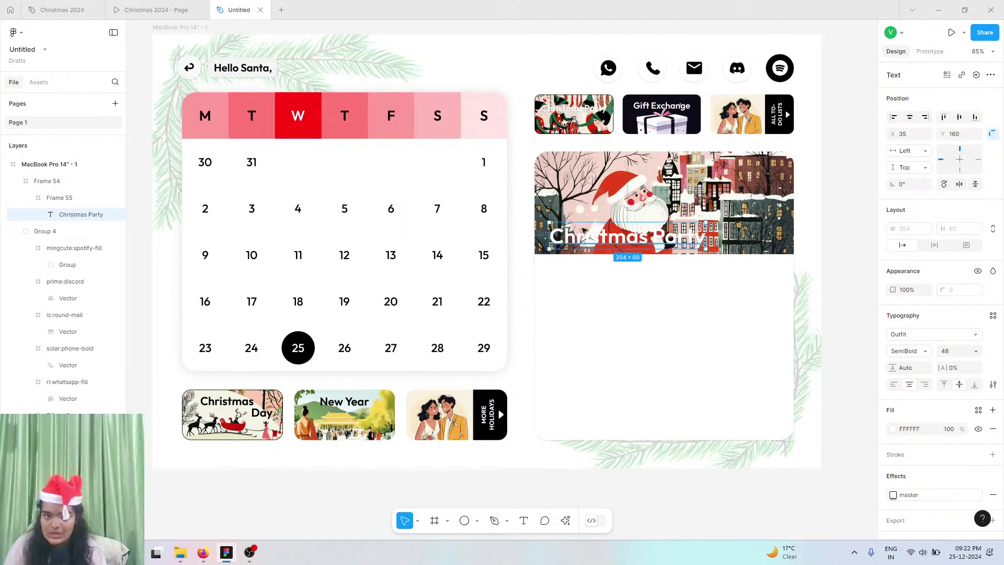
# - Try a 000000 fill at 20% opacity over the Santa header image and remove it
pyautogui.click(658, 186)
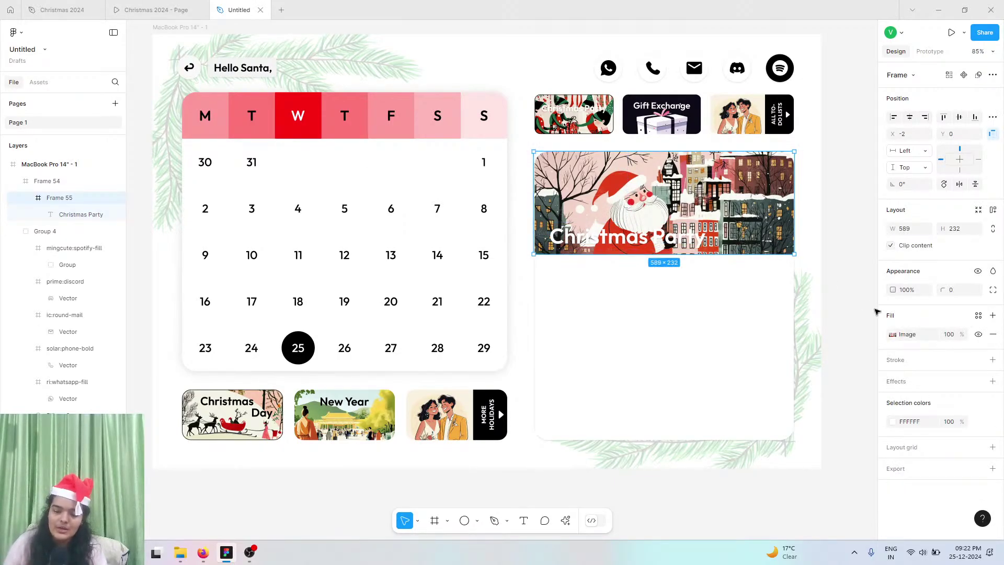
pyautogui.click(992, 316)
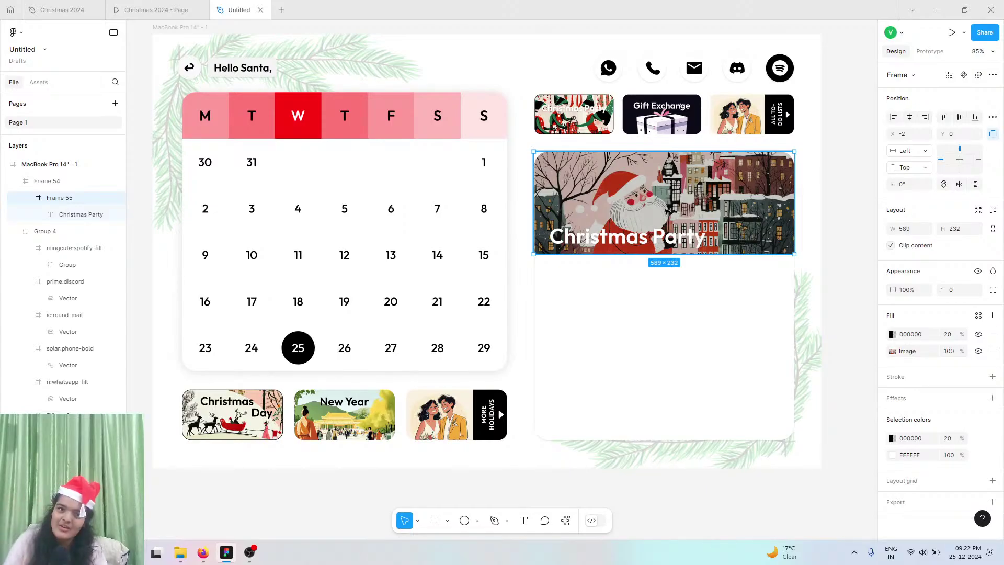
pyautogui.click(993, 335)
# - Detach the "master" effect style from the "Christmas Party" title so its drop shadow can be edited separately
pyautogui.press('Escape')
pyautogui.press('Return')
pyautogui.press('Return')
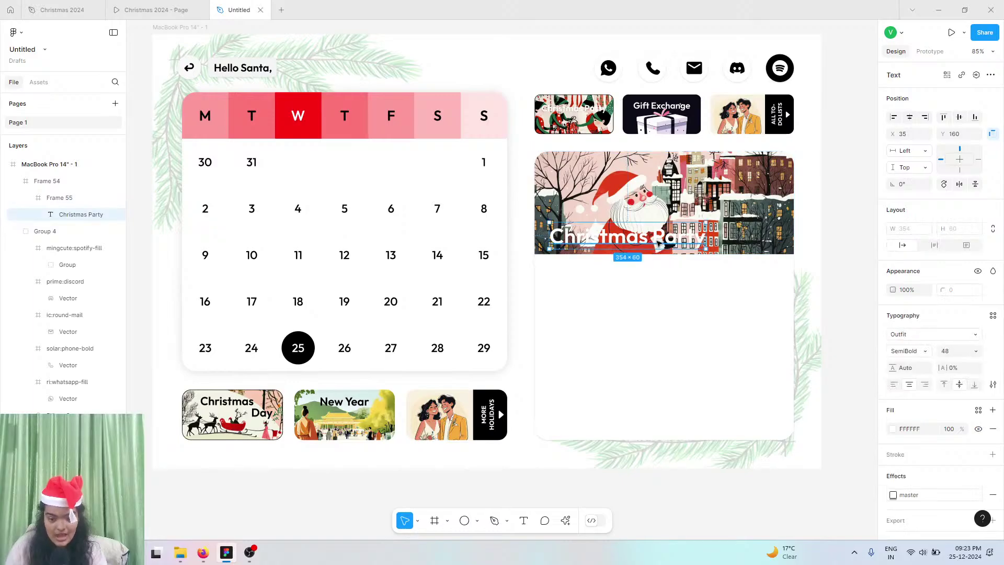
pyautogui.scroll(-1, 967, 476)
pyautogui.click(979, 477)
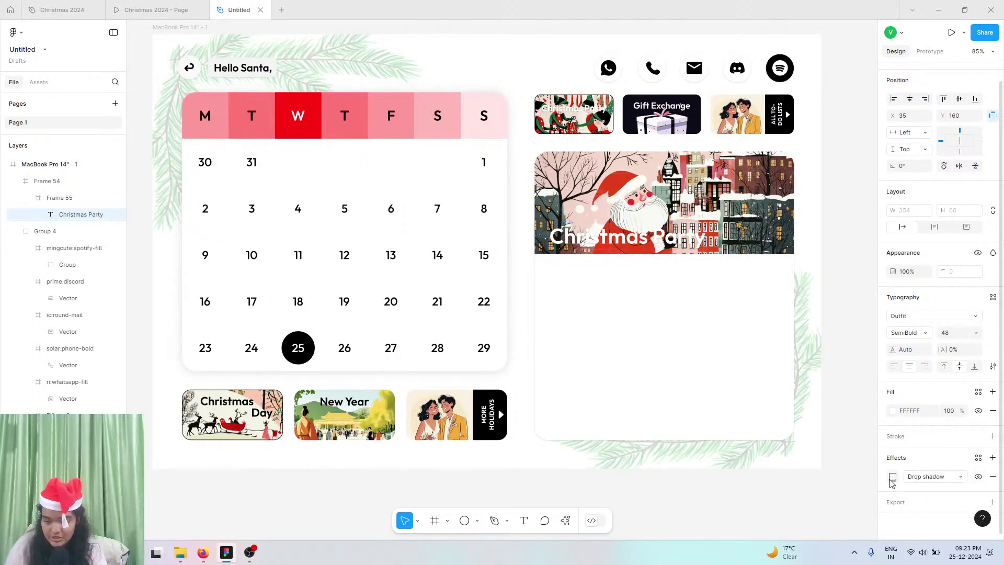
# - Set the "Christmas Party" title's drop shadow to colour 000000 at 100% opacity with a blur of about 19.3
pyautogui.click(893, 476)
pyautogui.moveTo(808, 466); pyautogui.dragTo(798, 466)
pyautogui.click(804, 516)
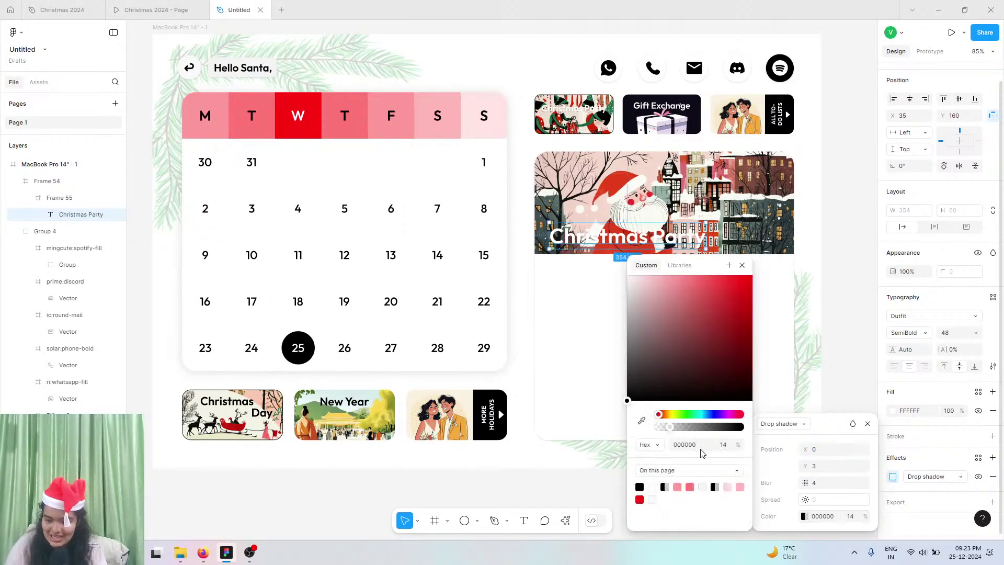
pyautogui.moveTo(700, 428); pyautogui.dragTo(708, 428)
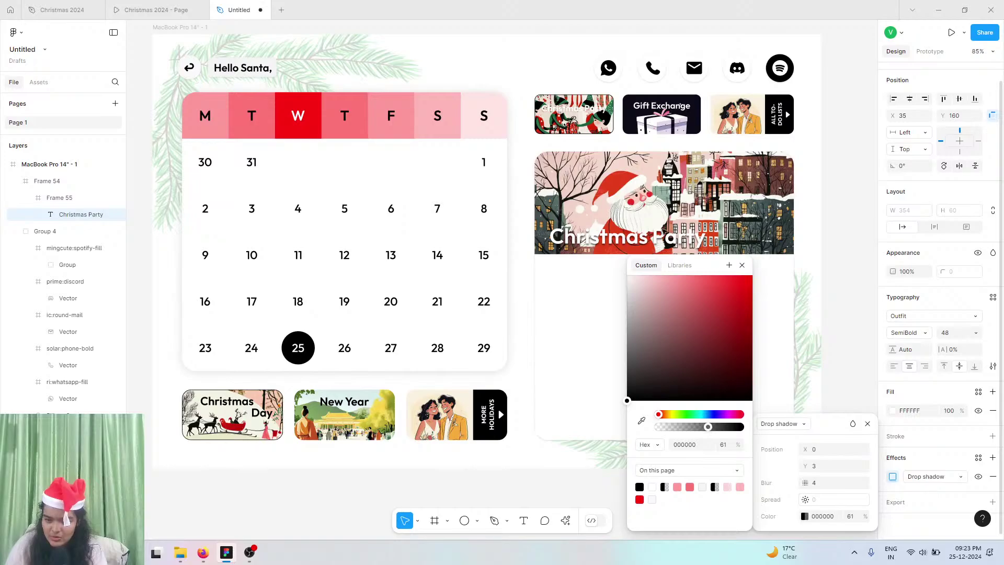
pyautogui.moveTo(805, 483)
pyautogui.mouseDown()
pyautogui.moveTo(899, 477)
pyautogui.moveTo(806, 482)
pyautogui.mouseUp()
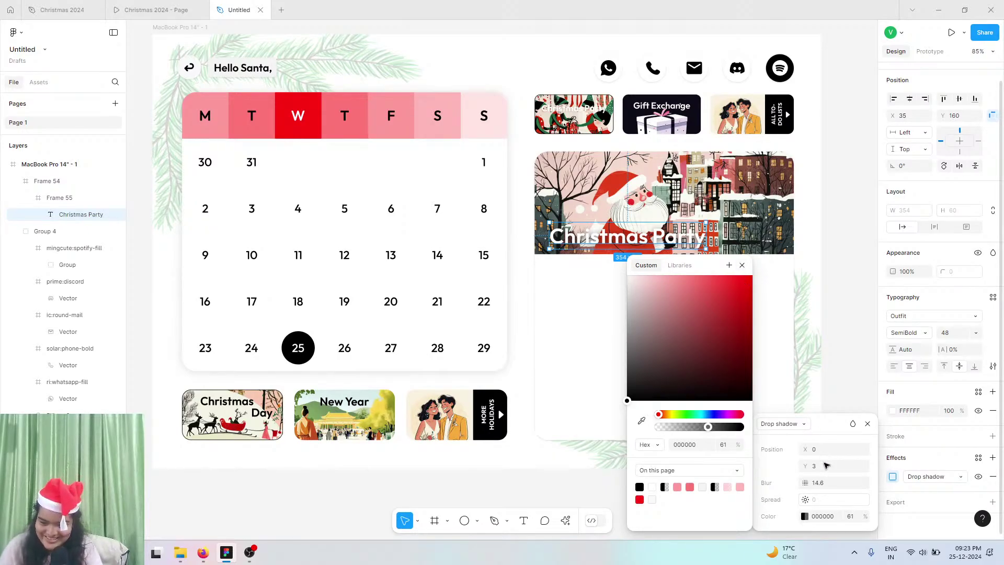
pyautogui.moveTo(709, 429); pyautogui.dragTo(741, 430)
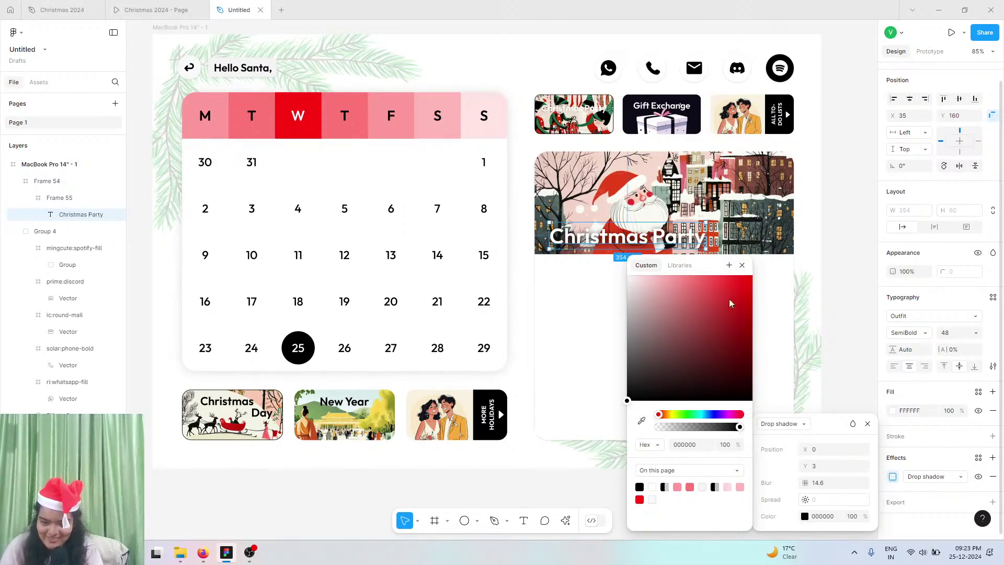
pyautogui.moveTo(808, 486); pyautogui.dragTo(819, 486)
pyautogui.click(742, 266)
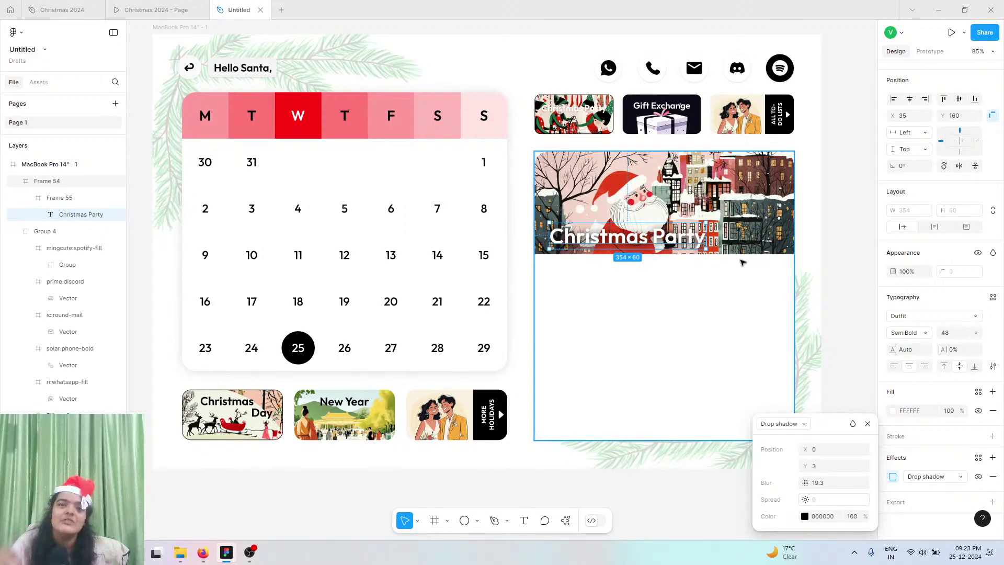
pyautogui.click(840, 197)
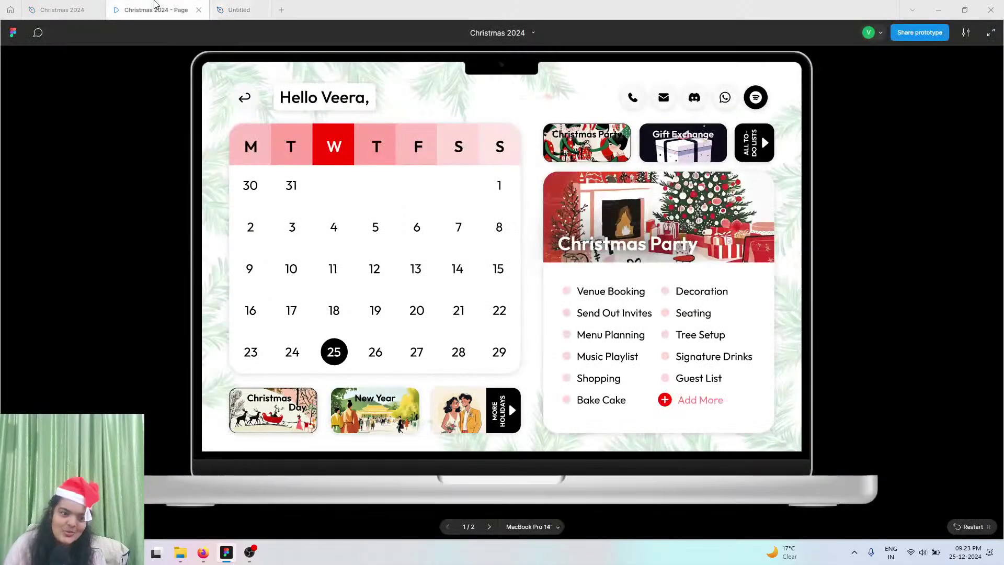
# - Check the to-do list in the Christmas 2024 prototype and add the text "Venue Booking" in the white card below the Santa header
pyautogui.click(155, 6)
pyautogui.click(219, 6)
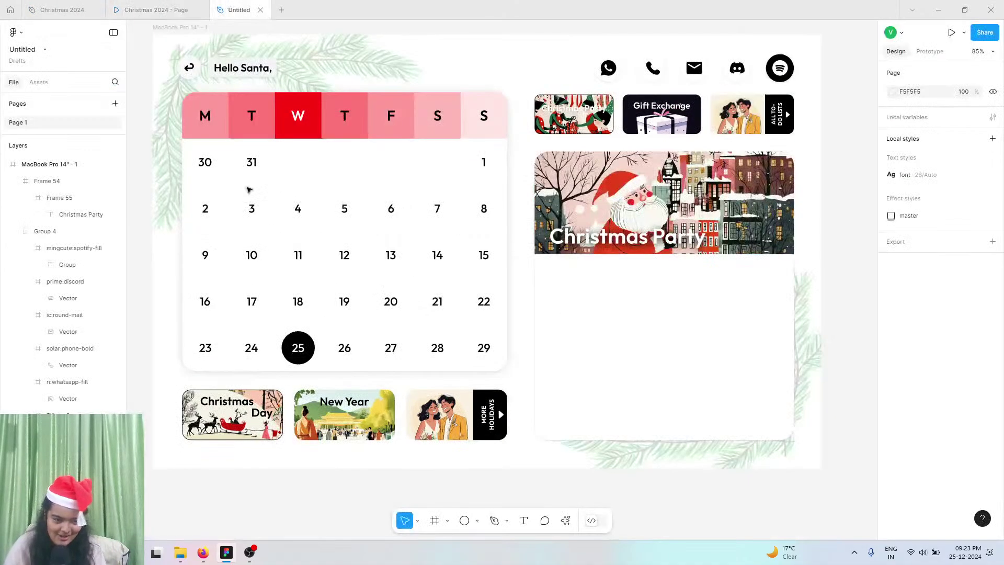
pyautogui.click(523, 520)
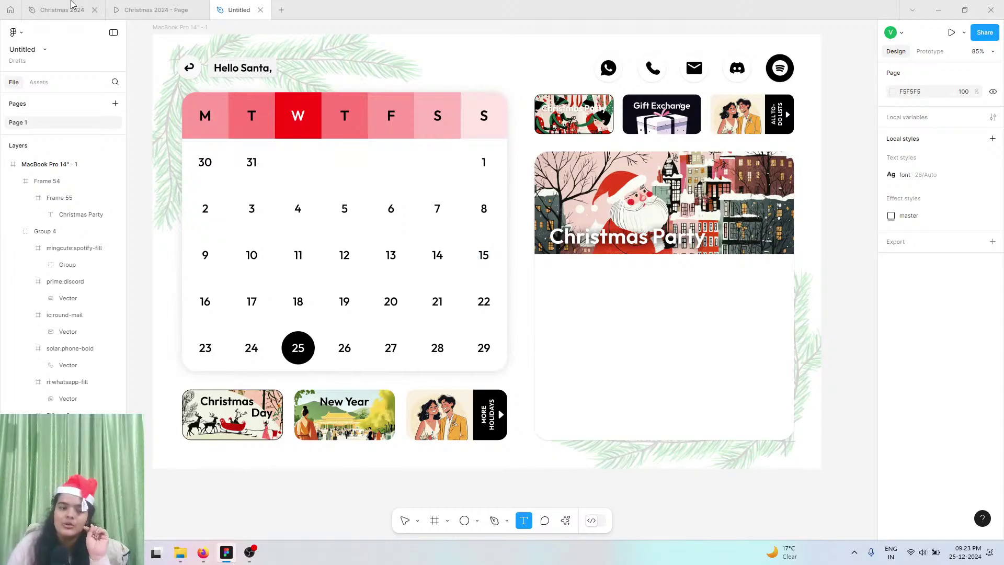
pyautogui.click(146, 6)
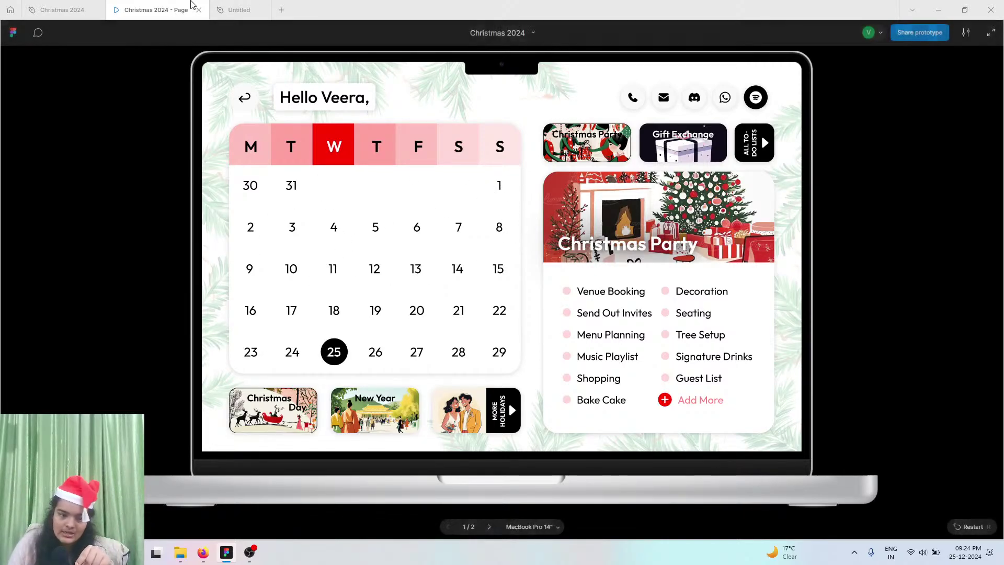
pyautogui.click(244, 10)
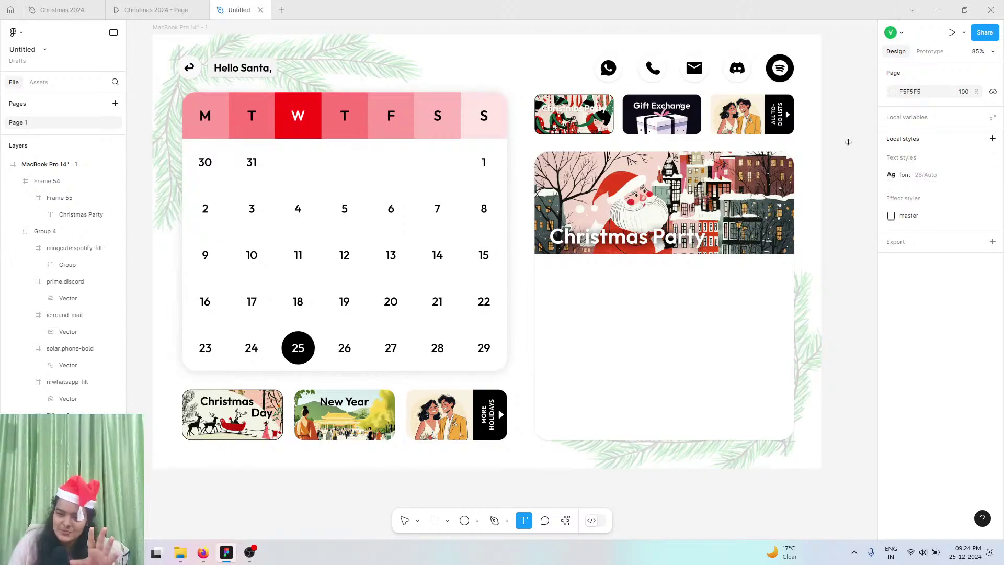
pyautogui.click(151, 10)
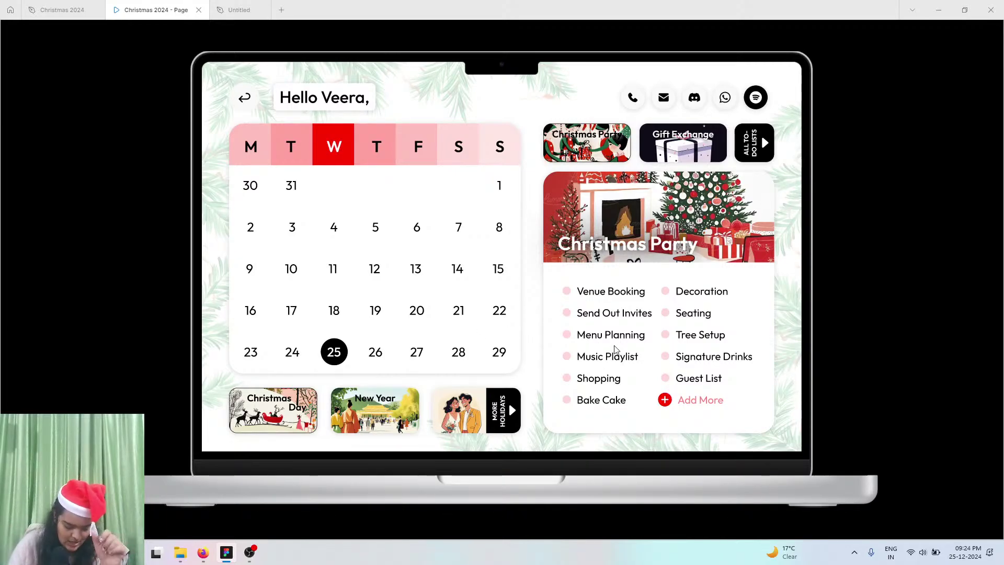
pyautogui.click(245, 10)
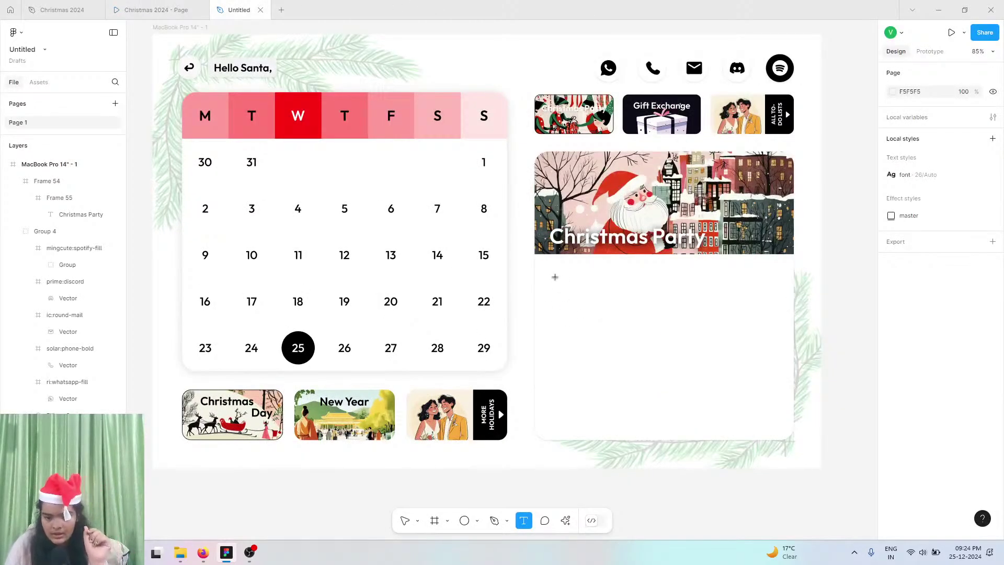
pyautogui.click(555, 265)
pyautogui.click(156, 10)
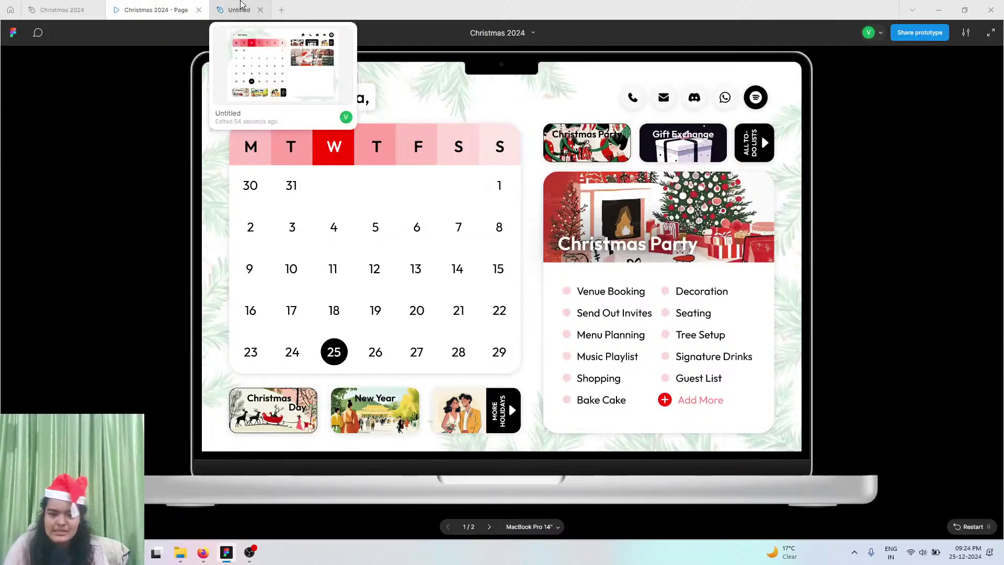
pyautogui.click(239, 9)
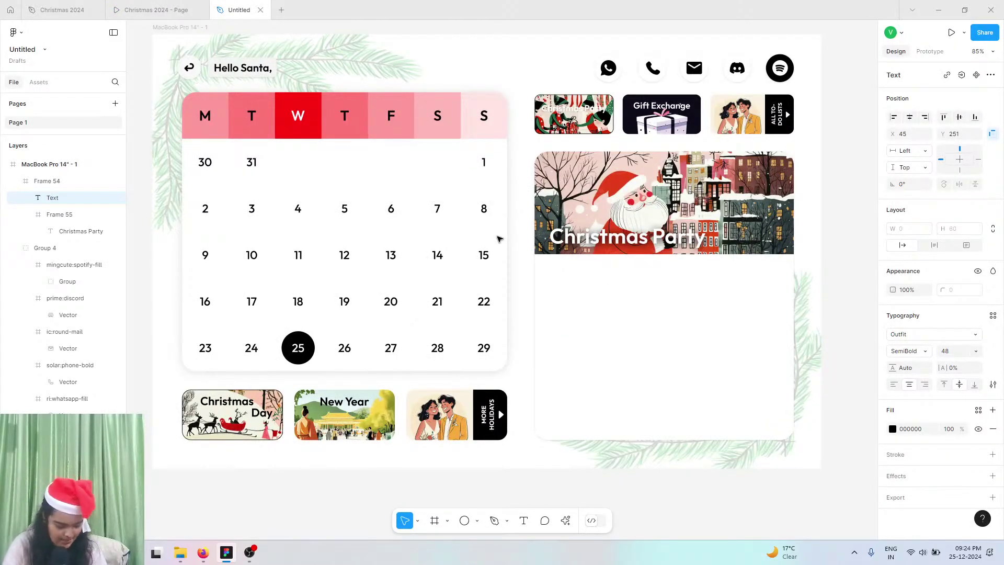
pyautogui.write('Venue')
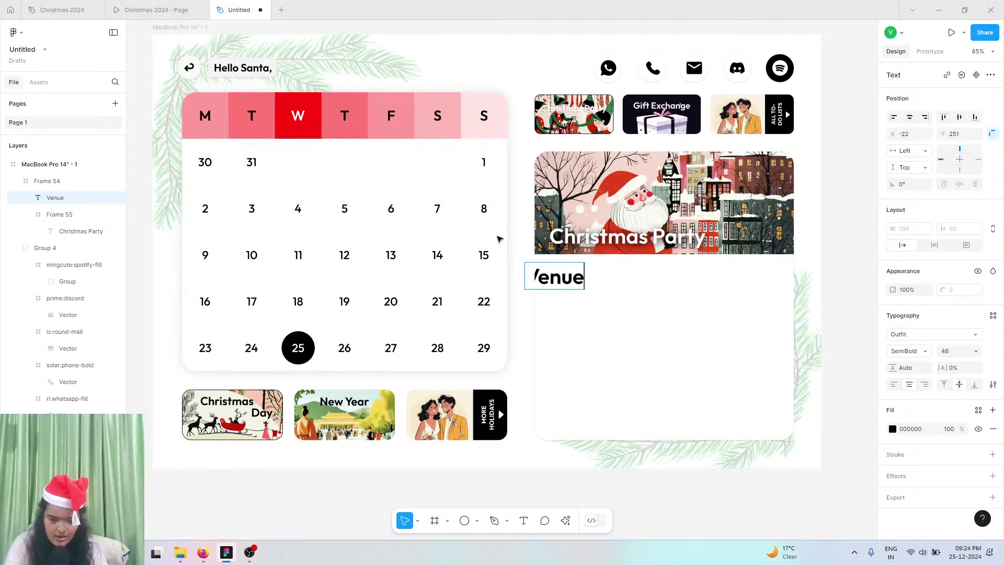
pyautogui.write(' Booking')
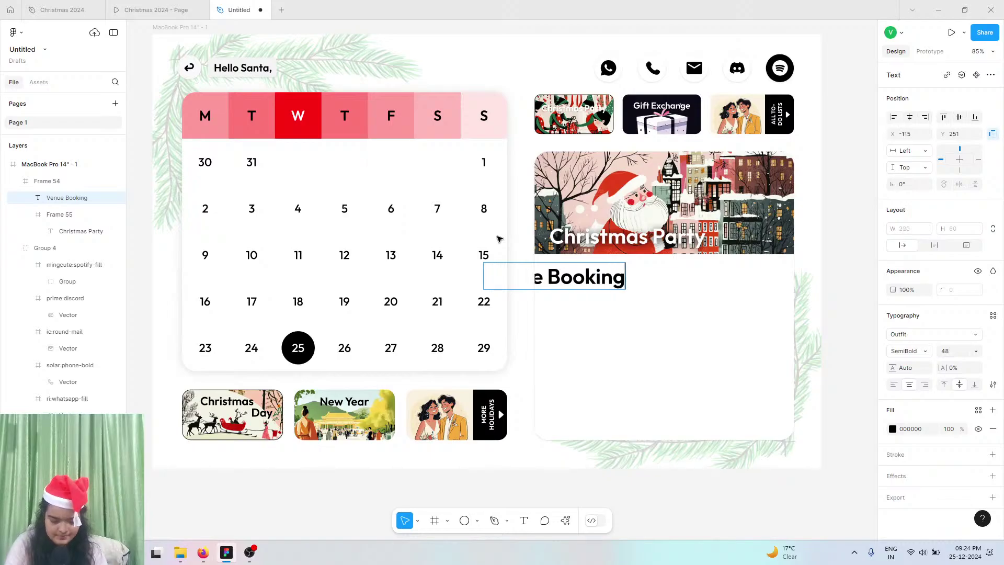
# - Apply the "font" text style to "Venue Booking" and place it at X 71, Y 284 in the white card
pyautogui.press('Escape')
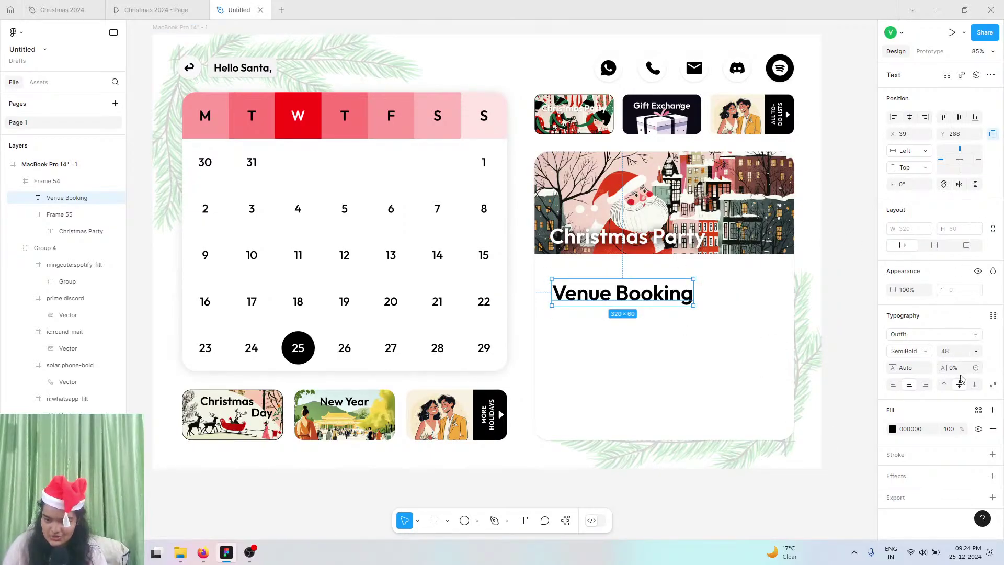
pyautogui.click(993, 316)
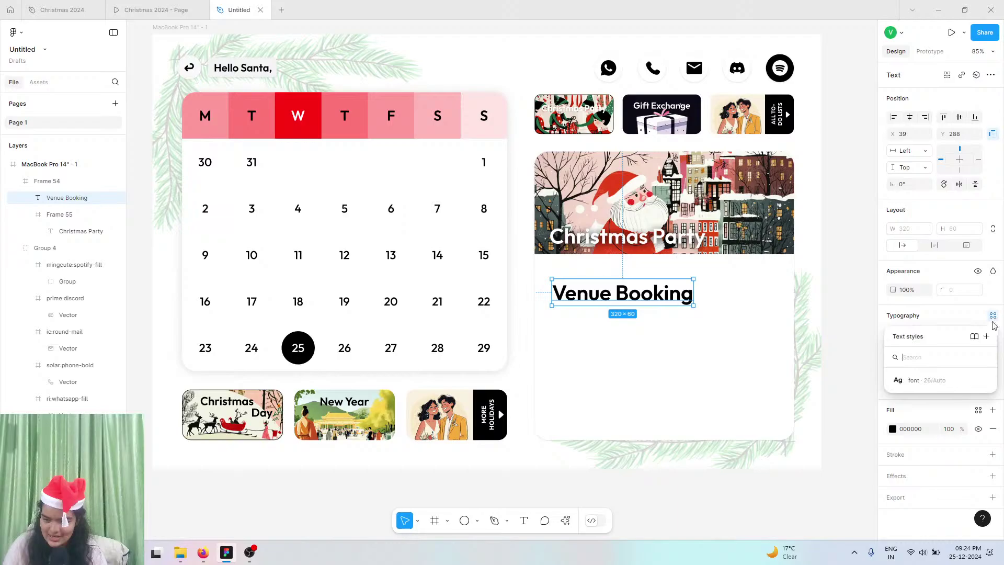
pyautogui.click(900, 382)
pyautogui.moveTo(620, 294)
pyautogui.mouseDown()
pyautogui.moveTo(591, 288)
pyautogui.moveTo(601, 288)
pyautogui.mouseUp()
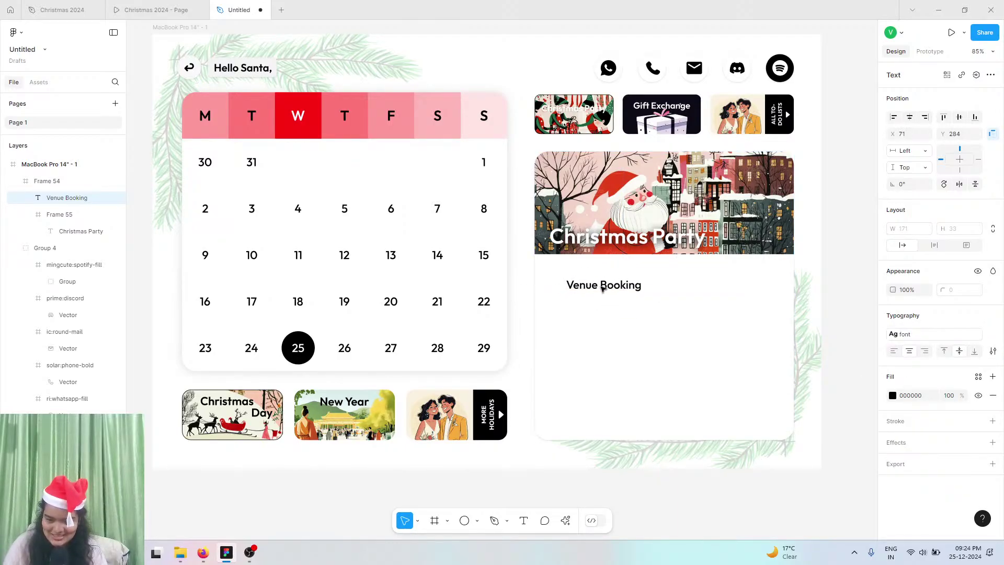
# - Check the task list layout in the Christmas 2024 prototype and left-align the "Venue Booking" text
pyautogui.click(193, 6)
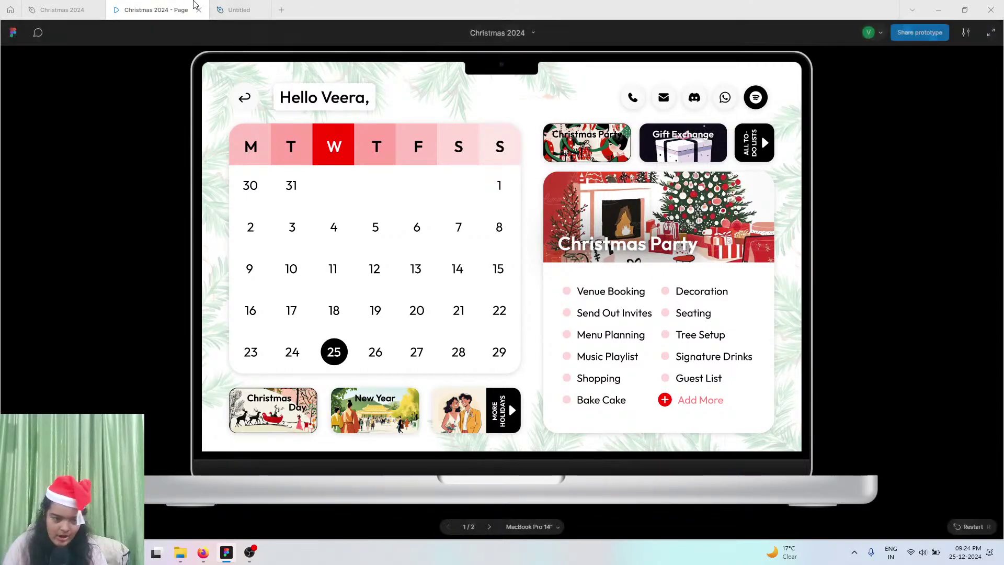
pyautogui.click(239, 10)
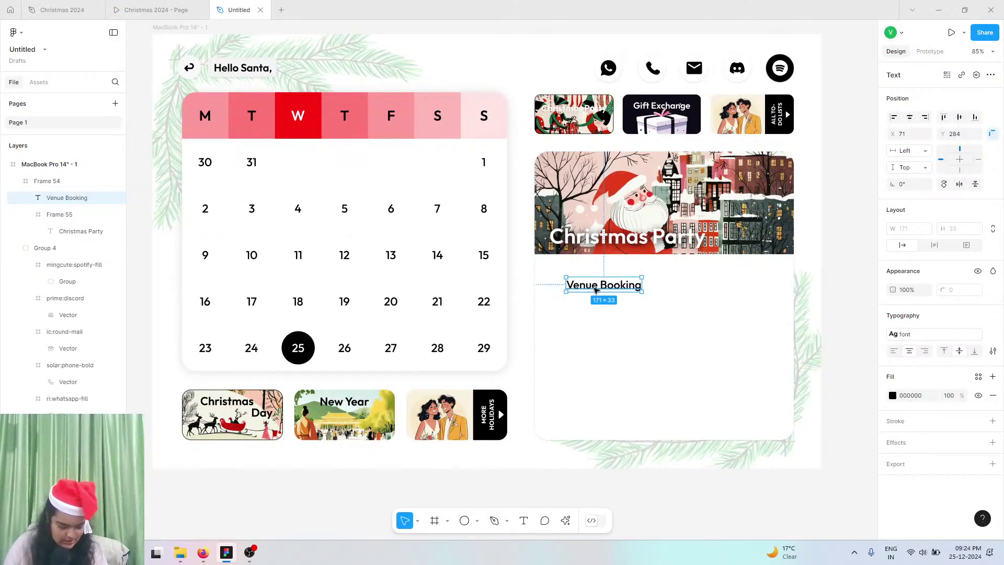
pyautogui.scroll(5, 595, 289)
pyautogui.scroll(-2, 594, 287)
pyautogui.hscroll(3, 594, 287)
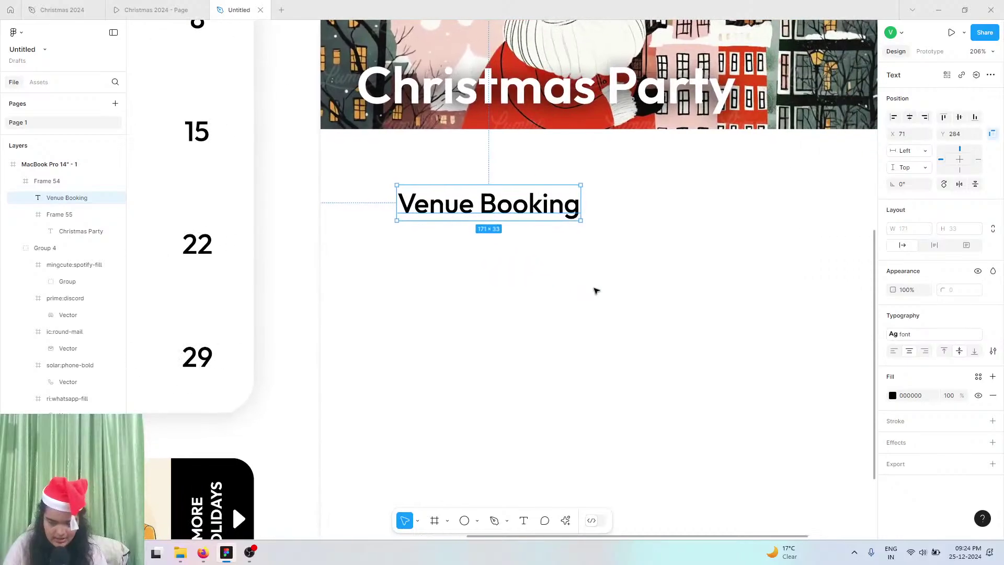
pyautogui.click(894, 350)
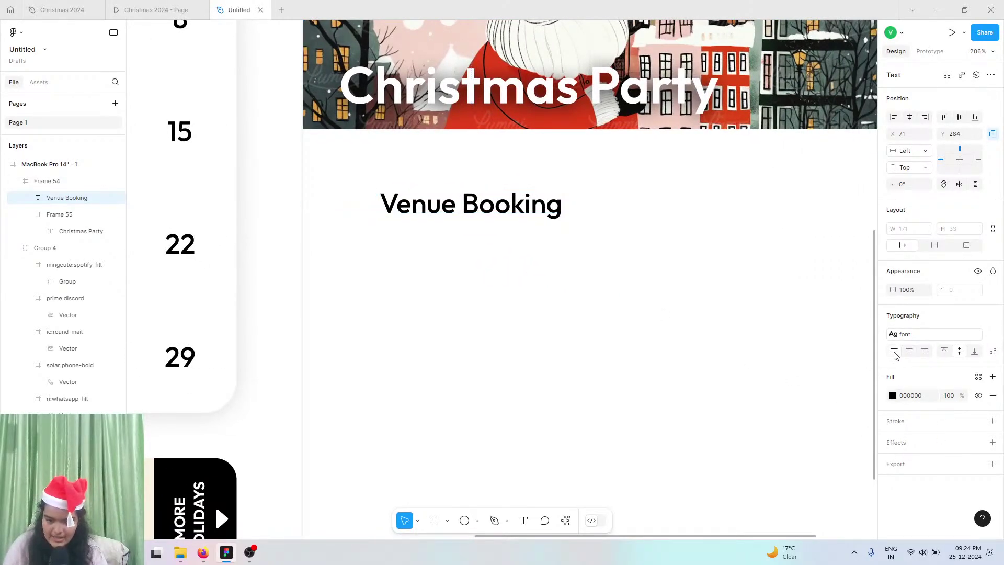
# - Duplicate "Venue Booking" and the resulting pair straight down to make four rows with a gap of 9
pyautogui.hotkey('ctrl', 'd')
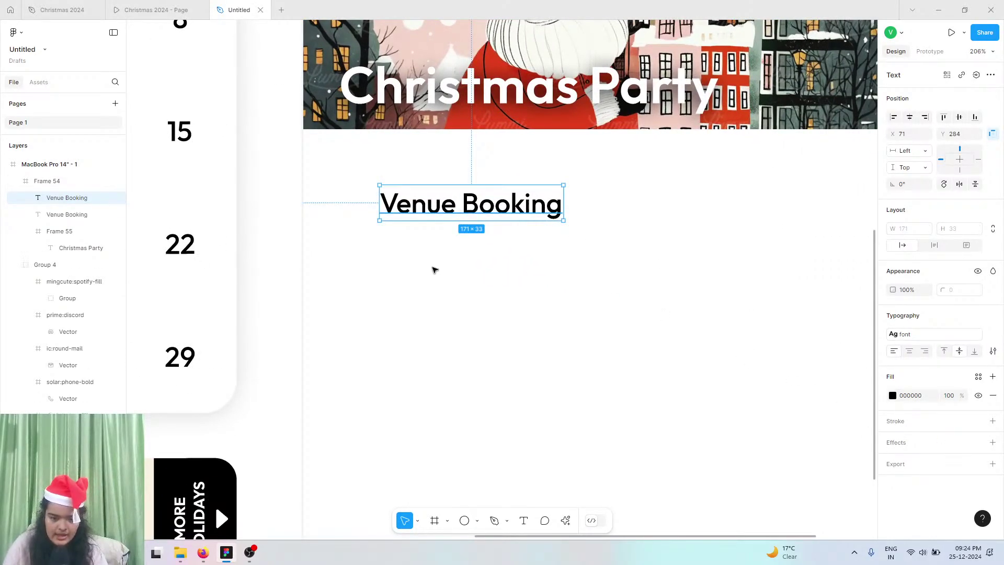
pyautogui.moveTo(438, 203); pyautogui.dragTo(439, 248)
pyautogui.click(152, 10)
pyautogui.click(239, 10)
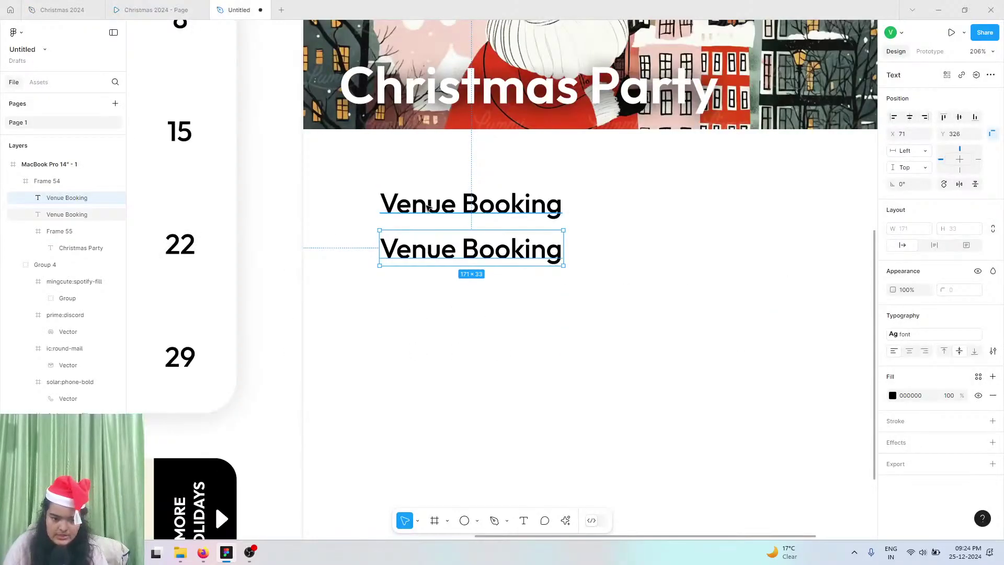
pyautogui.keyDown('shift'); pyautogui.click(427, 206); pyautogui.keyUp('shift')
pyautogui.moveTo(428, 206); pyautogui.dragTo(413, 294)
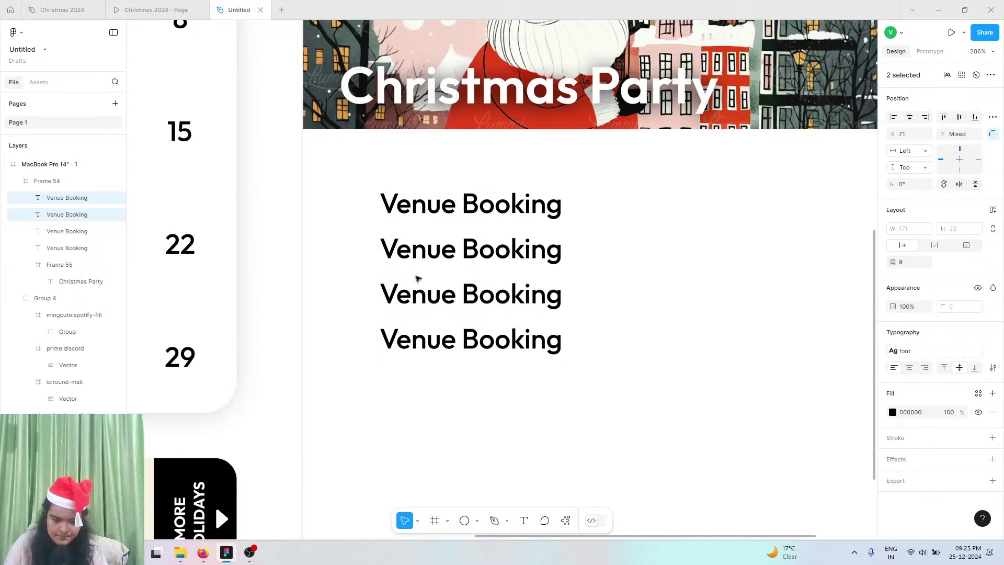
# - Duplicate the two lowest "Venue Booking" rows below themselves to extend the column to six evenly spaced rows
pyautogui.keyDown('shift'); pyautogui.click(420, 251); pyautogui.keyUp('shift')
pyautogui.keyDown('shift'); pyautogui.click(421, 205); pyautogui.keyUp('shift')
pyautogui.scroll(-5, 421, 267)
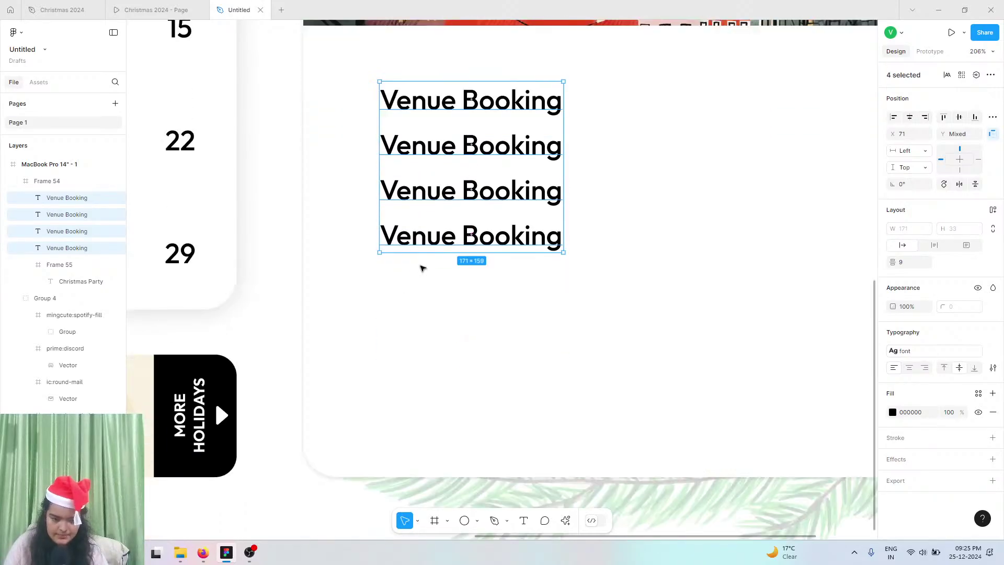
pyautogui.scroll(1, 422, 269)
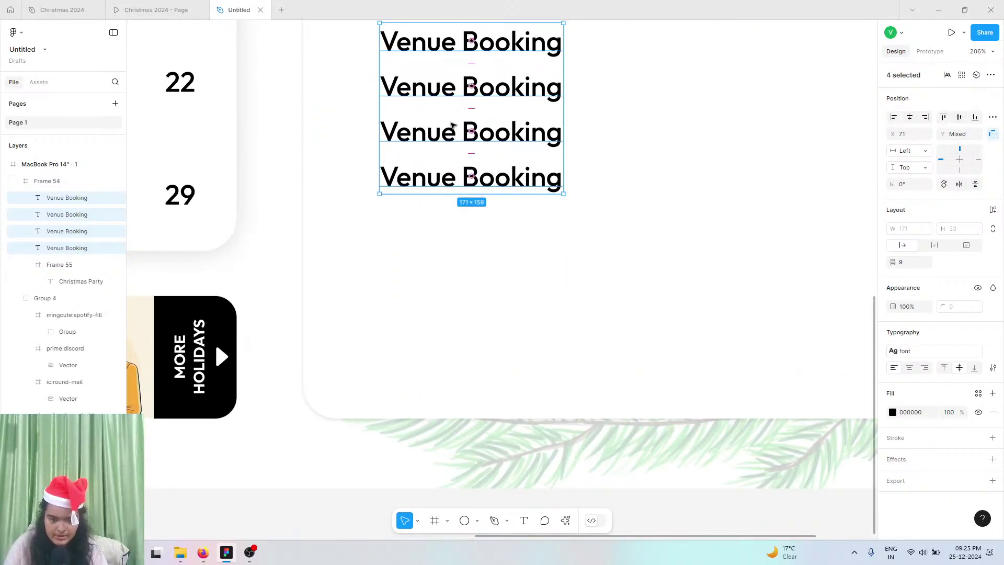
pyautogui.click(437, 145)
pyautogui.keyDown('shift'); pyautogui.click(419, 173); pyautogui.keyUp('shift')
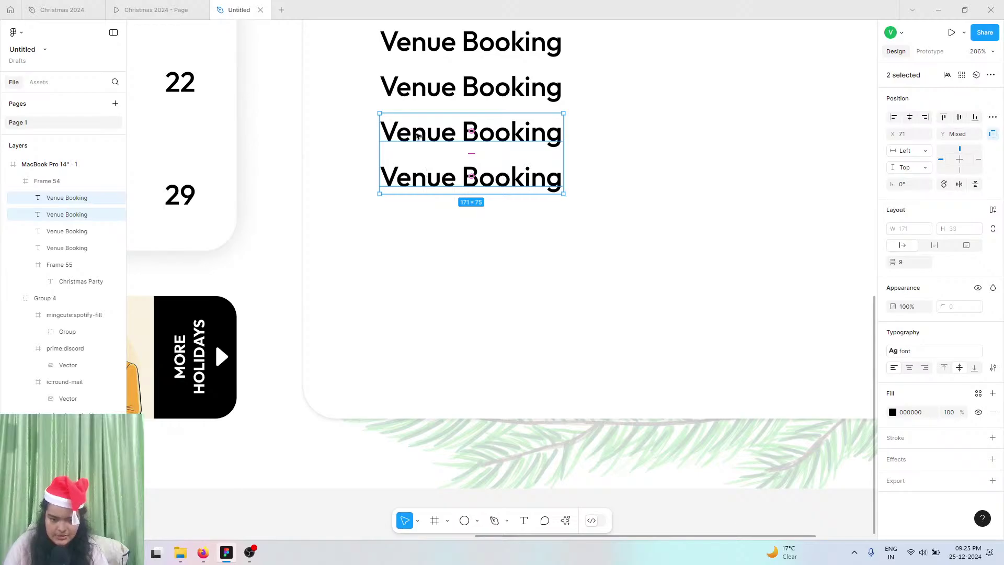
pyautogui.hotkey('ctrl', 'd')
pyautogui.moveTo(422, 135); pyautogui.dragTo(421, 222)
# - Copy all six "Venue Booking" rows into a second column beside the first, at X 271
pyautogui.scroll(5, 463, 274)
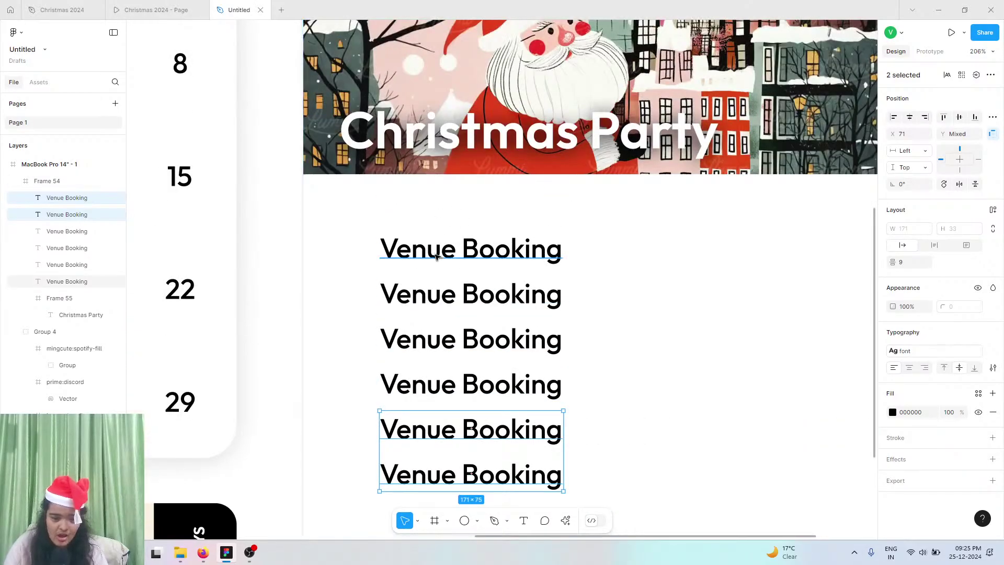
pyautogui.keyDown('shift'); pyautogui.click(425, 384); pyautogui.keyUp('shift')
pyautogui.keyDown('shift'); pyautogui.click(427, 341); pyautogui.keyUp('shift')
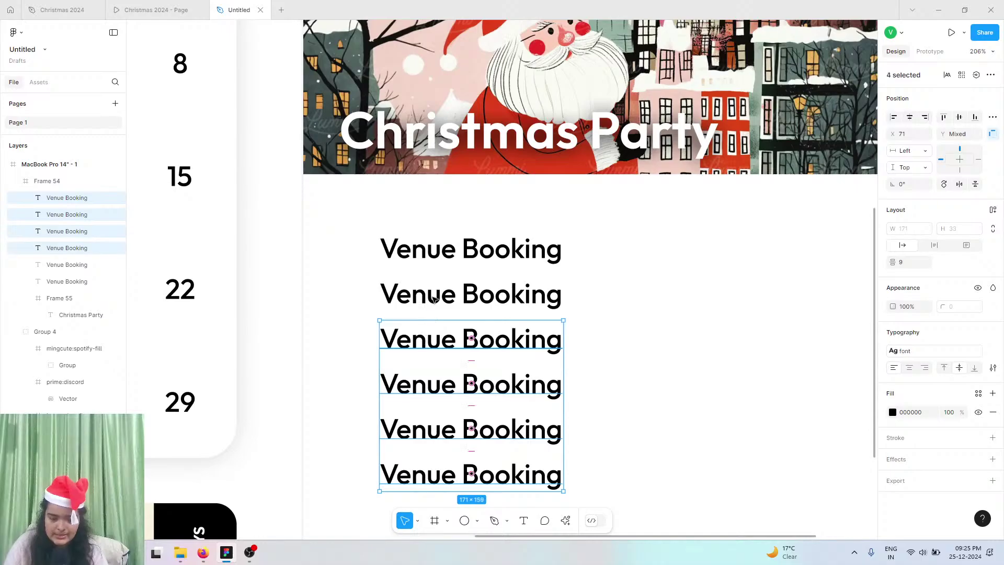
pyautogui.keyDown('shift'); pyautogui.click(432, 282); pyautogui.keyUp('shift')
pyautogui.keyDown('shift'); pyautogui.click(433, 259); pyautogui.keyUp('shift')
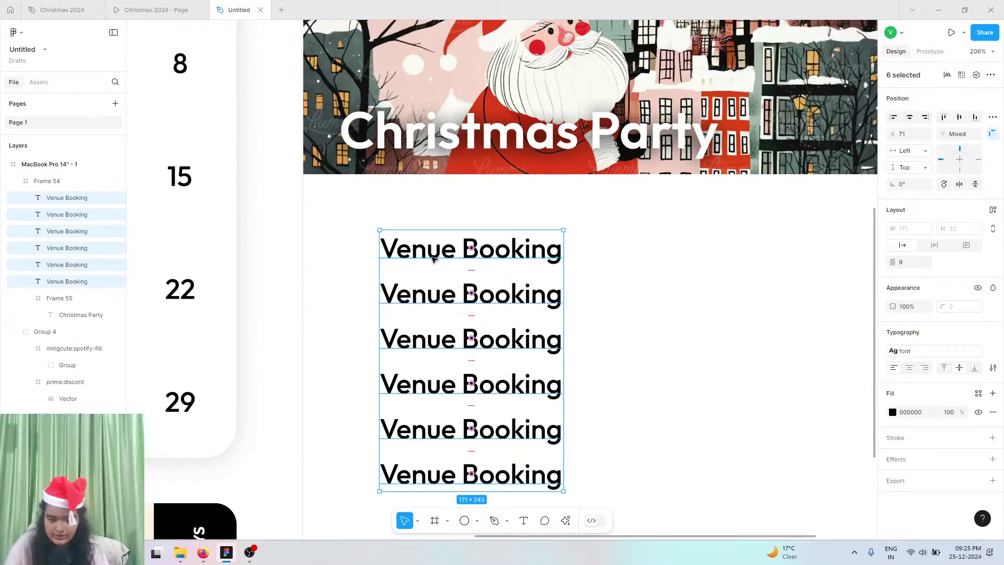
pyautogui.moveTo(405, 260); pyautogui.dragTo(626, 263)
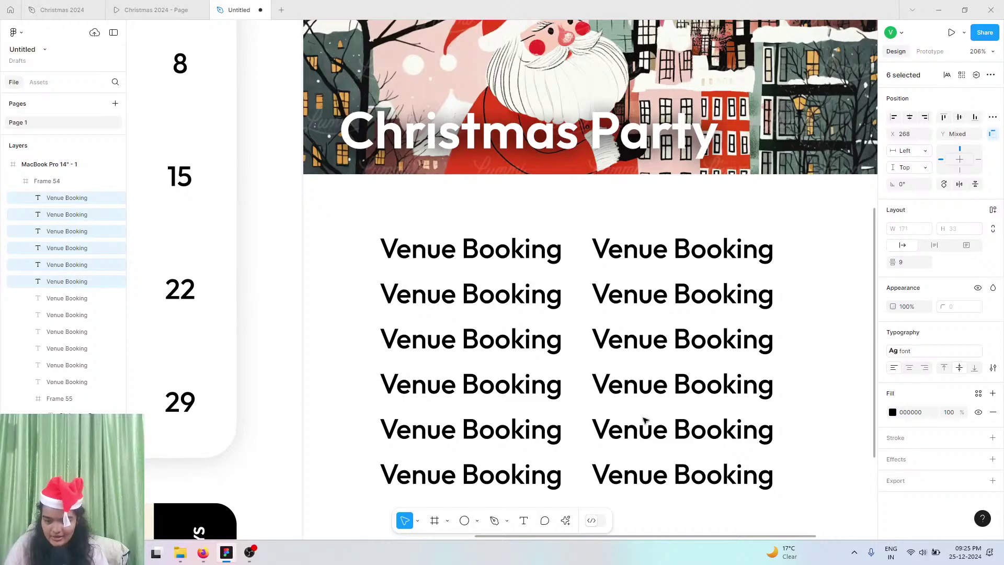
pyautogui.moveTo(646, 389); pyautogui.dragTo(651, 464)
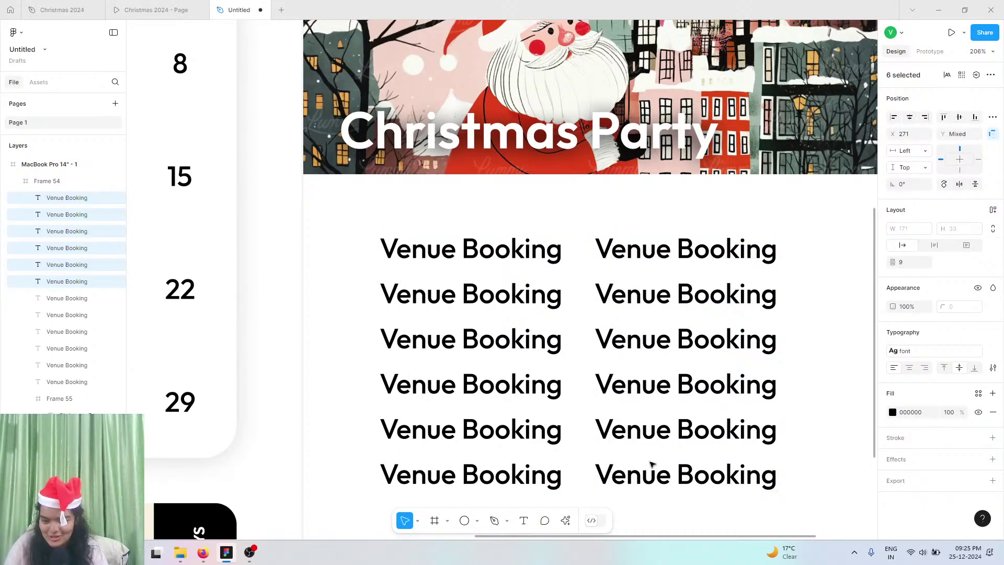
# - Group all twelve "Venue Booking" texts into one group
pyautogui.doubleClick(649, 475)
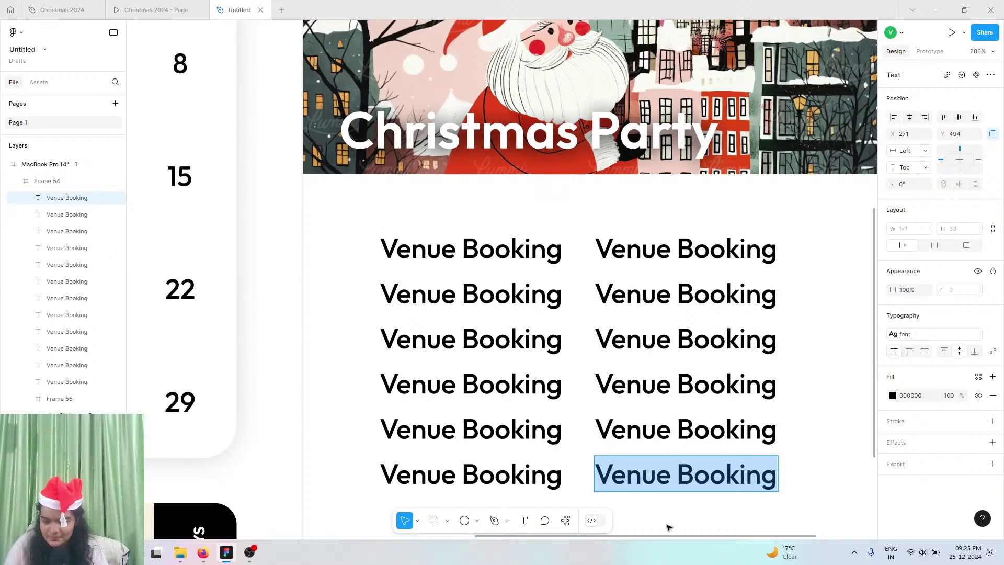
pyautogui.press('Escape')
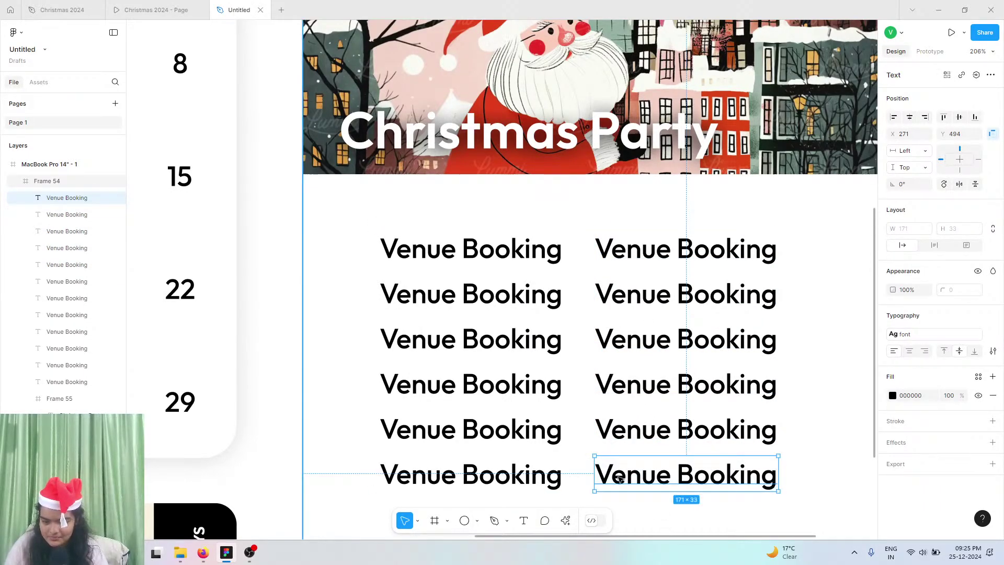
pyautogui.keyDown('shift'); pyautogui.click(70, 388); pyautogui.keyUp('shift')
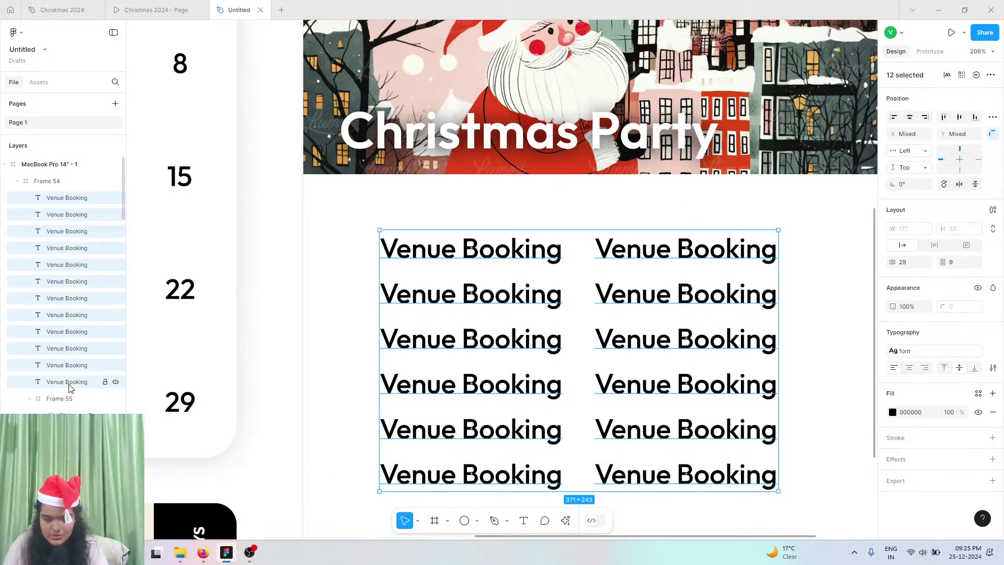
pyautogui.hotkey('ctrl', 'g')
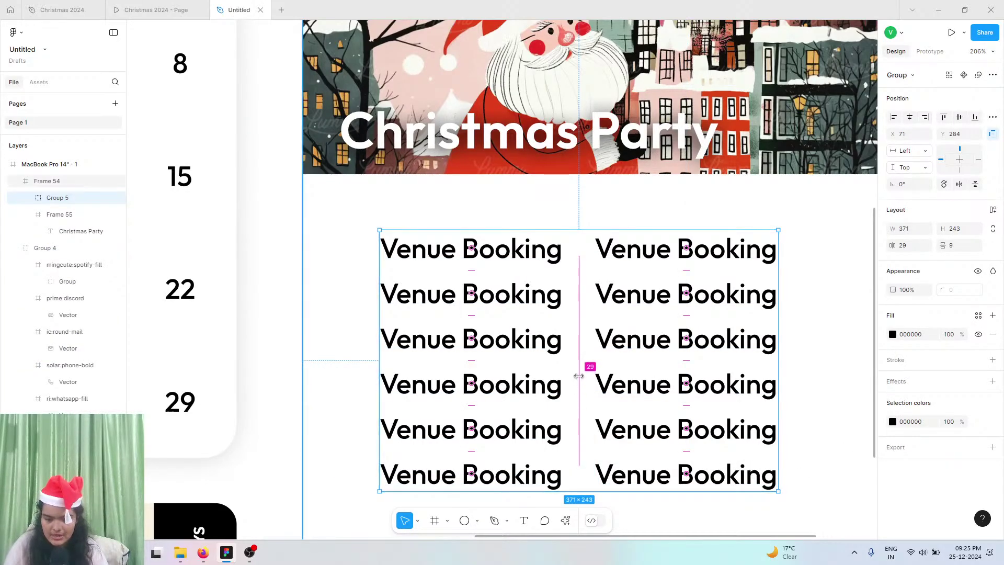
# - Set the task group's spacing to 57 between columns and 14 between rows, and move it to X 84, Y 285
pyautogui.moveTo(579, 376); pyautogui.dragTo(594, 373)
pyautogui.scroll(-5, 596, 371)
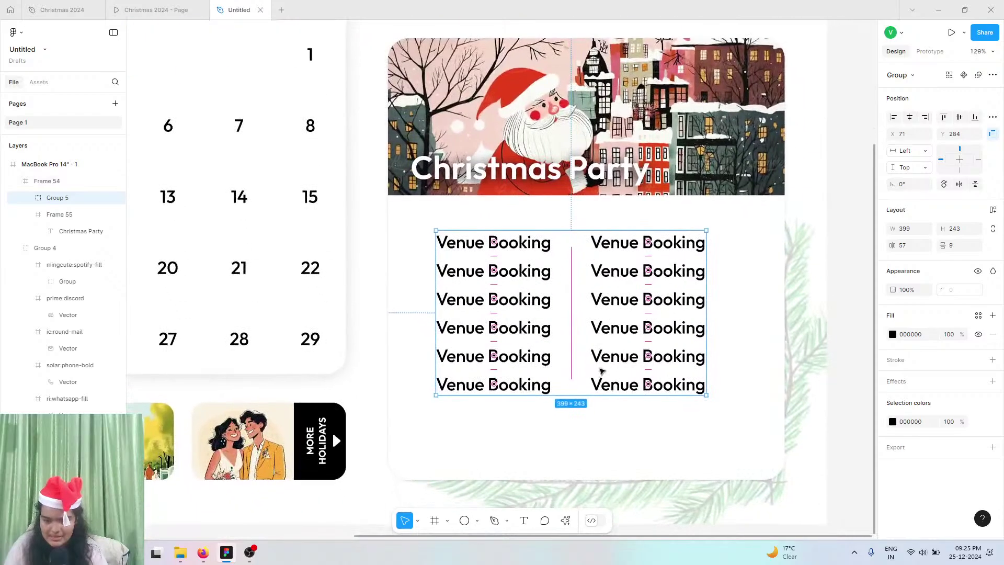
pyautogui.scroll(1, 627, 314)
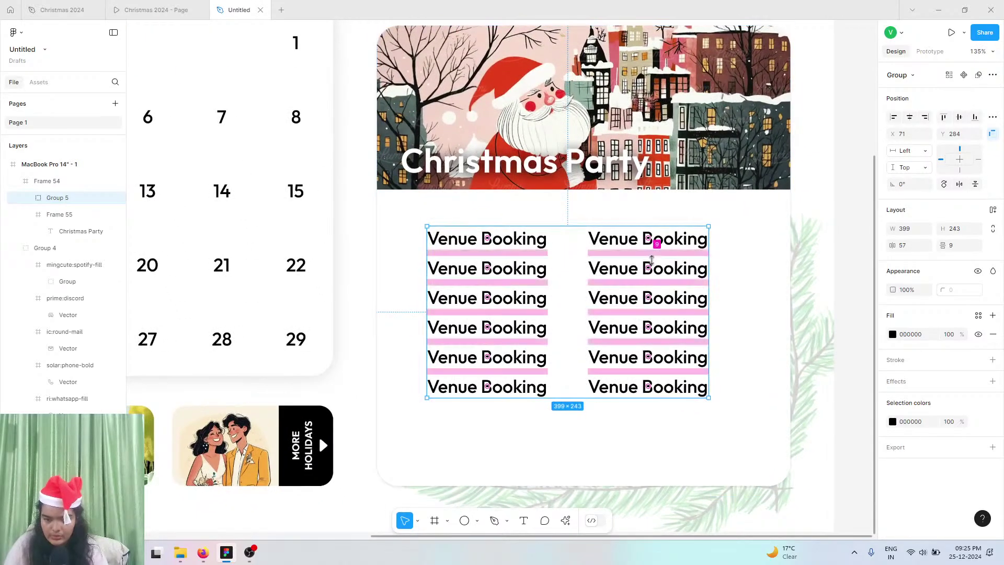
pyautogui.moveTo(652, 259); pyautogui.dragTo(652, 263)
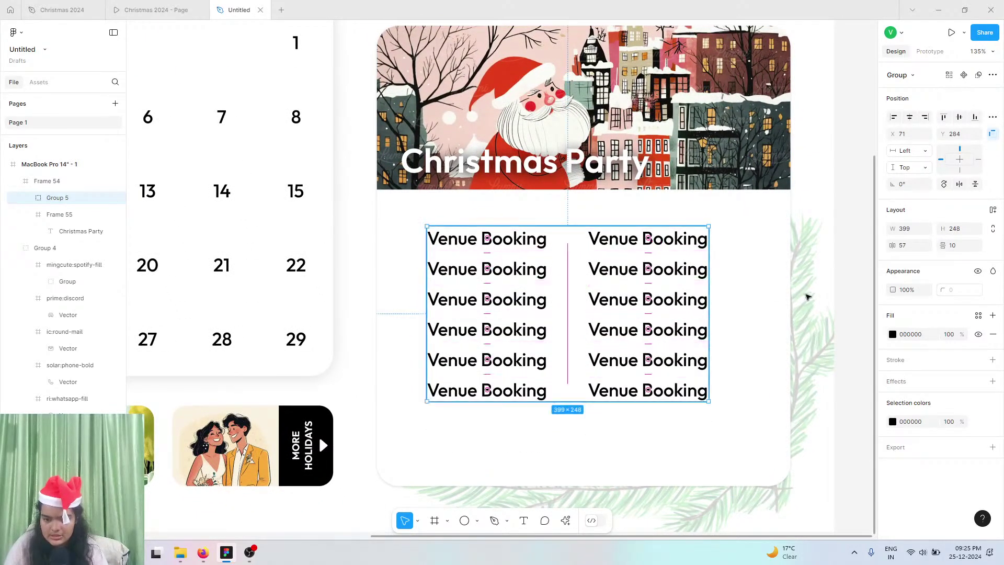
pyautogui.moveTo(646, 308); pyautogui.dragTo(660, 289)
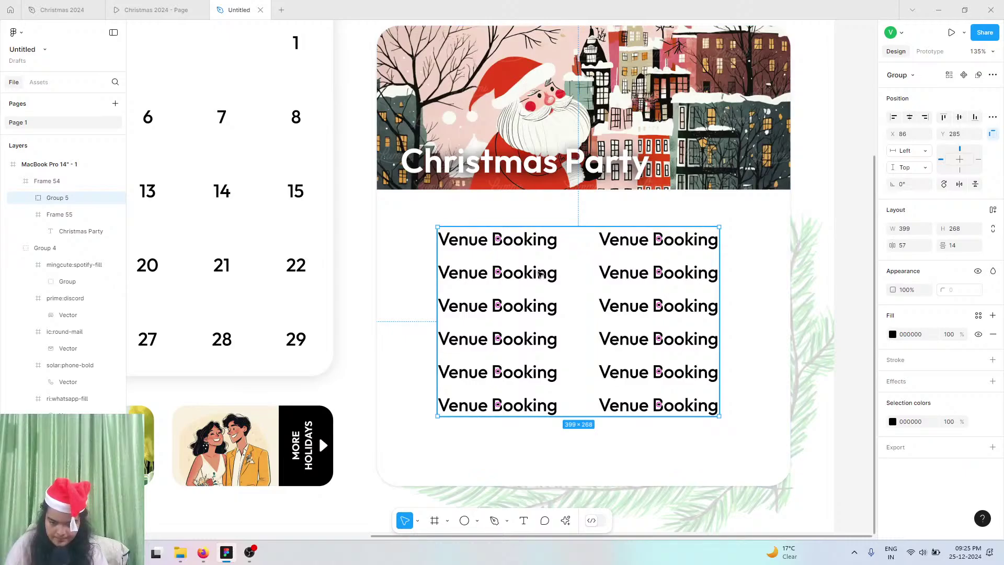
pyautogui.press('Left')
pyautogui.press('Left')
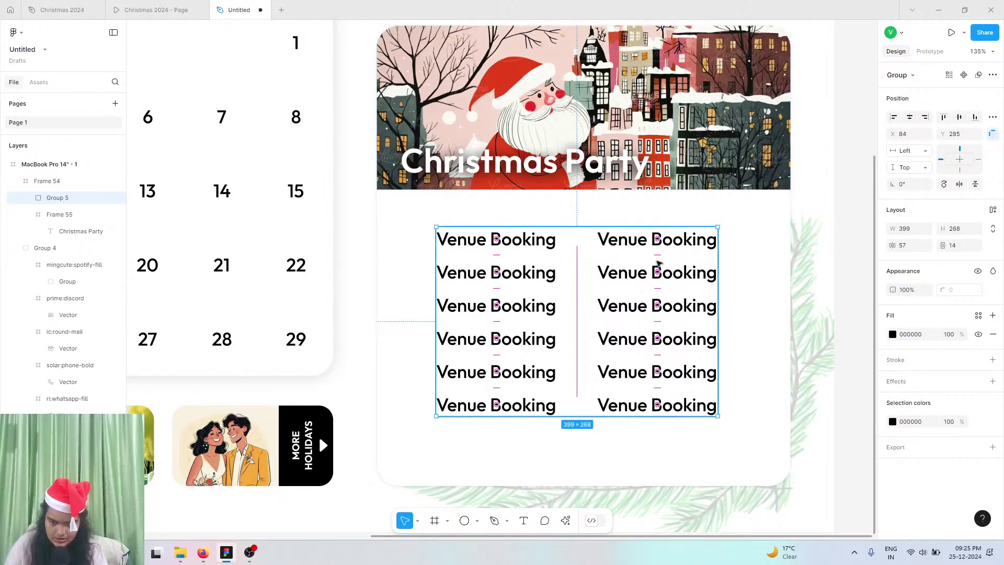
# - Space the Venue Booking text grid with gaps of 66 horizontally and 21 vertically, and move it to X 71, Y 278
pyautogui.moveTo(658, 255); pyautogui.dragTo(663, 243)
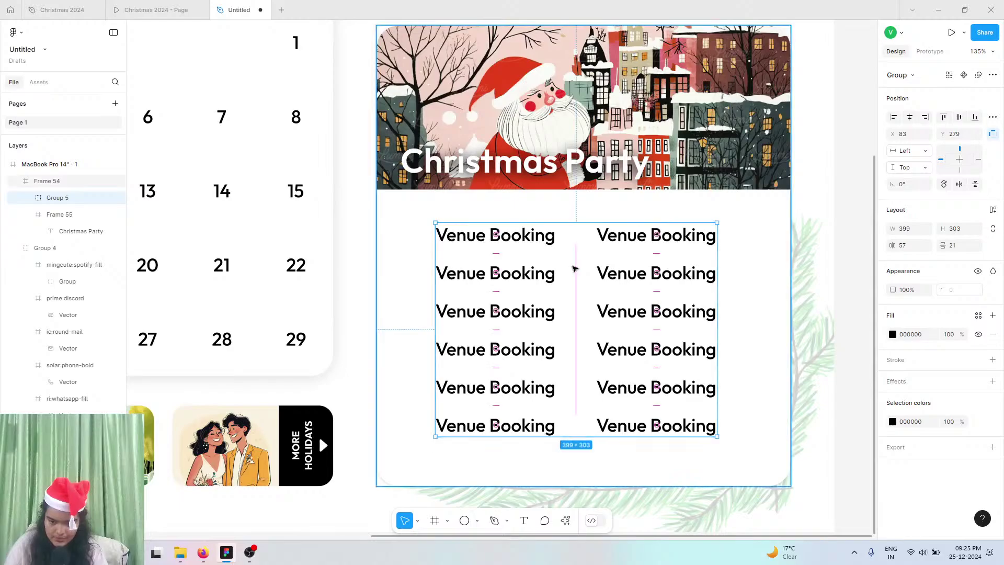
pyautogui.moveTo(575, 269); pyautogui.dragTo(580, 269)
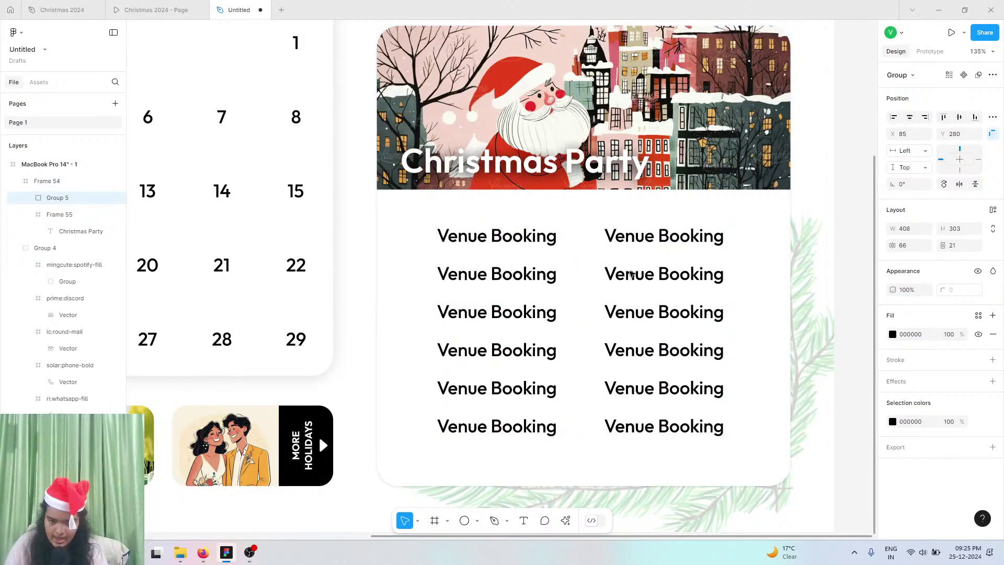
pyautogui.press('Left')
pyautogui.press('Left')
pyautogui.press('Left')
pyautogui.press('Up')
pyautogui.press('Left')
pyautogui.press('Left')
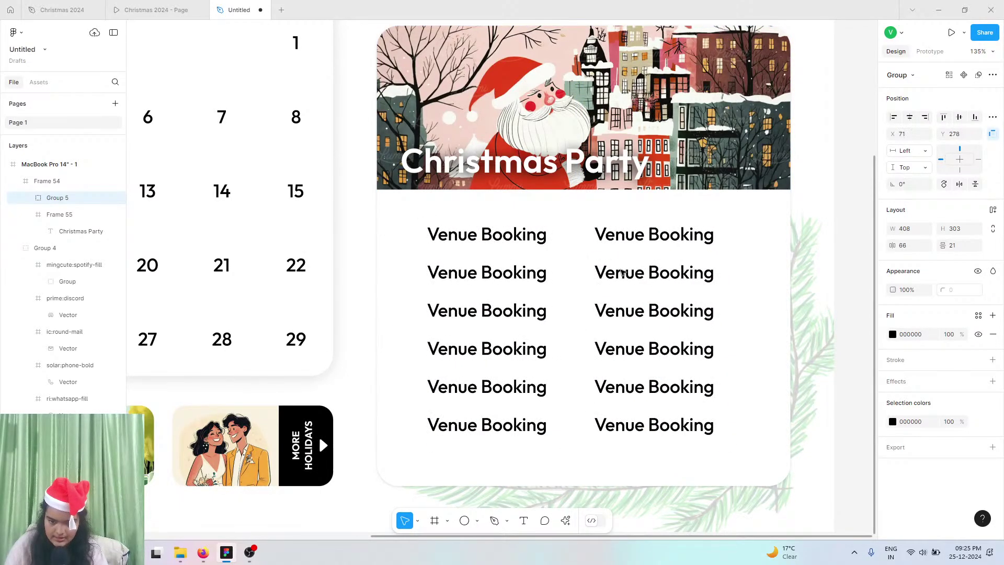
# - Widen the gap between the two Venue Booking columns to 87 and move the text group to X 89
pyautogui.press('Right')
pyautogui.press('Right')
pyautogui.press('Right')
pyautogui.press('Right')
pyautogui.moveTo(629, 272); pyautogui.dragTo(594, 265)
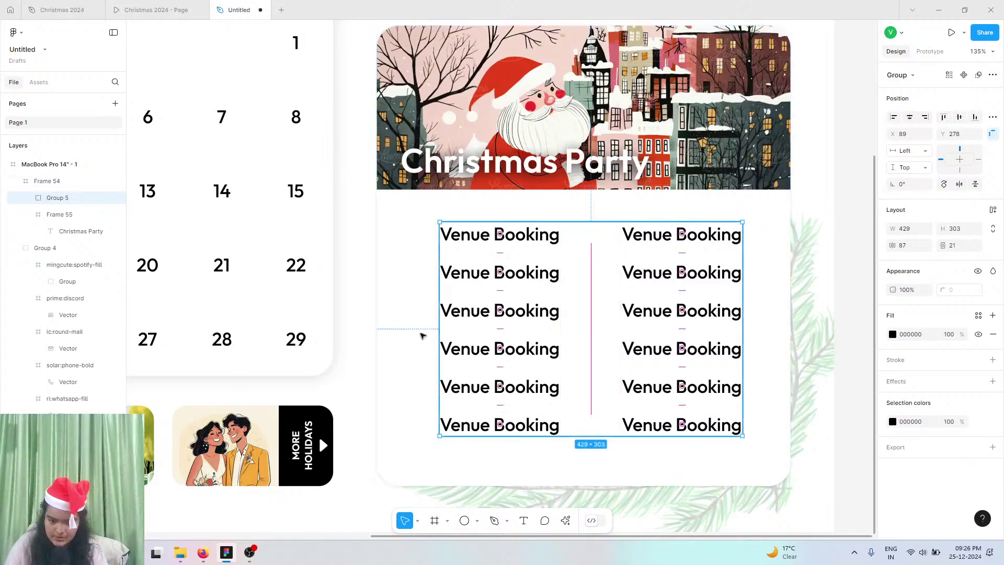
pyautogui.moveTo(542, 315); pyautogui.dragTo(544, 315)
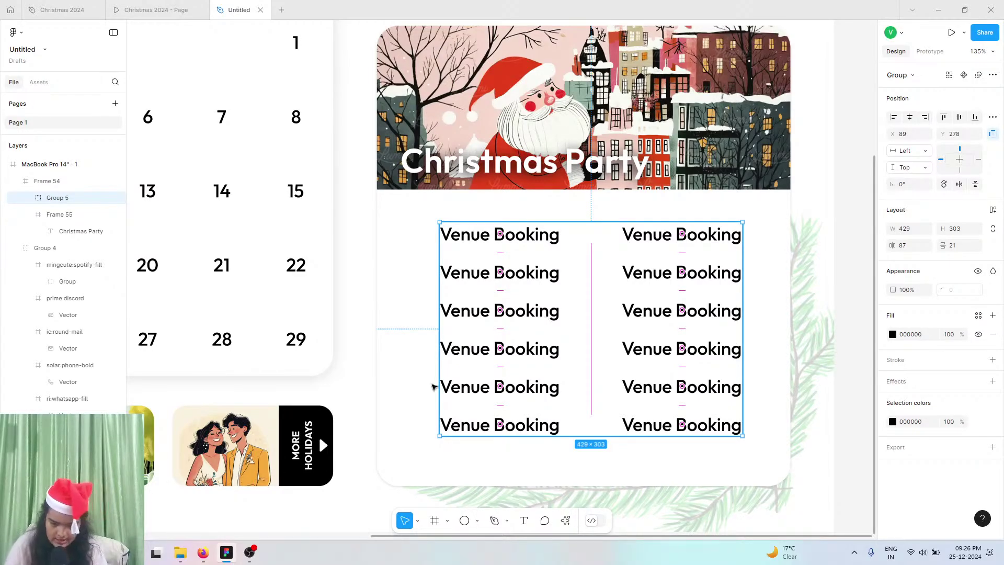
pyautogui.scroll(-5, 433, 386)
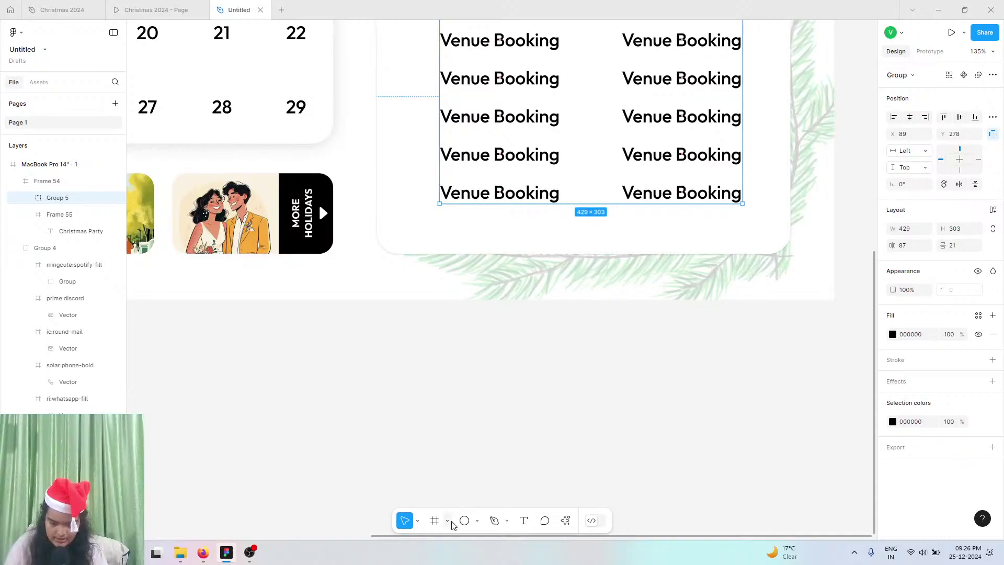
pyautogui.click(476, 520)
pyautogui.click(489, 417)
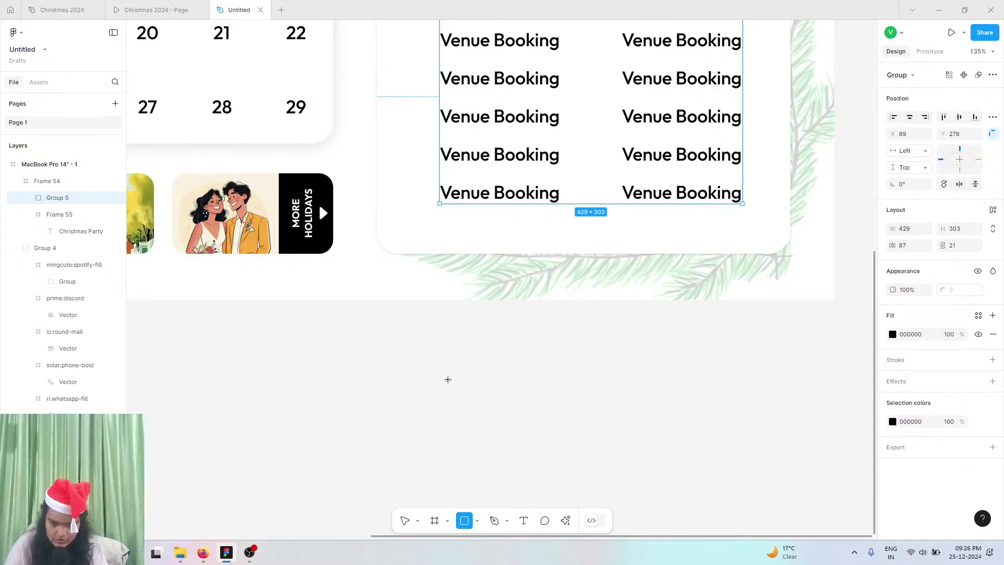
pyautogui.moveTo(482, 402)
pyautogui.mouseDown()
pyautogui.moveTo(553, 453)
pyautogui.moveTo(509, 421)
pyautogui.moveTo(508, 405)
pyautogui.moveTo(545, 391)
pyautogui.moveTo(637, 413)
pyautogui.moveTo(708, 372)
pyautogui.moveTo(570, 329)
pyautogui.moveTo(546, 436)
pyautogui.mouseUp()
pyautogui.press('Delete')
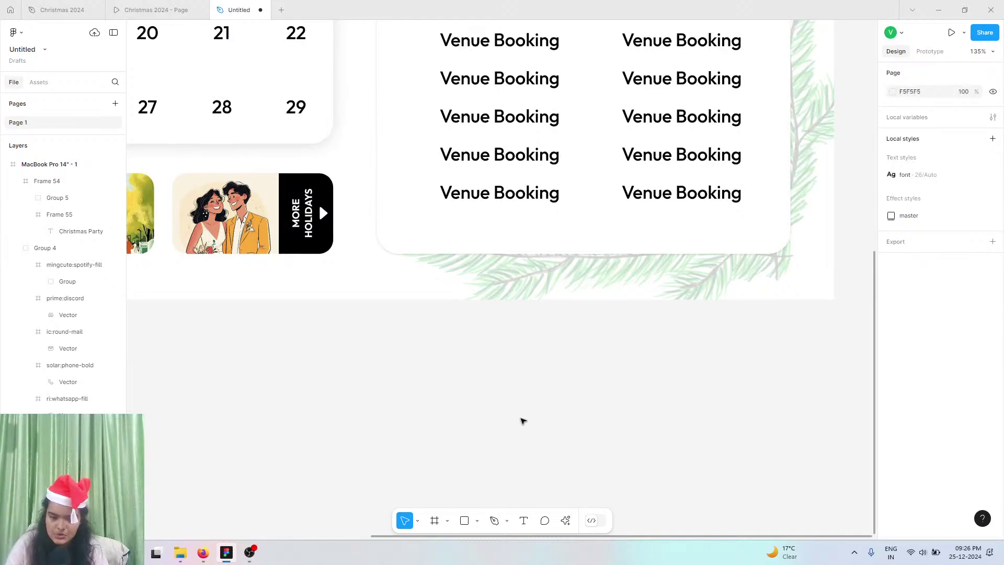
# - Nudge the Venue Booking text group to X 88
pyautogui.scroll(5, 523, 421)
pyautogui.click(472, 256)
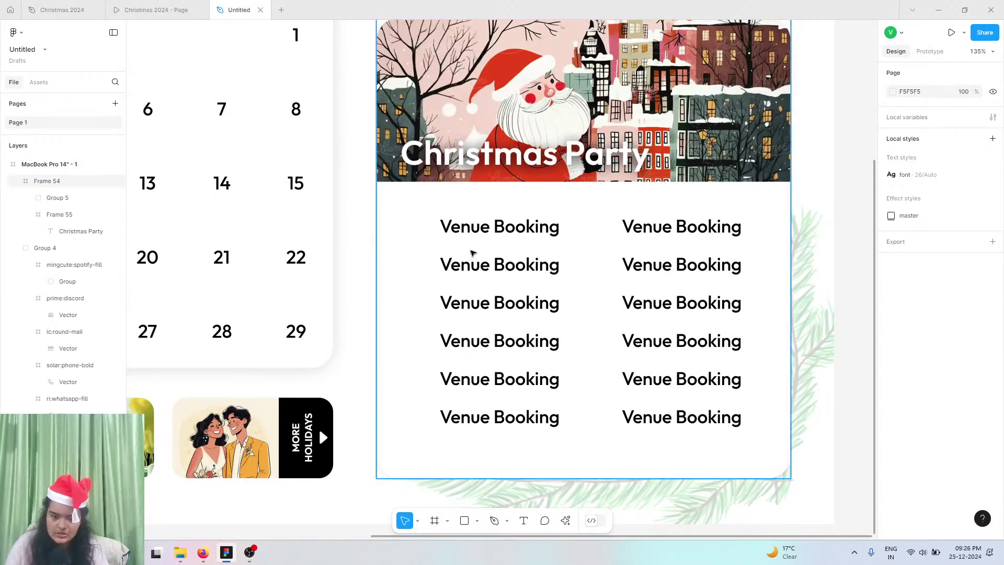
pyautogui.click(483, 233)
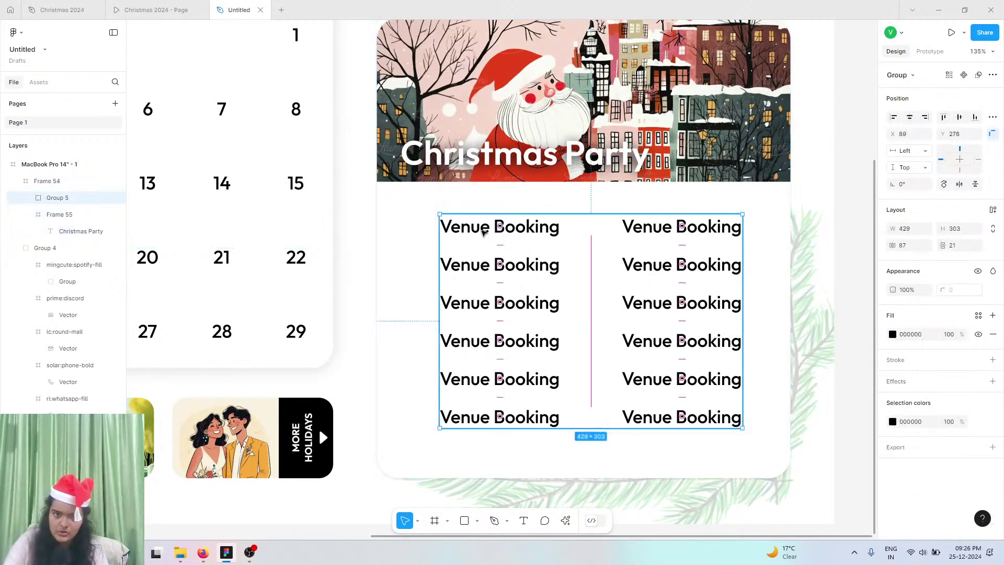
pyautogui.press('Left')
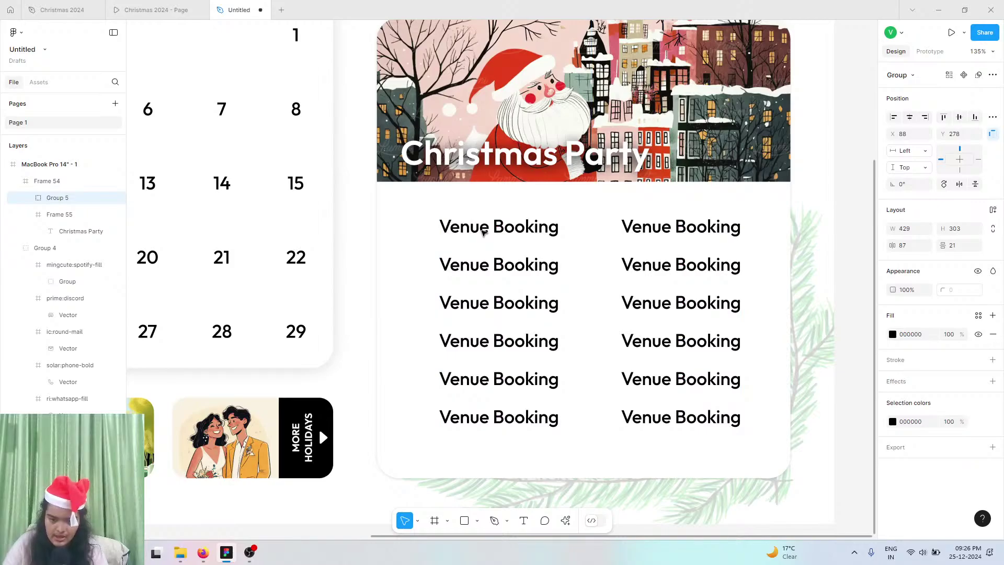
# - Add an ellipse before the first Venue Booking entry of the first column, sized 20 × 20 at X 43, Y 284
pyautogui.click(477, 520)
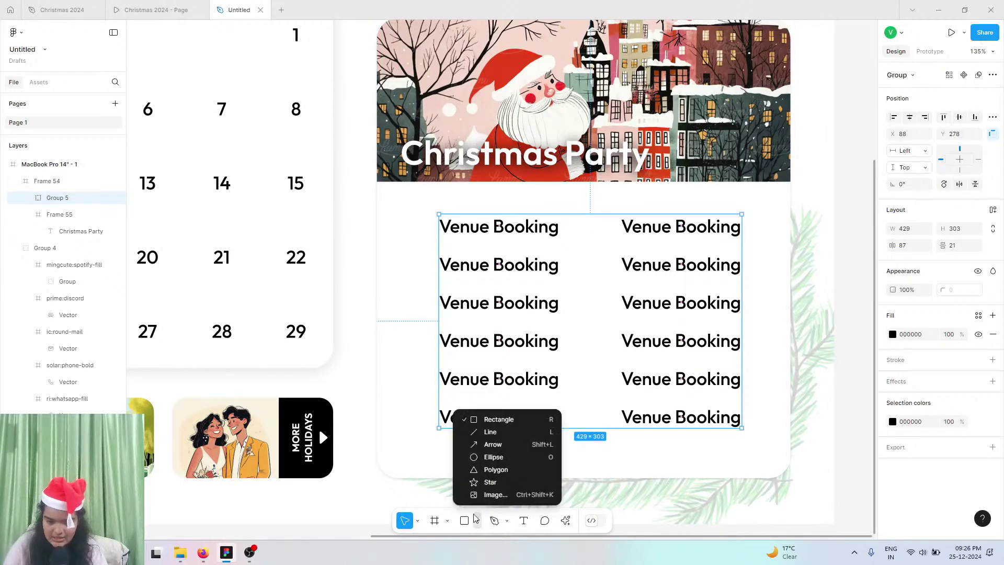
pyautogui.click(492, 457)
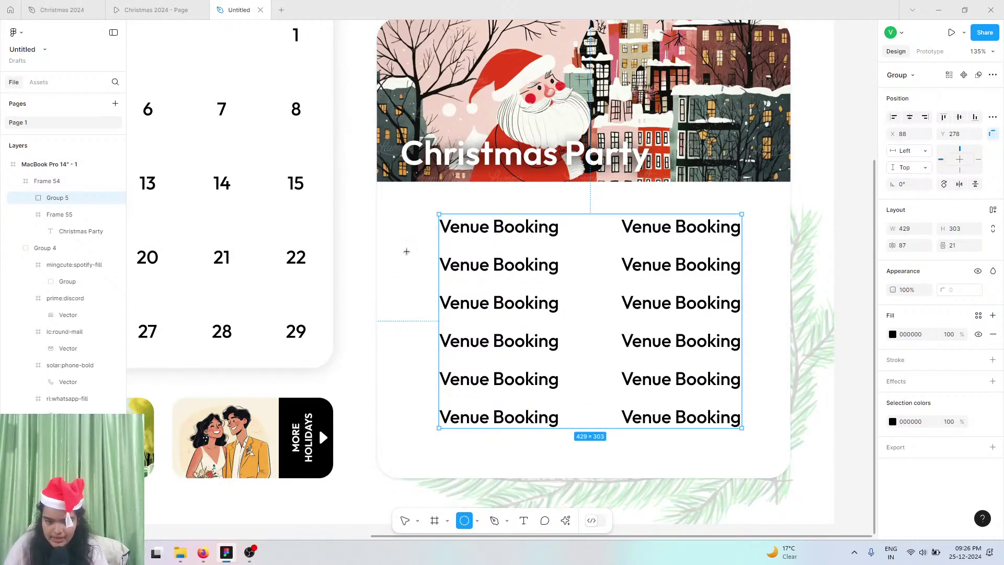
pyautogui.click(374, 194)
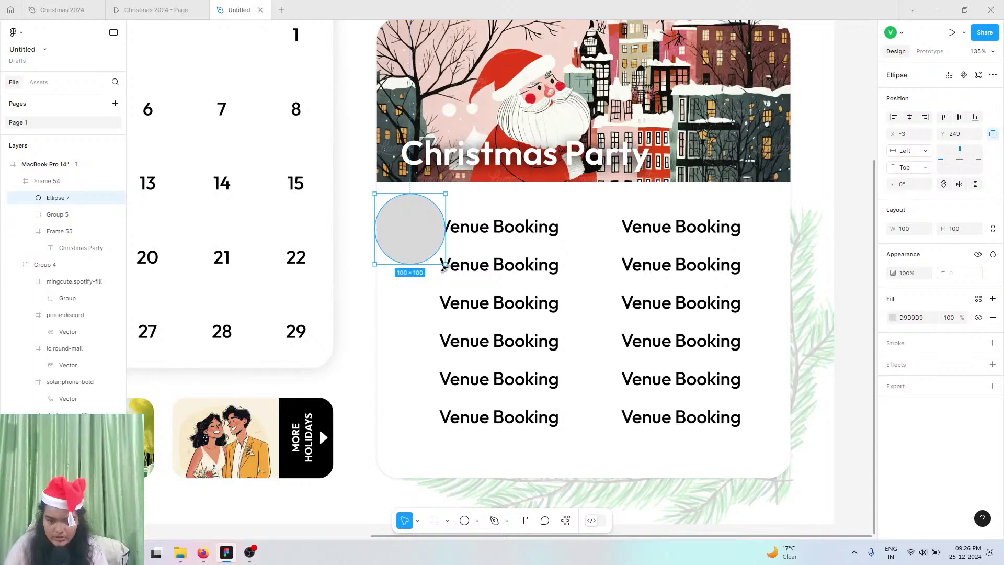
pyautogui.moveTo(445, 264); pyautogui.dragTo(414, 224)
pyautogui.scroll(5, 413, 224)
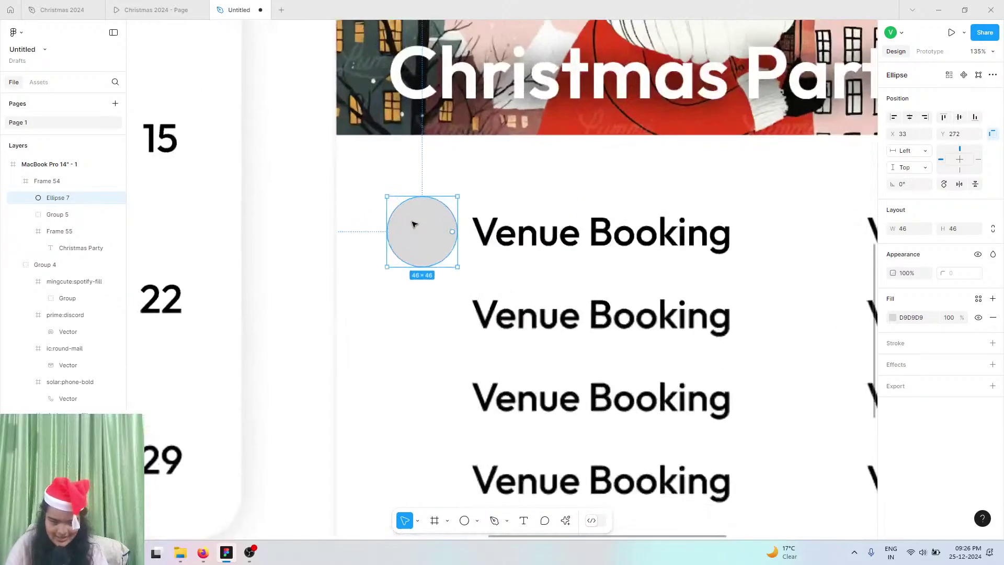
pyautogui.moveTo(466, 275); pyautogui.dragTo(421, 234)
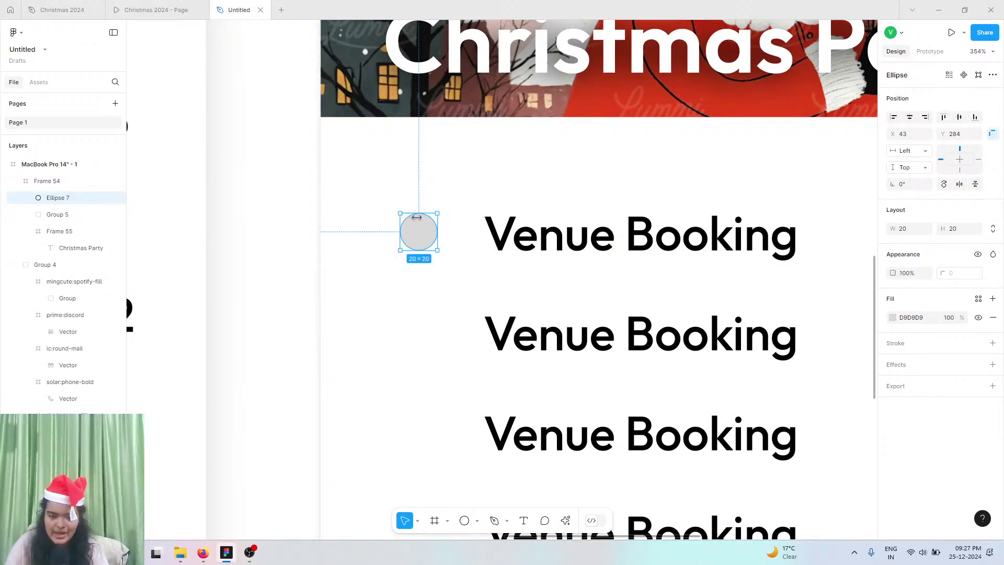
# - Duplicate the circle beside the second Venue Booking row, and copy both circles down beside the third and fourth rows
pyautogui.hotkey('ctrl', 'd')
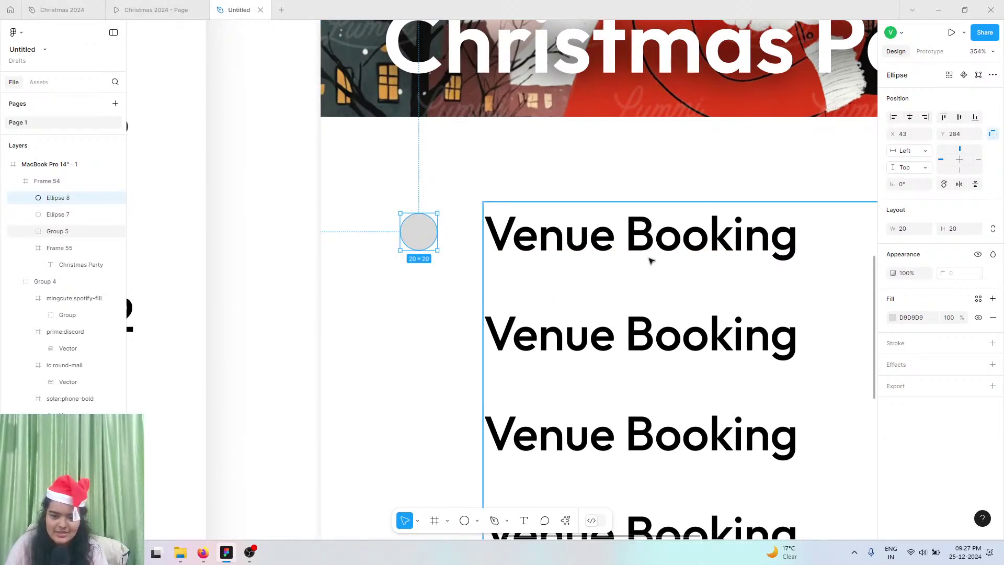
pyautogui.moveTo(424, 232); pyautogui.dragTo(426, 327)
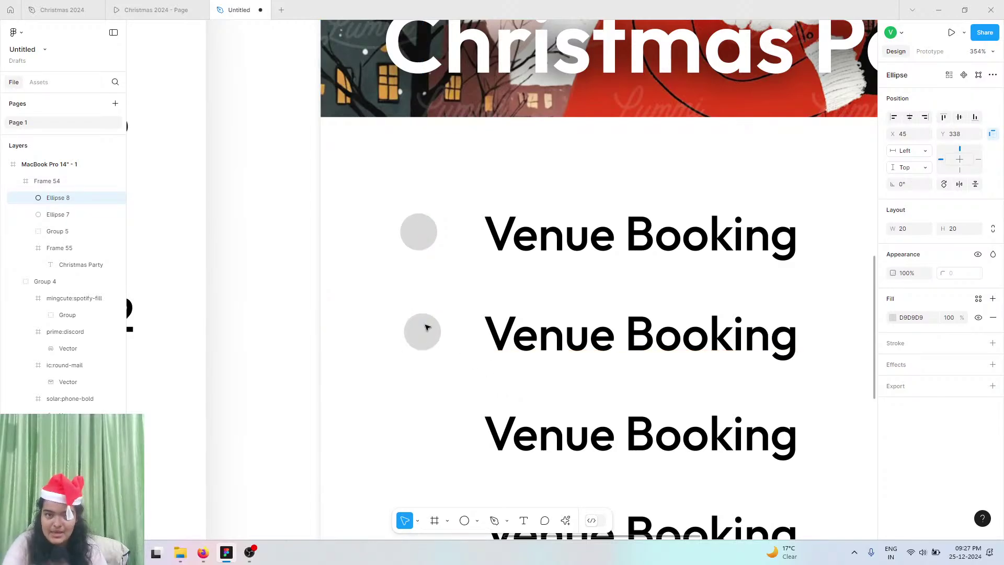
pyautogui.keyDown('shift'); pyautogui.click(417, 232); pyautogui.keyUp('shift')
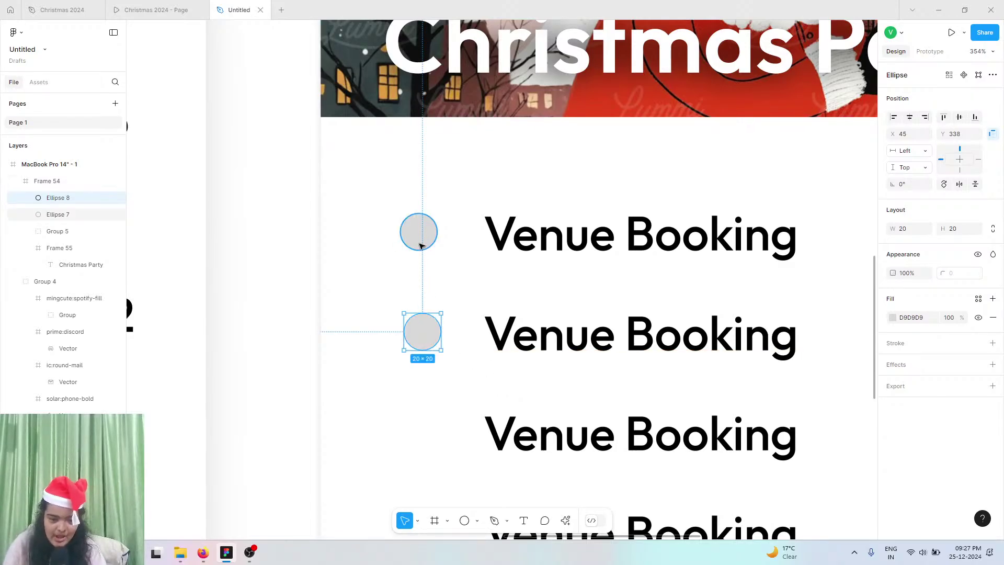
pyautogui.hotkey('ctrl', 'd')
pyautogui.moveTo(423, 333); pyautogui.dragTo(424, 433)
# - Select all four circles and distribute them vertically with an even spacing of 34
pyautogui.keyDown('shift'); pyautogui.click(421, 334); pyautogui.keyUp('shift')
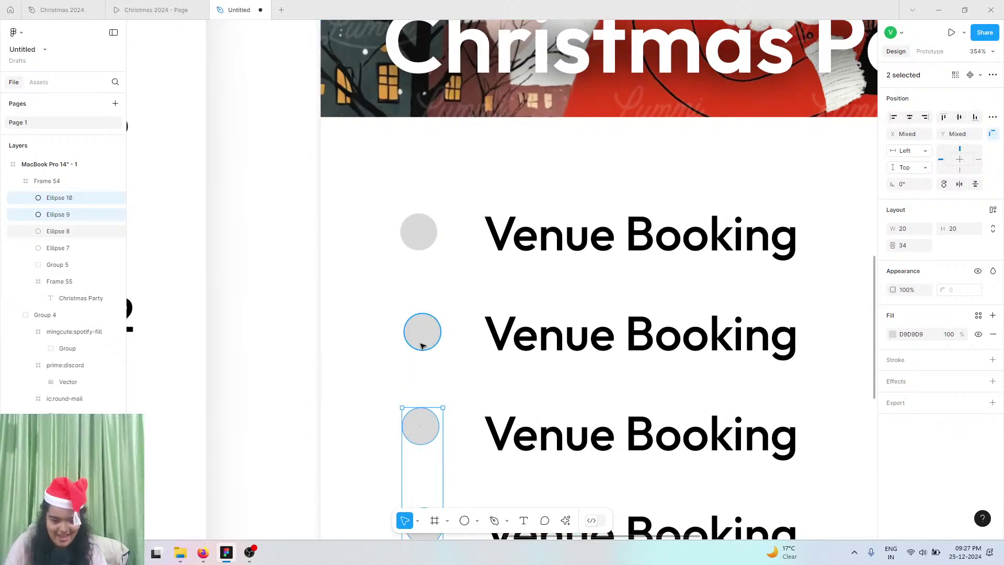
pyautogui.keyDown('shift'); pyautogui.click(418, 236); pyautogui.keyUp('shift')
pyautogui.scroll(-3, 688, 269)
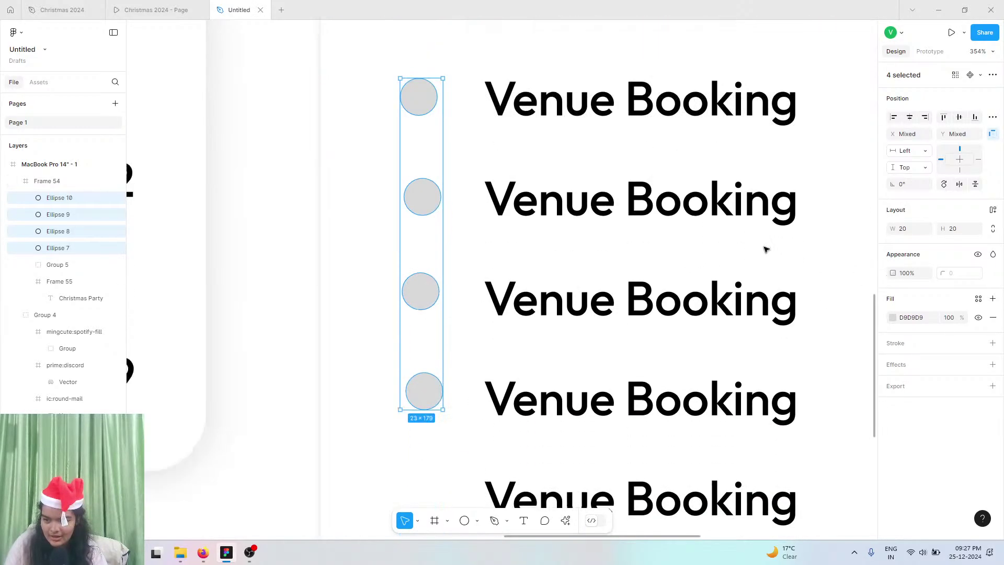
pyautogui.scroll(-2, 599, 246)
pyautogui.hotkey('alt', 'shift', 'v')
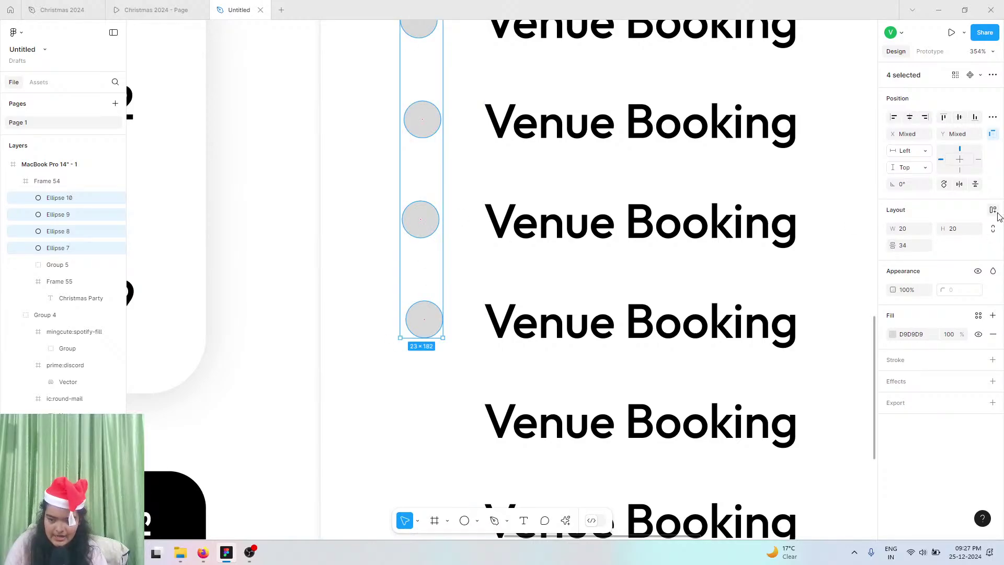
# - Align the four circles using an auto layout frame narrowed to a width of 20, and ungroup them
pyautogui.hotkey('shift', 'a')
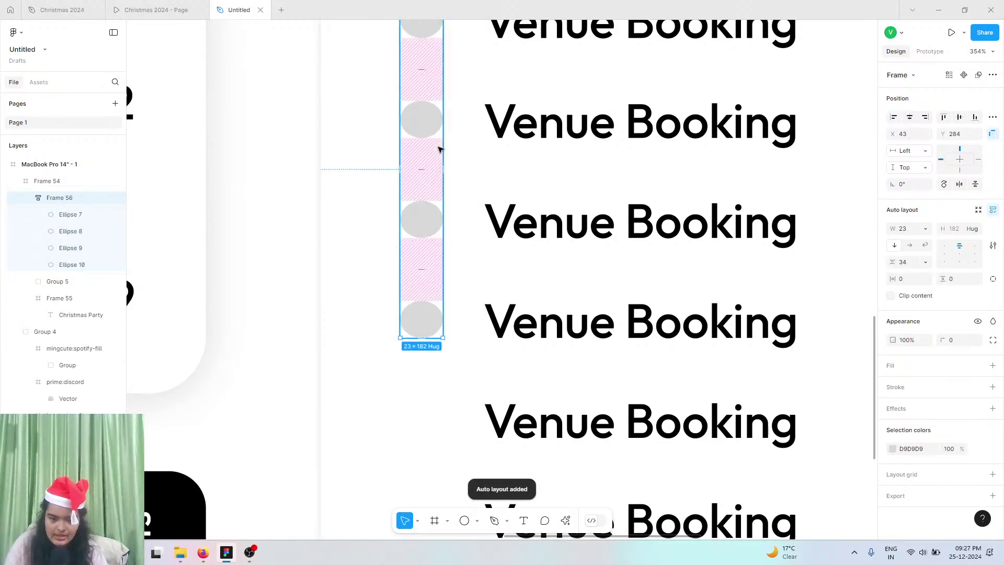
pyautogui.moveTo(443, 150); pyautogui.dragTo(437, 149)
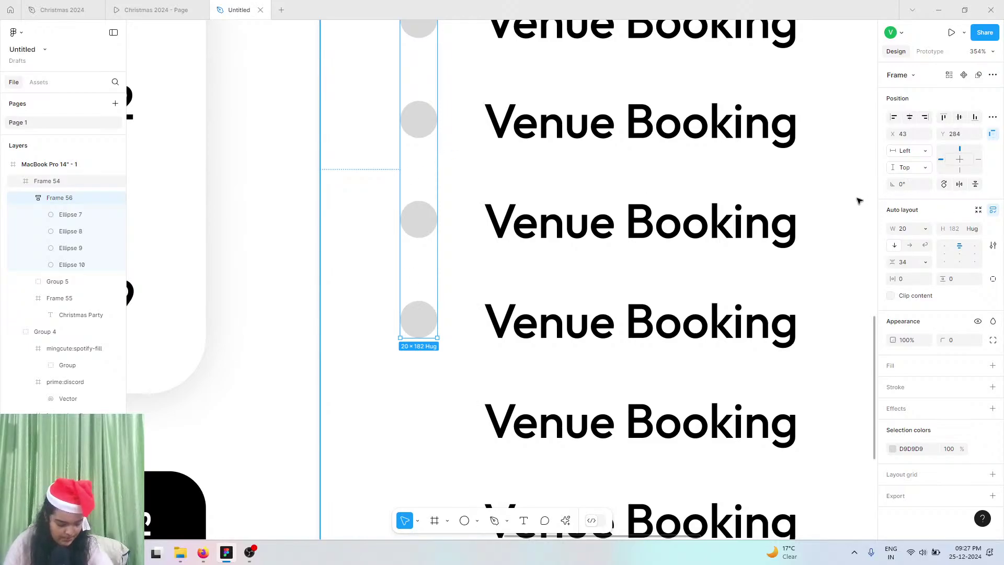
pyautogui.hotkey('ctrl', 'shift', 'g')
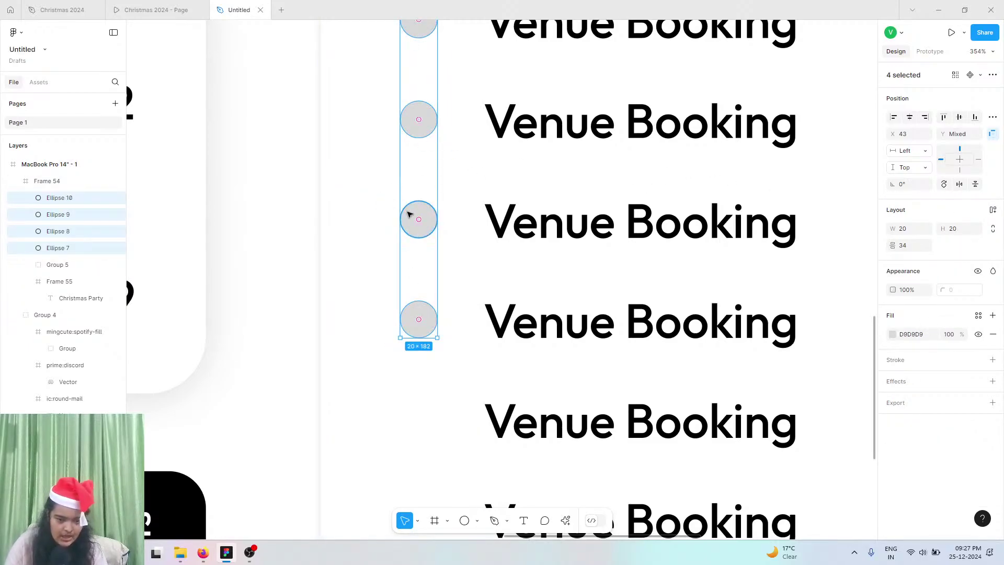
# - Duplicate the third and fourth circles and place the copies beside the fifth and sixth Venue Booking rows
pyautogui.click(409, 214)
pyautogui.keyDown('shift'); pyautogui.click(418, 319); pyautogui.keyUp('shift')
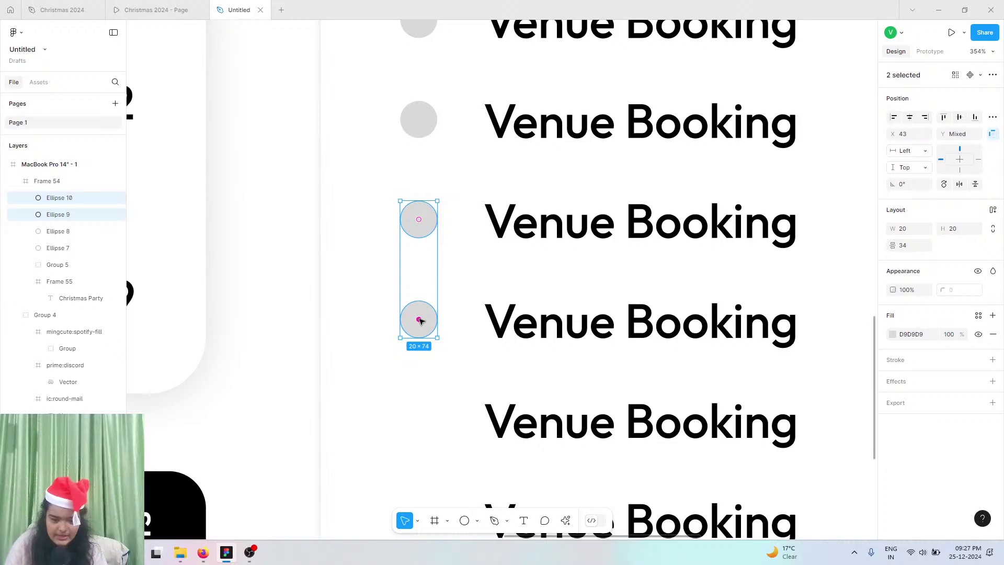
pyautogui.hotkey('ctrl', 'd')
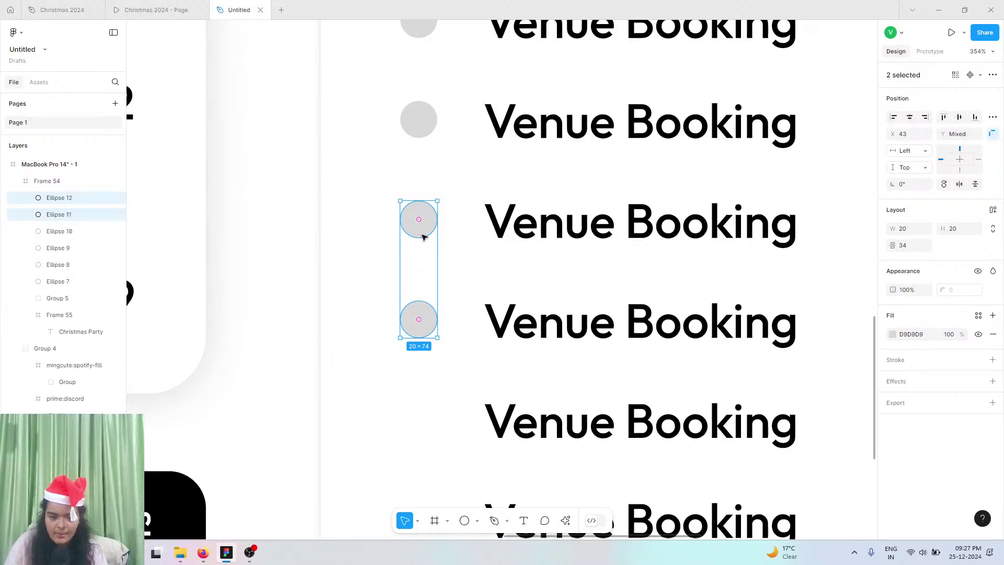
pyautogui.moveTo(420, 227); pyautogui.dragTo(421, 375)
pyautogui.scroll(-1, 432, 373)
pyautogui.scroll(-1, 432, 374)
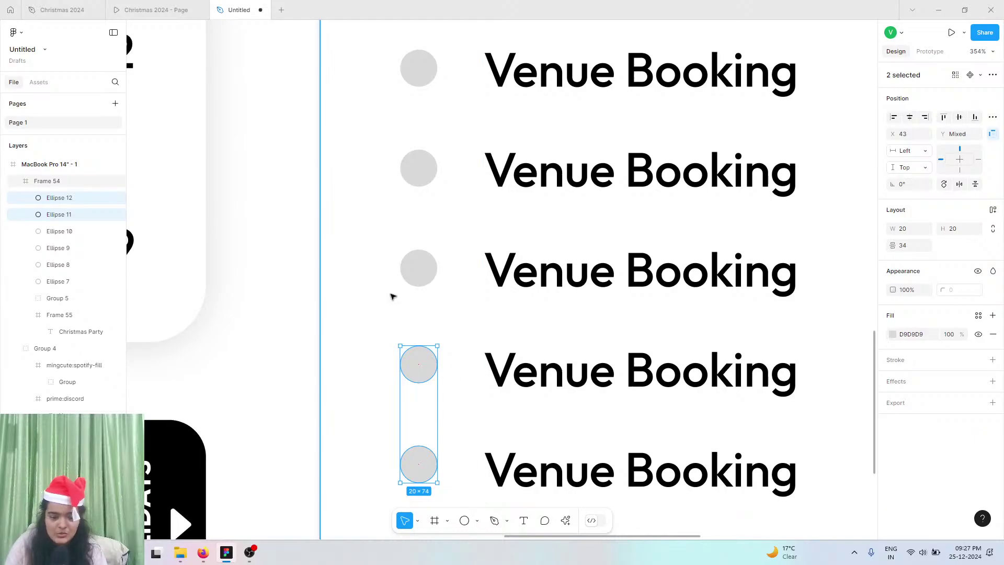
# - Duplicate all six circles and place the copies in front of the second Venue Booking column at X 305
pyautogui.scroll(-10, 392, 297)
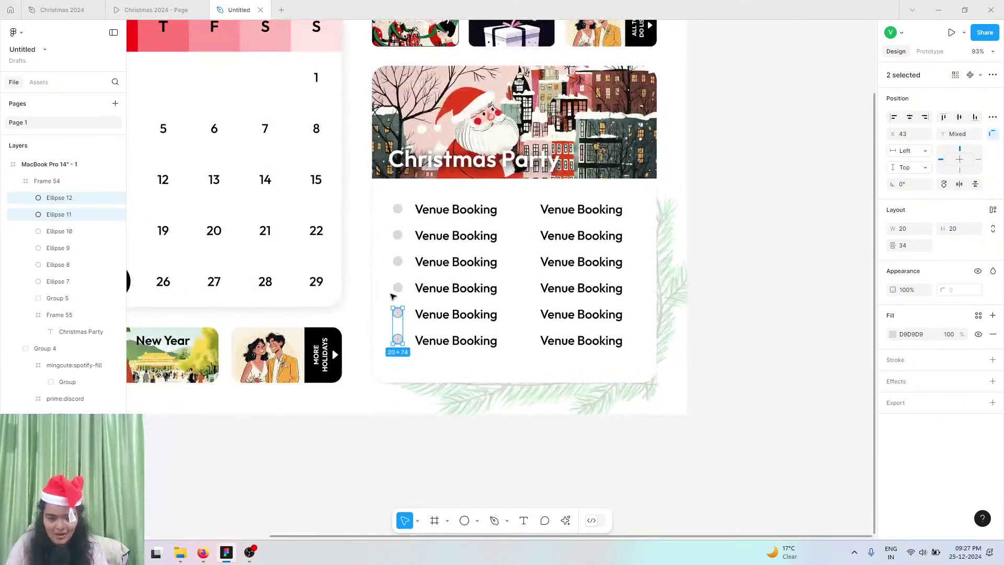
pyautogui.keyDown('shift'); pyautogui.click(398, 288); pyautogui.keyUp('shift')
pyautogui.keyDown('shift'); pyautogui.click(398, 261); pyautogui.keyUp('shift')
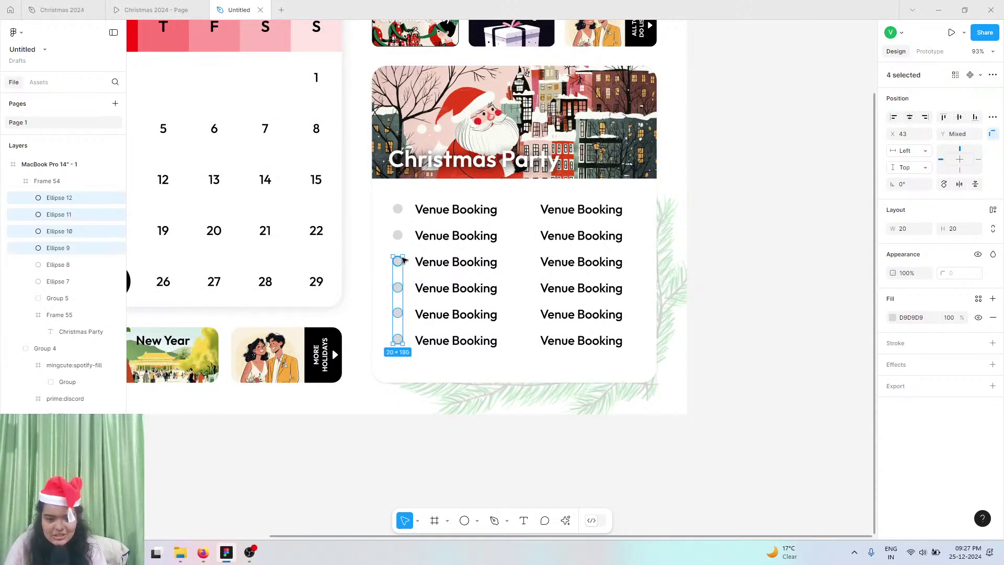
pyautogui.keyDown('shift'); pyautogui.click(398, 236); pyautogui.keyUp('shift')
pyautogui.keyDown('shift'); pyautogui.click(398, 210); pyautogui.keyUp('shift')
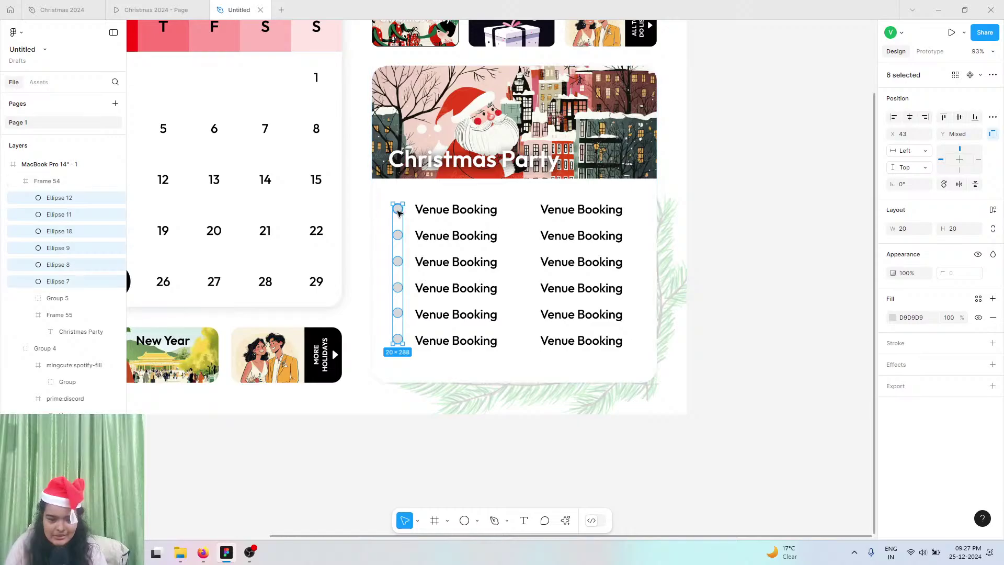
pyautogui.hotkey('ctrl', 'd')
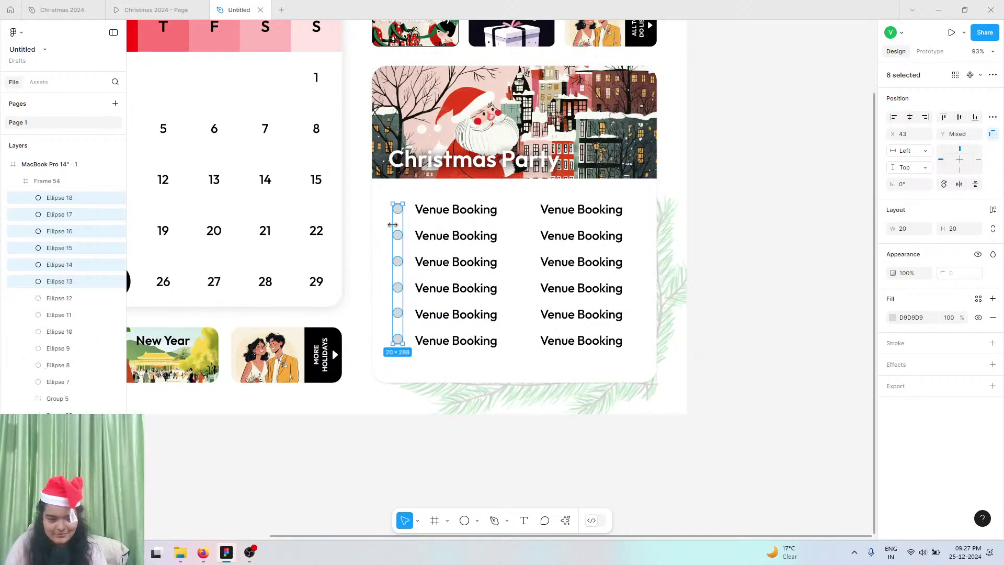
pyautogui.moveTo(398, 232); pyautogui.dragTo(525, 230)
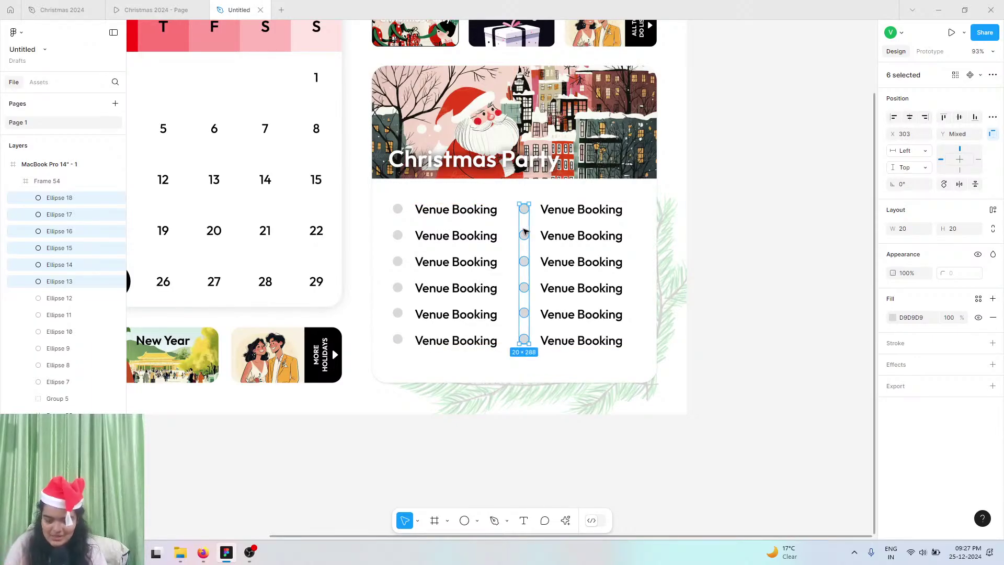
pyautogui.keyDown('ctrl'); pyautogui.scroll(5, 524, 231); pyautogui.keyUp('ctrl')
pyautogui.moveTo(524, 231); pyautogui.dragTo(525, 231)
pyautogui.keyDown('ctrl'); pyautogui.scroll(3, 523, 226); pyautogui.keyUp('ctrl')
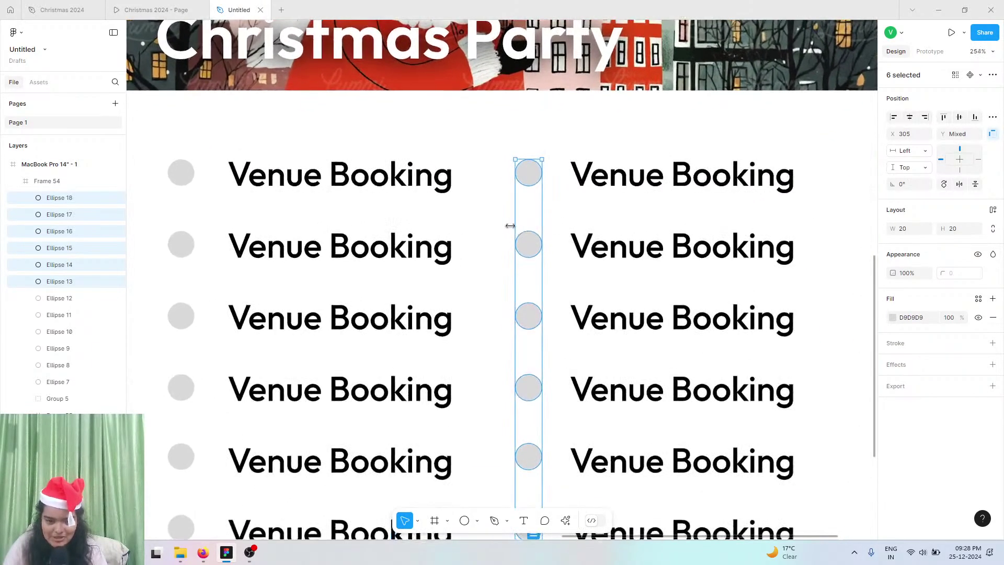
# - Select all twelve bullet circles, change their fill to white FFFFFF and apply the master effect style
pyautogui.keyDown('ctrl'); pyautogui.scroll(-4, 523, 226); pyautogui.keyUp('ctrl')
pyautogui.keyDown('shift'); pyautogui.click(266, 189); pyautogui.keyUp('shift')
pyautogui.keyDown('shift'); pyautogui.click(268, 240); pyautogui.keyUp('shift')
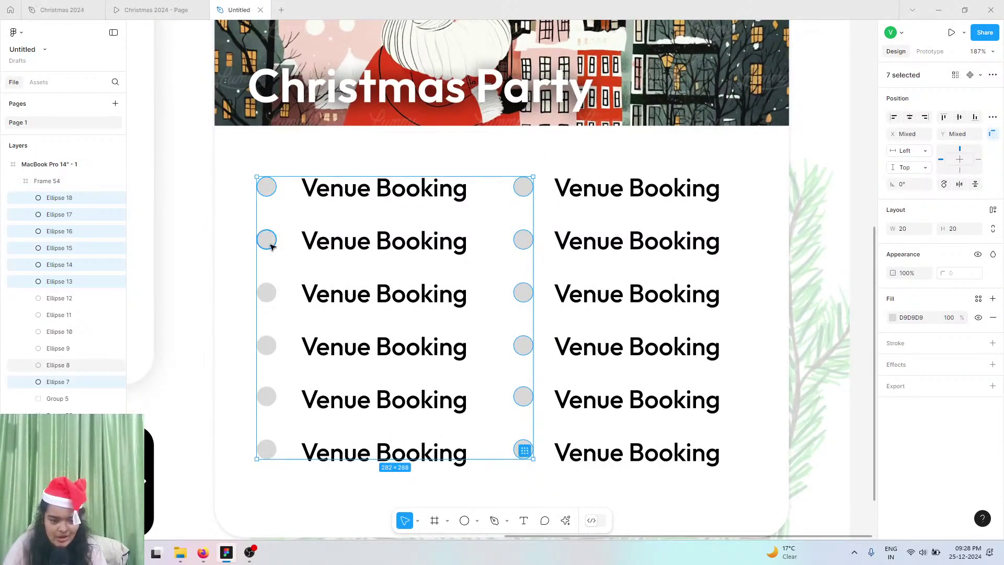
pyautogui.keyDown('shift'); pyautogui.click(268, 298); pyautogui.keyUp('shift')
pyautogui.keyDown('shift'); pyautogui.click(271, 351); pyautogui.keyUp('shift')
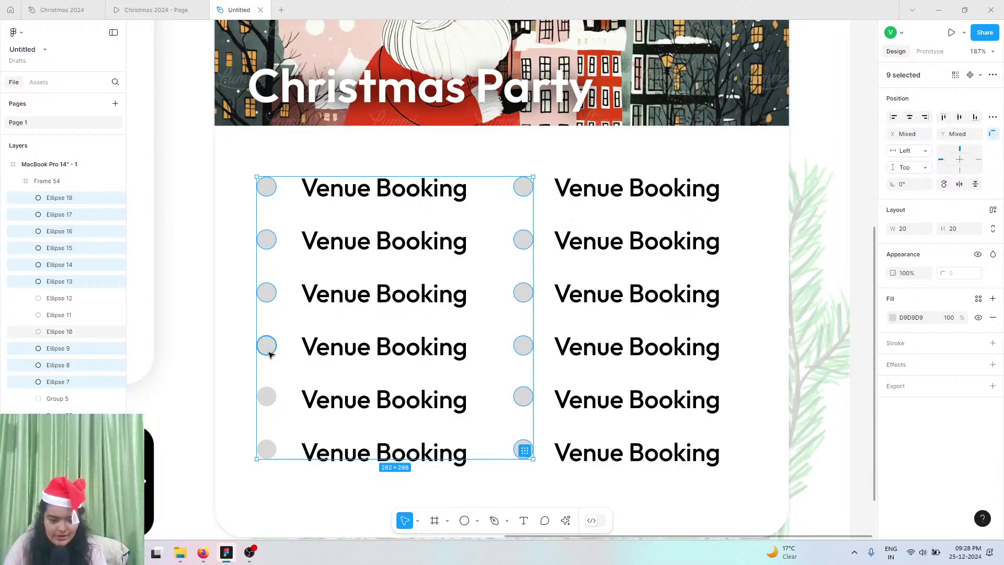
pyautogui.keyDown('shift'); pyautogui.click(266, 401); pyautogui.keyUp('shift')
pyautogui.keyDown('shift'); pyautogui.click(268, 450); pyautogui.keyUp('shift')
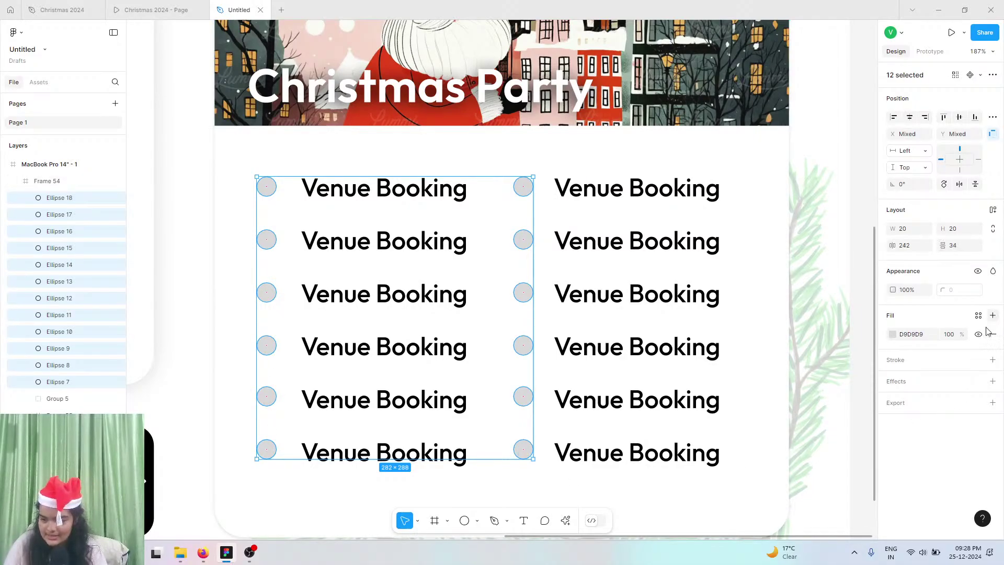
pyautogui.click(893, 335)
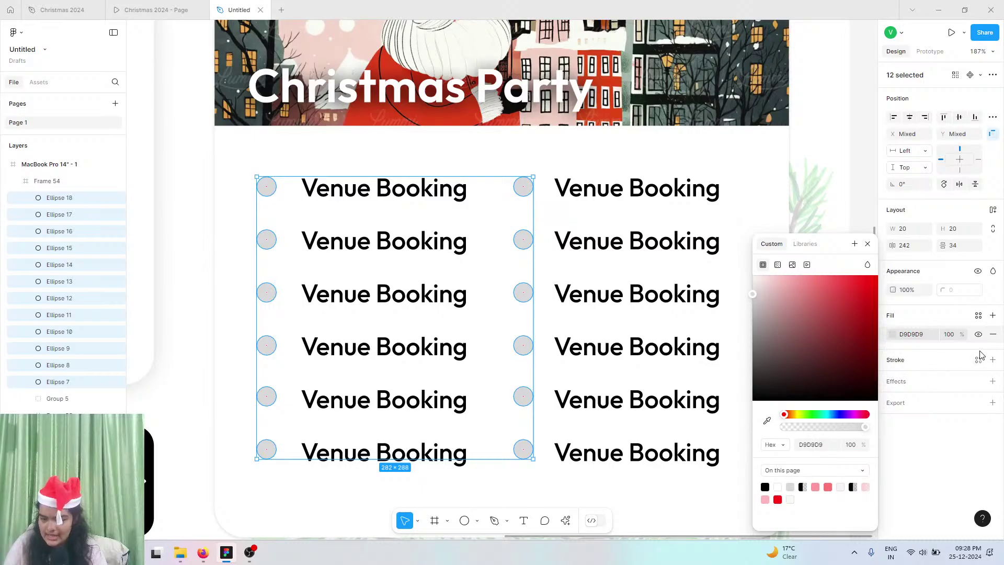
pyautogui.click(778, 487)
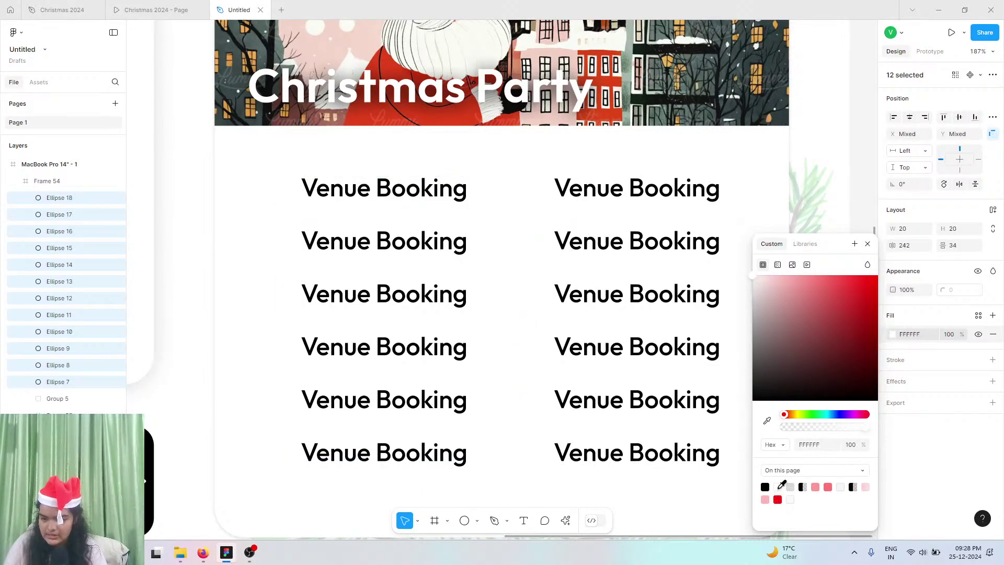
pyautogui.click(978, 381)
pyautogui.click(840, 448)
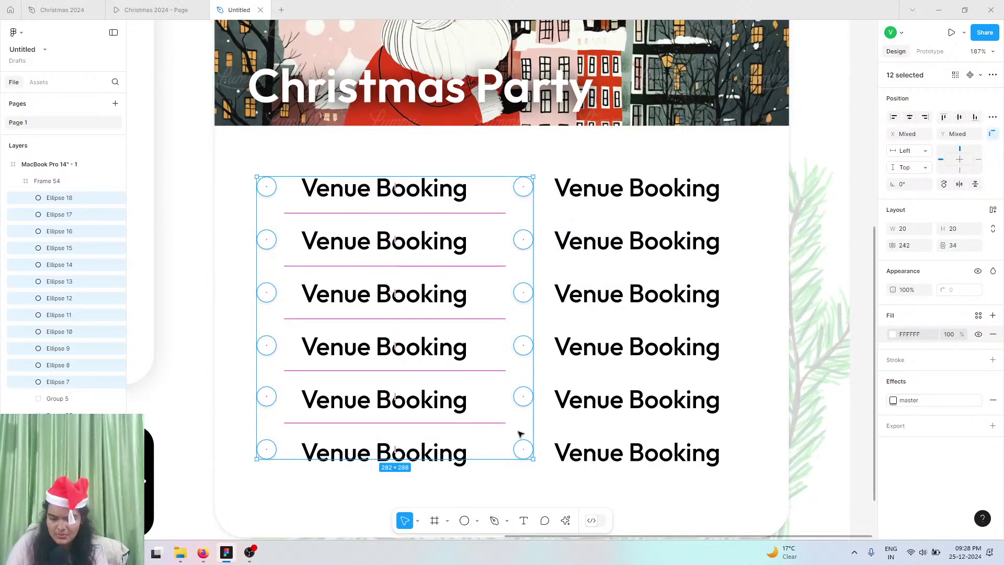
# - Check the entries in the Christmas 2024 prototype and replace the first column's second checklist entry with "Cool Santa Hat"
pyautogui.click(544, 450)
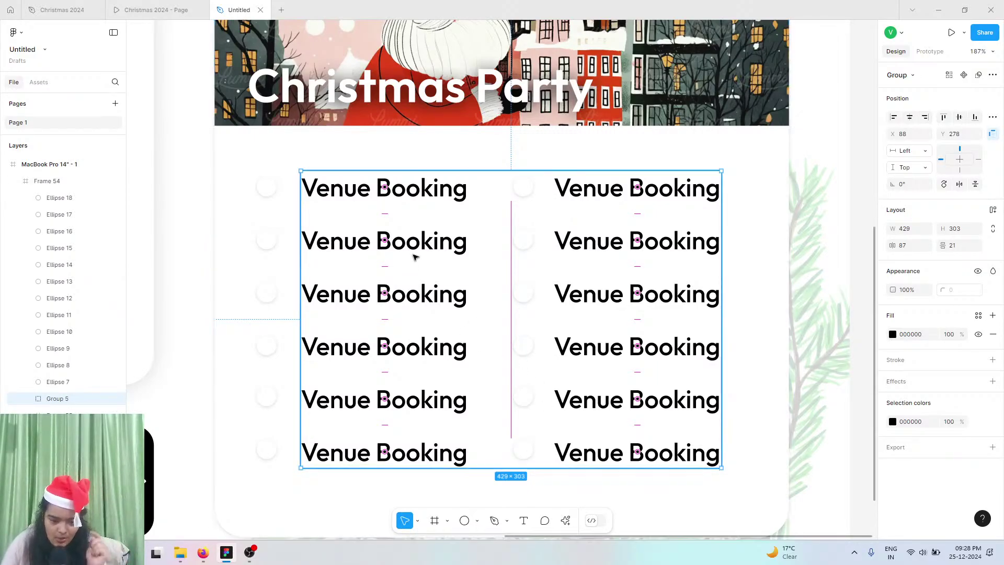
pyautogui.doubleClick(427, 244)
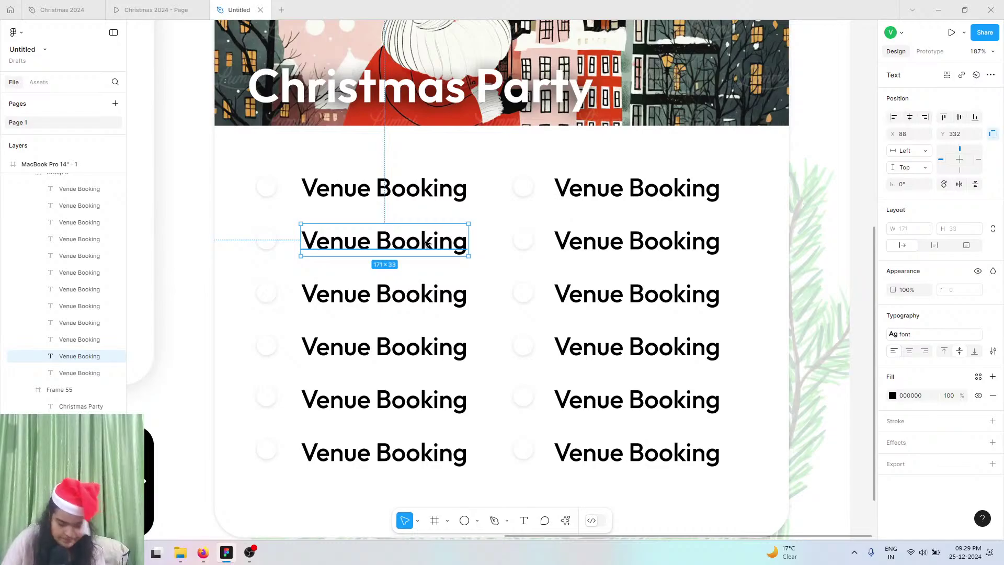
pyautogui.doubleClick(419, 234)
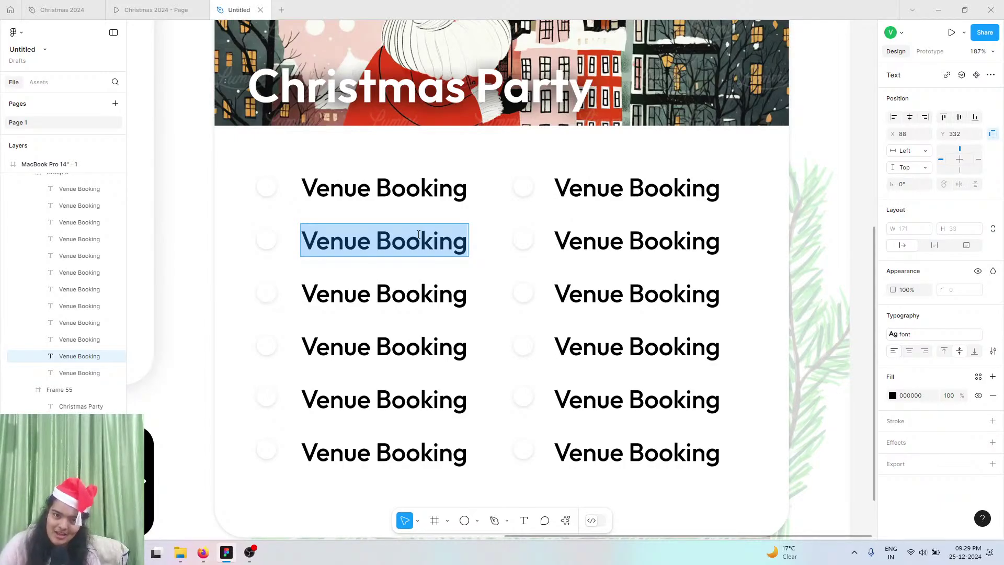
pyautogui.click(155, 10)
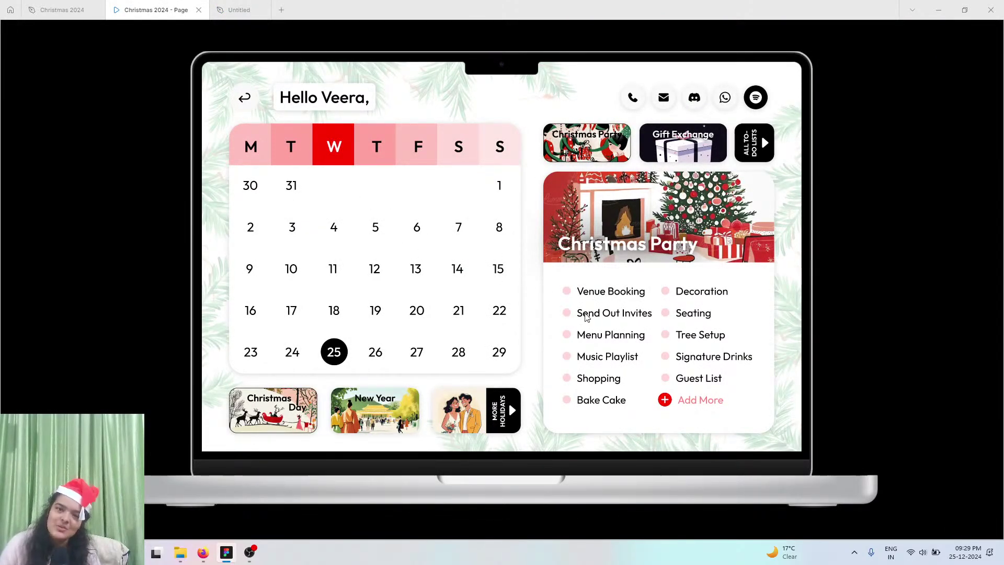
pyautogui.click(230, 7)
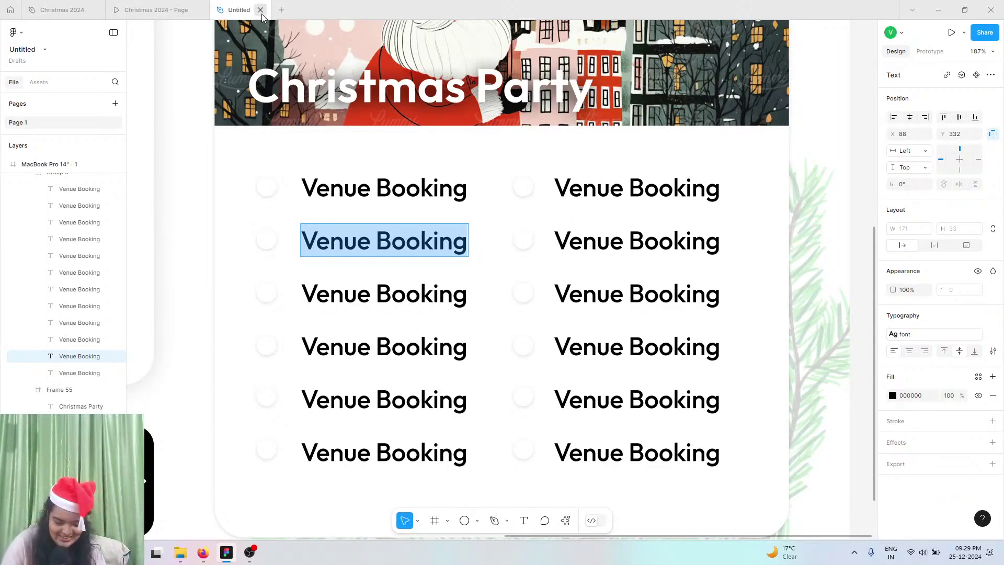
pyautogui.press('BackSpace')
pyautogui.write('c')
pyautogui.press('BackSpace')
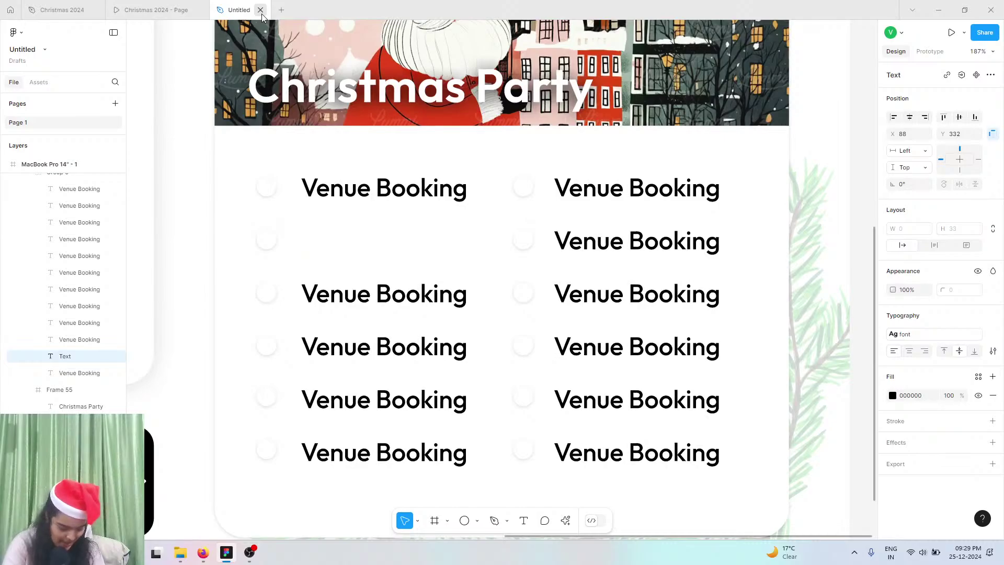
pyautogui.write('Cool Sna')
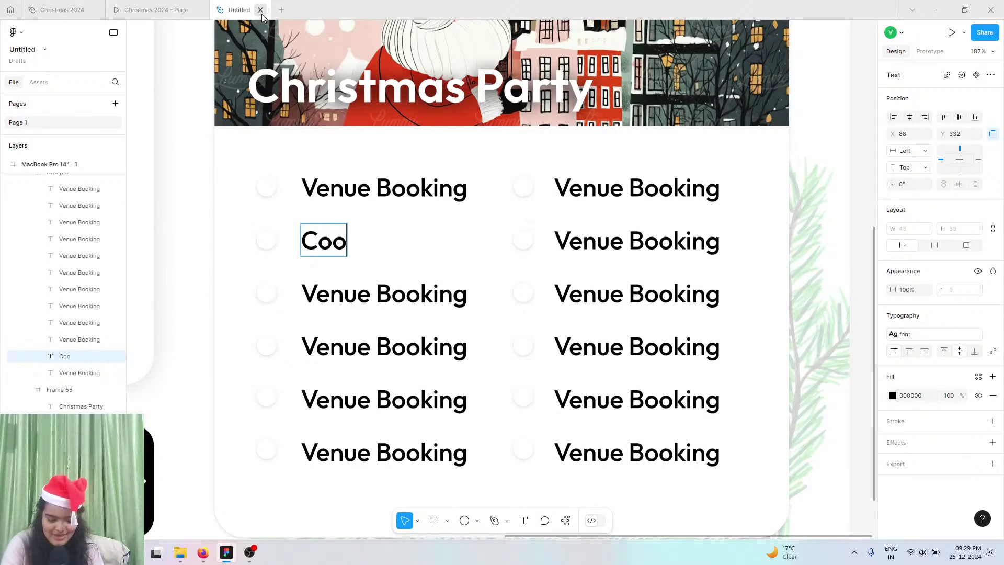
pyautogui.press('BackSpace')
pyautogui.press('BackSpace')
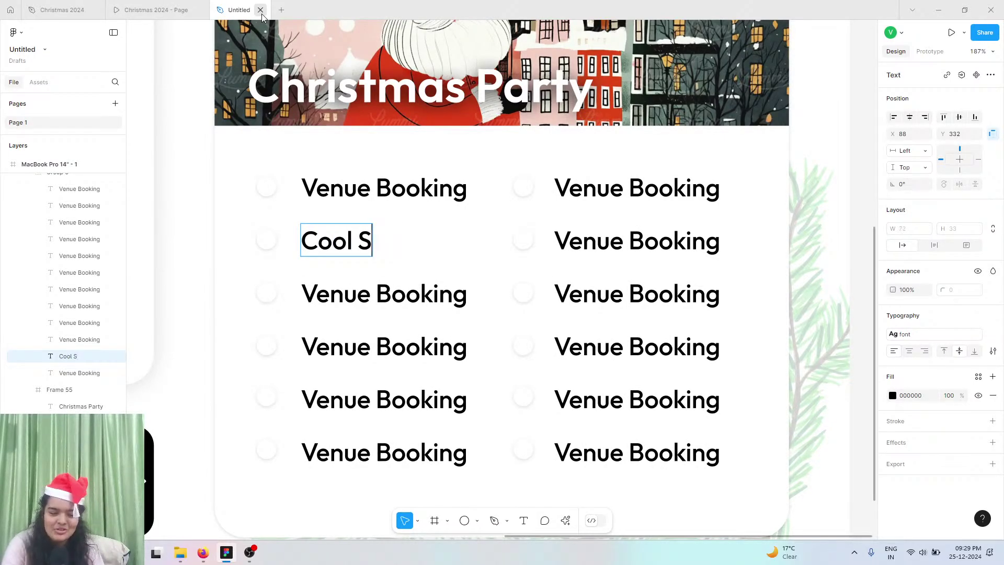
pyautogui.write('anta')
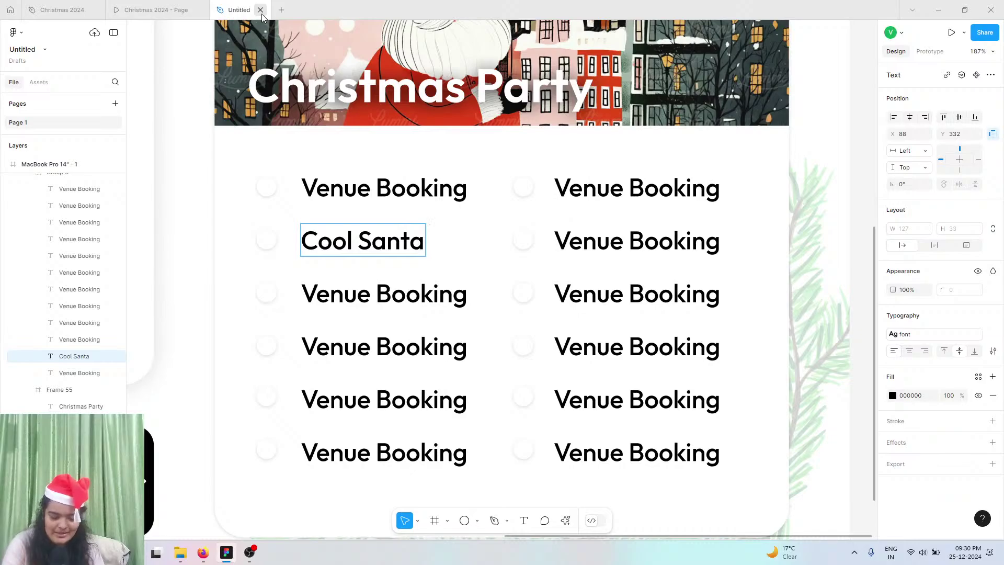
pyautogui.write(' Hat')
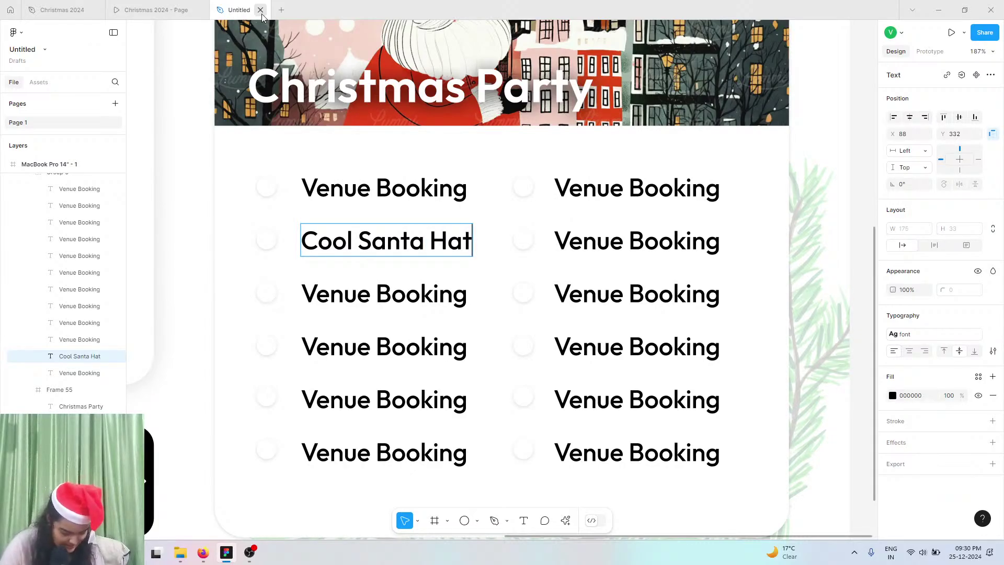
# - Replace the text of the third entry in the first checklist column with "Centered as you"
pyautogui.doubleClick(337, 300)
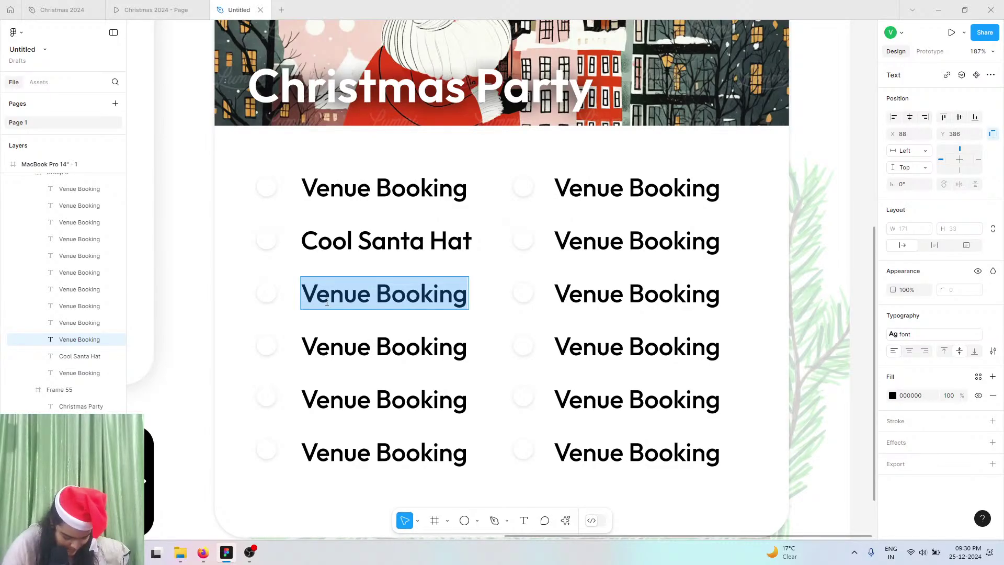
pyautogui.write('Ce')
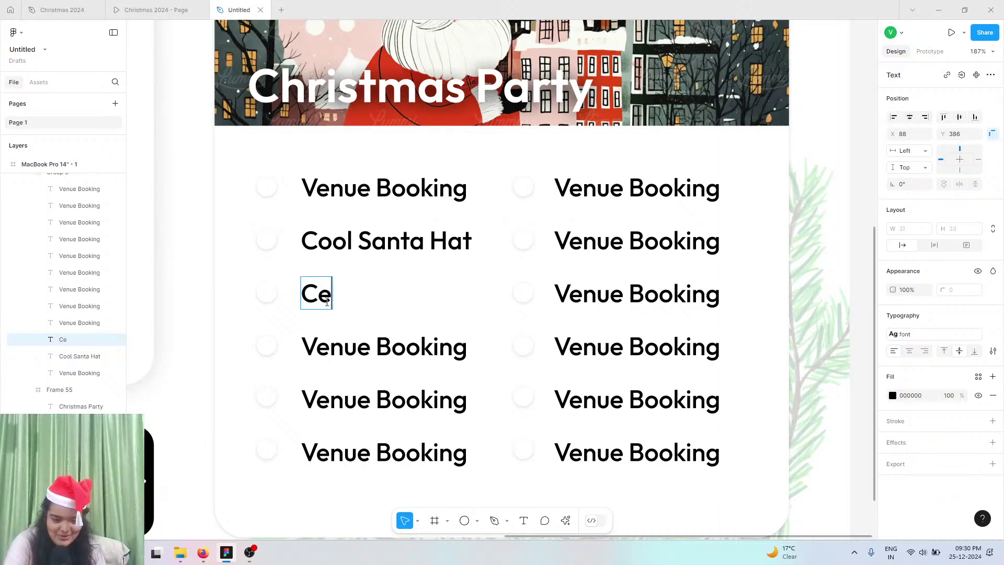
pyautogui.write('ntered as you')
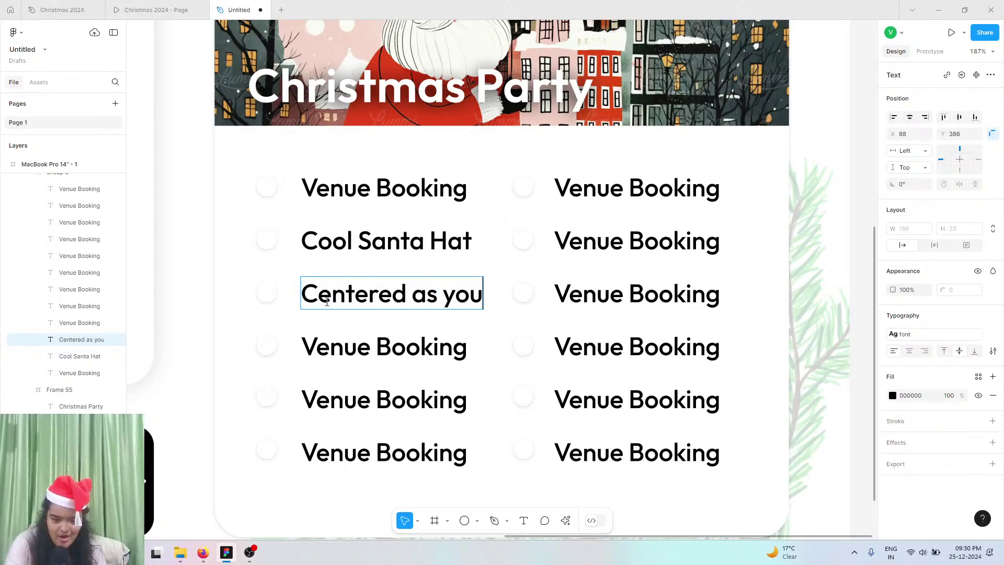
pyautogui.press('BackSpace')
pyautogui.press('BackSpace')
pyautogui.press('BackSpace')
pyautogui.write('ya')
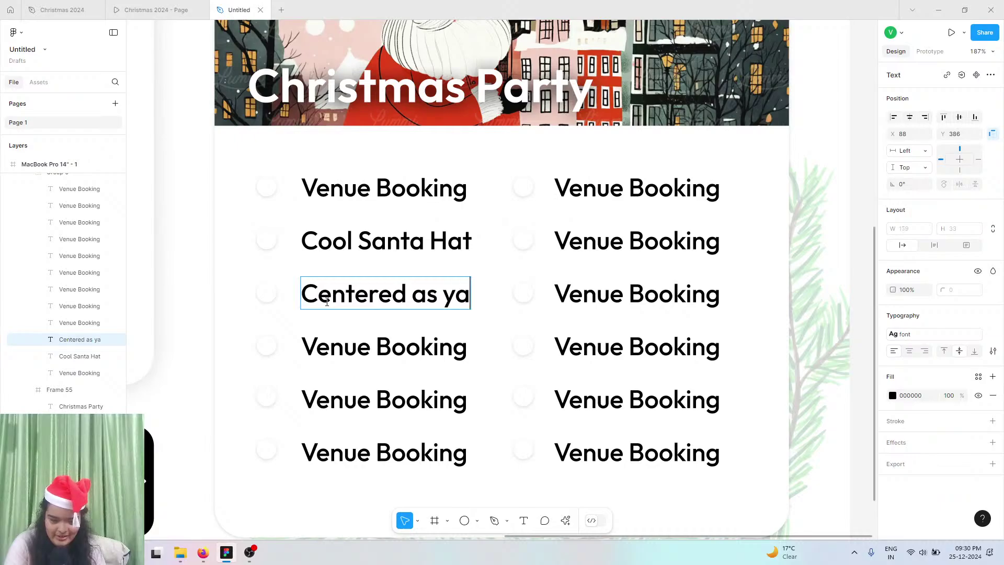
pyautogui.press('BackSpace')
pyautogui.press('BackSpace')
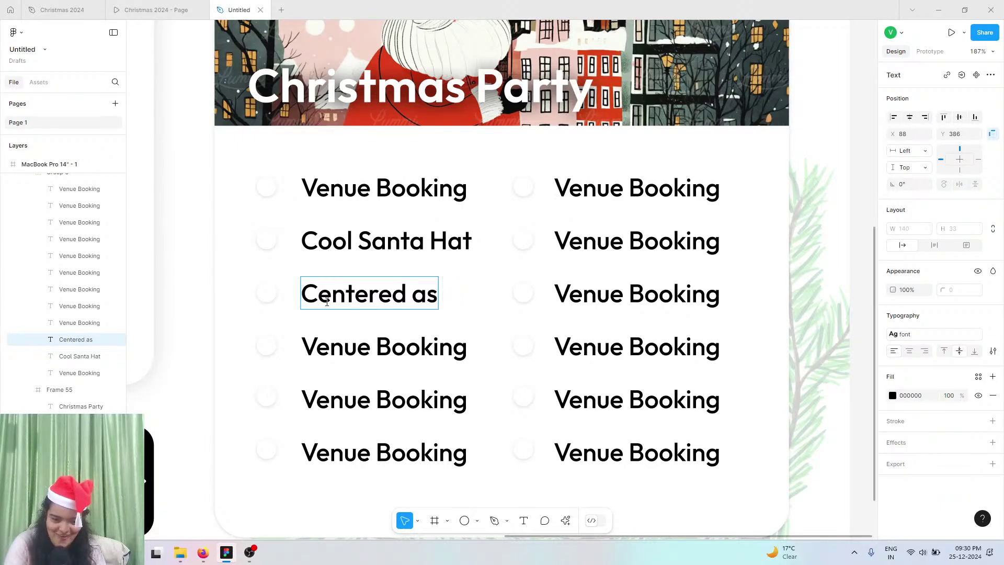
pyautogui.press('BackSpace')
pyautogui.press('BackSpace')
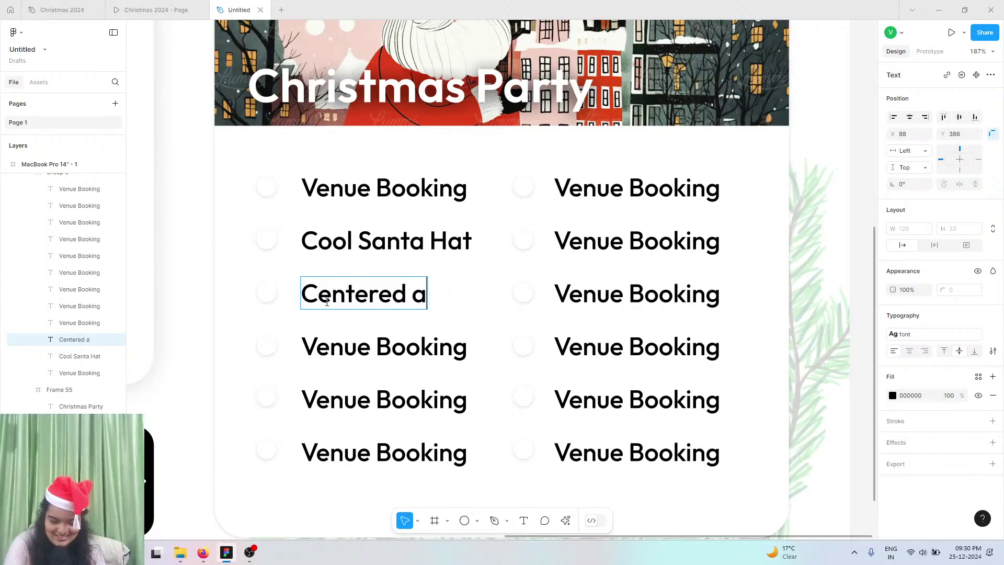
pyautogui.write('a')
pyautogui.press('BackSpace')
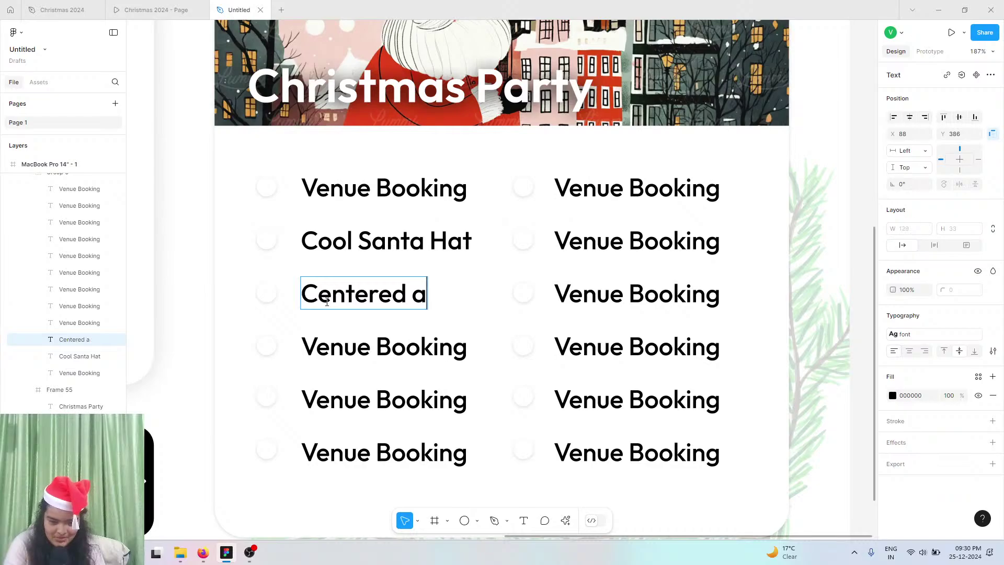
pyautogui.write('s you')
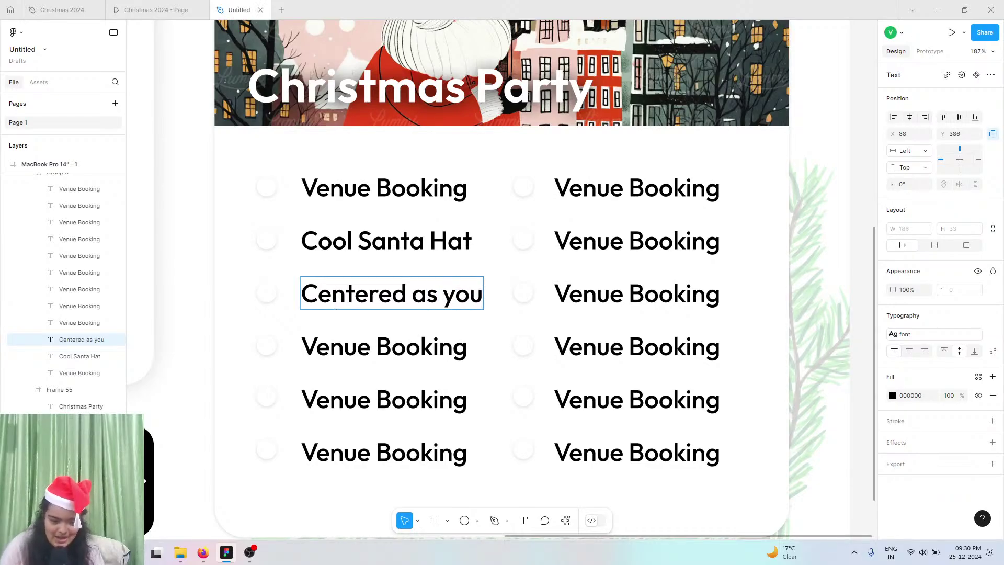
# - Replace the text of the fourth entry in the first checklist column with "Please tell me"
pyautogui.click(346, 352)
pyautogui.doubleClick(347, 353)
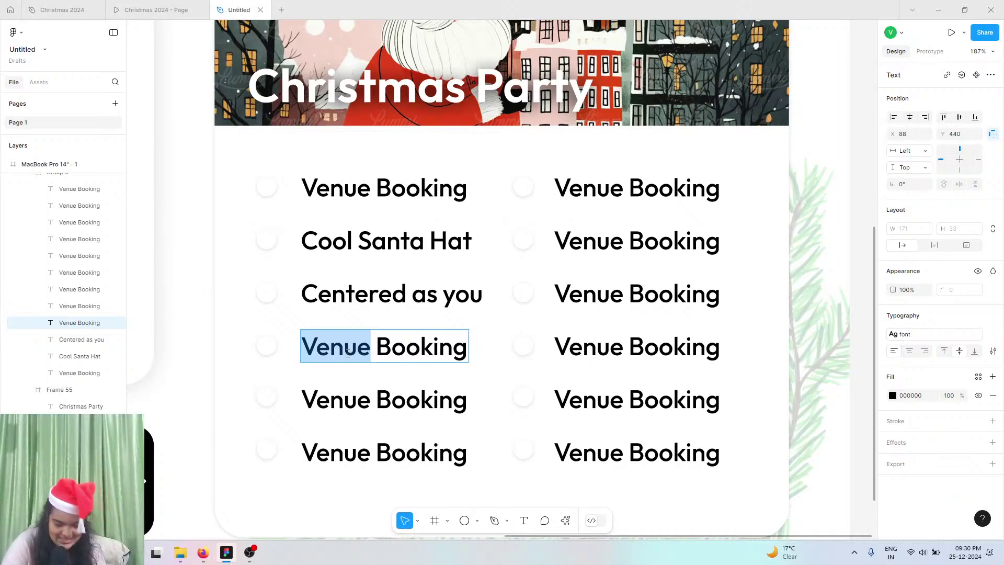
pyautogui.write('ple')
pyautogui.tripleClick(348, 353)
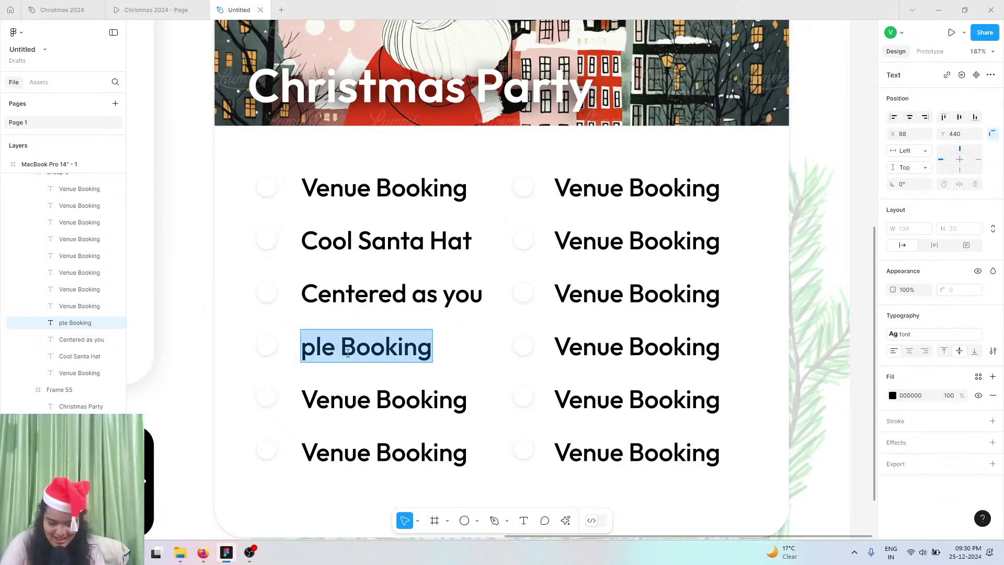
pyautogui.write('Pleas')
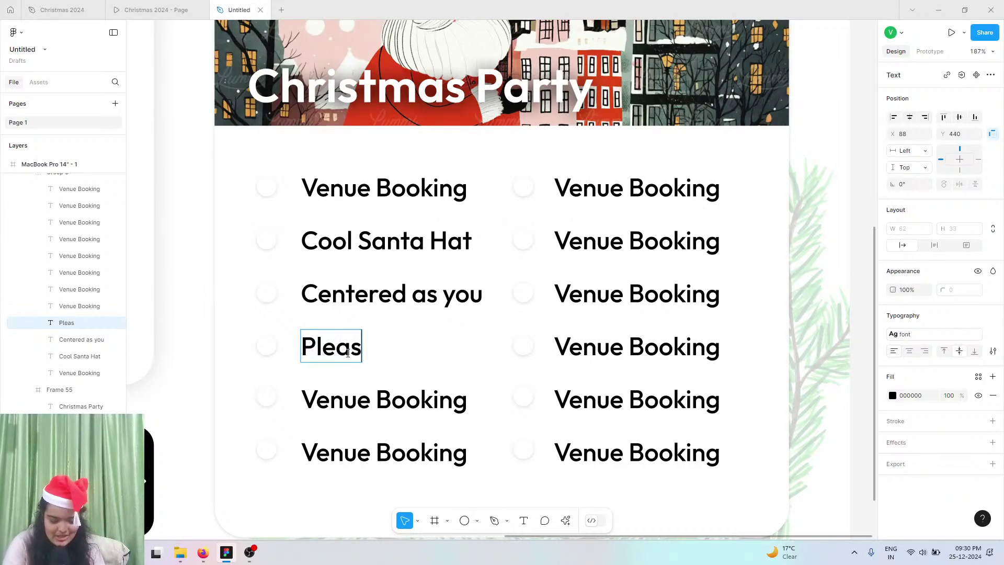
pyautogui.write('e tell ')
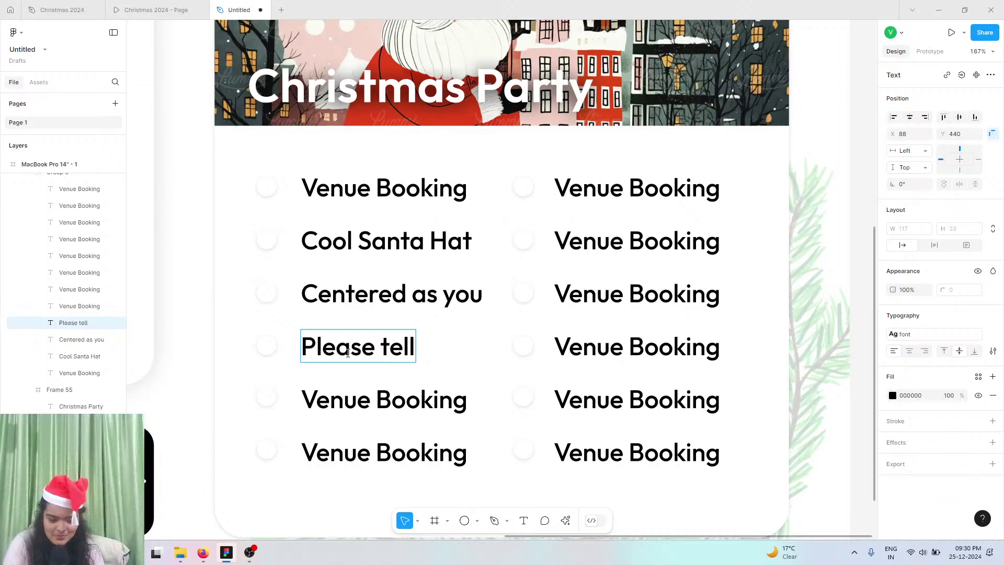
pyautogui.write('me')
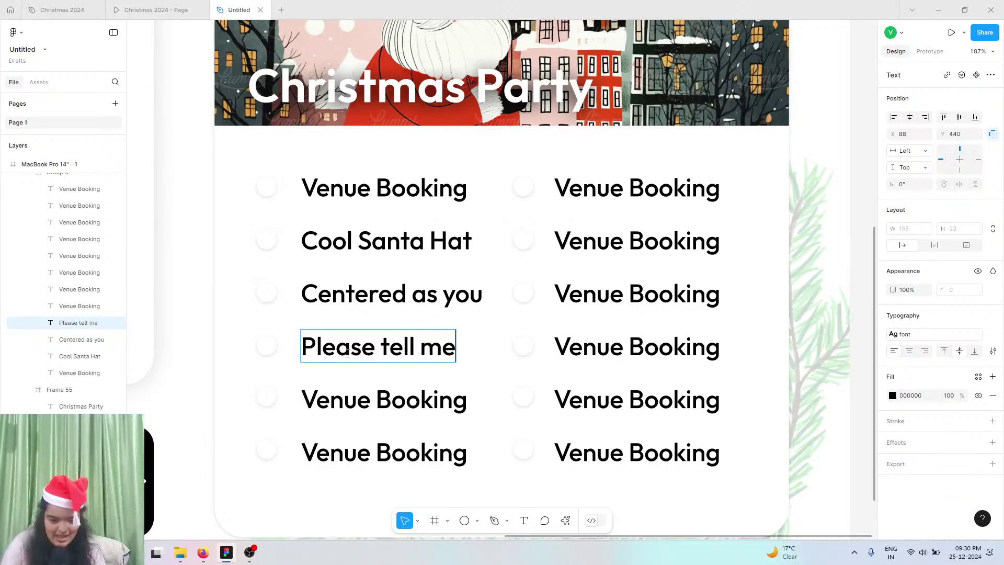
# - Replace the text of the fifth entry in the first checklist column with "100 Day UI"
pyautogui.doubleClick(414, 384)
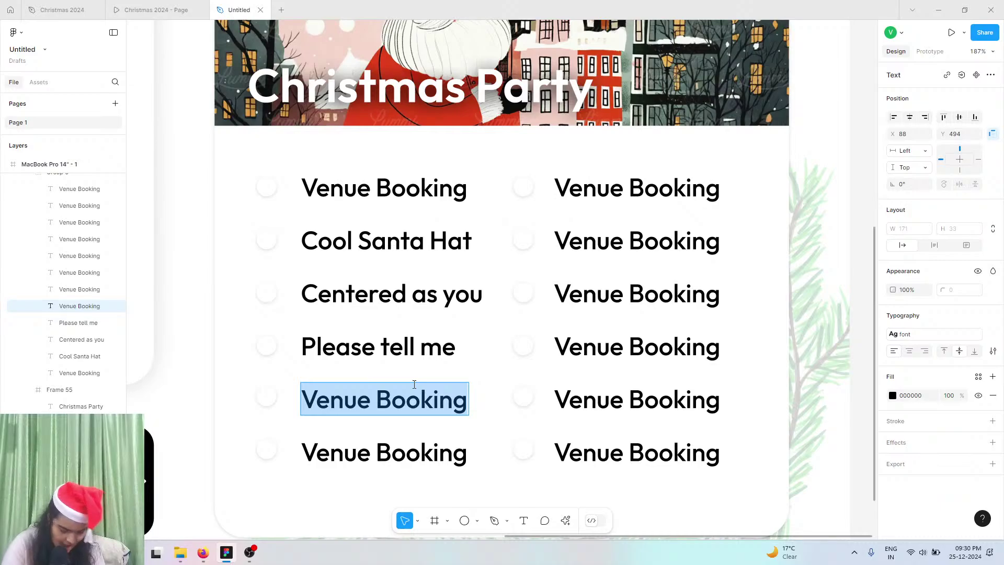
pyautogui.write('100 D')
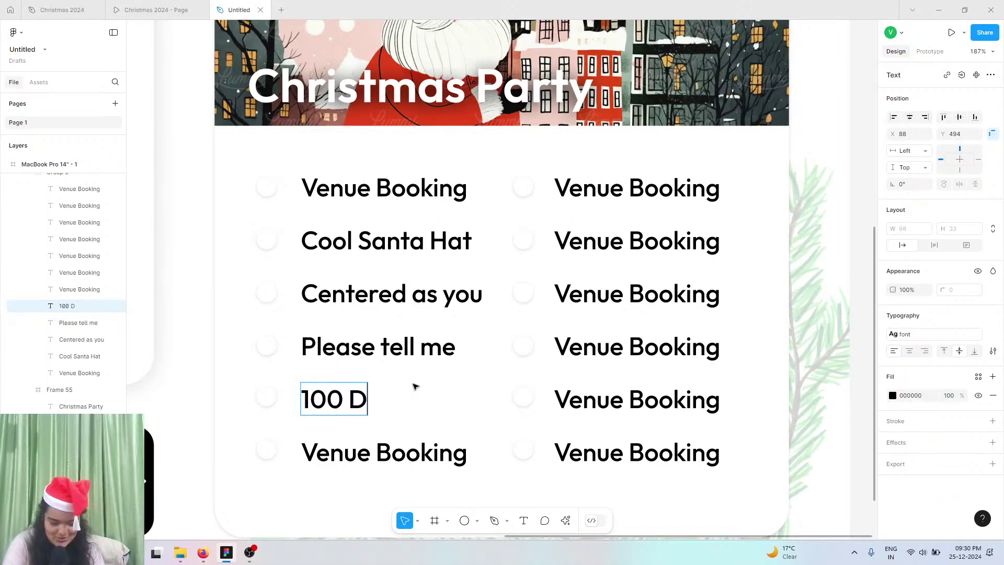
pyautogui.write('ay')
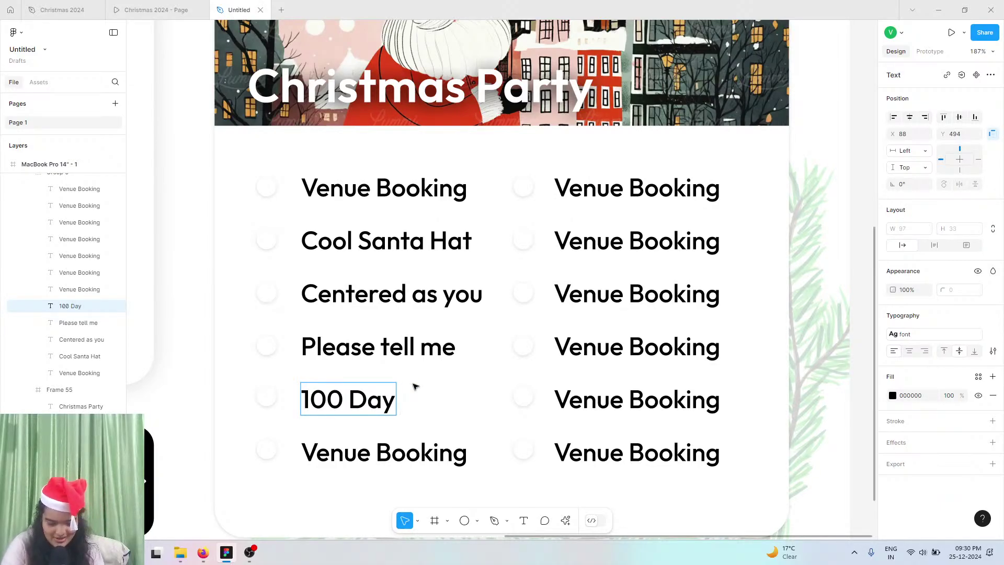
pyautogui.write(' UI')
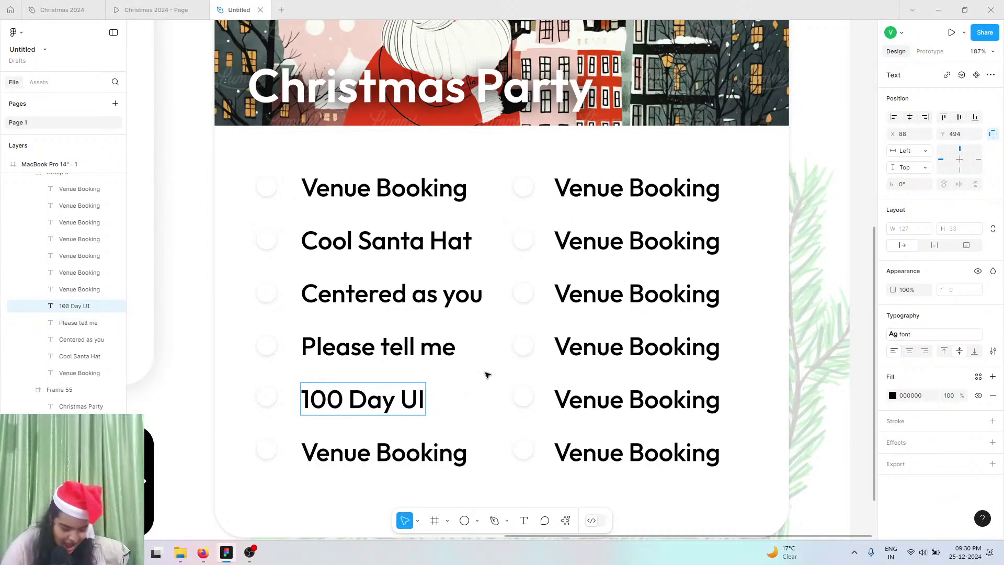
# - Replace the text of the sixth entry in the first checklist column with "I am working"
pyautogui.doubleClick(374, 445)
pyautogui.write('I')
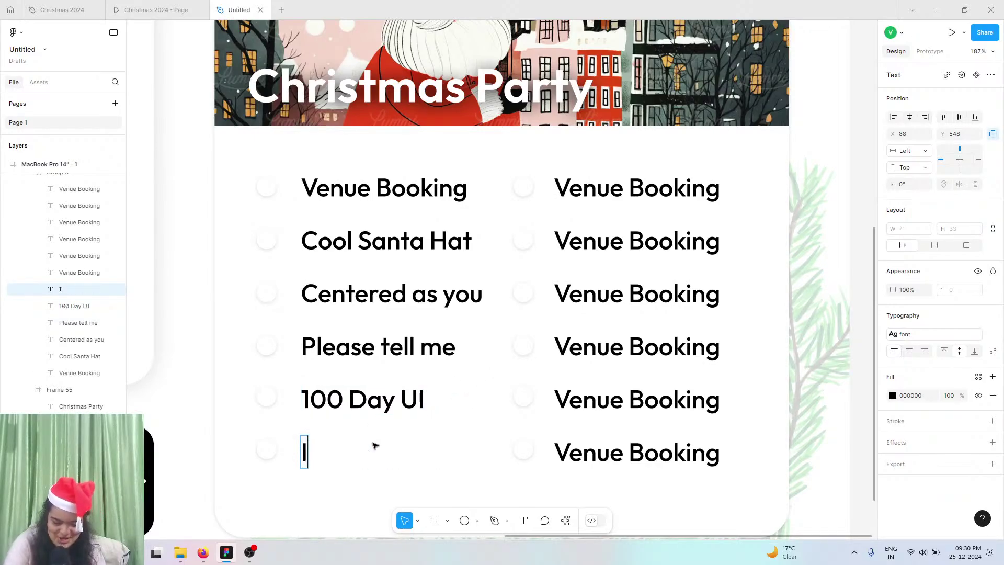
pyautogui.write(' am working')
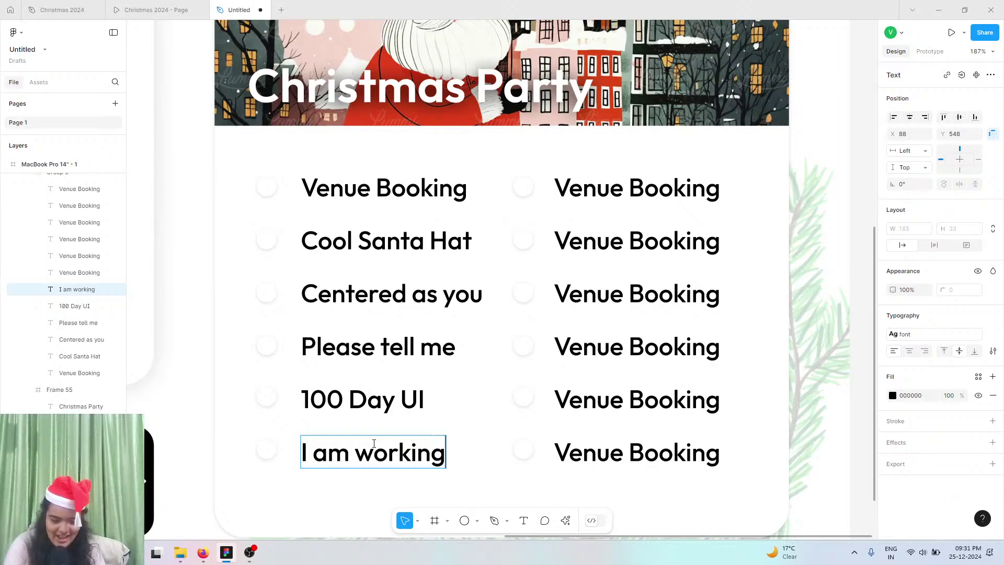
# - Replace the text of the first entry in the second checklist column with "I subscribed"
pyautogui.doubleClick(660, 192)
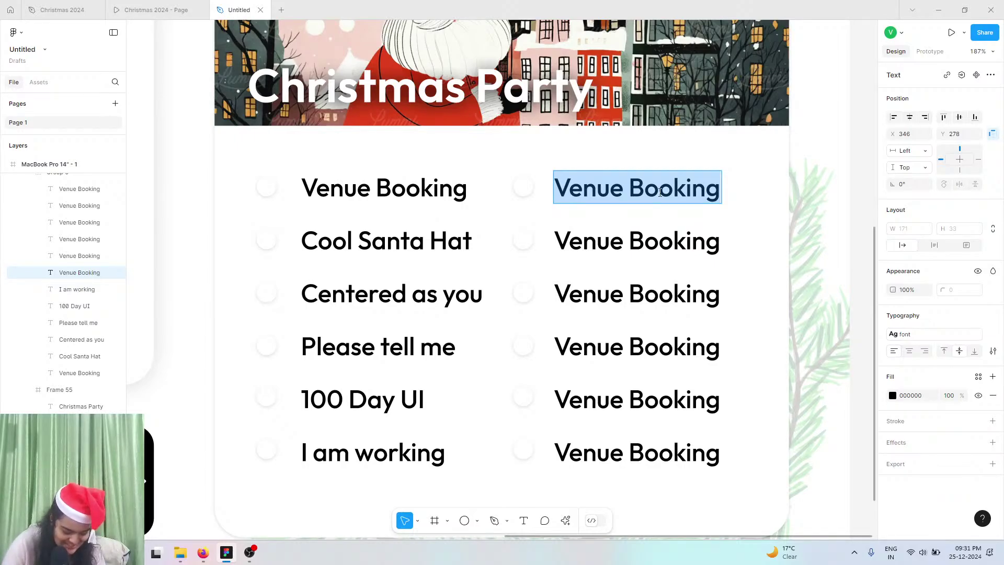
pyautogui.write('I s')
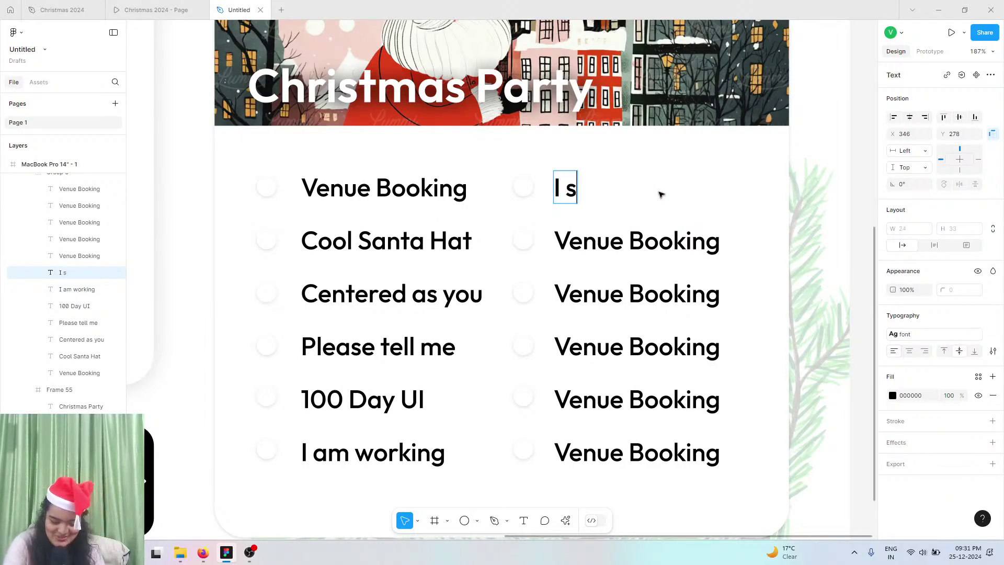
pyautogui.write('ubsc')
pyautogui.press('BackSpace')
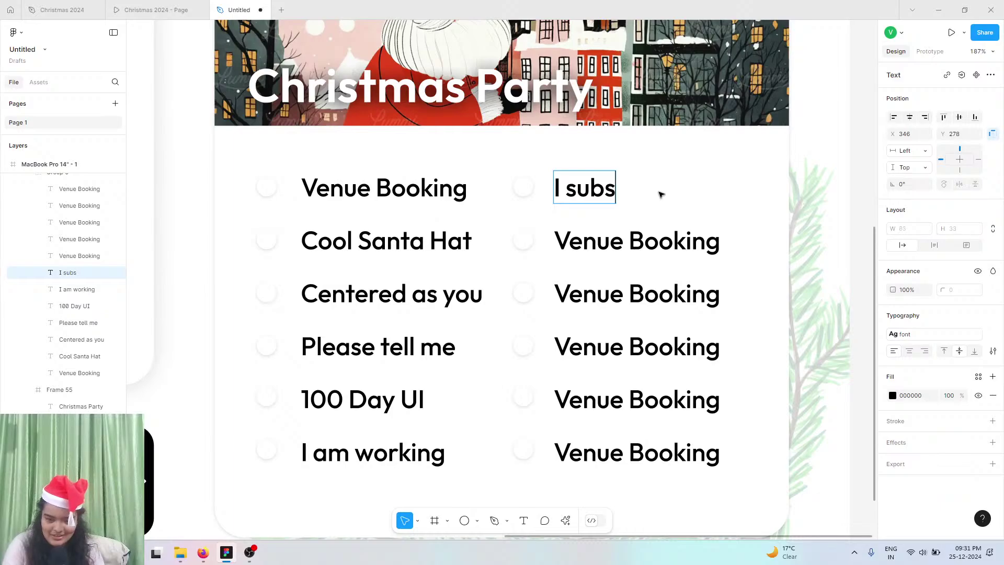
pyautogui.write('ribed')
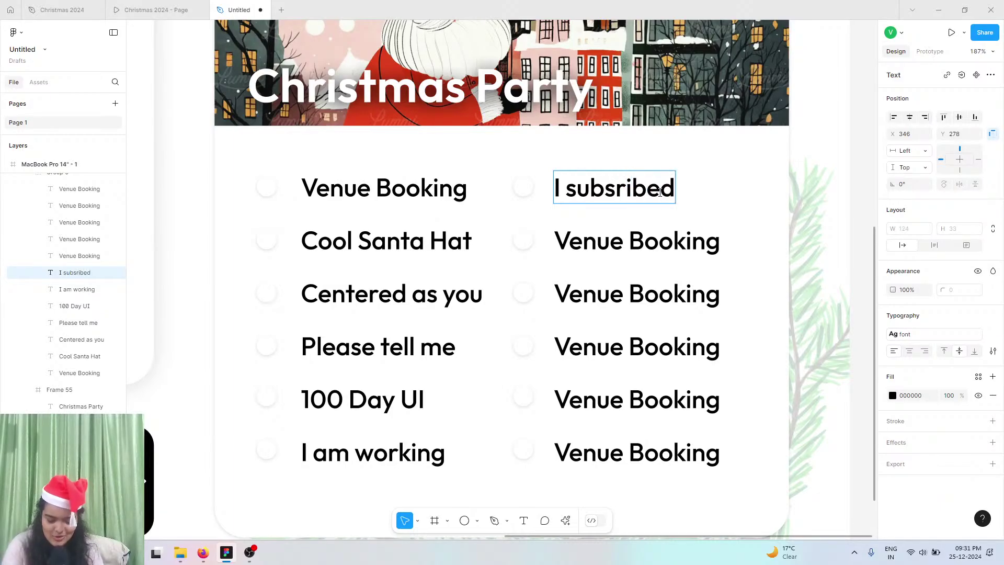
pyautogui.press('BackSpace')
pyautogui.press('BackSpace')
pyautogui.press('BackSpace')
pyautogui.press('BackSpace')
pyautogui.press('BackSpace')
pyautogui.press('BackSpace')
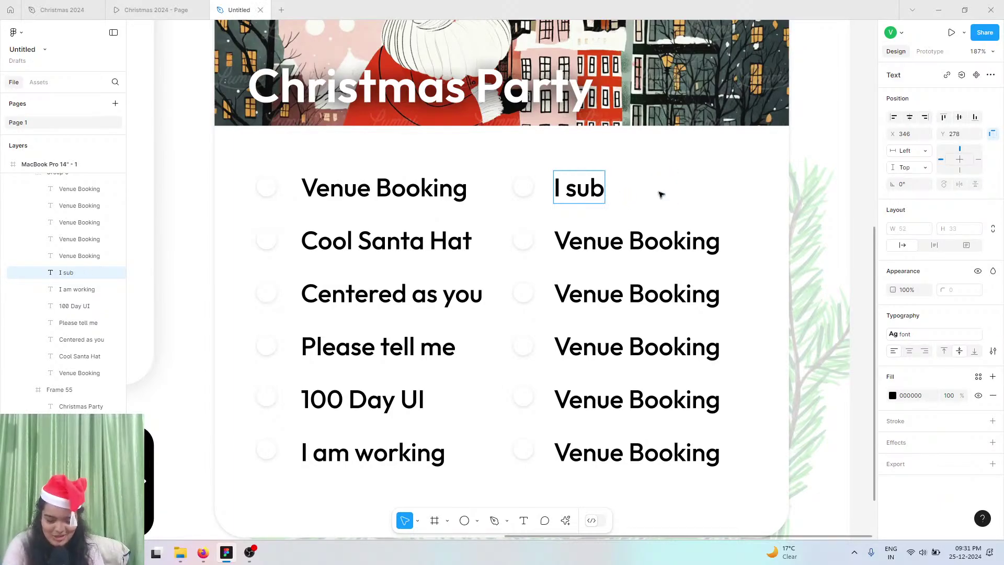
pyautogui.write('scir')
pyautogui.press('BackSpace')
pyautogui.press('BackSpace')
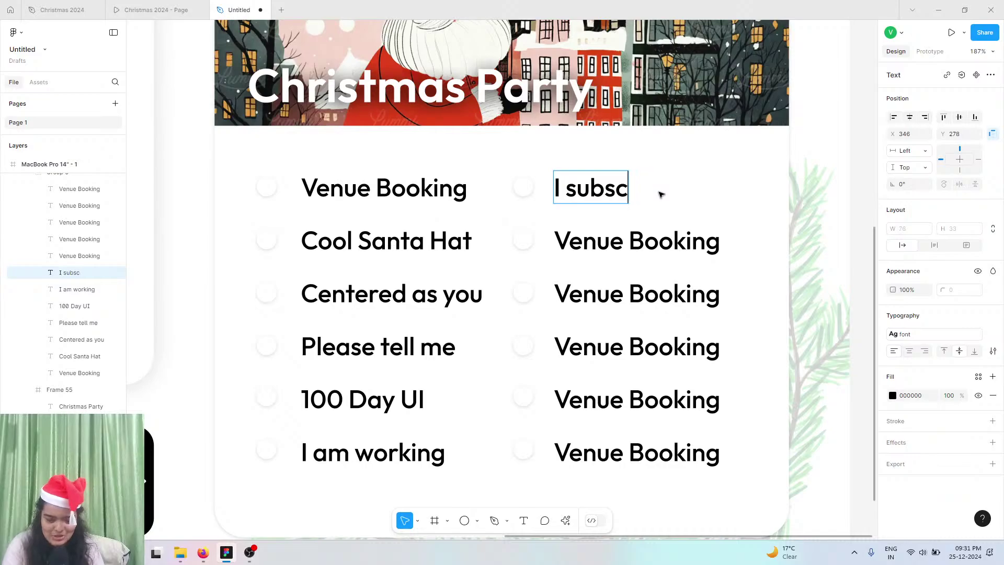
pyautogui.write('ribed')
pyautogui.press('Escape')
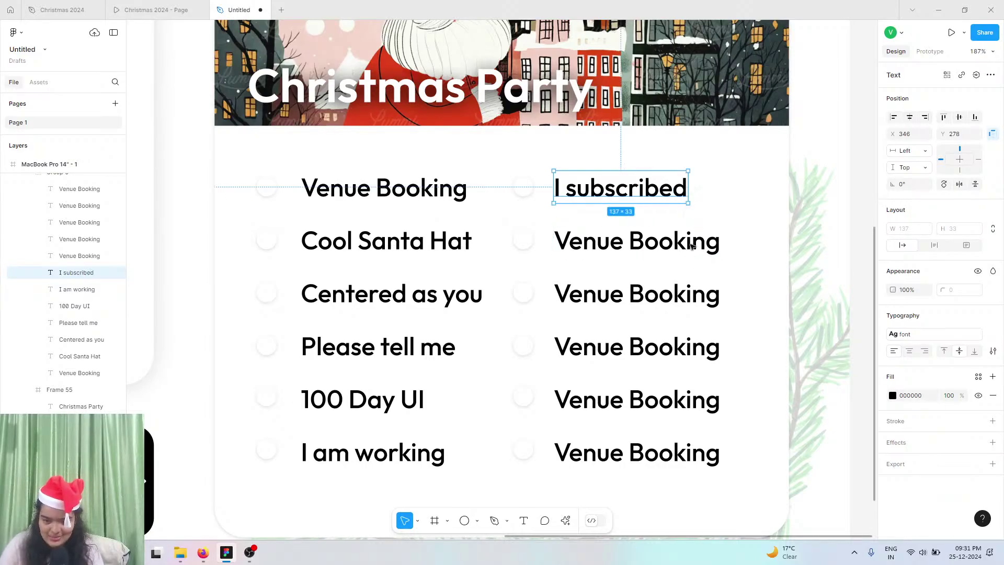
# - Replace the text of the second entry in the second checklist column with "hahaha"
pyautogui.click(692, 240)
pyautogui.doubleClick(691, 241)
pyautogui.write('apper')
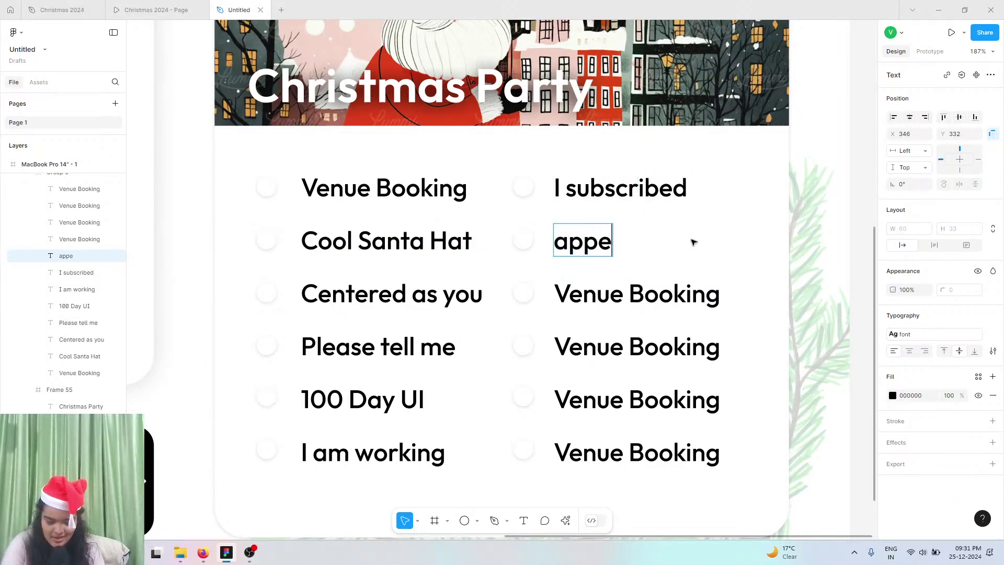
pyautogui.press('BackSpace')
pyautogui.press('BackSpace')
pyautogui.press('BackSpace')
pyautogui.press('BackSpace')
pyautogui.press('BackSpace')
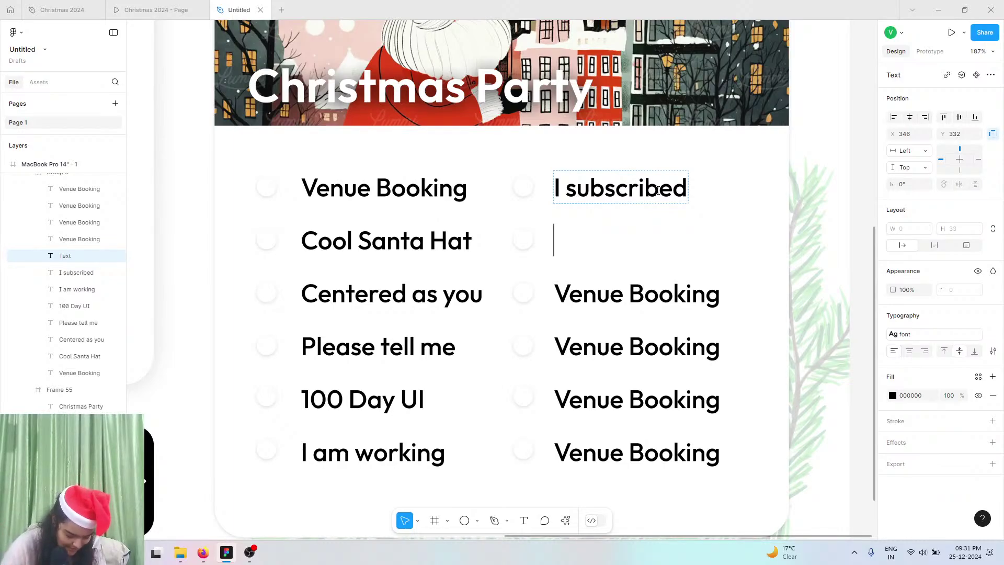
pyautogui.write('ba')
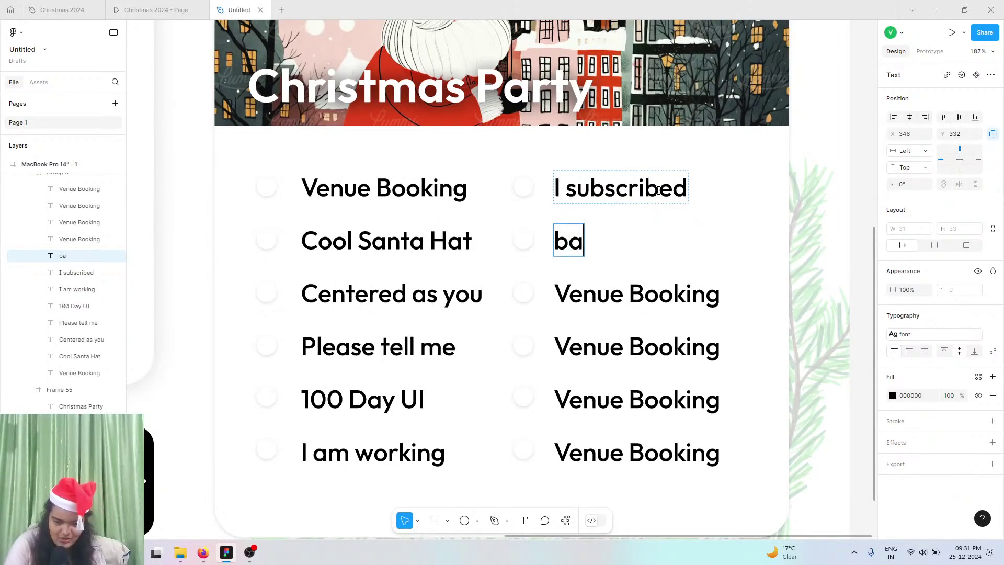
pyautogui.press('BackSpace')
pyautogui.press('BackSpace')
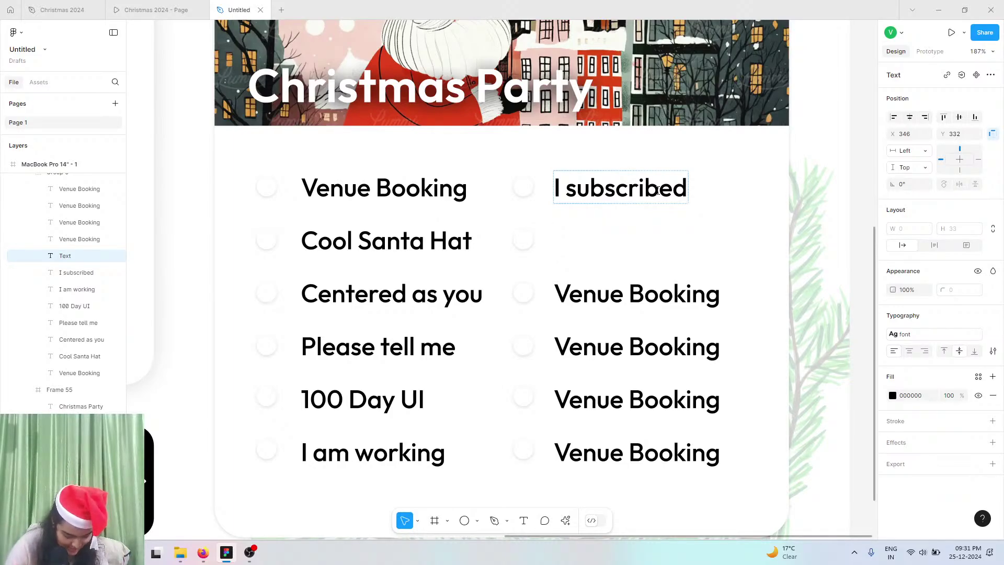
pyautogui.write('hahaha')
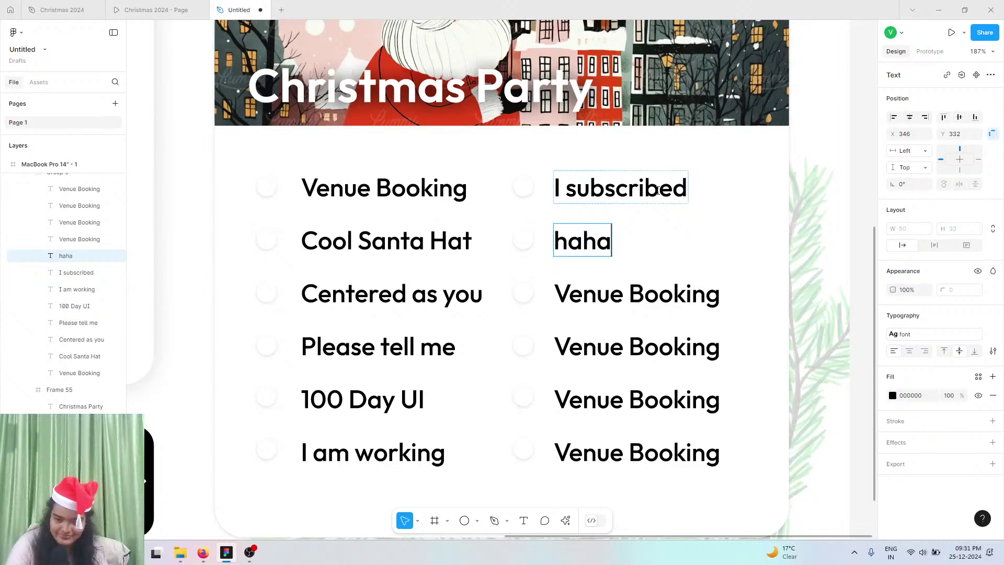
# - Replace the text of the third entry in the second checklist column with "Don't you use"
pyautogui.doubleClick(668, 289)
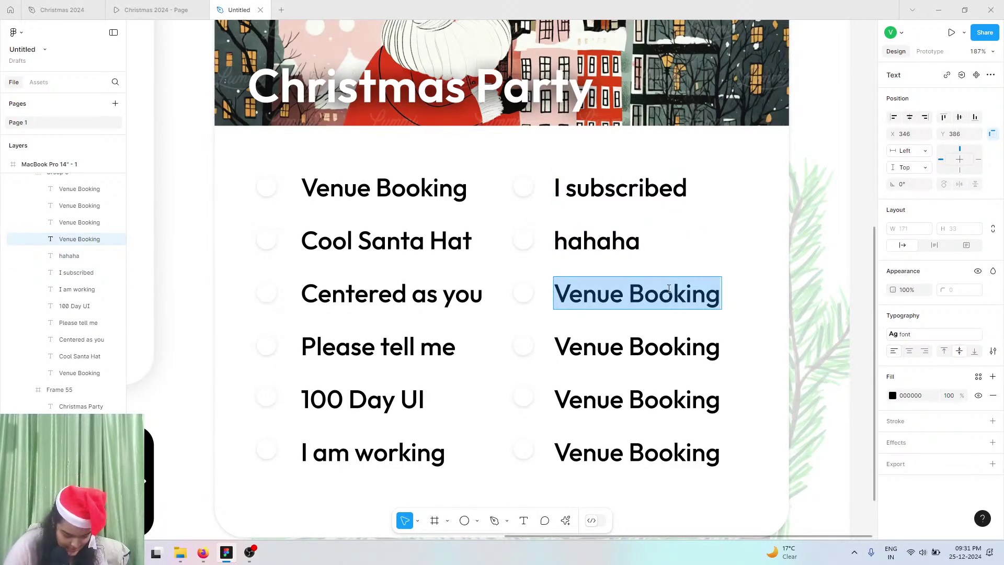
pyautogui.write('a')
pyautogui.press('BackSpace')
pyautogui.write('don')
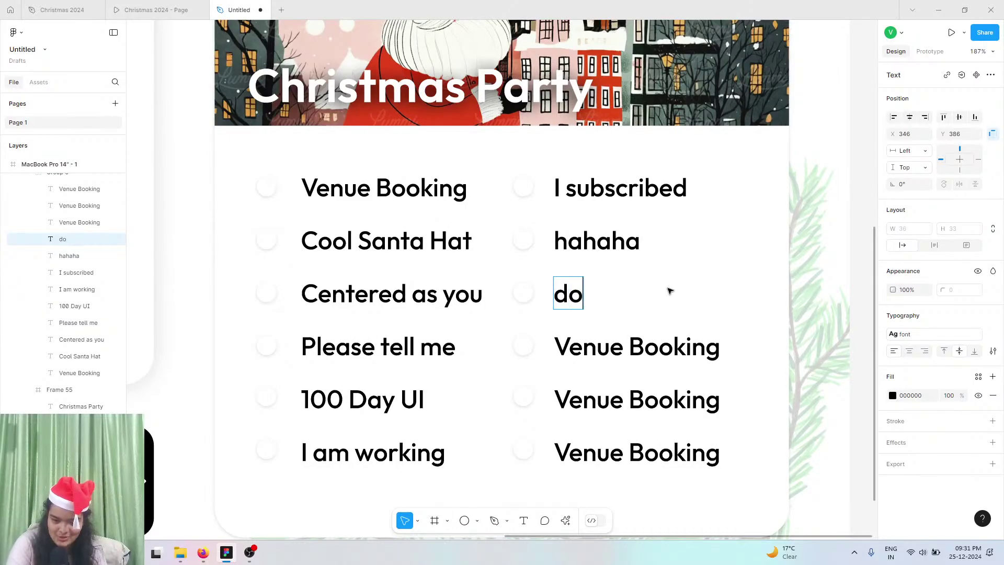
pyautogui.press('BackSpace')
pyautogui.press('BackSpace')
pyautogui.press('BackSpace')
pyautogui.write('D')
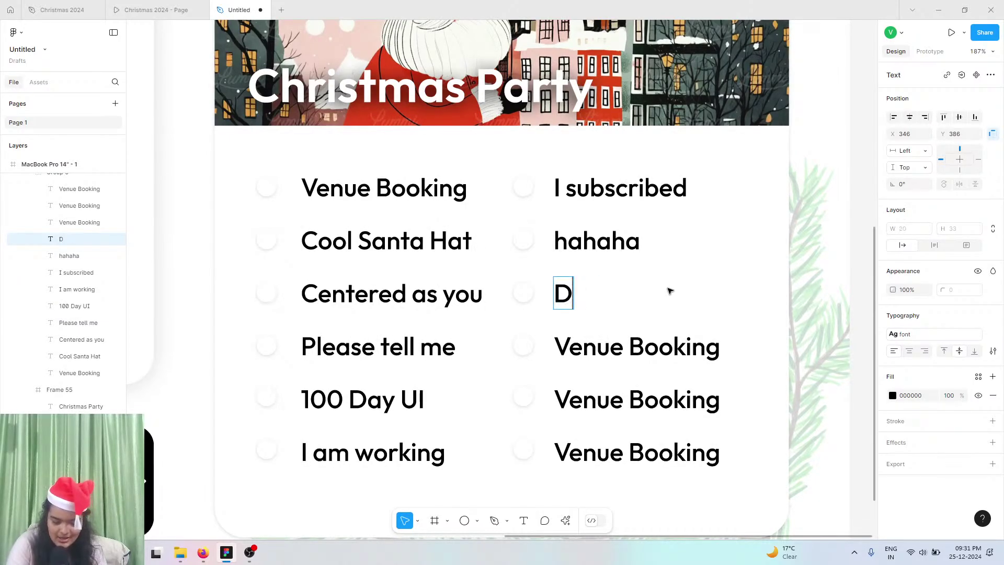
pyautogui.write("on't")
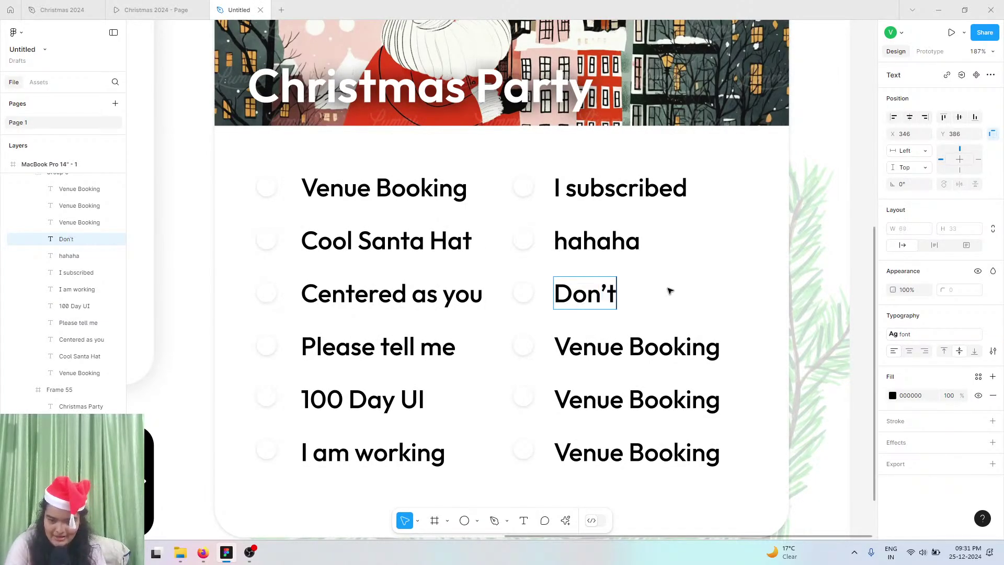
pyautogui.write(' you use')
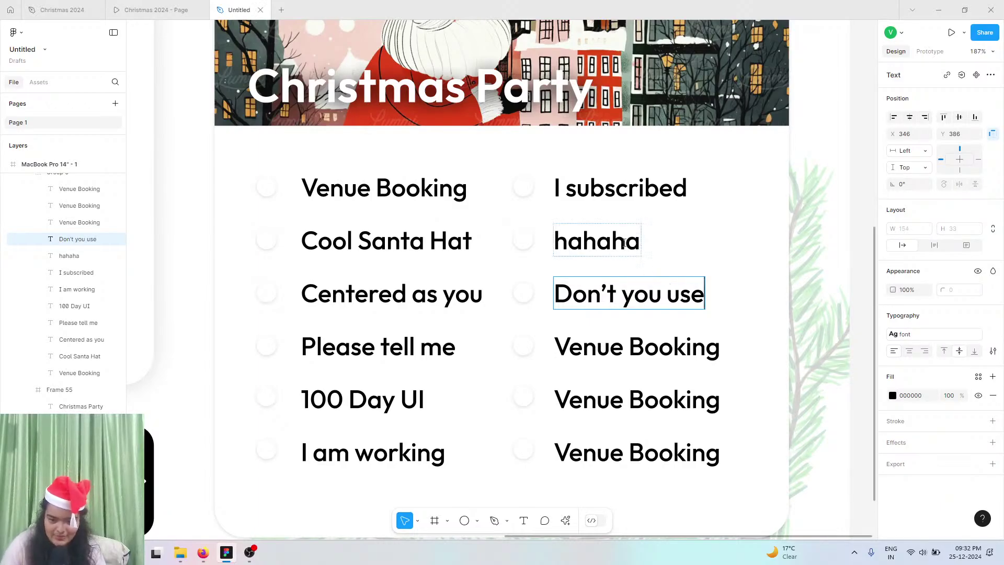
# - Capitalize the first letter of the second entry in the second checklist column so it reads "Hahaha"
pyautogui.doubleClick(561, 244)
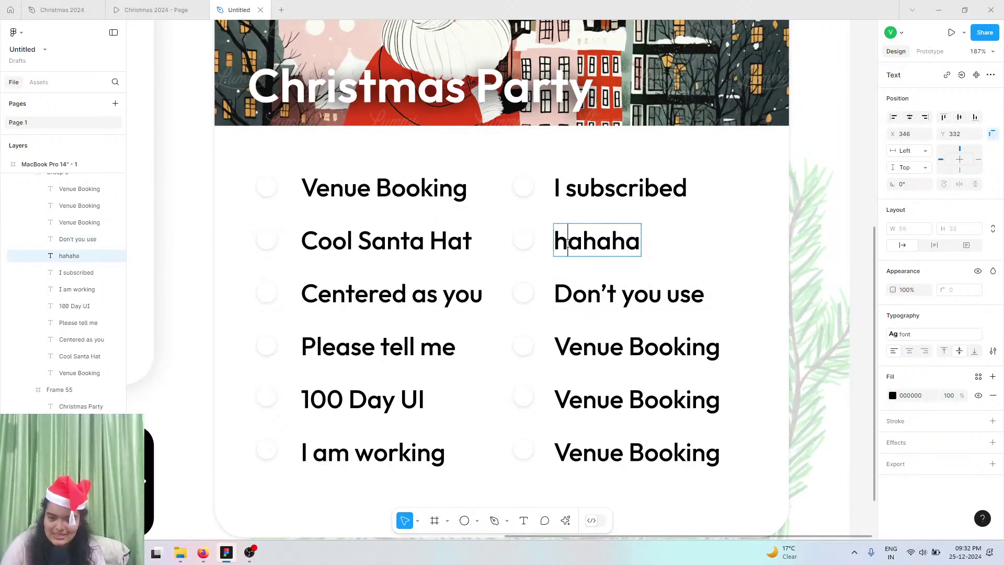
pyautogui.moveTo(554, 244); pyautogui.dragTo(561, 244)
pyautogui.write('H')
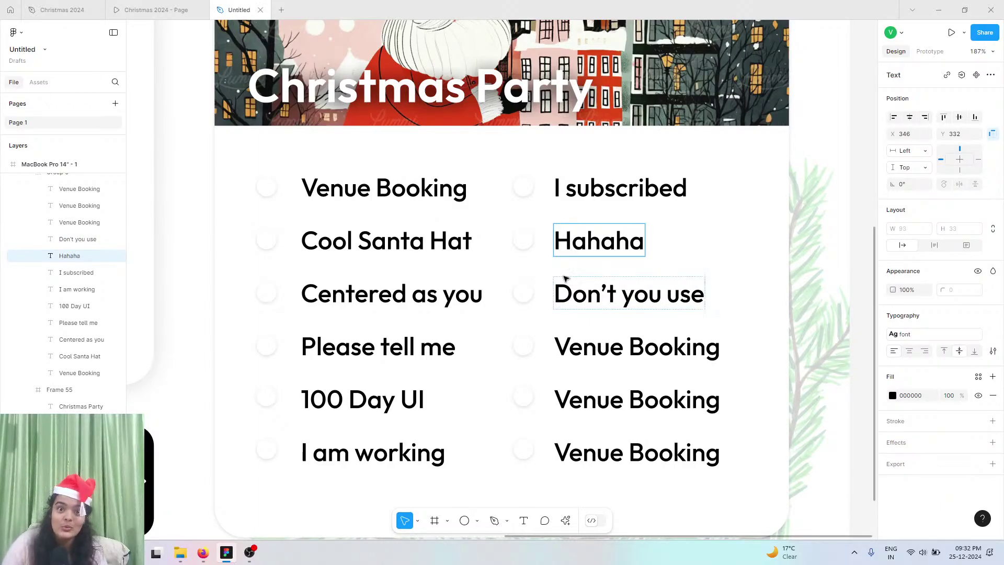
# - Replace the text of the fourth entry in the second checklist column with "Neither am I"
pyautogui.doubleClick(580, 339)
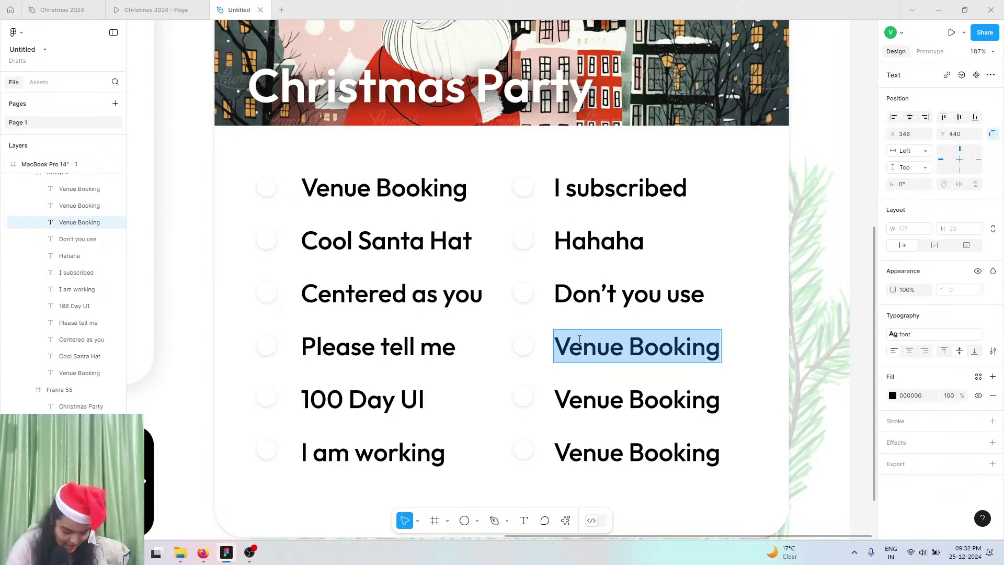
pyautogui.write('Ne')
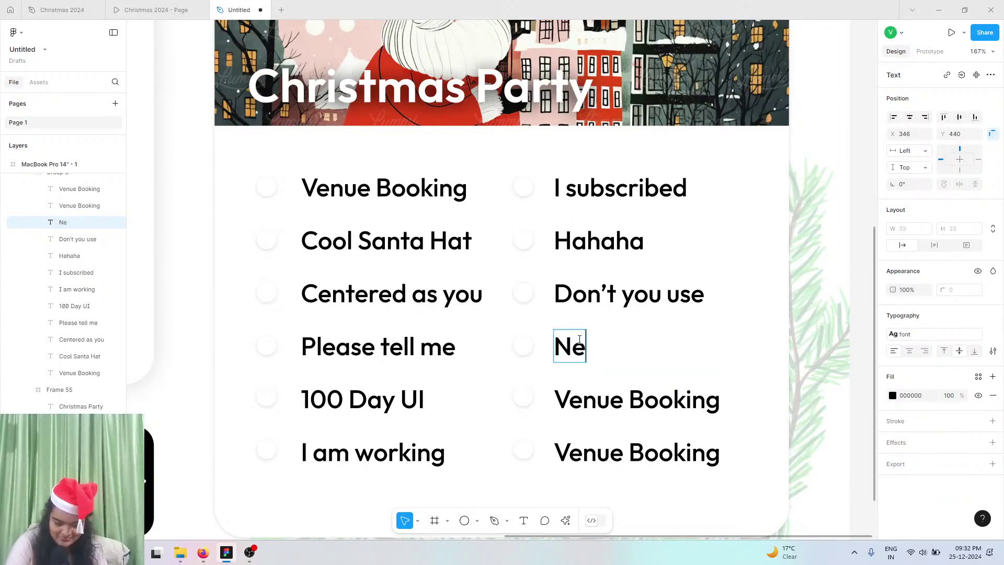
pyautogui.write('ither am i')
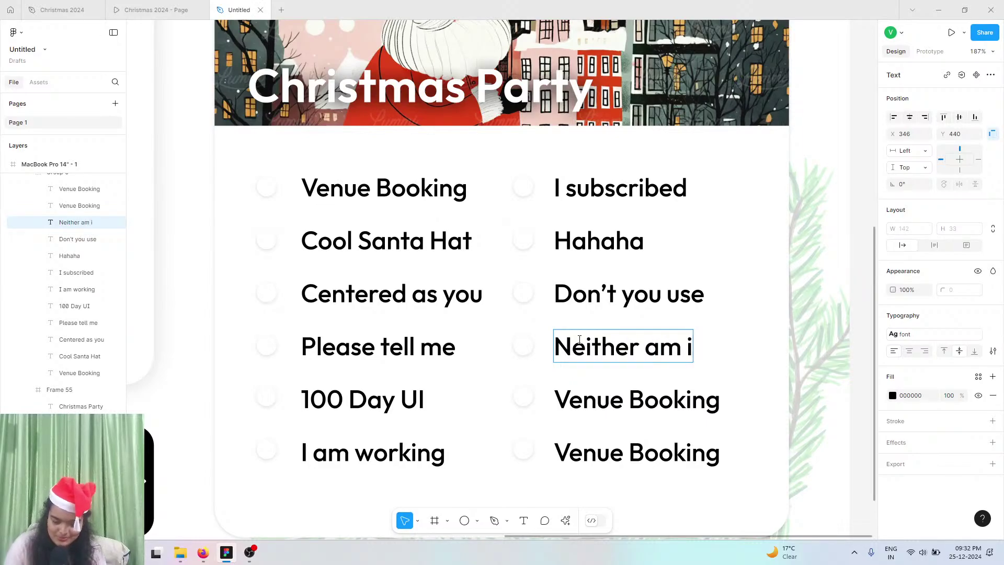
pyautogui.press('BackSpace')
pyautogui.write('I')
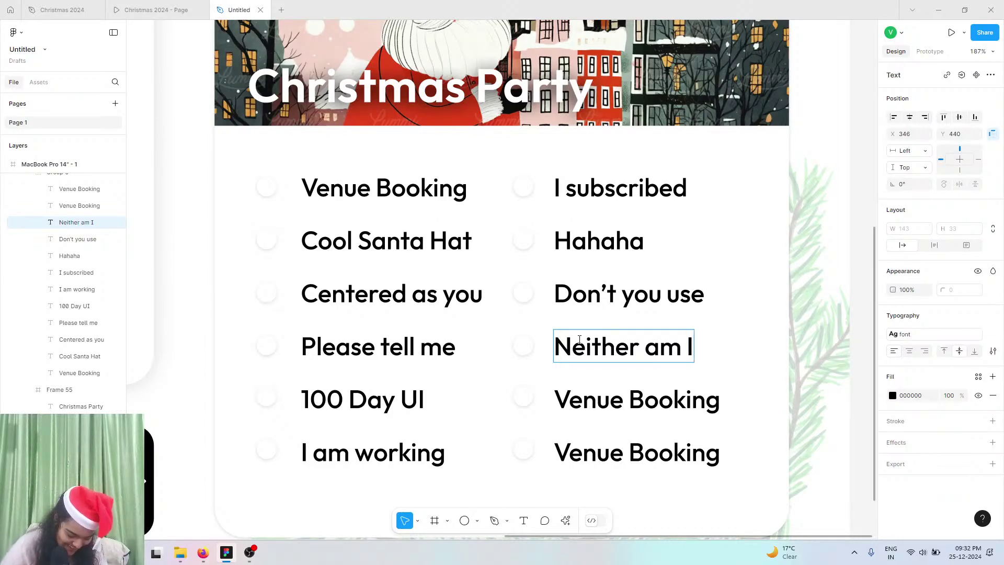
# - Replace the text of the fifth entry in the second checklist column with "Never leave what"
pyautogui.doubleClick(605, 390)
pyautogui.click(605, 391)
pyautogui.hotkey('ctrl', 'a')
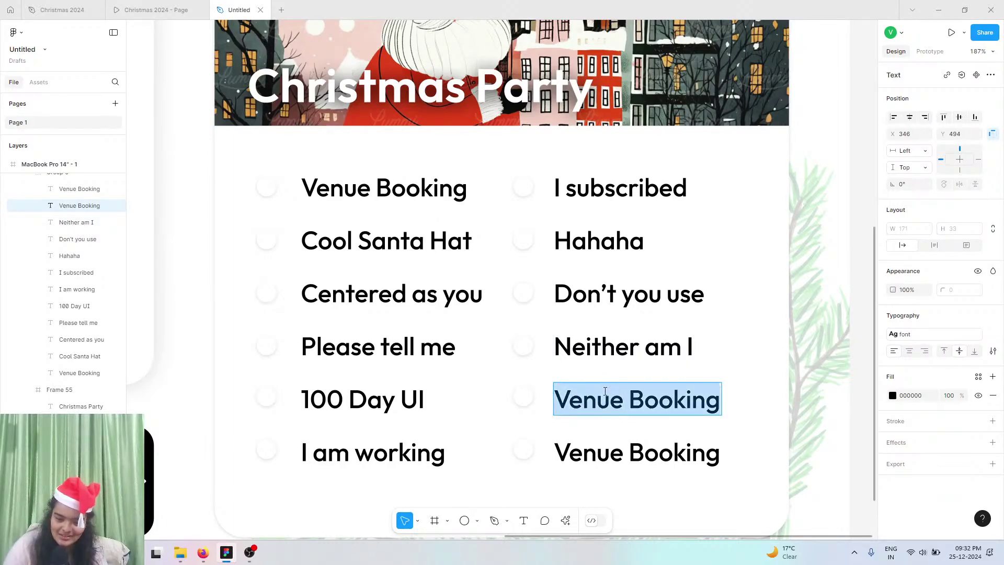
pyautogui.write('Never')
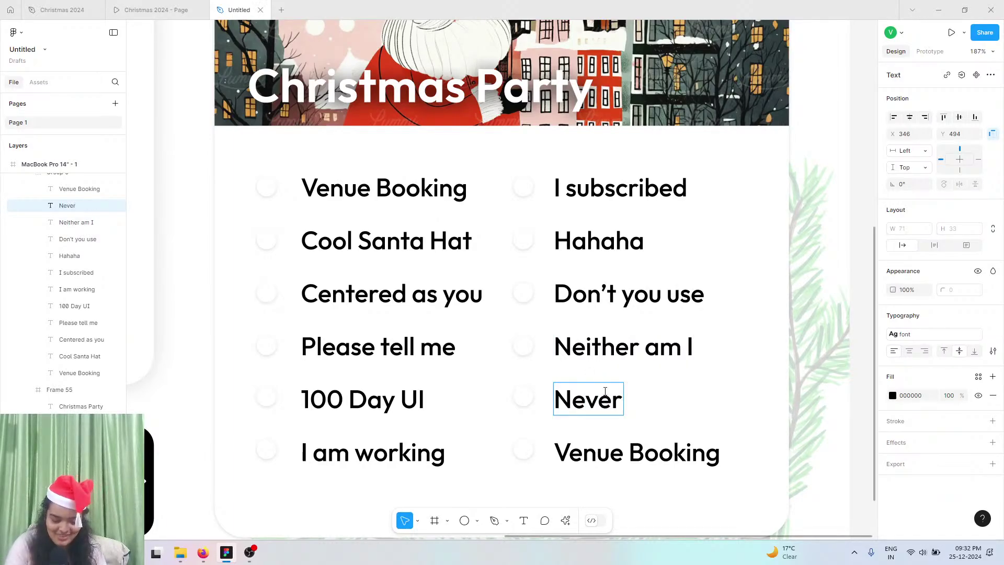
pyautogui.write(' leaver')
pyautogui.press('BackSpace')
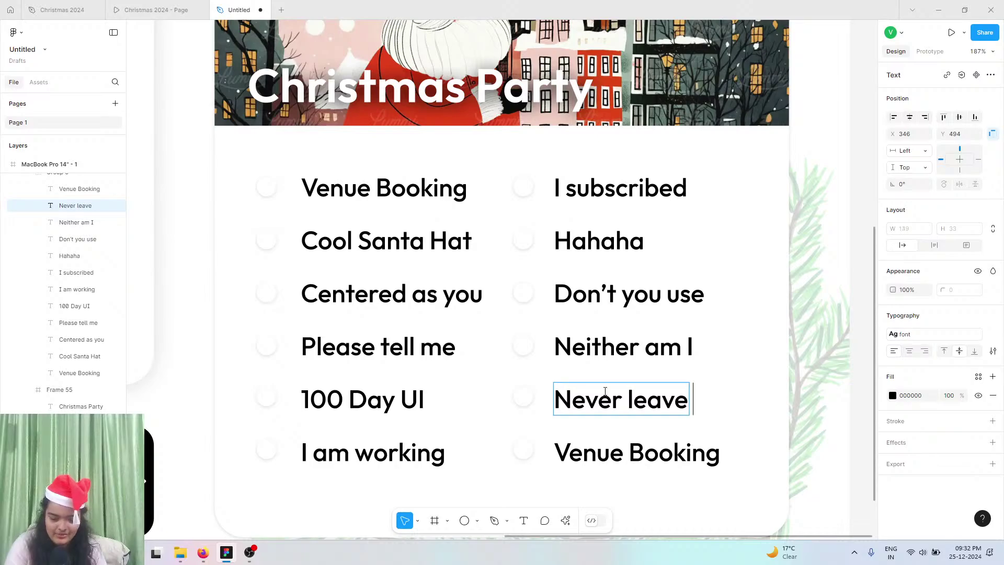
pyautogui.write('what')
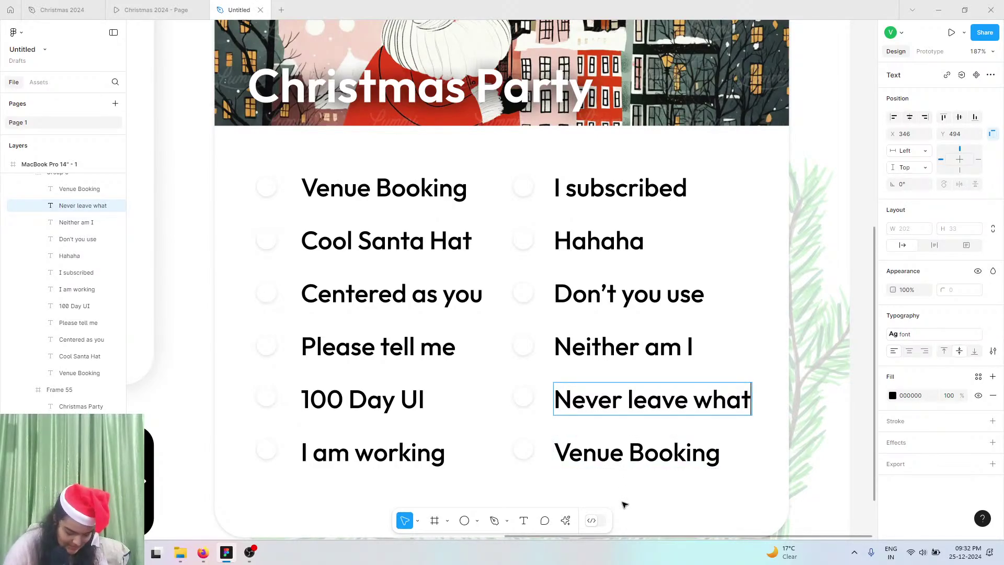
# - Replace the text of the sixth entry in the second checklist column with "Be consistent"
pyautogui.doubleClick(608, 454)
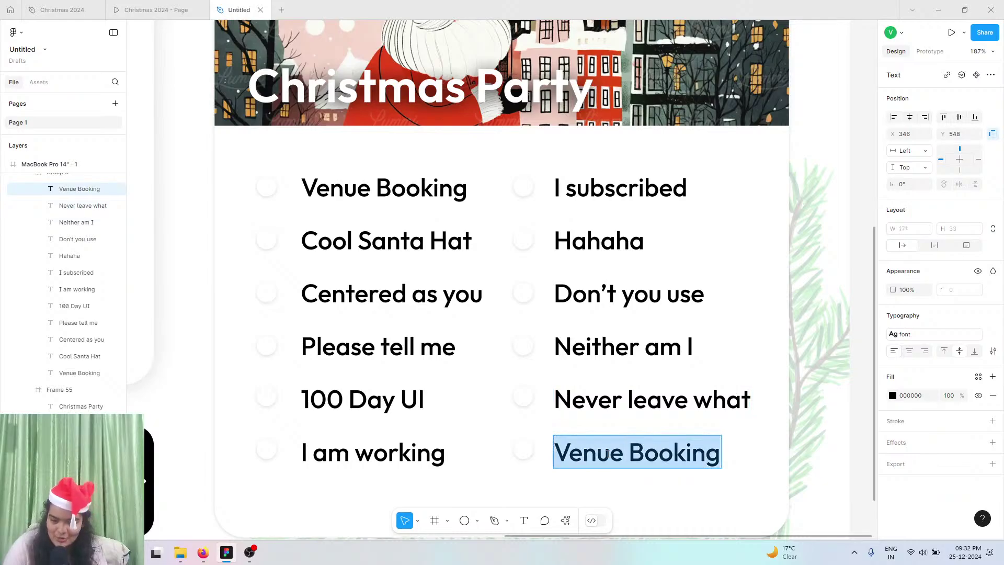
pyautogui.write('Be con')
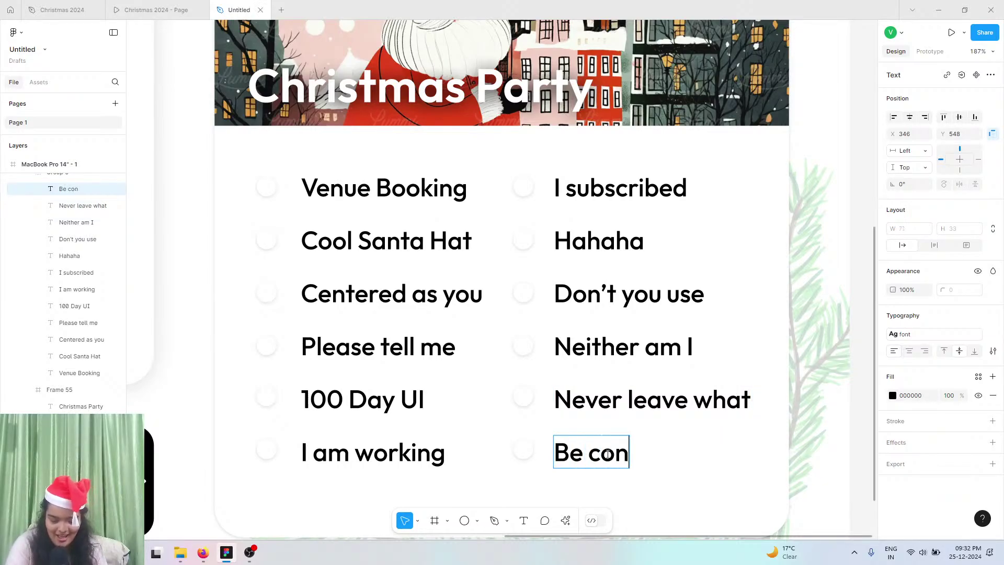
pyautogui.write('sistent')
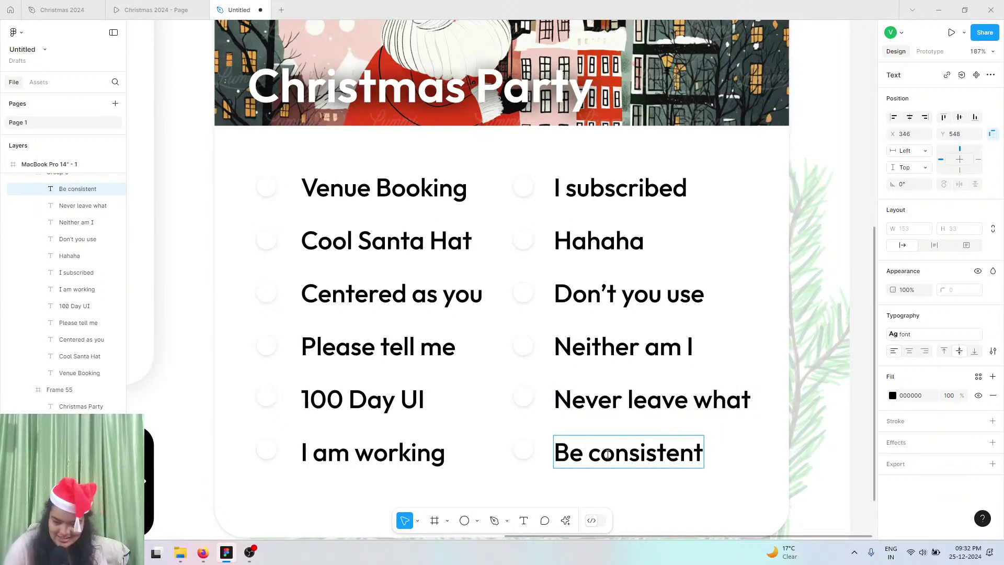
pyautogui.scroll(-5, 643, 421)
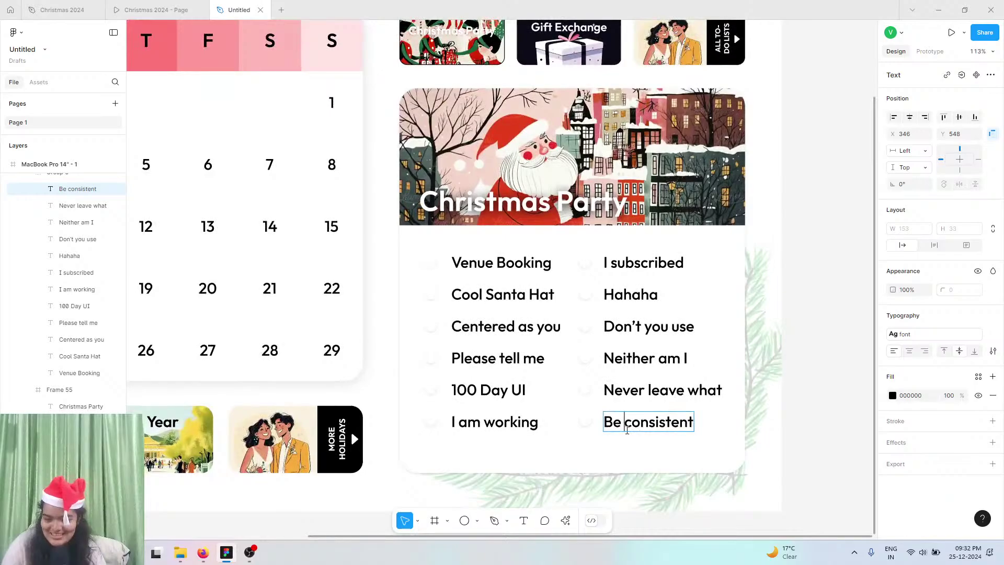
pyautogui.scroll(3, 630, 426)
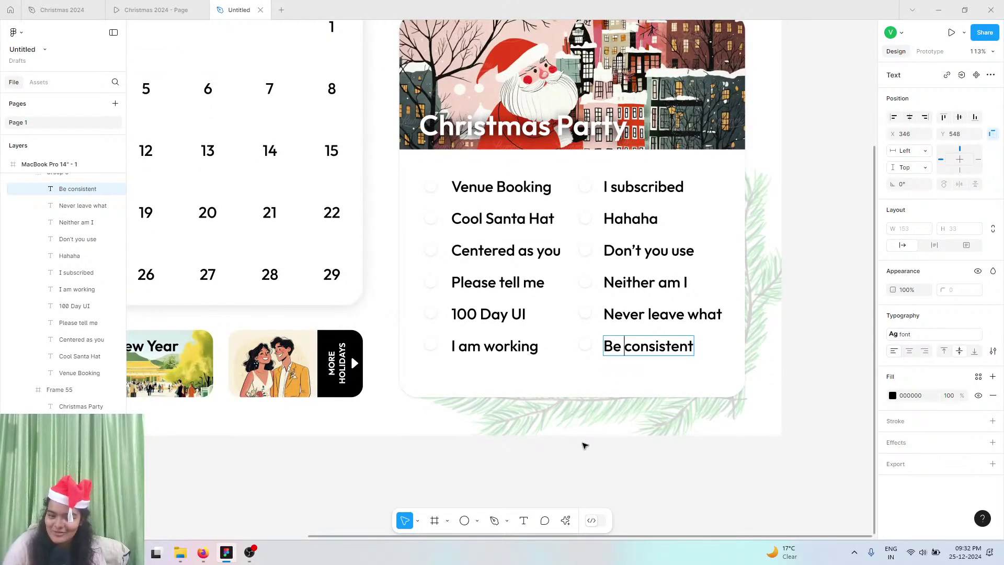
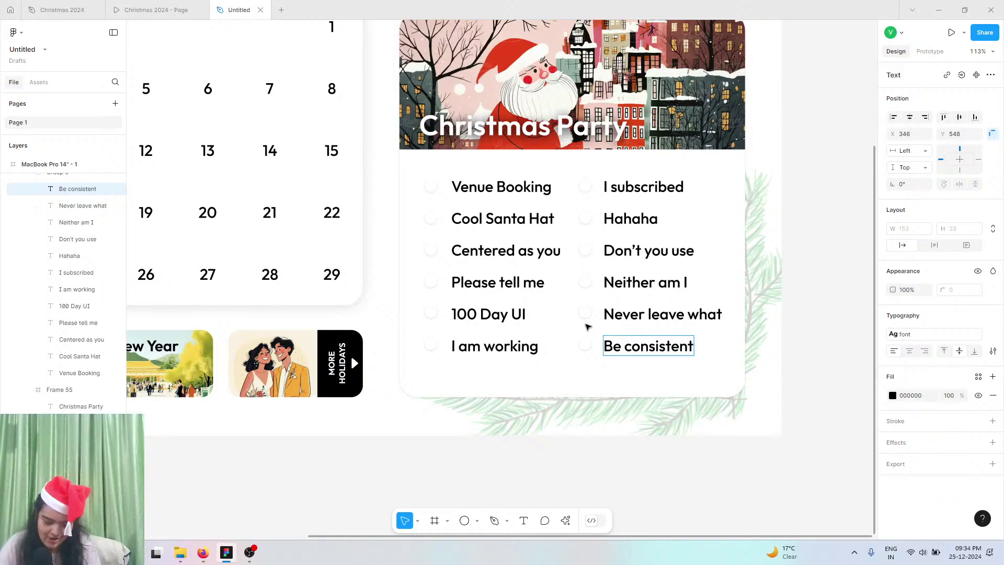
pyautogui.keyDown('ctrl'); pyautogui.scroll(-5, 587, 327); pyautogui.keyUp('ctrl')
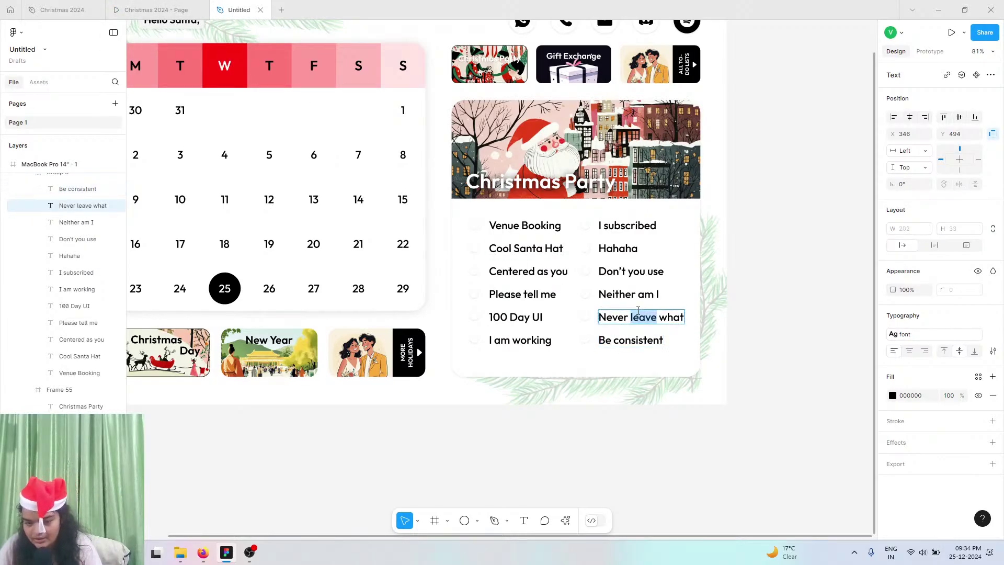
pyautogui.doubleClick(620, 341)
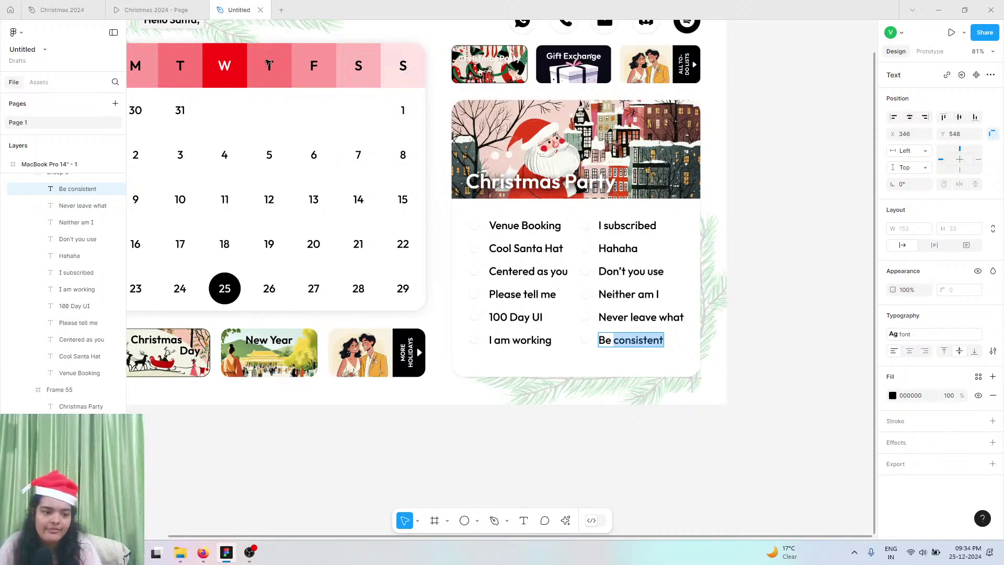
# - Replace the text of the first entry in the first checklist column with "Be consistent", copied from the second column's last entry
pyautogui.click(523, 225)
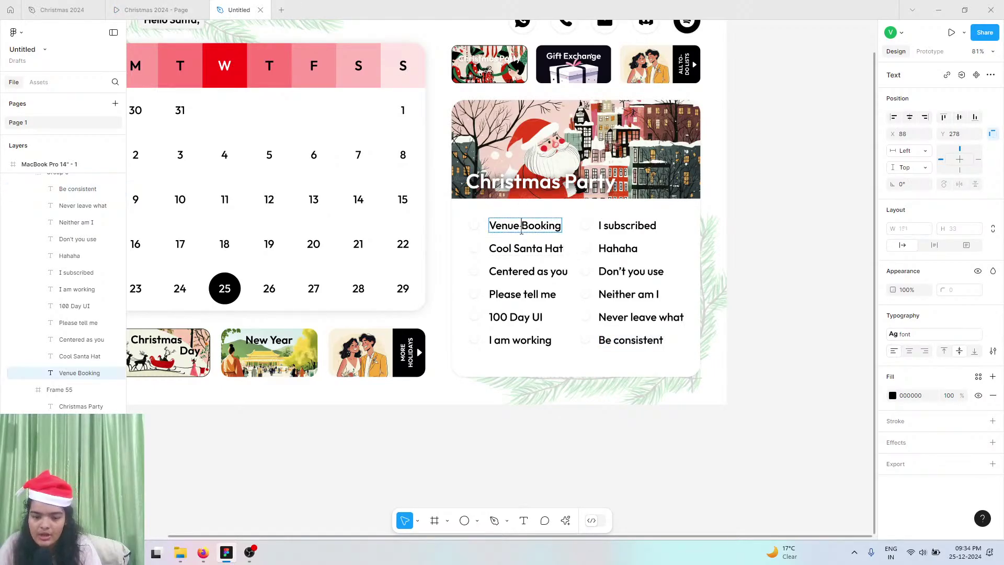
pyautogui.click(635, 340)
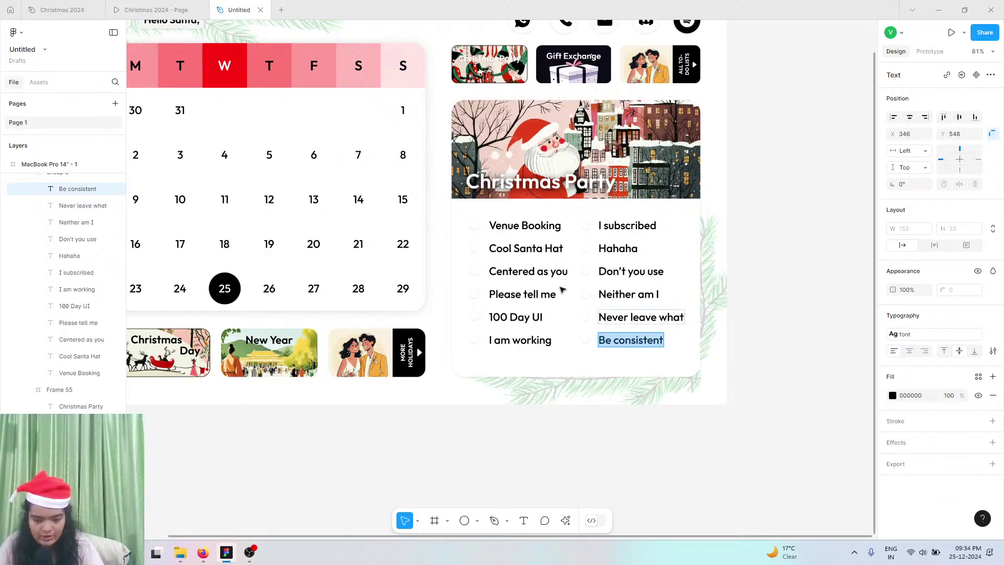
pyautogui.click(494, 220)
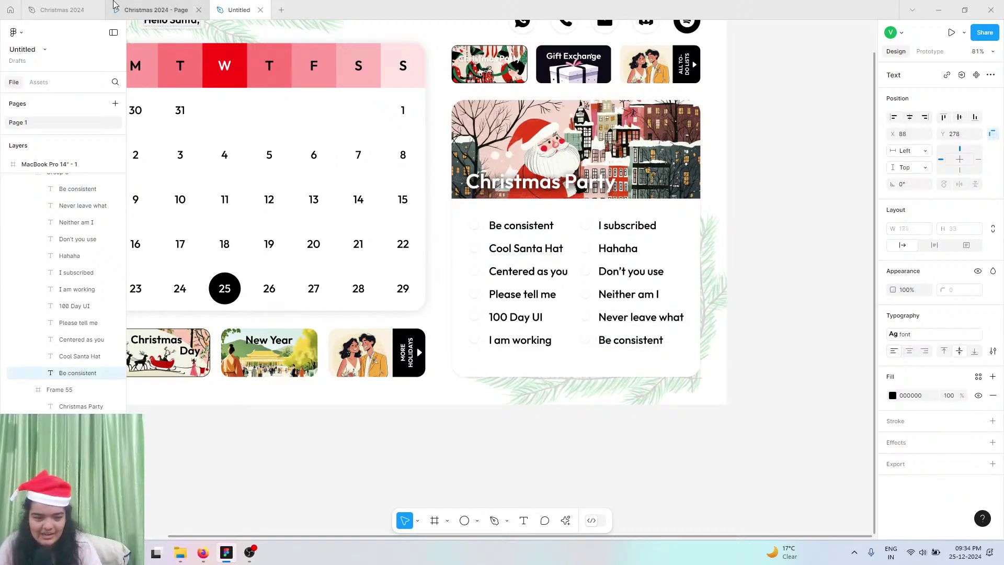
# - Check the Christmas 2024 prototype for reference and replace the text of the sixth entry in the second checklist column with "Add more"
pyautogui.click(156, 10)
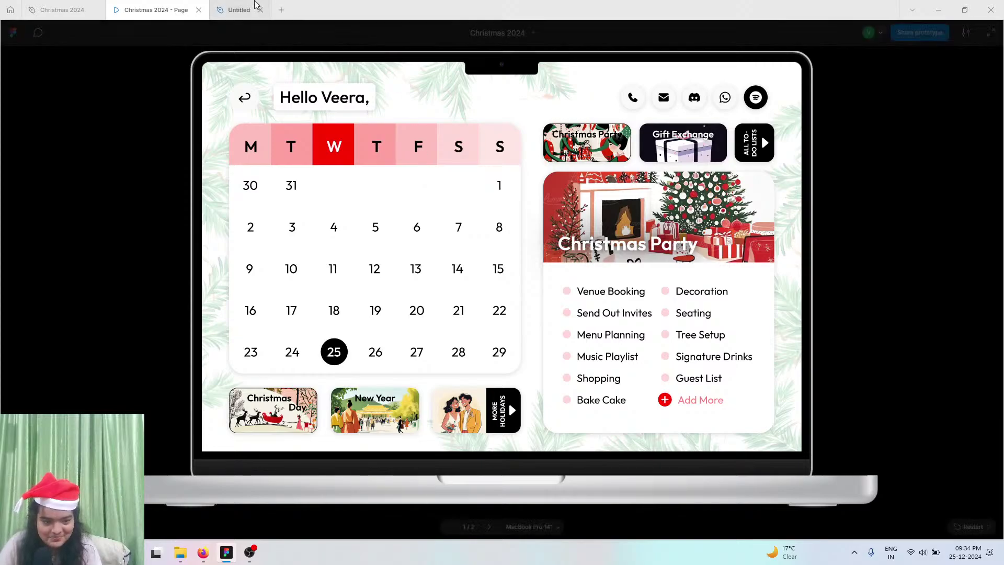
pyautogui.click(239, 10)
pyautogui.doubleClick(625, 340)
pyautogui.hotkey('ctrl', 'a')
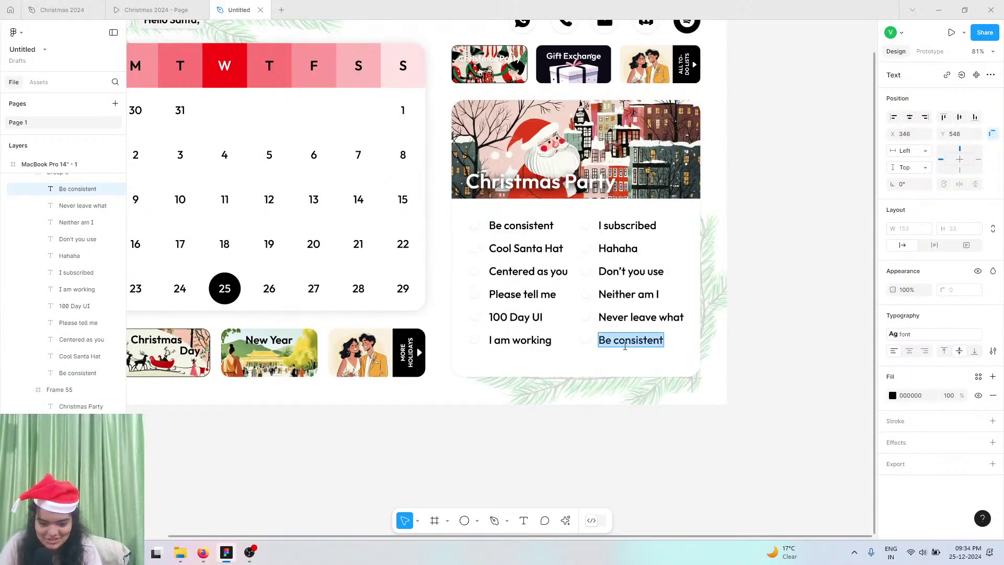
pyautogui.write('Add more')
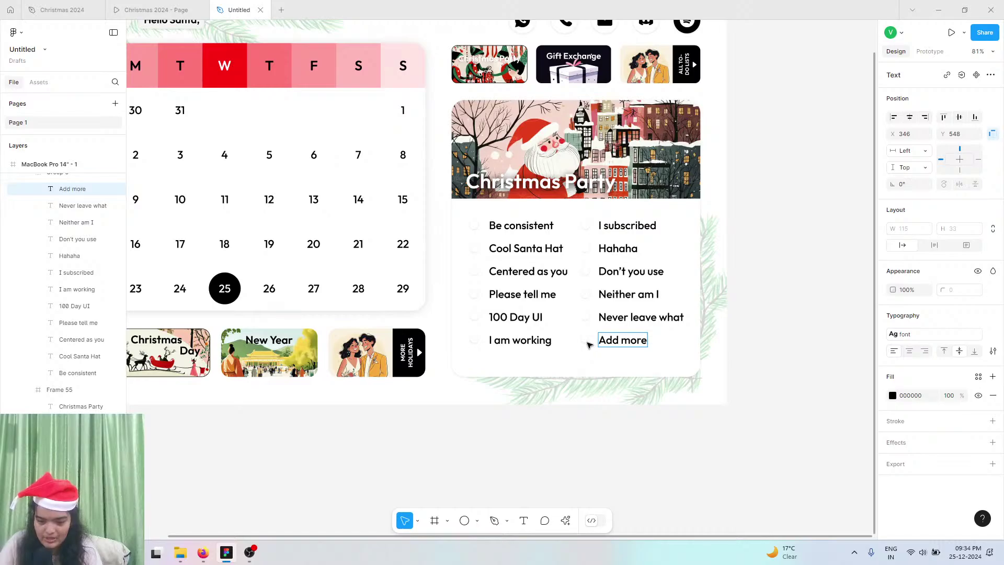
# - Enlarge the bullet circle beside "Add more" to 30 × 30 and fill it with red FF0F0F
pyautogui.click(588, 342)
pyautogui.scroll(10, 588, 343)
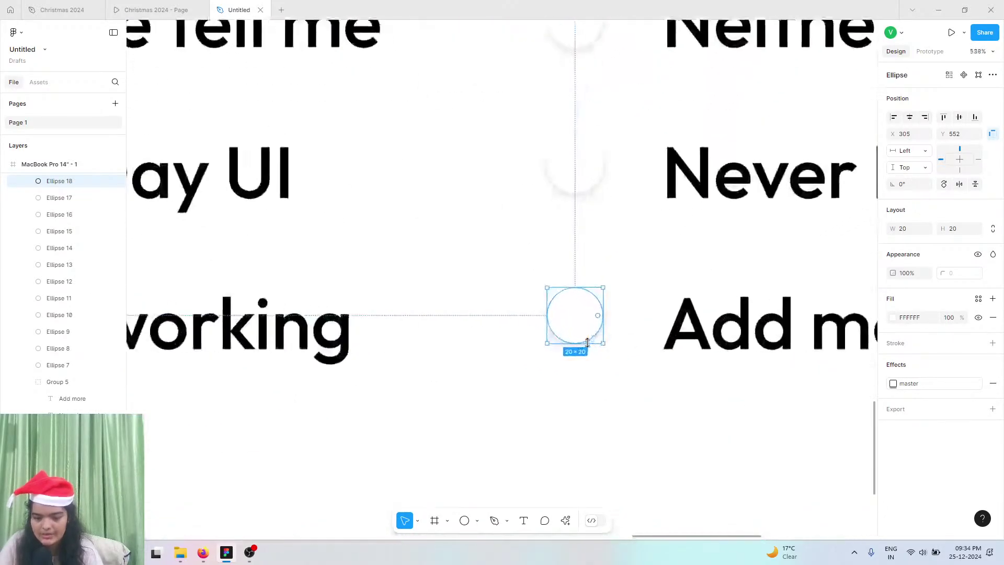
pyautogui.moveTo(600, 340)
pyautogui.mouseDown()
pyautogui.moveTo(630, 360)
pyautogui.moveTo(591, 336)
pyautogui.mouseUp()
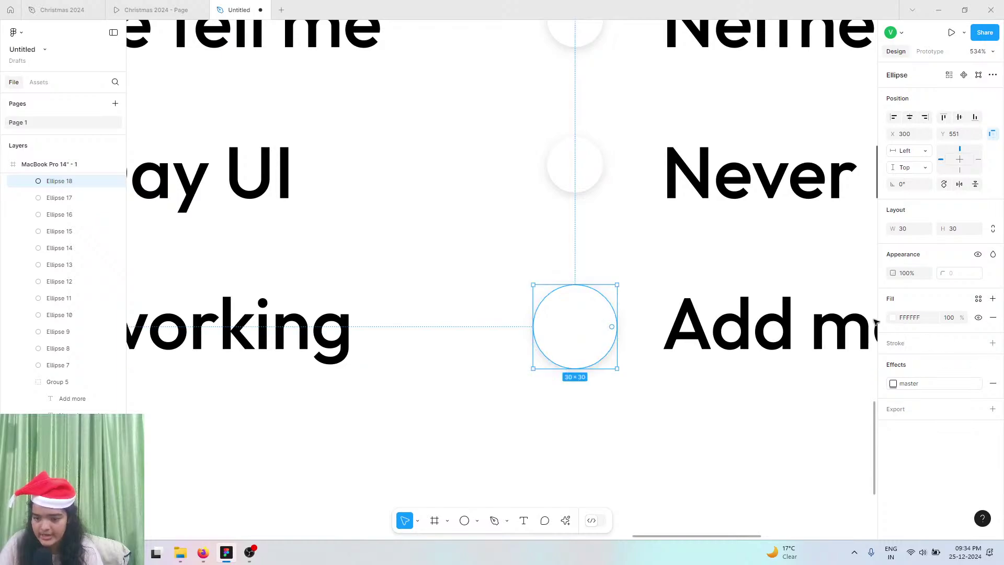
pyautogui.click(893, 319)
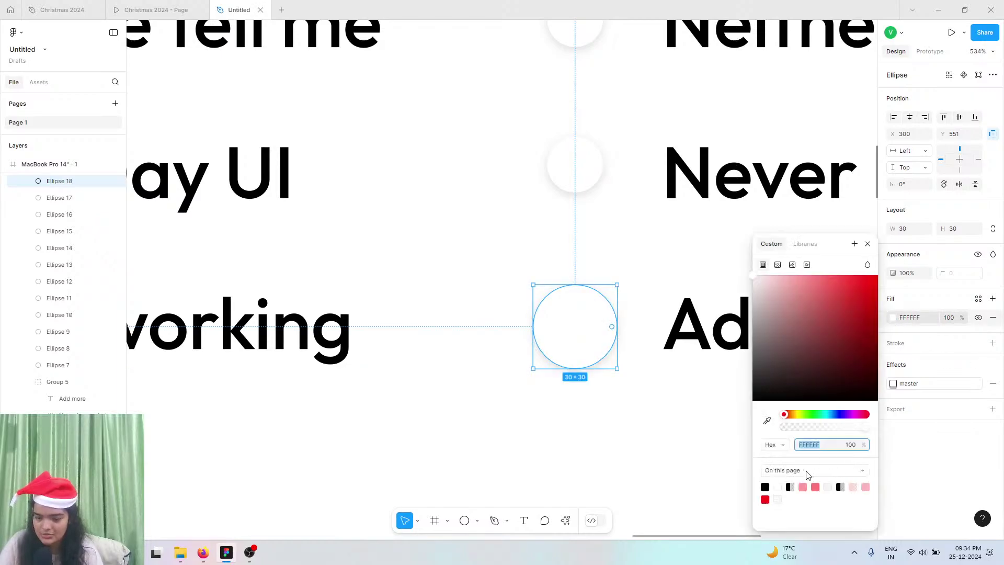
pyautogui.click(764, 499)
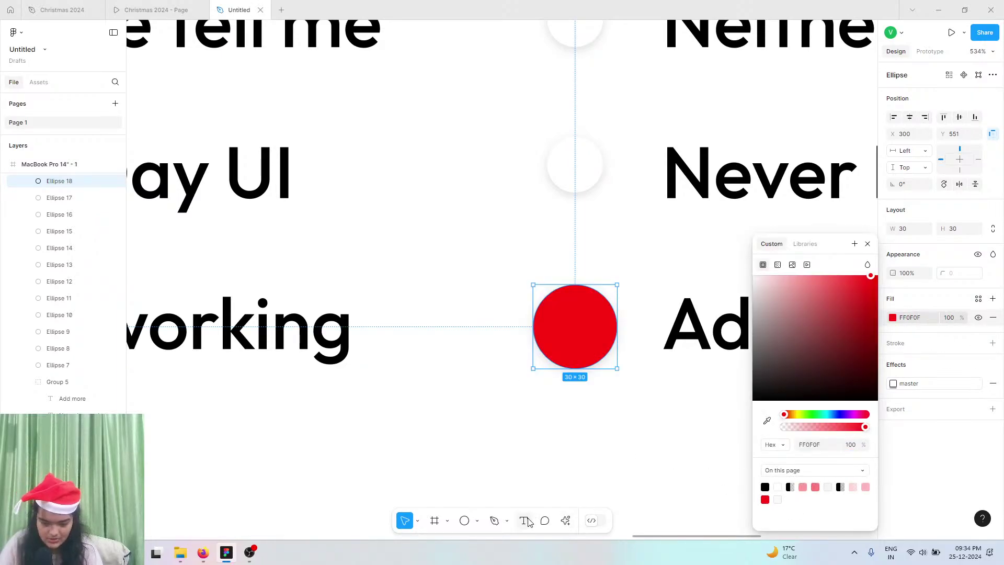
# - Search Iconify for "plus" and import the outlined plus icon as a frame at size 42
pyautogui.click(565, 520)
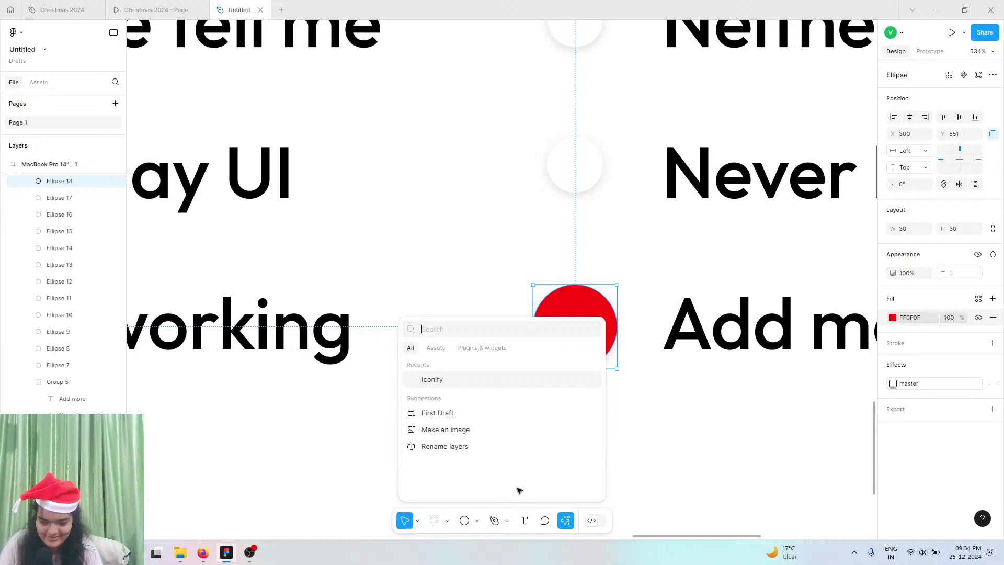
pyautogui.click(470, 382)
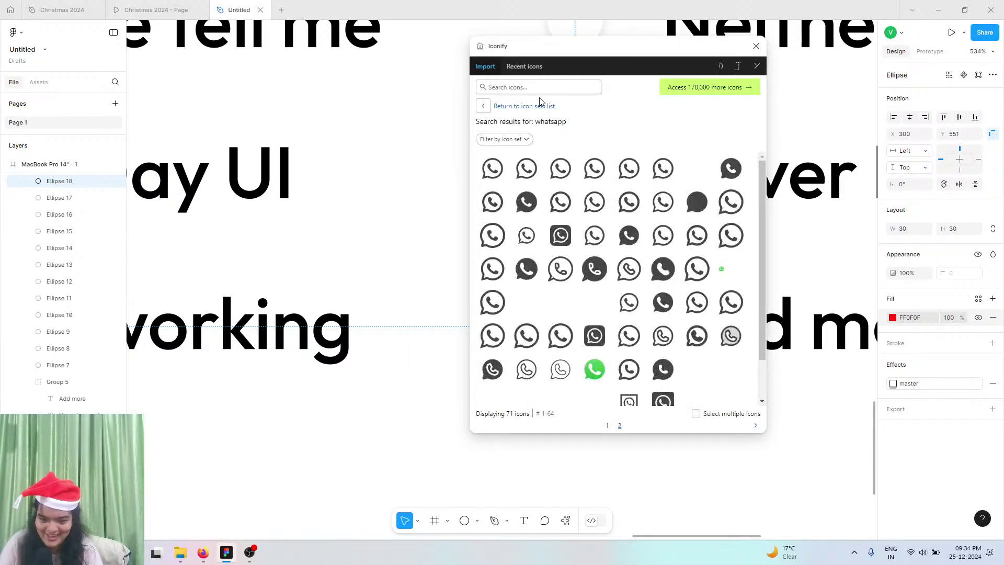
pyautogui.click(537, 90)
pyautogui.write('plus')
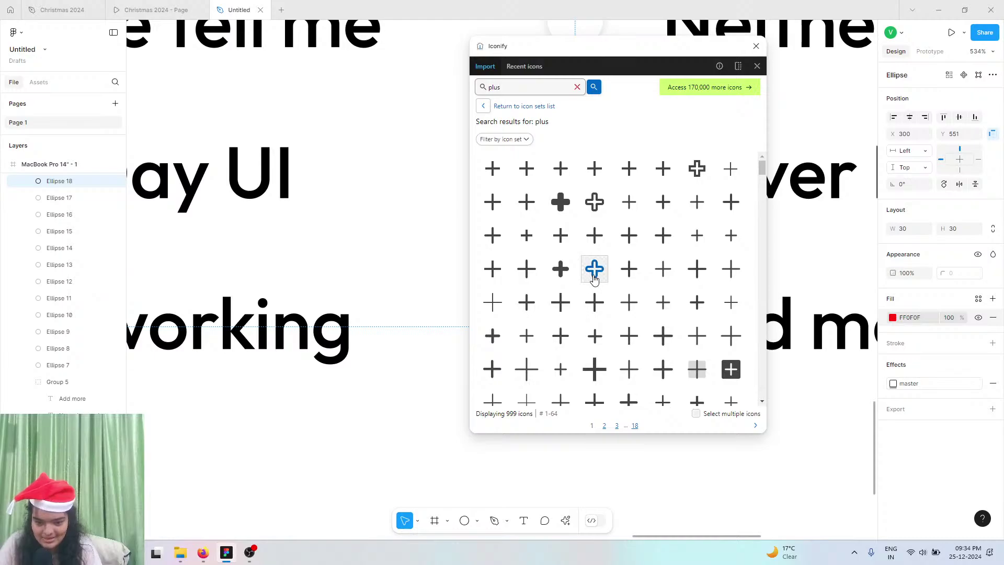
pyautogui.click(594, 270)
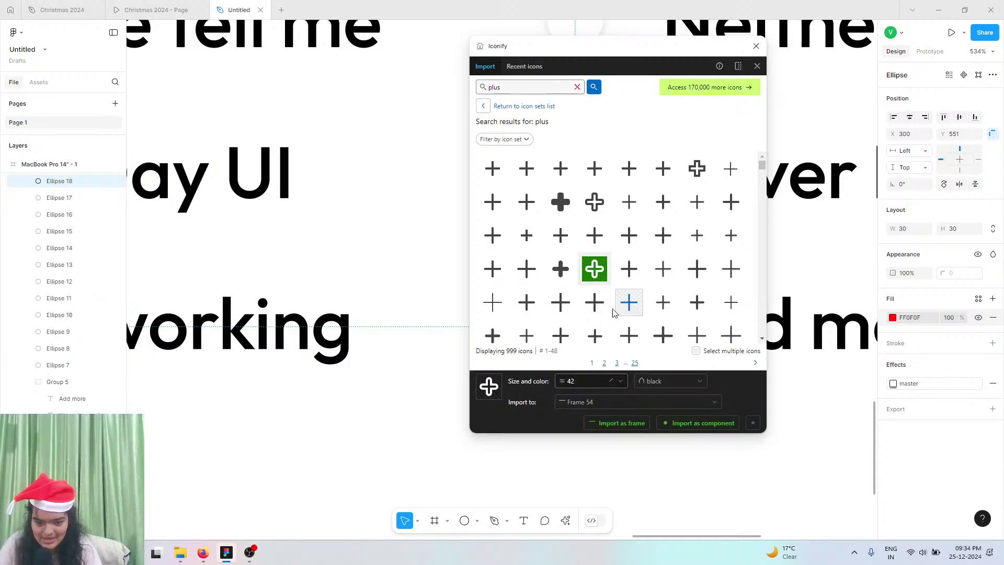
pyautogui.click(623, 425)
pyautogui.click(756, 46)
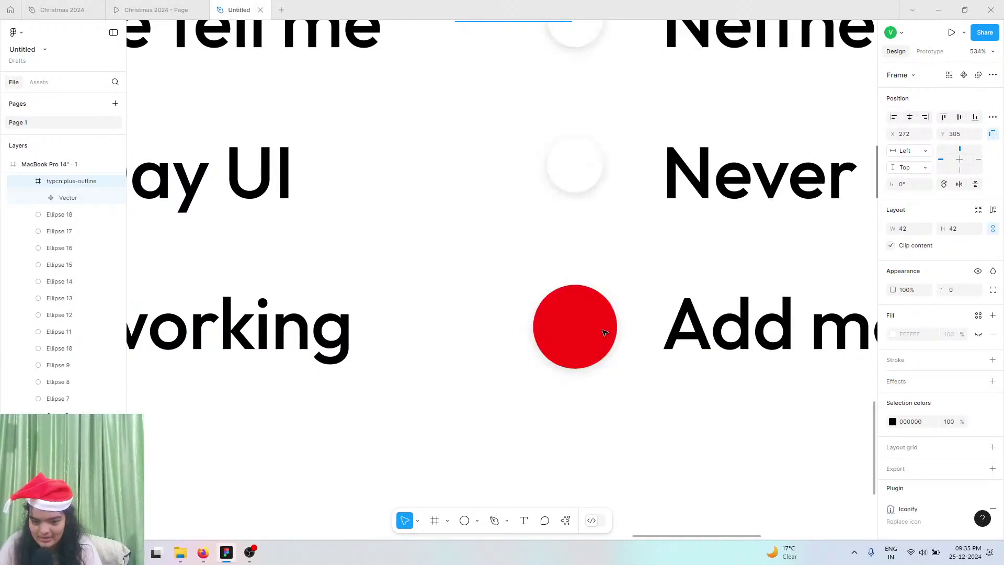
# - Shrink the plus icon to 19 × 19 and place it on the red circle beside "Add more"
pyautogui.scroll(6, 563, 282)
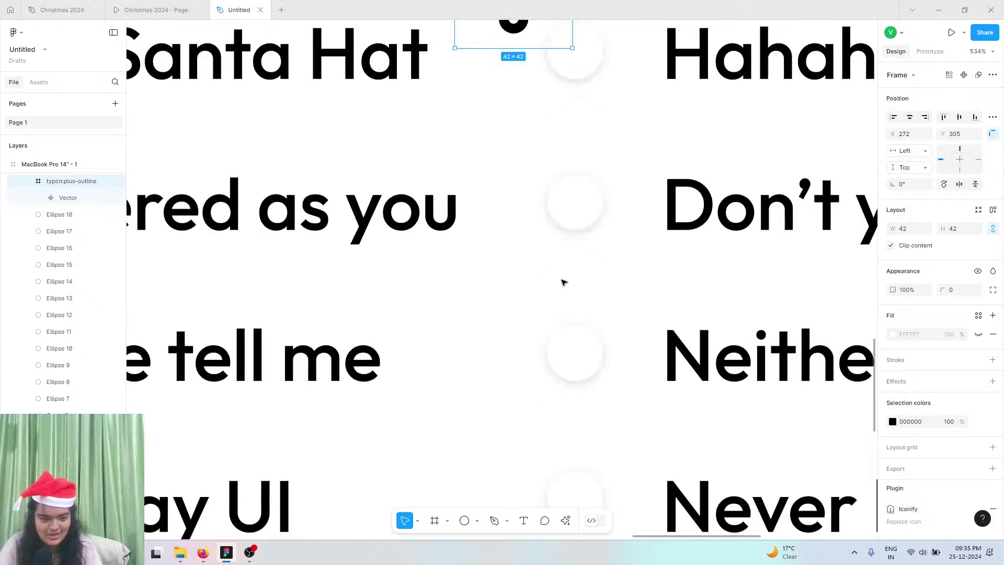
pyautogui.scroll(-5, 563, 282)
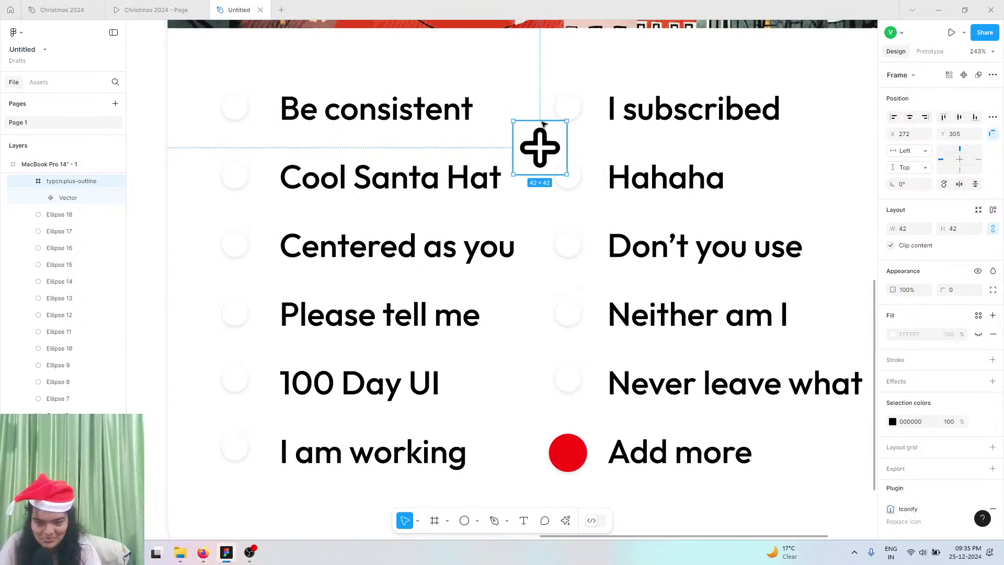
pyautogui.moveTo(543, 123); pyautogui.dragTo(565, 458)
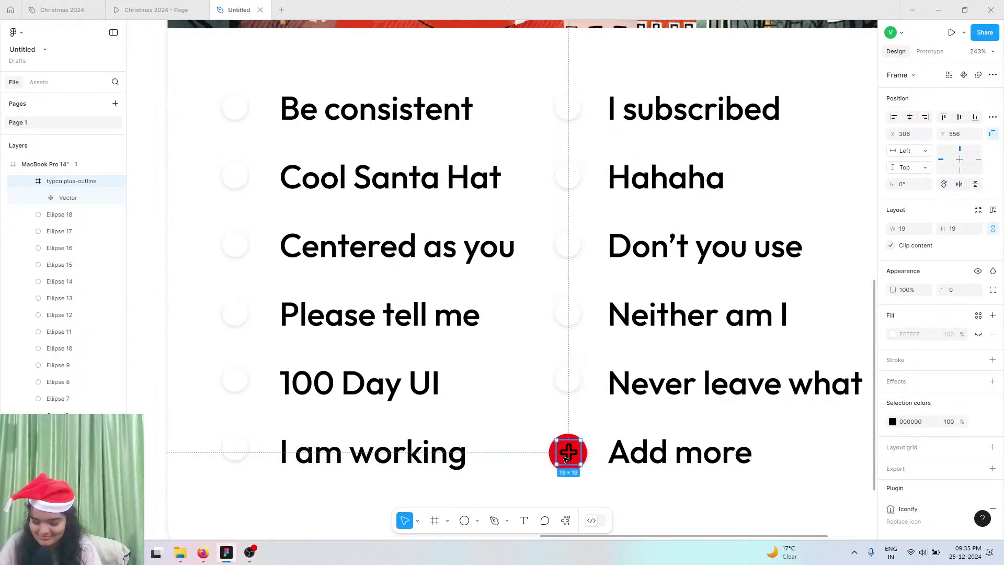
# - Change the plus icon's color to white FFFFFF
pyautogui.click(893, 421)
pyautogui.click(822, 346)
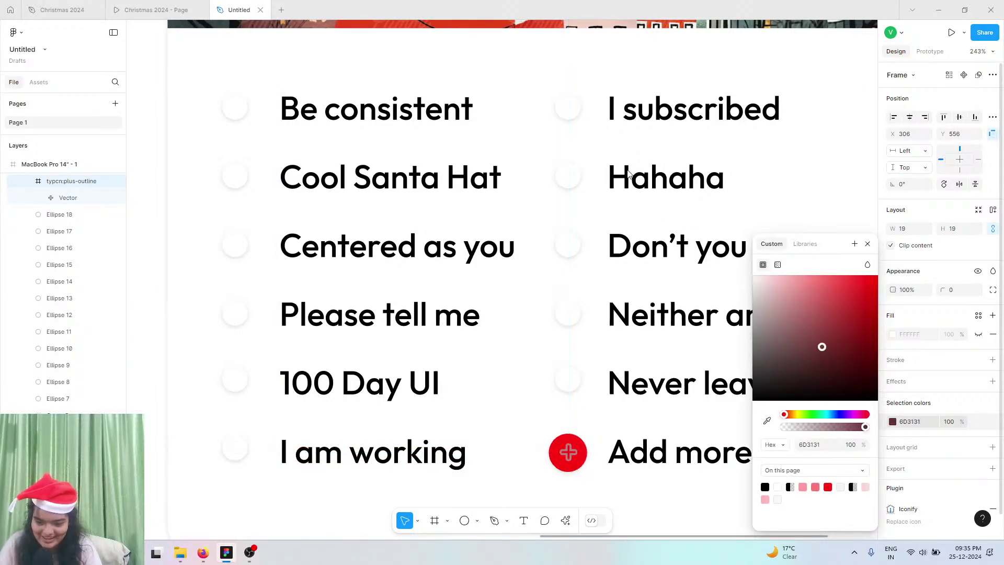
pyautogui.moveTo(628, 174); pyautogui.dragTo(525, 332)
pyautogui.scroll(-2, 522, 331)
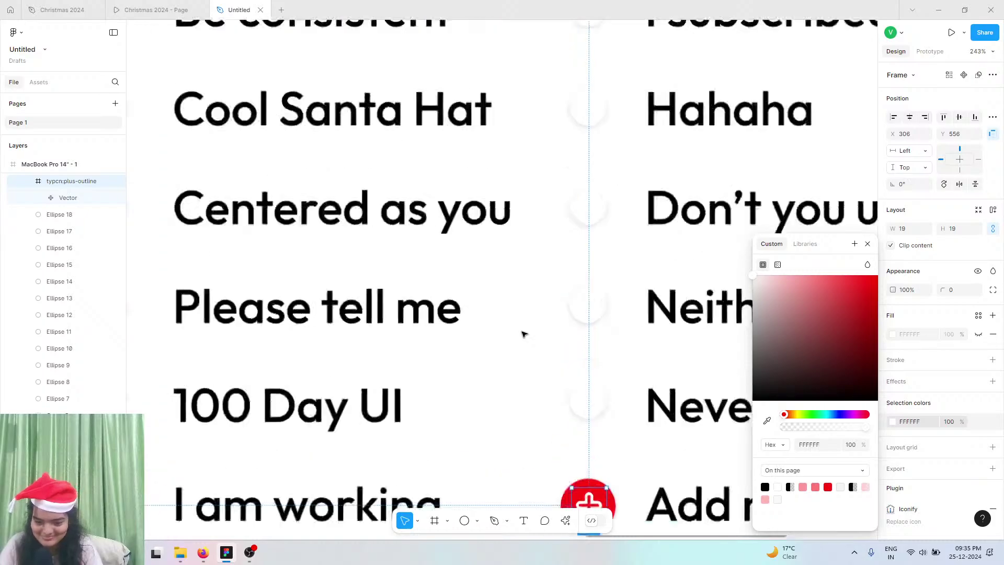
pyautogui.scroll(3, 522, 331)
pyautogui.scroll(-4, 522, 332)
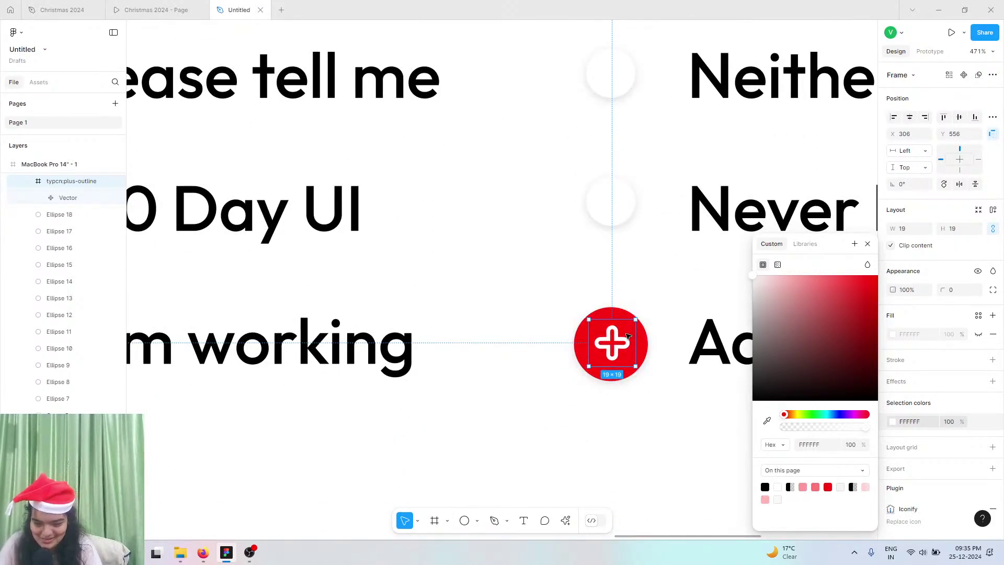
# - Resize the plus icon to 21 × 21 and center it within the red circle
pyautogui.moveTo(626, 337); pyautogui.dragTo(612, 346)
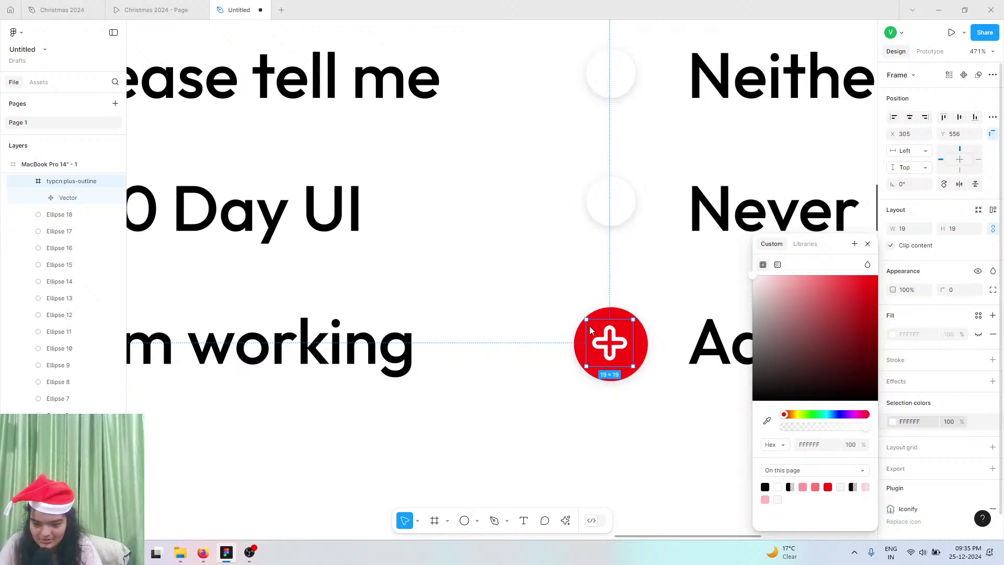
pyautogui.click(868, 244)
pyautogui.scroll(5, 614, 348)
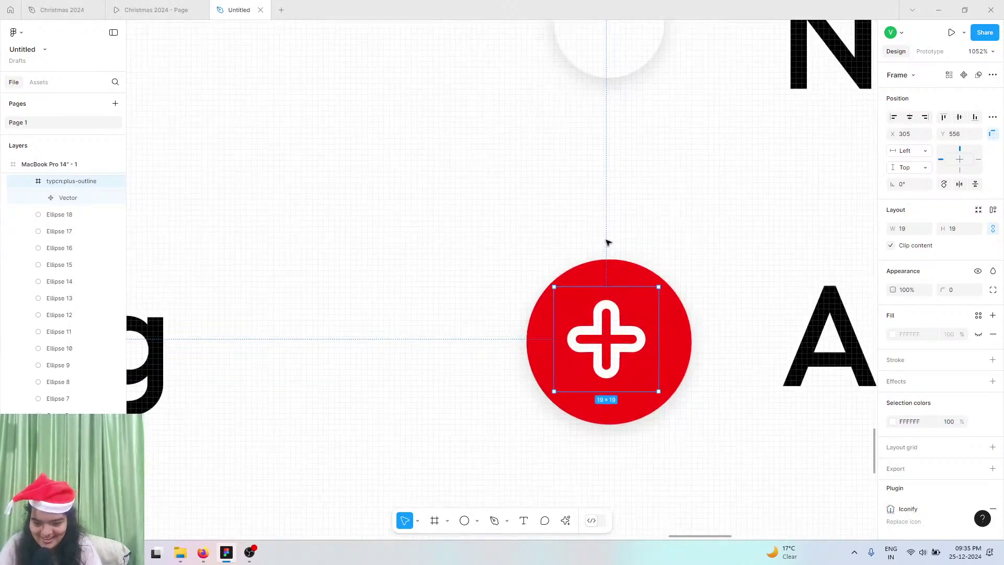
pyautogui.scroll(4, 612, 313)
pyautogui.scroll(4, 617, 315)
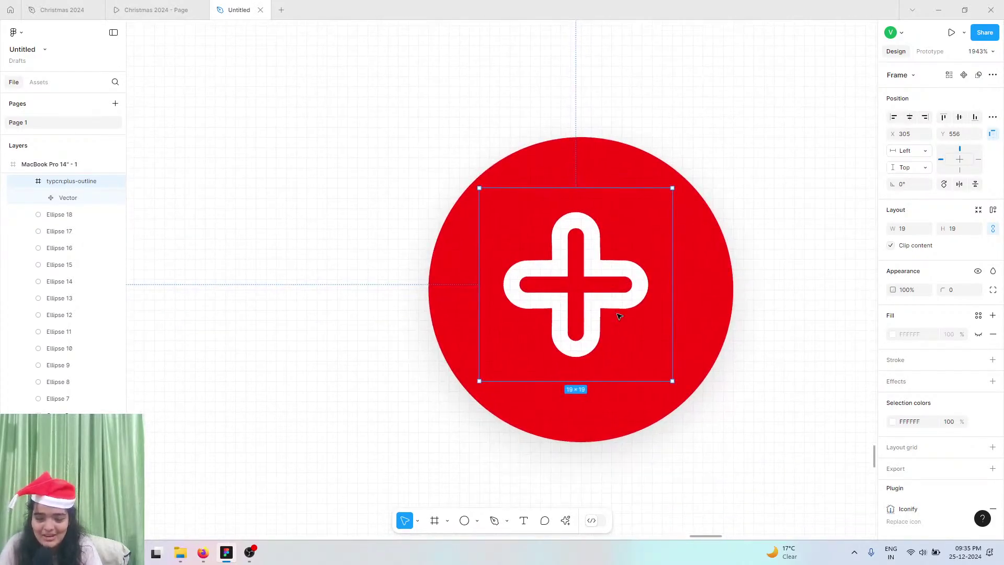
pyautogui.moveTo(572, 280); pyautogui.dragTo(577, 286)
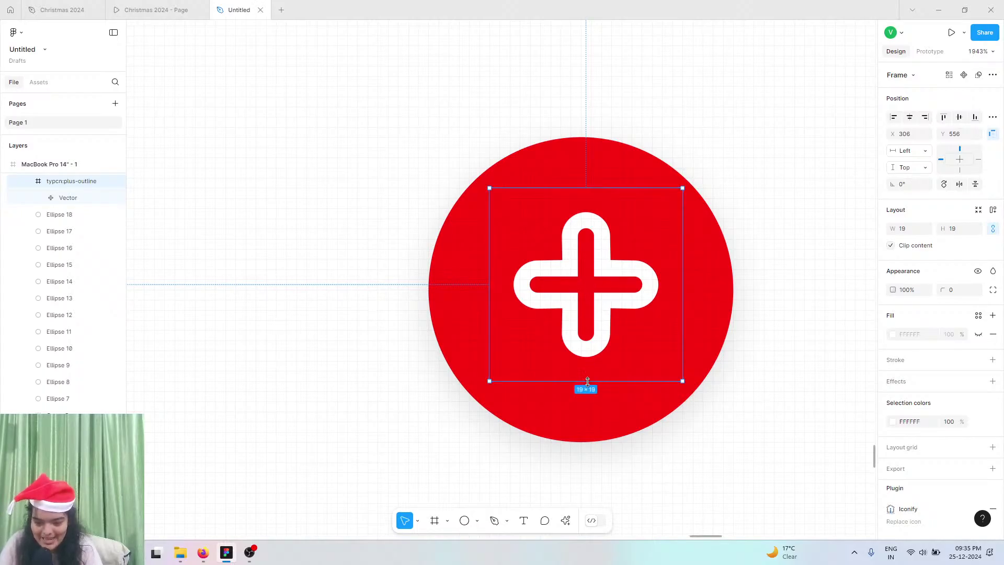
pyautogui.moveTo(589, 382); pyautogui.dragTo(590, 397)
pyautogui.moveTo(587, 331); pyautogui.dragTo(578, 328)
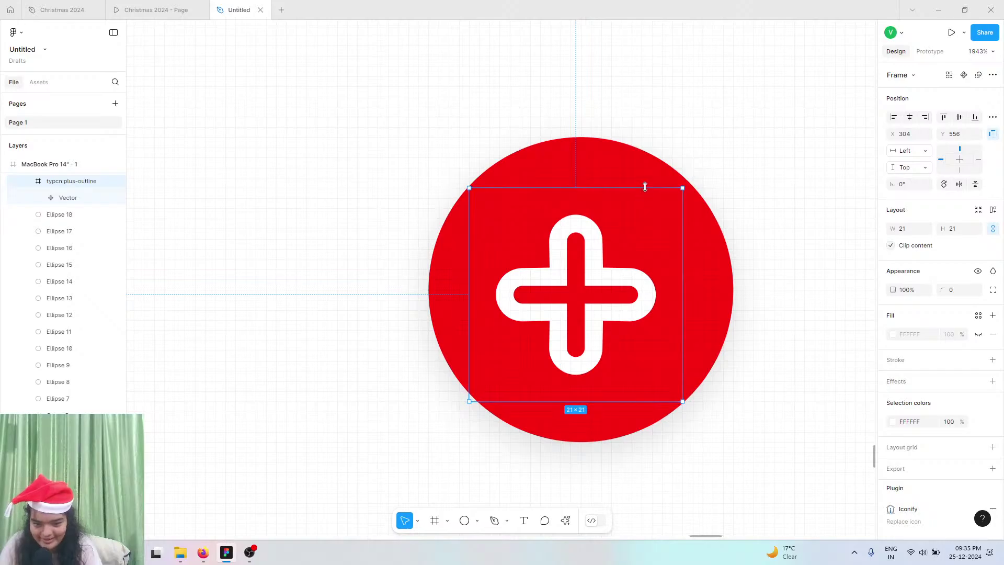
pyautogui.moveTo(684, 223); pyautogui.dragTo(684, 226)
pyautogui.scroll(-10, 682, 225)
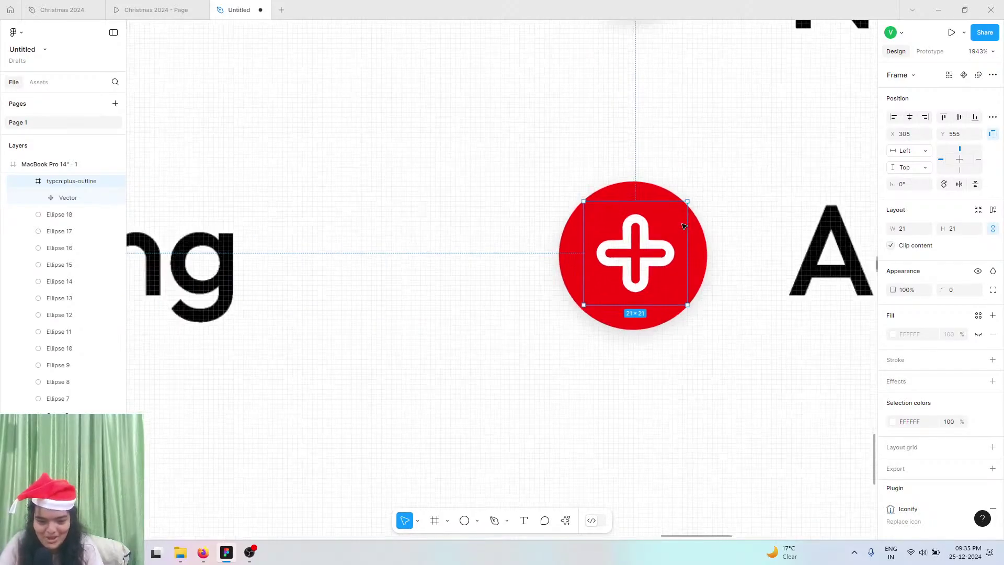
pyautogui.scroll(-6, 682, 224)
pyautogui.scroll(3, 684, 225)
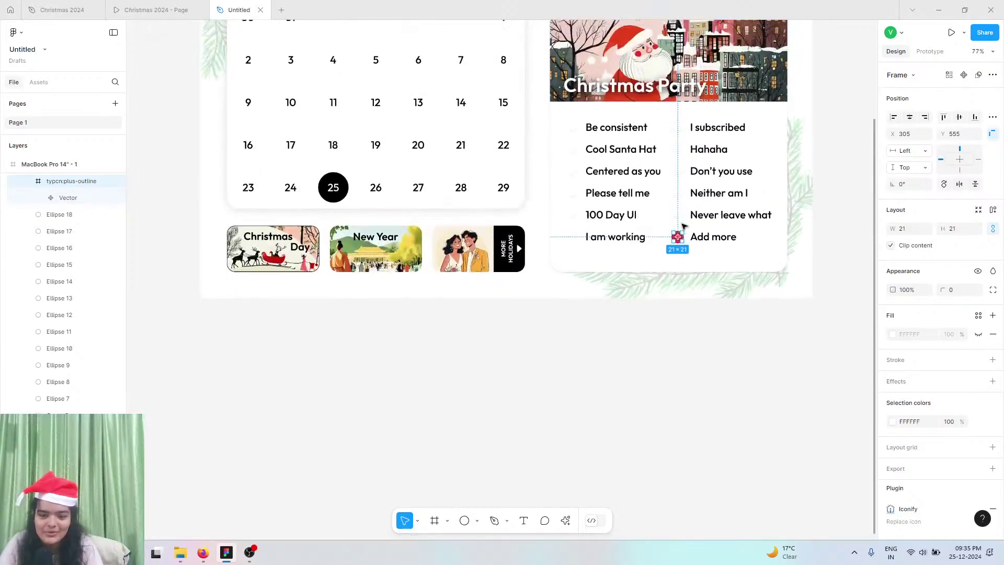
pyautogui.scroll(2, 567, 439)
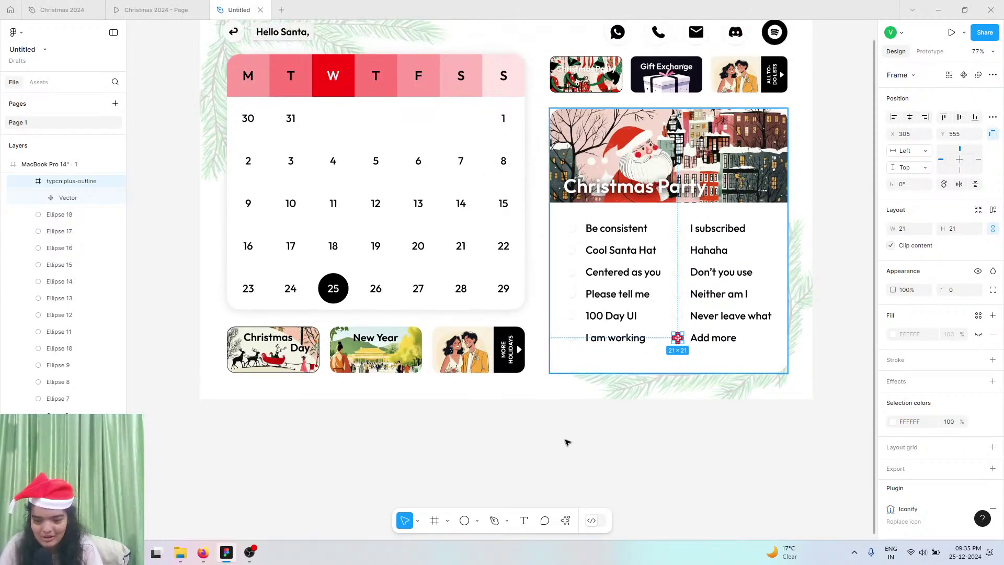
pyautogui.scroll(2, 181, 131)
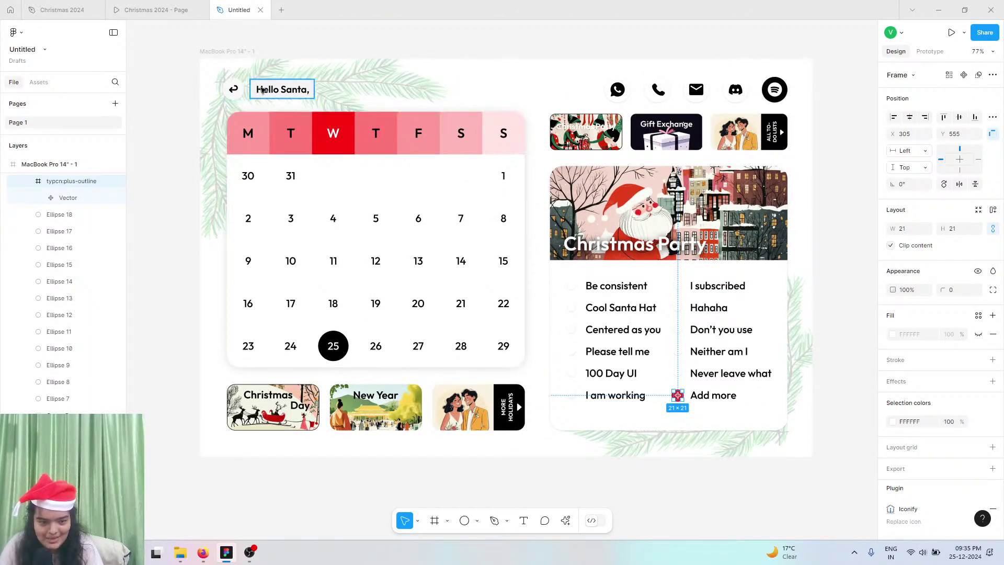
pyautogui.click(283, 89)
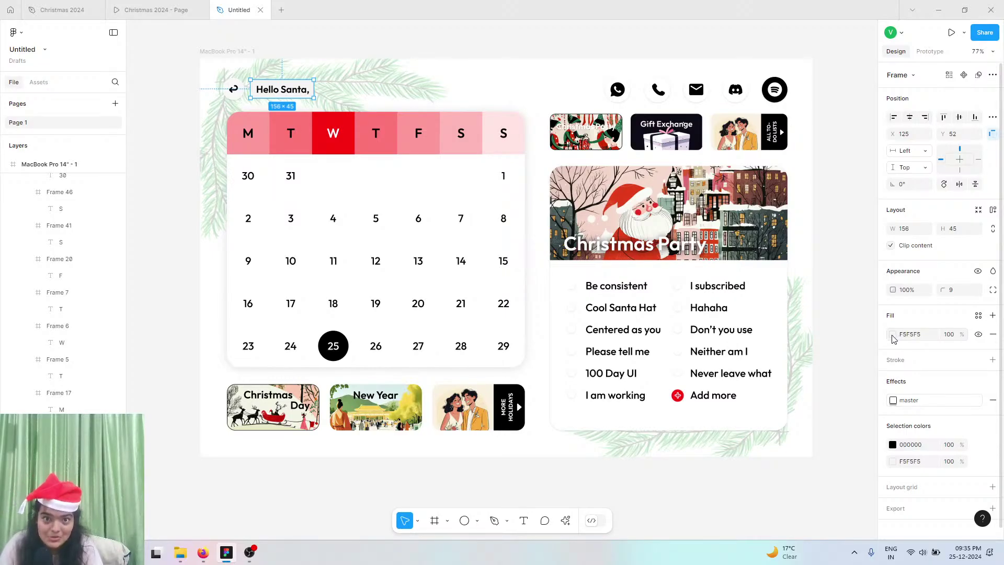
pyautogui.click(226, 52)
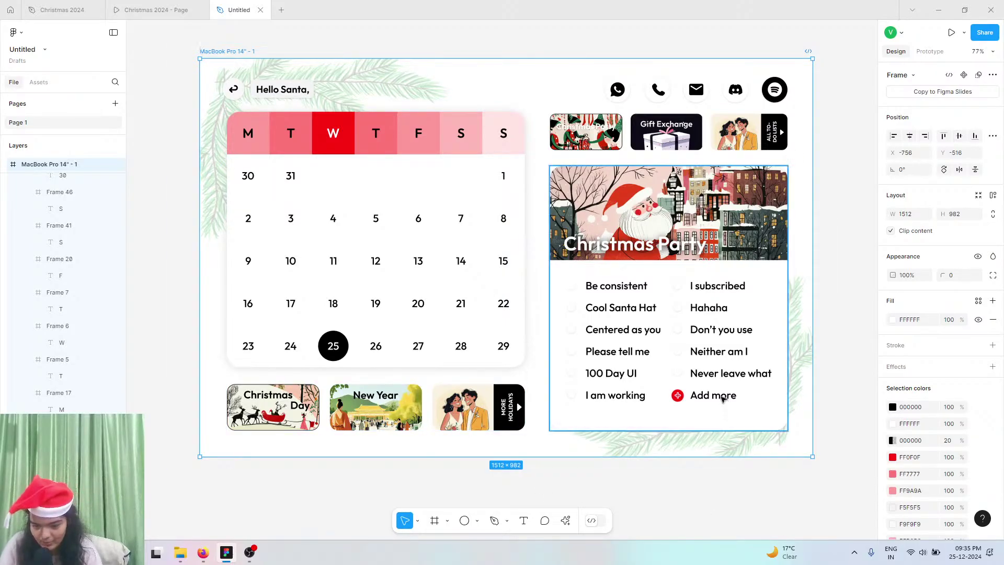
# - Detach the text style from "Add more", set its weight to Regular, and color it pink FF7777
pyautogui.click(714, 401)
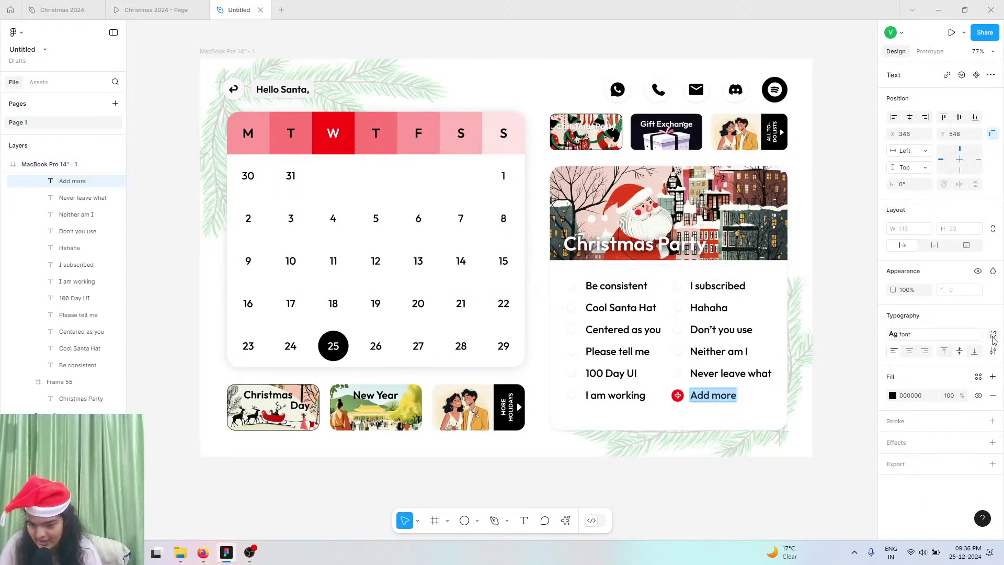
pyautogui.click(992, 335)
pyautogui.click(902, 349)
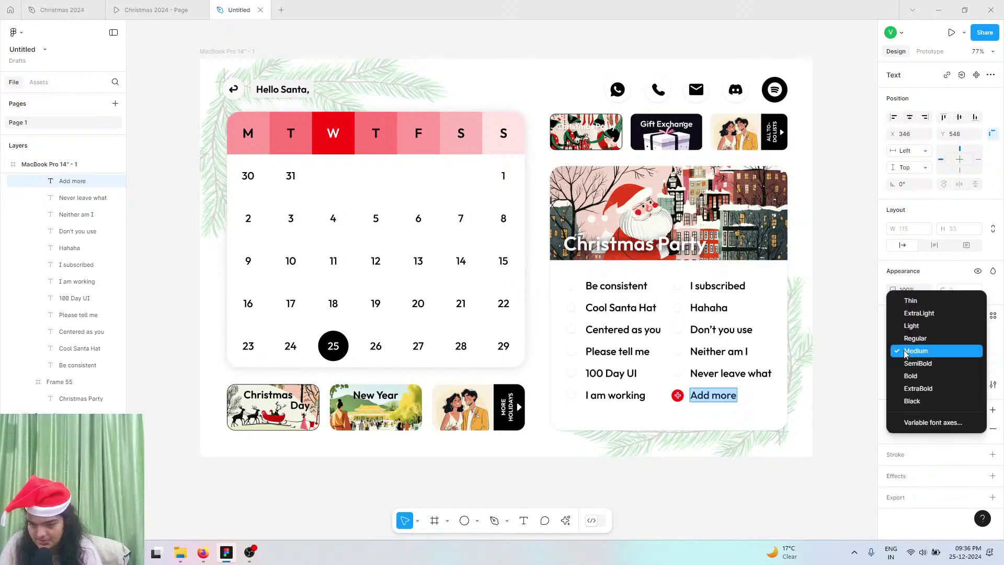
pyautogui.click(900, 338)
pyautogui.click(894, 429)
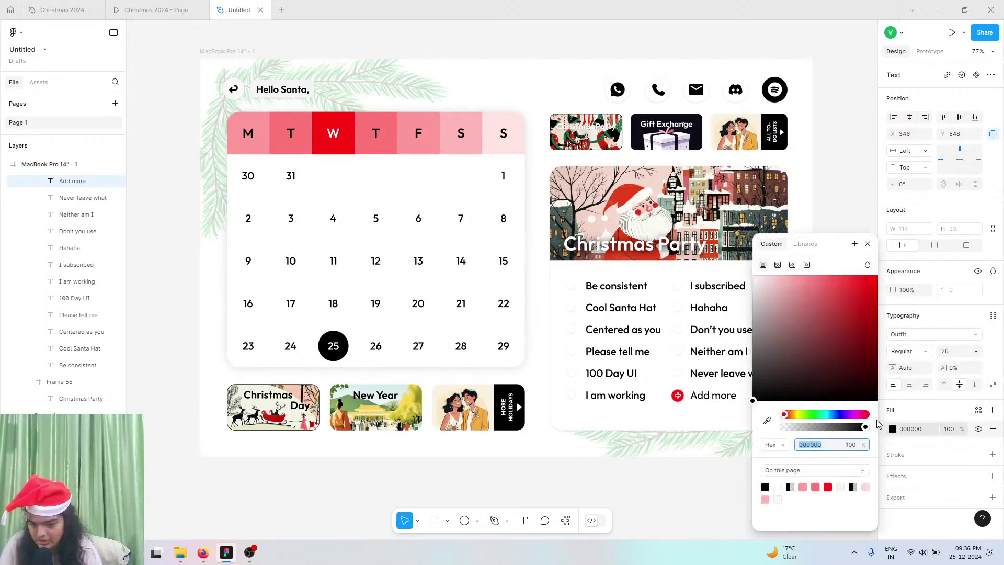
pyautogui.click(817, 486)
pyautogui.scroll(10, 729, 398)
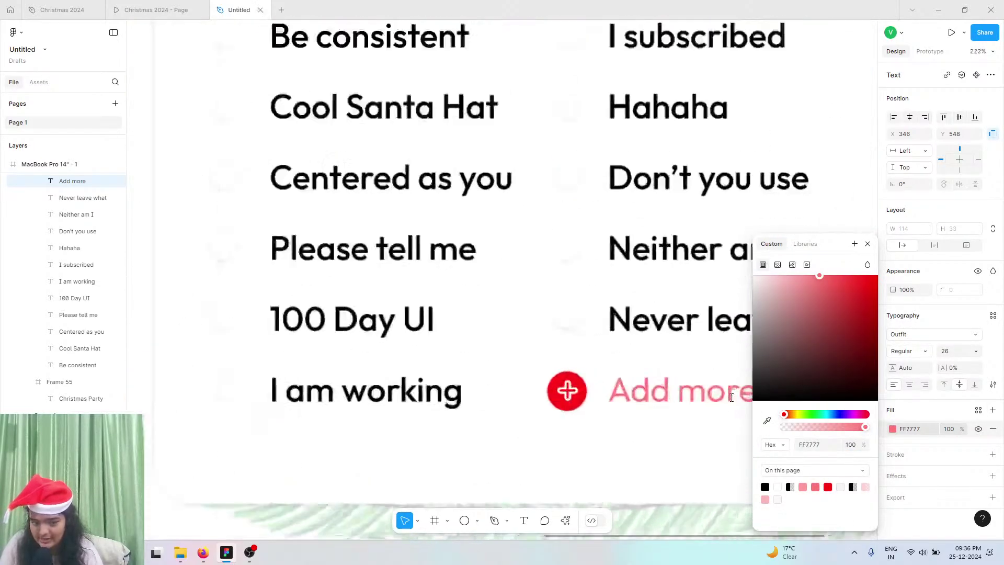
pyautogui.doubleClick(662, 404)
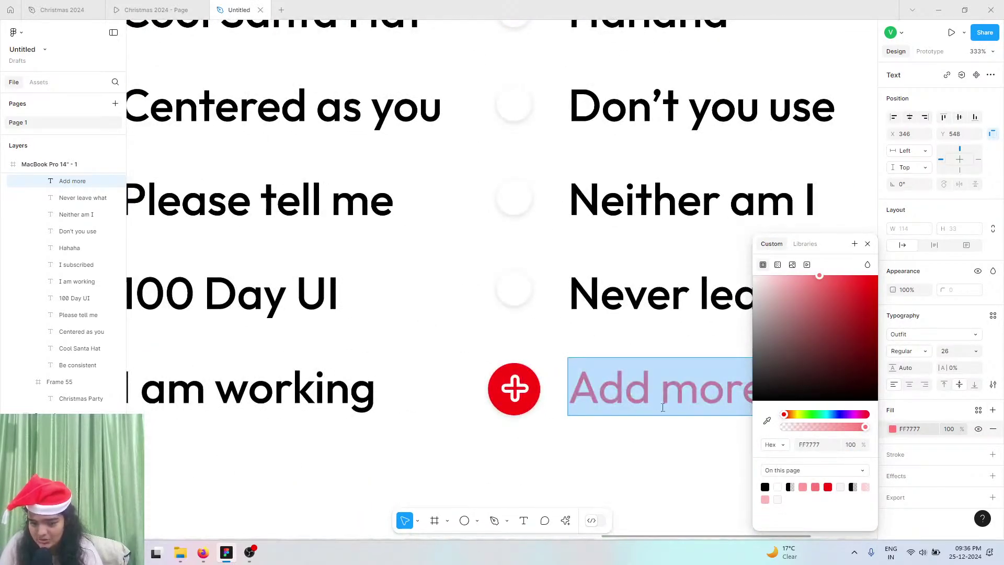
pyautogui.press('Escape')
# - Try to fill the hollow of the outlined plus icon with a vertical Pen line, and delete the line
pyautogui.doubleClick(517, 389)
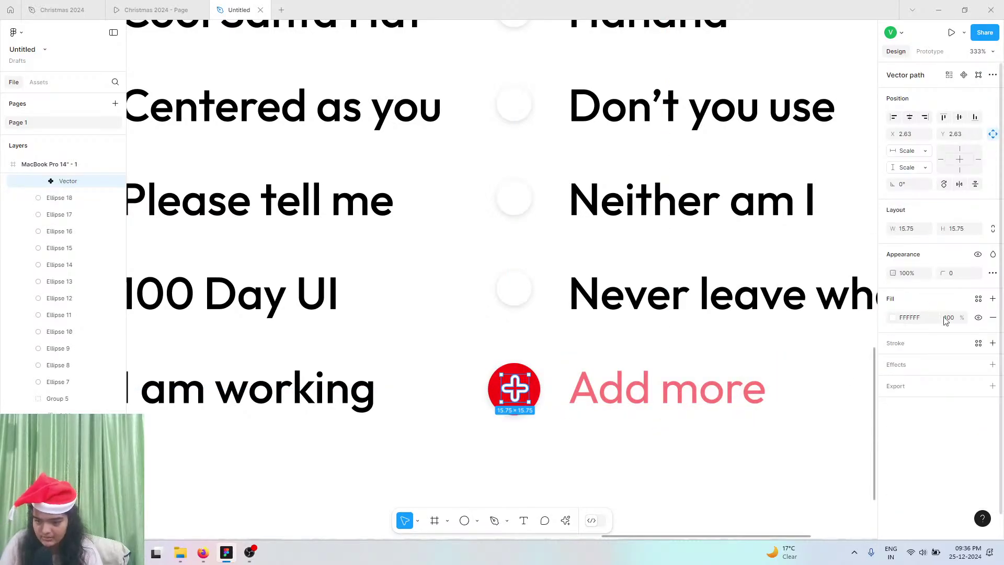
pyautogui.scroll(8, 482, 413)
pyautogui.scroll(12, 482, 380)
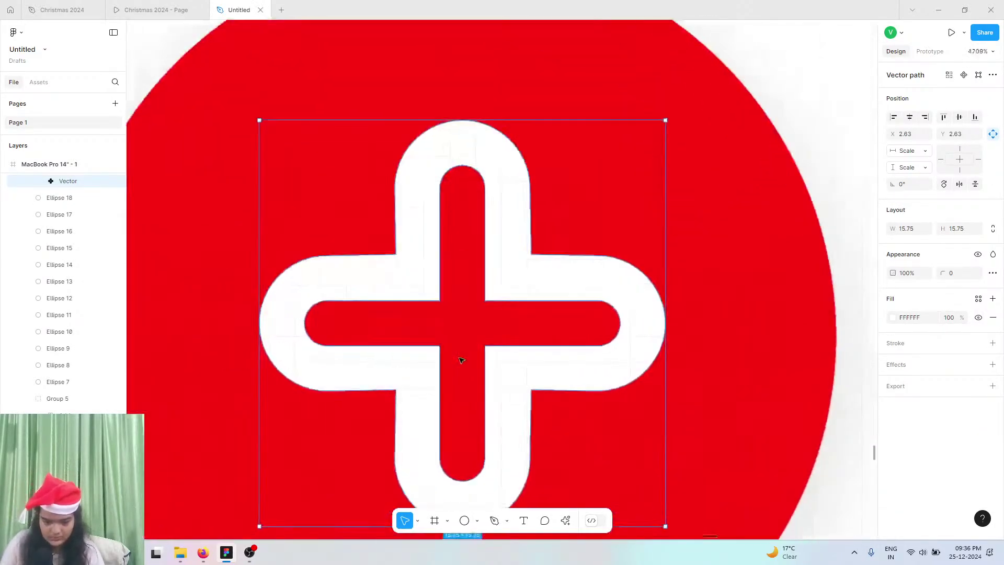
pyautogui.click(494, 520)
pyautogui.click(468, 93)
pyautogui.click(467, 483)
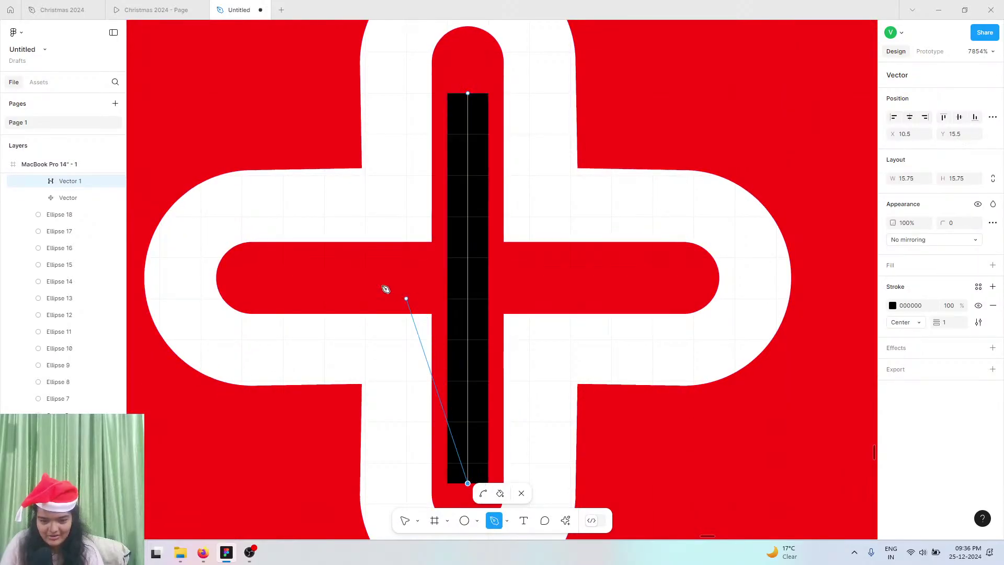
pyautogui.press('Escape')
pyautogui.press('Delete')
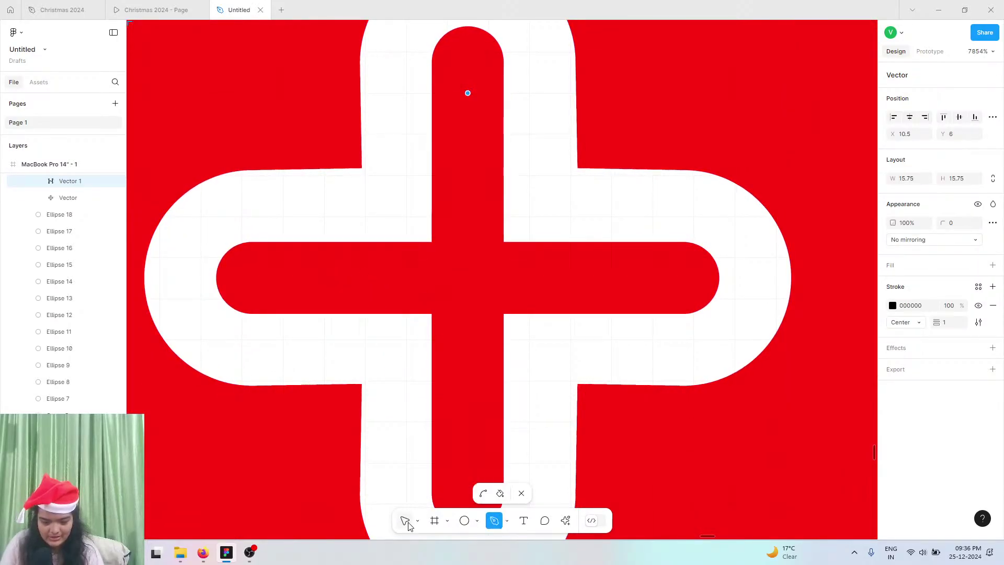
pyautogui.click(406, 520)
pyautogui.press('Escape')
# - Try filling the outlined plus icon with a black 000000 stroke of different positions and weights, and remove the stroke
pyautogui.click(388, 383)
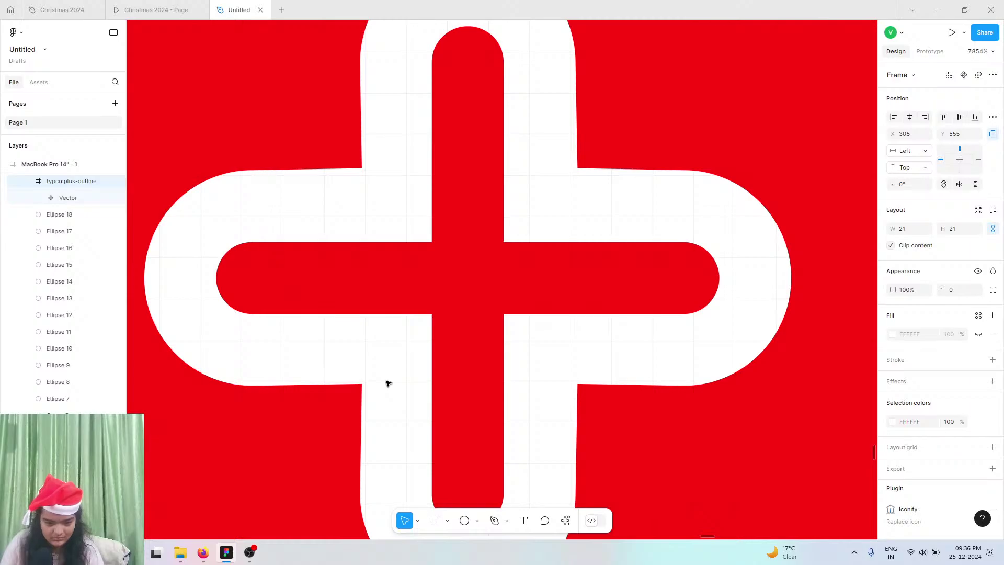
pyautogui.click(388, 383)
pyautogui.click(993, 343)
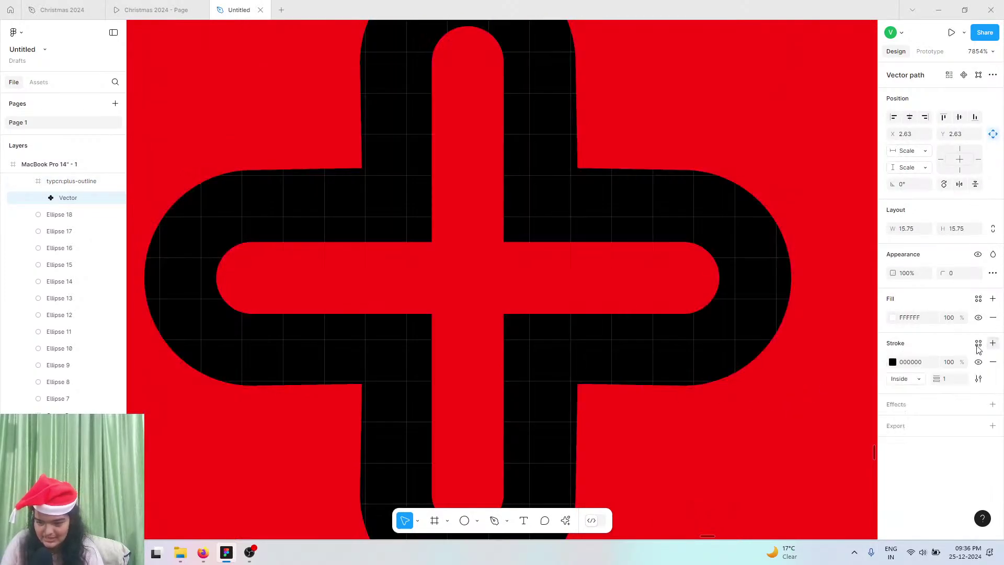
pyautogui.click(907, 378)
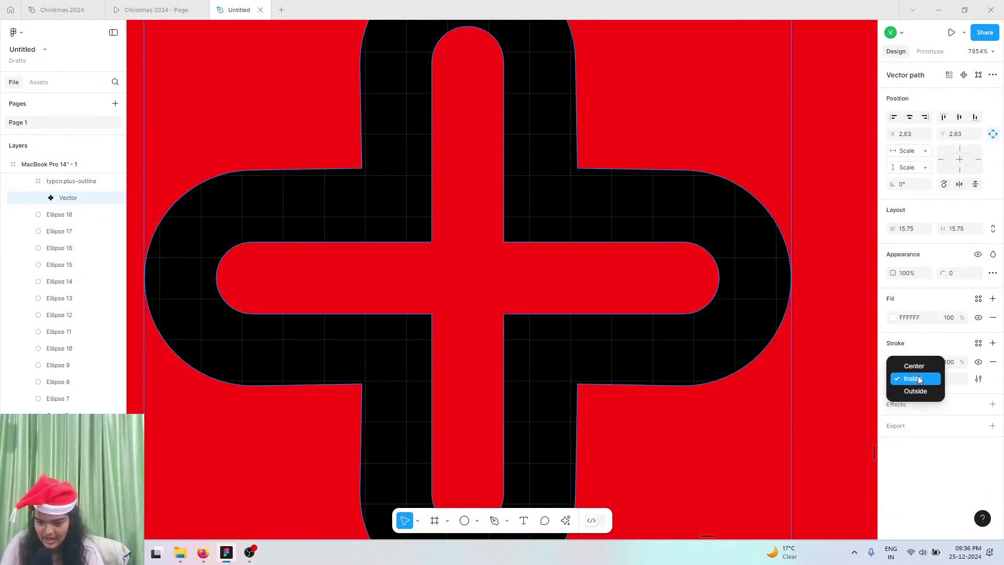
pyautogui.click(916, 383)
pyautogui.moveTo(934, 379)
pyautogui.mouseDown()
pyautogui.moveTo(921, 381)
pyautogui.moveTo(979, 379)
pyautogui.moveTo(893, 384)
pyautogui.mouseUp()
pyautogui.click(911, 379)
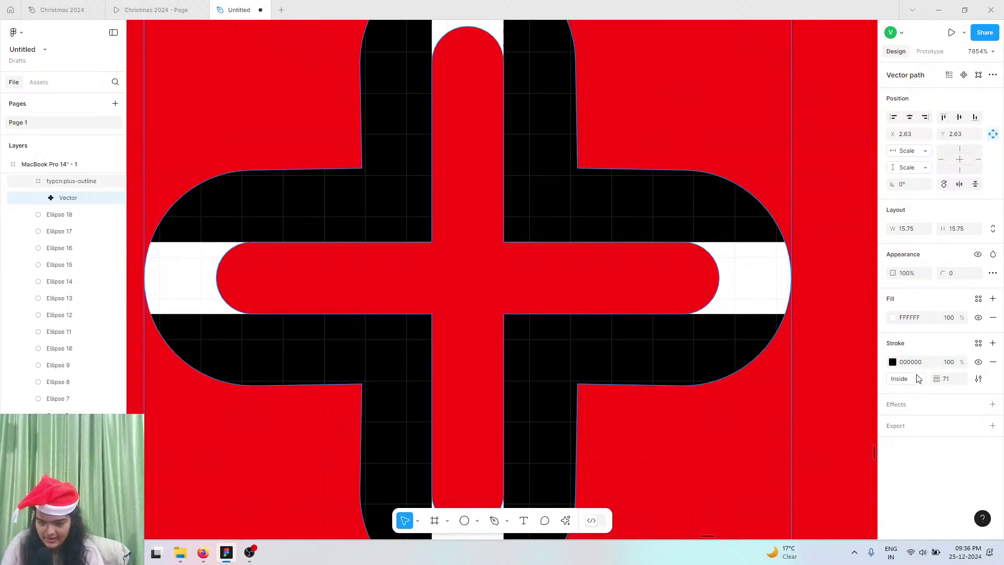
pyautogui.click(920, 380)
pyautogui.click(915, 365)
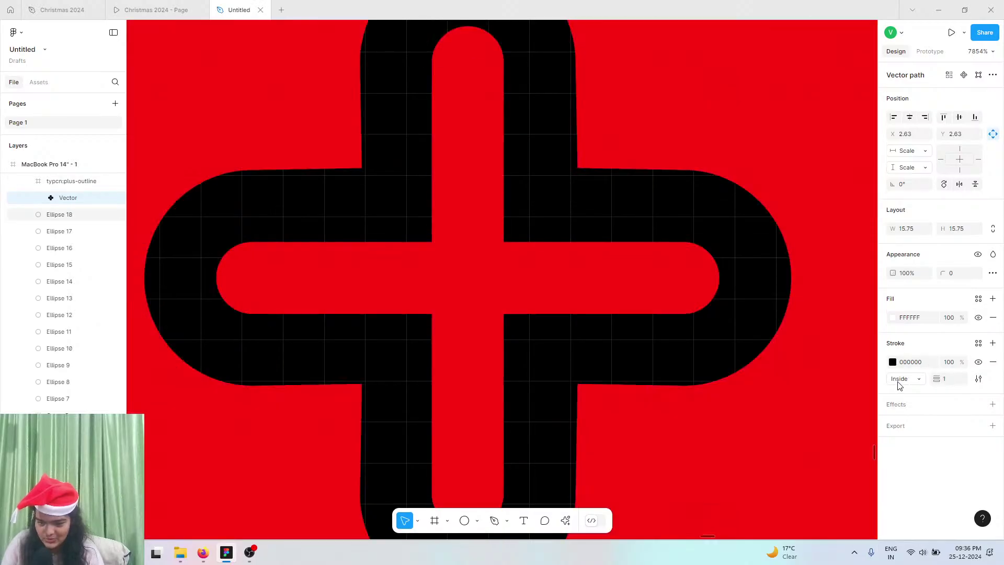
pyautogui.click(993, 362)
# - Import the solid rounded plus icon from the Iconify "plus" results into the checklist card as a frame at size 42
pyautogui.keyDown('ctrl'); pyautogui.scroll(-3, 520, 343); pyautogui.keyUp('ctrl')
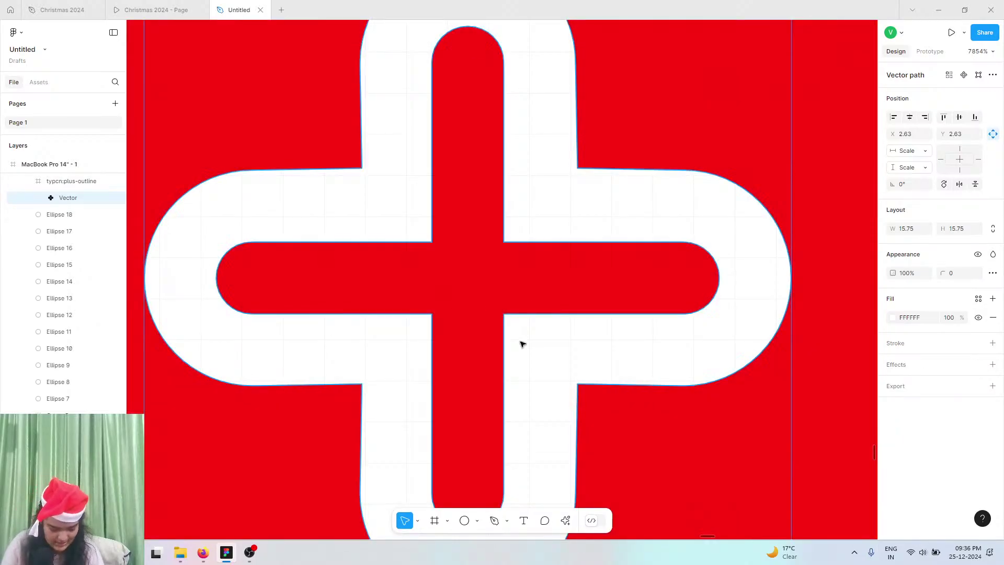
pyautogui.keyDown('ctrl'); pyautogui.scroll(-3, 525, 350); pyautogui.keyUp('ctrl')
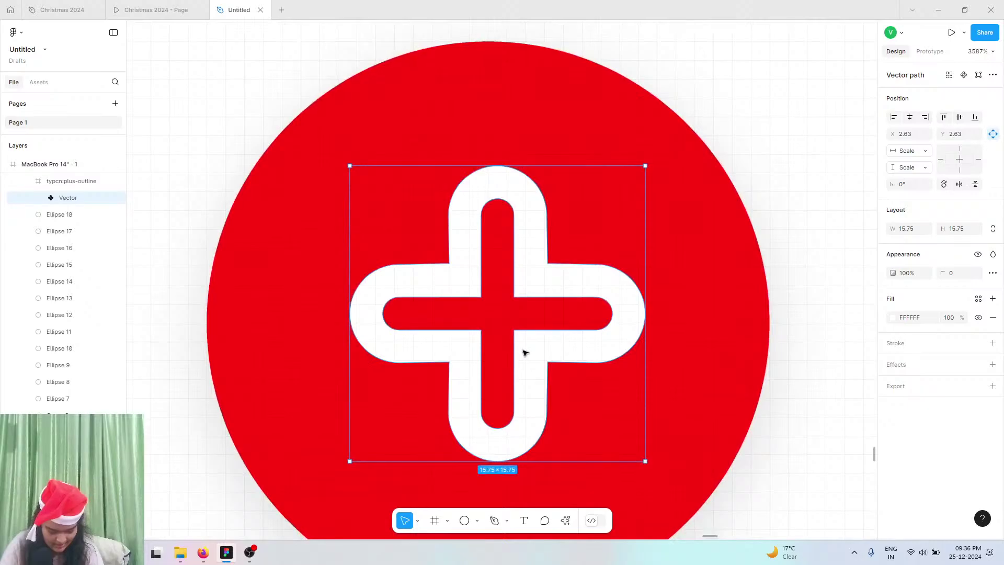
pyautogui.keyDown('ctrl'); pyautogui.scroll(-2, 525, 352); pyautogui.keyUp('ctrl')
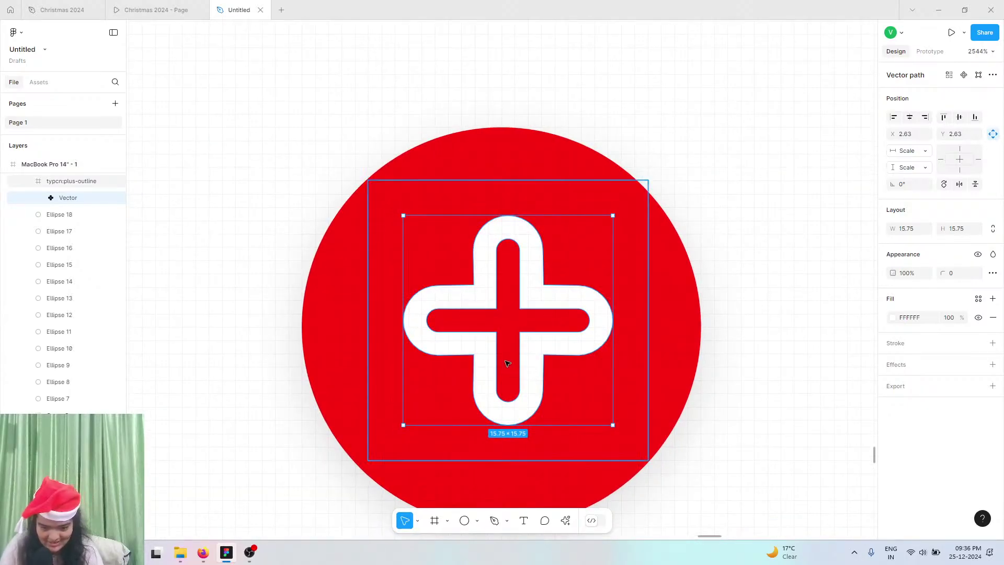
pyautogui.click(566, 521)
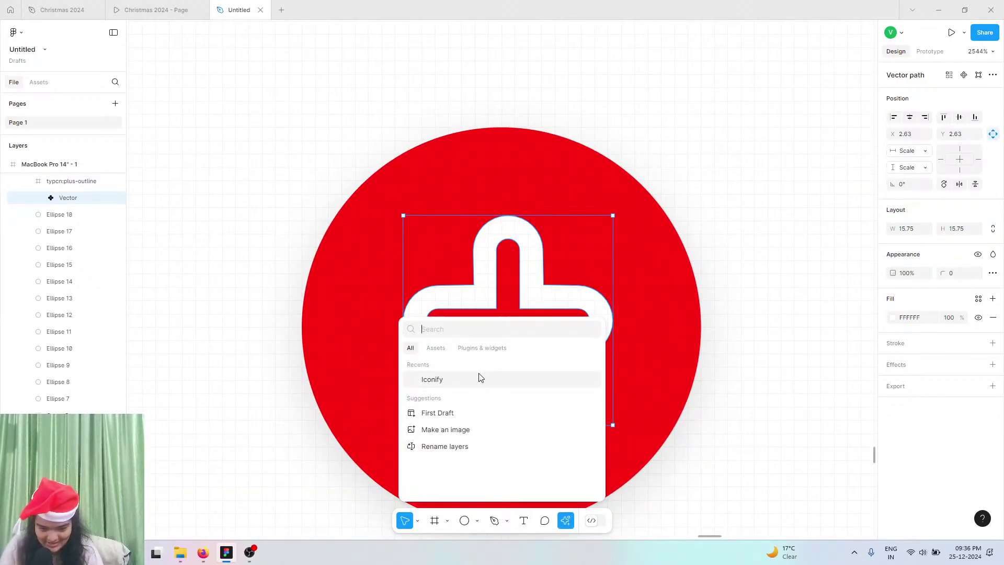
pyautogui.click(466, 349)
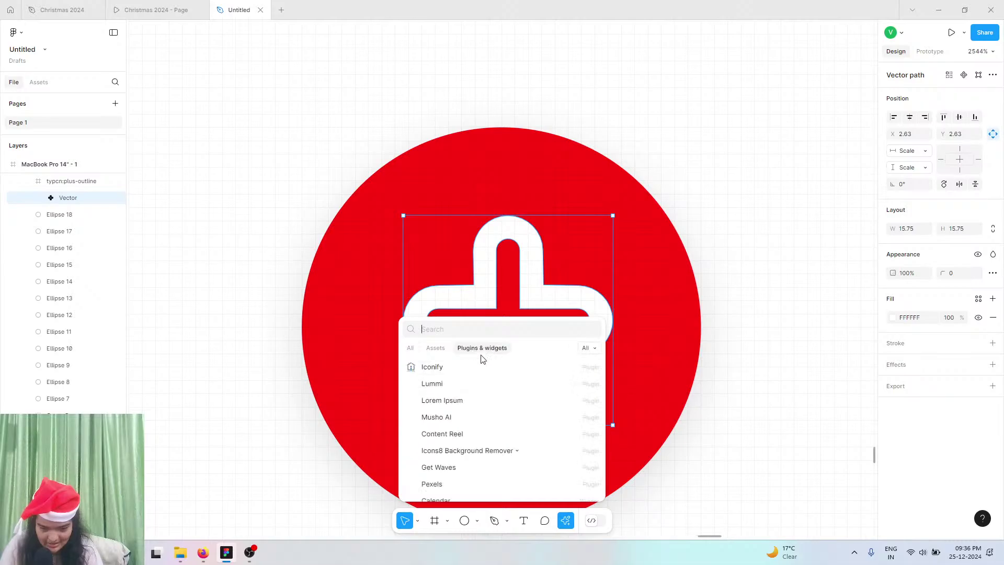
pyautogui.click(453, 370)
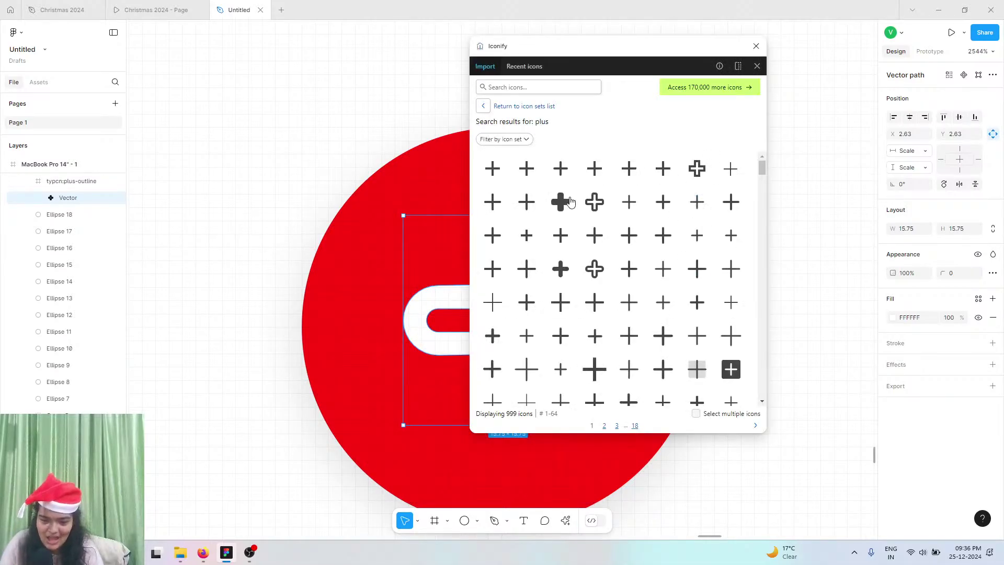
pyautogui.click(561, 203)
pyautogui.click(558, 273)
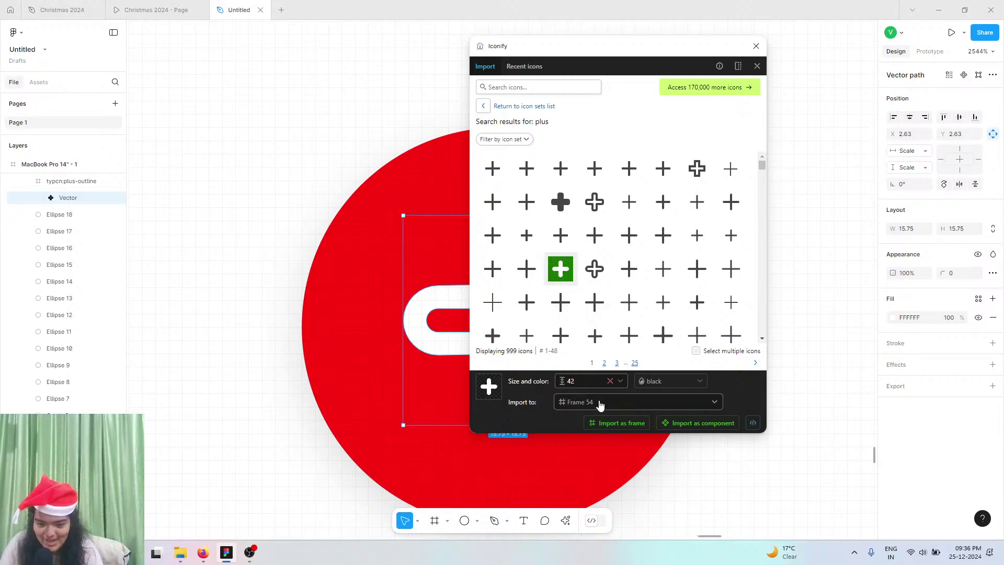
pyautogui.click(607, 422)
pyautogui.click(756, 47)
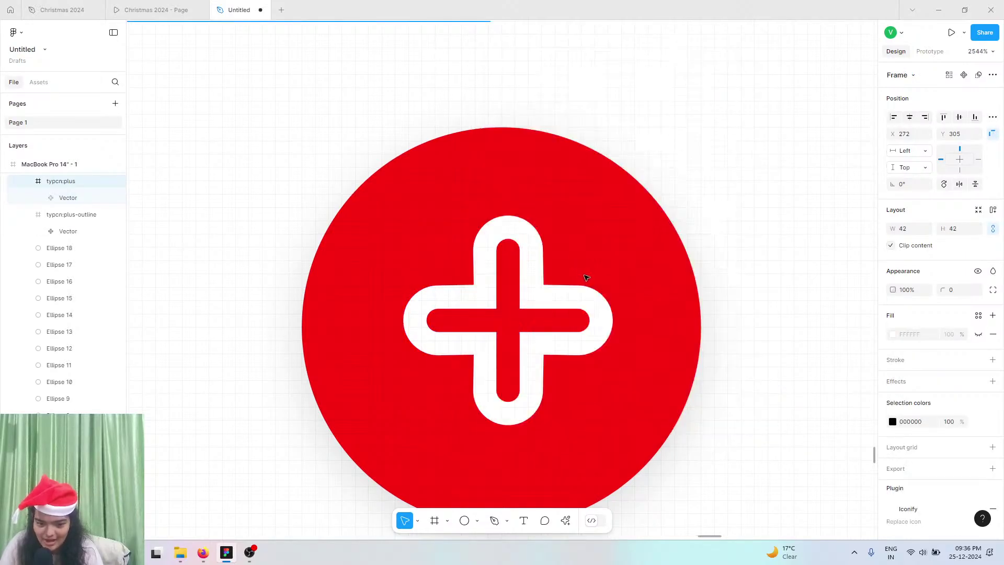
# - Move the solid plus icon down beside the "Add more" circle and delete the outlined plus icon from the circle
pyautogui.scroll(-2, 557, 301)
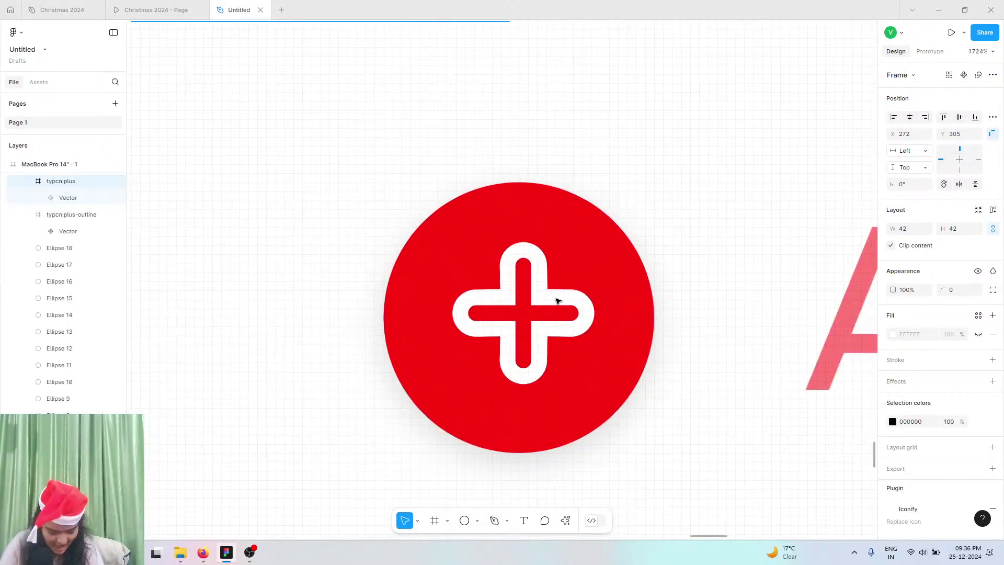
pyautogui.scroll(-2, 557, 300)
pyautogui.scroll(-10, 628, 354)
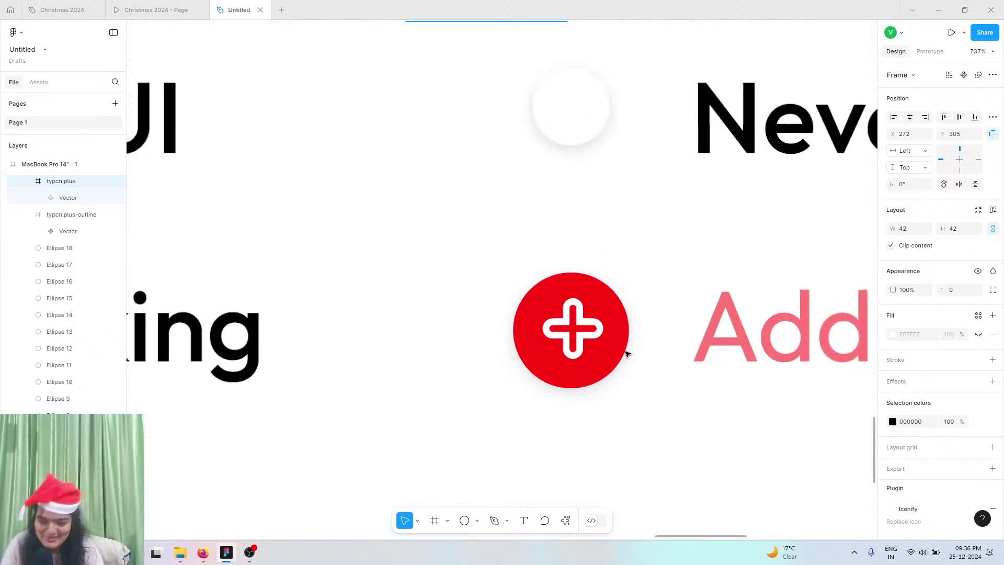
pyautogui.scroll(-1, 628, 354)
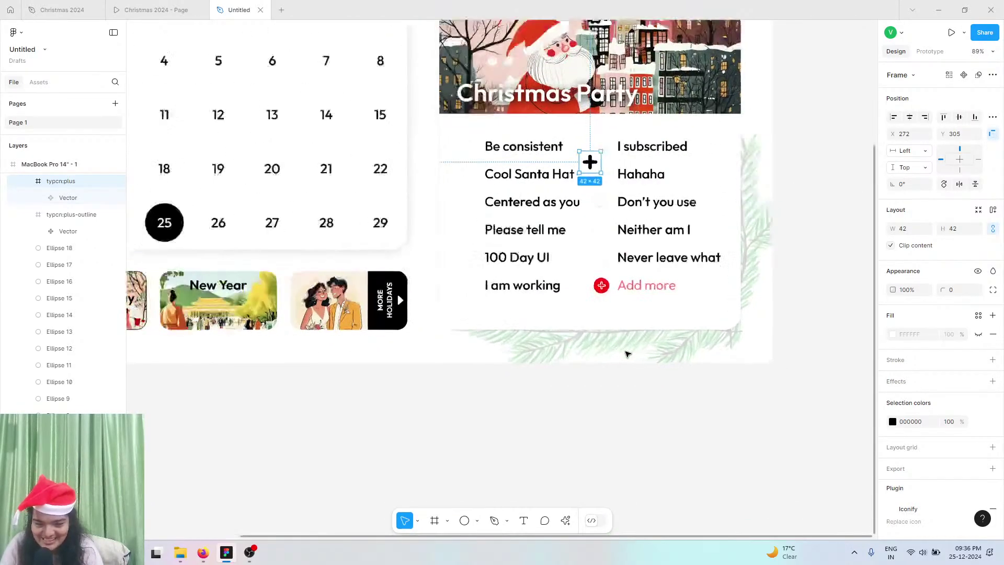
pyautogui.scroll(5, 628, 354)
pyautogui.scroll(4, 627, 354)
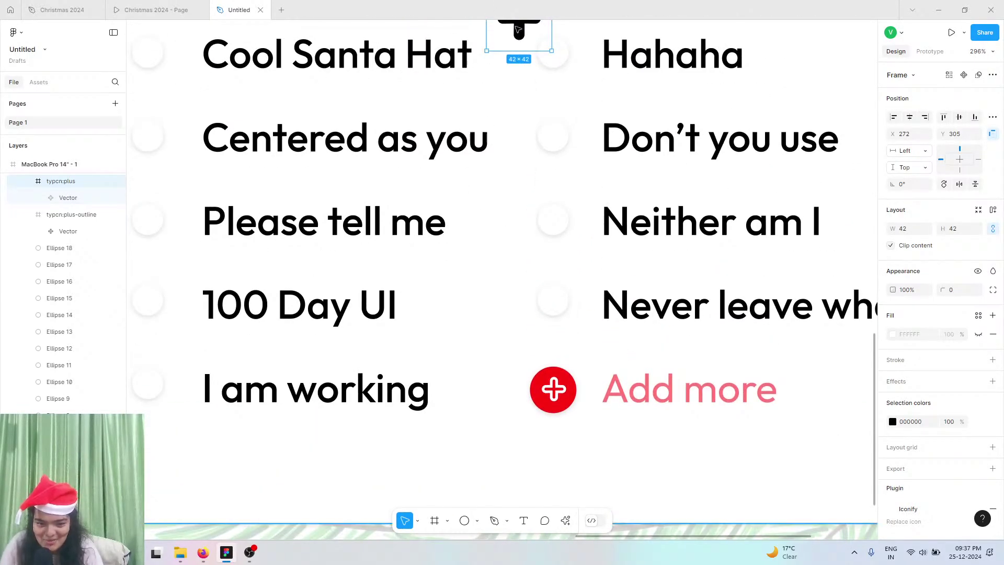
pyautogui.moveTo(522, 36); pyautogui.dragTo(558, 405)
pyautogui.scroll(7, 601, 439)
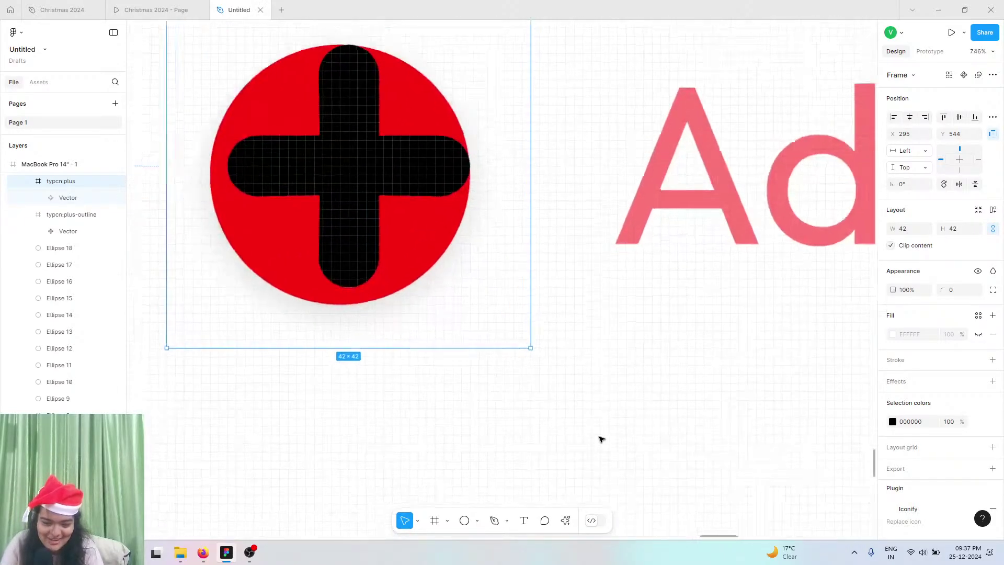
pyautogui.moveTo(386, 282); pyautogui.dragTo(531, 477)
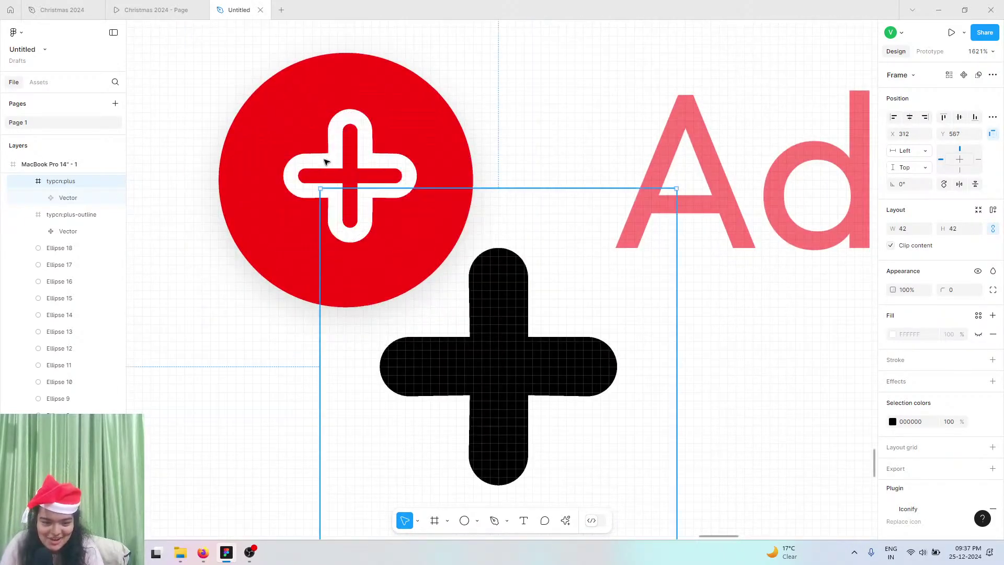
pyautogui.click(329, 167)
pyautogui.press('Delete')
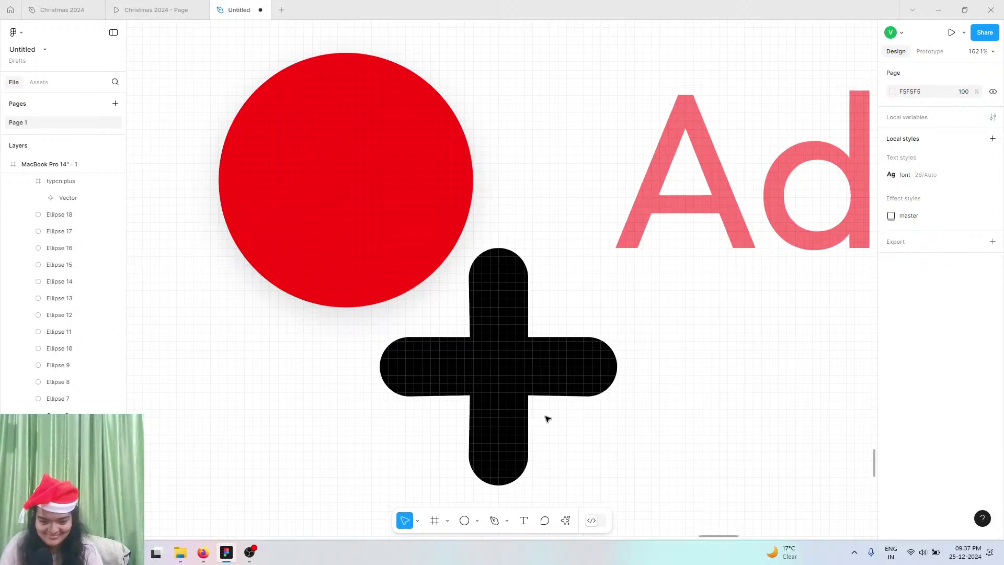
# - Place the solid plus icon on the red circle, shrink it to 14 × 14, and center it
pyautogui.click(505, 382)
pyautogui.moveTo(505, 361); pyautogui.dragTo(518, 283)
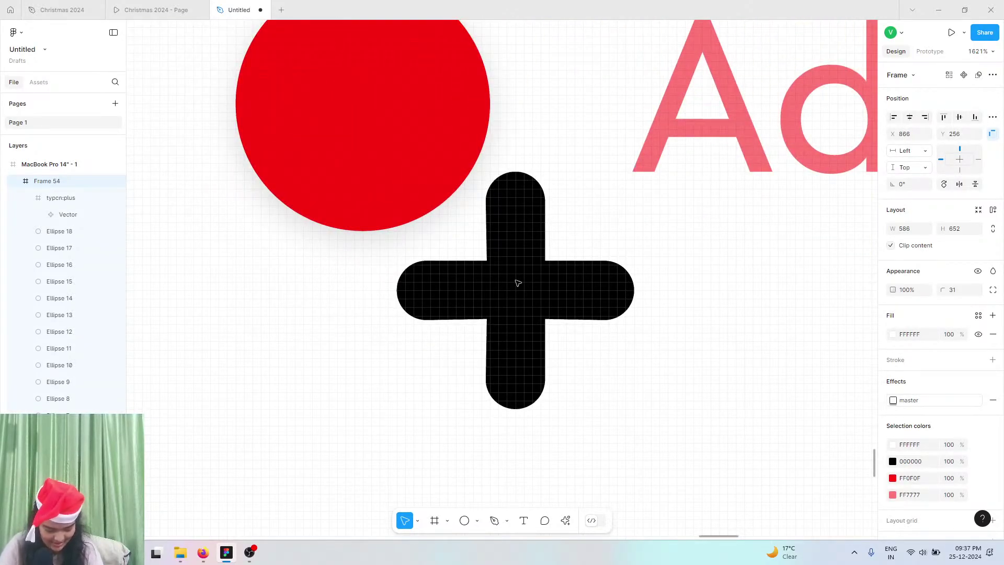
pyautogui.scroll(-3, 518, 283)
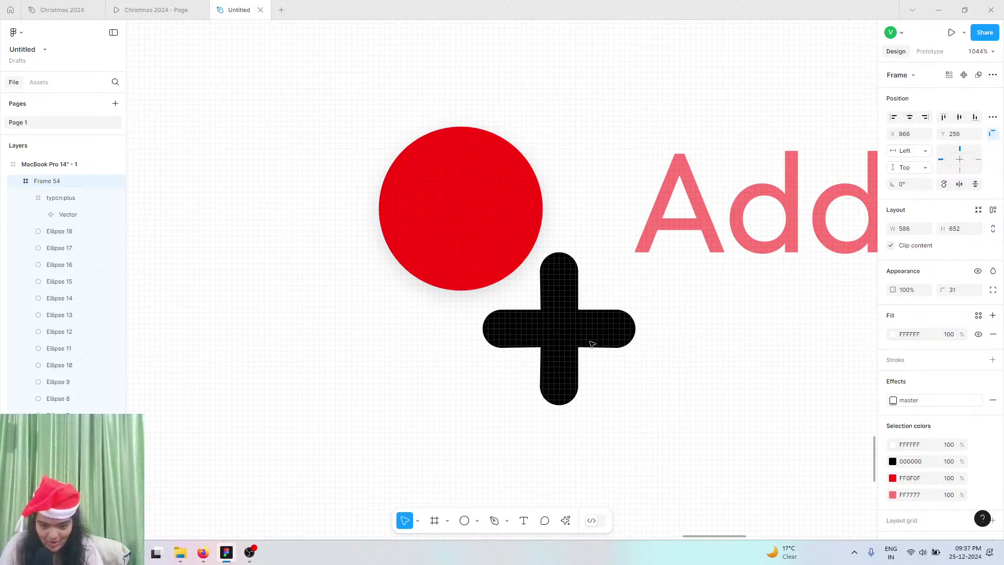
pyautogui.doubleClick(593, 344)
pyautogui.moveTo(579, 340); pyautogui.dragTo(476, 216)
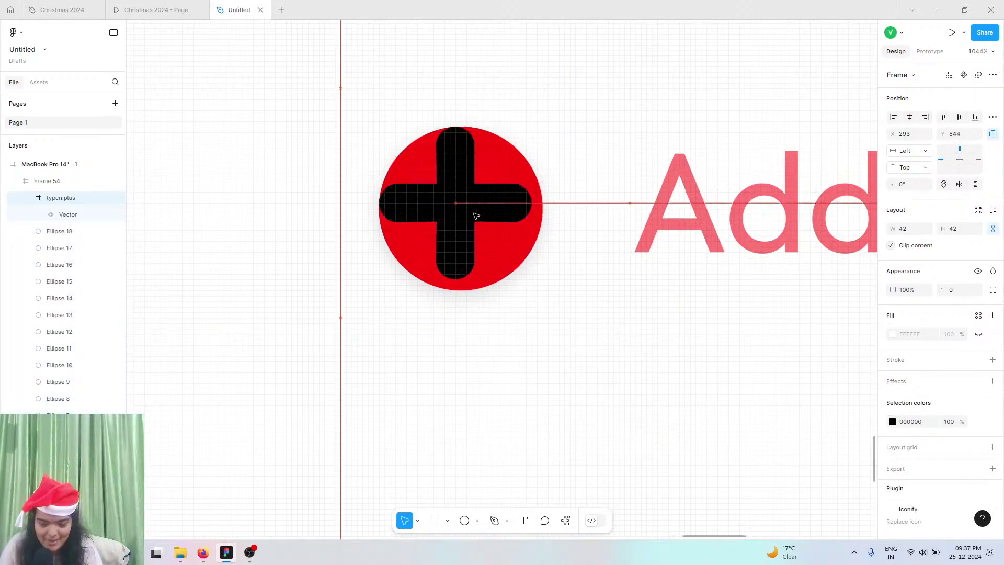
pyautogui.moveTo(475, 89); pyautogui.dragTo(473, 240)
pyautogui.moveTo(459, 277); pyautogui.dragTo(467, 210)
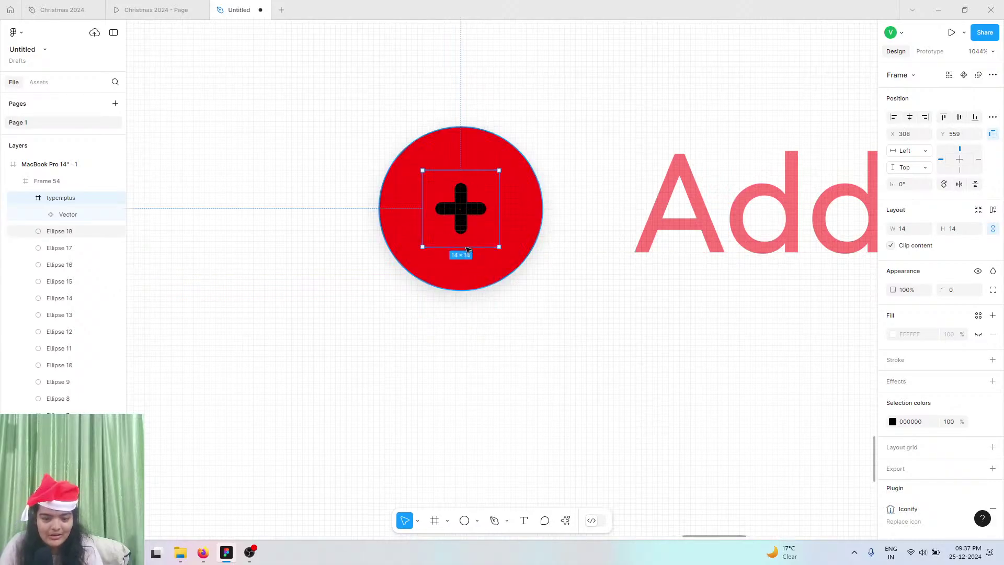
# - Enlarge the solid plus icon to 22 × 22 and center it within the red circle
pyautogui.hotkey('ctrl', 'Down')
pyautogui.hotkey('ctrl', 'Down')
pyautogui.hotkey('ctrl', 'Down')
pyautogui.hotkey('ctrl', 'Down')
pyautogui.hotkey('ctrl', 'Down')
pyautogui.hotkey('ctrl', 'Down')
pyautogui.hotkey('ctrl', 'Down')
pyautogui.hotkey('ctrl', 'Down')
pyautogui.moveTo(471, 250); pyautogui.dragTo(468, 228)
# - Change the solid plus icon's color from its selection colors to white
pyautogui.click(893, 421)
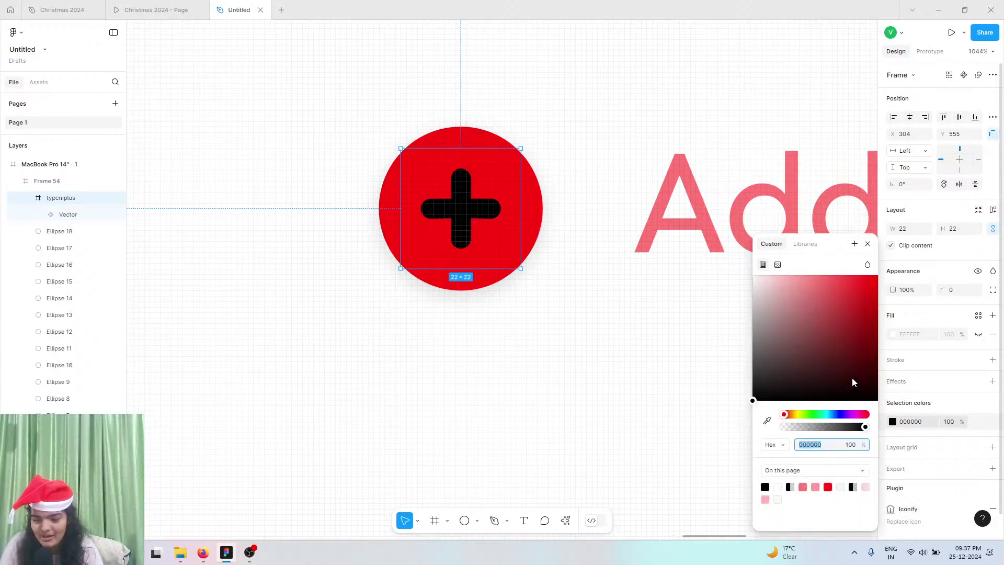
pyautogui.moveTo(851, 381); pyautogui.dragTo(628, 161)
pyautogui.click(547, 352)
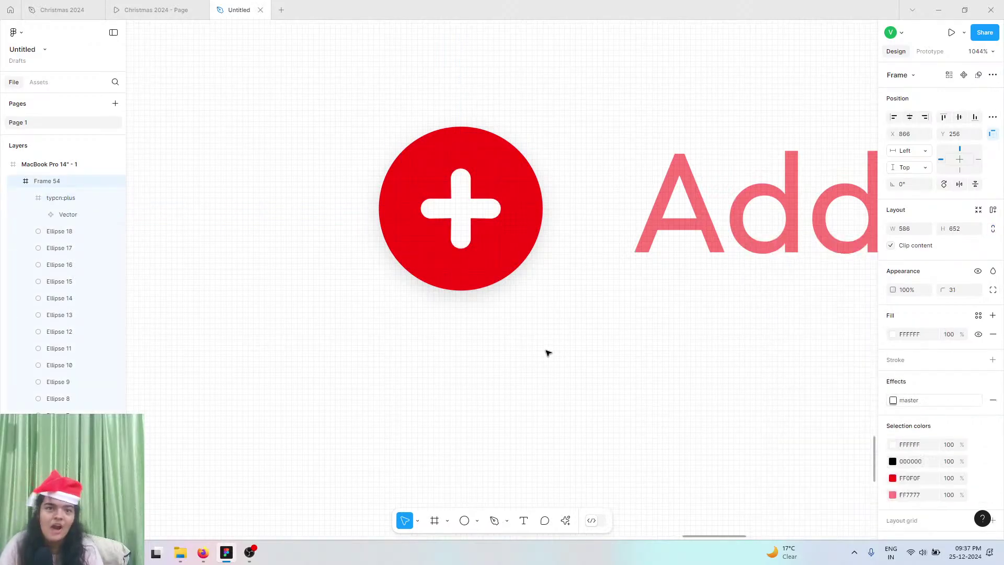
# - Review the whole dashboard frame and compare it with the Christmas 2024 reference prototype
pyautogui.scroll(-10, 548, 353)
pyautogui.scroll(-3, 547, 353)
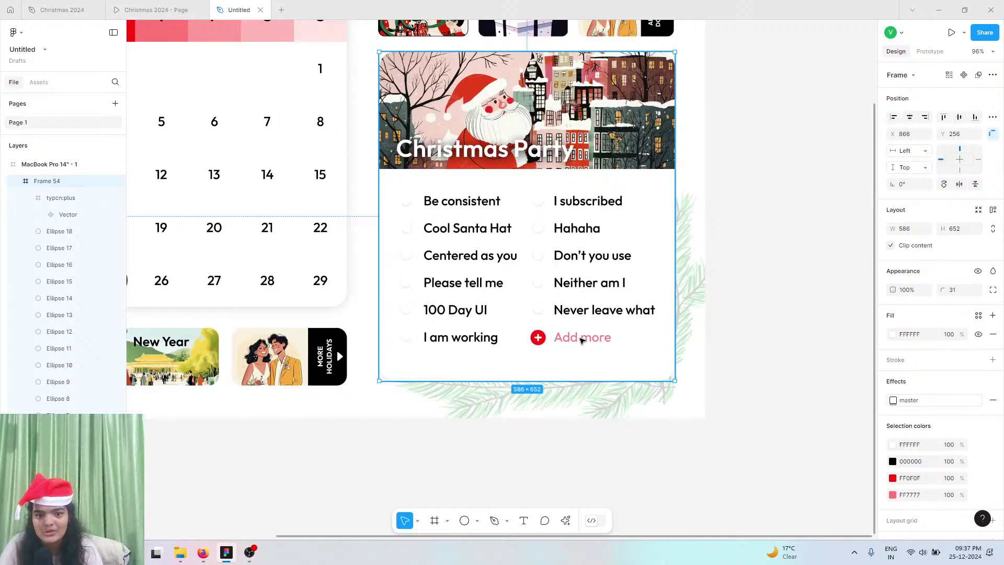
pyautogui.scroll(-5, 582, 340)
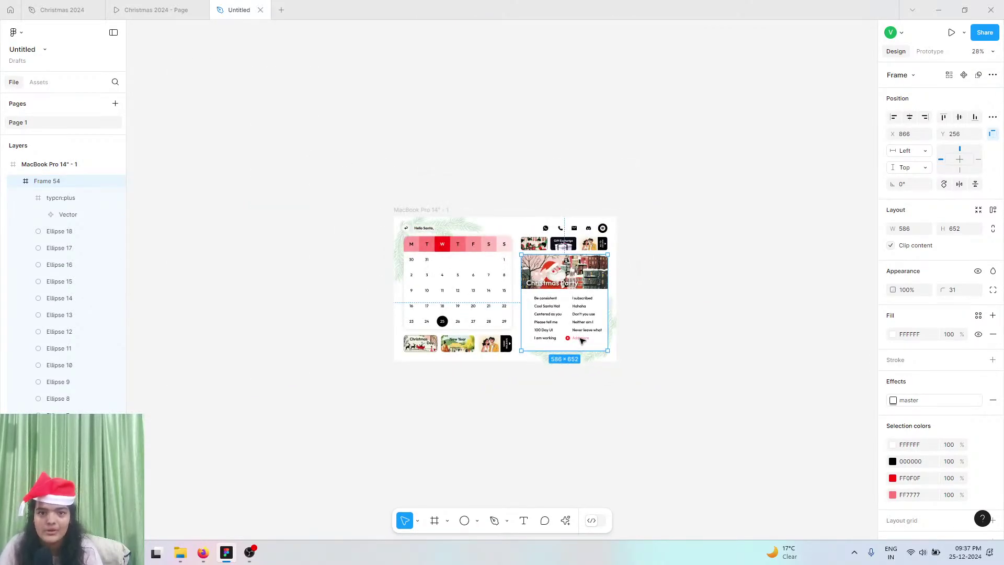
pyautogui.scroll(5, 582, 340)
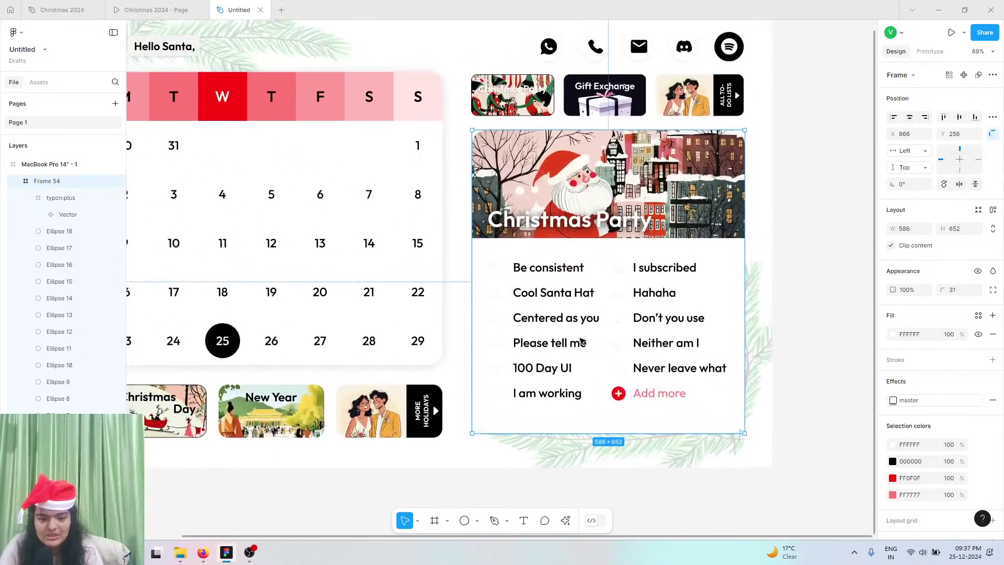
pyautogui.scroll(-2, 582, 340)
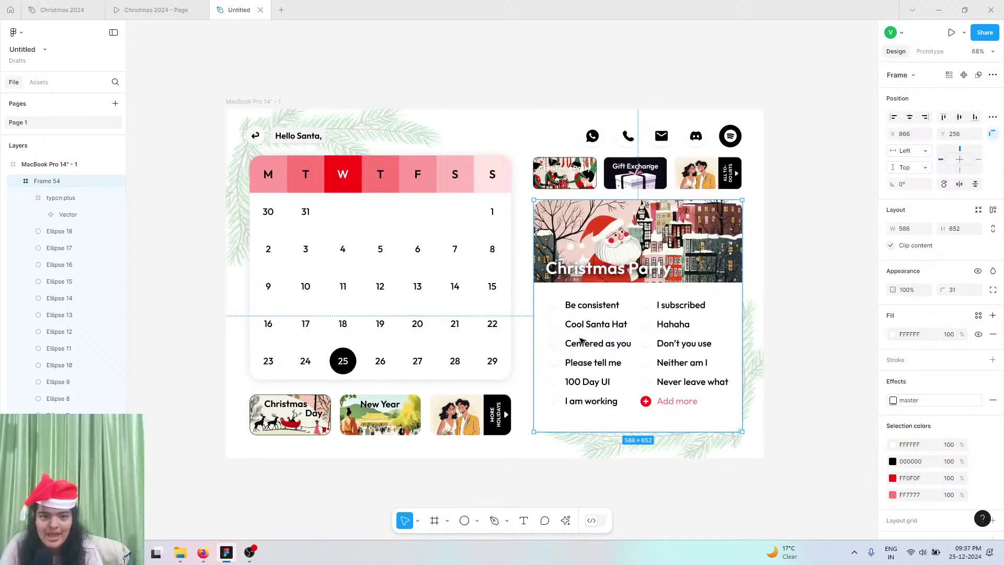
pyautogui.click(265, 101)
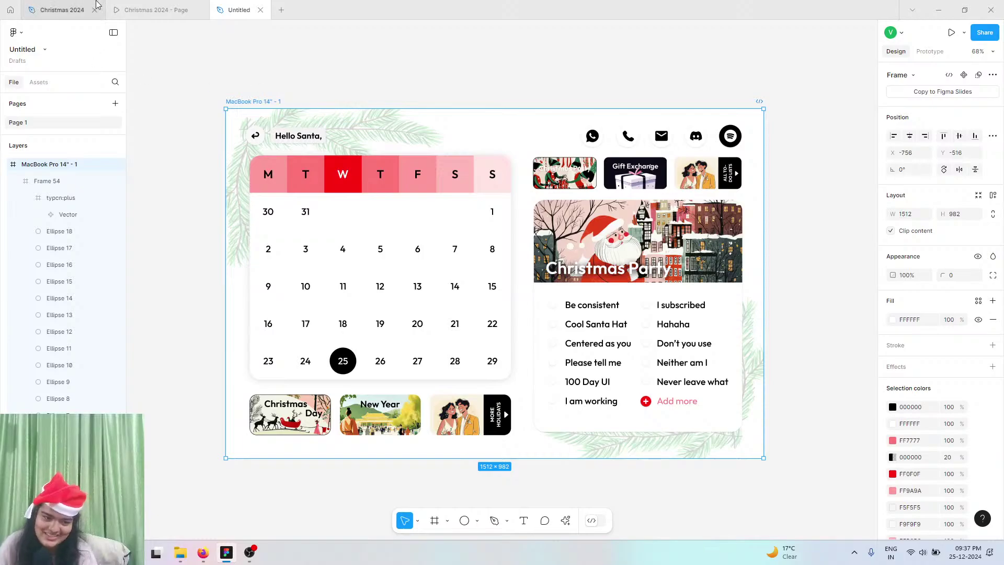
pyautogui.click(146, 10)
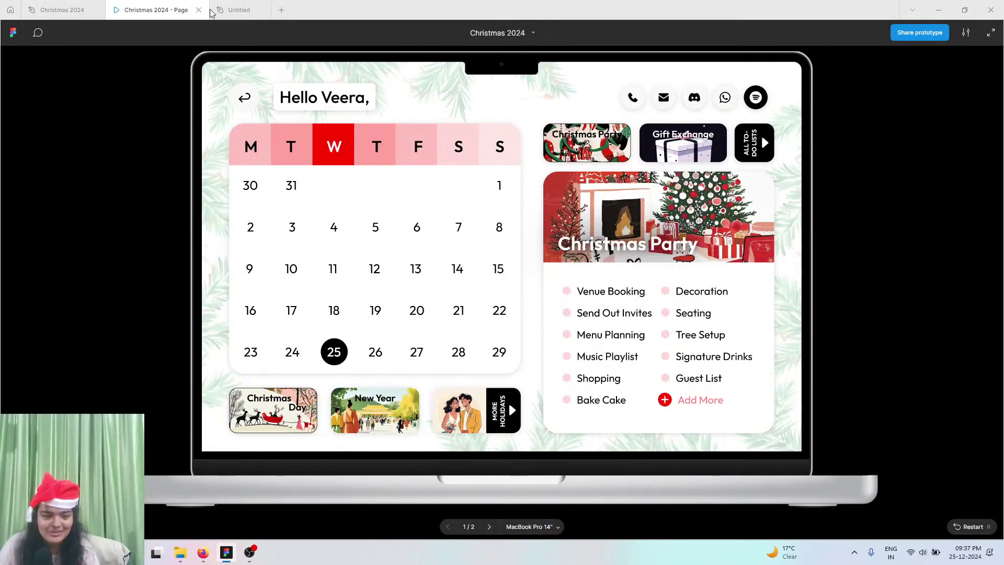
# - Return to the Untitled design and show the prototype settings with its device model and background
pyautogui.click(237, 10)
pyautogui.click(932, 52)
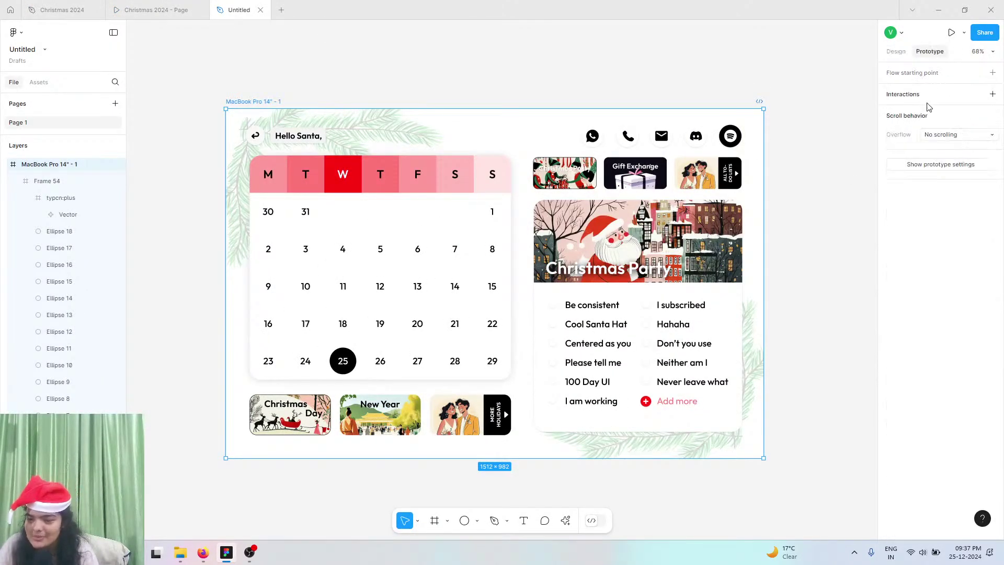
pyautogui.click(937, 164)
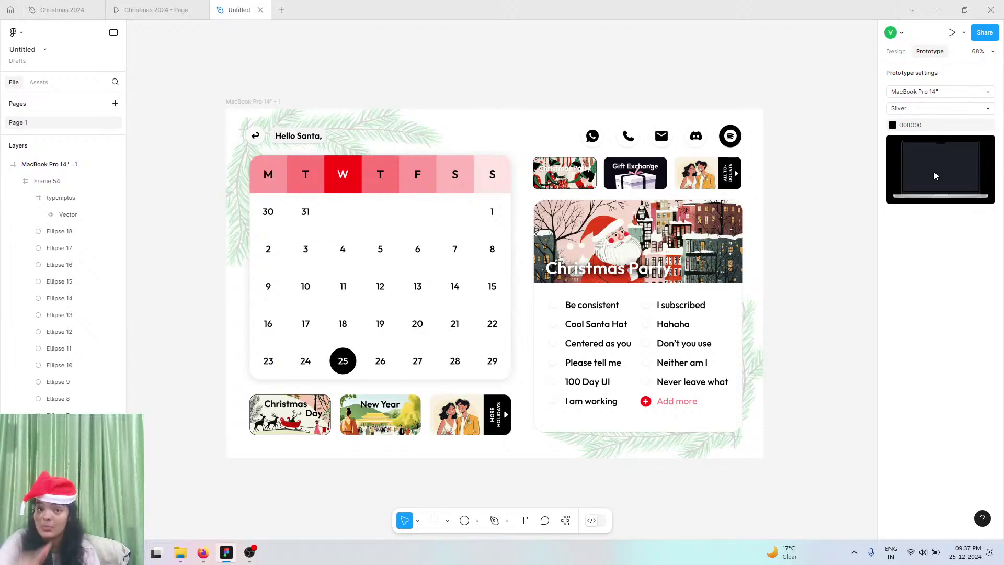
# - View the monthly calendar and 2024 year overview screens in the Christmas 2024 reference prototype
pyautogui.click(180, 4)
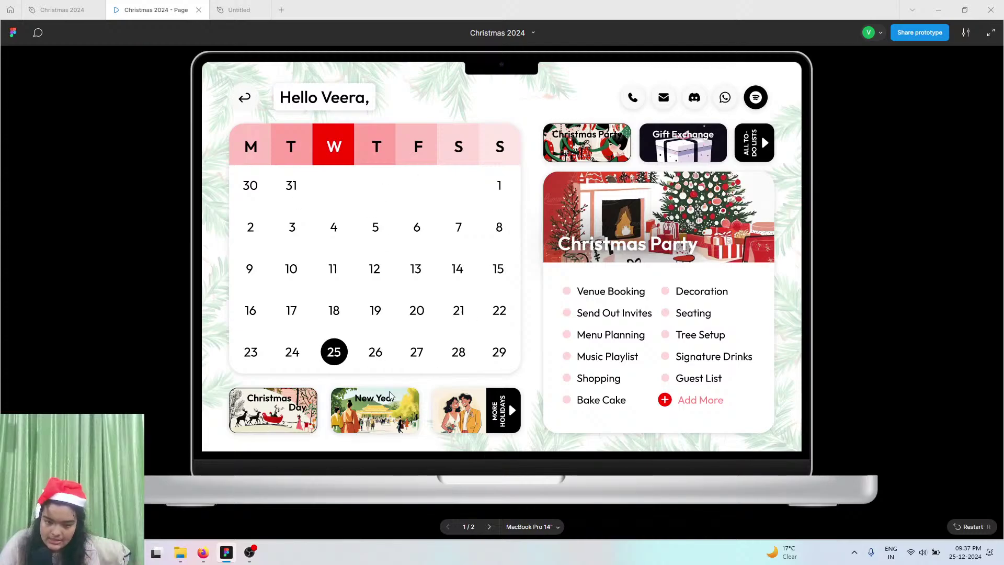
pyautogui.click(489, 526)
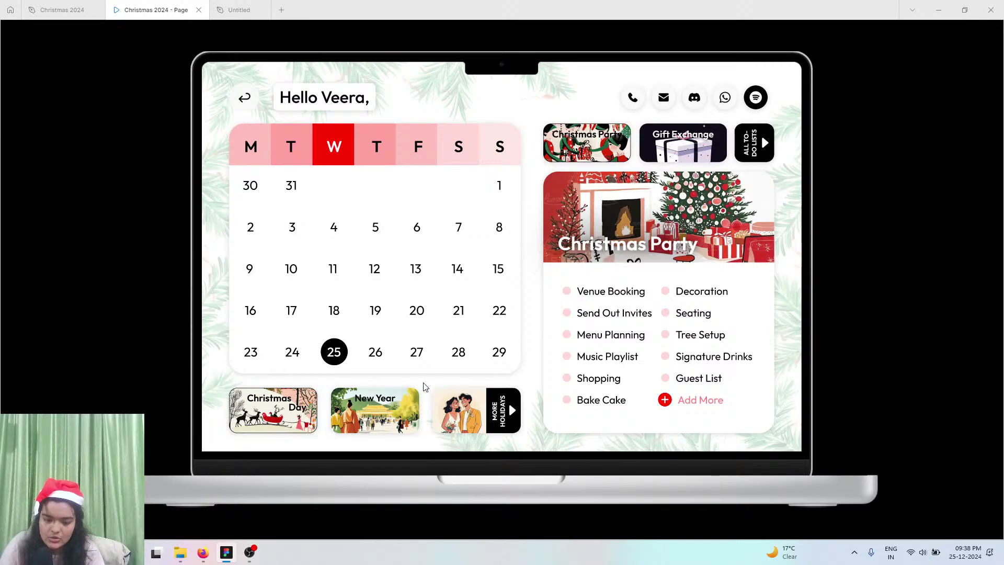
pyautogui.press('Left')
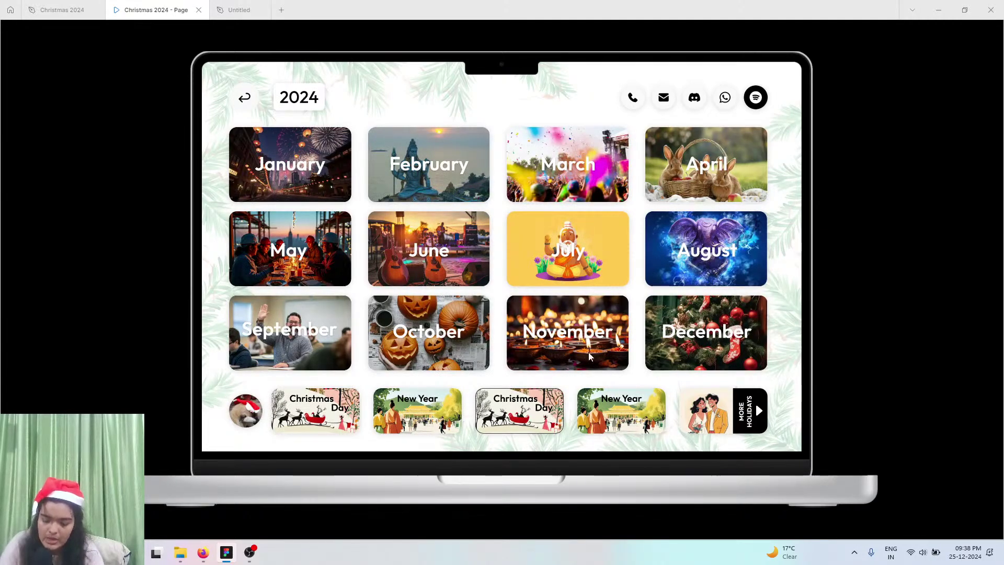
pyautogui.press('Right')
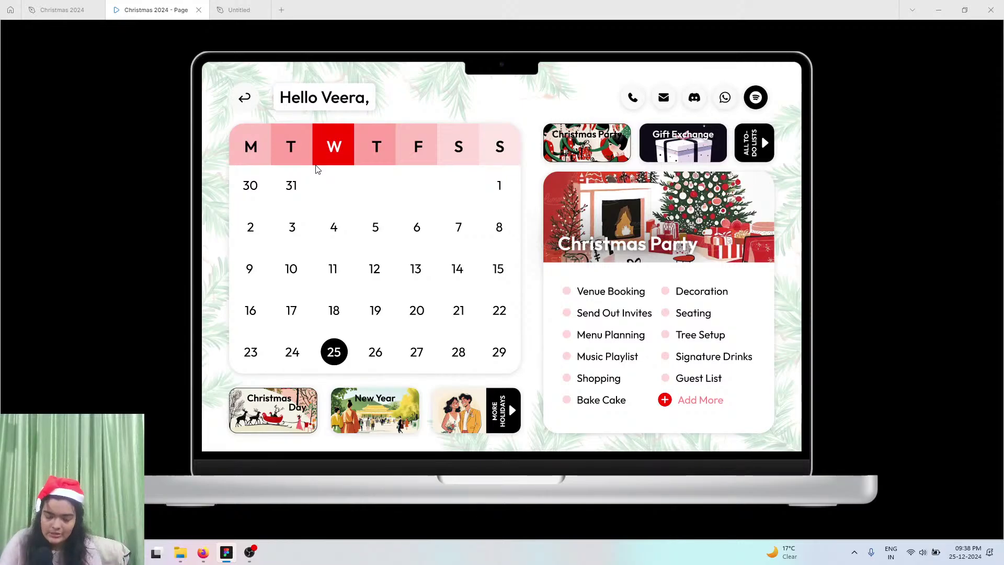
# - Present the Untitled dashboard as a prototype and copy its share link
pyautogui.click(239, 9)
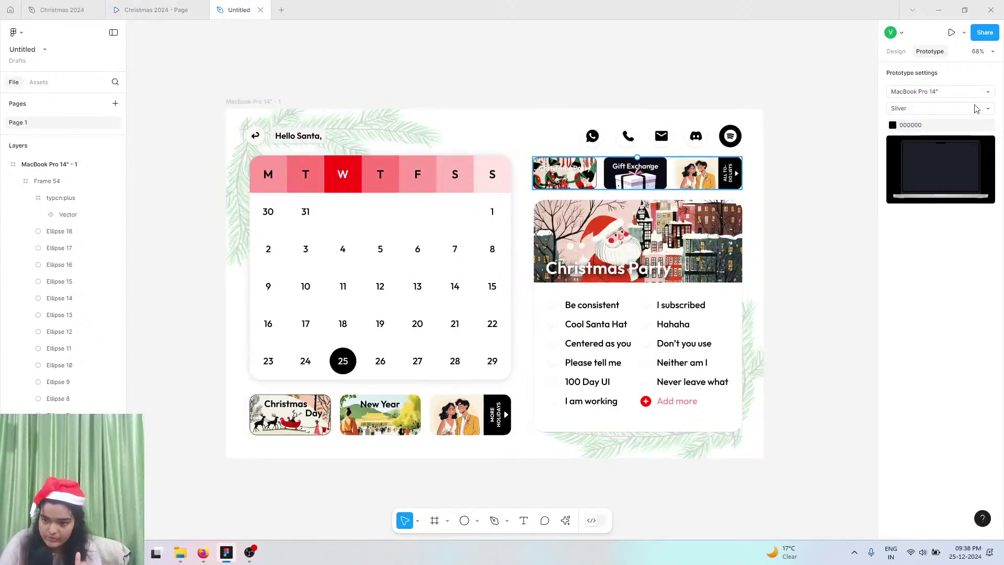
pyautogui.click(951, 33)
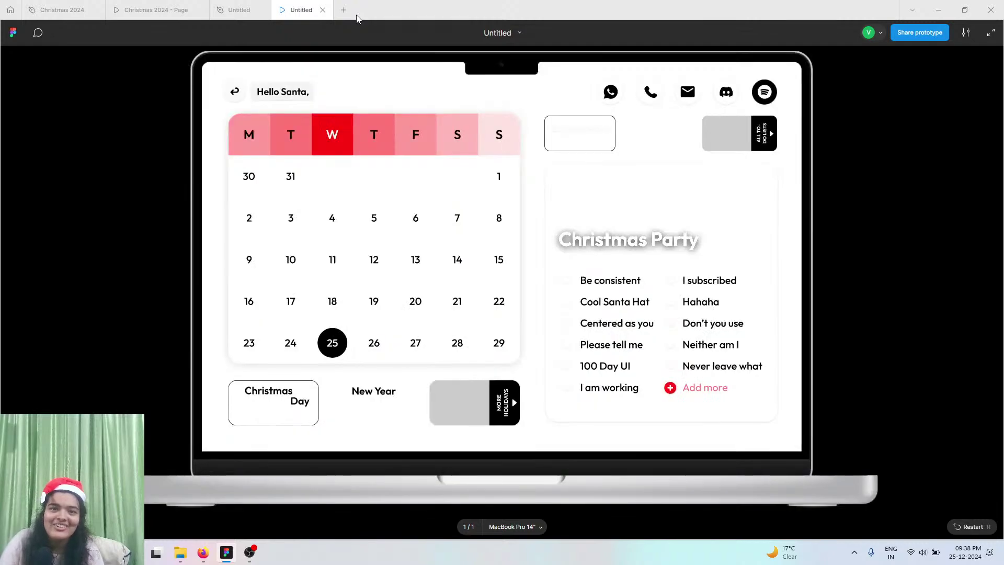
pyautogui.click(939, 33)
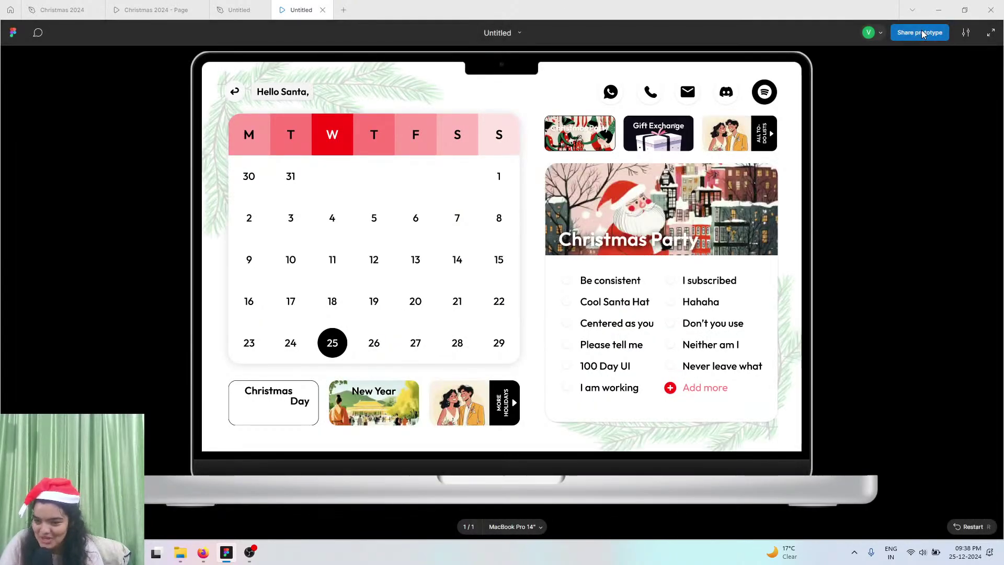
pyautogui.click(585, 108)
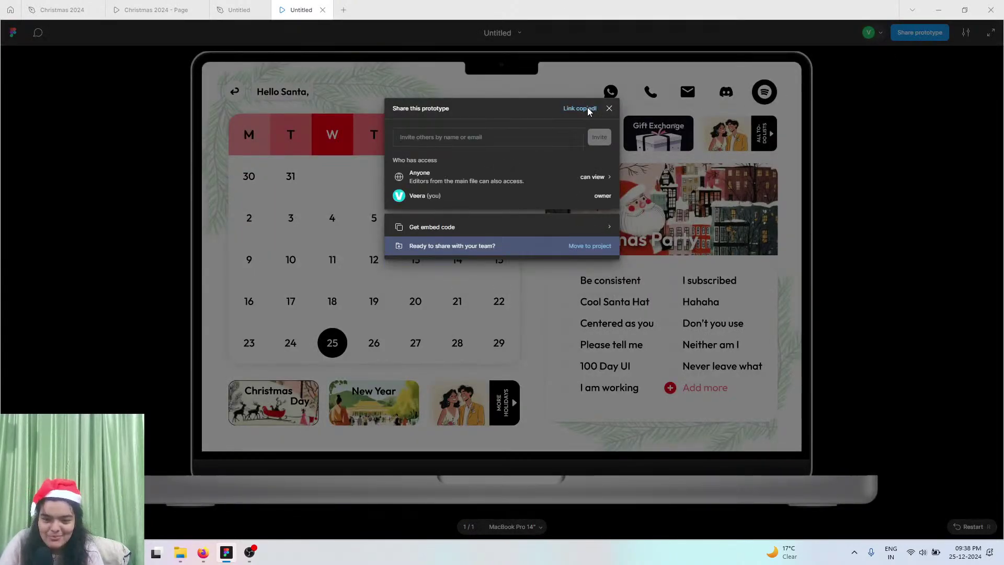
# - Post the copied prototype link in the live chat in YouTube Studio in Firefox, then return to Figma and dismiss the sharing dialog
pyautogui.click(209, 551)
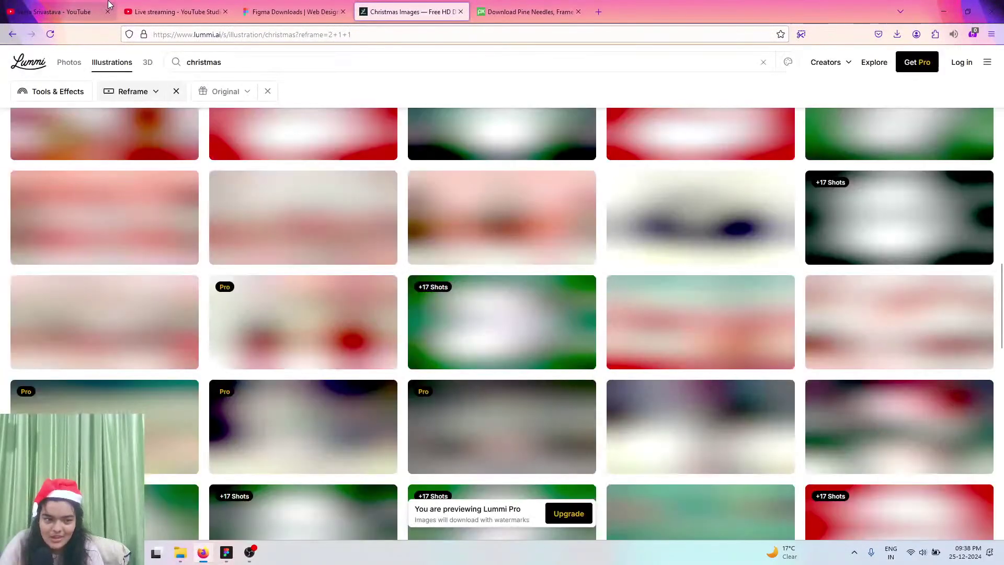
pyautogui.click(172, 11)
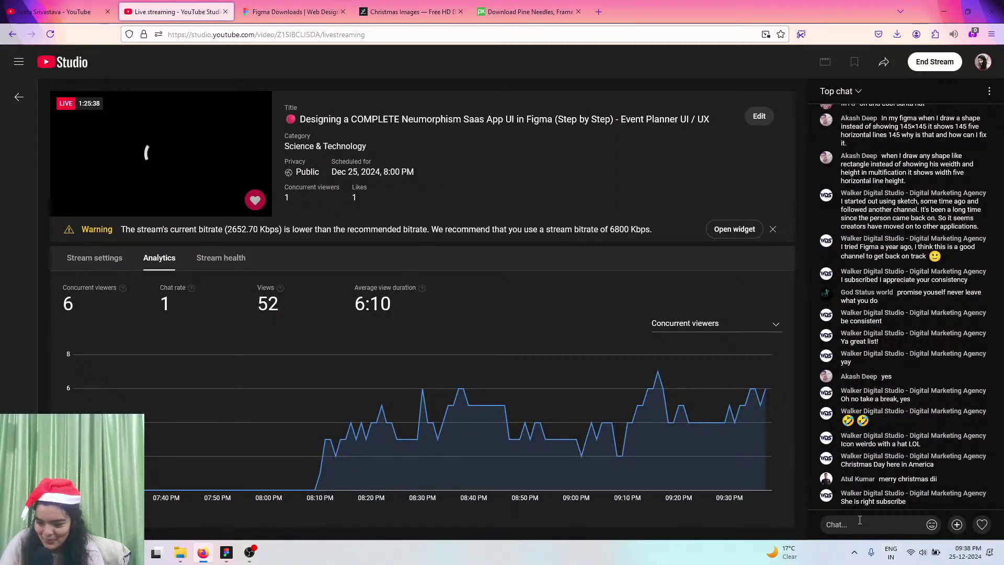
pyautogui.hotkey('ctrl', 'v')
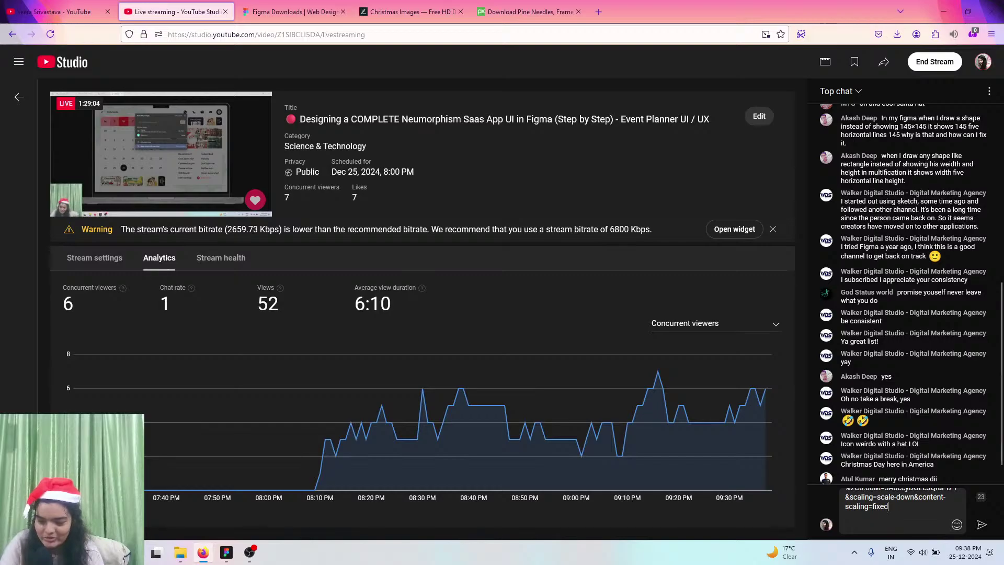
pyautogui.press('Return')
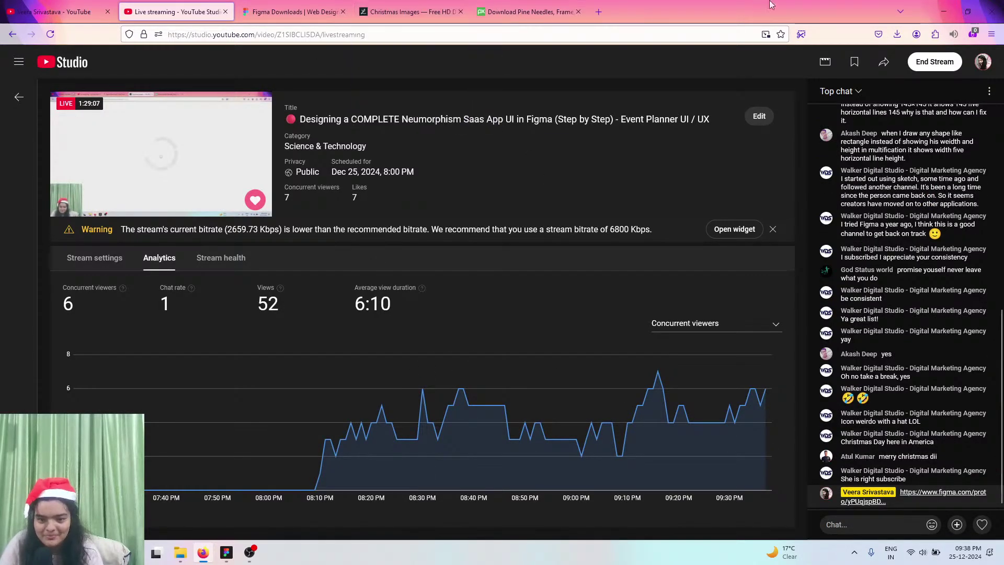
pyautogui.click(944, 11)
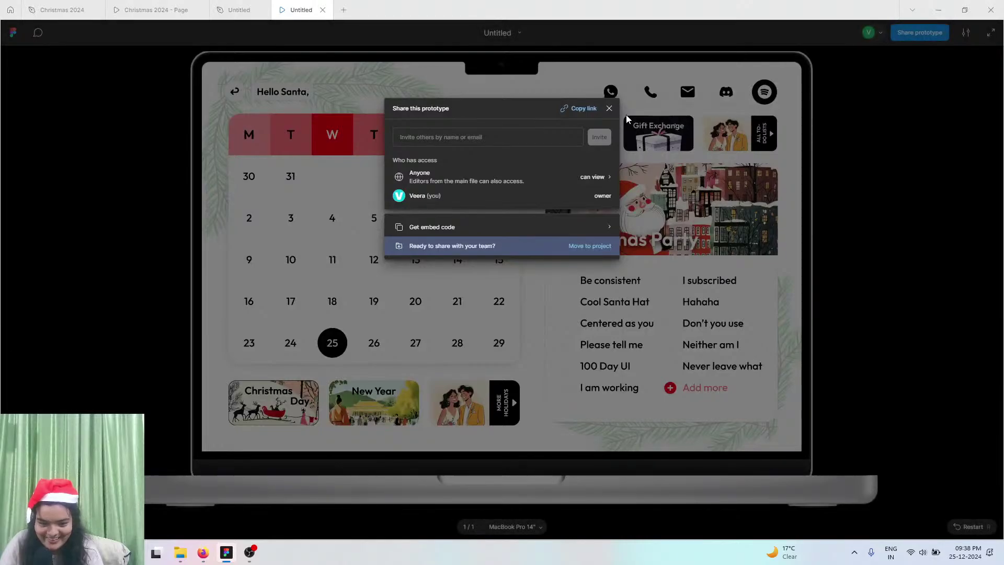
pyautogui.click(610, 108)
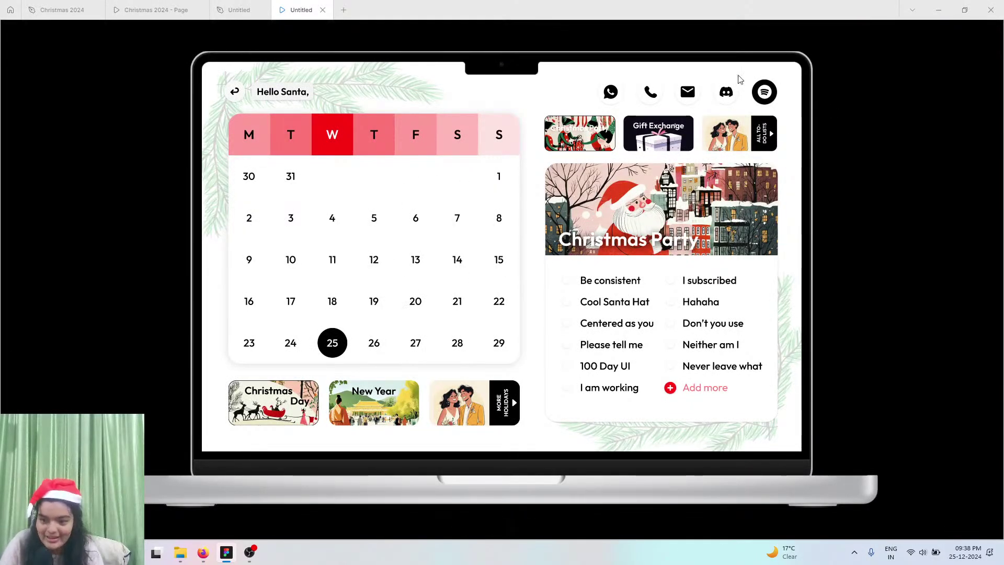
# - Re-examine the reference prototype's 2024 overview of month cards and holiday thumbnails as a model for a second screen
pyautogui.moveTo(820, 23)
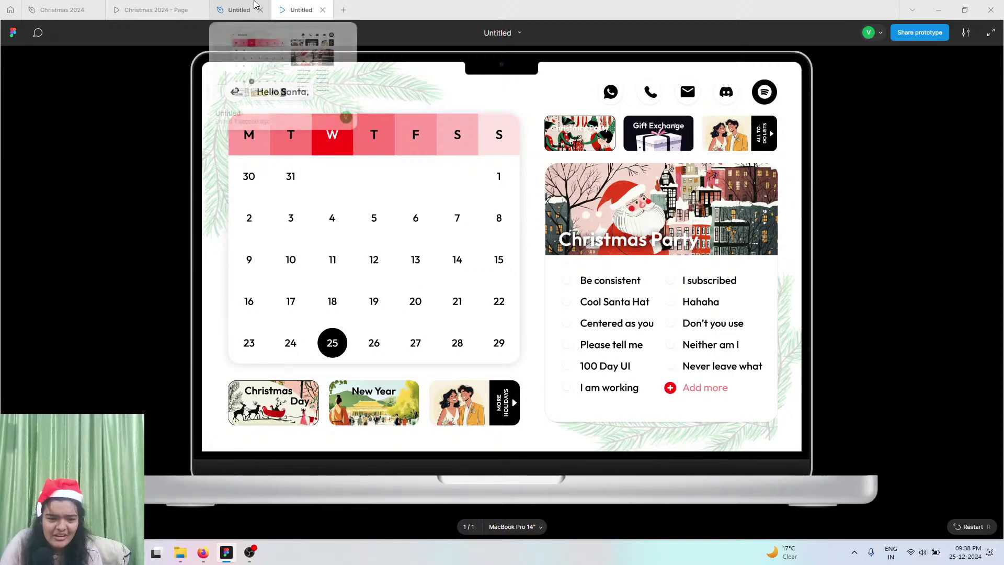
pyautogui.click(228, 7)
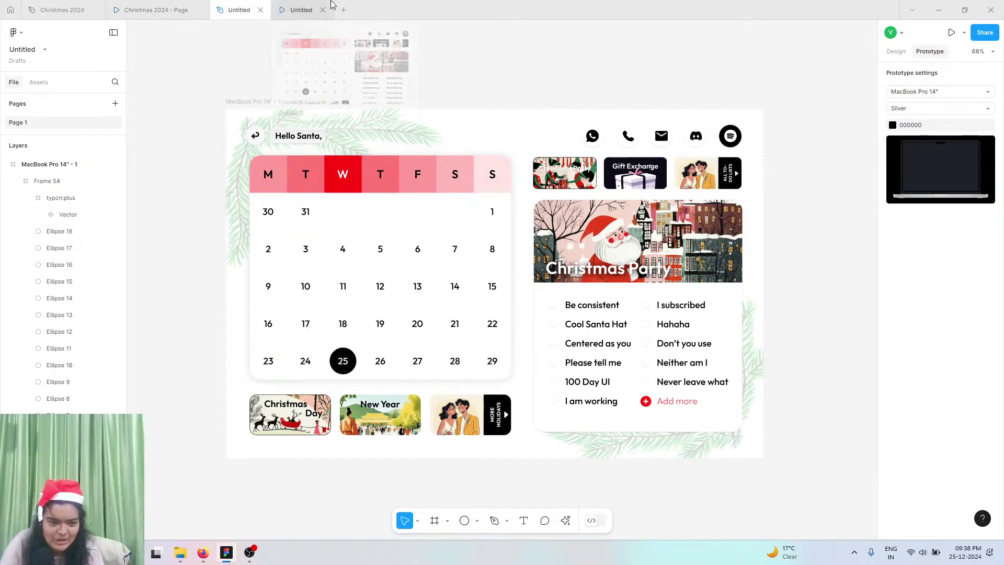
pyautogui.click(179, 5)
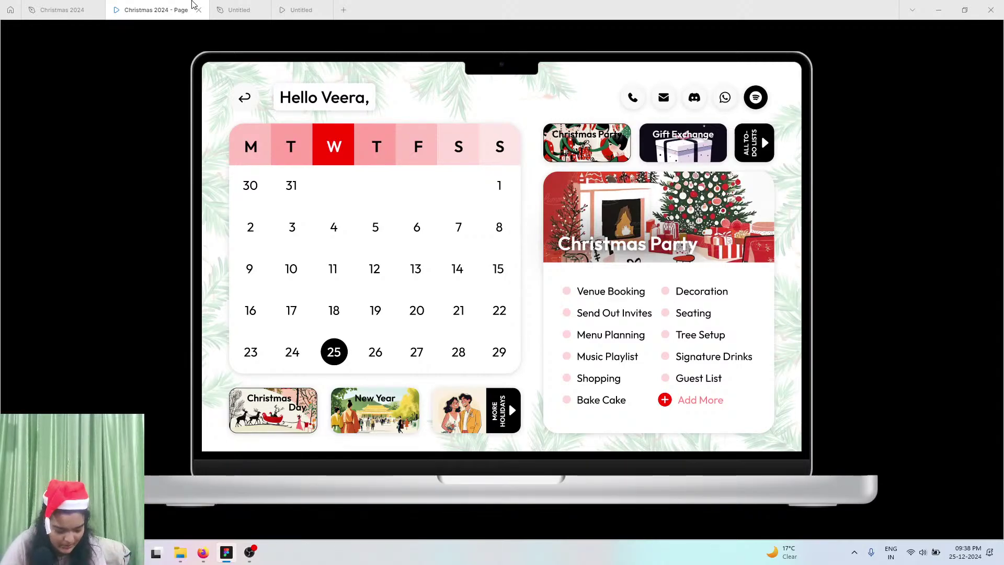
pyautogui.moveTo(200, 10)
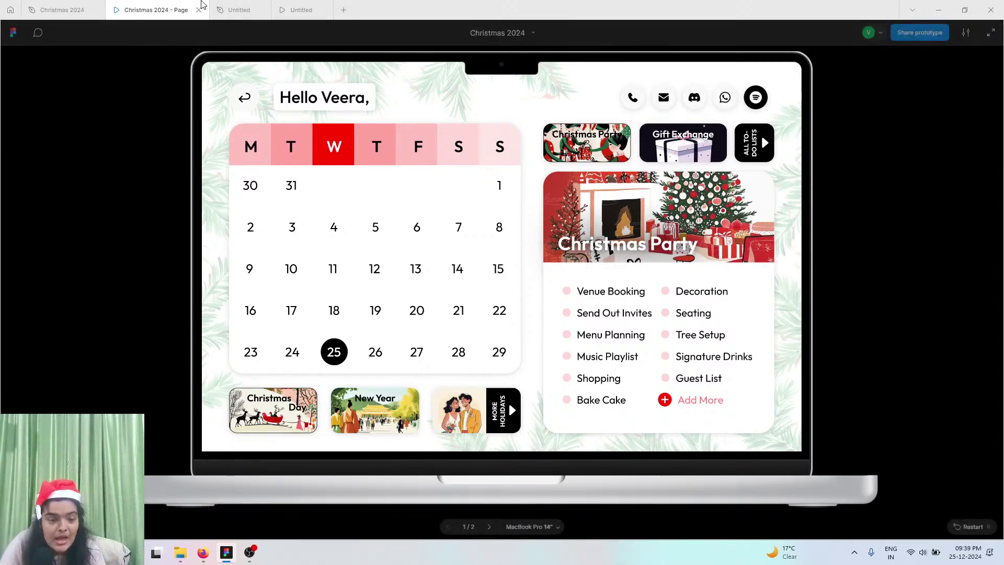
pyautogui.click(489, 526)
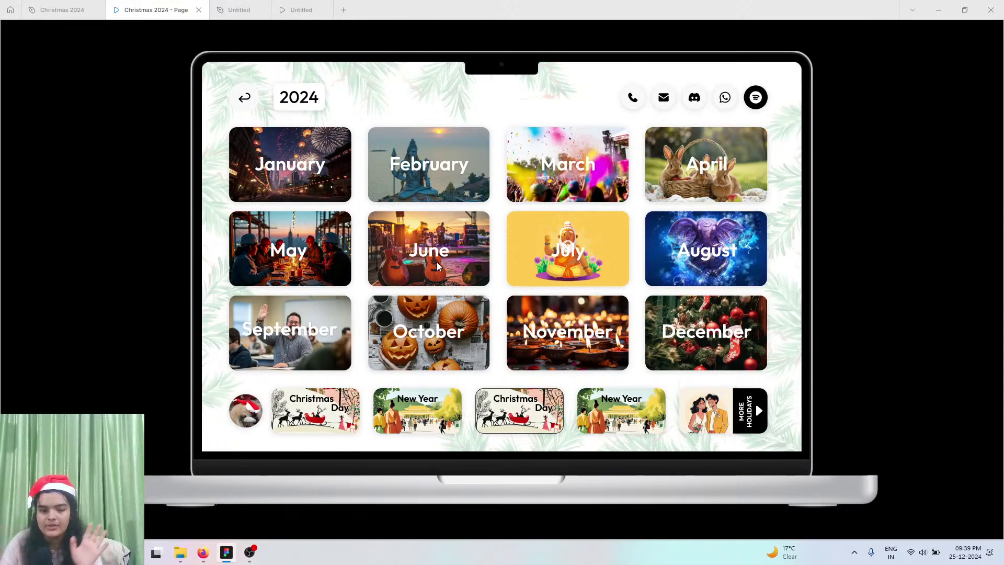
pyautogui.moveTo(332, 304)
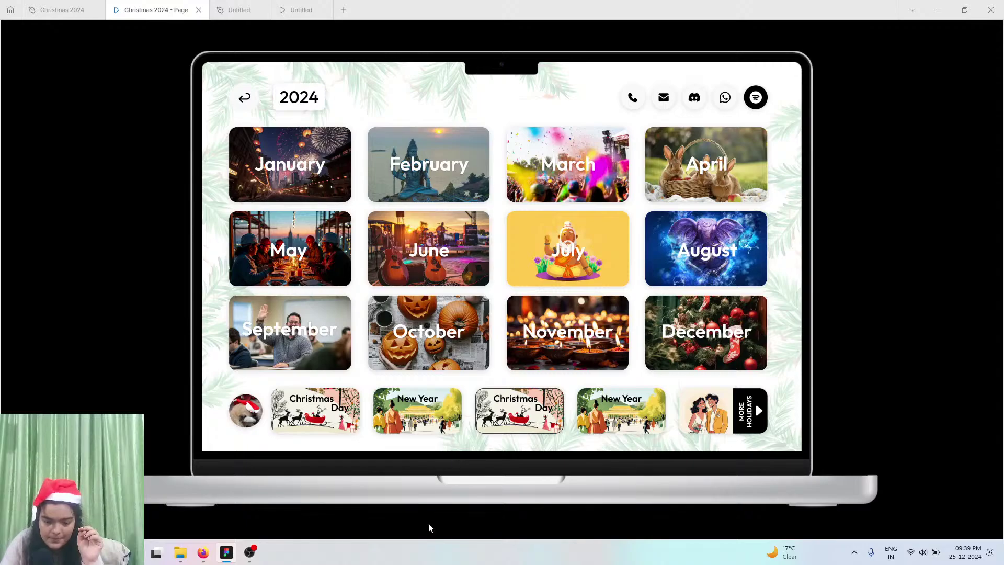
pyautogui.press('Right')
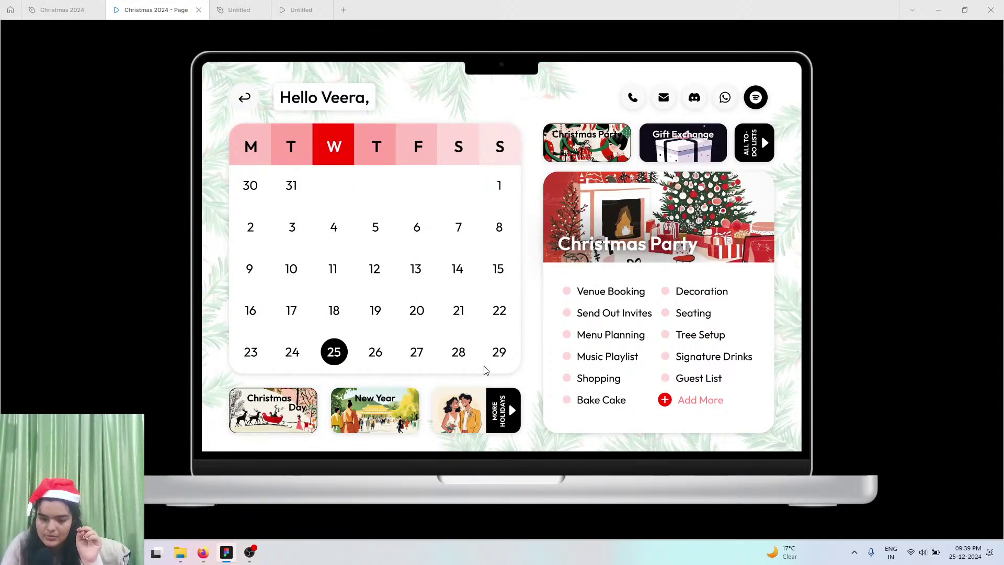
pyautogui.press('Left')
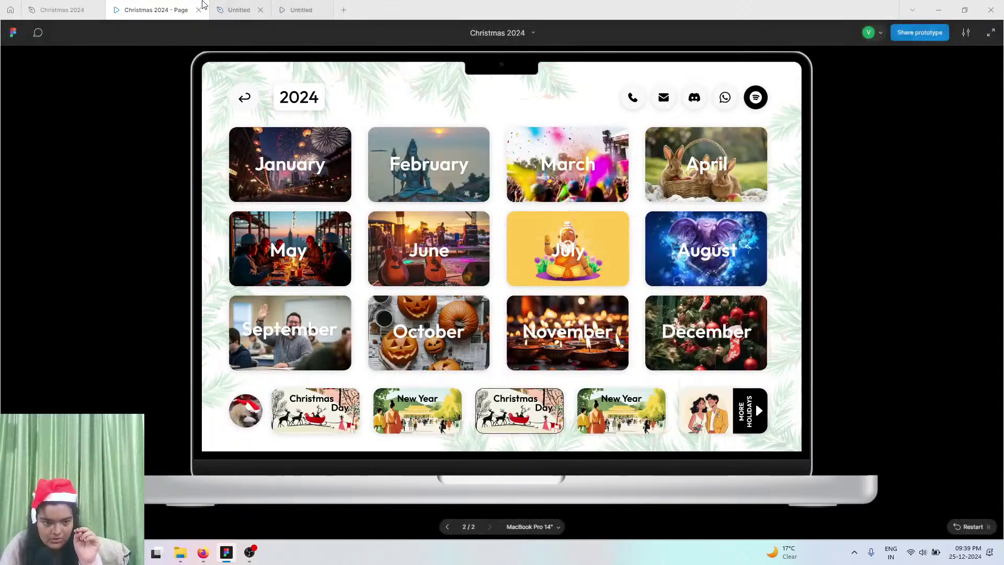
# - Duplicate the MacBook Pro 14" dashboard frame in the Untitled design, placing the copy beside the original
pyautogui.click(225, 7)
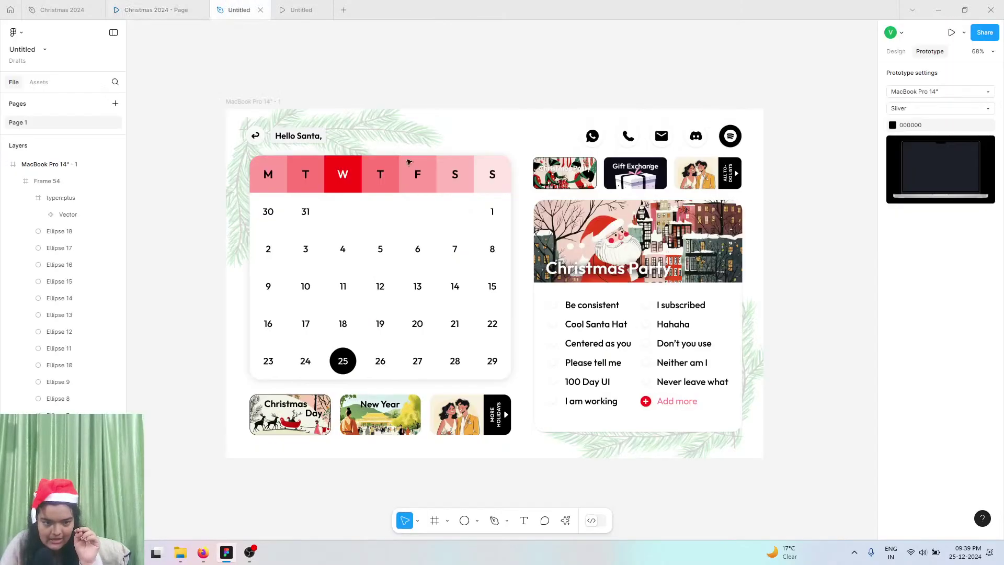
pyautogui.click(261, 103)
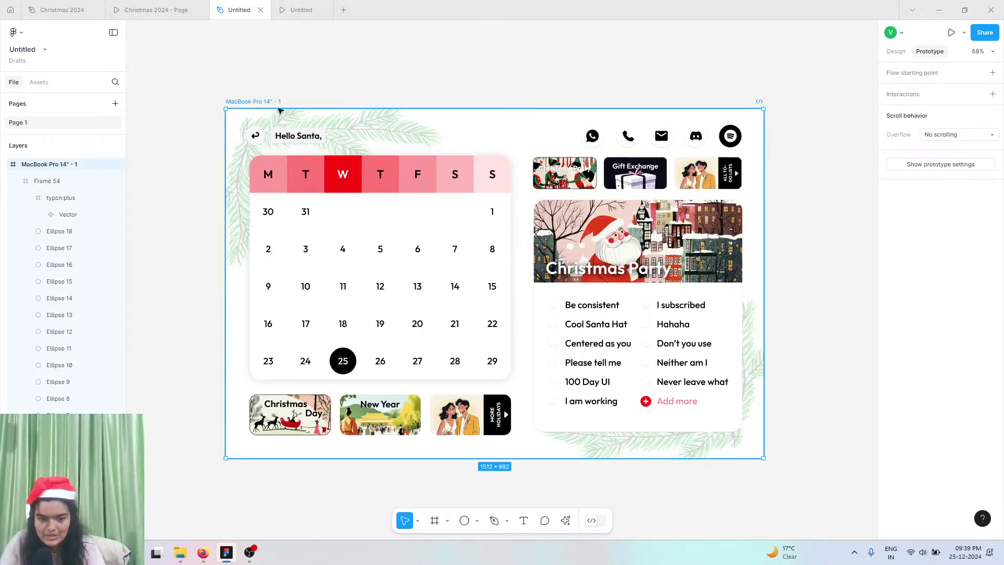
pyautogui.hotkey('ctrl', 'v')
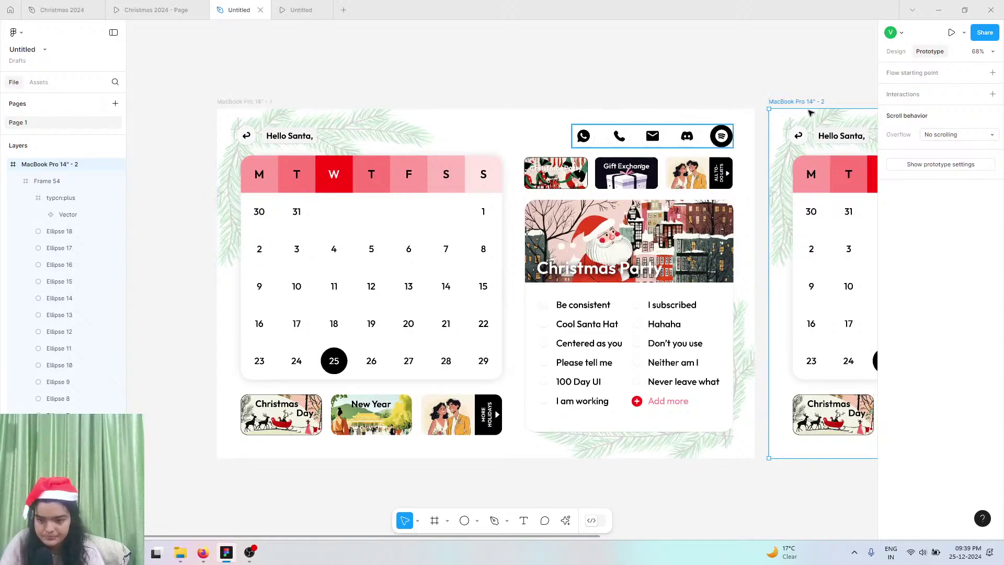
pyautogui.hscroll(3, 742, 135)
pyautogui.hscroll(10, 742, 134)
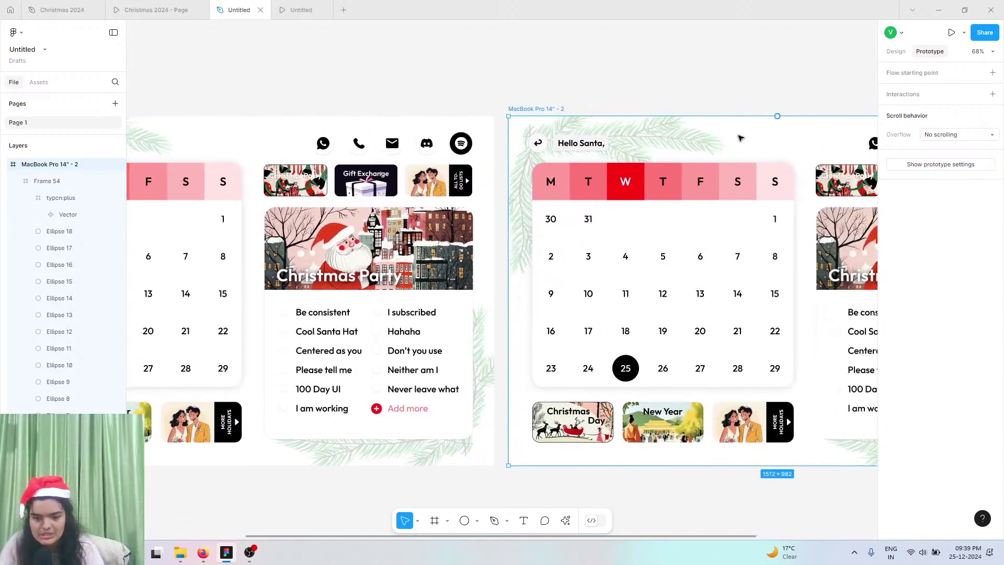
pyautogui.scroll(10, 301, 145)
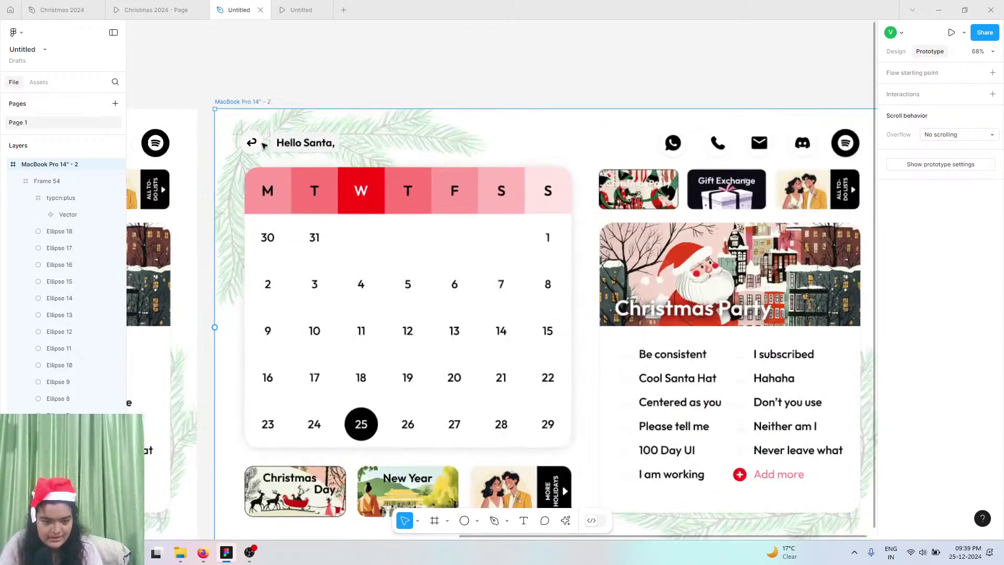
# - Change the duplicate screen's "Hello Santa," heading to "December" and narrow its background box to about 142 × 45
pyautogui.click(317, 146)
pyautogui.doubleClick(320, 144)
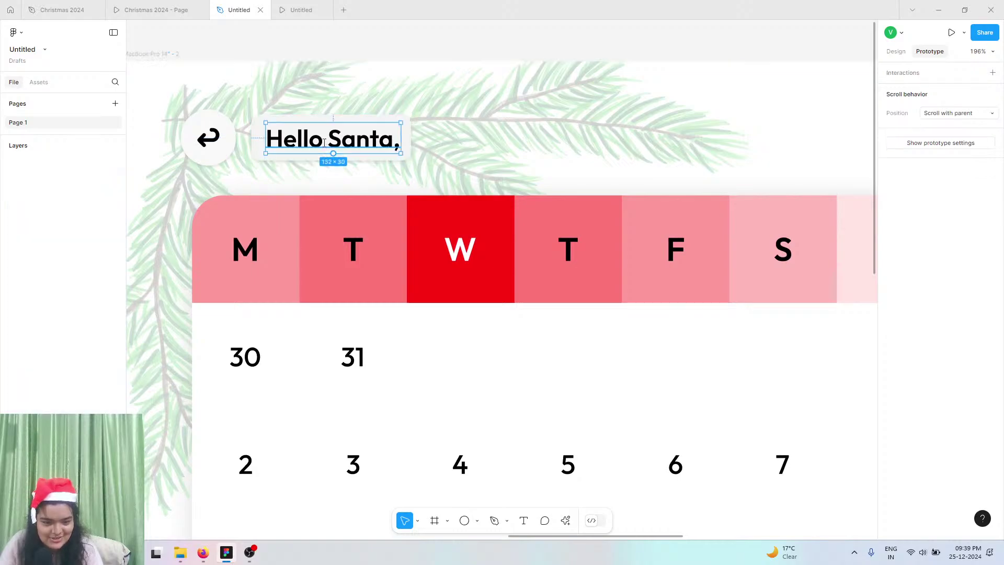
pyautogui.click(325, 143)
pyautogui.hotkey('ctrl', 'a')
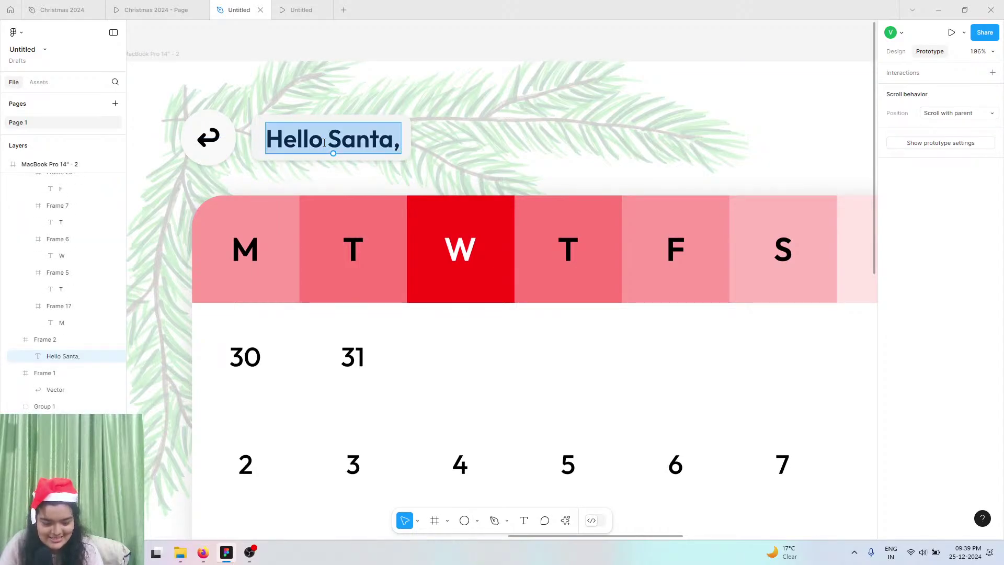
pyautogui.write('December')
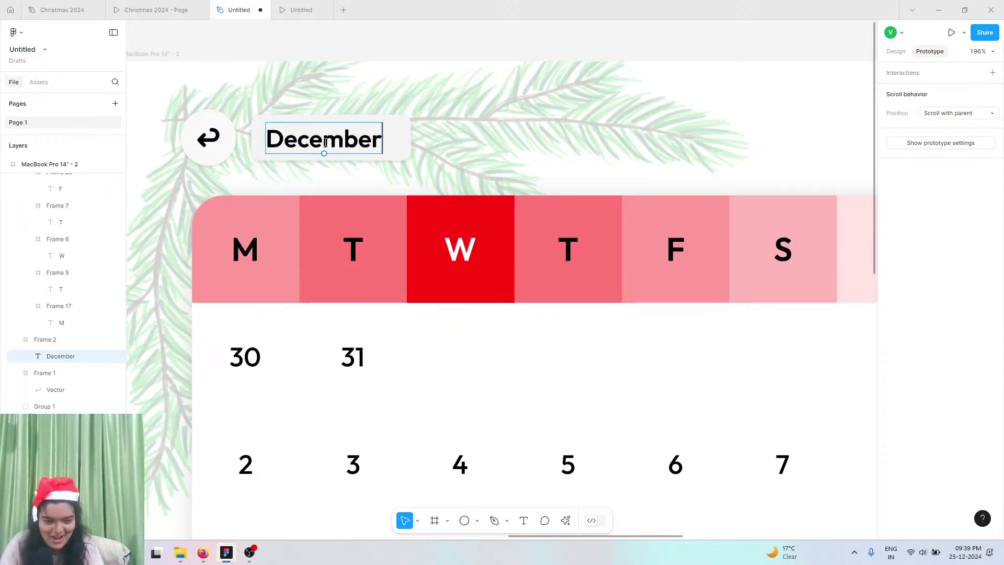
pyautogui.click(395, 134)
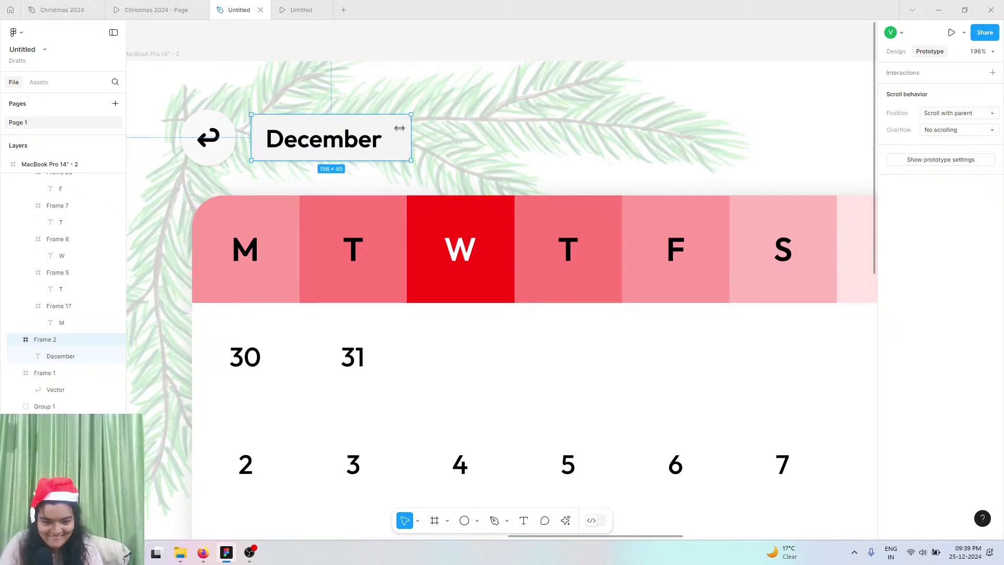
pyautogui.moveTo(411, 128); pyautogui.dragTo(391, 126)
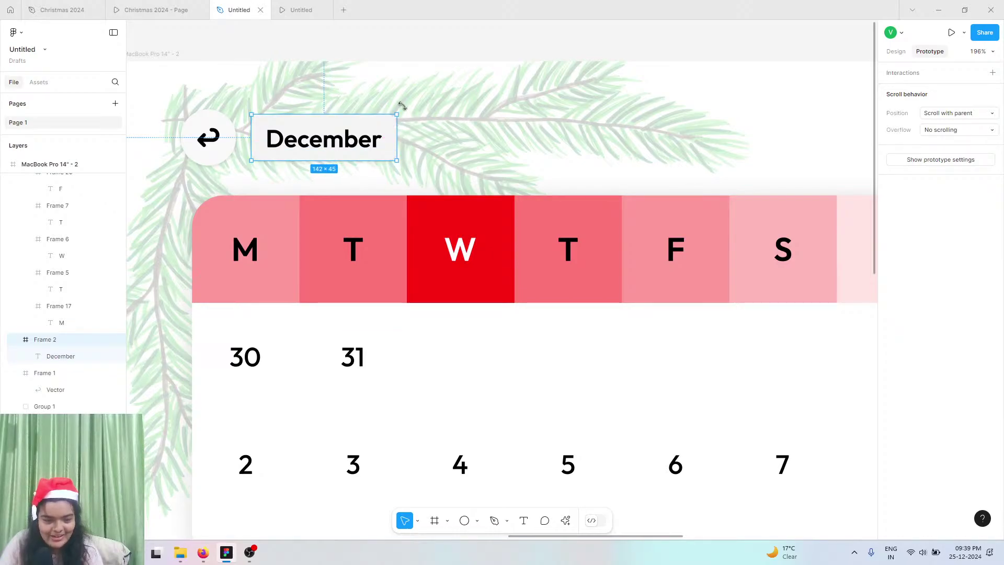
# - Check the duplicate screen in the Untitled prototype preview and compare its heading and layout with the reference's 2024 overview
pyautogui.scroll(-5, 402, 106)
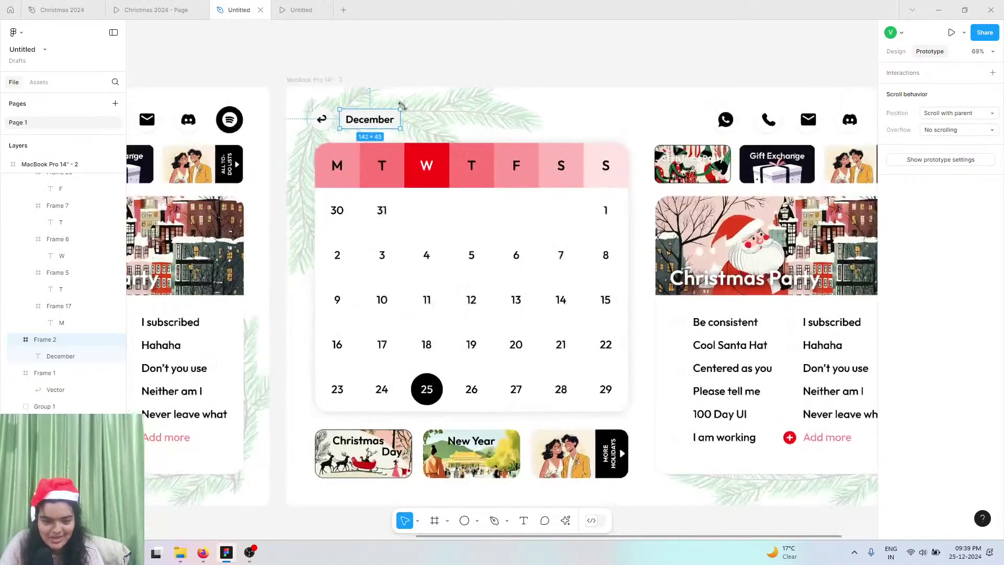
pyautogui.scroll(2, 402, 105)
pyautogui.scroll(-2, 403, 109)
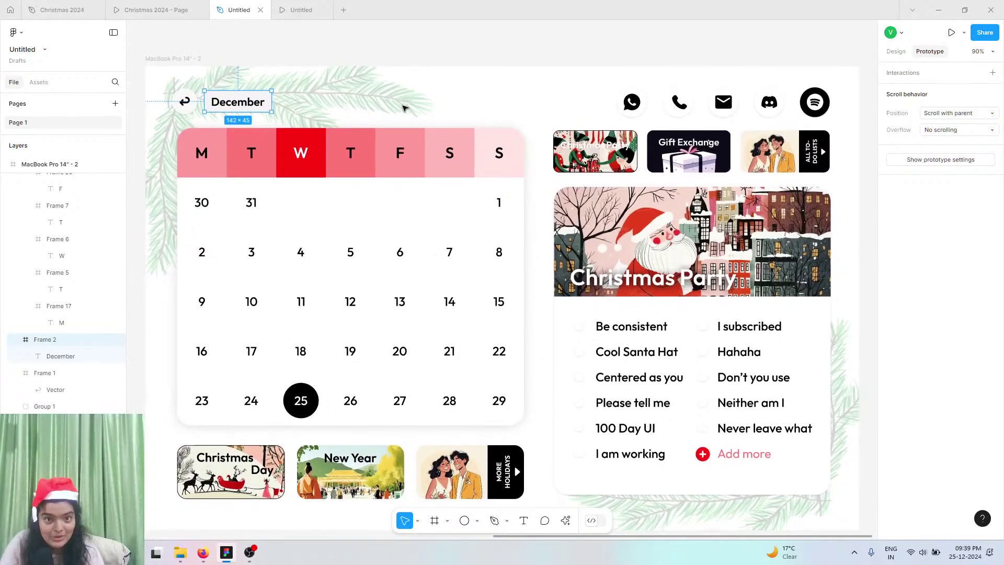
pyautogui.click(411, 89)
pyautogui.scroll(-2, 415, 56)
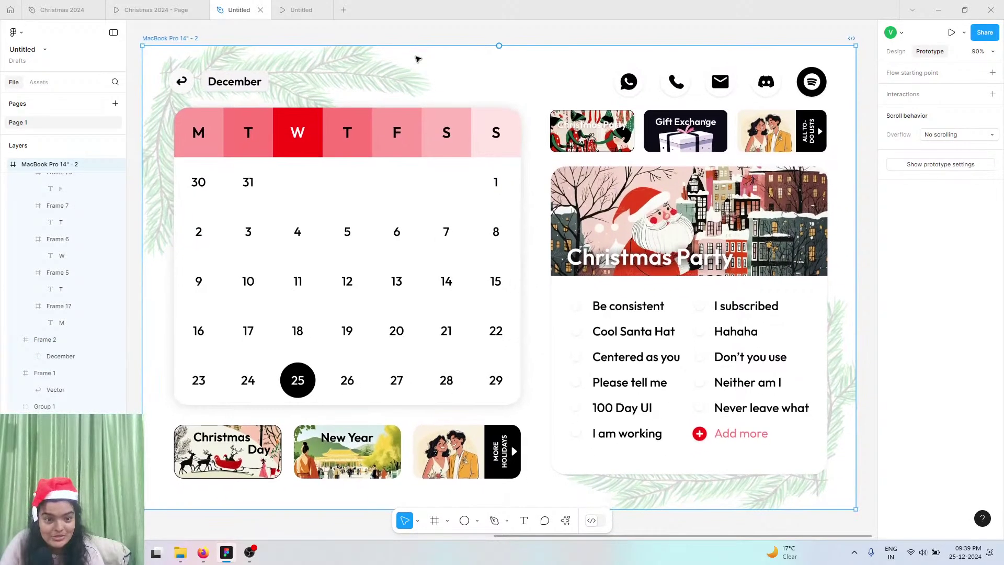
pyautogui.click(276, 4)
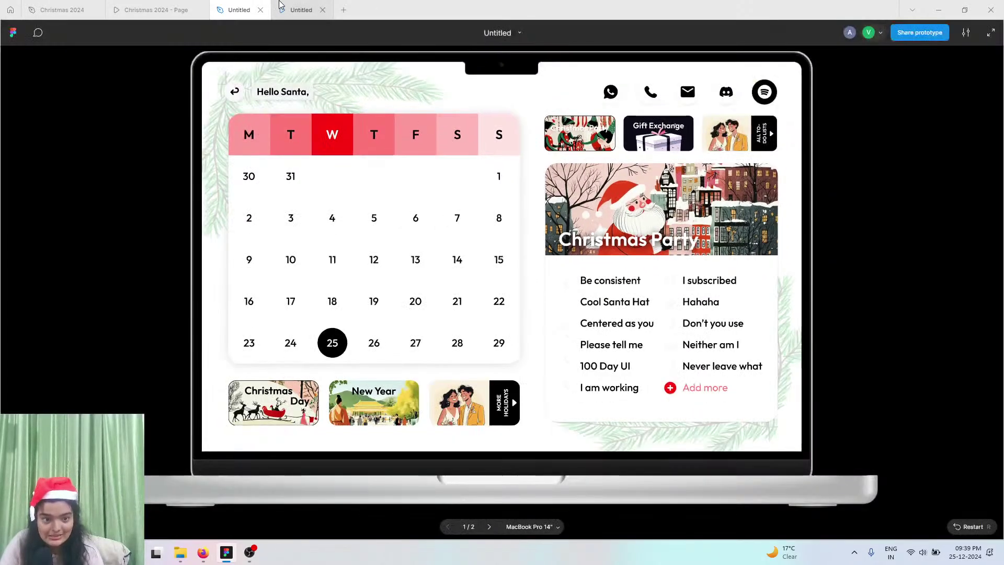
pyautogui.click(258, 7)
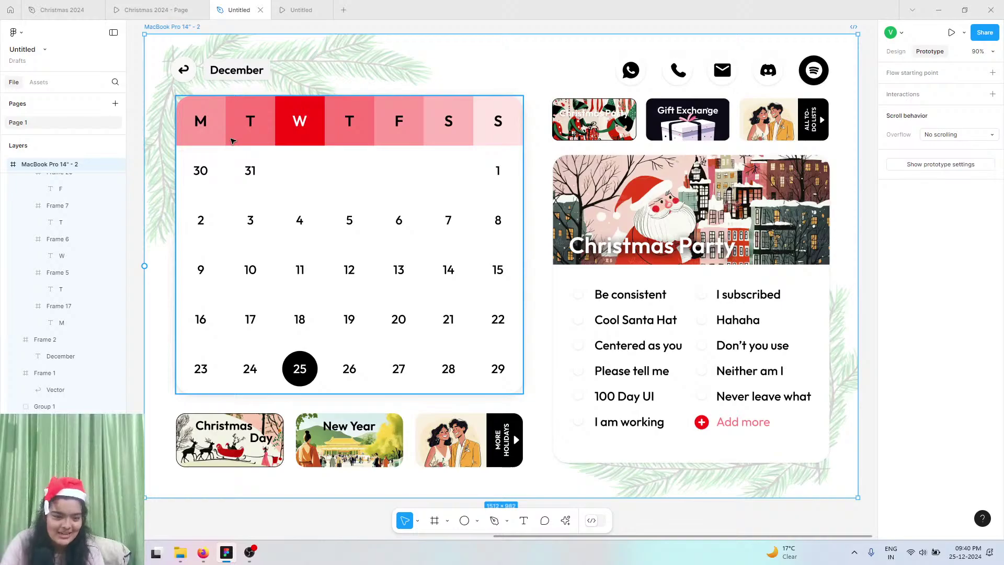
pyautogui.hscroll(-3, 230, 180)
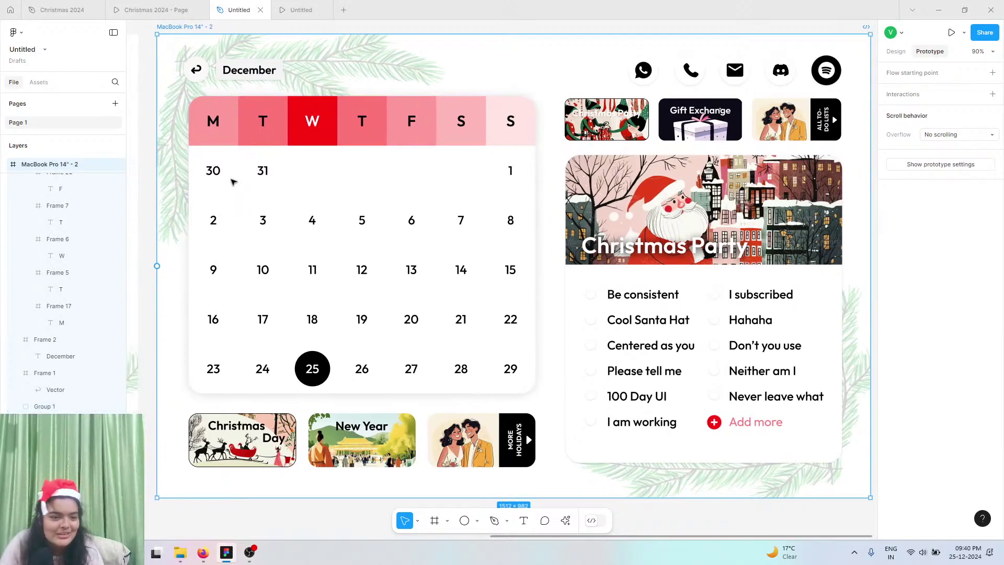
pyautogui.click(278, 7)
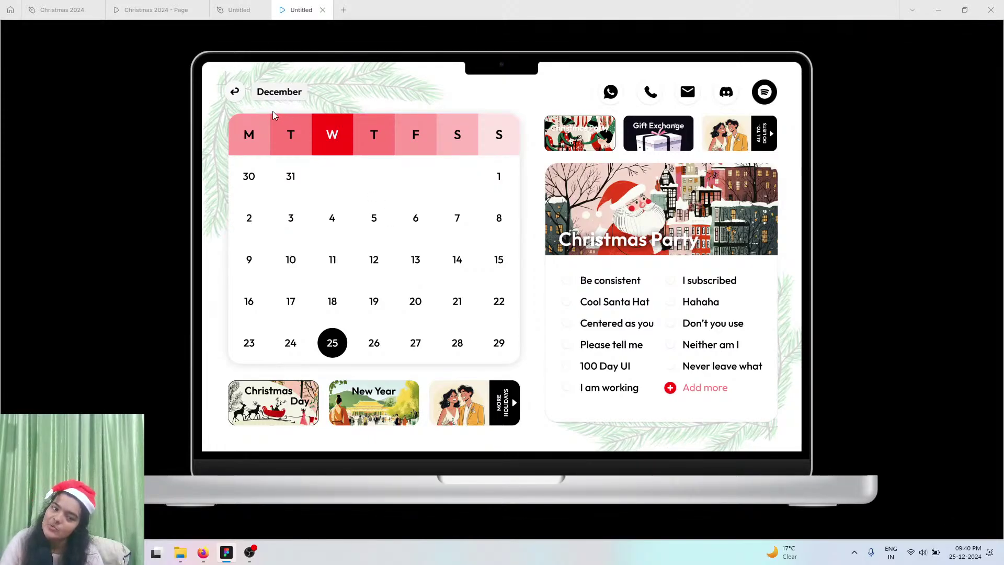
pyautogui.click(207, 8)
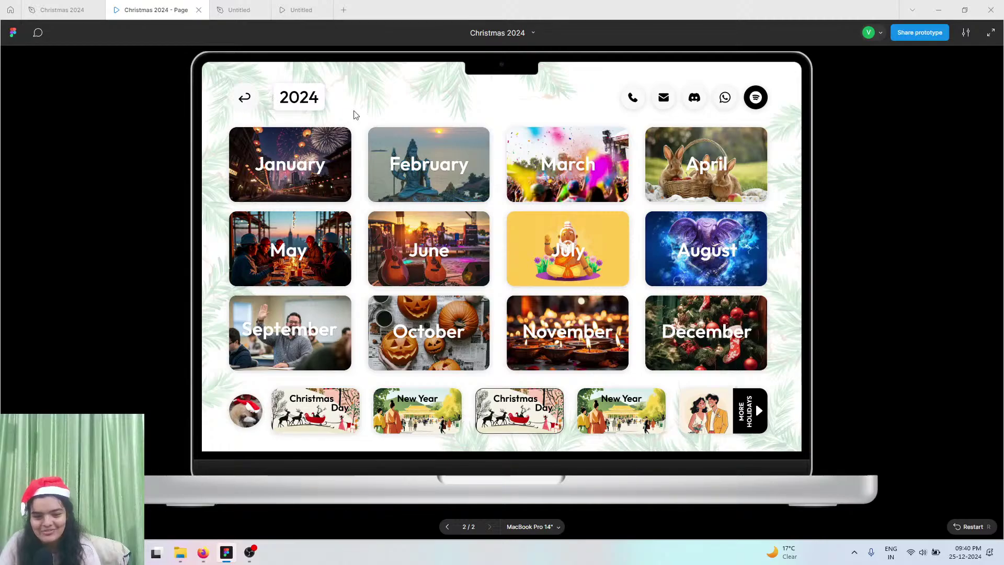
# - Replace the heading text on the duplicate screen in the Untitled design with "2024"
pyautogui.click(261, 4)
pyautogui.click(293, 70)
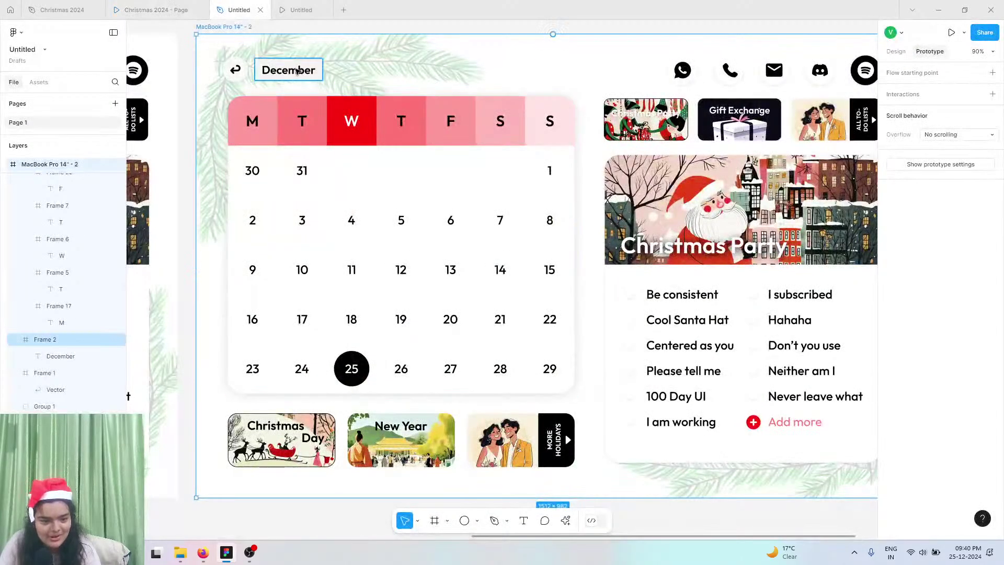
pyautogui.doubleClick(297, 70)
pyautogui.write('2024')
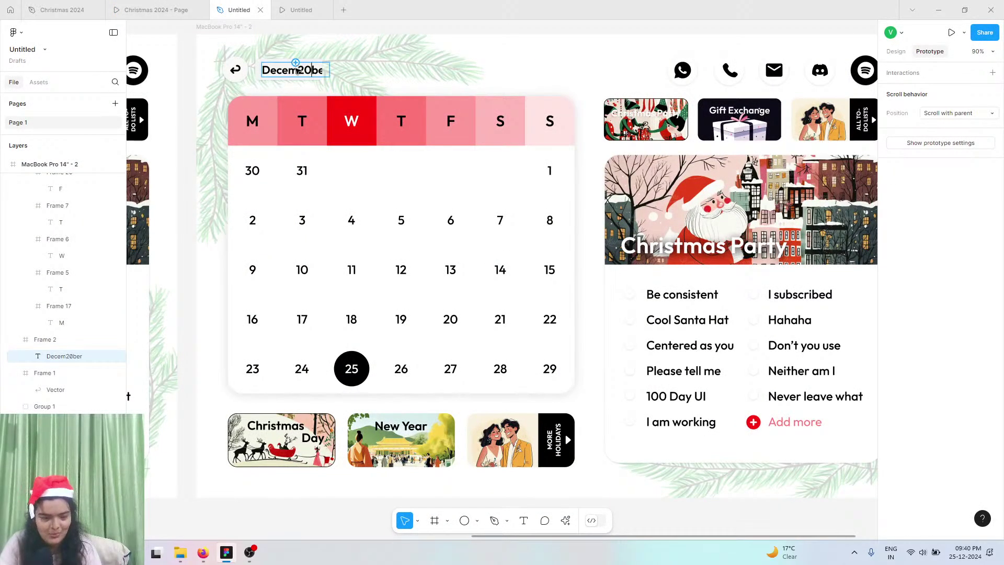
pyautogui.hotkey('ctrl', 'a')
pyautogui.write('202')
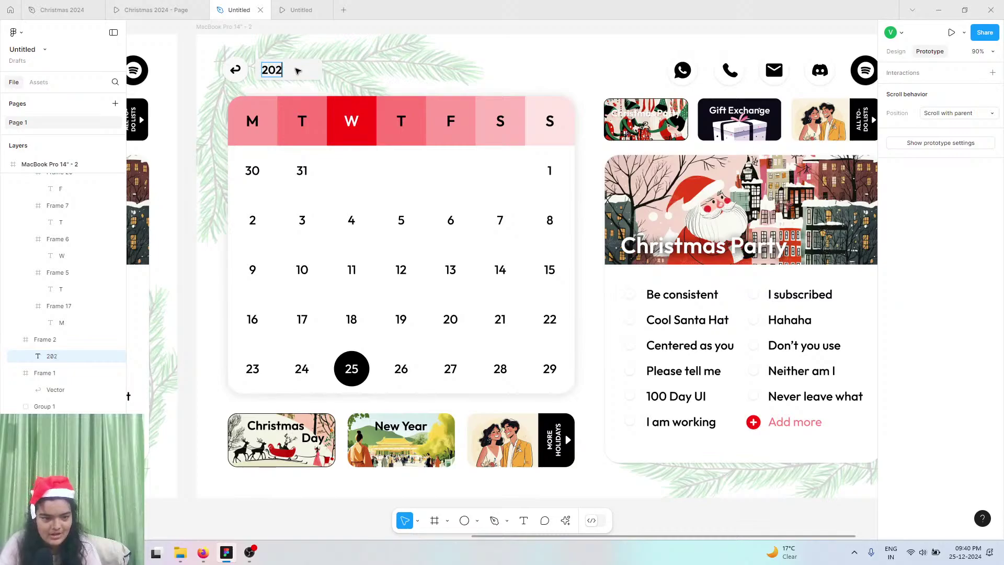
pyautogui.press('Escape')
pyautogui.press('Escape')
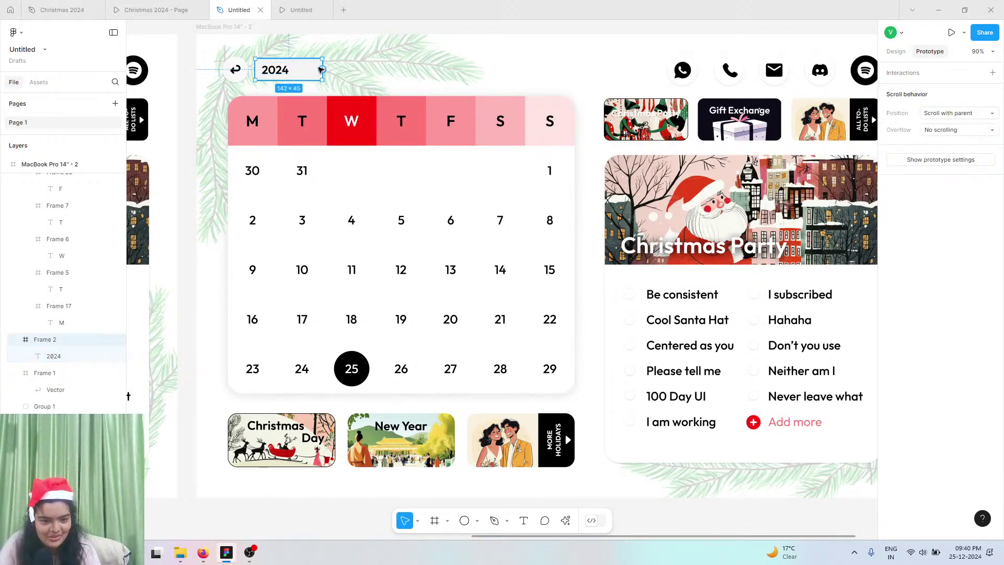
# - Narrow the 2024 heading's background box to about 84 × 45 and check it in the prototype preview
pyautogui.click(416, 78)
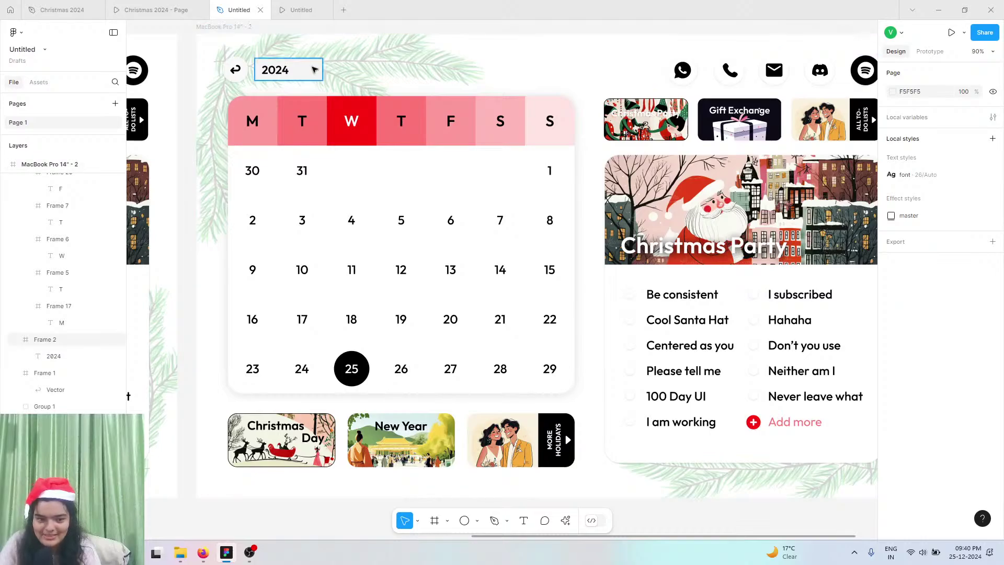
pyautogui.click(321, 71)
pyautogui.moveTo(321, 70); pyautogui.dragTo(295, 69)
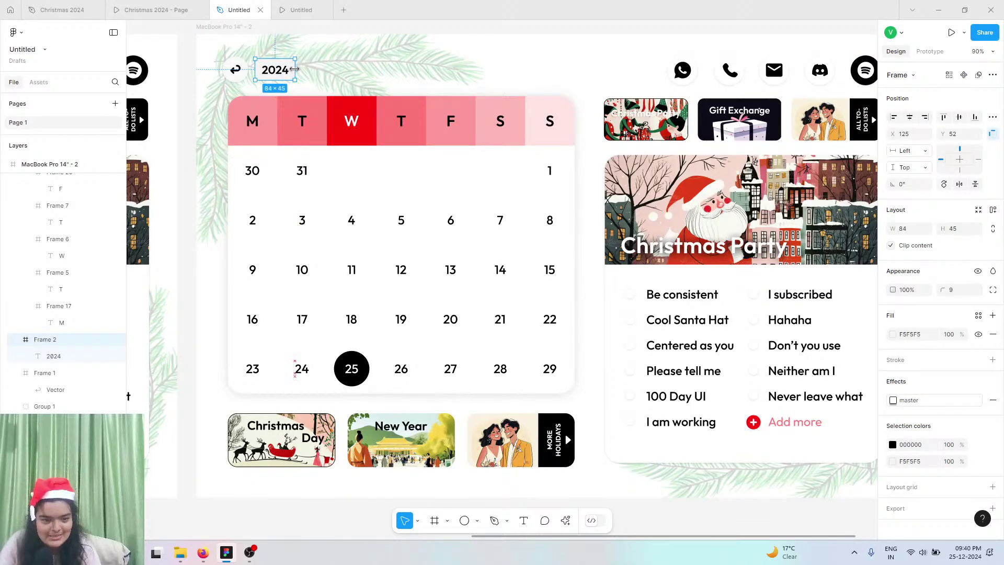
pyautogui.click(291, 8)
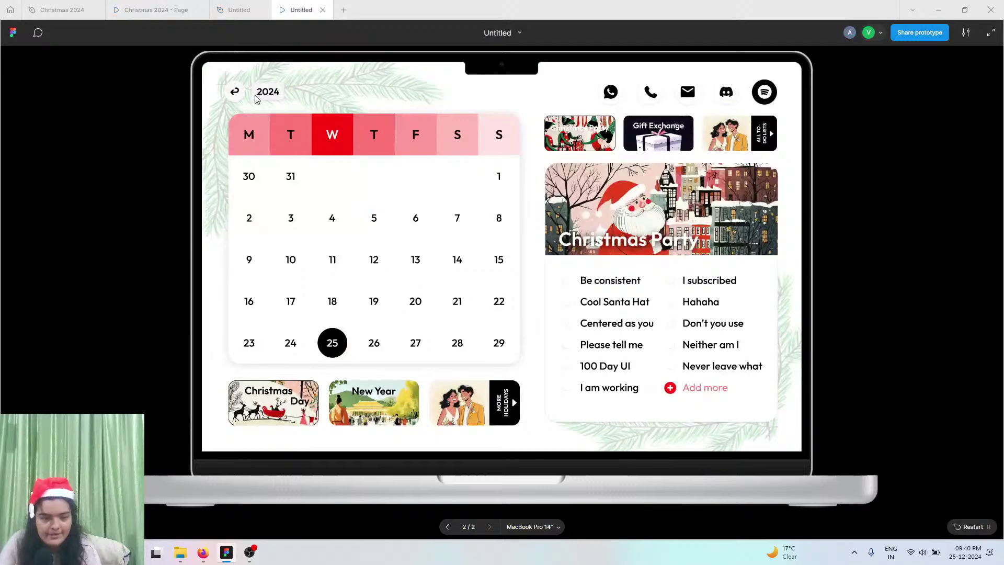
pyautogui.click(239, 10)
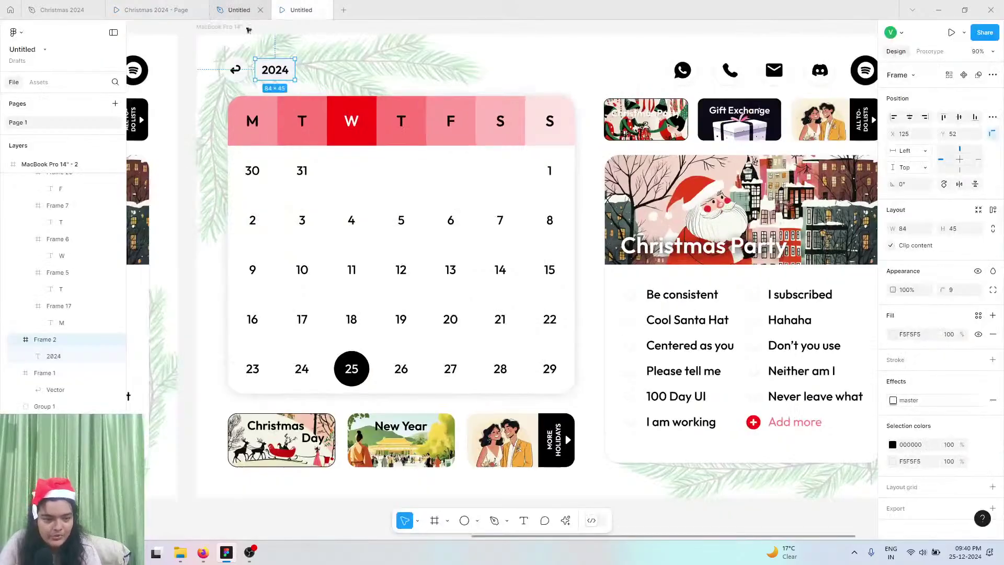
# - Set the 2024 heading text's font size to 40
pyautogui.scroll(10, 268, 72)
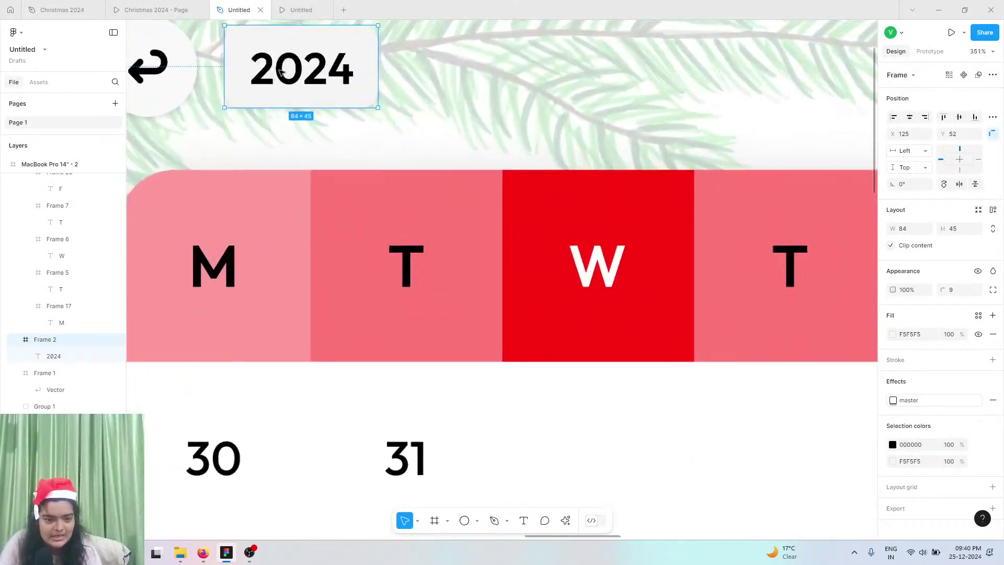
pyautogui.doubleClick(280, 72)
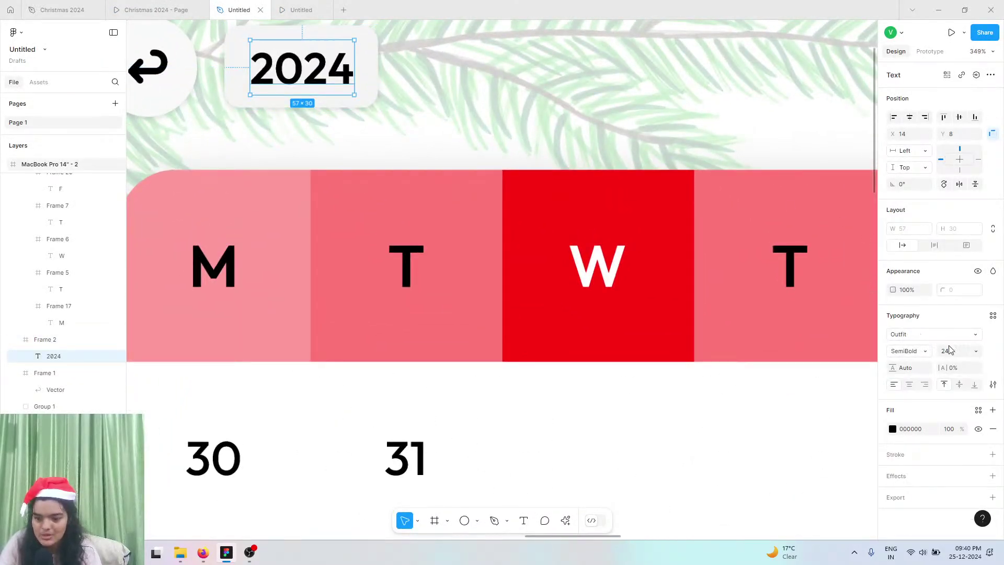
pyautogui.click(976, 350)
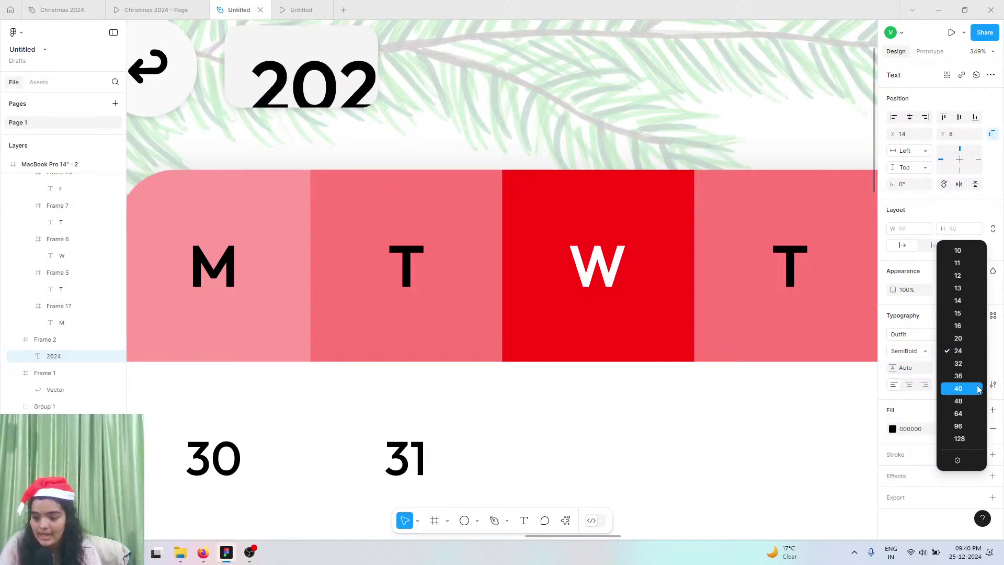
pyautogui.click(979, 388)
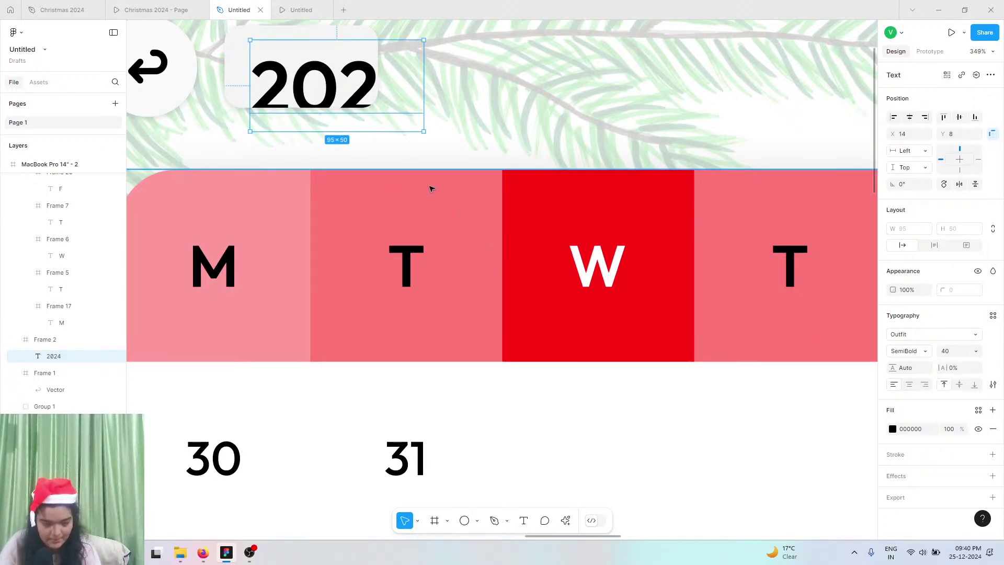
# - Reposition the 2024 text inside its background box and enlarge the box to about 129 × 56
pyautogui.click(309, 107)
pyautogui.click(285, 77)
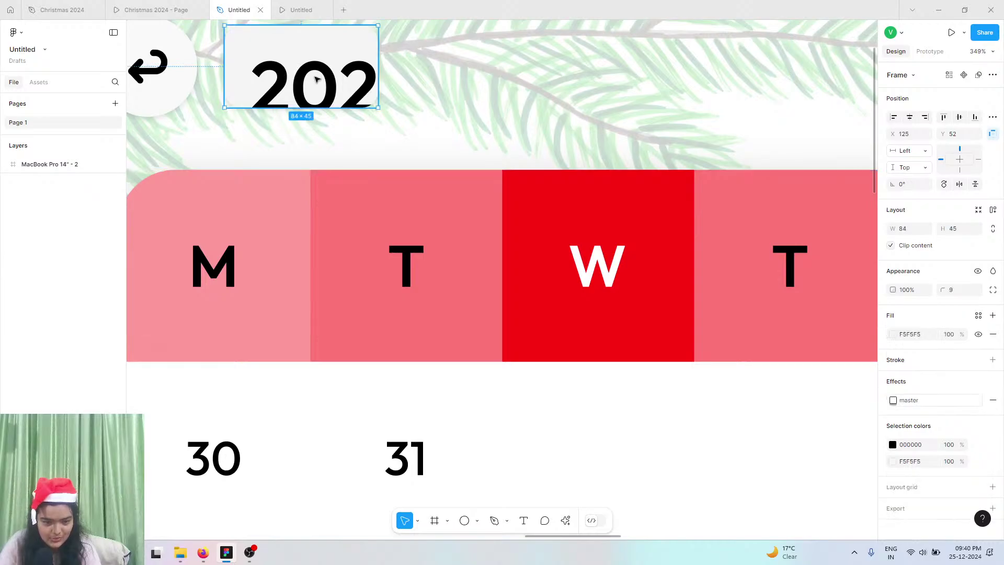
pyautogui.click(314, 84)
pyautogui.moveTo(337, 84); pyautogui.dragTo(341, 91)
pyautogui.click(235, 42)
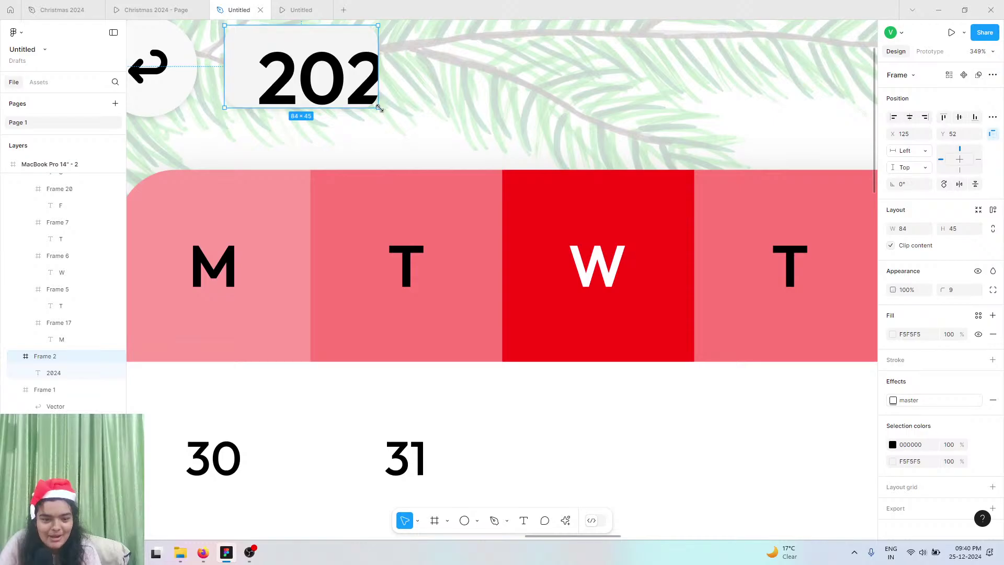
pyautogui.moveTo(377, 106); pyautogui.dragTo(456, 128)
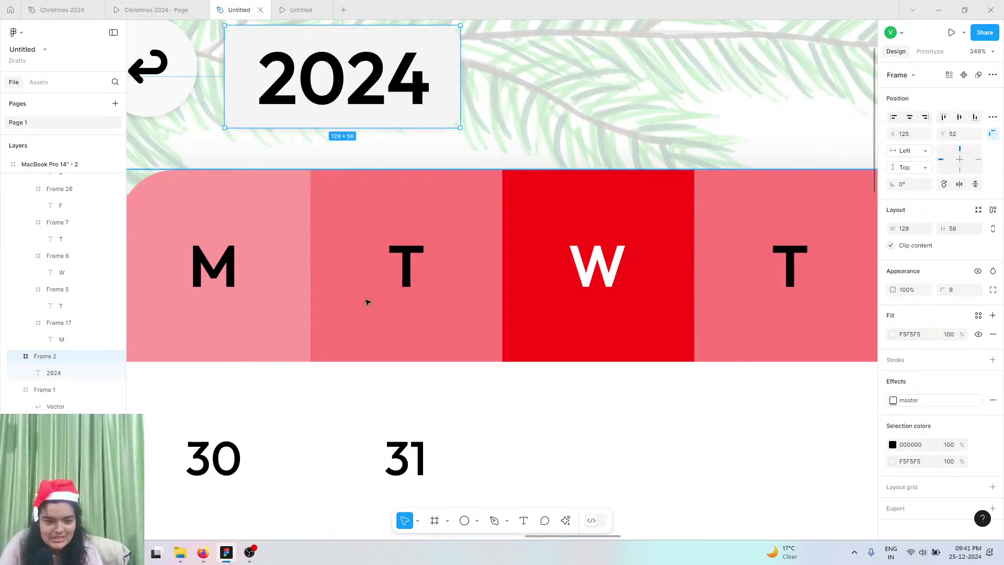
# - Copy the 75 × 75 black circle from date 25 into the date 23 cell, centred behind its number
pyautogui.hotkey('ctrl', '-')
pyautogui.hotkey('ctrl', '-')
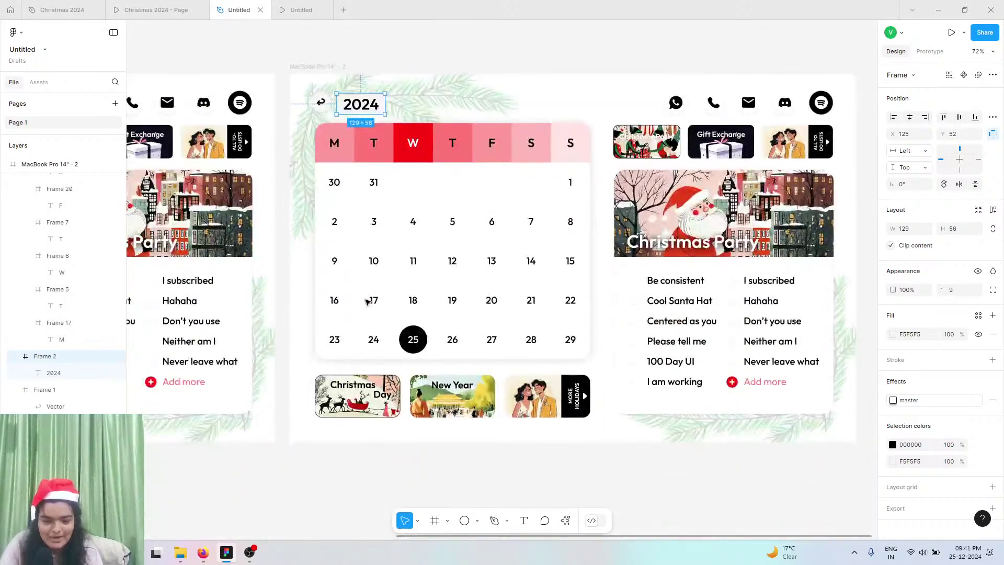
pyautogui.keyDown('ctrl'); pyautogui.scroll(10, 367, 302); pyautogui.keyUp('ctrl')
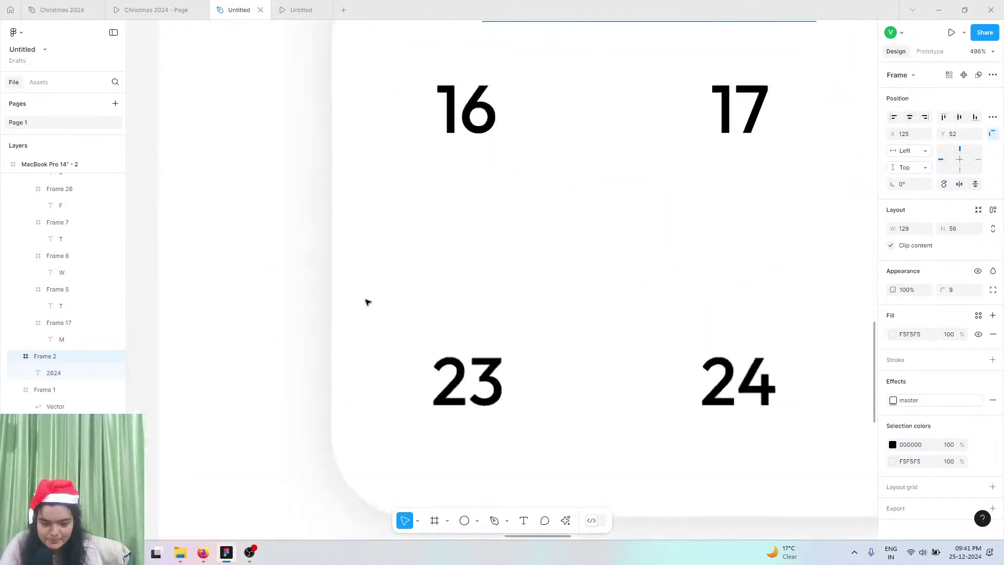
pyautogui.scroll(-3, 367, 302)
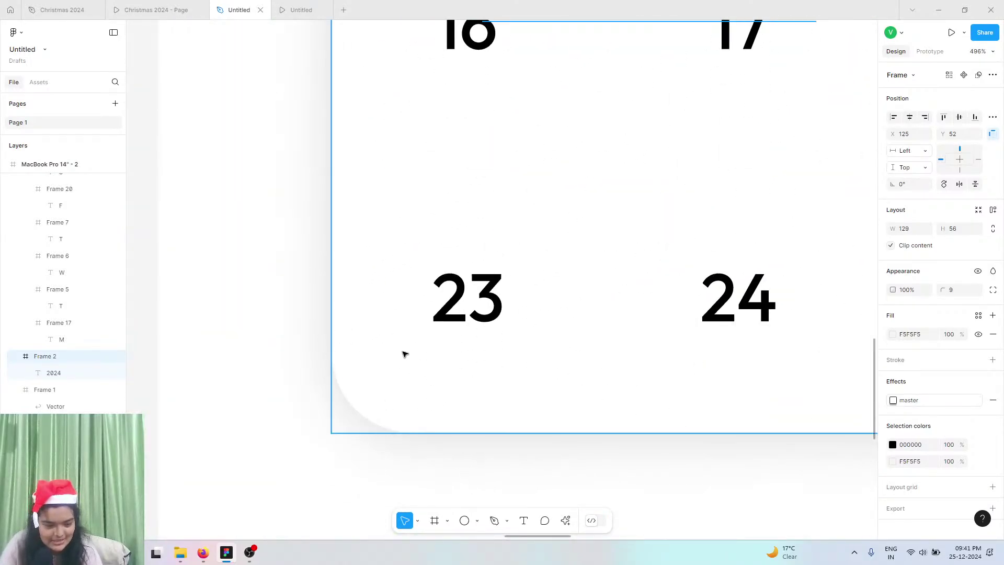
pyautogui.hscroll(3, 433, 365)
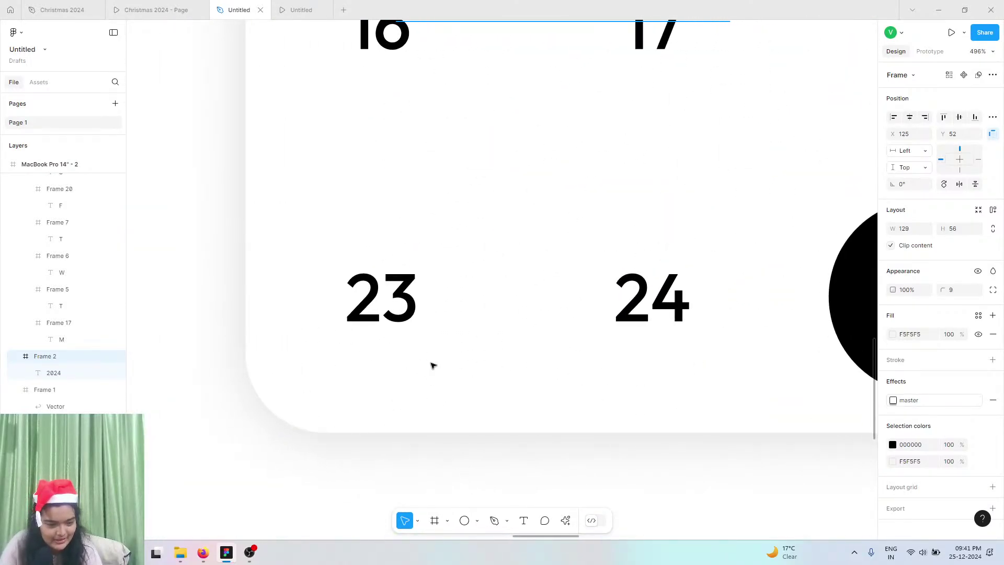
pyautogui.doubleClick(846, 260)
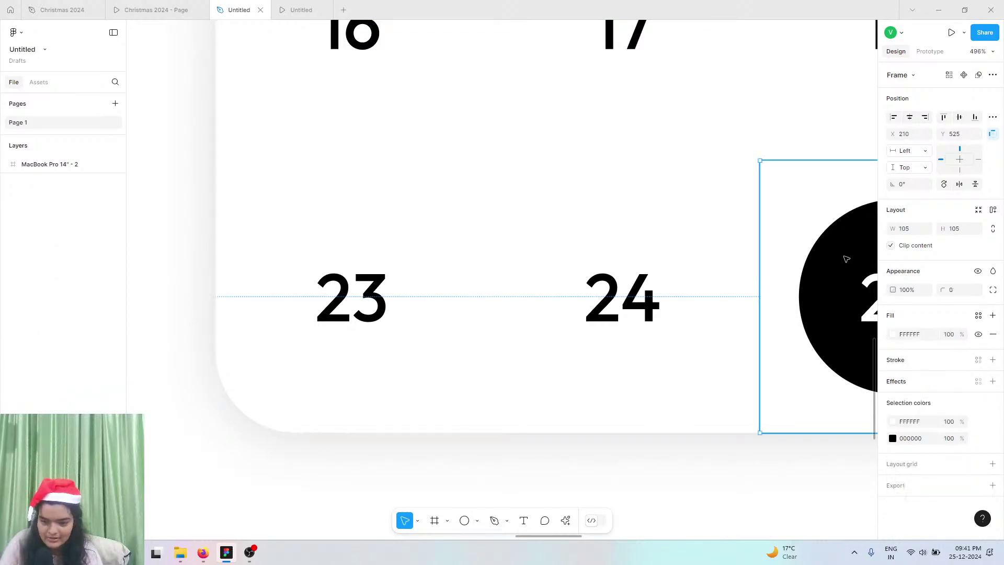
pyautogui.click(841, 252)
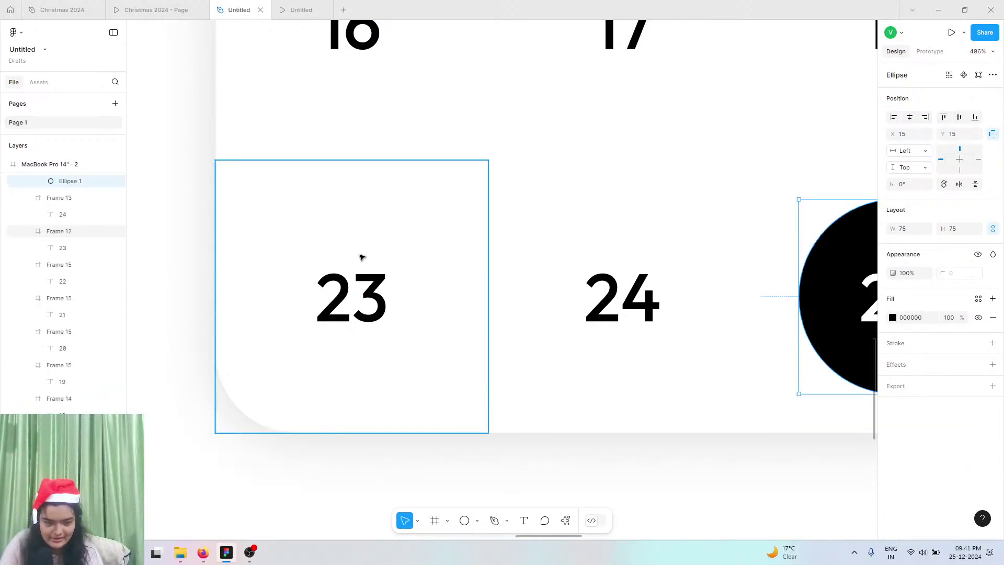
pyautogui.moveTo(813, 305); pyautogui.dragTo(309, 299)
pyautogui.rightClick(309, 299)
pyautogui.click(335, 293)
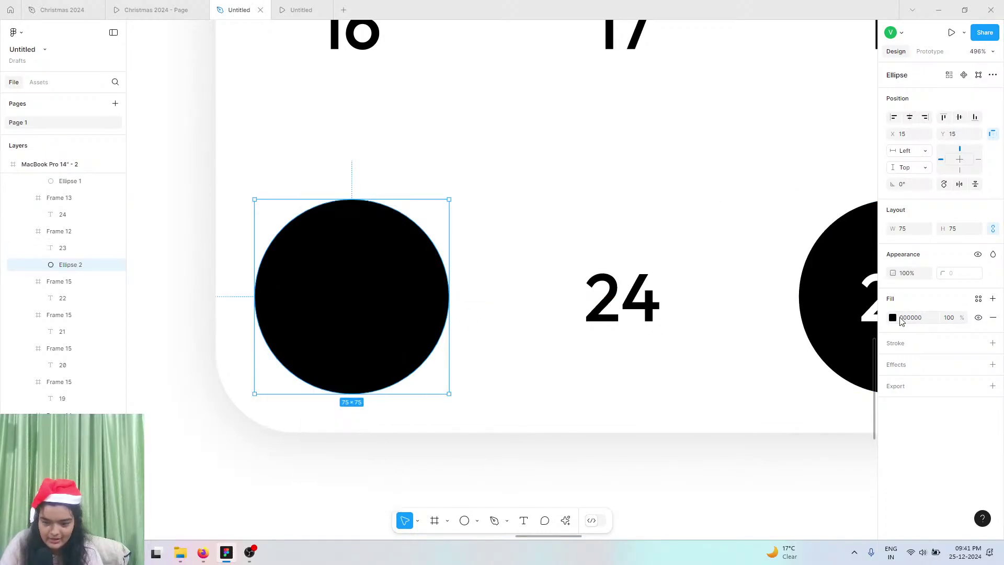
# - Set the fill of the date 23 circle on the 2024 screen to the page colour FF7777
pyautogui.click(893, 319)
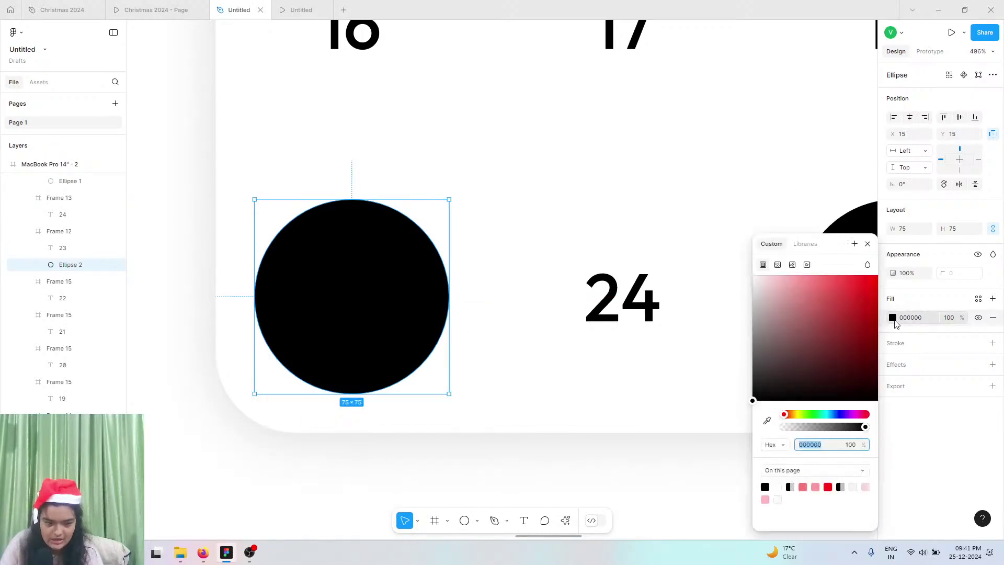
pyautogui.click(816, 486)
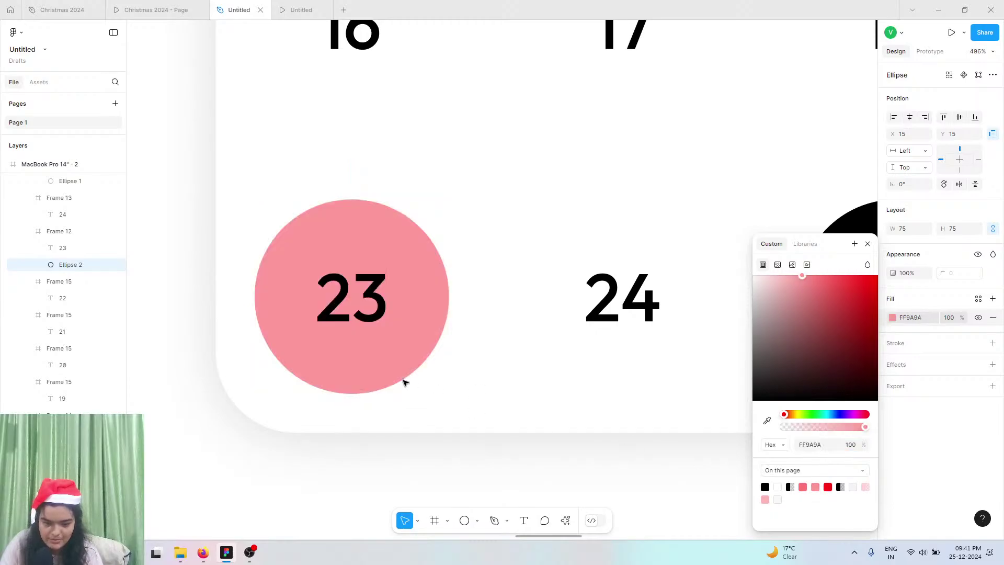
pyautogui.click(803, 486)
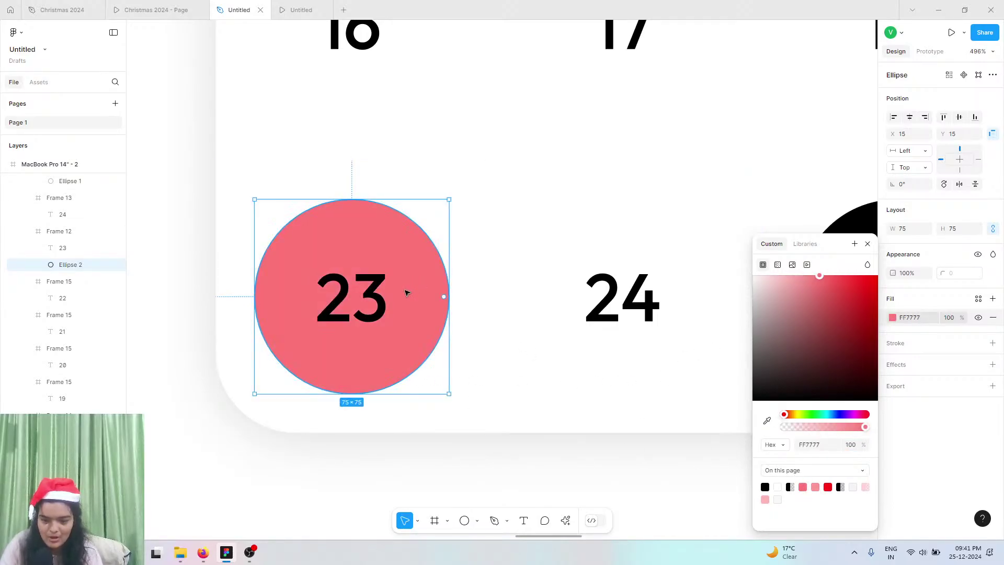
pyautogui.scroll(-1, 407, 293)
pyautogui.scroll(-10, 406, 293)
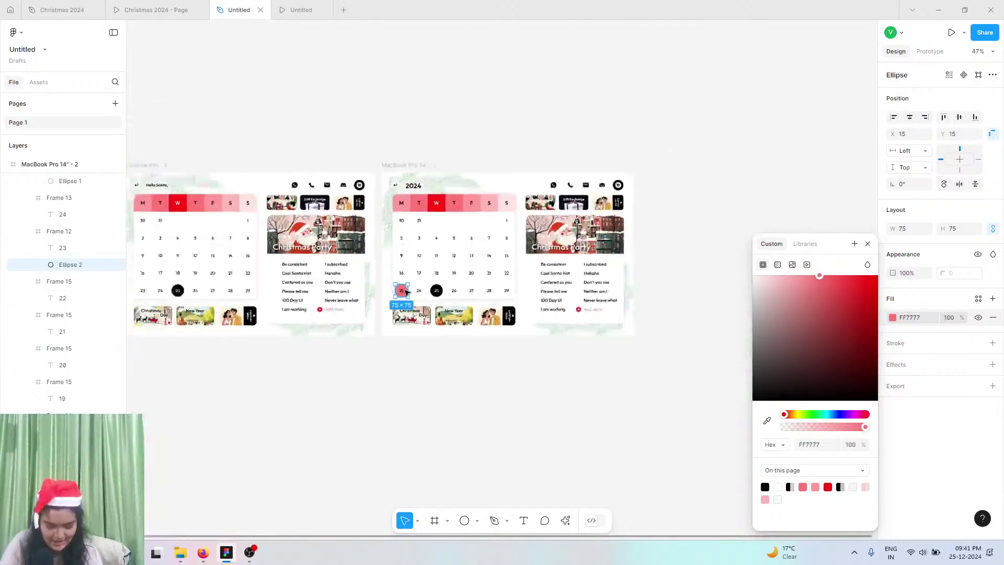
pyautogui.click(406, 181)
pyautogui.scroll(2, 406, 181)
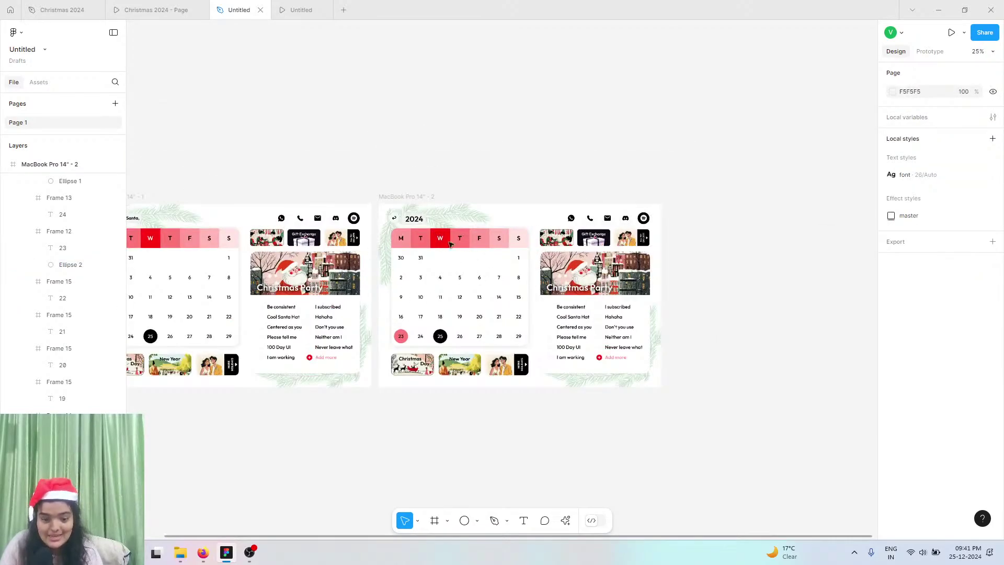
pyautogui.scroll(4, 430, 204)
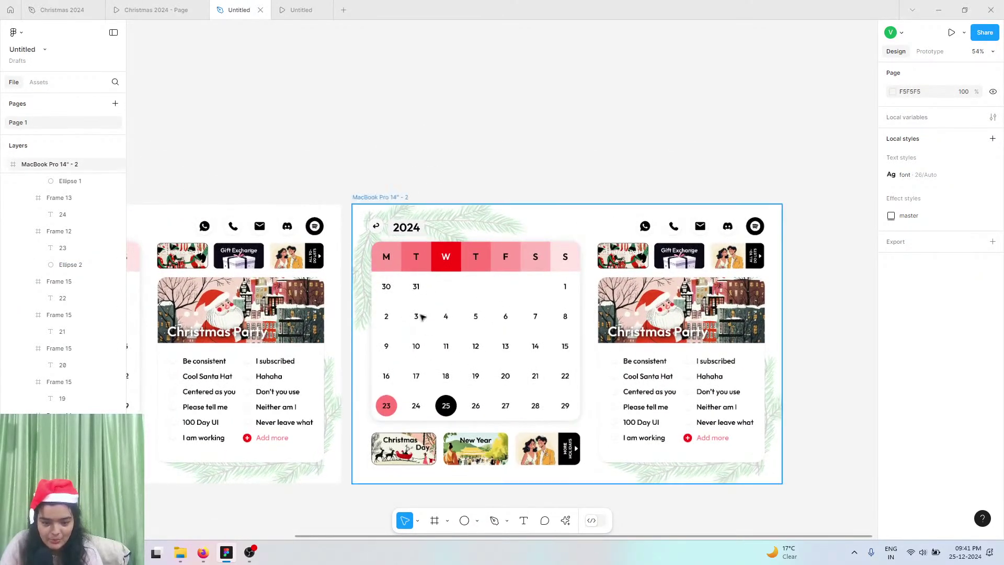
pyautogui.scroll(-1, 387, 397)
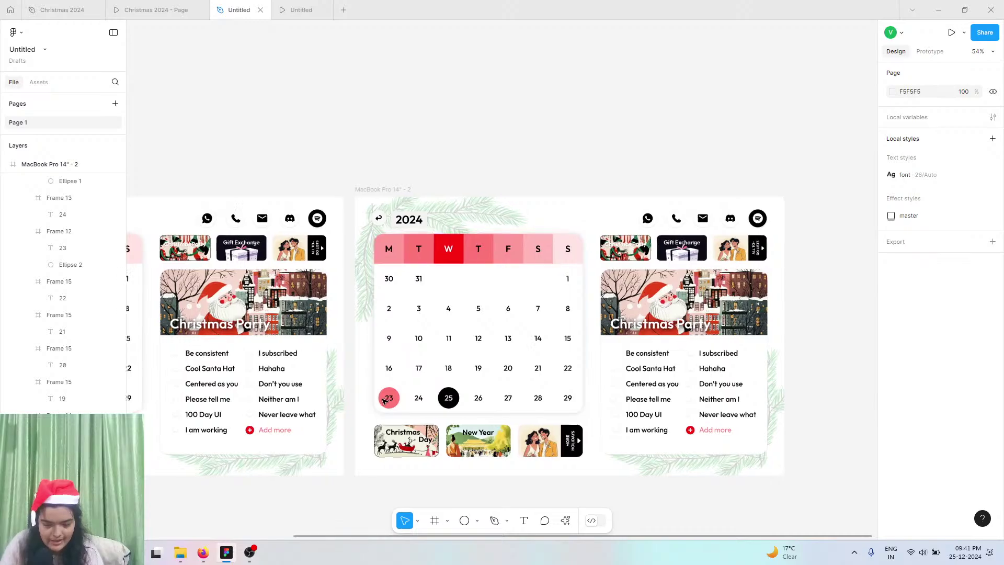
# - Copy the pink date 23 circle from the 2024 screen into the date 23 cell of the Hello Santa screen
pyautogui.moveTo(384, 400); pyautogui.dragTo(688, 400)
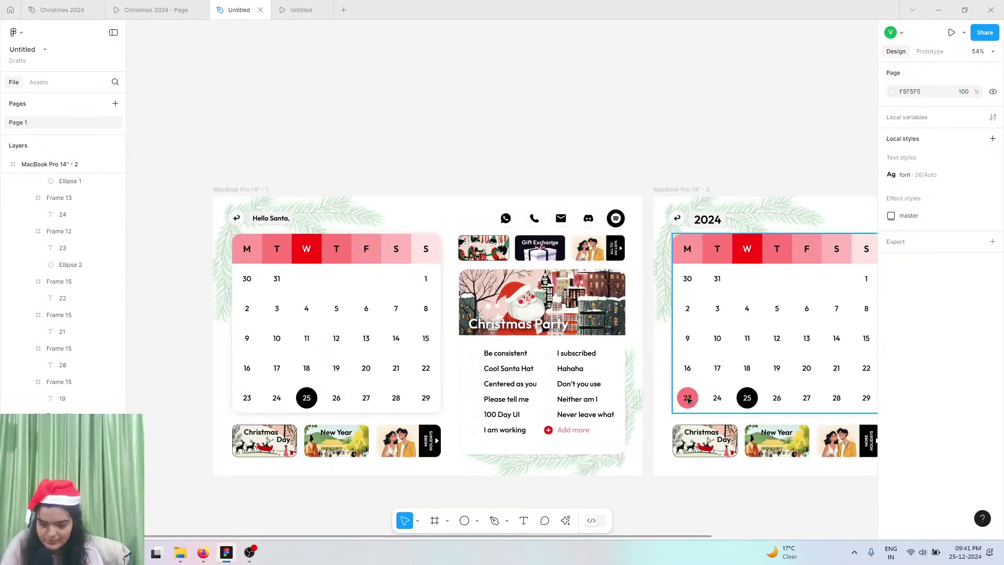
pyautogui.click(686, 400)
pyautogui.click(682, 399)
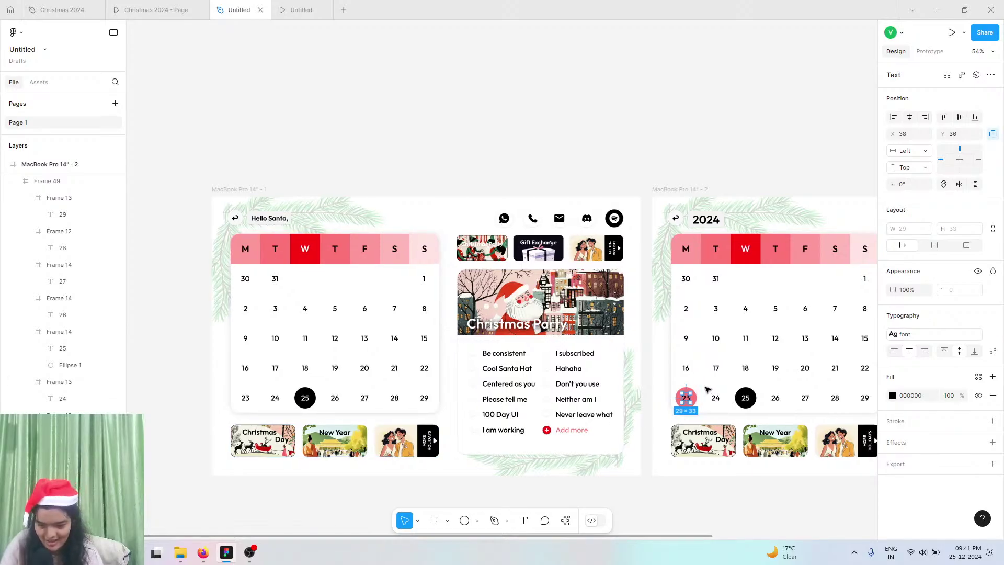
pyautogui.hscroll(1, 708, 398)
pyautogui.scroll(5, 672, 403)
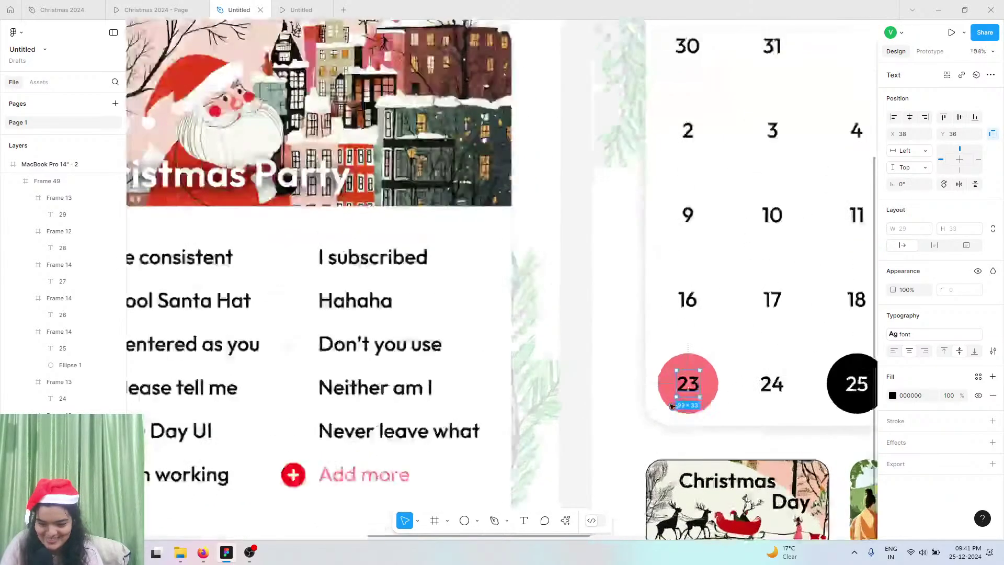
pyautogui.click(669, 379)
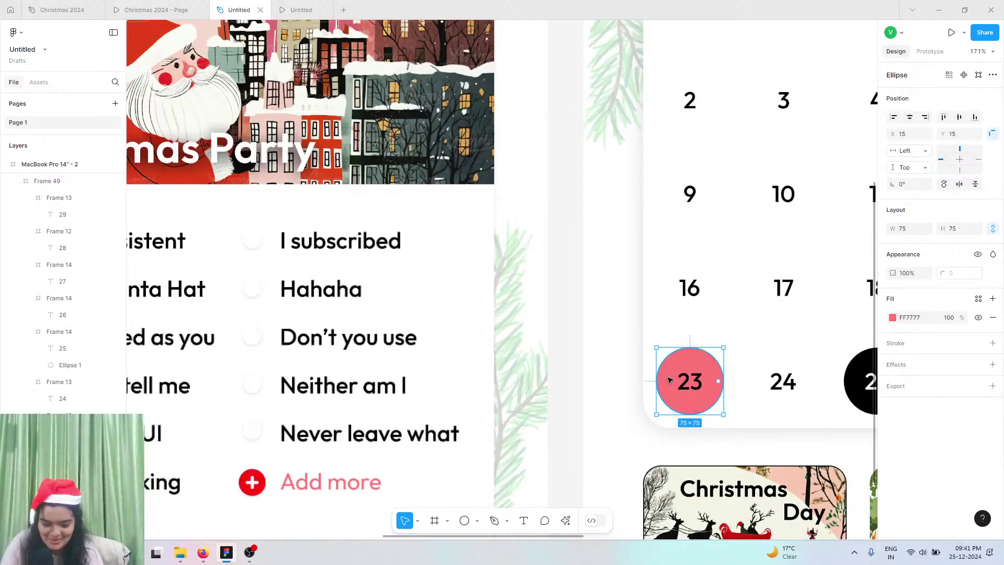
pyautogui.hscroll(-15, 669, 379)
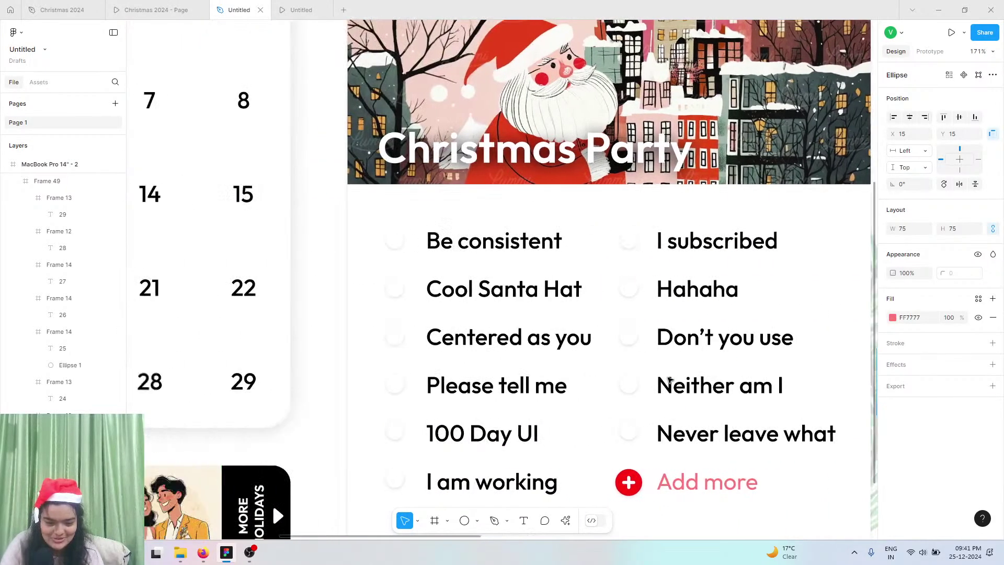
pyautogui.hscroll(-4, 669, 379)
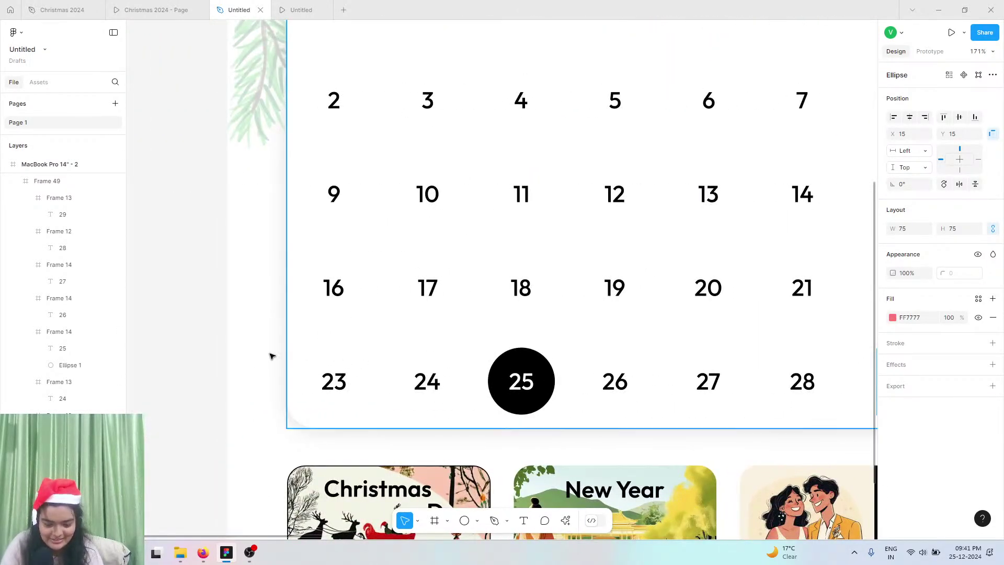
pyautogui.hotkey('ctrl', 'v')
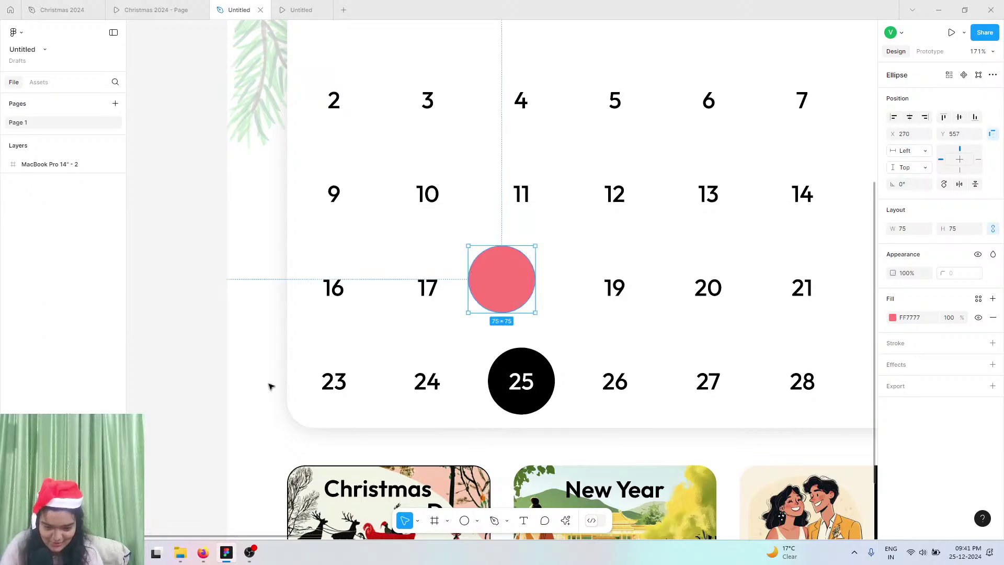
pyautogui.moveTo(362, 384); pyautogui.dragTo(321, 380)
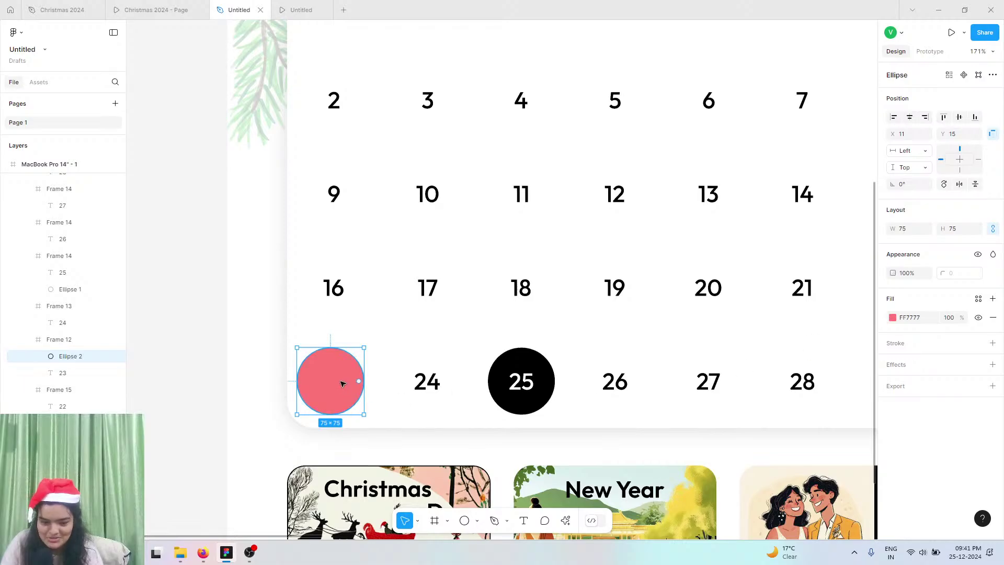
# - Send the pasted pink circle behind the number 23 and centre it in its cell
pyautogui.rightClick(342, 368)
pyautogui.click(372, 293)
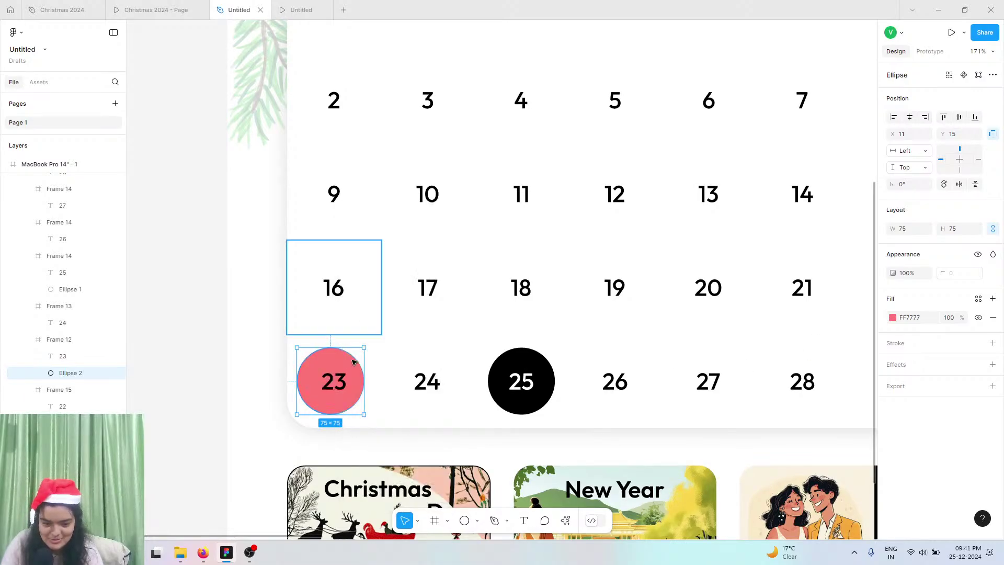
pyautogui.moveTo(337, 358); pyautogui.dragTo(340, 358)
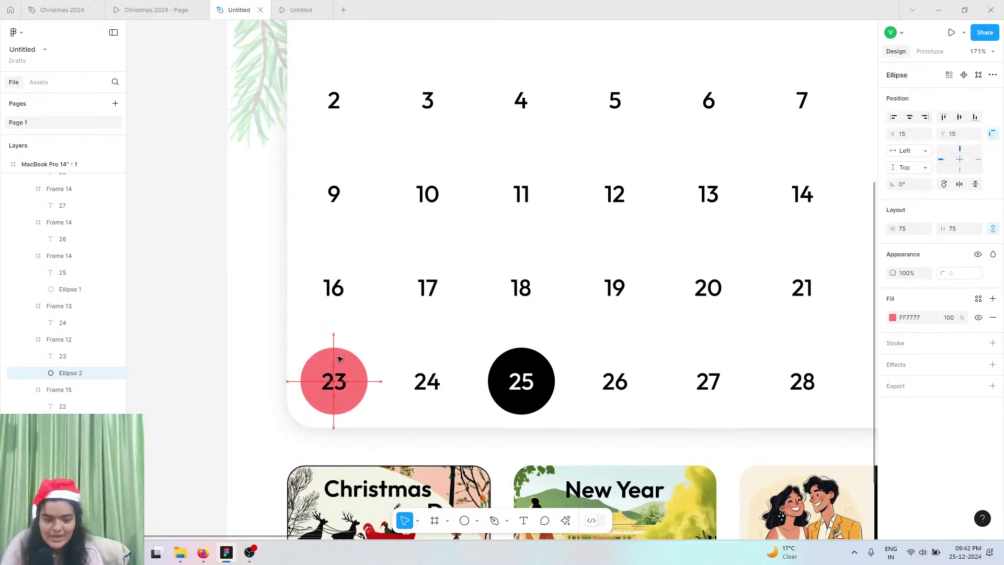
# - Duplicate the pink date 23 circle into the date 16 cell, centred in the cell
pyautogui.hscroll(2, 596, 162)
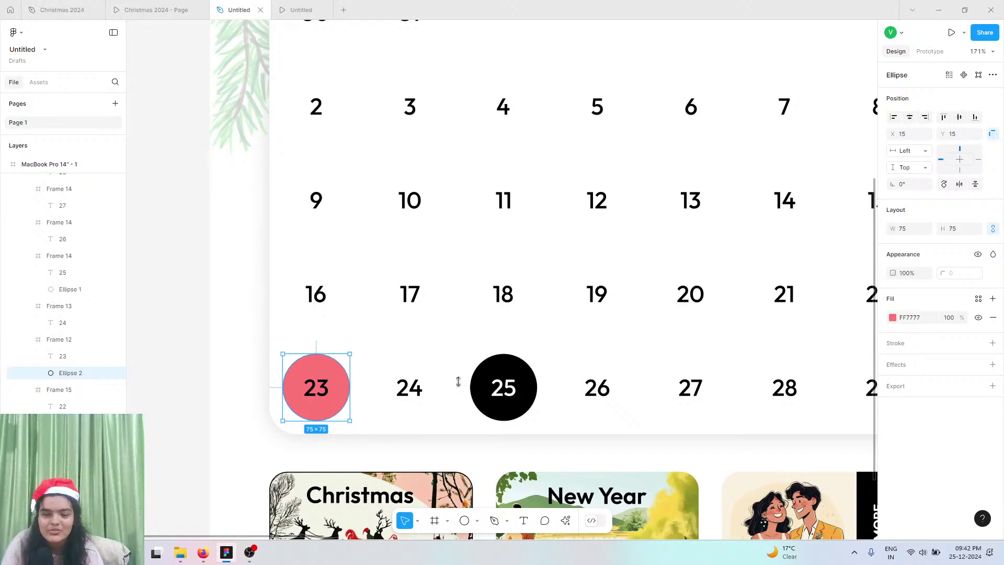
pyautogui.hotkey('ctrl', 'd')
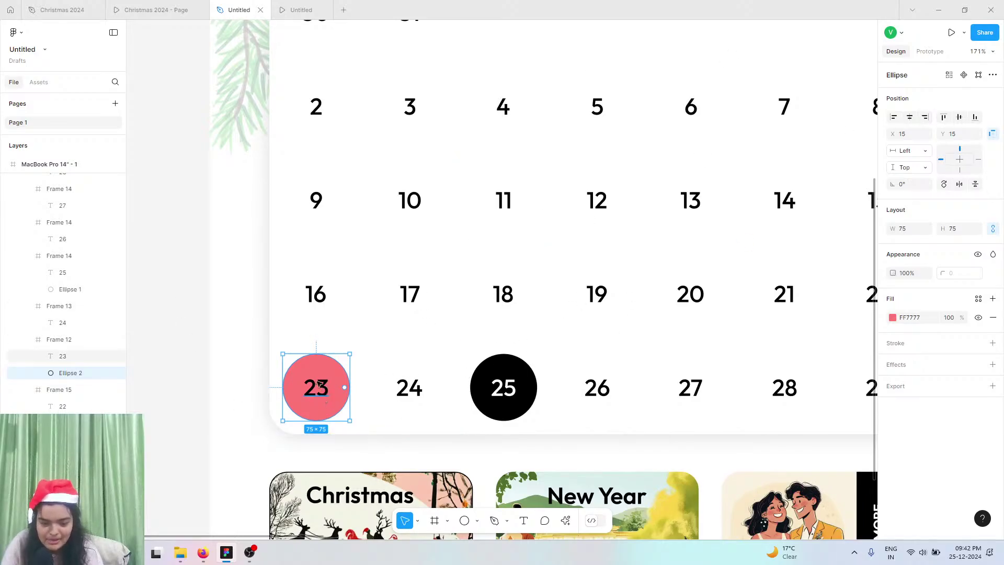
pyautogui.moveTo(303, 369); pyautogui.dragTo(302, 280)
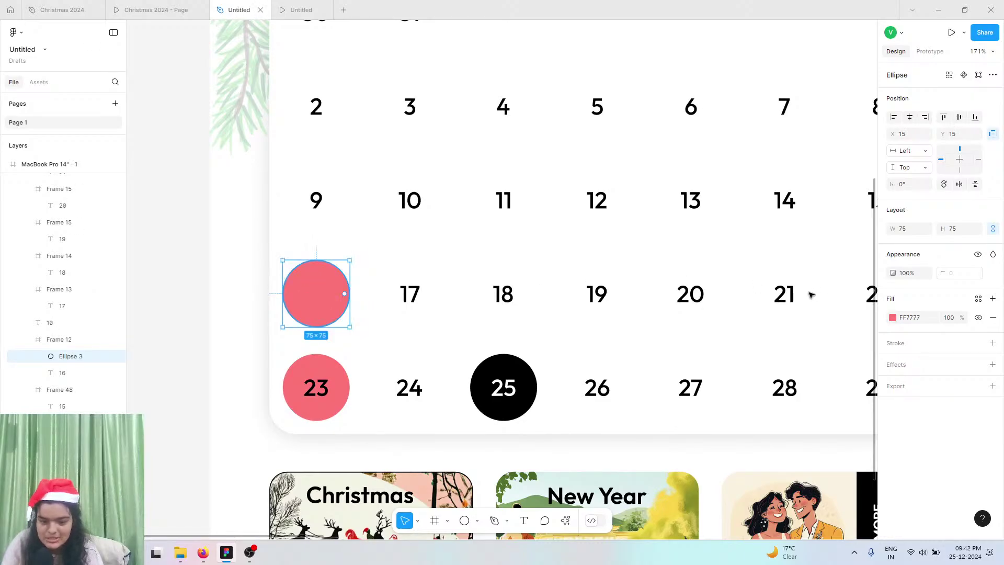
# - Recolour the date 16 circle to light green 89F68C and send it behind its number
pyautogui.click(893, 318)
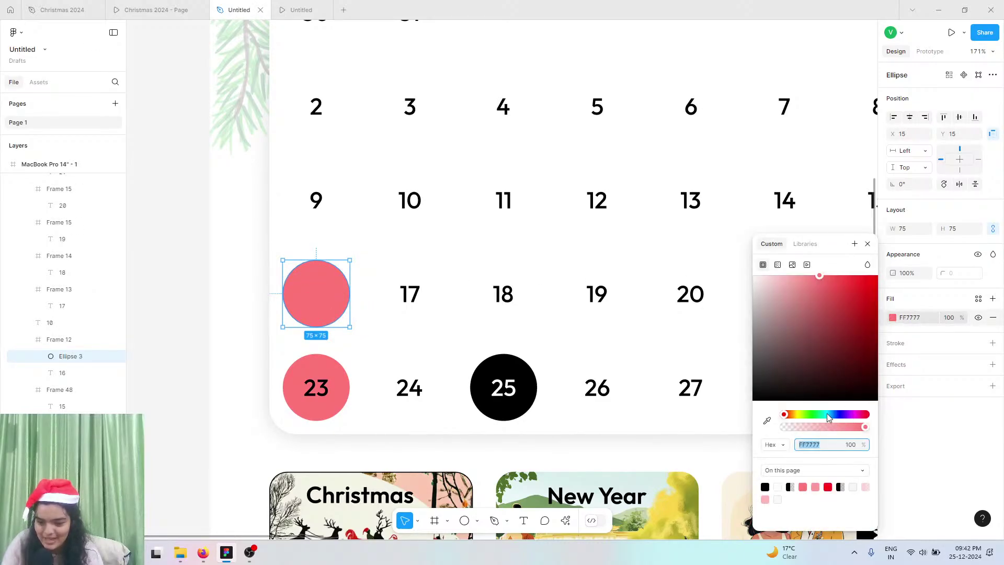
pyautogui.moveTo(826, 413); pyautogui.dragTo(812, 413)
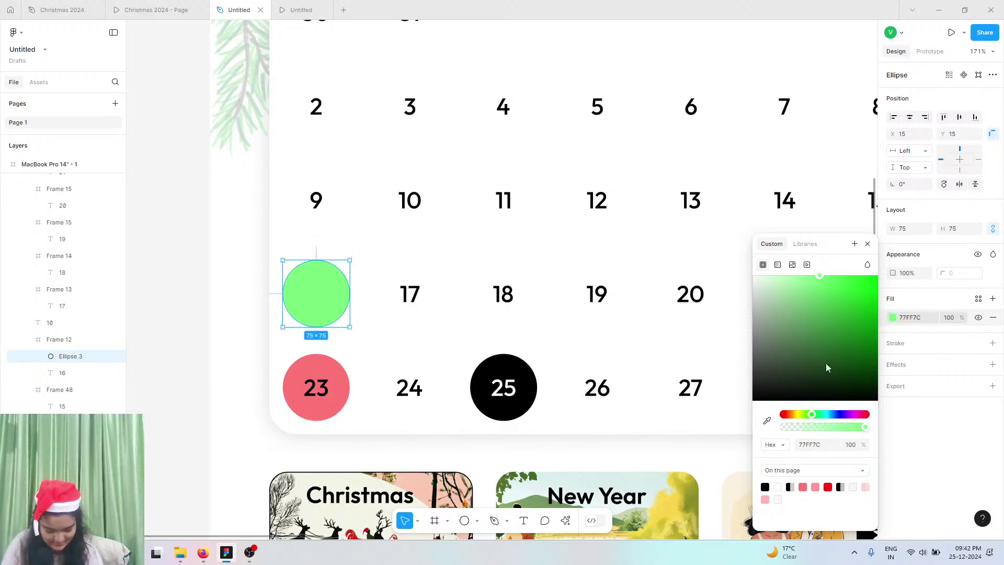
pyautogui.moveTo(826, 363); pyautogui.dragTo(809, 267)
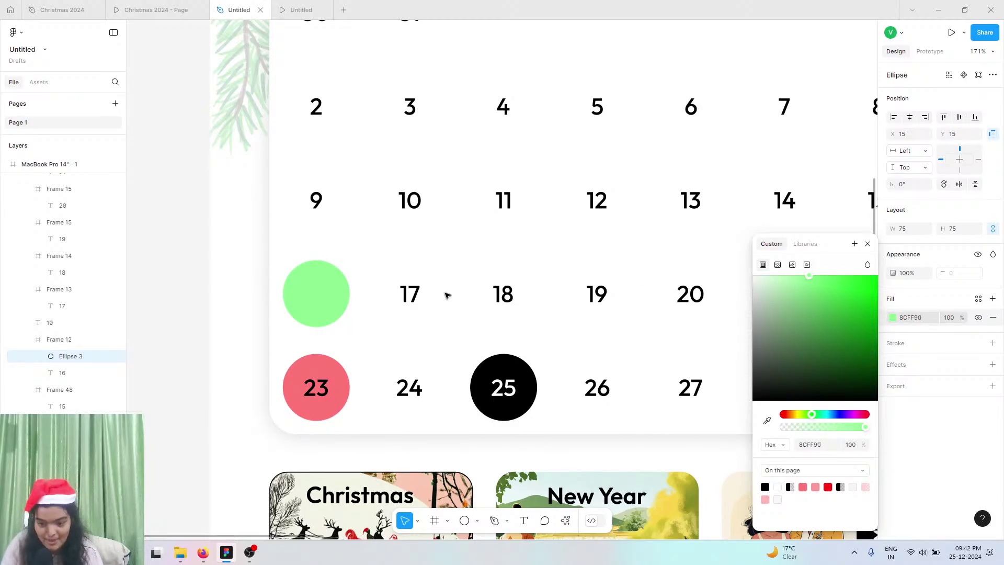
pyautogui.rightClick(304, 308)
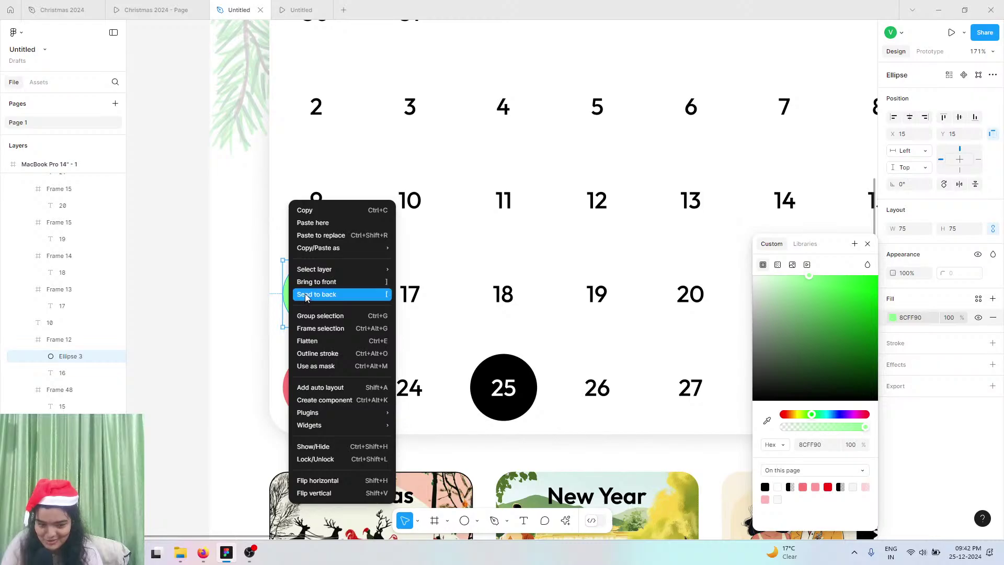
pyautogui.click(307, 295)
pyautogui.moveTo(826, 293); pyautogui.dragTo(808, 280)
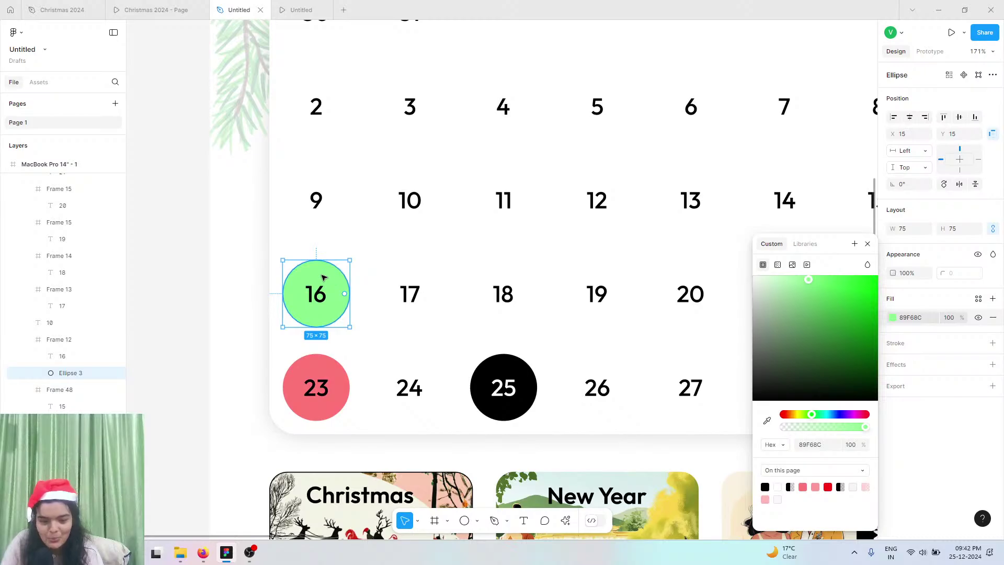
# - Copy the green circle into the date 8 cell, recolour it light blue 89CCF6 and send it behind its number
pyautogui.hotkey('ctrl', 'd')
pyautogui.moveTo(316, 293); pyautogui.dragTo(842, 126)
pyautogui.click(893, 317)
pyautogui.moveTo(819, 413); pyautogui.dragTo(835, 415)
pyautogui.rightClick(837, 105)
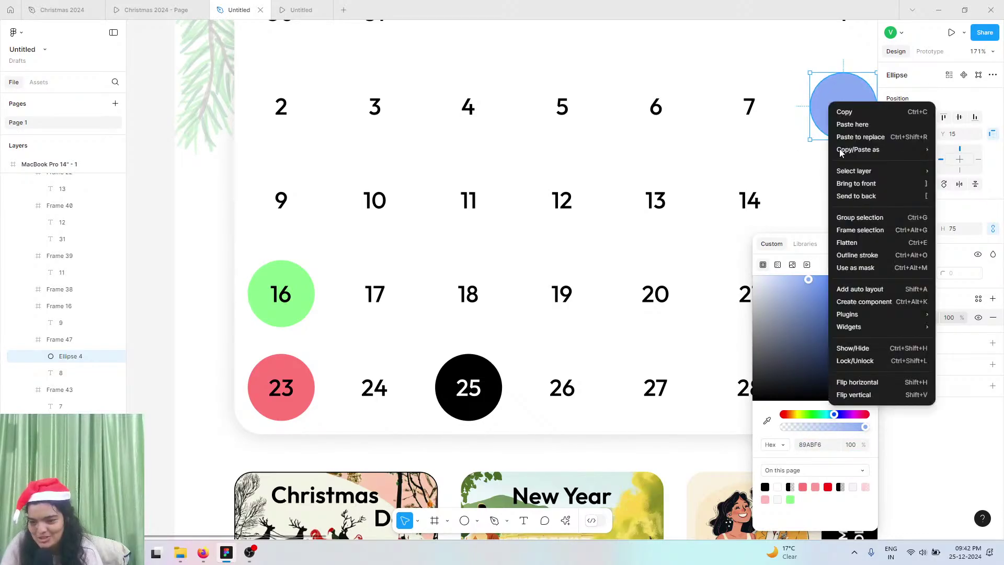
pyautogui.click(849, 202)
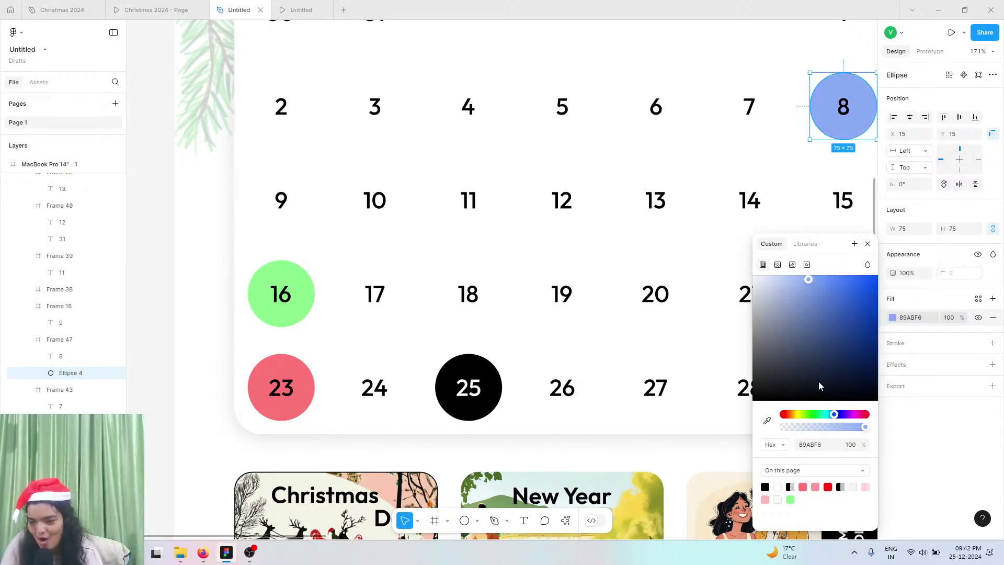
pyautogui.moveTo(835, 414); pyautogui.dragTo(832, 413)
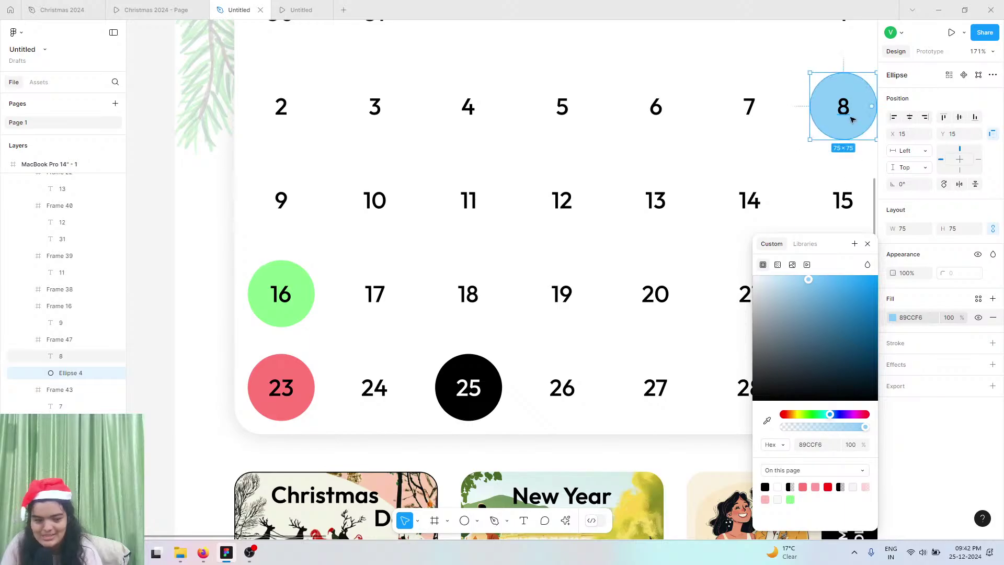
# - Examine the coloured date markers on the Hello Santa calendar and compare them with the 2024 screen
pyautogui.hscroll(2, 837, 108)
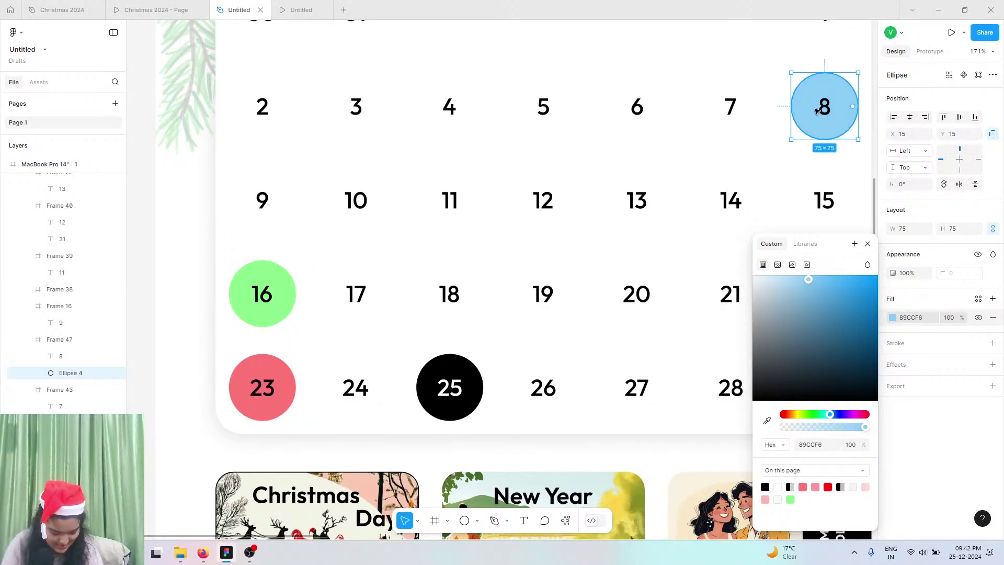
pyautogui.hscroll(5, 815, 114)
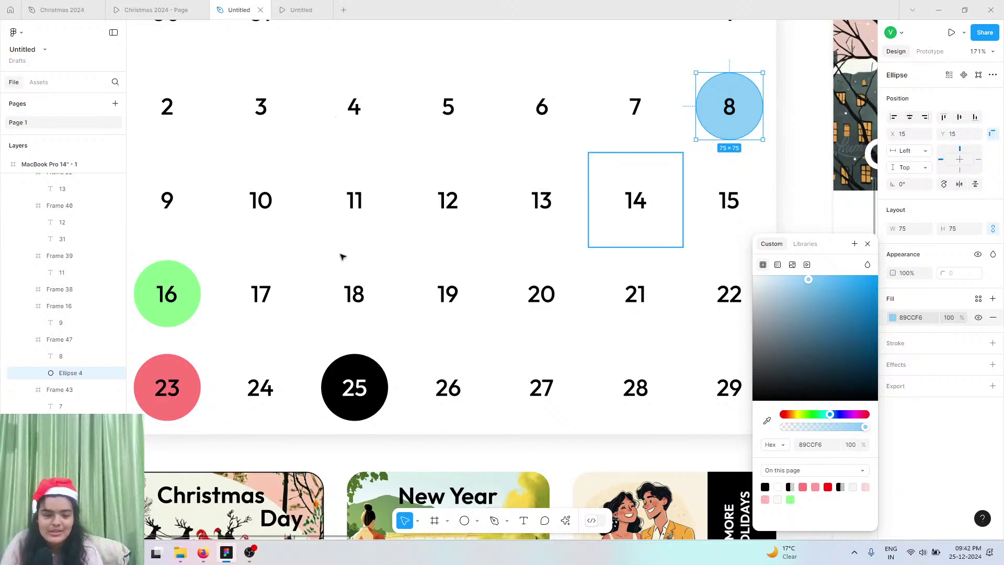
pyautogui.hscroll(-1, 172, 314)
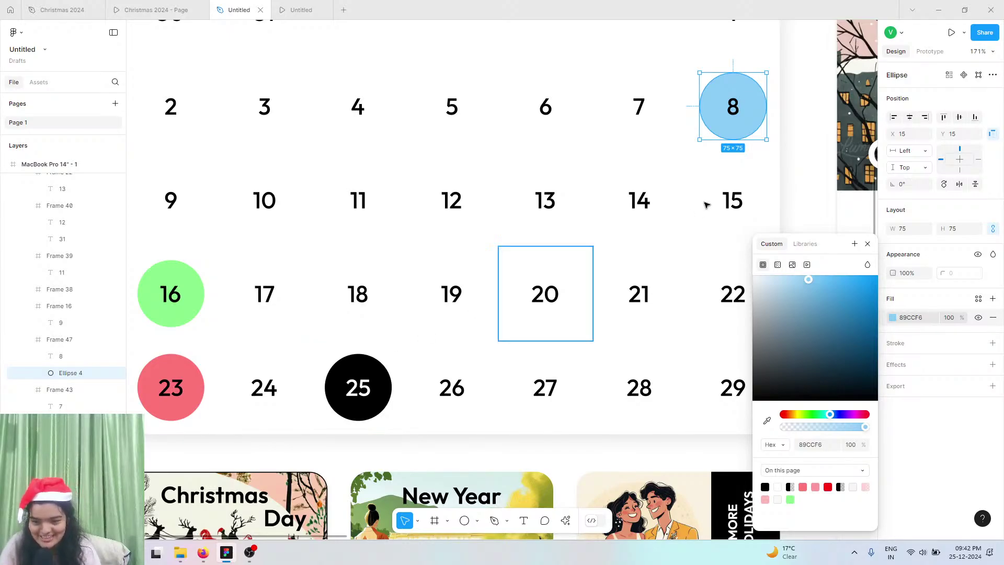
pyautogui.scroll(-3, 705, 203)
pyautogui.hscroll(5, 706, 204)
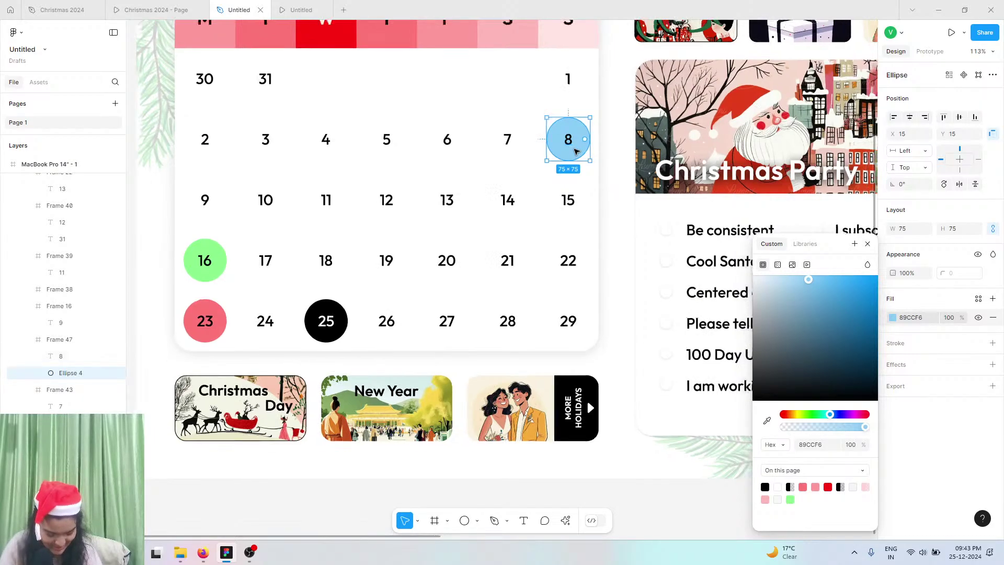
pyautogui.scroll(-4, 575, 151)
pyautogui.hscroll(10, 575, 151)
pyautogui.hscroll(8, 575, 151)
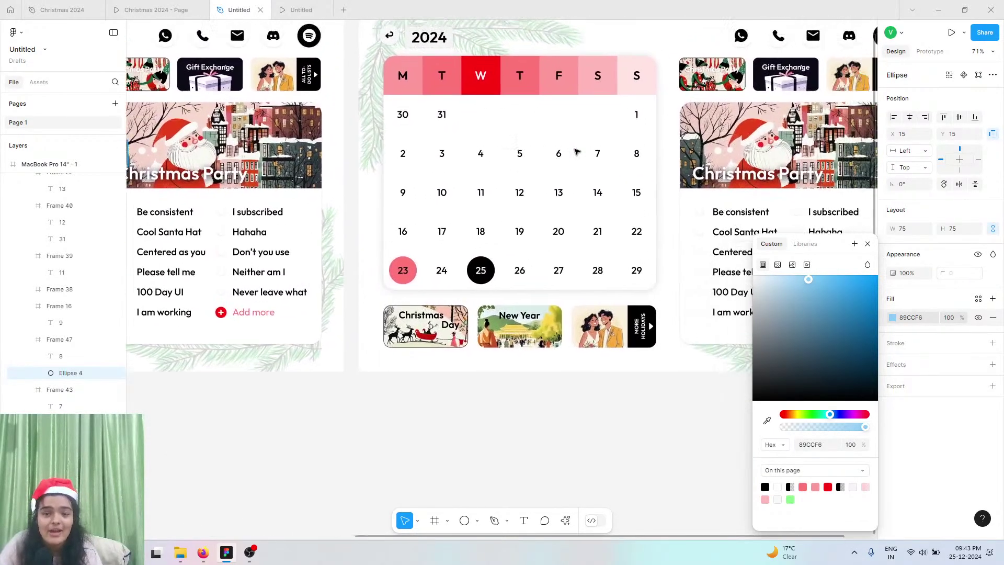
pyautogui.scroll(1, 575, 151)
pyautogui.hscroll(-6, 585, 157)
pyautogui.hscroll(6, 595, 161)
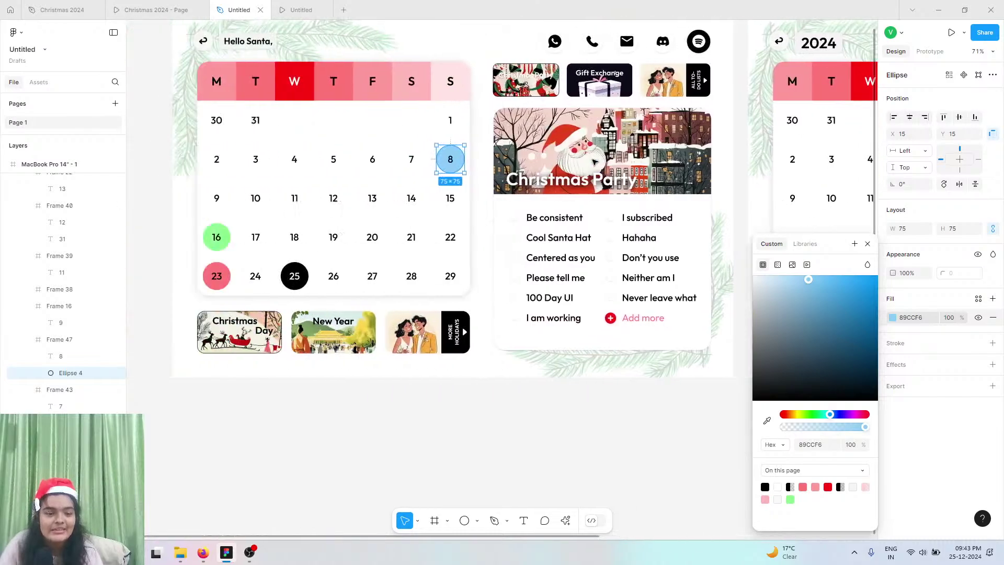
pyautogui.hscroll(-1, 384, 284)
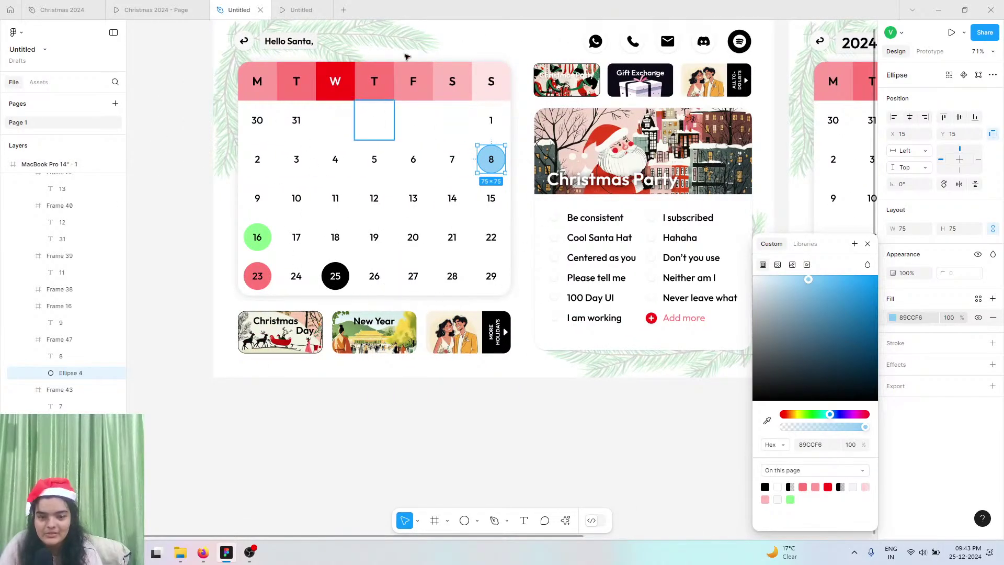
# - Delete the calendar grid, the Christmas Party to-do card and the row of party cards from the 2024 screen
pyautogui.hscroll(1, 374, 315)
pyautogui.hscroll(10, 374, 315)
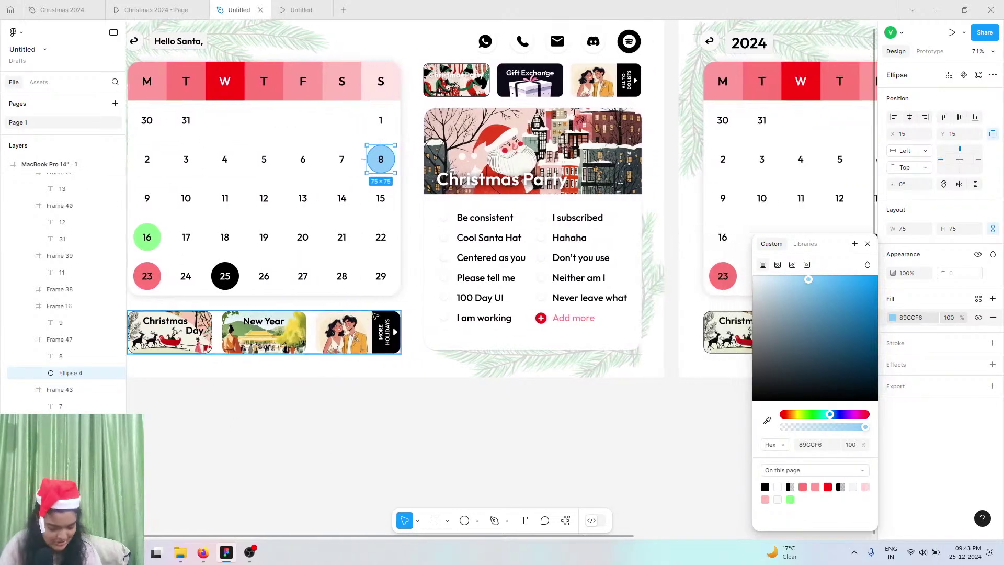
pyautogui.hscroll(3, 387, 326)
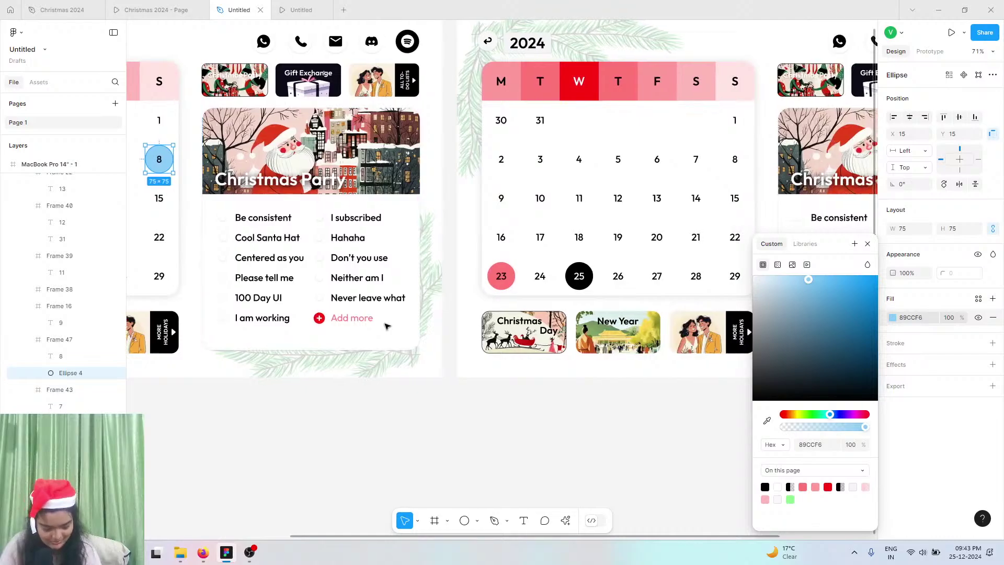
pyautogui.hscroll(2, 564, 217)
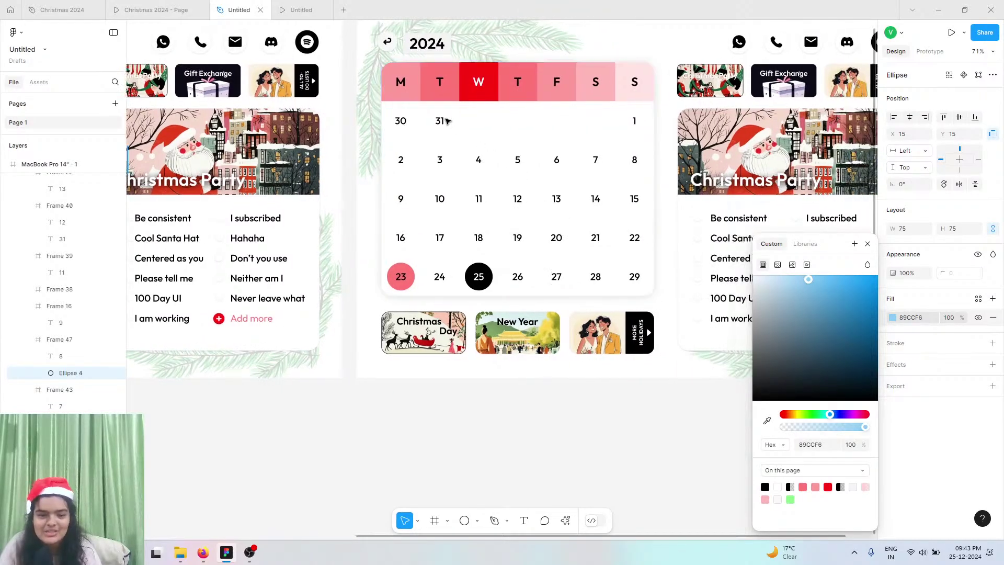
pyautogui.click(441, 107)
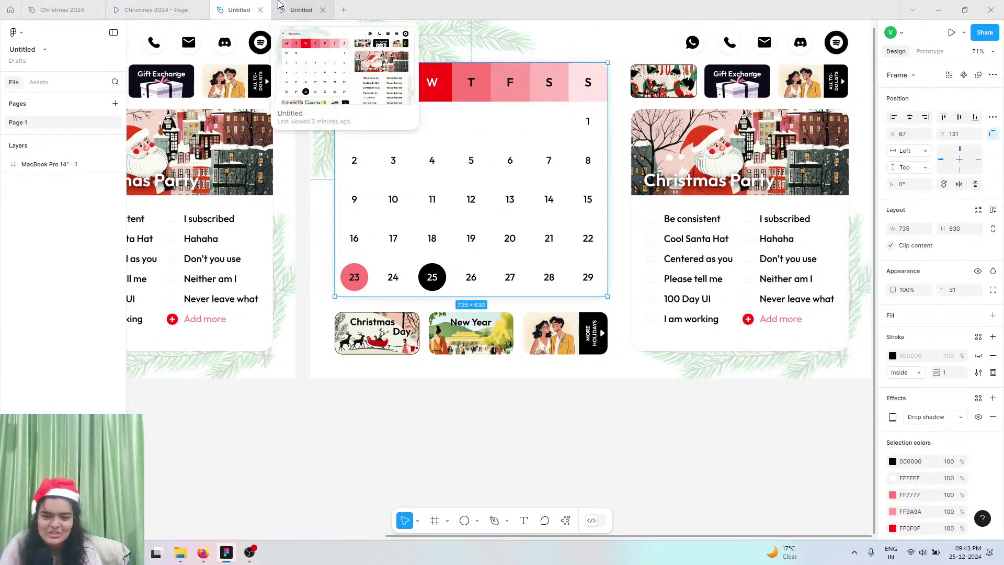
pyautogui.press('Delete')
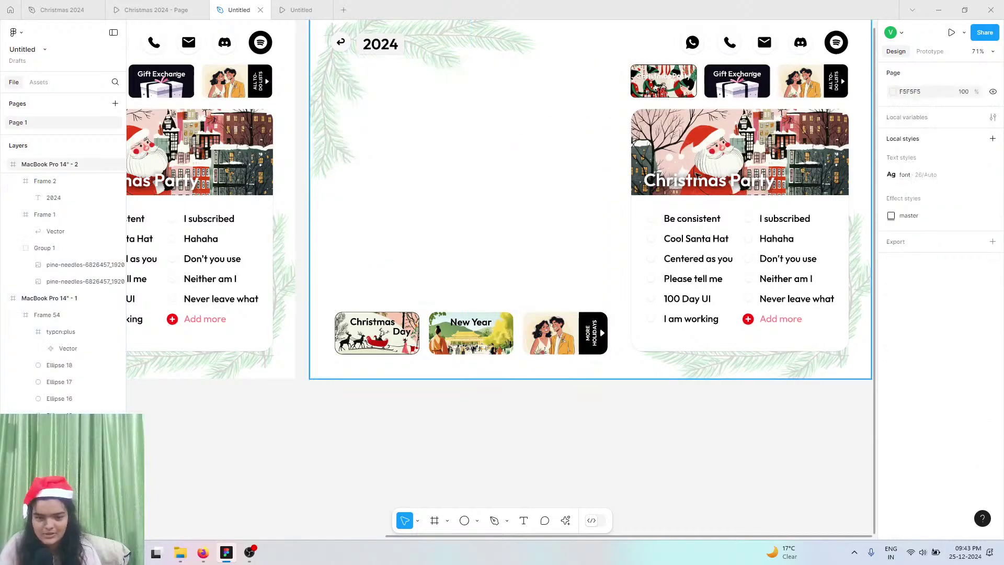
pyautogui.click(698, 181)
pyautogui.press('Delete')
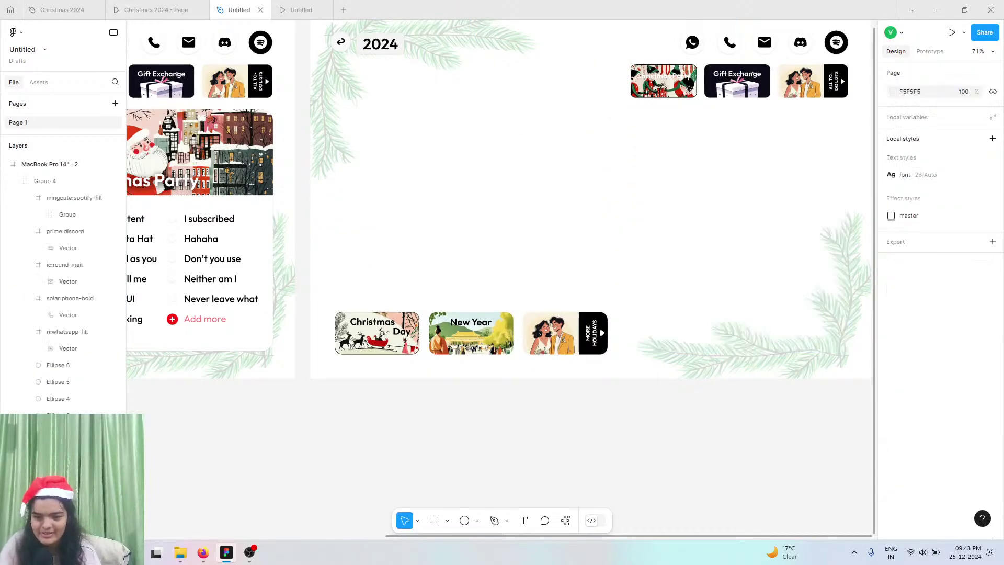
pyautogui.click(648, 92)
pyautogui.press('Delete')
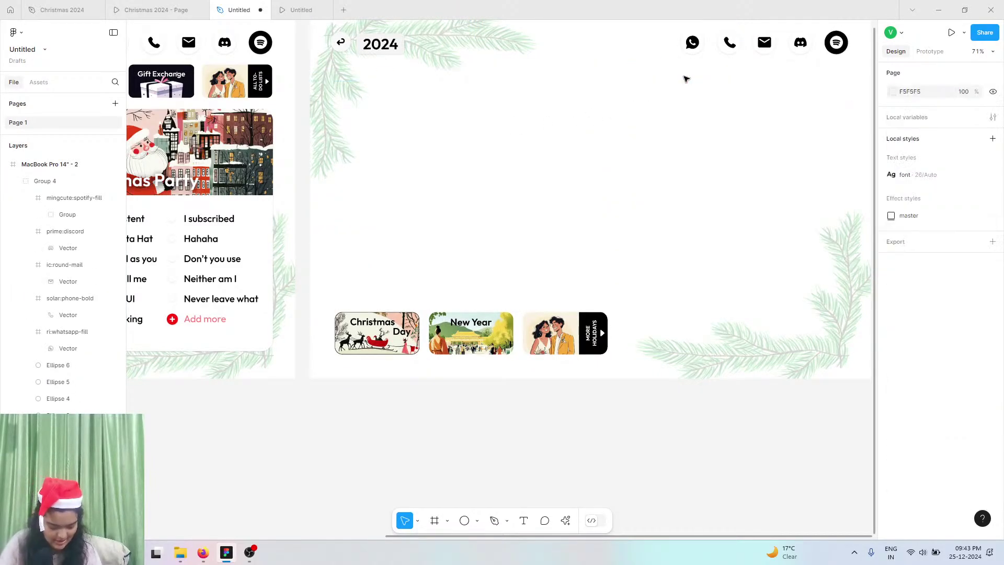
# - Examine the cleared 2024 screen in its prototype preview and compare it with the reference's year overview of month cards
pyautogui.hscroll(-3, 686, 78)
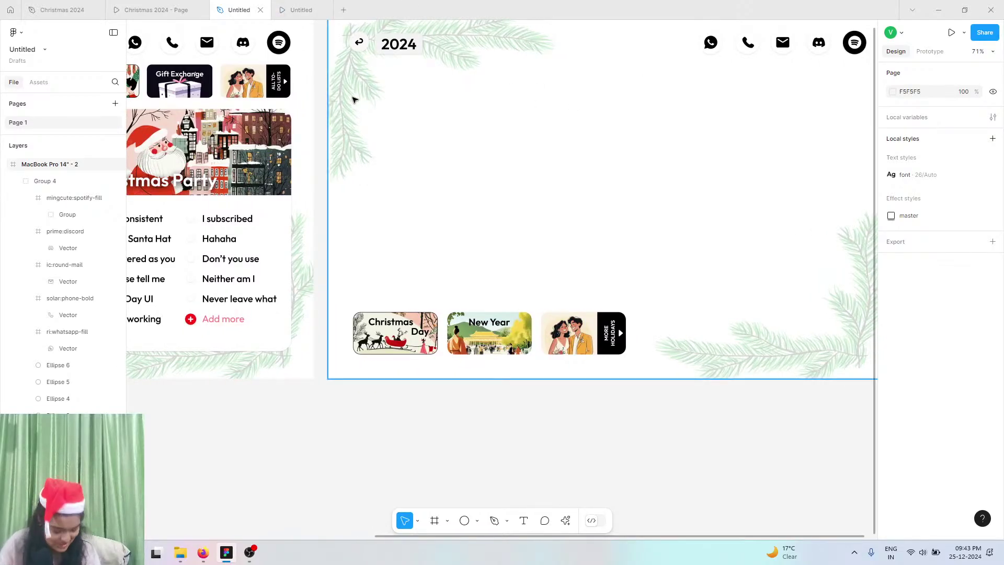
pyautogui.hscroll(-2, 353, 99)
pyautogui.hscroll(5, 352, 99)
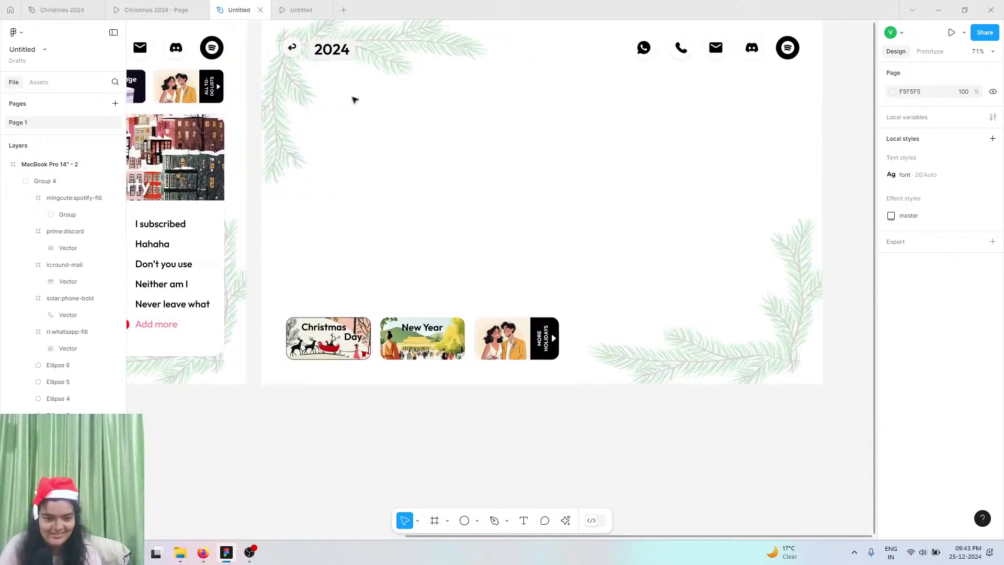
pyautogui.scroll(1, 353, 100)
pyautogui.click(314, 8)
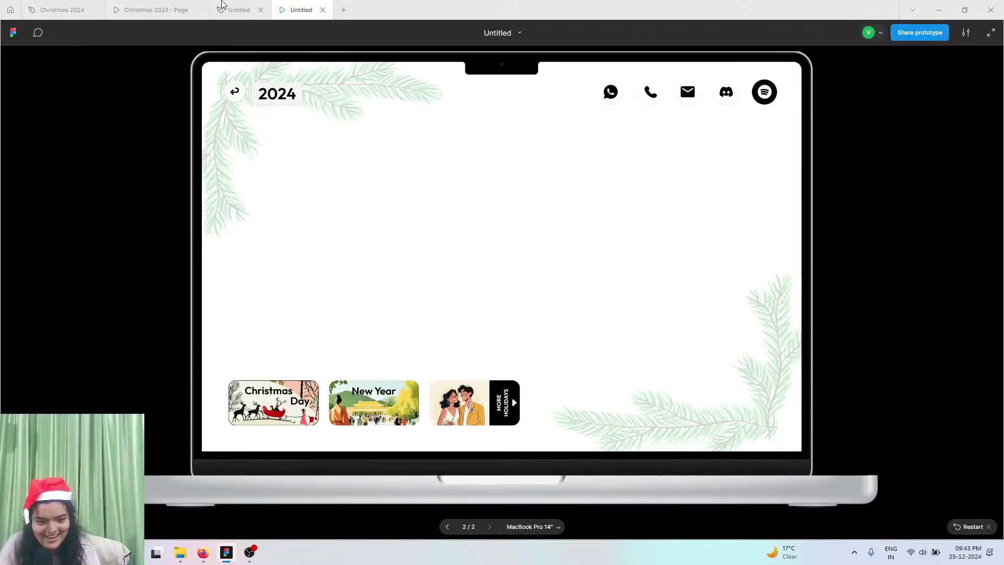
pyautogui.click(223, 7)
pyautogui.click(195, 6)
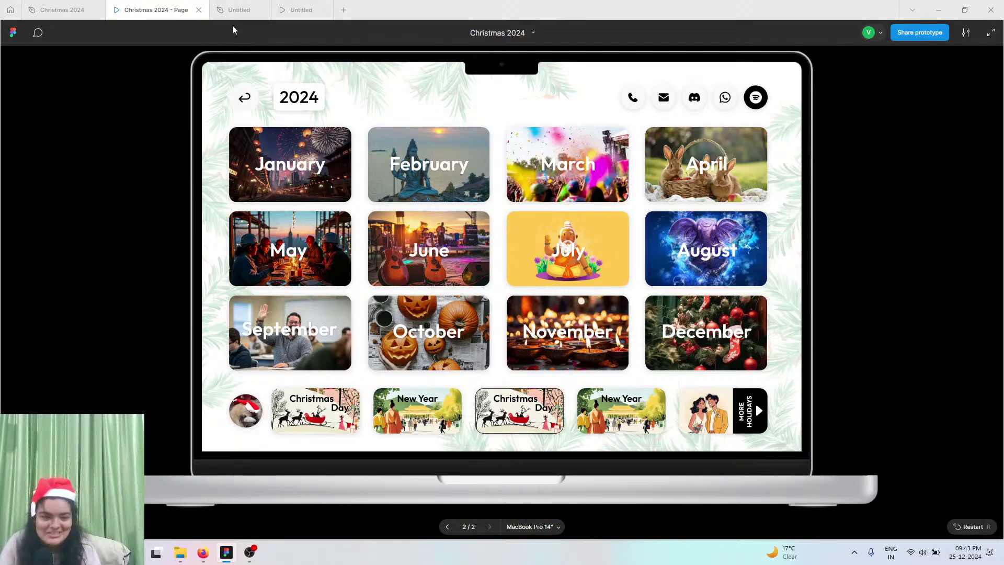
pyautogui.click(222, 5)
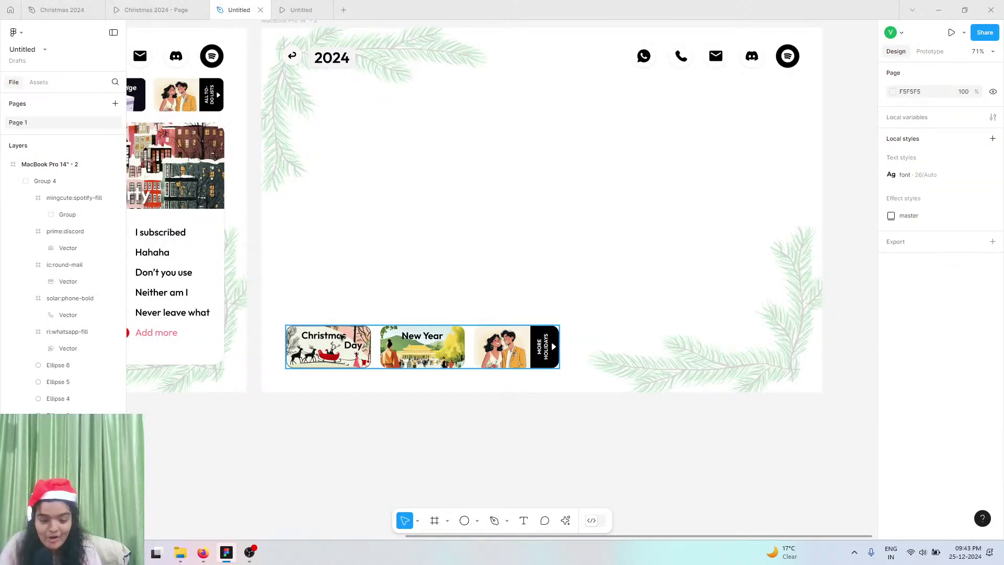
# - Convert the holiday card group on the 2024 screen to a frame and add auto layout to it
pyautogui.click(514, 343)
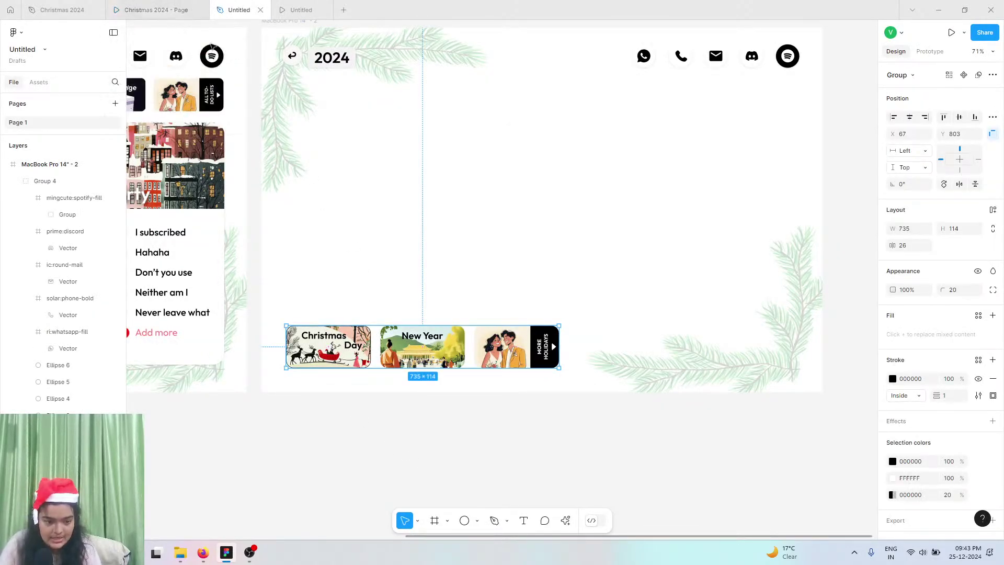
pyautogui.click(900, 74)
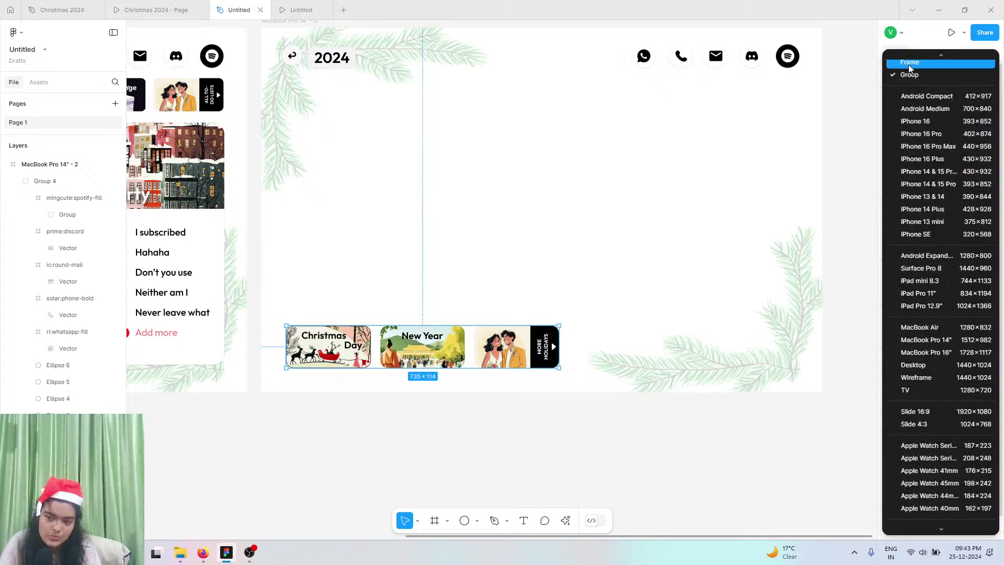
pyautogui.click(900, 62)
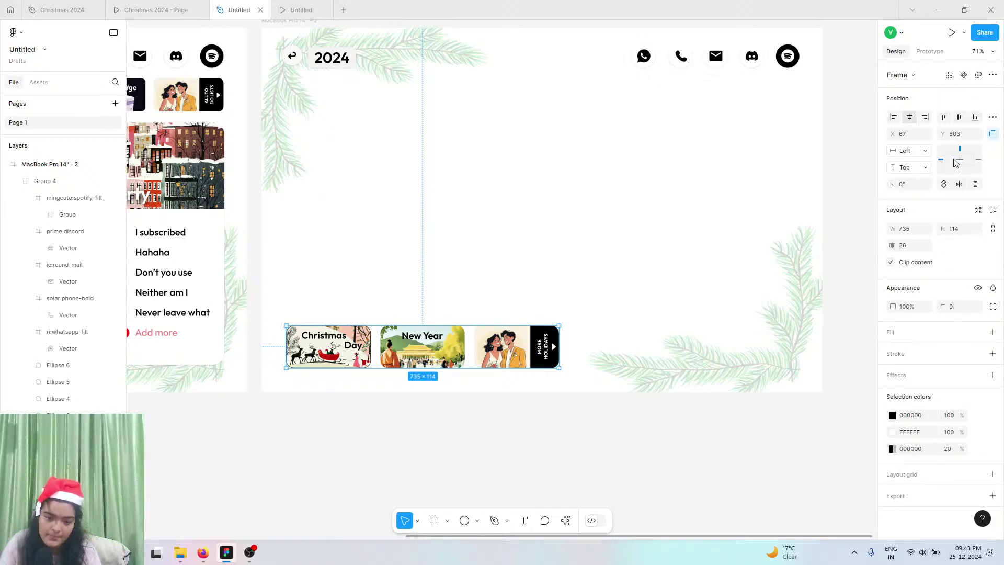
pyautogui.click(992, 209)
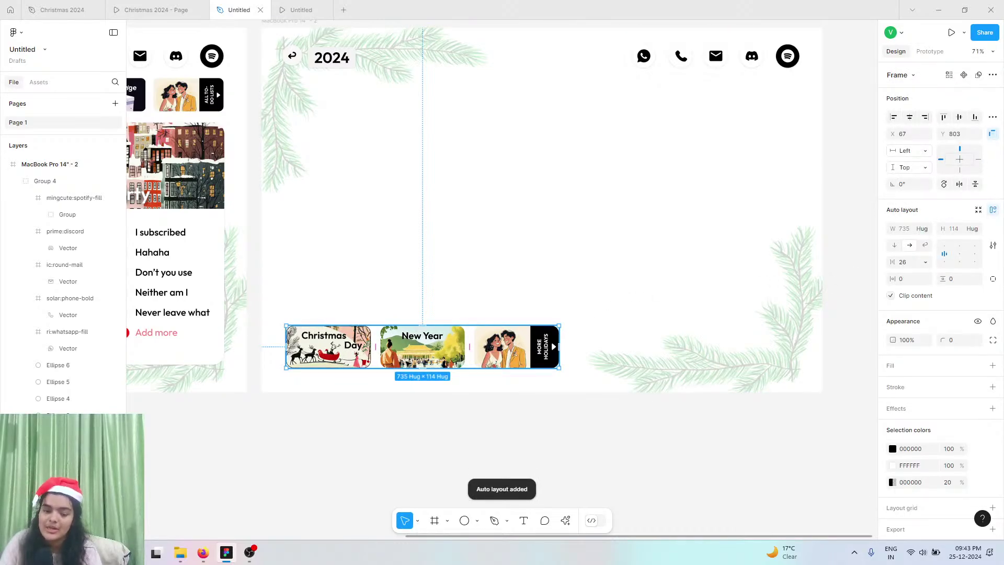
# - Duplicate the Christmas Day and New Year cards together inside the holiday row, ahead of the More Holidays card
pyautogui.click(389, 361)
pyautogui.keyDown('shift'); pyautogui.click(335, 356); pyautogui.keyUp('shift')
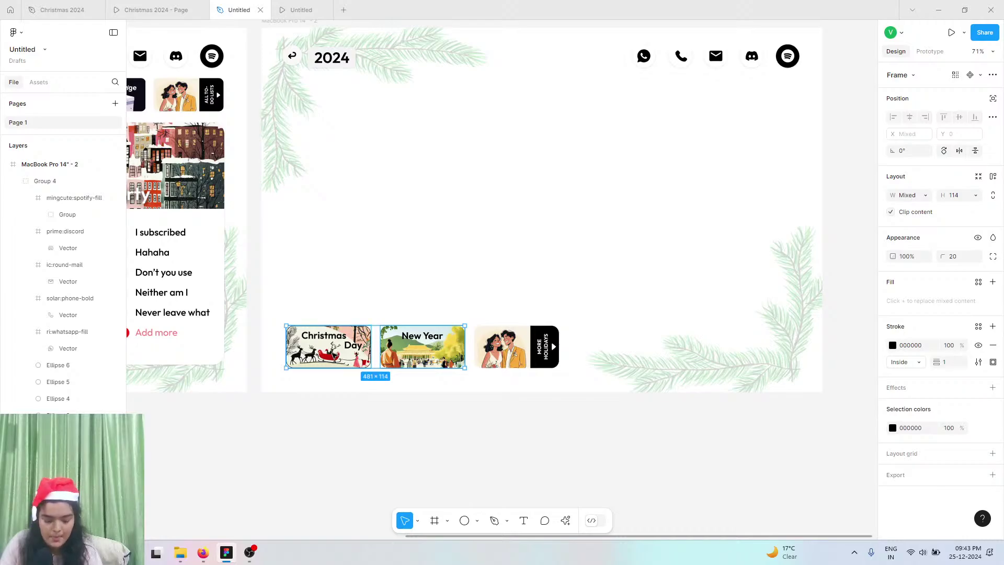
pyautogui.hotkey('ctrl', 'd')
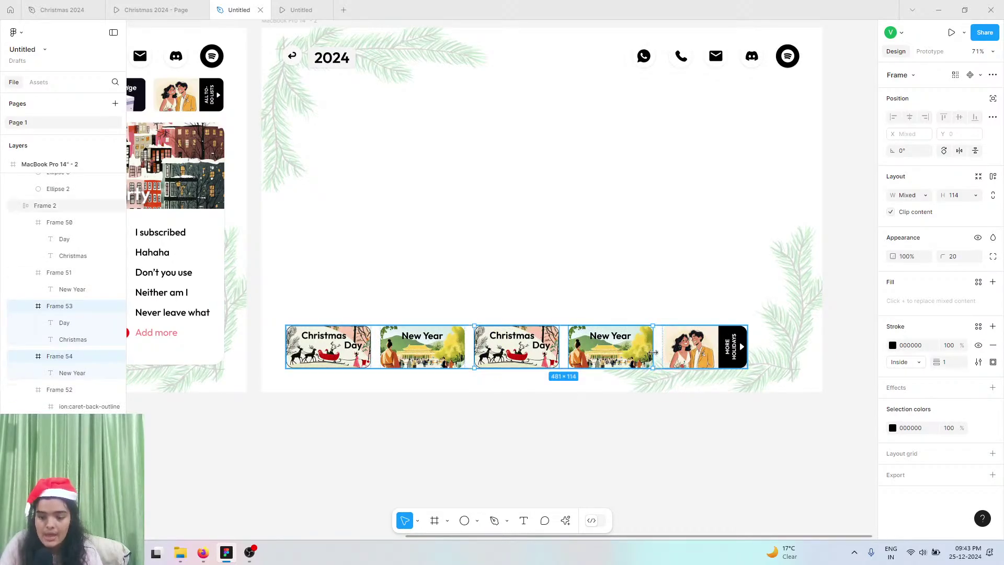
pyautogui.click(671, 345)
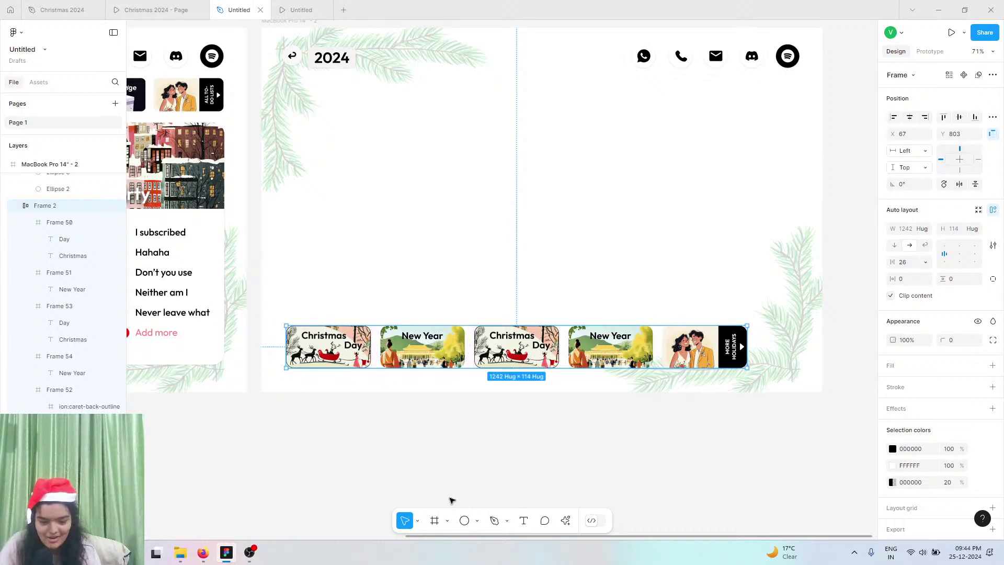
# - Add a 100 × 100 circle beside the Christmas Day card and move the holiday row to X 208, Y 807
pyautogui.click(465, 521)
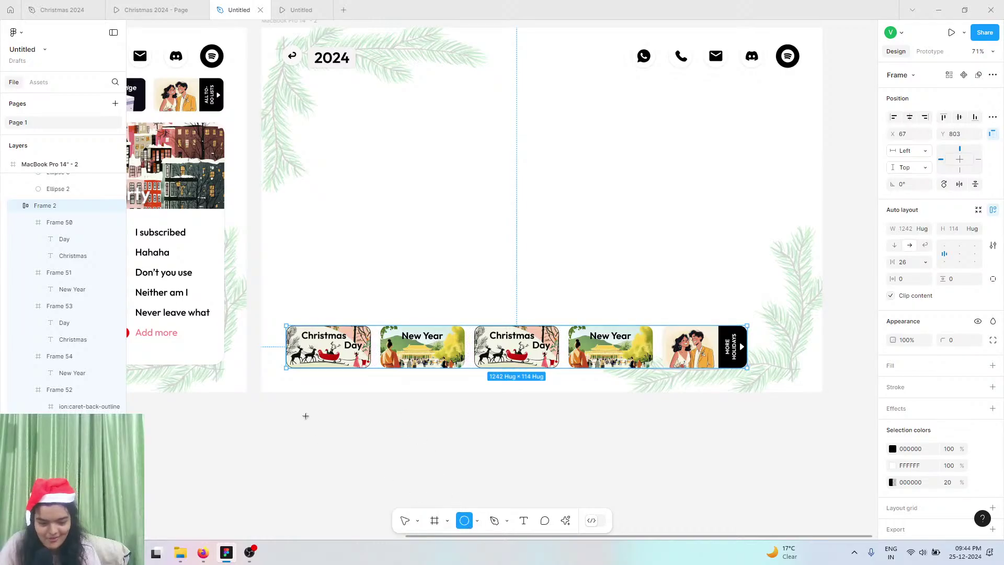
pyautogui.click(266, 348)
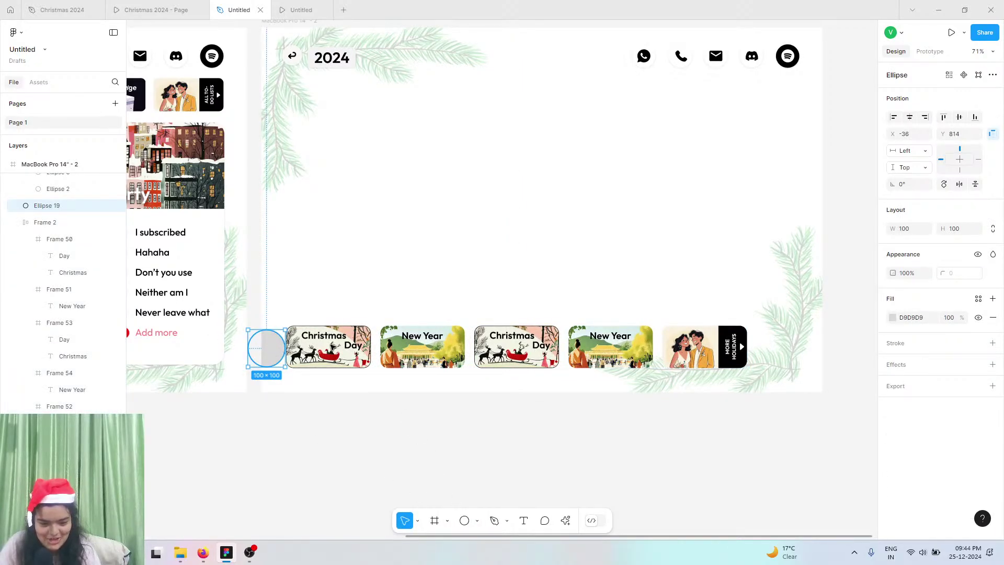
pyautogui.click(389, 353)
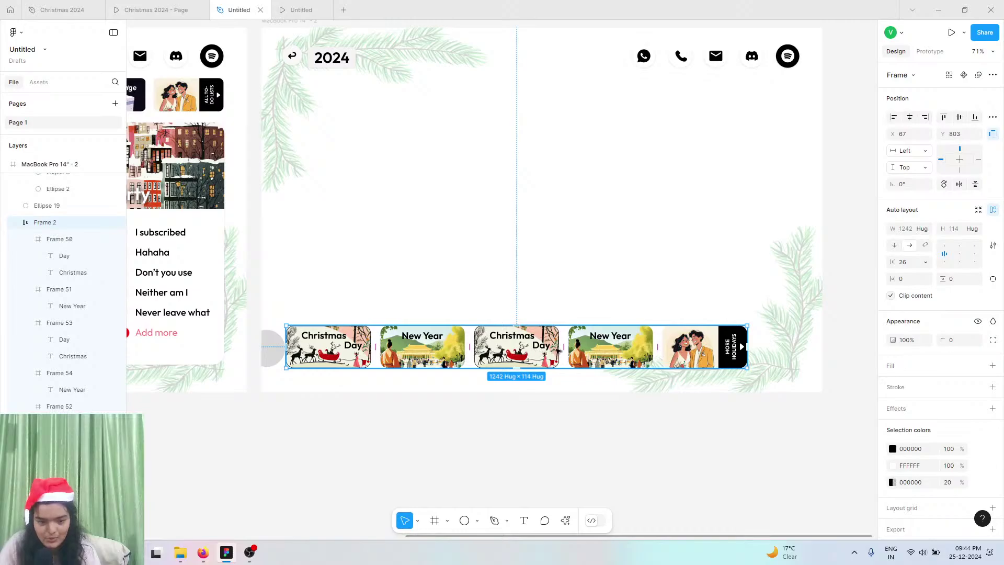
pyautogui.moveTo(559, 352); pyautogui.dragTo(594, 353)
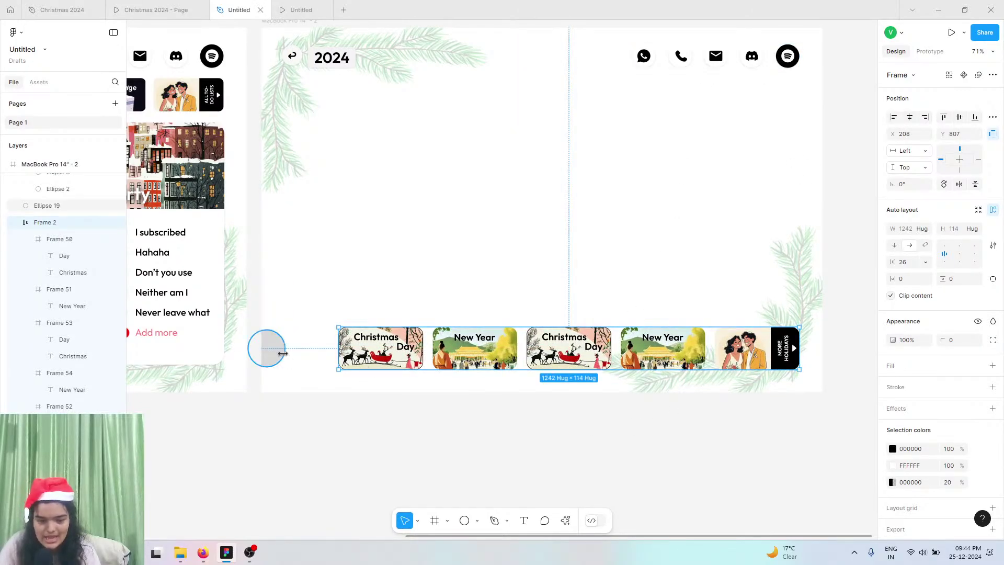
# - Move the grey circle into the space before the holiday row, at X 56, Y 809
pyautogui.moveTo(263, 350); pyautogui.dragTo(298, 348)
pyautogui.press('Up')
pyautogui.press('Up')
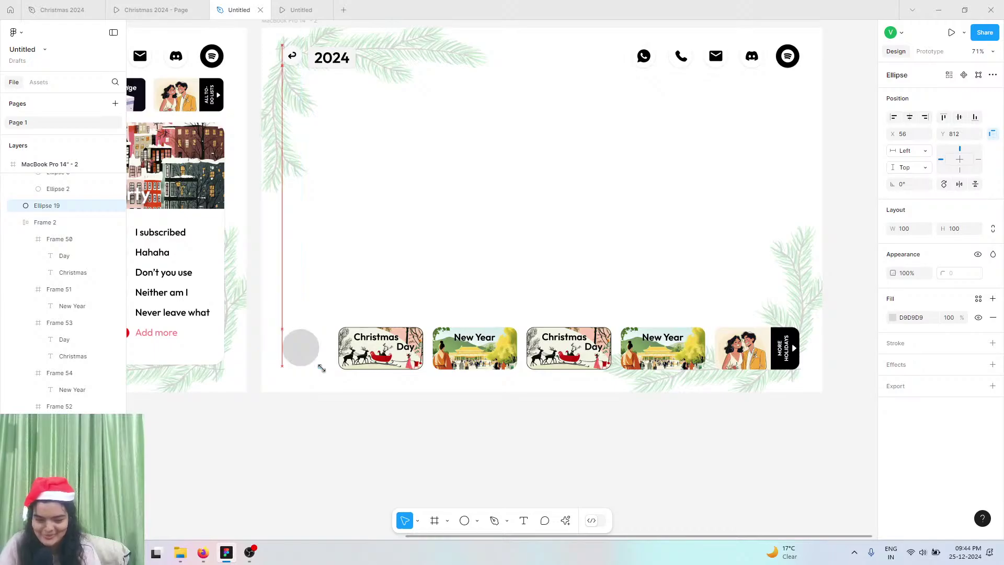
pyautogui.press('Up')
pyautogui.press('Up')
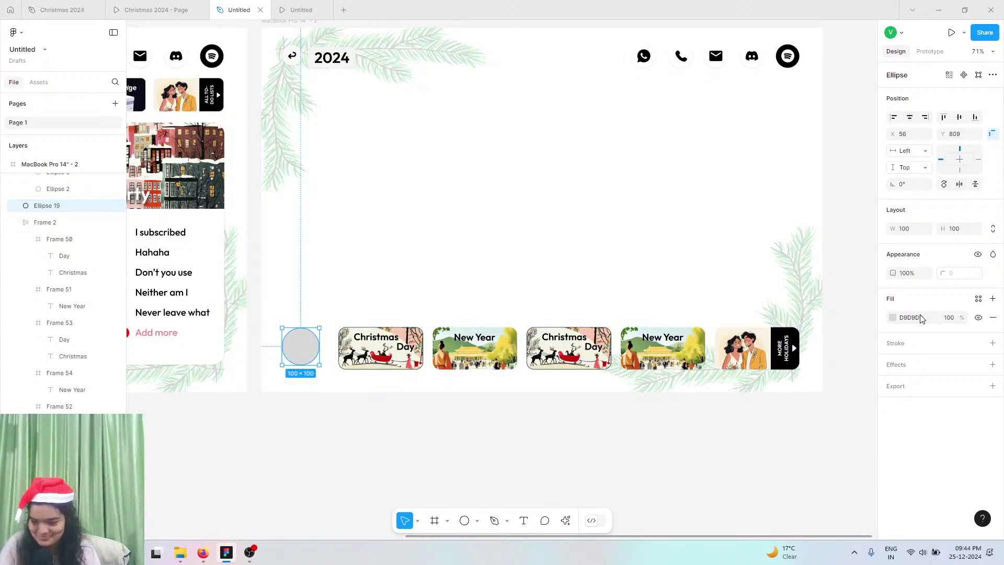
# - Fill the circle with the image "WhatsApp Image 2024-12-25 at 6.55.08 PM" from the Downloads folder
pyautogui.click(893, 318)
pyautogui.click(792, 264)
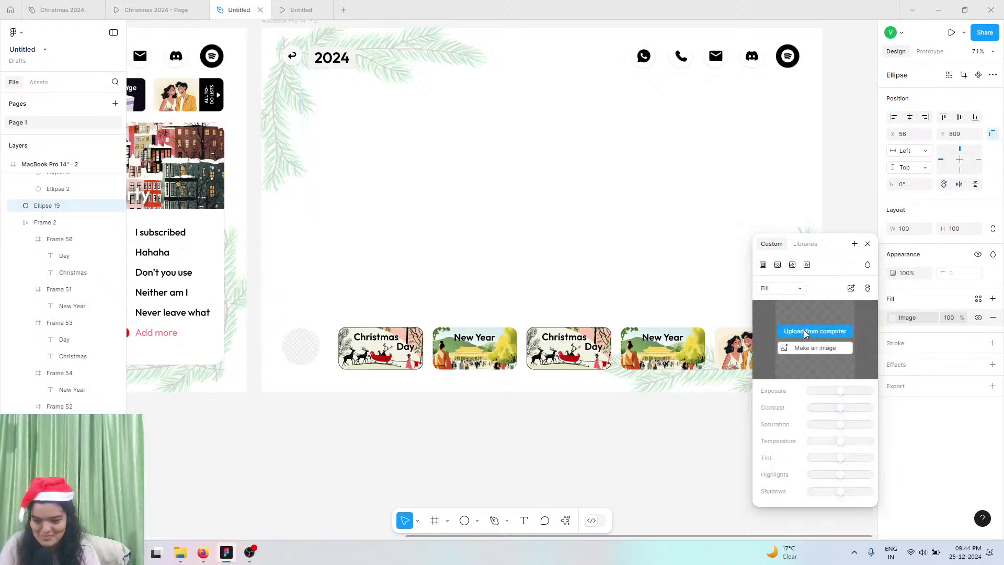
pyautogui.click(805, 332)
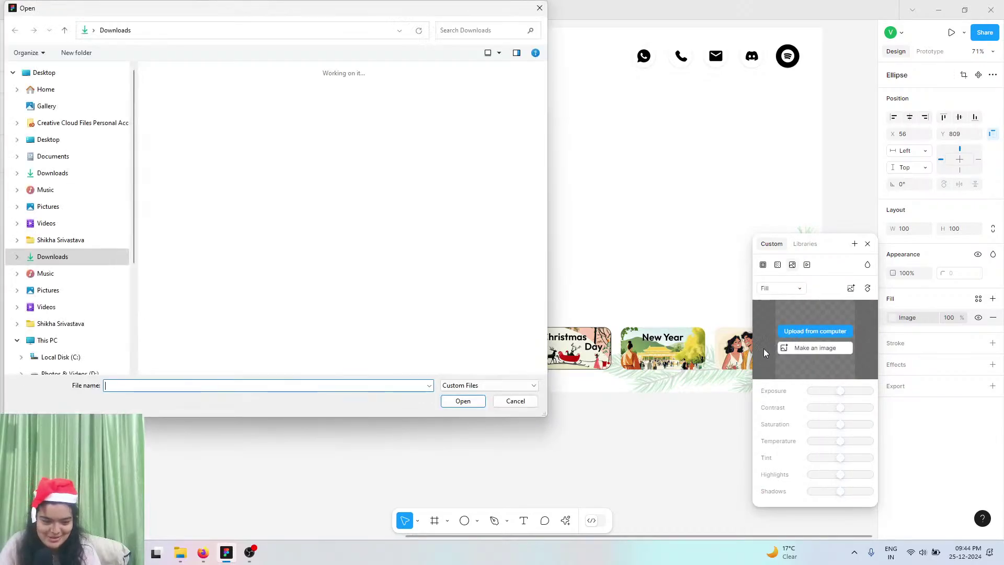
pyautogui.scroll(-3, 308, 221)
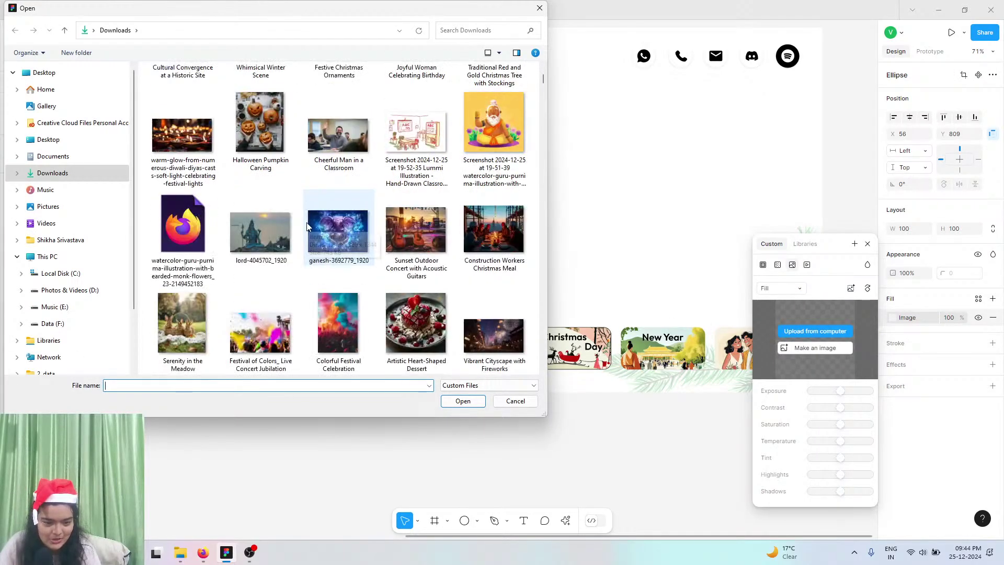
pyautogui.click(275, 215)
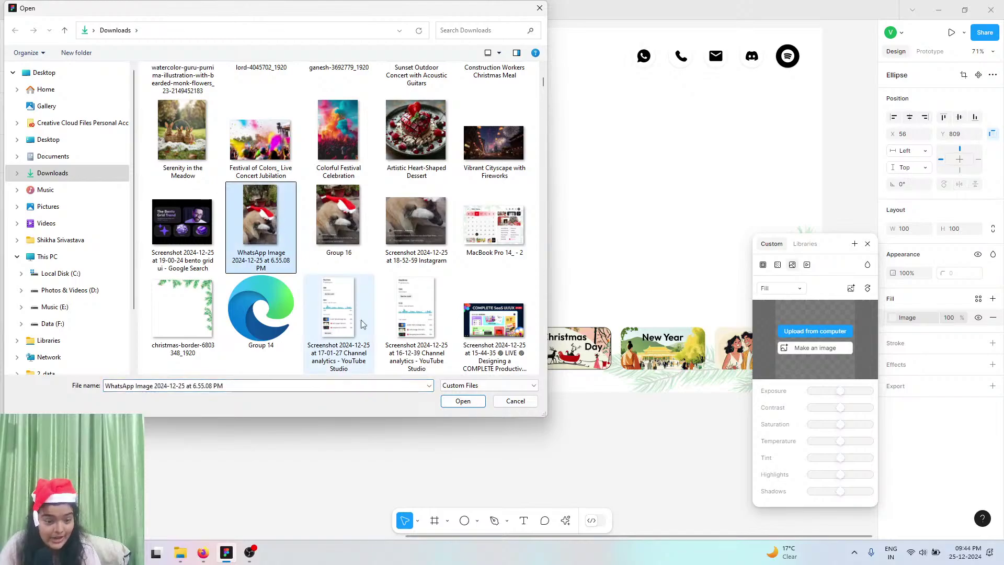
pyautogui.click(445, 403)
pyautogui.scroll(10, 307, 351)
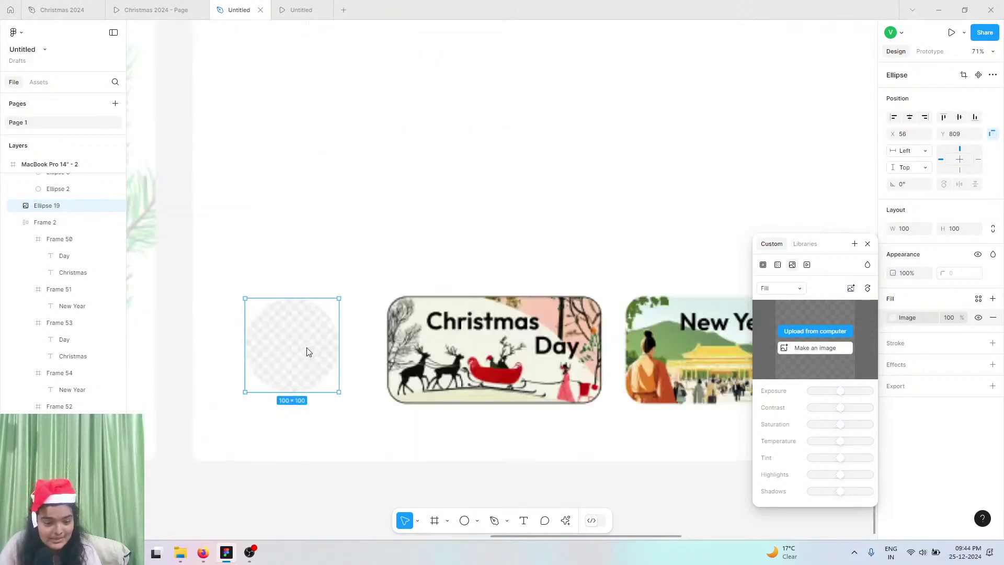
pyautogui.hscroll(-2, 398, 348)
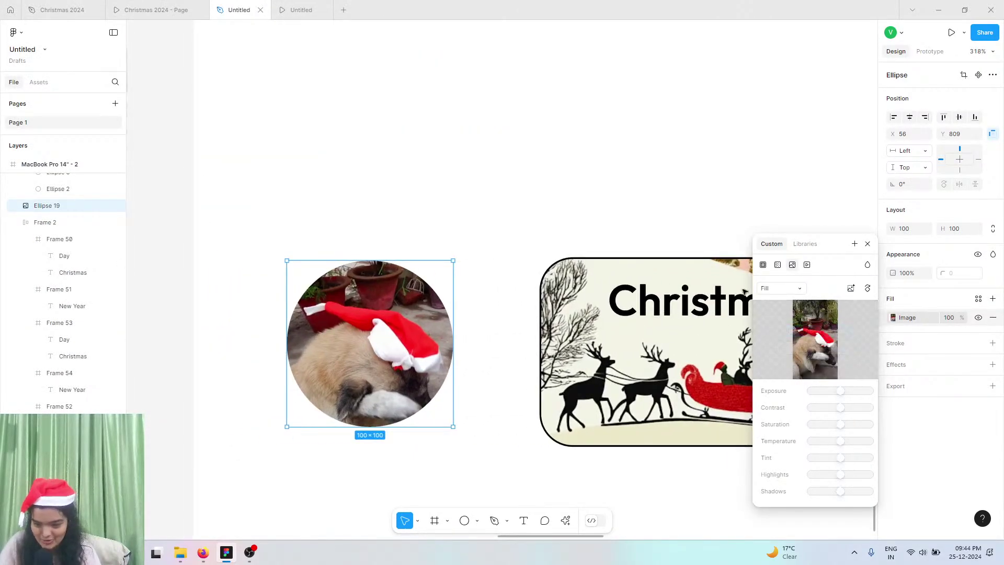
# - Switch the circle's image fill to Crop and shift the photo upward so the dog's face sits inside the circle
pyautogui.click(775, 289)
pyautogui.click(776, 315)
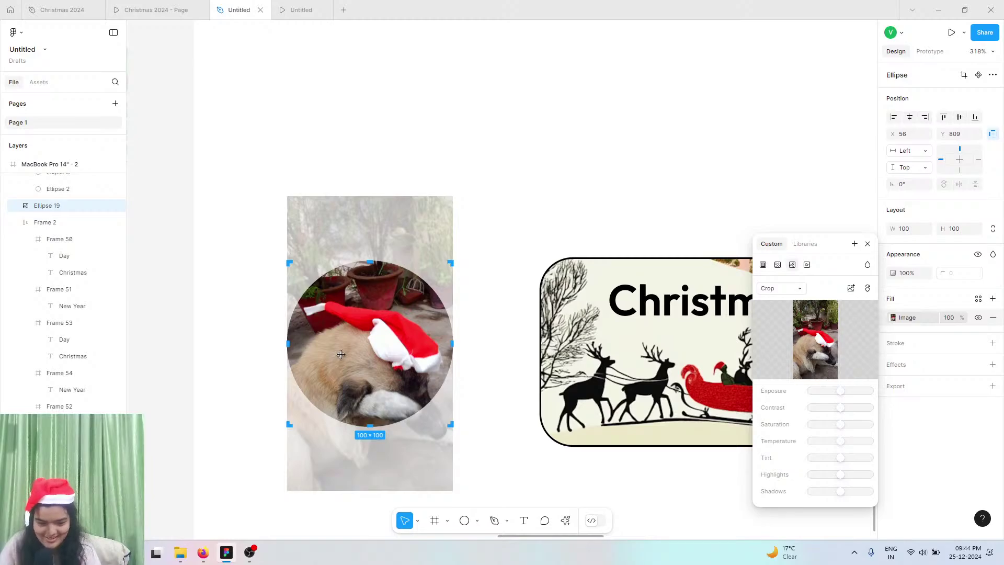
pyautogui.moveTo(341, 355); pyautogui.dragTo(361, 353)
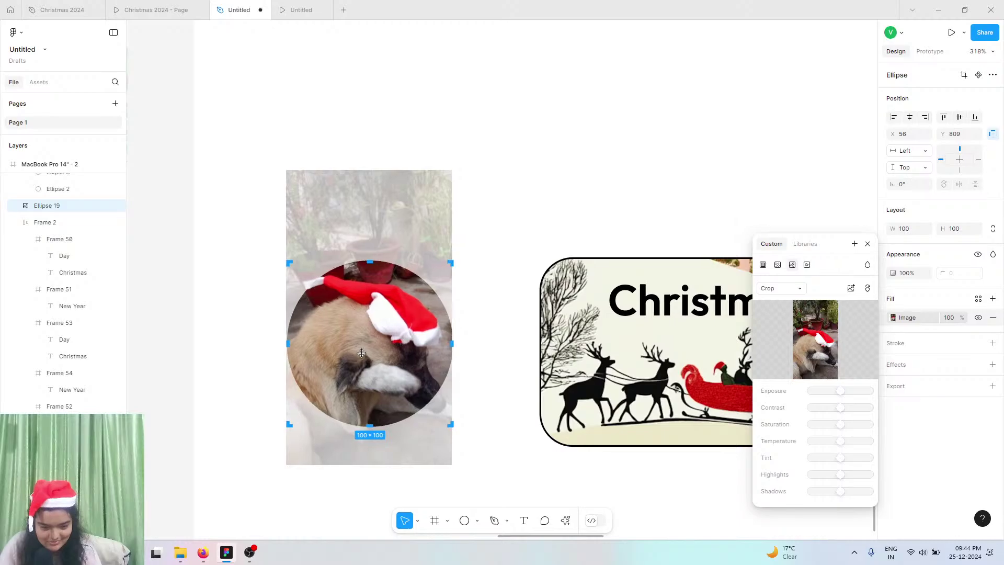
pyautogui.scroll(10, 362, 353)
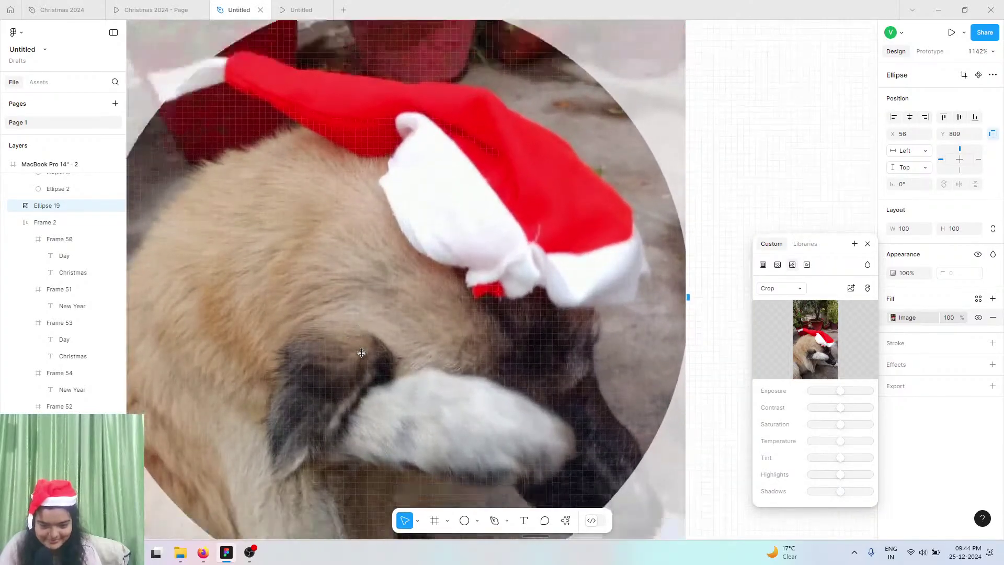
pyautogui.scroll(-5, 368, 357)
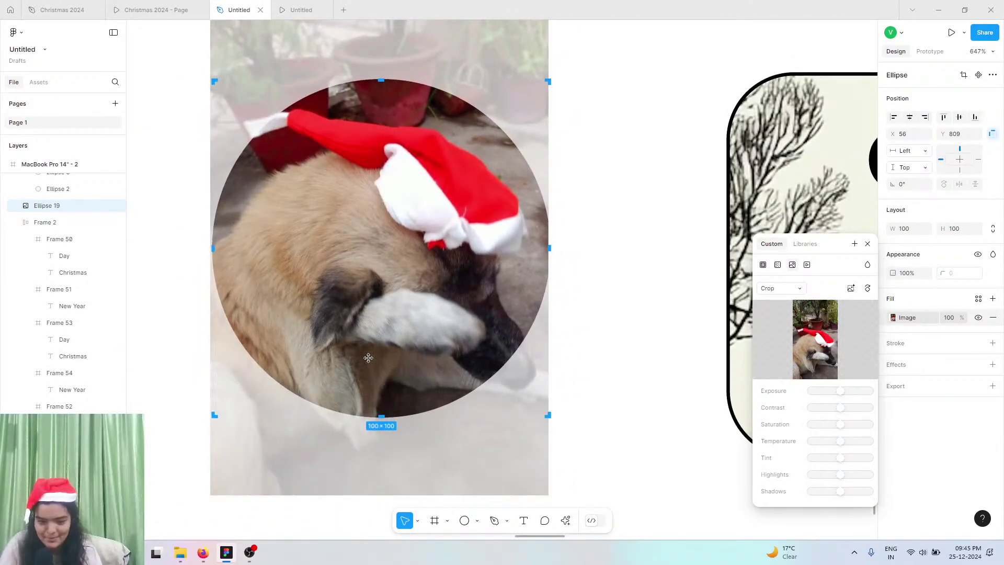
pyautogui.moveTo(368, 358); pyautogui.dragTo(435, 358)
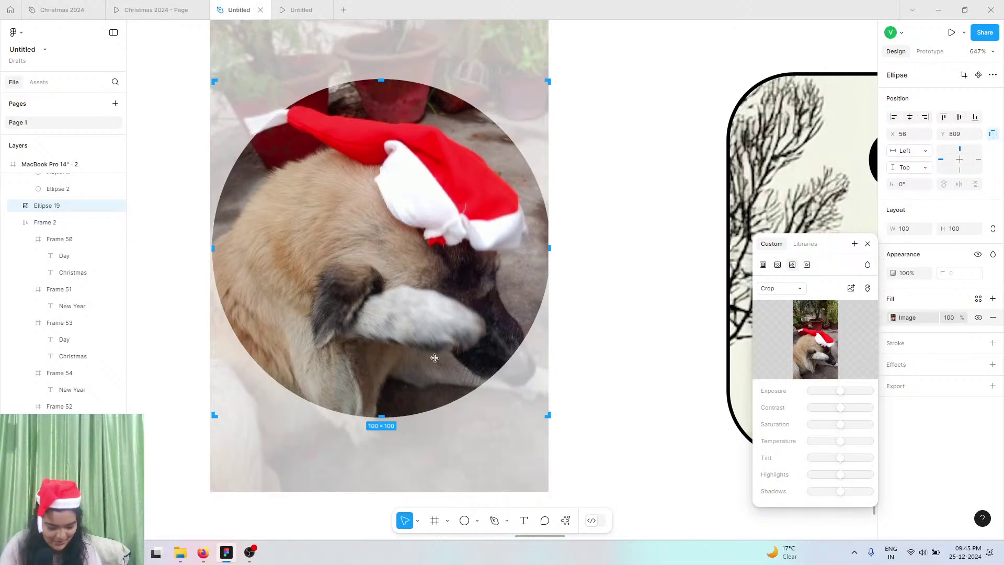
# - Examine the cropped dog photo in the circle at several zoom levels and beside the holiday row
pyautogui.scroll(-5, 519, 340)
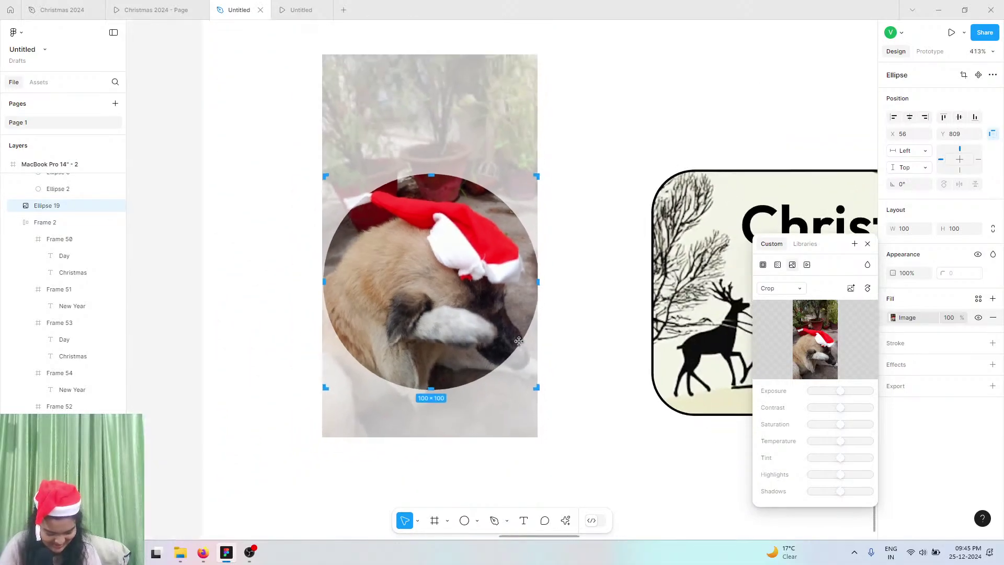
pyautogui.scroll(3, 520, 343)
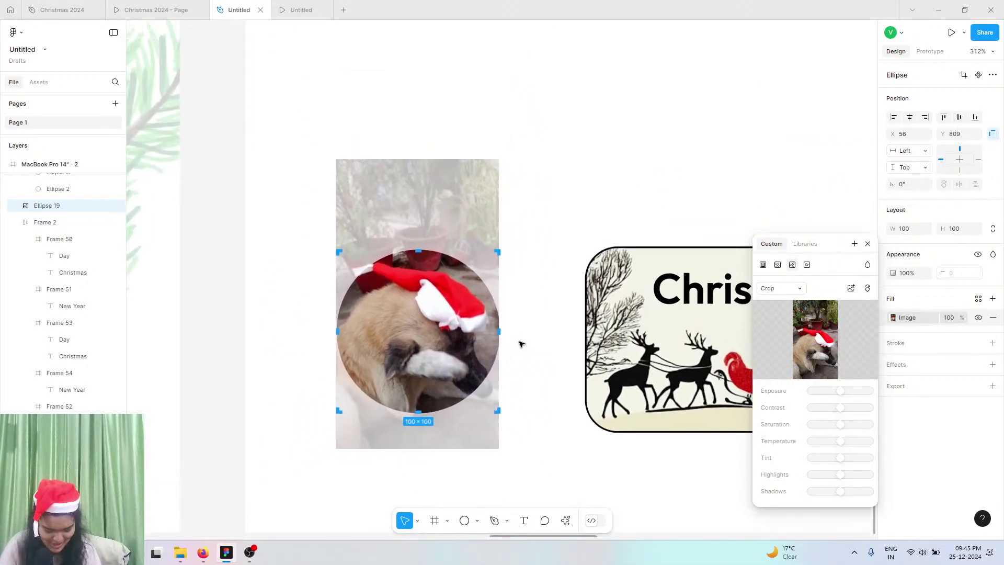
pyautogui.scroll(-3, 521, 344)
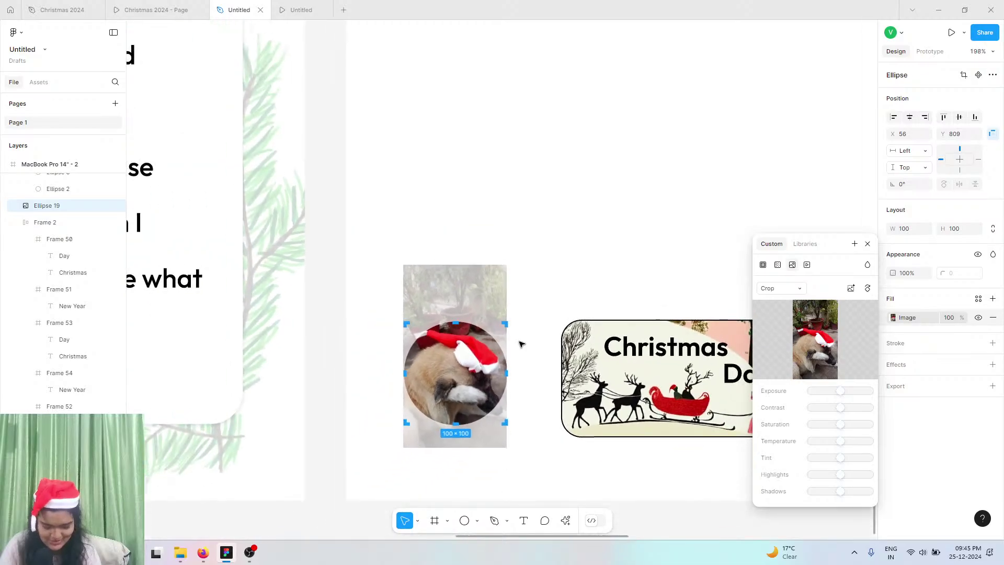
pyautogui.hscroll(2, 521, 343)
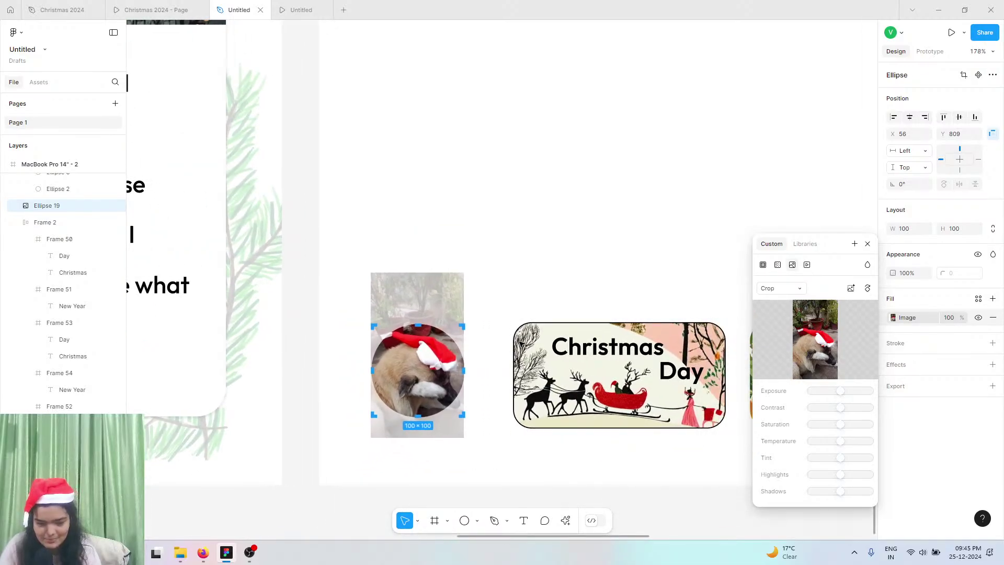
pyautogui.scroll(4, 521, 343)
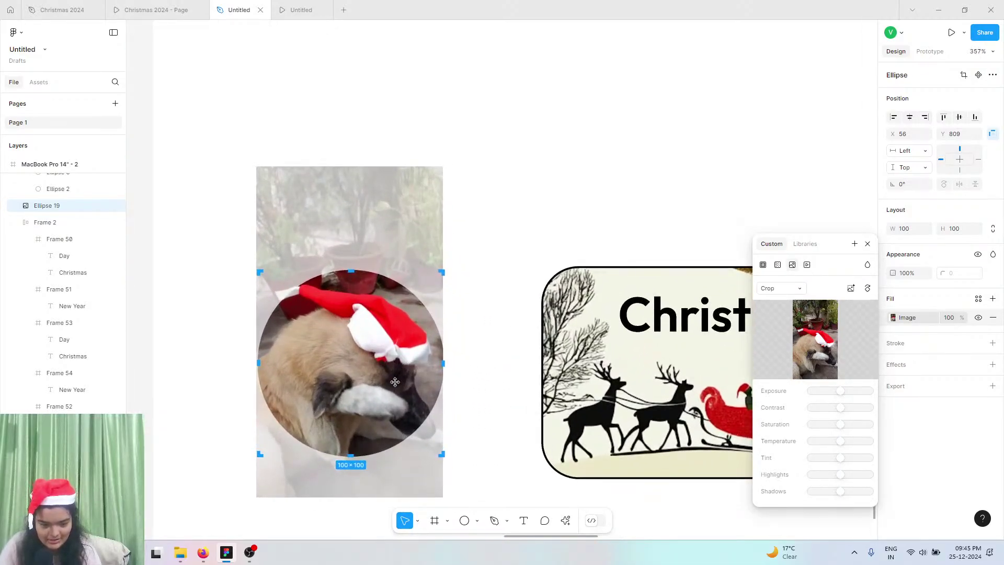
pyautogui.hscroll(-2, 395, 382)
pyautogui.scroll(4, 395, 383)
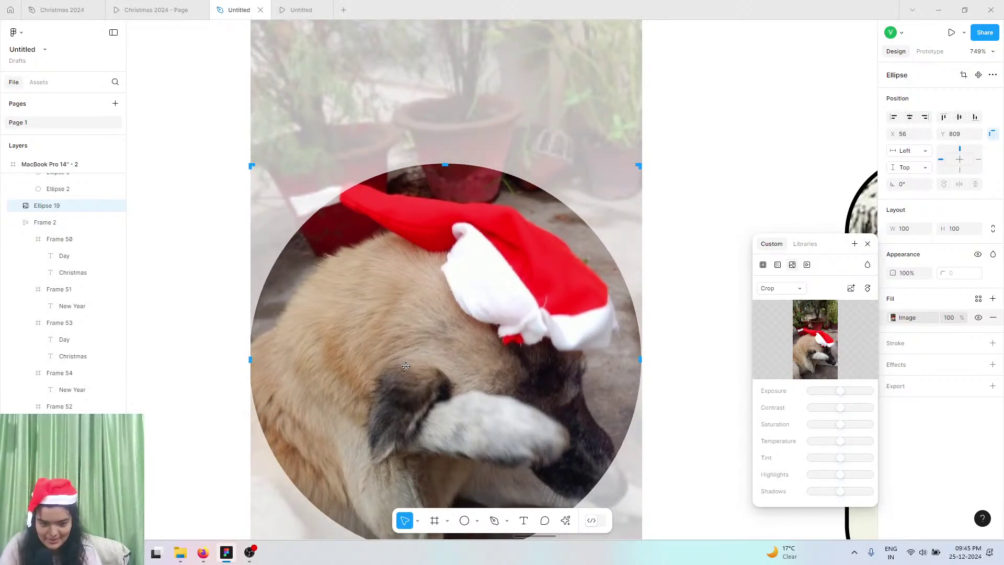
pyautogui.scroll(-3, 406, 366)
pyautogui.scroll(-6, 406, 366)
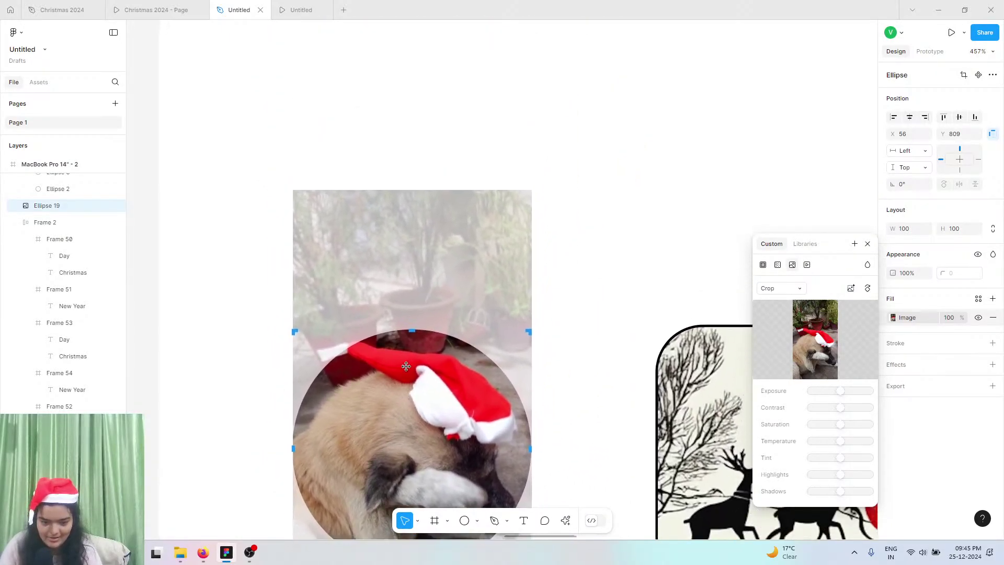
pyautogui.scroll(3, 385, 375)
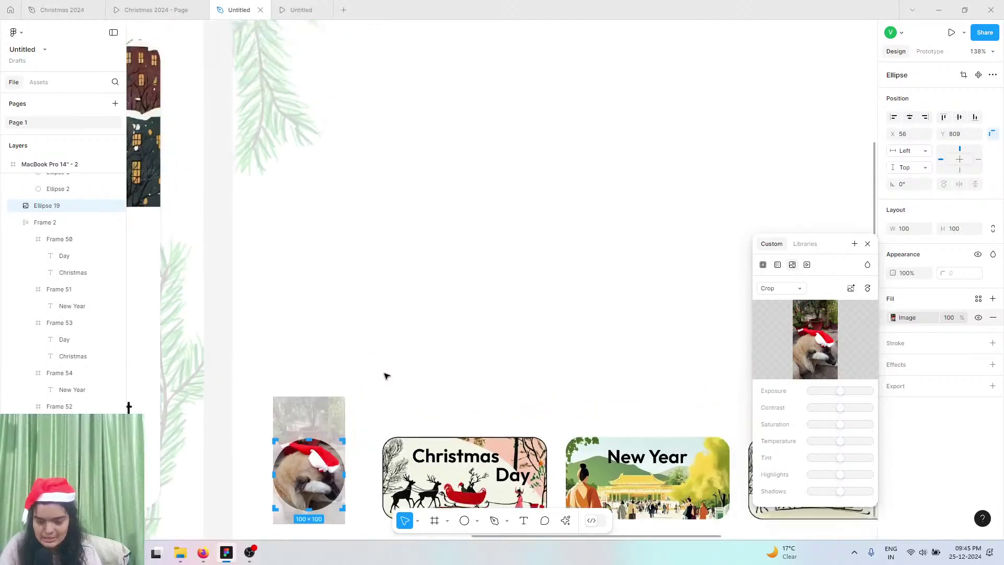
pyautogui.scroll(-3, 386, 375)
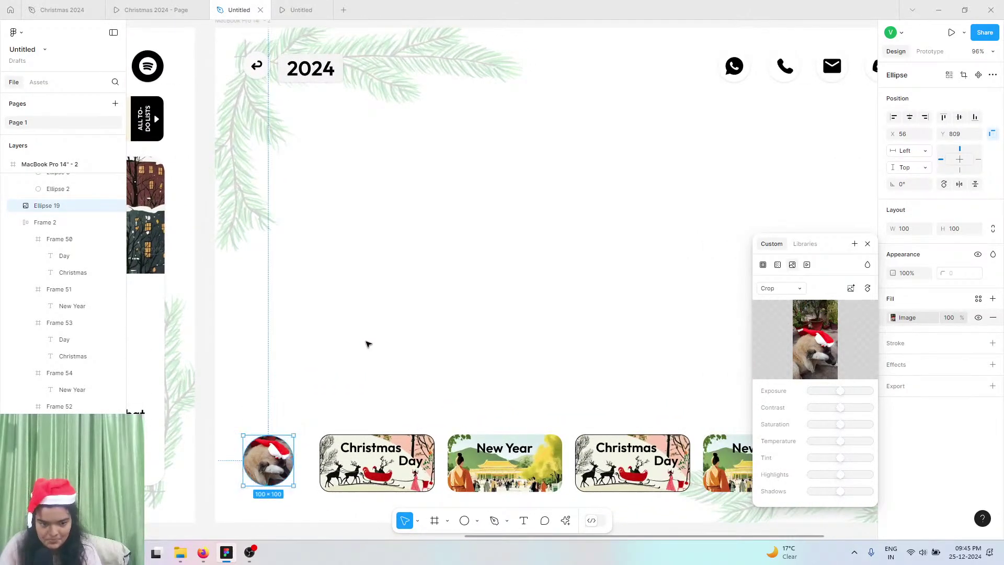
pyautogui.click(300, 440)
pyautogui.scroll(-3, 323, 416)
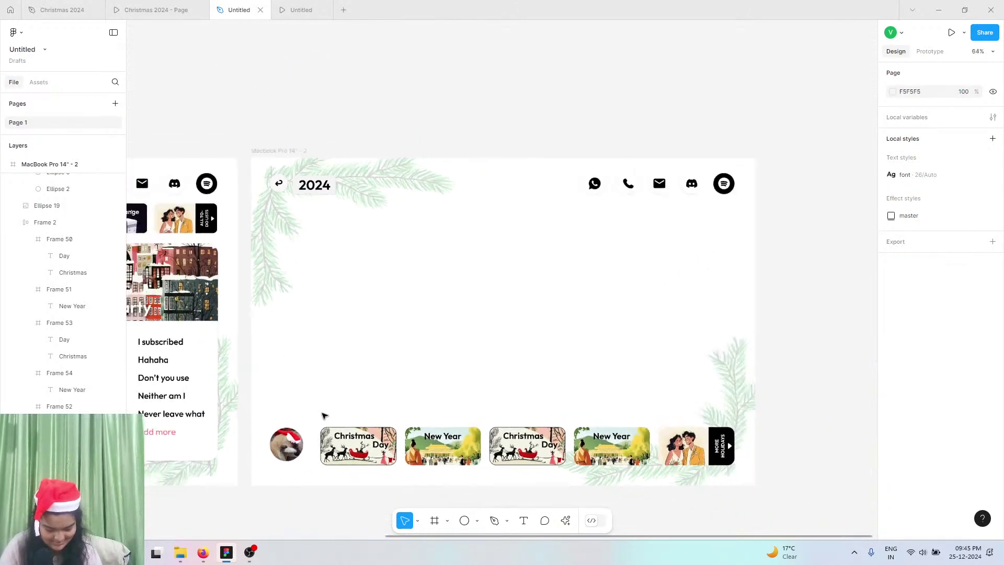
pyautogui.hscroll(1, 324, 415)
# - Move the holiday row up slightly and reposition the profile picture circle at X 74, Y 801
pyautogui.click(251, 451)
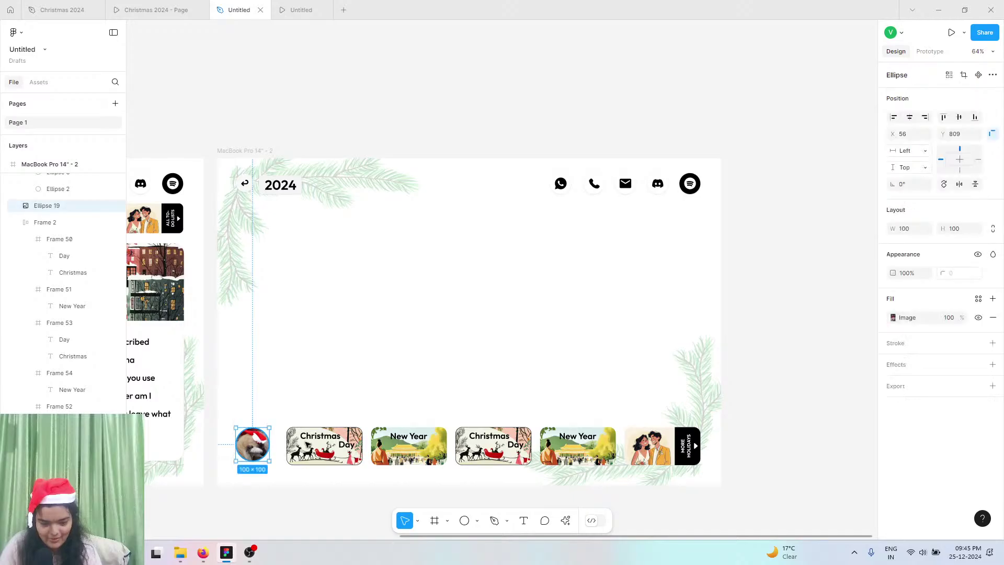
pyautogui.click(379, 448)
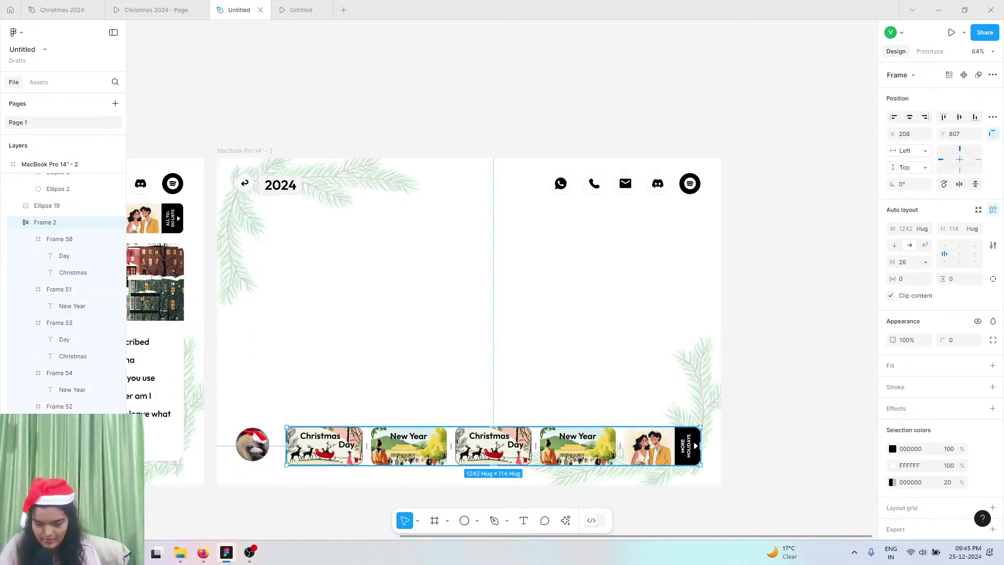
pyautogui.moveTo(379, 449); pyautogui.dragTo(379, 448)
pyautogui.click(258, 444)
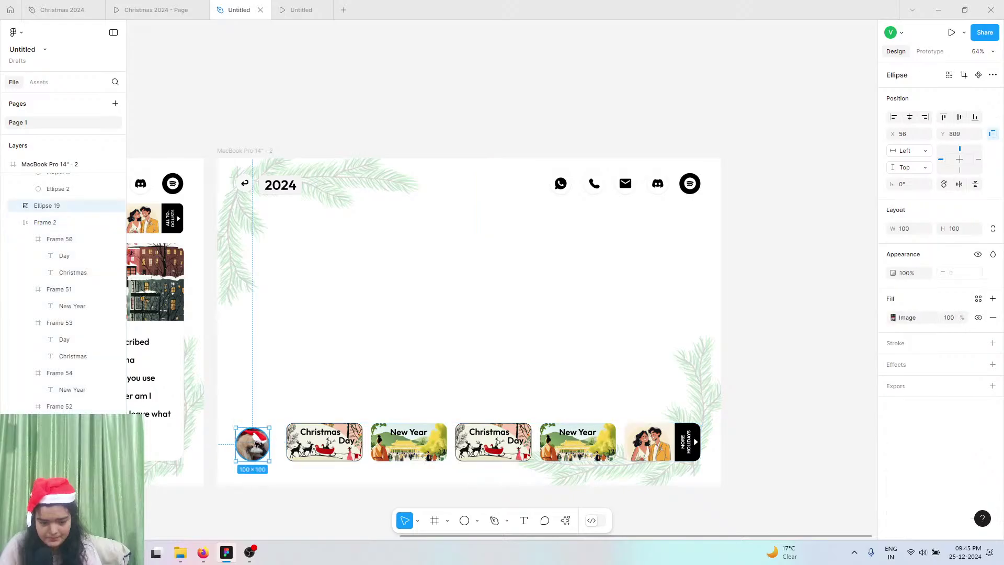
pyautogui.moveTo(255, 445); pyautogui.dragTo(260, 441)
# - Compare the new screen with the first dashboard, and examine the month card grid in the Christmas 2024 reference prototype
pyautogui.hscroll(-2, 259, 439)
pyautogui.hscroll(-5, 260, 441)
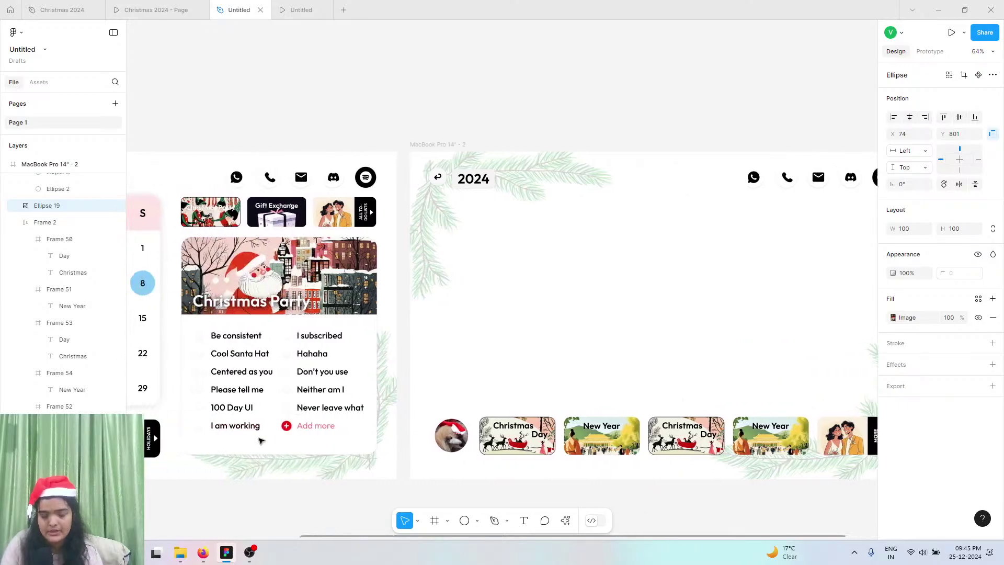
pyautogui.hscroll(-6, 261, 441)
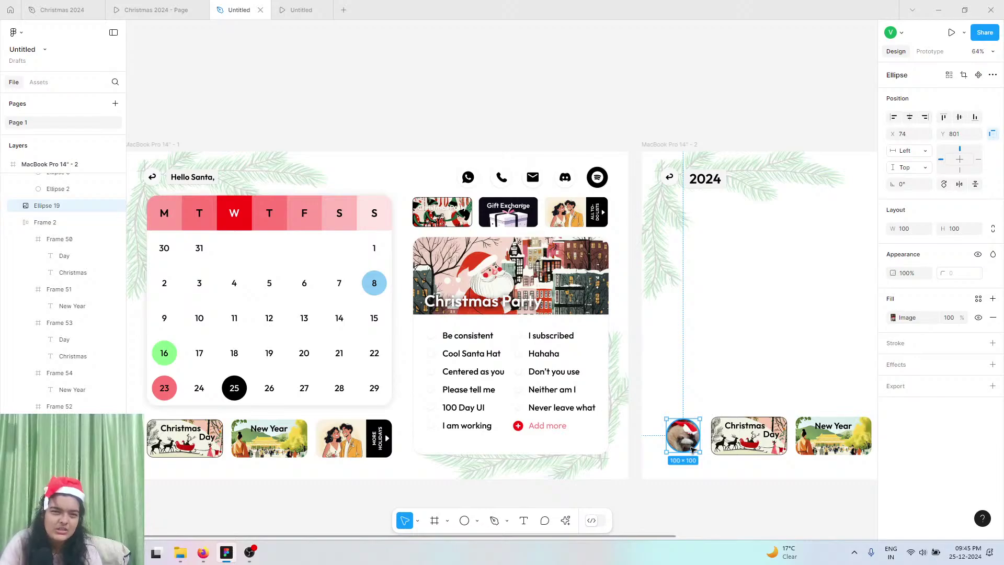
pyautogui.hscroll(4, 693, 449)
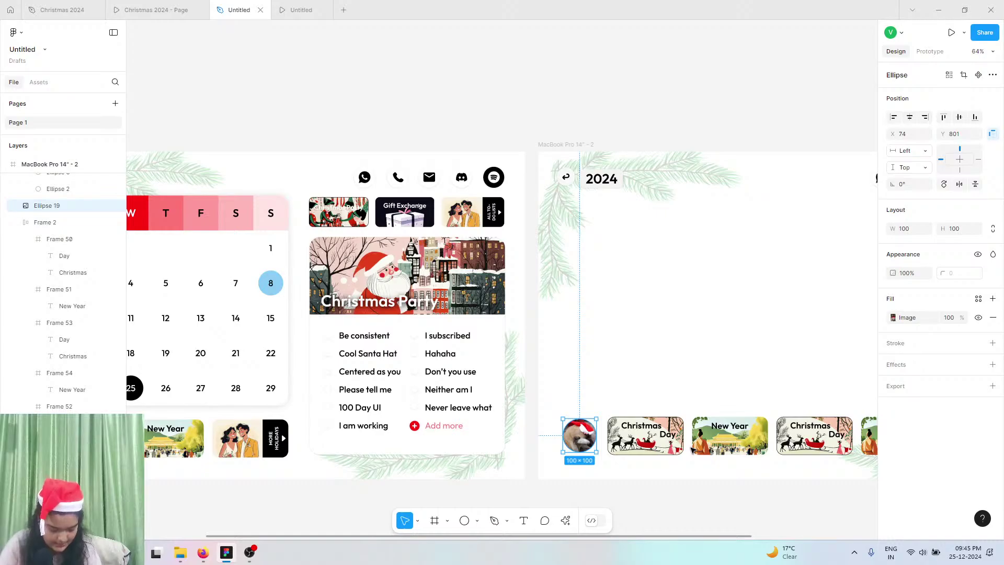
pyautogui.hscroll(6, 692, 450)
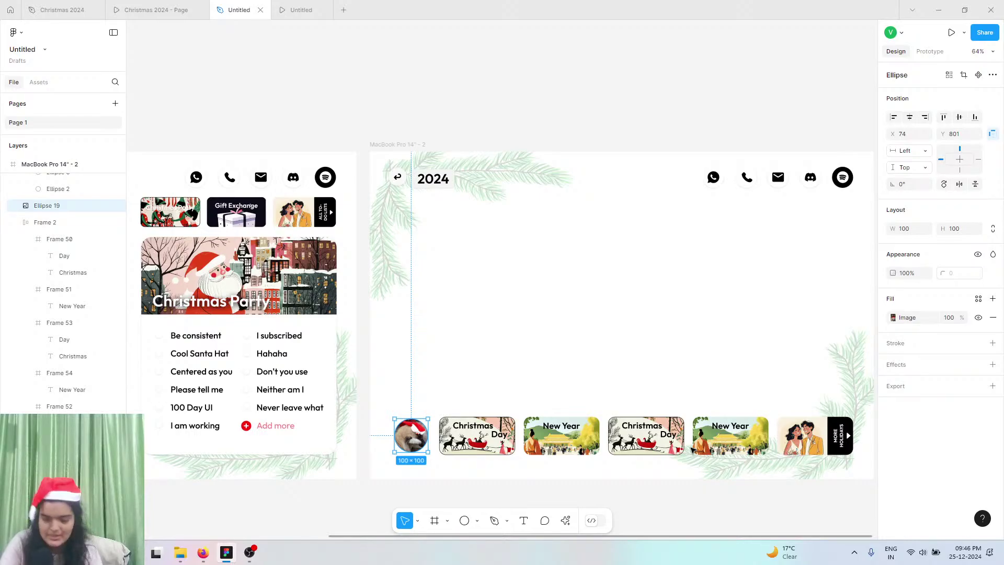
pyautogui.hscroll(3, 692, 449)
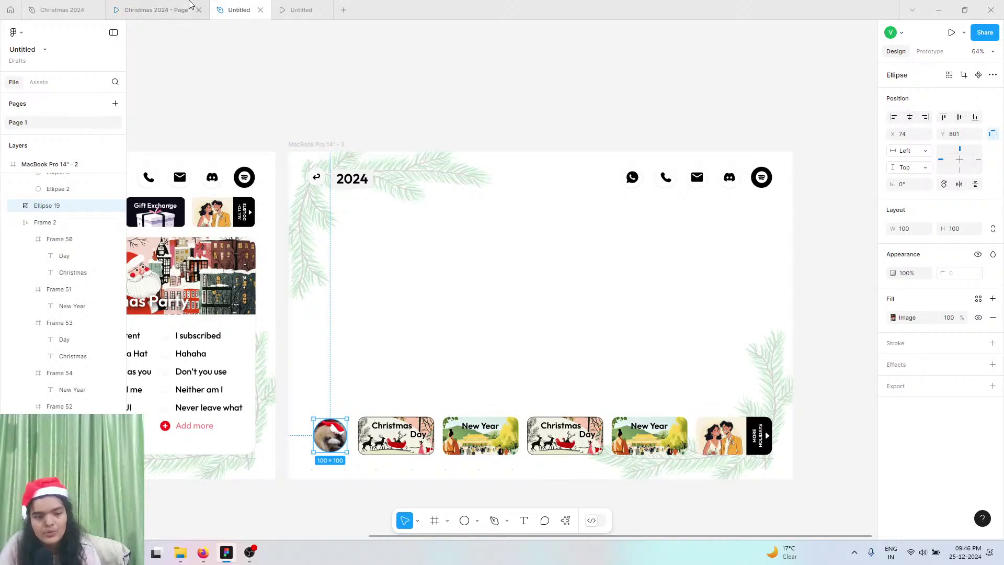
pyautogui.click(152, 10)
pyautogui.click(302, 10)
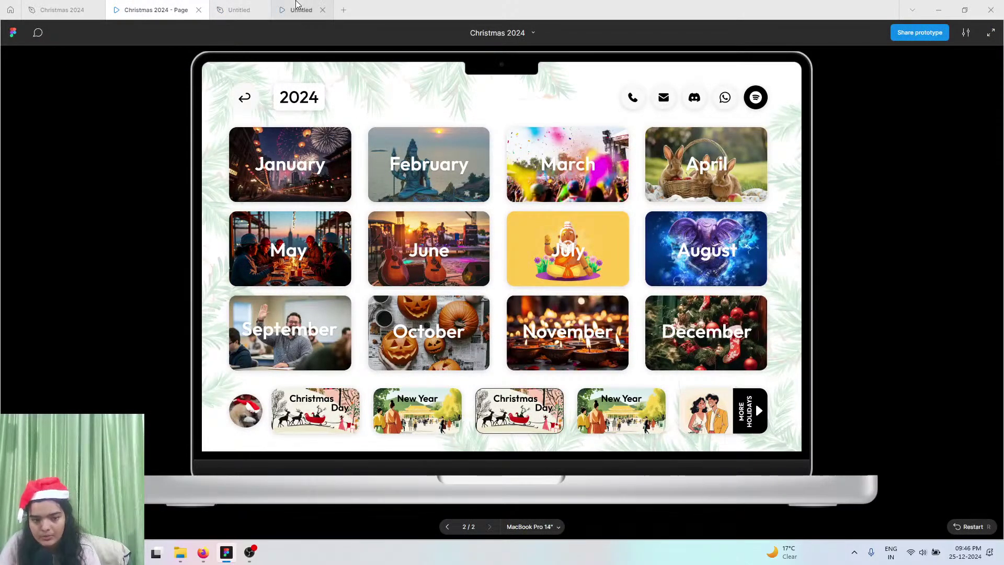
pyautogui.click(114, 5)
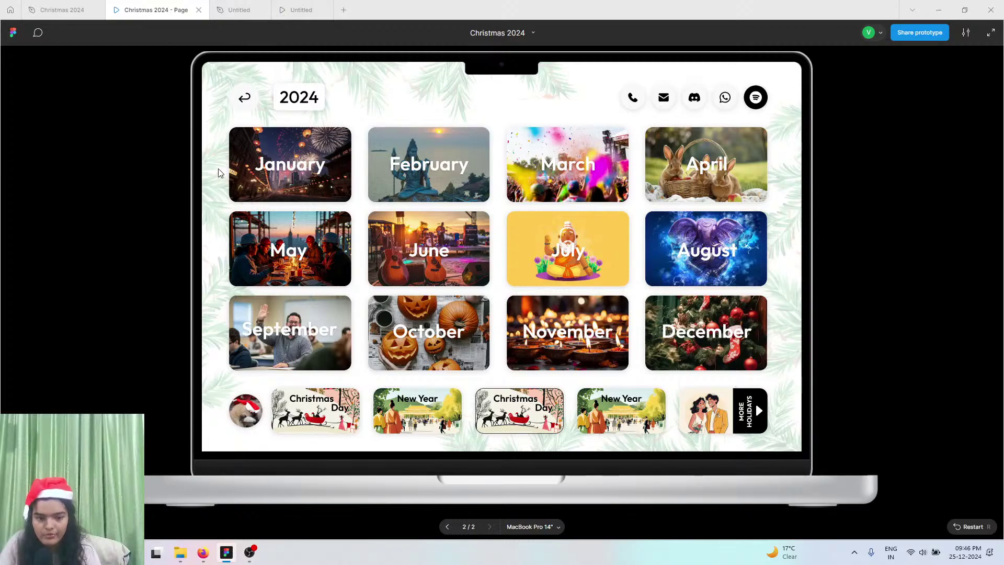
pyautogui.click(269, 4)
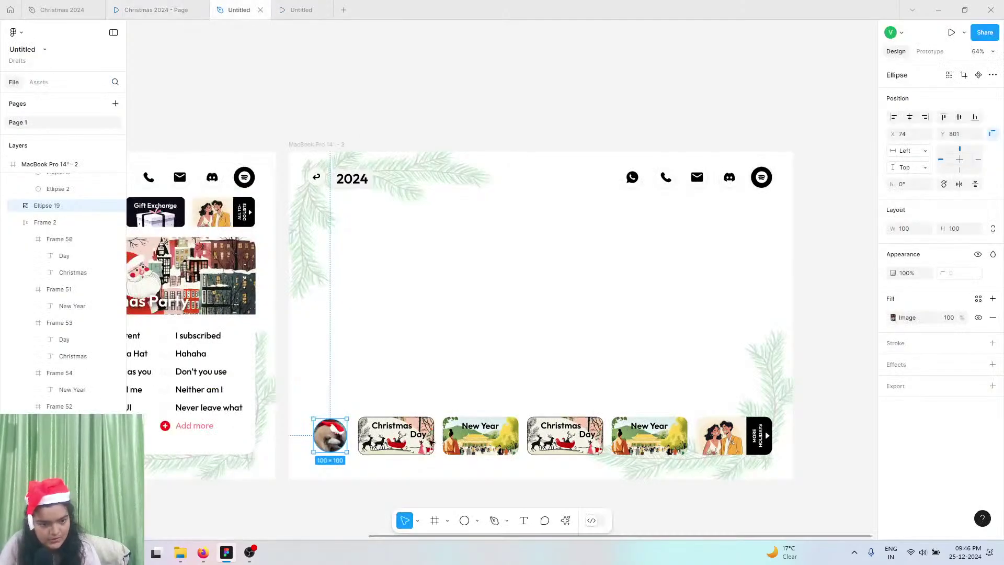
# - Draw a 343 × 202 frame under the 2024 title at X 56, Y 138, with a white fill and the master effect style
pyautogui.click(434, 520)
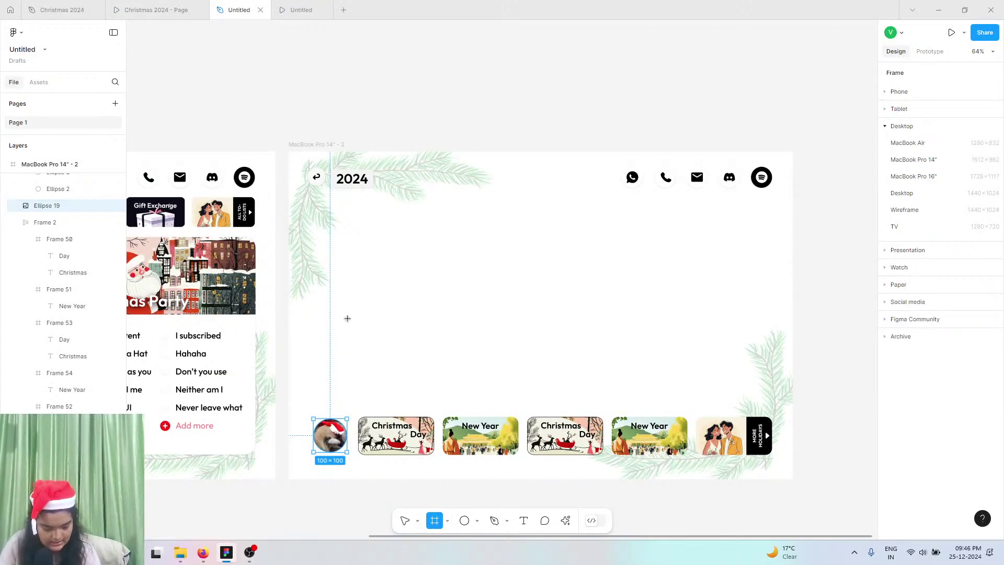
pyautogui.moveTo(316, 202); pyautogui.dragTo(430, 270)
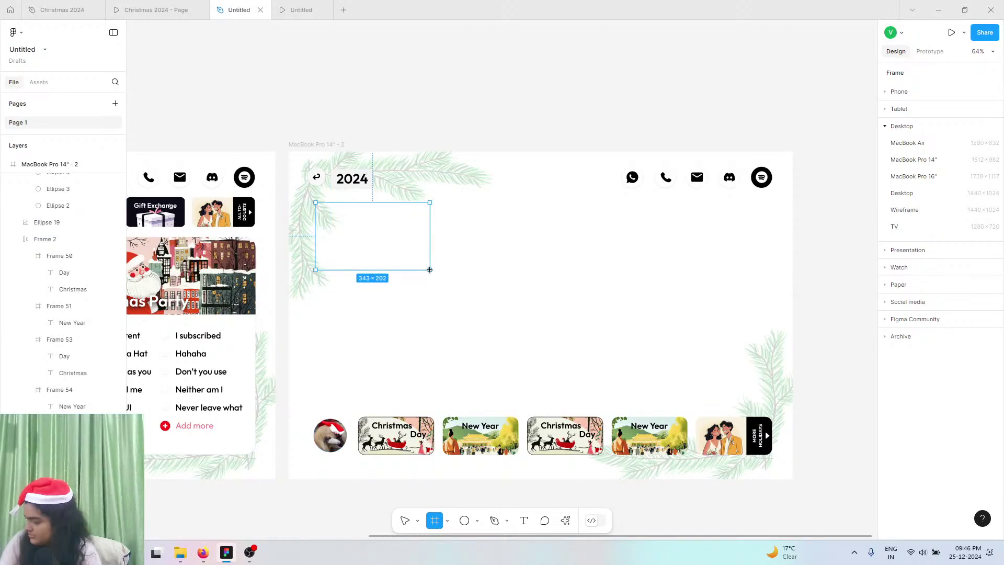
pyautogui.moveTo(356, 243); pyautogui.dragTo(351, 242)
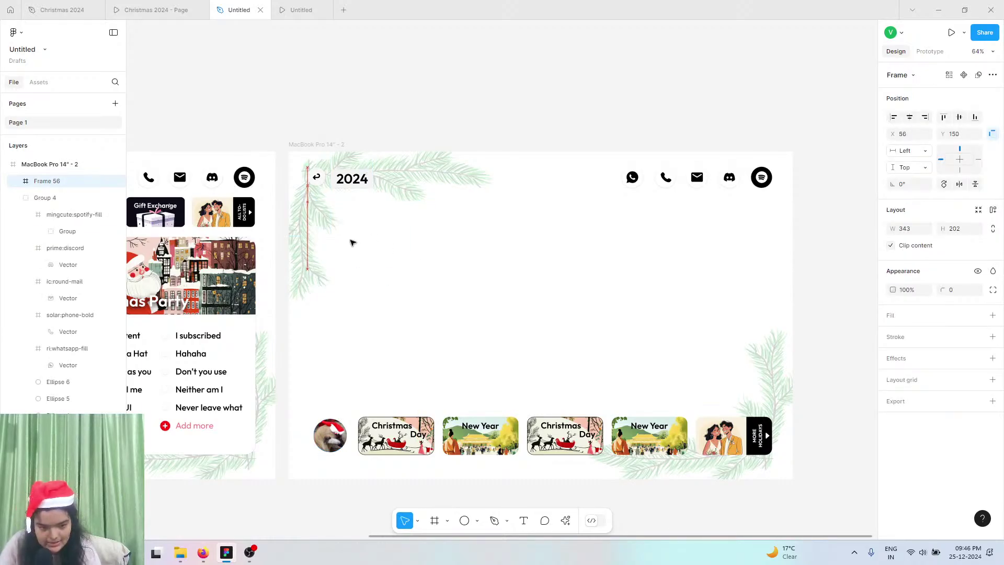
pyautogui.click(961, 318)
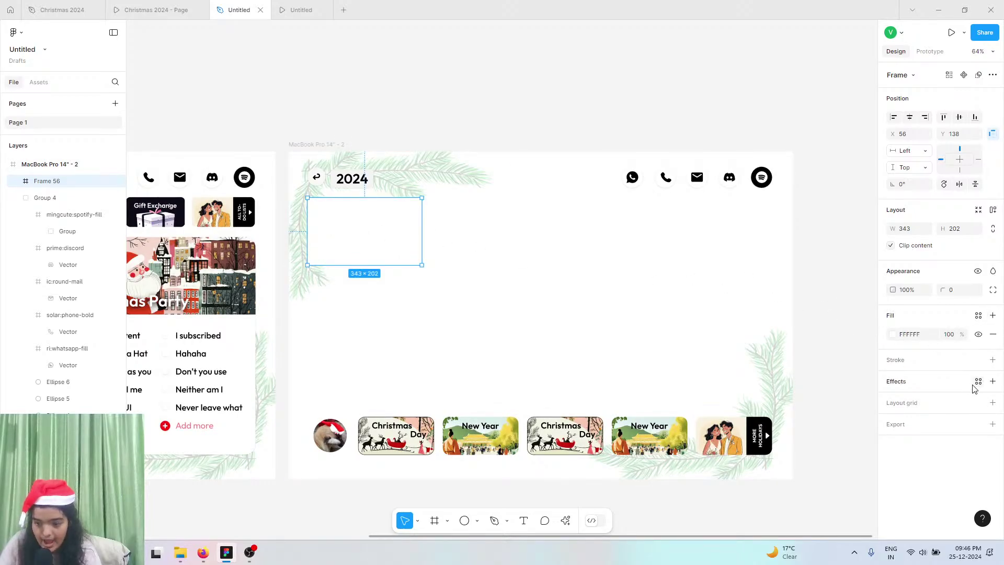
pyautogui.click(978, 381)
pyautogui.click(809, 449)
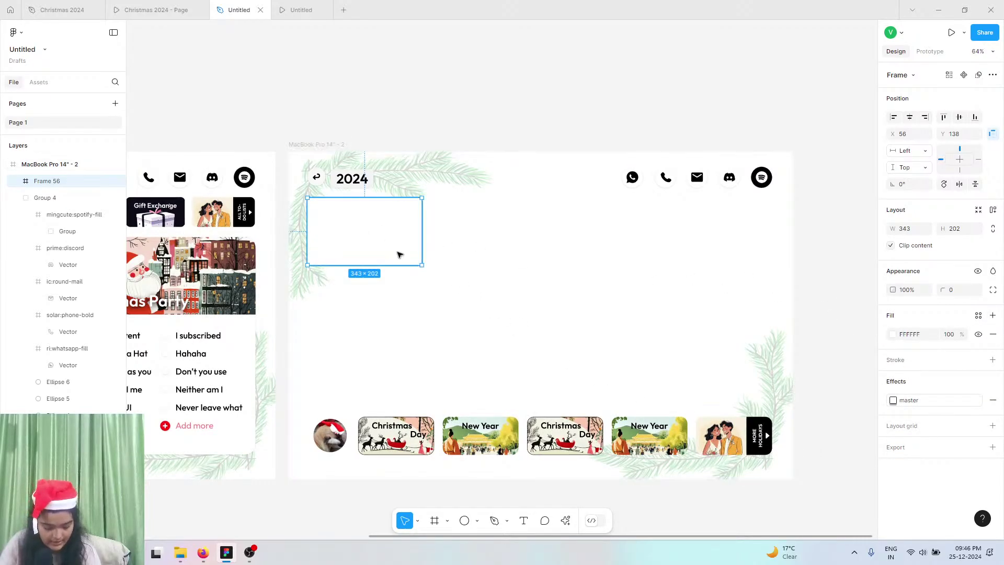
# - Set the new frame's corner radius to 21, enlarge it to 409 × 241 and place it at X 56, Y 190
pyautogui.scroll(3, 394, 254)
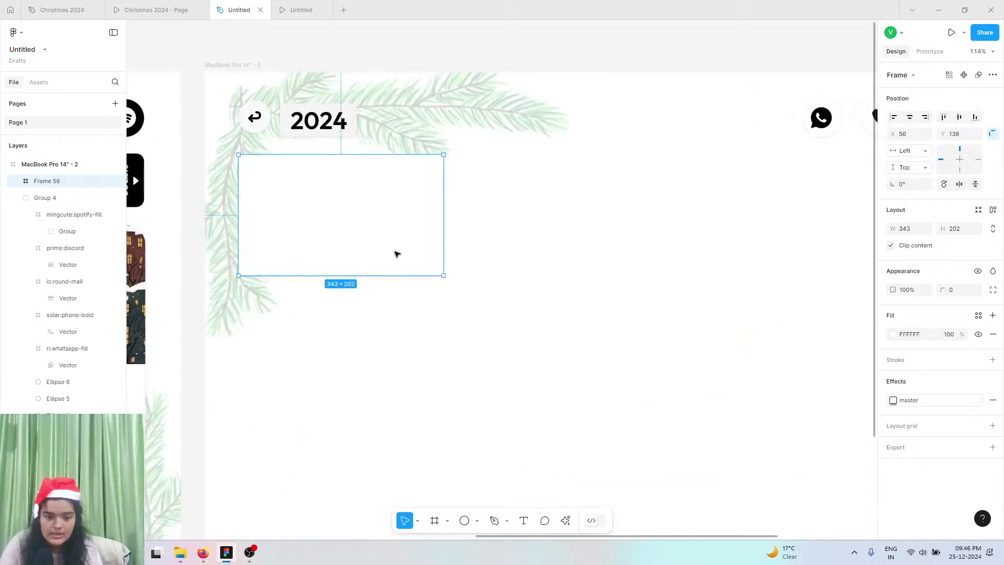
pyautogui.moveTo(948, 291); pyautogui.dragTo(516, 291)
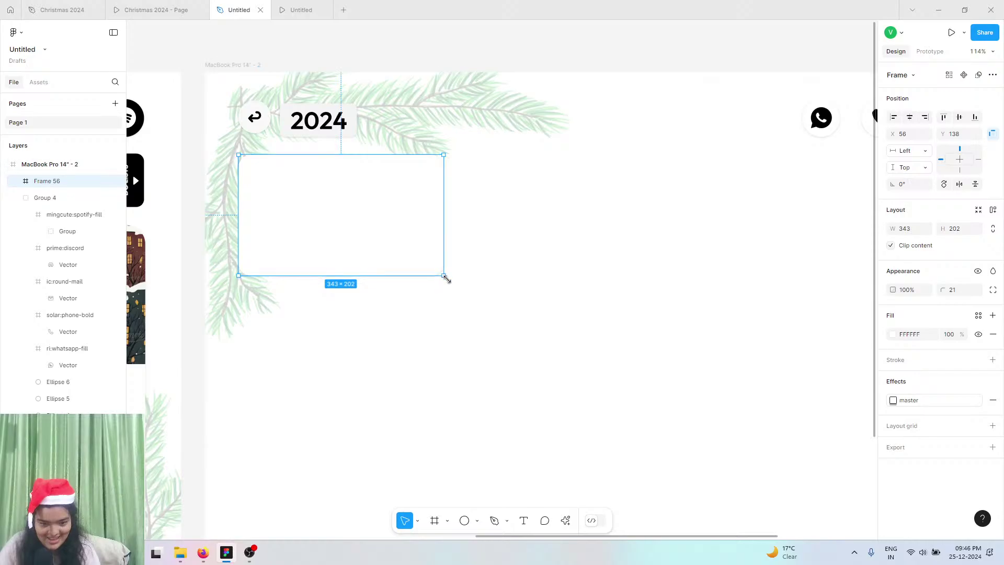
pyautogui.moveTo(445, 276); pyautogui.dragTo(432, 294)
pyautogui.keyDown('ctrl'); pyautogui.scroll(-5, 432, 294); pyautogui.keyUp('ctrl')
pyautogui.scroll(-1, 432, 294)
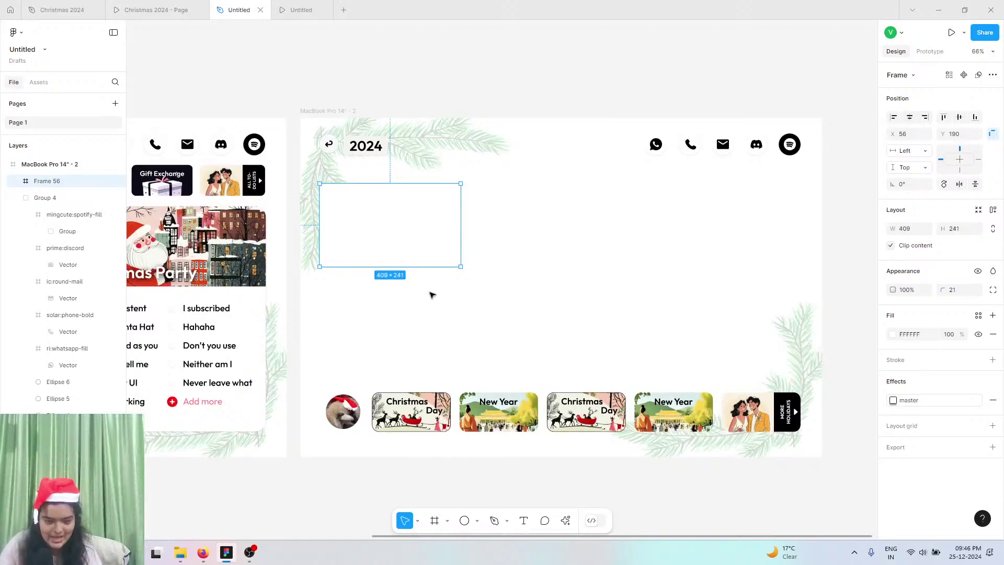
# - Shrink the frame to 333 × 196 and stack two copies below it to form a column of three cards
pyautogui.moveTo(460, 266); pyautogui.dragTo(363, 343)
pyautogui.keyDown('shift'); pyautogui.click(364, 301); pyautogui.keyUp('shift')
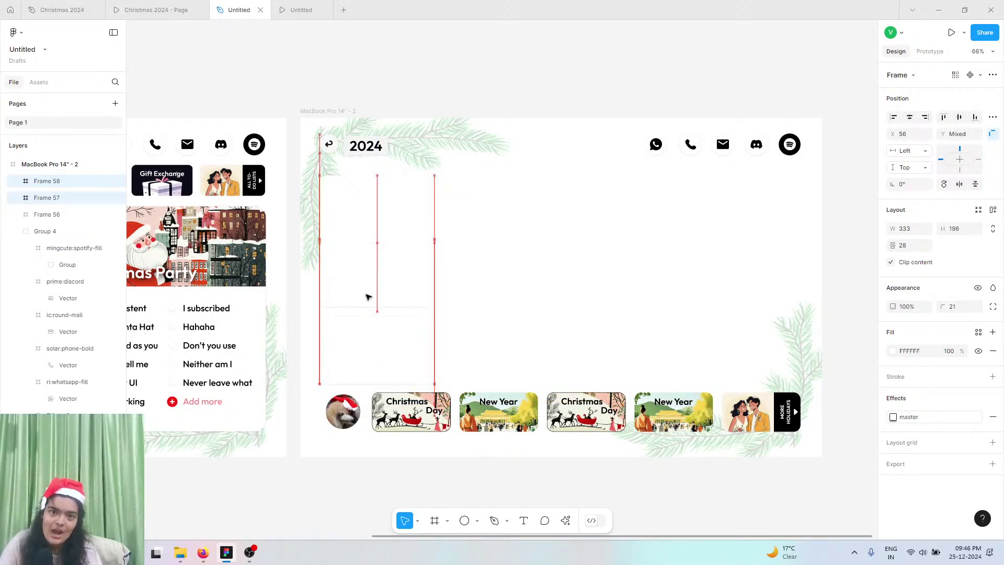
pyautogui.keyDown('shift'); pyautogui.click(360, 226); pyautogui.keyUp('shift')
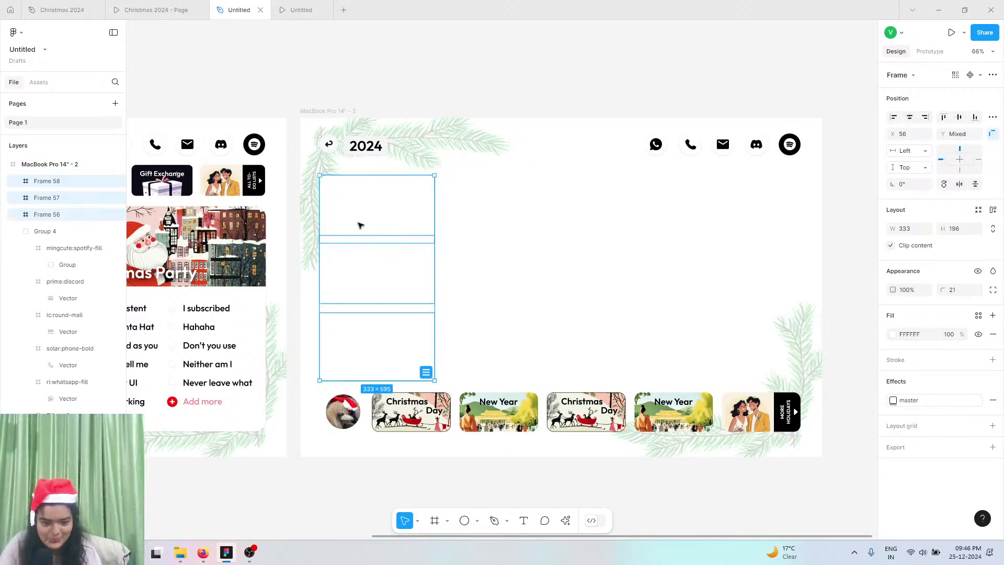
# - Distribute the three stacked cards evenly and reduce the vertical spacing between them to 16
pyautogui.click(366, 269)
pyautogui.moveTo(375, 213)
pyautogui.mouseDown()
pyautogui.moveTo(377, 193)
pyautogui.moveTo(379, 202)
pyautogui.mouseUp()
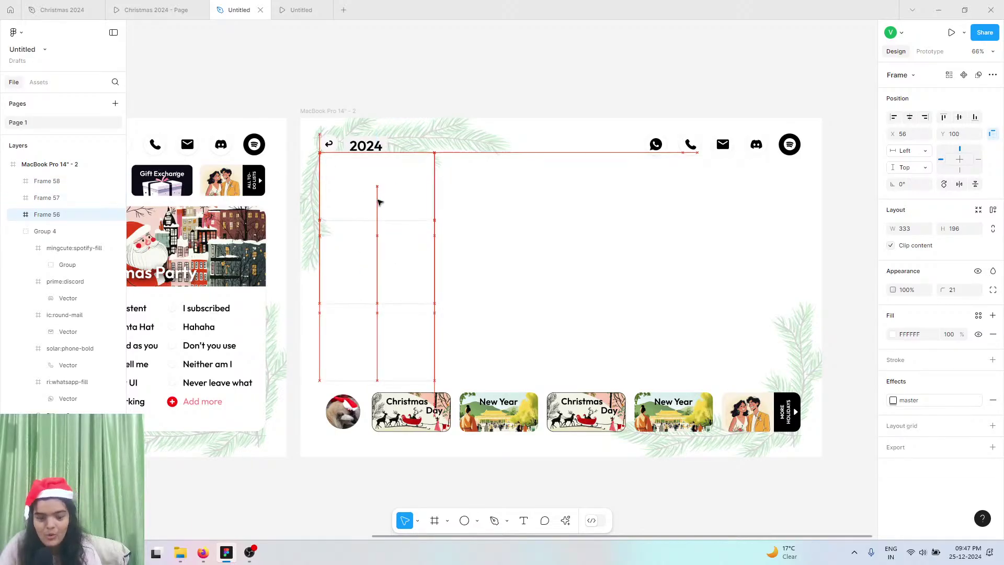
pyautogui.keyDown('shift'); pyautogui.click(377, 262); pyautogui.keyUp('shift')
pyautogui.keyDown('shift'); pyautogui.click(377, 340); pyautogui.keyUp('shift')
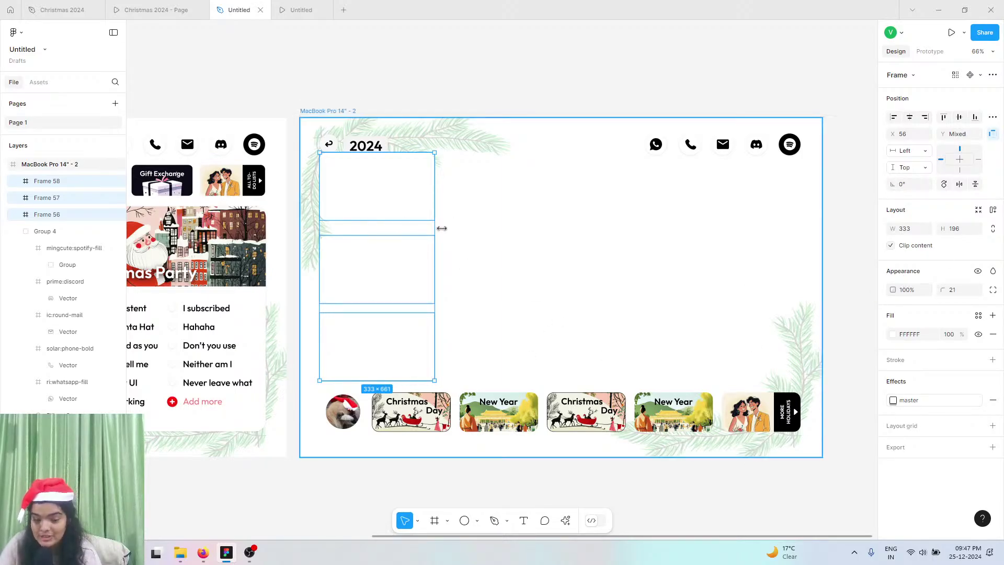
pyautogui.click(426, 372)
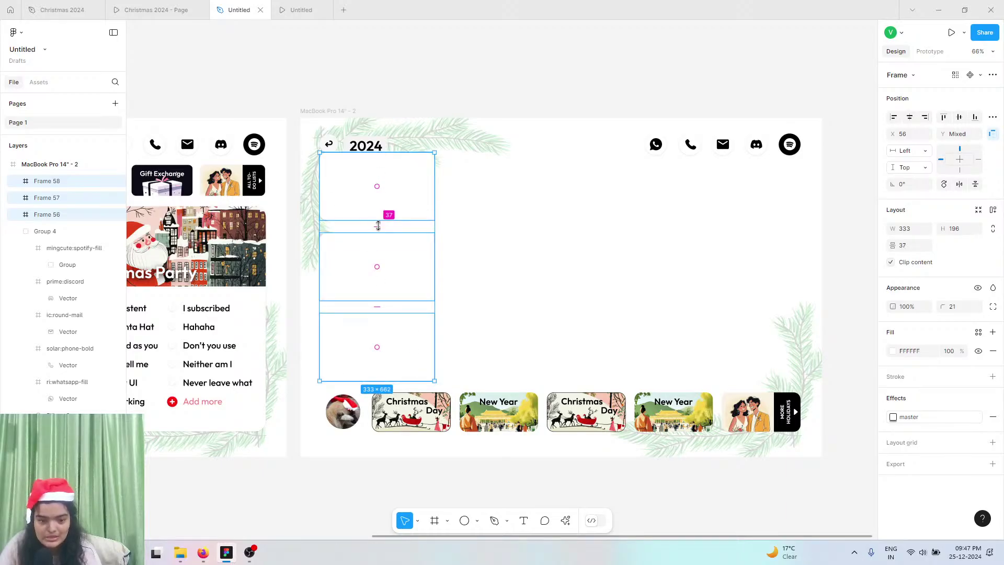
pyautogui.moveTo(381, 225); pyautogui.dragTo(381, 222)
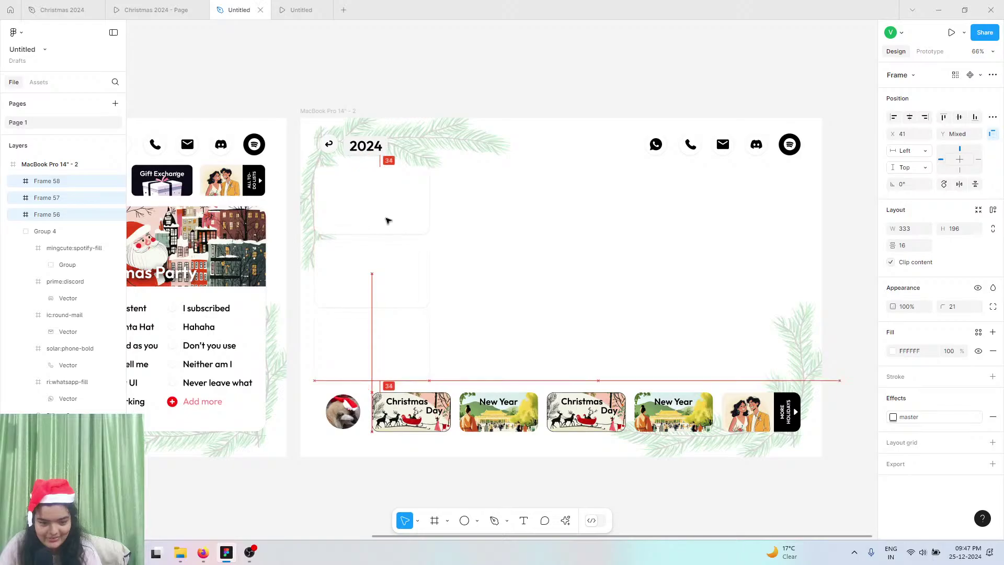
# - Align the card column under the 2024 title and duplicate it three times across the screen for a four-column grid
pyautogui.moveTo(384, 228); pyautogui.dragTo(482, 215)
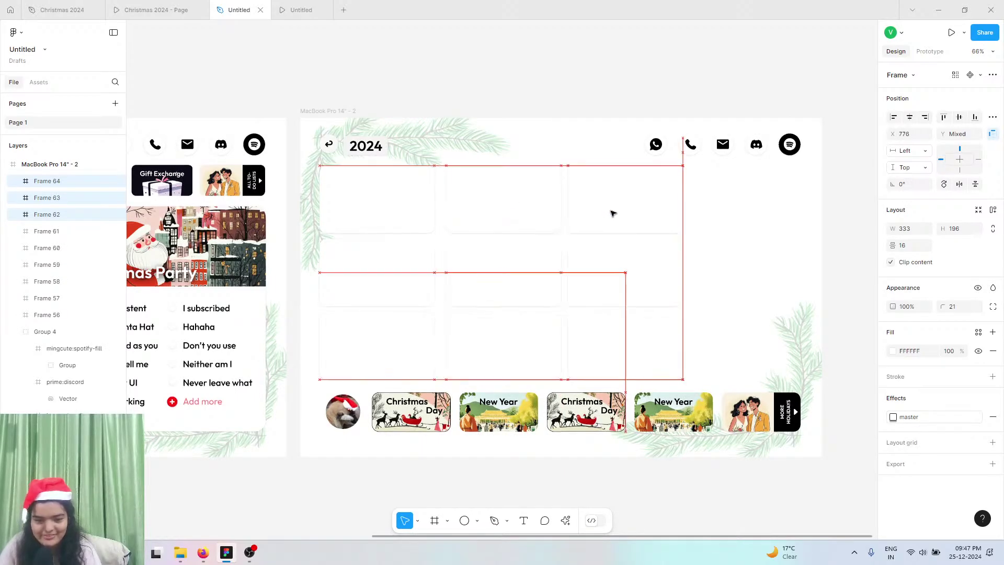
pyautogui.hotkey('ctrl', 'd')
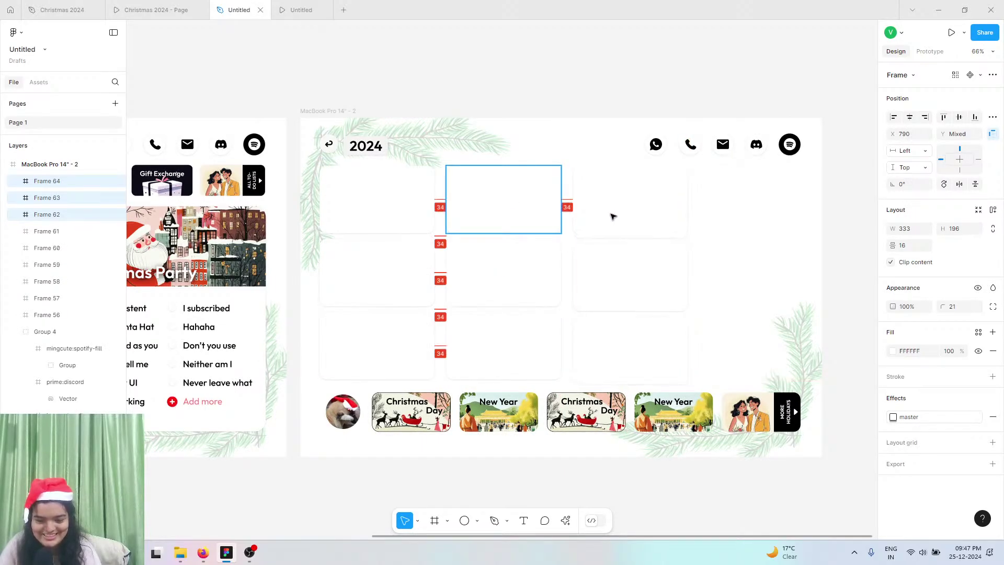
pyautogui.moveTo(603, 207); pyautogui.dragTo(716, 208)
# - Select all twelve cards and tidy them into an even grid with gaps of 34 horizontally and 16 vertically
pyautogui.keyDown('shift'); pyautogui.click(639, 256); pyautogui.keyUp('shift')
pyautogui.keyDown('shift'); pyautogui.click(635, 325); pyautogui.keyUp('shift')
pyautogui.keyDown('shift'); pyautogui.click(641, 203); pyautogui.keyUp('shift')
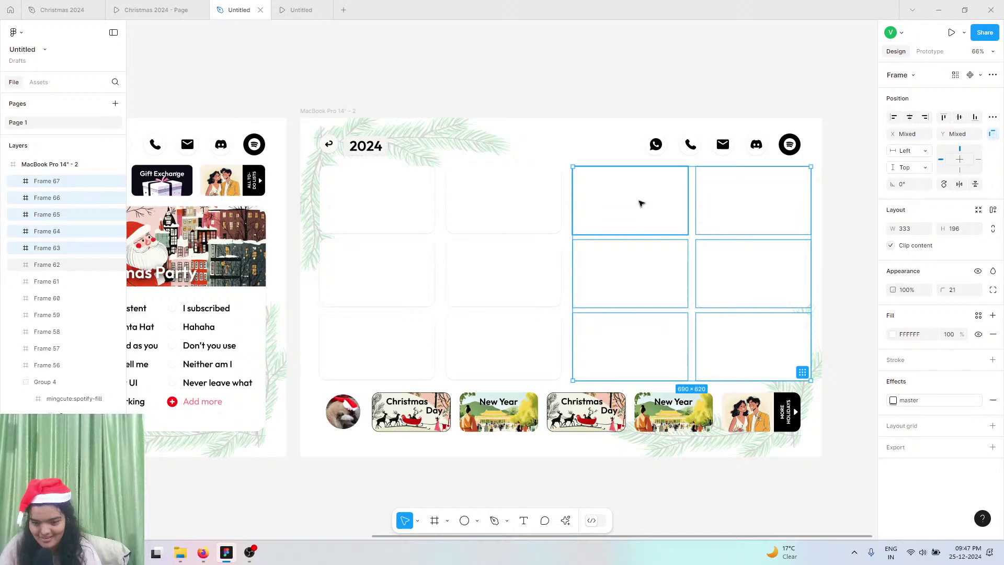
pyautogui.keyDown('shift'); pyautogui.click(530, 205); pyautogui.keyUp('shift')
pyautogui.keyDown('shift'); pyautogui.click(519, 251); pyautogui.keyUp('shift')
pyautogui.keyDown('shift'); pyautogui.click(497, 345); pyautogui.keyUp('shift')
pyautogui.keyDown('shift'); pyautogui.click(374, 214); pyautogui.keyUp('shift')
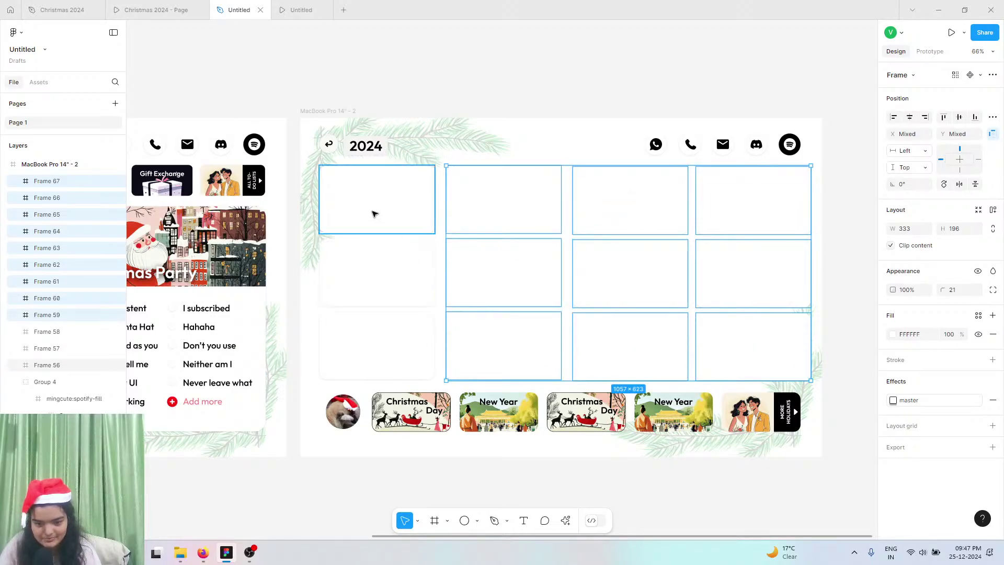
pyautogui.keyDown('shift'); pyautogui.click(376, 280); pyautogui.keyUp('shift')
pyautogui.keyDown('shift'); pyautogui.click(377, 352); pyautogui.keyUp('shift')
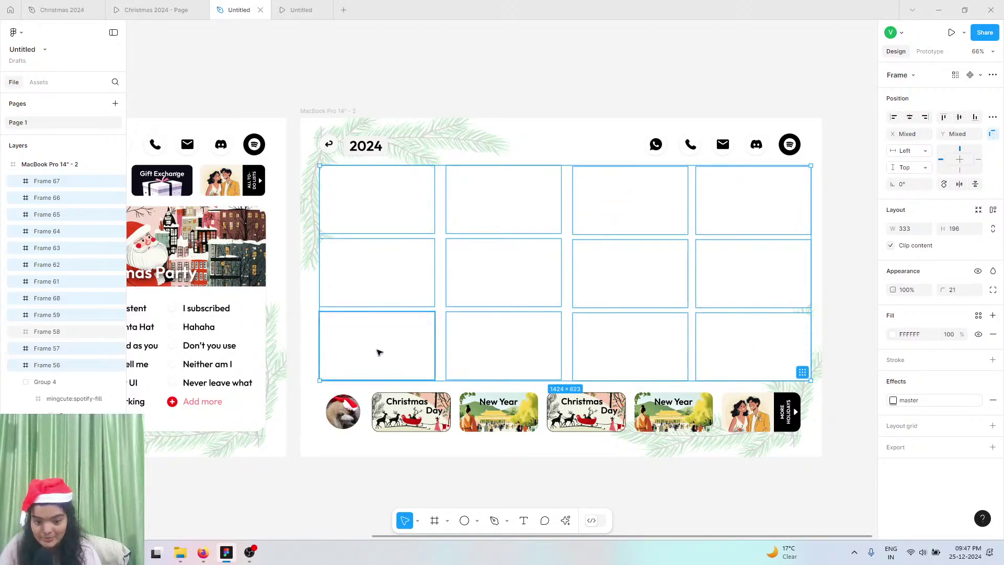
pyautogui.click(803, 373)
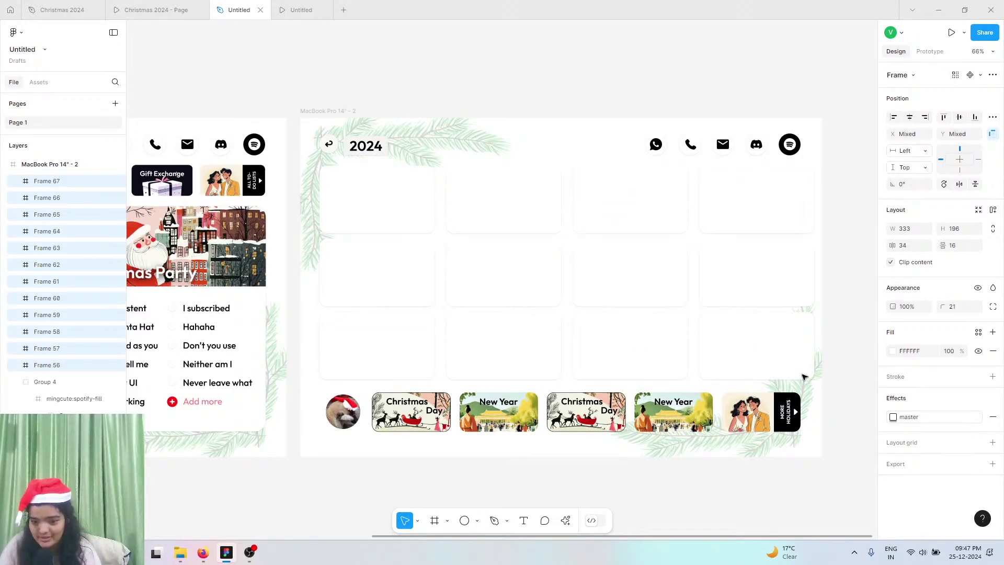
# - Group the twelve cards and narrow the group to a width of 1394
pyautogui.click(732, 272)
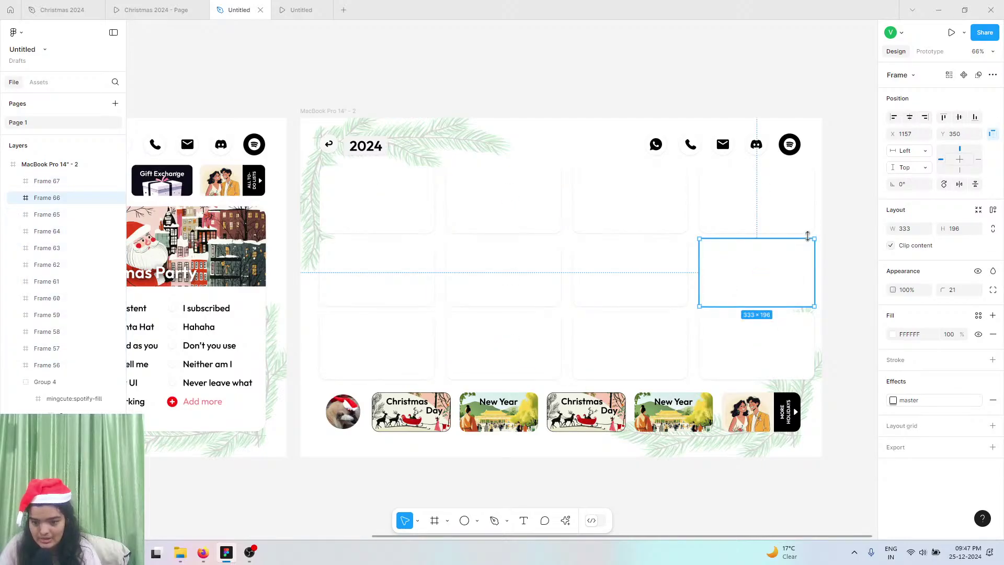
pyautogui.click(65, 182)
pyautogui.keyDown('shift'); pyautogui.click(64, 368); pyautogui.keyUp('shift')
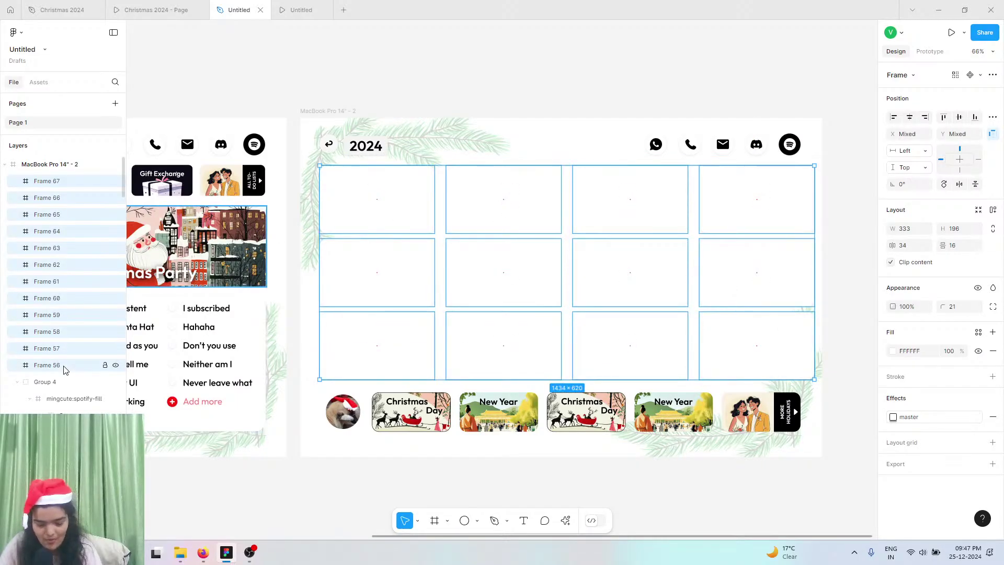
pyautogui.hotkey('ctrl', 'g')
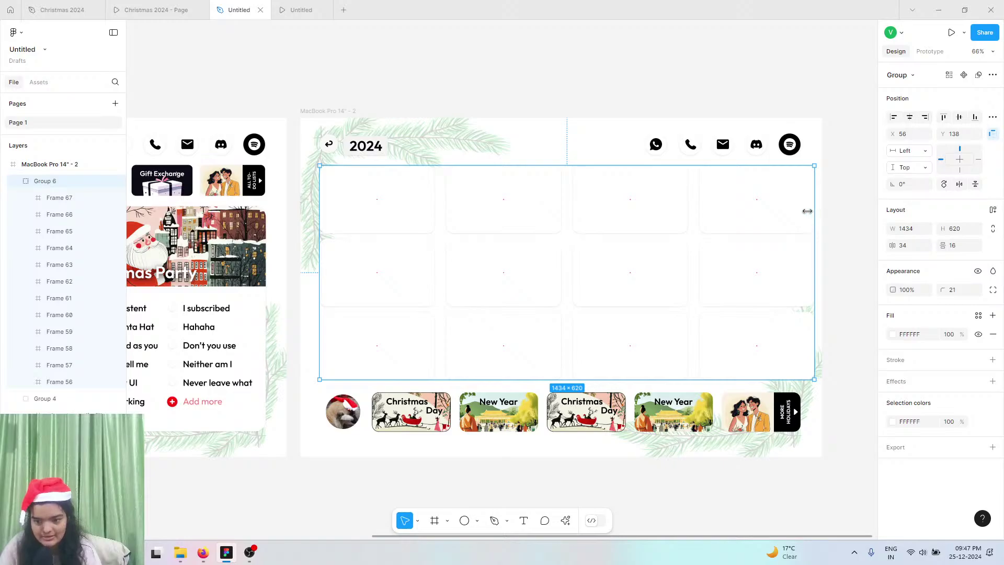
pyautogui.moveTo(807, 210); pyautogui.dragTo(800, 209)
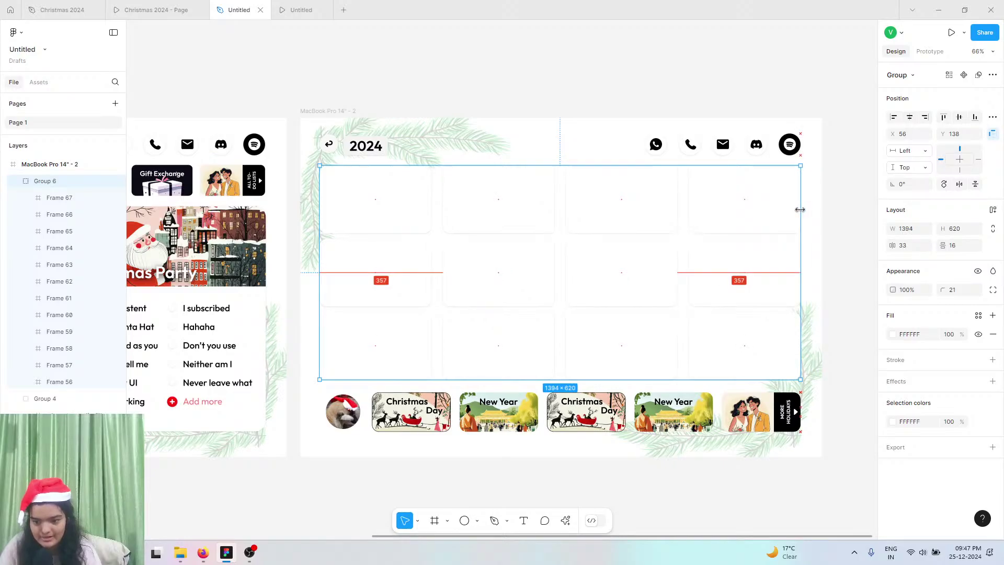
# - Inspect the first card of the grid and examine the month card photos in the Christmas 2024 reference prototype
pyautogui.doubleClick(410, 205)
pyautogui.scroll(5, 406, 209)
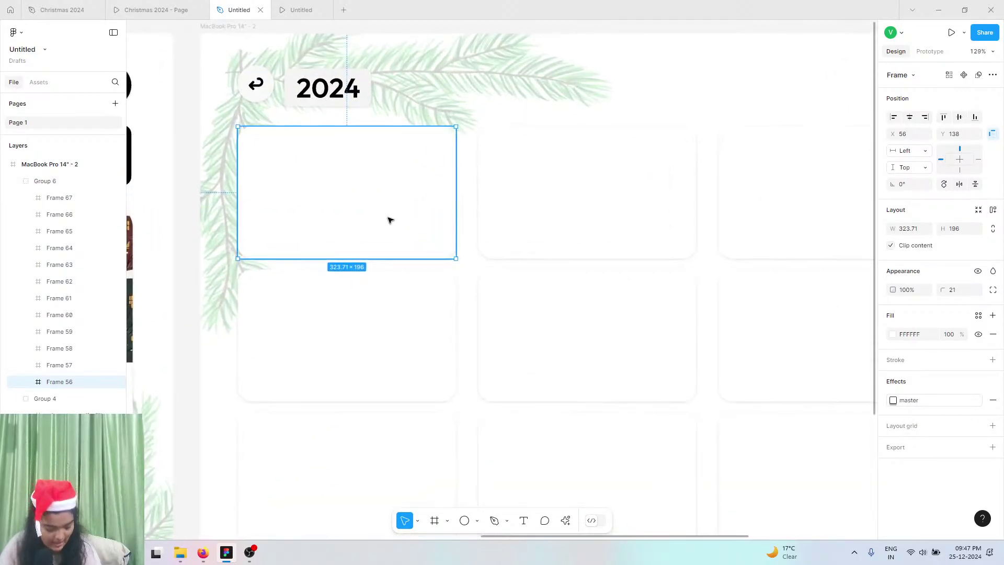
pyautogui.scroll(-2, 380, 236)
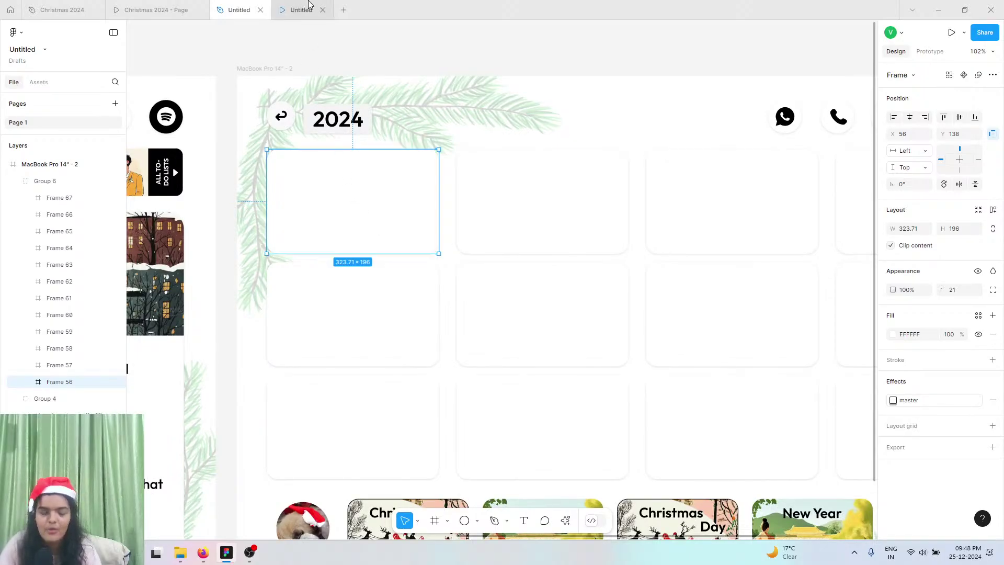
pyautogui.hotkey('ctrl', 'alt', 'Return')
pyautogui.click(154, 10)
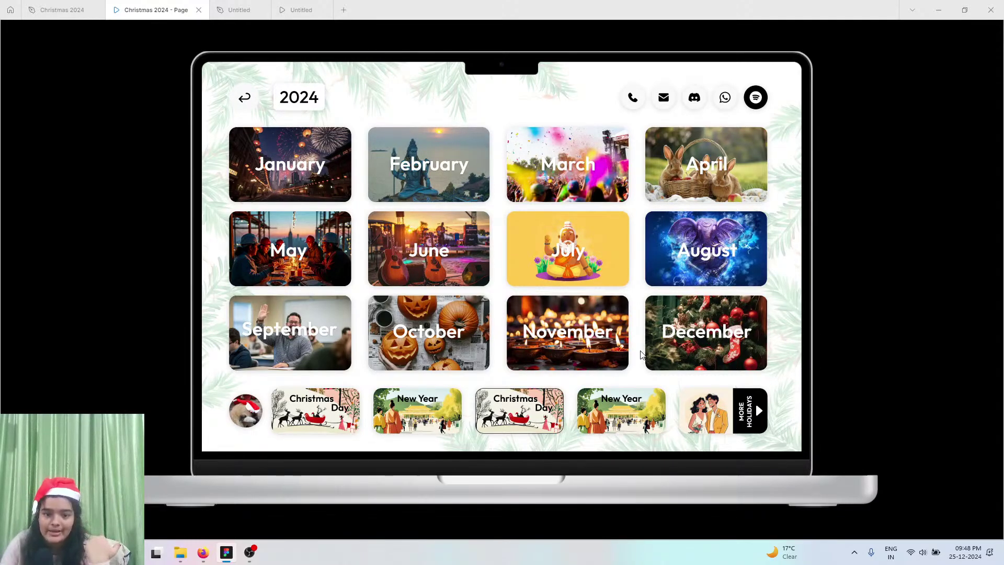
pyautogui.moveTo(184, 552)
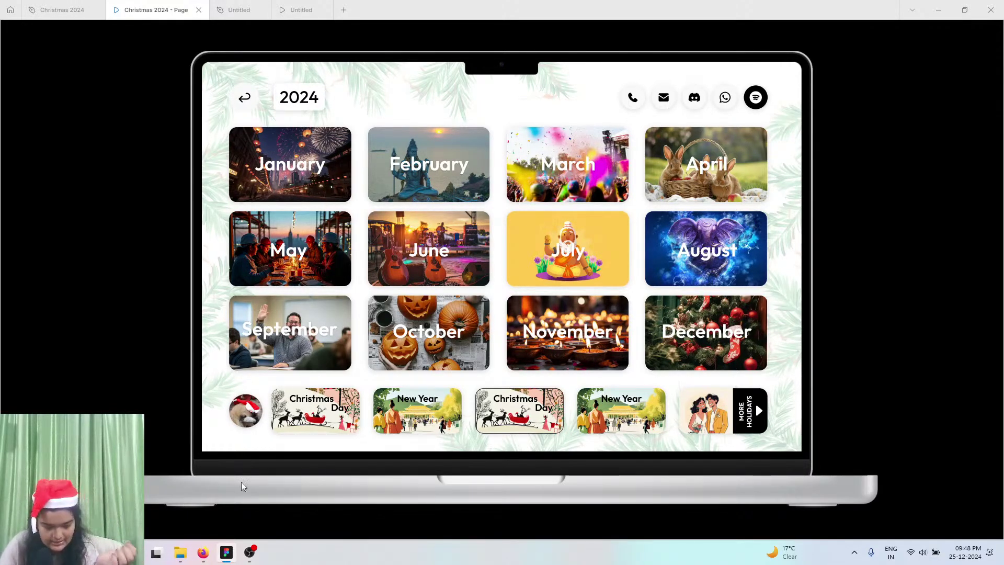
# - Switch to Lummi in the browser, search for "new year", browse the illustrations and change the results to photos
pyautogui.click(202, 553)
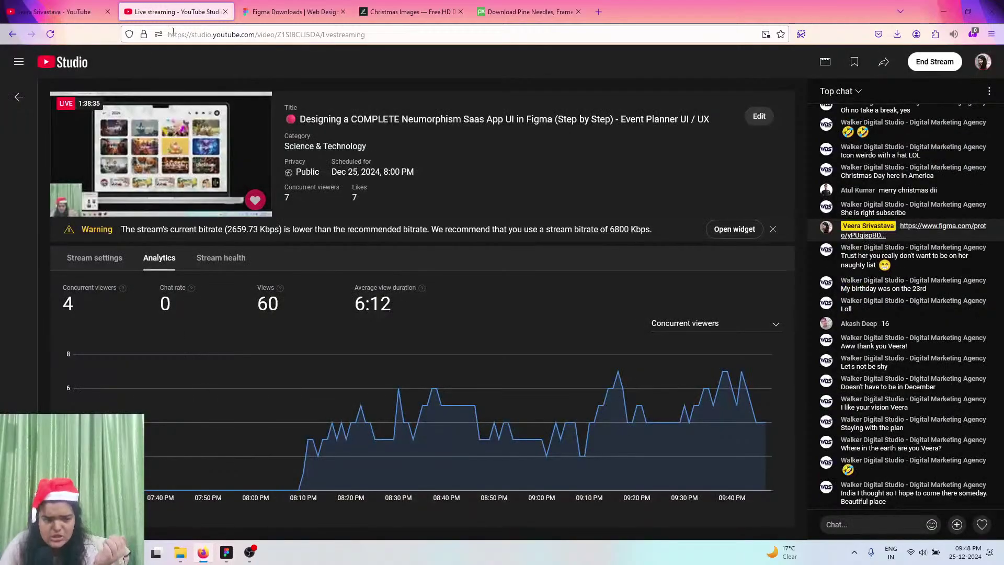
pyautogui.click(293, 11)
pyautogui.click(410, 12)
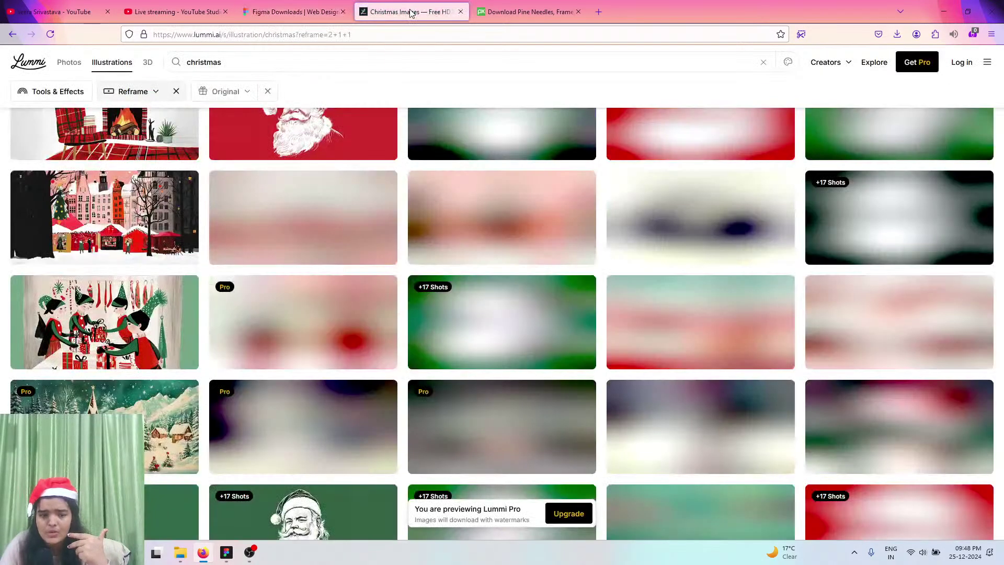
pyautogui.doubleClick(217, 62)
pyautogui.write('new')
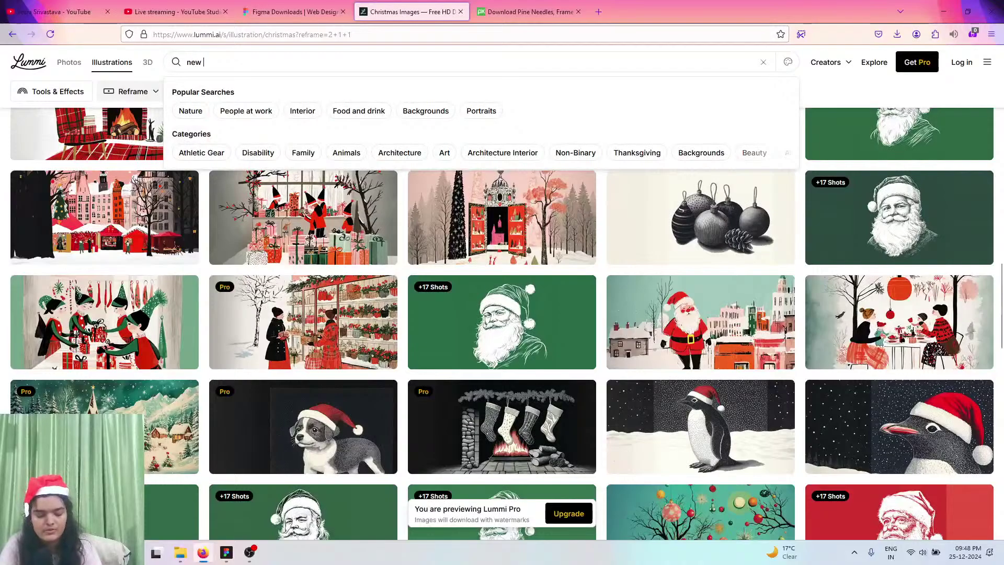
pyautogui.write(' year')
pyautogui.press('Return')
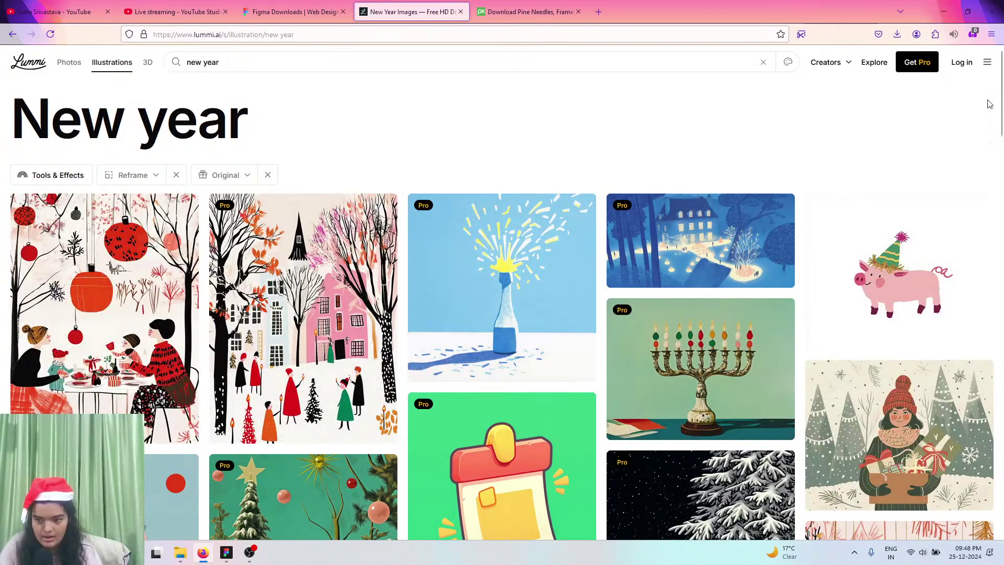
pyautogui.scroll(-2, 491, 287)
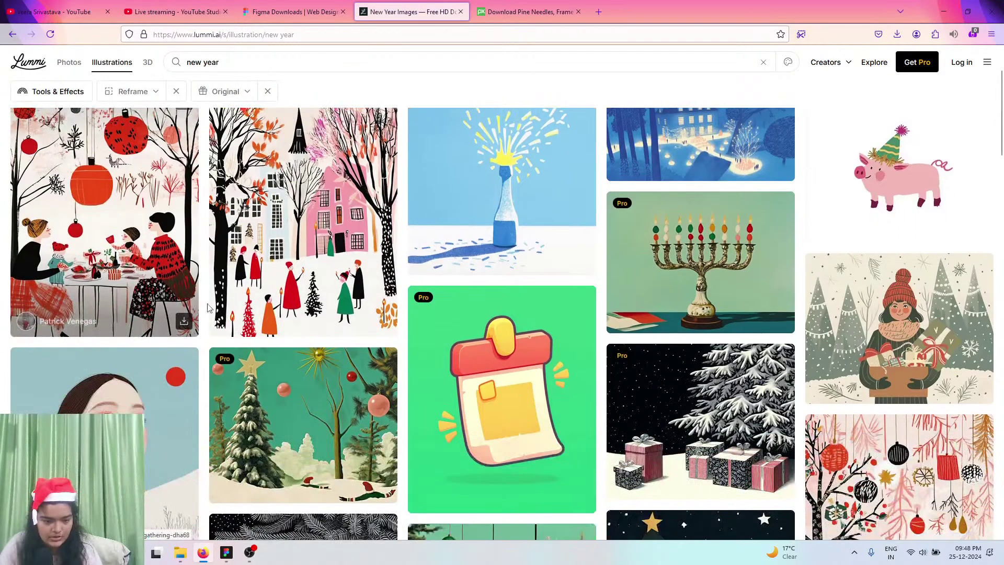
pyautogui.scroll(-2, 491, 284)
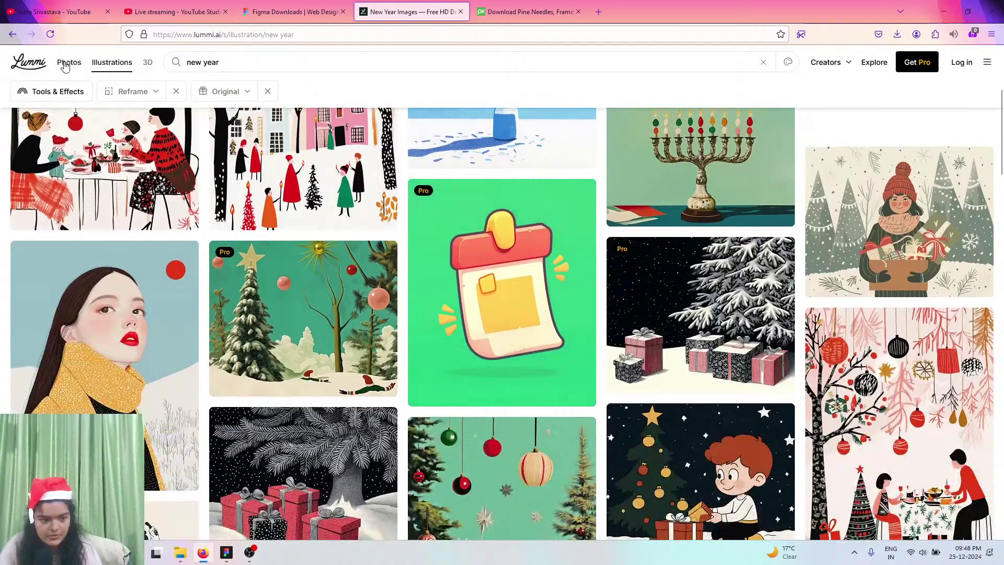
# - Switch to Figma and compare the new 2024 screen with the calendar dashboard in the Untitled prototype
pyautogui.click(226, 552)
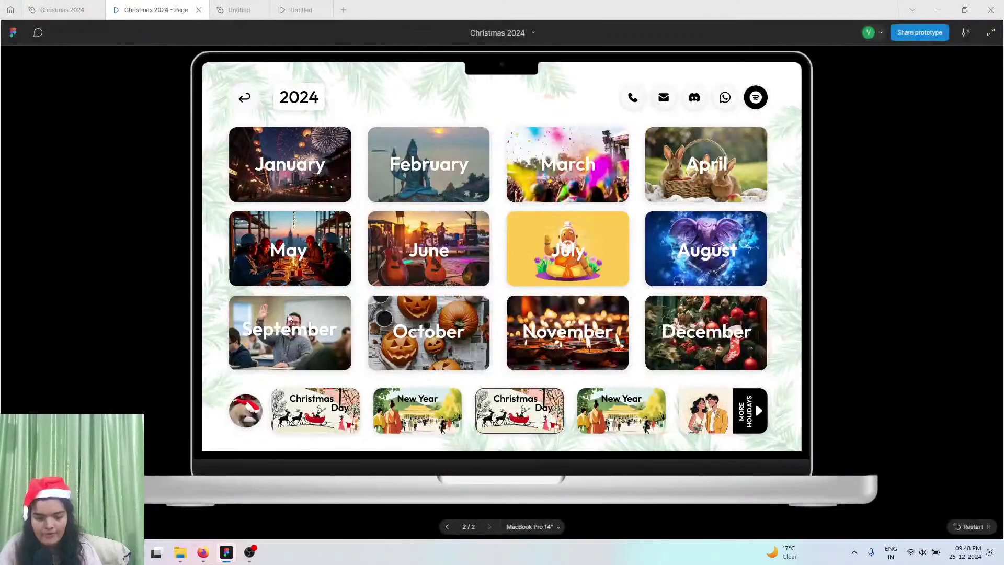
pyautogui.click(299, 9)
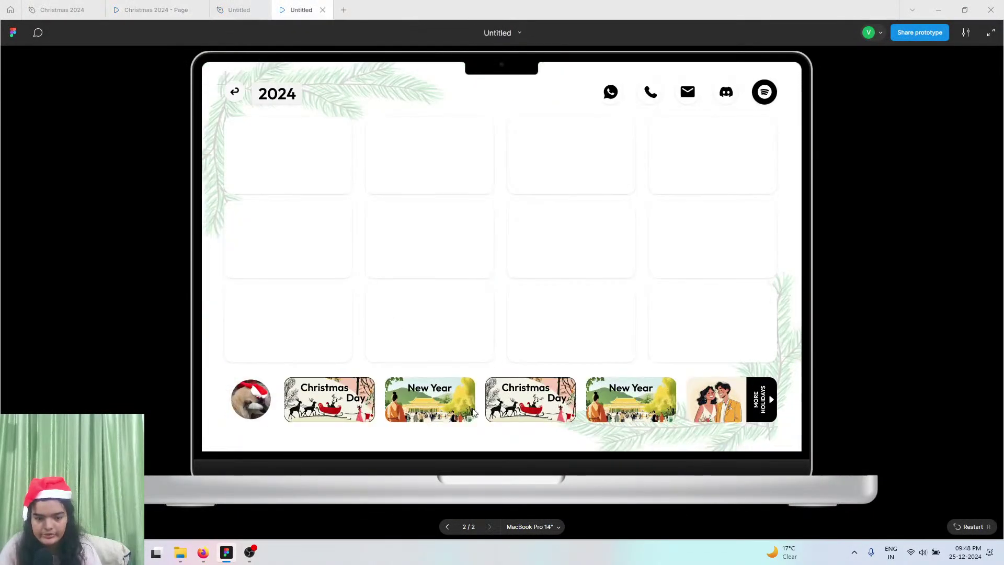
pyautogui.click(449, 527)
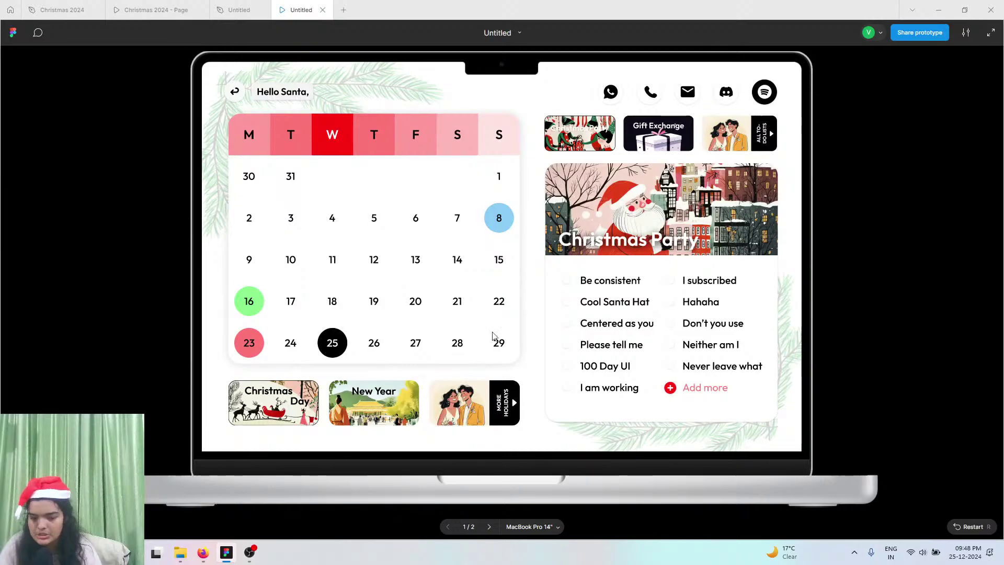
pyautogui.click(490, 526)
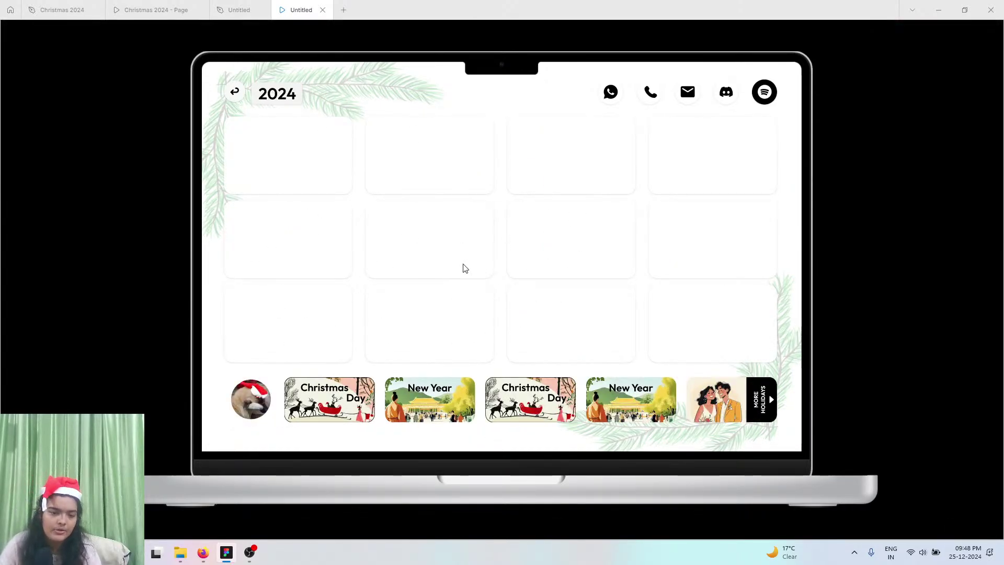
# - Return to Lummi's "new year" photos and download the watermarked image of pink fireworks above a crowd
pyautogui.click(203, 552)
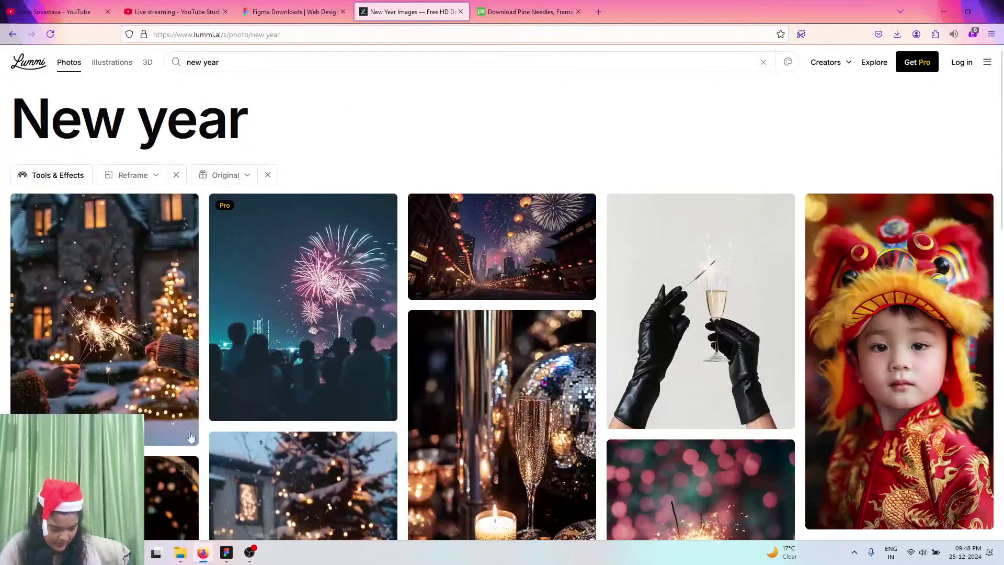
pyautogui.scroll(-1, 248, 286)
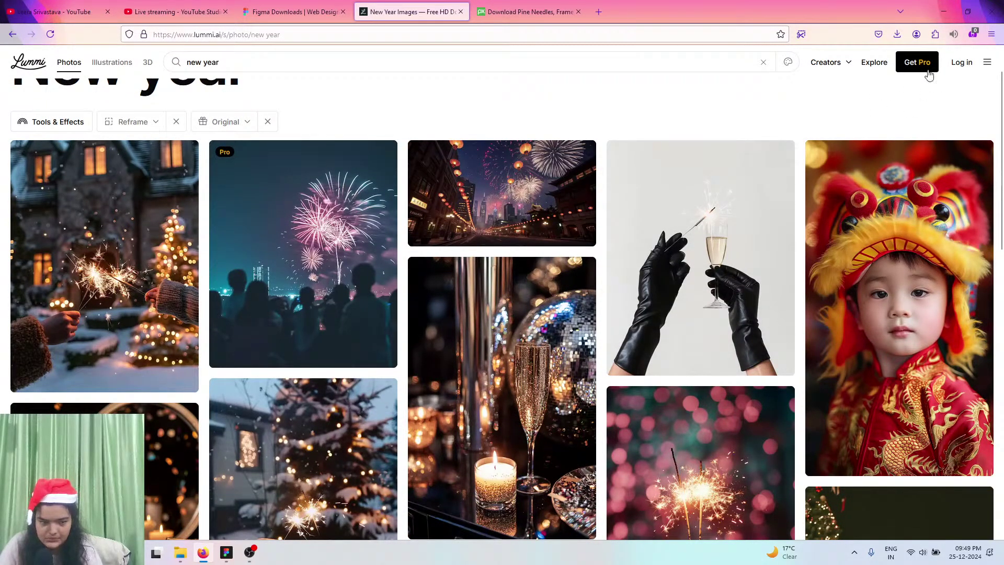
pyautogui.click(383, 353)
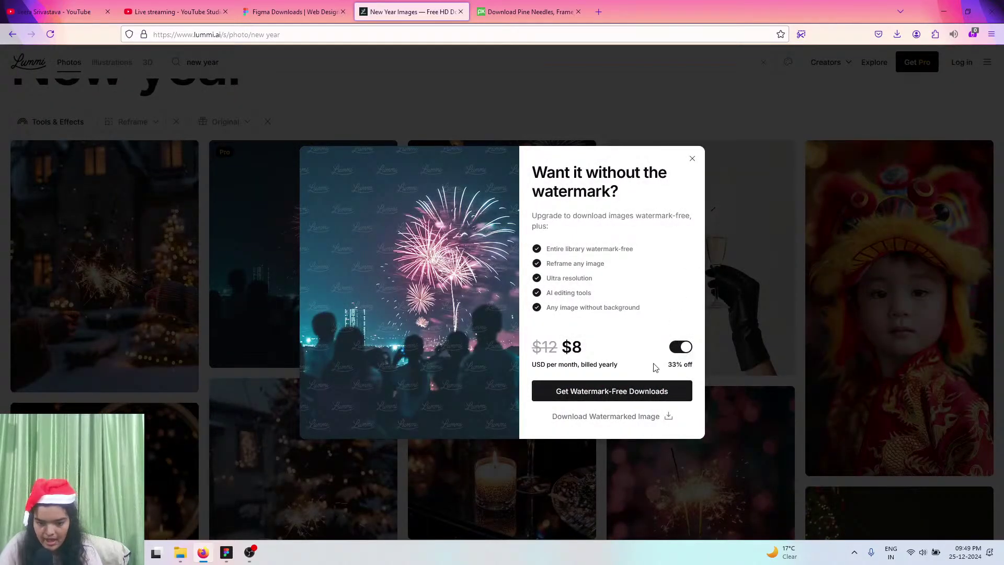
pyautogui.click(647, 393)
pyautogui.click(578, 11)
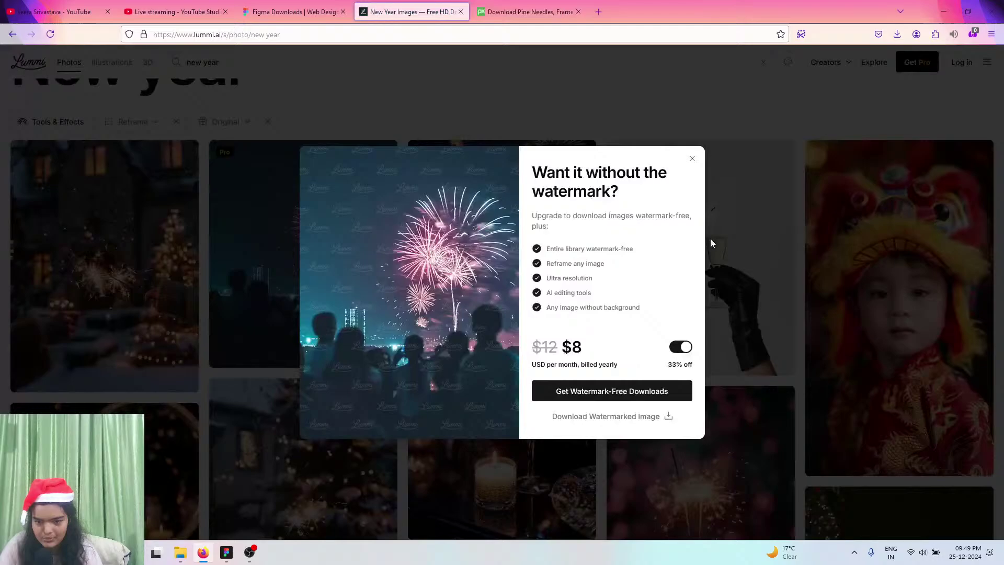
pyautogui.click(606, 417)
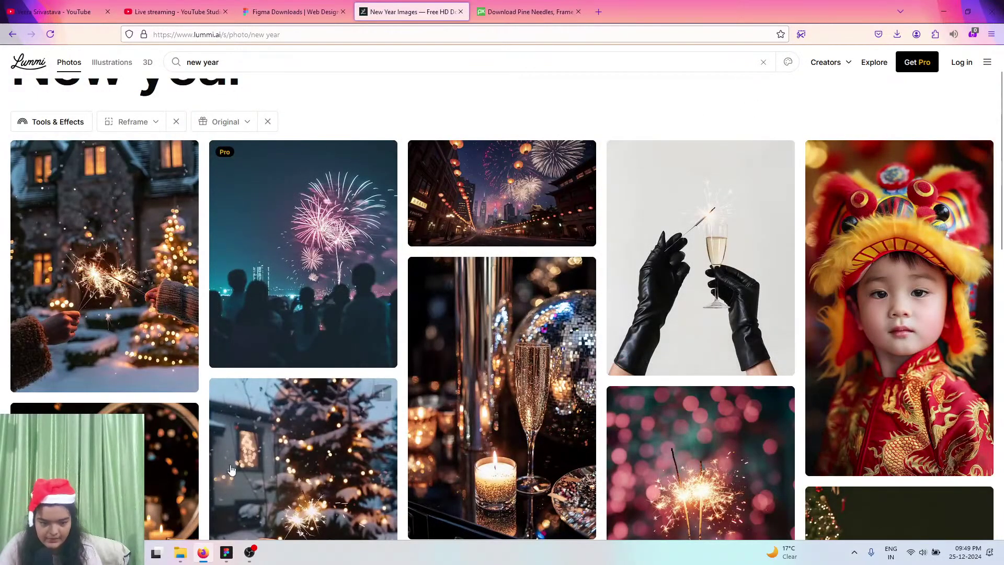
# - Switch to Figma's Untitled design file and fill the grid's first card with the Nighttime Fireworks Gathering image
pyautogui.click(226, 552)
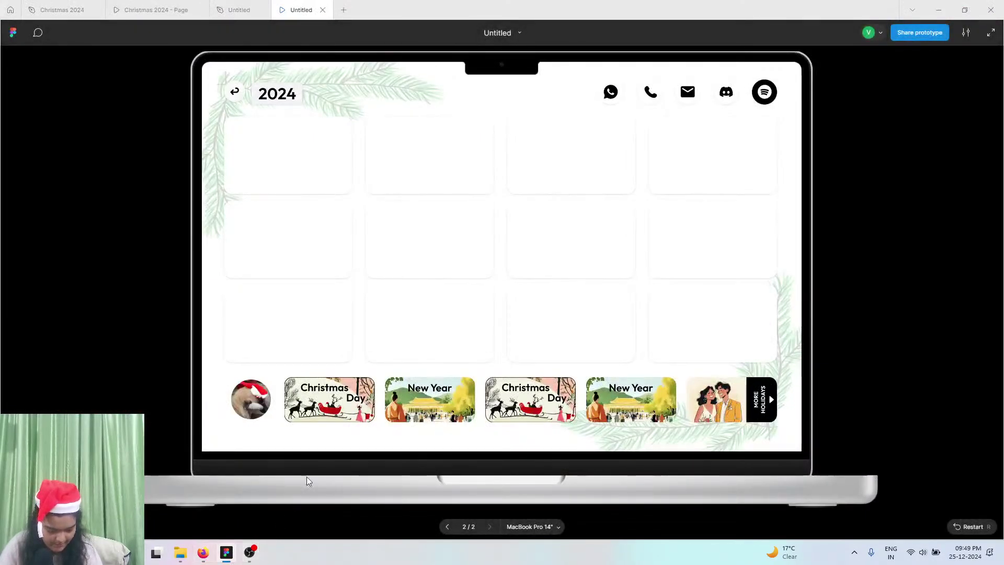
pyautogui.click(230, 10)
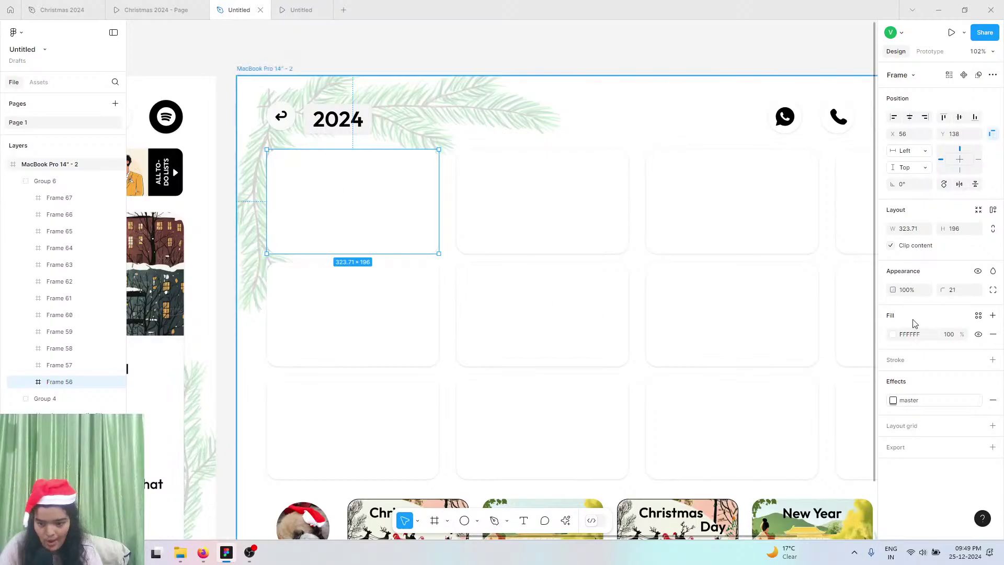
pyautogui.click(892, 334)
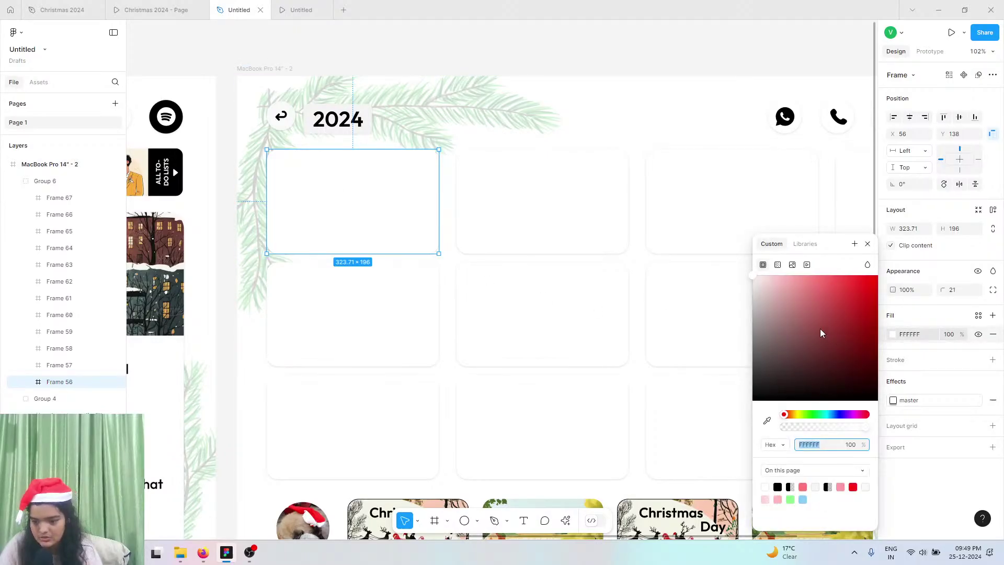
pyautogui.click(793, 267)
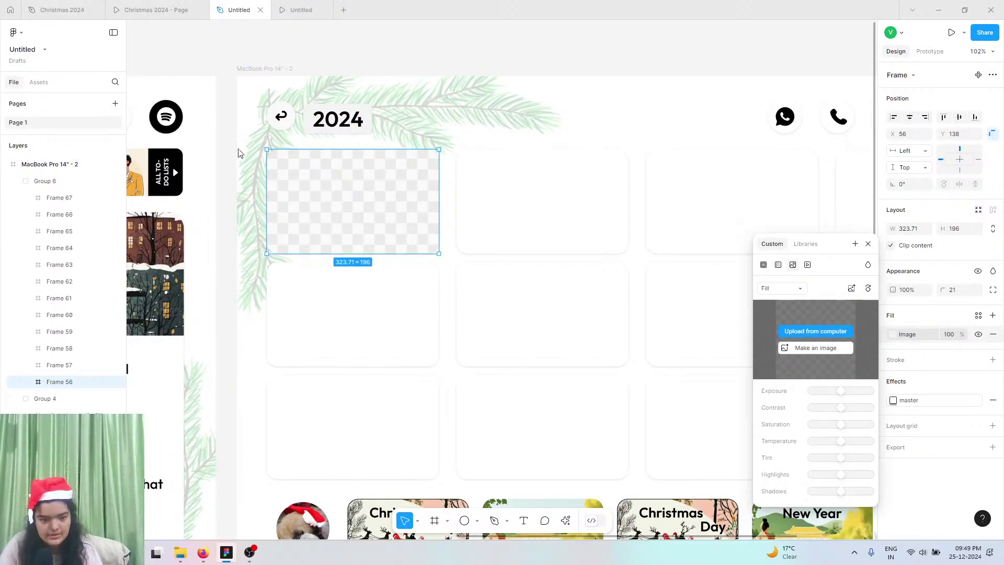
pyautogui.click(196, 140)
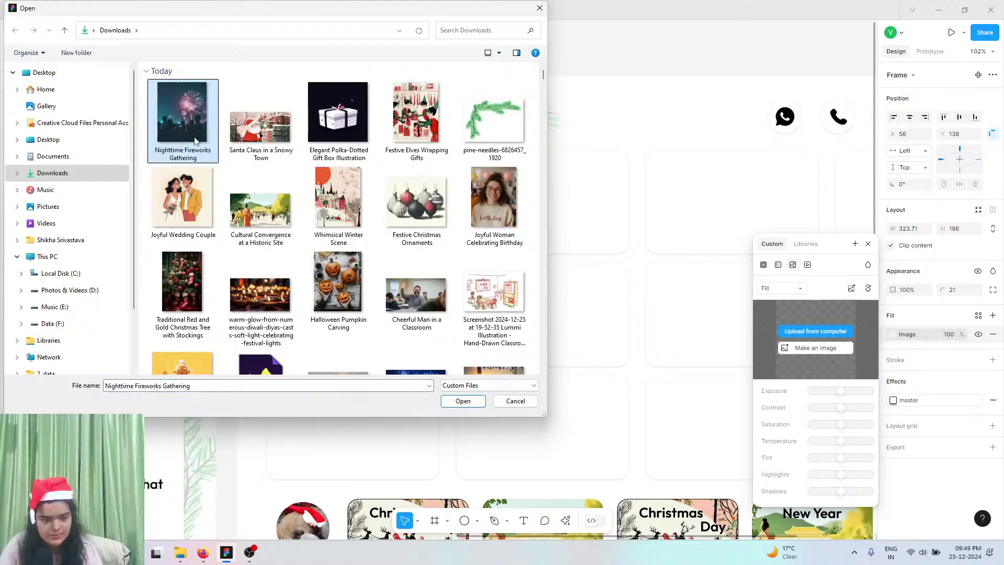
pyautogui.click(451, 404)
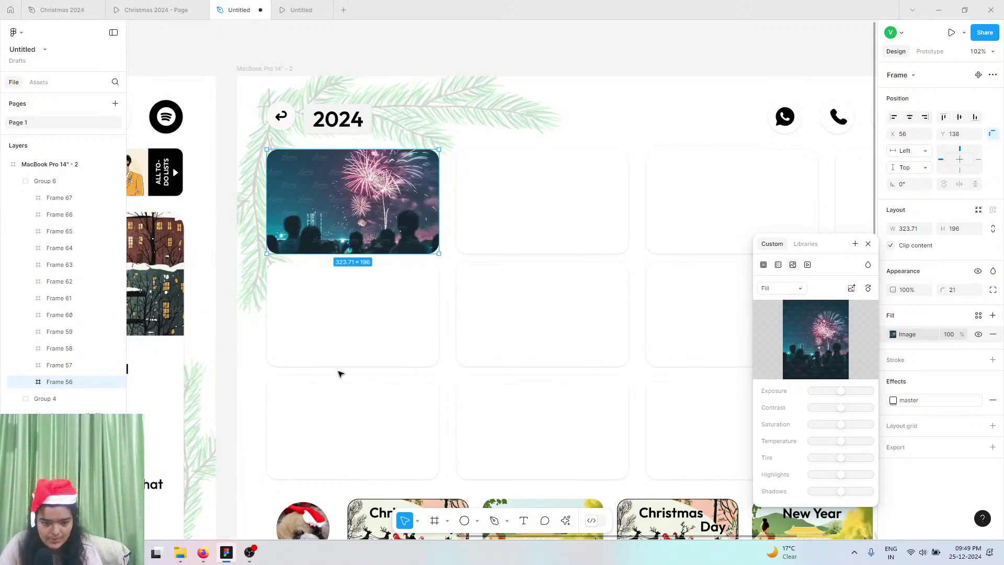
# - Switch to Pixabay in the browser, search for "shiv" and browse the vector results
pyautogui.click(203, 552)
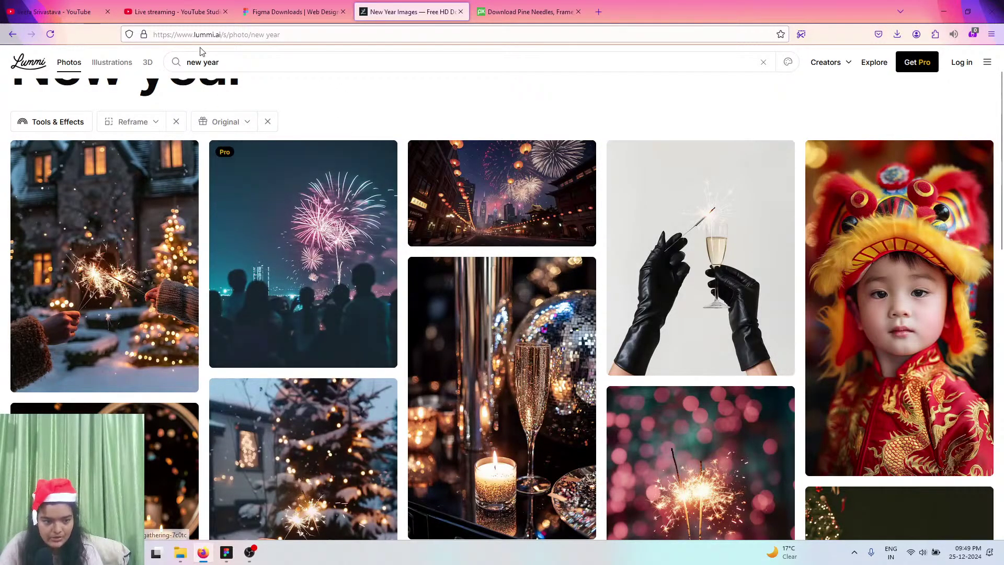
pyautogui.click(212, 61)
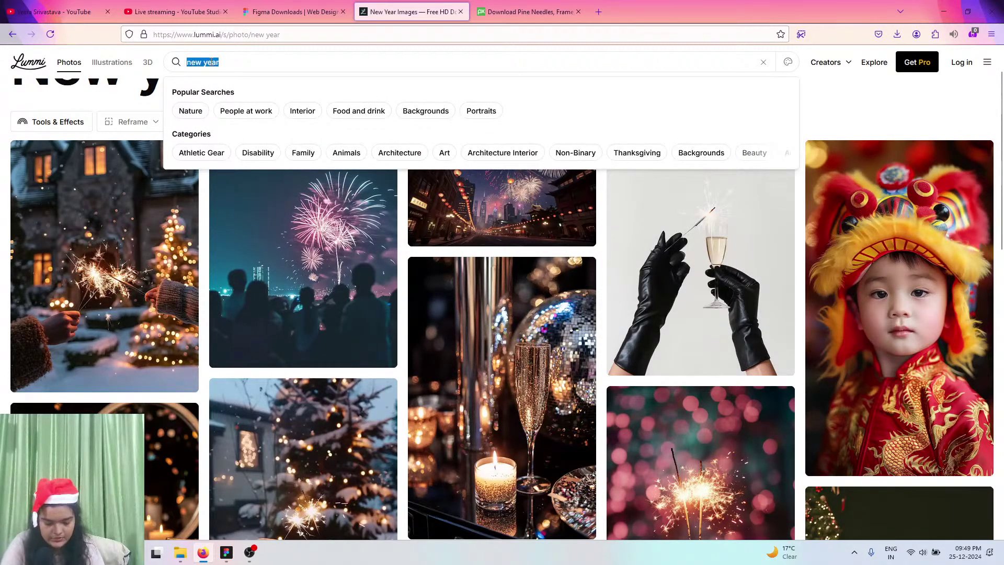
pyautogui.click(527, 12)
pyautogui.click(394, 79)
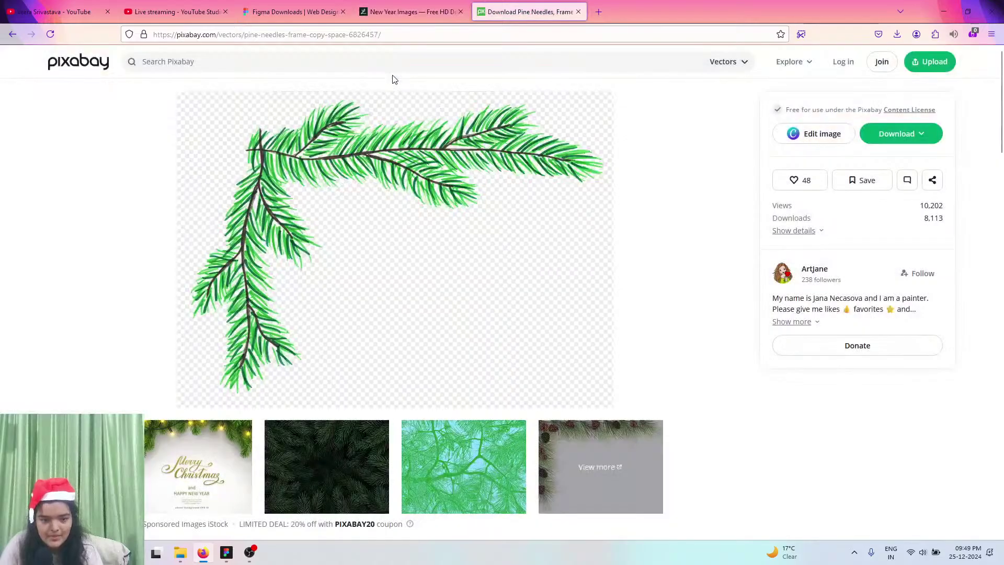
pyautogui.click(396, 67)
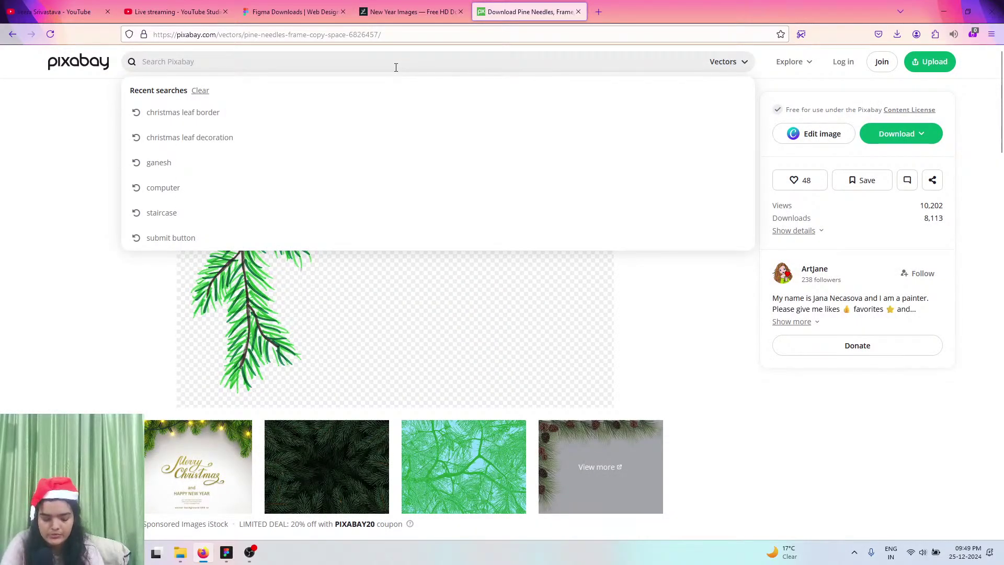
pyautogui.write('shiv')
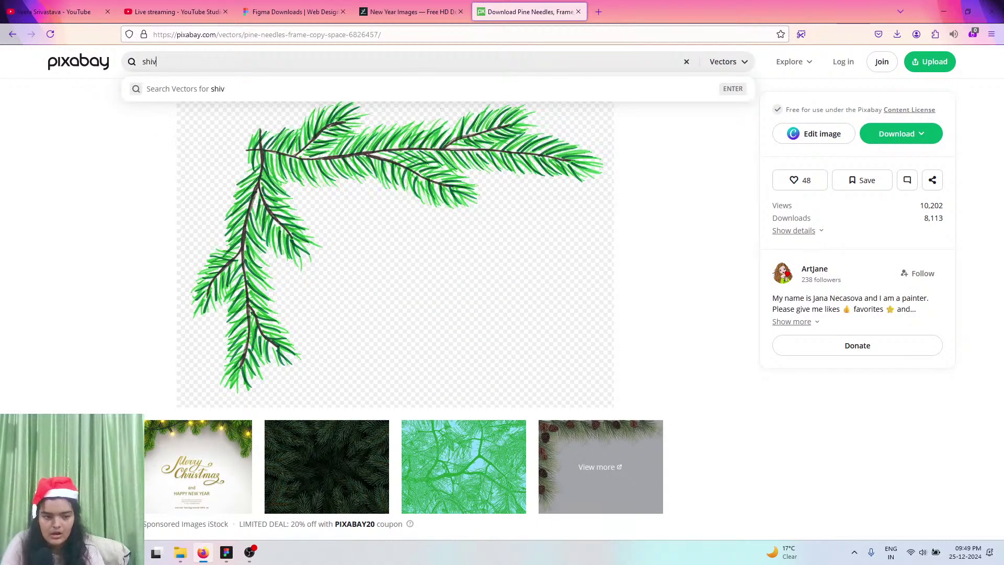
pyautogui.press('Return')
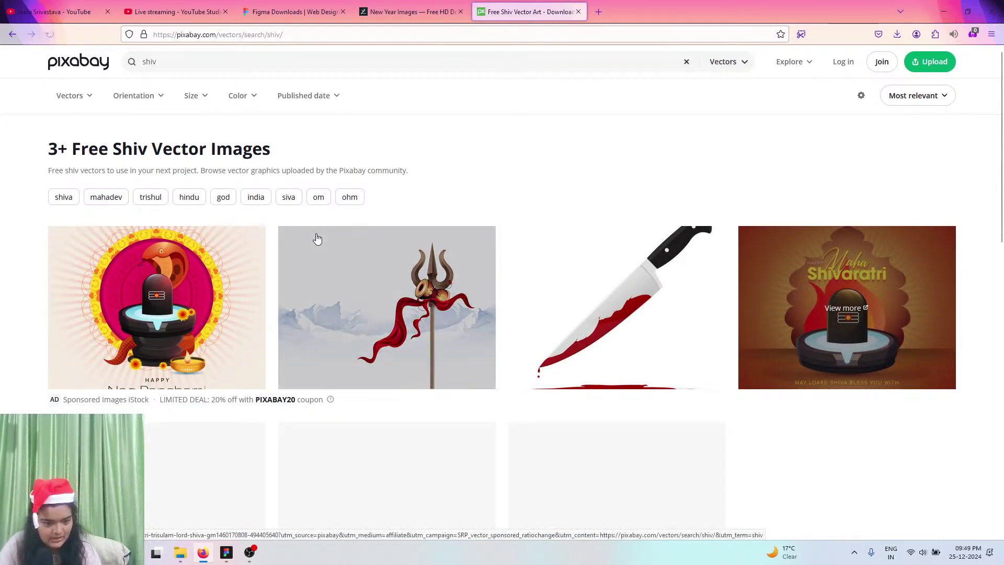
pyautogui.scroll(-1, 317, 238)
pyautogui.scroll(-1, 301, 289)
pyautogui.scroll(2, 301, 289)
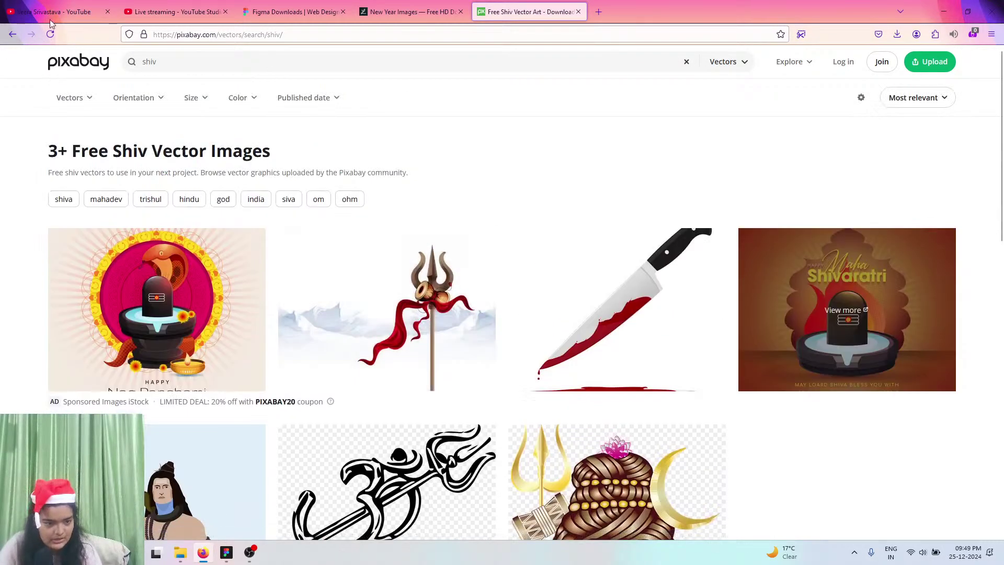
# - Widen the "shiv" results to all images and download the blue Lord Shiva statue photo at 1920×1280
pyautogui.click(176, 61)
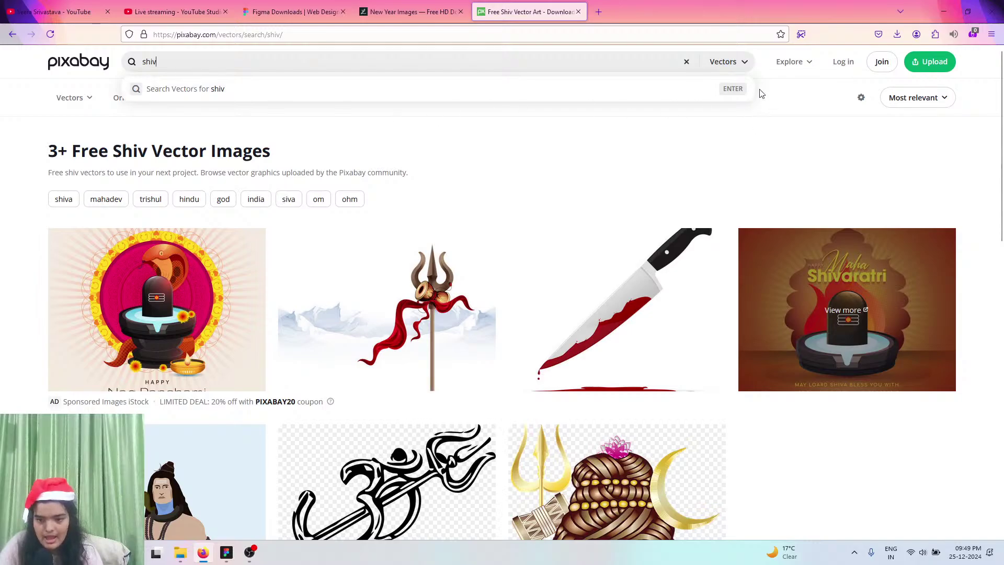
pyautogui.click(723, 64)
pyautogui.click(710, 98)
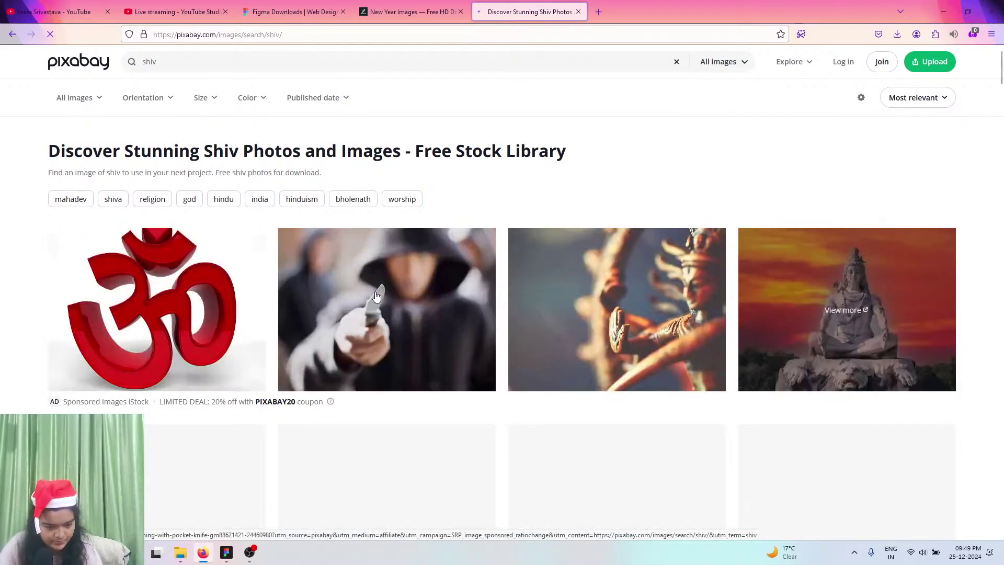
pyautogui.scroll(-5, 377, 297)
pyautogui.scroll(-1, 316, 251)
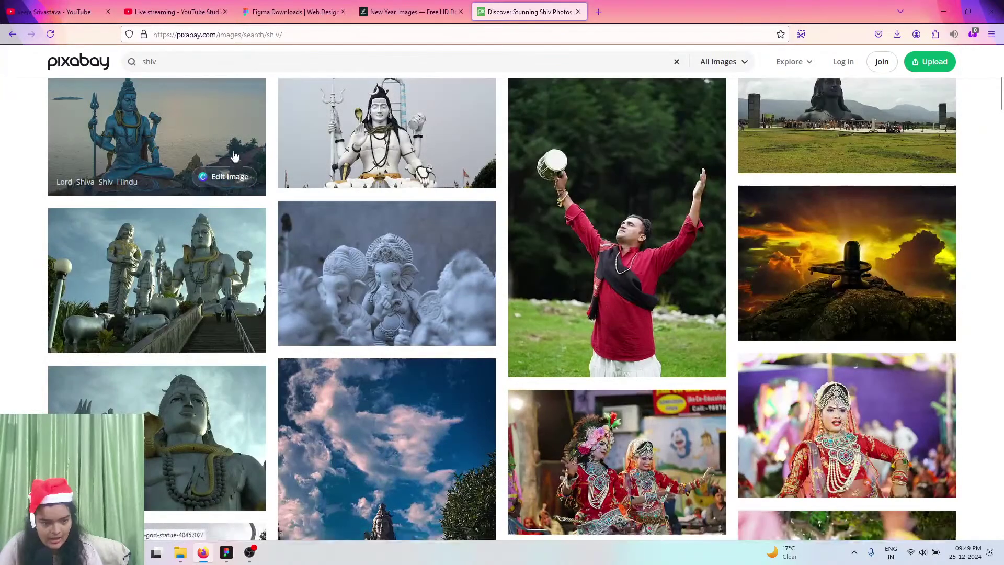
pyautogui.click(234, 155)
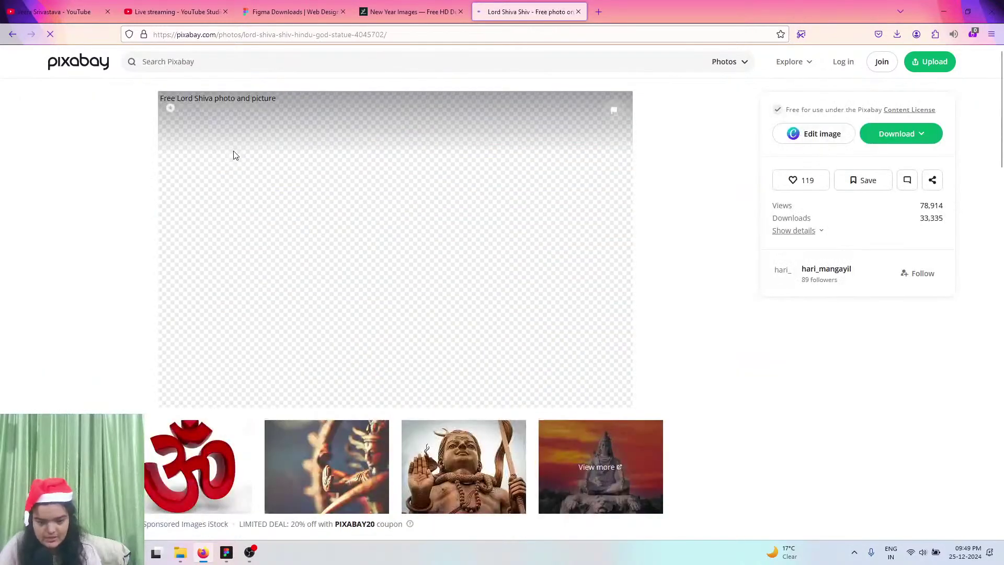
pyautogui.click(889, 135)
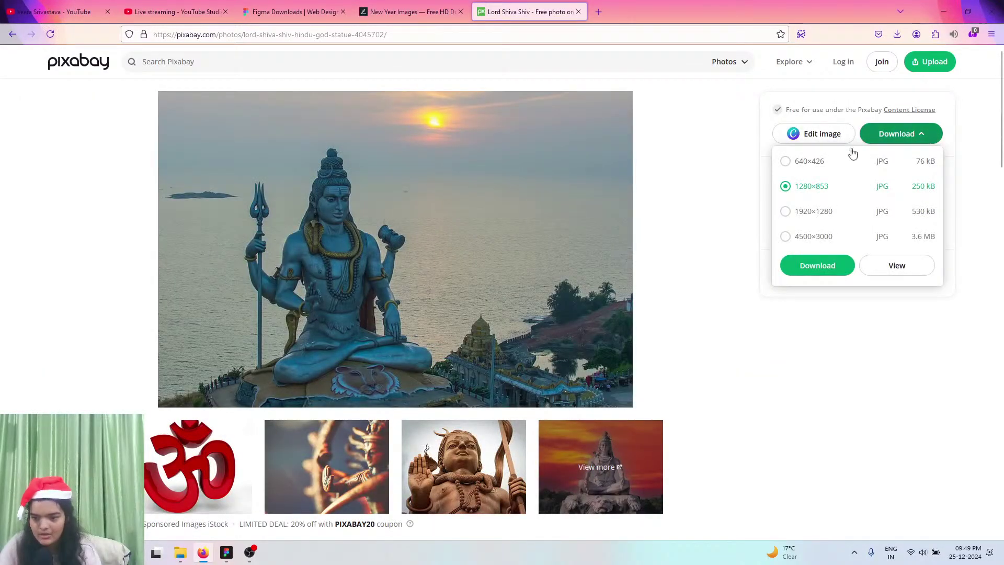
pyautogui.click(790, 217)
pyautogui.click(816, 266)
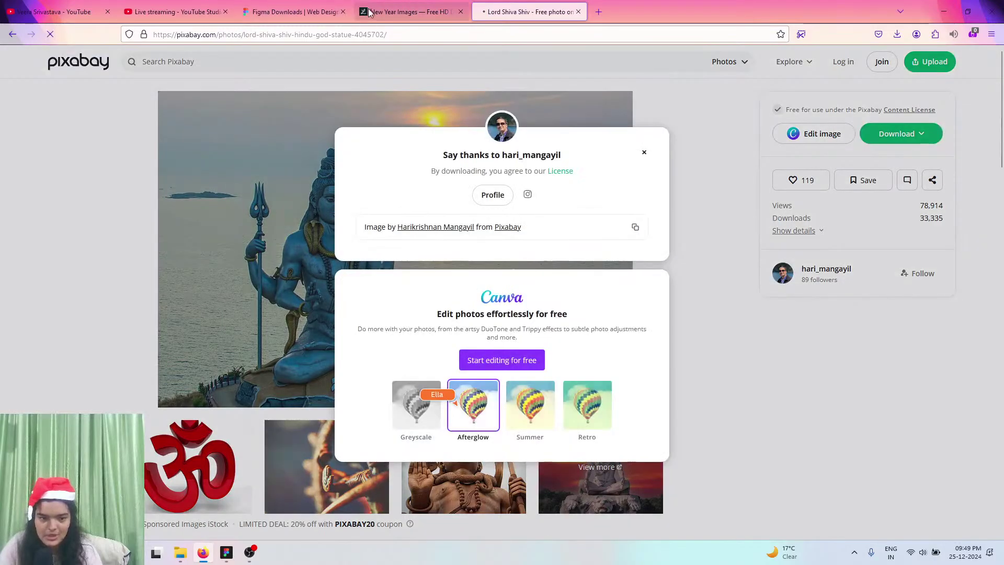
# - Check the month cards in Figma's Christmas 2024 reference prototype and search Lummi's photos for "holi"
pyautogui.click(368, 12)
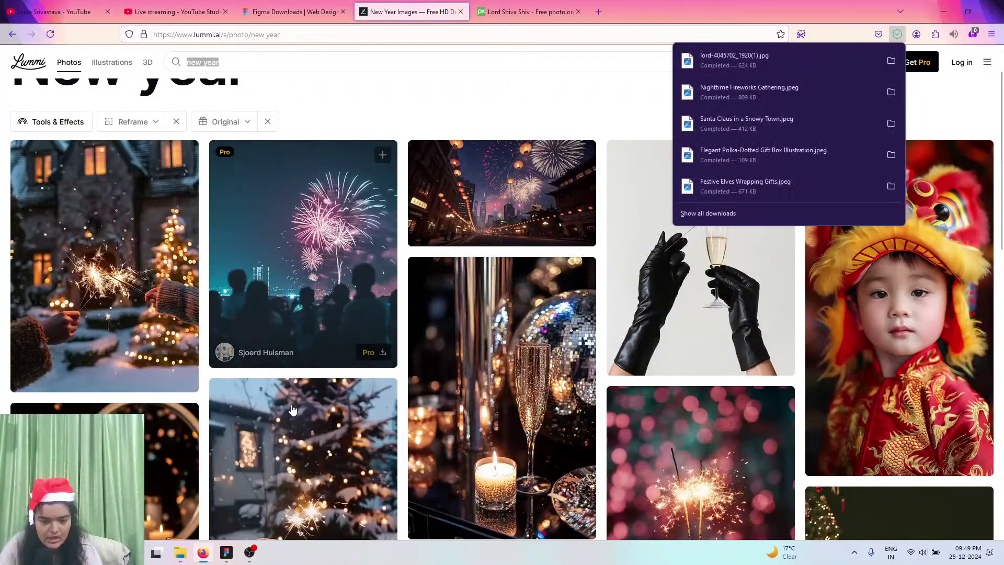
pyautogui.click(226, 553)
pyautogui.click(152, 10)
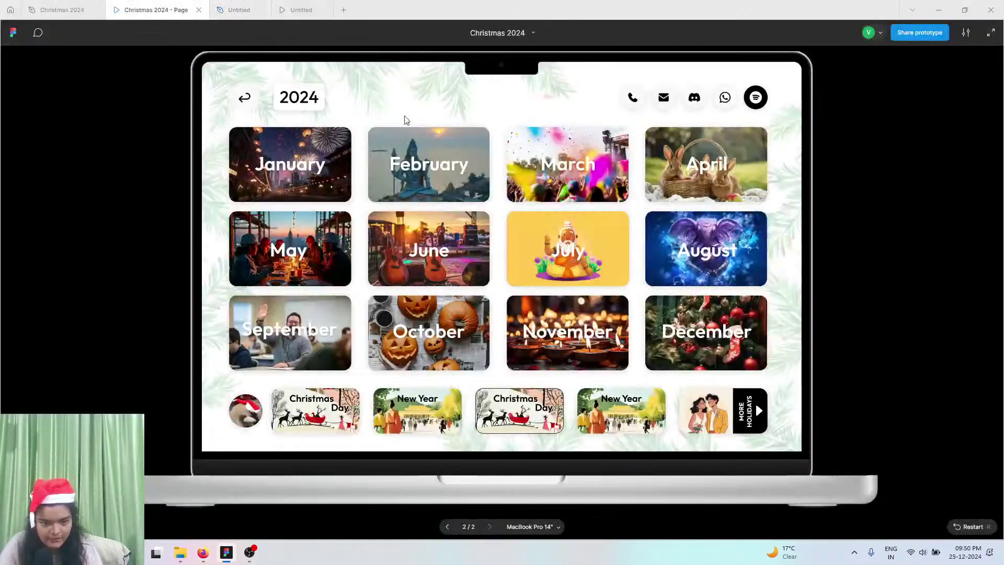
pyautogui.click(203, 553)
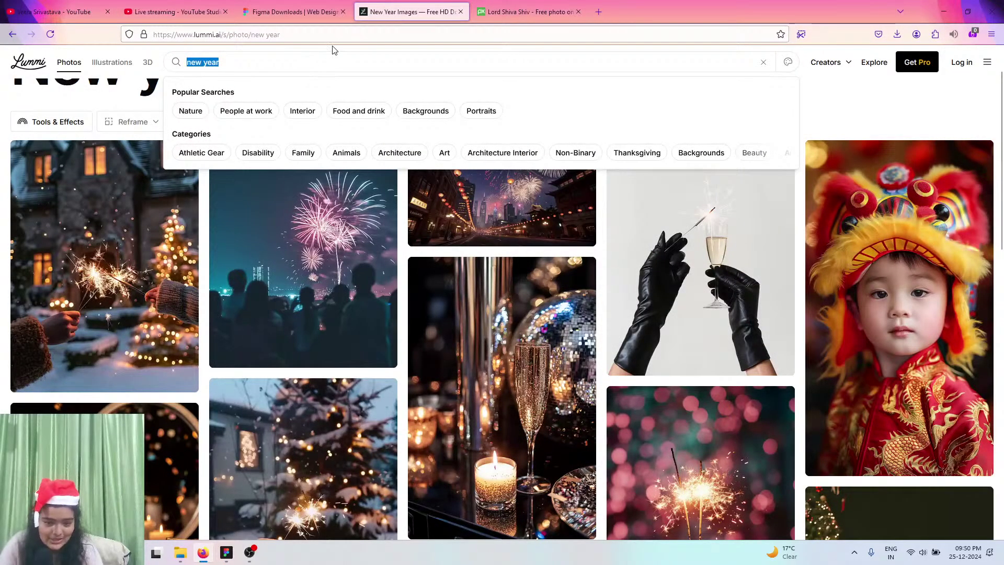
pyautogui.write('i')
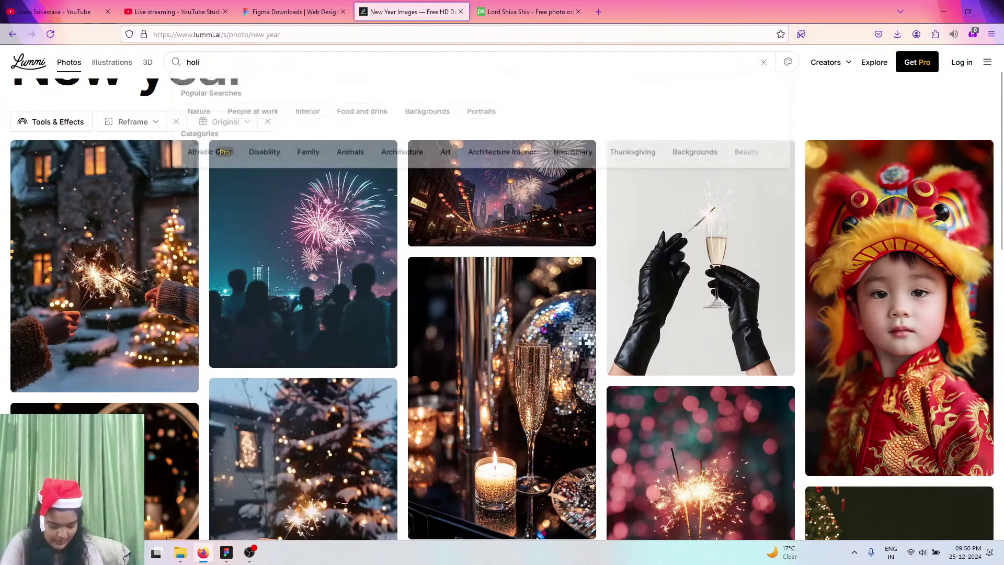
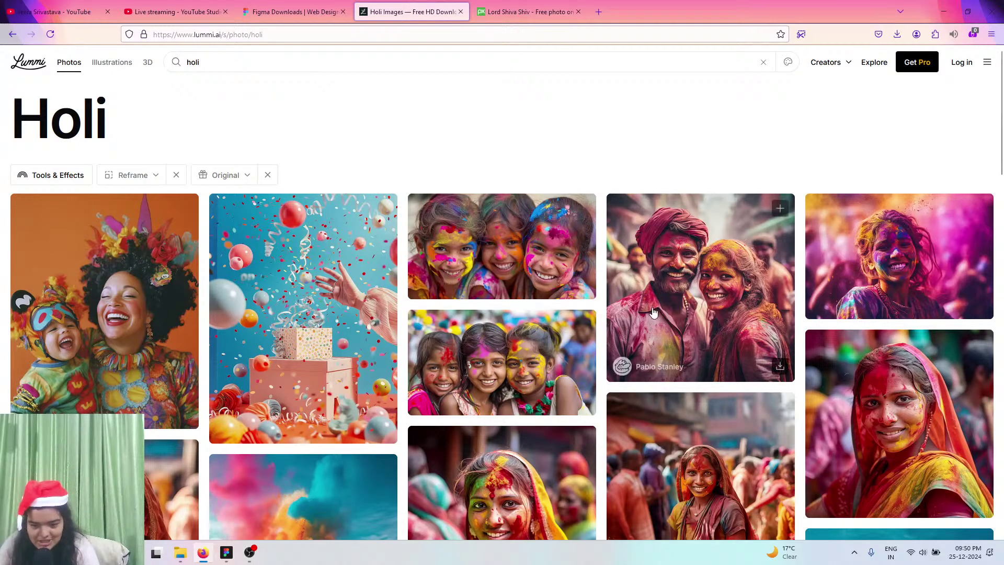
# - Download the Holi photo of a live concert crowd with yellow and magenta colour powder from the search results
pyautogui.scroll(-4, 648, 366)
pyautogui.scroll(-2, 647, 420)
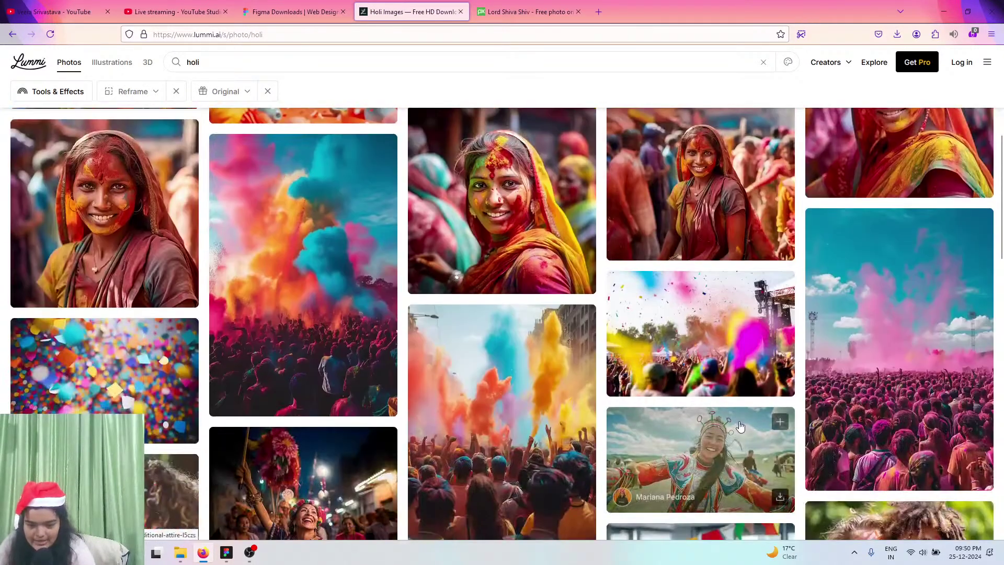
pyautogui.click(586, 288)
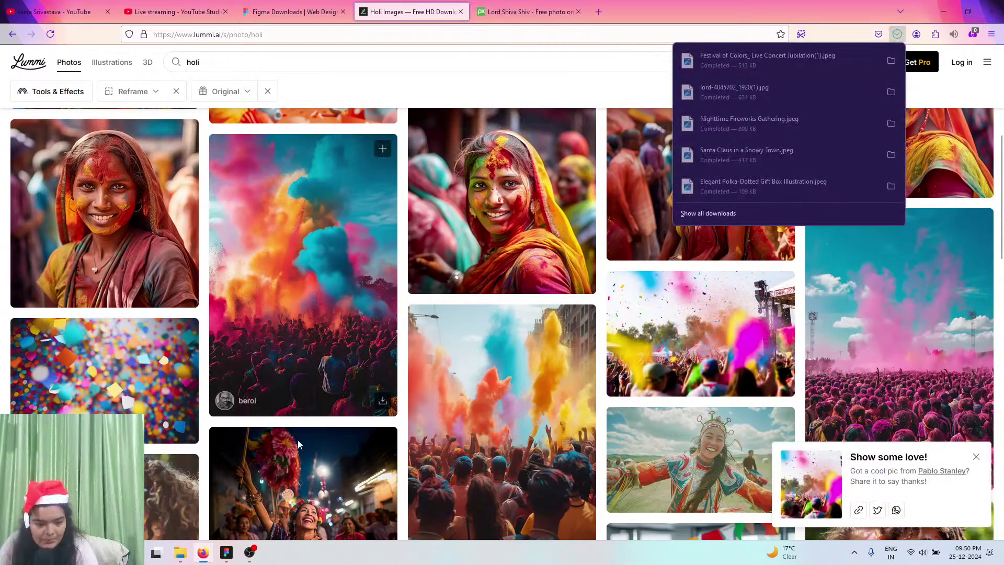
# - Check the month cards in the Figma prototype, return to the Lummi photo site in Firefox and search for "easter"
pyautogui.click(226, 552)
pyautogui.click(203, 552)
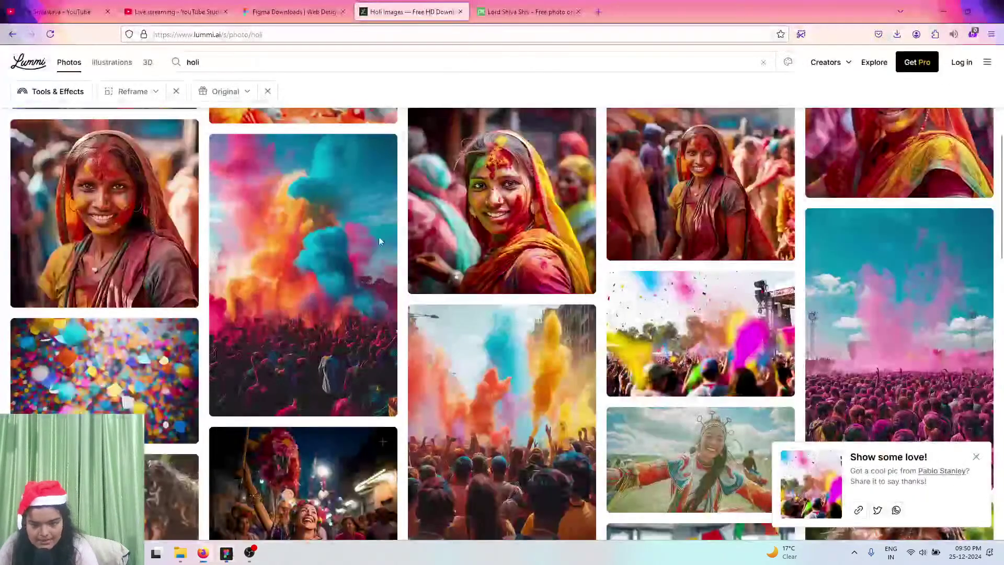
pyautogui.click(315, 56)
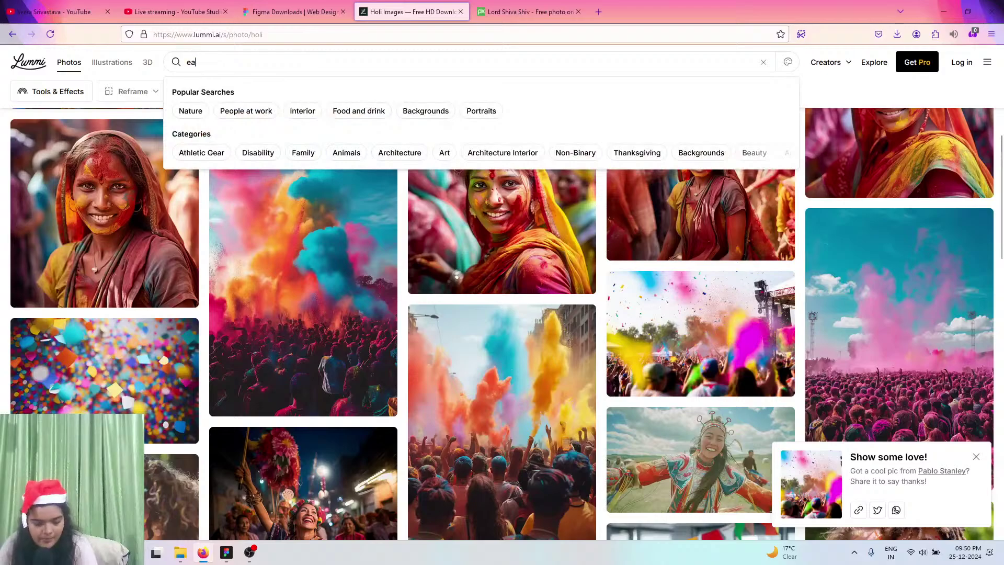
pyautogui.press('Return')
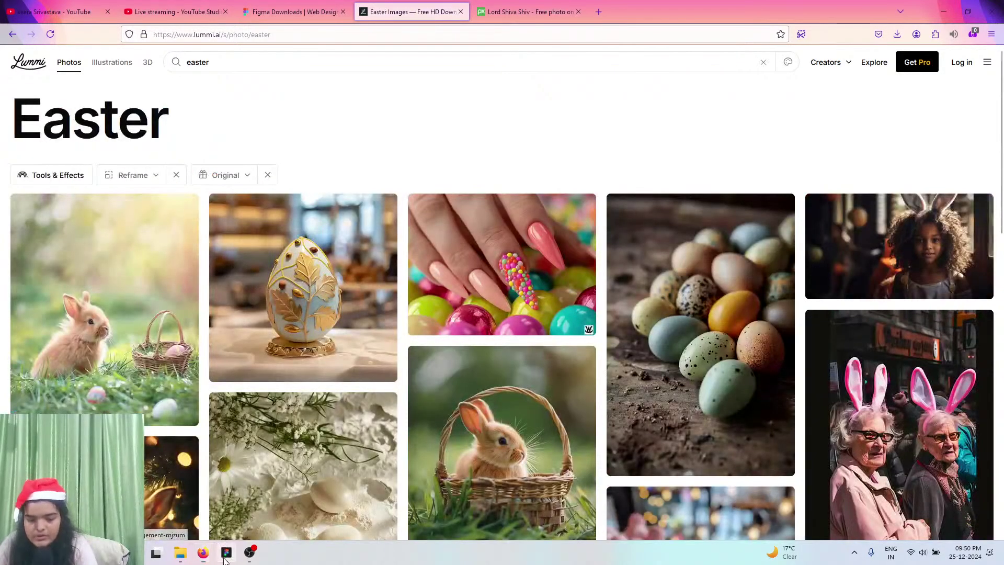
# - Check the April card in the Figma prototype and download the Lummi photo of three rabbits around a picnic basket
pyautogui.hotkey('alt', 'Tab')
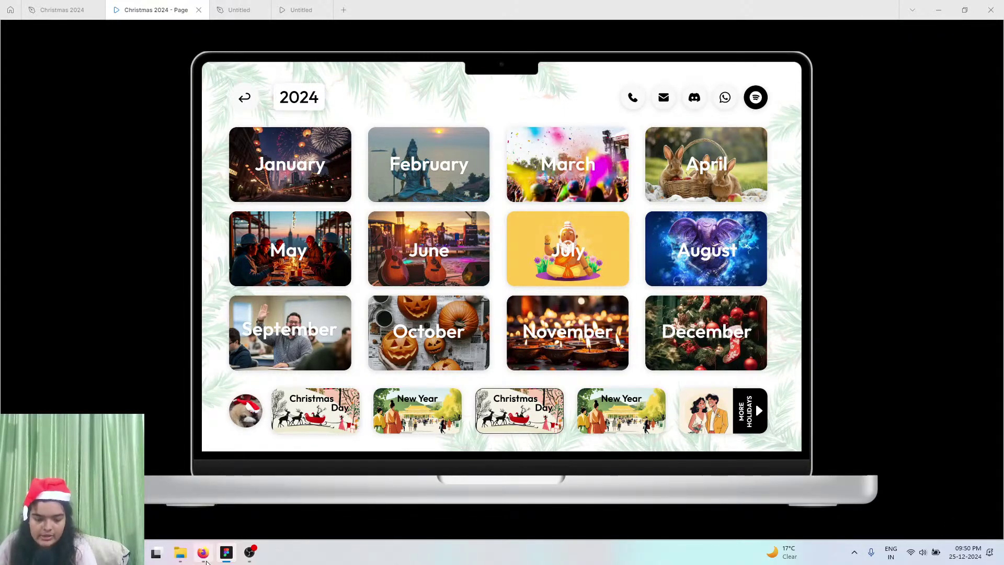
pyautogui.click(203, 553)
pyautogui.scroll(-8, 613, 336)
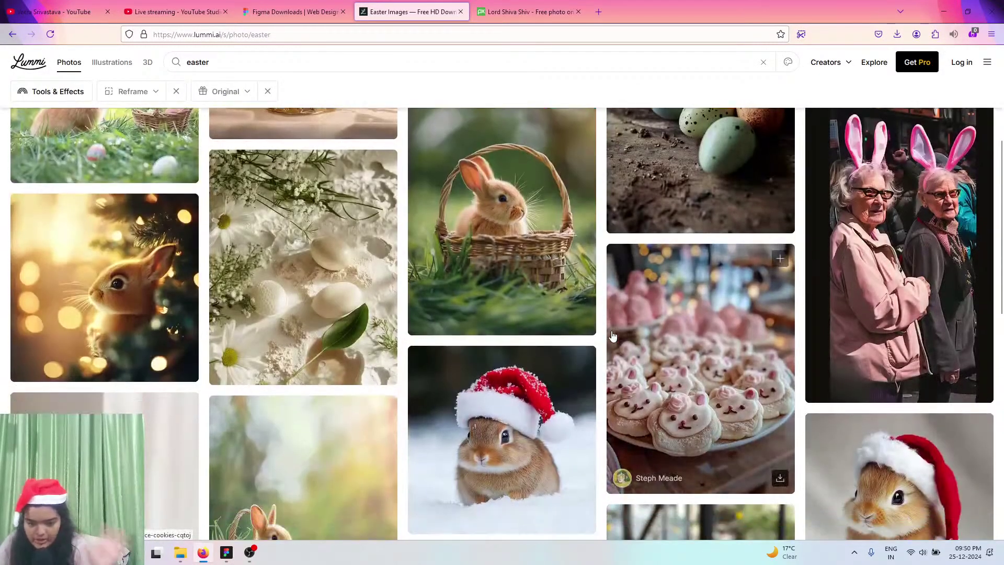
pyautogui.scroll(-7, 368, 398)
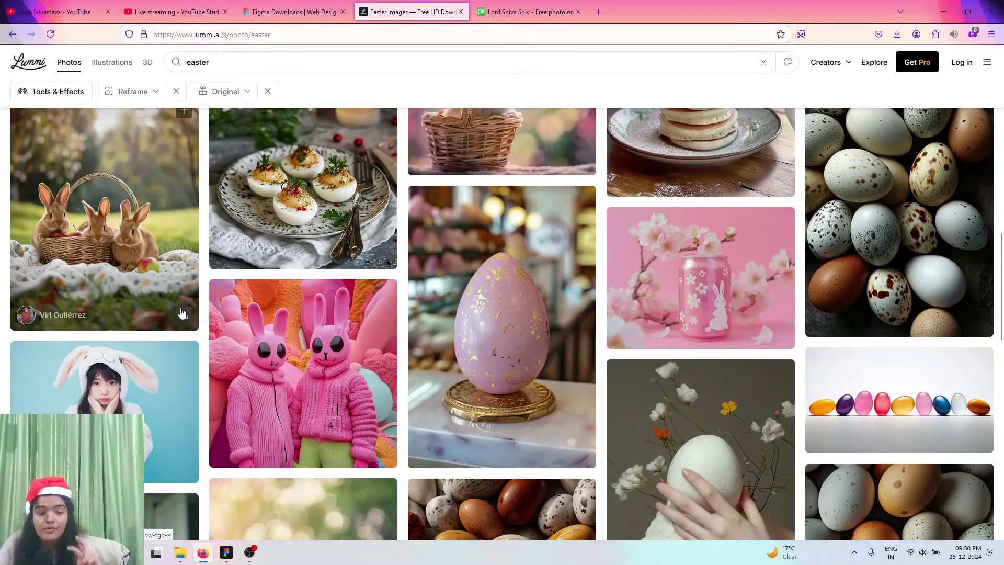
pyautogui.click(182, 314)
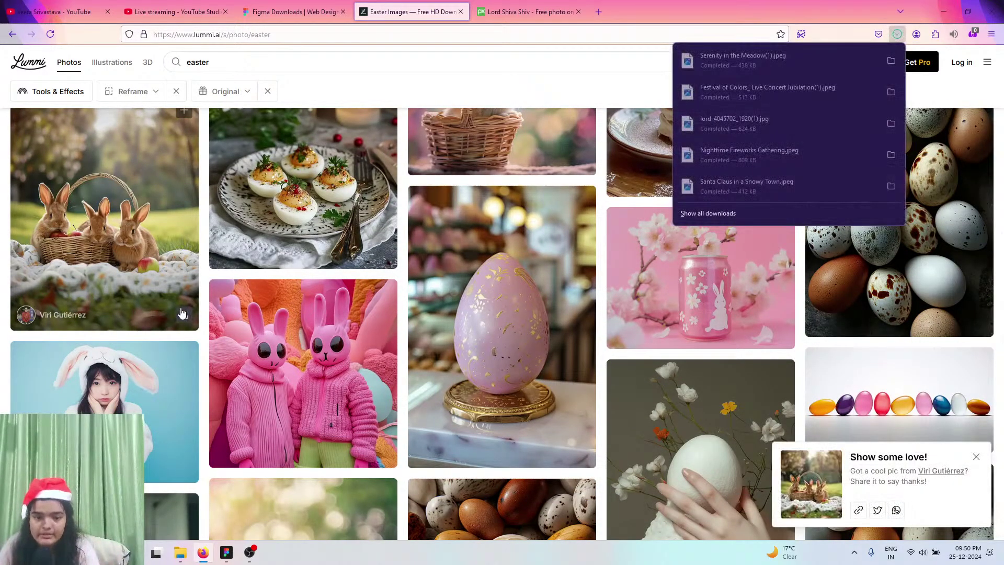
# - Search the photos for "labour" and download the image of industrial workers with helmets in a factory
pyautogui.click(219, 62)
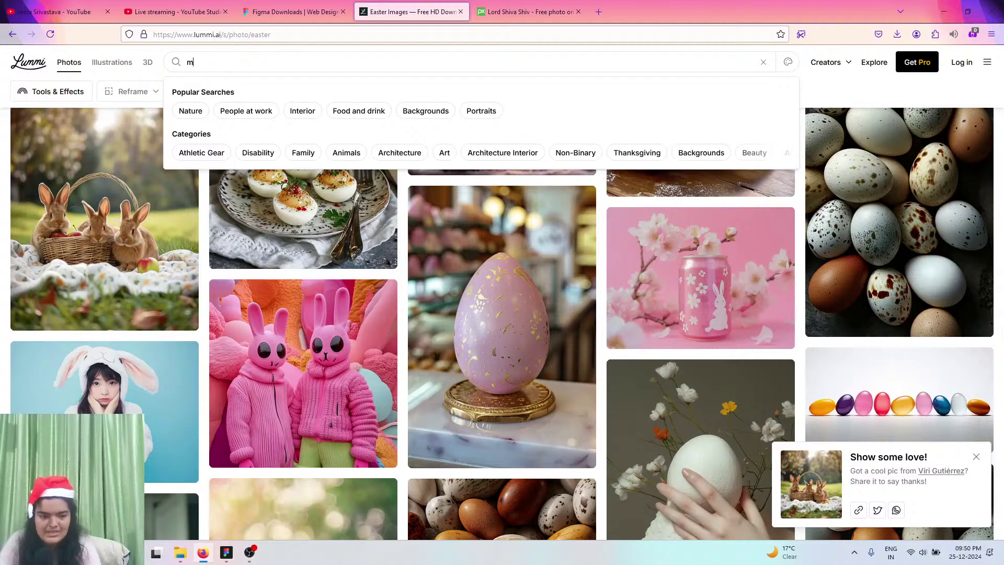
pyautogui.press('Return')
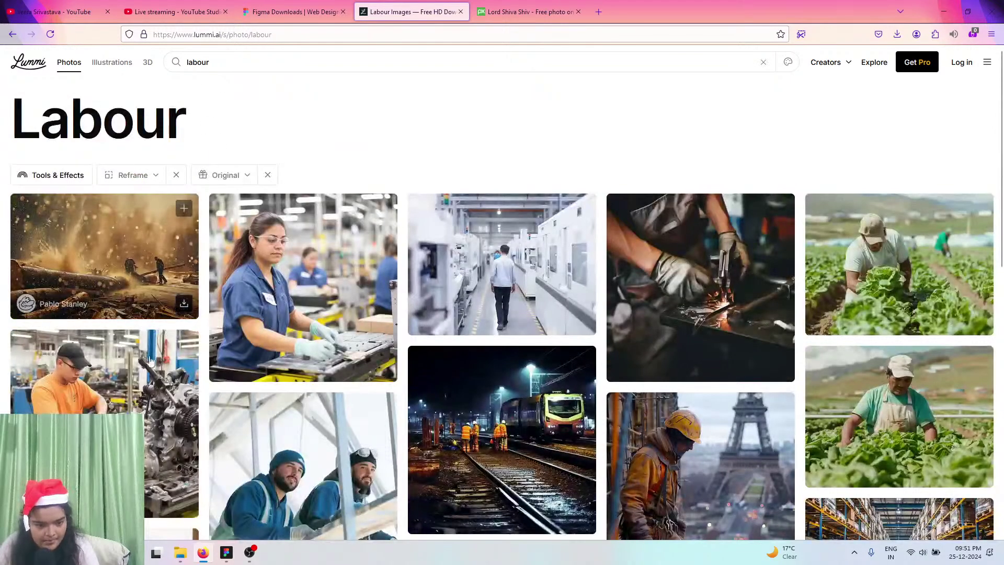
pyautogui.scroll(-3, 173, 408)
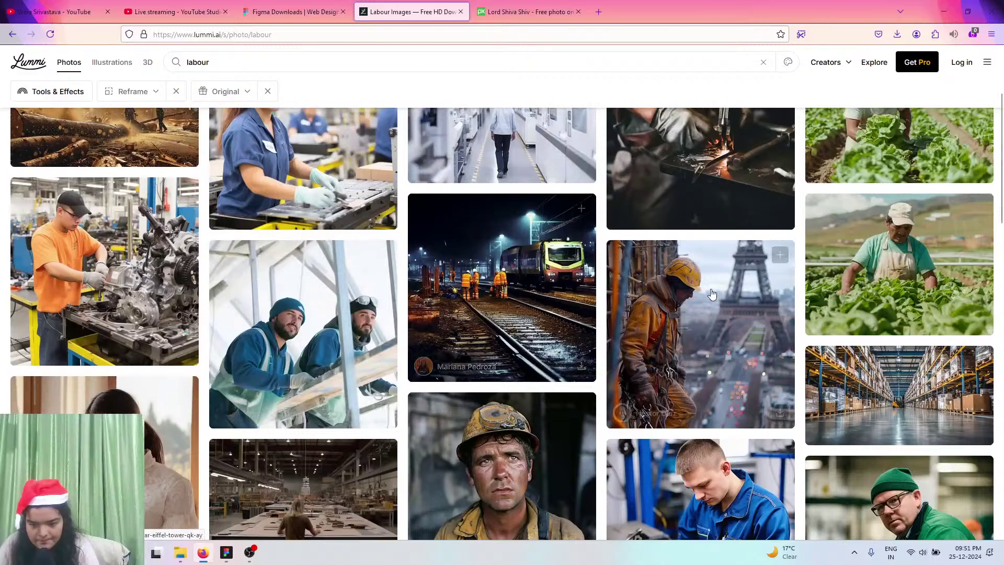
pyautogui.scroll(-4, 408, 314)
pyautogui.scroll(-5, 425, 317)
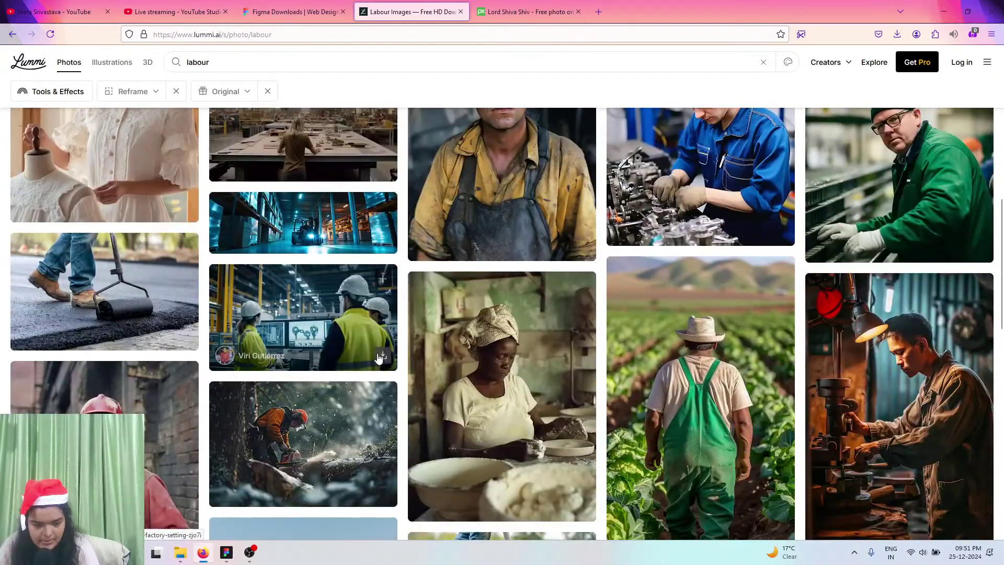
pyautogui.click(382, 357)
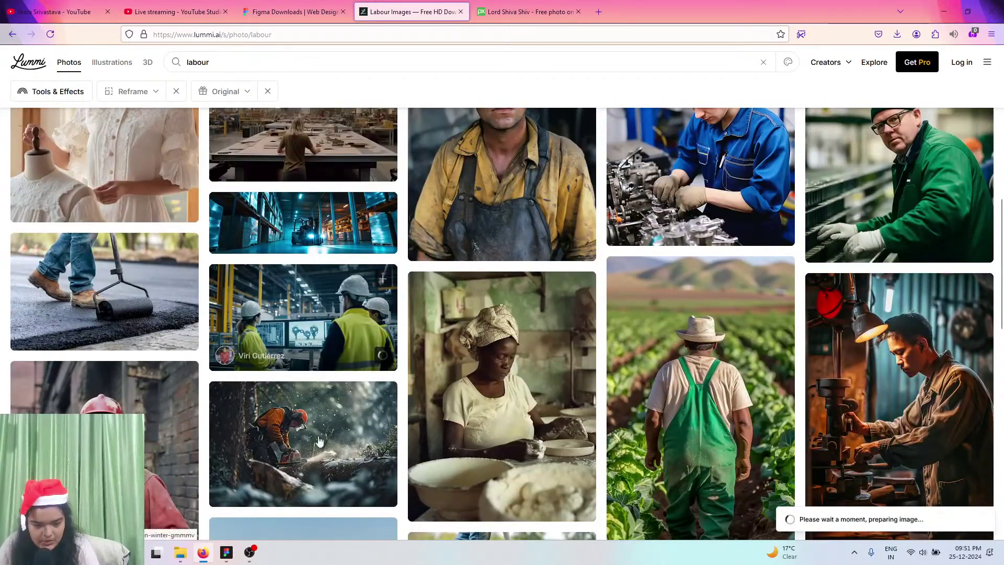
# - Switch to the Untitled design in Figma and fill the second card of the first row with the image lord-4045702_1920(1)
pyautogui.click(228, 554)
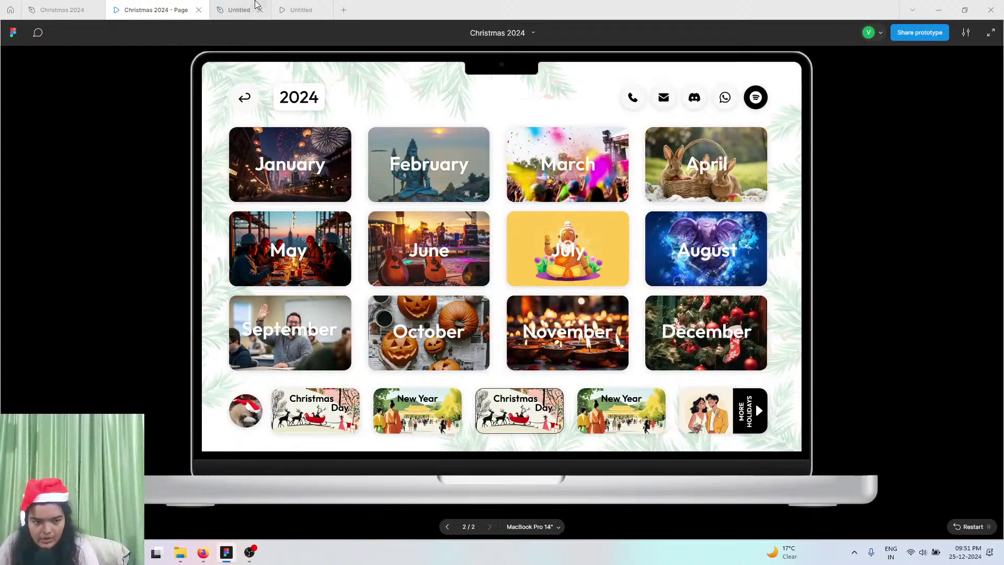
pyautogui.click(246, 8)
pyautogui.click(506, 190)
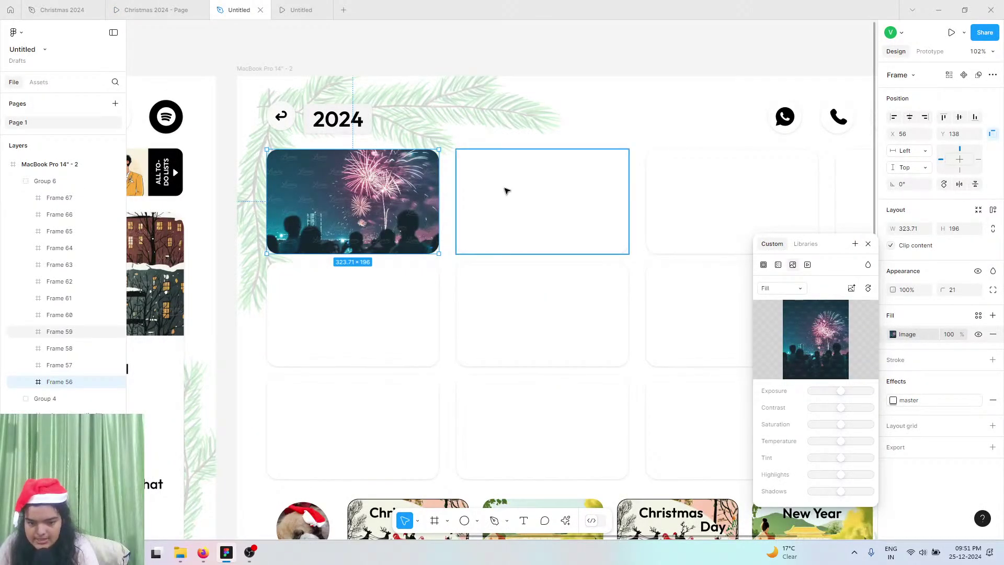
pyautogui.click(893, 334)
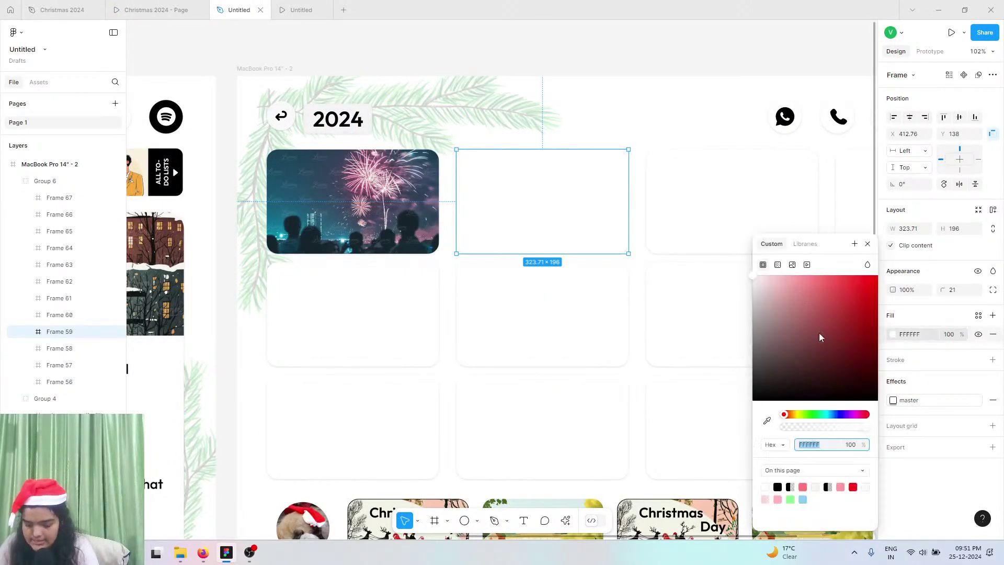
pyautogui.click(793, 264)
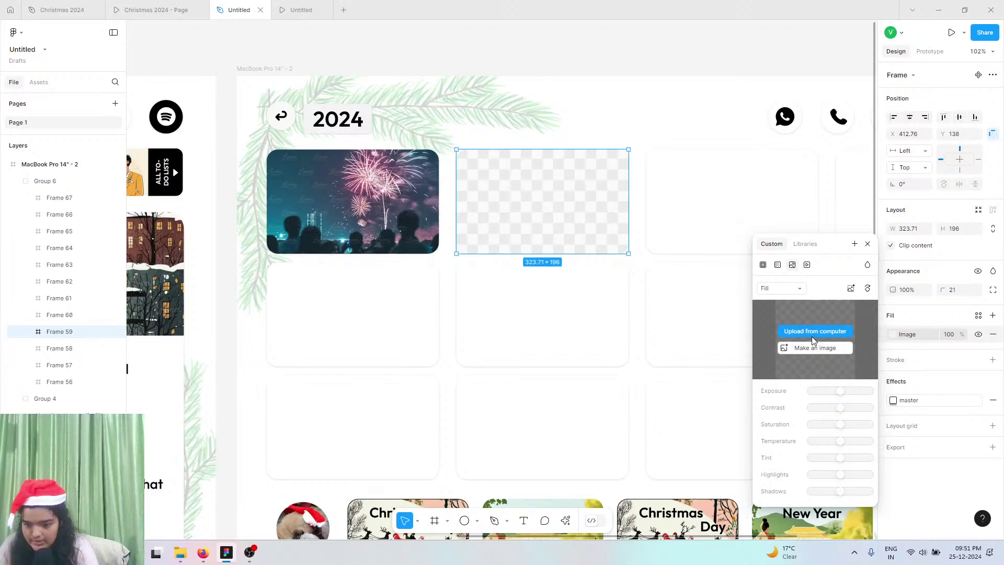
pyautogui.click(812, 338)
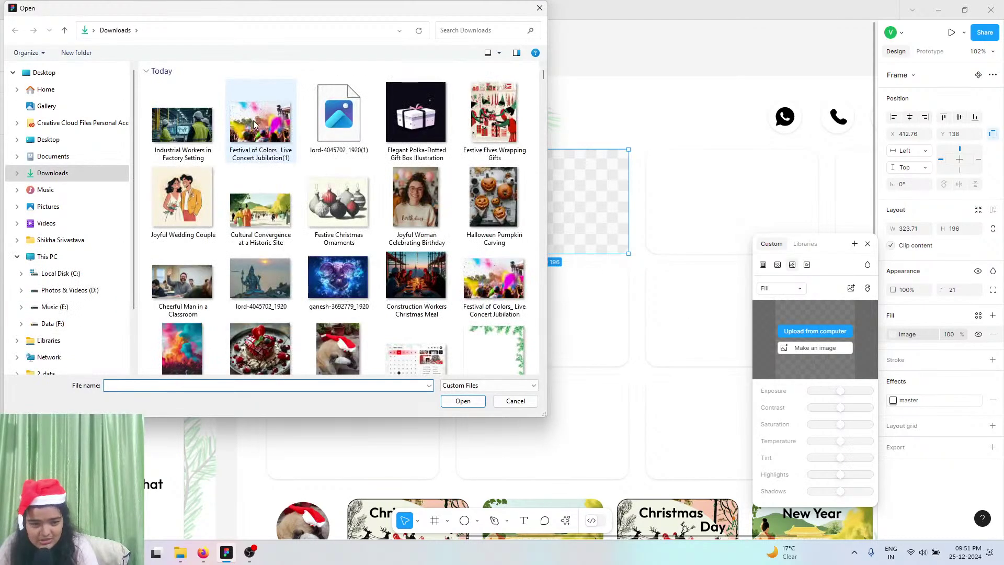
pyautogui.click(401, 135)
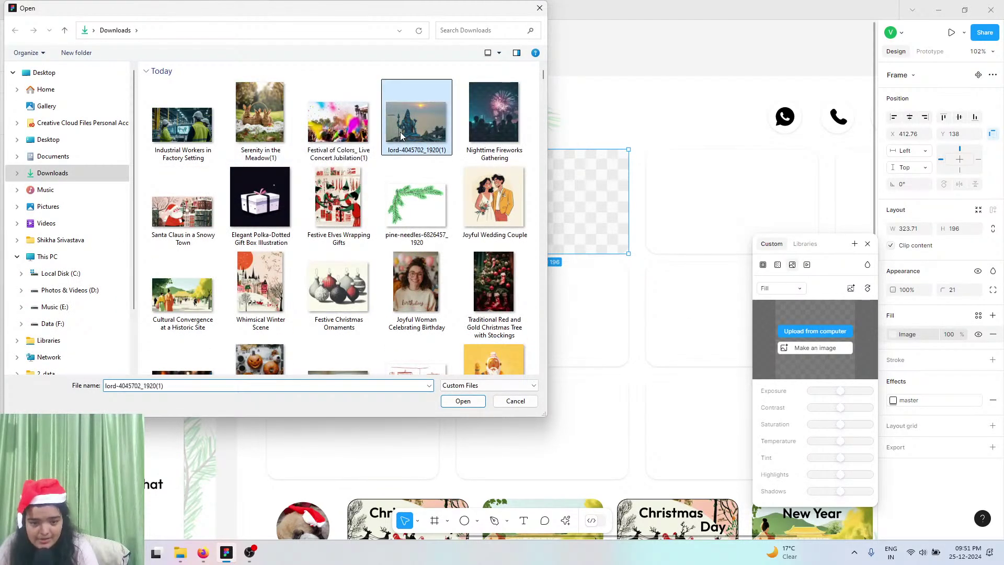
pyautogui.click(462, 400)
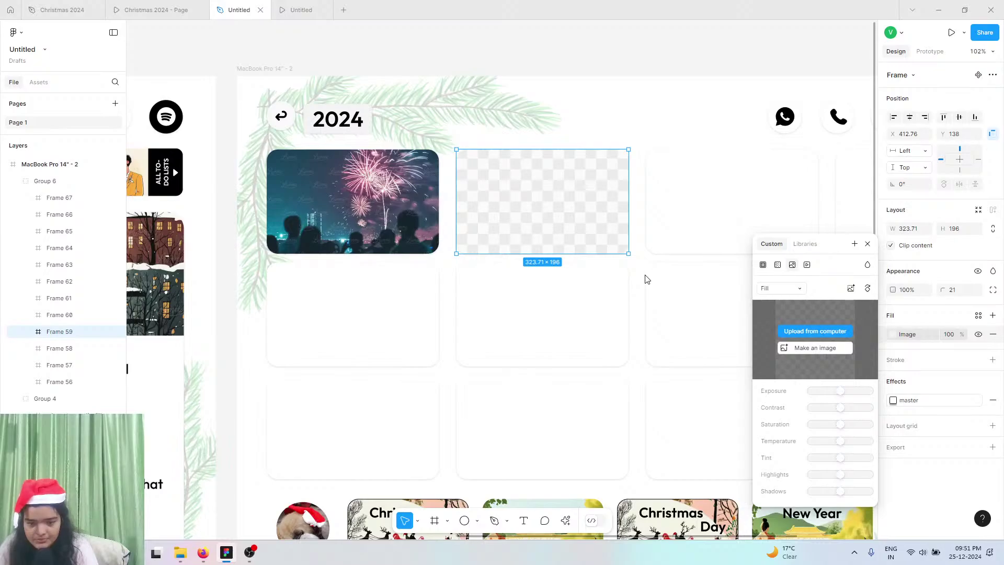
# - Fill the third card of the first row with the image Festival of Colors_ Live Concert Jubilation(1) from Downloads
pyautogui.hscroll(1, 647, 278)
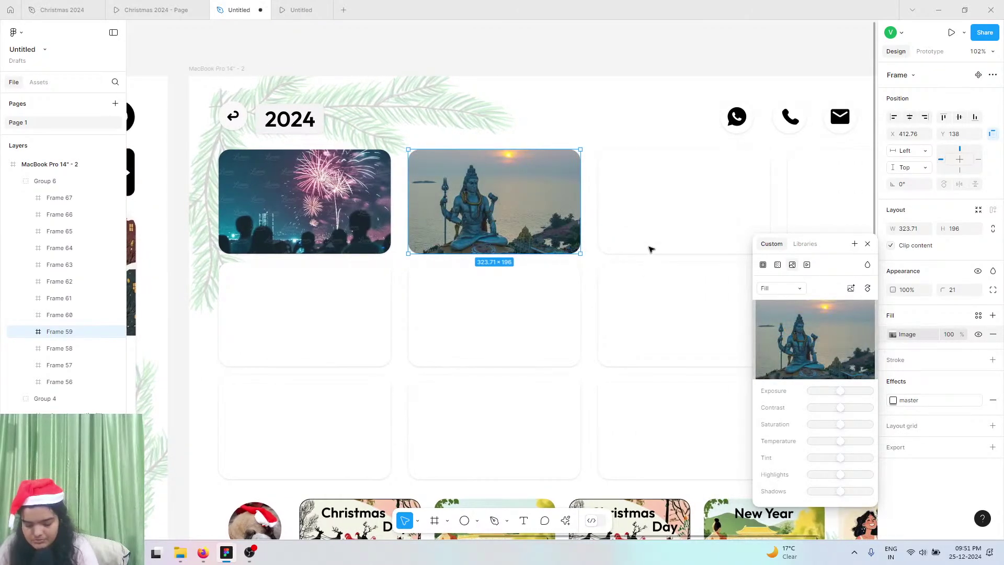
pyautogui.click(727, 230)
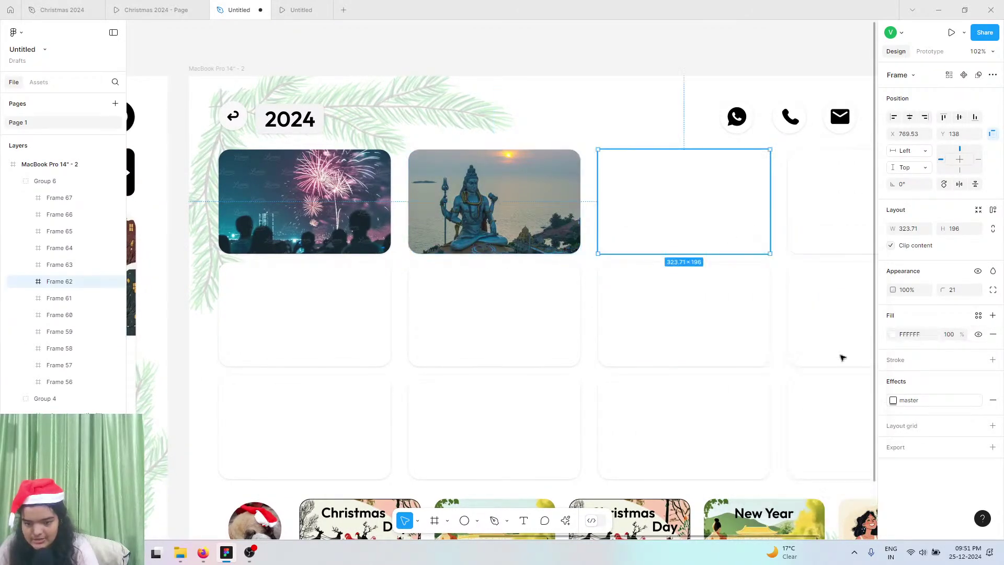
pyautogui.click(893, 335)
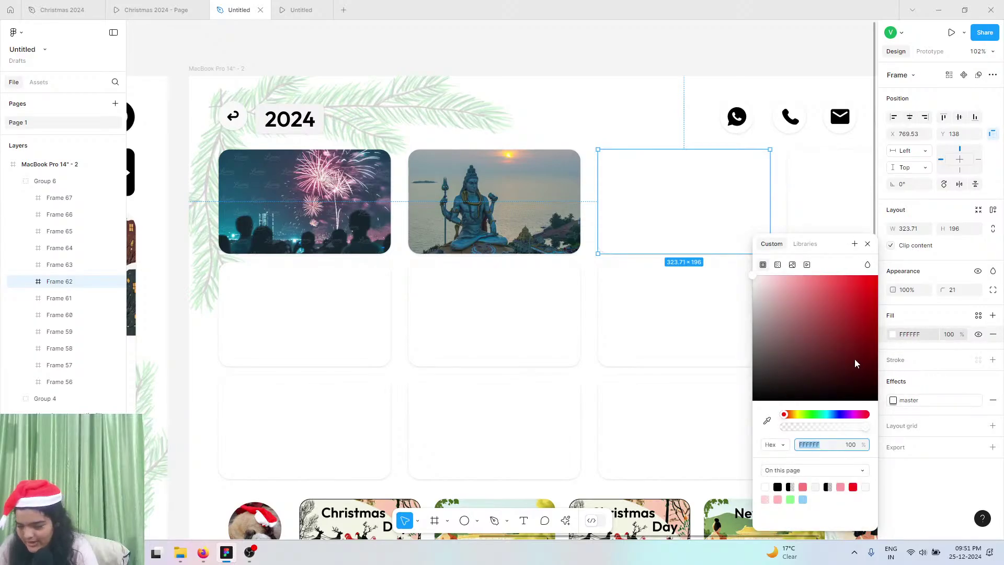
pyautogui.click(792, 264)
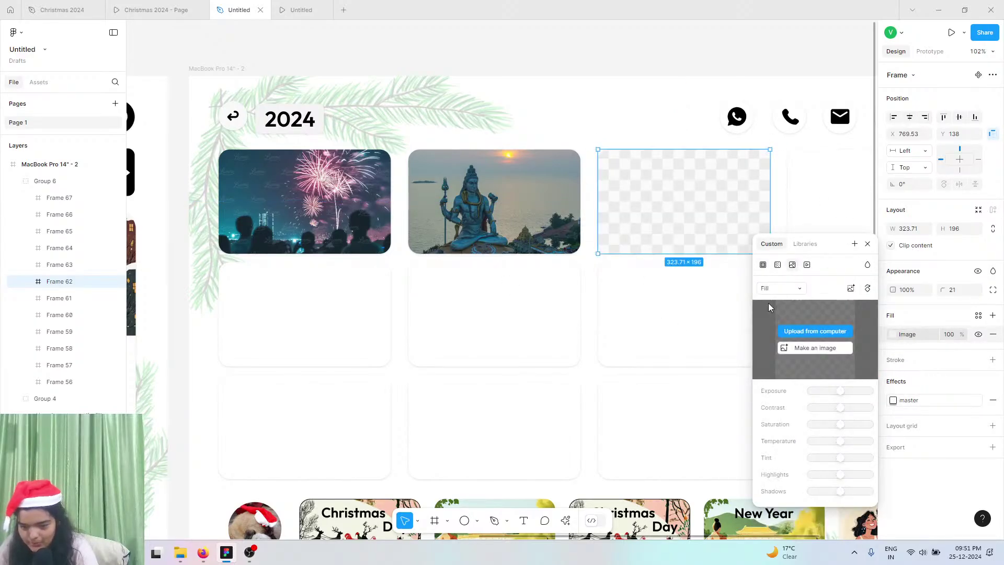
pyautogui.click(804, 334)
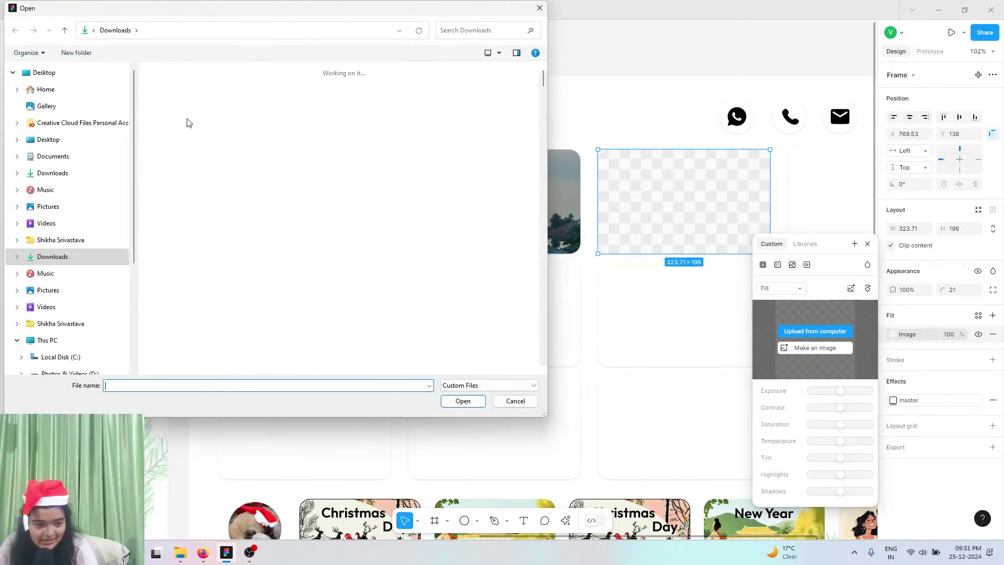
pyautogui.click(313, 131)
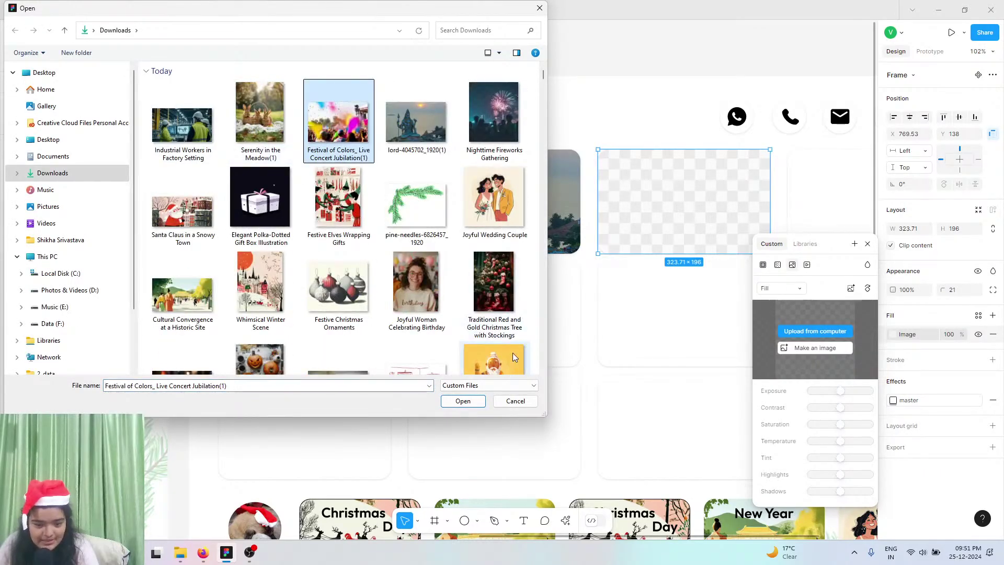
pyautogui.click(463, 402)
# - Fill the fourth card of the first row with the image Serenity in the Meadow(1) from Downloads
pyautogui.hscroll(5, 598, 250)
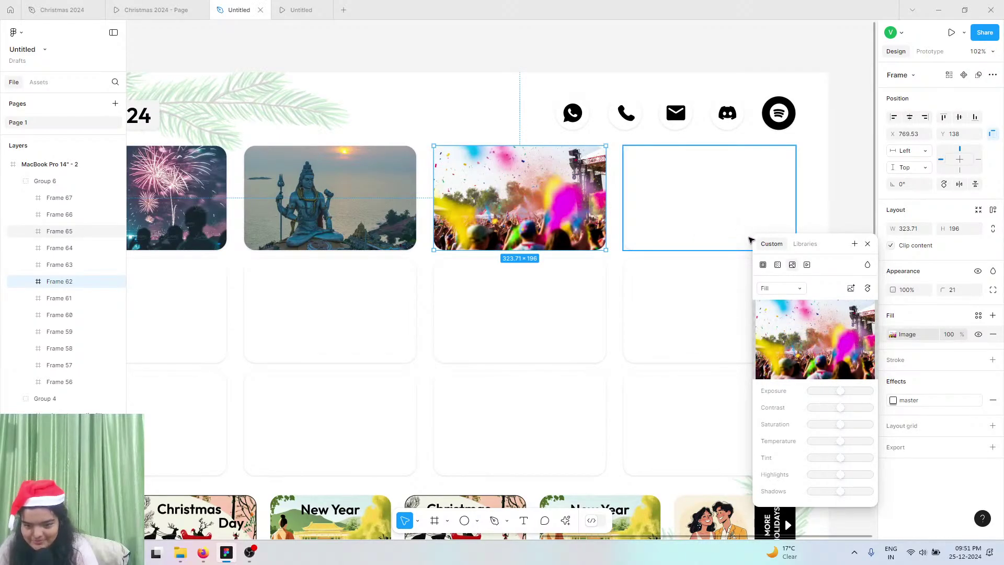
pyautogui.click(710, 216)
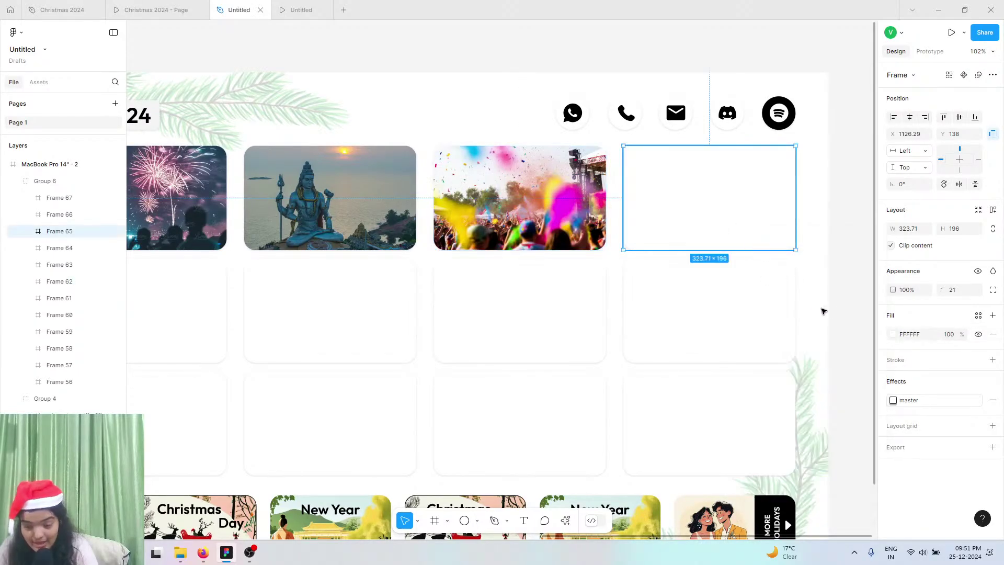
pyautogui.click(892, 334)
pyautogui.click(791, 265)
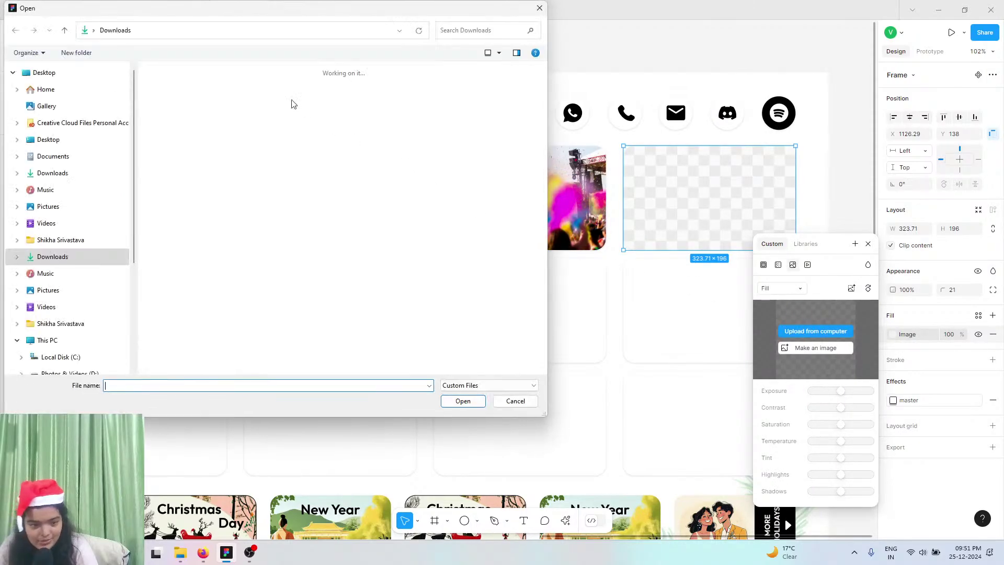
pyautogui.click(258, 144)
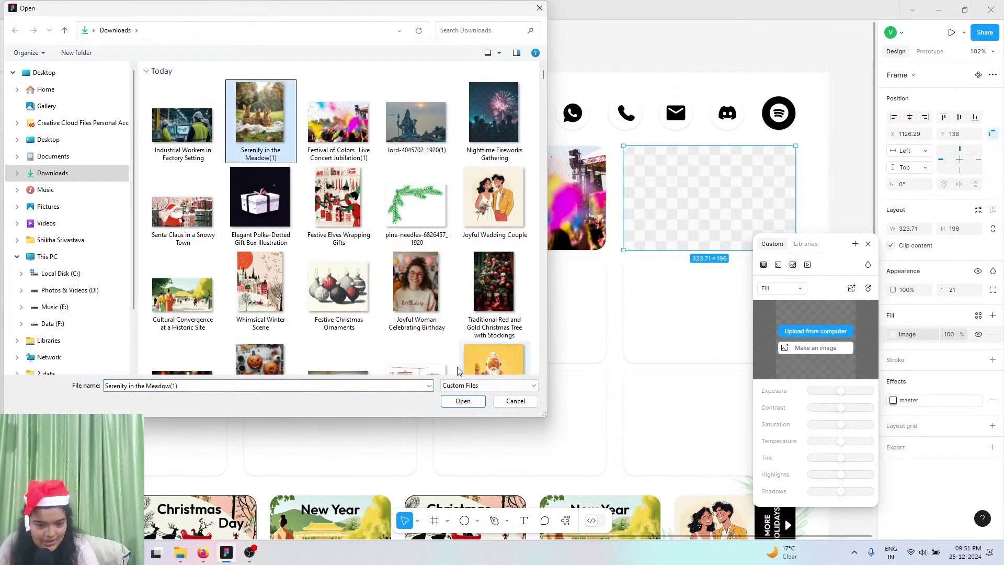
pyautogui.click(457, 401)
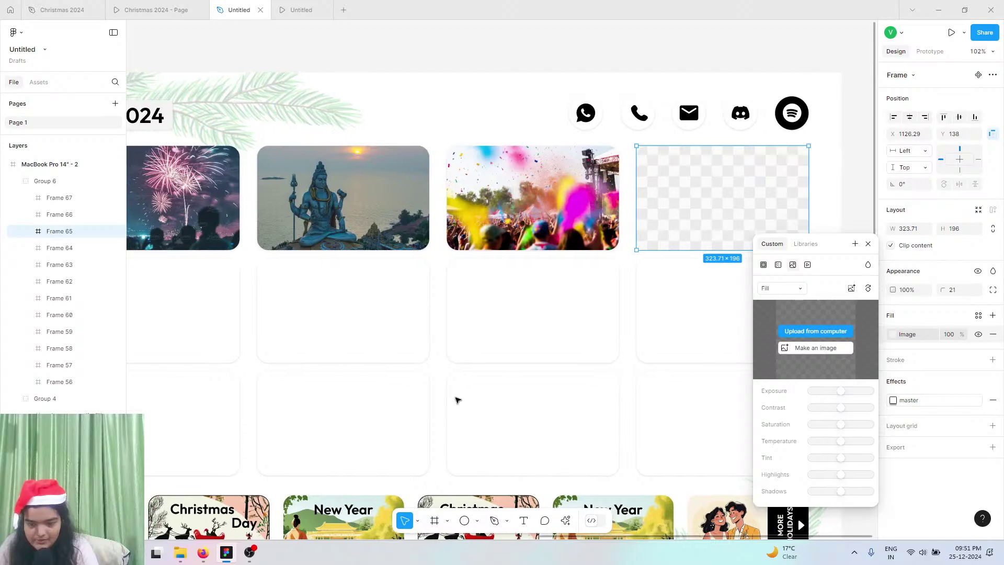
# - Fill the first card of the second row with the image Industrial Workers in Factory Setting from Downloads
pyautogui.hscroll(-3, 457, 401)
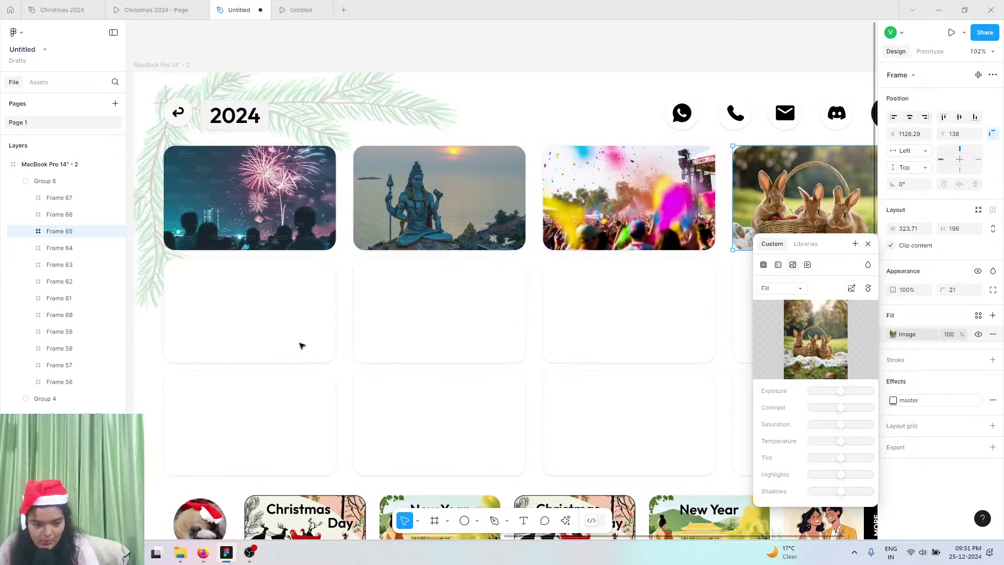
pyautogui.click(301, 345)
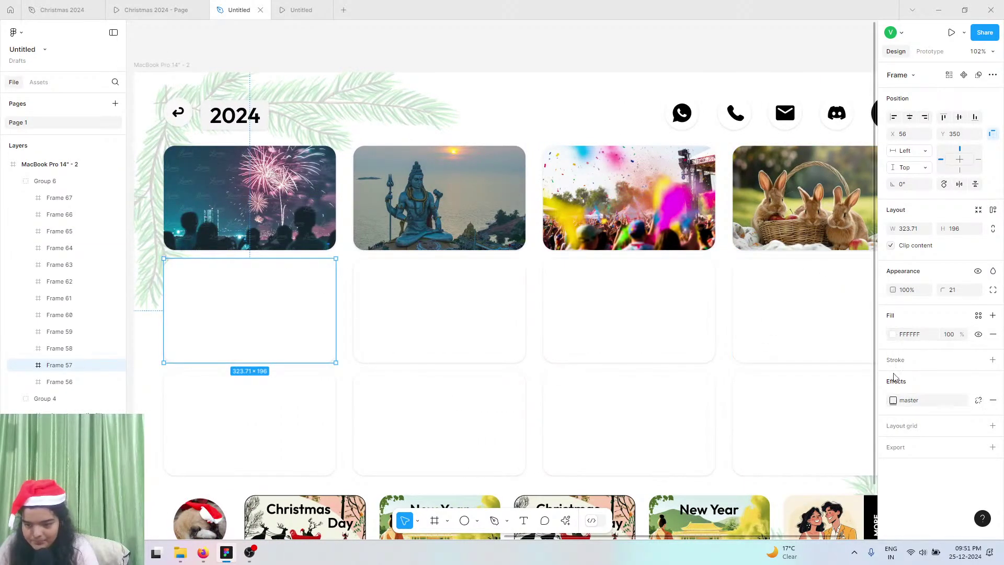
pyautogui.click(892, 334)
pyautogui.click(792, 266)
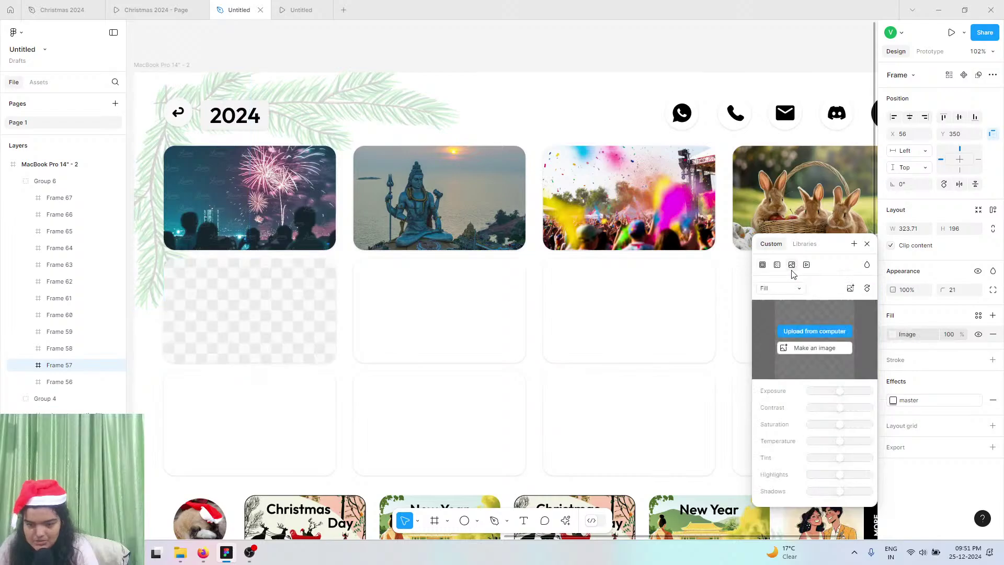
pyautogui.click(798, 333)
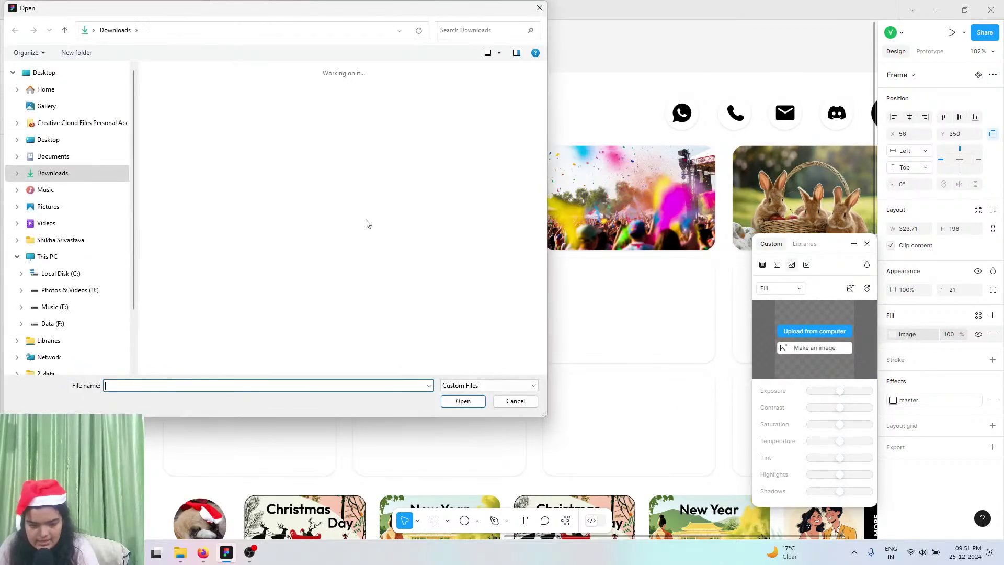
pyautogui.click(182, 125)
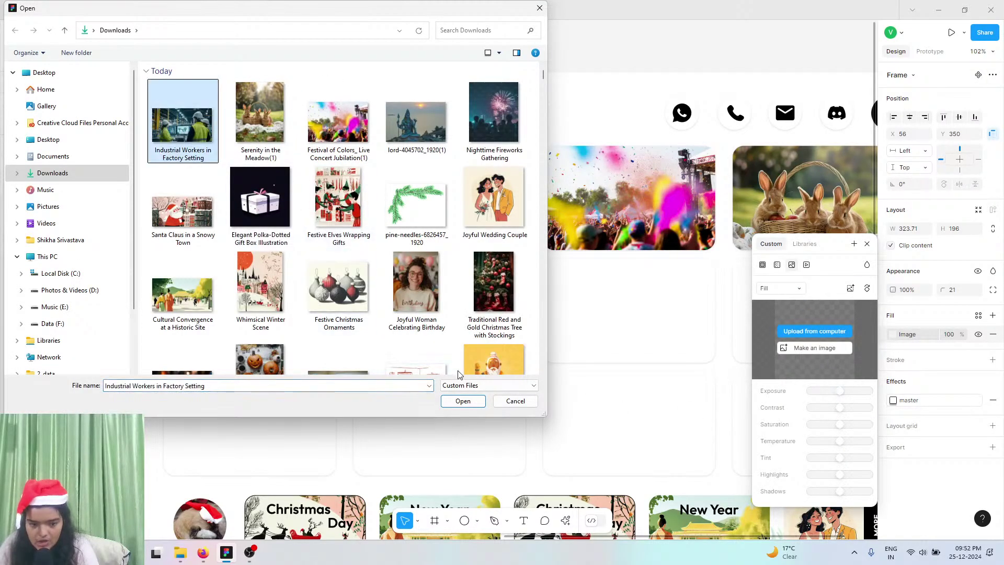
pyautogui.click(461, 401)
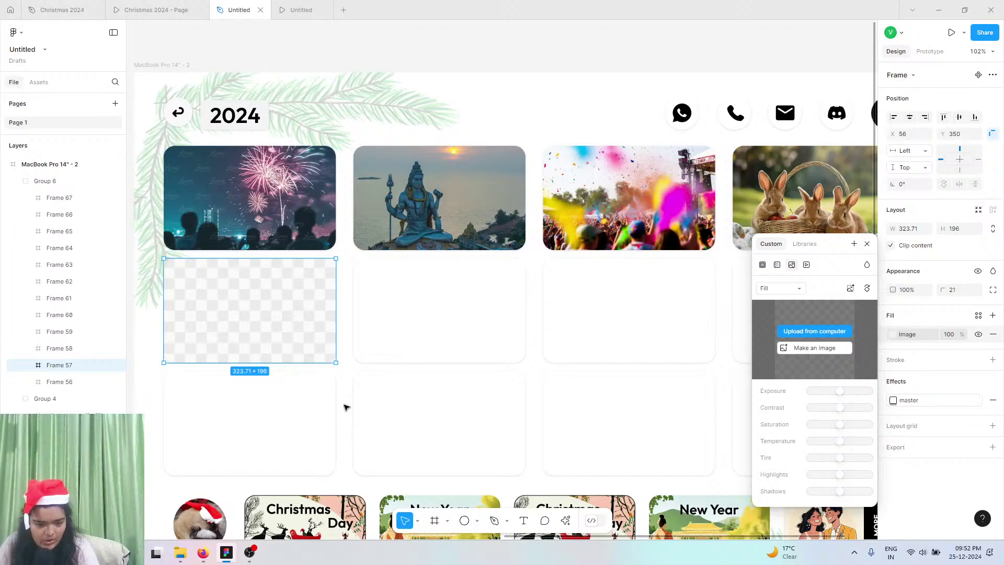
# - Check the image used on the June card in the Christmas 2024 prototype, and switch to Lummi in Firefox
pyautogui.click(154, 9)
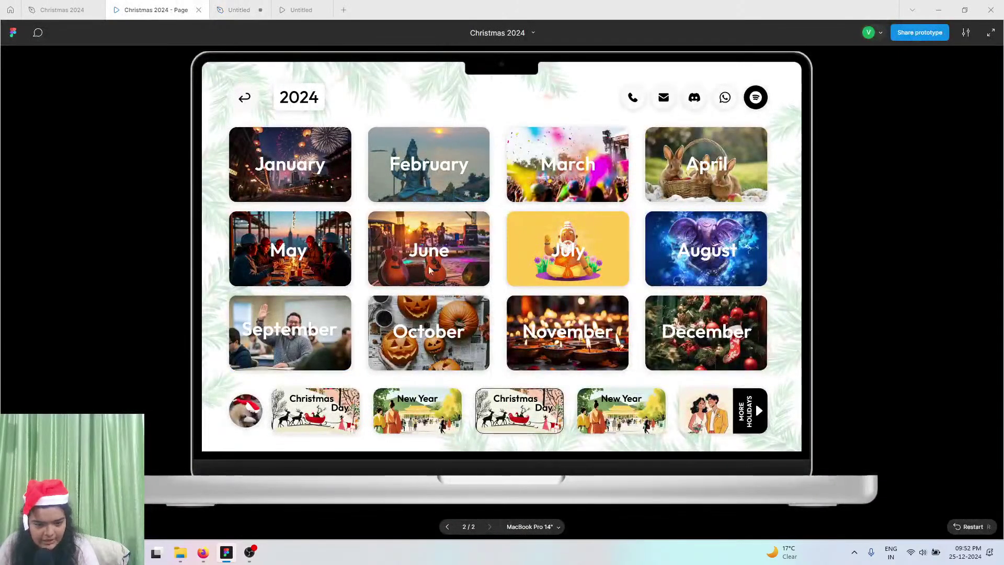
pyautogui.click(236, 10)
pyautogui.click(203, 553)
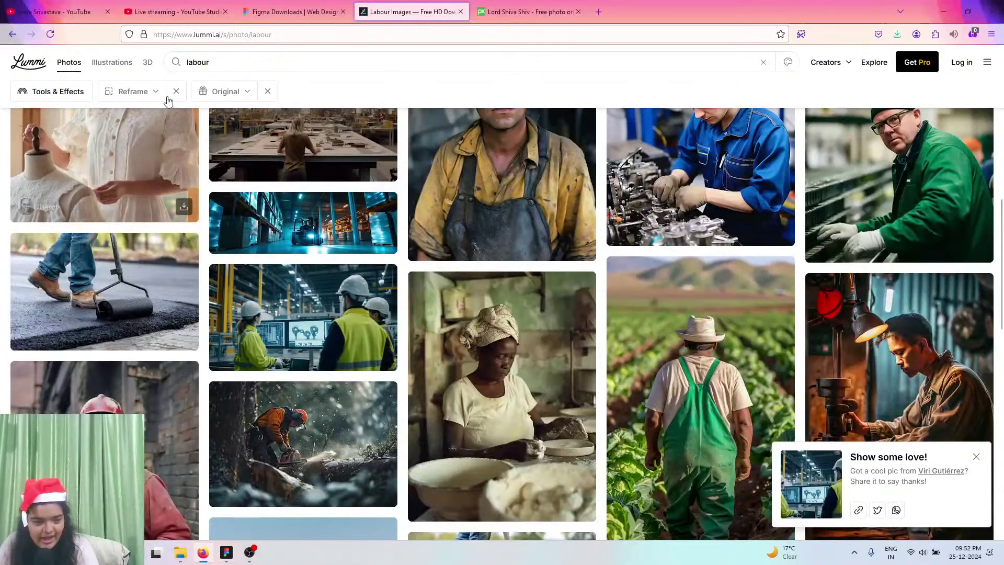
# - Search the photos for "music" and download the overhead shot of headphones with a keyboard and a laptop
pyautogui.click(201, 63)
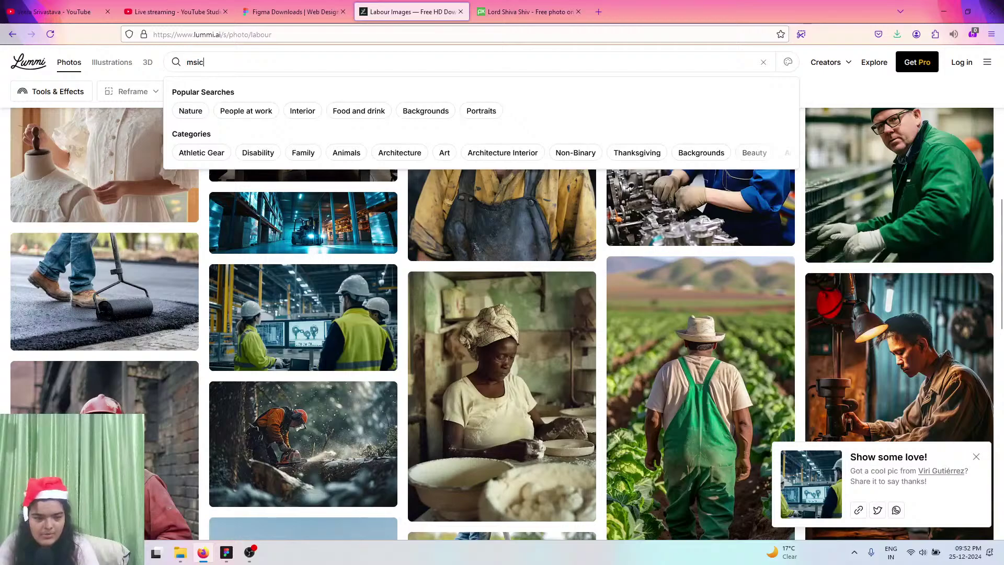
pyautogui.write('music')
pyautogui.press('Return')
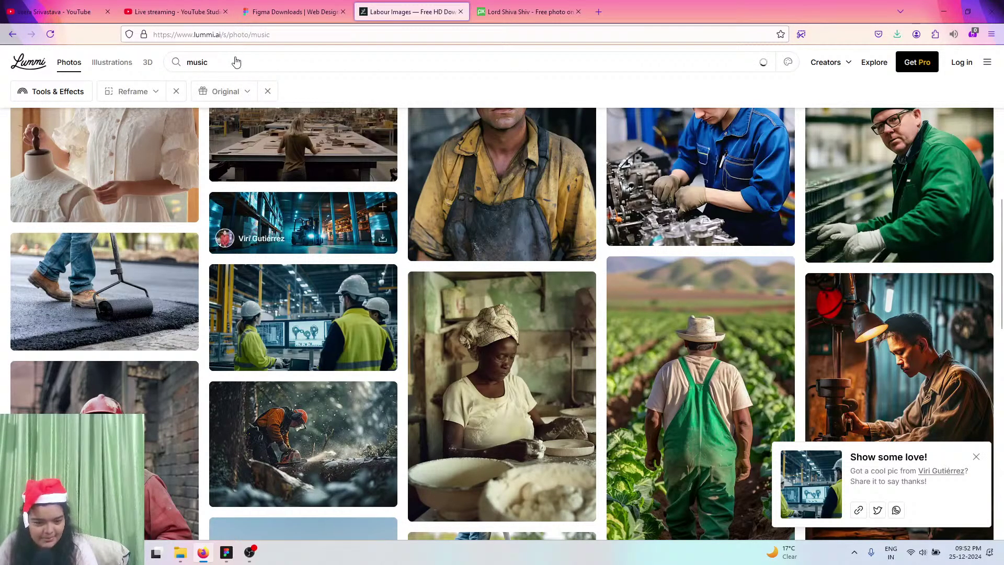
pyautogui.scroll(-4, 372, 302)
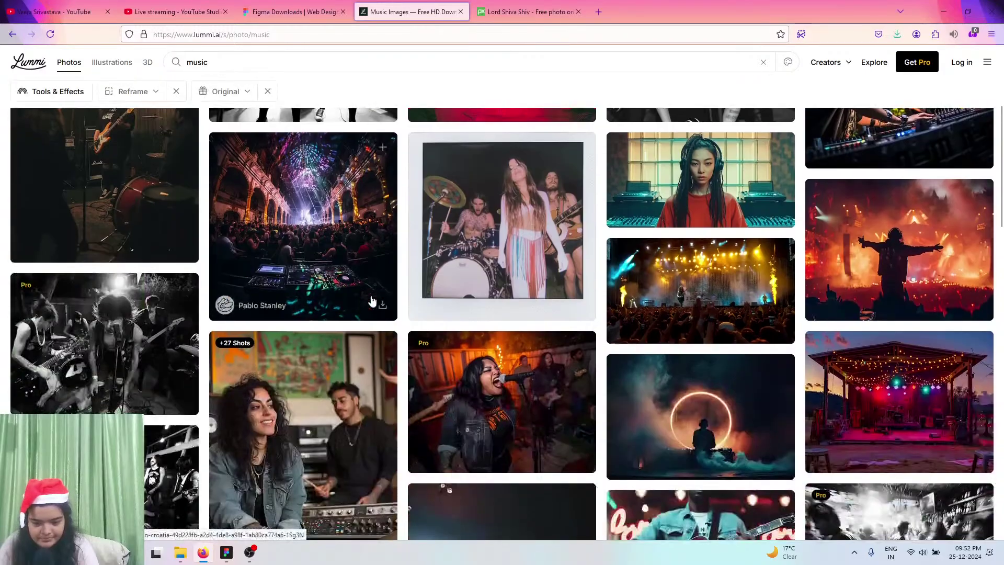
pyautogui.scroll(-4, 800, 325)
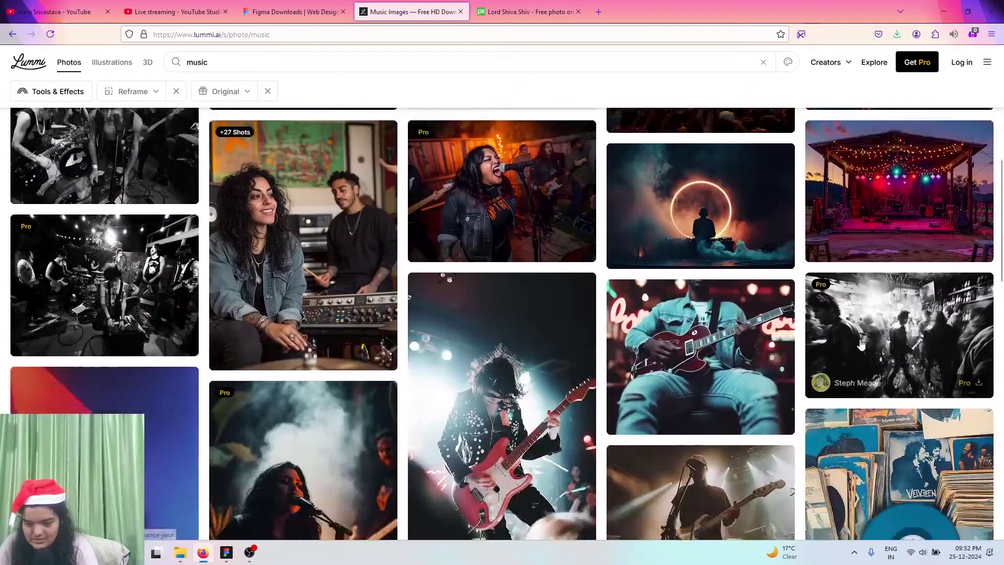
pyautogui.scroll(-12, 861, 345)
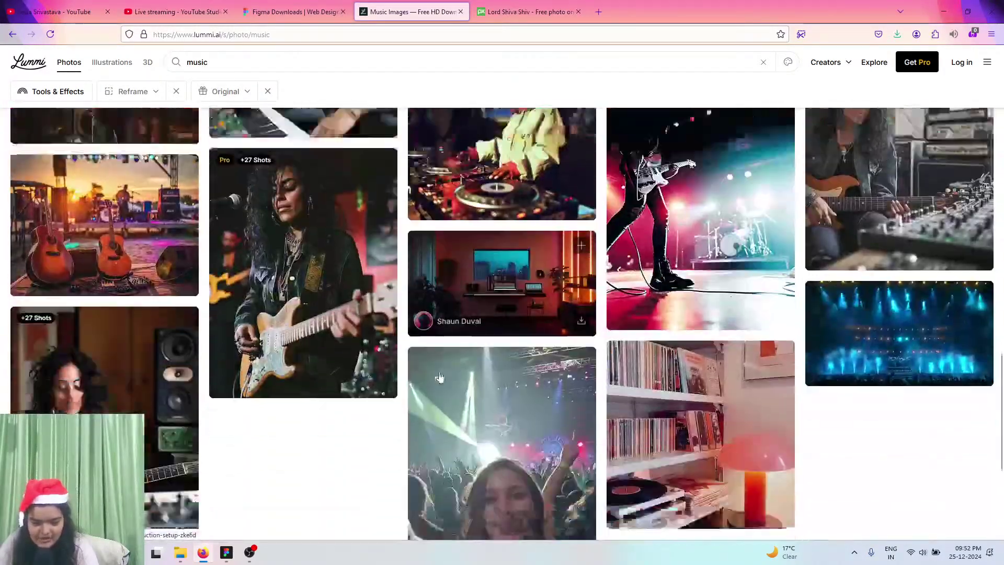
pyautogui.scroll(-5, 439, 378)
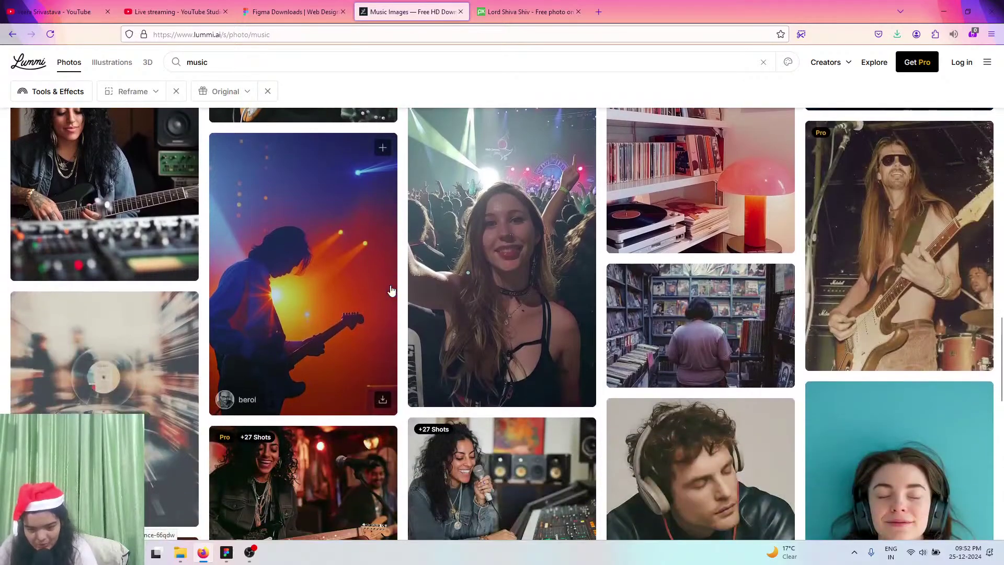
pyautogui.scroll(-6, 735, 232)
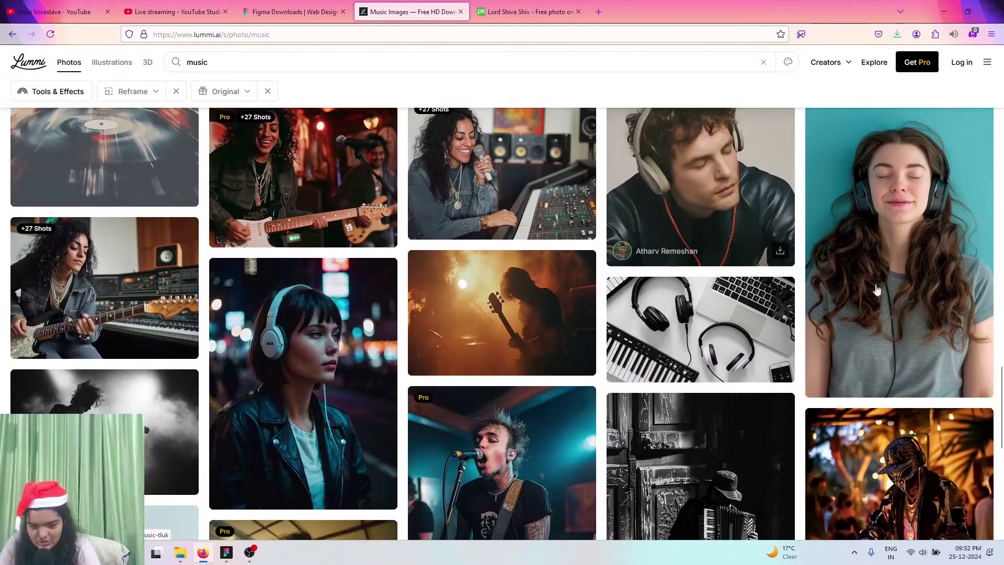
pyautogui.scroll(-2, 764, 346)
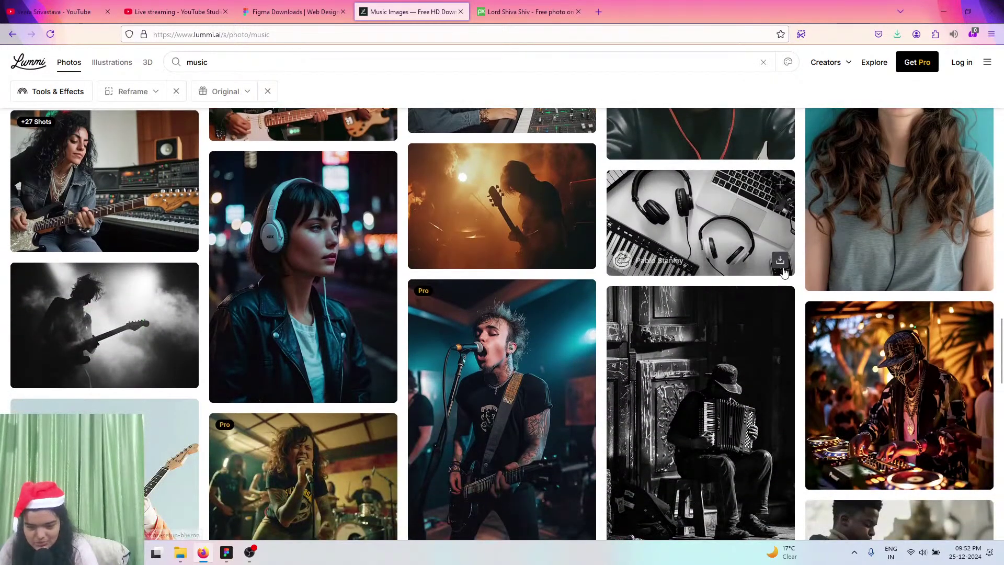
pyautogui.click(781, 266)
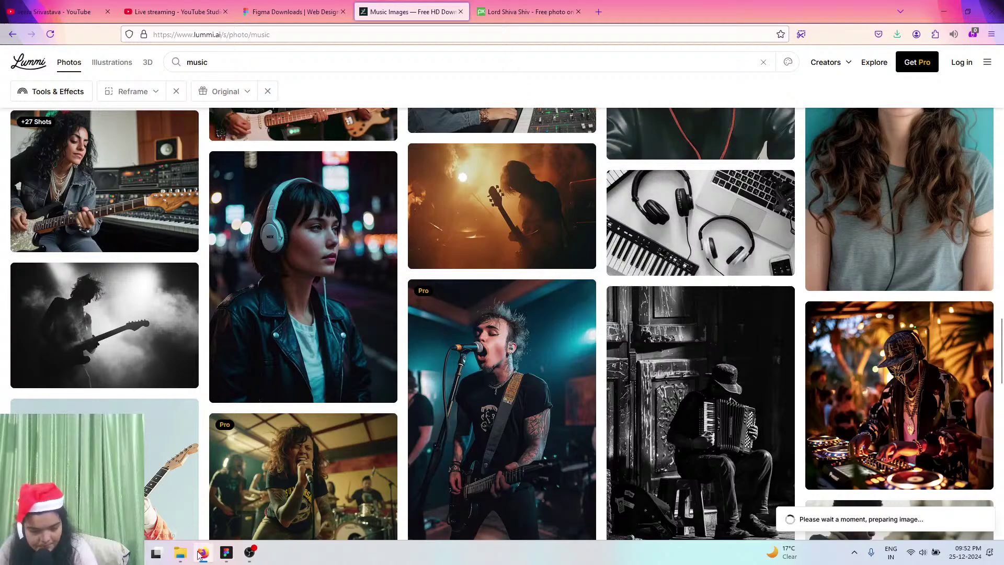
# - Switch to Figma and fill the second card of the second row with the image Modern Music Production Setup from Downloads
pyautogui.click(226, 553)
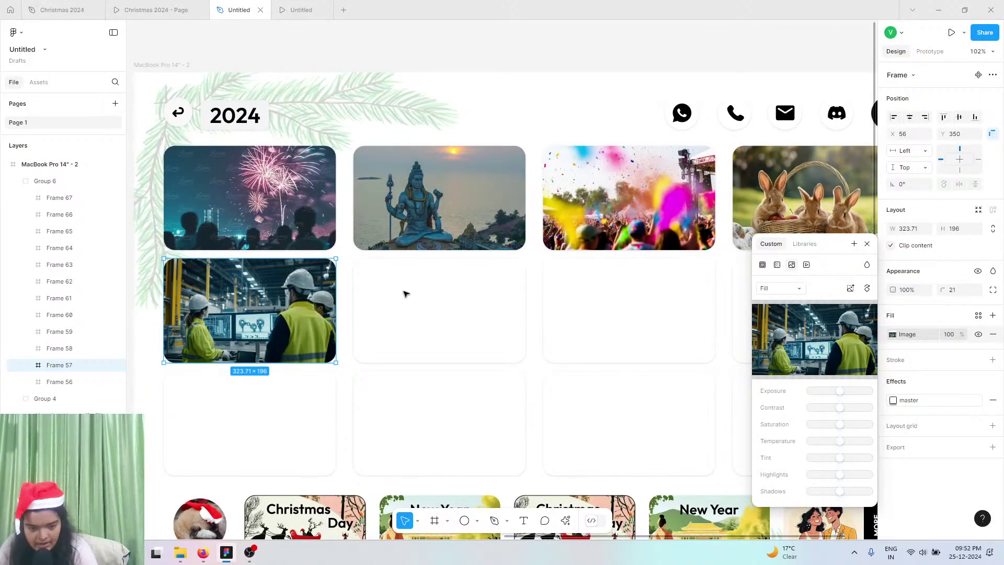
pyautogui.click(444, 303)
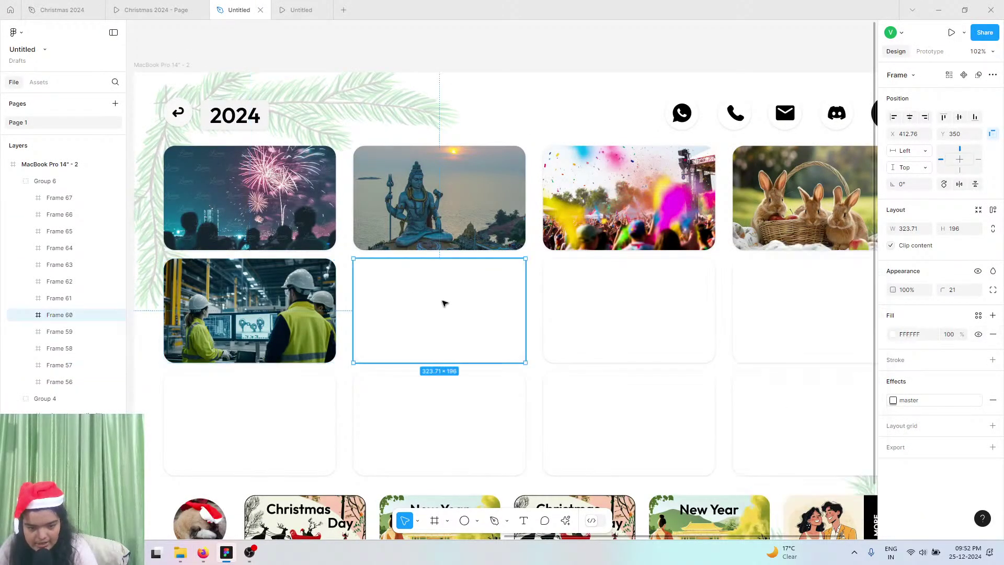
pyautogui.click(894, 336)
pyautogui.click(792, 266)
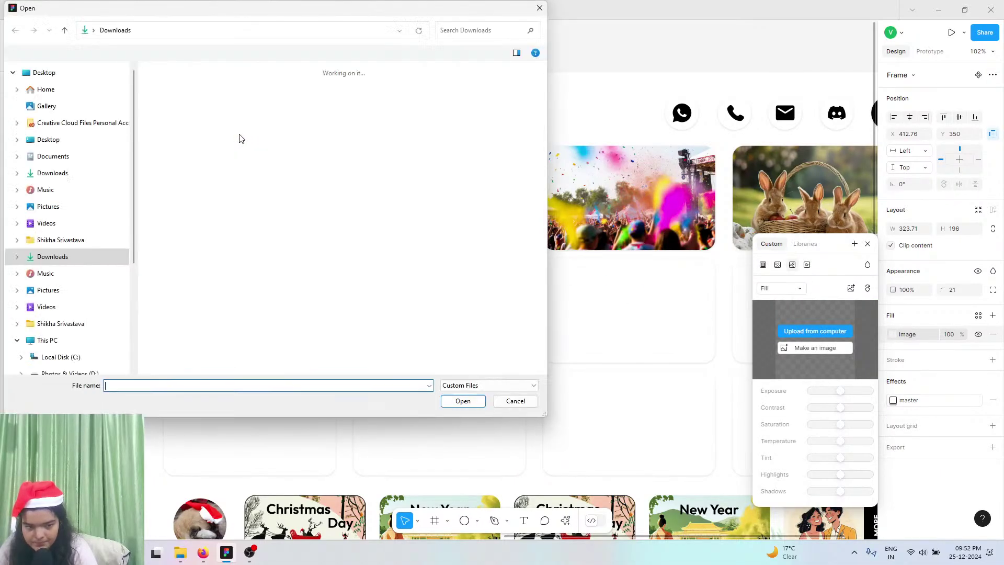
pyautogui.press('Left')
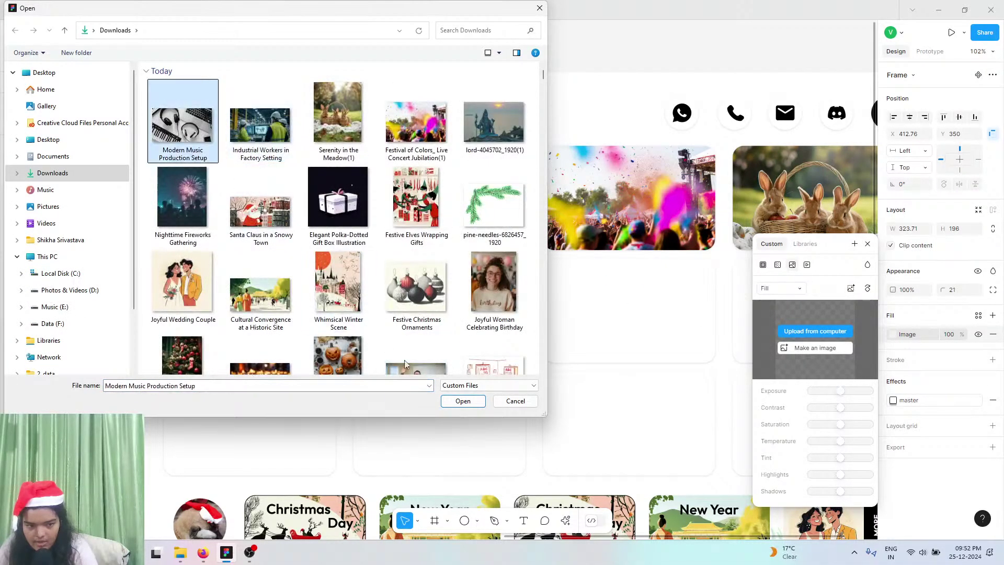
pyautogui.click(451, 403)
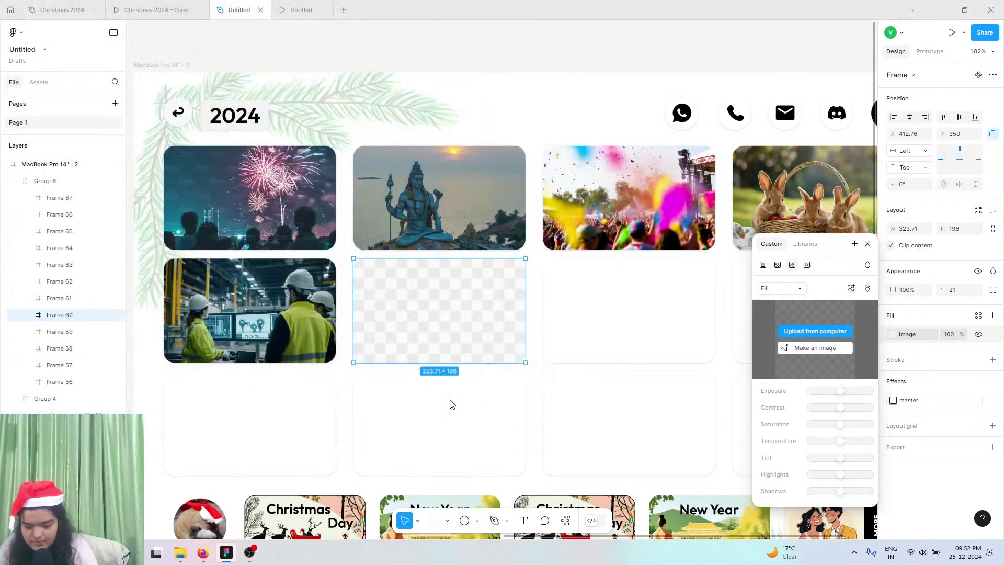
# - Change the third card of the second row to an image fill, leaving the file selection without choosing a picture
pyautogui.click(604, 322)
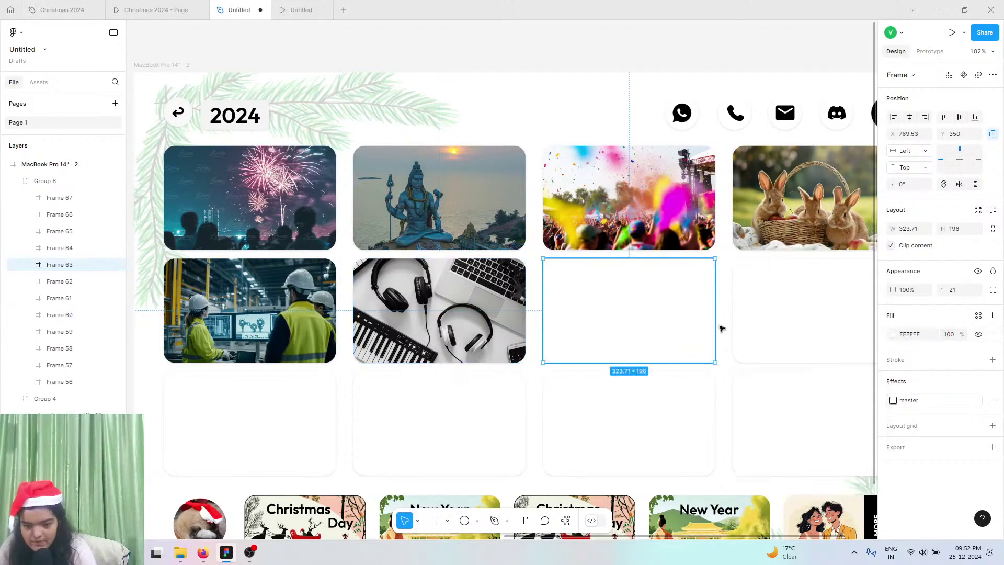
pyautogui.click(892, 334)
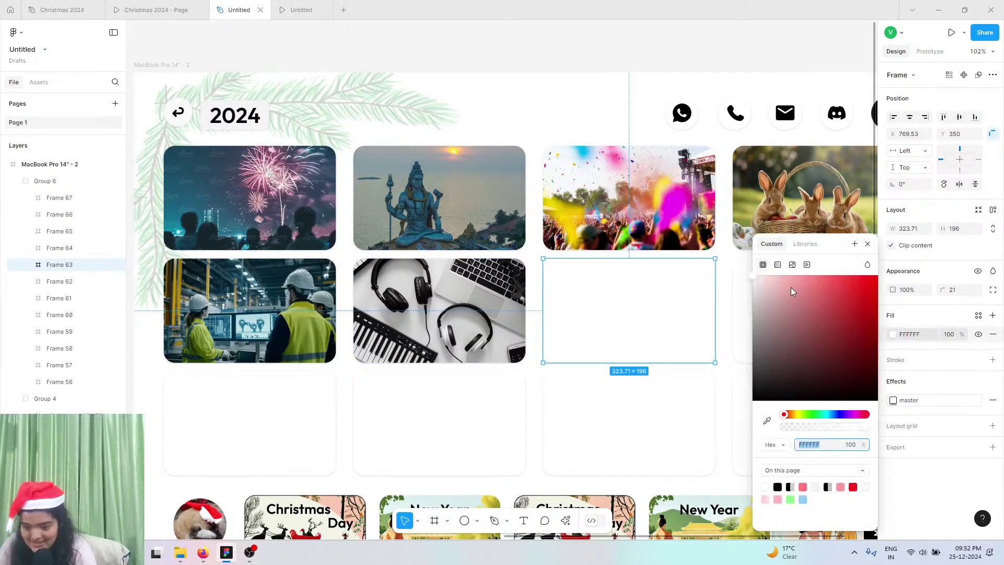
pyautogui.click(793, 266)
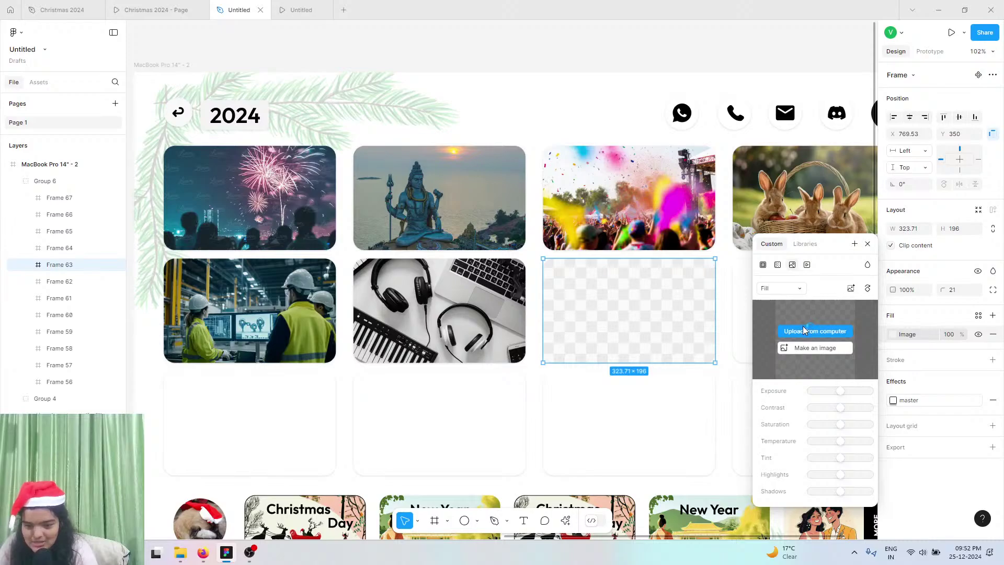
pyautogui.click(804, 329)
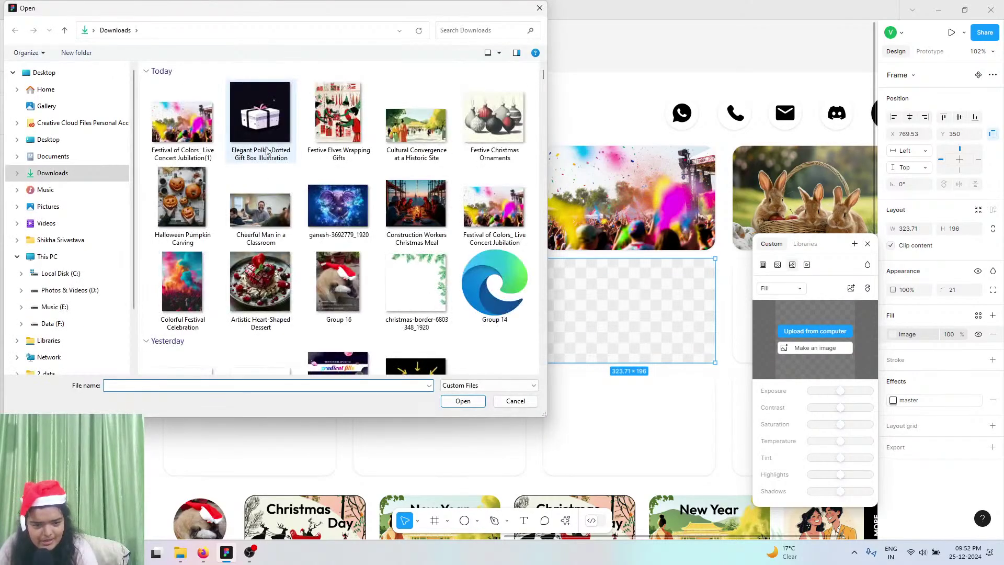
pyautogui.click(516, 401)
# - Switch to Firefox and open freepik.com in a new tab
pyautogui.click(204, 559)
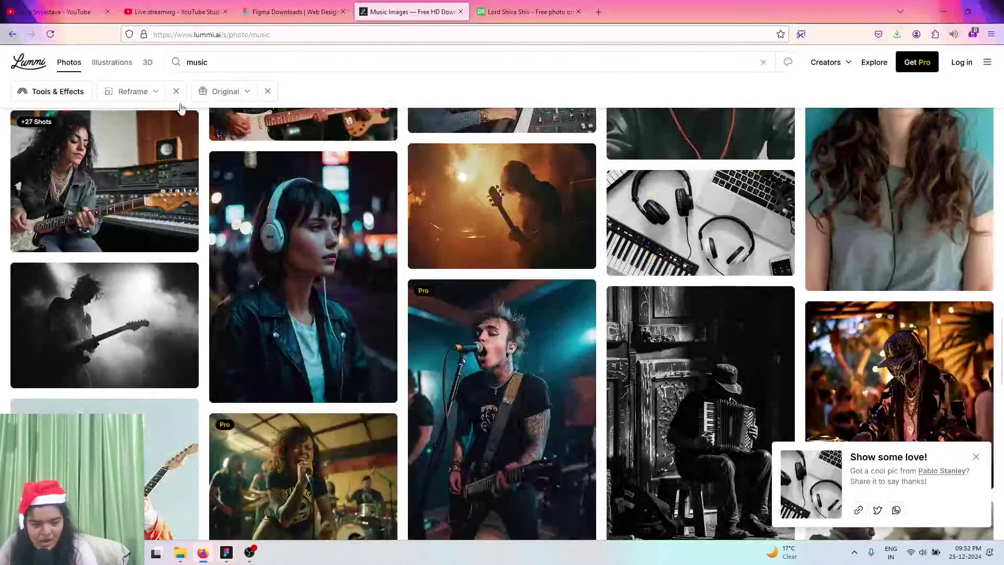
pyautogui.click(526, 11)
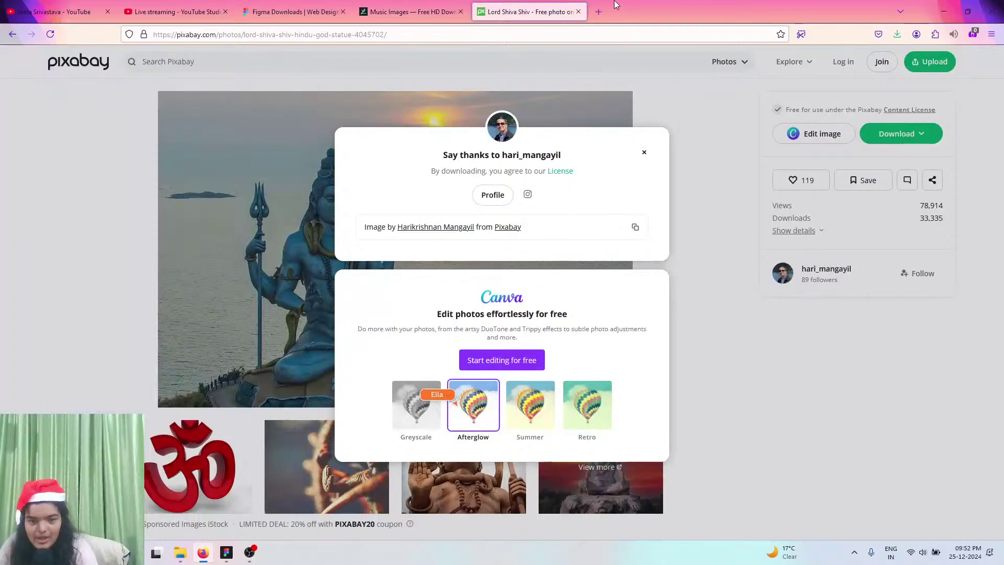
pyautogui.click(599, 12)
pyautogui.write('freepik.com/')
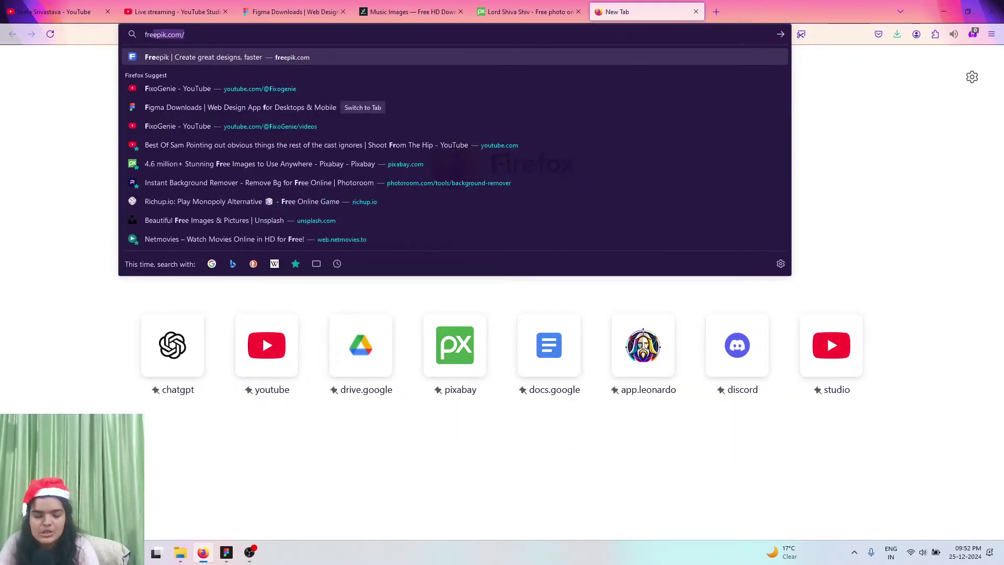
pyautogui.press('Return')
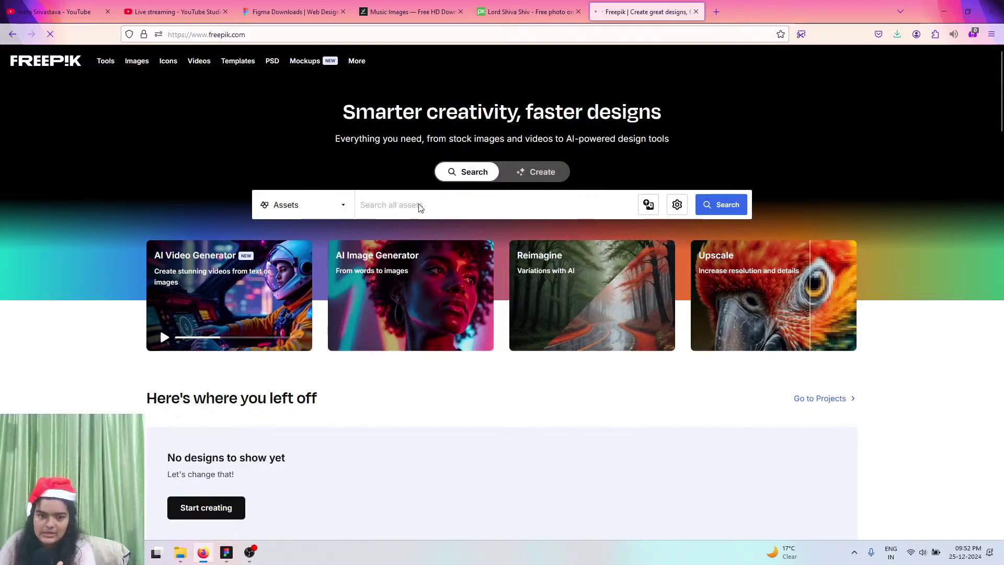
# - Search Freepik for "guru" and open the watercolor guru purnima illustration with bearded monk and flowers
pyautogui.click(420, 205)
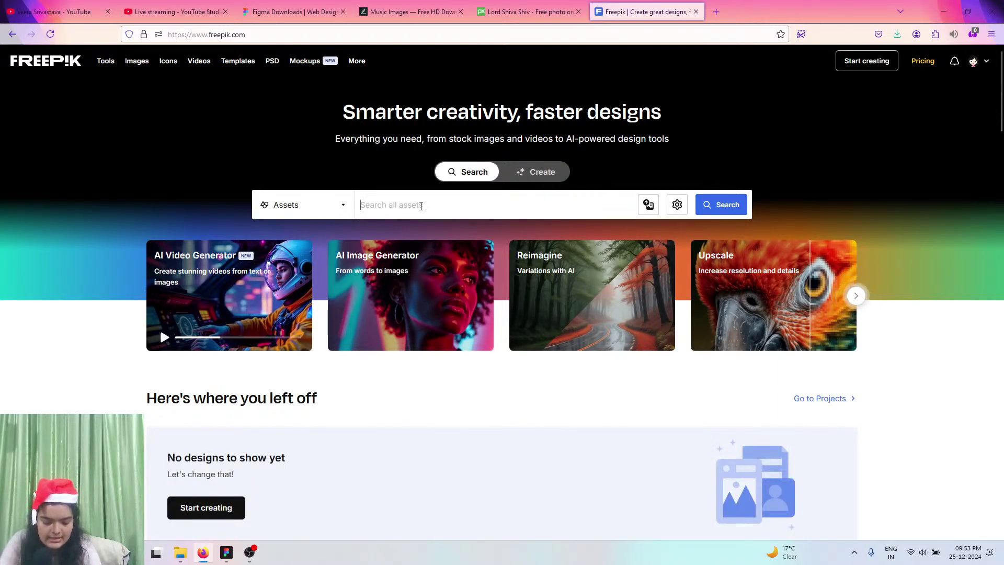
pyautogui.write('guru')
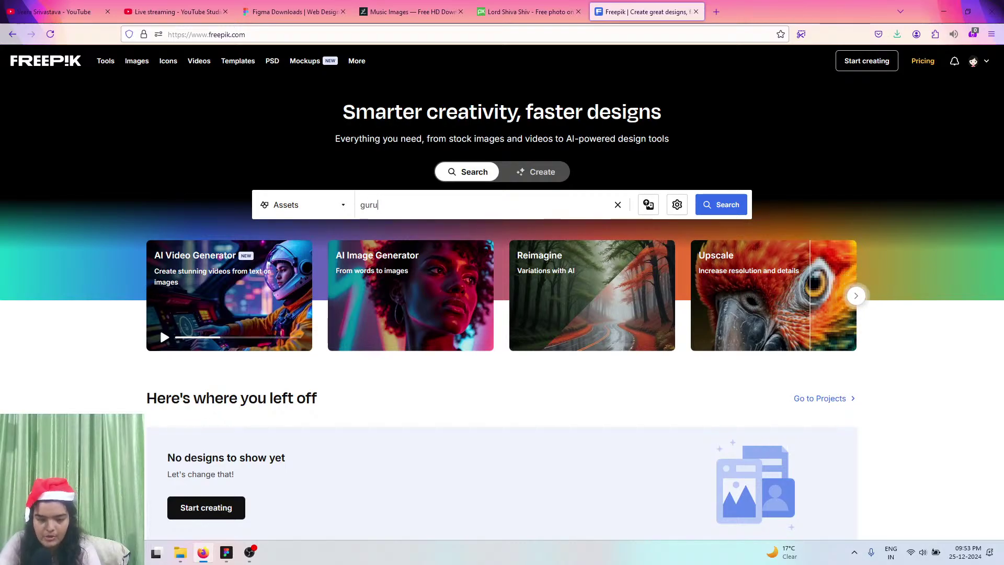
pyautogui.press('Return')
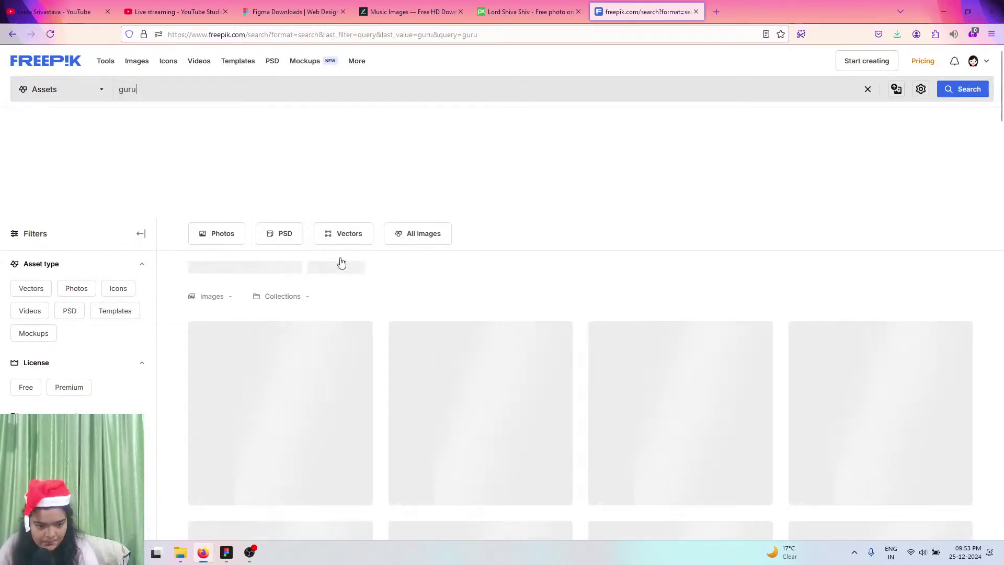
pyautogui.scroll(-4, 327, 307)
pyautogui.scroll(-5, 327, 307)
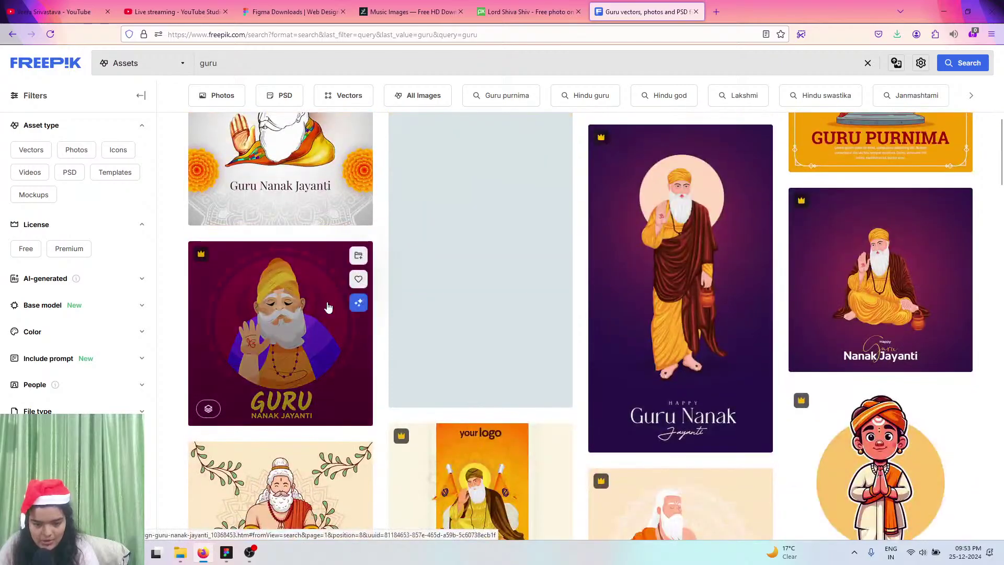
pyautogui.scroll(-15, 327, 307)
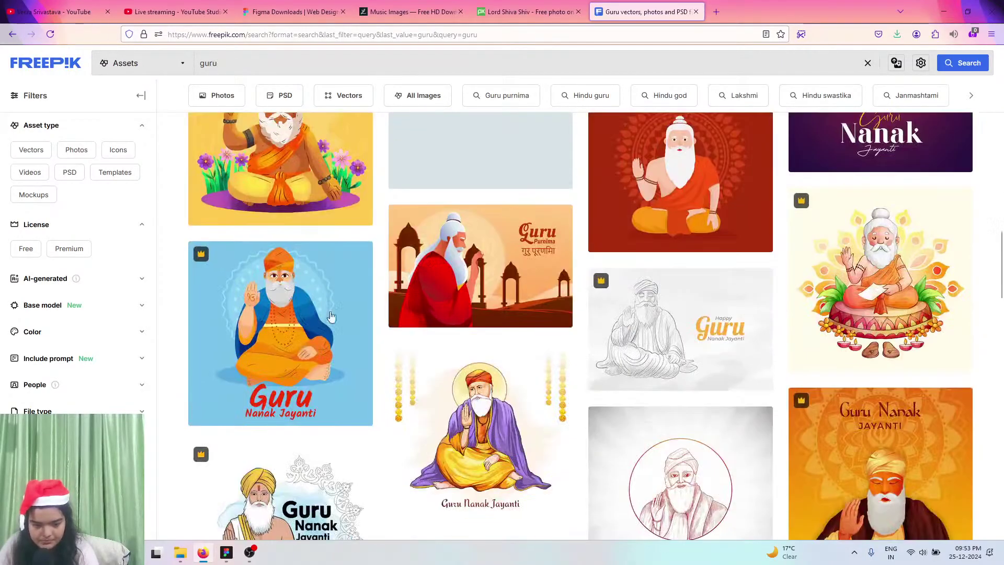
pyautogui.click(314, 167)
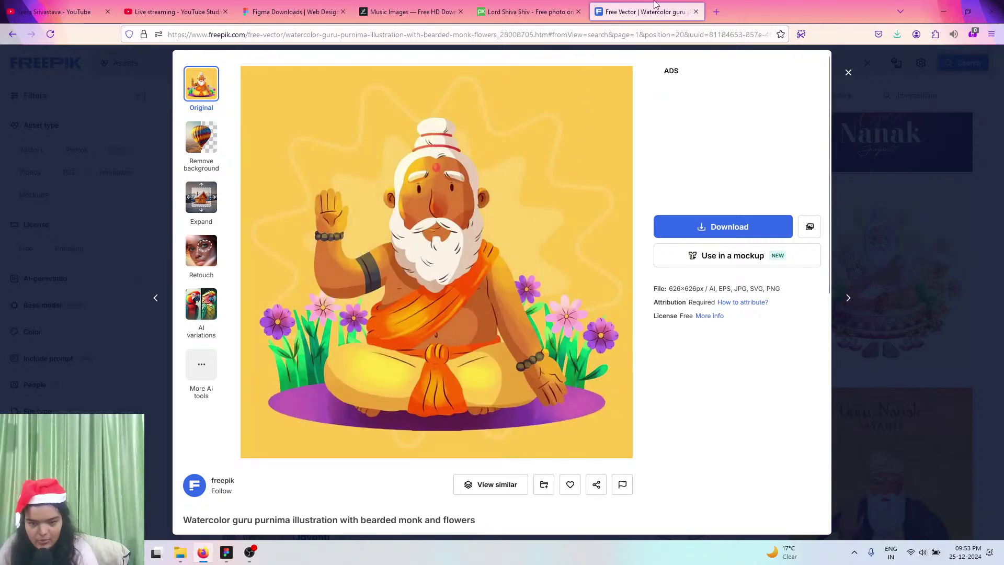
# - Open a new browser tab, check the Christmas 2024 prototype page in Figma and return to Firefox
pyautogui.click(716, 12)
pyautogui.click(226, 553)
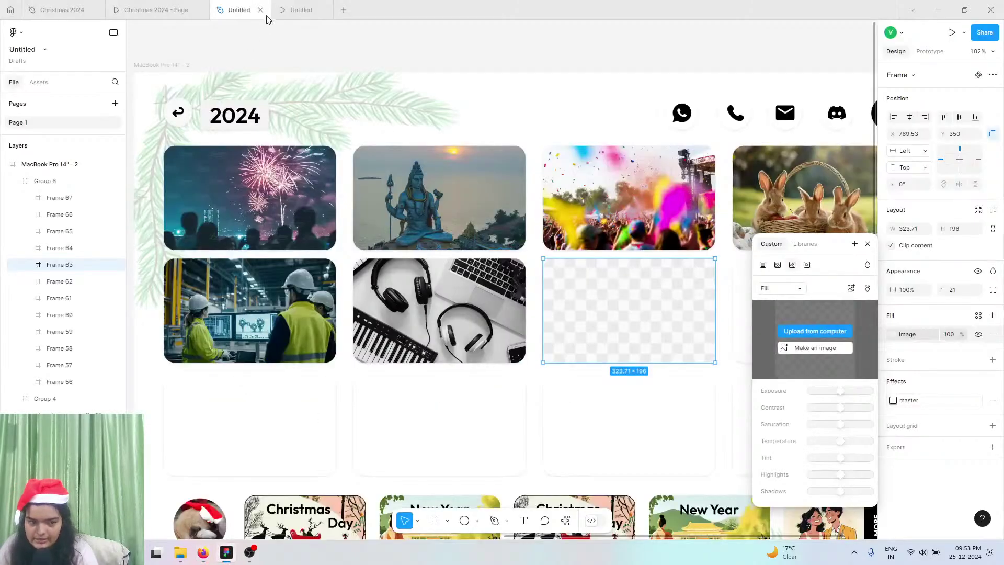
pyautogui.click(174, 6)
pyautogui.click(201, 555)
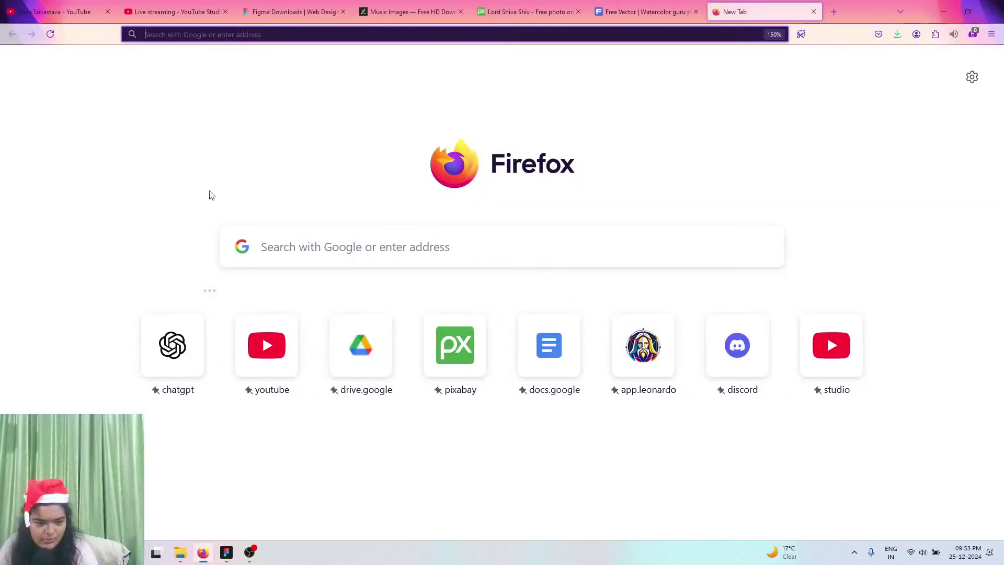
# - Search Google for "memorial day" and copy the search phrase
pyautogui.write('memorial')
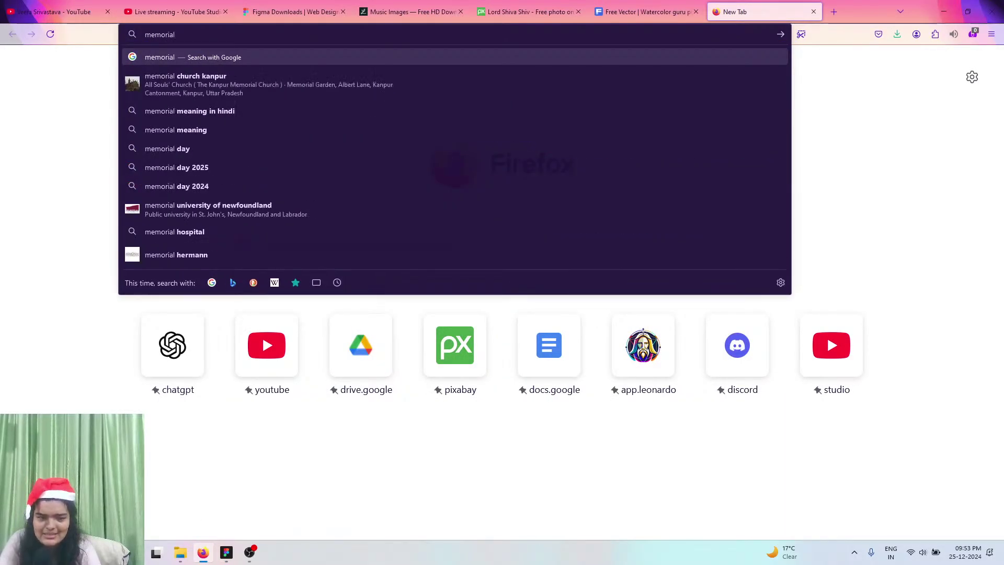
pyautogui.press('Return')
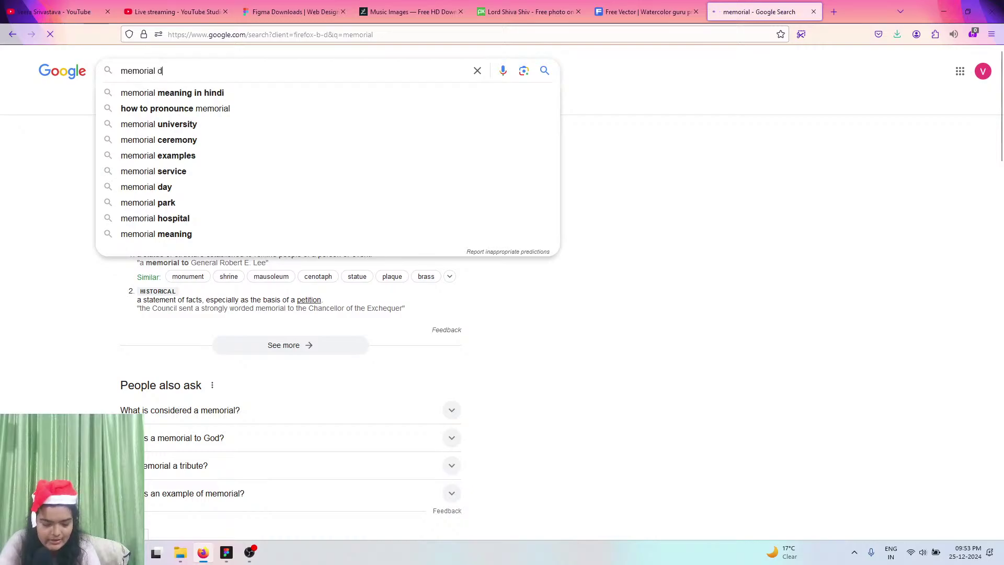
pyautogui.press('Return')
pyautogui.click(272, 63)
pyautogui.hotkey('ctrl', 'c')
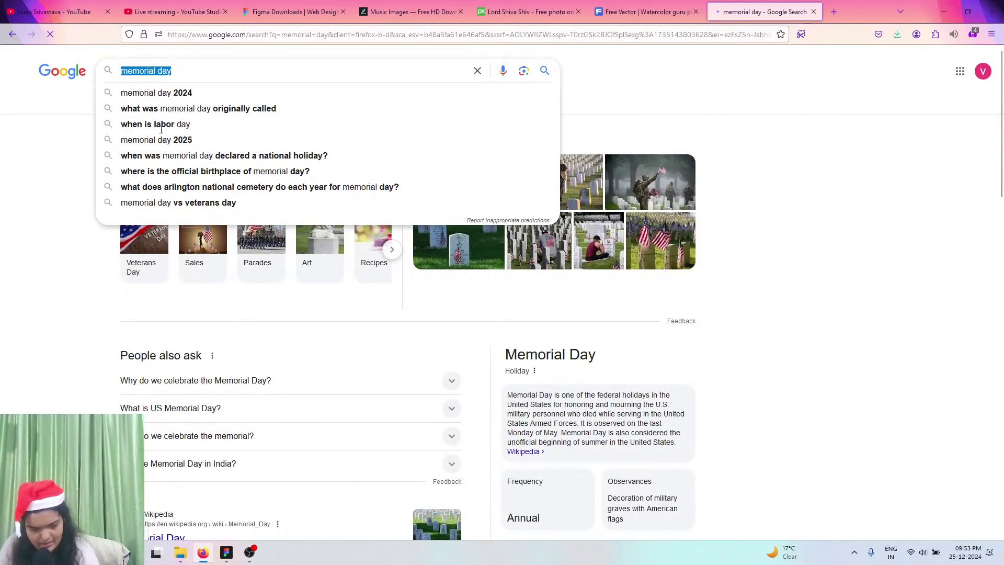
pyautogui.click(93, 146)
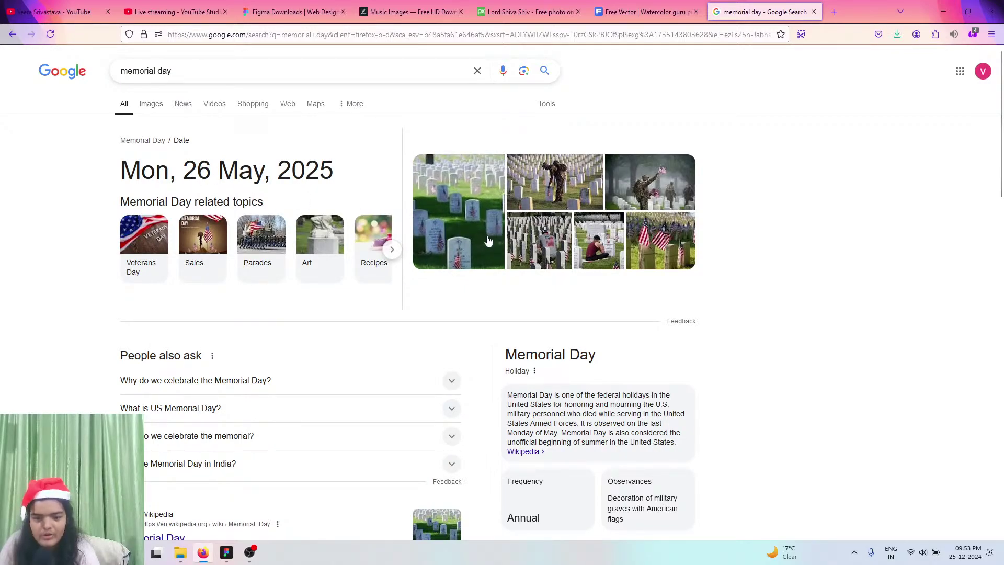
# - Search the Lummi photos for the copied phrase "memorial day" and browse the resulting pictures
pyautogui.click(407, 12)
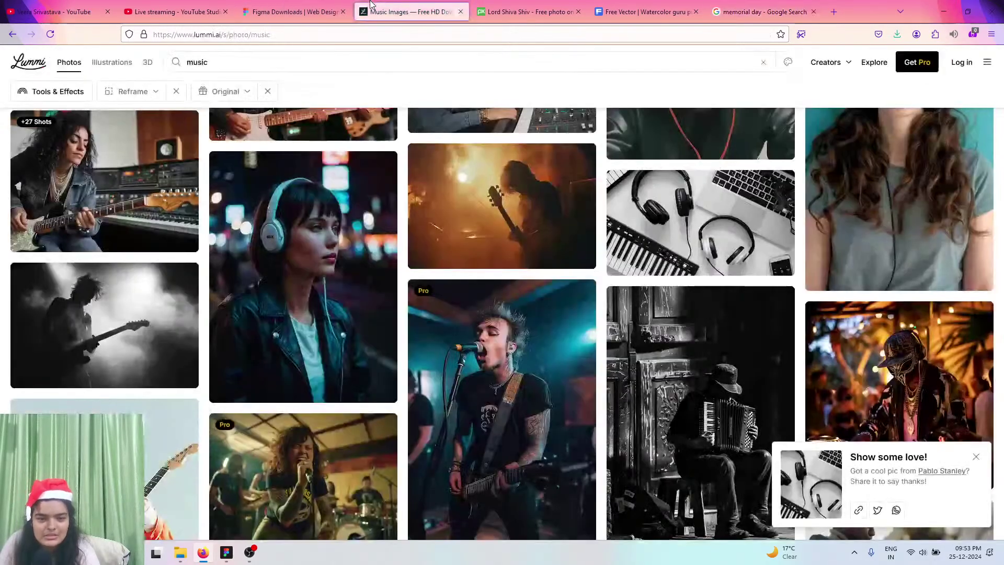
pyautogui.click(287, 59)
pyautogui.hotkey('ctrl', 'v')
pyautogui.press('Return')
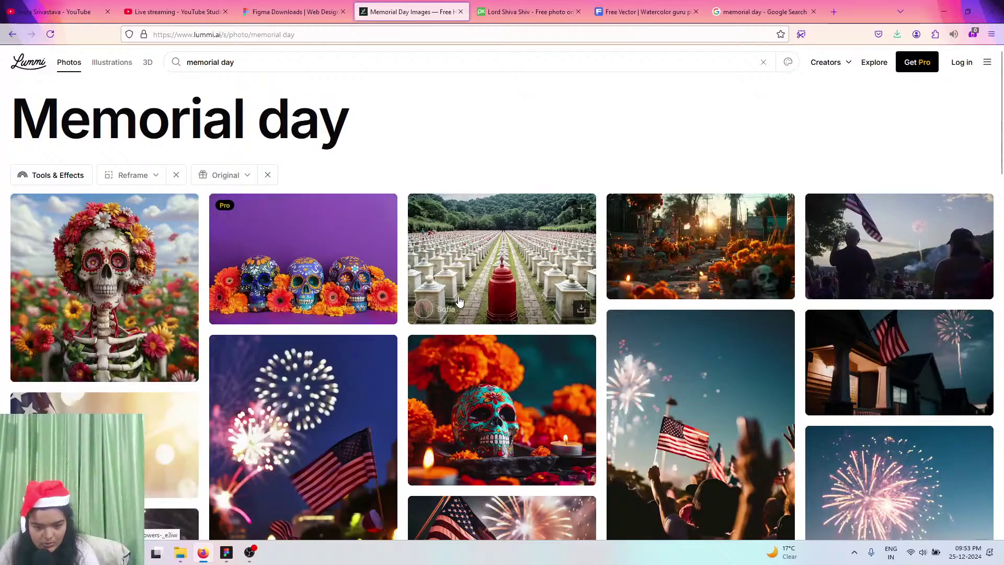
pyautogui.scroll(-3, 565, 310)
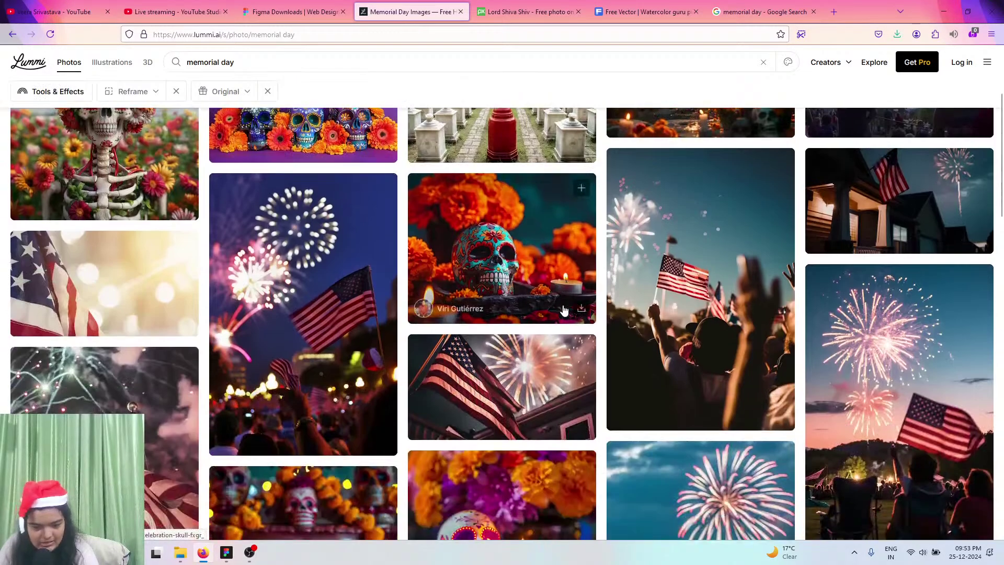
pyautogui.scroll(-3, 564, 310)
pyautogui.scroll(7, 568, 293)
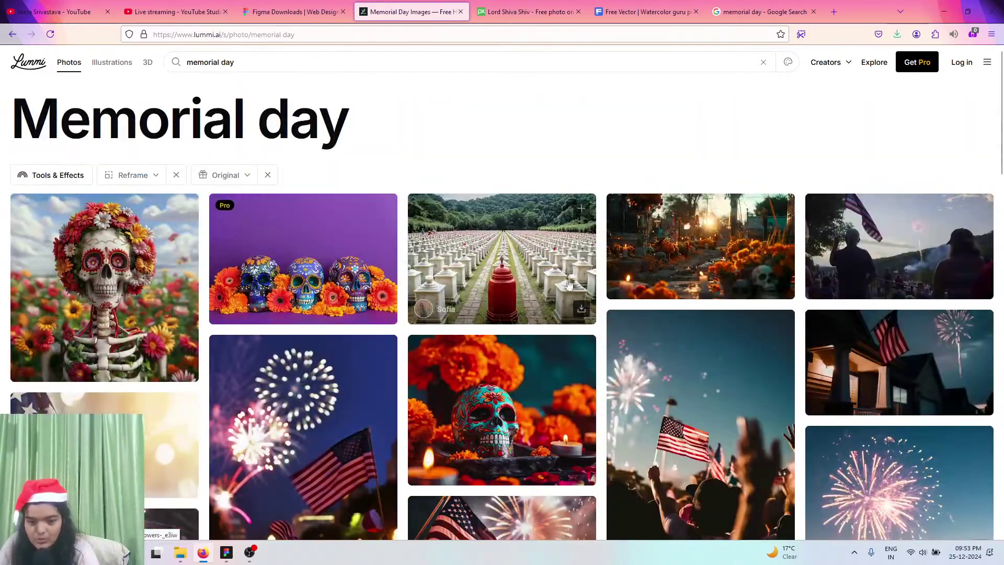
# - Compare with the Google pictures of Memorial Day and download Lummi's cemetery photo with the red urn, closing its detail view
pyautogui.click(736, 6)
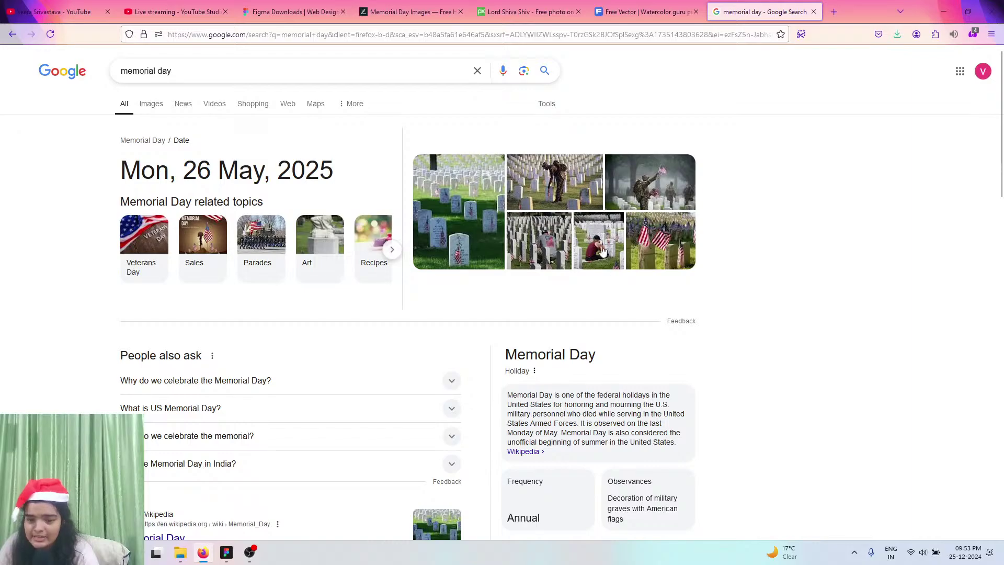
pyautogui.click(528, 11)
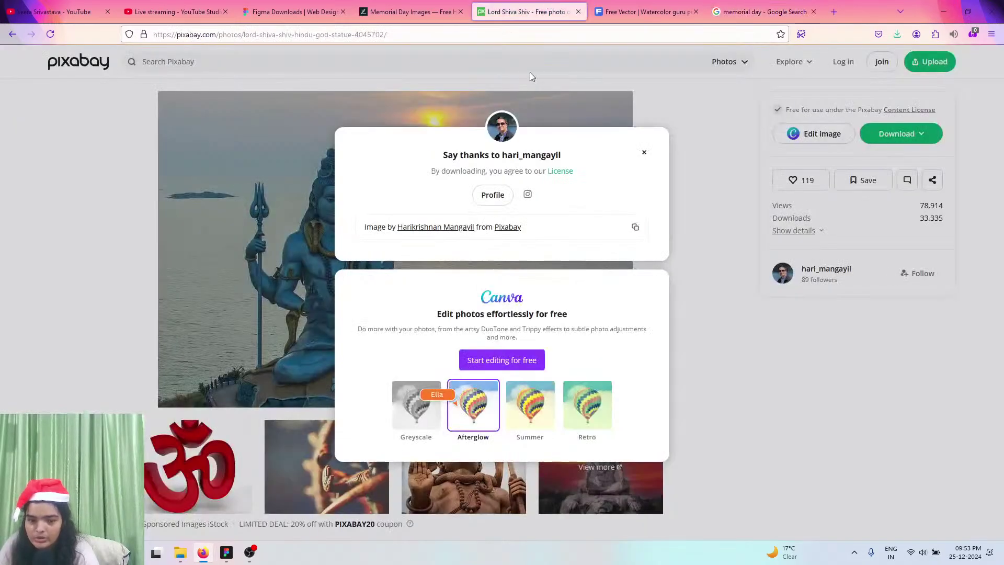
pyautogui.click(447, 12)
pyautogui.moveTo(523, 285)
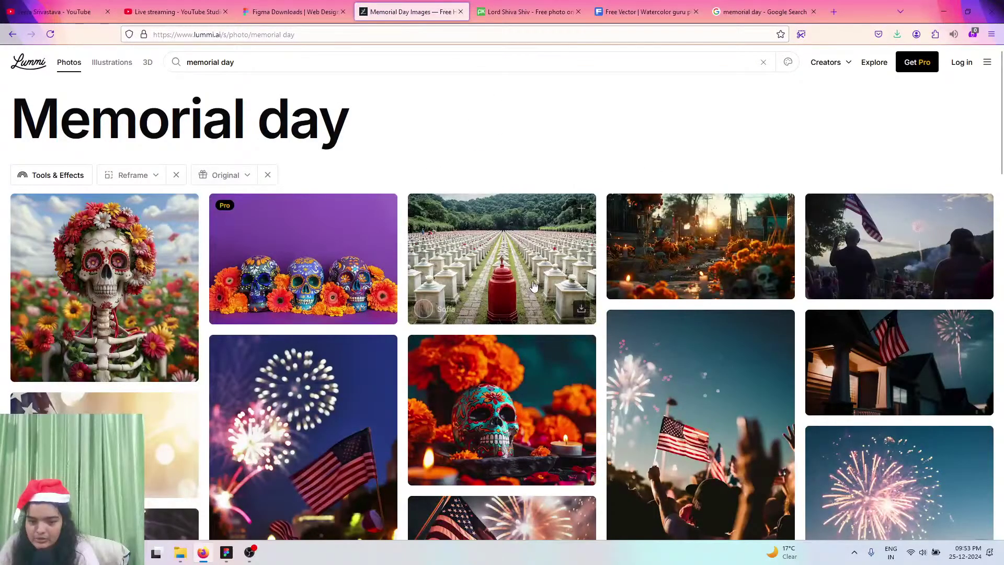
pyautogui.click(580, 311)
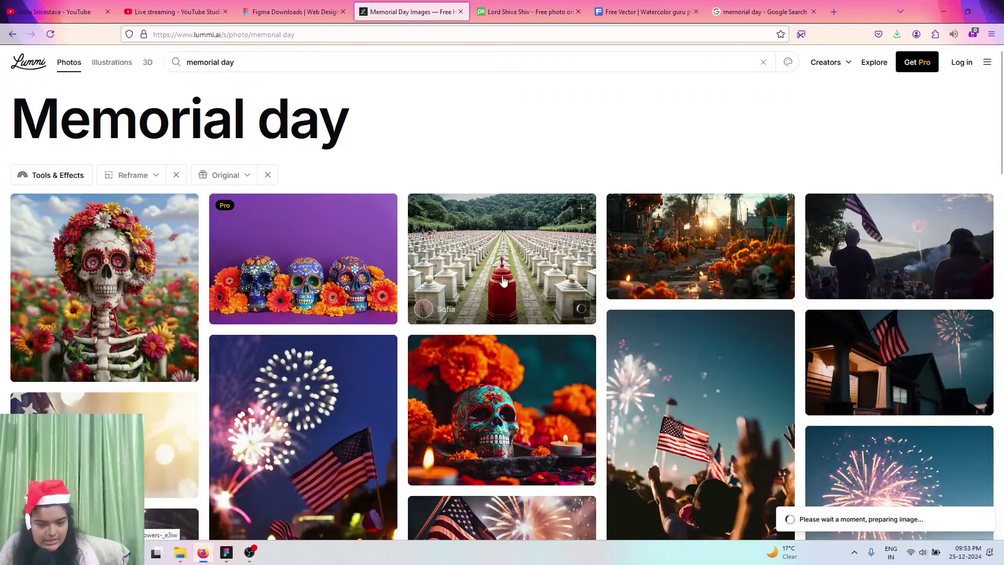
pyautogui.click(479, 255)
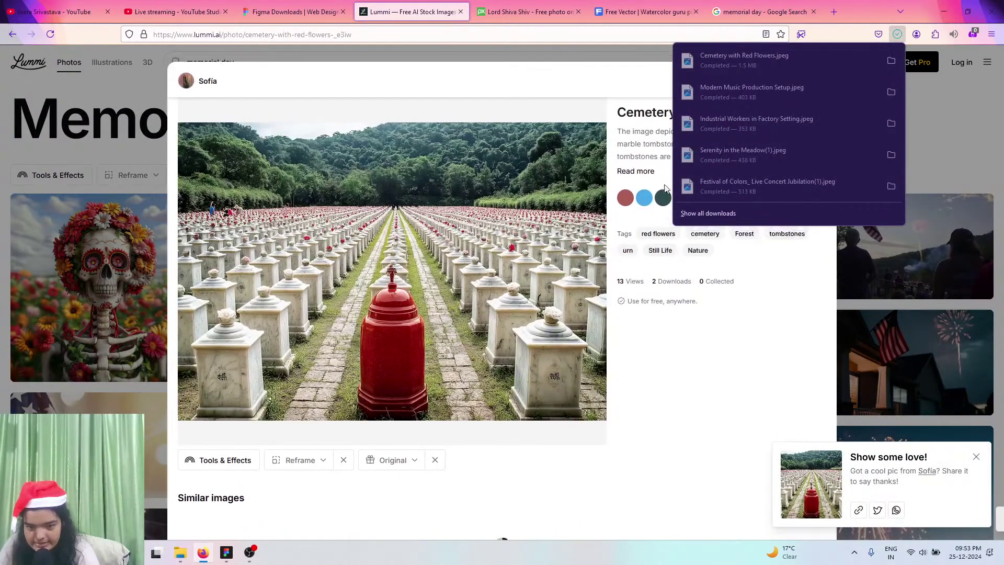
pyautogui.click(949, 168)
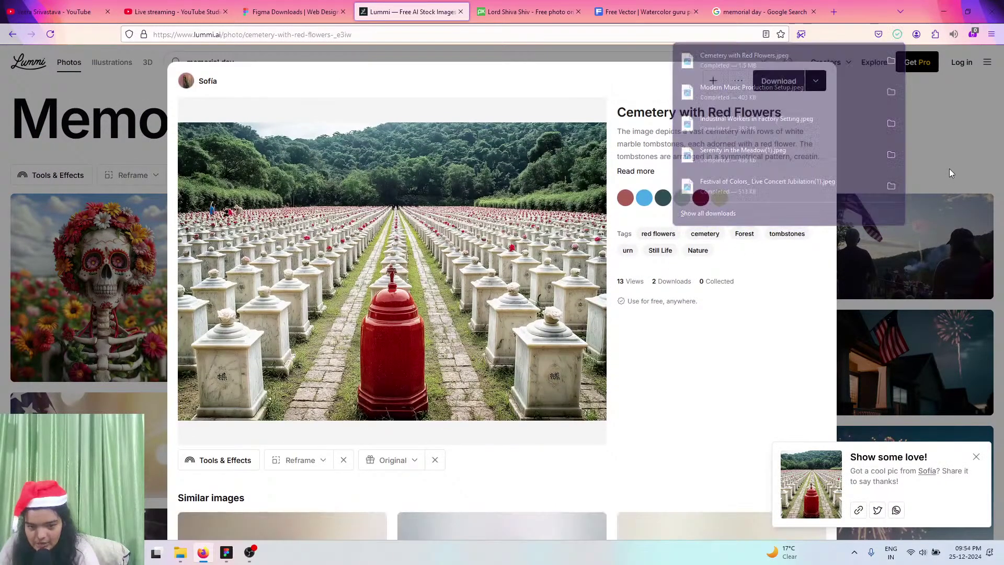
pyautogui.click(949, 169)
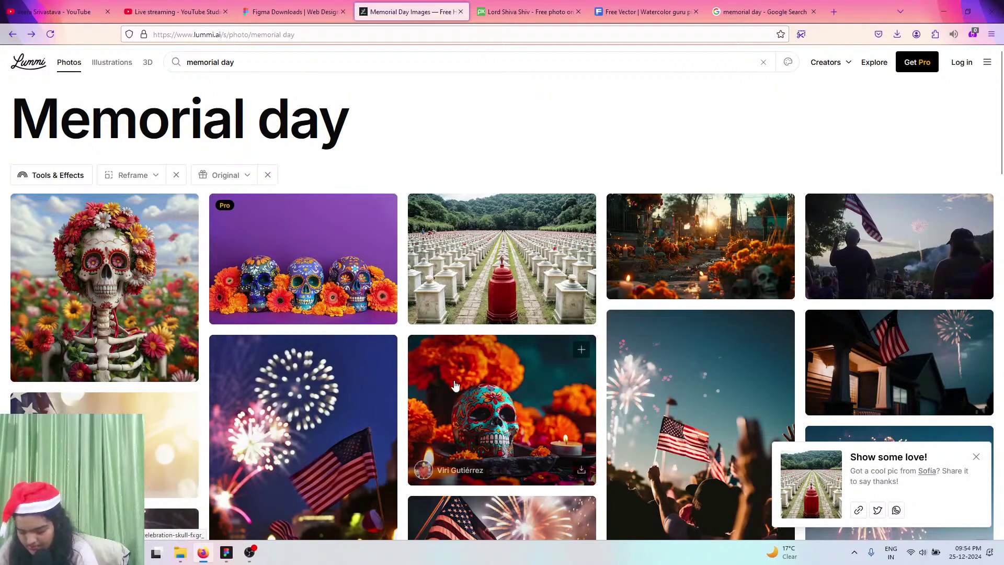
# - Switch to Figma and replace the first card's image in the second row with Cemetery with Red Flowers from Downloads
pyautogui.click(226, 552)
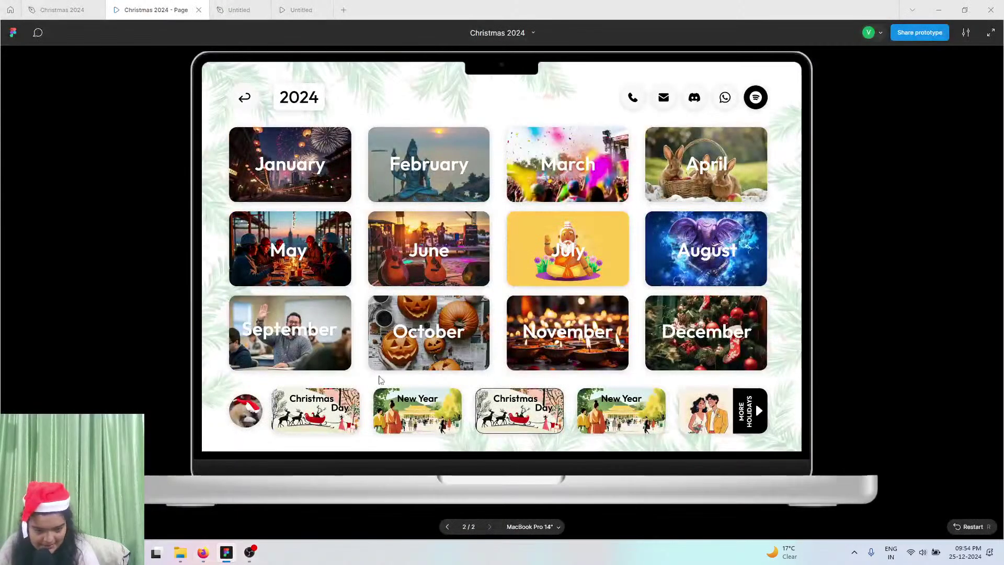
pyautogui.click(239, 10)
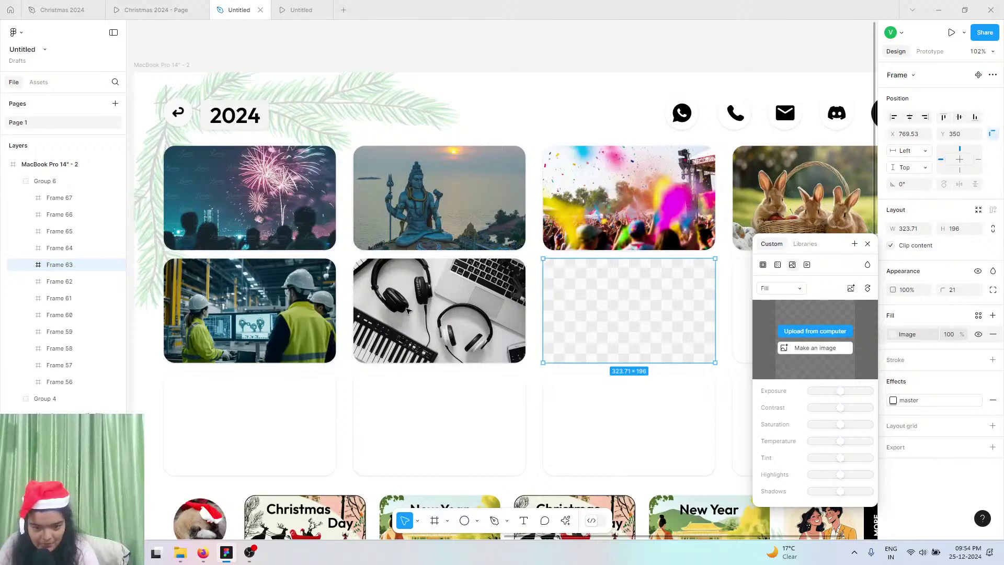
pyautogui.click(420, 317)
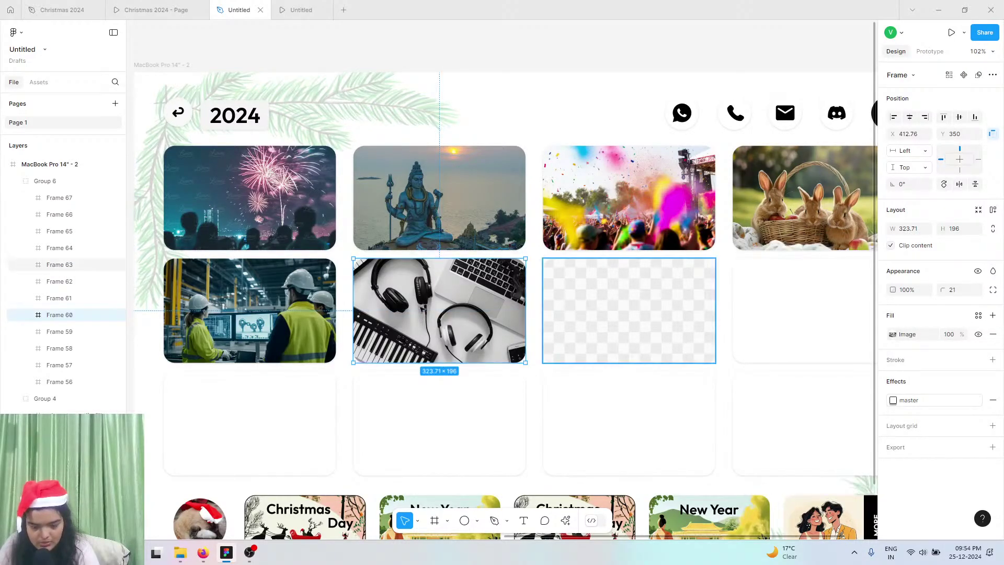
pyautogui.click(320, 295)
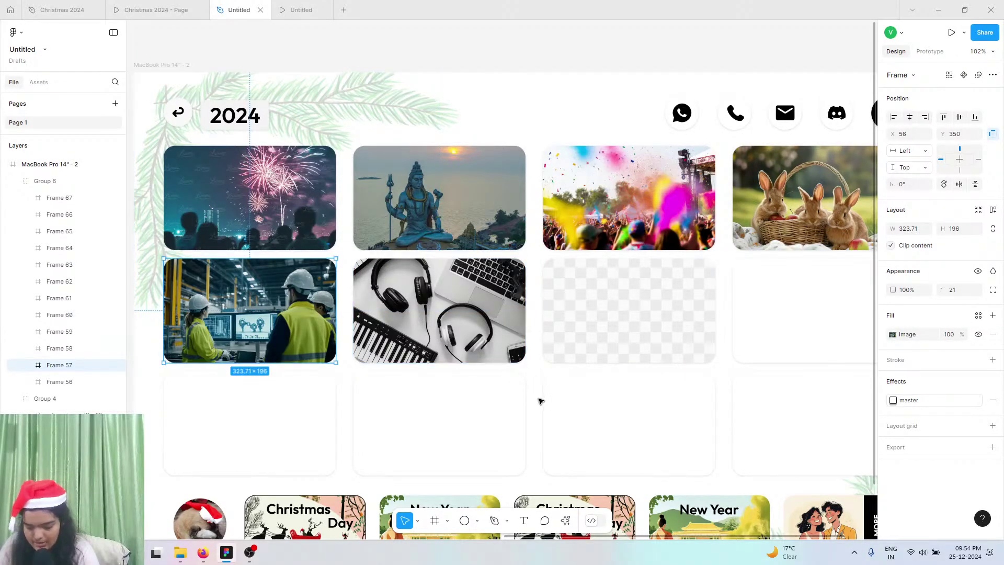
pyautogui.click(894, 334)
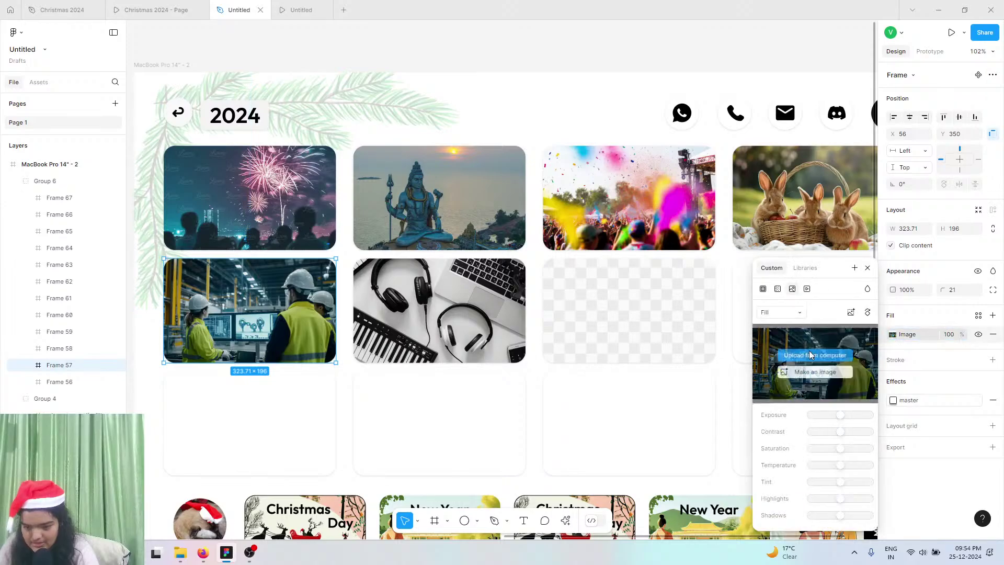
pyautogui.click(810, 361)
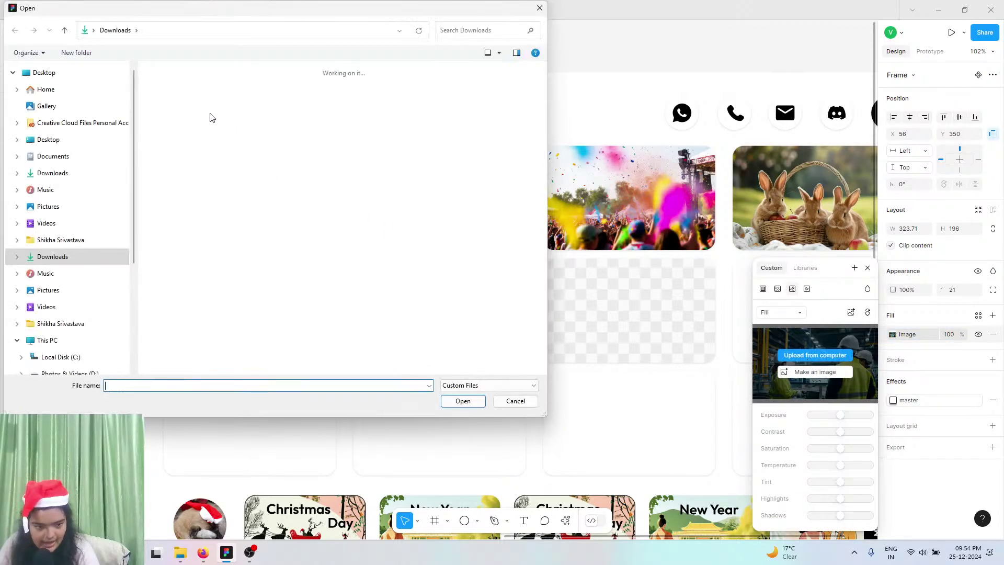
pyautogui.click(463, 401)
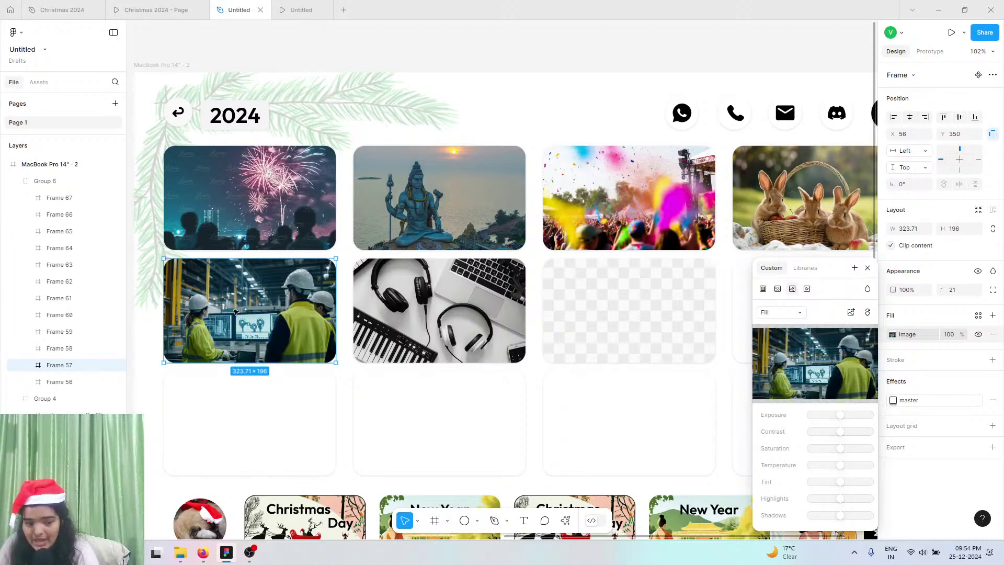
# - Fill the third card of the second row with the watercolor guru purnima illustration screenshot from Downloads
pyautogui.click(682, 344)
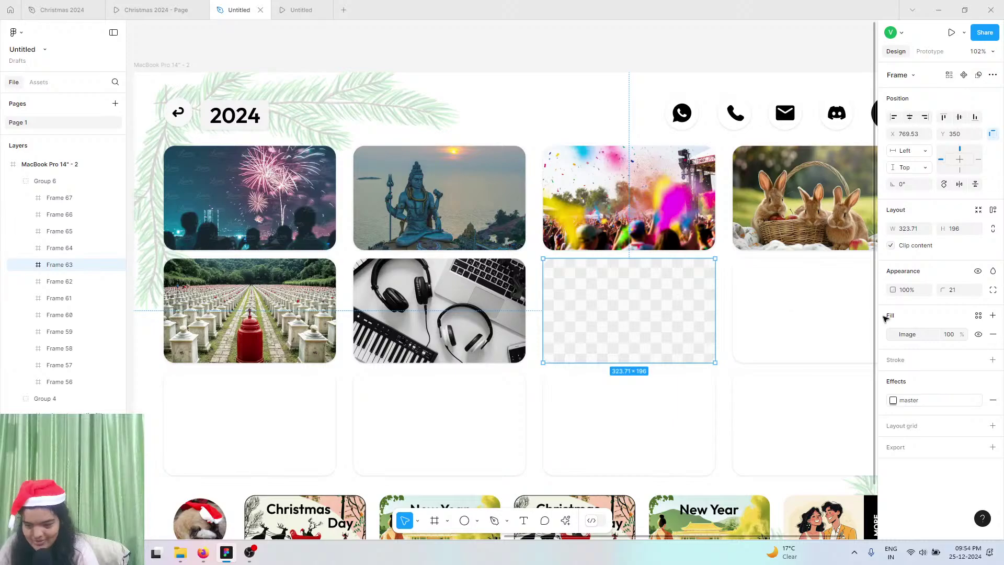
pyautogui.click(894, 337)
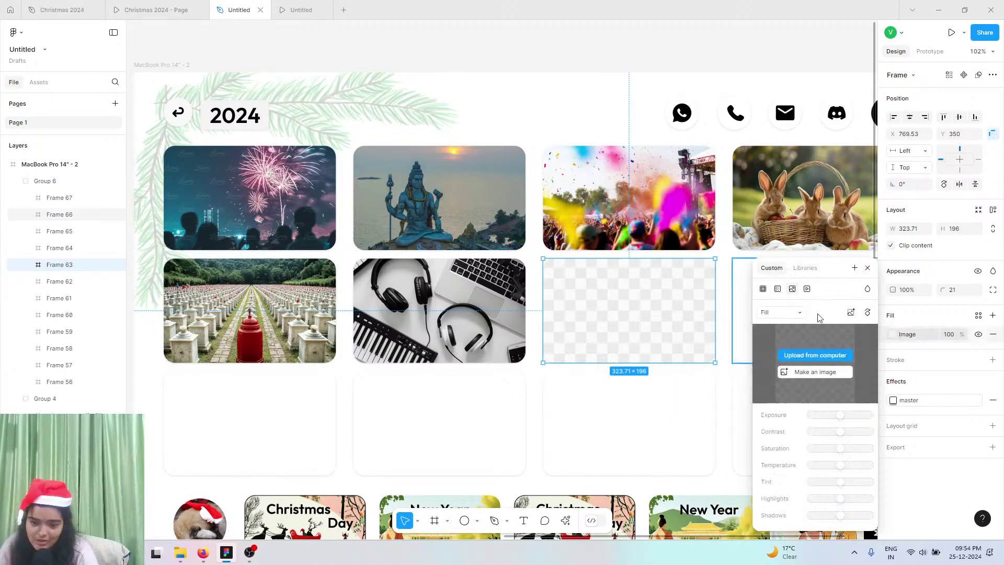
pyautogui.click(751, 277)
pyautogui.click(893, 336)
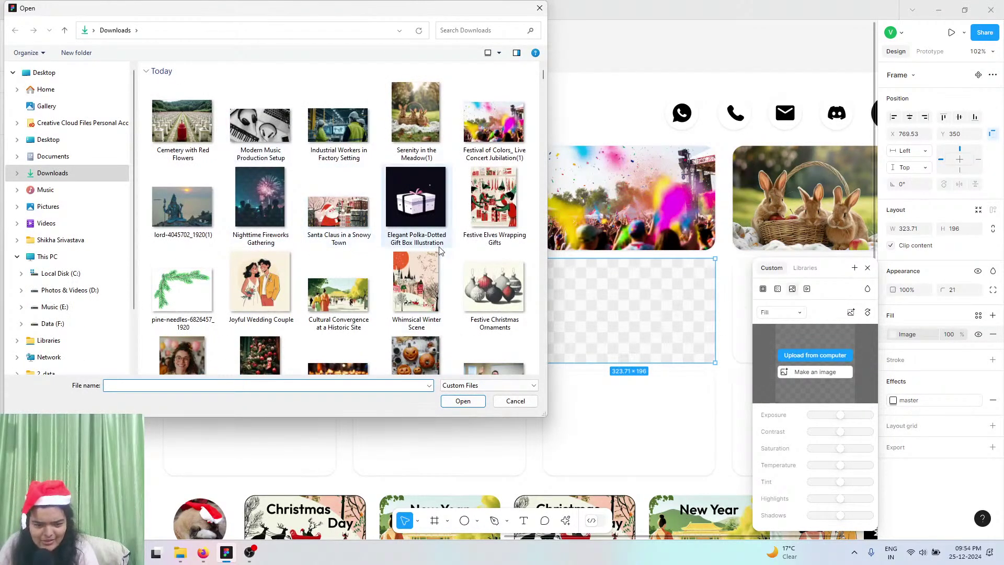
pyautogui.scroll(-5, 398, 231)
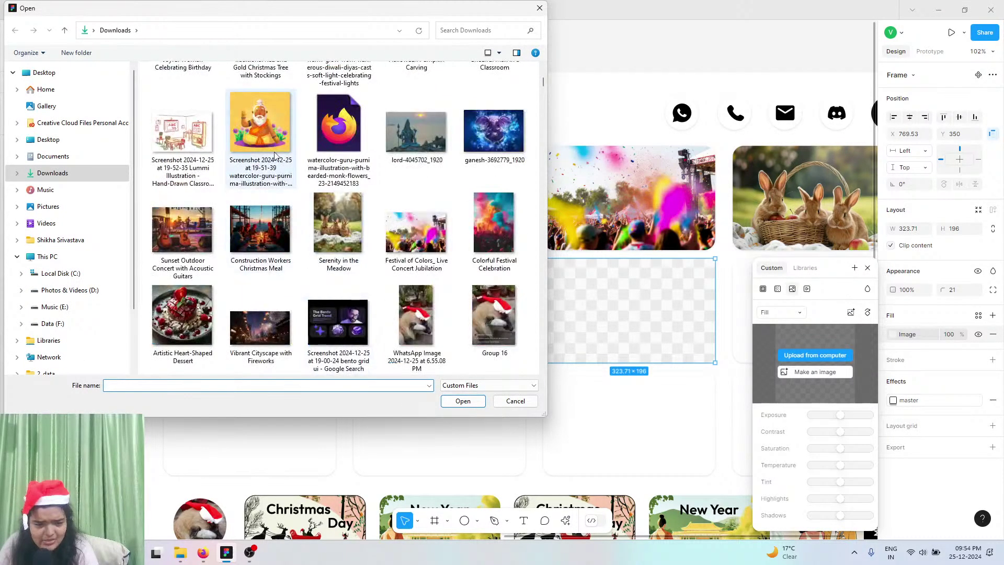
pyautogui.click(261, 133)
pyautogui.click(453, 402)
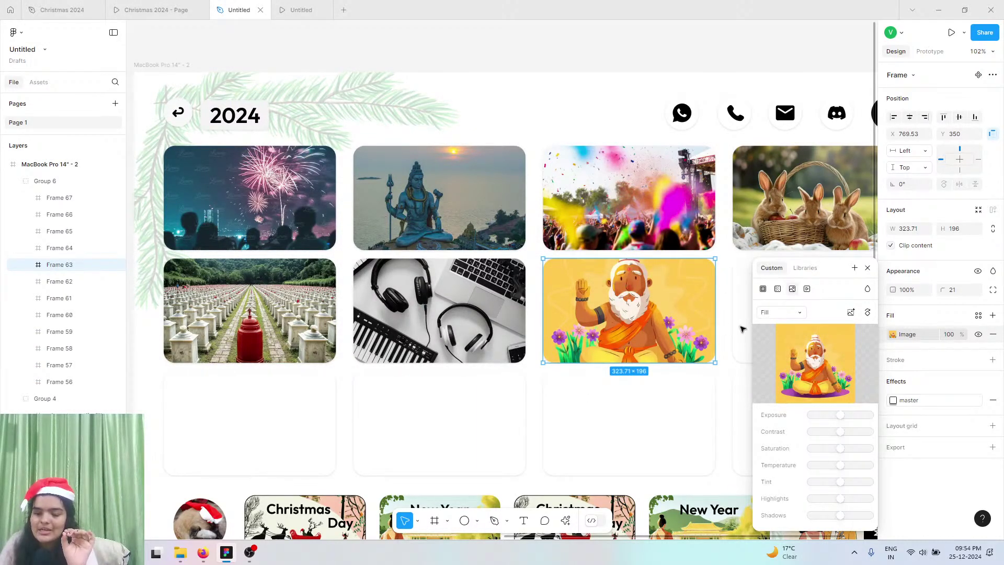
# - Change the guru illustration's image fill mode to Fit on the third card of the second row
pyautogui.moveTo(779, 354)
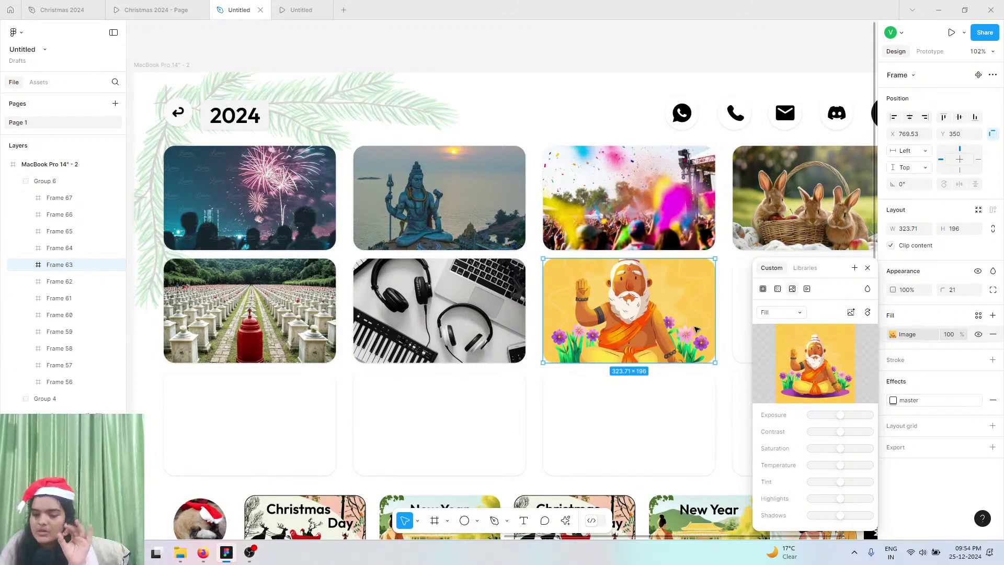
pyautogui.click(789, 313)
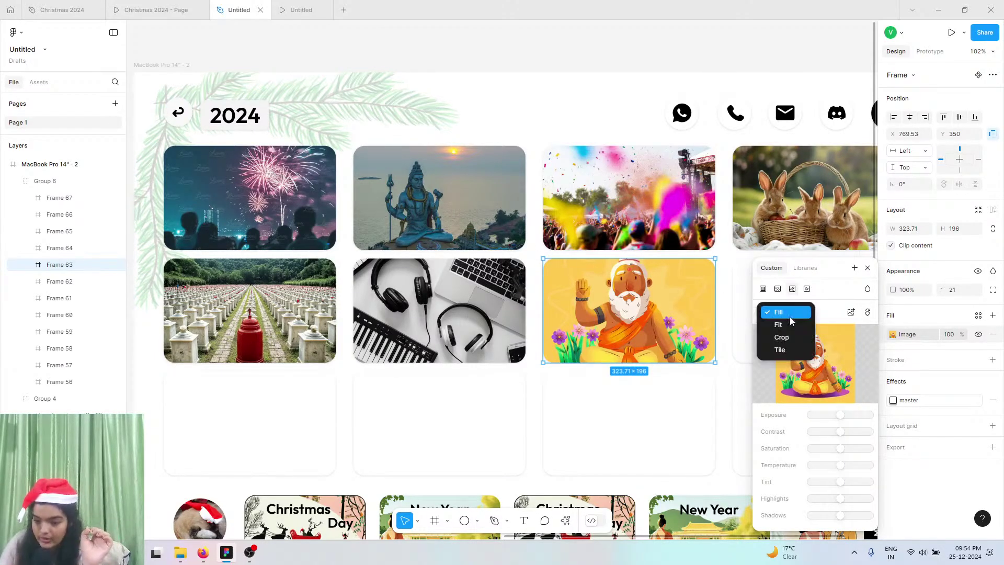
pyautogui.click(787, 325)
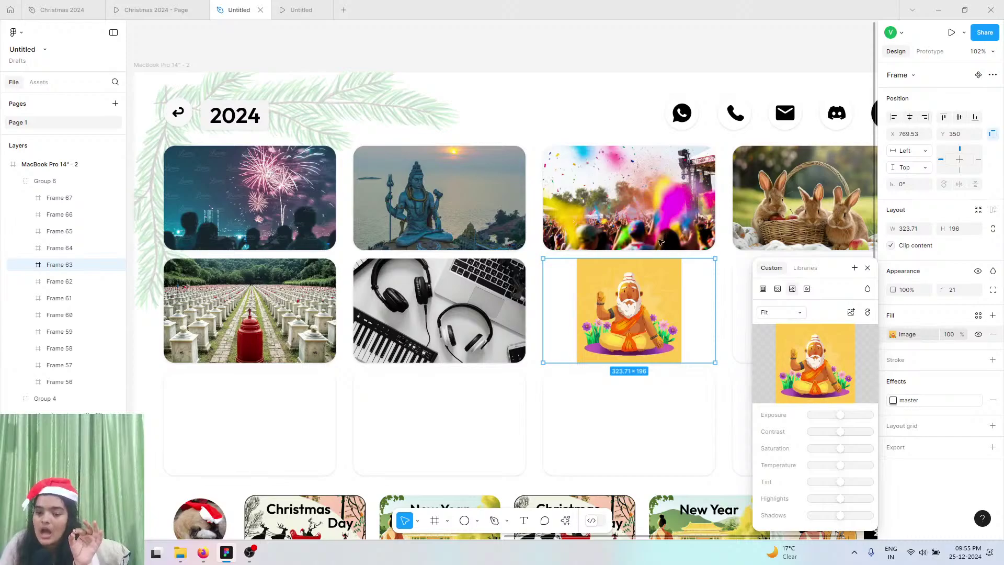
# - Add a solid fill beneath the guru image and sample the illustration's yellow background, FFCA50, as its color
pyautogui.click(992, 315)
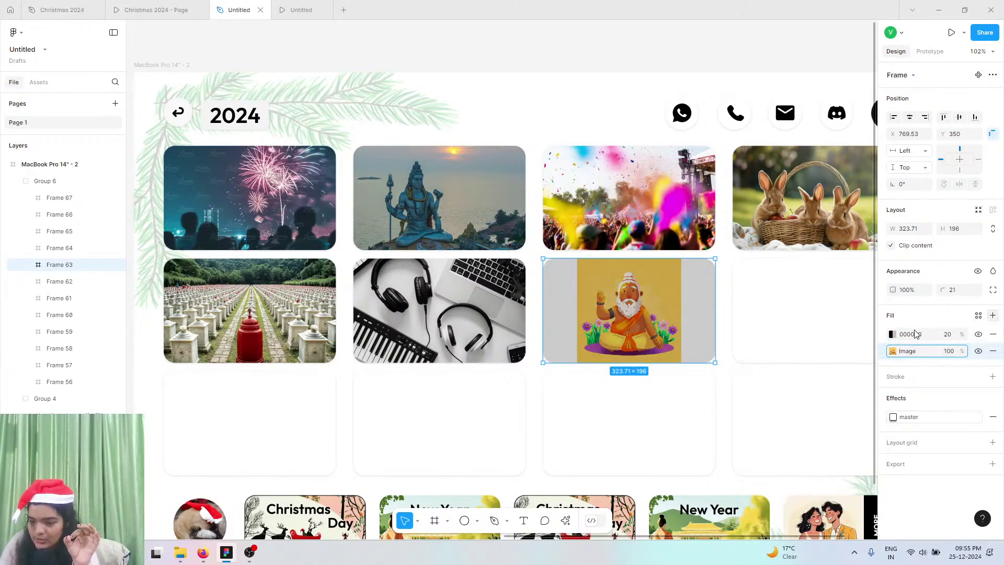
pyautogui.moveTo(884, 332); pyautogui.dragTo(884, 355)
pyautogui.click(892, 351)
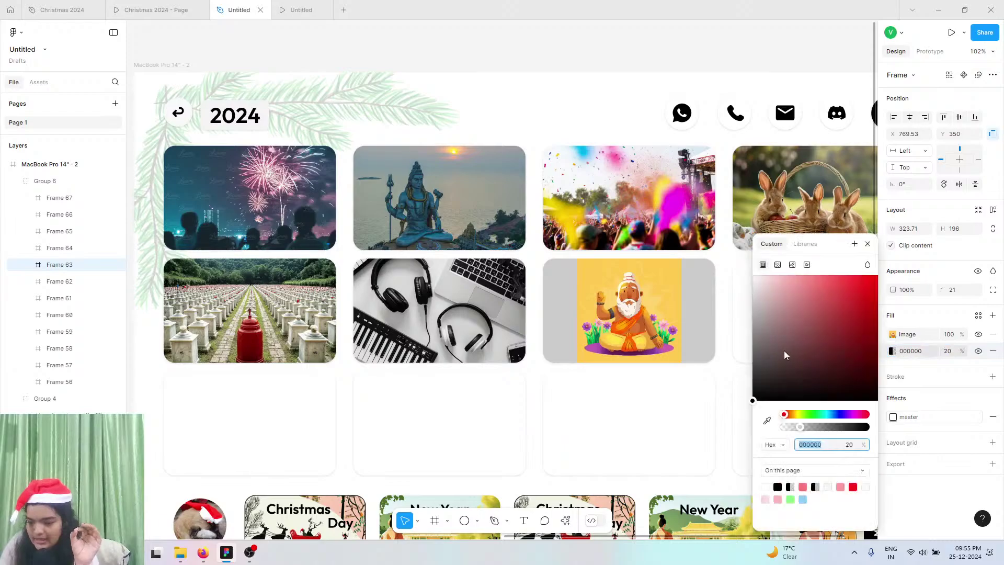
pyautogui.click(767, 419)
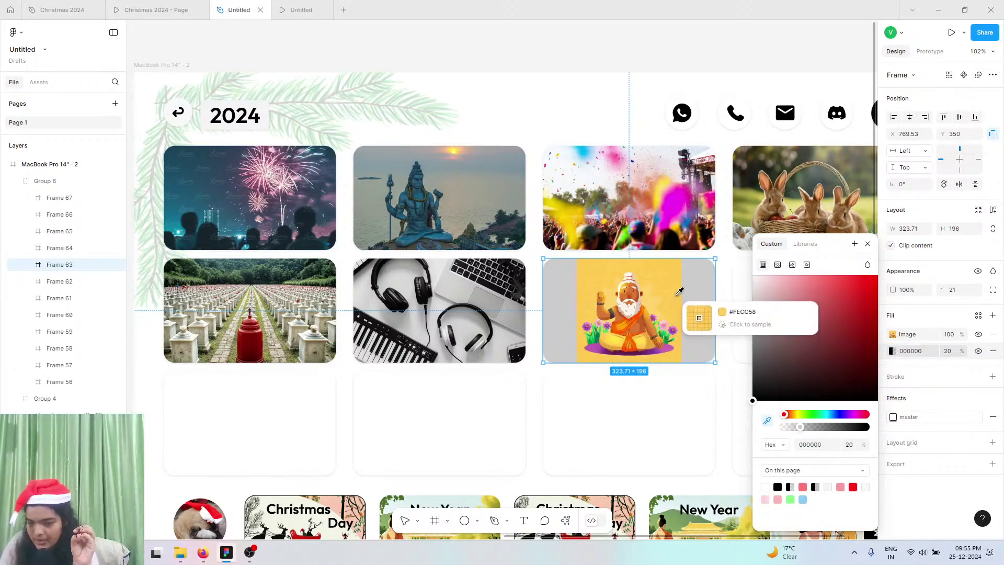
pyautogui.click(695, 288)
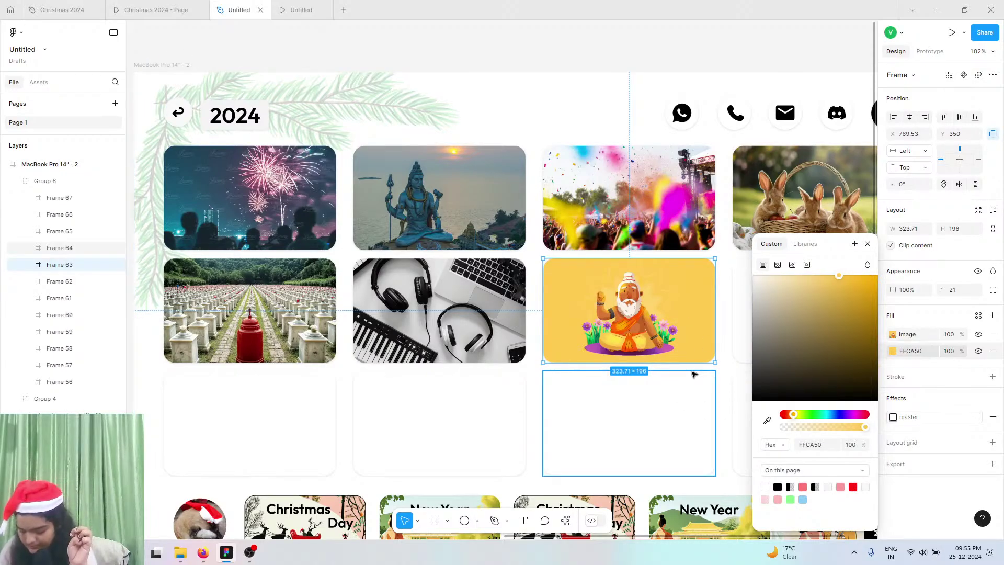
# - Select the headphones card in the second row, then switch to the browser and search Lummi photos for "father"
pyautogui.click(437, 355)
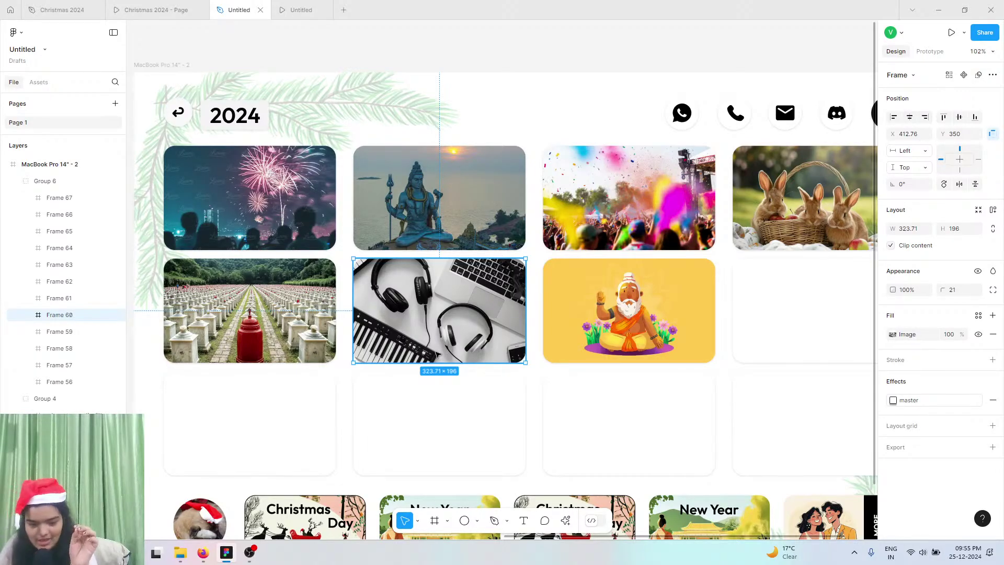
pyautogui.click(203, 553)
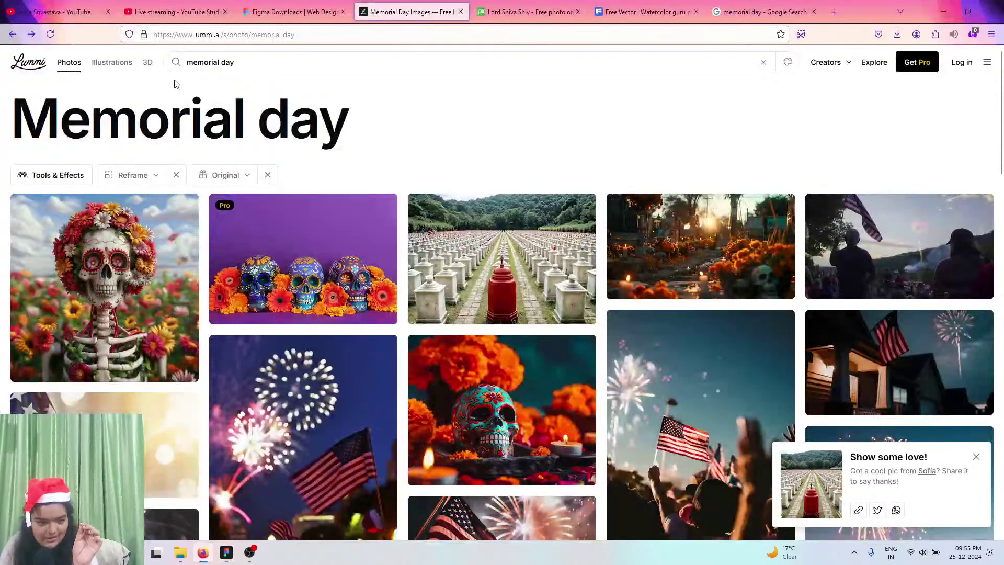
pyautogui.doubleClick(198, 63)
pyautogui.hotkey('ctrl', 'a')
pyautogui.write('fathe')
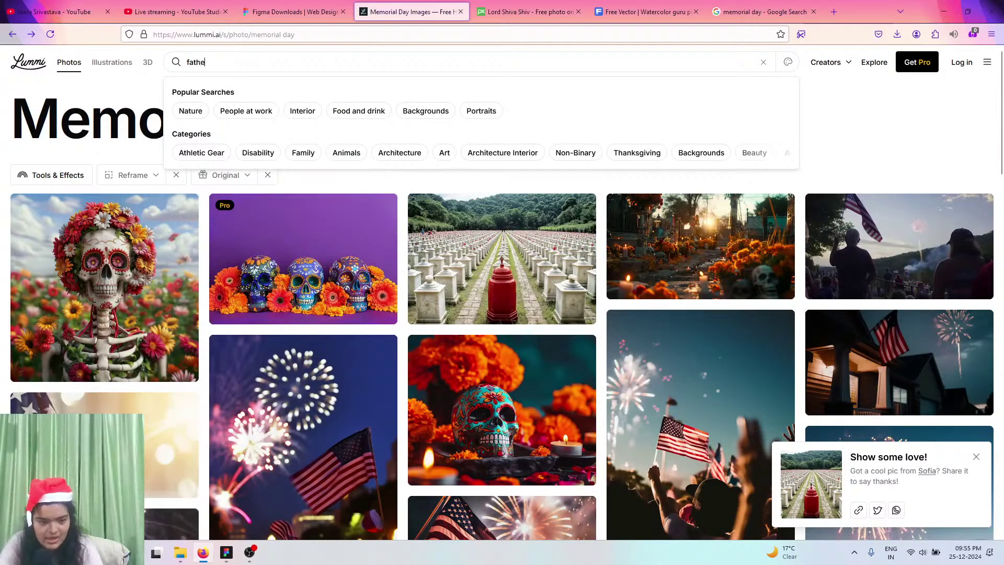
pyautogui.write('r')
pyautogui.press('Return')
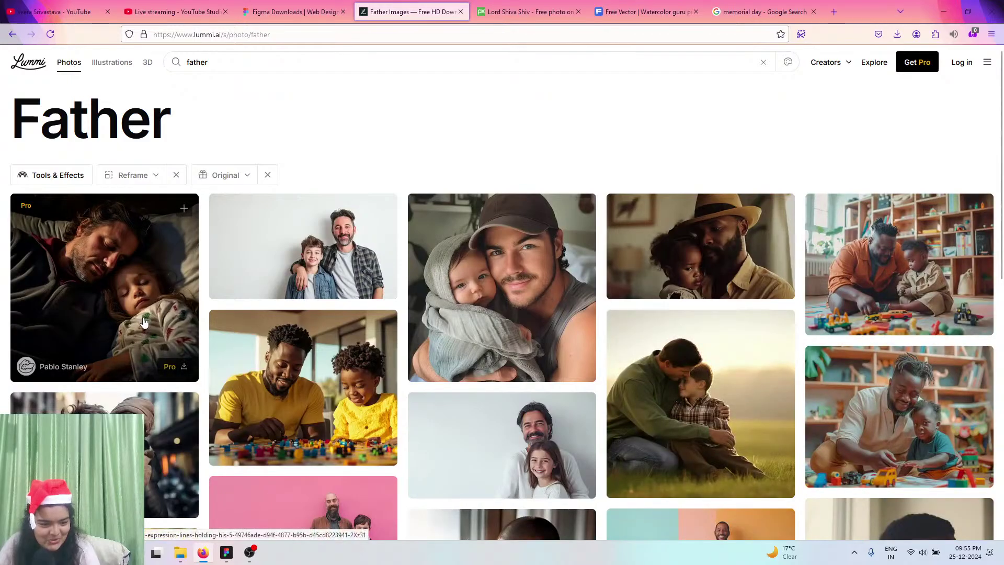
# - Browse the father photos and download Golden Hour Guidance, the picture of a house with a shaded garden path
pyautogui.scroll(-4, 145, 322)
pyautogui.scroll(3, 145, 321)
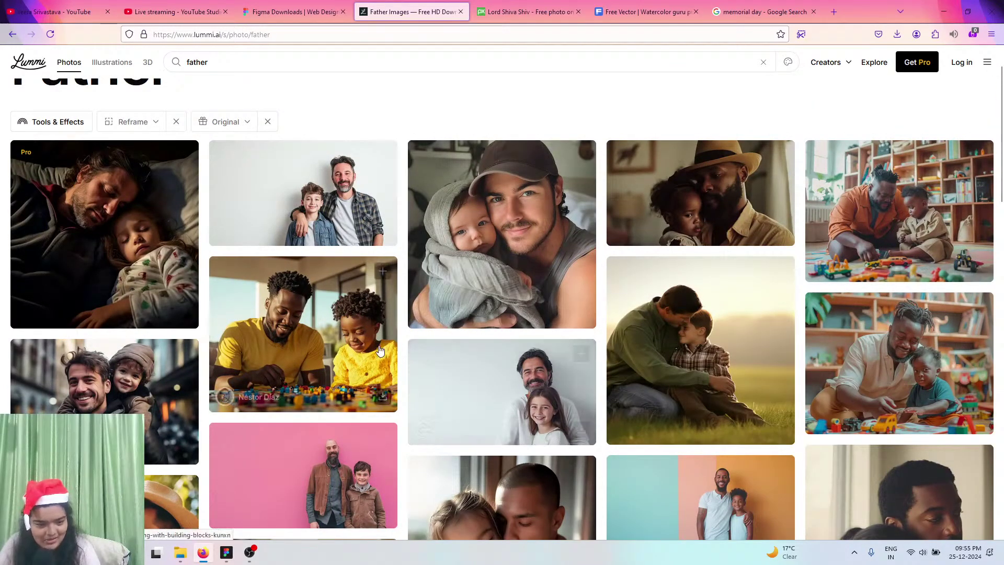
pyautogui.scroll(-1, 380, 350)
pyautogui.scroll(-2, 680, 387)
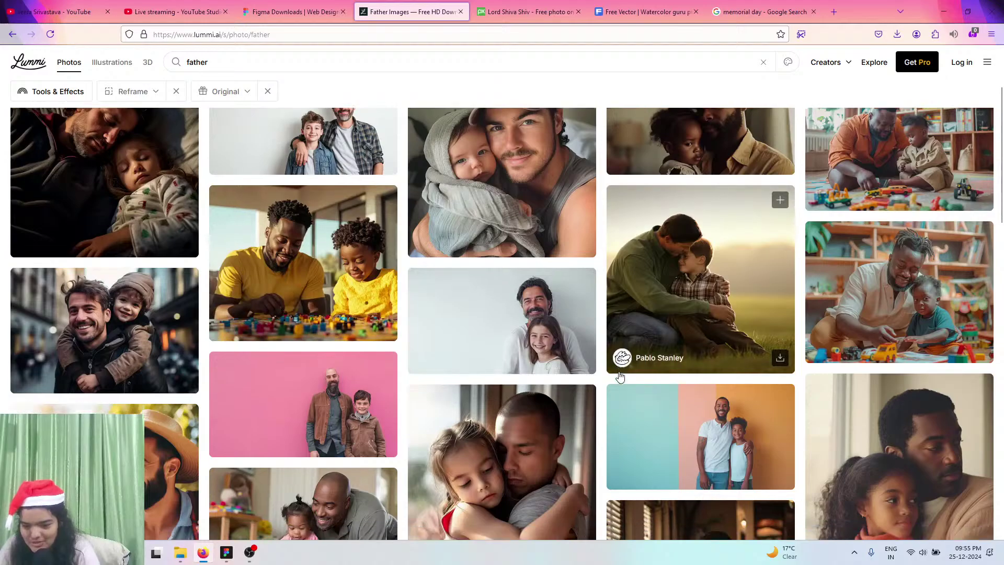
pyautogui.scroll(-2, 512, 374)
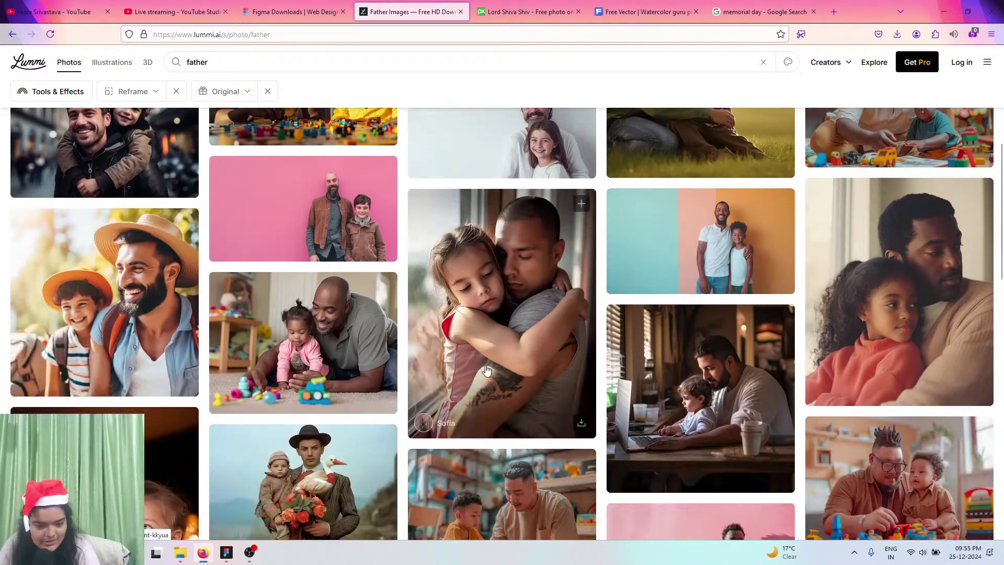
pyautogui.scroll(-2, 162, 373)
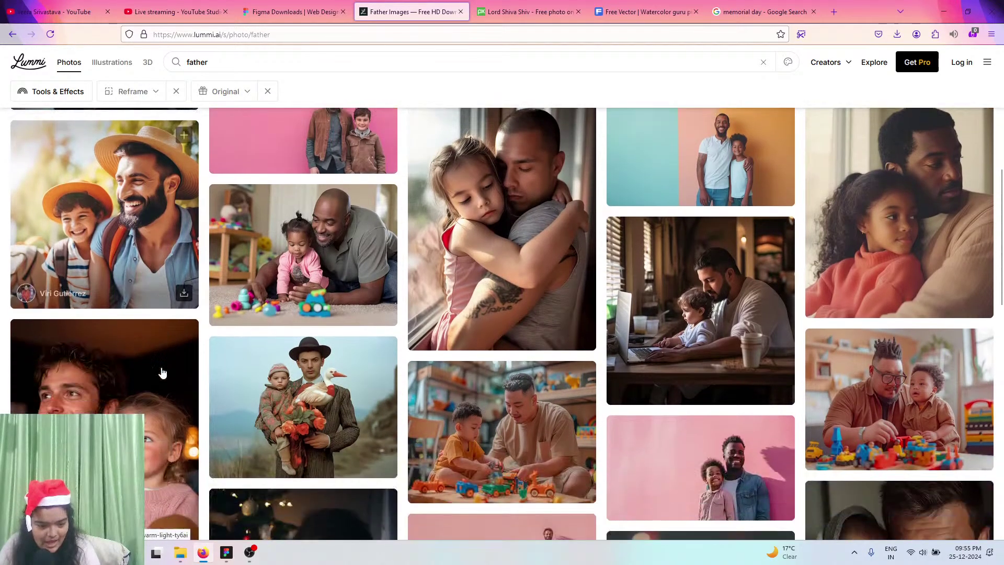
pyautogui.scroll(-3, 682, 480)
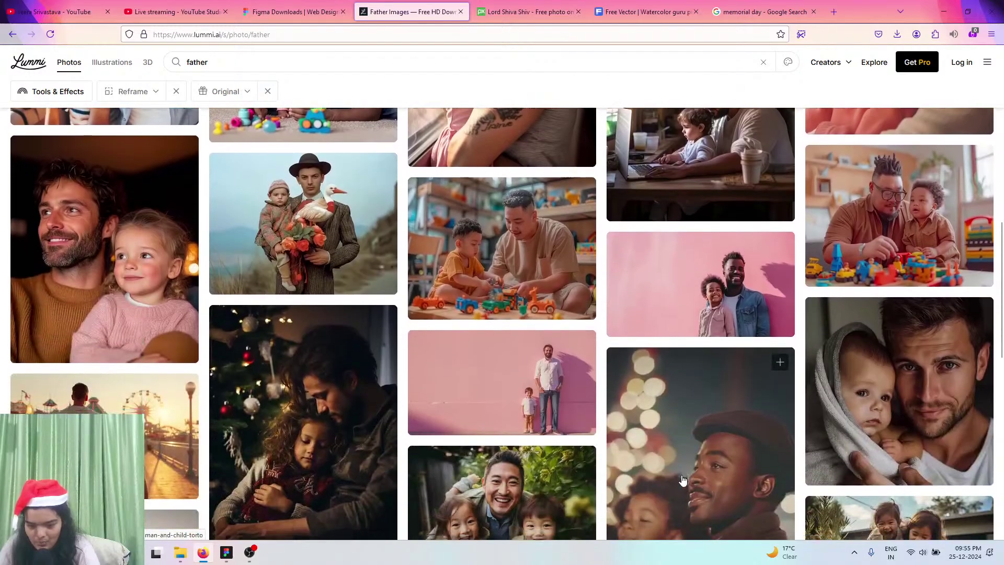
pyautogui.scroll(-2, 682, 480)
pyautogui.scroll(-4, 569, 314)
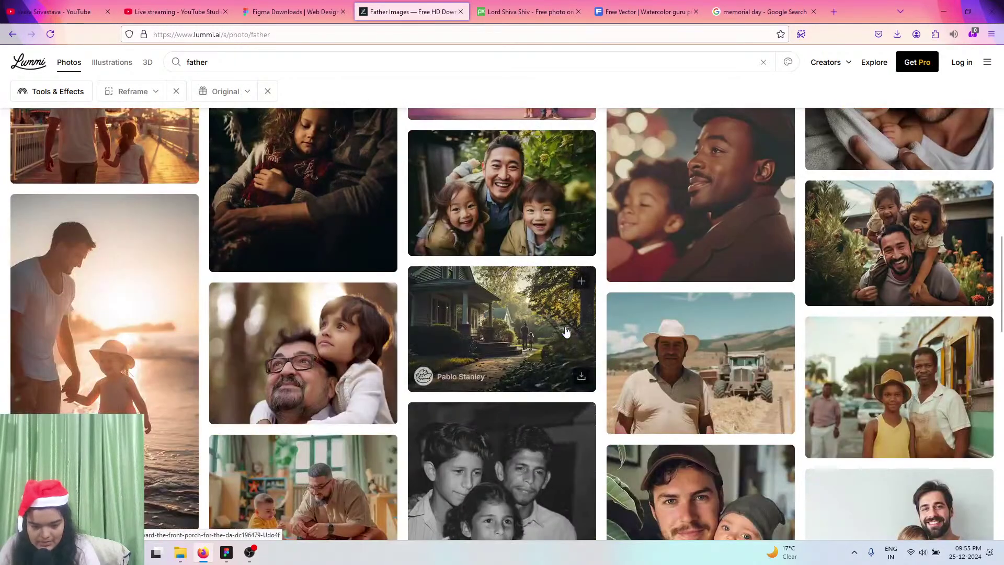
pyautogui.click(581, 376)
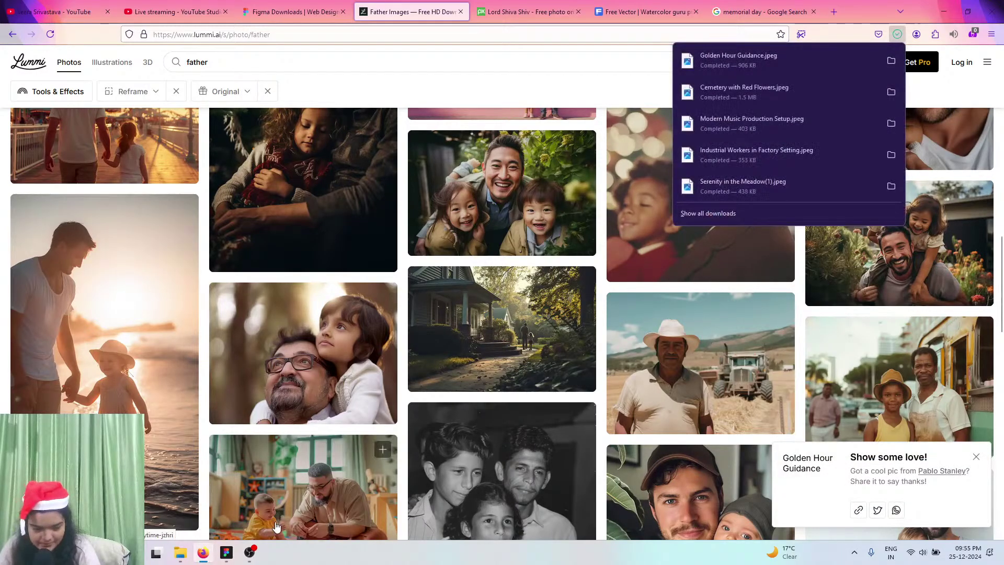
# - Switch to Figma and replace the second row's headphones image with Golden Hour Guidance from Downloads
pyautogui.click(225, 554)
pyautogui.click(892, 334)
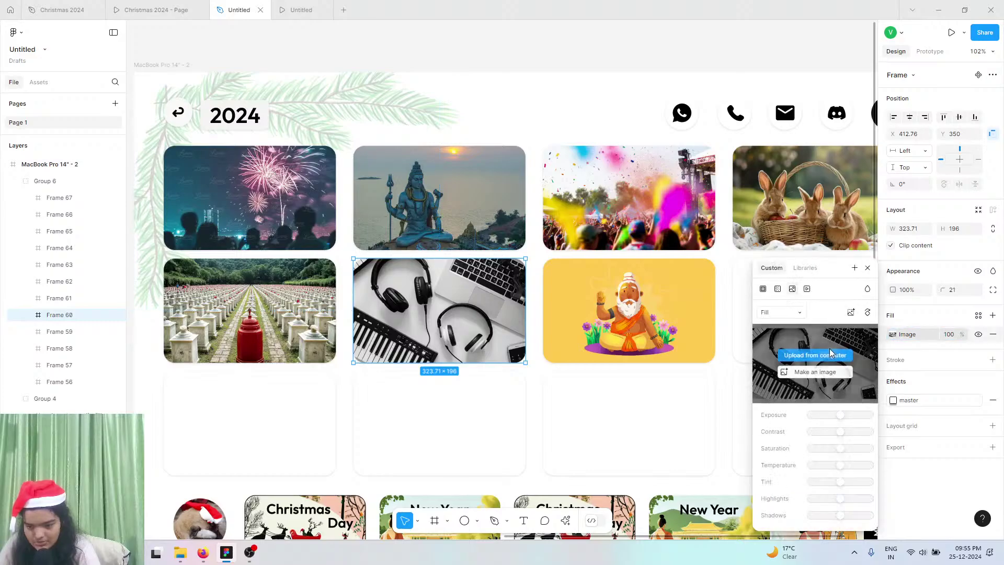
pyautogui.click(812, 361)
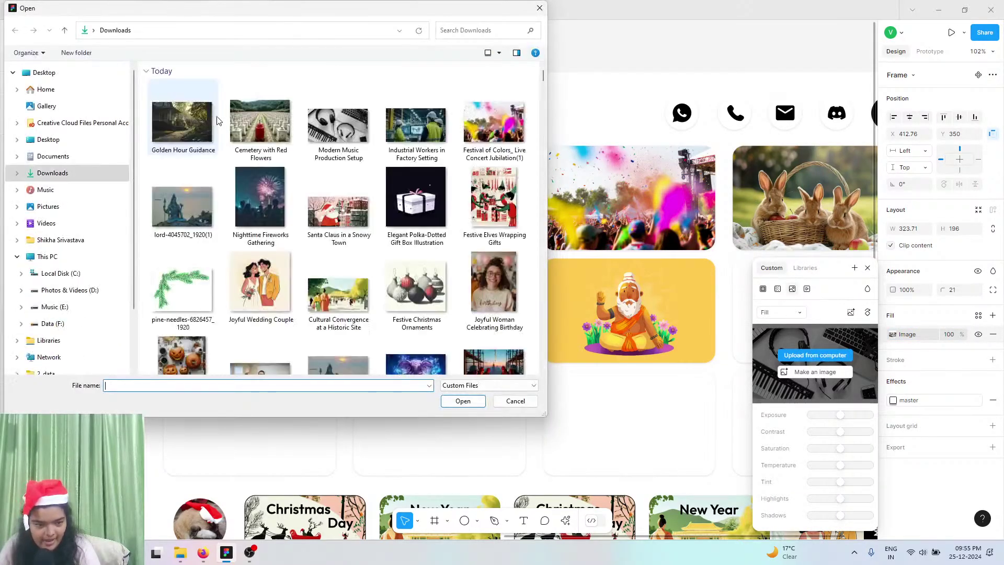
pyautogui.click(183, 121)
pyautogui.click(466, 403)
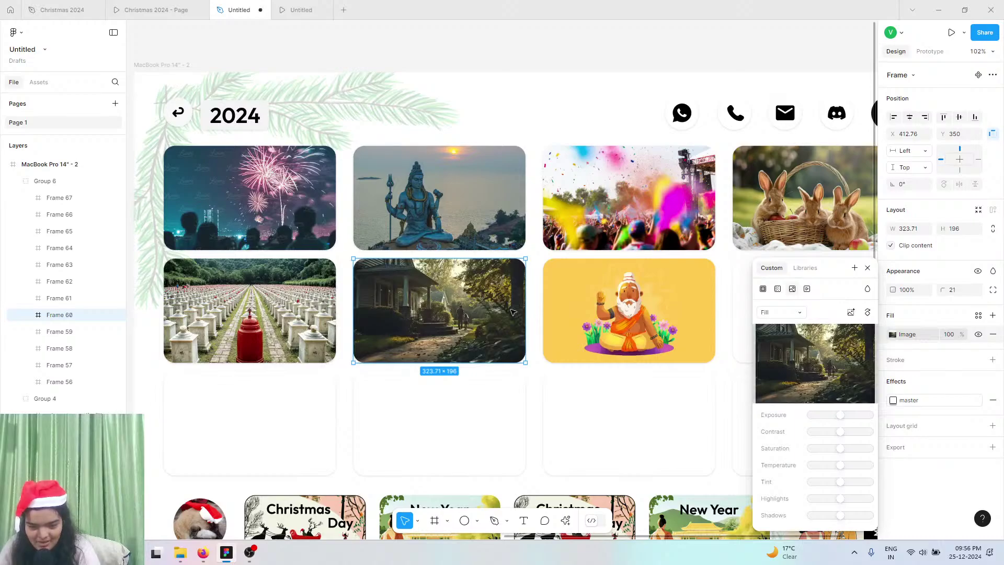
pyautogui.hscroll(1, 648, 329)
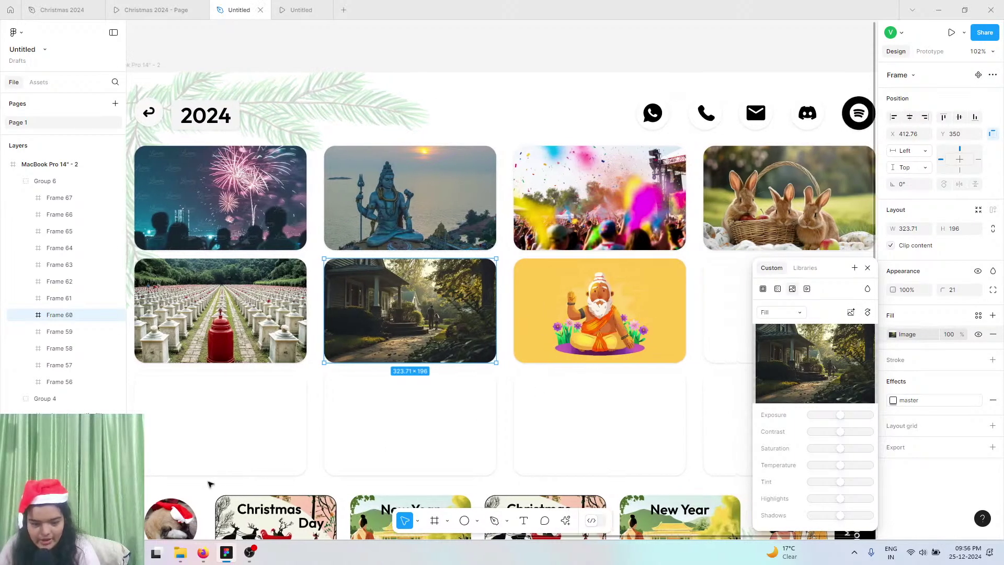
# - Switch to the browser's Pixabay page of the Shiva statue and close the thank-you pop-up
pyautogui.click(203, 552)
pyautogui.click(295, 11)
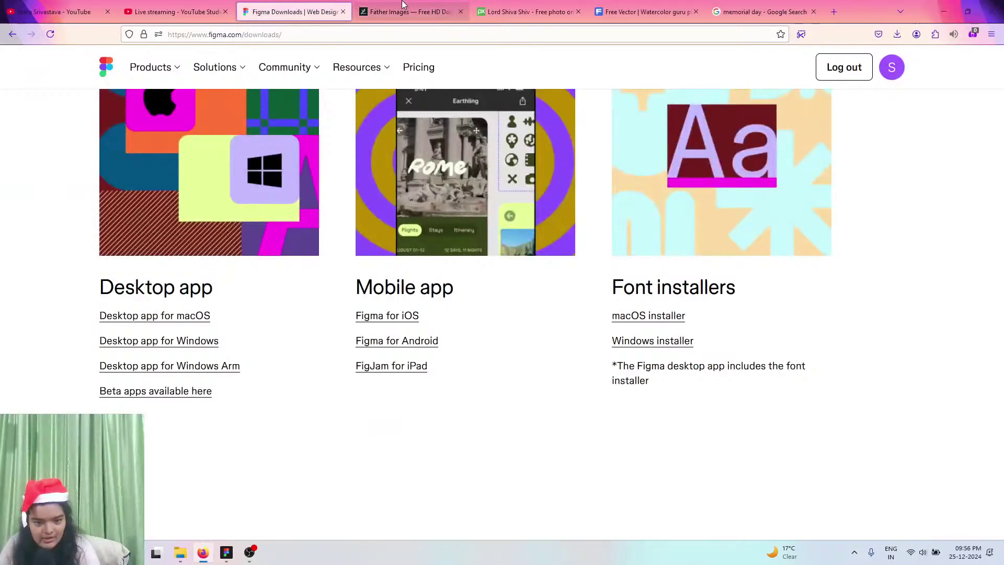
pyautogui.click(413, 12)
pyautogui.click(530, 6)
pyautogui.click(262, 34)
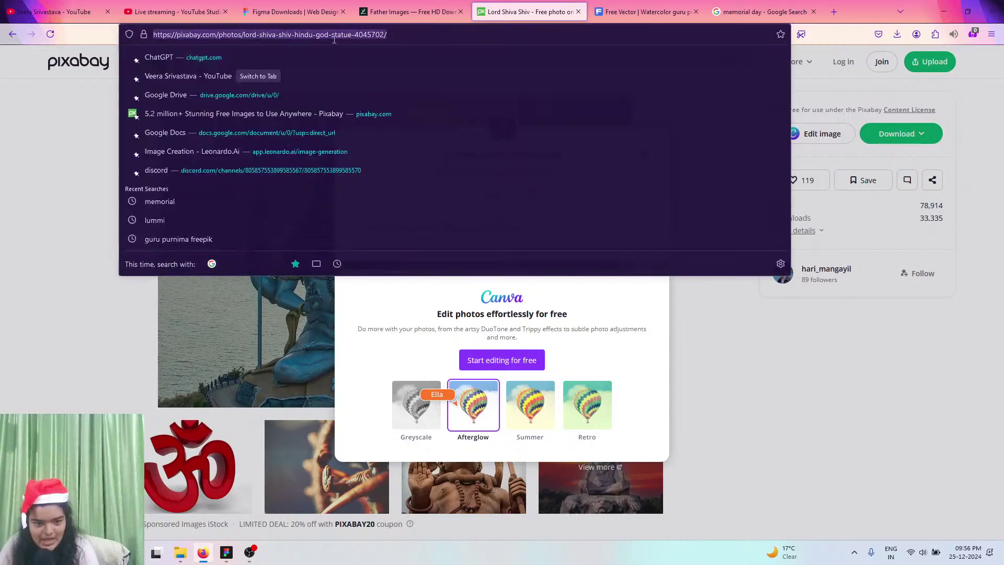
pyautogui.click(49, 130)
pyautogui.click(644, 153)
# - Search Pixabay photos for "august" and look through the resulting pictures
pyautogui.click(481, 63)
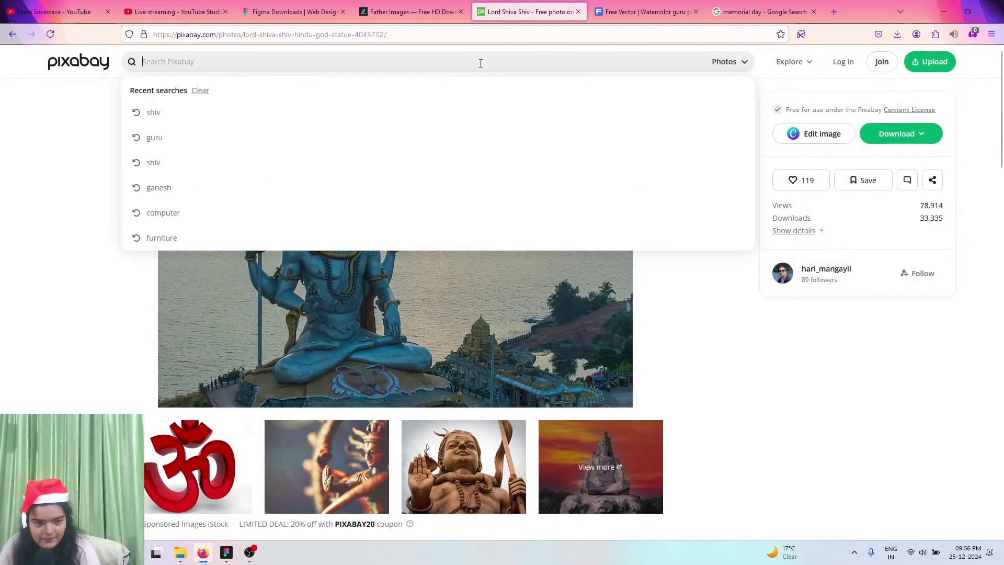
pyautogui.write('august')
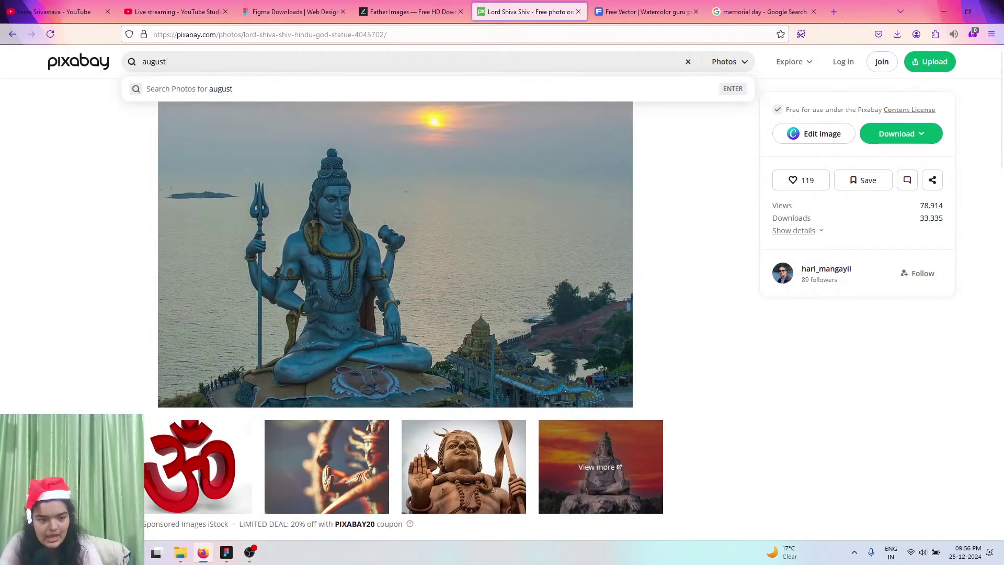
pyautogui.press('Return')
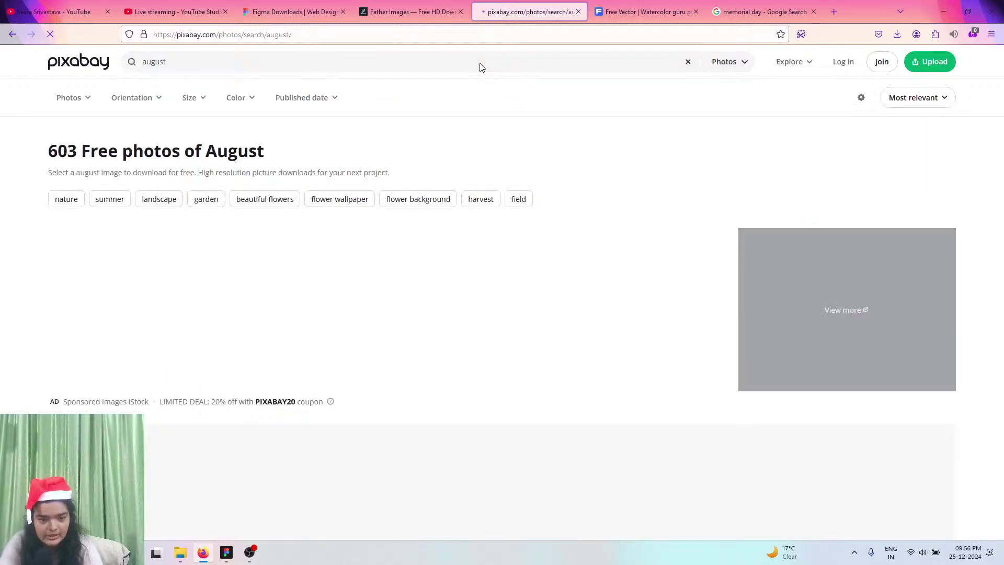
pyautogui.scroll(-5, 481, 277)
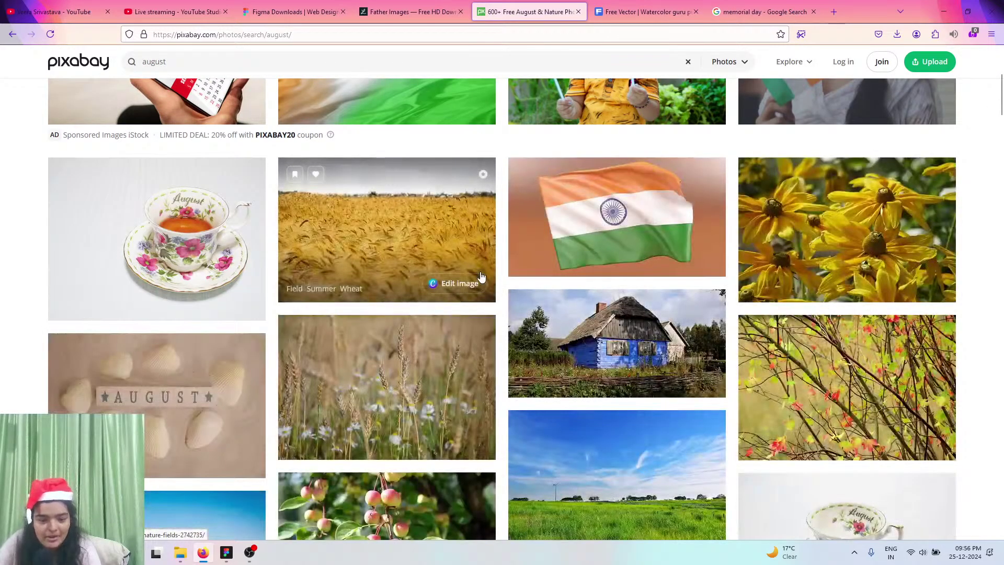
pyautogui.scroll(-4, 481, 277)
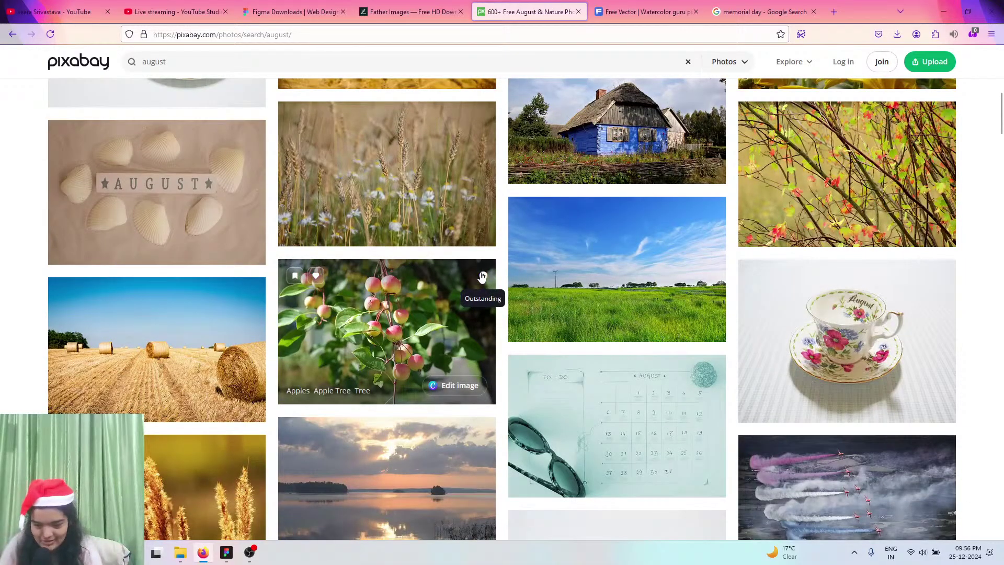
# - Search Pixabay photos for "ganesh" instead and look through the resulting pictures
pyautogui.doubleClick(162, 53)
pyautogui.write('ganesh')
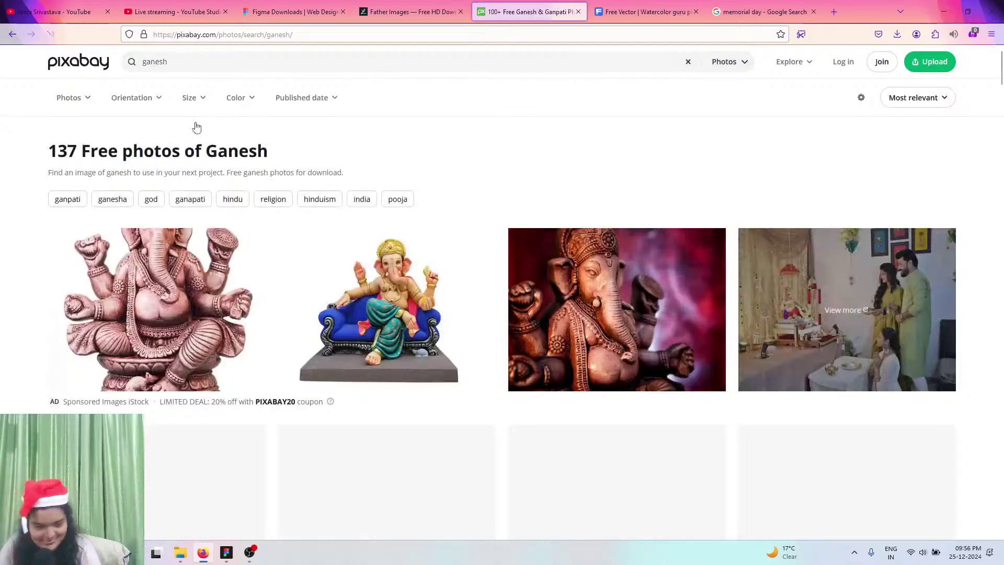
pyautogui.scroll(-6, 242, 231)
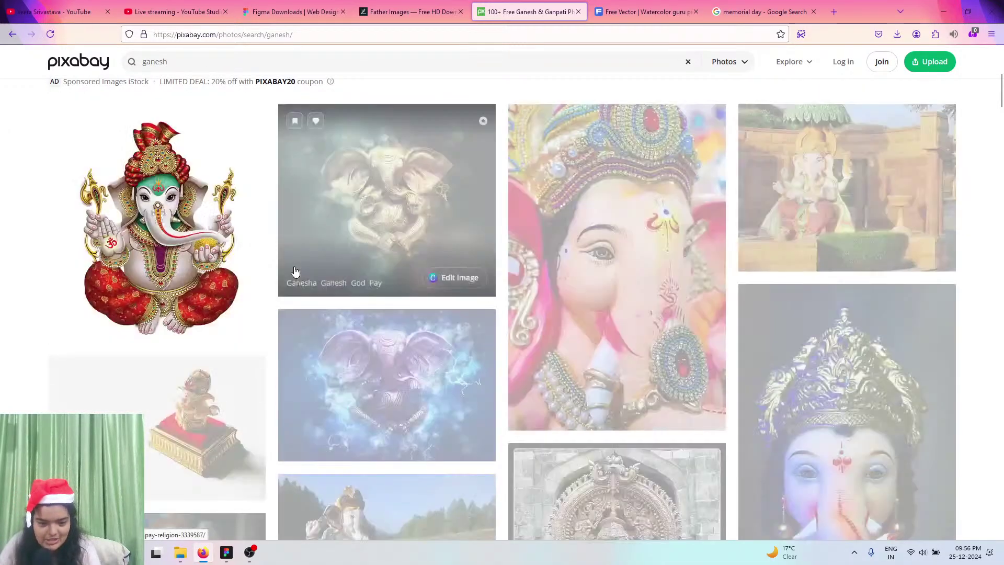
pyautogui.scroll(-1, 356, 324)
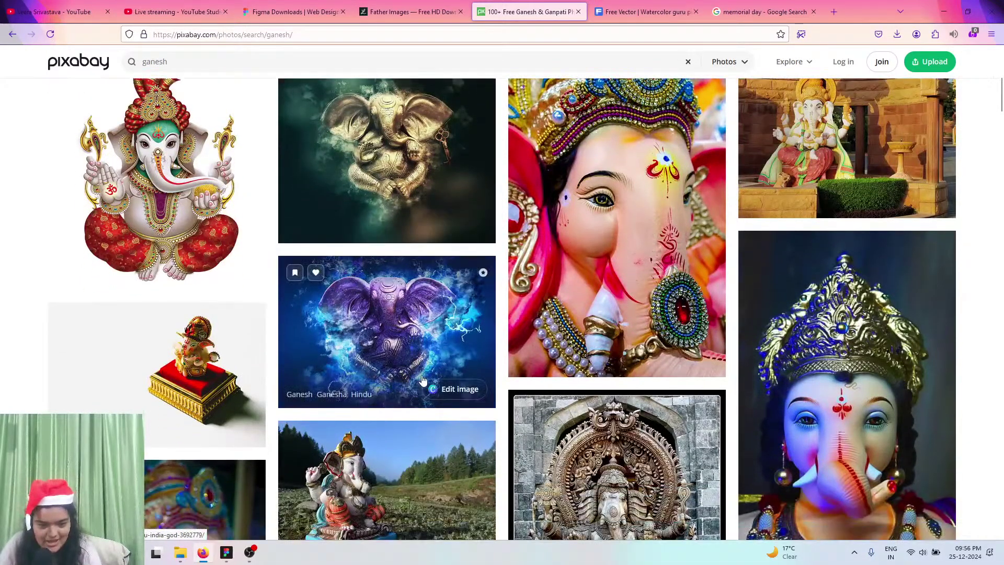
# - Open the purple Ganesh photo with blue lightning and download it as a 1920×1344 JPG
pyautogui.click(395, 331)
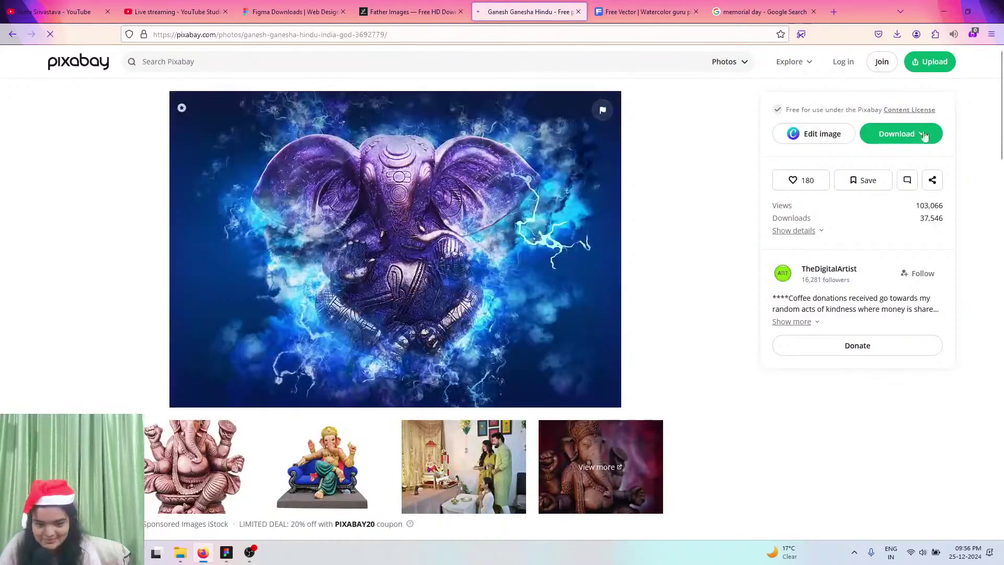
pyautogui.click(915, 134)
pyautogui.click(838, 211)
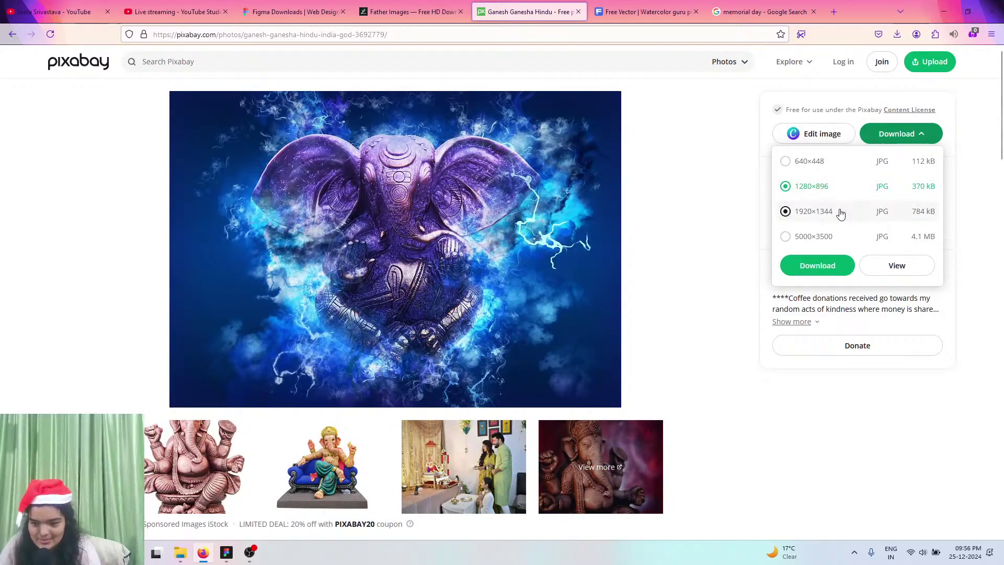
pyautogui.click(815, 265)
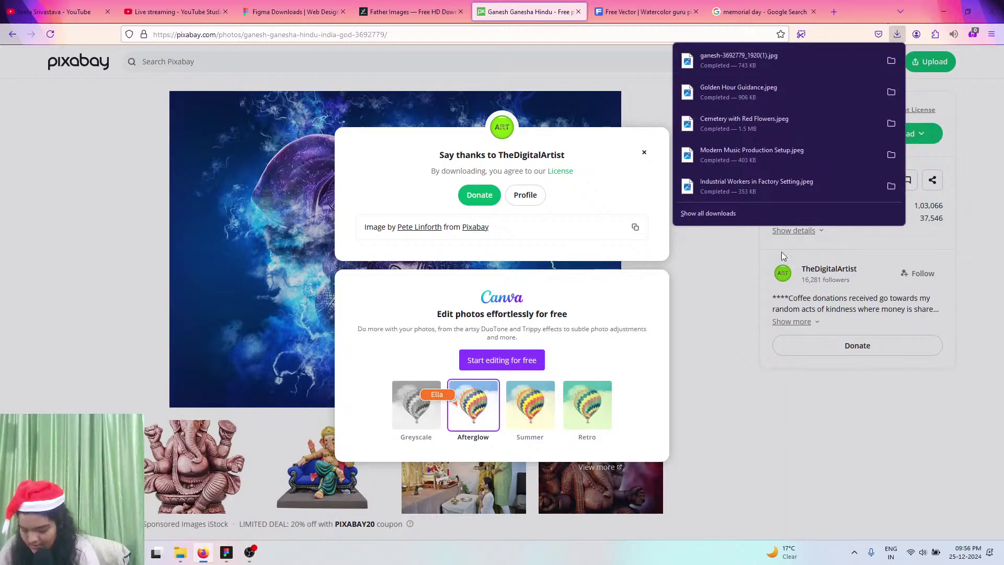
# - Switch to Lummi's "father" results and download the photo of the smiling father with two children among greenery
pyautogui.click(408, 12)
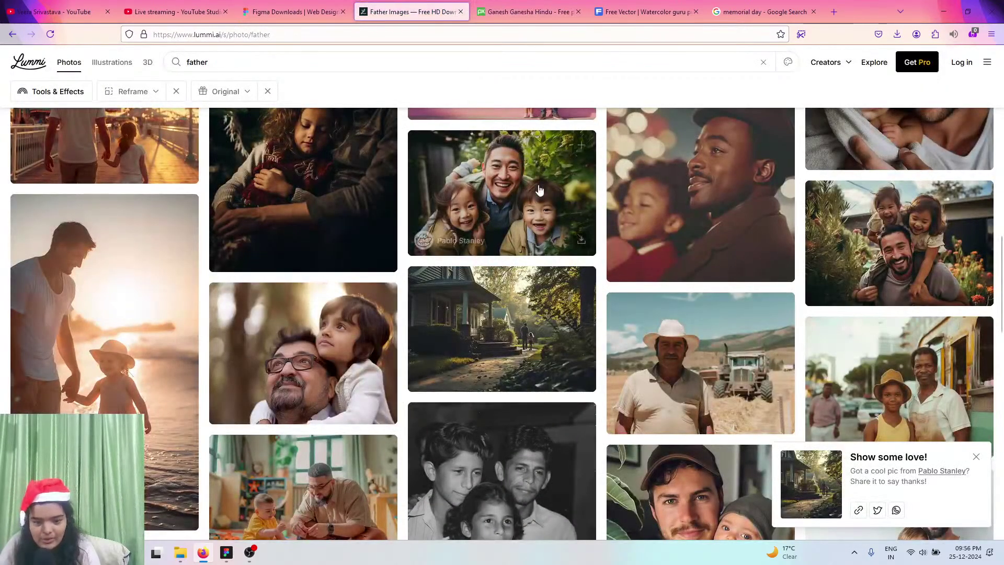
pyautogui.scroll(1, 562, 233)
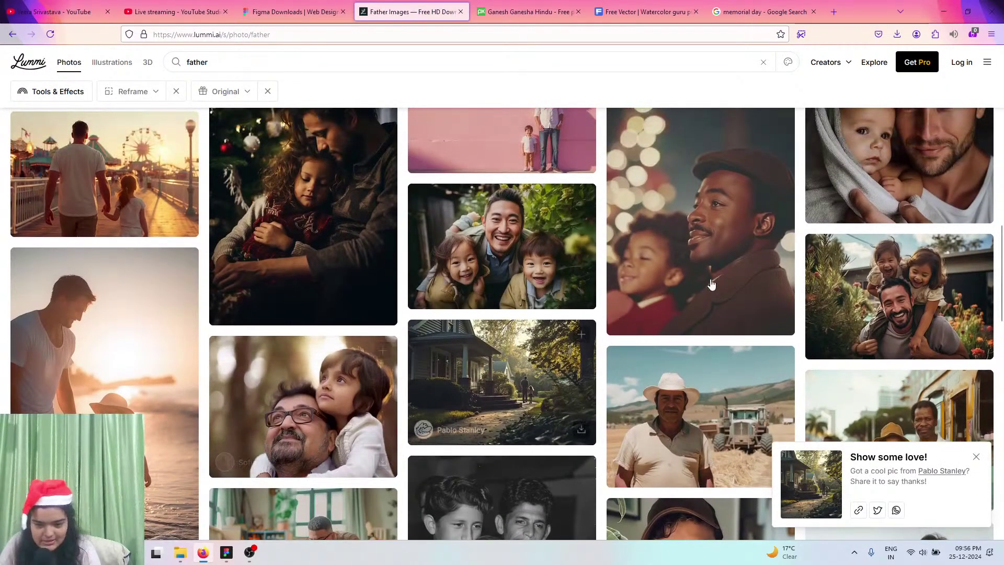
pyautogui.click(581, 293)
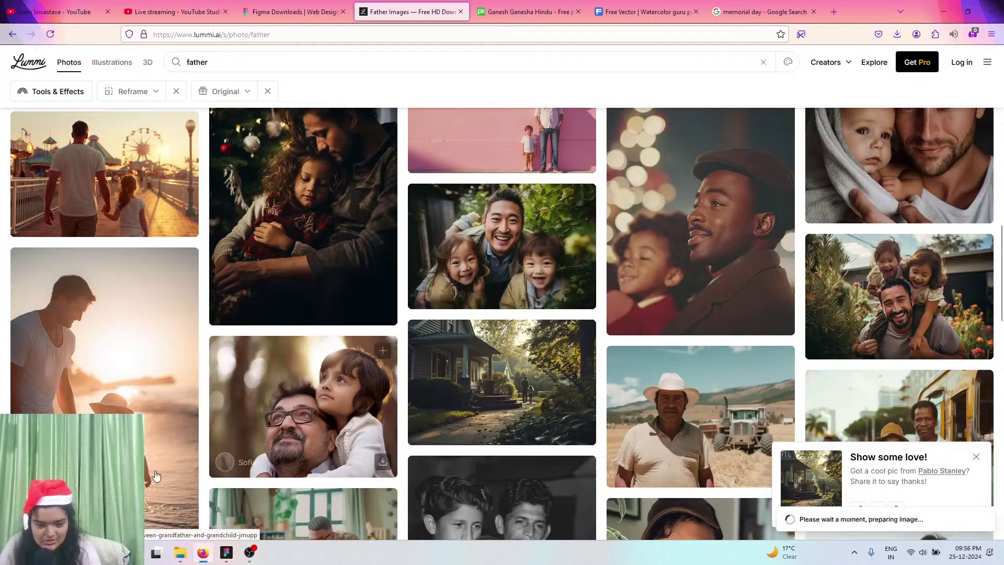
# - Switch to Figma and replace the house picture on the second row's second card with the image "Familial Bliss Amidst Blossoming Greens"
pyautogui.click(226, 553)
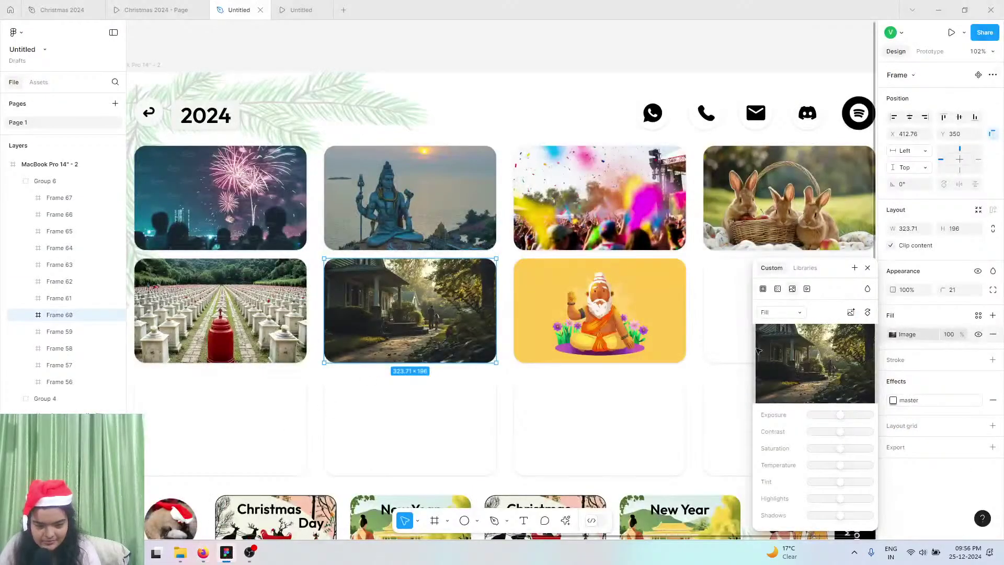
pyautogui.moveTo(816, 368)
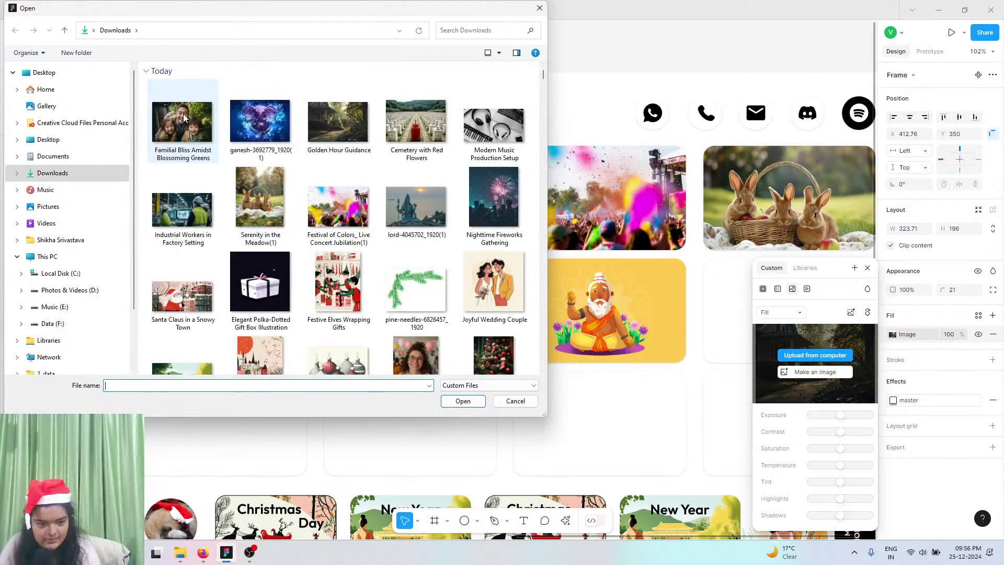
pyautogui.click(183, 119)
pyautogui.click(462, 401)
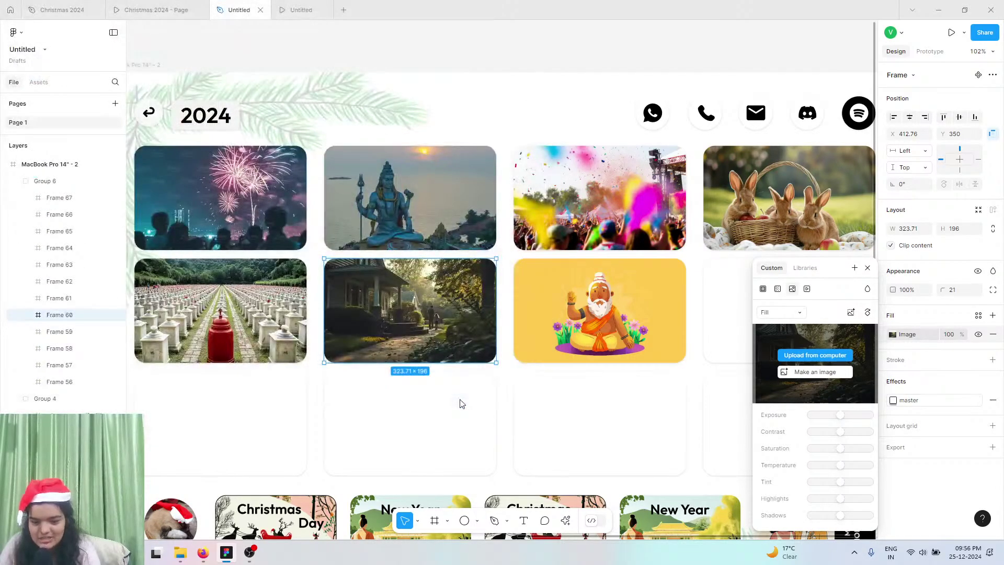
# - Give the second row's fourth card an image fill using the downloaded file "ganesh-3692779_1920(1)"
pyautogui.hscroll(5, 580, 344)
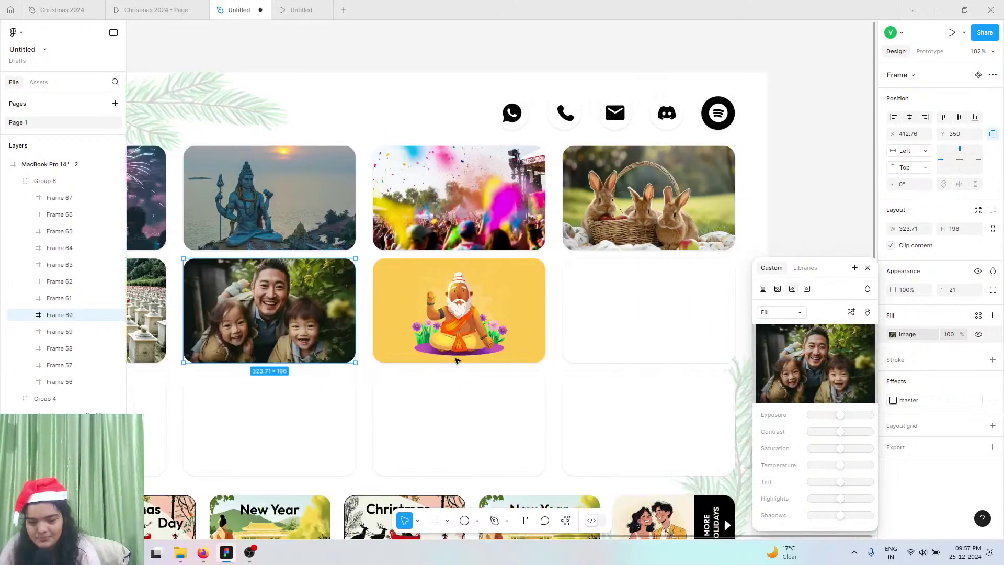
pyautogui.click(579, 343)
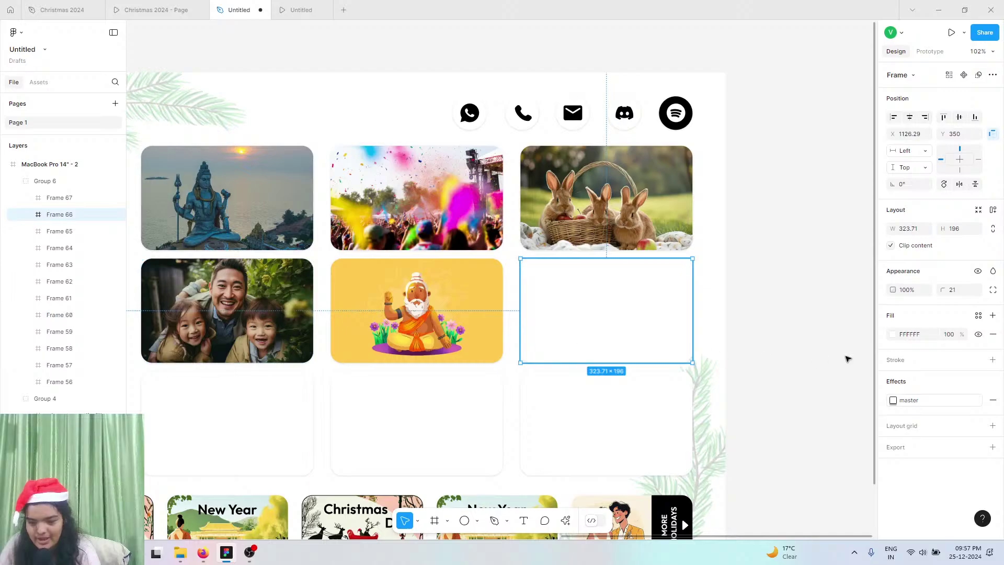
pyautogui.click(893, 335)
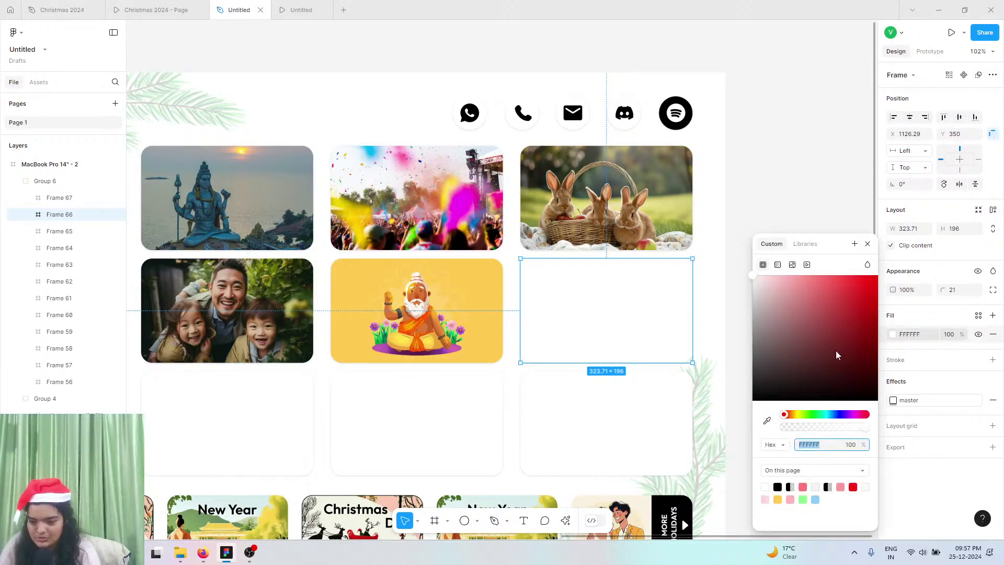
pyautogui.click(792, 265)
pyautogui.click(806, 329)
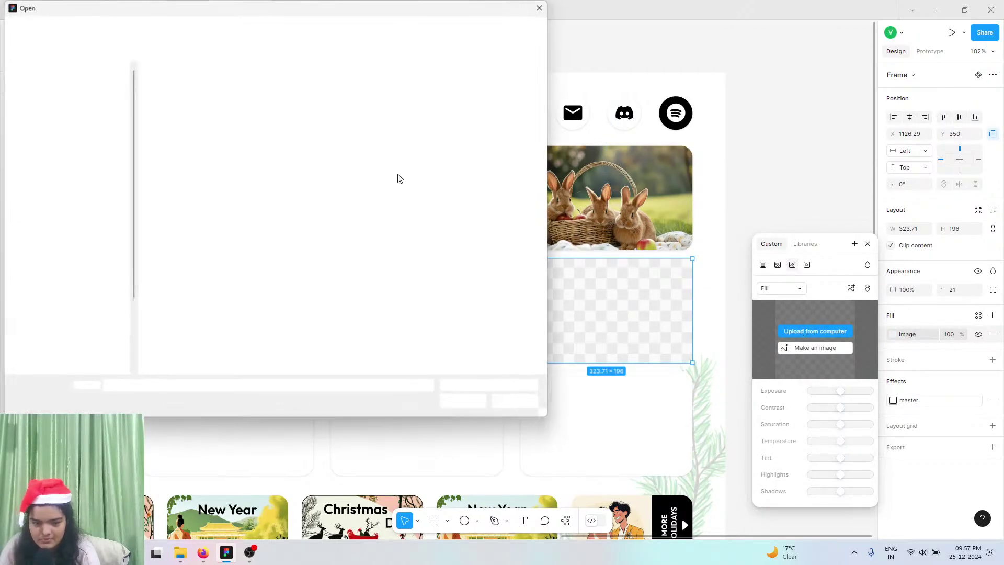
pyautogui.click(199, 130)
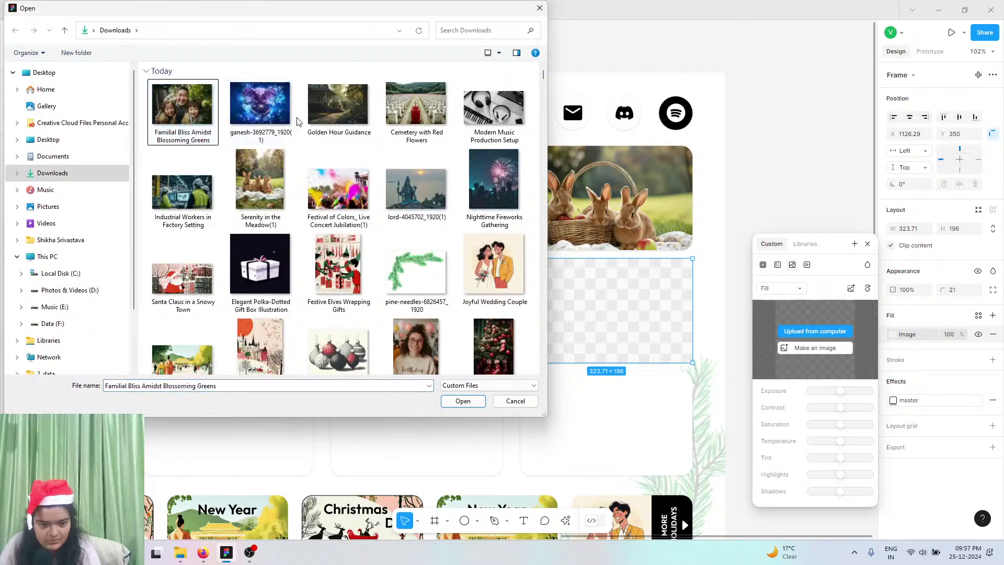
pyautogui.click(277, 118)
pyautogui.click(461, 401)
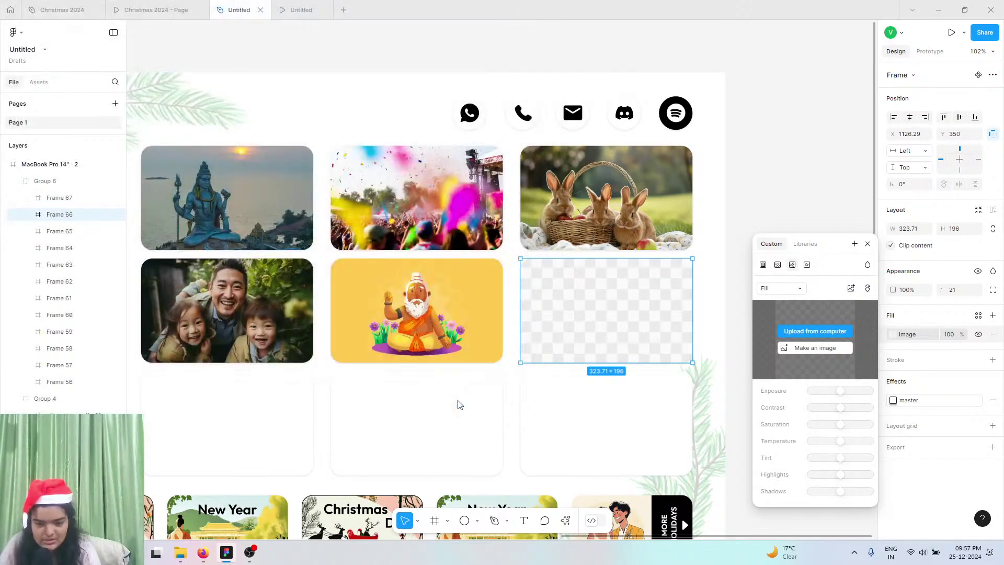
# - Select the third row's first card and check the matching September card in the Christmas 2024 prototype
pyautogui.hscroll(-3, 452, 410)
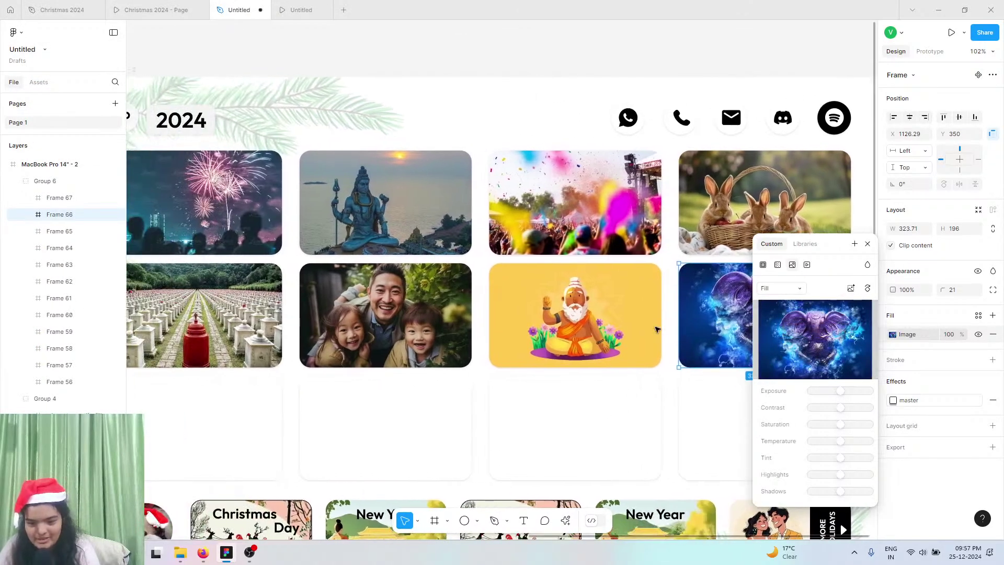
pyautogui.click(263, 458)
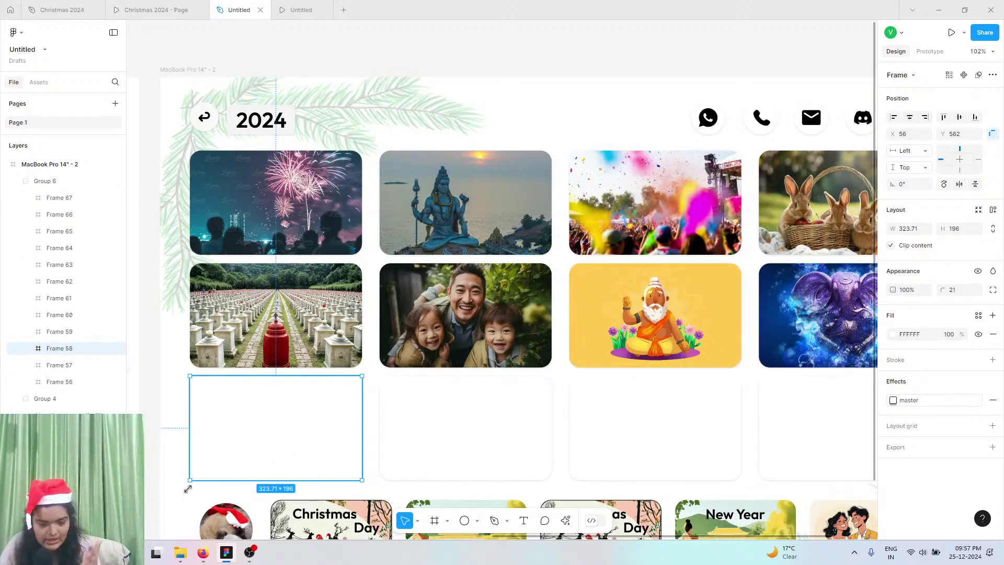
pyautogui.click(204, 555)
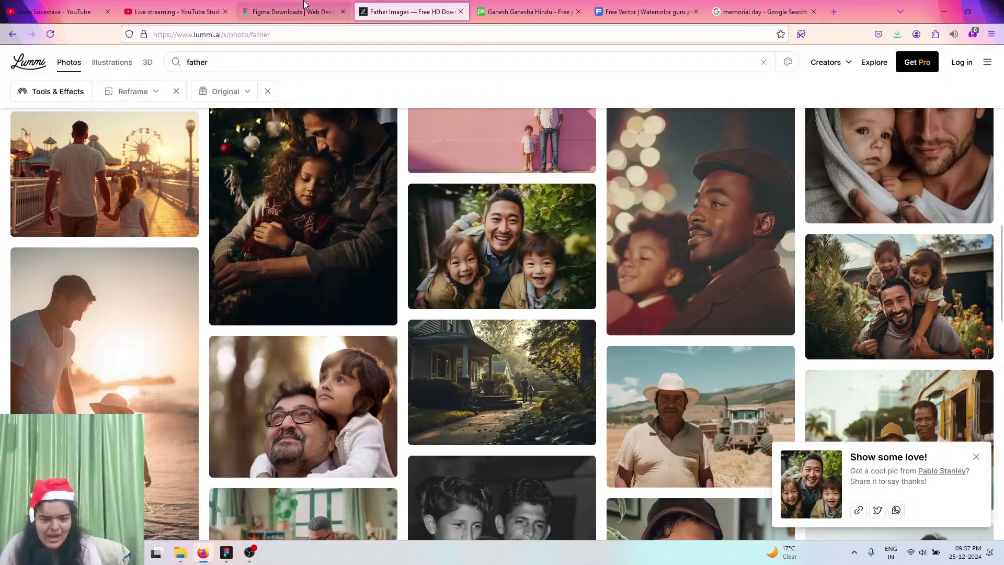
pyautogui.click(229, 555)
pyautogui.click(156, 9)
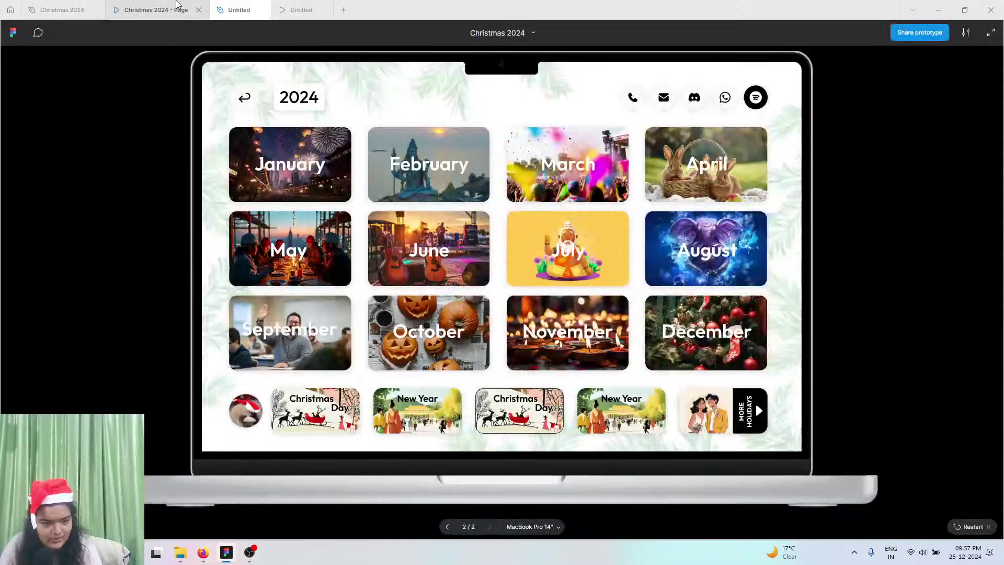
pyautogui.click(239, 9)
# - Switch to Lummi in the browser, search photos for "teacher" and download the picture of the bearded man raising his hand in a classroom
pyautogui.click(203, 553)
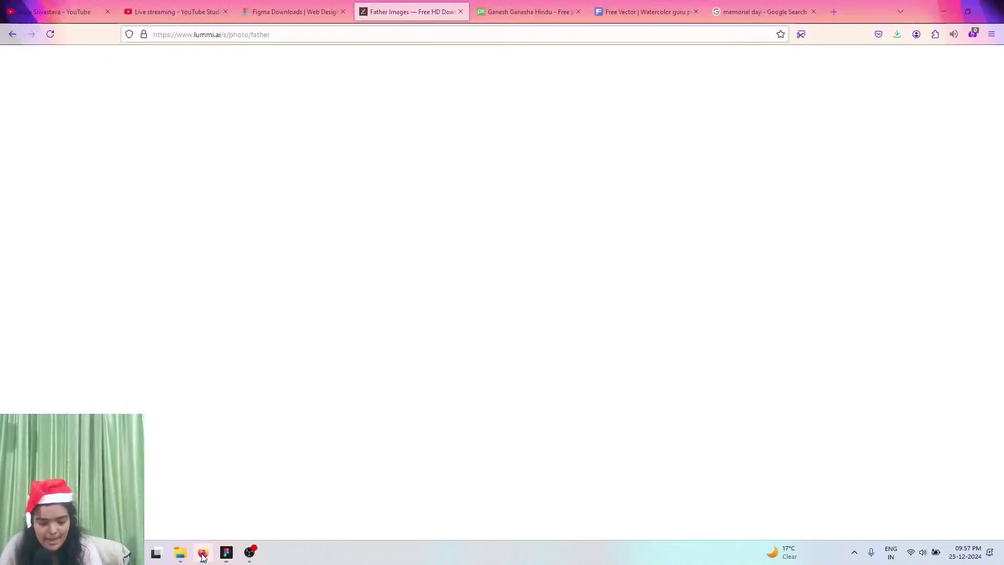
pyautogui.click(219, 69)
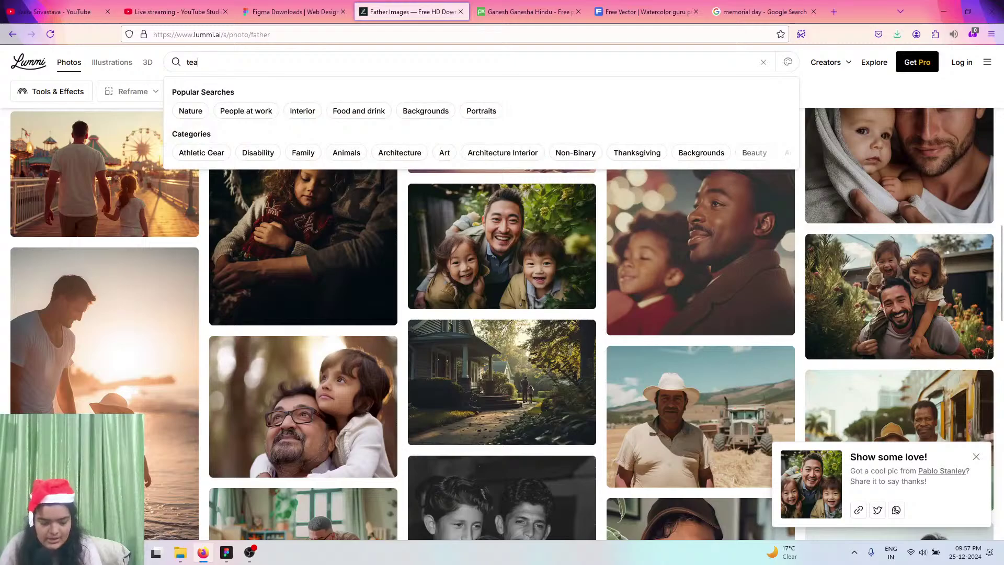
pyautogui.write('teacher')
pyautogui.press('Return')
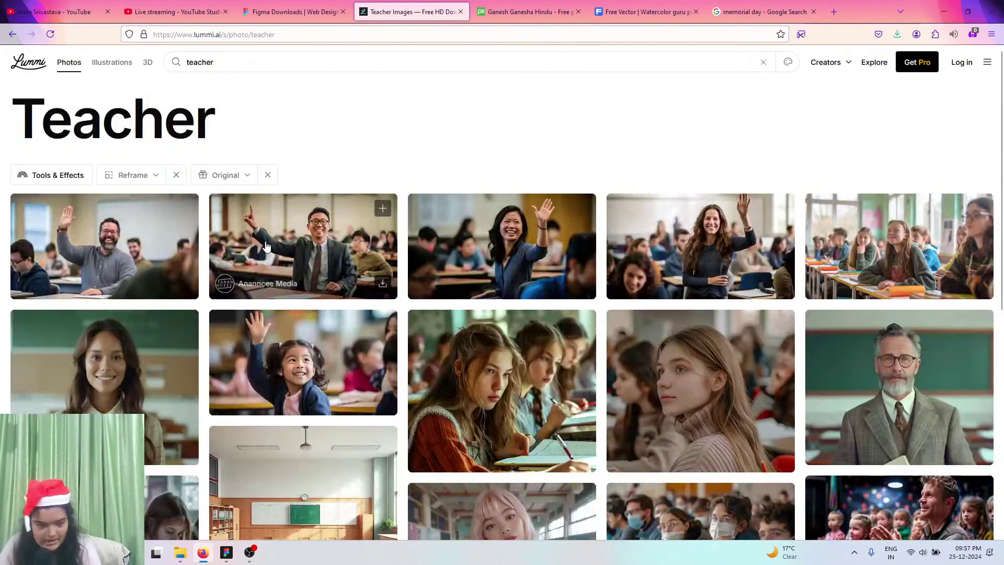
pyautogui.scroll(-3, 237, 261)
pyautogui.scroll(2, 237, 261)
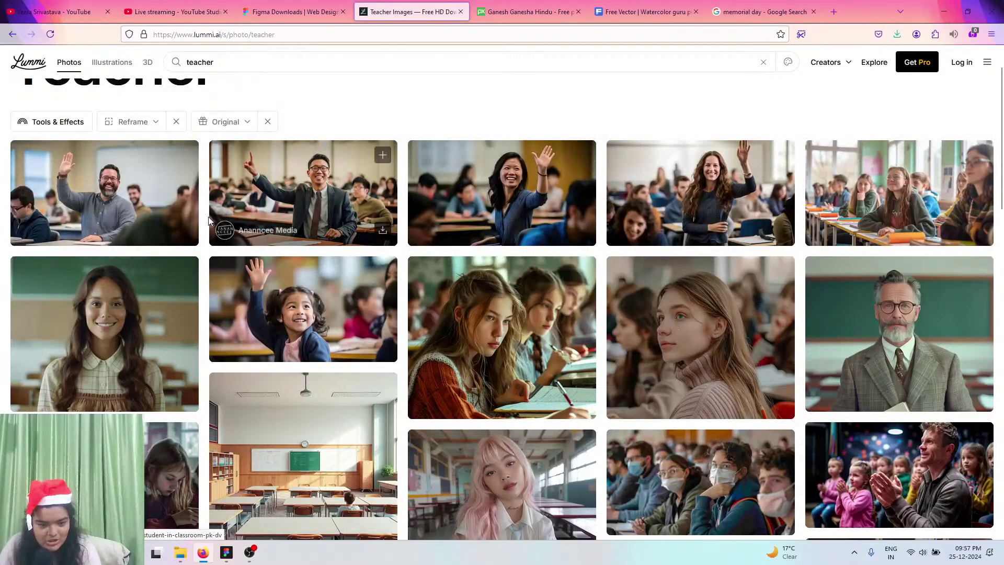
pyautogui.click(184, 232)
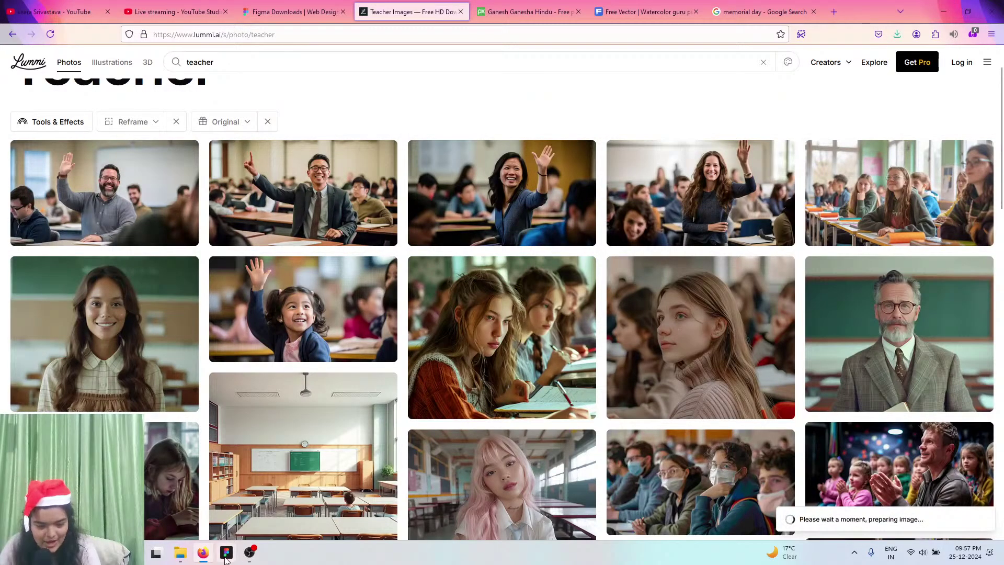
# - Return to Figma and change the third row's first card from a solid to an image fill, without choosing a file
pyautogui.click(226, 557)
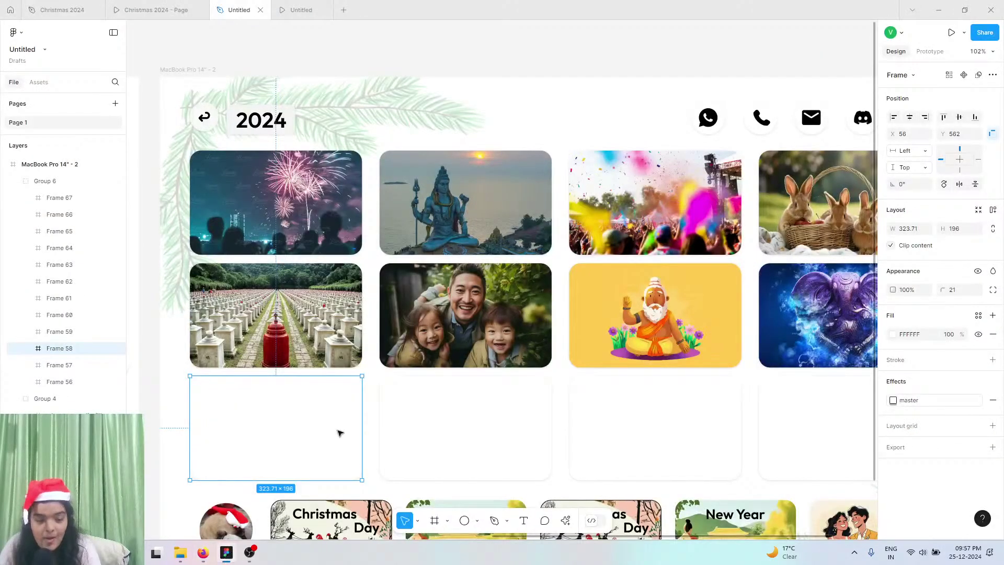
pyautogui.click(890, 337)
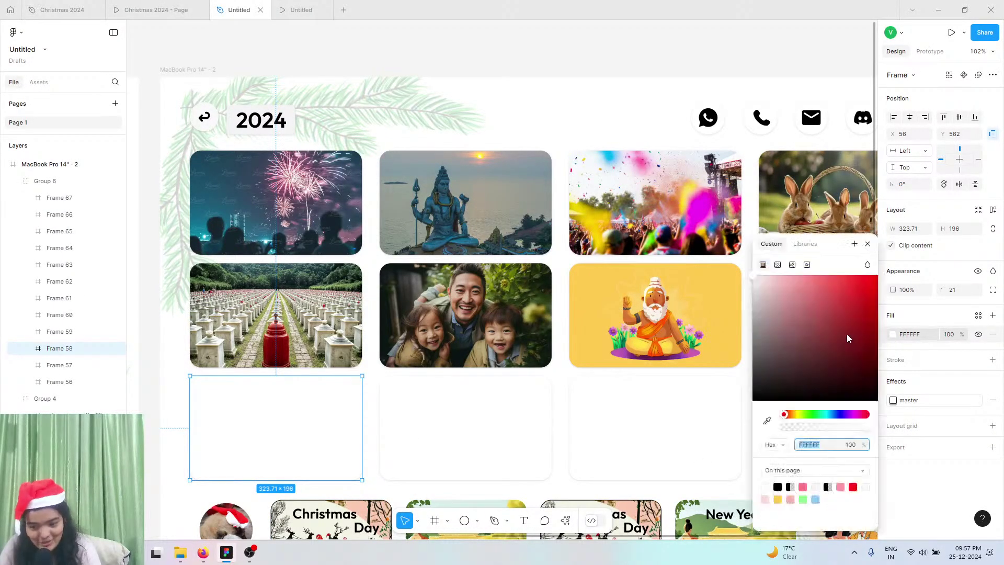
pyautogui.click(792, 265)
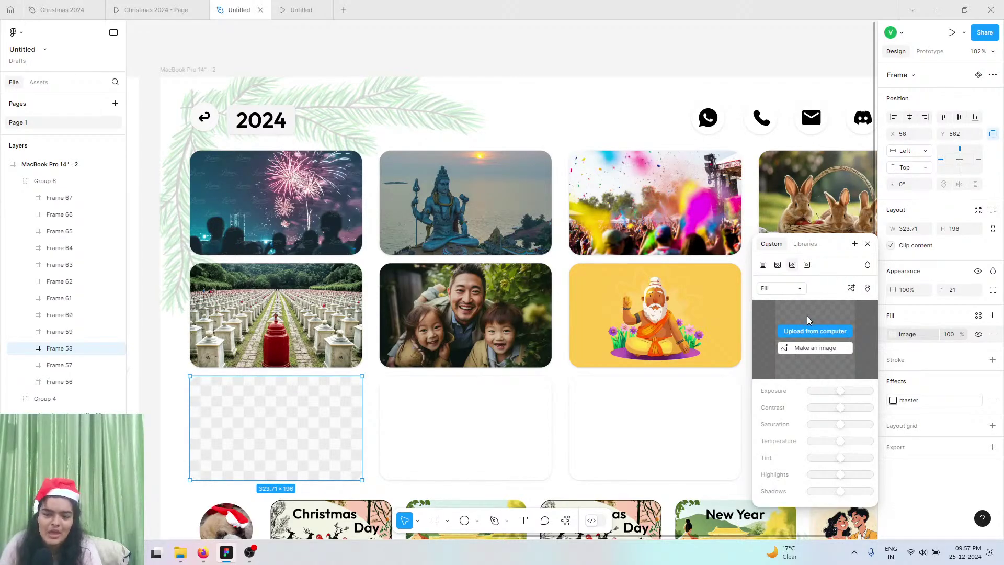
pyautogui.click(806, 332)
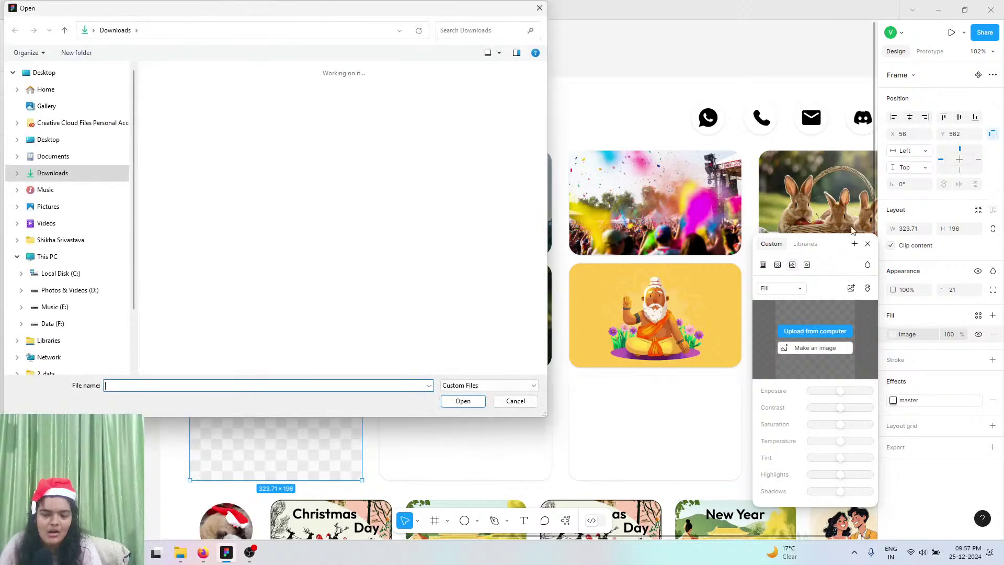
pyautogui.click(540, 9)
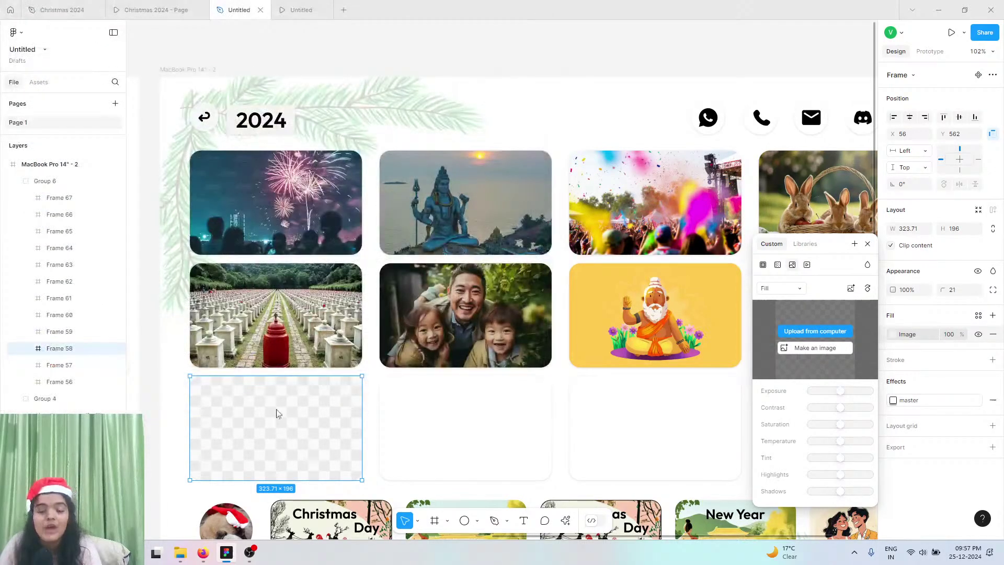
# - Switch to Lummi in the browser, search photos for "labor" and download the picture of the craftsman working at a drill press
pyautogui.click(204, 553)
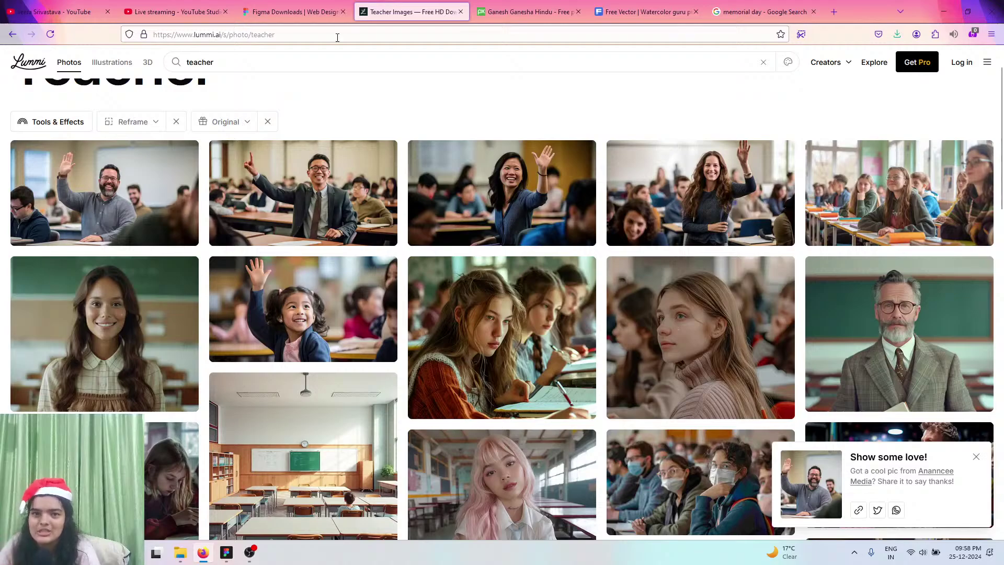
pyautogui.click(268, 66)
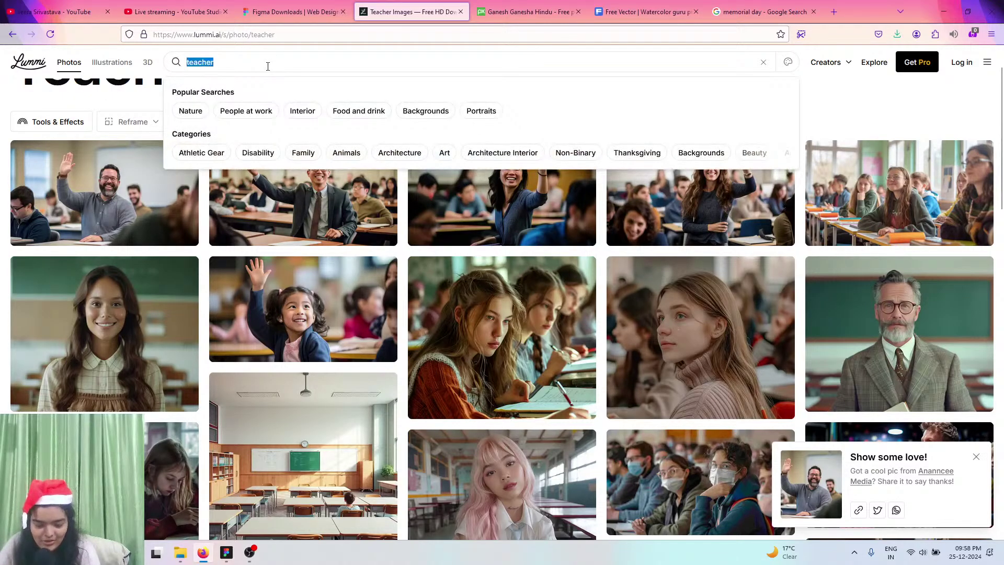
pyautogui.write('labor')
pyautogui.press('Return')
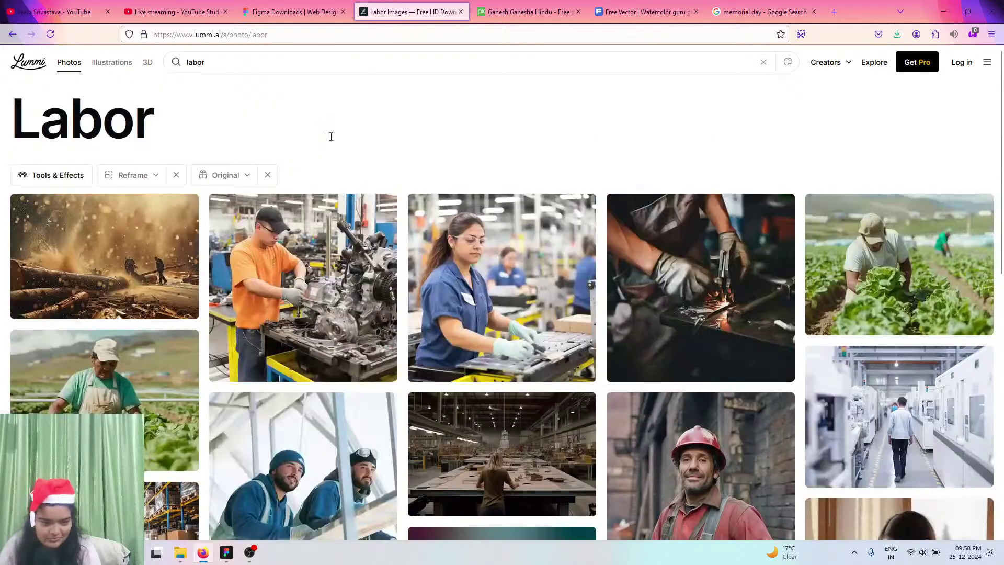
pyautogui.scroll(-1, 305, 256)
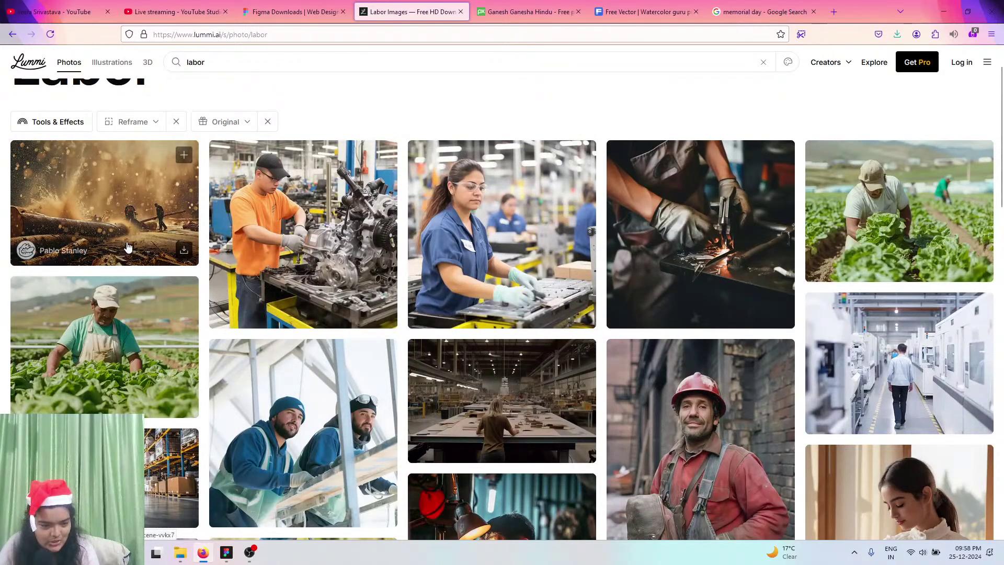
pyautogui.scroll(-3, 131, 235)
pyautogui.scroll(-3, 281, 303)
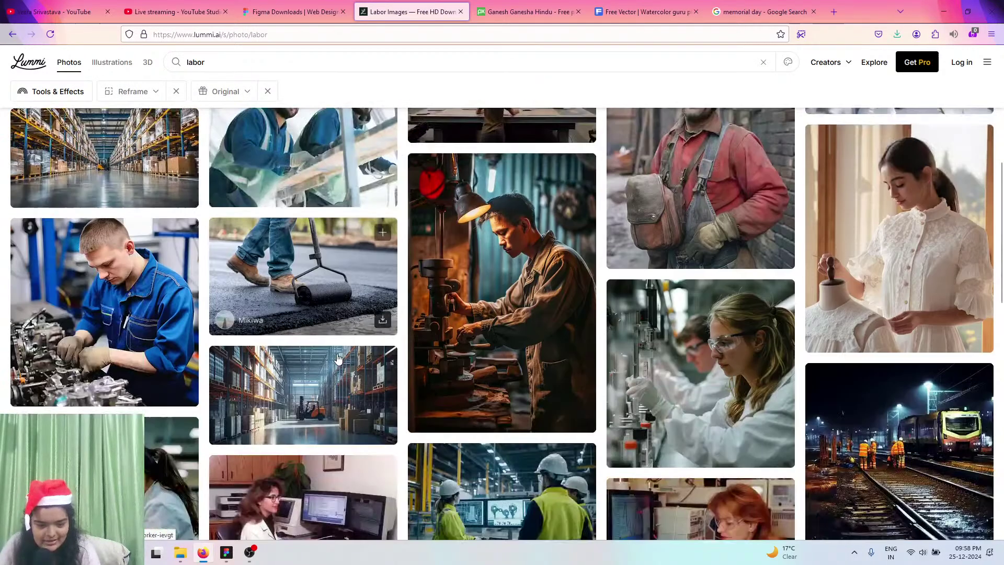
pyautogui.scroll(-3, 572, 382)
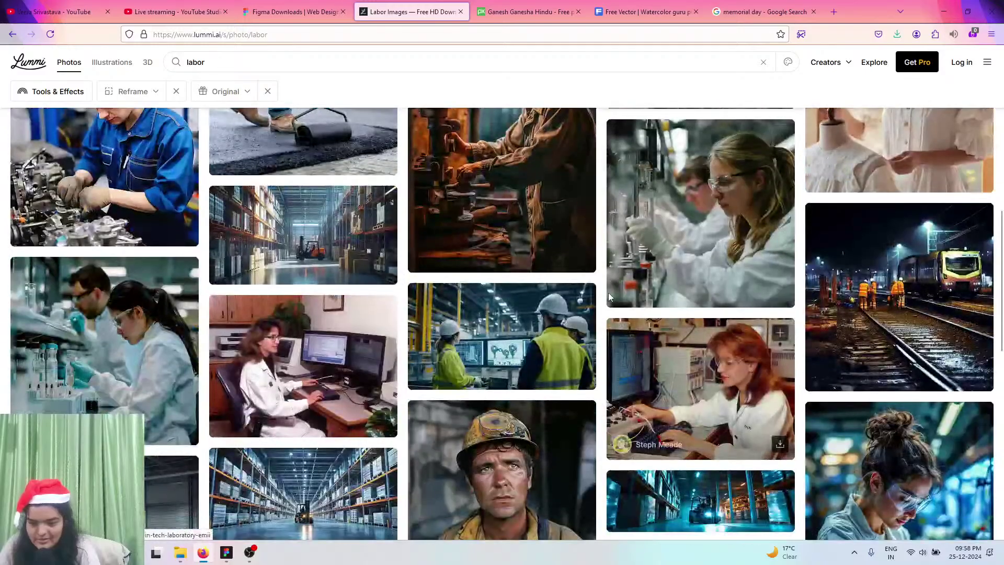
pyautogui.click(576, 259)
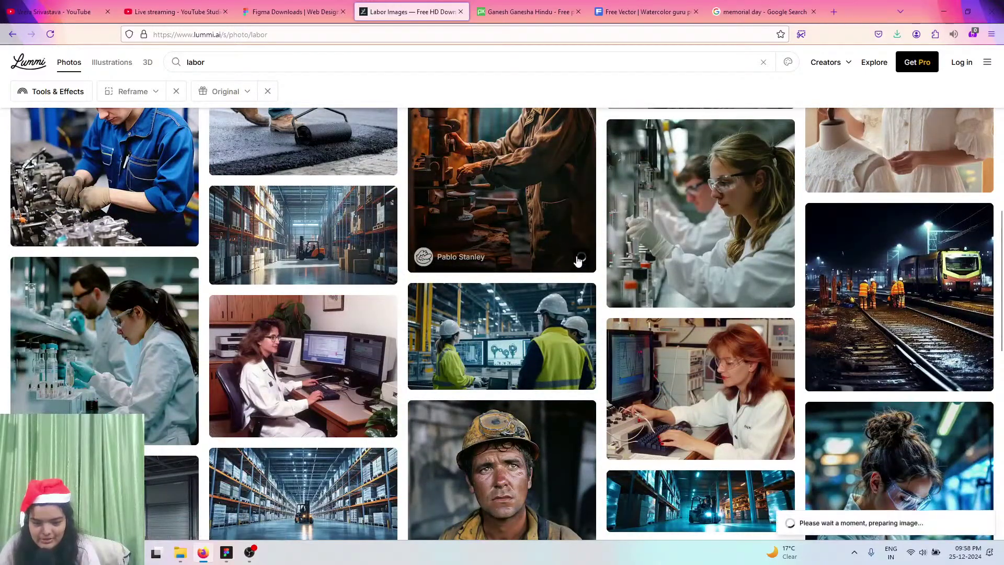
# - Return to Figma and upload "Craftsman At The Drill Press" as the image fill of the third row's first card
pyautogui.click(220, 558)
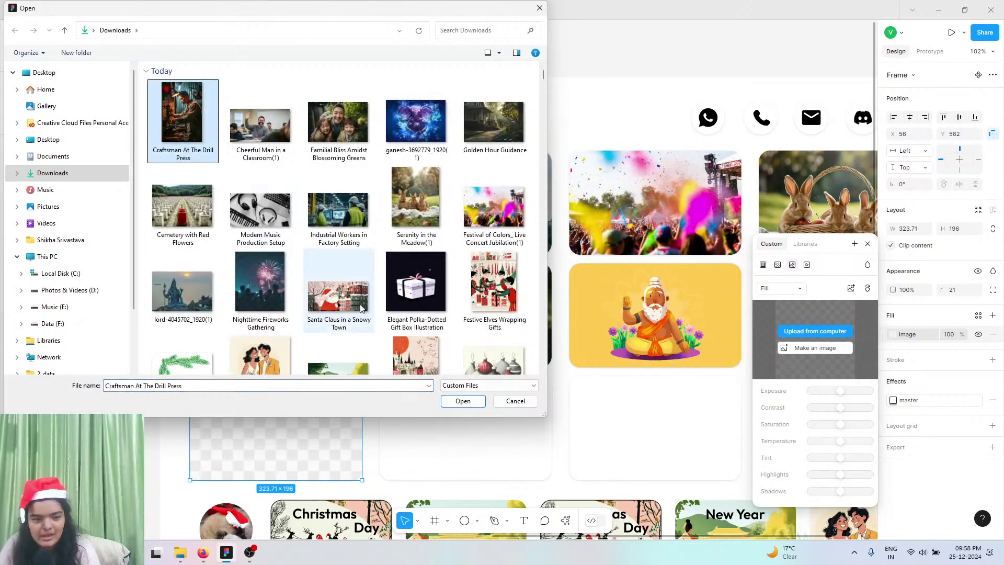
pyautogui.click(455, 403)
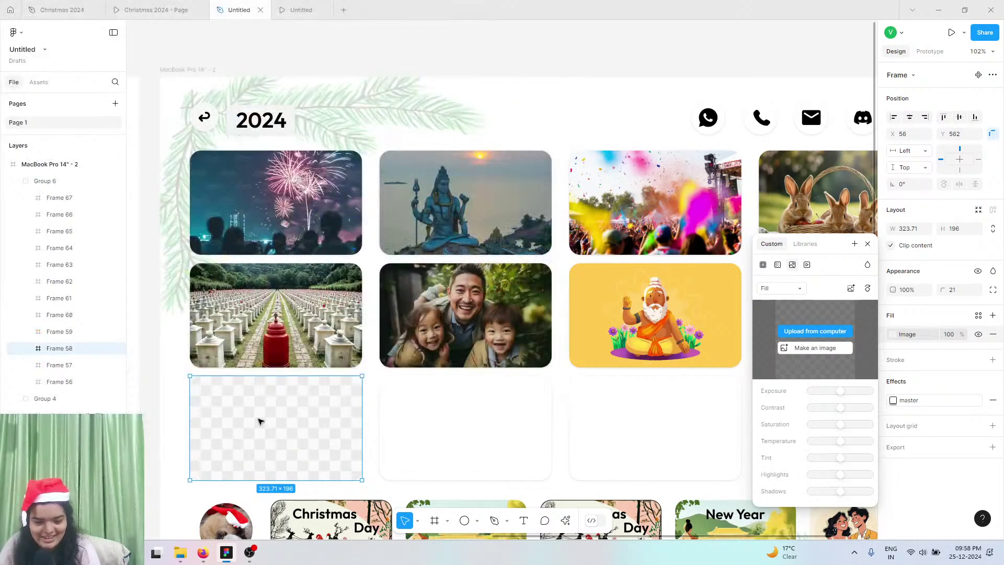
# - Switch the craftsman fill on the third row's first card to Crop, then enlarge and reposition it around the man's upper body
pyautogui.scroll(-4, 260, 421)
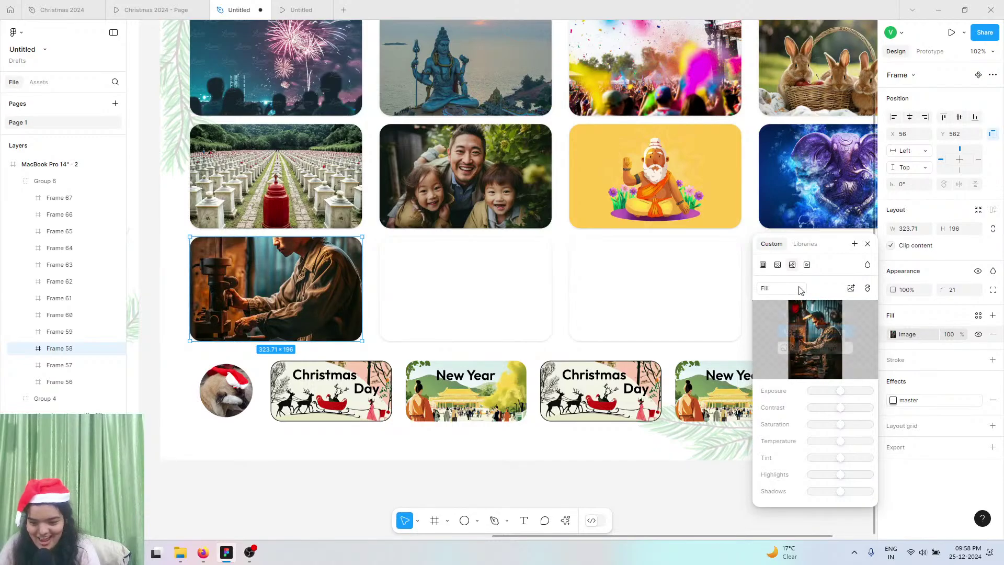
pyautogui.click(799, 288)
pyautogui.click(773, 301)
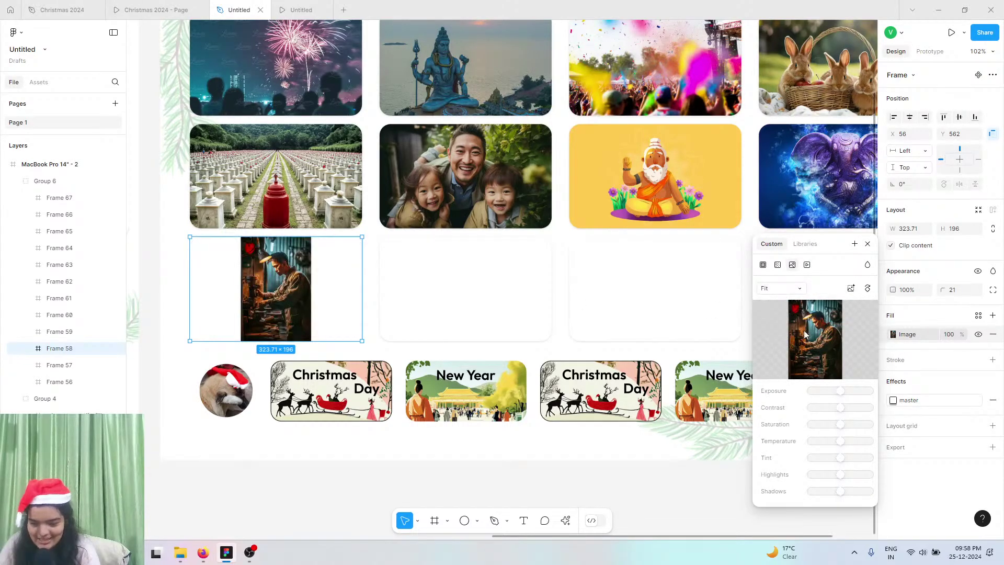
pyautogui.click(788, 288)
pyautogui.press('Return')
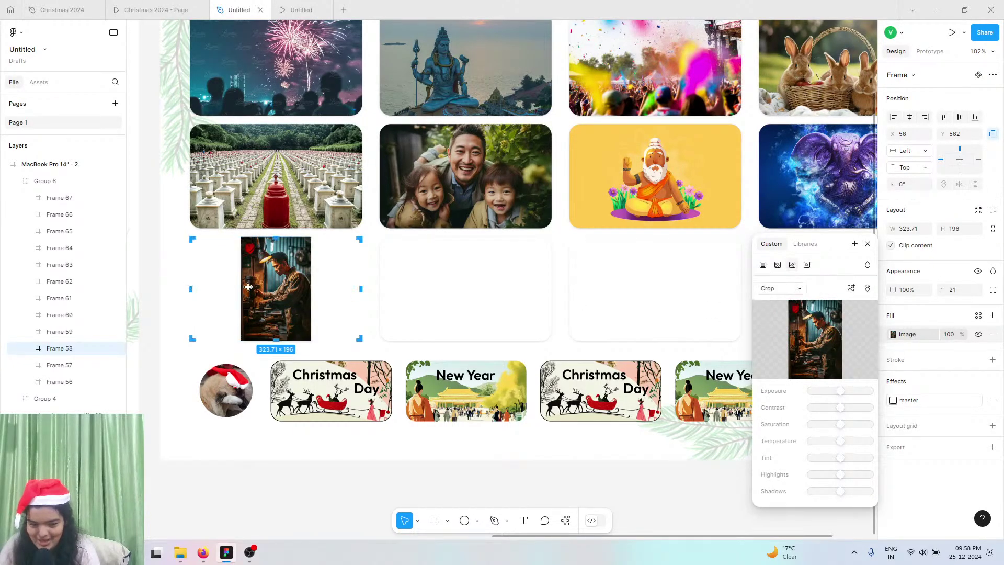
pyautogui.moveTo(289, 295); pyautogui.dragTo(470, 372)
pyautogui.moveTo(331, 401); pyautogui.dragTo(242, 411)
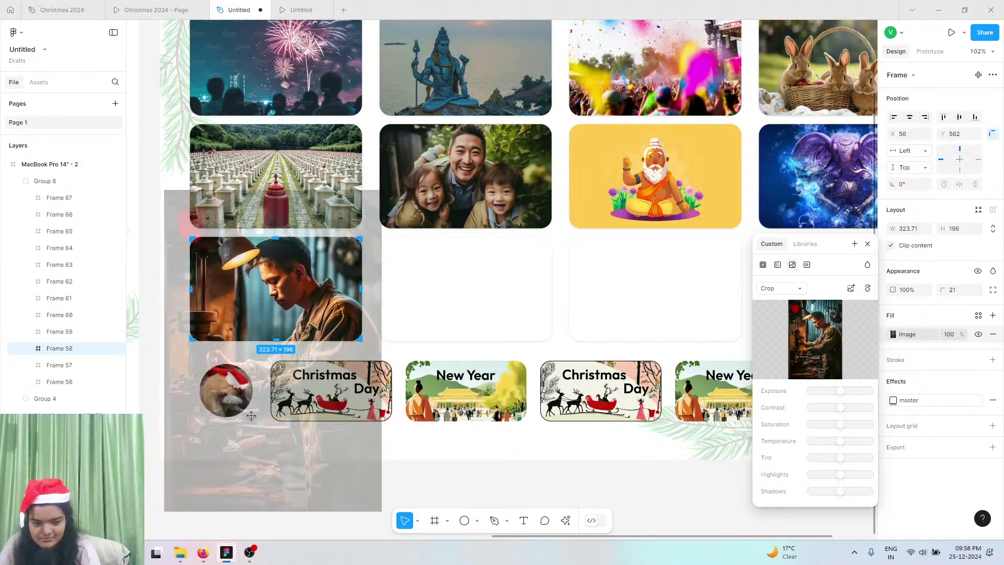
pyautogui.click(531, 498)
pyautogui.click(515, 462)
pyautogui.click(453, 320)
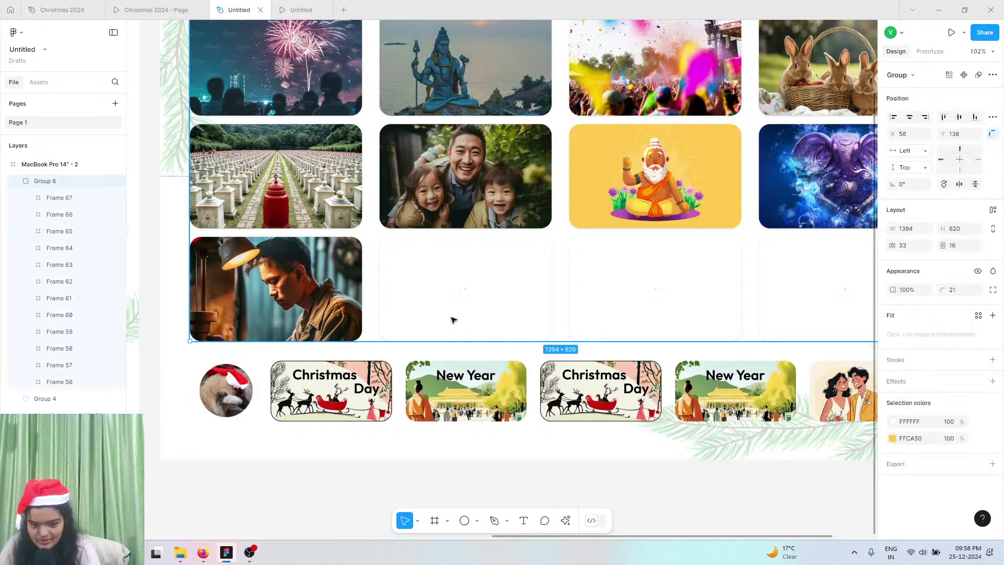
pyautogui.click(453, 320)
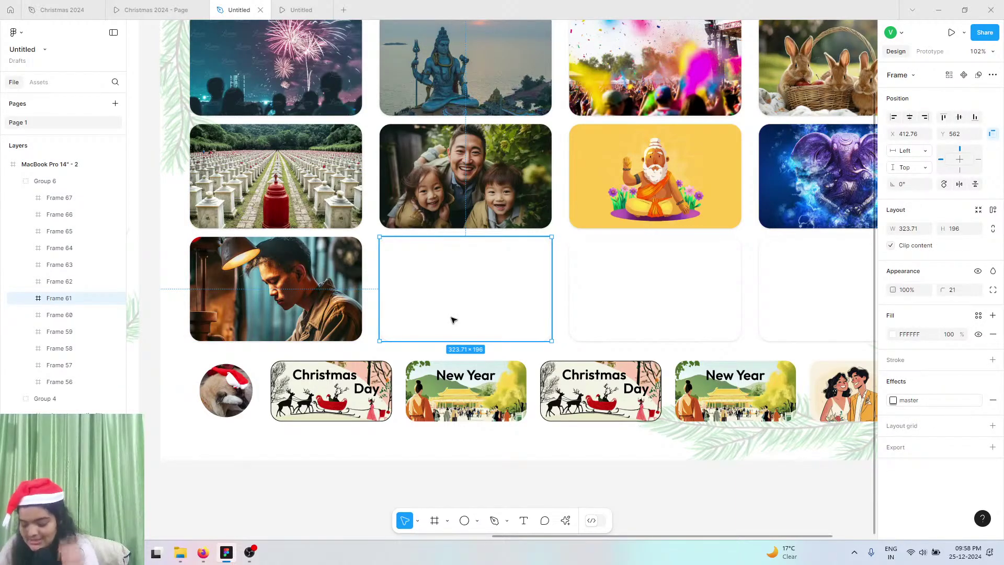
# - Try to replace the craftsman image on the third row's first card with "Industrial Workers in Factory Setting"
pyautogui.click(258, 283)
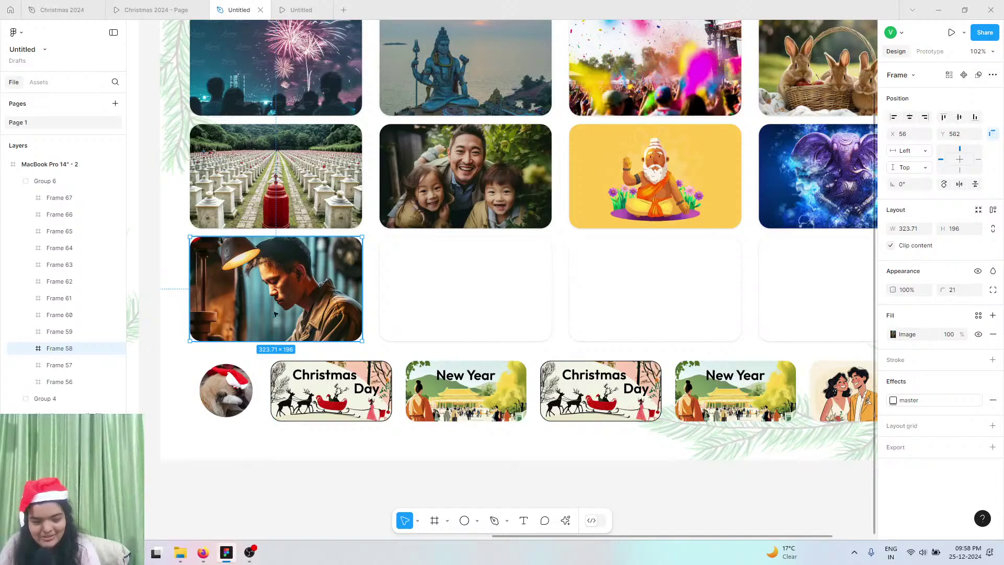
pyautogui.click(893, 334)
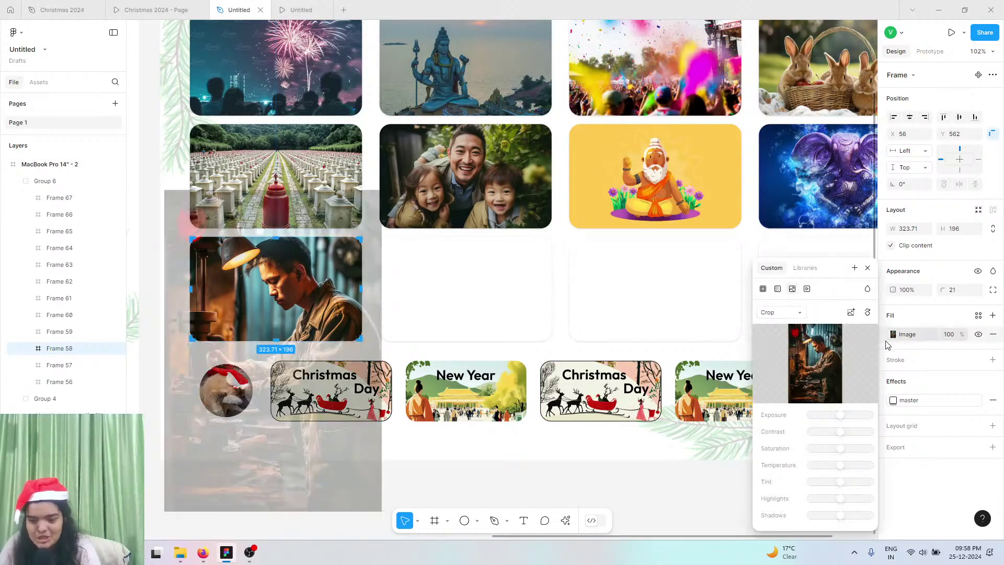
pyautogui.click(830, 354)
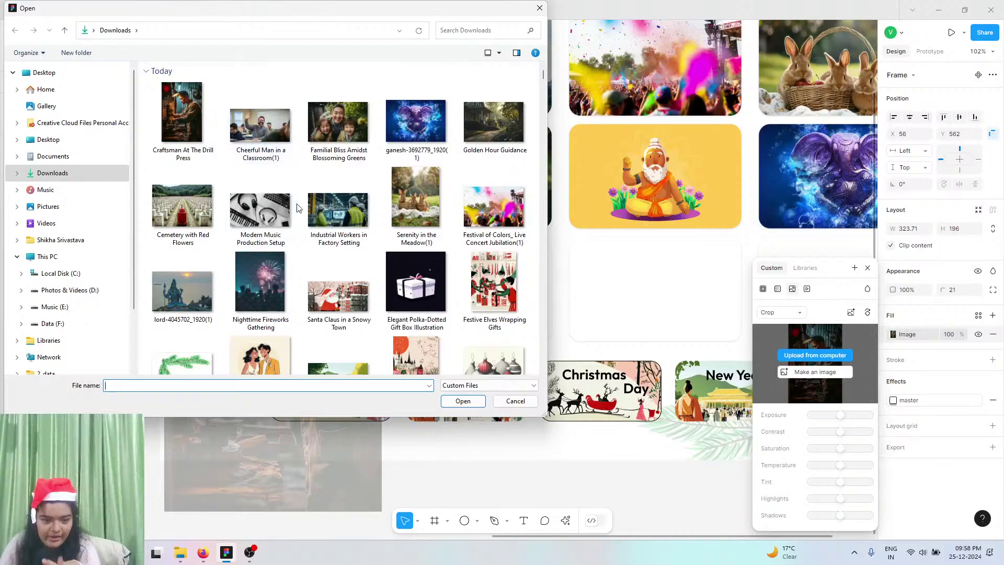
pyautogui.click(334, 212)
pyautogui.click(463, 400)
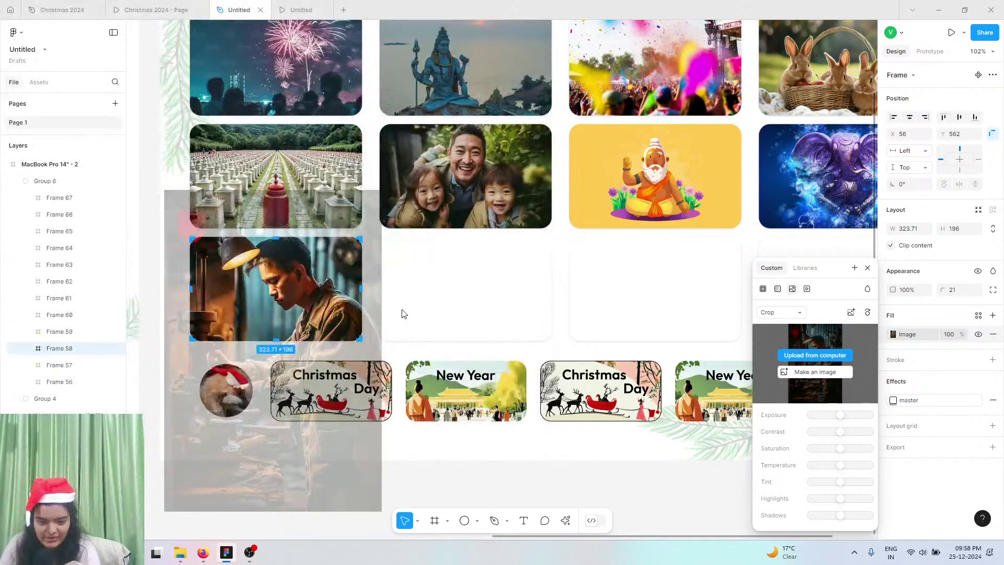
# - Remove the craftsman fill from the third row's first card and add a new fill of the image type
pyautogui.click(993, 333)
pyautogui.click(993, 334)
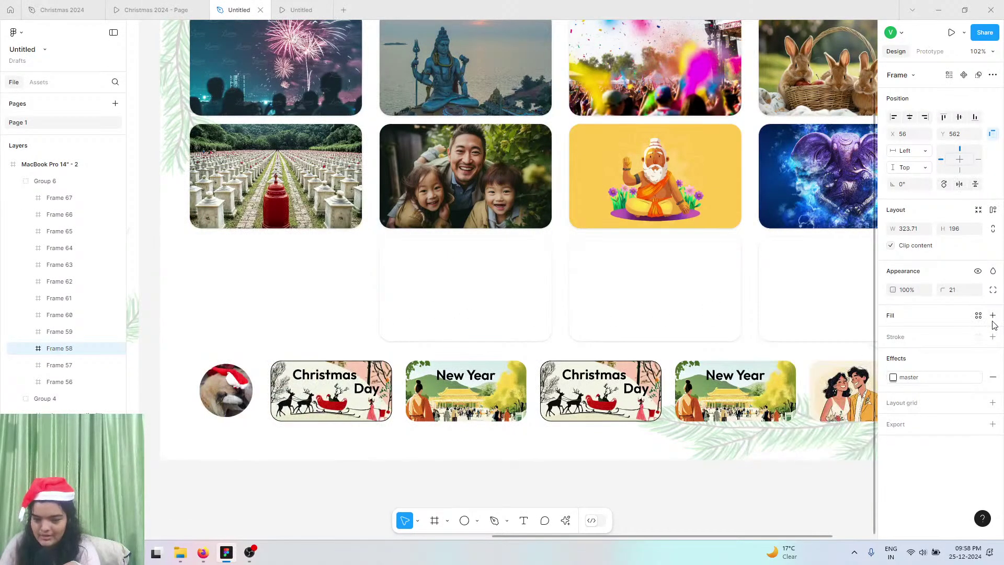
pyautogui.click(993, 315)
pyautogui.click(893, 334)
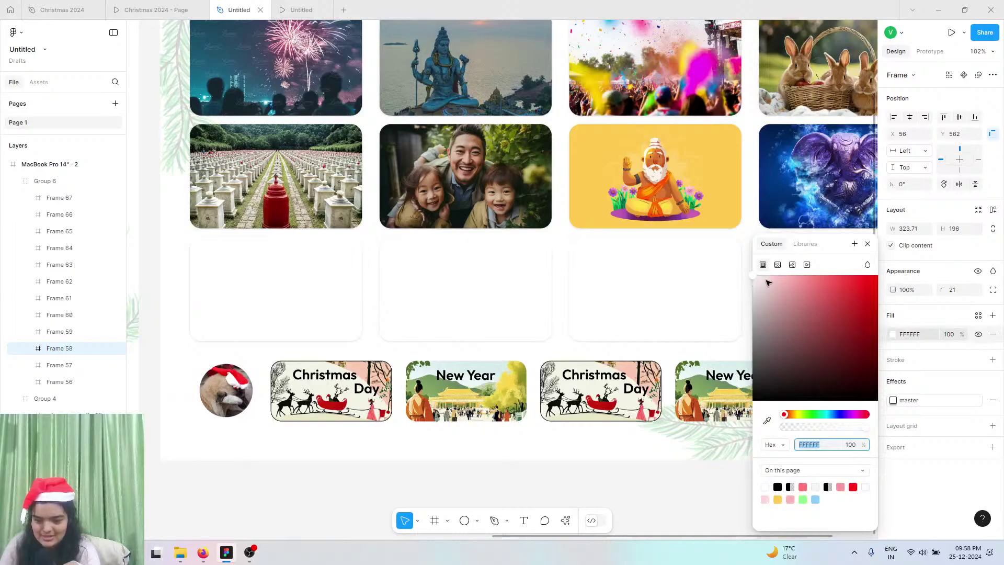
pyautogui.click(777, 265)
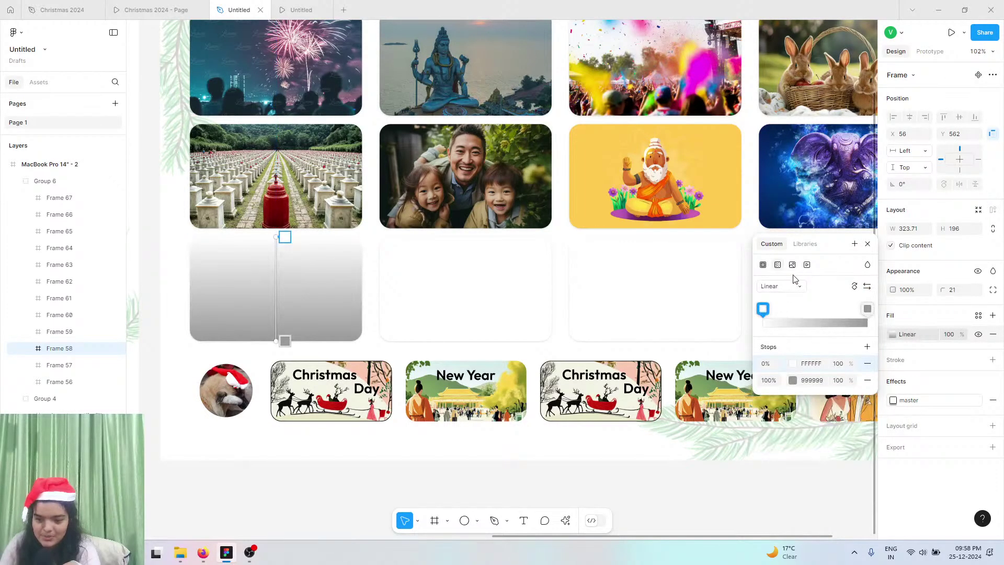
pyautogui.click(792, 265)
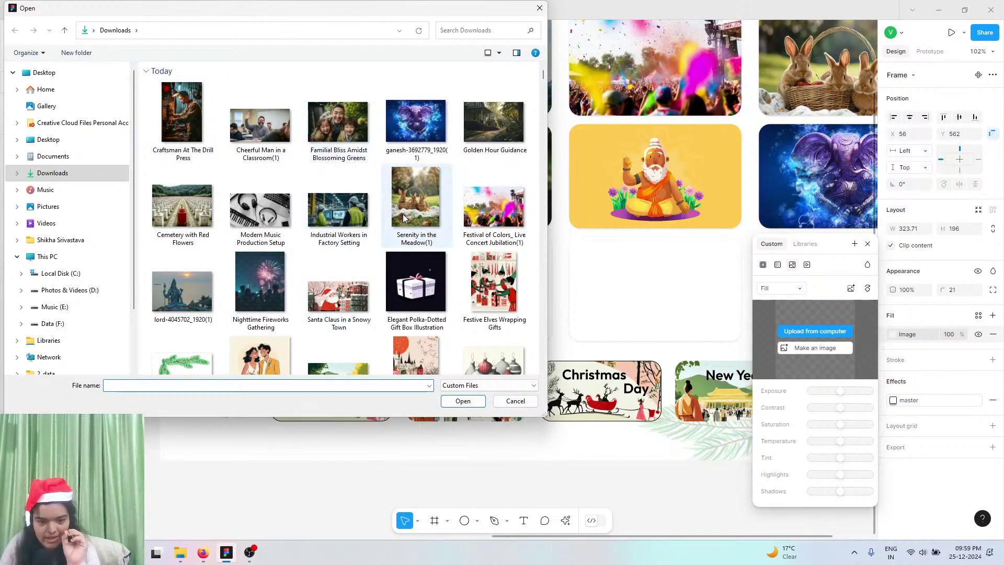
# - Upload "Industrial Workers in Factory Setting" as the image fill of the third row's first card
pyautogui.scroll(-5, 422, 222)
pyautogui.scroll(2, 437, 230)
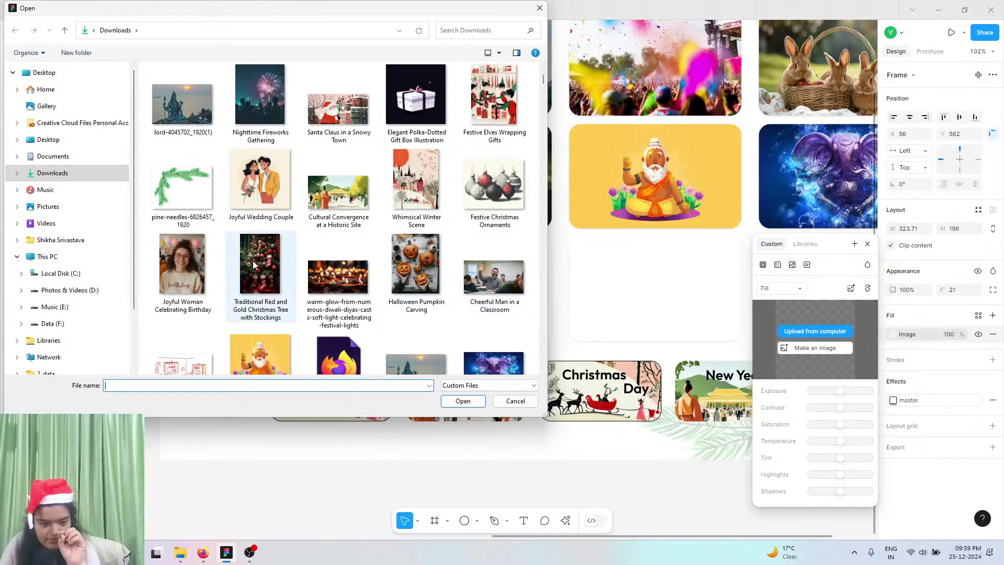
pyautogui.scroll(-3, 262, 277)
pyautogui.scroll(6, 272, 311)
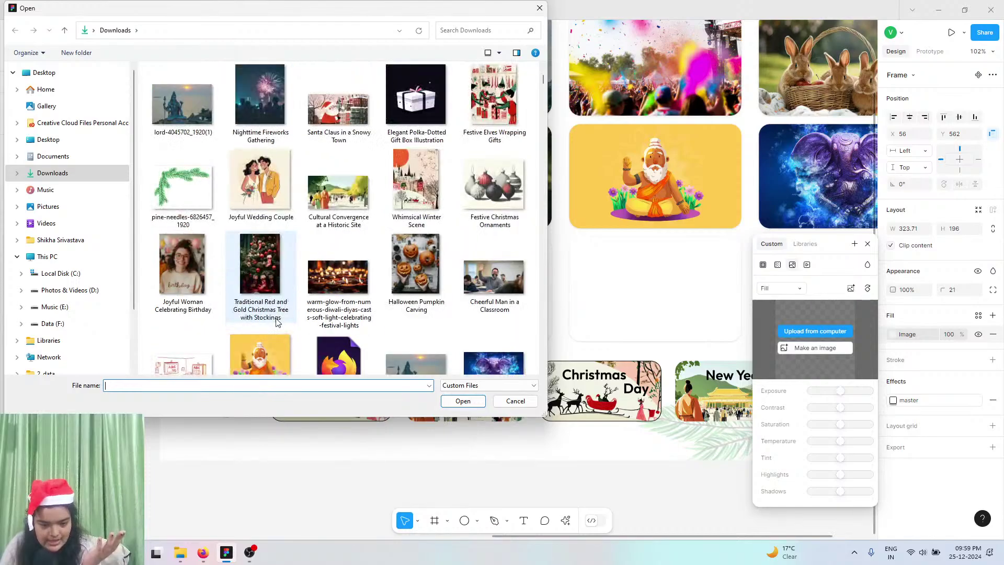
pyautogui.click(339, 209)
pyautogui.click(449, 401)
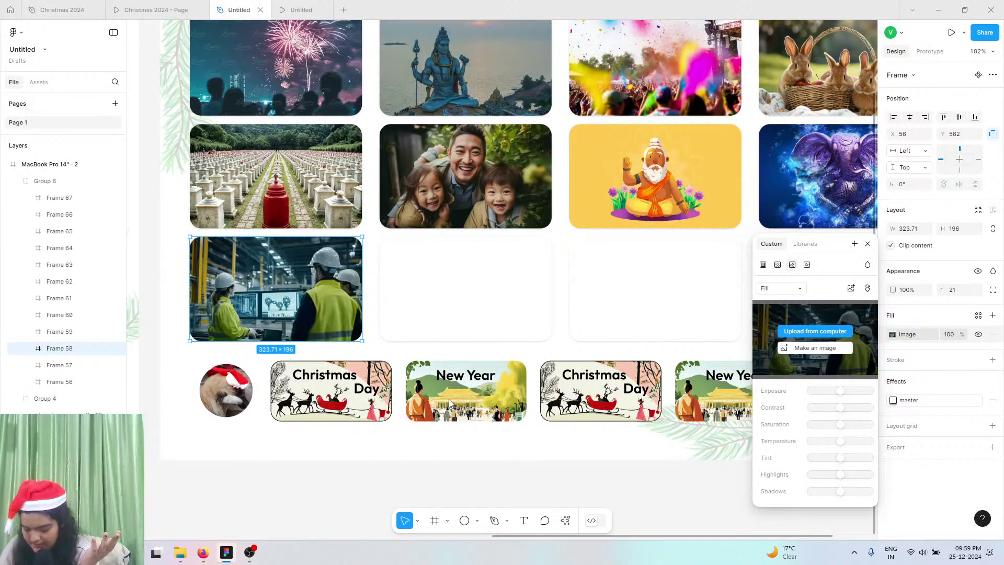
# - Select the third row's second card, then switch to the browser and search Google for "labor day america"
pyautogui.click(504, 300)
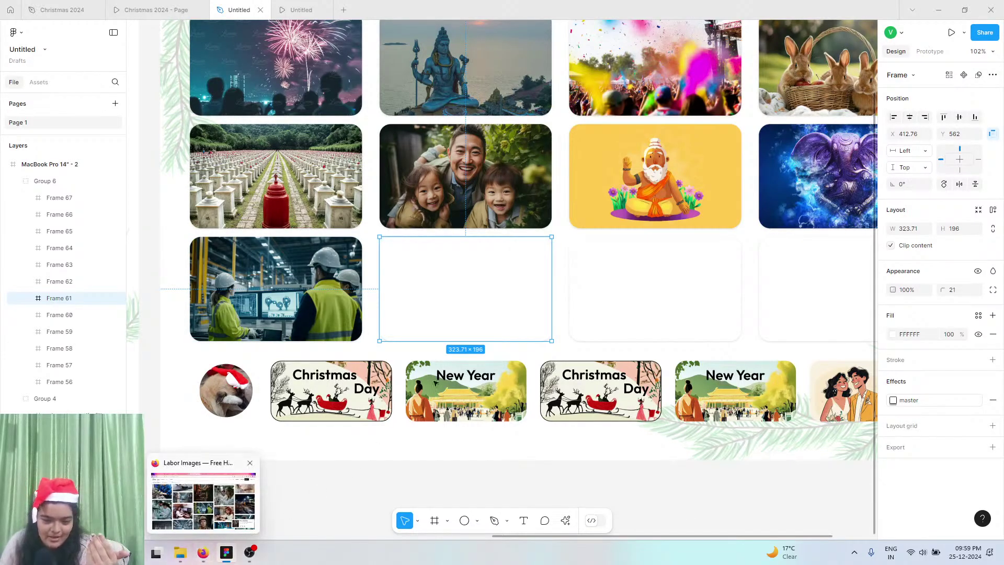
pyautogui.click(203, 553)
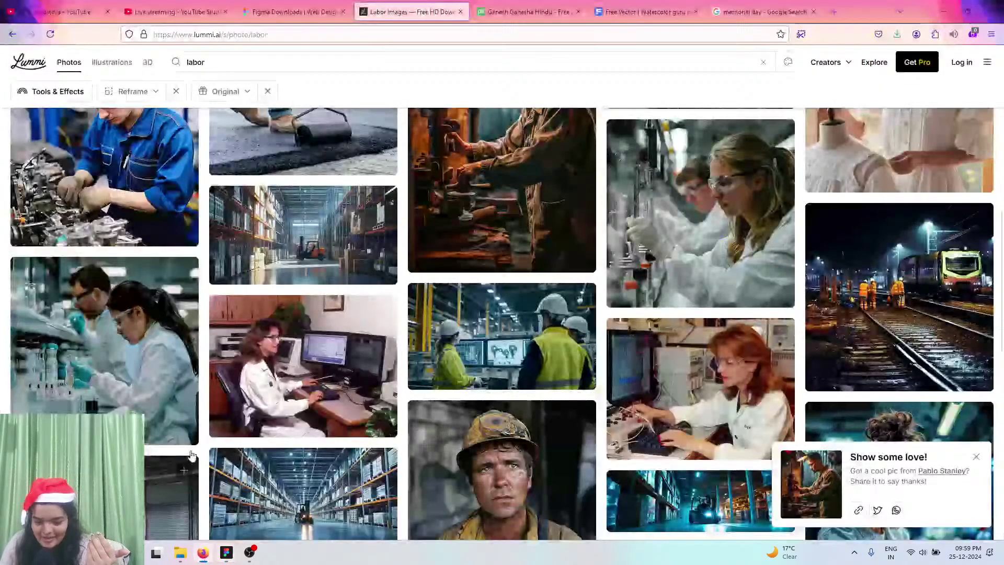
pyautogui.click(186, 59)
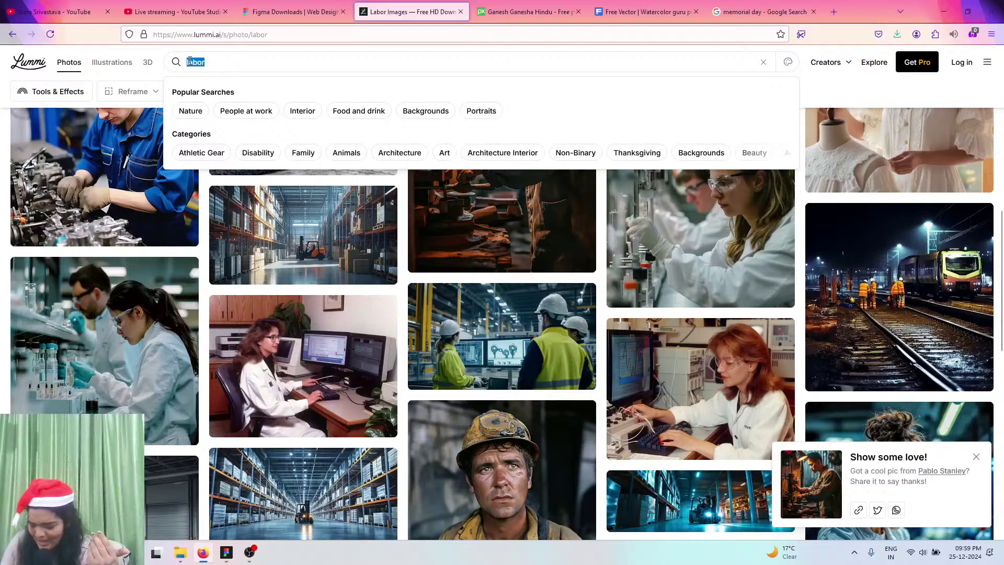
pyautogui.click(525, 7)
pyautogui.click(652, 4)
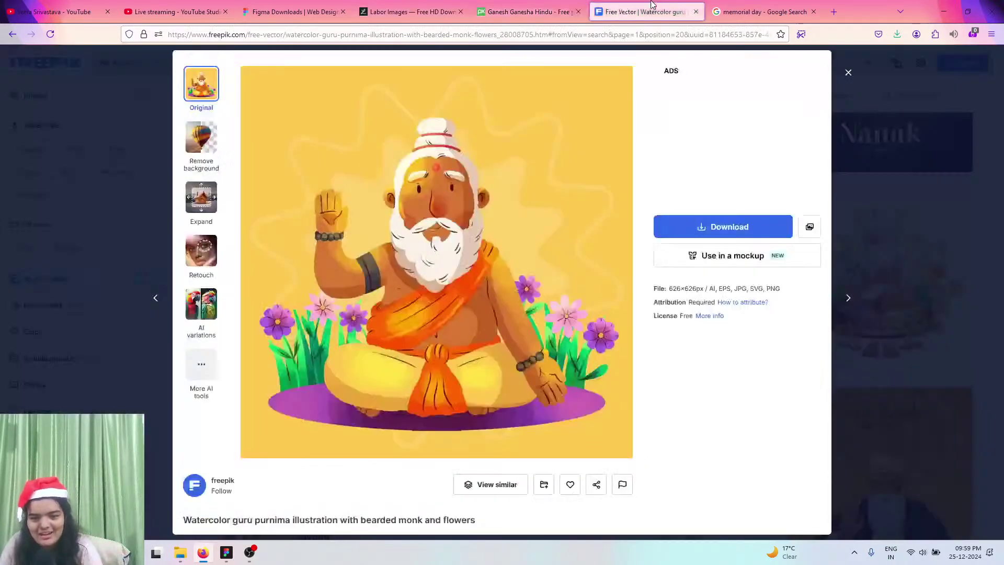
pyautogui.click(689, 34)
pyautogui.click(772, 6)
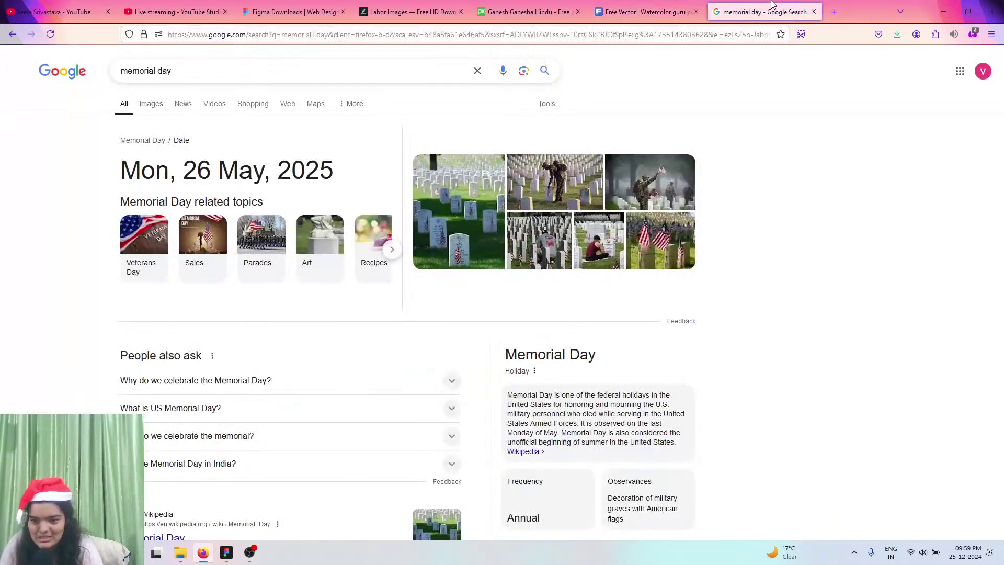
pyautogui.click(735, 34)
pyautogui.write('l')
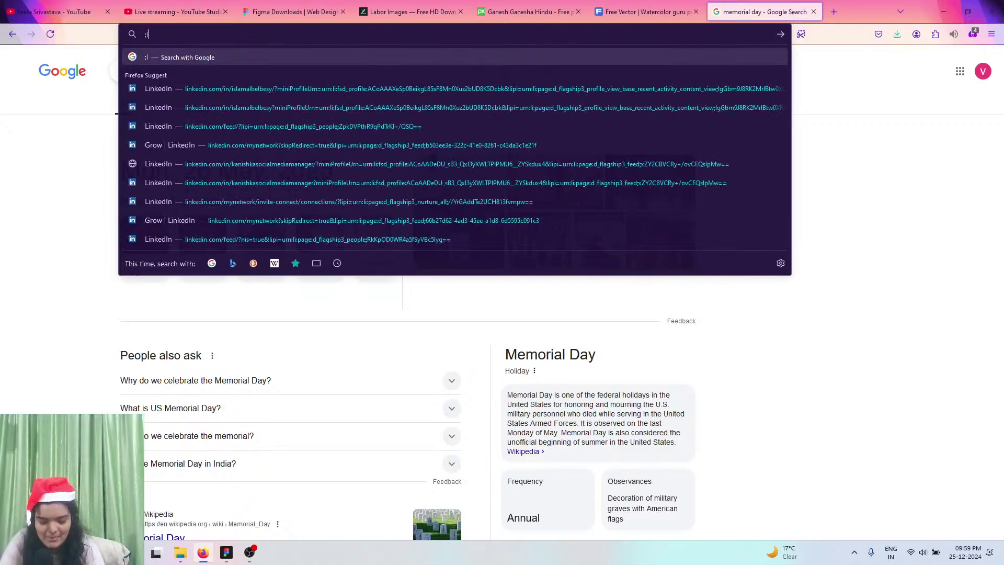
pyautogui.press('BackSpace')
pyautogui.write('lab')
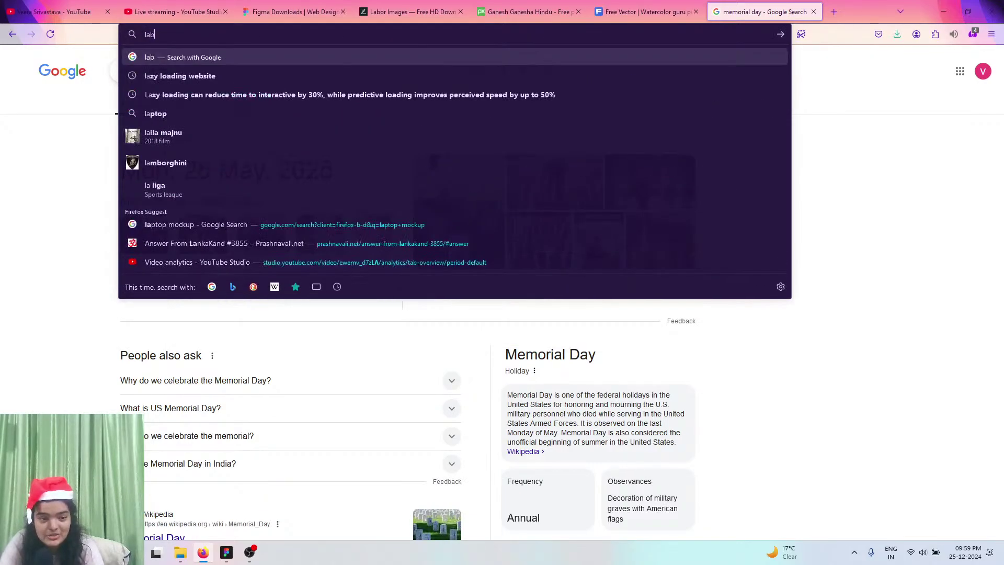
pyautogui.write('or day america')
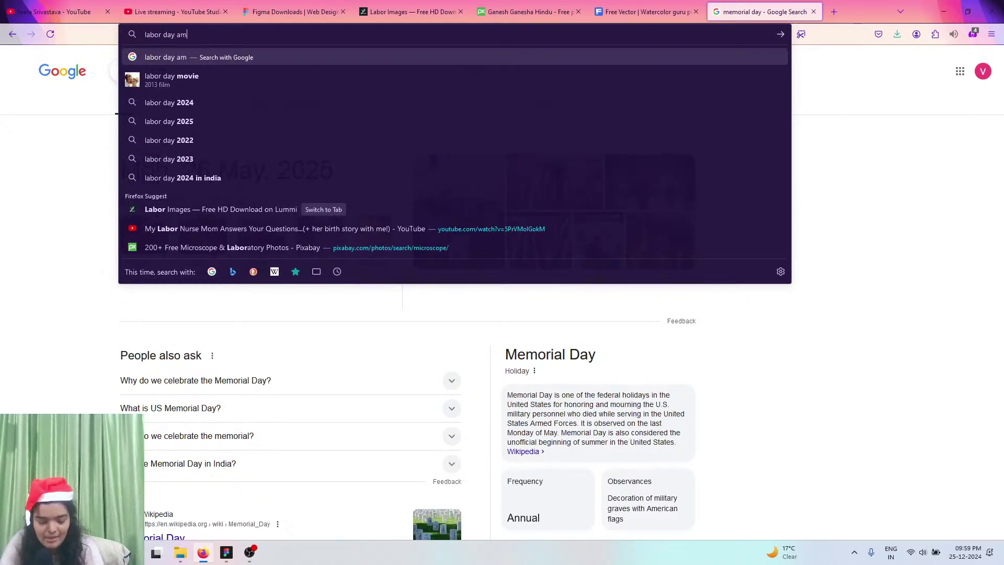
pyautogui.press('Return')
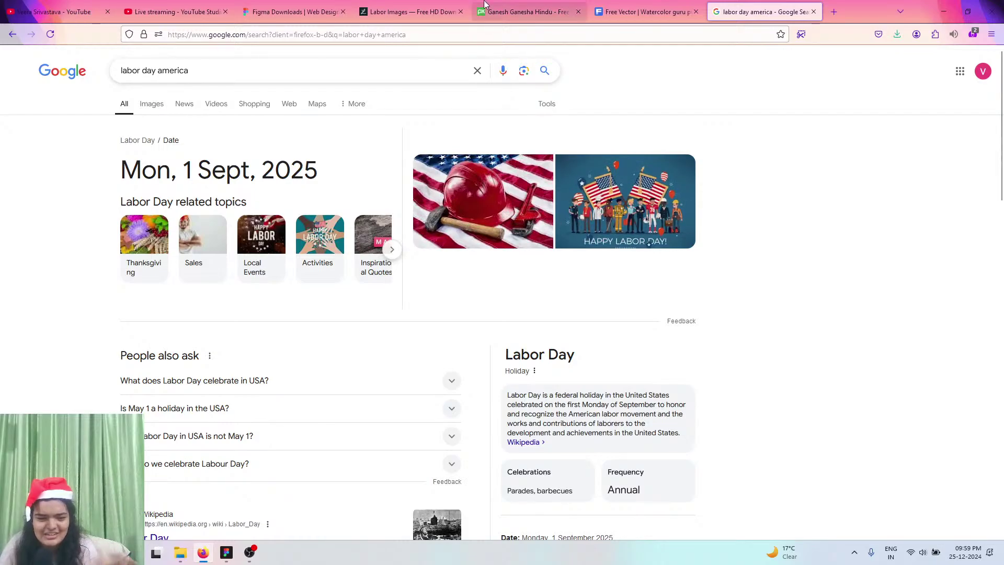
# - Shorten the Google query to "labor day" and look through the results for the holiday's date
pyautogui.click(528, 12)
pyautogui.click(761, 11)
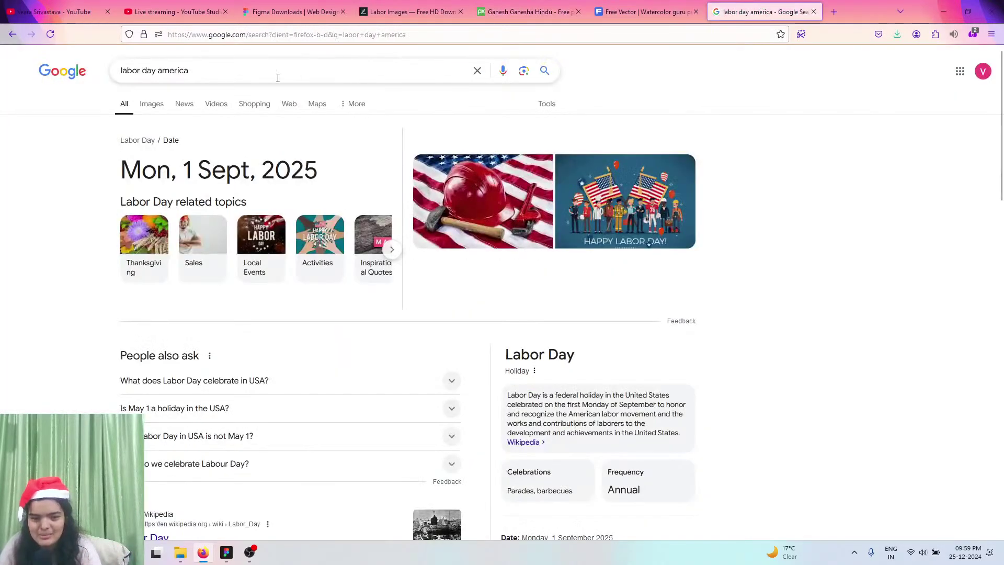
pyautogui.doubleClick(275, 73)
pyautogui.press('BackSpace')
pyautogui.press('Return')
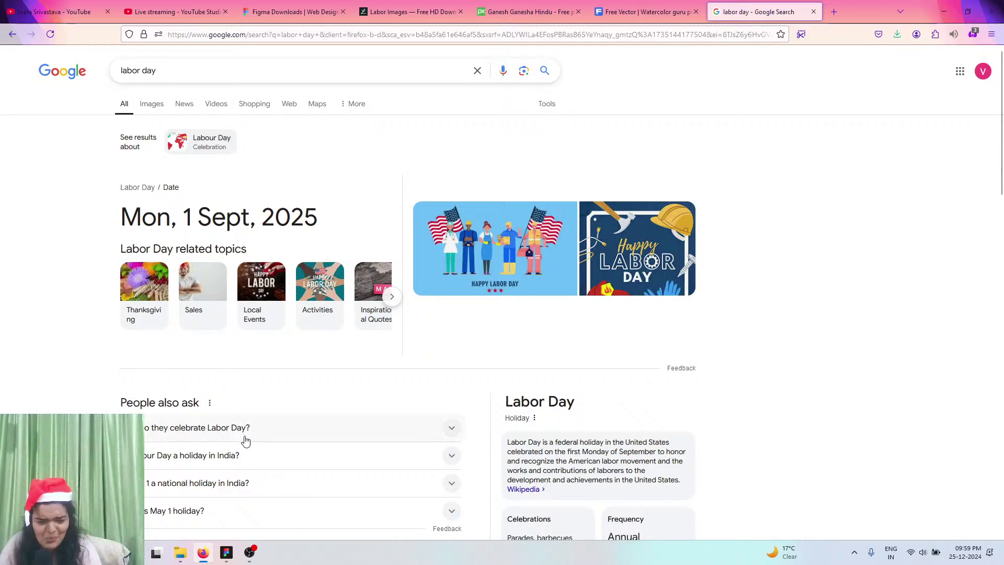
pyautogui.scroll(-3, 245, 441)
pyautogui.scroll(3, 245, 441)
# - Refine the Google search to "labor day may" to check the May observance
pyautogui.click(197, 69)
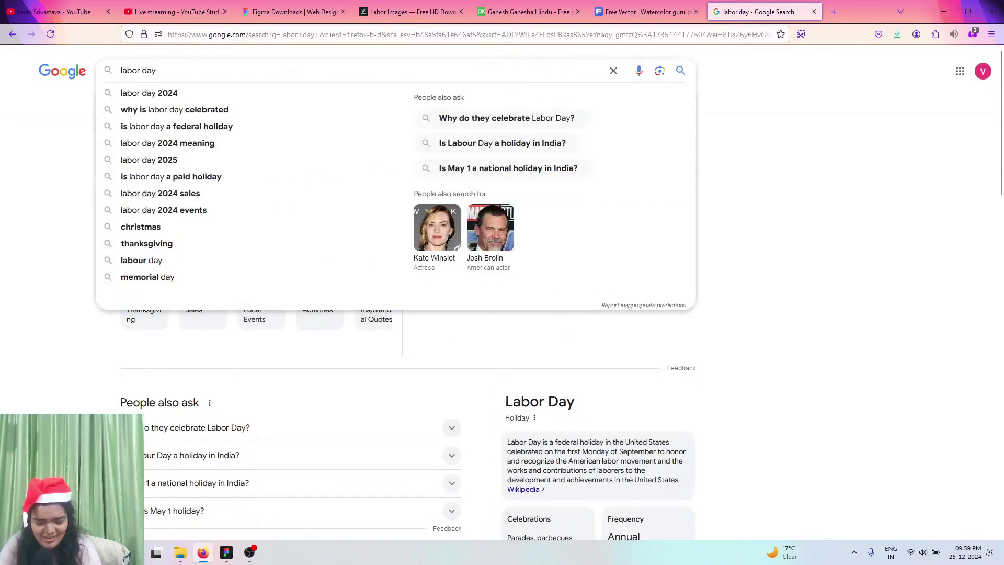
pyautogui.write('may')
pyautogui.press('Return')
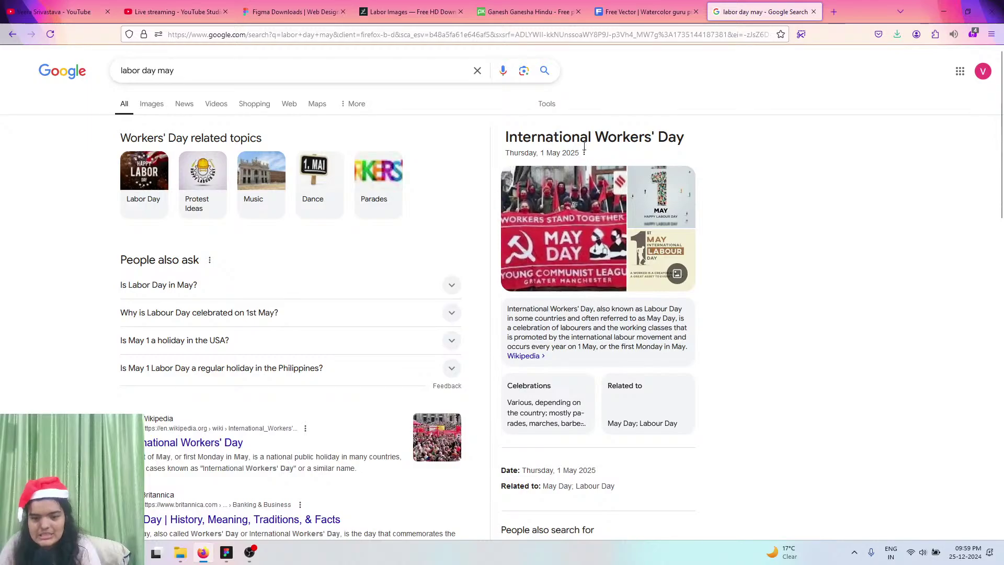
# - Return to Lummi and search its photos for "halloween"
pyautogui.click(408, 12)
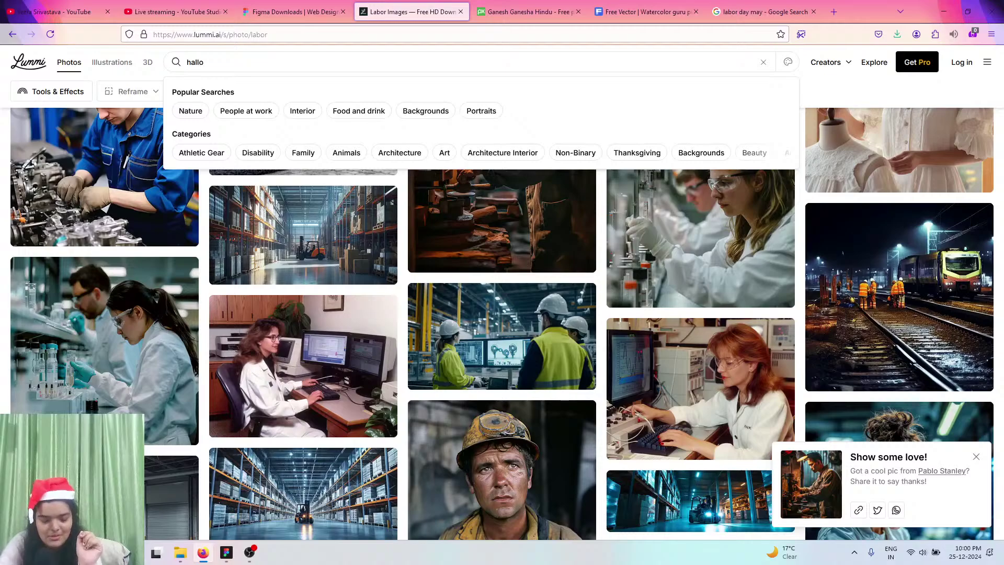
pyautogui.write('n')
pyautogui.press('Return')
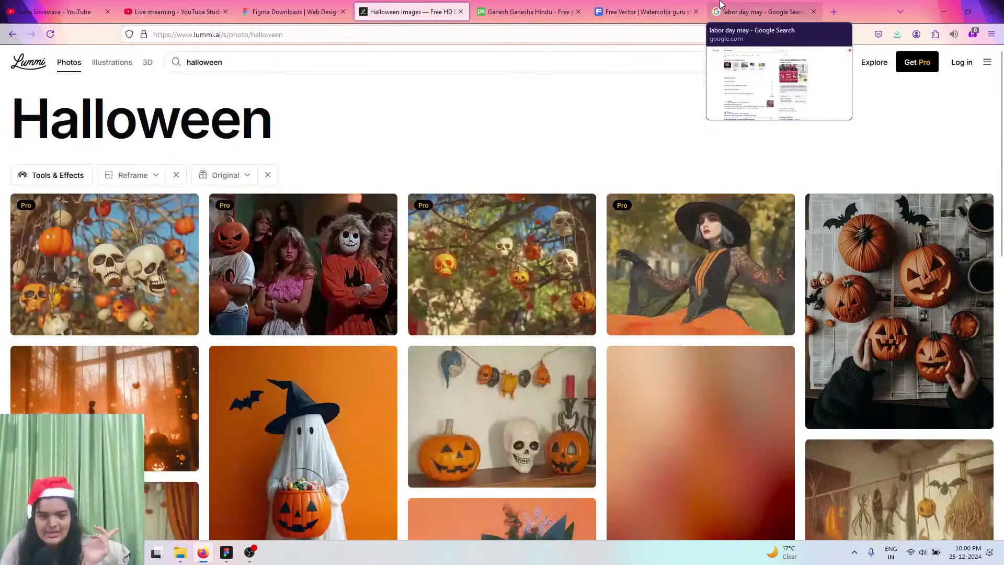
# - Browse the Halloween photos and download the free image of a glowing carved pumpkin on blue porch steps
pyautogui.scroll(-7, 291, 304)
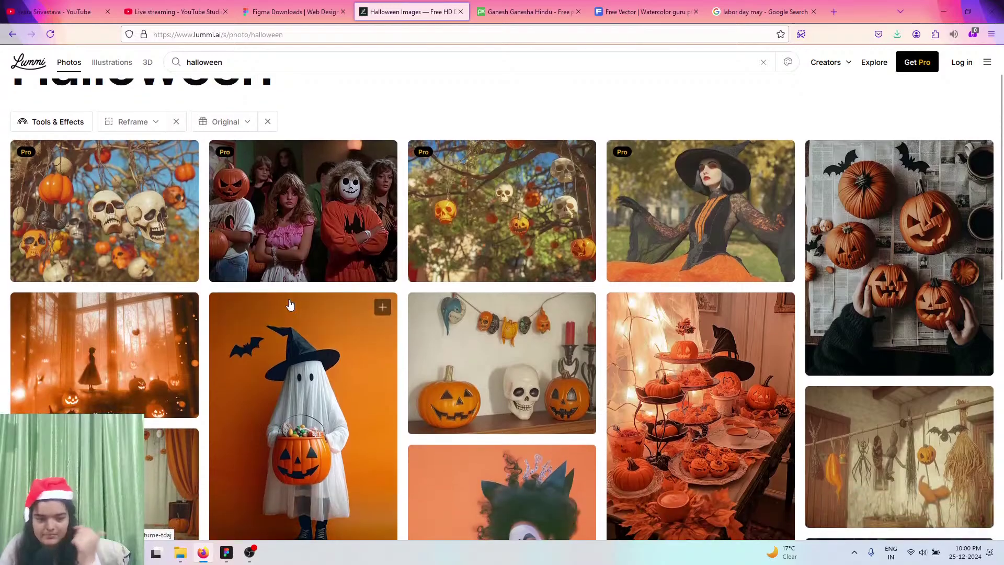
pyautogui.scroll(-4, 692, 269)
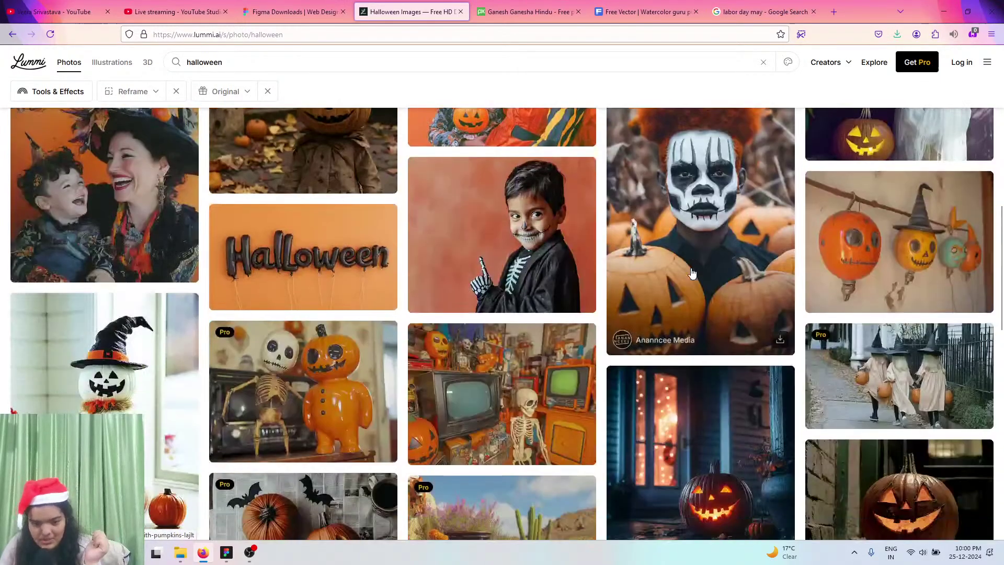
pyautogui.scroll(-2, 380, 375)
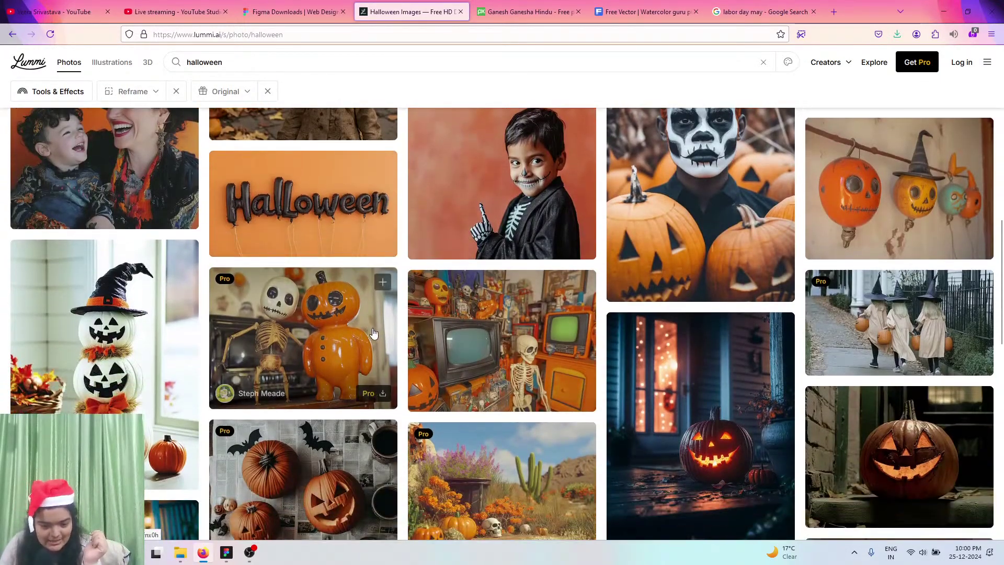
pyautogui.scroll(-2, 380, 375)
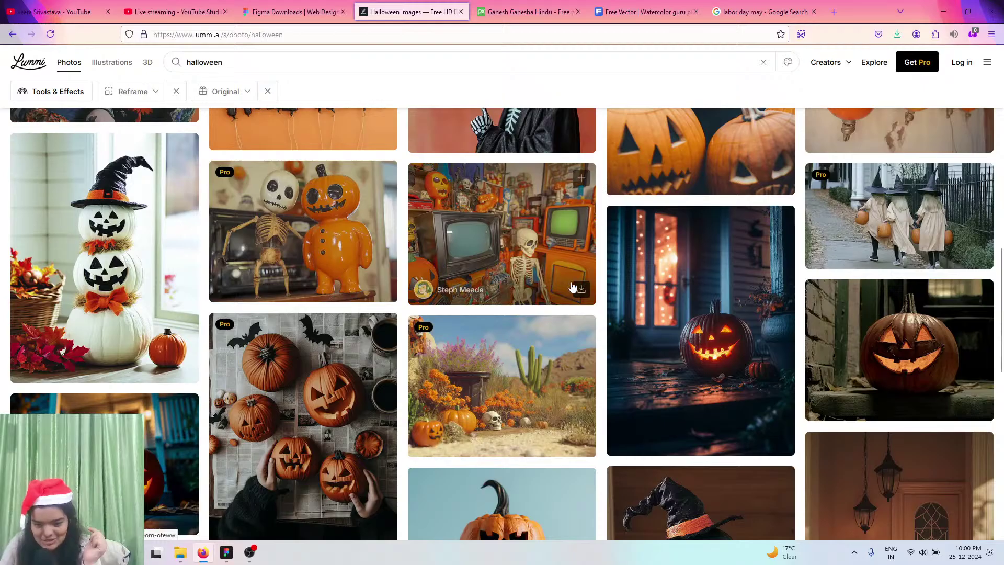
pyautogui.scroll(-4, 572, 287)
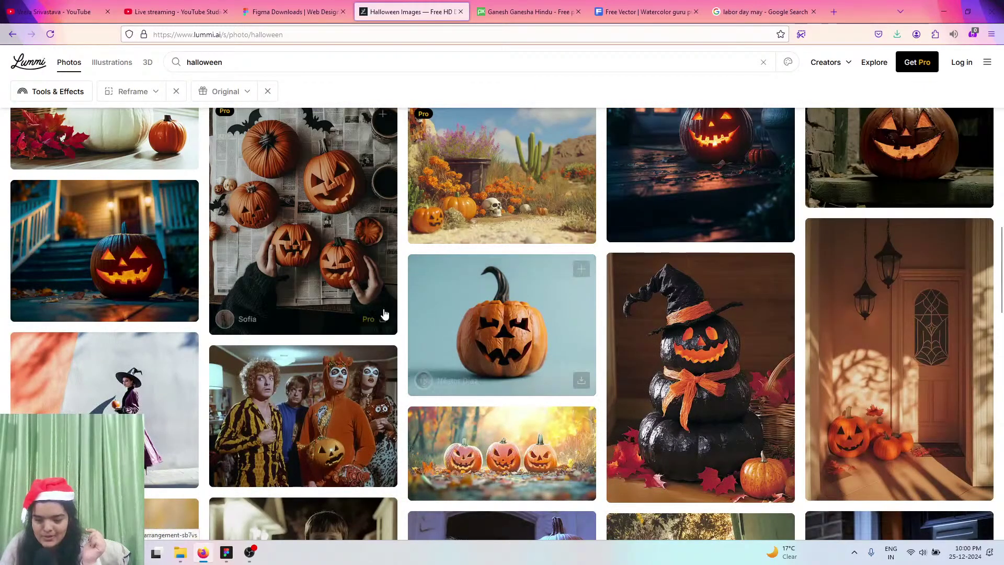
pyautogui.scroll(-1, 502, 324)
pyautogui.scroll(-5, 402, 393)
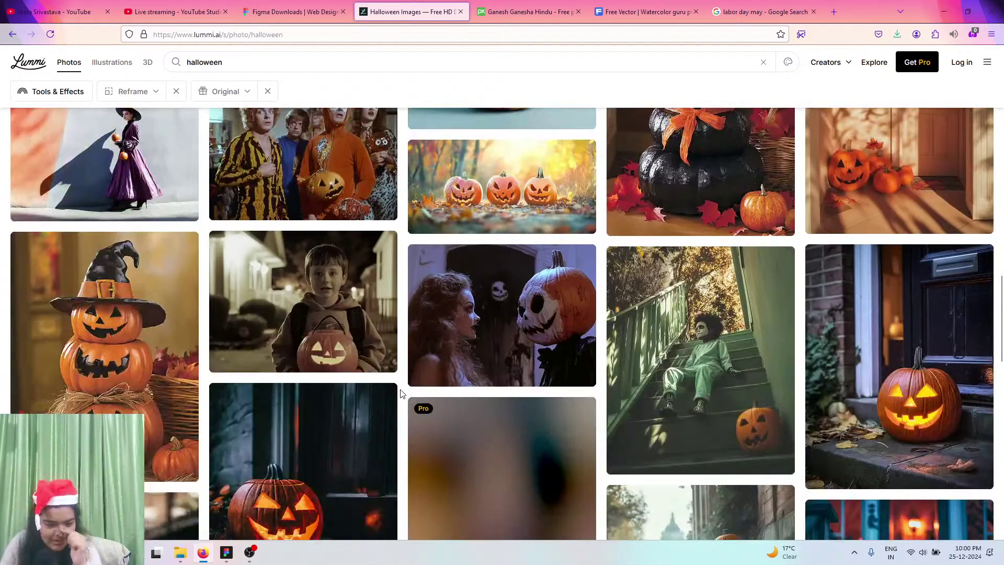
pyautogui.scroll(-4, 482, 405)
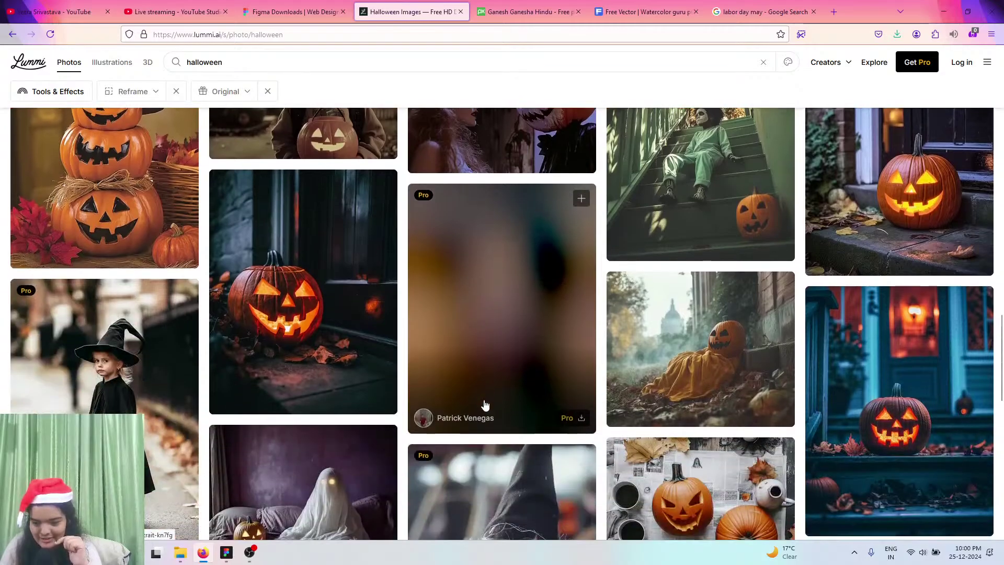
pyautogui.scroll(-2, 484, 404)
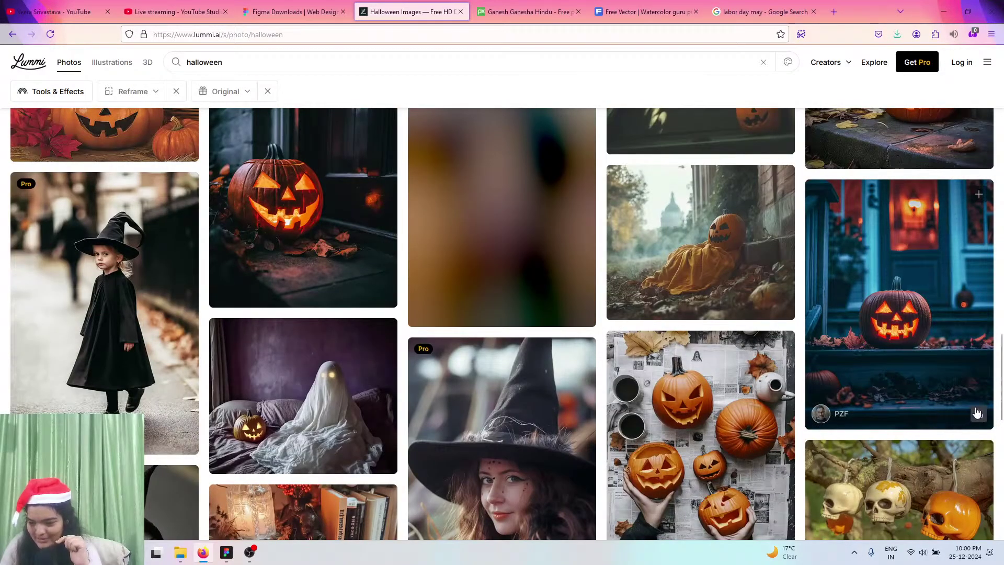
pyautogui.click(977, 413)
pyautogui.scroll(-3, 609, 360)
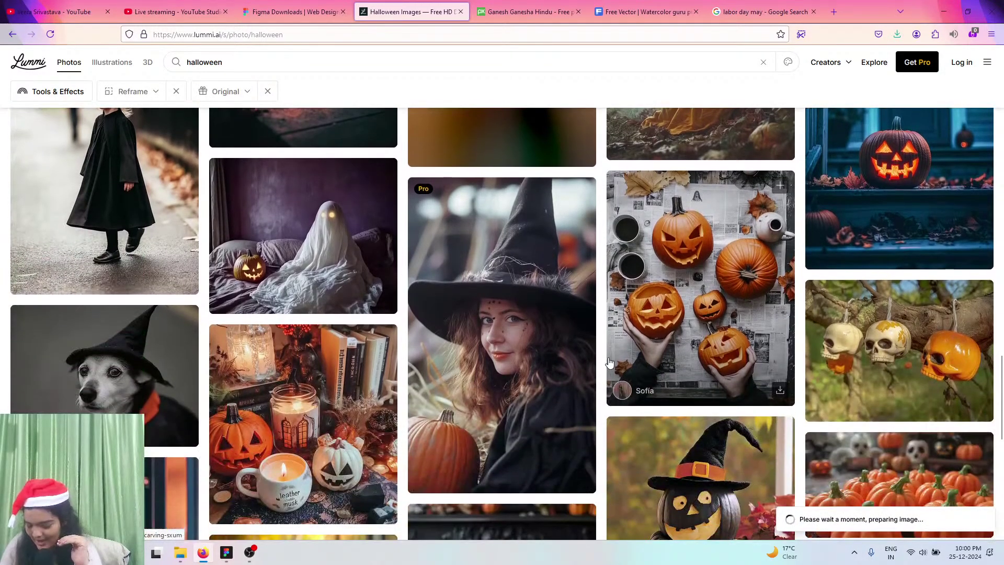
pyautogui.scroll(-1, 609, 361)
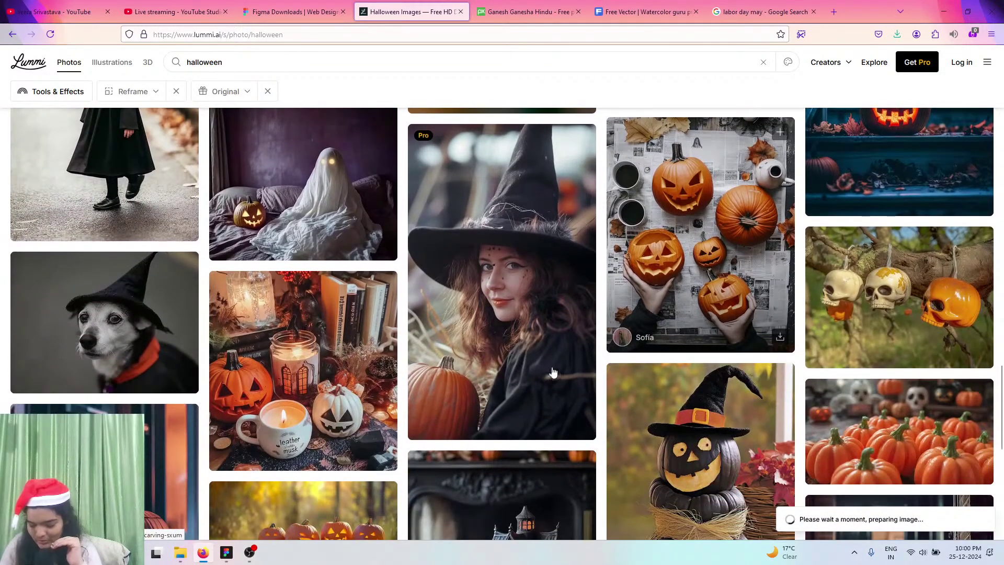
# - In Figma, upload "Spooky Halloween Pumpkin on Porch" as the image fill of the third row's second card
pyautogui.click(226, 552)
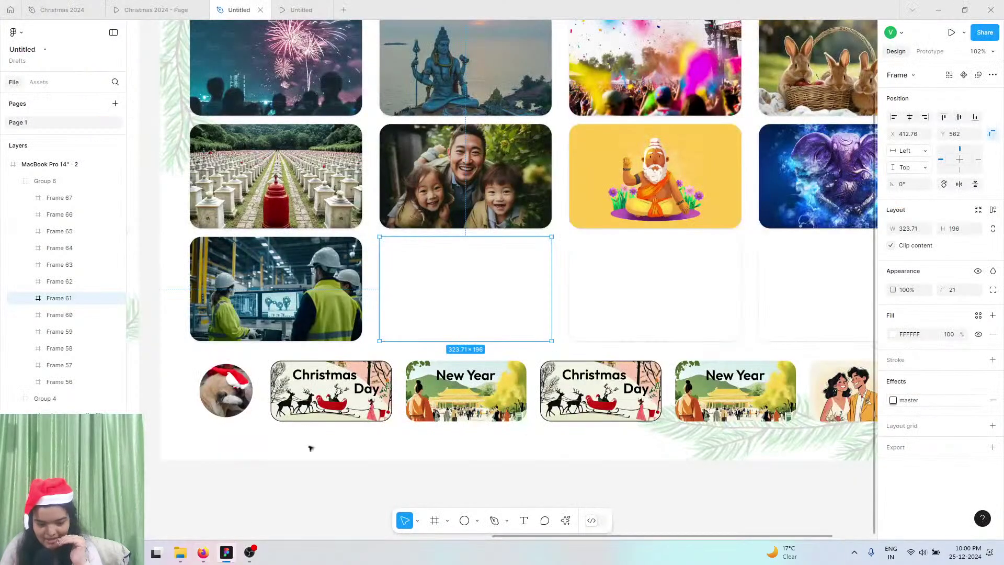
pyautogui.click(892, 335)
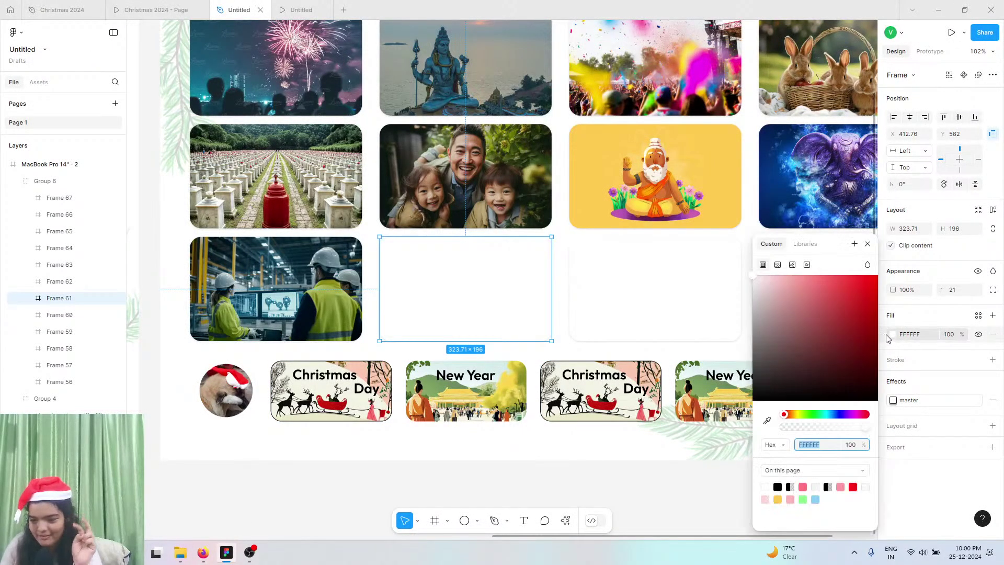
pyautogui.click(793, 265)
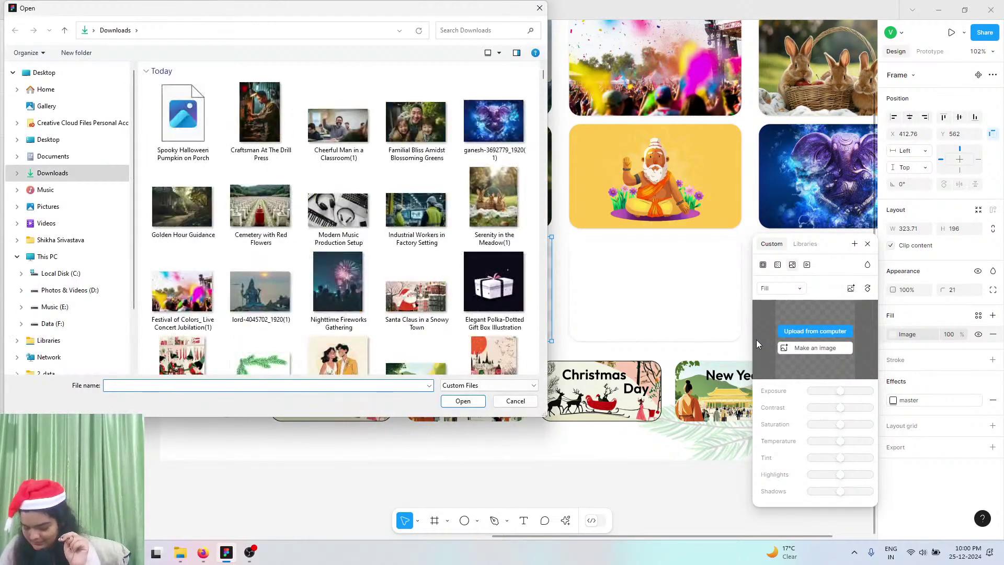
pyautogui.click(183, 117)
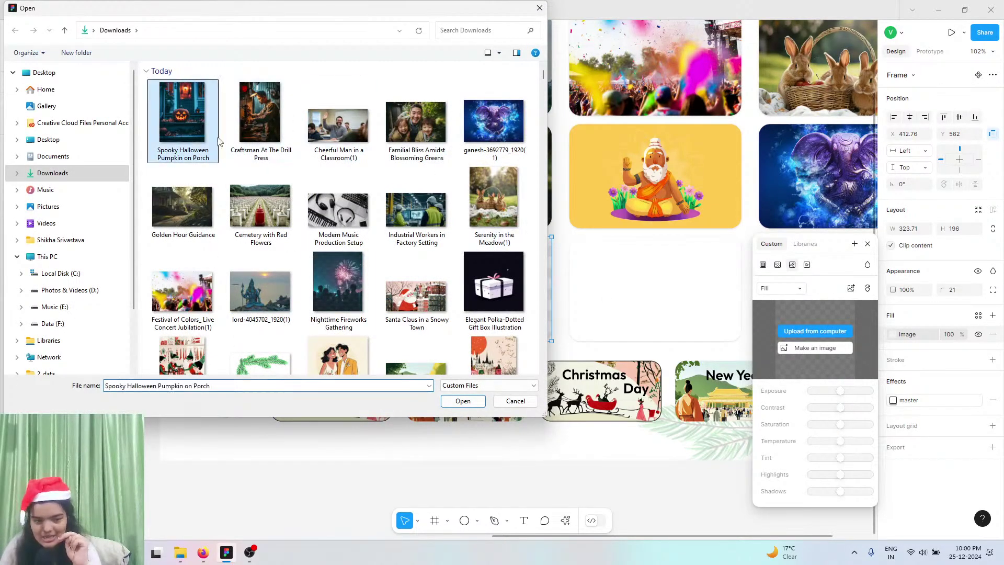
pyautogui.click(447, 402)
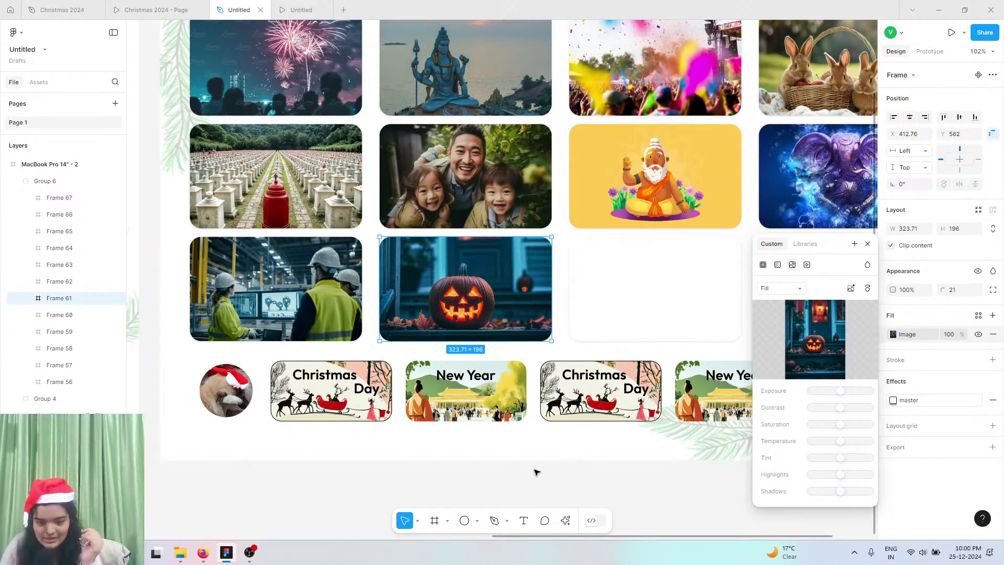
# - Switch back to Lummi in the browser and search its photos for "diwali"
pyautogui.click(204, 553)
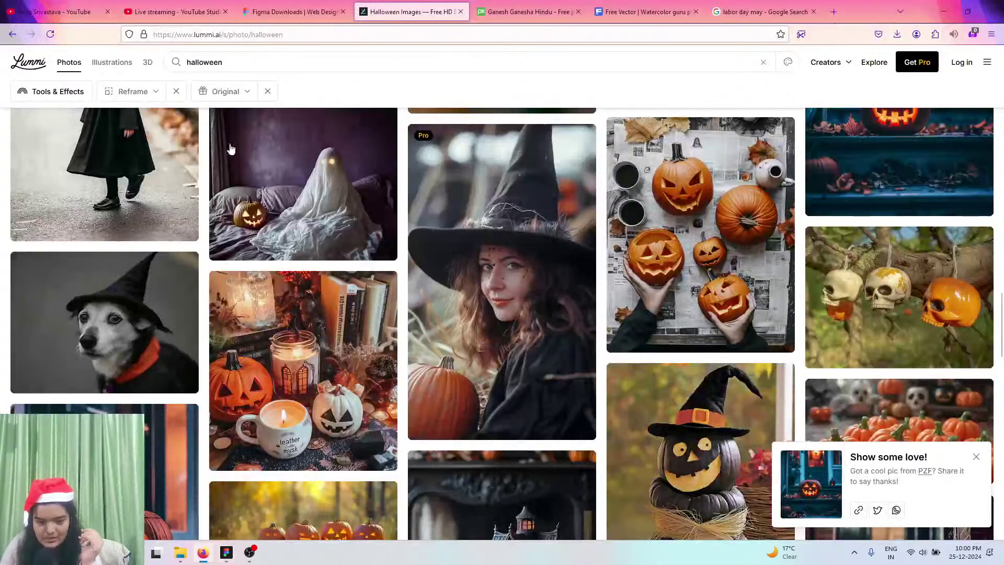
pyautogui.click(237, 57)
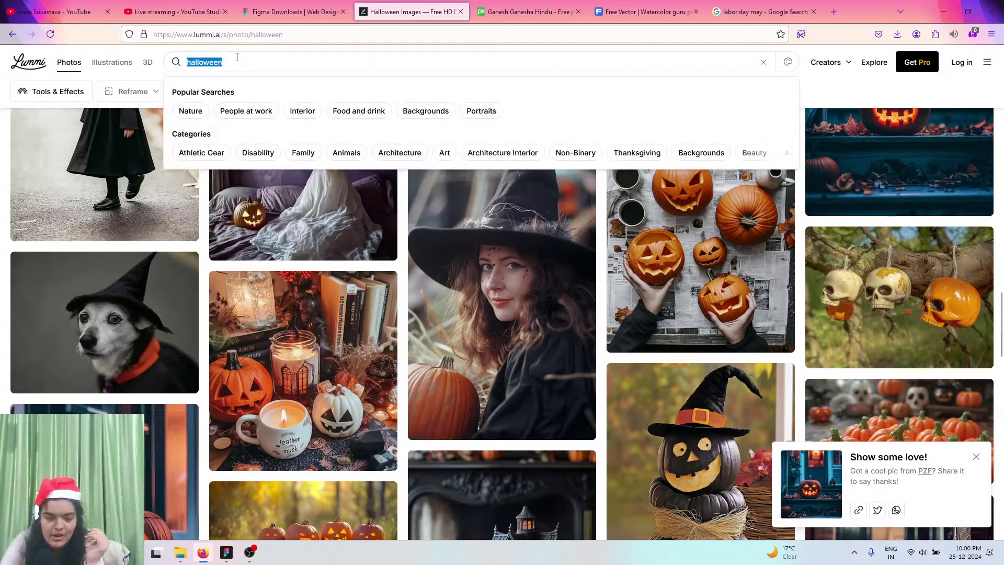
pyautogui.write('diwal')
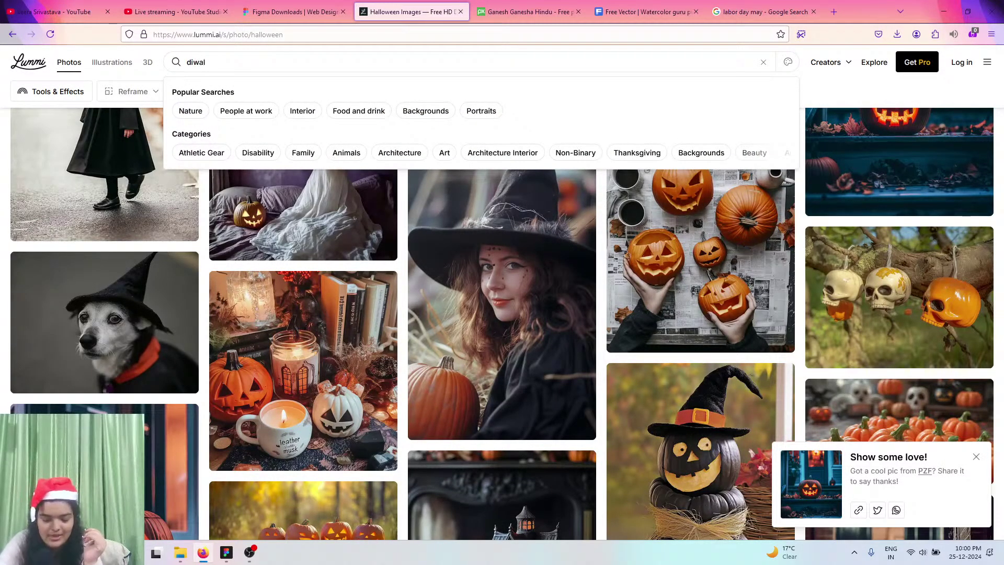
pyautogui.write('i')
pyautogui.press('Return')
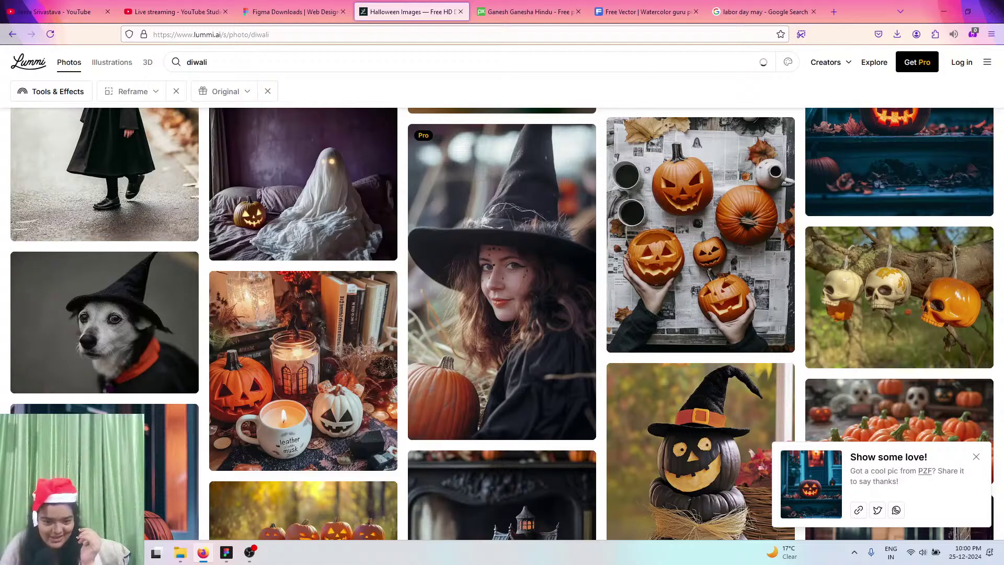
# - Browse the Diwali photos and download the image of a hand holding a lit sparkler against a dark background
pyautogui.scroll(-5, 405, 242)
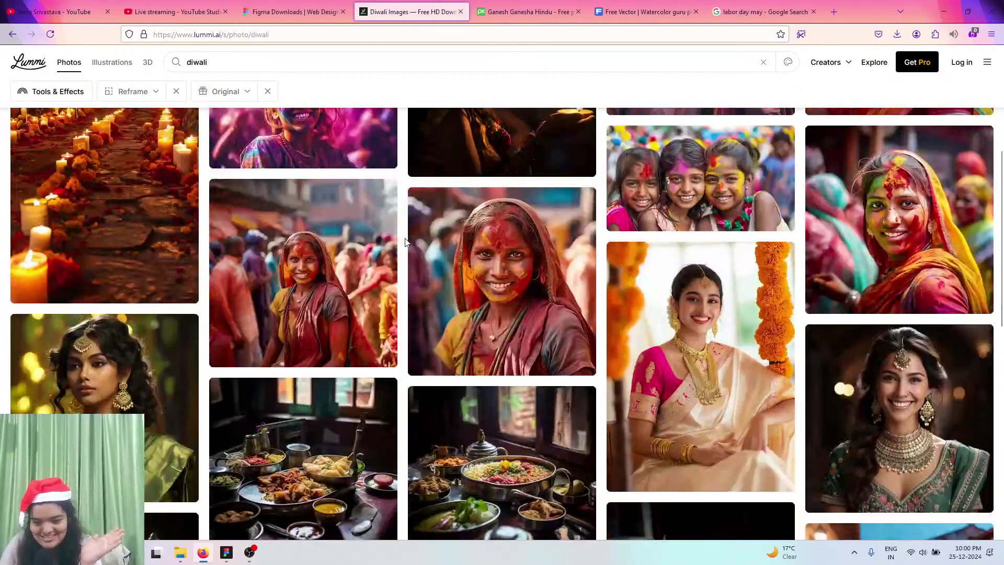
pyautogui.scroll(-12, 405, 242)
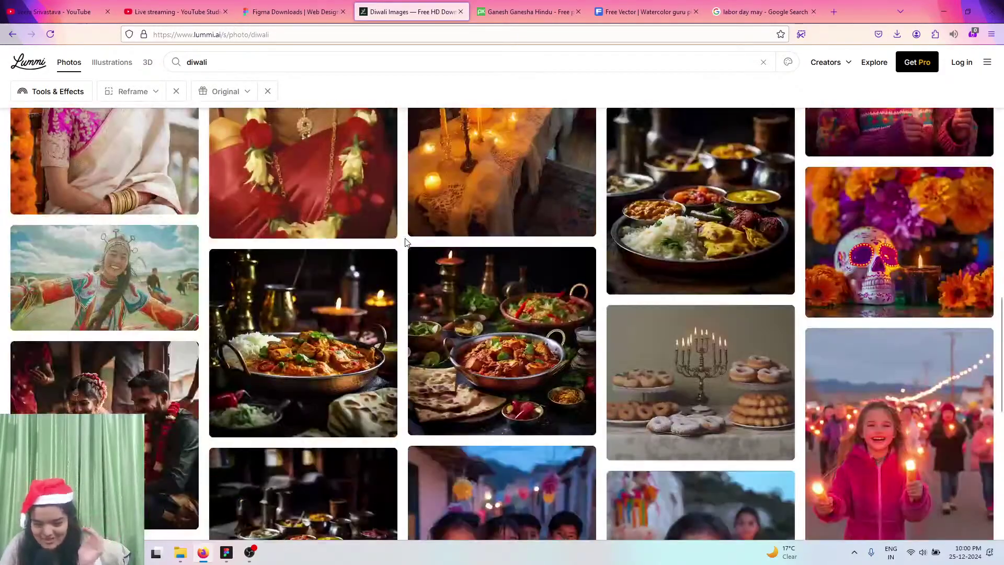
pyautogui.scroll(-6, 406, 242)
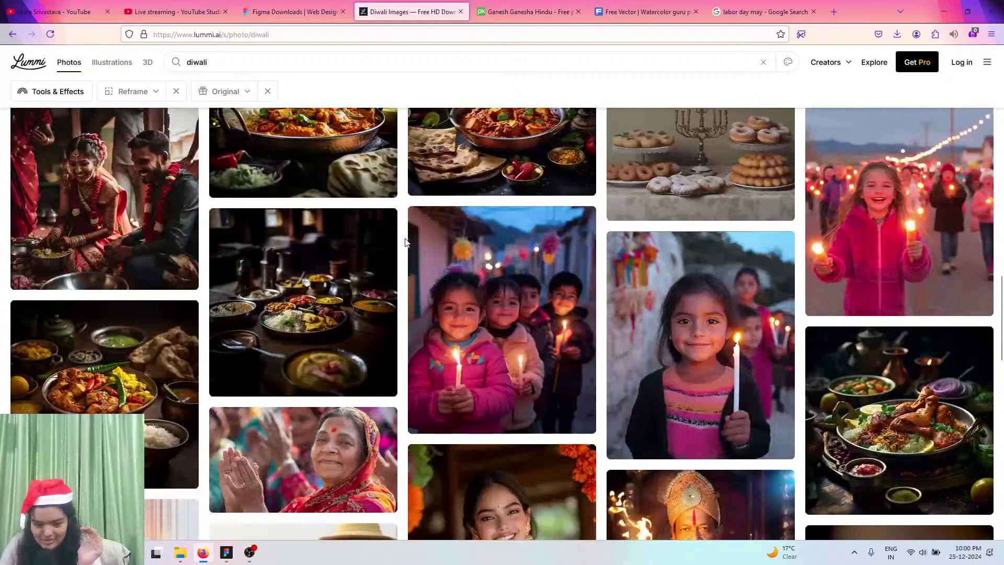
pyautogui.scroll(-6, 406, 242)
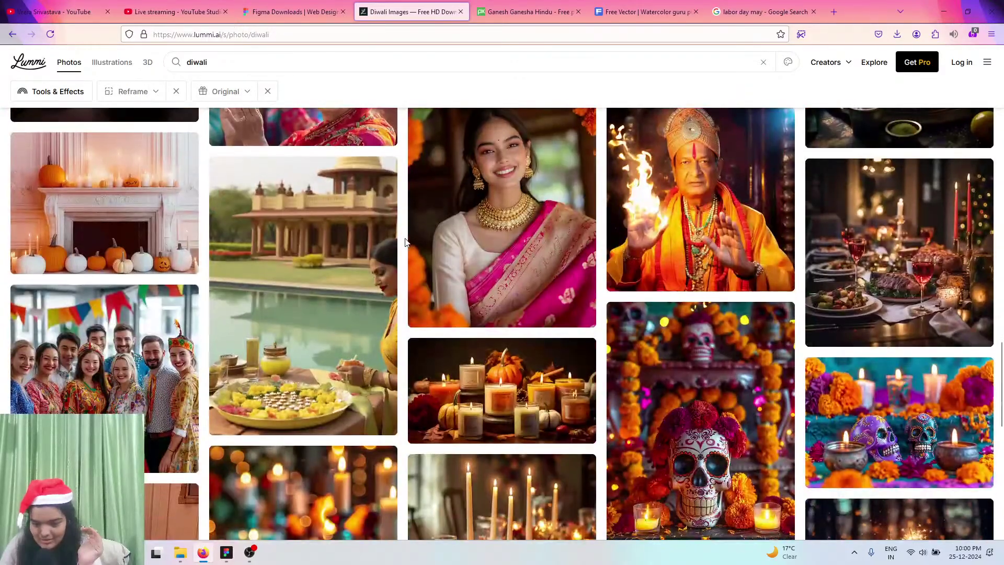
pyautogui.scroll(-10, 406, 243)
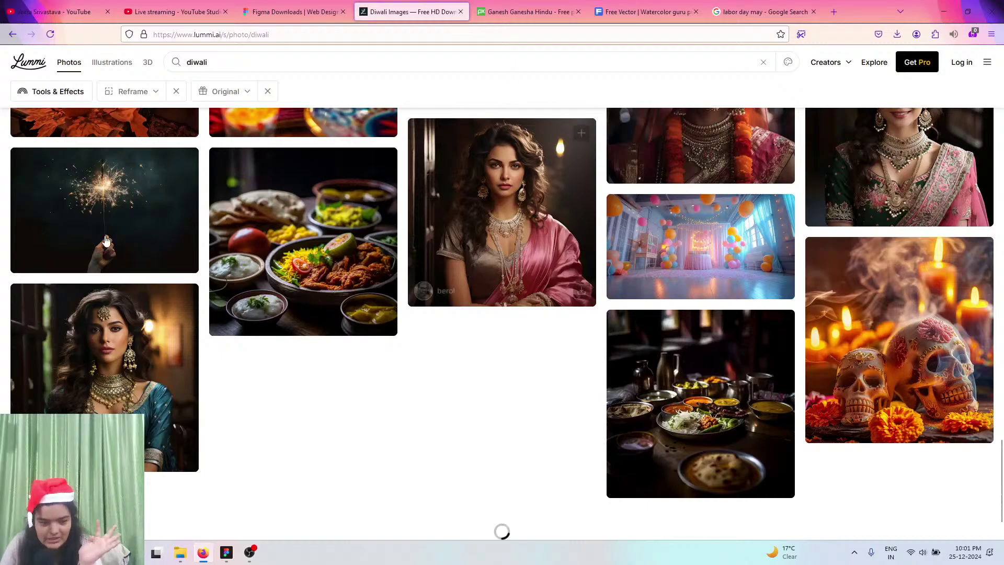
pyautogui.click(175, 259)
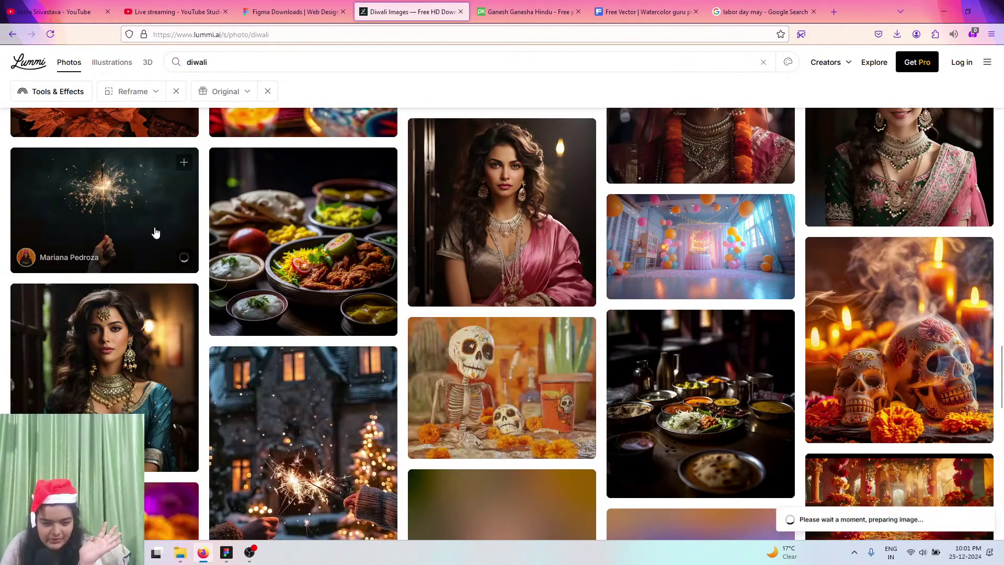
pyautogui.scroll(-4, 277, 429)
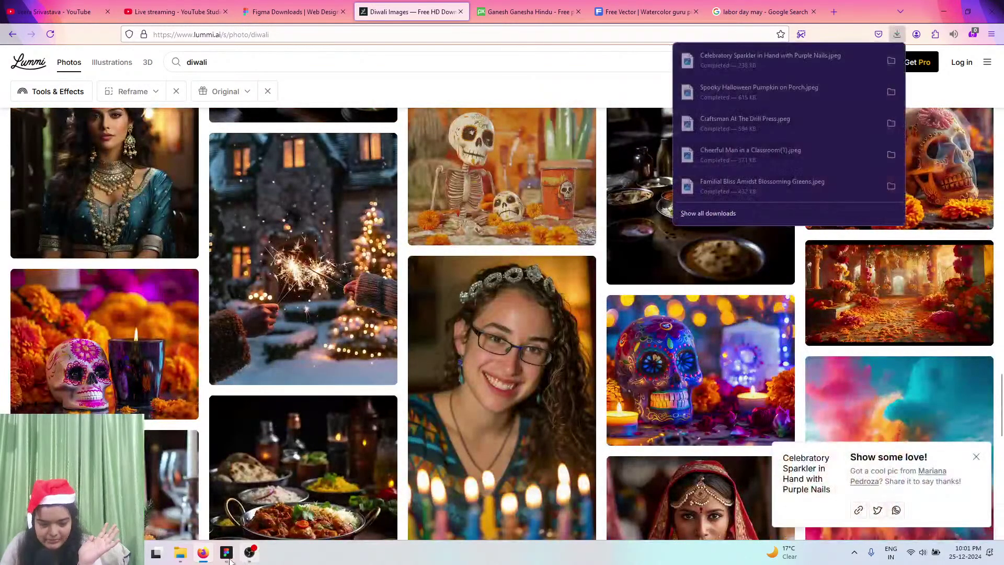
# - In Figma, upload "Celebratory Sparkler in Hand with Purple Nails" as the image fill of the third row's third card
pyautogui.click(227, 552)
pyautogui.click(606, 312)
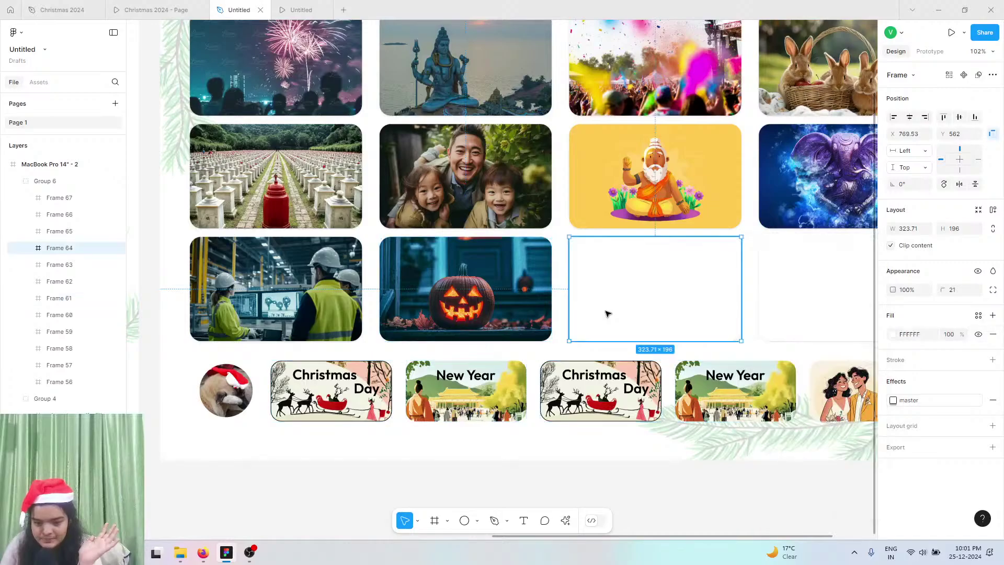
pyautogui.click(894, 335)
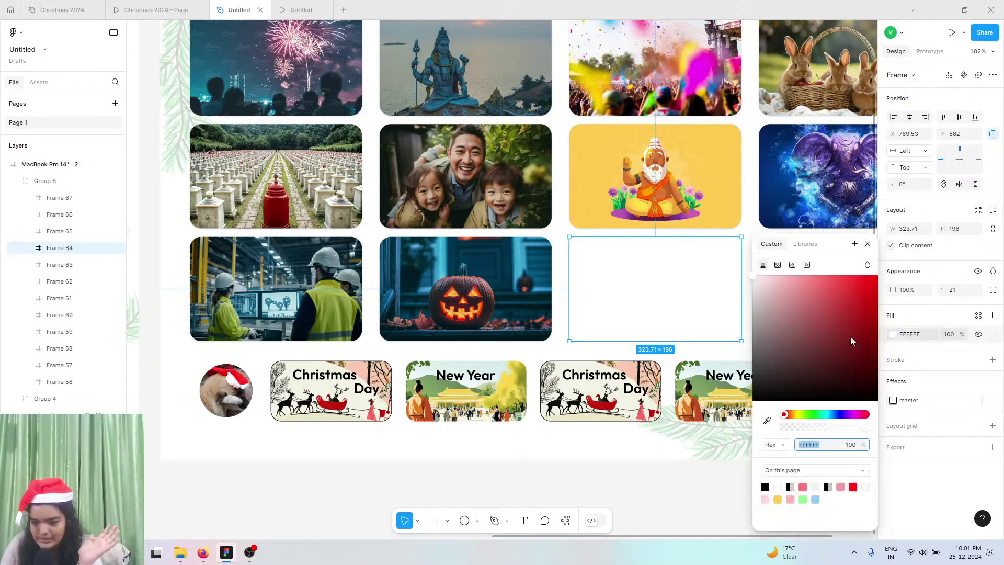
pyautogui.click(793, 265)
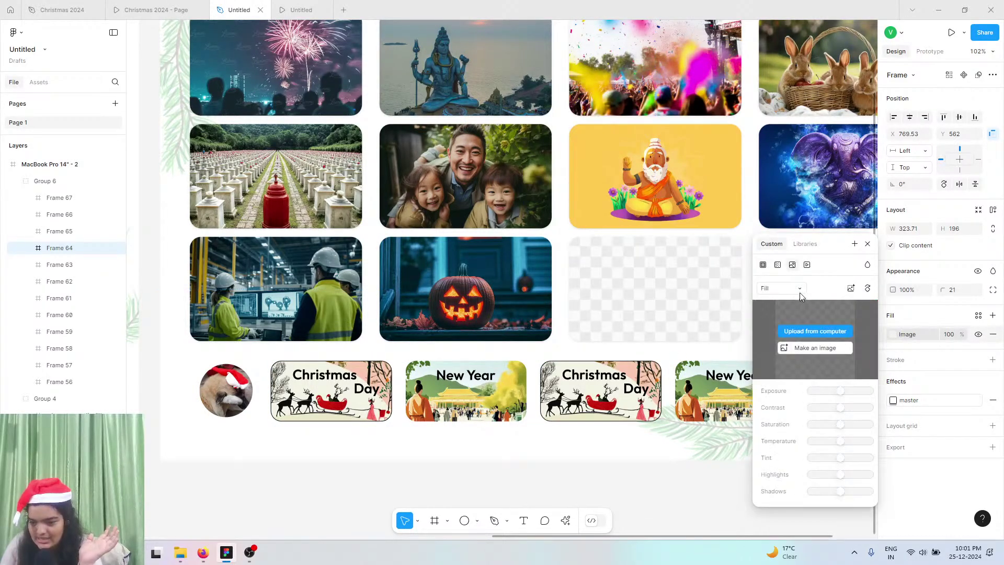
pyautogui.click(804, 332)
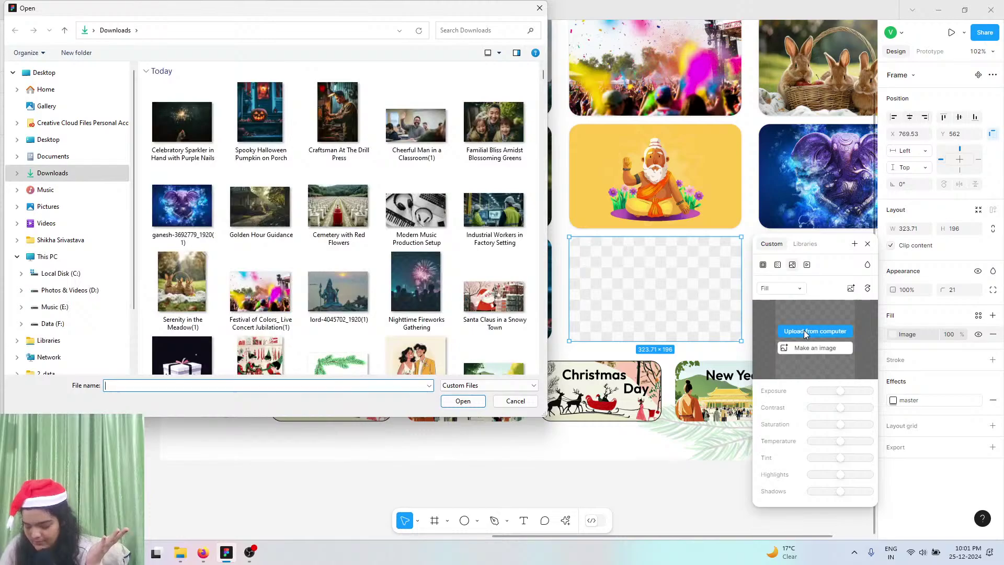
pyautogui.click(209, 124)
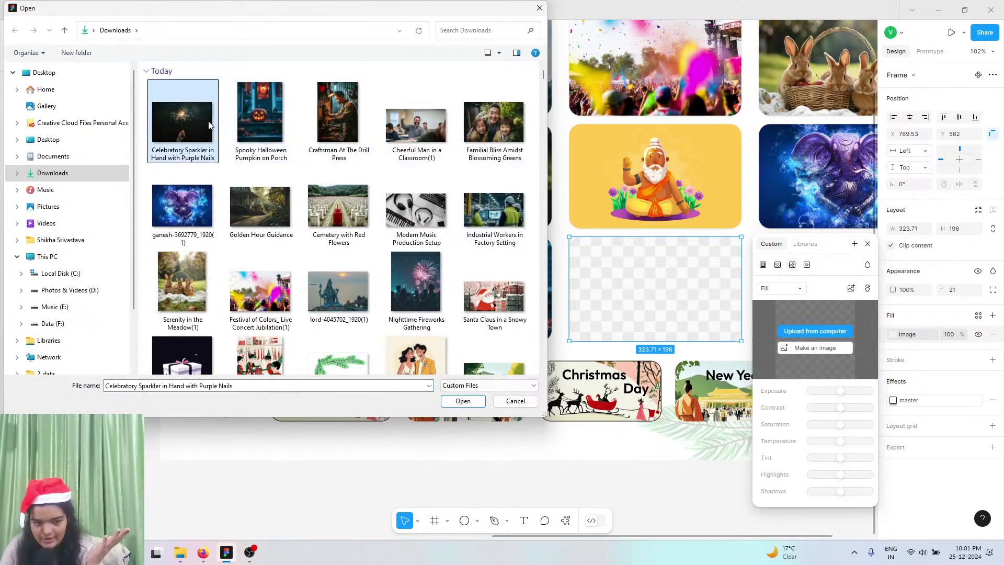
pyautogui.click(461, 404)
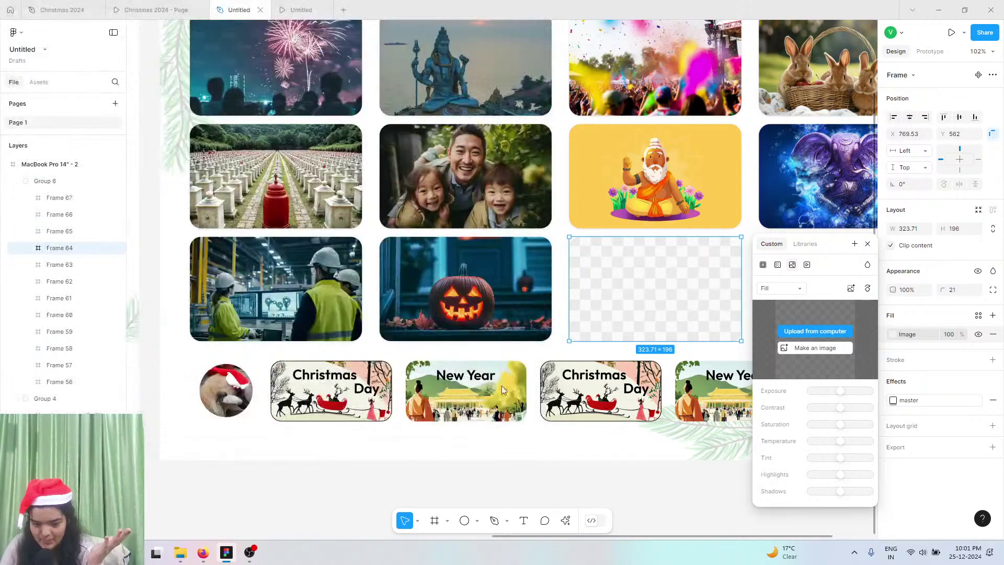
pyautogui.hscroll(5, 537, 376)
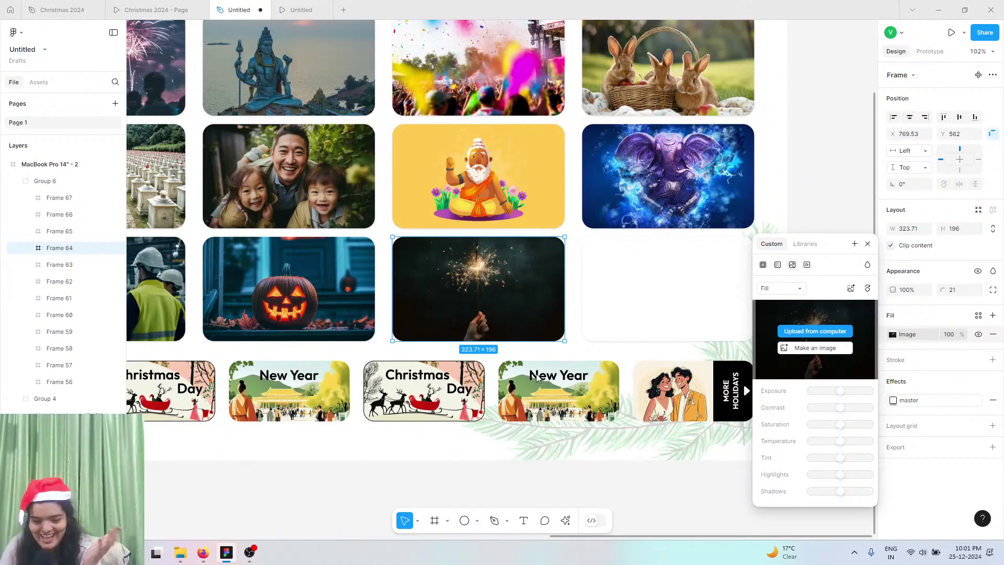
# - Change the fill of the third row's fourth card from a solid colour to an image fill
pyautogui.click(538, 378)
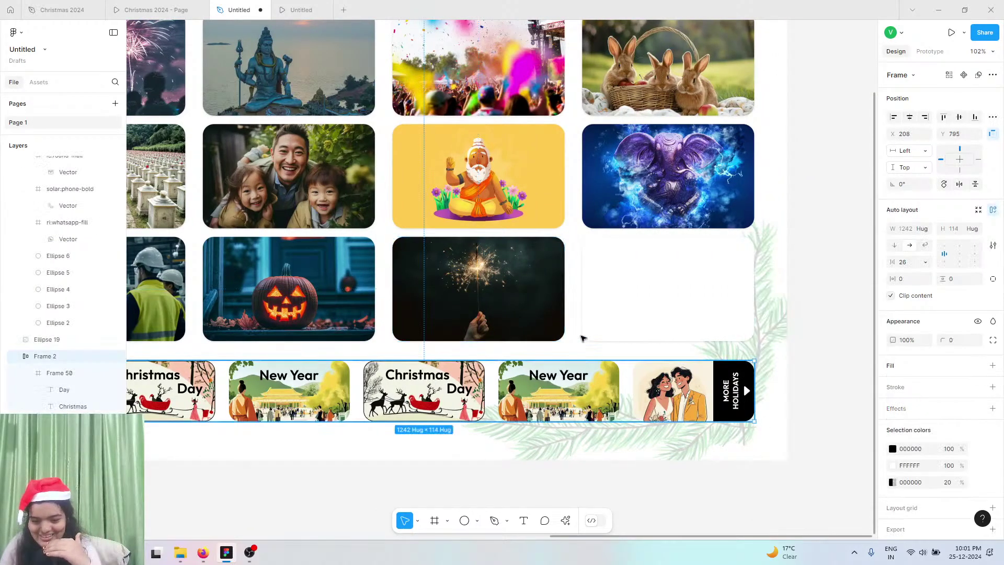
pyautogui.doubleClick(608, 329)
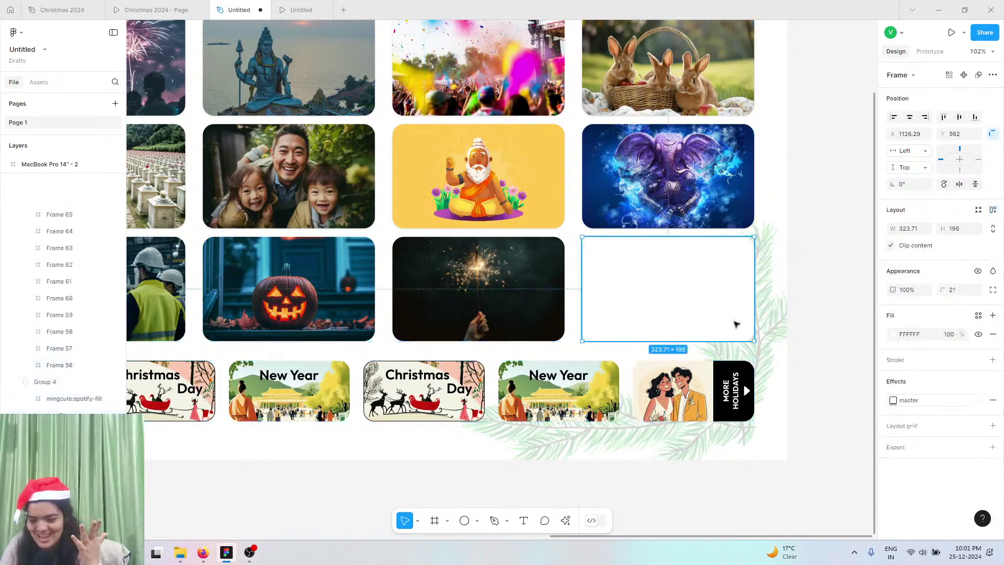
pyautogui.click(893, 335)
pyautogui.click(793, 264)
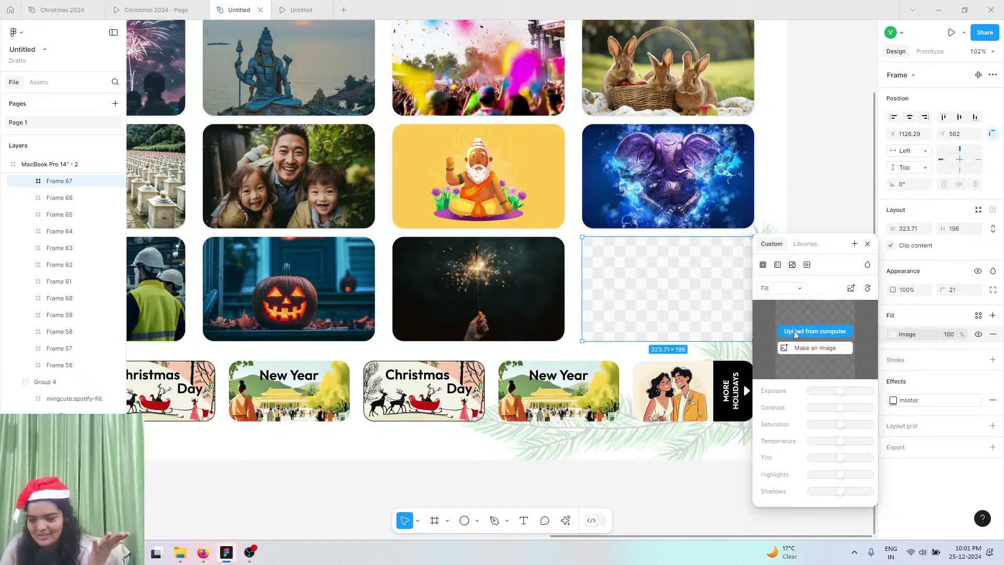
pyautogui.click(815, 331)
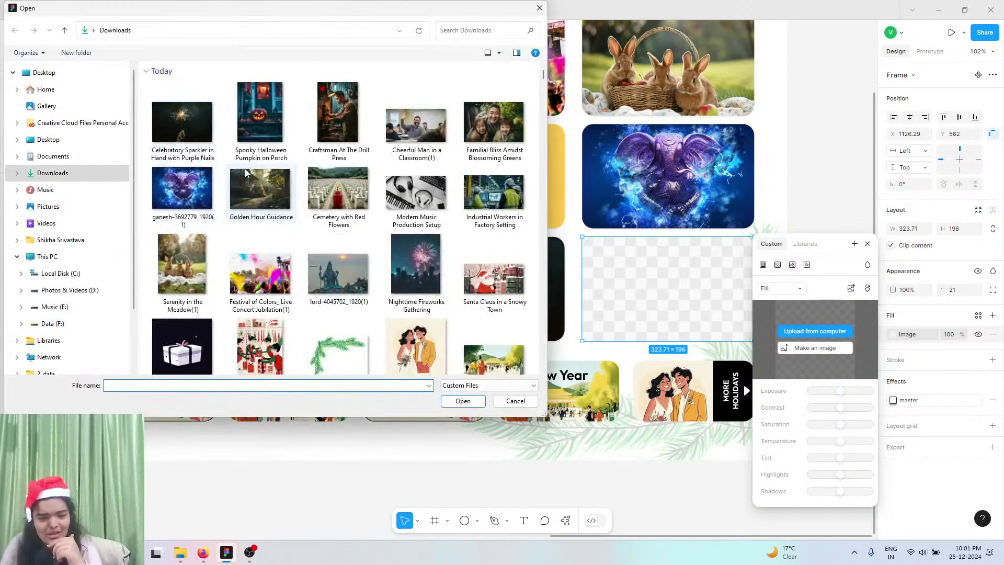
pyautogui.click(514, 401)
# - Switch to Lummi in the browser and search its photos for "christmas"
pyautogui.click(203, 553)
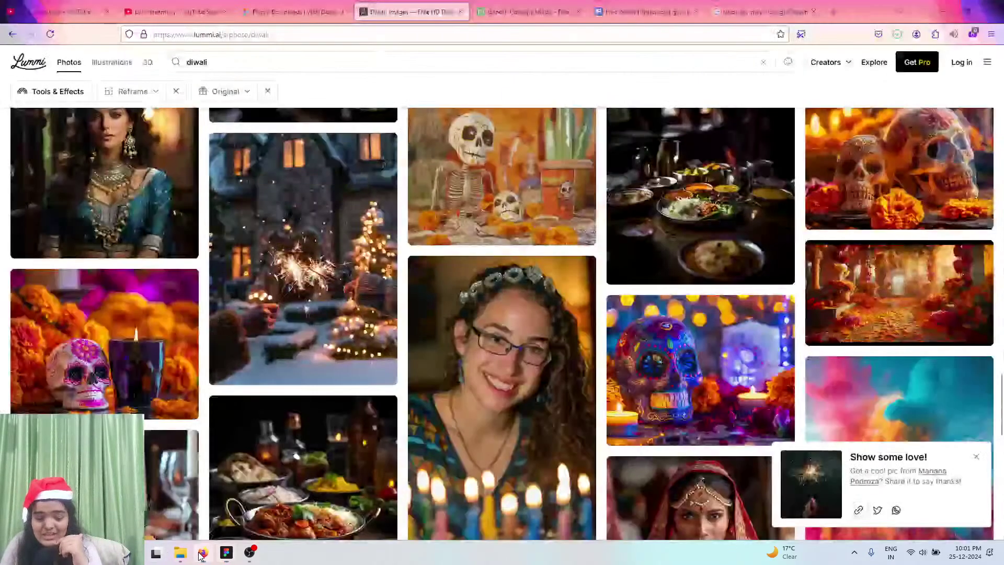
pyautogui.click(212, 69)
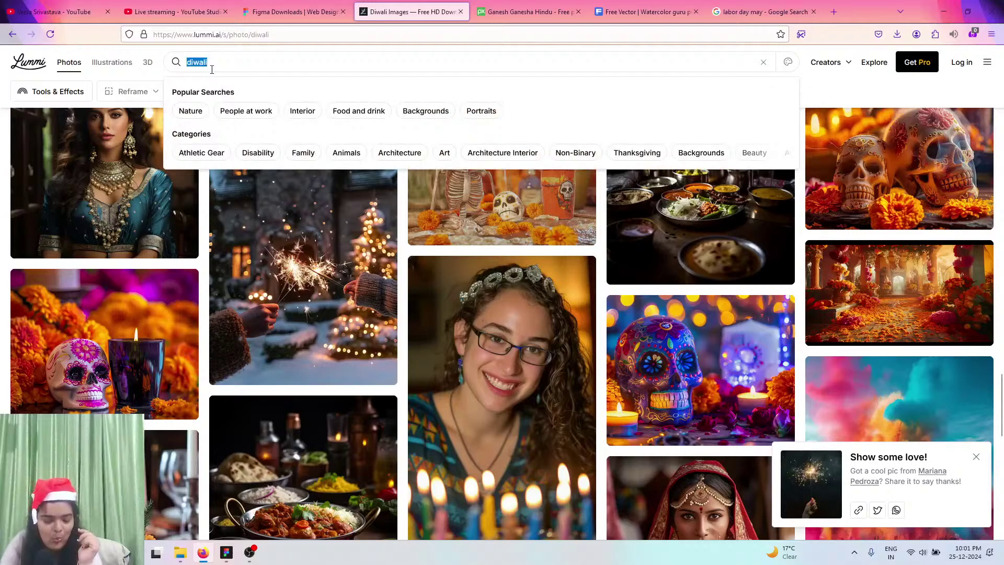
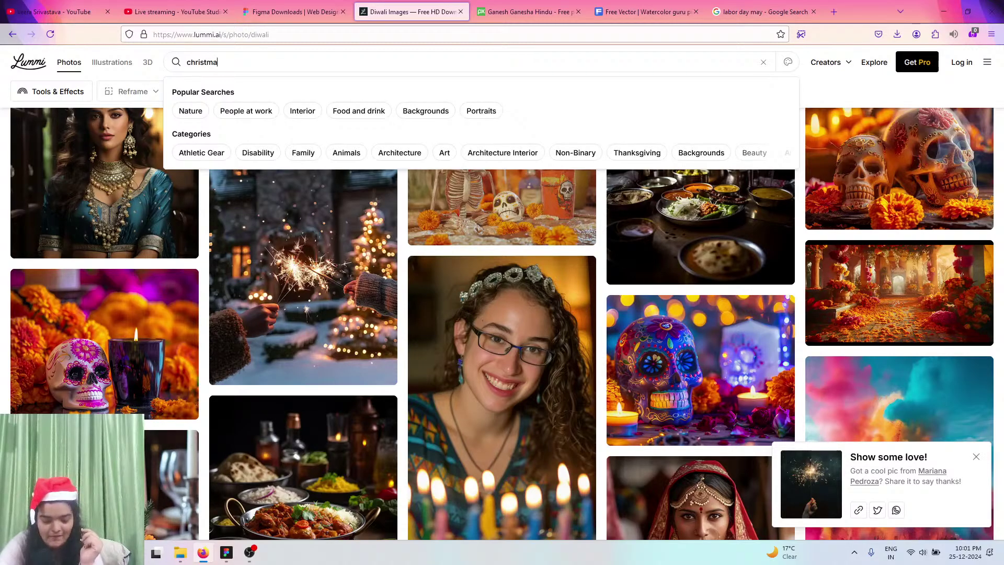
pyautogui.press('Return')
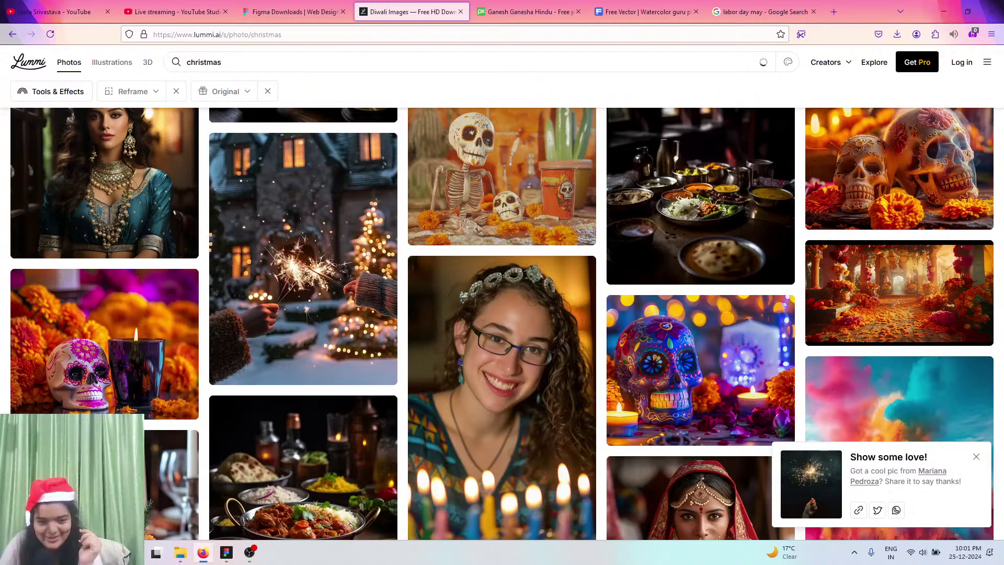
# - Browse the Christmas photos and download the dark room image with wrapped presents under a decorated tree
pyautogui.scroll(-5, 184, 296)
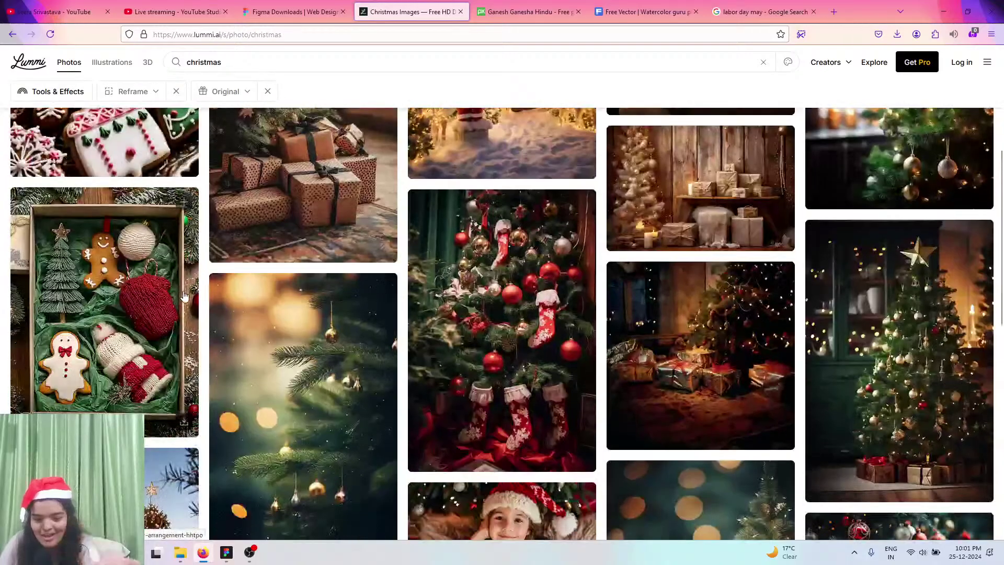
pyautogui.scroll(-3, 184, 297)
pyautogui.scroll(1, 184, 296)
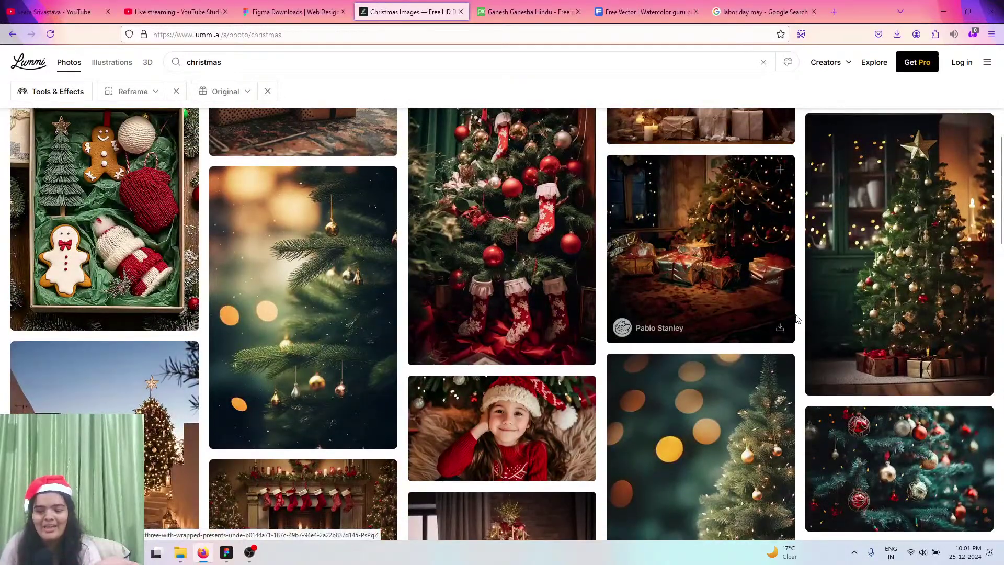
pyautogui.click(779, 328)
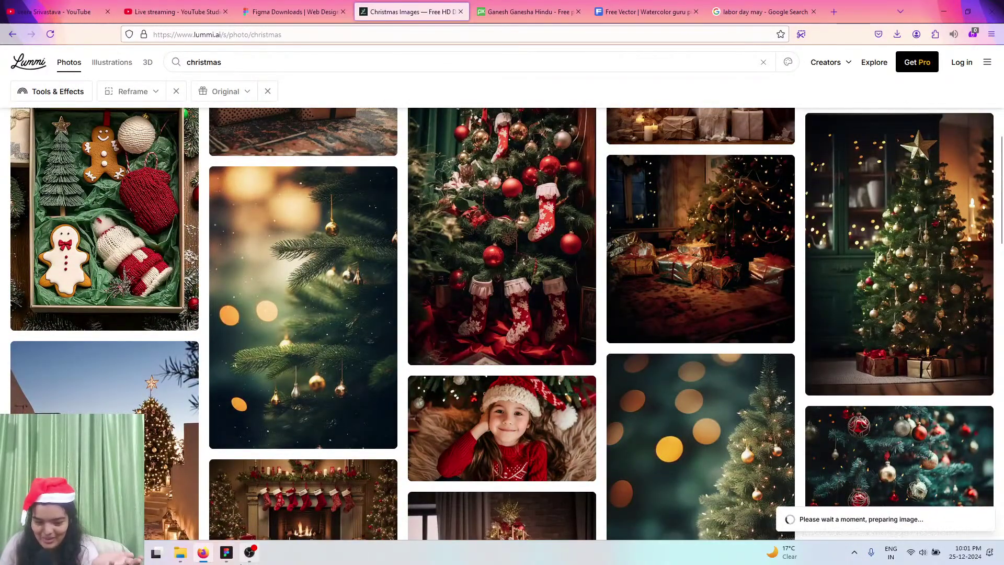
# - In Figma, upload "Festive Twilight_ A Warm Christmas Eve" as the image fill of the third row's fourth card
pyautogui.click(226, 552)
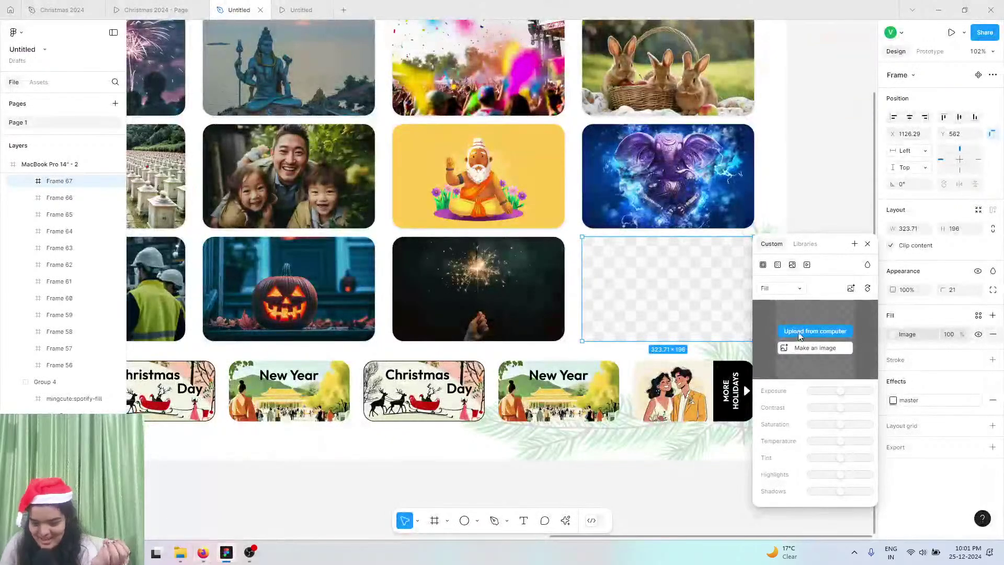
pyautogui.click(799, 333)
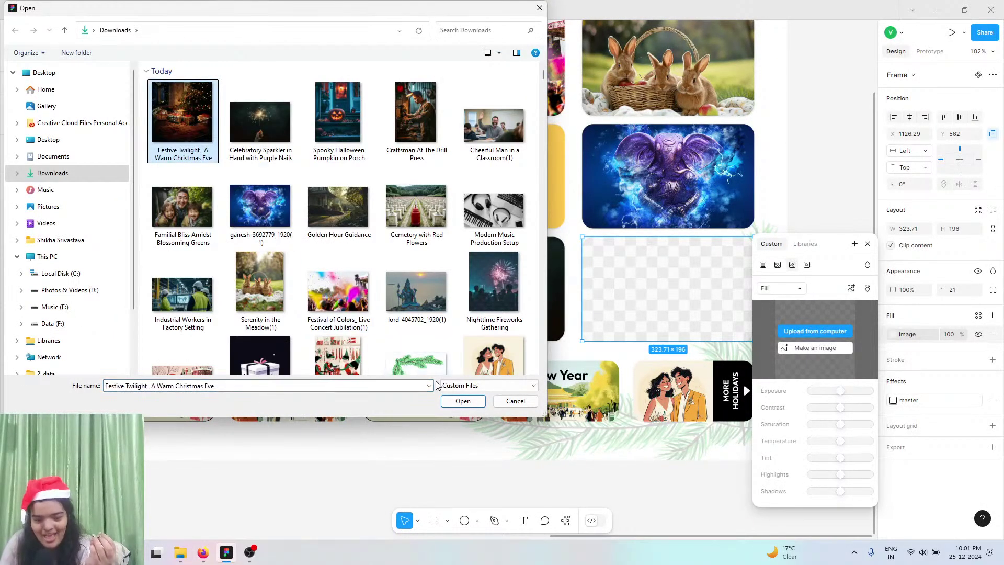
pyautogui.click(453, 401)
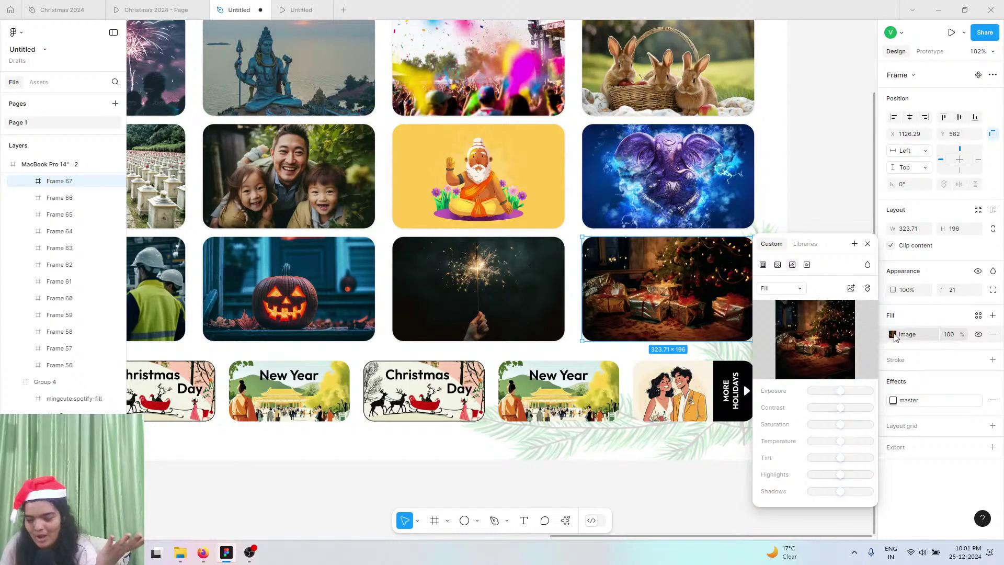
pyautogui.click(788, 311)
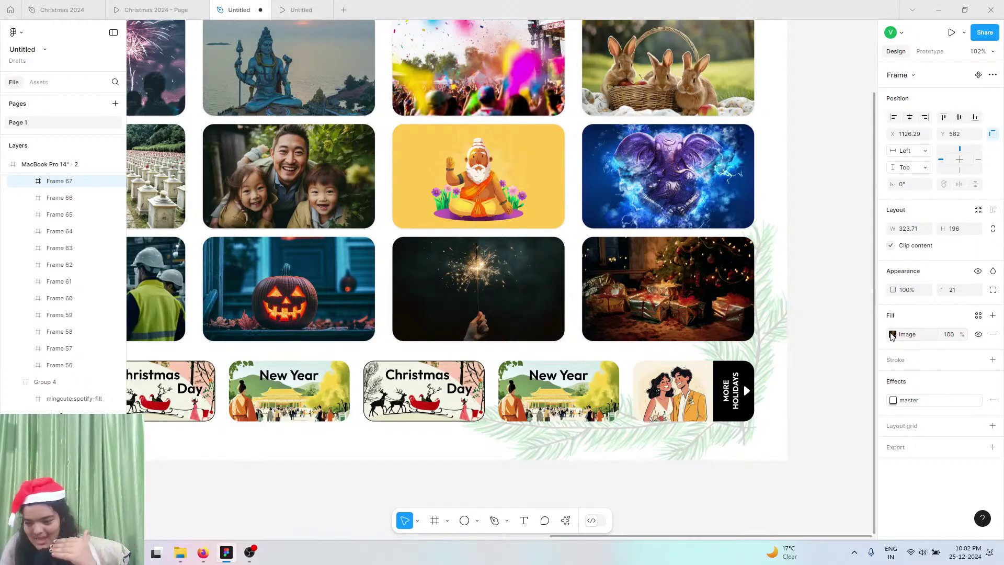
# - Set the Christmas card's image fill to Crop, and reposition and enlarge the picture so it covers the whole card
pyautogui.click(774, 319)
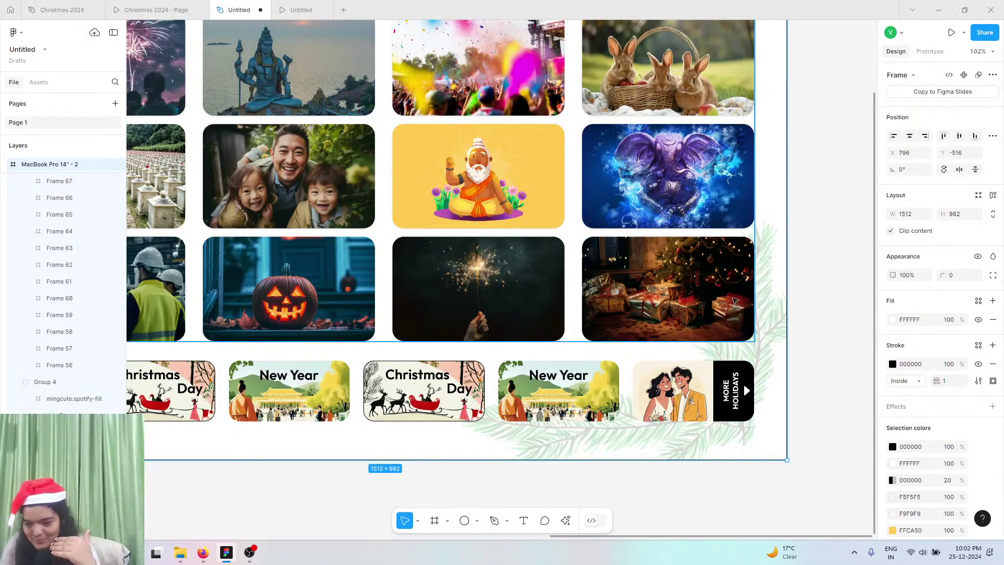
pyautogui.click(735, 301)
pyautogui.click(892, 334)
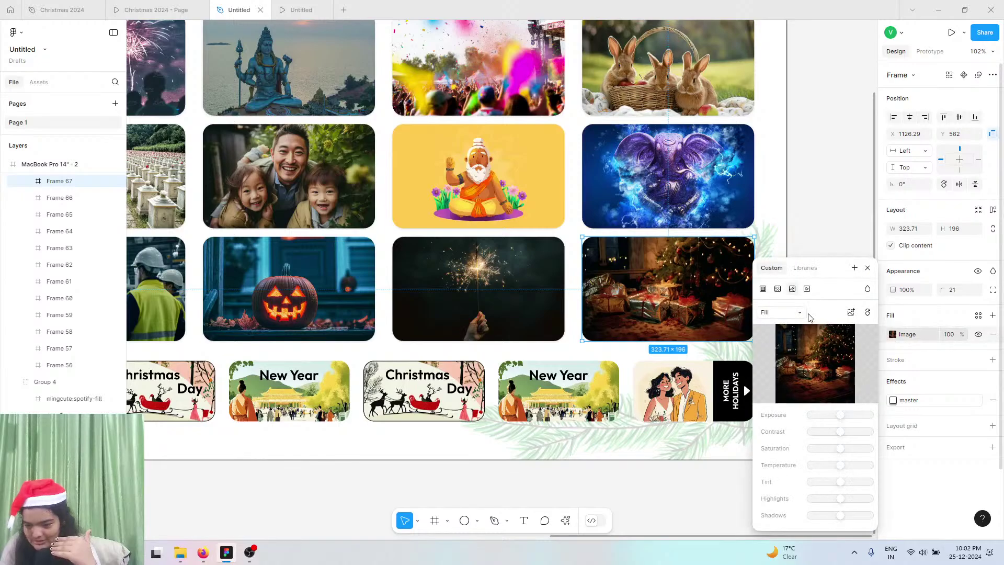
pyautogui.click(782, 312)
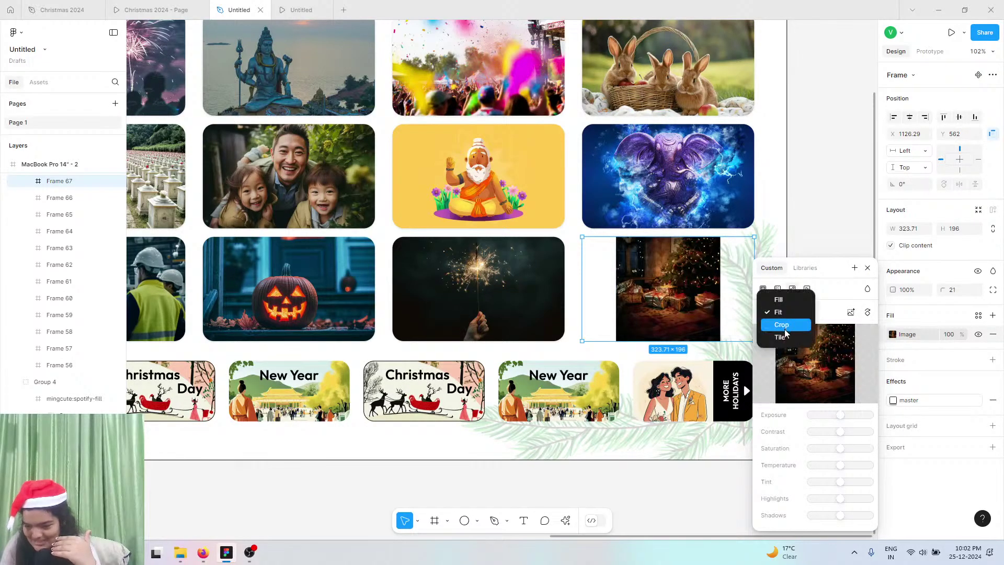
pyautogui.click(783, 337)
pyautogui.moveTo(649, 292); pyautogui.dragTo(648, 301)
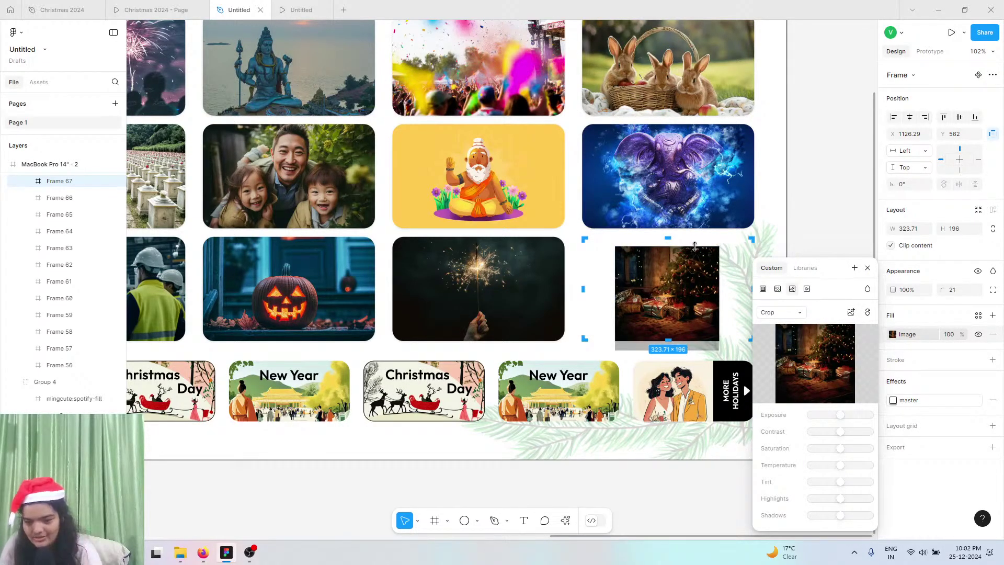
pyautogui.moveTo(694, 245); pyautogui.dragTo(694, 174)
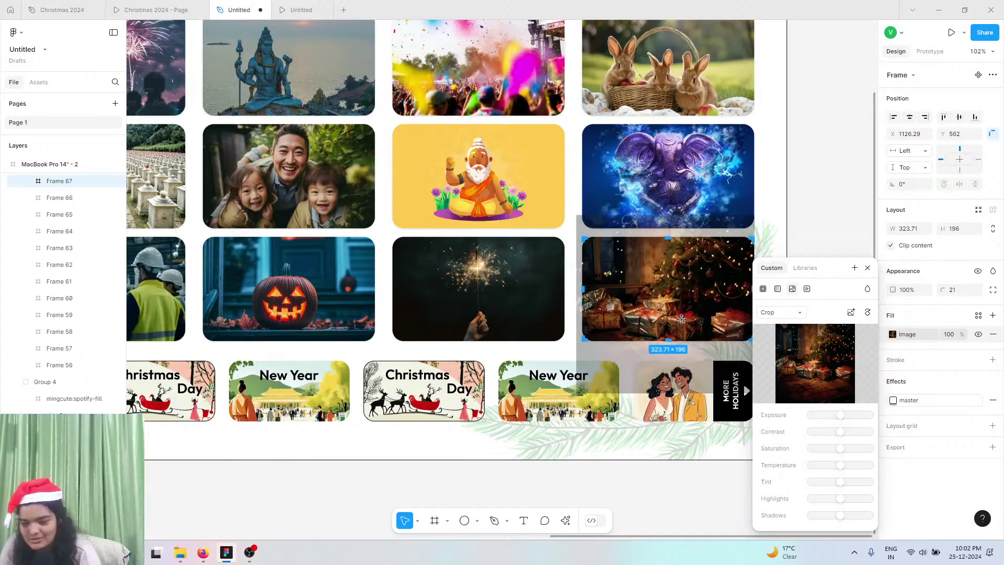
pyautogui.click(809, 190)
pyautogui.click(768, 159)
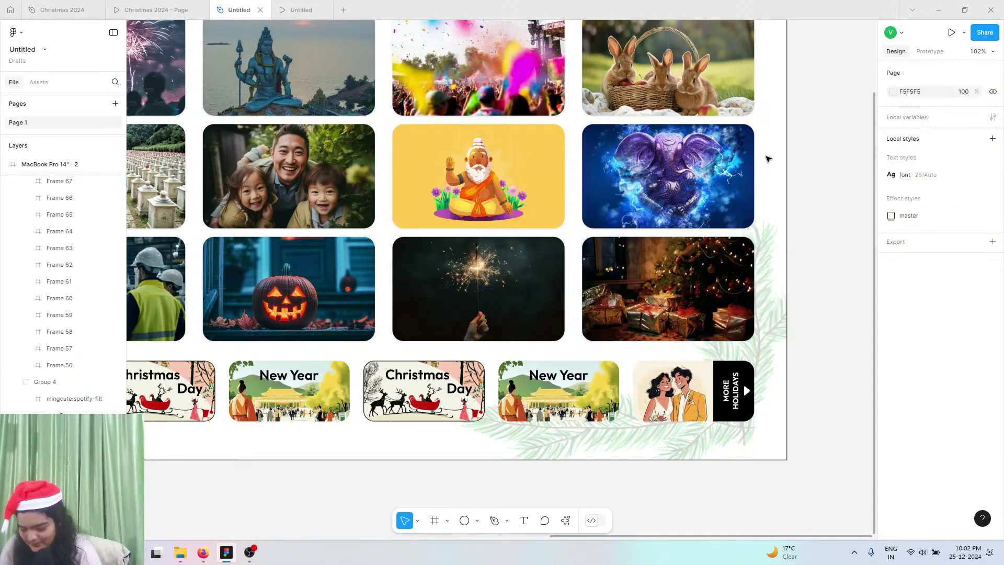
# - Remove the black stroke from the "MacBook Pro 14" - 2" frame
pyautogui.keyDown('ctrl'); pyautogui.scroll(-5, 771, 159); pyautogui.keyUp('ctrl')
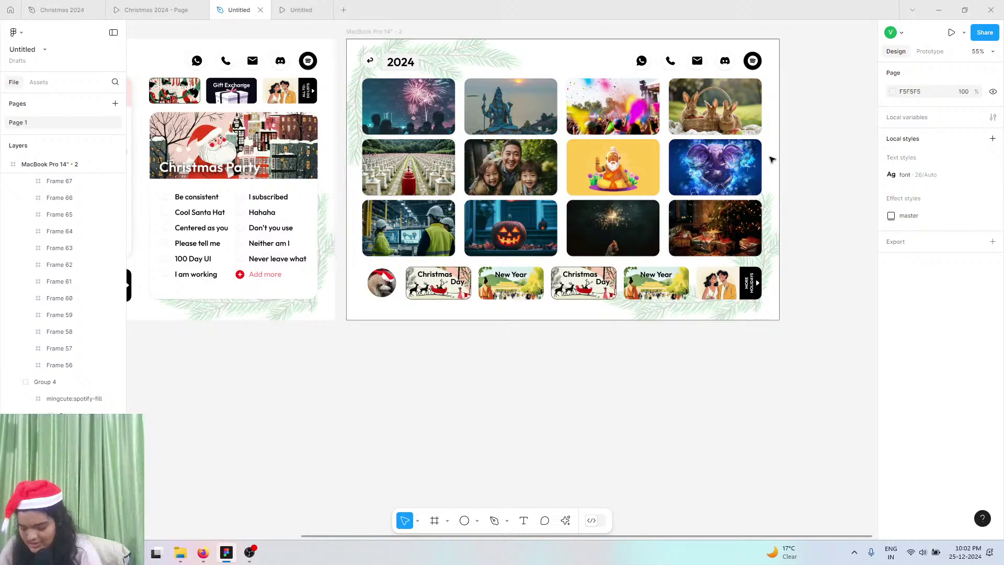
pyautogui.keyDown('ctrl'); pyautogui.scroll(-2, 771, 159); pyautogui.keyUp('ctrl')
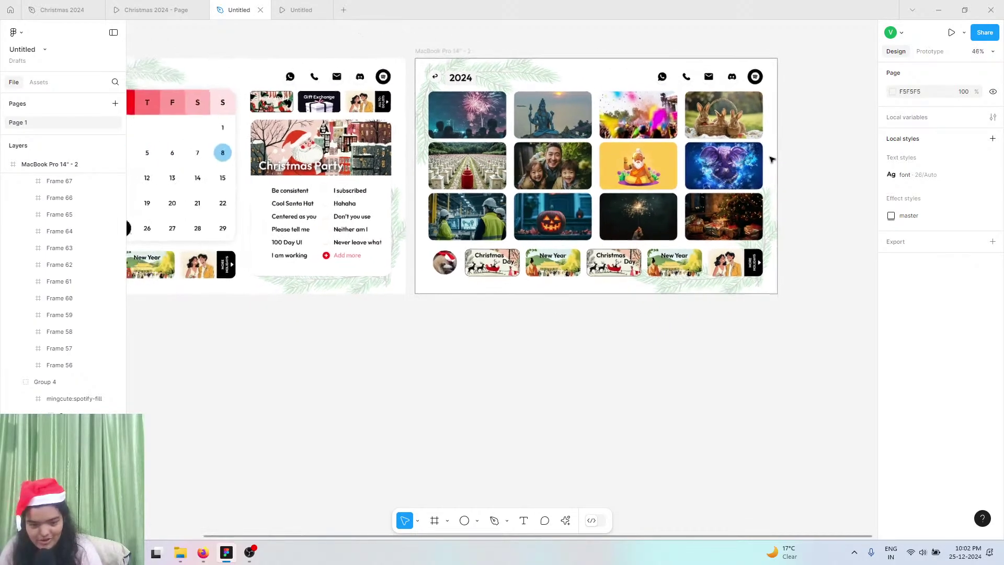
pyautogui.keyDown('ctrl'); pyautogui.scroll(3, 772, 159); pyautogui.keyUp('ctrl')
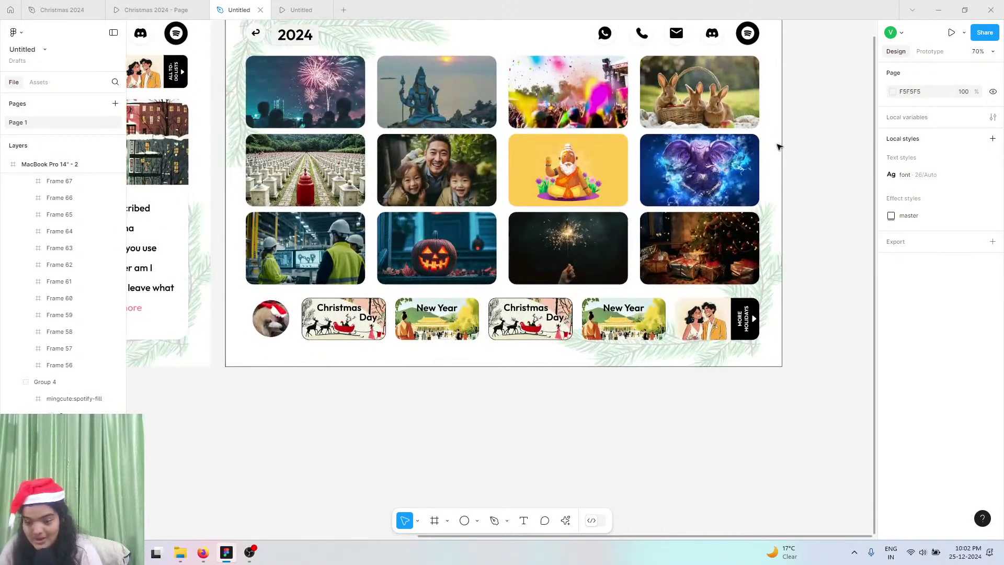
pyautogui.scroll(3, 231, 63)
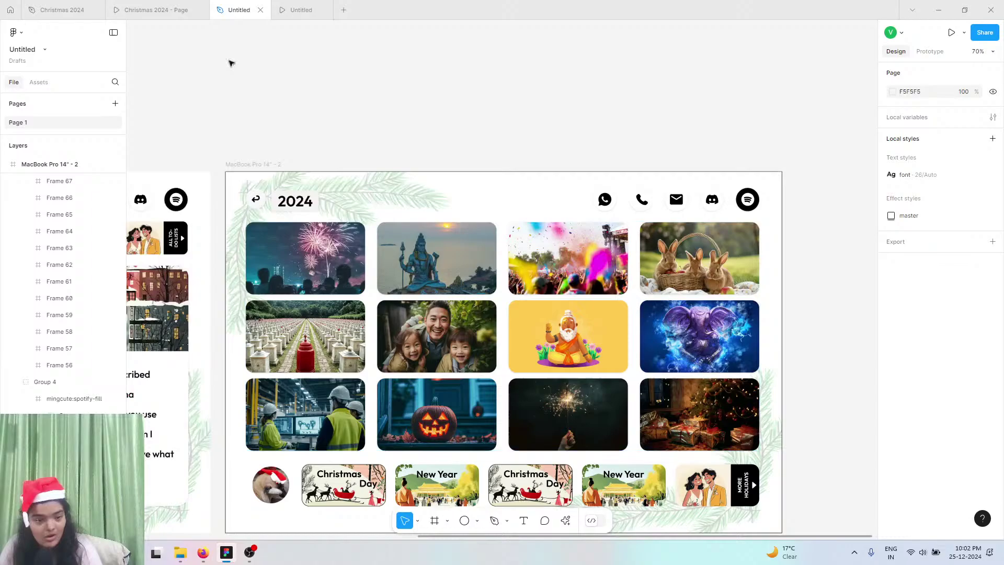
pyautogui.click(238, 167)
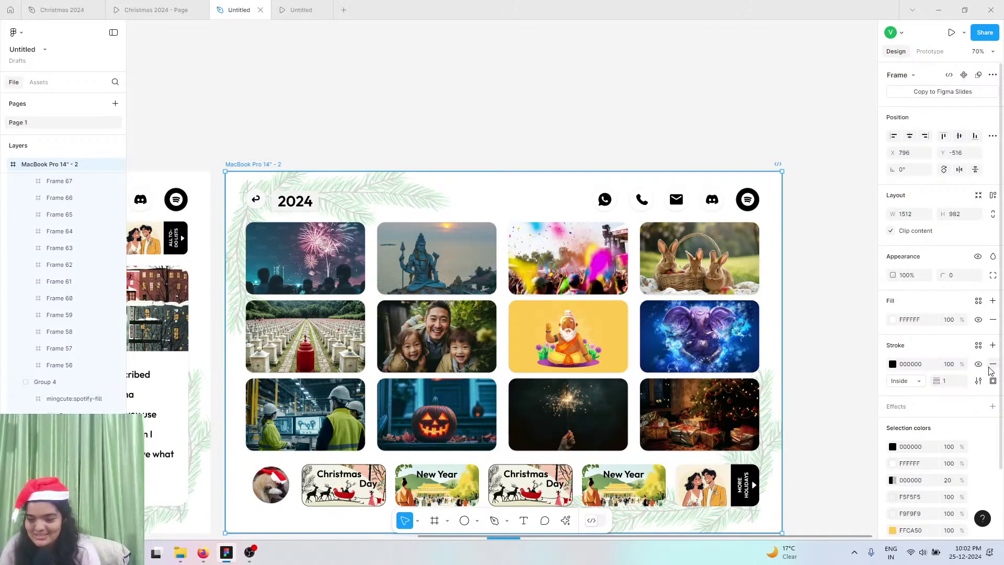
pyautogui.click(992, 364)
pyautogui.rightClick(543, 78)
pyautogui.scroll(-2, 471, 209)
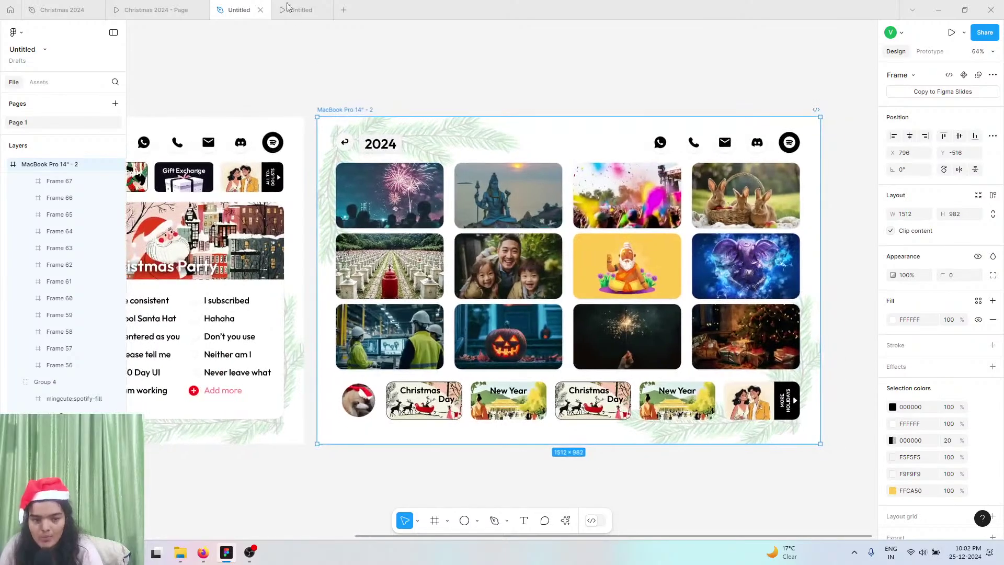
# - Add the white text "January" on the first row's fireworks card
pyautogui.click(157, 10)
pyautogui.click(233, 8)
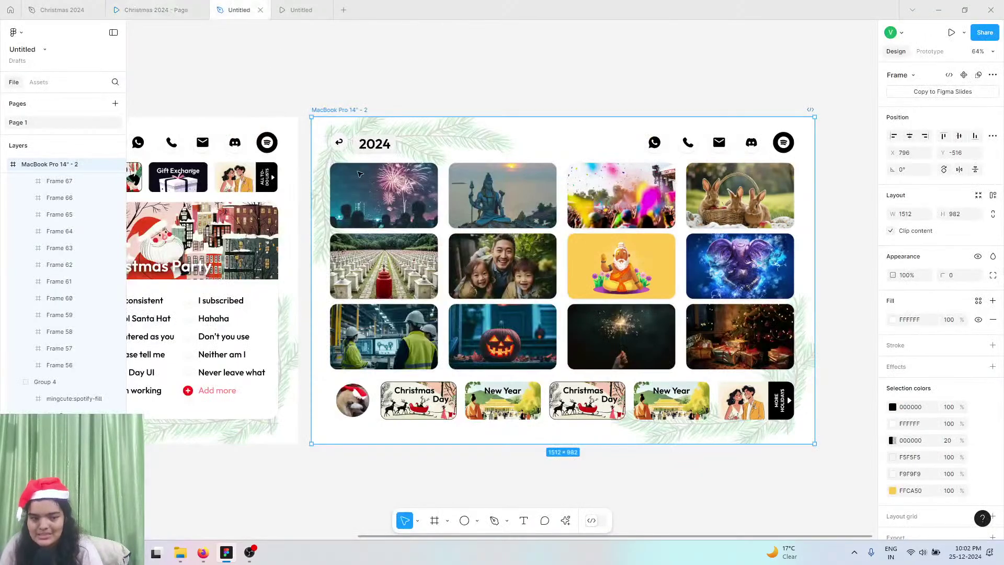
pyautogui.scroll(3, 497, 442)
pyautogui.scroll(5, 304, 109)
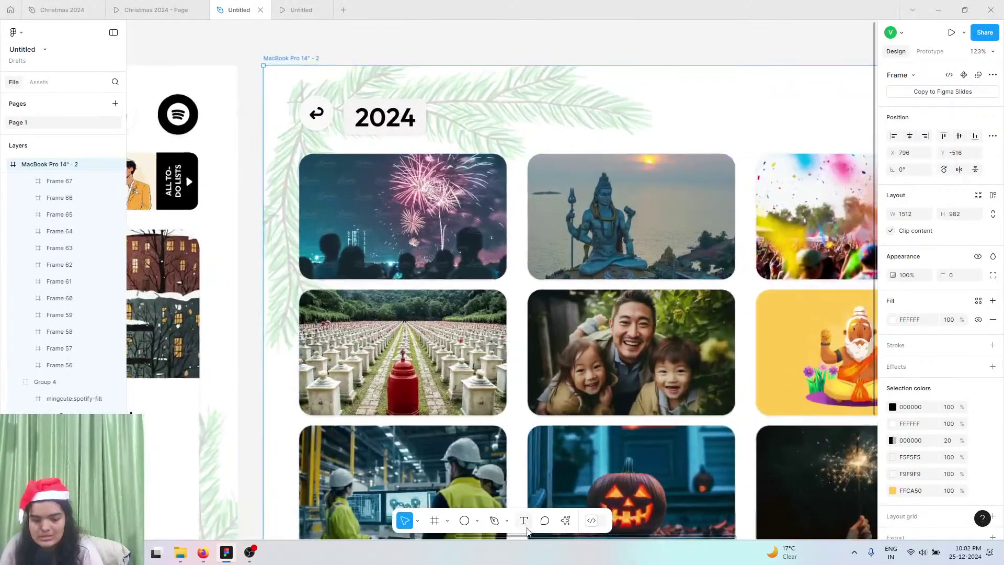
pyautogui.press('t')
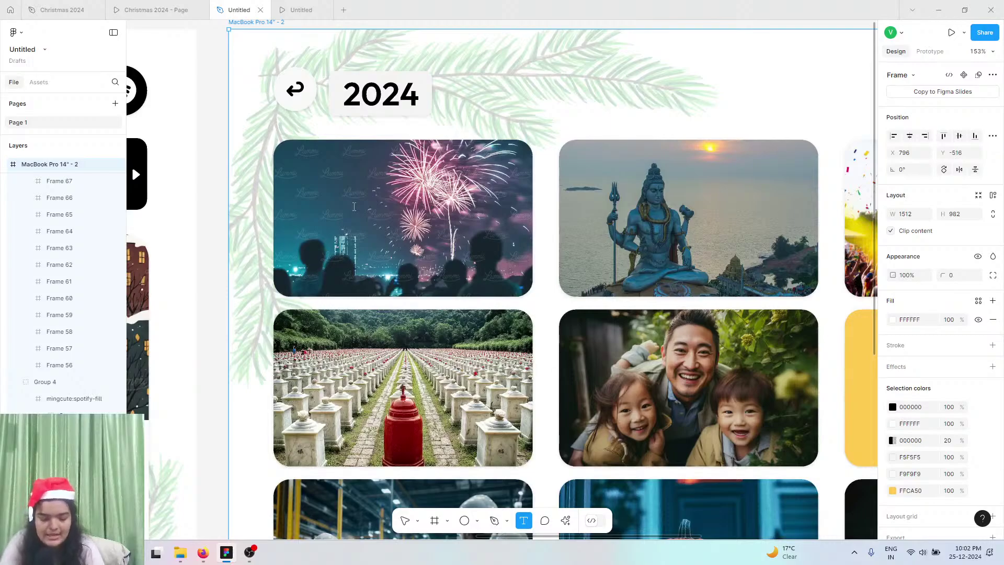
pyautogui.click(354, 207)
pyautogui.write('Janua')
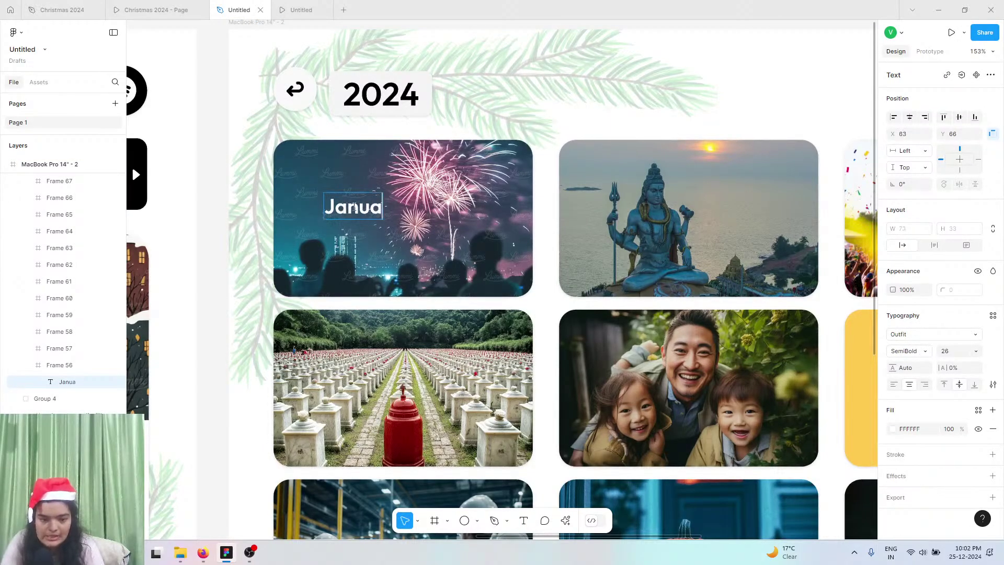
pyautogui.write('ry')
pyautogui.press('Escape')
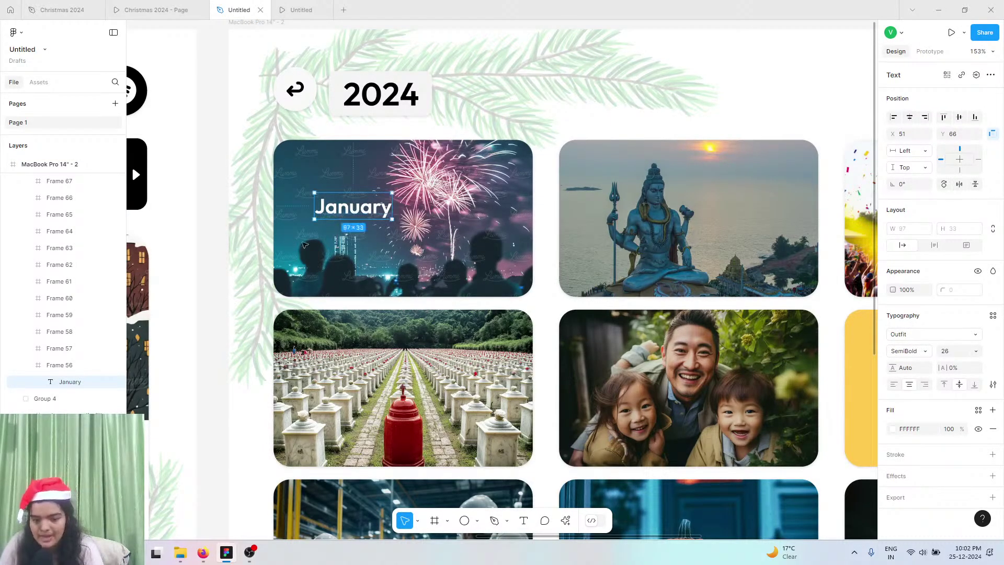
# - Place the "January" label near the centre of the fireworks card and set its font size to 36
pyautogui.moveTo(361, 207); pyautogui.dragTo(729, 213)
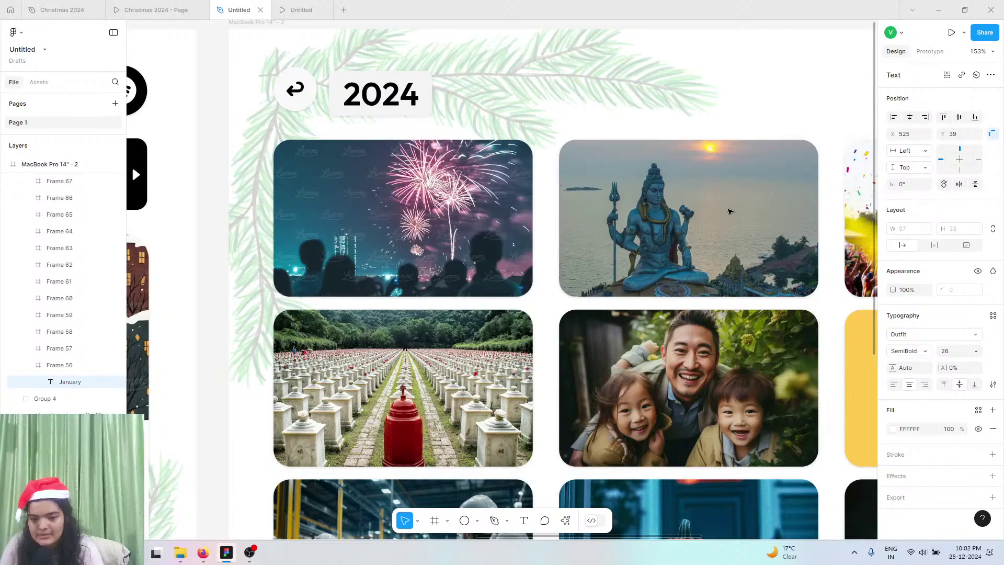
pyautogui.moveTo(390, 218); pyautogui.dragTo(395, 220)
pyautogui.click(974, 352)
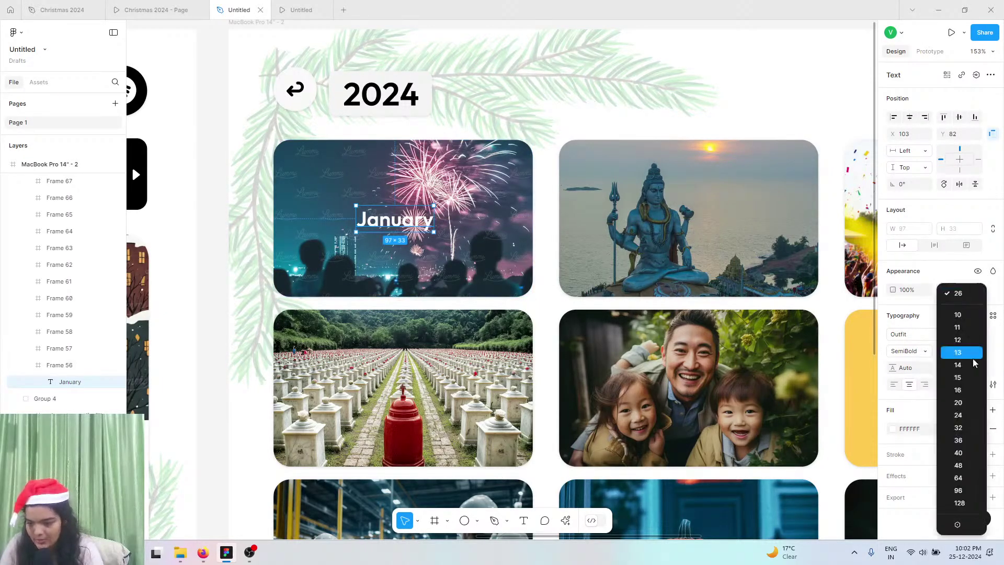
pyautogui.click(962, 442)
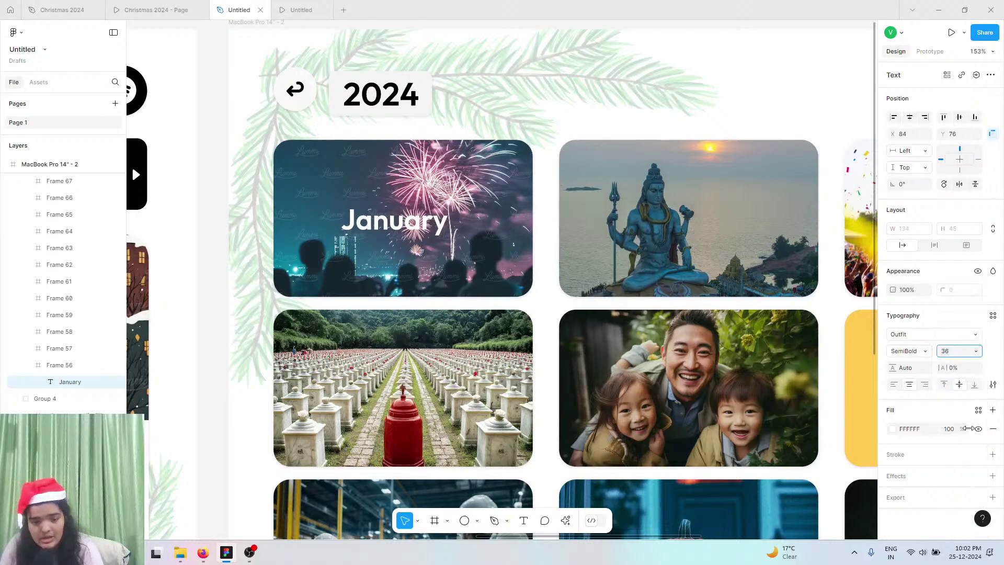
# - Set the "January" label's font size to 48 and re-centre the label on the fireworks card
pyautogui.click(976, 352)
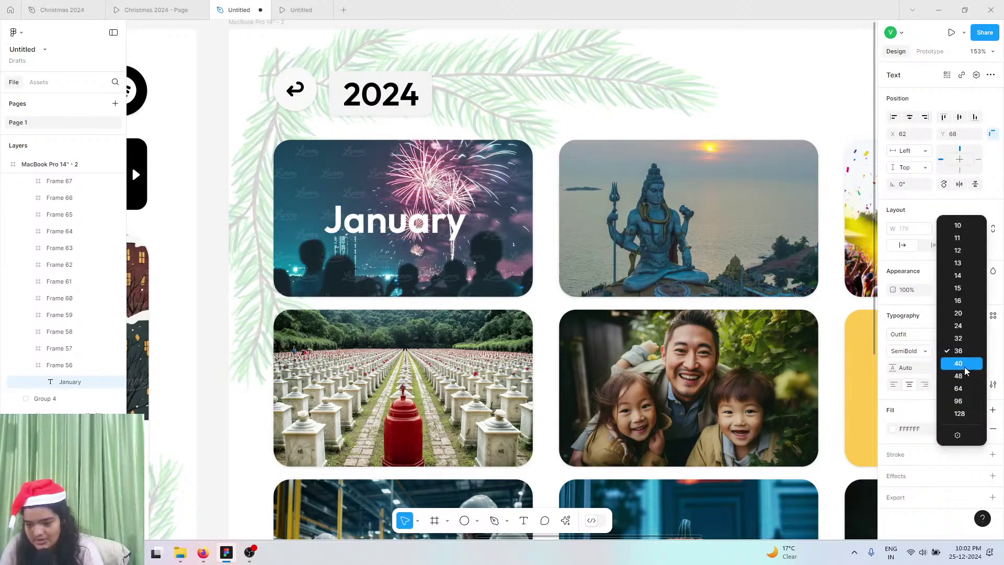
pyautogui.click(962, 361)
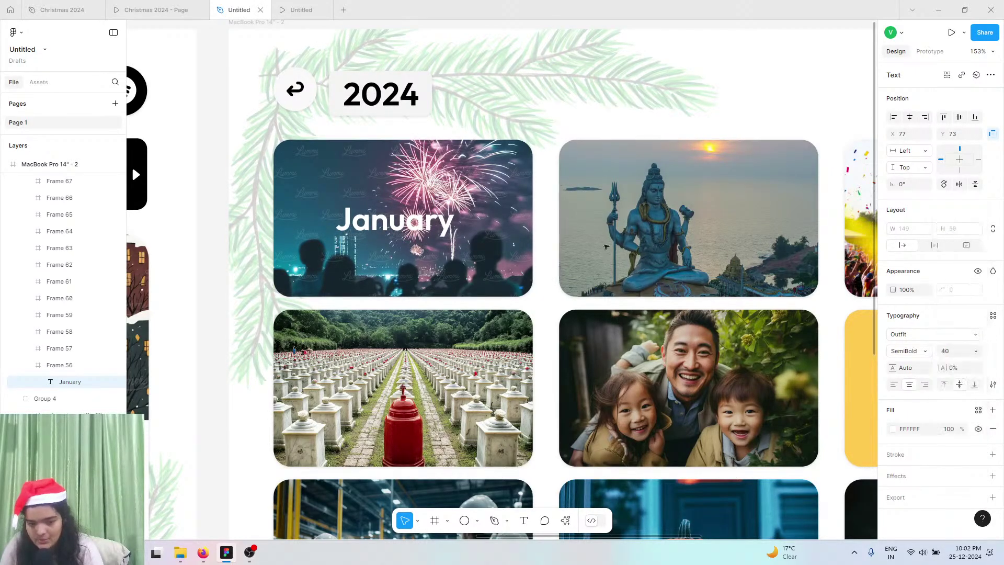
pyautogui.click(976, 351)
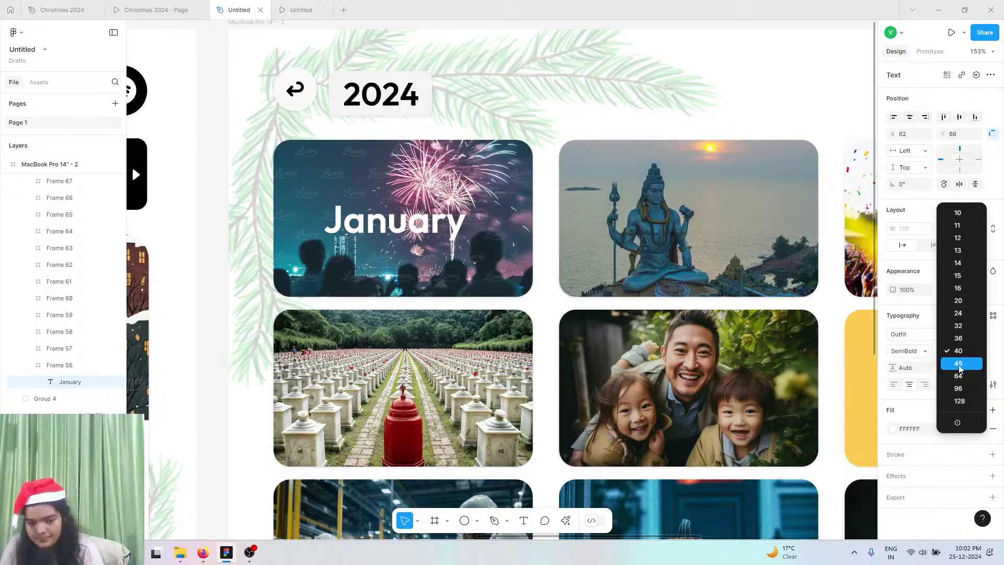
pyautogui.click(961, 363)
pyautogui.moveTo(397, 203); pyautogui.dragTo(399, 217)
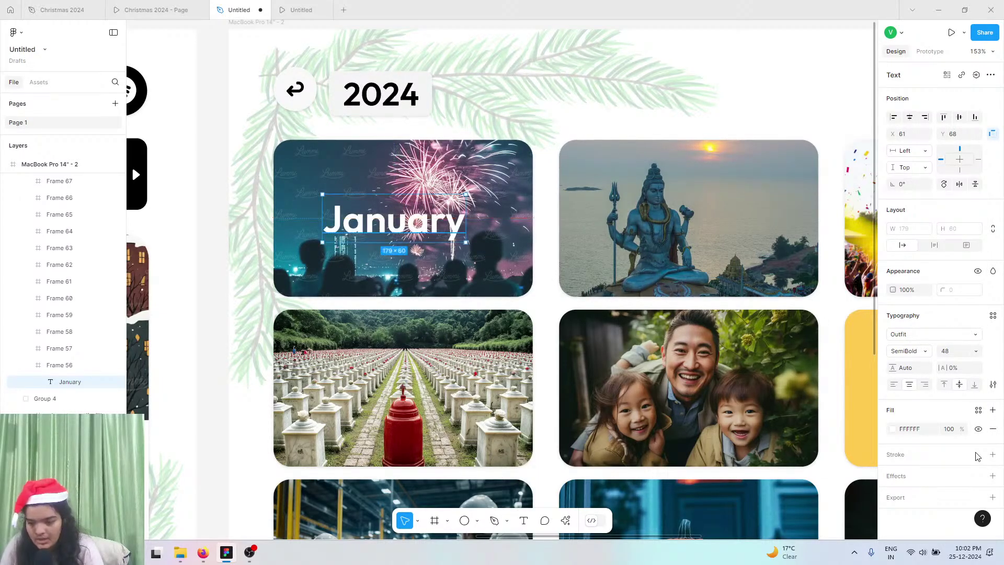
# - Apply the "master" effect style to the "January" label, shift the label slightly upward, and detach the style into an editable drop shadow
pyautogui.click(980, 479)
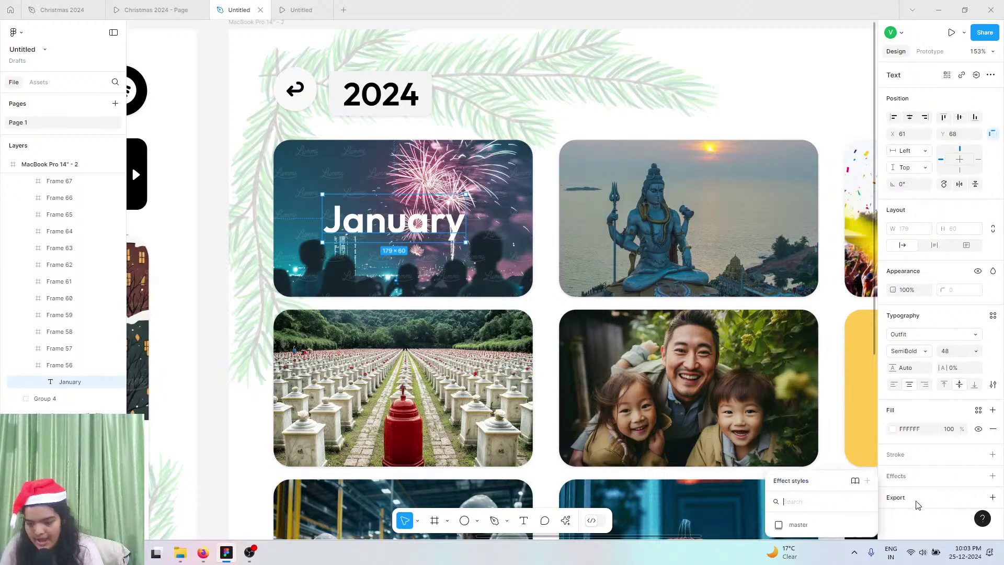
pyautogui.click(816, 524)
pyautogui.moveTo(413, 222); pyautogui.dragTo(416, 215)
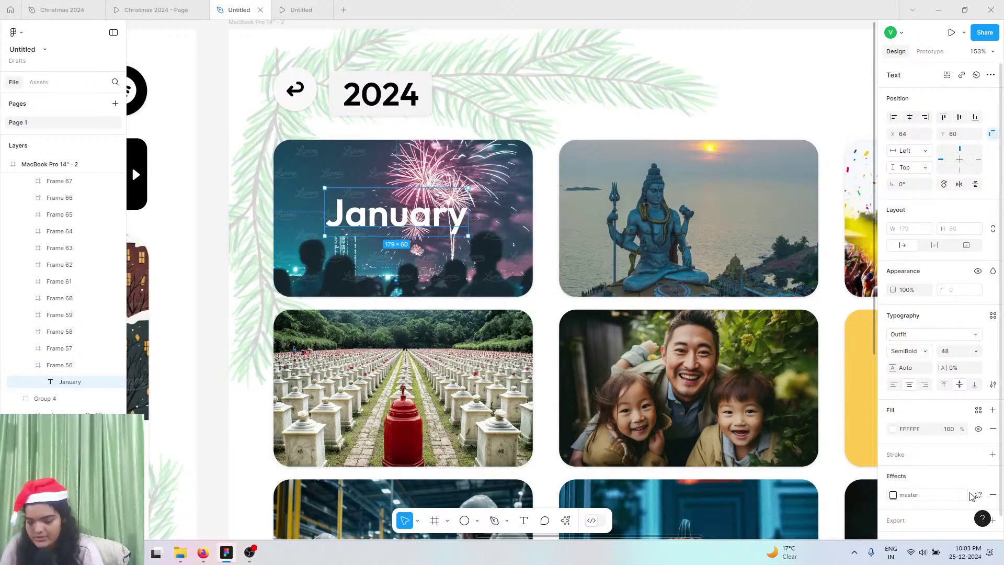
pyautogui.click(978, 494)
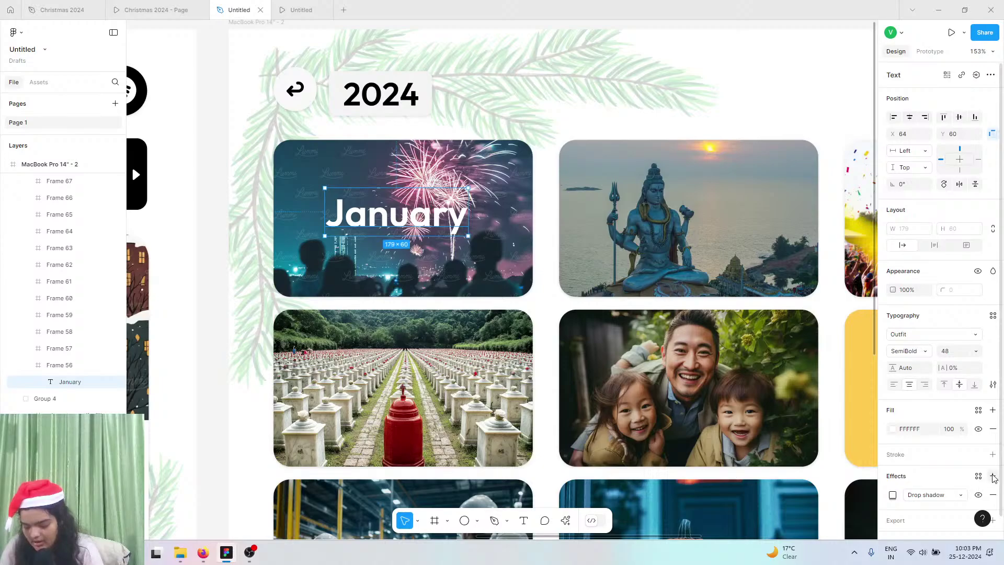
# - Adjust the "January" label's drop shadow to Y offset 3, blur 9 and colour 000000 at 51% opacity
pyautogui.scroll(-1, 991, 476)
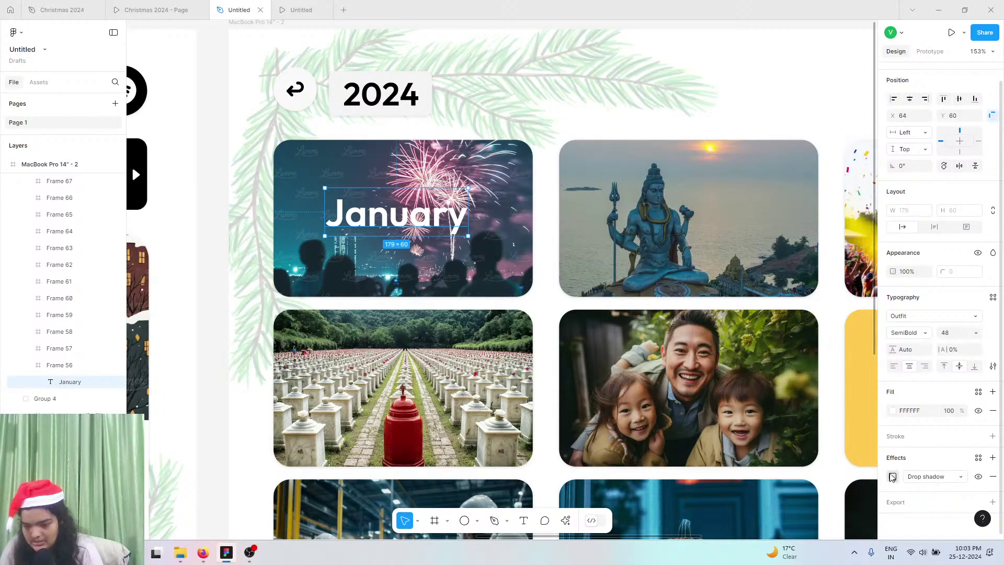
pyautogui.click(892, 476)
pyautogui.click(814, 465)
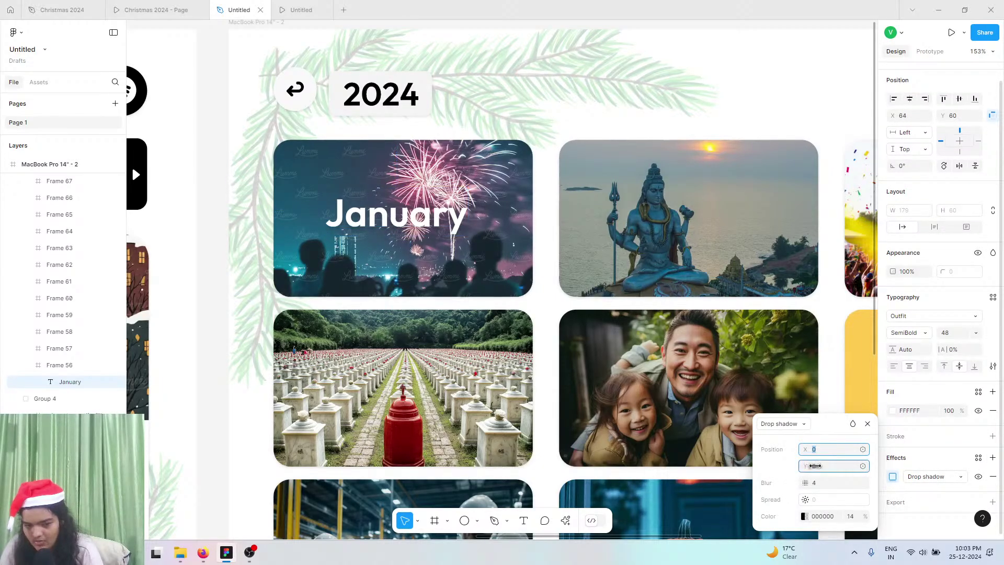
pyautogui.moveTo(815, 465)
pyautogui.mouseDown()
pyautogui.moveTo(816, 482)
pyautogui.moveTo(826, 482)
pyautogui.mouseUp()
pyautogui.click(804, 516)
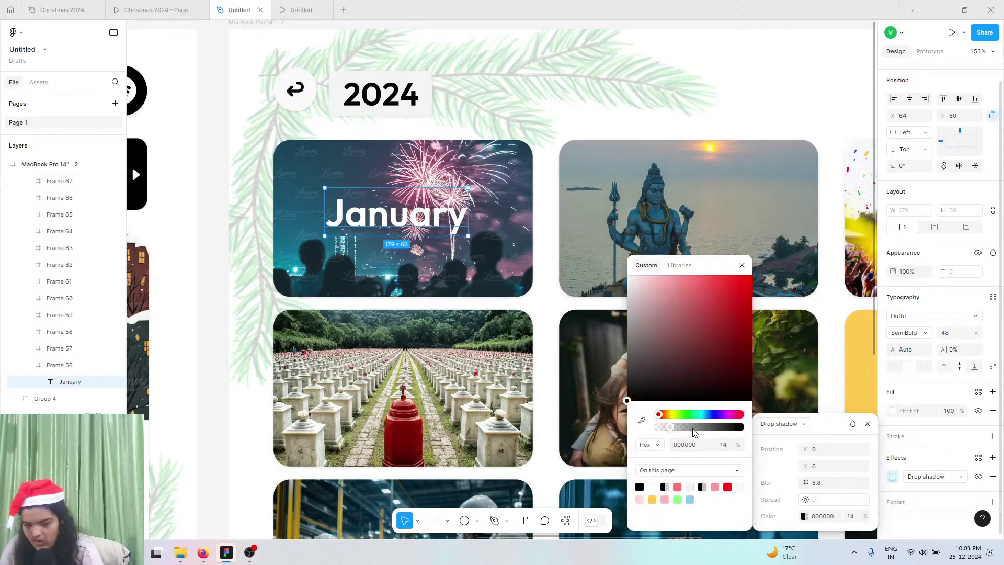
pyautogui.moveTo(694, 431); pyautogui.dragTo(700, 427)
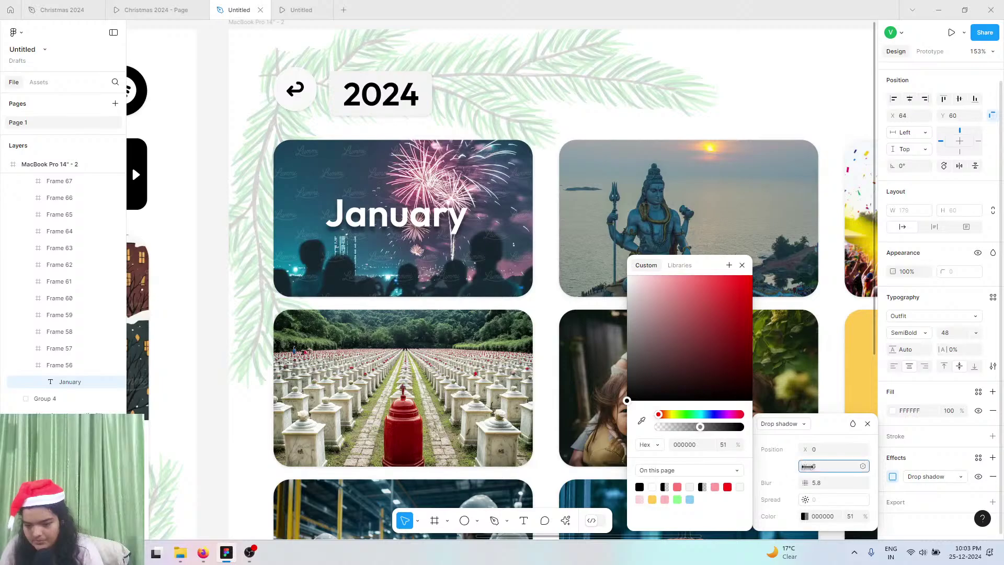
pyautogui.moveTo(807, 466); pyautogui.dragTo(845, 477)
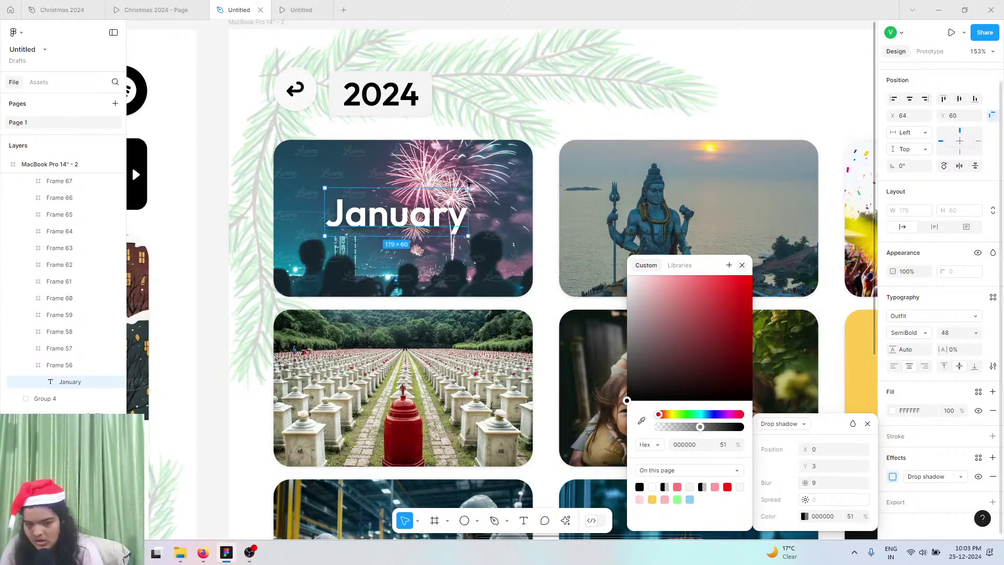
# - Try placing the "January" label on the cemetery card below the fireworks card, and undo the move
pyautogui.moveTo(434, 211); pyautogui.dragTo(426, 385)
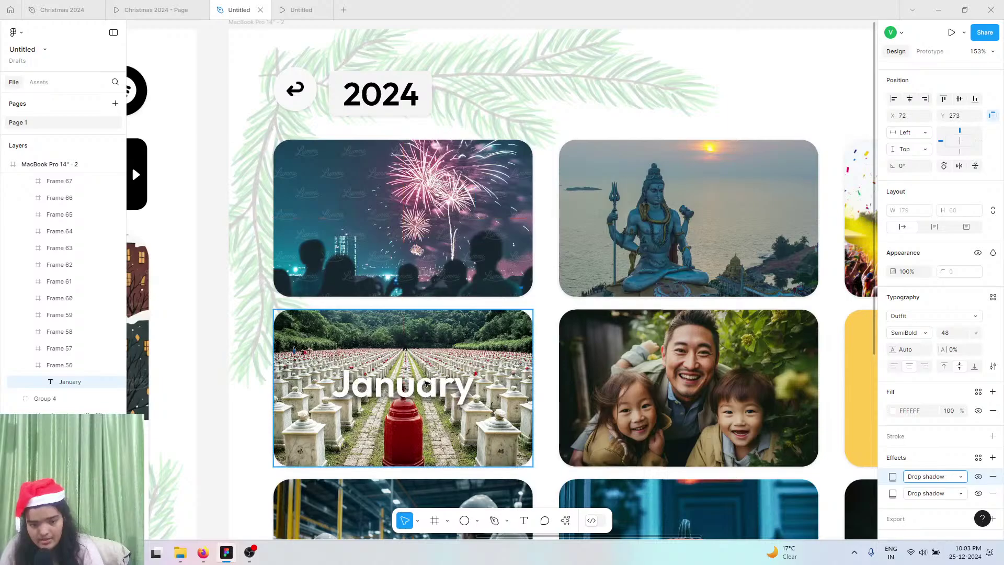
pyautogui.hotkey('ctrl', 'z')
pyautogui.hotkey('ctrl', 'z')
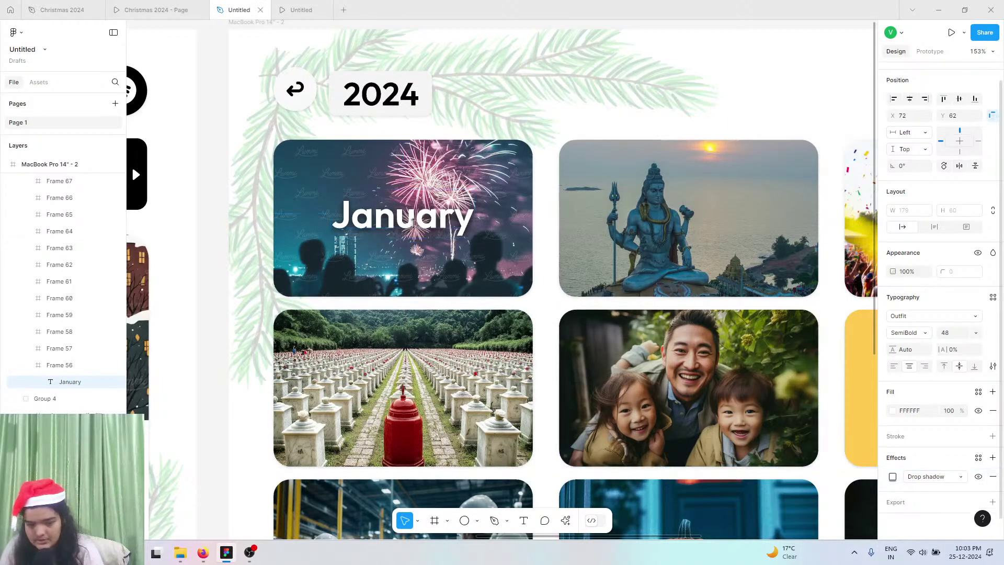
# - Duplicate the "January" label onto the centre of the Shiva statue card and change the copy's text to "February"
pyautogui.moveTo(405, 218); pyautogui.dragTo(690, 222)
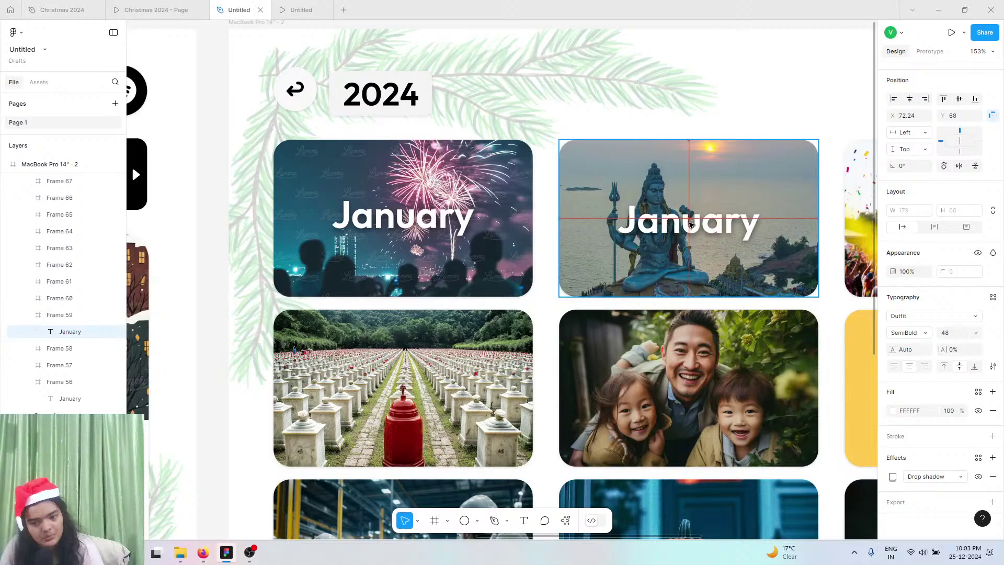
pyautogui.doubleClick(690, 223)
pyautogui.write('February')
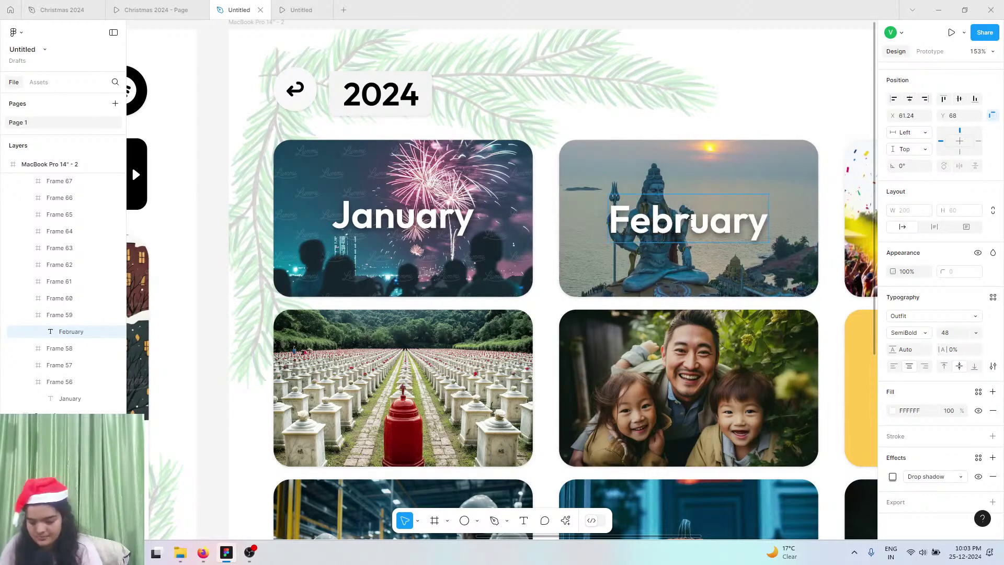
# - Select the "January" and "February" labels together and duplicate them straight down onto the second row of cards
pyautogui.scroll(-5, 132, 165)
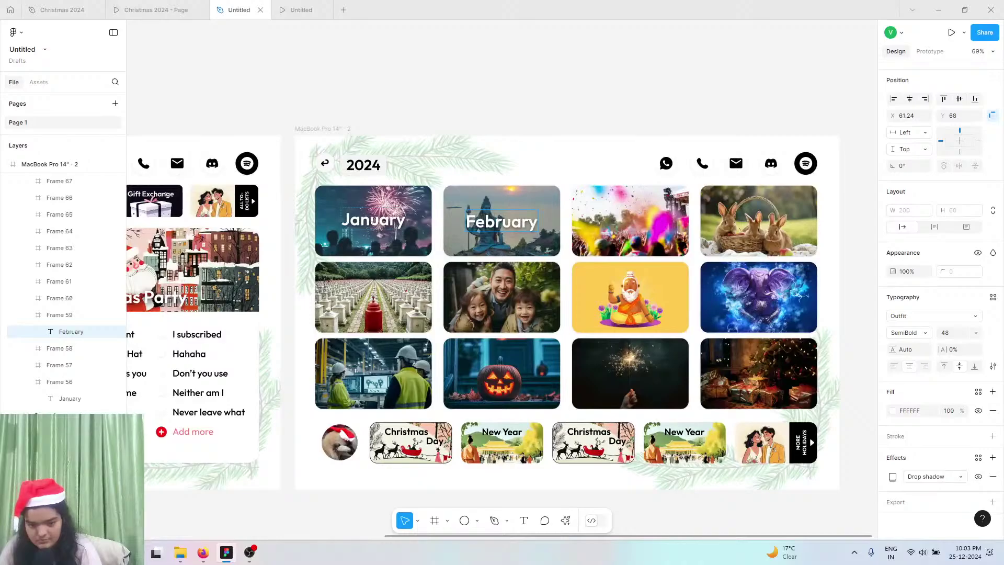
pyautogui.click(372, 221)
pyautogui.keyDown('shift'); pyautogui.click(491, 222); pyautogui.keyUp('shift')
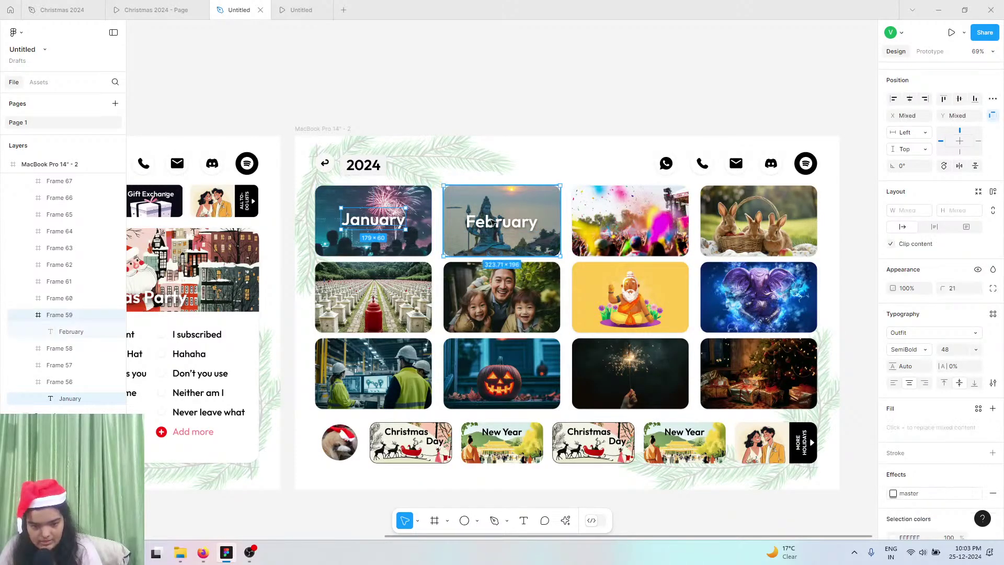
pyautogui.click(491, 222)
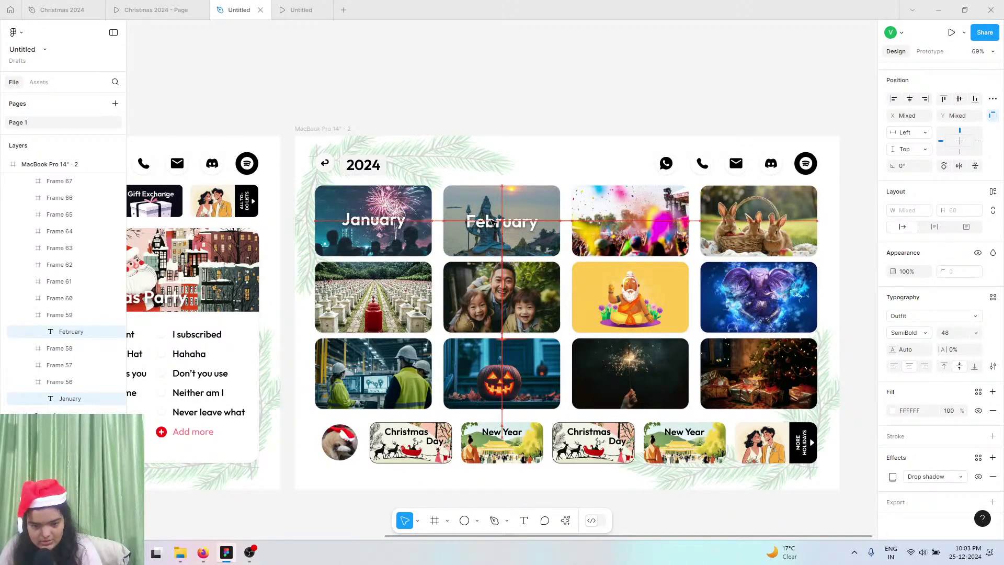
pyautogui.keyDown('shift'); pyautogui.click(390, 224); pyautogui.keyUp('shift')
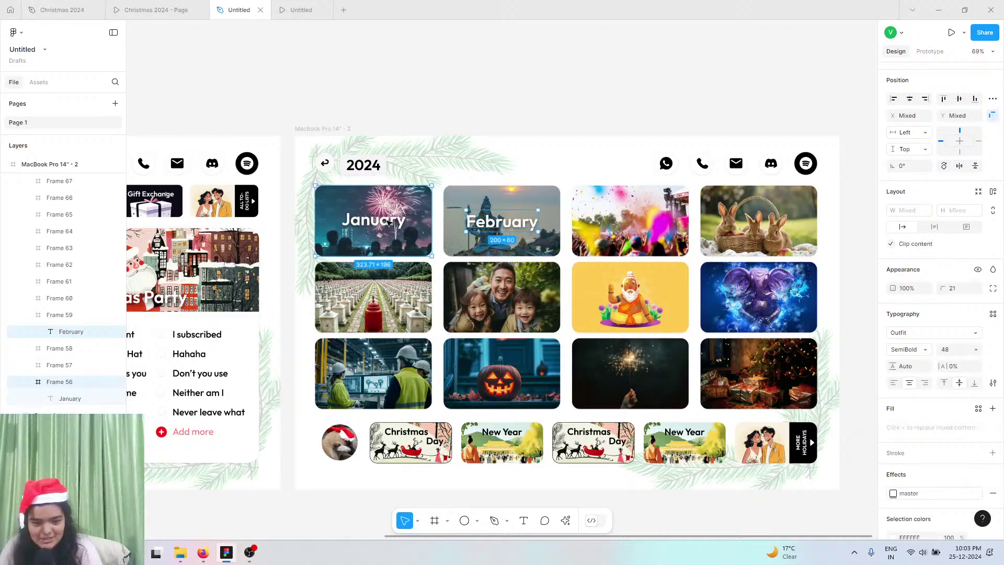
pyautogui.click(389, 223)
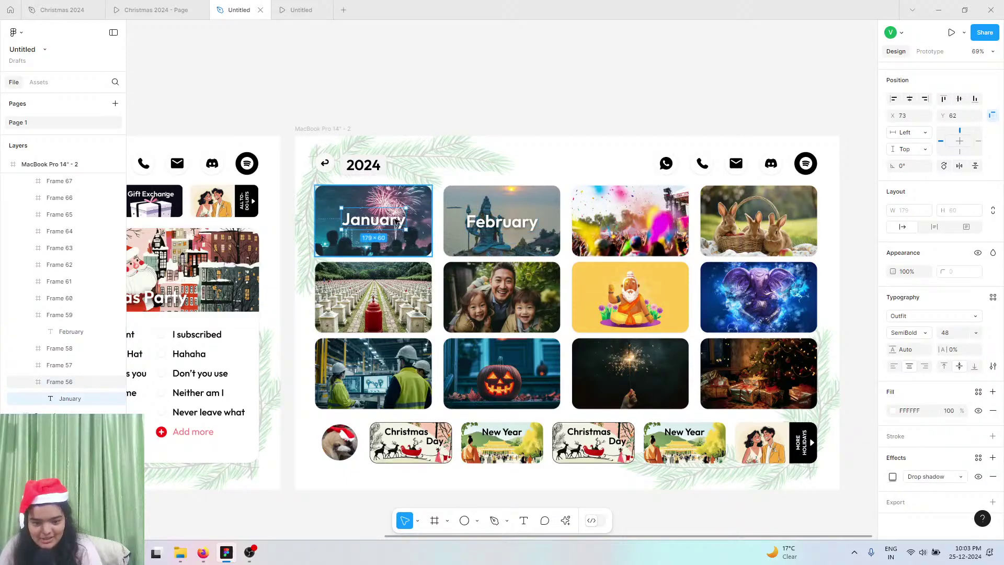
pyautogui.keyDown('shift'); pyautogui.click(502, 224); pyautogui.keyUp('shift')
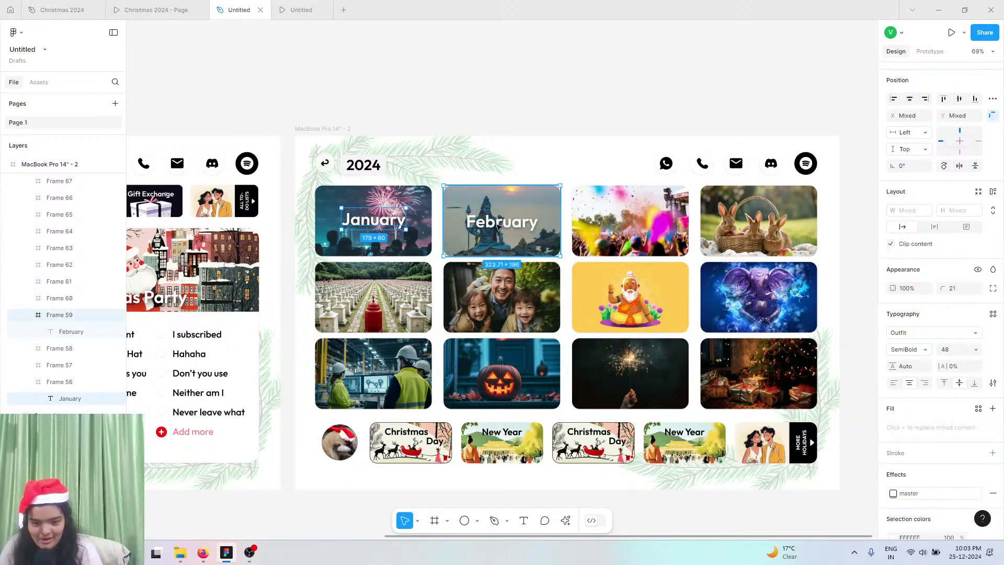
pyautogui.click(498, 227)
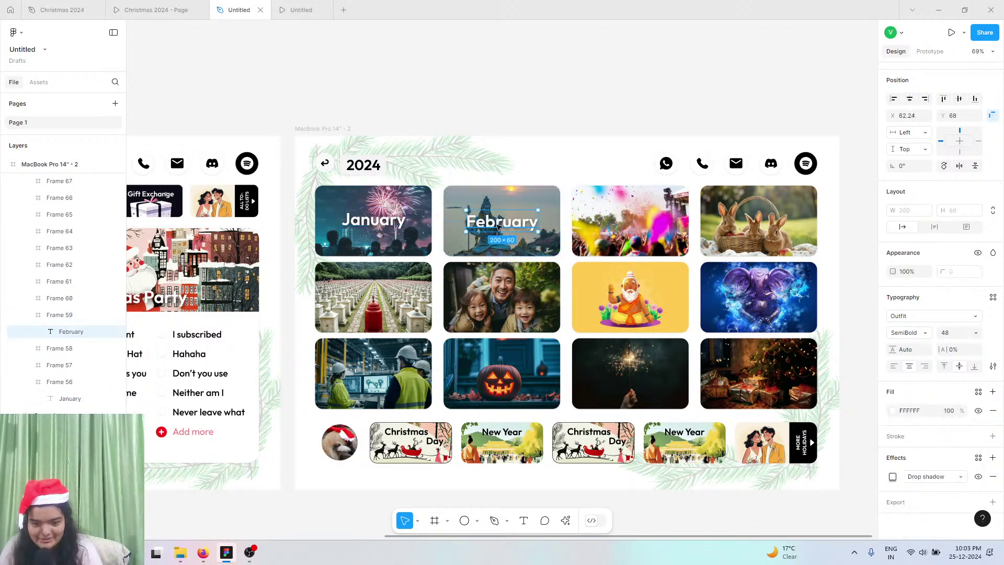
pyautogui.keyDown('shift'); pyautogui.click(375, 225); pyautogui.keyUp('shift')
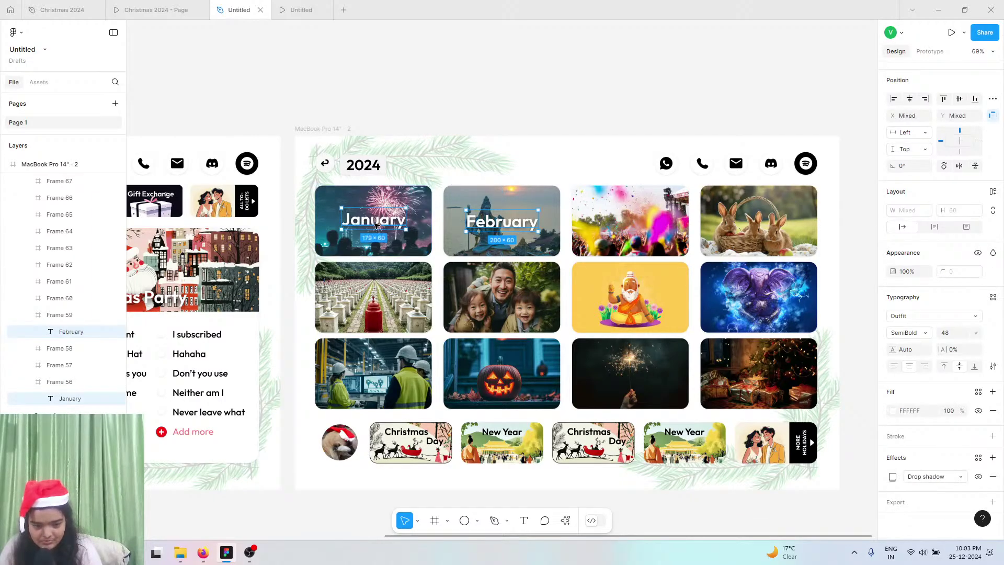
pyautogui.moveTo(369, 225); pyautogui.dragTo(380, 301)
pyautogui.doubleClick(380, 301)
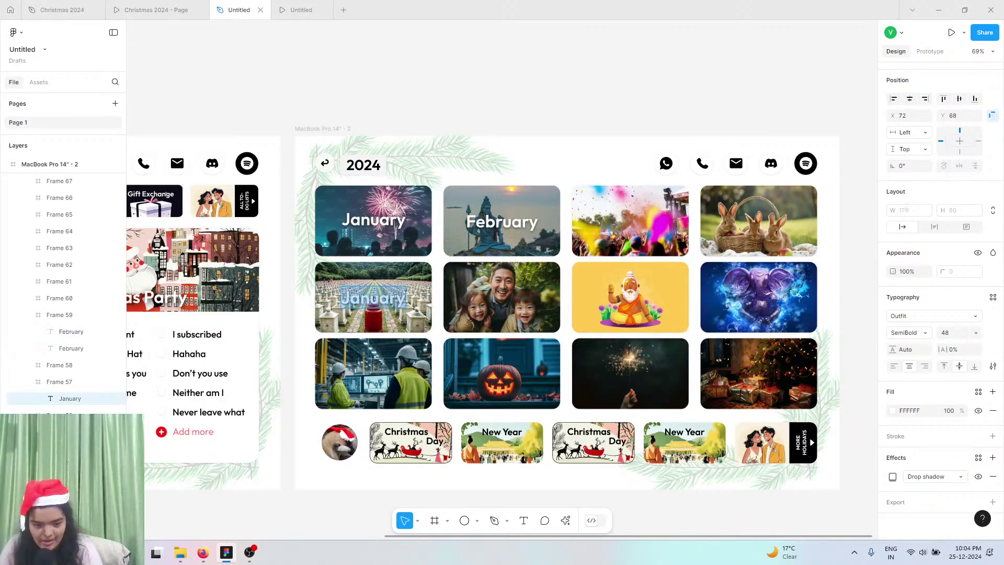
# - Try to move the clipped "February" copy out of Frame 59 in the layer order, and undo the changes
pyautogui.click(91, 348)
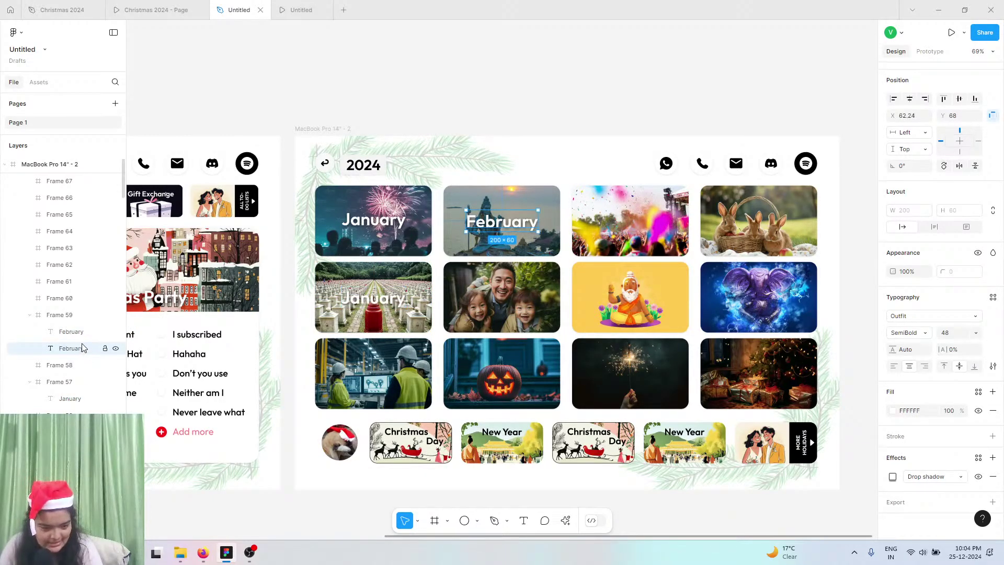
pyautogui.click(81, 334)
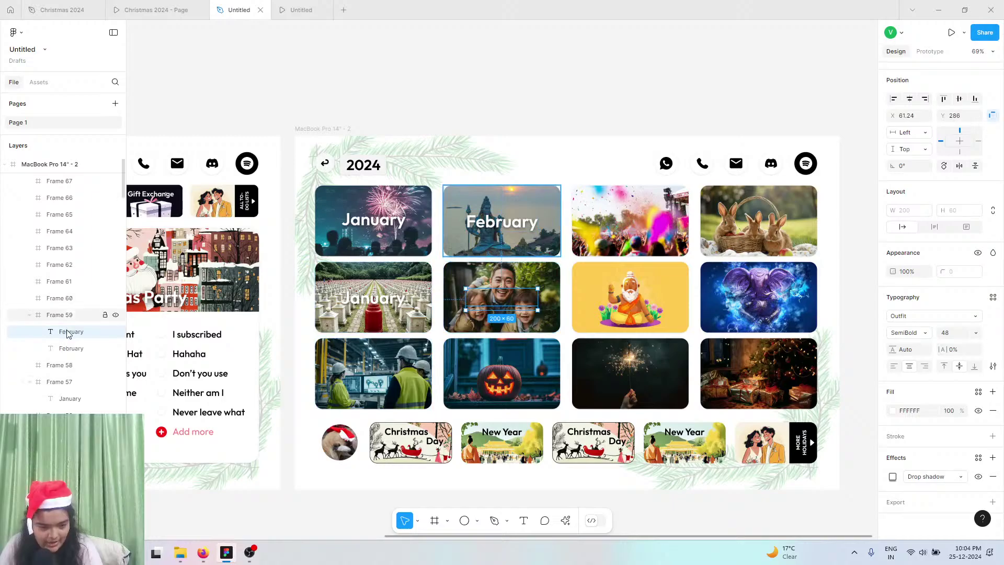
pyautogui.moveTo(70, 333); pyautogui.dragTo(76, 309)
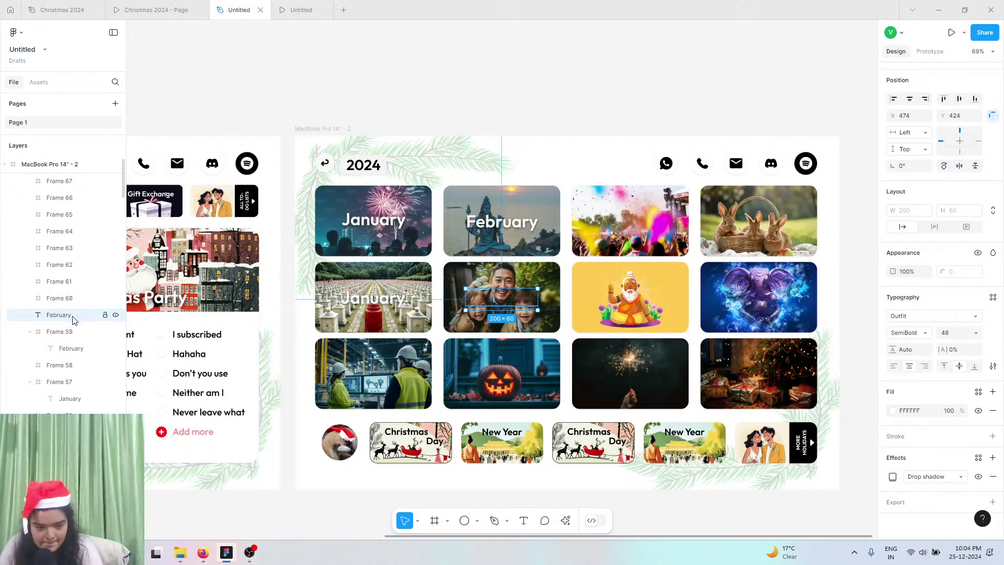
pyautogui.click(29, 193)
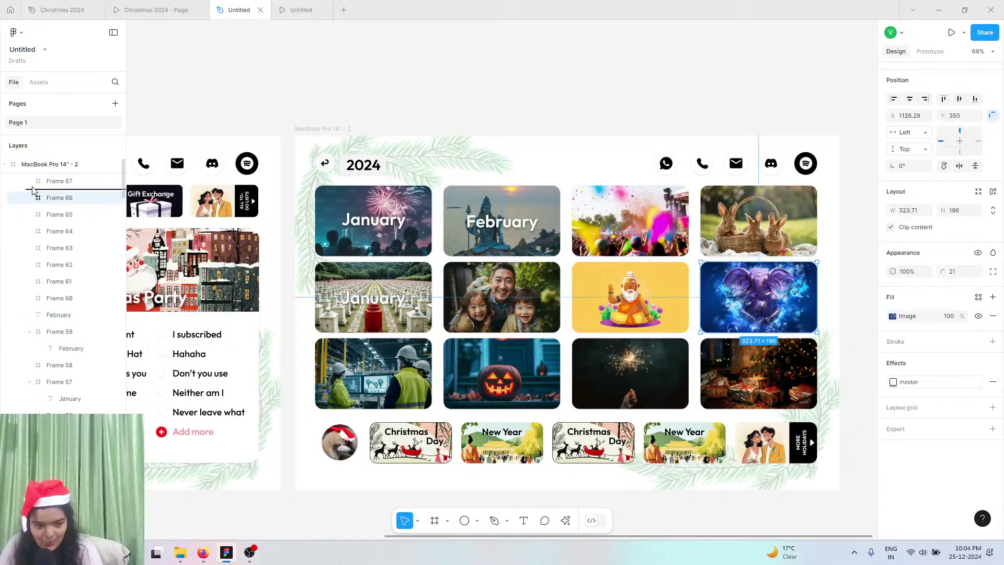
pyautogui.rightClick(32, 189)
pyautogui.click(13, 217)
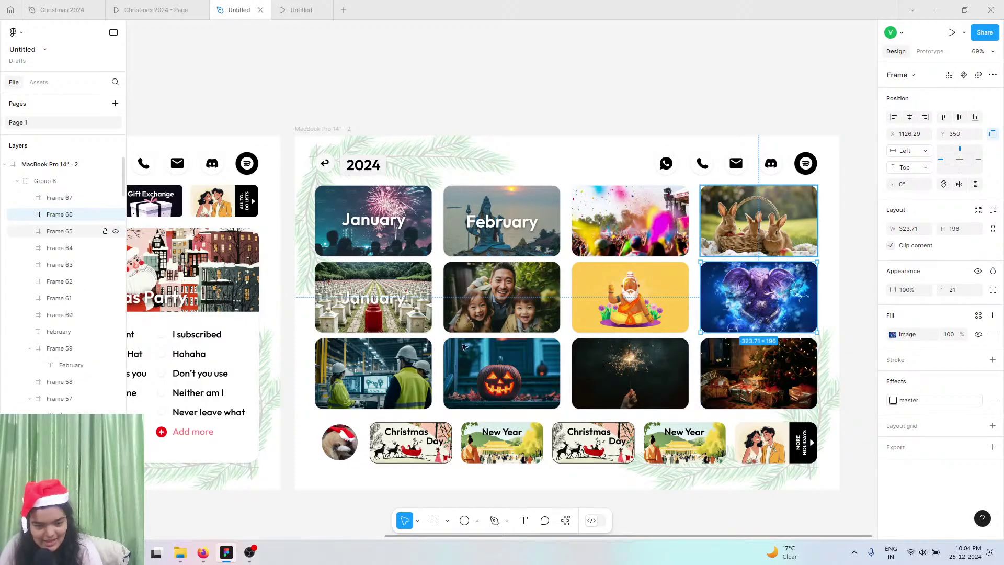
pyautogui.hotkey('ctrl', 'z')
pyautogui.hotkey('ctrl', 'z')
pyautogui.hotkey('ctrl', 'z')
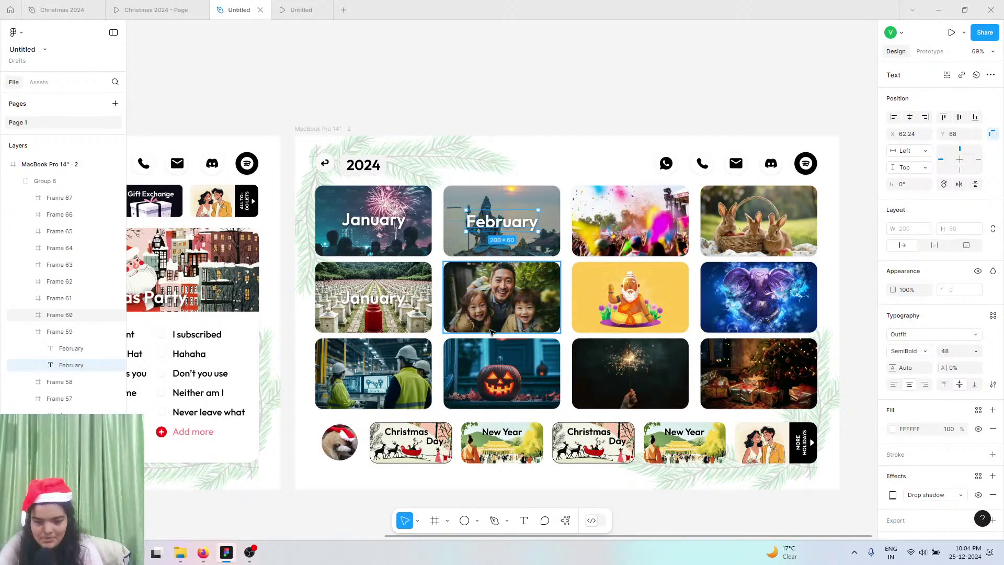
# - Delete the surplus "February" copy inside Frame 59, keeping the label on the Shiva statue card
pyautogui.press('Delete')
pyautogui.hotkey('ctrl', 'z')
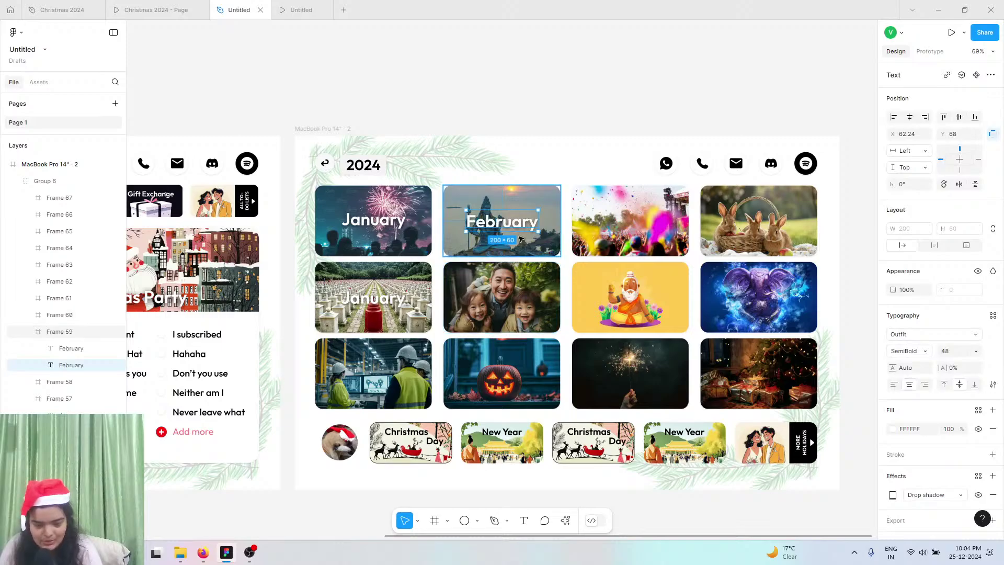
pyautogui.press('Delete')
pyautogui.hotkey('ctrl', 'z')
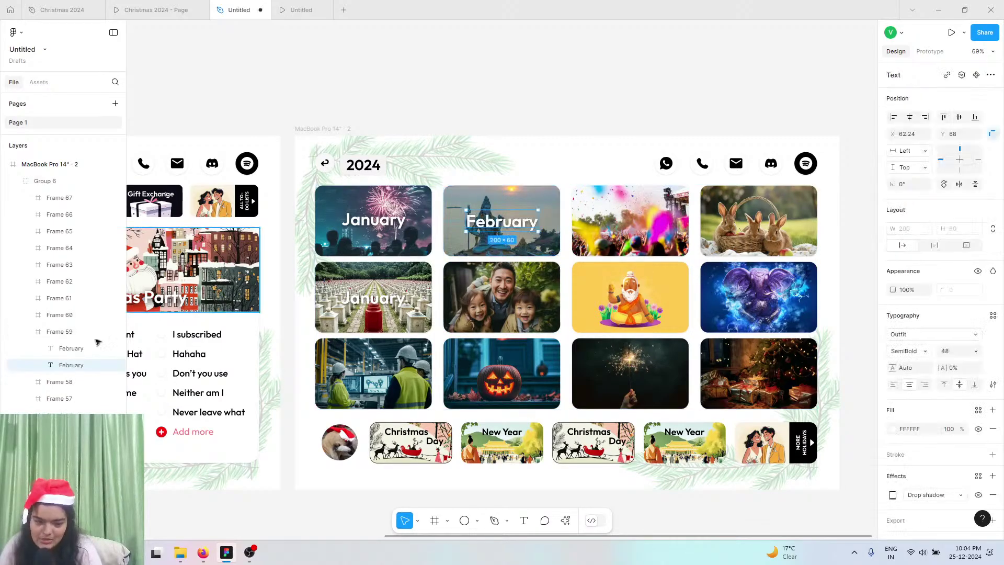
pyautogui.click(71, 356)
pyautogui.press('Delete')
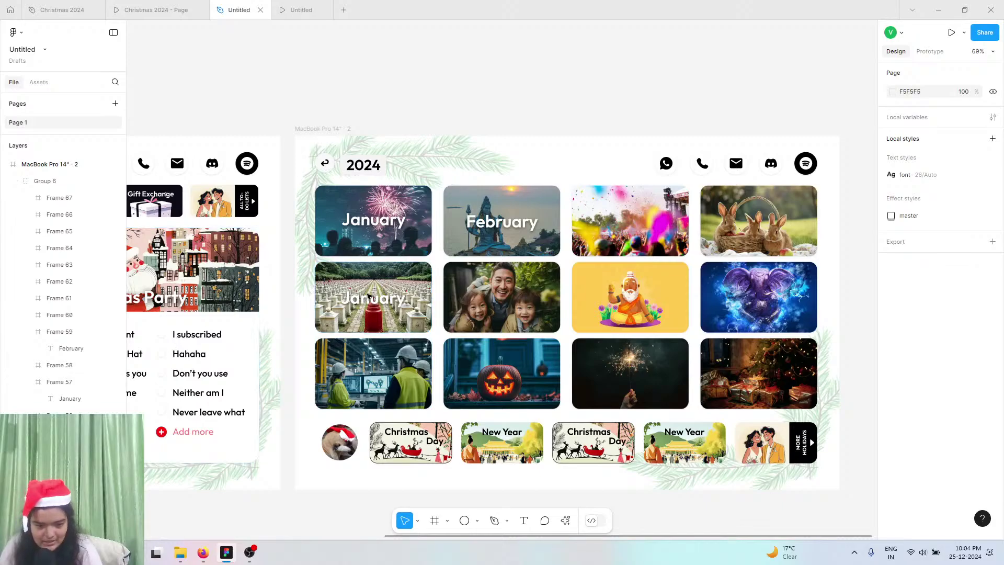
# - Change the text of the "January" copy on the cemetery card in the second row to "May"
pyautogui.click(371, 298)
pyautogui.doubleClick(371, 298)
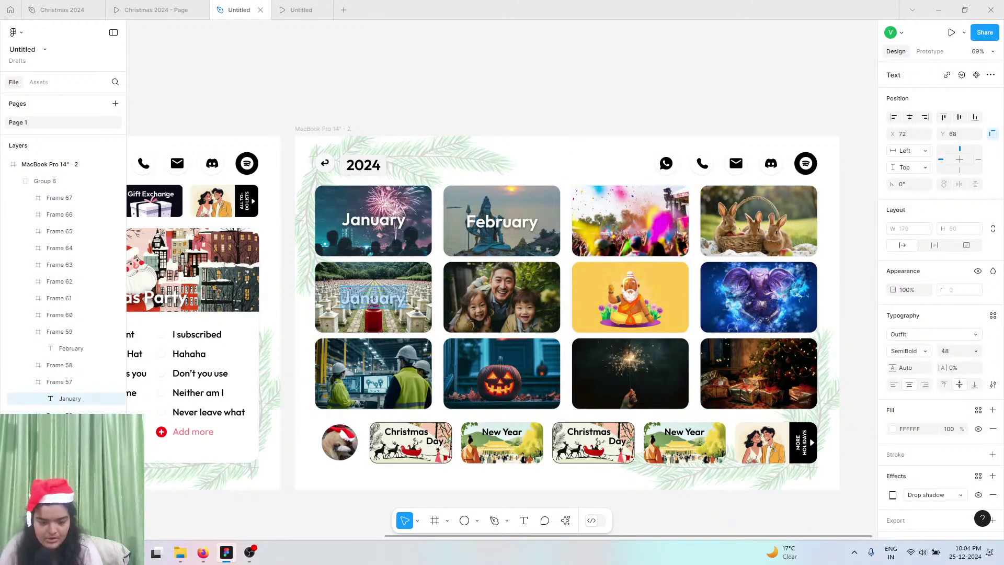
pyautogui.write('m')
pyautogui.press('BackSpace')
pyautogui.write('Mm')
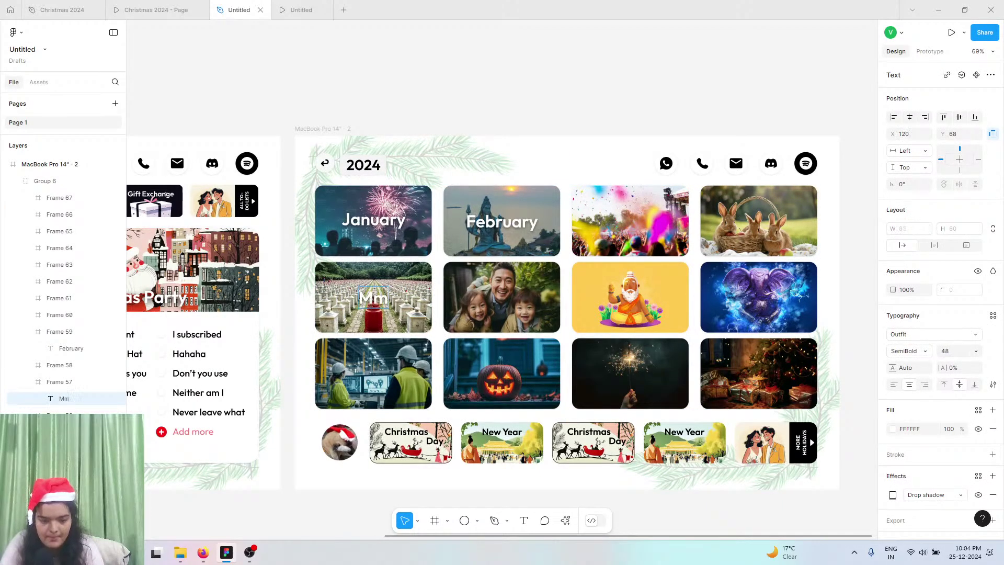
pyautogui.press('BackSpace')
pyautogui.write('ay')
pyautogui.press('Escape')
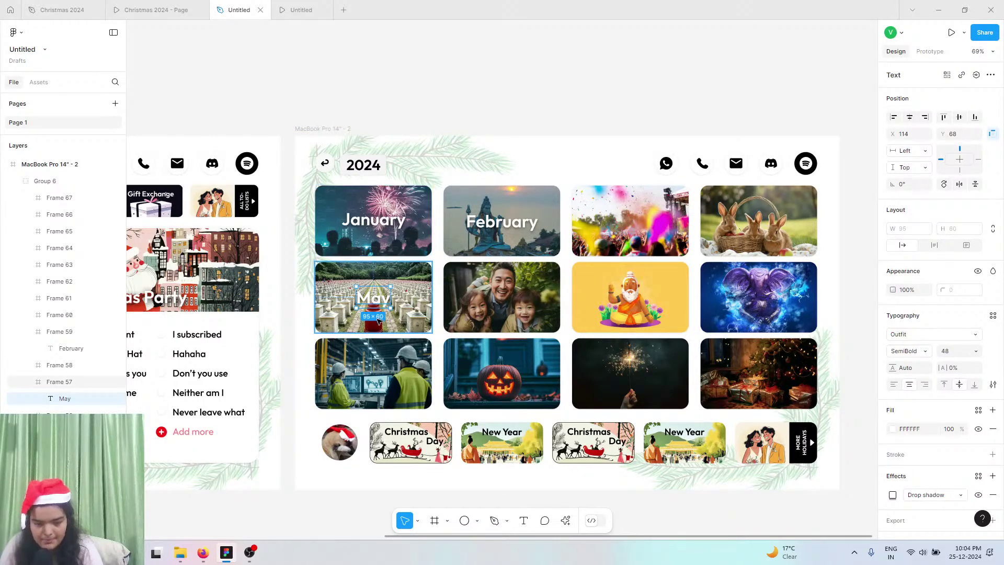
# - Duplicate the "May" label onto the factory workers card directly below and change the copy's text to "September"
pyautogui.moveTo(374, 300); pyautogui.dragTo(372, 378)
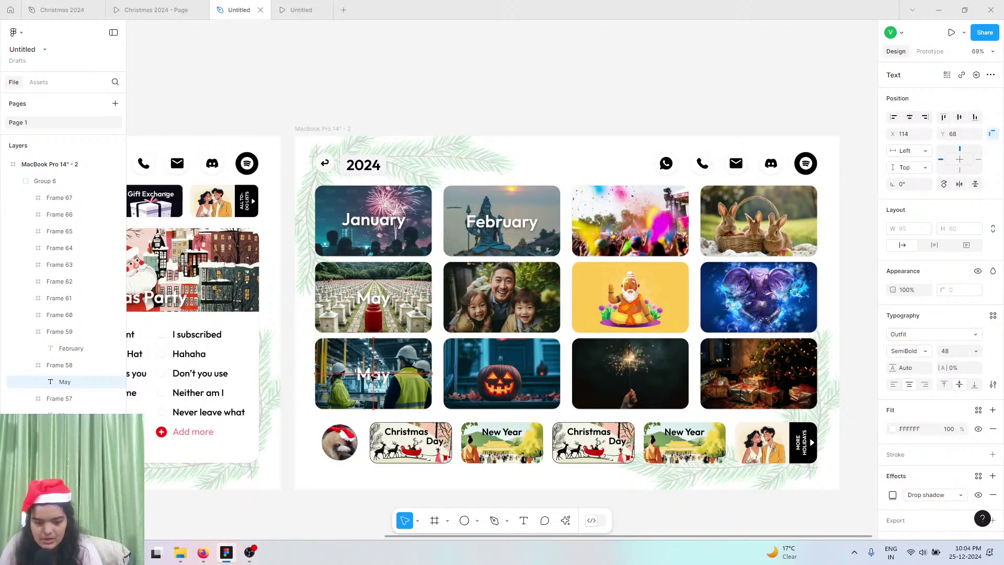
pyautogui.doubleClick(373, 375)
pyautogui.write('Septem')
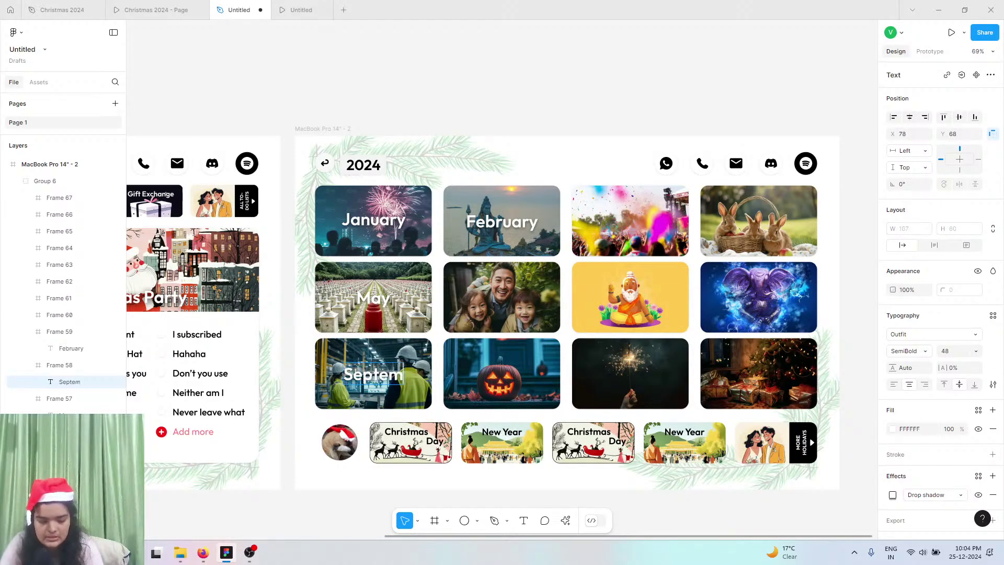
pyautogui.write('ber')
pyautogui.press('Escape')
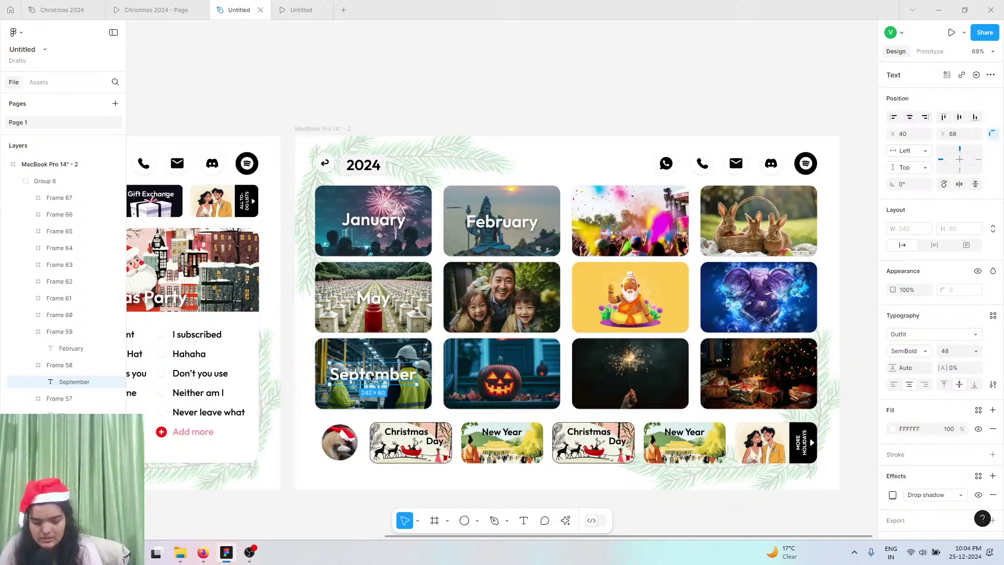
# - Duplicate the "September" label onto the centre of the pumpkin card and change the copy's text to "October"
pyautogui.hotkey('ctrl', 'd')
pyautogui.moveTo(383, 375); pyautogui.dragTo(511, 376)
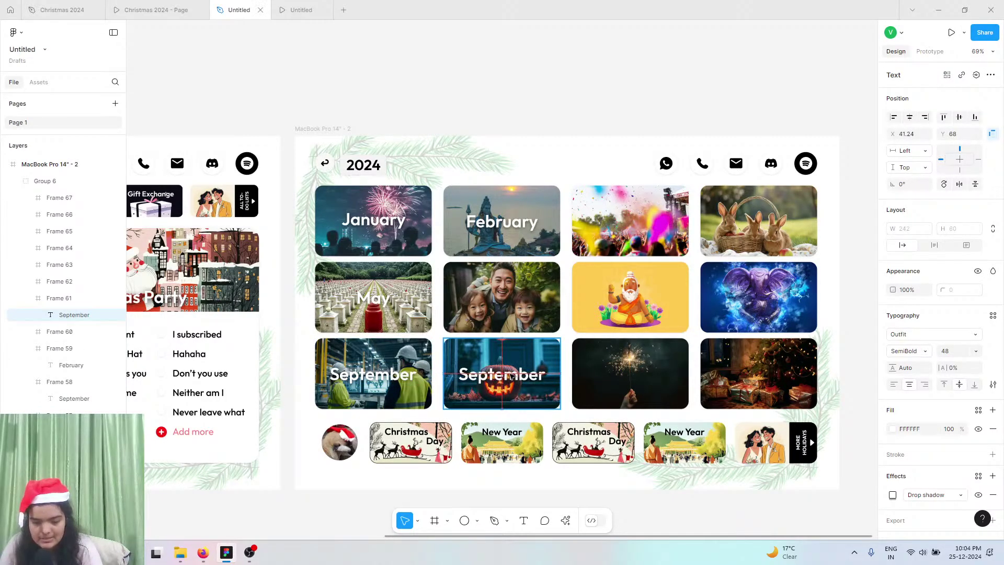
pyautogui.doubleClick(511, 376)
pyautogui.press('BackSpace')
pyautogui.write('O')
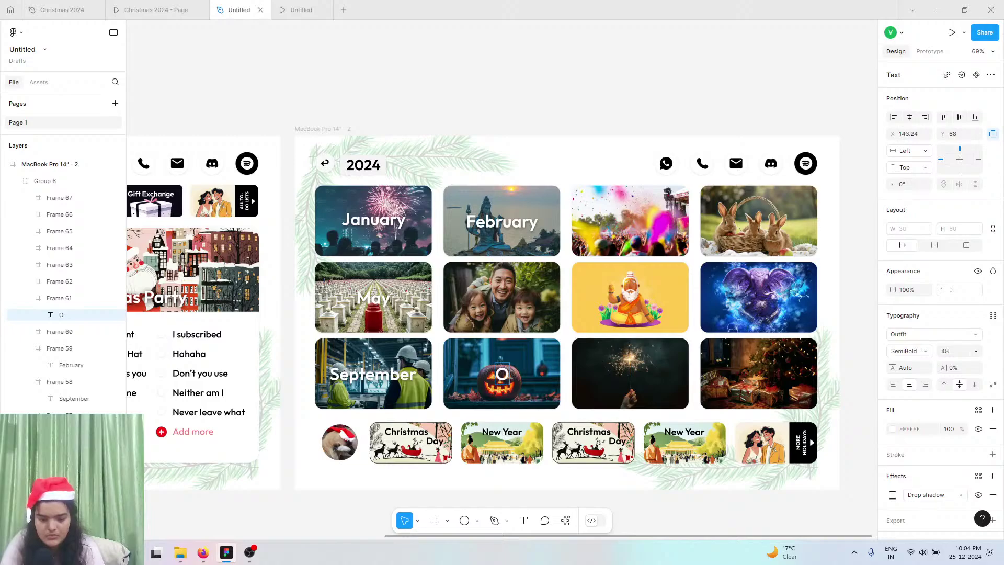
pyautogui.write('ctober')
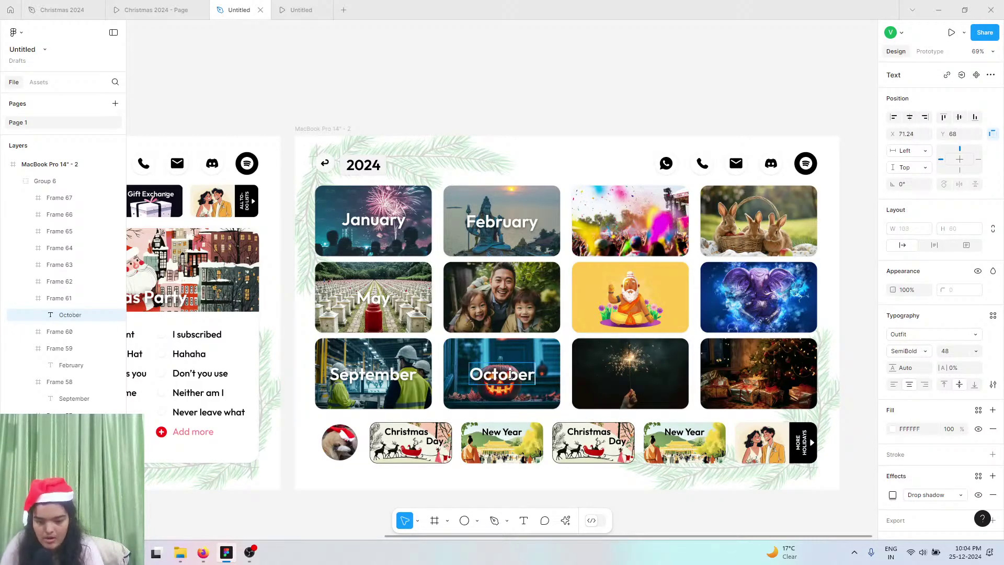
pyautogui.press('Escape')
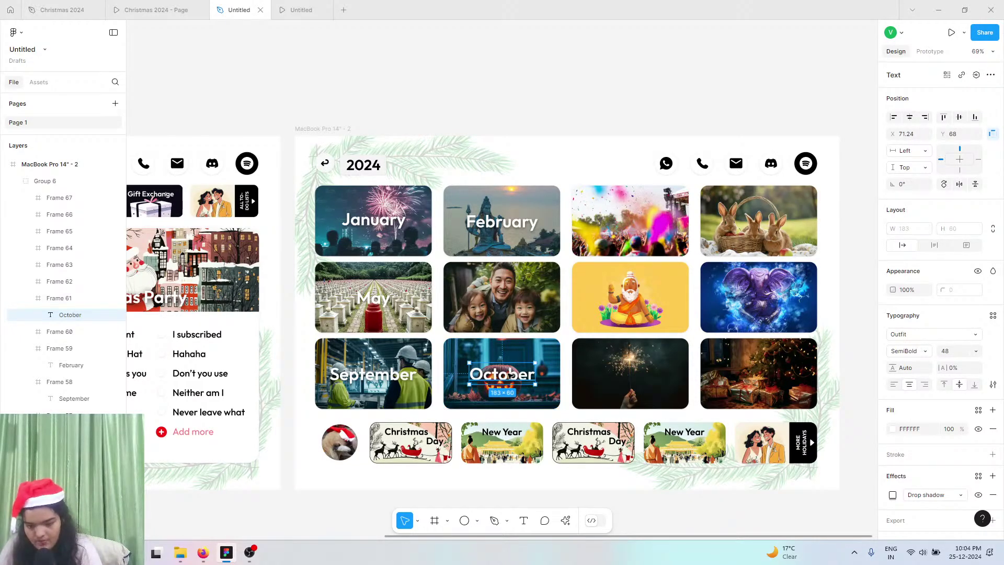
# - Duplicate the "October" label onto the centre of the sparkler card and change the copy's text to "November"
pyautogui.hotkey('ctrl', 'd')
pyautogui.moveTo(502, 373); pyautogui.dragTo(630, 375)
pyautogui.doubleClick(630, 375)
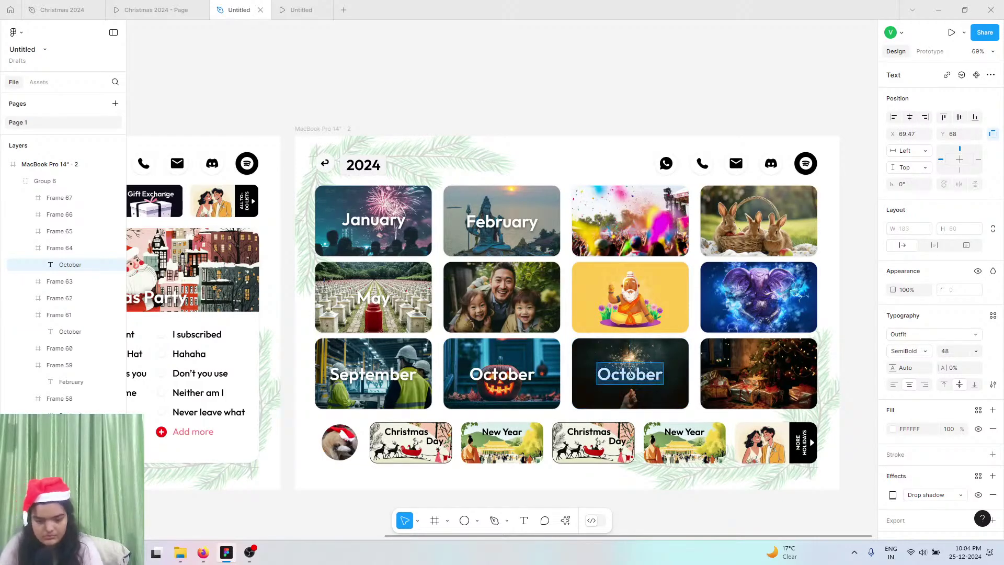
pyautogui.write('November')
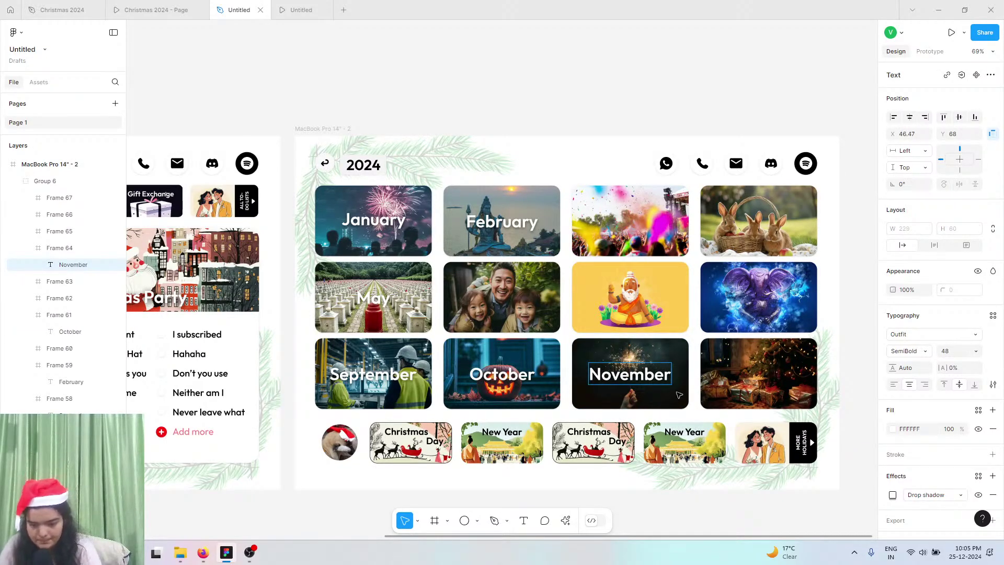
pyautogui.press('Escape')
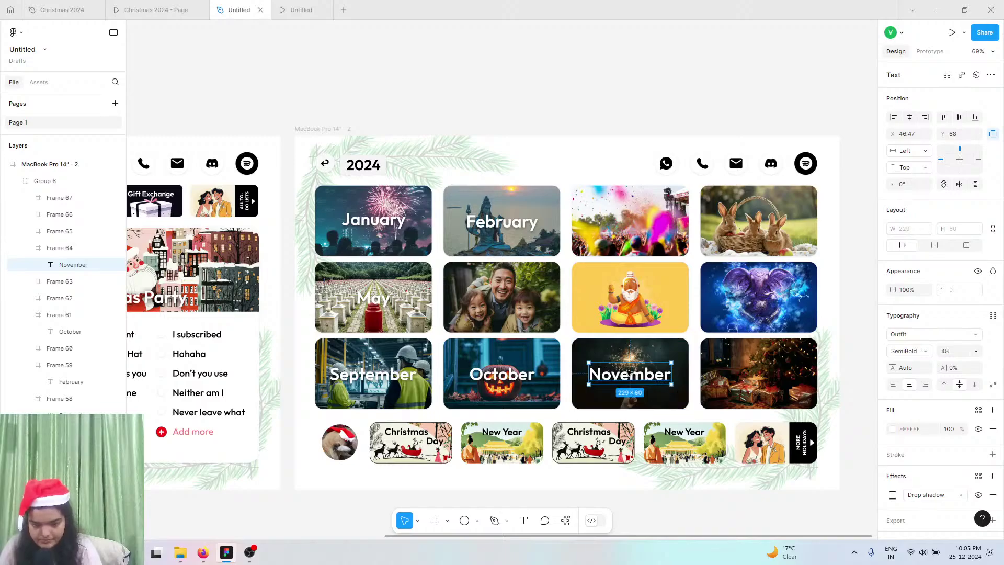
# - Copy the "November" label onto the Christmas gifts card and change the copy's text to "December"
pyautogui.hotkey('ctrl', 'c')
pyautogui.click(749, 372)
pyautogui.hotkey('ctrl', 'v')
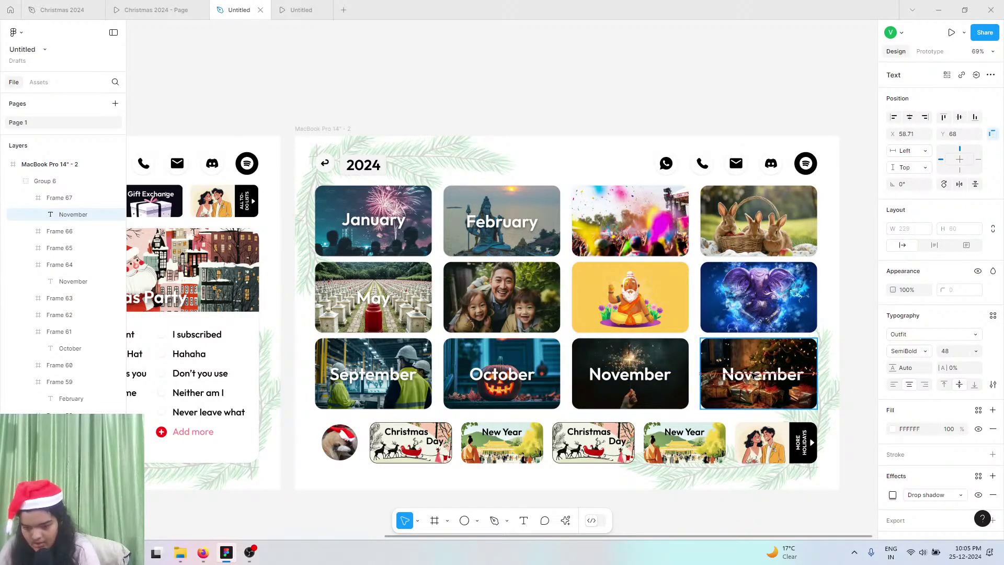
pyautogui.doubleClick(752, 375)
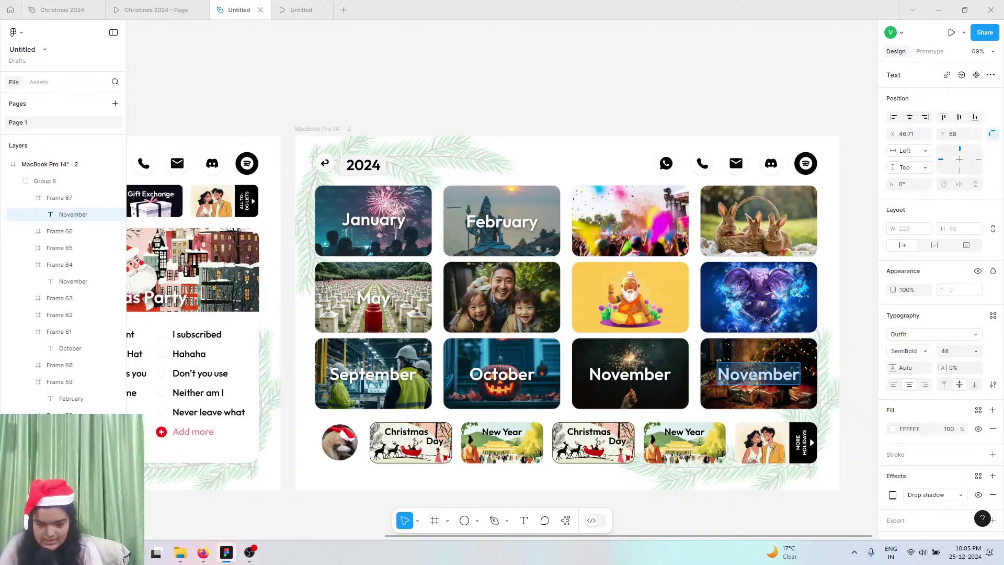
pyautogui.write('Deve')
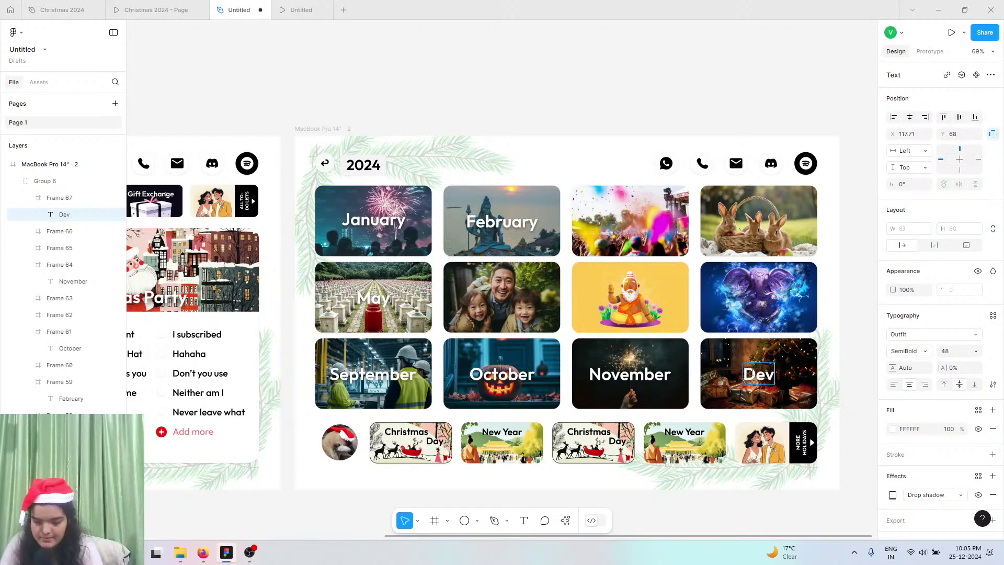
pyautogui.press('BackSpace')
pyautogui.press('BackSpace')
pyautogui.write('cember')
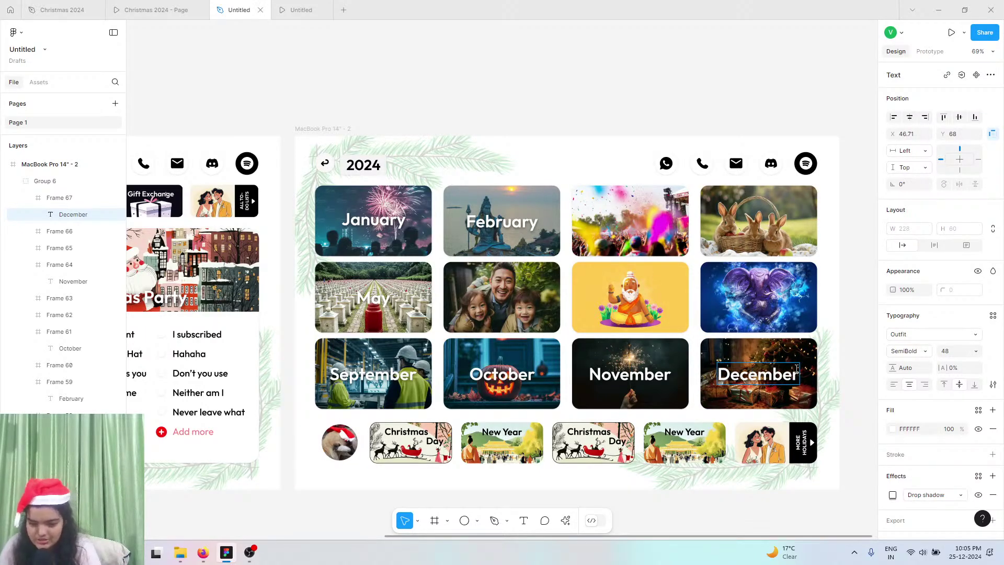
pyautogui.press('Escape')
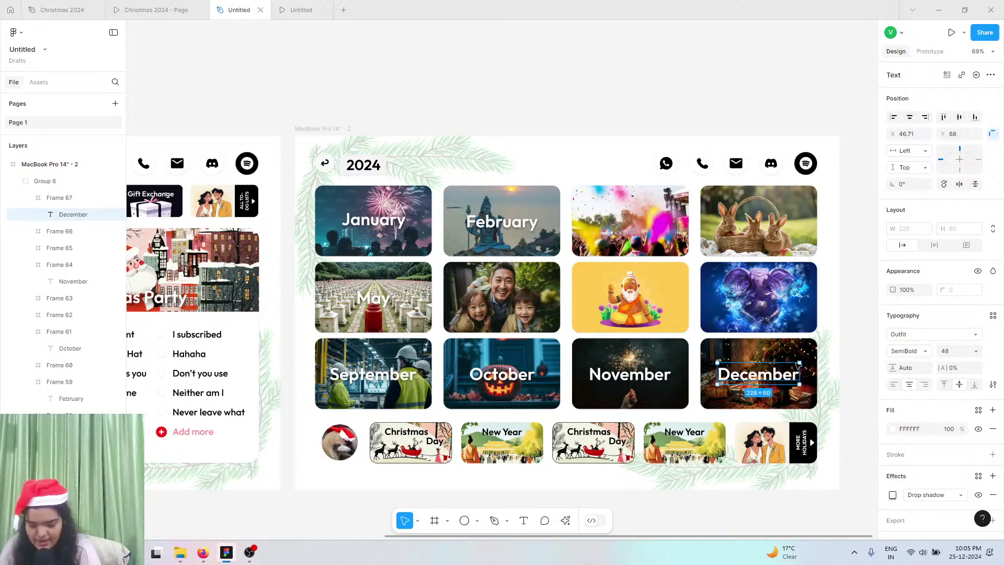
# - Duplicate the "December" label up onto the blue Ganesha card and change the copy's text to "August"
pyautogui.moveTo(791, 370); pyautogui.dragTo(779, 297)
pyautogui.doubleClick(778, 297)
pyautogui.write('August')
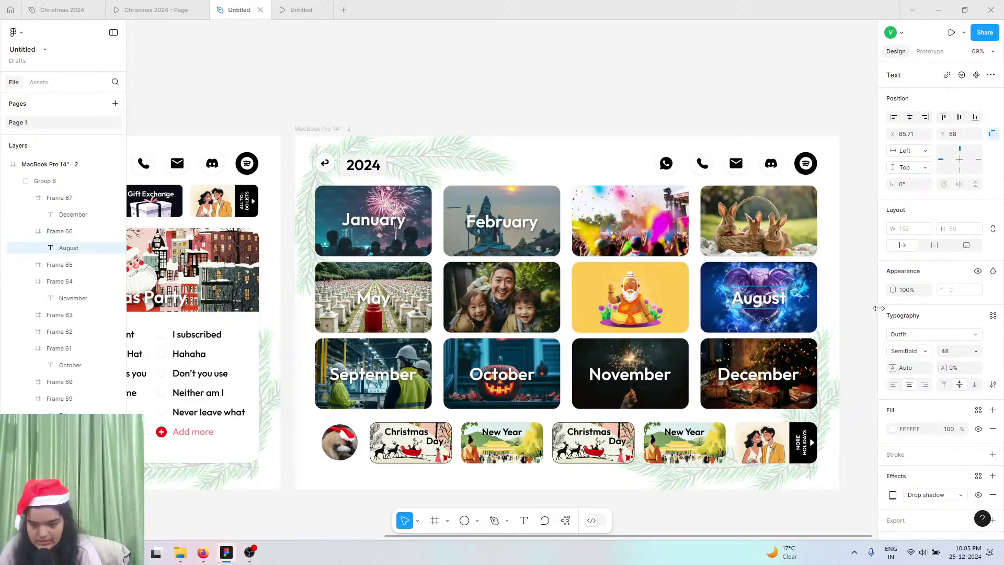
pyautogui.hotkey('ctrl', 'v')
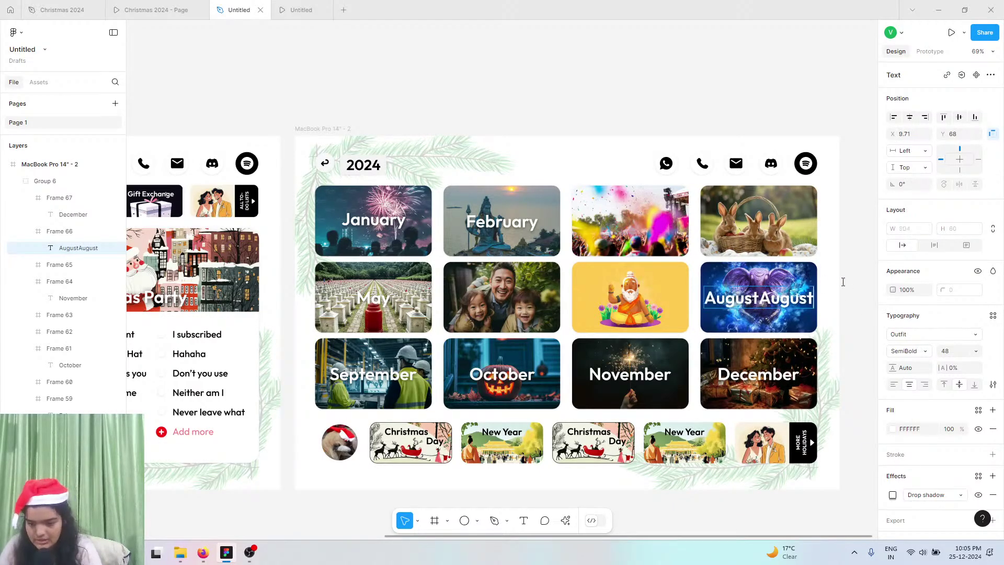
pyautogui.hotkey('ctrl', 'z')
pyautogui.press('Escape')
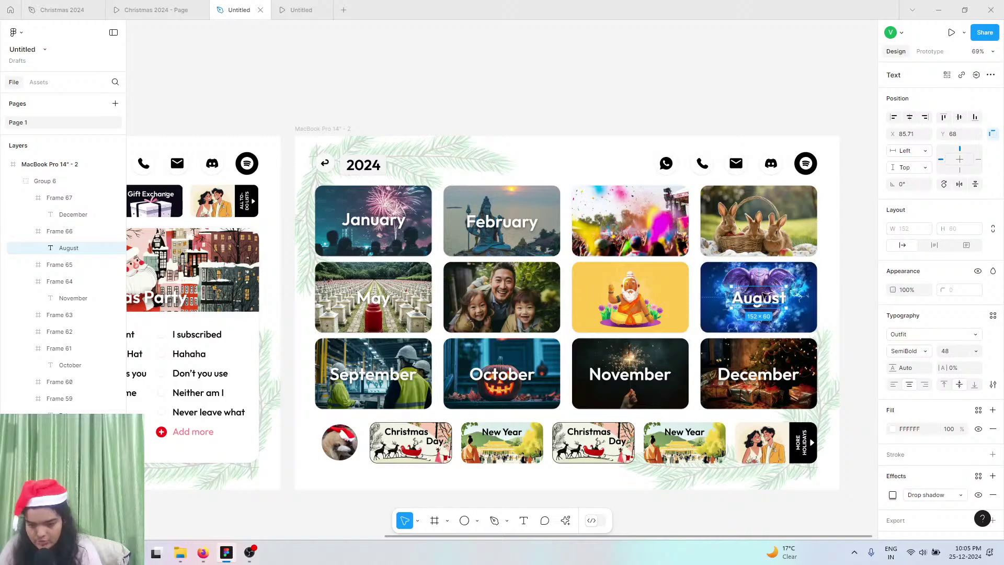
# - Duplicate the "August" label onto the yellow guru card and change the copy's text to "July"
pyautogui.moveTo(764, 296); pyautogui.dragTo(638, 298)
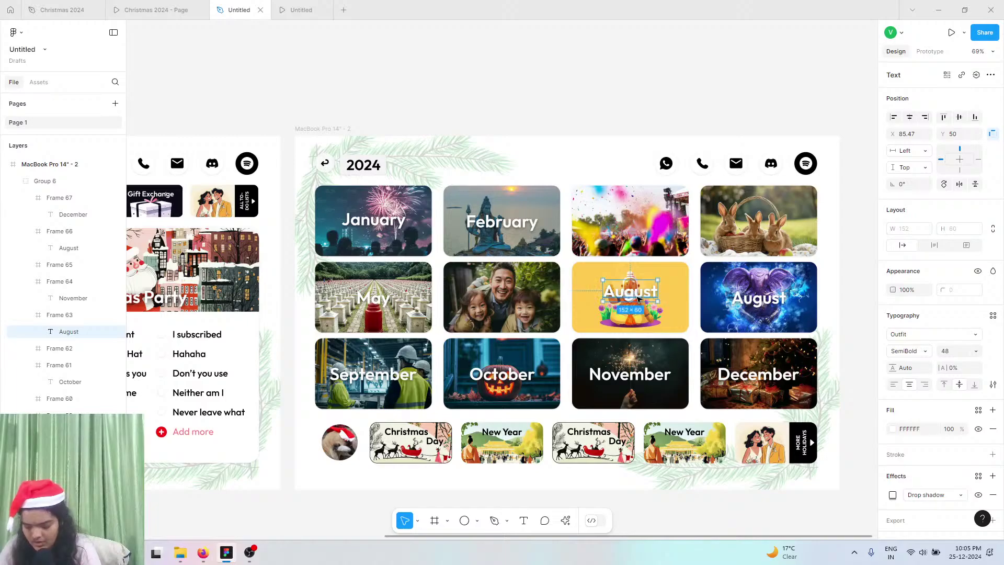
pyautogui.doubleClick(638, 298)
pyautogui.write('Jusy')
pyautogui.press('BackSpace')
pyautogui.press('BackSpace')
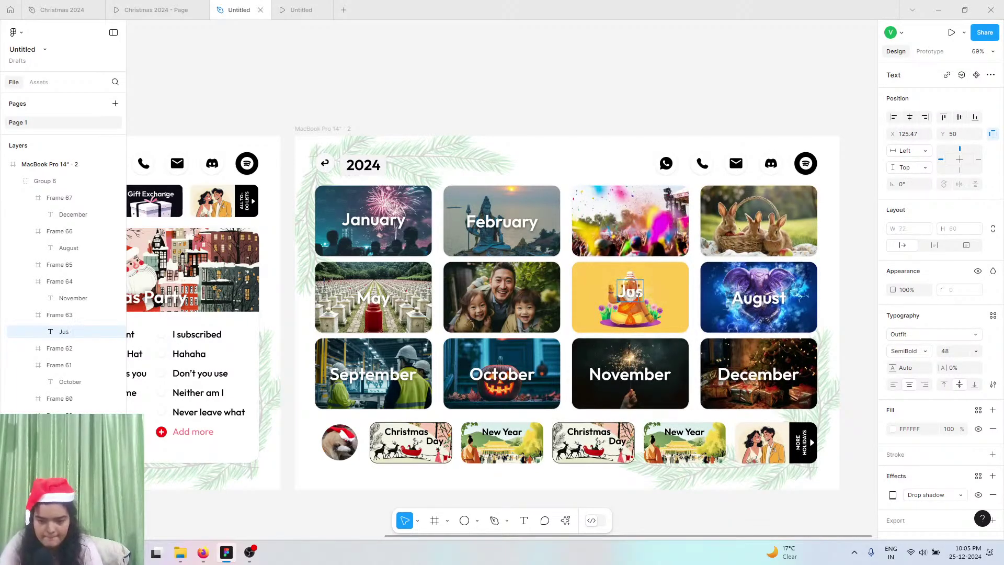
pyautogui.write('ly')
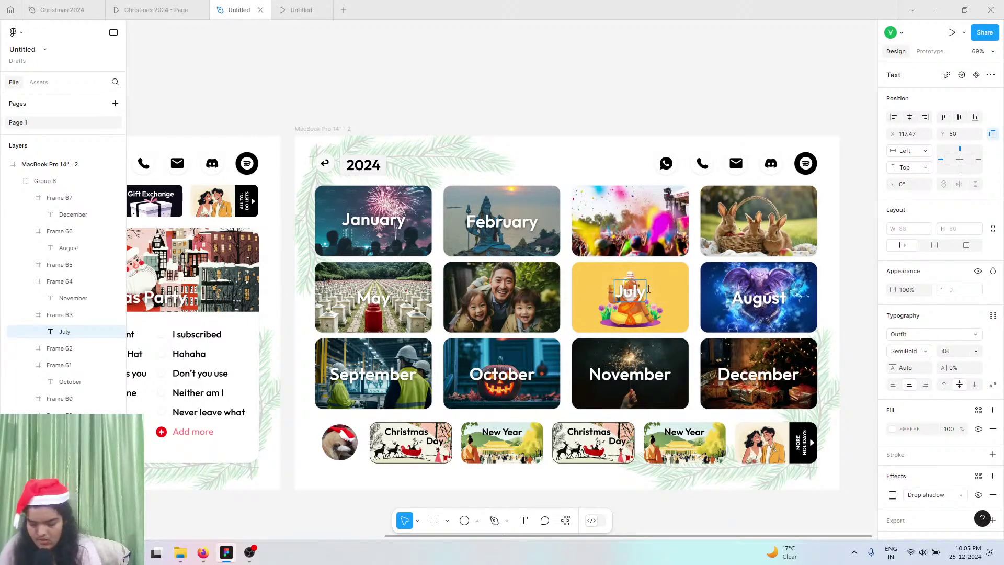
pyautogui.press('Escape')
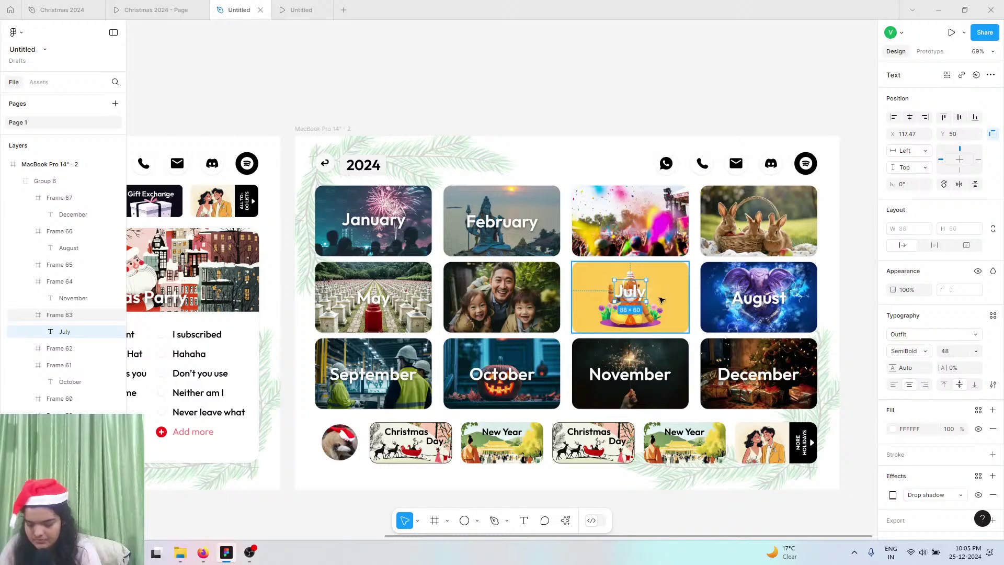
# - Nudge the "July" label down on the yellow card to Y 57
pyautogui.press('Down')
pyautogui.press('Down')
pyautogui.press('Down')
pyautogui.press('Down')
pyautogui.press('Down')
pyautogui.press('Down')
pyautogui.press('Down')
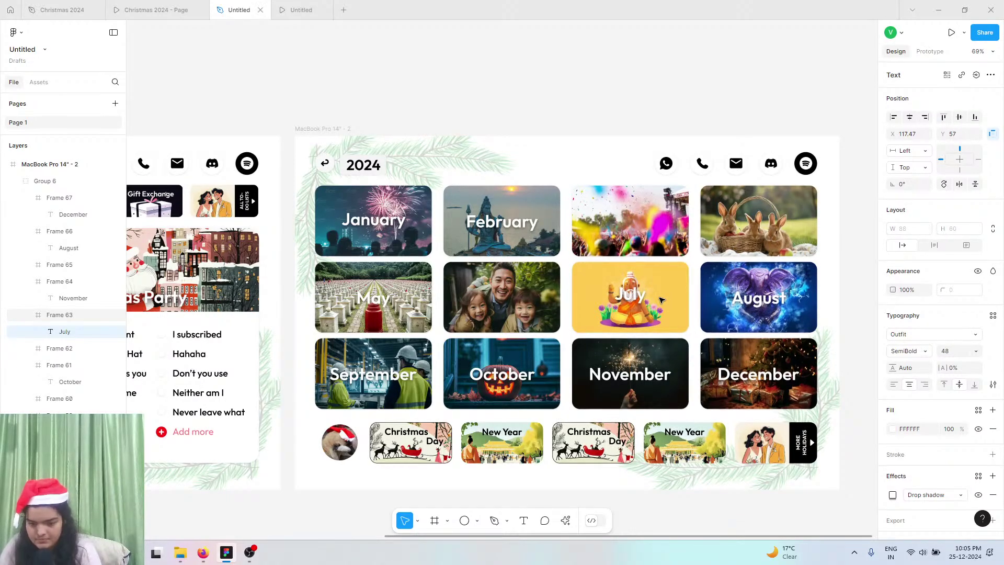
# - Nudge the "August" label up on the Ganesha card to Y 65
pyautogui.doubleClick(769, 303)
pyautogui.press('Up')
pyautogui.press('Up')
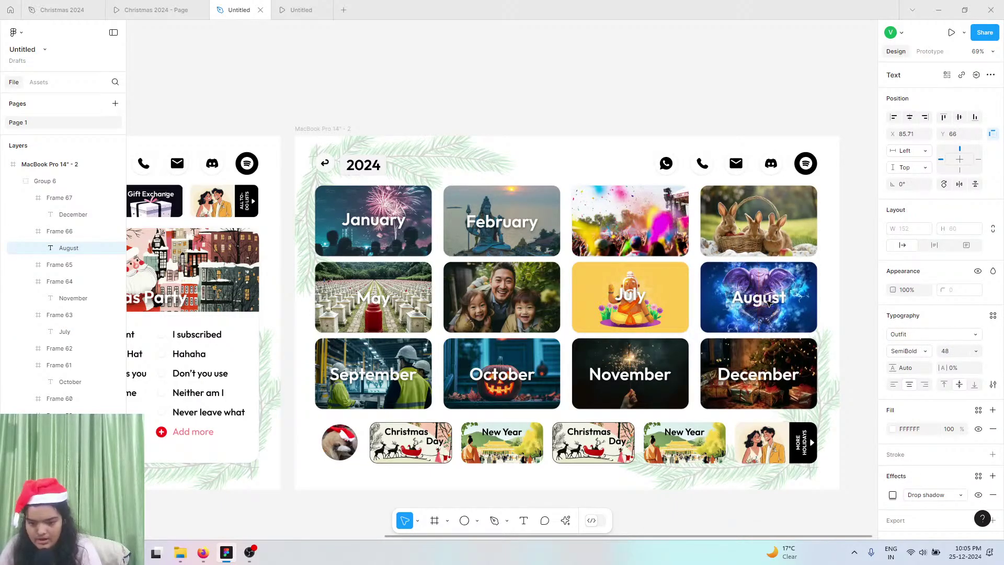
pyautogui.press('Up')
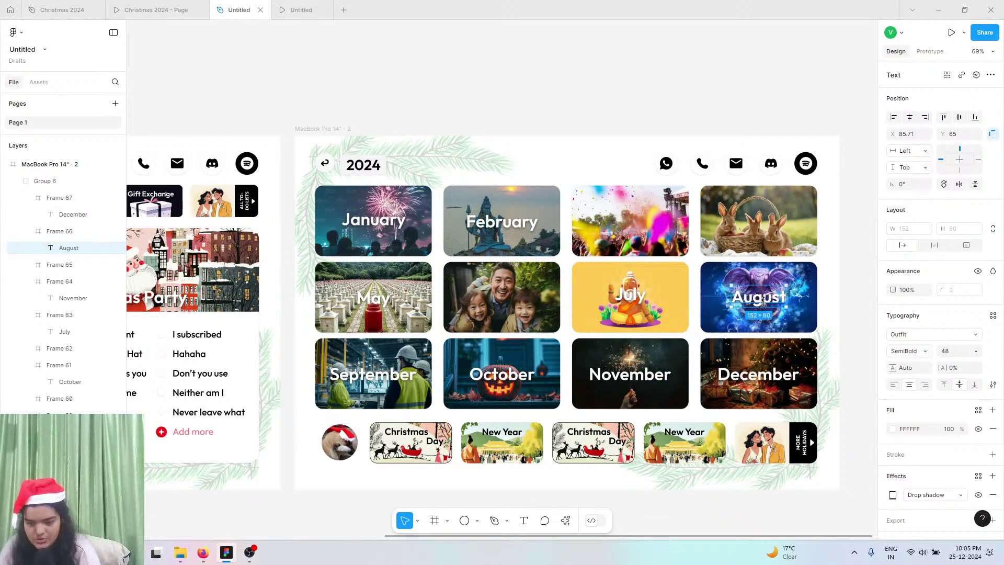
# - Duplicate the "August" label onto the father and children card and change the copy's text to "June"
pyautogui.moveTo(764, 301); pyautogui.dragTo(507, 300)
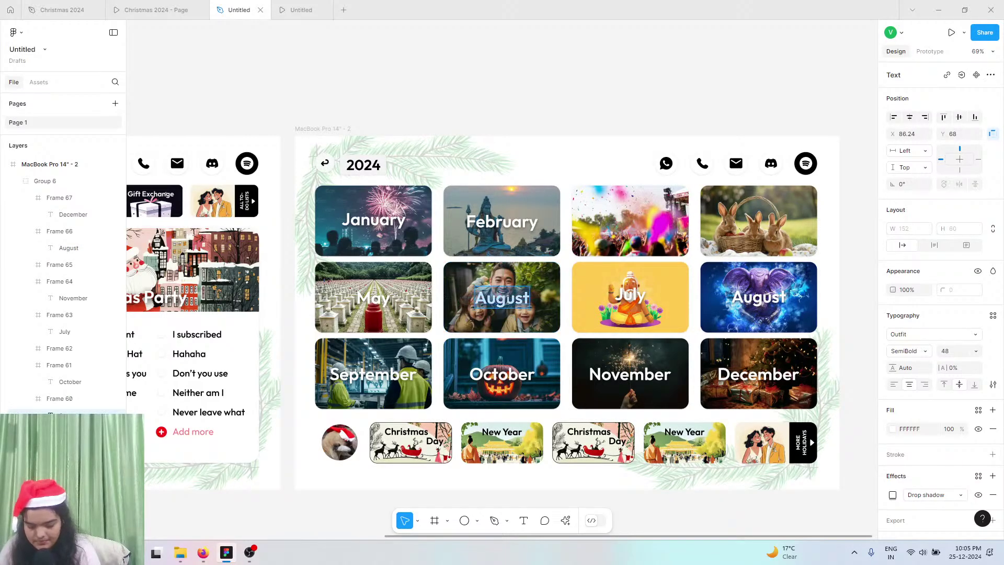
pyautogui.write('Lune')
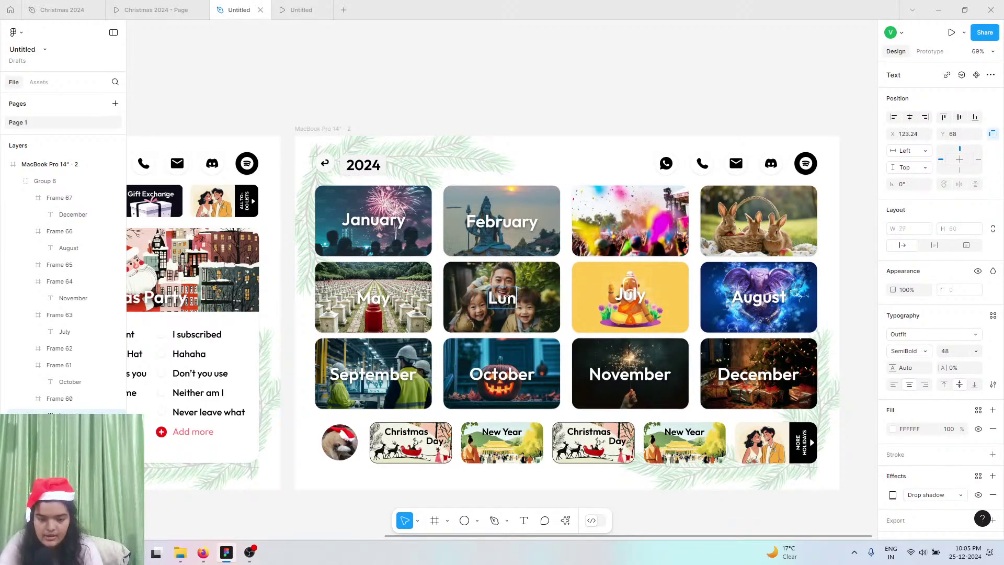
pyautogui.press('BackSpace')
pyautogui.press('BackSpace')
pyautogui.press('BackSpace')
pyautogui.press('BackSpace')
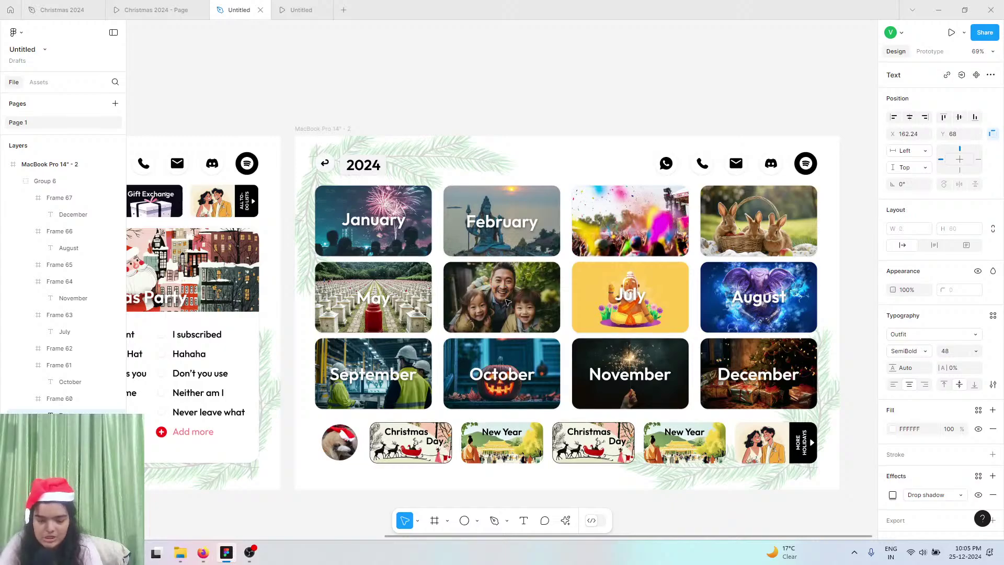
pyautogui.write('Lune')
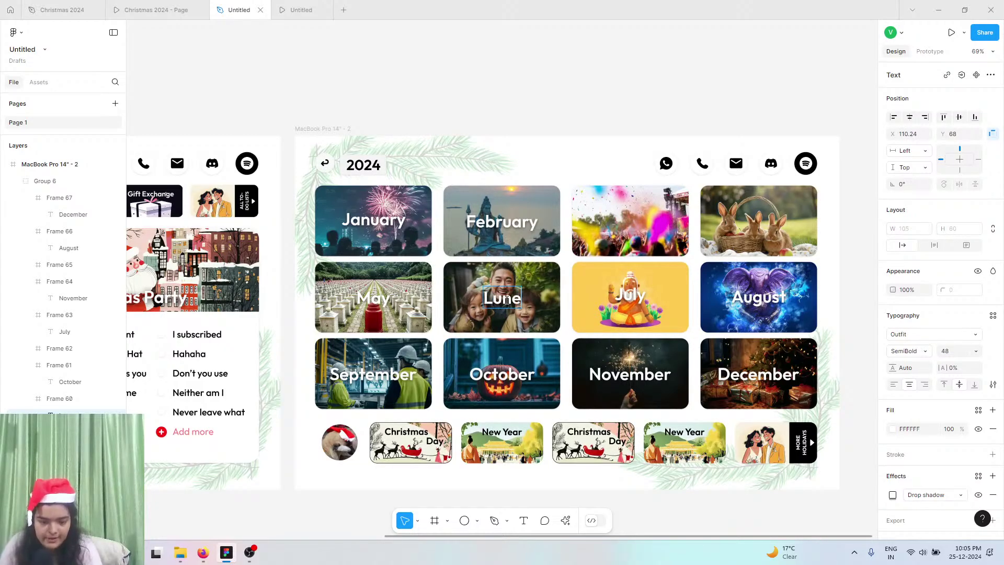
pyautogui.click(484, 297)
pyautogui.press('Delete')
pyautogui.write('J')
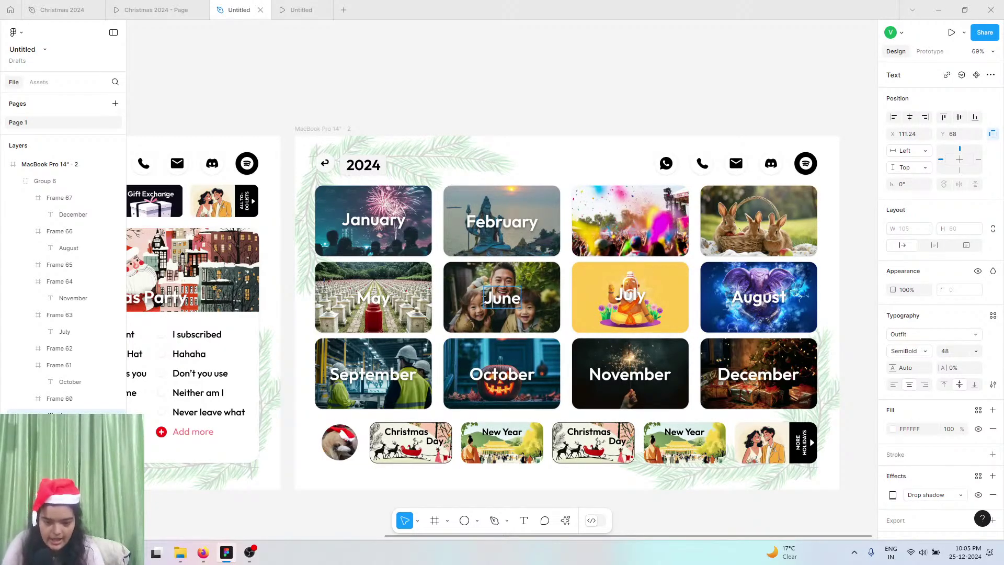
pyautogui.hscroll(-10, 483, 298)
pyautogui.hscroll(-2, 481, 298)
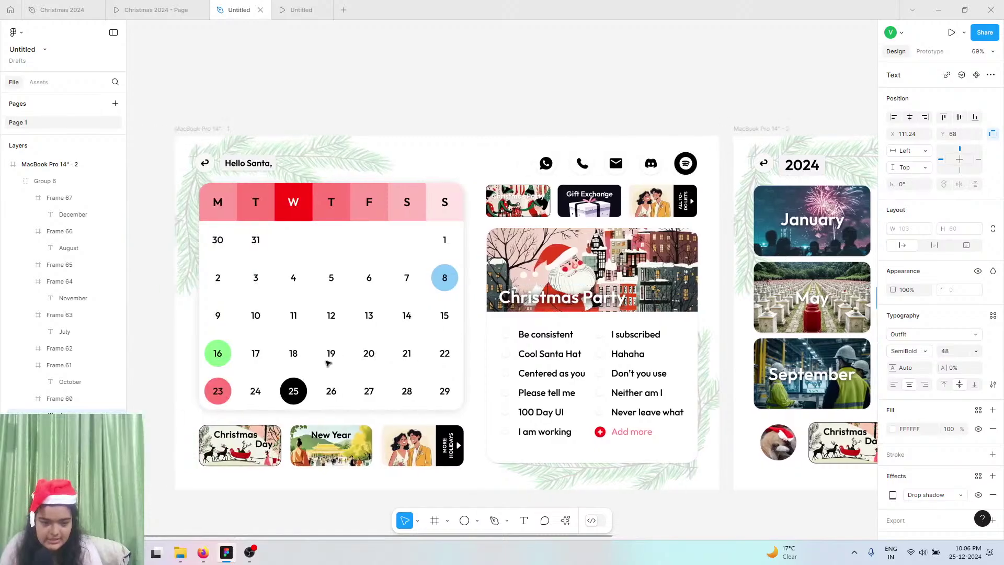
pyautogui.scroll(5, 278, 354)
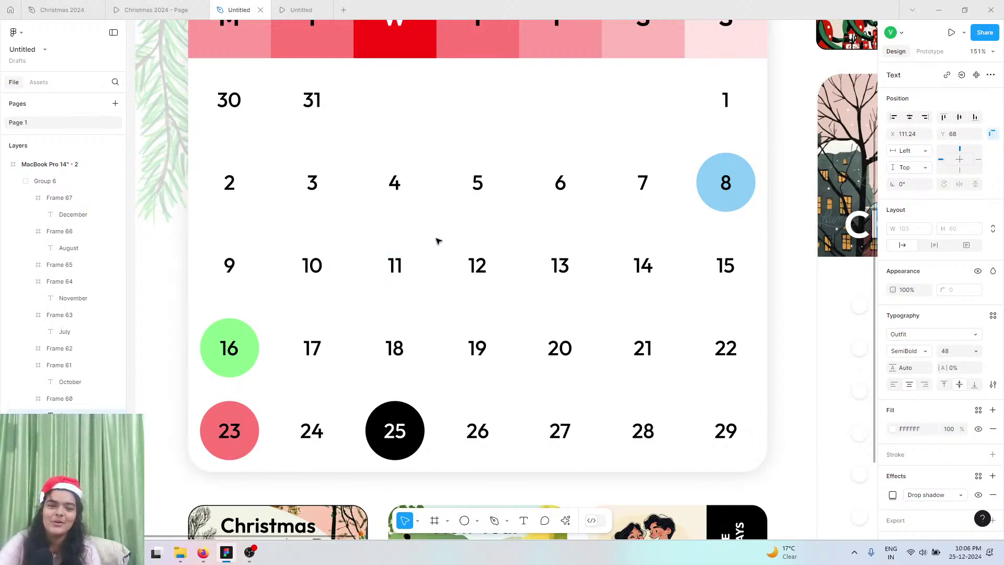
# - Copy the "June" label onto the colour festival crowd card and change the copy's text to "March"
pyautogui.scroll(5, 326, 257)
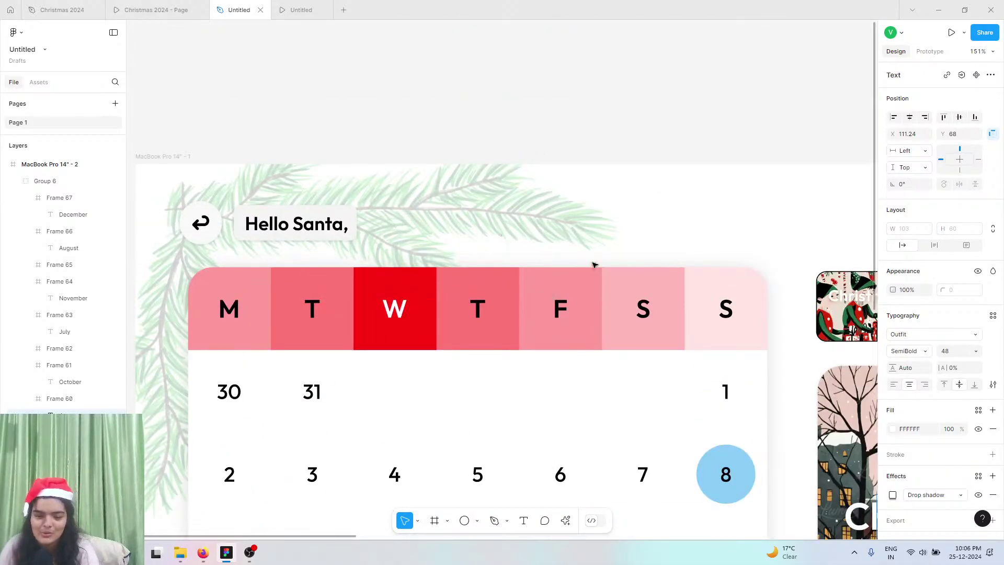
pyautogui.scroll(-4, 575, 351)
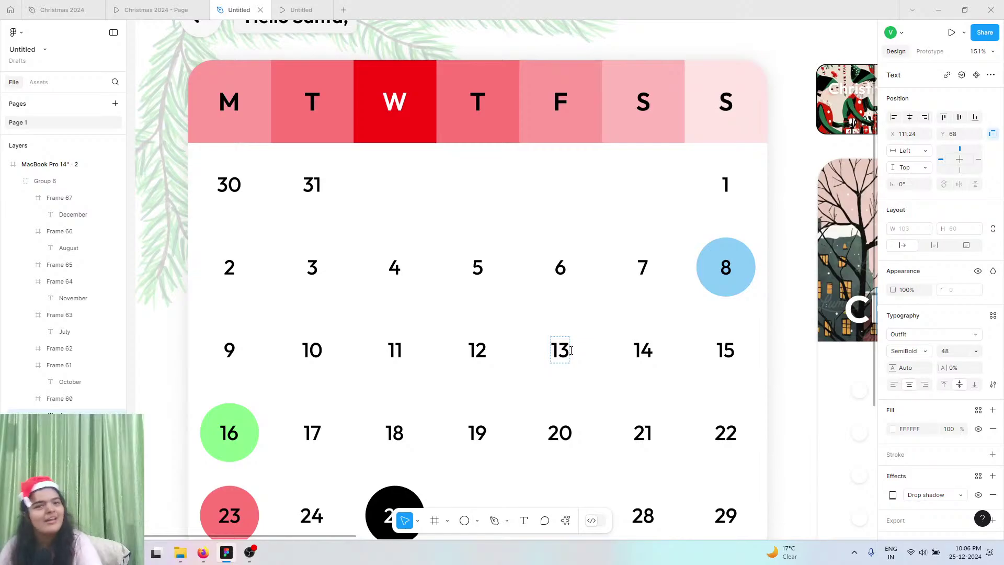
pyautogui.scroll(-8, 571, 351)
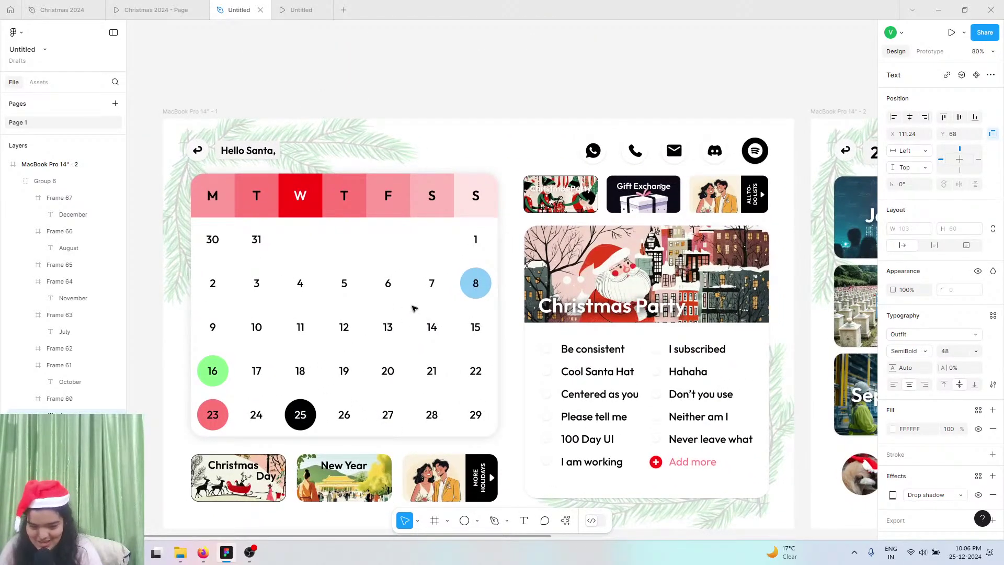
pyautogui.hscroll(10, 520, 314)
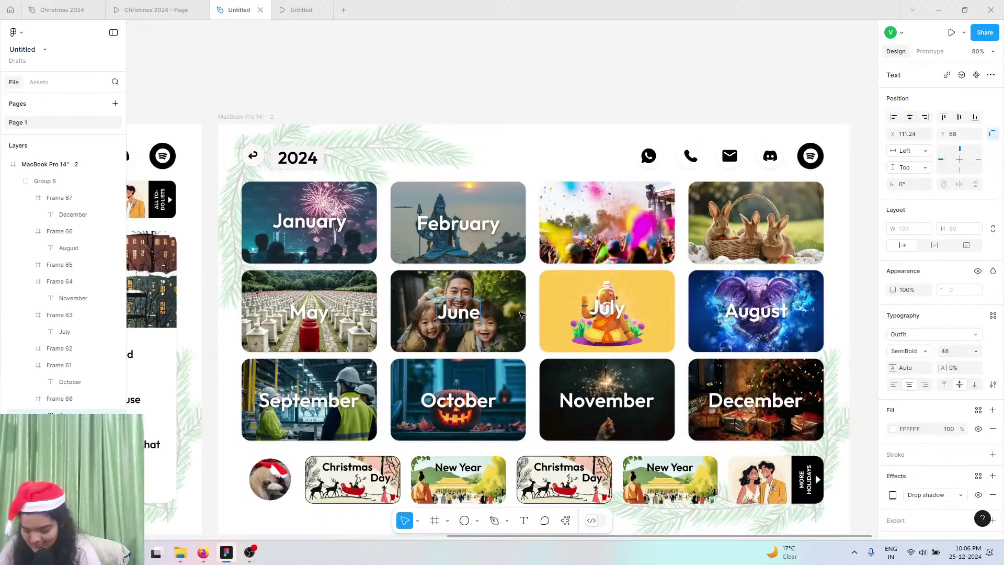
pyautogui.hscroll(3, 520, 314)
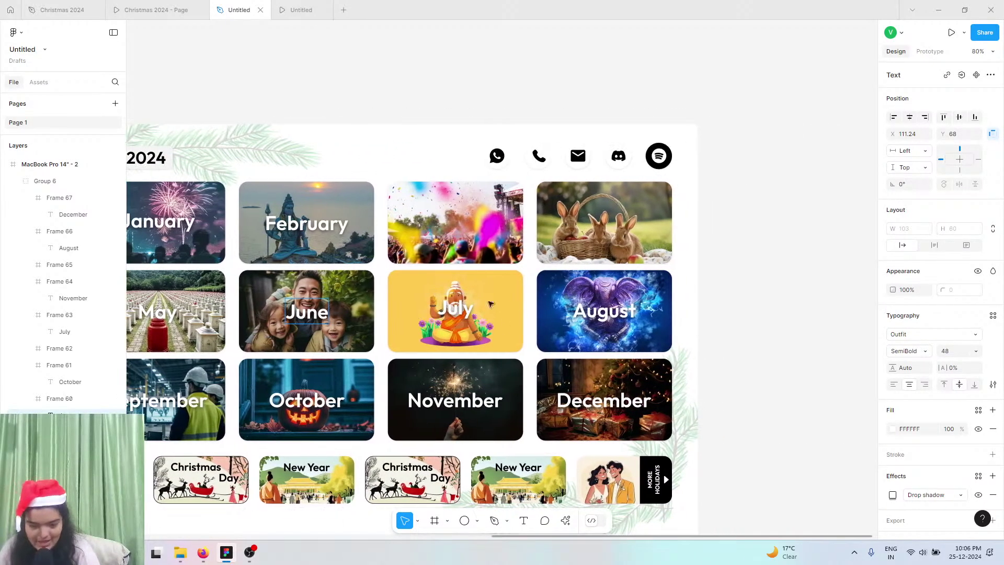
pyautogui.hscroll(-2, 467, 303)
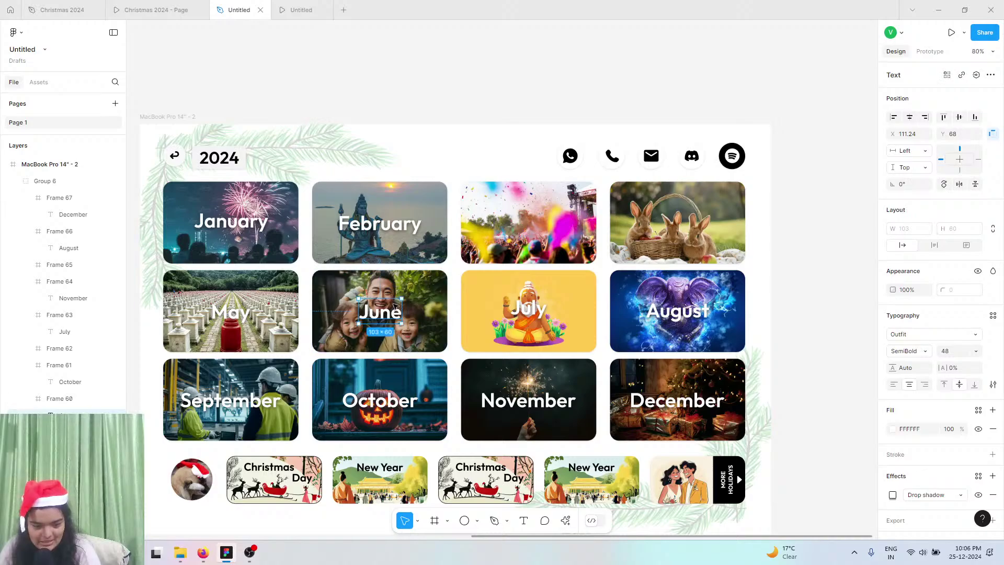
pyautogui.click(516, 231)
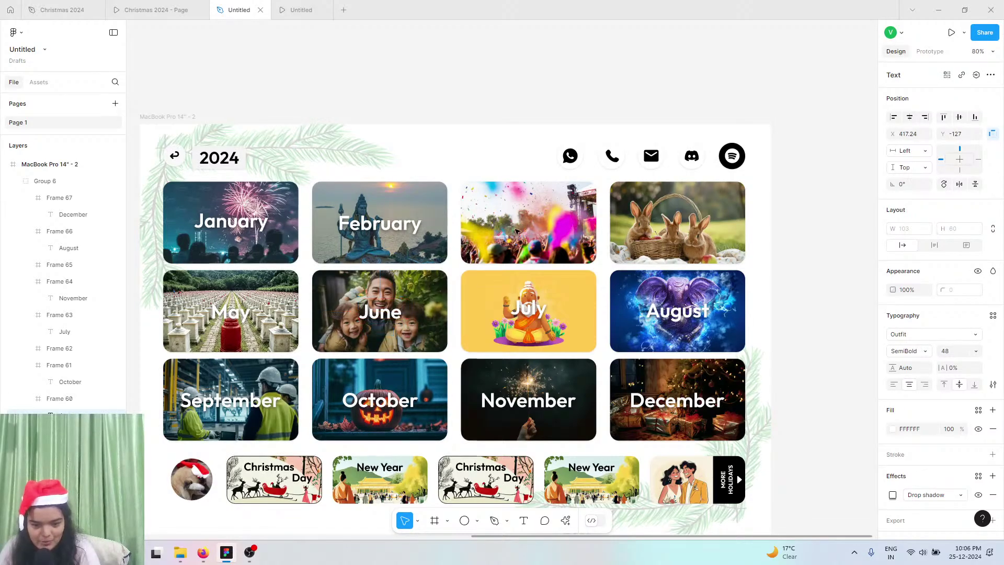
pyautogui.moveTo(533, 219); pyautogui.dragTo(531, 223)
pyautogui.doubleClick(531, 224)
pyautogui.write('March')
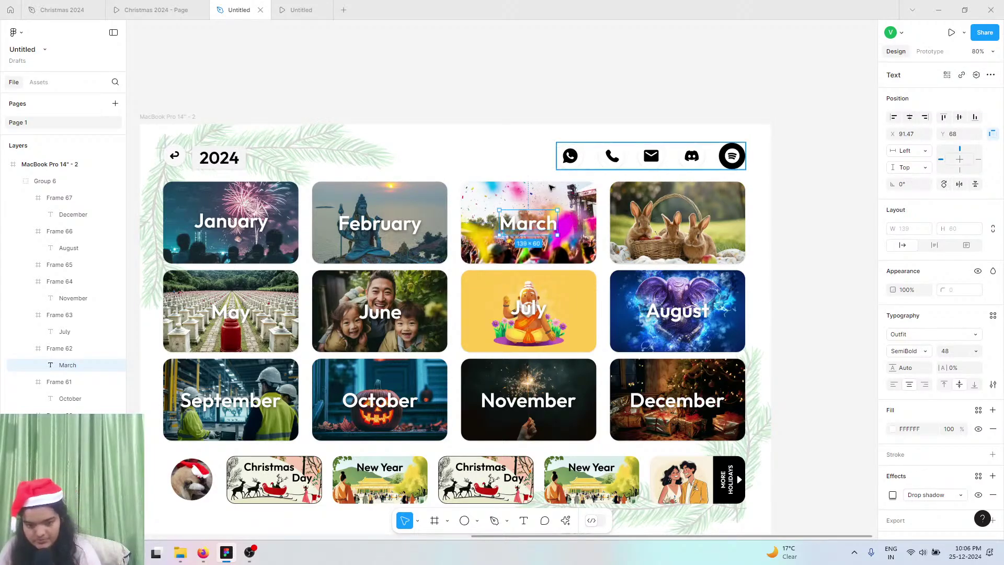
pyautogui.press('Escape')
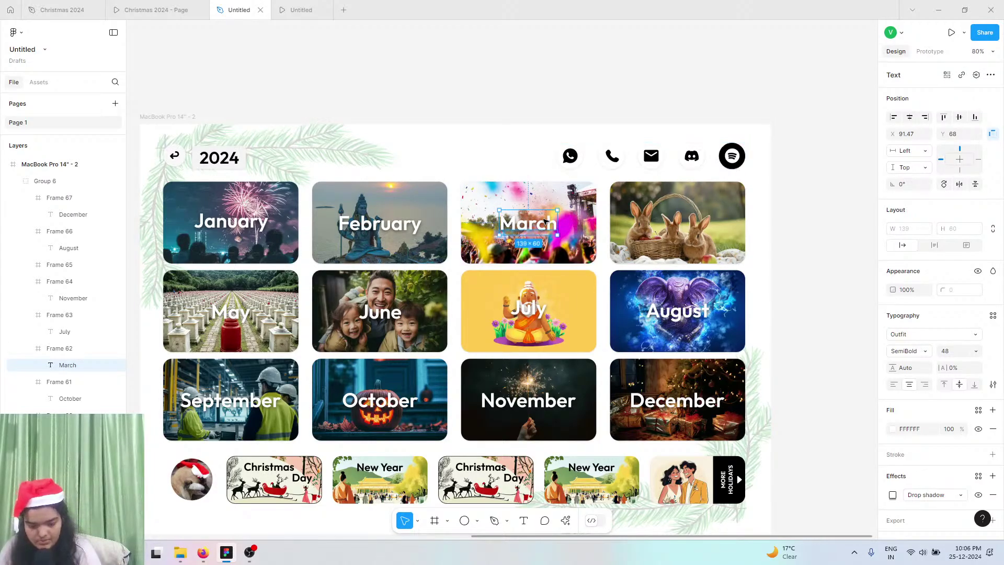
# - Duplicate the "March" label onto the rabbits card and change the copy's text to "April"
pyautogui.hotkey('ctrl', 'd')
pyautogui.moveTo(528, 230); pyautogui.dragTo(678, 226)
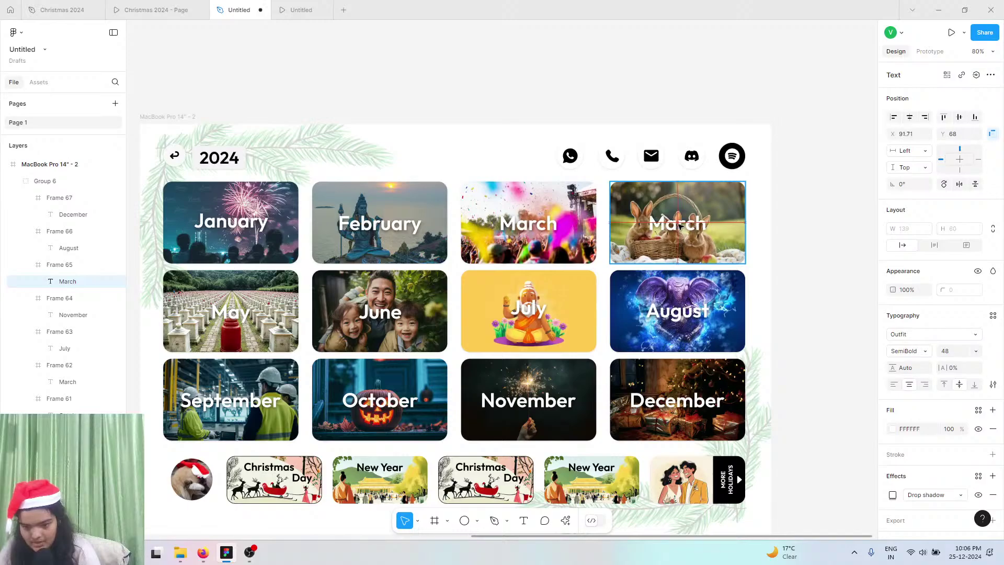
pyautogui.doubleClick(678, 226)
pyautogui.write('Ap')
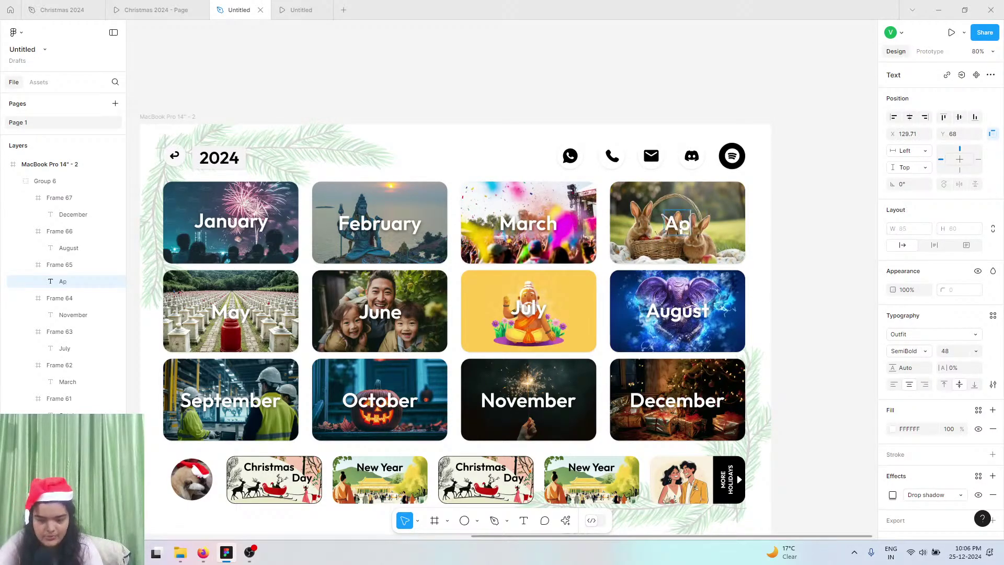
pyautogui.write('ril')
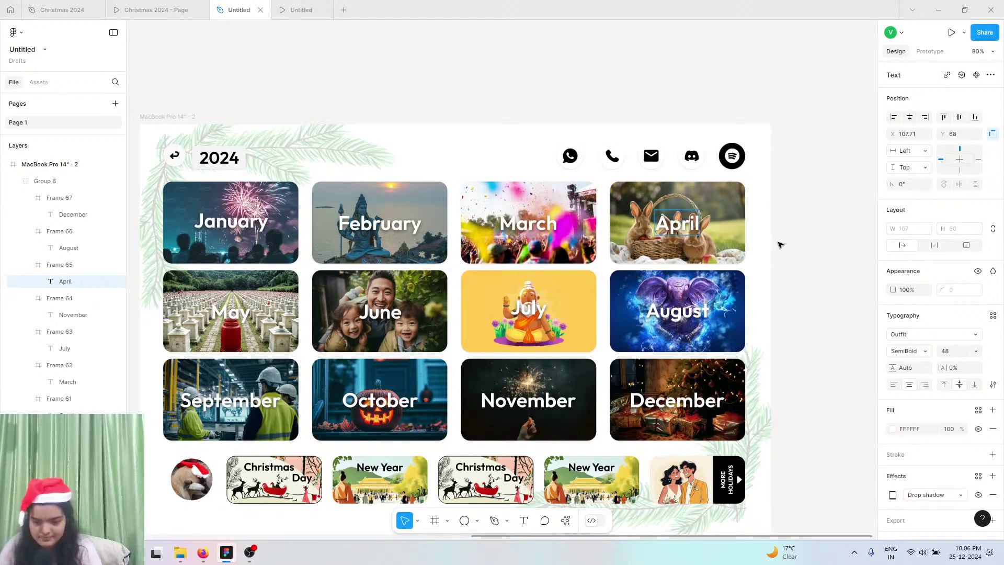
# - Select the day 8 cell in the monthly calendar of the "Hello Santa," frame
pyautogui.hscroll(-15, 824, 228)
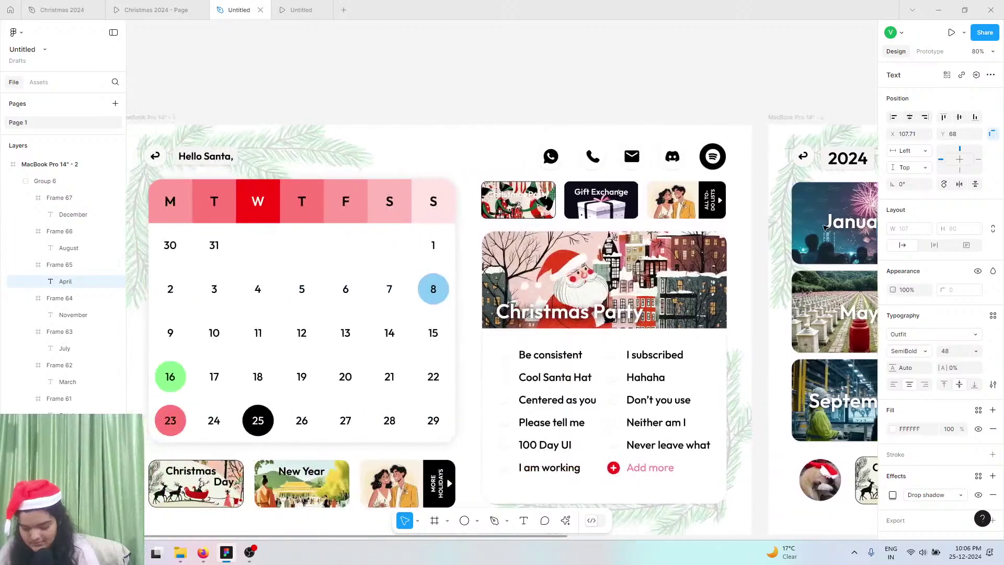
pyautogui.hscroll(-5, 825, 227)
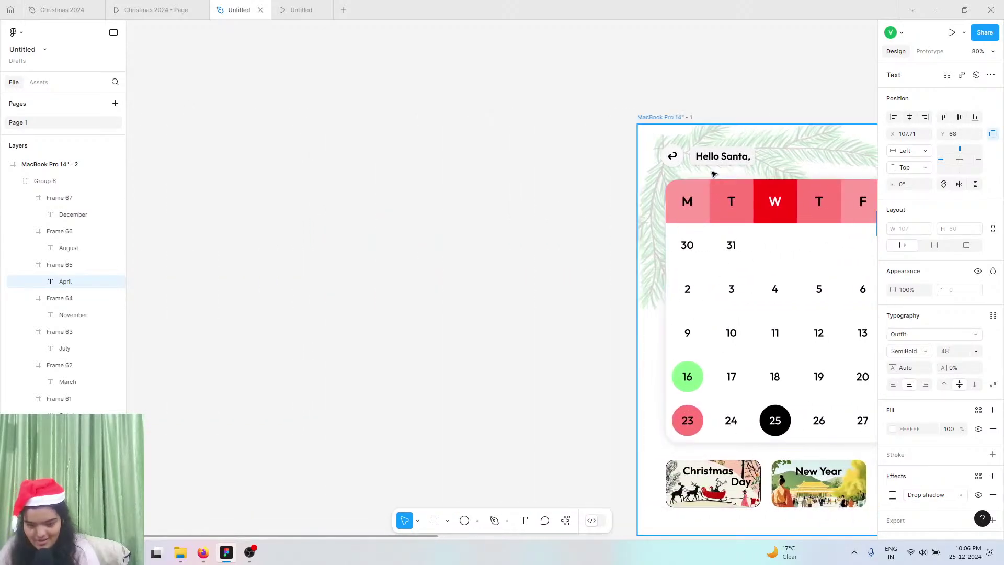
pyautogui.hscroll(4, 705, 206)
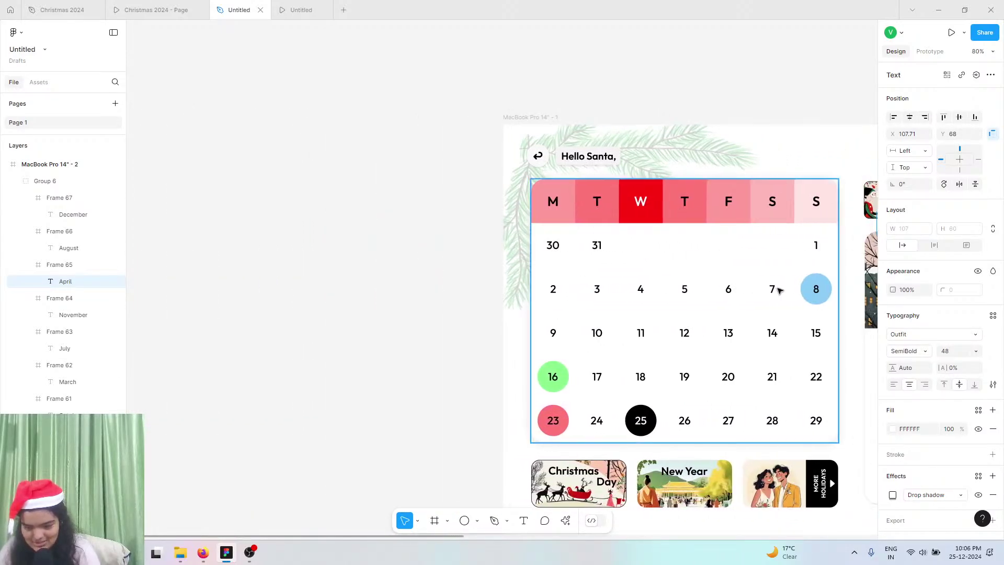
pyautogui.click(814, 298)
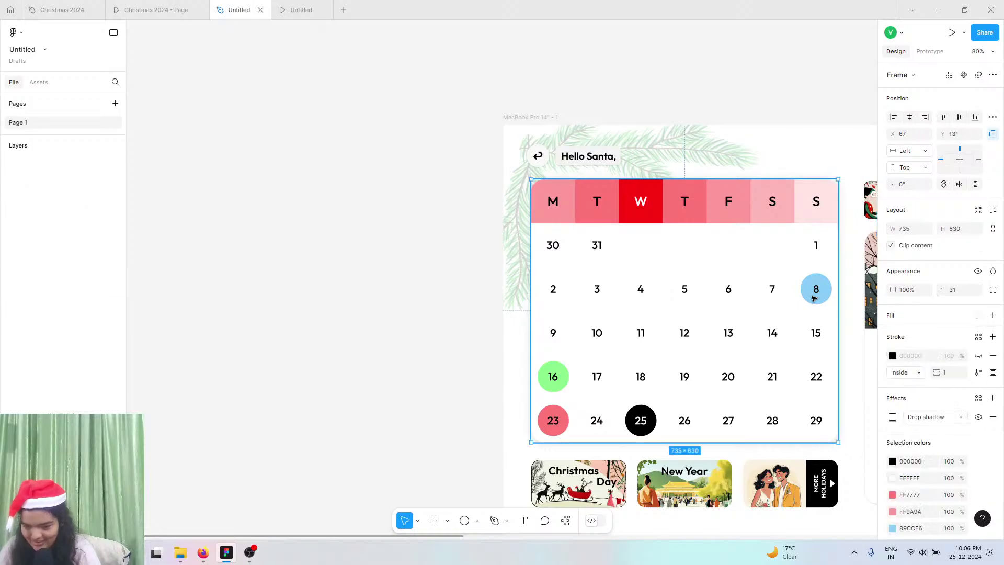
pyautogui.click(814, 298)
pyautogui.hotkey('ctrl', 'c')
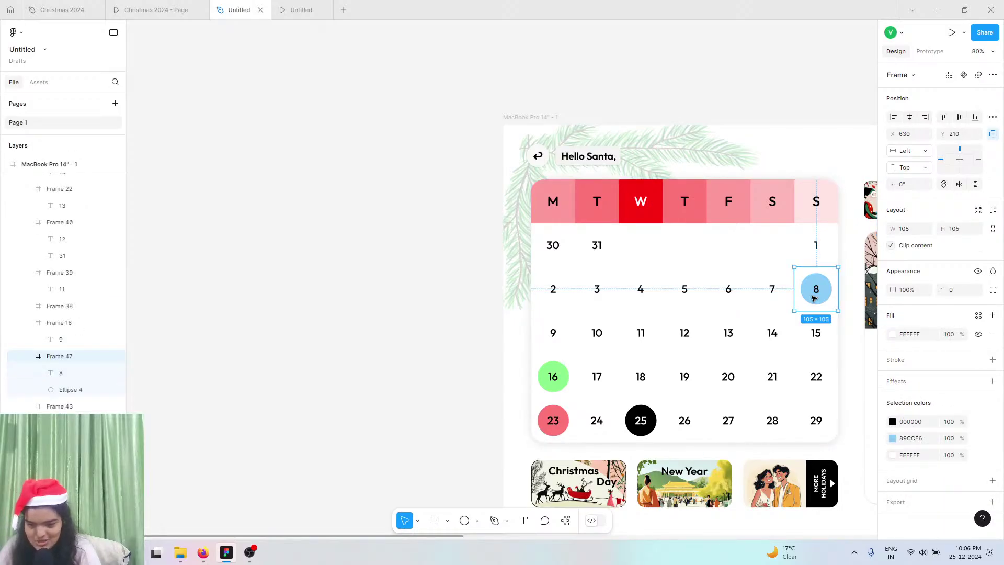
pyautogui.hotkey('ctrl', 'v')
pyautogui.hotkey('ctrl', 'z')
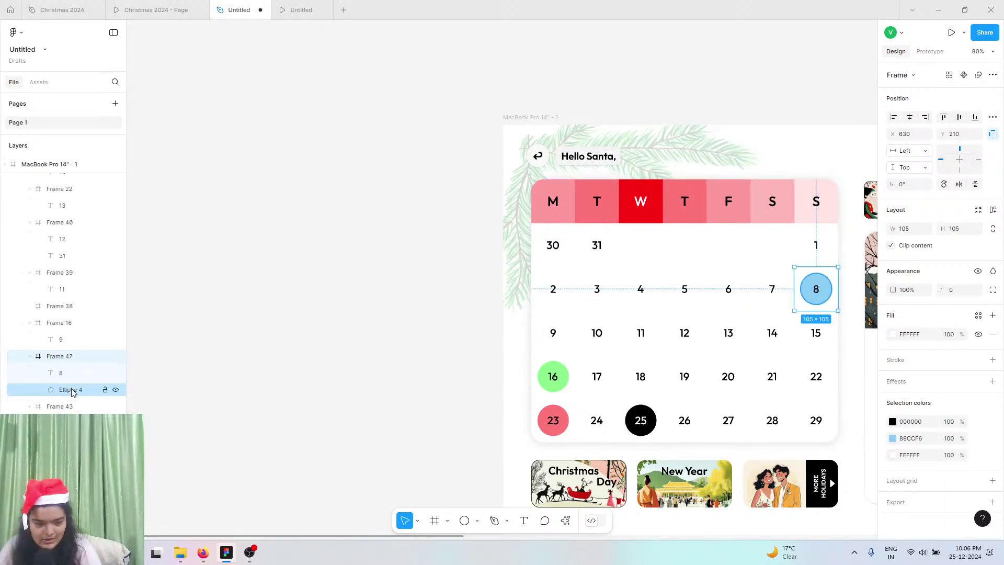
# - Copy the blue circle behind day 8 onto day 5 and send the copy behind the number
pyautogui.click(72, 391)
pyautogui.hotkey('ctrl', 'c')
pyautogui.hotkey('ctrl', 'v')
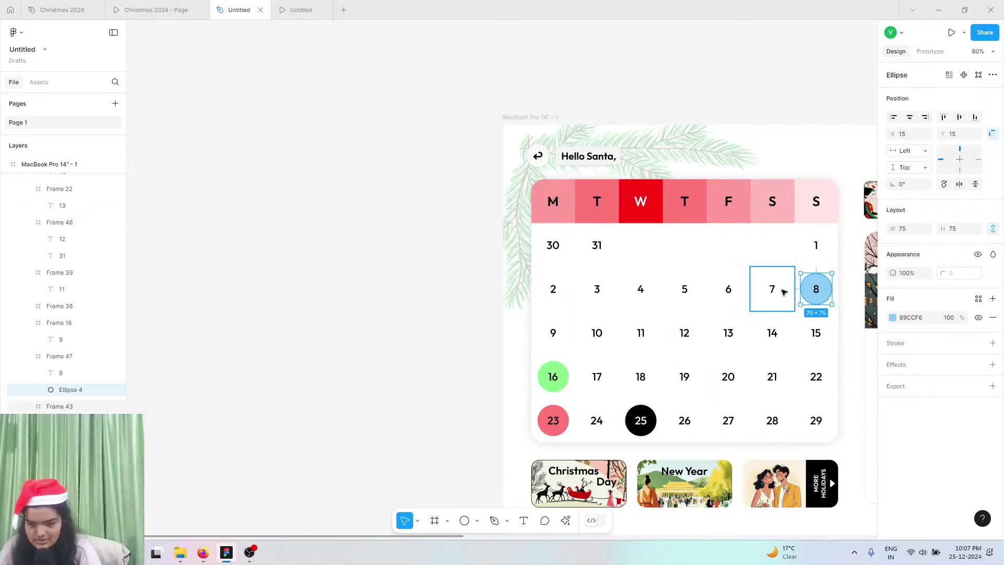
pyautogui.moveTo(812, 289); pyautogui.dragTo(681, 290)
pyautogui.rightClick(680, 289)
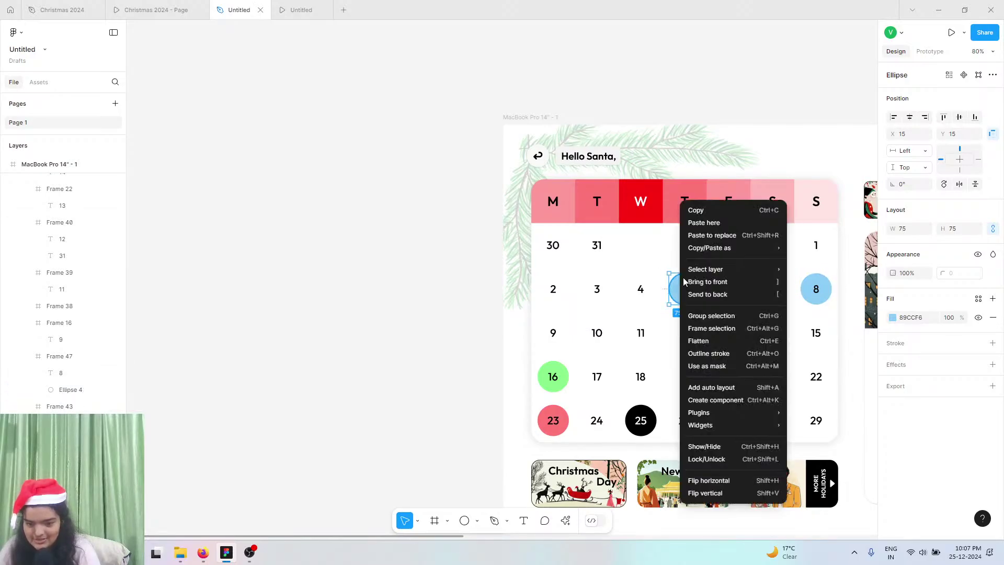
pyautogui.click(696, 291)
# - Change the day 5 circle's fill to yellow FFD358 and deselect it
pyautogui.keyDown('ctrl'); pyautogui.scroll(5, 693, 292); pyautogui.keyUp('ctrl')
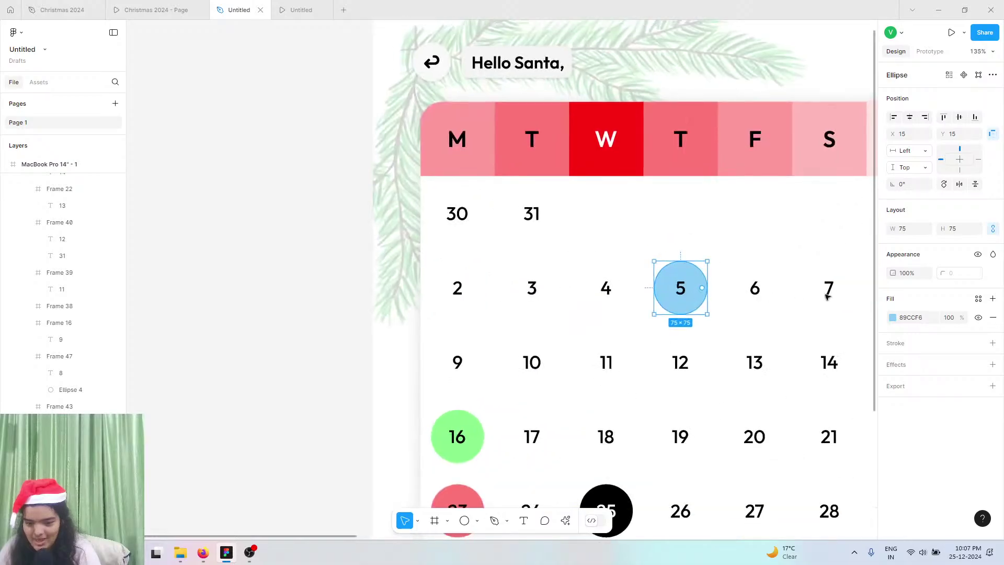
pyautogui.click(893, 318)
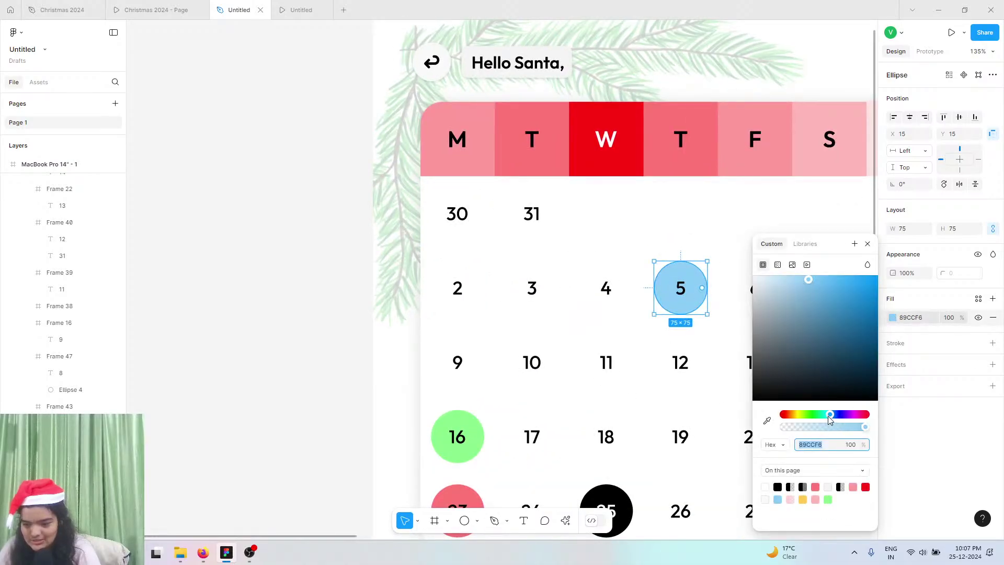
pyautogui.moveTo(829, 414); pyautogui.dragTo(793, 418)
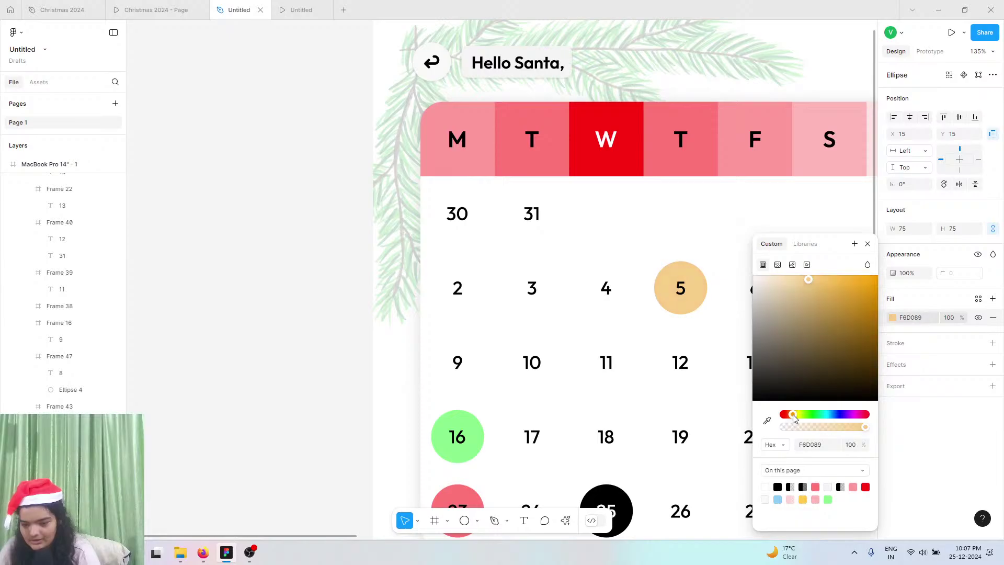
pyautogui.moveTo(810, 343); pyautogui.dragTo(834, 237)
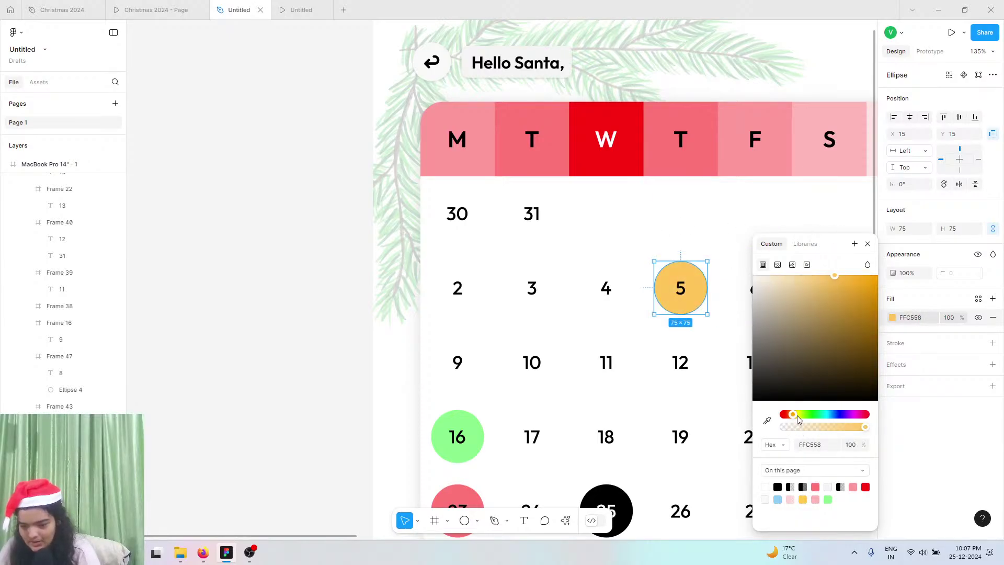
pyautogui.moveTo(797, 416); pyautogui.dragTo(795, 419)
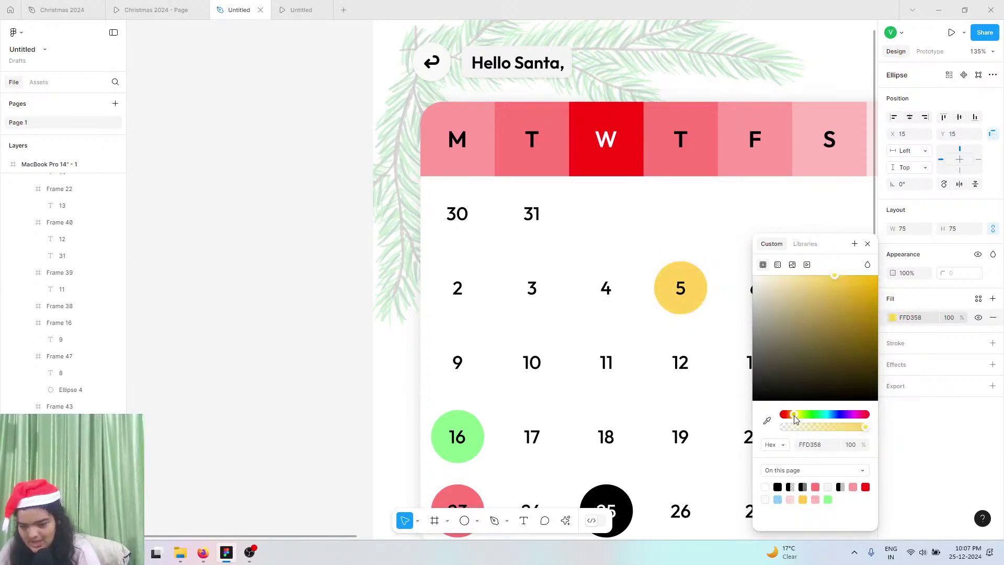
pyautogui.click(308, 280)
# - Review the highlighted dates in the monthly calendar and the labelled month cards in the 2024 frame
pyautogui.hscroll(4, 308, 280)
pyautogui.scroll(-1, 308, 280)
pyautogui.scroll(1, 308, 280)
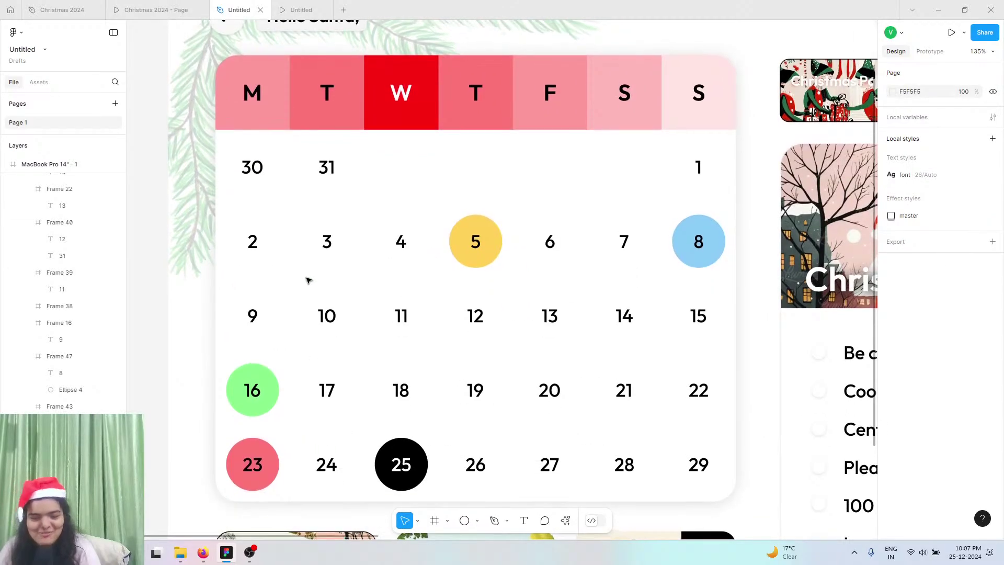
pyautogui.scroll(2, 308, 280)
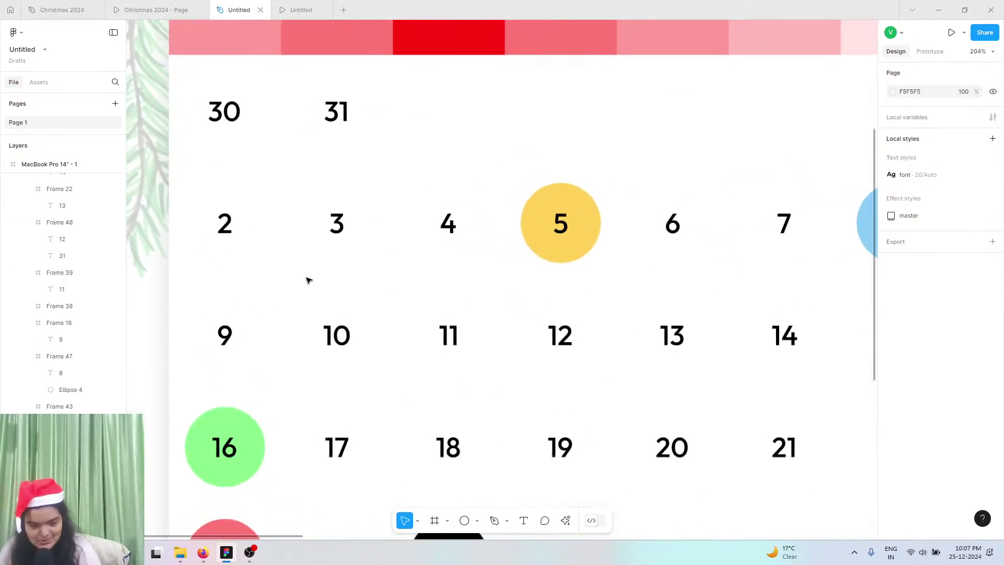
pyautogui.scroll(-4, 308, 280)
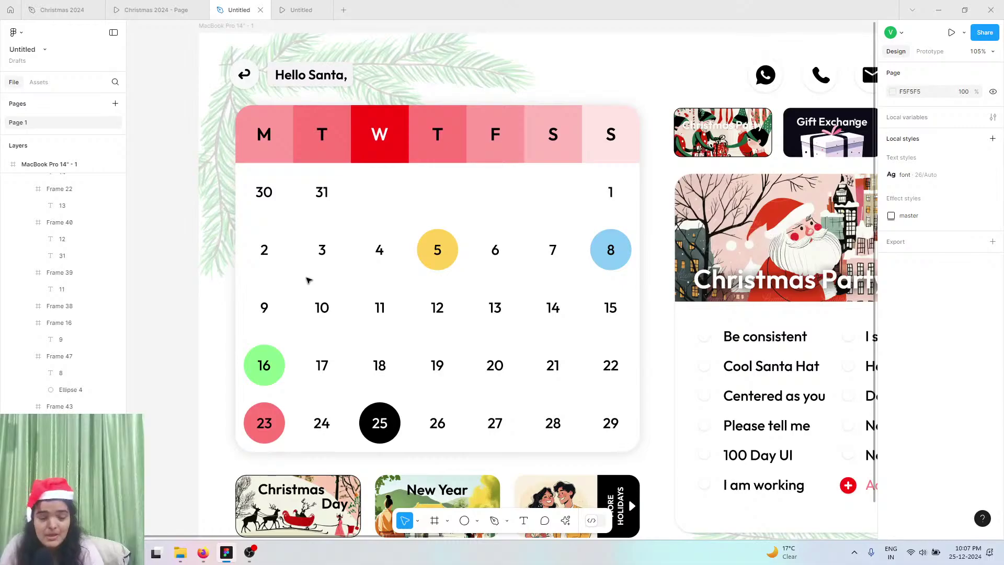
pyautogui.scroll(-1, 308, 281)
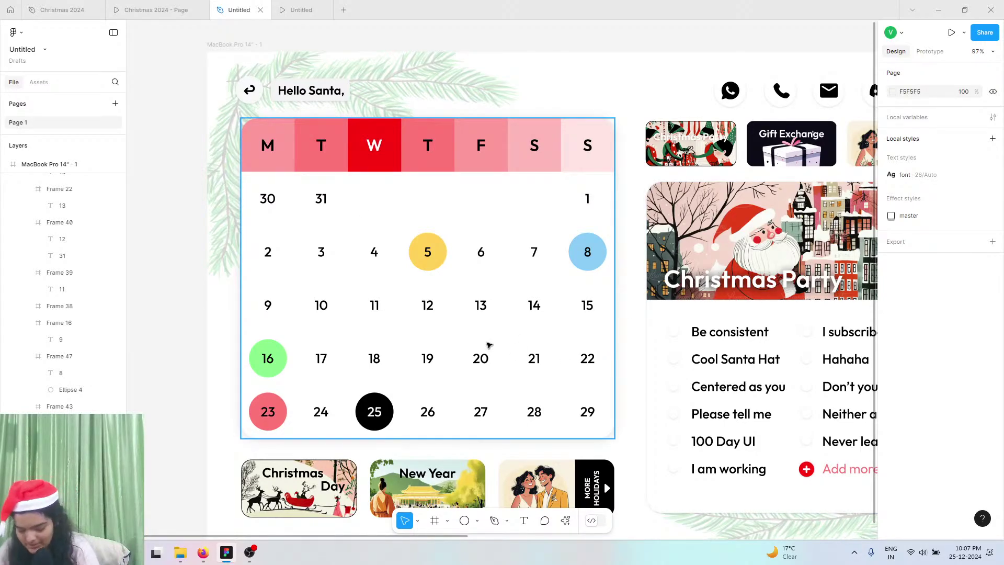
pyautogui.scroll(-3, 487, 344)
pyautogui.hscroll(8, 489, 343)
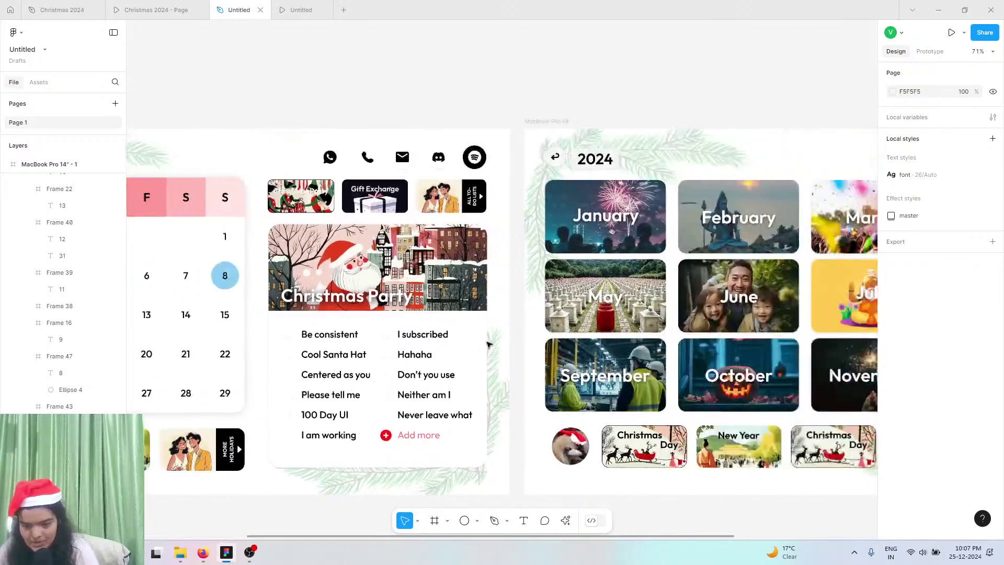
pyautogui.hscroll(2, 570, 336)
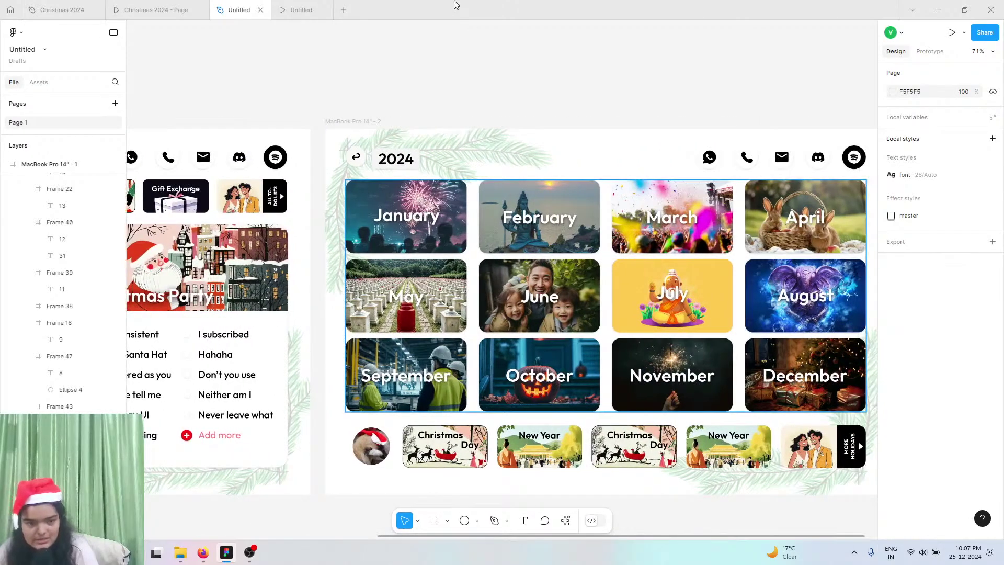
# - Open the prototype preview of the design and copy its share link
pyautogui.click(316, 8)
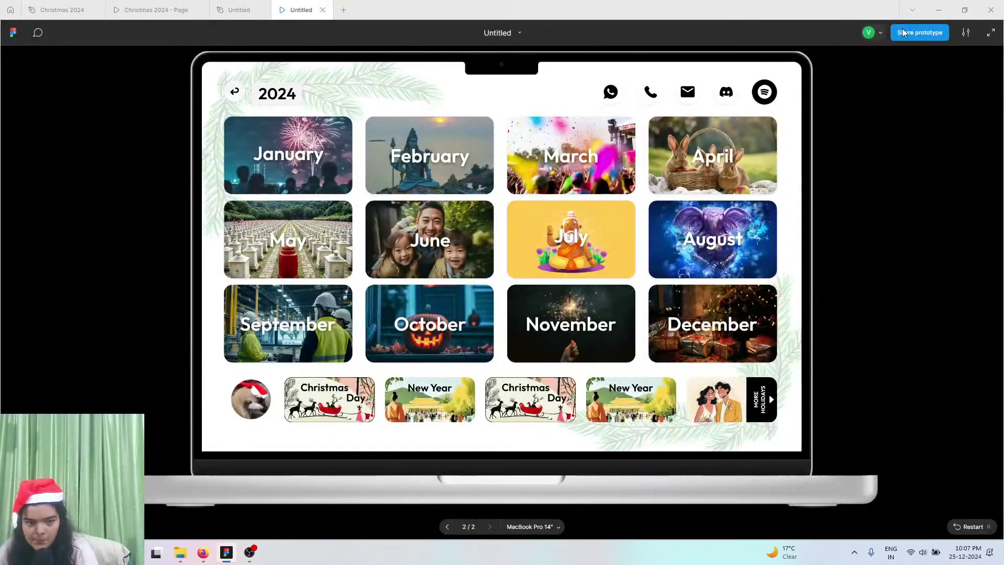
pyautogui.click(911, 30)
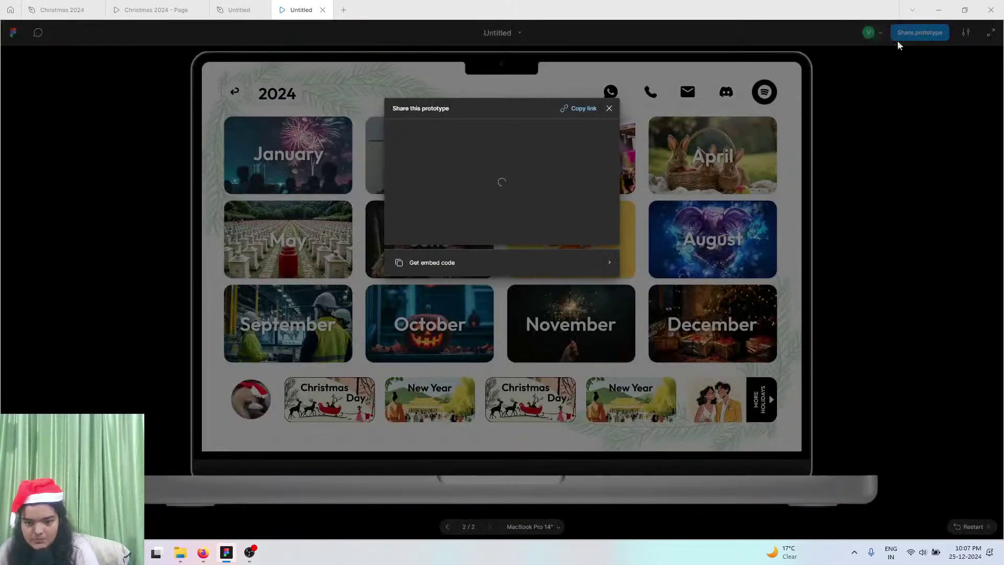
pyautogui.click(581, 108)
# - Switch to YouTube Studio in the browser and post the copied prototype link in the live stream's chat
pyautogui.click(203, 553)
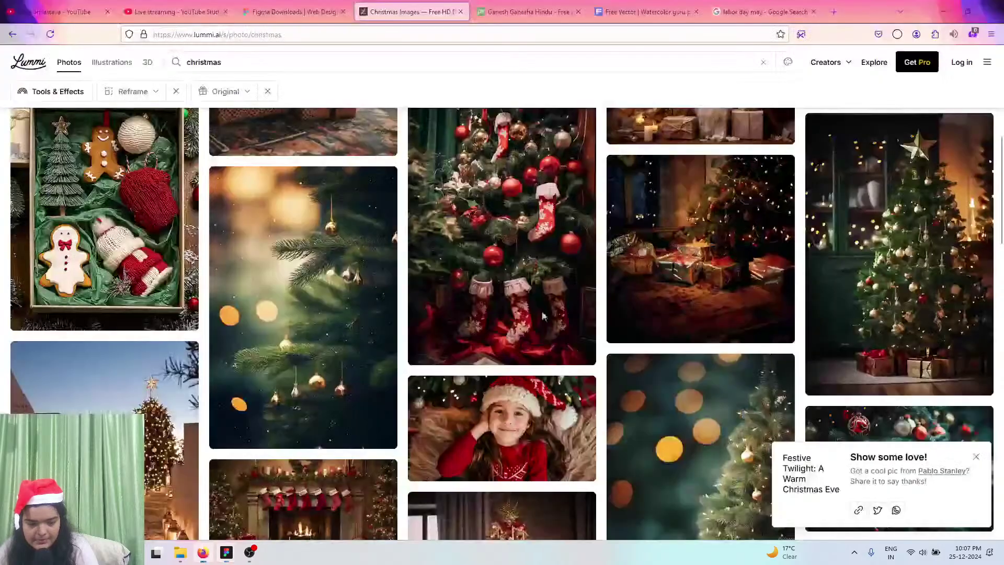
pyautogui.click(191, 12)
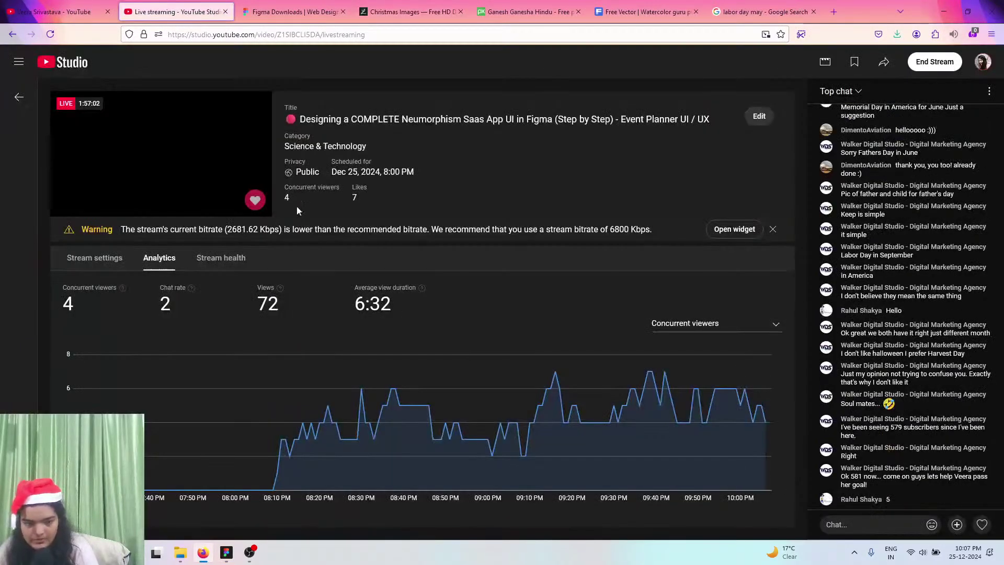
pyautogui.hotkey('ctrl', 'v')
pyautogui.press('Return')
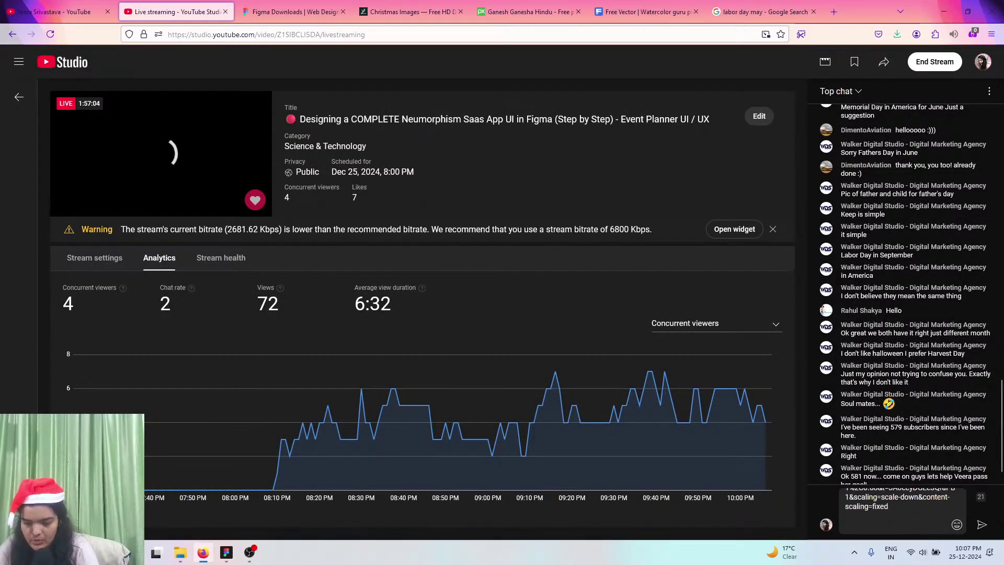
# - Return to the Figma prototype preview and close the share dialog
pyautogui.click(293, 11)
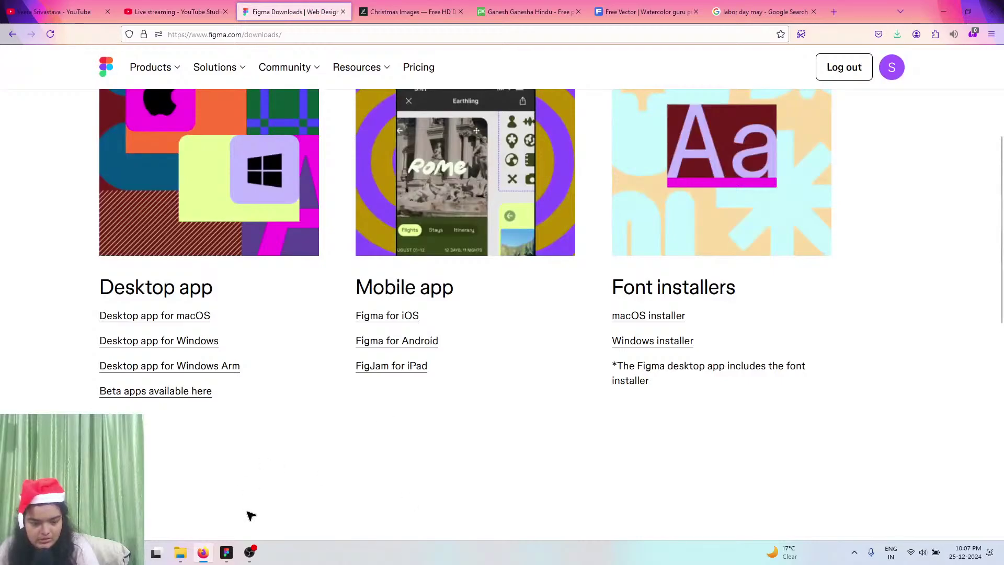
pyautogui.click(249, 560)
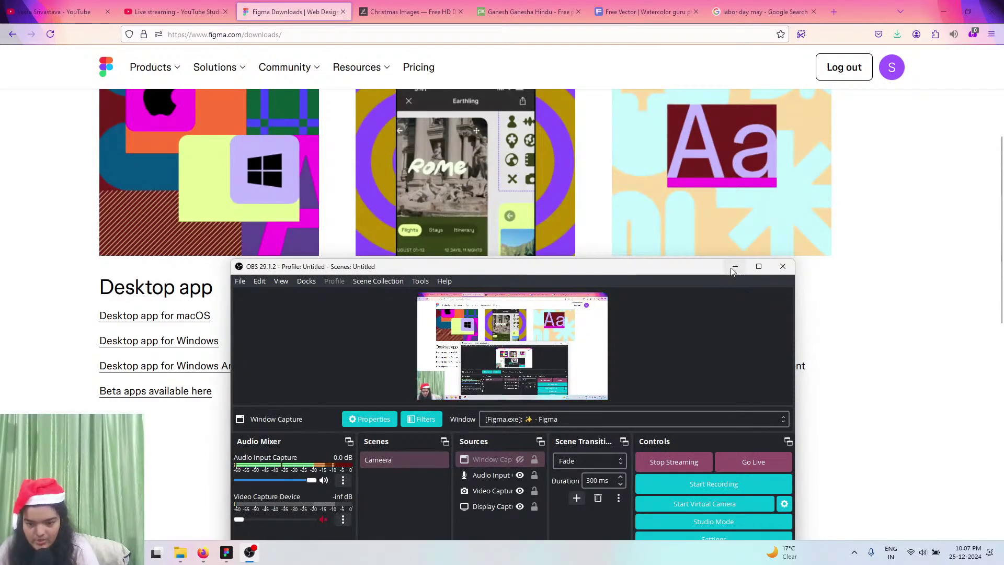
pyautogui.click(243, 559)
pyautogui.click(230, 554)
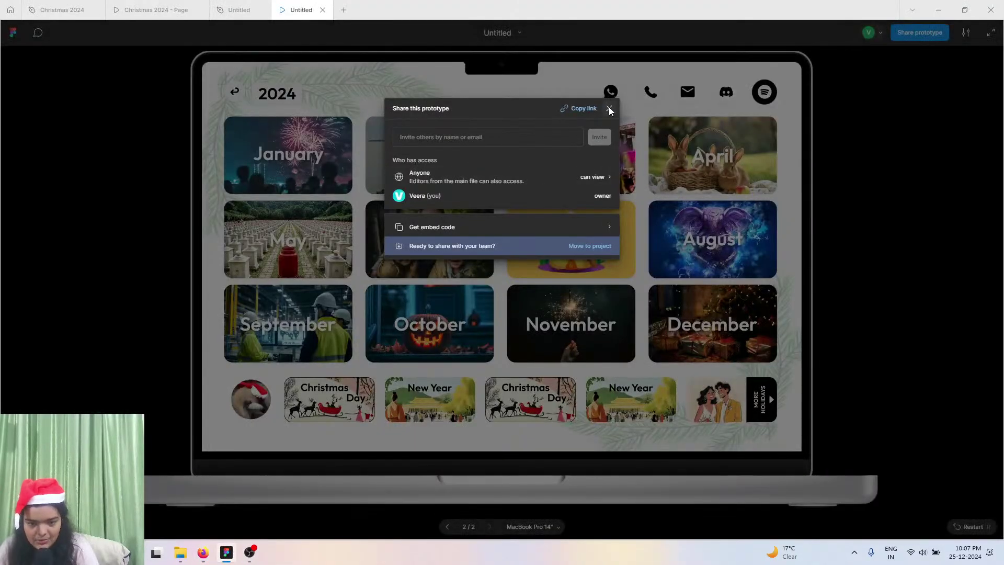
pyautogui.click(609, 106)
# - Flip between the calendar and 2024 screens in the prototype preview and try the December card
pyautogui.click(443, 527)
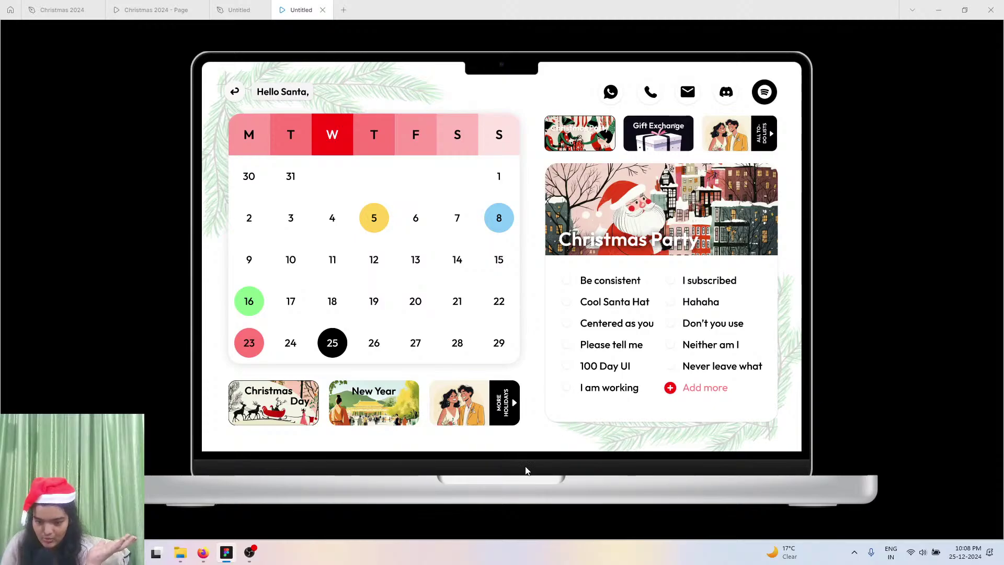
pyautogui.press('Right')
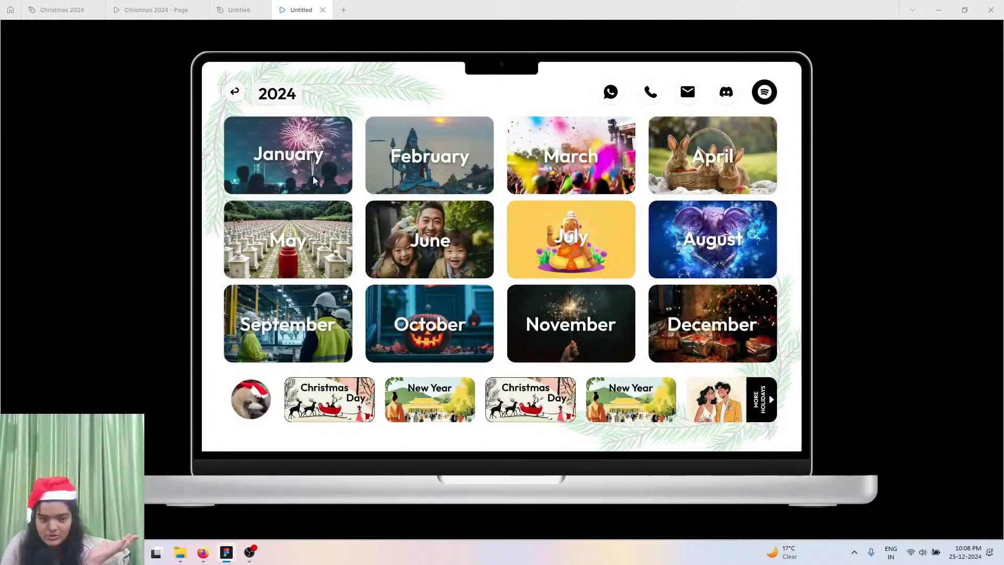
pyautogui.click(722, 343)
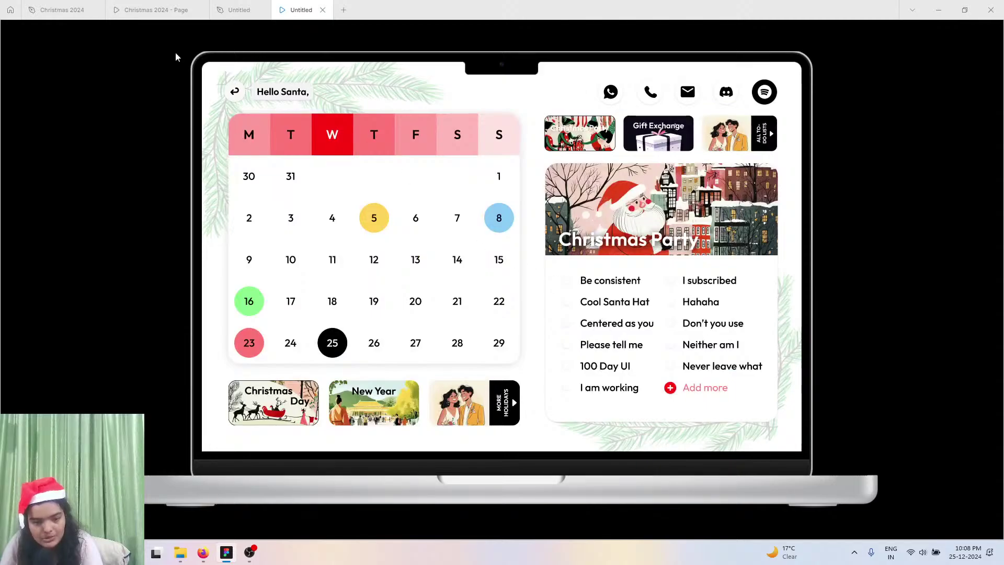
# - Go back to the design file, select the December card in the 2024 frame and add a prototype interaction to it
pyautogui.click(235, 9)
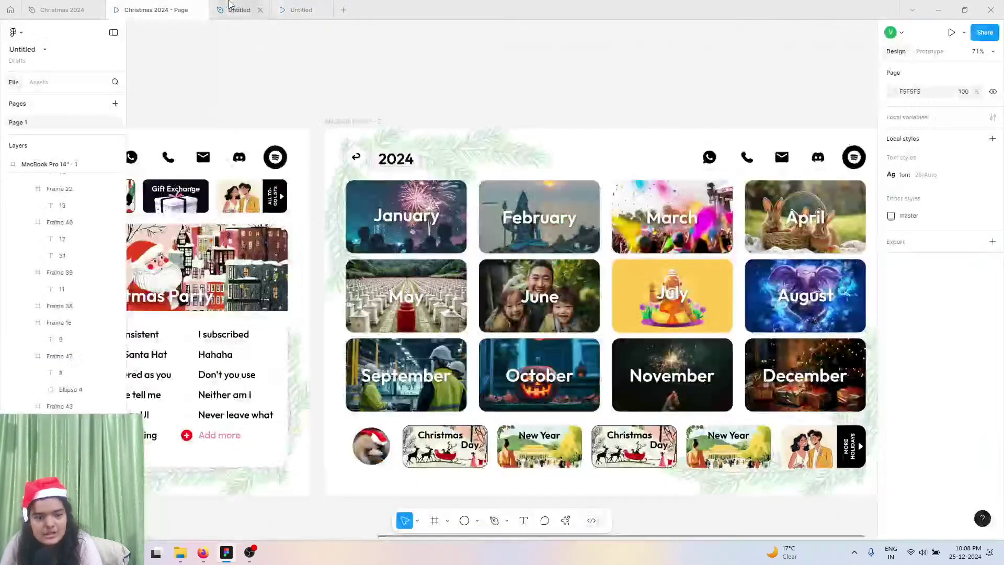
pyautogui.click(778, 364)
pyautogui.click(777, 364)
pyautogui.scroll(-3, 775, 363)
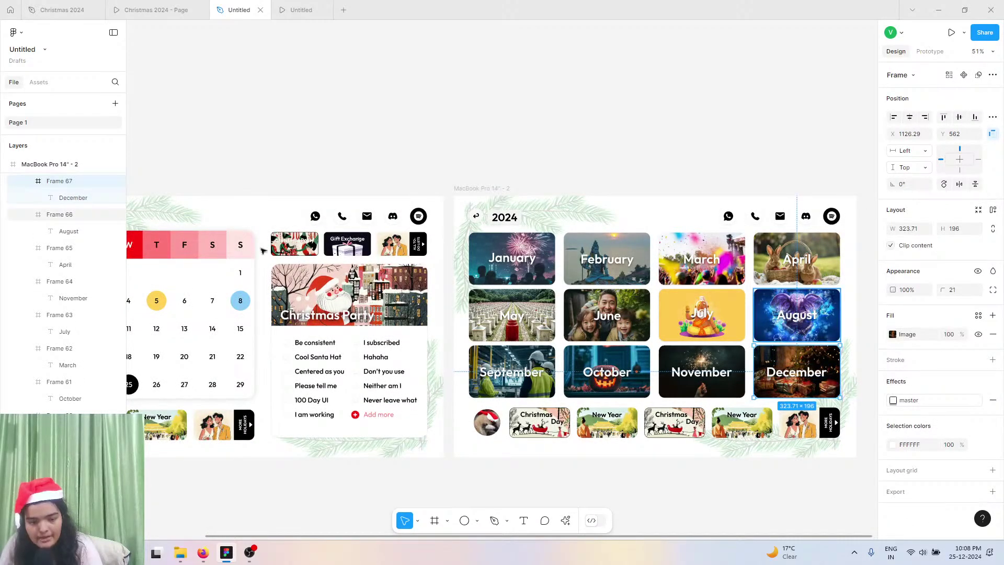
pyautogui.hscroll(-1, 816, 314)
pyautogui.click(929, 51)
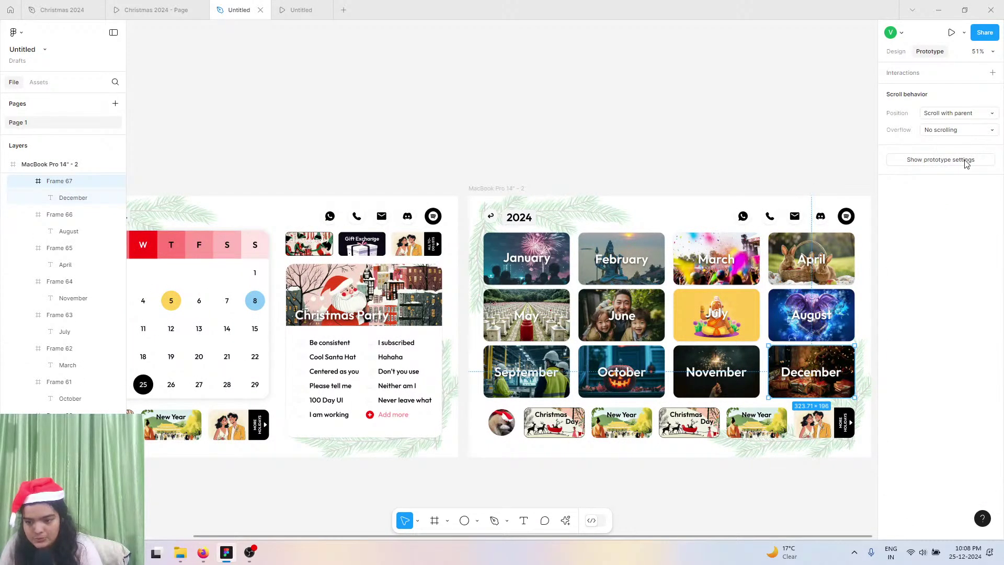
pyautogui.click(993, 73)
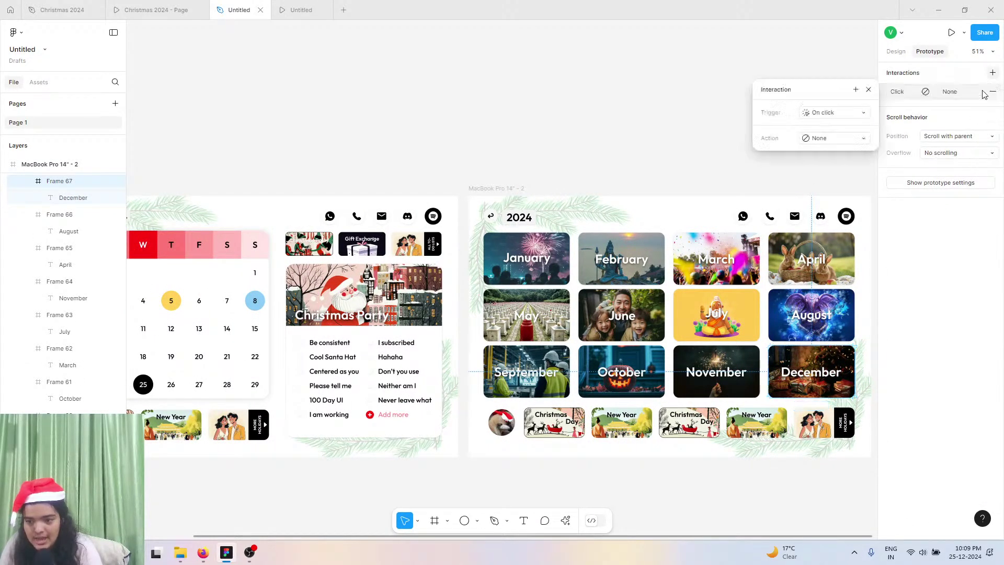
# - Make the December card's on-click interaction navigate to the MacBook Pro 14" - 1 frame
pyautogui.click(845, 134)
pyautogui.click(836, 159)
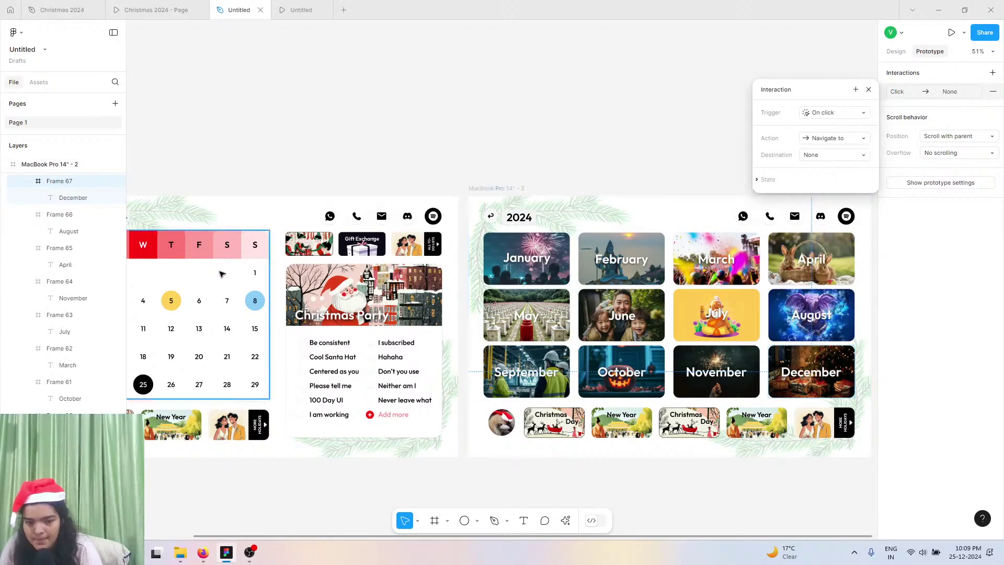
pyautogui.hscroll(-2, 759, 194)
pyautogui.click(843, 157)
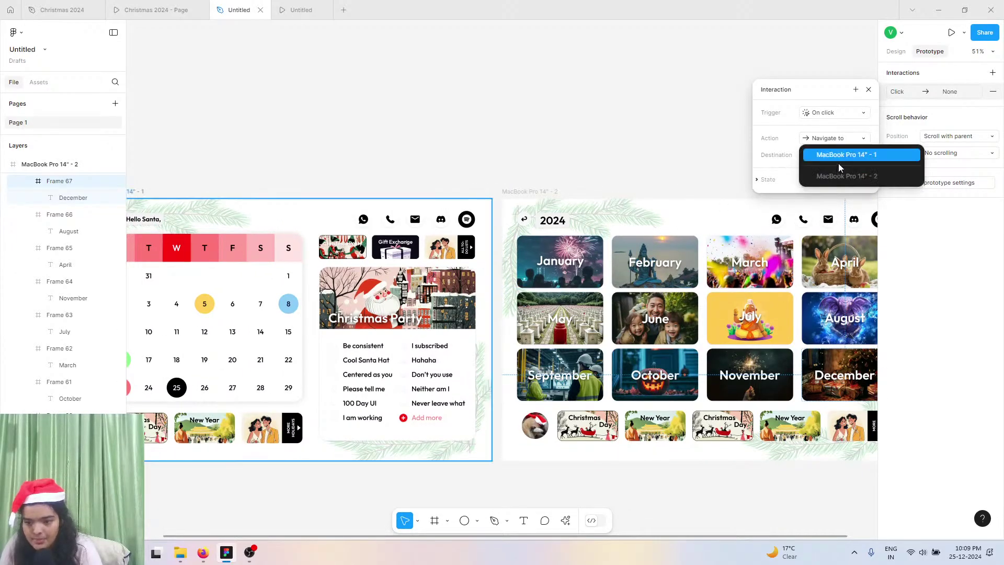
pyautogui.click(839, 163)
# - Set the December card's transition to Smart animate with the Gentle curve
pyautogui.click(814, 182)
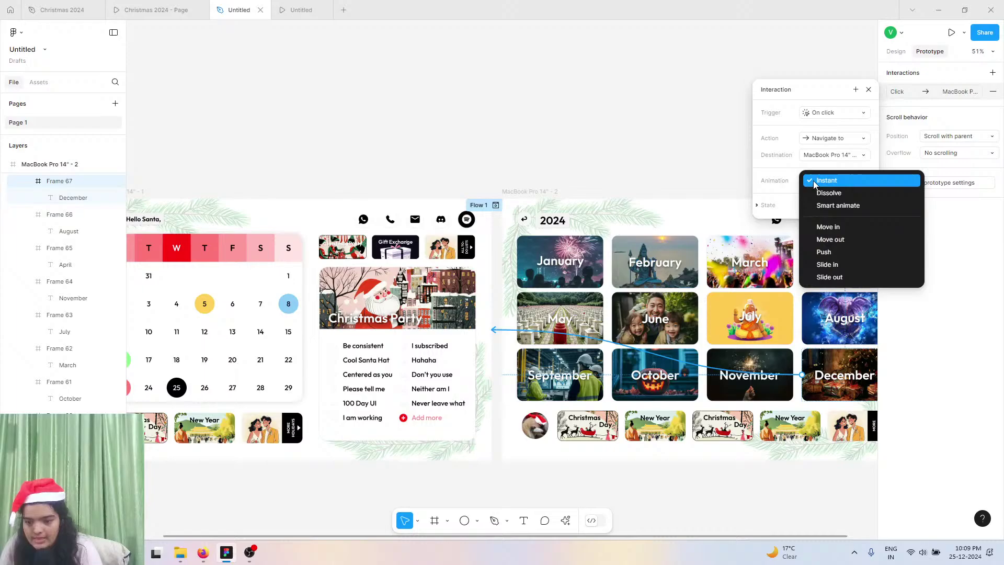
pyautogui.click(832, 205)
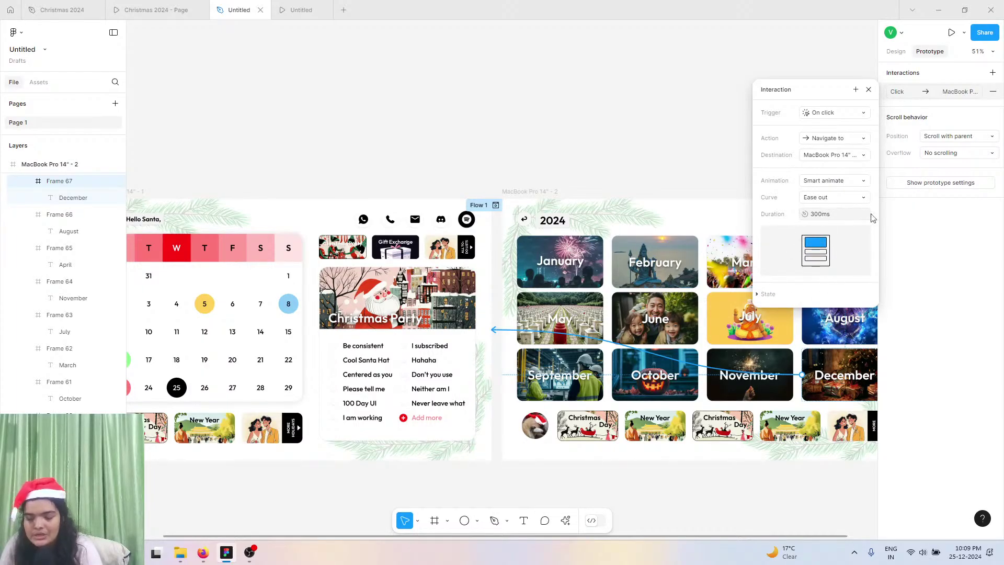
pyautogui.click(825, 198)
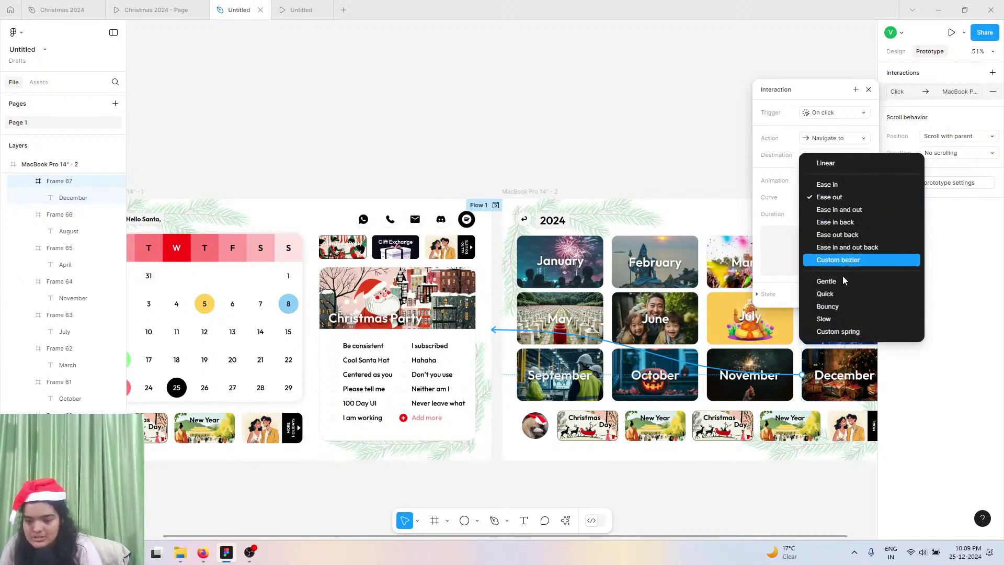
pyautogui.click(839, 283)
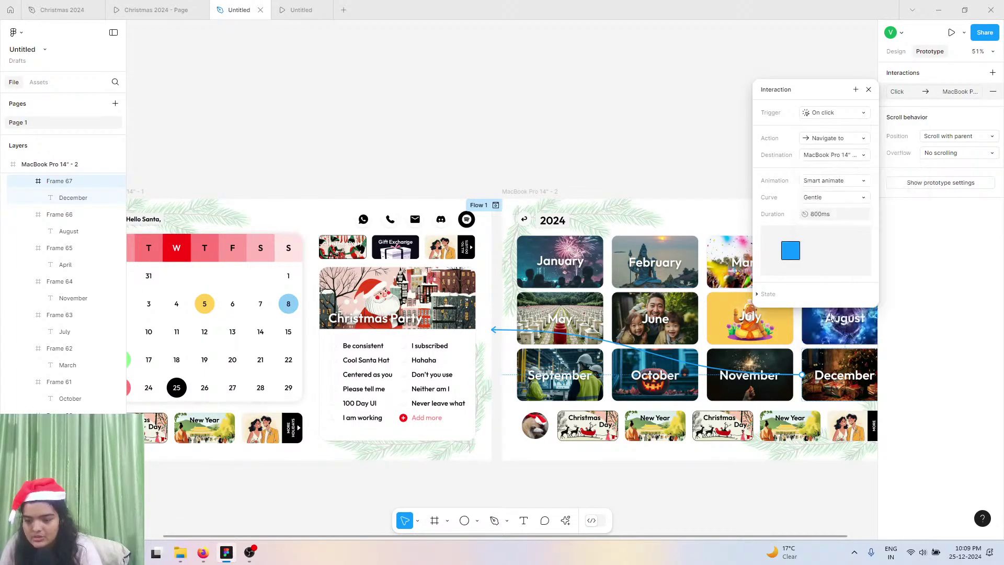
# - Connect the December text label to the MacBook Pro 14" - 1 calendar frame with a prototype link and deselect it
pyautogui.doubleClick(839, 380)
pyautogui.moveTo(845, 384); pyautogui.dragTo(483, 321)
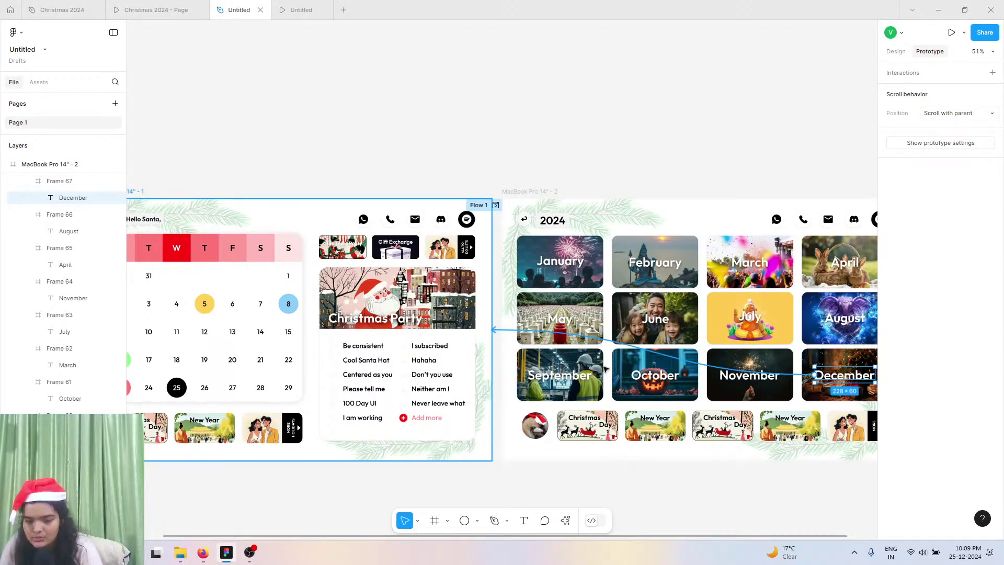
pyautogui.click(571, 477)
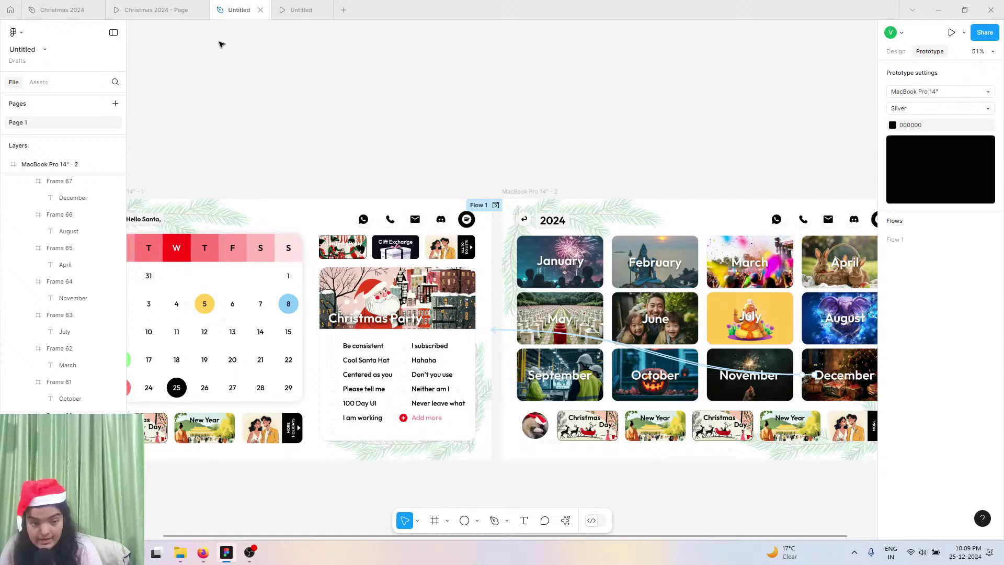
# - Test the December card's link to the calendar screen in the prototype preview
pyautogui.click(298, 10)
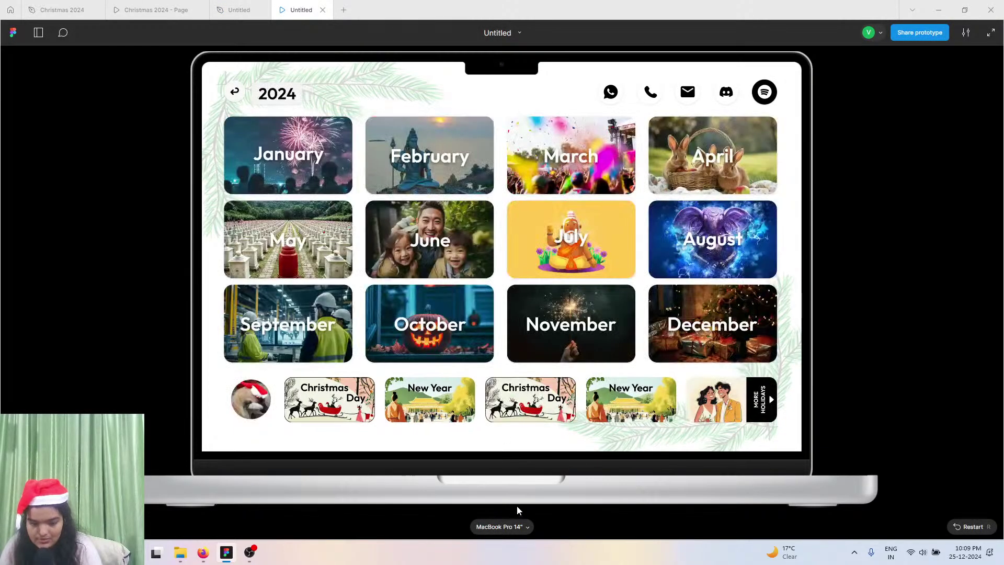
pyautogui.click(720, 333)
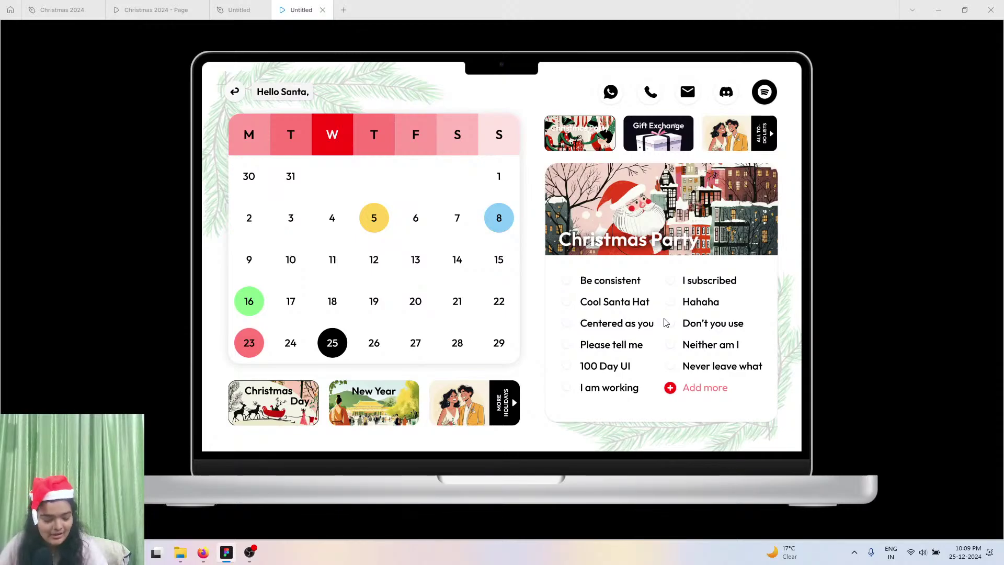
pyautogui.hotkey('alt', 'Tab')
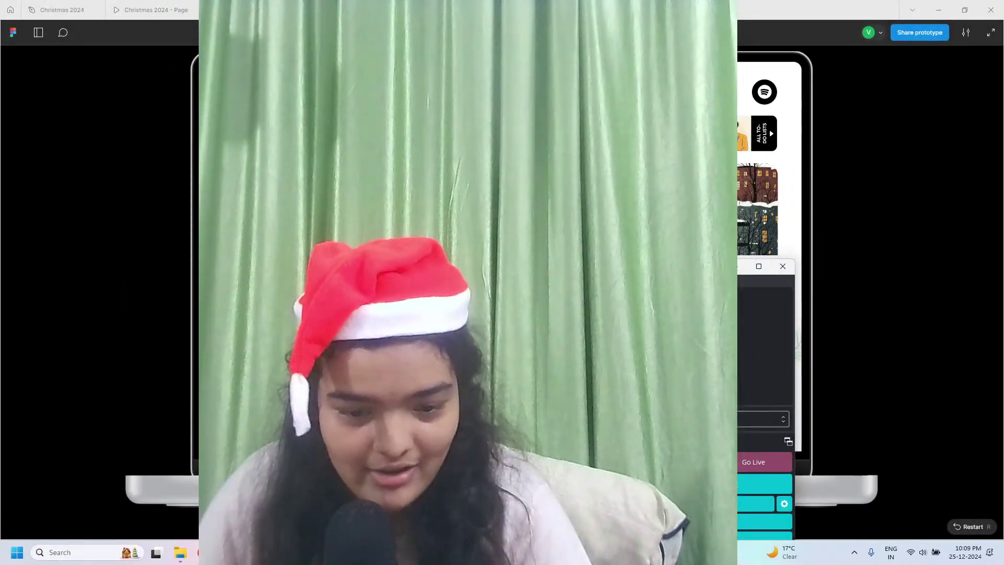
pyautogui.click(744, 254)
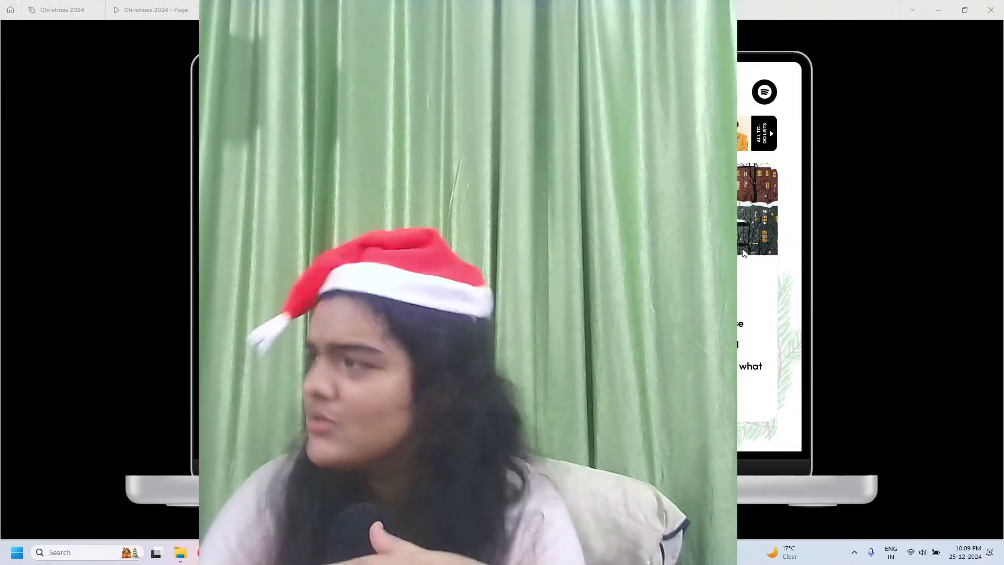
pyautogui.click(965, 549)
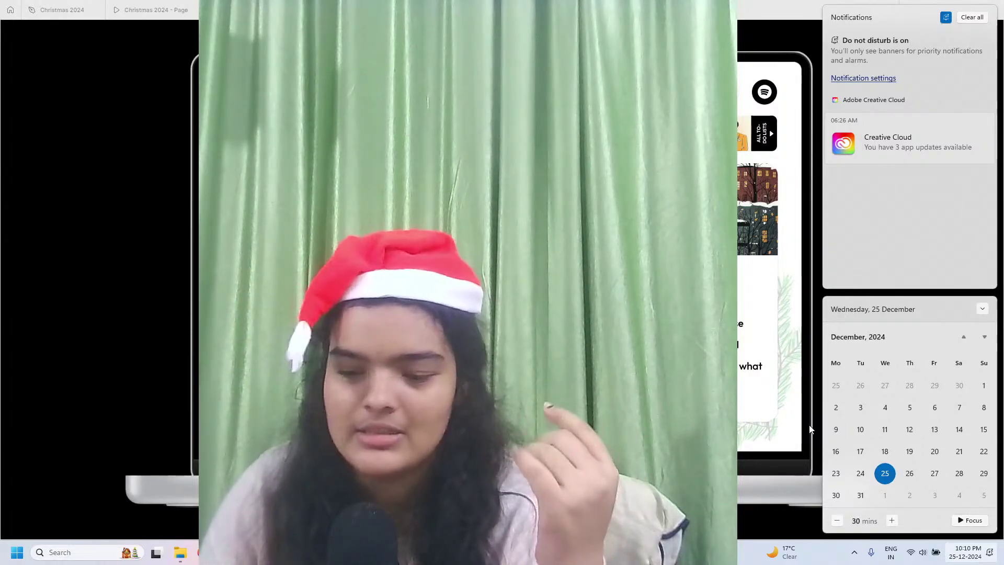
pyautogui.click(810, 429)
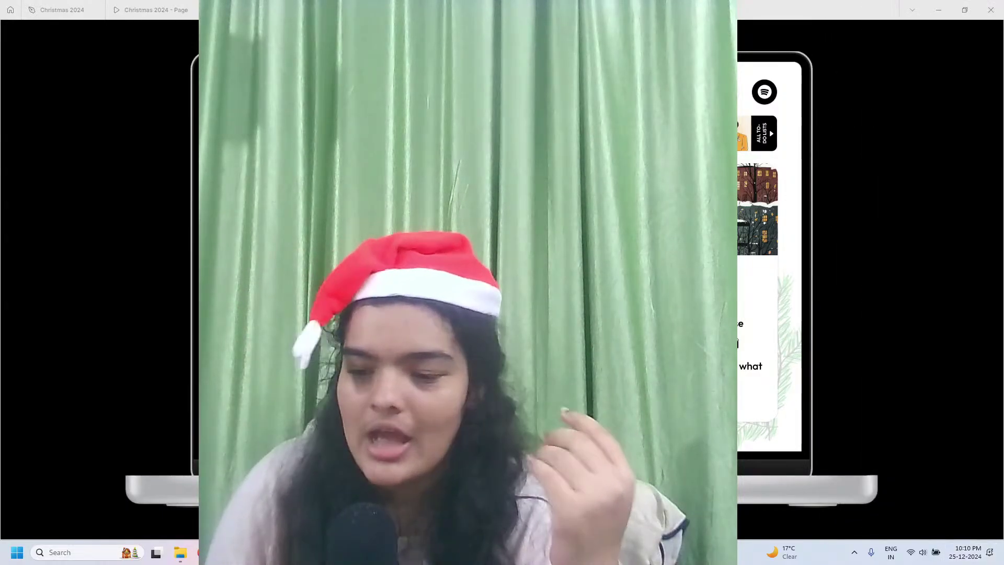
pyautogui.click(909, 551)
pyautogui.click(965, 552)
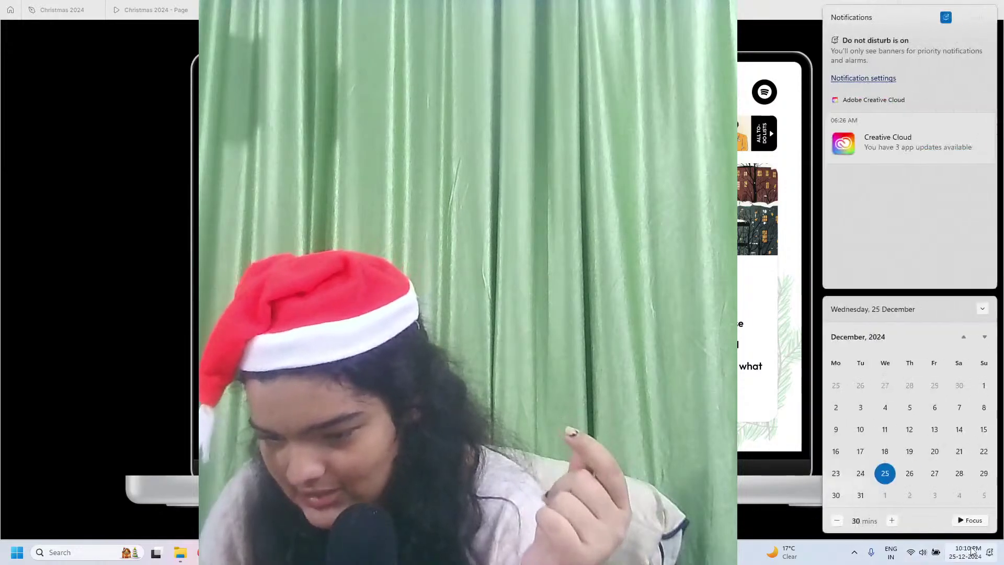
pyautogui.click(755, 453)
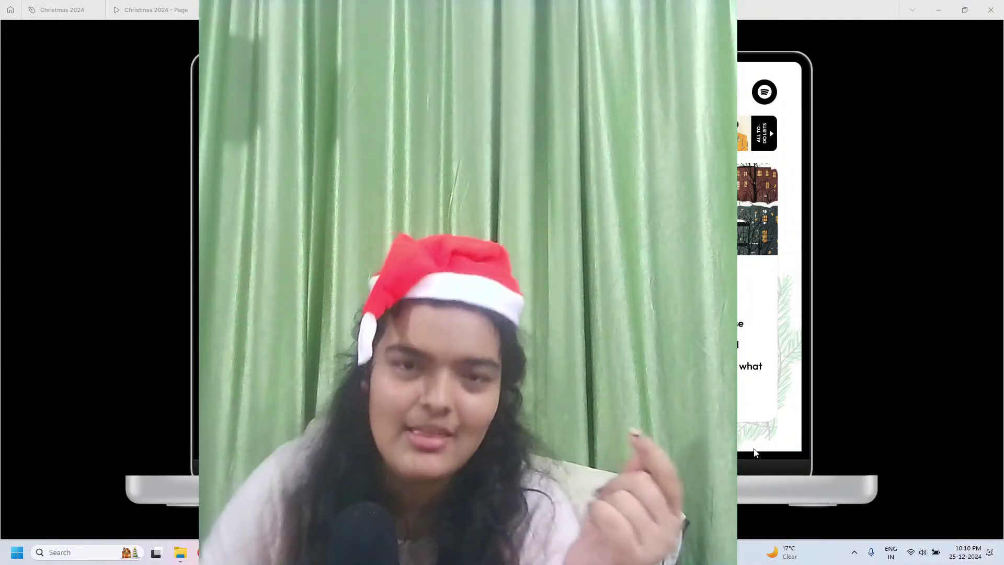